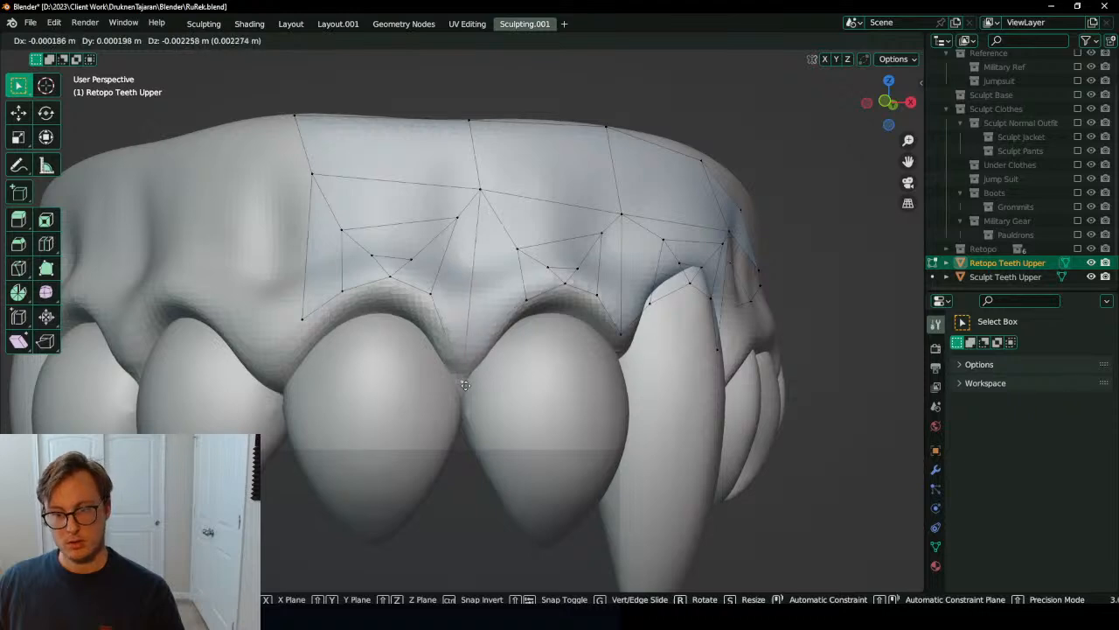
# Step: Move the lower gum-mesh vertex down into the gum tip between the first and second incisors
pyautogui.keyDown('shift'); pyautogui.moveTo(549, 348); pyautogui.dragTo(488, 359, button='middle'); pyautogui.keyUp('shift')
pyautogui.click(508, 344)
pyautogui.press('g')
pyautogui.click(452, 372)
pyautogui.hotkey('alt', 'a')
pyautogui.moveTo(497, 322); pyautogui.dragTo(442, 329, button='middle')
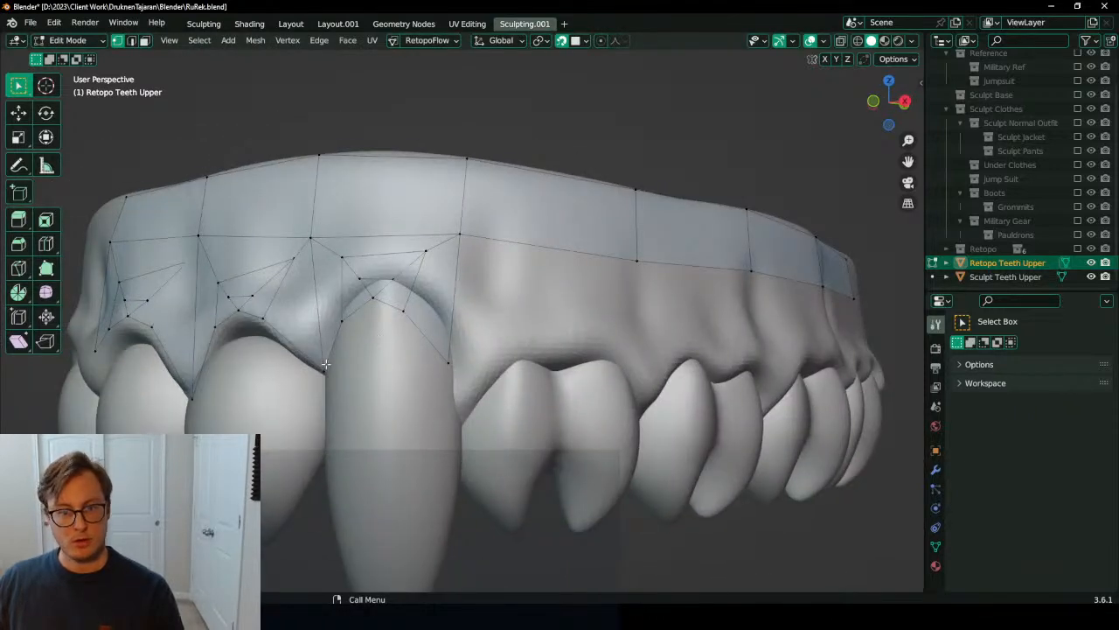
# Step: Move the lower vertex between the second incisor and the canine down into the gum tip
pyautogui.moveTo(331, 348); pyautogui.dragTo(394, 378, button='middle')
pyautogui.click(441, 372)
pyautogui.press('g')
pyautogui.click(287, 383)
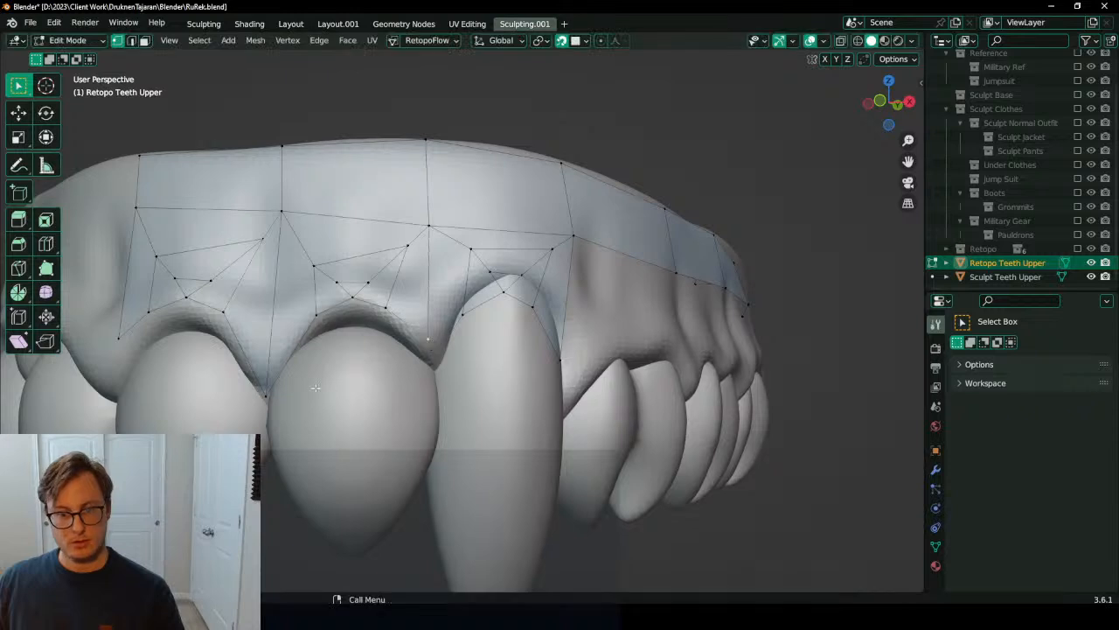
pyautogui.press('g')
pyautogui.click(445, 380)
# Step: Fit the gum-line vertex beside the second incisor and the tip vertex between the incisors to the gum edge
pyautogui.click(315, 318)
pyautogui.press('g')
pyautogui.click(306, 320)
pyautogui.click(265, 399)
pyautogui.press('g')
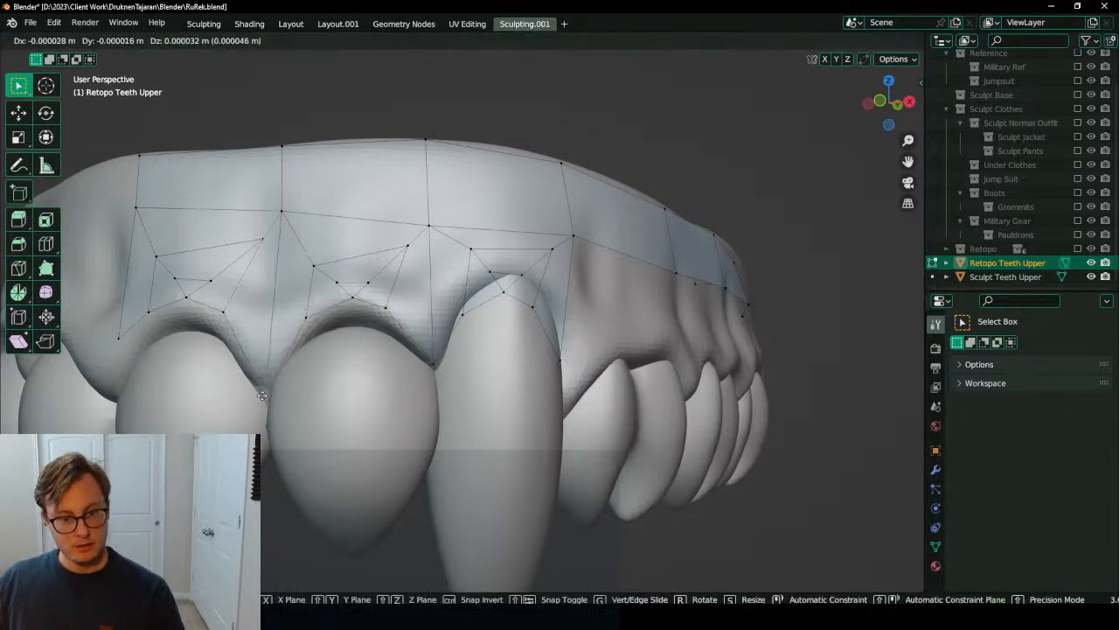
pyautogui.click(266, 391)
# Step: Nudge further gum-line vertices around the incisors onto the edge of the sculpted gum
pyautogui.moveTo(407, 335); pyautogui.dragTo(385, 341, button='middle')
pyautogui.click(364, 346)
pyautogui.click(262, 343)
pyautogui.press('g')
pyautogui.click(294, 329)
pyautogui.moveTo(418, 329); pyautogui.dragTo(406, 328, button='middle')
pyautogui.click(406, 331)
pyautogui.press('g')
pyautogui.click(391, 308)
pyautogui.click(442, 313)
# Step: Fine-tune the vertices of the loops above the front teeth to follow the gum contour
pyautogui.keyDown('shift'); pyautogui.moveTo(398, 268); pyautogui.dragTo(375, 326, button='middle'); pyautogui.keyUp('shift')
pyautogui.click(349, 309)
pyautogui.press('g')
pyautogui.click(343, 276)
pyautogui.click(473, 325)
pyautogui.press('g')
pyautogui.click(474, 310)
pyautogui.click(390, 326)
pyautogui.press('g')
pyautogui.click(390, 314)
# Step: Merge the second-row vertices above the front teeth into the matching vertices along the gum's upper rim
pyautogui.moveTo(386, 317); pyautogui.dragTo(403, 404, button='middle')
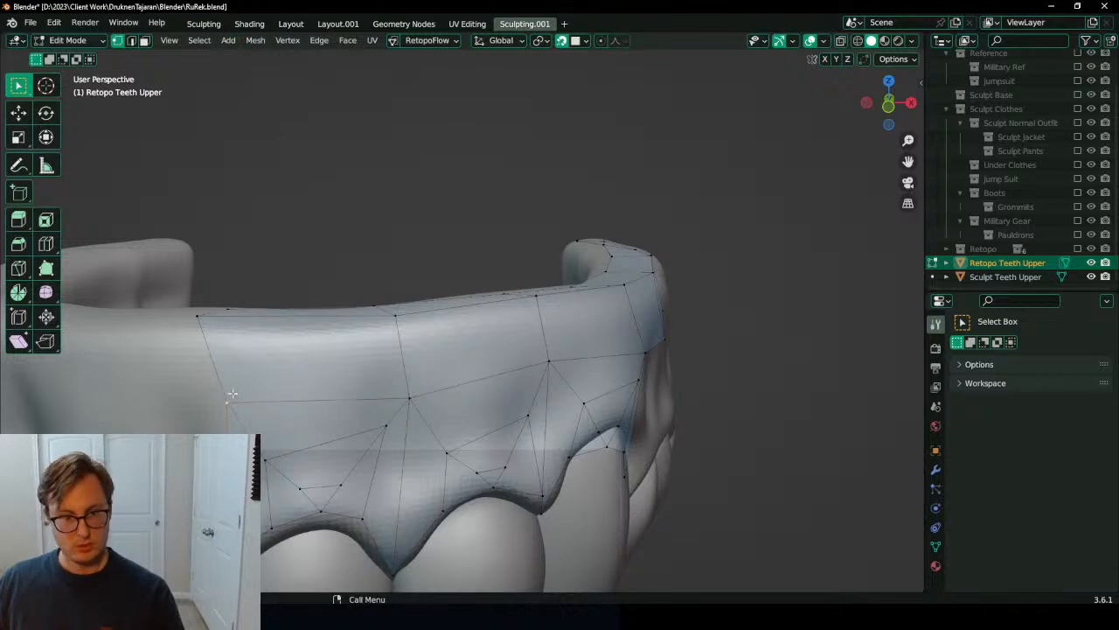
pyautogui.press('m')
pyautogui.click(297, 401)
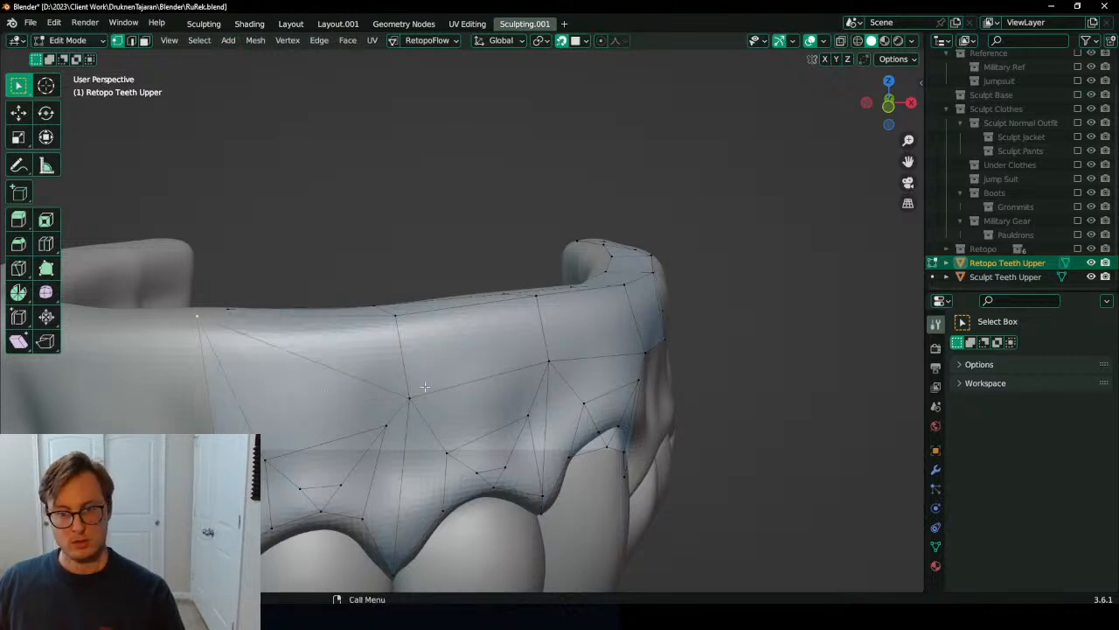
pyautogui.keyDown('shift'); pyautogui.click(407, 323); pyautogui.keyUp('shift')
pyautogui.hotkey('shift', 'r')
pyautogui.moveTo(617, 345); pyautogui.dragTo(434, 332, button='middle')
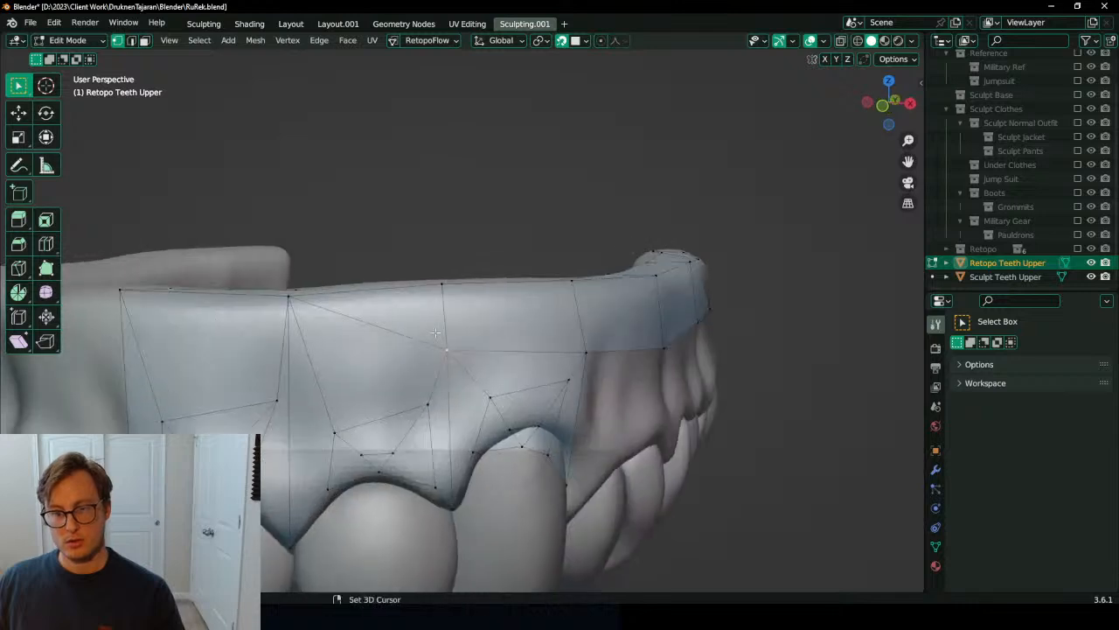
pyautogui.hotkey('shift', 'r')
pyautogui.click(587, 350)
# Step: Delete the leftover strip of retopology faces running along the side of the gum behind the canine
pyautogui.moveTo(580, 294); pyautogui.dragTo(555, 397, button='middle')
pyautogui.scroll(-2, 621, 354)
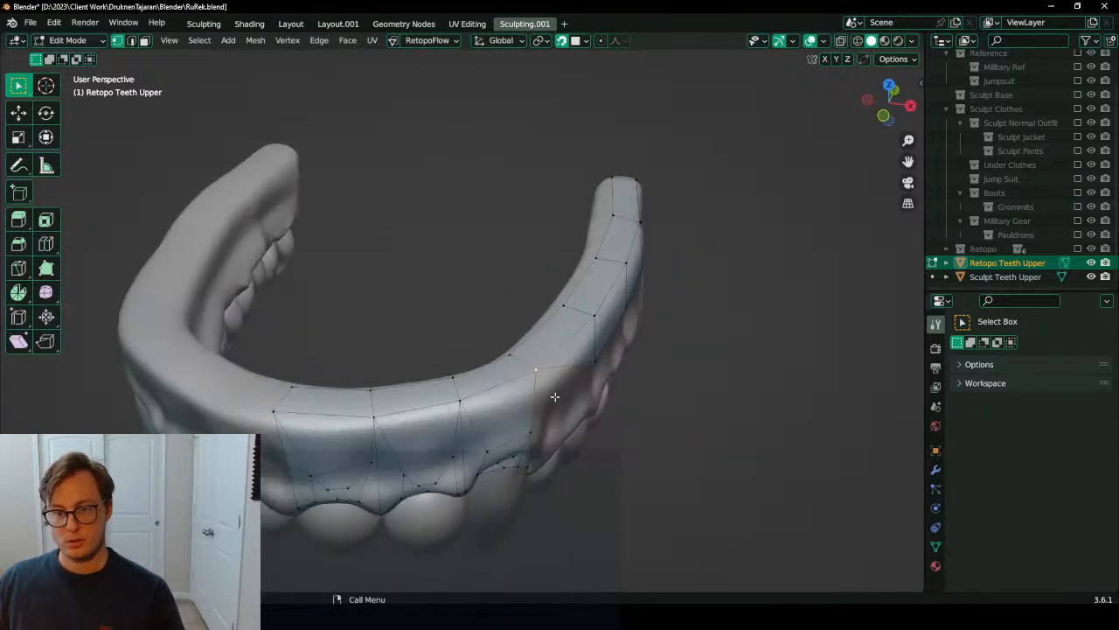
pyautogui.moveTo(599, 343); pyautogui.dragTo(546, 319, button='middle')
pyautogui.moveTo(535, 228); pyautogui.dragTo(804, 400)
pyautogui.press('x')
pyautogui.click(735, 307)
# Step: Raise the upper inner vertices of the loops above the incisors and the canine
pyautogui.moveTo(476, 464); pyautogui.dragTo(513, 411, button='middle')
pyautogui.scroll(3, 513, 411)
pyautogui.moveTo(410, 355); pyautogui.dragTo(407, 321)
pyautogui.moveTo(349, 356); pyautogui.dragTo(346, 332)
pyautogui.moveTo(260, 376); pyautogui.dragTo(188, 326)
pyautogui.moveTo(112, 357); pyautogui.dragTo(125, 336)
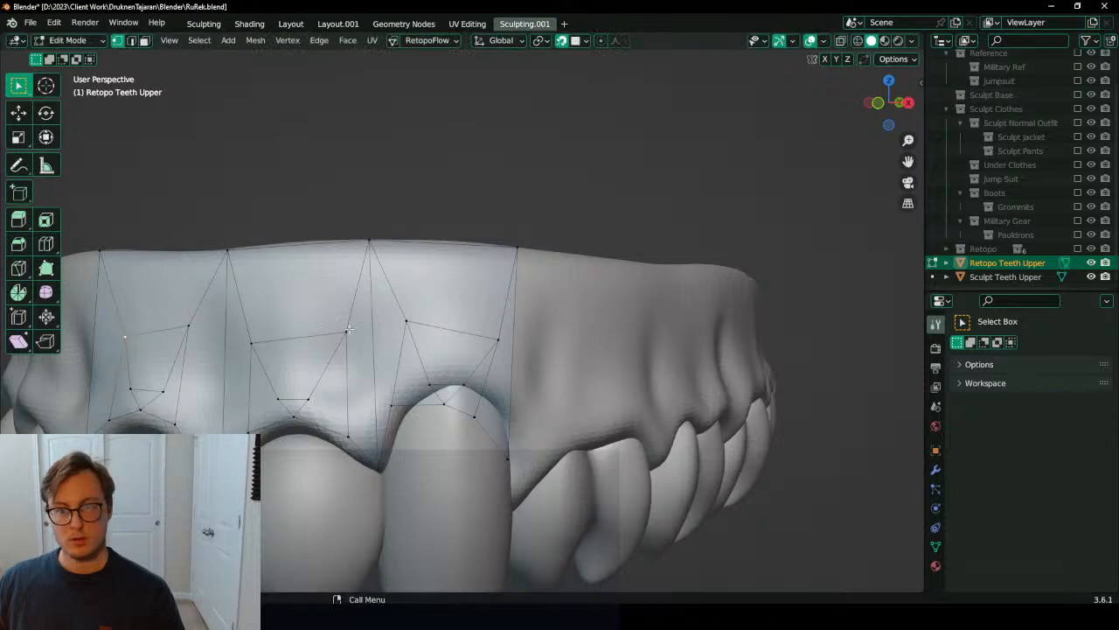
pyautogui.keyDown('shift'); pyautogui.click(498, 338); pyautogui.keyUp('shift')
pyautogui.press('g')
pyautogui.click(495, 327)
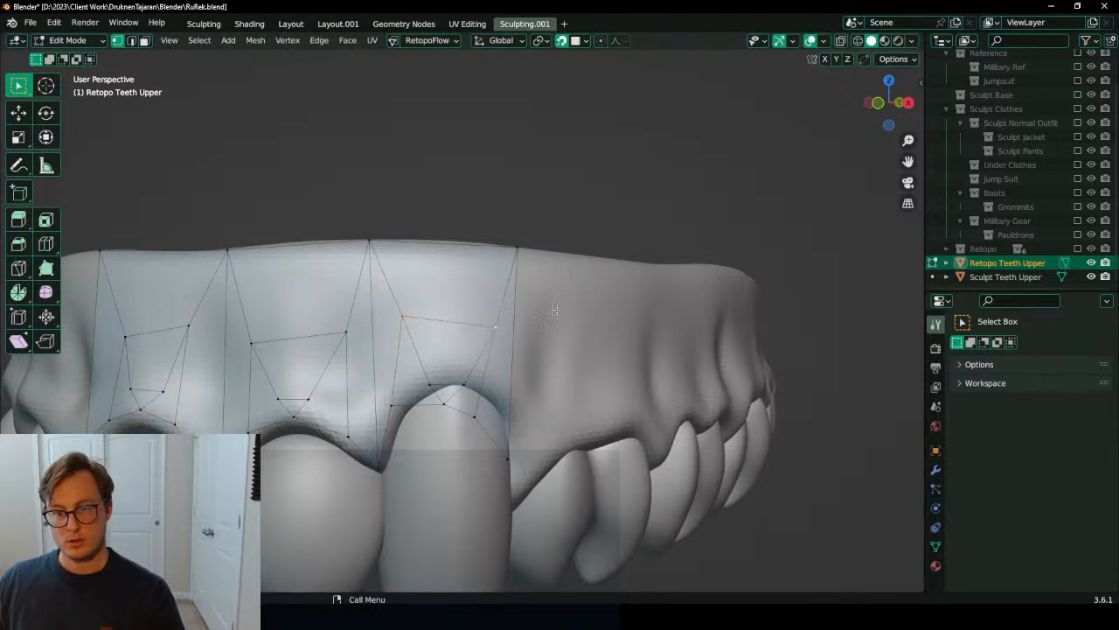
# Step: Move the canine's inner loop vertices up onto the gum above the tooth
pyautogui.click(428, 385)
pyautogui.press('b')
pyautogui.moveTo(423, 376); pyautogui.dragTo(522, 469)
pyautogui.press('g')
pyautogui.click(547, 451)
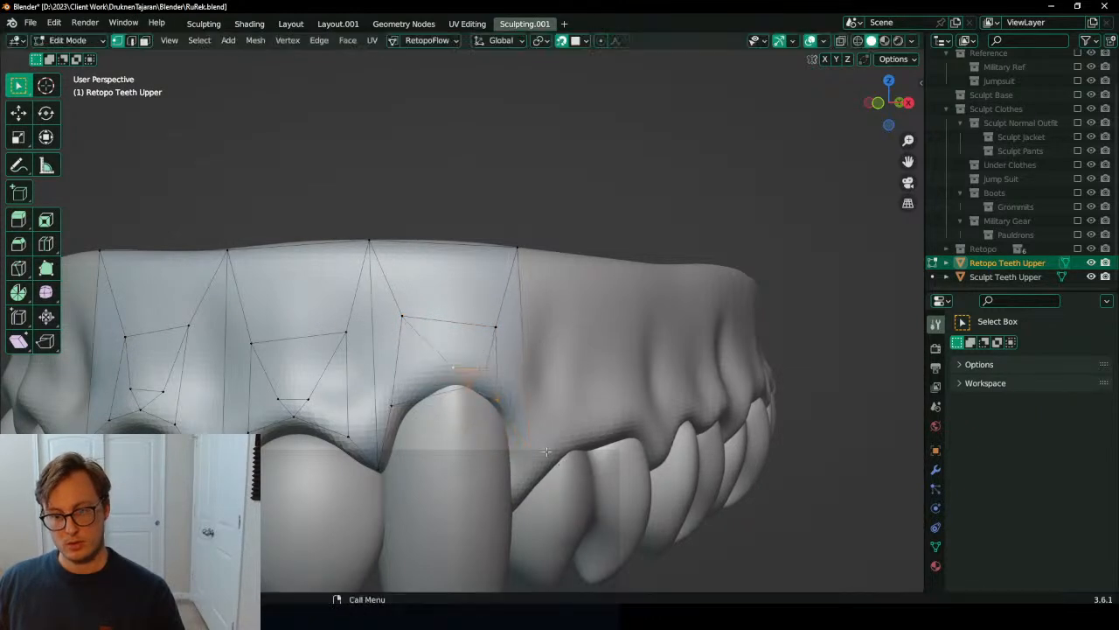
pyautogui.press('g')
pyautogui.click(467, 349)
pyautogui.click(456, 385)
pyautogui.press('g')
pyautogui.click(443, 366)
# Step: Fit the gum-line vertices around the canine to the tooth's curved gum edge
pyautogui.click(387, 412)
pyautogui.press('g')
pyautogui.click(393, 411)
pyautogui.click(493, 397)
pyautogui.press('g')
pyautogui.click(493, 385)
pyautogui.click(535, 443)
pyautogui.moveTo(535, 442); pyautogui.dragTo(502, 429, button='middle')
pyautogui.press('g')
pyautogui.click(484, 411)
pyautogui.click(469, 385)
pyautogui.press('g')
pyautogui.click(467, 384)
pyautogui.moveTo(467, 383); pyautogui.dragTo(443, 265, button='middle')
# Step: Duplicate the mesh patch above the first incisor and move the copy behind the canine
pyautogui.moveTo(279, 410); pyautogui.dragTo(322, 403, button='middle')
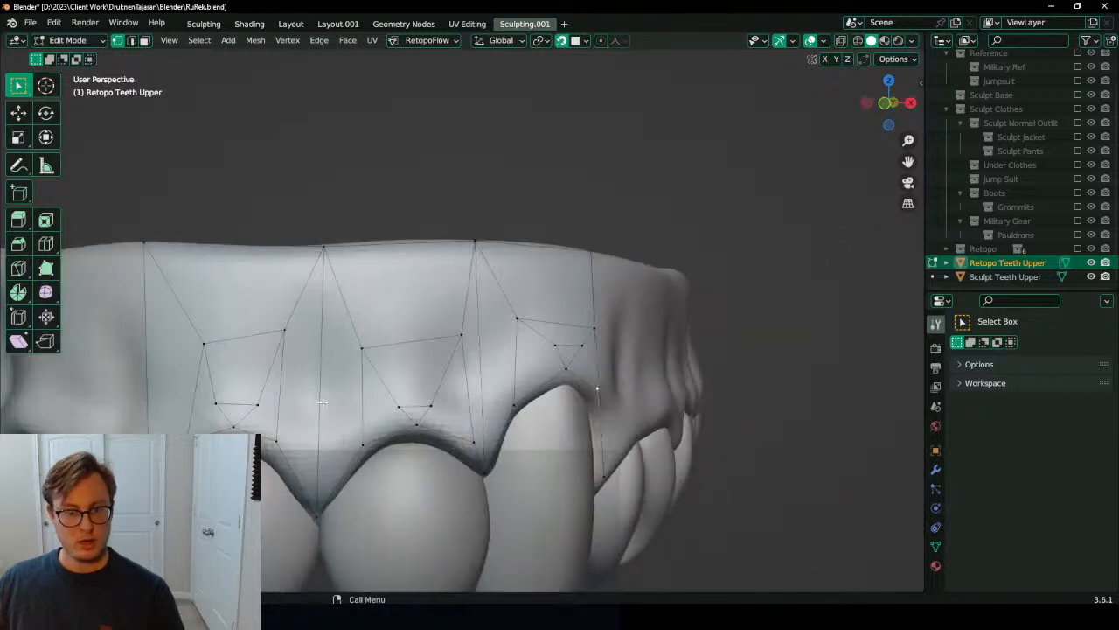
pyautogui.moveTo(90, 170); pyautogui.dragTo(322, 381)
pyautogui.scroll(-3, 326, 383)
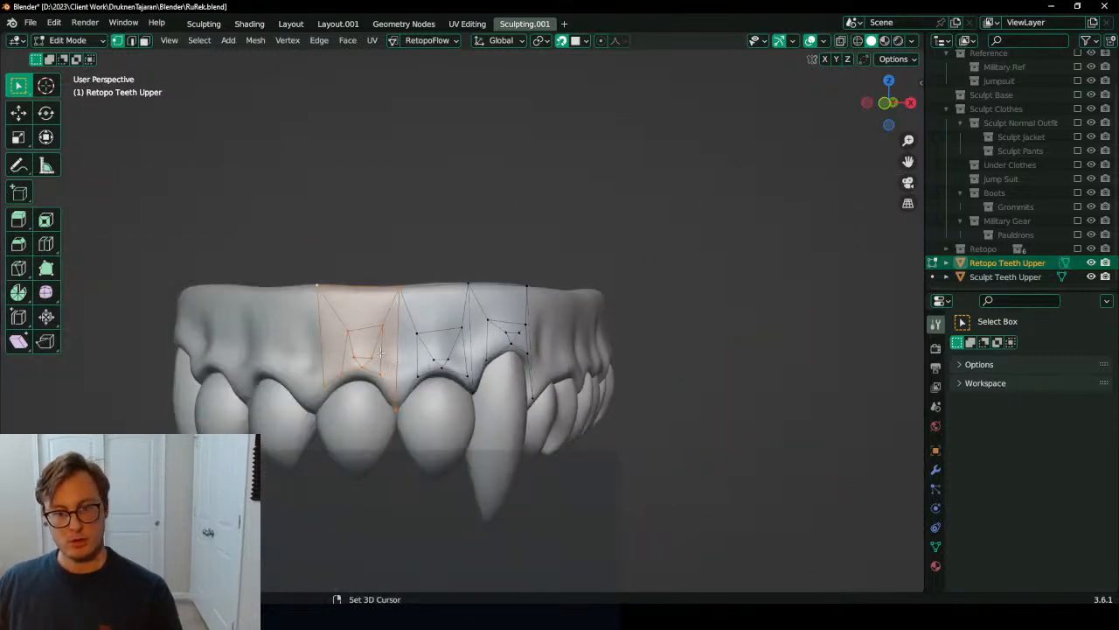
pyautogui.hotkey('shift', 'd')
pyautogui.rightClick(453, 341)
pyautogui.moveTo(507, 319); pyautogui.dragTo(433, 367, button='middle')
pyautogui.press('g')
pyautogui.click(617, 468)
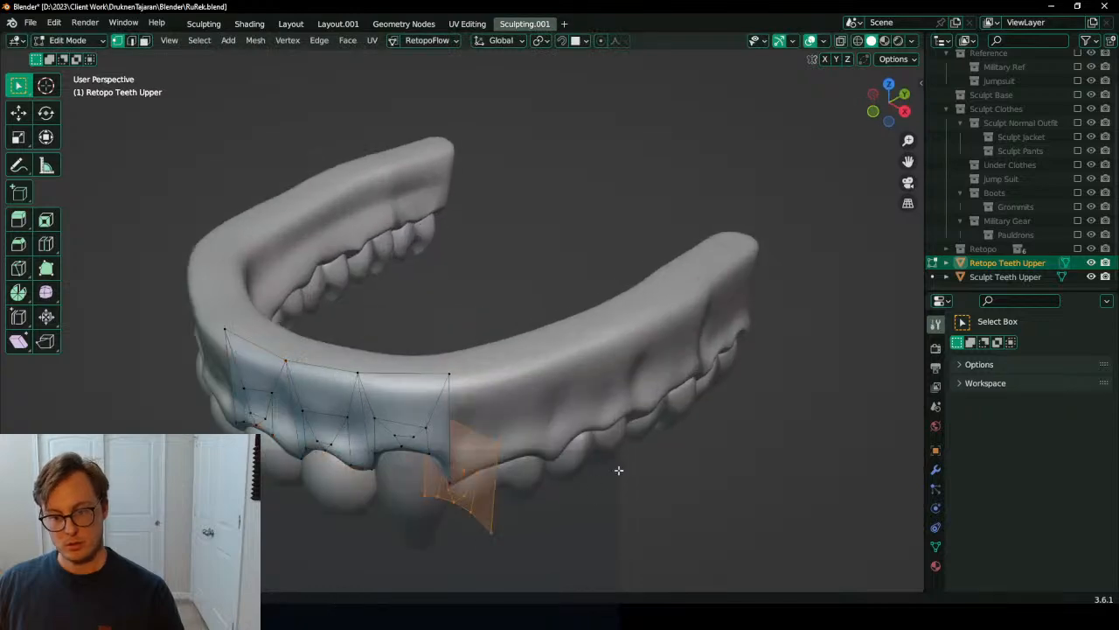
# Step: Rotate the copied patch about the Z axis and place it on the gum above the first molar
pyautogui.moveTo(617, 468); pyautogui.dragTo(616, 487, button='middle')
pyautogui.press('r')
pyautogui.press('z')
pyautogui.click(573, 382)
pyautogui.press('KP_3')
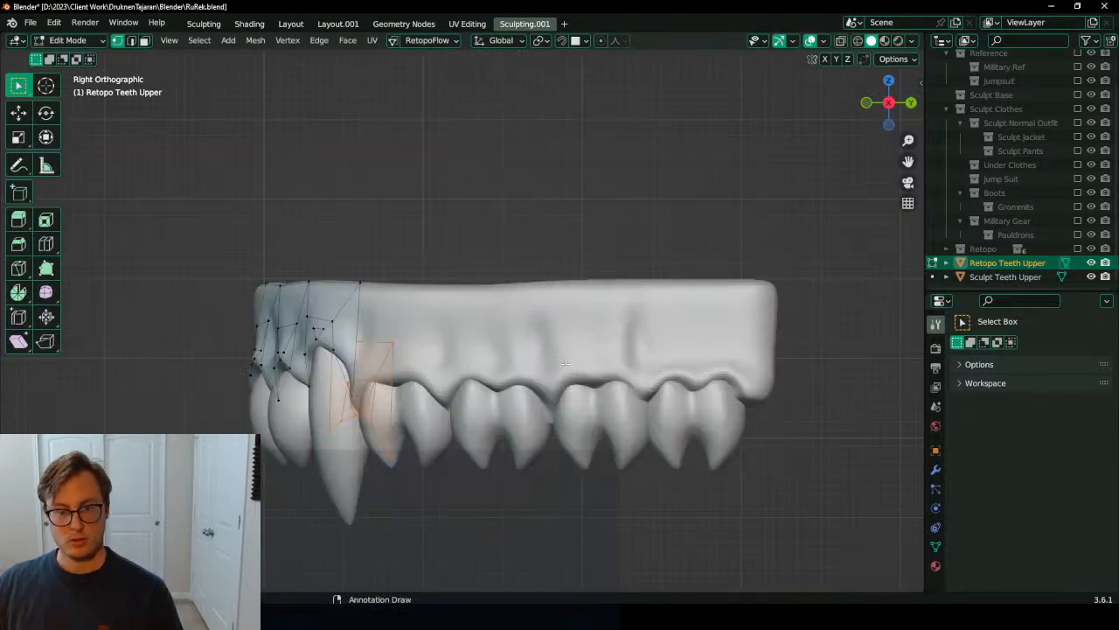
pyautogui.scroll(4, 469, 350)
pyautogui.moveTo(434, 345); pyautogui.dragTo(472, 364, button='middle')
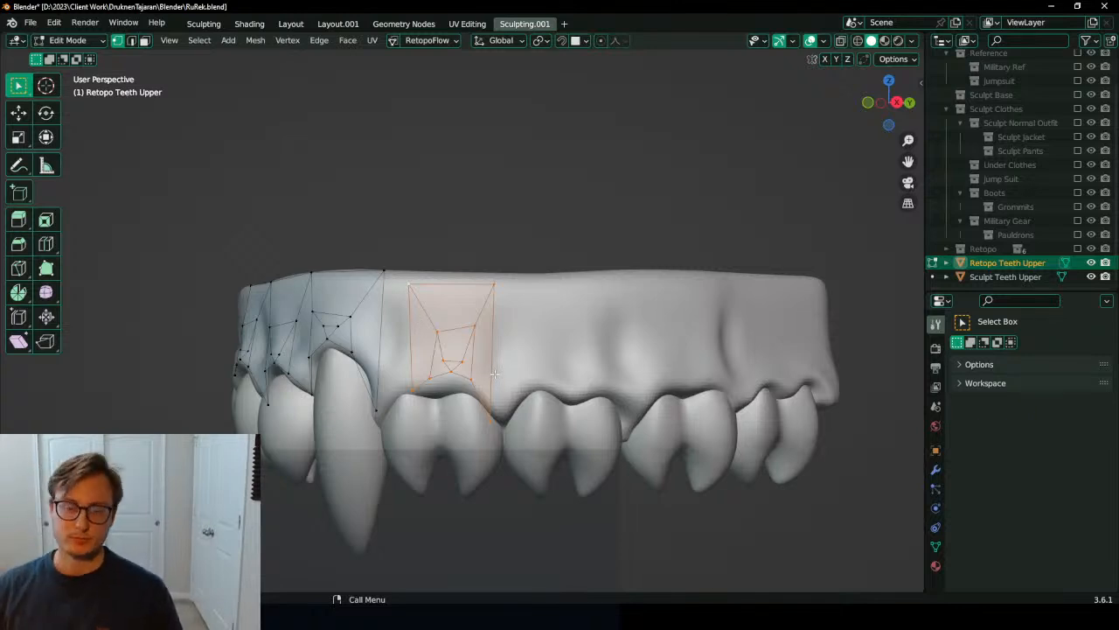
pyautogui.moveTo(491, 399); pyautogui.dragTo(505, 392, button='middle')
pyautogui.moveTo(492, 351); pyautogui.dragTo(484, 348)
pyautogui.scroll(2, 514, 414)
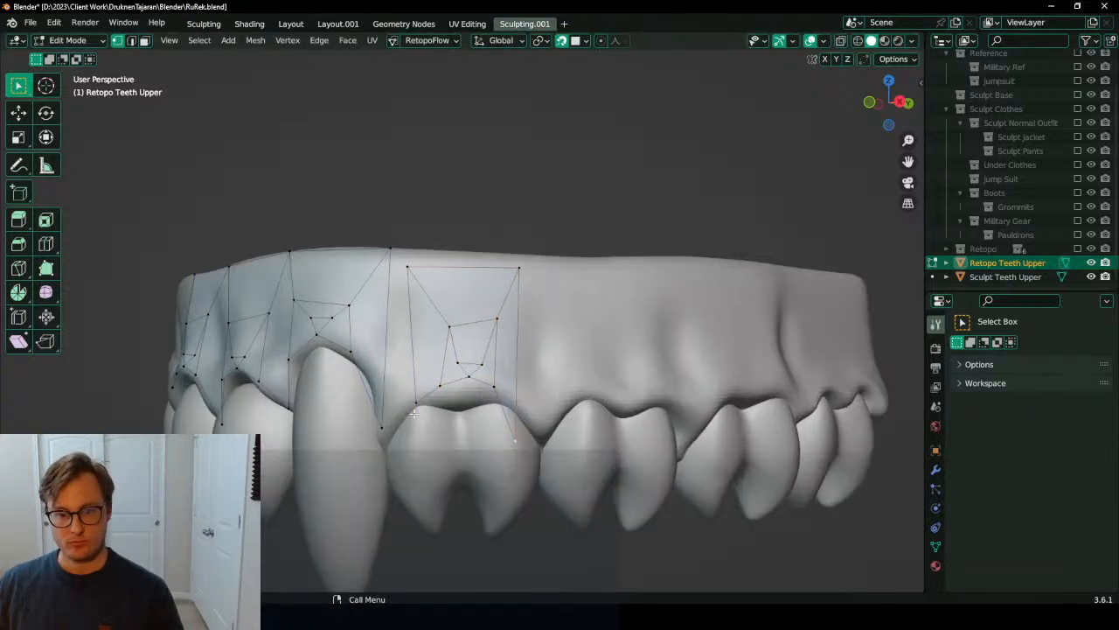
# Step: Merge the copied patch's front corner into the canine patch and move its rear corners onto the gum behind the first molar
pyautogui.press('m')
pyautogui.click(470, 417)
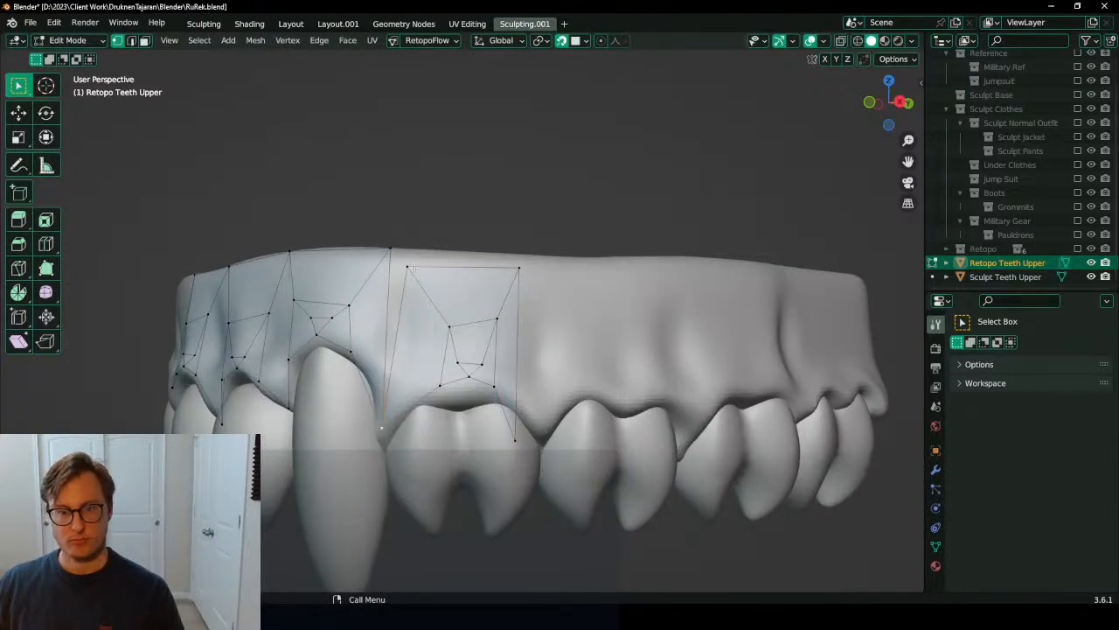
pyautogui.click(522, 269)
pyautogui.press('g')
pyautogui.click(524, 261)
pyautogui.click(519, 432)
pyautogui.press('g')
pyautogui.click(548, 417)
# Step: Fit the lower vertices of the first molar's patch to the tooth's gum line
pyautogui.click(441, 387)
pyautogui.press('g')
pyautogui.click(422, 403)
pyautogui.click(475, 385)
pyautogui.press('g')
pyautogui.click(466, 413)
pyautogui.click(545, 424)
pyautogui.press('g')
pyautogui.click(505, 401)
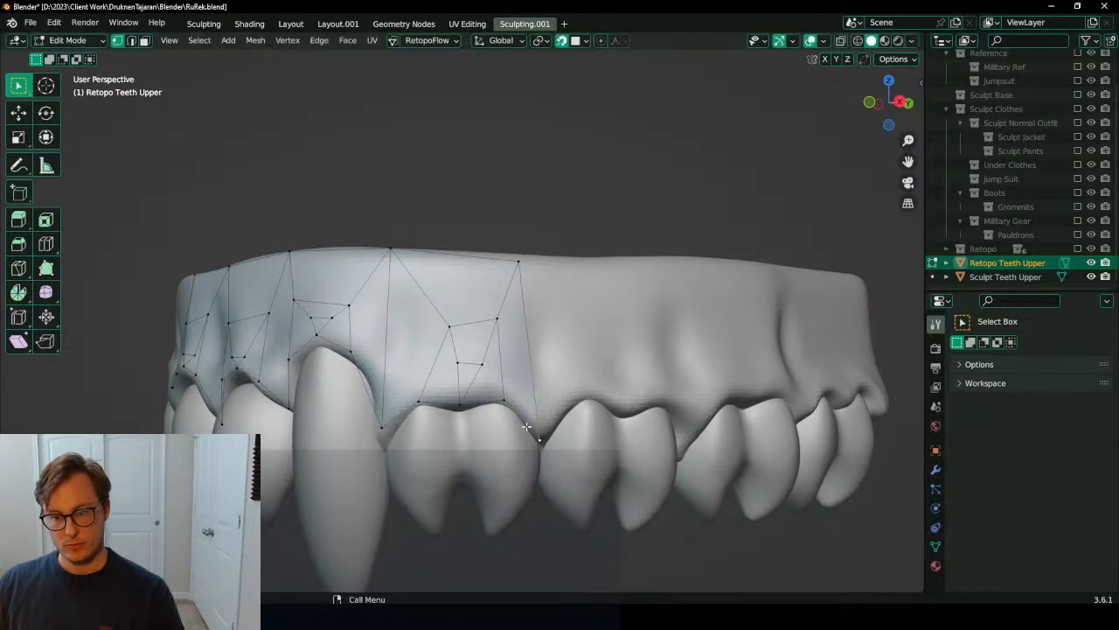
# Step: Adjust the inner loop vertices of the patch above the first molar
pyautogui.click(457, 327)
pyautogui.press('g')
pyautogui.click(436, 319)
pyautogui.keyDown('shift'); pyautogui.click(484, 366); pyautogui.keyUp('shift')
pyautogui.press('g')
pyautogui.click(481, 367)
pyautogui.keyDown('shift'); pyautogui.moveTo(482, 366); pyautogui.dragTo(471, 362, button='middle'); pyautogui.keyUp('shift')
# Step: Select the first molar's patch and place a copy of it above the second molar
pyautogui.press('b')
pyautogui.moveTo(372, 214); pyautogui.dragTo(582, 455)
pyautogui.scroll(-2, 490, 421)
pyautogui.press('b')
pyautogui.moveTo(369, 278); pyautogui.dragTo(425, 382)
pyautogui.moveTo(425, 382); pyautogui.dragTo(454, 388, button='middle')
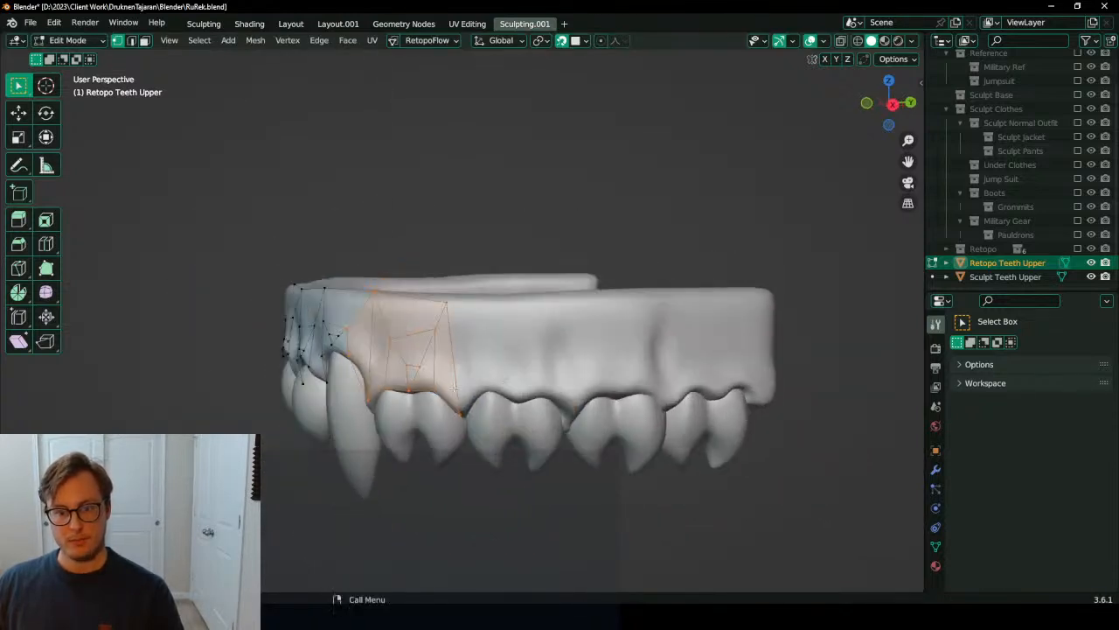
pyautogui.press('g')
pyautogui.click(568, 357)
# Step: Place further patch copies above the third and fourth molars, scaling them to fit the teeth
pyautogui.press('s')
pyautogui.moveTo(569, 357)
pyautogui.keyDown('shift'); pyautogui.mouseDown(button='middle')
pyautogui.moveTo(604, 341)
pyautogui.moveTo(551, 350)
pyautogui.mouseUp(button='middle'); pyautogui.keyUp('shift')
pyautogui.click(617, 335)
pyautogui.press('g')
pyautogui.press('s')
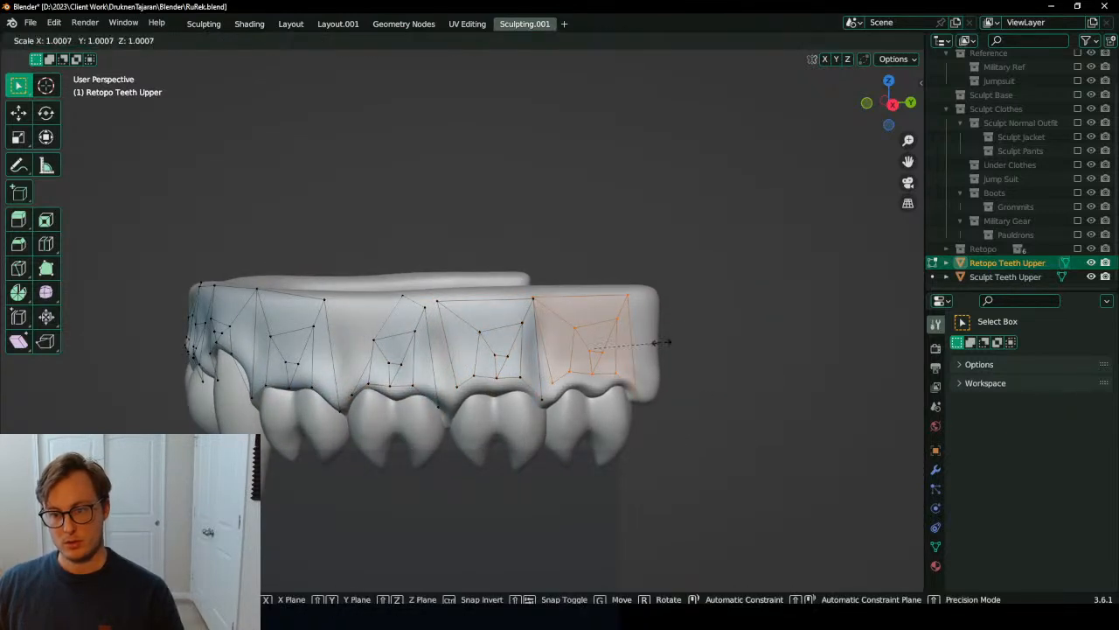
pyautogui.click(662, 343)
# Step: Merge the front corners of the second molar's patch into the rear corners of the first molar's patch
pyautogui.moveTo(647, 341); pyautogui.dragTo(361, 308, button='middle')
pyautogui.press('g')
pyautogui.click(364, 306)
pyautogui.press('m')
pyautogui.click(420, 320)
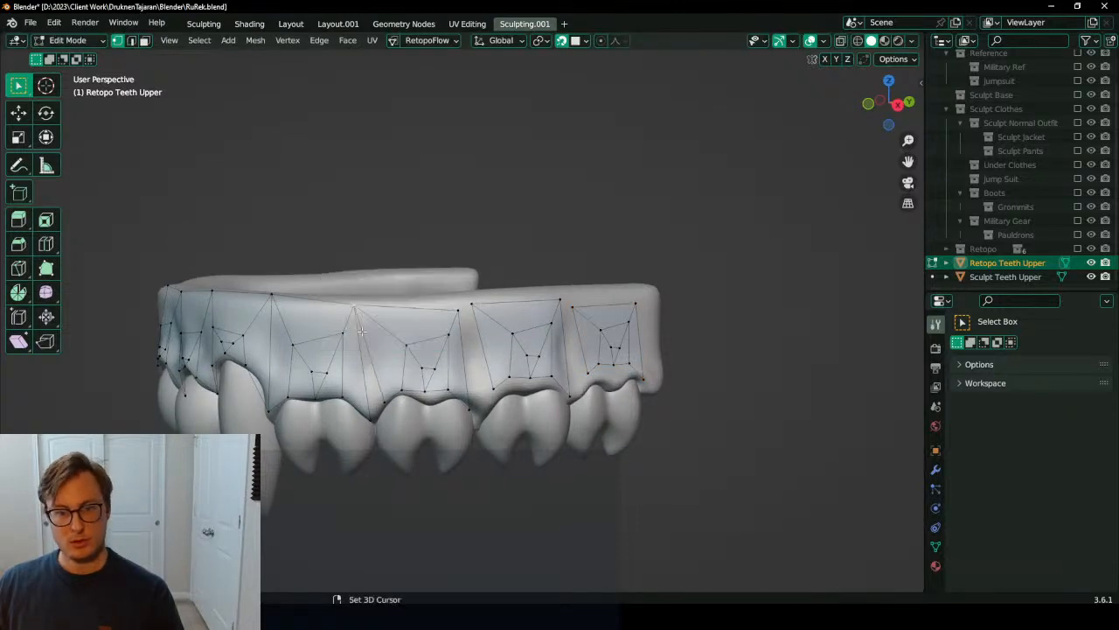
pyautogui.scroll(2, 395, 416)
pyautogui.moveTo(393, 442); pyautogui.dragTo(525, 399, button='middle')
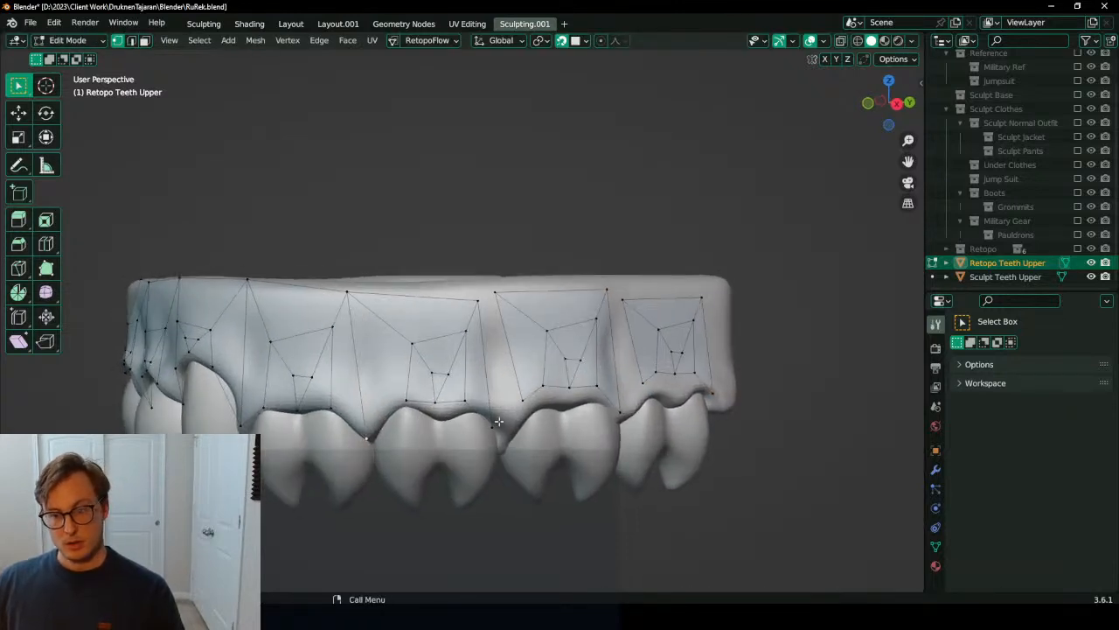
# Step: Join the adjoining corners of the second and third molar patches
pyautogui.press('g')
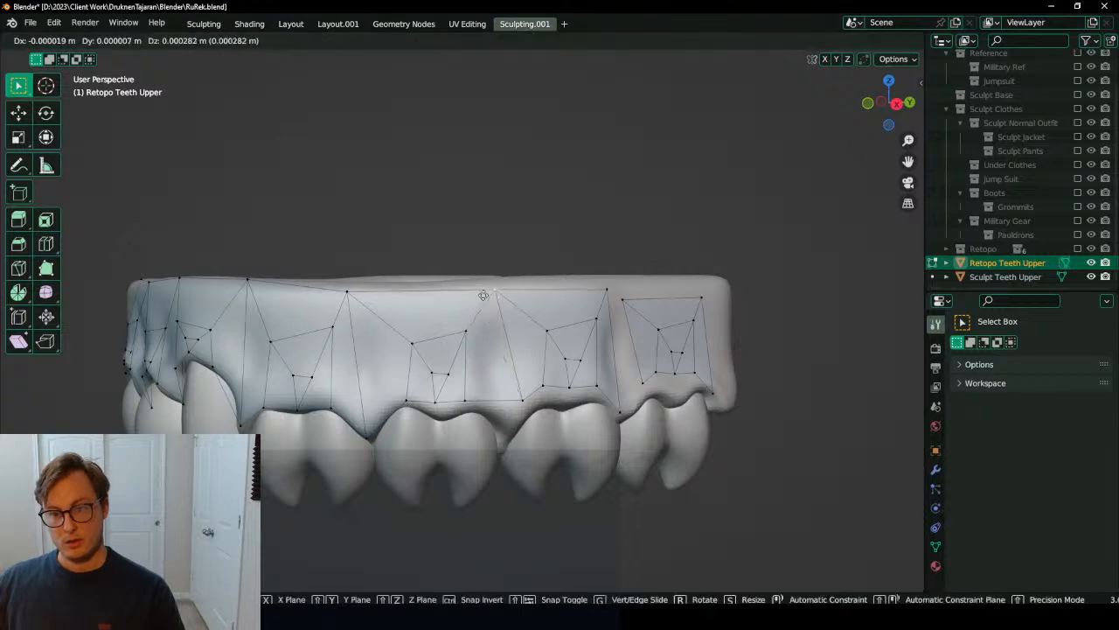
pyautogui.press('Escape')
pyautogui.moveTo(488, 315); pyautogui.dragTo(480, 348, button='middle')
pyautogui.press('g')
pyautogui.moveTo(476, 390); pyautogui.dragTo(472, 402)
# Step: Fit the lower vertices of the second and third molar patches to the gum line and the tip between the teeth
pyautogui.moveTo(370, 368); pyautogui.dragTo(404, 377)
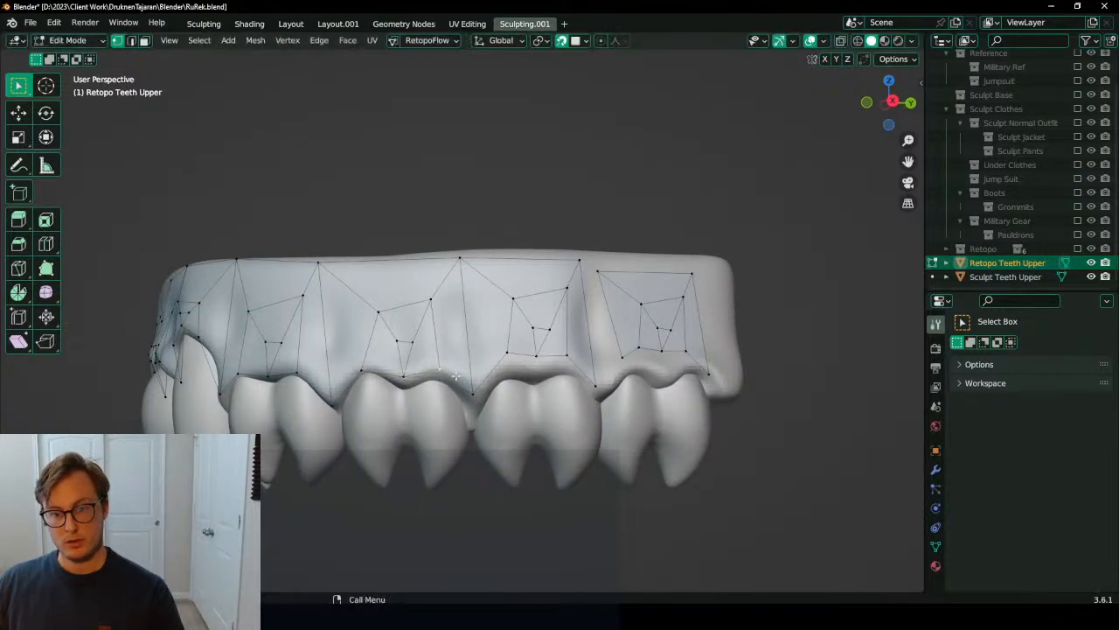
pyautogui.moveTo(476, 393); pyautogui.dragTo(474, 416)
pyautogui.moveTo(509, 357); pyautogui.dragTo(497, 375)
pyautogui.moveTo(525, 365); pyautogui.dragTo(505, 359, button='middle')
pyautogui.moveTo(507, 357); pyautogui.dragTo(572, 386)
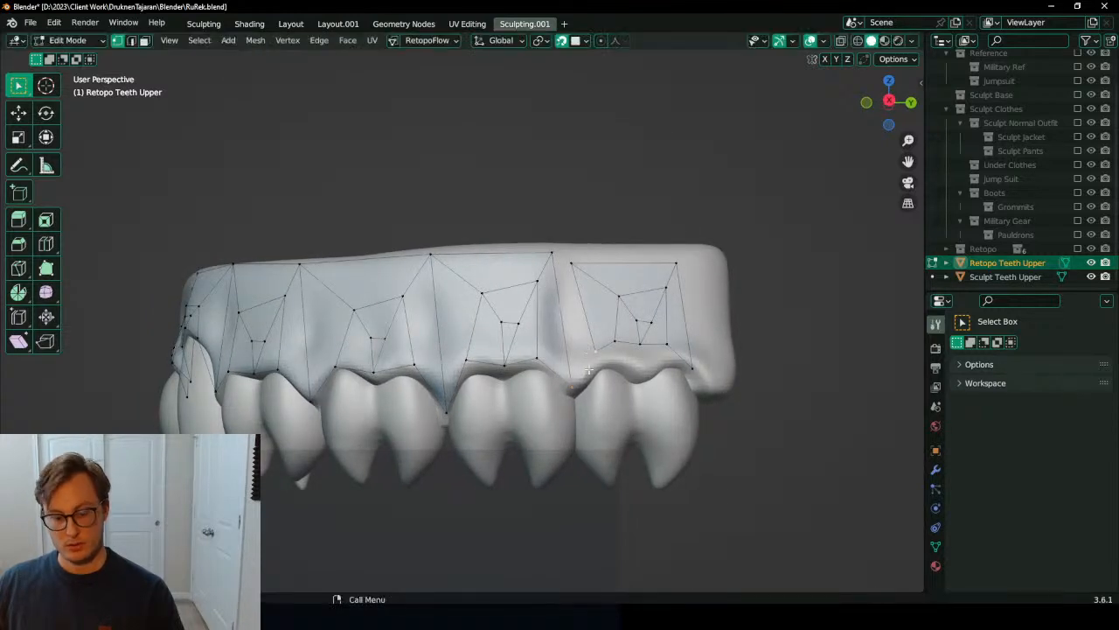
pyautogui.keyDown('shift'); pyautogui.moveTo(589, 371); pyautogui.dragTo(542, 335, button='middle'); pyautogui.keyUp('shift')
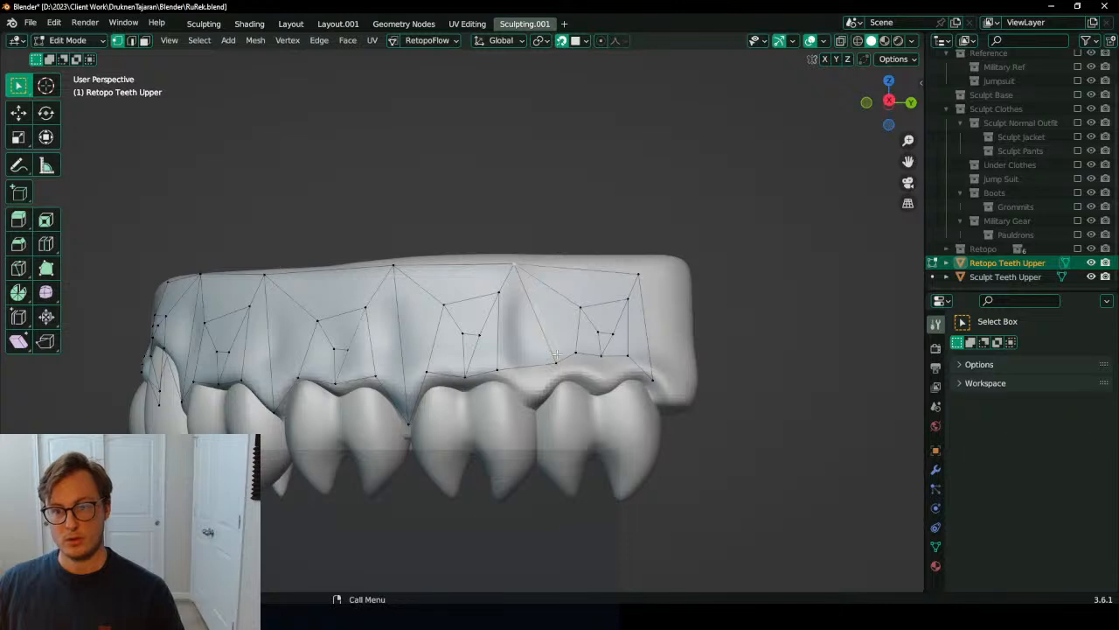
# Step: Align the shared corners of the third and fourth molar patches with the gum tip and start fitting the fourth patch's lower front vertices
pyautogui.moveTo(556, 359); pyautogui.dragTo(535, 395)
pyautogui.moveTo(530, 270); pyautogui.dragTo(549, 269)
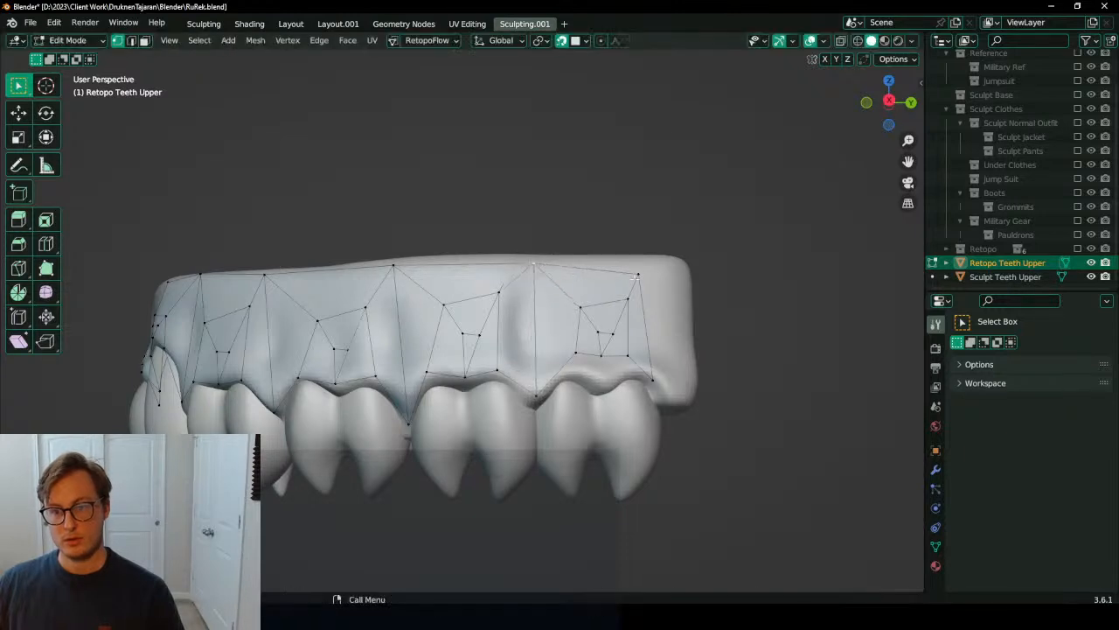
pyautogui.scroll(1, 650, 351)
pyautogui.moveTo(487, 404); pyautogui.dragTo(485, 409)
pyautogui.moveTo(434, 375); pyautogui.dragTo(443, 376)
pyautogui.moveTo(539, 353); pyautogui.dragTo(521, 379)
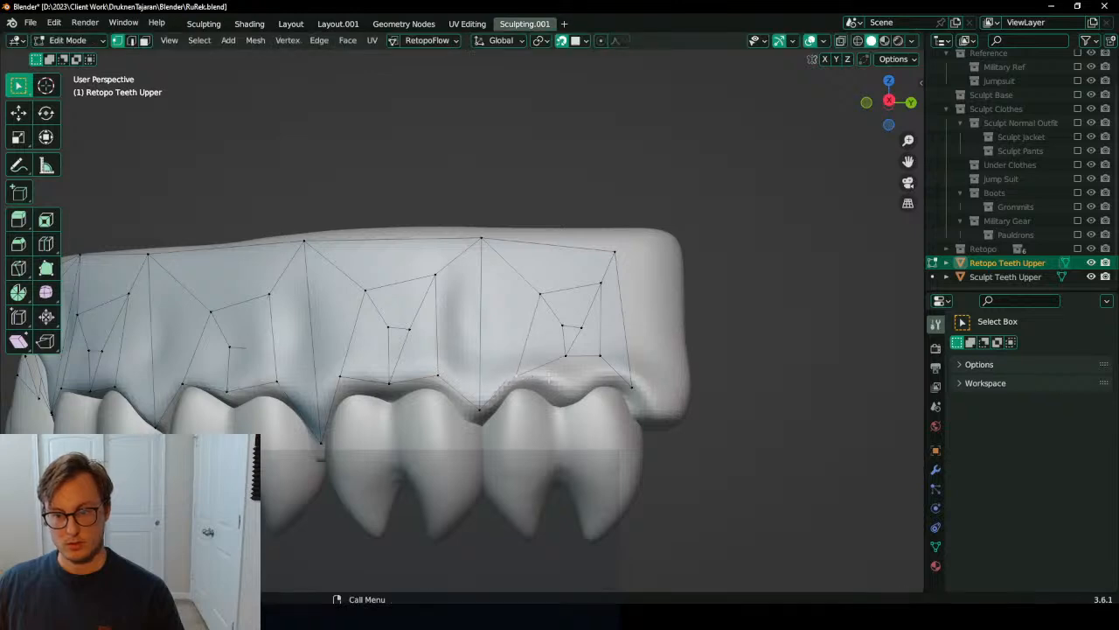
# Step: Fit the fourth molar patch's lower vertices to the gum line and extend its rear corners to the back end of the gum
pyautogui.keyDown('shift'); pyautogui.moveTo(578, 372); pyautogui.dragTo(534, 368, button='middle'); pyautogui.keyUp('shift')
pyautogui.moveTo(525, 360); pyautogui.dragTo(528, 388)
pyautogui.moveTo(564, 348); pyautogui.dragTo(618, 411)
pyautogui.moveTo(574, 250); pyautogui.dragTo(626, 236)
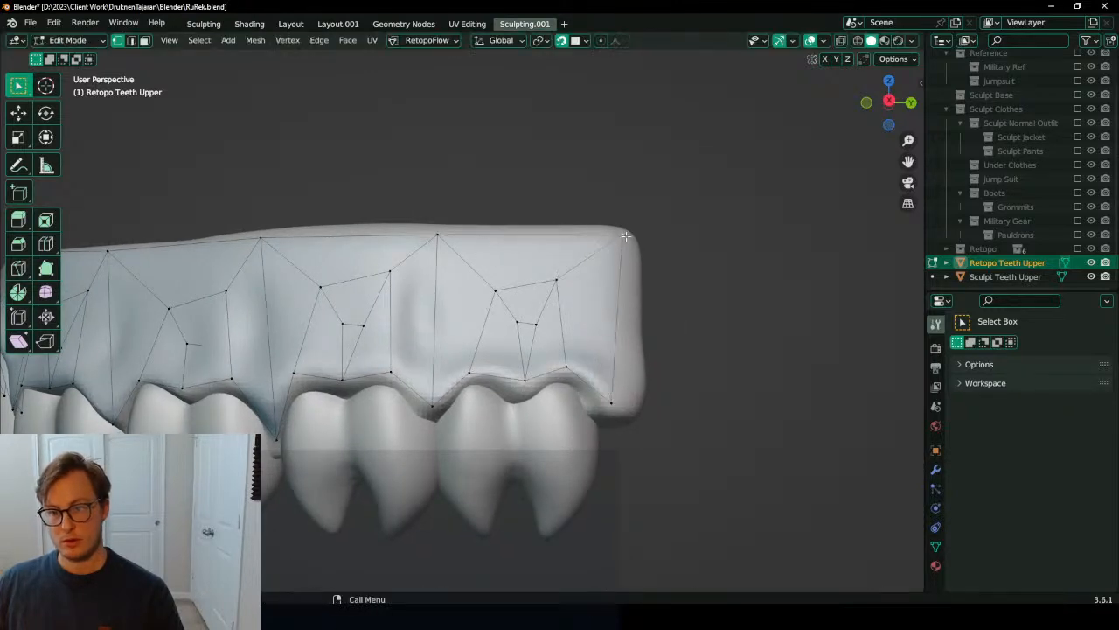
# Step: Duplicate the whole outer gum mesh and move the copy to the inner side of the gum arch in top view
pyautogui.moveTo(458, 235); pyautogui.dragTo(434, 339, button='middle')
pyautogui.scroll(4, 323, 313)
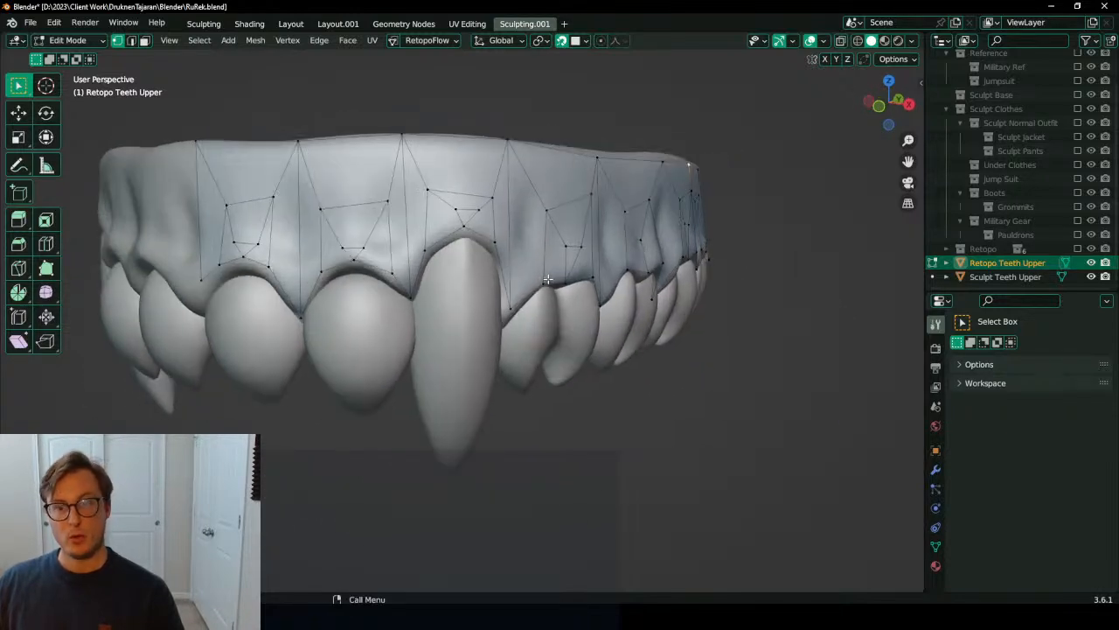
pyautogui.scroll(-4, 560, 277)
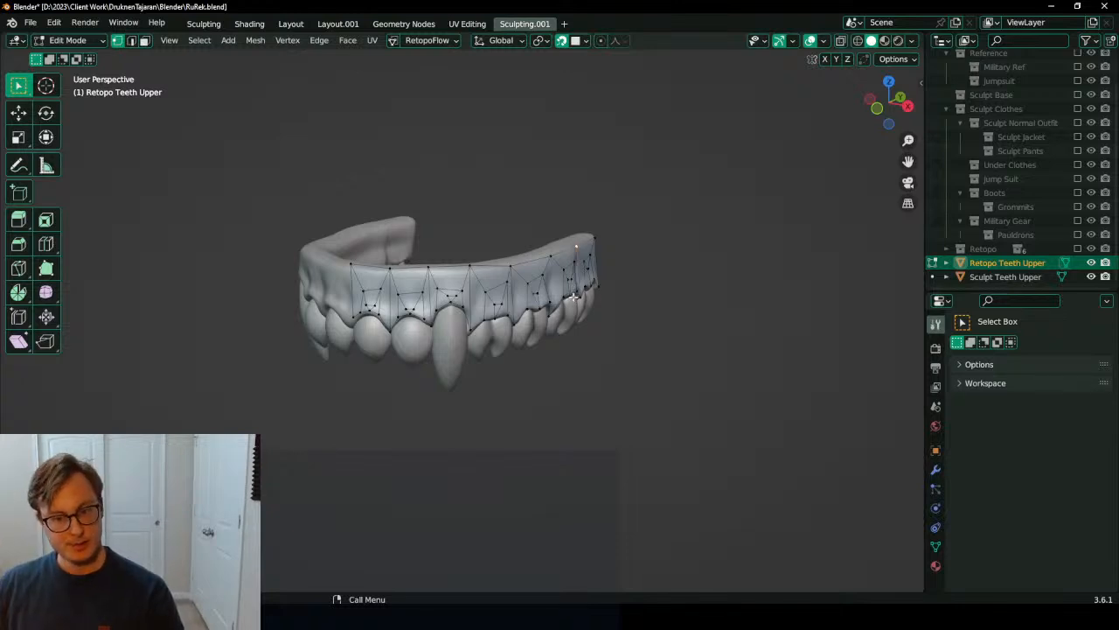
pyautogui.moveTo(542, 308); pyautogui.dragTo(589, 299, button='middle')
pyautogui.press('a')
pyautogui.hotkey('shift', 'd')
pyautogui.rightClick(603, 256)
pyautogui.press('KP_7')
pyautogui.press('g')
pyautogui.click(635, 172)
# Step: Scale the copied mesh along Y and X and reposition it along the inner side of the arch
pyautogui.press('s')
pyautogui.press('y')
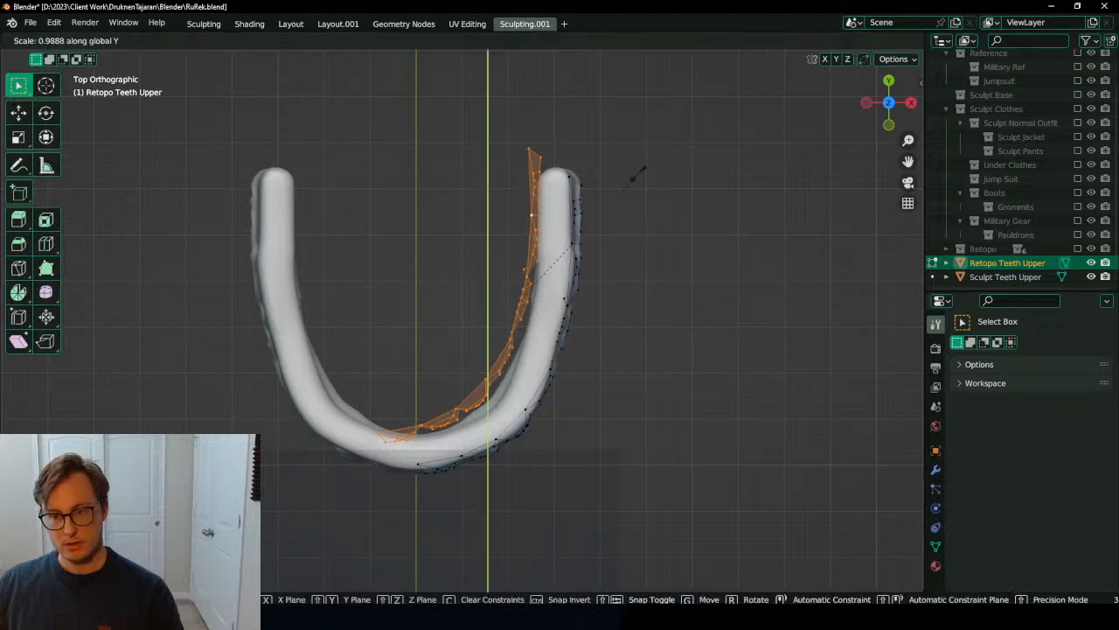
pyautogui.click(622, 190)
pyautogui.press('s')
pyautogui.press('x')
pyautogui.click(604, 228)
pyautogui.press('g')
pyautogui.click(585, 271)
# Step: Flip the copied mesh's normals and scale it along Z to match the height of the inner gum
pyautogui.press('q')
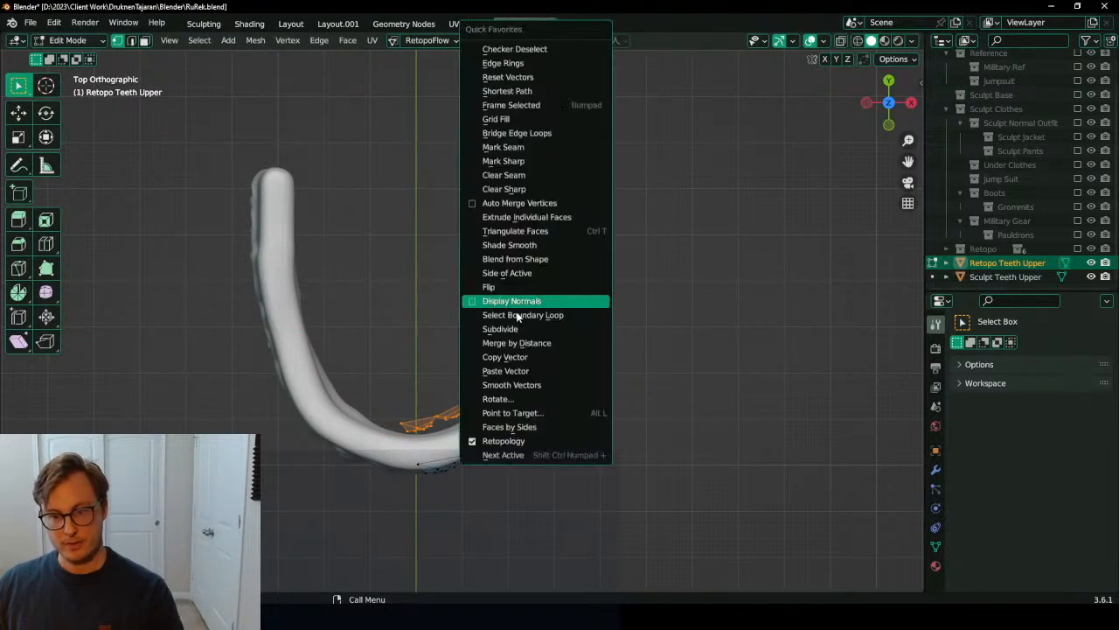
pyautogui.click(492, 287)
pyautogui.scroll(4, 512, 265)
pyautogui.moveTo(327, 288); pyautogui.dragTo(729, 315, button='middle')
pyautogui.press('s')
pyautogui.press('z')
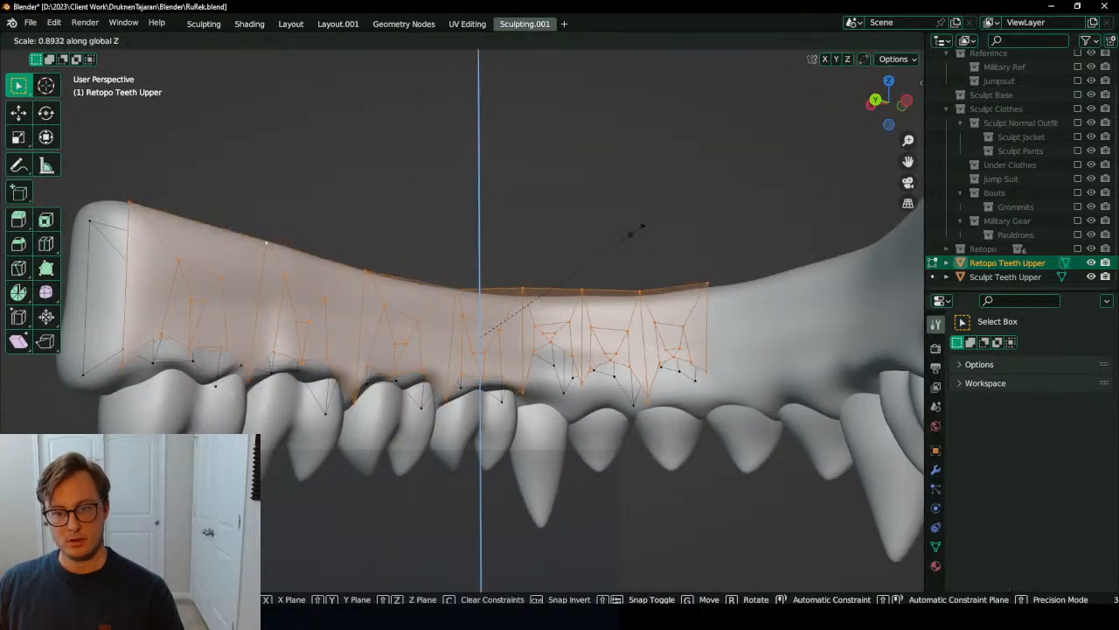
pyautogui.click(615, 261)
# Step: With snapping enabled, move the lower corners of the inner frontmost incisor patch to the gum tips on either side of the tooth
pyautogui.hotkey('shift', 'Tab')
pyautogui.moveTo(535, 326); pyautogui.dragTo(787, 258, button='middle')
pyautogui.click(623, 224)
pyautogui.scroll(5, 664, 263)
pyautogui.keyDown('shift'); pyautogui.moveTo(665, 262); pyautogui.dragTo(517, 318, button='middle'); pyautogui.keyUp('shift')
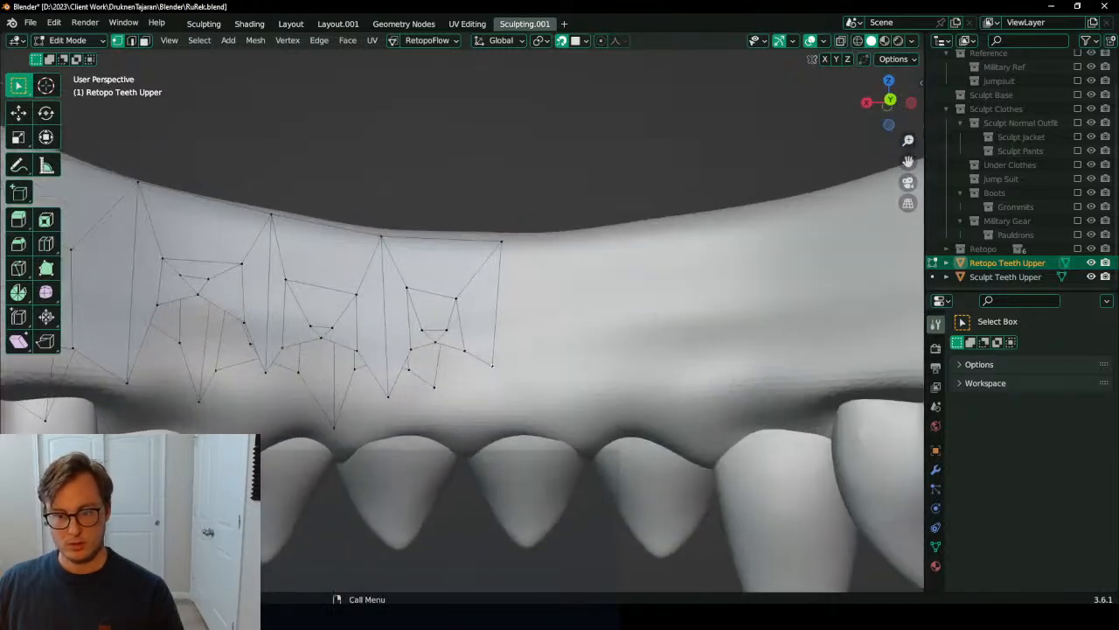
pyautogui.keyDown('shift'); pyautogui.moveTo(500, 383); pyautogui.dragTo(511, 350, button='middle'); pyautogui.keyUp('shift')
pyautogui.press('e')
pyautogui.click(487, 414)
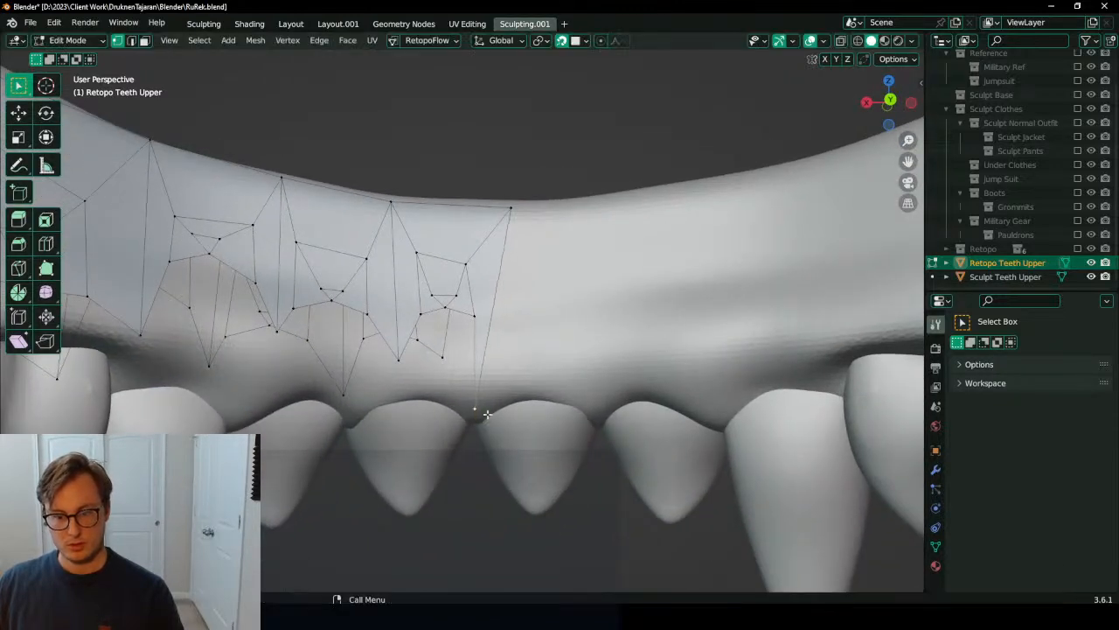
pyautogui.click(398, 356)
pyautogui.press('g')
pyautogui.click(357, 409)
# Step: Fit the remaining lower vertices of the inner frontmost incisor patch along the tooth's gum line
pyautogui.click(419, 315)
pyautogui.press('g')
pyautogui.click(390, 386)
pyautogui.press('g')
pyautogui.click(453, 301)
pyautogui.click(444, 354)
pyautogui.press('g')
pyautogui.click(460, 381)
pyautogui.press('g')
pyautogui.click(419, 387)
pyautogui.click(393, 388)
pyautogui.press('g')
pyautogui.click(387, 395)
pyautogui.click(449, 387)
pyautogui.press('g')
pyautogui.click(450, 392)
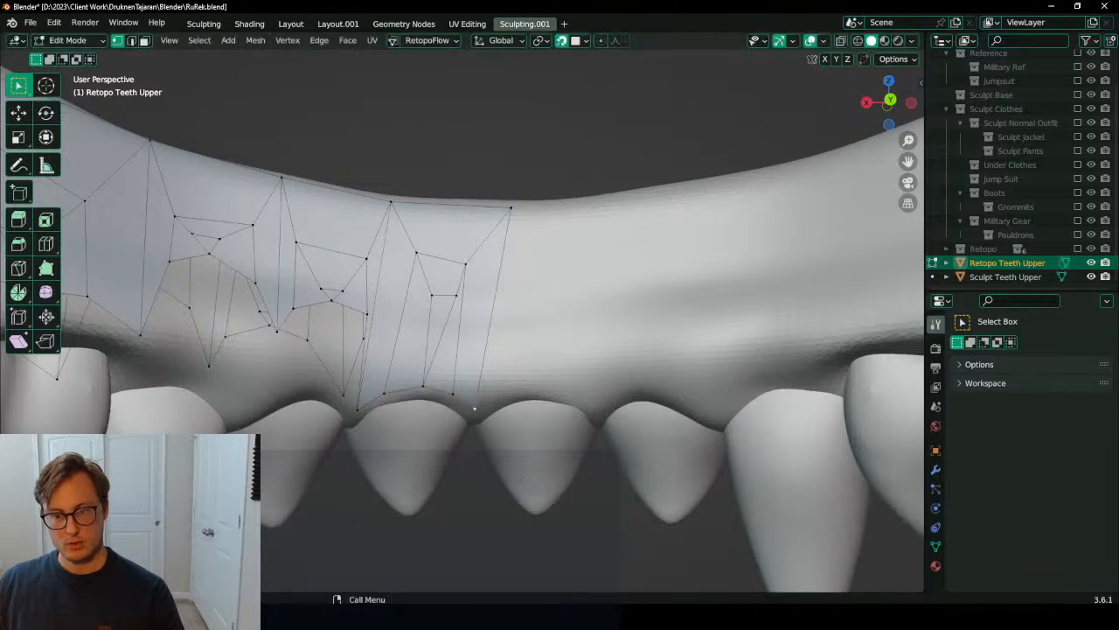
# Step: Move the central face of the inner frontmost incisor patch down closer to the gum line
pyautogui.moveTo(509, 210); pyautogui.dragTo(543, 359, button='middle')
pyautogui.press('g')
pyautogui.click(623, 385)
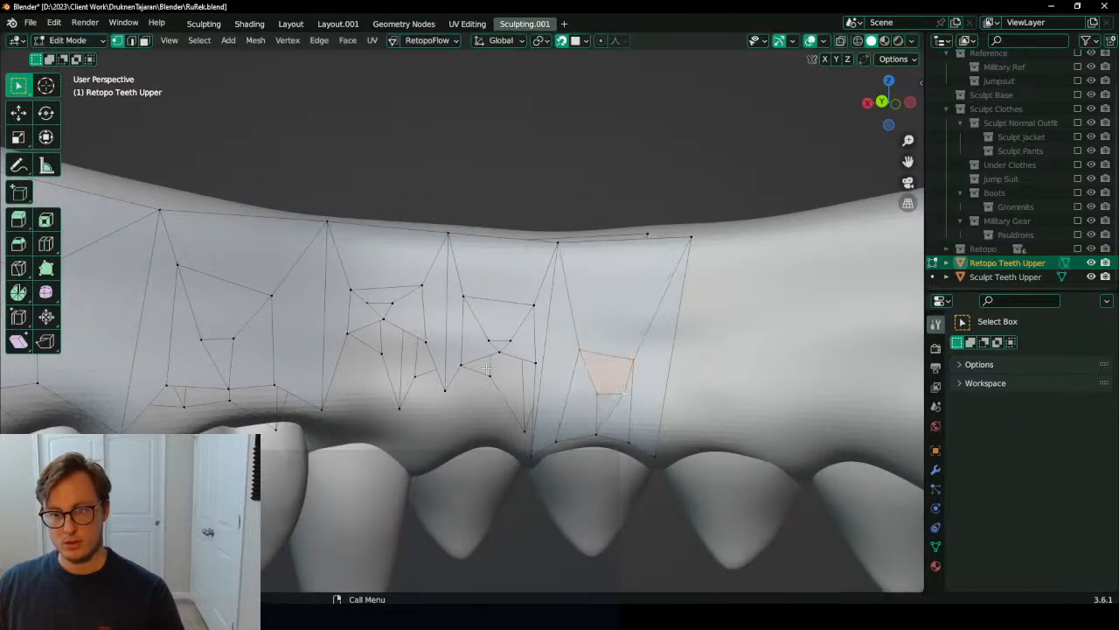
# Step: Fit the lower vertices of the inner second incisor patch to its gum line and lower its central face
pyautogui.click(540, 361)
pyautogui.press('g')
pyautogui.click(411, 472)
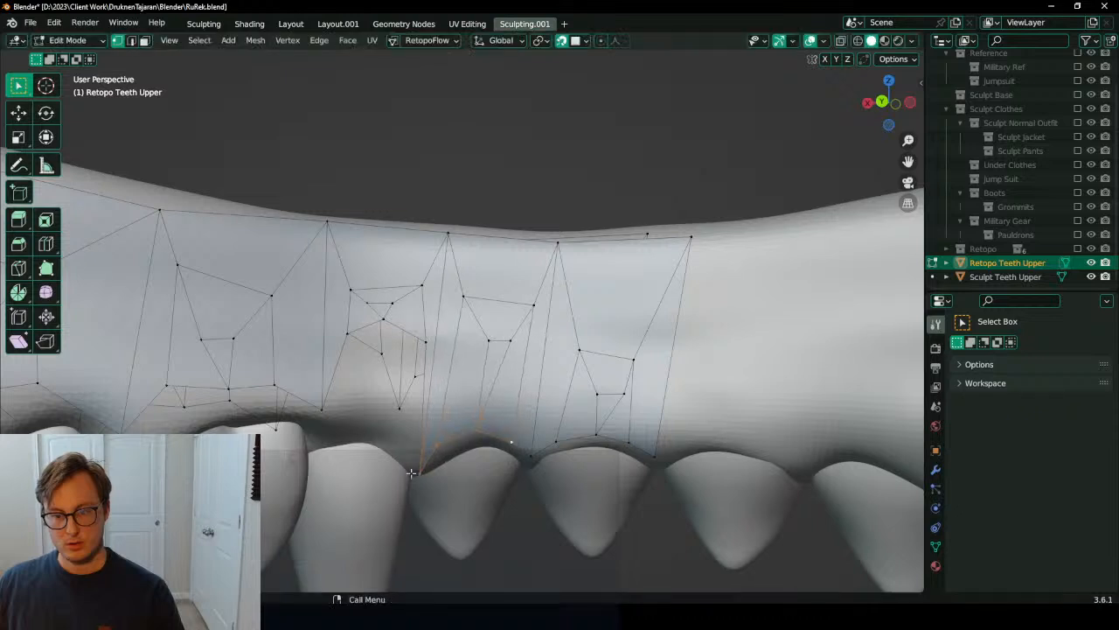
pyautogui.click(442, 396)
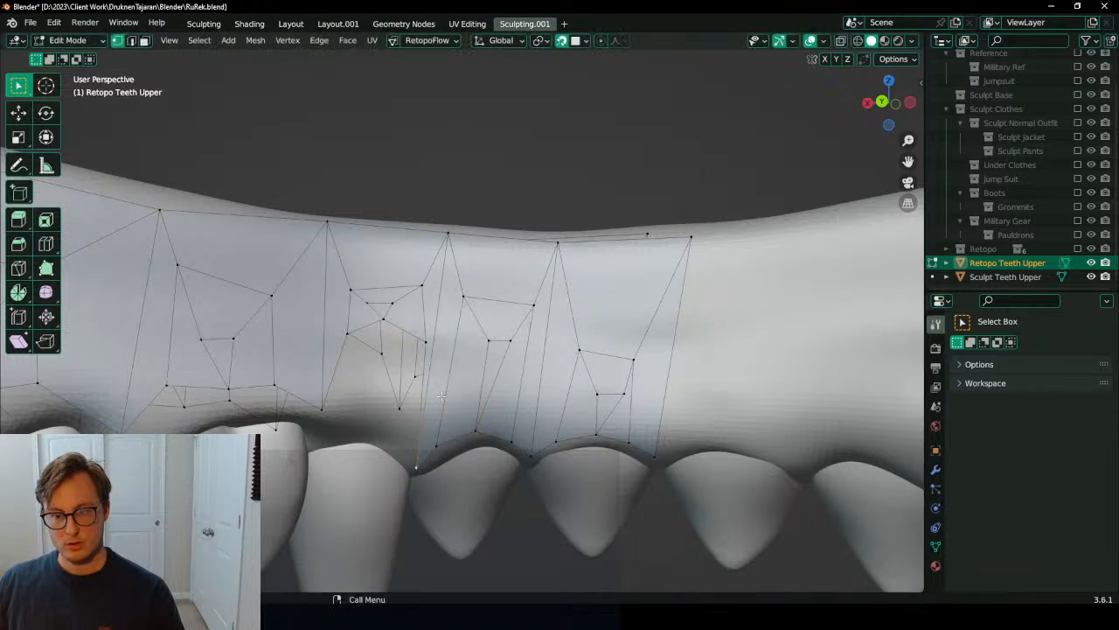
pyautogui.press('g')
pyautogui.click(525, 346)
# Step: Fit the lower vertices of the inner fang patch to the gum line and the tips beside the tooth
pyautogui.moveTo(525, 346); pyautogui.dragTo(461, 319, button='middle')
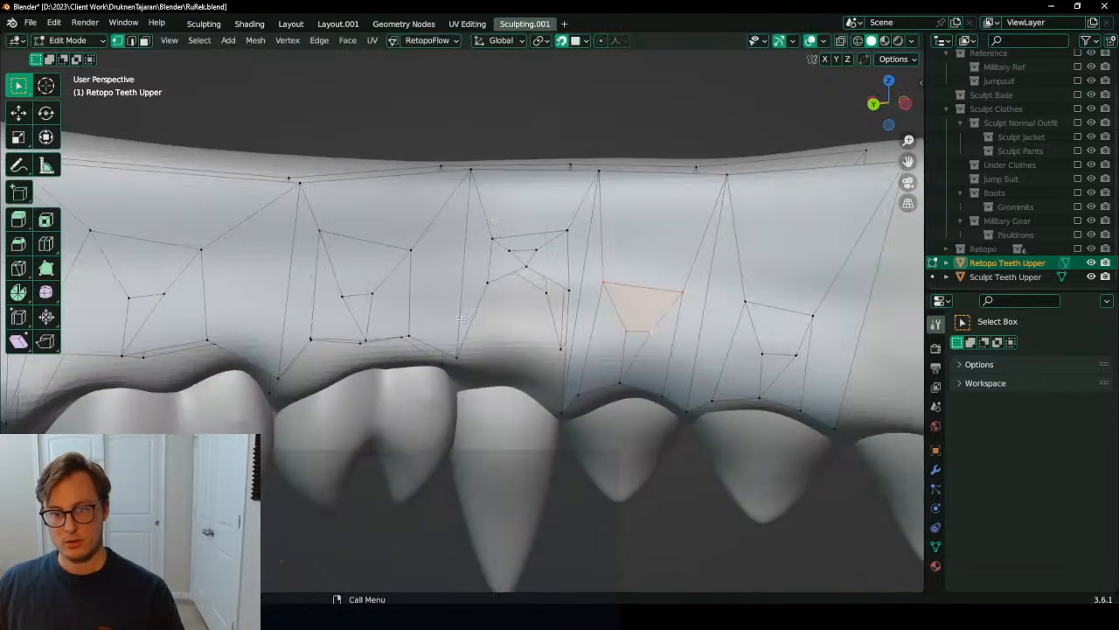
pyautogui.press('g')
pyautogui.click(461, 378)
pyautogui.moveTo(462, 378); pyautogui.dragTo(464, 281, button='middle')
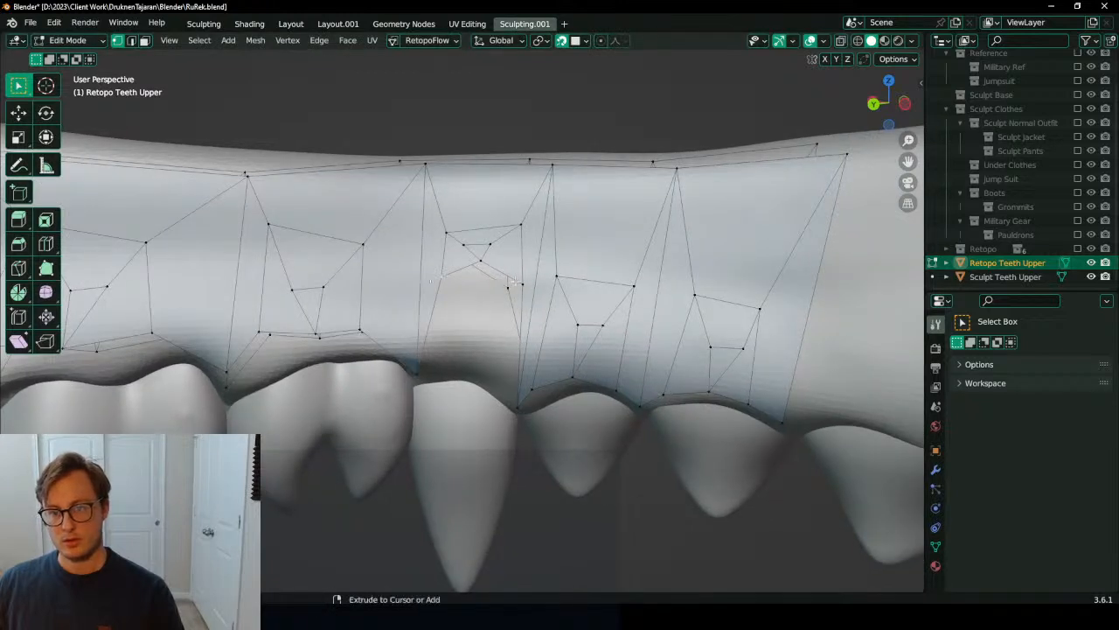
pyautogui.press('g')
pyautogui.click(528, 369)
pyautogui.press('g')
pyautogui.click(564, 341)
pyautogui.press('g')
pyautogui.click(554, 354)
# Step: Move, rotate and scale the central face of the inner fang patch, adjusting its upper edge to suit the tooth
pyautogui.press('g')
pyautogui.press('r')
pyautogui.press('s')
pyautogui.click(529, 225)
pyautogui.press('r')
pyautogui.click(542, 224)
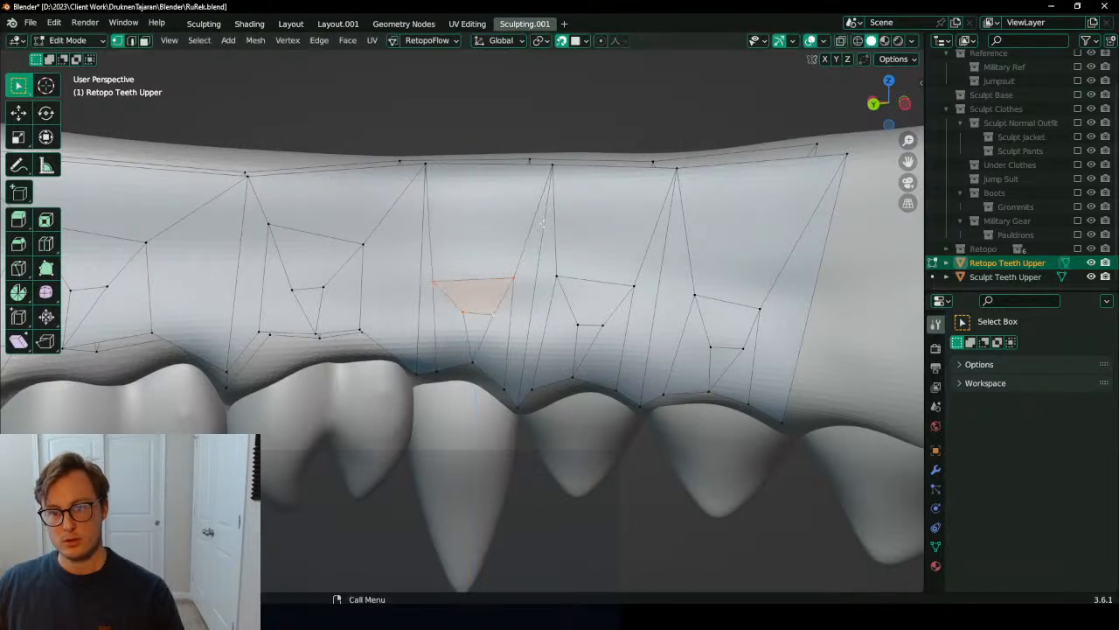
pyautogui.press('g')
pyautogui.click(456, 273)
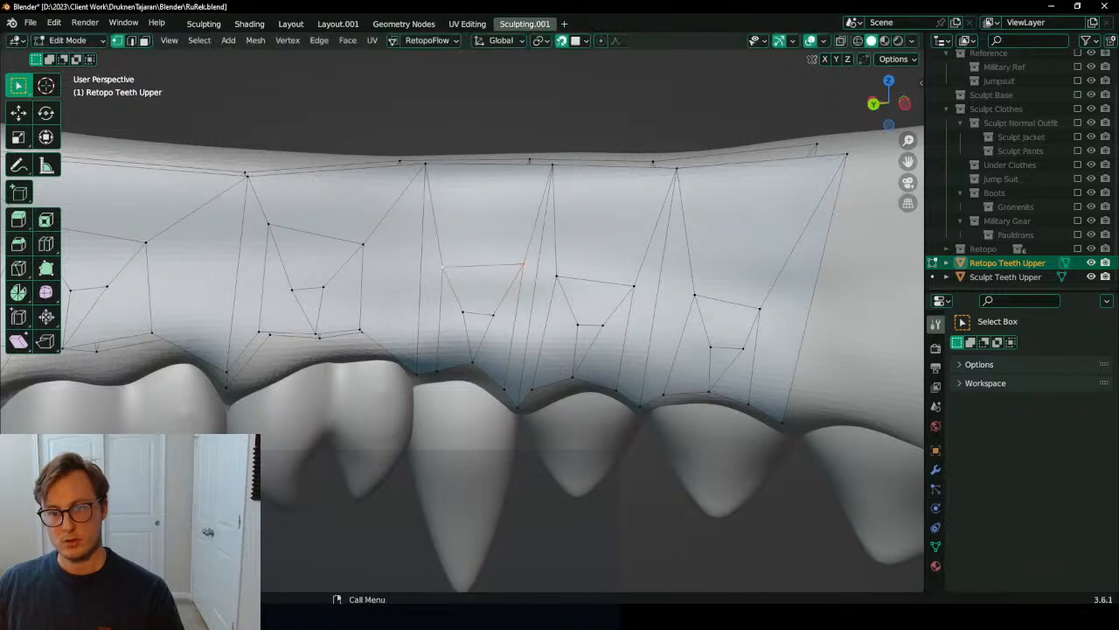
# Step: Fit the lower vertices of the inner first molar patch to the gum line and the tip behind the tooth
pyautogui.moveTo(407, 303); pyautogui.dragTo(465, 323, button='middle')
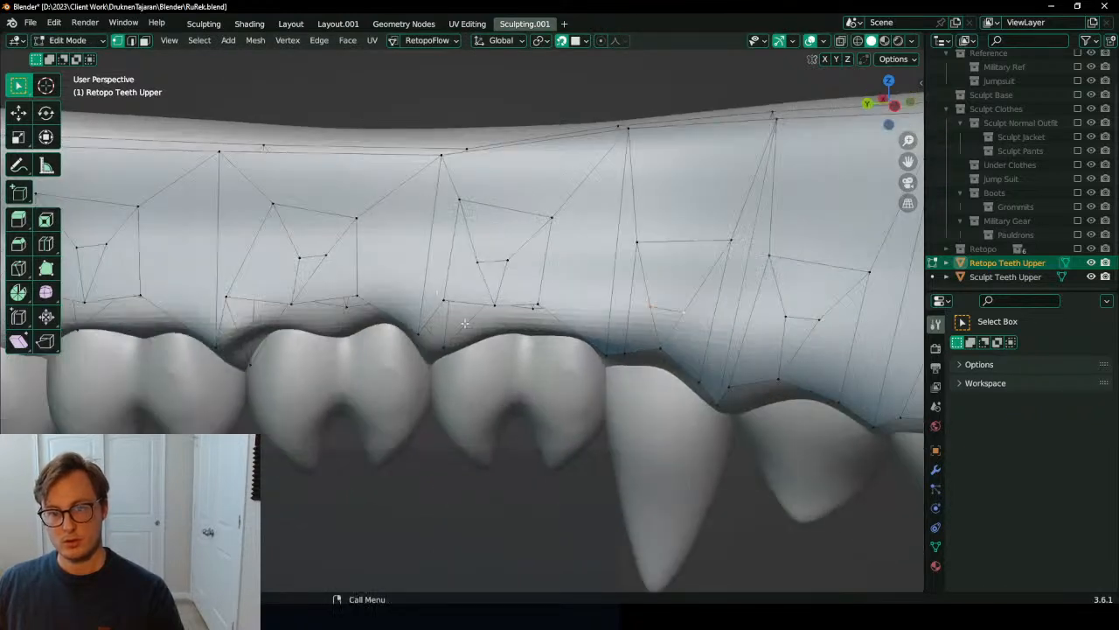
pyautogui.press('g')
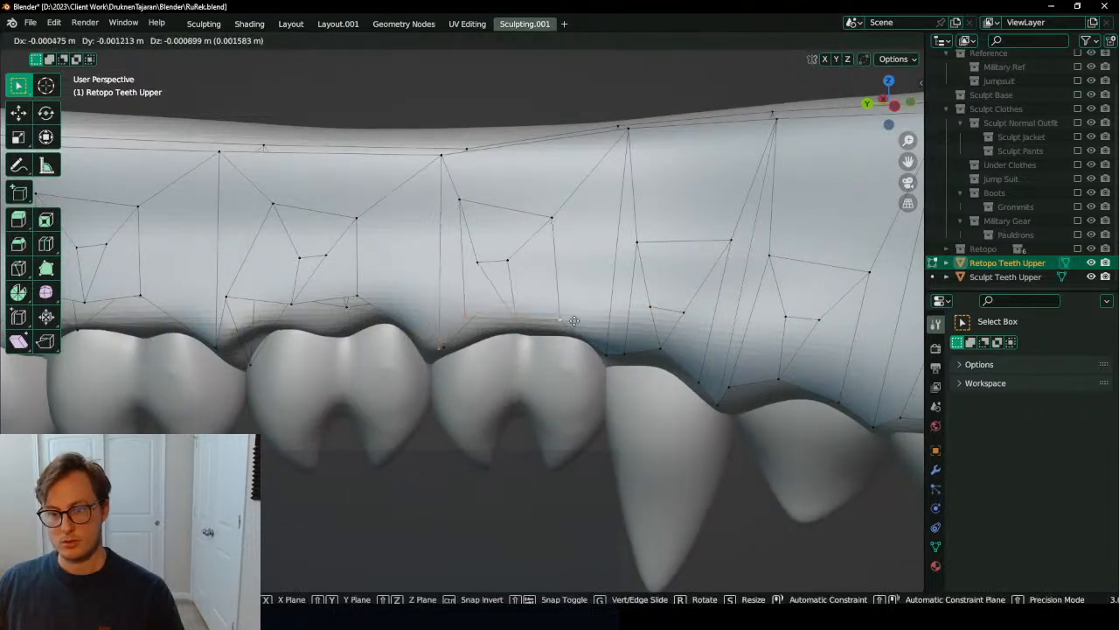
pyautogui.click(457, 348)
pyautogui.click(433, 359)
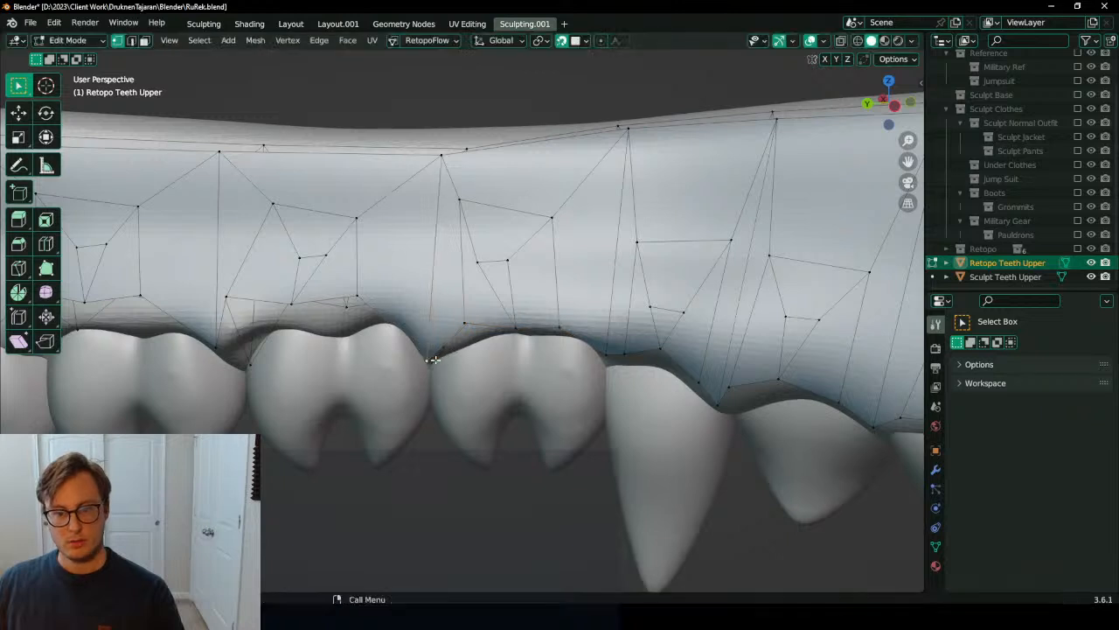
pyautogui.click(468, 323)
pyautogui.press('g')
pyautogui.press('g')
pyautogui.click(542, 332)
pyautogui.press('g')
pyautogui.click(551, 333)
pyautogui.click(525, 332)
pyautogui.press('g')
pyautogui.click(523, 325)
pyautogui.click(469, 338)
pyautogui.press('g')
pyautogui.click(467, 336)
# Step: Lower and rotate the central face of the inner first molar patch to centre it above the tooth
pyautogui.keyDown('ctrl'); pyautogui.keyDown('shift'); pyautogui.click(509, 260); pyautogui.keyUp('shift'); pyautogui.keyUp('ctrl')
pyautogui.press('g')
pyautogui.click(545, 281)
pyautogui.press('r')
pyautogui.click(616, 212)
pyautogui.press('g')
pyautogui.click(601, 216)
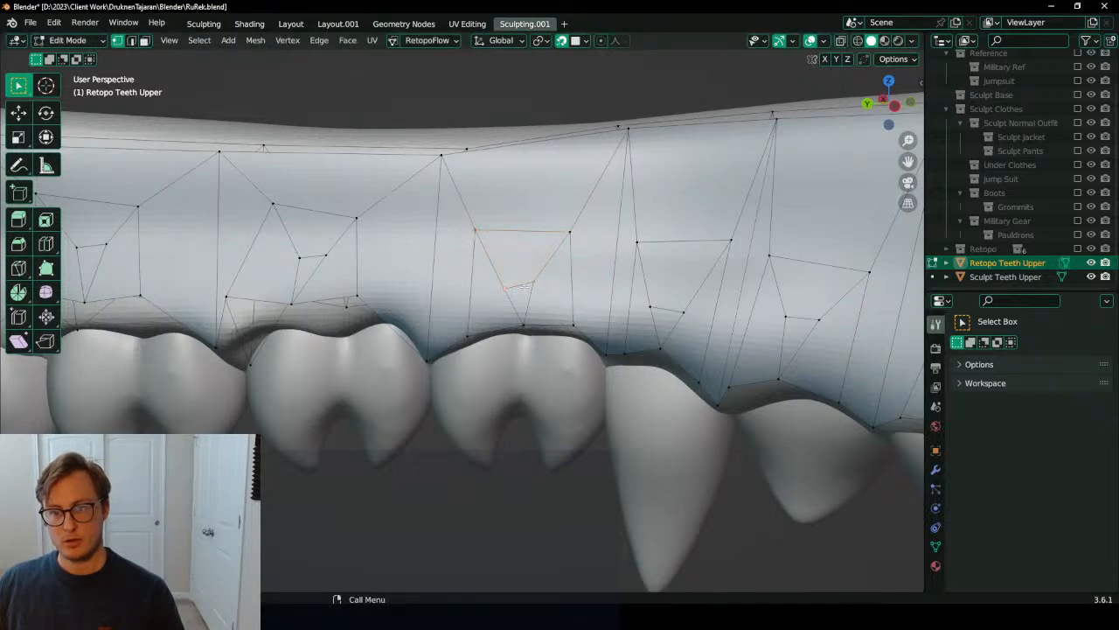
pyautogui.press('g')
pyautogui.click(577, 253)
pyautogui.press('g')
pyautogui.click(512, 238)
# Step: Dissolve the redundant edge between the inner fang patch and the adjacent incisor patch
pyautogui.scroll(-4, 601, 244)
pyautogui.moveTo(601, 244); pyautogui.dragTo(413, 399, button='middle')
pyautogui.moveTo(507, 332); pyautogui.dragTo(281, 151, button='middle')
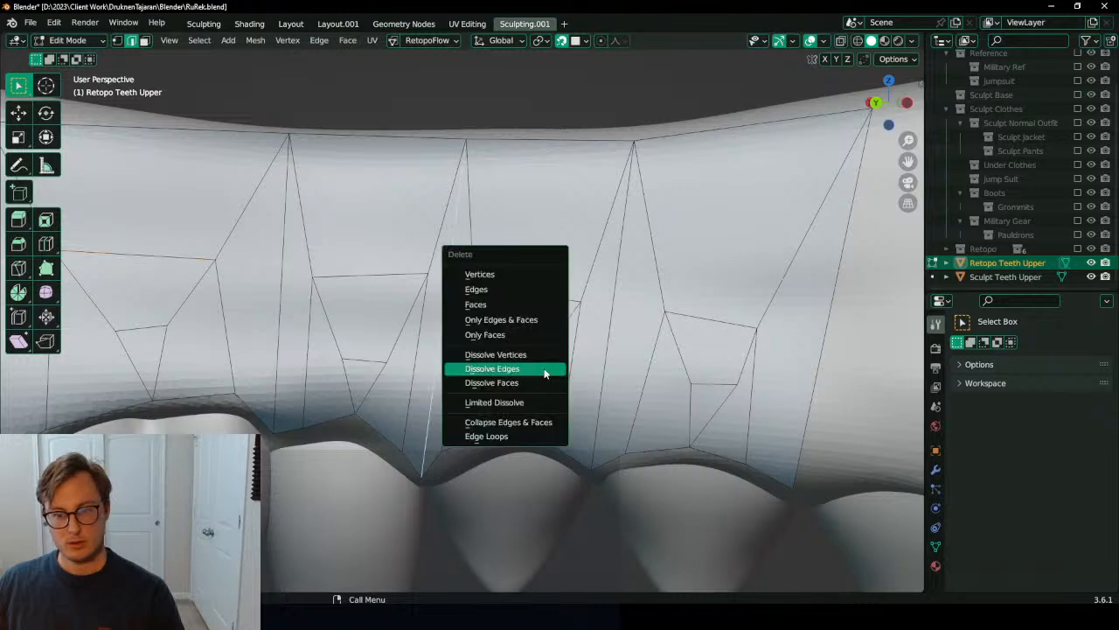
pyautogui.click(545, 373)
# Step: Dissolve the extra crossing edges in the gaps between the inner incisor and fang patches near the gum tips
pyautogui.scroll(-3, 545, 373)
pyautogui.moveTo(485, 313); pyautogui.dragTo(526, 327, button='middle')
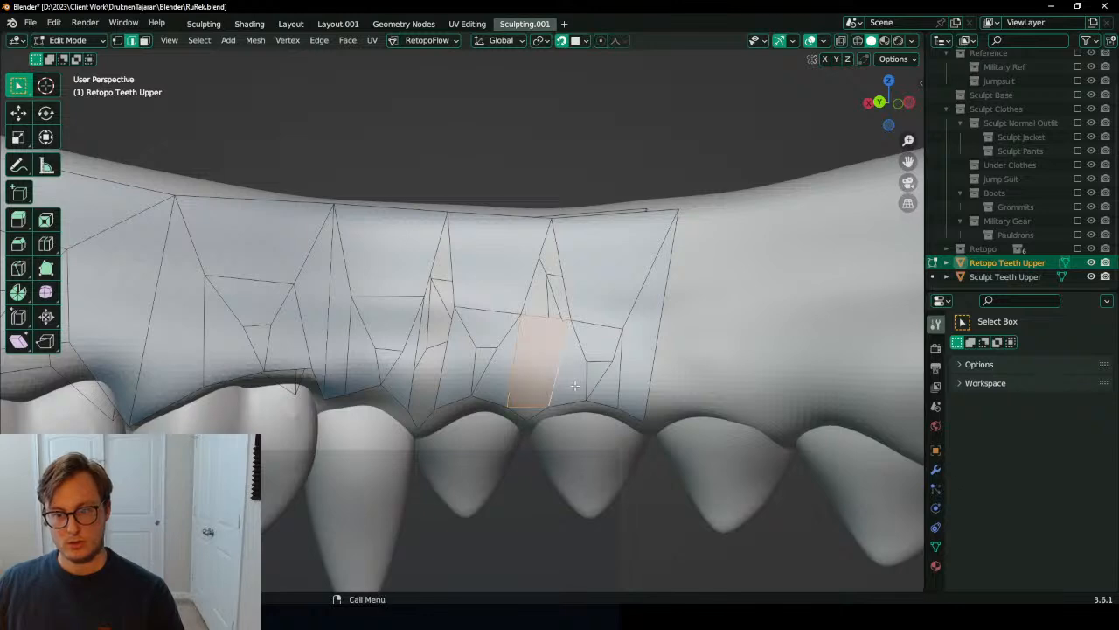
pyautogui.moveTo(542, 405)
pyautogui.mouseDown(button='middle')
pyautogui.moveTo(539, 257)
pyautogui.moveTo(566, 396)
pyautogui.moveTo(569, 502)
pyautogui.moveTo(464, 504)
pyautogui.moveTo(525, 406)
pyautogui.mouseUp(button='middle')
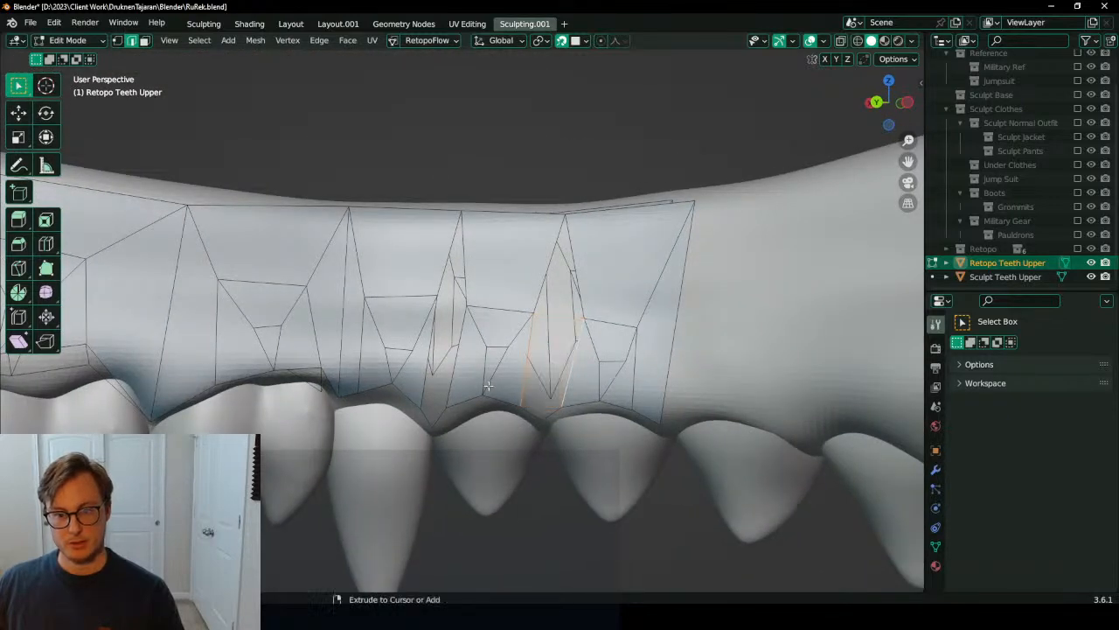
pyautogui.scroll(2, 488, 386)
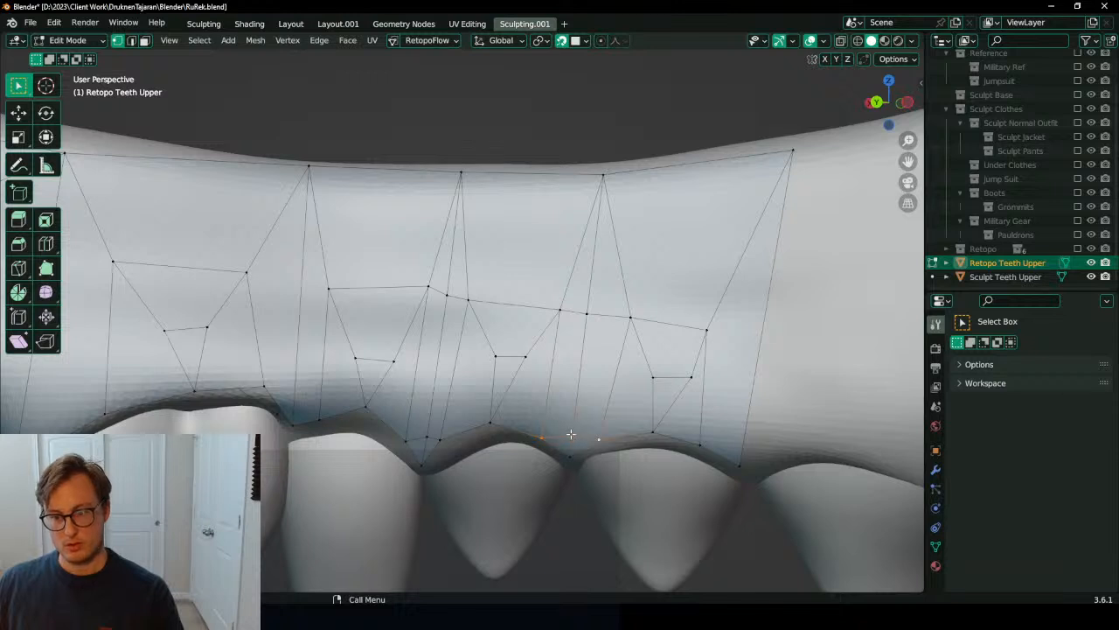
pyautogui.press('x')
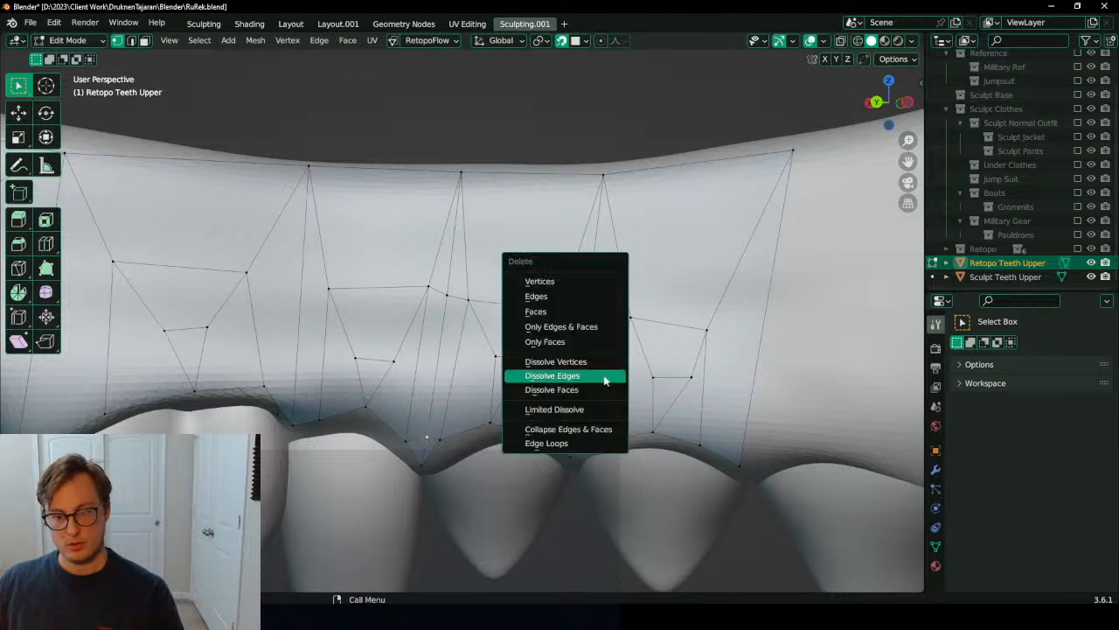
pyautogui.click(598, 376)
pyautogui.moveTo(597, 375); pyautogui.dragTo(431, 341, button='middle')
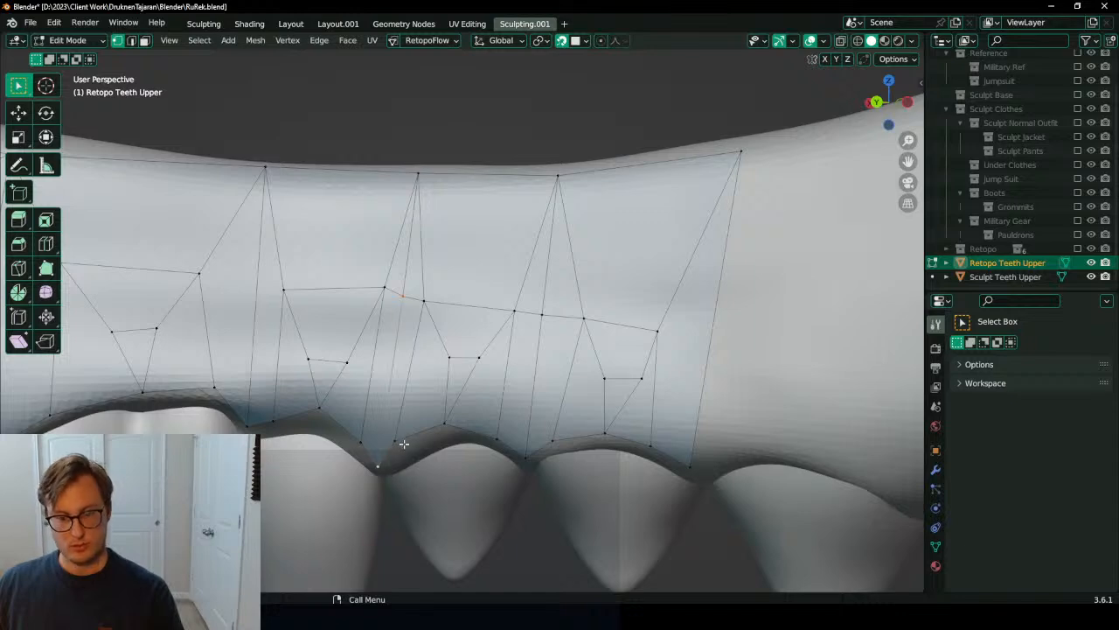
pyautogui.moveTo(559, 318); pyautogui.dragTo(604, 277, button='middle')
pyautogui.scroll(-6, 556, 249)
pyautogui.press('a')
pyautogui.press('x')
pyautogui.click(543, 196)
pyautogui.moveTo(437, 267); pyautogui.dragTo(519, 287, button='middle')
pyautogui.scroll(3, 496, 246)
pyautogui.hotkey('ctrl', 'z')
# Step: Try deleting a selected edge loop from the gum mesh
pyautogui.scroll(-4, 560, 250)
pyautogui.moveTo(616, 264); pyautogui.dragTo(540, 175, button='middle')
pyautogui.keyDown('alt'); pyautogui.click(607, 352); pyautogui.keyUp('alt')
pyautogui.press('x')
pyautogui.click(604, 354)
pyautogui.moveTo(487, 288); pyautogui.dragTo(538, 334, button='middle')
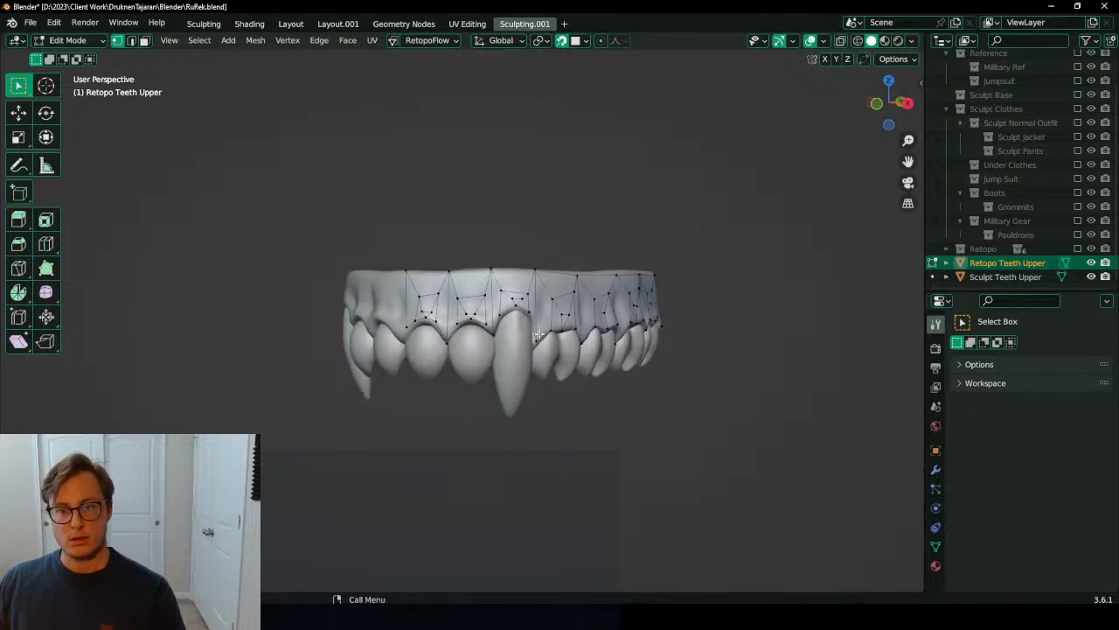
pyautogui.hotkey('ctrl', 'z')
# Step: Try deleting the vertices of the upper boundary loop of the outer gum mesh
pyautogui.keyDown('alt'); pyautogui.click(447, 267); pyautogui.keyUp('alt')
pyautogui.moveTo(745, 360); pyautogui.dragTo(546, 326, button='middle')
pyautogui.press('x')
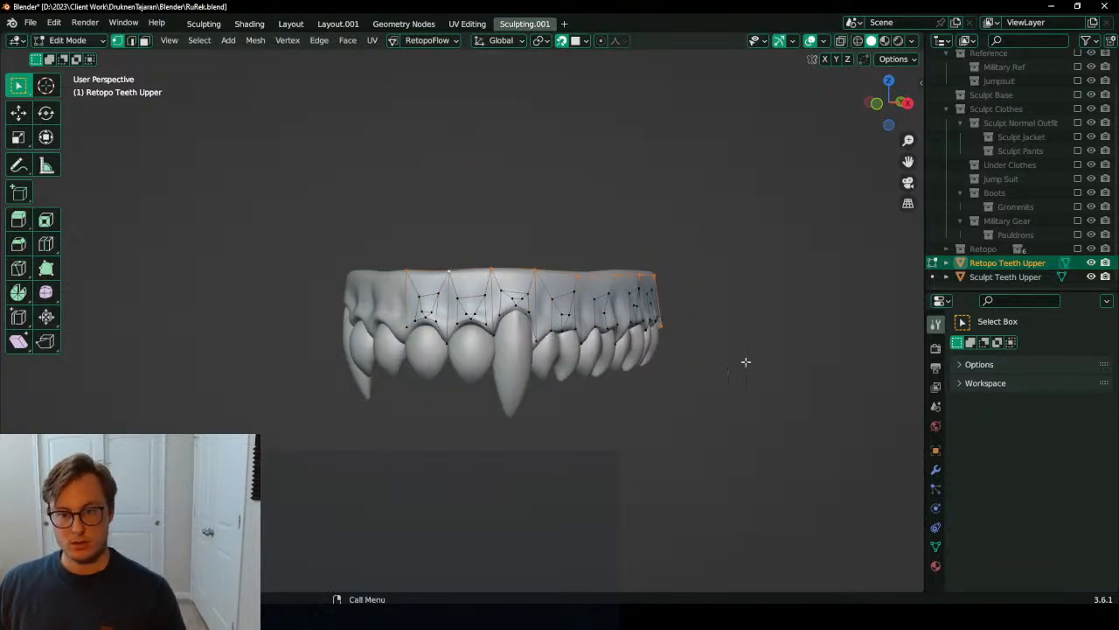
pyautogui.click(592, 367)
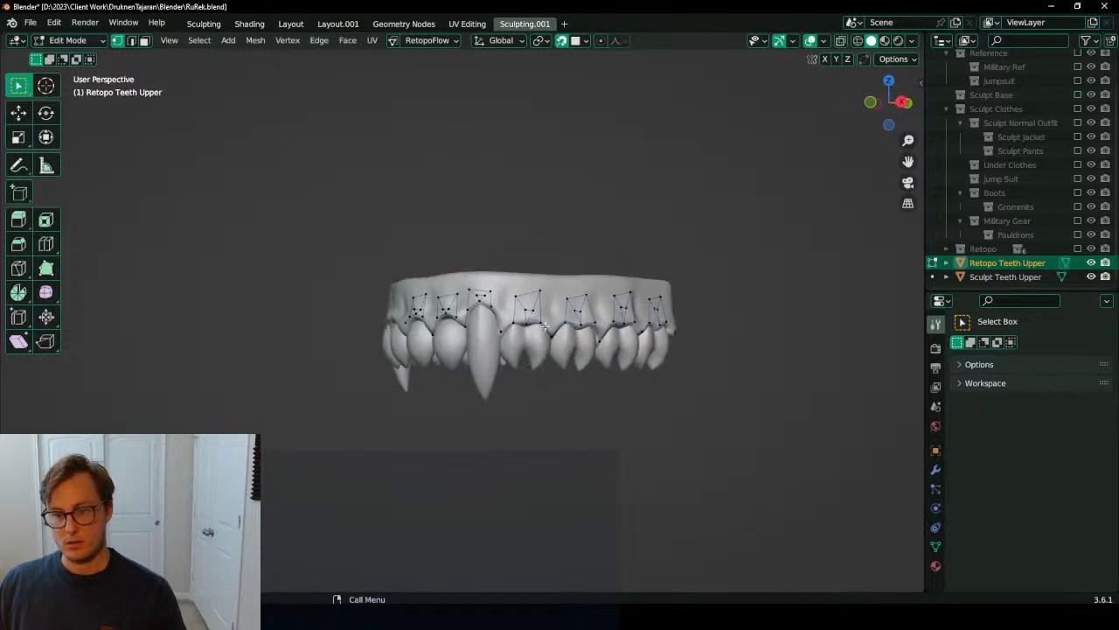
pyautogui.moveTo(413, 280); pyautogui.dragTo(438, 313, button='middle')
pyautogui.scroll(2, 437, 313)
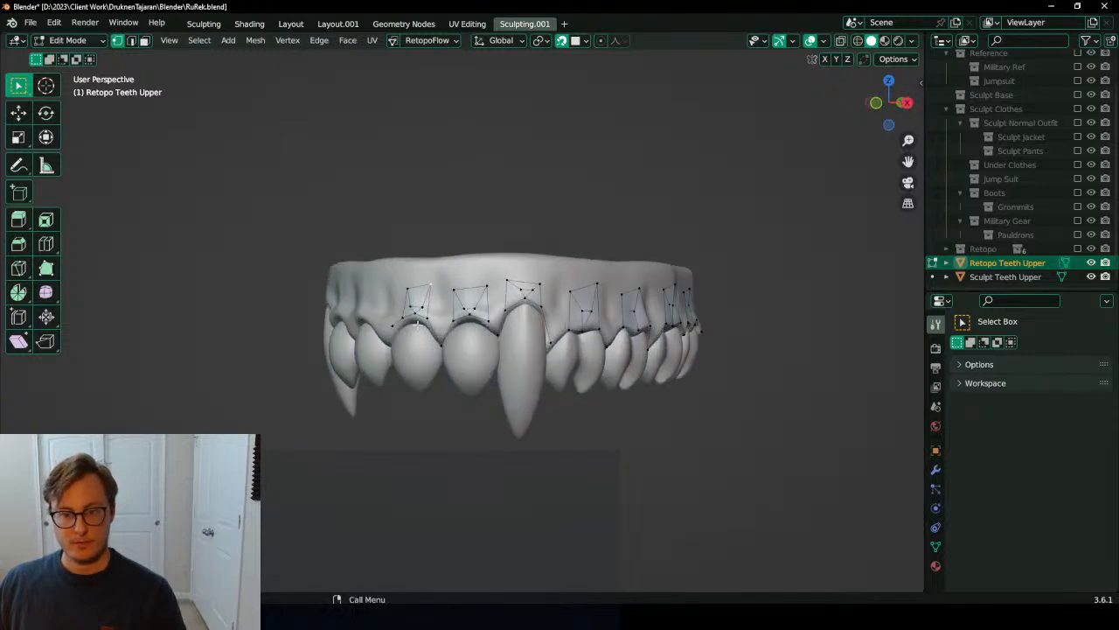
pyautogui.scroll(2, 417, 326)
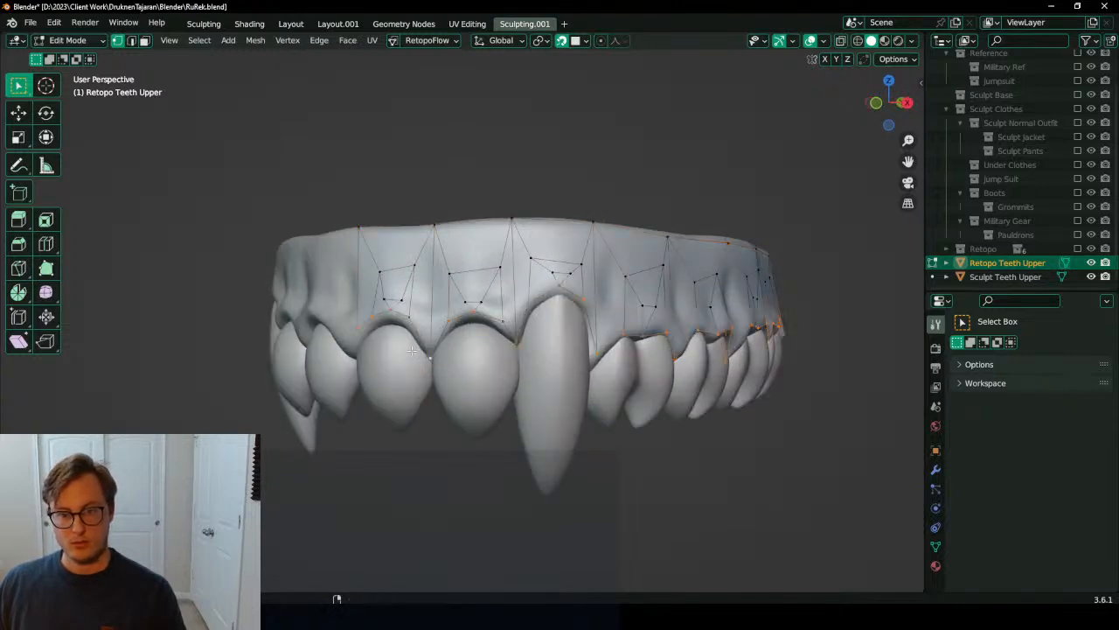
# Step: Undo the upper loop deletion and reduce the mesh to the vertices along the gum line
pyautogui.hotkey('ctrl', 'z')
pyautogui.hotkey('ctrl', 'z')
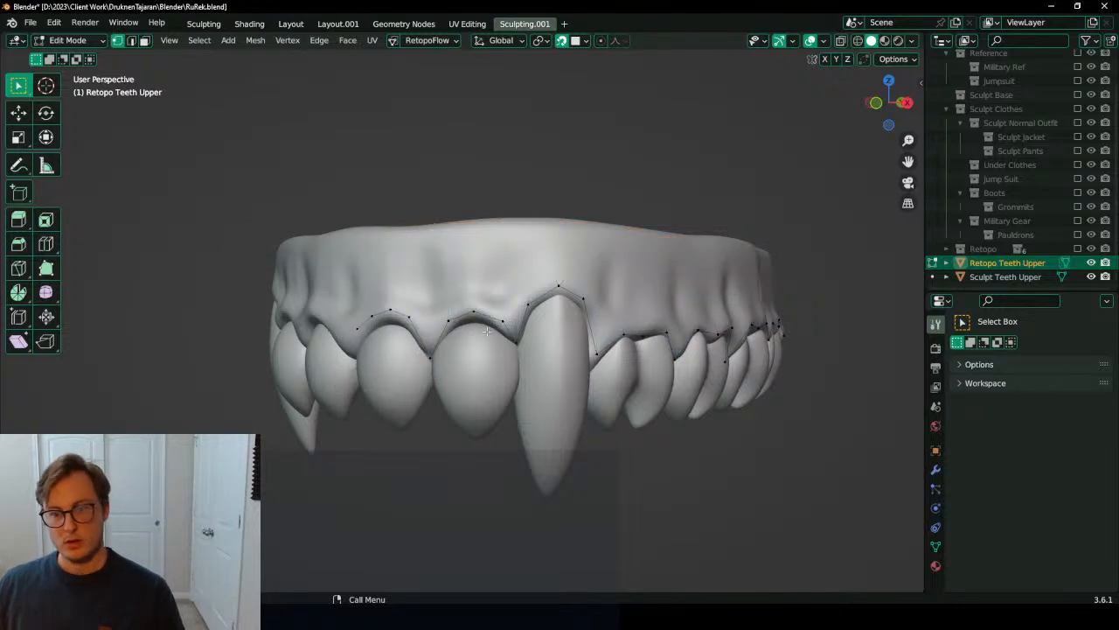
pyautogui.moveTo(495, 308); pyautogui.dragTo(491, 331, button='middle')
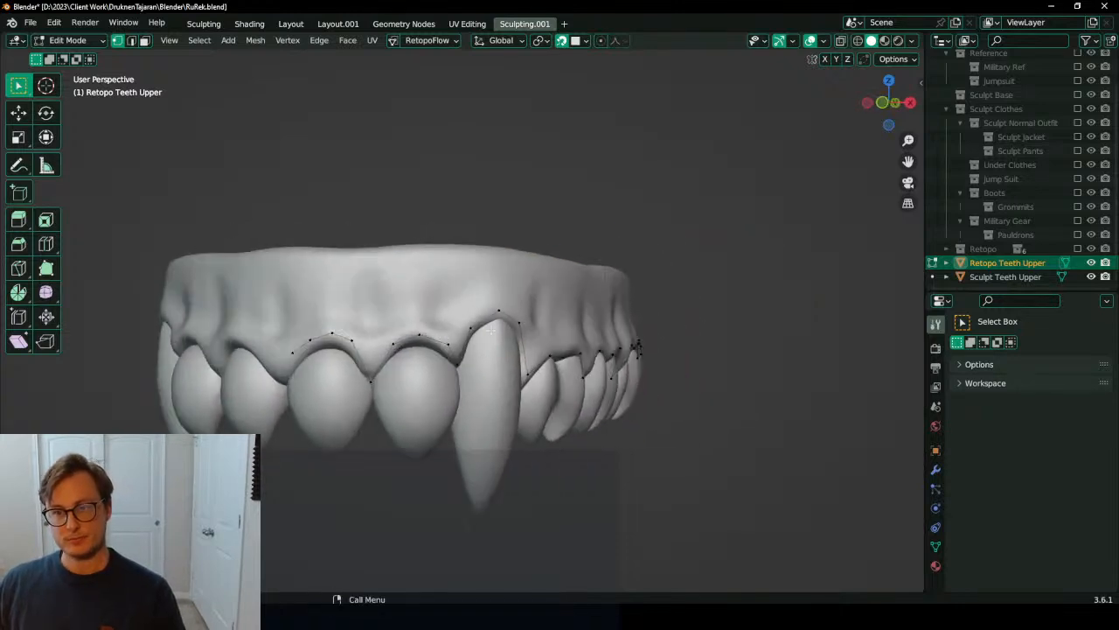
# Step: Extrude the outer gum-line vertices up along Z to just below the upper edge of the gums, and save the file
pyautogui.press('Tab')
pyautogui.press('Tab')
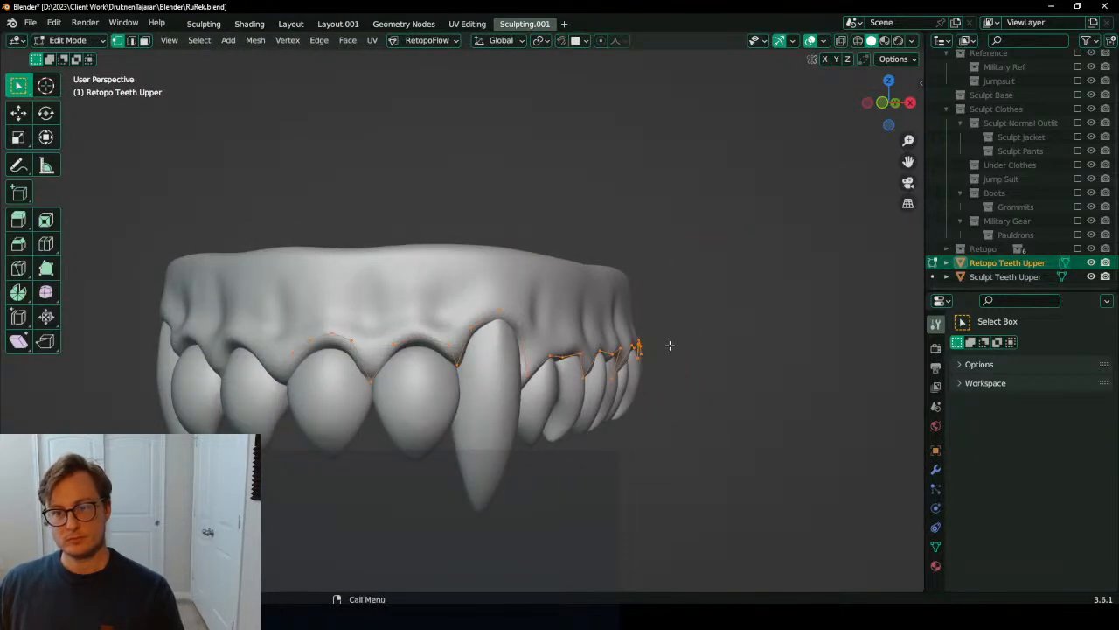
pyautogui.moveTo(670, 344); pyautogui.dragTo(638, 348, button='middle')
pyautogui.press('e')
pyautogui.click(643, 300)
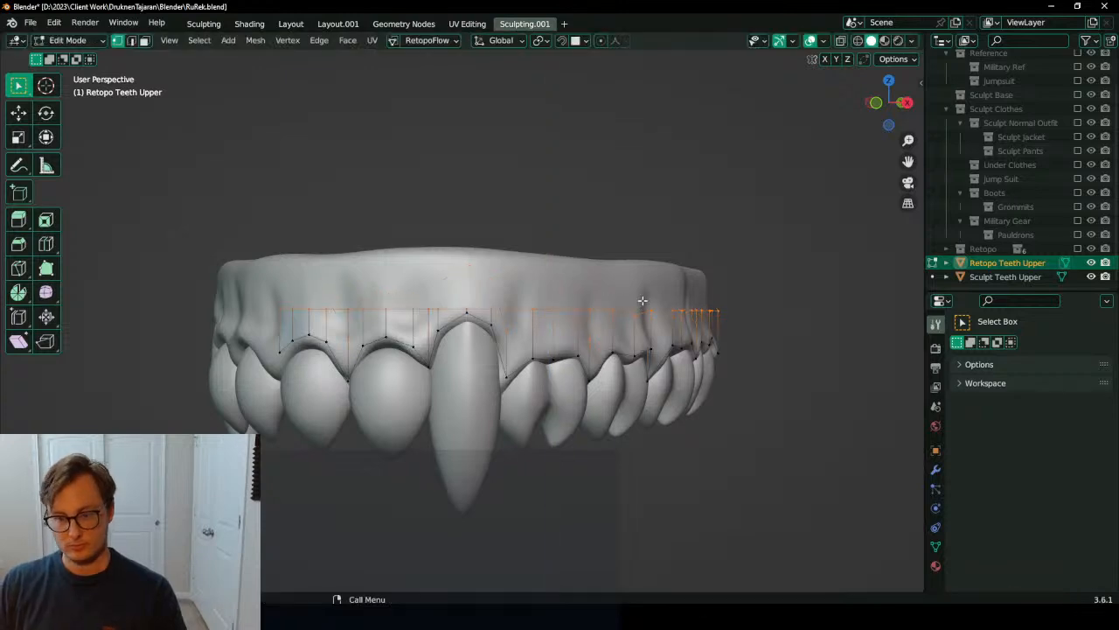
pyautogui.moveTo(643, 300); pyautogui.dragTo(569, 331, button='middle')
pyautogui.press('e')
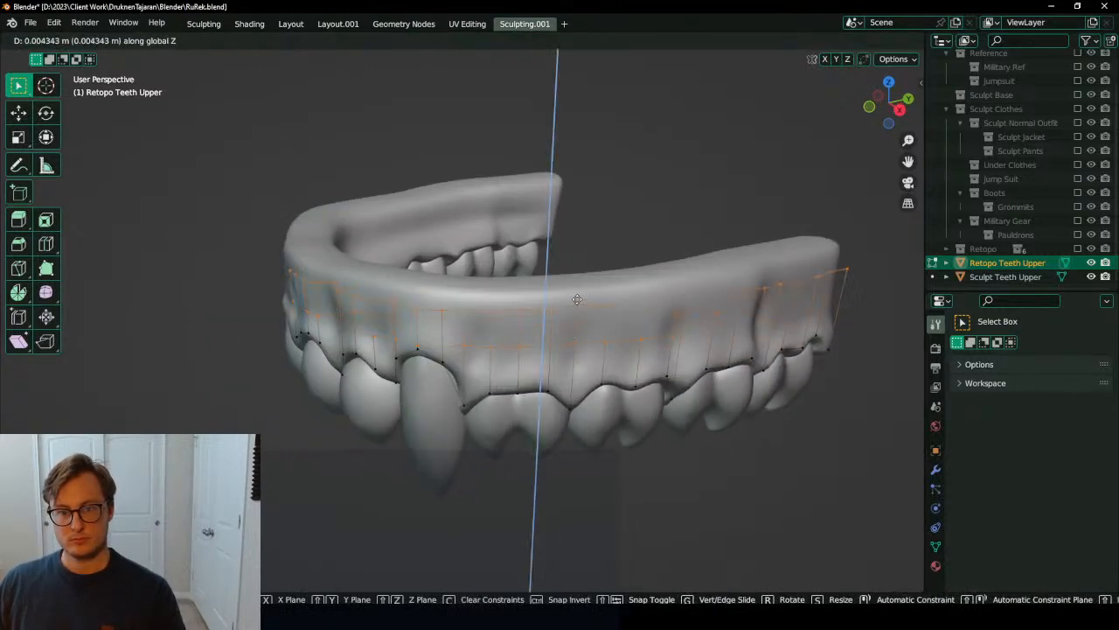
pyautogui.click(577, 300)
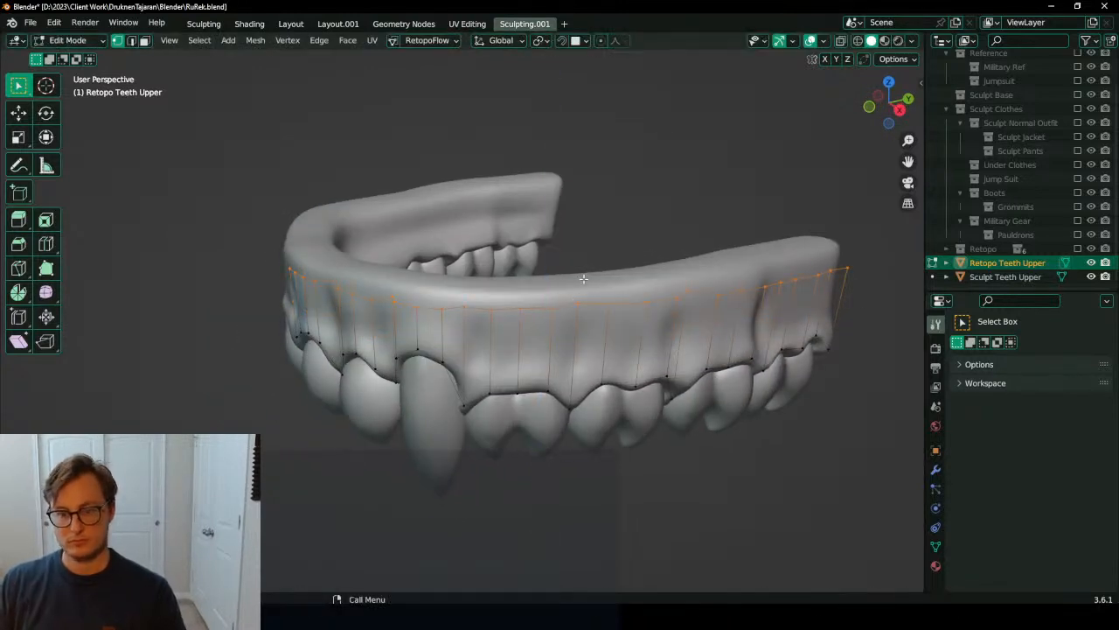
pyautogui.press('KP_3')
pyautogui.moveTo(563, 288); pyautogui.dragTo(523, 306, button='middle')
pyautogui.hotkey('ctrl', 's')
# Step: Duplicate the outer gum strip and place the copy along the inner side of the gums in top view
pyautogui.moveTo(624, 315); pyautogui.dragTo(657, 385, button='middle')
pyautogui.press('KP_7')
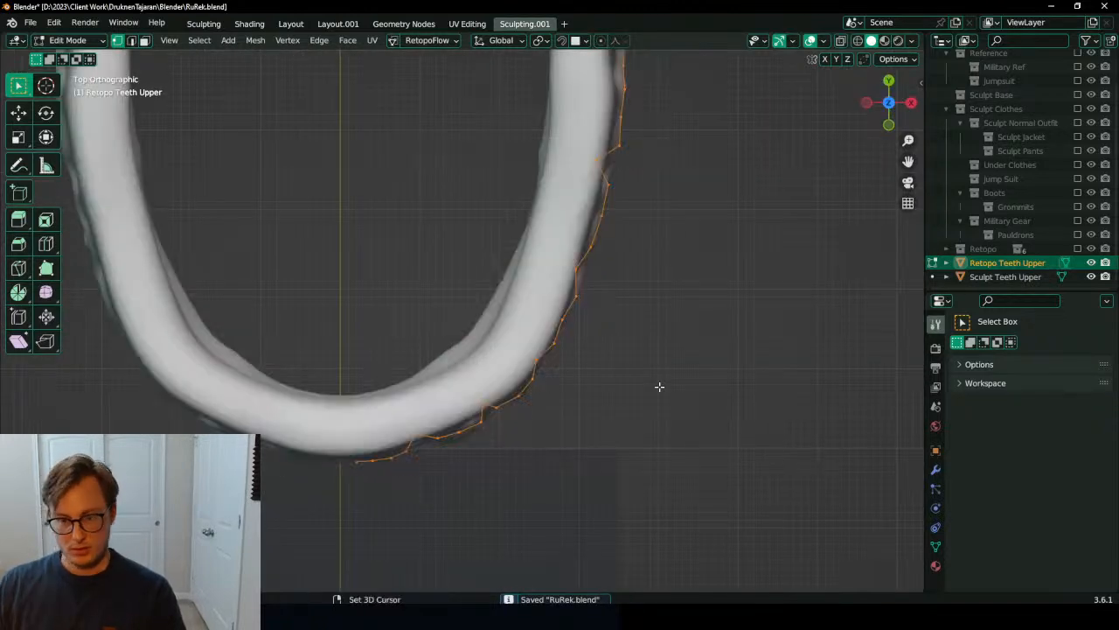
pyautogui.scroll(-3, 620, 338)
pyautogui.press('e')
pyautogui.click(569, 289)
pyautogui.scroll(3, 601, 274)
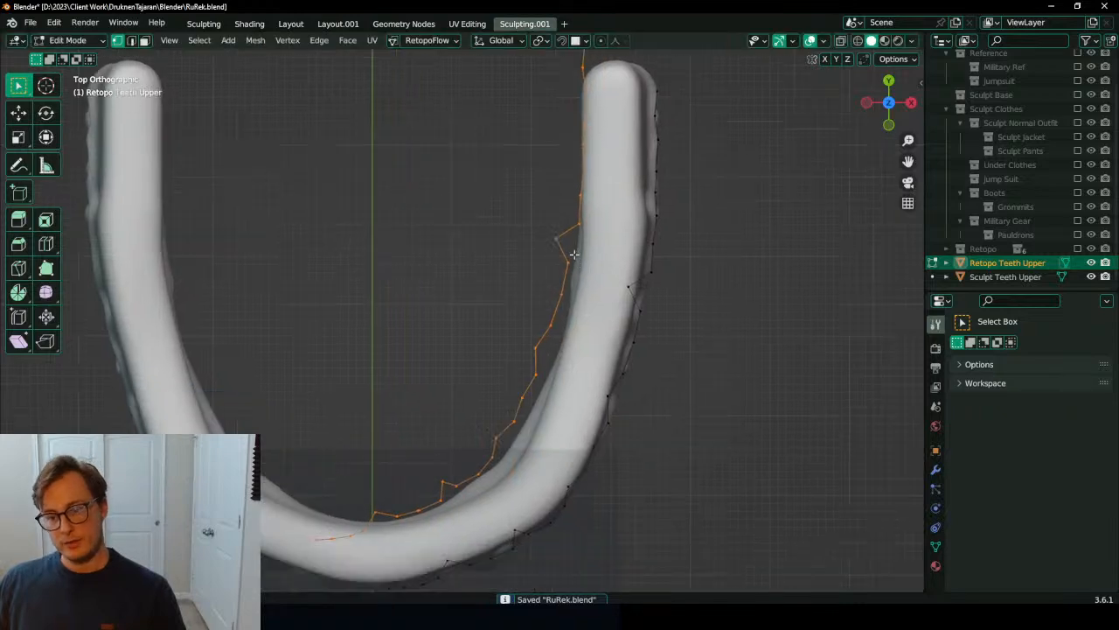
# Step: Scale the duplicated strip along X so it follows the curve of the inner gums
pyautogui.press('s')
pyautogui.press('x')
pyautogui.click(680, 243)
pyautogui.press('s')
pyautogui.press('x')
pyautogui.click(672, 246)
pyautogui.scroll(-1, 685, 253)
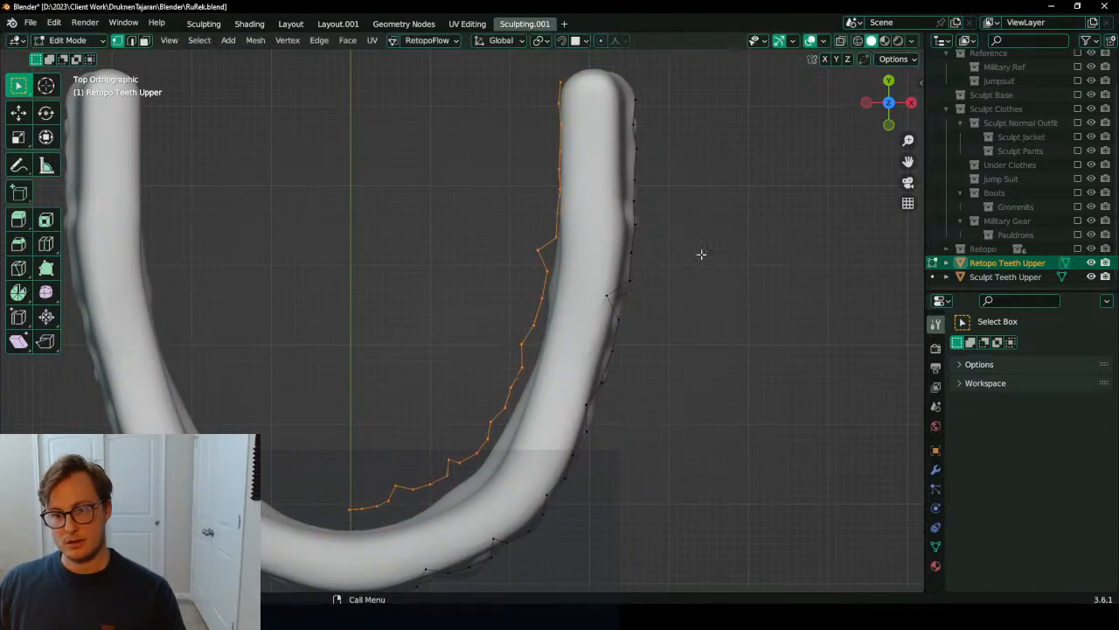
# Step: Try scaling the duplicated inner strip along Z
pyautogui.moveTo(712, 250); pyautogui.dragTo(549, 263, button='middle')
pyautogui.press('s')
pyautogui.press('z')
pyautogui.click(525, 273)
pyautogui.scroll(3, 490, 292)
pyautogui.hotkey('ctrl', 'z')
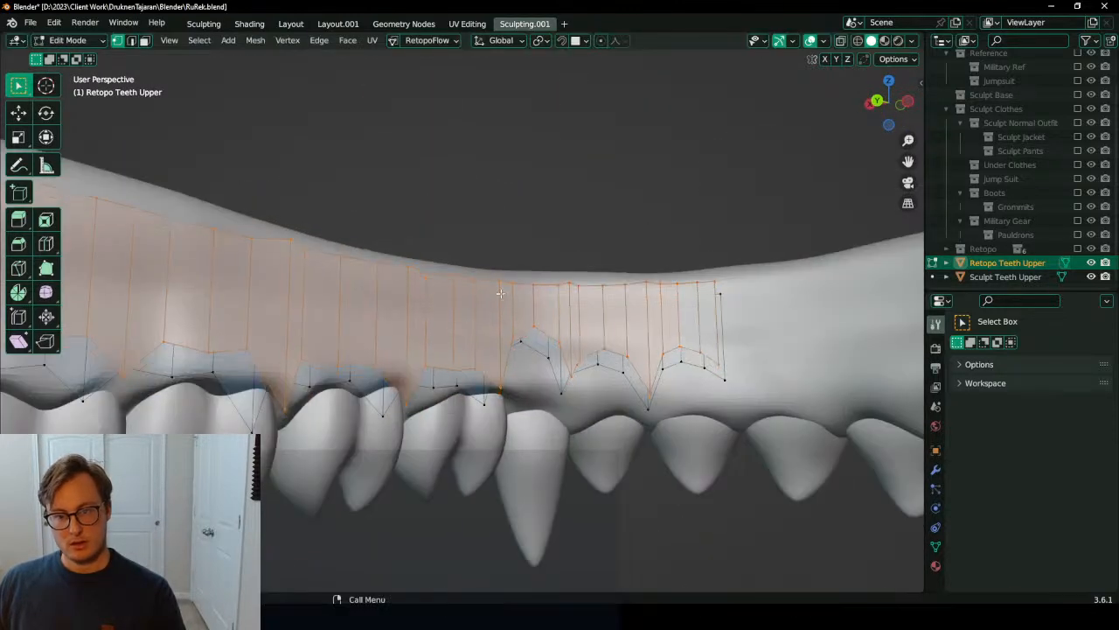
# Step: Reposition the duplicated strip against the inner gum wall with snapping enabled
pyautogui.press('q')
pyautogui.click(570, 307)
pyautogui.moveTo(570, 307); pyautogui.dragTo(491, 328, button='middle')
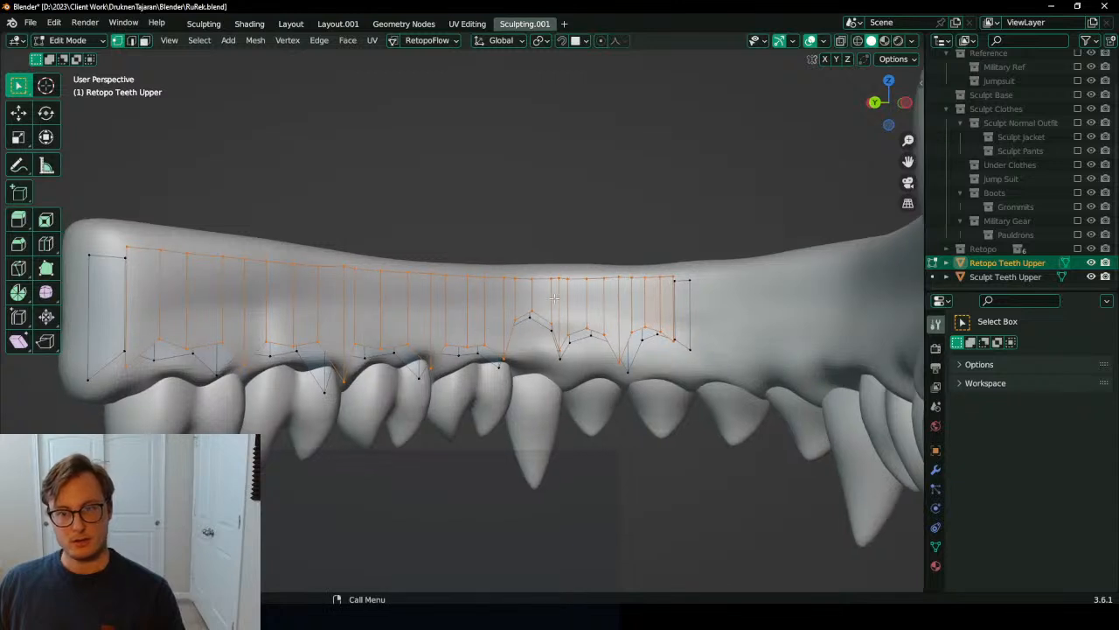
pyautogui.press('g')
pyautogui.click(531, 315)
pyautogui.press('r')
pyautogui.click(655, 263)
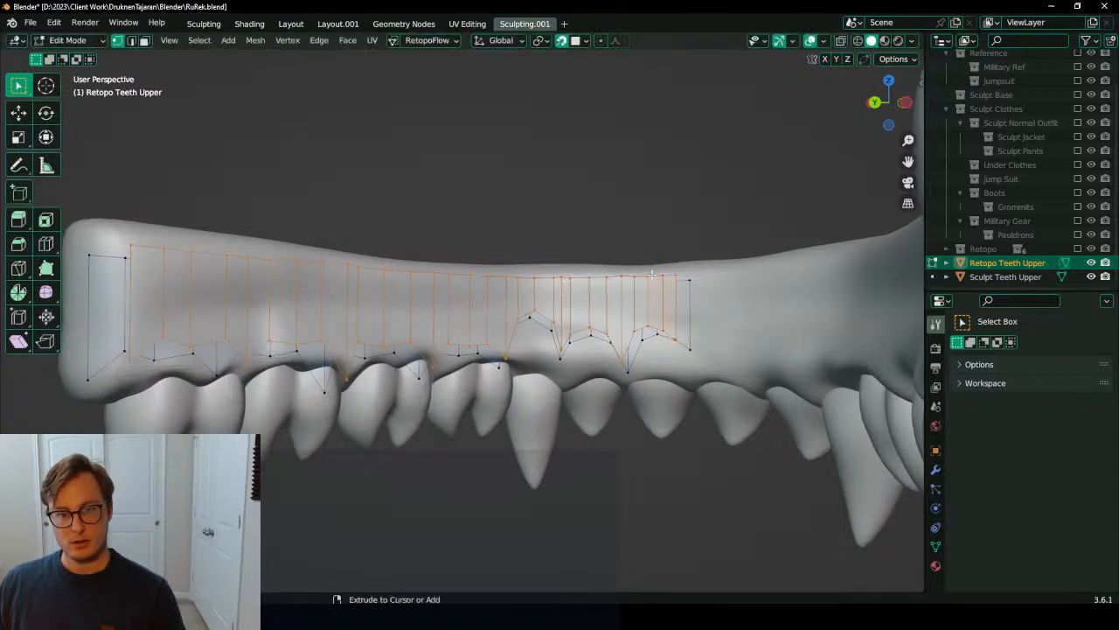
pyautogui.press('g')
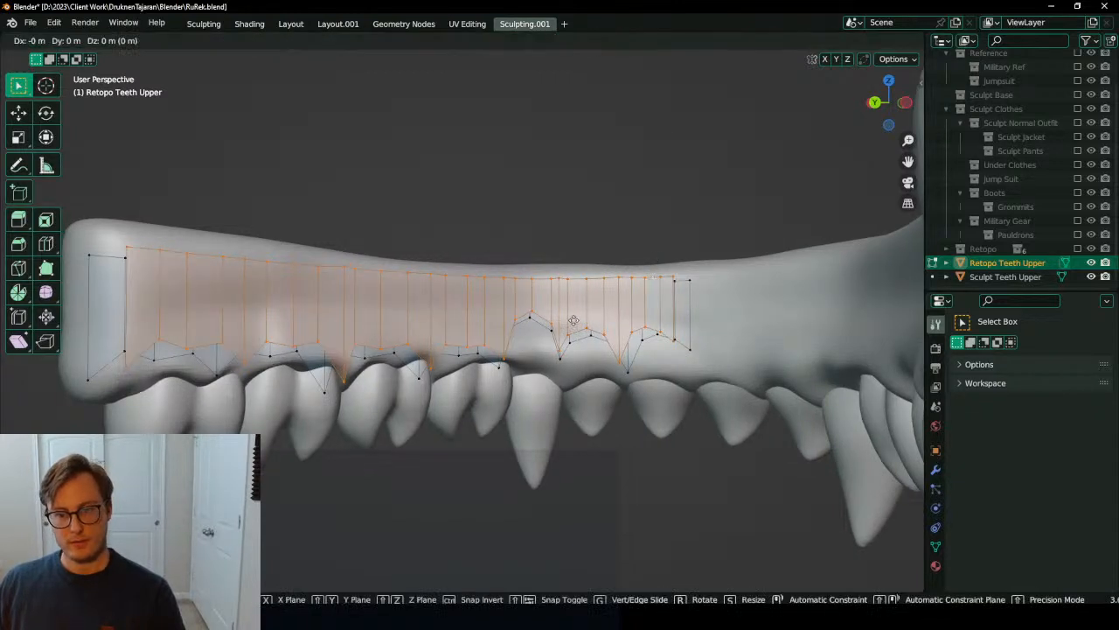
pyautogui.click(658, 282)
# Step: Select the whole outer gum strip and flip its normals
pyautogui.moveTo(657, 281); pyautogui.dragTo(413, 330, button='middle')
pyautogui.press('l')
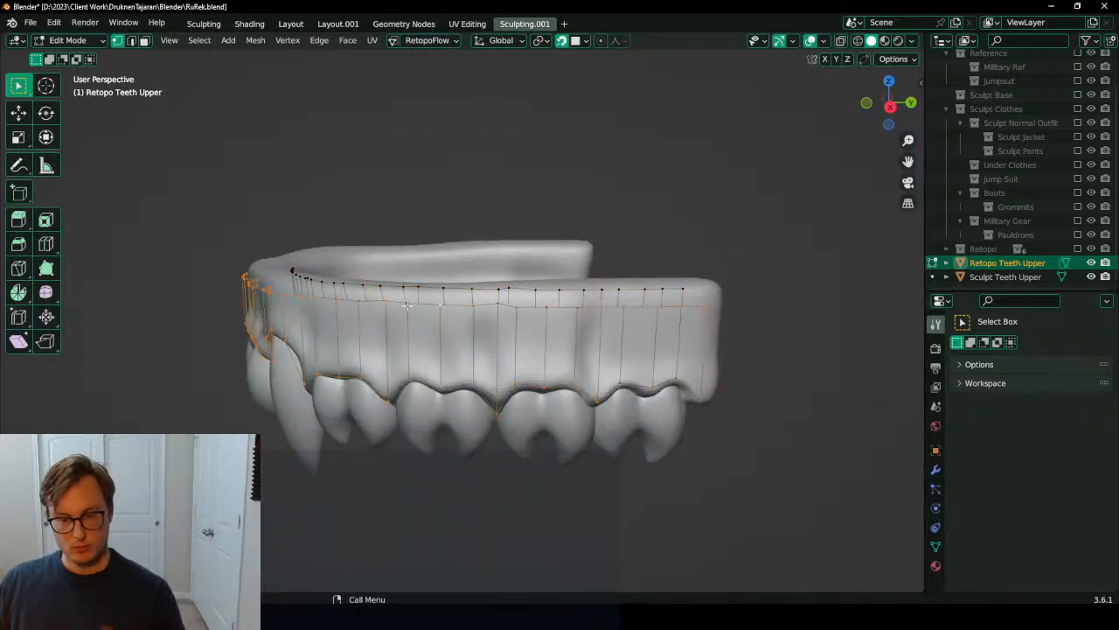
pyautogui.rightClick(424, 310)
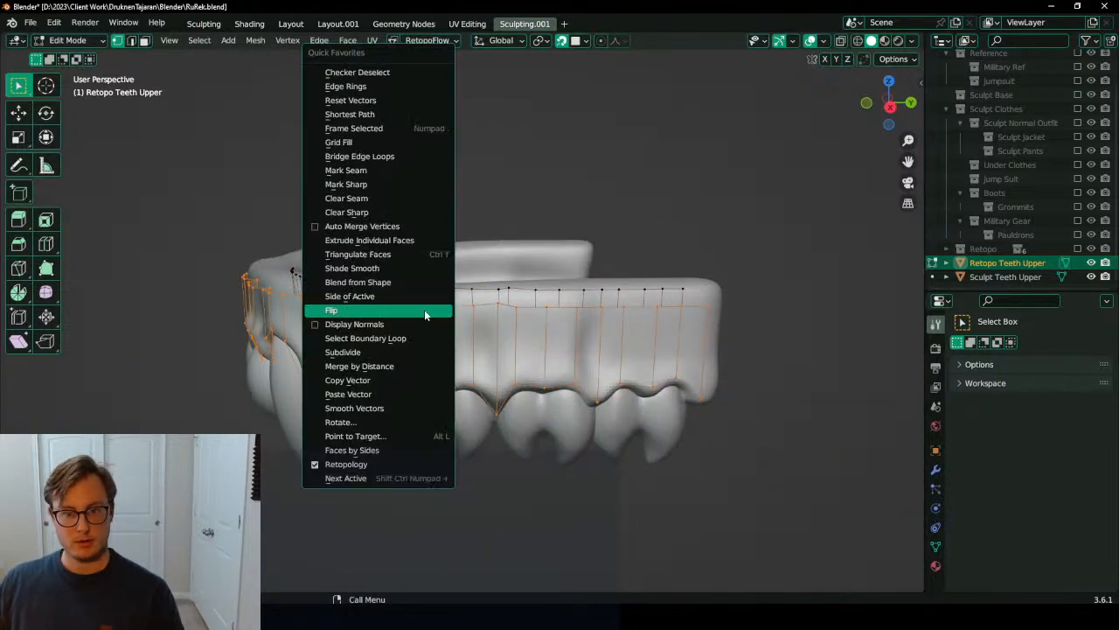
pyautogui.click(411, 309)
pyautogui.moveTo(285, 279); pyautogui.dragTo(452, 352, button='middle')
pyautogui.scroll(2, 452, 352)
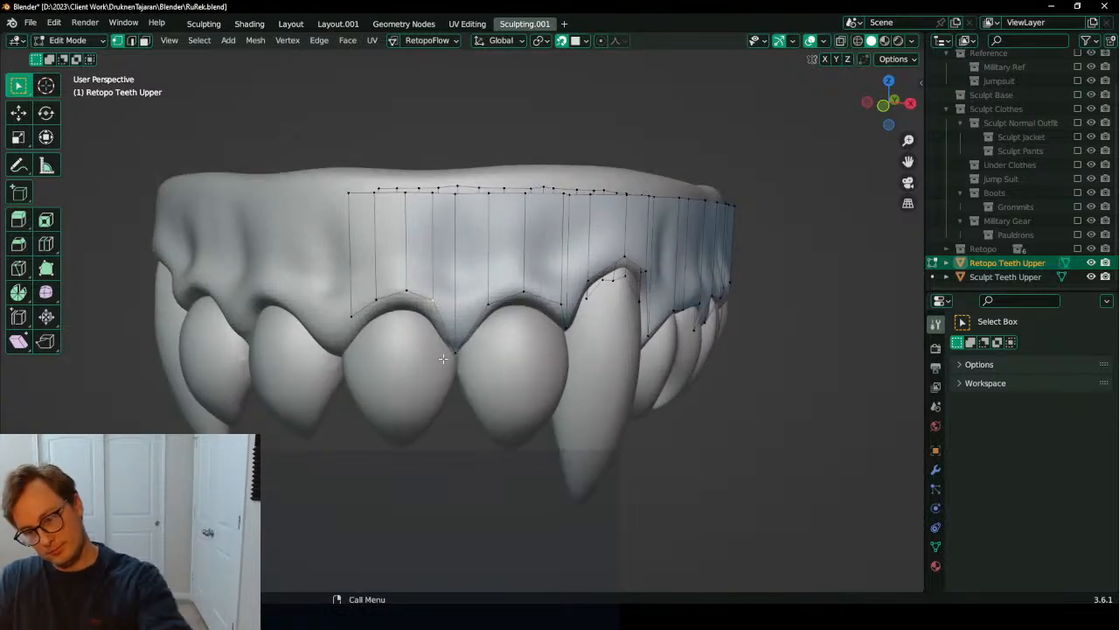
pyautogui.moveTo(443, 359); pyautogui.dragTo(569, 399, button='middle')
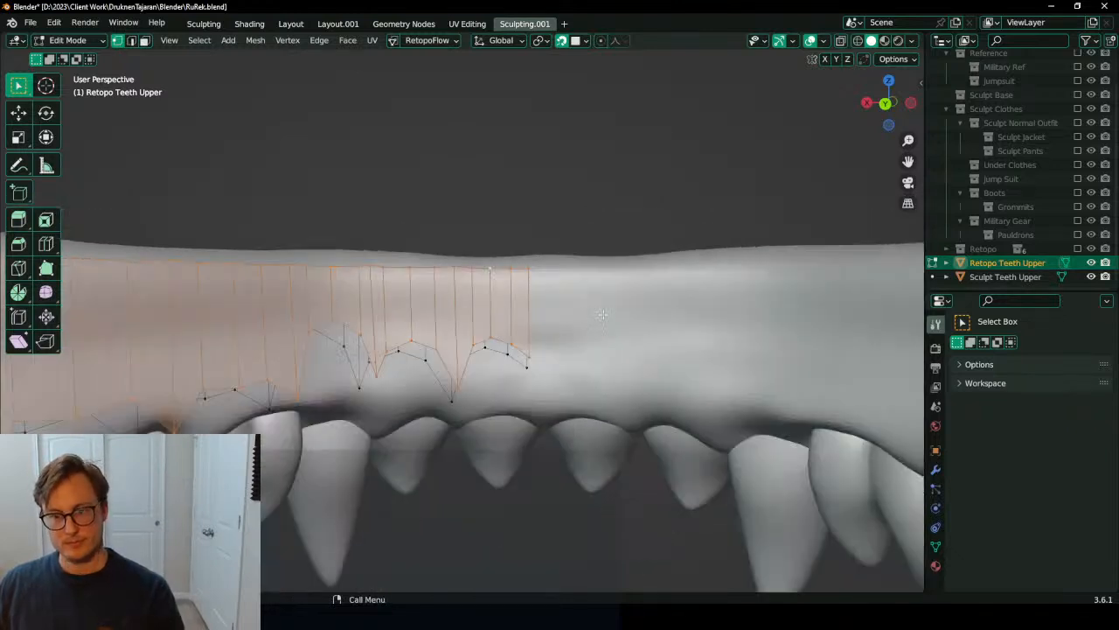
# Step: Move the inner strip's bottom vertices closest to the midline down to the gum line of the front incisor
pyautogui.hotkey('alt', 'a')
pyautogui.moveTo(586, 387); pyautogui.dragTo(485, 227, button='middle')
pyautogui.press('g')
pyautogui.click(512, 312)
pyautogui.press('g')
pyautogui.click(507, 329)
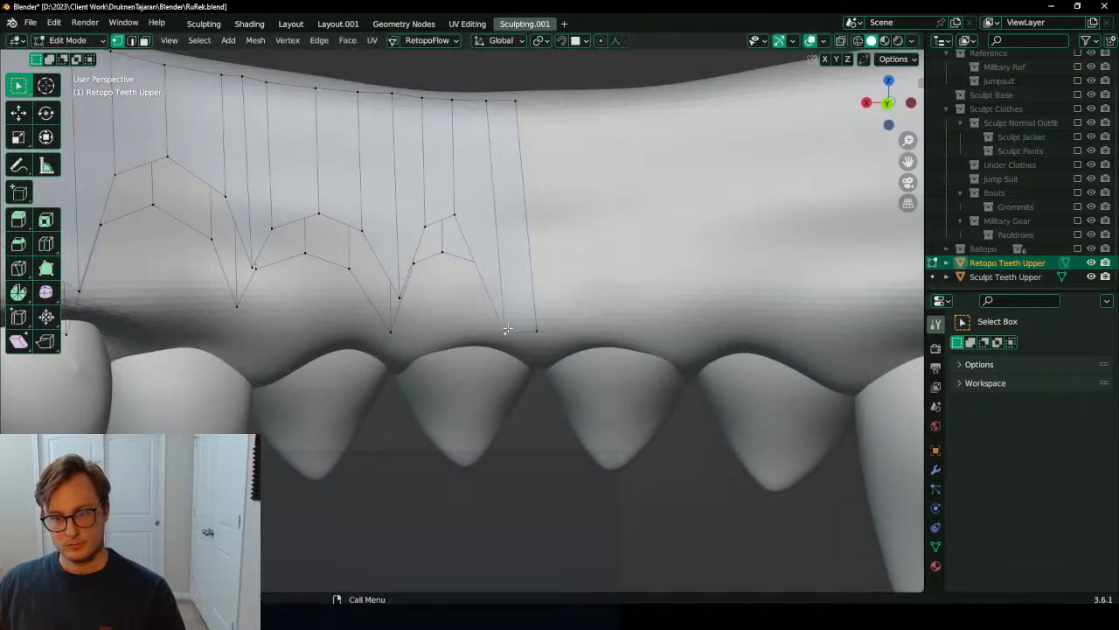
pyautogui.press('g')
pyautogui.click(515, 343)
pyautogui.press('g')
pyautogui.click(506, 329)
pyautogui.press('g')
pyautogui.click(506, 339)
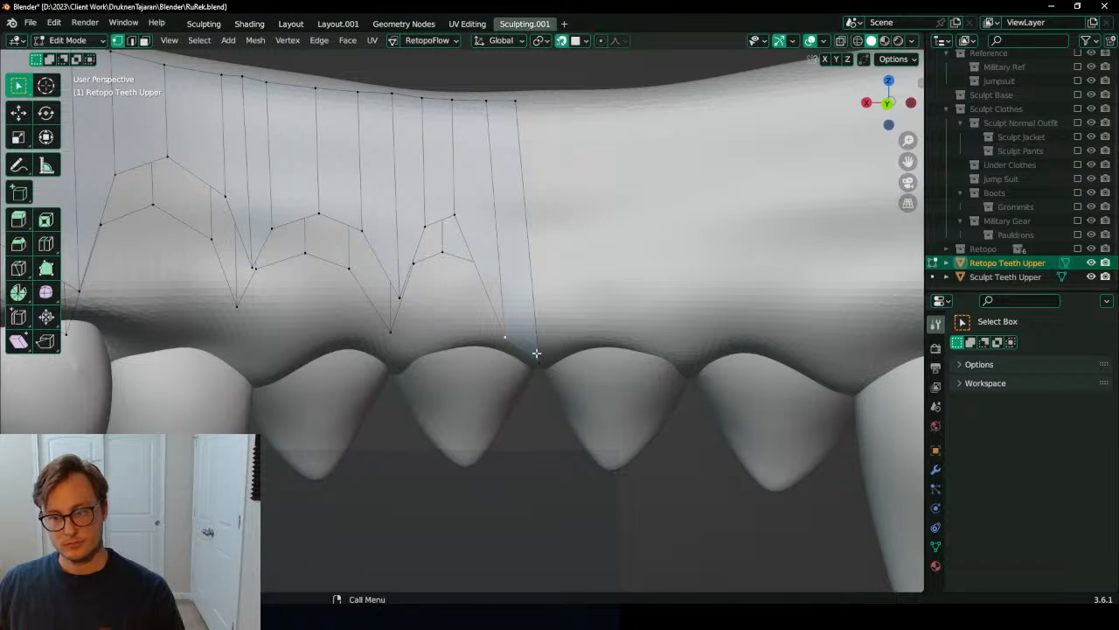
# Step: Fit the remaining inner bottom vertices of the front incisor to its gum line and the gap beside it
pyautogui.press('g')
pyautogui.click(466, 335)
pyautogui.press('g')
pyautogui.click(402, 316)
pyautogui.press('g')
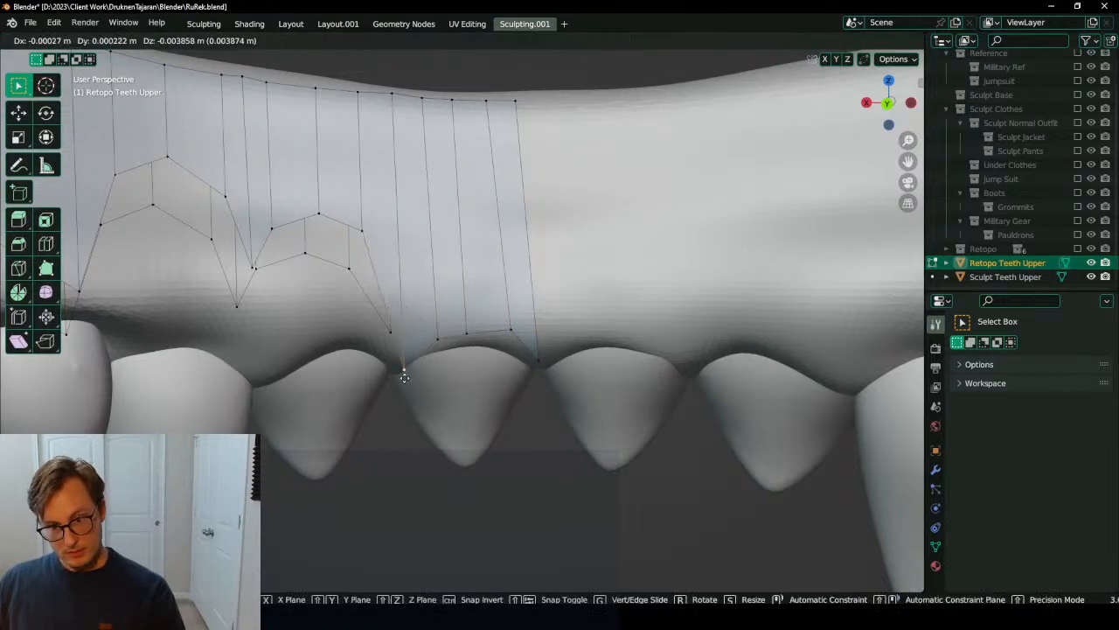
pyautogui.click(401, 369)
pyautogui.press('g')
pyautogui.click(466, 341)
pyautogui.press('g')
pyautogui.click(513, 335)
pyautogui.press('g')
pyautogui.click(513, 342)
pyautogui.click(401, 361)
pyautogui.press('g')
pyautogui.click(400, 363)
# Step: Turn on the viewport statistics and select the inner gum-line vertices of the front incisor
pyautogui.moveTo(400, 363); pyautogui.dragTo(442, 330, button='middle')
pyautogui.moveTo(503, 368); pyautogui.dragTo(515, 354, button='middle')
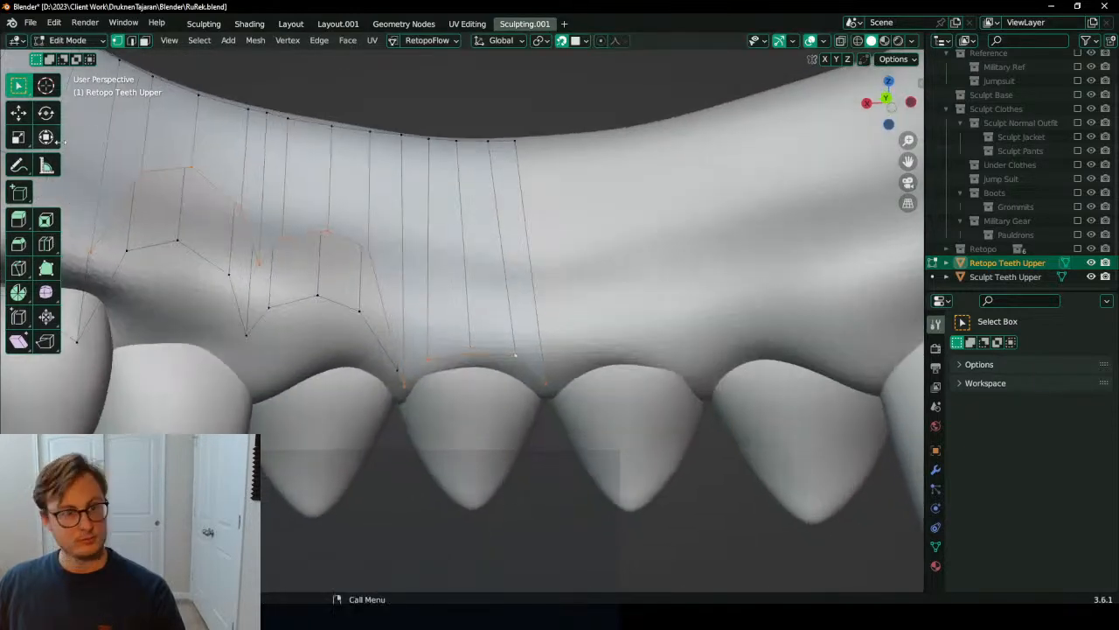
pyautogui.click(826, 41)
pyautogui.click(759, 154)
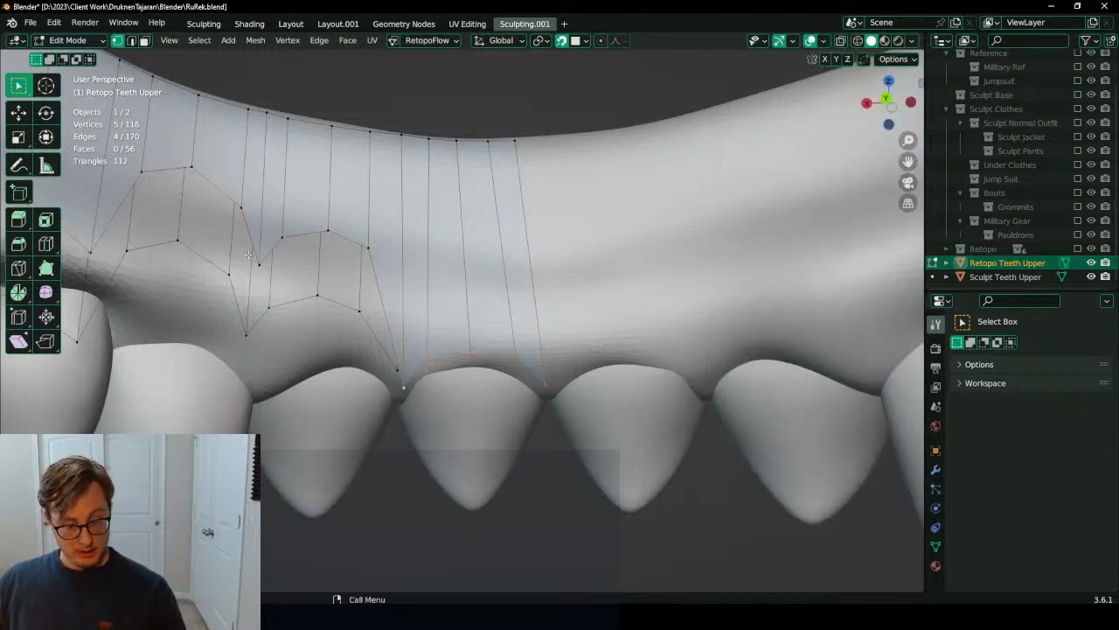
# Step: Try to bridge the outer and inner gum-line edges of the front incisor and inset the bridged faces
pyautogui.moveTo(524, 408); pyautogui.dragTo(504, 281, button='middle')
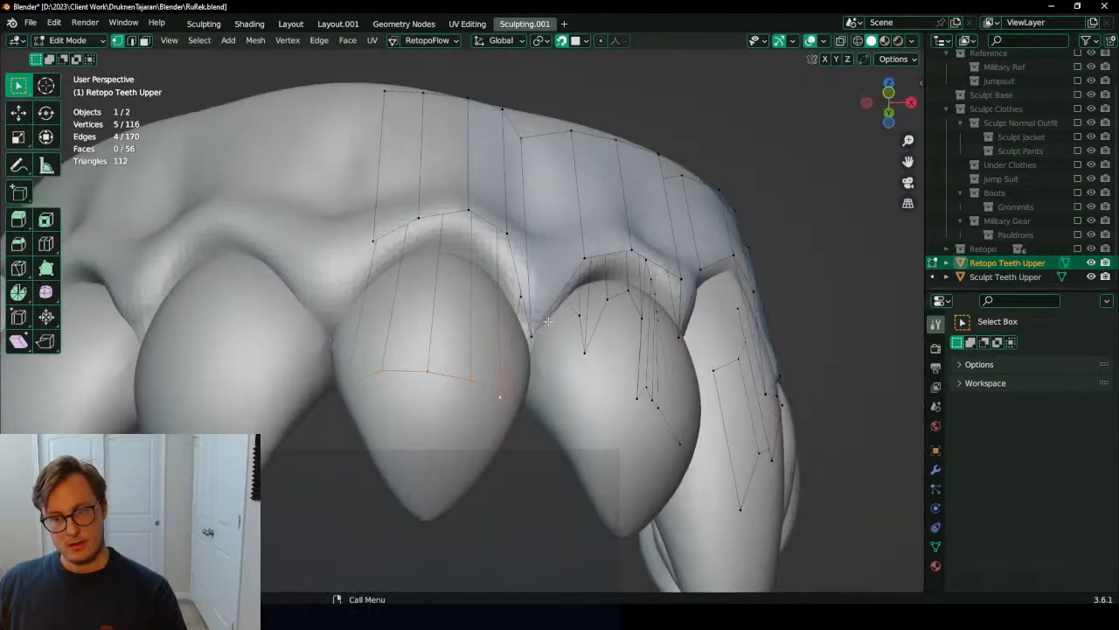
pyautogui.rightClick(573, 287)
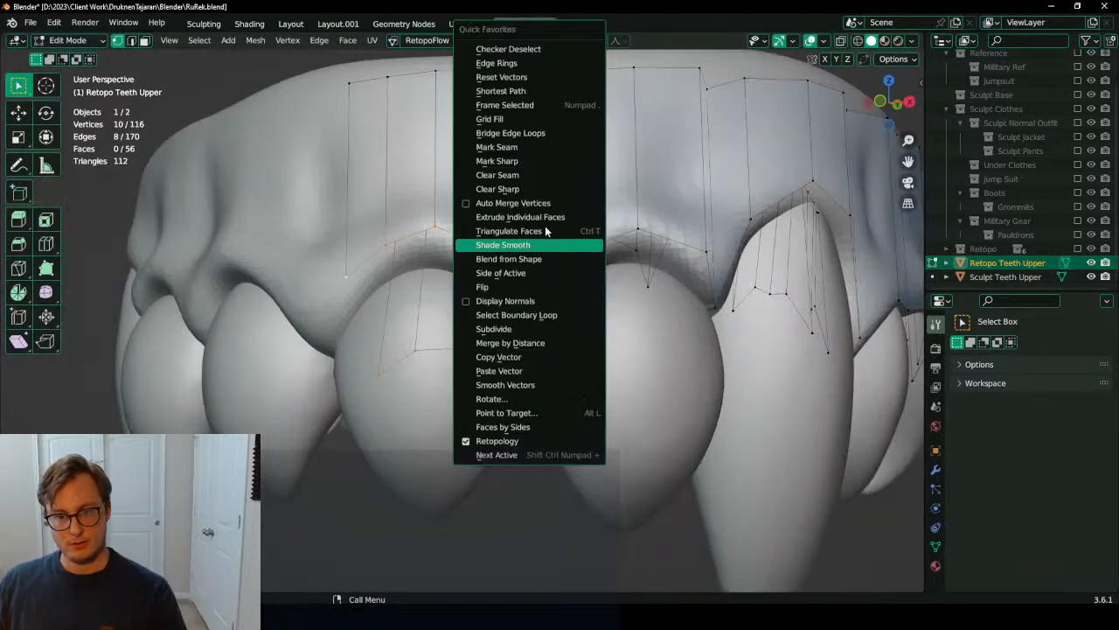
pyautogui.click(551, 115)
pyautogui.moveTo(550, 114); pyautogui.dragTo(532, 227, button='middle')
pyautogui.press('i')
pyautogui.click(557, 226)
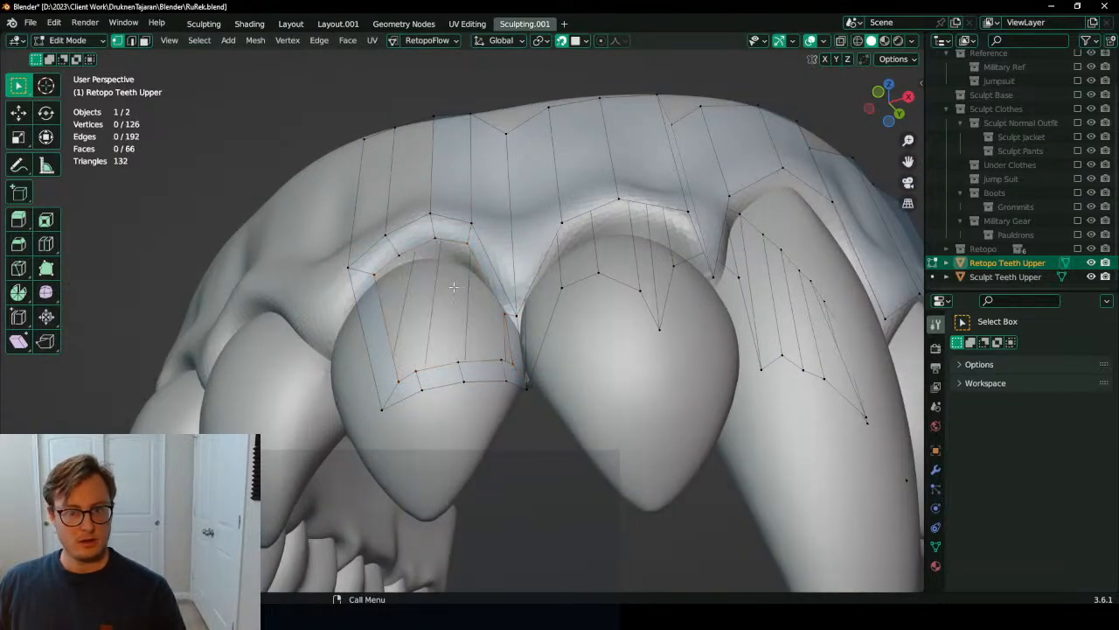
pyautogui.moveTo(421, 283)
pyautogui.mouseDown(button='middle')
pyautogui.moveTo(513, 364)
pyautogui.moveTo(529, 362)
pyautogui.moveTo(503, 360)
pyautogui.moveTo(496, 322)
pyautogui.moveTo(496, 355)
pyautogui.moveTo(422, 438)
pyautogui.moveTo(452, 446)
pyautogui.moveTo(451, 221)
pyautogui.moveTo(533, 350)
pyautogui.moveTo(485, 321)
pyautogui.moveTo(384, 308)
pyautogui.moveTo(437, 298)
pyautogui.moveTo(429, 292)
pyautogui.mouseUp(button='middle')
pyautogui.click(503, 359)
pyautogui.hotkey('ctrl', 'z')
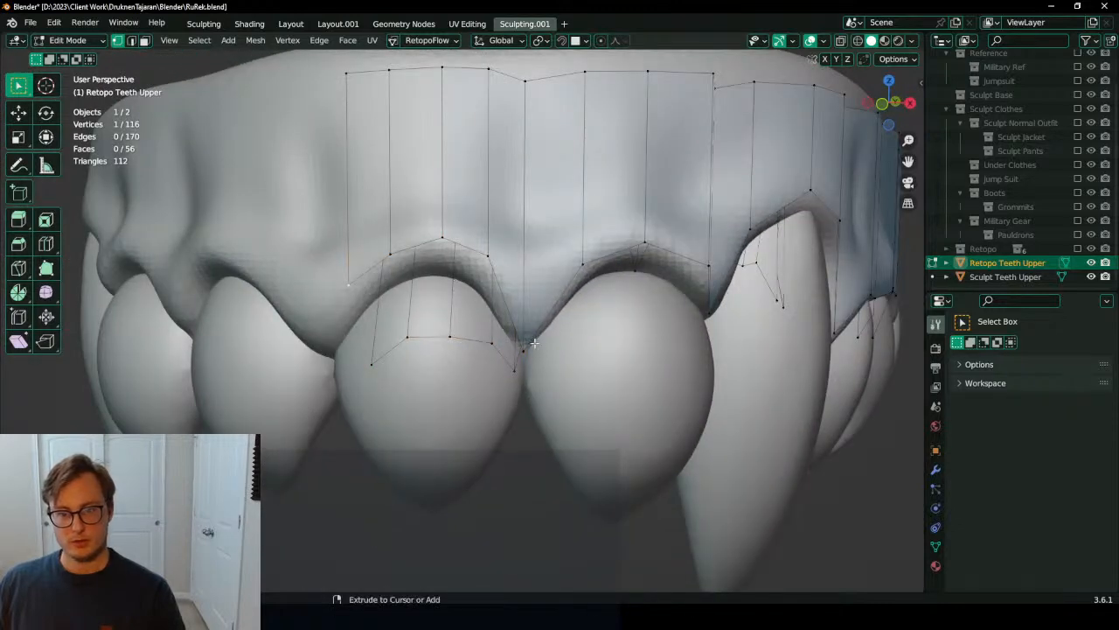
# Step: Extrude the outer gum-line edge of the front incisor inward toward the tooth and place its midline vertex
pyautogui.moveTo(365, 322); pyautogui.dragTo(413, 305, button='middle')
pyautogui.press('e')
pyautogui.click(357, 298)
pyautogui.press('g')
pyautogui.click(322, 373)
# Step: Move the other extruded vertices on the outer side into an arc around the front incisor
pyautogui.click(407, 271)
pyautogui.press('g')
pyautogui.click(410, 279)
pyautogui.click(453, 253)
pyautogui.press('g')
pyautogui.click(441, 279)
pyautogui.click(492, 273)
pyautogui.press('g')
pyautogui.click(488, 288)
pyautogui.moveTo(509, 341); pyautogui.dragTo(531, 292, button='middle')
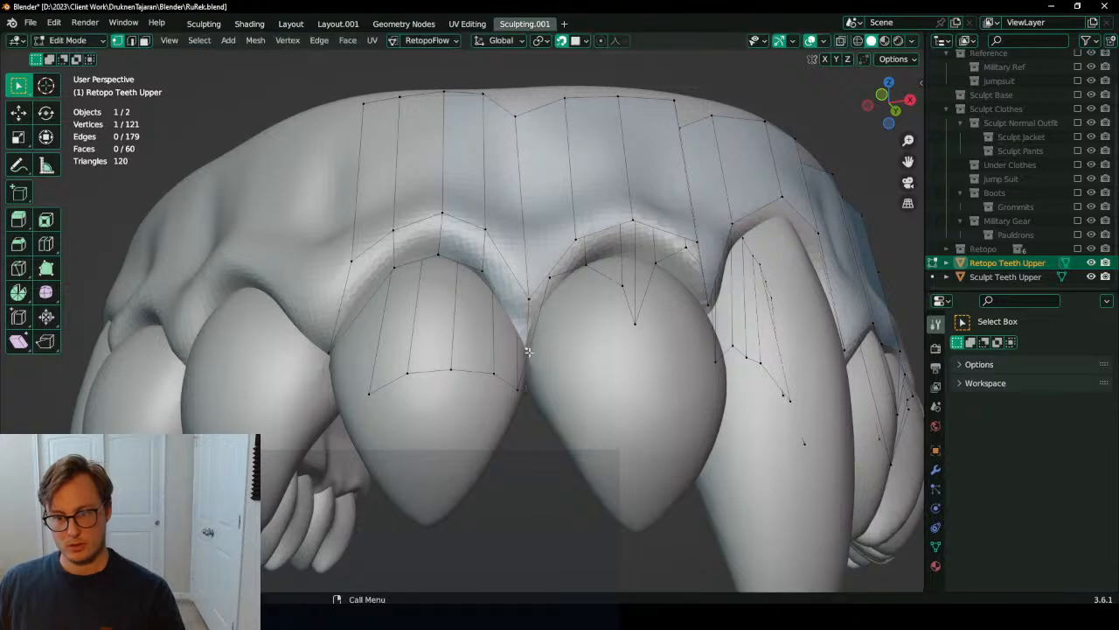
pyautogui.press('a')
pyautogui.click(483, 265)
pyautogui.moveTo(484, 265)
pyautogui.mouseDown(button='middle')
pyautogui.moveTo(517, 302)
pyautogui.moveTo(497, 253)
pyautogui.mouseUp(button='middle')
# Step: Extrude the inner gum-line edge of the front incisor toward the tooth
pyautogui.moveTo(549, 385); pyautogui.dragTo(774, 397, button='middle')
pyautogui.moveTo(490, 355); pyautogui.dragTo(583, 348, button='middle')
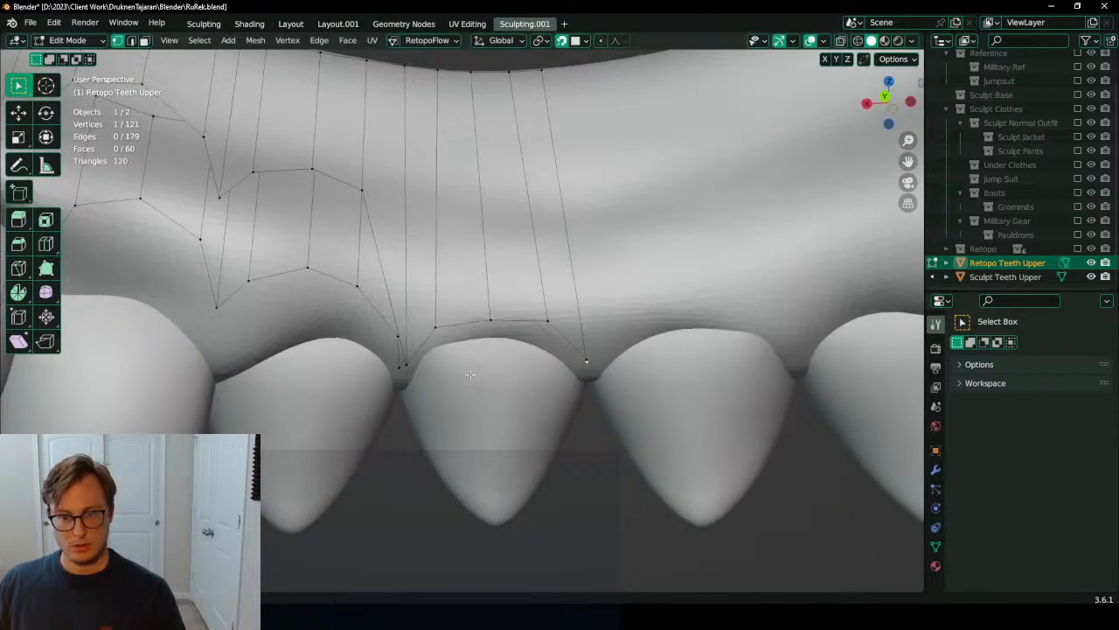
pyautogui.moveTo(477, 327); pyautogui.dragTo(448, 388, button='middle')
pyautogui.moveTo(520, 392); pyautogui.dragTo(569, 379, button='middle')
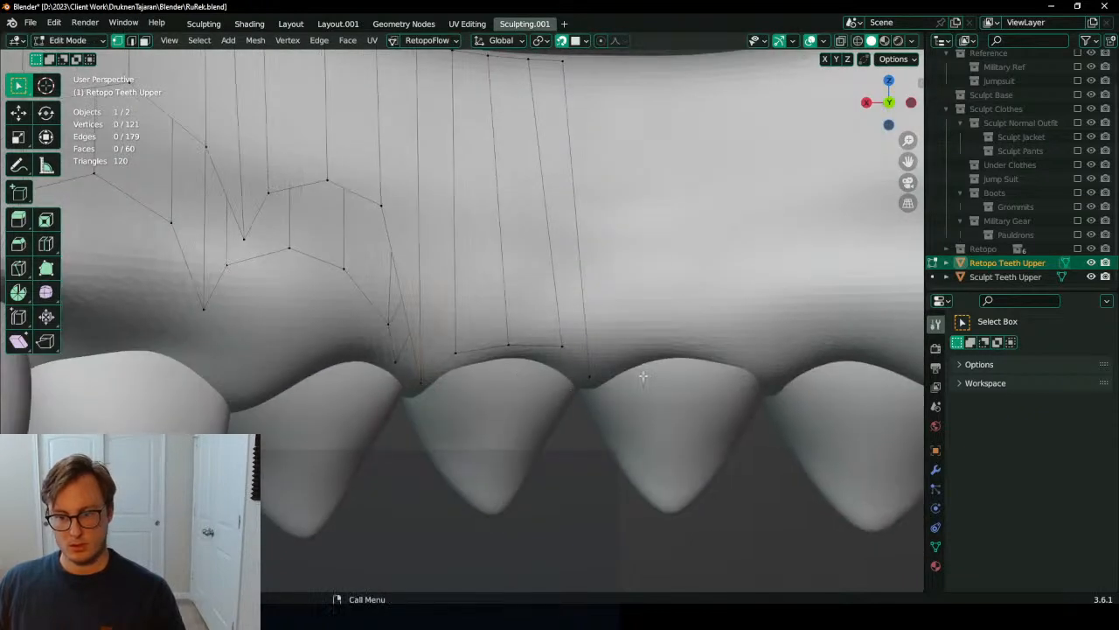
pyautogui.keyDown('ctrl'); pyautogui.click(428, 390); pyautogui.keyUp('ctrl')
pyautogui.moveTo(429, 390); pyautogui.dragTo(417, 362, button='middle')
pyautogui.press('e')
pyautogui.click(466, 378)
# Step: Move the inner gum-line vertices above the extruded edge to follow the rim around the front incisor
pyautogui.click(449, 323)
pyautogui.press('g')
pyautogui.click(447, 306)
pyautogui.click(495, 319)
pyautogui.press('g')
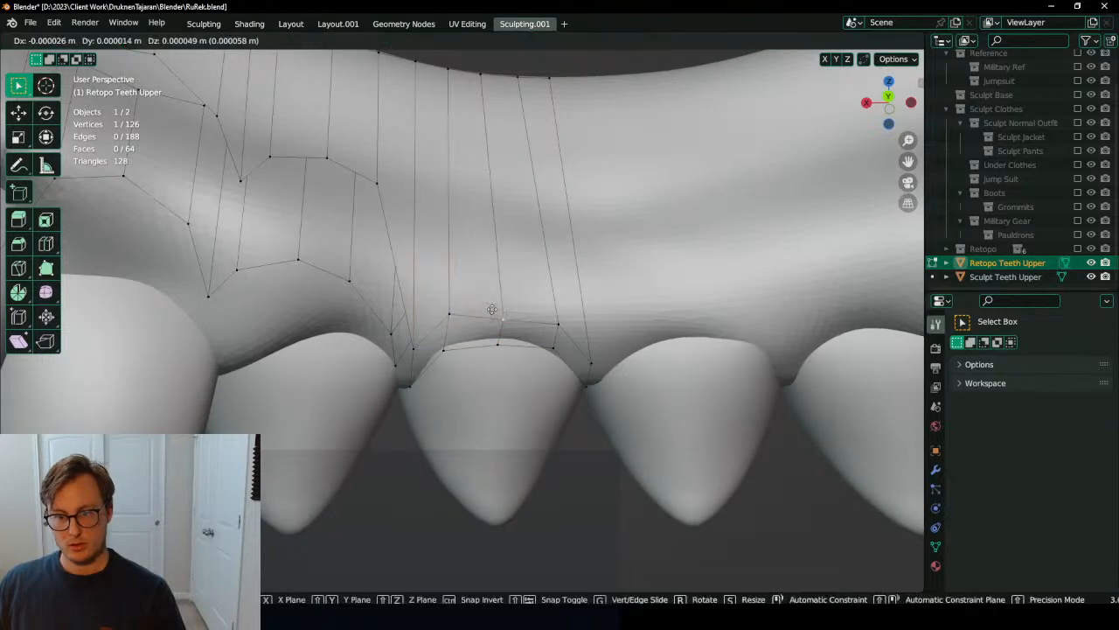
pyautogui.click(493, 309)
pyautogui.click(551, 318)
pyautogui.press('g')
pyautogui.scroll(-4, 590, 356)
# Step: Select the whole inner gum strip and flip its normals
pyautogui.moveTo(520, 330); pyautogui.dragTo(480, 343, button='middle')
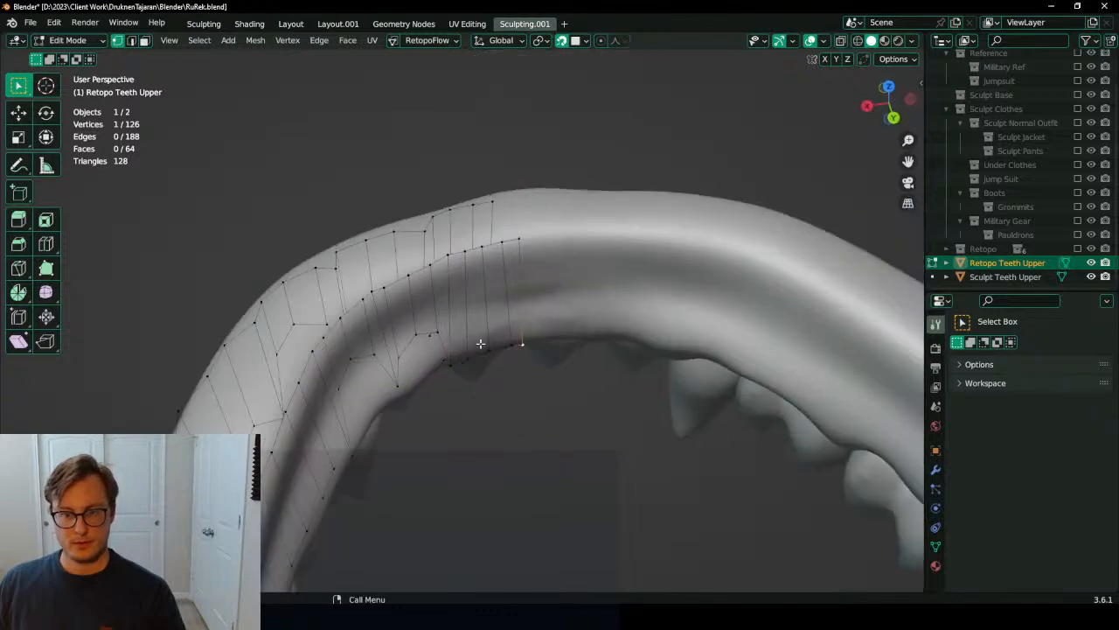
pyautogui.press('q')
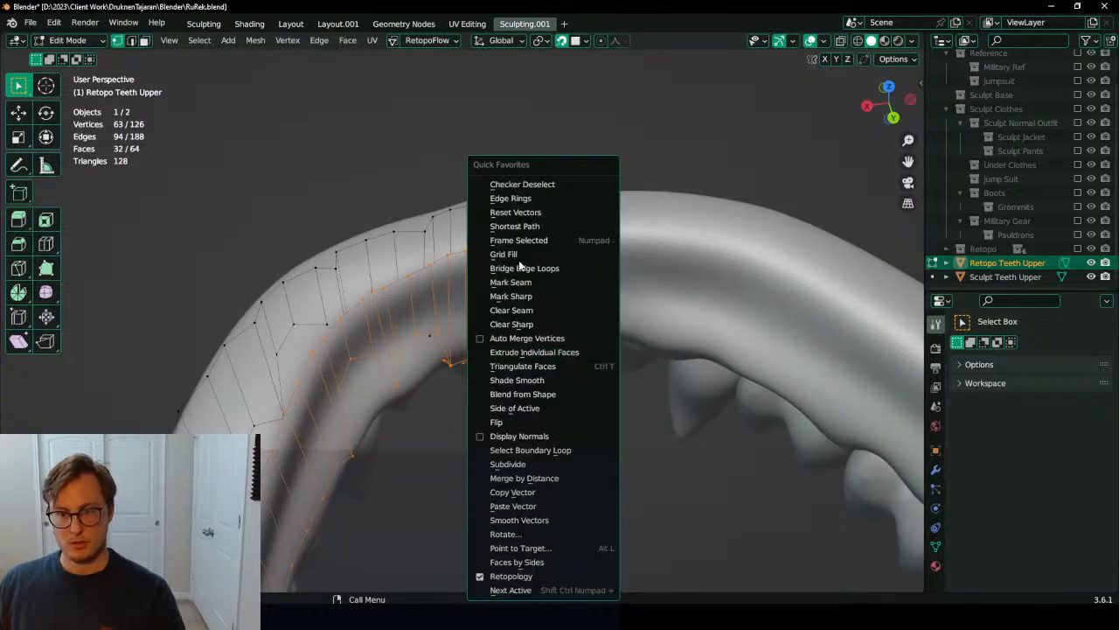
pyautogui.click(510, 423)
pyautogui.click(524, 347)
# Step: Merge the paired outer and inner vertices in the gap between the front incisor and its neighbour
pyautogui.scroll(7, 552, 330)
pyautogui.moveTo(550, 375); pyautogui.dragTo(507, 331, button='middle')
pyautogui.scroll(-4, 501, 350)
pyautogui.scroll(3, 500, 359)
pyautogui.moveTo(505, 338); pyautogui.dragTo(452, 329)
pyautogui.moveTo(452, 329); pyautogui.dragTo(594, 300, button='middle')
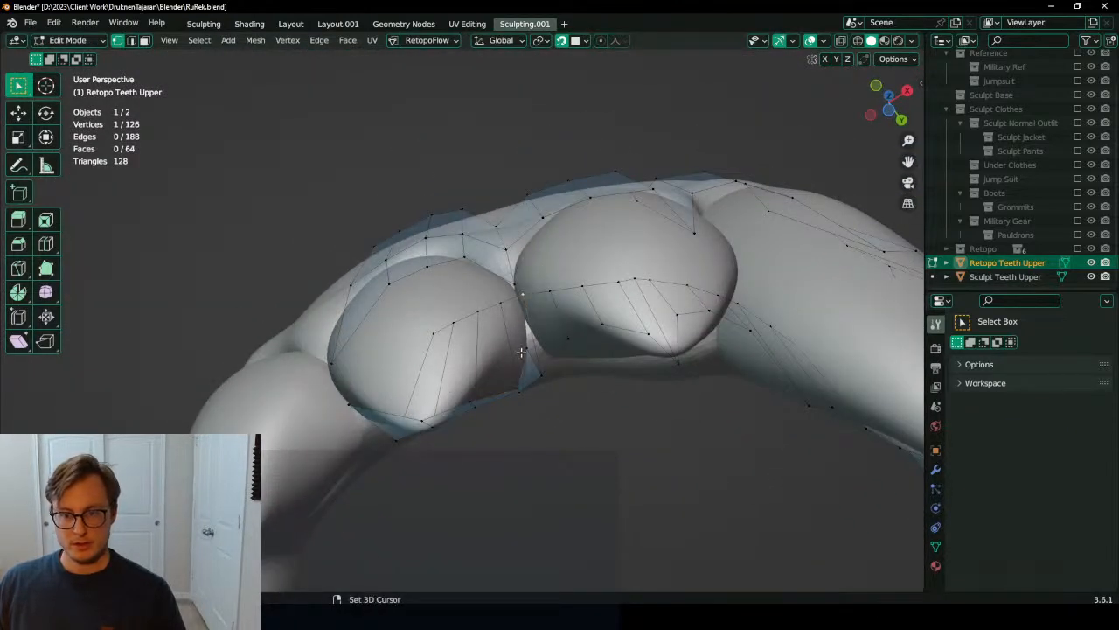
pyautogui.press('m')
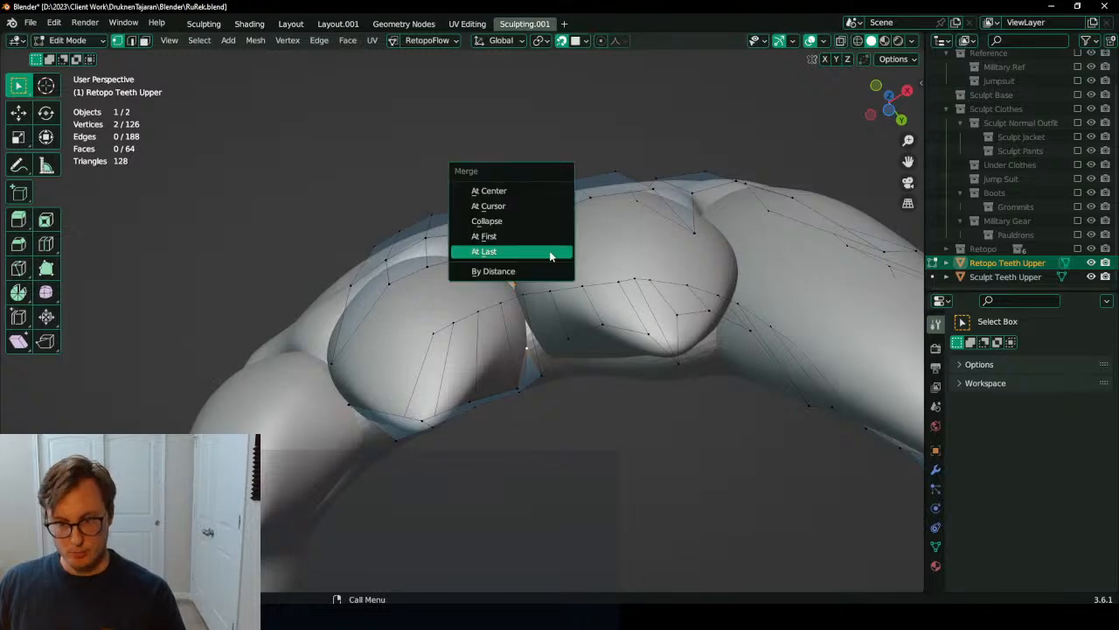
pyautogui.click(526, 204)
pyautogui.moveTo(414, 241); pyautogui.dragTo(346, 312, button='middle')
pyautogui.moveTo(479, 298); pyautogui.dragTo(432, 359, button='middle')
pyautogui.scroll(3, 433, 359)
pyautogui.moveTo(219, 414); pyautogui.dragTo(298, 378, button='middle')
pyautogui.moveTo(468, 345); pyautogui.dragTo(513, 333, button='middle')
# Step: Extrude the second incisor's outer gum-line edge toward the tooth and place its end vertices in the gap beside the fang
pyautogui.hotkey('ctrl', 'z')
pyautogui.hotkey('ctrl', 'z')
pyautogui.click(517, 343)
pyautogui.press('g')
pyautogui.click(522, 317)
pyautogui.click(522, 361)
pyautogui.press('g')
pyautogui.click(523, 355)
# Step: Move the remaining extruded outer vertices into an arc around the second incisor
pyautogui.click(488, 275)
pyautogui.press('g')
pyautogui.click(489, 272)
pyautogui.click(489, 294)
pyautogui.press('g')
pyautogui.click(485, 322)
pyautogui.click(427, 279)
pyautogui.press('g')
pyautogui.click(432, 305)
pyautogui.click(354, 309)
pyautogui.press('g')
pyautogui.click(360, 326)
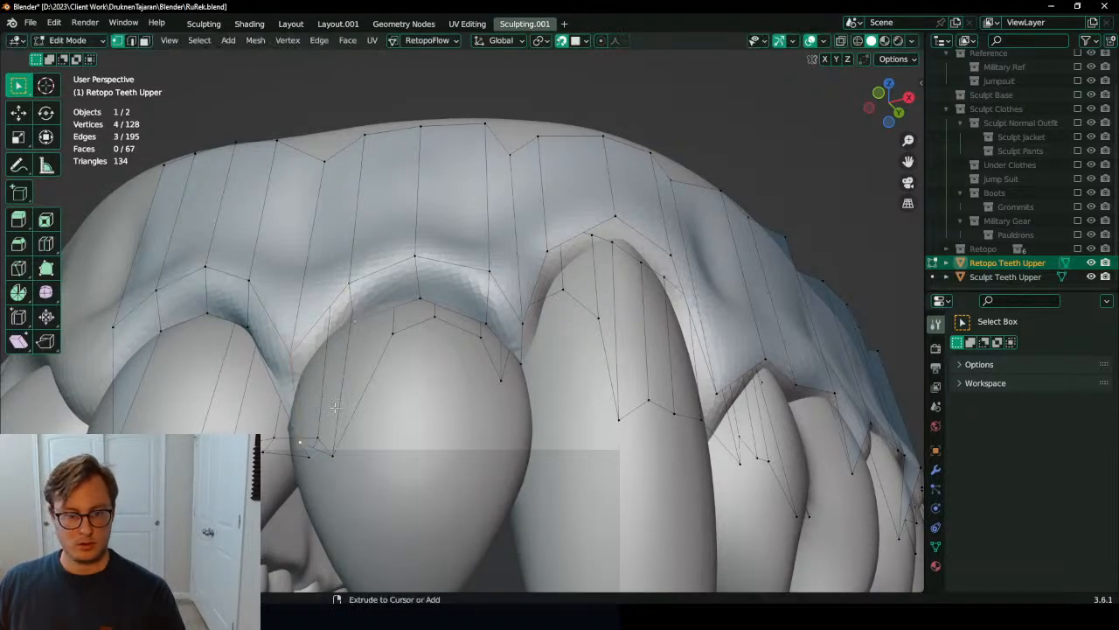
# Step: Fill the open face in the gap beside the second incisor and reposition the neighbouring vertices around the tooth's upper edge
pyautogui.keyDown('shift'); pyautogui.moveTo(354, 405); pyautogui.dragTo(367, 337, button='middle'); pyautogui.keyUp('shift')
pyautogui.moveTo(368, 337); pyautogui.dragTo(413, 386, button='middle')
pyautogui.click(390, 298)
pyautogui.moveTo(390, 297); pyautogui.dragTo(401, 311, button='middle')
pyautogui.press('g')
pyautogui.click(373, 271)
pyautogui.click(447, 272)
pyautogui.press('g')
pyautogui.click(438, 265)
pyautogui.moveTo(477, 265); pyautogui.dragTo(440, 261, button='middle')
pyautogui.click(501, 250)
pyautogui.press('g')
pyautogui.click(495, 255)
# Step: Move the remaining strip vertices around the second incisor to follow the curve of the gum line
pyautogui.click(488, 295)
pyautogui.press('g')
pyautogui.click(465, 271)
pyautogui.press('g')
pyautogui.click(461, 270)
pyautogui.click(411, 255)
pyautogui.press('g')
pyautogui.click(388, 259)
pyautogui.moveTo(388, 259); pyautogui.dragTo(293, 331, button='middle')
pyautogui.click(340, 283)
pyautogui.press('g')
pyautogui.click(350, 271)
pyautogui.moveTo(505, 337); pyautogui.dragTo(404, 262, button='middle')
# Step: Extrude the fang's outer gum-line edge toward the tooth and place its rear end vertex in the gap behind the fang
pyautogui.scroll(-2, 430, 309)
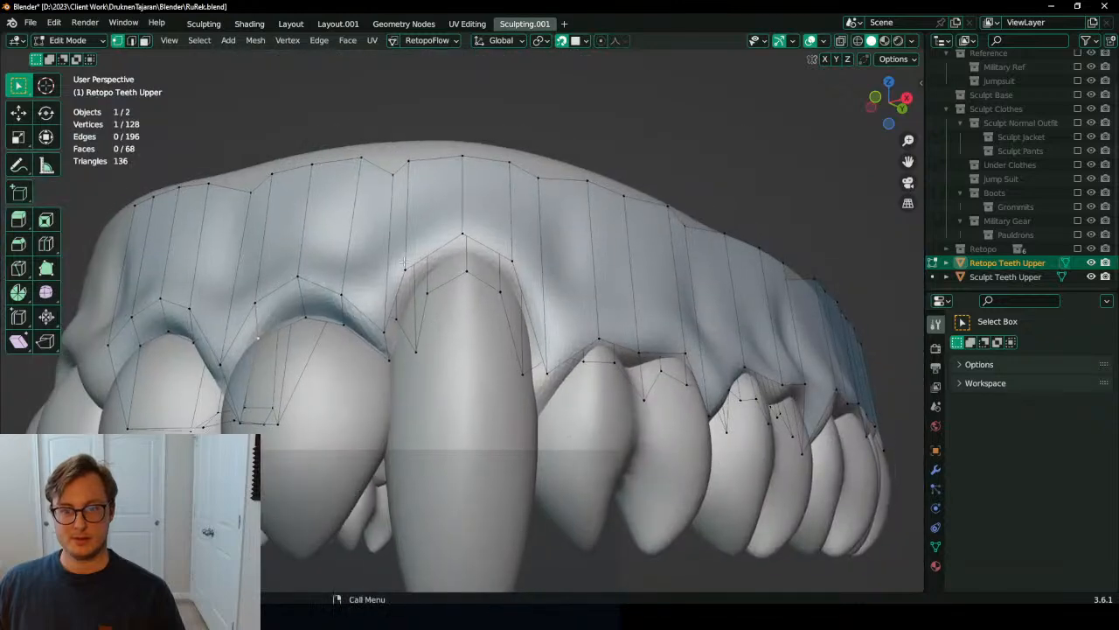
pyautogui.moveTo(521, 320); pyautogui.dragTo(538, 383, button='middle')
pyautogui.keyDown('ctrl'); pyautogui.click(527, 388); pyautogui.keyUp('ctrl')
pyautogui.press('e')
pyautogui.click(528, 415)
pyautogui.click(525, 418)
pyautogui.press('g')
pyautogui.click(525, 414)
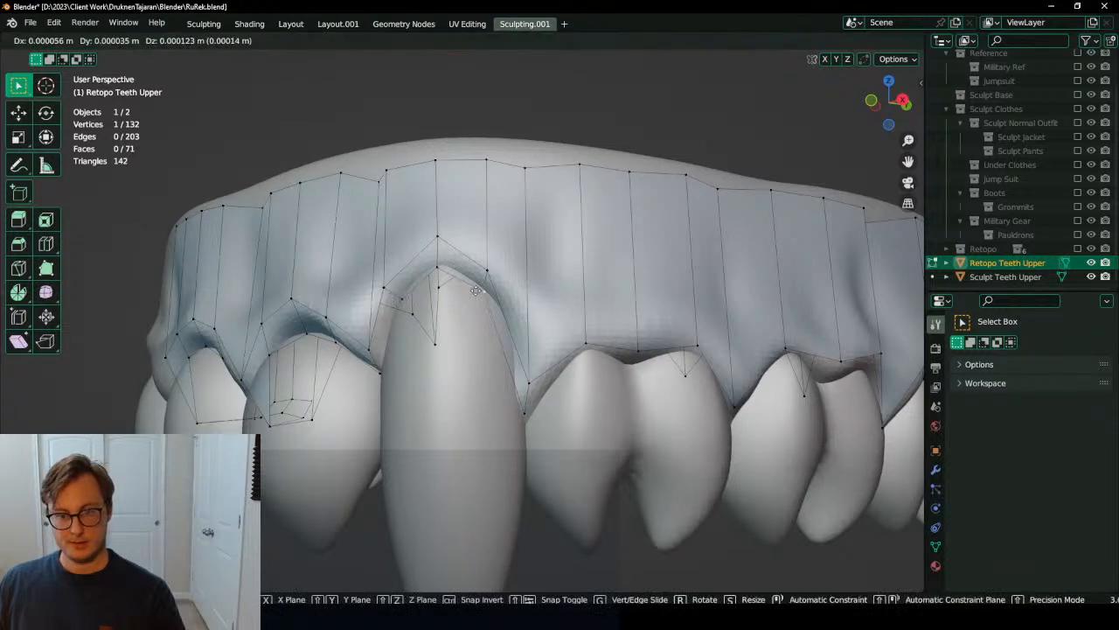
# Step: Shape the outer and extruded vertices into an arc around the fang and fill the face in the gap before it
pyautogui.press('g')
pyautogui.click(537, 362)
pyautogui.click(492, 298)
pyautogui.press('g')
pyautogui.click(504, 318)
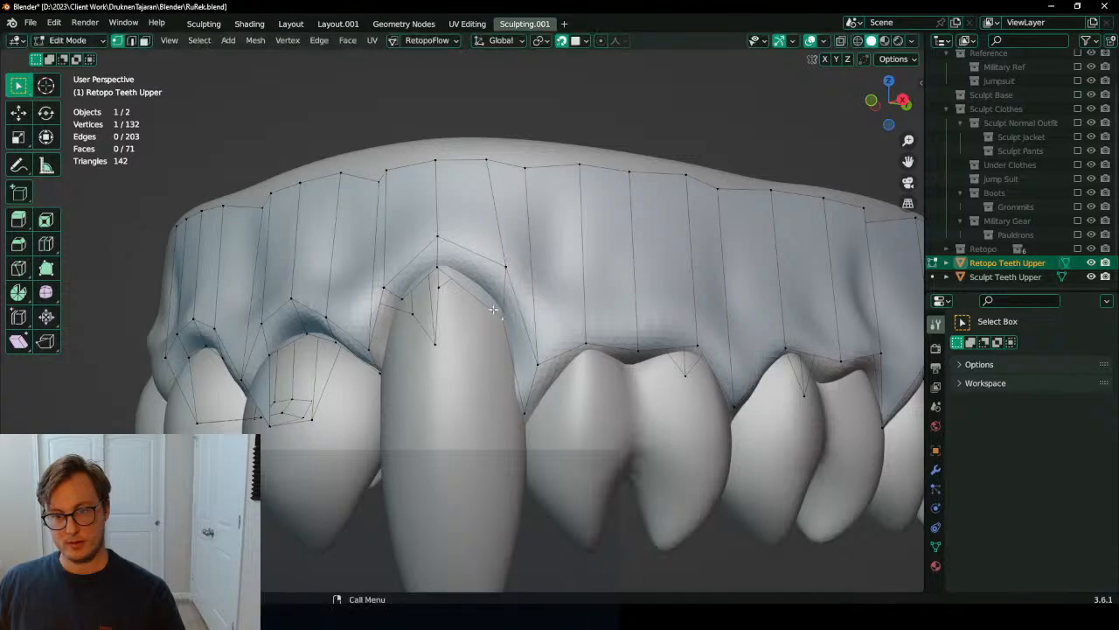
pyautogui.moveTo(493, 309); pyautogui.dragTo(471, 266, button='middle')
pyautogui.click(430, 286)
pyautogui.press('g')
pyautogui.click(429, 278)
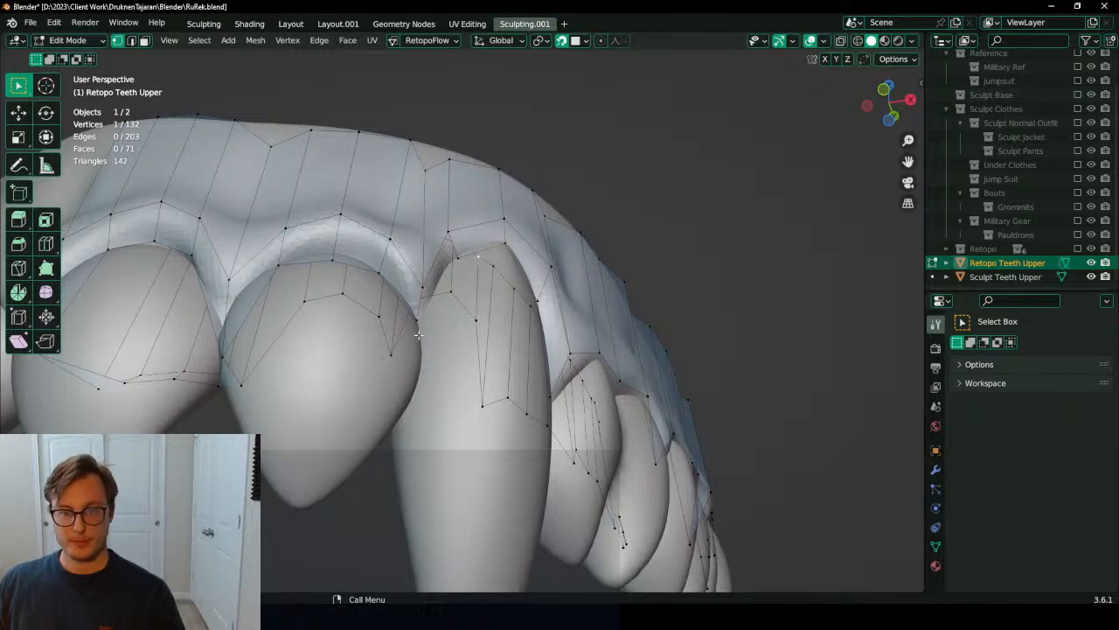
pyautogui.press('f')
# Step: Raise the outer gum-line vertices above the first molar behind the fang and at the gap following it
pyautogui.moveTo(417, 324); pyautogui.dragTo(441, 331, button='middle')
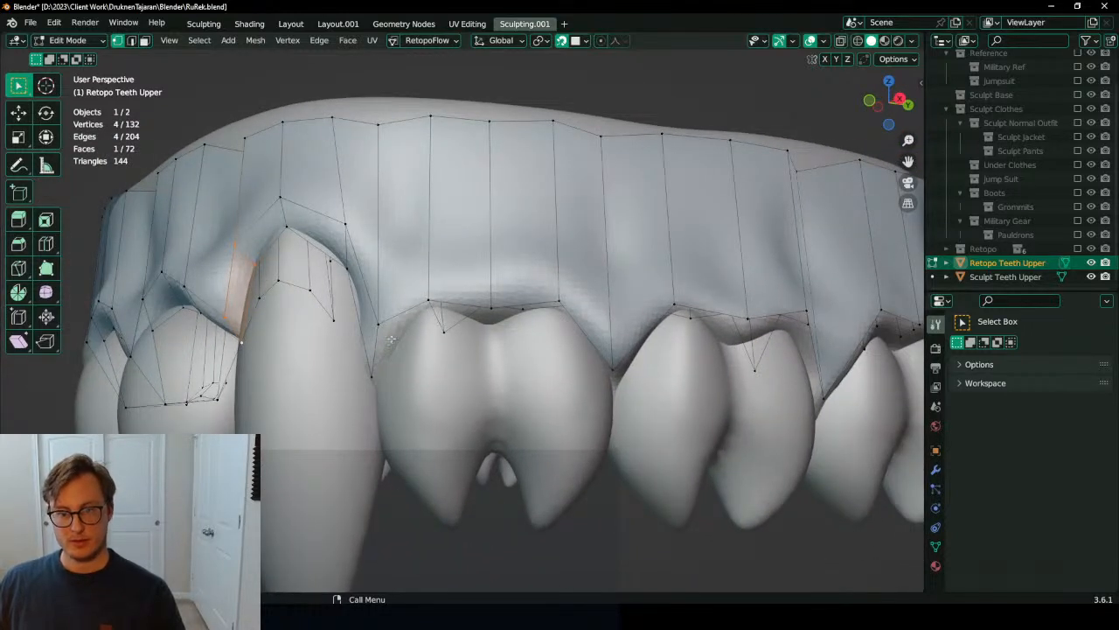
pyautogui.click(616, 370)
pyautogui.press('g')
pyautogui.click(620, 343)
pyautogui.click(563, 299)
pyautogui.press('g')
pyautogui.click(559, 276)
pyautogui.click(492, 301)
pyautogui.press('g')
pyautogui.click(494, 289)
# Step: Extrude the first molar's outer gum-line edge toward the tooth and place its rear end vertex in the gap behind it
pyautogui.keyDown('shift'); pyautogui.moveTo(624, 351); pyautogui.dragTo(593, 373, button='middle'); pyautogui.keyUp('shift')
pyautogui.press('e')
pyautogui.click(555, 343)
pyautogui.click(618, 374)
pyautogui.press('g')
pyautogui.click(606, 389)
# Step: Reposition the vertices above the first molar's cusps to follow the tooth's upper contour
pyautogui.moveTo(527, 332); pyautogui.dragTo(542, 321, button='middle')
pyautogui.click(531, 299)
pyautogui.press('g')
pyautogui.click(533, 295)
pyautogui.click(462, 308)
pyautogui.press('g')
pyautogui.click(462, 310)
# Step: Extrude the second molar's outer gum-line edge toward the tooth, place its rear end in the gap, and raise the gum vertex there
pyautogui.moveTo(461, 310); pyautogui.dragTo(366, 381, button='middle')
pyautogui.keyDown('shift'); pyautogui.moveTo(616, 361); pyautogui.dragTo(393, 354, button='middle'); pyautogui.keyUp('shift')
pyautogui.moveTo(673, 354); pyautogui.dragTo(489, 359, button='middle')
pyautogui.click(537, 390)
pyautogui.moveTo(537, 389); pyautogui.dragTo(525, 398, button='middle')
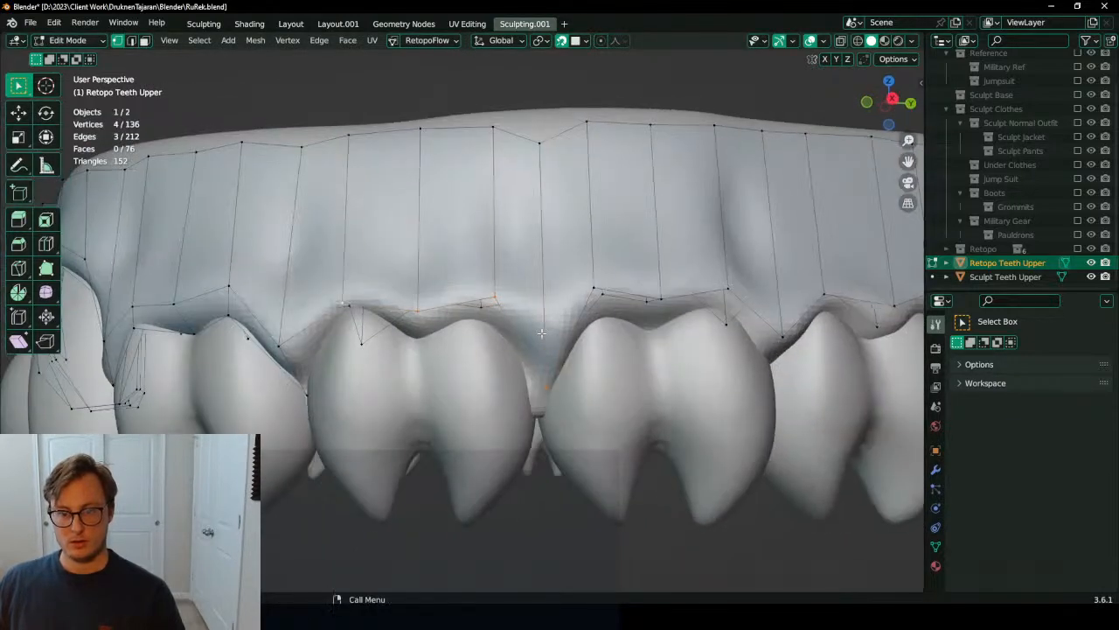
pyautogui.press('e')
pyautogui.click(535, 397)
pyautogui.press('g')
pyautogui.click(545, 350)
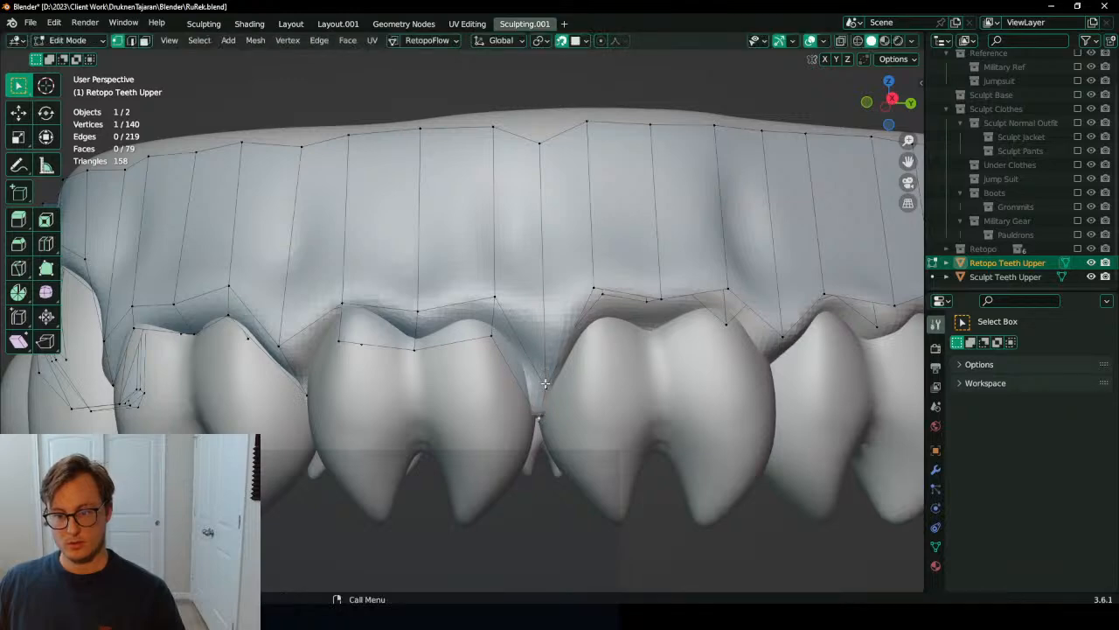
# Step: Raise the outer gum-line vertices above the second molar and place the extruded vertex at its rear cusp
pyautogui.click(502, 331)
pyautogui.click(495, 296)
pyautogui.press('g')
pyautogui.click(496, 291)
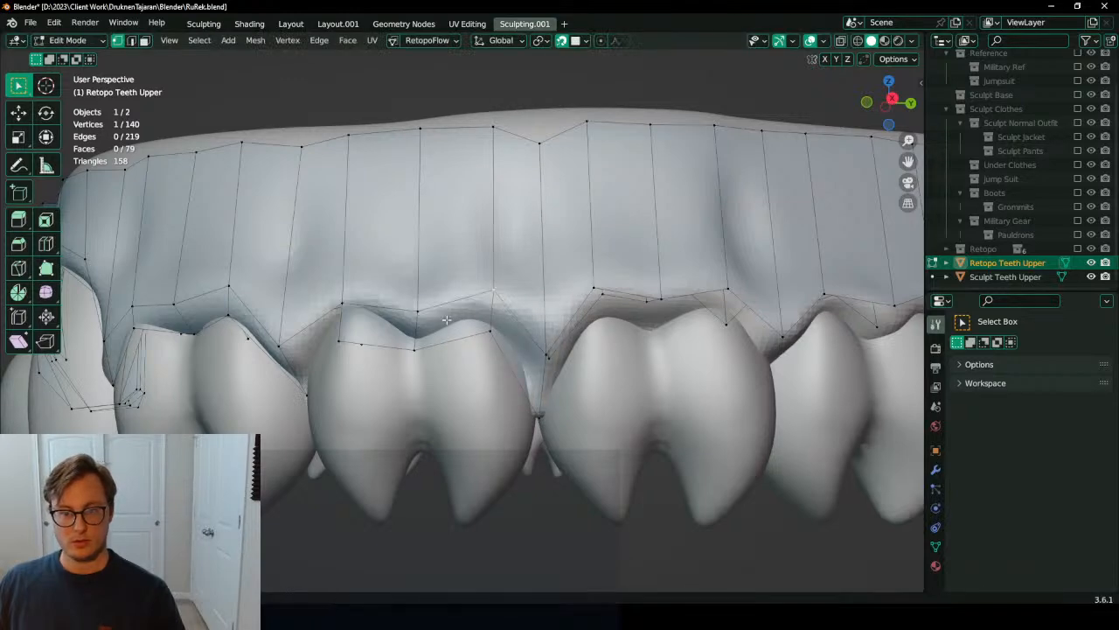
pyautogui.keyDown('shift'); pyautogui.moveTo(437, 323); pyautogui.dragTo(491, 326, button='middle'); pyautogui.keyUp('shift')
pyautogui.click(471, 315)
pyautogui.press('g')
pyautogui.click(471, 310)
pyautogui.click(399, 306)
pyautogui.press('g')
pyautogui.click(400, 294)
# Step: Place the extruded vertices along the second molar's upper edge and fill the face in the gap before it
pyautogui.moveTo(406, 356); pyautogui.dragTo(429, 333, button='middle')
pyautogui.click(406, 348)
pyautogui.press('g')
pyautogui.click(417, 318)
pyautogui.click(488, 316)
pyautogui.press('g')
pyautogui.click(489, 312)
pyautogui.moveTo(389, 368); pyautogui.dragTo(539, 361, button='middle')
pyautogui.press('f')
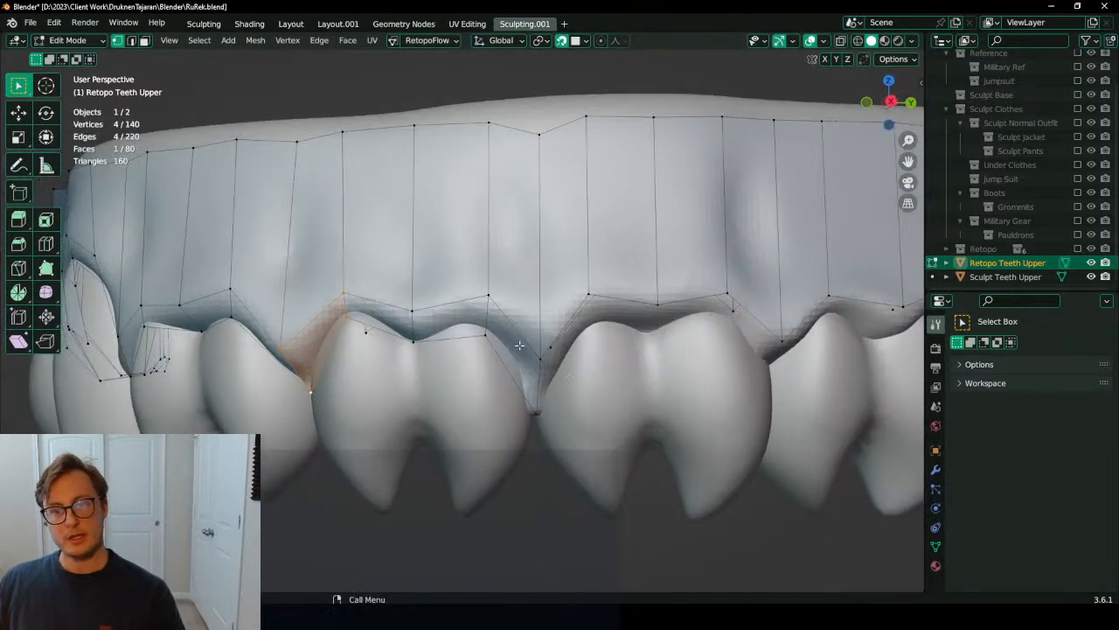
# Step: Refine the extruded and outer gum-line vertices above the second molar's rear cusp
pyautogui.press('g')
pyautogui.click(480, 338)
pyautogui.click(488, 296)
pyautogui.press('g')
pyautogui.click(485, 292)
# Step: Extrude the third molar's outer gum-line edge toward the tooth and place its rear end vertex in the gap before the last molar
pyautogui.moveTo(525, 325)
pyautogui.mouseDown(button='middle')
pyautogui.moveTo(583, 340)
pyautogui.moveTo(536, 321)
pyautogui.mouseUp(button='middle')
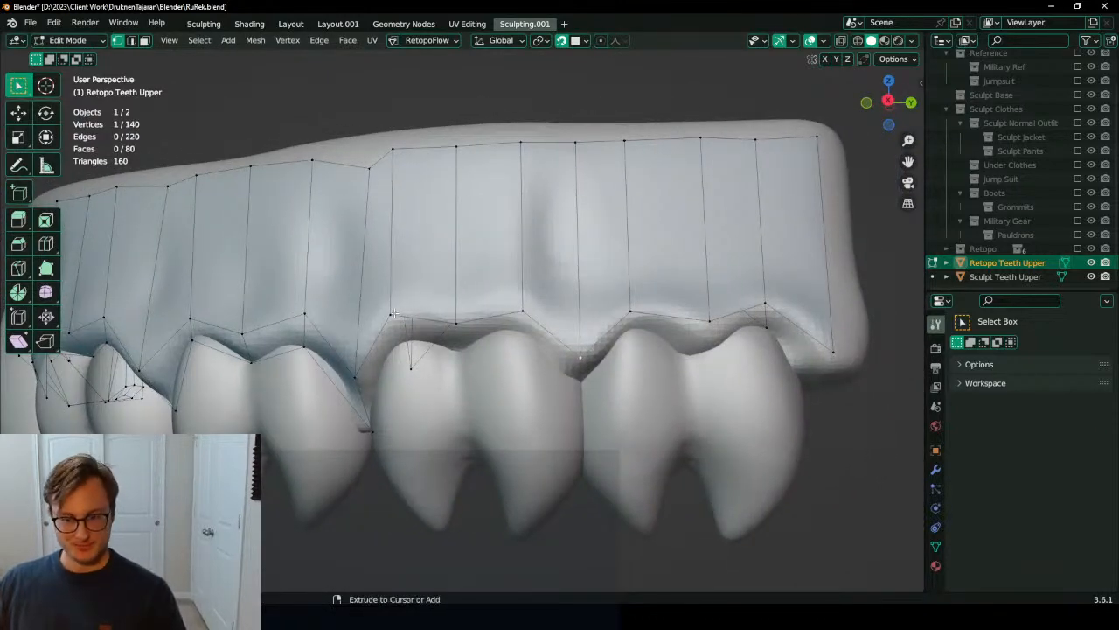
pyautogui.keyDown('ctrl'); pyautogui.click(394, 313); pyautogui.keyUp('ctrl')
pyautogui.moveTo(394, 313); pyautogui.dragTo(390, 297, button='middle')
pyautogui.press('e')
pyautogui.click(400, 330)
pyautogui.click(589, 368)
pyautogui.press('g')
pyautogui.click(587, 365)
# Step: Position the front extruded vertex on the third molar and fill the face joining it to the second molar's strip
pyautogui.press('g')
pyautogui.click(395, 338)
pyautogui.moveTo(395, 337); pyautogui.dragTo(543, 406, button='middle')
pyautogui.press('f')
# Step: Switch editing to the Sculpt Teeth Upper mesh and select the whole last molar
pyautogui.press('Tab')
pyautogui.click(526, 419)
pyautogui.press('Tab')
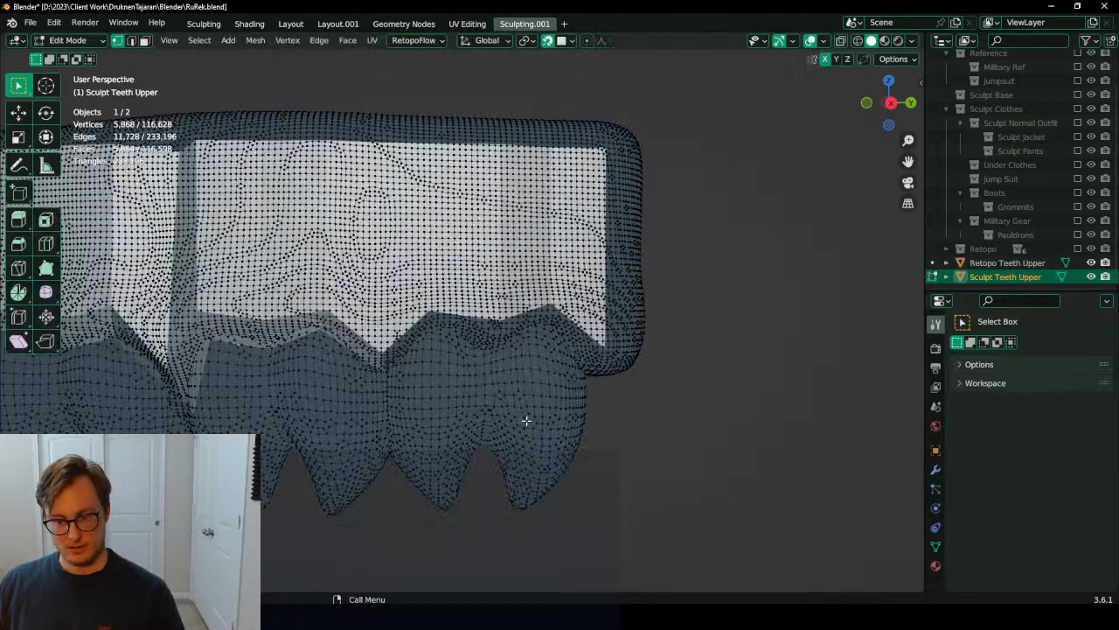
pyautogui.press('l')
pyautogui.moveTo(544, 402); pyautogui.dragTo(577, 452, button='middle')
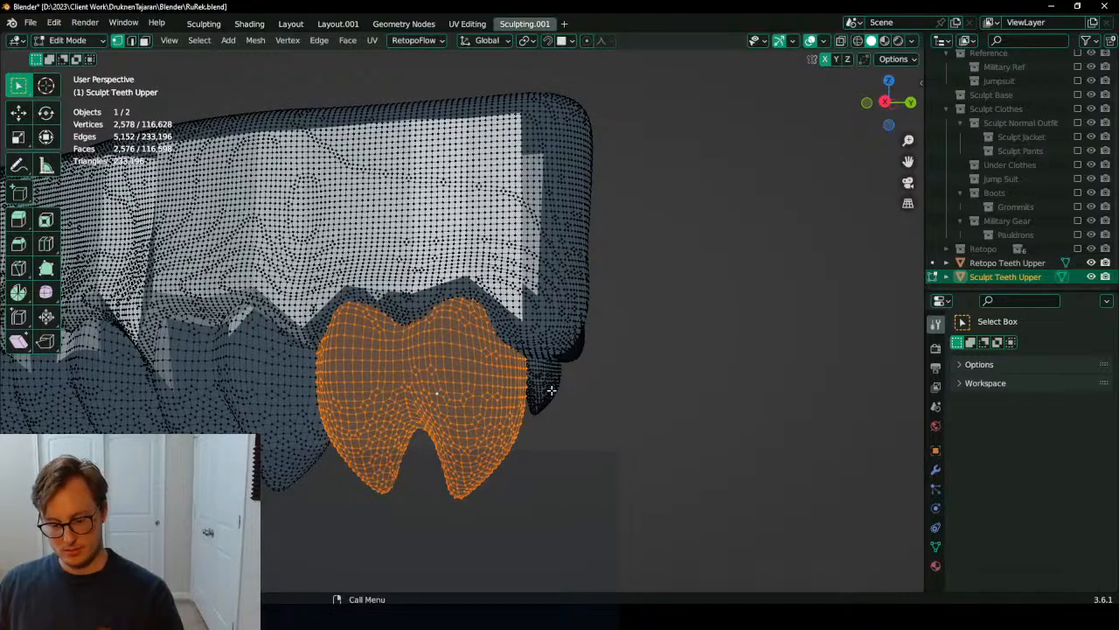
# Step: Try to move the last molars of both sides together along the Y axis and undo it
pyautogui.press('l')
pyautogui.press('g')
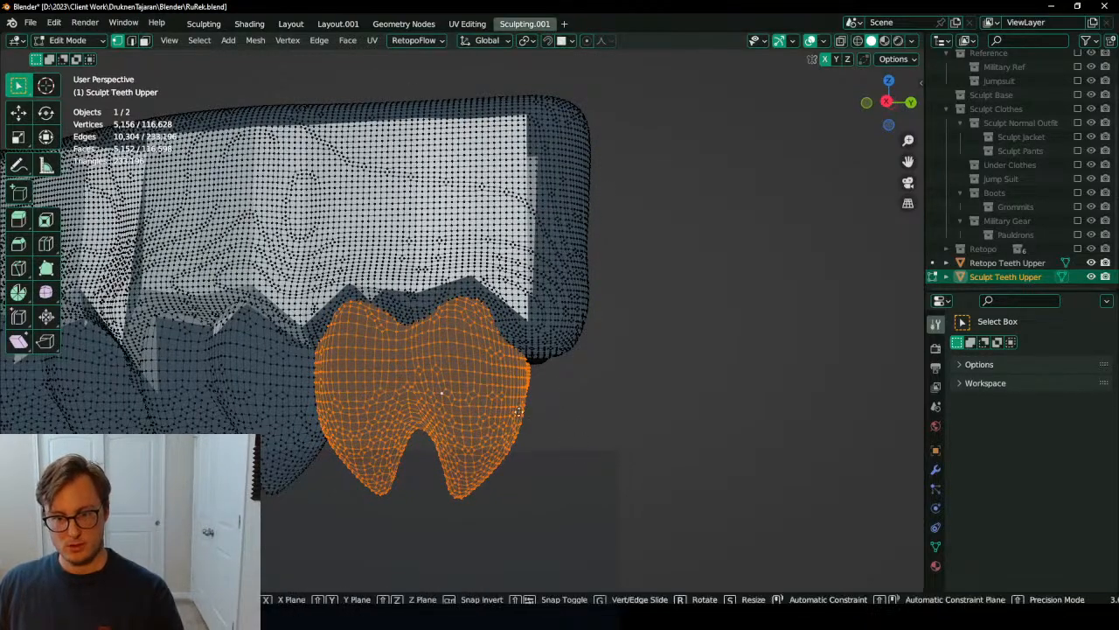
pyautogui.press('y')
pyautogui.click(532, 411)
pyautogui.moveTo(532, 411); pyautogui.dragTo(554, 367, button='middle')
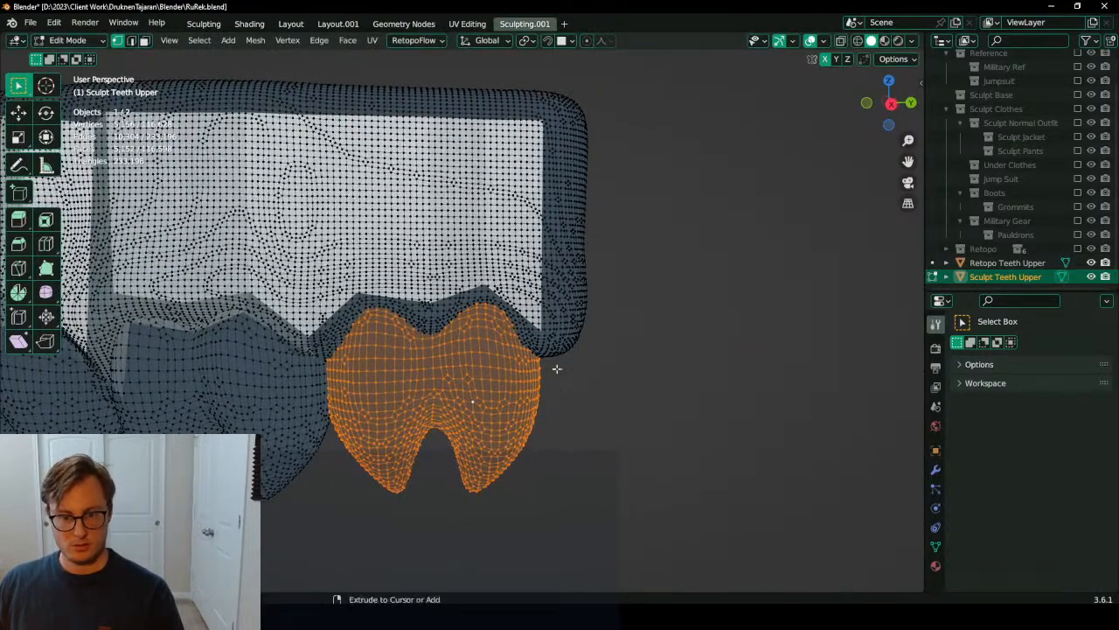
pyautogui.hotkey('ctrl', 'z')
pyautogui.hotkey('ctrl', 'z')
# Step: Scale the sculpted last molar along the Y axis and move it back along Y toward the end of the gum
pyautogui.press('s')
pyautogui.press('y')
pyautogui.click(586, 357)
pyautogui.press('g')
pyautogui.press('y')
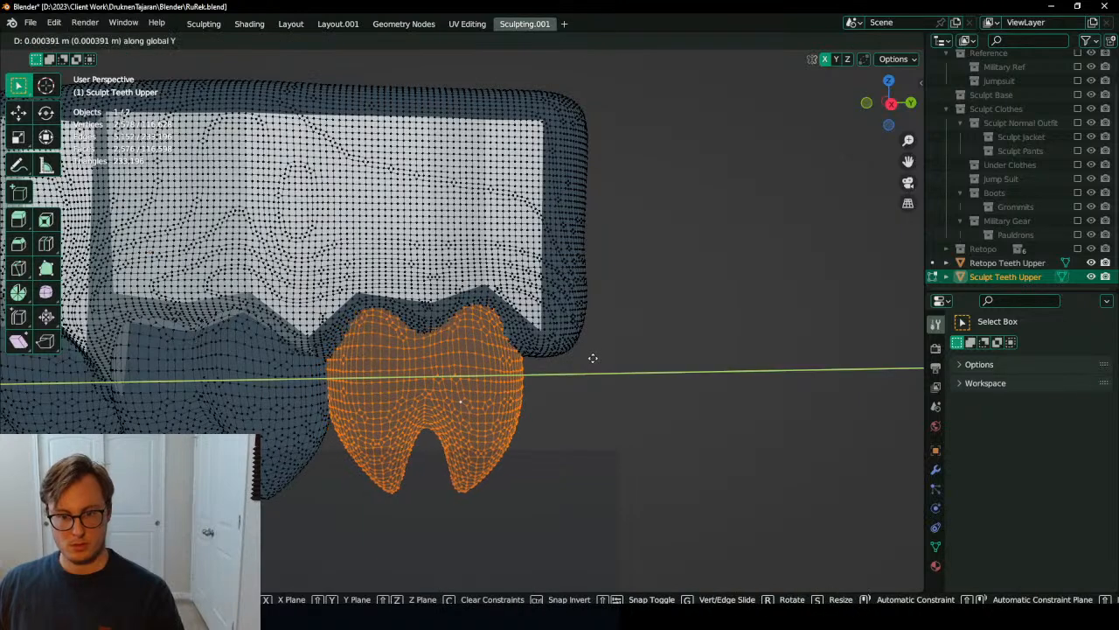
pyautogui.click(602, 360)
pyautogui.moveTo(602, 361); pyautogui.dragTo(496, 329, button='middle')
# Step: Switch back to editing the Retopo Teeth Upper mesh and save the file
pyautogui.press('Tab')
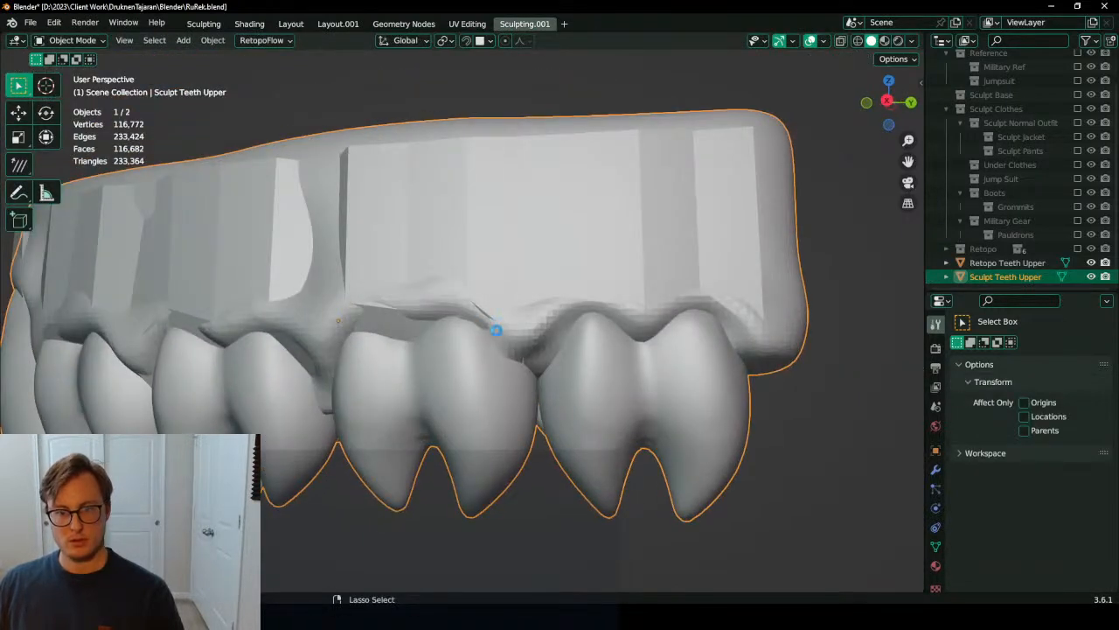
pyautogui.click(468, 230)
pyautogui.press('Tab')
pyautogui.moveTo(551, 354); pyautogui.dragTo(507, 345, button='middle')
pyautogui.moveTo(720, 329); pyautogui.dragTo(677, 364, button='middle')
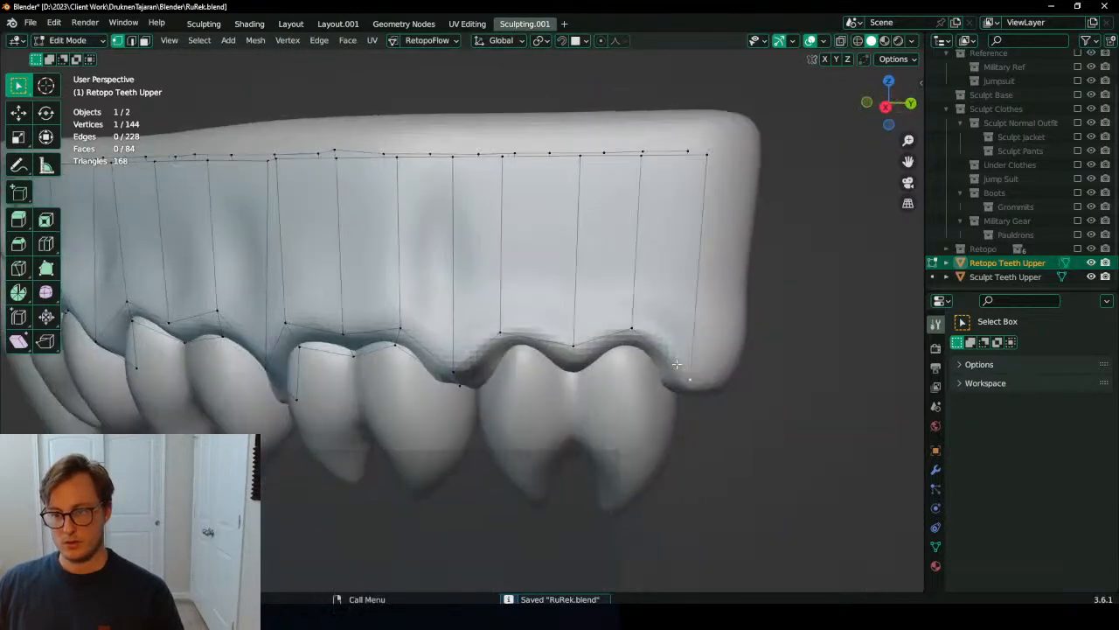
pyautogui.moveTo(499, 341); pyautogui.dragTo(522, 364, button='middle')
# Step: Extrude the last molar's outer gum-line edge toward the tooth and place its rear end vertex behind the tooth
pyautogui.press('ctrl+KP_Add')
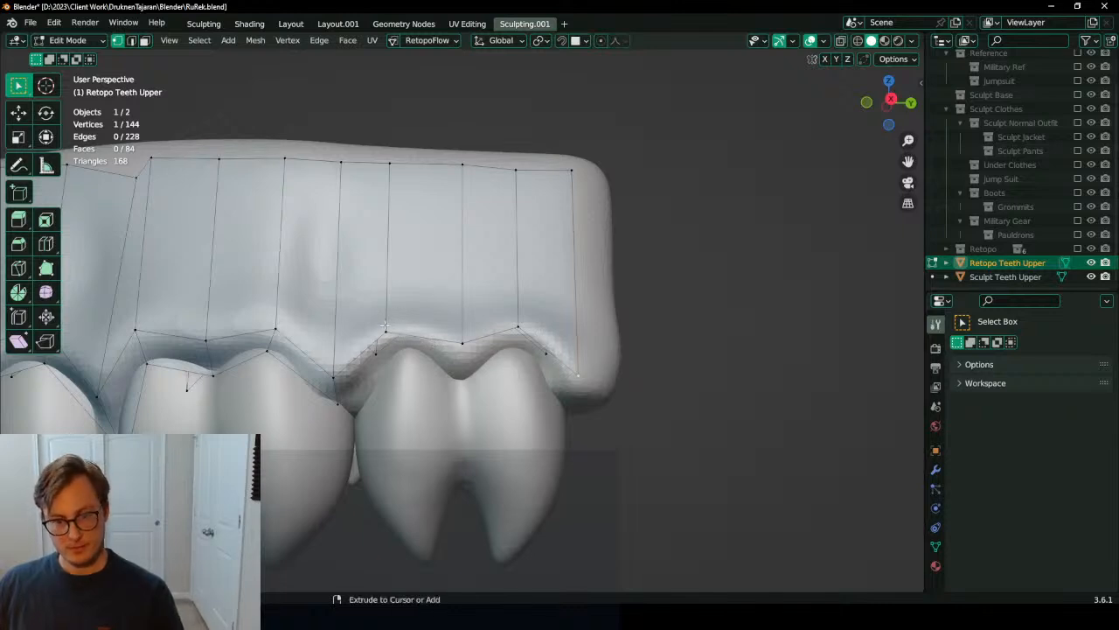
pyautogui.press('e')
pyautogui.click(551, 398)
pyautogui.click(561, 413)
# Step: Reposition the last molar's rear outer gum-line vertices and bring the new inner row's middle vertex down onto the tooth
pyautogui.press('g')
pyautogui.click(520, 371)
pyautogui.moveTo(519, 329); pyautogui.dragTo(522, 352)
pyautogui.press('g')
pyautogui.click(460, 385)
# Step: Place the front outer gum-line vertices against the last molar and join its inward strip to the neighbouring molar's strip
pyautogui.moveTo(389, 321); pyautogui.dragTo(406, 326)
pyautogui.click(413, 328)
pyautogui.click(396, 362)
pyautogui.press('g')
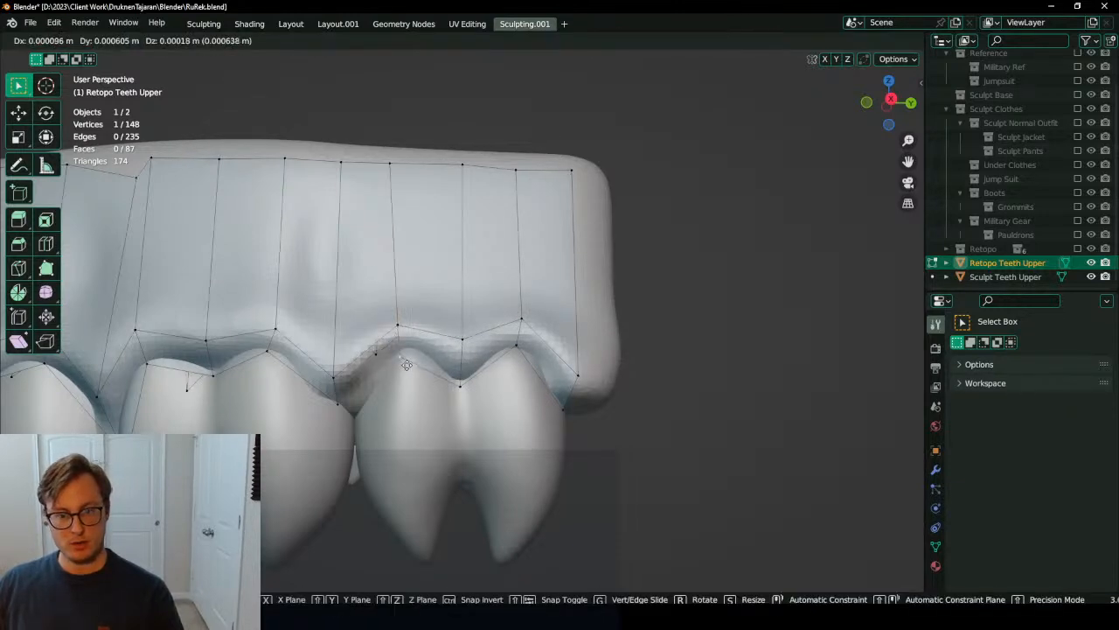
pyautogui.click(413, 359)
pyautogui.keyDown('shift'); pyautogui.moveTo(289, 382); pyautogui.dragTo(399, 337, button='middle'); pyautogui.keyUp('shift')
pyautogui.press('g')
pyautogui.click(463, 370)
# Step: On the inner side, lower the vertices between canine and lateral incisor and at the incisor's near corner to the gum line
pyautogui.moveTo(463, 370); pyautogui.dragTo(358, 382, button='middle')
pyautogui.moveTo(395, 390); pyautogui.dragTo(451, 367, button='middle')
pyautogui.scroll(2, 451, 367)
pyautogui.moveTo(536, 332); pyautogui.dragTo(717, 358, button='middle')
pyautogui.scroll(4, 717, 358)
pyautogui.moveTo(435, 321); pyautogui.dragTo(654, 394, button='middle')
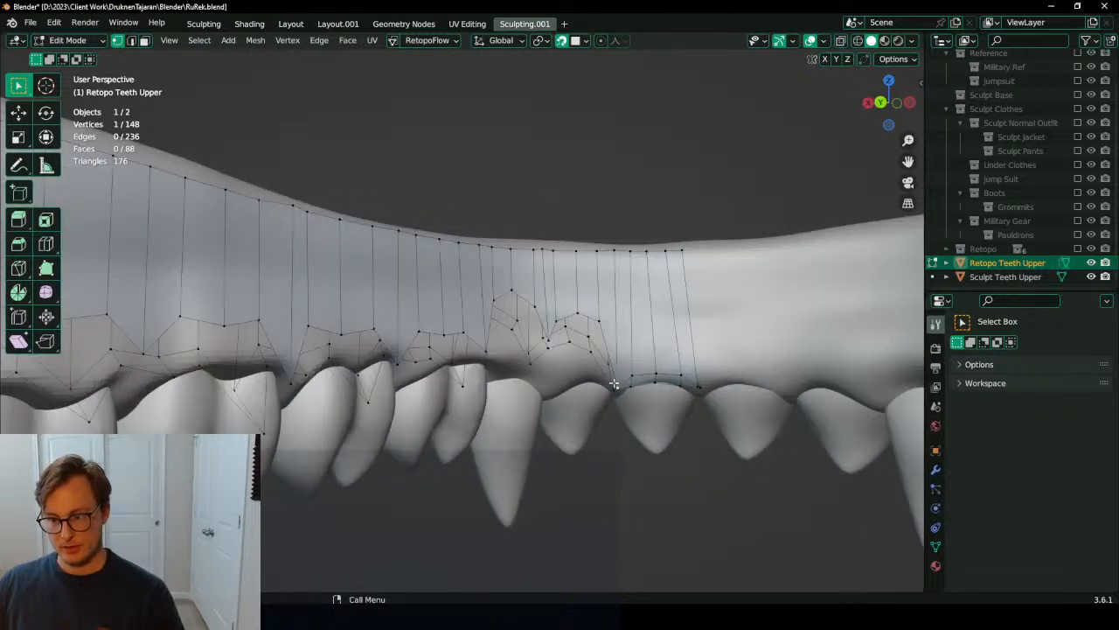
pyautogui.press('KP_Decimal')
pyautogui.scroll(-7, 614, 382)
pyautogui.moveTo(588, 381); pyautogui.dragTo(572, 256, button='middle')
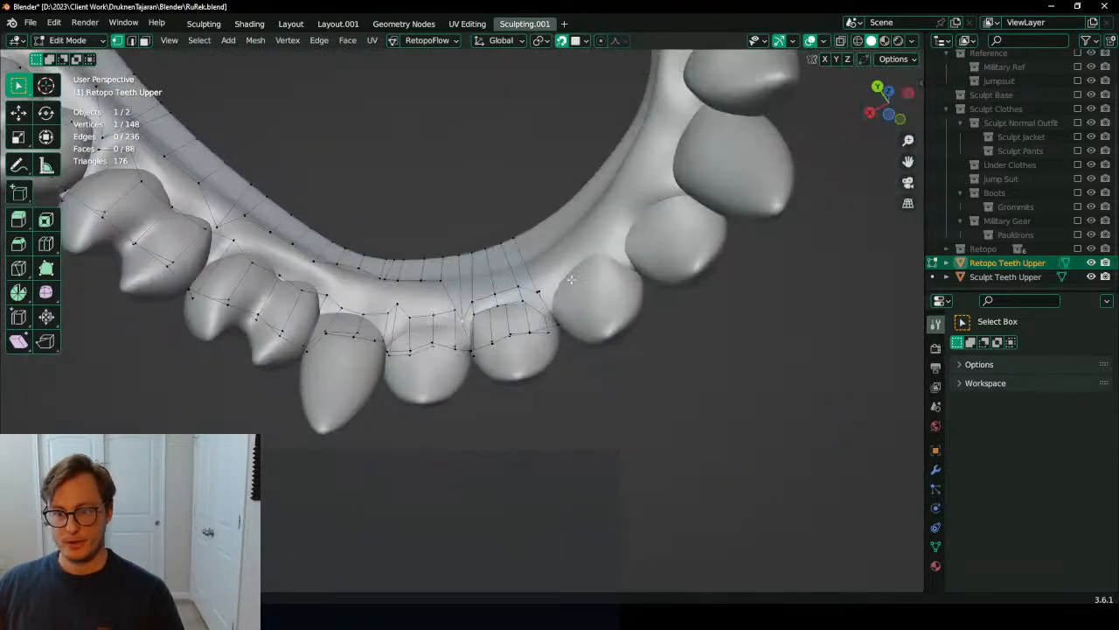
pyautogui.scroll(5, 505, 301)
pyautogui.moveTo(492, 299); pyautogui.dragTo(406, 258, button='middle')
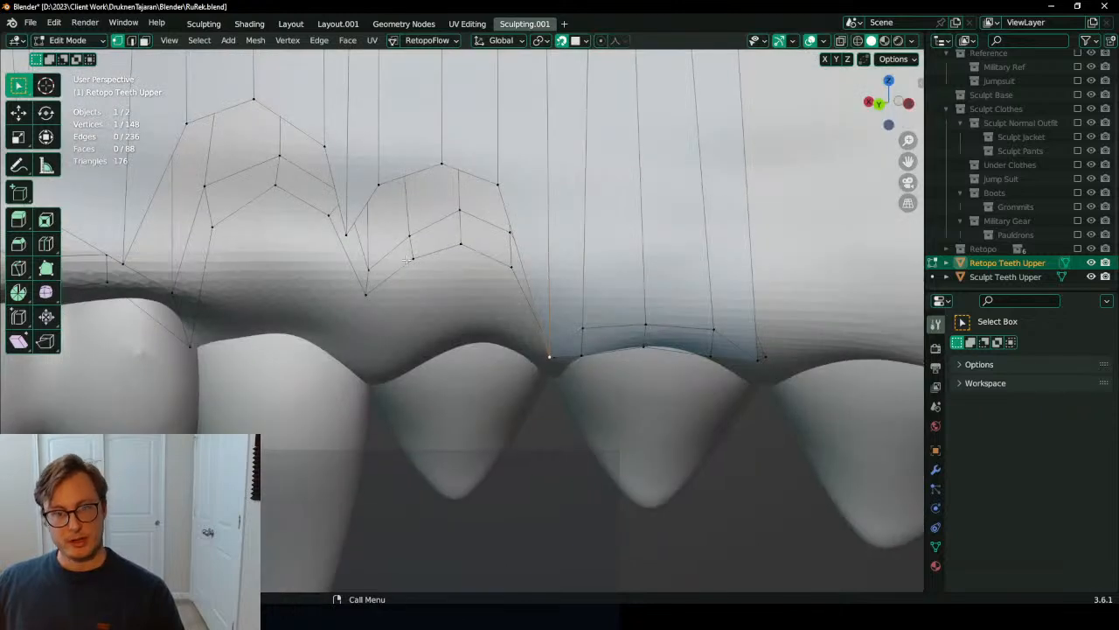
pyautogui.press('g')
pyautogui.click(398, 291)
pyautogui.press('g')
pyautogui.click(418, 316)
# Step: Lower the lateral incisor's remaining two inner strip vertices to follow the gum just above the tooth
pyautogui.click(444, 165)
pyautogui.press('g')
pyautogui.click(455, 303)
pyautogui.click(495, 216)
pyautogui.press('g')
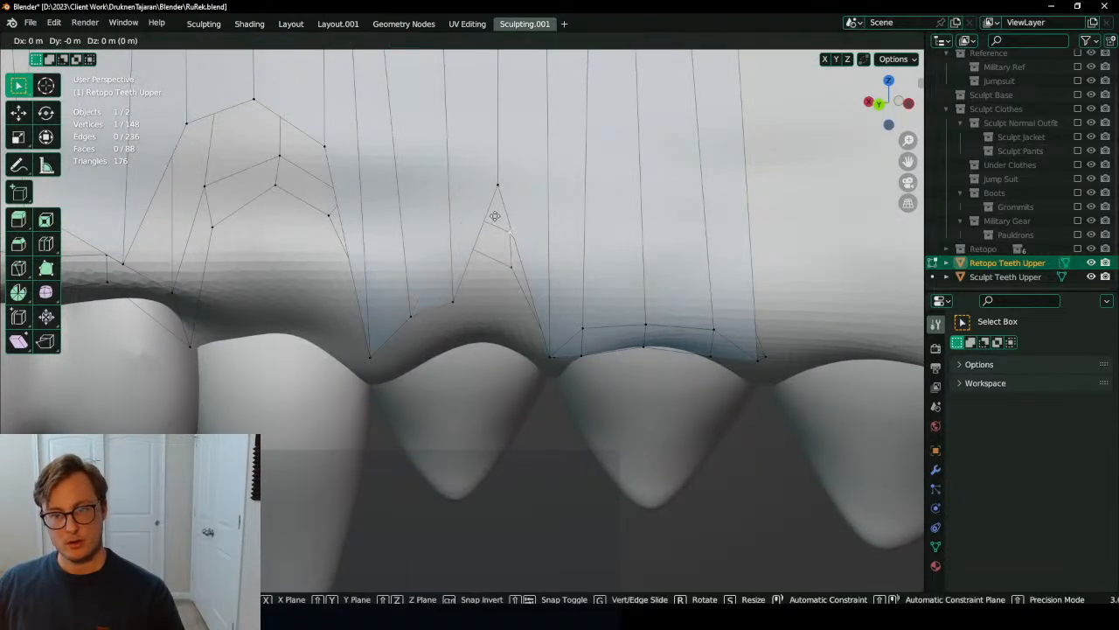
pyautogui.click(495, 213)
pyautogui.press('g')
pyautogui.click(503, 325)
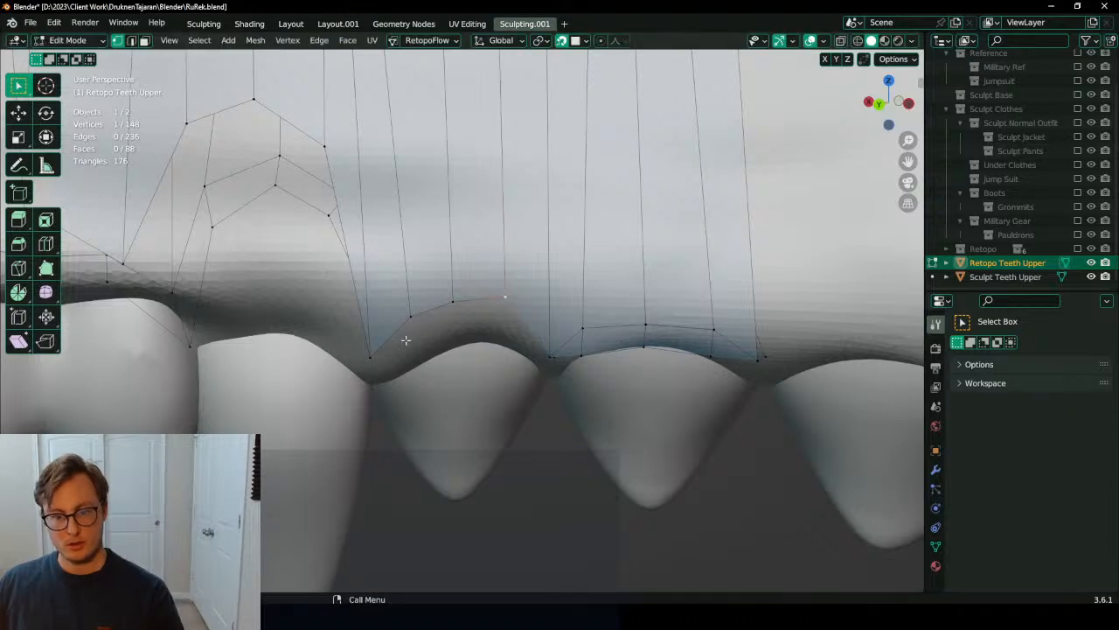
# Step: Extrude the lateral incisor's inner gum-line edge toward the tooth and place the new vertices along the tooth's edge
pyautogui.press('e')
pyautogui.click(498, 344)
pyautogui.click(512, 341)
pyautogui.press('g')
pyautogui.click(493, 341)
pyautogui.click(450, 349)
pyautogui.press('g')
pyautogui.click(462, 344)
pyautogui.click(368, 393)
pyautogui.press('g')
pyautogui.click(375, 379)
# Step: Fit the lateral incisor's new inner vertices to the tooth and adjust the gum-line vertices beside the central incisor
pyautogui.moveTo(375, 379); pyautogui.dragTo(372, 357, button='middle')
pyautogui.moveTo(411, 415); pyautogui.dragTo(438, 382, button='middle')
pyautogui.press('g')
pyautogui.click(461, 359)
pyautogui.click(498, 351)
pyautogui.press('g')
pyautogui.click(509, 354)
pyautogui.click(505, 302)
pyautogui.press('g')
pyautogui.click(542, 325)
pyautogui.click(555, 360)
pyautogui.press('g')
pyautogui.click(560, 345)
# Step: Adjust the lateral incisor's upper gum-line vertex and fill the gap to the central incisor's inner strip with a face
pyautogui.click(540, 318)
pyautogui.press('g')
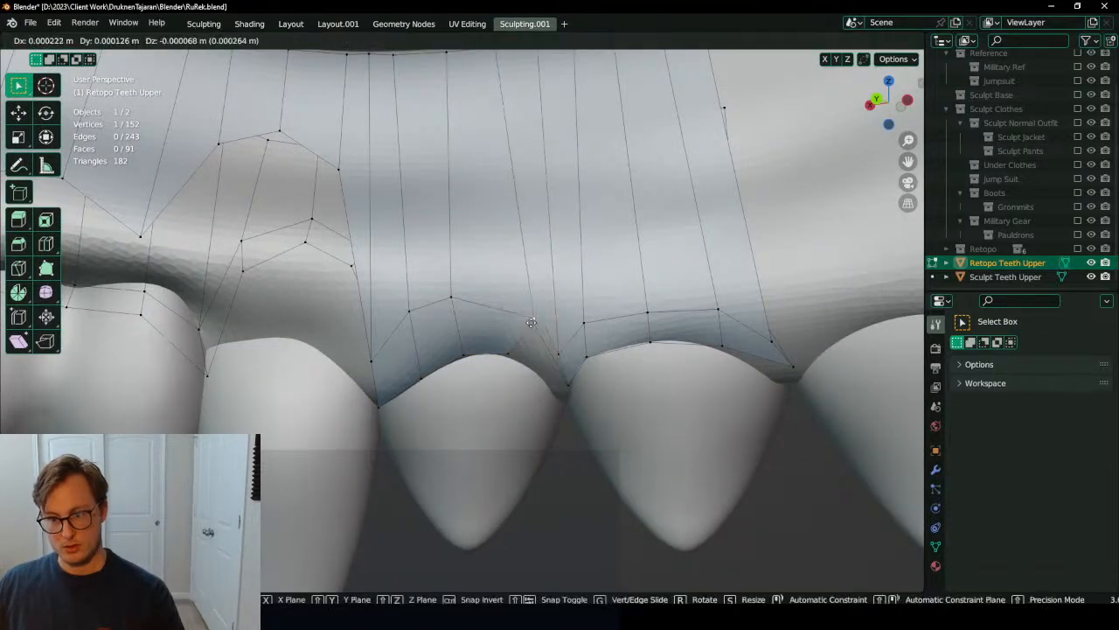
pyautogui.click(530, 324)
pyautogui.click(512, 364)
pyautogui.moveTo(513, 364); pyautogui.dragTo(558, 378, button='middle')
pyautogui.keyDown('ctrl'); pyautogui.click(567, 411); pyautogui.keyUp('ctrl')
pyautogui.press('f')
# Step: Even out the lateral incisor's upper inner gum-line vertices around the arch of the tooth
pyautogui.click(533, 323)
pyautogui.press('g')
pyautogui.click(531, 320)
pyautogui.click(418, 312)
pyautogui.press('g')
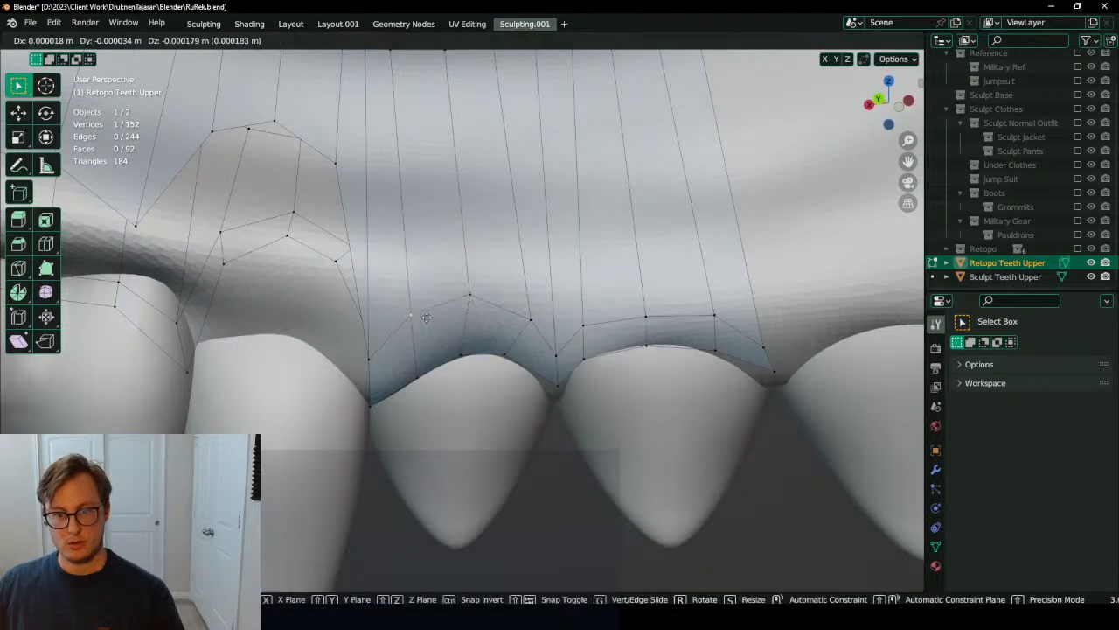
pyautogui.click(425, 316)
pyautogui.scroll(-3, 425, 317)
pyautogui.moveTo(425, 316); pyautogui.dragTo(594, 325, button='middle')
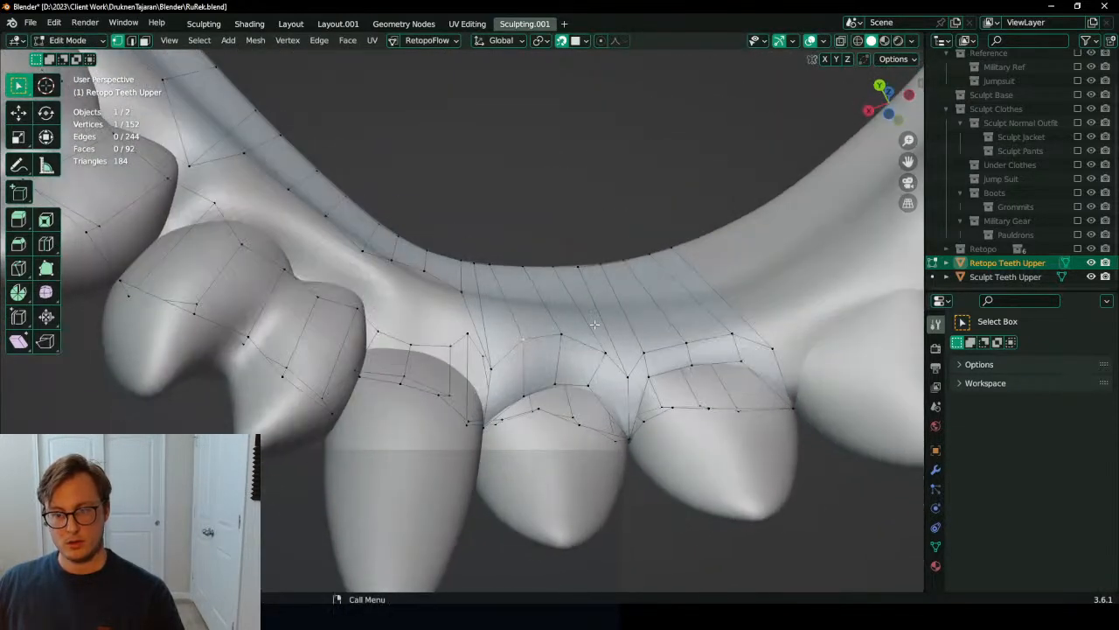
pyautogui.press('g')
pyautogui.click(600, 388)
pyautogui.moveTo(600, 388); pyautogui.dragTo(597, 446, button='middle')
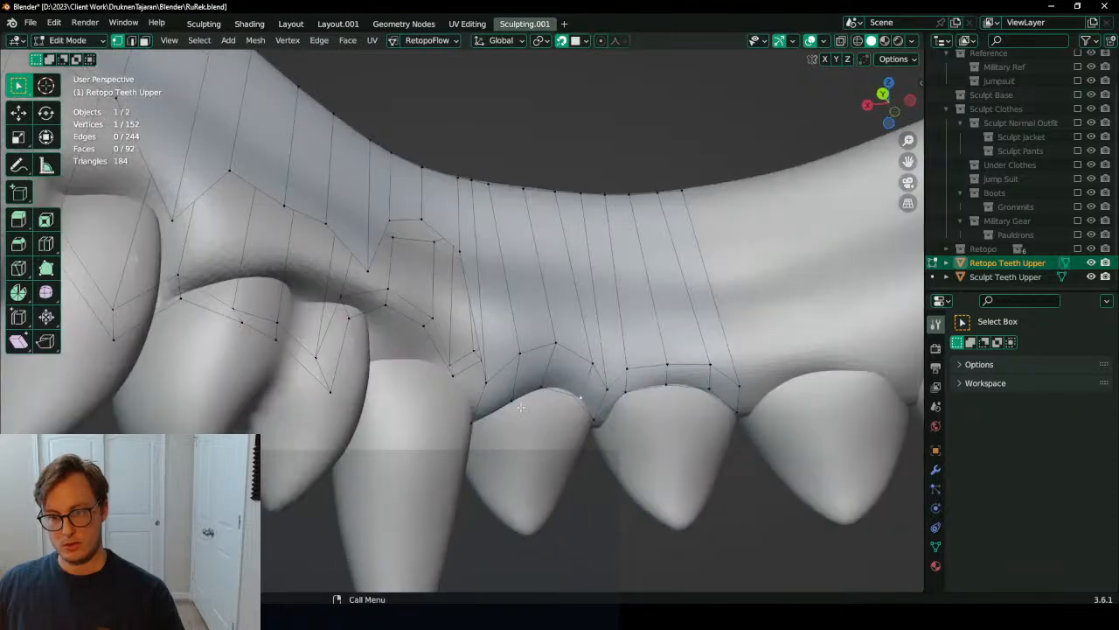
# Step: Move the canine's inner strip vertices down together toward the gum line and scale them along the Y axis
pyautogui.moveTo(512, 396); pyautogui.dragTo(398, 263, button='middle')
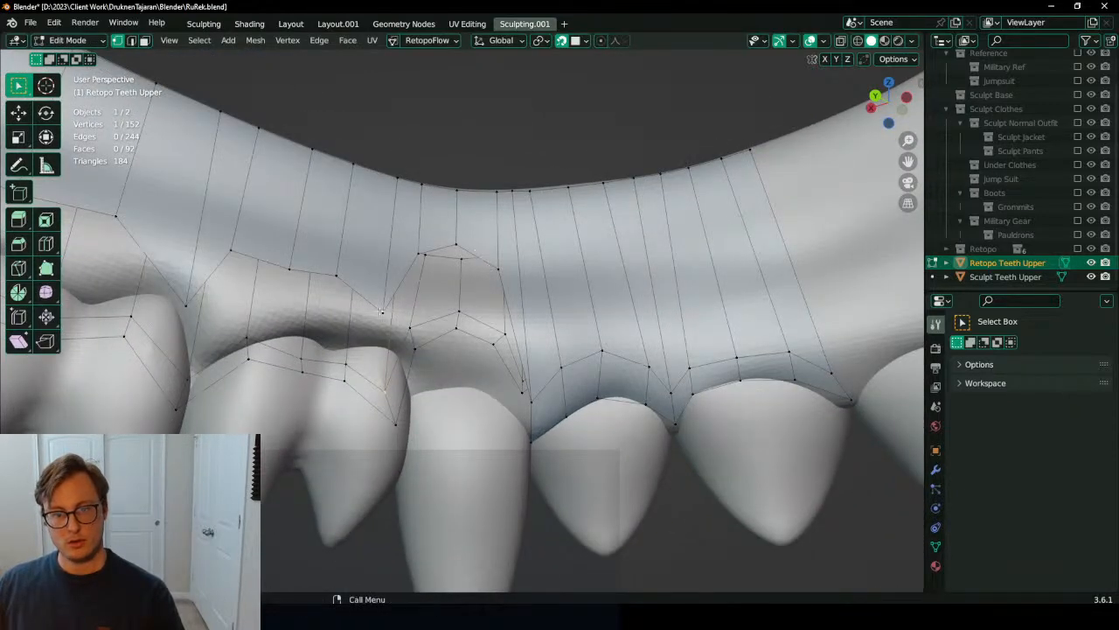
pyautogui.keyDown('ctrl'); pyautogui.click(496, 268); pyautogui.keyUp('ctrl')
pyautogui.press('s')
pyautogui.press('g')
pyautogui.click(516, 337)
pyautogui.press('g')
pyautogui.click(528, 357)
pyautogui.scroll(2, 528, 358)
pyautogui.press('g')
pyautogui.click(550, 362)
pyautogui.press('s')
pyautogui.press('y')
pyautogui.click(548, 365)
pyautogui.press('s')
pyautogui.click(591, 350)
# Step: Place the canine's inner gum-line vertices individually so they follow the gum just above the tooth
pyautogui.click(521, 364)
pyautogui.press('g')
pyautogui.click(529, 403)
pyautogui.click(441, 352)
pyautogui.press('g')
pyautogui.click(443, 367)
pyautogui.click(418, 363)
pyautogui.press('g')
pyautogui.click(398, 373)
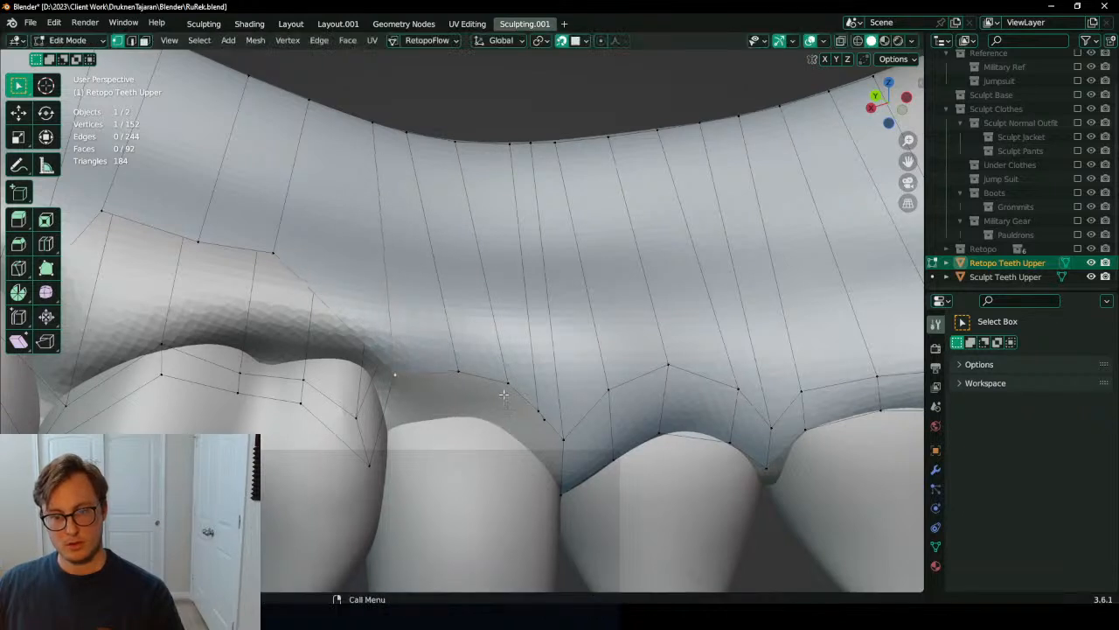
# Step: Extrude the canine's inner gum-line edge toward the tooth and place the new vertices along the tooth's edge
pyautogui.press('e')
pyautogui.click(501, 428)
pyautogui.click(396, 426)
pyautogui.press('g')
pyautogui.click(391, 426)
pyautogui.click(456, 416)
pyautogui.press('g')
pyautogui.click(445, 416)
pyautogui.click(495, 418)
pyautogui.press('g')
pyautogui.click(491, 418)
# Step: Join the canine's inner strip to the lateral incisor's and adjust the canine's end vertices against the tooth
pyautogui.moveTo(548, 453); pyautogui.dragTo(529, 376, button='middle')
pyautogui.click(545, 388)
pyautogui.press('g')
pyautogui.click(521, 354)
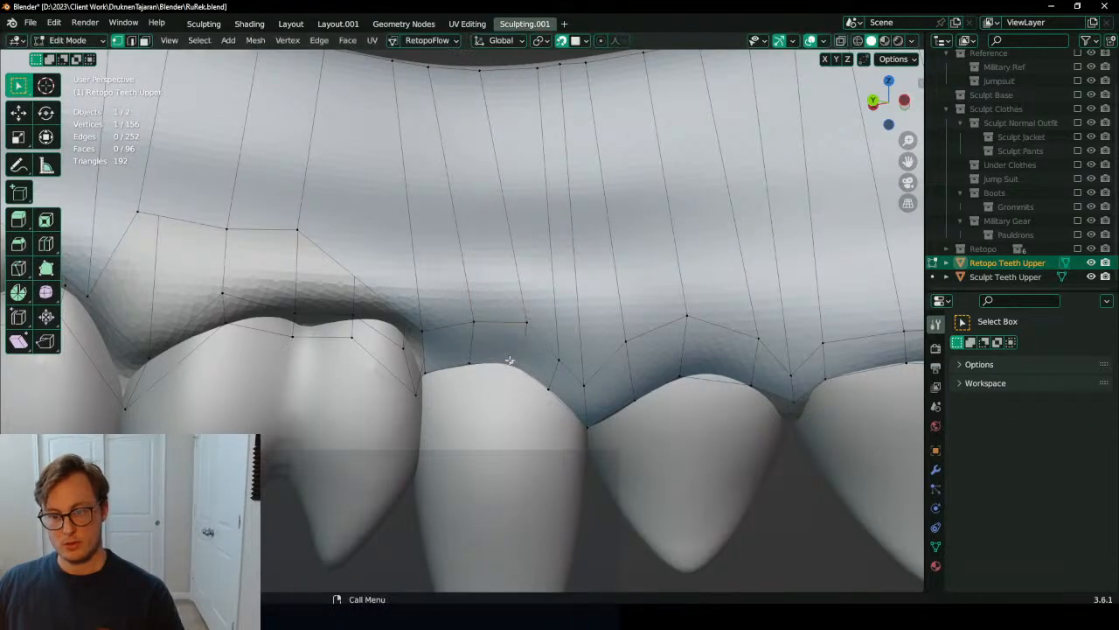
pyautogui.click(419, 374)
pyautogui.press('g')
pyautogui.click(414, 374)
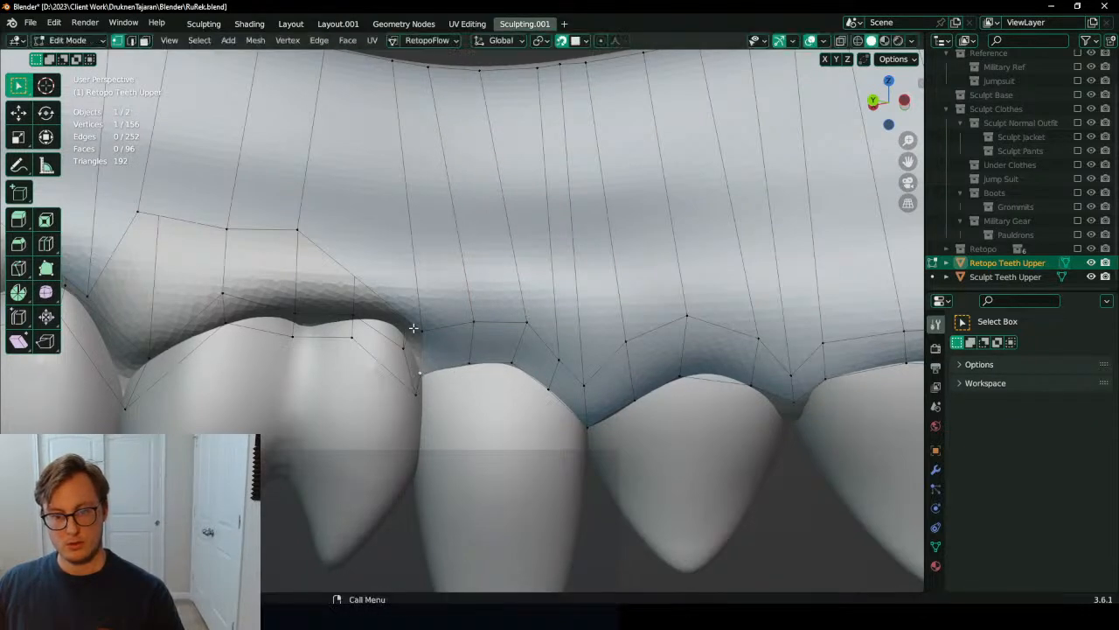
# Step: Lower the inner strip vertices of the double-cusped tooth behind the canine toward its gum line
pyautogui.moveTo(416, 318); pyautogui.dragTo(308, 327, button='middle')
pyautogui.press('g')
pyautogui.click(376, 303)
pyautogui.press('g')
pyautogui.click(374, 301)
pyautogui.press('g')
pyautogui.click(306, 328)
pyautogui.click(275, 329)
pyautogui.press('g')
pyautogui.click(299, 405)
# Step: Move the rear gap vertex down between the teeth and arch the double-cusped tooth's inner gum-line vertices above it
pyautogui.moveTo(298, 405); pyautogui.dragTo(366, 330, button='middle')
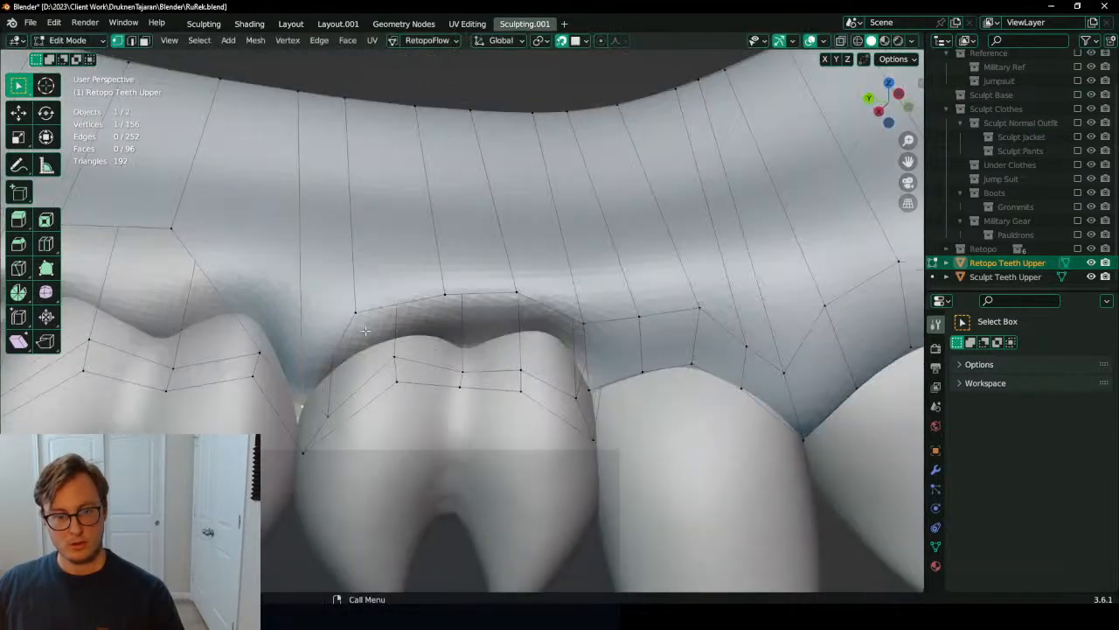
pyautogui.press('g')
pyautogui.click(312, 352)
pyautogui.click(359, 310)
pyautogui.press('g')
pyautogui.click(383, 292)
pyautogui.click(465, 296)
pyautogui.press('g')
pyautogui.click(467, 289)
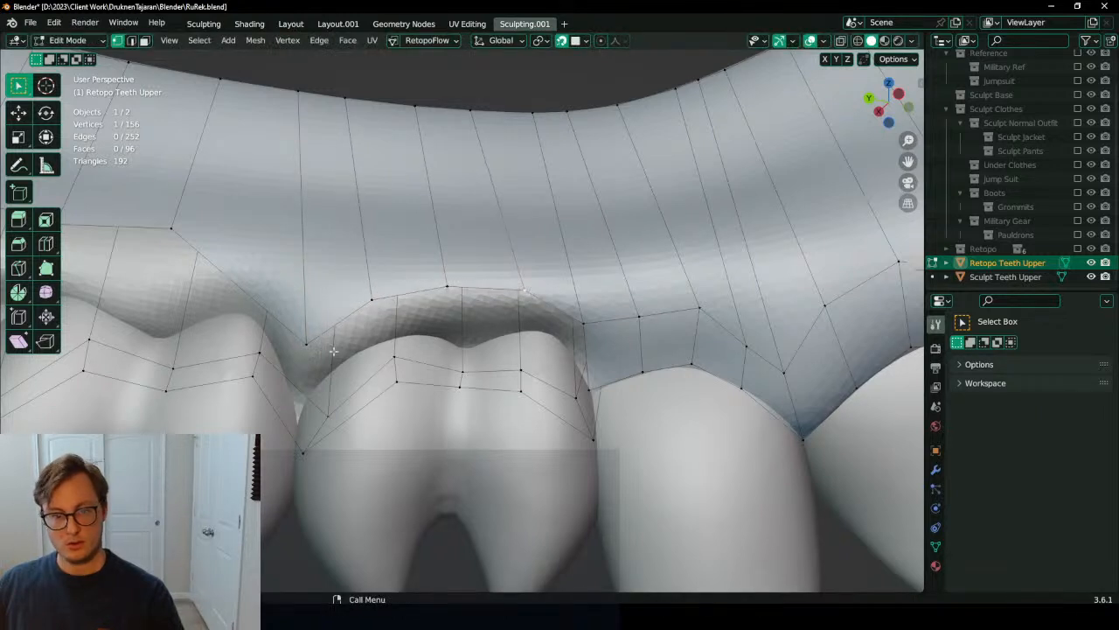
# Step: Extrude the double-cusped tooth's inner gum-line edge toward the tooth and fit the new vertices along its edge
pyautogui.press('e')
pyautogui.click(524, 328)
pyautogui.press('g')
pyautogui.click(463, 339)
pyautogui.click(392, 333)
pyautogui.press('g')
pyautogui.click(396, 337)
pyautogui.click(320, 376)
pyautogui.press('g')
pyautogui.click(305, 395)
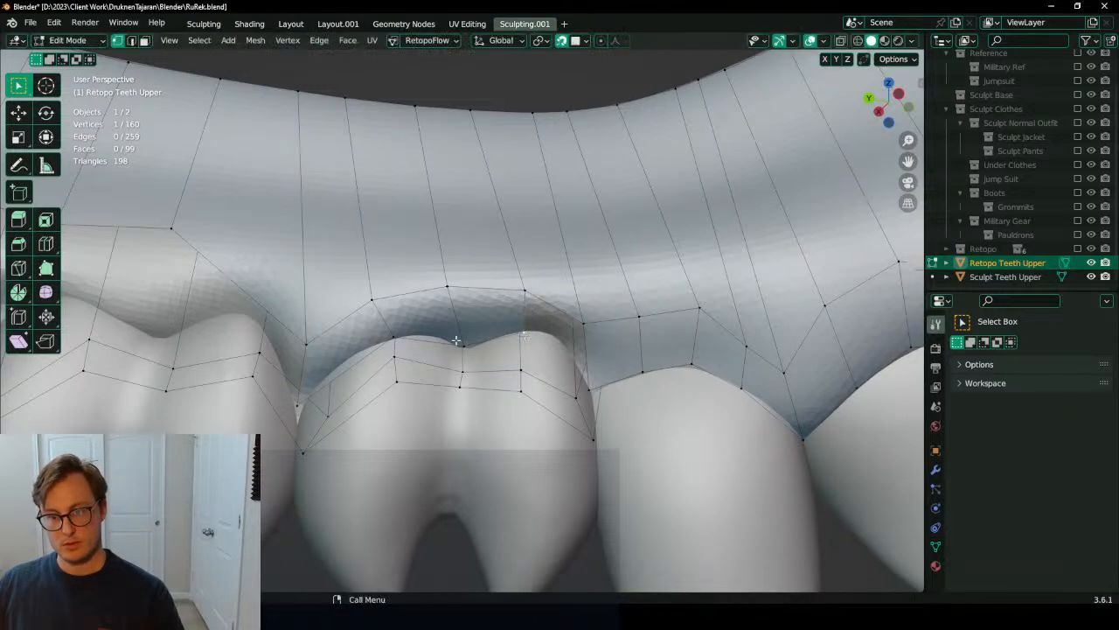
# Step: Adjust the double-cusped tooth's front gum-line vertex and fill the gap to the canine's inner strip with a face
pyautogui.click(525, 290)
pyautogui.press('g')
pyautogui.click(534, 289)
pyautogui.keyDown('ctrl'); pyautogui.click(586, 393); pyautogui.keyUp('ctrl')
pyautogui.press('f')
pyautogui.scroll(-3, 585, 376)
pyautogui.moveTo(585, 368); pyautogui.dragTo(600, 324, button='middle')
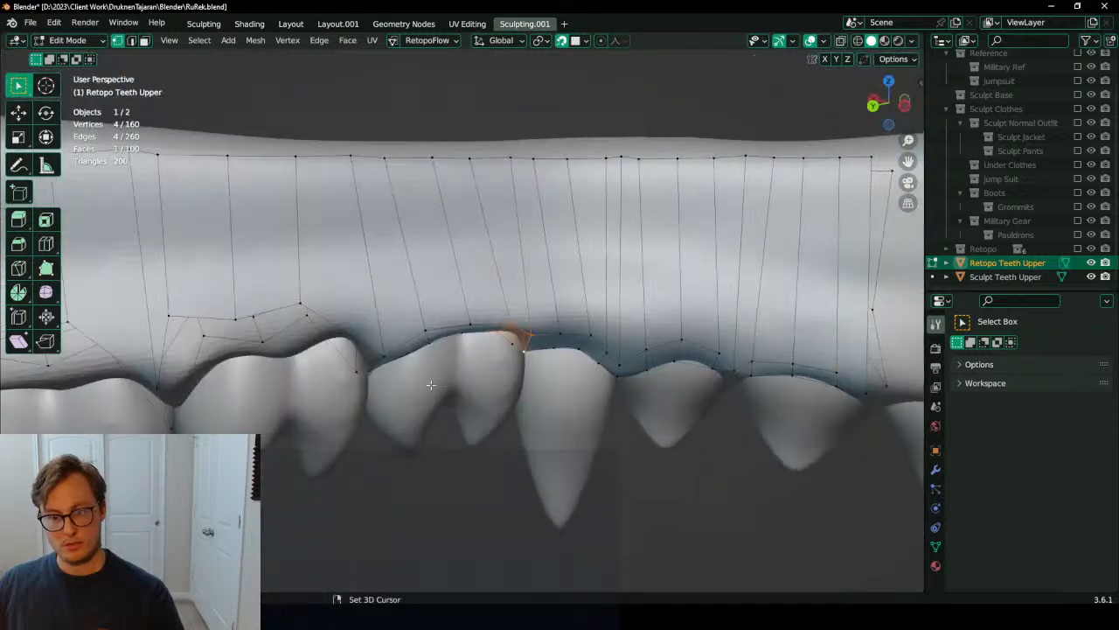
# Step: Lower the first two inner strip vertices of the second double-cusped tooth behind the canine toward its gum line
pyautogui.keyDown('shift'); pyautogui.moveTo(429, 388); pyautogui.dragTo(554, 398, button='middle'); pyautogui.keyUp('shift')
pyautogui.scroll(3, 498, 367)
pyautogui.click(416, 261)
pyautogui.press('g')
pyautogui.click(490, 285)
pyautogui.click(303, 267)
pyautogui.press('g')
pyautogui.click(380, 293)
# Step: Move the second double-cusped tooth's remaining inner strip vertex toward the gum line and place the gap vertex behind it
pyautogui.keyDown('shift'); pyautogui.moveTo(380, 294); pyautogui.dragTo(515, 300, button='middle'); pyautogui.keyUp('shift')
pyautogui.click(364, 264)
pyautogui.press('g')
pyautogui.click(434, 305)
pyautogui.click(354, 374)
pyautogui.press('g')
pyautogui.click(380, 372)
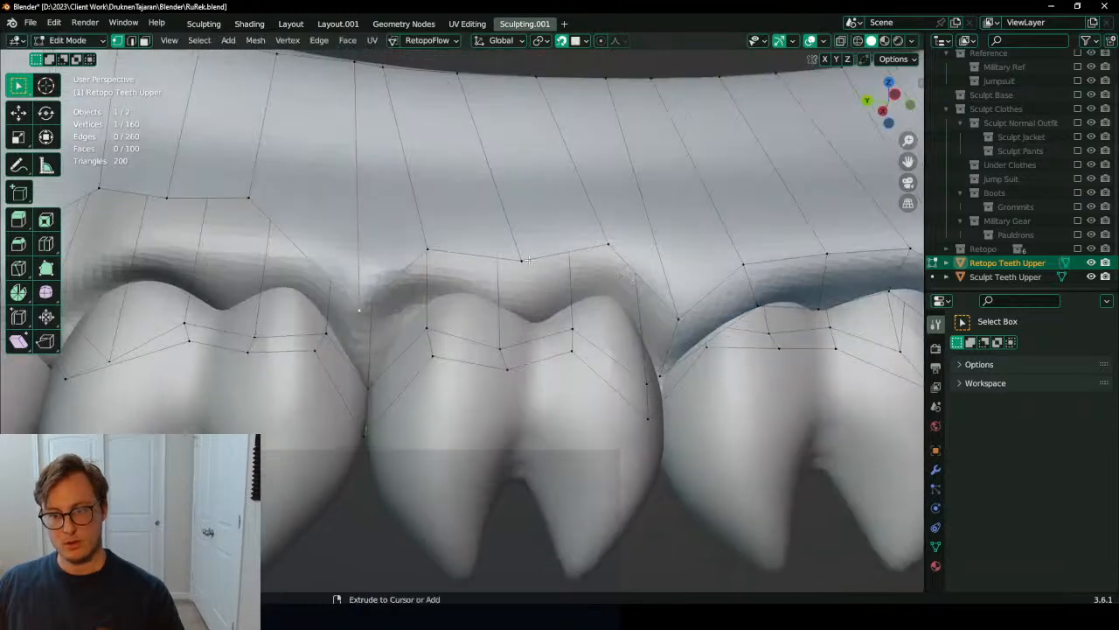
# Step: Fine-tune the inner strip vertices around the rear gap of the second double-cusped tooth
pyautogui.press('g')
pyautogui.click(466, 302)
pyautogui.click(441, 297)
pyautogui.press('g')
pyautogui.click(450, 296)
pyautogui.click(370, 362)
pyautogui.press('g')
pyautogui.click(370, 364)
# Step: Extend the second double-cusped tooth's inner gum line with faces up to its neighbour and shift two top-edge vertices forward
pyautogui.moveTo(451, 314); pyautogui.dragTo(518, 308, button='middle')
pyautogui.keyDown('ctrl'); pyautogui.rightClick(564, 286); pyautogui.keyUp('ctrl')
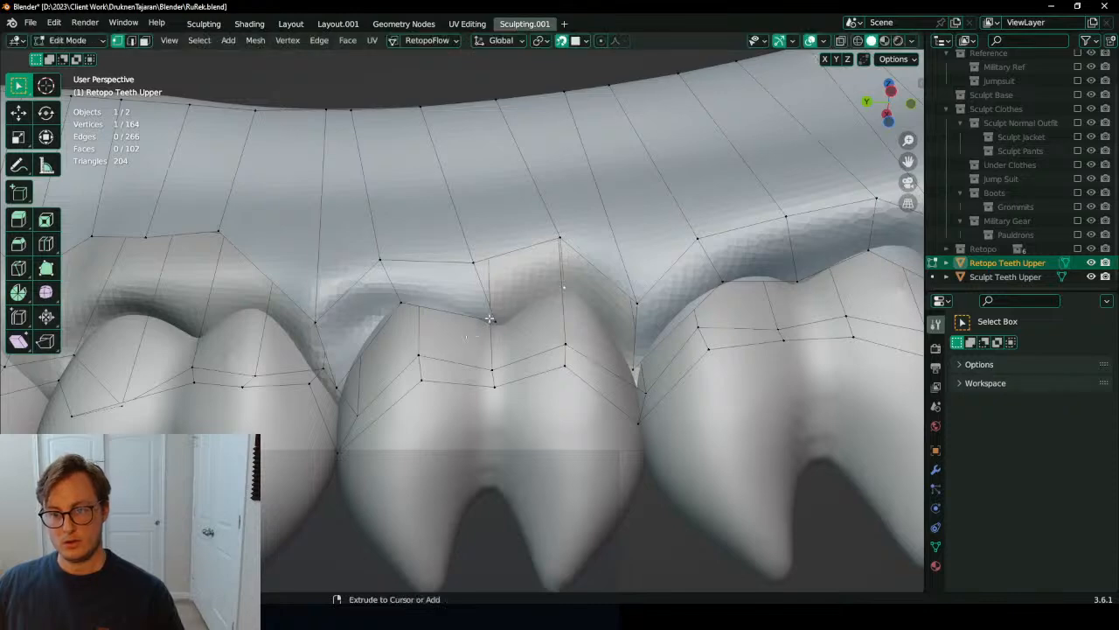
pyautogui.press('f')
pyautogui.moveTo(630, 366); pyautogui.dragTo(554, 386, button='middle')
pyautogui.click(546, 183)
pyautogui.press('g')
pyautogui.click(572, 184)
pyautogui.click(604, 176)
pyautogui.press('g')
pyautogui.click(638, 177)
# Step: Lower the third double-cusped tooth's inner strip vertices to its gum line and move the rear gap vertex down between the teeth
pyautogui.moveTo(482, 179); pyautogui.dragTo(441, 279, button='middle')
pyautogui.press('g')
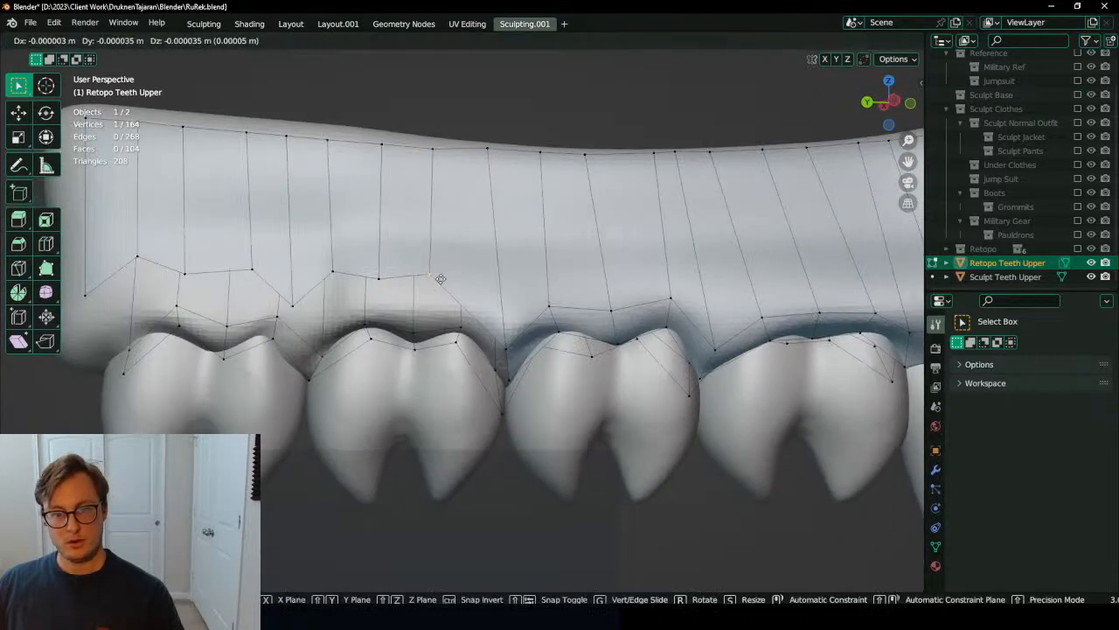
pyautogui.click(480, 313)
pyautogui.scroll(2, 196, 359)
pyautogui.press('g')
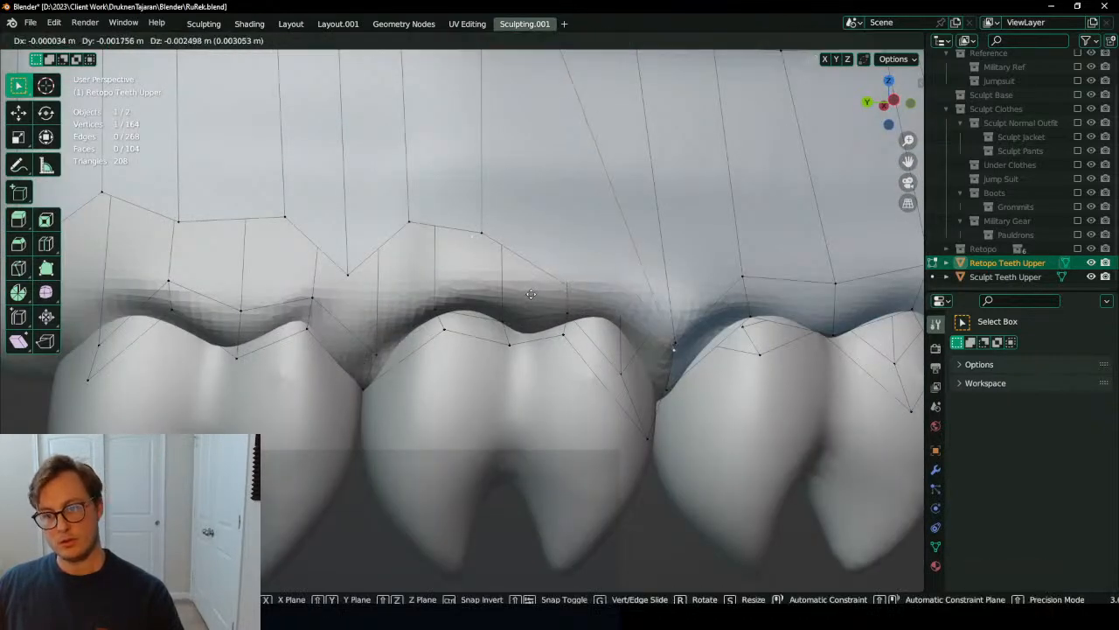
pyautogui.rightClick(500, 232)
pyautogui.press('g')
pyautogui.click(537, 295)
pyautogui.press('g')
pyautogui.click(356, 287)
pyautogui.press('g')
pyautogui.click(461, 300)
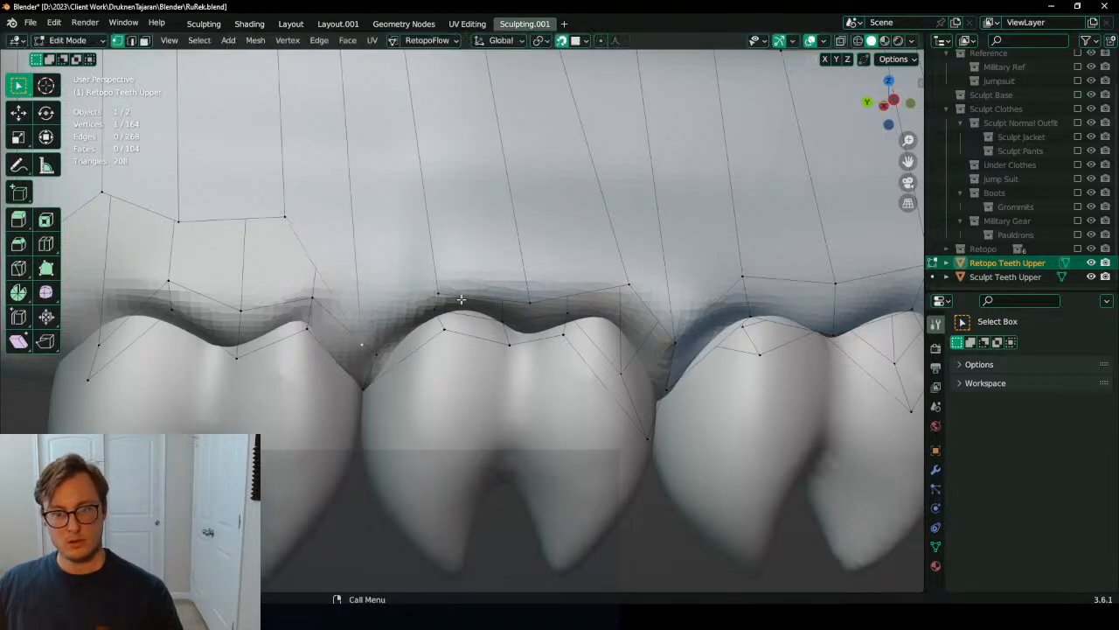
# Step: Arch the third double-cusped tooth's gum-line edge, extrude it toward the tooth and fit the new vertices along the tooth's edge
pyautogui.moveTo(443, 295); pyautogui.dragTo(444, 284)
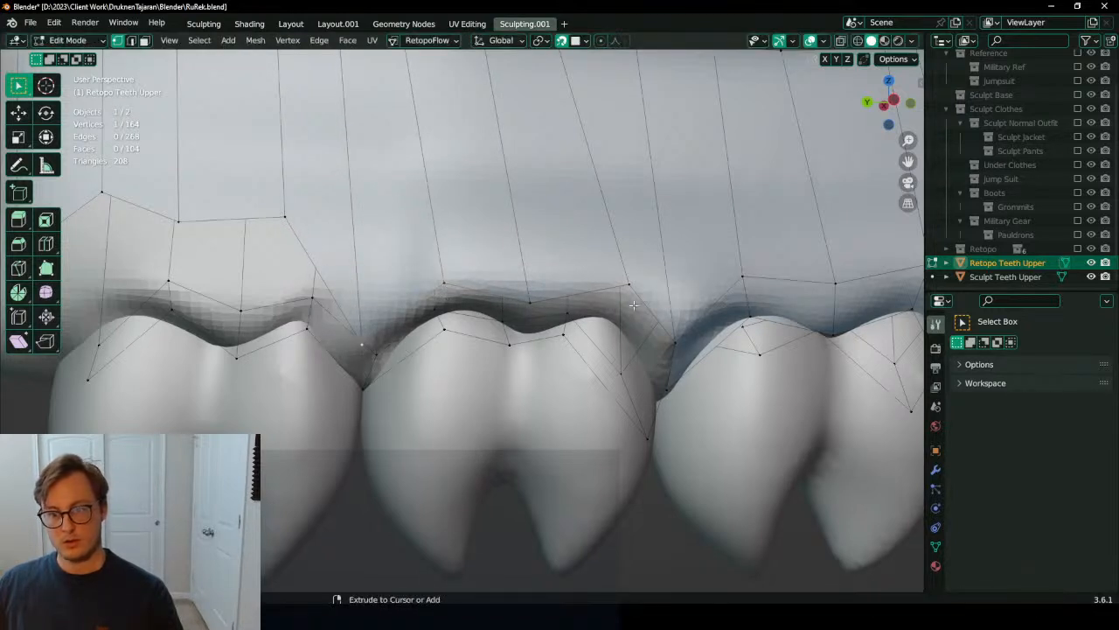
pyautogui.hotkey('ctrl', 'r')
pyautogui.doubleClick(623, 301)
pyautogui.click(607, 319)
pyautogui.press('g')
pyautogui.click(607, 320)
pyautogui.click(539, 334)
pyautogui.press('g')
pyautogui.click(512, 334)
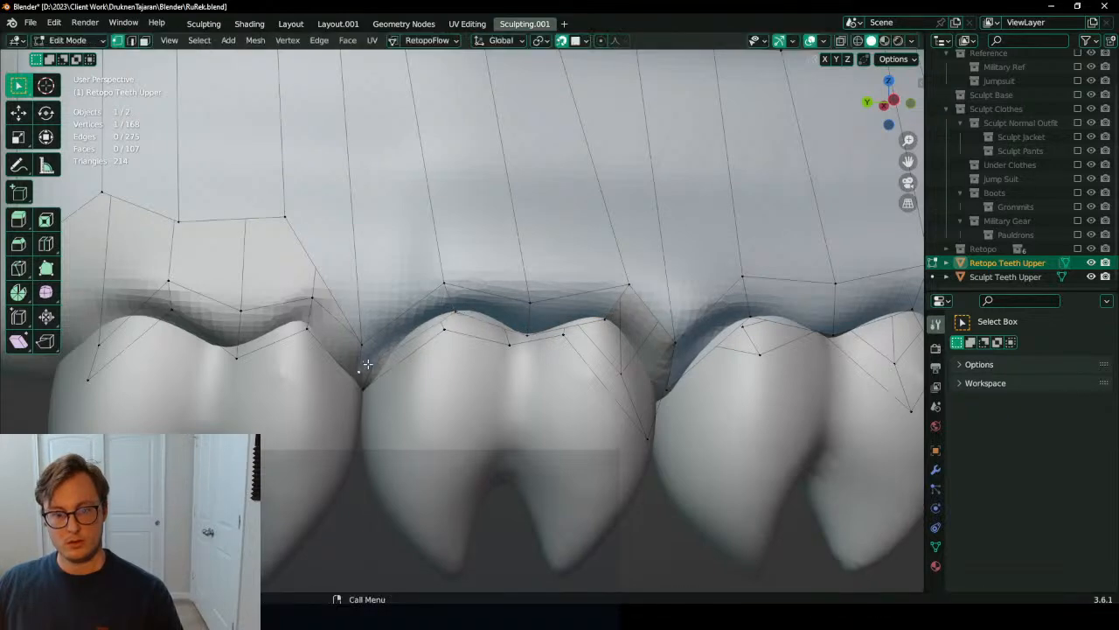
# Step: Fill the inner gap between the third and second double-cusped teeth with a face
pyautogui.moveTo(368, 364); pyautogui.dragTo(545, 304, button='middle')
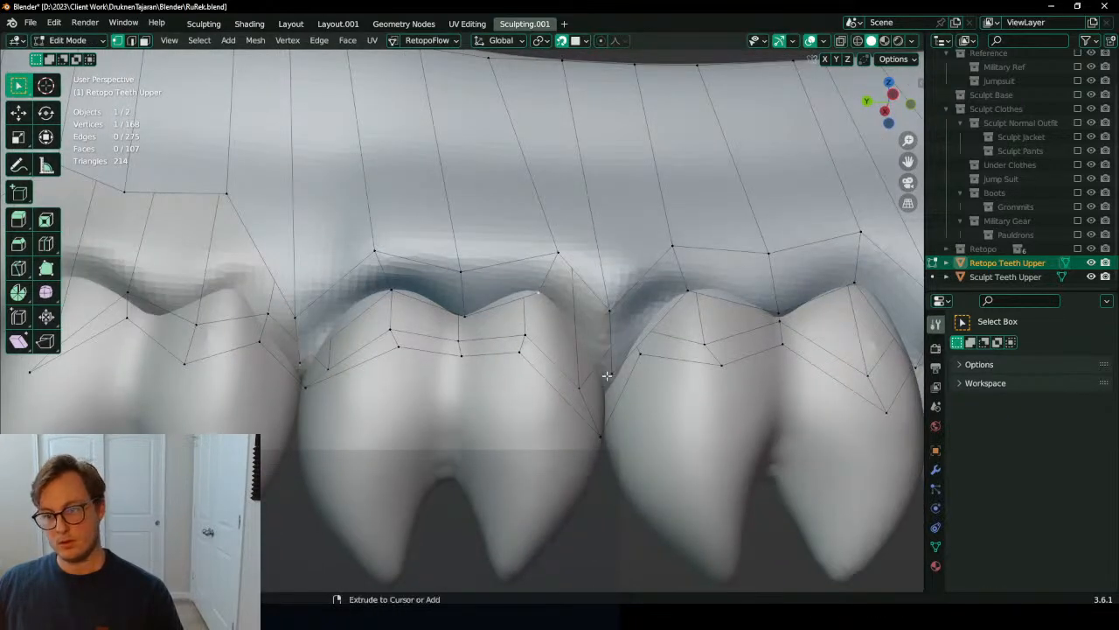
pyautogui.keyDown('ctrl'); pyautogui.click(610, 376); pyautogui.keyUp('ctrl')
pyautogui.press('f')
# Step: Lower the rearmost tooth's inner strip vertices onto its gum line, arching them above the two cusps
pyautogui.scroll(-5, 607, 376)
pyautogui.moveTo(261, 290); pyautogui.dragTo(353, 311, button='middle')
pyautogui.scroll(3, 418, 341)
pyautogui.keyDown('ctrl'); pyautogui.click(474, 264); pyautogui.keyUp('ctrl')
pyautogui.moveTo(474, 264); pyautogui.dragTo(463, 319, button='middle')
pyautogui.press('g')
pyautogui.click(478, 393)
pyautogui.scroll(2, 479, 395)
pyautogui.press('g')
pyautogui.click(468, 415)
pyautogui.click(319, 438)
pyautogui.press('g')
pyautogui.click(320, 428)
# Step: Extrude the rearmost tooth's inner gum-line edge toward the tooth and fit the new front vertices along its edge
pyautogui.press('e')
pyautogui.click(554, 439)
pyautogui.click(568, 426)
pyautogui.press('g')
pyautogui.click(557, 428)
pyautogui.click(474, 461)
pyautogui.press('g')
pyautogui.click(472, 465)
pyautogui.press('g')
# Step: Fit the rearmost tooth's remaining extruded vertices and fill the gap to the tooth in front with a face
pyautogui.click(382, 440)
pyautogui.click(324, 480)
pyautogui.press('g')
pyautogui.click(321, 486)
pyautogui.keyDown('shift'); pyautogui.moveTo(587, 467); pyautogui.dragTo(475, 355, button='middle'); pyautogui.keyUp('shift')
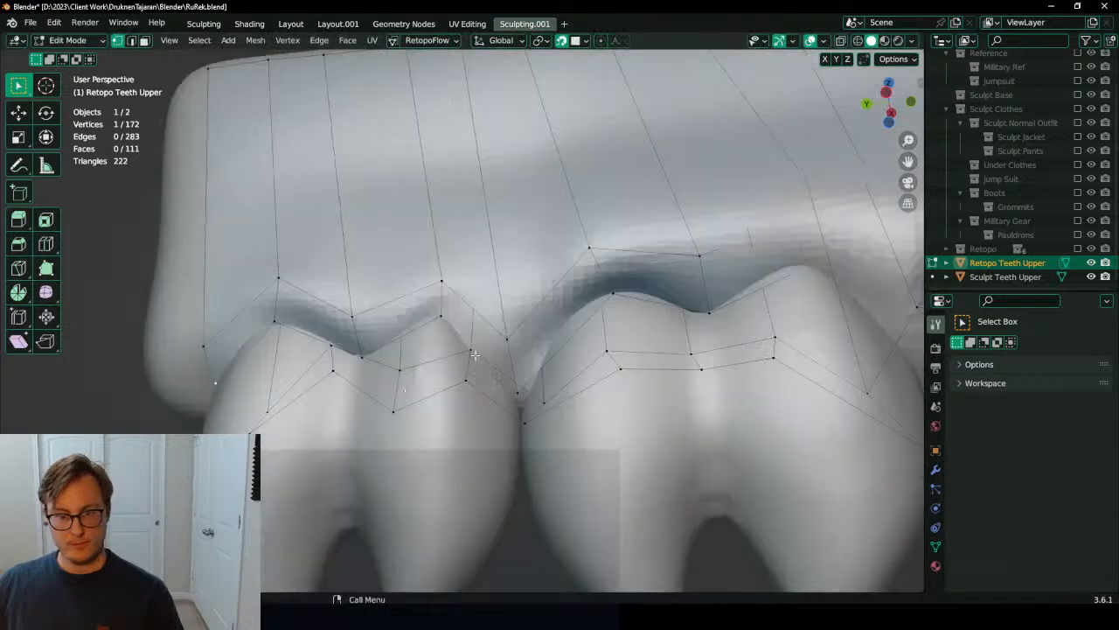
pyautogui.press('f')
# Step: Try bridging the rear ends of the outer and inner strips and adding a loop cut down the middle
pyautogui.scroll(-5, 502, 390)
pyautogui.moveTo(502, 390); pyautogui.dragTo(475, 310, button='middle')
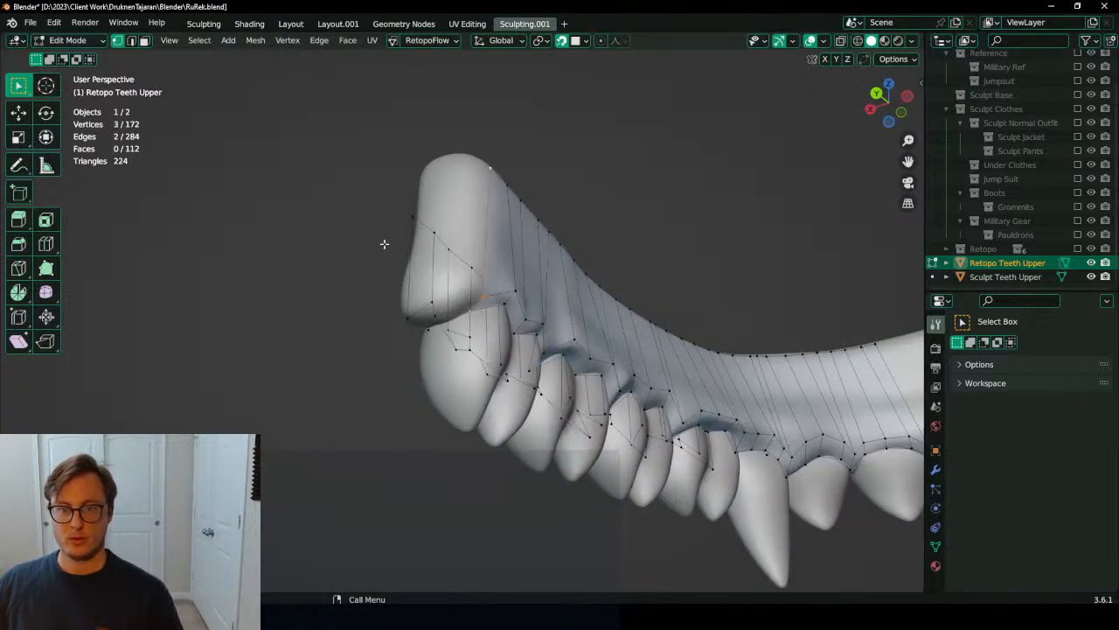
pyautogui.press('q')
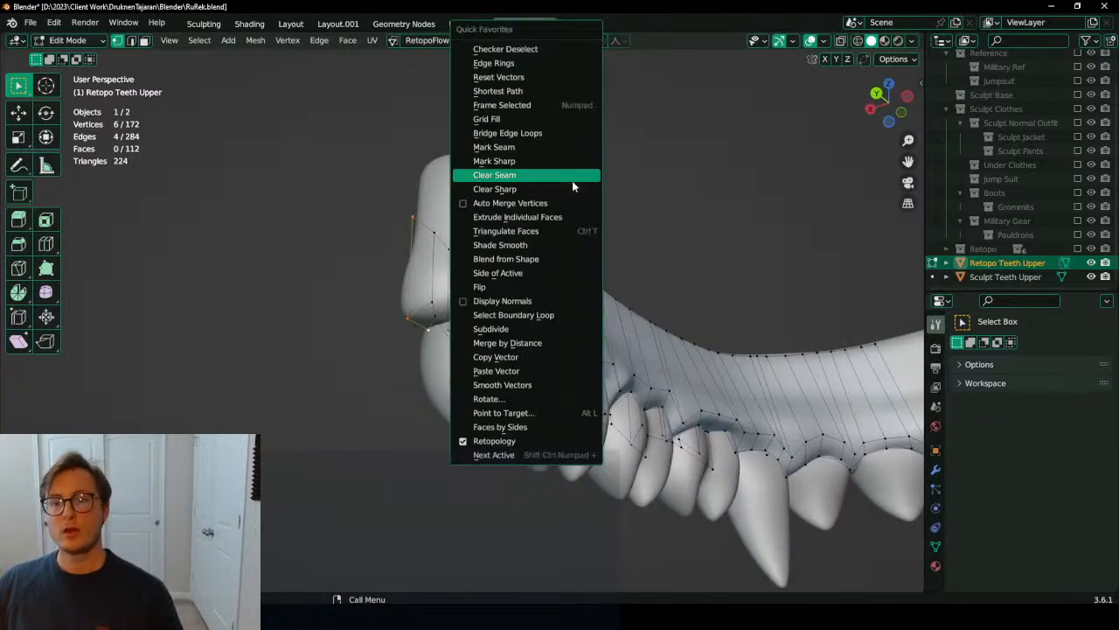
pyautogui.click(537, 135)
pyautogui.moveTo(537, 138); pyautogui.dragTo(580, 143, button='middle')
pyautogui.hotkey('ctrl', 'r')
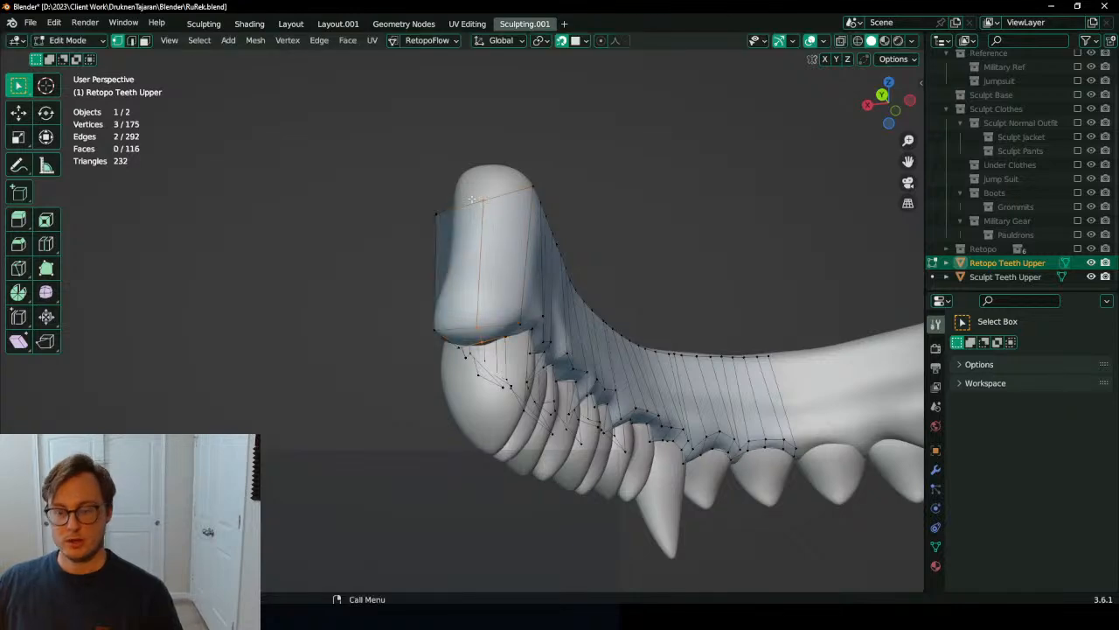
pyautogui.press('ctrl+KP_1')
pyautogui.press('g')
pyautogui.rightClick(473, 200)
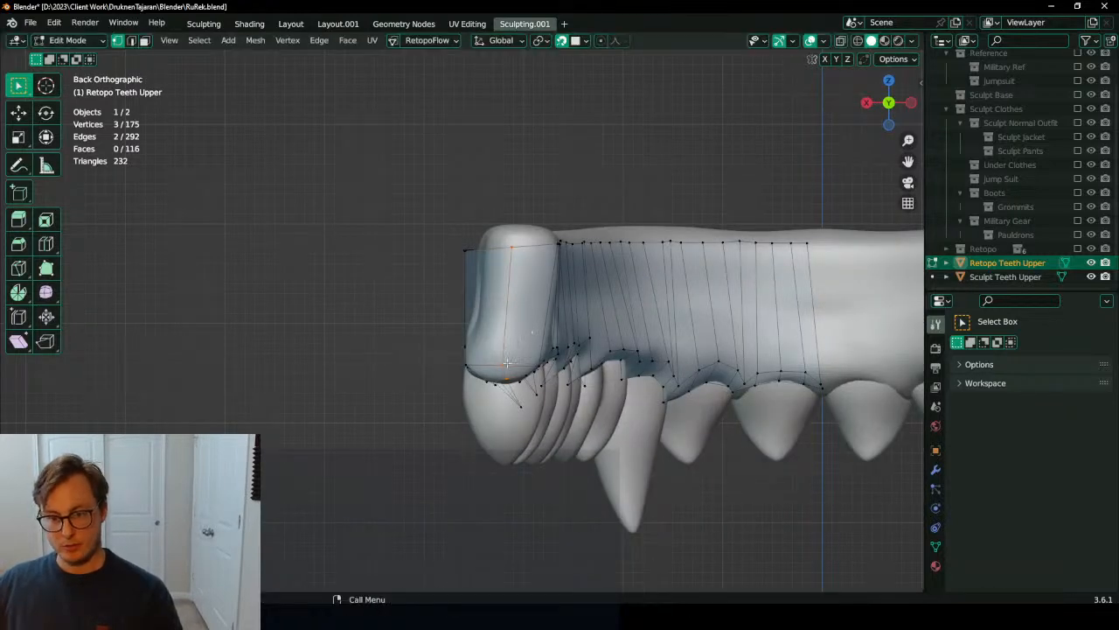
# Step: Try fitting the middle vertices of the rear bridge to the rounded end of the gums
pyautogui.moveTo(507, 361); pyautogui.dragTo(493, 274, button='middle')
pyautogui.press('g')
pyautogui.click(505, 245)
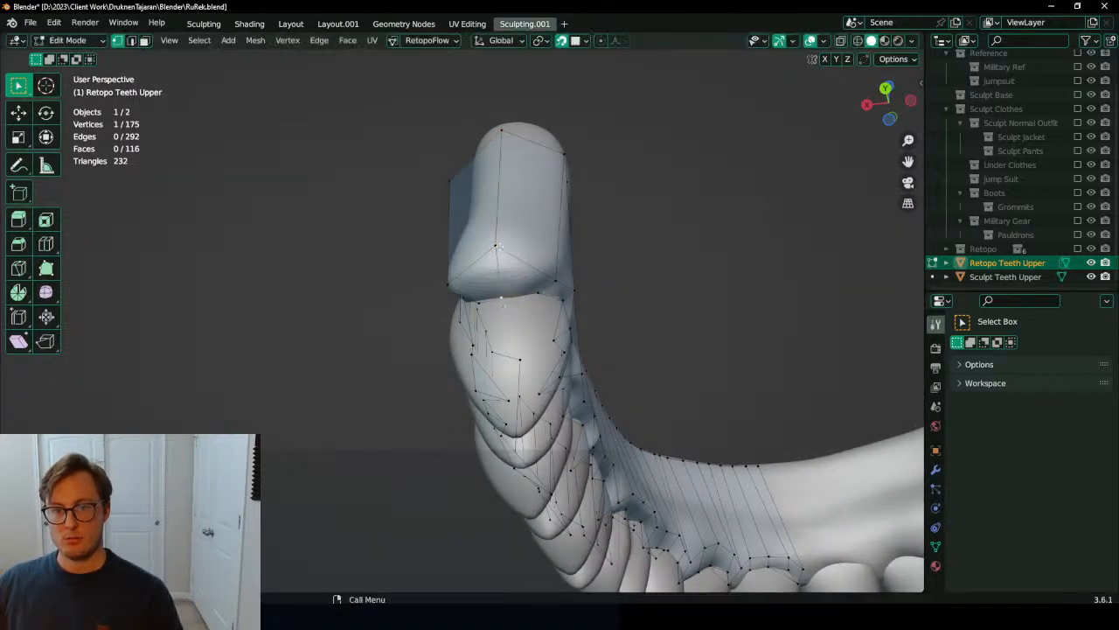
pyautogui.moveTo(505, 140); pyautogui.dragTo(582, 238, button='middle')
pyautogui.press('g')
pyautogui.click(666, 271)
pyautogui.moveTo(666, 271); pyautogui.dragTo(559, 265, button='middle')
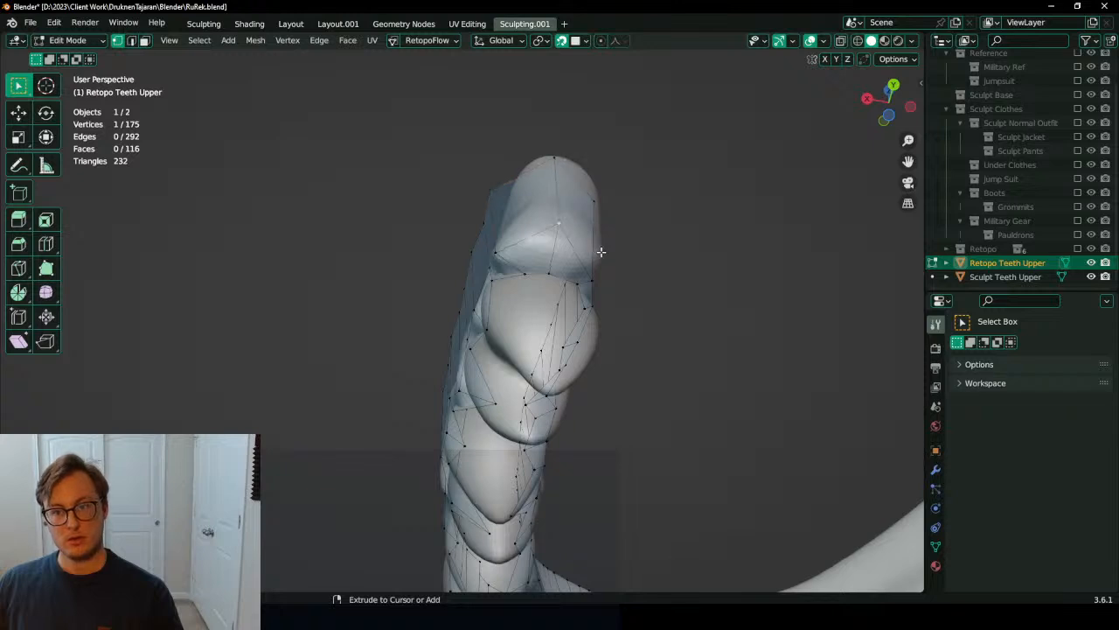
pyautogui.moveTo(596, 254); pyautogui.dragTo(607, 270, button='middle')
# Step: Bridge the outer and inner strips' rear ends again with one middle cut and place its vertices on the gums
pyautogui.press('q')
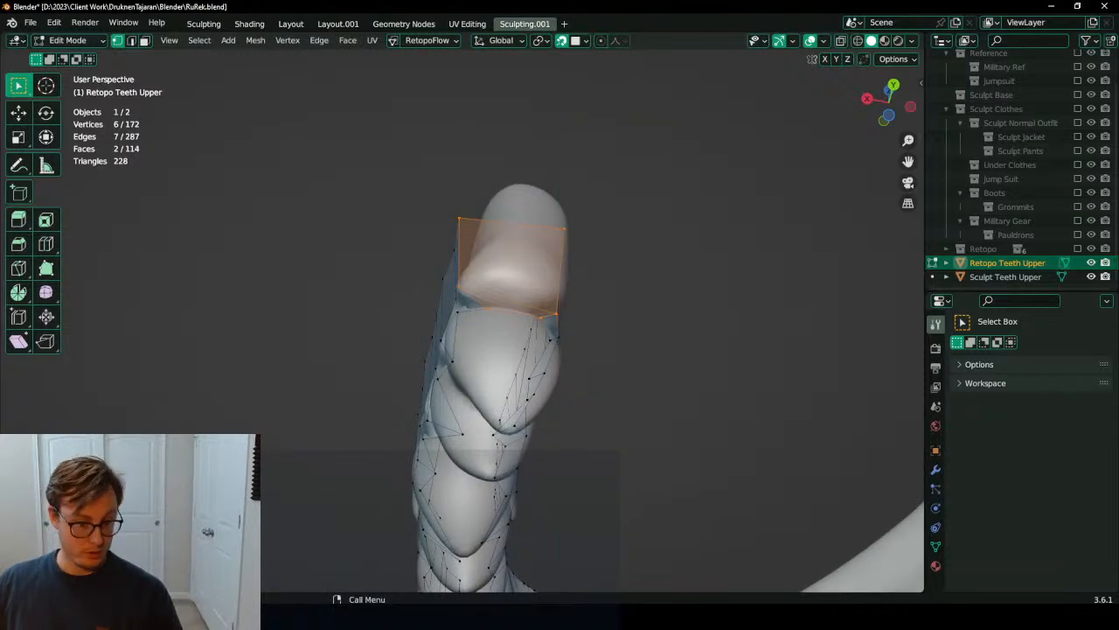
pyautogui.moveTo(572, 230); pyautogui.dragTo(473, 370, button='middle')
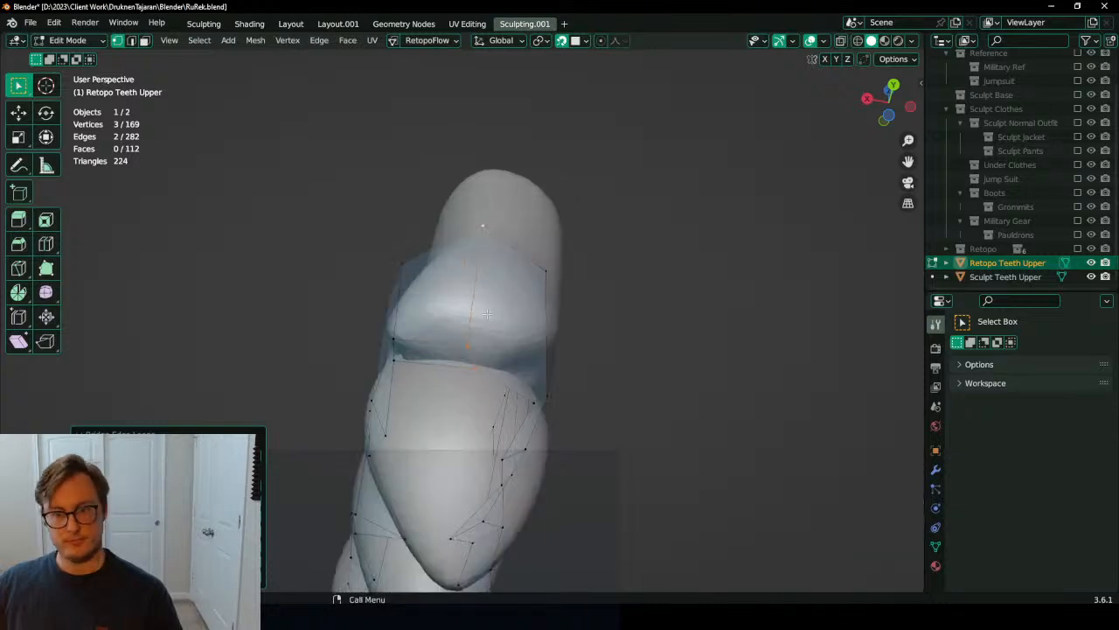
pyautogui.press('g')
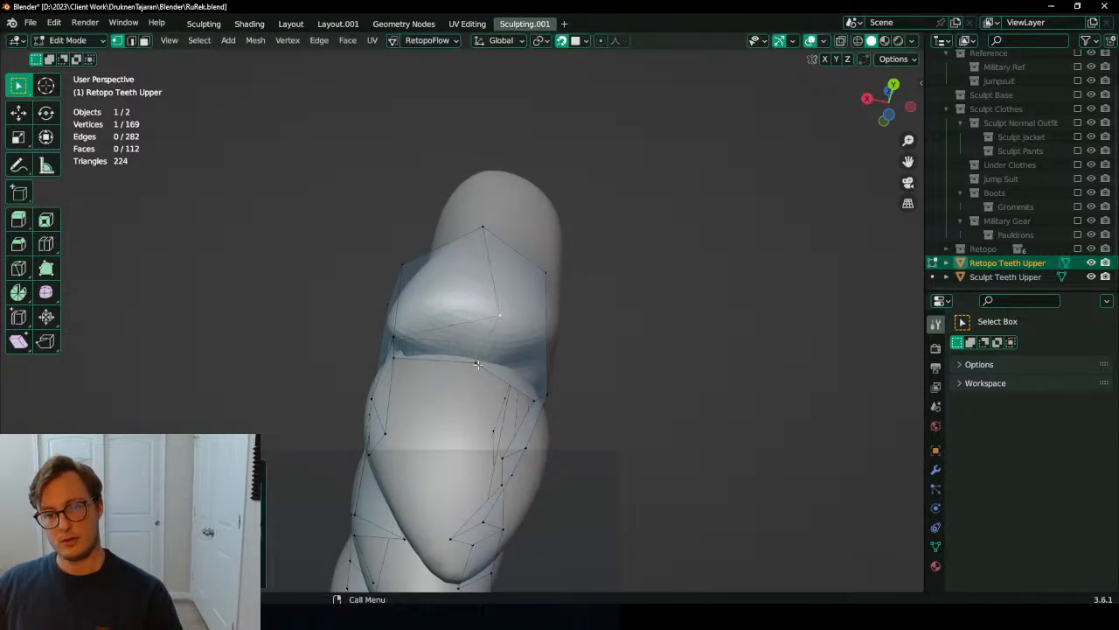
pyautogui.click(524, 185)
pyautogui.moveTo(525, 185); pyautogui.dragTo(516, 289, button='middle')
pyautogui.press('g')
pyautogui.click(404, 257)
# Step: Fit the rear bridge's surrounding vertices to the gum end and the rearmost tooth's gum line
pyautogui.press('g')
pyautogui.click(518, 278)
pyautogui.press('g')
pyautogui.click(490, 342)
pyautogui.moveTo(490, 342); pyautogui.dragTo(477, 411, button='middle')
pyautogui.press('g')
pyautogui.click(454, 400)
pyautogui.press('g')
pyautogui.click(433, 408)
pyautogui.press('g')
pyautogui.click(412, 386)
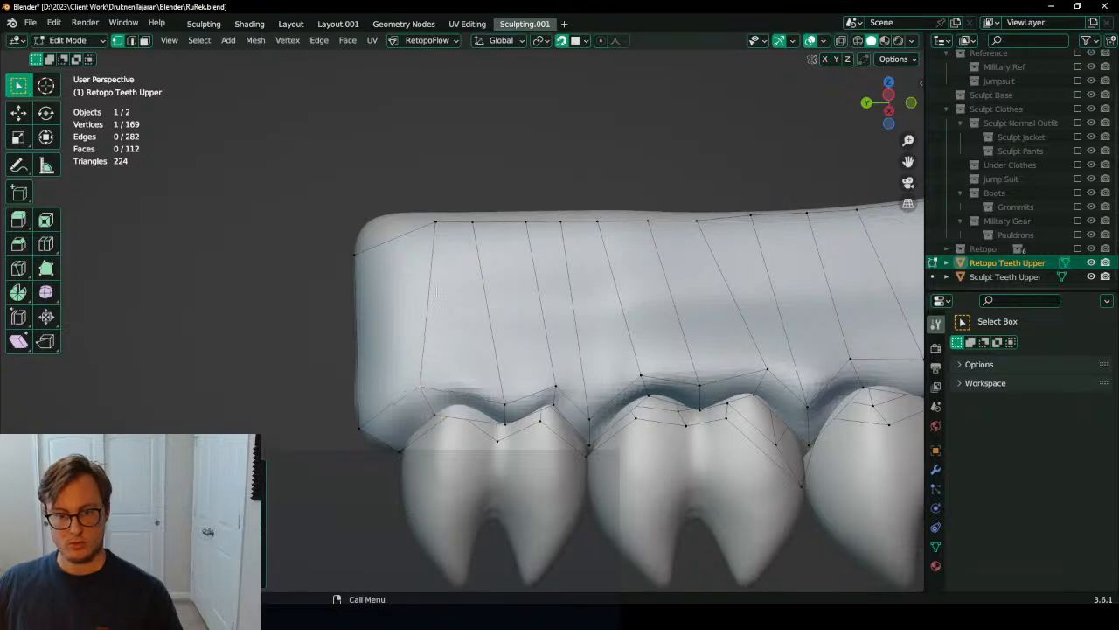
# Step: Refine the rear-end vertices of the strips so they follow the back corner of the gums
pyautogui.press('g')
pyautogui.click(344, 280)
pyautogui.moveTo(344, 280); pyautogui.dragTo(435, 295, button='middle')
pyautogui.press('g')
pyautogui.click(491, 399)
pyautogui.press('g')
pyautogui.click(504, 404)
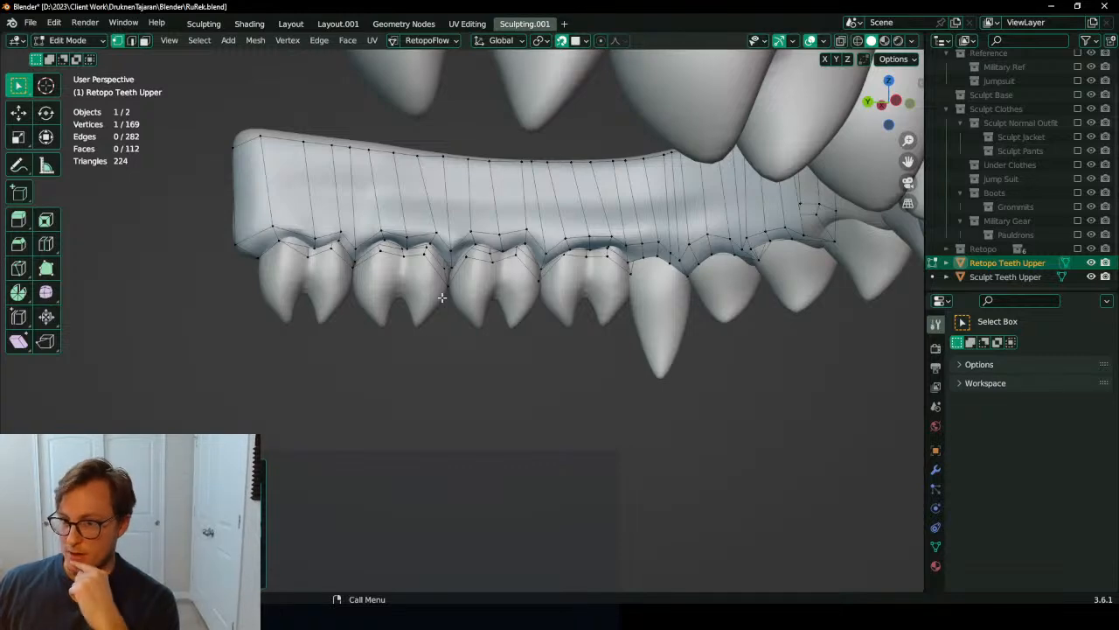
# Step: Reposition a vertex along the top edge of the gum strips
pyautogui.moveTo(442, 298); pyautogui.dragTo(522, 256, button='middle')
pyautogui.keyDown('ctrl'); pyautogui.click(637, 217); pyautogui.keyUp('ctrl')
pyautogui.press('g')
pyautogui.click(615, 242)
pyautogui.moveTo(615, 242); pyautogui.dragTo(525, 282, button='middle')
# Step: Select the top edge loop of the outer and inner strips, leaving out the middle vertex at the rear end
pyautogui.keyDown('ctrl'); pyautogui.click(293, 272); pyautogui.keyUp('ctrl')
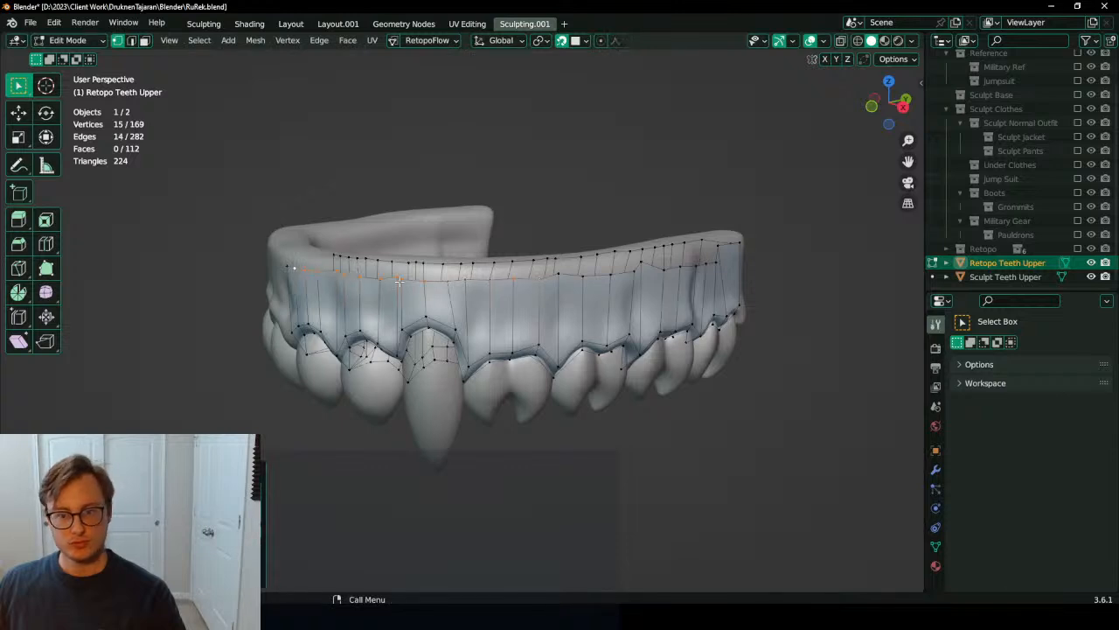
pyautogui.moveTo(648, 243); pyautogui.dragTo(355, 284, button='middle')
pyautogui.scroll(3, 355, 284)
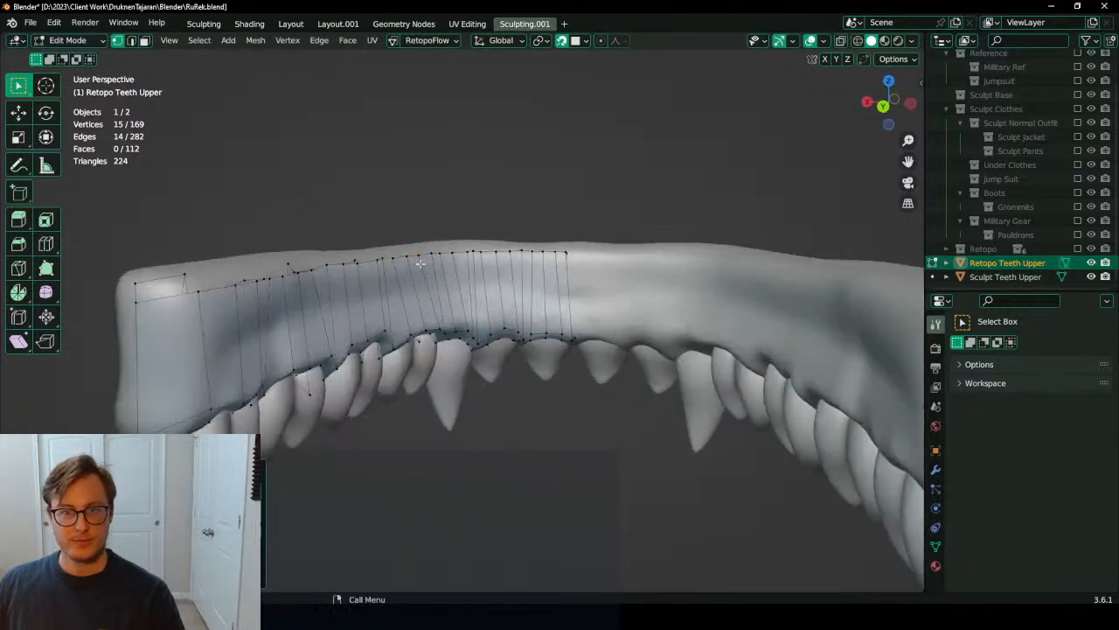
pyautogui.keyDown('alt'); pyautogui.click(334, 250); pyautogui.keyUp('alt')
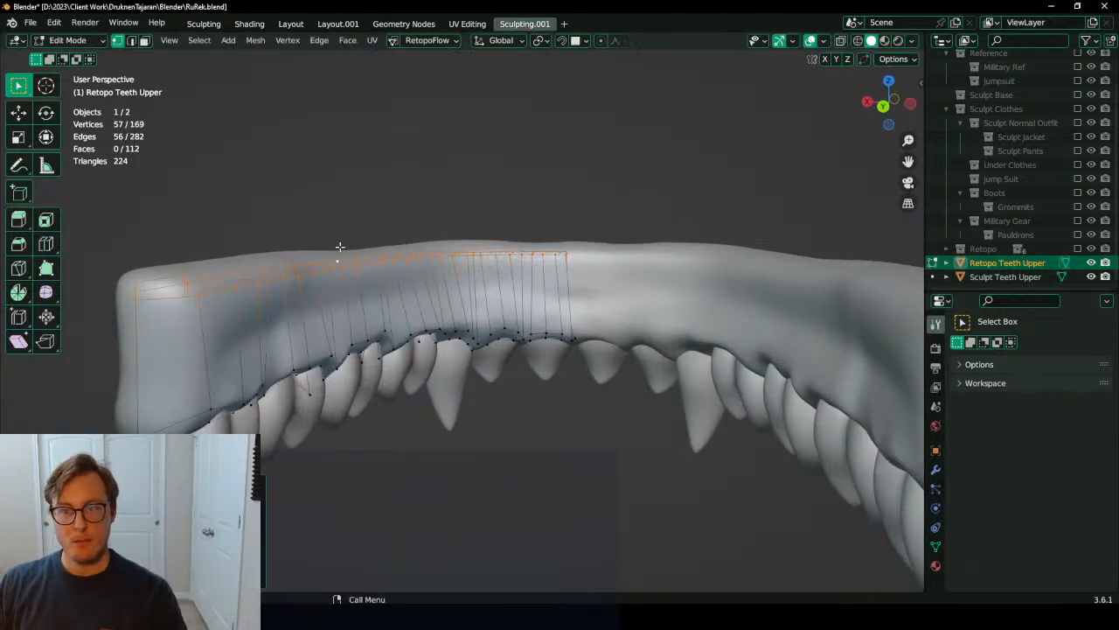
pyautogui.moveTo(340, 247); pyautogui.dragTo(846, 342, button='middle')
pyautogui.keyDown('shift'); pyautogui.click(822, 338); pyautogui.keyUp('shift')
# Step: Even out the selected top-edge vertices with LoopTools
pyautogui.press('q')
pyautogui.press('n')
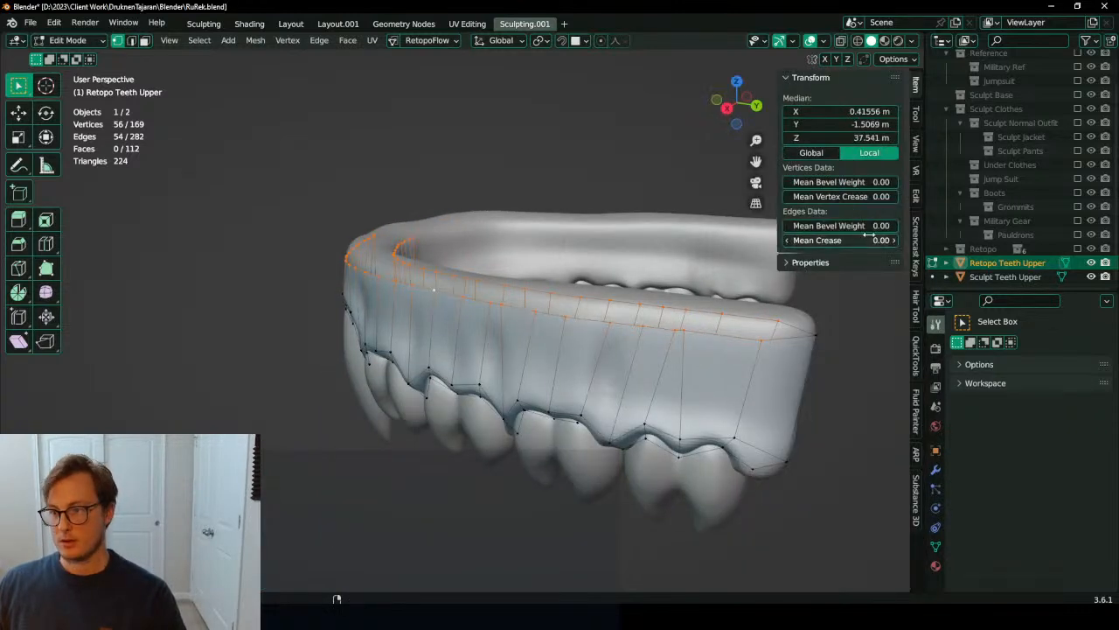
pyautogui.click(916, 194)
pyautogui.click(822, 76)
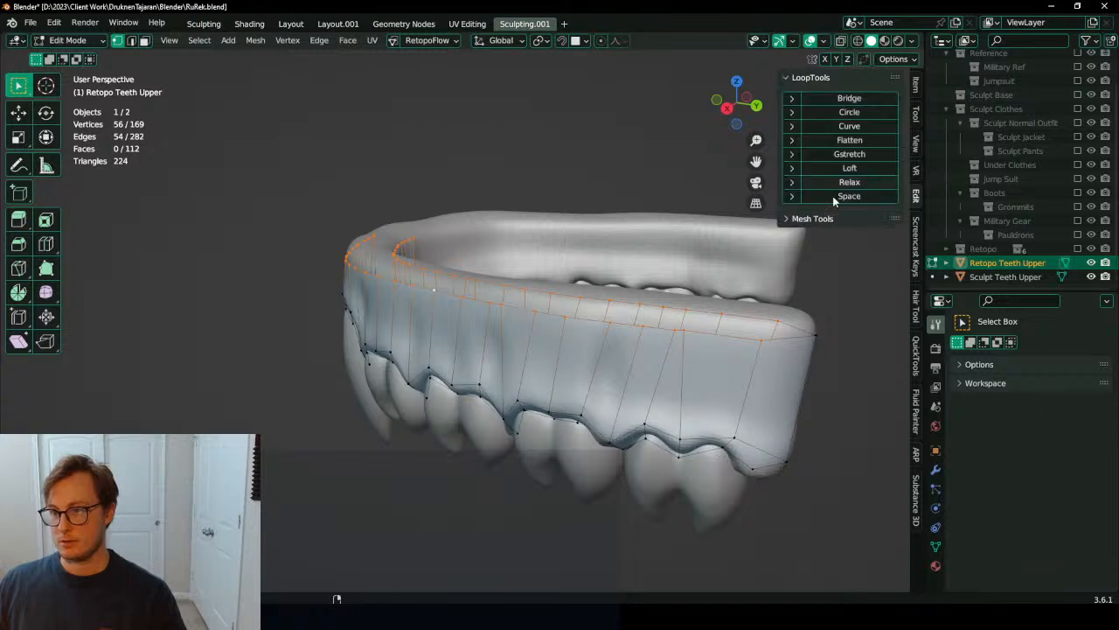
pyautogui.scroll(-3, 623, 244)
pyautogui.moveTo(647, 262)
pyautogui.mouseDown(button='middle')
pyautogui.moveTo(624, 244)
pyautogui.moveTo(665, 258)
pyautogui.mouseUp(button='middle')
pyautogui.scroll(3, 665, 258)
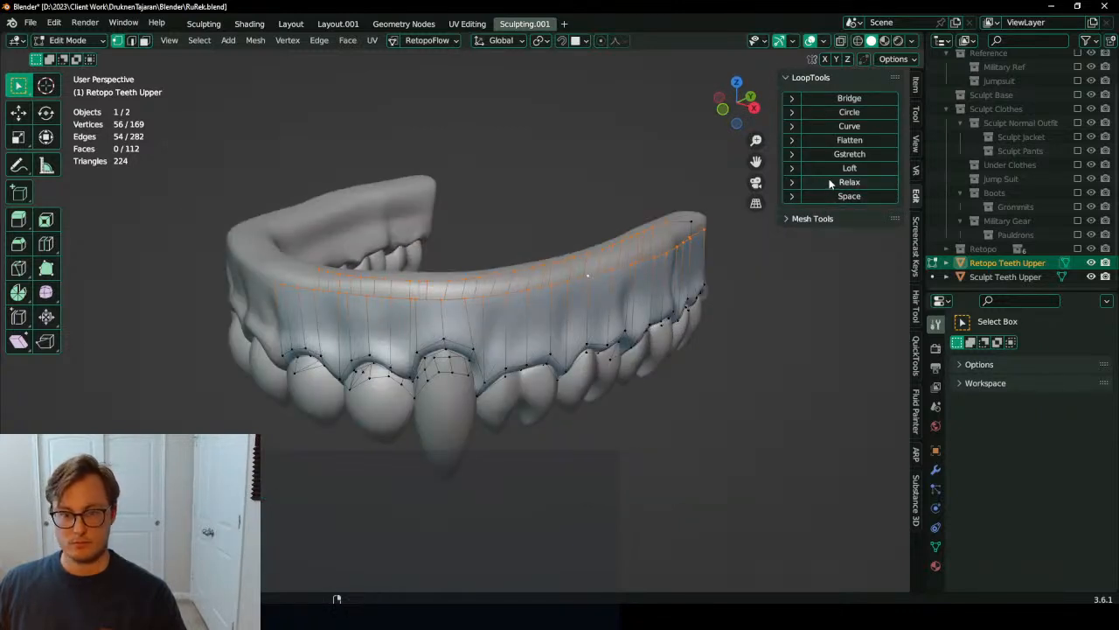
# Step: Check the evened top edge from the front and back of the gums and save the file
pyautogui.moveTo(534, 302); pyautogui.dragTo(561, 323, button='middle')
pyautogui.scroll(-2, 378, 300)
pyautogui.moveTo(378, 300); pyautogui.dragTo(531, 311, button='middle')
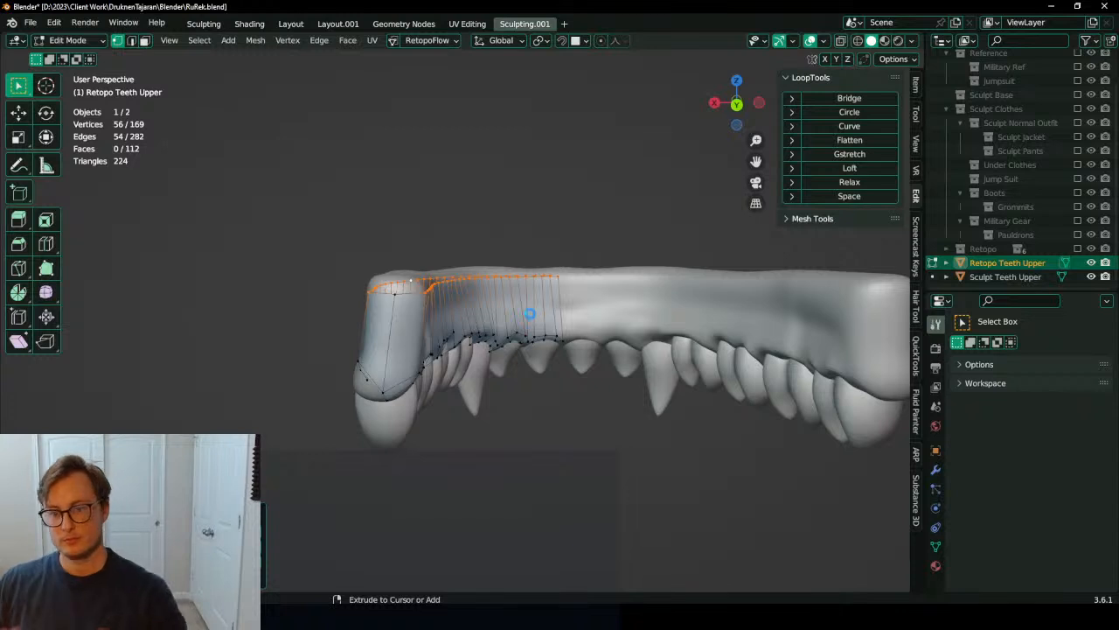
pyautogui.hotkey('ctrl', 's')
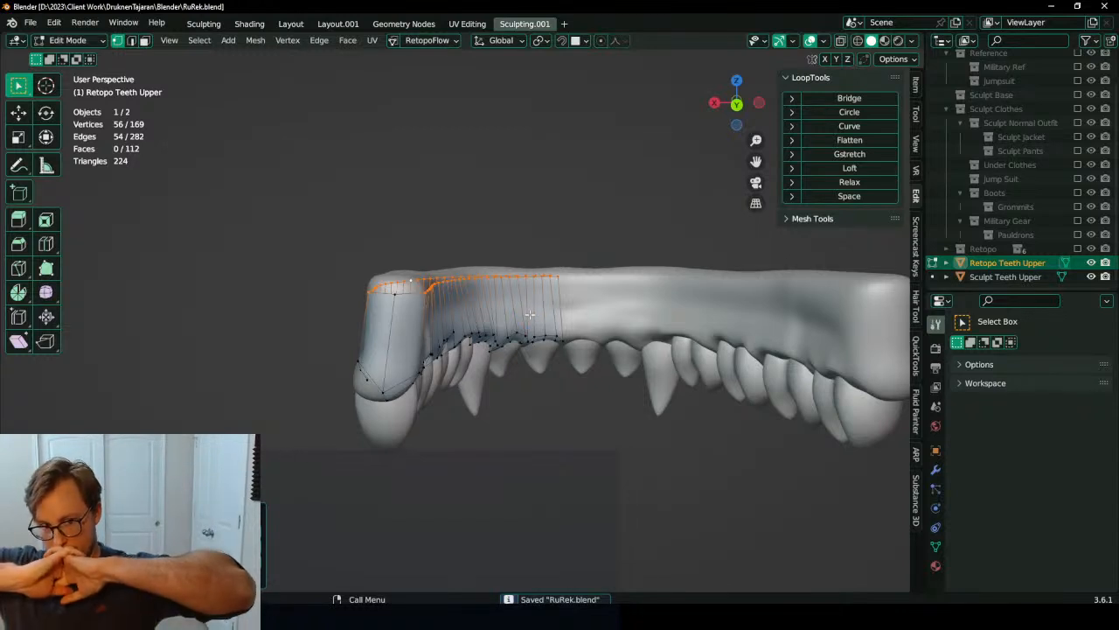
# Step: Start RetopoFlow on the gum mesh and choose Contours with an initial count of 8
pyautogui.click(427, 40)
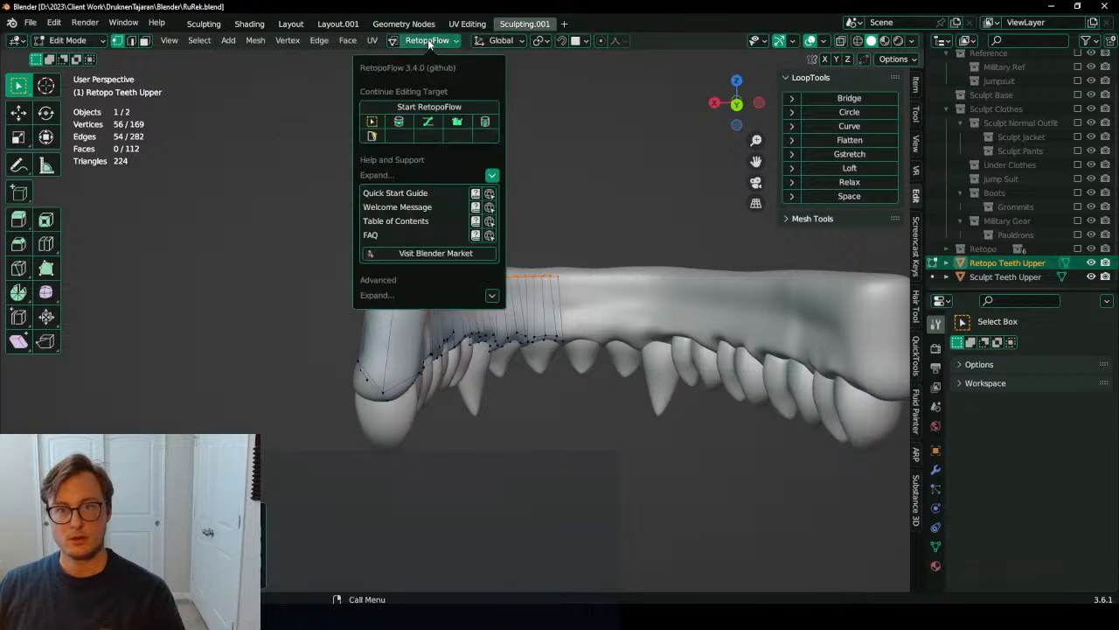
pyautogui.click(438, 103)
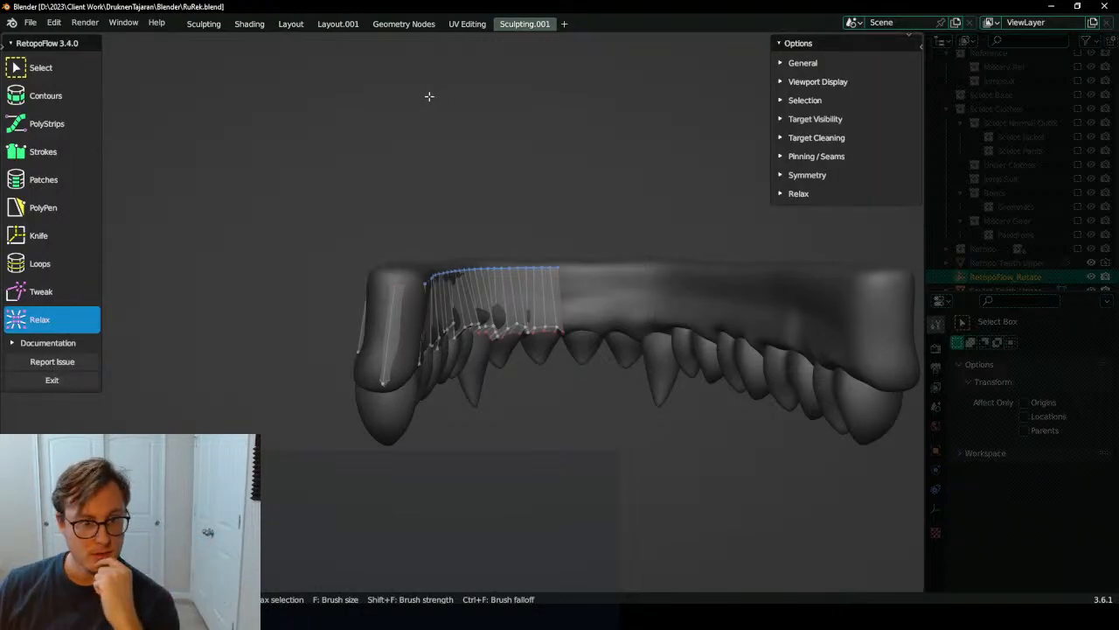
pyautogui.click(66, 98)
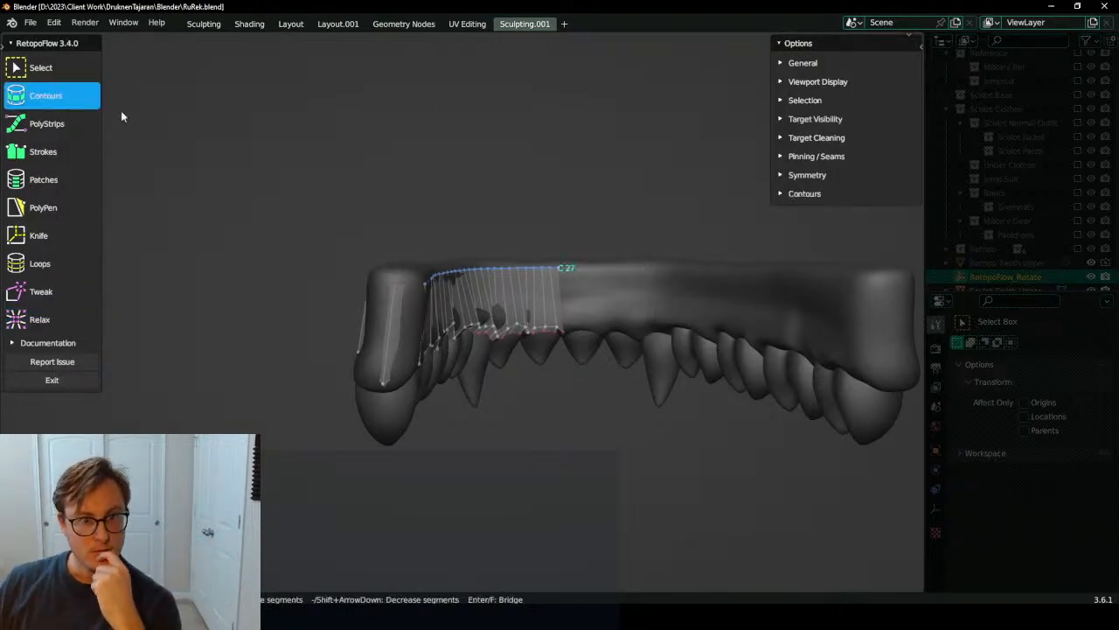
pyautogui.click(806, 193)
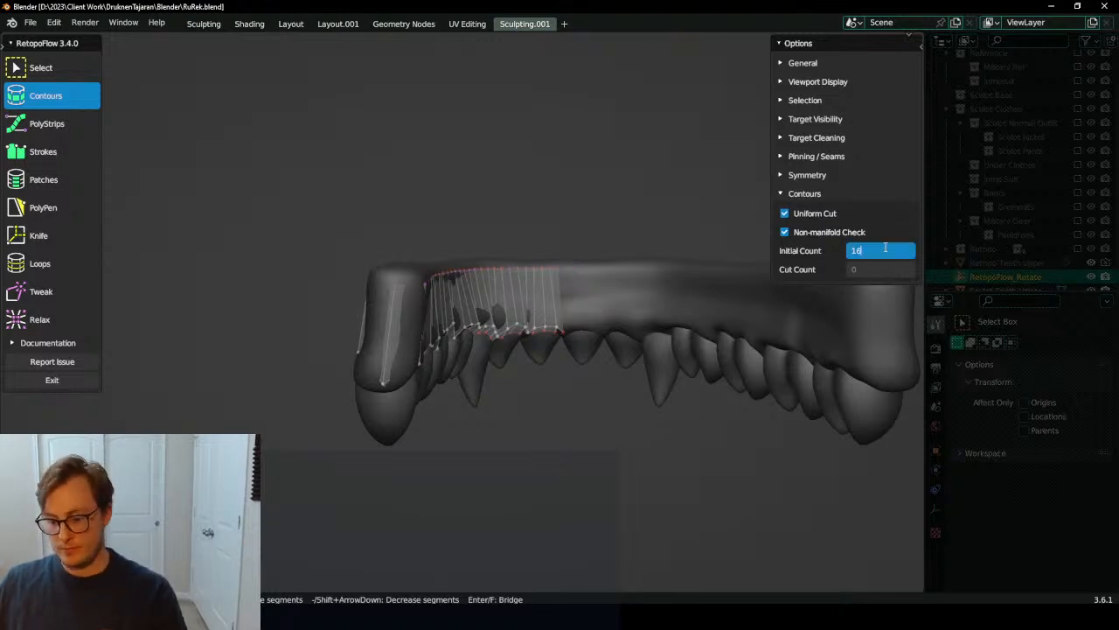
# Step: Draw a Contours cut across the central incisor beside the strips' front end
pyautogui.moveTo(497, 388); pyautogui.dragTo(421, 363, button='middle')
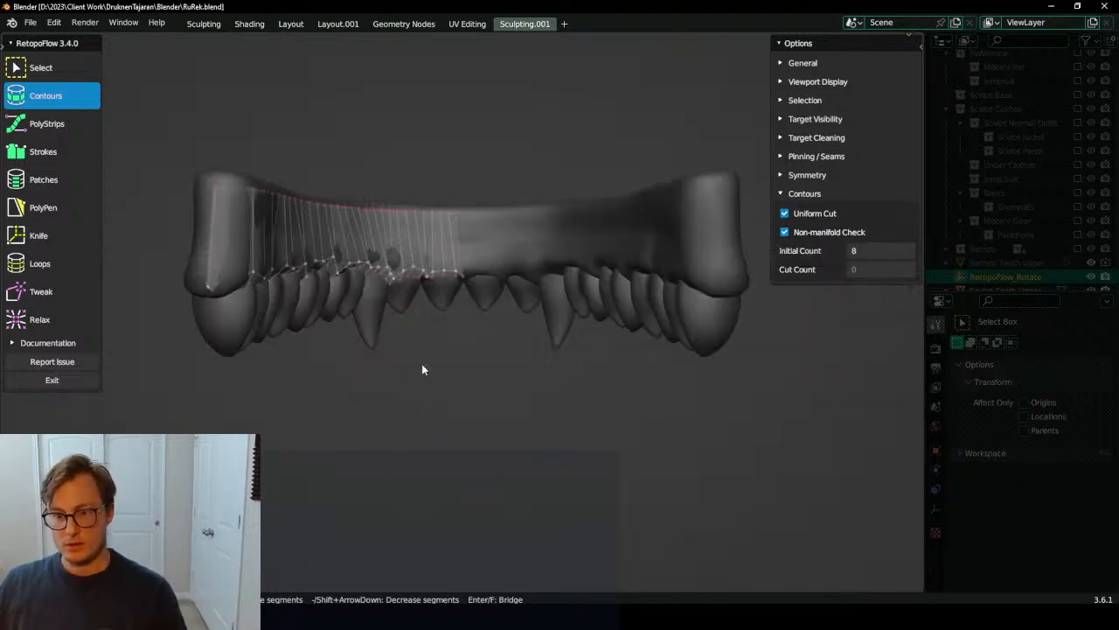
pyautogui.scroll(5, 439, 340)
pyautogui.moveTo(521, 342); pyautogui.dragTo(501, 312, button='middle')
pyautogui.moveTo(673, 399); pyautogui.dragTo(472, 309, button='middle')
pyautogui.moveTo(460, 301); pyautogui.dragTo(575, 296)
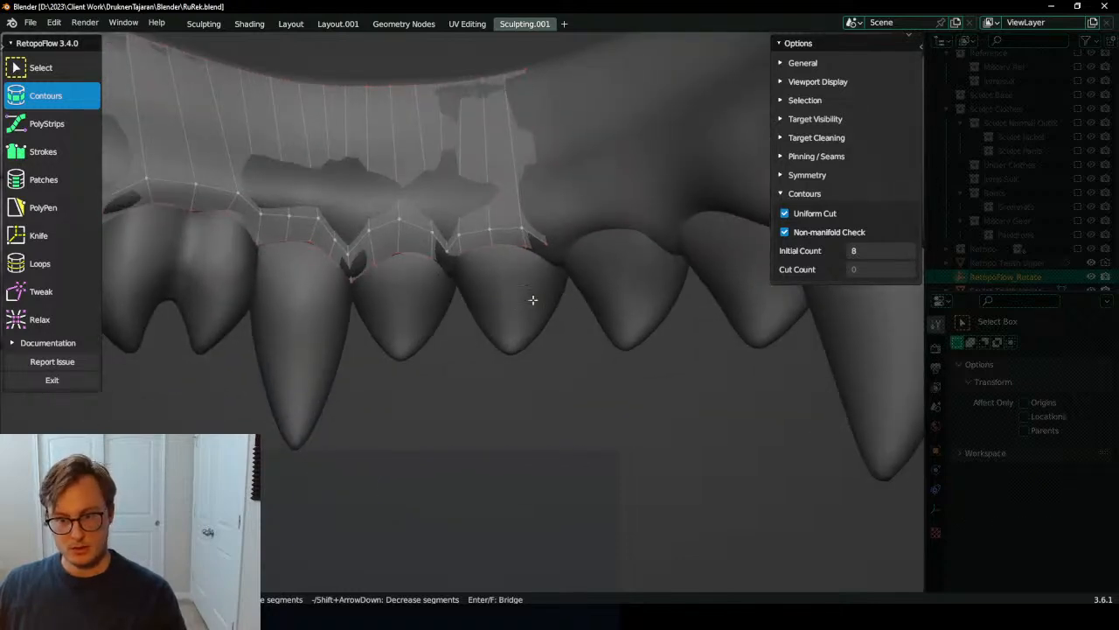
# Step: Draw two Contours cuts around the central incisor to form a band above its tip
pyautogui.press('b')
pyautogui.moveTo(465, 301); pyautogui.dragTo(574, 302)
pyautogui.press('1')
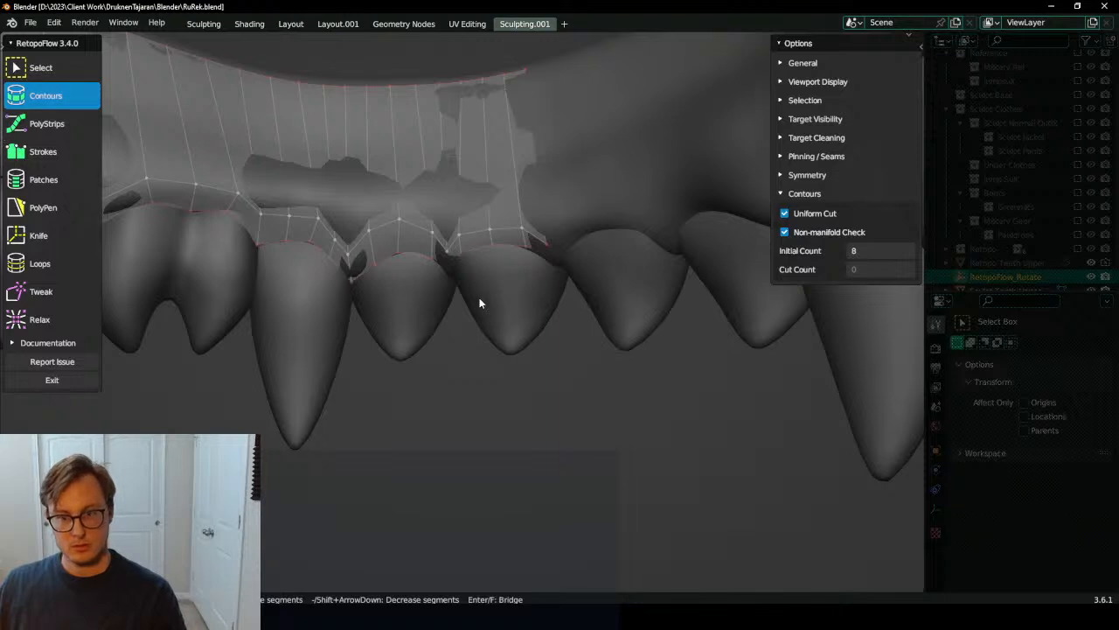
pyautogui.moveTo(456, 300); pyautogui.dragTo(565, 300)
pyautogui.scroll(3, 560, 309)
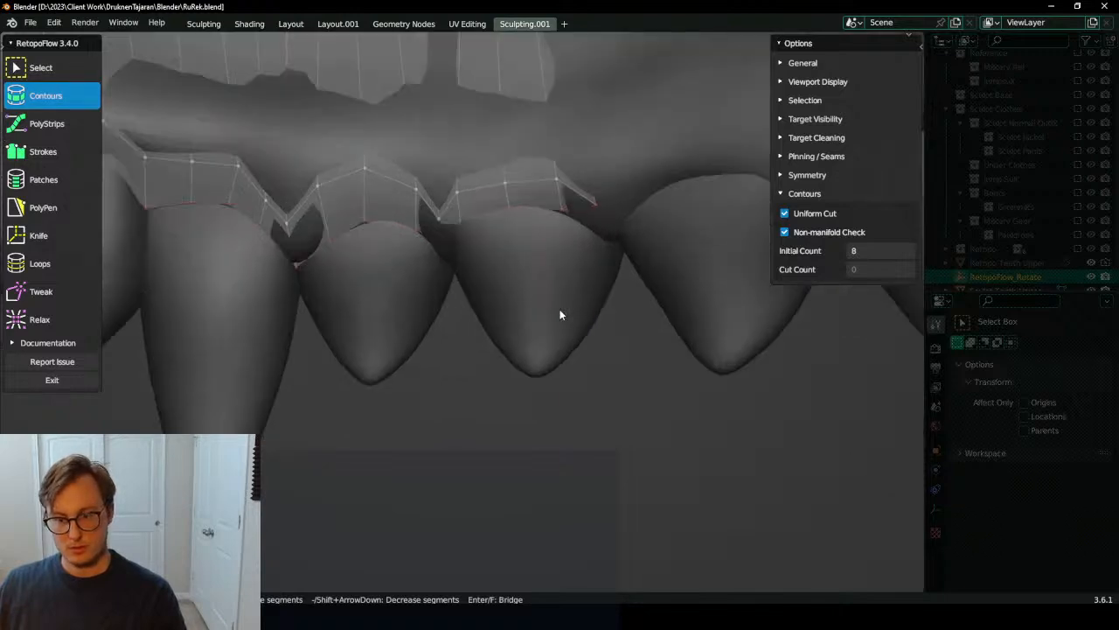
pyautogui.moveTo(466, 309); pyautogui.dragTo(648, 305)
pyautogui.moveTo(626, 320)
pyautogui.mouseDown(button='middle')
pyautogui.moveTo(436, 320)
pyautogui.moveTo(505, 327)
pyautogui.moveTo(425, 335)
pyautogui.mouseUp(button='middle')
pyautogui.moveTo(416, 329); pyautogui.dragTo(530, 323)
pyautogui.moveTo(432, 328); pyautogui.dragTo(504, 350, button='middle')
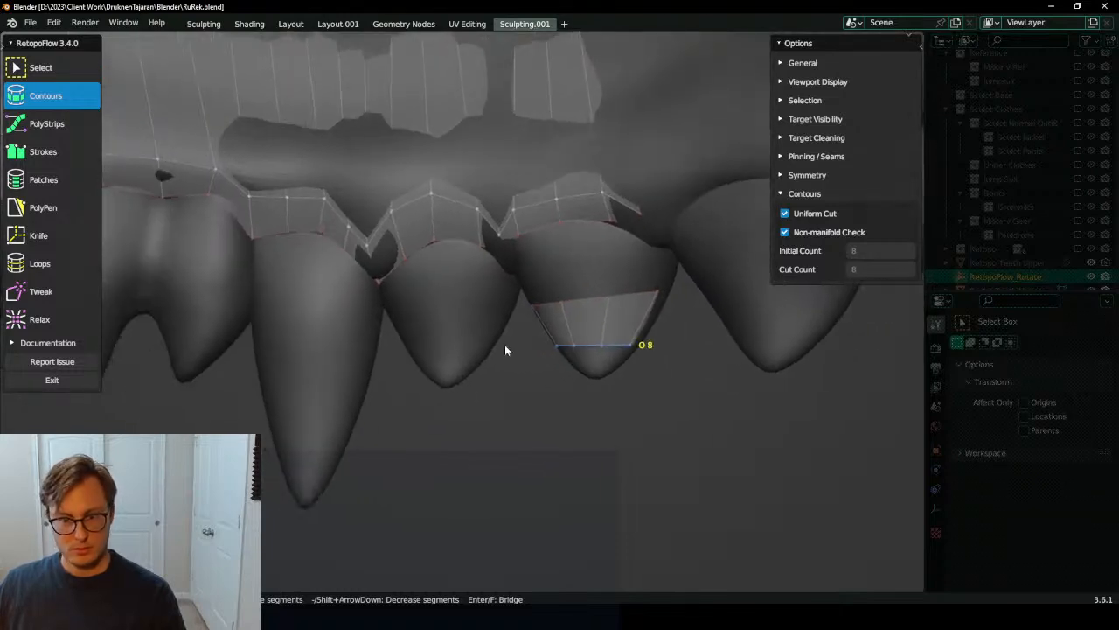
# Step: Try drawing Contours cuts across the neighbouring lateral incisor
pyautogui.moveTo(385, 316); pyautogui.dragTo(522, 307)
pyautogui.moveTo(384, 318); pyautogui.dragTo(521, 308)
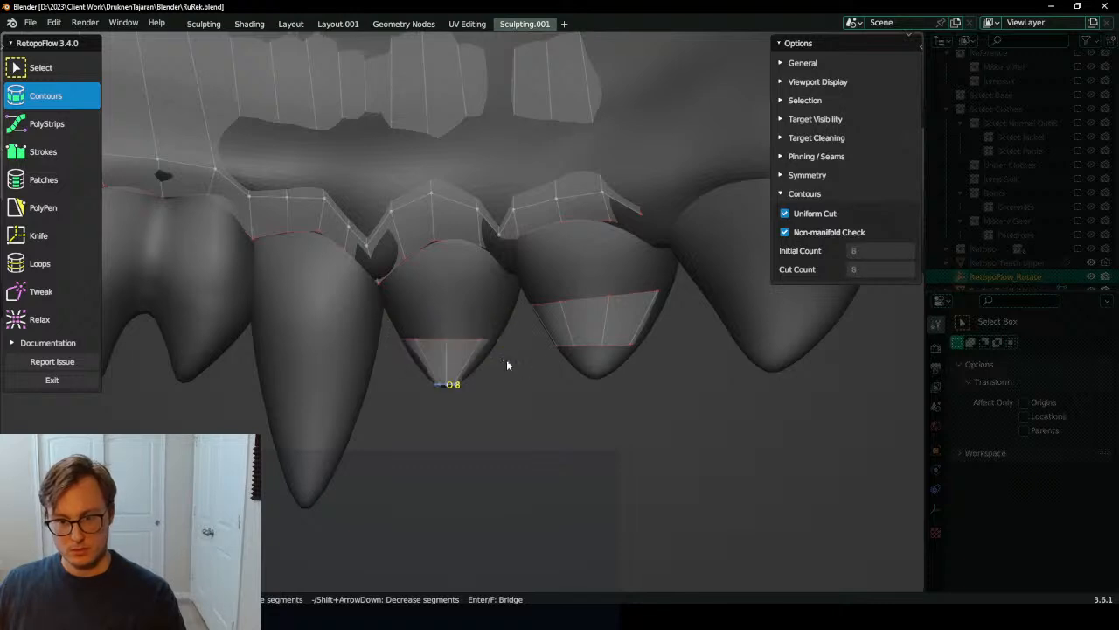
pyautogui.scroll(1, 499, 375)
pyautogui.scroll(1, 543, 353)
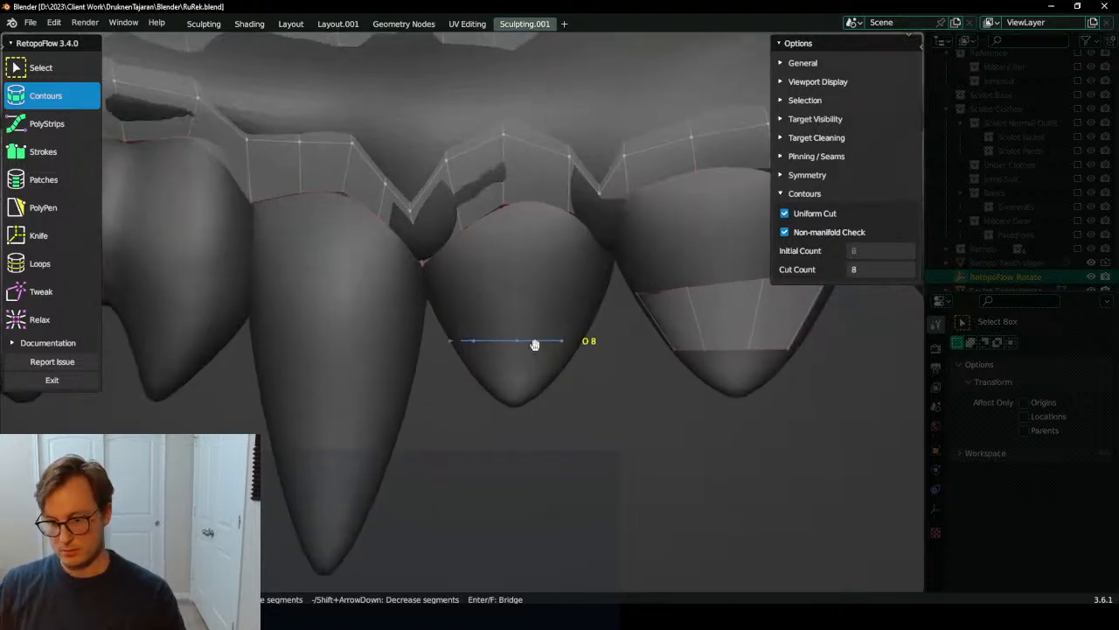
pyautogui.scroll(3, 525, 347)
pyautogui.scroll(-5, 518, 367)
pyautogui.moveTo(517, 387)
pyautogui.mouseDown(button='middle')
pyautogui.moveTo(417, 328)
pyautogui.moveTo(492, 382)
pyautogui.moveTo(462, 345)
pyautogui.mouseUp(button='middle')
pyautogui.moveTo(398, 282); pyautogui.dragTo(526, 291)
pyautogui.moveTo(510, 321); pyautogui.dragTo(501, 303, button='middle')
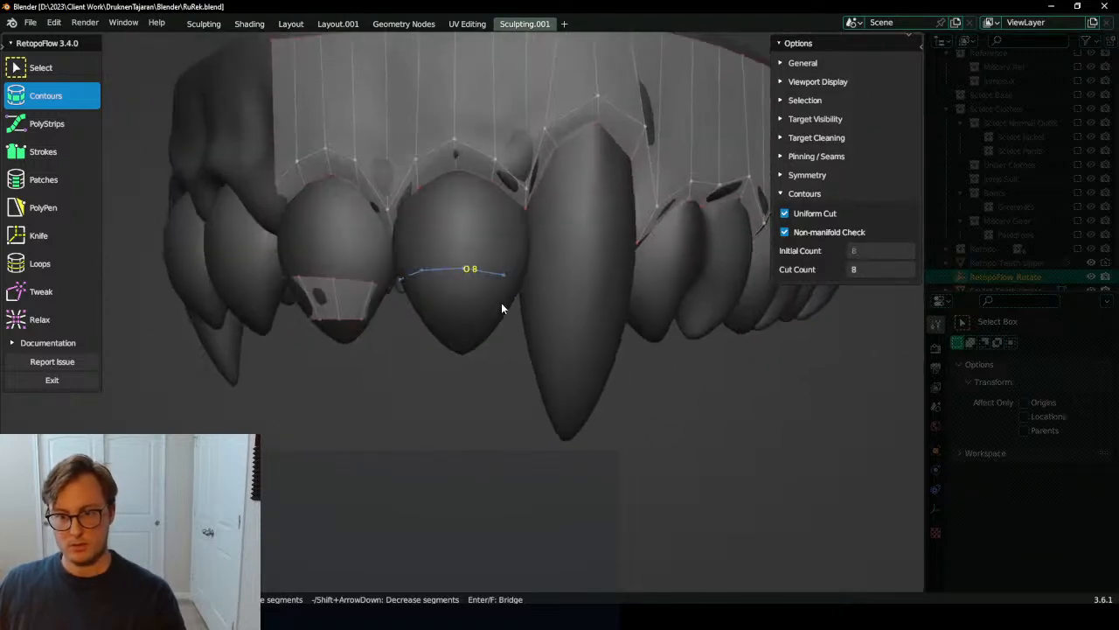
# Step: Draw two Contours cuts around the lateral incisor to form a band just above its tip
pyautogui.keyDown('ctrl'); pyautogui.moveTo(466, 302); pyautogui.dragTo(516, 310); pyautogui.keyUp('ctrl')
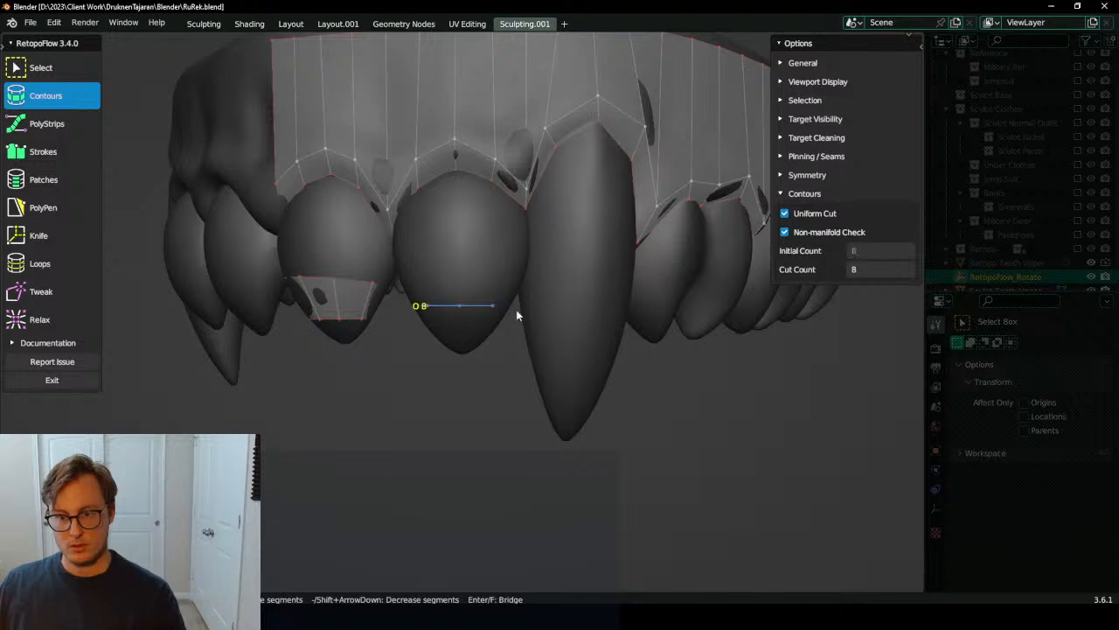
pyautogui.scroll(4, 432, 315)
pyautogui.hotkey('ctrl', 'z')
pyautogui.moveTo(315, 275); pyautogui.dragTo(580, 288)
pyautogui.keyDown('ctrl'); pyautogui.moveTo(366, 359); pyautogui.dragTo(542, 361); pyautogui.keyUp('ctrl')
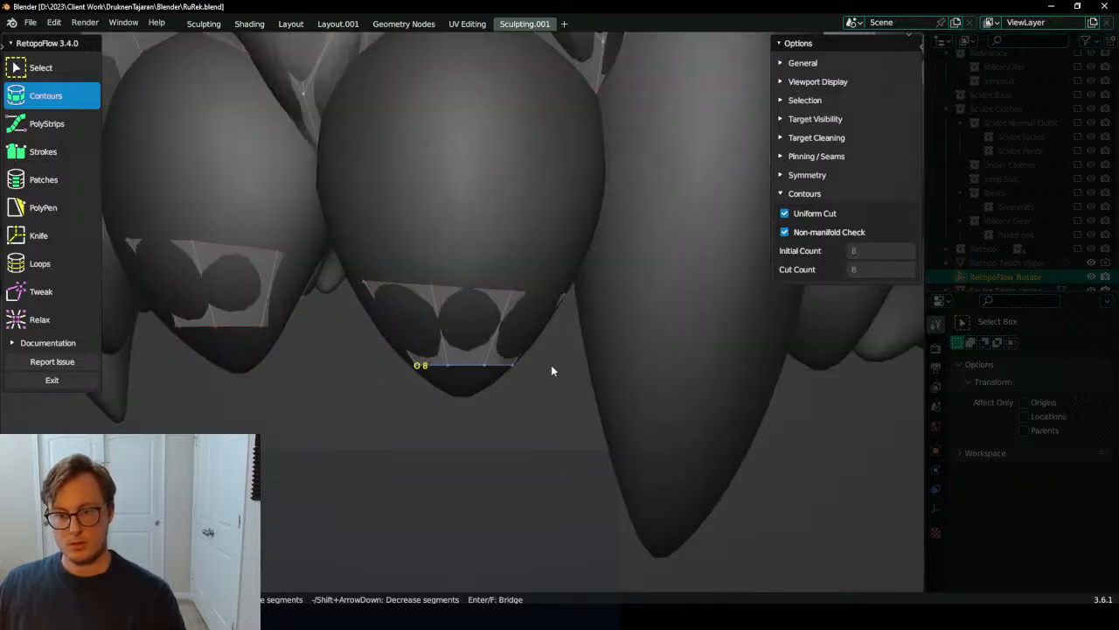
# Step: Draw two Contours cuts around the canine, one at mid-height and one nearer the tip
pyautogui.scroll(-4, 516, 380)
pyautogui.moveTo(494, 390); pyautogui.dragTo(444, 387, button='middle')
pyautogui.scroll(4, 370, 393)
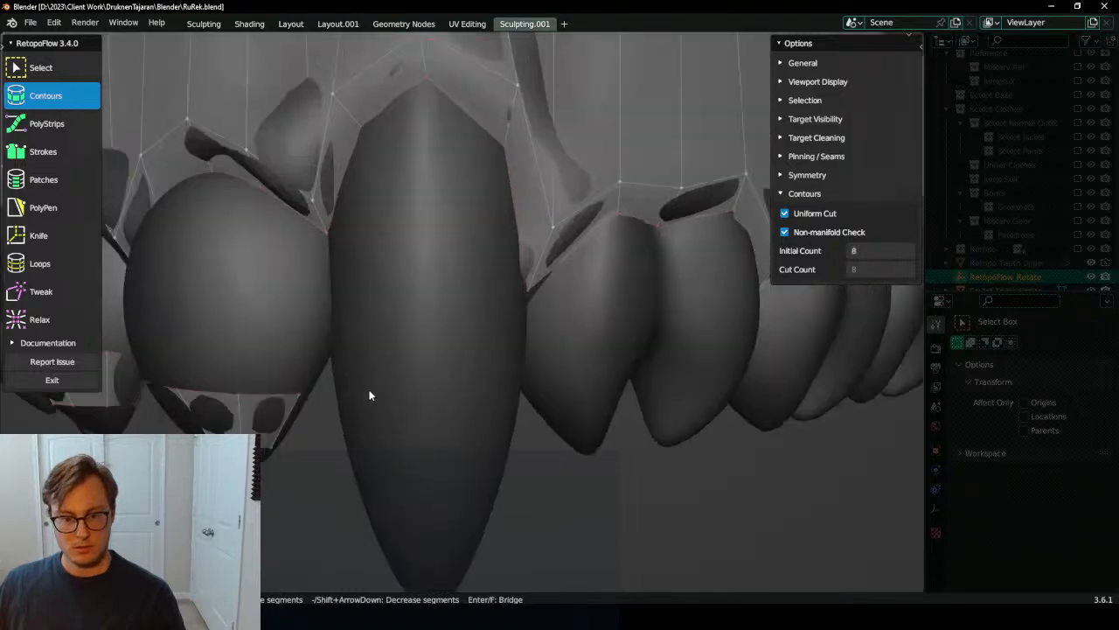
pyautogui.moveTo(335, 382); pyautogui.dragTo(532, 388)
pyautogui.moveTo(492, 460); pyautogui.dragTo(469, 418, button='middle')
pyautogui.moveTo(388, 436); pyautogui.dragTo(606, 428)
pyautogui.moveTo(389, 446); pyautogui.dragTo(587, 440)
# Step: Try a Contours cut across the double-cusped tooth behind the canine
pyautogui.moveTo(587, 440)
pyautogui.mouseDown(button='middle')
pyautogui.moveTo(443, 439)
pyautogui.moveTo(456, 393)
pyautogui.moveTo(517, 362)
pyautogui.moveTo(482, 351)
pyautogui.moveTo(380, 364)
pyautogui.moveTo(375, 354)
pyautogui.mouseUp(button='middle')
pyautogui.moveTo(369, 334); pyautogui.dragTo(564, 341)
pyautogui.moveTo(374, 342); pyautogui.dragTo(558, 341)
pyautogui.moveTo(558, 341)
pyautogui.mouseDown(button='middle')
pyautogui.moveTo(548, 284)
pyautogui.moveTo(545, 308)
pyautogui.mouseUp(button='middle')
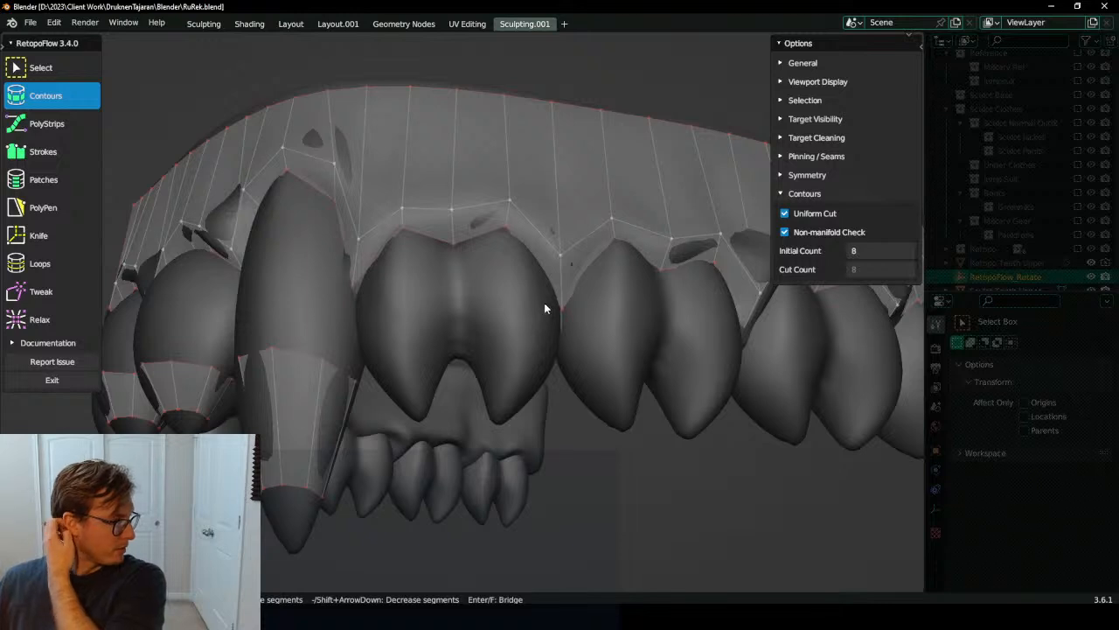
# Step: Exit RetopoFlow and return to regular mesh editing
pyautogui.moveTo(510, 342)
pyautogui.mouseDown(button='middle')
pyautogui.moveTo(510, 250)
pyautogui.moveTo(501, 344)
pyautogui.mouseUp(button='middle')
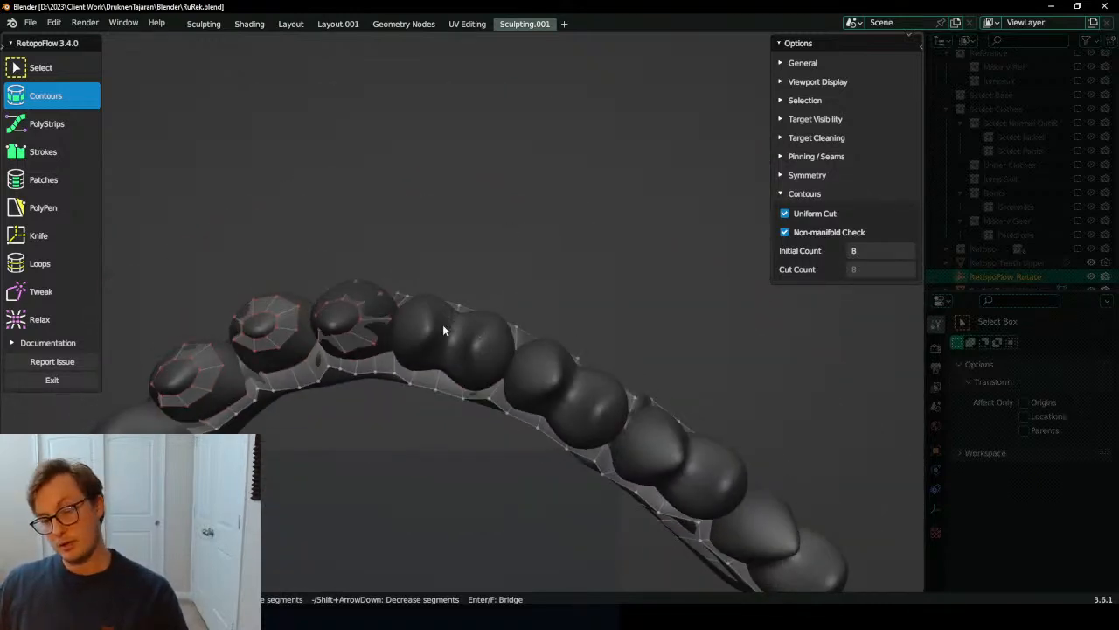
pyautogui.moveTo(536, 271); pyautogui.dragTo(464, 402, button='middle')
pyautogui.click(52, 381)
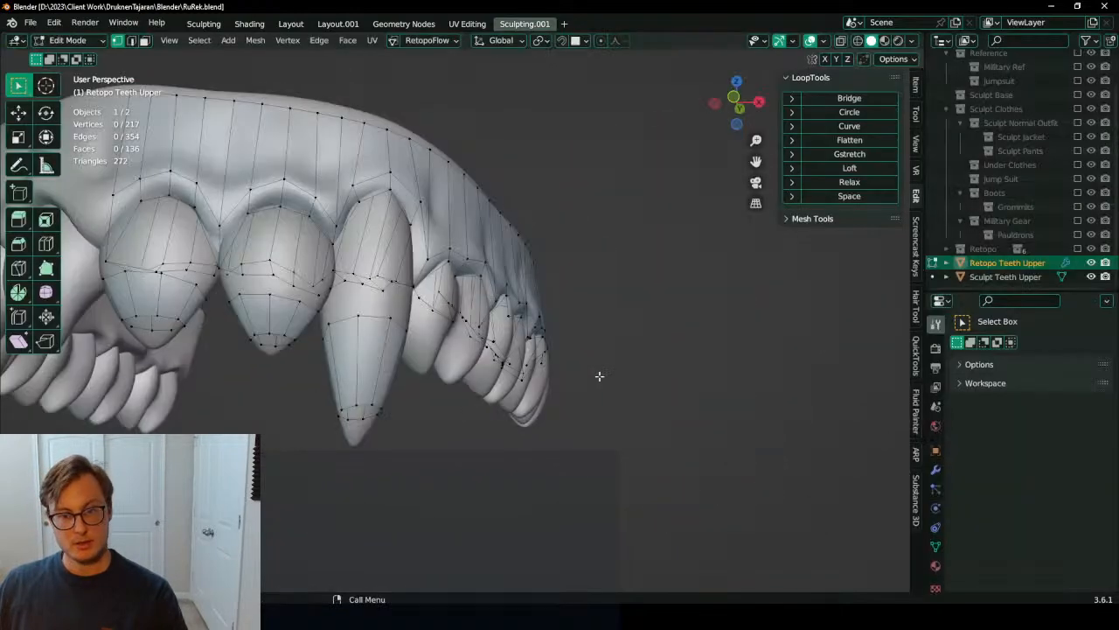
# Step: Duplicate the canine's lower eight-vertex loop, then move and rotate the copy onto the first double-cusped tooth in bottom view
pyautogui.rightClick(491, 413)
pyautogui.click(525, 395)
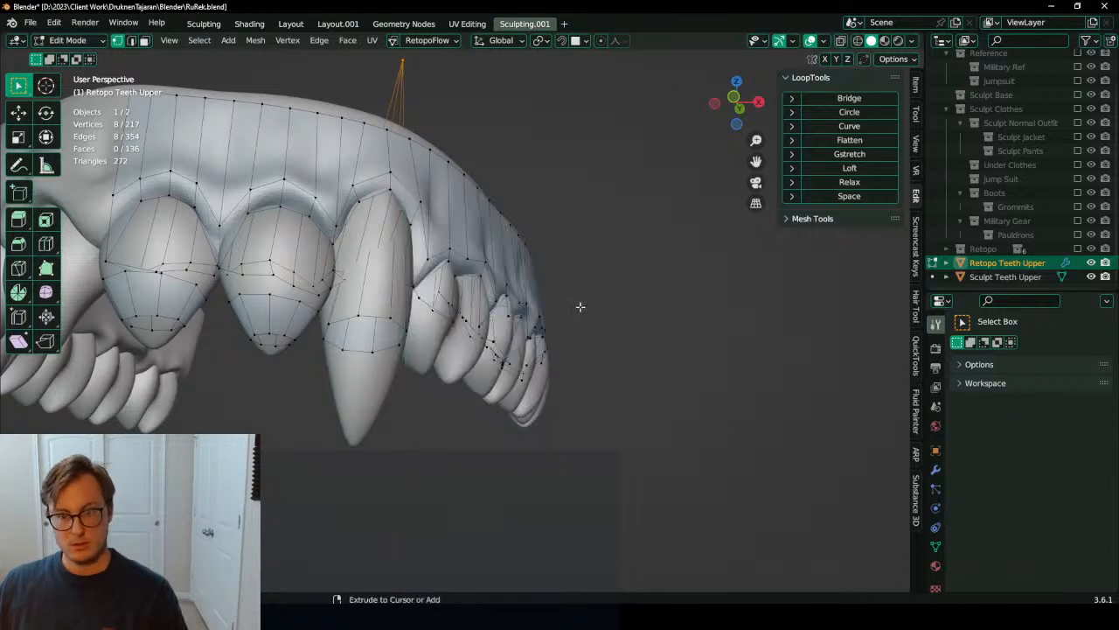
pyautogui.hotkey('shift', 's')
pyautogui.click(523, 358)
pyautogui.press('e')
pyautogui.rightClick(525, 354)
pyautogui.press('ctrl+KP_7')
pyautogui.press('g')
pyautogui.click(453, 400)
pyautogui.press('r')
pyautogui.click(541, 326)
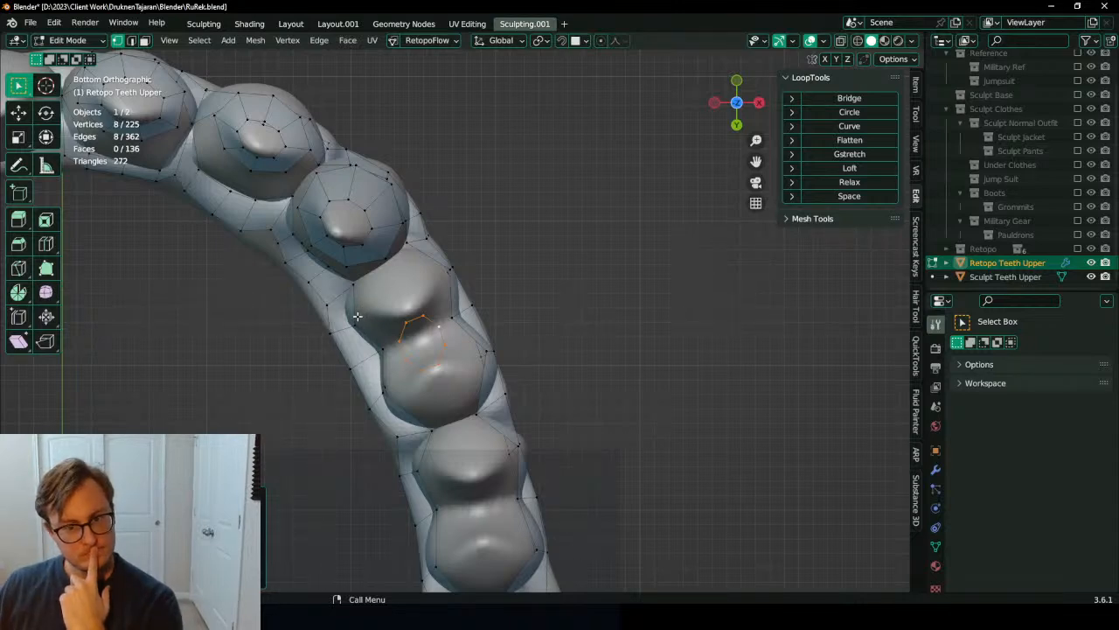
# Step: Select the vertex loop of the gum opening around the central incisor to check its vertex count
pyautogui.scroll(-2, 318, 279)
pyautogui.click(201, 195)
pyautogui.keyDown('alt'); pyautogui.click(285, 263); pyautogui.keyUp('alt')
pyautogui.moveTo(286, 263); pyautogui.dragTo(354, 317, button='middle')
pyautogui.click(385, 330)
pyautogui.keyDown('ctrl'); pyautogui.click(264, 335); pyautogui.keyUp('ctrl')
pyautogui.moveTo(266, 335); pyautogui.dragTo(305, 334, button='middle')
pyautogui.hotkey('ctrl', 'z')
pyautogui.click(381, 371)
pyautogui.keyDown('ctrl'); pyautogui.click(264, 371); pyautogui.keyUp('ctrl')
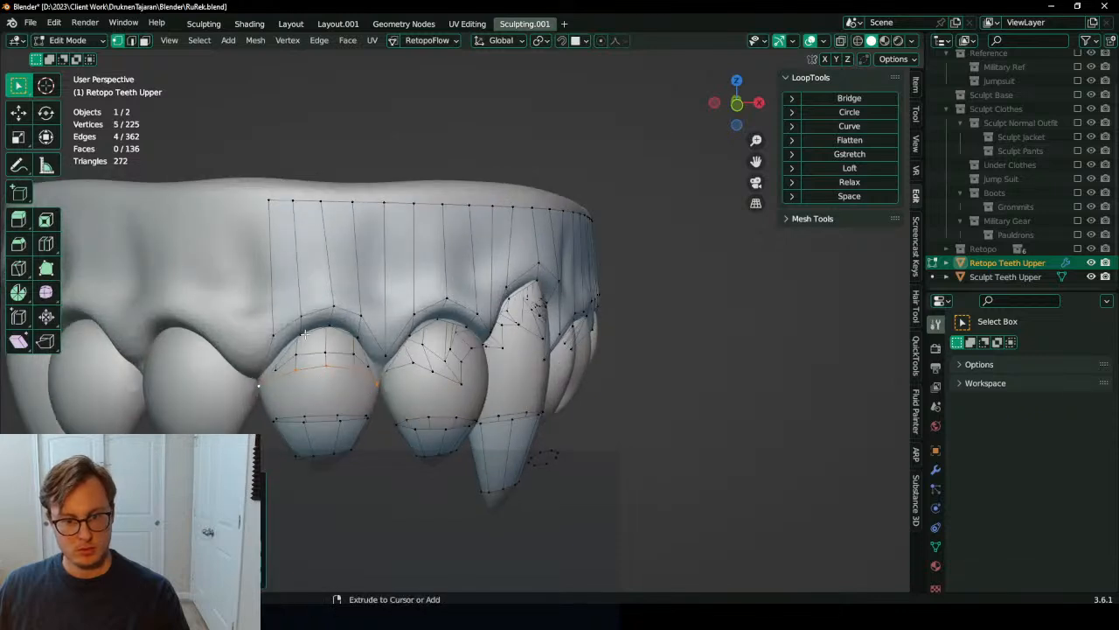
pyautogui.keyDown('ctrl'); pyautogui.click(358, 337); pyautogui.keyUp('ctrl')
pyautogui.moveTo(446, 331); pyautogui.dragTo(326, 276, button='middle')
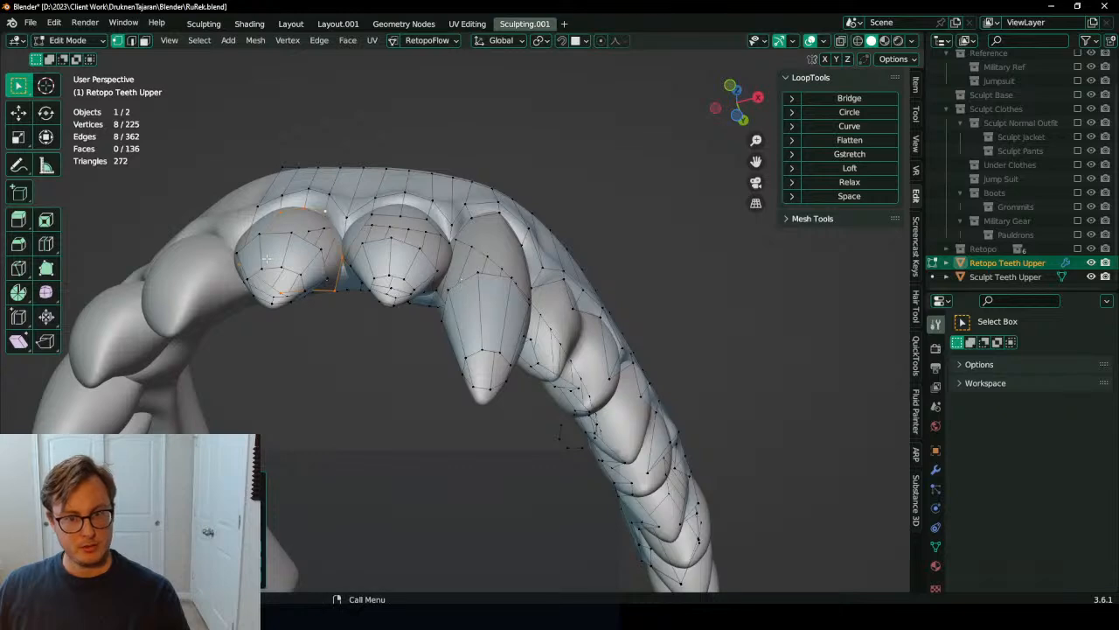
pyautogui.moveTo(326, 207); pyautogui.dragTo(404, 319, button='middle')
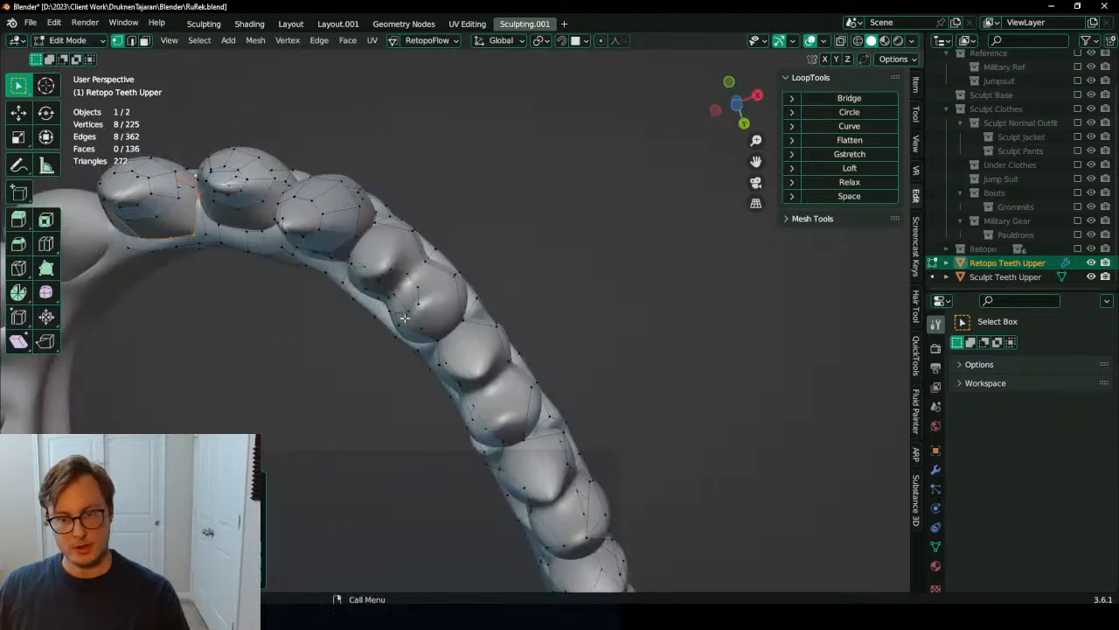
# Step: Select the whole loose ring on the first double-cusped tooth from below, then rotate and enlarge it
pyautogui.click(407, 276)
pyautogui.press('ctrl+KP_7')
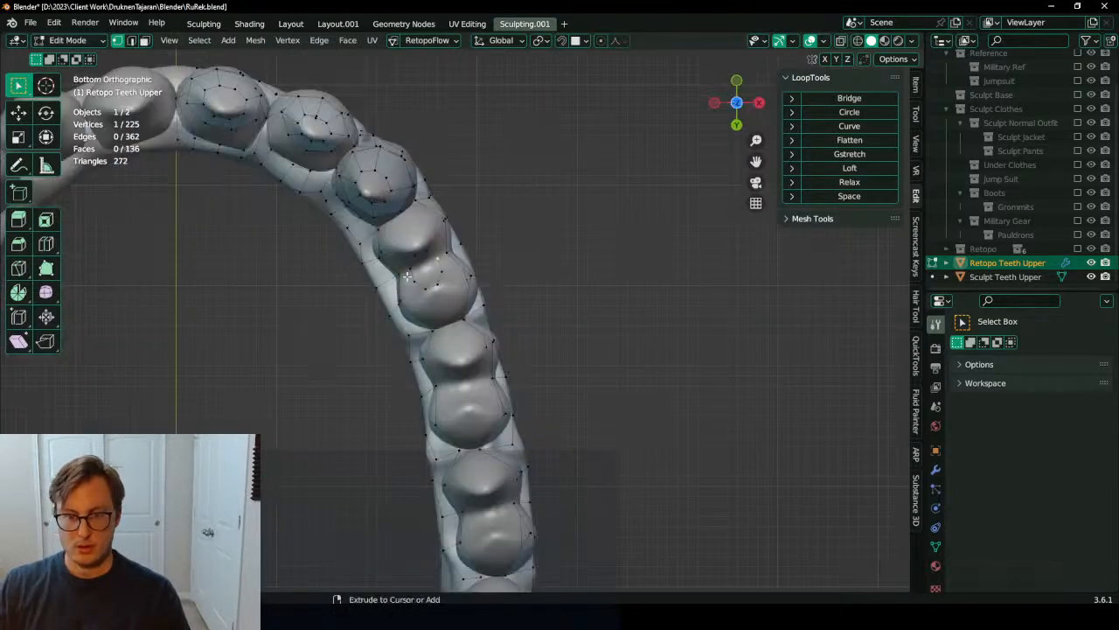
pyautogui.scroll(5, 407, 276)
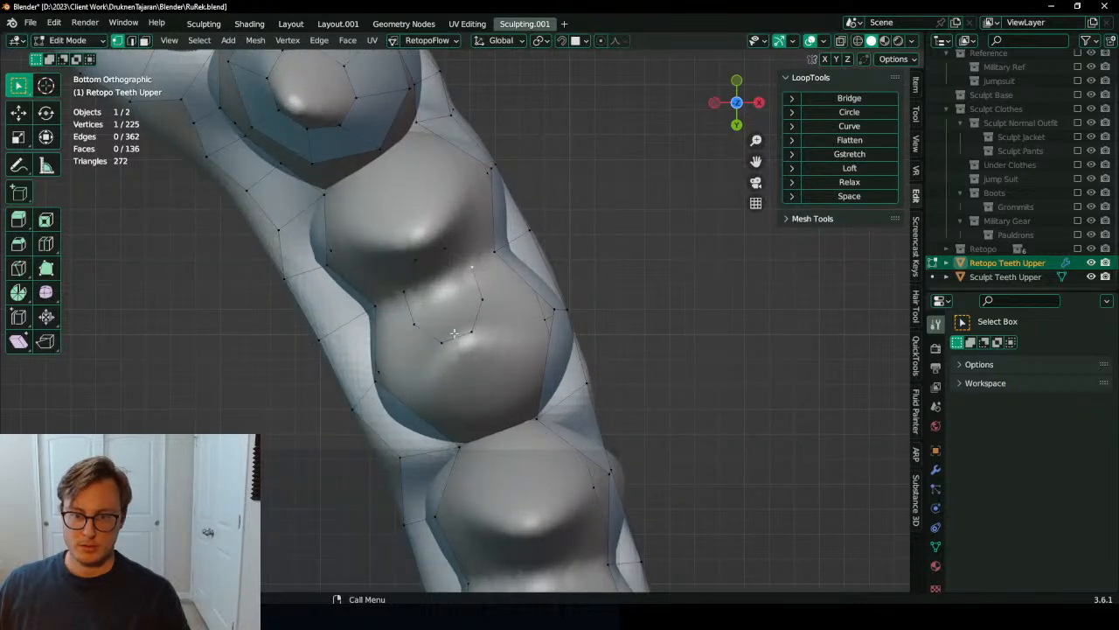
pyautogui.press('l')
pyautogui.press('r')
pyautogui.click(484, 222)
pyautogui.scroll(-2, 484, 222)
pyautogui.press('s')
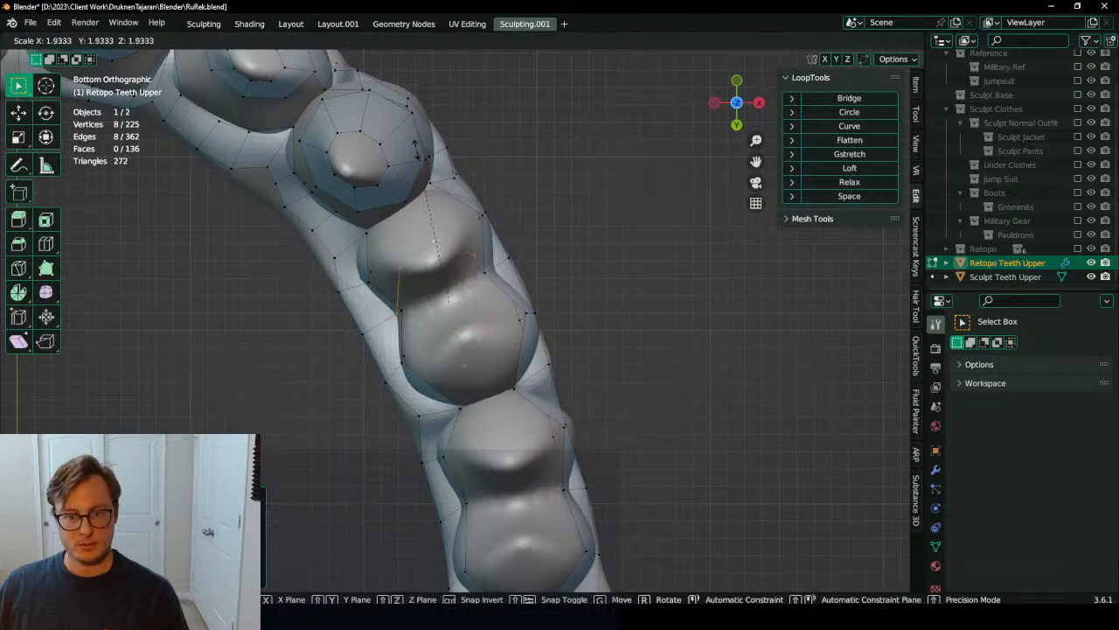
pyautogui.click(584, 209)
# Step: Scale the ring along X and rotate it to follow the double-cusped tooth's direction
pyautogui.press('s')
pyautogui.press('x')
pyautogui.click(551, 251)
pyautogui.press('r')
pyautogui.click(534, 216)
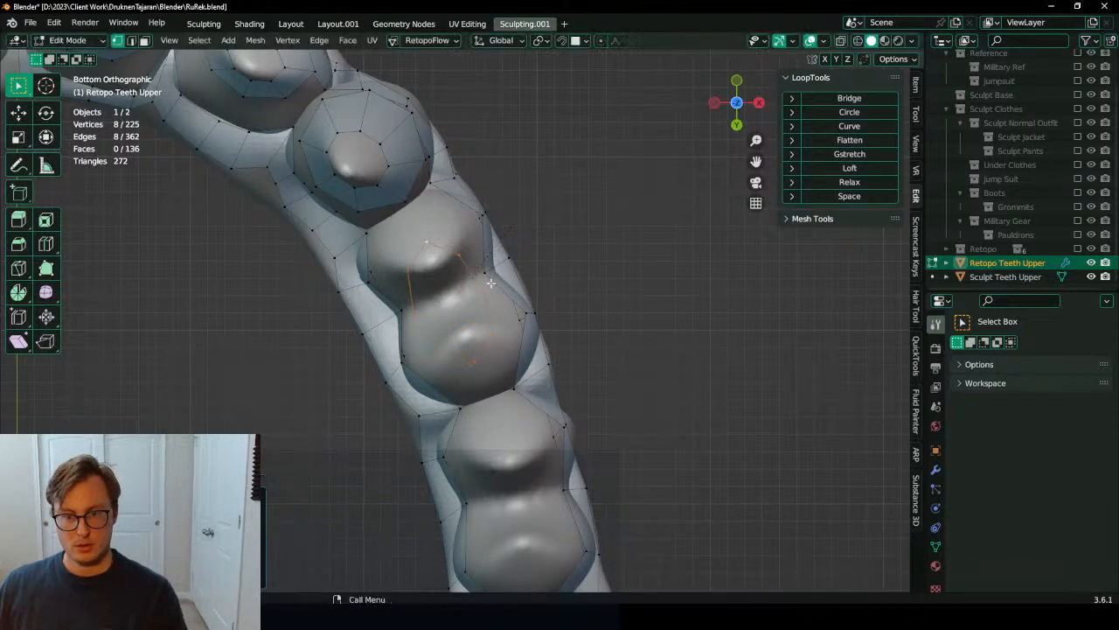
# Step: Duplicate the ring onto each of the three remaining double-cusped teeth and adjust the rearmost copy's position
pyautogui.scroll(-2, 492, 295)
pyautogui.scroll(2, 494, 308)
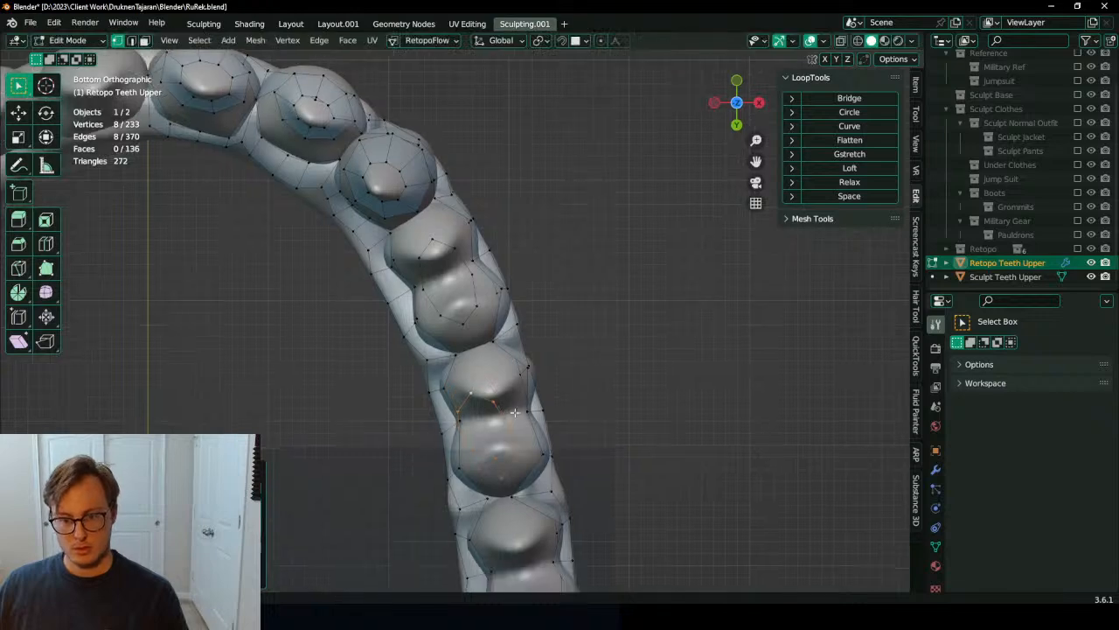
pyautogui.hotkey('shift', 'd')
pyautogui.click(545, 298)
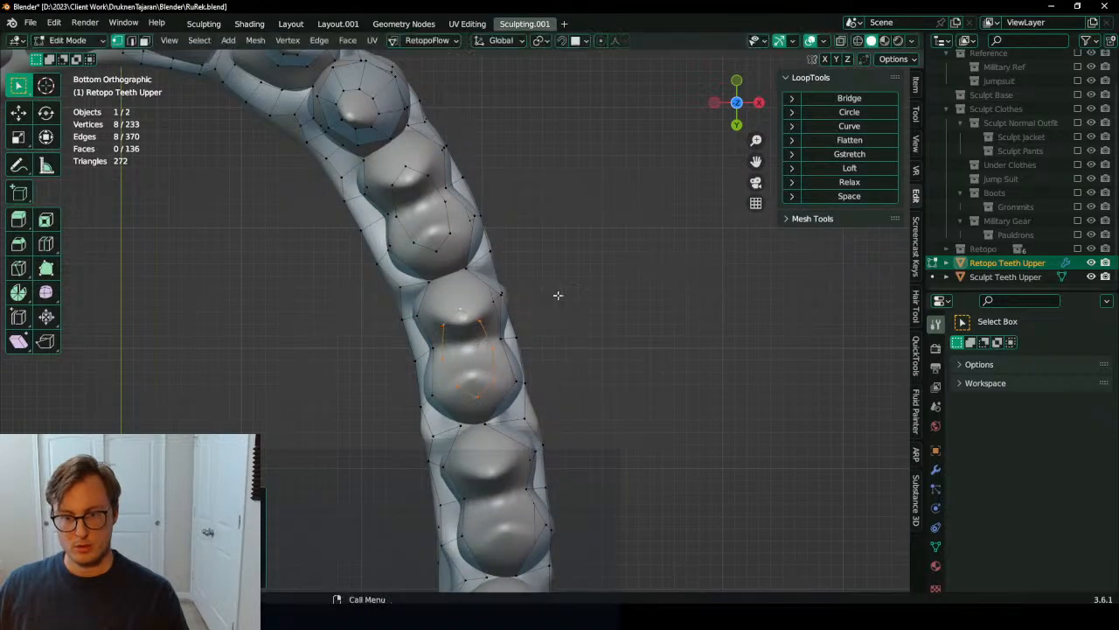
pyautogui.keyDown('shift'); pyautogui.scroll(4, 505, 289); pyautogui.keyUp('shift')
pyautogui.hotkey('shift', 'd')
pyautogui.click(525, 416)
pyautogui.keyDown('shift'); pyautogui.scroll(-4, 508, 402); pyautogui.keyUp('shift')
pyautogui.hotkey('shift', 'd')
pyautogui.click(495, 382)
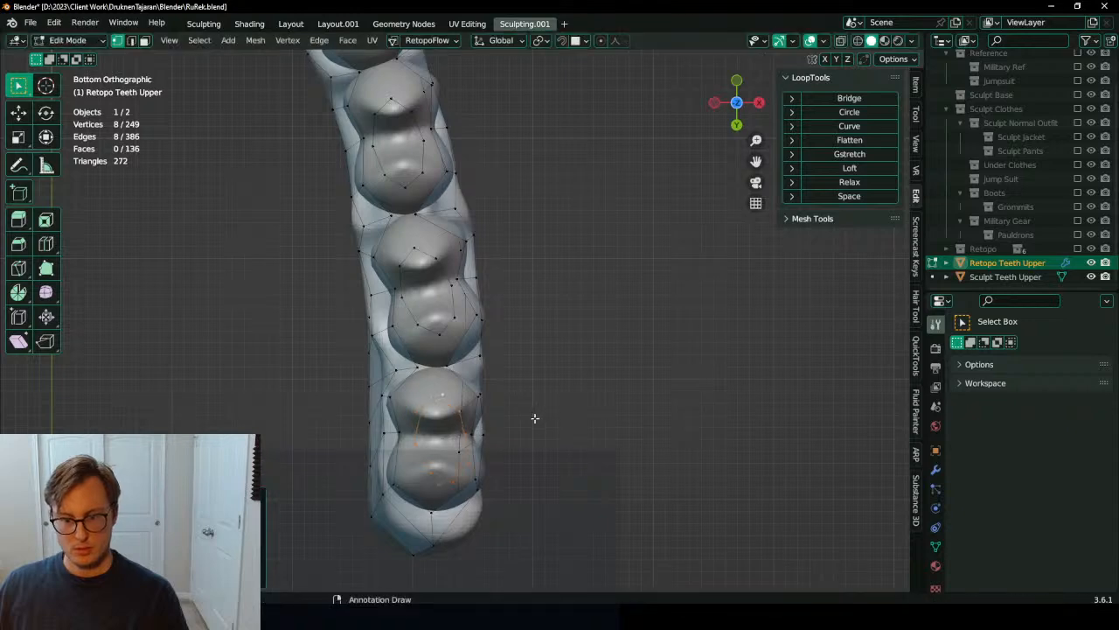
pyautogui.press('g')
pyautogui.click(513, 374)
# Step: Add the other three rings to the selection so all four double-cusped teeth's rings are selected
pyautogui.scroll(-2, 514, 374)
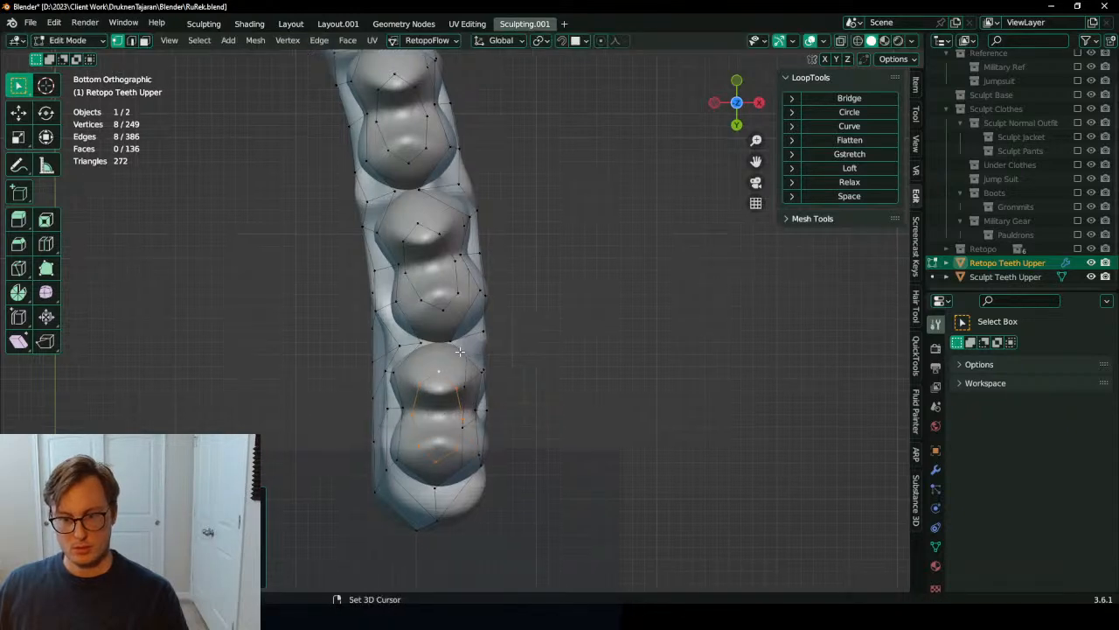
pyautogui.scroll(2, 479, 360)
pyautogui.keyDown('alt'); pyautogui.keyDown('shift'); pyautogui.click(470, 342); pyautogui.keyUp('shift'); pyautogui.keyUp('alt')
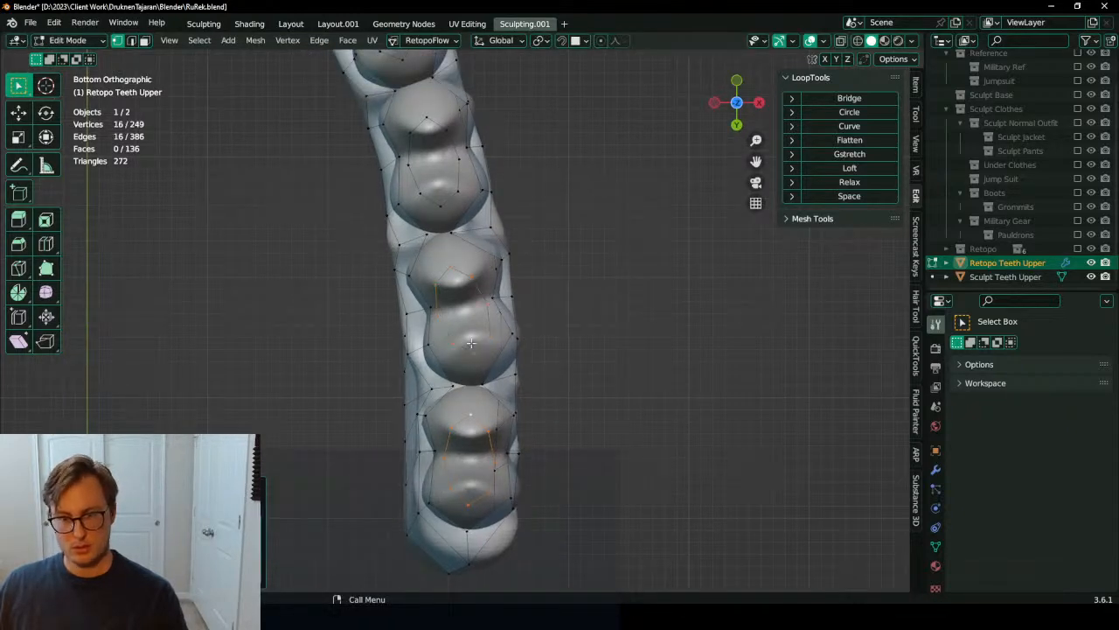
pyautogui.keyDown('shift'); pyautogui.moveTo(389, 116); pyautogui.dragTo(470, 344, button='middle'); pyautogui.keyUp('shift')
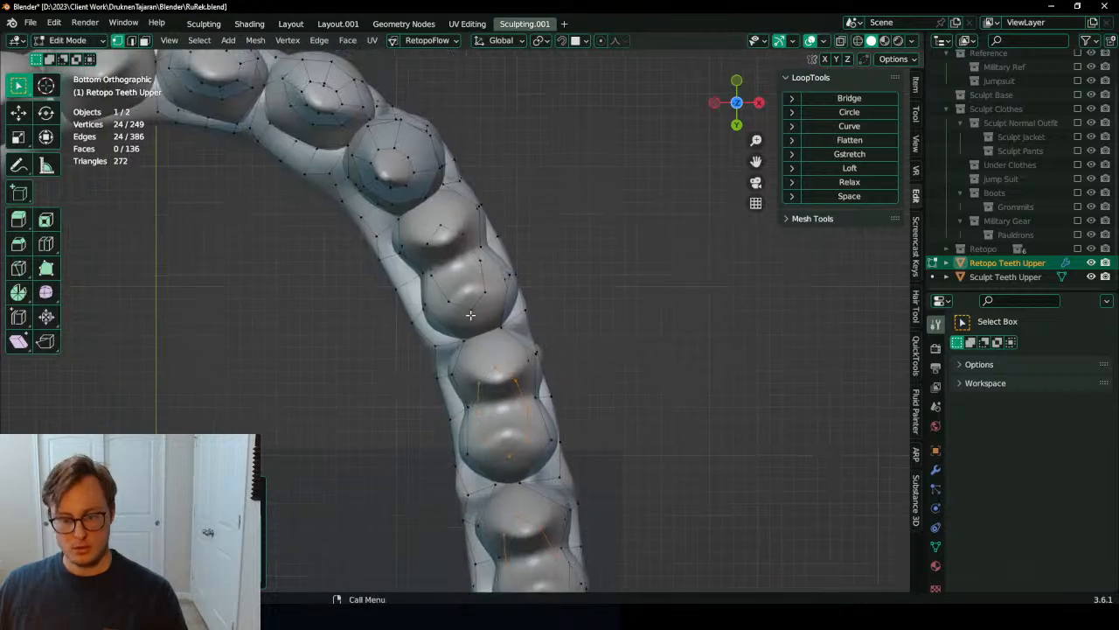
pyautogui.scroll(-2, 545, 299)
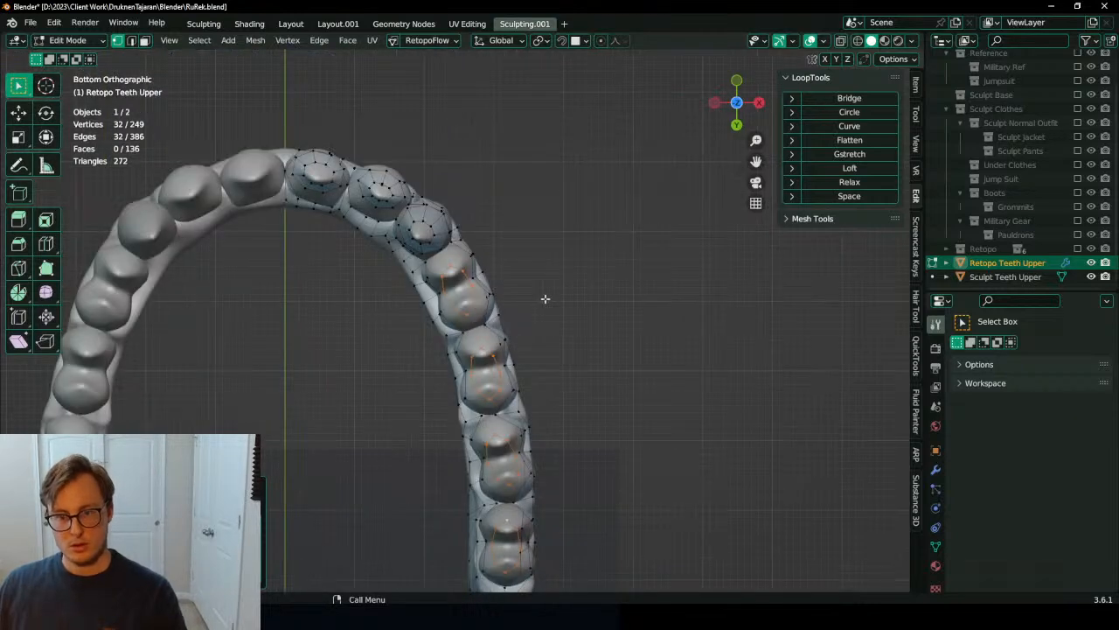
pyautogui.keyDown('shift'); pyautogui.moveTo(545, 298); pyautogui.dragTo(469, 247, button='middle'); pyautogui.keyUp('shift')
# Step: With snapping enabled, move the first ring's three front vertices toward the front of the double-cusped tooth
pyautogui.scroll(2, 487, 272)
pyautogui.click(439, 258)
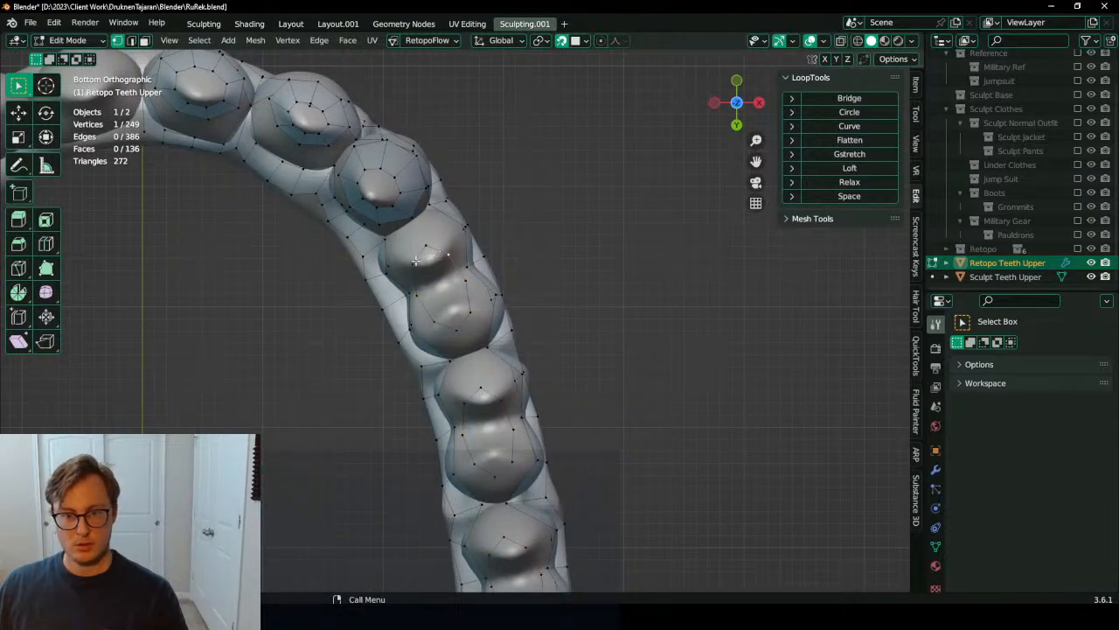
pyautogui.keyDown('ctrl'); pyautogui.click(449, 225); pyautogui.keyUp('ctrl')
pyautogui.press('g')
pyautogui.press('Escape')
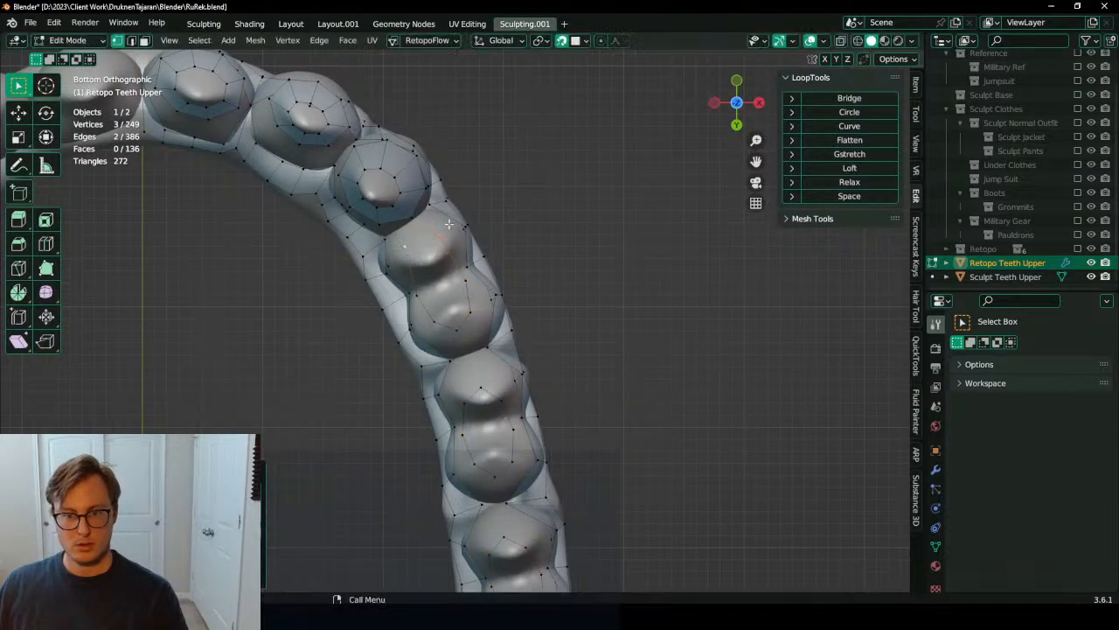
pyautogui.press('g')
pyautogui.press('Escape')
pyautogui.press('g')
pyautogui.press('Escape')
# Step: Move the first ring's three rear vertices toward the back of the double-cusped tooth
pyautogui.click(435, 321)
pyautogui.keyDown('ctrl'); pyautogui.click(479, 332); pyautogui.keyUp('ctrl')
pyautogui.press('g')
pyautogui.press('Escape')
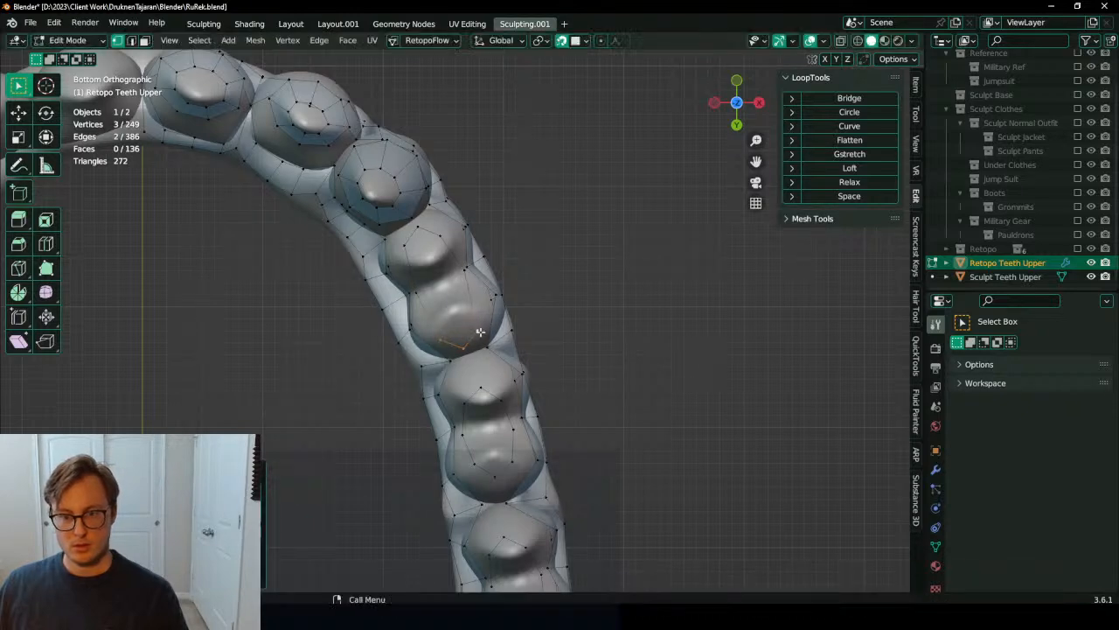
# Step: Merge the gum-edge vertices in the gap between the lateral incisor and the canine and reposition the merged vertex
pyautogui.scroll(-3, 424, 289)
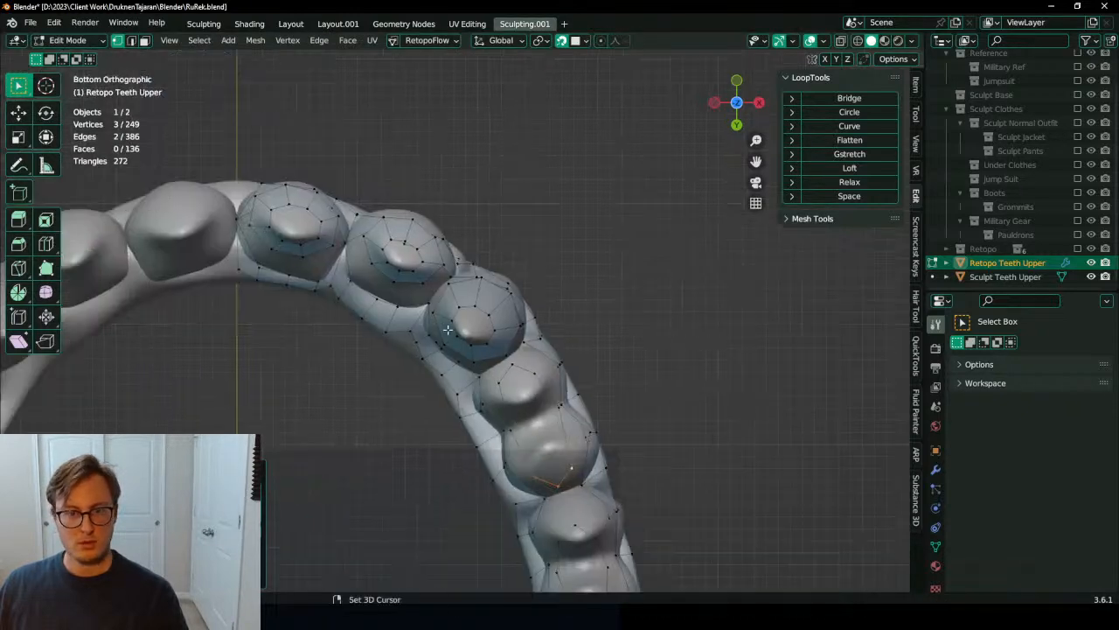
pyautogui.scroll(3, 431, 344)
pyautogui.keyDown('shift'); pyautogui.moveTo(491, 342); pyautogui.dragTo(452, 329, button='middle'); pyautogui.keyUp('shift')
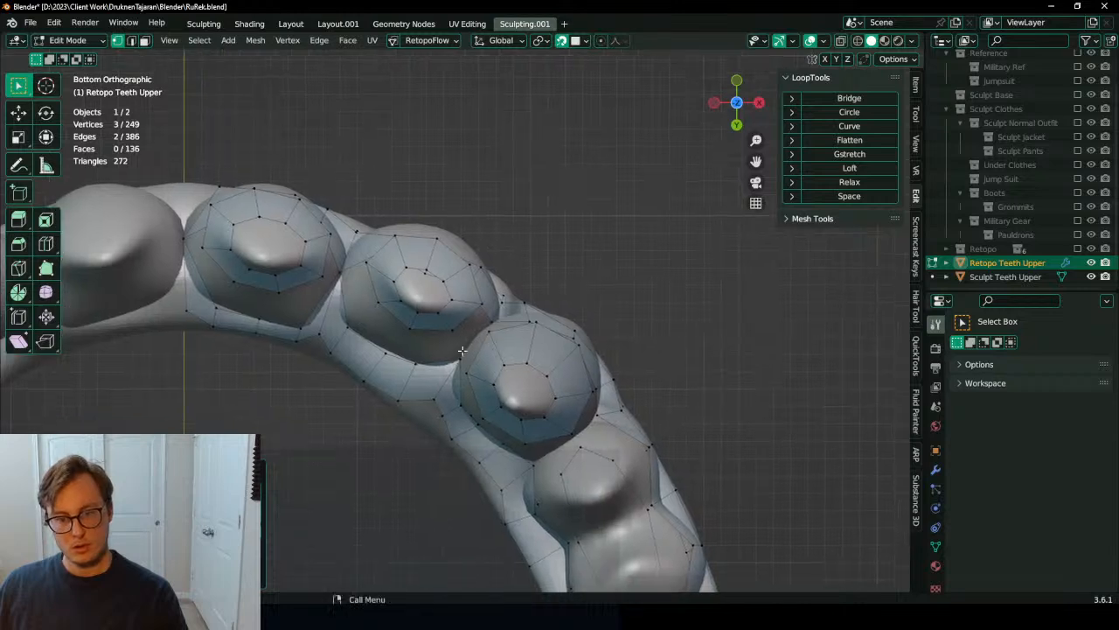
pyautogui.keyDown('shift'); pyautogui.click(494, 322); pyautogui.keyUp('shift')
pyautogui.press('m')
pyautogui.click(525, 331)
pyautogui.press('g')
pyautogui.click(585, 376)
# Step: Merge the gum-edge vertices between the canine and the first double-cusped tooth and move the merged vertex into the gap
pyautogui.click(416, 372)
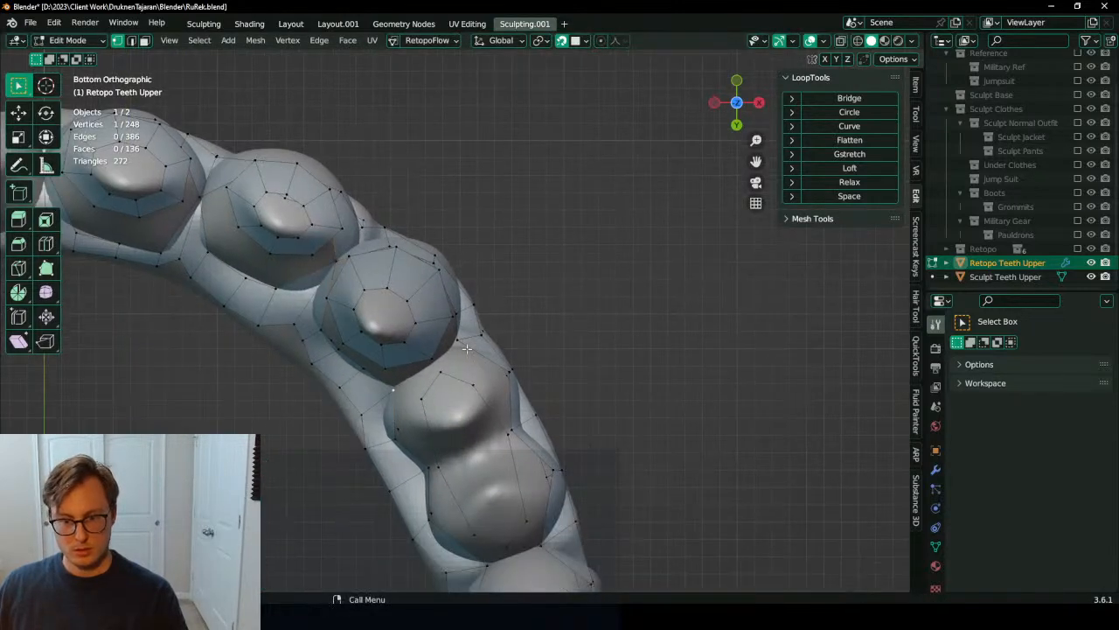
pyautogui.press('m')
pyautogui.click(475, 347)
pyautogui.press('g')
pyautogui.click(451, 366)
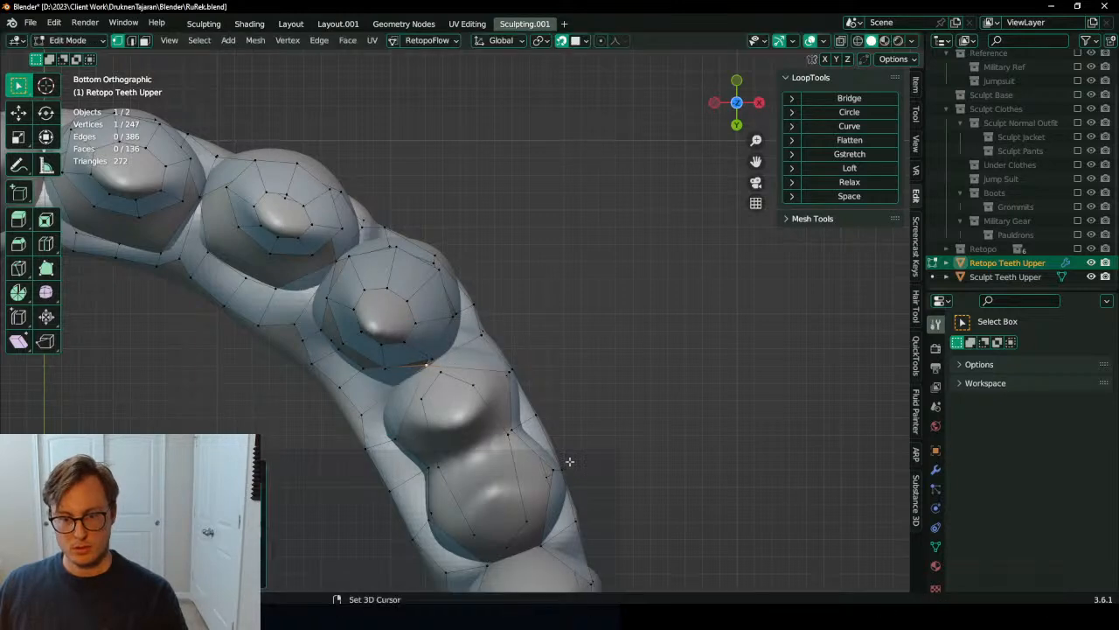
# Step: Merge the two gum-edge vertices in the gap between the first and second double-cusped teeth
pyautogui.keyDown('shift'); pyautogui.moveTo(569, 462); pyautogui.dragTo(480, 347, button='middle'); pyautogui.keyUp('shift')
pyautogui.keyDown('shift'); pyautogui.click(456, 432); pyautogui.keyUp('shift')
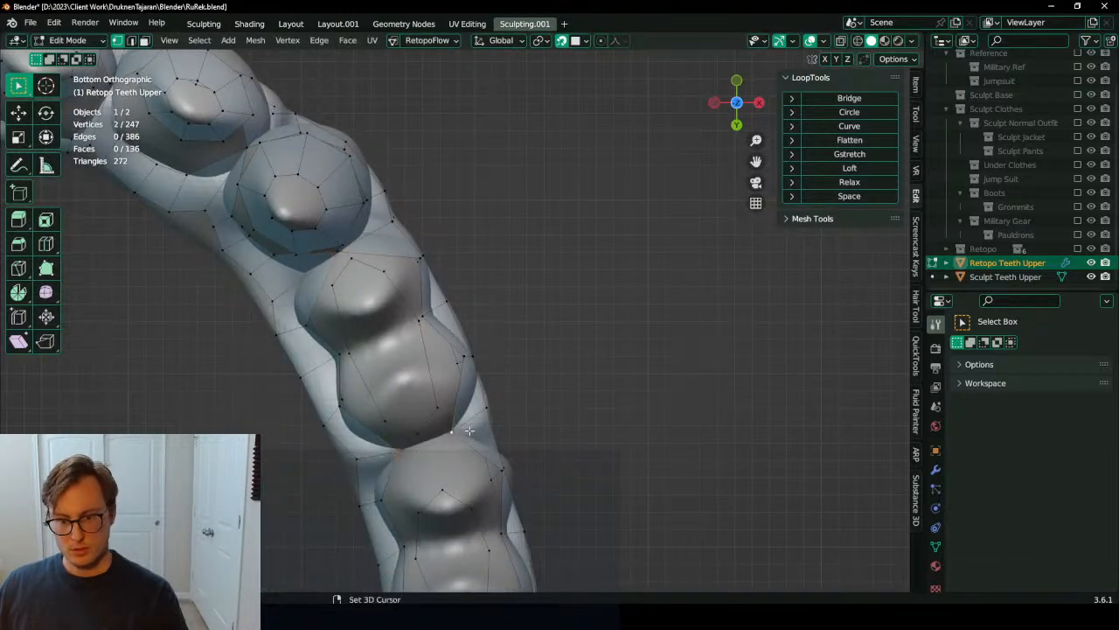
pyautogui.press('m')
pyautogui.click(500, 401)
# Step: Merge the two gum-edge vertices in the gap between the second and third double-cusped teeth
pyautogui.keyDown('shift'); pyautogui.moveTo(454, 459); pyautogui.dragTo(439, 397, button='middle'); pyautogui.keyUp('shift')
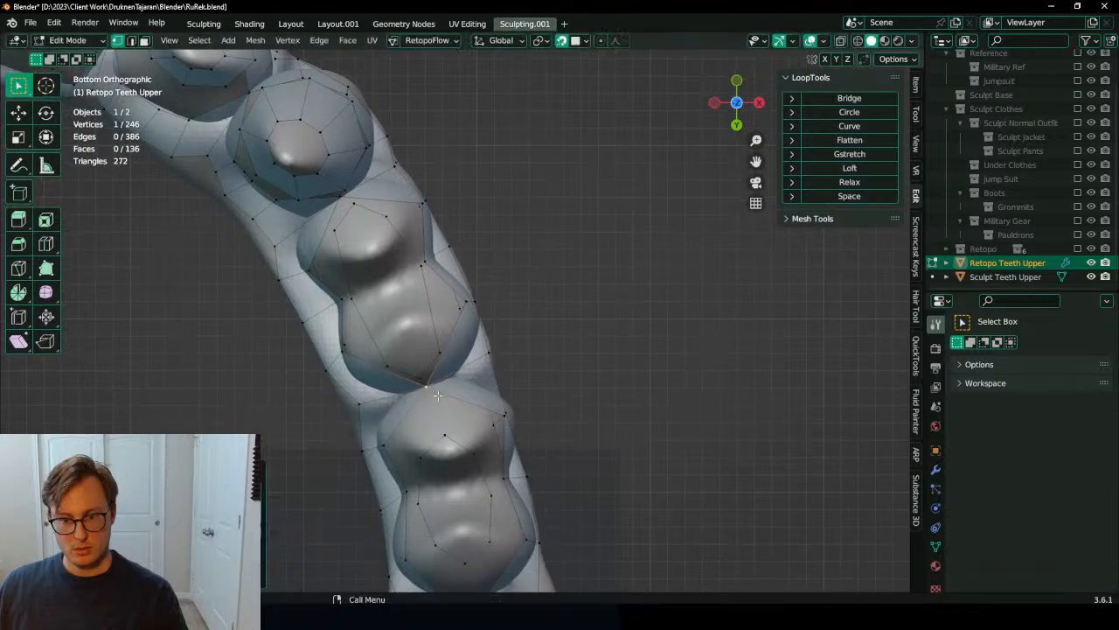
pyautogui.keyDown('shift'); pyautogui.moveTo(468, 461); pyautogui.dragTo(430, 294, button='middle'); pyautogui.keyUp('shift')
pyautogui.keyDown('shift'); pyautogui.click(427, 426); pyautogui.keyUp('shift')
pyautogui.press('m')
pyautogui.click(458, 385)
# Step: Merge the gum-edge vertices between the third and rearmost double-cusped teeth and move the merged vertex into the gap
pyautogui.keyDown('shift'); pyautogui.moveTo(448, 436); pyautogui.dragTo(425, 309, button='middle'); pyautogui.keyUp('shift')
pyautogui.keyDown('shift'); pyautogui.moveTo(439, 502); pyautogui.dragTo(414, 384, button='middle'); pyautogui.keyUp('shift')
pyautogui.keyDown('shift'); pyautogui.click(440, 401); pyautogui.keyUp('shift')
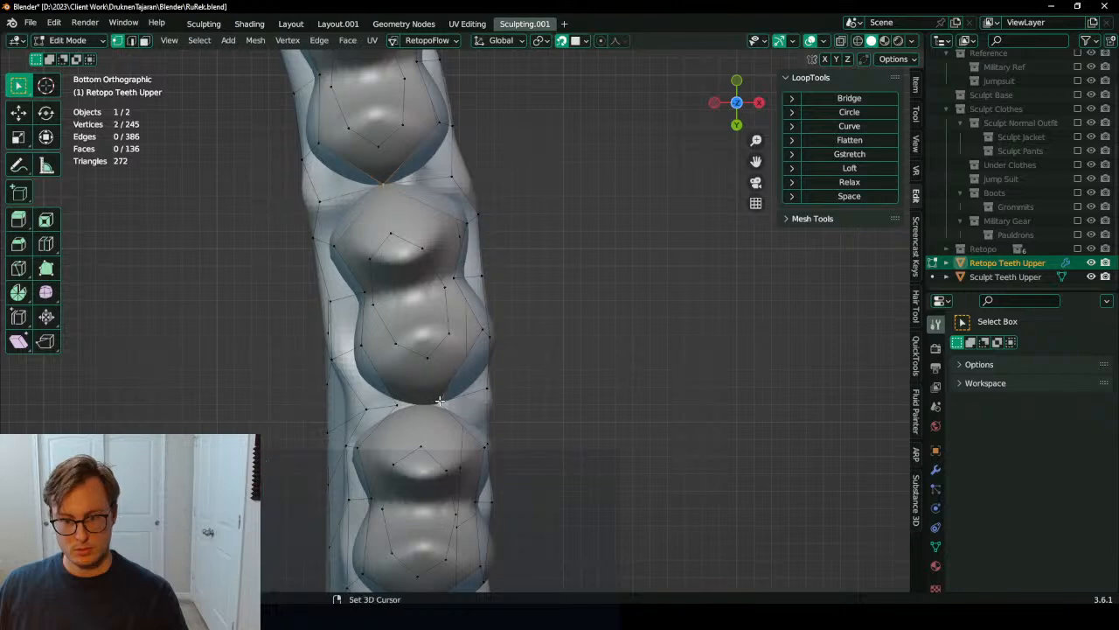
pyautogui.press('m')
pyautogui.click(542, 329)
pyautogui.press('g')
pyautogui.click(427, 408)
# Step: Bridge the rearmost tooth's eight-vertex gum-edge loop to its inner ring, without merging the two loops
pyautogui.keyDown('shift'); pyautogui.moveTo(429, 439); pyautogui.dragTo(407, 332, button='middle'); pyautogui.keyUp('shift')
pyautogui.keyDown('shift'); pyautogui.moveTo(452, 298); pyautogui.dragTo(488, 355, button='middle'); pyautogui.keyUp('shift')
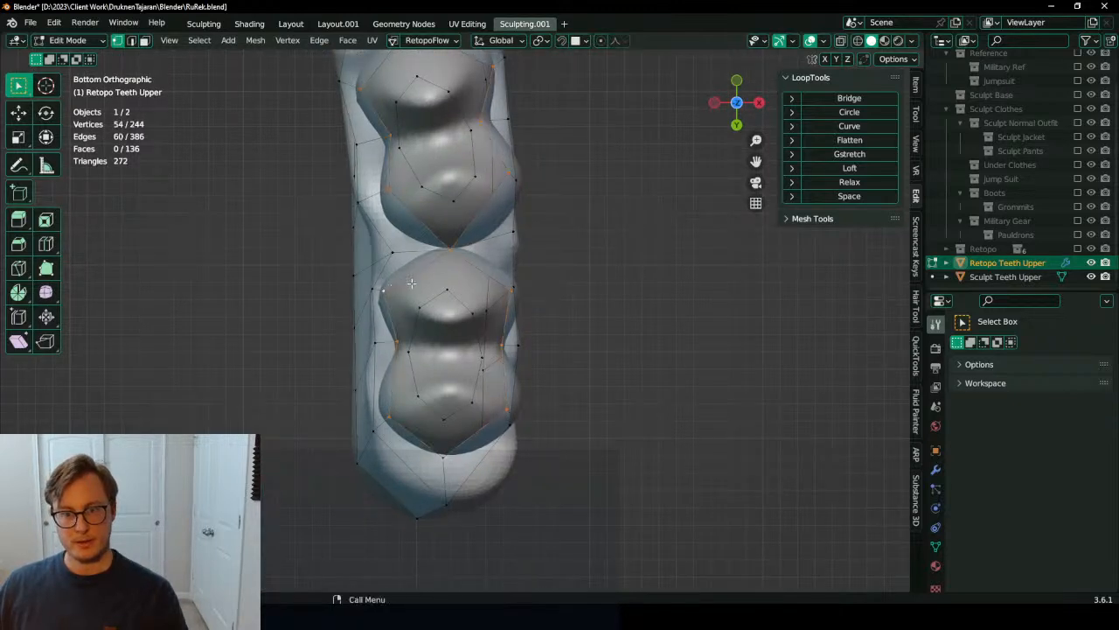
pyautogui.keyDown('ctrl'); pyautogui.click(398, 342); pyautogui.keyUp('ctrl')
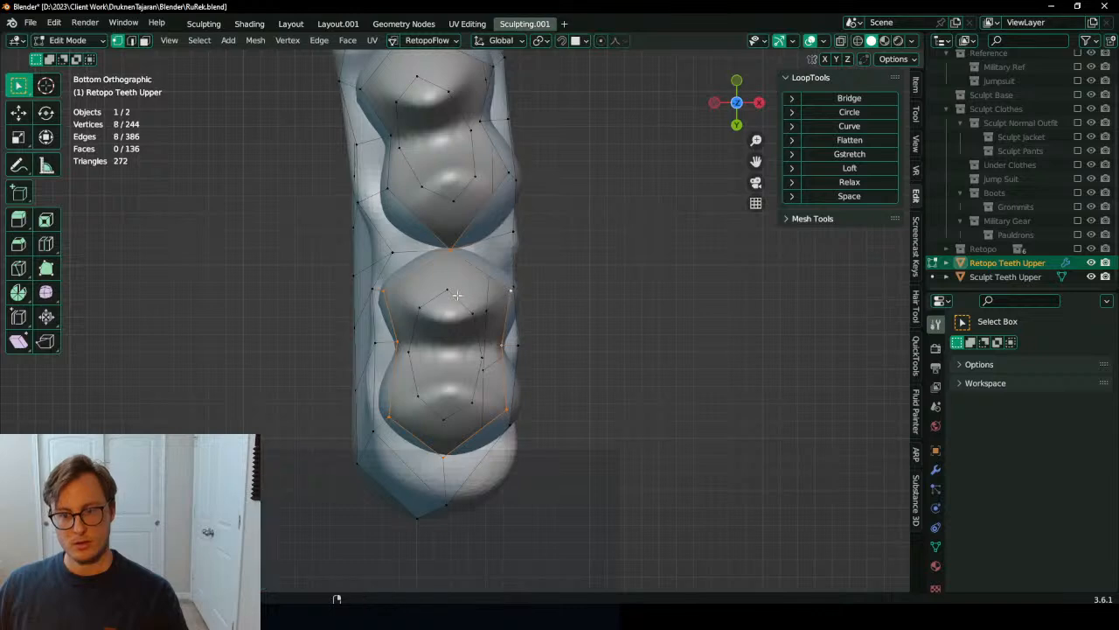
pyautogui.keyDown('alt'); pyautogui.click(507, 293); pyautogui.keyUp('alt')
pyautogui.press('q')
pyautogui.click(610, 224)
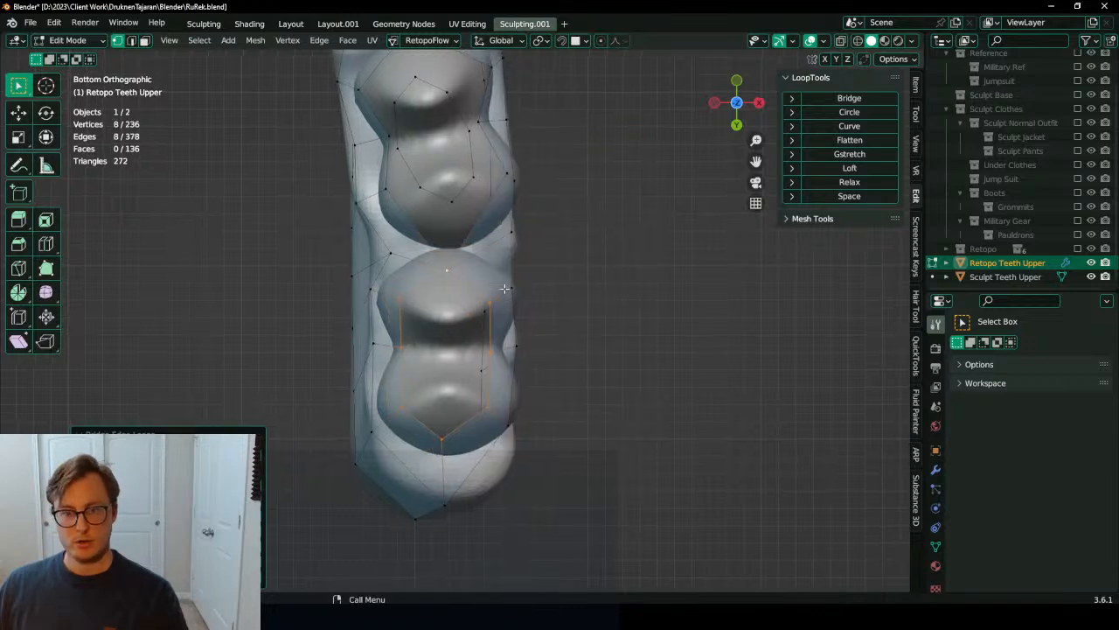
pyautogui.click(158, 470)
pyautogui.keyDown('shift'); pyautogui.moveTo(513, 338); pyautogui.dragTo(506, 343, button='middle'); pyautogui.keyUp('shift')
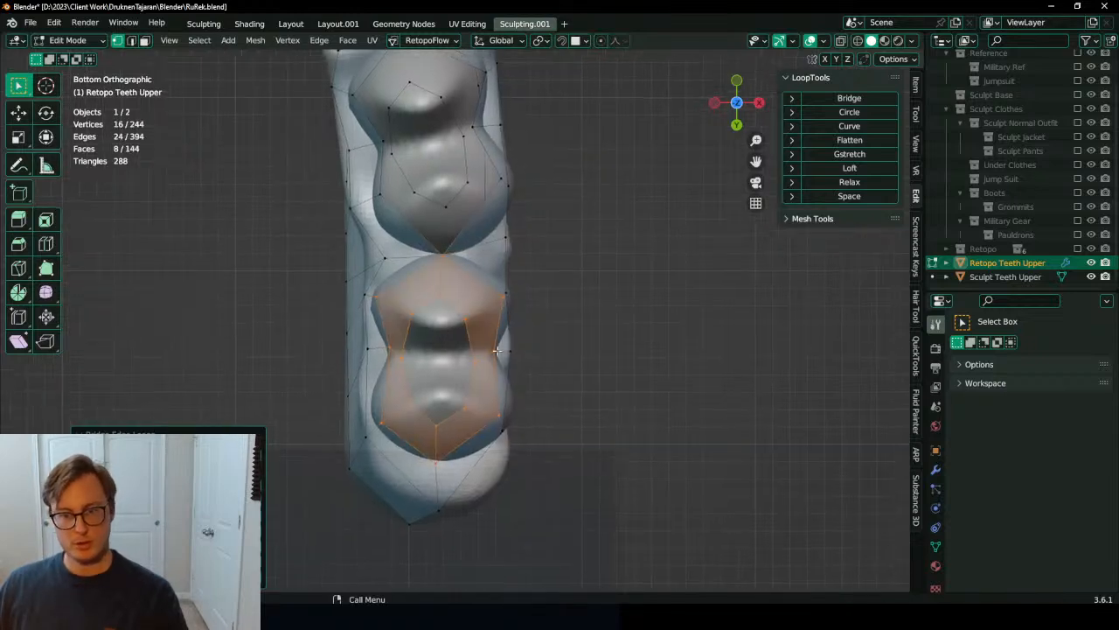
# Step: Fill the rearmost tooth's inner ring with two faces, one for the front cusp and one for the rear cusp
pyautogui.click(417, 356)
pyautogui.keyDown('ctrl'); pyautogui.click(473, 361); pyautogui.keyUp('ctrl')
pyautogui.press('f')
pyautogui.click(415, 402)
pyautogui.press('f')
# Step: Move the rearmost vertex of the last tooth's inner ring toward the back of the rear cusp
pyautogui.press('g')
pyautogui.click(433, 433)
pyautogui.press('g')
pyautogui.click(445, 446)
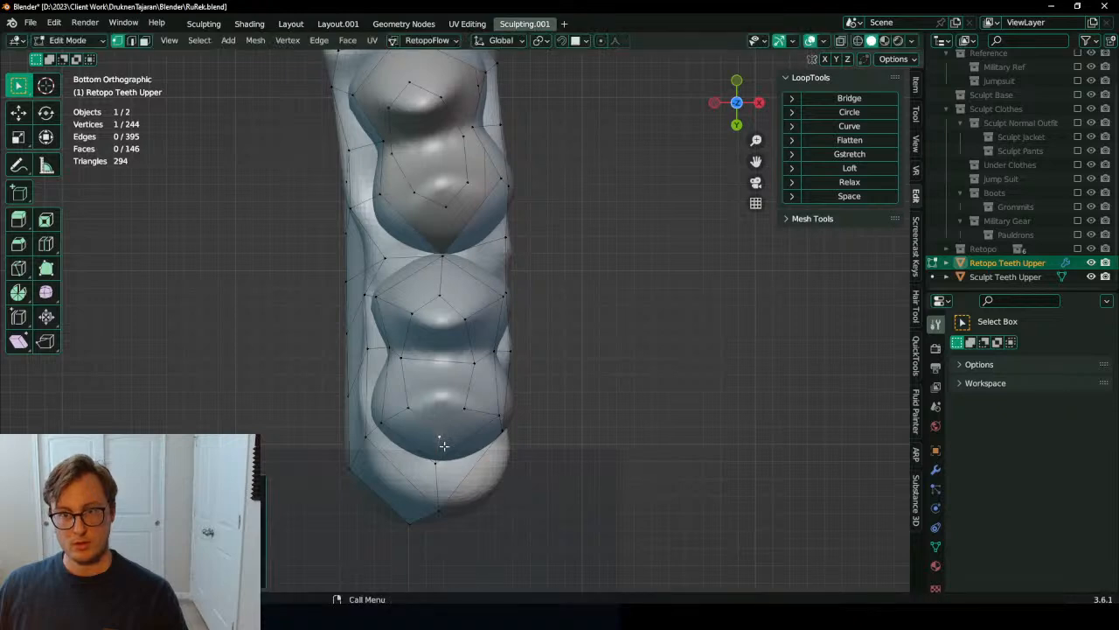
pyautogui.press('g')
pyautogui.click(434, 438)
pyautogui.press('g')
pyautogui.click(440, 439)
# Step: Spread the ring's rear side vertices outward on the last tooth and adjust its inner-side vertex at the waist between the cusps
pyautogui.click(409, 409)
pyautogui.press('g')
pyautogui.click(406, 413)
pyautogui.click(405, 371)
pyautogui.press('g')
pyautogui.click(413, 372)
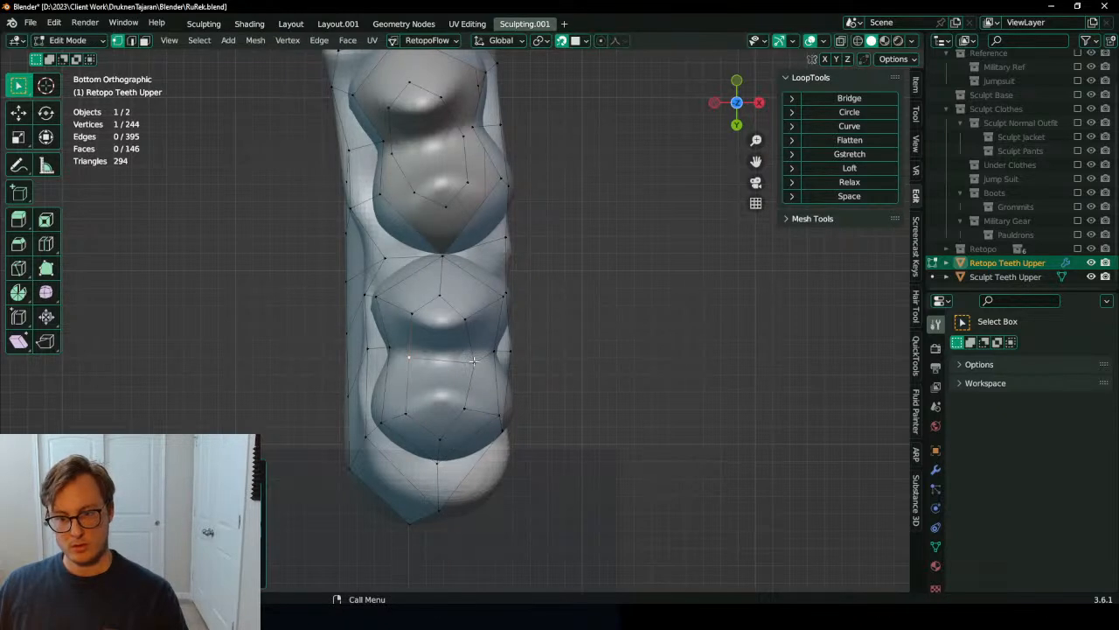
pyautogui.click(464, 407)
pyautogui.press('g')
pyautogui.click(480, 406)
# Step: Spread the last tooth's three front ring vertices around the front cusp and nudge the gum vertex in the gap ahead of it
pyautogui.click(414, 315)
pyautogui.press('g')
pyautogui.click(406, 310)
pyautogui.click(439, 295)
pyautogui.press('g')
pyautogui.click(444, 283)
pyautogui.click(466, 322)
pyautogui.press('g')
pyautogui.click(479, 315)
pyautogui.click(439, 259)
pyautogui.press('g')
pyautogui.click(437, 258)
# Step: Fill the faces between the gum edge and the ring around the back of the third double-cusped tooth
pyautogui.keyDown('shift'); pyautogui.moveTo(438, 261); pyautogui.dragTo(472, 339, button='middle'); pyautogui.keyUp('shift')
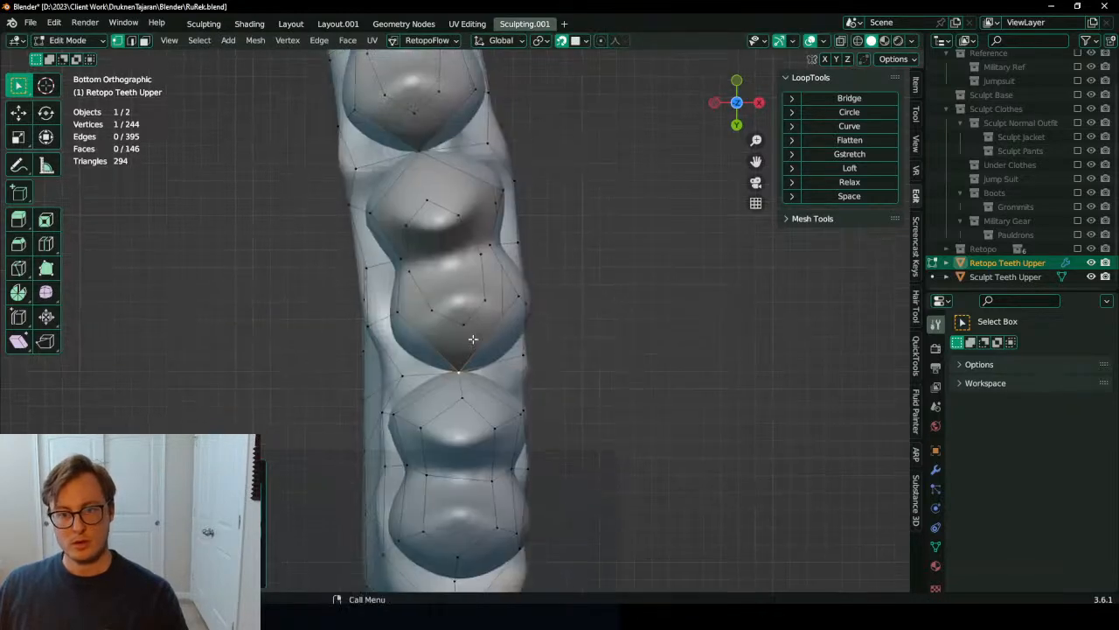
pyautogui.click(396, 320)
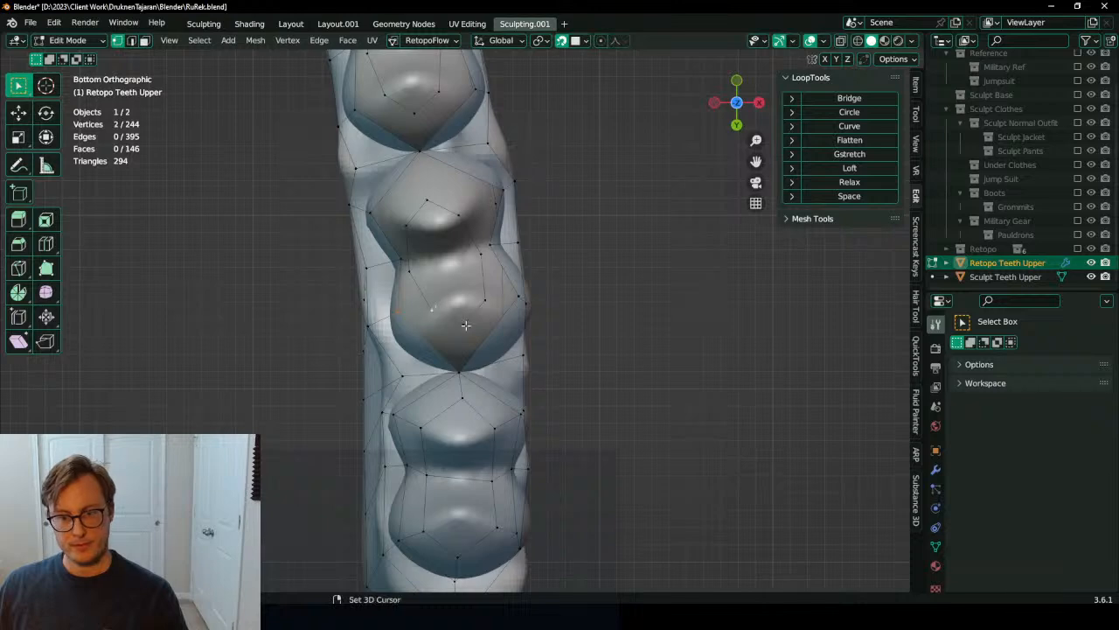
pyautogui.press('f')
pyautogui.click(464, 320)
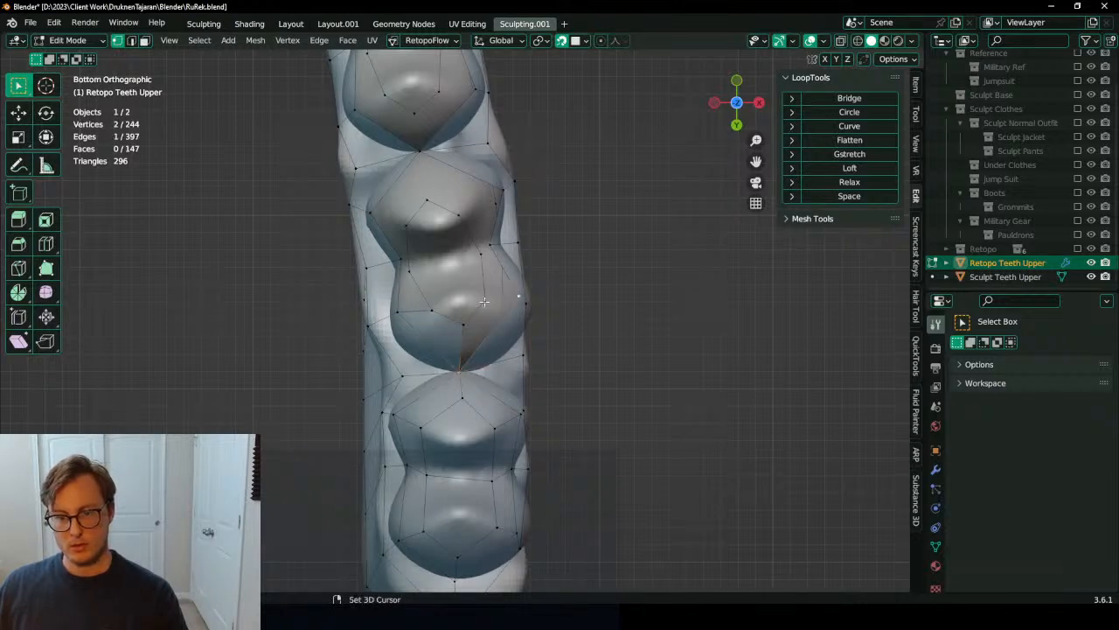
pyautogui.keyDown('ctrl'); pyautogui.click(484, 302); pyautogui.keyUp('ctrl')
pyautogui.press('f')
pyautogui.keyDown('shift'); pyautogui.moveTo(484, 301); pyautogui.dragTo(478, 327, button='middle'); pyautogui.keyUp('shift')
# Step: Fill the front half of the third double-cusped tooth's ring with a face
pyautogui.click(416, 312)
pyautogui.keyDown('ctrl'); pyautogui.click(487, 305); pyautogui.keyUp('ctrl')
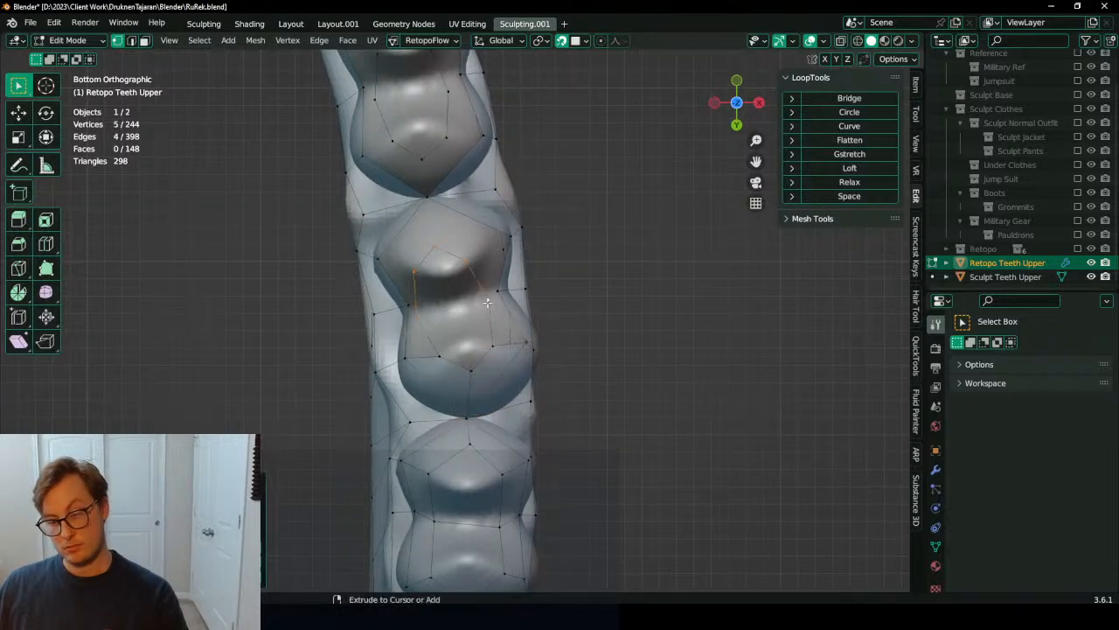
pyautogui.press('f')
# Step: Move the third tooth's three front ring vertices forward and outward around the front cusp
pyautogui.click(416, 270)
pyautogui.press('g')
pyautogui.click(404, 256)
pyautogui.click(433, 245)
pyautogui.press('g')
pyautogui.click(434, 223)
pyautogui.click(468, 262)
pyautogui.press('g')
pyautogui.click(485, 241)
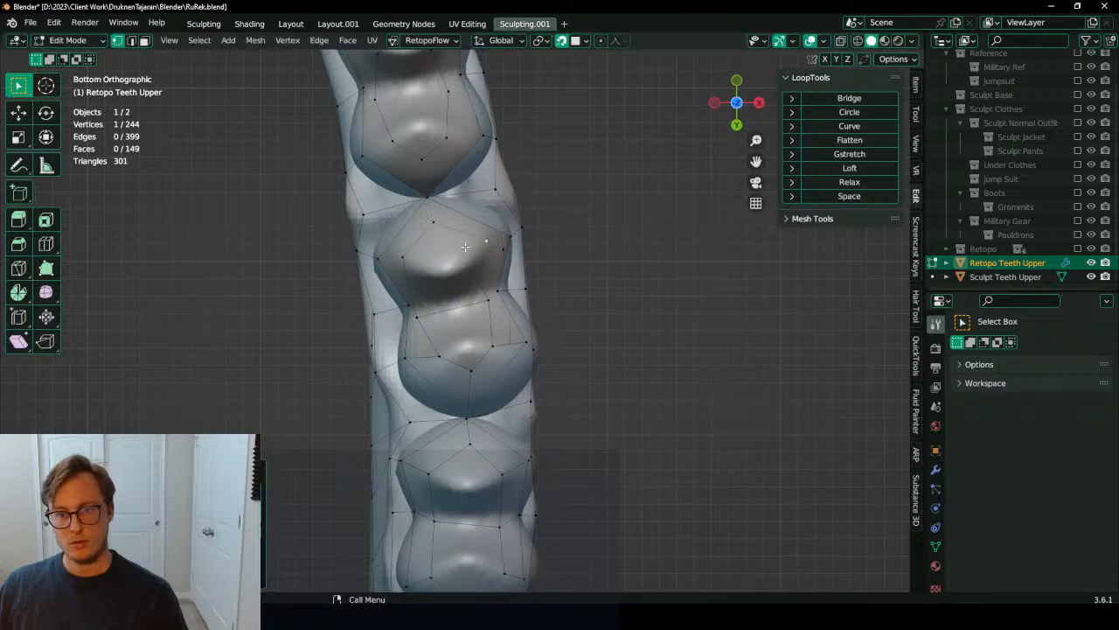
# Step: Align the third tooth's two middle ring vertices with the groove between its cusps
pyautogui.click(421, 316)
pyautogui.press('g')
pyautogui.click(425, 302)
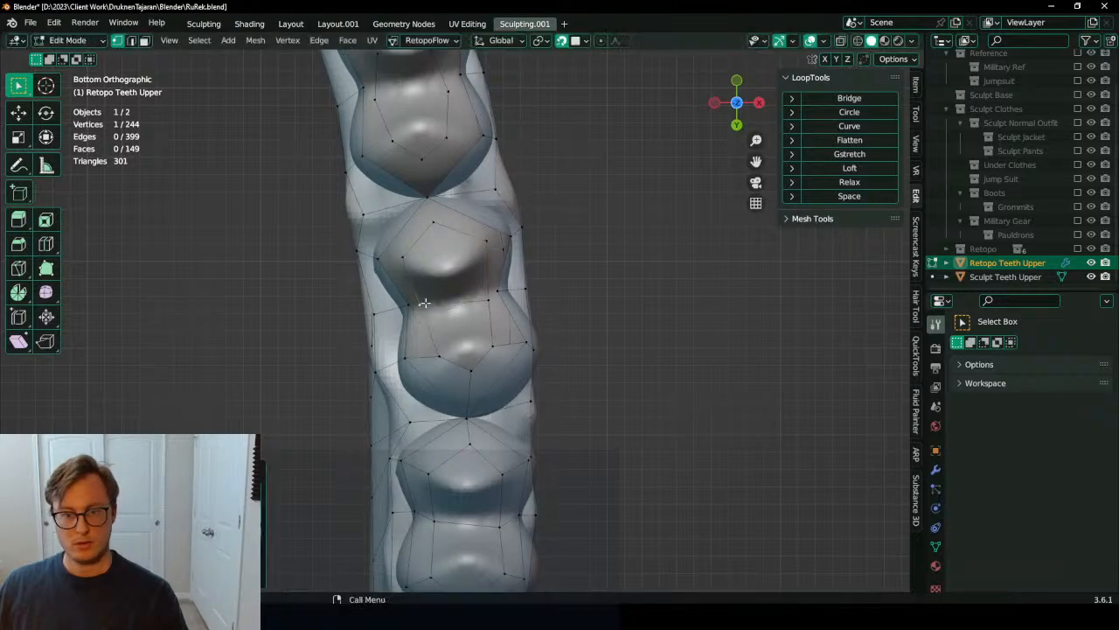
pyautogui.click(491, 298)
pyautogui.press('g')
pyautogui.click(490, 292)
pyautogui.click(495, 292)
pyautogui.press('g')
pyautogui.click(495, 293)
# Step: Move the third tooth's three rear ring vertices outward around the rear cusp
pyautogui.click(445, 358)
pyautogui.press('g')
pyautogui.click(442, 365)
pyautogui.click(473, 374)
pyautogui.press('g')
pyautogui.click(475, 398)
pyautogui.click(492, 353)
pyautogui.press('g')
pyautogui.click(534, 354)
# Step: Fill the rear half of the third double-cusped tooth's ring with a face
pyautogui.keyDown('shift'); pyautogui.moveTo(445, 269); pyautogui.dragTo(424, 348, button='middle'); pyautogui.keyUp('shift')
pyautogui.click(427, 372)
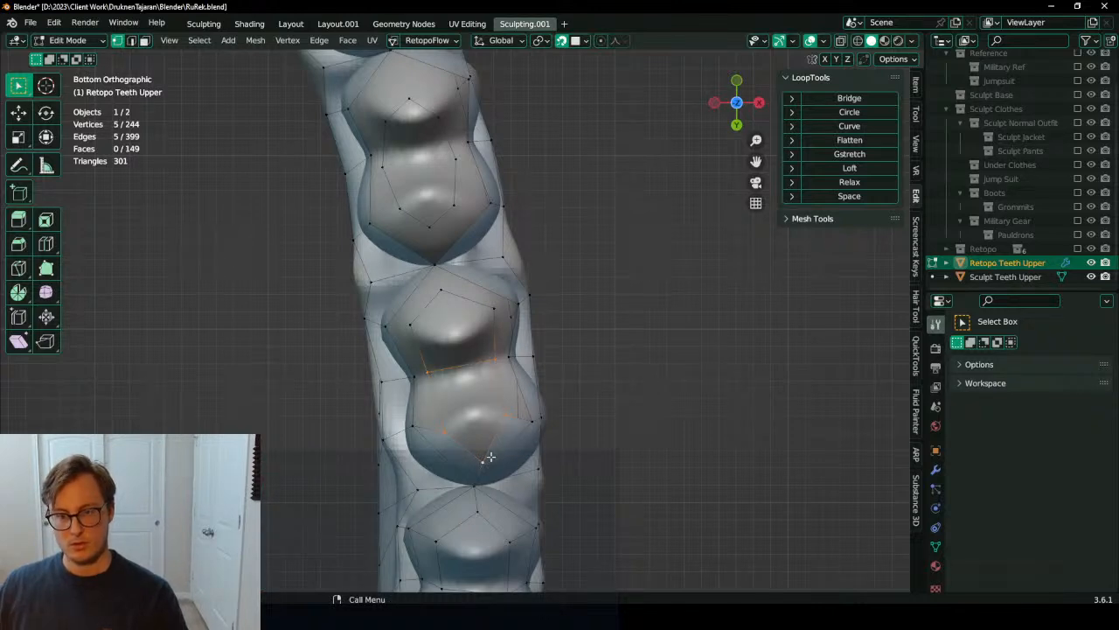
pyautogui.press('f')
# Step: Connect the front and rear ring vertices of the rearmost tooth with an edge path down the middle of both cusps
pyautogui.scroll(-2, 490, 457)
pyautogui.keyDown('shift'); pyautogui.moveTo(490, 457); pyautogui.dragTo(472, 403, button='middle'); pyautogui.keyUp('shift')
pyautogui.click(459, 365)
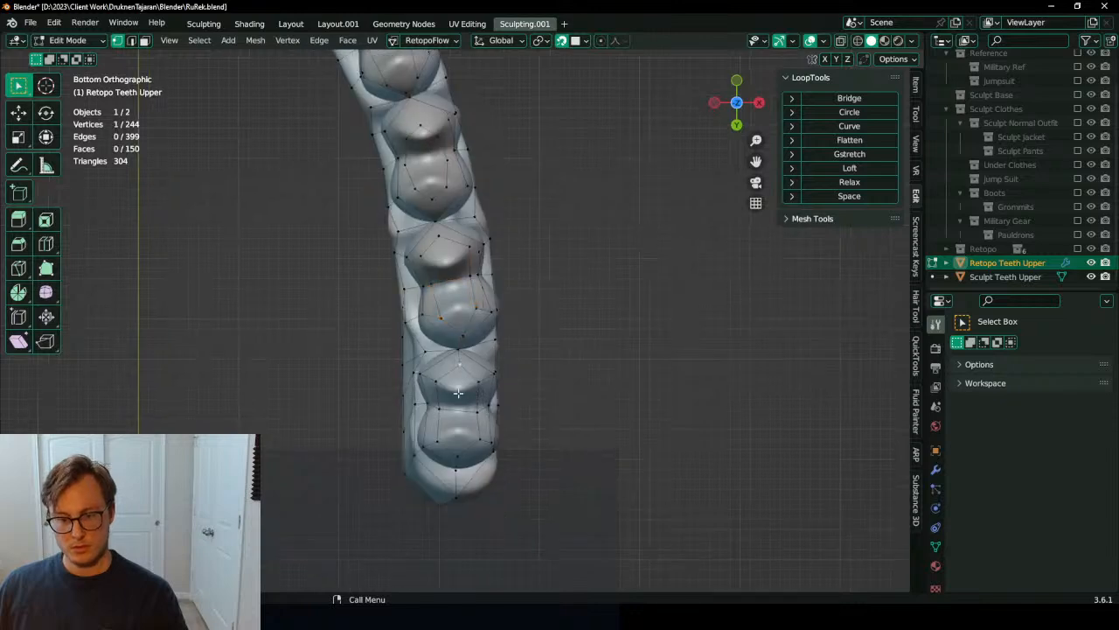
pyautogui.press('j')
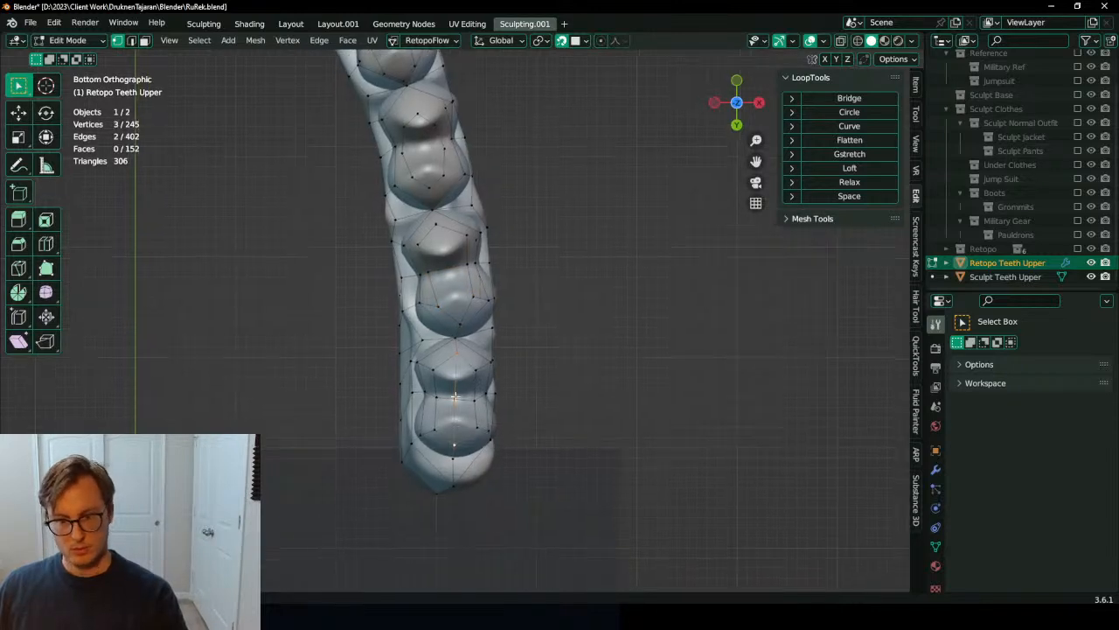
pyautogui.scroll(3, 472, 444)
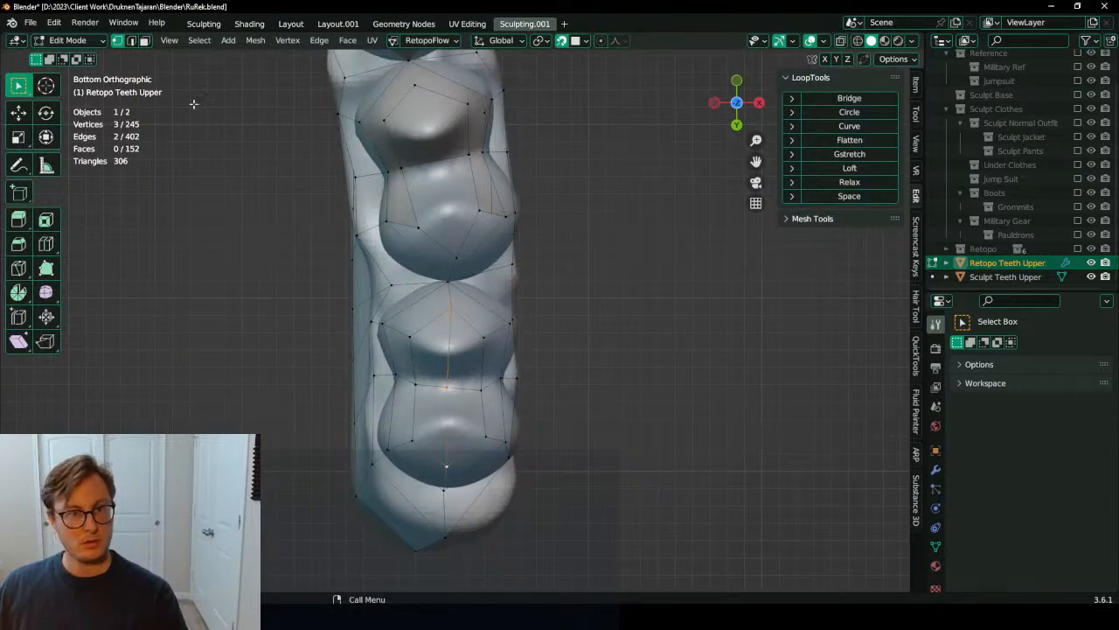
# Step: Extrude the rearmost tooth's two front-cusp faces in place and scale them down into a small inner ring
pyautogui.click(145, 41)
pyautogui.click(432, 341)
pyautogui.keyDown('shift'); pyautogui.click(468, 344); pyautogui.keyUp('shift')
pyautogui.press('e')
pyautogui.rightClick(577, 325)
pyautogui.press('s')
pyautogui.click(456, 354)
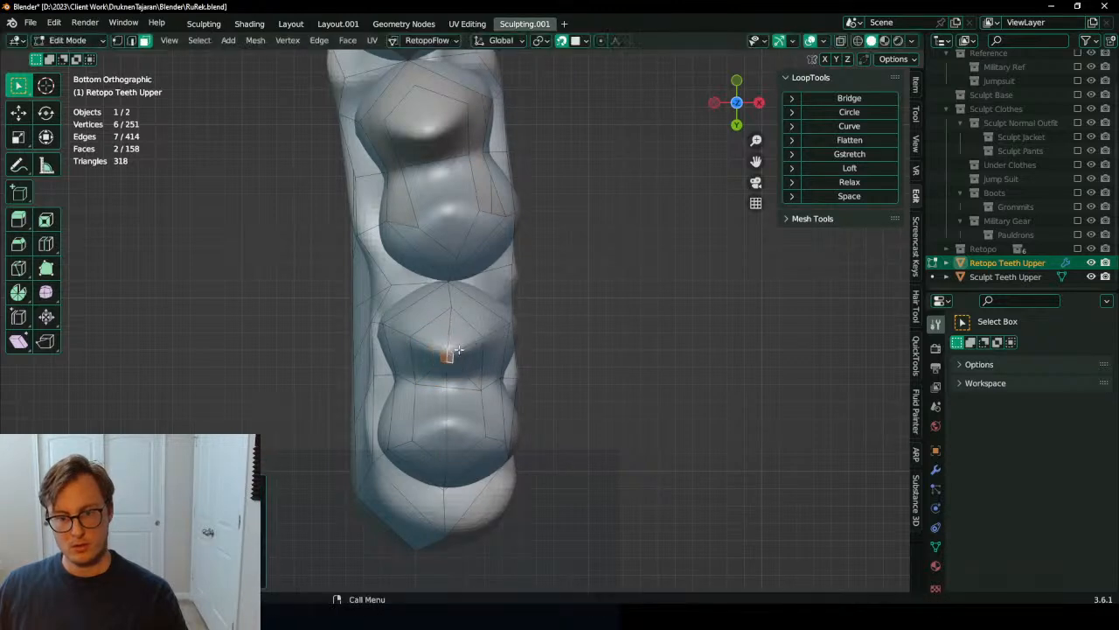
pyautogui.press('s')
pyautogui.click(469, 344)
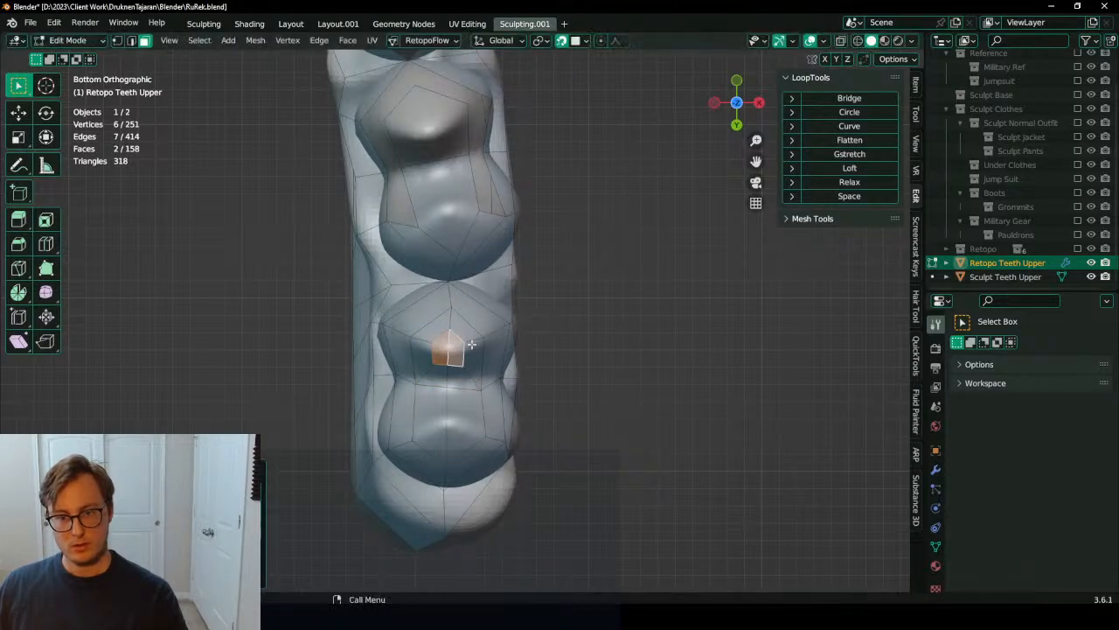
# Step: Extrude the small front-cusp faces again, merge the new vertices at their center, and move the merged vertex onto the cusp tip
pyautogui.press('m')
pyautogui.click(475, 334)
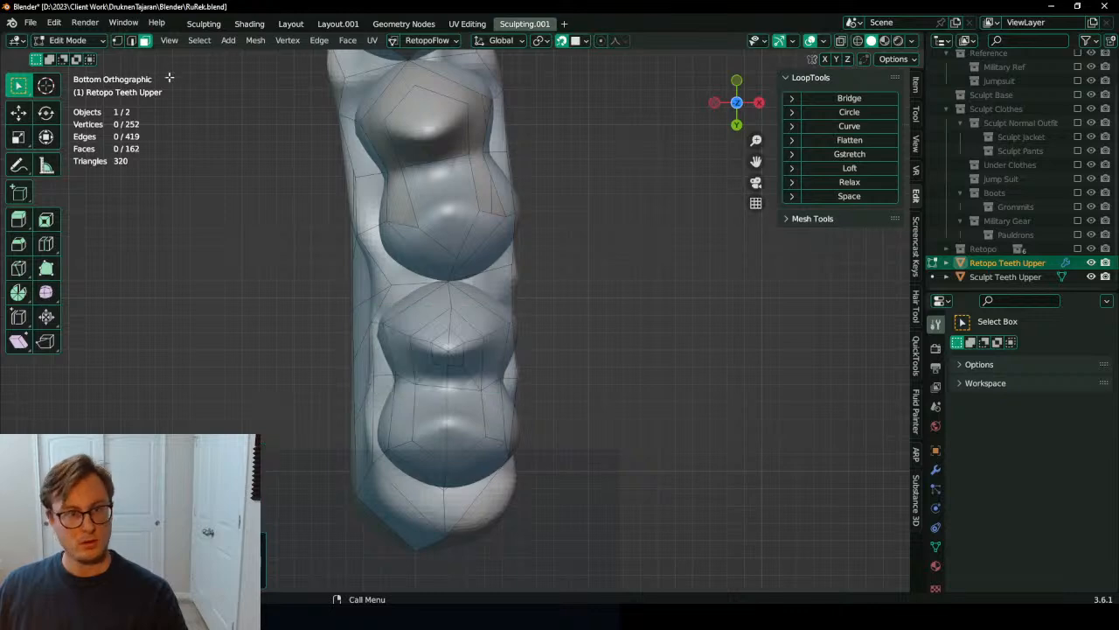
pyautogui.click(117, 40)
pyautogui.press('g')
pyautogui.click(451, 352)
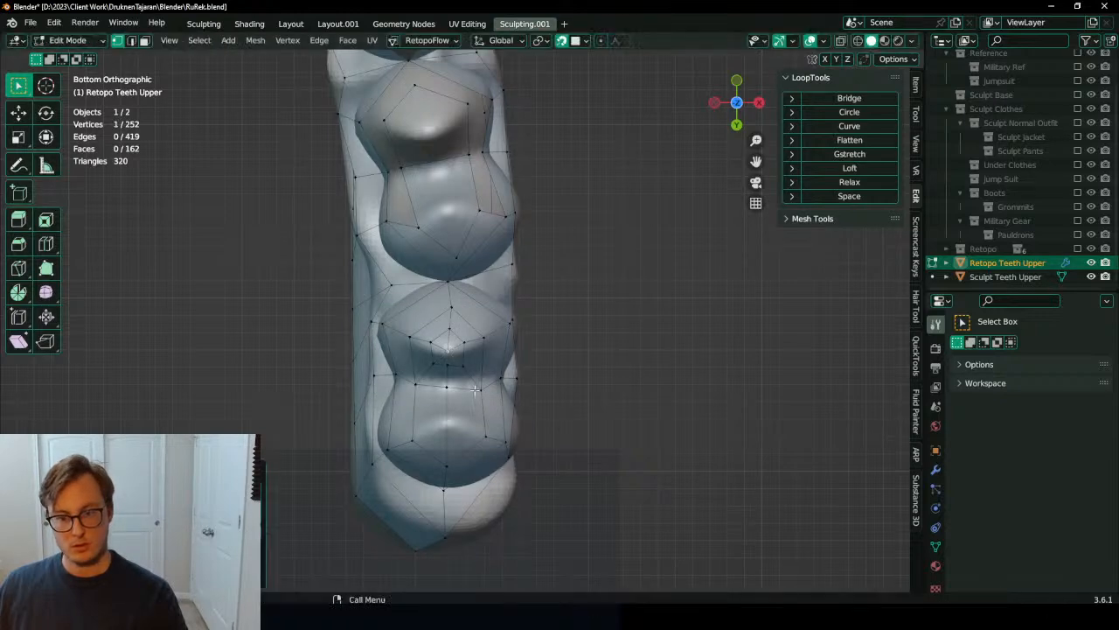
# Step: Extrude the rearmost tooth's two rear-cusp faces in place, scale them down, and center them on the cusp
pyautogui.keyDown('shift'); pyautogui.moveTo(455, 438); pyautogui.dragTo(452, 376, button='middle'); pyautogui.keyUp('shift')
pyautogui.click(404, 323)
pyautogui.keyDown('ctrl'); pyautogui.keyDown('shift'); pyautogui.click(481, 375); pyautogui.keyUp('shift'); pyautogui.keyUp('ctrl')
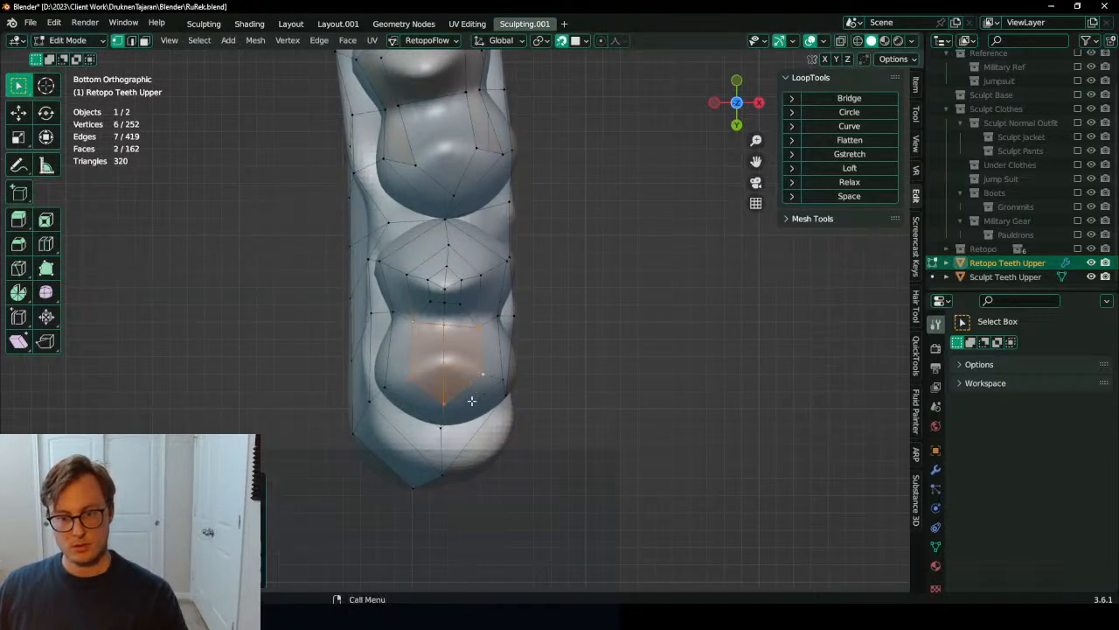
pyautogui.press('e')
pyautogui.rightClick(494, 361)
pyautogui.press('s')
pyautogui.click(493, 363)
pyautogui.press('g')
pyautogui.click(489, 365)
# Step: Extrude the small rear-cusp faces again, merge the new vertices at their center, and move the merged vertex onto the cusp tip
pyautogui.press('e')
pyautogui.rightClick(491, 364)
pyautogui.press('s')
pyautogui.click(492, 362)
pyautogui.press('m')
pyautogui.press('c')
pyautogui.press('g')
pyautogui.click(464, 371)
# Step: From the bottom view, fill the third tooth's open rear side faces and connect its front and rear ring vertices down the middle
pyautogui.scroll(-3, 463, 372)
pyautogui.moveTo(494, 306); pyautogui.dragTo(499, 381, button='middle')
pyautogui.scroll(4, 424, 404)
pyautogui.scroll(-4, 424, 404)
pyautogui.moveTo(395, 404); pyautogui.dragTo(565, 394, button='middle')
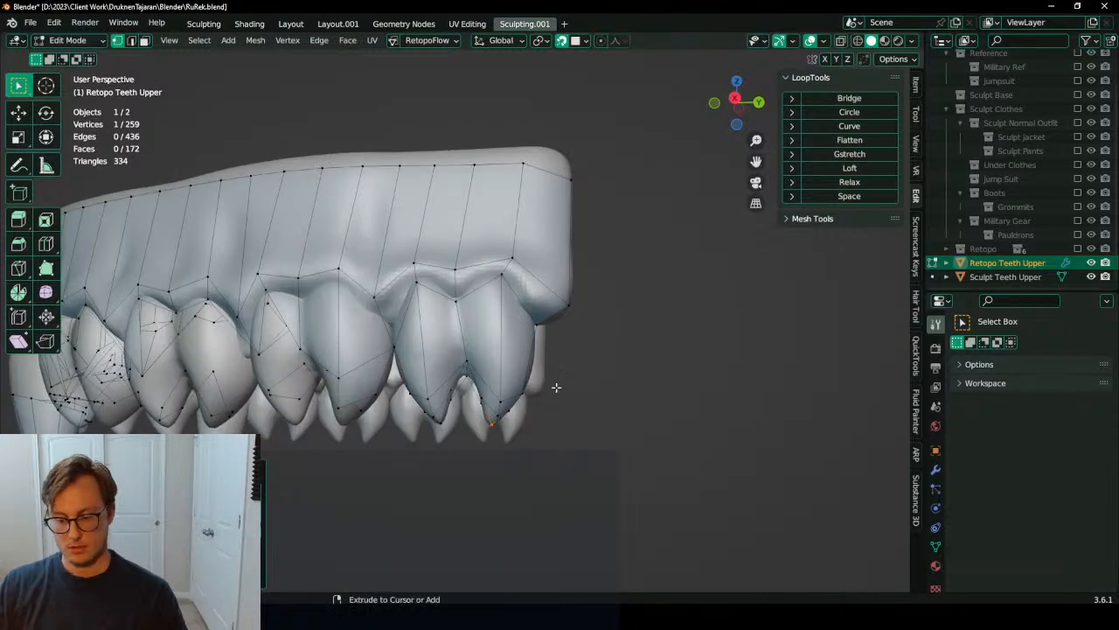
pyautogui.press('ctrl+KP_7')
pyautogui.scroll(2, 528, 402)
pyautogui.keyDown('shift'); pyautogui.moveTo(455, 164); pyautogui.dragTo(505, 351, button='middle'); pyautogui.keyUp('shift')
pyautogui.press('f')
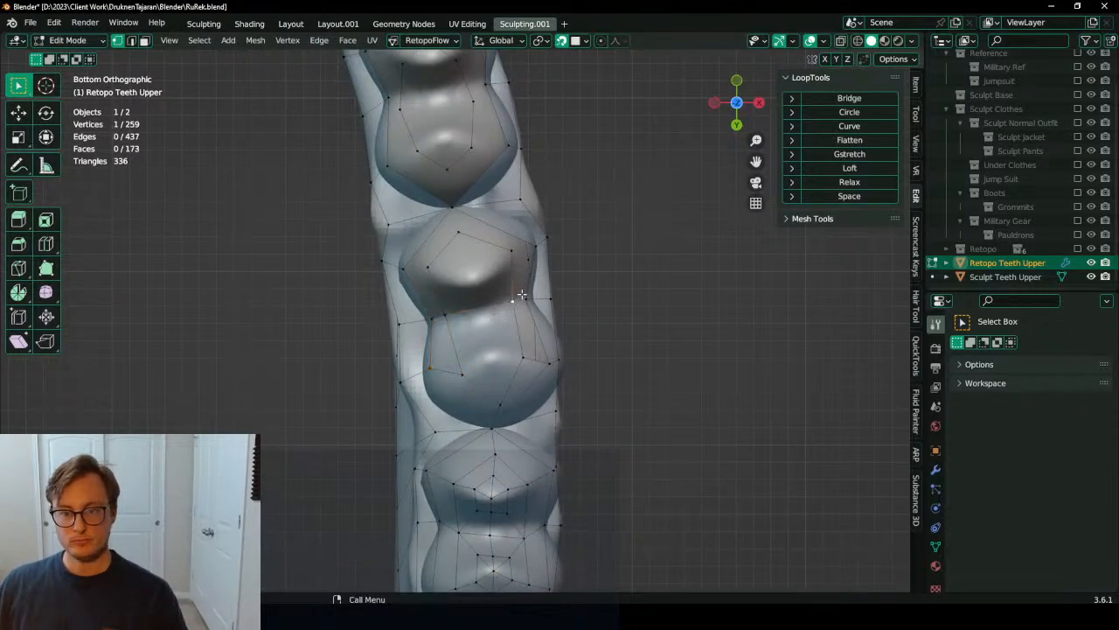
pyautogui.press('f')
pyautogui.keyDown('shift'); pyautogui.moveTo(524, 278); pyautogui.dragTo(526, 326, button='middle'); pyautogui.keyUp('shift')
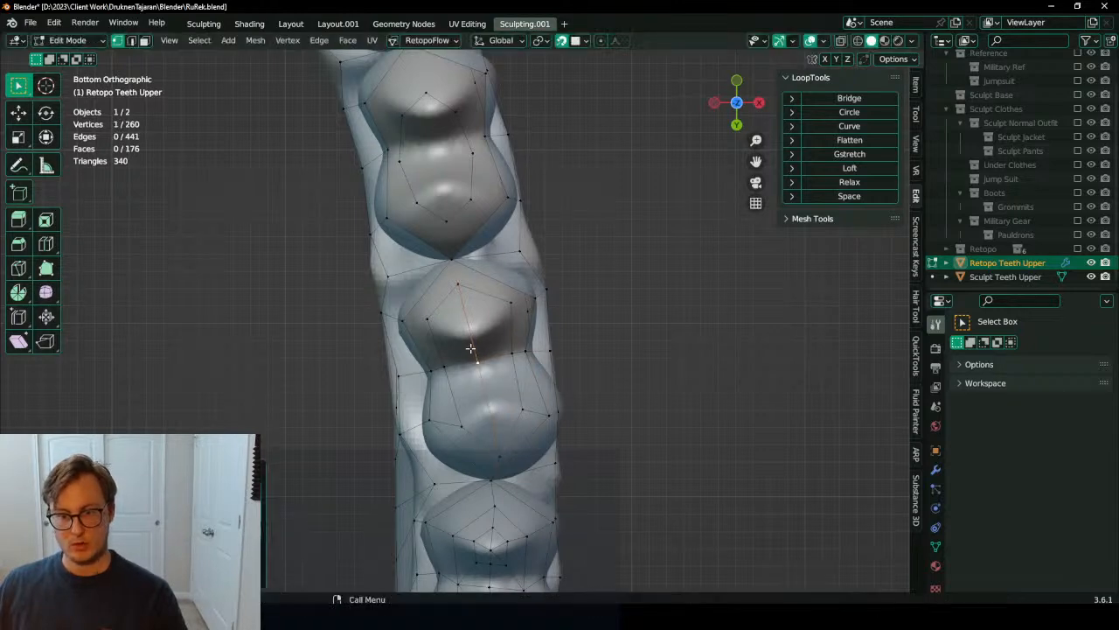
# Step: Fill the inner-side face between the gum edge and the ring beside the third tooth's front cusp
pyautogui.keyDown('shift'); pyautogui.moveTo(450, 337); pyautogui.dragTo(455, 361, button='middle'); pyautogui.keyUp('shift')
pyautogui.click(443, 349)
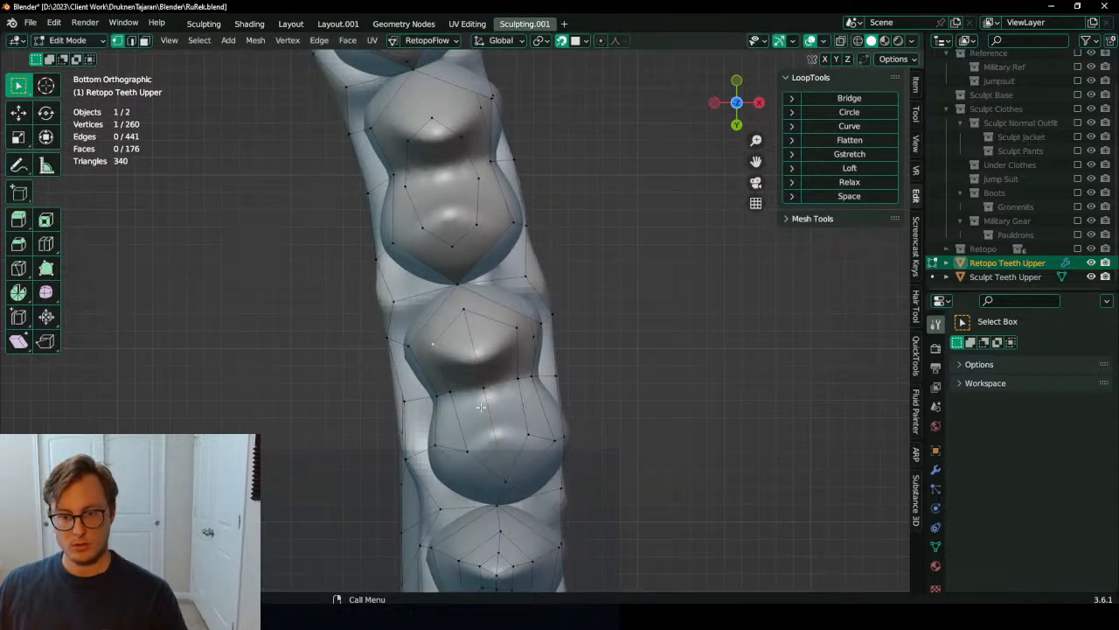
pyautogui.moveTo(481, 406); pyautogui.dragTo(625, 562, button='middle')
pyautogui.press('a')
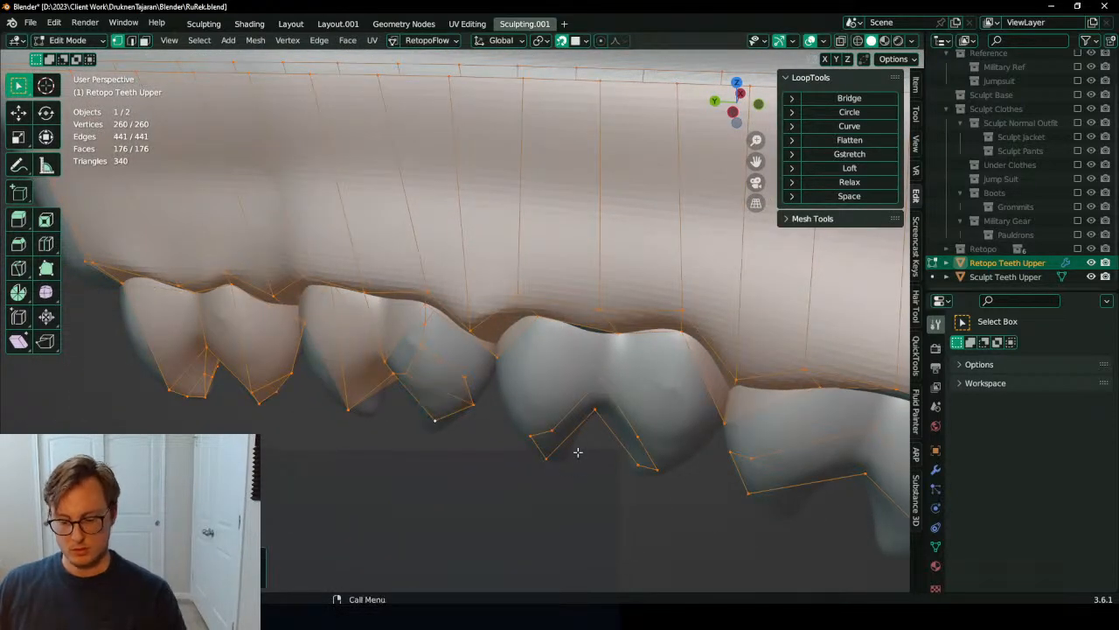
pyautogui.press('ctrl+KP_1')
pyautogui.click(428, 344)
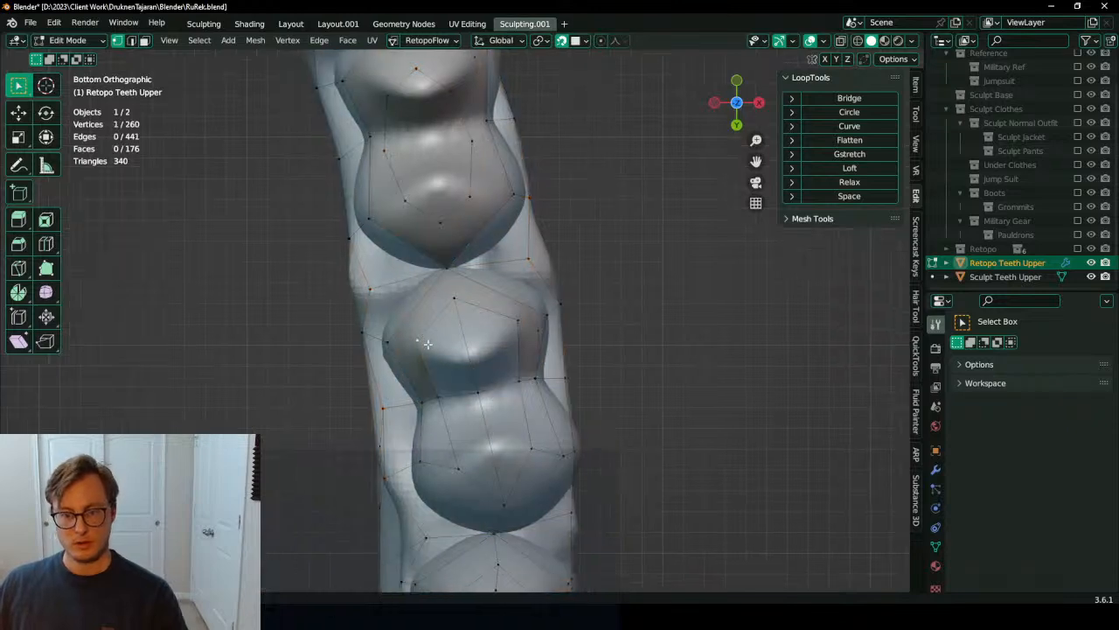
pyautogui.keyDown('ctrl'); pyautogui.click(388, 342); pyautogui.keyUp('ctrl')
pyautogui.press('f')
# Step: Fill a front face and the outer-side face between gum edge and ring at the third tooth's front cusp
pyautogui.keyDown('shift'); pyautogui.moveTo(451, 297); pyautogui.dragTo(434, 326, button='middle'); pyautogui.keyUp('shift')
pyautogui.click(436, 327)
pyautogui.keyDown('ctrl'); pyautogui.click(431, 294); pyautogui.keyUp('ctrl')
pyautogui.press('f')
pyautogui.click(503, 347)
pyautogui.keyDown('ctrl'); pyautogui.click(530, 344); pyautogui.keyUp('ctrl')
pyautogui.press('f')
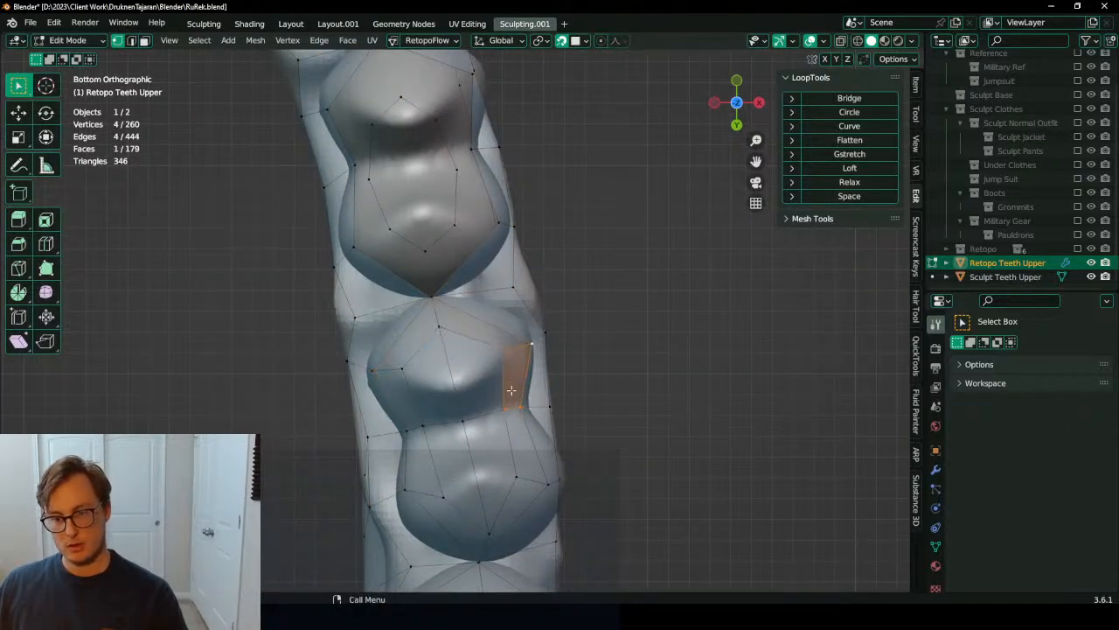
pyautogui.keyDown('alt'); pyautogui.click(498, 346); pyautogui.keyUp('alt')
pyautogui.press('f')
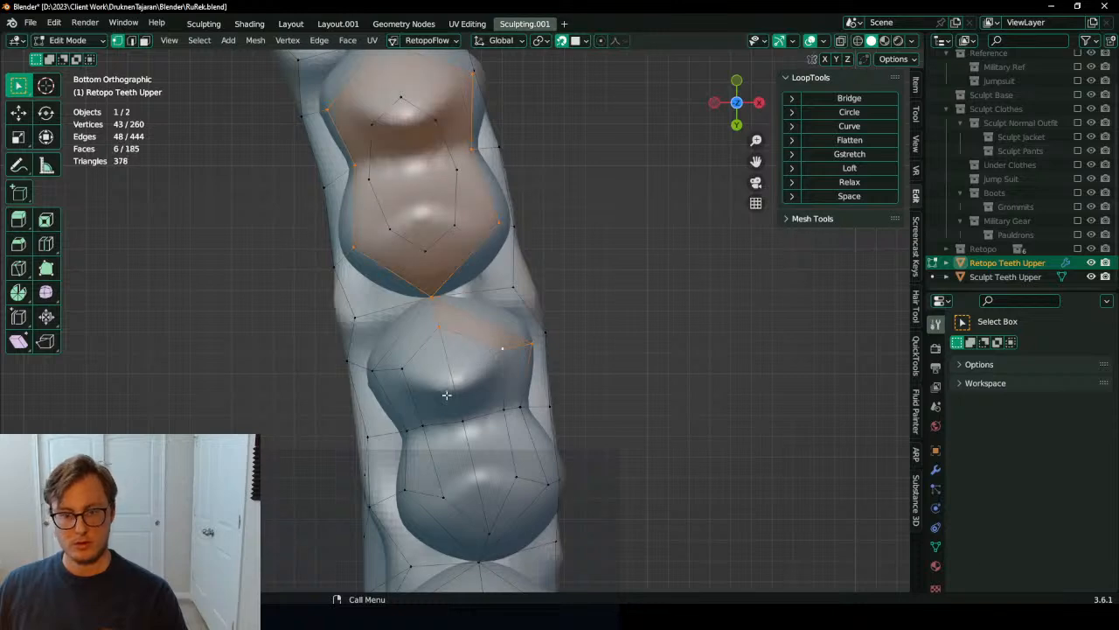
pyautogui.hotkey('ctrl', 'z')
# Step: Fill the front outer face between the gum edge and the ring at the third tooth's front cusp
pyautogui.click(439, 329)
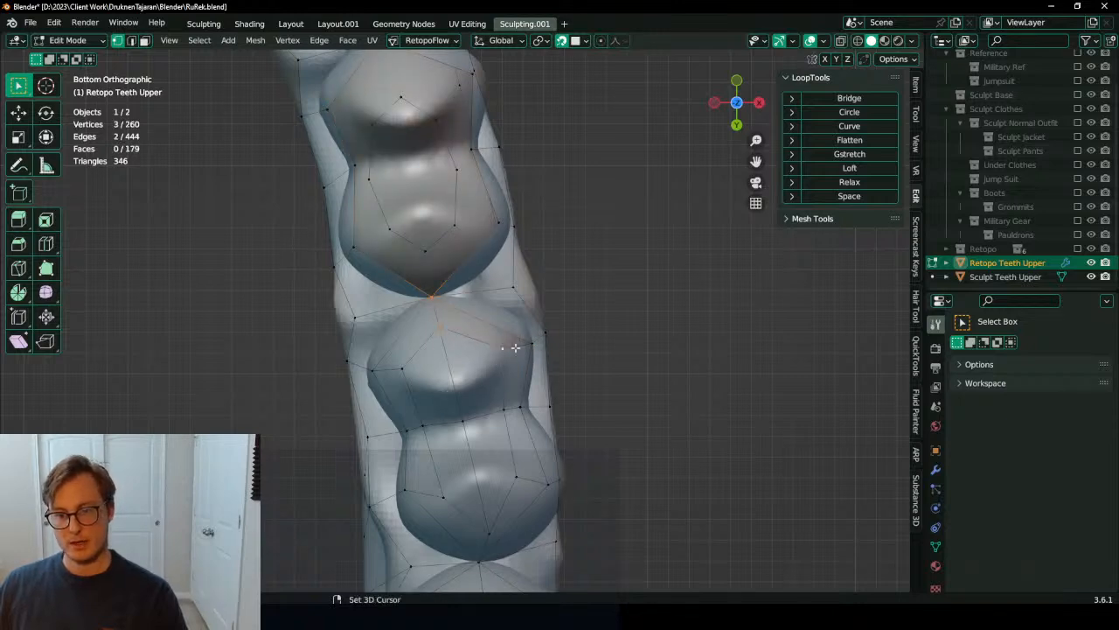
pyautogui.press('f')
pyautogui.click(439, 329)
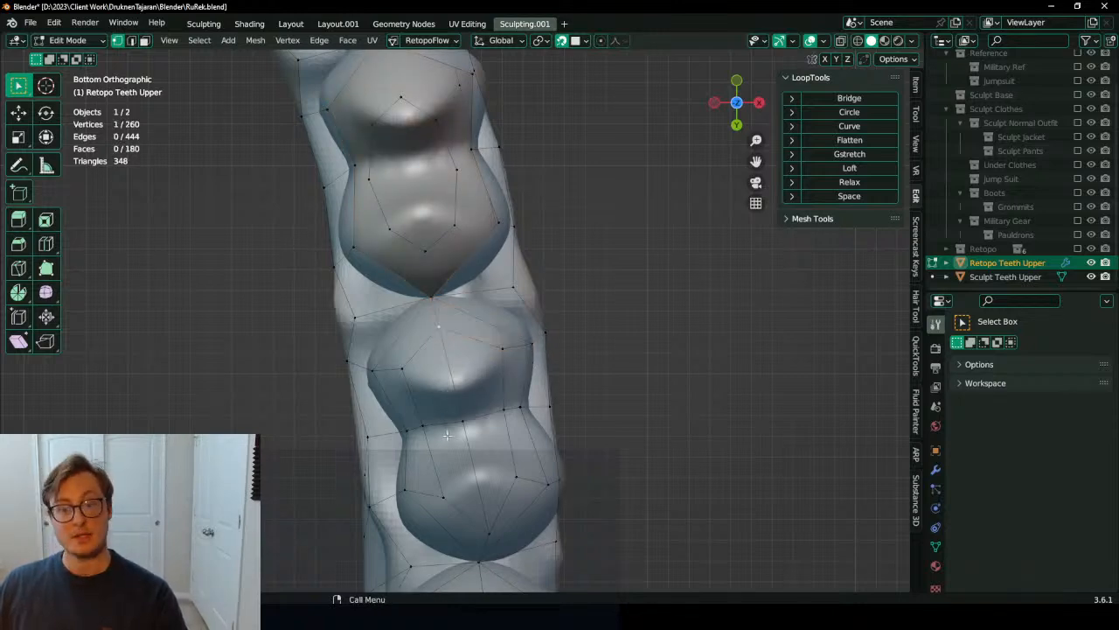
# Step: Extrude the two inner faces of the third tooth's front cusp, shrink them, and merge a second extrusion at its center
pyautogui.click(145, 41)
pyautogui.click(428, 376)
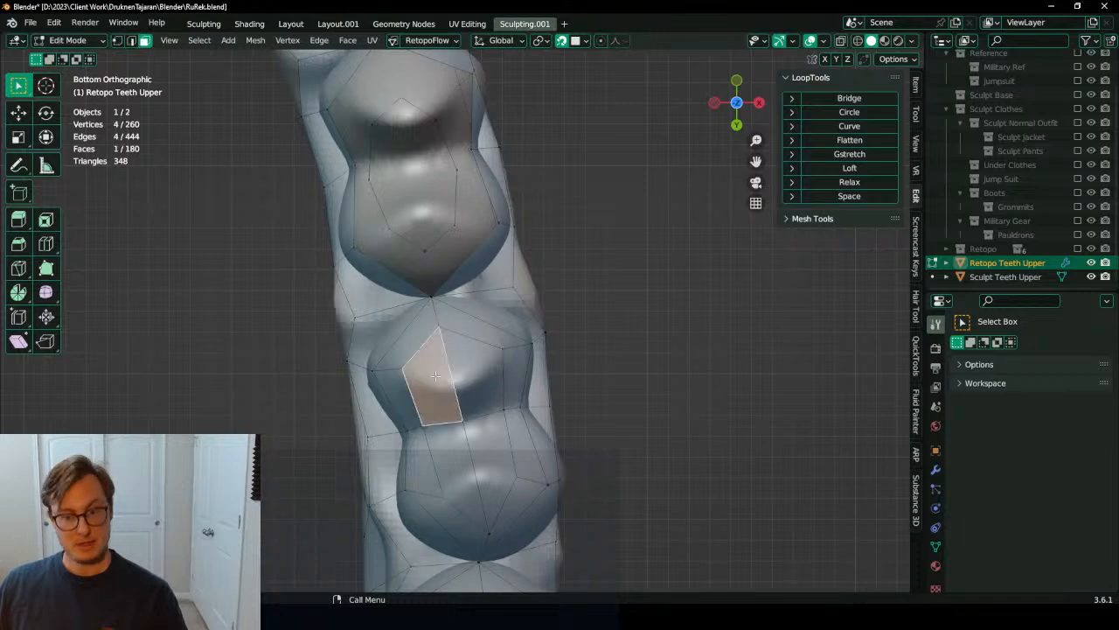
pyautogui.keyDown('shift'); pyautogui.click(496, 379); pyautogui.keyUp('shift')
pyautogui.press('i')
pyautogui.click(461, 372)
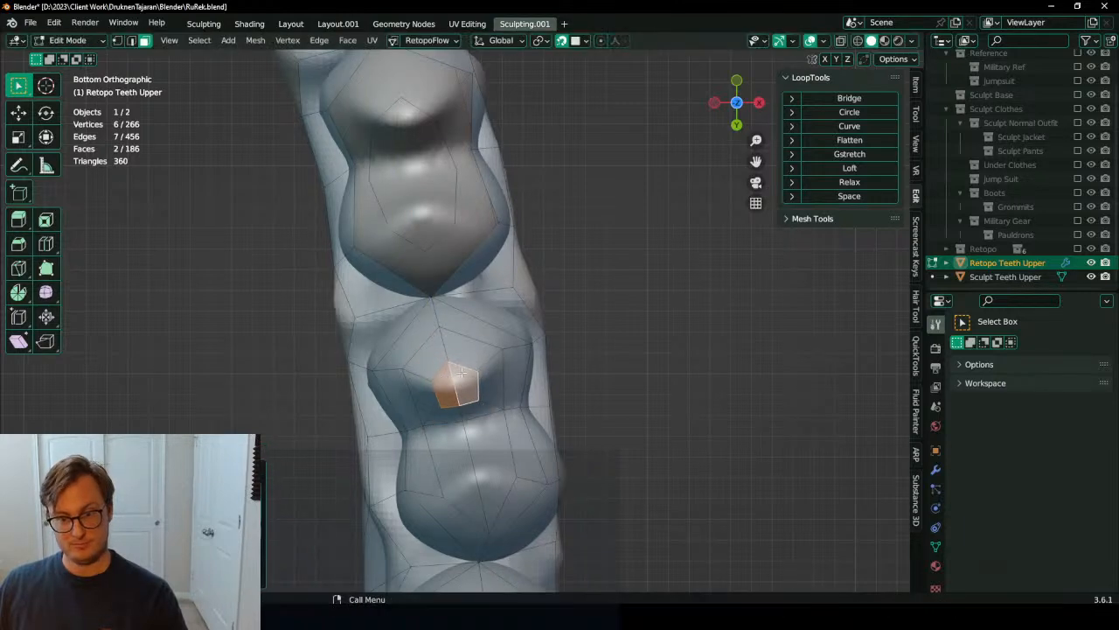
pyautogui.press('m')
pyautogui.click(483, 356)
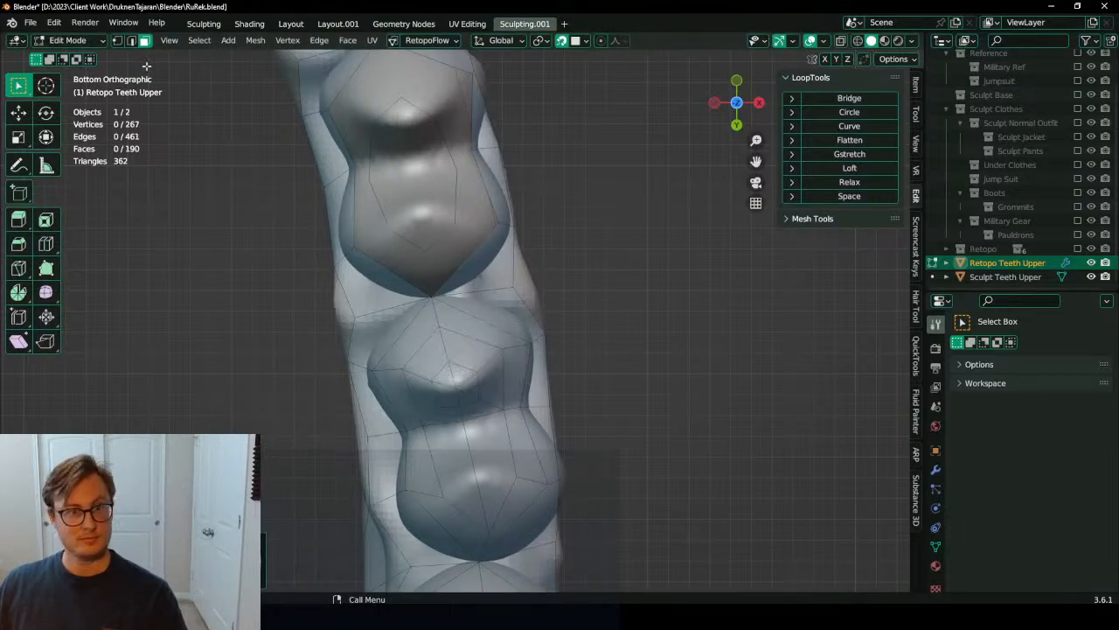
# Step: Move the merged center vertex onto the tip of the third tooth's front cusp
pyautogui.click(117, 40)
pyautogui.click(453, 385)
pyautogui.keyDown('shift'); pyautogui.moveTo(490, 466); pyautogui.dragTo(475, 332, button='middle'); pyautogui.keyUp('shift')
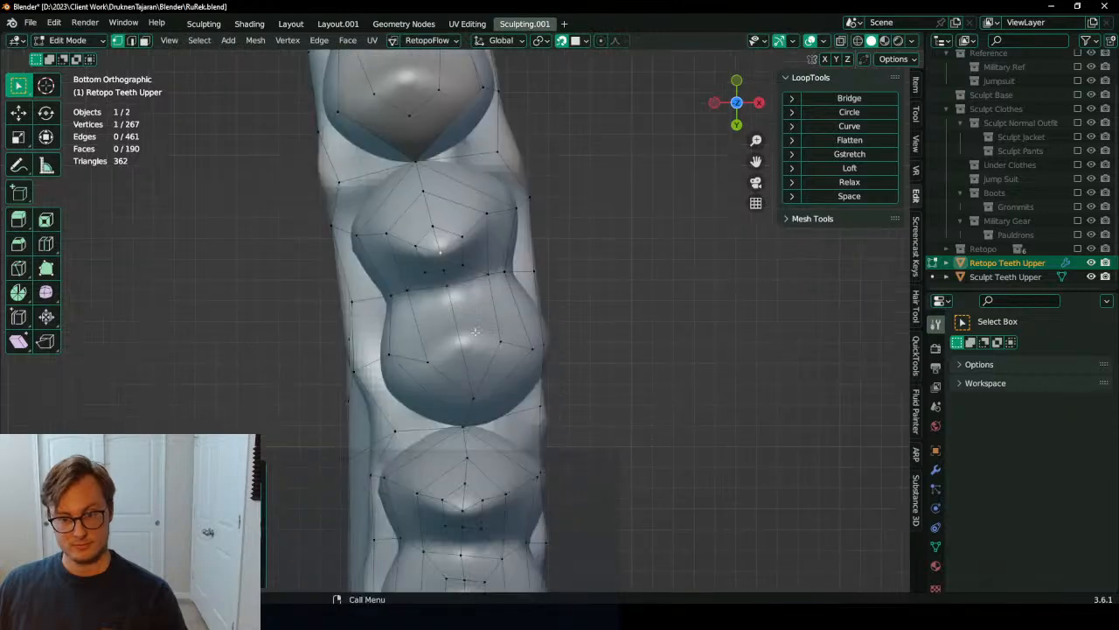
pyautogui.press('g')
pyautogui.click(462, 251)
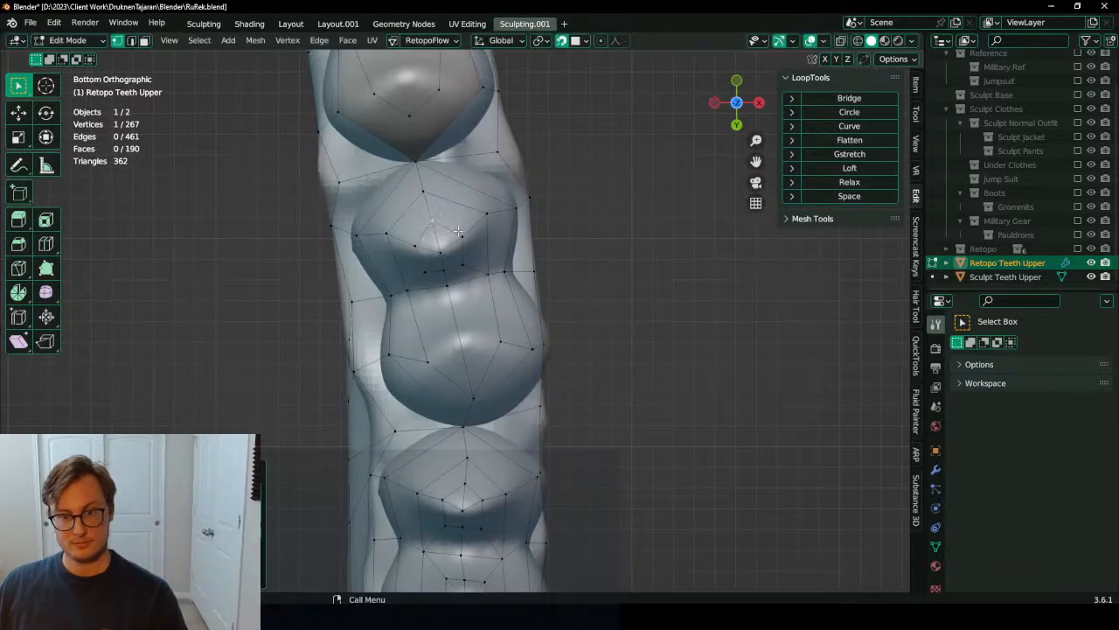
# Step: Reposition the small-ring vertices surrounding the third tooth's front cusp tip
pyautogui.press('g')
pyautogui.click(455, 273)
pyautogui.press('g')
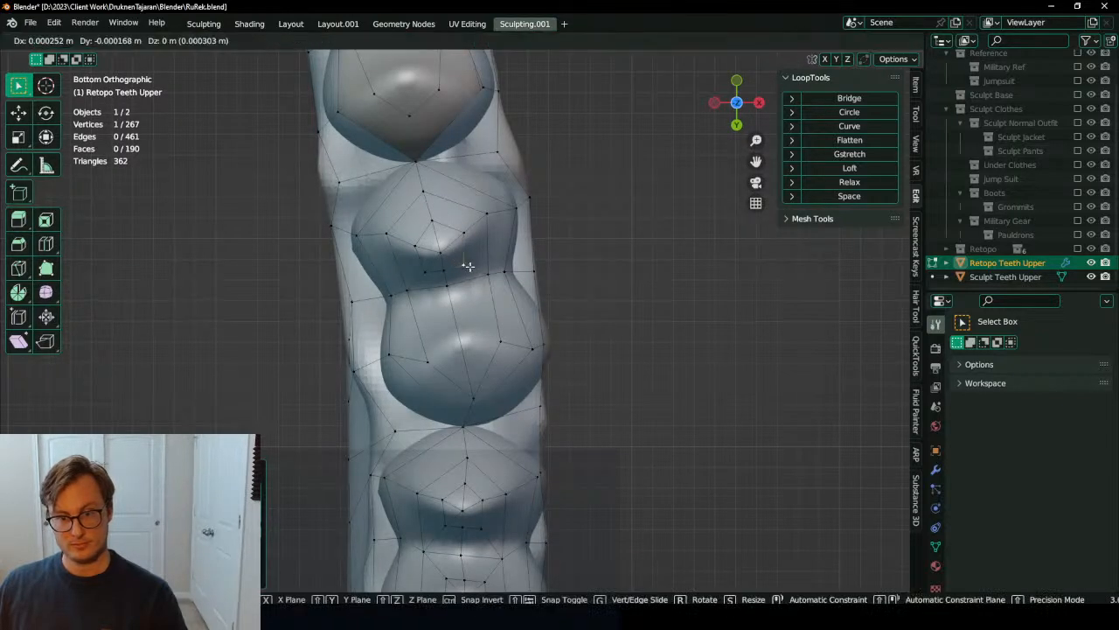
pyautogui.click(451, 275)
pyautogui.click(431, 272)
pyautogui.press('g')
pyautogui.click(424, 271)
pyautogui.keyDown('shift'); pyautogui.moveTo(456, 363); pyautogui.dragTo(431, 313, button='middle'); pyautogui.keyUp('shift')
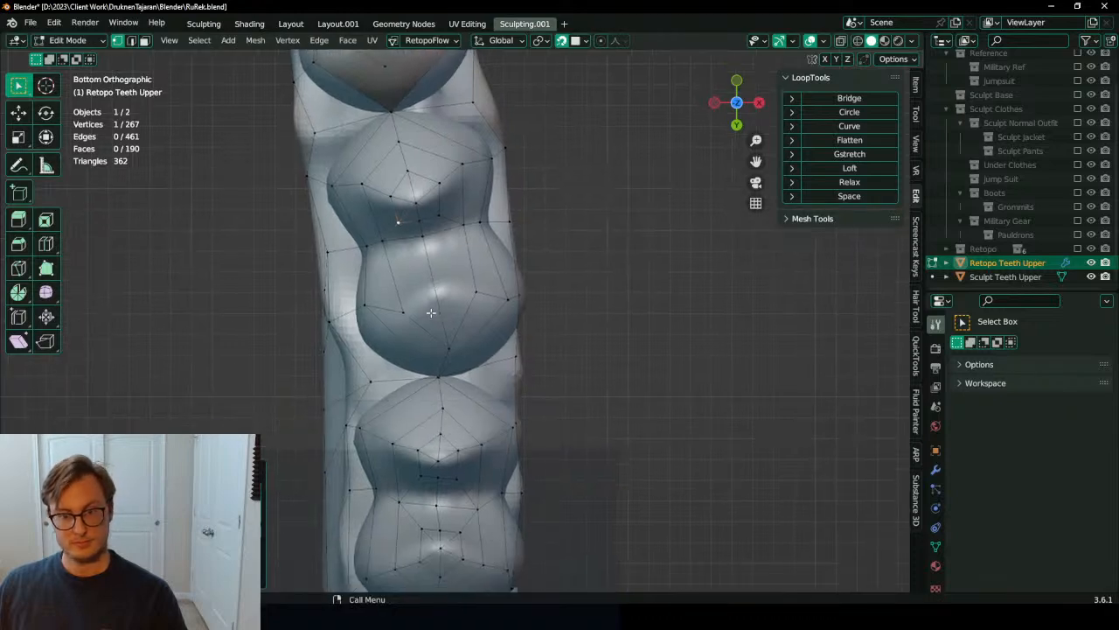
# Step: Extrude the two inner faces of the third tooth's rear cusp and shrink them around the tip
pyautogui.click(378, 242)
pyautogui.keyDown('ctrl'); pyautogui.click(450, 348); pyautogui.keyUp('ctrl')
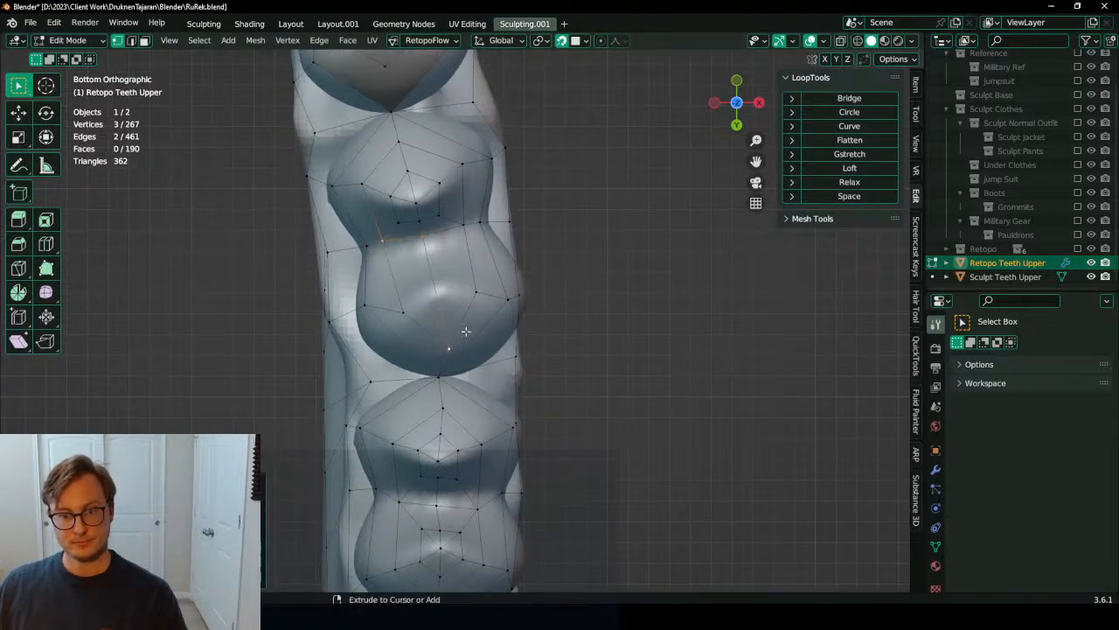
pyautogui.keyDown('shift'); pyautogui.click(403, 313); pyautogui.keyUp('shift')
pyautogui.keyDown('shift'); pyautogui.click(466, 244); pyautogui.keyUp('shift')
pyautogui.press('i')
pyautogui.click(463, 287)
pyautogui.press('i')
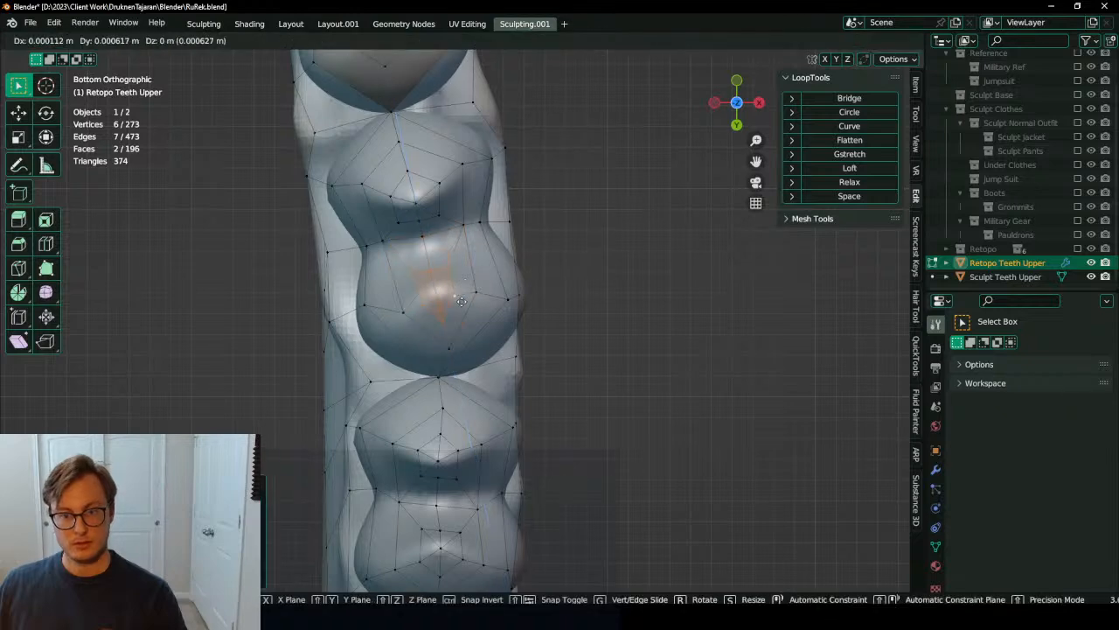
# Step: Merge a second extrusion at the rear cusp's center, then position the merged tip and its surrounding small faces on the cusp
pyautogui.click(455, 293)
pyautogui.press('m')
pyautogui.click(453, 290)
pyautogui.press('g')
pyautogui.click(448, 303)
pyautogui.press('ctrl+KP_Add')
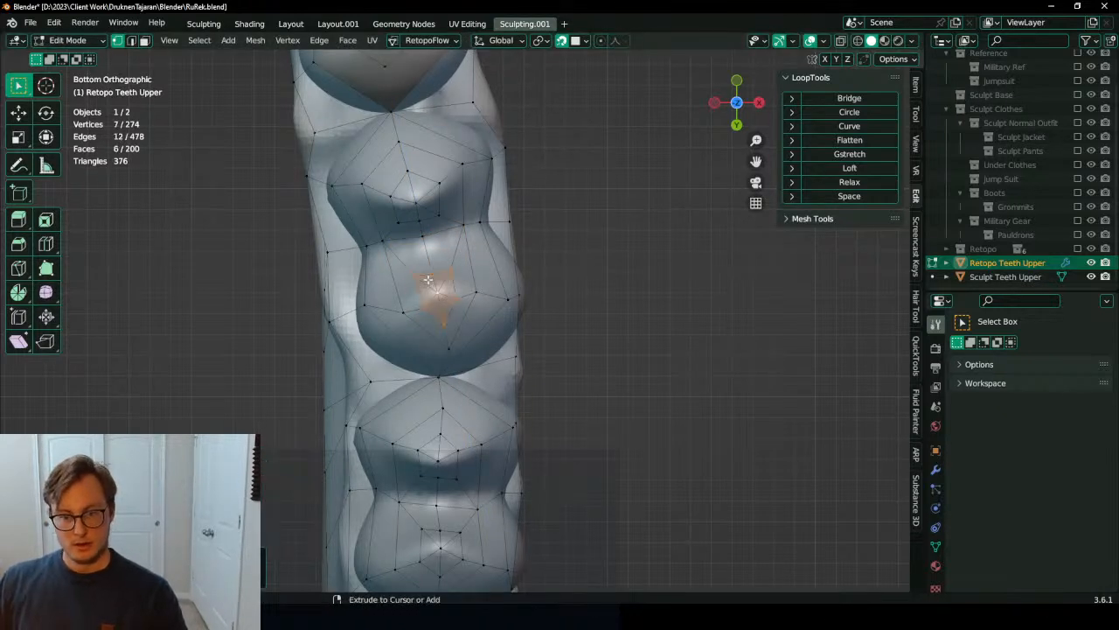
pyautogui.press('g')
pyautogui.click(454, 279)
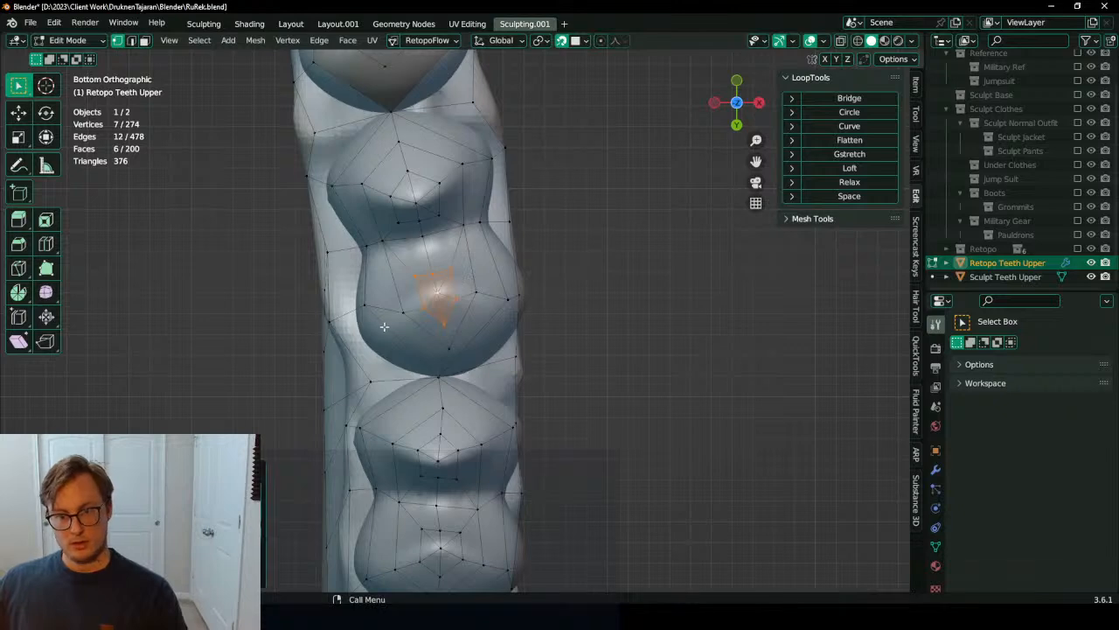
# Step: Reposition the inner-side gum-edge vertex and the neighboring ring vertices beside the third tooth's rear cusp
pyautogui.click(367, 307)
pyautogui.press('g')
pyautogui.click(367, 321)
pyautogui.click(402, 318)
pyautogui.press('g')
pyautogui.click(392, 324)
pyautogui.press('g')
pyautogui.click(398, 324)
# Step: Move the rear and outer-side ring vertices of the third tooth's rear cusp to even out the spacing
pyautogui.click(445, 374)
pyautogui.press('g')
pyautogui.click(450, 349)
pyautogui.press('g')
pyautogui.click(463, 323)
pyautogui.press('g')
pyautogui.click(484, 304)
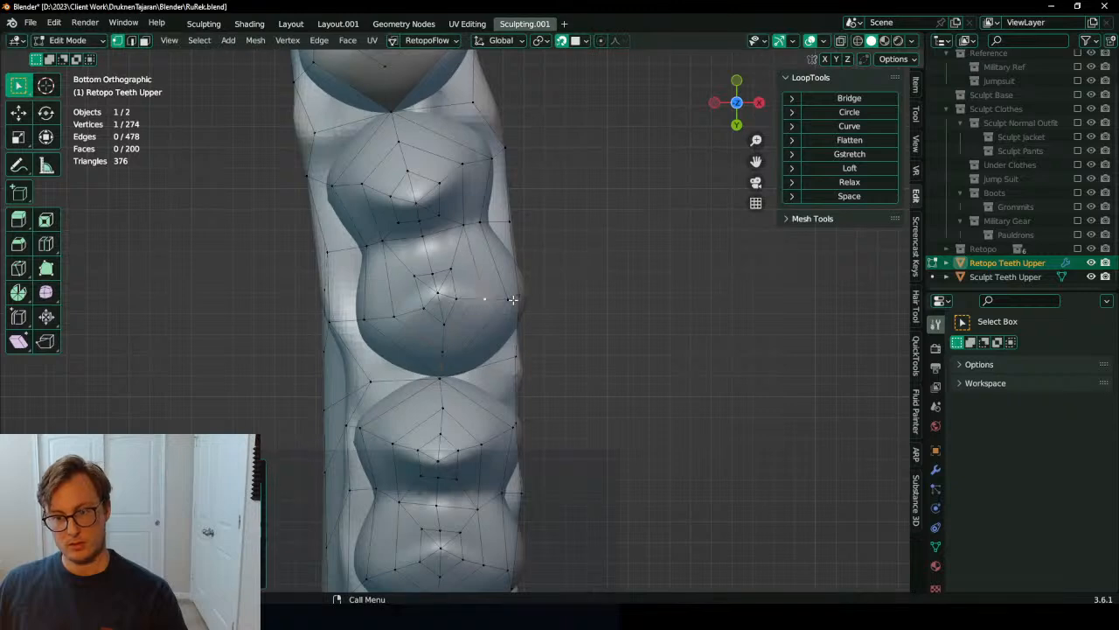
# Step: Reposition the inner and outer ring vertices around the third tooth's front cusp
pyautogui.keyDown('shift'); pyautogui.moveTo(411, 200); pyautogui.dragTo(418, 247, button='middle'); pyautogui.keyUp('shift')
pyautogui.click(420, 248)
pyautogui.press('ctrl+KP_Add')
pyautogui.keyDown('shift'); pyautogui.moveTo(475, 205); pyautogui.dragTo(493, 242, button='middle'); pyautogui.keyUp('shift')
pyautogui.click(493, 242)
pyautogui.press('g')
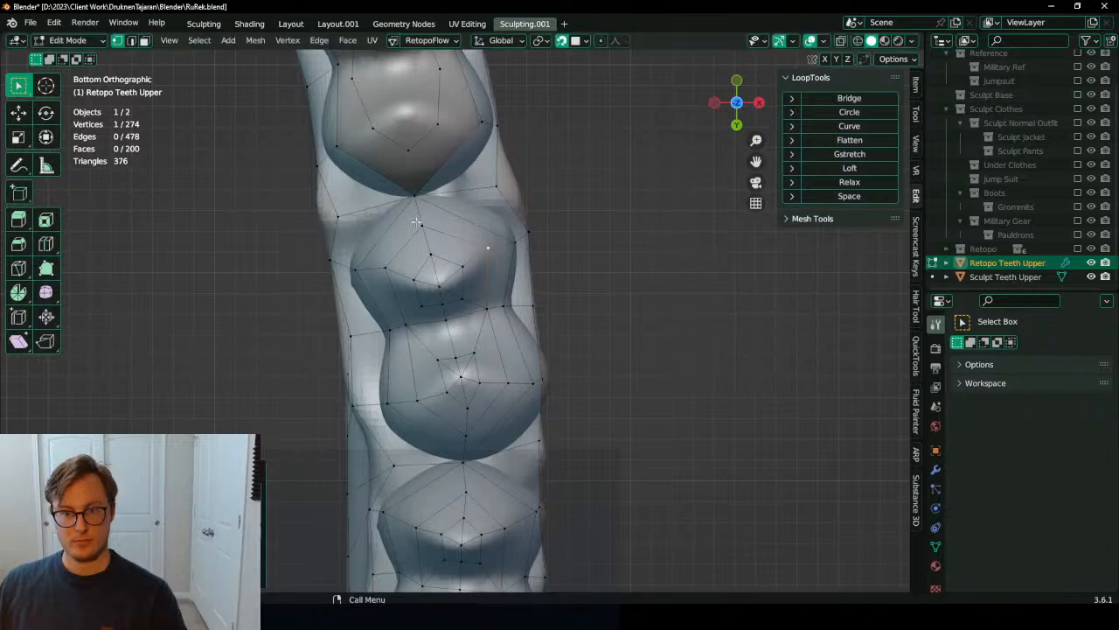
pyautogui.click(387, 274)
# Step: On the next tooth forward, fill the two rear faces between the gum edge and the rear-cusp ring
pyautogui.keyDown('shift'); pyautogui.moveTo(388, 274); pyautogui.dragTo(441, 318, button='middle'); pyautogui.keyUp('shift')
pyautogui.keyDown('shift'); pyautogui.click(444, 316); pyautogui.keyUp('shift')
pyautogui.keyDown('shift'); pyautogui.click(365, 328); pyautogui.keyUp('shift')
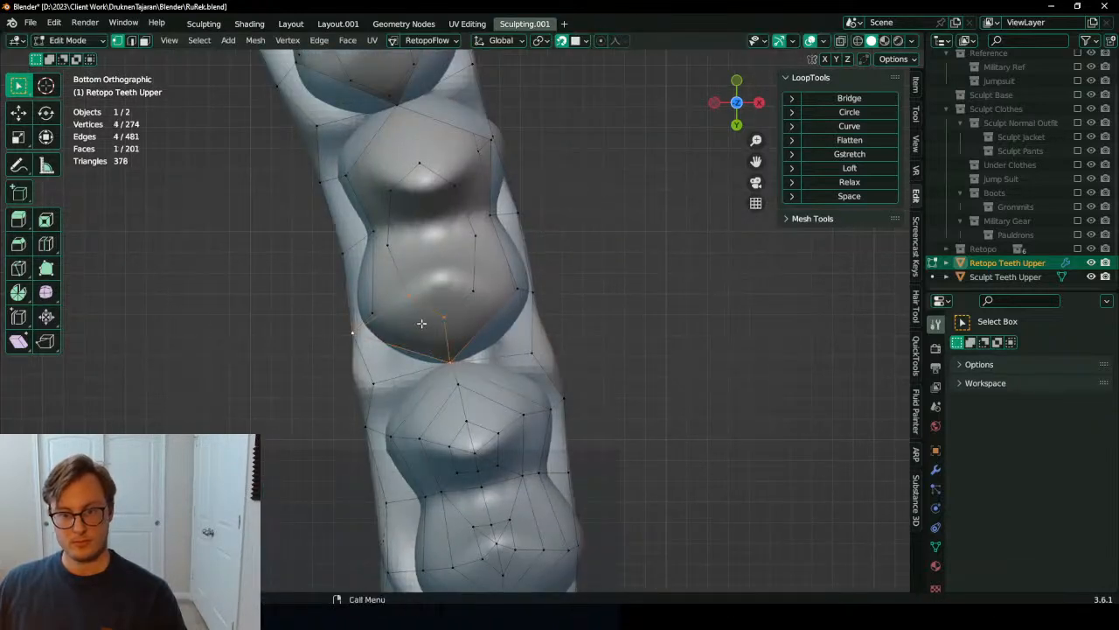
pyautogui.press('f')
pyautogui.click(453, 311)
pyautogui.press('f')
pyautogui.click(468, 314)
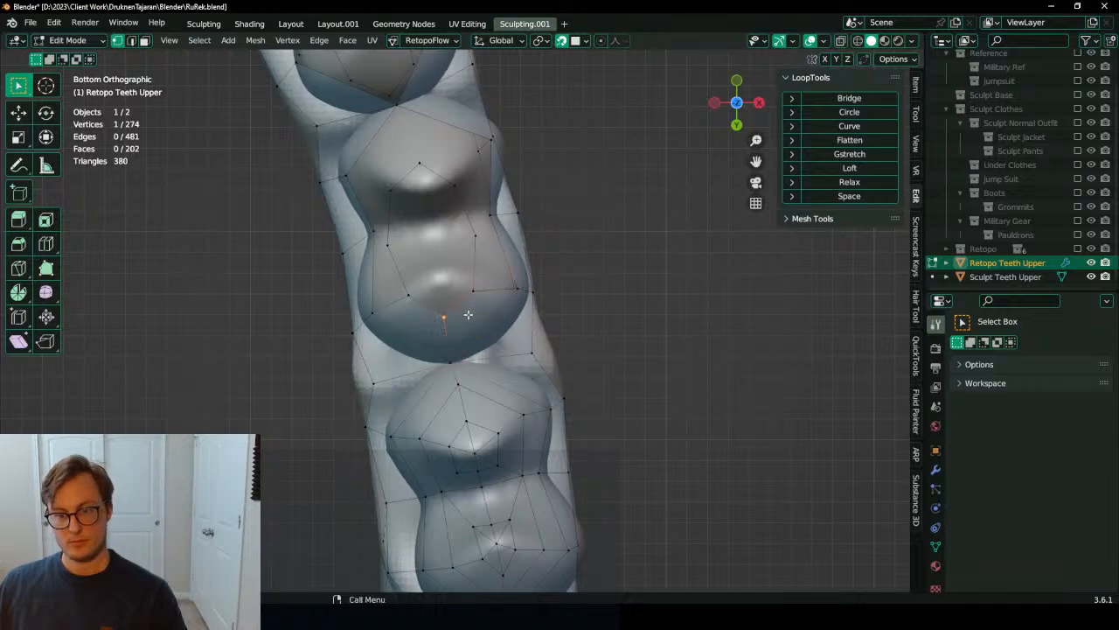
# Step: Move that tooth's rear ring and inner waist vertices toward the gum edge, and fill the inner side face beside the rear cusp
pyautogui.press('g')
pyautogui.click(410, 312)
pyautogui.keyDown('shift'); pyautogui.moveTo(409, 311); pyautogui.dragTo(398, 286, button='middle'); pyautogui.keyUp('shift')
pyautogui.press('g')
pyautogui.click(385, 277)
pyautogui.click(395, 271)
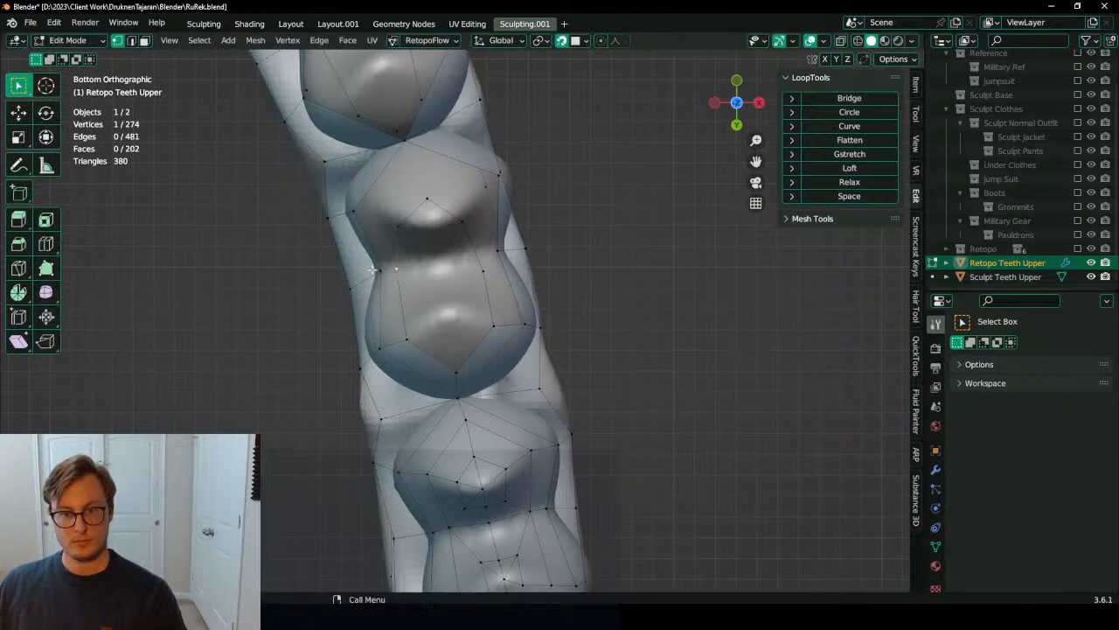
pyautogui.keyDown('ctrl'); pyautogui.rightClick(484, 270); pyautogui.keyUp('ctrl')
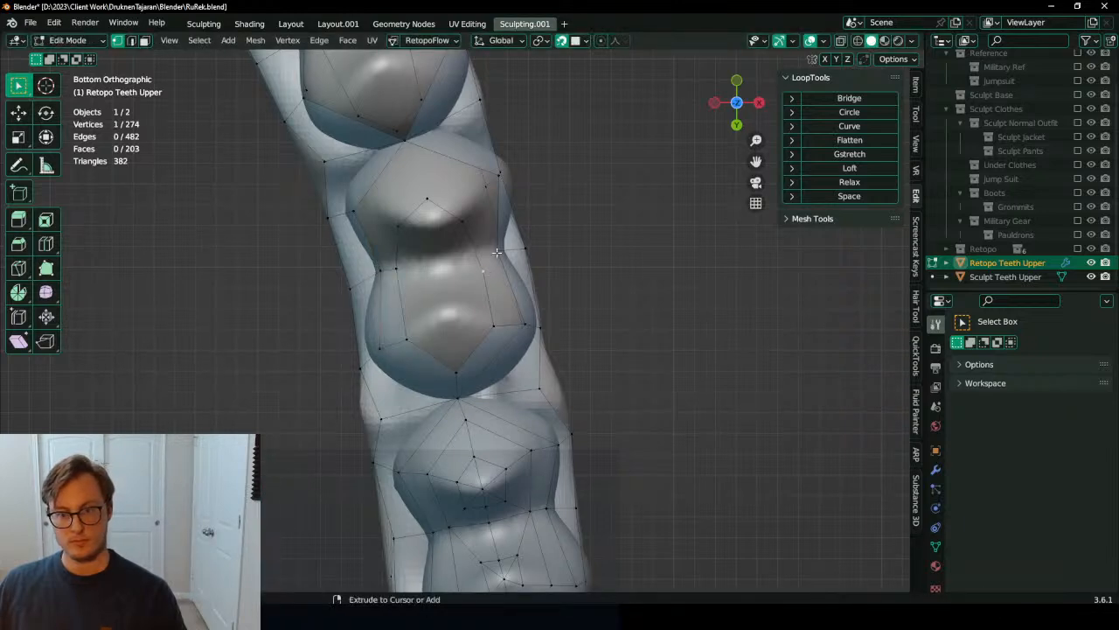
# Step: Align the outer waist vertices between the cusps, then fill the rear cusp's outer side face and the front cusp's inner side face
pyautogui.press('g')
pyautogui.click(485, 253)
pyautogui.click(497, 251)
pyautogui.press('g')
pyautogui.click(498, 250)
pyautogui.click(481, 258)
pyautogui.press('g')
pyautogui.click(481, 255)
pyautogui.keyDown('shift'); pyautogui.moveTo(438, 229); pyautogui.dragTo(449, 270, button='middle'); pyautogui.keyUp('shift')
pyautogui.press('f')
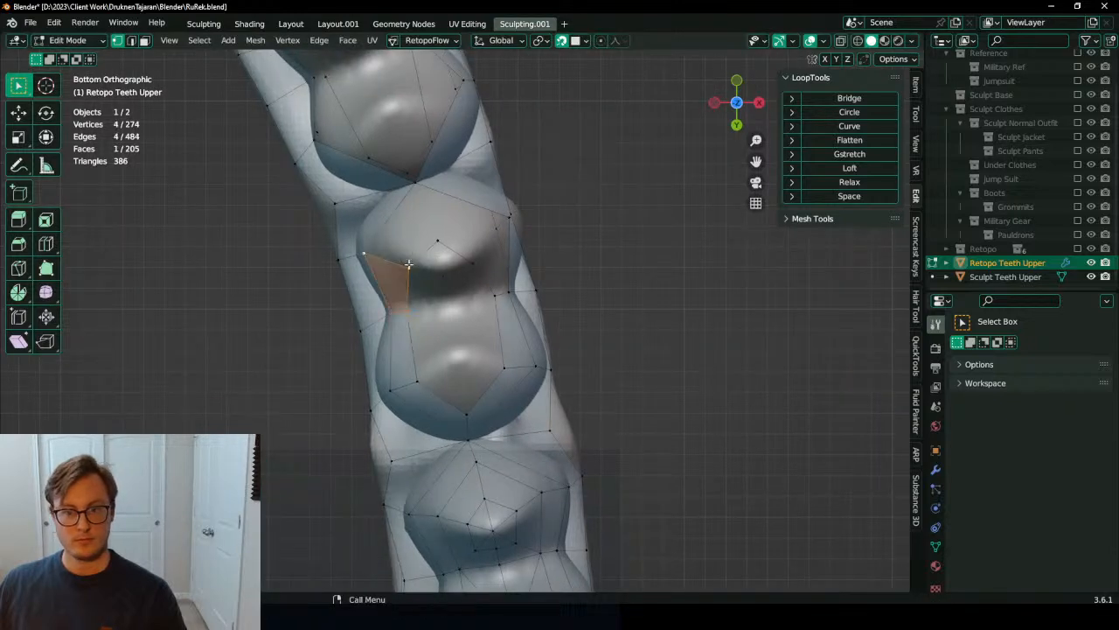
# Step: Spread the front cusp's inner, front and outer ring vertices outward toward the gum edge
pyautogui.press('g')
pyautogui.click(424, 244)
pyautogui.press('g')
pyautogui.click(475, 255)
pyautogui.press('g')
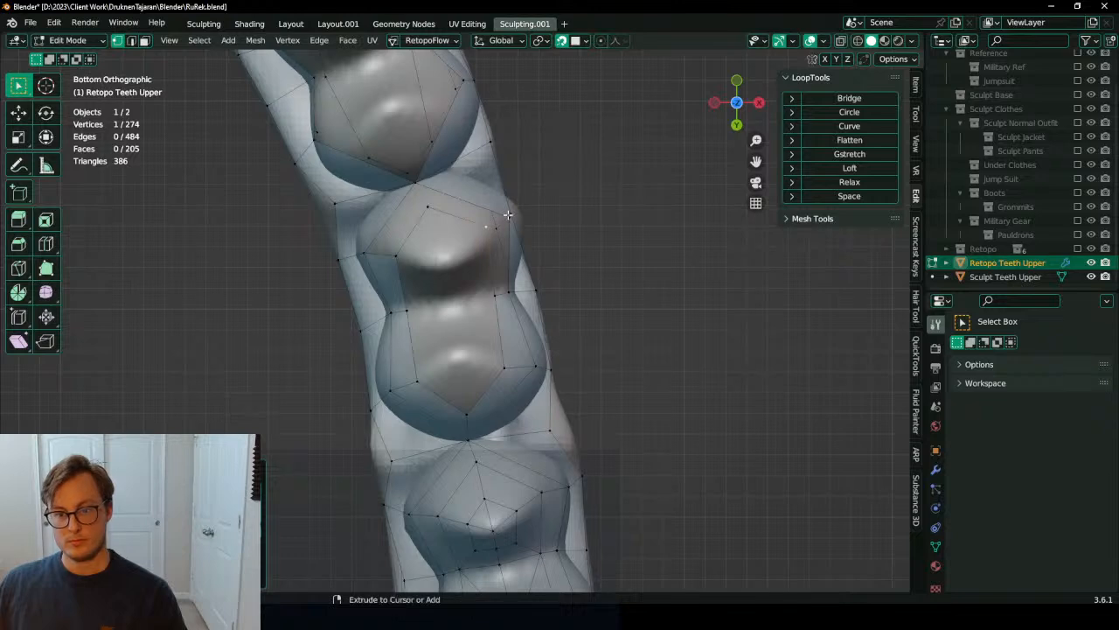
# Step: Fill the outer side face and the two front faces between the gum edge and the ring around the front cusp
pyautogui.keyDown('ctrl'); pyautogui.click(509, 214); pyautogui.keyUp('ctrl')
pyautogui.press('f')
pyautogui.click(429, 203)
pyautogui.keyDown('ctrl'); pyautogui.click(414, 180); pyautogui.keyUp('ctrl')
pyautogui.press('f')
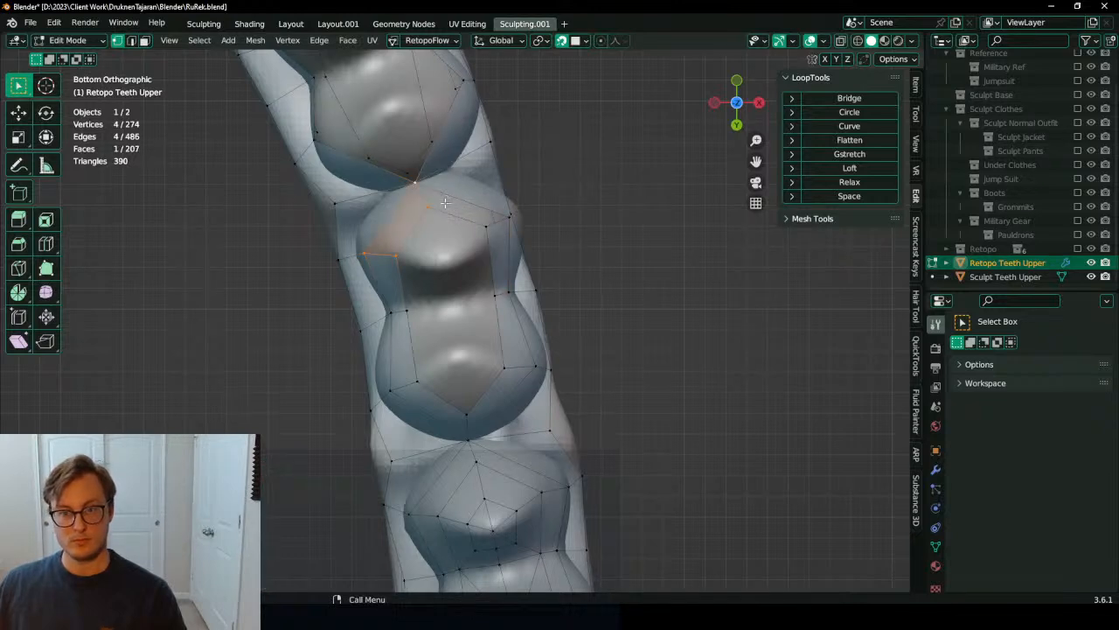
pyautogui.keyDown('ctrl'); pyautogui.click(508, 216); pyautogui.keyUp('ctrl')
pyautogui.keyDown('ctrl'); pyautogui.click(487, 227); pyautogui.keyUp('ctrl')
pyautogui.press('f')
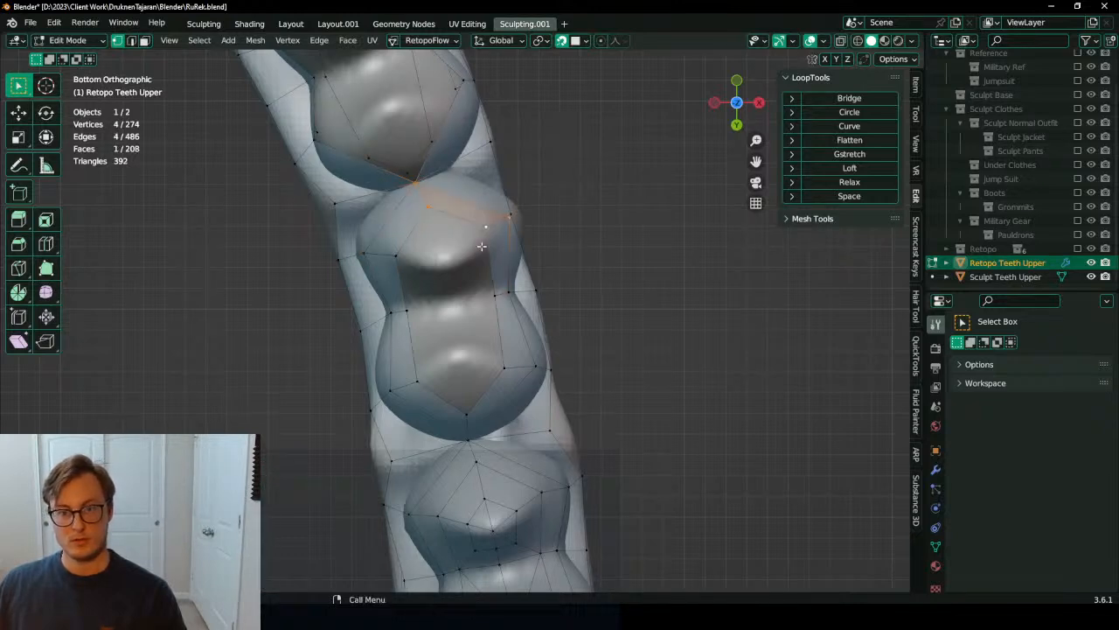
# Step: Extrude the front ring vertex back to the middle of the waist and fill the faces on both sides of the new edge
pyautogui.click(427, 208)
pyautogui.press('e')
pyautogui.click(448, 296)
pyautogui.keyDown('ctrl'); pyautogui.click(408, 310); pyautogui.keyUp('ctrl')
pyautogui.press('f')
pyautogui.keyDown('ctrl'); pyautogui.click(494, 296); pyautogui.keyUp('ctrl')
pyautogui.press('f')
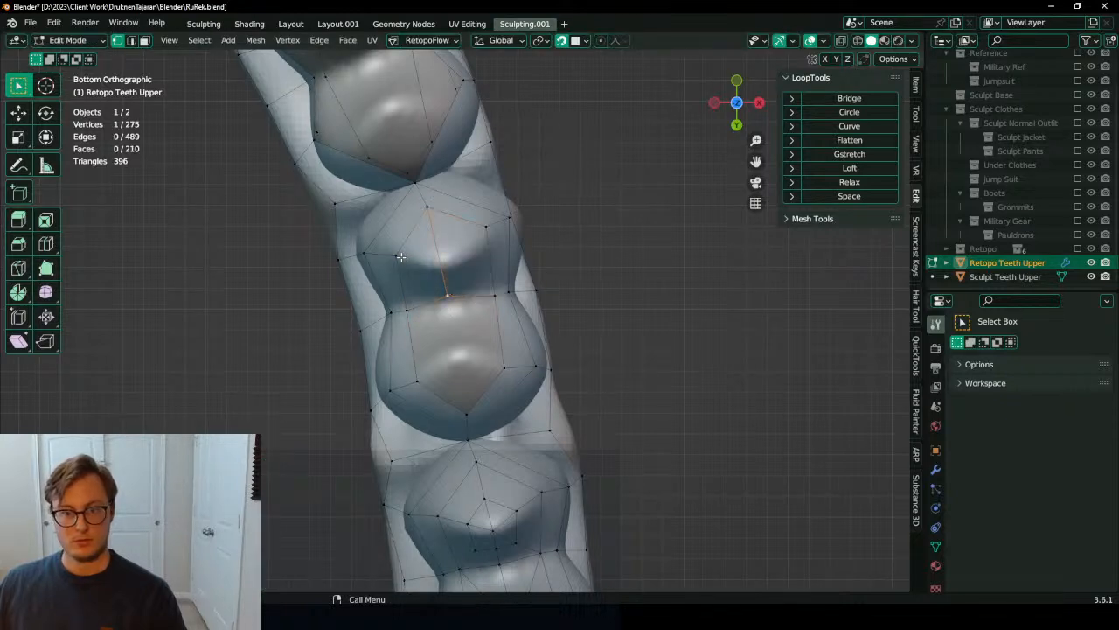
# Step: Extrude the two front-cusp faces, scale them down, and merge a second extrusion at its center to form the tip
pyautogui.click(145, 40)
pyautogui.click(428, 262)
pyautogui.keyDown('shift'); pyautogui.click(472, 261); pyautogui.keyUp('shift')
pyautogui.press('e')
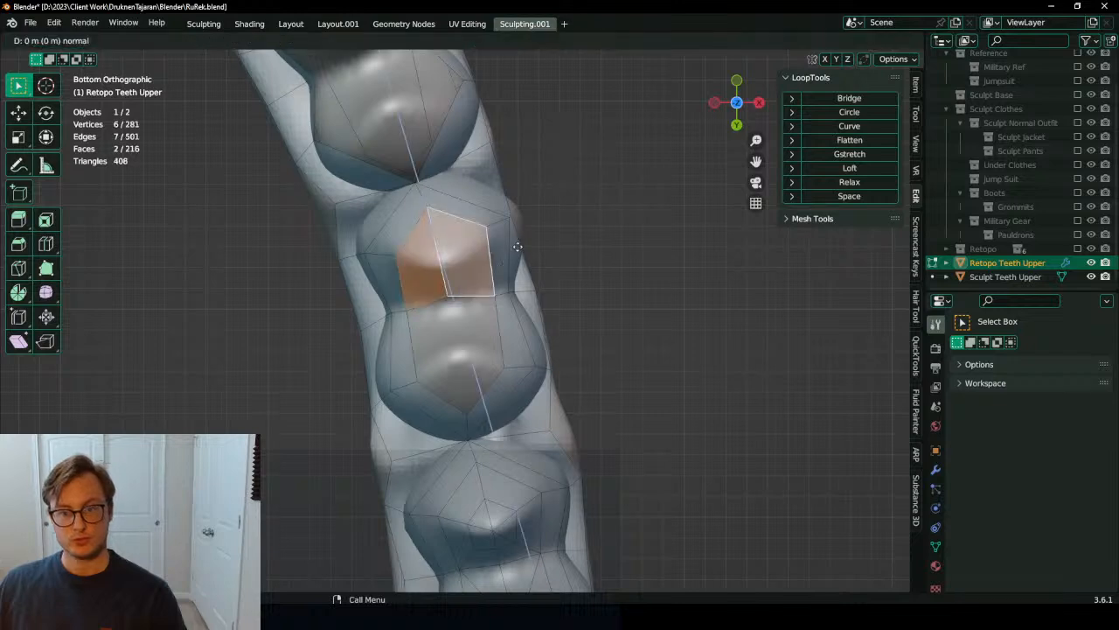
pyautogui.rightClick(515, 251)
pyautogui.press('s')
pyautogui.click(495, 250)
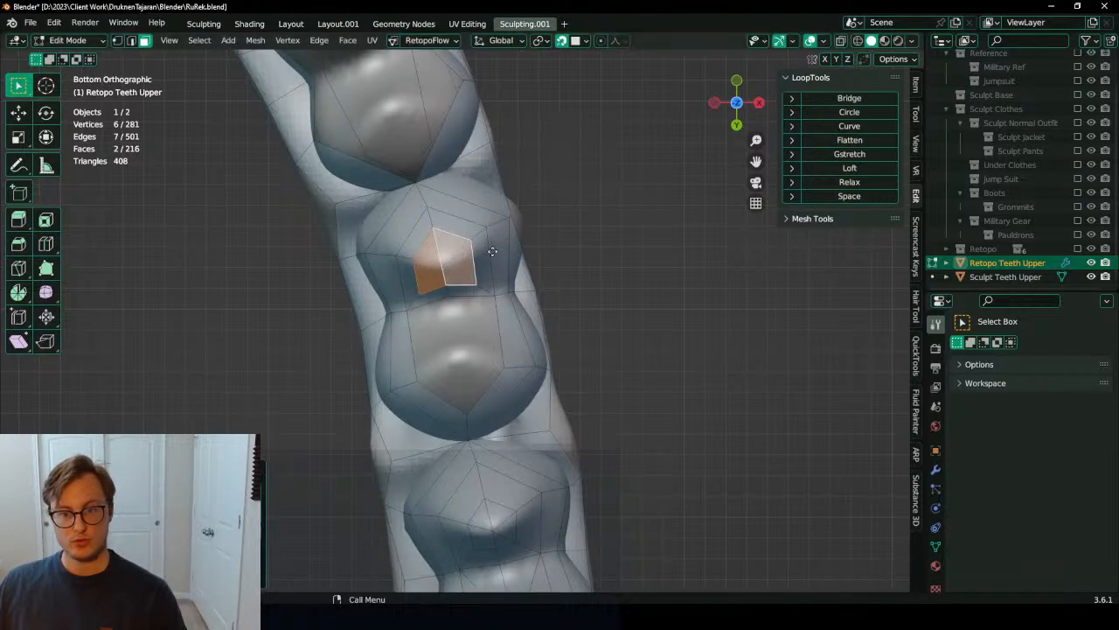
pyautogui.press('m')
pyautogui.click(491, 241)
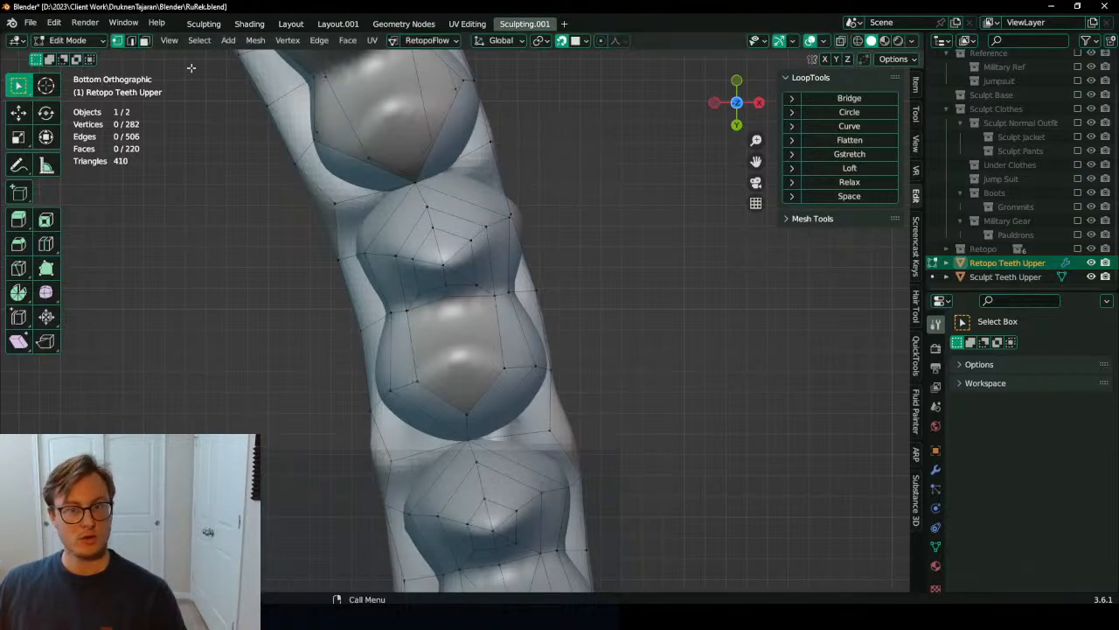
# Step: Reposition the front cusp's outer ring vertices and the front half of its small ring
pyautogui.click(456, 262)
pyautogui.click(400, 260)
pyautogui.press('g')
pyautogui.click(389, 256)
pyautogui.click(419, 257)
pyautogui.press('g')
pyautogui.click(422, 203)
pyautogui.click(487, 227)
pyautogui.press('g')
pyautogui.click(490, 223)
pyautogui.click(473, 241)
pyautogui.press('g')
pyautogui.click(479, 242)
# Step: Adjust the small-ring vertices behind the front cusp tip, along the slope to the waist
pyautogui.click(477, 282)
pyautogui.press('g')
pyautogui.click(453, 289)
pyautogui.click(448, 289)
pyautogui.press('g')
pyautogui.click(445, 289)
pyautogui.click(425, 291)
pyautogui.press('g')
pyautogui.click(424, 287)
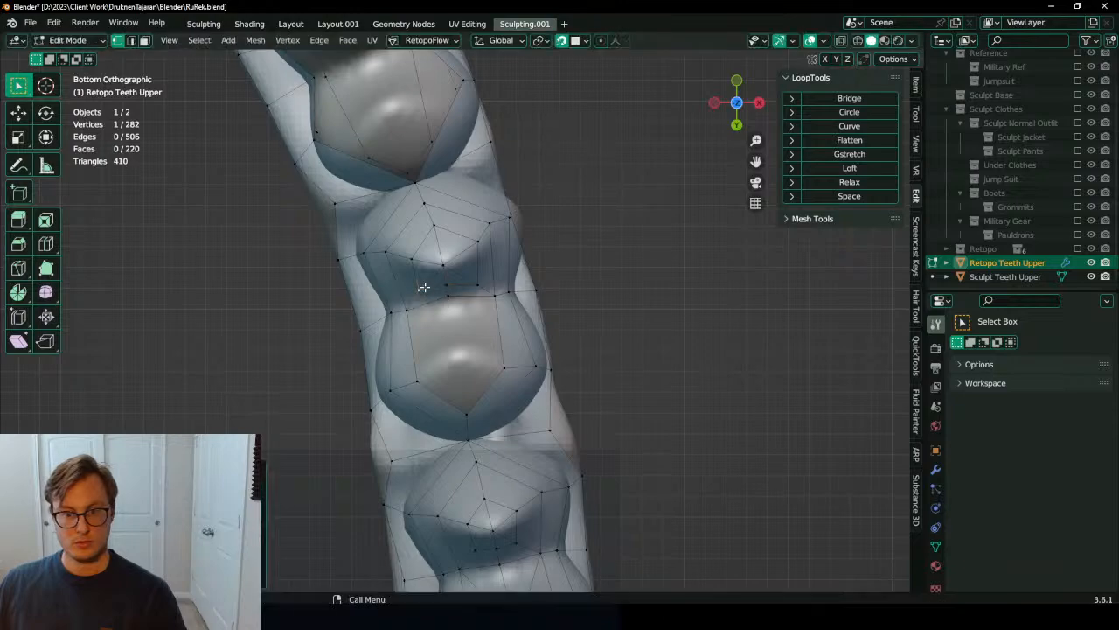
pyautogui.press('g')
pyautogui.click(424, 287)
pyautogui.press('g')
pyautogui.click(423, 287)
# Step: From the bottom view, fill the rear cusp's open ring with two faces meeting along the middle
pyautogui.moveTo(423, 287); pyautogui.dragTo(415, 419, button='middle')
pyautogui.scroll(1, 478, 408)
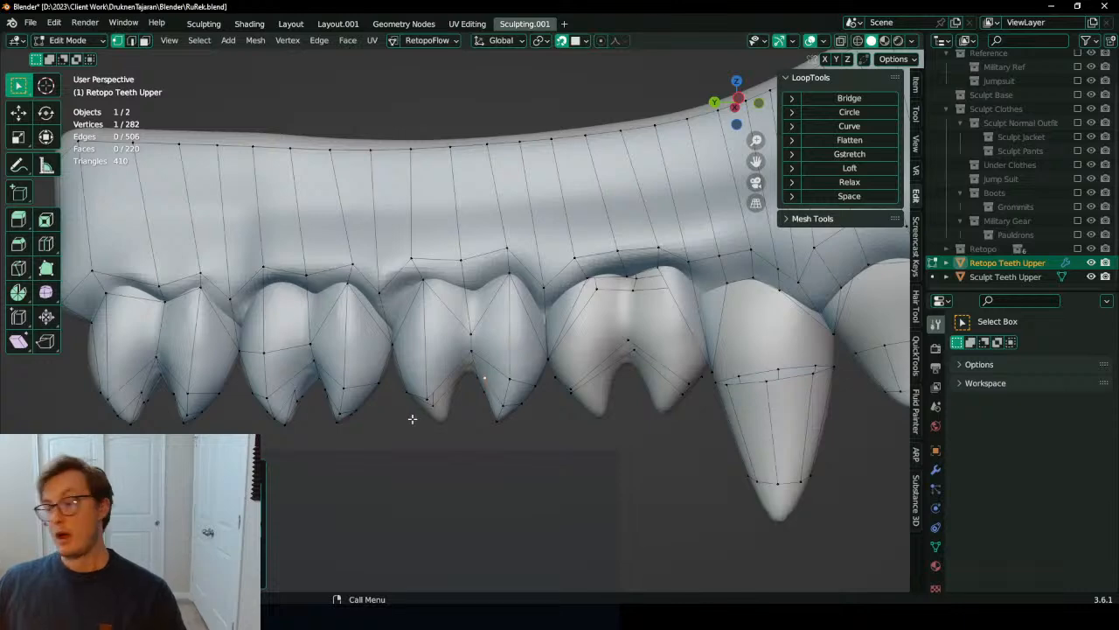
pyautogui.moveTo(331, 376); pyautogui.dragTo(299, 355, button='middle')
pyautogui.press('ctrl+KP_7')
pyautogui.scroll(4, 297, 353)
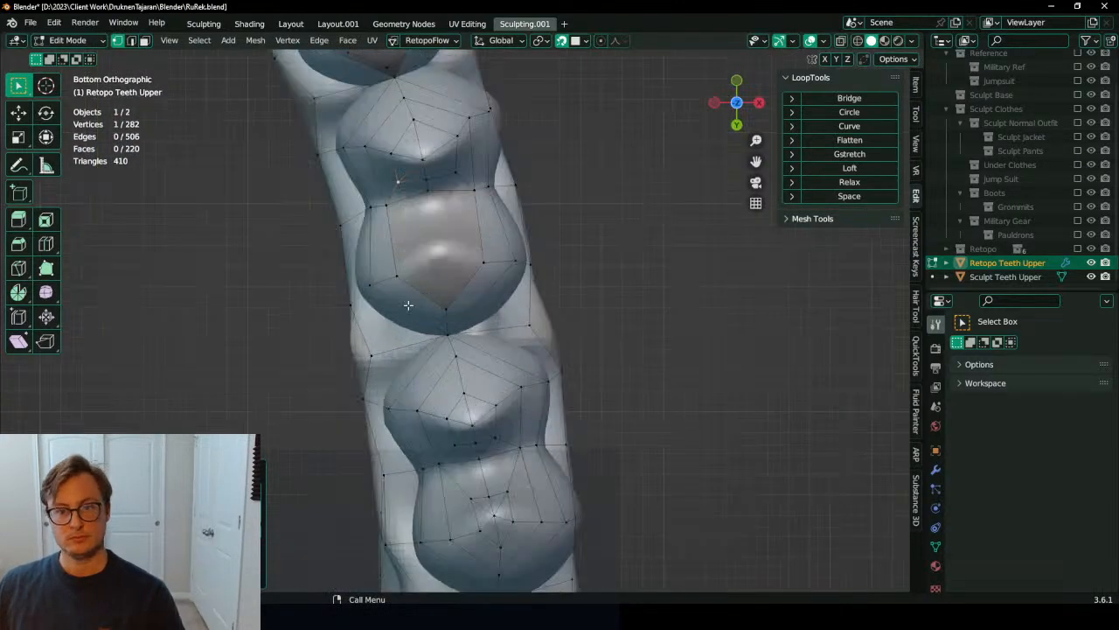
pyautogui.click(131, 42)
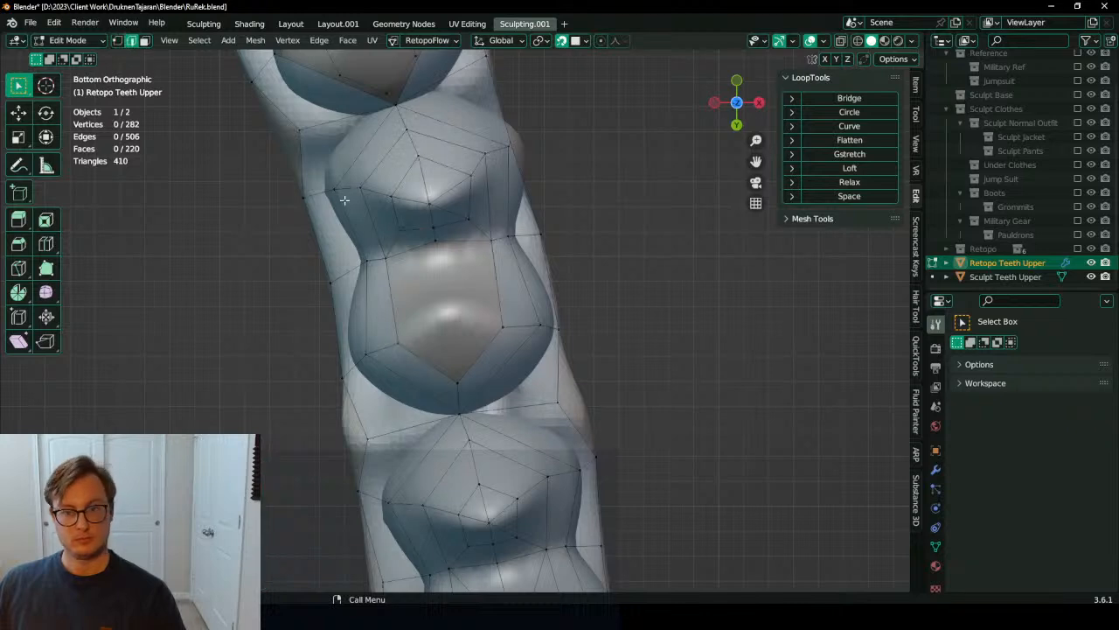
pyautogui.keyDown('shift'); pyautogui.click(441, 371); pyautogui.keyUp('shift')
pyautogui.press('f')
pyautogui.click(477, 356)
pyautogui.press('f')
# Step: Create a smaller inner ring from the rear cusp's two faces, and merge a second extrusion at its center to form the tip
pyautogui.click(144, 41)
pyautogui.click(410, 296)
pyautogui.keyDown('shift'); pyautogui.click(469, 296); pyautogui.keyUp('shift')
pyautogui.press('i')
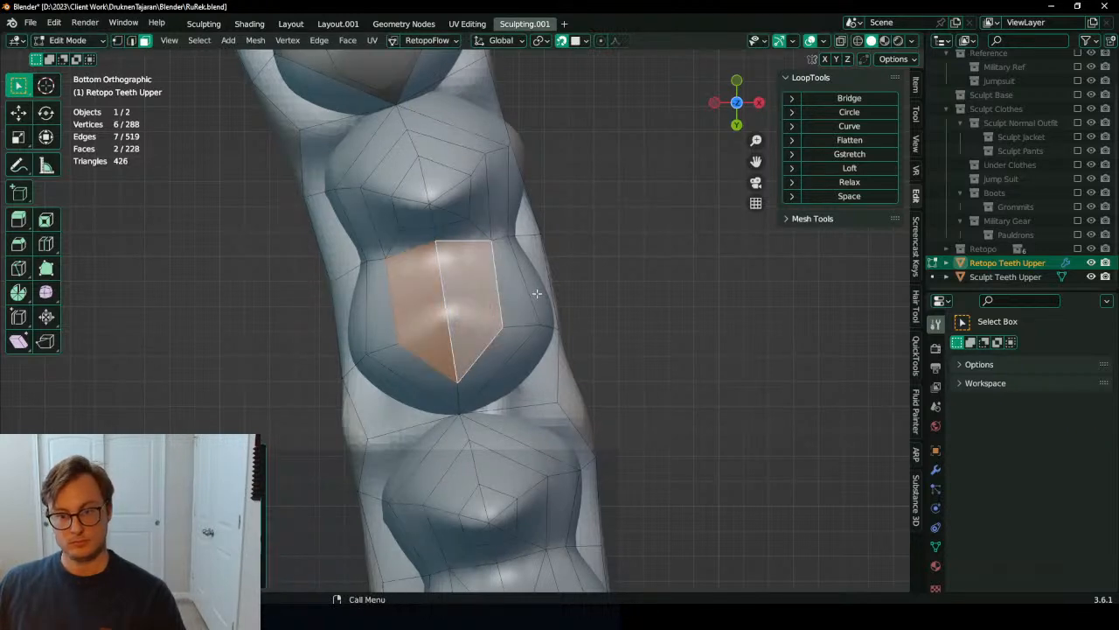
pyautogui.press('s')
pyautogui.click(552, 291)
pyautogui.press('e')
pyautogui.click(501, 297)
pyautogui.press('m')
pyautogui.click(500, 296)
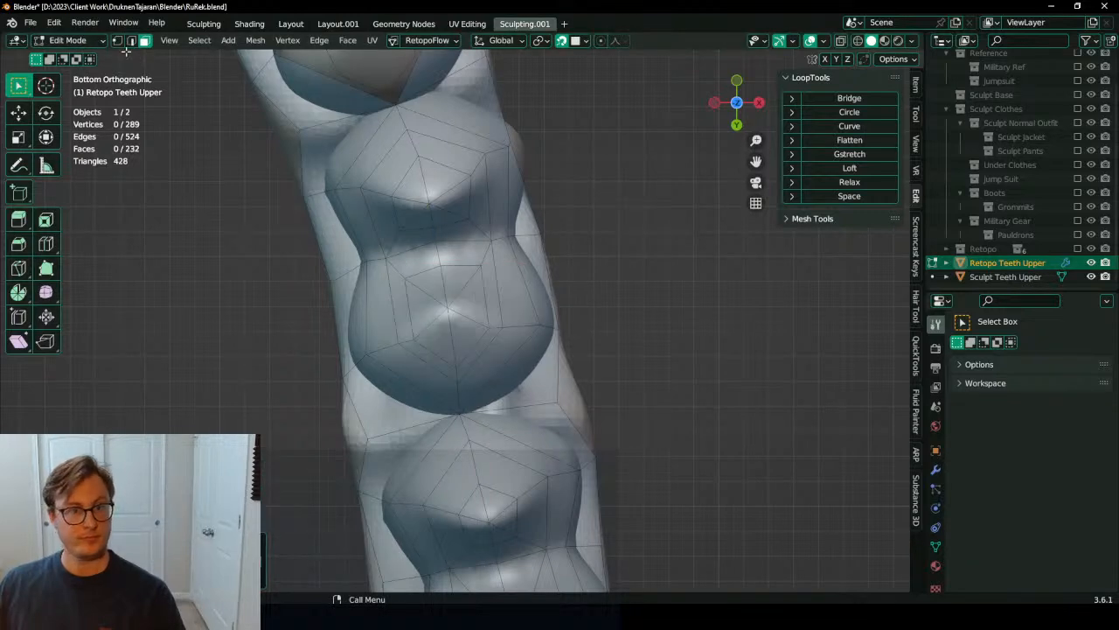
# Step: Reposition the rear cusp's outer ring vertices around the back, the side and the waist of the tooth
pyautogui.click(455, 316)
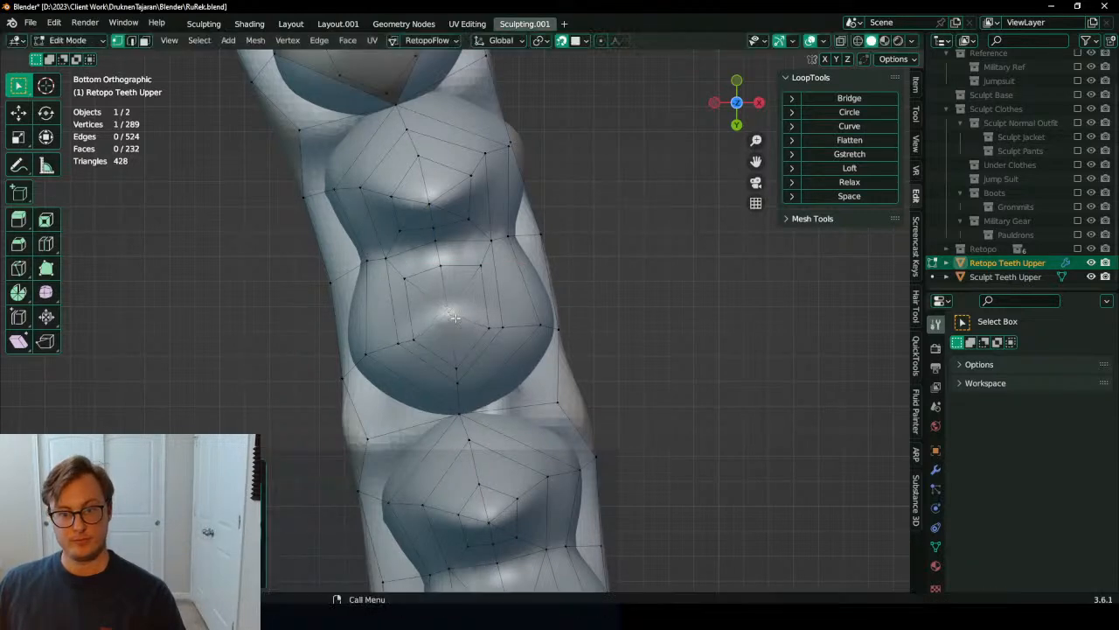
pyautogui.click(398, 348)
pyautogui.press('g')
pyautogui.click(386, 348)
pyautogui.click(455, 385)
pyautogui.press('g')
pyautogui.click(458, 389)
pyautogui.click(503, 340)
pyautogui.press('g')
pyautogui.click(509, 337)
pyautogui.click(509, 328)
pyautogui.press('g')
pyautogui.click(524, 322)
pyautogui.click(493, 242)
pyautogui.press('g')
pyautogui.click(498, 243)
# Step: Adjust the three small-ring vertices on the waist side of the rear cusp tip
pyautogui.click(406, 282)
pyautogui.press('g')
pyautogui.click(416, 294)
pyautogui.click(434, 269)
pyautogui.press('g')
pyautogui.click(435, 271)
pyautogui.click(471, 270)
pyautogui.press('g')
pyautogui.click(471, 282)
# Step: Fine-tune the front cusp's outer ring vertices on the same tooth
pyautogui.keyDown('shift'); pyautogui.moveTo(453, 275); pyautogui.dragTo(460, 322, button='middle'); pyautogui.keyUp('shift')
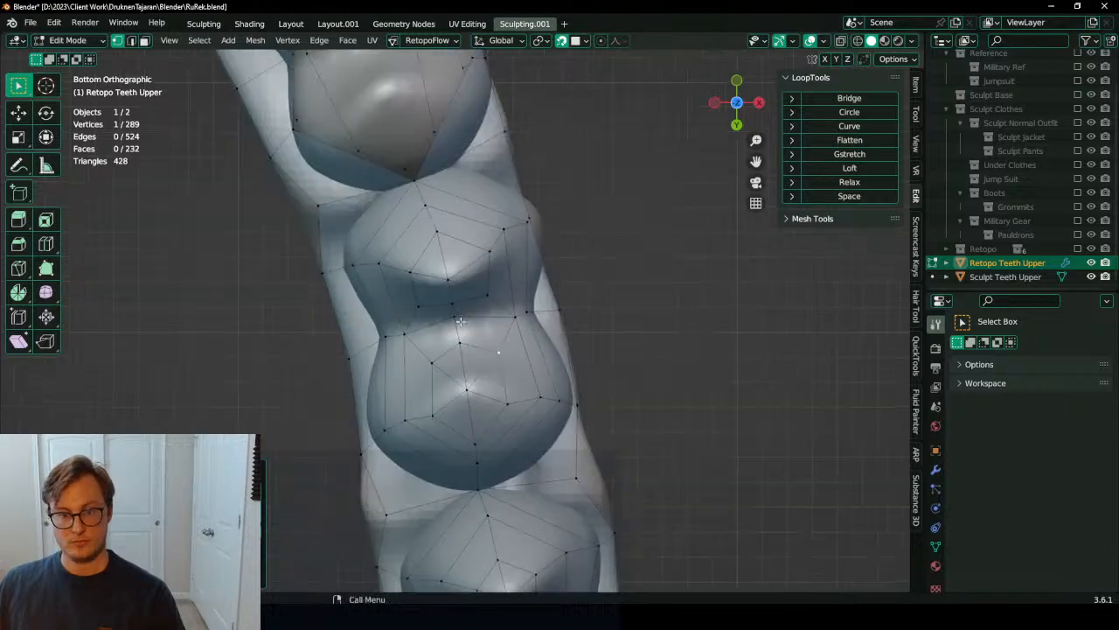
pyautogui.click(372, 261)
pyautogui.press('g')
pyautogui.click(370, 261)
pyautogui.click(431, 212)
pyautogui.press('g')
pyautogui.click(432, 209)
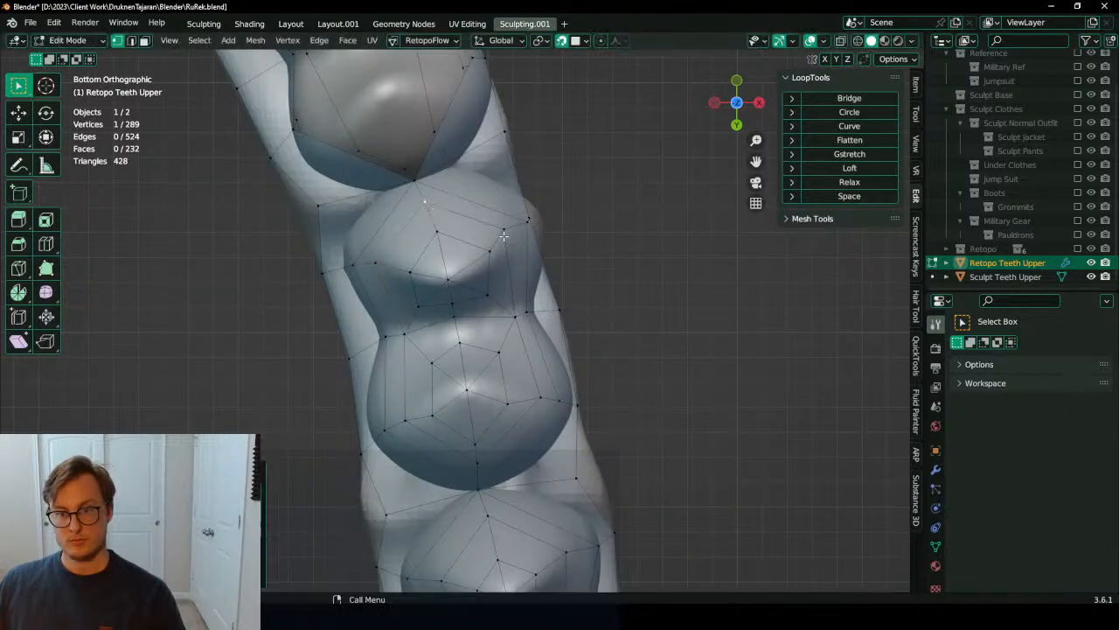
pyautogui.press('g')
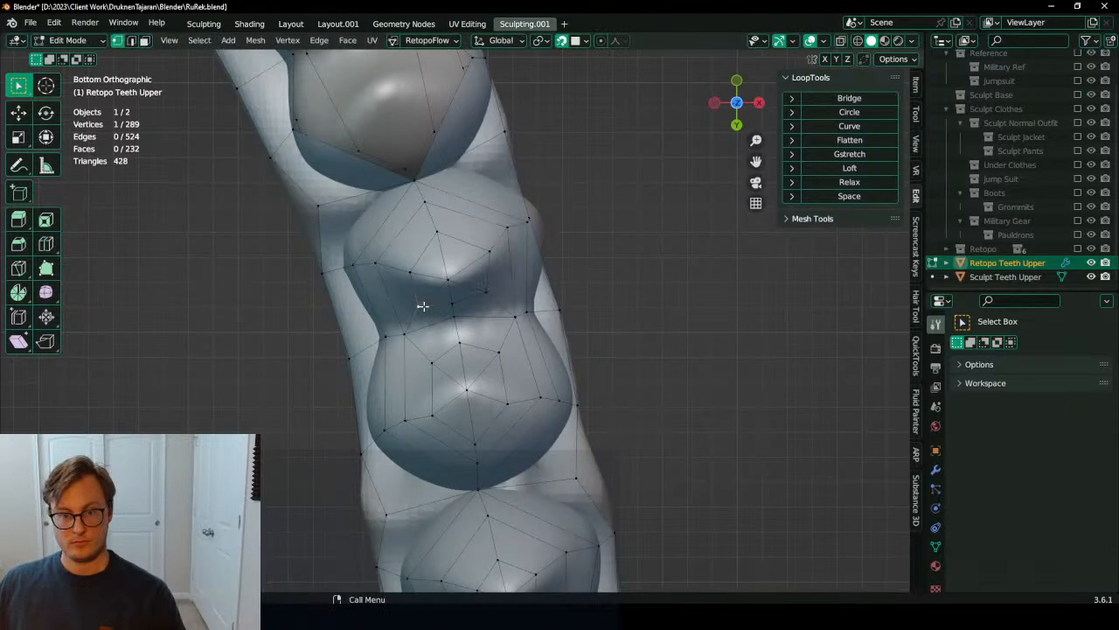
pyautogui.click(405, 269)
# Step: Reposition the front cusp's small-ring vertices and center its tip vertex on the sculpted peak
pyautogui.click(438, 236)
pyautogui.press('g')
pyautogui.click(434, 227)
pyautogui.click(494, 248)
pyautogui.press('g')
pyautogui.click(493, 240)
pyautogui.click(490, 294)
pyautogui.press('g')
pyautogui.click(490, 282)
pyautogui.press('g')
pyautogui.click(481, 284)
pyautogui.click(455, 279)
pyautogui.press('g')
pyautogui.click(458, 278)
# Step: On the next tooth forward, extrude a waist vertex to the middle and fill the front cusp with two faces
pyautogui.keyDown('shift'); pyautogui.moveTo(458, 277); pyautogui.dragTo(468, 346, button='middle'); pyautogui.keyUp('shift')
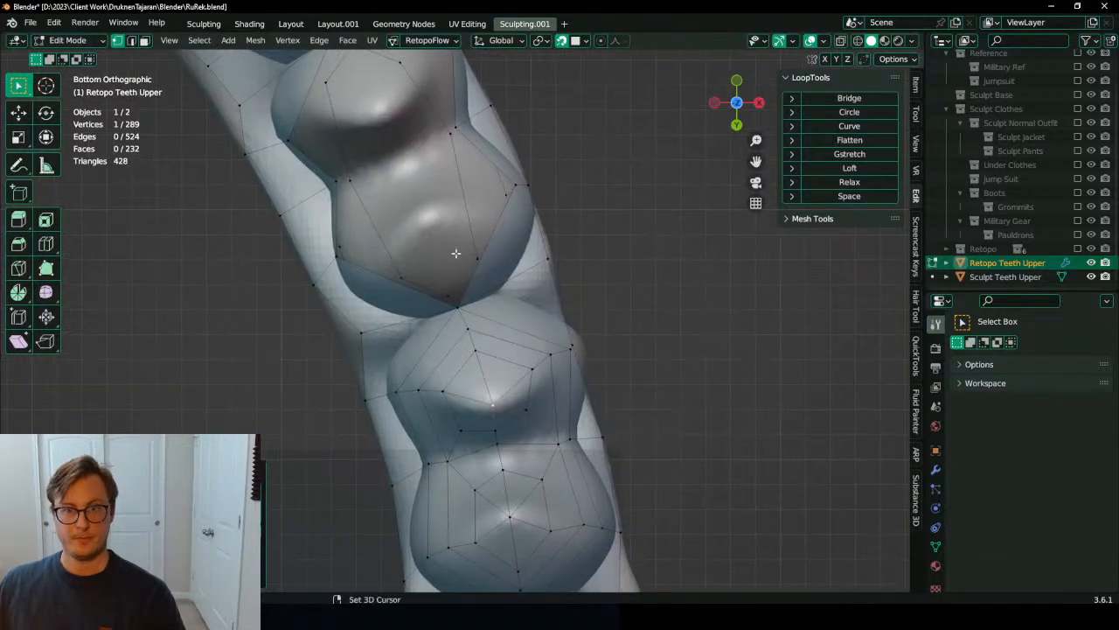
pyautogui.keyDown('shift'); pyautogui.moveTo(456, 252); pyautogui.dragTo(484, 313, button='middle'); pyautogui.keyUp('shift')
pyautogui.click(375, 295)
pyautogui.press('e')
pyautogui.click(434, 281)
pyautogui.keyDown('ctrl'); pyautogui.click(372, 151); pyautogui.keyUp('ctrl')
pyautogui.press('f')
pyautogui.keyDown('shift'); pyautogui.moveTo(378, 157); pyautogui.dragTo(443, 343, button='middle'); pyautogui.keyUp('shift')
pyautogui.press('f')
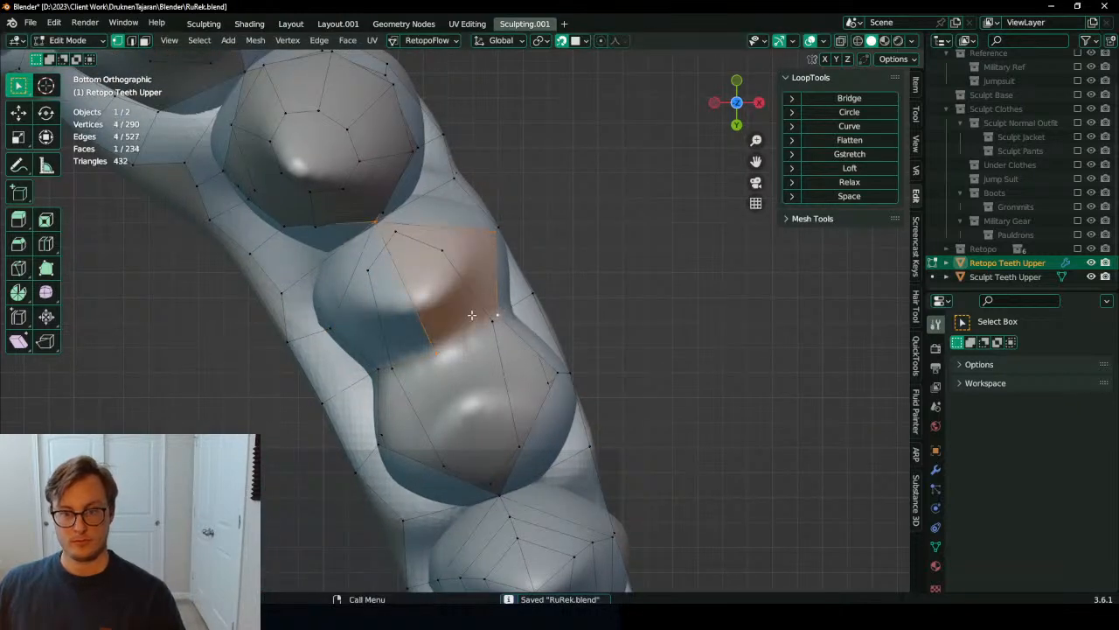
# Step: Fill the open ring of this tooth's rear cusp with two faces meeting along the middle
pyautogui.keyDown('shift'); pyautogui.moveTo(475, 308); pyautogui.dragTo(432, 210, button='middle'); pyautogui.keyUp('shift')
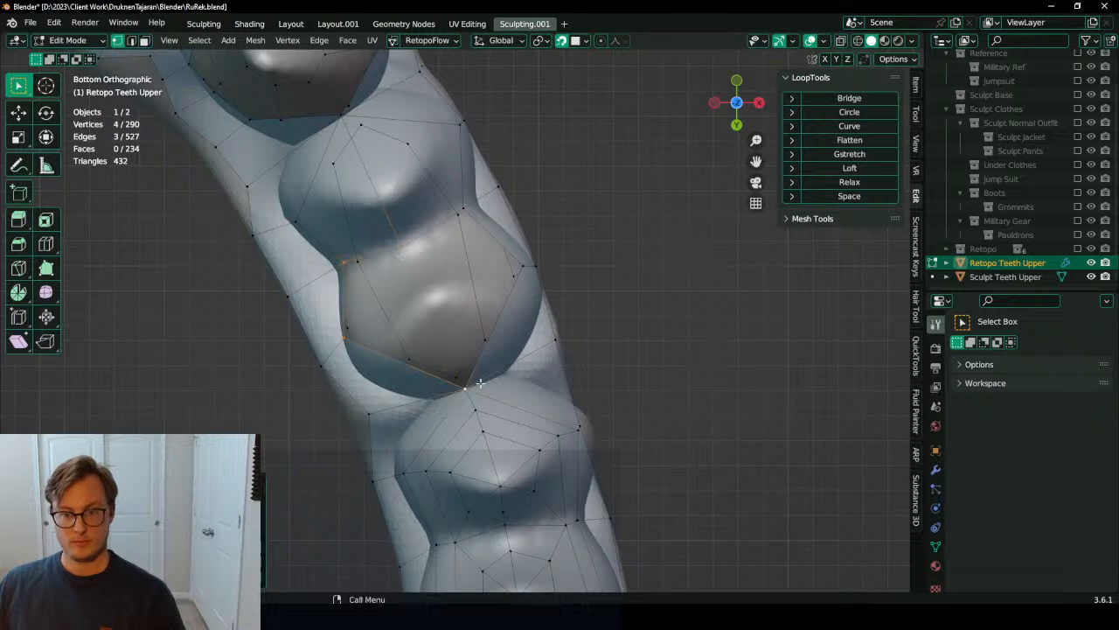
pyautogui.press('f')
pyautogui.press('f')
pyautogui.keyDown('shift'); pyautogui.moveTo(416, 240); pyautogui.dragTo(432, 260, button='middle'); pyautogui.keyUp('shift')
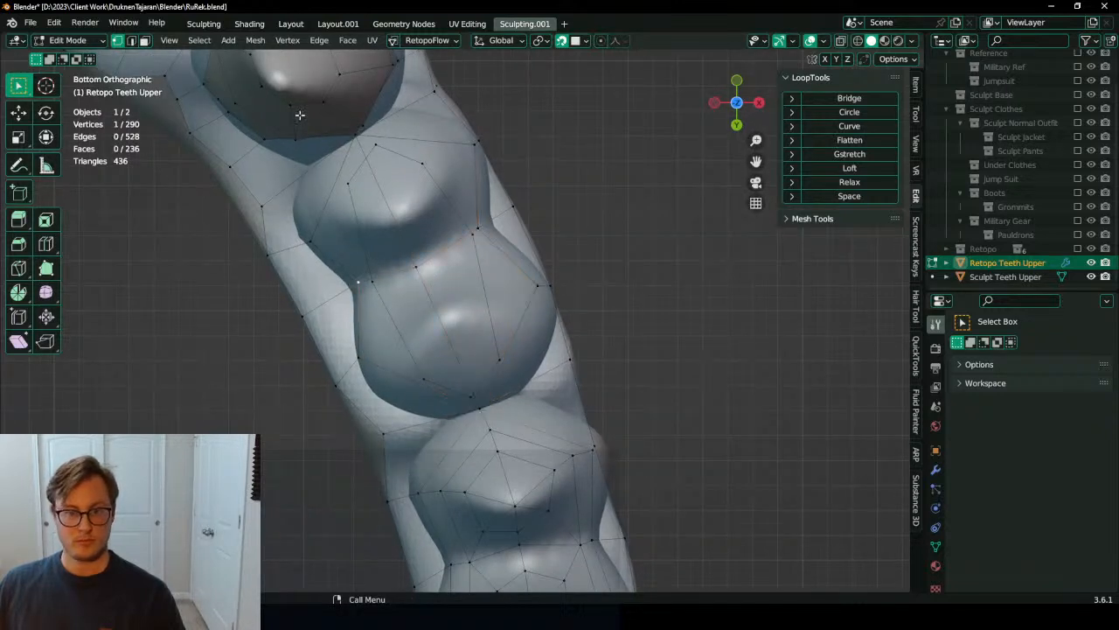
# Step: Extrude the rear cusp's two faces, scale and center them over the peak, and round them with LoopTools Circle
pyautogui.click(411, 335)
pyautogui.keyDown('shift'); pyautogui.click(485, 310); pyautogui.keyUp('shift')
pyautogui.press('e')
pyautogui.rightClick(577, 263)
pyautogui.press('s')
pyautogui.click(515, 288)
pyautogui.press('g')
pyautogui.click(500, 315)
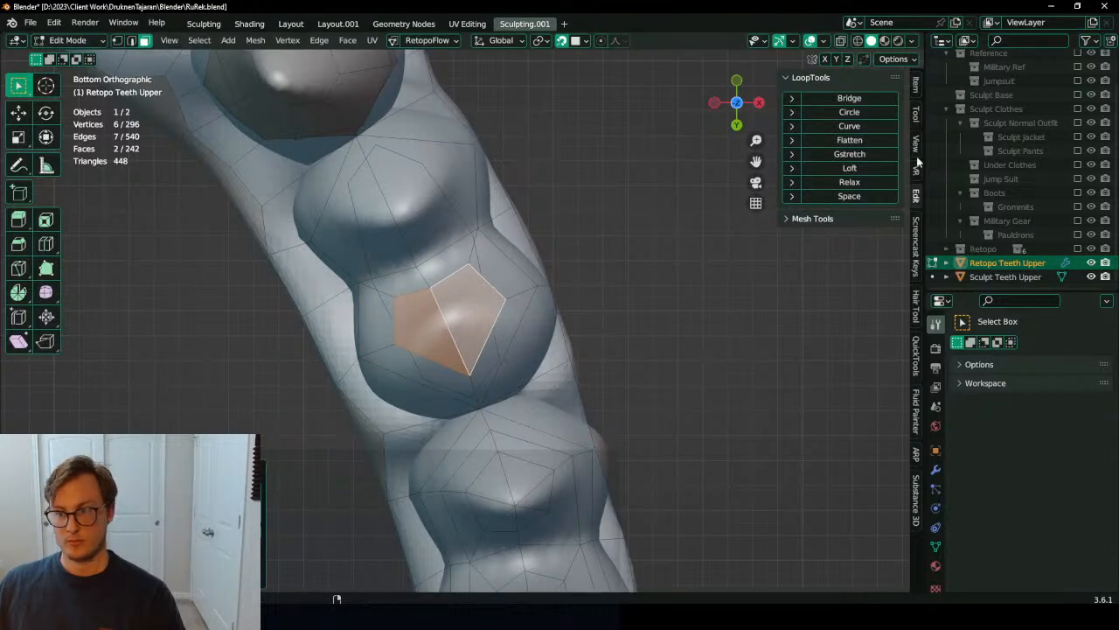
pyautogui.click(851, 113)
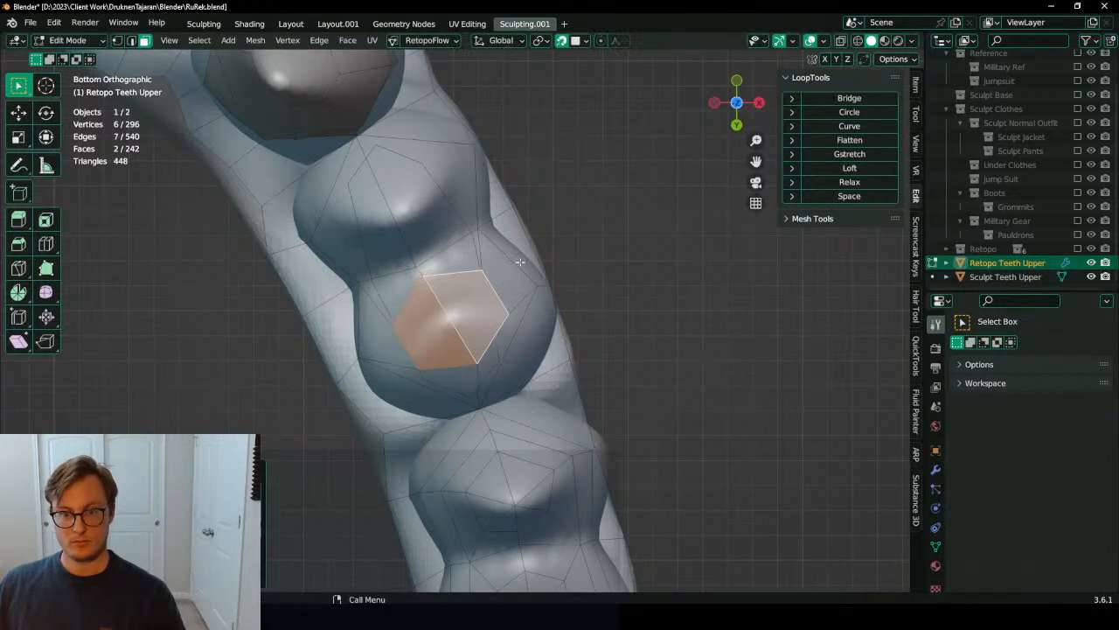
# Step: Scale down the rear cusp's next ring and merge it at its center to form the tip
pyautogui.press('s')
pyautogui.click(477, 314)
pyautogui.press('m')
pyautogui.click(511, 261)
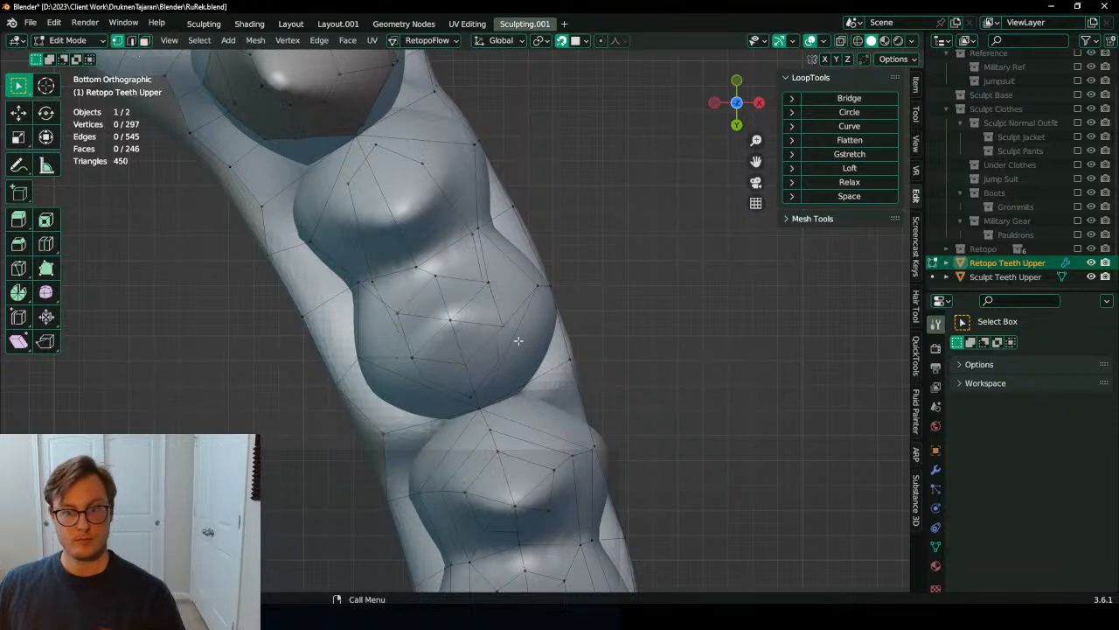
# Step: Reposition the rear cusp's small-ring vertices behind the tip and toward the waist
pyautogui.click(411, 362)
pyautogui.press('g')
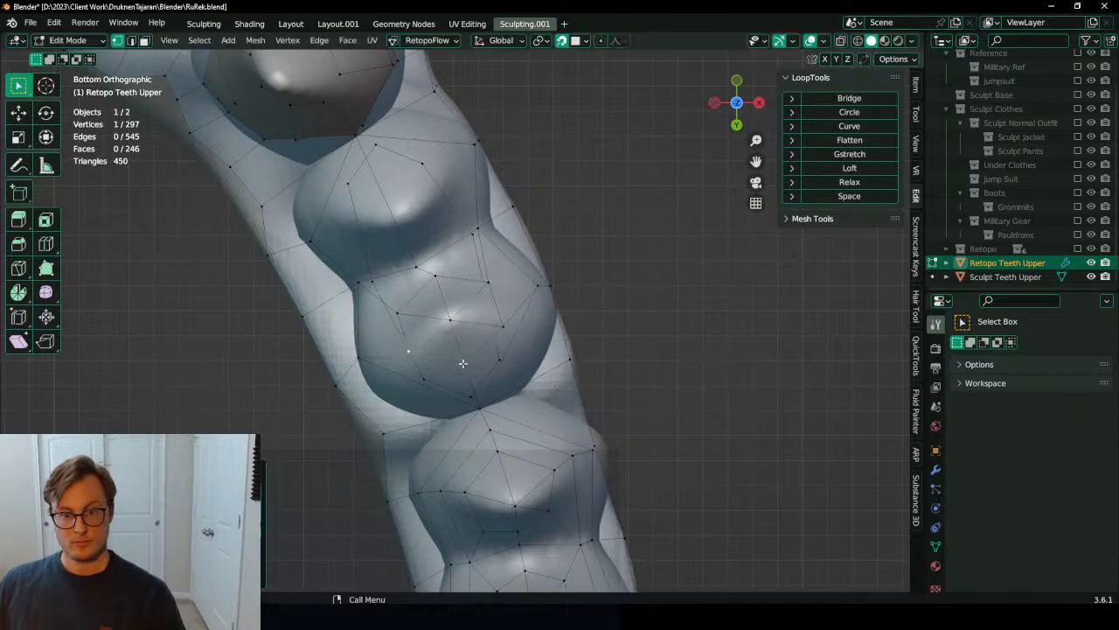
pyautogui.click(467, 366)
pyautogui.click(490, 282)
pyautogui.press('g')
pyautogui.click(482, 276)
pyautogui.click(439, 274)
pyautogui.press('g')
pyautogui.click(424, 266)
pyautogui.click(427, 283)
pyautogui.press('g')
pyautogui.click(432, 281)
# Step: Fine-tune the remaining small-ring vertices on both sides of the rear cusp tip
pyautogui.click(397, 314)
pyautogui.press('g')
pyautogui.click(399, 314)
pyautogui.click(408, 351)
pyautogui.press('g')
pyautogui.click(401, 314)
pyautogui.press('g')
pyautogui.click(408, 313)
pyautogui.click(479, 276)
pyautogui.press('g')
pyautogui.click(473, 279)
# Step: Select the stray linked vertices lying over the double-cusped tooth and delete them
pyautogui.keyDown('shift'); pyautogui.moveTo(423, 242); pyautogui.dragTo(635, 522, button='middle'); pyautogui.keyUp('shift')
pyautogui.scroll(4, 480, 435)
pyautogui.moveTo(479, 435); pyautogui.dragTo(460, 314, button='middle')
pyautogui.press('ctrl+KP_7')
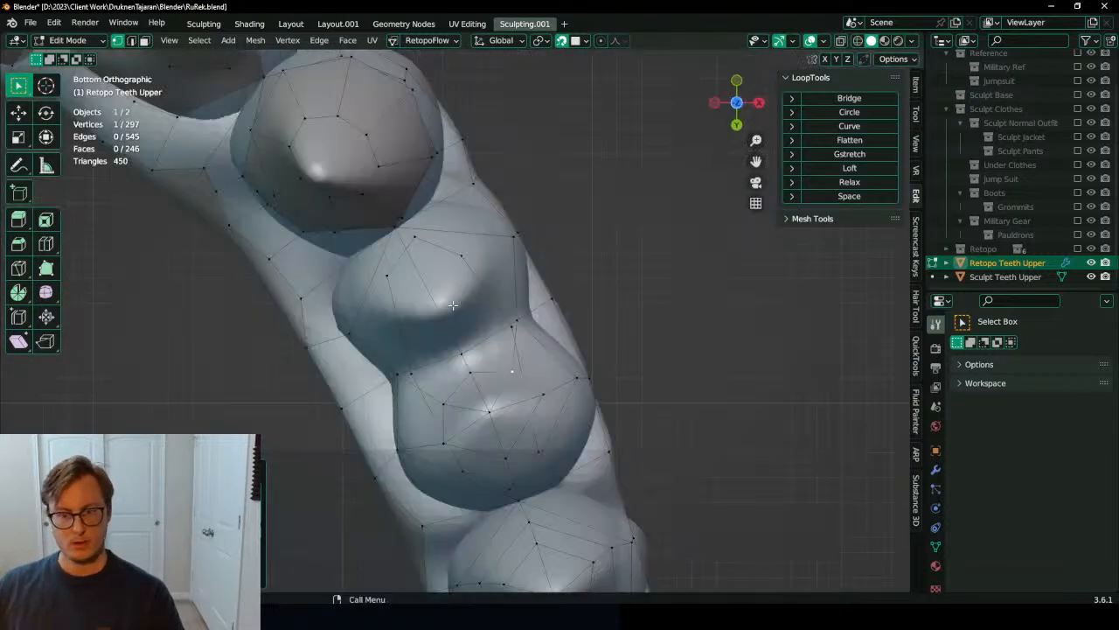
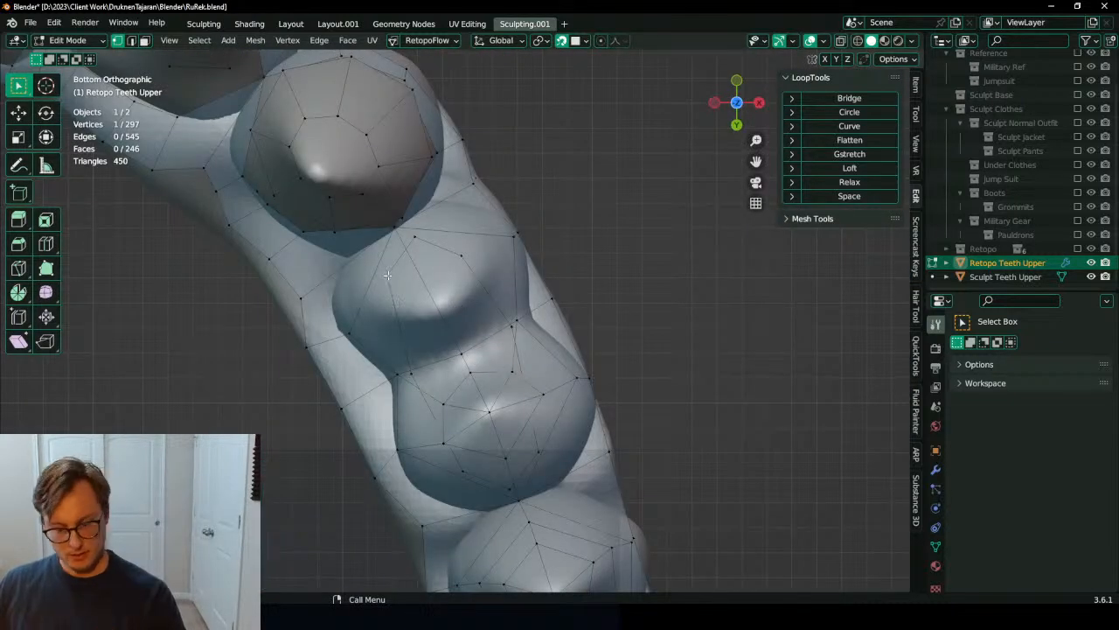
pyautogui.hotkey('ctrl', 'l')
pyautogui.press('x')
pyautogui.click(565, 268)
pyautogui.scroll(-3, 565, 267)
pyautogui.keyDown('shift'); pyautogui.moveTo(514, 428); pyautogui.dragTo(478, 336, button='middle'); pyautogui.keyUp('shift')
pyautogui.scroll(3, 479, 336)
pyautogui.scroll(-3, 385, 203)
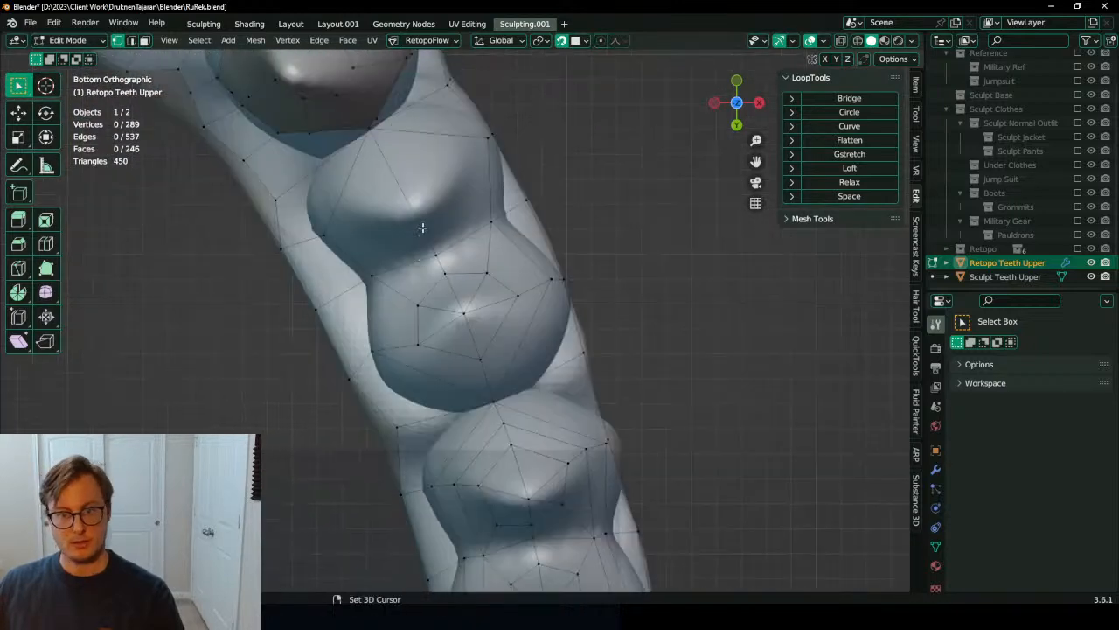
pyautogui.scroll(3, 412, 260)
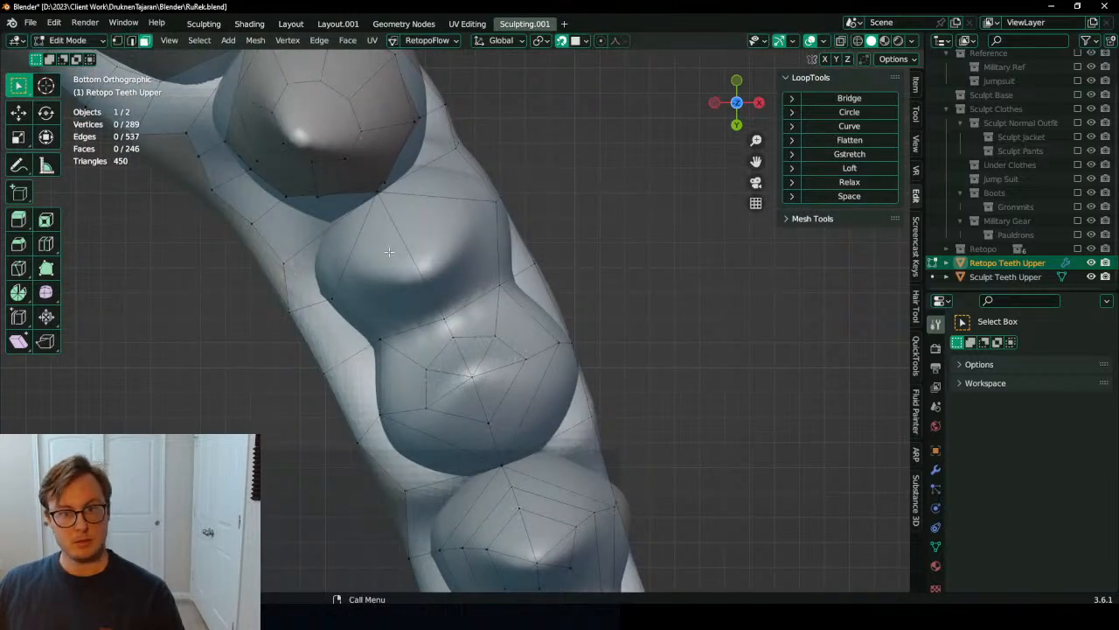
# Step: Extrude the front cusp's two faces, scale them down, and move them over the sculpted peak
pyautogui.click(389, 251)
pyautogui.keyDown('shift'); pyautogui.moveTo(413, 222); pyautogui.dragTo(432, 271, button='middle'); pyautogui.keyUp('shift')
pyautogui.keyDown('shift'); pyautogui.click(446, 266); pyautogui.keyUp('shift')
pyautogui.press('e')
pyautogui.rightClick(613, 323)
pyautogui.press('s')
pyautogui.click(523, 274)
pyautogui.press('s')
pyautogui.click(560, 218)
pyautogui.press('g')
pyautogui.click(490, 292)
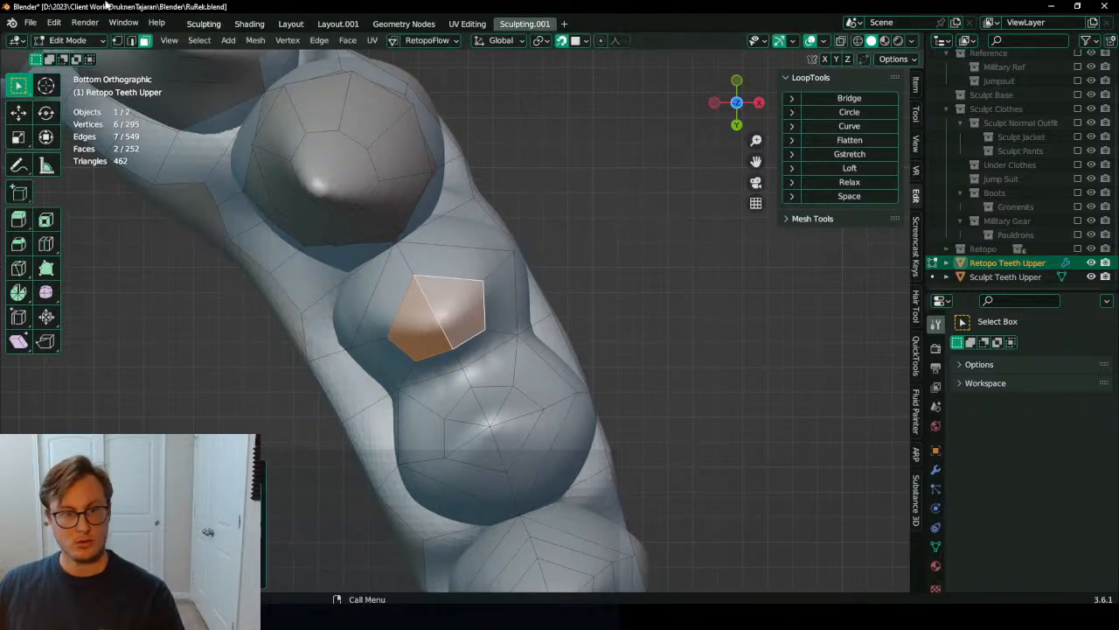
# Step: Extrude the front cusp's small faces again and merge them at their center to form the tip
pyautogui.click(403, 191)
pyautogui.hotkey('ctrl', 'z')
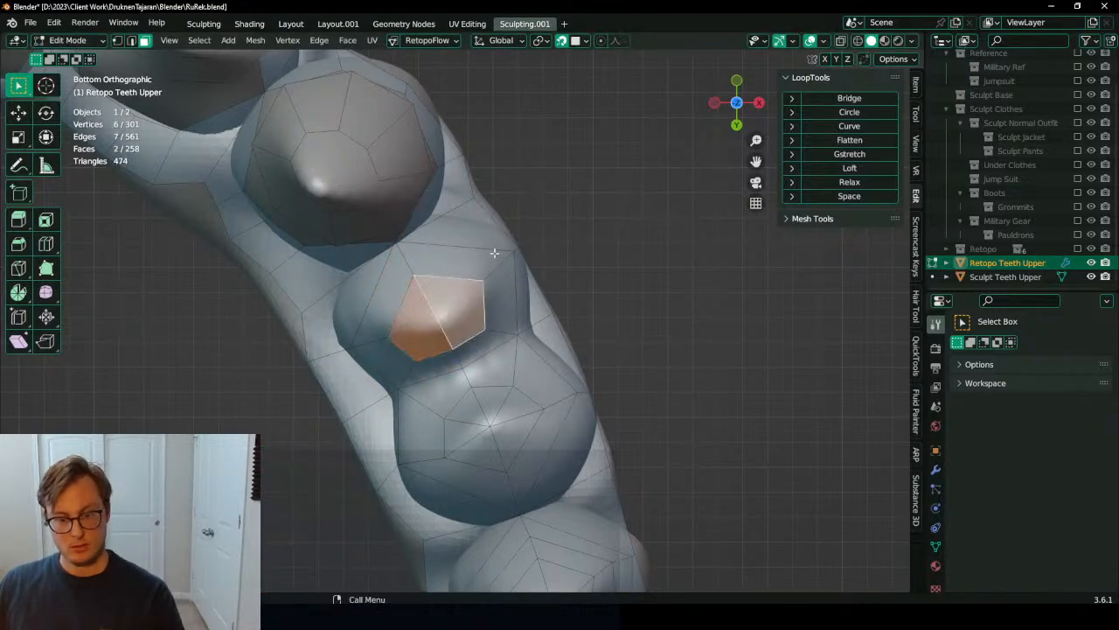
pyautogui.press('m')
pyautogui.click(475, 251)
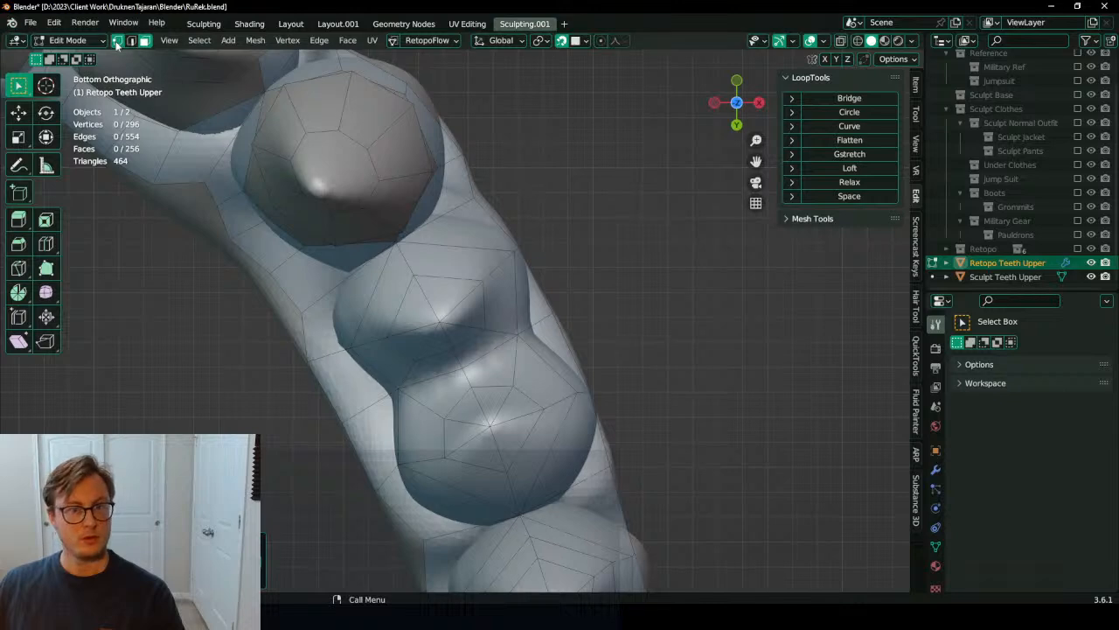
# Step: Spread the front cusp's small-ring vertices outward around the tip
pyautogui.moveTo(441, 318); pyautogui.dragTo(382, 332)
pyautogui.moveTo(414, 275); pyautogui.dragTo(405, 262)
pyautogui.moveTo(489, 281); pyautogui.dragTo(501, 270)
pyautogui.moveTo(496, 329); pyautogui.dragTo(501, 327)
pyautogui.moveTo(418, 367); pyautogui.dragTo(415, 366)
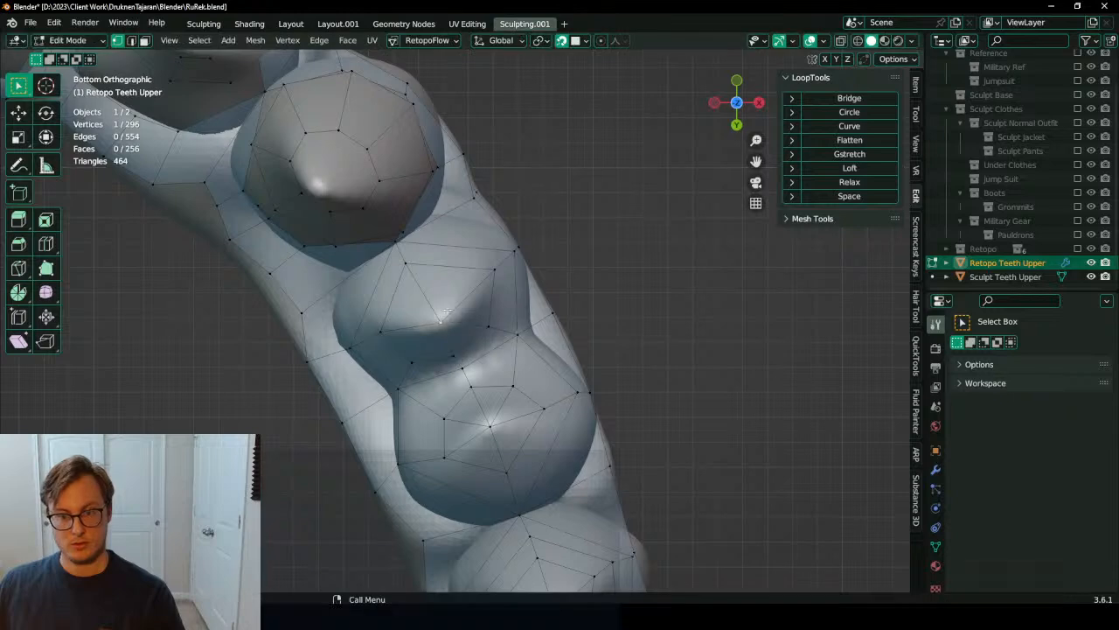
# Step: Flip the normals of the linked lower bands on the canine and the two neighbouring incisors, and save the file
pyautogui.moveTo(407, 239); pyautogui.dragTo(469, 435, button='middle')
pyautogui.press('l')
pyautogui.press('l')
pyautogui.press('l')
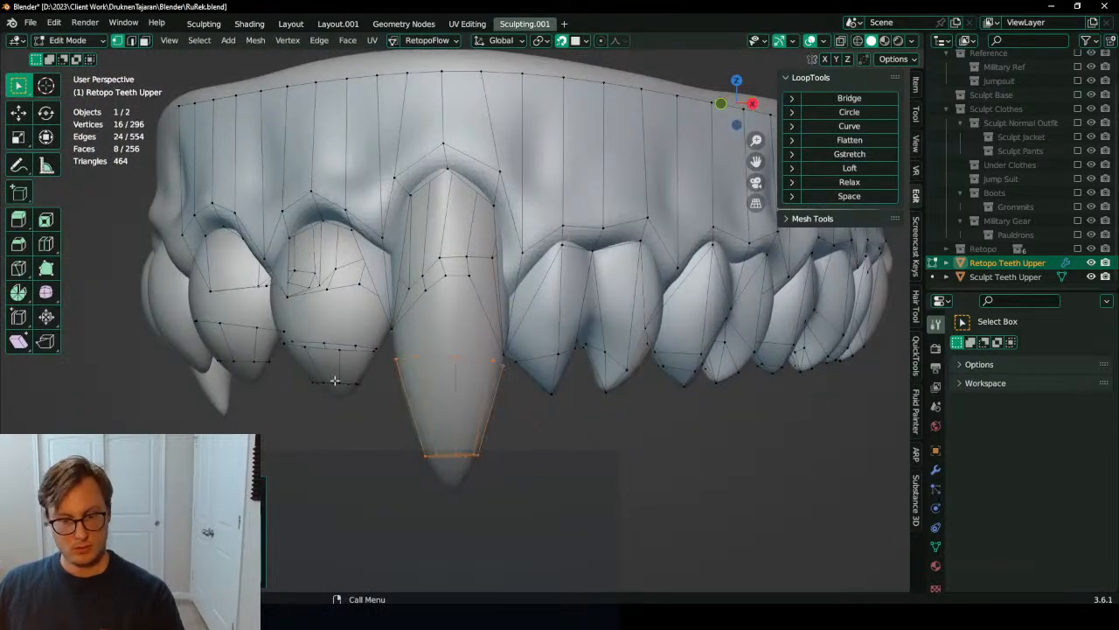
pyautogui.press('q')
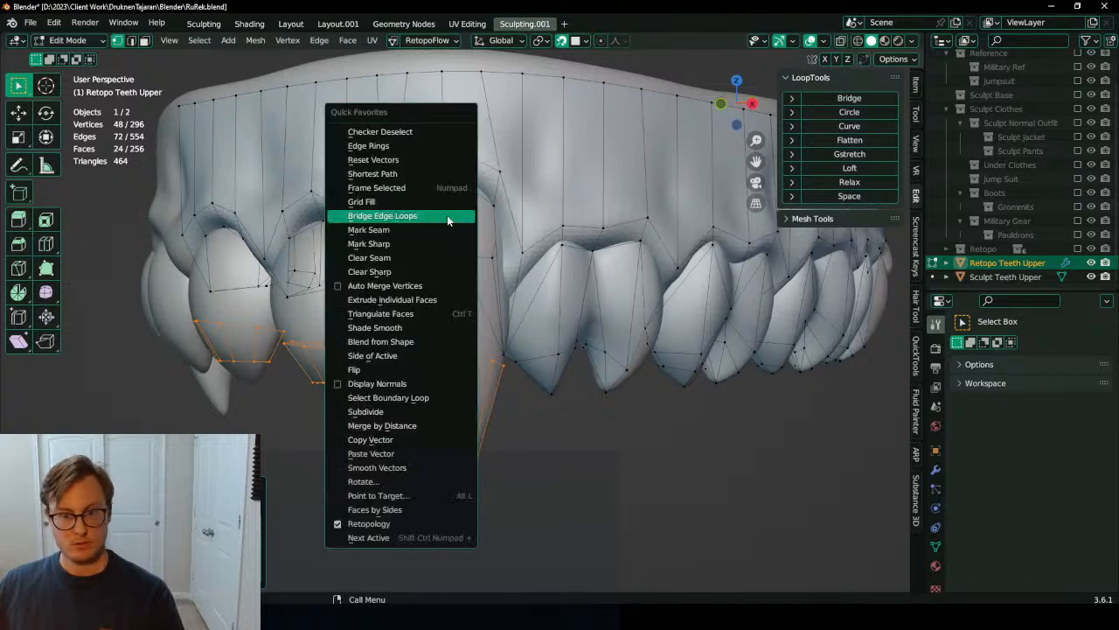
pyautogui.click(364, 368)
pyautogui.moveTo(406, 376); pyautogui.dragTo(494, 383, button='middle')
pyautogui.click(519, 414)
pyautogui.hotkey('ctrl', 's')
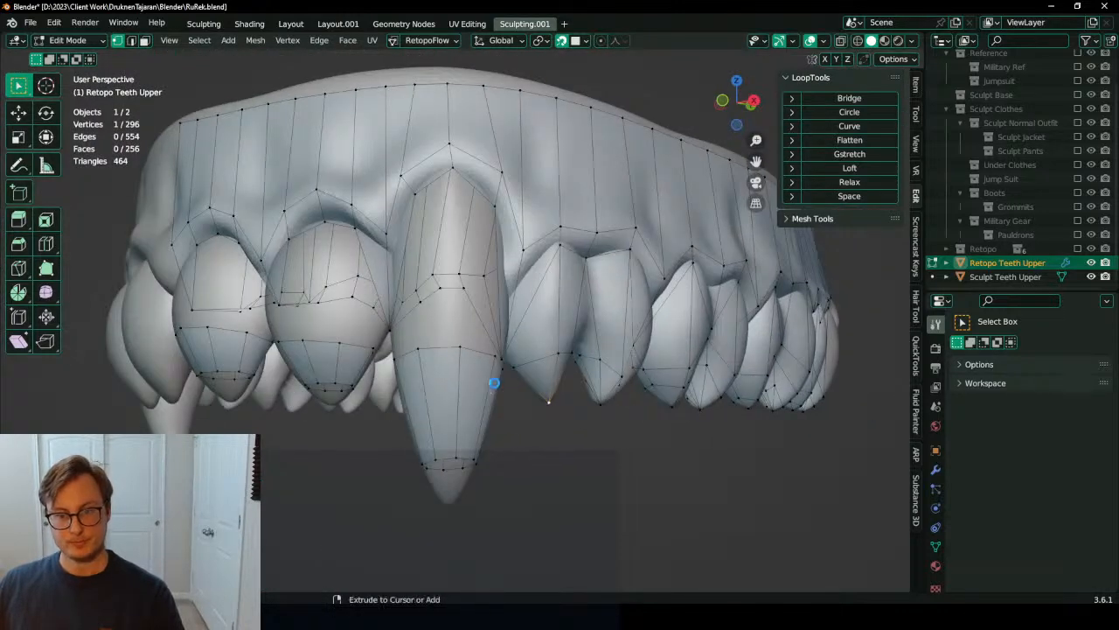
# Step: Bridge the canine's open upper edges to its lower band, and save the file
pyautogui.moveTo(456, 280); pyautogui.dragTo(400, 348, button='middle')
pyautogui.click(131, 41)
pyautogui.moveTo(403, 419); pyautogui.dragTo(527, 397, button='middle')
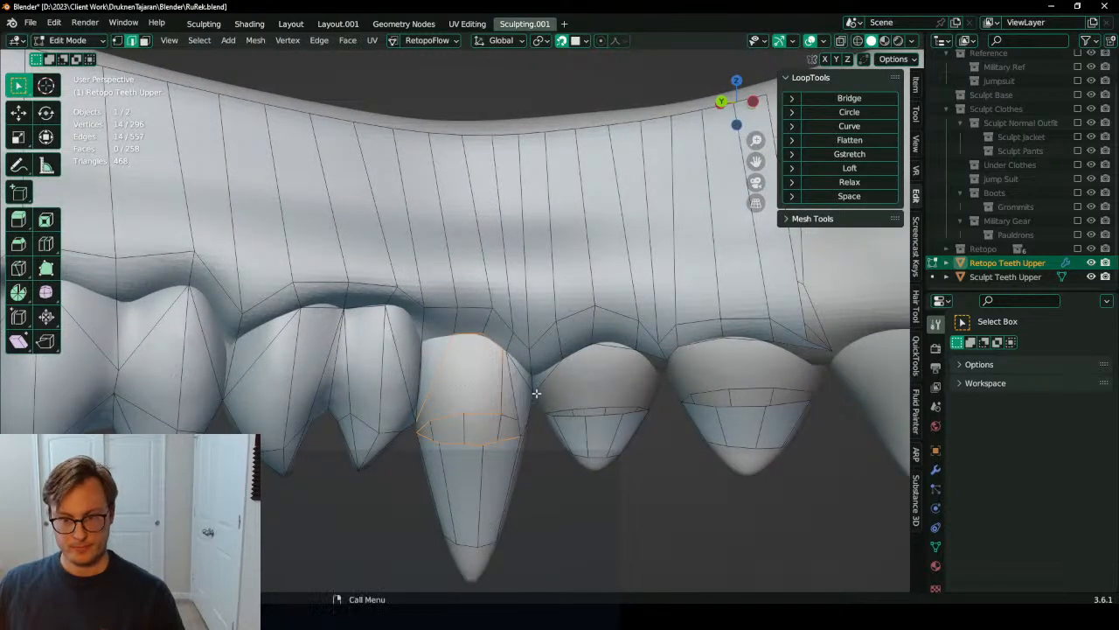
pyautogui.hotkey('ctrl', 'e')
pyautogui.click(555, 150)
pyautogui.moveTo(524, 376); pyautogui.dragTo(474, 459, button='middle')
pyautogui.click(477, 367)
pyautogui.scroll(-3, 463, 358)
pyautogui.keyDown('shift'); pyautogui.moveTo(413, 352); pyautogui.dragTo(438, 352, button='middle'); pyautogui.keyUp('shift')
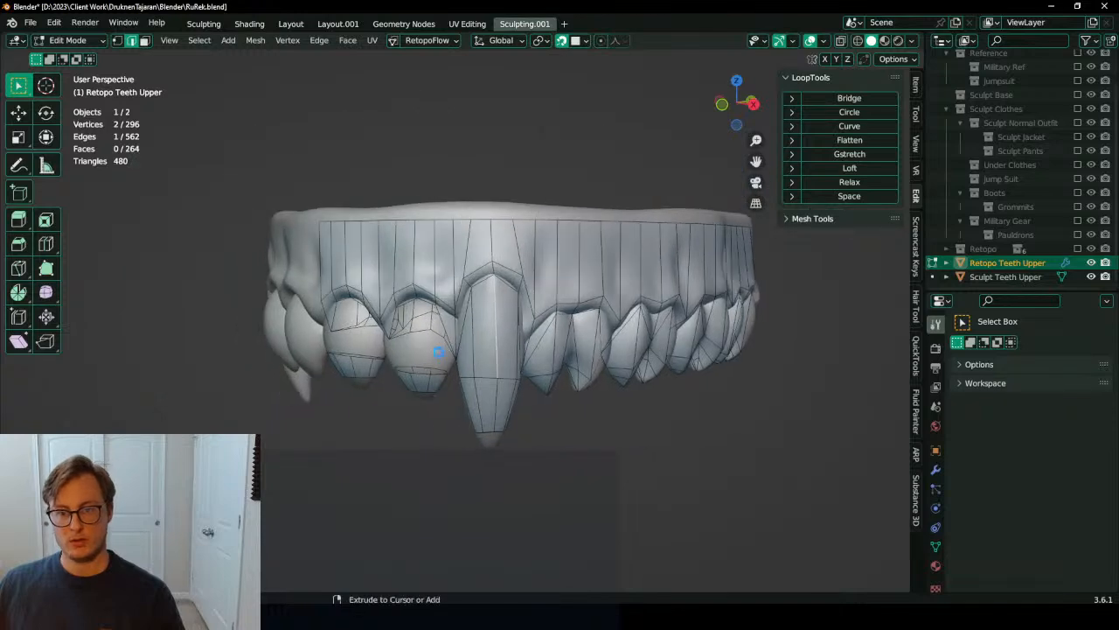
pyautogui.hotkey('ctrl', 's')
# Step: Fill the side gap between the upper and lower bands of the incisor beside the canine with a face
pyautogui.scroll(3, 503, 363)
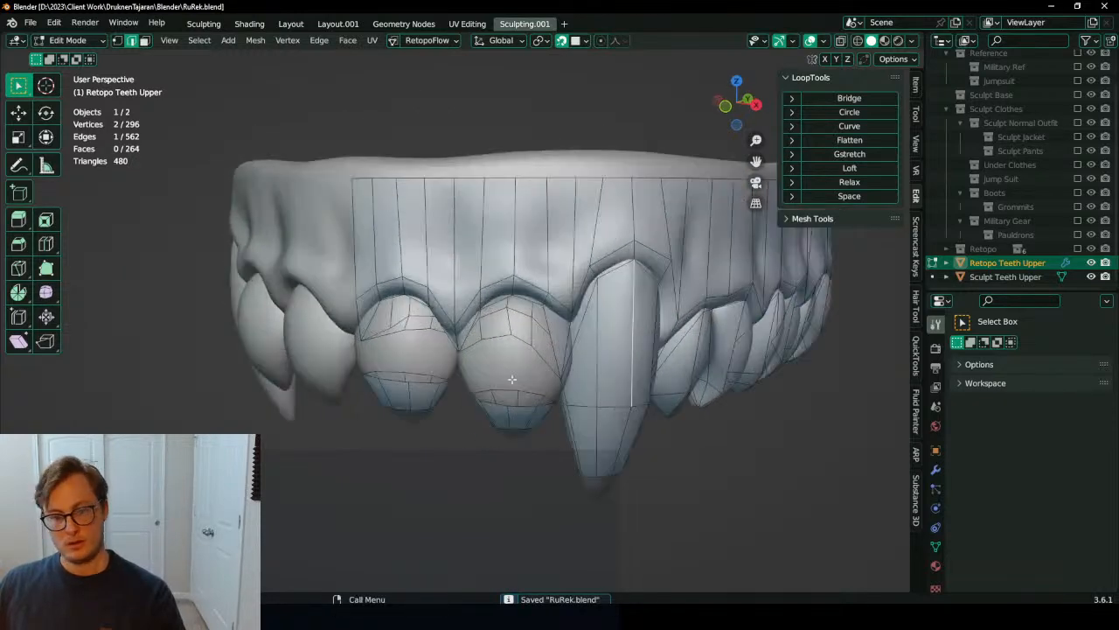
pyautogui.moveTo(503, 363); pyautogui.dragTo(402, 381, button='middle')
pyautogui.keyDown('shift'); pyautogui.click(399, 382); pyautogui.keyUp('shift')
pyautogui.press('f')
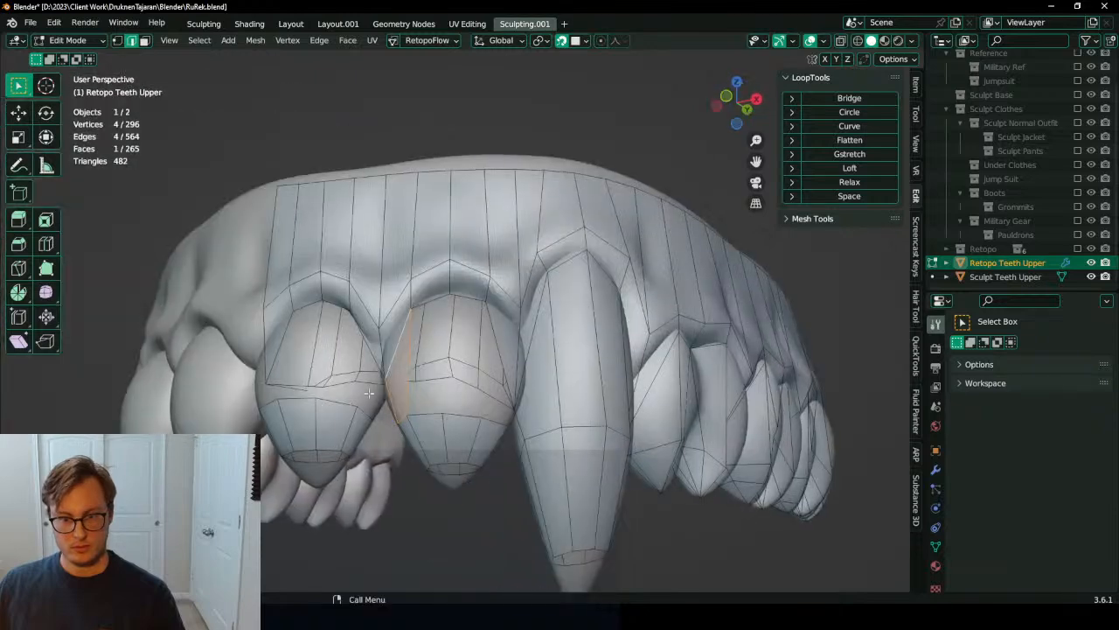
pyautogui.keyDown('alt'); pyautogui.click(407, 355); pyautogui.keyUp('alt')
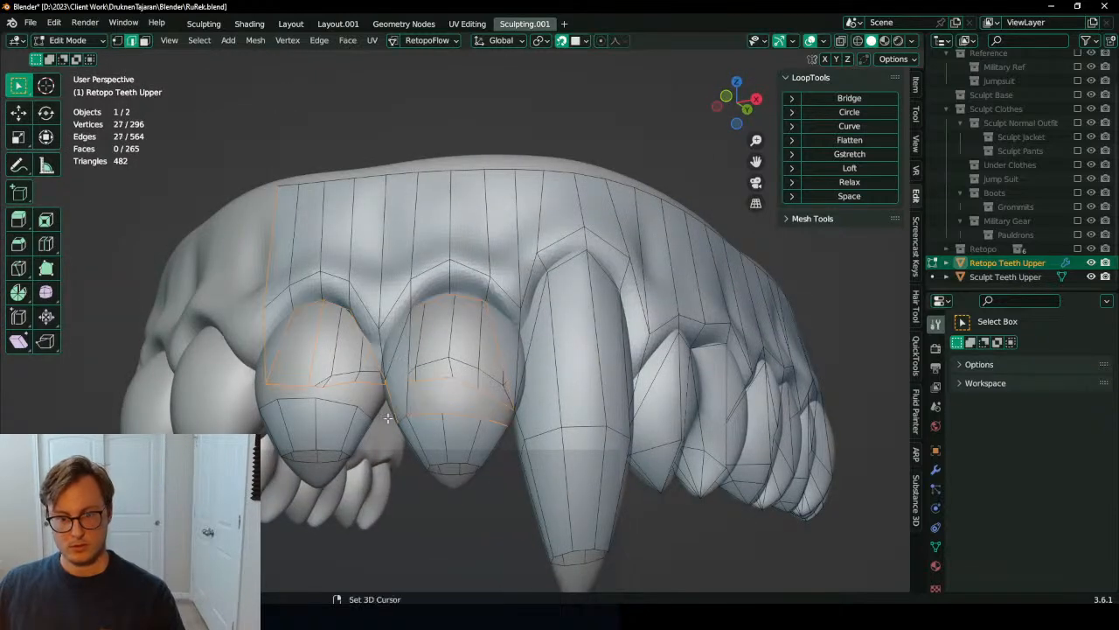
# Step: Bridge the remaining open edges between the upper and lower bands of the incisor beside the canine, and save the file
pyautogui.moveTo(385, 387); pyautogui.dragTo(492, 408, button='middle')
pyautogui.click(421, 399)
pyautogui.hotkey('alt', 'z')
pyautogui.keyDown('ctrl'); pyautogui.click(530, 403); pyautogui.keyUp('ctrl')
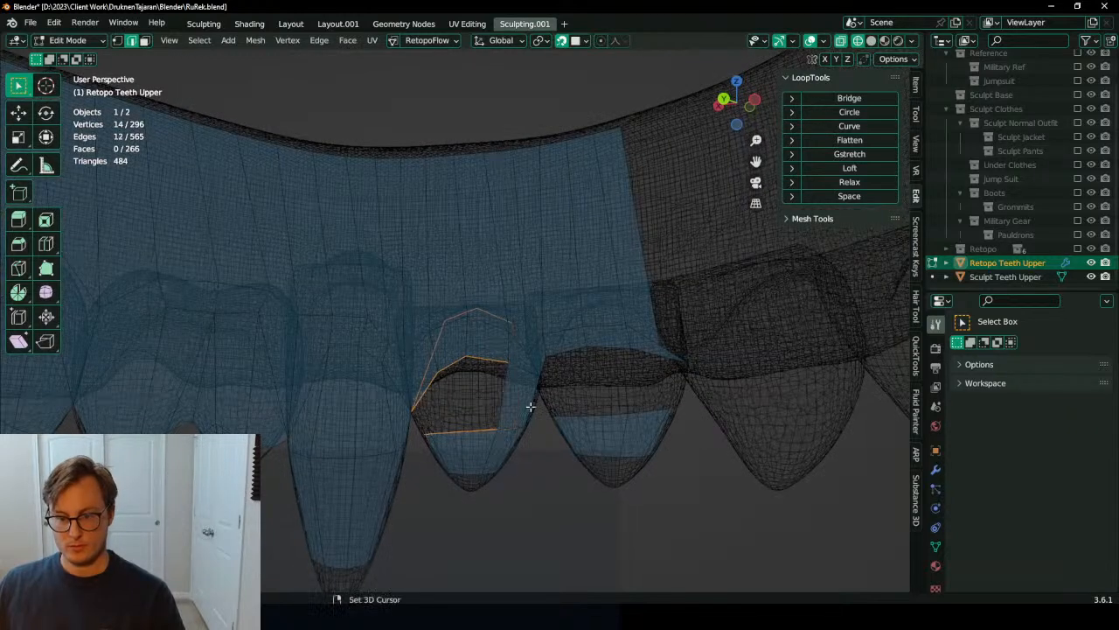
pyautogui.hotkey('alt', 'z')
pyautogui.hotkey('ctrl', 'e')
pyautogui.click(595, 281)
pyautogui.moveTo(595, 282); pyautogui.dragTo(490, 395, button='middle')
pyautogui.hotkey('ctrl', 's')
# Step: Bridge the front incisor's open upper edge loop to its lower band
pyautogui.scroll(3, 490, 394)
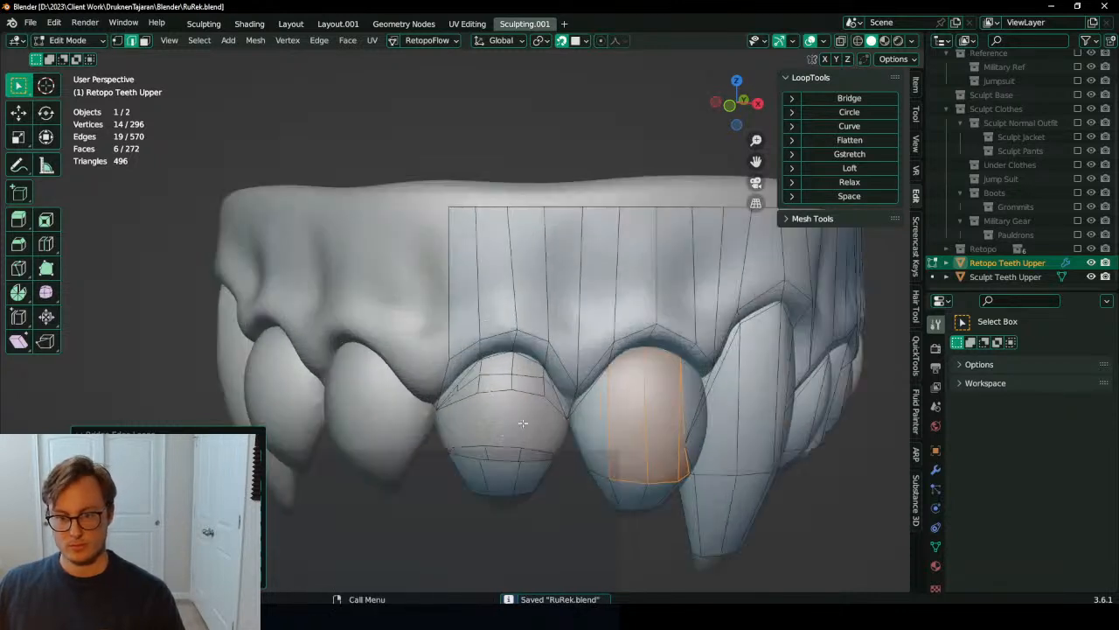
pyautogui.click(525, 393)
pyautogui.keyDown('alt'); pyautogui.click(533, 399); pyautogui.keyUp('alt')
pyautogui.click(546, 413)
pyautogui.keyDown('ctrl'); pyautogui.click(452, 405); pyautogui.keyUp('ctrl')
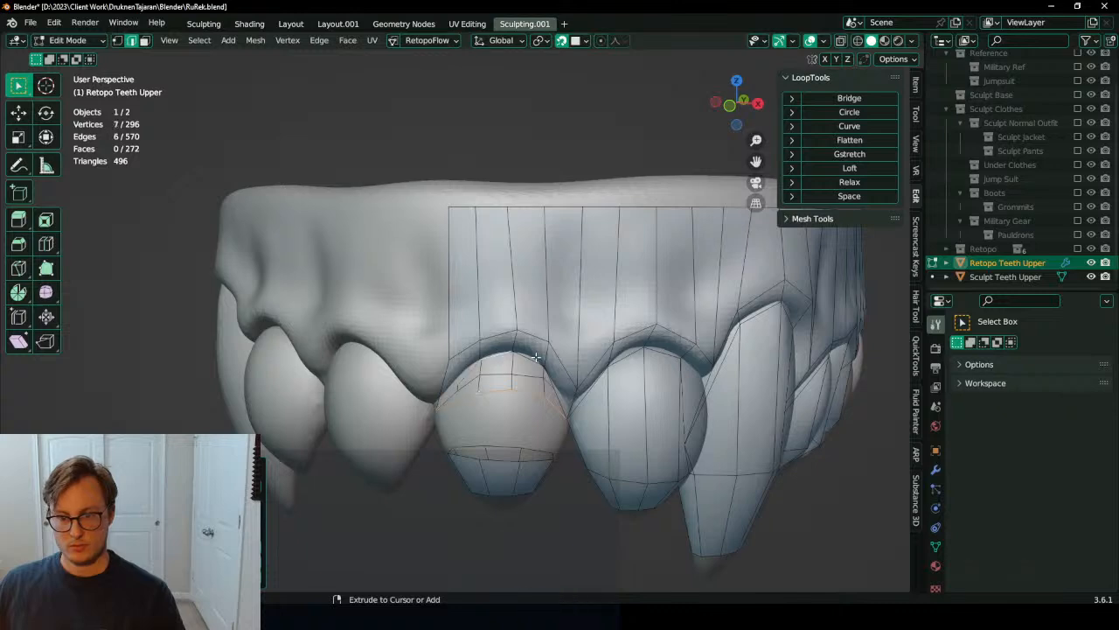
pyautogui.rightClick(565, 270)
pyautogui.click(565, 270)
# Step: Extrude the front incisor's open tip loop from the bottom view, merge it at center, and move the point onto the sculpted peak
pyautogui.moveTo(565, 272); pyautogui.dragTo(493, 210, button='middle')
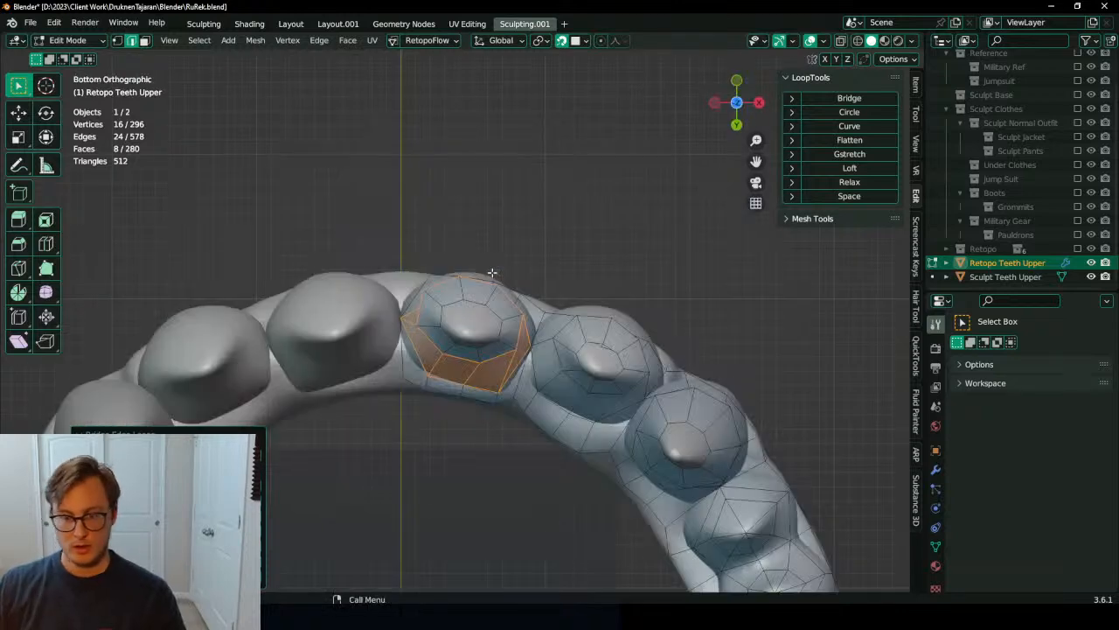
pyautogui.scroll(3, 490, 262)
pyautogui.click(487, 293)
pyautogui.keyDown('shift'); pyautogui.moveTo(487, 294); pyautogui.dragTo(515, 324, button='middle'); pyautogui.keyUp('shift')
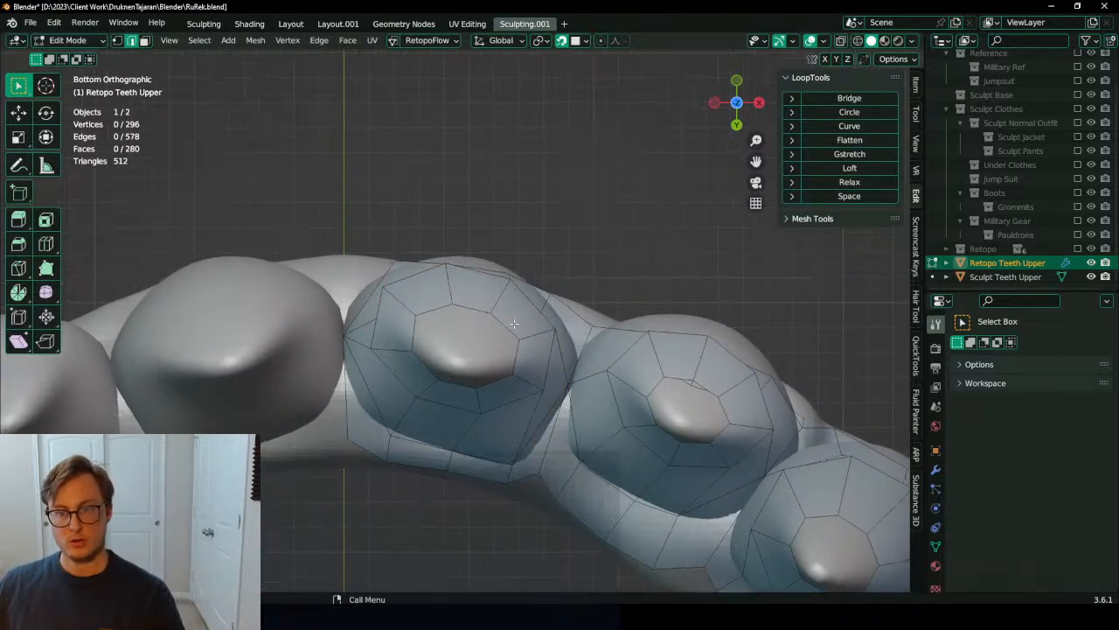
pyautogui.keyDown('alt'); pyautogui.click(471, 304); pyautogui.keyUp('alt')
pyautogui.press('e')
pyautogui.click(488, 341)
pyautogui.press('m')
pyautogui.click(491, 343)
pyautogui.press('g')
pyautogui.click(467, 368)
# Step: Extrude the open tip loop of the incisor beside the canine and merge it at center
pyautogui.keyDown('shift'); pyautogui.moveTo(633, 361); pyautogui.dragTo(492, 365, button='middle'); pyautogui.keyUp('shift')
pyautogui.keyDown('alt'); pyautogui.click(524, 358); pyautogui.keyUp('alt')
pyautogui.press('e')
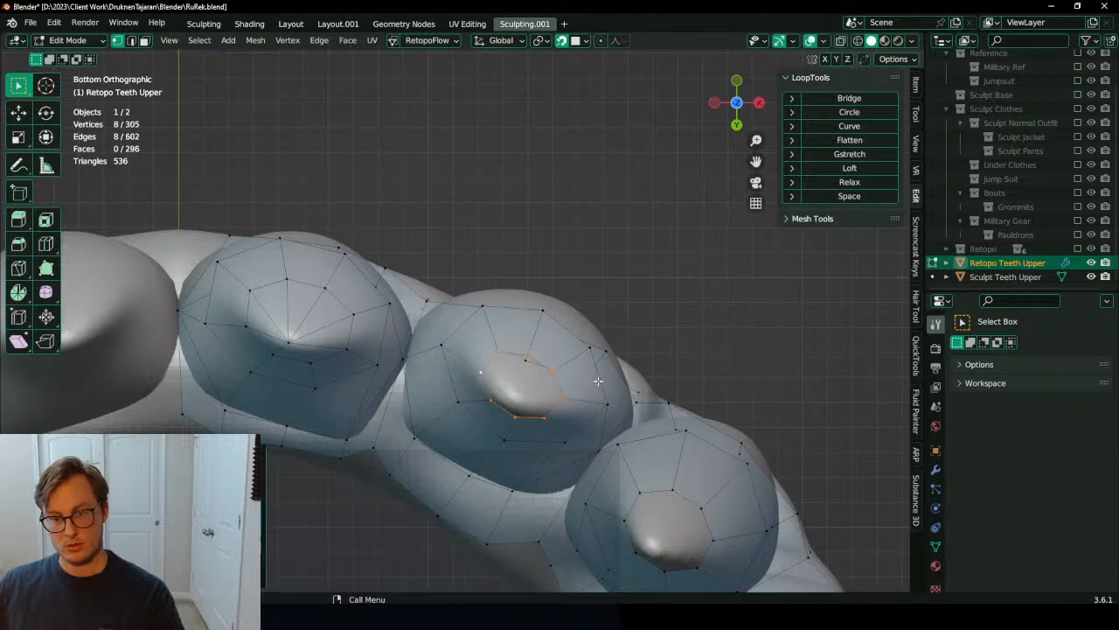
pyautogui.press('m')
pyautogui.moveTo(534, 392); pyautogui.dragTo(499, 387, button='middle')
# Step: Close the canine's open tip loop by merging it into a single center vertex
pyautogui.press('ctrl+KP_7')
pyautogui.scroll(6, 496, 402)
pyautogui.keyDown('alt'); pyautogui.click(519, 413); pyautogui.keyUp('alt')
pyautogui.press('m')
pyautogui.click(496, 362)
pyautogui.press('g')
pyautogui.press('Escape')
pyautogui.moveTo(495, 362); pyautogui.dragTo(607, 492, button='middle')
pyautogui.scroll(-5, 527, 433)
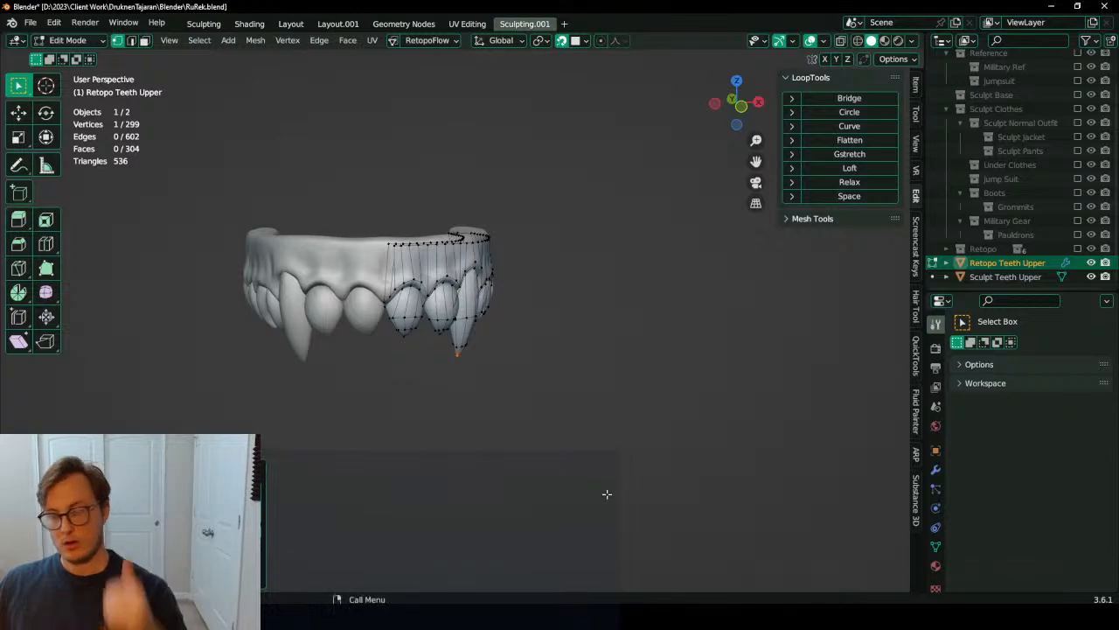
# Step: Return the retopo teeth to Object Mode and save the file
pyautogui.scroll(6, 480, 393)
pyautogui.moveTo(480, 392); pyautogui.dragTo(498, 353, button='middle')
pyautogui.scroll(5, 499, 306)
pyautogui.press('g')
pyautogui.press('Escape')
pyautogui.scroll(-6, 499, 352)
pyautogui.press('Tab')
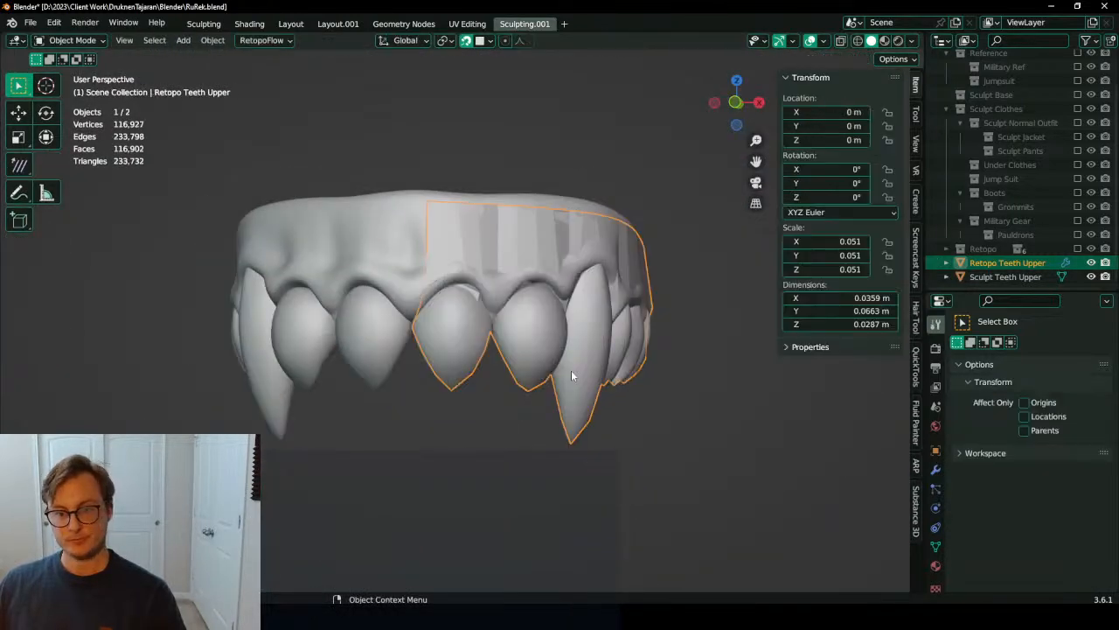
pyautogui.hotkey('ctrl', 's')
# Step: Add a Shrinkwrap modifier to the retopo teeth, place it first in the stack, and target Sculpt Teeth Upper
pyautogui.click(937, 470)
pyautogui.click(979, 346)
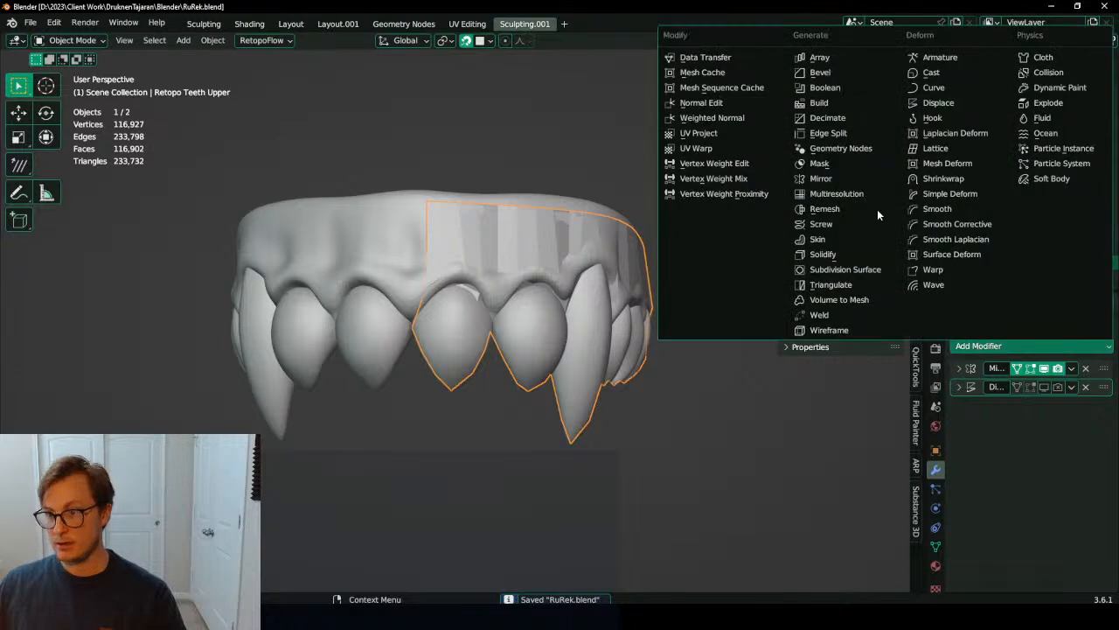
pyautogui.click(949, 179)
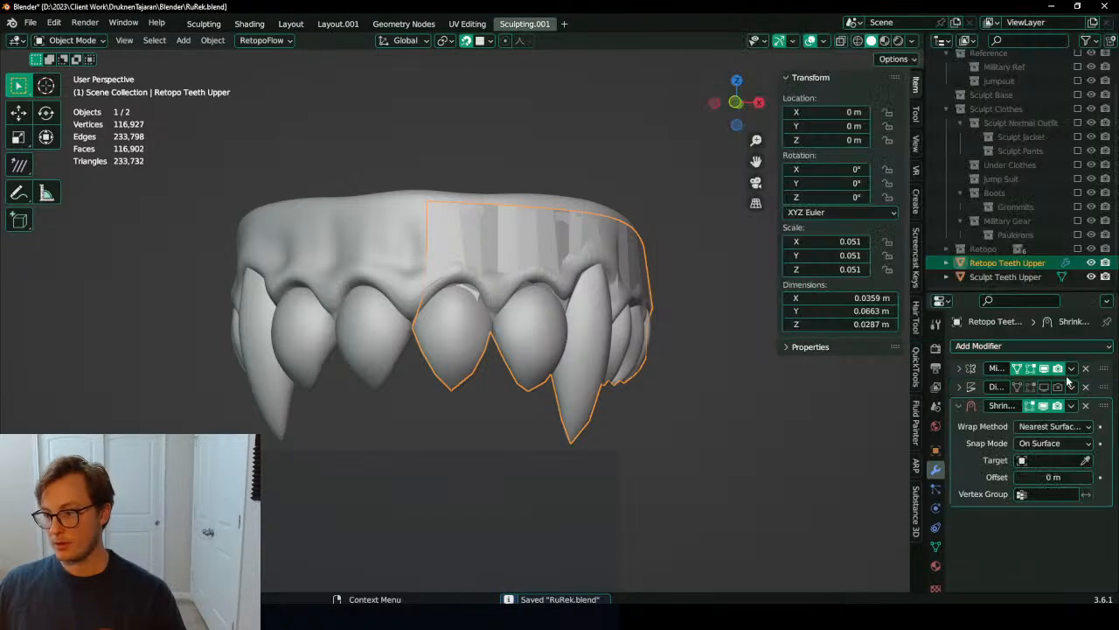
pyautogui.moveTo(1105, 410); pyautogui.dragTo(1085, 388)
pyautogui.click(1086, 422)
pyautogui.click(459, 376)
# Step: Add one centered loop cut around the middle of each of the two incisors
pyautogui.scroll(2, 459, 376)
pyautogui.press('Tab')
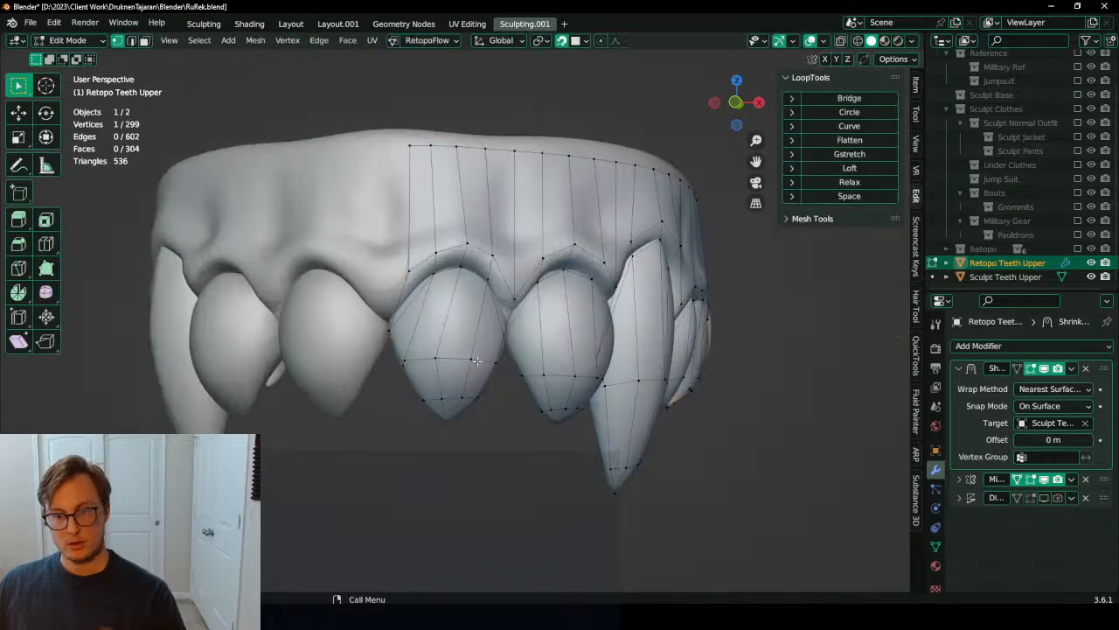
pyautogui.moveTo(525, 357); pyautogui.dragTo(467, 335, button='middle')
pyautogui.hotkey('ctrl', 'r')
pyautogui.click(467, 335)
pyautogui.rightClick(467, 335)
pyautogui.keyDown('shift'); pyautogui.moveTo(571, 344); pyautogui.dragTo(463, 342, button='middle'); pyautogui.keyUp('shift')
pyautogui.hotkey('ctrl', 'r')
pyautogui.click(463, 342)
pyautogui.rightClick(463, 342)
# Step: Add a centered loop cut around the upper part of the canine
pyautogui.keyDown('shift'); pyautogui.moveTo(586, 339); pyautogui.dragTo(420, 308, button='middle'); pyautogui.keyUp('shift')
pyautogui.hotkey('ctrl', 'r')
pyautogui.click(515, 342)
pyautogui.rightClick(514, 342)
pyautogui.scroll(-4, 602, 368)
pyautogui.scroll(4, 483, 382)
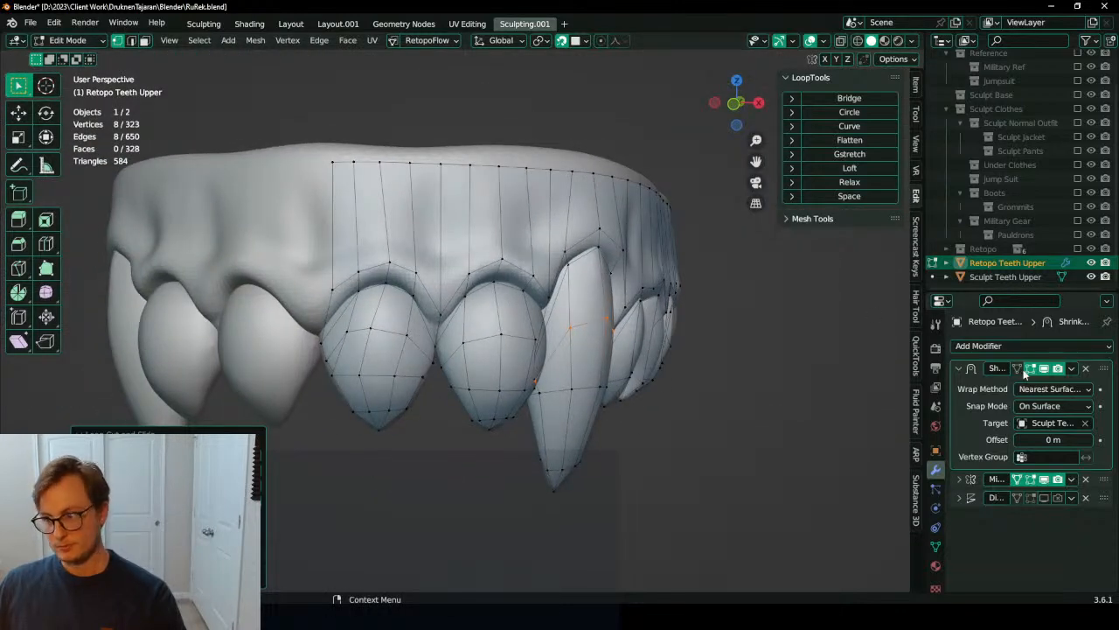
# Step: Apply the Shrinkwrap modifier on the retopo teeth in Object Mode
pyautogui.moveTo(595, 376); pyautogui.dragTo(744, 265, button='middle')
pyautogui.press('Tab')
pyautogui.click(1072, 368)
pyautogui.click(1023, 383)
# Step: Isolate the retopo teeth in local view, save the file, and shade the object smooth
pyautogui.scroll(4, 432, 361)
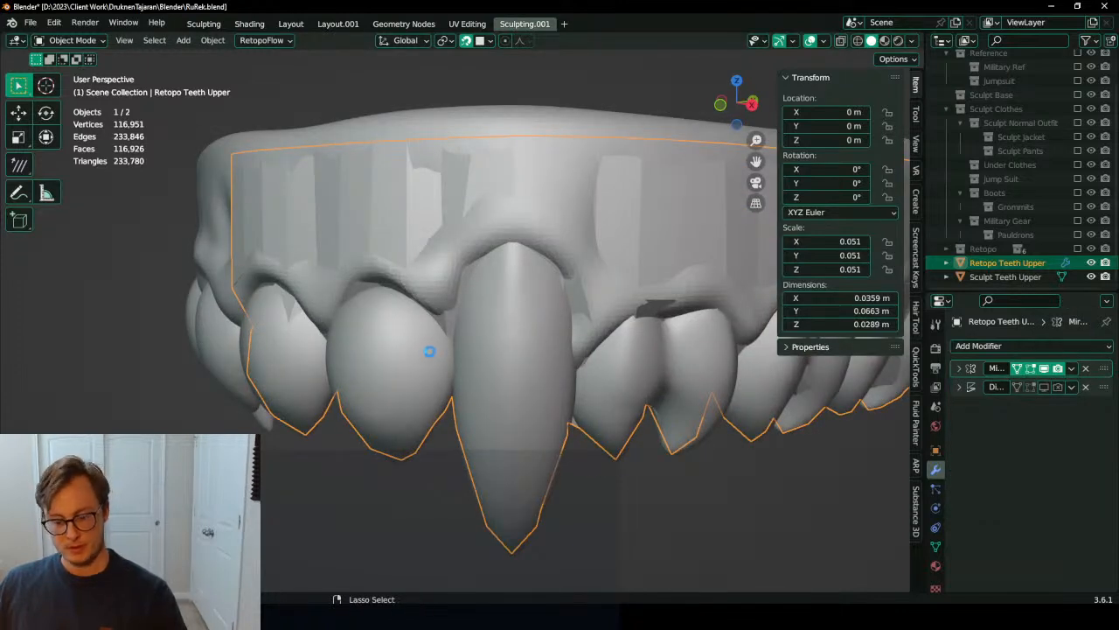
pyautogui.press('KP_Divide')
pyautogui.hotkey('ctrl', 's')
pyautogui.press('Tab')
pyautogui.press('Tab')
pyautogui.rightClick(536, 300)
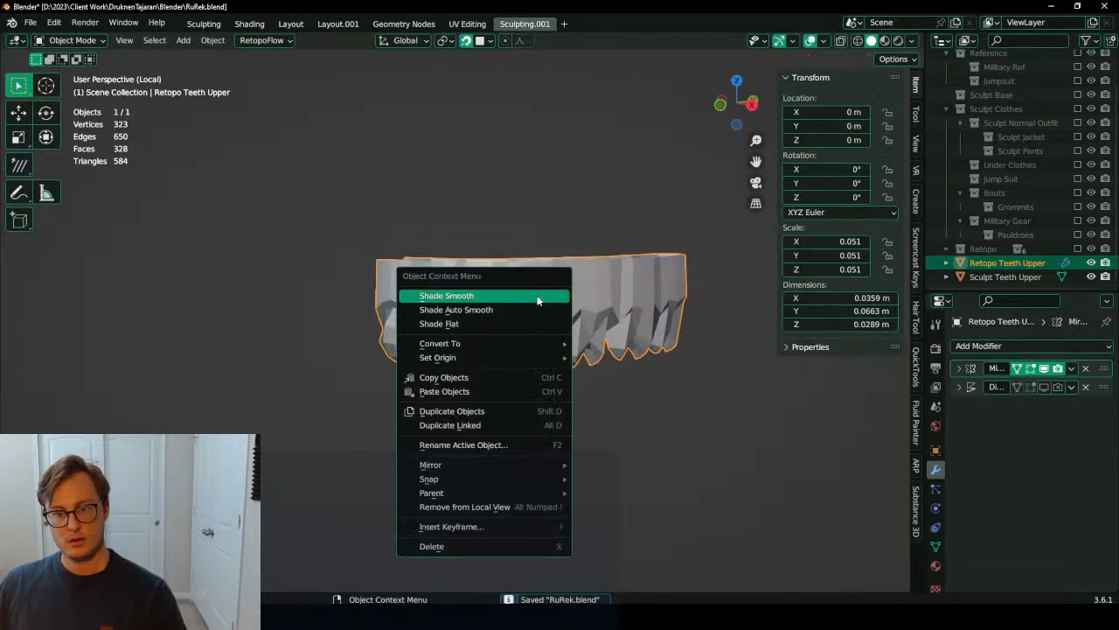
pyautogui.click(511, 301)
pyautogui.moveTo(511, 302)
pyautogui.mouseDown(button='middle')
pyautogui.moveTo(538, 279)
pyautogui.moveTo(474, 294)
pyautogui.mouseUp(button='middle')
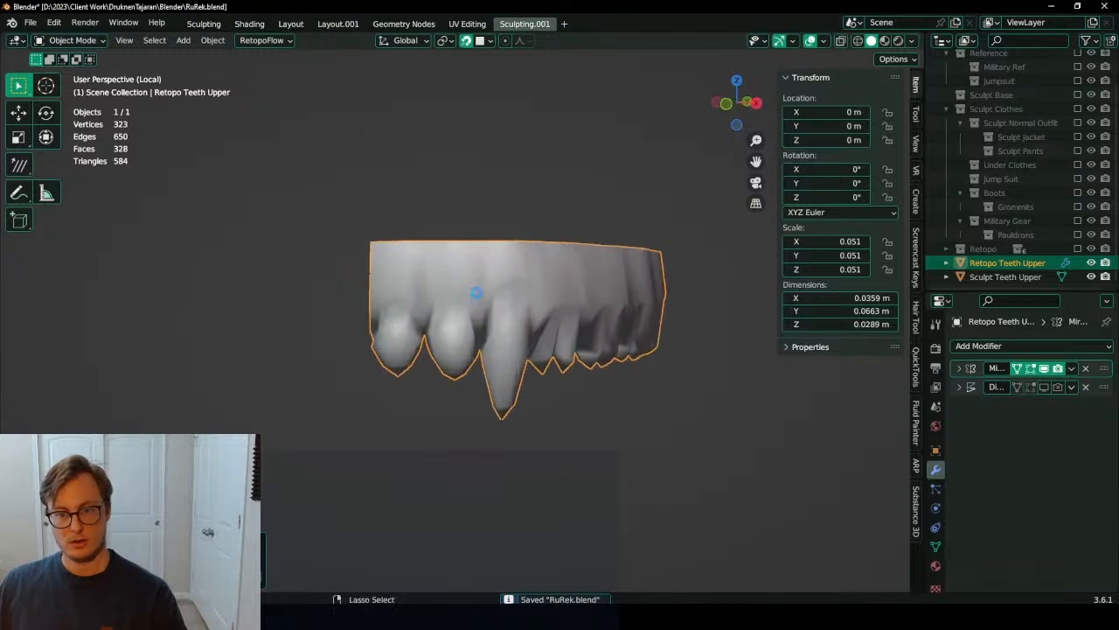
# Step: Try to select every other edge along the gum's upper border with Checker Deselect
pyautogui.press('Tab')
pyautogui.scroll(3, 442, 289)
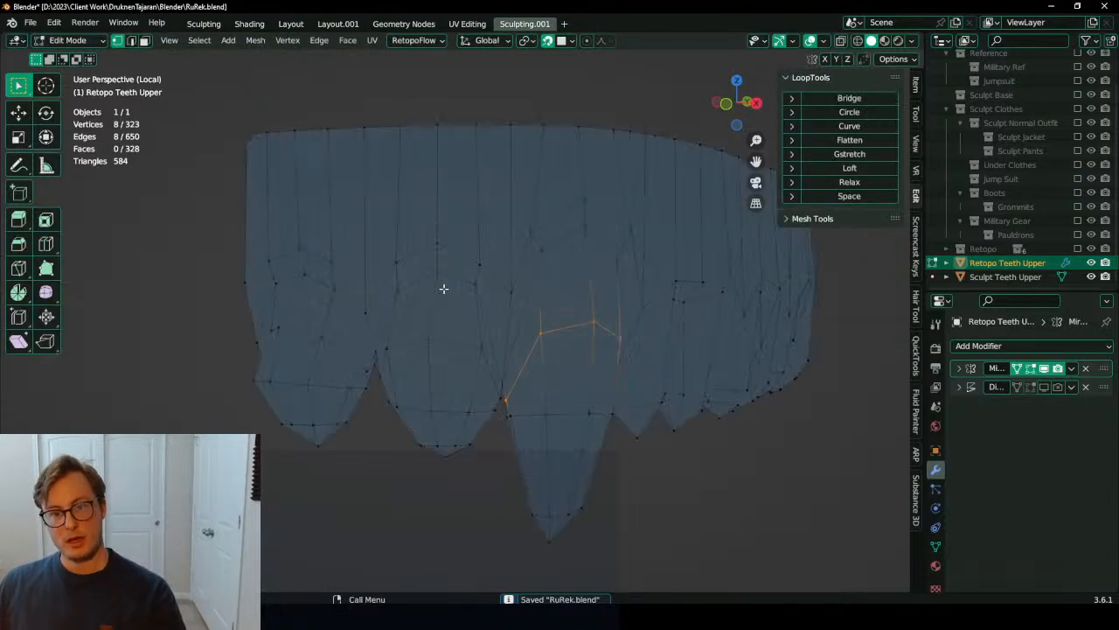
pyautogui.moveTo(422, 302); pyautogui.dragTo(421, 315, button='middle')
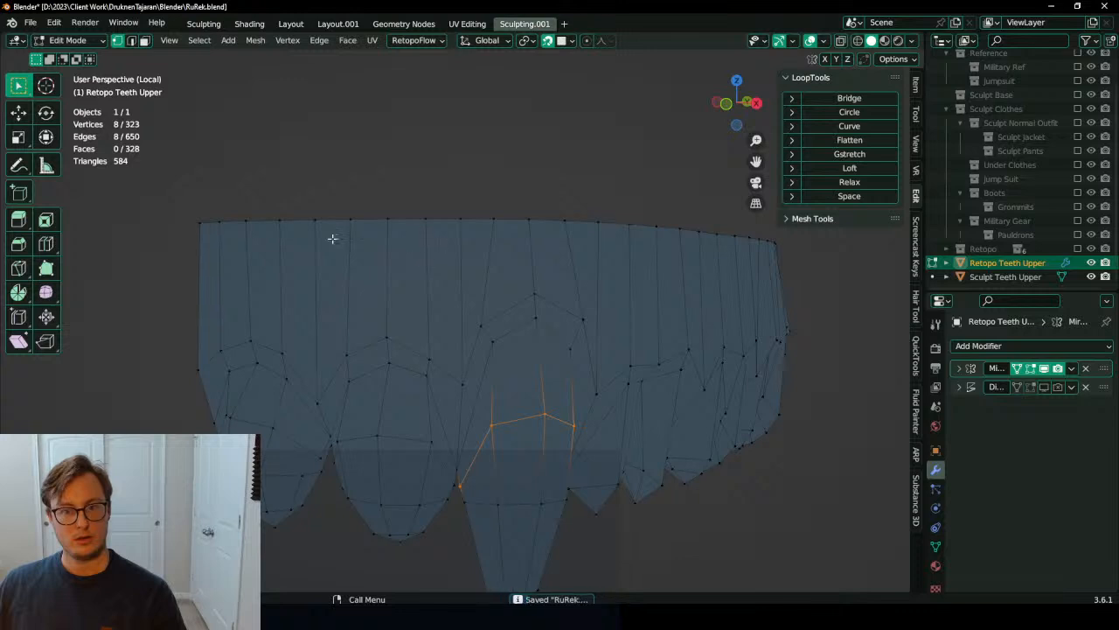
pyautogui.moveTo(332, 238); pyautogui.dragTo(341, 241, button='middle')
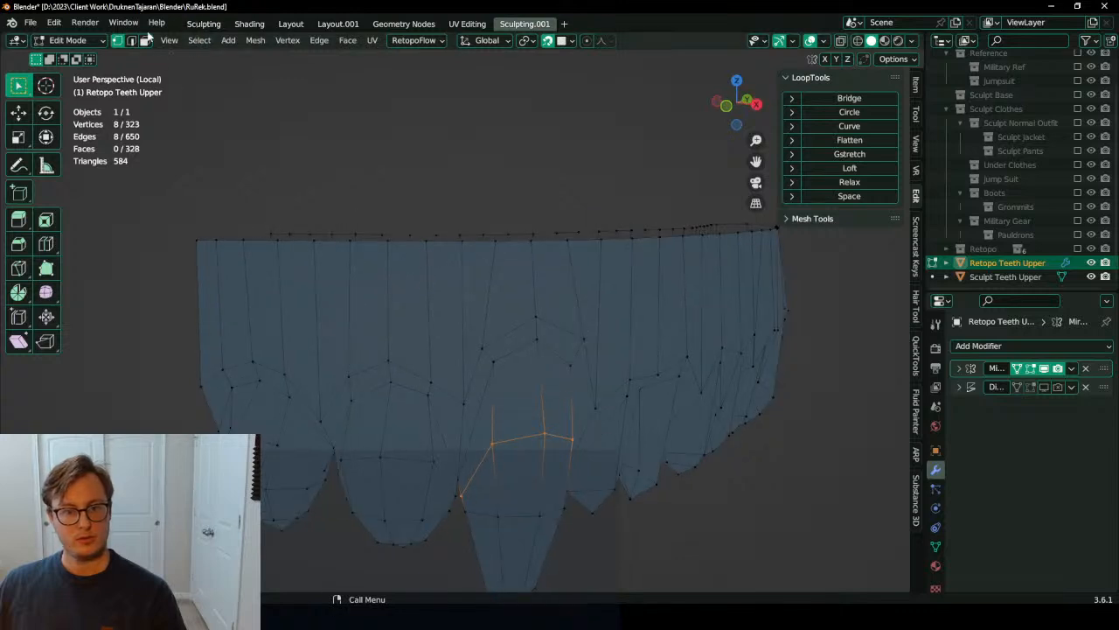
pyautogui.keyDown('alt'); pyautogui.click(230, 229); pyautogui.keyUp('alt')
pyautogui.moveTo(378, 131); pyautogui.dragTo(387, 121, button='middle')
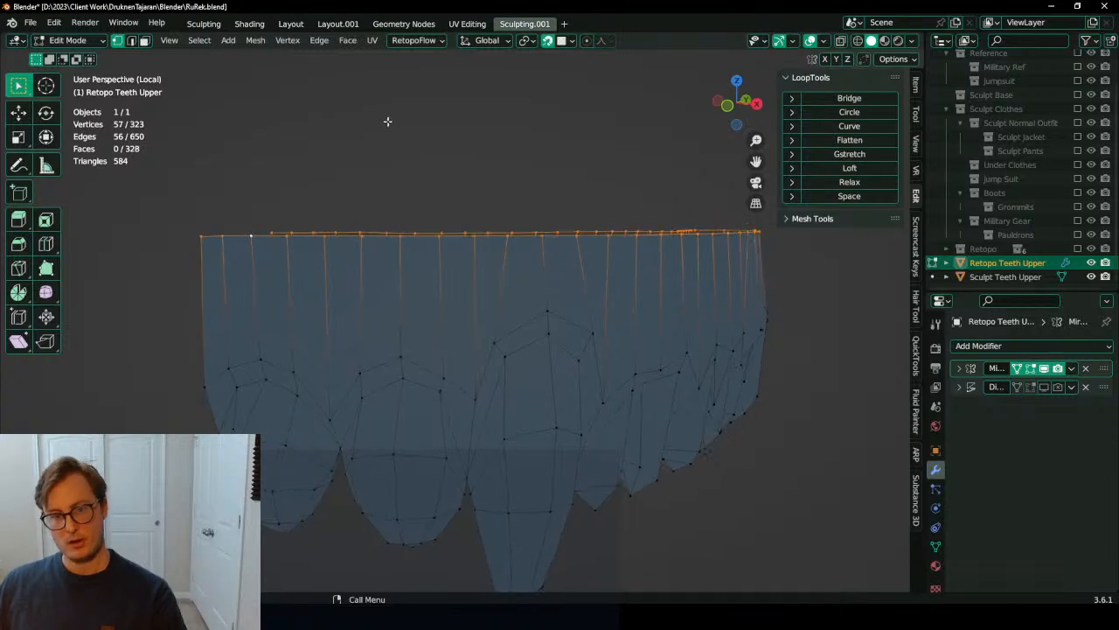
pyautogui.click(131, 41)
pyautogui.click(200, 40)
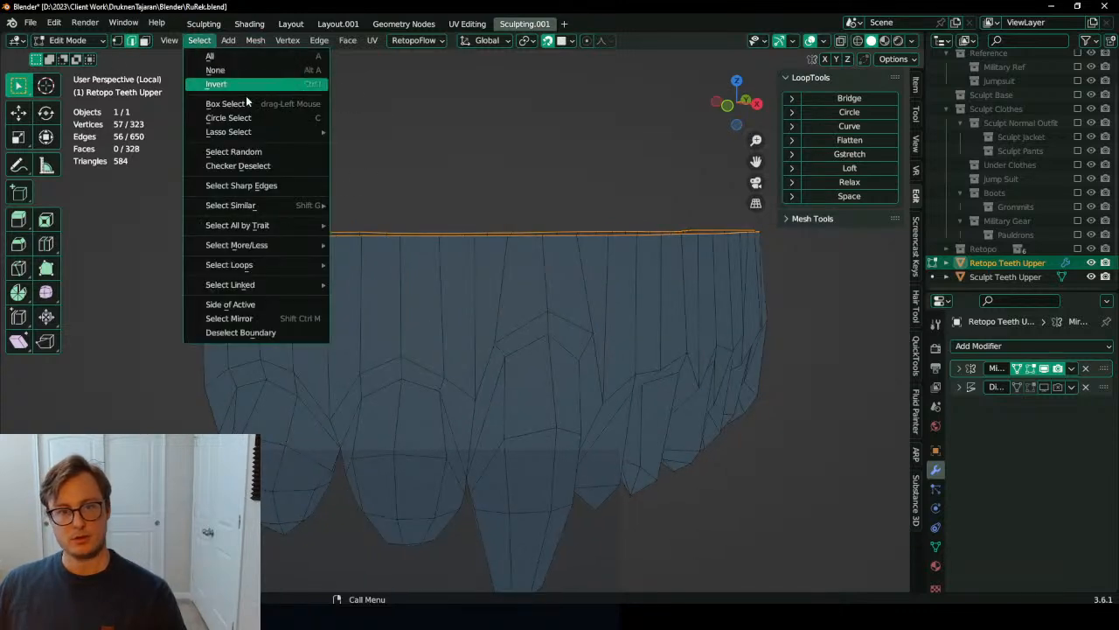
pyautogui.click(248, 166)
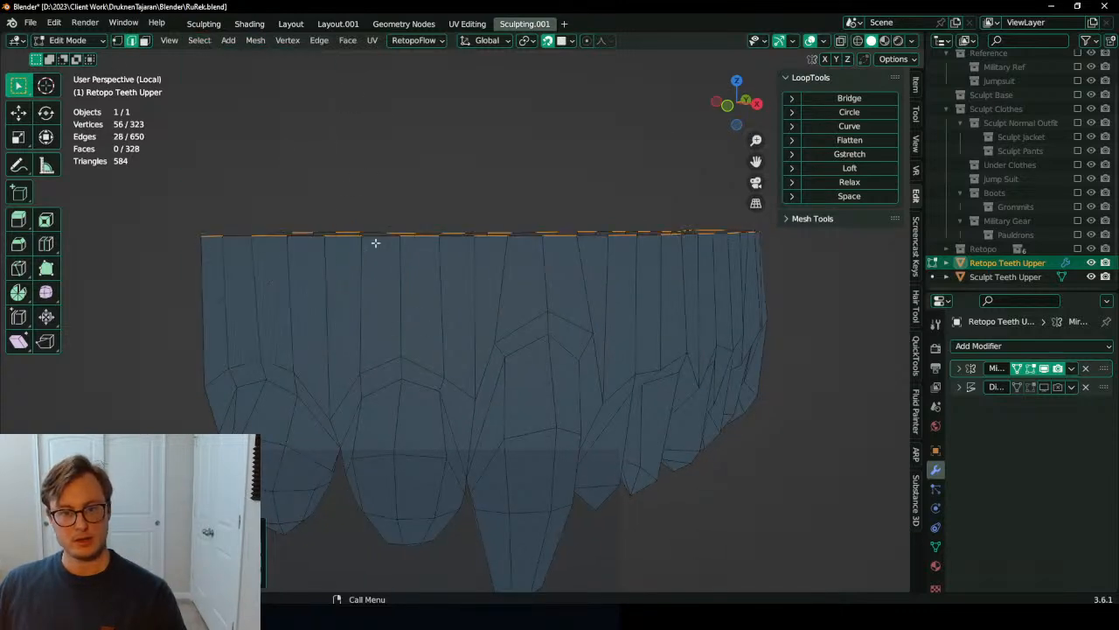
pyautogui.moveTo(302, 250); pyautogui.dragTo(270, 294, button='middle')
pyautogui.click(258, 295)
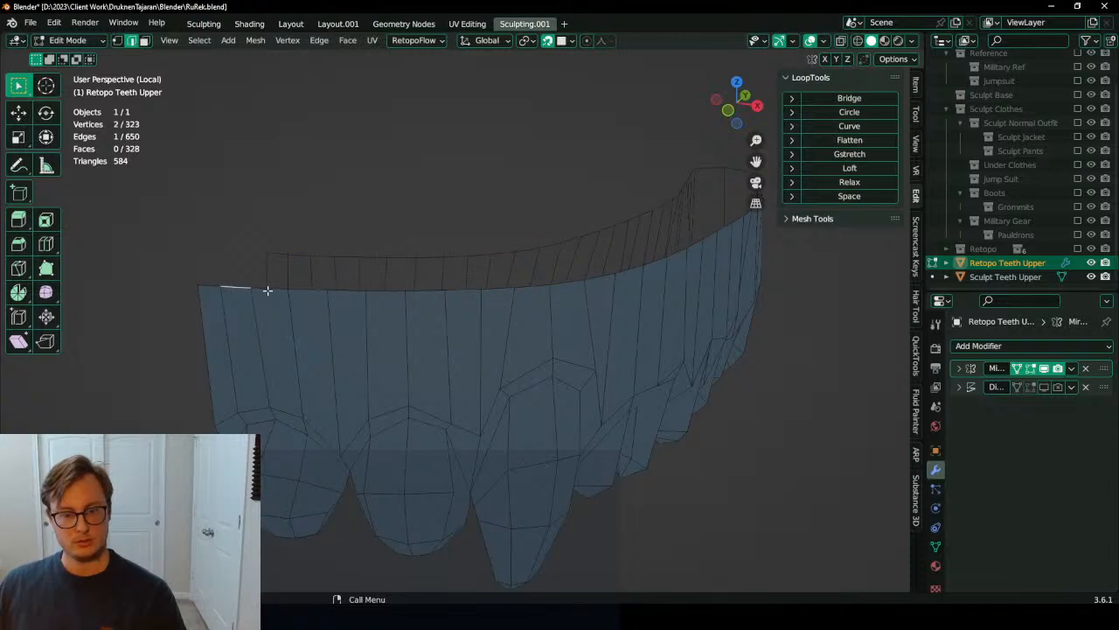
# Step: Select alternating pairs of edges along the gum's upper border by adjusting the Checker Deselect pattern and offset
pyautogui.keyDown('alt'); pyautogui.click(210, 285); pyautogui.keyUp('alt')
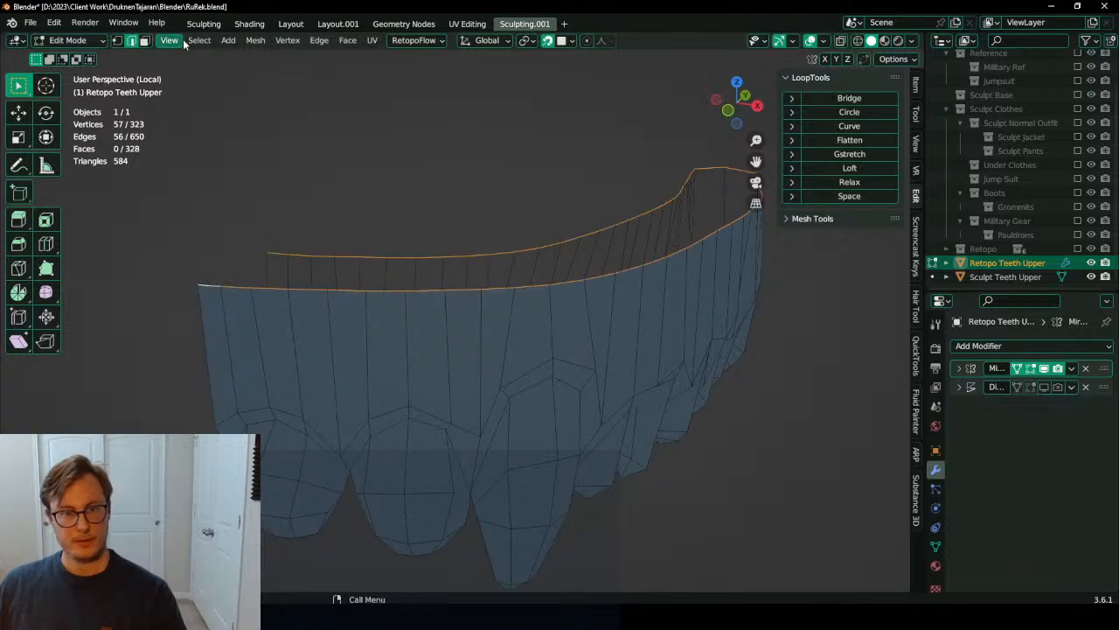
pyautogui.click(199, 40)
pyautogui.click(252, 165)
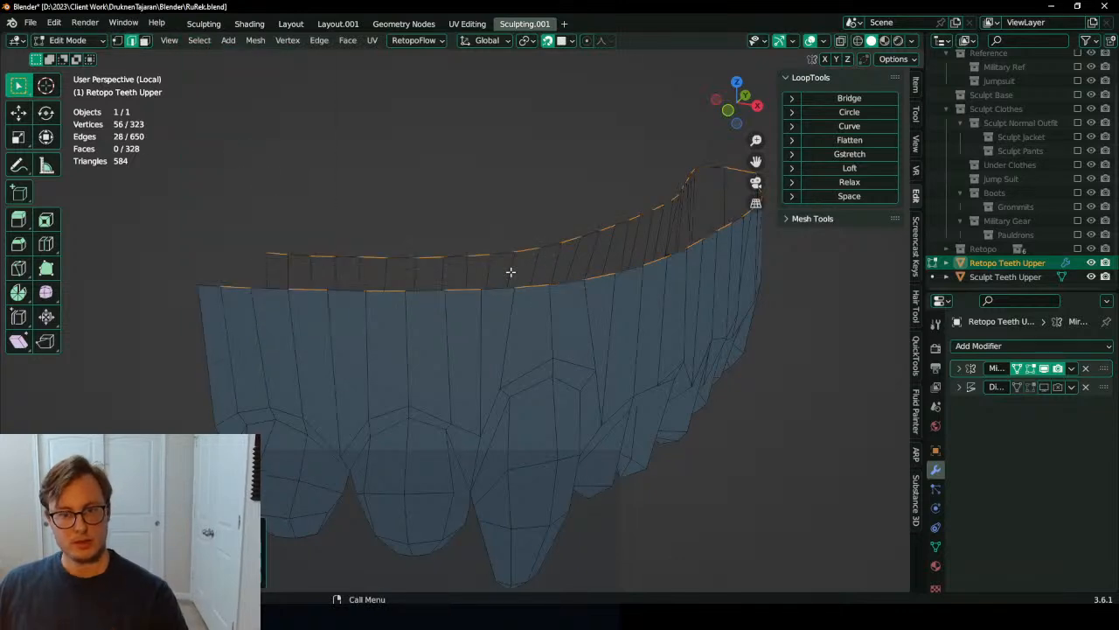
pyautogui.click(260, 568)
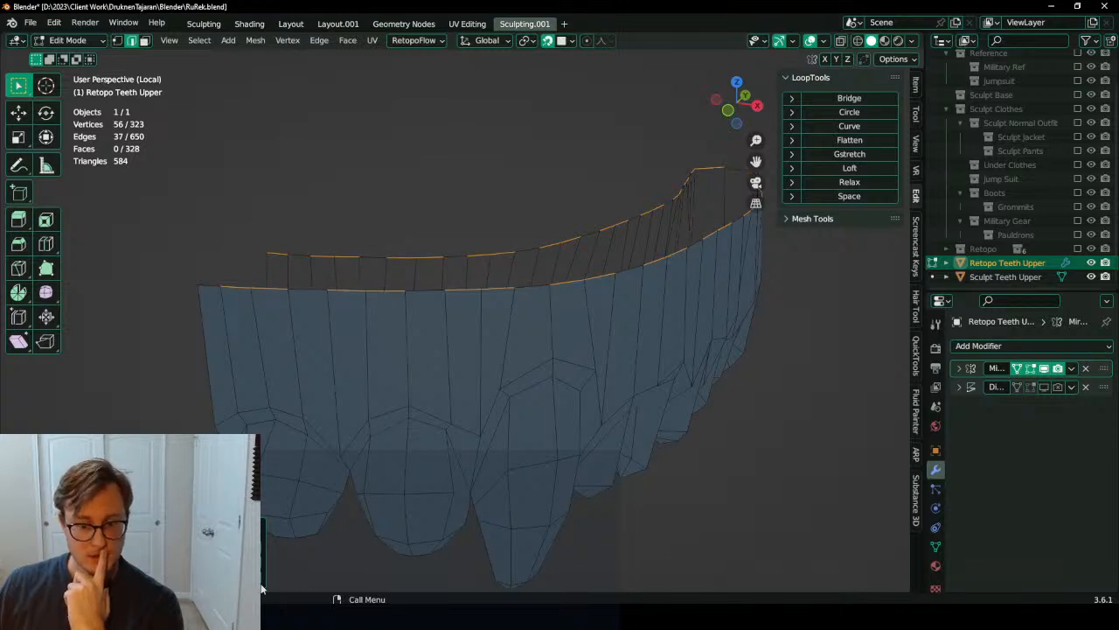
pyautogui.click(260, 583)
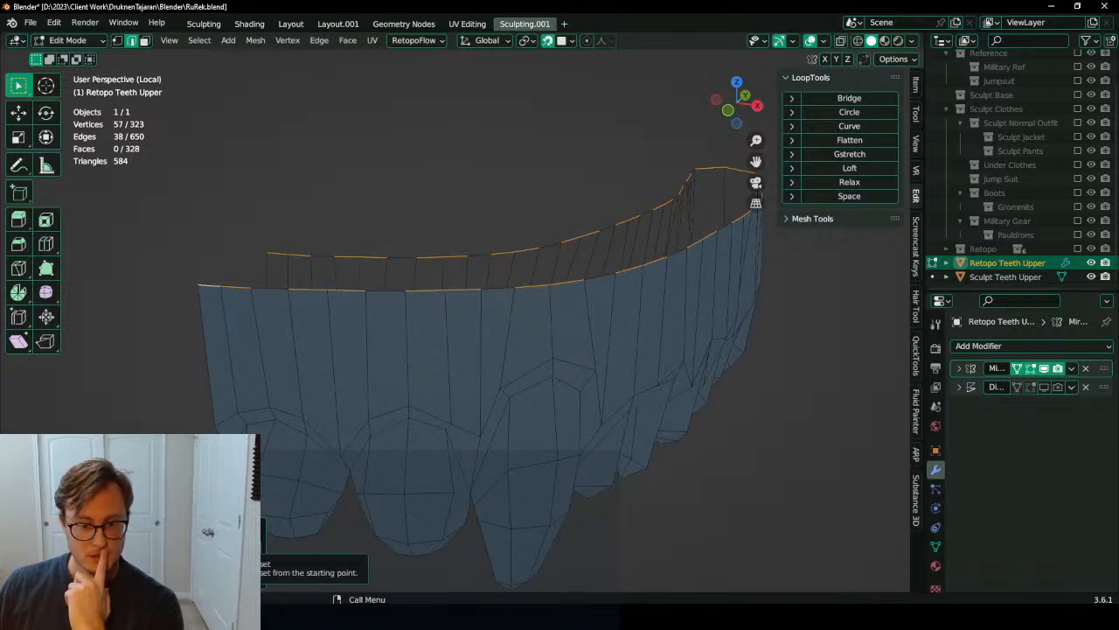
pyautogui.click(260, 584)
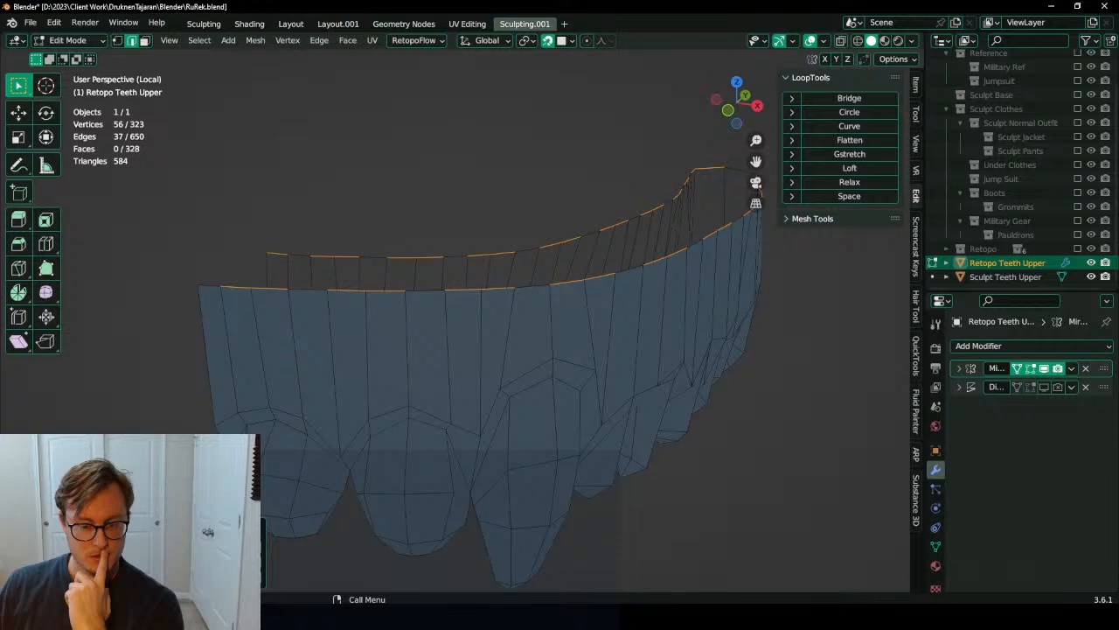
pyautogui.click(260, 549)
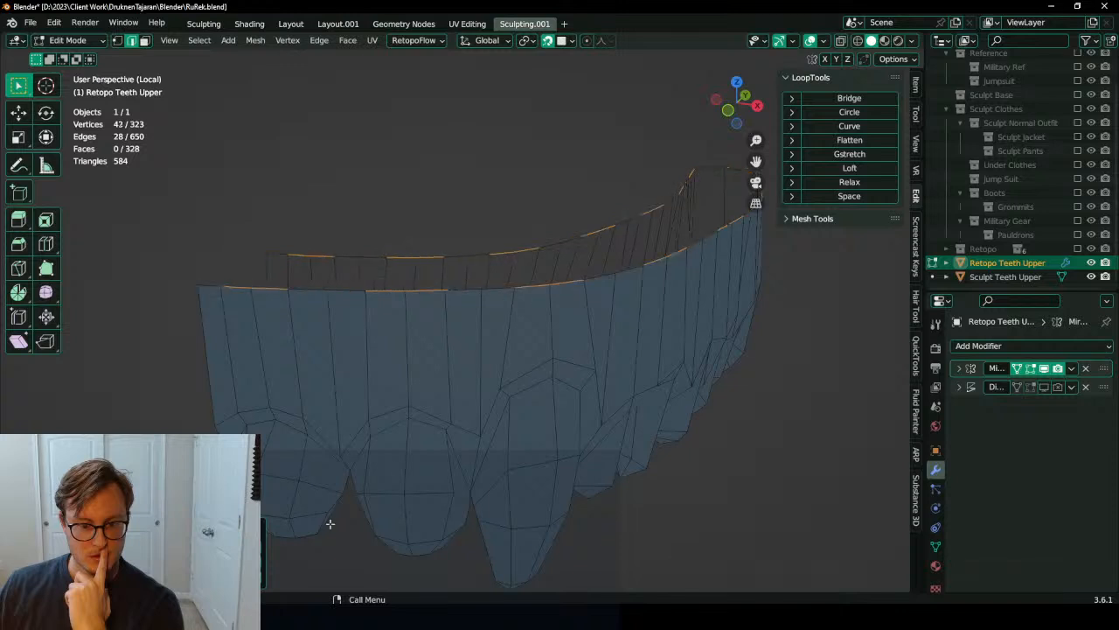
# Step: Collapse the selected edge pairs along the gum's upper border to reduce its vertices
pyautogui.moveTo(494, 387); pyautogui.dragTo(440, 366, button='middle')
pyautogui.moveTo(564, 360); pyautogui.dragTo(335, 359, button='middle')
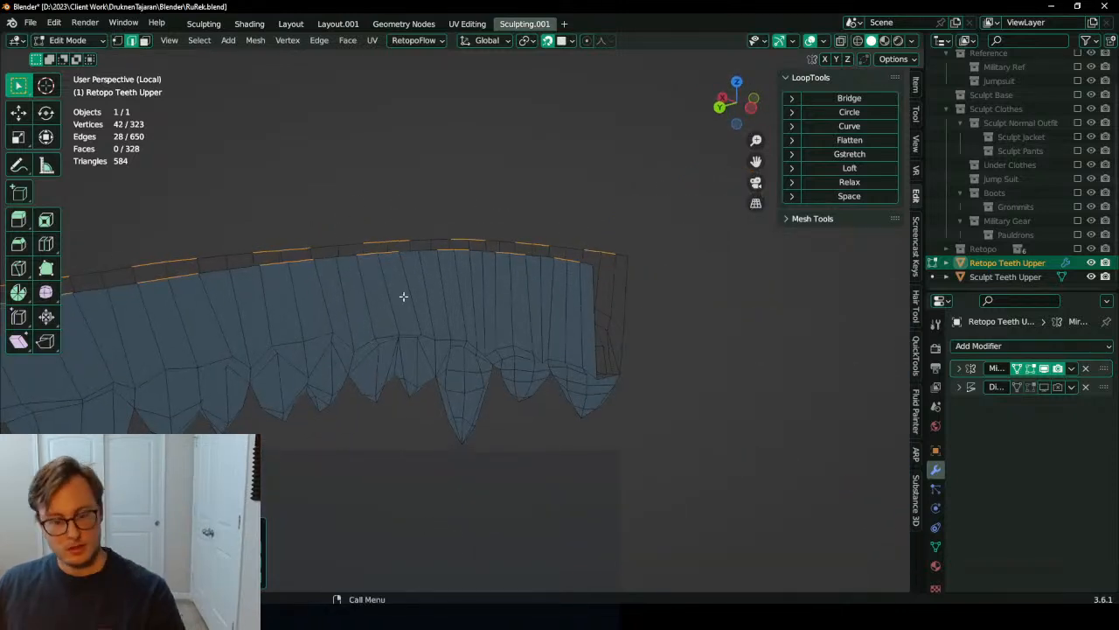
pyautogui.press('x')
pyautogui.click(354, 376)
pyautogui.moveTo(350, 370); pyautogui.dragTo(485, 323, button='middle')
pyautogui.scroll(2, 479, 324)
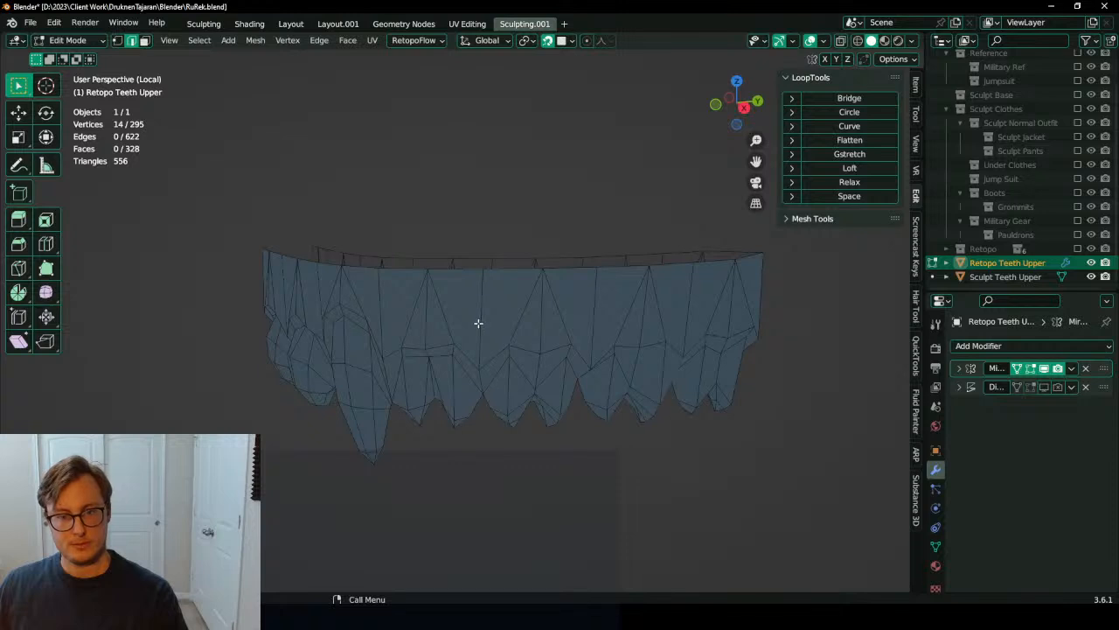
# Step: Undo the border reduction and collapse the alternating edge pairs along the gum's upper border again
pyautogui.press('Tab')
pyautogui.press('Tab')
pyautogui.press('Tab')
pyautogui.press('Tab')
pyautogui.press('e')
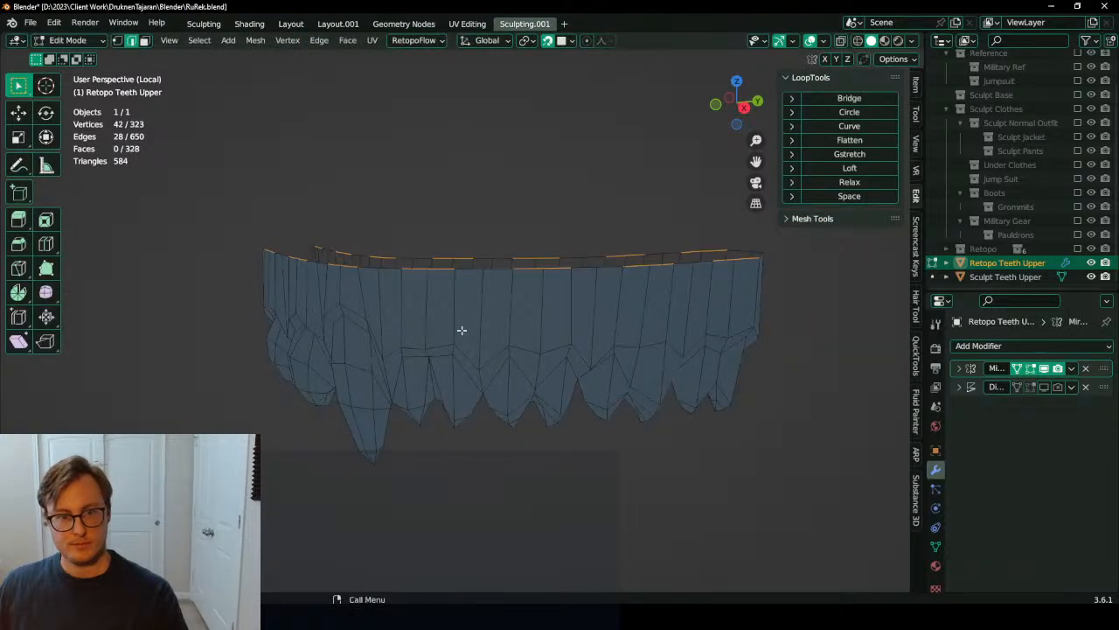
pyautogui.press('x')
pyautogui.click(465, 327)
# Step: Select the edge loops above the cusps of two neighbouring molars and slide them towards the gum
pyautogui.moveTo(420, 332); pyautogui.dragTo(402, 290, button='middle')
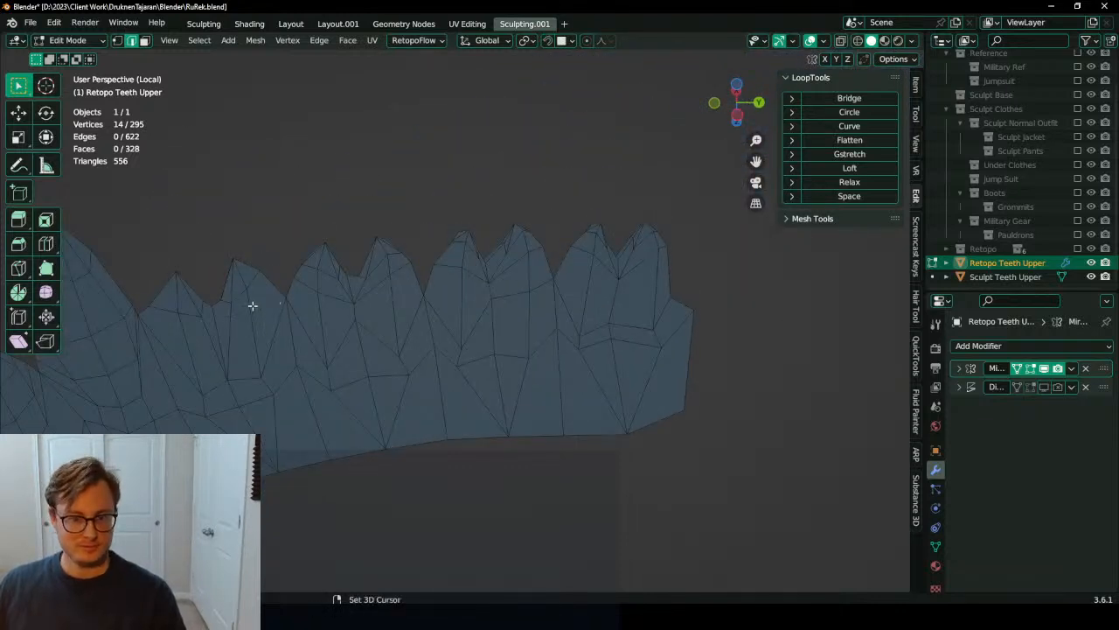
pyautogui.scroll(2, 305, 308)
pyautogui.moveTo(321, 294); pyautogui.dragTo(504, 313, button='middle')
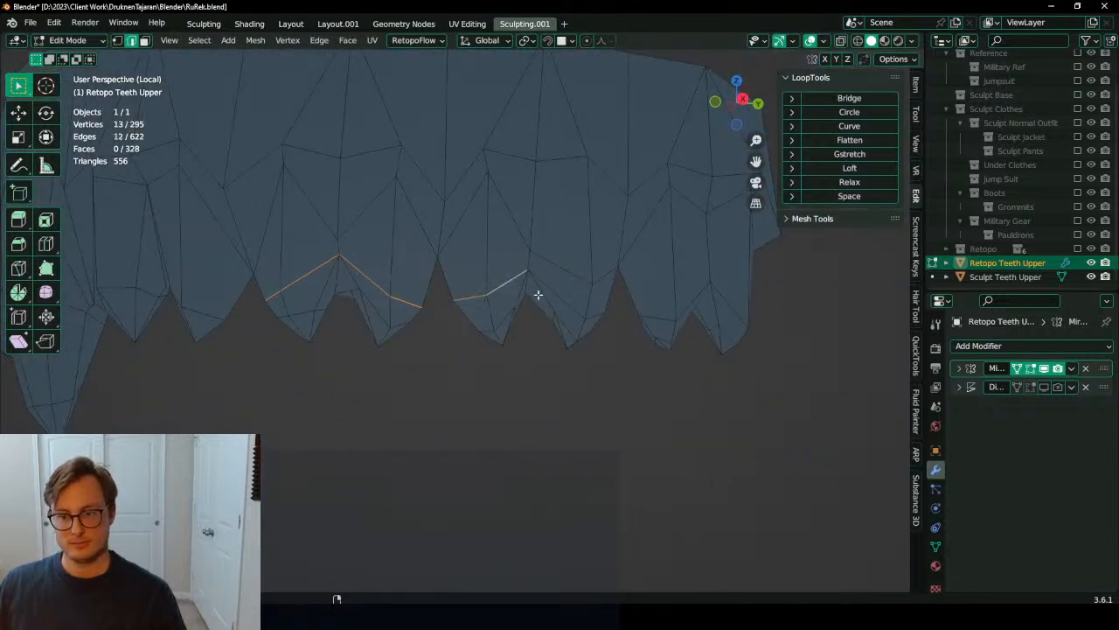
pyautogui.moveTo(593, 277); pyautogui.dragTo(524, 293, button='middle')
pyautogui.press('g')
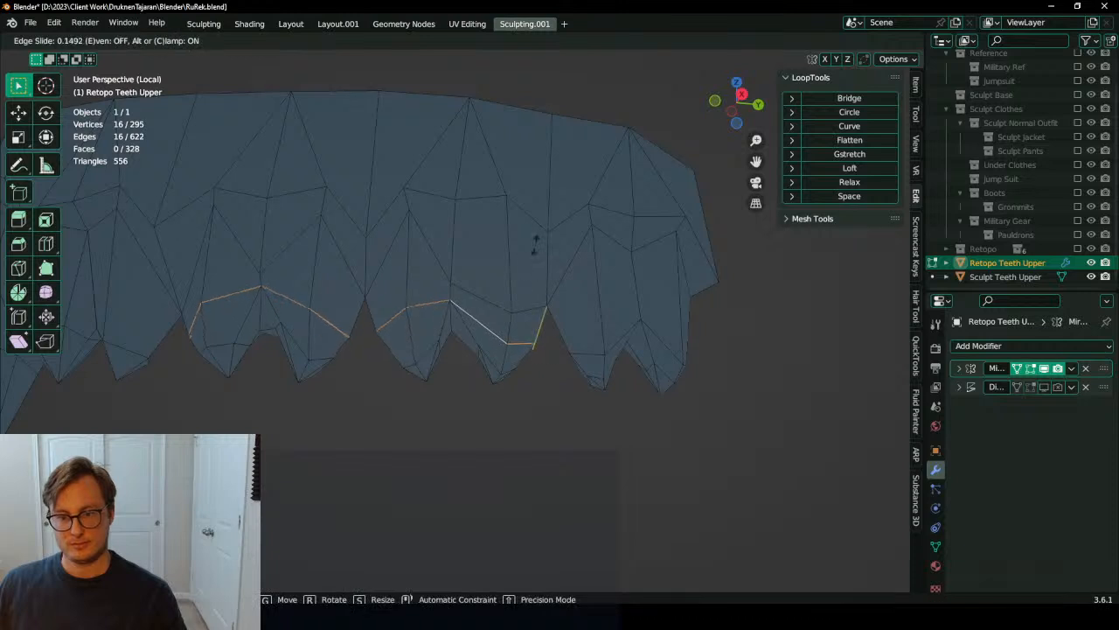
pyautogui.click(534, 239)
# Step: Select the edges around the rearmost molar's cusps and edge-slide them
pyautogui.hotkey('alt', 'a')
pyautogui.moveTo(652, 342); pyautogui.dragTo(637, 331, button='middle')
pyautogui.press('g')
pyautogui.press('g')
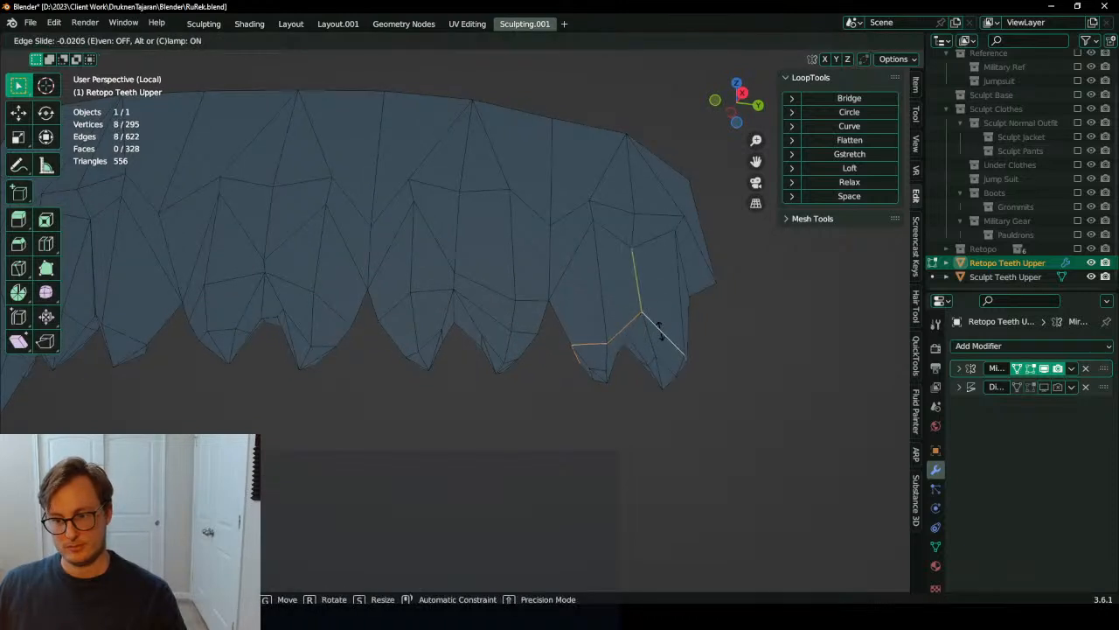
pyautogui.click(667, 253)
# Step: Save the file in Object Mode, and enable the X axis of the Mirror modifier
pyautogui.moveTo(668, 253); pyautogui.dragTo(367, 365, button='middle')
pyautogui.scroll(-2, 449, 372)
pyautogui.press('Tab')
pyautogui.hotkey('ctrl', 's')
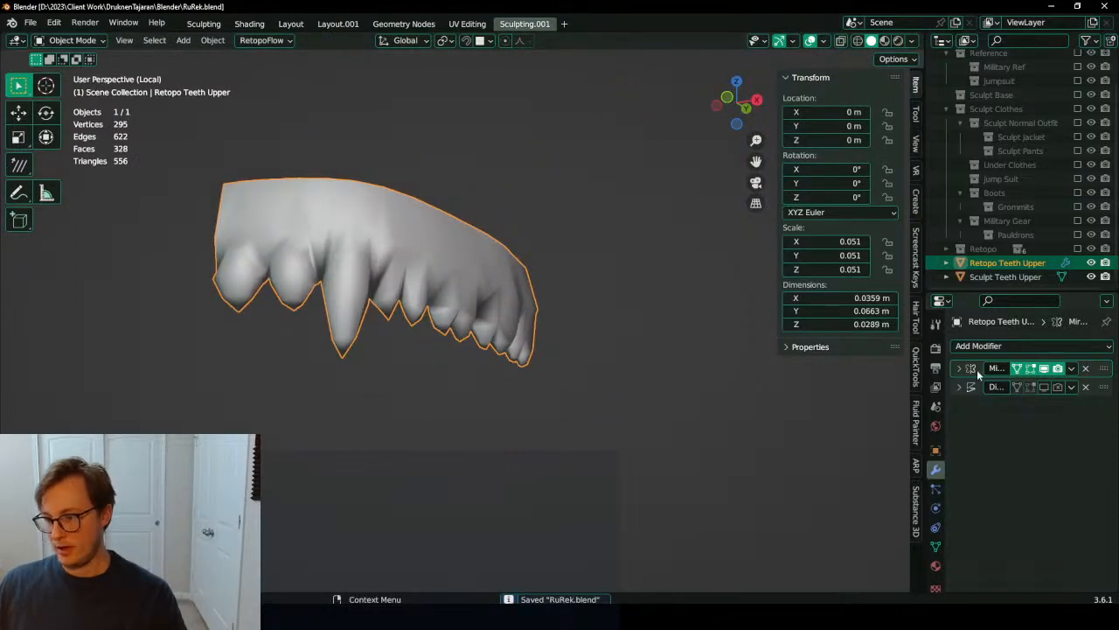
pyautogui.click(960, 368)
pyautogui.click(1028, 389)
pyautogui.scroll(-4, 354, 265)
pyautogui.moveTo(354, 265); pyautogui.dragTo(415, 341, button='middle')
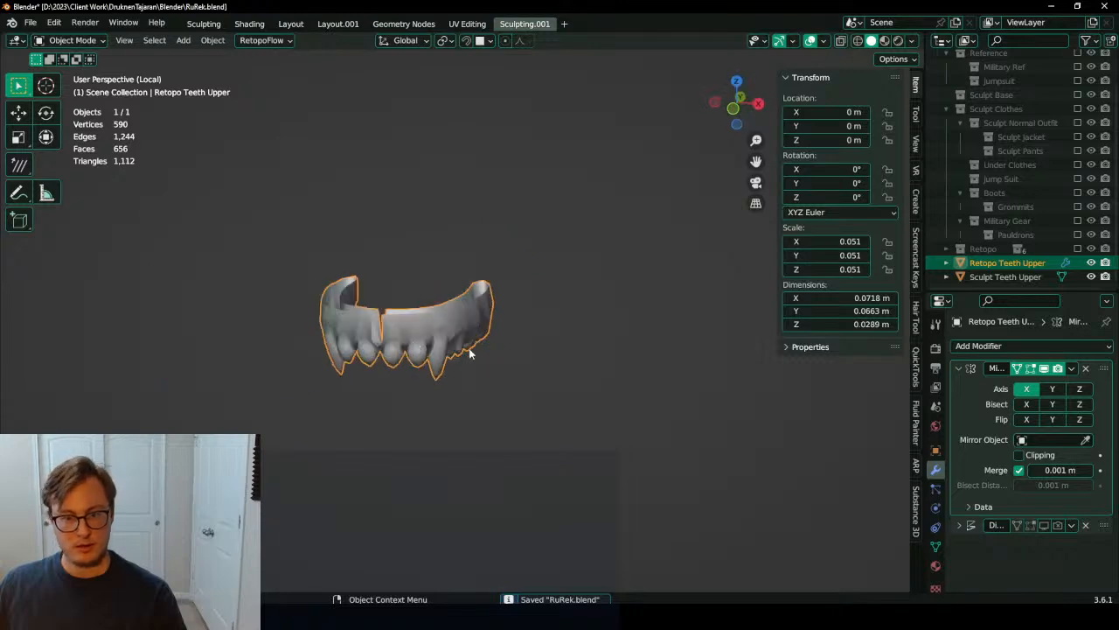
# Step: Close the gap between the mirrored halves by scaling the front centre border loop to 0 along X
pyautogui.scroll(3, 491, 328)
pyautogui.moveTo(490, 327); pyautogui.dragTo(491, 333, button='middle')
pyautogui.press('Tab')
pyautogui.scroll(5, 491, 327)
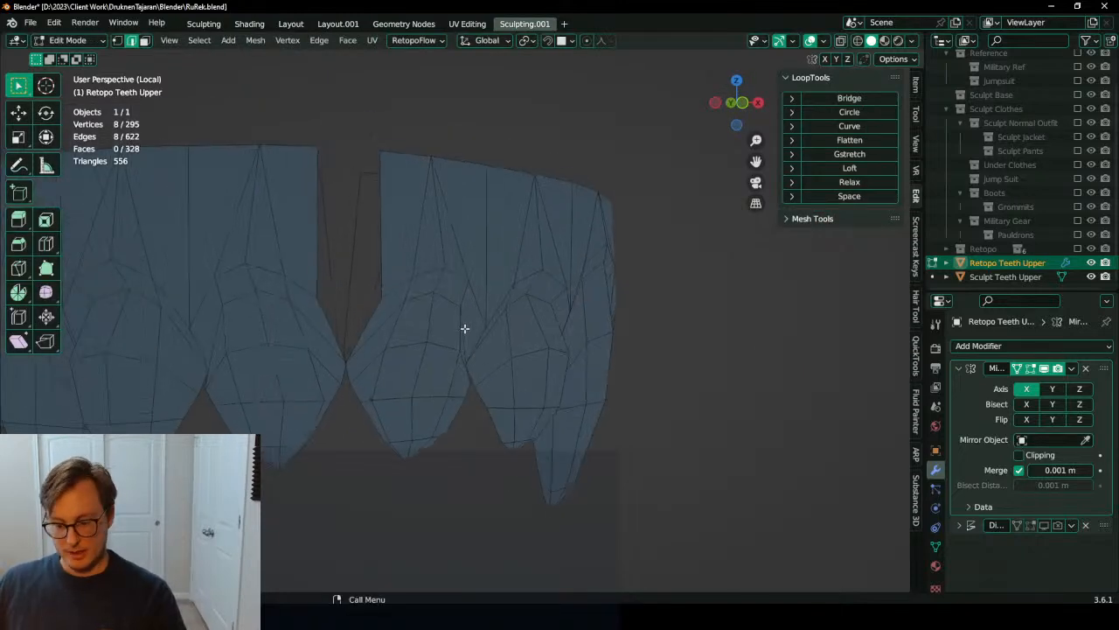
pyautogui.press('KP_4')
pyautogui.press('KP_1')
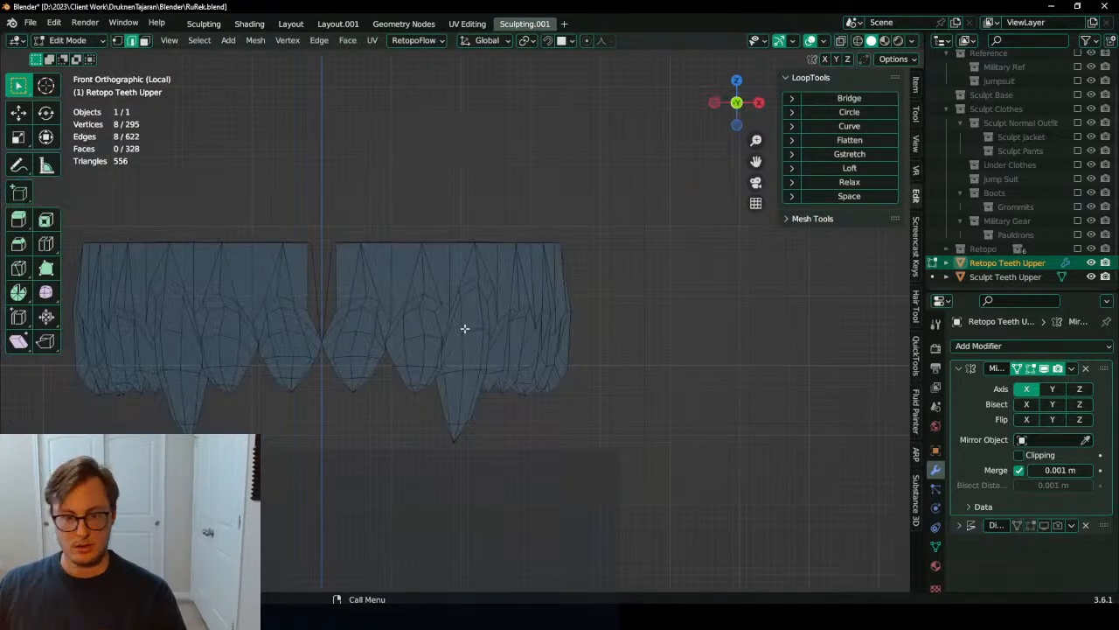
pyautogui.scroll(4, 370, 292)
pyautogui.keyDown('alt'); pyautogui.click(382, 325); pyautogui.keyUp('alt')
pyautogui.press('.')
pyautogui.write('s')
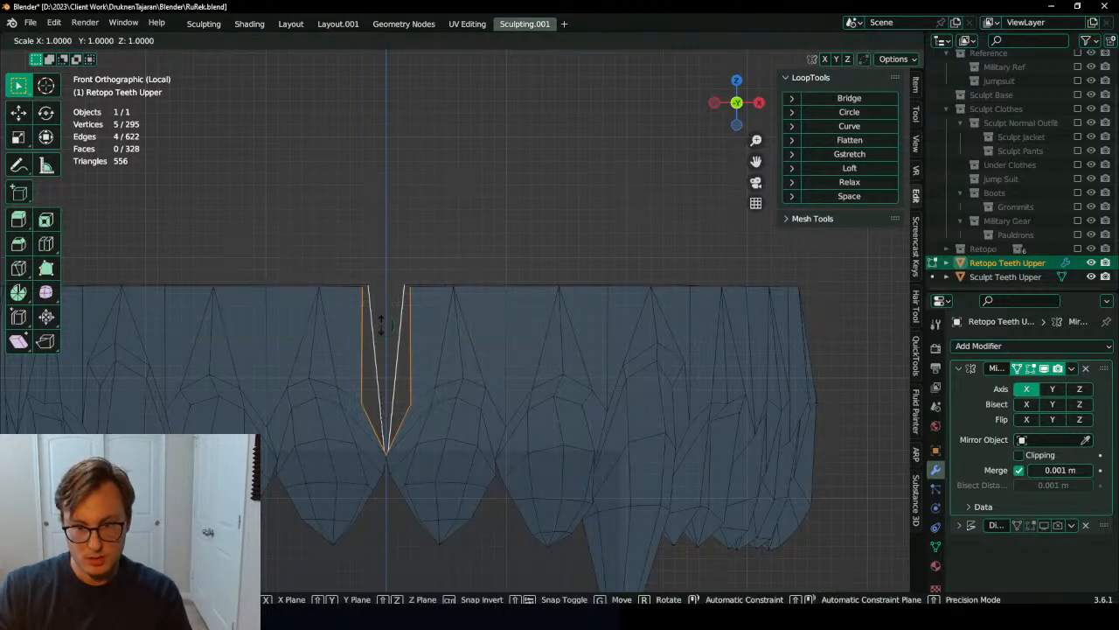
pyautogui.write('x0')
pyautogui.press('Return')
# Step: Save the file, and leave local view to show the retopo teeth together with the sculpt
pyautogui.scroll(-6, 460, 322)
pyautogui.press('Tab')
pyautogui.moveTo(569, 316); pyautogui.dragTo(474, 275, button='middle')
pyautogui.hotkey('ctrl', 's')
pyautogui.scroll(4, 486, 303)
pyautogui.press('Tab')
pyautogui.moveTo(392, 313); pyautogui.dragTo(517, 431, button='middle')
pyautogui.press('Tab')
pyautogui.moveTo(735, 427); pyautogui.dragTo(648, 390, button='middle')
pyautogui.click(1023, 347)
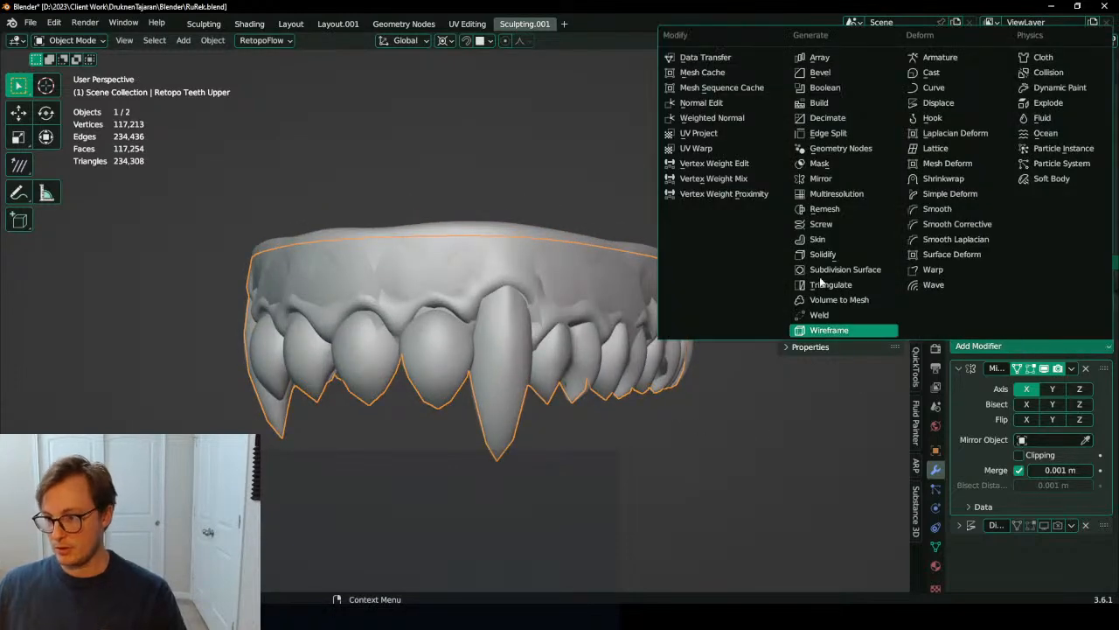
pyautogui.click(826, 272)
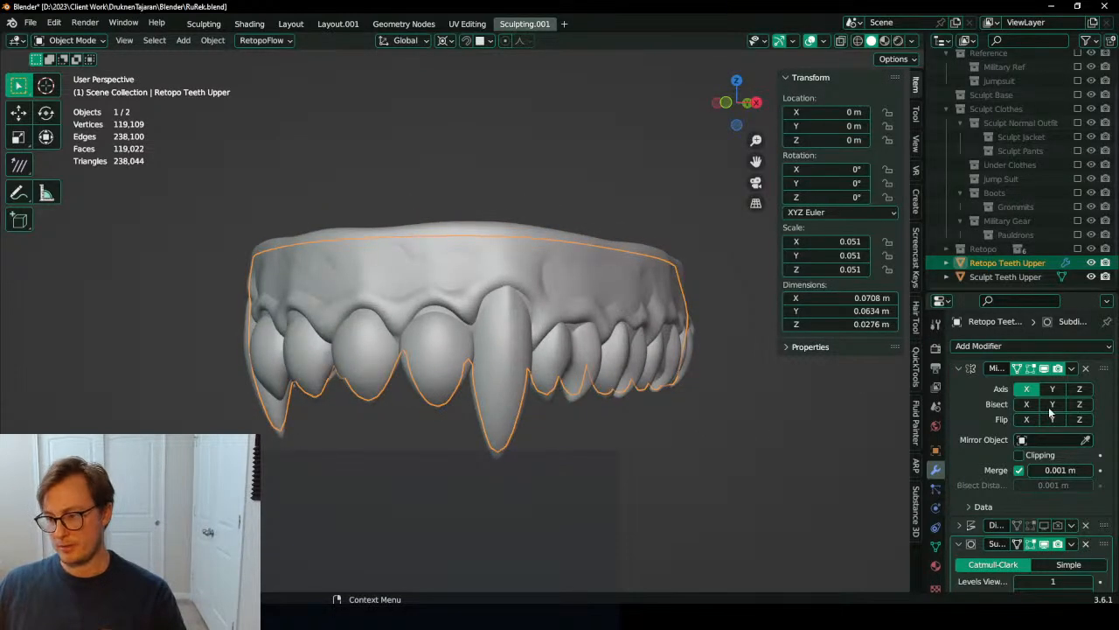
pyautogui.hotkey('ctrl', 'z')
# Step: Add a Shrinkwrap modifier, move it above the Mirror modifier, and target the Sculpt Teeth Upper object
pyautogui.click(1024, 346)
pyautogui.click(950, 178)
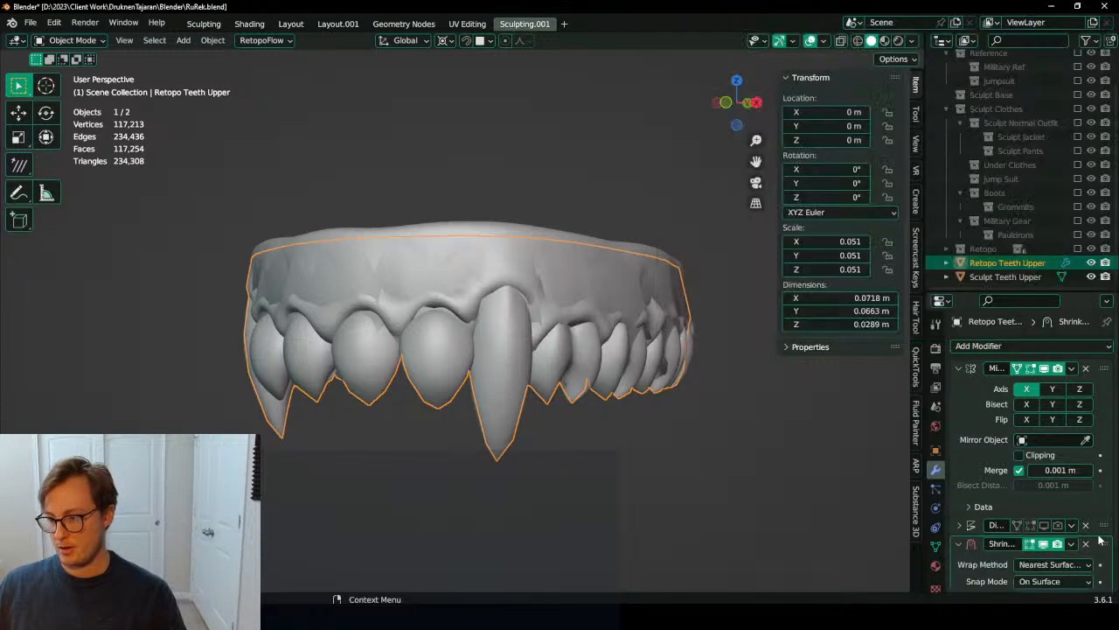
pyautogui.moveTo(1102, 543); pyautogui.dragTo(1102, 368)
pyautogui.click(1086, 422)
pyautogui.click(447, 383)
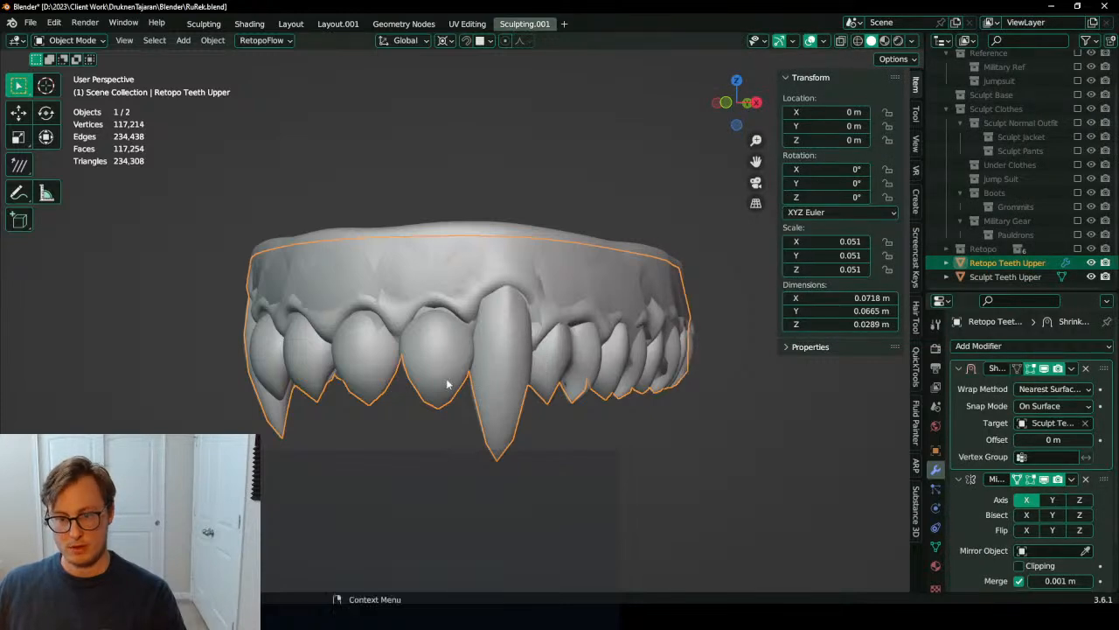
# Step: Reposition vertices along the inner upper edge of the central incisor to follow the sculpt's gum line
pyautogui.press('Tab')
pyautogui.moveTo(572, 361); pyautogui.dragTo(533, 372, button='middle')
pyautogui.scroll(3, 527, 375)
pyautogui.scroll(2, 527, 374)
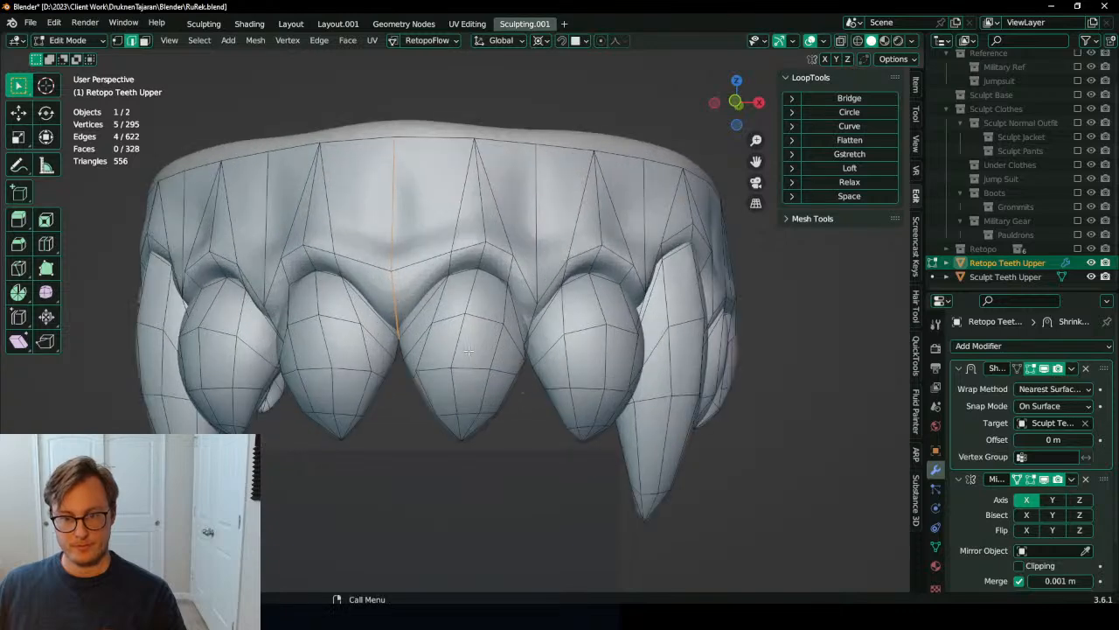
pyautogui.scroll(2, 466, 281)
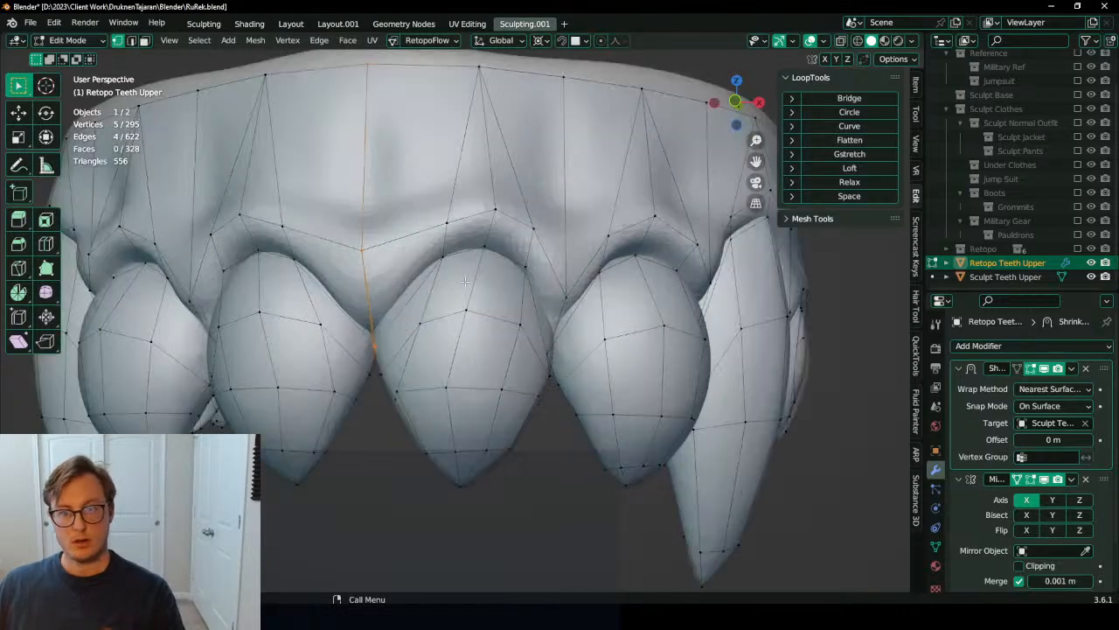
pyautogui.press('g')
pyautogui.click(411, 287)
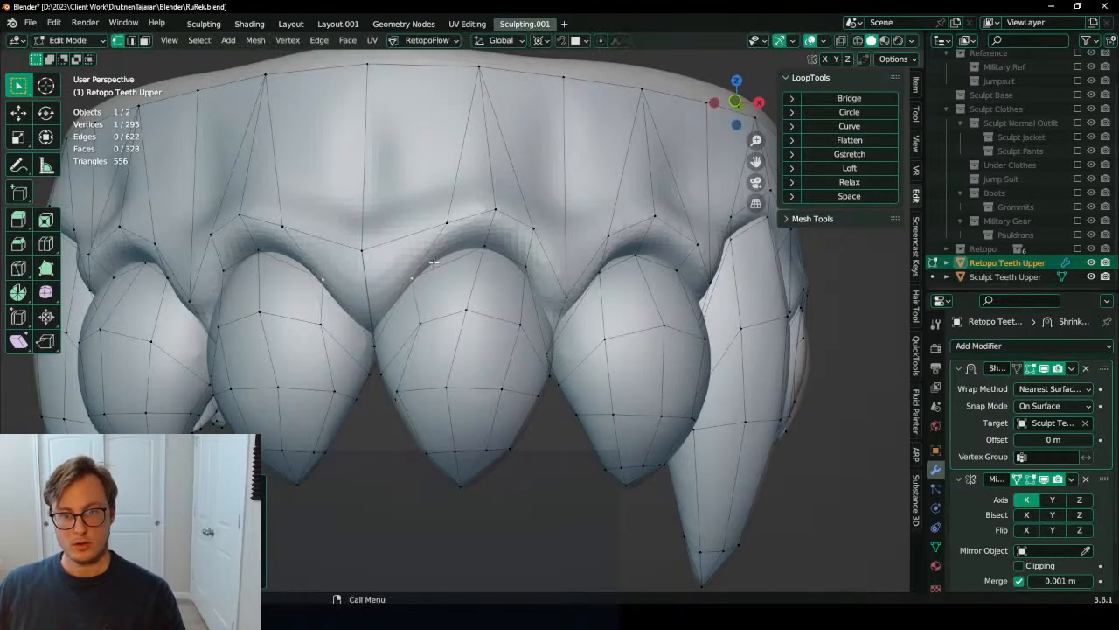
pyautogui.press('g')
pyautogui.click(411, 242)
pyautogui.moveTo(417, 309); pyautogui.dragTo(490, 330, button='middle')
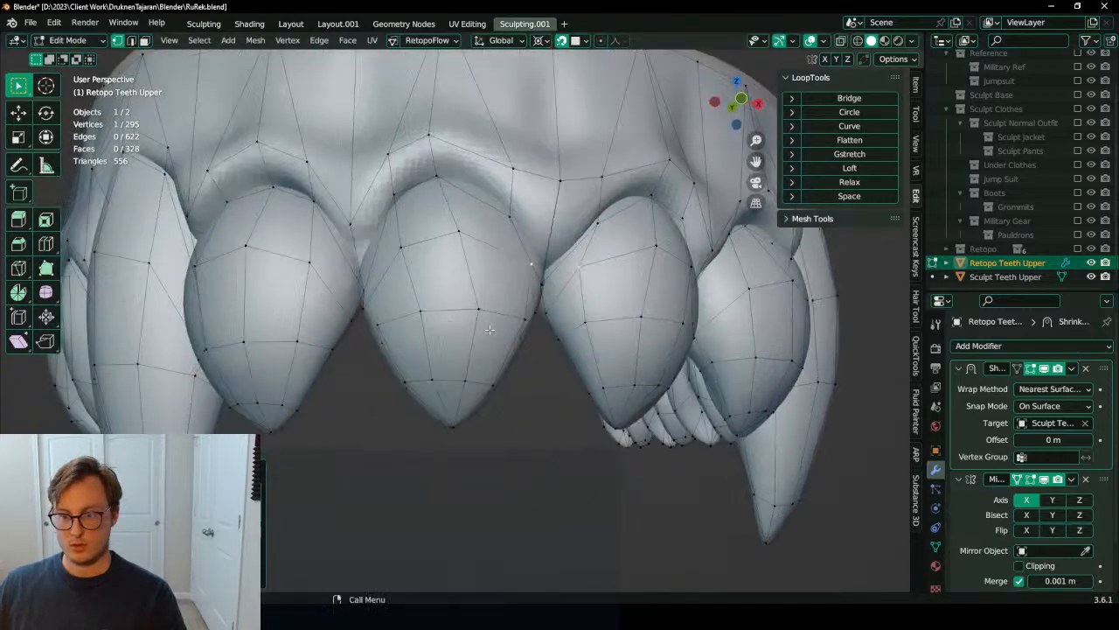
pyautogui.press('.')
pyautogui.click(590, 238)
pyautogui.press('g')
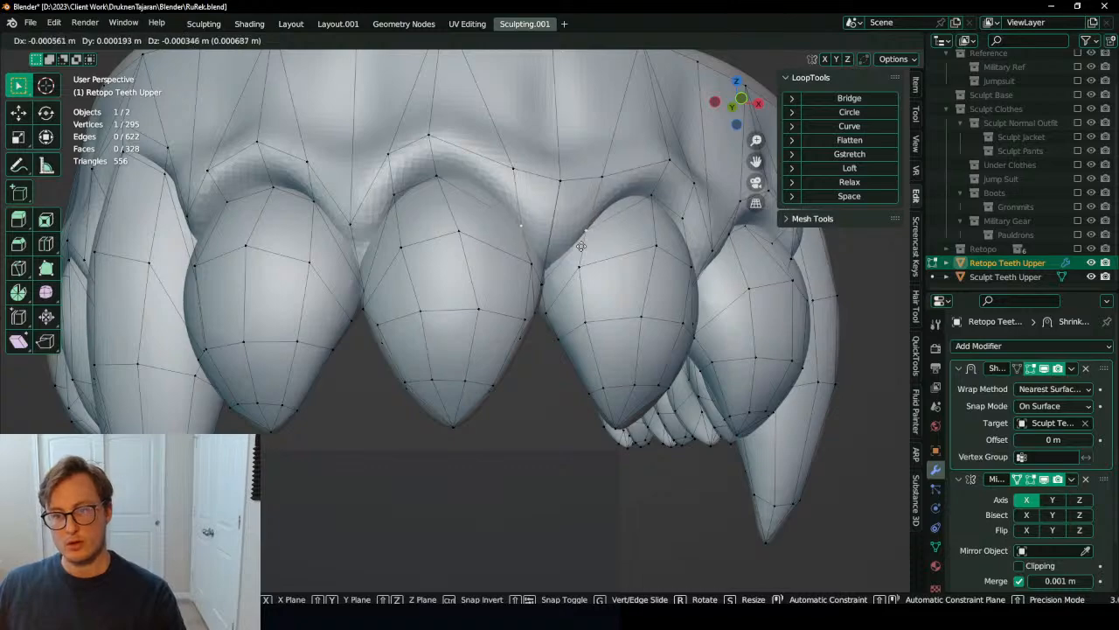
pyautogui.rightClick(580, 246)
# Step: Set the X coordinate of the selected centre-line vertex on the back of the gum to 0 m
pyautogui.moveTo(593, 264); pyautogui.dragTo(560, 314, button='middle')
pyautogui.scroll(5, 560, 315)
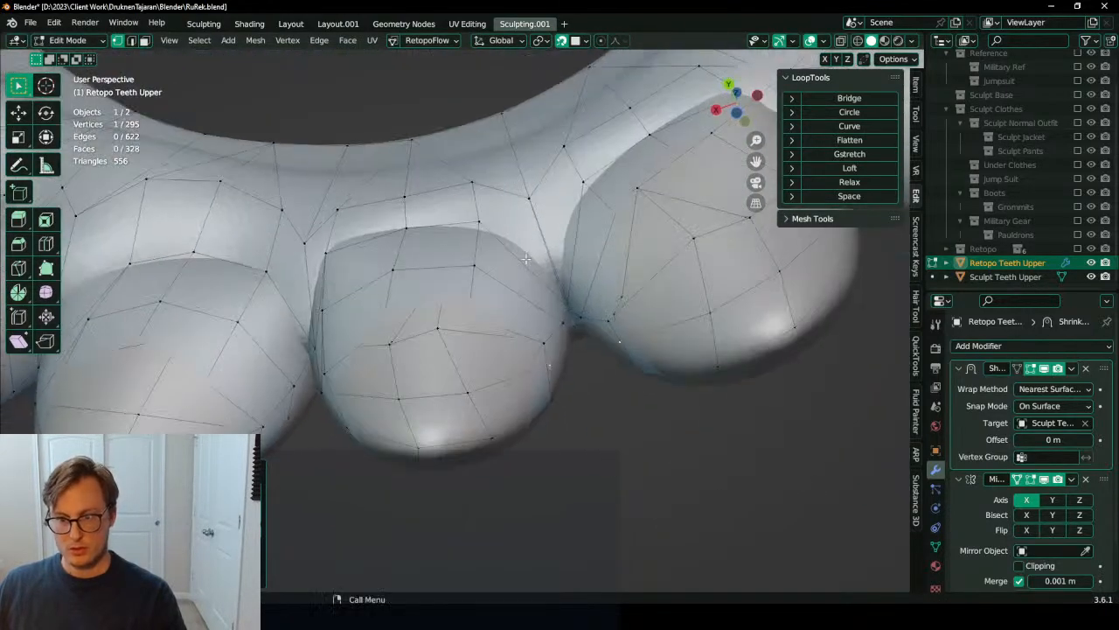
pyautogui.moveTo(526, 258); pyautogui.dragTo(554, 390, button='middle')
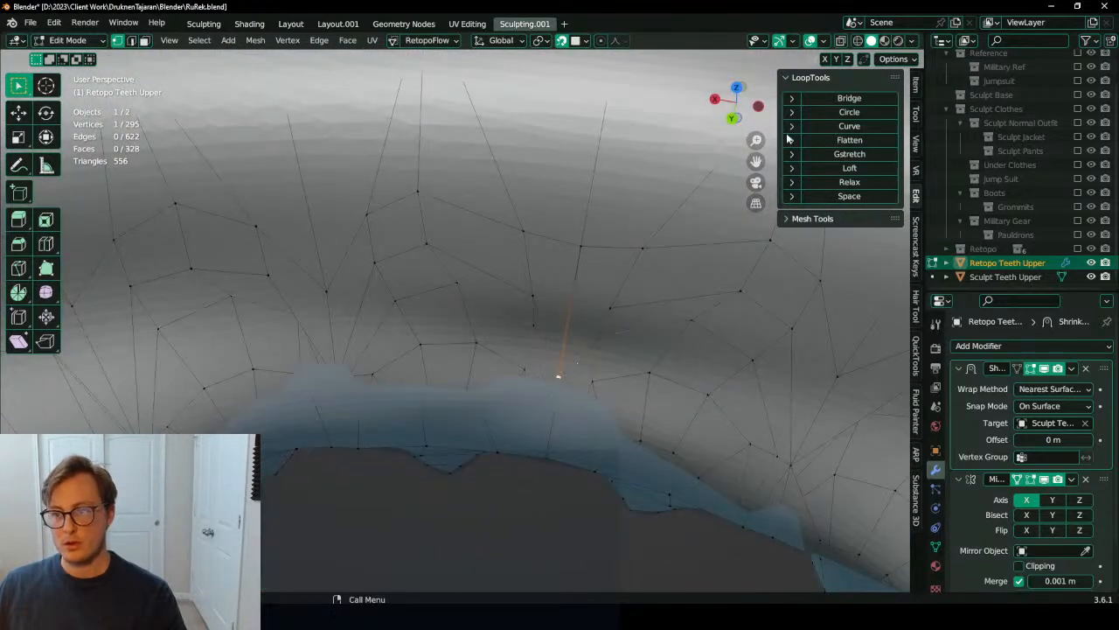
pyautogui.click(915, 91)
pyautogui.click(830, 110)
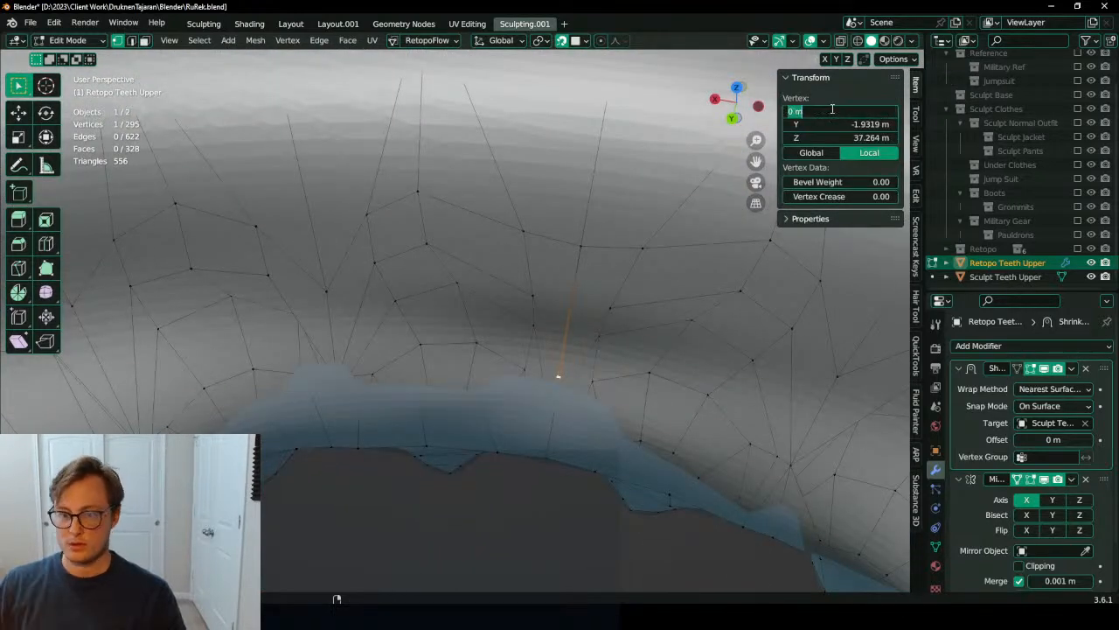
pyautogui.press('Return')
# Step: Add two loop cuts around the lower half of the canine
pyautogui.moveTo(631, 291); pyautogui.dragTo(512, 312, button='middle')
pyautogui.scroll(2, 415, 328)
pyautogui.scroll(-2, 415, 329)
pyautogui.scroll(2, 635, 301)
pyautogui.moveTo(635, 301); pyautogui.dragTo(511, 235, button='middle')
pyautogui.hotkey('ctrl', 'r')
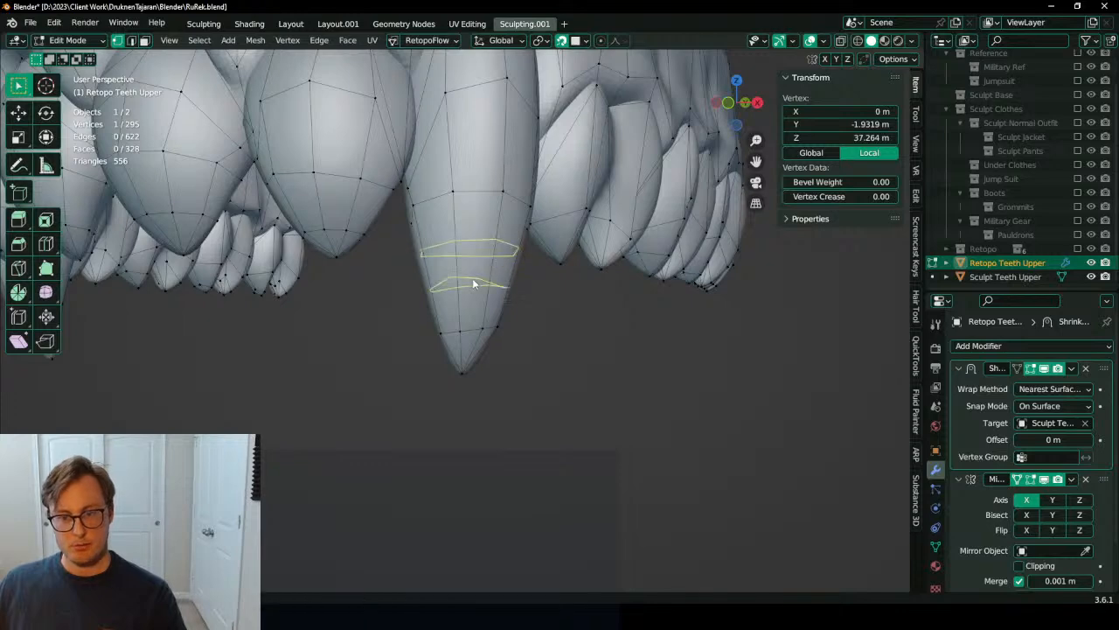
pyautogui.click(473, 283)
# Step: Bevel the edge loop near the canine's tip into a band of faces, and move it down along Z
pyautogui.scroll(-3, 549, 280)
pyautogui.moveTo(549, 280); pyautogui.dragTo(586, 350, button='middle')
pyautogui.scroll(3, 484, 320)
pyautogui.keyDown('alt'); pyautogui.click(472, 346); pyautogui.keyUp('alt')
pyautogui.hotkey('ctrl', 'b')
pyautogui.click(589, 293)
pyautogui.moveTo(414, 313); pyautogui.dragTo(572, 295, button='middle')
pyautogui.press('g')
pyautogui.press('z')
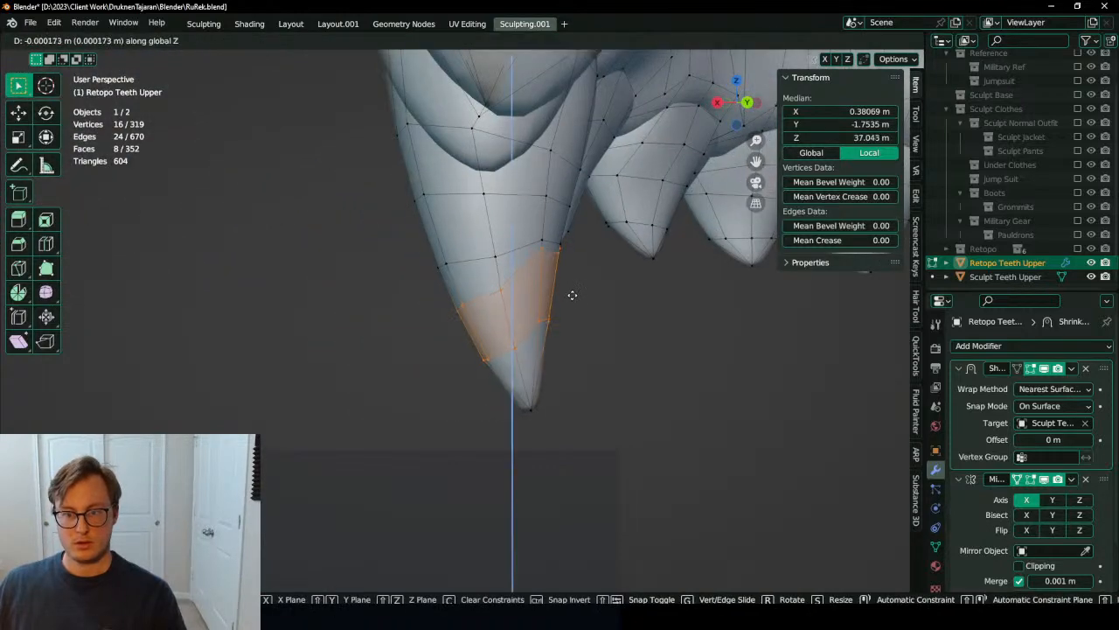
pyautogui.click(534, 403)
# Step: Apply the Shrinkwrap modifier to the retopo teeth, return to Edit Mode, and save the file
pyautogui.scroll(-2, 534, 403)
pyautogui.moveTo(534, 403); pyautogui.dragTo(499, 283, button='middle')
pyautogui.scroll(-2, 455, 272)
pyautogui.press('Tab')
pyautogui.click(1072, 370)
pyautogui.click(1068, 383)
pyautogui.press('Tab')
pyautogui.scroll(4, 525, 324)
pyautogui.moveTo(551, 302)
pyautogui.mouseDown(button='middle')
pyautogui.moveTo(517, 314)
pyautogui.moveTo(525, 262)
pyautogui.moveTo(595, 280)
pyautogui.moveTo(668, 338)
pyautogui.moveTo(476, 288)
pyautogui.moveTo(472, 304)
pyautogui.moveTo(395, 313)
pyautogui.moveTo(551, 306)
pyautogui.moveTo(545, 298)
pyautogui.mouseUp(button='middle')
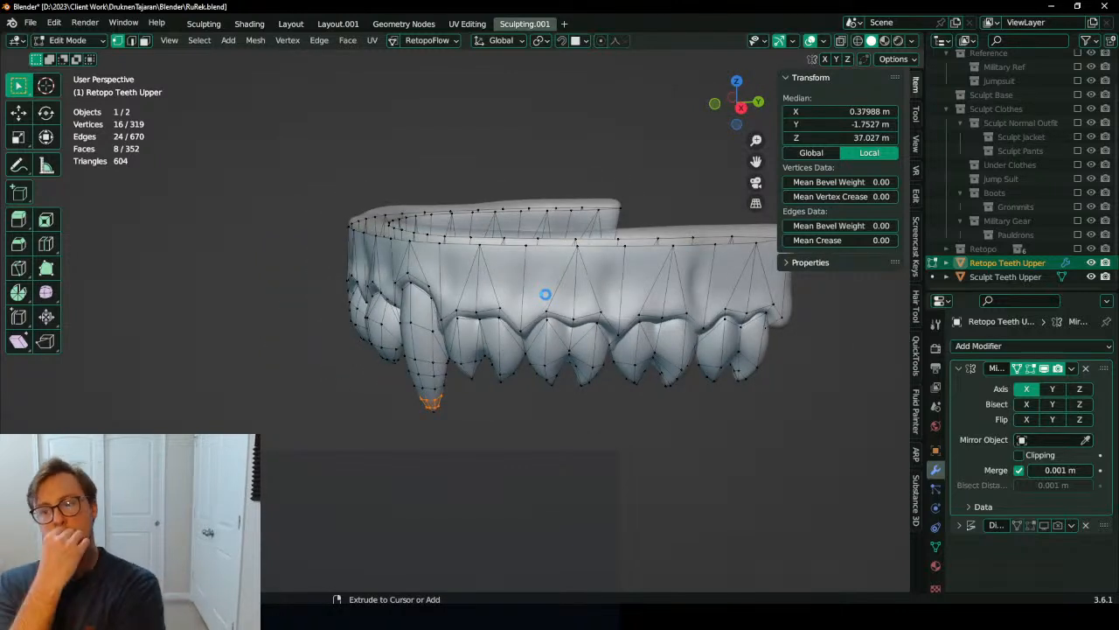
pyautogui.hotkey('ctrl', 's')
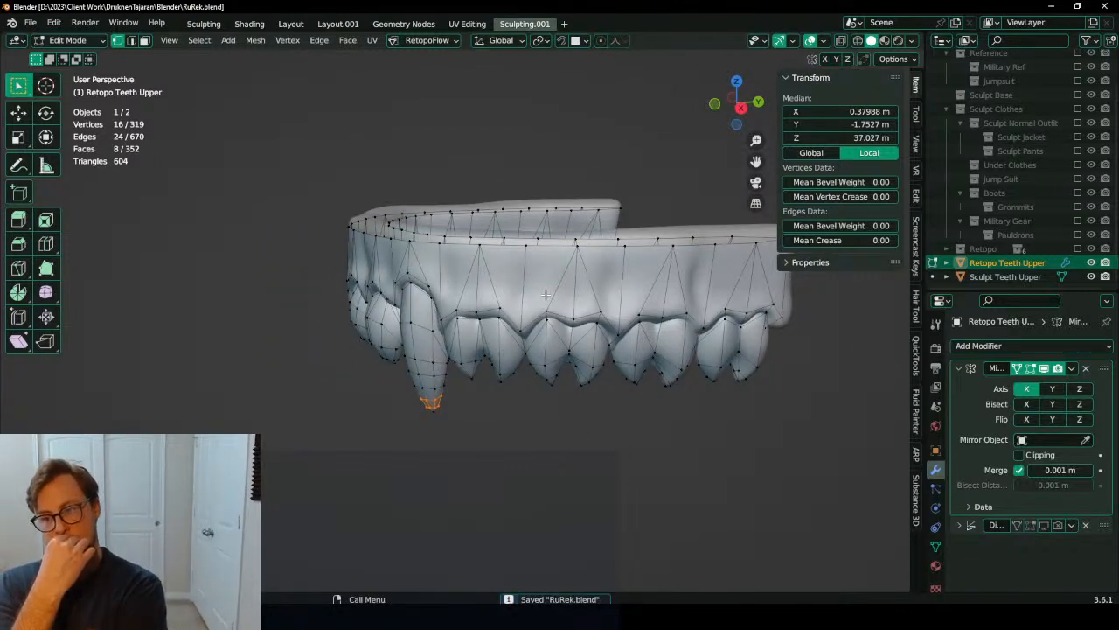
# Step: Select the entire teeth mesh, switch to the UV Editing workspace, and frame the mesh there
pyautogui.moveTo(545, 295); pyautogui.dragTo(464, 218, button='middle')
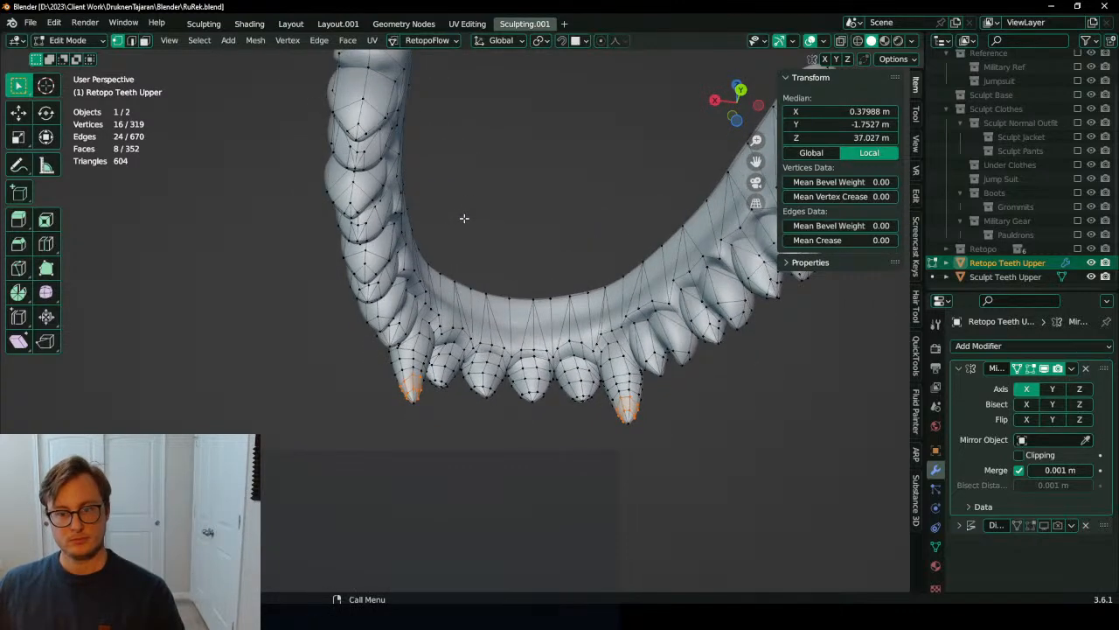
pyautogui.press('a')
pyautogui.click(470, 24)
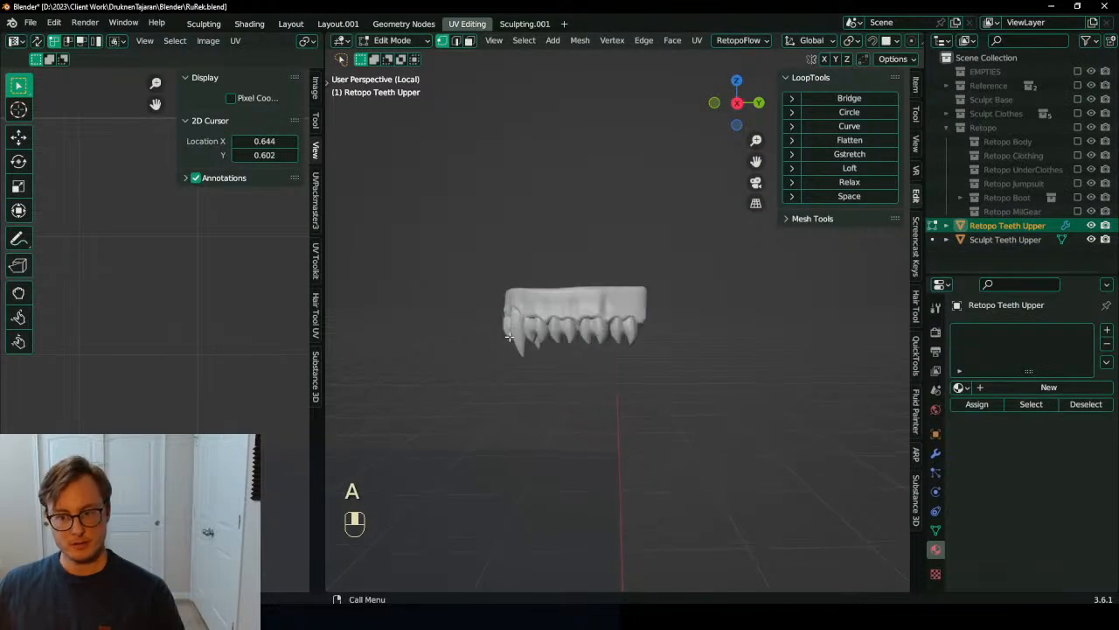
pyautogui.press('/')
pyautogui.press('/')
pyautogui.press('KP_Decimal')
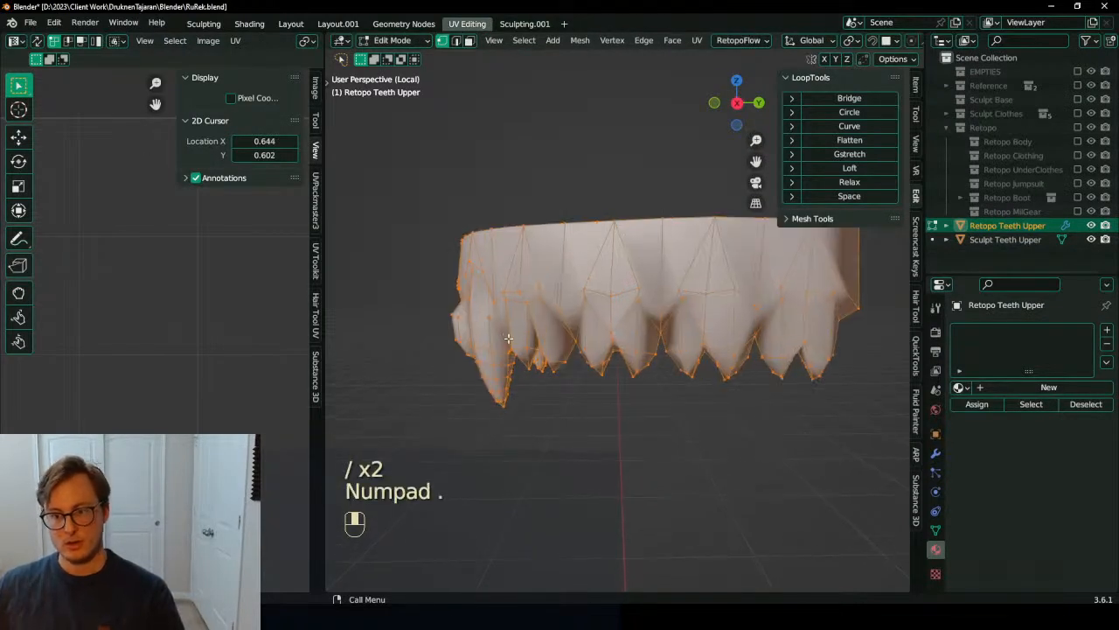
# Step: Mark a seam along the gum's rear end from the last molar to the upper border
pyautogui.moveTo(525, 283); pyautogui.dragTo(514, 275, button='middle')
pyautogui.click(455, 40)
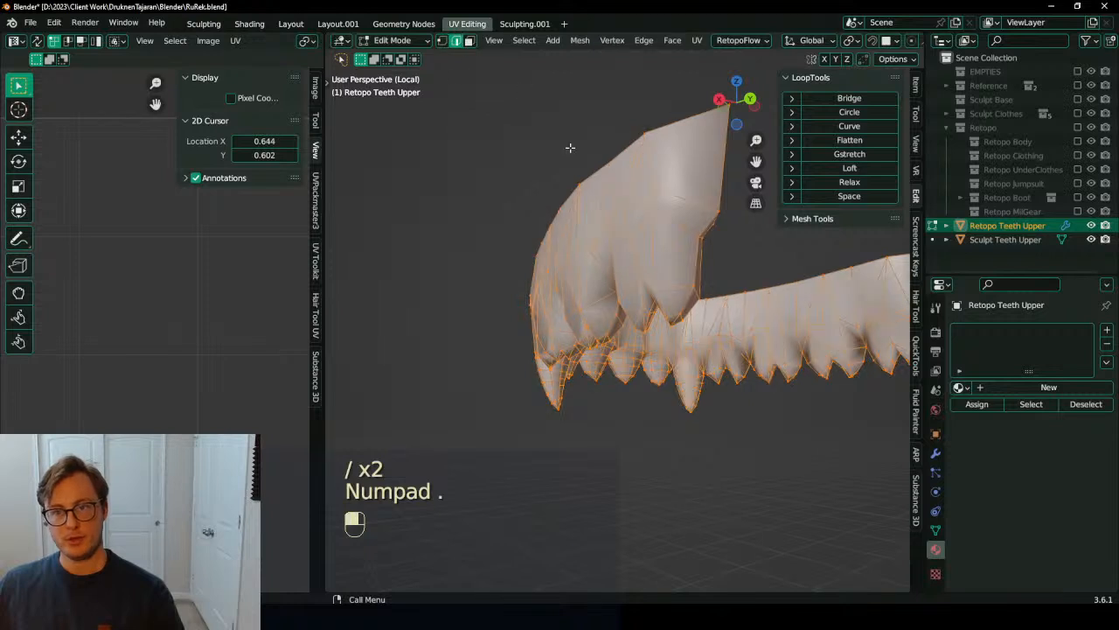
pyautogui.moveTo(570, 146); pyautogui.dragTo(545, 162, button='middle')
pyautogui.click(575, 267)
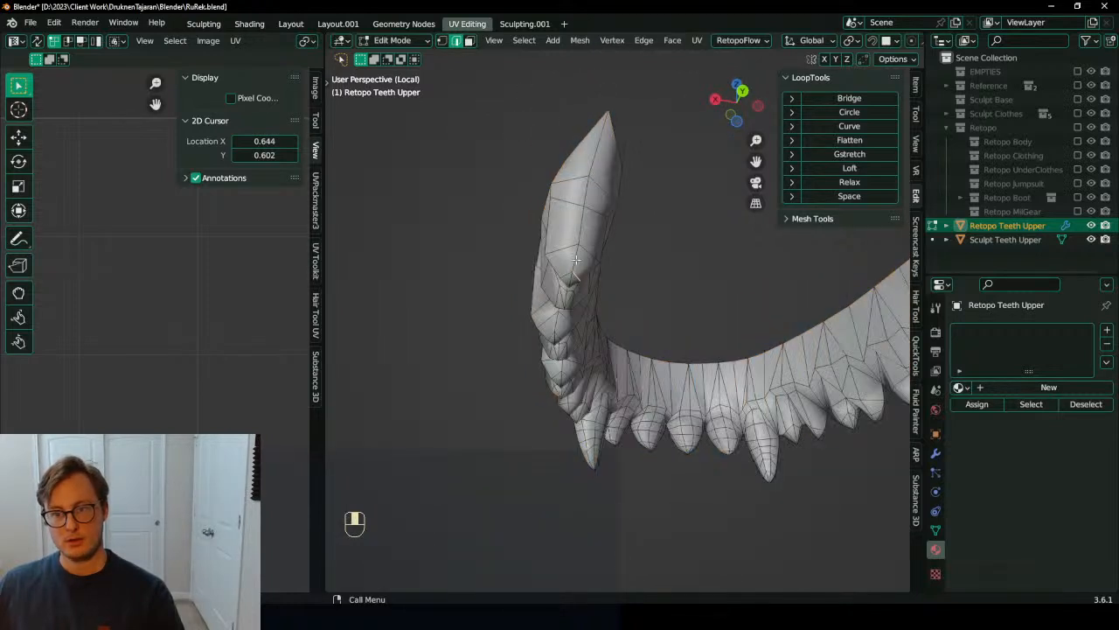
pyautogui.click(584, 159)
pyautogui.press('q')
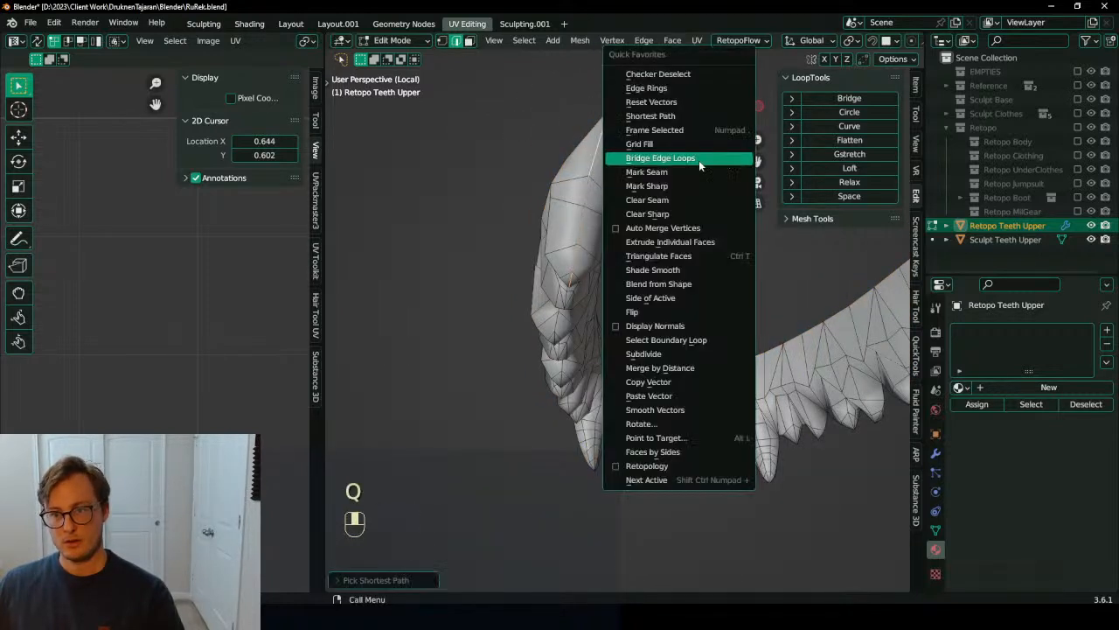
pyautogui.click(691, 183)
# Step: Unwrap the whole teeth mesh, and widen the UV editor to show its layout
pyautogui.press('a')
pyautogui.press('u')
pyautogui.press('u')
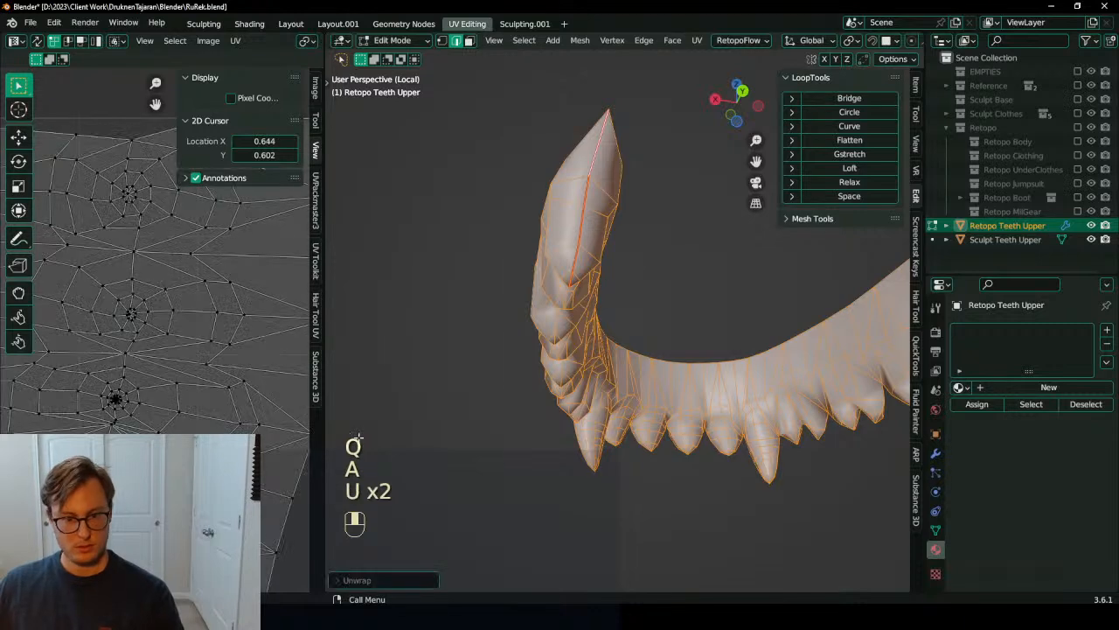
pyautogui.moveTo(323, 470); pyautogui.dragTo(706, 437)
pyautogui.scroll(-3, 385, 349)
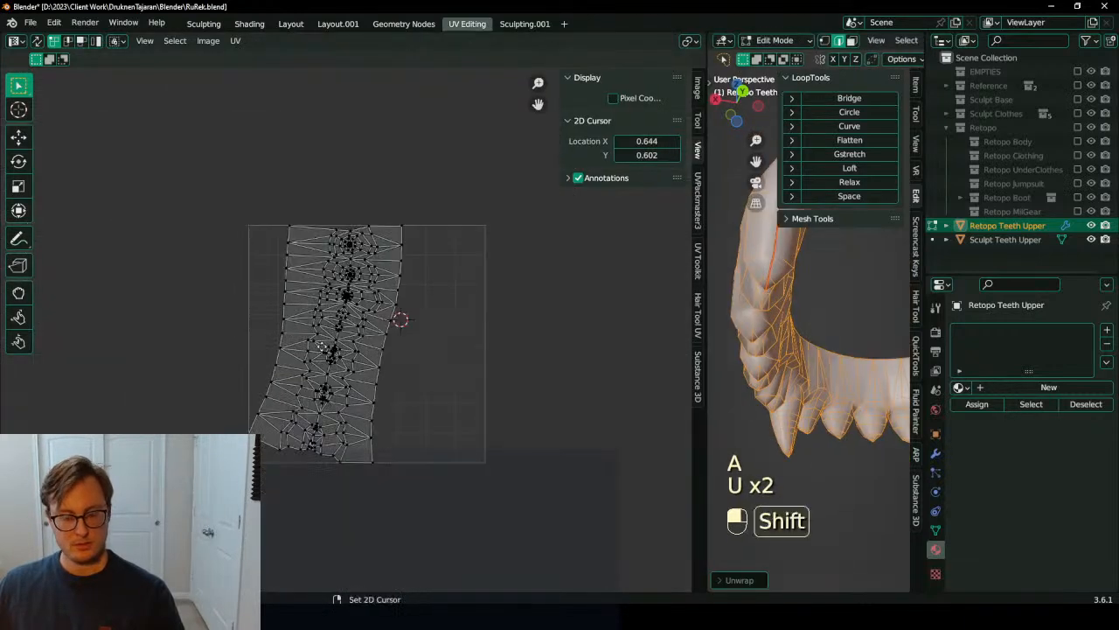
pyautogui.scroll(4, 376, 342)
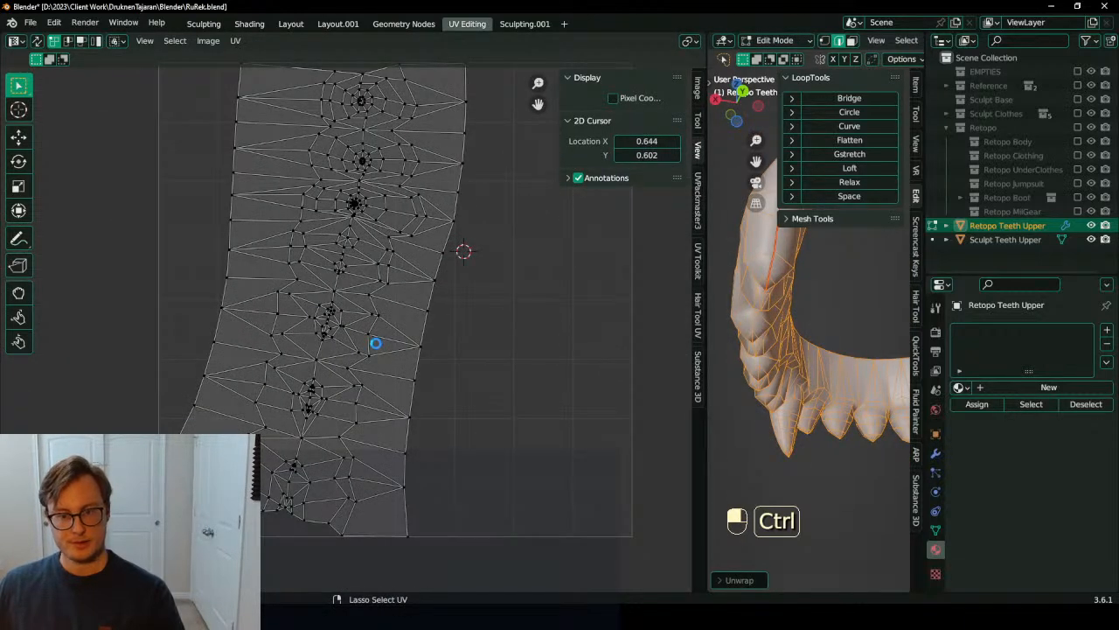
# Step: Save the file, then clear the seam running along the gum's rear end from the last molar to the upper border
pyautogui.hotkey('ctrl', 's')
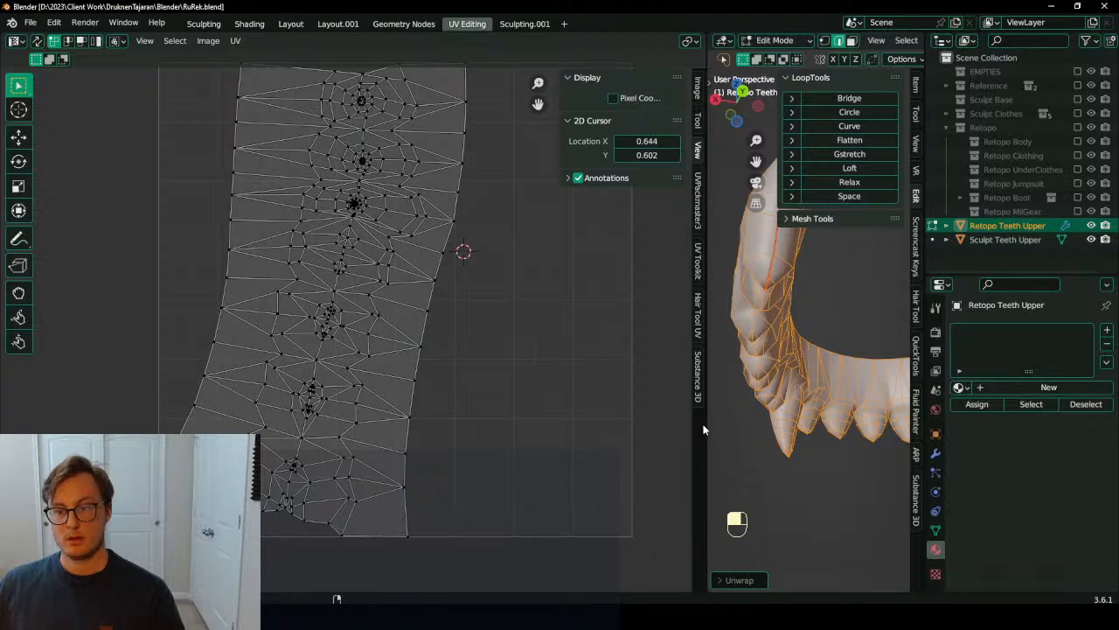
pyautogui.moveTo(705, 428); pyautogui.dragTo(302, 428)
pyautogui.hotkey('alt', 'a')
pyautogui.keyDown('alt'); pyautogui.keyDown('shift'); pyautogui.click(582, 161); pyautogui.keyUp('shift'); pyautogui.keyUp('alt')
pyautogui.moveTo(578, 336); pyautogui.dragTo(713, 364, button='middle')
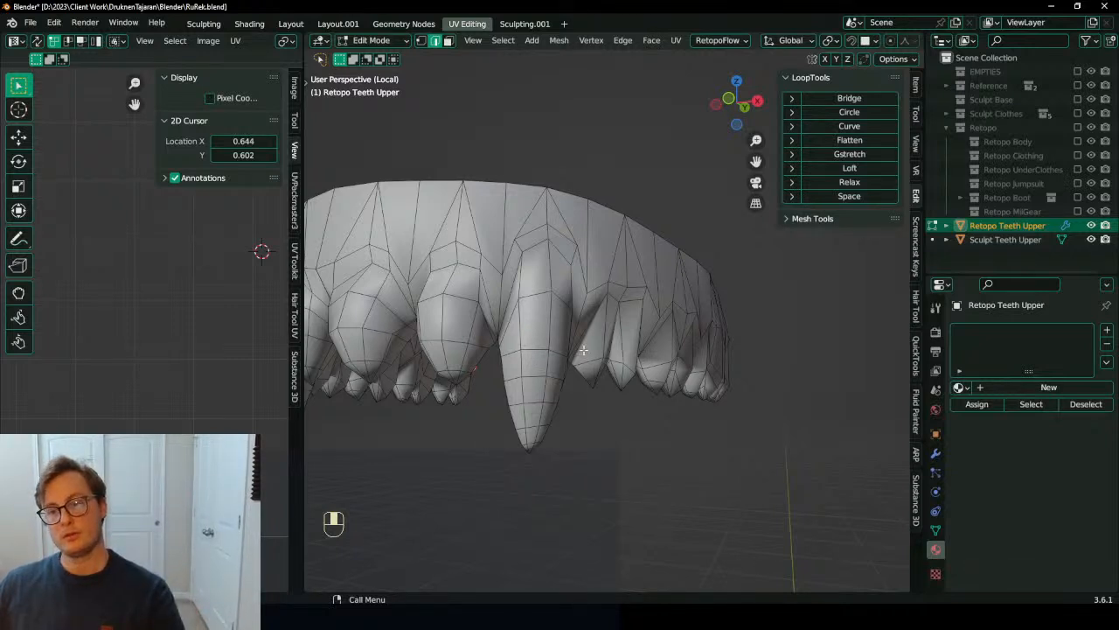
pyautogui.moveTo(589, 348); pyautogui.dragTo(559, 314, button='middle')
pyautogui.press('q')
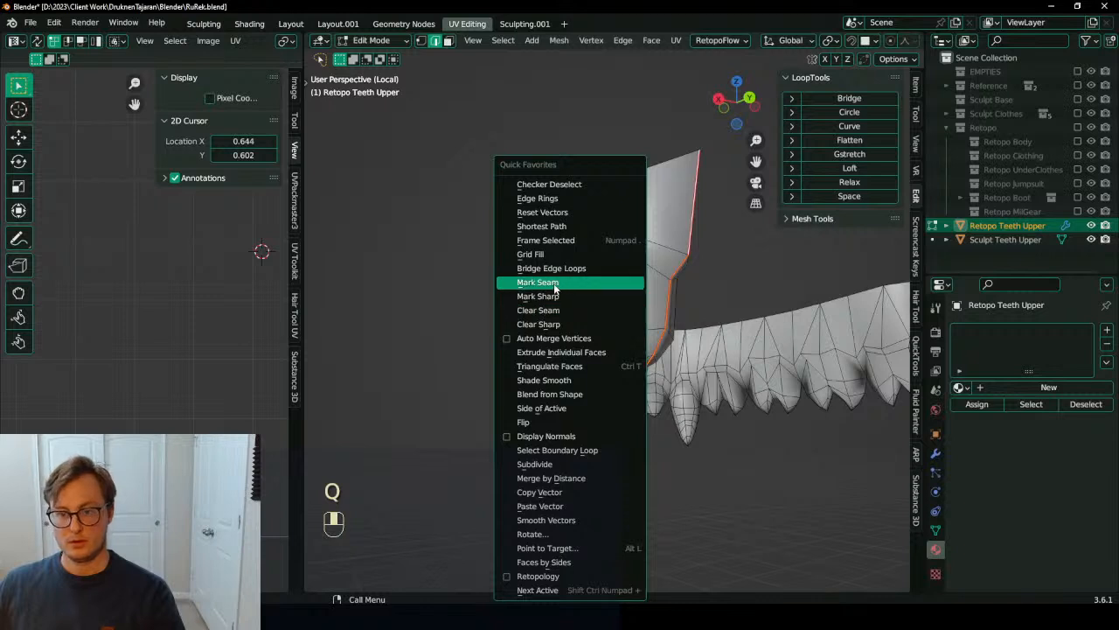
pyautogui.click(551, 311)
# Step: Select the gum's upper border loop, grow the selection four times, and invert it to isolate the tooth tips
pyautogui.keyDown('alt'); pyautogui.keyDown('shift'); pyautogui.click(648, 155); pyautogui.keyUp('shift'); pyautogui.keyUp('alt')
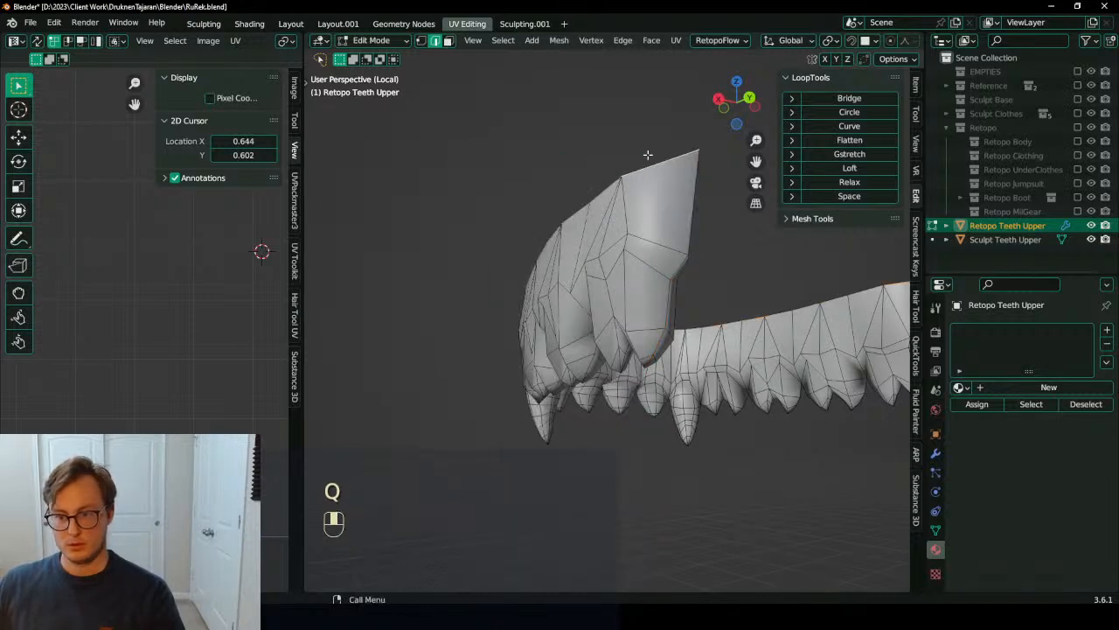
pyautogui.press('ctrl+KP_Add')
pyautogui.press('ctrl+KP_Add')
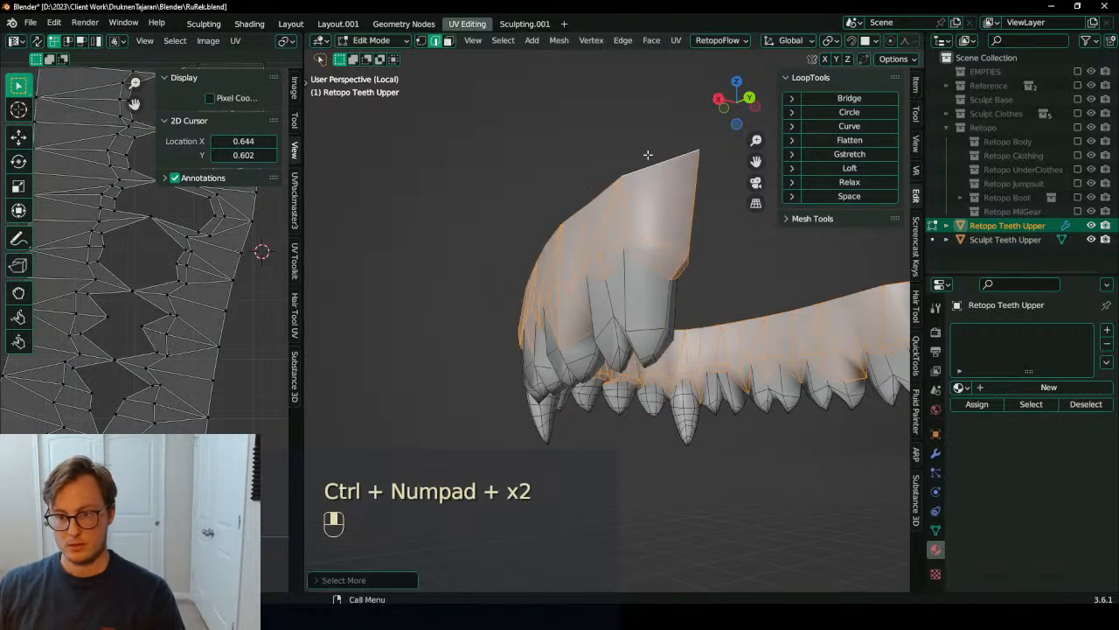
pyautogui.click(421, 41)
pyautogui.press('ctrl+KP_Add')
pyautogui.press('ctrl+KP_Add')
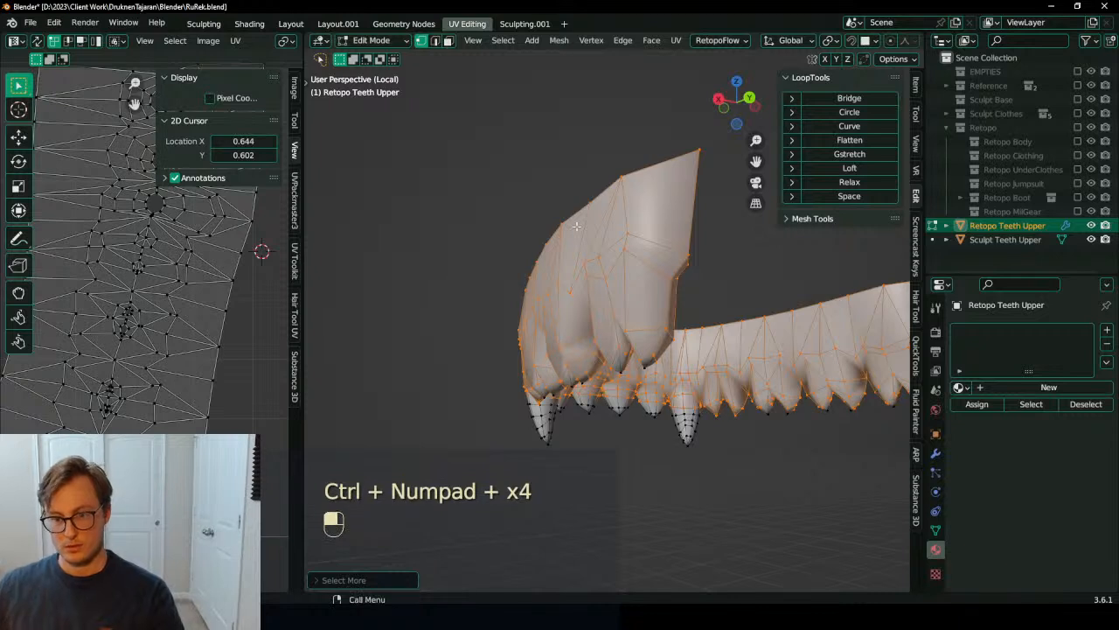
pyautogui.moveTo(538, 276); pyautogui.dragTo(696, 316, button='middle')
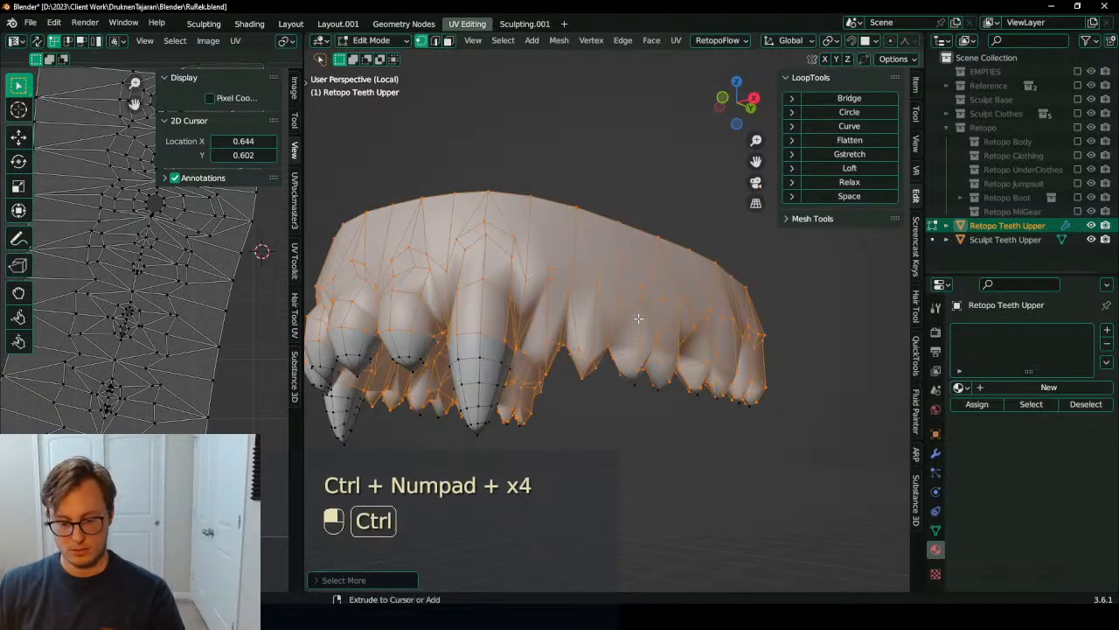
pyautogui.hotkey('ctrl', 'i')
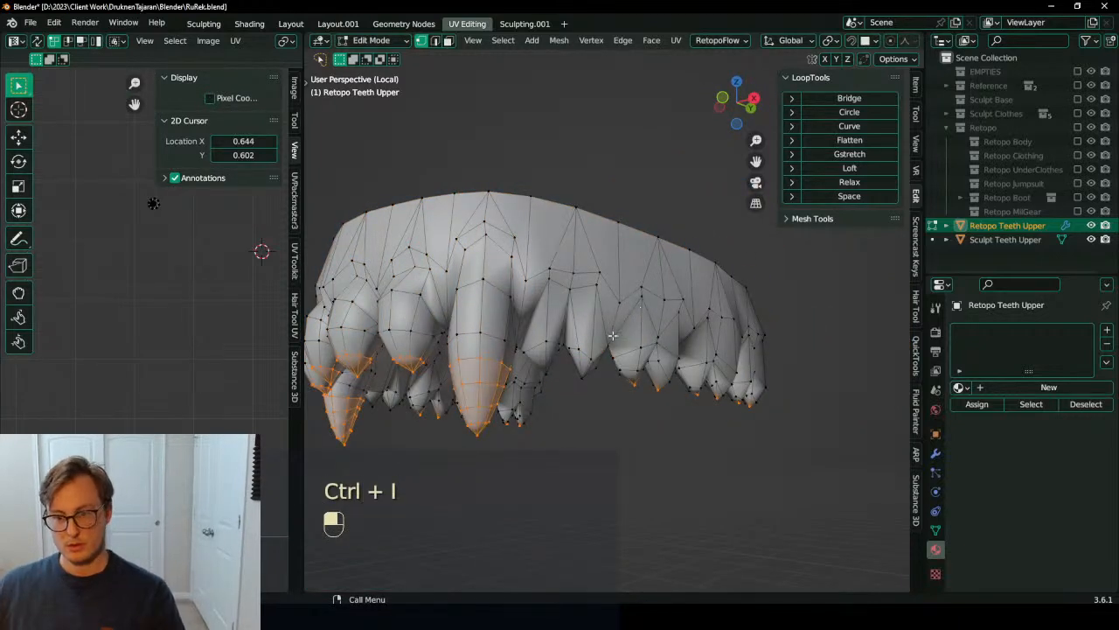
# Step: In edge mode, select the edges running along the tips of the front teeth and past the canine
pyautogui.click(435, 40)
pyautogui.moveTo(452, 349); pyautogui.dragTo(494, 152, button='middle')
pyautogui.scroll(2, 449, 173)
pyautogui.moveTo(402, 109); pyautogui.dragTo(438, 298, button='middle')
pyautogui.keyDown('alt'); pyautogui.keyDown('shift'); pyautogui.click(424, 302); pyautogui.keyUp('shift'); pyautogui.keyUp('alt')
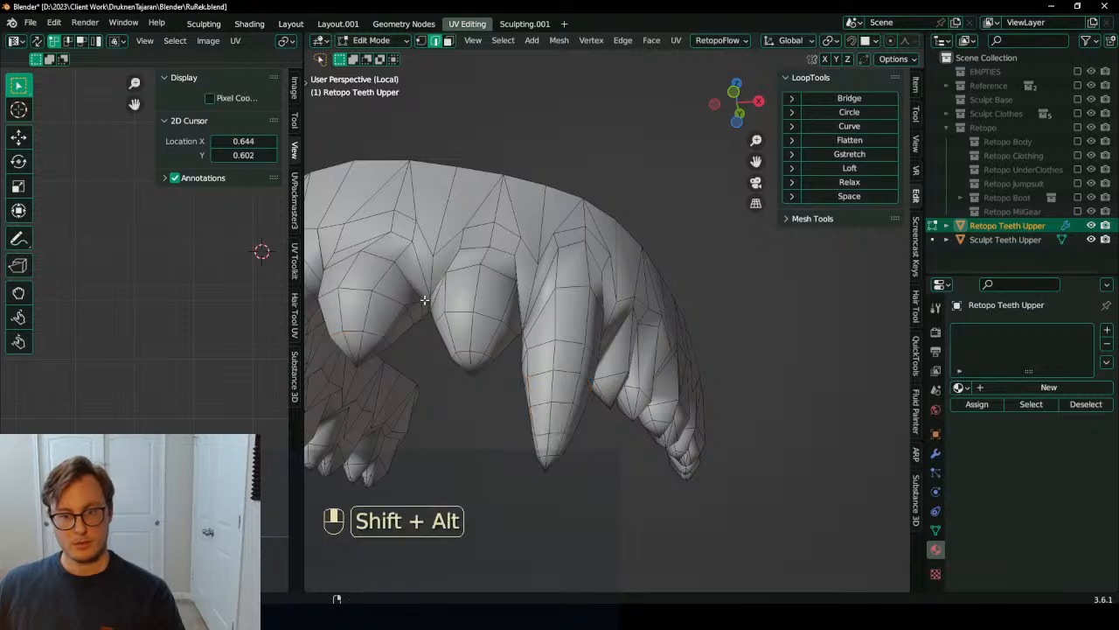
pyautogui.keyDown('alt'); pyautogui.keyDown('shift'); pyautogui.click(443, 326); pyautogui.keyUp('shift'); pyautogui.keyUp('alt')
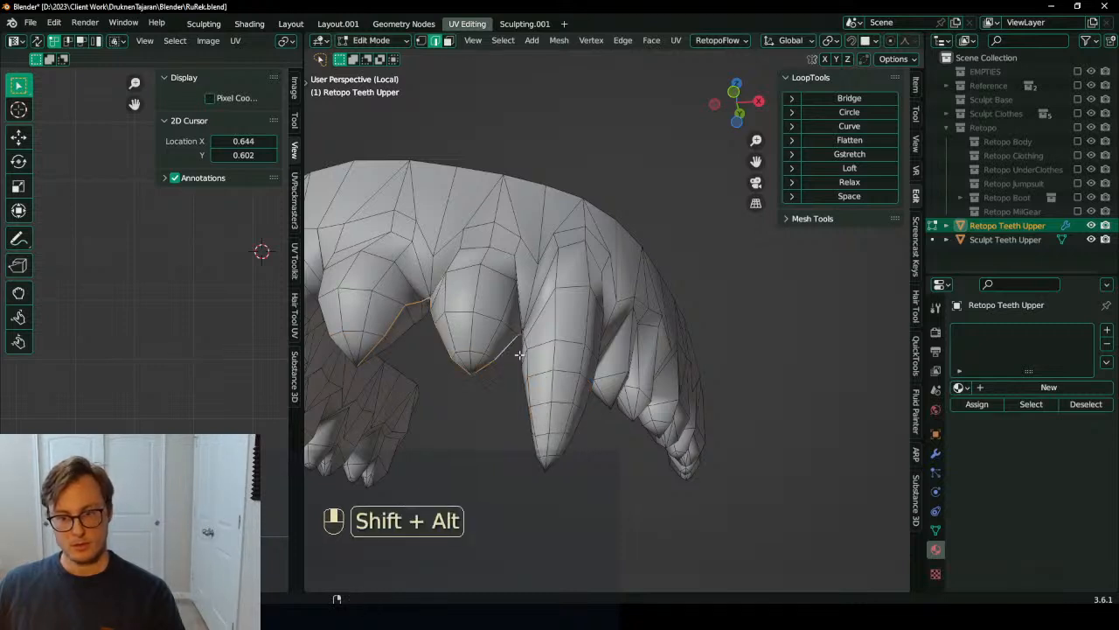
pyautogui.moveTo(535, 365)
pyautogui.mouseDown(button='middle')
pyautogui.moveTo(544, 405)
pyautogui.moveTo(578, 390)
pyautogui.moveTo(557, 360)
pyautogui.mouseUp(button='middle')
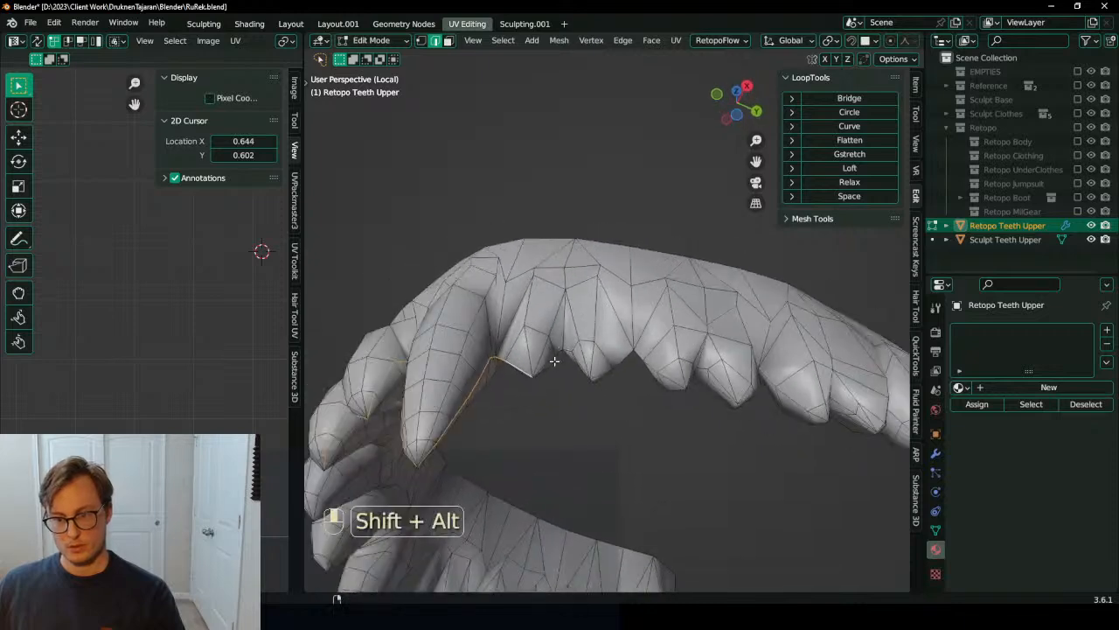
pyautogui.keyDown('shift'); pyautogui.moveTo(700, 382); pyautogui.dragTo(595, 371, button='middle'); pyautogui.keyUp('shift')
pyautogui.moveTo(640, 399); pyautogui.dragTo(567, 377, button='middle')
# Step: Undo the wrong edge picks and extend the tip-edge selection along the side teeth toward the last molar
pyautogui.hotkey('ctrl', 'z')
pyautogui.scroll(-3, 577, 345)
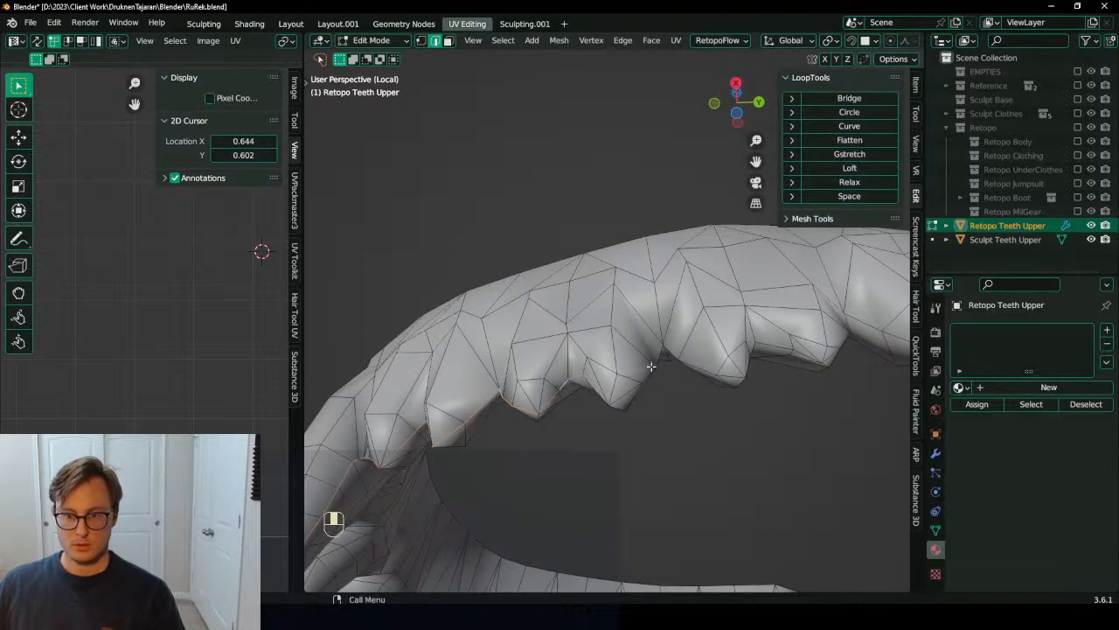
pyautogui.hotkey('ctrl', 'z')
pyautogui.keyDown('alt'); pyautogui.keyDown('shift'); pyautogui.click(630, 394); pyautogui.keyUp('shift'); pyautogui.keyUp('alt')
pyautogui.keyDown('shift'); pyautogui.moveTo(684, 377); pyautogui.dragTo(640, 376, button='middle'); pyautogui.keyUp('shift')
pyautogui.keyDown('shift'); pyautogui.moveTo(712, 350); pyautogui.dragTo(693, 355, button='middle'); pyautogui.keyUp('shift')
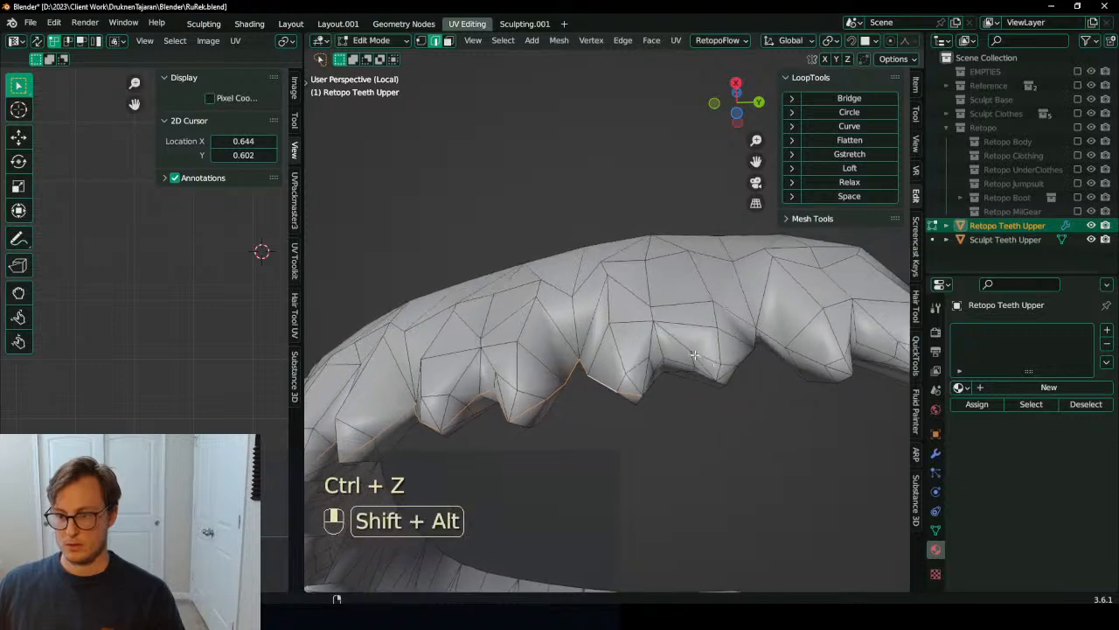
pyautogui.keyDown('alt'); pyautogui.keyDown('shift'); pyautogui.click(686, 359); pyautogui.keyUp('shift'); pyautogui.keyUp('alt')
pyautogui.keyDown('alt'); pyautogui.keyDown('shift'); pyautogui.click(762, 359); pyautogui.keyUp('shift'); pyautogui.keyUp('alt')
pyautogui.keyDown('shift'); pyautogui.moveTo(764, 359); pyautogui.dragTo(703, 330, button='middle'); pyautogui.keyUp('shift')
pyautogui.keyDown('alt'); pyautogui.keyDown('shift'); pyautogui.click(722, 269); pyautogui.keyUp('shift'); pyautogui.keyUp('alt')
pyautogui.scroll(-3, 726, 270)
pyautogui.moveTo(726, 271); pyautogui.dragTo(527, 370, button='middle')
# Step: Add the remaining rear and front tooth edges to the selection, and mark the whole tip line as a seam
pyautogui.keyDown('alt'); pyautogui.keyDown('shift'); pyautogui.click(587, 202); pyautogui.keyUp('shift'); pyautogui.keyUp('alt')
pyautogui.scroll(-5, 580, 225)
pyautogui.hotkey('shift', 'z')
pyautogui.hotkey('shift', 'z')
pyautogui.scroll(5, 699, 297)
pyautogui.keyDown('shift'); pyautogui.moveTo(700, 298); pyautogui.dragTo(683, 327, button='middle'); pyautogui.keyUp('shift')
pyautogui.scroll(-4, 683, 327)
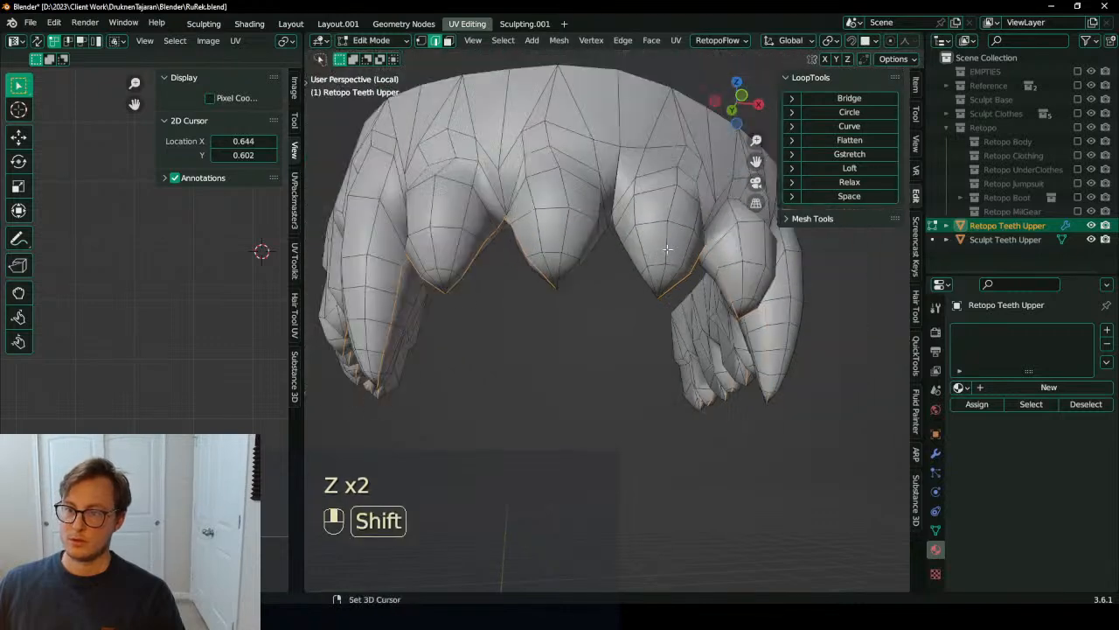
pyautogui.keyDown('alt'); pyautogui.keyDown('shift'); pyautogui.click(640, 254); pyautogui.keyUp('shift'); pyautogui.keyUp('alt')
pyautogui.press('q')
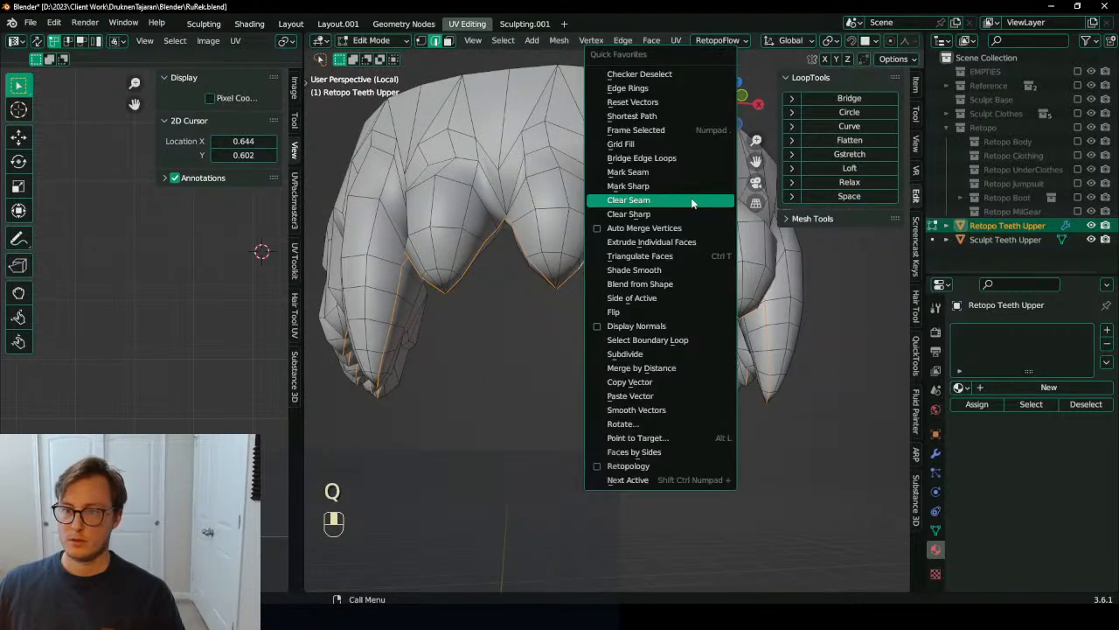
pyautogui.click(654, 172)
# Step: Unwrap the whole teeth mesh, widen the UV editor to show the layout, and save the file
pyautogui.press('a')
pyautogui.press('u')
pyautogui.press('u')
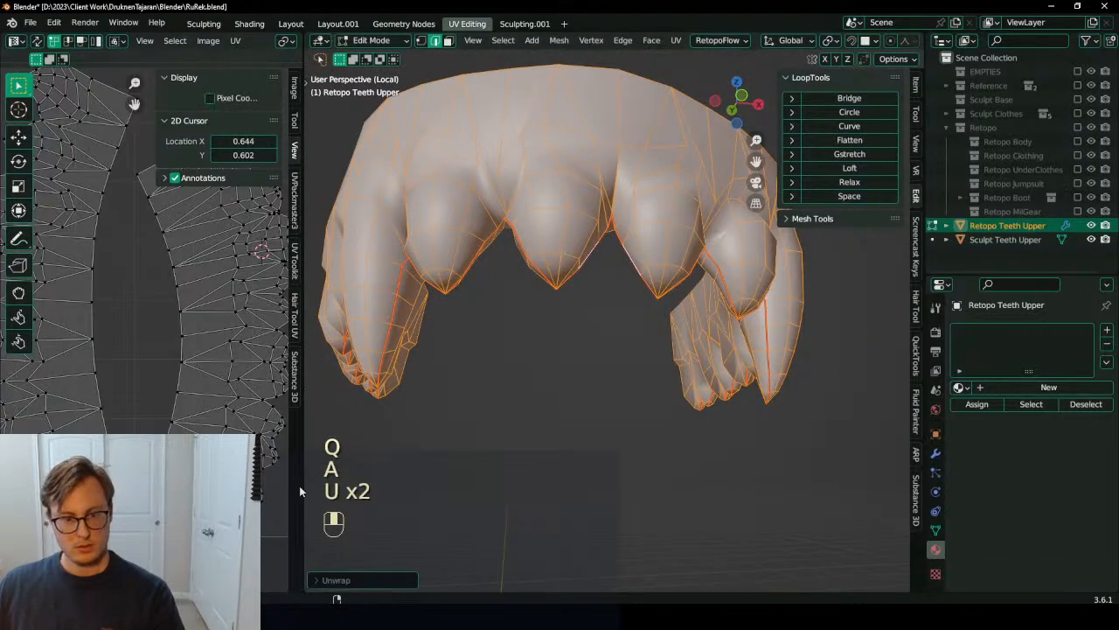
pyautogui.moveTo(302, 485); pyautogui.dragTo(587, 485)
pyautogui.scroll(-3, 326, 321)
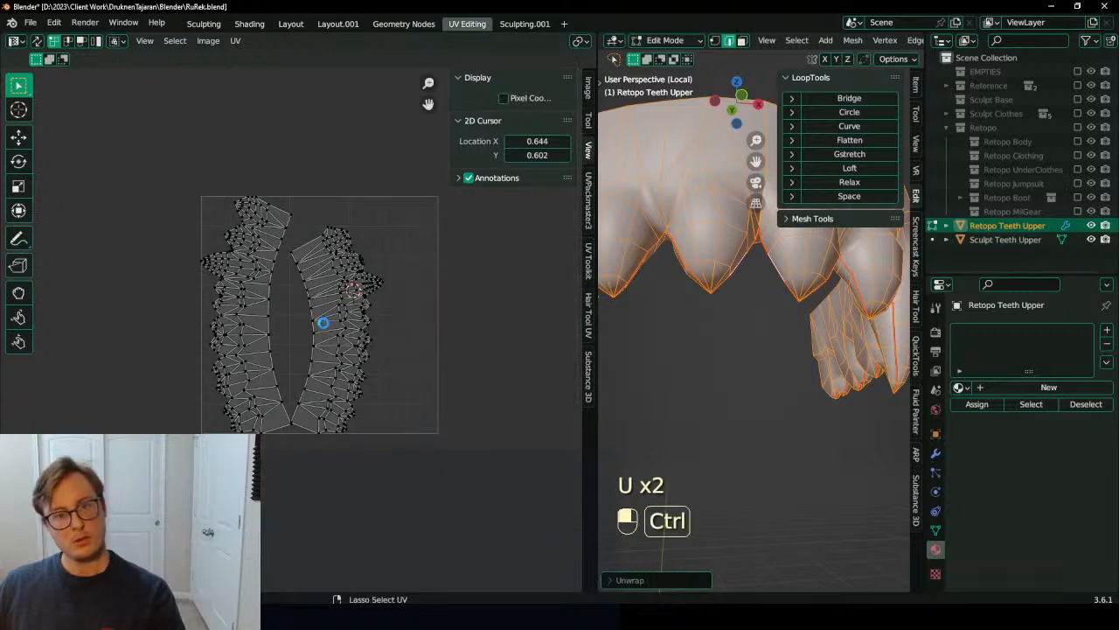
pyautogui.hotkey('ctrl', 's')
pyautogui.scroll(3, 252, 304)
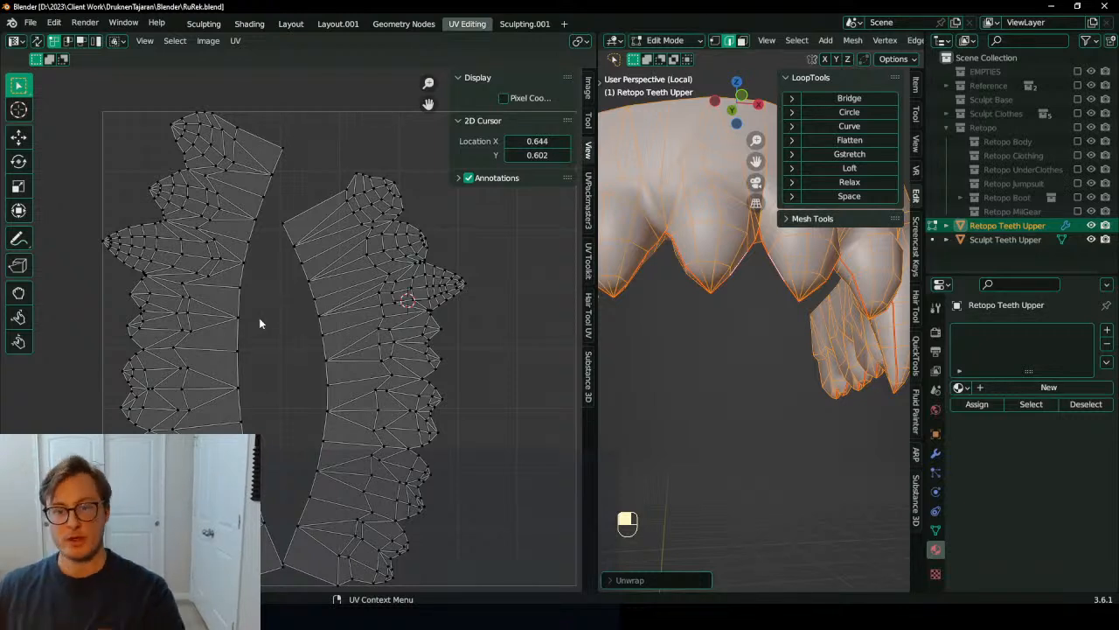
# Step: Clear the seam at one rear end of the gum, from the last molar's tip up to the upper border
pyautogui.moveTo(596, 438); pyautogui.dragTo(210, 402)
pyautogui.scroll(-8, 380, 344)
pyautogui.moveTo(744, 345); pyautogui.dragTo(535, 304, button='middle')
pyautogui.scroll(4, 535, 305)
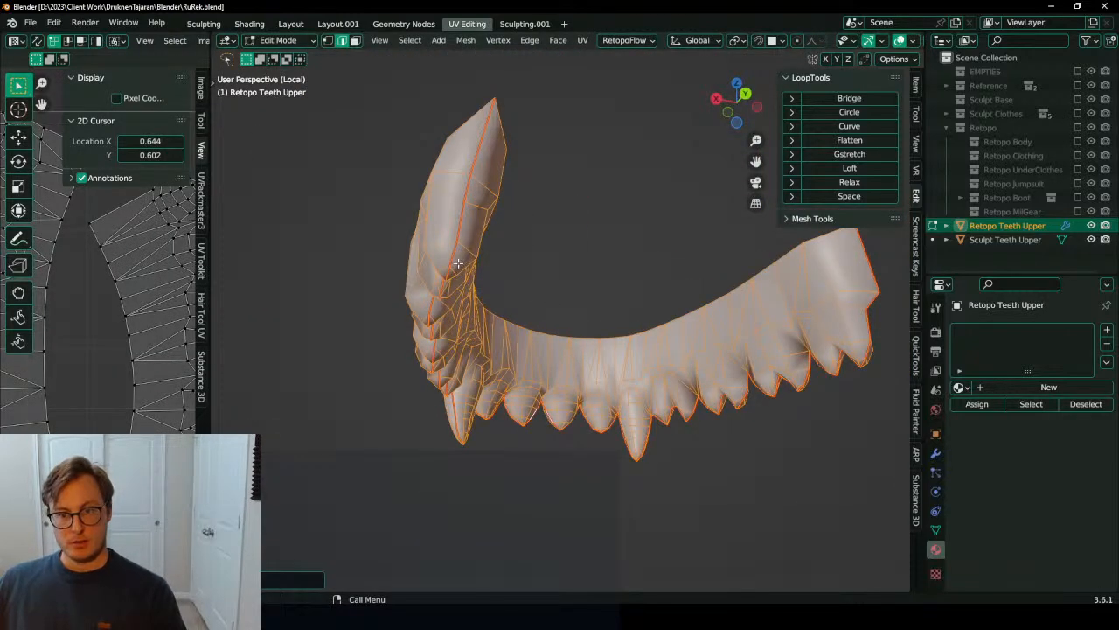
pyautogui.scroll(3, 457, 264)
pyautogui.moveTo(457, 263); pyautogui.dragTo(561, 289, button='middle')
pyautogui.click(560, 291)
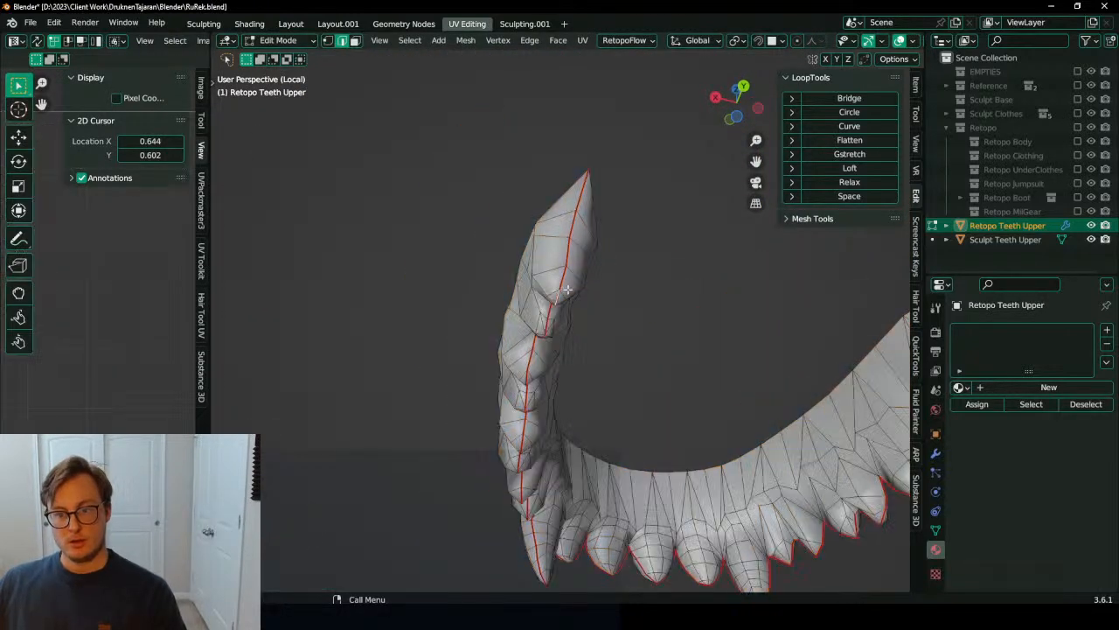
pyautogui.keyDown('ctrl'); pyautogui.click(580, 236); pyautogui.keyUp('ctrl')
pyautogui.press('q')
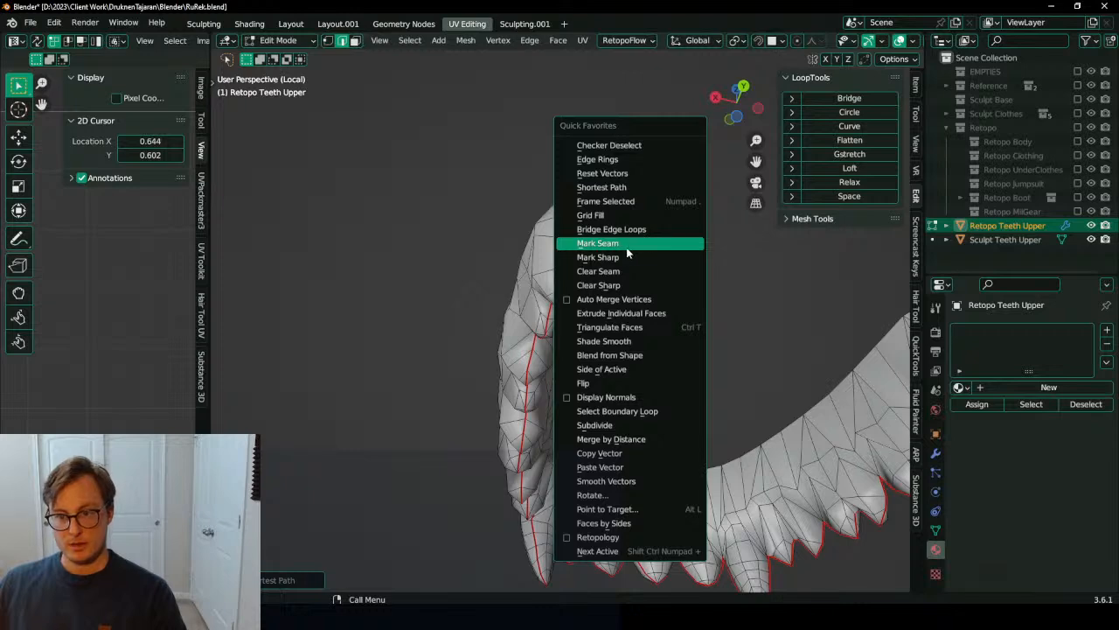
pyautogui.click(612, 272)
# Step: Unwrap the whole teeth mesh again and enlarge the UV editor to show the joined island
pyautogui.press('a')
pyautogui.press('u')
pyautogui.click(612, 272)
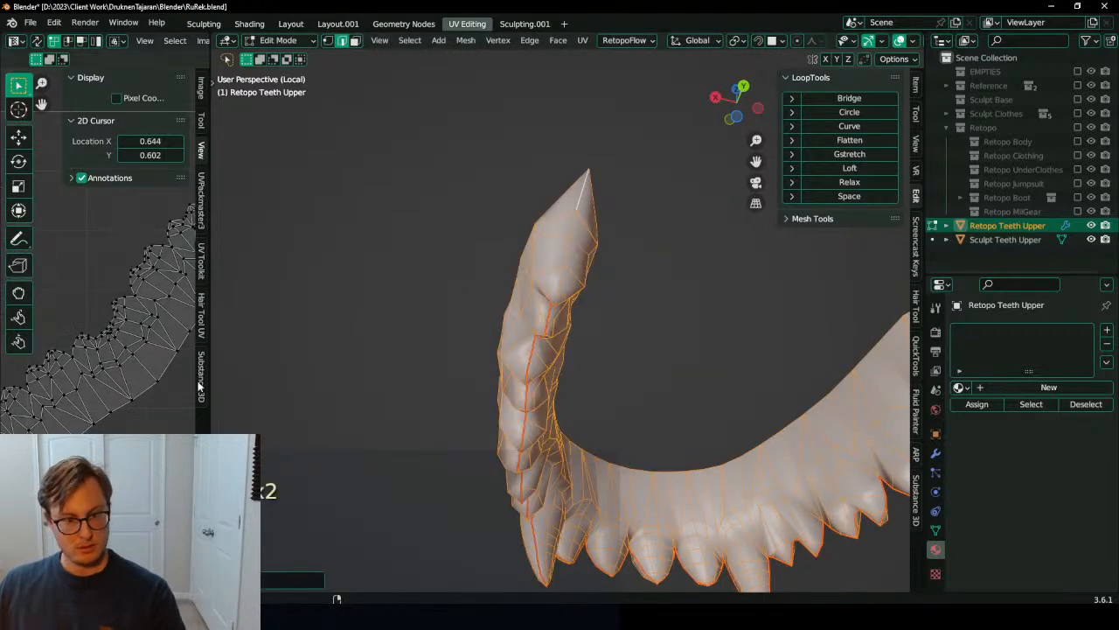
pyautogui.moveTo(210, 429); pyautogui.dragTo(516, 428)
# Step: Pin the gum's upper-border UVs, rotate them to run horizontally, and flatten the row by scaling it vertically to 0
pyautogui.click(376, 270)
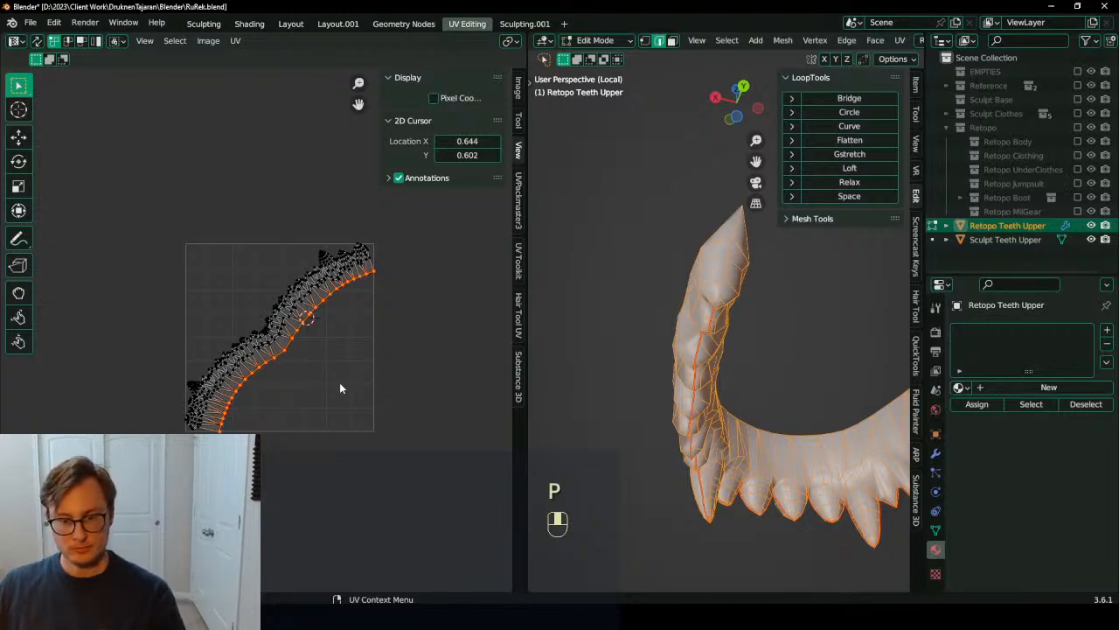
pyautogui.press('r')
pyautogui.click(327, 520)
pyautogui.press('q')
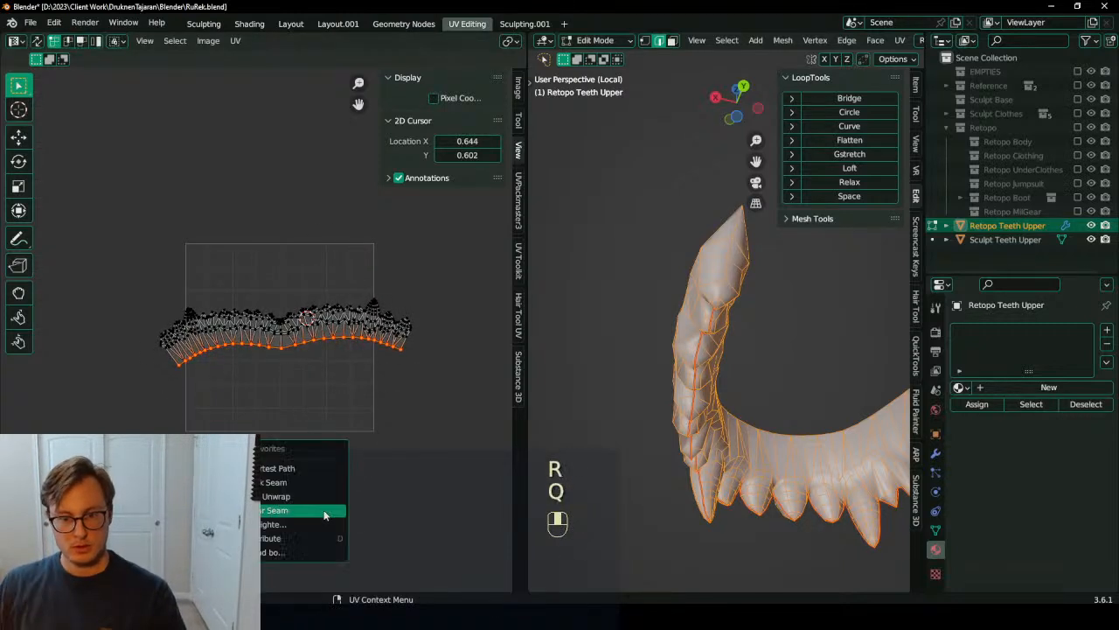
pyautogui.press('KP_0')
pyautogui.press('KP_Enter')
pyautogui.press('s')
pyautogui.click(300, 499)
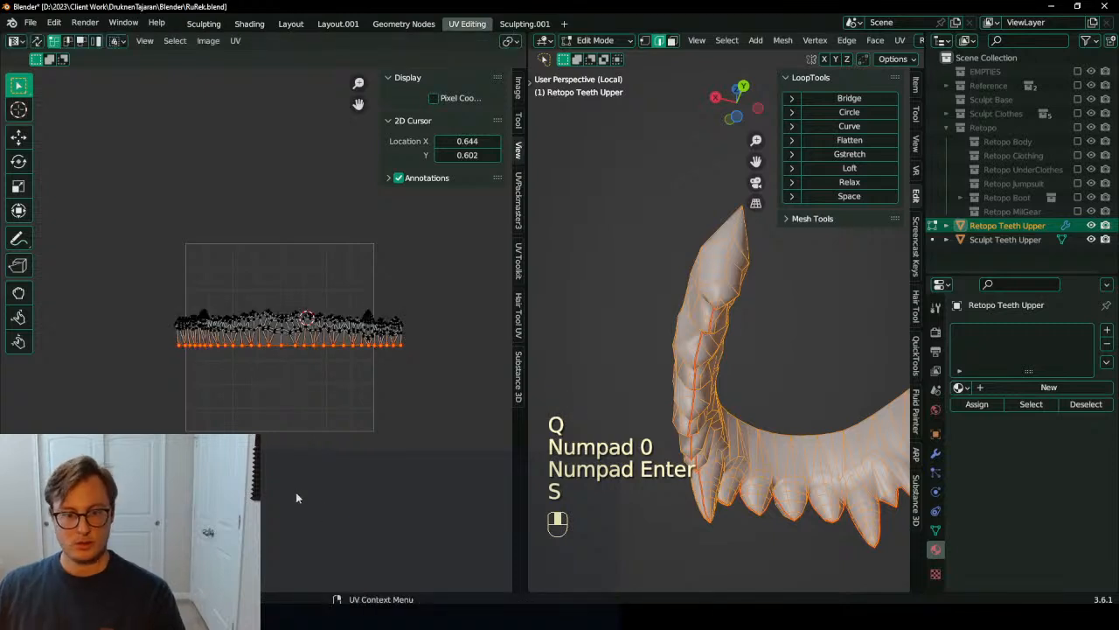
pyautogui.press('q')
pyautogui.click(251, 399)
pyautogui.hotkey('ctrl', 'z')
pyautogui.press('q')
pyautogui.click(262, 372)
pyautogui.scroll(2, 263, 358)
pyautogui.press('g')
pyautogui.click(265, 349)
pyautogui.hotkey('ctrl', 'z')
pyautogui.hotkey('ctrl', 'z')
pyautogui.press('g')
pyautogui.click(337, 353)
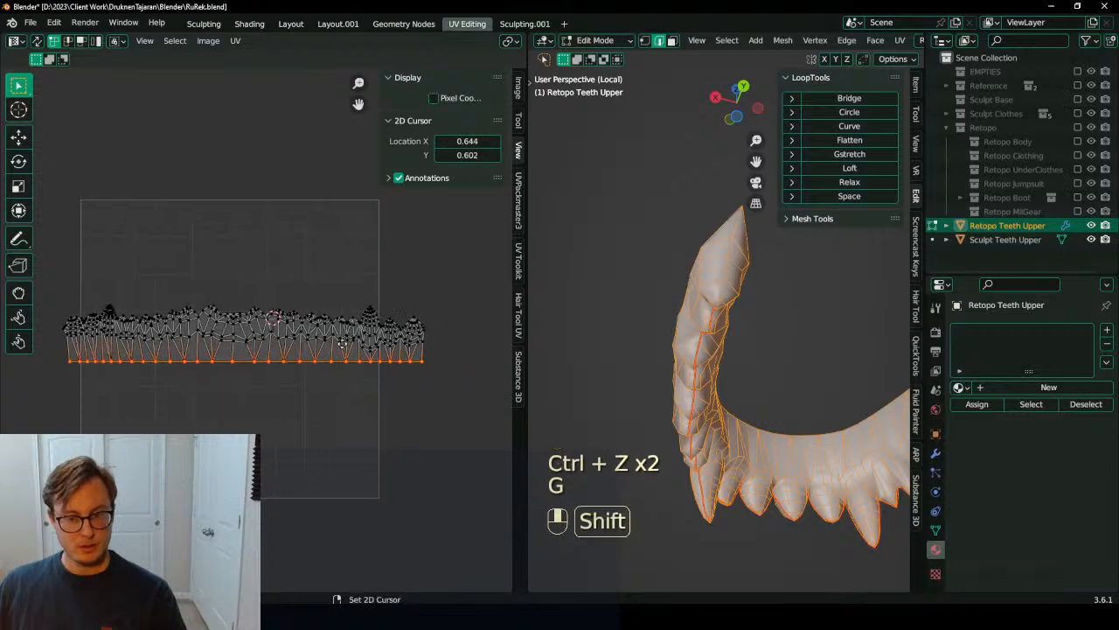
# Step: Select the edge columns at both ends of the UV strip, pin them, and straighten them vertically by scaling X to 0
pyautogui.scroll(5, 368, 376)
pyautogui.press('g')
pyautogui.moveTo(367, 382); pyautogui.dragTo(317, 453, button='middle')
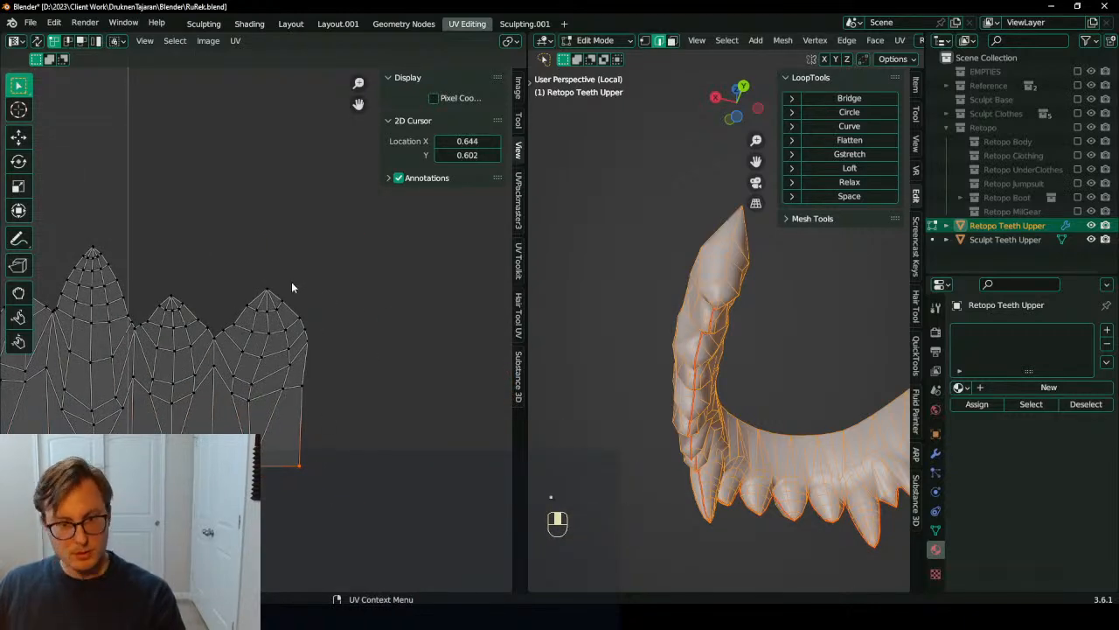
pyautogui.press('.')
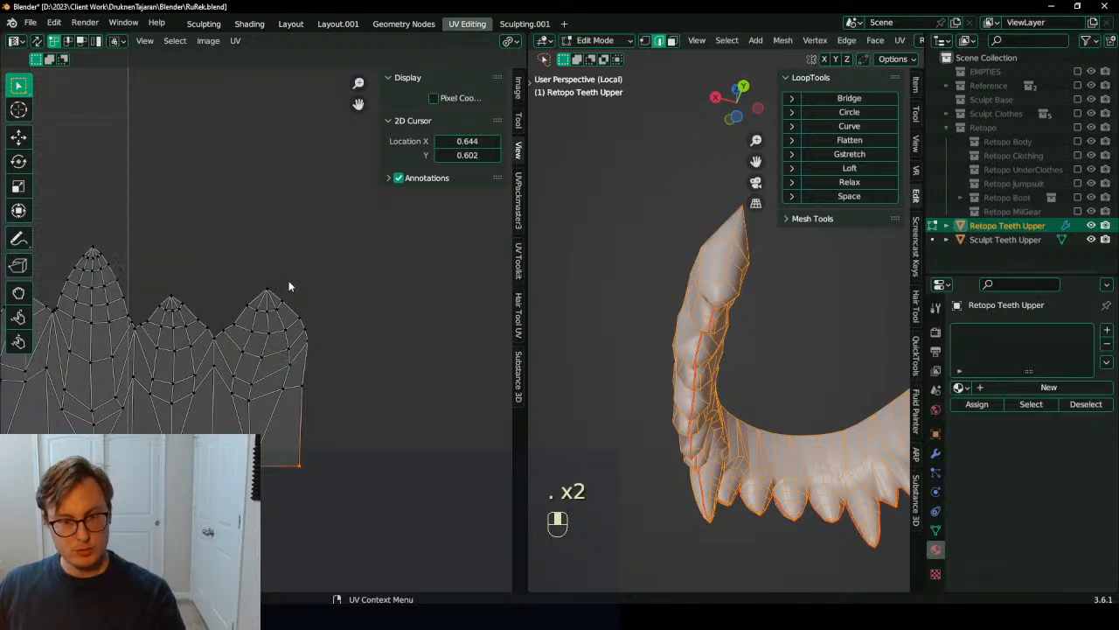
pyautogui.scroll(-6, 280, 306)
pyautogui.scroll(2, 315, 310)
pyautogui.keyDown('shift'); pyautogui.scroll(-3, 260, 340); pyautogui.keyUp('shift')
pyautogui.scroll(4, 284, 289)
pyautogui.keyDown('shift'); pyautogui.scroll(-1, 265, 210); pyautogui.keyUp('shift')
pyautogui.scroll(2, 265, 198)
pyautogui.keyDown('shift'); pyautogui.scroll(2, 253, 215); pyautogui.keyUp('shift')
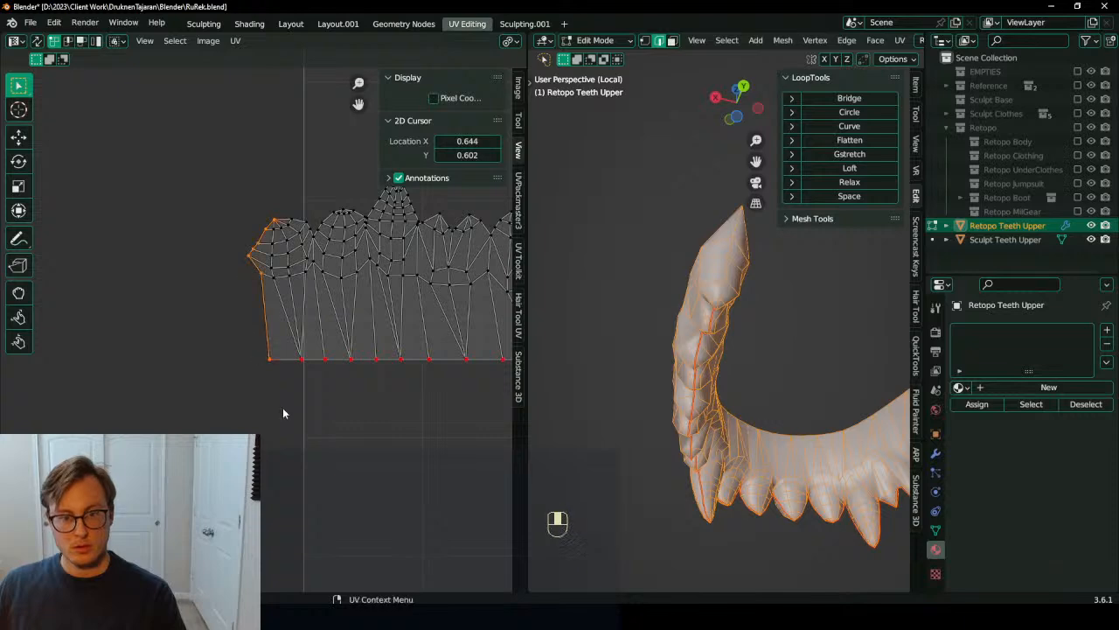
pyautogui.press('.')
pyautogui.press('p')
pyautogui.press('s')
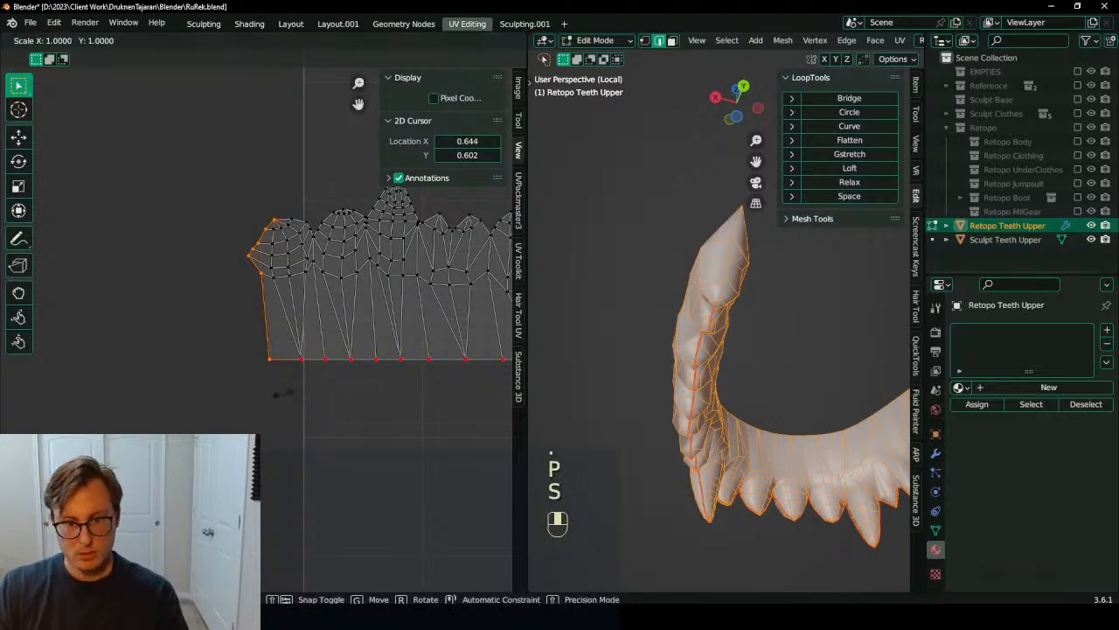
pyautogui.press('x')
pyautogui.press('0')
pyautogui.press('Return')
pyautogui.keyDown('shift'); pyautogui.moveTo(335, 349); pyautogui.dragTo(182, 388, button='middle'); pyautogui.keyUp('shift')
pyautogui.scroll(-4, 182, 387)
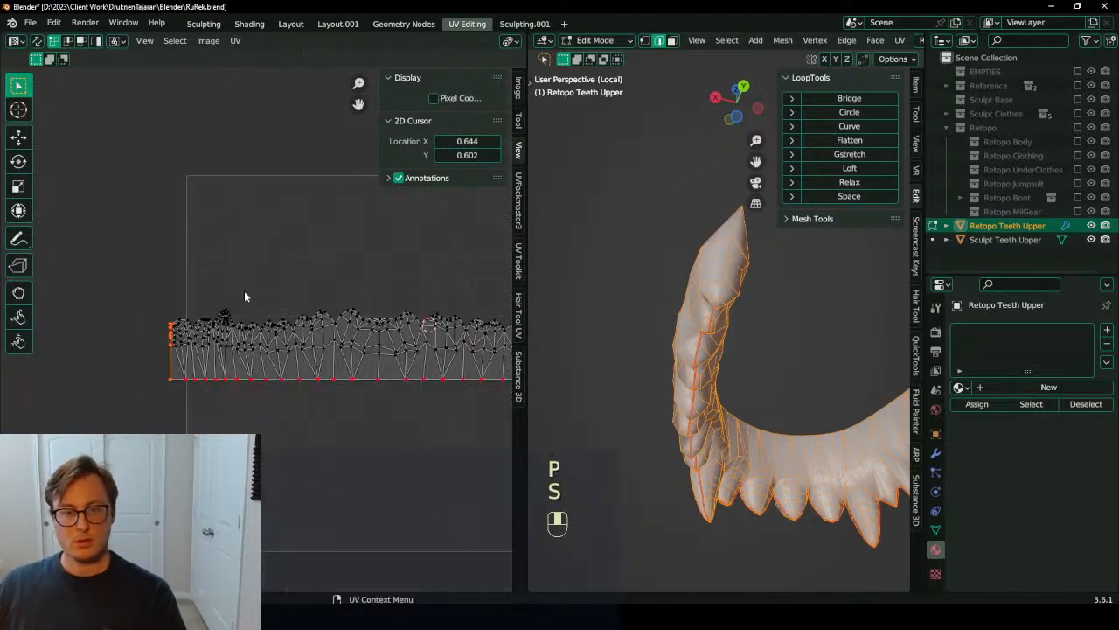
pyautogui.moveTo(328, 320); pyautogui.dragTo(238, 357, button='middle')
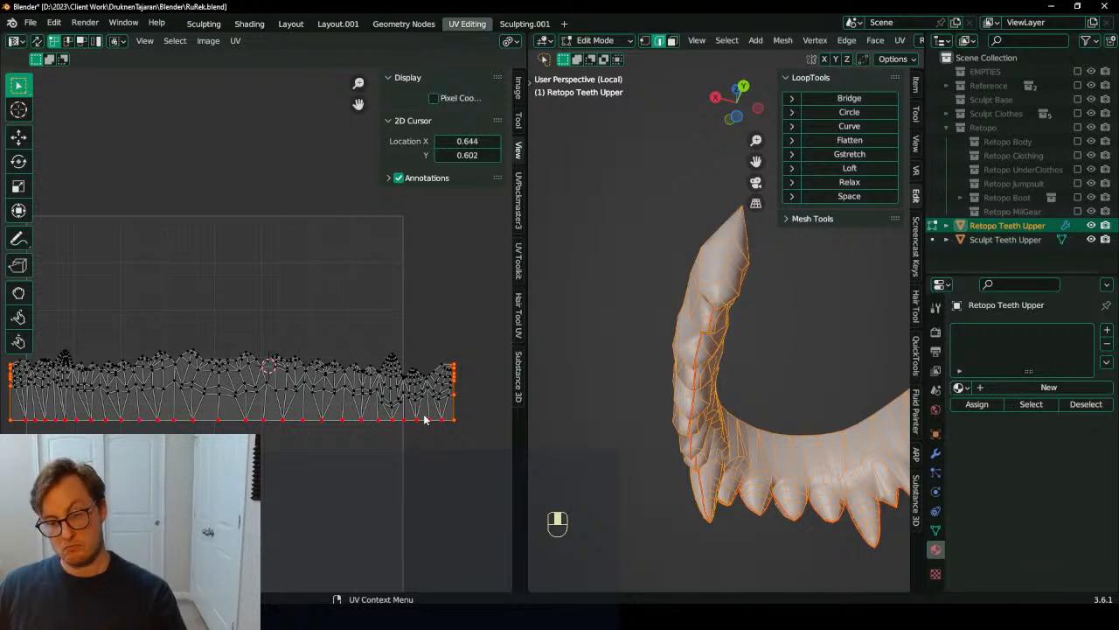
# Step: Assign the RuRek Body material to the Retopo Teeth Upper object, show it in Material Preview shading, and save the file
pyautogui.press('Tab')
pyautogui.moveTo(699, 341); pyautogui.dragTo(792, 432, button='middle')
pyautogui.click(961, 386)
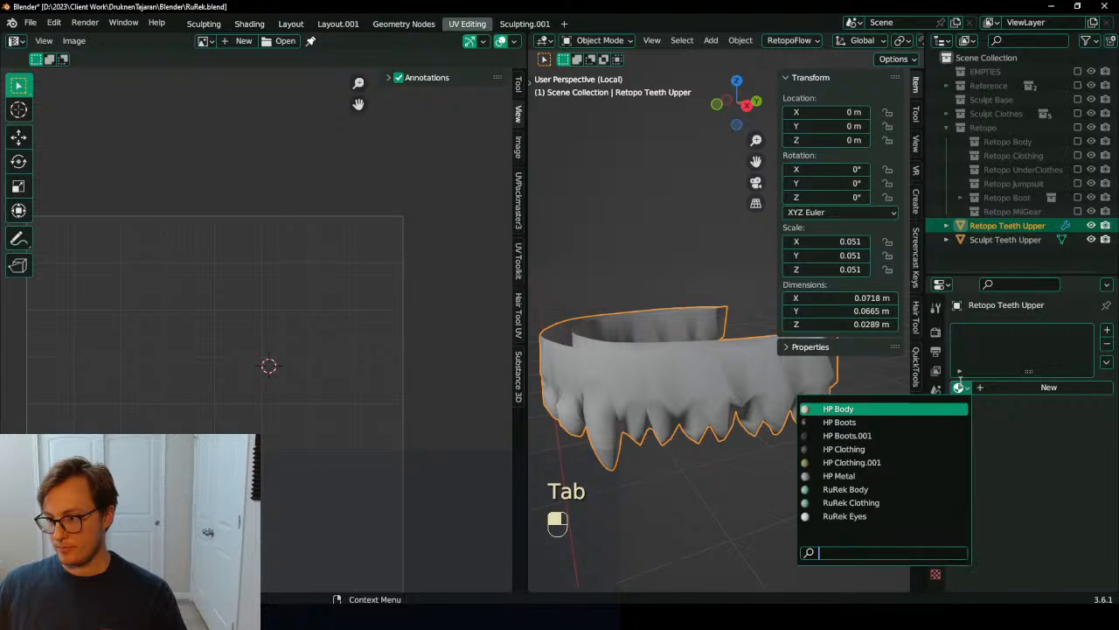
pyautogui.click(852, 489)
pyautogui.press('z')
pyautogui.click(794, 553)
pyautogui.keyDown('shift'); pyautogui.moveTo(720, 459); pyautogui.dragTo(744, 447, button='middle'); pyautogui.keyUp('shift')
pyautogui.moveTo(743, 447)
pyautogui.mouseDown(button='middle')
pyautogui.moveTo(667, 410)
pyautogui.moveTo(589, 399)
pyautogui.moveTo(711, 404)
pyautogui.moveTo(822, 428)
pyautogui.moveTo(717, 282)
pyautogui.moveTo(728, 406)
pyautogui.moveTo(833, 428)
pyautogui.moveTo(667, 434)
pyautogui.mouseUp(button='middle')
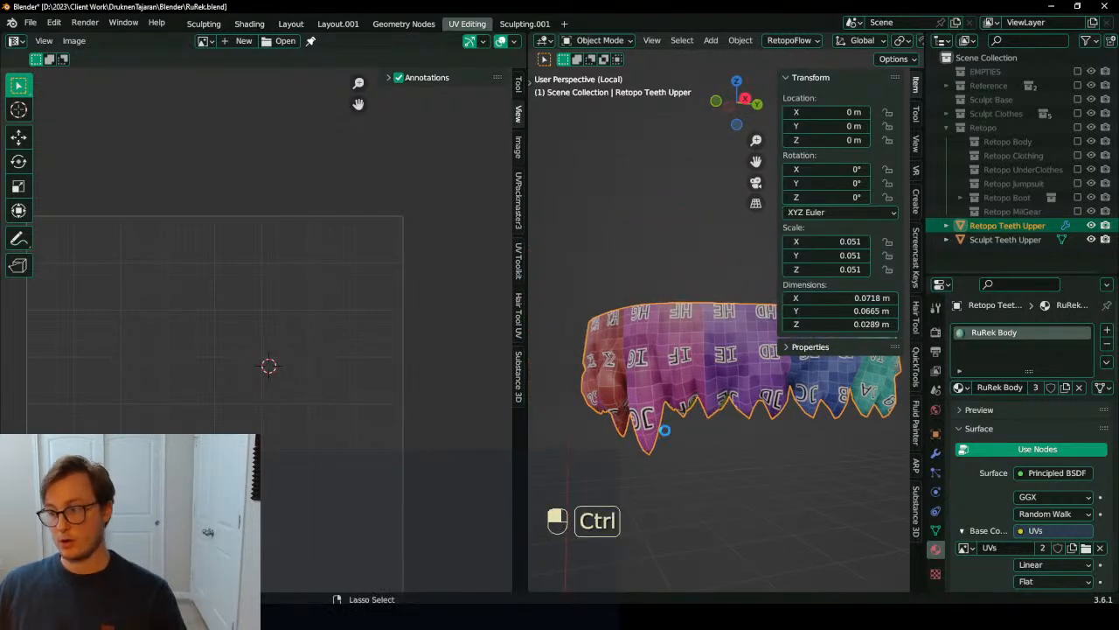
pyautogui.hotkey('ctrl', 's')
# Step: Widen the 3D viewport by narrowing the UV editor, check the upper teeth's checker texture, and save the file
pyautogui.press('Tab')
pyautogui.press('Tab')
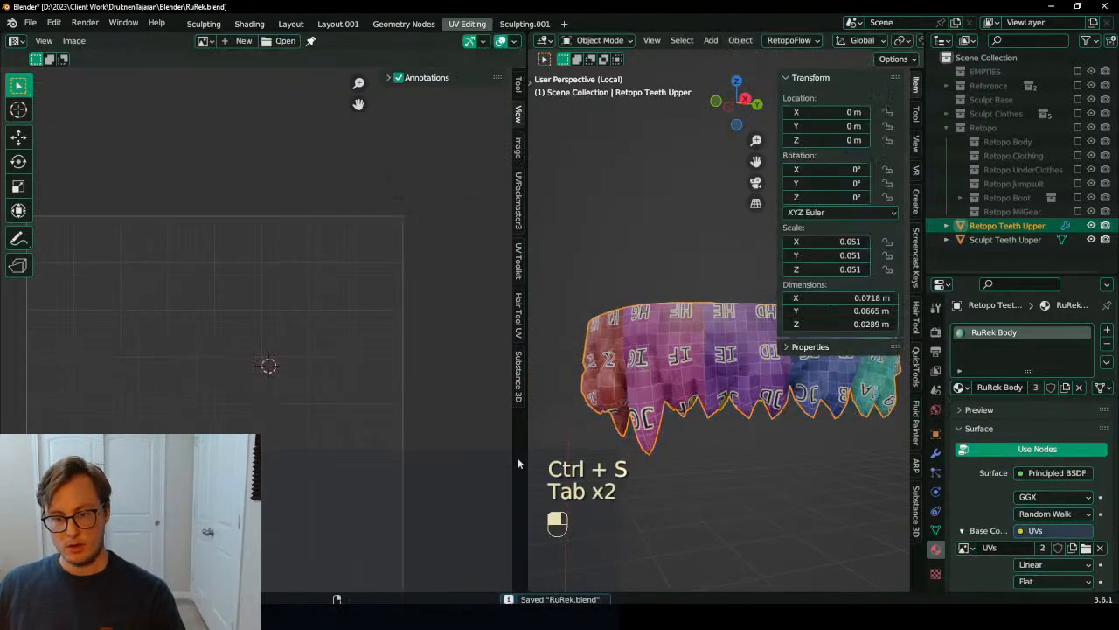
pyautogui.moveTo(526, 454); pyautogui.dragTo(206, 454)
pyautogui.scroll(-3, 602, 406)
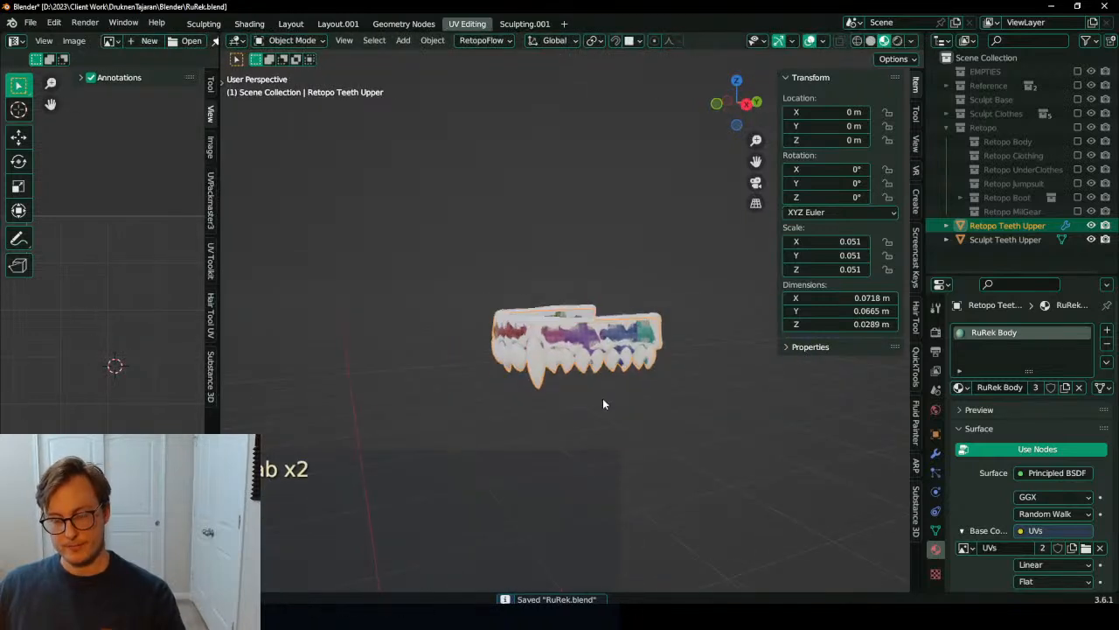
pyautogui.moveTo(601, 407); pyautogui.dragTo(627, 393, button='middle')
pyautogui.scroll(2, 627, 393)
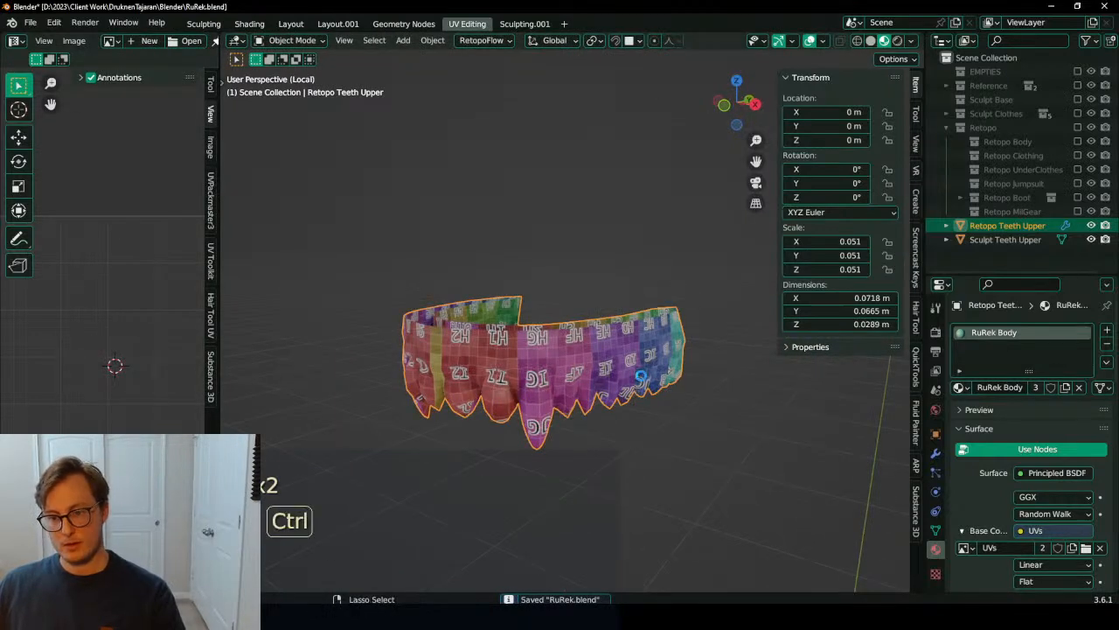
pyautogui.hotkey('ctrl', 's')
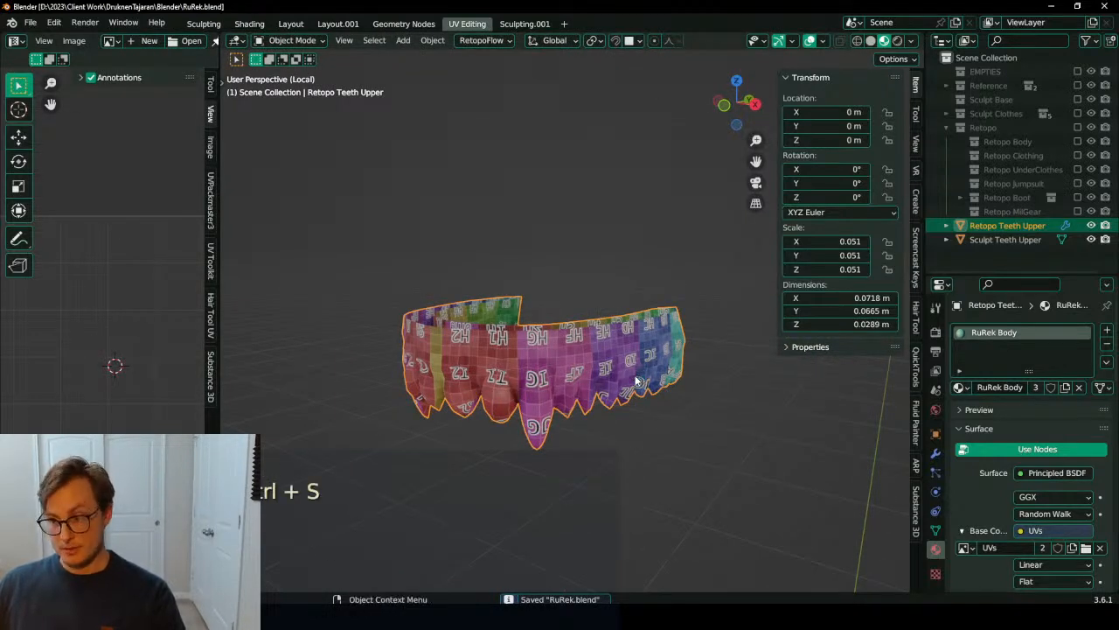
# Step: Inspect the inside of the retopo upper teeth, leave the isolated view to show the sculpted teeth too, and save the file
pyautogui.moveTo(662, 468); pyautogui.dragTo(710, 358, button='middle')
pyautogui.scroll(2, 650, 407)
pyautogui.press('q')
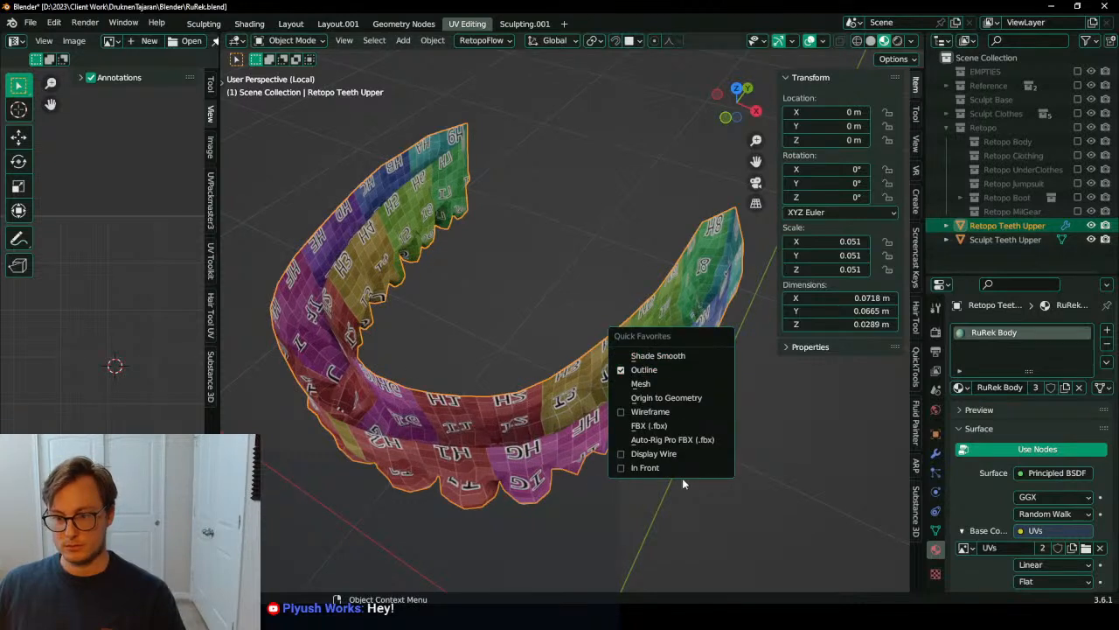
pyautogui.press('Escape')
pyautogui.press('KP_Divide')
pyautogui.keyDown('ctrl'); pyautogui.moveTo(612, 405); pyautogui.dragTo(584, 412, button='middle'); pyautogui.keyUp('ctrl')
pyautogui.hotkey('ctrl', 's')
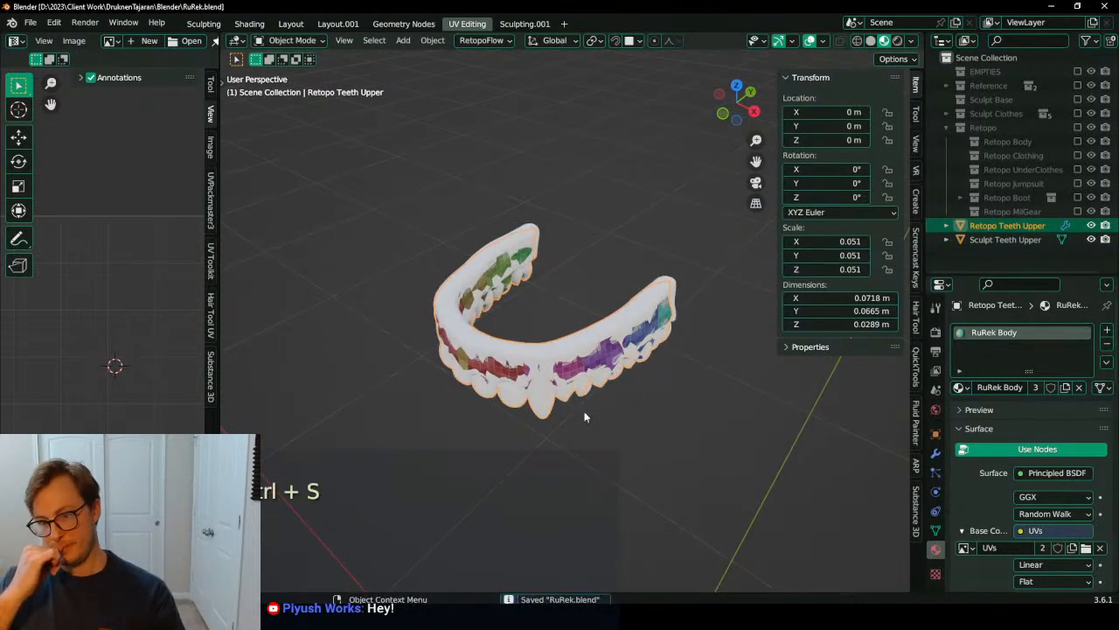
# Step: Duplicate both the sculpt and retopo upper teeth in place and join the two copies into one object
pyautogui.click(569, 358)
pyautogui.press('b')
pyautogui.moveTo(547, 306); pyautogui.dragTo(612, 385)
pyautogui.moveTo(603, 429); pyautogui.dragTo(590, 390, button='middle')
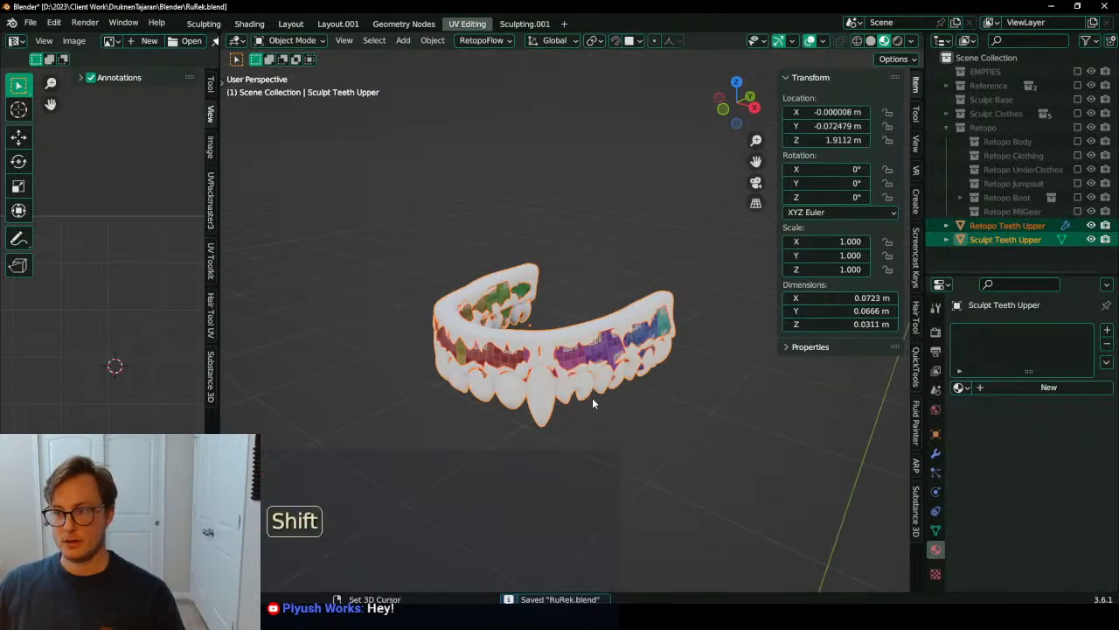
pyautogui.hotkey('shift', 'd')
pyautogui.rightClick(627, 349)
pyautogui.press('ctrl')
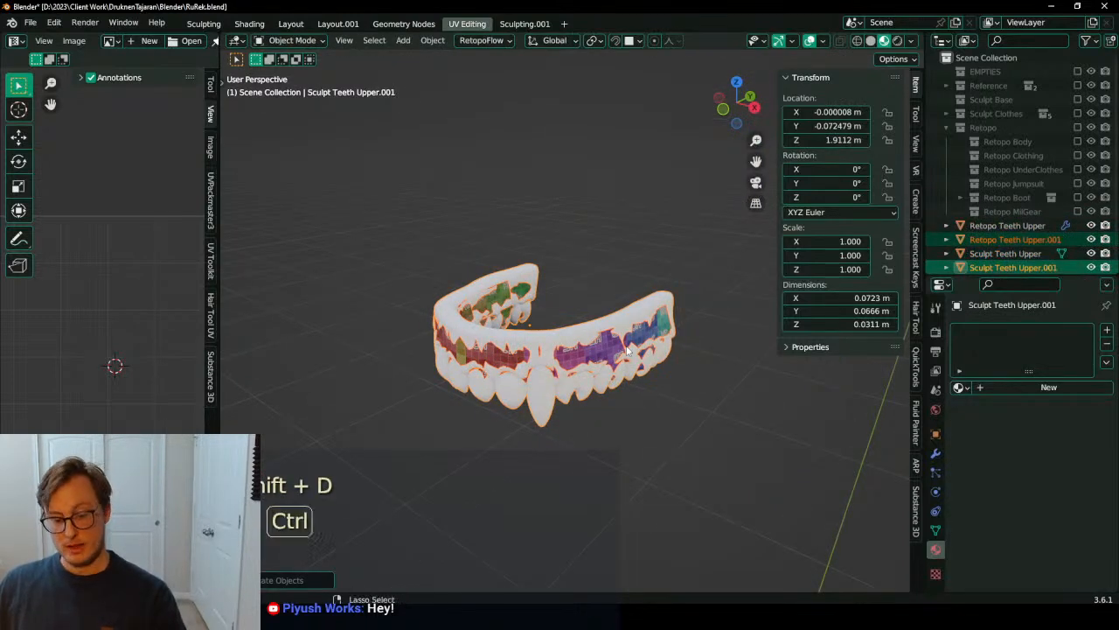
pyautogui.hotkey('ctrl', 'j')
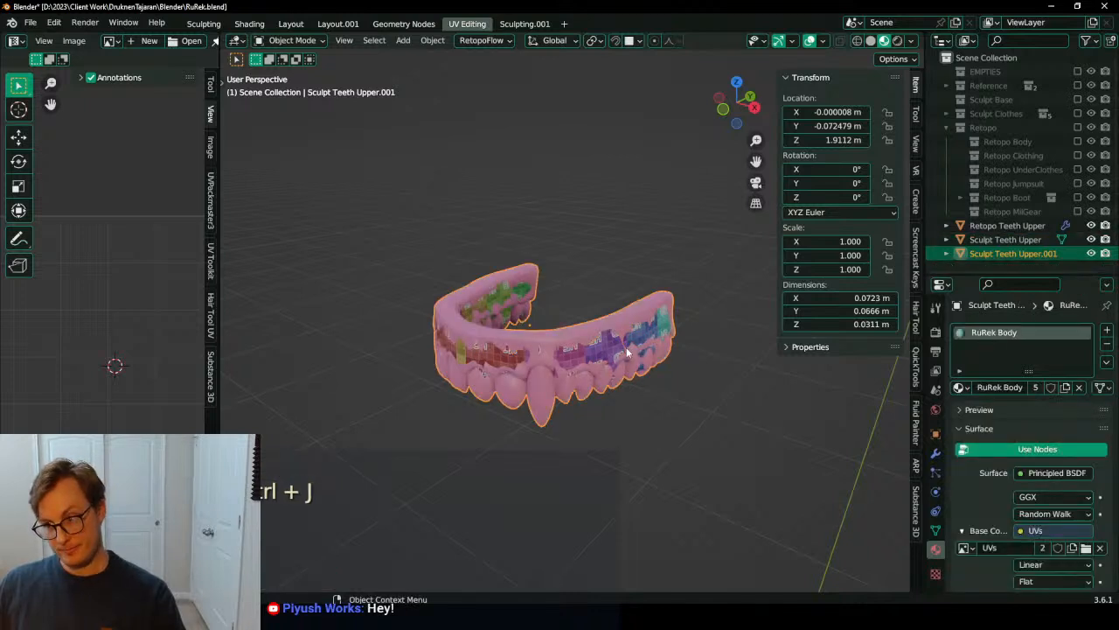
# Step: Save the file and rename the joined copy as Sculpt Teeth Lower
pyautogui.press('ctrl')
pyautogui.hotkey('ctrl', 's')
pyautogui.doubleClick(998, 252)
pyautogui.press('BackSpace')
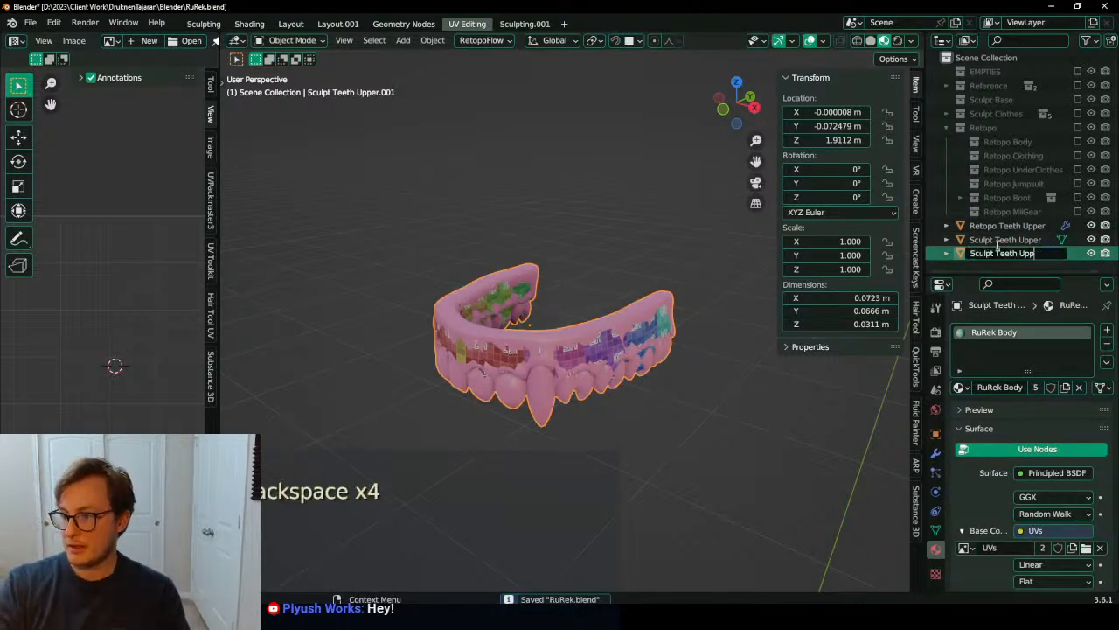
pyautogui.press('BackSpace')
pyautogui.write('Lower')
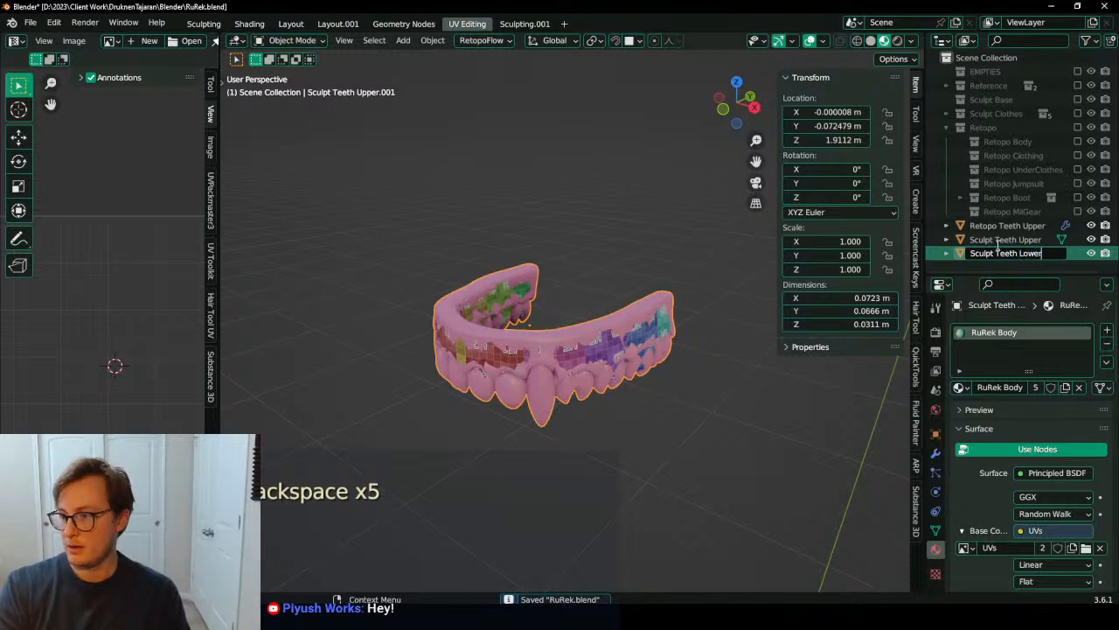
pyautogui.press('Return')
# Step: Flip the whole Sculpt Teeth Lower mesh vertically by scaling it -1 along Z in Edit Mode
pyautogui.press('Tab')
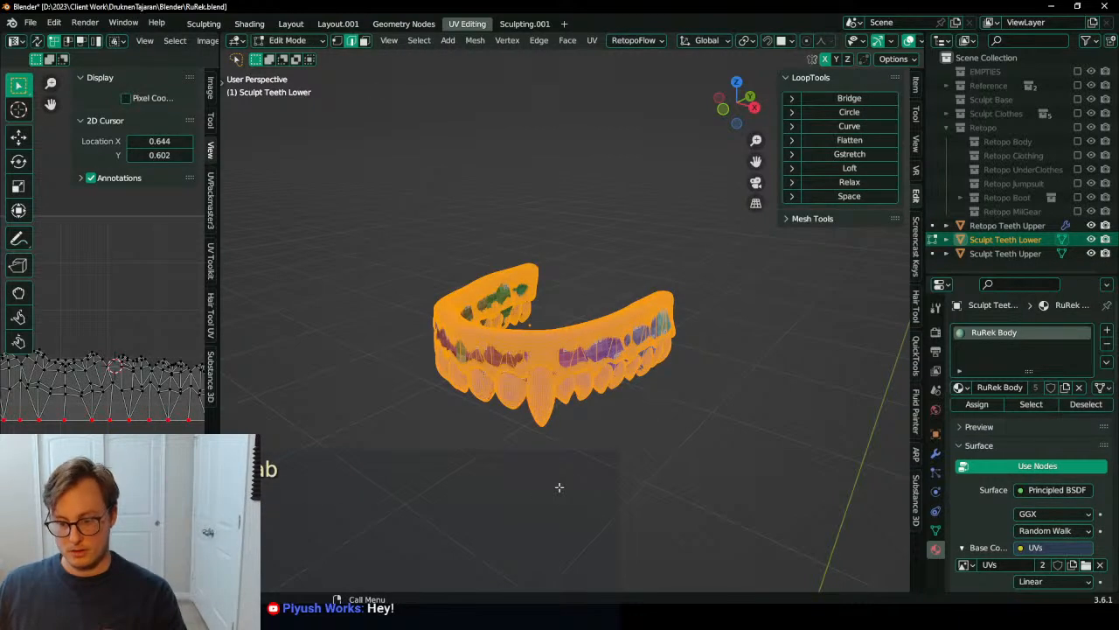
pyautogui.write('sz-1')
pyautogui.press('Return')
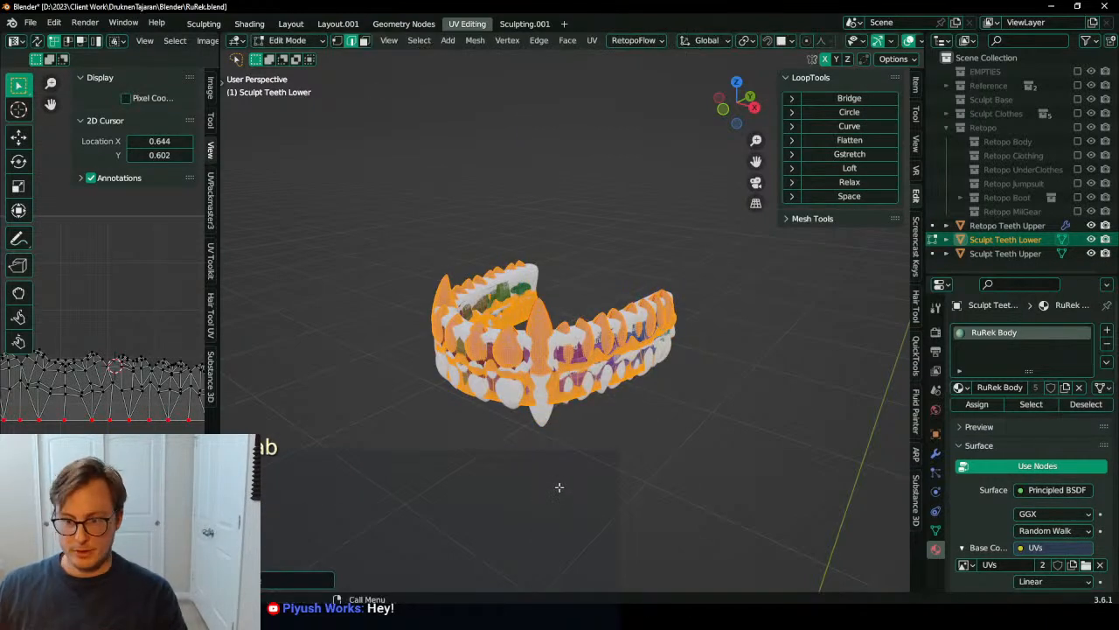
pyautogui.press('q')
pyautogui.click(539, 423)
pyautogui.press('Tab')
# Step: Move the lower teeth beneath the upper teeth in side view, to about Y -0.069 m and Z 1.893 m
pyautogui.press('KP_3')
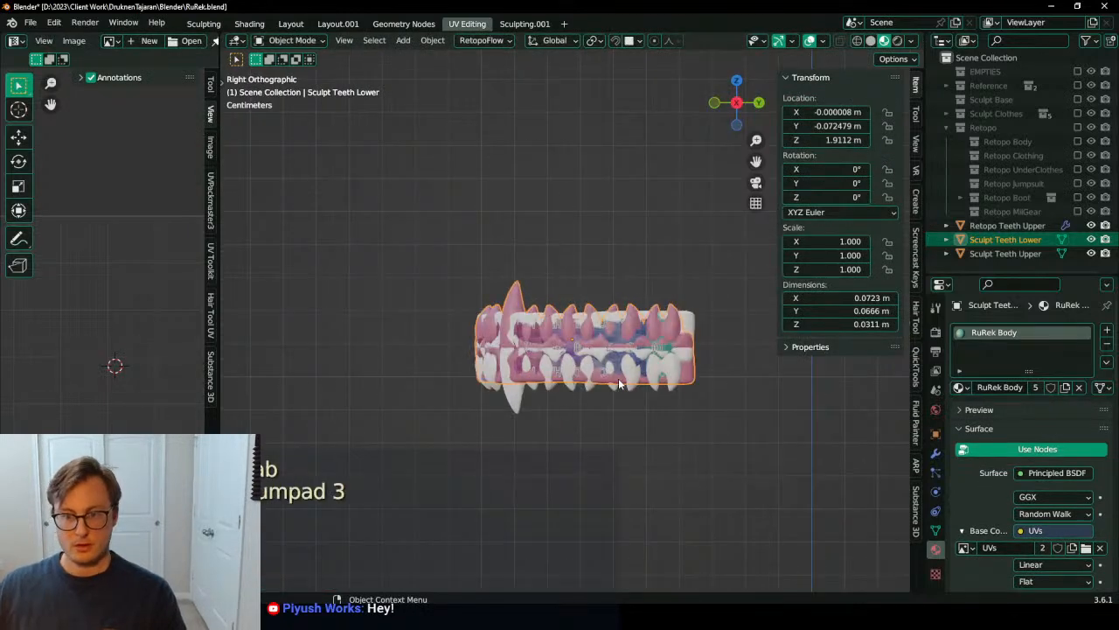
pyautogui.scroll(3, 619, 378)
pyautogui.press('g')
pyautogui.press('z')
pyautogui.click(620, 488)
pyautogui.press('g')
pyautogui.keyDown('shift'); pyautogui.moveTo(609, 460); pyautogui.dragTo(459, 367, button='middle'); pyautogui.keyUp('shift')
pyautogui.click(567, 398)
# Step: Narrow the lower teeth by scaling them to 0.920 along X and 0.970 along Y
pyautogui.press('s')
pyautogui.press('x')
pyautogui.click(642, 222)
pyautogui.press('s')
pyautogui.press('y')
pyautogui.moveTo(645, 213)
pyautogui.mouseDown(button='middle')
pyautogui.moveTo(655, 250)
pyautogui.moveTo(497, 322)
pyautogui.moveTo(551, 322)
pyautogui.moveTo(551, 361)
pyautogui.moveTo(561, 275)
pyautogui.moveTo(484, 238)
pyautogui.moveTo(584, 267)
pyautogui.moveTo(629, 298)
pyautogui.moveTo(643, 367)
pyautogui.moveTo(636, 423)
pyautogui.moveTo(622, 408)
pyautogui.moveTo(647, 419)
pyautogui.mouseUp(button='middle')
pyautogui.click(658, 246)
# Step: Try shifting the lower teeth along Y and Z, and undo the last move
pyautogui.press('g')
pyautogui.press('y')
pyautogui.rightClick(631, 265)
pyautogui.scroll(2, 552, 325)
pyautogui.press('g')
pyautogui.press('z')
pyautogui.click(551, 361)
pyautogui.scroll(-3, 551, 361)
pyautogui.hotkey('ctrl', 'z')
# Step: Apply the scale of the Sculpt Teeth Lower object so it can be sculpted with uniform scale
pyautogui.scroll(2, 561, 274)
pyautogui.hotkey('ctrl', 'Tab')
pyautogui.keyDown('shift'); pyautogui.moveTo(653, 470); pyautogui.dragTo(628, 376, button='middle'); pyautogui.keyUp('shift')
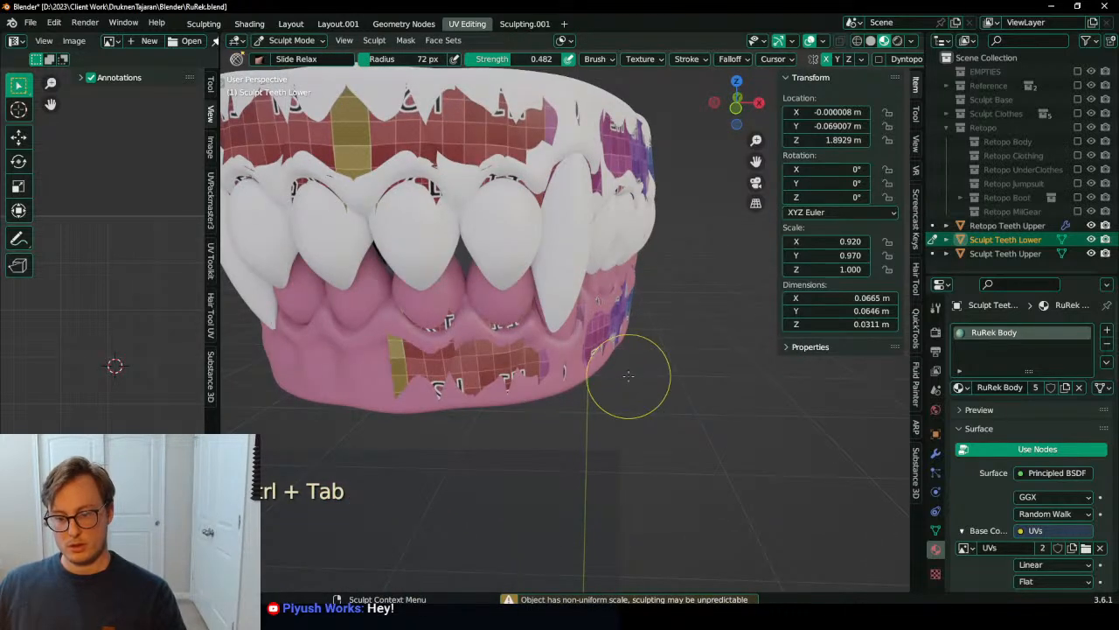
pyautogui.hotkey('ctrl', 'Tab')
pyautogui.hotkey('ctrl', 'a')
pyautogui.click(617, 345)
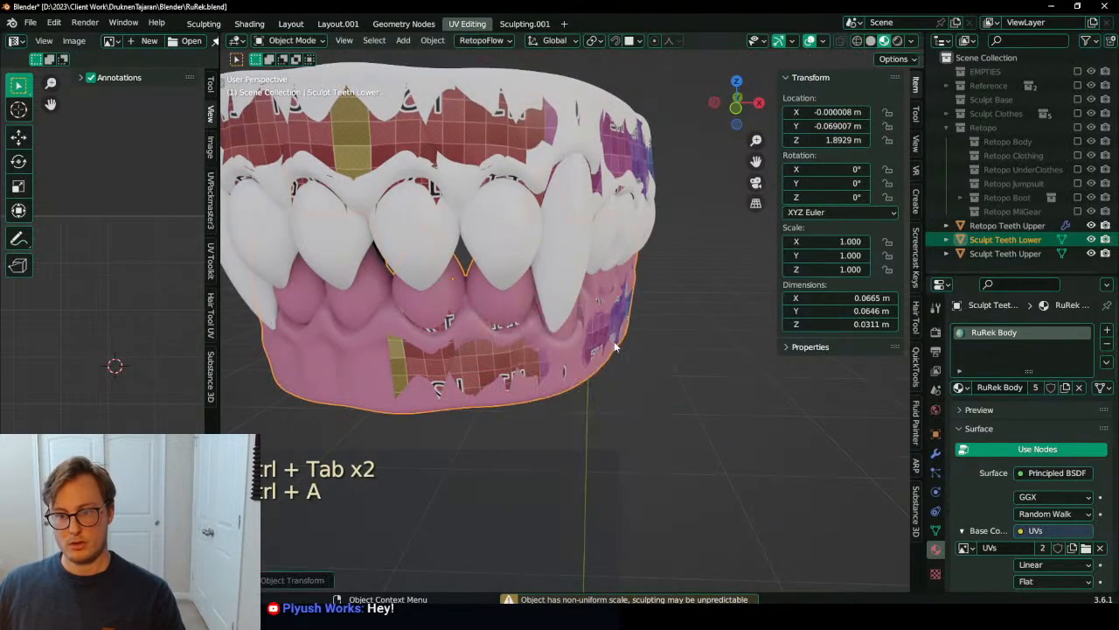
# Step: Sculpt the lower teeth with a resized brush so they fit inside the upper teeth, return to Object Mode, and save the file
pyautogui.hotkey('ctrl', 'Tab')
pyautogui.moveTo(633, 308)
pyautogui.mouseDown(button='middle')
pyautogui.moveTo(612, 397)
pyautogui.moveTo(618, 430)
pyautogui.moveTo(612, 325)
pyautogui.moveTo(570, 254)
pyautogui.moveTo(536, 234)
pyautogui.mouseUp(button='middle')
pyautogui.press('f')
pyautogui.click(618, 298)
pyautogui.moveTo(537, 235); pyautogui.dragTo(563, 253)
pyautogui.keyDown('shift'); pyautogui.moveTo(562, 253); pyautogui.dragTo(665, 345, button='middle'); pyautogui.keyUp('shift')
pyautogui.moveTo(680, 350); pyautogui.dragTo(737, 324)
pyautogui.moveTo(737, 325)
pyautogui.mouseDown(button='middle')
pyautogui.moveTo(512, 328)
pyautogui.moveTo(559, 298)
pyautogui.moveTo(587, 238)
pyautogui.moveTo(524, 305)
pyautogui.moveTo(643, 229)
pyautogui.moveTo(593, 207)
pyautogui.mouseUp(button='middle')
pyautogui.moveTo(567, 249)
pyautogui.mouseDown(button='middle')
pyautogui.moveTo(625, 338)
pyautogui.moveTo(612, 337)
pyautogui.mouseUp(button='middle')
pyautogui.scroll(-3, 612, 338)
pyautogui.hotkey('ctrl', 'Tab')
pyautogui.press('ctrl')
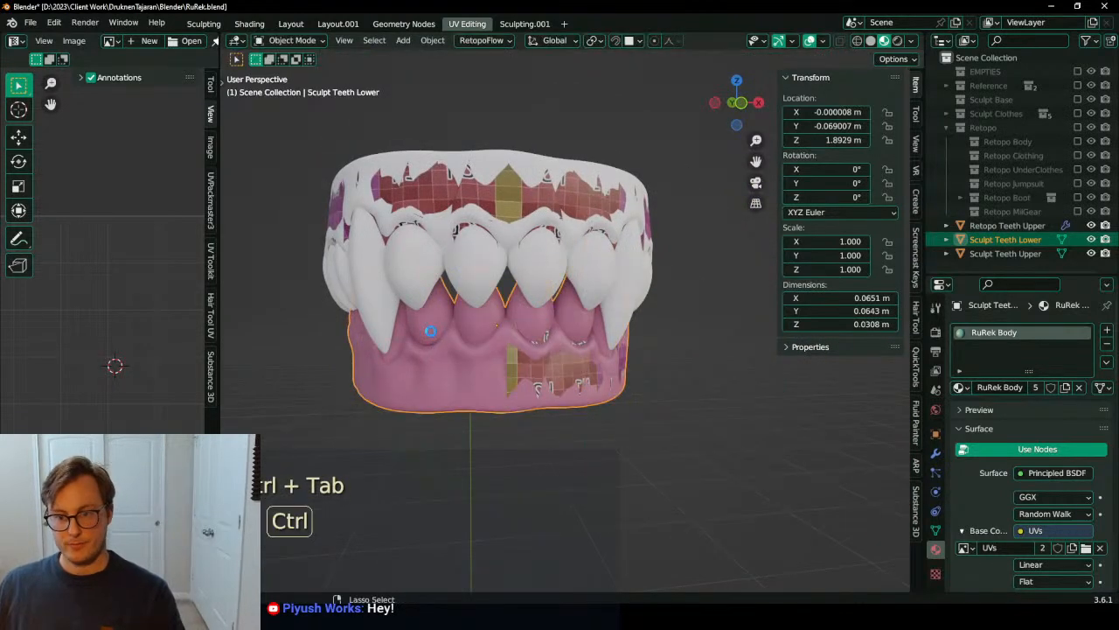
pyautogui.hotkey('ctrl', 's')
# Step: Select the linked retopo geometry within the lower teeth mesh and separate it into its own object
pyautogui.press('Tab')
pyautogui.scroll(1, 475, 395)
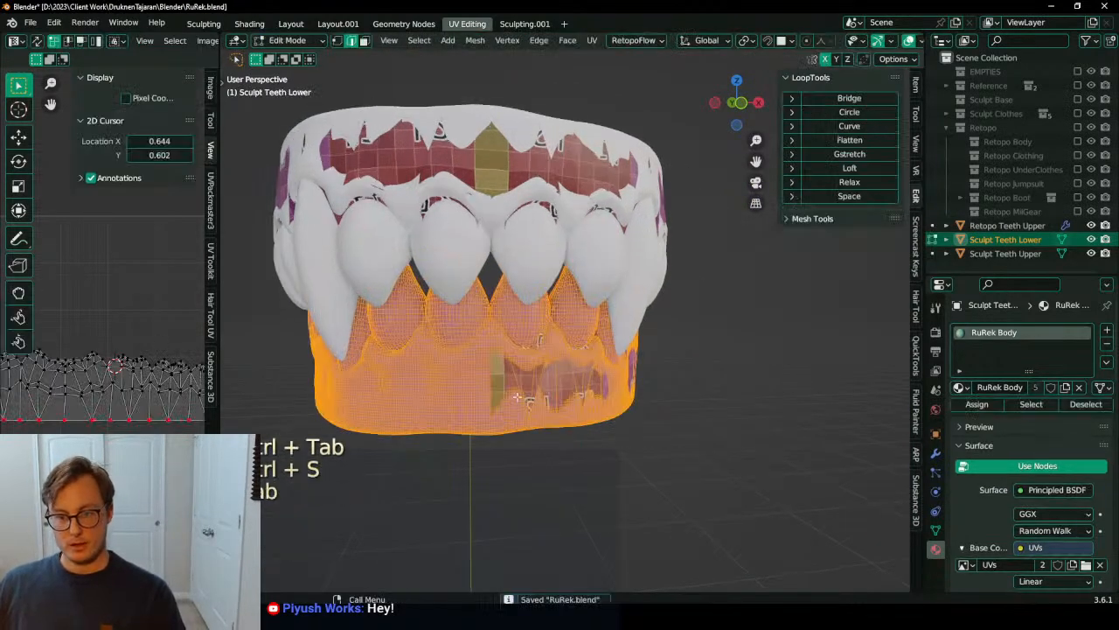
pyautogui.hotkey('ctrl', 'l')
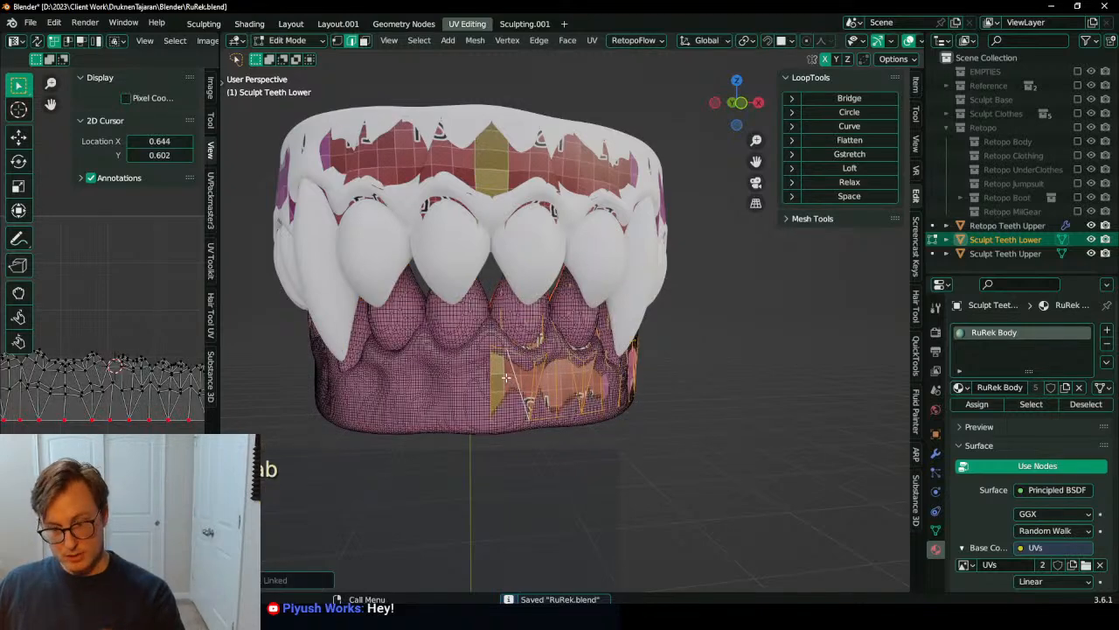
pyautogui.press('p')
pyautogui.click(509, 381)
pyautogui.press('Tab')
# Step: Add a Mirror modifier on the X axis to the separated lower retopo mesh
pyautogui.moveTo(612, 381)
pyautogui.mouseDown(button='middle')
pyautogui.moveTo(565, 379)
pyautogui.moveTo(595, 377)
pyautogui.moveTo(581, 377)
pyautogui.mouseUp(button='middle')
pyautogui.click(565, 380)
pyautogui.click(936, 452)
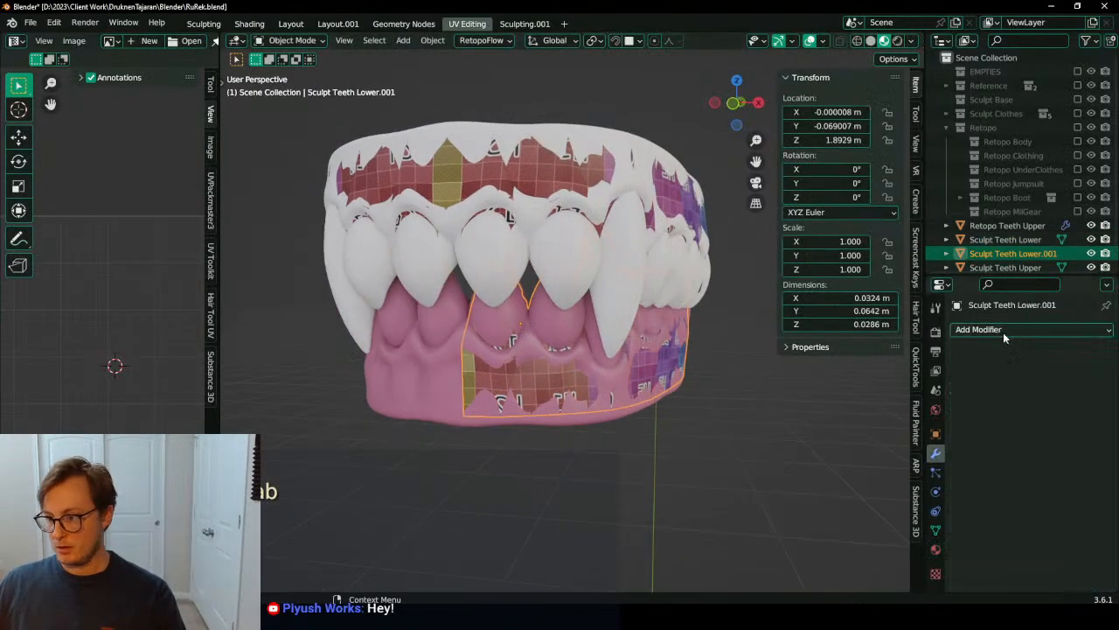
pyautogui.click(1006, 329)
pyautogui.click(820, 162)
pyautogui.moveTo(679, 343); pyautogui.dragTo(653, 373, button='middle')
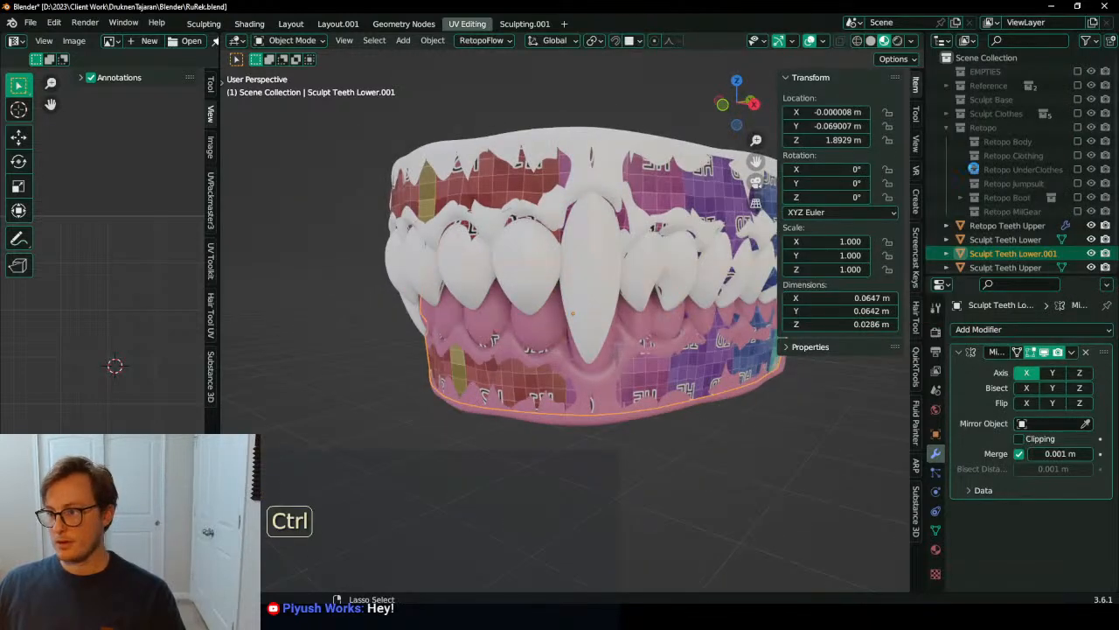
# Step: Rename the separated mesh as Retopo Teeth Lower and save the file
pyautogui.hotkey('ctrl', 's')
pyautogui.doubleClick(1006, 253)
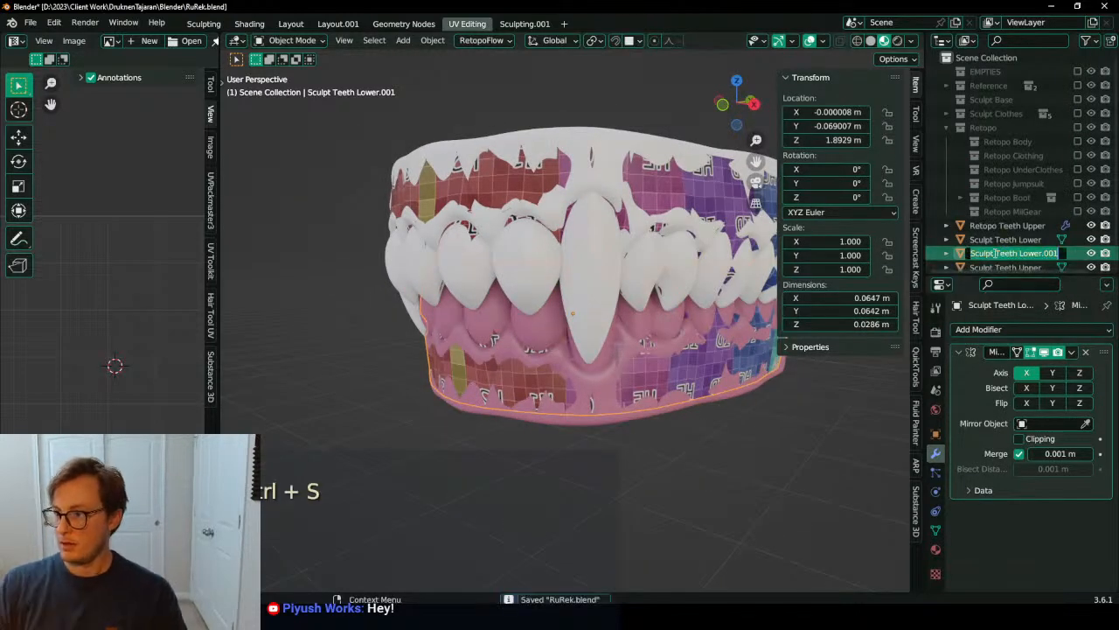
pyautogui.write('Retop')
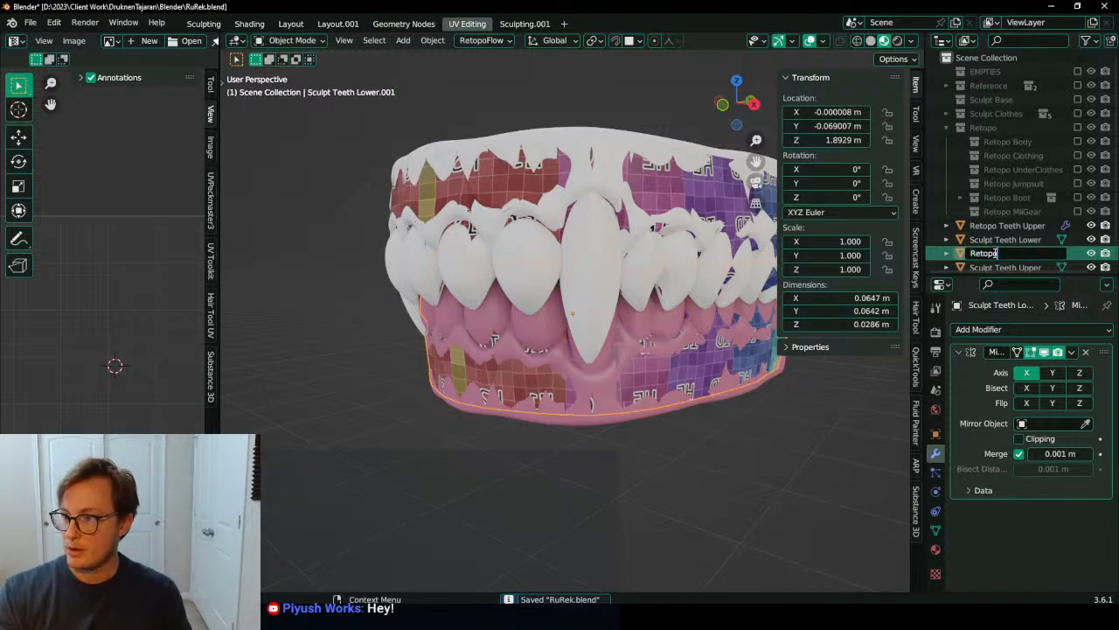
pyautogui.write('o')
pyautogui.write(' Teeth Lower')
pyautogui.press('Return')
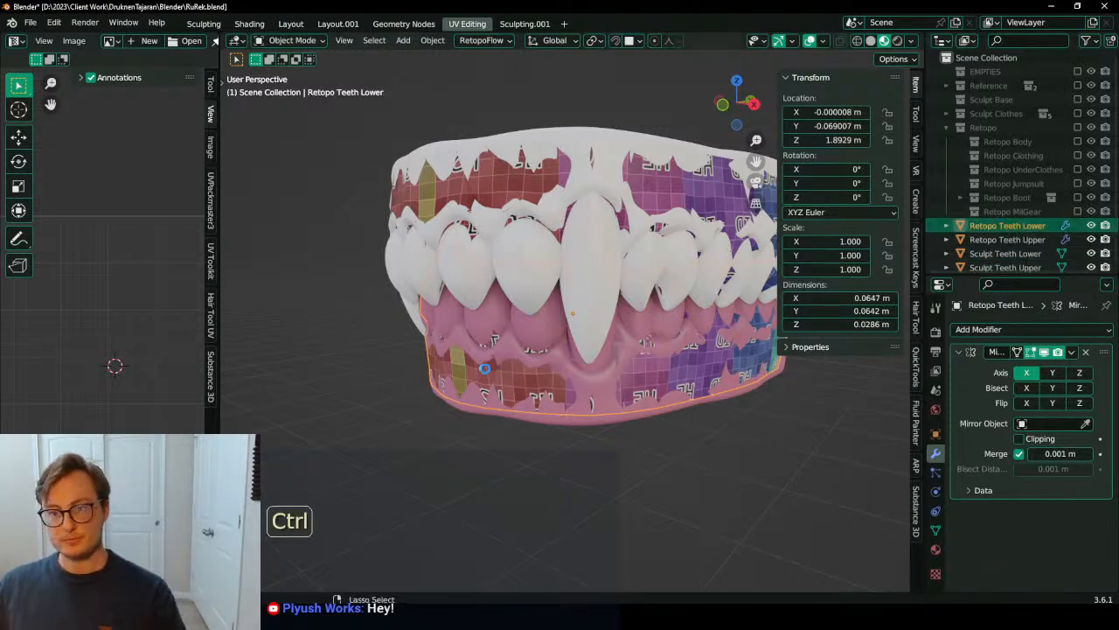
pyautogui.hotkey('ctrl', 's')
# Step: Remove the Sculpt Teeth Lower and Sculpt Teeth Upper objects from the scene
pyautogui.click(1019, 254)
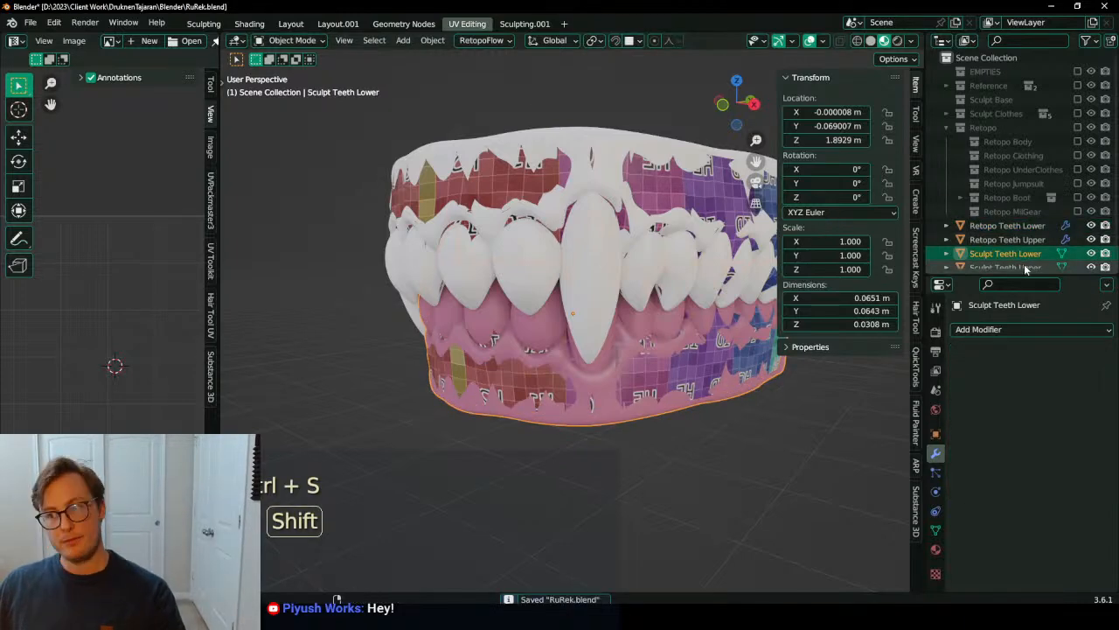
pyautogui.keyDown('ctrl'); pyautogui.click(1006, 266); pyautogui.keyUp('ctrl')
pyautogui.press('x')
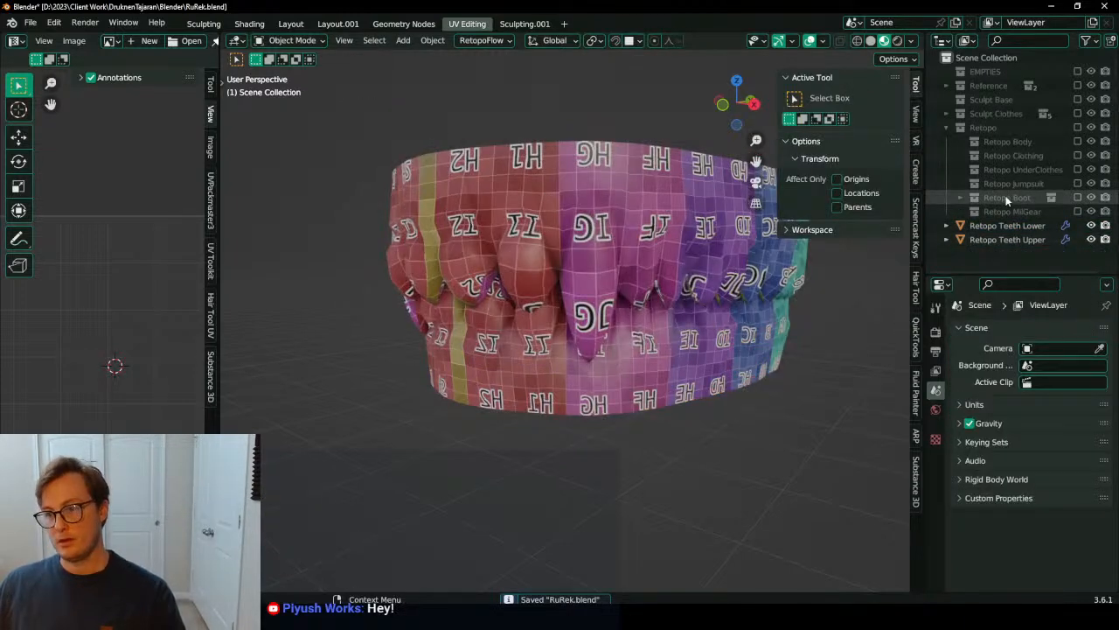
# Step: Select the Retopo Teeth Lower and Retopo Teeth Upper objects, remove them from the scene, and save the file
pyautogui.click(601, 311)
pyautogui.moveTo(394, 363); pyautogui.dragTo(526, 368, button='middle')
pyautogui.keyDown('shift'); pyautogui.click(528, 366); pyautogui.keyUp('shift')
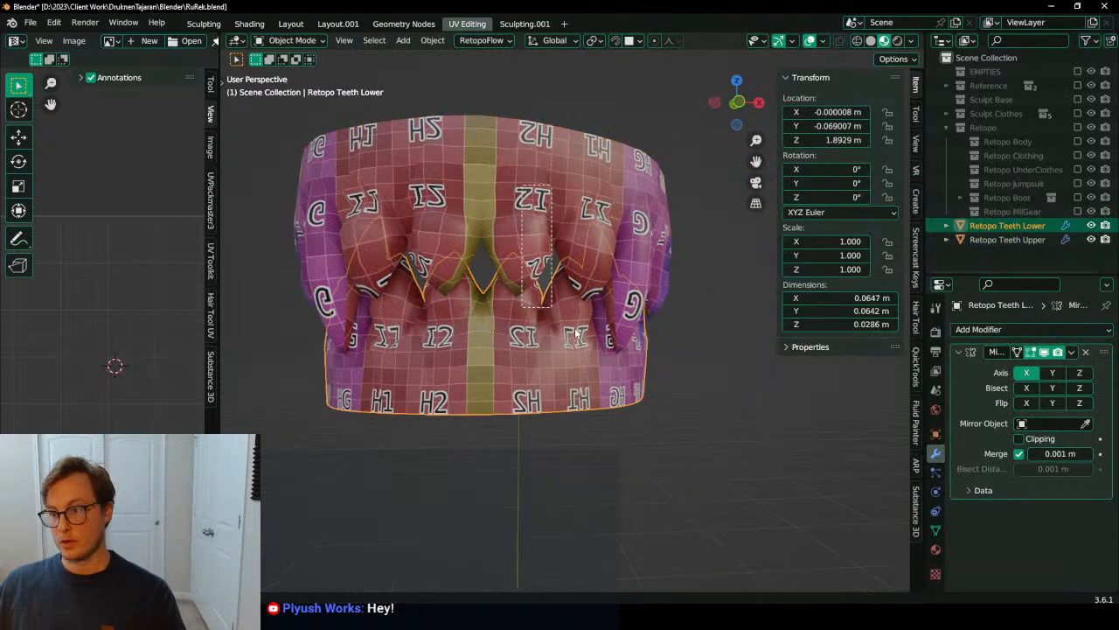
pyautogui.press('x')
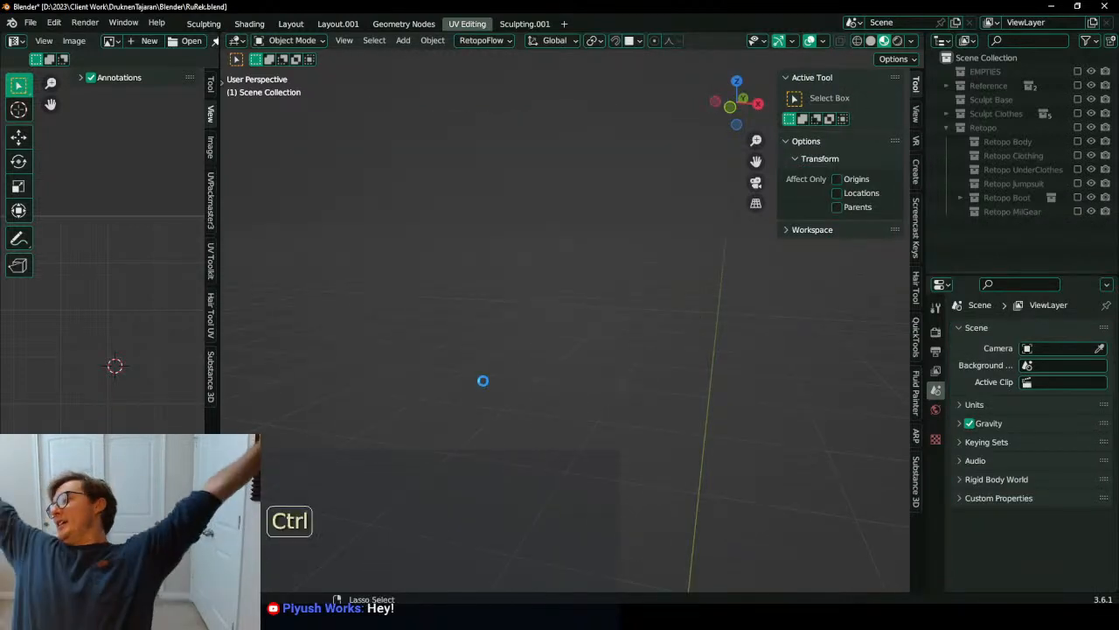
pyautogui.hotkey('ctrl', 's')
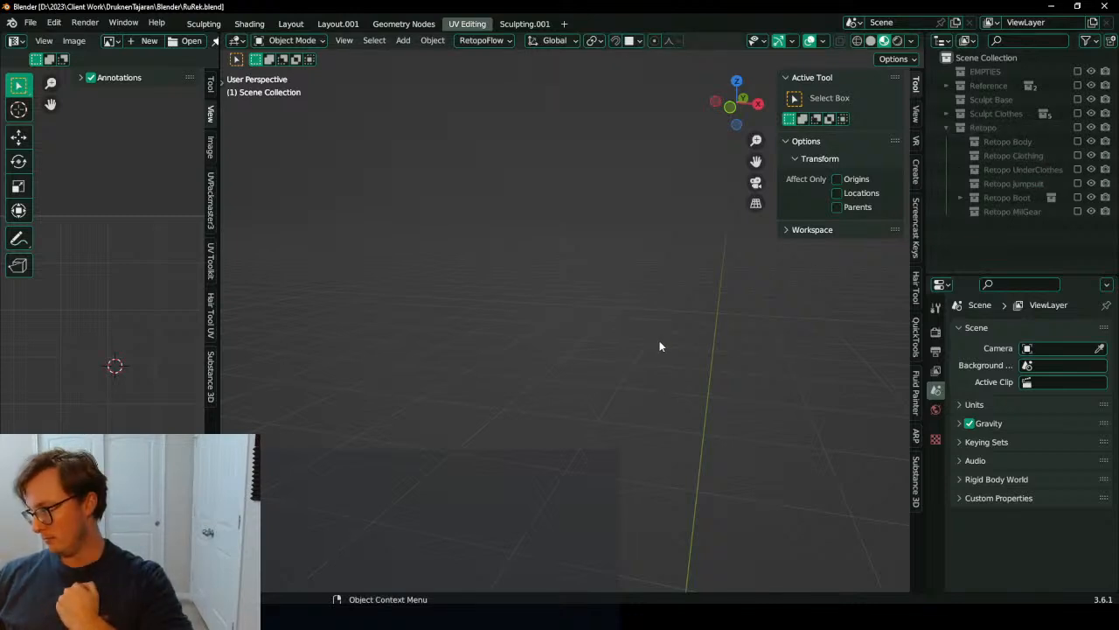
# Step: Collapse the Retopo collection, enable the Sculpt Base collection, and view the body sculpt in wireframe shading
pyautogui.moveTo(647, 298); pyautogui.dragTo(584, 330, button='middle')
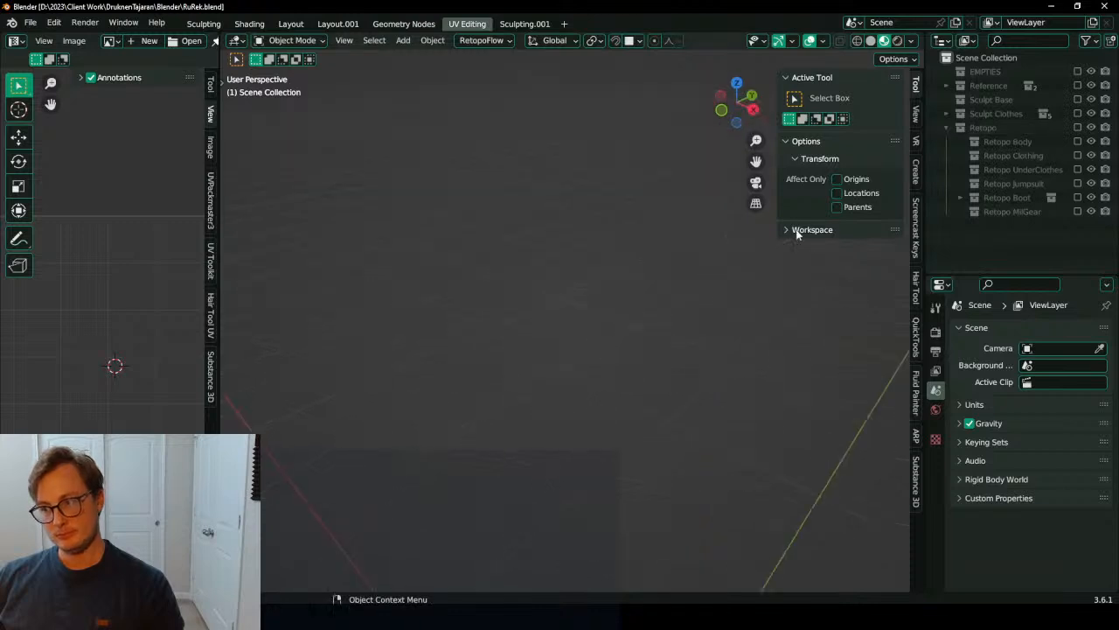
pyautogui.click(946, 127)
pyautogui.click(1077, 98)
pyautogui.scroll(-3, 459, 417)
pyautogui.press('z')
pyautogui.click(311, 316)
pyautogui.scroll(2, 594, 310)
pyautogui.moveTo(629, 311)
pyautogui.mouseDown(button='middle')
pyautogui.moveTo(595, 312)
pyautogui.moveTo(493, 240)
pyautogui.mouseUp(button='middle')
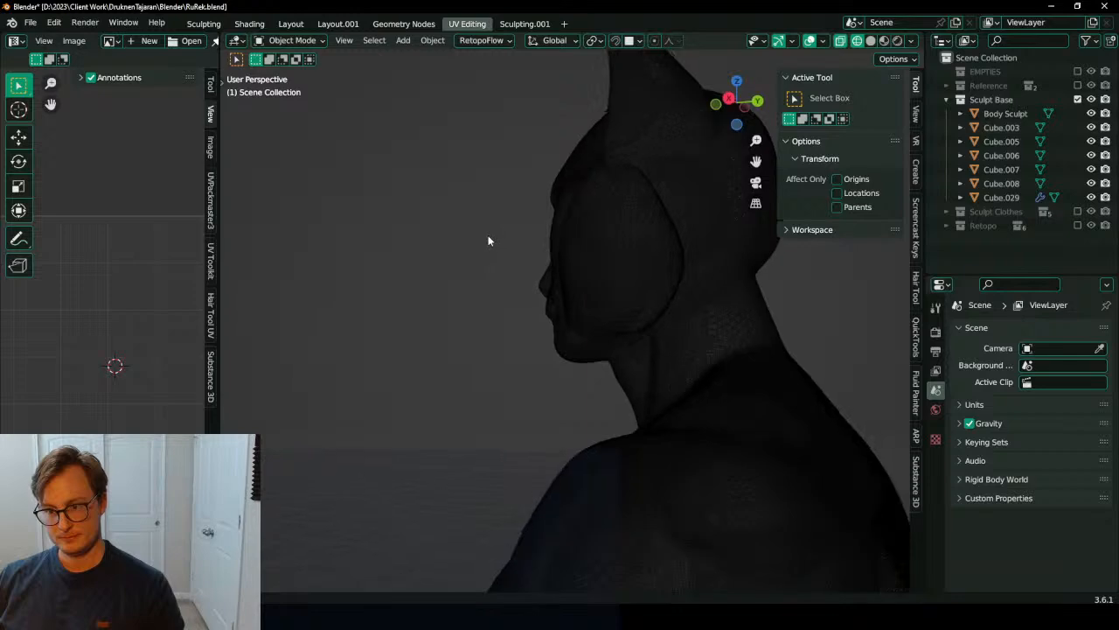
# Step: Examine the sculpted head up close in wireframe and switch to solid shading to view the upper body
pyautogui.scroll(2, 516, 289)
pyautogui.scroll(-1, 515, 290)
pyautogui.moveTo(515, 289); pyautogui.dragTo(538, 305, button='middle')
pyautogui.press('z')
pyautogui.click(669, 320)
pyautogui.scroll(-4, 669, 321)
pyautogui.moveTo(669, 320); pyautogui.dragTo(791, 320, button='middle')
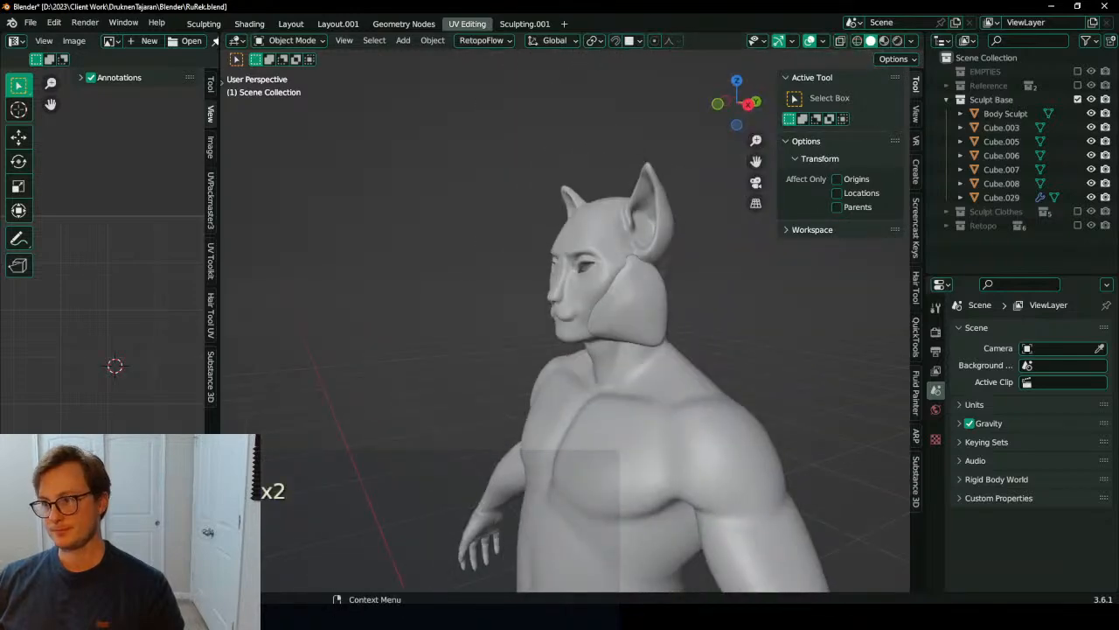
# Step: Disable the Sculpt Base collection and toggle the Sculpt Clothes collection on and off to check it
pyautogui.click(1077, 99)
pyautogui.click(1078, 113)
pyautogui.click(1078, 113)
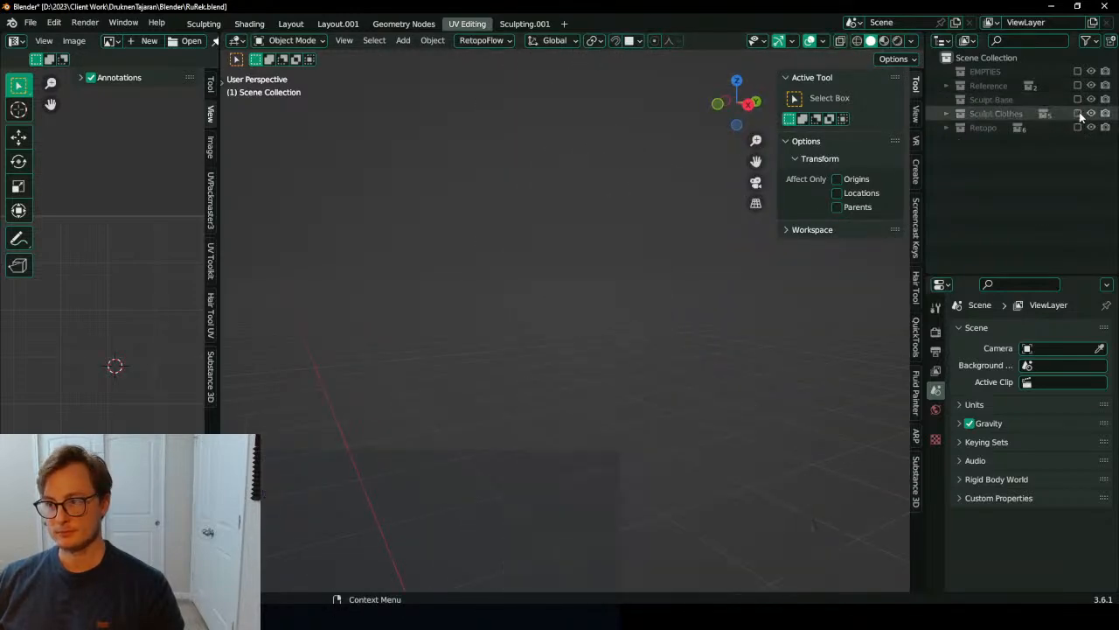
# Step: Enable the Retopo collection and hide the Body mesh to expose the teeth
pyautogui.click(1078, 128)
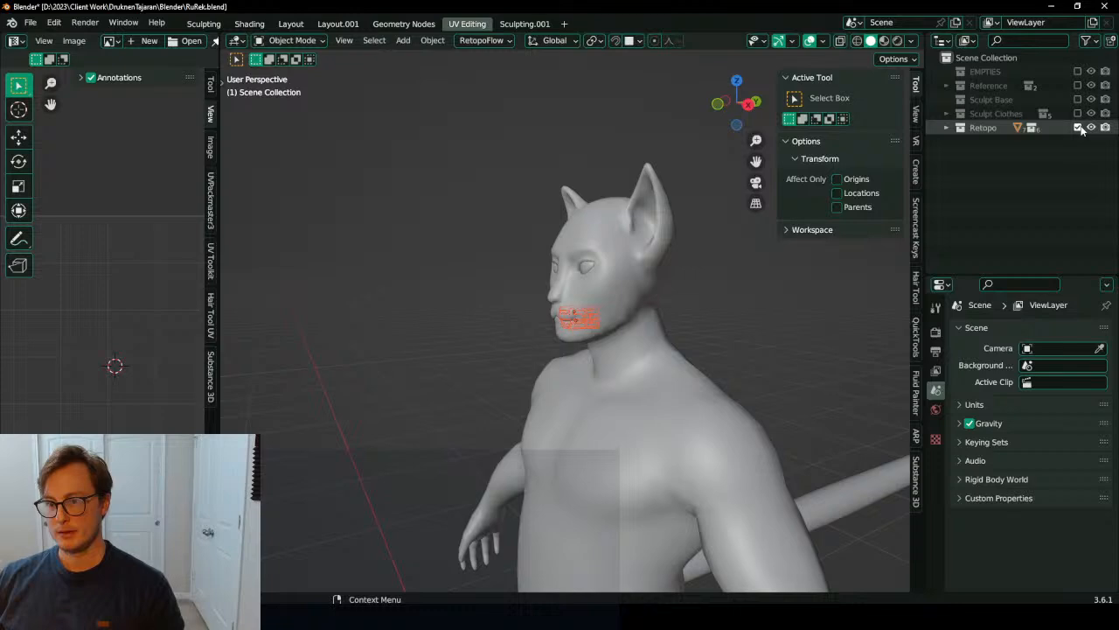
pyautogui.scroll(8, 650, 350)
pyautogui.moveTo(683, 347); pyautogui.dragTo(507, 388, button='middle')
pyautogui.scroll(8, 582, 370)
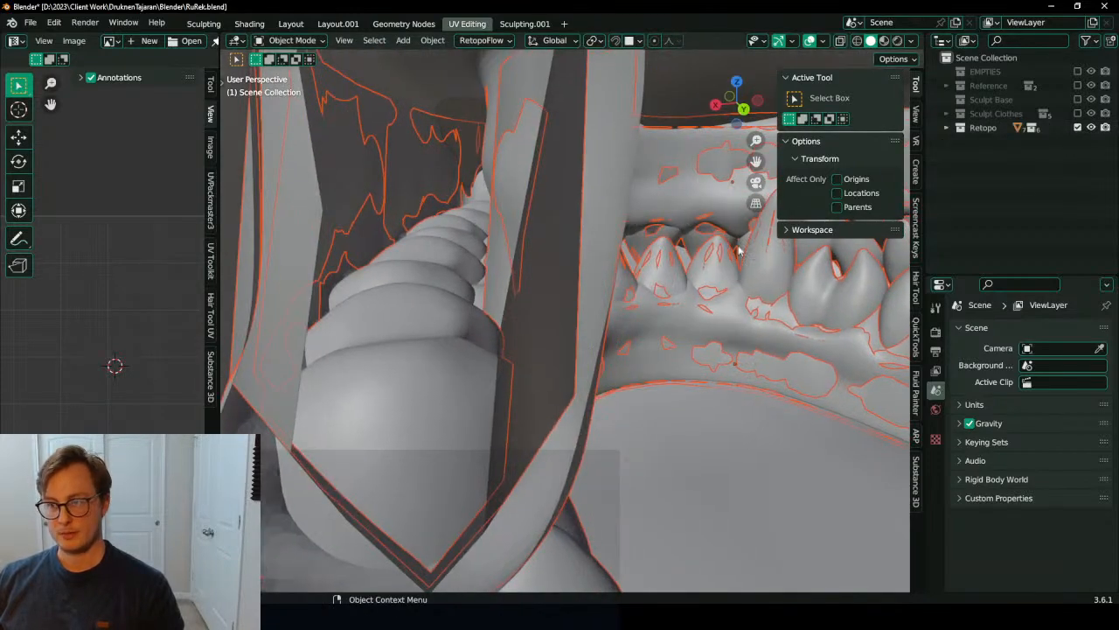
pyautogui.moveTo(739, 251); pyautogui.dragTo(532, 315, button='middle')
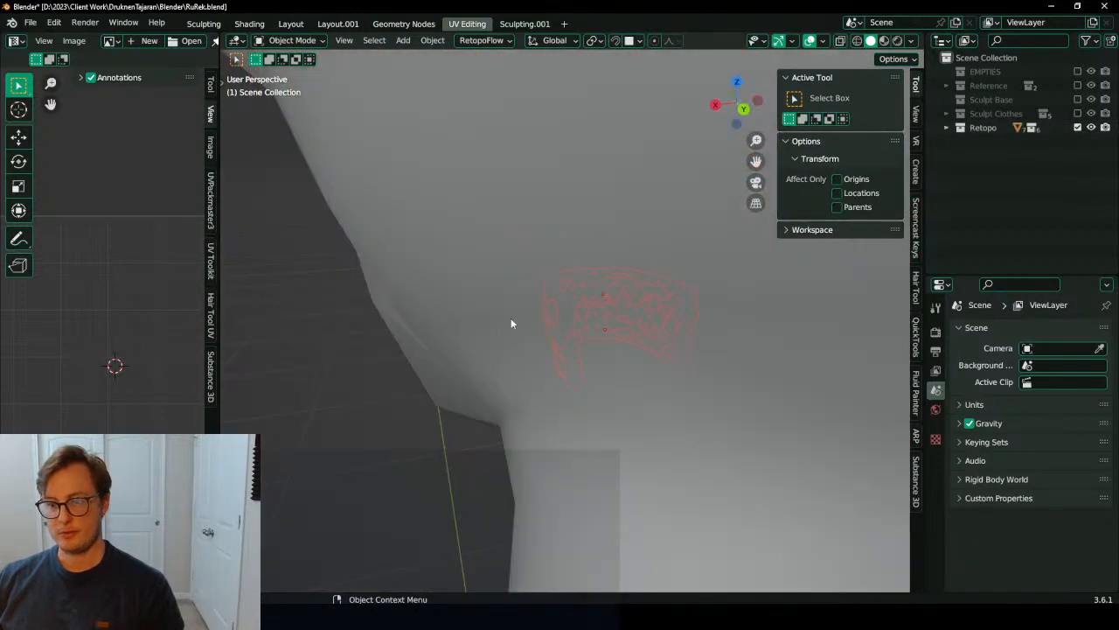
pyautogui.scroll(-8, 678, 321)
pyautogui.click(659, 352)
pyautogui.press('h')
pyautogui.scroll(3, 649, 354)
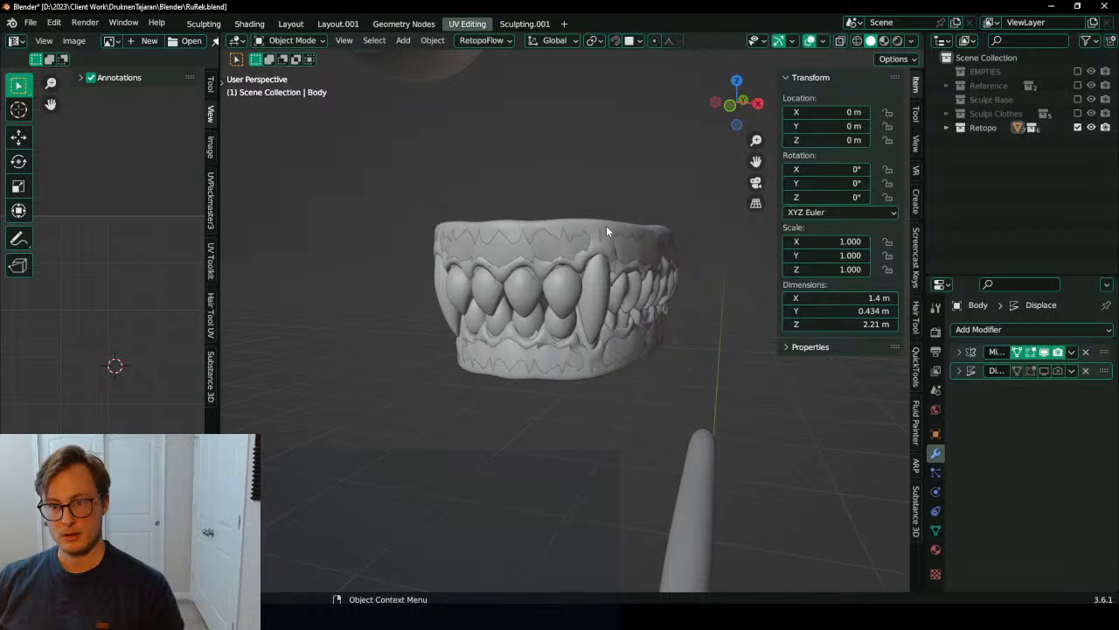
# Step: Move the Sculpt Teeth Upper and Sculpt Teeth Lower objects into the Sculpt Base collection and unhide all hidden objects
pyautogui.click(599, 226)
pyautogui.press('g')
pyautogui.press('Escape')
pyautogui.keyDown('shift'); pyautogui.click(525, 343); pyautogui.keyUp('shift')
pyautogui.press('g')
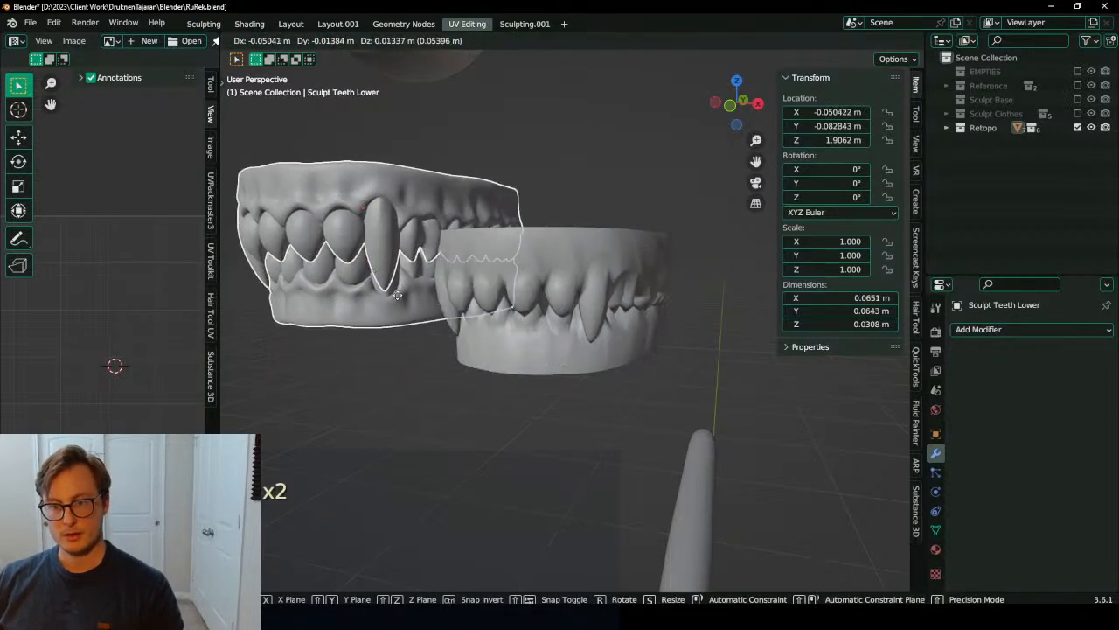
pyautogui.press('Escape')
pyautogui.press('m')
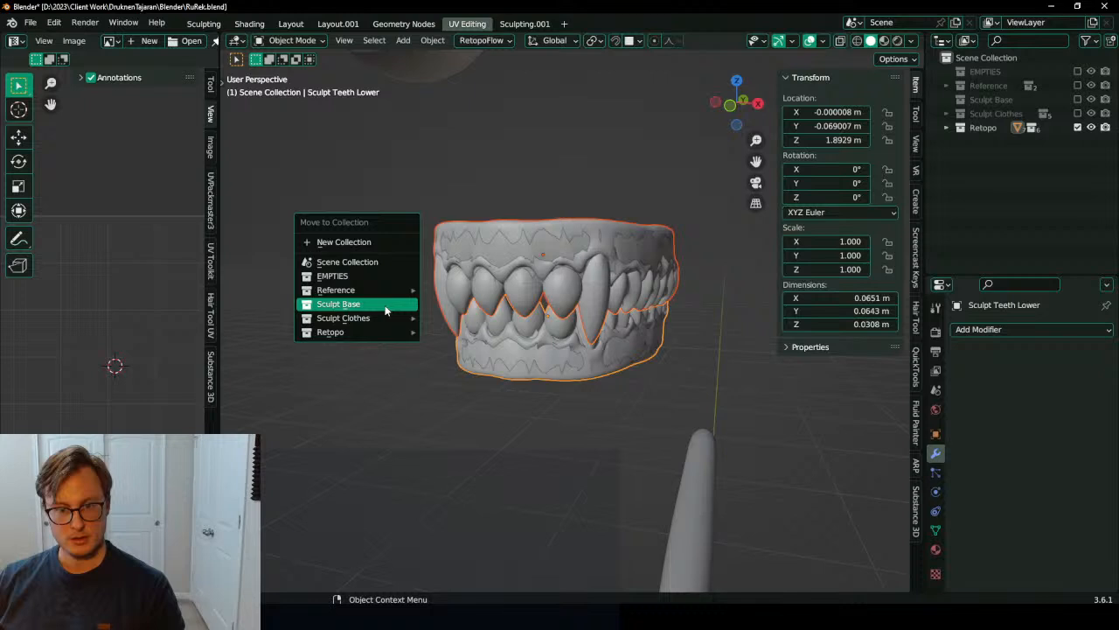
pyautogui.click(385, 303)
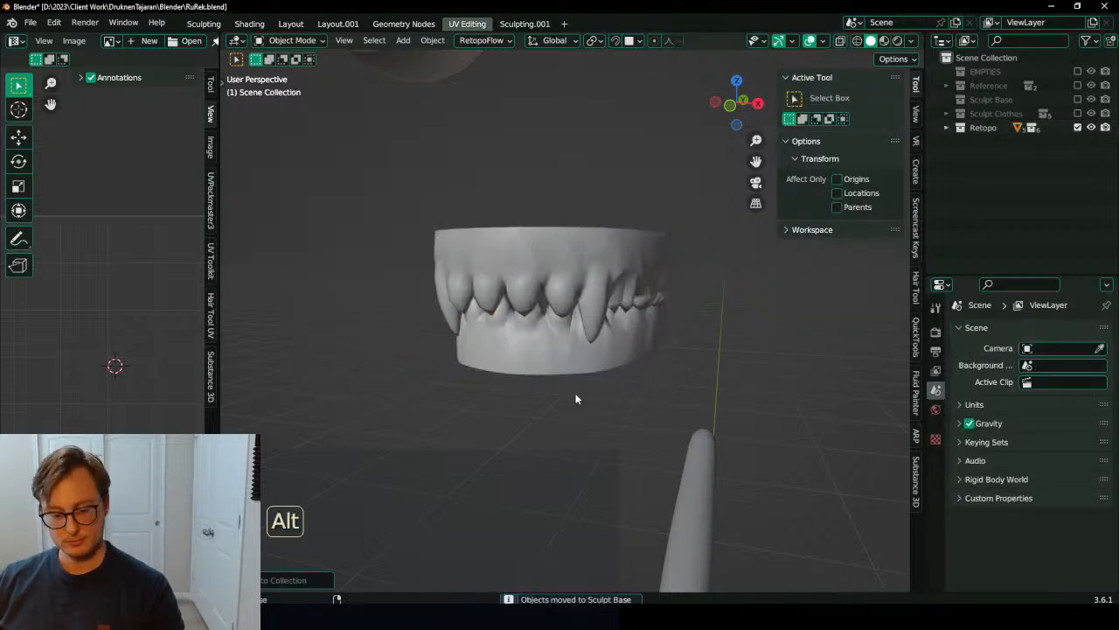
pyautogui.hotkey('alt', 'h')
# Step: Disable the Retopo collection, enable the Sculpt Base collection, and save the file
pyautogui.click(1077, 127)
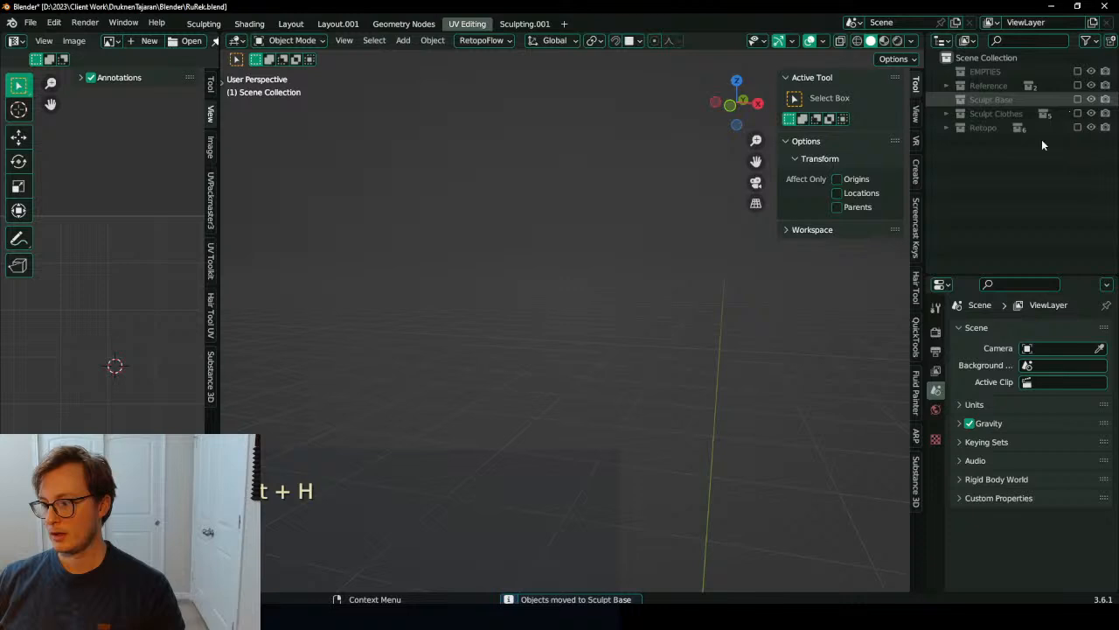
pyautogui.click(1077, 99)
pyautogui.scroll(-4, 540, 317)
pyautogui.moveTo(550, 293); pyautogui.dragTo(452, 292, button='middle')
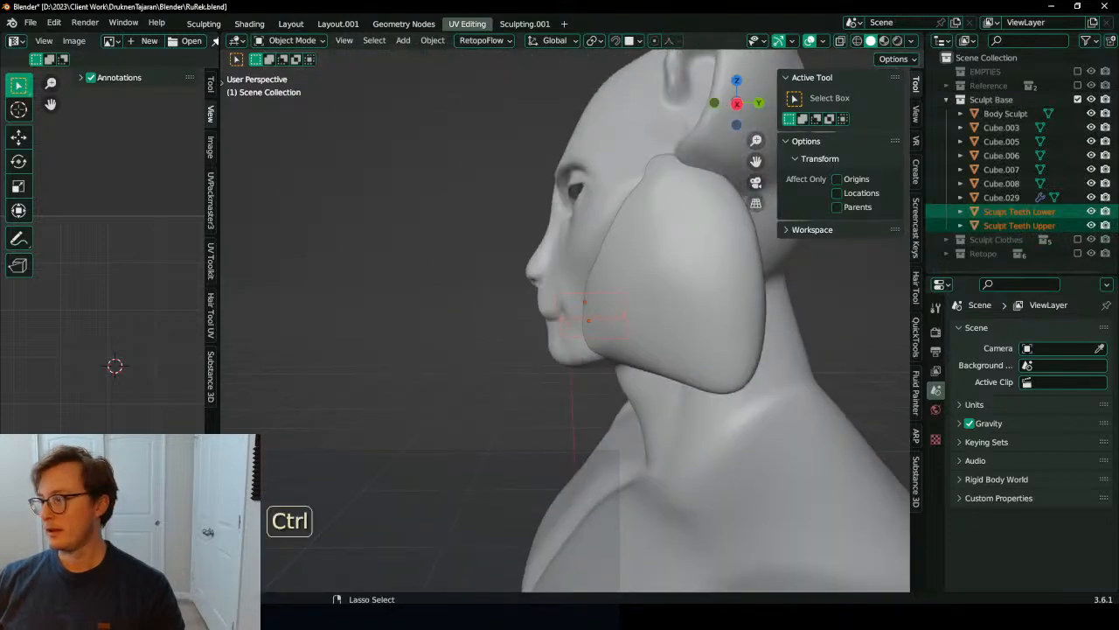
pyautogui.hotkey('ctrl', 's')
# Step: Examine how the sculpted teeth sit behind the mouth from the side and front, saving the file again
pyautogui.scroll(-4, 450, 317)
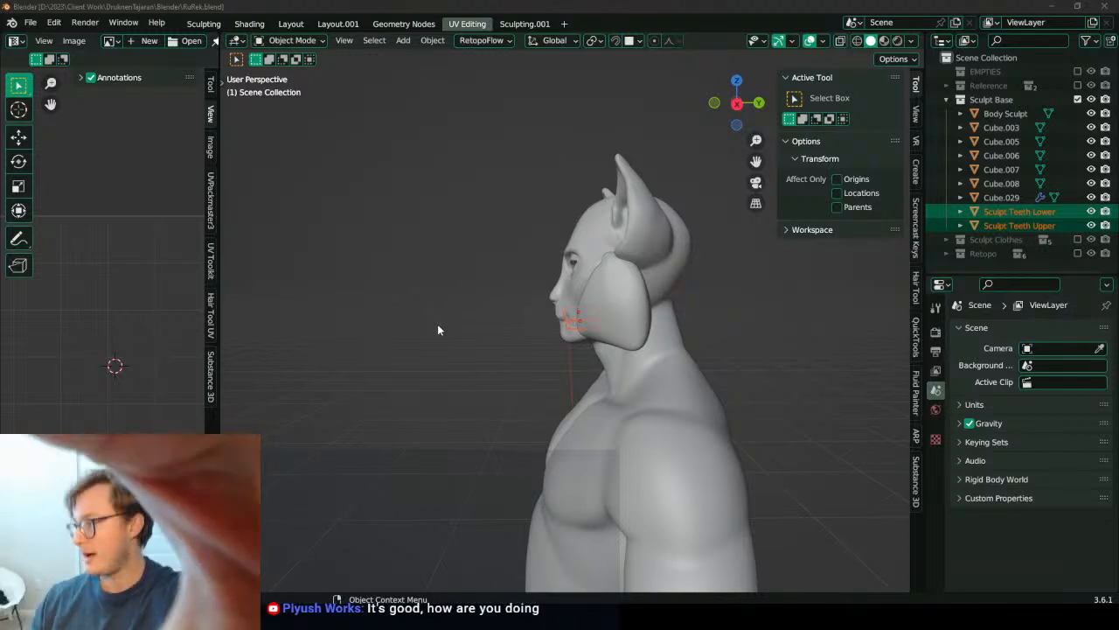
pyautogui.moveTo(442, 281); pyautogui.dragTo(469, 339, button='middle')
pyautogui.hotkey('ctrl', 's')
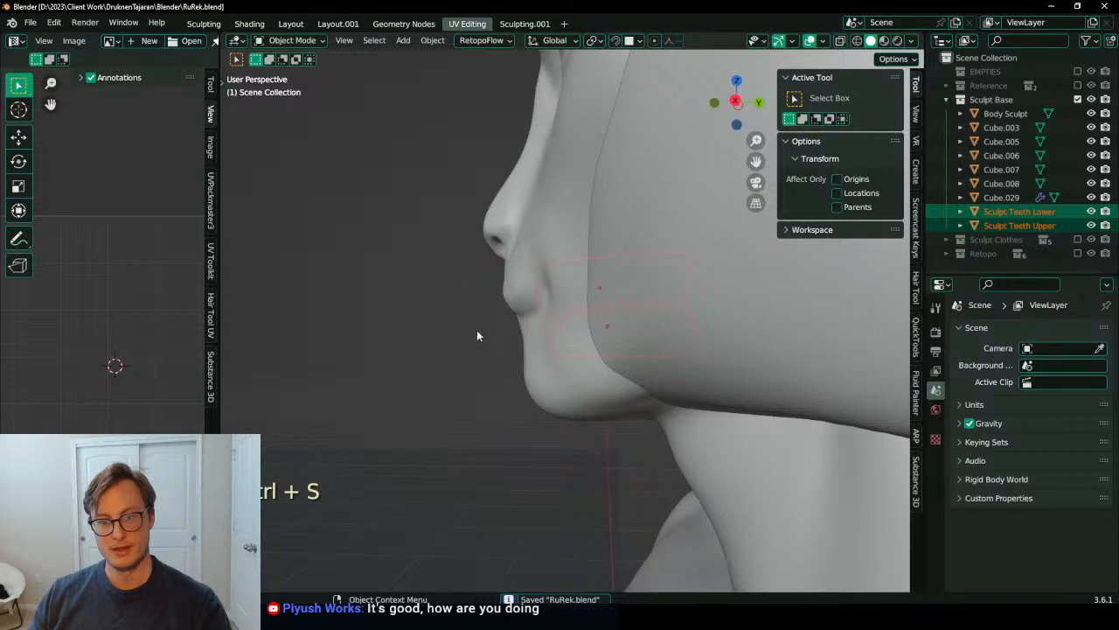
pyautogui.scroll(10, 469, 339)
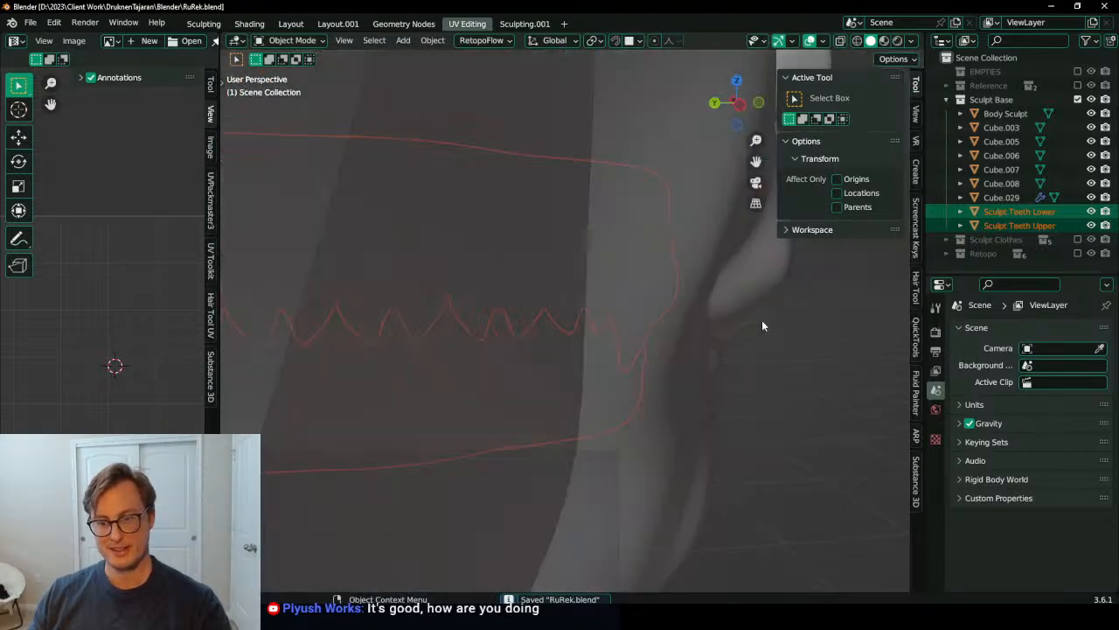
pyautogui.scroll(-8, 793, 327)
pyautogui.moveTo(663, 334); pyautogui.dragTo(606, 338, button='middle')
pyautogui.hotkey('ctrl', 's')
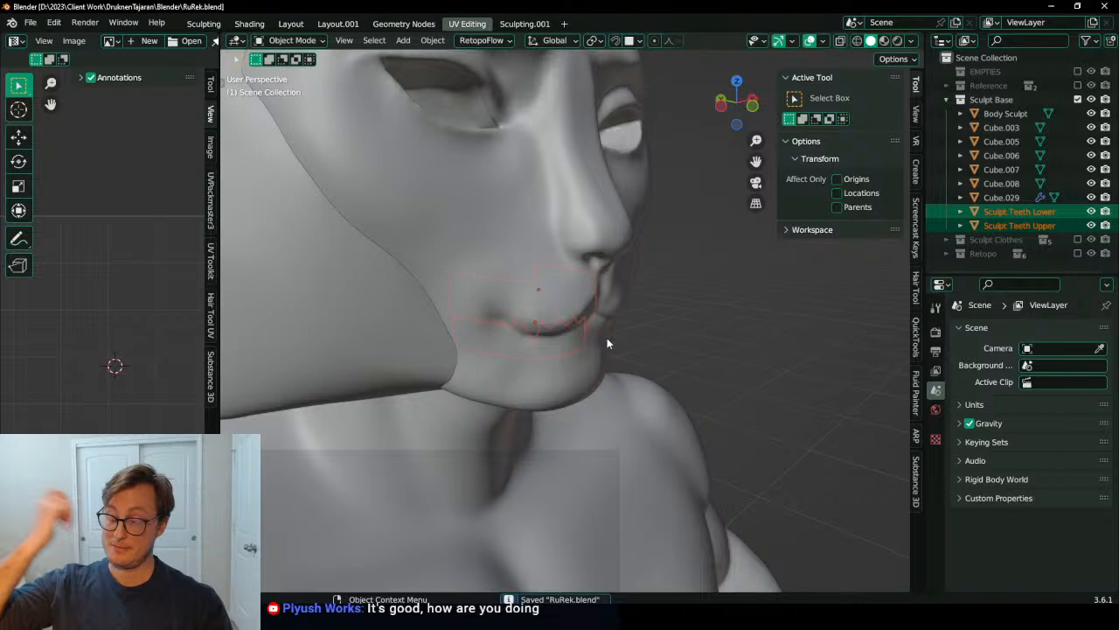
pyautogui.moveTo(607, 341); pyautogui.dragTo(506, 300, button='middle')
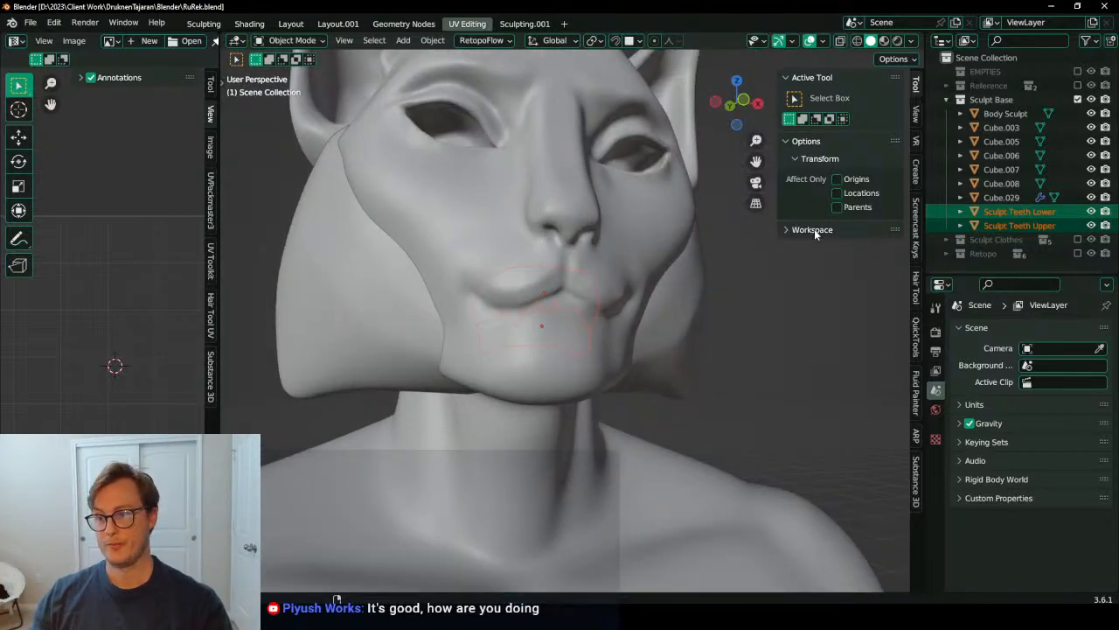
# Step: Create a new collection inside Sculpt Base and rename it Sculpt Mouth
pyautogui.rightClick(988, 101)
pyautogui.click(984, 102)
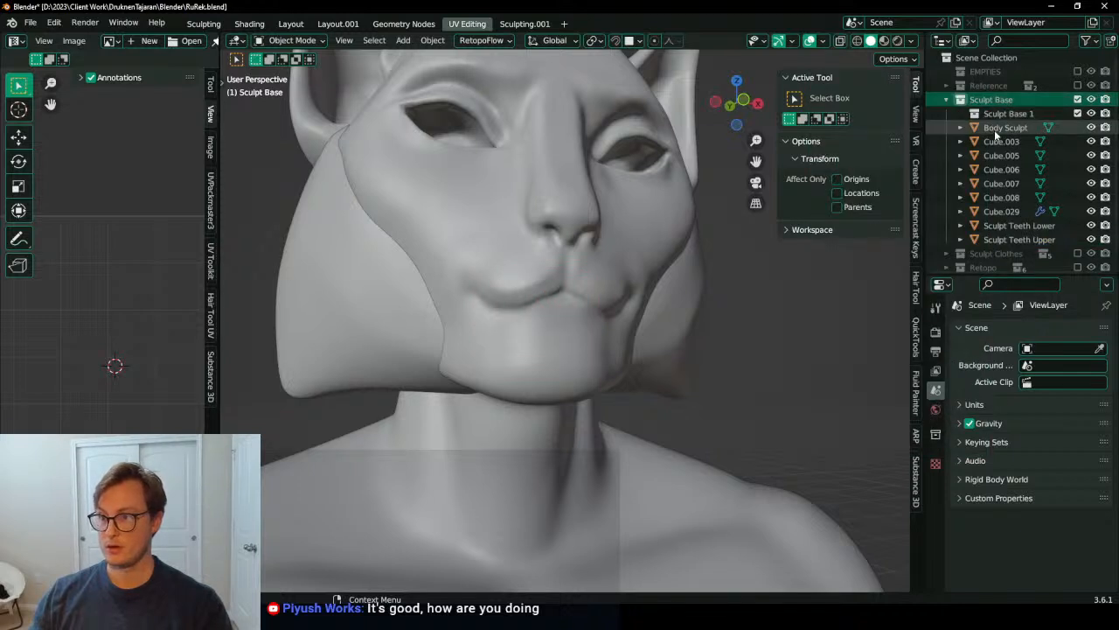
pyautogui.doubleClick(995, 114)
pyautogui.press('Right')
pyautogui.press('BackSpace')
pyautogui.press('BackSpace')
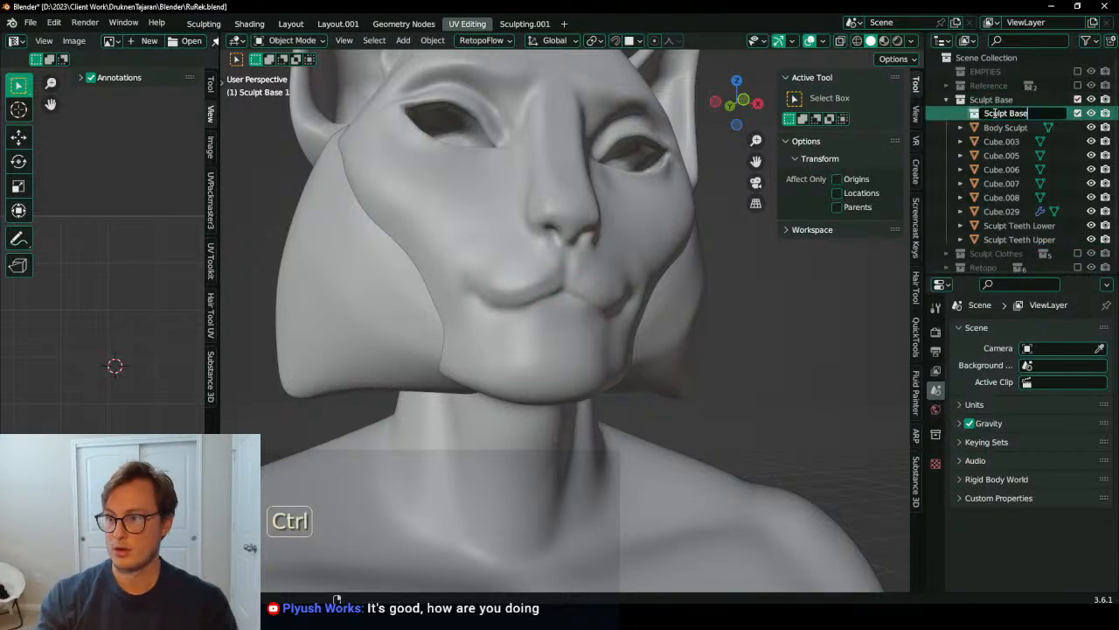
pyautogui.hotkey('ctrl', 'BackSpace')
pyautogui.write('Mouth')
pyautogui.press('Return')
# Step: Move Sculpt Teeth Lower and Sculpt Teeth Upper into the Sculpt Mouth collection and save the file
pyautogui.click(1028, 230)
pyautogui.keyDown('shift'); pyautogui.click(1014, 240); pyautogui.keyUp('shift')
pyautogui.moveTo(1006, 241); pyautogui.dragTo(1010, 110)
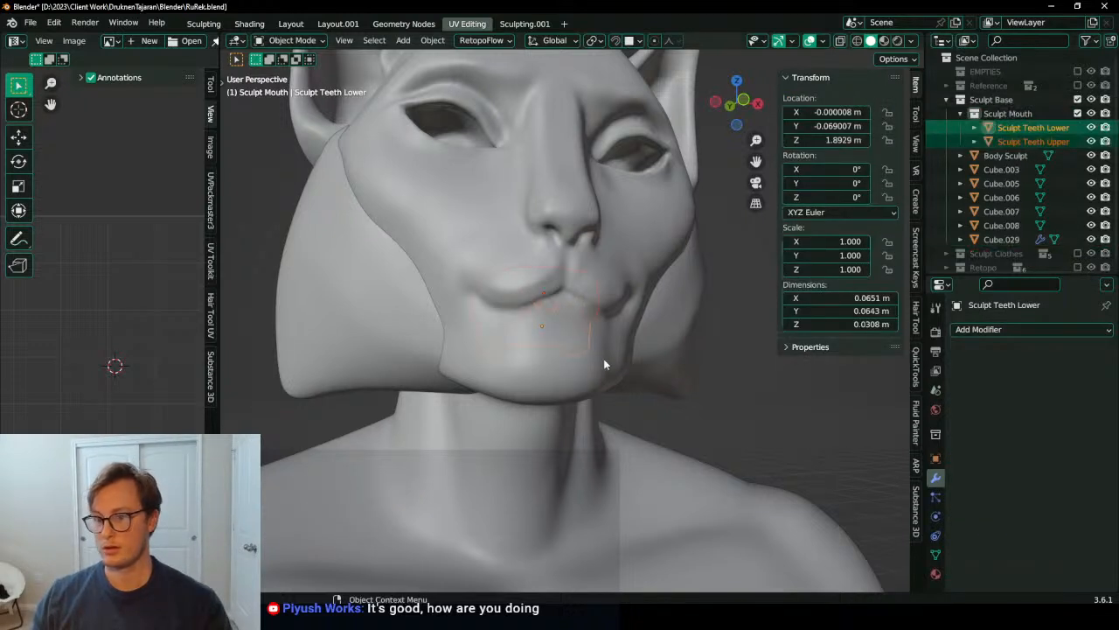
pyautogui.hotkey('ctrl', 's')
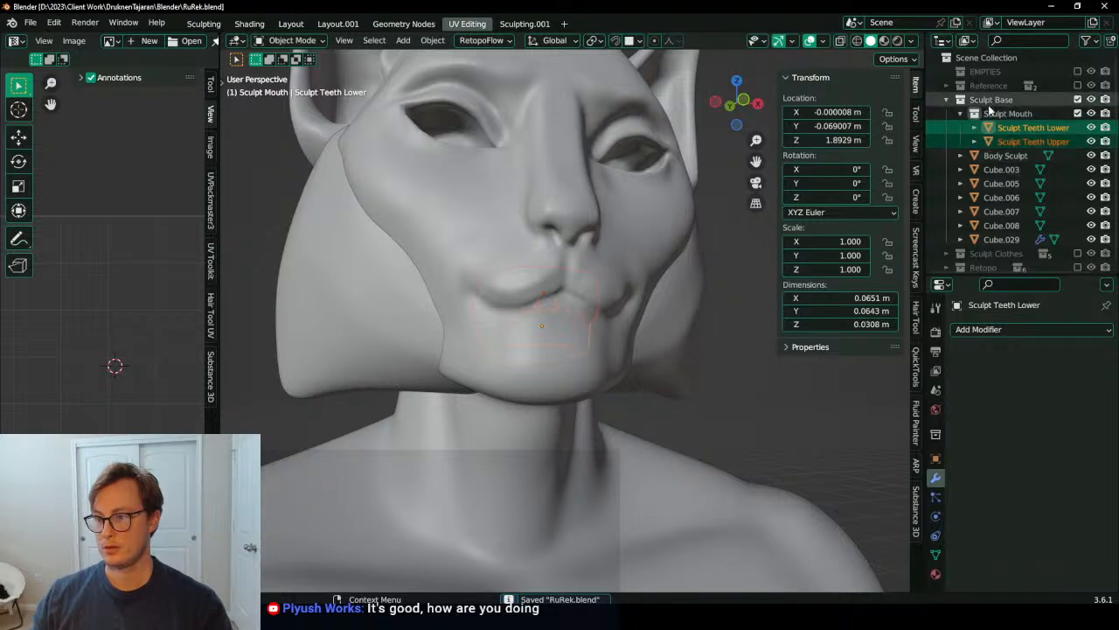
# Step: Move the Sculpt Mouth collection out of Sculpt Base to the top level and rename Sculpt Base to Sculpt Body
pyautogui.moveTo(1004, 114)
pyautogui.mouseDown()
pyautogui.moveTo(1006, 87)
pyautogui.moveTo(1011, 98)
pyautogui.mouseUp()
pyautogui.doubleClick(1006, 142)
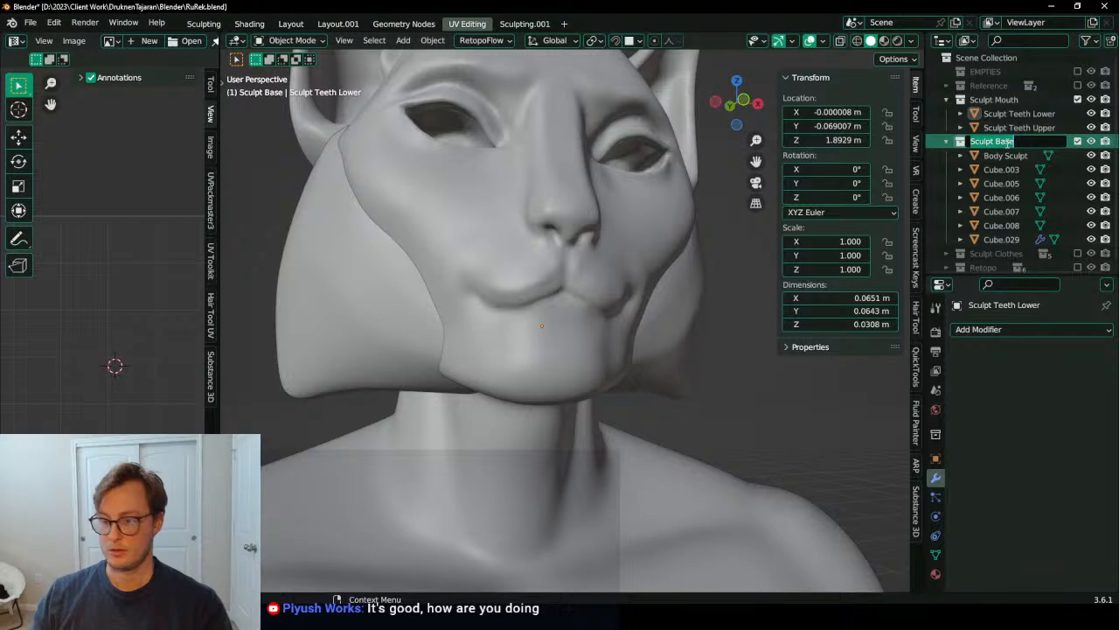
pyautogui.click(1007, 143)
pyautogui.press('BackSpace')
pyautogui.press('BackSpace')
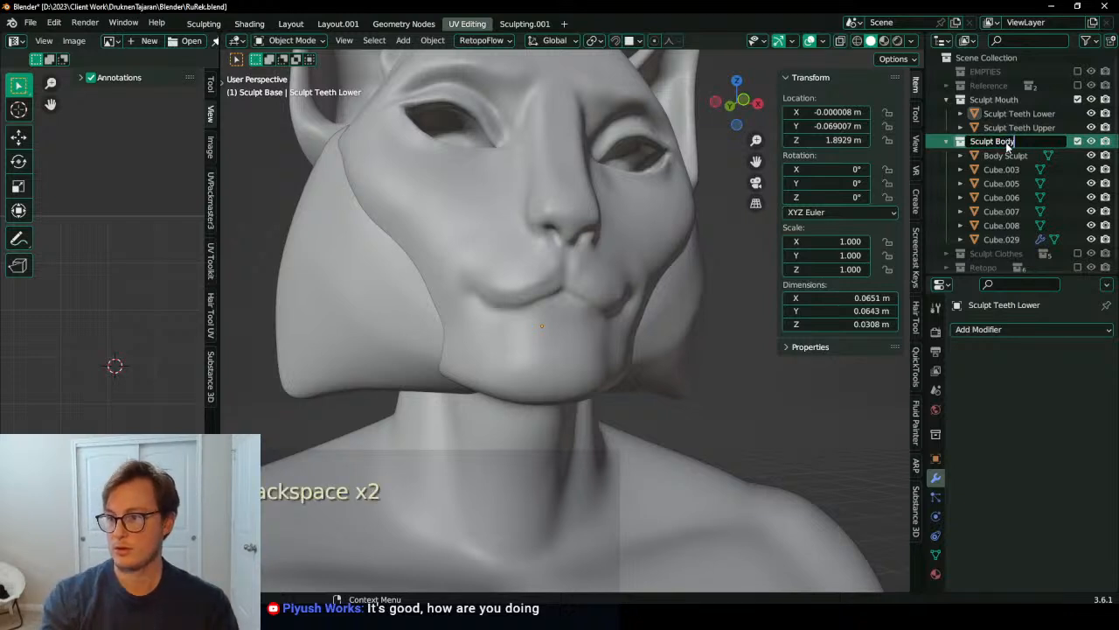
pyautogui.write('ody')
pyautogui.press('Return')
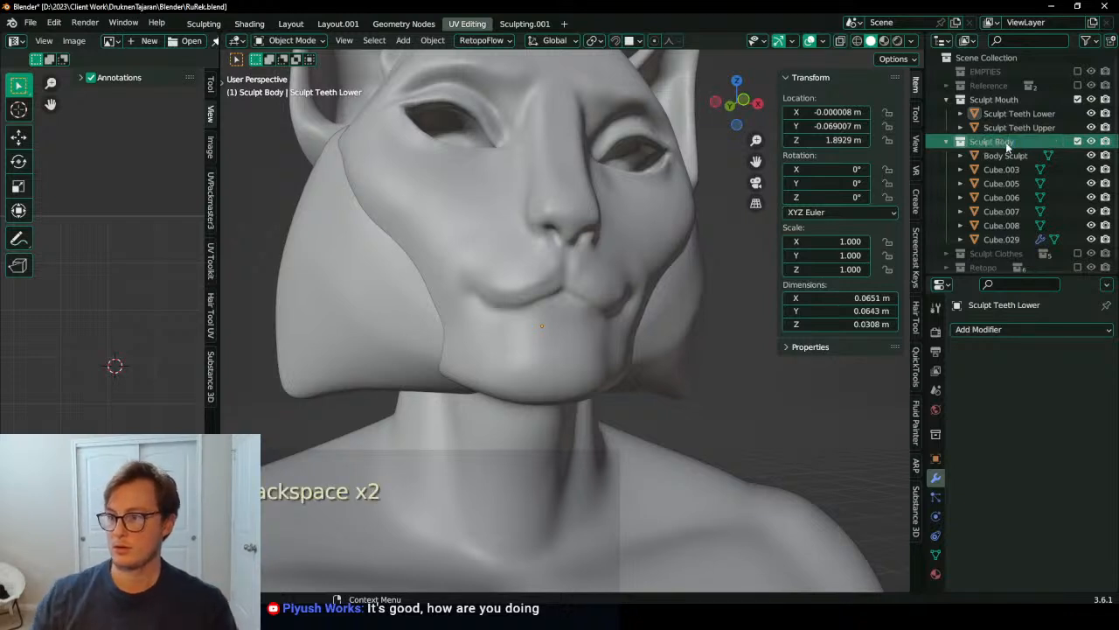
# Step: Disable the Sculpt Body collection and add a mesh cube scaled down to about 0.053
pyautogui.click(948, 142)
pyautogui.click(1077, 142)
pyautogui.scroll(3, 553, 310)
pyautogui.moveTo(553, 310); pyautogui.dragTo(683, 317, button='middle')
pyautogui.scroll(-5, 615, 229)
pyautogui.hotkey('shift', 'a')
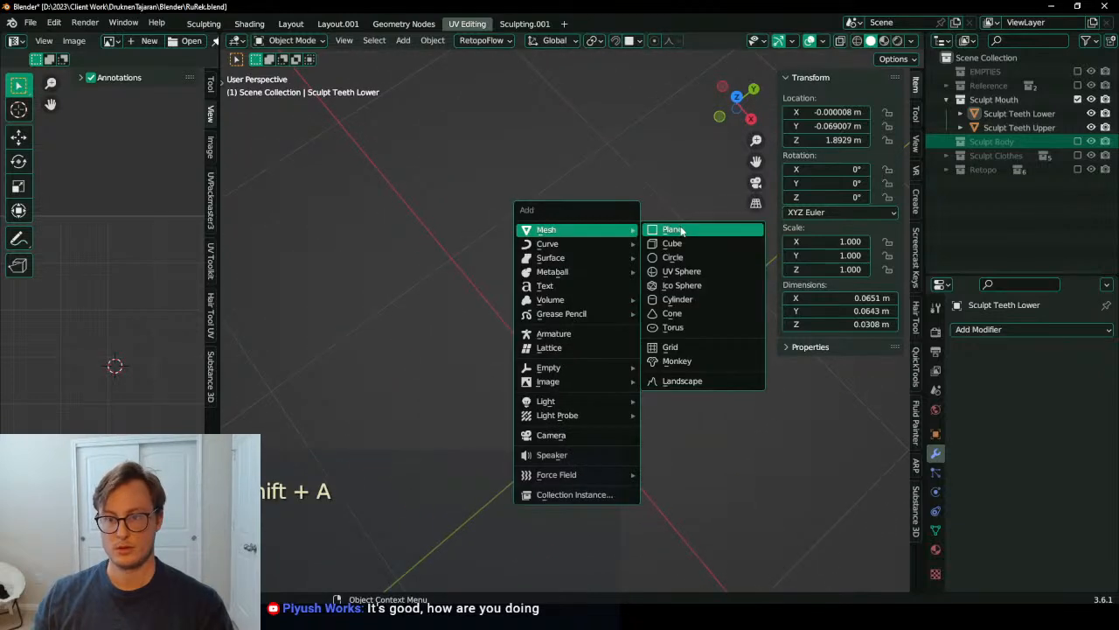
pyautogui.click(674, 243)
pyautogui.press('s')
pyautogui.click(584, 395)
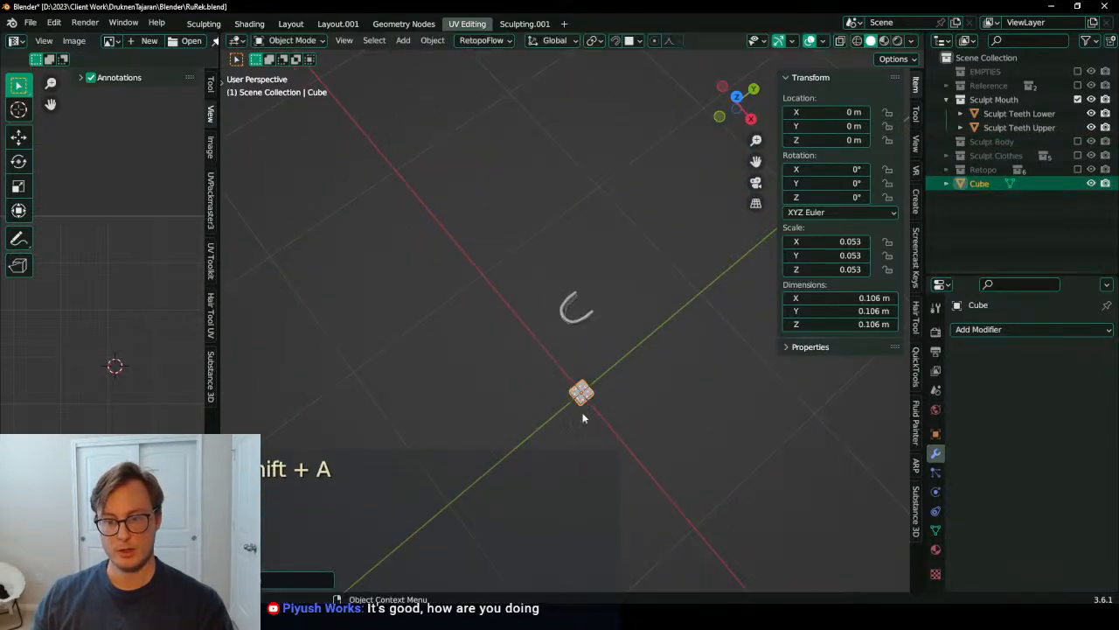
# Step: Raise the cube along Z to about 1.83 m, near the teeth, and open it in Edit Mode from above
pyautogui.press('g')
pyautogui.press('z')
pyautogui.click(592, 327)
pyautogui.scroll(5, 593, 329)
pyautogui.hotkey('alt', 'g')
pyautogui.hotkey('ctrl', 'z')
pyautogui.moveTo(590, 383); pyautogui.dragTo(610, 331, button='middle')
pyautogui.press('KP_7')
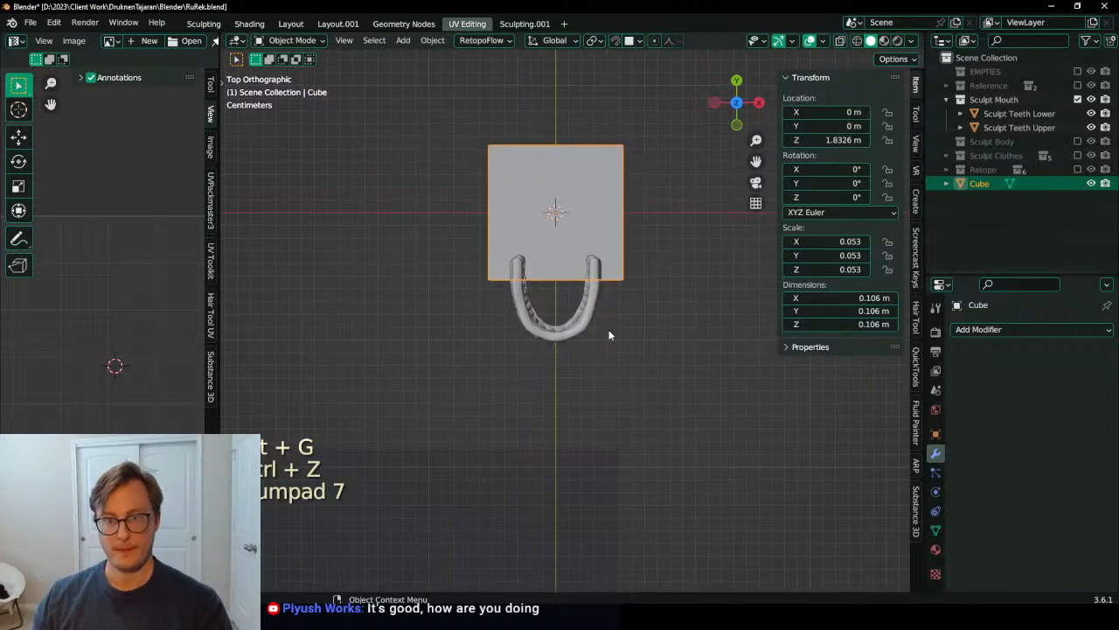
pyautogui.press('Tab')
pyautogui.hotkey('ctrl', 't')
pyautogui.hotkey('ctrl', 'r')
pyautogui.press('ctrl')
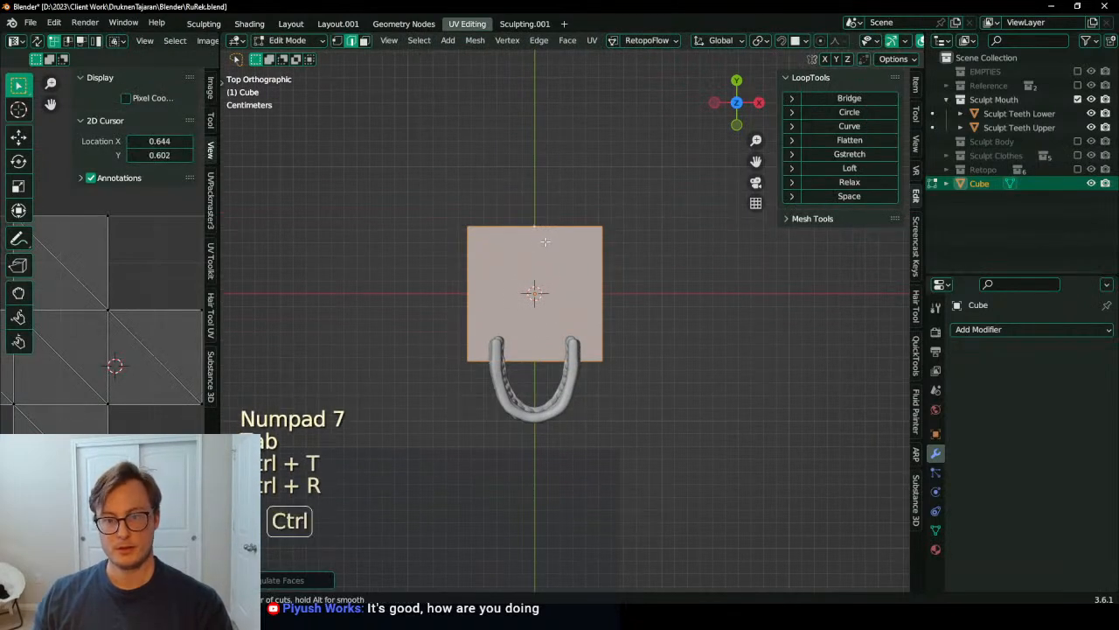
pyautogui.hotkey('ctrl', 'z')
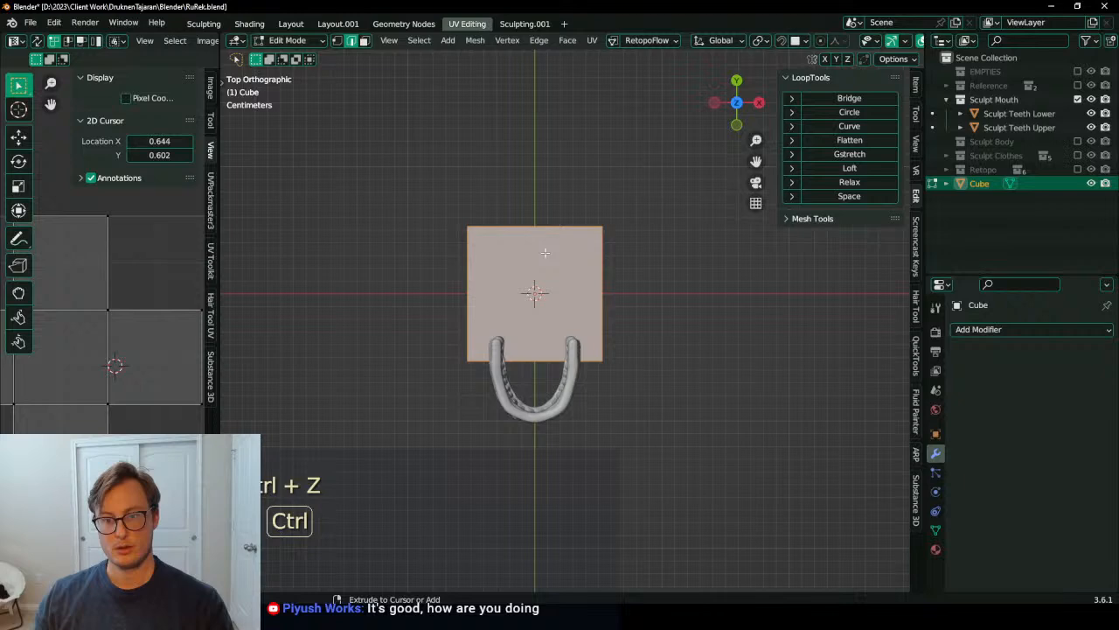
# Step: Add a centre loop cut along the cube's Y axis and delete the vertices of its negative X half in wireframe view
pyautogui.hotkey('ctrl', 'r')
pyautogui.scroll(2, 573, 323)
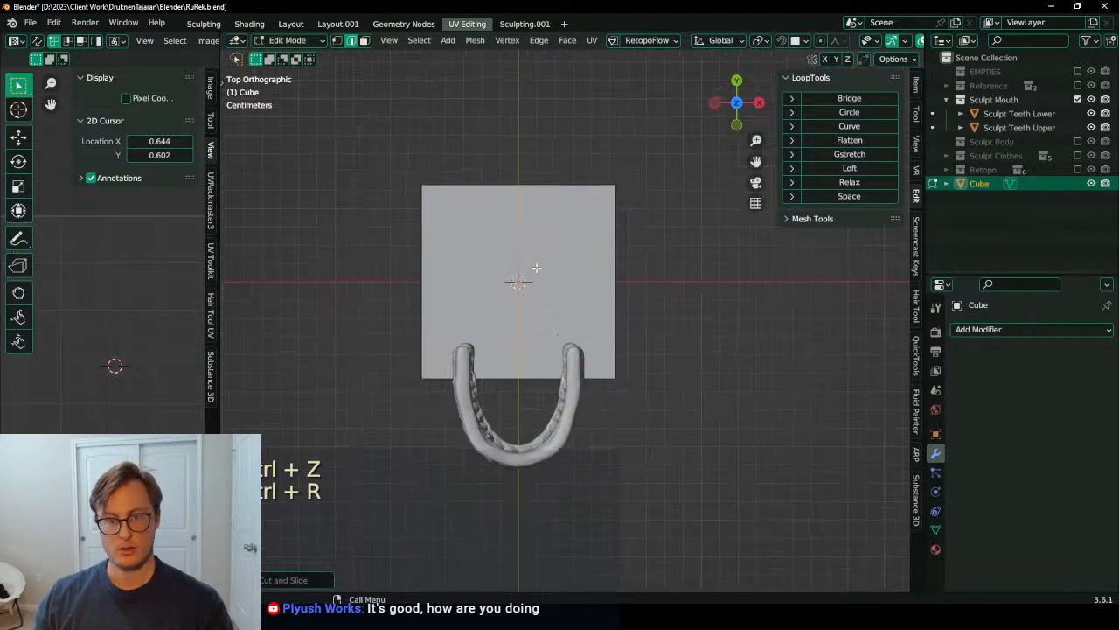
pyautogui.press('z')
pyautogui.click(434, 221)
pyautogui.press('b')
pyautogui.moveTo(374, 143); pyautogui.dragTo(467, 456)
pyautogui.press('x')
pyautogui.click(467, 457)
pyautogui.press('Tab')
# Step: Add a Mirror modifier on the X axis and a Subdivision Surface modifier to the half cube
pyautogui.click(1036, 329)
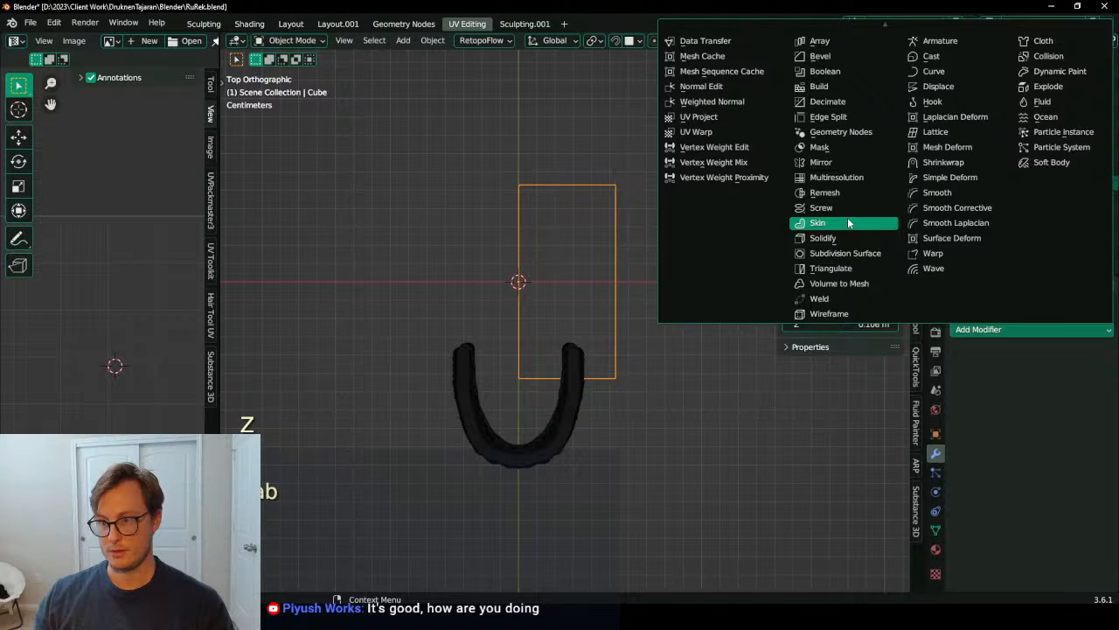
pyautogui.click(818, 161)
pyautogui.click(972, 328)
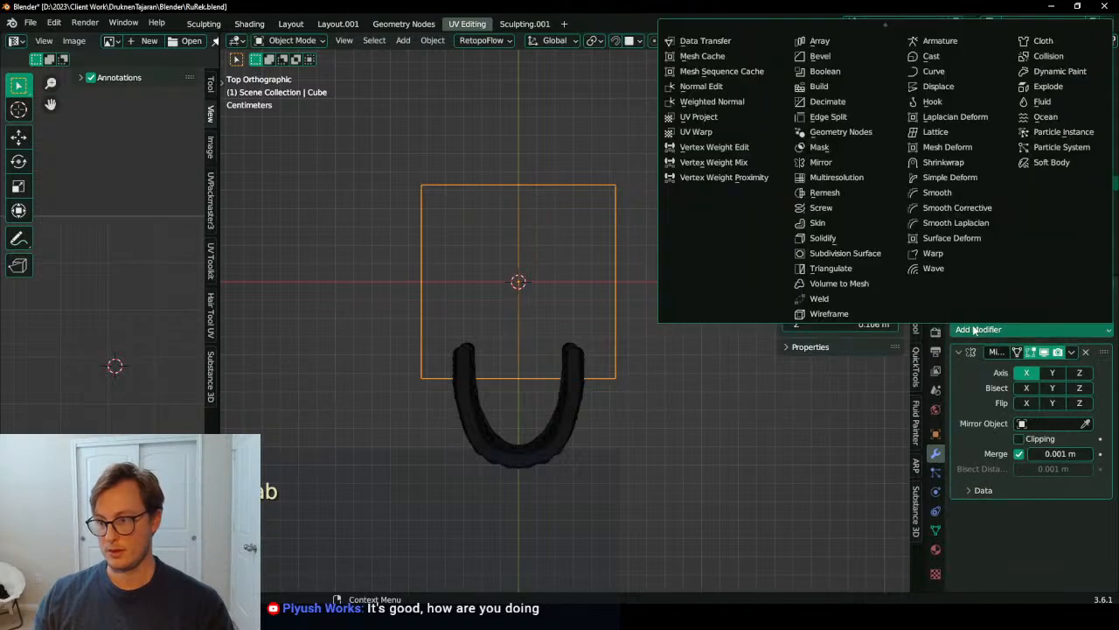
pyautogui.click(839, 253)
# Step: Scale the cube down to about 0.018 and move it along Y to about -0.063 m, between the rows of teeth
pyautogui.scroll(3, 501, 300)
pyautogui.press('s')
pyautogui.click(517, 205)
pyautogui.press('g')
pyautogui.press('y')
pyautogui.click(499, 405)
# Step: Raise the cube along Z to about 1.903 m and flatten its Z scale to about 0.009
pyautogui.press('KP_3')
pyautogui.press('g')
pyautogui.press('z')
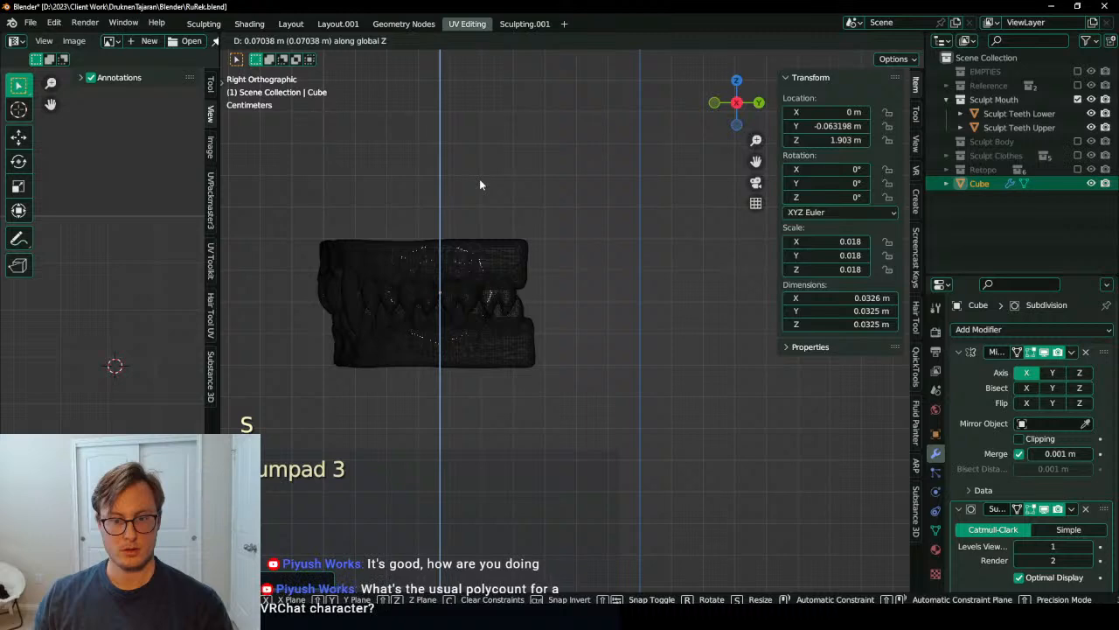
pyautogui.click(479, 178)
pyautogui.press('s')
pyautogui.press('z')
pyautogui.click(506, 268)
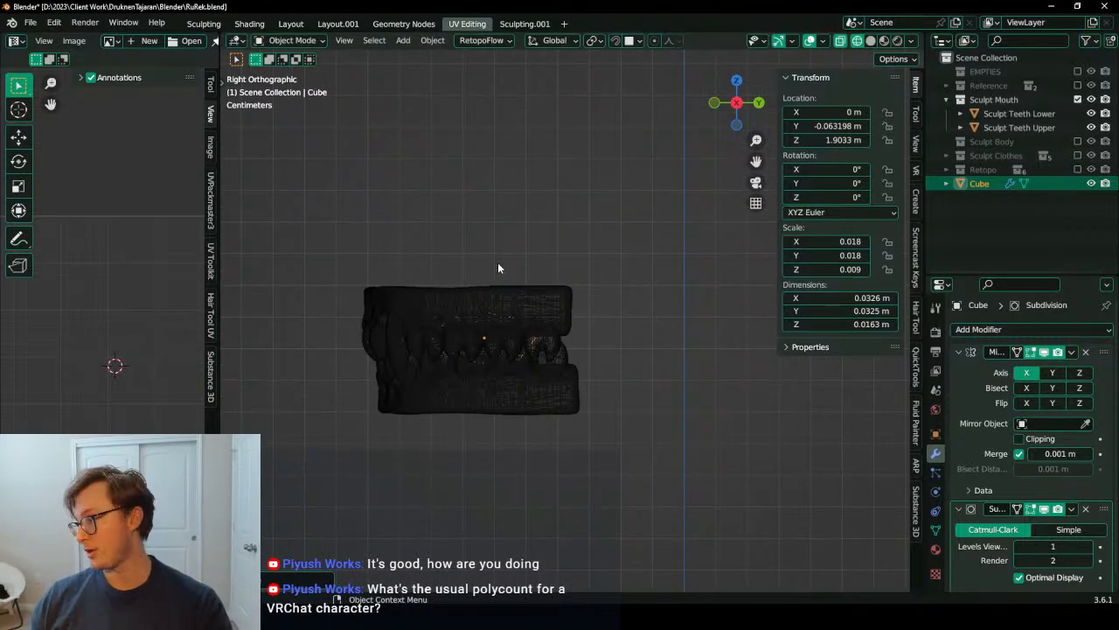
# Step: Stretch the cube along Y to a scale of about 0.024
pyautogui.scroll(5, 495, 266)
pyautogui.moveTo(492, 266); pyautogui.dragTo(546, 186, button='middle')
pyautogui.press('s')
pyautogui.press('y')
pyautogui.click(704, 273)
# Step: Return the viewport to solid shading and shade the cube smooth
pyautogui.hotkey('shift', 'z')
pyautogui.moveTo(704, 273); pyautogui.dragTo(564, 353, button='middle')
pyautogui.rightClick(564, 353)
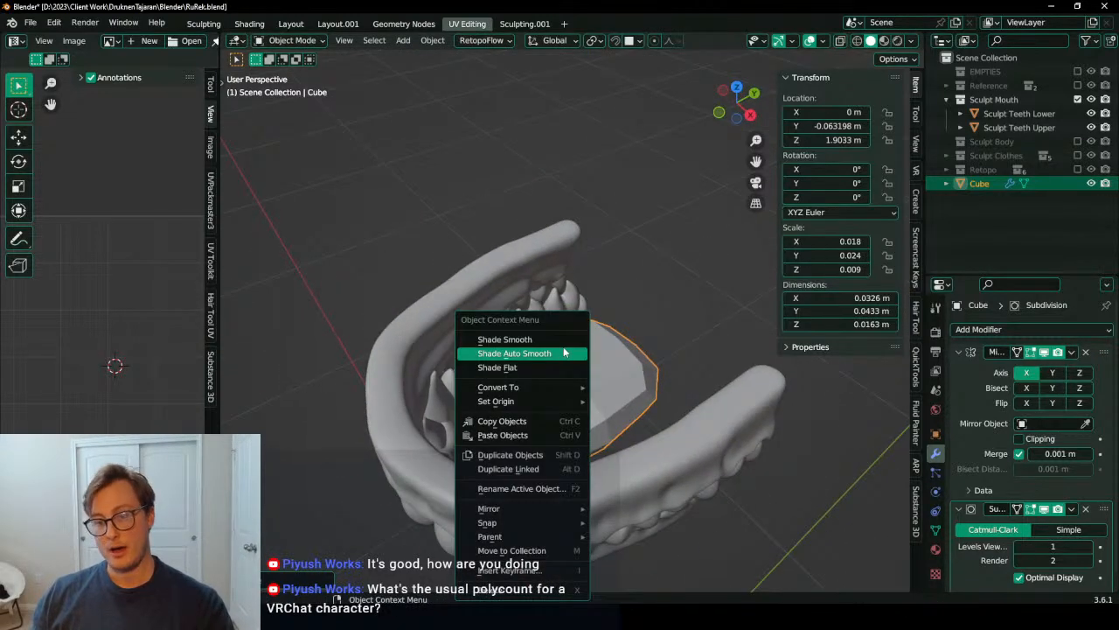
pyautogui.click(507, 339)
pyautogui.moveTo(622, 317); pyautogui.dragTo(596, 255, button='middle')
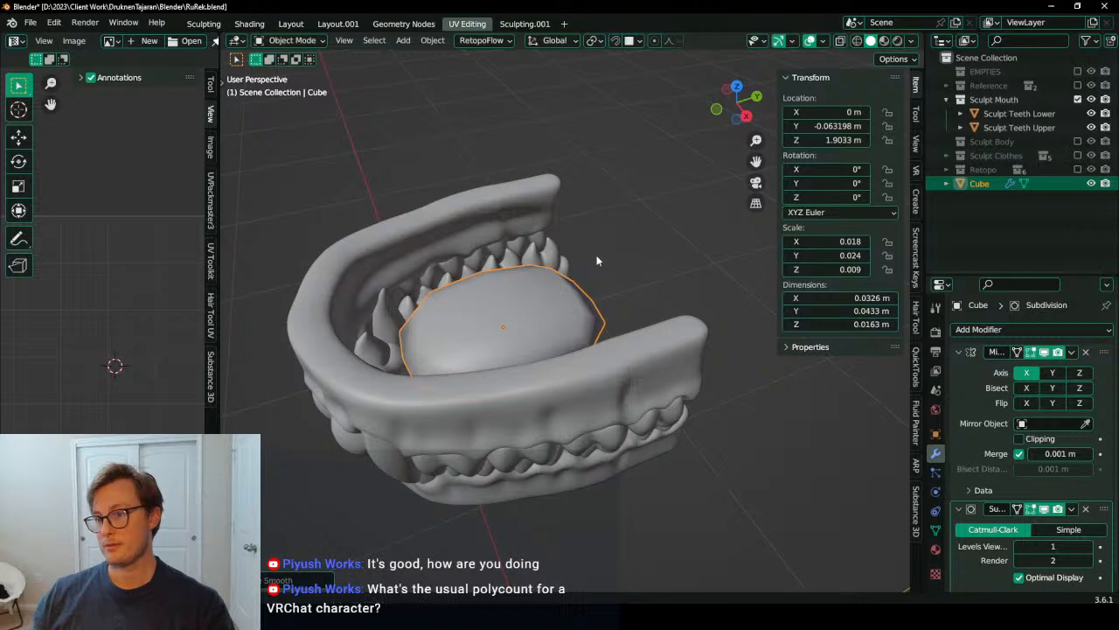
# Step: Flatten the cube along Z to about 0.0074 m thick, apply its scale, and view it from the right side
pyautogui.press('s')
pyautogui.press('z')
pyautogui.click(558, 298)
pyautogui.hotkey('ctrl', 'a')
pyautogui.click(557, 298)
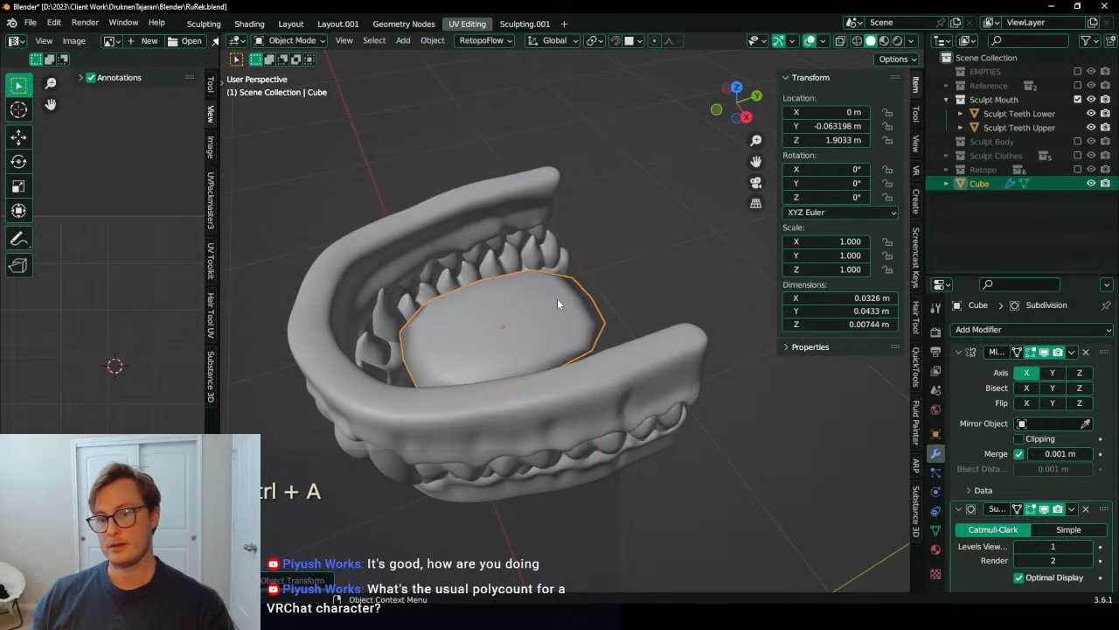
pyautogui.moveTo(558, 303); pyautogui.dragTo(579, 327, button='middle')
pyautogui.press('KP_3')
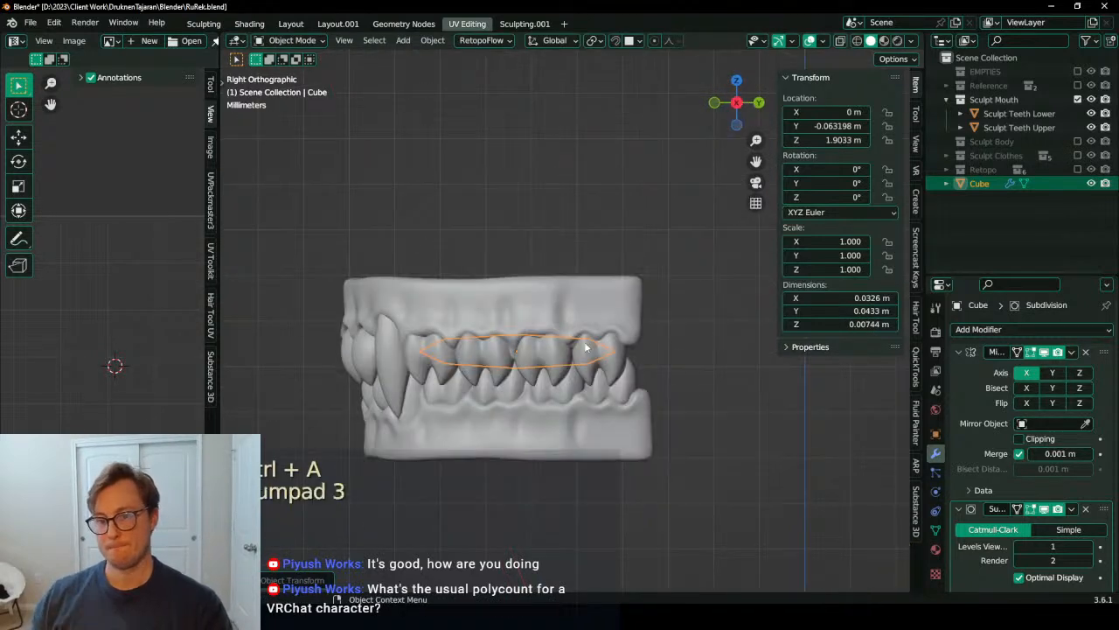
# Step: Thicken the cube along Z and move it to about Y -0.059 m and Z 1.899 m between the teeth
pyautogui.press('s')
pyautogui.press('z')
pyautogui.click(545, 237)
pyautogui.keyDown('shift'); pyautogui.moveTo(508, 297); pyautogui.dragTo(519, 285, button='middle'); pyautogui.keyUp('shift')
pyautogui.press('g')
pyautogui.click(544, 315)
# Step: Enlarge the cube uniformly to about 0.05 m wide and 0.0665 m long, and apply its scale
pyautogui.press('s')
pyautogui.click(618, 253)
pyautogui.press('s')
pyautogui.click(602, 250)
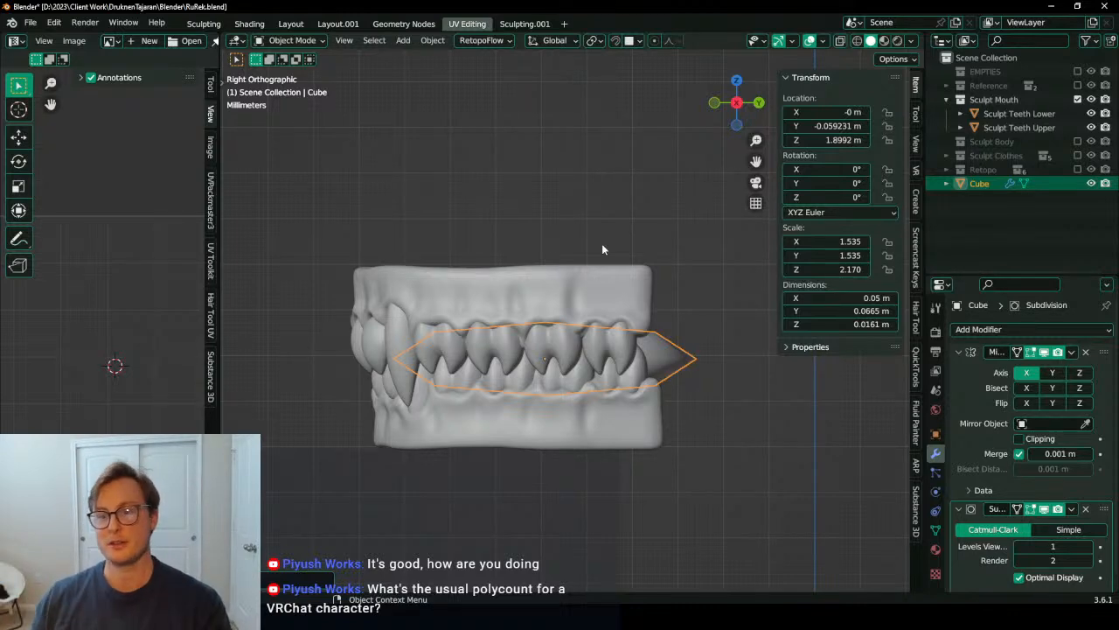
pyautogui.moveTo(586, 292); pyautogui.dragTo(528, 440, button='middle')
pyautogui.hotkey('ctrl', 'a')
pyautogui.click(566, 420)
# Step: Add one crosswise loop cut and one lengthwise loop cut to the cube's mirrored half
pyautogui.moveTo(567, 405); pyautogui.dragTo(554, 309, button='middle')
pyautogui.press('Tab')
pyautogui.hotkey('ctrl', 'r')
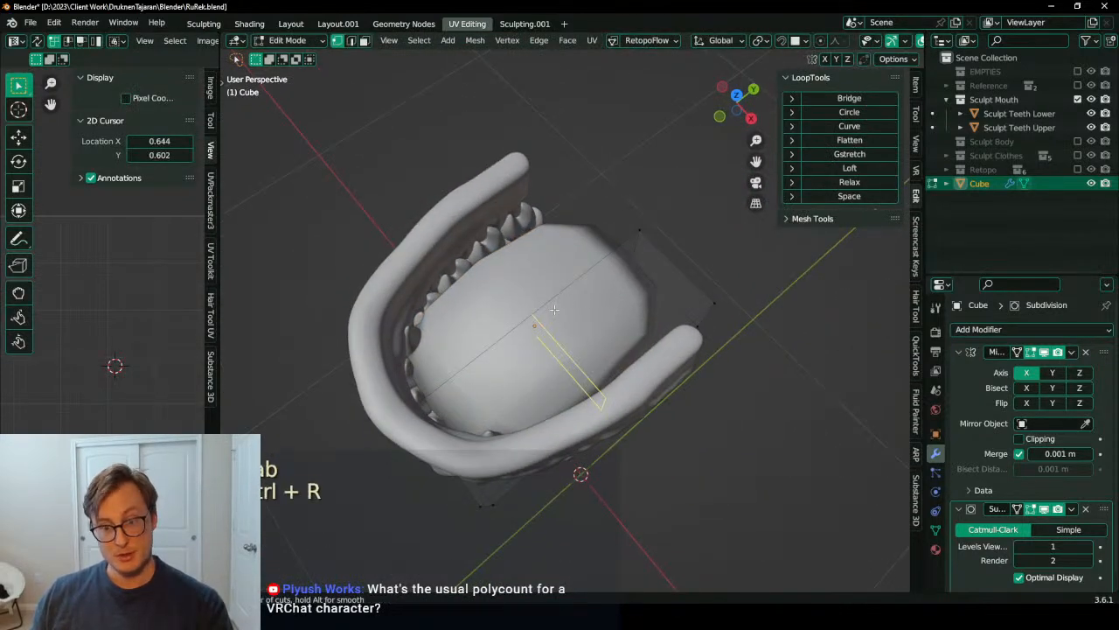
pyautogui.click(553, 309)
pyautogui.hotkey('ctrl', 'r')
pyautogui.click(577, 289)
pyautogui.moveTo(577, 289); pyautogui.dragTo(614, 272, button='middle')
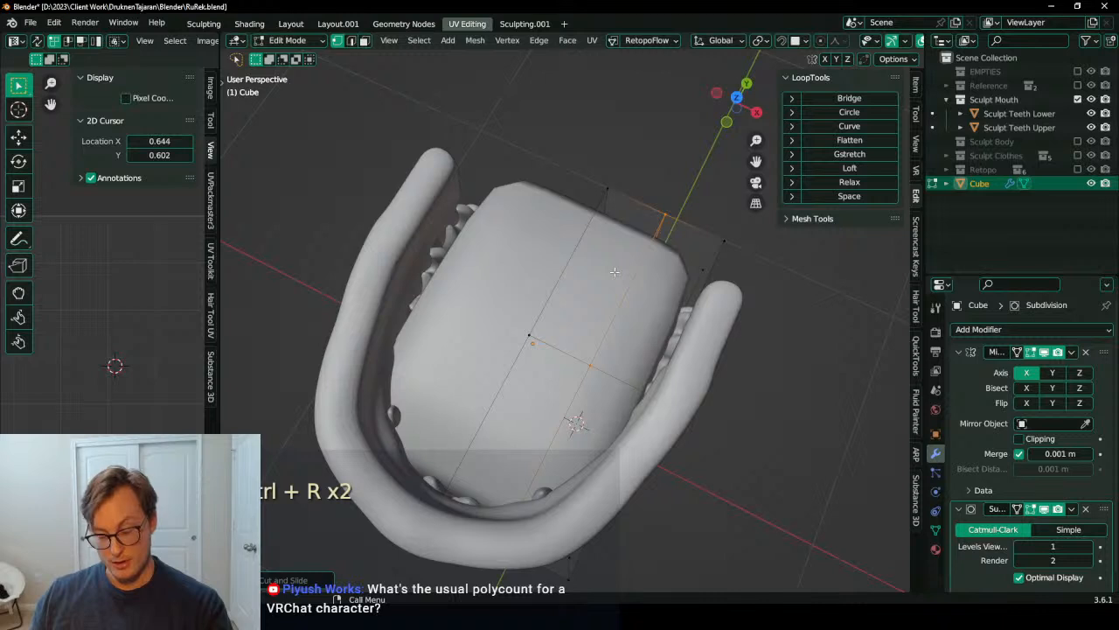
# Step: Try another crosswise loop cut in the rear half of the cube, undo it and leave edit mode
pyautogui.press('KP_7')
pyautogui.hotkey('ctrl', 'r')
pyautogui.click(614, 273)
pyautogui.click(614, 273)
pyautogui.hotkey('ctrl', 'r')
pyautogui.hotkey('ctrl', 'z')
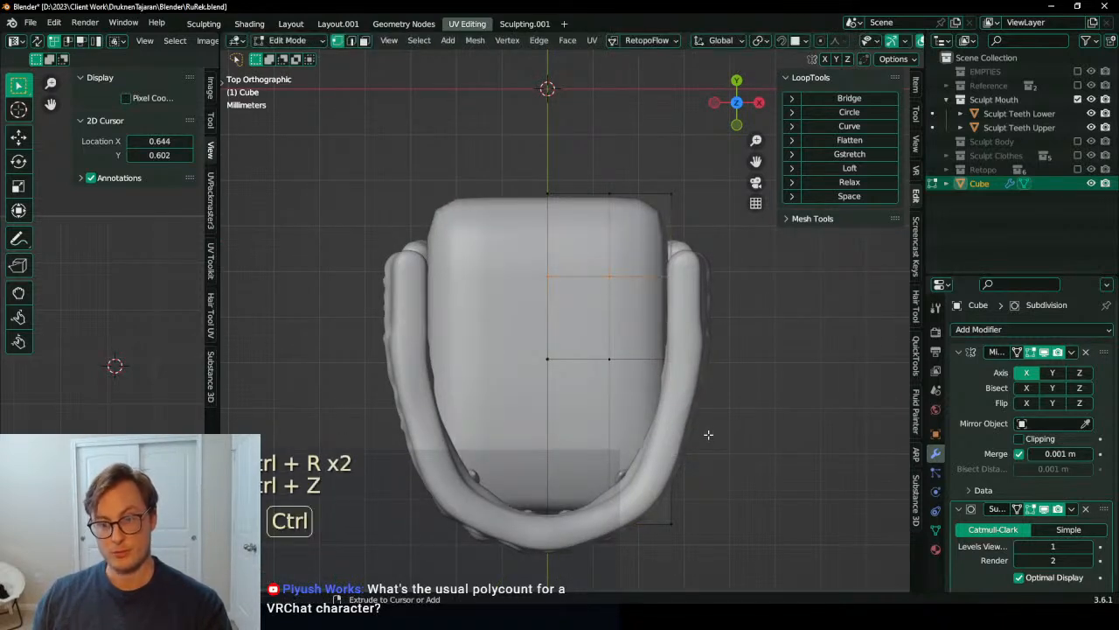
pyautogui.hotkey('ctrl', 'z')
pyautogui.press('Tab')
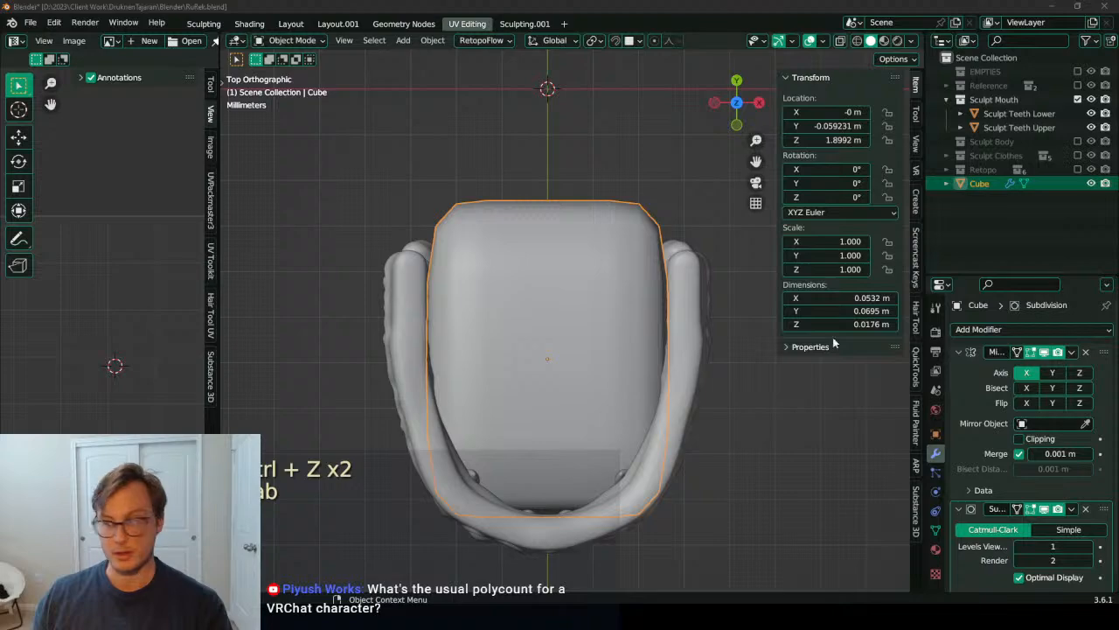
# Step: Switch to Chrome and open the VRChat documentation page on Performance Ranks
pyautogui.hotkey('alt', 'Tab')
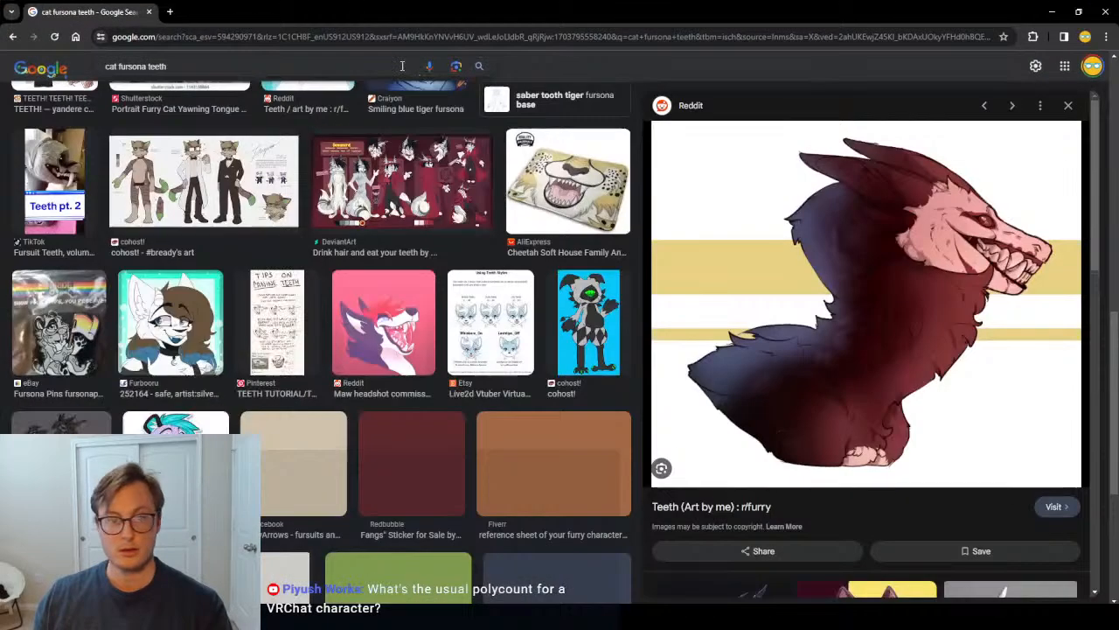
pyautogui.click(375, 40)
pyautogui.write('perf')
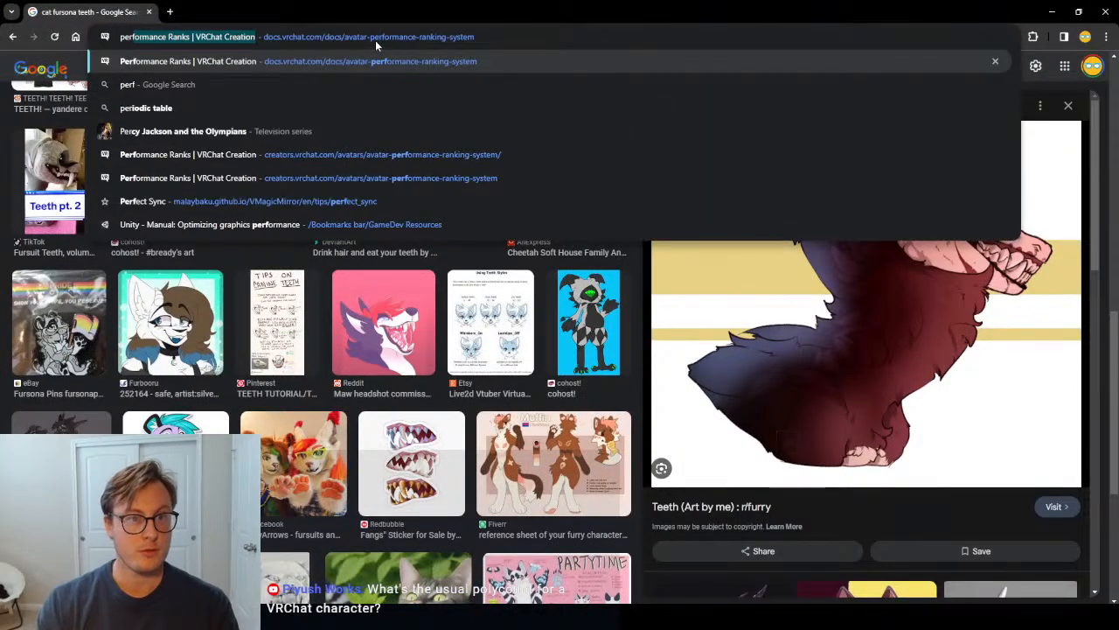
pyautogui.press('Return')
# Step: Examine the PC Limits table for the polygon maximum of each avatar performance rank
pyautogui.scroll(-15, 384, 136)
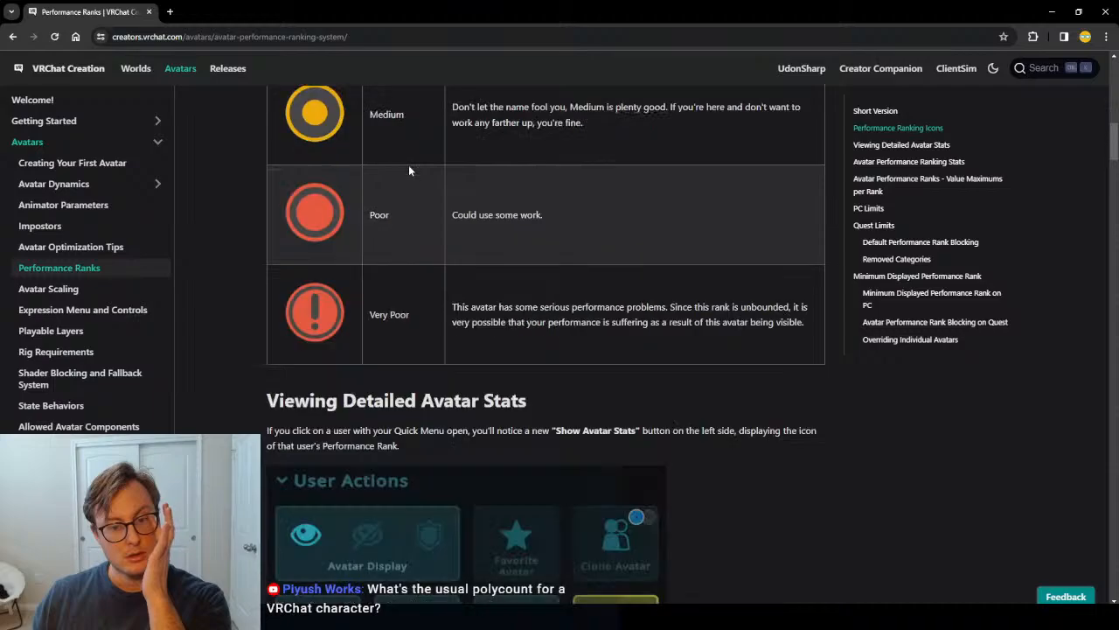
pyautogui.scroll(-20, 637, 240)
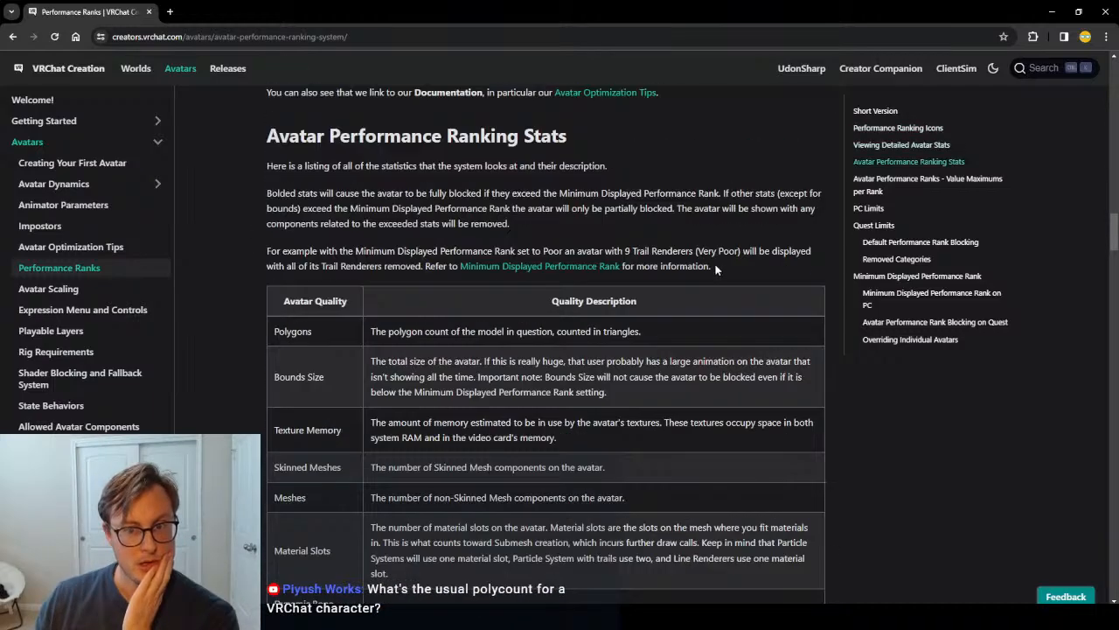
pyautogui.scroll(-10, 564, 337)
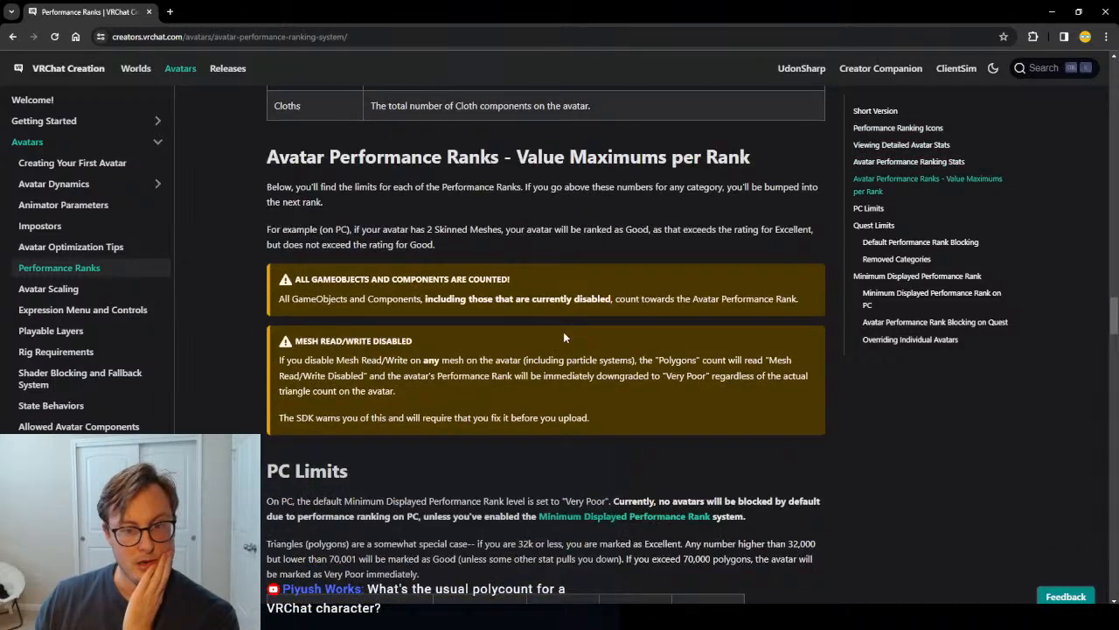
pyautogui.scroll(1, 732, 243)
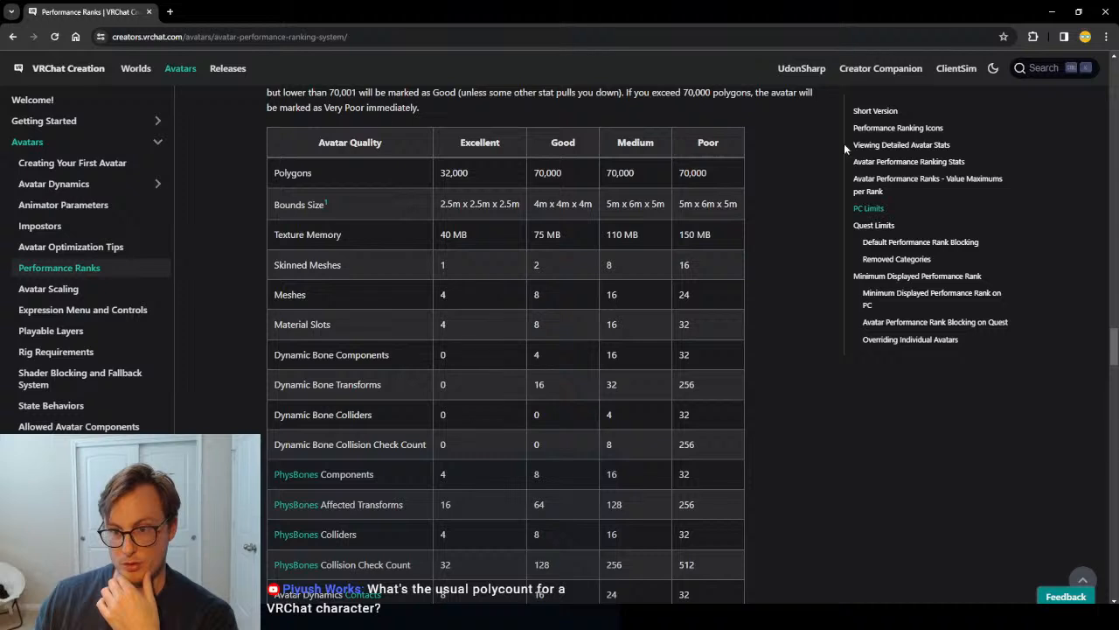
pyautogui.click(493, 167)
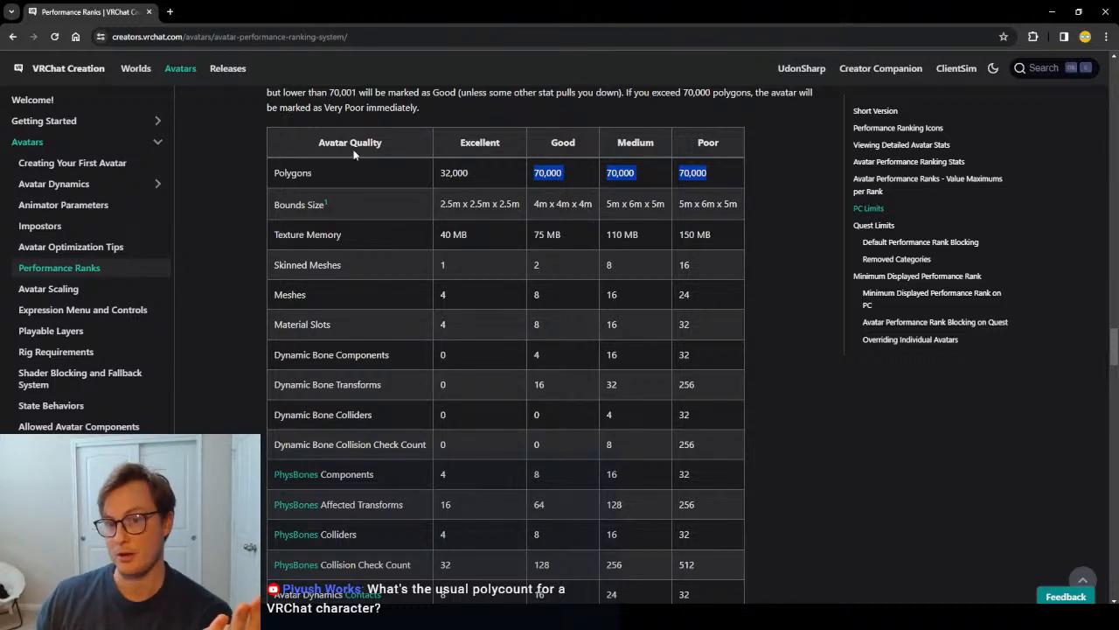
# Step: Compare the Quest polygon limits with the PC limits on the page and return to Blender
pyautogui.scroll(-15, 643, 201)
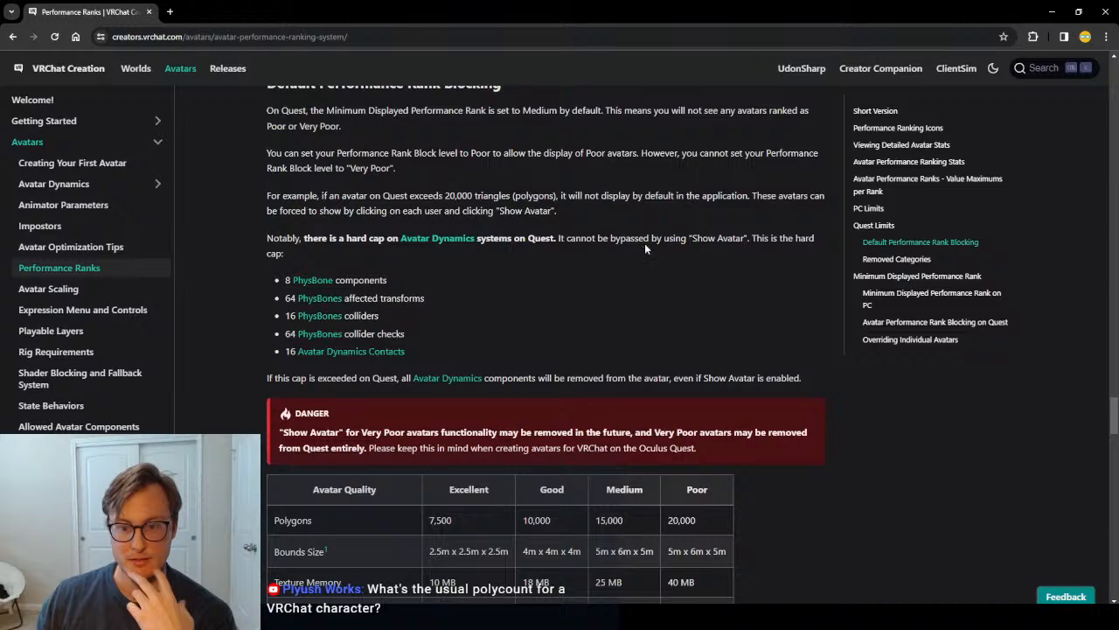
pyautogui.scroll(3, 648, 199)
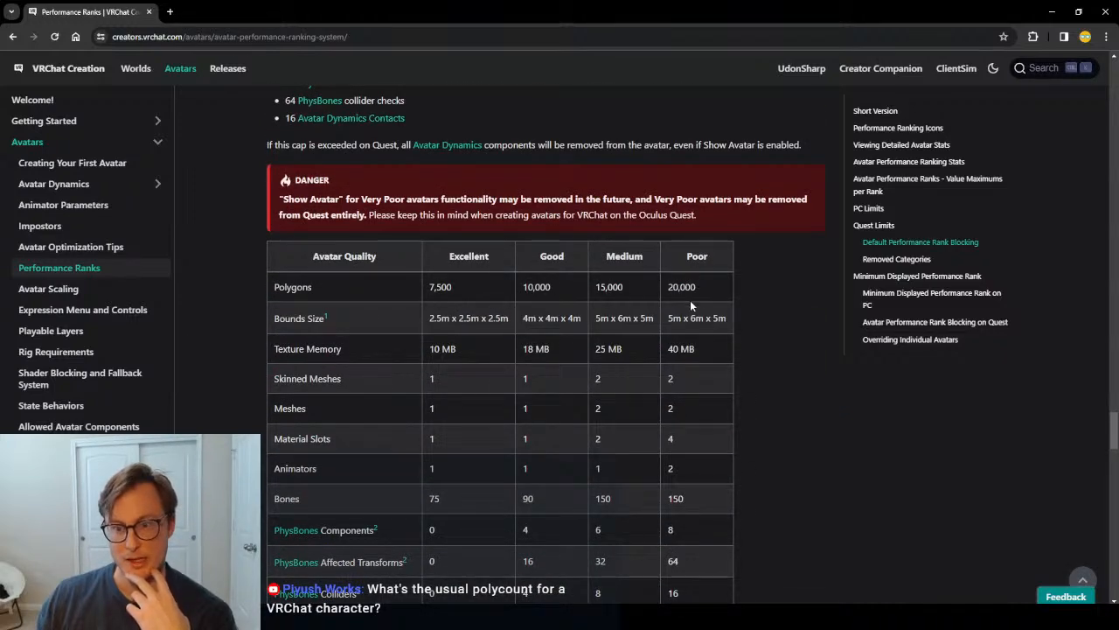
pyautogui.scroll(10, 690, 305)
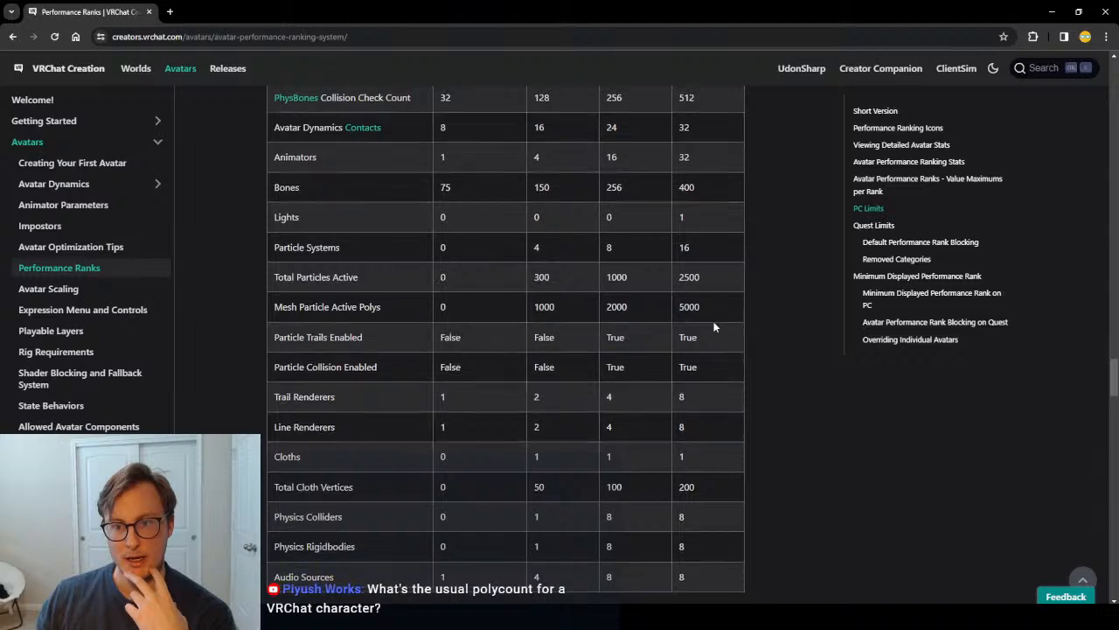
pyautogui.scroll(4, 669, 326)
pyautogui.scroll(2, 666, 332)
pyautogui.click(771, 203)
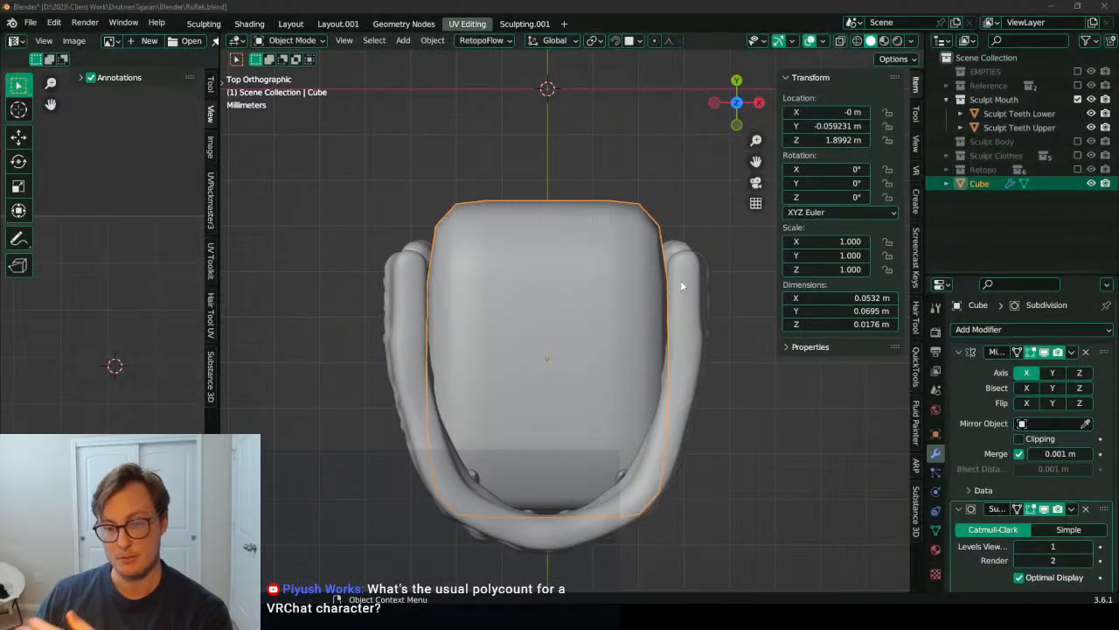
# Step: Turn on X-ray in the top view and scale the whole cube down to fit inside the tooth arch
pyautogui.moveTo(680, 279); pyautogui.dragTo(550, 342, button='middle')
pyautogui.scroll(4, 568, 294)
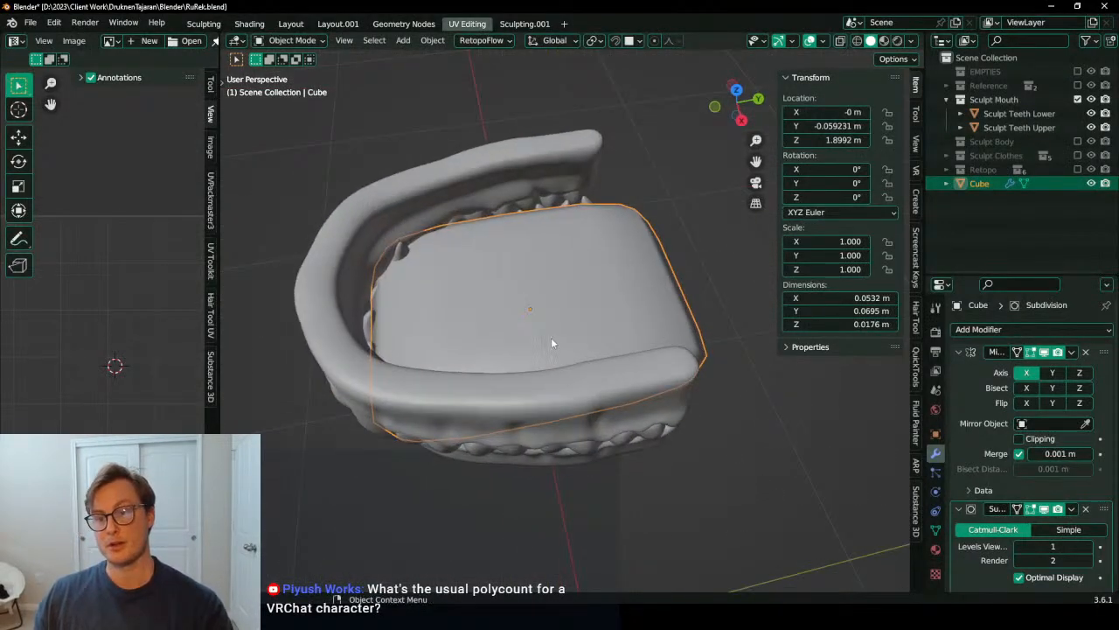
pyautogui.press('KP_7')
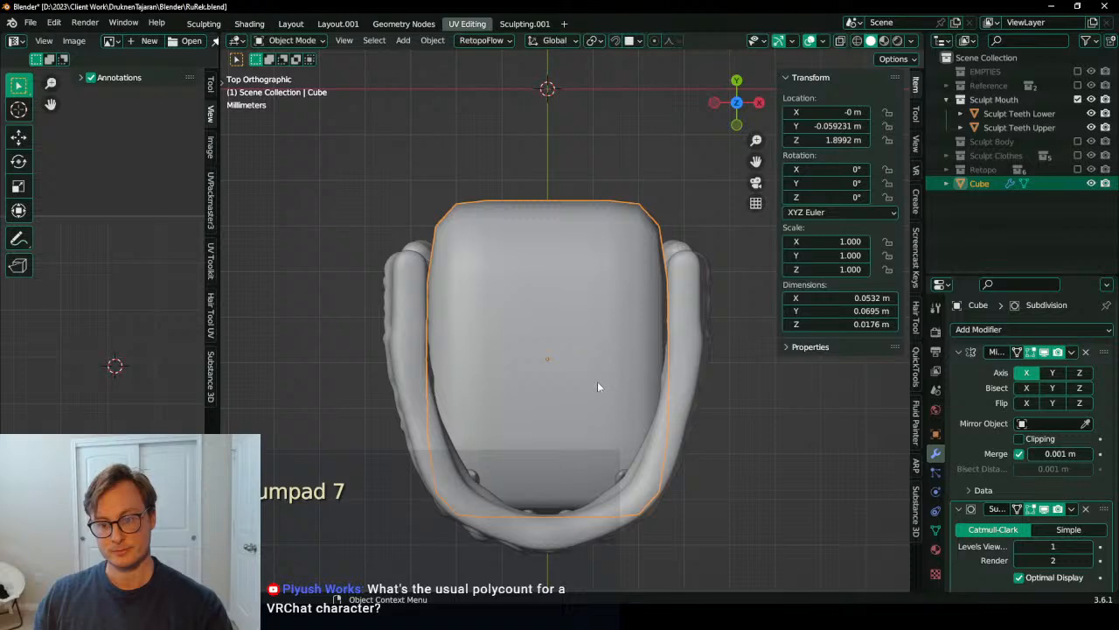
pyautogui.press('Tab')
pyautogui.keyDown('shift'); pyautogui.moveTo(609, 396); pyautogui.dragTo(530, 341, button='middle'); pyautogui.keyUp('shift')
pyautogui.hotkey('alt', 'z')
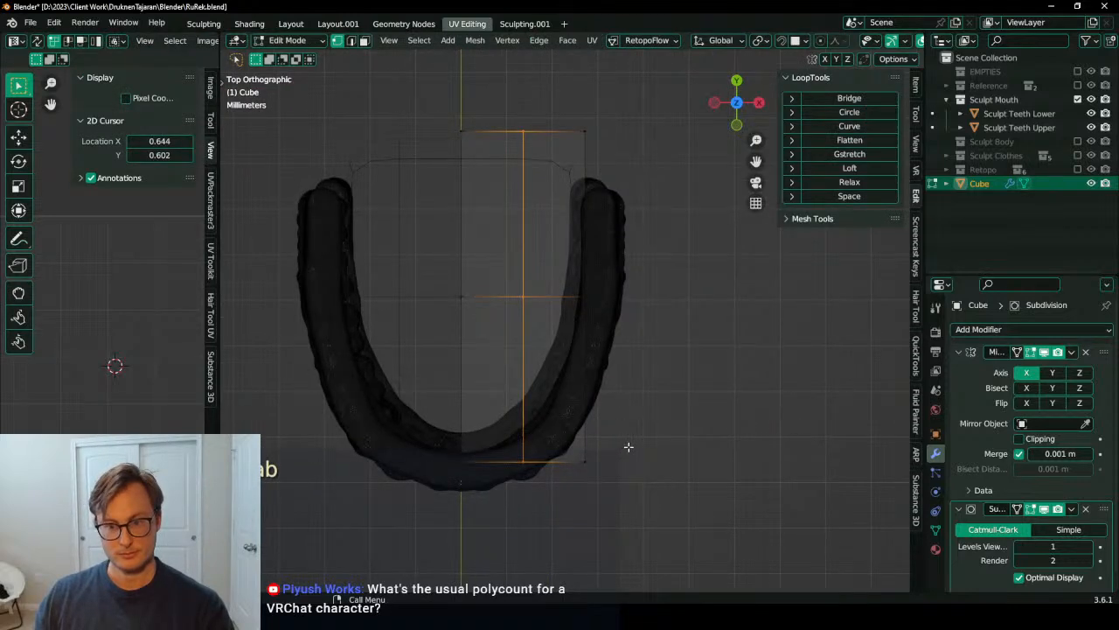
pyautogui.press('Tab')
pyautogui.press('s')
pyautogui.press('z')
pyautogui.press('z')
pyautogui.click(510, 328)
pyautogui.press('Tab')
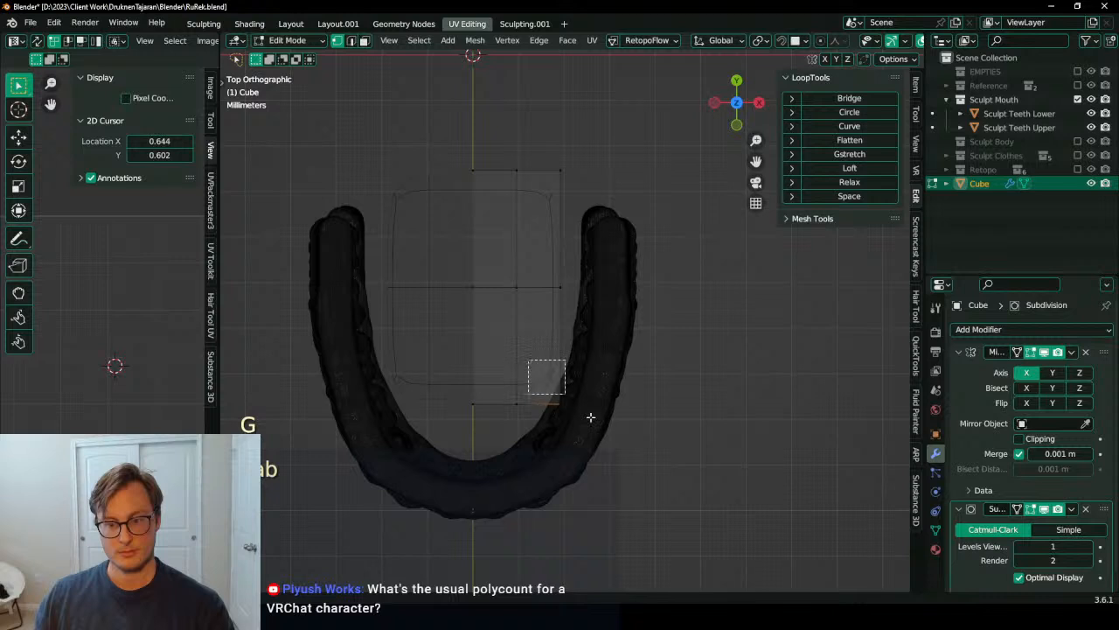
# Step: Pull the cube's outer front corner vertices inward to round off the tongue tip
pyautogui.press('Tab')
pyautogui.press('Tab')
pyautogui.press('b')
pyautogui.moveTo(499, 345); pyautogui.dragTo(594, 445)
pyautogui.press('g')
pyautogui.press('z')
pyautogui.press('Escape')
# Step: Move the front vertices about 0.0115 m forward along Y to lengthen the tongue toward the front teeth
pyautogui.press('b')
pyautogui.moveTo(443, 344); pyautogui.dragTo(583, 470)
pyautogui.press('g')
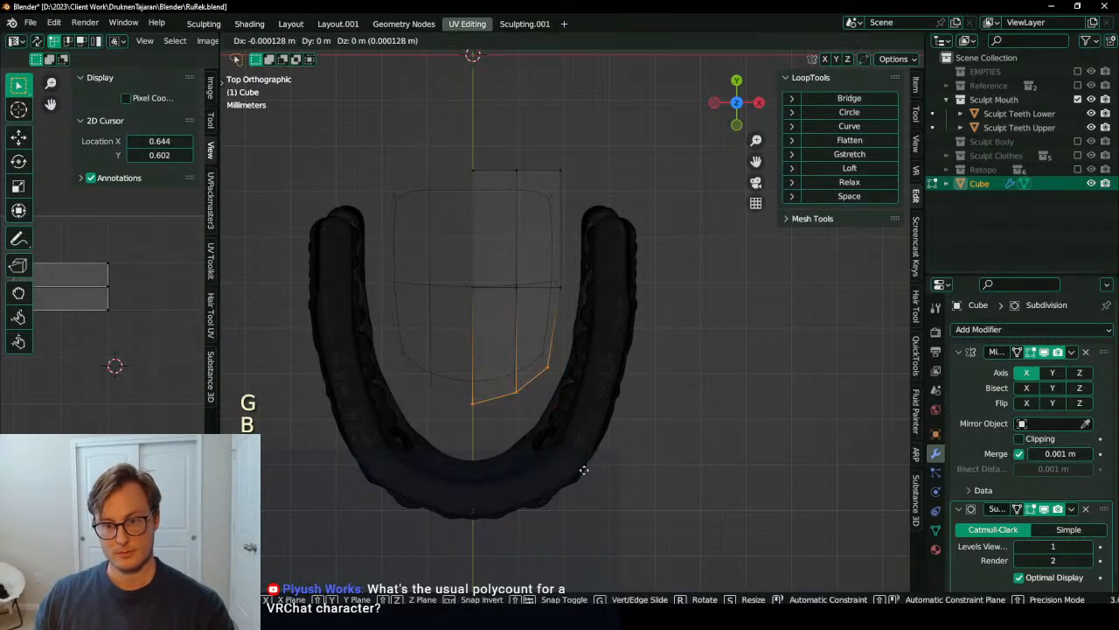
pyautogui.press('y')
pyautogui.press('y')
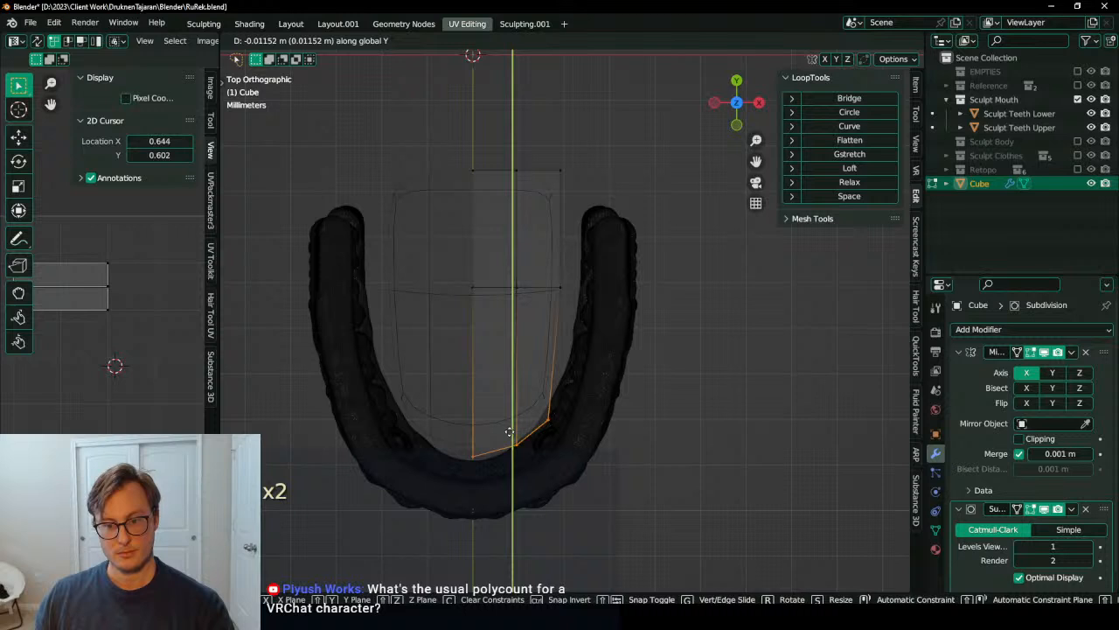
pyautogui.click(509, 432)
pyautogui.press('g')
pyautogui.press('y')
pyautogui.click(554, 334)
# Step: Move the tongue's middle side vertices outward and pull its rear corner vertices in to round the back
pyautogui.moveTo(551, 262); pyautogui.dragTo(564, 296)
pyautogui.press('g')
pyautogui.press('b')
pyautogui.press('g')
pyautogui.hotkey('ctrl', 'z')
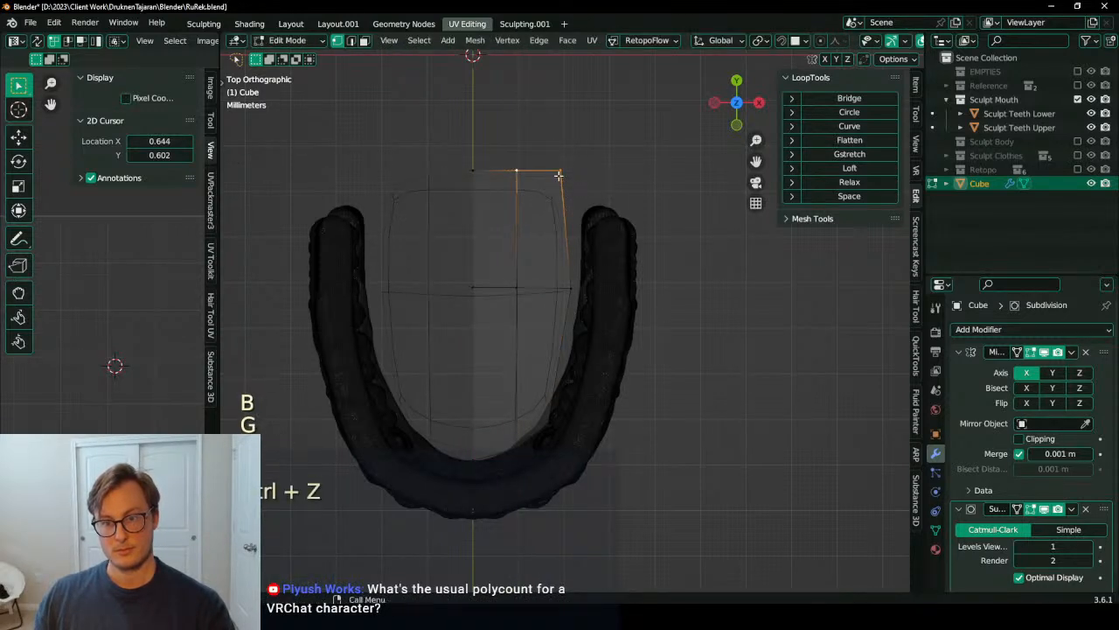
pyautogui.press('g')
pyautogui.click(546, 193)
# Step: Shift the tongue's rear vertices along Y and scale them to refine the back outline
pyautogui.moveTo(499, 155); pyautogui.dragTo(573, 240)
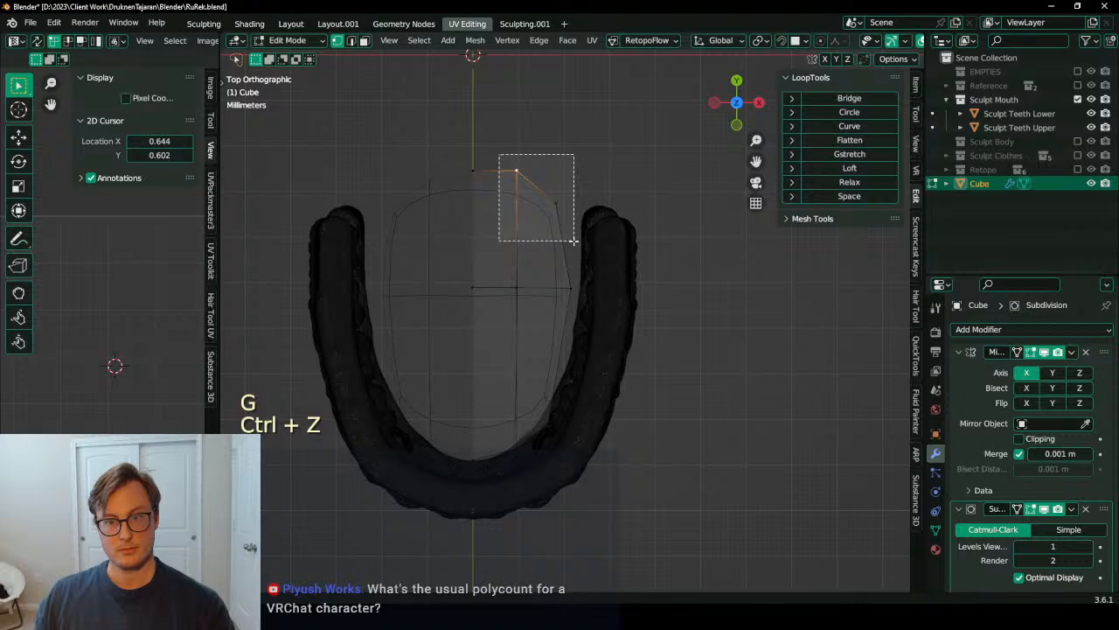
pyautogui.hotkey('ctrl', 'z')
pyautogui.press('b')
pyautogui.moveTo(499, 153); pyautogui.dragTo(533, 188)
pyautogui.press('g')
pyautogui.press('y')
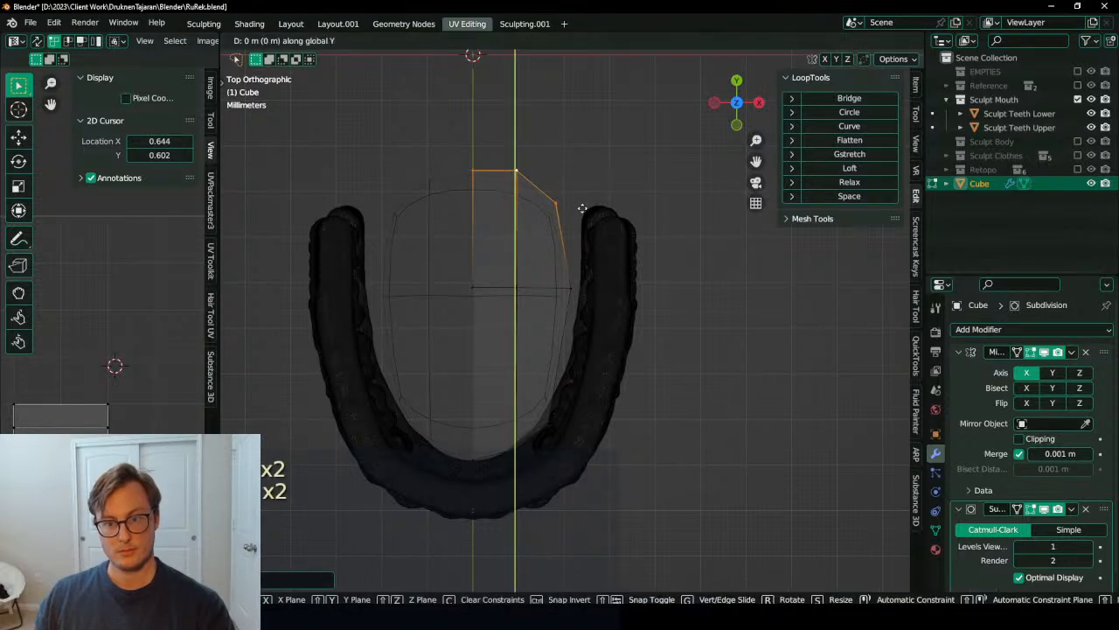
pyautogui.click(548, 190)
pyautogui.press('s')
pyautogui.click(600, 225)
# Step: Add a crosswise loop cut through the front half of the tongue in the right side view
pyautogui.moveTo(604, 237)
pyautogui.mouseDown(button='middle')
pyautogui.moveTo(508, 240)
pyautogui.moveTo(542, 271)
pyautogui.moveTo(501, 237)
pyautogui.mouseUp(button='middle')
pyautogui.press('KP_3')
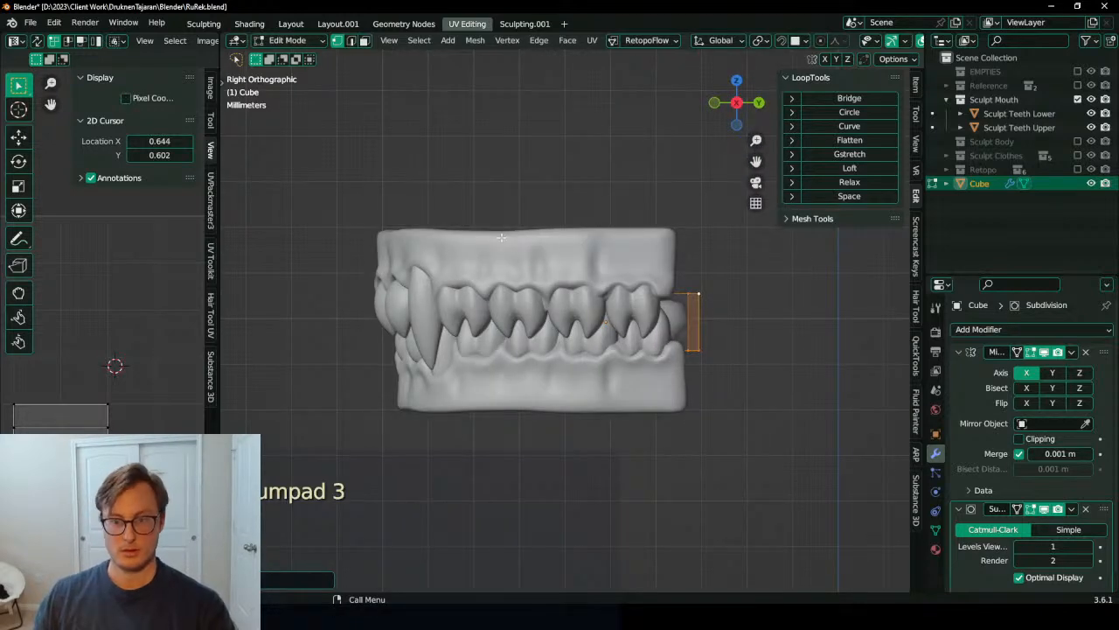
pyautogui.scroll(4, 569, 335)
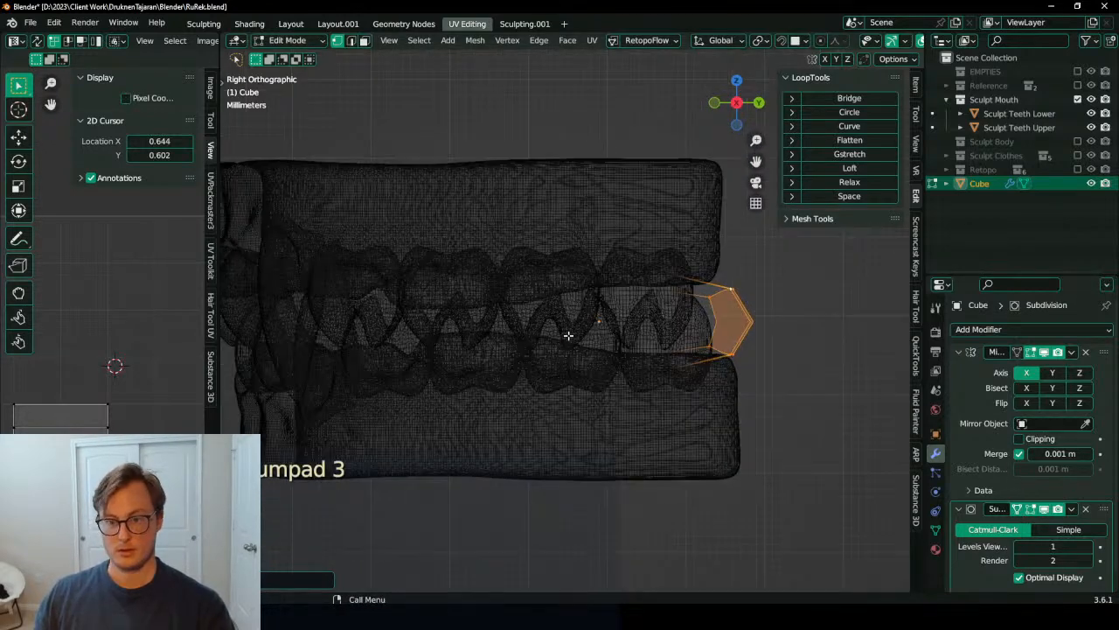
pyautogui.press('a')
pyautogui.scroll(-1, 495, 278)
pyautogui.hotkey('ctrl', 'r')
pyautogui.click(455, 262)
pyautogui.moveTo(455, 262)
pyautogui.mouseDown(button='middle')
pyautogui.moveTo(512, 297)
pyautogui.moveTo(569, 394)
pyautogui.moveTo(531, 397)
pyautogui.moveTo(540, 333)
pyautogui.mouseUp(button='middle')
pyautogui.press('z')
pyautogui.click(464, 324)
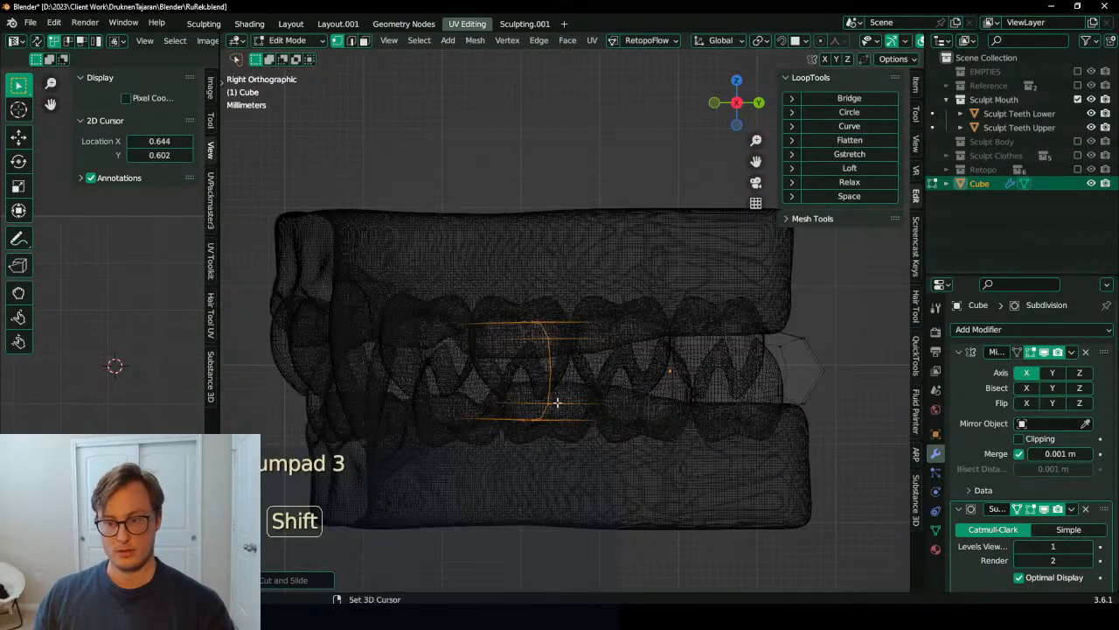
# Step: Add a centred horizontal loop cut around the tongue's mid-thickness, scale it along Y and return to solid shading
pyautogui.keyDown('shift'); pyautogui.moveTo(769, 358); pyautogui.dragTo(636, 325, button='middle'); pyautogui.keyUp('shift')
pyautogui.hotkey('ctrl', 'r')
pyautogui.click(695, 322)
pyautogui.rightClick(682, 302)
pyautogui.press('s')
pyautogui.press('y')
pyautogui.click(582, 210)
pyautogui.moveTo(583, 210)
pyautogui.mouseDown(button='middle')
pyautogui.moveTo(635, 350)
pyautogui.moveTo(715, 339)
pyautogui.moveTo(665, 269)
pyautogui.mouseUp(button='middle')
pyautogui.press('z')
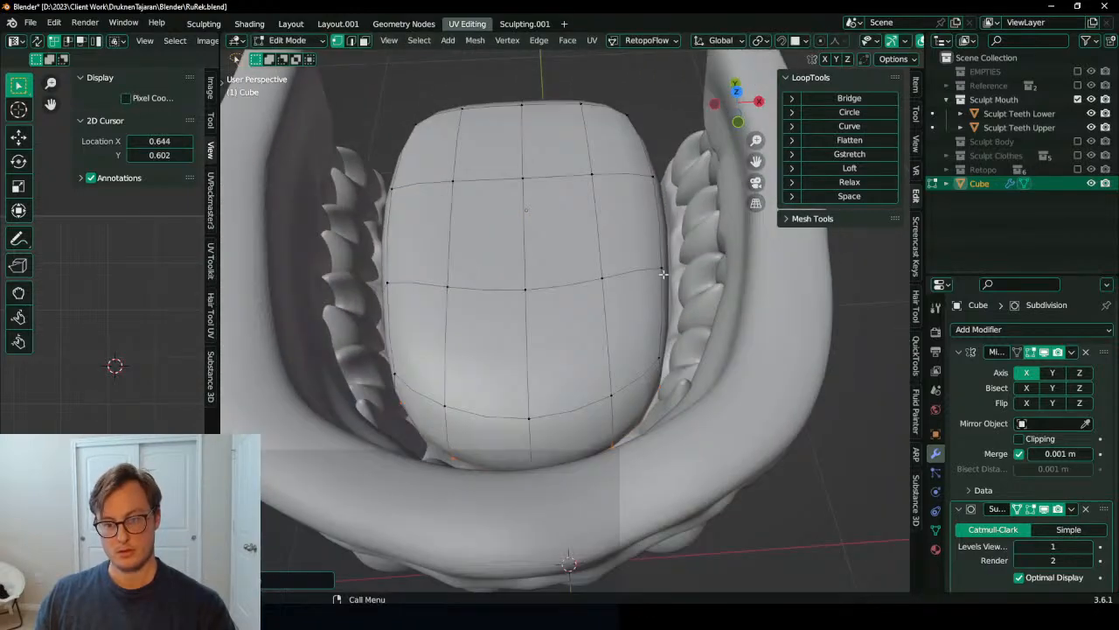
# Step: Set the pivot point to the 3D cursor and widen the mid-thickness loop along X
pyautogui.press('.')
pyautogui.click(695, 282)
pyautogui.press('s')
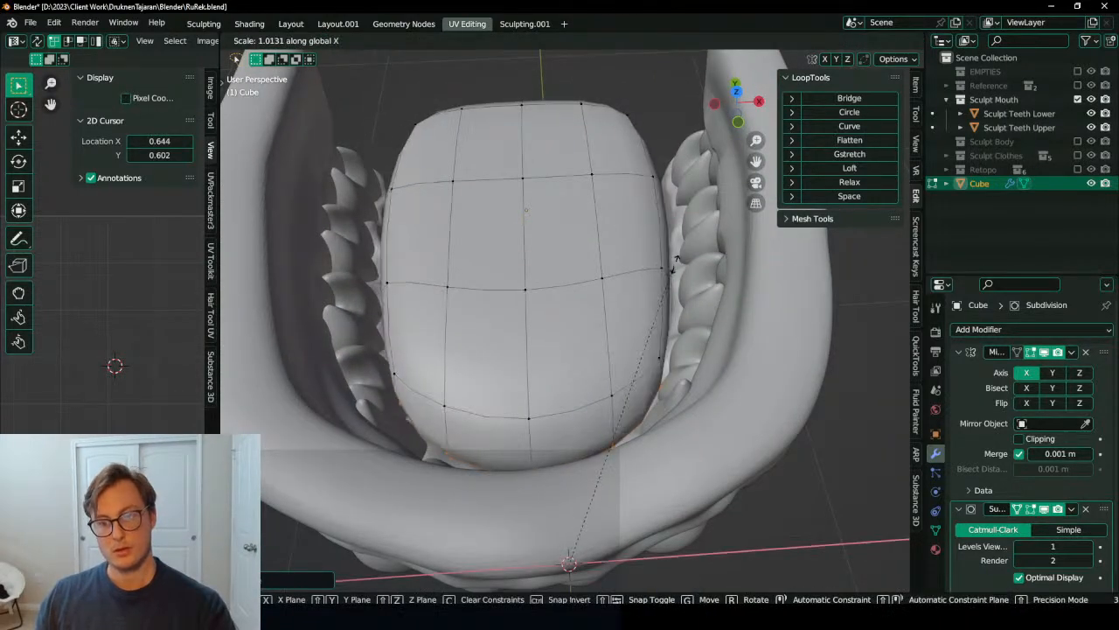
pyautogui.press('x')
pyautogui.click(697, 227)
# Step: Isolate the tongue, select the centre-line vertices on its upper surface and move them outward along X to open a gap
pyautogui.moveTo(697, 228); pyautogui.dragTo(516, 472, button='middle')
pyautogui.press('KP_Divide')
pyautogui.press('.')
pyautogui.click(533, 280)
pyautogui.click(503, 505)
pyautogui.keyDown('ctrl'); pyautogui.click(541, 276); pyautogui.keyUp('ctrl')
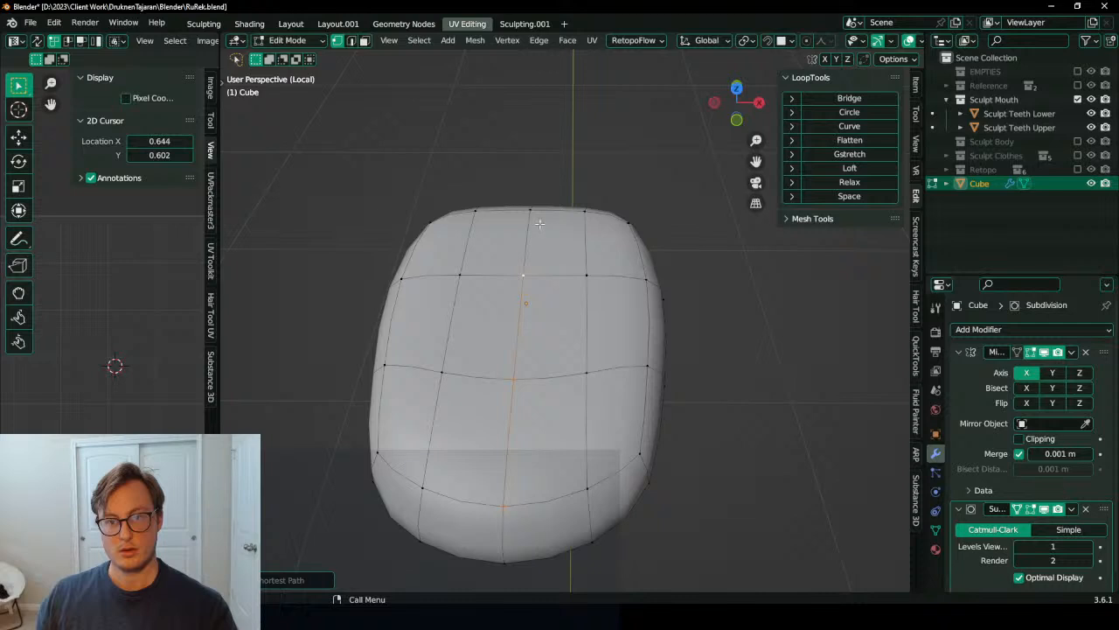
pyautogui.press('g')
pyautogui.press('x')
pyautogui.moveTo(575, 217); pyautogui.dragTo(647, 250, button='middle')
pyautogui.click(590, 259)
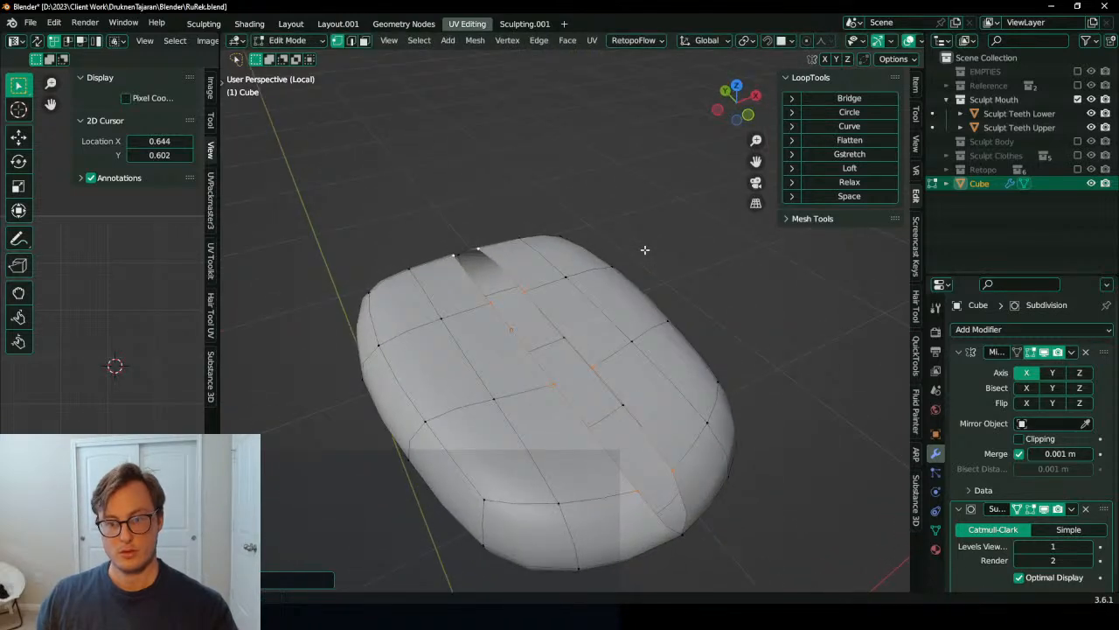
# Step: Collapse the centre edge onto the mirror plane with X scale 0 about the 3D cursor and lower it along Z to form a groove
pyautogui.press('g')
pyautogui.press('x')
pyautogui.click(633, 247)
pyautogui.press('.')
pyautogui.press('6')
pyautogui.press('s')
pyautogui.press('x')
pyautogui.press('0')
pyautogui.press('Return')
pyautogui.press('g')
pyautogui.press('z')
pyautogui.keyDown('shift'); pyautogui.click(634, 258); pyautogui.keyUp('shift')
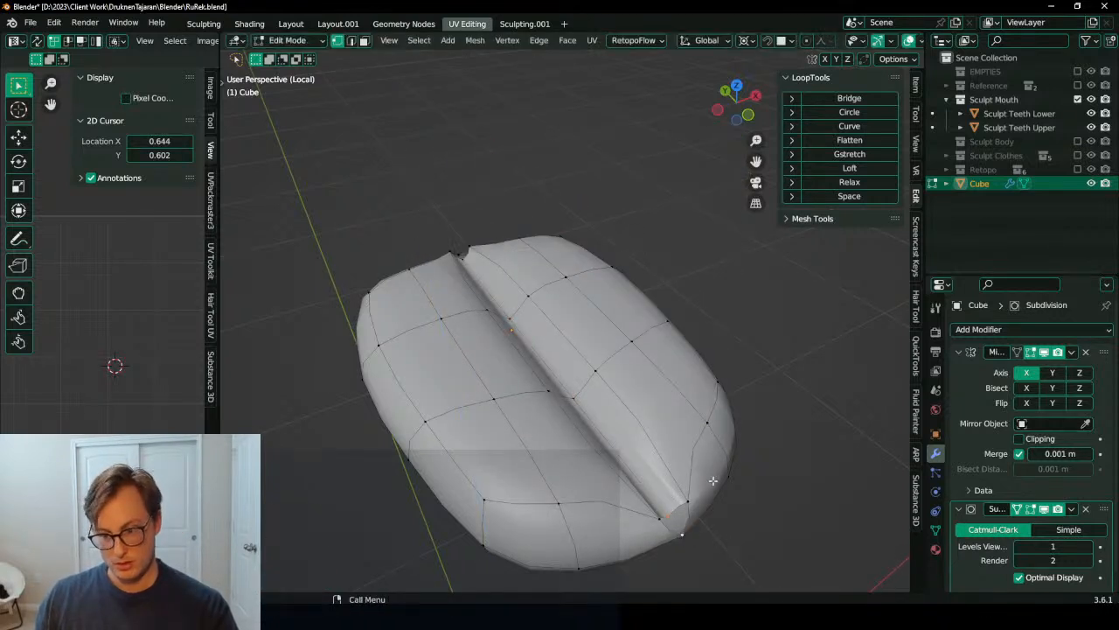
# Step: Merge the vertices at the groove's front end at their center to close the opening there
pyautogui.keyDown('shift'); pyautogui.moveTo(707, 479); pyautogui.dragTo(676, 446, button='middle'); pyautogui.keyUp('shift')
pyautogui.press('m')
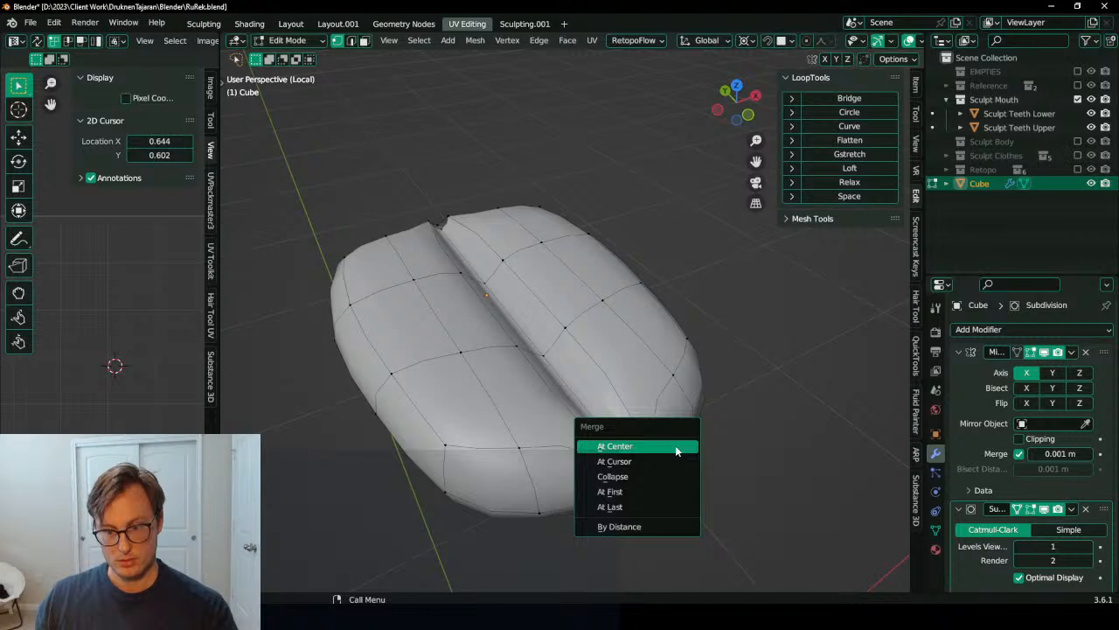
pyautogui.click(676, 446)
pyautogui.moveTo(495, 332); pyautogui.dragTo(349, 285, button='middle')
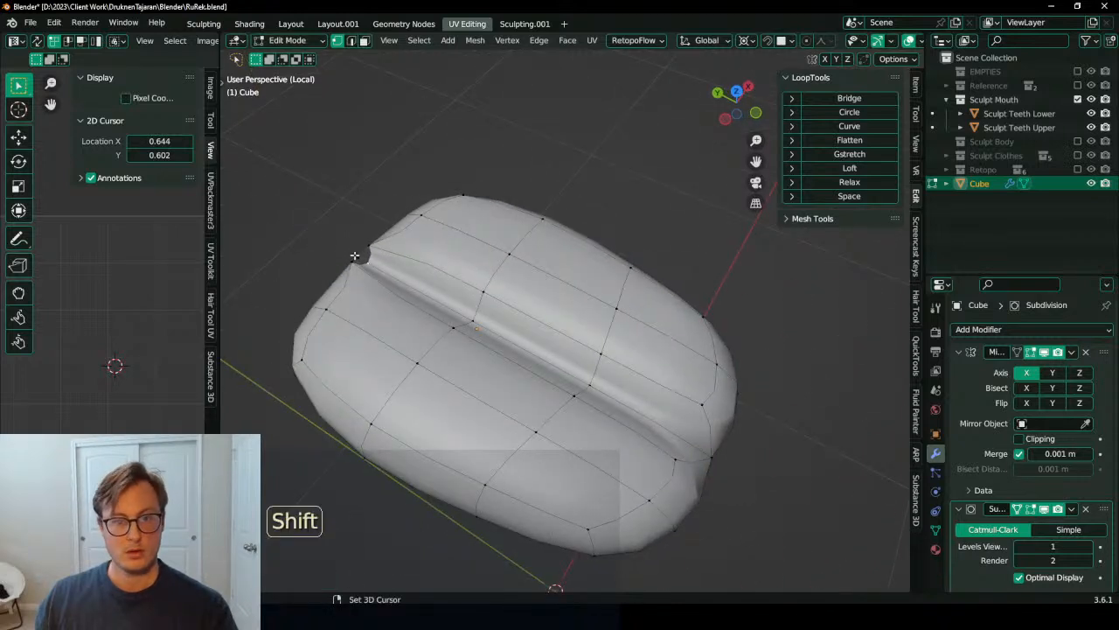
# Step: Undo the merge at the groove's front end and the other most recent groove edits on the tongue
pyautogui.hotkey('shift', 'r')
pyautogui.press('Tab')
pyautogui.scroll(-4, 675, 348)
pyautogui.moveTo(697, 365); pyautogui.dragTo(602, 356, button='middle')
pyautogui.hotkey('ctrl', 'z')
pyautogui.hotkey('ctrl', 'z')
pyautogui.hotkey('ctrl', 'z')
pyautogui.hotkey('ctrl', 'z')
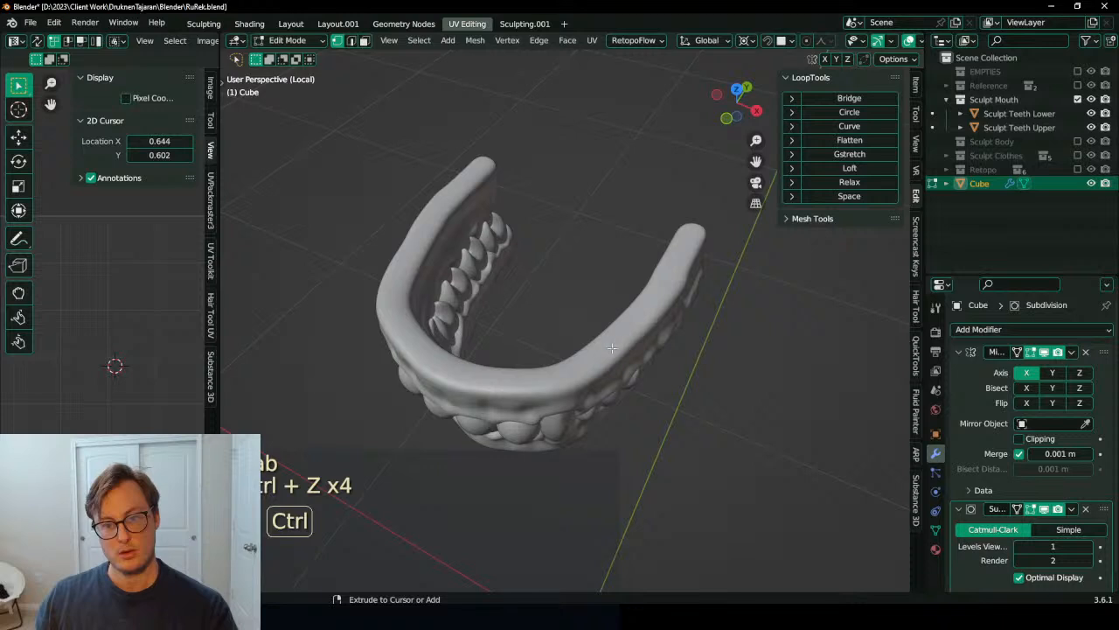
pyautogui.press('Escape')
pyautogui.moveTo(624, 217); pyautogui.dragTo(455, 254, button='middle')
pyautogui.keyDown('ctrl'); pyautogui.moveTo(525, 262); pyautogui.dragTo(528, 357, button='middle'); pyautogui.keyUp('ctrl')
pyautogui.hotkey('ctrl', 'z')
pyautogui.hotkey('ctrl', 'z')
pyautogui.scroll(6, 601, 295)
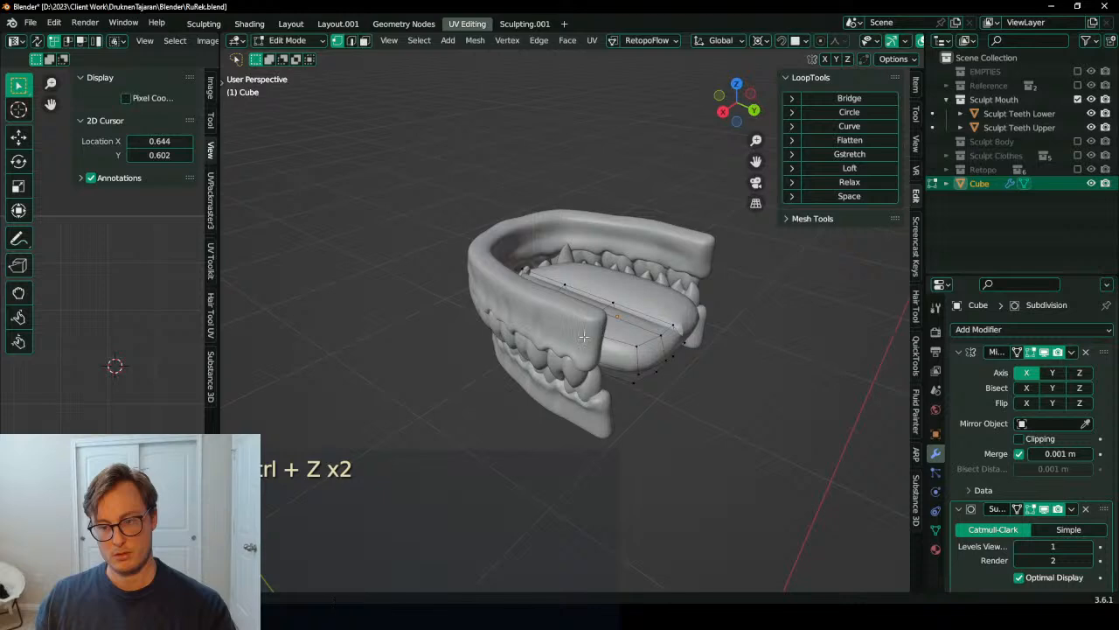
# Step: Undo the remaining groove edits to restore the tongue's smooth upper surface, return to Object Mode and save the file
pyautogui.moveTo(602, 329); pyautogui.dragTo(507, 332, button='middle')
pyautogui.scroll(4, 602, 331)
pyautogui.press('Tab')
pyautogui.keyDown('shift'); pyautogui.moveTo(604, 330); pyautogui.dragTo(578, 341, button='middle'); pyautogui.keyUp('shift')
pyautogui.moveTo(579, 341); pyautogui.dragTo(715, 299, button='middle')
pyautogui.hotkey('ctrl', 'z')
pyautogui.hotkey('ctrl', 'z')
pyautogui.hotkey('ctrl', 'z')
pyautogui.hotkey('ctrl', 'z')
pyautogui.scroll(-3, 552, 324)
pyautogui.scroll(-1, 546, 301)
pyautogui.press('Tab')
pyautogui.press('ctrl')
pyautogui.hotkey('ctrl', 's')
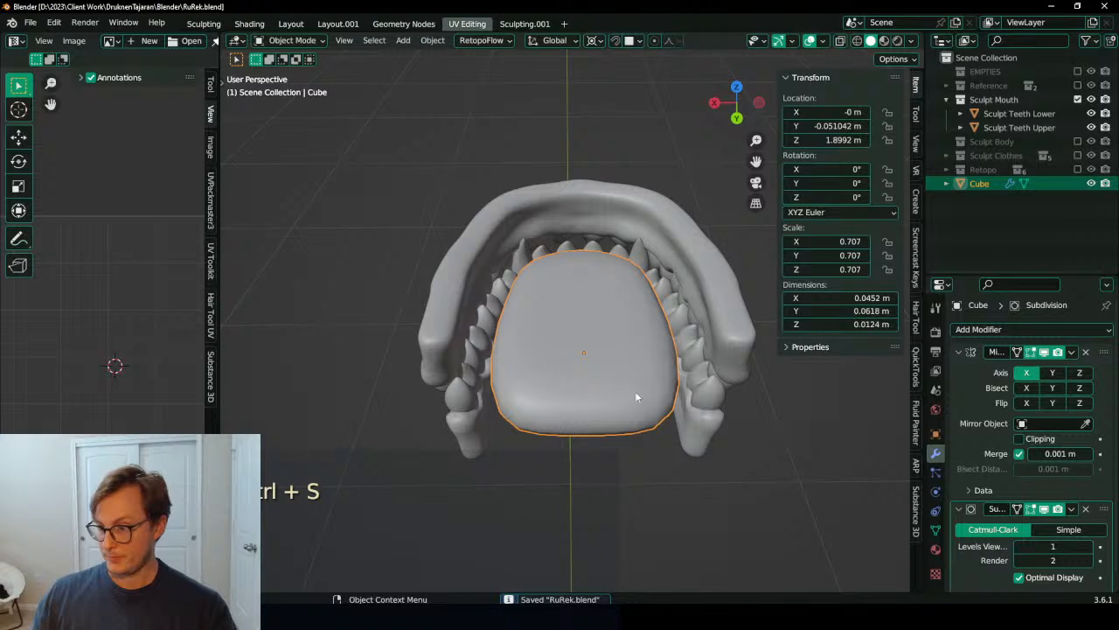
# Step: Convert the tongue with its modifiers to a mesh and apply all its transforms
pyautogui.click(959, 351)
pyautogui.press('q')
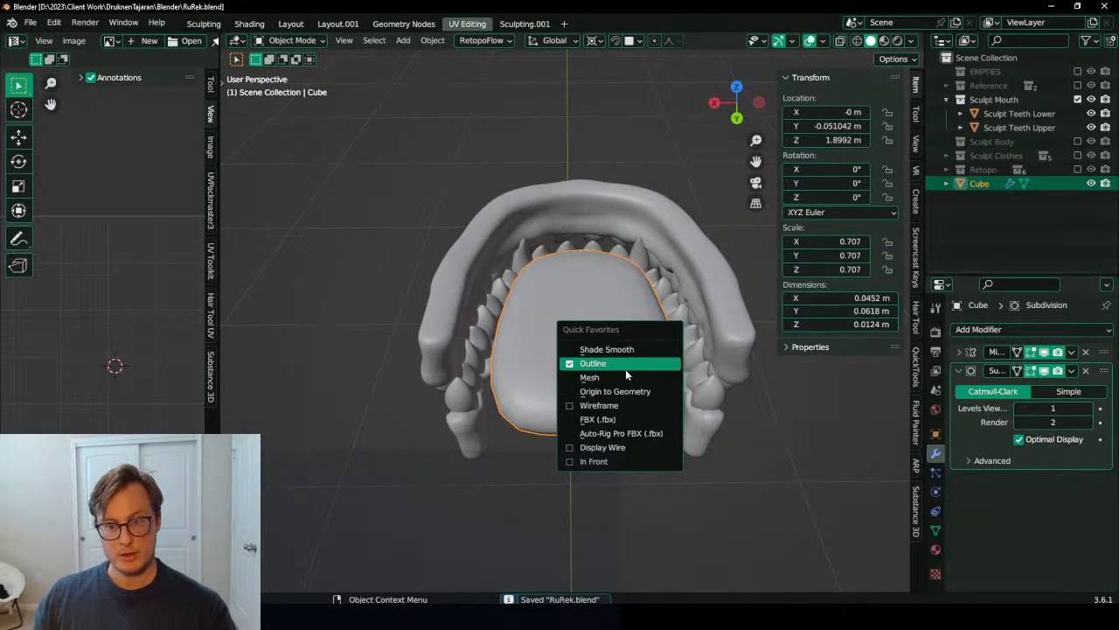
pyautogui.click(632, 377)
pyautogui.hotkey('ctrl', 'a')
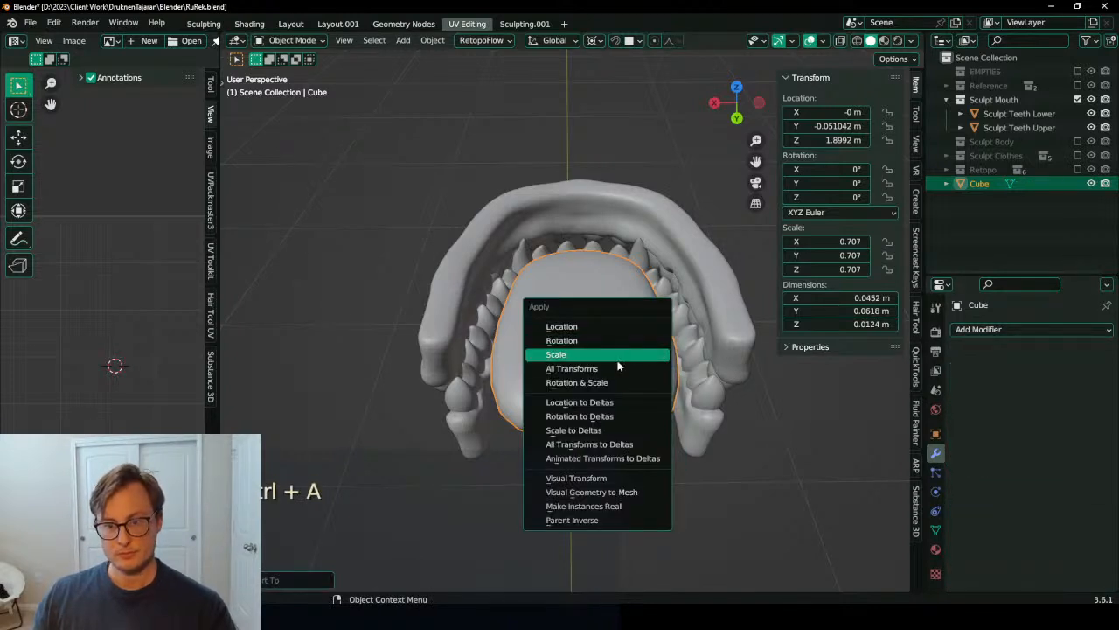
pyautogui.click(619, 357)
# Step: Apply all transforms to the upper and lower sculpted teeth and save the file
pyautogui.moveTo(590, 350); pyautogui.dragTo(604, 238, button='middle')
pyautogui.click(604, 238)
pyautogui.hotkey('ctrl', 'a')
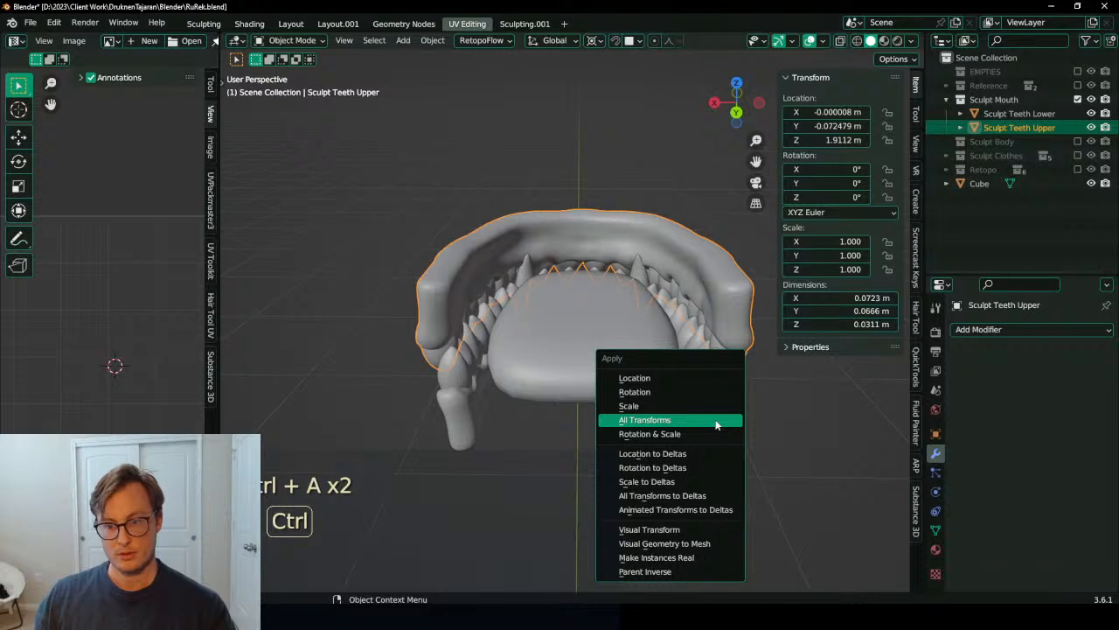
pyautogui.click(716, 420)
pyautogui.click(712, 414)
pyautogui.hotkey('ctrl', 'a')
pyautogui.click(716, 420)
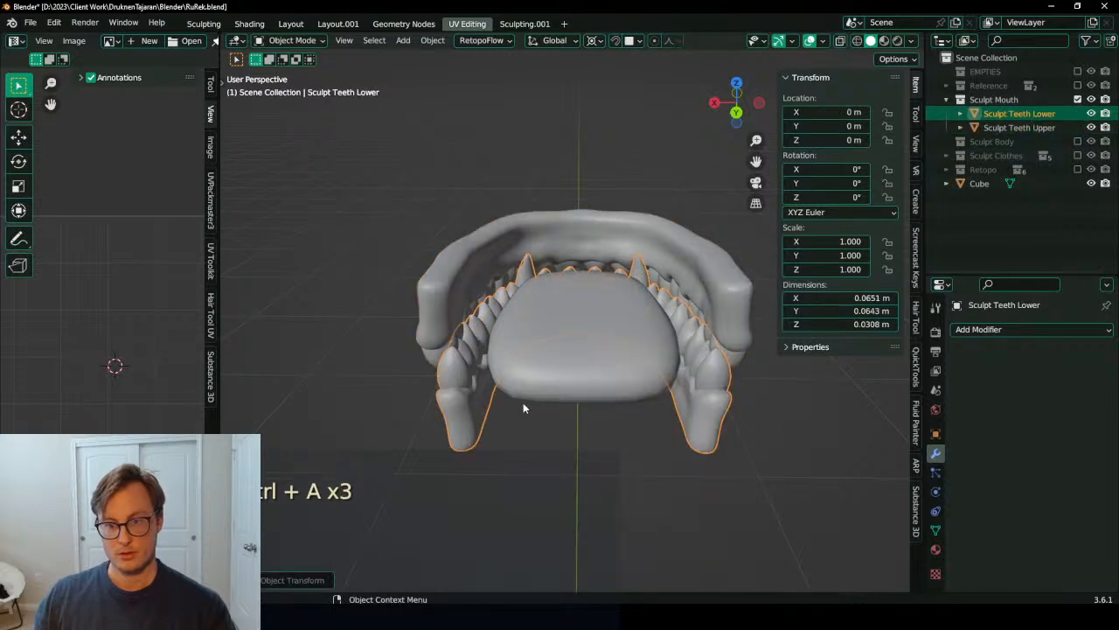
pyautogui.moveTo(536, 402); pyautogui.dragTo(524, 353, button='middle')
pyautogui.hotkey('ctrl', 's')
# Step: Open the tongue mesh for editing and isolate it in the front view
pyautogui.moveTo(603, 239); pyautogui.dragTo(503, 369, button='middle')
pyautogui.click(545, 351)
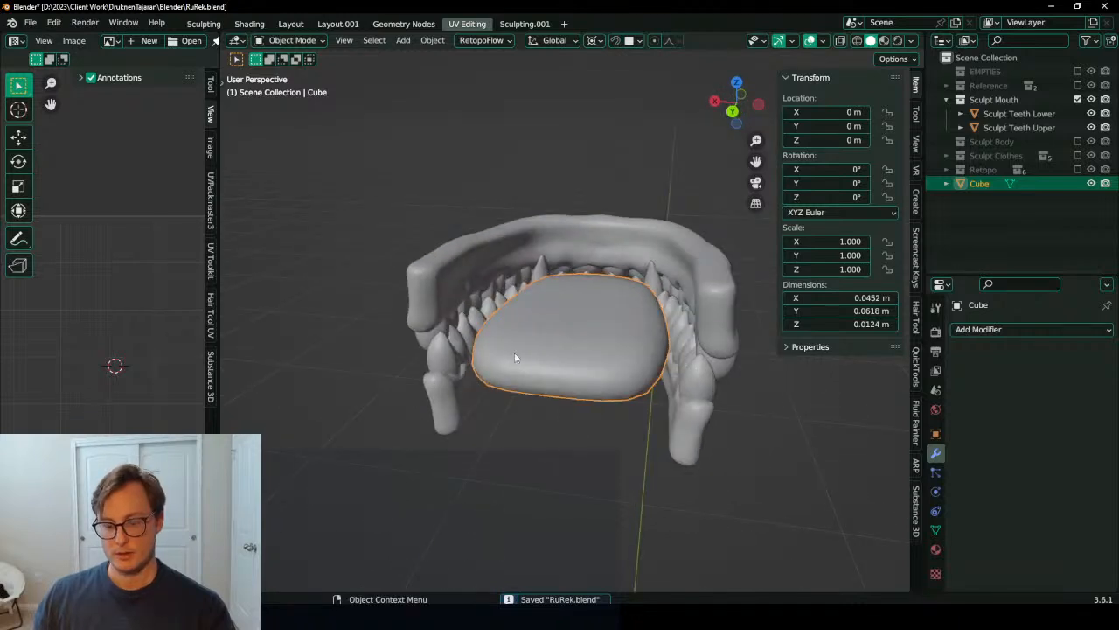
pyautogui.press('Tab')
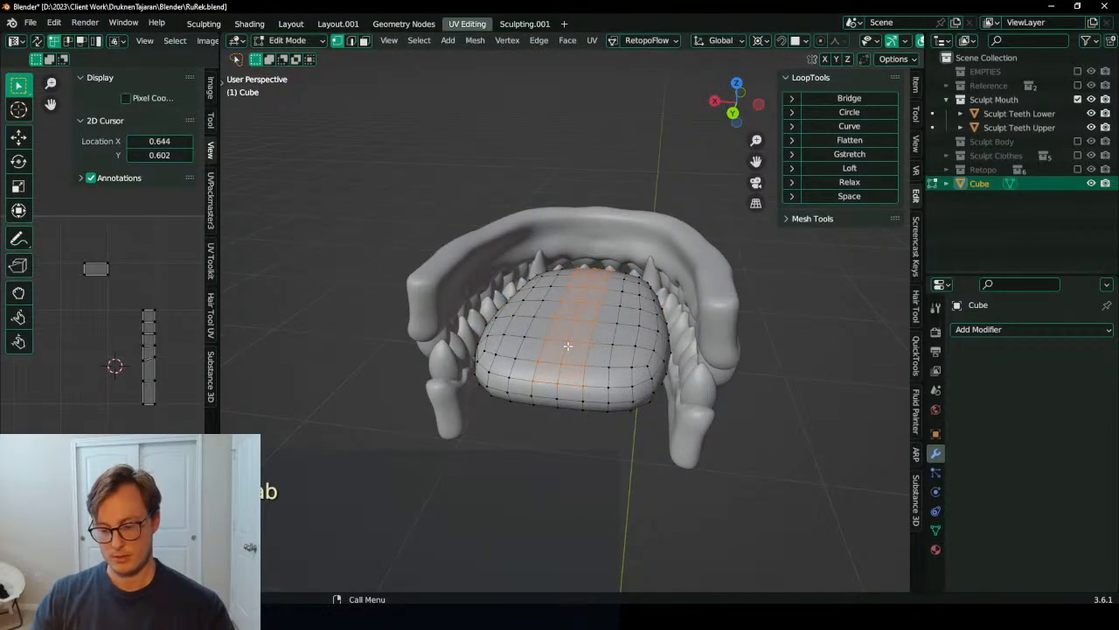
pyautogui.press('KP_1')
pyautogui.press('KP_Divide')
pyautogui.scroll(5, 568, 345)
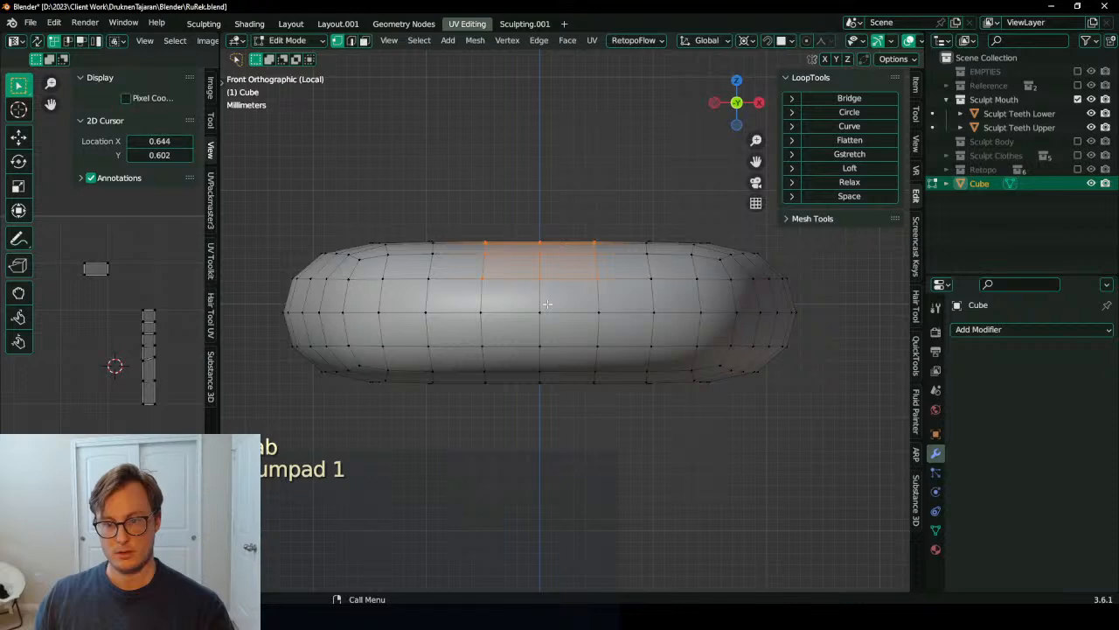
# Step: Select the tongue's positive-X half by axis, invert the selection and delete the faces of the negative-X half
pyautogui.rightClick(547, 303)
pyautogui.click(580, 408)
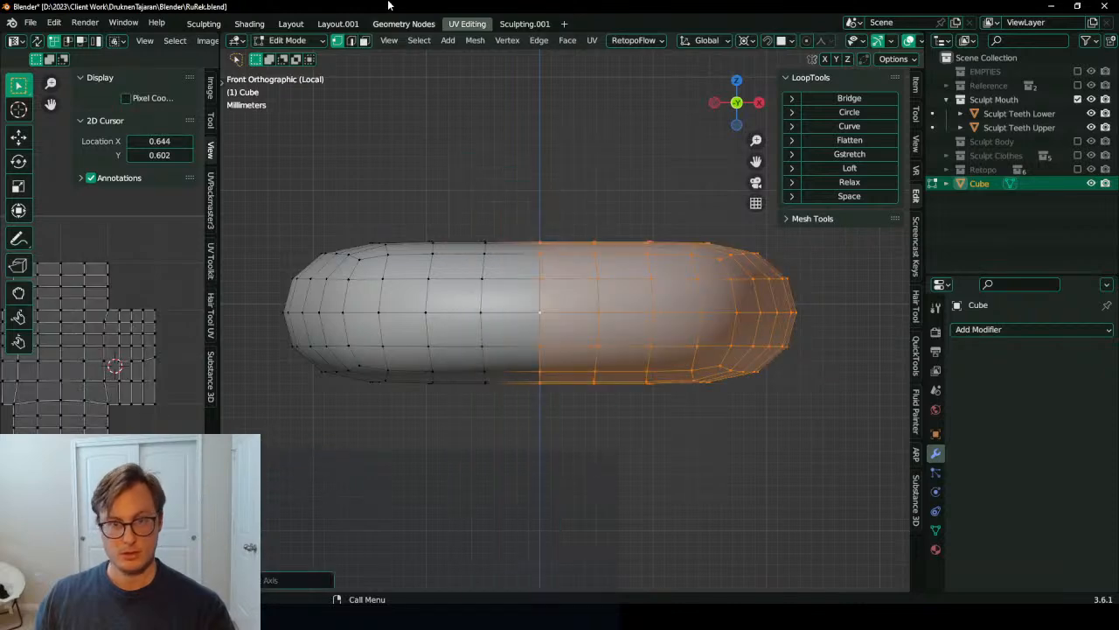
pyautogui.click(365, 41)
pyautogui.moveTo(684, 313)
pyautogui.keyDown('shift'); pyautogui.mouseDown(button='middle')
pyautogui.moveTo(708, 320)
pyautogui.moveTo(655, 334)
pyautogui.mouseUp(button='middle'); pyautogui.keyUp('shift')
pyautogui.hotkey('ctrl', 'i')
pyautogui.press('x')
pyautogui.press('f')
pyautogui.press('Tab')
pyautogui.press('Tab')
pyautogui.scroll(-4, 655, 335)
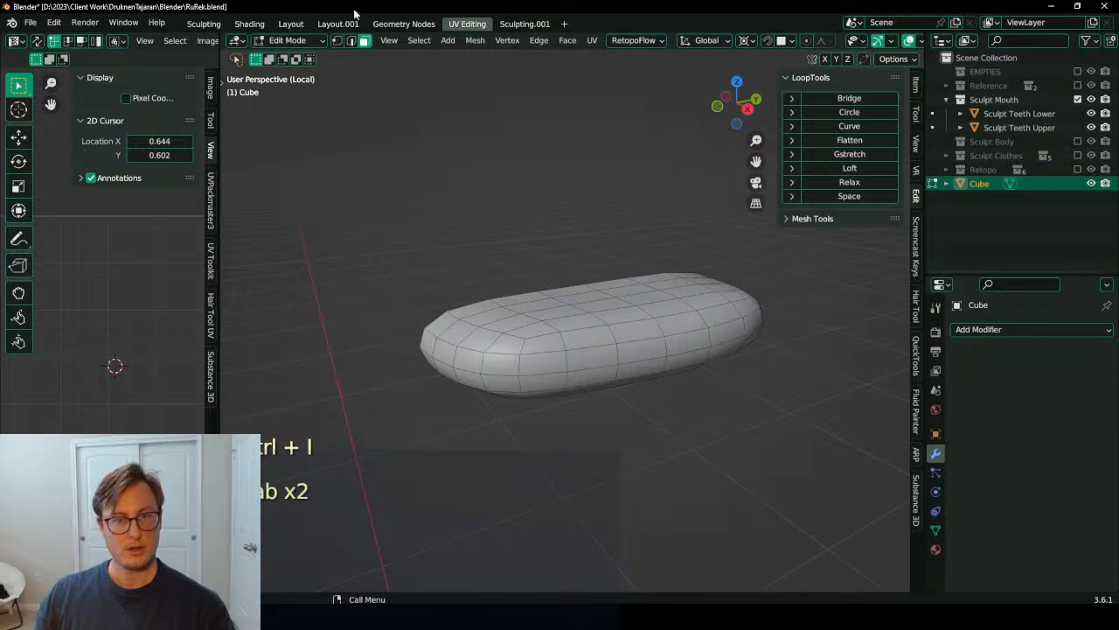
# Step: Mark seams along the mid-height edges around the half tongue's front and back ends
pyautogui.click(351, 41)
pyautogui.moveTo(497, 368); pyautogui.dragTo(507, 344, button='middle')
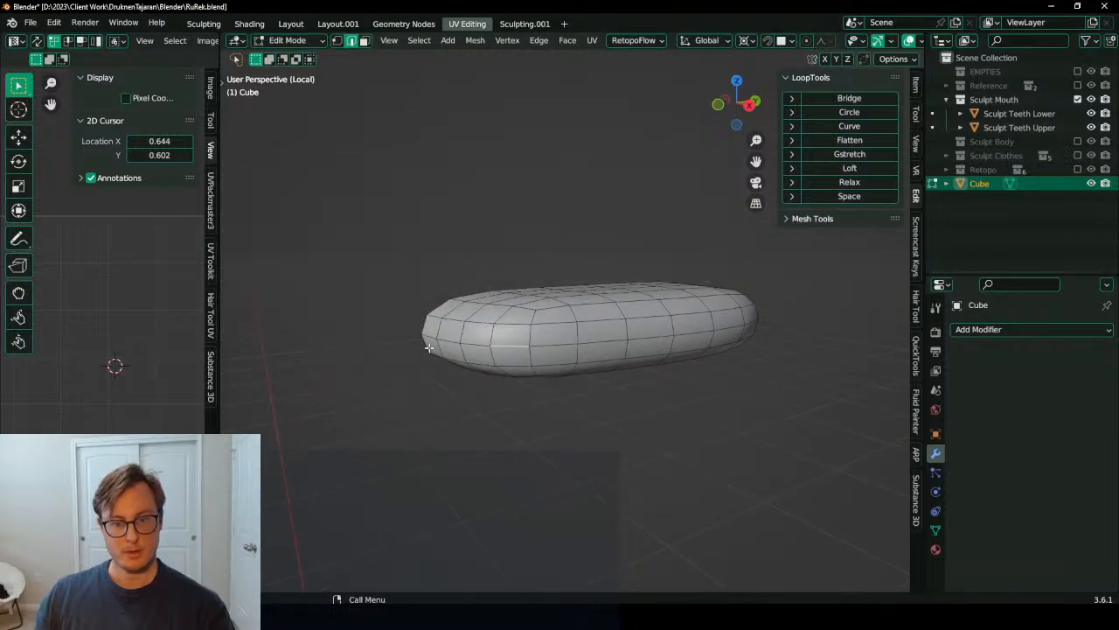
pyautogui.moveTo(433, 350); pyautogui.dragTo(684, 336, button='middle')
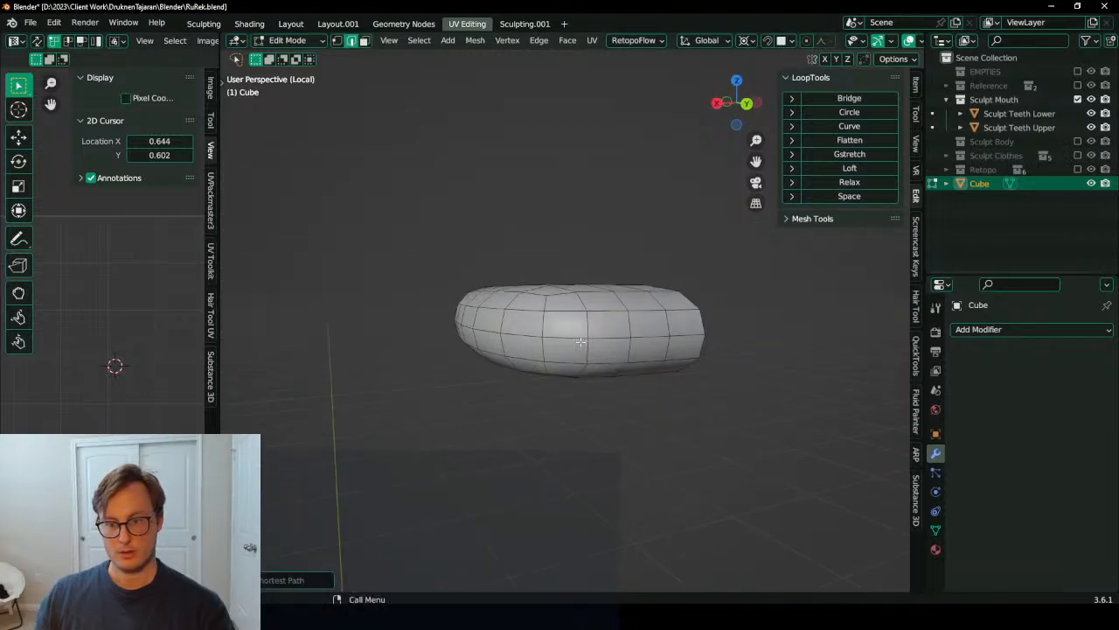
pyautogui.keyDown('ctrl'); pyautogui.click(685, 336); pyautogui.keyUp('ctrl')
pyautogui.press('q')
pyautogui.click(740, 215)
# Step: Unwrap the entire half tongue and enlarge the UV editor to work on its island
pyautogui.press('a')
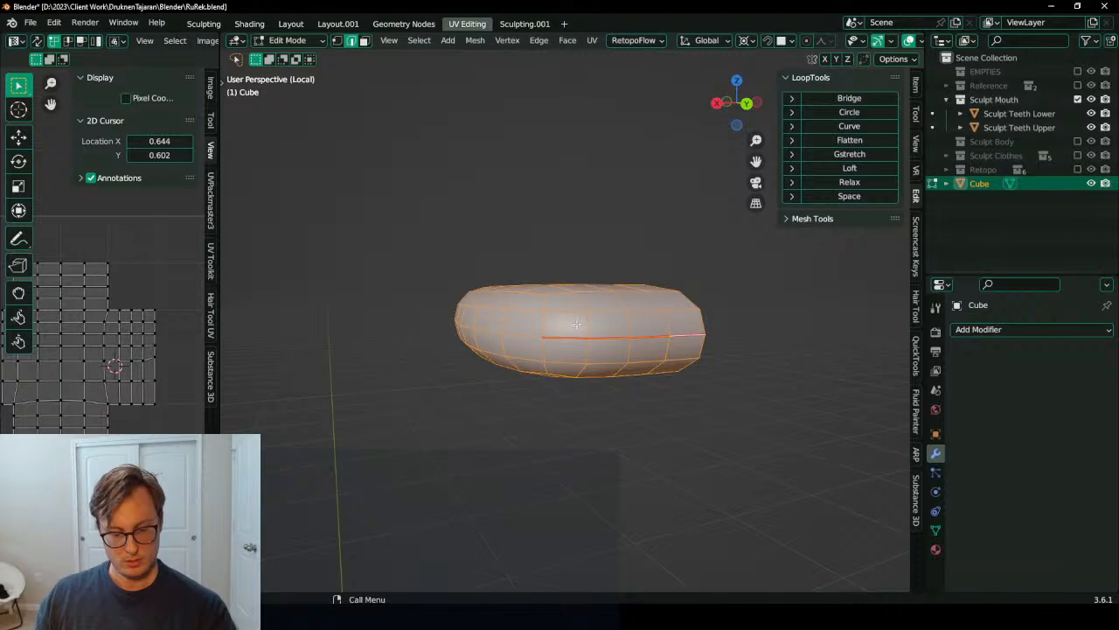
pyautogui.press('u')
pyautogui.click(575, 324)
pyautogui.moveTo(219, 367); pyautogui.dragTo(525, 367)
pyautogui.scroll(-3, 271, 413)
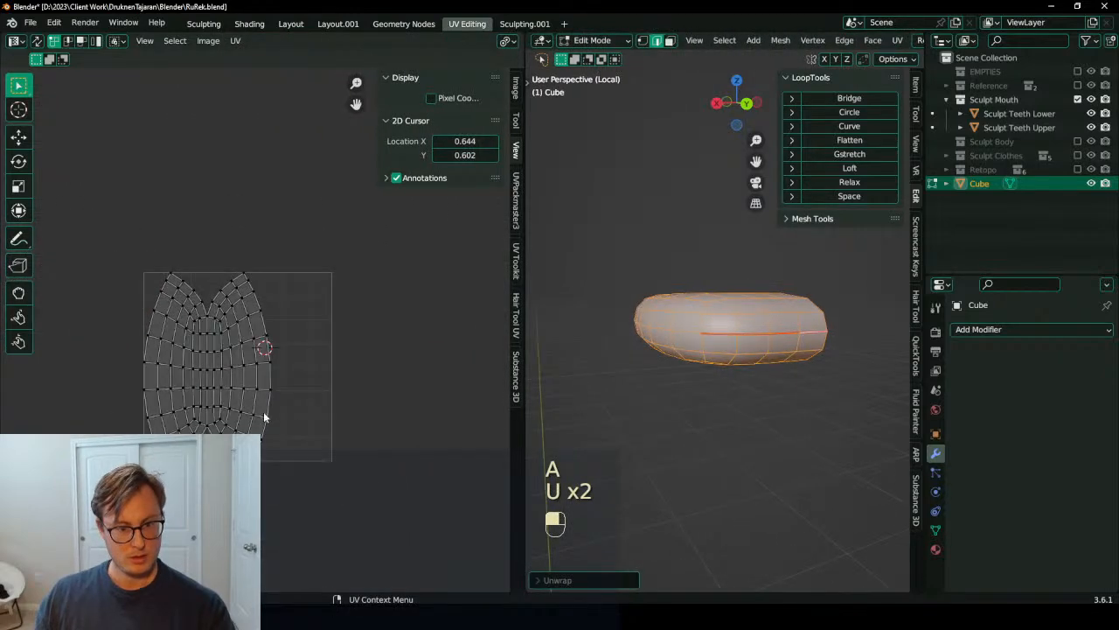
pyautogui.moveTo(270, 413); pyautogui.dragTo(306, 382, button='middle')
pyautogui.scroll(3, 310, 370)
pyautogui.press('a')
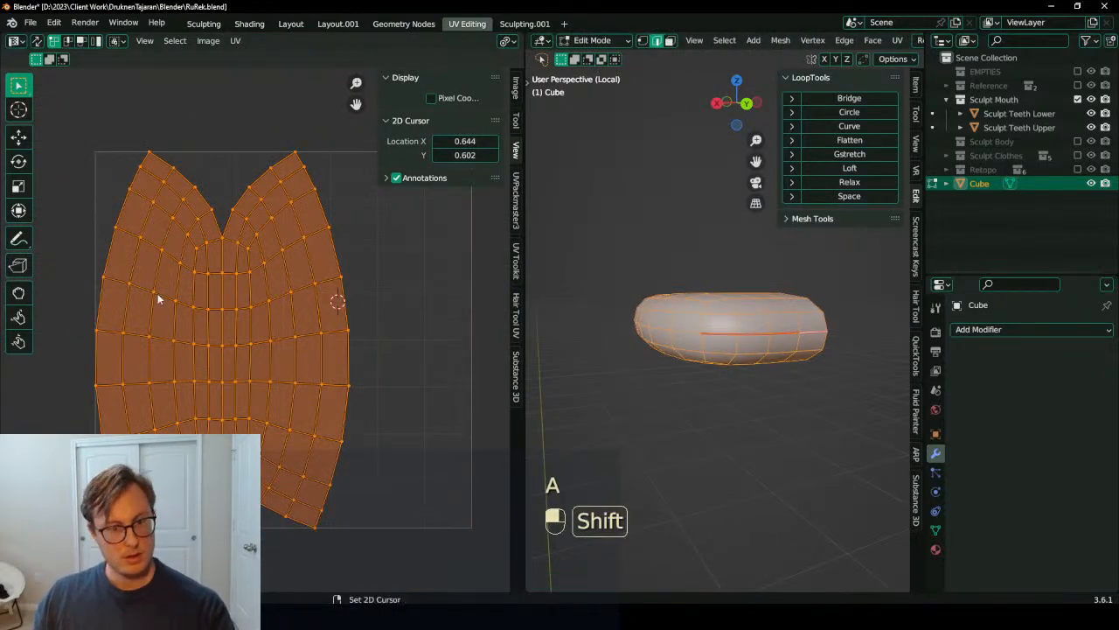
pyautogui.moveTo(157, 298); pyautogui.dragTo(243, 322, button='middle')
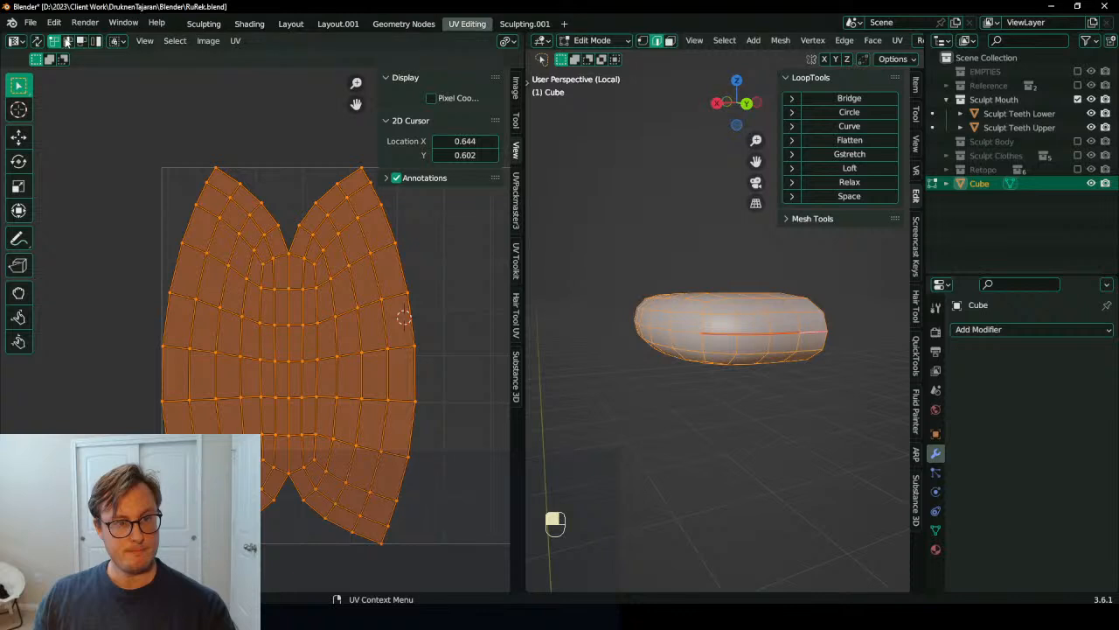
# Step: Pin the two long side borders of the tongue's UV island and straighten each into a vertical line
pyautogui.hotkey('alt', 'a')
pyautogui.keyDown('alt'); pyautogui.keyDown('shift'); pyautogui.click(139, 308); pyautogui.keyUp('shift'); pyautogui.keyUp('alt')
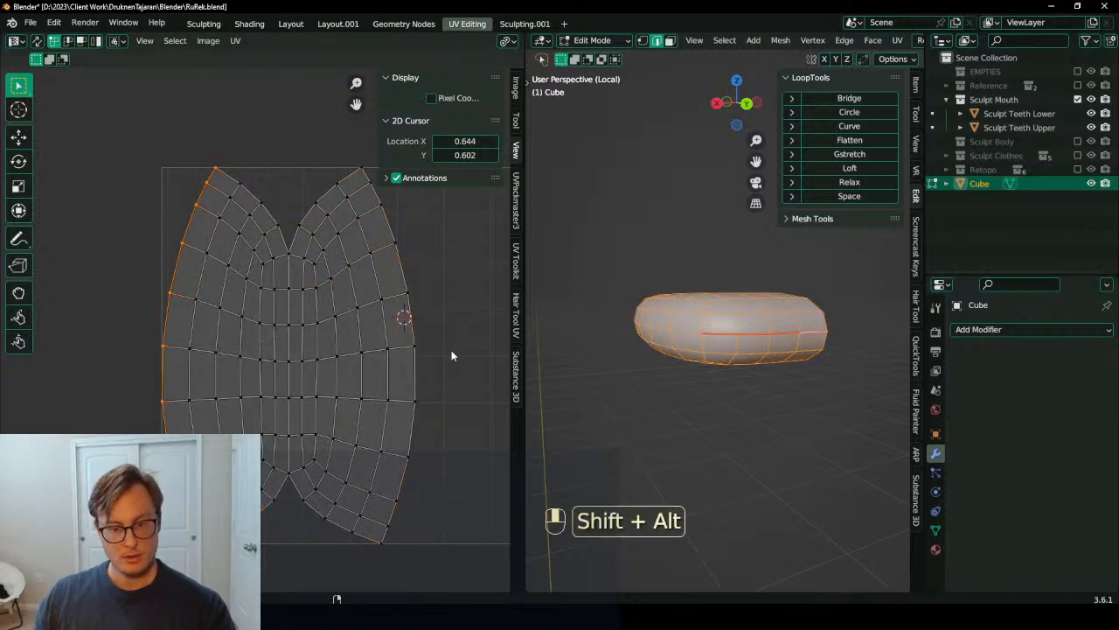
pyautogui.press('p')
pyautogui.press('s')
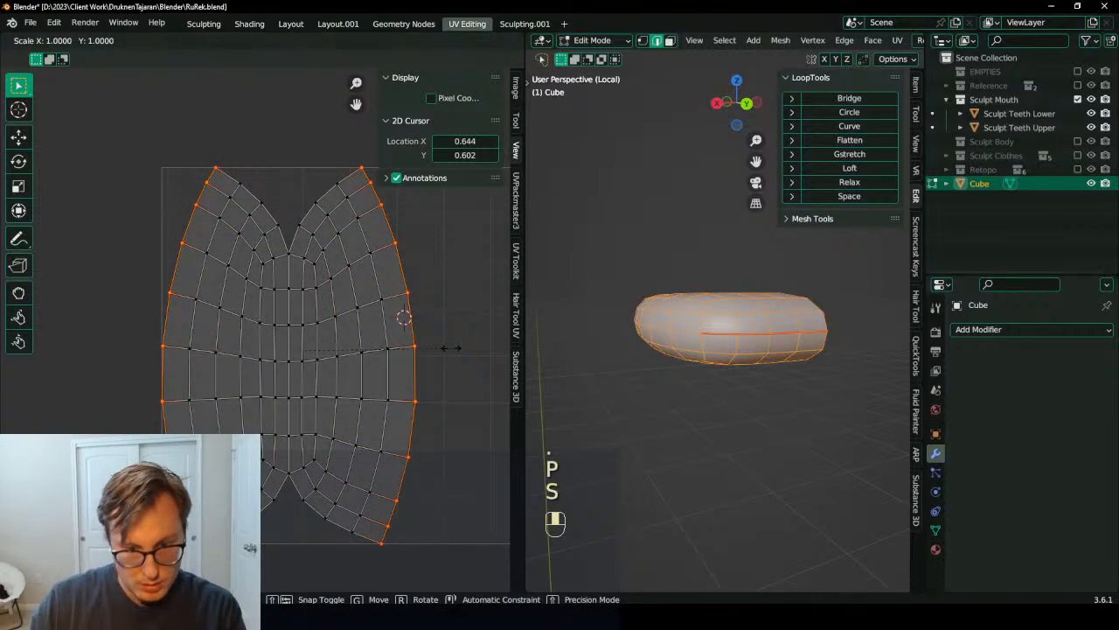
pyautogui.click(316, 154)
# Step: Pin the UV island's upper and lower borders and flatten each into a horizontal line with Y scale 0
pyautogui.keyDown('alt'); pyautogui.keyDown('shift'); pyautogui.click(317, 153); pyautogui.keyUp('shift'); pyautogui.keyUp('alt')
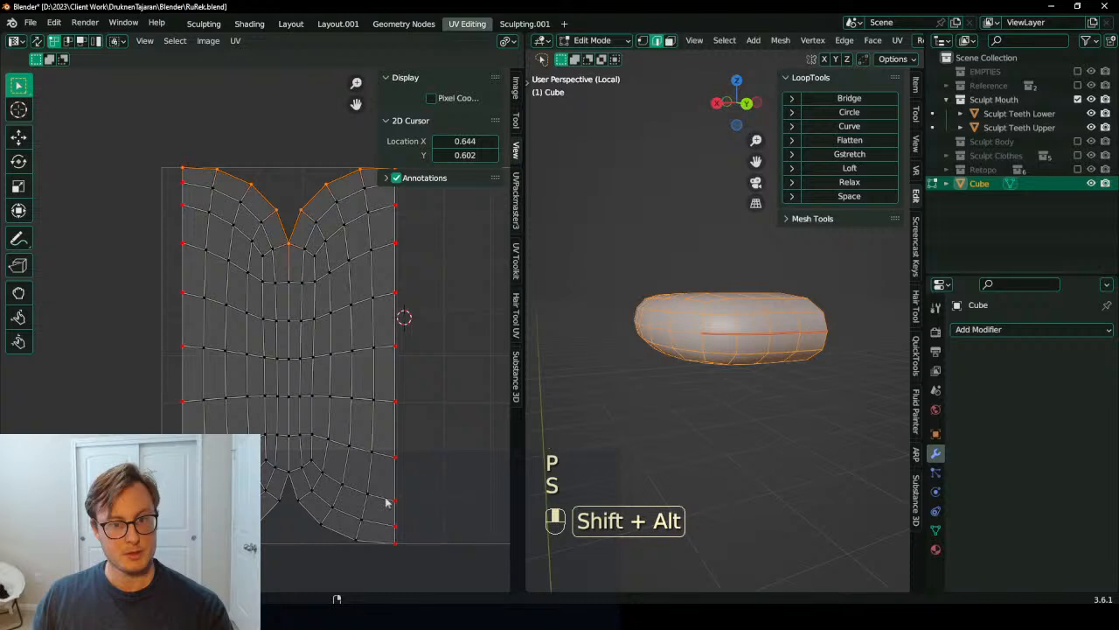
pyautogui.keyDown('alt'); pyautogui.keyDown('shift'); pyautogui.click(334, 552); pyautogui.keyUp('shift'); pyautogui.keyUp('alt')
pyautogui.press('p')
pyautogui.press('s')
pyautogui.press('y')
pyautogui.press('0')
pyautogui.press('Return')
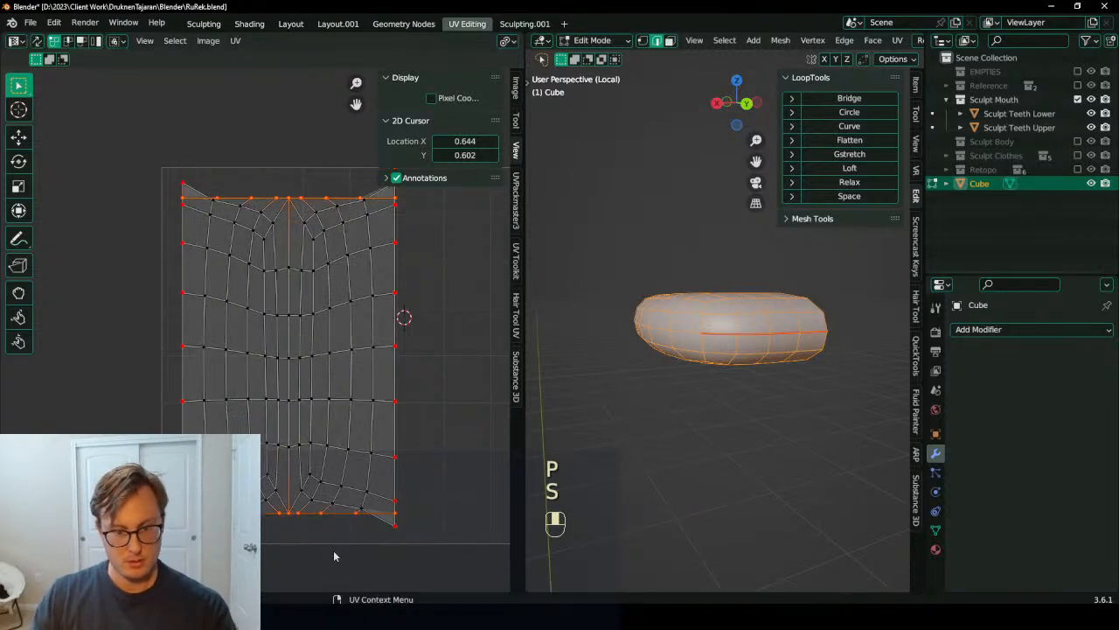
# Step: Scale the UV island's upper and lower borders apart along Y and distribute their vertices evenly
pyautogui.press('s')
pyautogui.press('y')
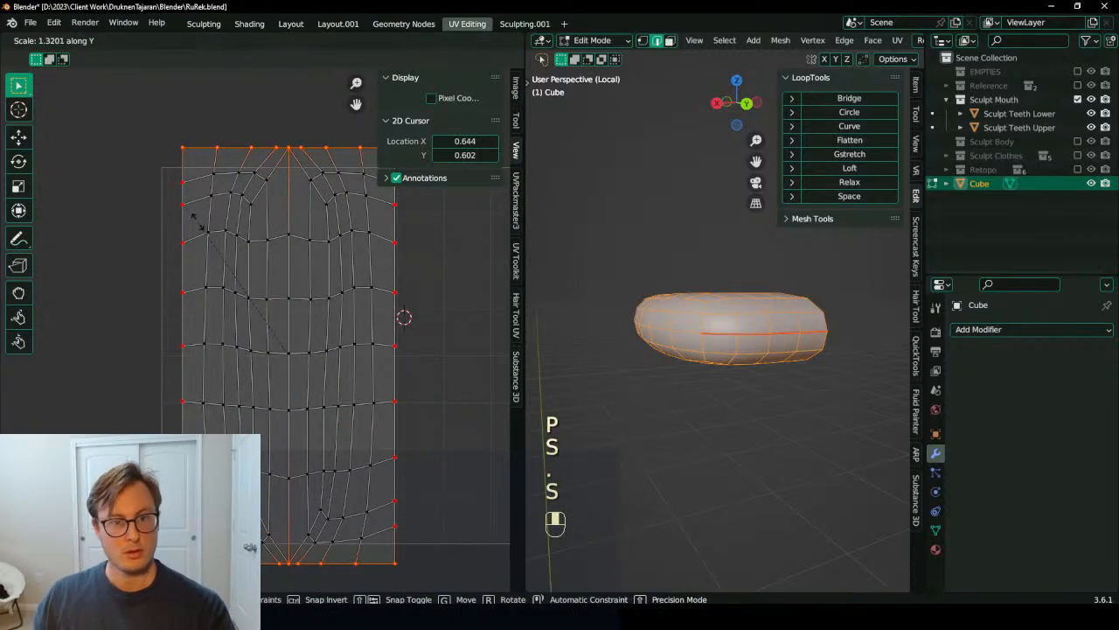
pyautogui.click(201, 232)
pyautogui.moveTo(335, 350); pyautogui.dragTo(320, 350, button='middle')
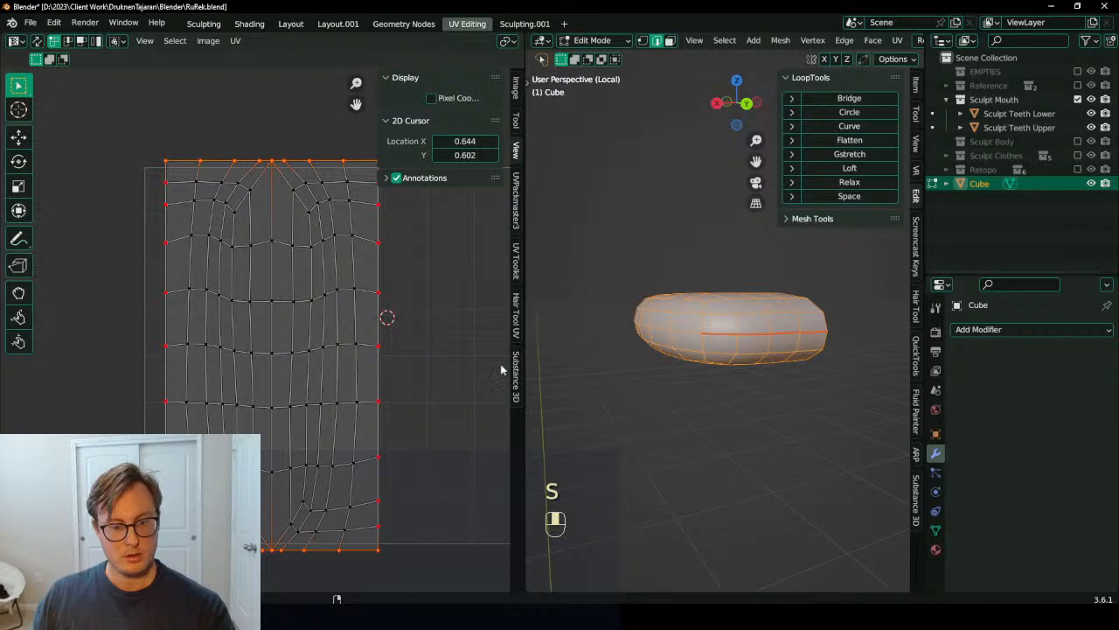
pyautogui.press('q')
pyautogui.click(411, 429)
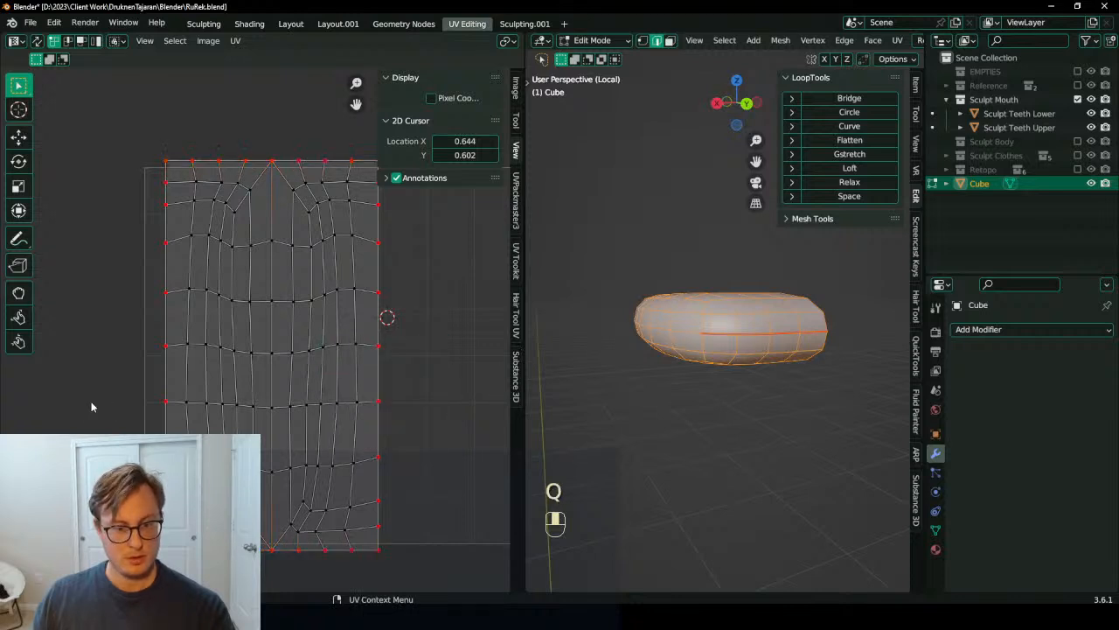
# Step: Distribute the vertices of the UV island's two long side borders evenly and refresh the live unwrap
pyautogui.keyDown('alt'); pyautogui.keyDown('shift'); pyautogui.click(130, 408); pyautogui.keyUp('shift'); pyautogui.keyUp('alt')
pyautogui.keyDown('alt'); pyautogui.keyDown('shift'); pyautogui.click(377, 408); pyautogui.keyUp('shift'); pyautogui.keyUp('alt')
pyautogui.press('q')
pyautogui.click(441, 403)
pyautogui.press('g')
pyautogui.rightClick(398, 396)
pyautogui.scroll(-3, 437, 376)
pyautogui.scroll(6, 711, 329)
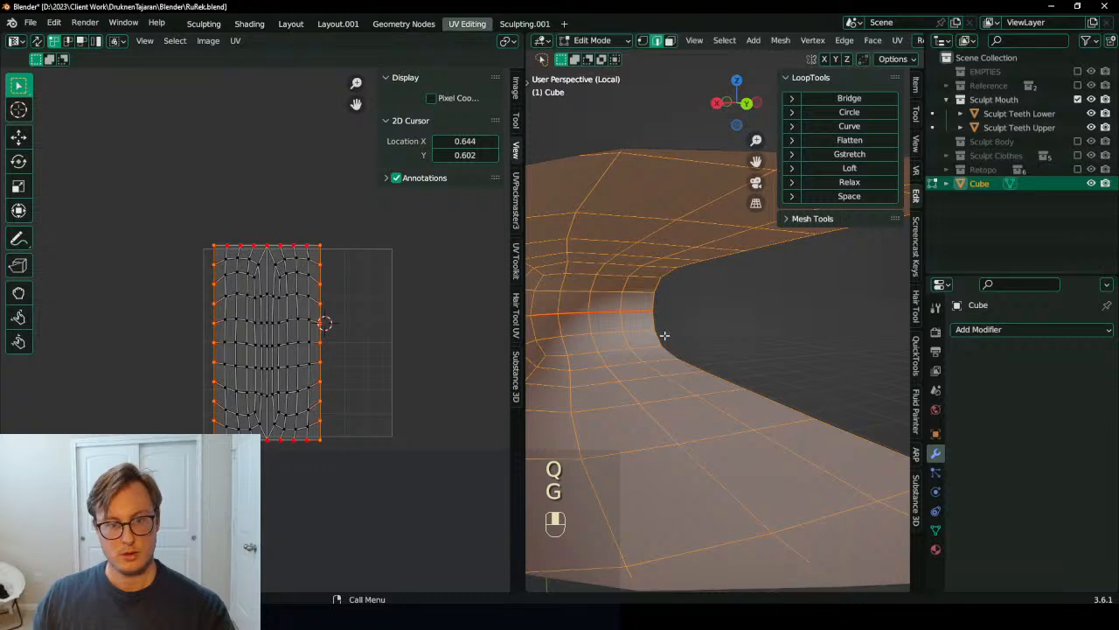
# Step: Undo the last two changes made to the tongue
pyautogui.scroll(-6, 716, 329)
pyautogui.press('Tab')
pyautogui.hotkey('ctrl', 'z')
pyautogui.hotkey('ctrl', 'z')
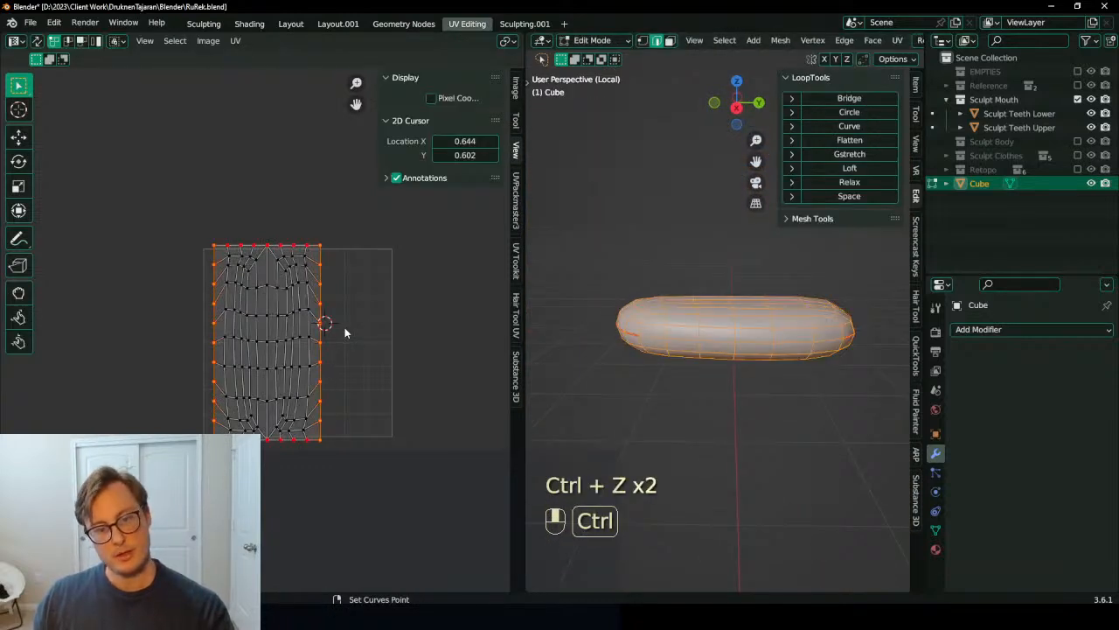
pyautogui.press('q')
pyautogui.press('Escape')
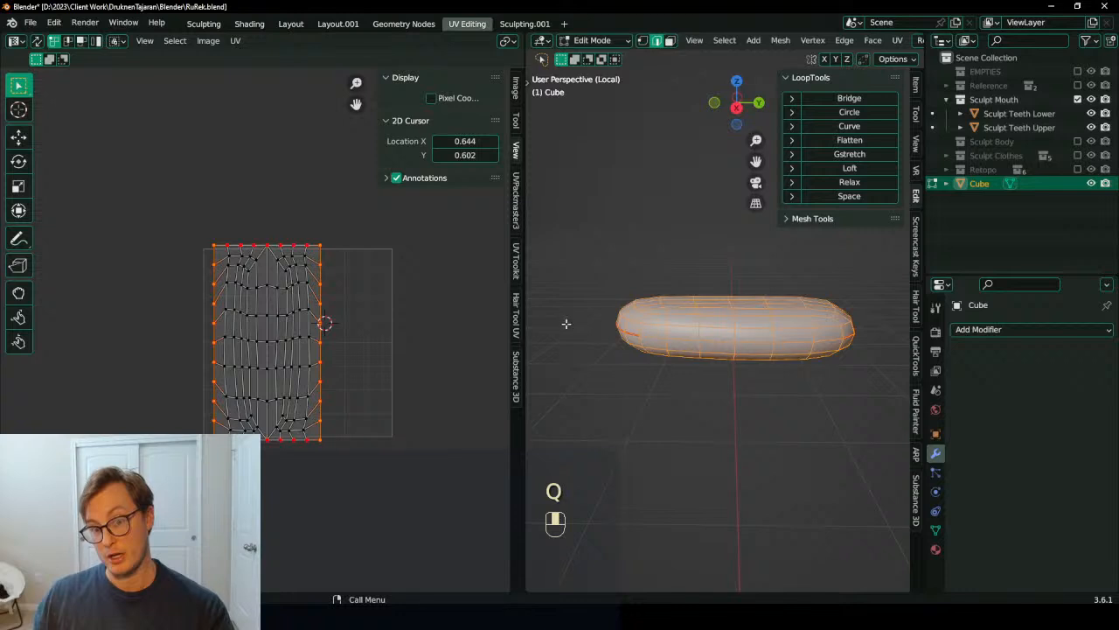
# Step: Move the selected UV border vertices to update the live-unwrapped tongue island
pyautogui.scroll(5, 545, 316)
pyautogui.press('g')
pyautogui.click(325, 400)
pyautogui.hotkey('ctrl', 'z')
pyautogui.press('g')
pyautogui.click(385, 403)
# Step: Return to Object Mode, assign the existing RuRek Body material to the tongue and save the file
pyautogui.press('Tab')
pyautogui.scroll(-4, 669, 376)
pyautogui.moveTo(669, 375); pyautogui.dragTo(761, 393, button='middle')
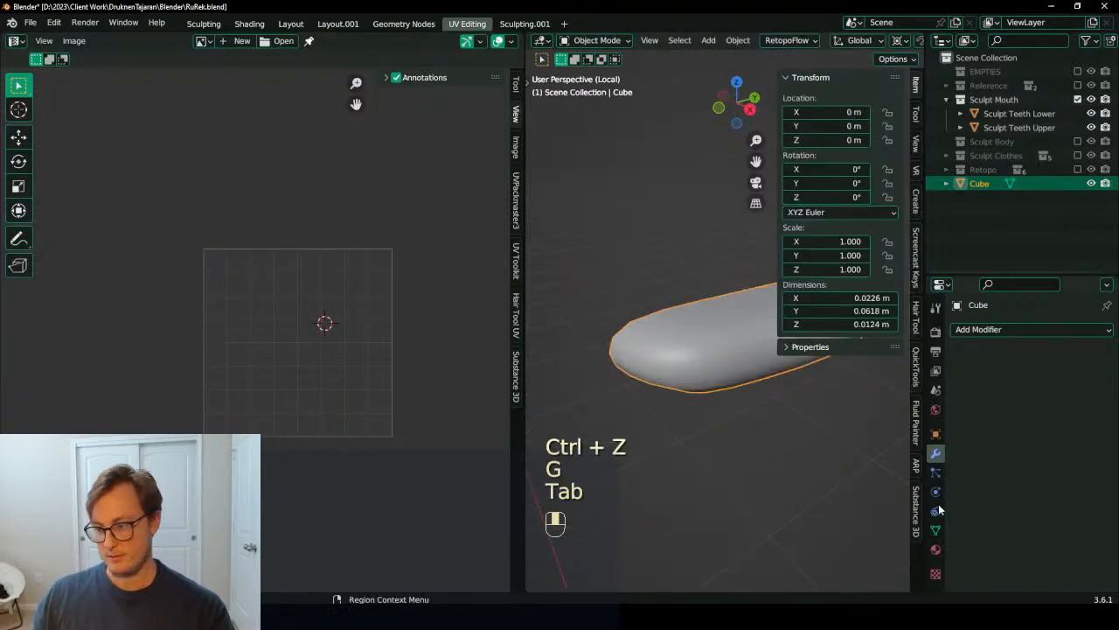
pyautogui.click(935, 549)
pyautogui.click(966, 388)
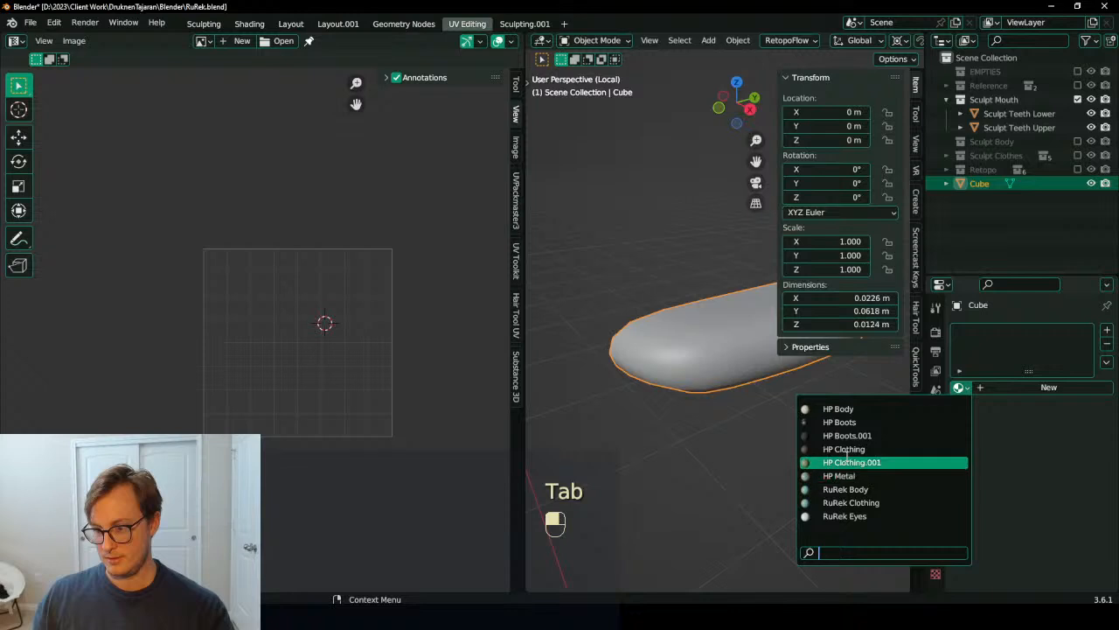
pyautogui.click(847, 489)
pyautogui.scroll(-3, 688, 407)
pyautogui.moveTo(688, 407); pyautogui.dragTo(678, 385, button='middle')
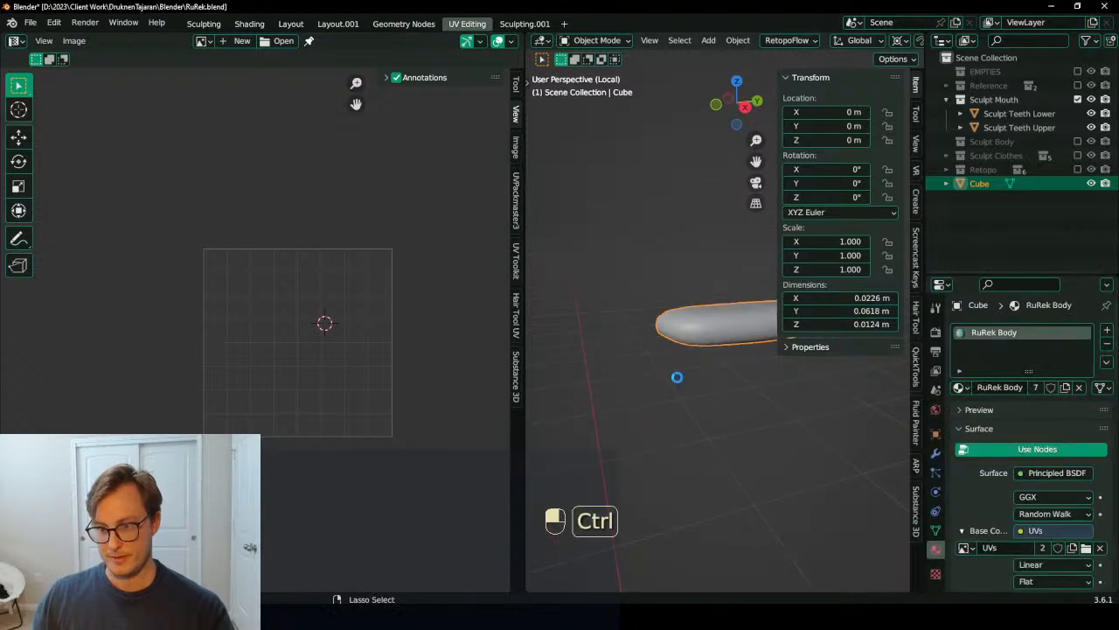
pyautogui.hotkey('ctrl', 's')
# Step: Narrow the UV editor to enlarge the 3D view and rename the tongue object Retopo Tongue
pyautogui.moveTo(524, 418); pyautogui.dragTo(146, 418)
pyautogui.doubleClick(997, 183)
pyautogui.write('RetopoT')
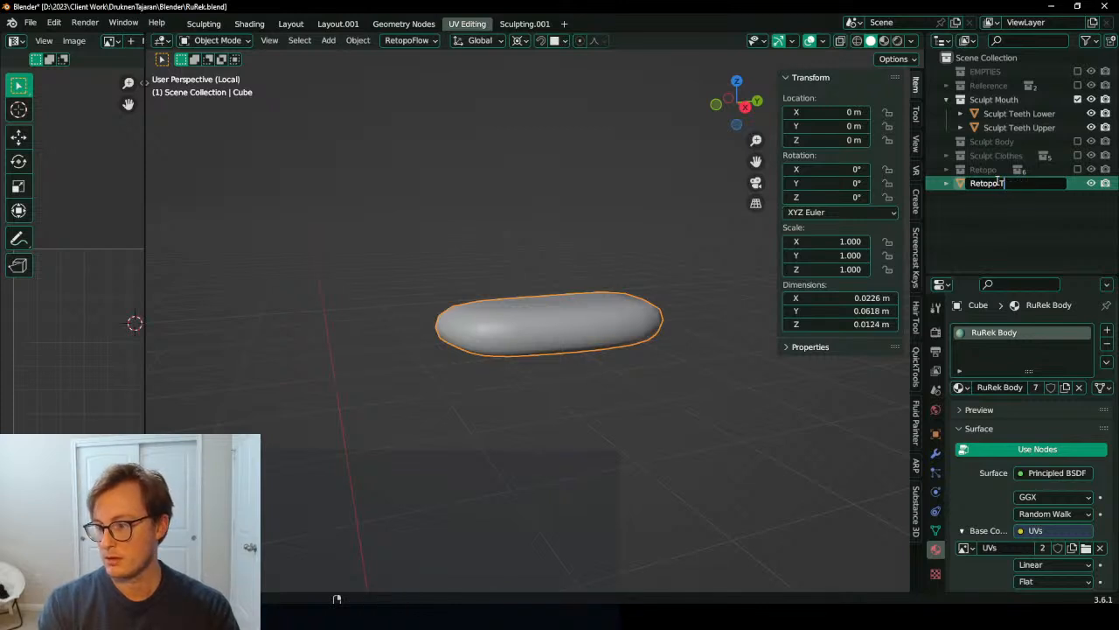
pyautogui.press('Return')
# Step: Duplicate the Retopo Tongue object in place and move the copy to the Sculpt Mouth collection
pyautogui.moveTo(988, 184); pyautogui.dragTo(989, 180)
pyautogui.hotkey('shift', 'd')
pyautogui.rightClick(687, 290)
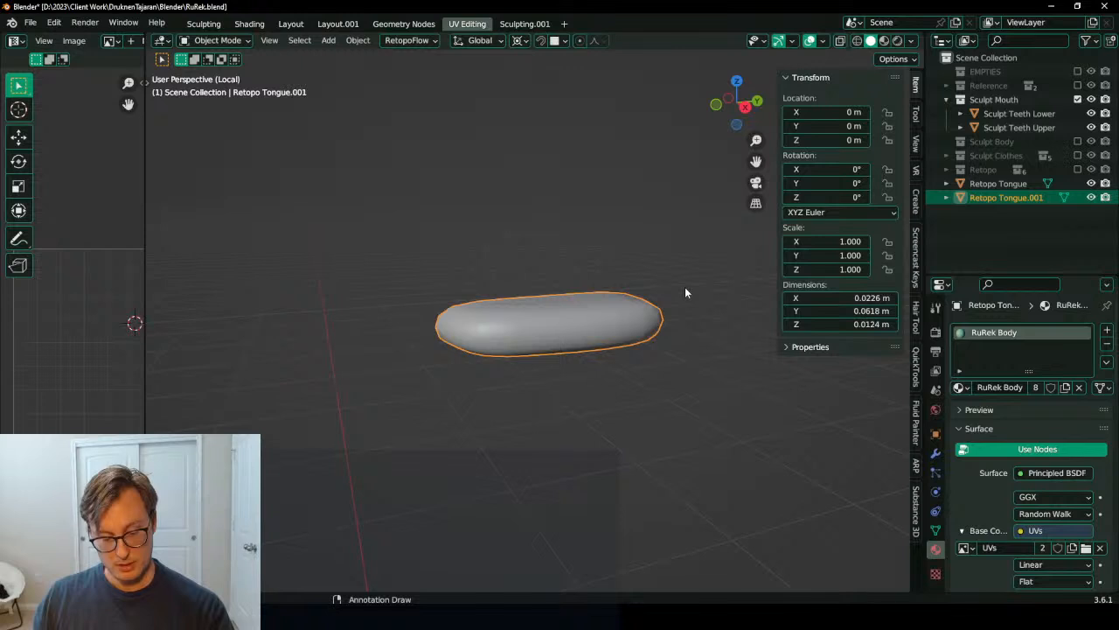
pyautogui.press('m')
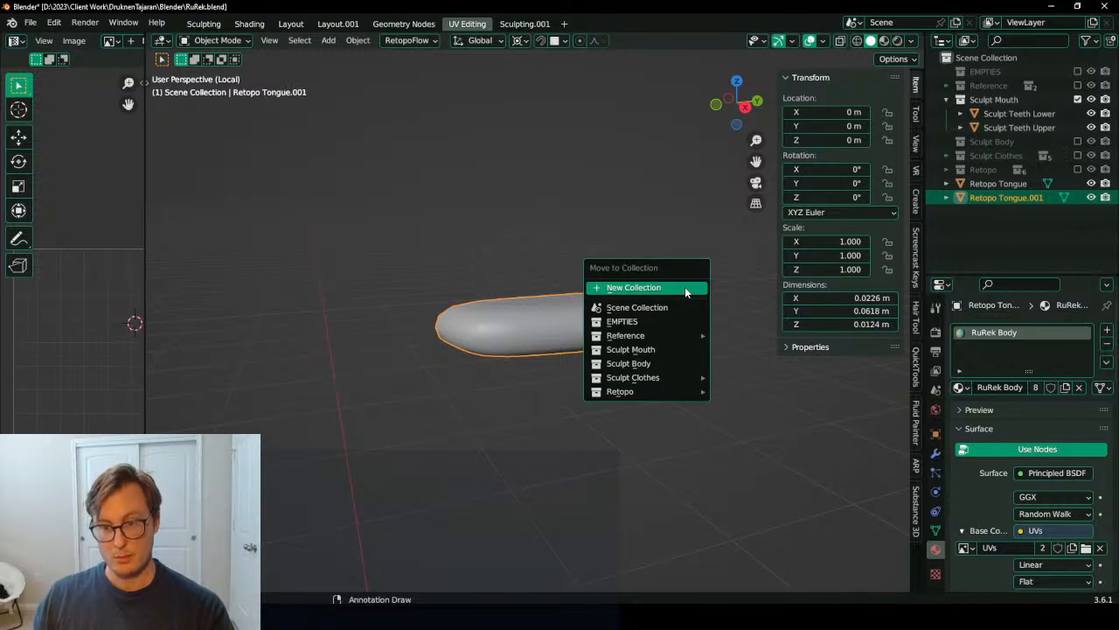
pyautogui.click(666, 350)
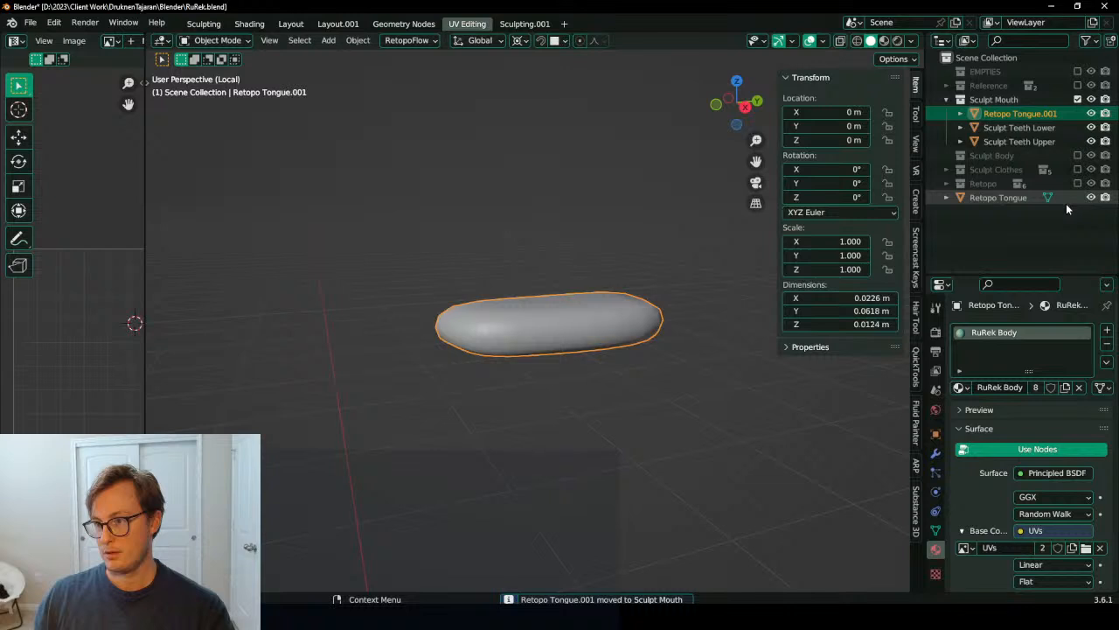
# Step: Hide the original Retopo Tongue object and leave local view to show the sculpted teeth again
pyautogui.click(643, 319)
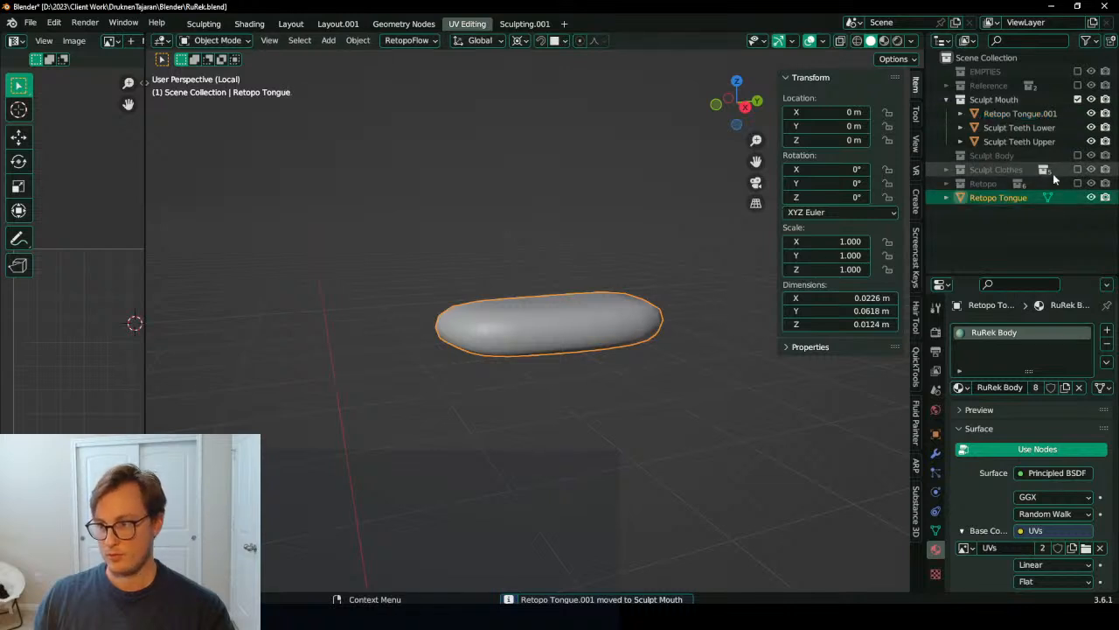
pyautogui.click(1091, 199)
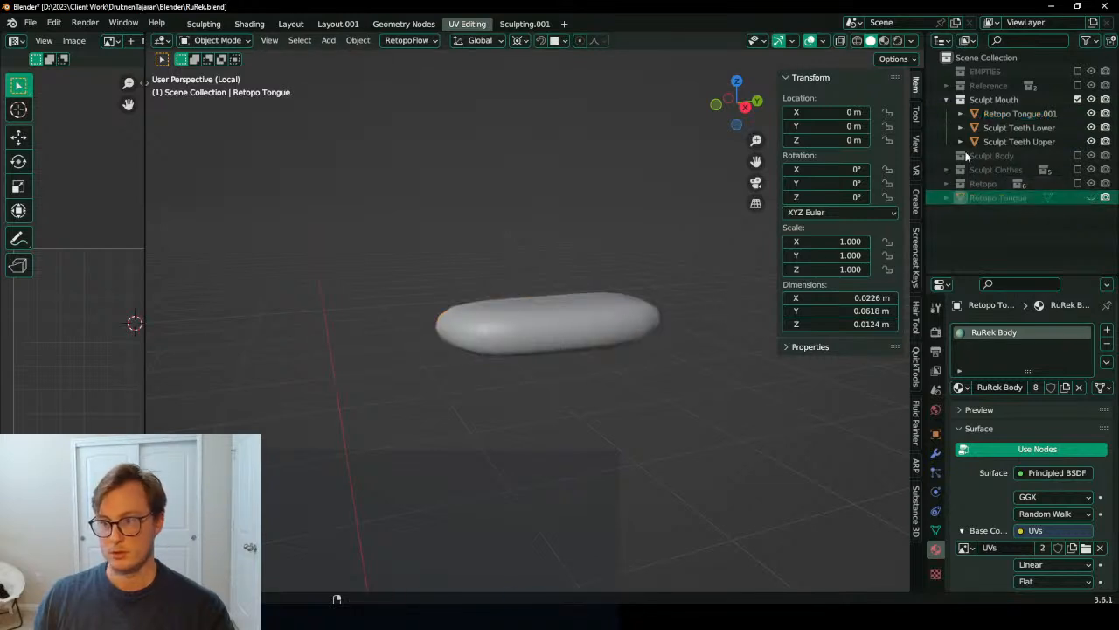
pyautogui.press('KP_Divide')
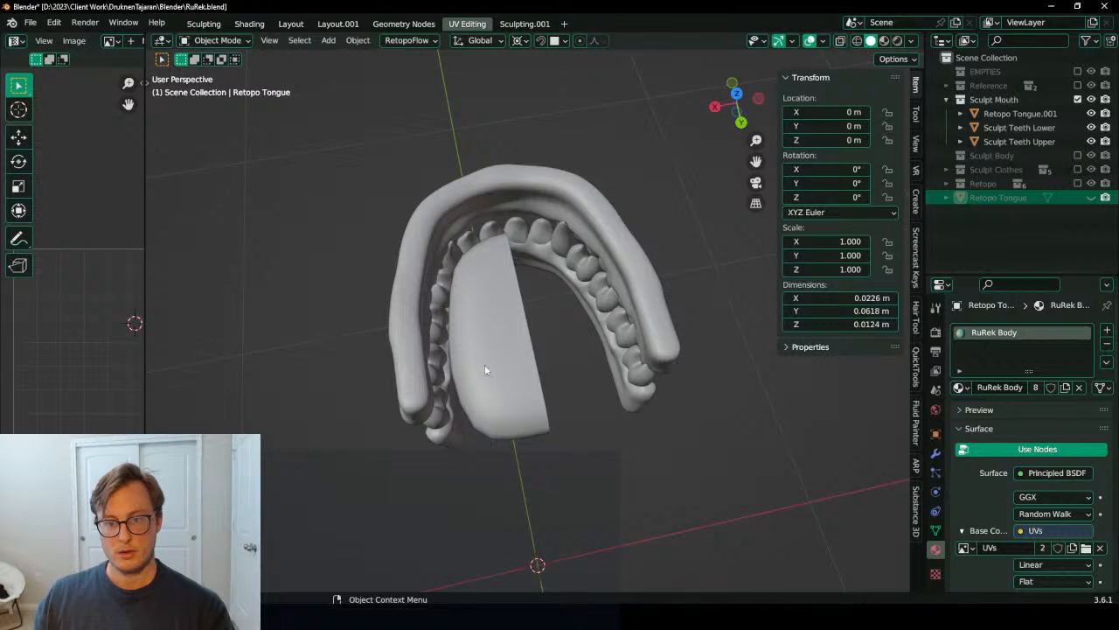
# Step: Add an X-axis Mirror modifier to the Retopo Tongue.001 half mesh and apply it
pyautogui.click(478, 369)
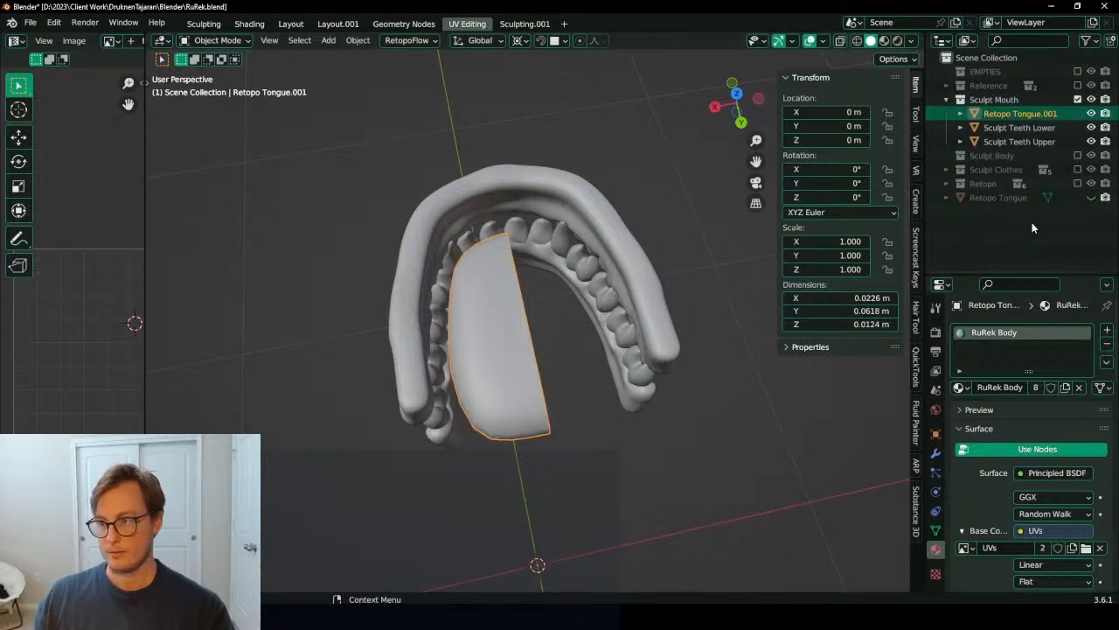
pyautogui.click(935, 453)
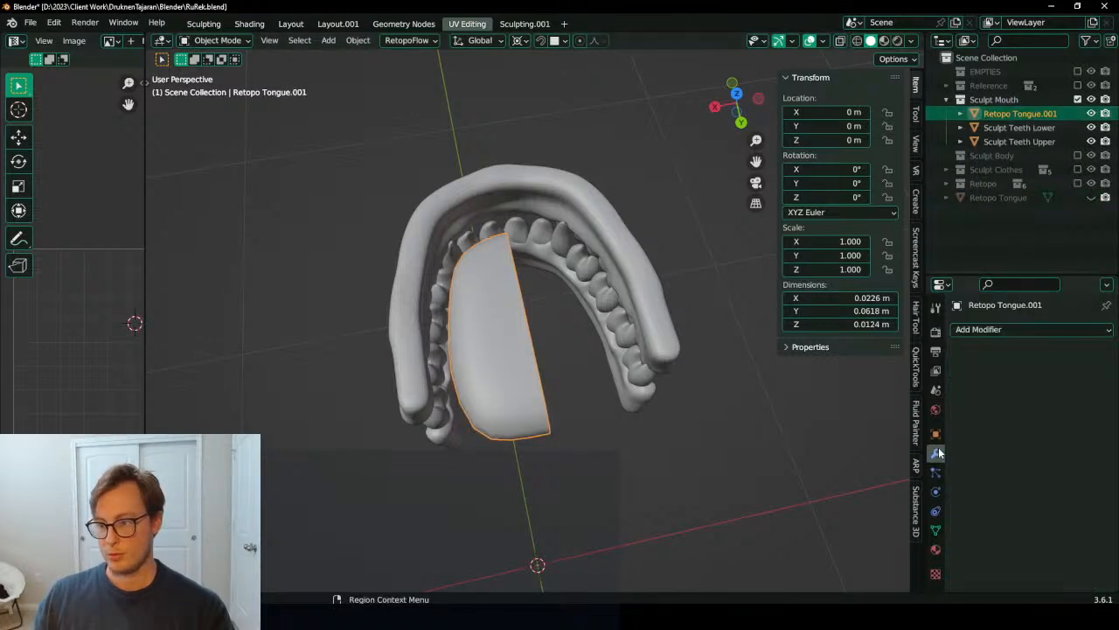
pyautogui.click(1001, 329)
pyautogui.click(822, 163)
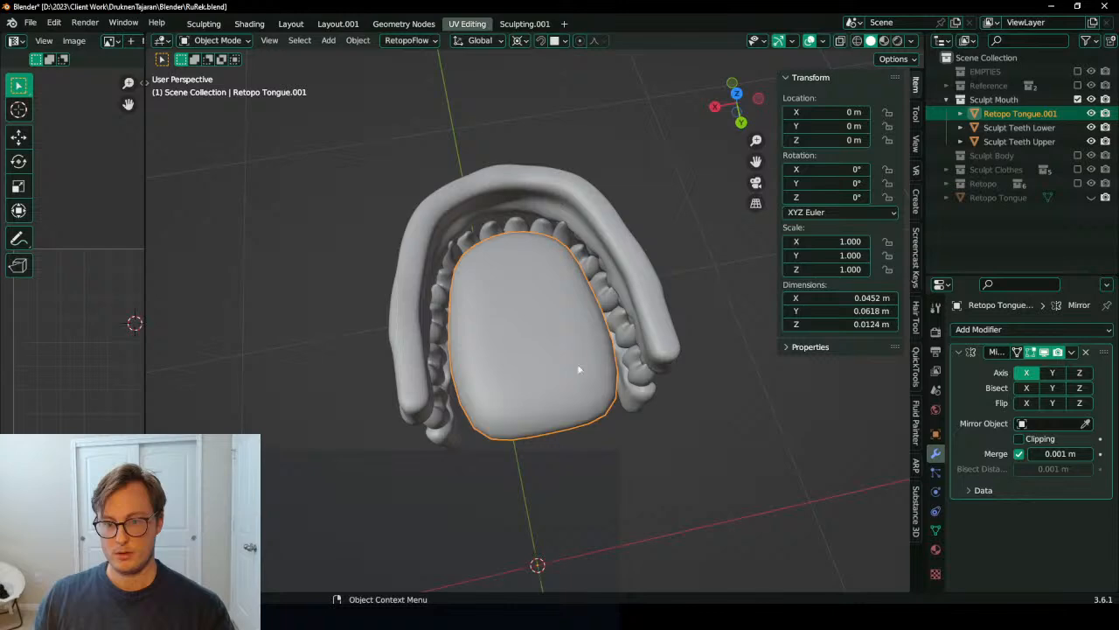
pyautogui.scroll(3, 643, 369)
pyautogui.click(1071, 351)
pyautogui.click(1050, 361)
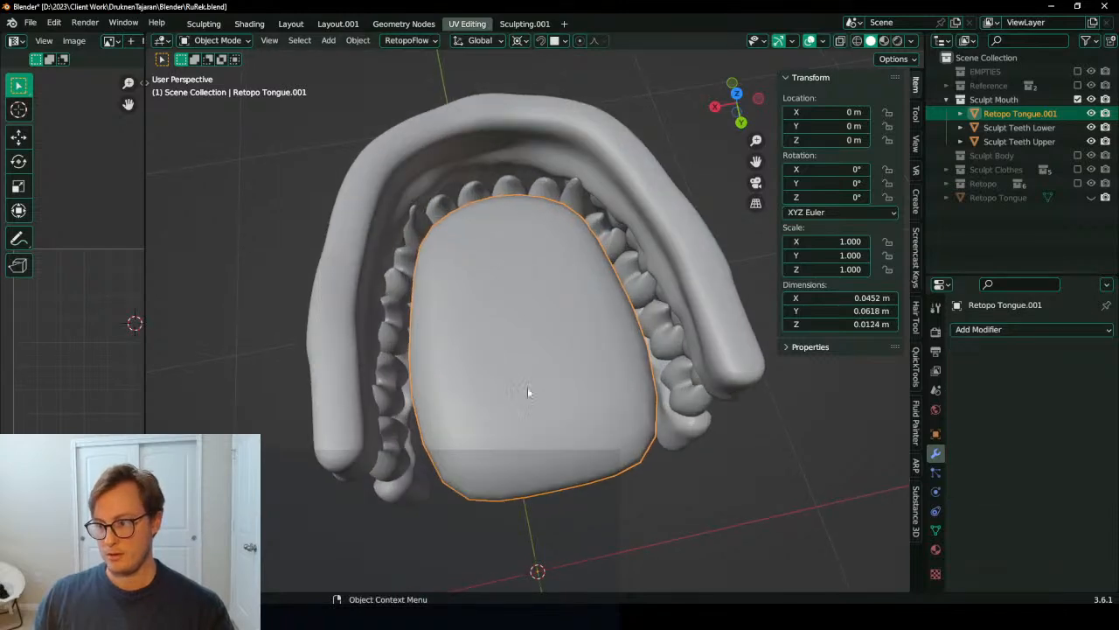
# Step: Put the mirrored tongue copy in Sculpt Mode and voxel-remesh it with a voxel size of 0.0007 m
pyautogui.hotkey('ctrl', 'Tab')
pyautogui.moveTo(449, 419); pyautogui.dragTo(595, 366, button='middle')
pyautogui.press('r')
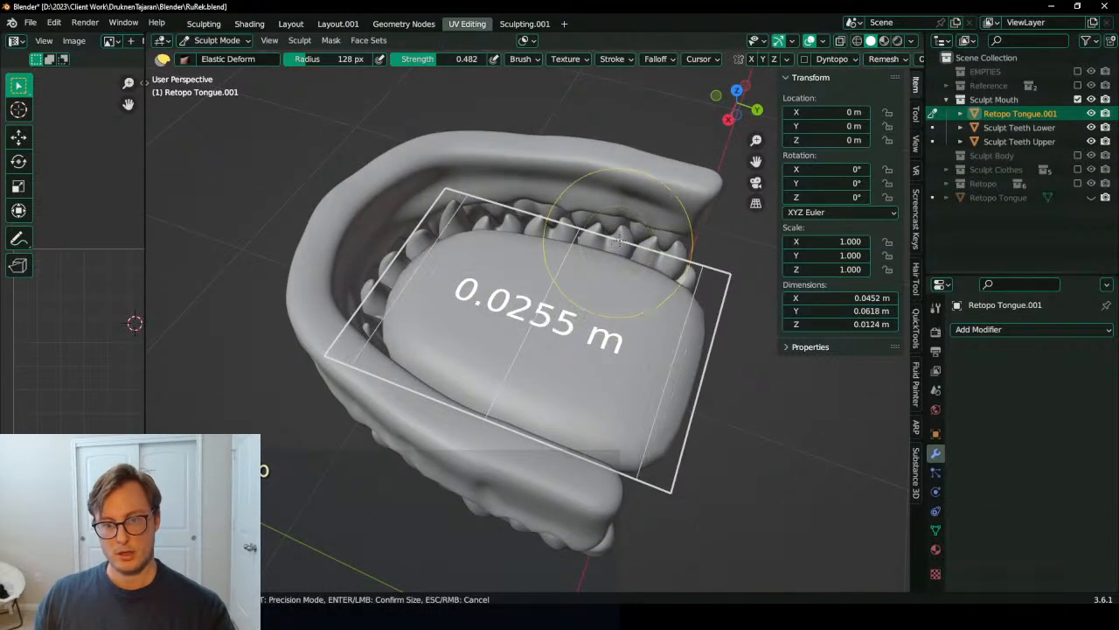
pyautogui.click(643, 213)
pyautogui.hotkey('ctrl', 'r')
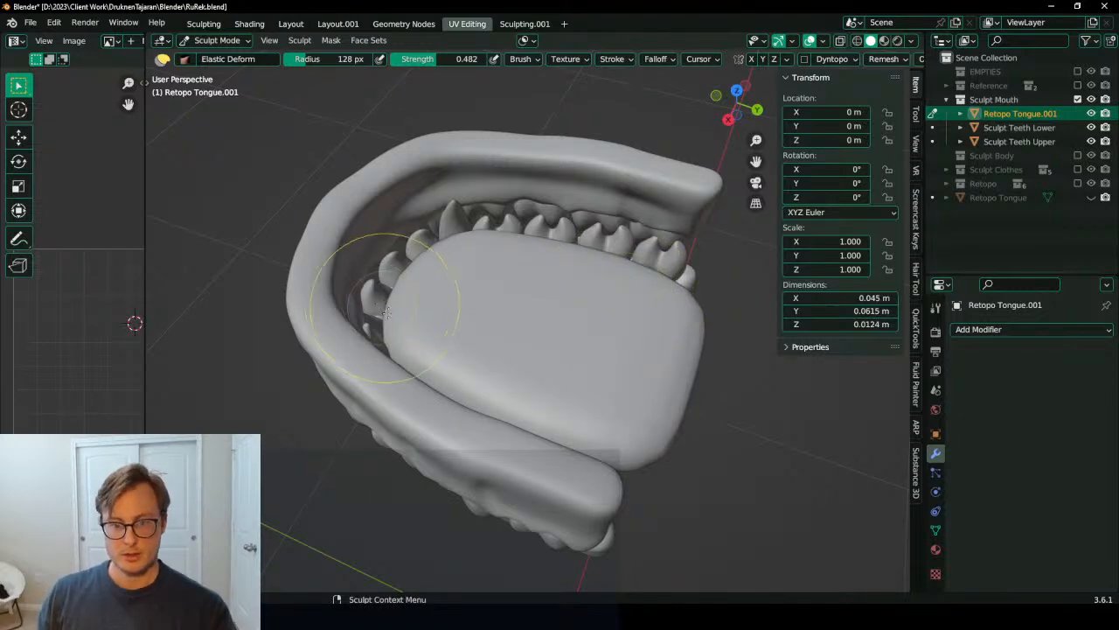
pyautogui.press('r')
pyautogui.press('shift')
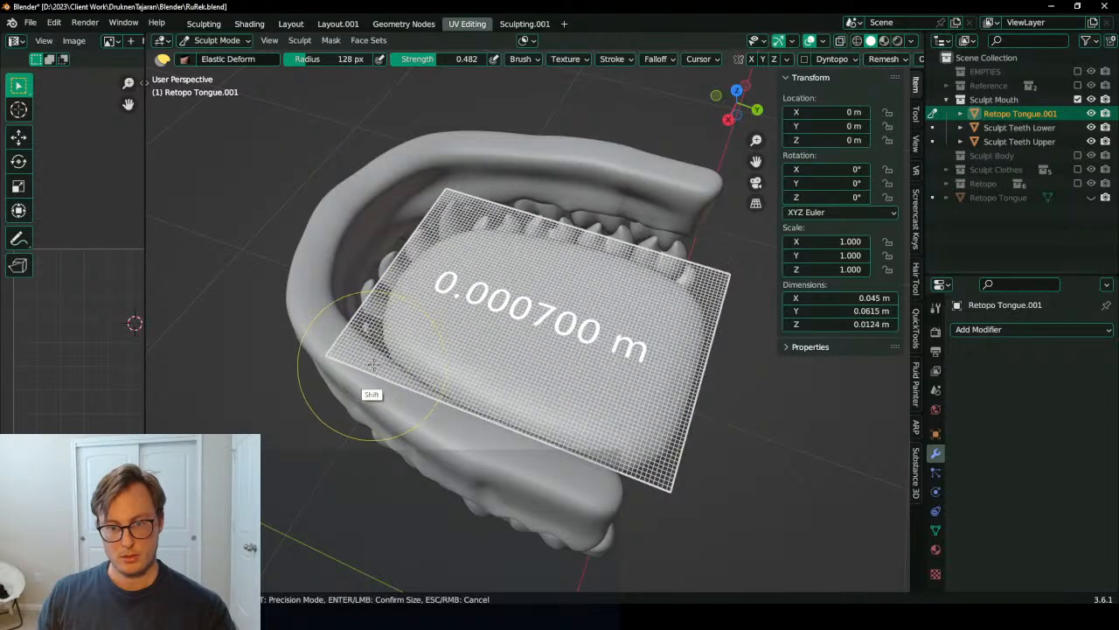
pyautogui.click(396, 363)
# Step: Smooth the remeshed tongue with X symmetry enabled and undo the trial Elastic Deform strokes
pyautogui.moveTo(396, 363); pyautogui.dragTo(324, 288, button='middle')
pyautogui.moveTo(450, 288); pyautogui.dragTo(713, 188, button='middle')
pyautogui.hotkey('ctrl', 'z')
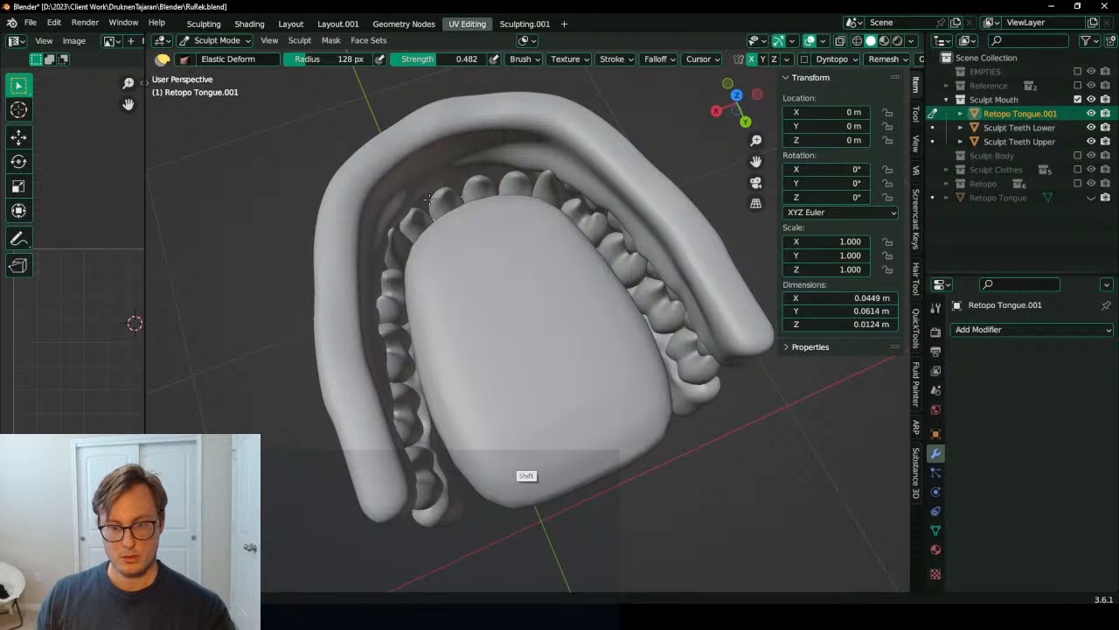
pyautogui.moveTo(515, 312); pyautogui.dragTo(591, 487)
pyautogui.hotkey('ctrl', 'z')
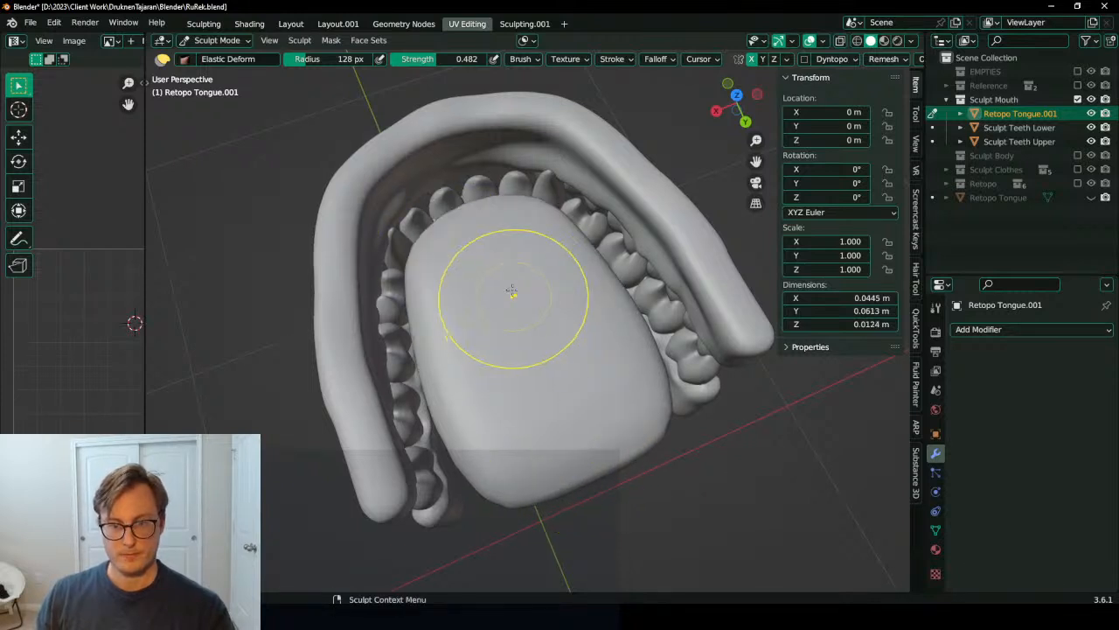
# Step: Carve a groove along the centre of the tongue's upper surface with the Draw Sharp brush, then smooth it
pyautogui.moveTo(523, 355); pyautogui.dragTo(516, 337, button='middle')
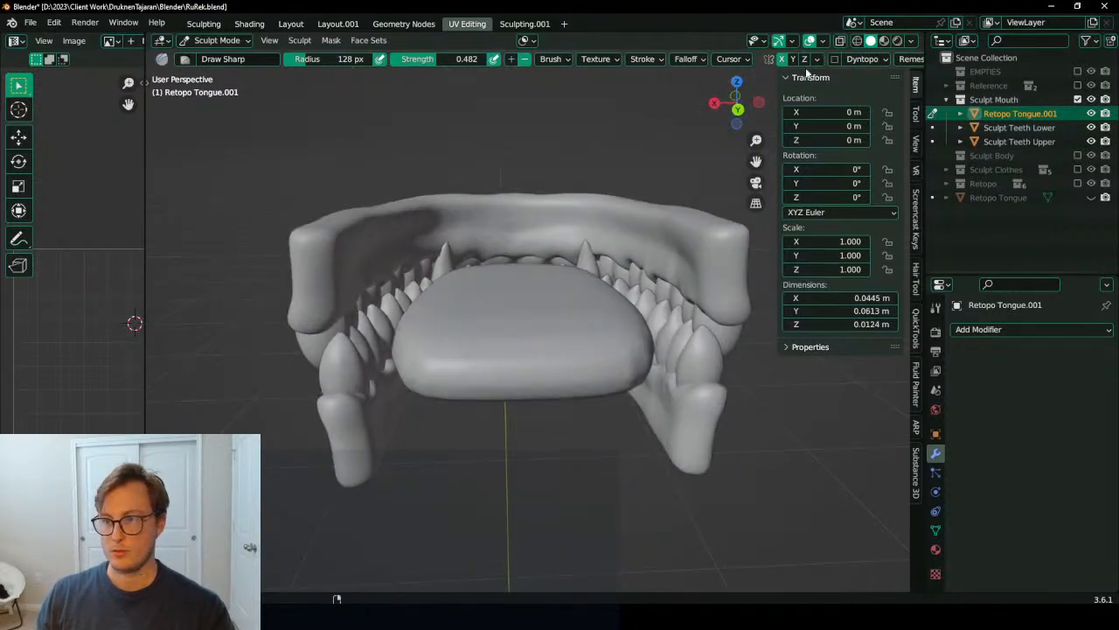
pyautogui.click(911, 59)
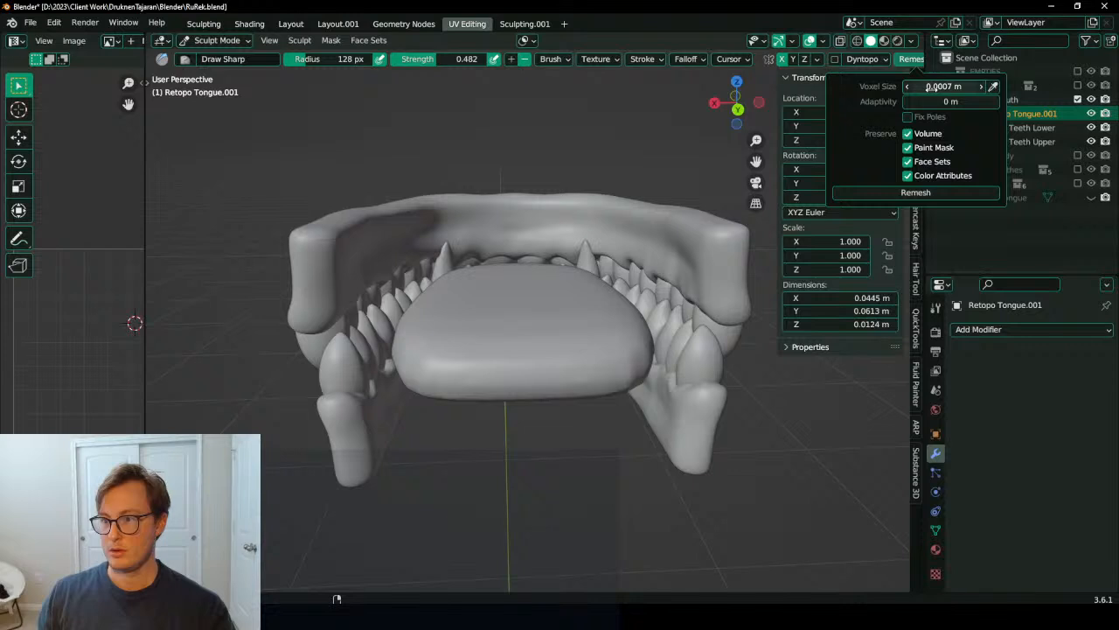
pyautogui.moveTo(598, 277); pyautogui.dragTo(603, 315, button='middle')
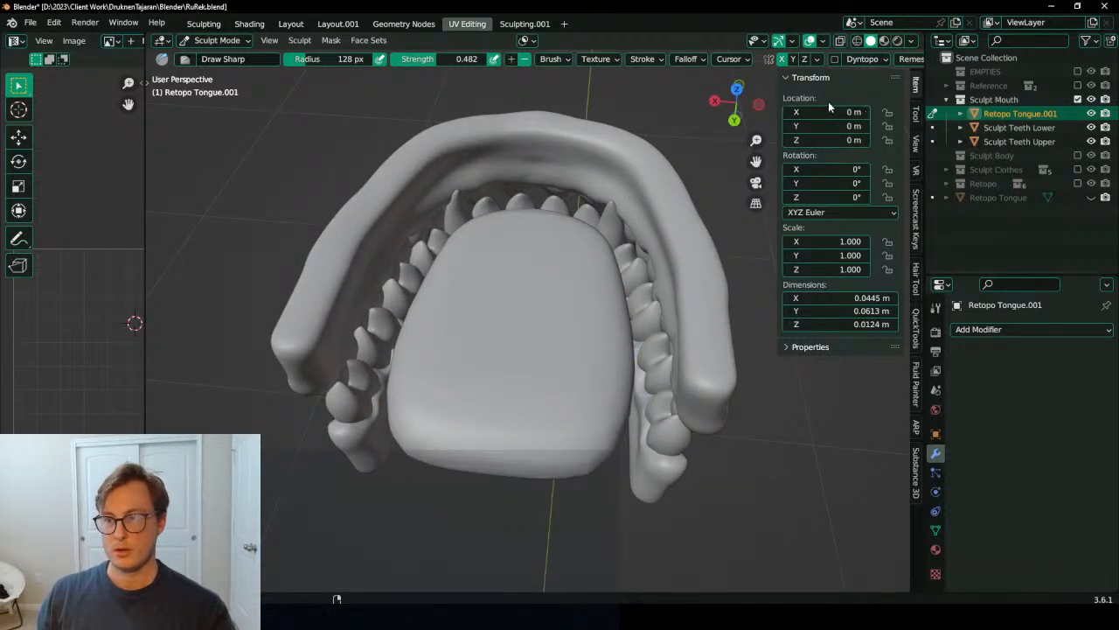
pyautogui.click(911, 59)
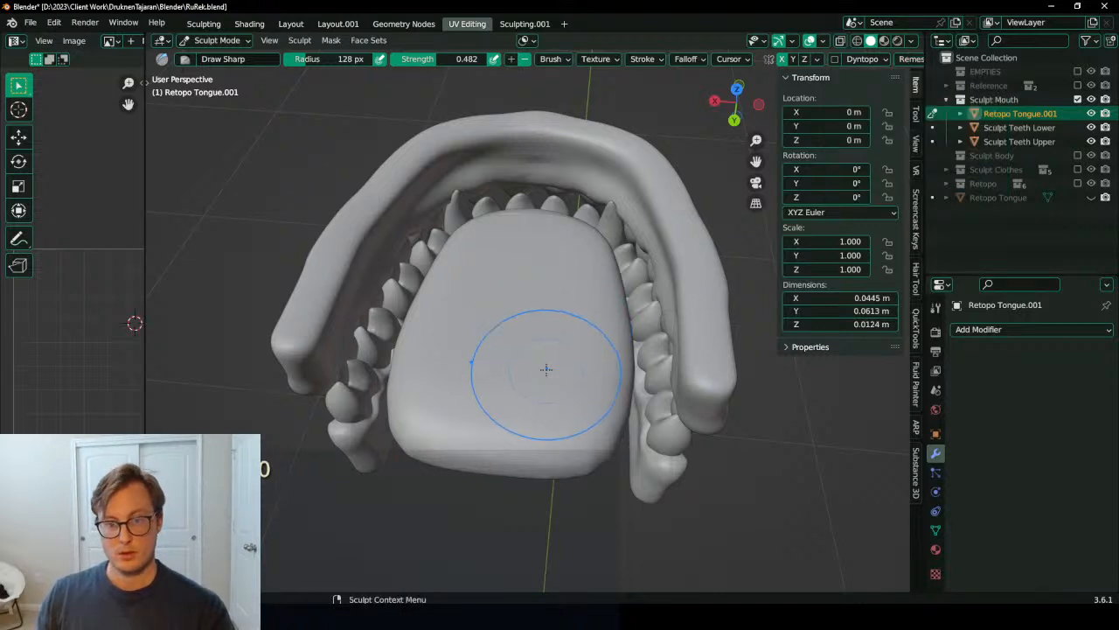
pyautogui.moveTo(545, 367); pyautogui.dragTo(569, 350, button='middle')
pyautogui.hotkey('shift', 'z')
pyautogui.press('z')
pyautogui.click(580, 393)
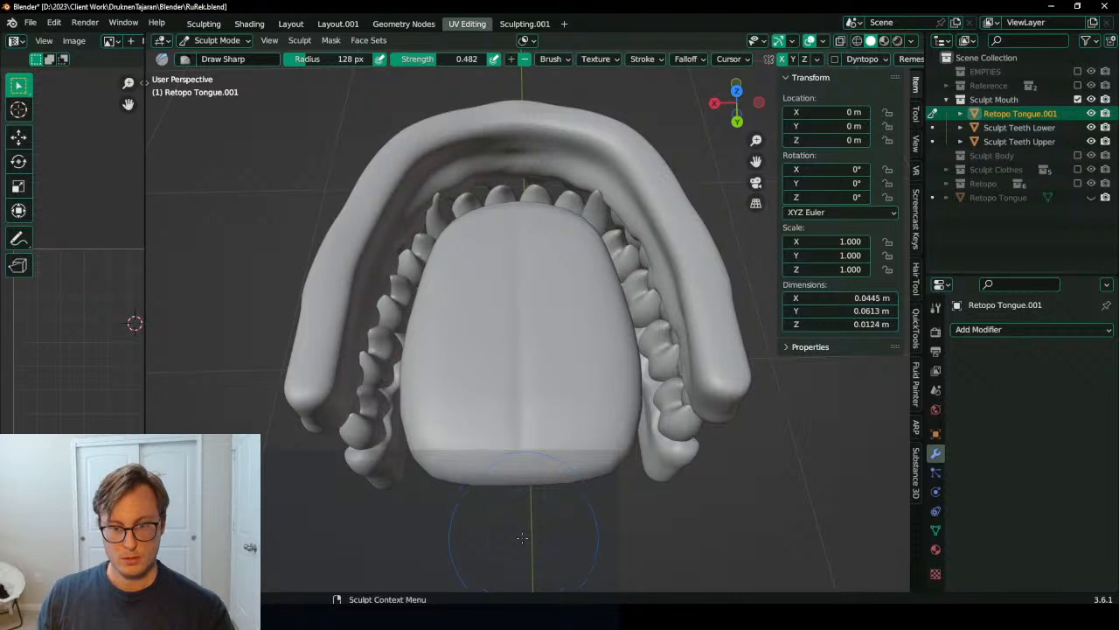
pyautogui.moveTo(512, 475); pyautogui.dragTo(445, 396, button='middle')
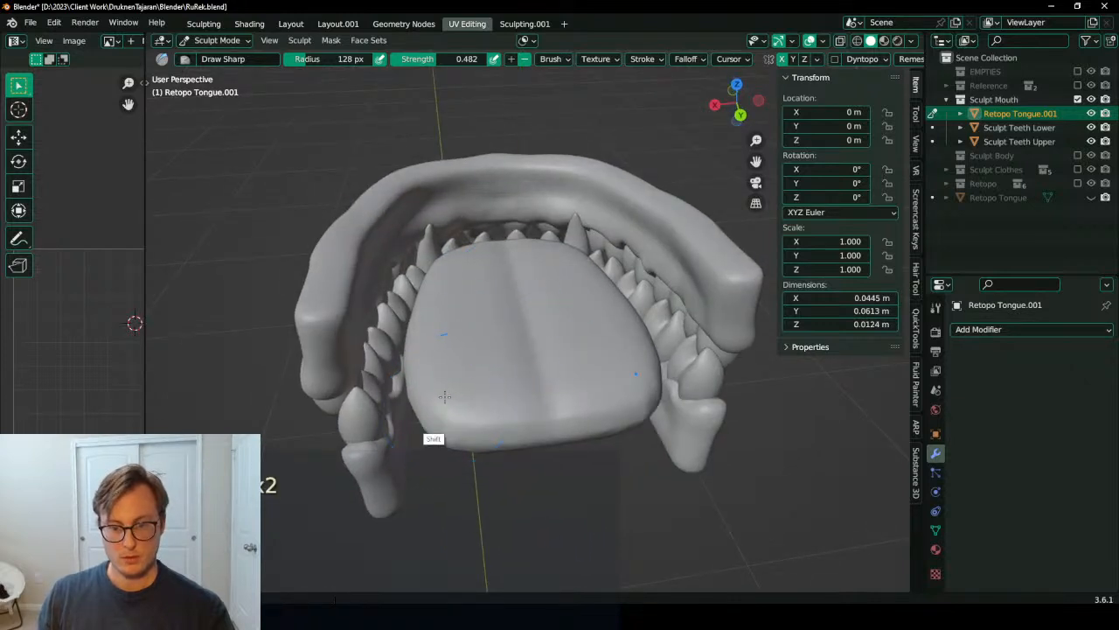
pyautogui.moveTo(383, 346); pyautogui.dragTo(560, 232, button='middle')
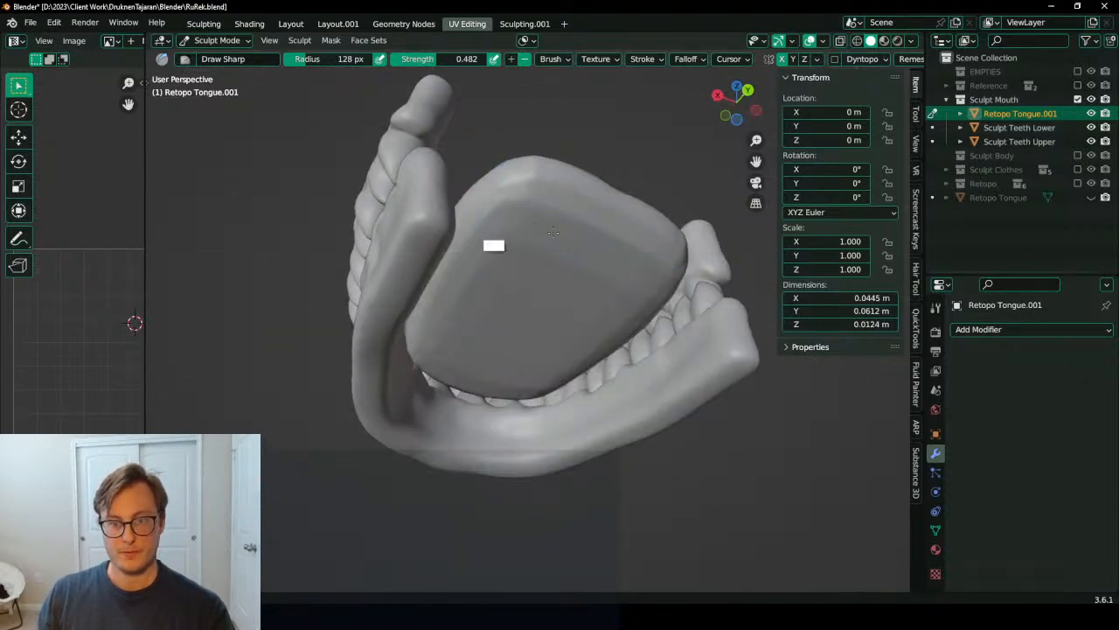
# Step: Isolate the tongue and taper its underside toward the tip with the Scrape/Peaks brush at 214 px radius, smoothing the surface
pyautogui.moveTo(440, 317); pyautogui.dragTo(520, 358, button='middle')
pyautogui.press('KP_Divide')
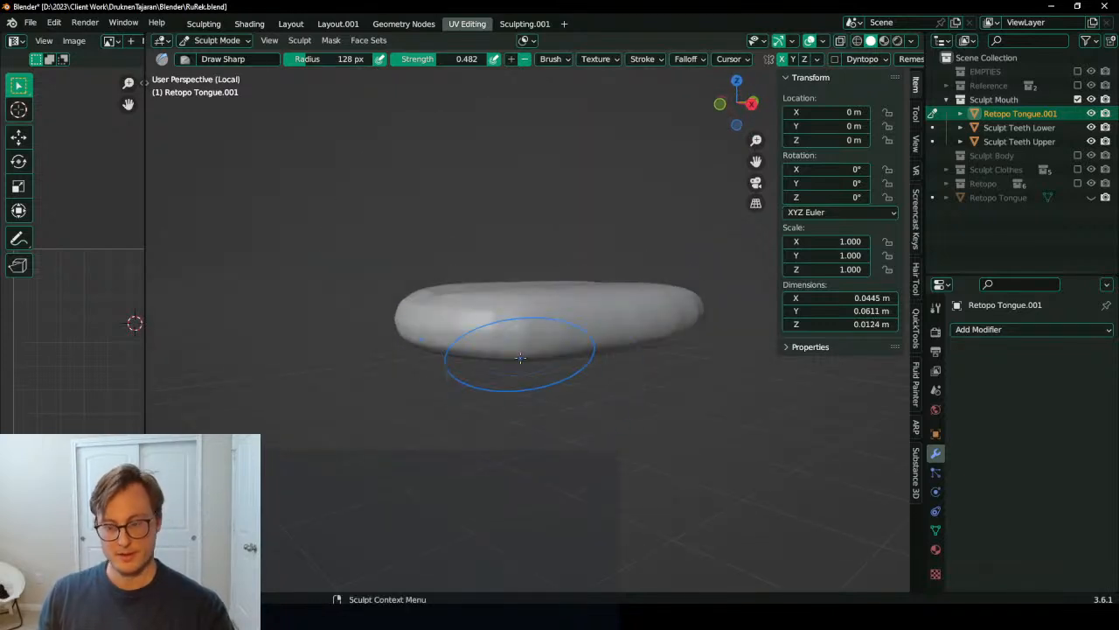
pyautogui.press('KP_3')
pyautogui.moveTo(463, 324)
pyautogui.mouseDown(button='middle')
pyautogui.moveTo(464, 398)
pyautogui.moveTo(516, 251)
pyautogui.moveTo(542, 267)
pyautogui.moveTo(573, 256)
pyautogui.mouseUp(button='middle')
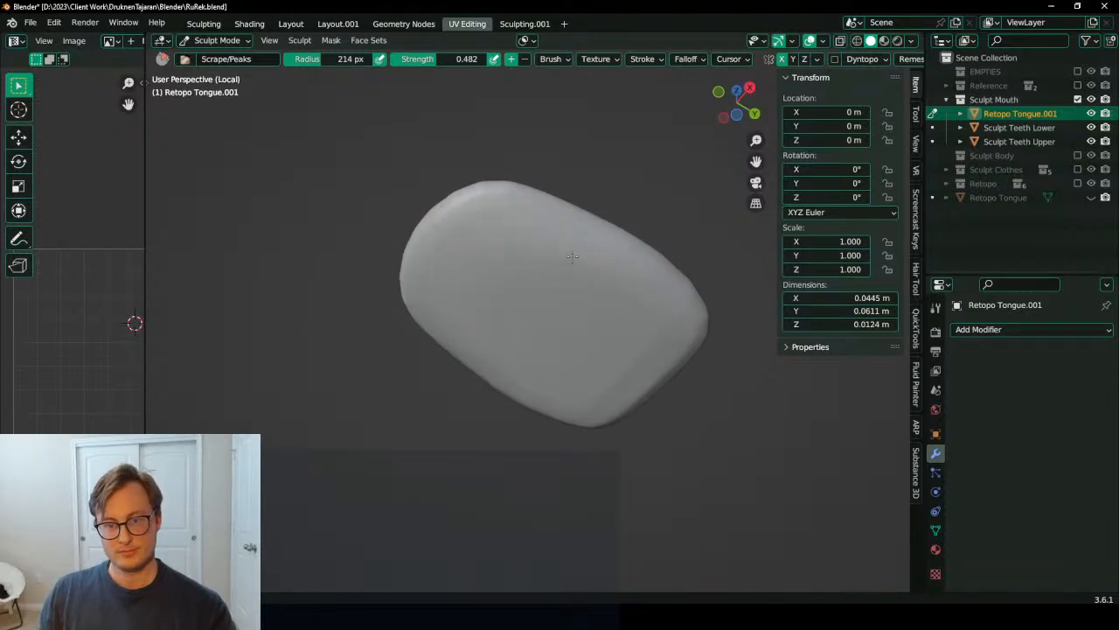
pyautogui.moveTo(544, 251); pyautogui.dragTo(501, 274, button='middle')
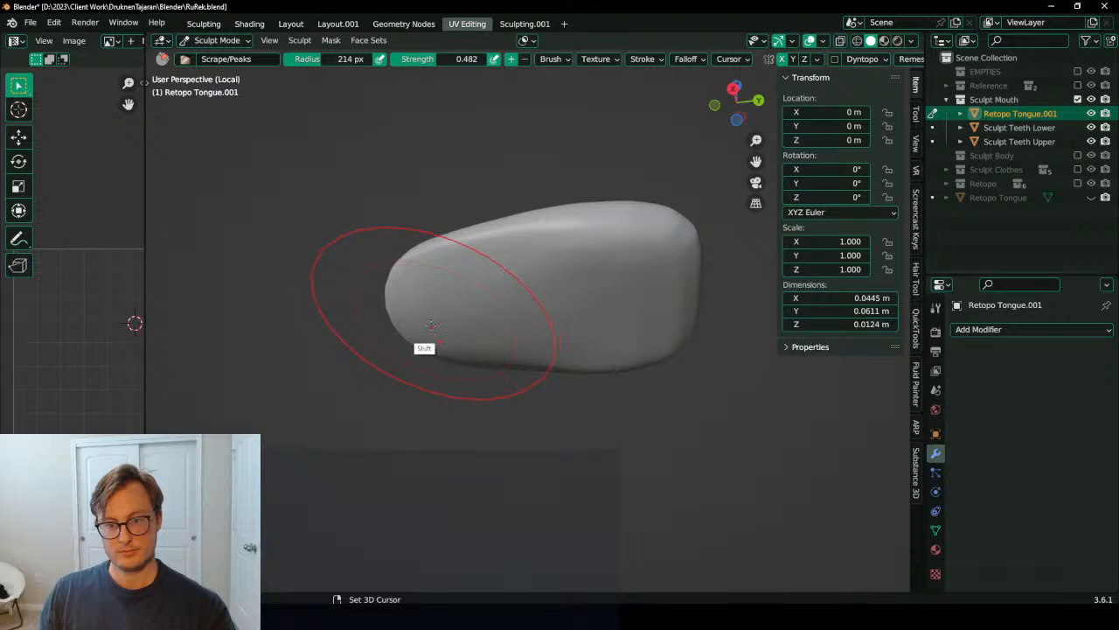
pyautogui.moveTo(492, 293); pyautogui.dragTo(521, 376, button='middle')
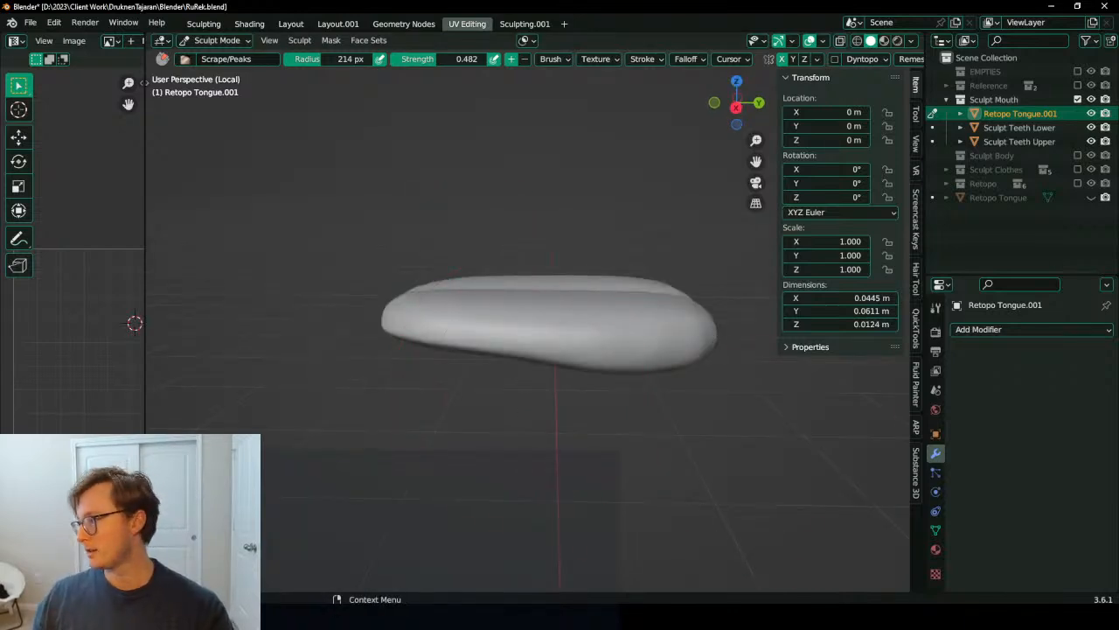
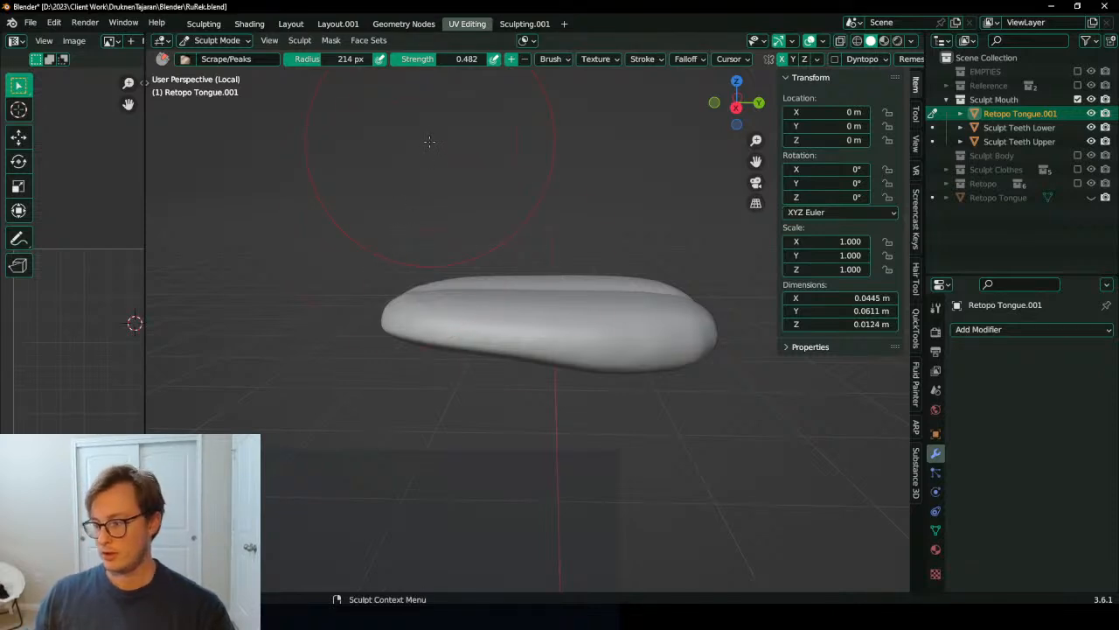
pyautogui.moveTo(452, 240); pyautogui.dragTo(550, 425, button='middle')
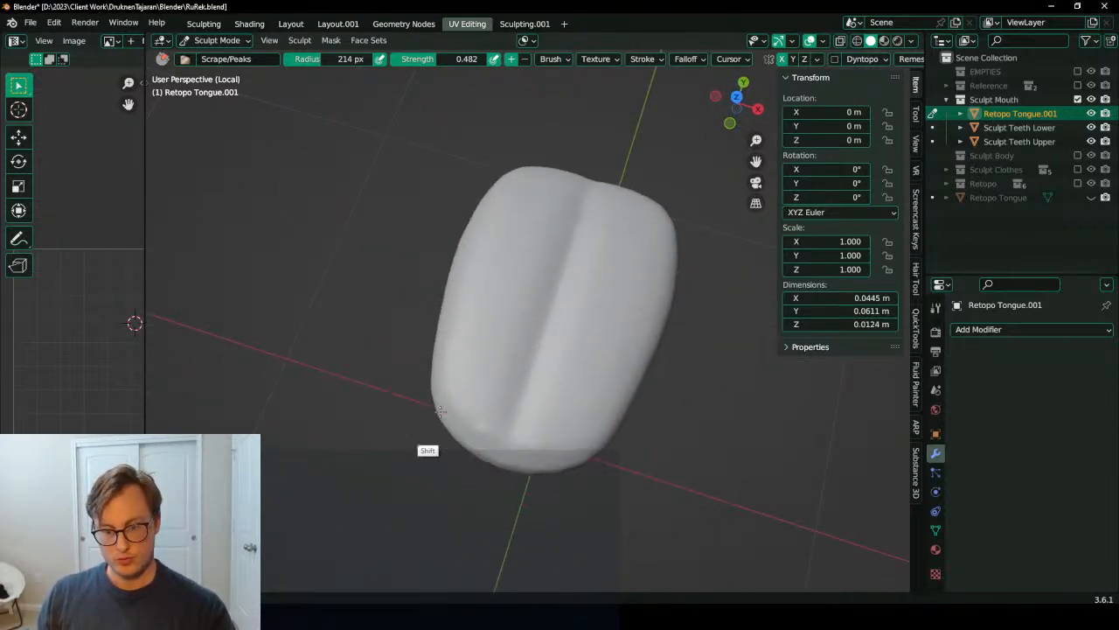
pyautogui.moveTo(439, 411); pyautogui.dragTo(540, 320, button='middle')
# Step: Reshape and lengthen the tongue's outline from the top view with the Elastic Deform brush at 124 px radius
pyautogui.press('KP_7')
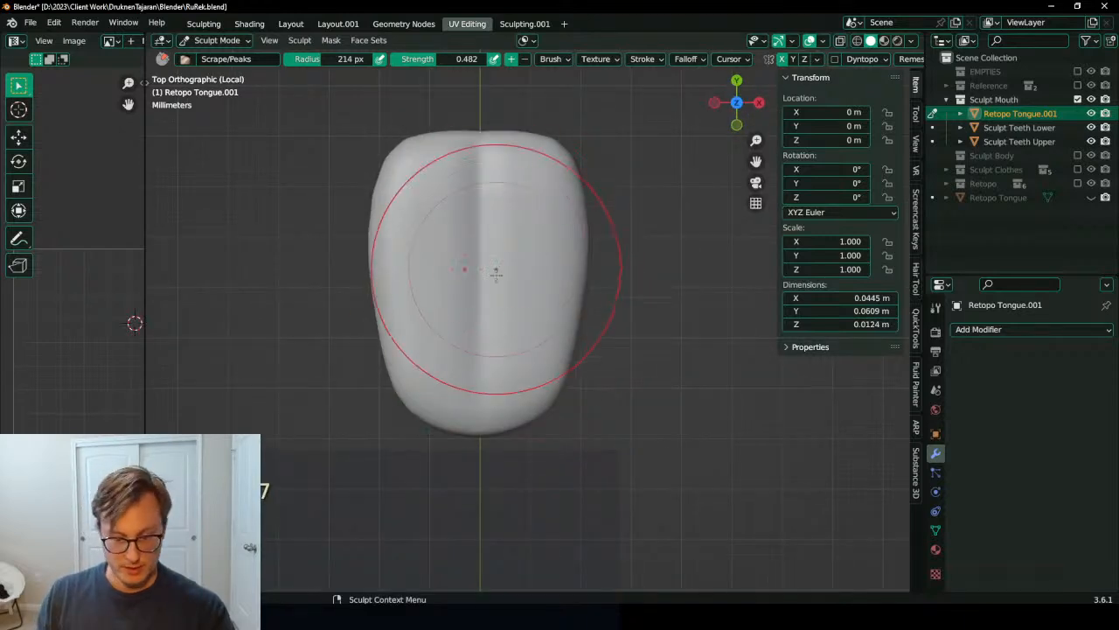
pyautogui.press('e')
pyautogui.press('[')
pyautogui.press('[')
pyautogui.press('[')
pyautogui.press('[')
pyautogui.press('[')
pyautogui.moveTo(557, 401); pyautogui.dragTo(503, 438)
pyautogui.moveTo(559, 360); pyautogui.dragTo(609, 234)
pyautogui.keyDown('shift'); pyautogui.moveTo(524, 153); pyautogui.dragTo(512, 267, button='middle'); pyautogui.keyUp('shift')
pyautogui.moveTo(513, 268); pyautogui.dragTo(507, 247)
# Step: Reshape the tongue's side profile into a thin front tip with Elastic Deform strokes, enlarging the brush to 186 px radius
pyautogui.moveTo(560, 285); pyautogui.dragTo(476, 196, button='middle')
pyautogui.press('KP_3')
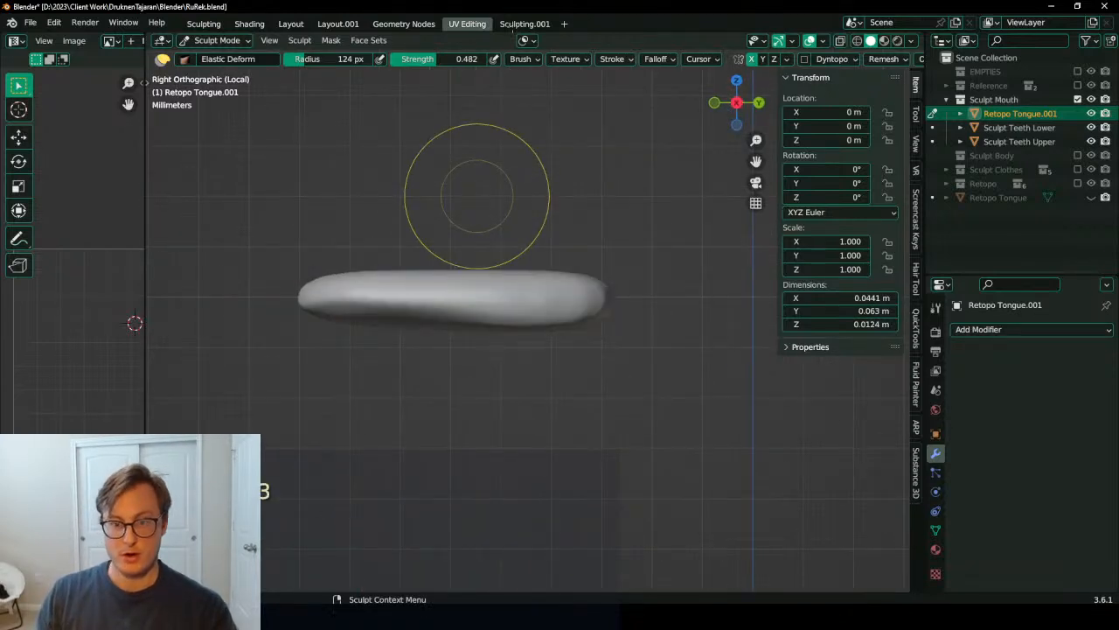
pyautogui.keyDown('shift'); pyautogui.moveTo(435, 237); pyautogui.dragTo(501, 272, button='middle'); pyautogui.keyUp('shift')
pyautogui.keyDown('ctrl'); pyautogui.moveTo(501, 272); pyautogui.dragTo(455, 312, button='middle'); pyautogui.keyUp('ctrl')
pyautogui.moveTo(423, 378)
pyautogui.mouseDown()
pyautogui.moveTo(426, 353)
pyautogui.moveTo(376, 344)
pyautogui.mouseUp()
pyautogui.moveTo(393, 290); pyautogui.dragTo(343, 311)
pyautogui.moveTo(436, 312); pyautogui.dragTo(440, 297)
pyautogui.moveTo(520, 374); pyautogui.dragTo(502, 354)
pyautogui.press(']')
pyautogui.press(']')
pyautogui.press(']')
pyautogui.press(']')
pyautogui.moveTo(480, 297); pyautogui.dragTo(484, 301)
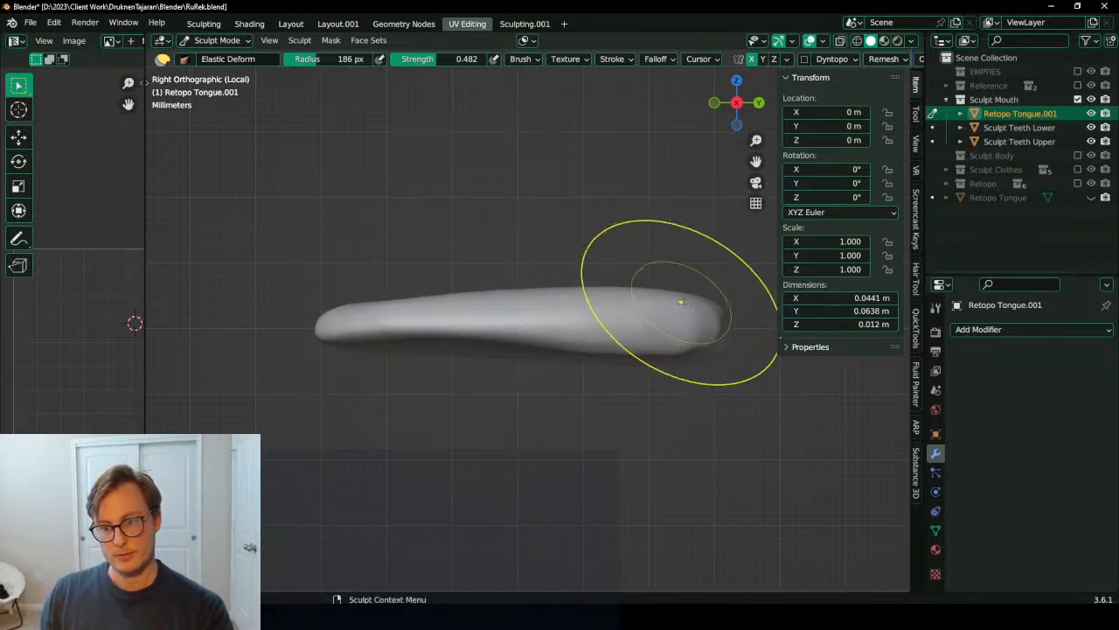
# Step: Flatten the back end of the tongue with the Scrape/Peaks brush at 186 px radius
pyautogui.moveTo(712, 320)
pyautogui.mouseDown(button='middle')
pyautogui.moveTo(539, 318)
pyautogui.moveTo(551, 332)
pyautogui.mouseUp(button='middle')
pyautogui.scroll(-3, 552, 332)
pyautogui.hotkey('shift', 't')
pyautogui.moveTo(593, 292); pyautogui.dragTo(593, 288)
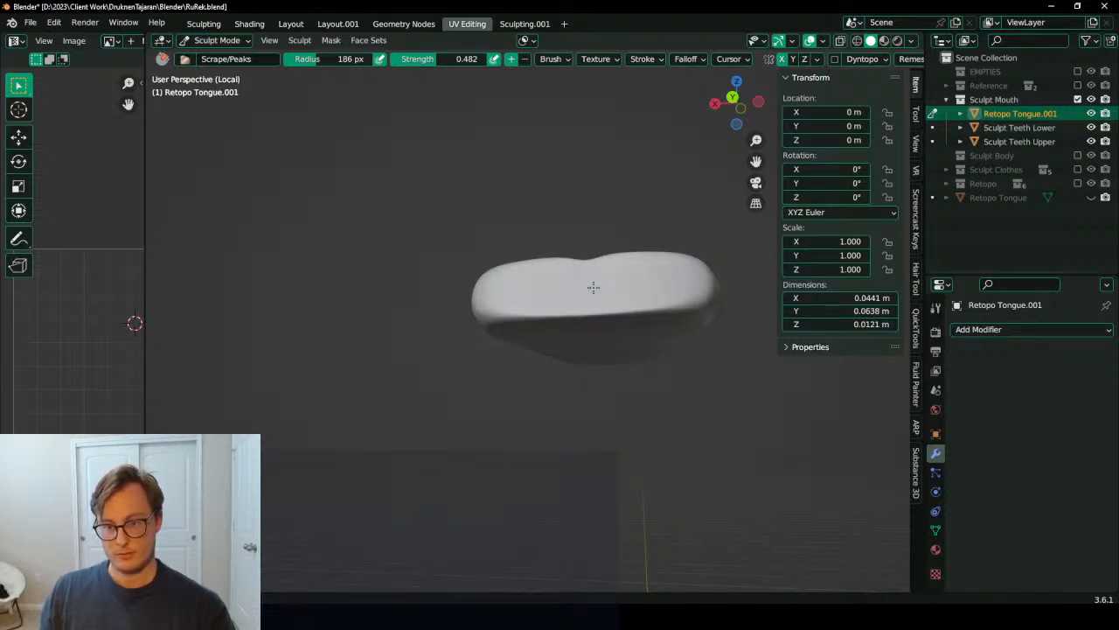
pyautogui.moveTo(575, 299)
pyautogui.mouseDown(button='middle')
pyautogui.moveTo(529, 277)
pyautogui.moveTo(538, 192)
pyautogui.moveTo(589, 309)
pyautogui.mouseUp(button='middle')
# Step: Build up volume along the rear underside of the tongue with the Inflate/Deflate brush at 87 px radius
pyautogui.press('i')
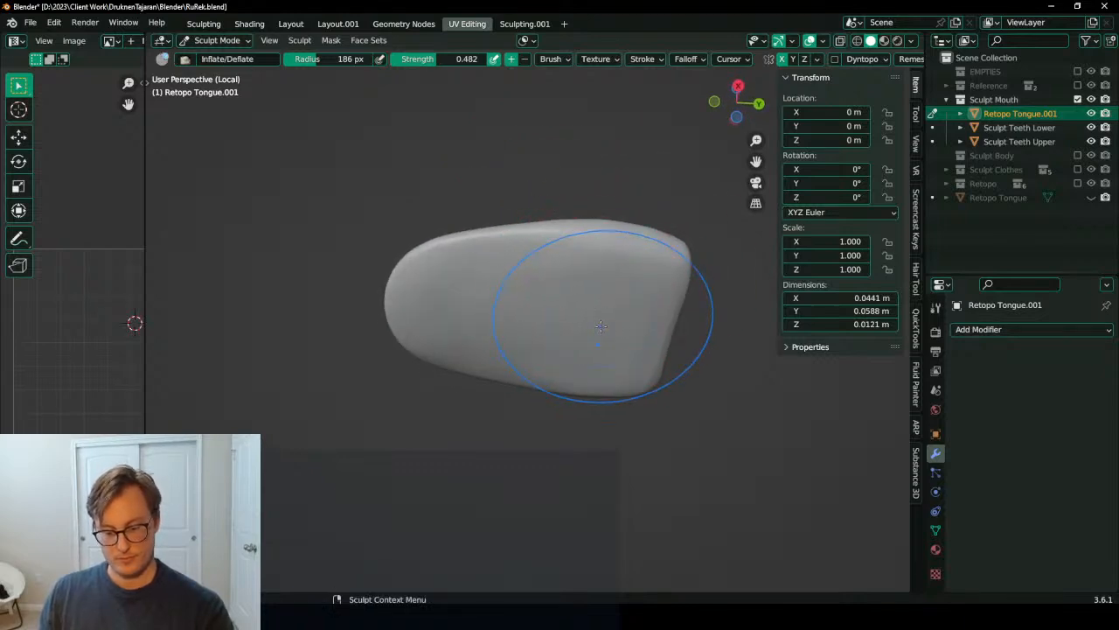
pyautogui.press('[')
pyautogui.moveTo(499, 322)
pyautogui.mouseDown()
pyautogui.moveTo(568, 337)
pyautogui.moveTo(595, 359)
pyautogui.mouseUp()
pyautogui.moveTo(594, 358)
pyautogui.mouseDown(button='middle')
pyautogui.moveTo(541, 324)
pyautogui.moveTo(545, 349)
pyautogui.moveTo(563, 321)
pyautogui.moveTo(571, 331)
pyautogui.mouseUp(button='middle')
pyautogui.moveTo(572, 330); pyautogui.dragTo(572, 317)
pyautogui.moveTo(572, 317); pyautogui.dragTo(519, 300, button='middle')
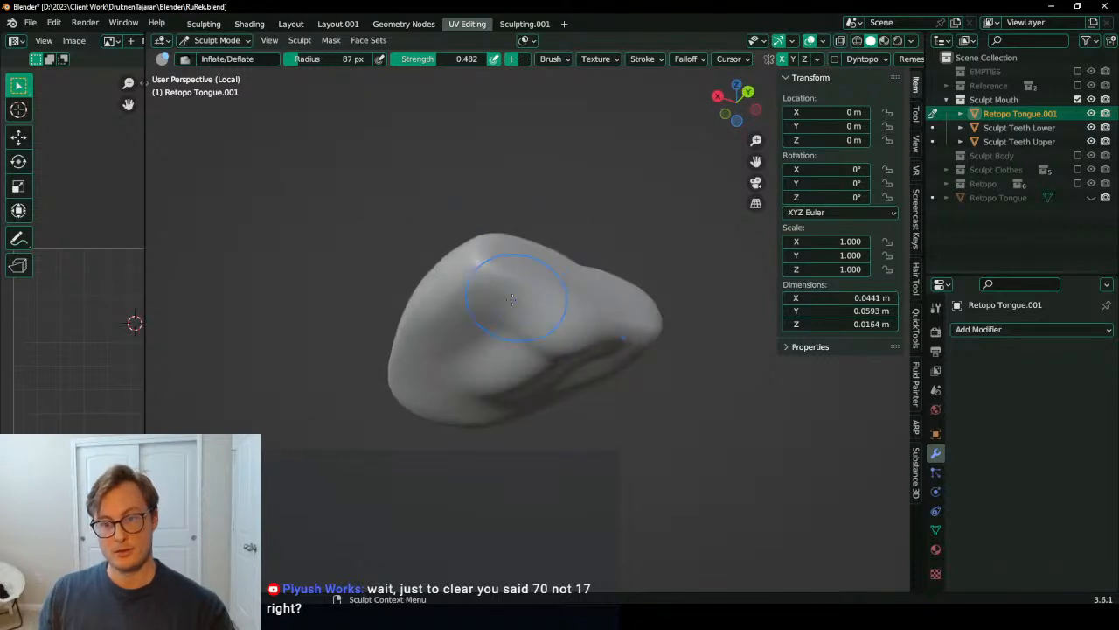
pyautogui.moveTo(560, 346); pyautogui.dragTo(586, 354)
# Step: Scrape and smooth the inflated underside of the tongue to blend it into the surrounding surface
pyautogui.moveTo(578, 285)
pyautogui.mouseDown(button='middle')
pyautogui.moveTo(540, 313)
pyautogui.moveTo(629, 277)
pyautogui.mouseUp(button='middle')
pyautogui.hotkey('shift', 't')
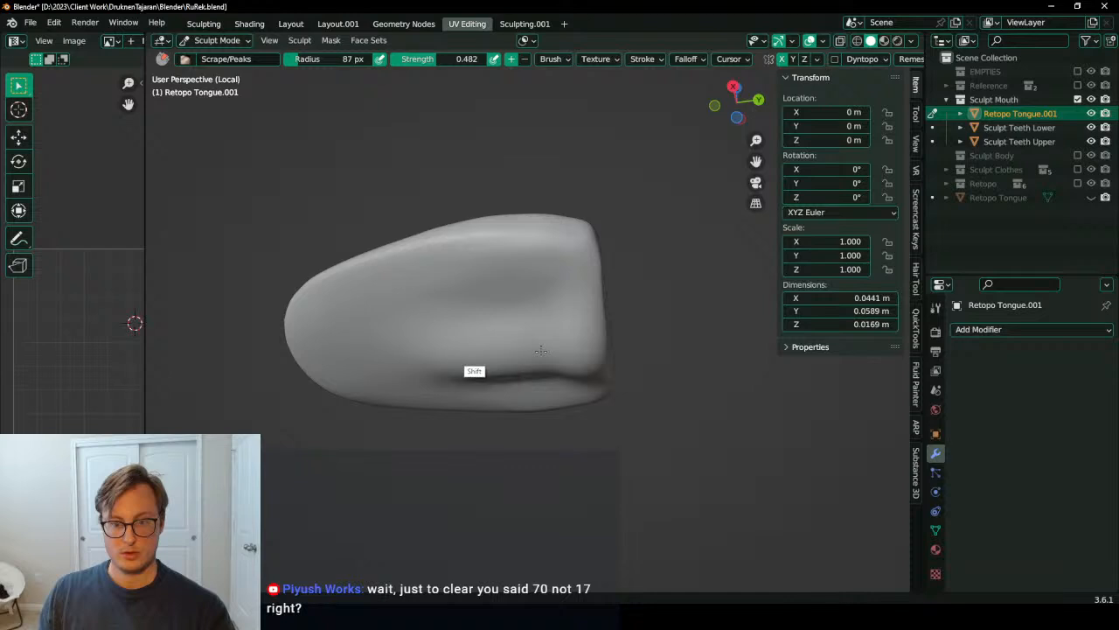
pyautogui.moveTo(462, 325); pyautogui.dragTo(575, 280, button='middle')
pyautogui.moveTo(460, 200); pyautogui.dragTo(504, 333, button='middle')
pyautogui.keyDown('shift'); pyautogui.moveTo(504, 333); pyautogui.dragTo(454, 247); pyautogui.keyUp('shift')
pyautogui.moveTo(454, 246)
pyautogui.mouseDown(button='middle')
pyautogui.moveTo(473, 322)
pyautogui.moveTo(499, 337)
pyautogui.mouseUp(button='middle')
pyautogui.keyDown('shift'); pyautogui.moveTo(499, 337); pyautogui.dragTo(518, 351); pyautogui.keyUp('shift')
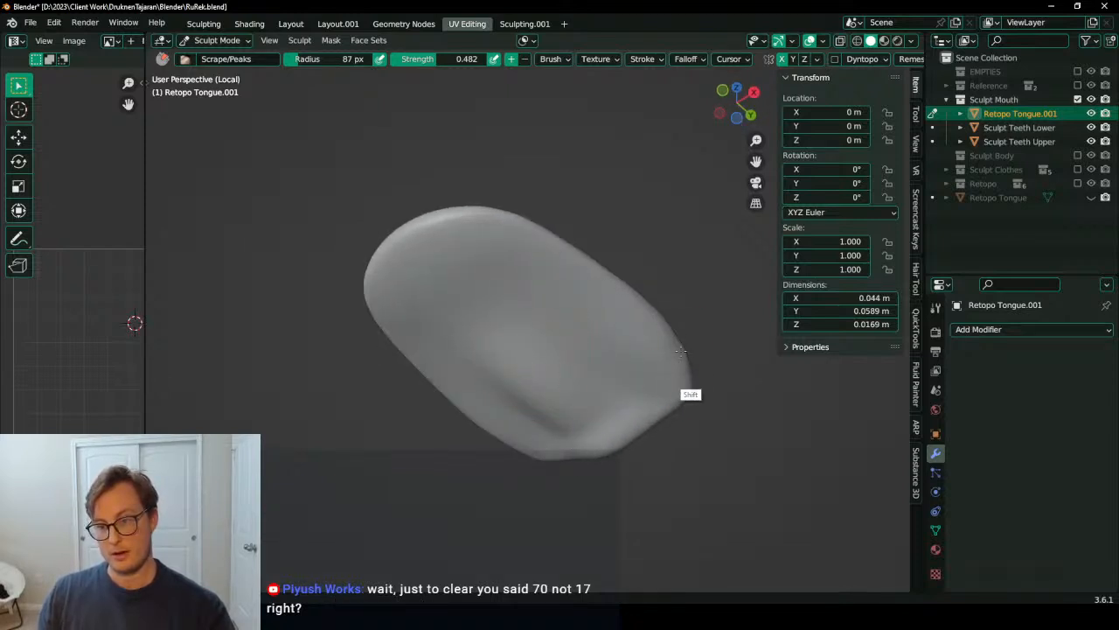
pyautogui.moveTo(681, 351); pyautogui.dragTo(620, 295, button='middle')
pyautogui.moveTo(620, 294)
pyautogui.keyDown('shift'); pyautogui.mouseDown()
pyautogui.moveTo(554, 330)
pyautogui.moveTo(567, 338)
pyautogui.moveTo(530, 298)
pyautogui.mouseUp(); pyautogui.keyUp('shift')
# Step: Build up the tongue's top on both sides of the centre groove with Inflate/Deflate at 130 px radius and refine it with Scrape/Peaks
pyautogui.moveTo(531, 299); pyautogui.dragTo(513, 358, button='middle')
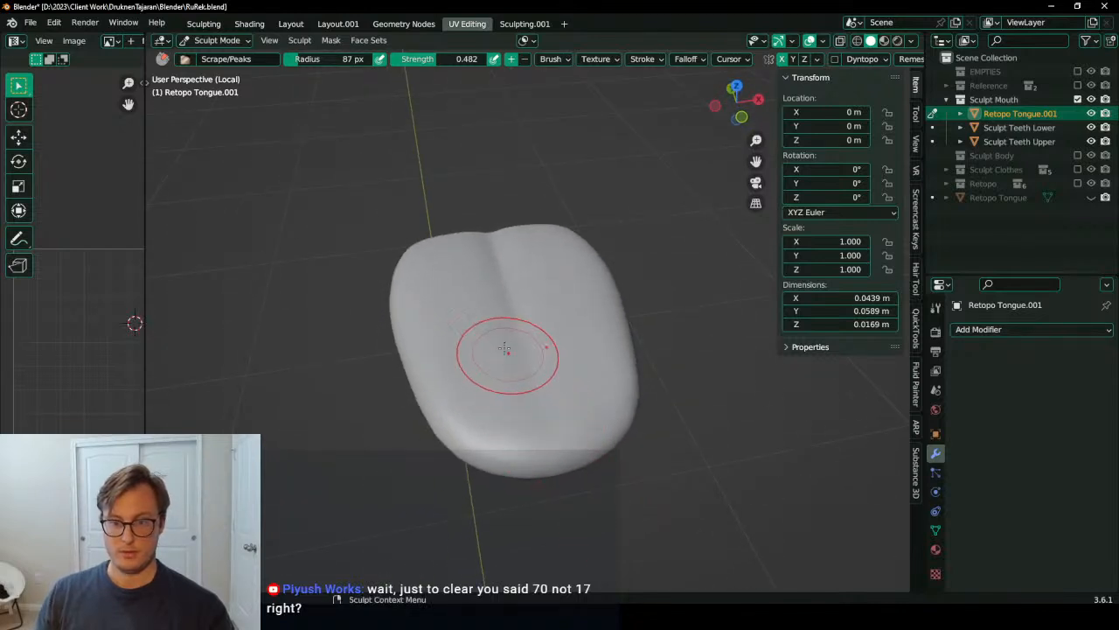
pyautogui.press('i')
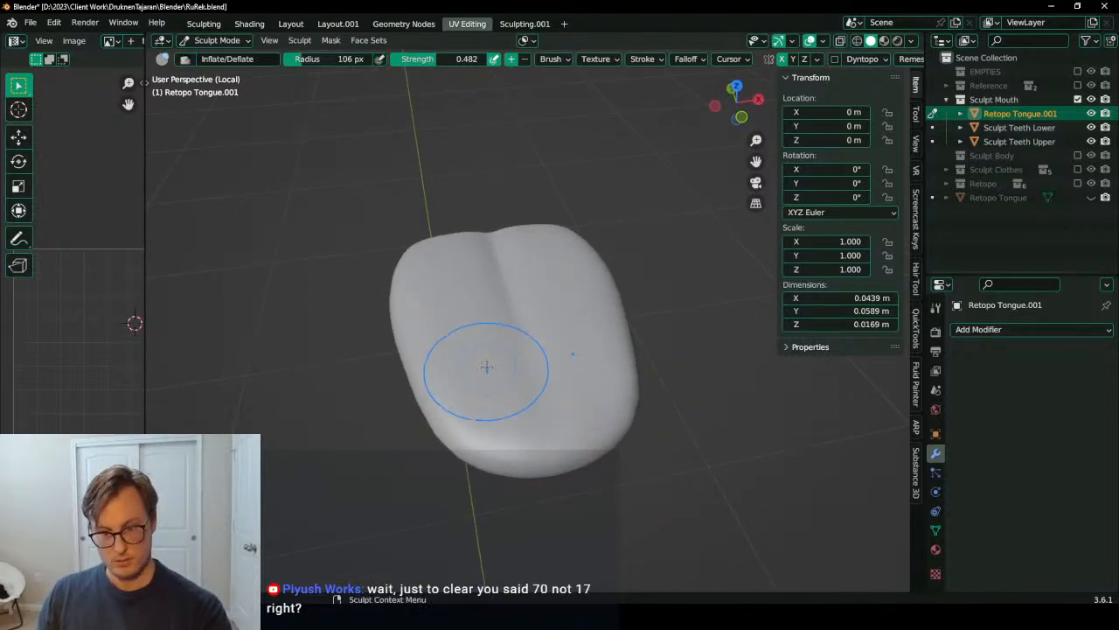
pyautogui.moveTo(455, 277); pyautogui.dragTo(452, 277)
pyautogui.hotkey('ctrl', 'z')
pyautogui.moveTo(472, 288); pyautogui.dragTo(463, 339, button='middle')
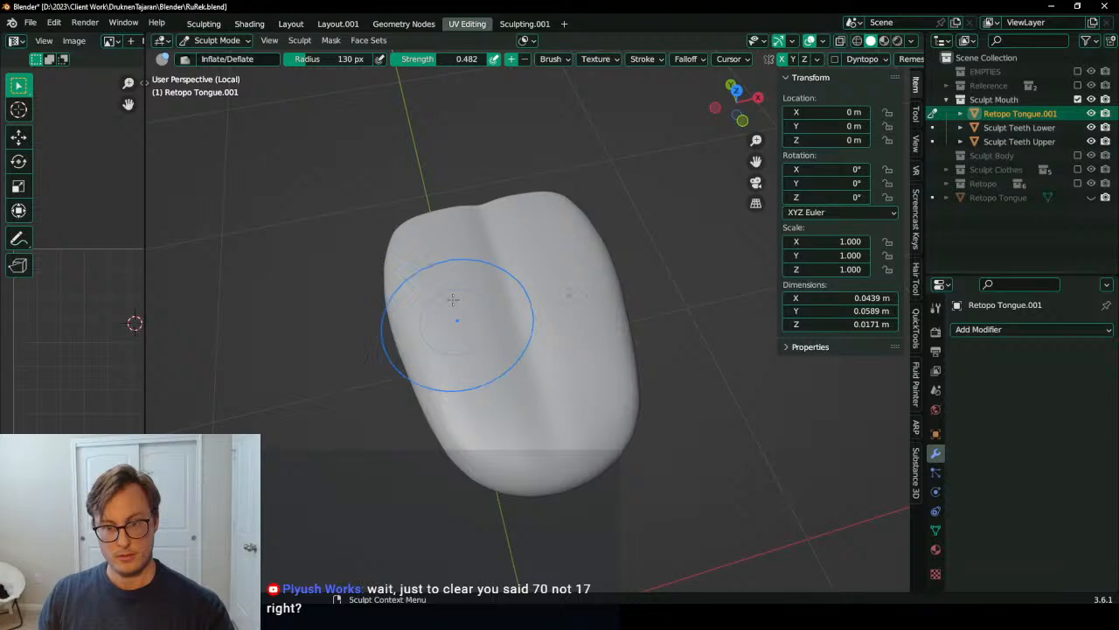
pyautogui.hotkey('shift', 't')
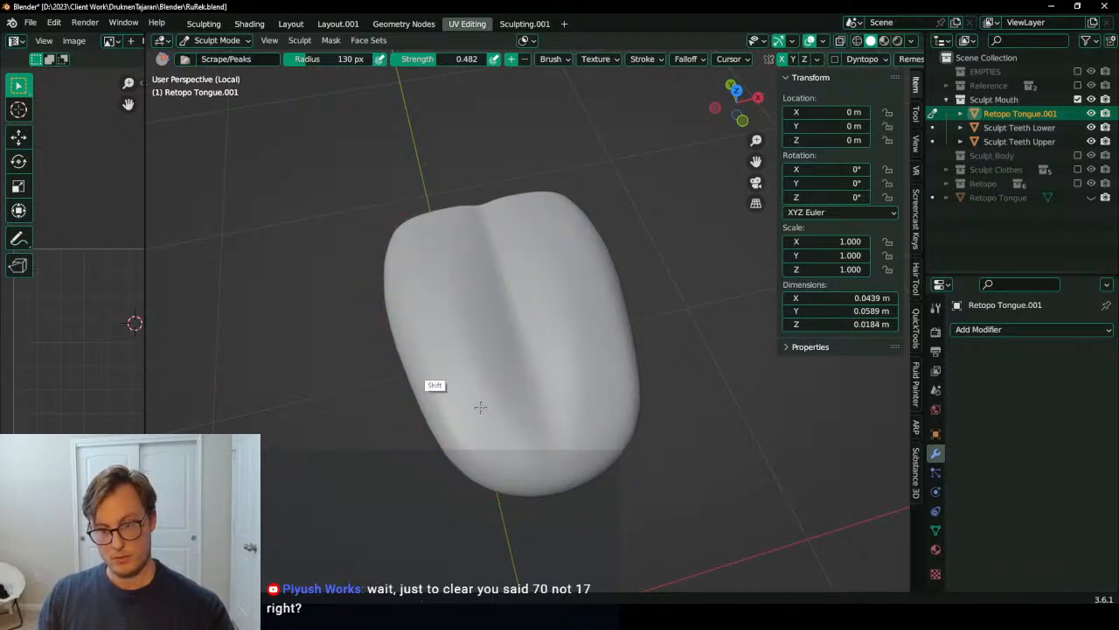
pyautogui.moveTo(429, 345)
pyautogui.mouseDown(button='middle')
pyautogui.moveTo(475, 250)
pyautogui.moveTo(534, 205)
pyautogui.moveTo(491, 320)
pyautogui.mouseUp(button='middle')
# Step: Tighten the tongue's side and lower edges with Pinch/Magnify strokes at 130 px radius
pyautogui.press('p')
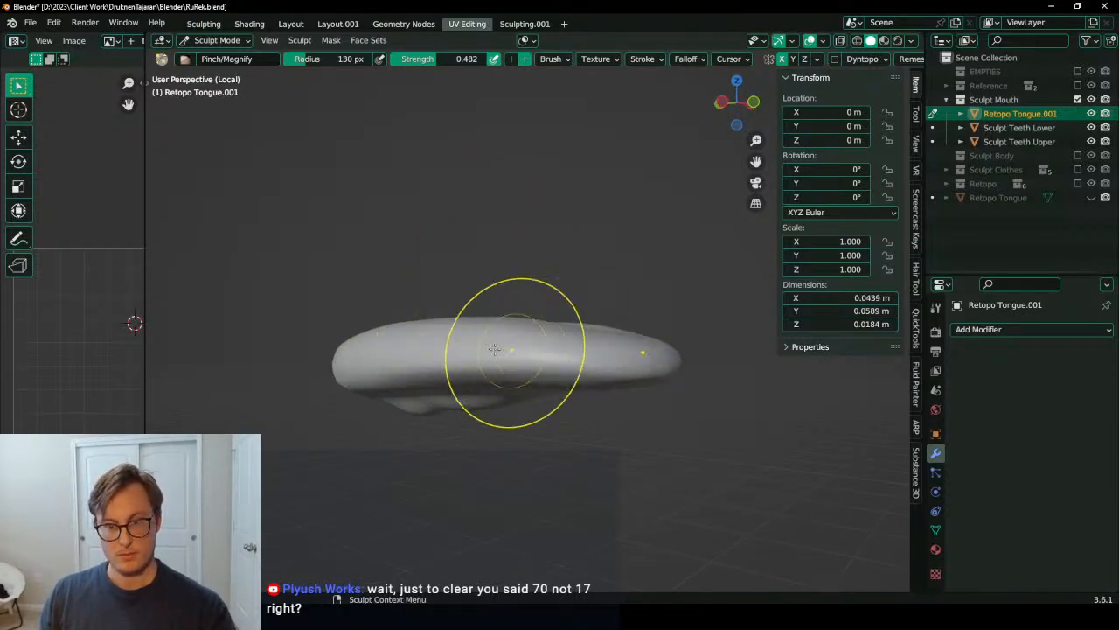
pyautogui.moveTo(705, 362); pyautogui.dragTo(547, 405, button='middle')
pyautogui.moveTo(548, 406)
pyautogui.mouseDown()
pyautogui.moveTo(385, 395)
pyautogui.moveTo(575, 417)
pyautogui.mouseUp()
pyautogui.moveTo(510, 402)
pyautogui.mouseDown()
pyautogui.moveTo(535, 408)
pyautogui.moveTo(426, 414)
pyautogui.mouseUp()
pyautogui.moveTo(426, 414); pyautogui.dragTo(460, 402, button='middle')
pyautogui.moveTo(458, 401)
pyautogui.mouseDown()
pyautogui.moveTo(375, 425)
pyautogui.moveTo(565, 437)
pyautogui.moveTo(594, 425)
pyautogui.mouseUp()
pyautogui.moveTo(594, 425); pyautogui.dragTo(490, 323, button='middle')
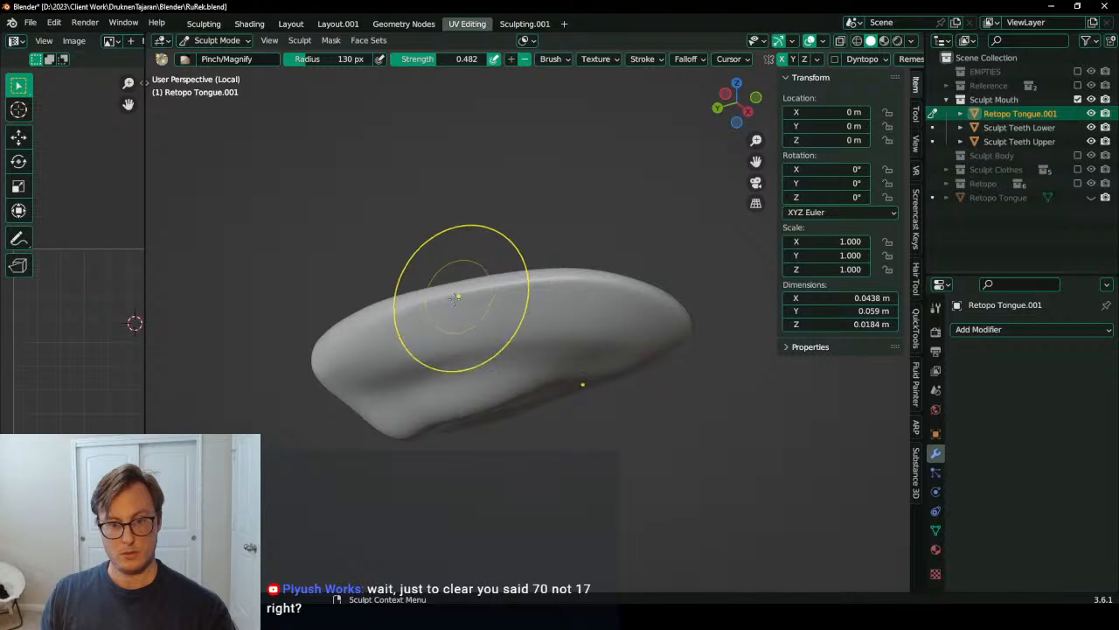
# Step: Smooth the tongue's underside, pinch its central ridge with Pinch/Magnify, and soften it with Scrape/Peaks at 130 px radius
pyautogui.moveTo(462, 265); pyautogui.dragTo(458, 324, button='middle')
pyautogui.press('x')
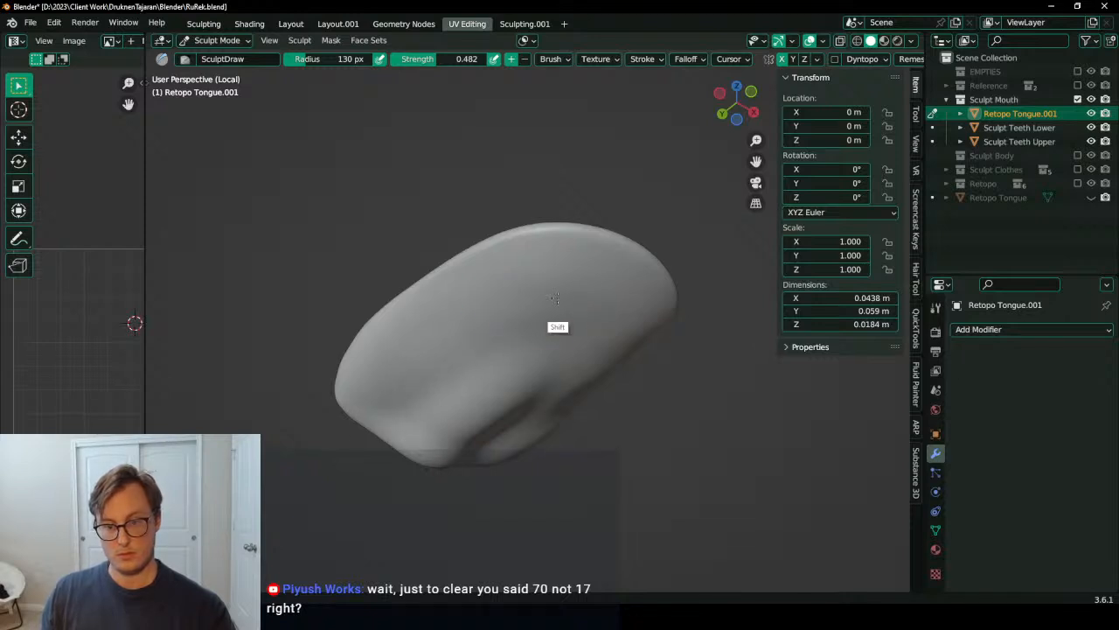
pyautogui.moveTo(577, 313); pyautogui.dragTo(487, 220, button='middle')
pyautogui.press('p')
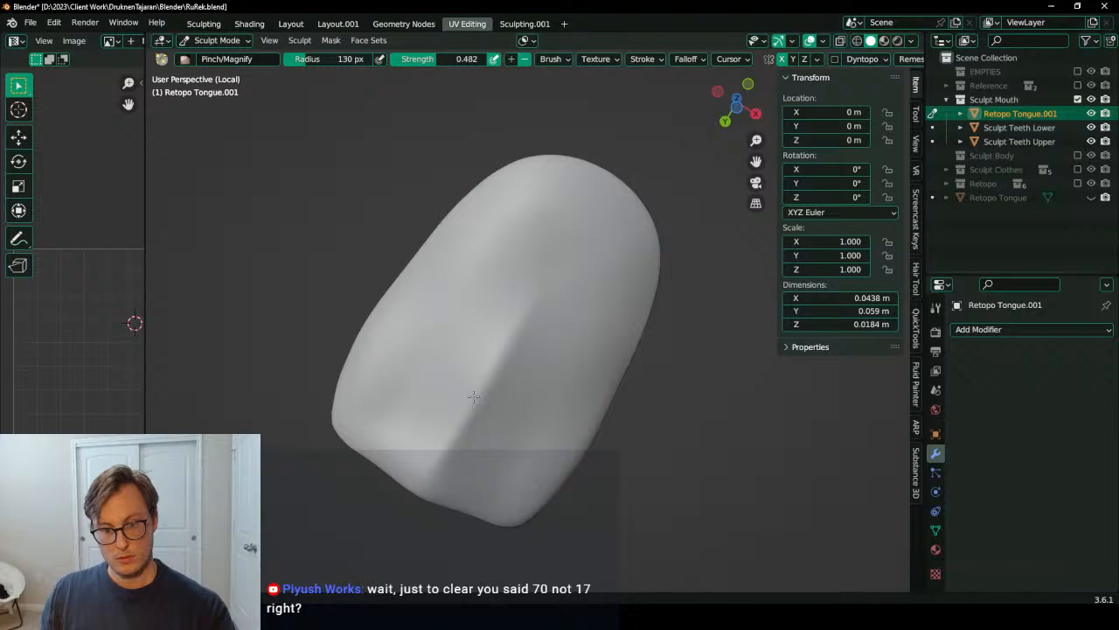
pyautogui.moveTo(474, 397); pyautogui.dragTo(501, 358)
pyautogui.moveTo(500, 359); pyautogui.dragTo(497, 349, button='middle')
pyautogui.hotkey('shift', 't')
pyautogui.moveTo(473, 394)
pyautogui.mouseDown()
pyautogui.moveTo(441, 415)
pyautogui.moveTo(461, 427)
pyautogui.mouseUp()
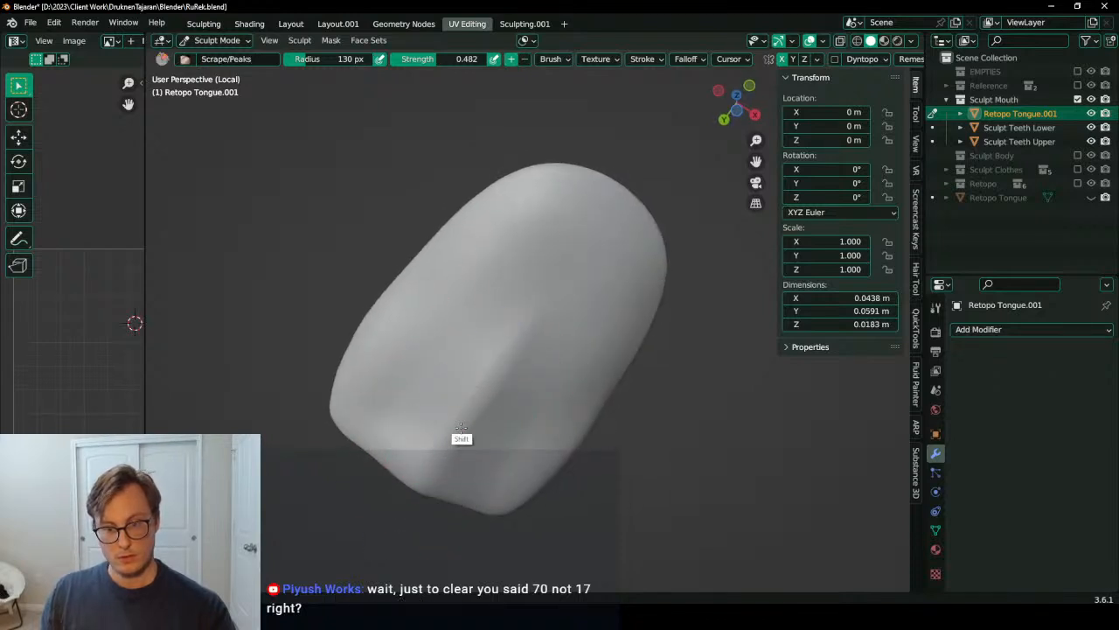
# Step: Reshape the rear underside of the tongue's side profile with Elastic Deform at 130 px radius, undoing an unwanted stroke
pyautogui.moveTo(495, 258); pyautogui.dragTo(603, 404, button='middle')
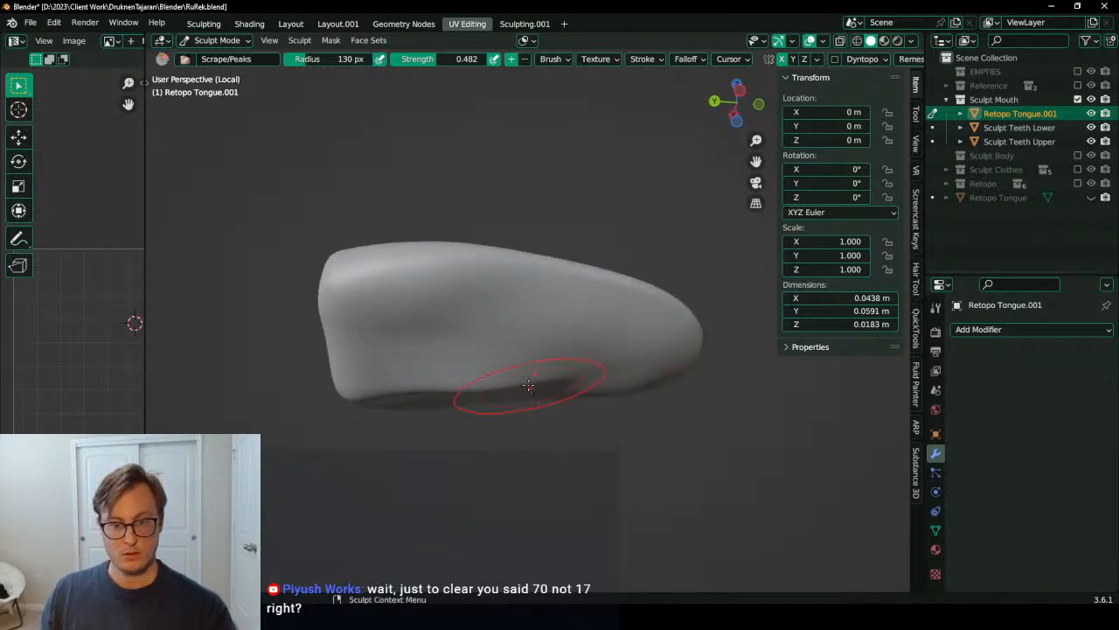
pyautogui.moveTo(530, 388); pyautogui.dragTo(499, 283, button='middle')
pyautogui.press('KP_3')
pyautogui.scroll(3, 523, 310)
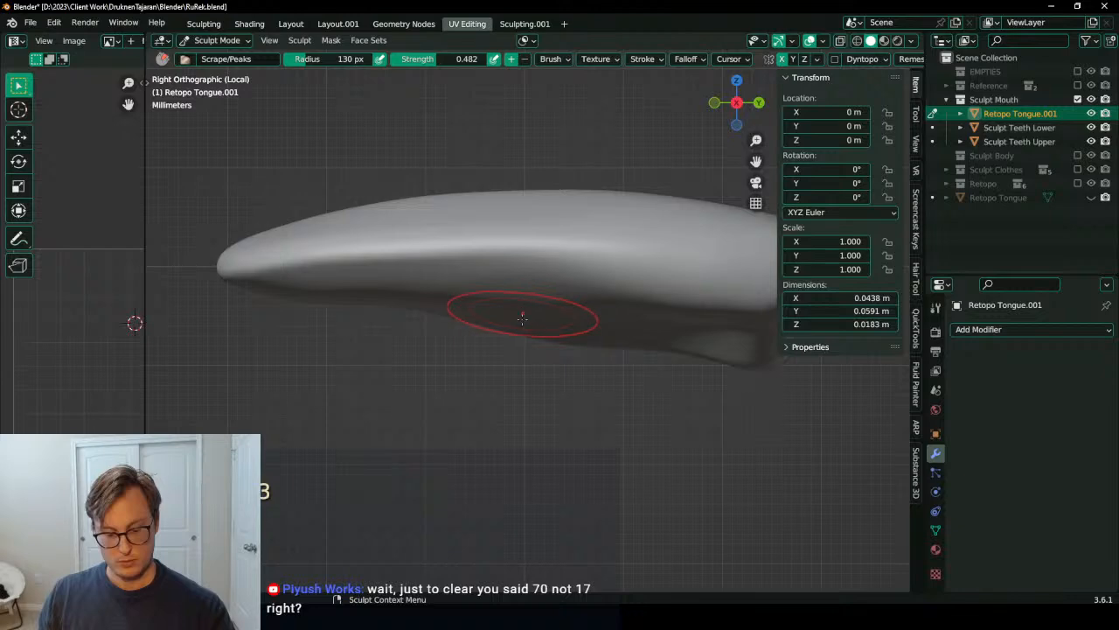
pyautogui.press('g')
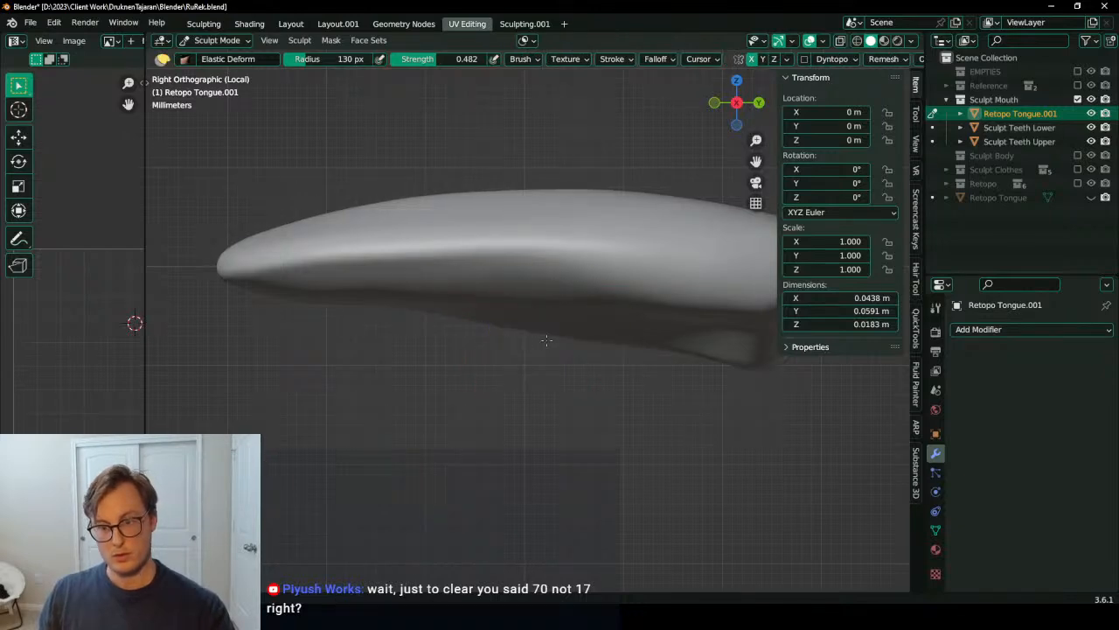
pyautogui.moveTo(645, 350); pyautogui.dragTo(654, 342)
pyautogui.hotkey('ctrl', 'z')
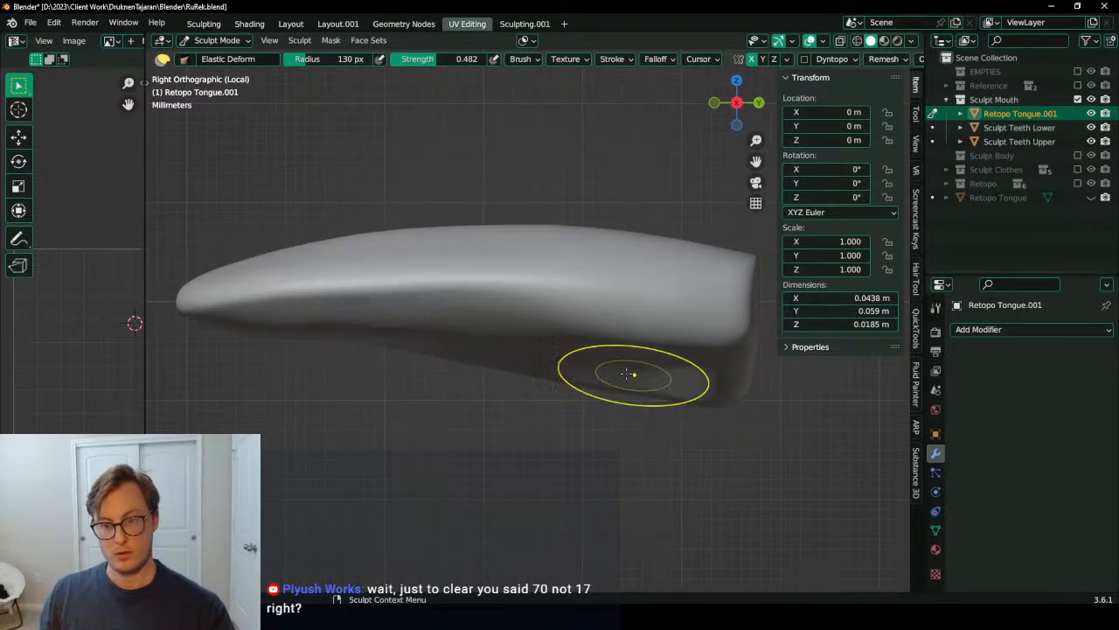
pyautogui.moveTo(387, 341); pyautogui.dragTo(525, 420, button='middle')
# Step: Narrow the tongue's side outline and front corners slightly from the top view with Elastic Deform
pyautogui.press('KP_7')
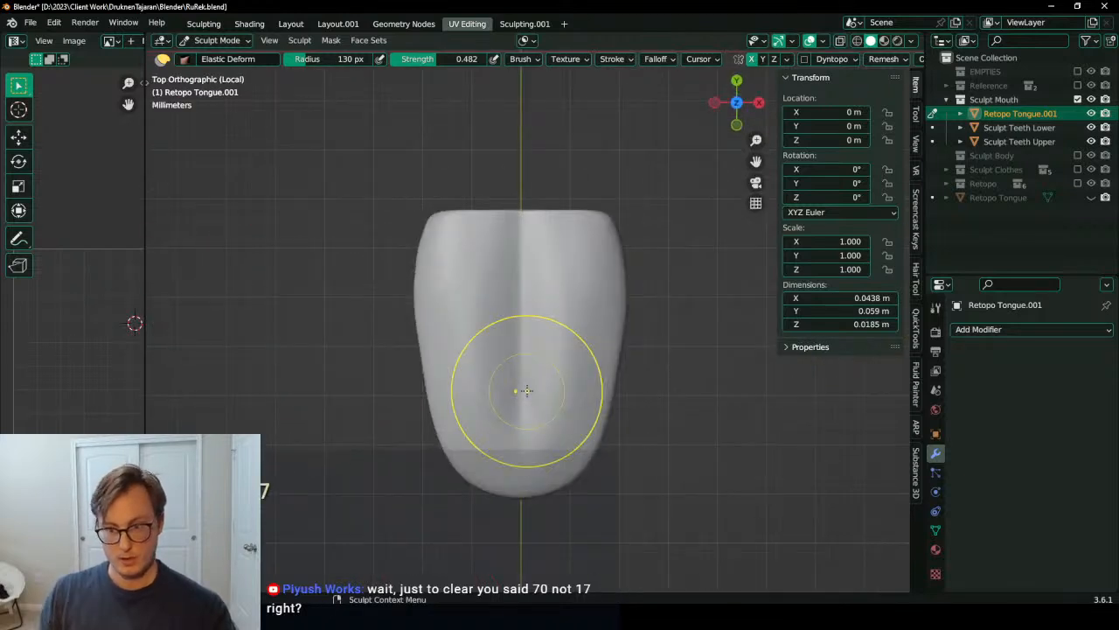
pyautogui.keyDown('ctrl'); pyautogui.moveTo(556, 380); pyautogui.dragTo(624, 340, button='middle'); pyautogui.keyUp('ctrl')
pyautogui.moveTo(631, 347)
pyautogui.mouseDown()
pyautogui.moveTo(648, 354)
pyautogui.moveTo(669, 297)
pyautogui.moveTo(650, 288)
pyautogui.mouseUp()
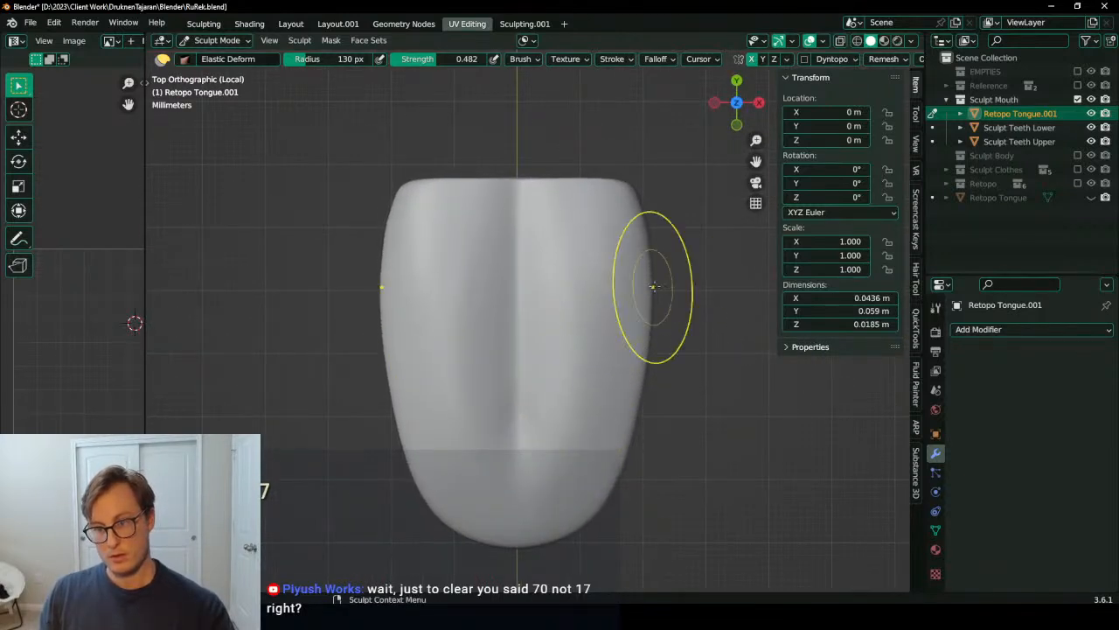
pyautogui.moveTo(610, 500); pyautogui.dragTo(600, 487)
pyautogui.moveTo(600, 487)
pyautogui.mouseDown(button='middle')
pyautogui.moveTo(550, 300)
pyautogui.moveTo(546, 315)
pyautogui.moveTo(562, 256)
pyautogui.mouseUp(button='middle')
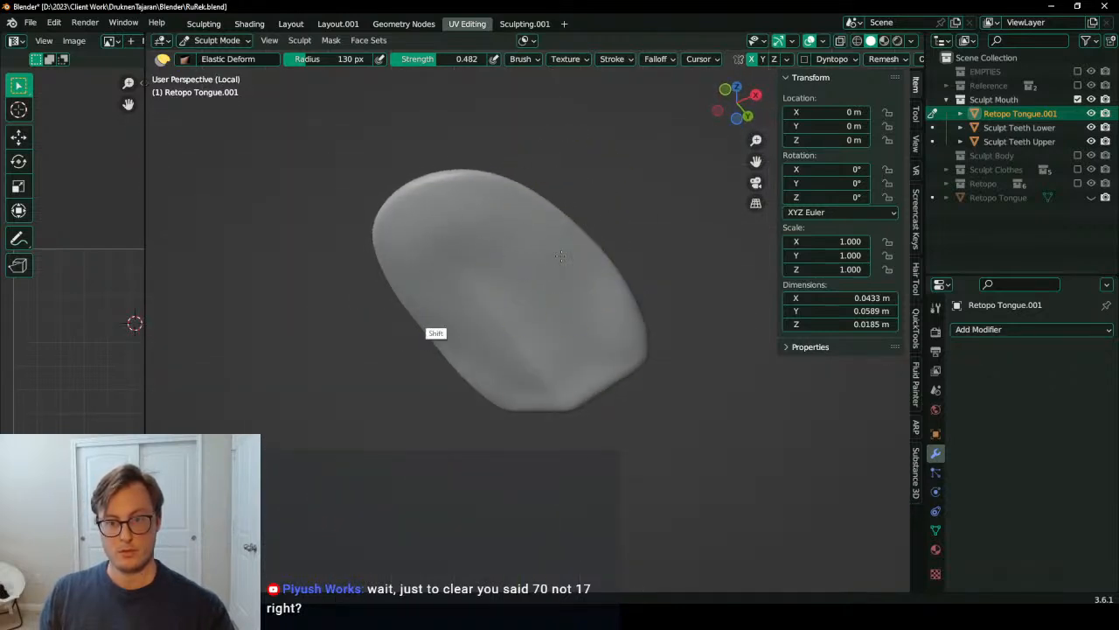
pyautogui.moveTo(561, 255); pyautogui.dragTo(507, 405, button='middle')
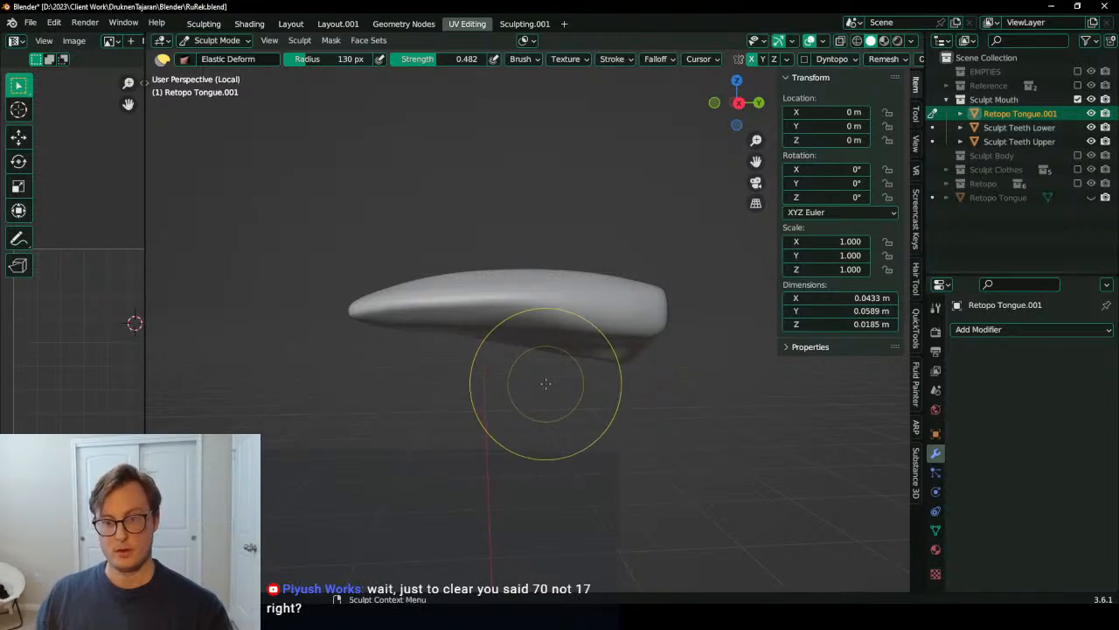
# Step: Return to Object Mode, show the whole mouth again, and select the unhidden Retopo Tongue half mesh
pyautogui.hotkey('ctrl', 'Tab')
pyautogui.press('KP_Divide')
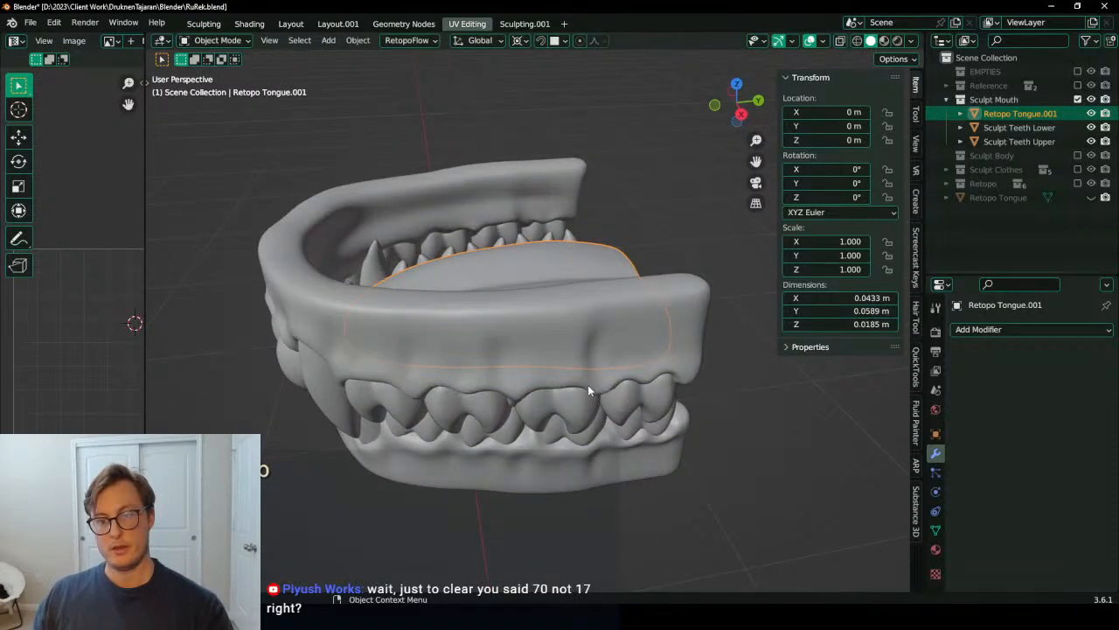
pyautogui.moveTo(628, 379); pyautogui.dragTo(566, 393, button='middle')
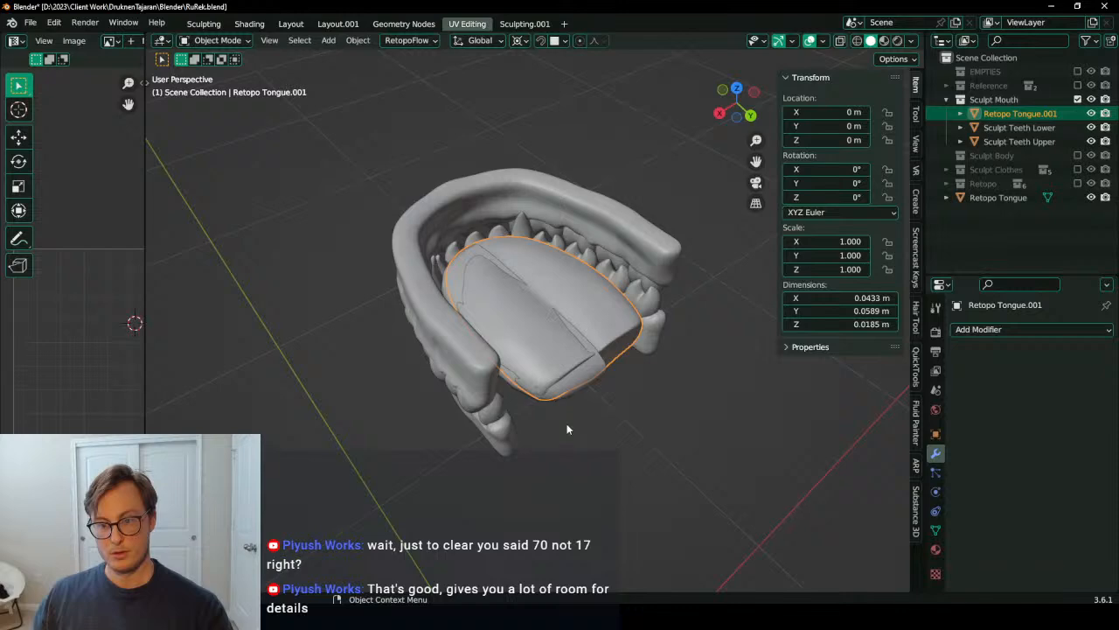
pyautogui.click(587, 380)
pyautogui.press('KP_Decimal')
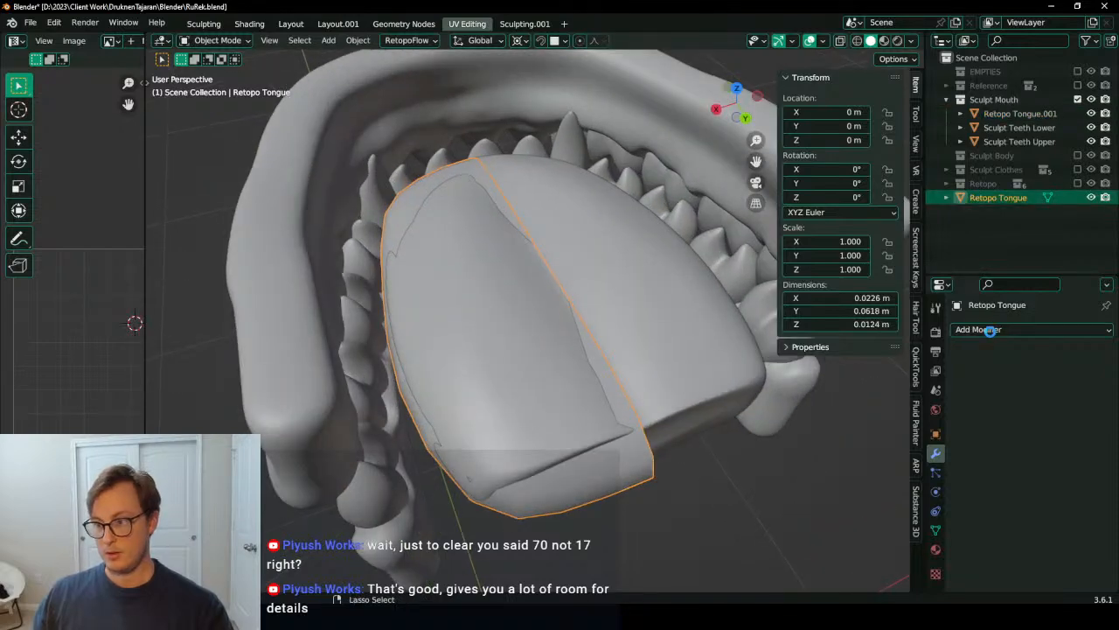
# Step: Add a Shrinkwrap modifier to Retopo Tongue with the sculpted Retopo Tongue.001 as its target
pyautogui.click(989, 329)
pyautogui.click(944, 162)
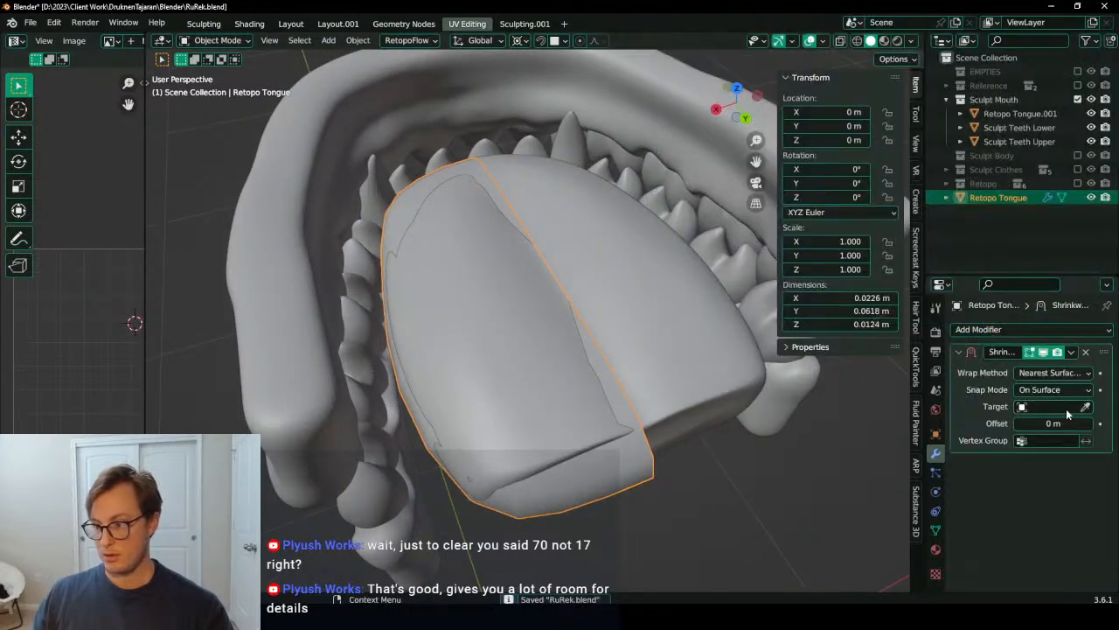
pyautogui.click(1084, 409)
pyautogui.click(640, 351)
pyautogui.press('Tab')
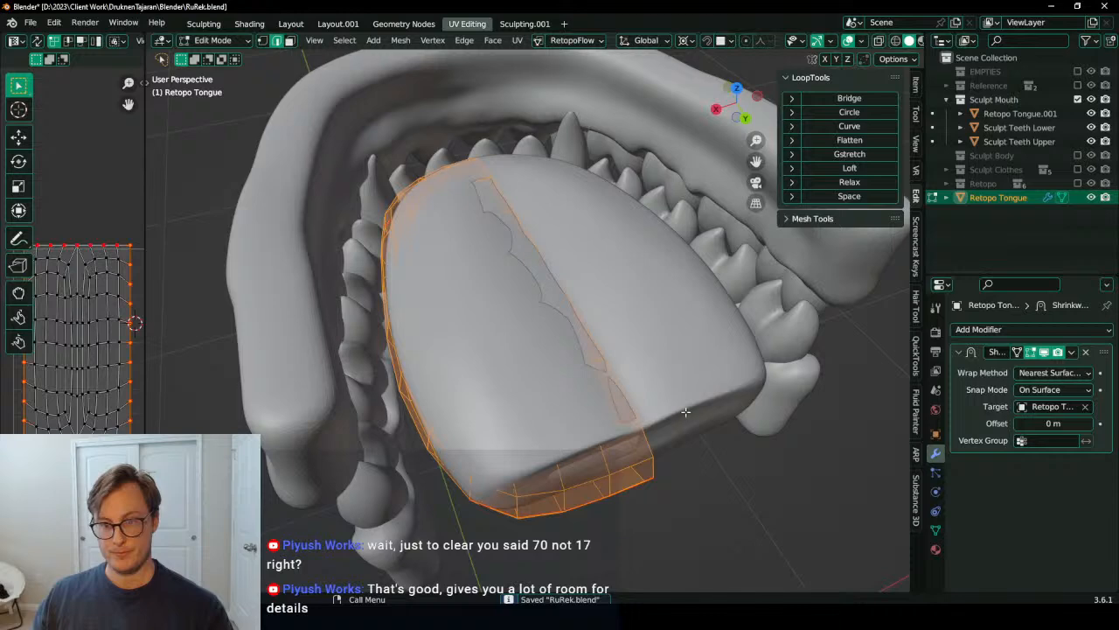
pyautogui.press('Tab')
# Step: Isolate both tongue meshes and edit Retopo Tongue with its Shrinkwrap result displayed on the edit cage
pyautogui.click(713, 409)
pyautogui.press('KP_Divide')
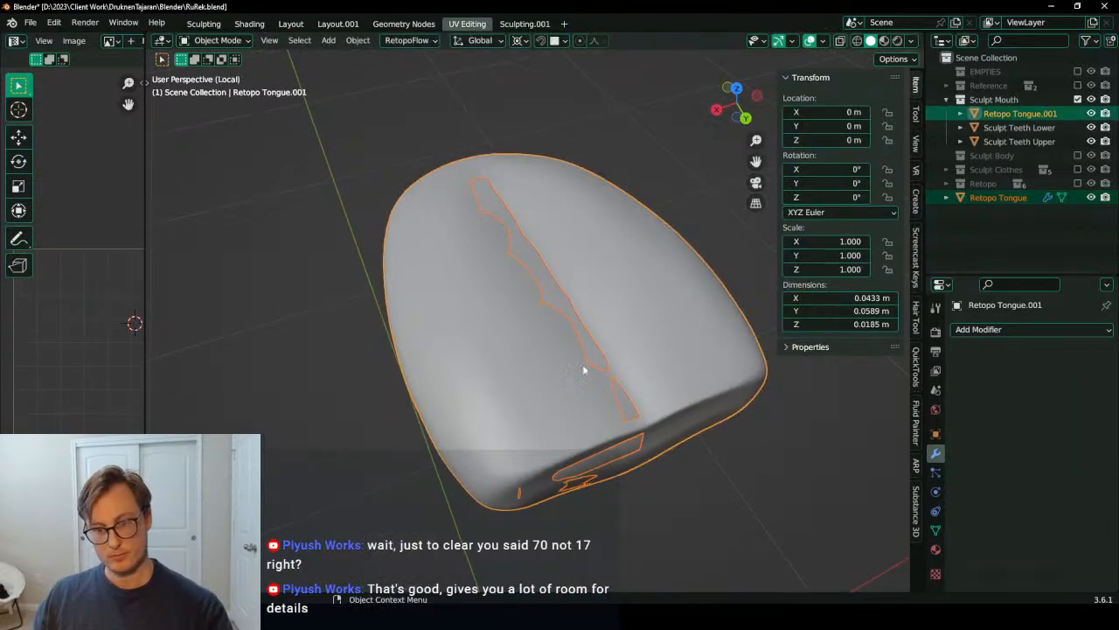
pyautogui.click(585, 407)
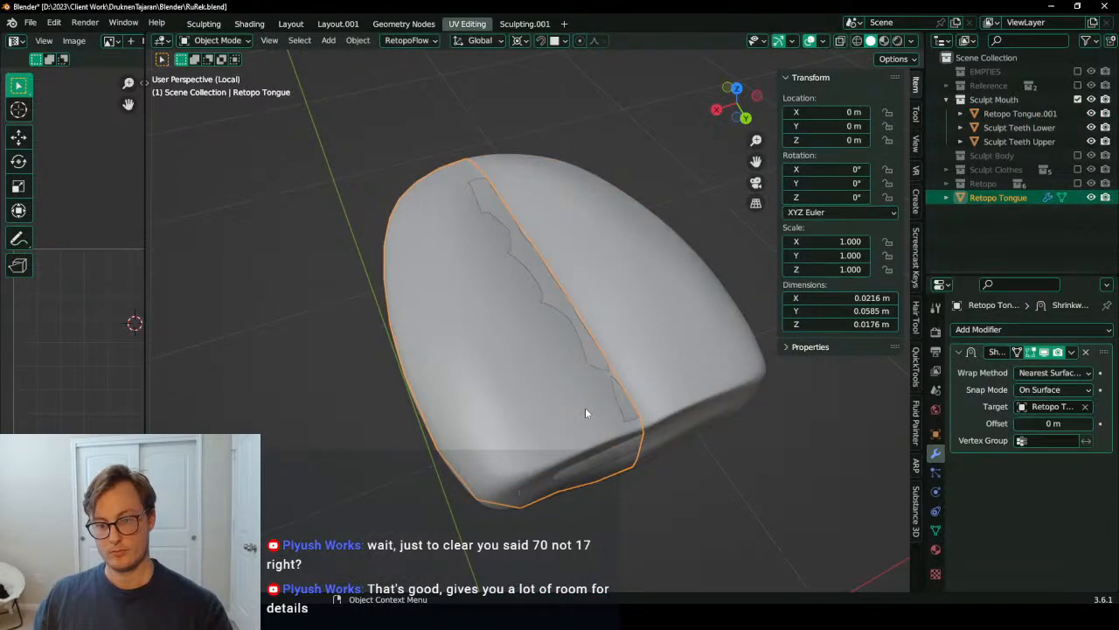
pyautogui.press('Tab')
pyautogui.moveTo(585, 407); pyautogui.dragTo(574, 315, button='middle')
pyautogui.click(1018, 353)
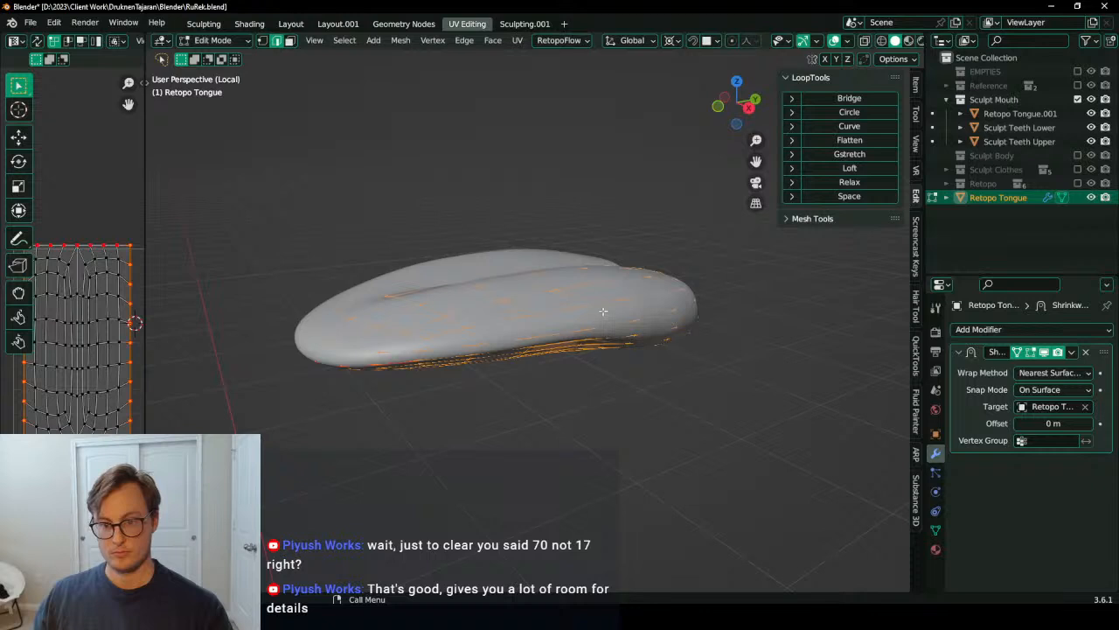
# Step: Make the retopo mesh visible over the sculpt and scale the fully selected mesh along Z
pyautogui.moveTo(624, 289); pyautogui.dragTo(627, 362, button='middle')
pyautogui.press('q')
pyautogui.click(515, 575)
pyautogui.moveTo(514, 575); pyautogui.dragTo(572, 229, button='middle')
pyautogui.press('s')
pyautogui.press('z')
pyautogui.click(599, 159)
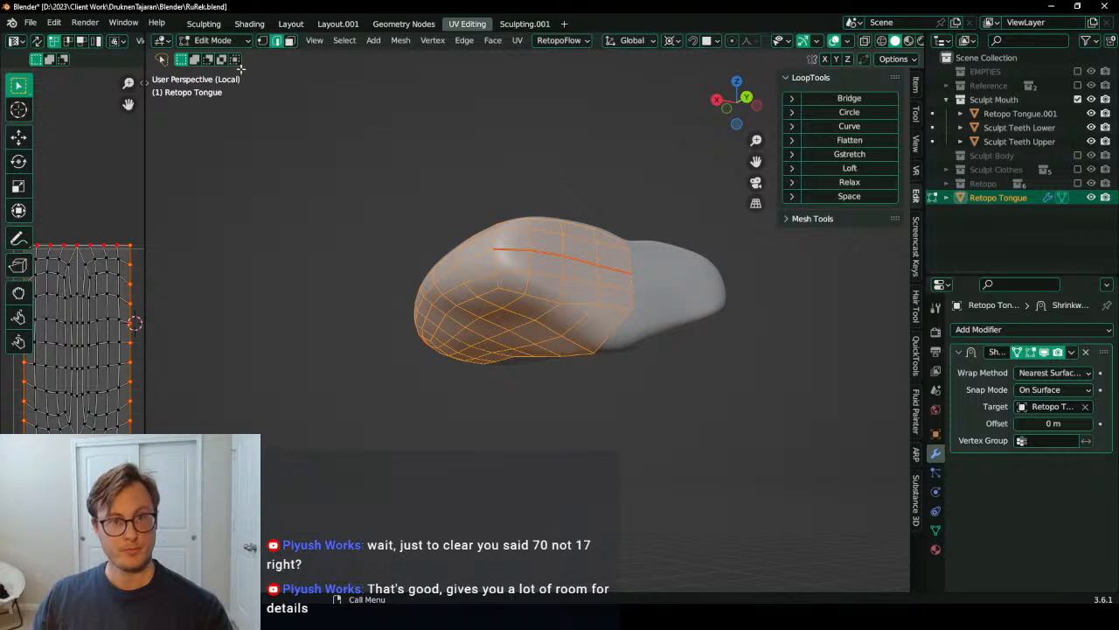
# Step: Switch to vertex selection and move the centre-line vertex on the tongue's back end upward along Z
pyautogui.click(262, 42)
pyautogui.moveTo(530, 355); pyautogui.dragTo(551, 320, button='middle')
pyautogui.click(551, 320)
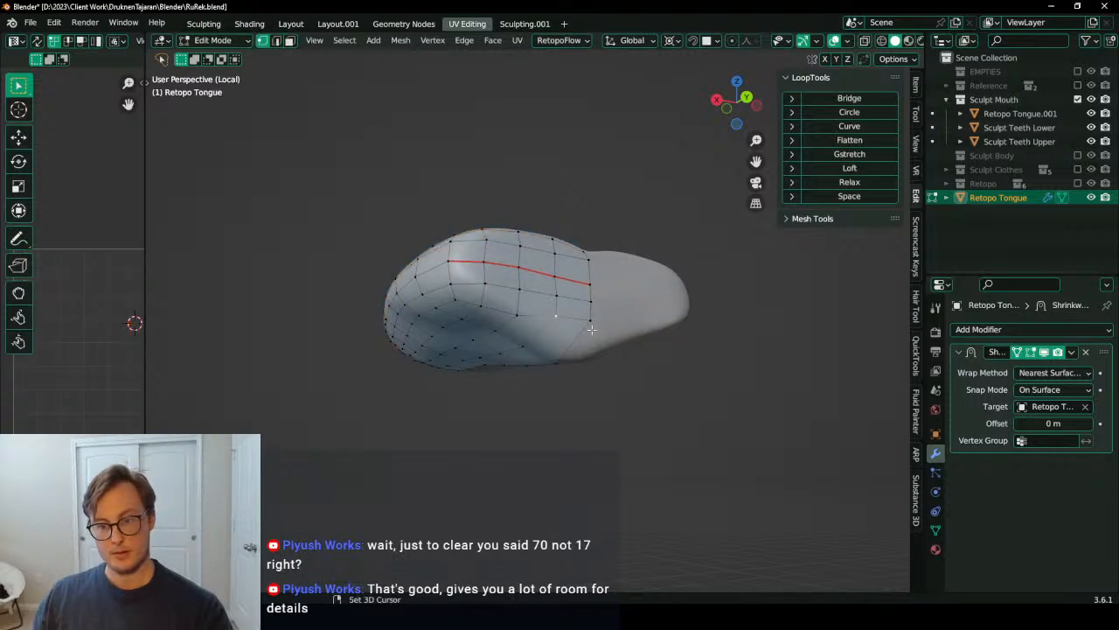
pyautogui.press('g')
pyautogui.press('z')
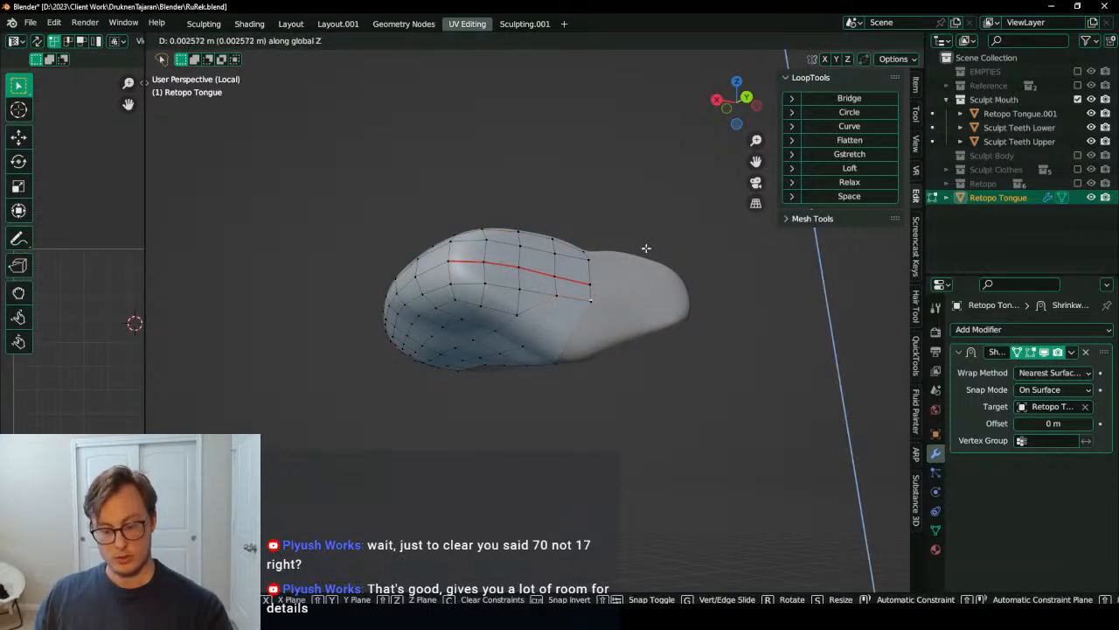
pyautogui.click(658, 255)
pyautogui.scroll(3, 612, 288)
pyautogui.press('g')
pyautogui.press('Escape')
pyautogui.press('ctrl+KP_1')
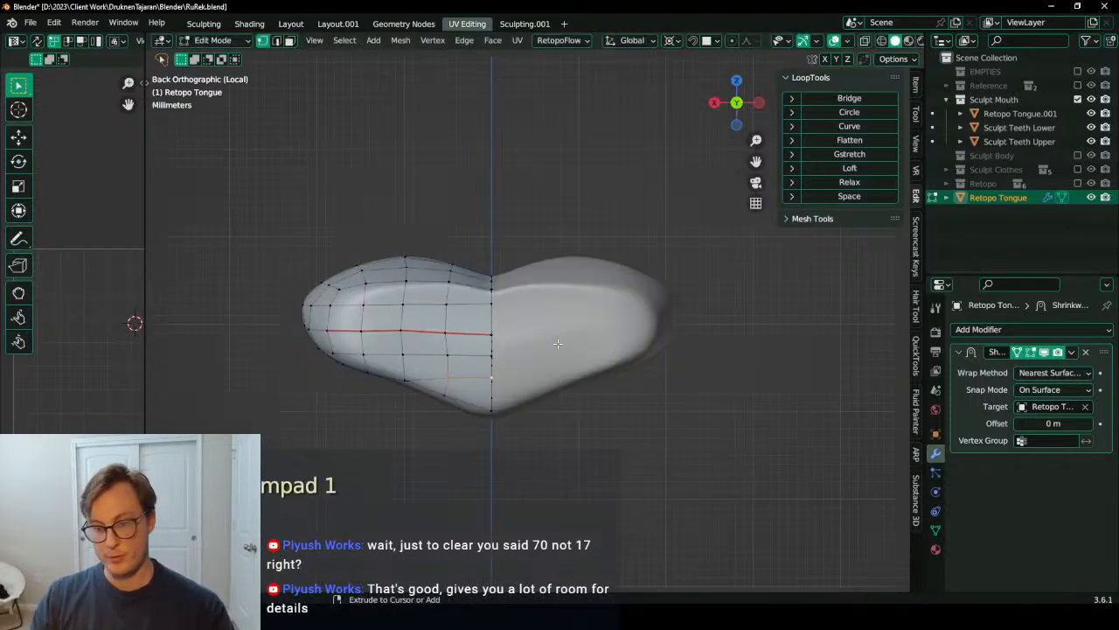
pyautogui.scroll(2, 523, 311)
pyautogui.moveTo(523, 310); pyautogui.dragTo(600, 324, button='middle')
pyautogui.press('g')
pyautogui.press('z')
pyautogui.press('Escape')
pyautogui.press('g')
pyautogui.press('z')
pyautogui.press('Escape')
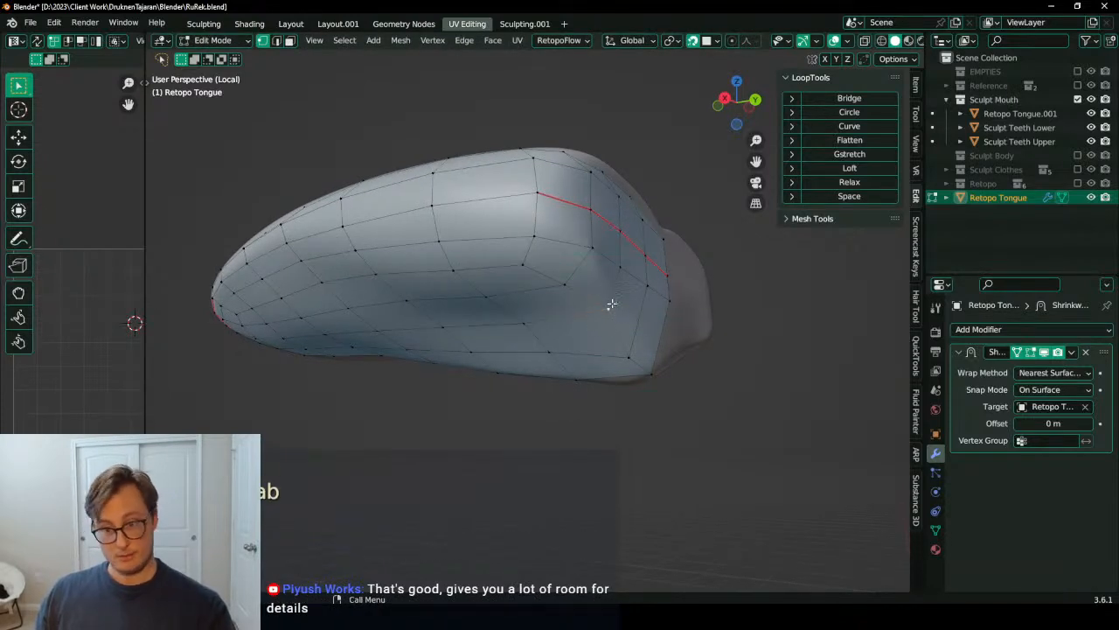
pyautogui.press('g')
pyautogui.press('Escape')
pyautogui.moveTo(612, 309)
pyautogui.mouseDown(button='middle')
pyautogui.moveTo(490, 330)
pyautogui.moveTo(568, 292)
pyautogui.moveTo(607, 296)
pyautogui.moveTo(628, 321)
pyautogui.mouseUp(button='middle')
pyautogui.hotkey('shift', 'Tab')
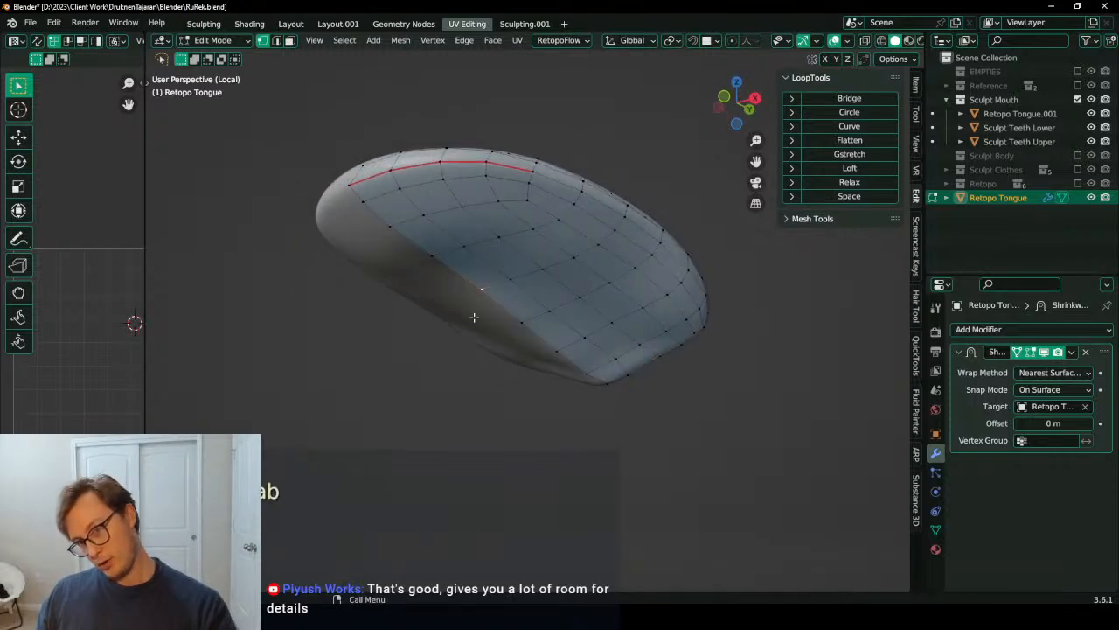
pyautogui.moveTo(479, 314); pyautogui.dragTo(529, 333, button='middle')
pyautogui.press('.')
pyautogui.press('s')
pyautogui.press('Escape')
# Step: Return to Object Mode and apply the Shrinkwrap modifier on Retopo Tongue
pyautogui.press('Tab')
pyautogui.moveTo(524, 356); pyautogui.dragTo(629, 404, button='middle')
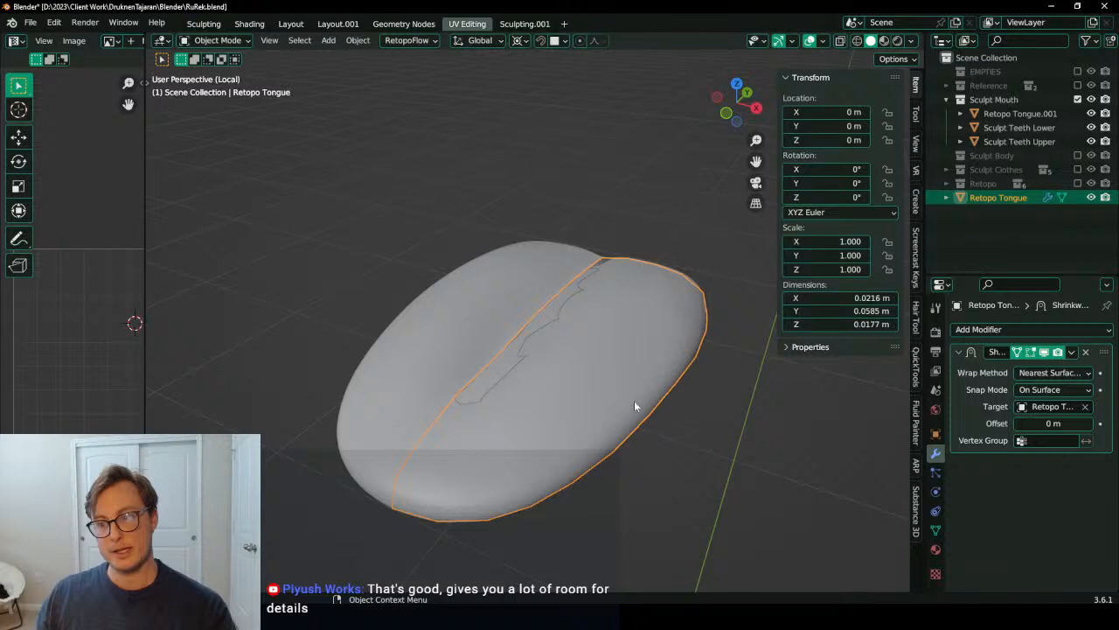
pyautogui.click(1072, 352)
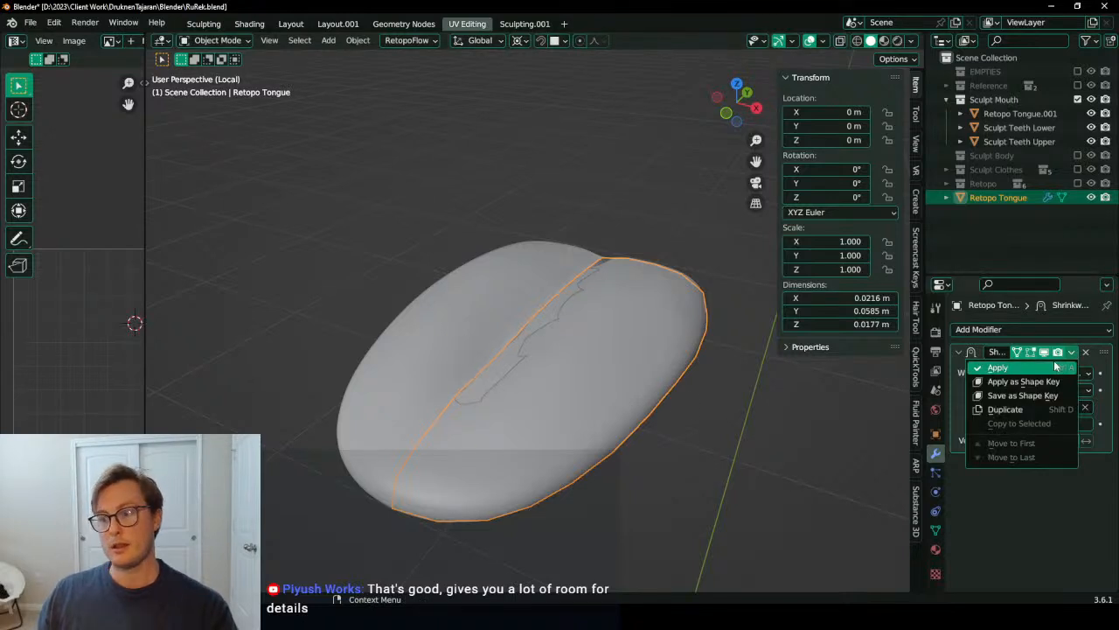
pyautogui.click(1055, 368)
pyautogui.moveTo(658, 367); pyautogui.dragTo(505, 378, button='middle')
# Step: Open Retopo Tongue for vertex editing and turn on snapping
pyautogui.press('Tab')
pyautogui.moveTo(583, 372)
pyautogui.mouseDown(button='middle')
pyautogui.moveTo(522, 256)
pyautogui.moveTo(603, 362)
pyautogui.mouseUp(button='middle')
pyautogui.hotkey('shift', 'Tab')
pyautogui.moveTo(619, 329); pyautogui.dragTo(571, 320, button='middle')
pyautogui.press('g')
pyautogui.press('y')
pyautogui.rightClick(611, 364)
# Step: From the back view, lower the selected centre-line vertex on the tongue's back face along Z
pyautogui.press('.')
pyautogui.click(613, 326)
pyautogui.press('ctrl+KP_1')
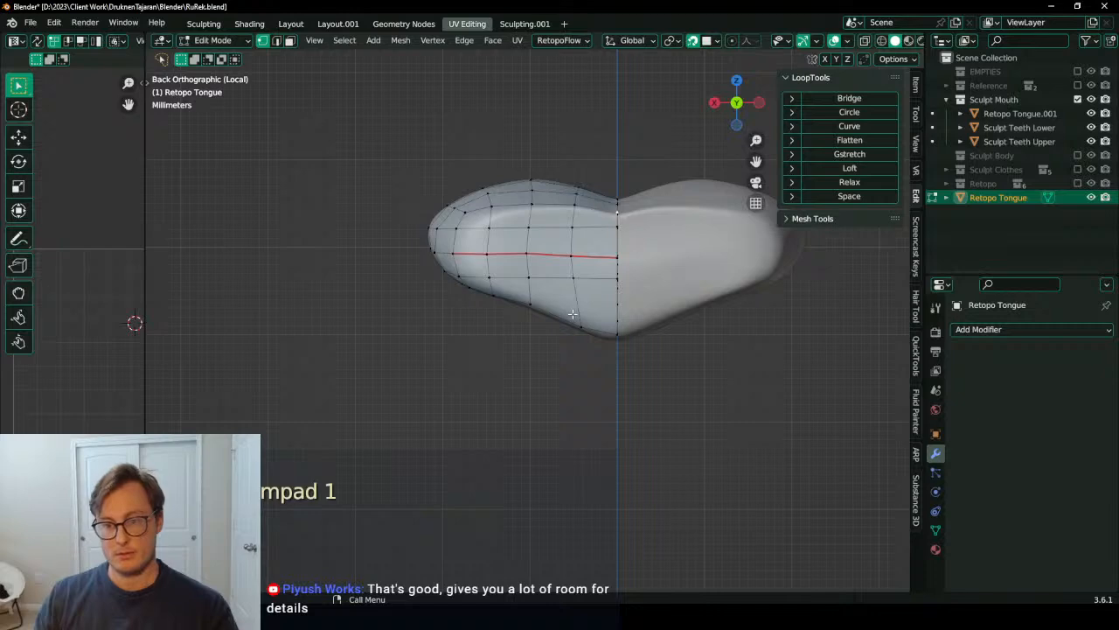
pyautogui.scroll(3, 611, 312)
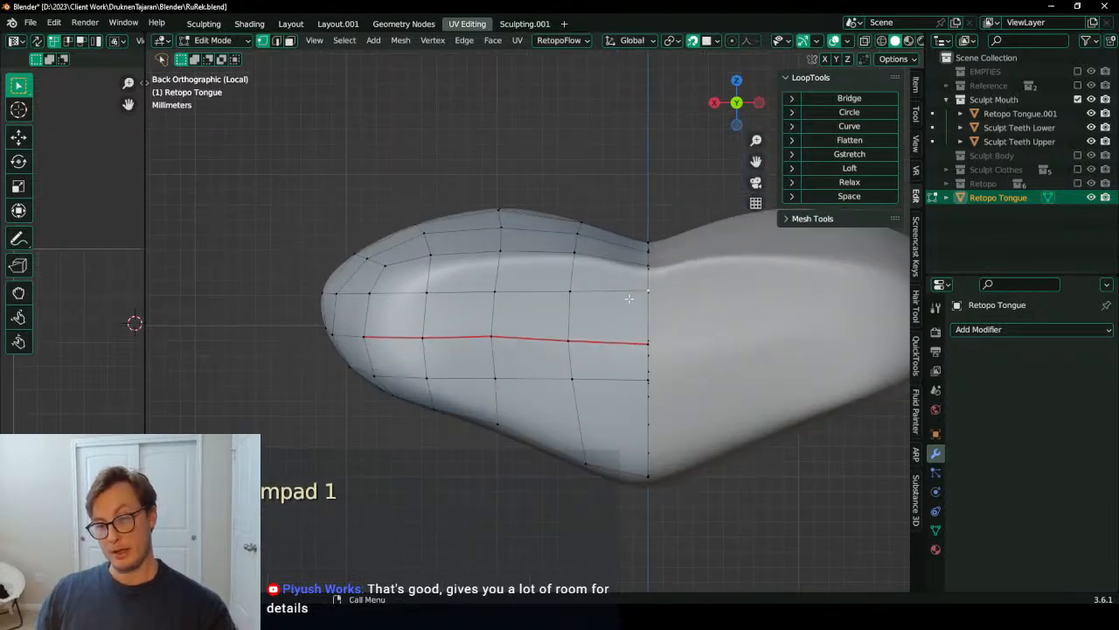
pyautogui.press('g')
pyautogui.press('z')
pyautogui.click(627, 309)
# Step: Lower the vertex beside the centre line on the tongue's back face to even out its edge row
pyautogui.click(591, 298)
pyautogui.press('g')
pyautogui.rightClick(590, 296)
pyautogui.moveTo(553, 306); pyautogui.dragTo(551, 342, button='middle')
pyautogui.click(596, 307)
pyautogui.press('g')
pyautogui.click(594, 320)
# Step: Lower two further vertices of the same back-face row along Z
pyautogui.click(725, 314)
pyautogui.press('g')
pyautogui.press('z')
pyautogui.click(725, 331)
pyautogui.click(480, 296)
pyautogui.press('g')
pyautogui.press('z')
pyautogui.click(478, 308)
# Step: Move two vertices near the tongue's back side corner downward over the sculpt's surface
pyautogui.moveTo(465, 306); pyautogui.dragTo(491, 311, button='middle')
pyautogui.click(471, 322)
pyautogui.press('g')
pyautogui.click(487, 355)
pyautogui.click(409, 330)
pyautogui.press('g')
pyautogui.click(437, 351)
# Step: Reposition the vertices around the lower back corner of the half tongue to space the faces more evenly
pyautogui.scroll(-3, 451, 355)
pyautogui.moveTo(453, 356); pyautogui.dragTo(491, 316, button='middle')
pyautogui.click(516, 310)
pyautogui.press('g')
pyautogui.click(520, 327)
pyautogui.click(513, 343)
pyautogui.click(496, 291)
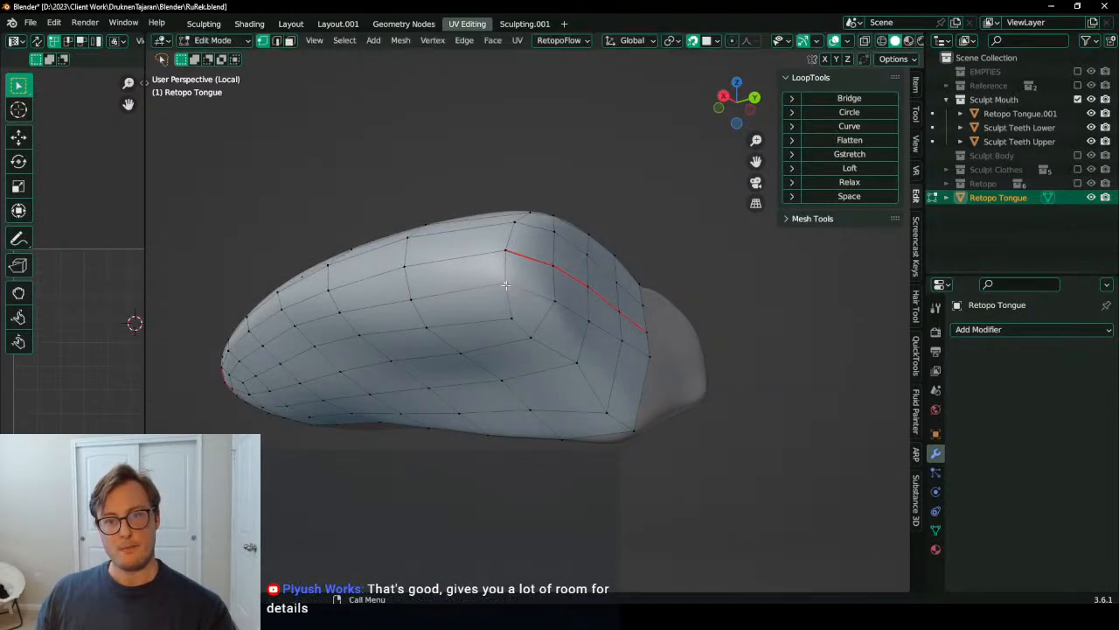
pyautogui.press('g')
pyautogui.click(529, 333)
pyautogui.moveTo(552, 320); pyautogui.dragTo(555, 324, button='middle')
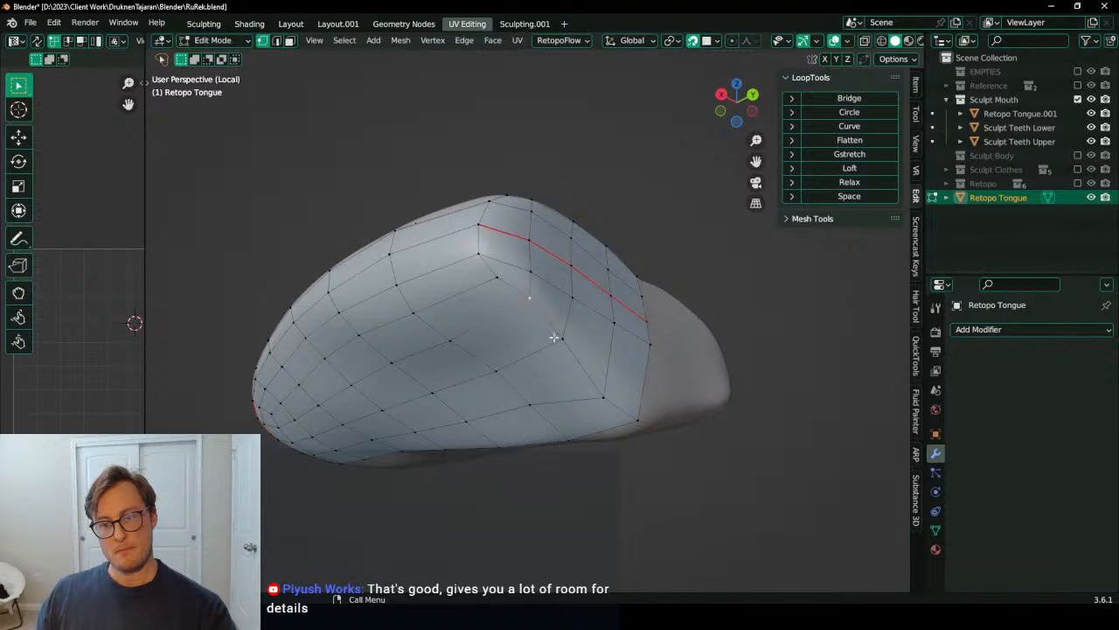
pyautogui.press('g')
pyautogui.click(542, 285)
# Step: Add a loop cut around the tongue just in front of its back end
pyautogui.moveTo(542, 285); pyautogui.dragTo(612, 245, button='middle')
pyautogui.hotkey('ctrl', 'r')
pyautogui.click(579, 374)
# Step: Add a Shrinkwrap modifier to Retopo Tongue with the tongue sculpt as its target
pyautogui.click(1013, 329)
pyautogui.click(949, 162)
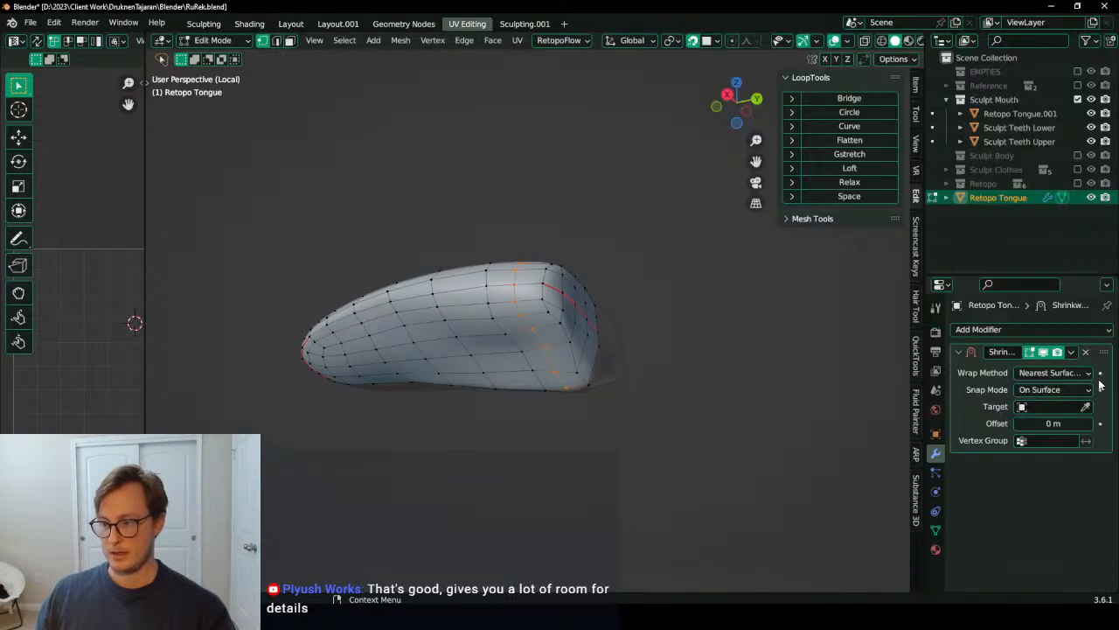
pyautogui.click(1085, 406)
pyautogui.click(574, 380)
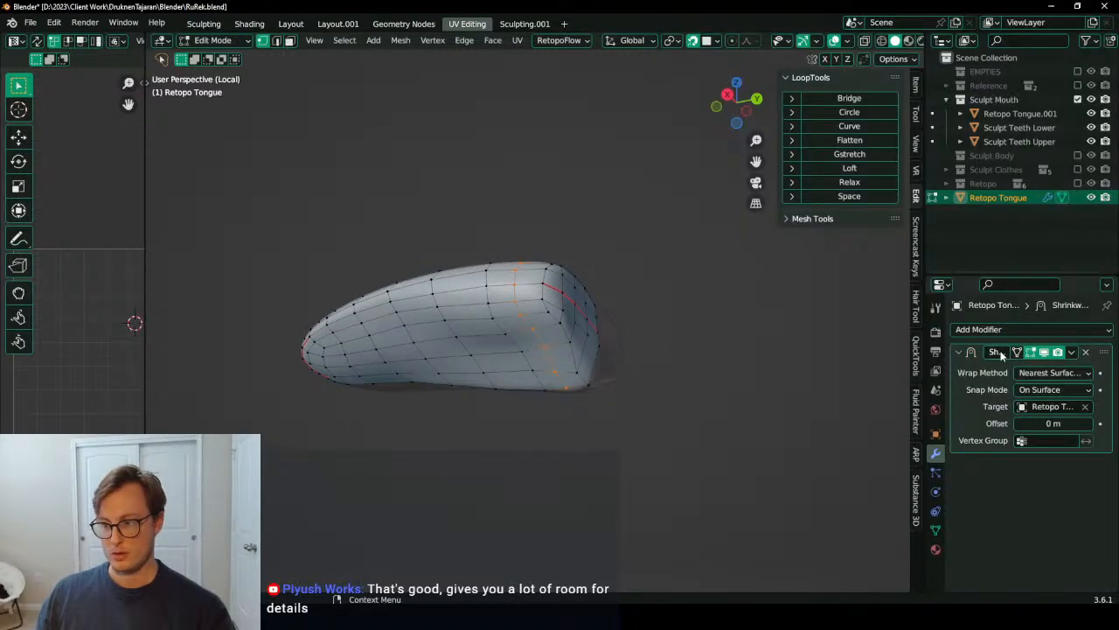
pyautogui.moveTo(516, 270); pyautogui.dragTo(603, 394, button='middle')
pyautogui.scroll(-2, 603, 394)
# Step: Return to Object Mode, apply the Shrinkwrap modifier and save the file
pyautogui.press('Tab')
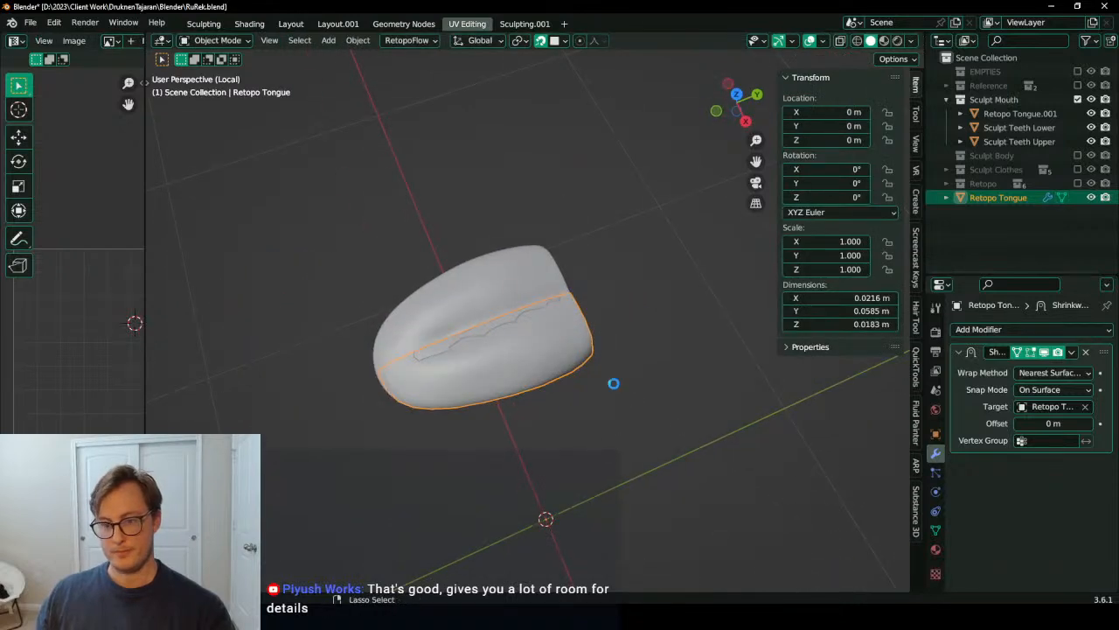
pyautogui.click(1068, 353)
pyautogui.click(1005, 367)
pyautogui.hotkey('ctrl', 's')
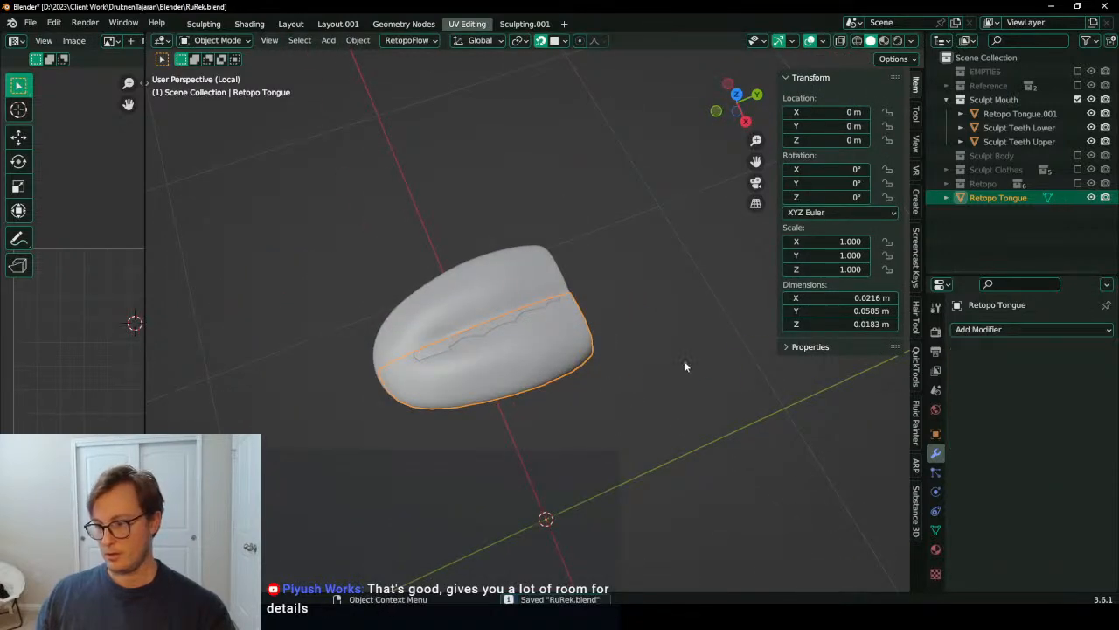
# Step: Add a Mirror modifier to Retopo Tongue and move the object into the Retopo collection
pyautogui.moveTo(725, 380); pyautogui.dragTo(432, 303, button='middle')
pyautogui.click(1062, 330)
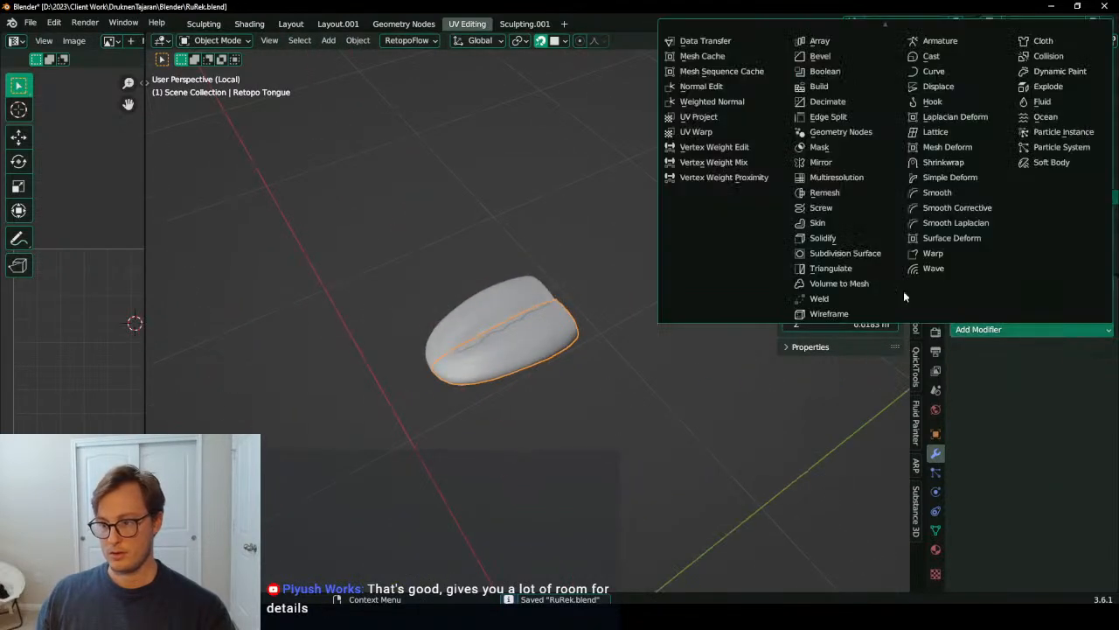
pyautogui.click(826, 163)
pyautogui.moveTo(593, 397); pyautogui.dragTo(640, 343, button='middle')
pyautogui.moveTo(1000, 198); pyautogui.dragTo(991, 182)
# Step: Exclude the Sculpt Mouth collection, widen the UV editor and save the file
pyautogui.click(1078, 98)
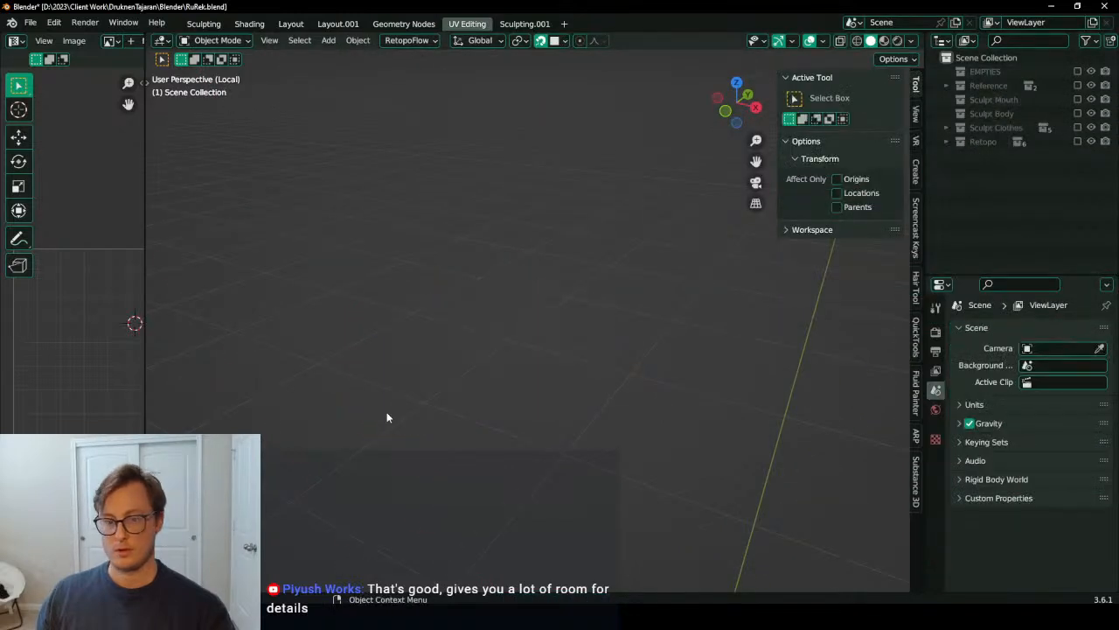
pyautogui.moveTo(145, 332); pyautogui.dragTo(413, 335)
pyautogui.hotkey('ctrl', 's')
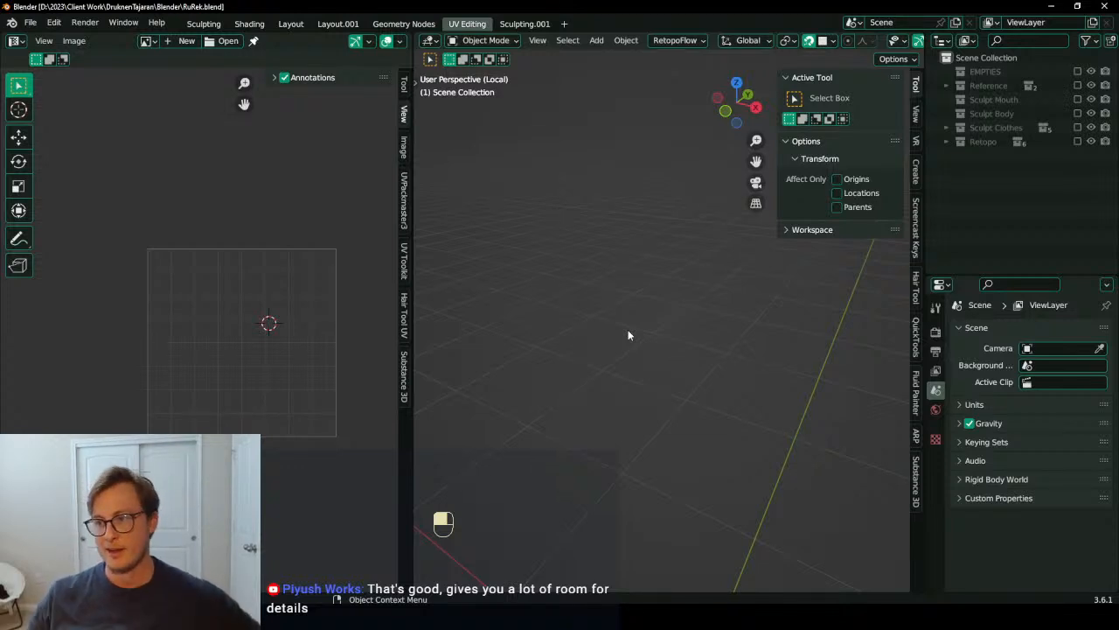
# Step: Enable the Retopo collection and move Retopo Tongue into its Retopo Body subcollection
pyautogui.click(1077, 142)
pyautogui.click(945, 142)
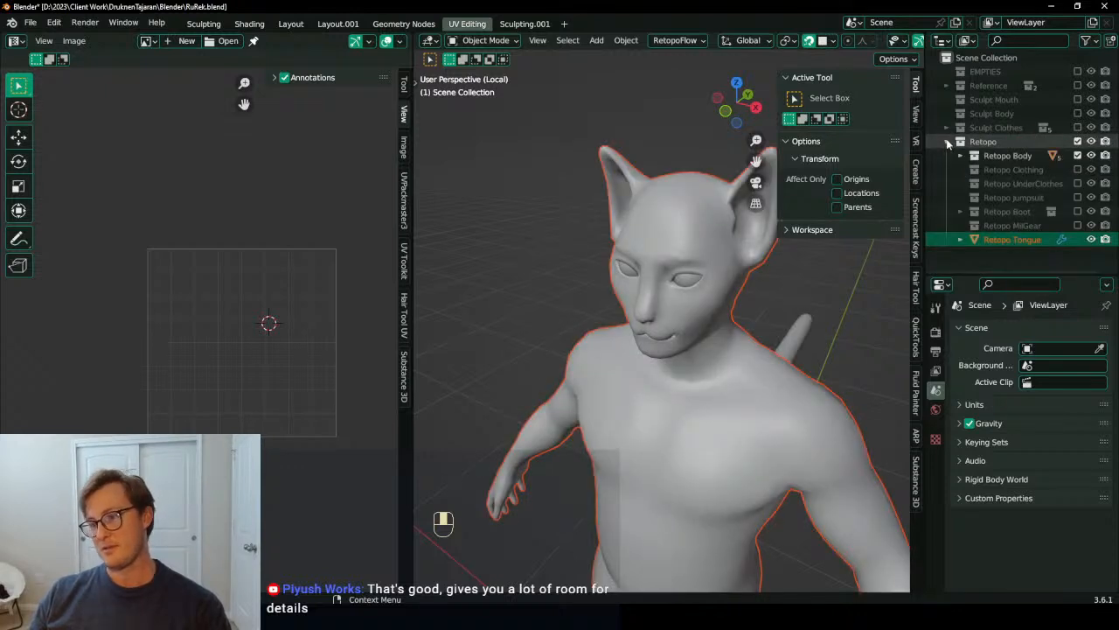
pyautogui.moveTo(495, 327); pyautogui.dragTo(682, 332, button='middle')
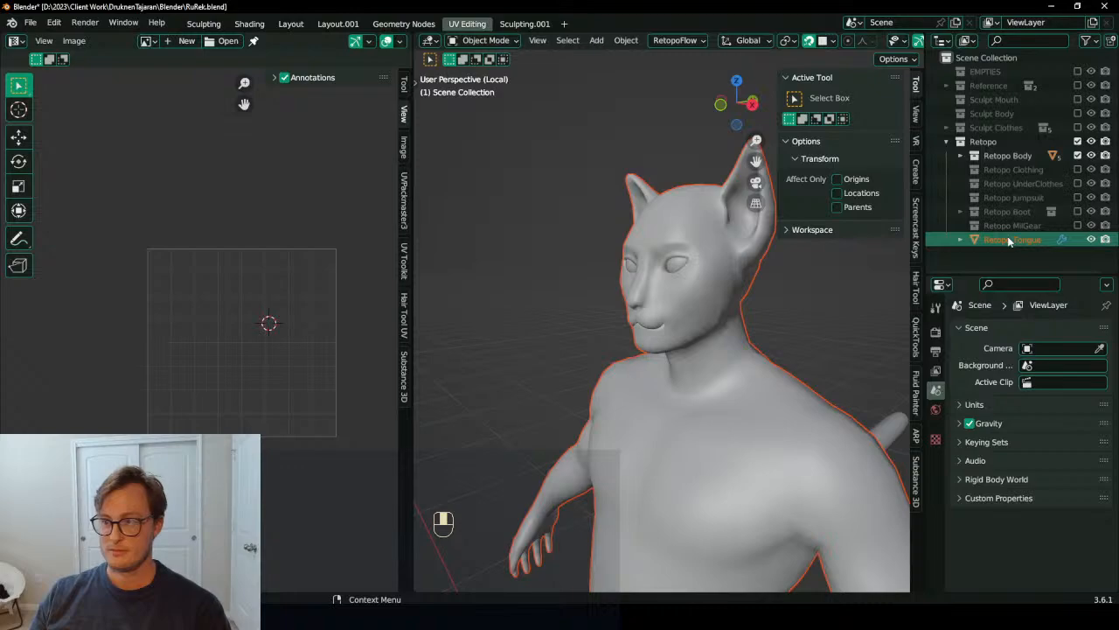
pyautogui.moveTo(1010, 241); pyautogui.dragTo(1006, 158)
# Step: Switch the viewport to wireframe and select Retopo Tongue inside the head to examine its fit in the mouth
pyautogui.press('z')
pyautogui.moveTo(592, 370); pyautogui.dragTo(568, 317, button='middle')
pyautogui.scroll(6, 674, 320)
pyautogui.scroll(2, 632, 347)
pyautogui.moveTo(705, 335); pyautogui.dragTo(700, 370, button='middle')
pyautogui.scroll(-4, 633, 347)
pyautogui.scroll(7, 651, 348)
pyautogui.click(700, 361)
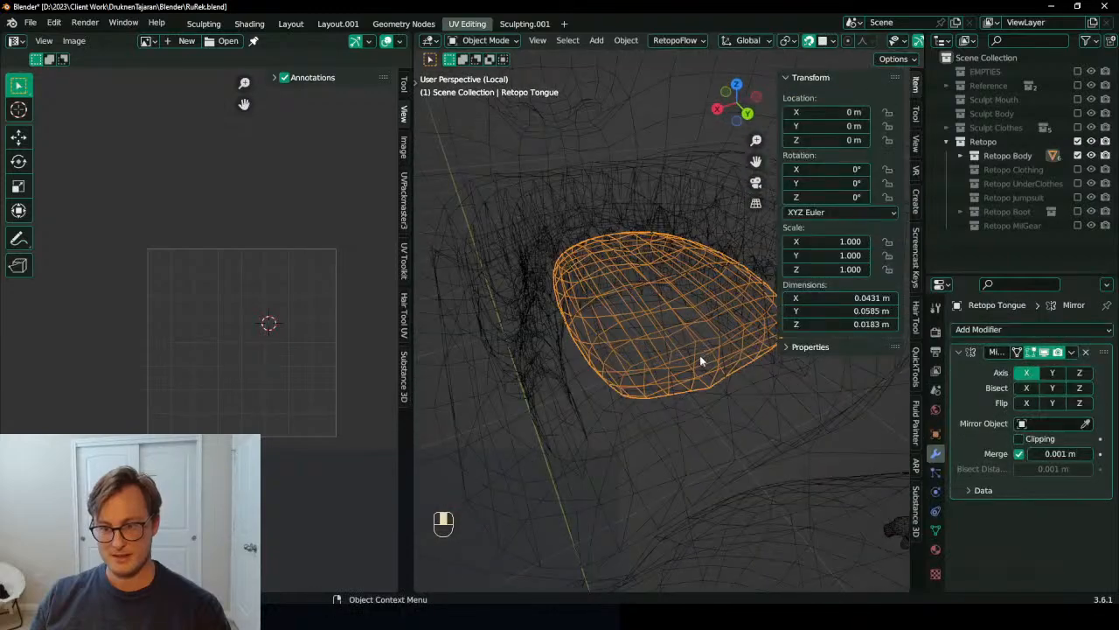
pyautogui.moveTo(683, 251)
pyautogui.mouseDown(button='middle')
pyautogui.moveTo(532, 221)
pyautogui.moveTo(554, 242)
pyautogui.moveTo(433, 278)
pyautogui.moveTo(572, 308)
pyautogui.moveTo(529, 278)
pyautogui.moveTo(550, 295)
pyautogui.mouseUp(button='middle')
# Step: Enable the Sculpt Mouth collection and select the tongue sculpt between the teeth
pyautogui.click(1076, 100)
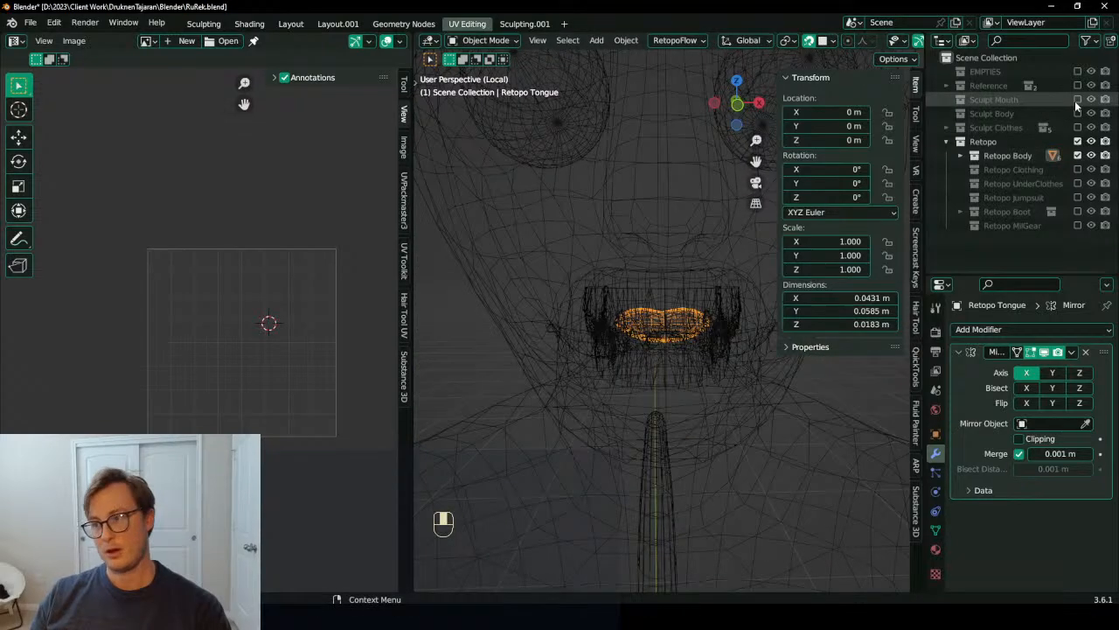
pyautogui.moveTo(682, 299); pyautogui.dragTo(590, 380, button='middle')
pyautogui.scroll(6, 595, 376)
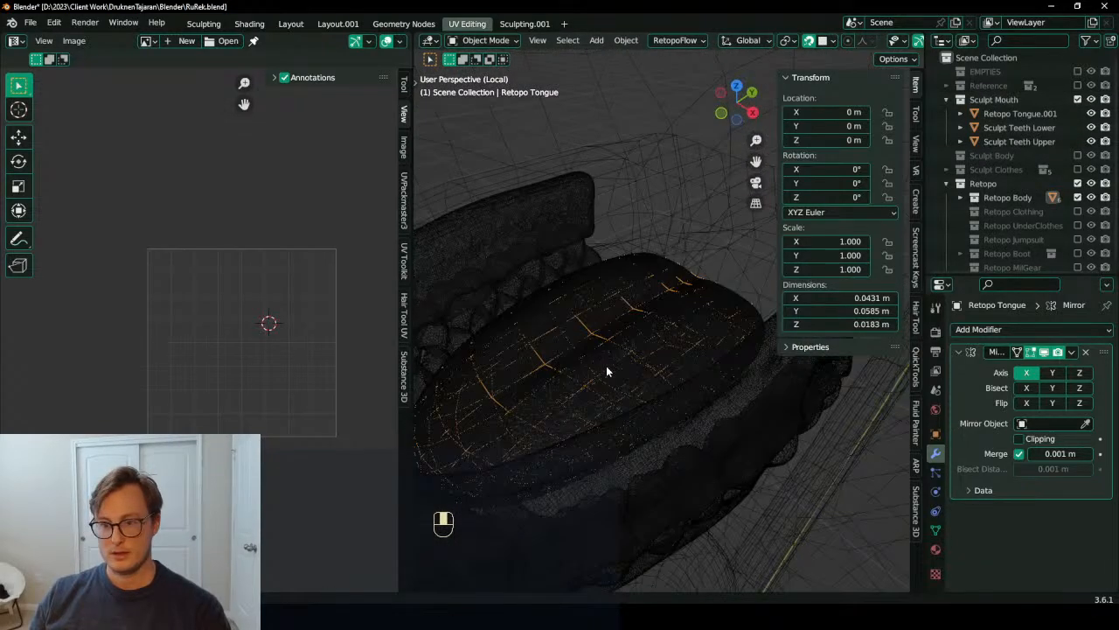
pyautogui.scroll(2, 698, 329)
pyautogui.keyDown('shift'); pyautogui.click(698, 331); pyautogui.keyUp('shift')
pyautogui.scroll(-4, 698, 330)
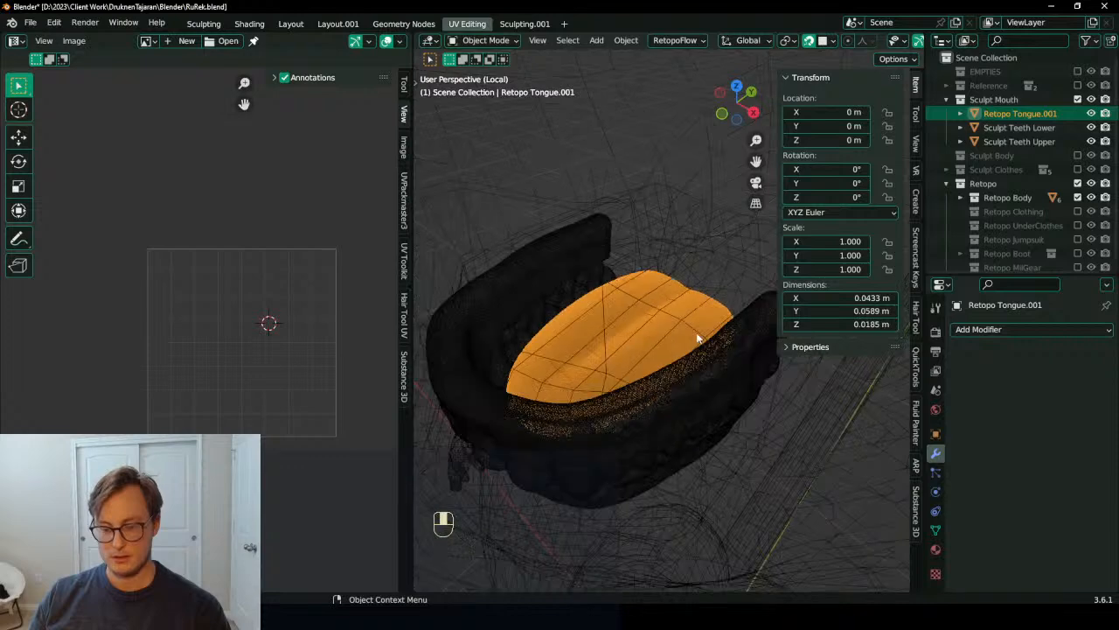
pyautogui.scroll(-4, 671, 353)
pyautogui.moveTo(631, 338); pyautogui.dragTo(693, 270, button='middle')
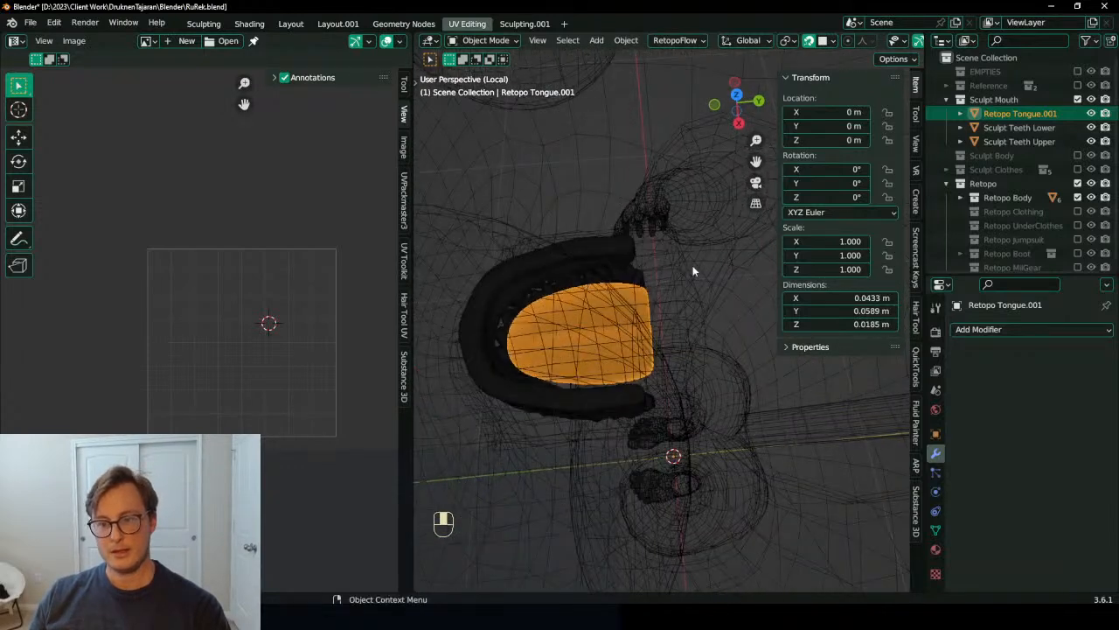
# Step: Apply the tongue sculpt's object transform and try scaling it in Object Mode from the right side view
pyautogui.press('s')
pyautogui.press('y')
pyautogui.rightClick(673, 455)
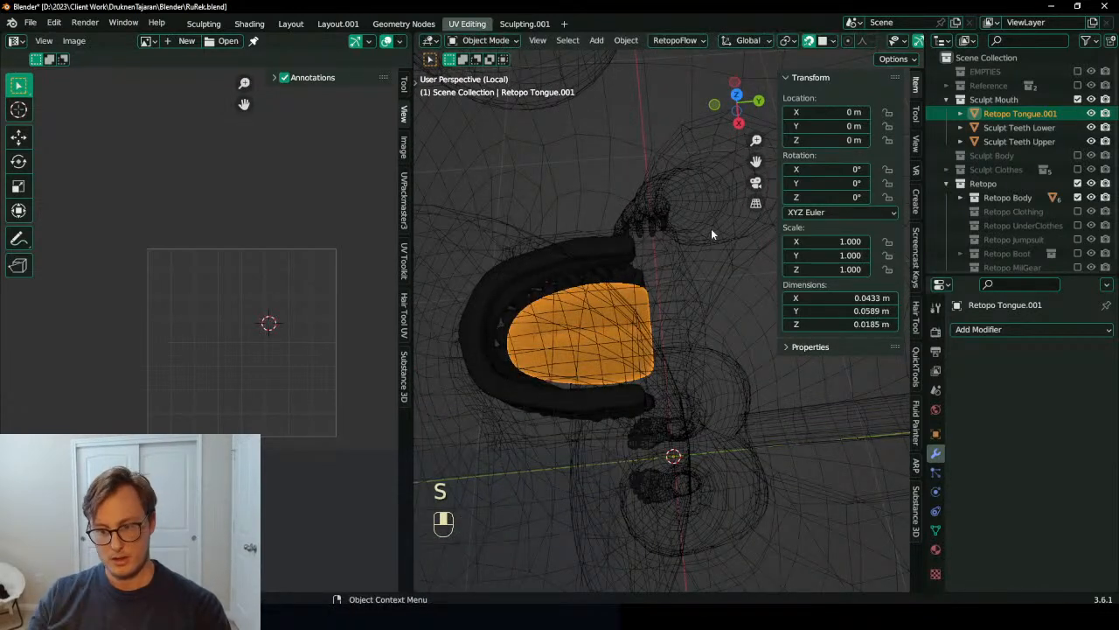
pyautogui.press('KP_3')
pyautogui.hotkey('ctrl', 'a')
pyautogui.click(711, 230)
pyautogui.keyDown('shift'); pyautogui.moveTo(641, 265); pyautogui.dragTo(643, 300, button='middle'); pyautogui.keyUp('shift')
pyautogui.scroll(1, 612, 315)
pyautogui.press('z')
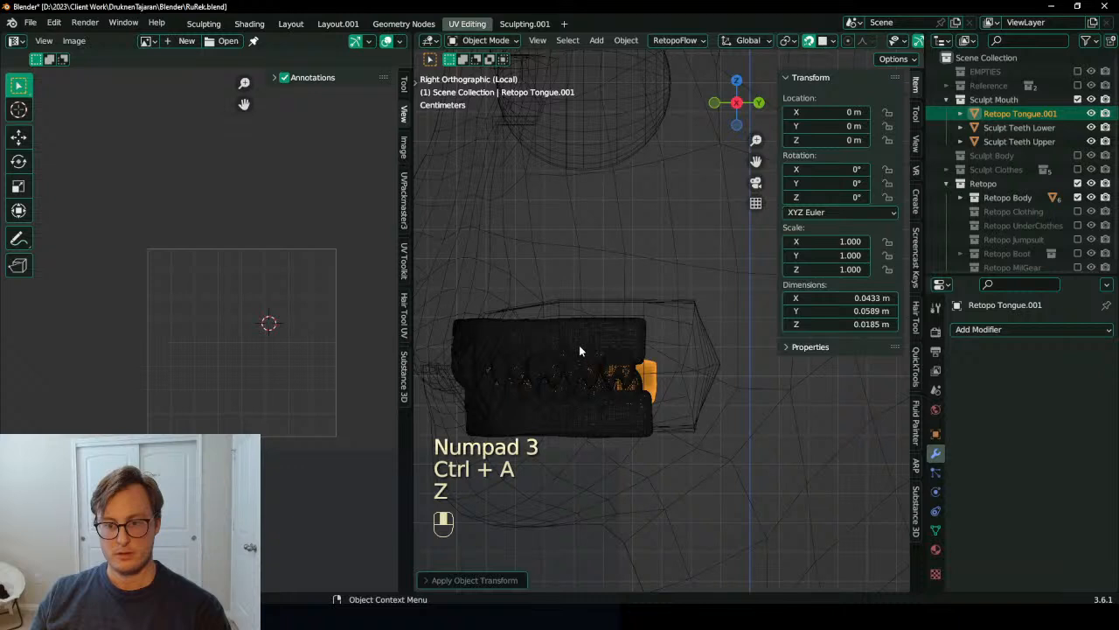
pyautogui.keyDown('shift'); pyautogui.moveTo(582, 355); pyautogui.dragTo(600, 340, button='middle'); pyautogui.keyUp('shift')
pyautogui.press('s')
pyautogui.click(691, 323)
pyautogui.hotkey('ctrl', 'z')
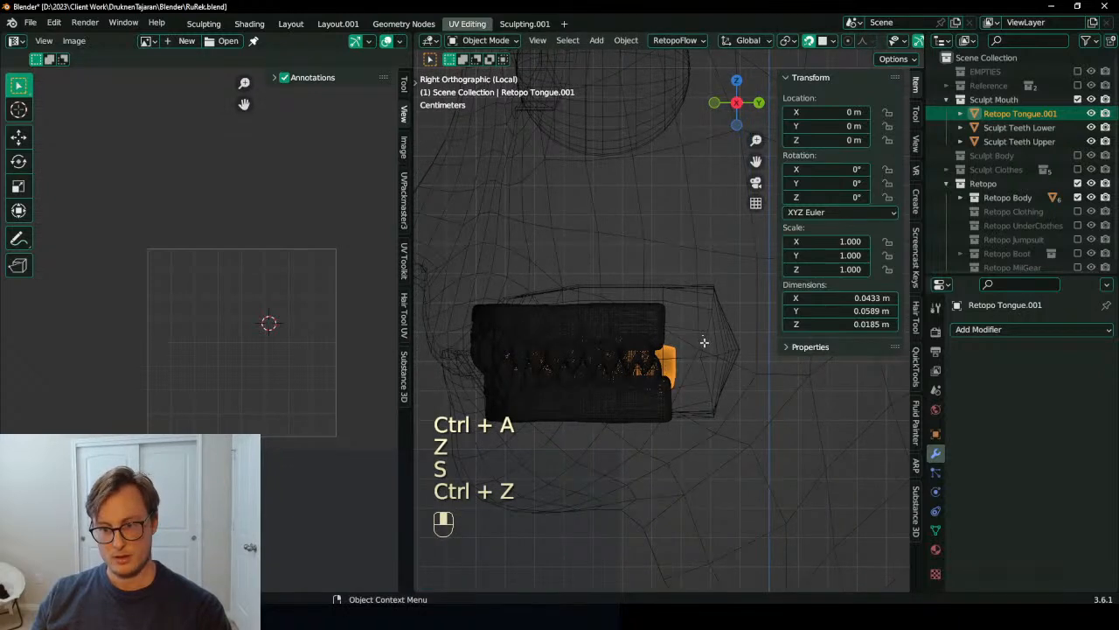
# Step: Edit the tongue sculpt and scale all its geometry along global Y by about 1.14
pyautogui.press('Tab')
pyautogui.press('z')
pyautogui.press('a')
pyautogui.press('s')
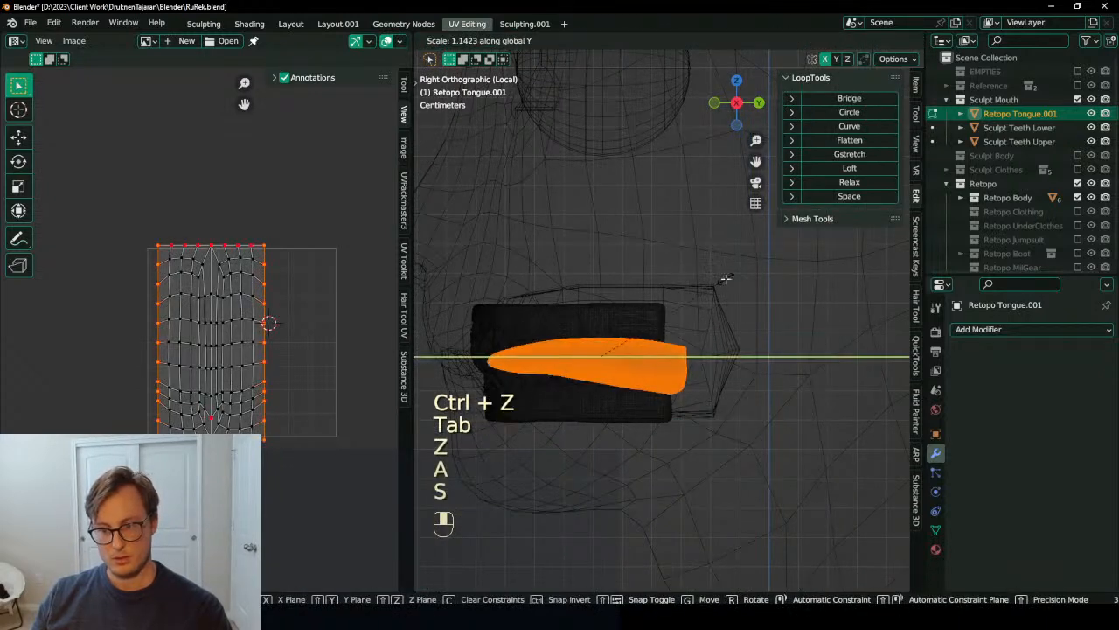
pyautogui.click(724, 284)
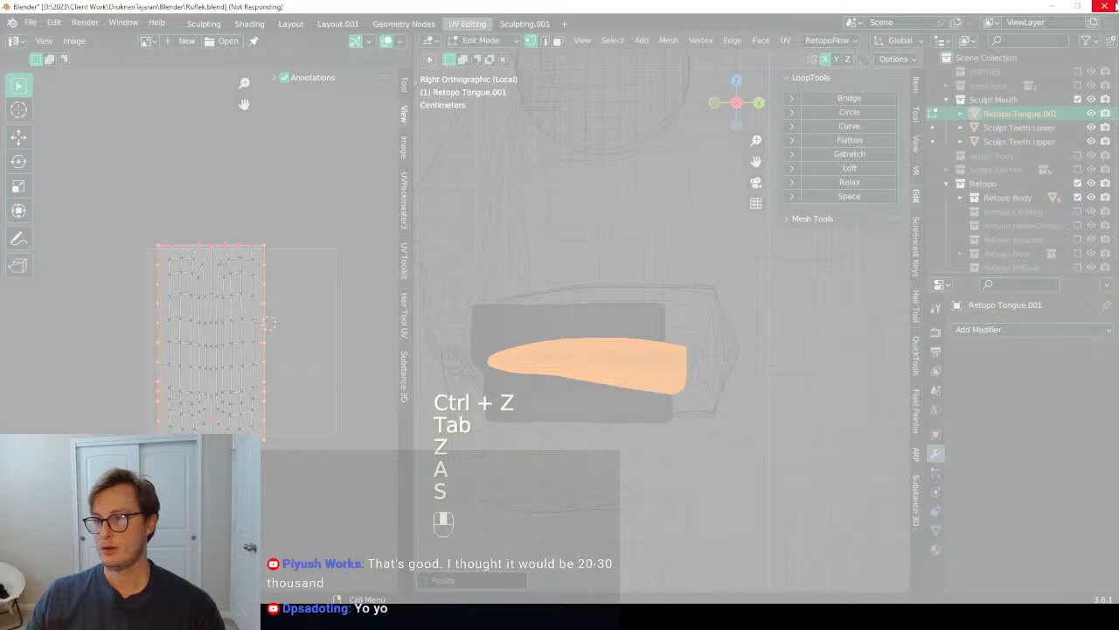
# Step: Close the frozen program and, with RuRek.blend reopened, enable the Retopo collection
pyautogui.click(1105, 7)
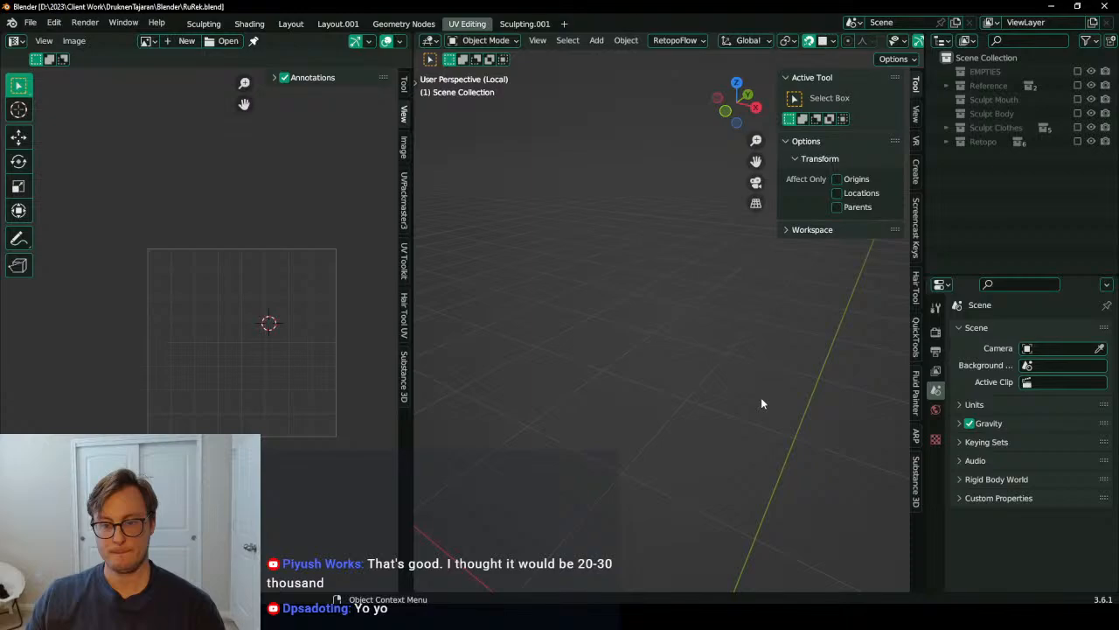
pyautogui.keyDown('shift'); pyautogui.moveTo(761, 403); pyautogui.dragTo(719, 368, button='middle'); pyautogui.keyUp('shift')
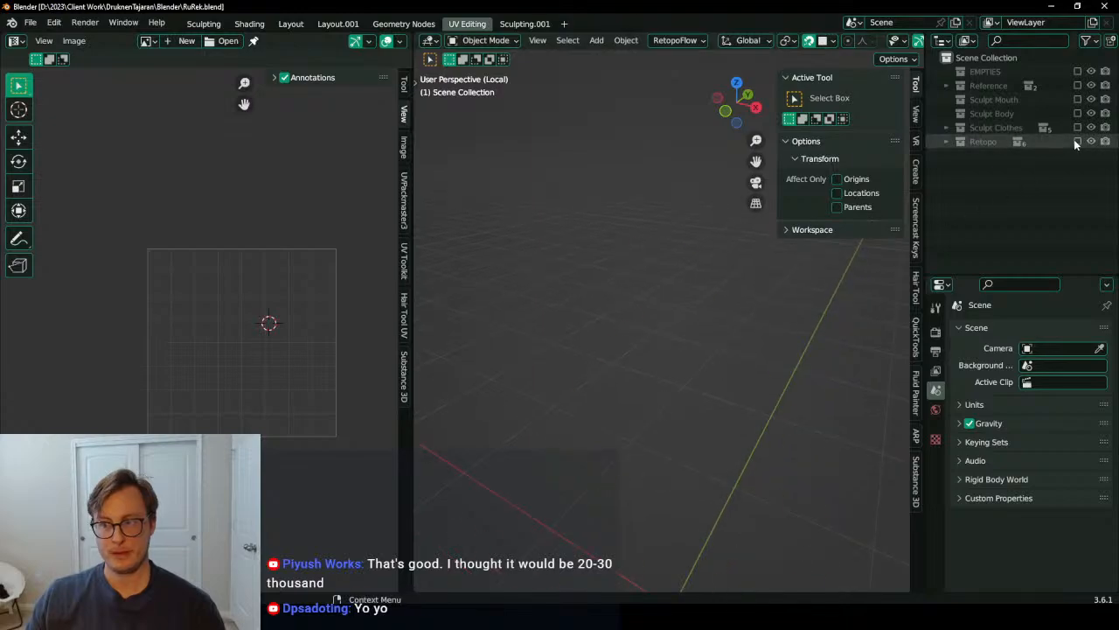
pyautogui.click(1078, 141)
# Step: Switch the viewport to wireframe around the mouth and enable the Sculpt Mouth collection
pyautogui.click(734, 338)
pyautogui.scroll(3, 734, 338)
pyautogui.press('z')
pyautogui.scroll(5, 612, 332)
pyautogui.moveTo(592, 331)
pyautogui.mouseDown(button='middle')
pyautogui.moveTo(525, 325)
pyautogui.moveTo(662, 359)
pyautogui.mouseUp(button='middle')
pyautogui.click(947, 99)
pyautogui.click(1078, 99)
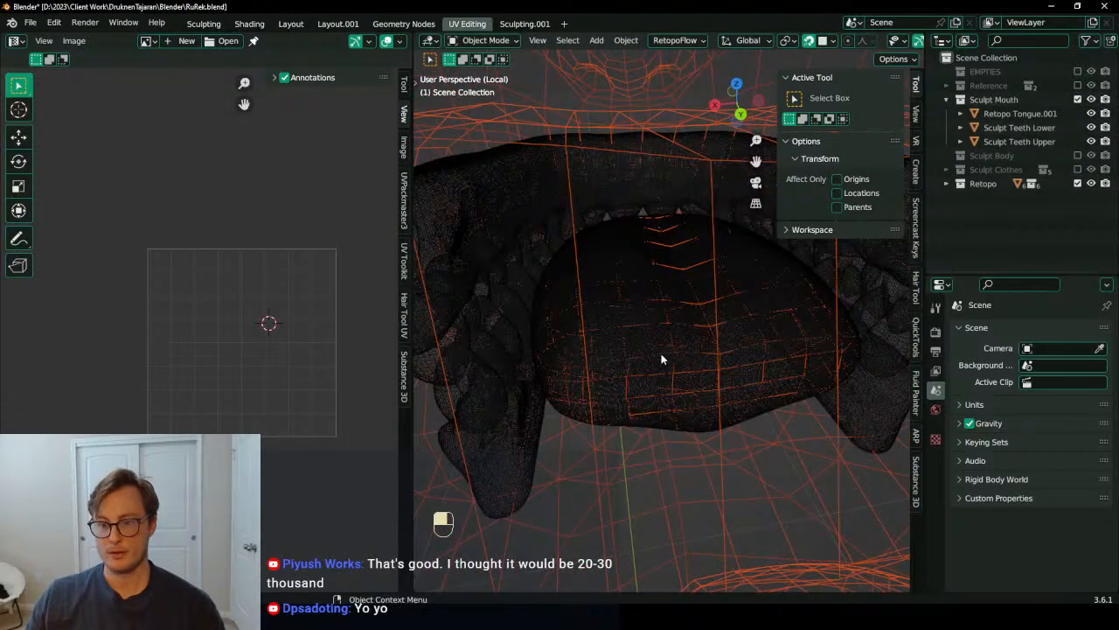
# Step: Select Retopo Tongue among the overlapping mouth meshes
pyautogui.click(662, 359)
pyautogui.keyDown('shift'); pyautogui.click(675, 376); pyautogui.keyUp('shift')
pyautogui.click(675, 376)
pyautogui.click(675, 376)
pyautogui.click(675, 376)
pyautogui.click(675, 376)
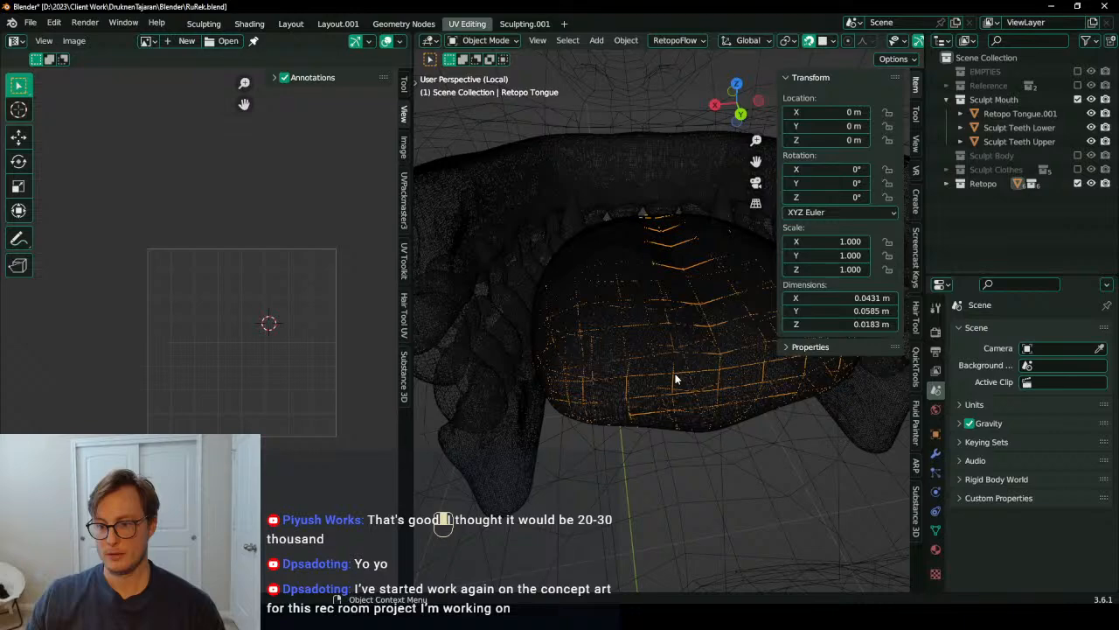
# Step: Try to add the tongue sculpt to the selection, and undo the wrong pick of the body
pyautogui.scroll(4, 675, 376)
pyautogui.keyDown('shift'); pyautogui.moveTo(697, 379); pyautogui.dragTo(620, 369, button='middle'); pyautogui.keyUp('shift')
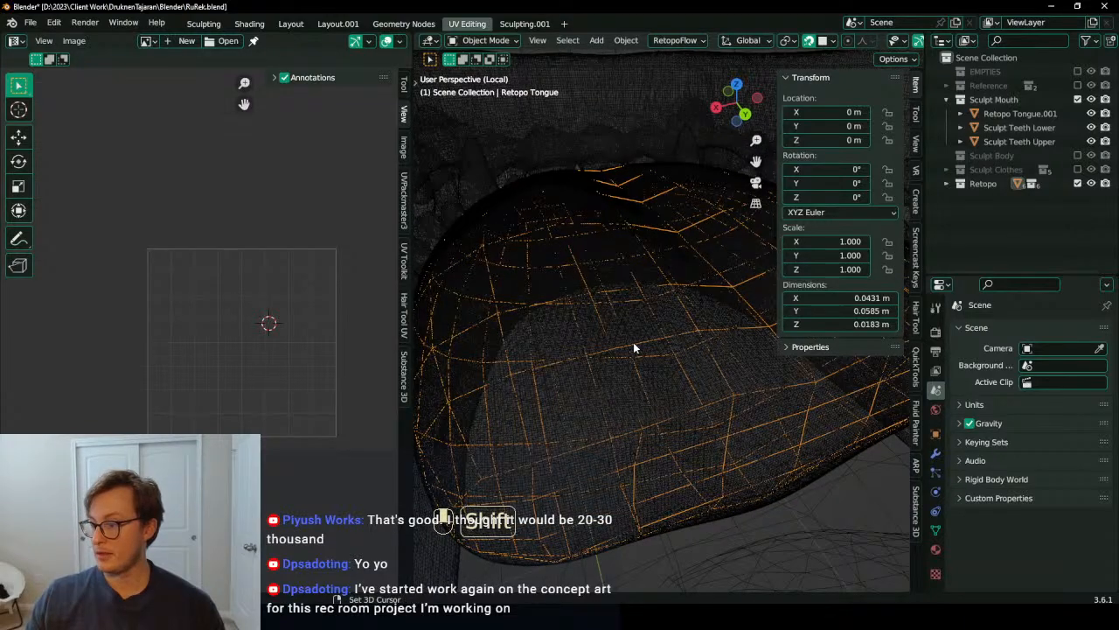
pyautogui.keyDown('shift'); pyautogui.click(633, 342); pyautogui.keyUp('shift')
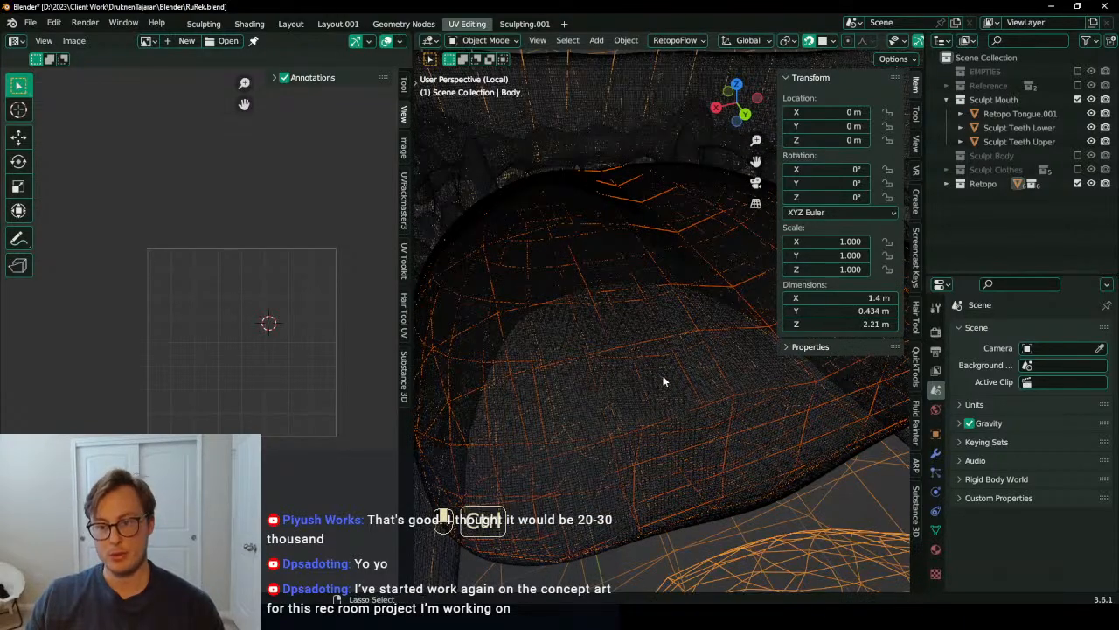
pyautogui.hotkey('ctrl', 'z')
# Step: Add the tongue sculpt to the selection and isolate the tongue meshes in local view
pyautogui.click(703, 384)
pyautogui.press('/')
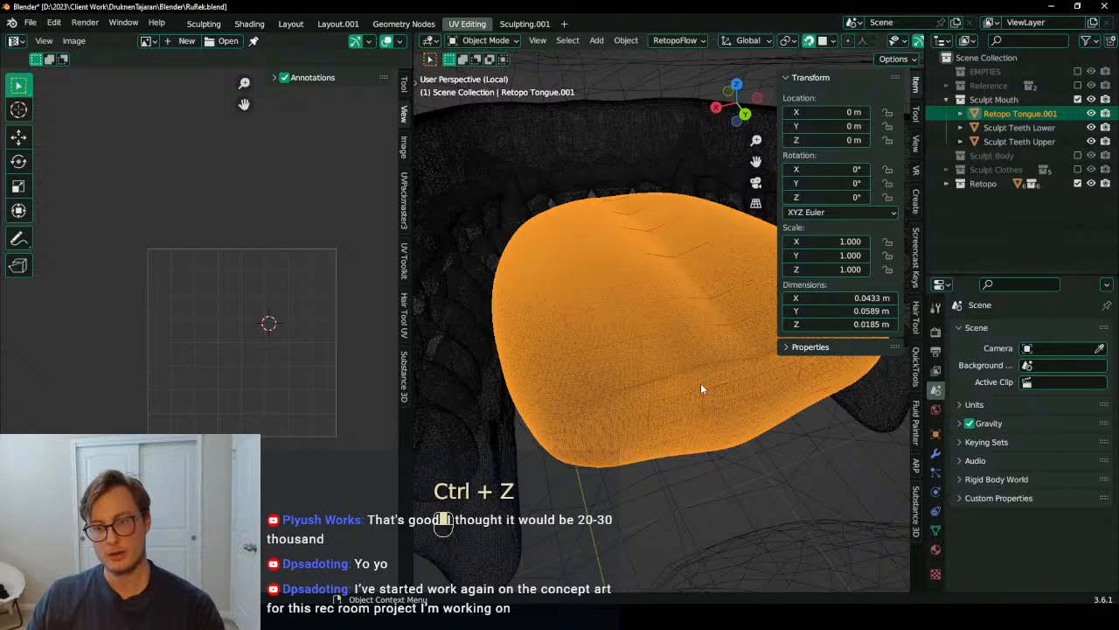
pyautogui.press('/')
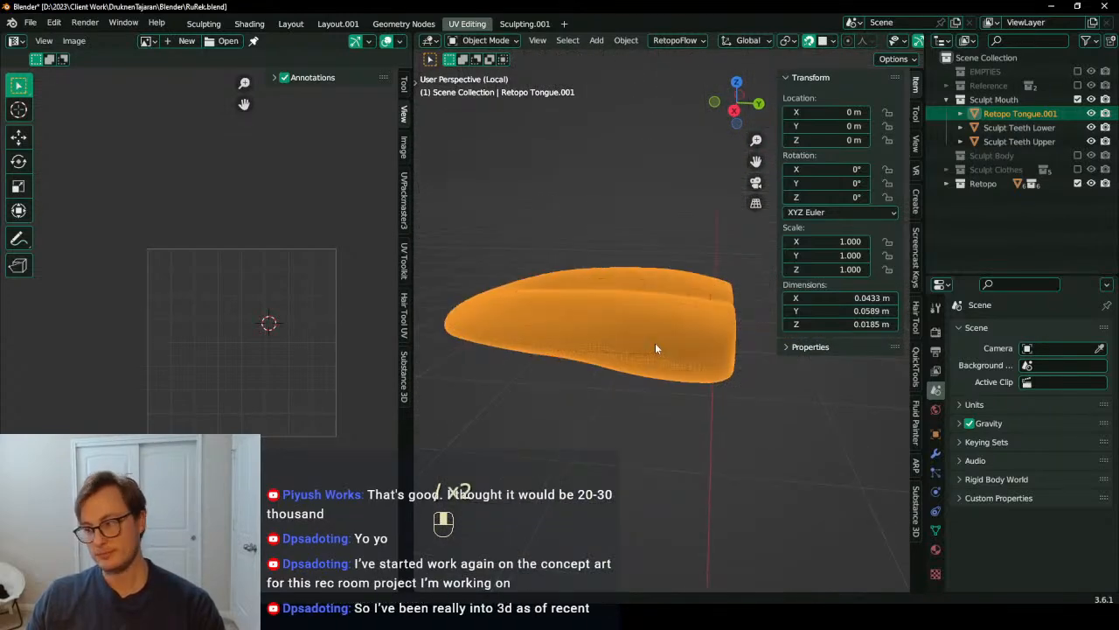
# Step: Hide the viewport sidebar and box-select both tongue meshes from the right side view
pyautogui.press('KP_3')
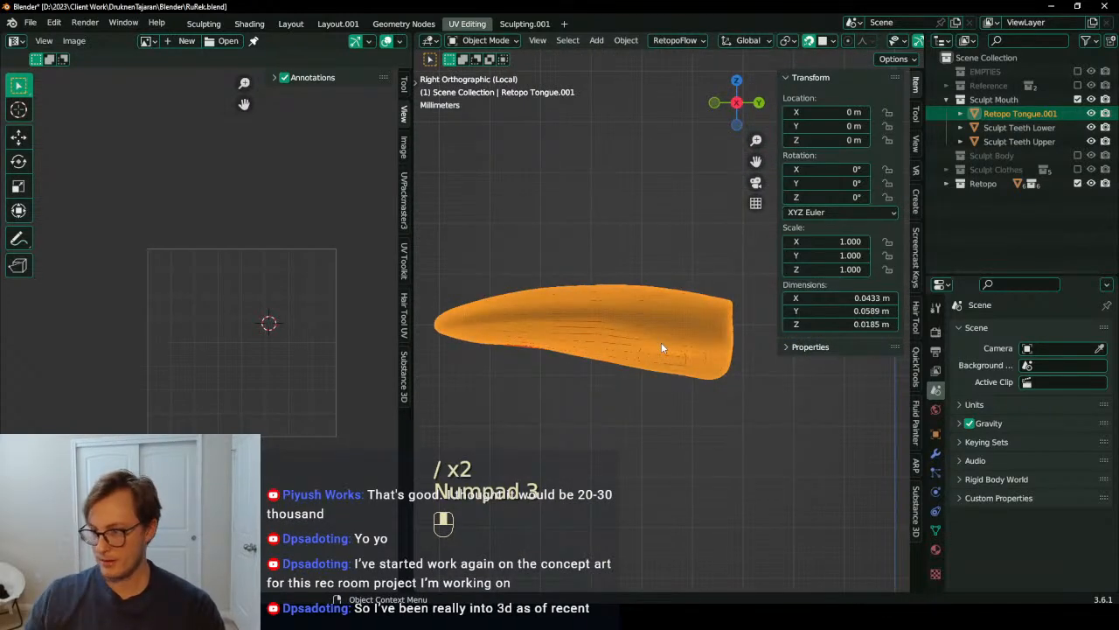
pyautogui.press('n')
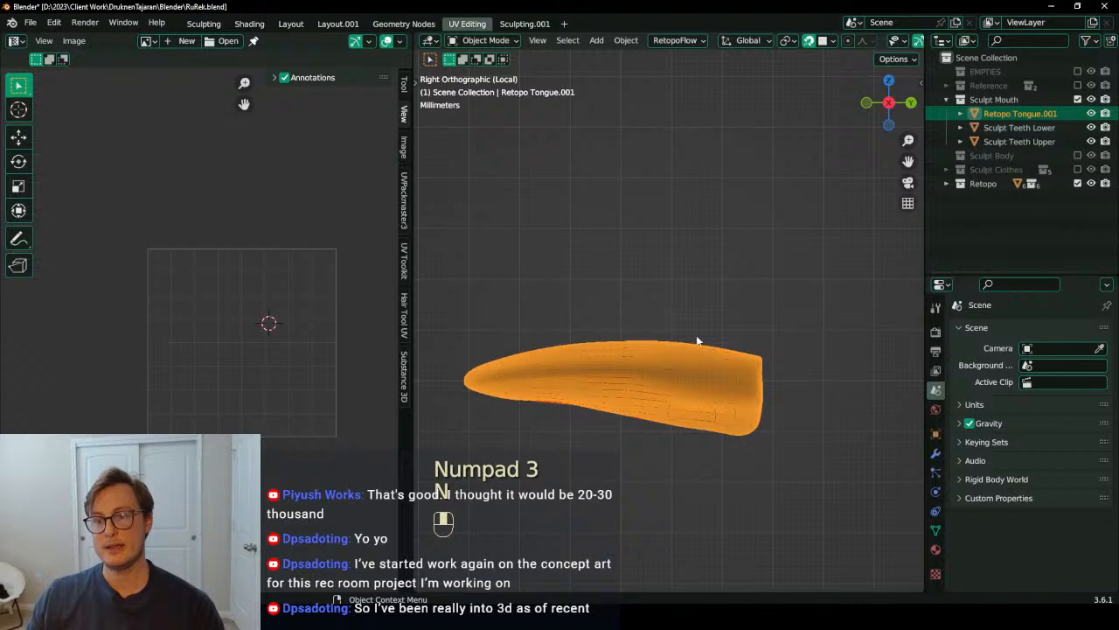
pyautogui.click(733, 411)
pyautogui.press('b')
pyautogui.moveTo(703, 356); pyautogui.dragTo(760, 432)
pyautogui.keyDown('shift'); pyautogui.moveTo(760, 432); pyautogui.dragTo(772, 353, button='middle'); pyautogui.keyUp('shift')
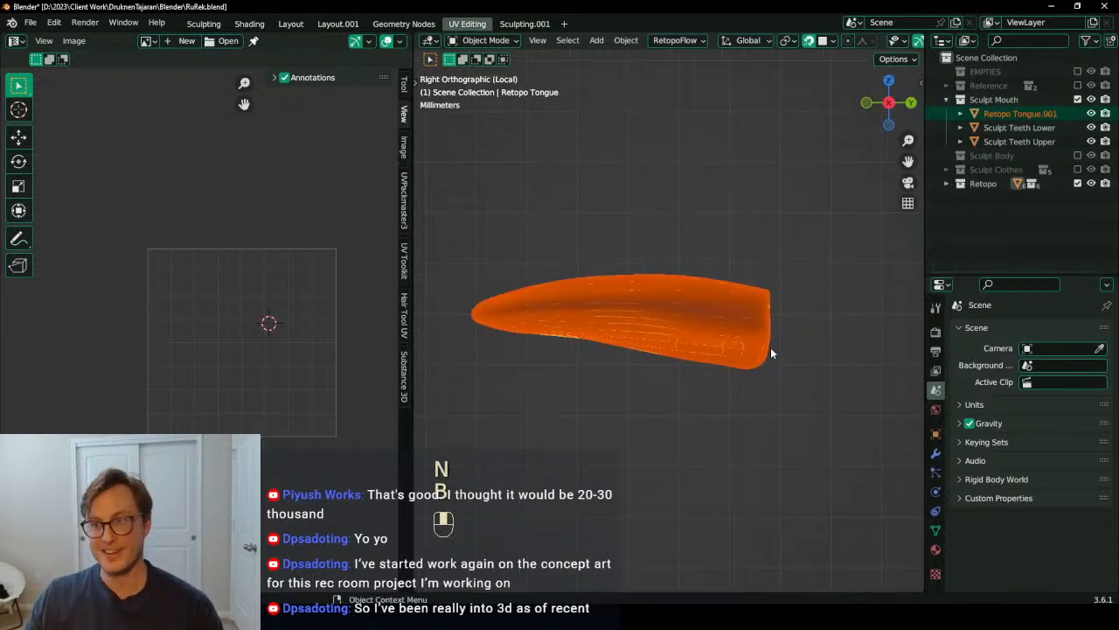
# Step: Turn off snapping, stretch the whole Retopo Tongue along the Y axis, and move it along Y to match the sculpt's length
pyautogui.hotkey('shift', 'Tab')
pyautogui.scroll(-4, 750, 287)
pyautogui.press('Tab')
pyautogui.press('a')
pyautogui.scroll(4, 752, 280)
pyautogui.press('s')
pyautogui.press('y')
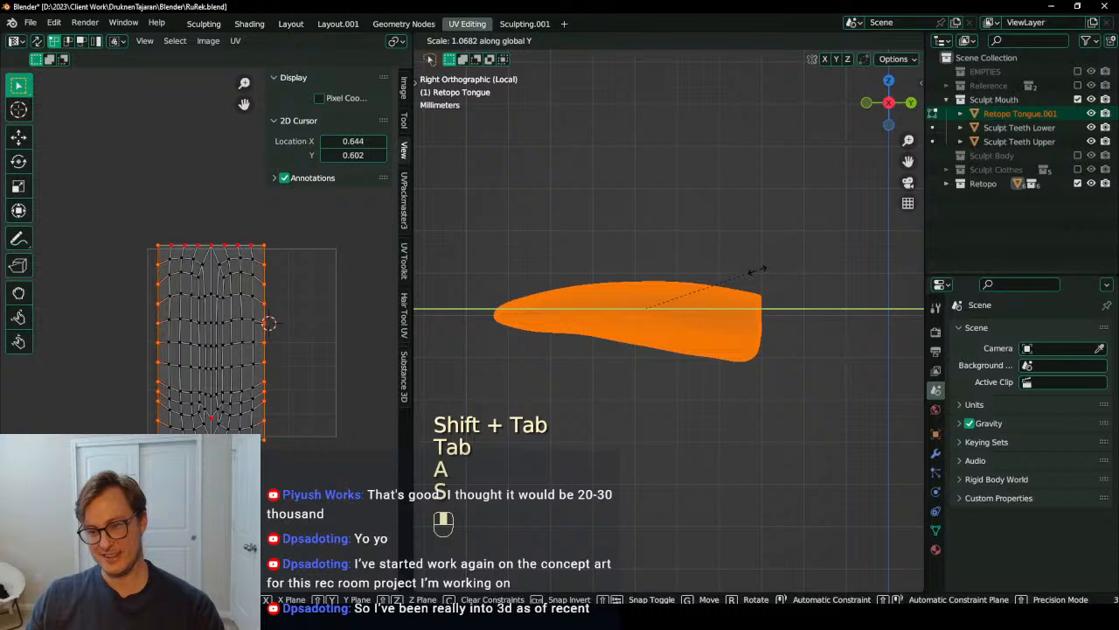
pyautogui.click(754, 289)
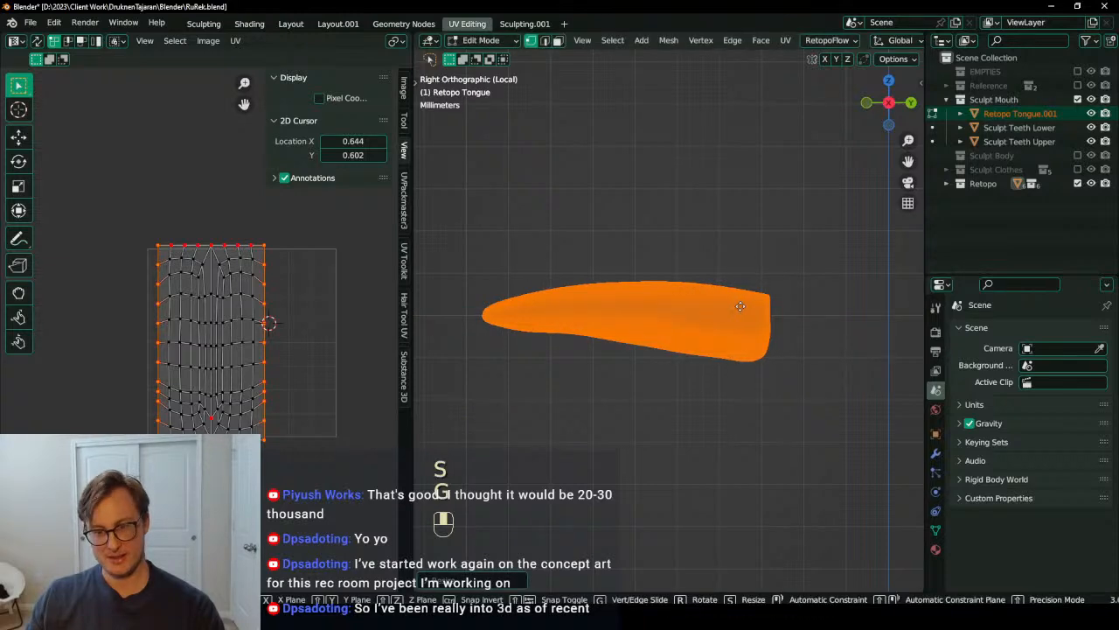
pyautogui.press('g')
pyautogui.press('y')
pyautogui.click(758, 305)
pyautogui.press('Tab')
# Step: Leave local view, check the tongue's fit inside the head, deselect everything, and save the file
pyautogui.moveTo(745, 292); pyautogui.dragTo(754, 270, button='middle')
pyautogui.press('/')
pyautogui.moveTo(624, 341); pyautogui.dragTo(707, 330, button='middle')
pyautogui.scroll(4, 681, 334)
pyautogui.scroll(6, 747, 320)
pyautogui.scroll(-6, 733, 326)
pyautogui.scroll(-4, 774, 327)
pyautogui.click(786, 333)
pyautogui.hotkey('ctrl', 's')
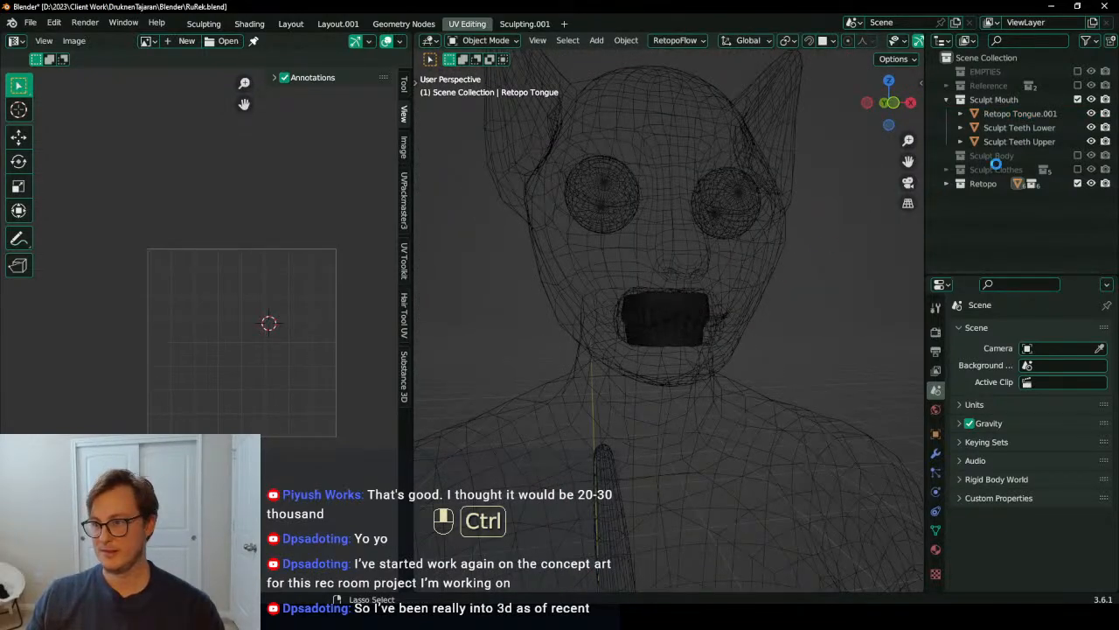
# Step: Exclude the Sculpt Mouth collection, return the viewport to solid shading, and save the file
pyautogui.click(1077, 99)
pyautogui.scroll(8, 697, 271)
pyautogui.moveTo(819, 262)
pyautogui.mouseDown(button='middle')
pyautogui.moveTo(697, 271)
pyautogui.moveTo(722, 264)
pyautogui.moveTo(708, 300)
pyautogui.mouseUp(button='middle')
pyautogui.scroll(-8, 723, 264)
pyautogui.press('z')
pyautogui.scroll(-4, 796, 309)
pyautogui.hotkey('ctrl', 's')
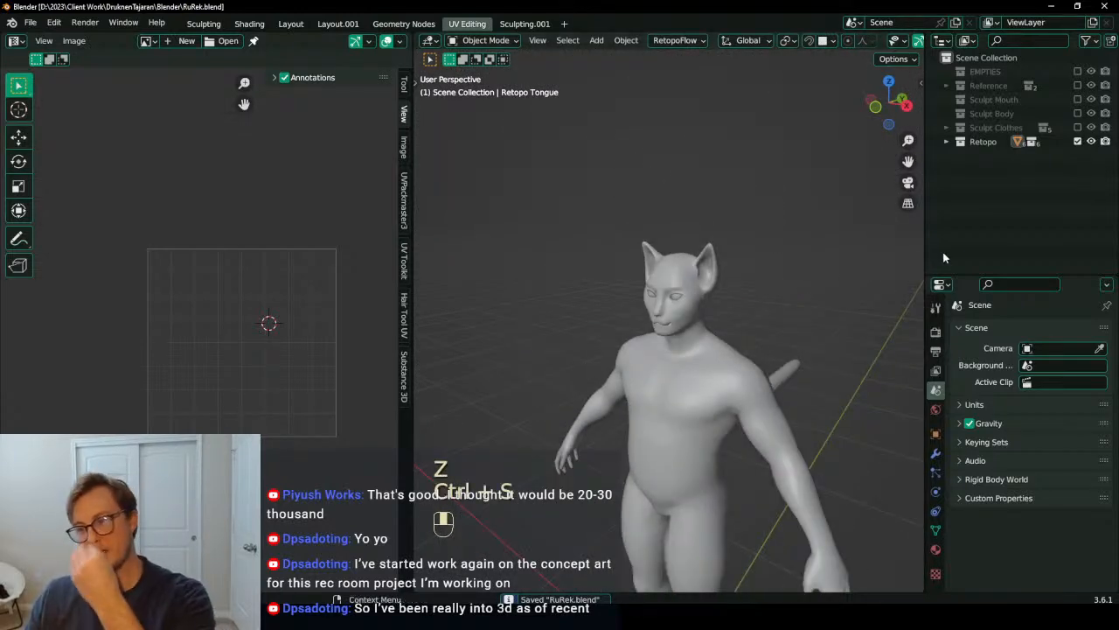
# Step: Select the Eyes mesh and open it for editing, framed closely on the eye
pyautogui.scroll(6, 693, 279)
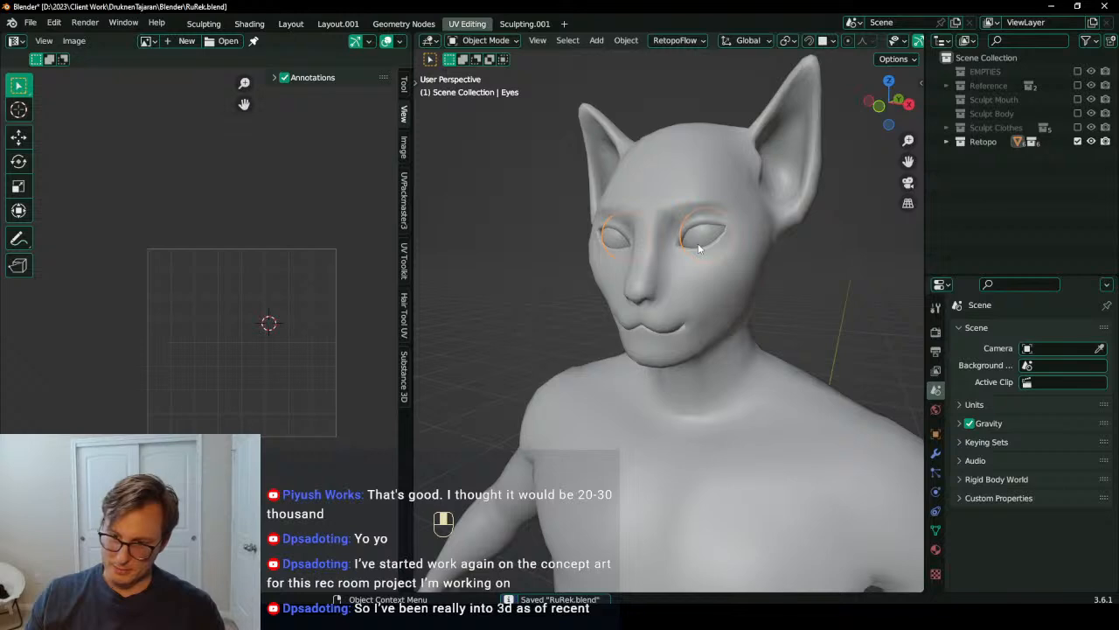
pyautogui.press('KP_1')
pyautogui.press('Tab')
pyautogui.scroll(5, 665, 350)
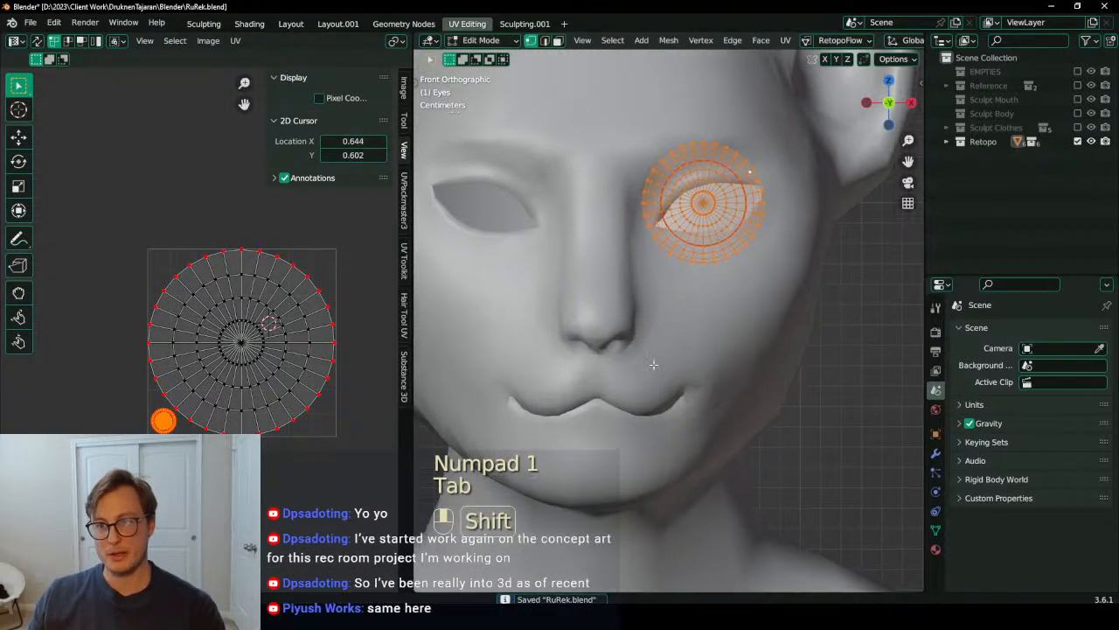
pyautogui.keyDown('shift'); pyautogui.moveTo(708, 322); pyautogui.dragTo(687, 342, button='middle'); pyautogui.keyUp('shift')
pyautogui.keyDown('shift'); pyautogui.moveTo(708, 219); pyautogui.dragTo(658, 338, button='middle'); pyautogui.keyUp('shift')
pyautogui.scroll(5, 670, 322)
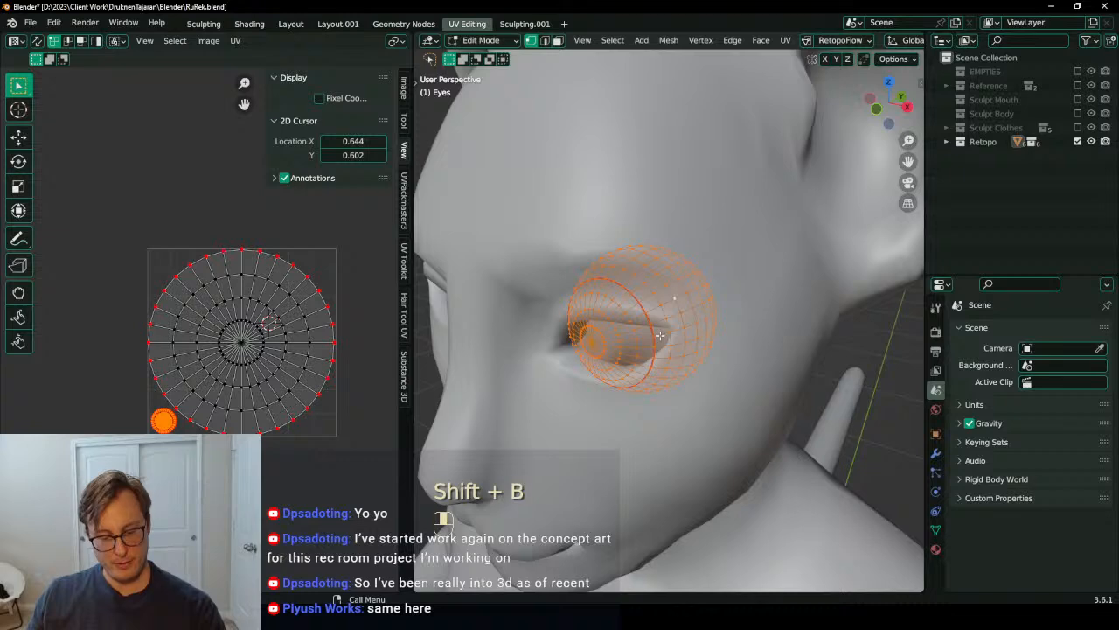
# Step: Recalculate the Eyes mesh's normals outward and turn off the Retopology overlay
pyautogui.hotkey('shift', 'n')
pyautogui.press('q')
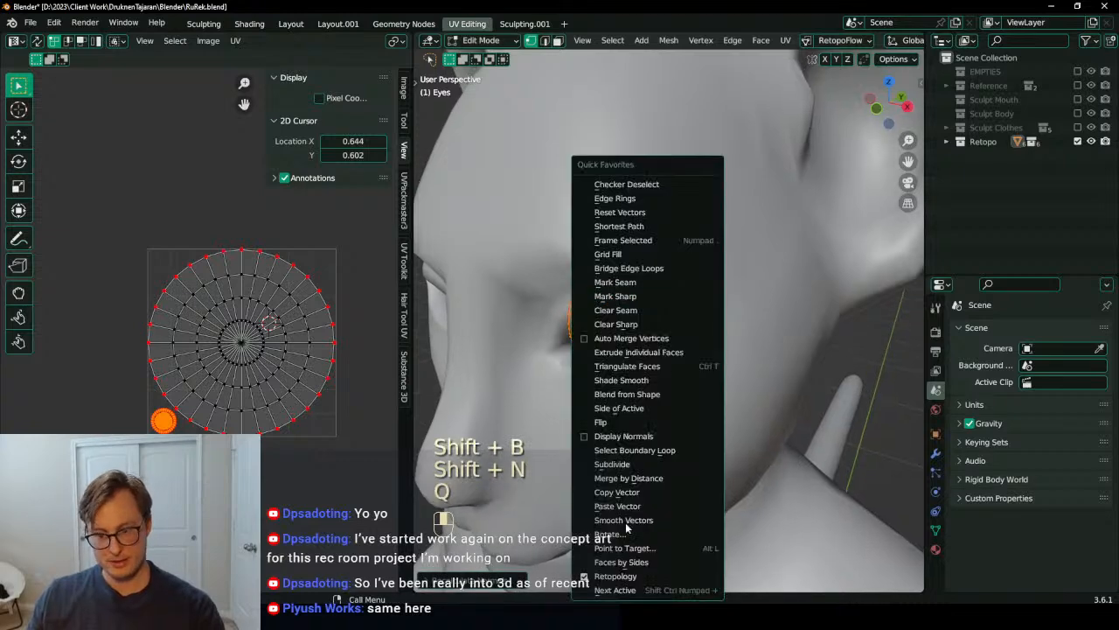
pyautogui.click(626, 576)
pyautogui.moveTo(662, 381); pyautogui.dragTo(682, 353, button='middle')
pyautogui.press('Right')
pyautogui.press('KP_1')
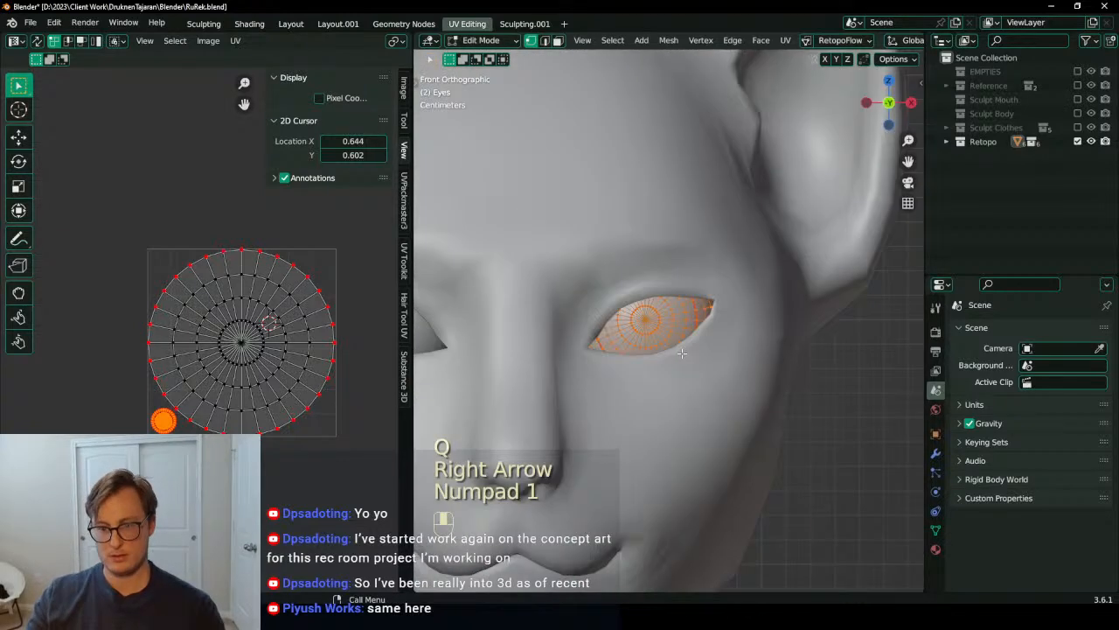
# Step: Resize and reposition the eyeball mesh to fit the eyelid opening
pyautogui.scroll(2, 682, 354)
pyautogui.press('s')
pyautogui.click(722, 146)
pyautogui.moveTo(722, 146); pyautogui.dragTo(637, 259, button='middle')
pyautogui.press('g')
pyautogui.middleClick(651, 250)
pyautogui.click(704, 217)
pyautogui.moveTo(704, 217); pyautogui.dragTo(723, 248, button='middle')
pyautogui.press('s')
pyautogui.click(691, 204)
# Step: Scale the eyeball slightly, move it along the Y axis to seat it in the socket, and save the file
pyautogui.scroll(-5, 661, 243)
pyautogui.scroll(4, 742, 268)
pyautogui.press('s')
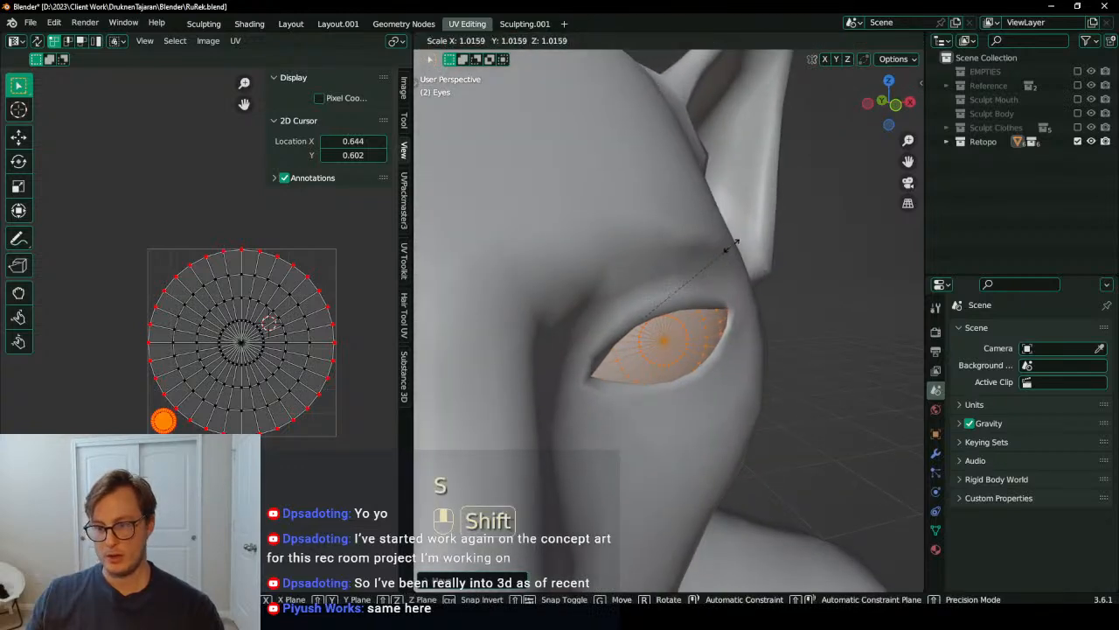
pyautogui.click(739, 232)
pyautogui.press('g')
pyautogui.press('y')
pyautogui.click(748, 259)
pyautogui.scroll(-8, 748, 259)
pyautogui.press('Tab')
pyautogui.moveTo(677, 269); pyautogui.dragTo(608, 358, button='middle')
pyautogui.keyDown('ctrl'); pyautogui.moveTo(608, 359); pyautogui.dragTo(605, 360, button='right'); pyautogui.keyUp('ctrl')
pyautogui.hotkey('ctrl', 's')
# Step: Move Retopo Tongue into the Retopo Body collection and expand that collection
pyautogui.moveTo(605, 355); pyautogui.dragTo(787, 376, button='middle')
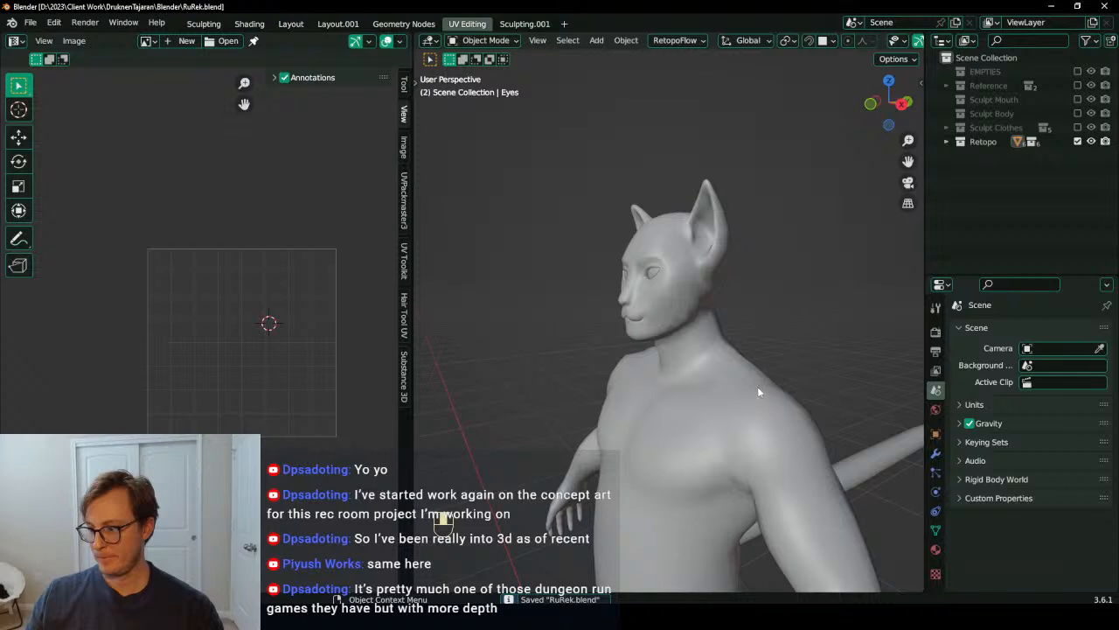
pyautogui.moveTo(758, 391)
pyautogui.mouseDown(button='middle')
pyautogui.moveTo(754, 369)
pyautogui.moveTo(762, 381)
pyautogui.mouseUp(button='middle')
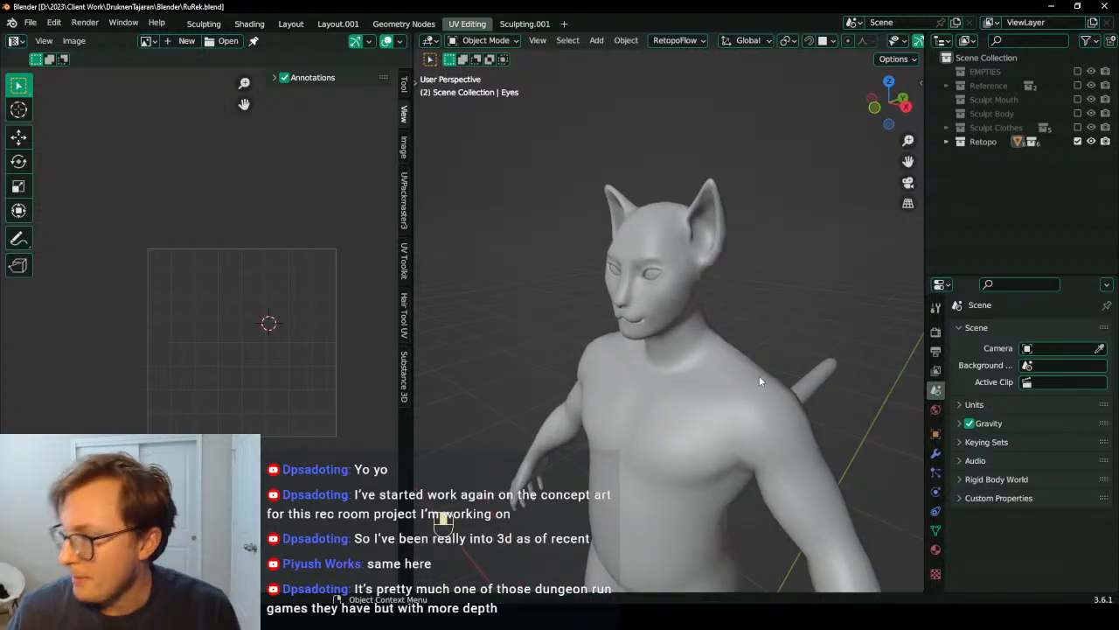
pyautogui.scroll(-3, 704, 272)
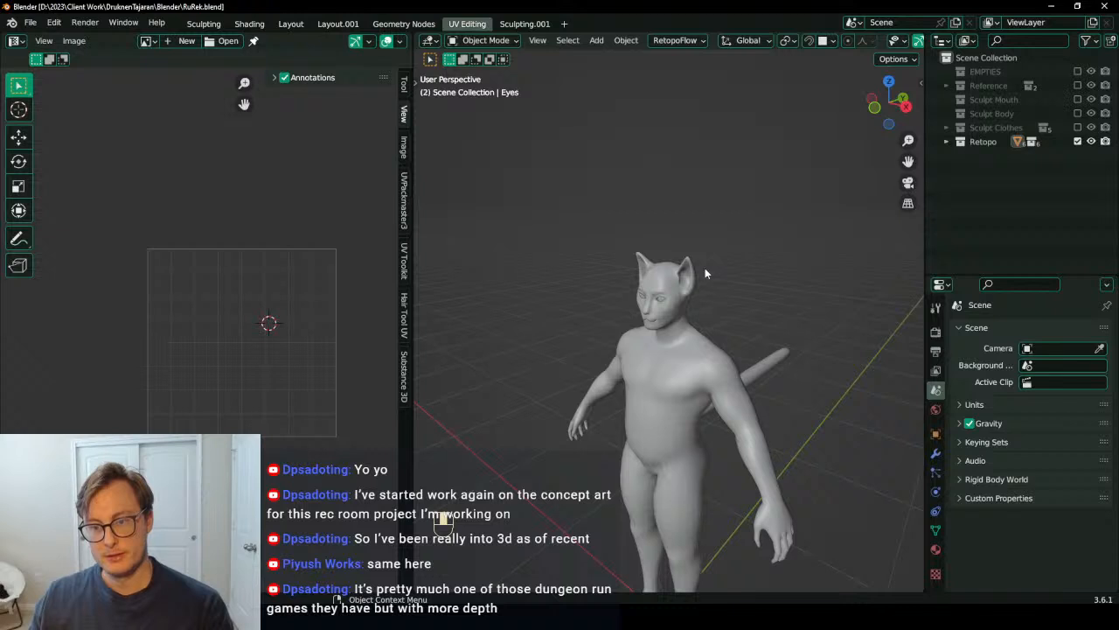
pyautogui.click(947, 140)
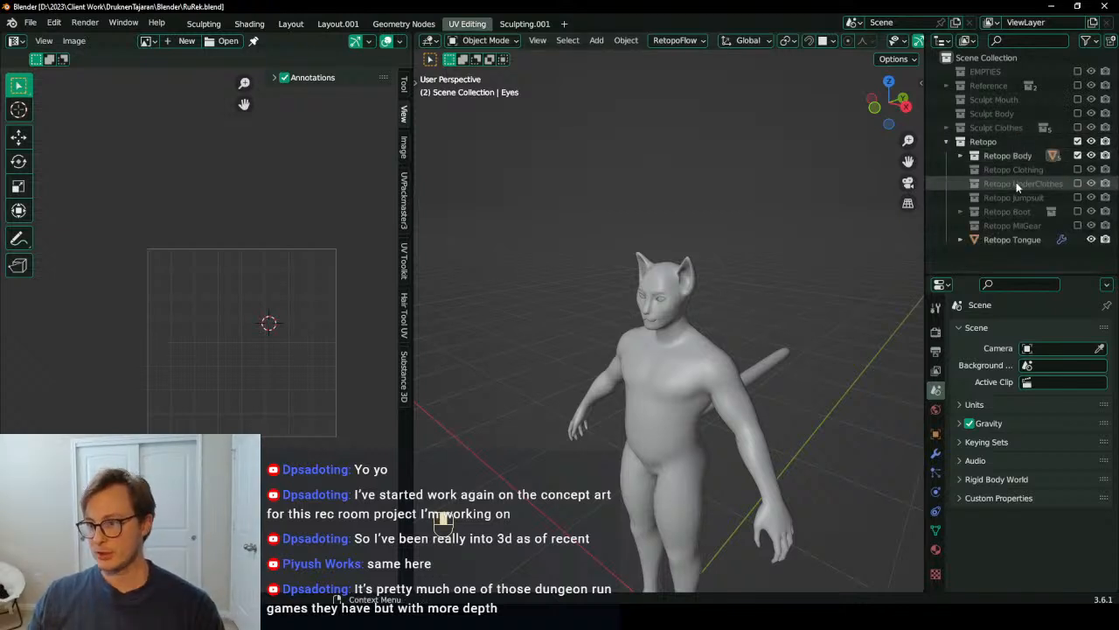
pyautogui.click(1007, 240)
pyautogui.moveTo(1004, 238); pyautogui.dragTo(1010, 158)
pyautogui.click(960, 156)
pyautogui.scroll(2, 715, 317)
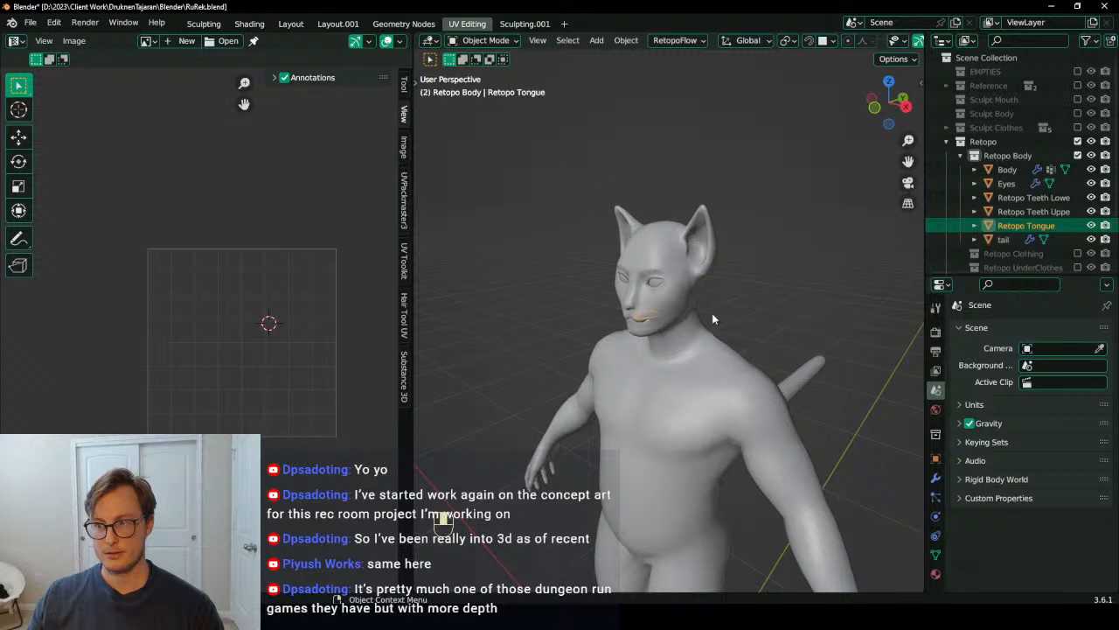
pyautogui.press('a')
pyautogui.press('q')
pyautogui.press('Tab')
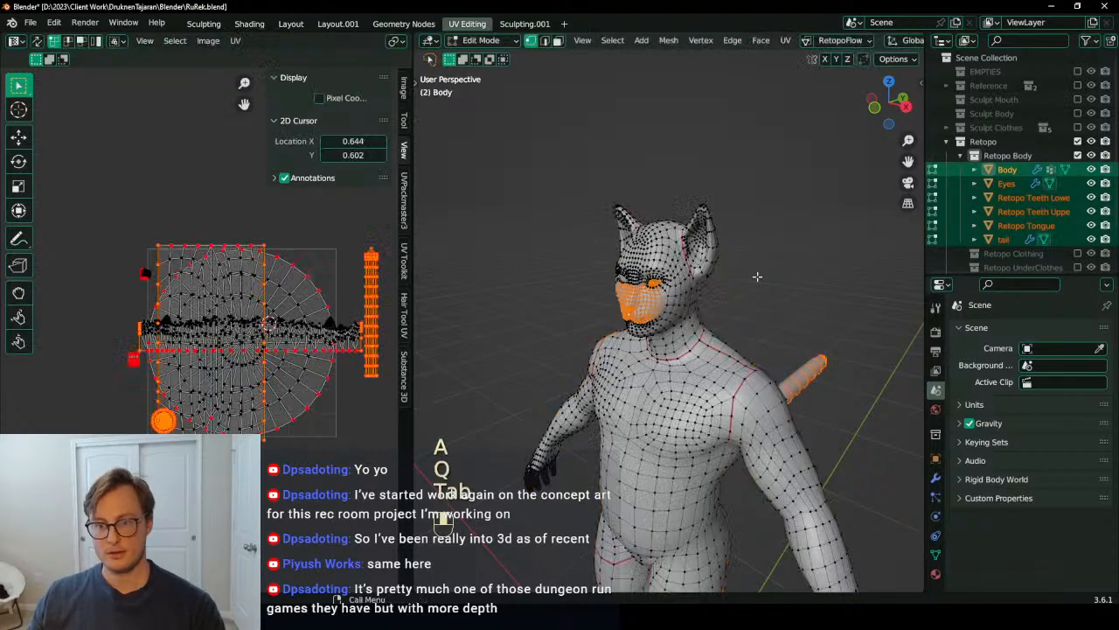
pyautogui.press('a')
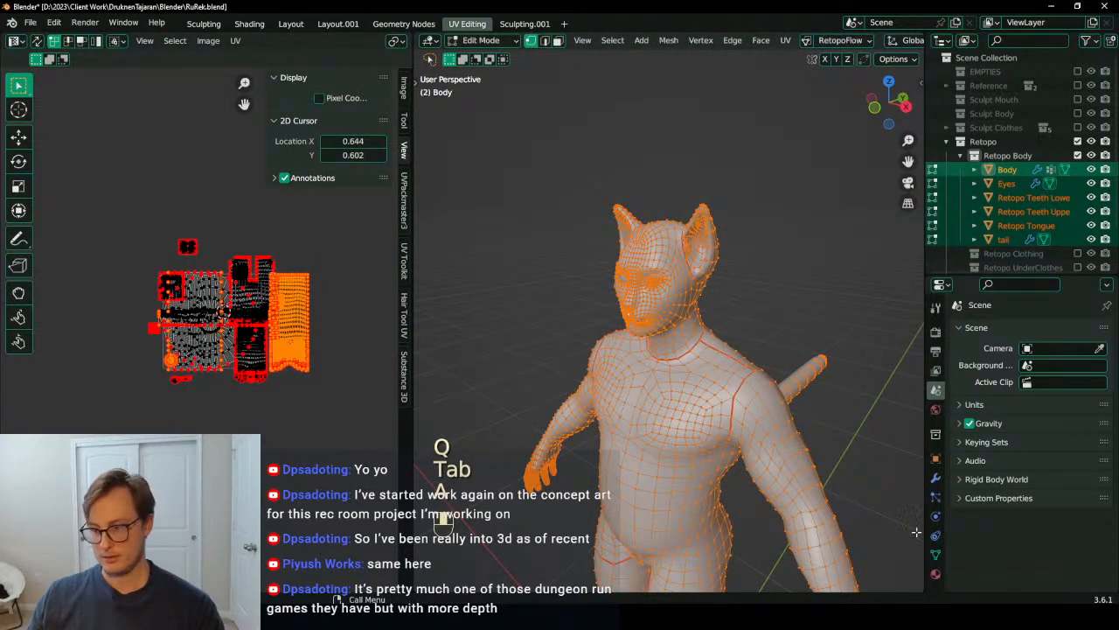
pyautogui.press('Tab')
# Step: Hide the Eyes object and open all remaining retopo body meshes together for editing
pyautogui.scroll(2, 659, 268)
pyautogui.click(700, 261)
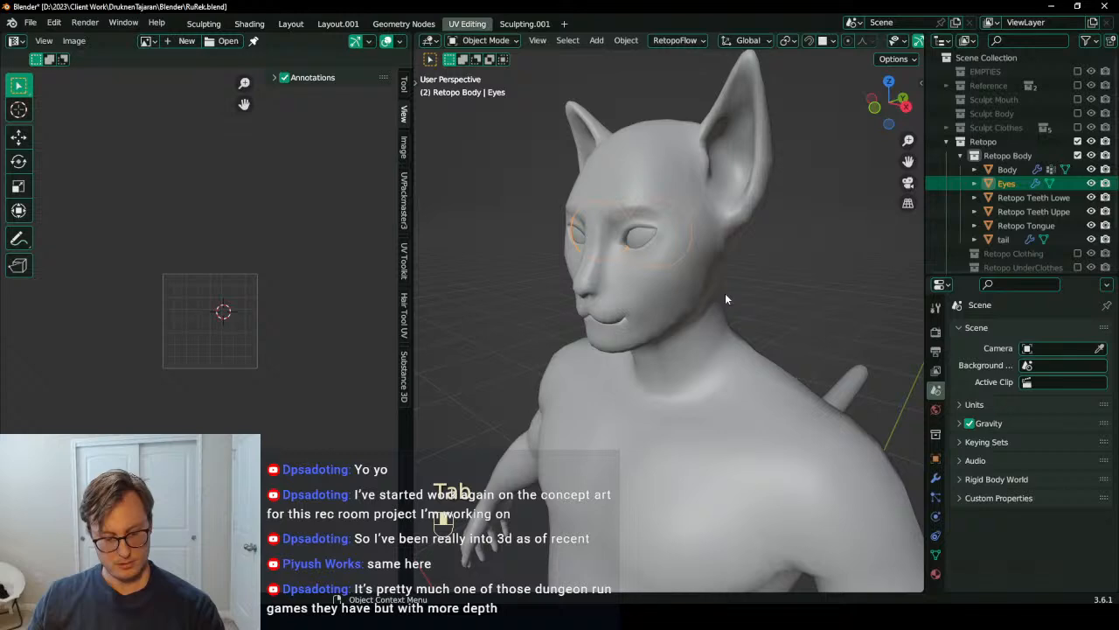
pyautogui.press('h')
pyautogui.press('a')
pyautogui.press('Tab')
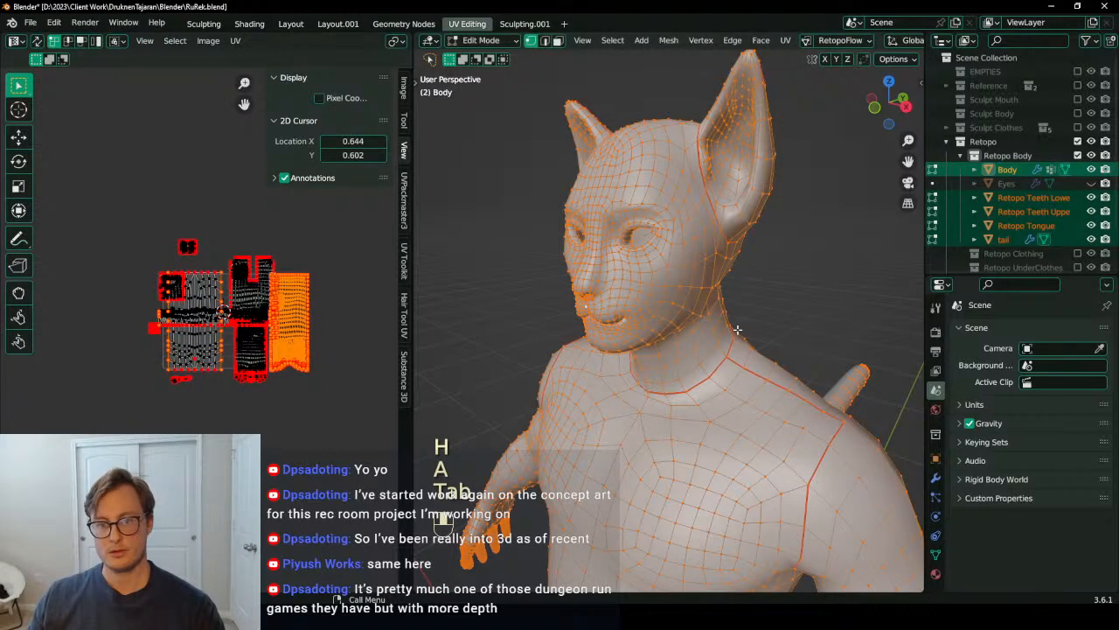
# Step: Widen the UV editor and move the wide jagged strip island out of the UV square
pyautogui.scroll(5, 227, 384)
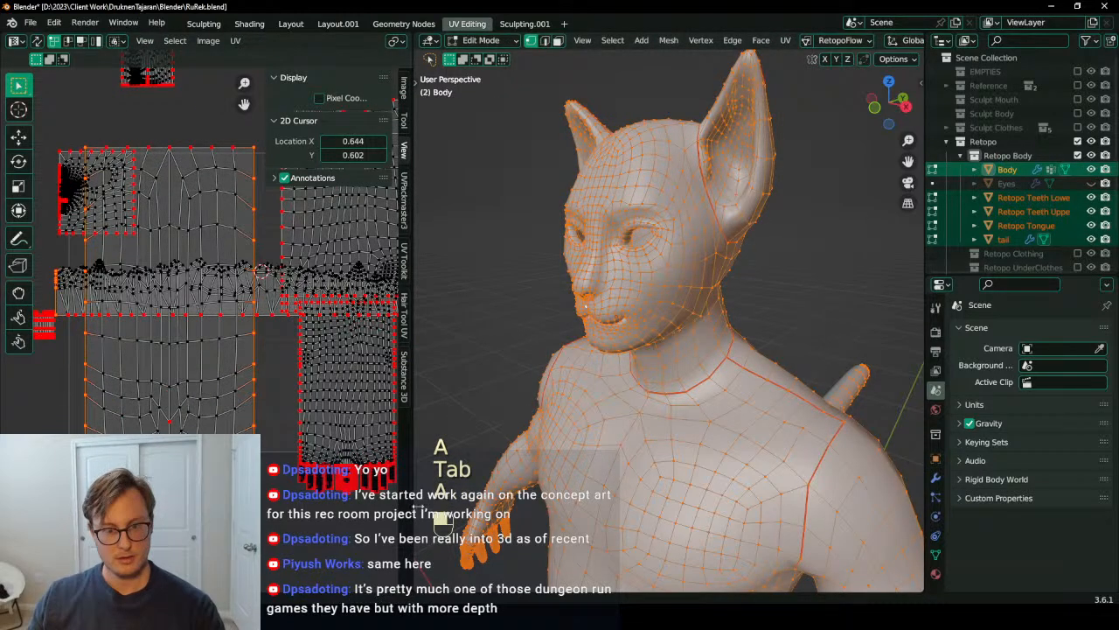
pyautogui.moveTo(414, 509); pyautogui.dragTo(635, 505)
pyautogui.keyDown('shift'); pyautogui.moveTo(419, 416); pyautogui.dragTo(382, 433, button='middle'); pyautogui.keyUp('shift')
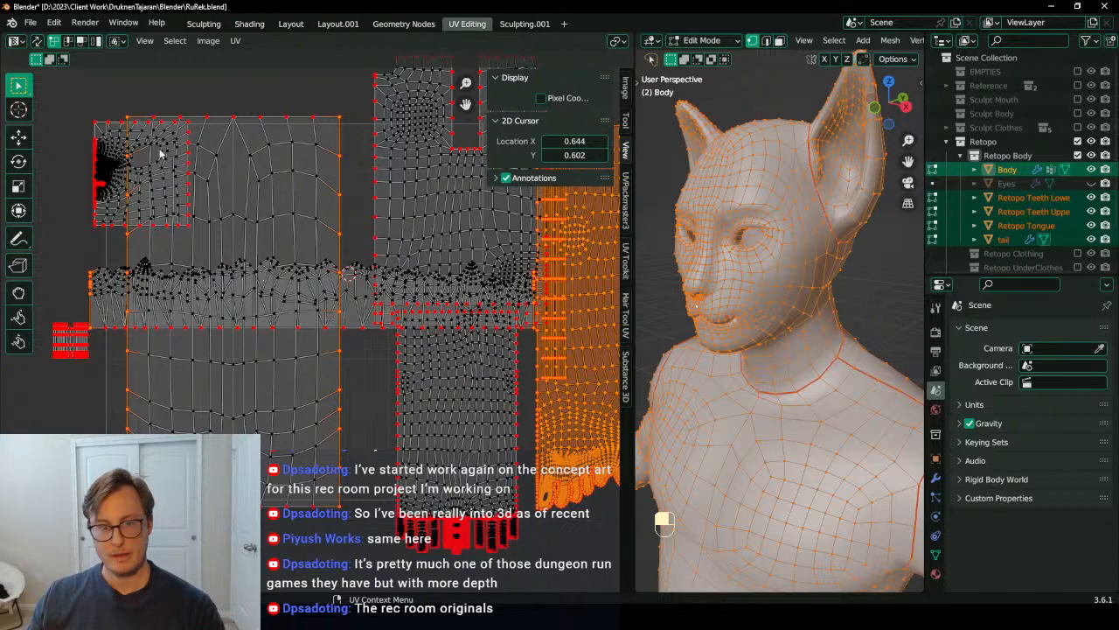
pyautogui.click(357, 335)
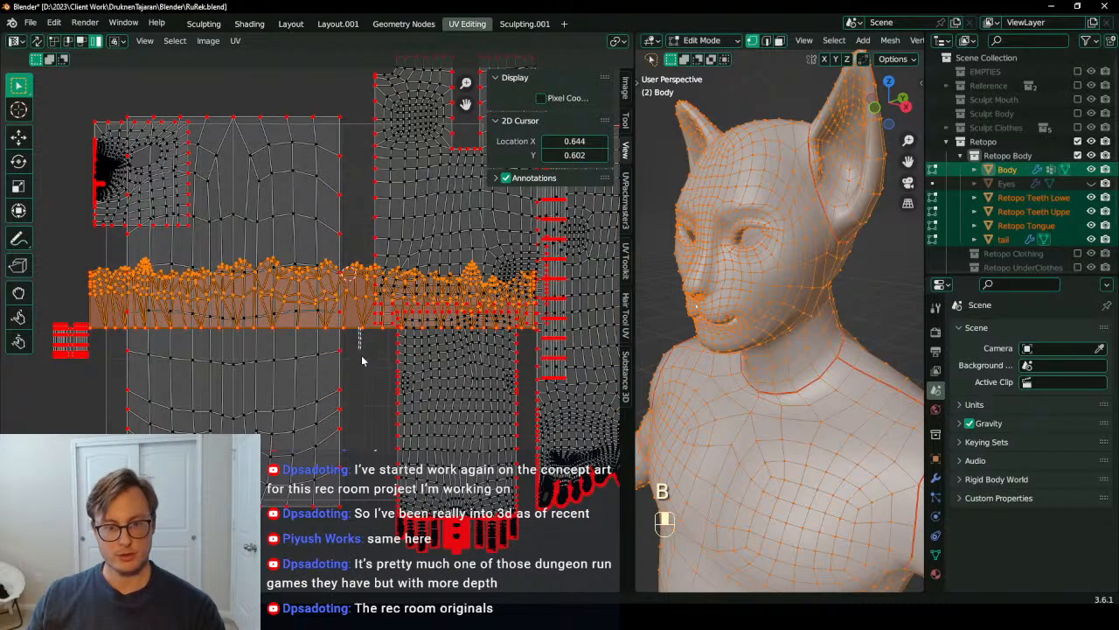
pyautogui.scroll(-4, 360, 345)
pyautogui.scroll(3, 361, 345)
pyautogui.press('b')
pyautogui.press('b')
pyautogui.scroll(-3, 362, 304)
pyautogui.press('g')
pyautogui.click(197, 219)
# Step: Scale down the jagged strip island and park it just left of the UV square
pyautogui.keyDown('shift'); pyautogui.moveTo(227, 260); pyautogui.dragTo(333, 292, button='middle'); pyautogui.keyUp('shift')
pyautogui.press('s')
pyautogui.click(185, 282)
pyautogui.scroll(4, 319, 332)
pyautogui.press('g')
pyautogui.click(369, 319)
pyautogui.scroll(-4, 347, 317)
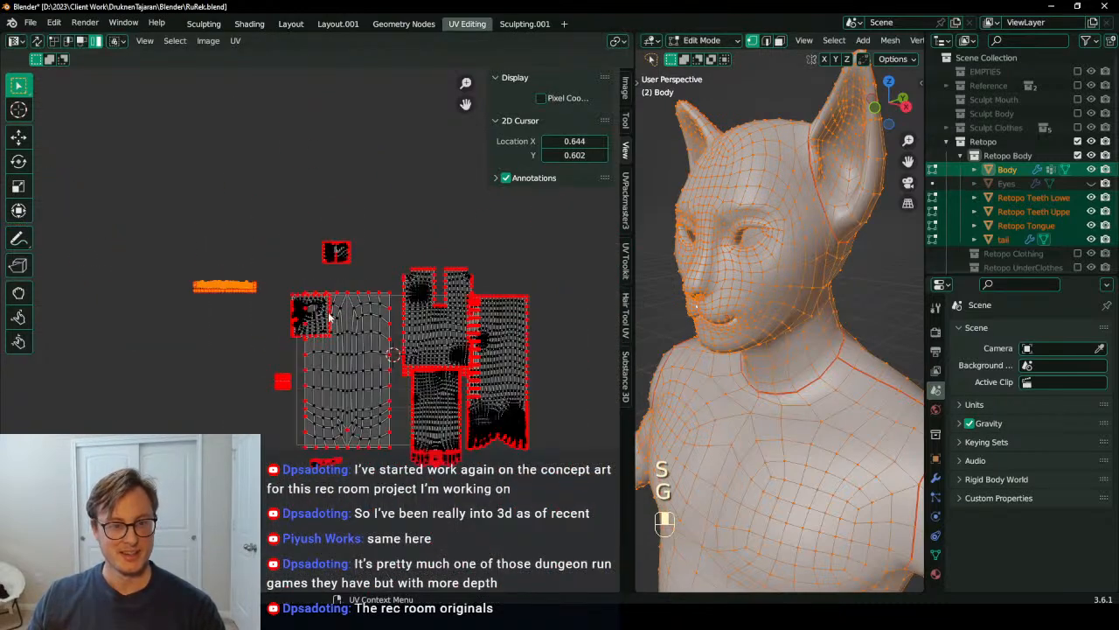
pyautogui.keyDown('shift'); pyautogui.moveTo(263, 331); pyautogui.dragTo(297, 319, button='middle'); pyautogui.keyUp('shift')
pyautogui.press('g')
pyautogui.click(299, 376)
# Step: Move the small square island group farther left, beneath the jagged strip
pyautogui.scroll(6, 300, 385)
pyautogui.keyDown('shift'); pyautogui.moveTo(294, 415); pyautogui.dragTo(288, 320, button='middle'); pyautogui.keyUp('shift')
pyautogui.click(312, 403)
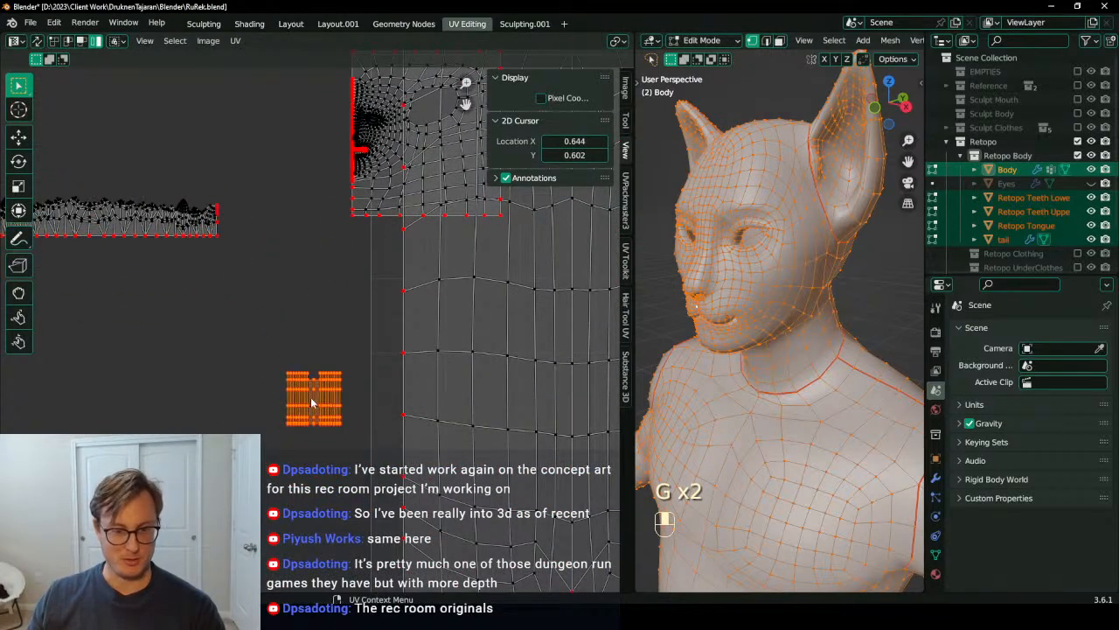
pyautogui.press('b')
pyautogui.scroll(-3, 347, 435)
pyautogui.press('g')
pyautogui.click(248, 394)
# Step: Box-select the small islands below the UV square and move them beside the other small parts
pyautogui.press('b')
pyautogui.moveTo(366, 509); pyautogui.dragTo(490, 561)
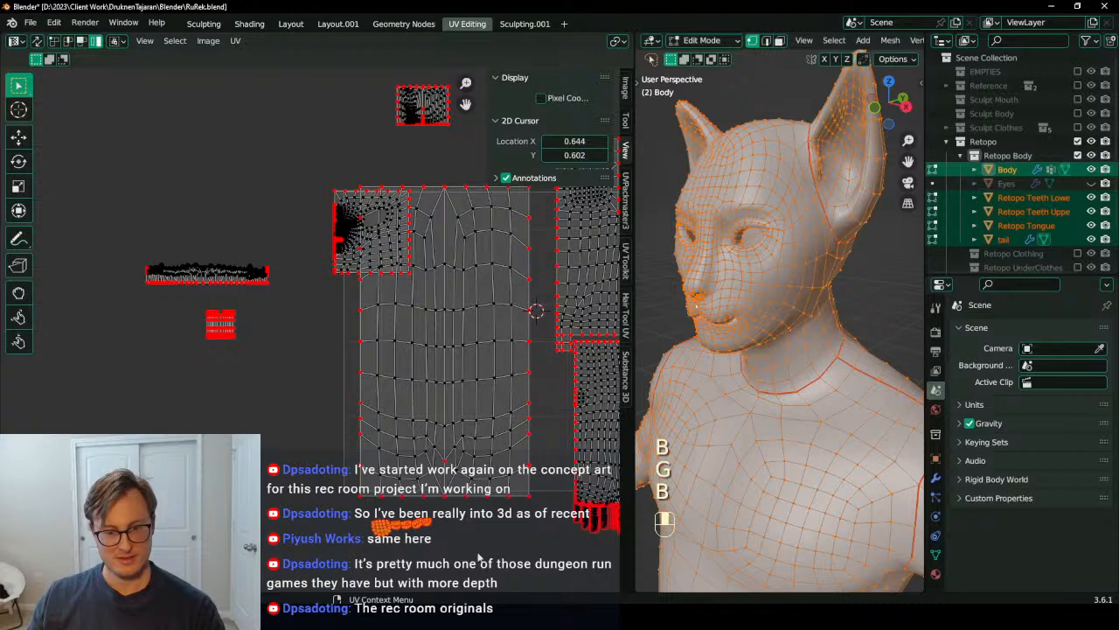
pyautogui.press('g')
pyautogui.click(251, 327)
pyautogui.keyDown('shift'); pyautogui.moveTo(348, 410); pyautogui.dragTo(128, 361, button='middle'); pyautogui.keyUp('shift')
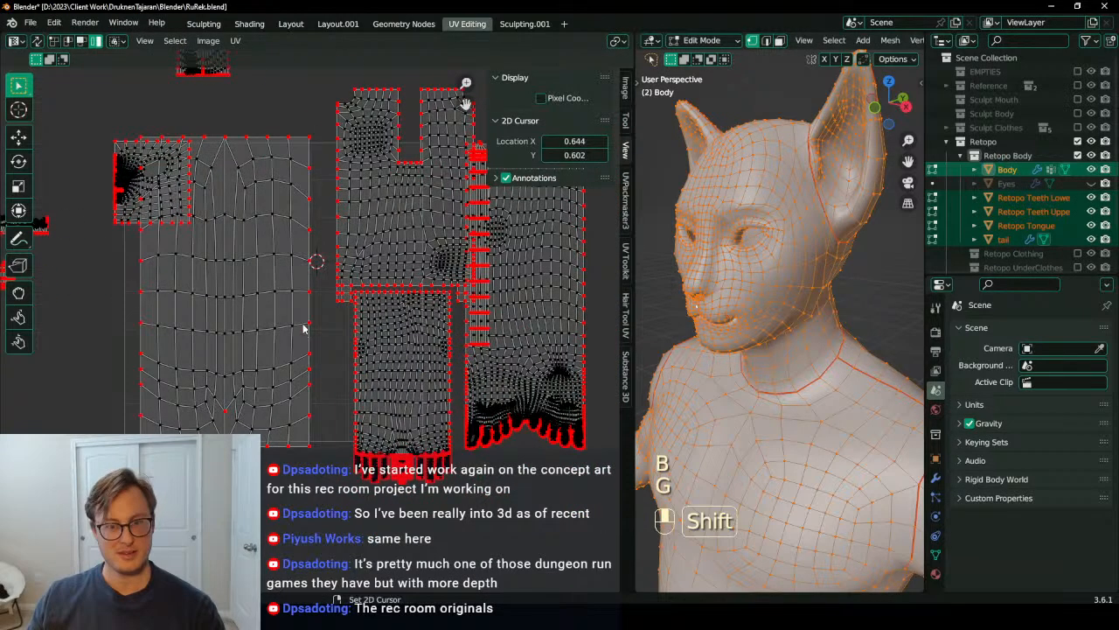
# Step: Shift the small upper island left and move the square island off the tongue grid to above the UV square
pyautogui.keyDown('shift'); pyautogui.moveTo(303, 335); pyautogui.dragTo(312, 436, button='middle'); pyautogui.keyUp('shift')
pyautogui.click(189, 157)
pyautogui.press('g')
pyautogui.click(148, 157)
pyautogui.click(158, 269)
pyautogui.press('g')
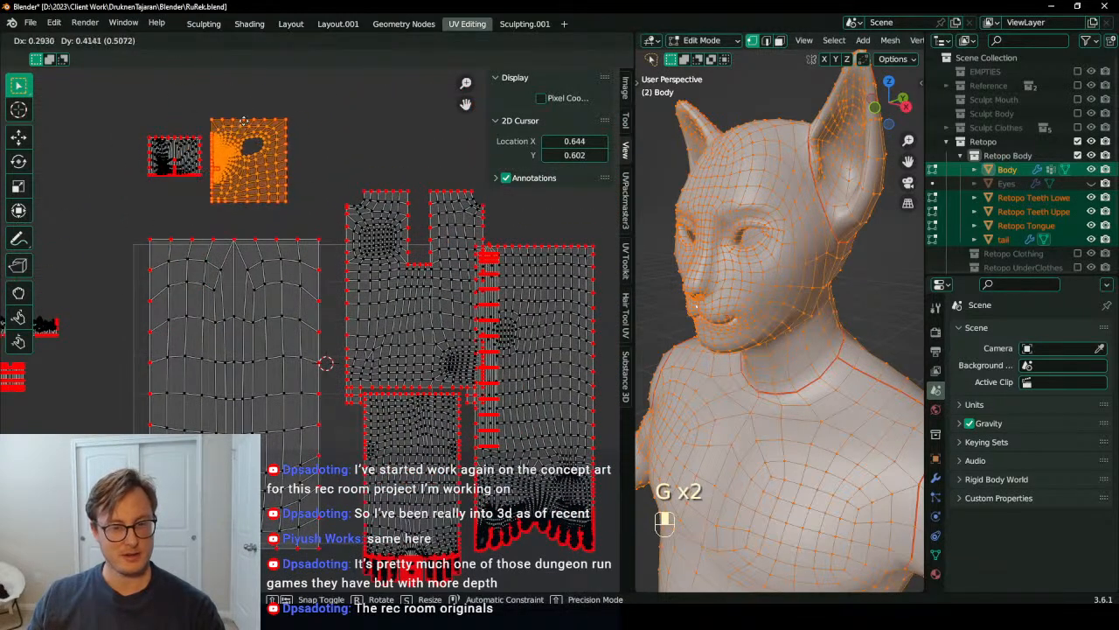
pyautogui.click(254, 145)
# Step: Separate the overlapping large islands by moving the tongue grid down, the torso island up-left, and the narrow tail strip left
pyautogui.click(245, 279)
pyautogui.press('g')
pyautogui.click(373, 321)
pyautogui.click(373, 320)
pyautogui.press('g')
pyautogui.click(363, 181)
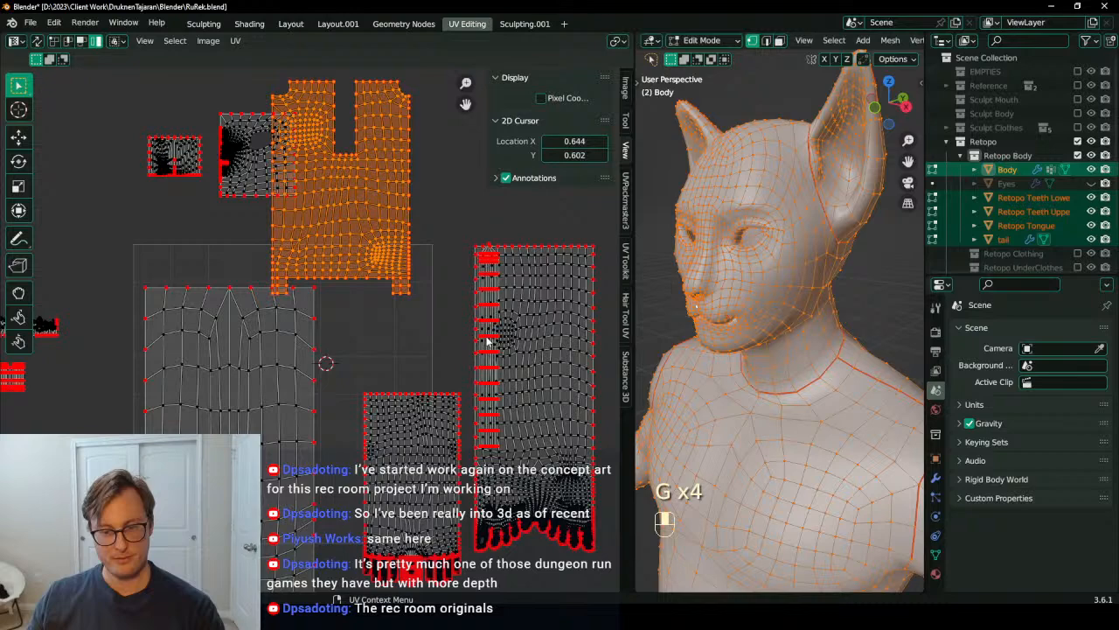
pyautogui.click(487, 342)
pyautogui.press('g')
pyautogui.click(435, 279)
# Step: Box-select the main body, tail and tongue islands and average their island scale
pyautogui.click(524, 333)
pyautogui.scroll(-3, 388, 312)
pyautogui.click(307, 325)
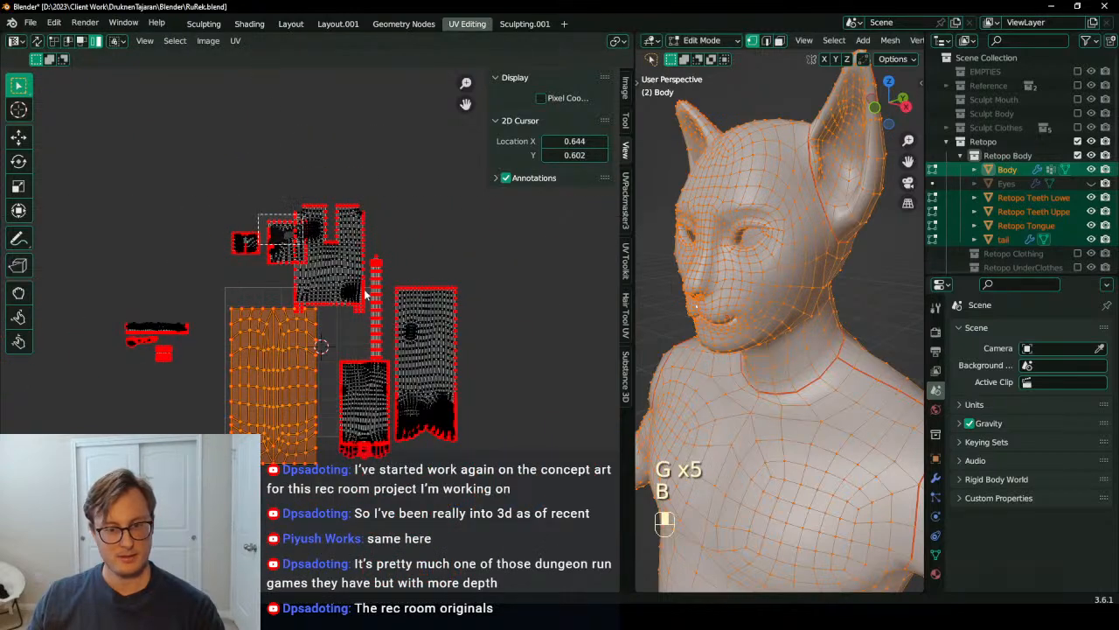
pyautogui.press('b')
pyautogui.moveTo(503, 464); pyautogui.dragTo(217, 57)
pyautogui.click(234, 41)
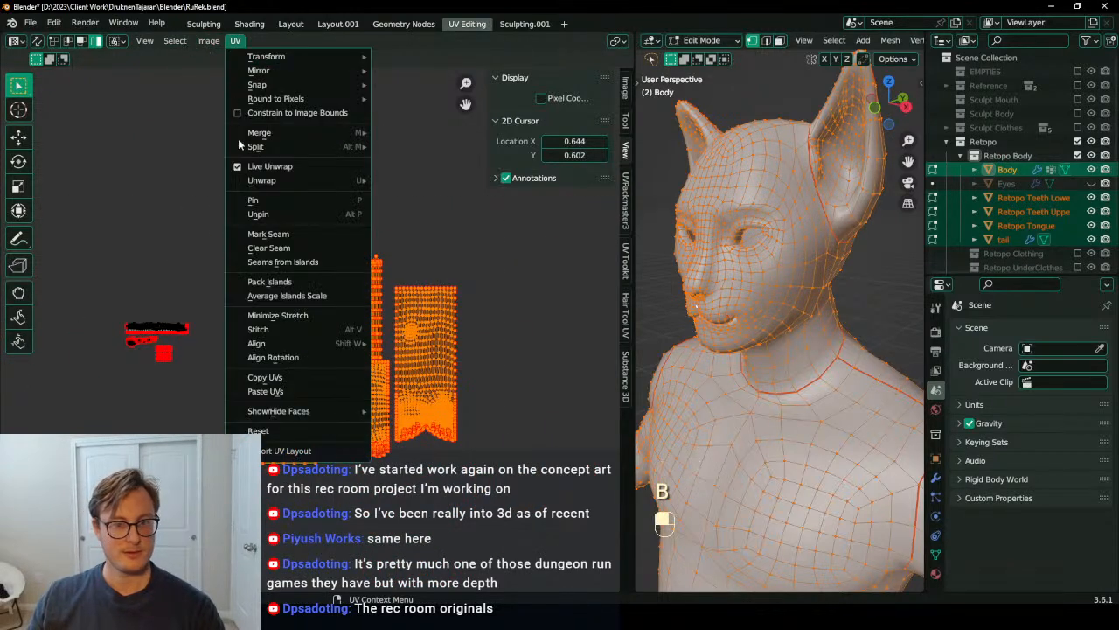
pyautogui.click(266, 296)
# Step: Move the small tongue island out of the main layout to the left of the UV square
pyautogui.scroll(3, 318, 330)
pyautogui.press('s')
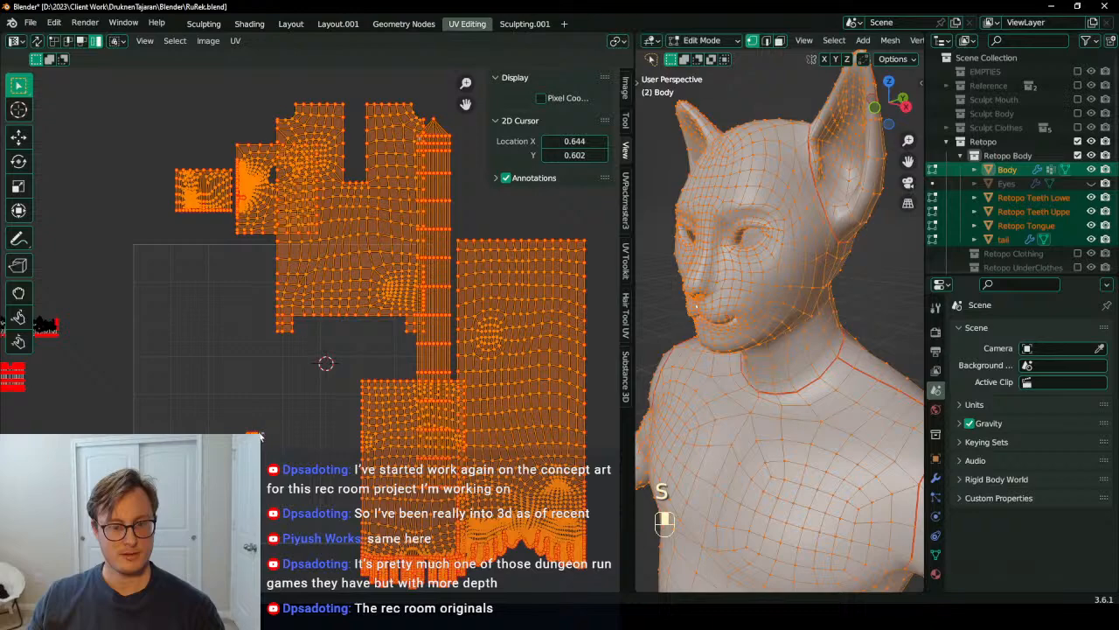
pyautogui.click(360, 446)
pyautogui.press('g')
pyautogui.click(101, 432)
# Step: Box-select the main body islands, scale them down together, and move them over the UV square
pyautogui.scroll(-3, 318, 330)
pyautogui.click(337, 288)
pyautogui.press('b')
pyautogui.moveTo(228, 203); pyautogui.dragTo(515, 515)
pyautogui.press('s')
pyautogui.click(475, 398)
pyautogui.scroll(3, 454, 402)
pyautogui.keyDown('shift'); pyautogui.moveTo(444, 408); pyautogui.dragTo(452, 385, button='middle'); pyautogui.keyUp('shift')
pyautogui.press('g')
pyautogui.click(336, 376)
pyautogui.keyDown('shift'); pyautogui.moveTo(405, 327); pyautogui.dragTo(414, 318, button='middle'); pyautogui.keyUp('shift')
pyautogui.scroll(3, 412, 318)
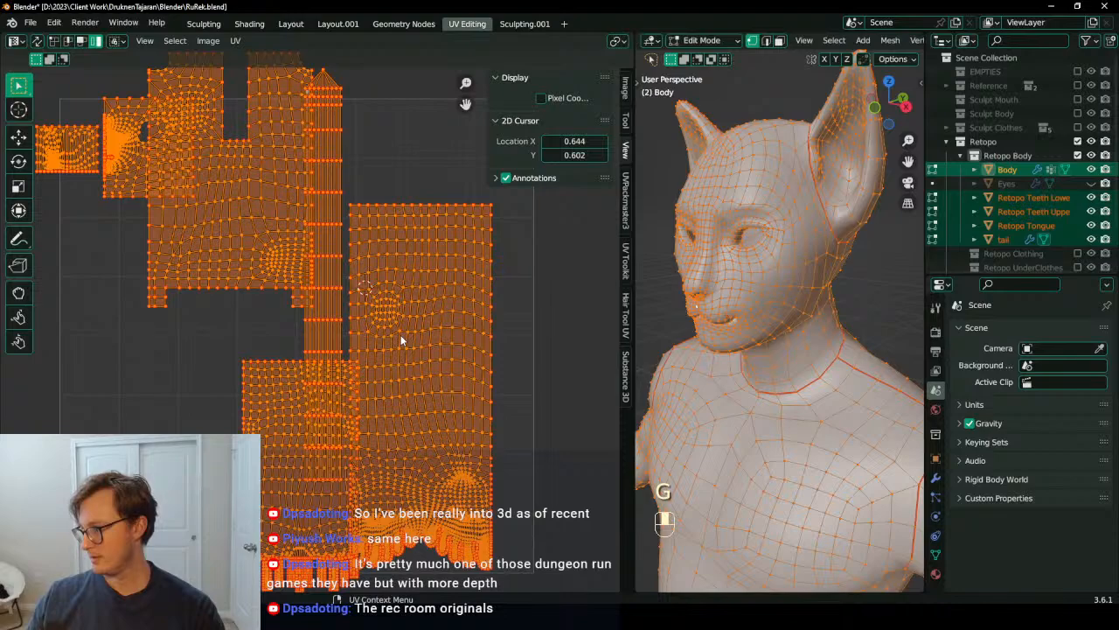
# Step: Move the largest tooth-edged island to the left side of the UV square
pyautogui.click(404, 341)
pyautogui.press('g')
pyautogui.click(128, 341)
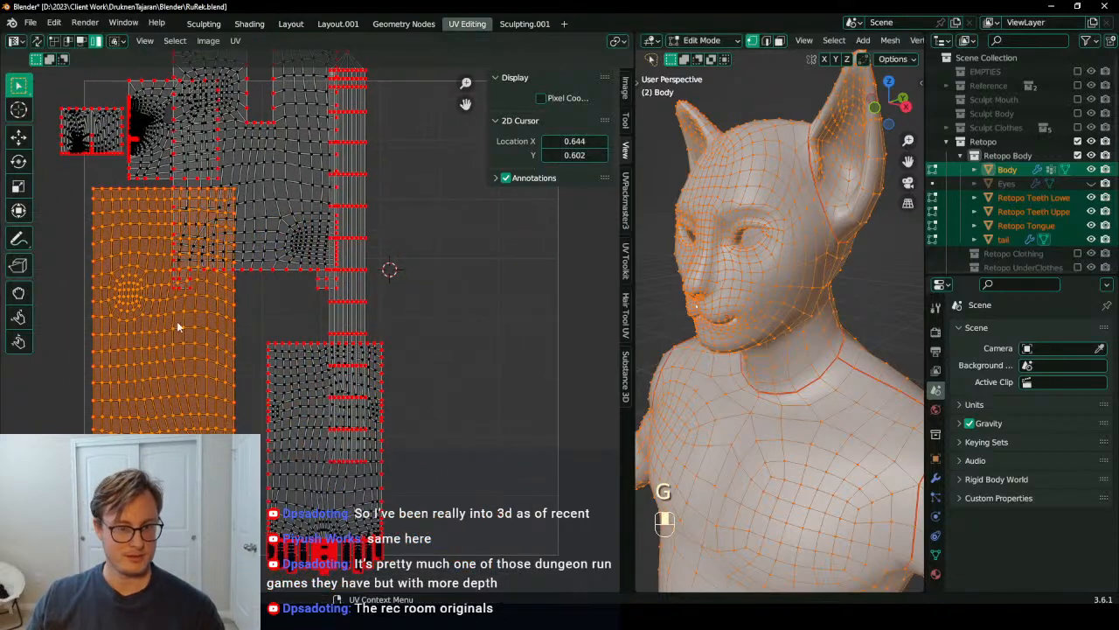
# Step: Move the large notched body island over to the right half of the UV square
pyautogui.keyDown('shift'); pyautogui.moveTo(180, 337); pyautogui.dragTo(203, 365, button='middle'); pyautogui.keyUp('shift')
pyautogui.click(333, 224)
pyautogui.press('g')
pyautogui.click(498, 291)
# Step: Scale up the square head island with the oval hole
pyautogui.click(180, 142)
pyautogui.press('s')
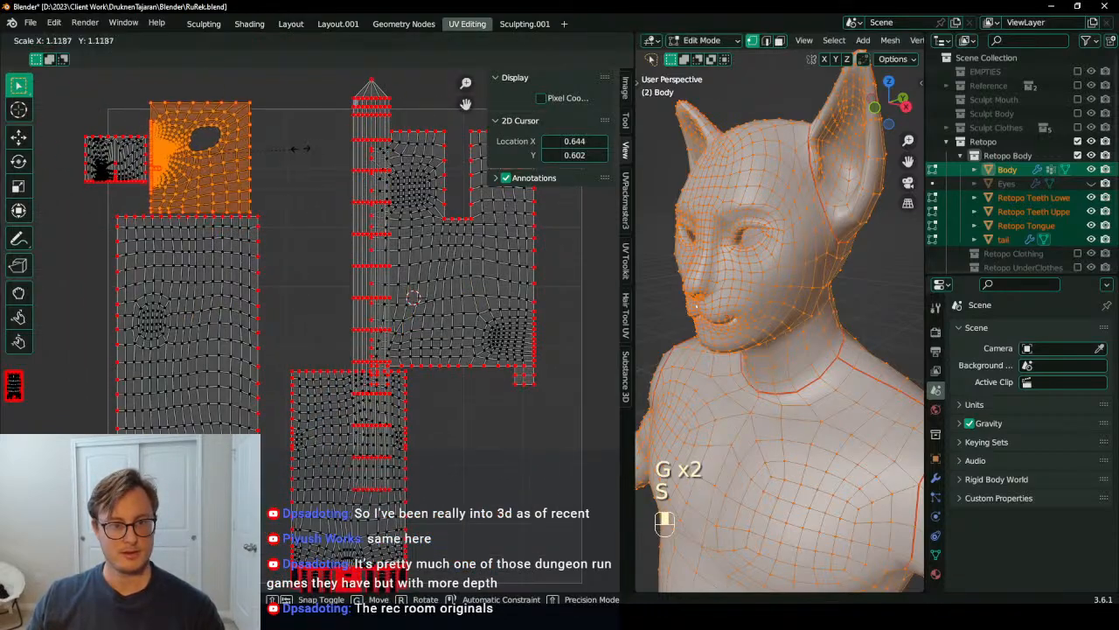
pyautogui.click(310, 180)
pyautogui.keyDown('shift'); pyautogui.moveTo(256, 203); pyautogui.dragTo(272, 236, button='middle'); pyautogui.keyUp('shift')
pyautogui.keyDown('shift'); pyautogui.moveTo(181, 249); pyautogui.dragTo(327, 334, button='middle'); pyautogui.keyUp('shift')
pyautogui.scroll(2, 320, 329)
# Step: Scale the small rectangular island beside the head island, undoing the first attempt
pyautogui.click(259, 262)
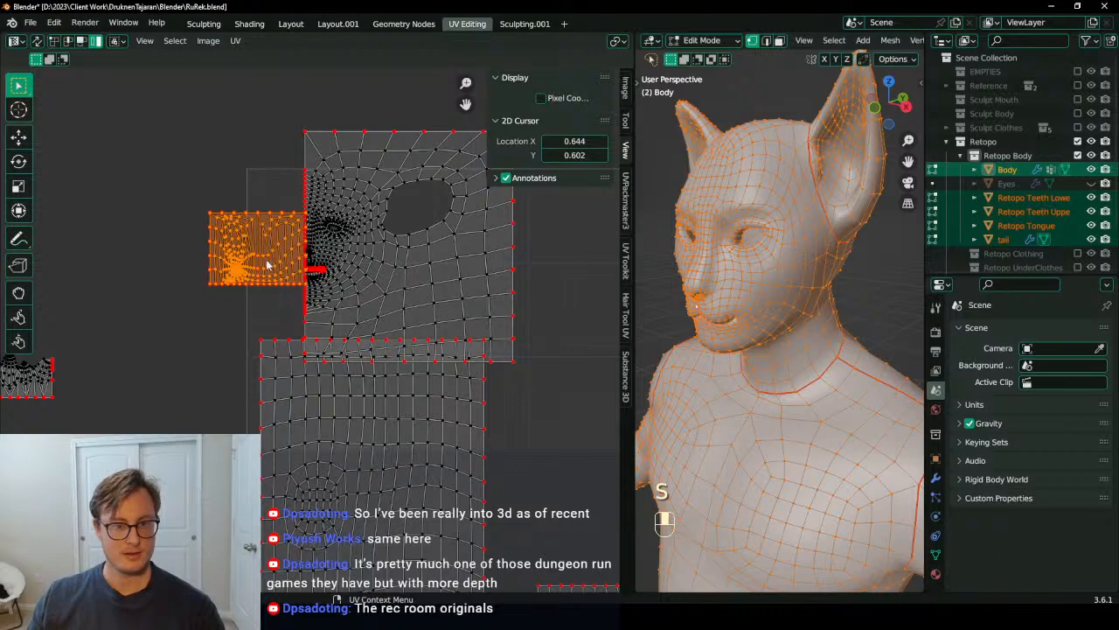
pyautogui.press('s')
pyautogui.click(360, 212)
pyautogui.hotkey('ctrl', 'z')
pyautogui.scroll(-2, 382, 292)
pyautogui.press('s')
pyautogui.click(446, 324)
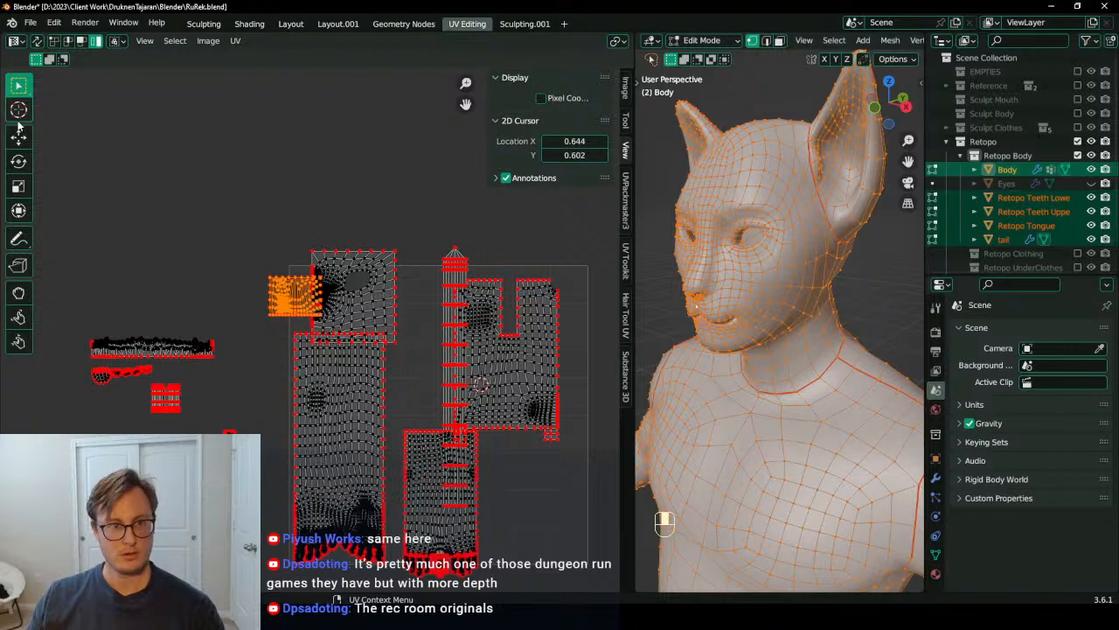
# Step: Apply the object transform to the selected body, teeth, tongue and tail meshes in Object Mode and save the file
pyautogui.press('q')
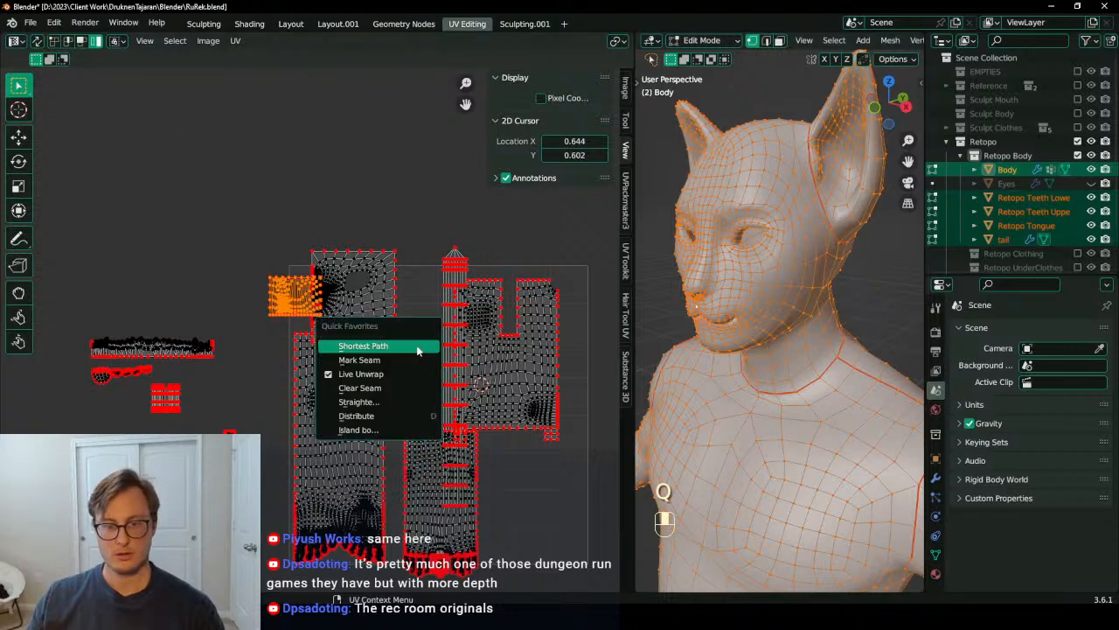
pyautogui.press('Tab')
pyautogui.scroll(-5, 771, 281)
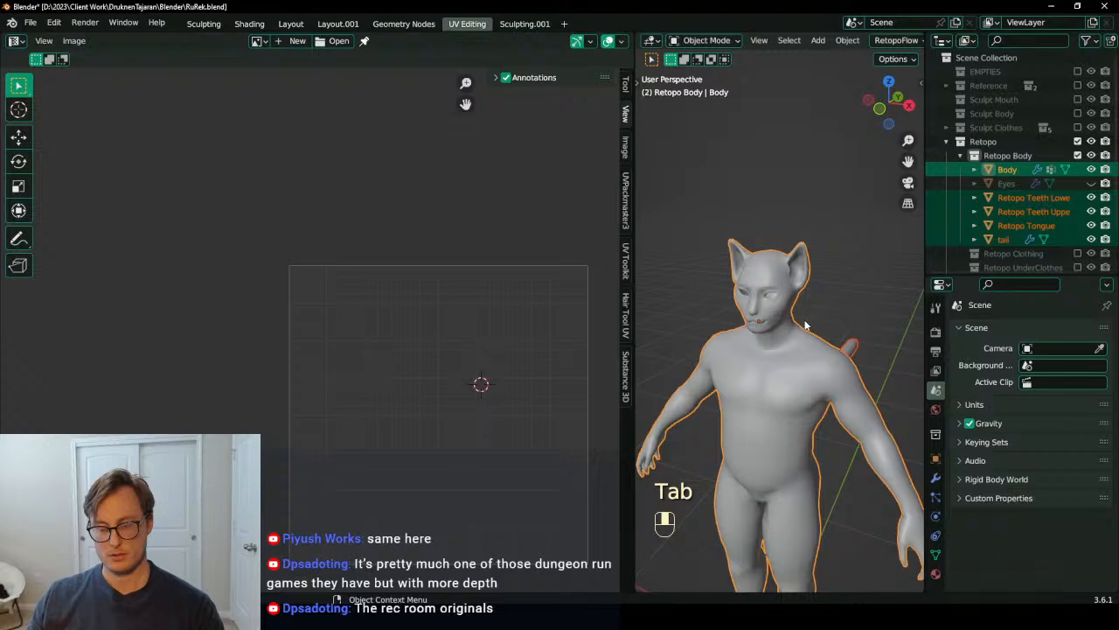
pyautogui.hotkey('ctrl', 'a')
pyautogui.click(737, 362)
pyautogui.scroll(5, 793, 340)
pyautogui.press('z')
pyautogui.press('z')
pyautogui.click(830, 353)
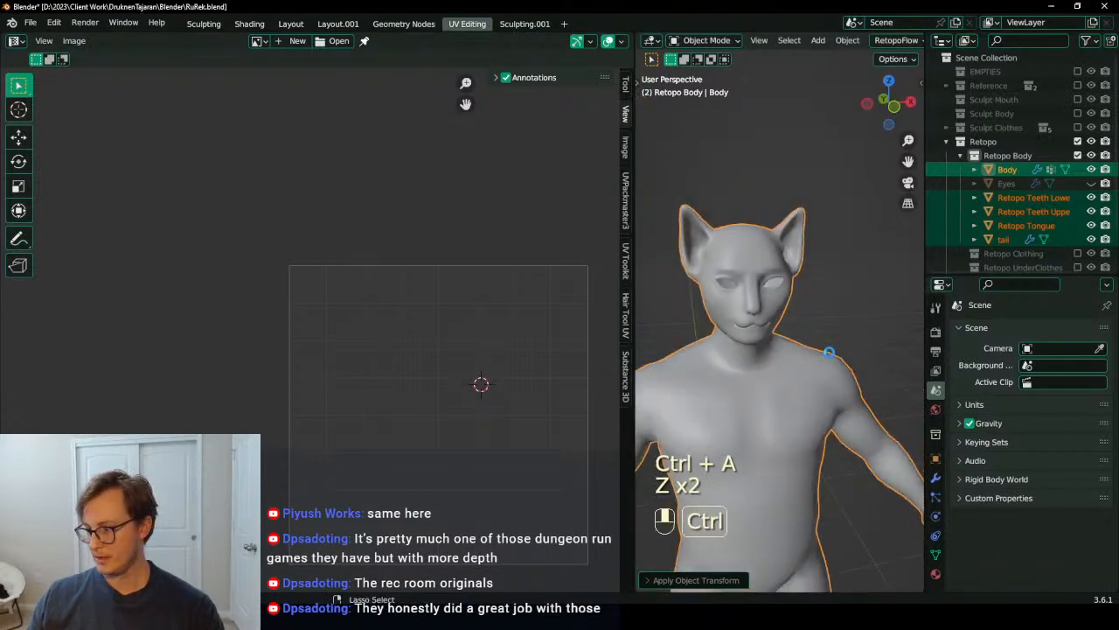
pyautogui.hotkey('ctrl', 's')
pyautogui.moveTo(808, 358); pyautogui.dragTo(813, 360, button='middle')
# Step: Back in Edit Mode, move the tail island to the right edge of the UV square and scale it down to fit
pyautogui.press('Tab')
pyautogui.scroll(-3, 422, 342)
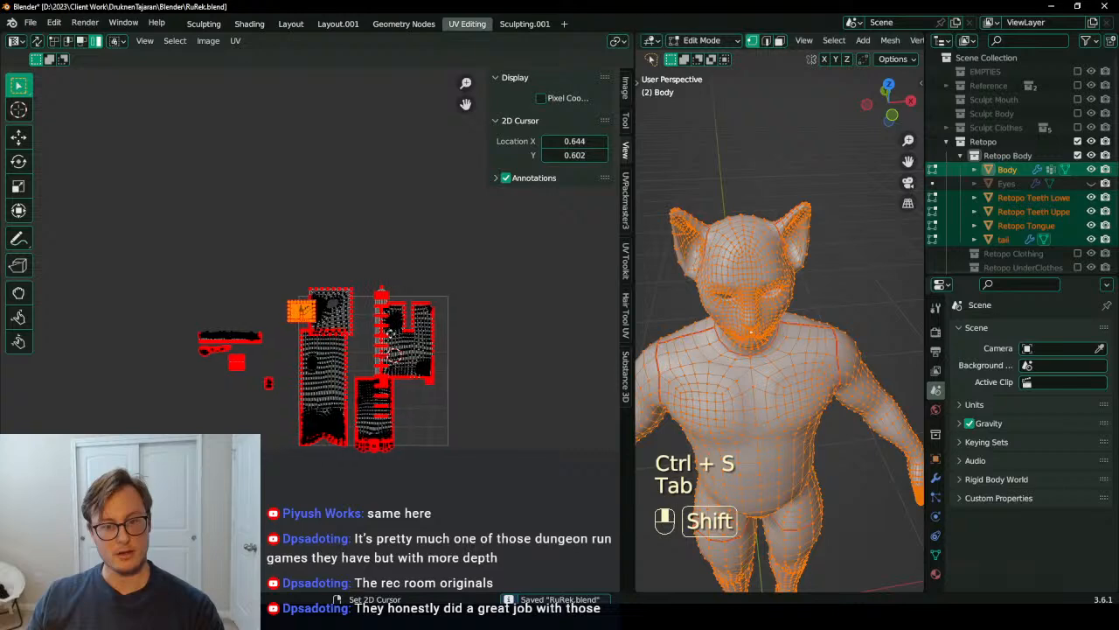
pyautogui.scroll(6, 422, 342)
pyautogui.click(273, 320)
pyautogui.press('g')
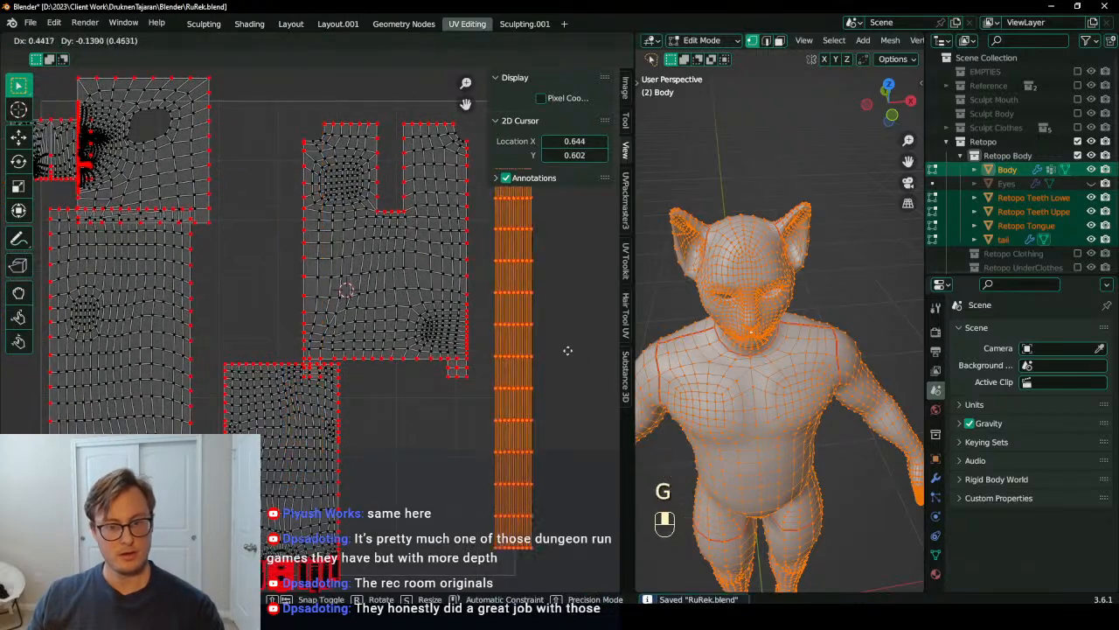
pyautogui.press('s')
pyautogui.click(554, 293)
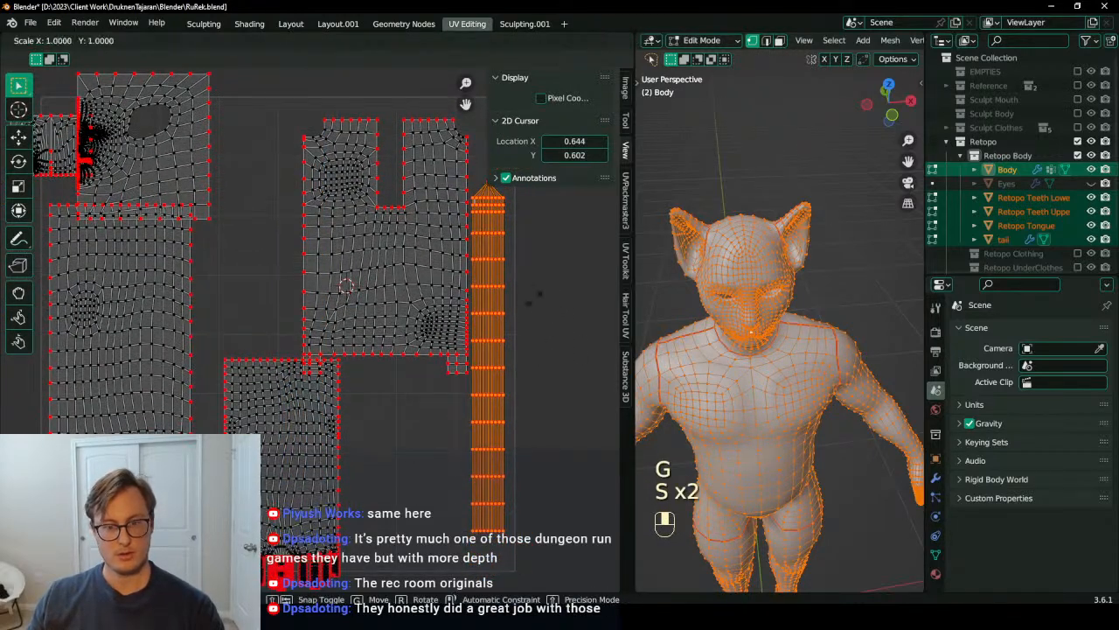
pyautogui.press('s')
pyautogui.scroll(-2, 501, 305)
# Step: Spread the small rectangular, head and largest tooth-edged islands apart on the left side of the UV square
pyautogui.click(166, 231)
pyautogui.press('g')
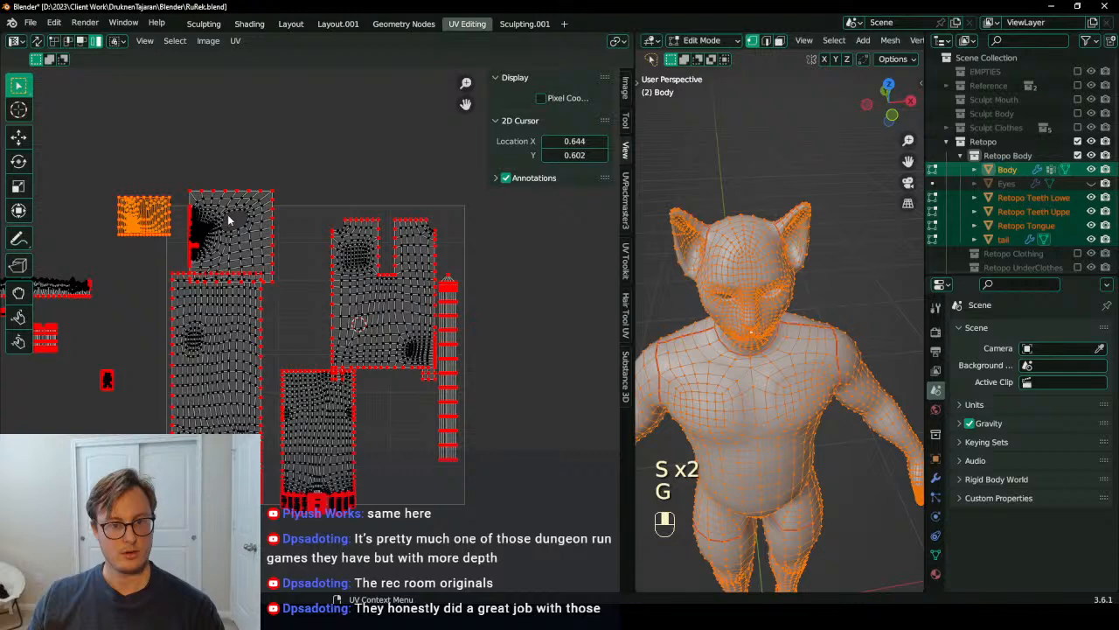
pyautogui.click(225, 217)
pyautogui.press('g')
pyautogui.click(263, 223)
pyautogui.click(219, 367)
pyautogui.press('g')
pyautogui.click(223, 367)
pyautogui.click(157, 223)
pyautogui.press('g')
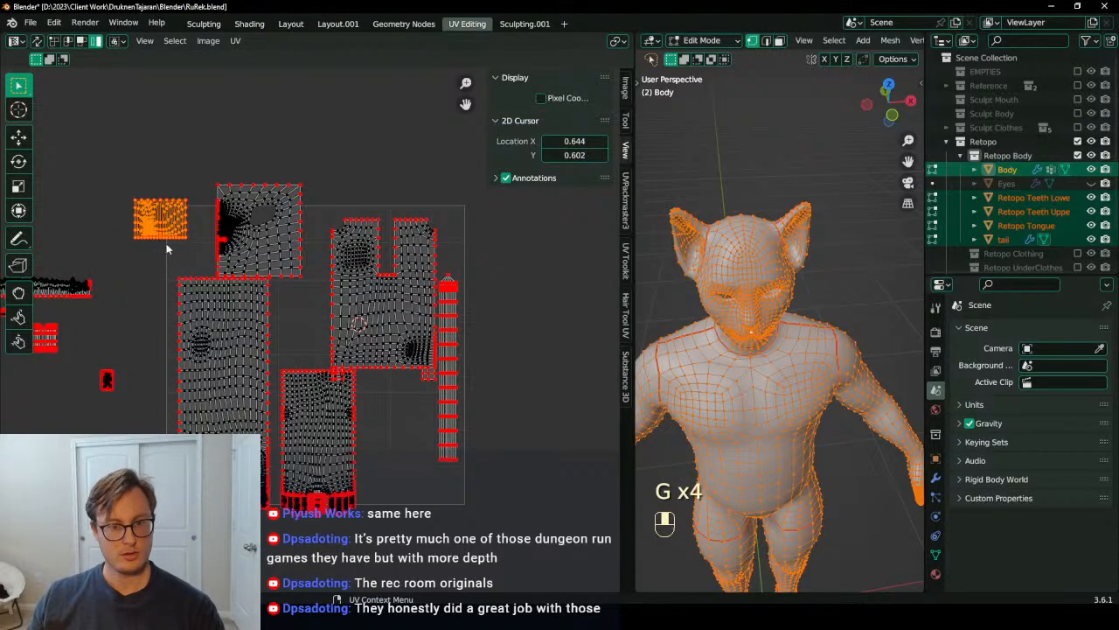
pyautogui.click(167, 249)
# Step: Box-select the main body and tail islands and bring up the UVPackmaster3 packing settings
pyautogui.press('b')
pyautogui.moveTo(140, 180)
pyautogui.mouseDown()
pyautogui.moveTo(487, 474)
pyautogui.moveTo(487, 517)
pyautogui.mouseUp()
pyautogui.press('n')
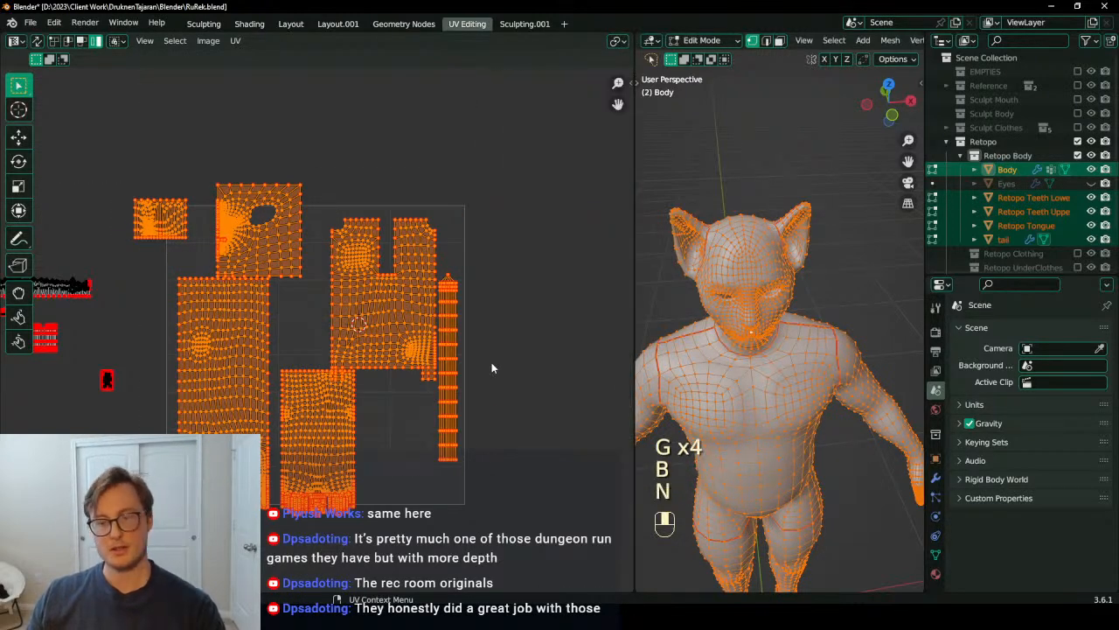
pyautogui.press('n')
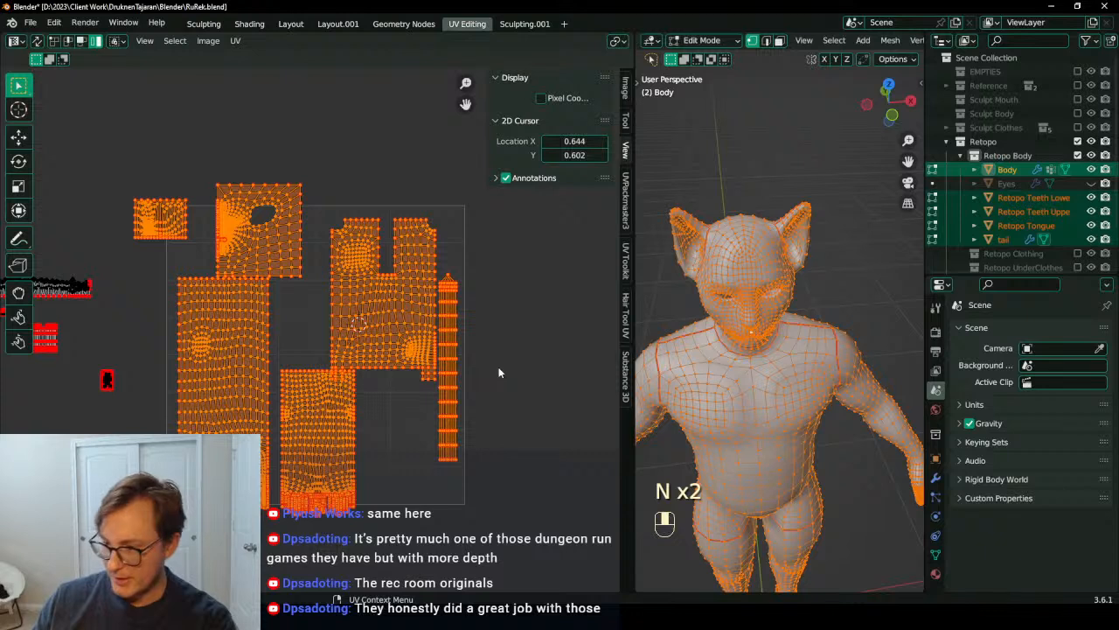
pyautogui.click(624, 313)
pyautogui.click(623, 376)
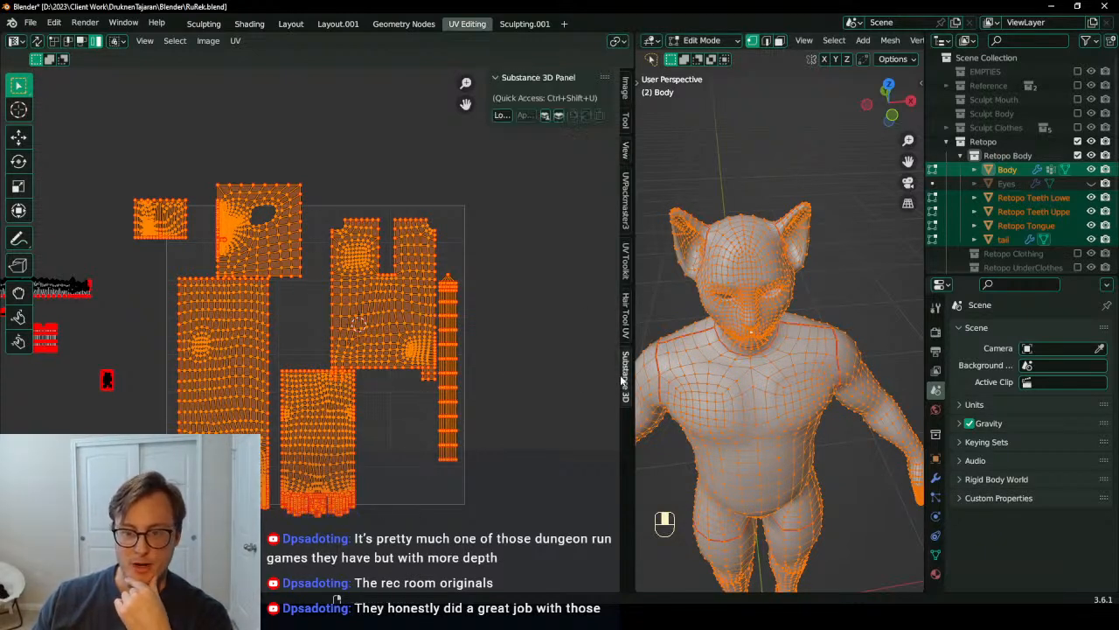
pyautogui.click(628, 254)
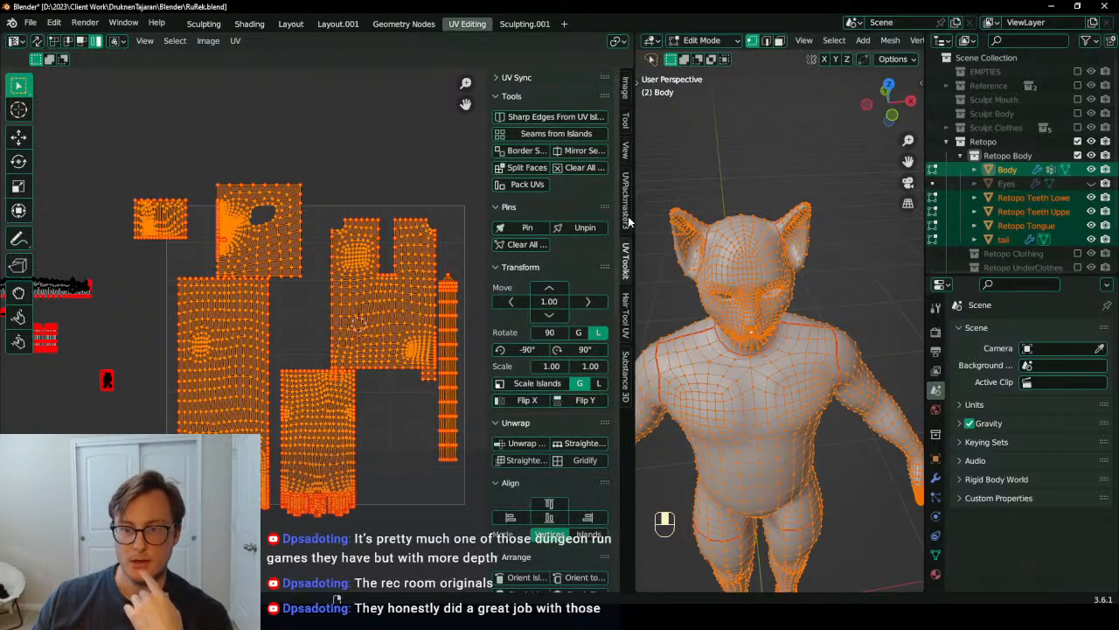
pyautogui.click(626, 200)
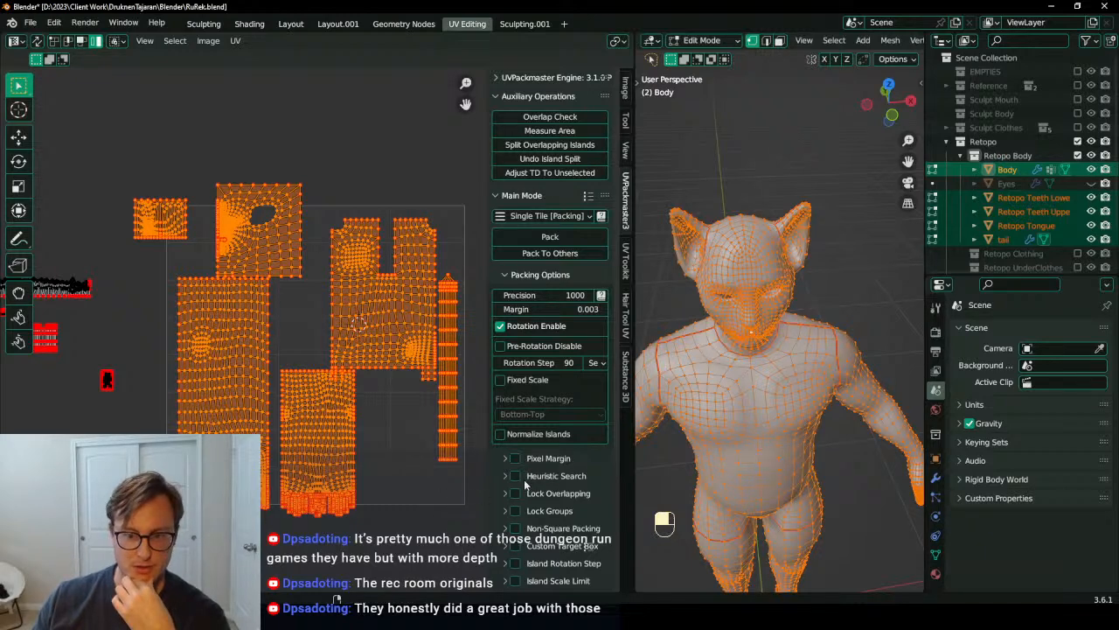
# Step: Enable Island Rotation Step in the packing options, keeping Rotation Enable on
pyautogui.click(505, 325)
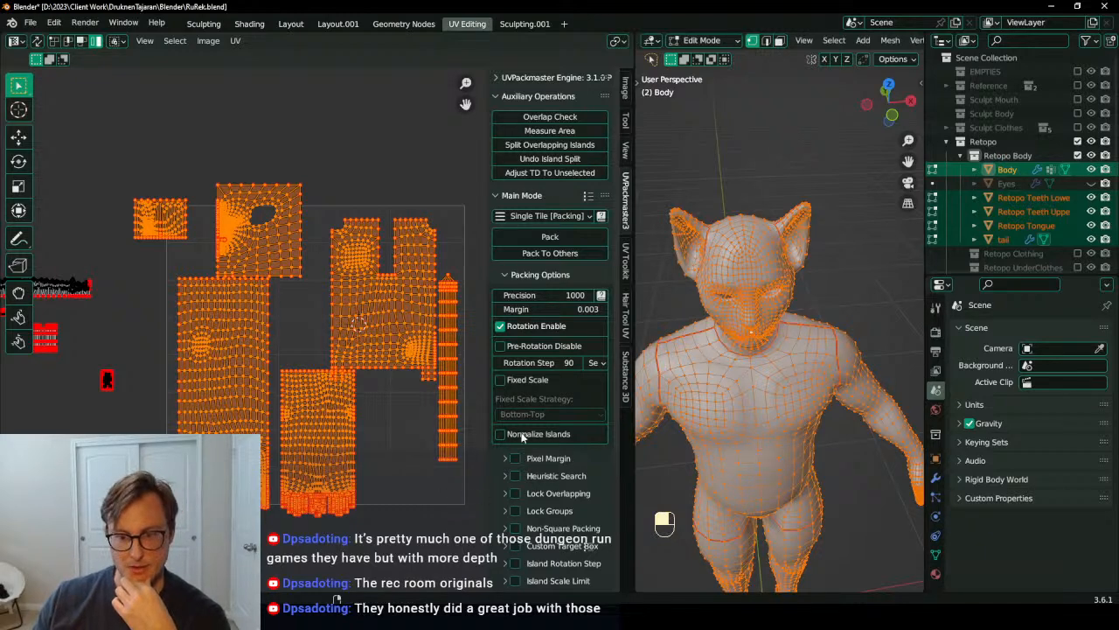
pyautogui.click(501, 326)
pyautogui.scroll(-1, 542, 420)
pyautogui.click(507, 531)
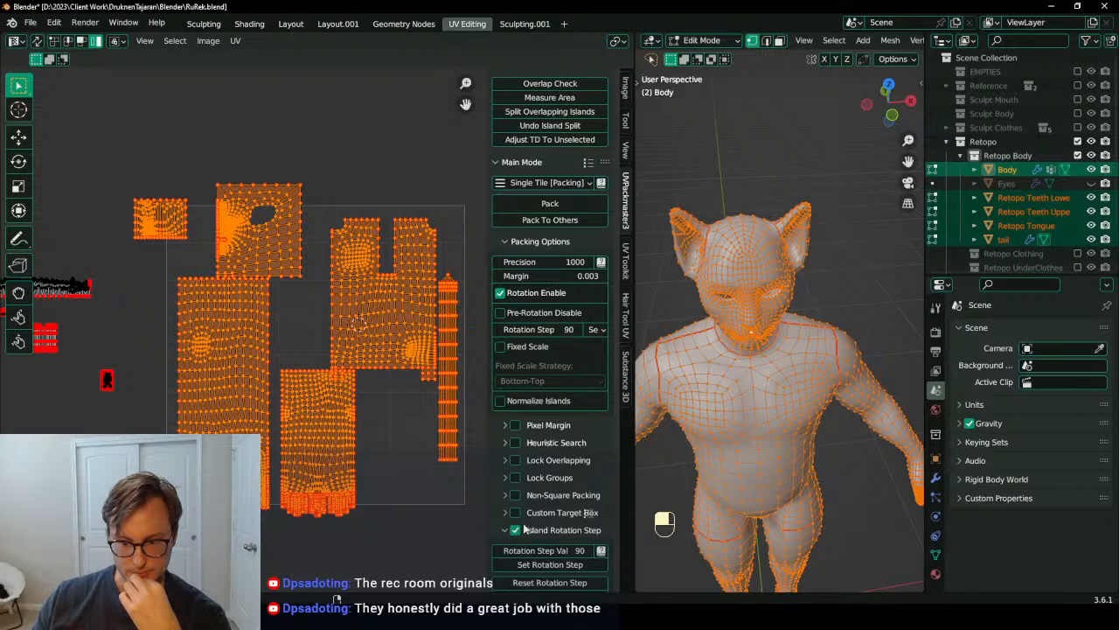
pyautogui.scroll(-1, 525, 525)
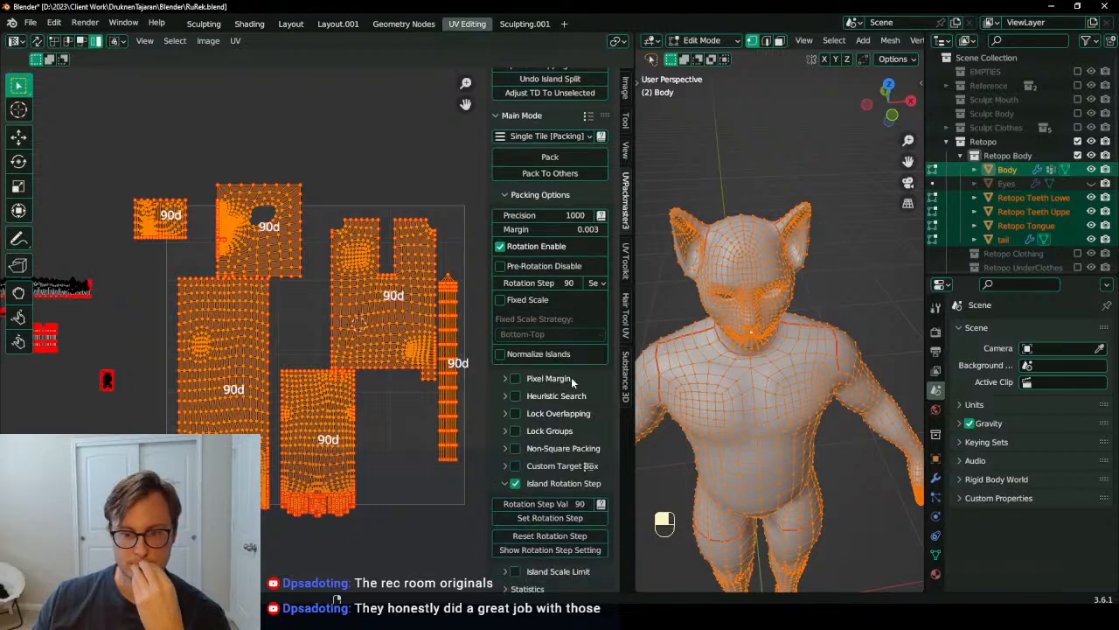
pyautogui.scroll(-2, 333, 356)
# Step: Box-select only the main body and tail islands, leaving out the small mouth islands outside the UV square
pyautogui.press('a')
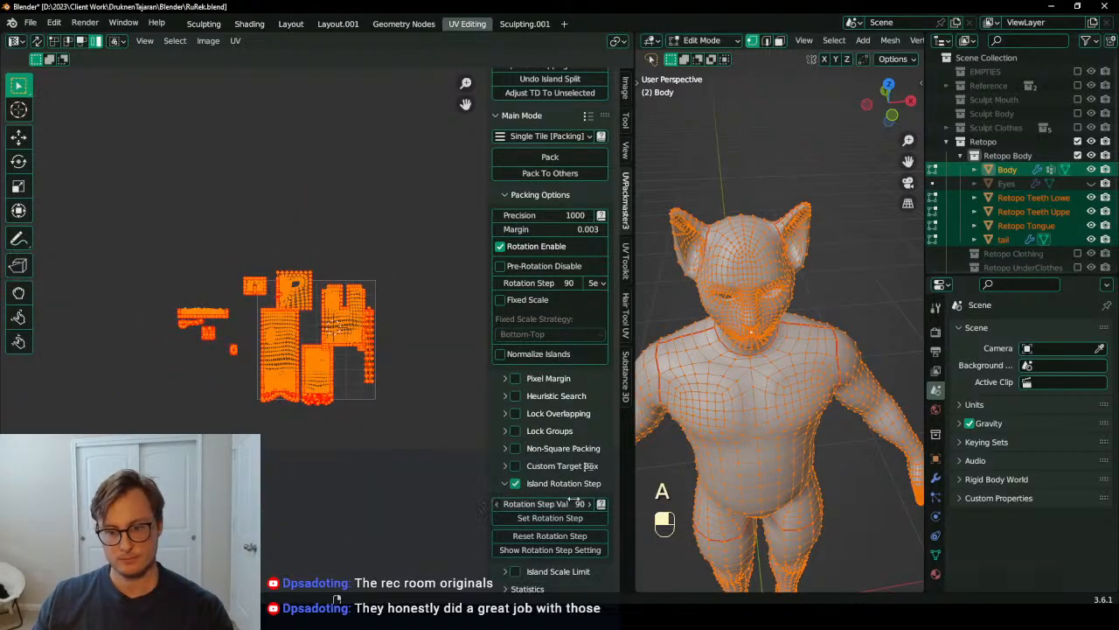
pyautogui.scroll(2, 371, 398)
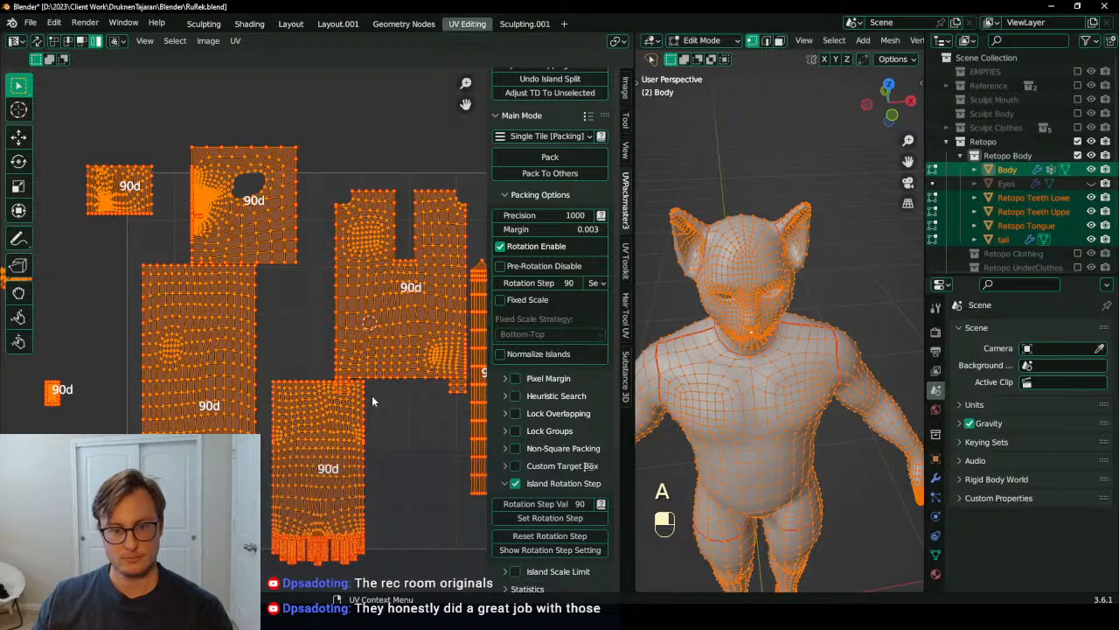
pyautogui.scroll(-1, 199, 232)
pyautogui.click(200, 231)
pyautogui.press('b')
pyautogui.moveTo(176, 195); pyautogui.dragTo(411, 324)
pyautogui.press('b')
pyautogui.moveTo(226, 257); pyautogui.dragTo(439, 435)
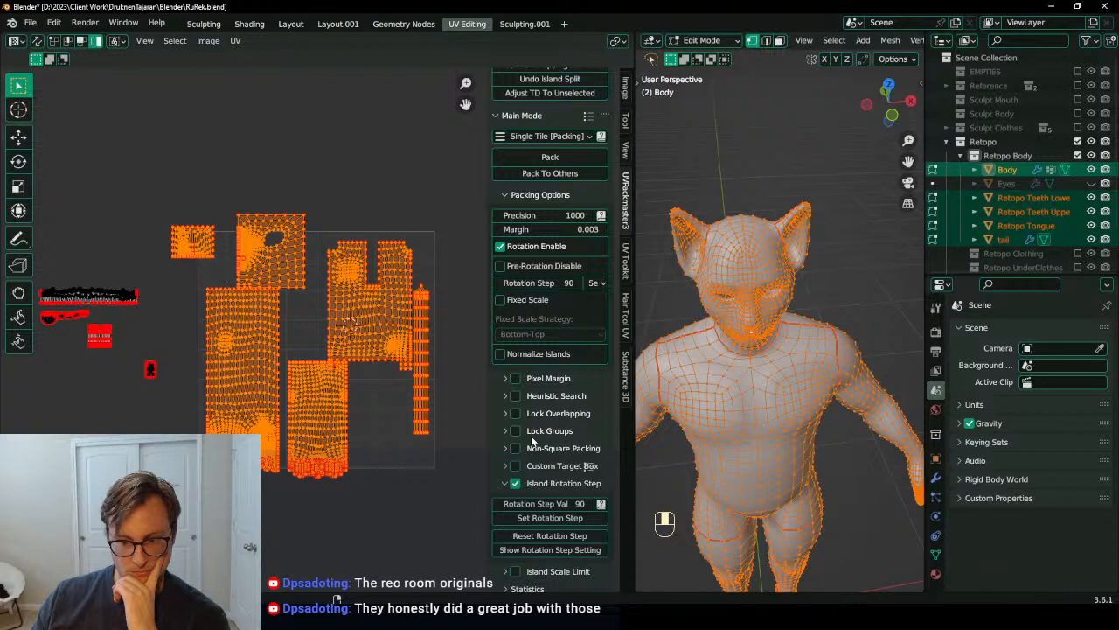
# Step: Pack the selected islands into the UV square with Heuristic Search enabled and a margin of 0.010
pyautogui.click(506, 396)
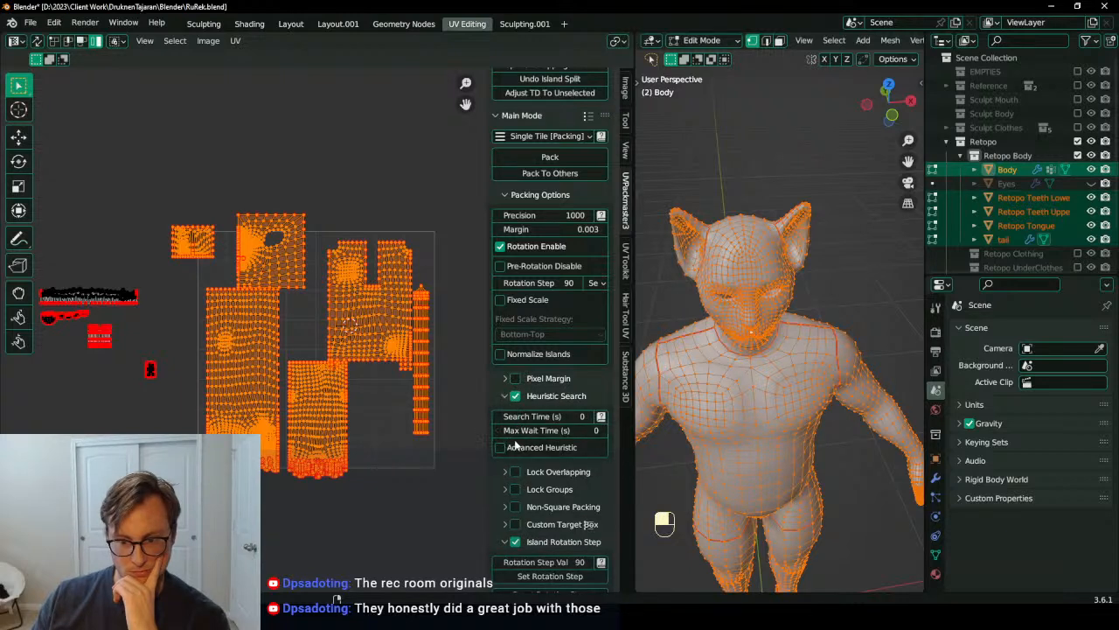
pyautogui.click(507, 401)
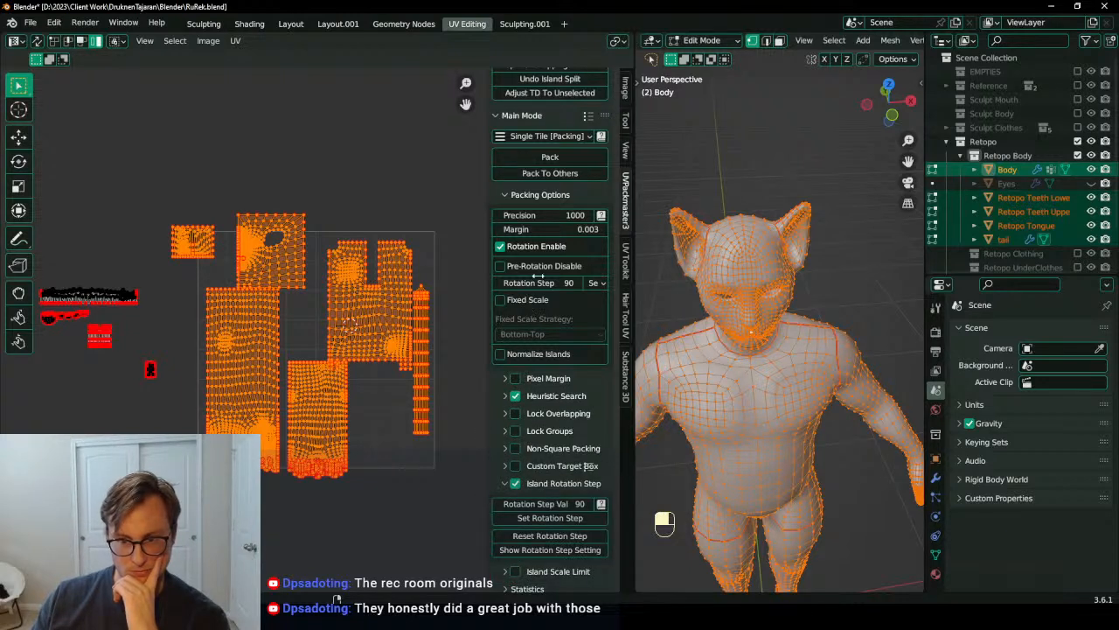
pyautogui.click(567, 229)
pyautogui.write('.010')
pyautogui.press('Return')
pyautogui.scroll(-1, 566, 234)
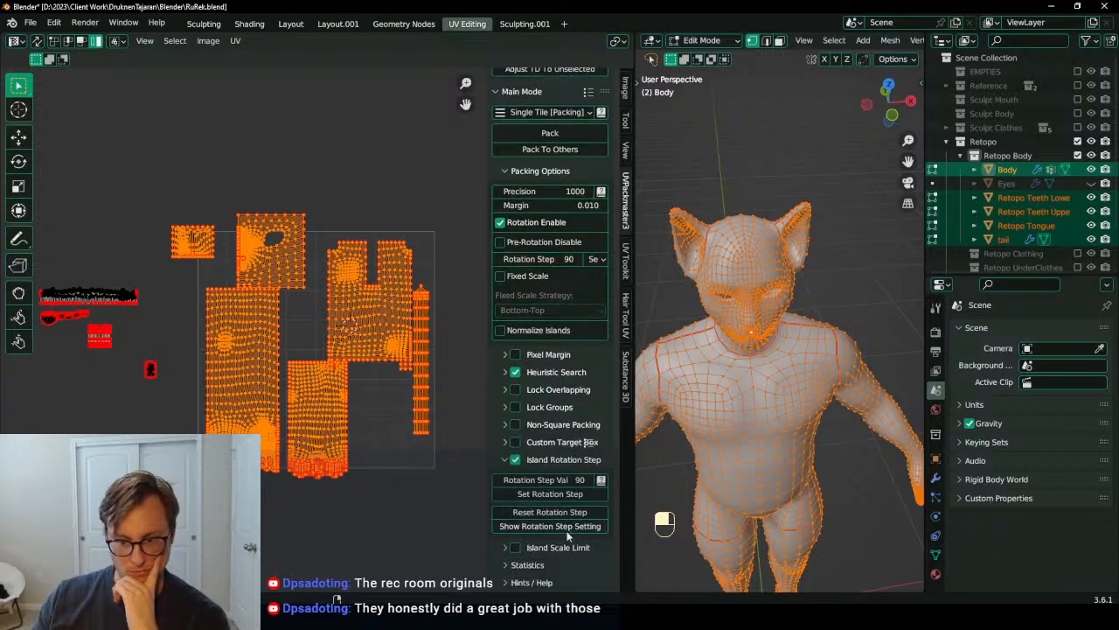
pyautogui.click(550, 133)
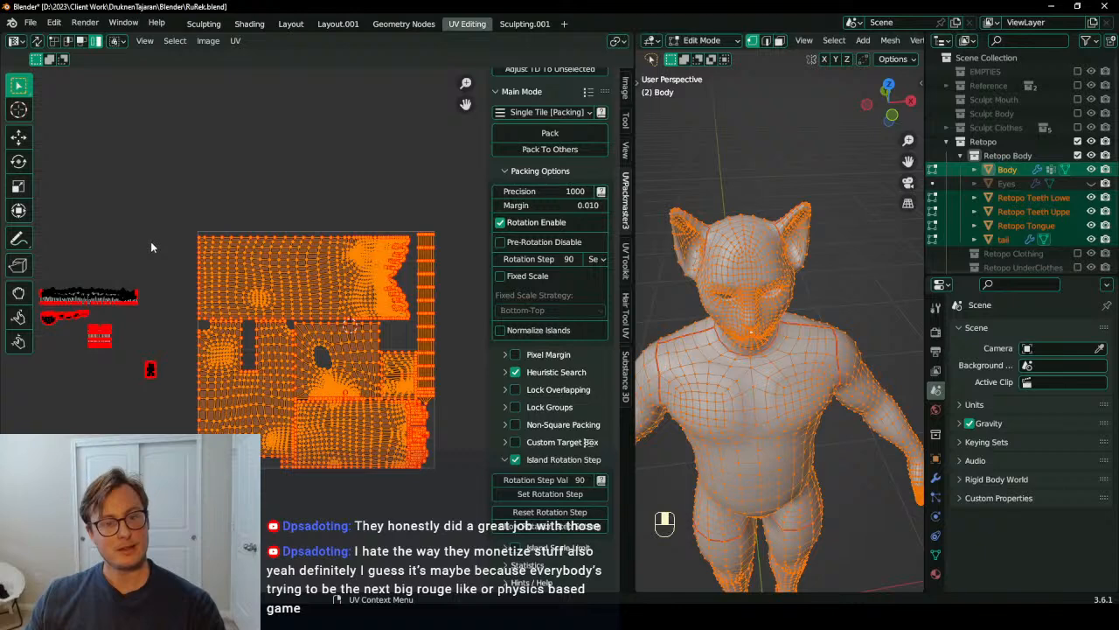
# Step: Box-select the small mouth islands outside the UV square, scale them together and move them down beside the packed layout
pyautogui.press('t')
pyautogui.press('n')
pyautogui.keyDown('shift'); pyautogui.moveTo(48, 318); pyautogui.dragTo(183, 276, button='middle'); pyautogui.keyUp('shift')
pyautogui.click(183, 275)
pyautogui.press('b')
pyautogui.moveTo(130, 186); pyautogui.dragTo(300, 367)
pyautogui.moveTo(421, 243); pyautogui.dragTo(409, 242, button='middle')
pyautogui.press('s')
pyautogui.press('g')
pyautogui.scroll(3, 341, 376)
pyautogui.press('g')
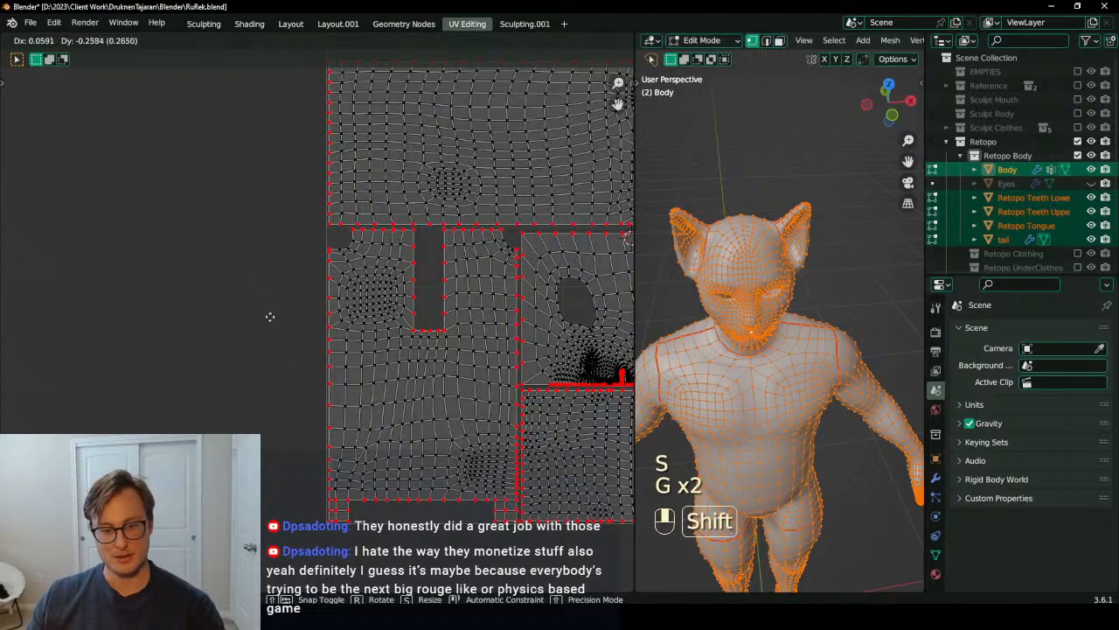
pyautogui.click(307, 294)
# Step: Scale and reposition the small mouth islands together near the gap under the notched body island
pyautogui.scroll(-3, 313, 325)
pyautogui.moveTo(349, 394); pyautogui.dragTo(238, 312, button='middle')
pyautogui.scroll(3, 237, 312)
pyautogui.press('g')
pyautogui.click(362, 312)
pyautogui.press('s')
pyautogui.click(344, 340)
pyautogui.press('g')
pyautogui.click(341, 368)
pyautogui.scroll(2, 341, 367)
pyautogui.press('g')
pyautogui.click(417, 339)
pyautogui.press('s')
pyautogui.click(375, 377)
# Step: Fine-tune the scale and position of the mouth islands so the long jagged strip fits the gap under the notched island
pyautogui.keyDown('shift'); pyautogui.moveTo(350, 400); pyautogui.dragTo(353, 347, button='middle'); pyautogui.keyUp('shift')
pyautogui.press('g')
pyautogui.click(289, 315)
pyautogui.press('s')
pyautogui.click(312, 305)
pyautogui.scroll(1, 262, 315)
pyautogui.press('g')
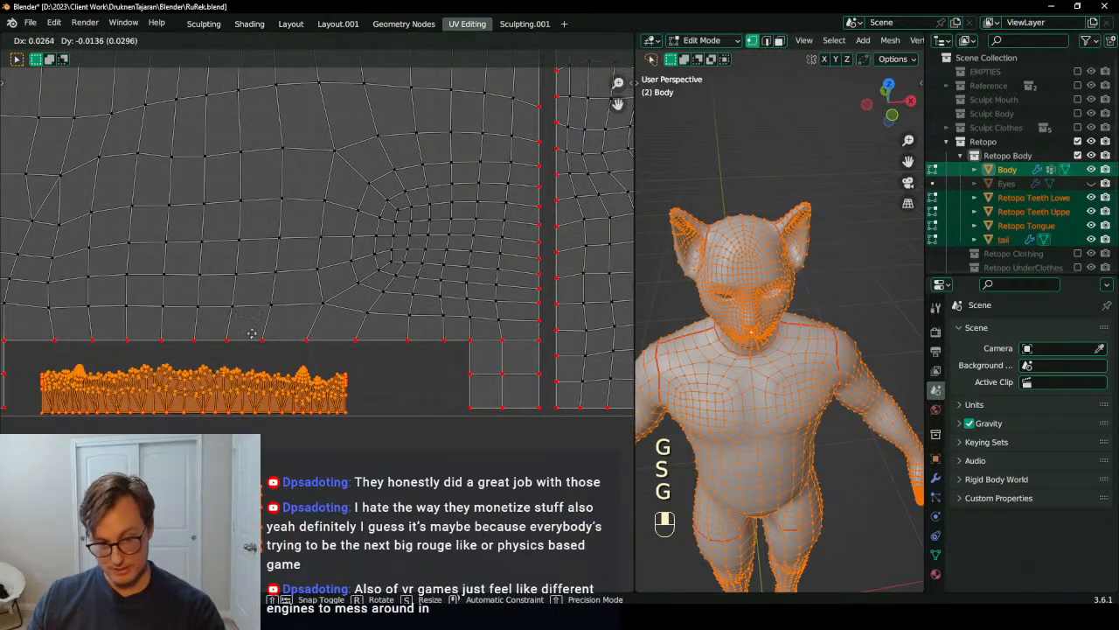
pyautogui.click(249, 328)
pyautogui.press('s')
pyautogui.click(249, 314)
pyautogui.press('g')
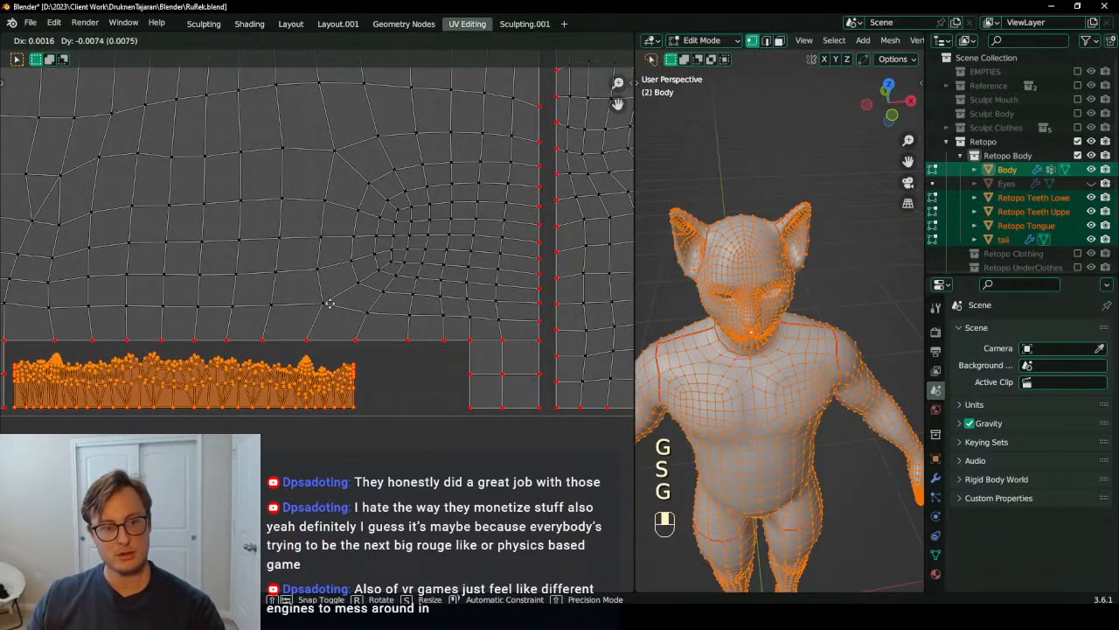
pyautogui.click(331, 305)
pyautogui.scroll(-3, 327, 311)
pyautogui.keyDown('shift'); pyautogui.moveTo(320, 322); pyautogui.dragTo(348, 314, button='middle'); pyautogui.keyUp('shift')
pyautogui.scroll(3, 342, 333)
pyautogui.press('g')
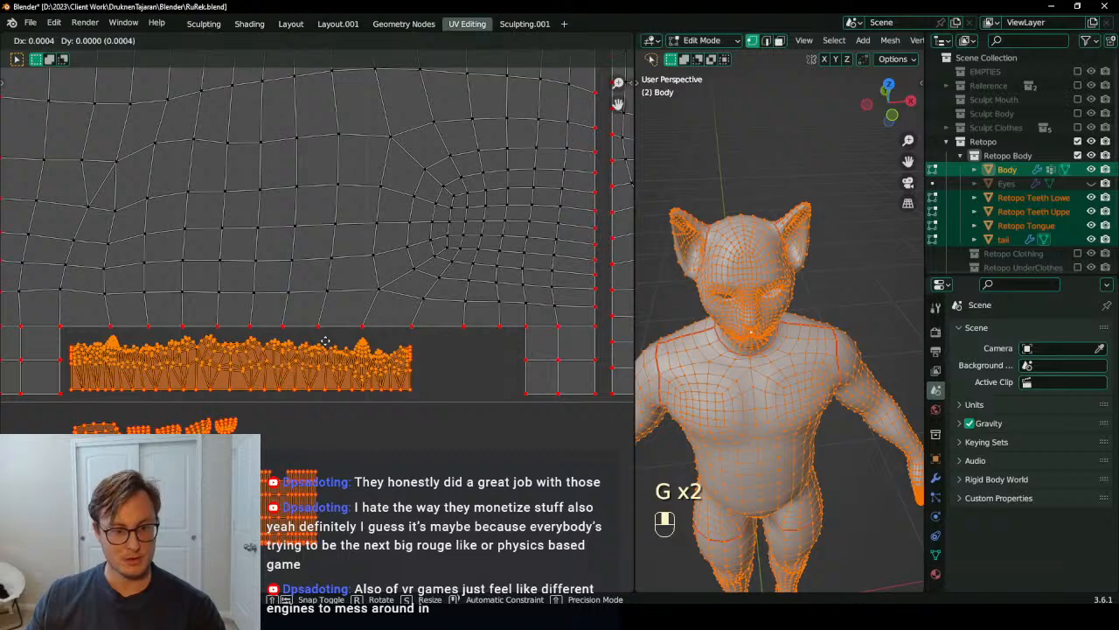
pyautogui.click(337, 353)
# Step: Box-select the small curved island beneath the jagged strip and move it farther right below the UV square
pyautogui.scroll(-2, 337, 353)
pyautogui.press('b')
pyautogui.moveTo(156, 382); pyautogui.dragTo(263, 408)
pyautogui.press('b')
pyautogui.moveTo(156, 383); pyautogui.dragTo(273, 416)
pyautogui.scroll(-3, 278, 387)
pyautogui.keyDown('shift'); pyautogui.moveTo(272, 416); pyautogui.dragTo(164, 473, button='middle'); pyautogui.keyUp('shift')
pyautogui.press('g')
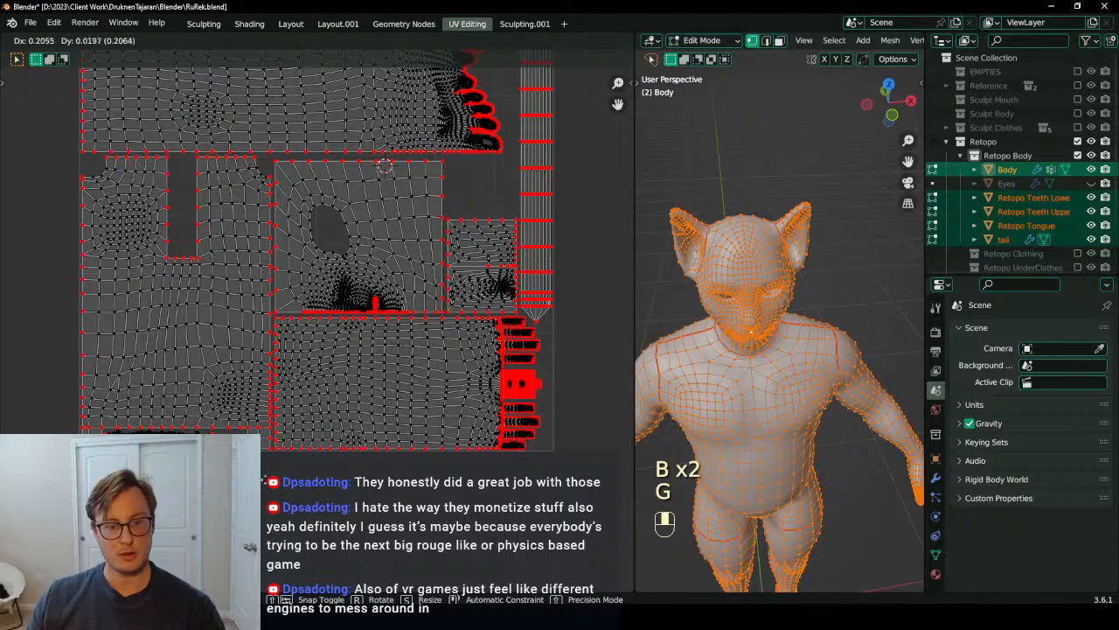
pyautogui.click(345, 490)
pyautogui.keyDown('shift'); pyautogui.moveTo(346, 490); pyautogui.dragTo(407, 384, button='middle'); pyautogui.keyUp('shift')
pyautogui.scroll(3, 407, 385)
# Step: Move the small ridged rectangular island into the gap beside the jagged strip and rotate it with snapping
pyautogui.click(122, 422)
pyautogui.press('b')
pyautogui.press('g')
pyautogui.click(279, 397)
pyautogui.scroll(5, 317, 330)
pyautogui.press('r')
pyautogui.keyDown('ctrl'); pyautogui.click(173, 330); pyautogui.keyUp('ctrl')
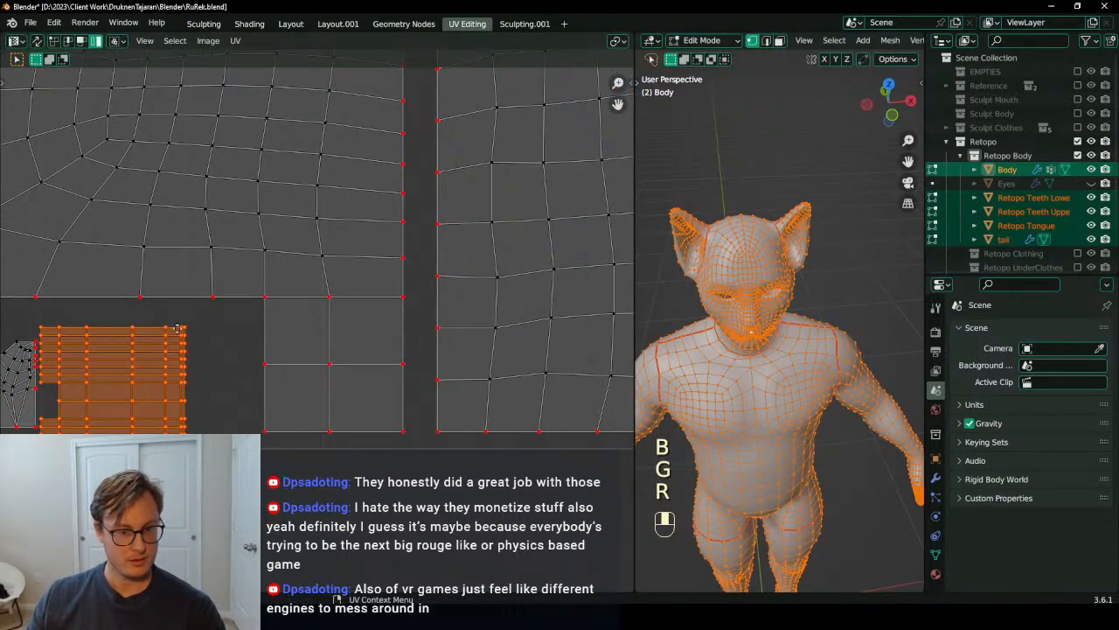
pyautogui.press('g')
pyautogui.click(213, 310)
pyautogui.scroll(-3, 215, 312)
pyautogui.scroll(4, 227, 367)
# Step: Rotate the ridged rectangular island a quarter turn so its notch faces up and reposition it
pyautogui.press('r')
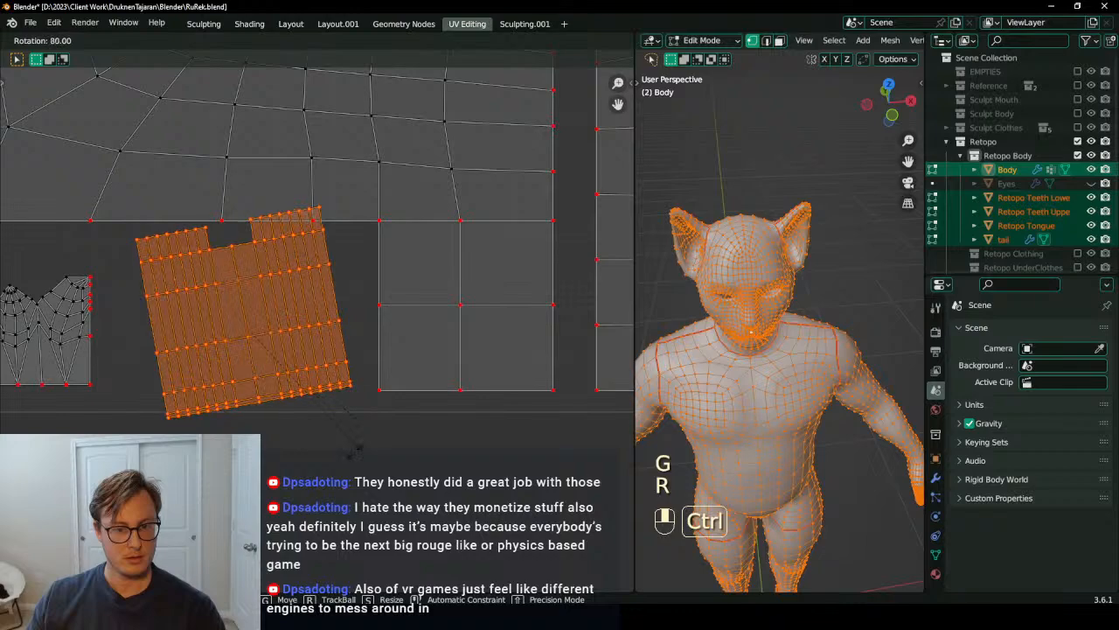
pyautogui.keyDown('ctrl'); pyautogui.click(357, 443); pyautogui.keyUp('ctrl')
pyautogui.scroll(-3, 312, 373)
pyautogui.press('g')
pyautogui.click(267, 366)
# Step: Move the notched ridged rectangular island into the narrow vertical slot of the body island, against the slot's lower end
pyautogui.scroll(-3, 302, 317)
pyautogui.keyDown('shift'); pyautogui.moveTo(302, 316); pyautogui.dragTo(218, 483, button='middle'); pyautogui.keyUp('shift')
pyautogui.press('g')
pyautogui.click(201, 307)
pyautogui.keyDown('shift'); pyautogui.moveTo(201, 307); pyautogui.dragTo(214, 307, button='middle'); pyautogui.keyUp('shift')
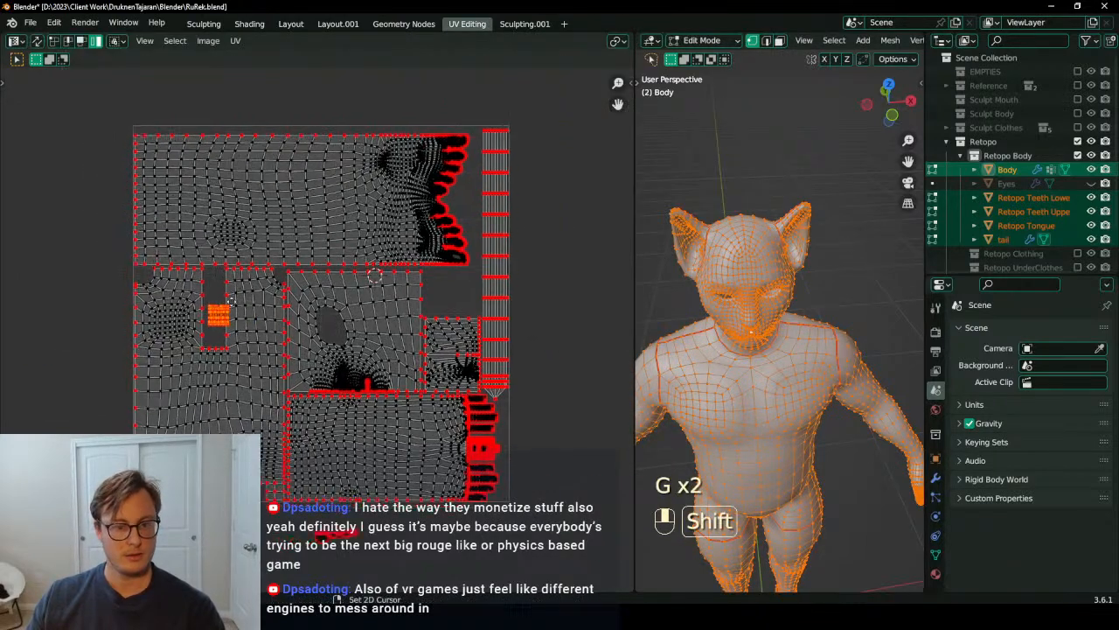
pyautogui.scroll(4, 213, 306)
pyautogui.press('g')
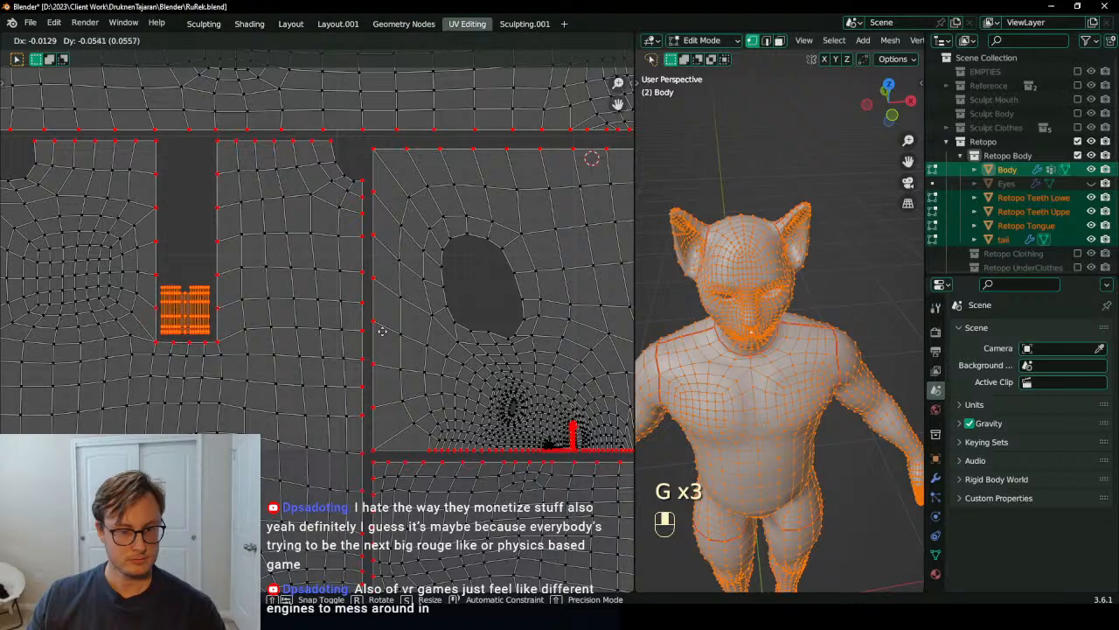
pyautogui.click(382, 330)
# Step: Move the small rectangular grid island into the gap beside the jagged strip and rotate it 90 degrees to lie horizontally
pyautogui.scroll(-4, 383, 330)
pyautogui.scroll(4, 298, 436)
pyautogui.moveTo(292, 579); pyautogui.dragTo(358, 377, button='middle')
pyautogui.scroll(2, 358, 377)
pyautogui.scroll(4, 368, 314)
pyautogui.scroll(-5, 367, 314)
pyautogui.moveTo(368, 317); pyautogui.dragTo(285, 513, button='middle')
pyautogui.scroll(-2, 286, 512)
pyautogui.press('g')
pyautogui.click(280, 331)
pyautogui.scroll(4, 325, 253)
pyautogui.press('r')
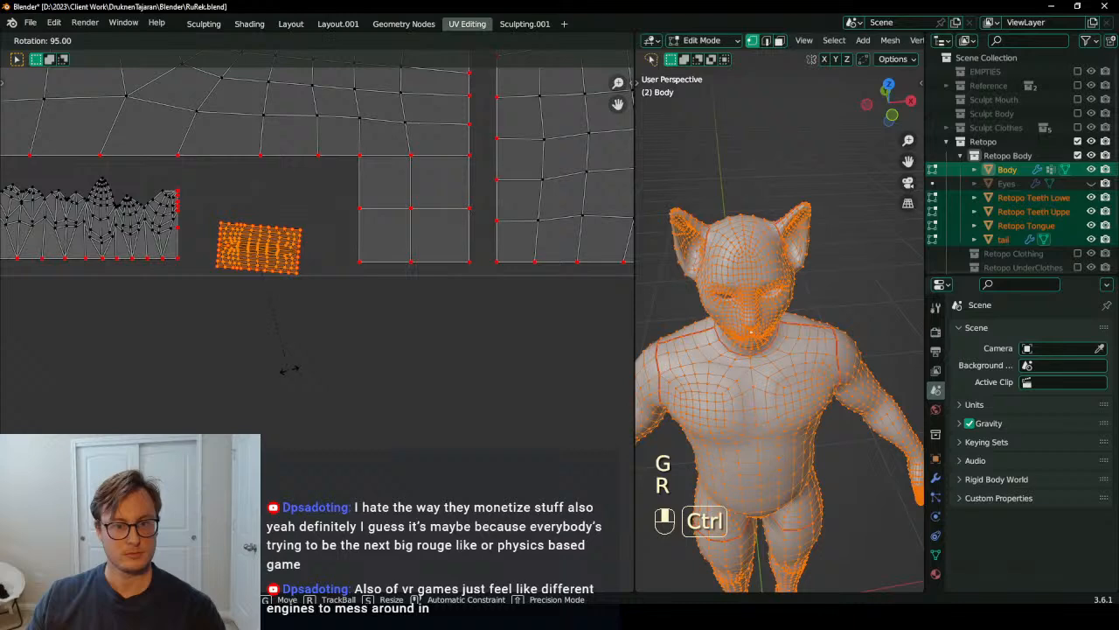
pyautogui.click(294, 368)
# Step: Scale and position the rectangular grid island to fill the gap at the end of the jagged strip
pyautogui.moveTo(304, 267); pyautogui.dragTo(302, 410, button='middle')
pyautogui.press('s')
pyautogui.click(392, 291)
pyautogui.press('g')
pyautogui.click(401, 255)
pyautogui.press('s')
pyautogui.click(397, 261)
pyautogui.press('g')
pyautogui.click(395, 267)
pyautogui.press('g')
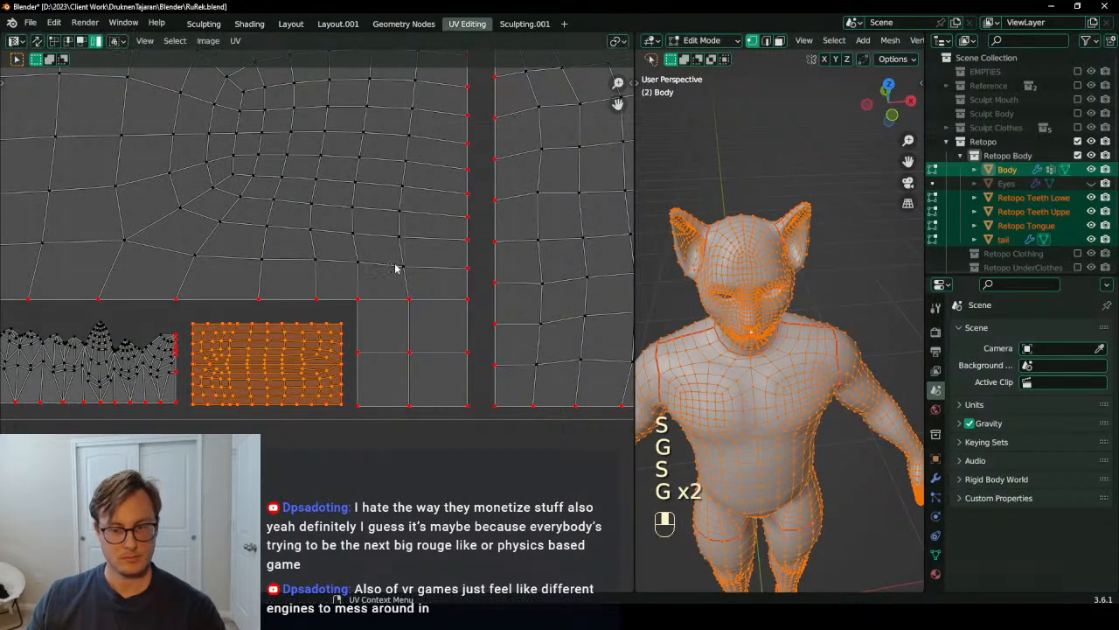
pyautogui.scroll(-4, 385, 306)
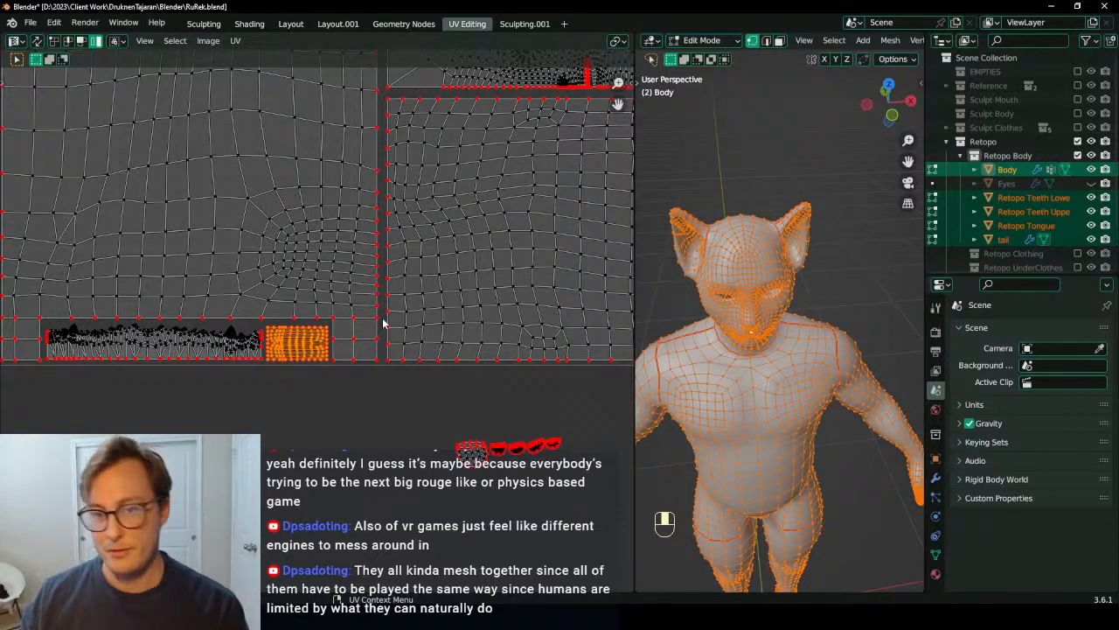
# Step: Box-select the row of small rounded islands below the UV square and rotate it upright into the slot above the ridged island
pyautogui.click(475, 464)
pyautogui.scroll(-3, 474, 457)
pyautogui.press('b')
pyautogui.moveTo(367, 378); pyautogui.dragTo(457, 418)
pyautogui.scroll(4, 454, 408)
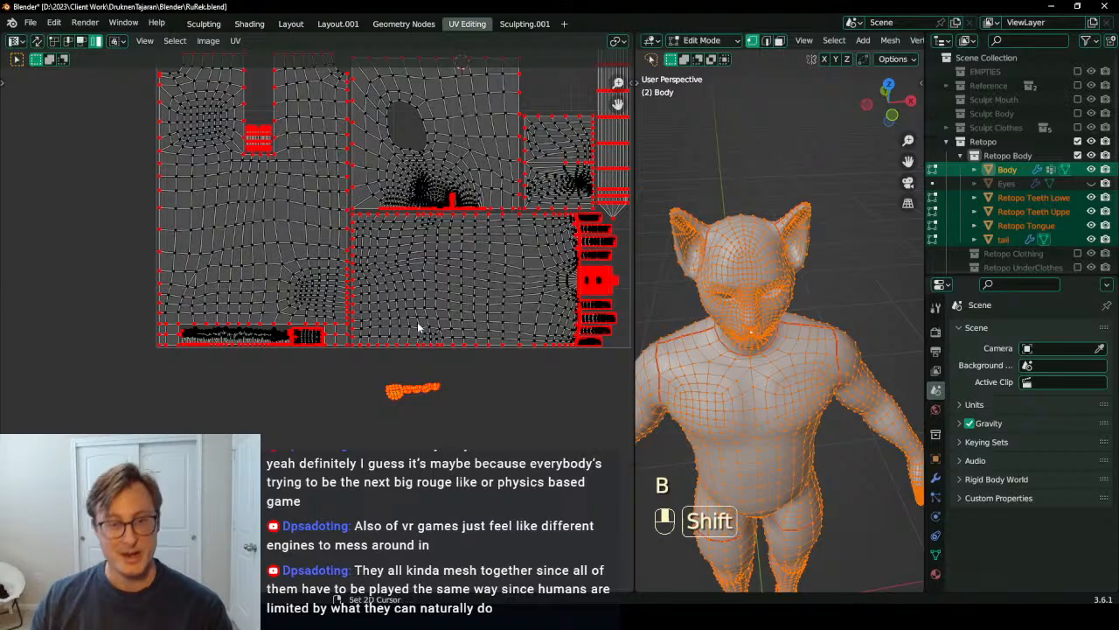
pyautogui.press('g')
pyautogui.scroll(5, 300, 316)
pyautogui.press('g')
pyautogui.press('r')
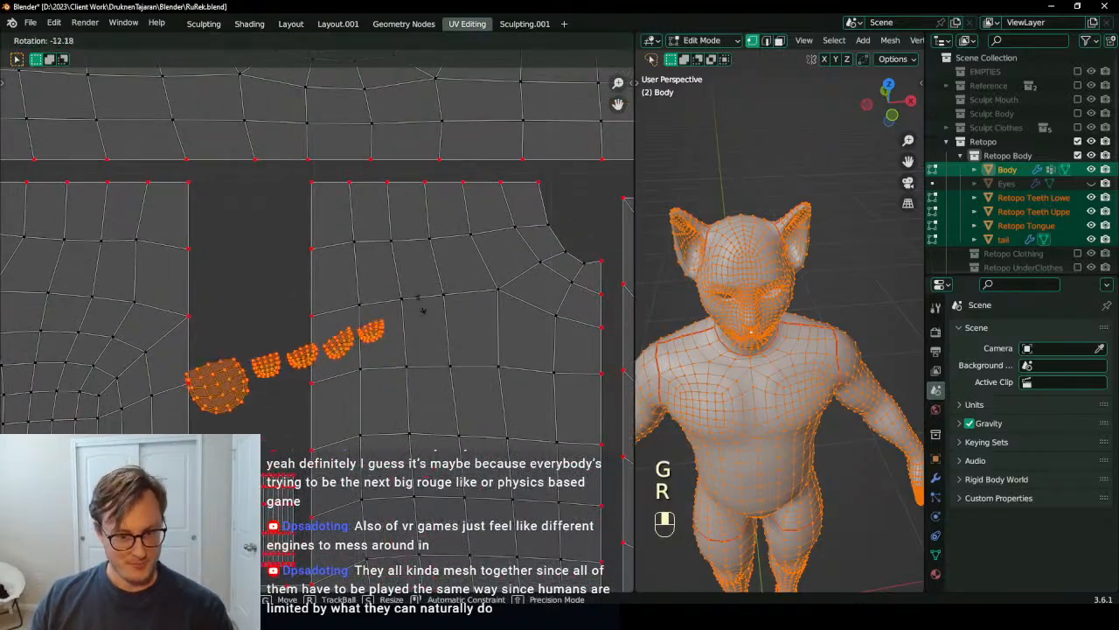
pyautogui.click(306, 288)
pyautogui.press('g')
pyautogui.click(187, 294)
pyautogui.scroll(-3, 187, 294)
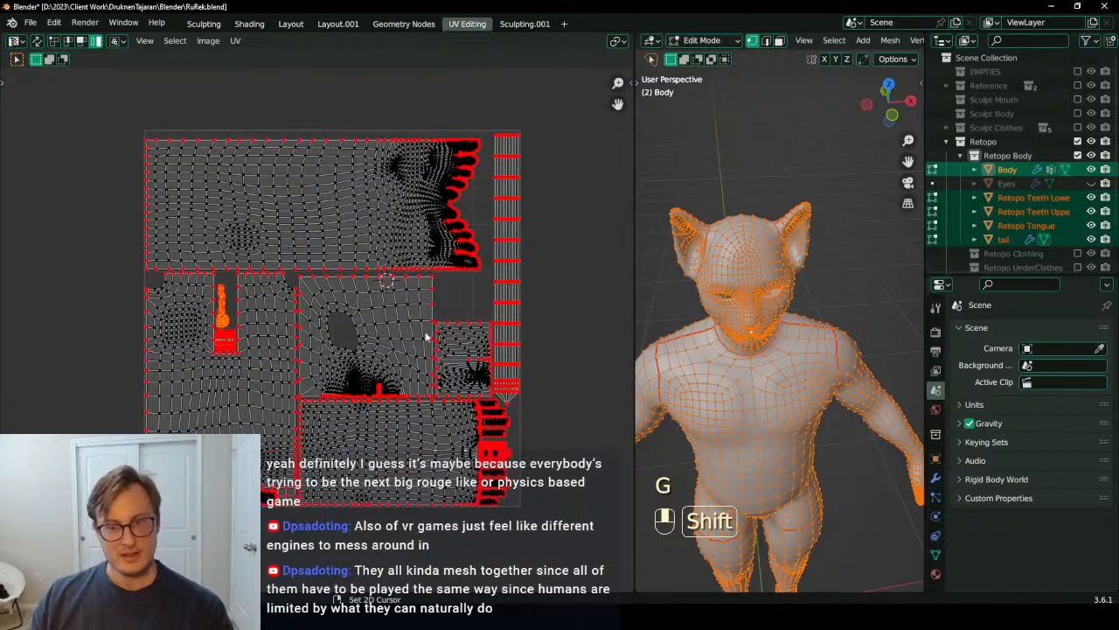
# Step: Reset the 2D cursor and frame the whole UV layout, return to Object Mode and save the file
pyautogui.hotkey('shift', 'c')
pyautogui.scroll(6, 390, 345)
pyautogui.scroll(-4, 362, 357)
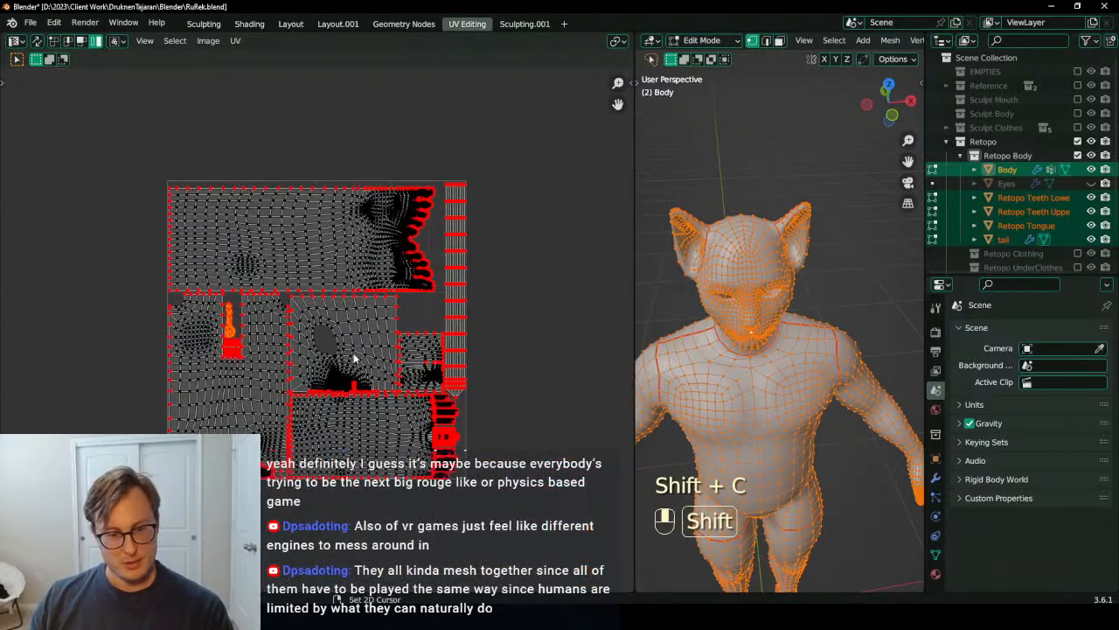
pyautogui.press('Tab')
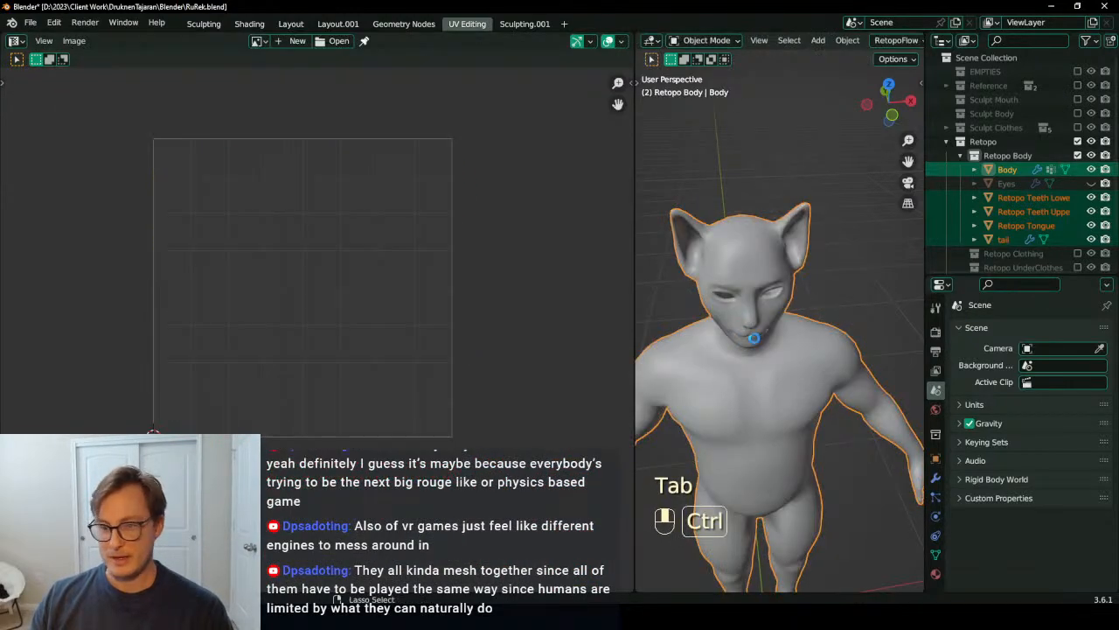
pyautogui.hotkey('ctrl', 's')
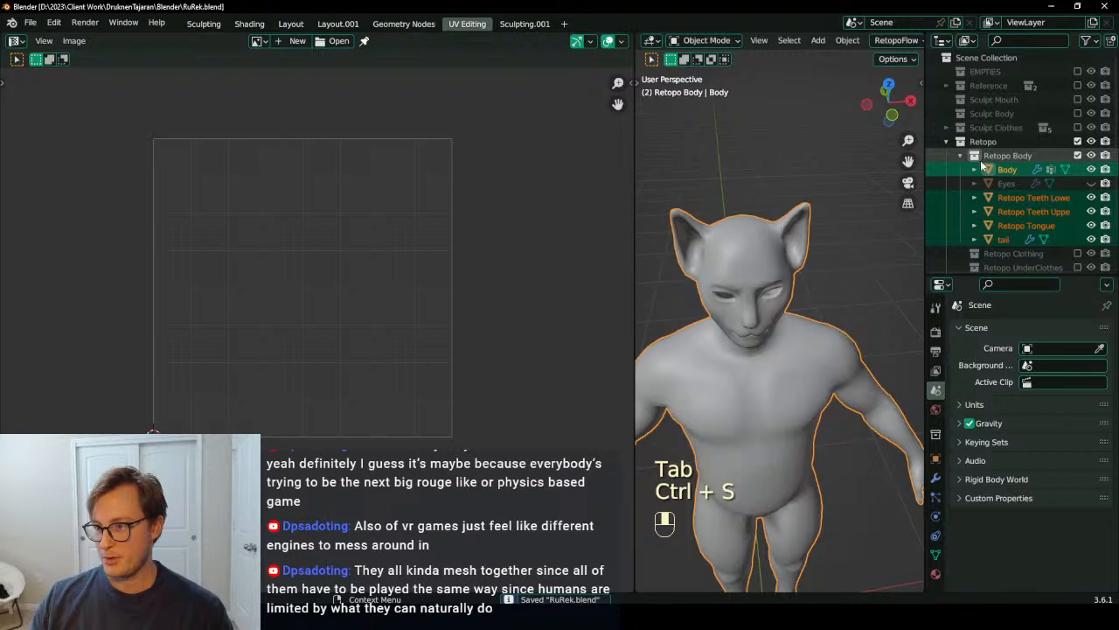
# Step: Disable the Retopo Body collection and enable the Retopo Clothing, Retopo UnderClothes and Retopo Jumpsuit collections
pyautogui.click(961, 155)
pyautogui.click(1078, 155)
pyautogui.click(1077, 169)
pyautogui.scroll(-5, 799, 400)
pyautogui.press('a')
pyautogui.click(1077, 183)
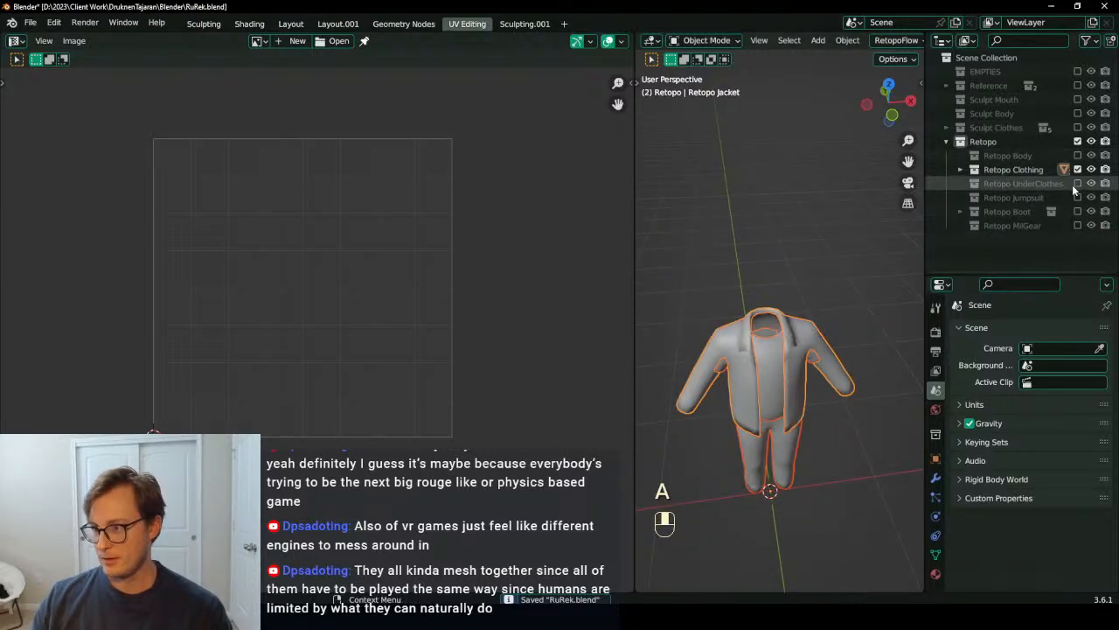
pyautogui.click(1077, 198)
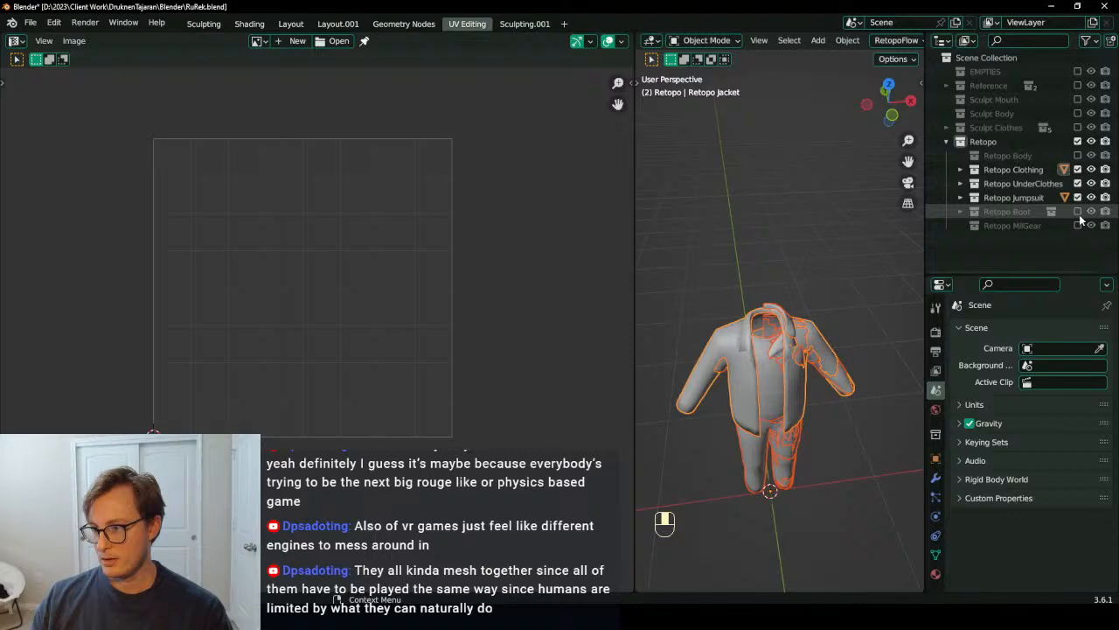
# Step: Box-select the visible garments, enter Edit Mode on them together and select all their geometry and UVs
pyautogui.press('b')
pyautogui.moveTo(748, 292); pyautogui.dragTo(835, 376)
pyautogui.press('Tab')
pyautogui.press('a')
pyautogui.press('a')
pyautogui.scroll(-3, 409, 309)
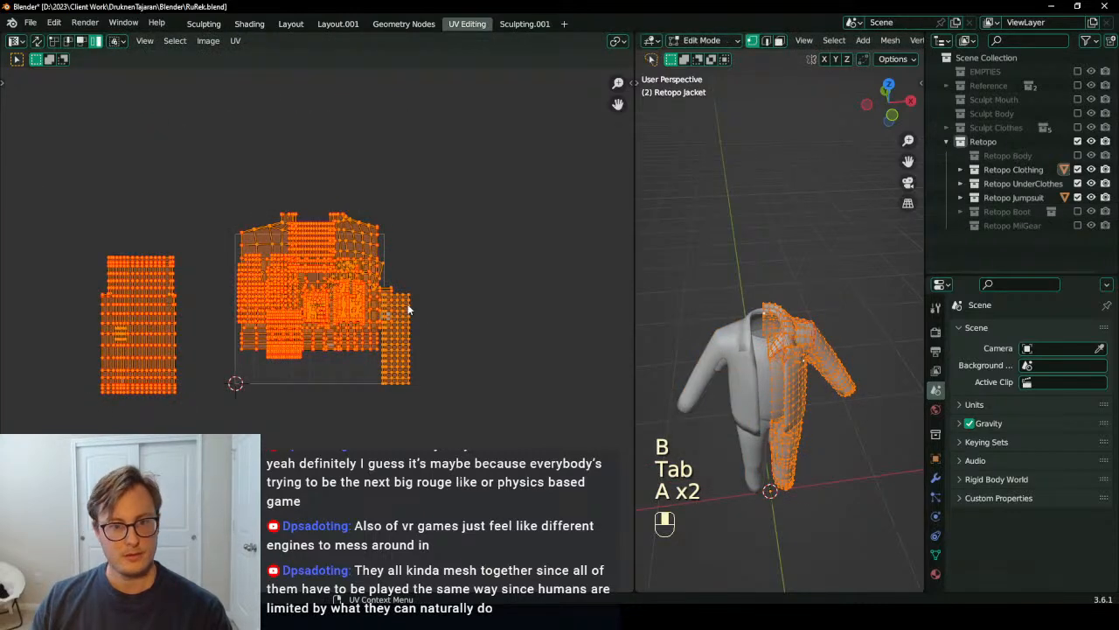
# Step: Average the scale of the garments' UV islands and pack them into a single tile with UVPackmaster at a 0.010 margin
pyautogui.press('n')
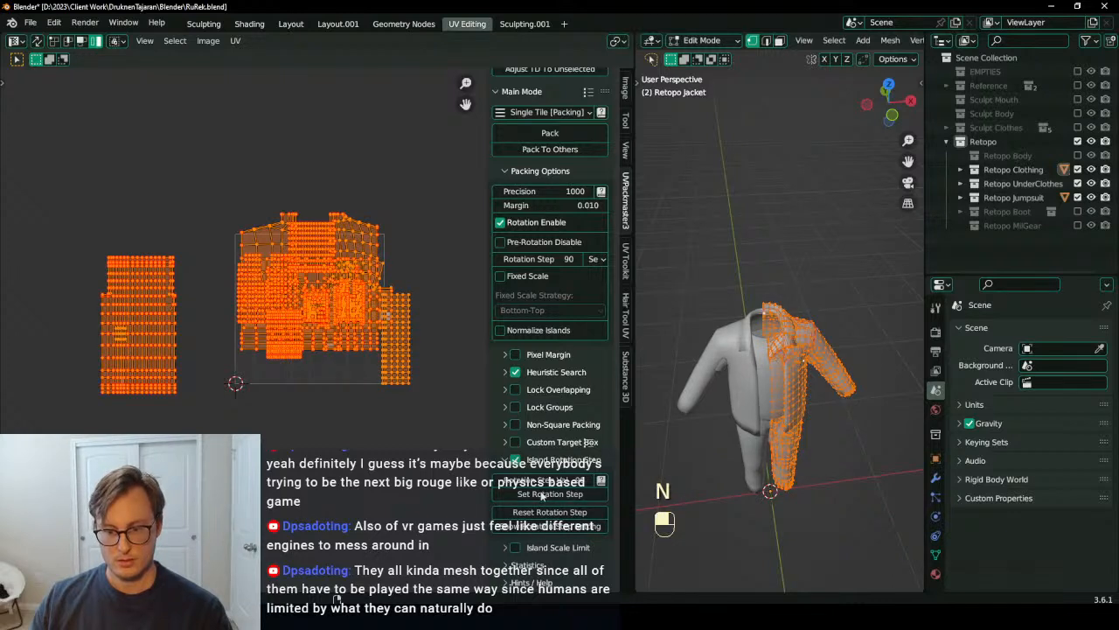
pyautogui.click(550, 133)
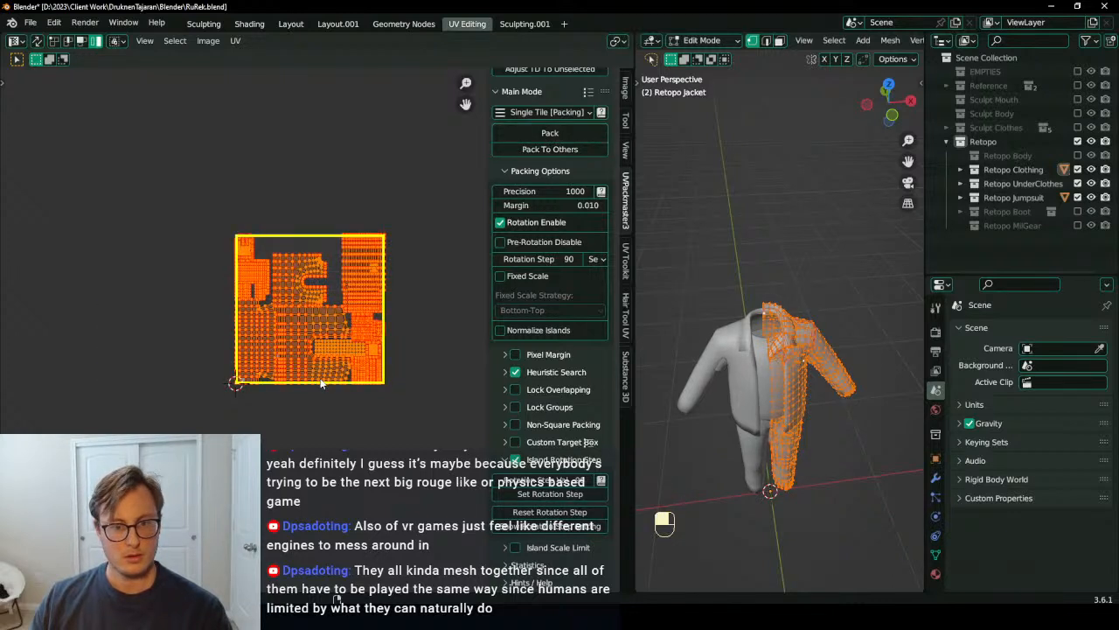
pyautogui.click(236, 40)
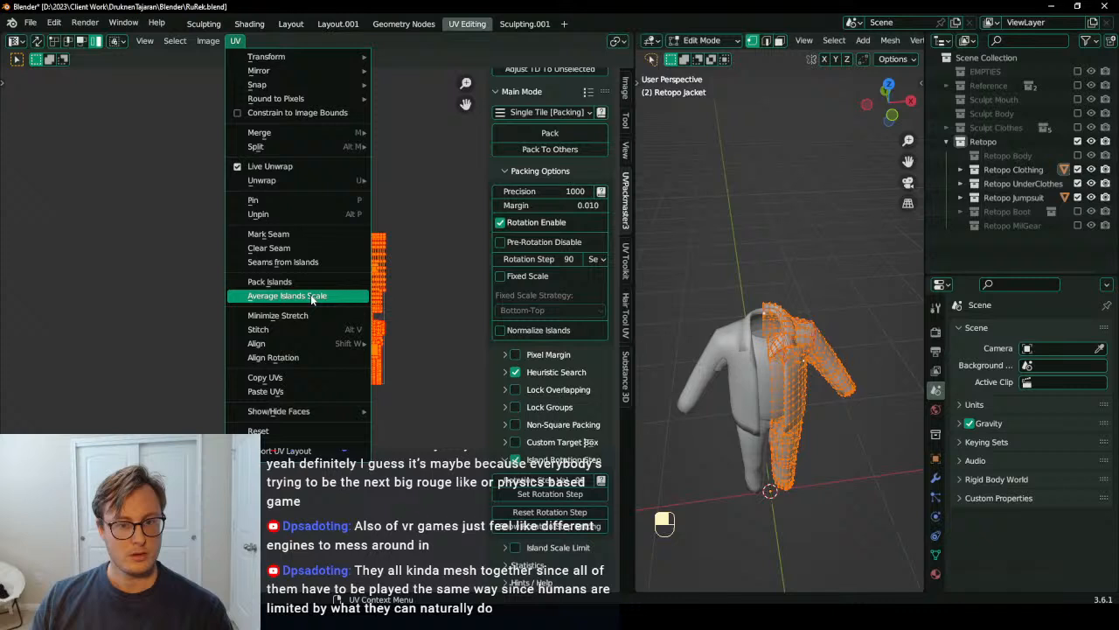
pyautogui.click(262, 285)
pyautogui.click(525, 136)
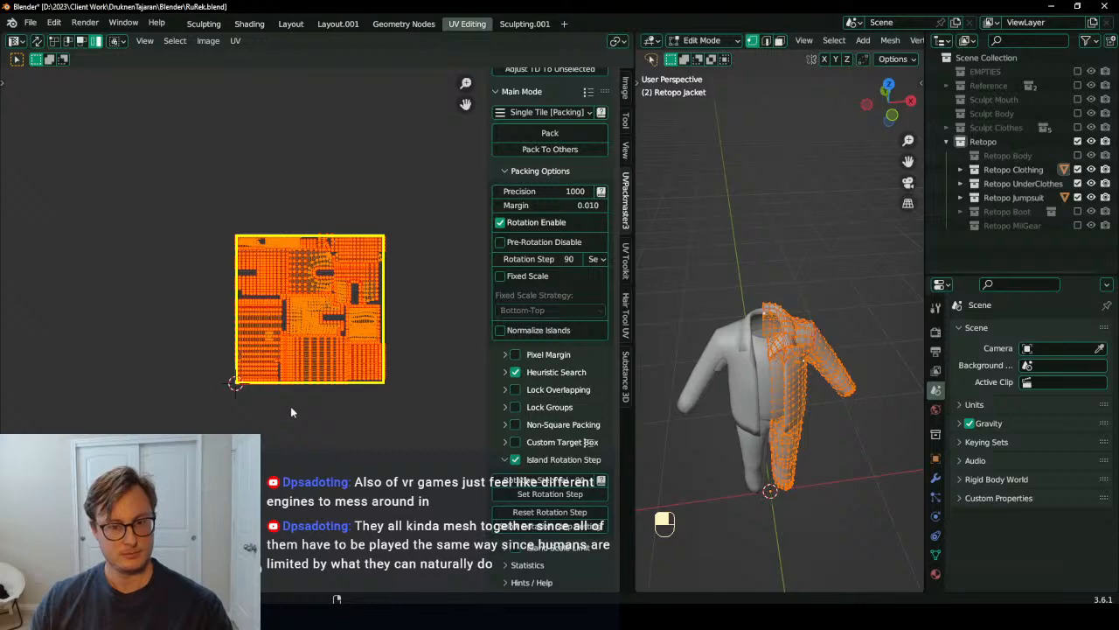
# Step: Inspect the spacing of the packed garment islands up close, return to Object Mode and save the file
pyautogui.scroll(8, 290, 406)
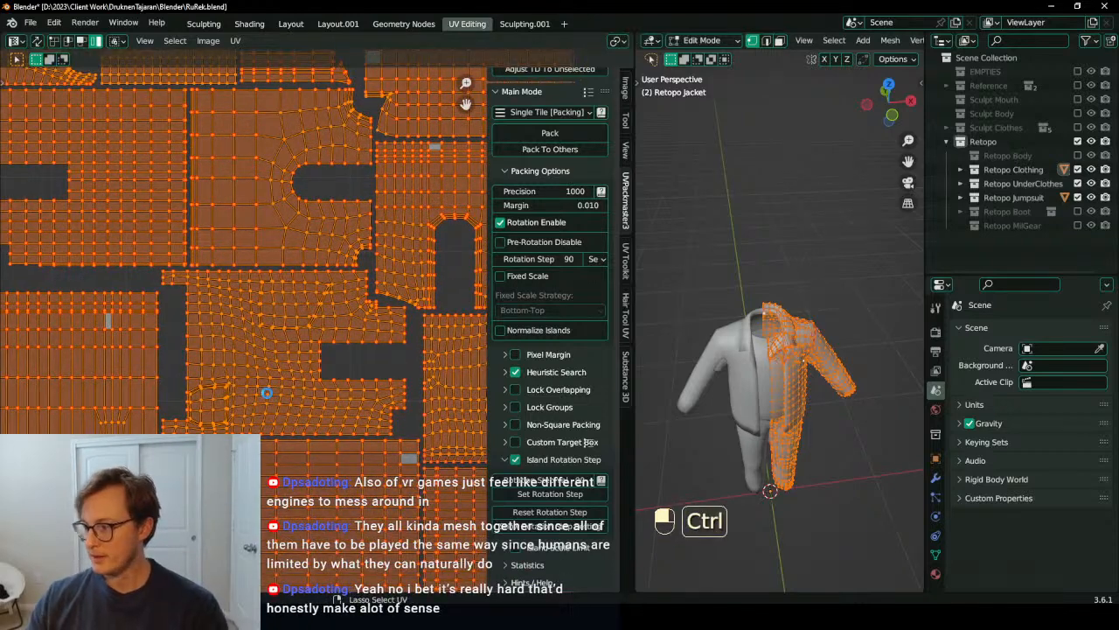
pyautogui.hotkey('ctrl', 's')
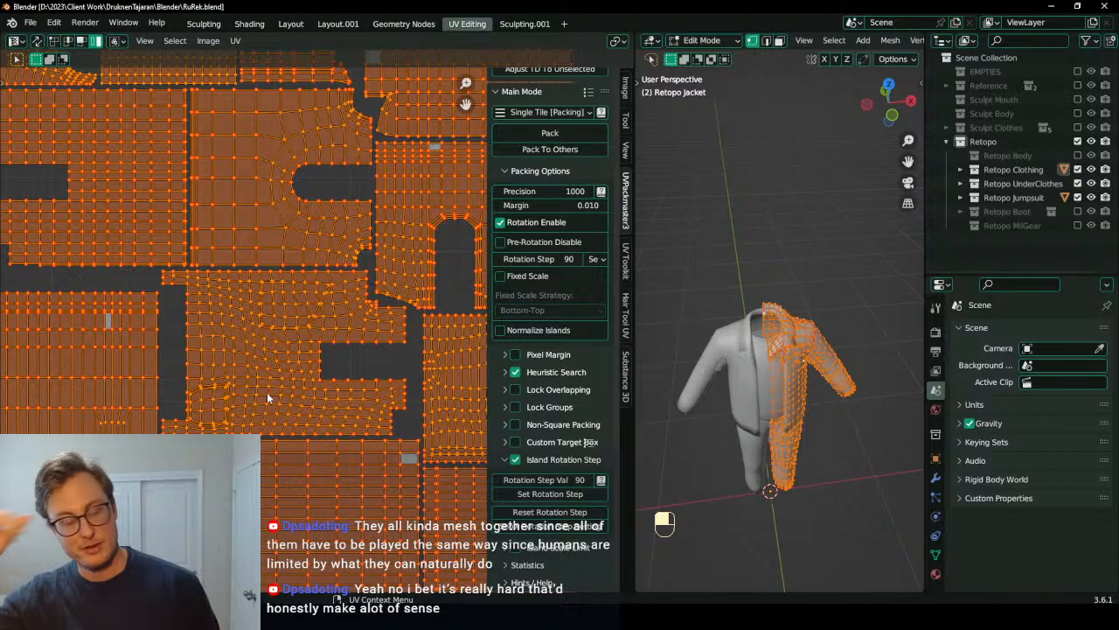
pyautogui.scroll(-5, 267, 391)
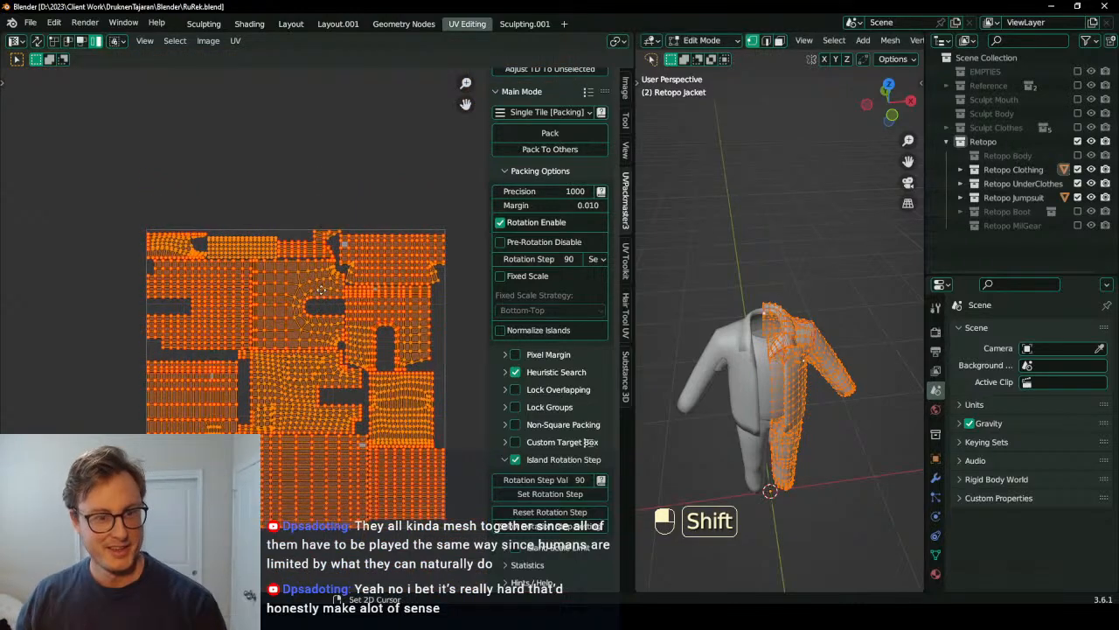
pyautogui.scroll(5, 309, 237)
pyautogui.keyDown('shift'); pyautogui.scroll(3, 308, 238); pyautogui.keyUp('shift')
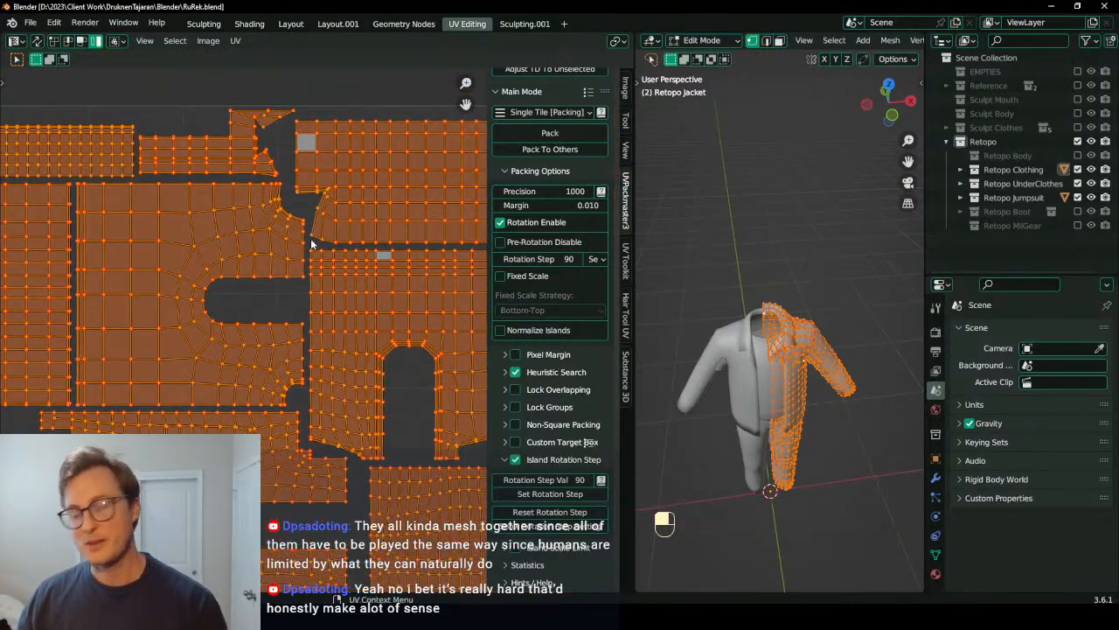
pyautogui.scroll(-3, 313, 243)
pyautogui.press('Tab')
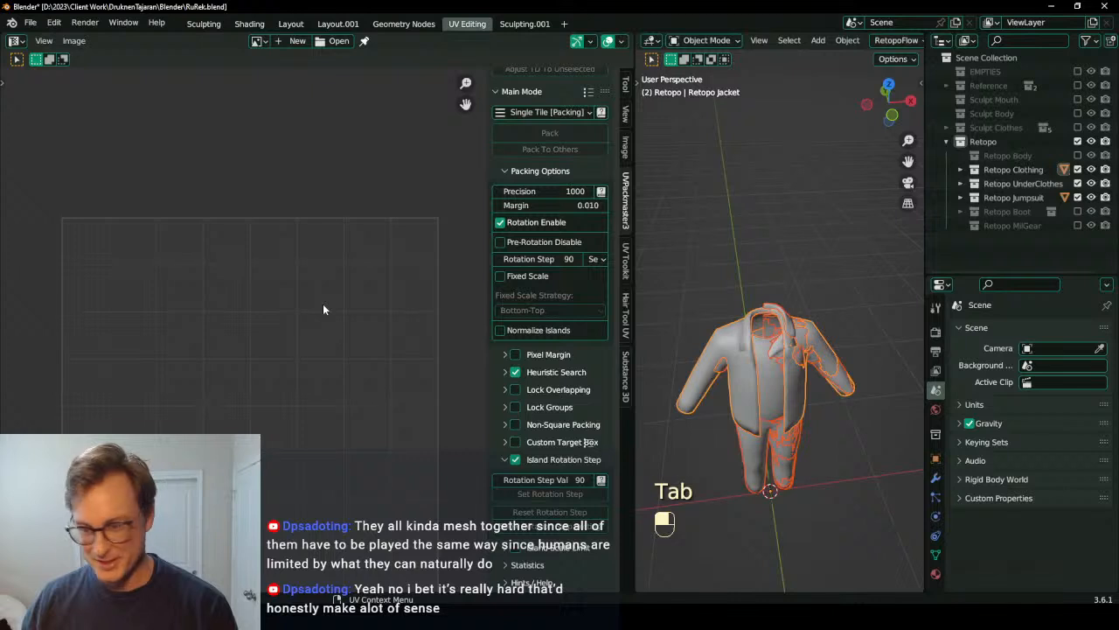
pyautogui.hotkey('ctrl', 's')
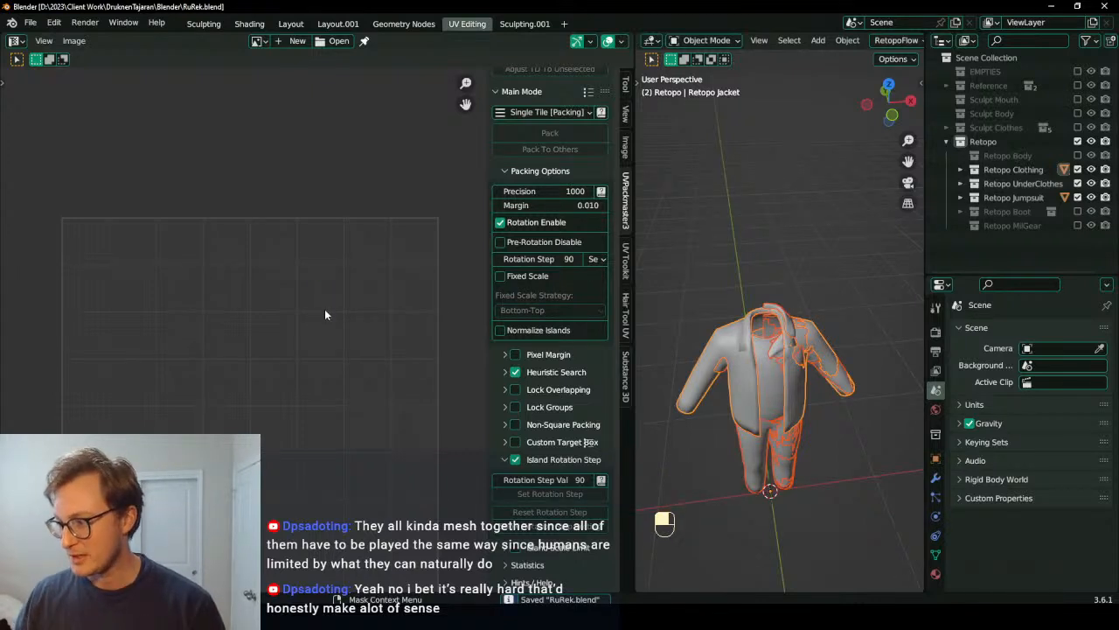
# Step: Hide the UV editor's sidebar, select the jumpsuit object and enable its Mirror modifier in the viewport
pyautogui.scroll(-1, 325, 312)
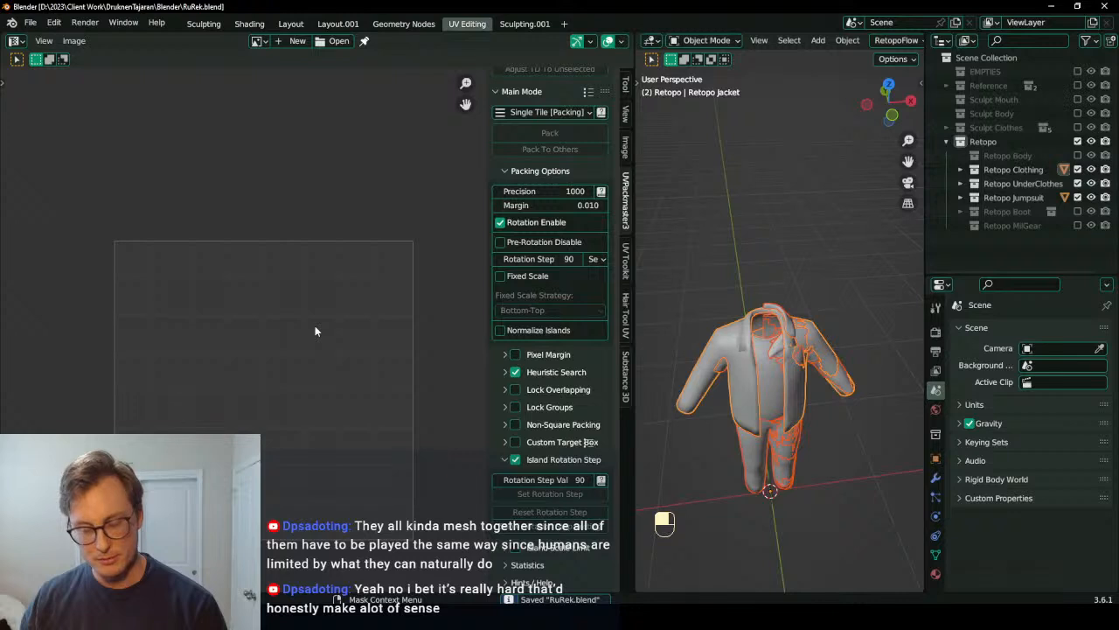
pyautogui.press('n')
pyautogui.scroll(2, 756, 411)
pyautogui.click(767, 305)
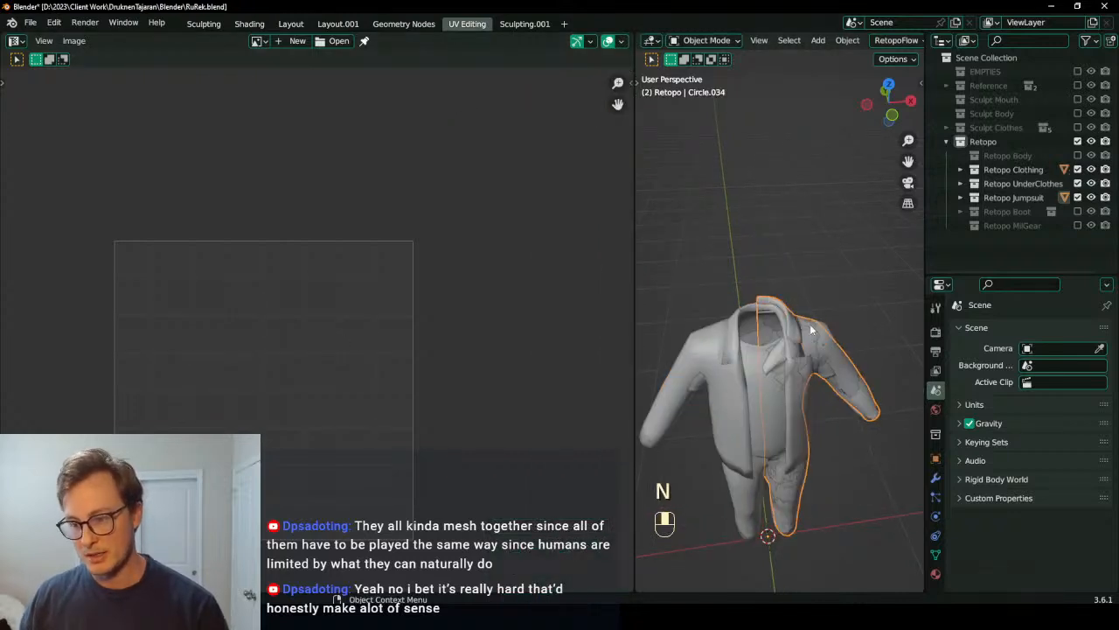
pyautogui.scroll(2, 805, 341)
pyautogui.click(936, 477)
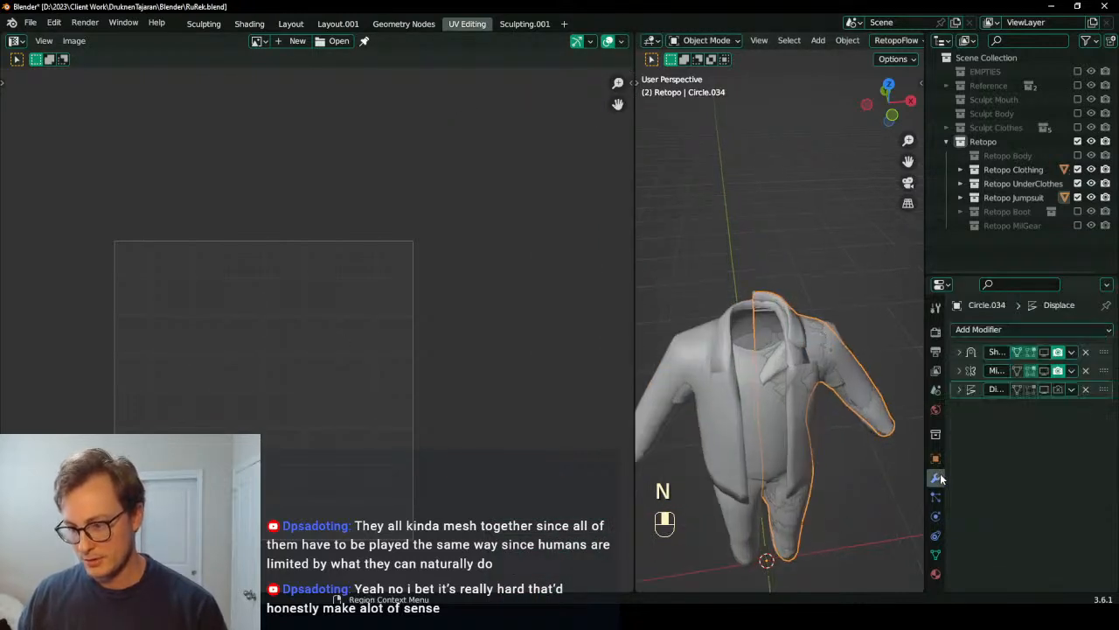
pyautogui.click(1045, 371)
pyautogui.scroll(1, 904, 400)
pyautogui.moveTo(901, 399); pyautogui.dragTo(834, 352, button='middle')
pyautogui.scroll(-4, 829, 368)
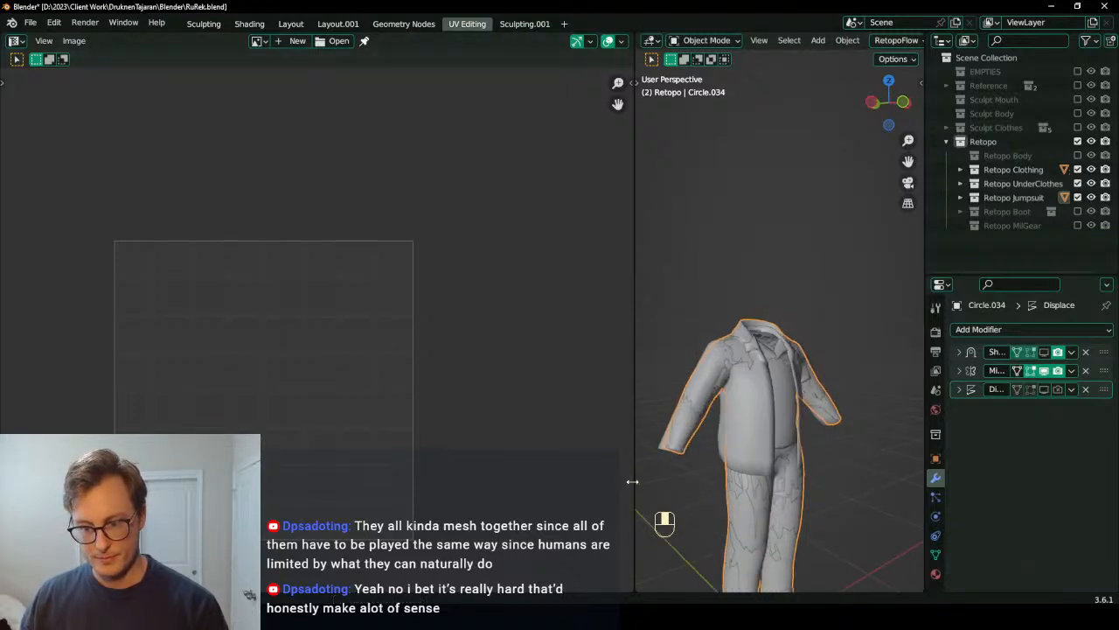
# Step: Widen the 3D viewport by shrinking the neighbouring UV editor
pyautogui.moveTo(631, 479); pyautogui.dragTo(341, 479)
pyautogui.click(702, 361)
pyautogui.keyDown('shift'); pyautogui.moveTo(689, 425); pyautogui.dragTo(731, 300, button='middle'); pyautogui.keyUp('shift')
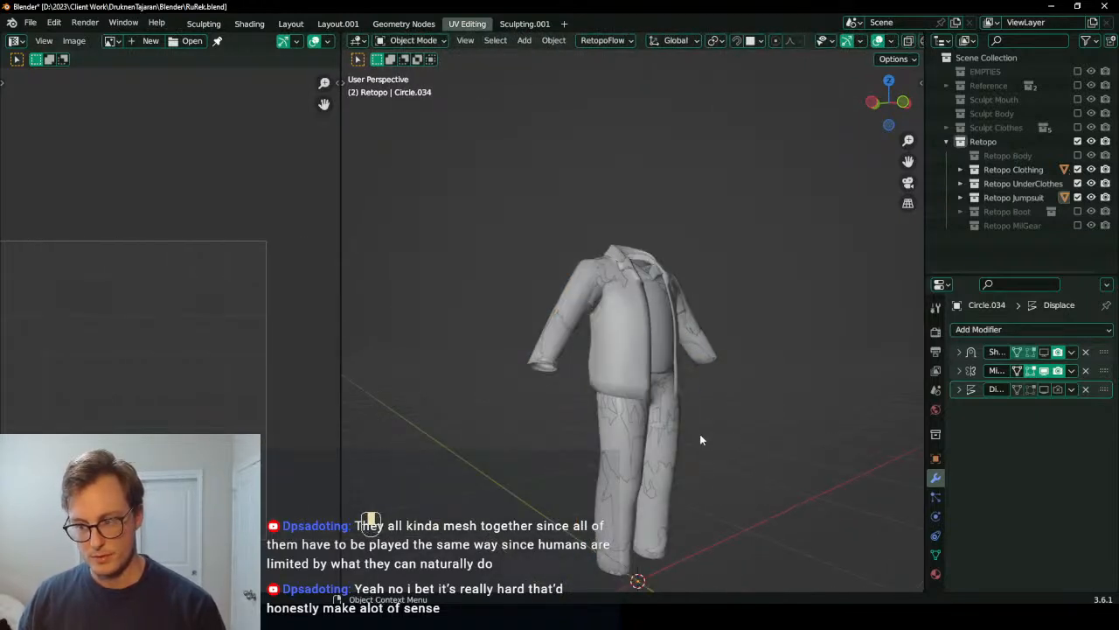
# Step: Disable the clothing, underclothes and jumpsuit collections, enable Retopo Boot and Retopo MilGear, and save the file
pyautogui.moveTo(1078, 169); pyautogui.dragTo(1079, 184)
pyautogui.click(1078, 196)
pyautogui.click(1077, 211)
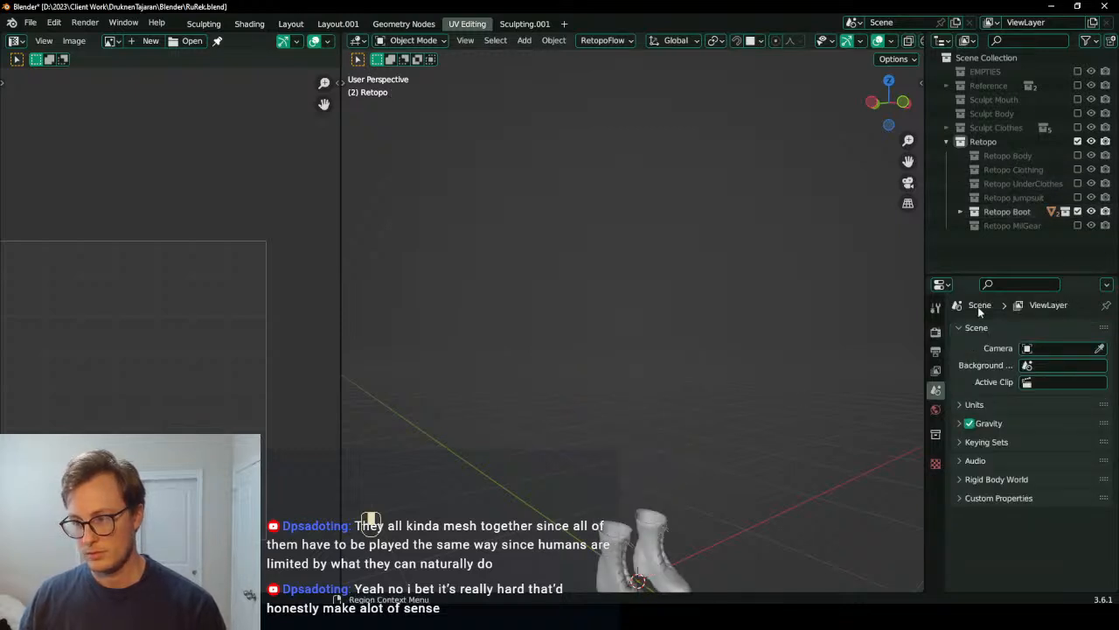
pyautogui.click(1078, 225)
pyautogui.moveTo(748, 390); pyautogui.dragTo(627, 323, button='middle')
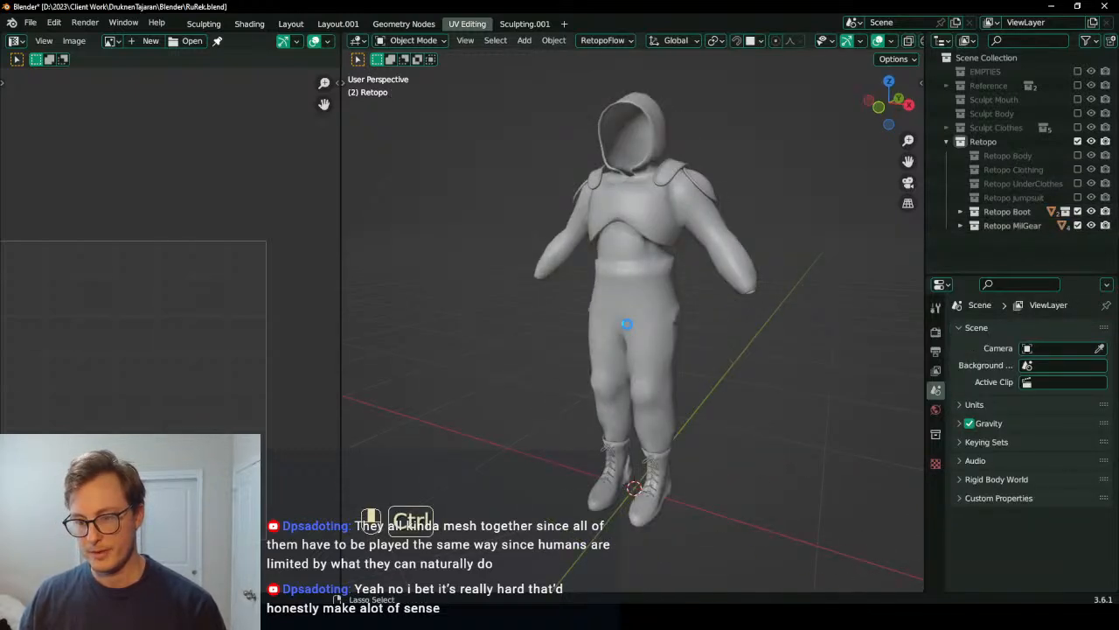
pyautogui.hotkey('ctrl', 's')
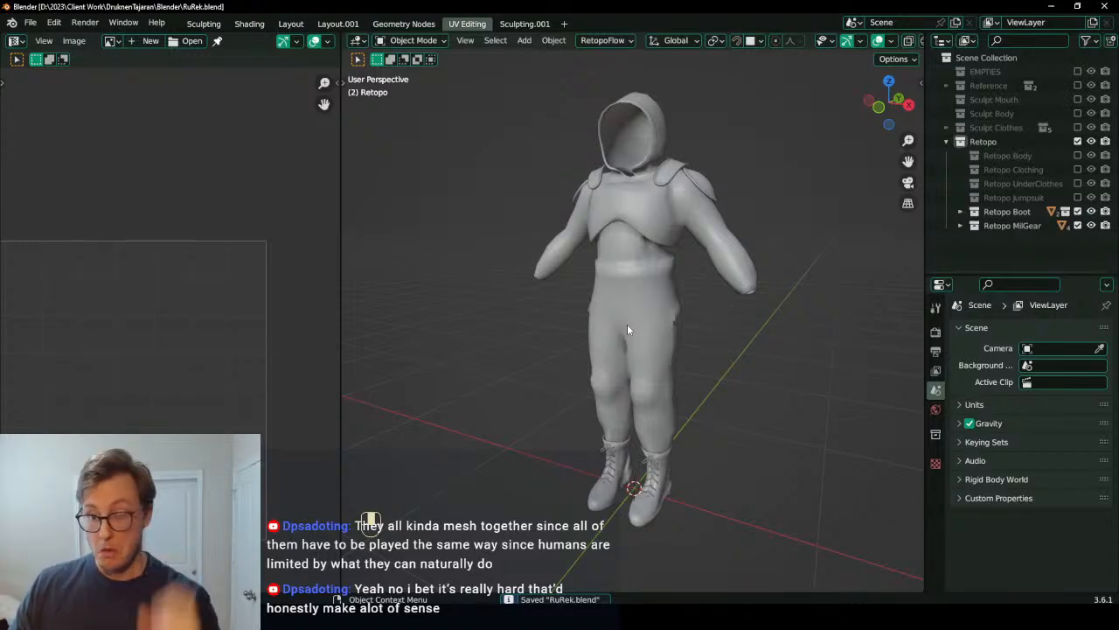
# Step: Select the shoulder armor pads of the military gear and display their material settings
pyautogui.click(692, 195)
pyautogui.click(705, 177)
pyautogui.moveTo(705, 176); pyautogui.dragTo(717, 333, button='middle')
pyautogui.click(657, 246)
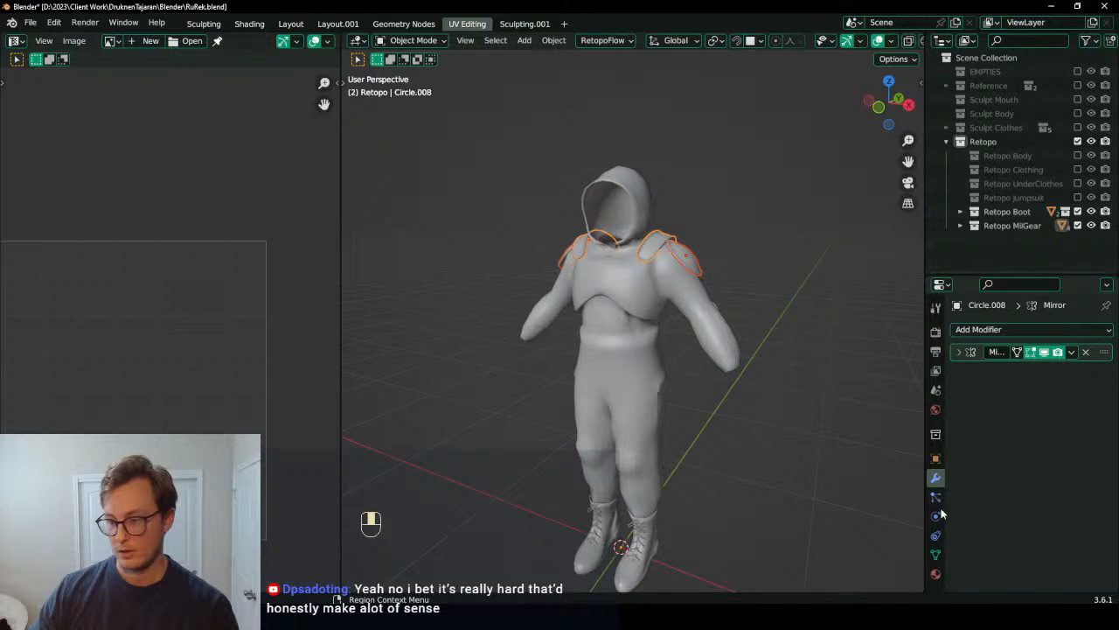
pyautogui.click(936, 573)
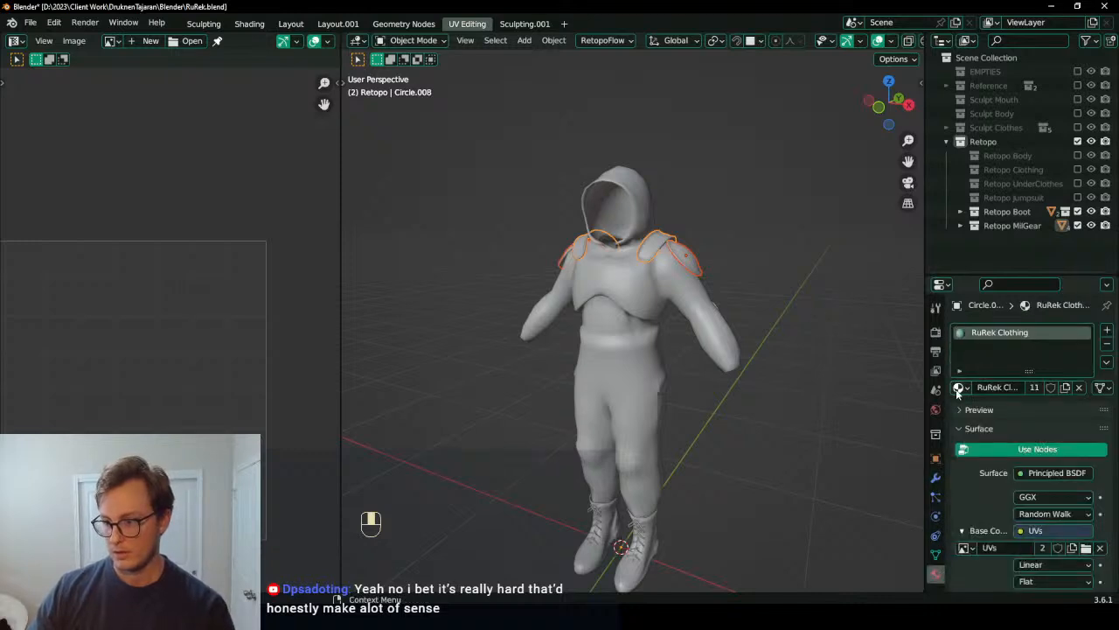
# Step: Enter Edit Mode on the shoulder armor and select all its geometry to show its UVs
pyautogui.click(681, 252)
pyautogui.scroll(2, 684, 300)
pyautogui.click(685, 300)
pyautogui.press('Tab')
pyautogui.press('a')
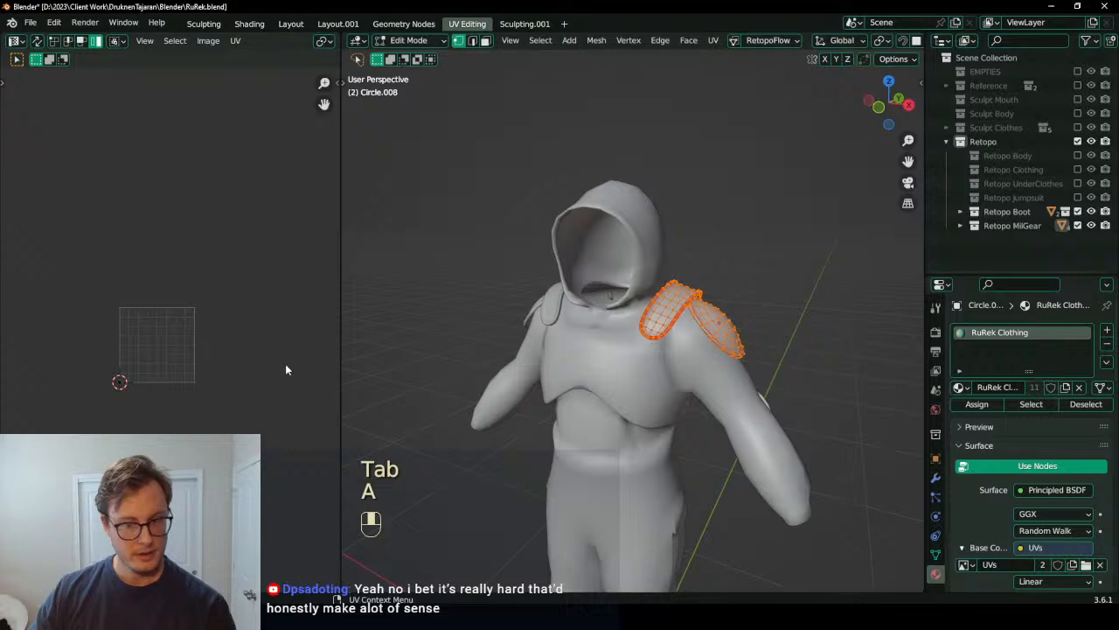
# Step: Clear the sharp marks on the selected shoulder armor geometry and isolate the pads in local view
pyautogui.scroll(6, 719, 348)
pyautogui.scroll(-3, 718, 348)
pyautogui.press('q')
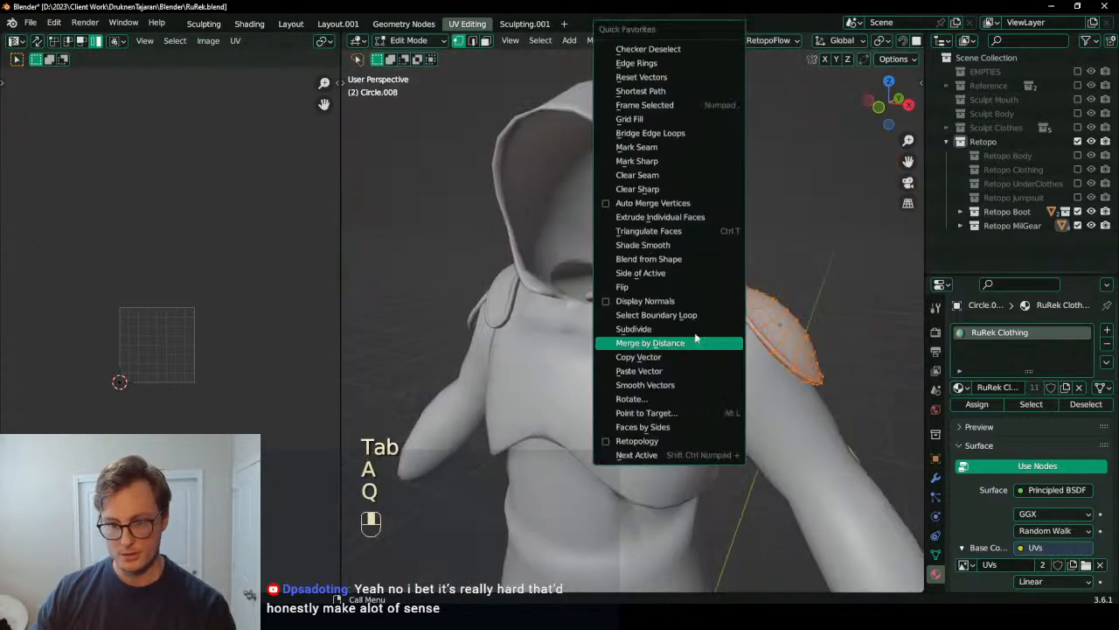
pyautogui.click(654, 189)
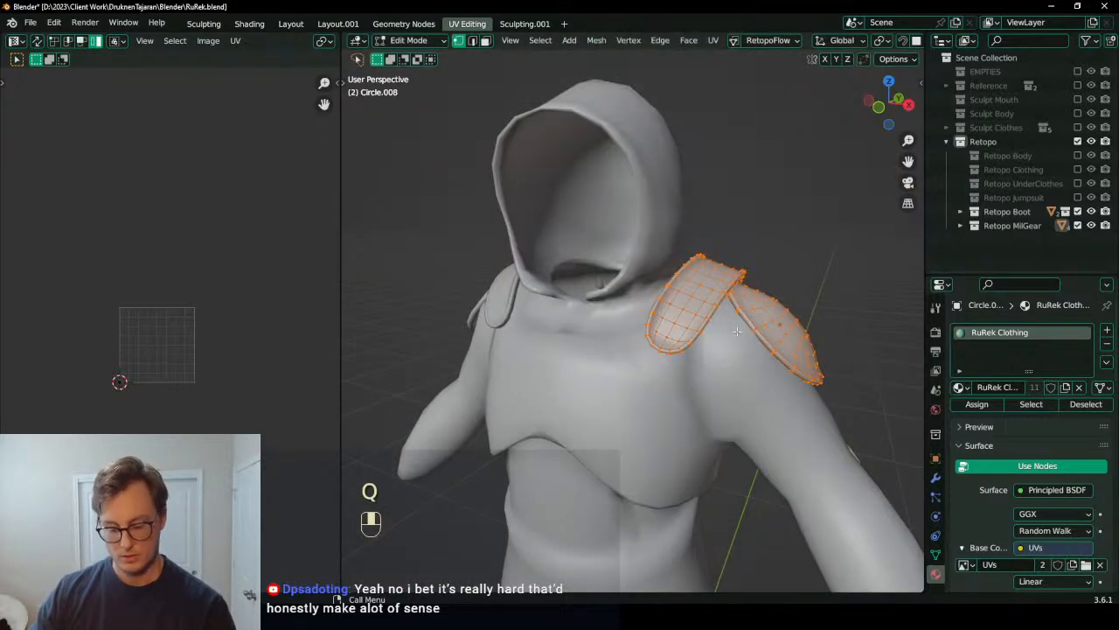
pyautogui.press('KP_Divide')
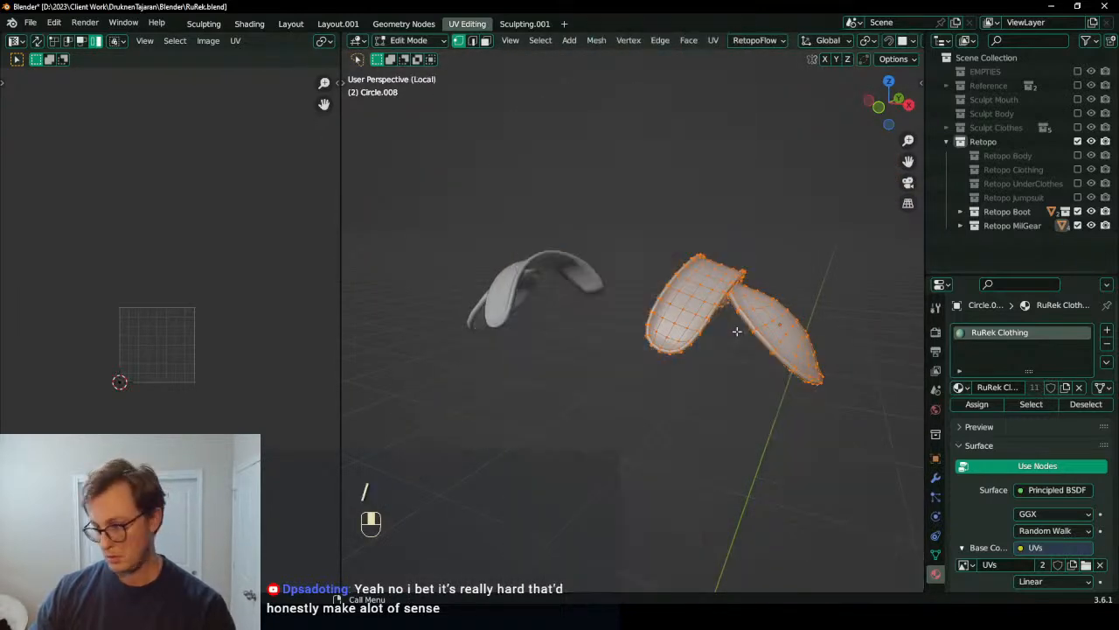
# Step: Mark a seam along the underside rim edge loop of the curved shoulder strap pad
pyautogui.click(472, 41)
pyautogui.click(703, 353)
pyautogui.moveTo(702, 353); pyautogui.dragTo(684, 302, button='middle')
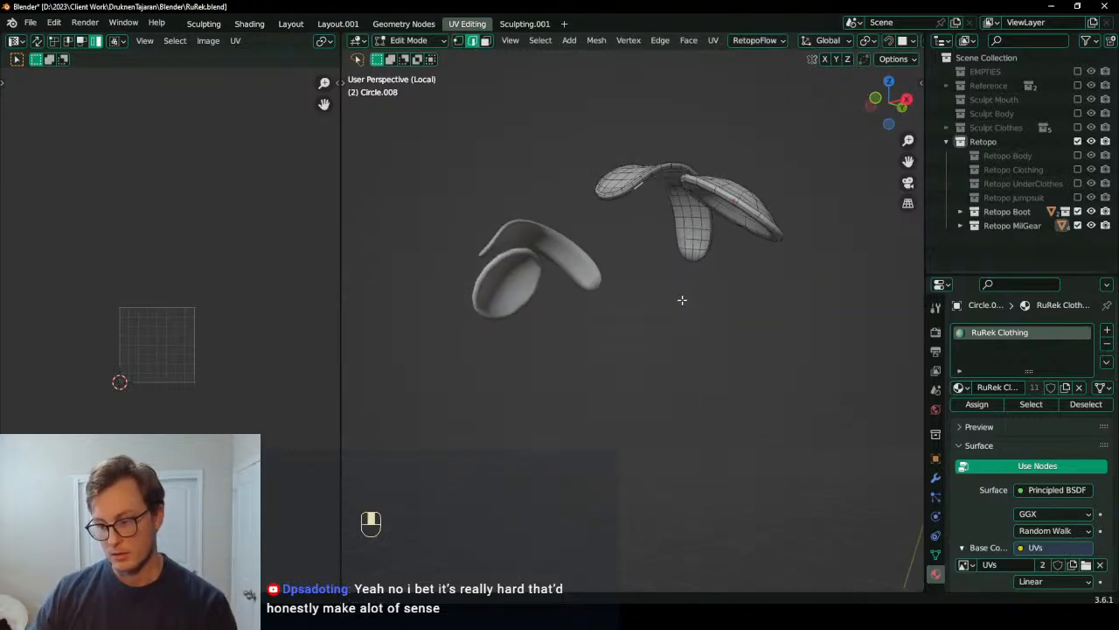
pyautogui.scroll(3, 684, 302)
pyautogui.press('KP_Decimal')
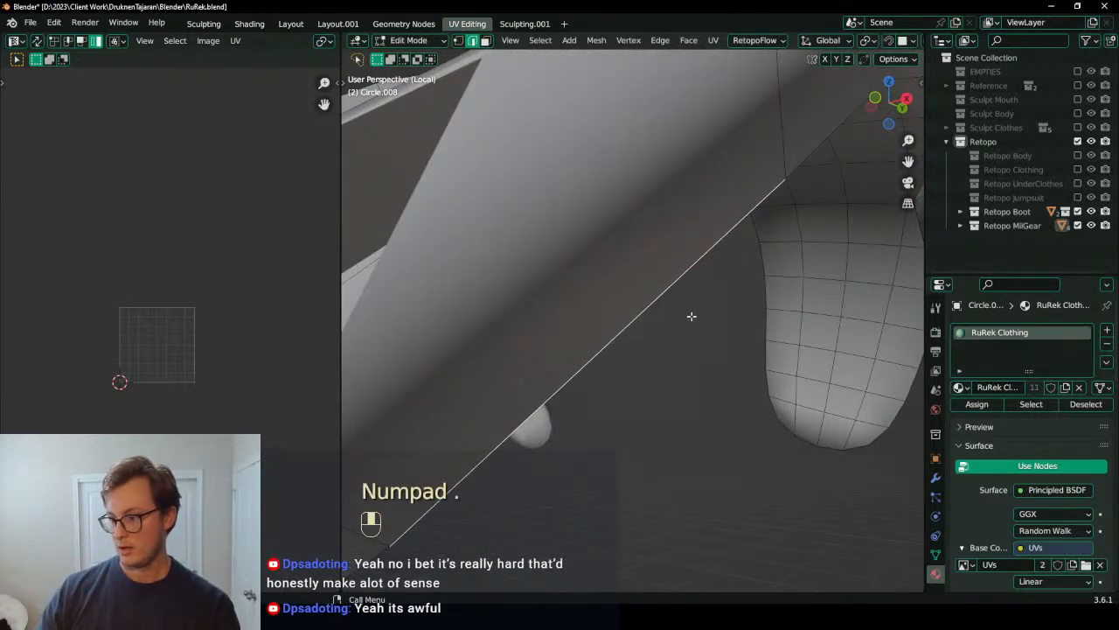
pyautogui.scroll(-10, 684, 313)
pyautogui.moveTo(670, 307); pyautogui.dragTo(727, 353, button='middle')
pyautogui.keyDown('alt'); pyautogui.keyDown('shift'); pyautogui.click(734, 364); pyautogui.keyUp('shift'); pyautogui.keyUp('alt')
pyautogui.moveTo(719, 401); pyautogui.dragTo(434, 357, button='middle')
pyautogui.keyDown('alt'); pyautogui.keyDown('shift'); pyautogui.click(719, 425); pyautogui.keyUp('shift'); pyautogui.keyUp('alt')
pyautogui.keyDown('alt'); pyautogui.keyDown('shift'); pyautogui.click(498, 455); pyautogui.keyUp('shift'); pyautogui.keyUp('alt')
pyautogui.moveTo(504, 422); pyautogui.dragTo(747, 320, button='middle')
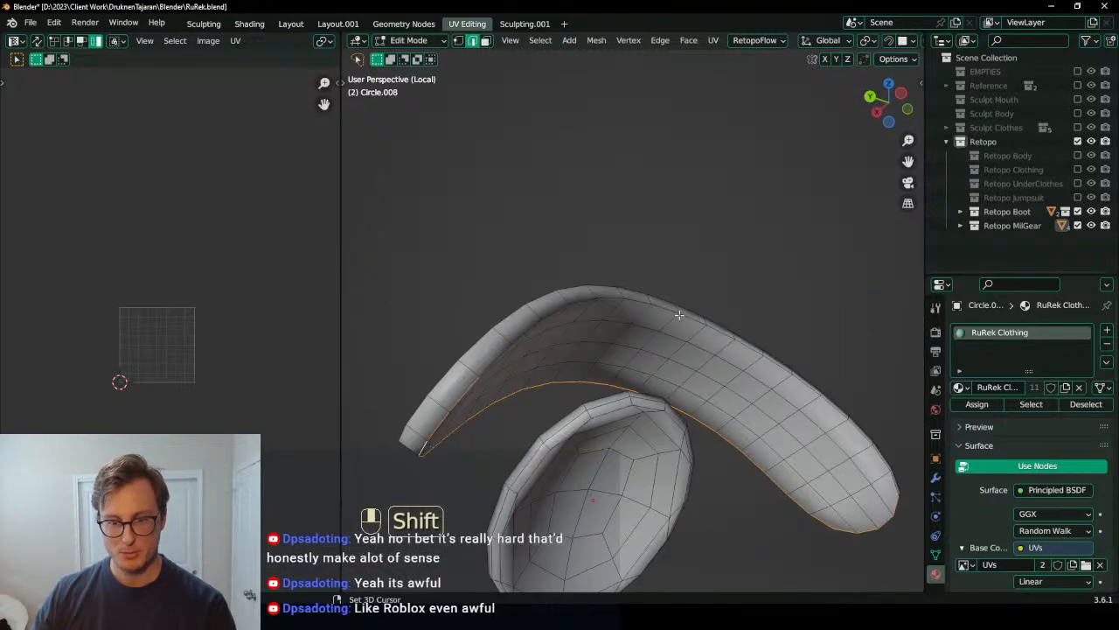
pyautogui.moveTo(489, 344); pyautogui.dragTo(622, 430, button='middle')
pyautogui.moveTo(619, 475)
pyautogui.mouseDown(button='middle')
pyautogui.moveTo(577, 315)
pyautogui.moveTo(585, 297)
pyautogui.moveTo(554, 384)
pyautogui.moveTo(734, 280)
pyautogui.moveTo(800, 312)
pyautogui.mouseUp(button='middle')
pyautogui.hotkey('ctrl', 'z')
pyautogui.hotkey('ctrl', 'z')
pyautogui.scroll(-3, 598, 360)
pyautogui.press('z')
pyautogui.moveTo(743, 337); pyautogui.dragTo(689, 366, button='middle')
pyautogui.press('z')
pyautogui.press('q')
pyautogui.click(662, 278)
# Step: Mark a seam around the full inner rim edge ring of the oval shoulder pad
pyautogui.moveTo(662, 279); pyautogui.dragTo(592, 268, button='middle')
pyautogui.click(602, 317)
pyautogui.press('KP_Decimal')
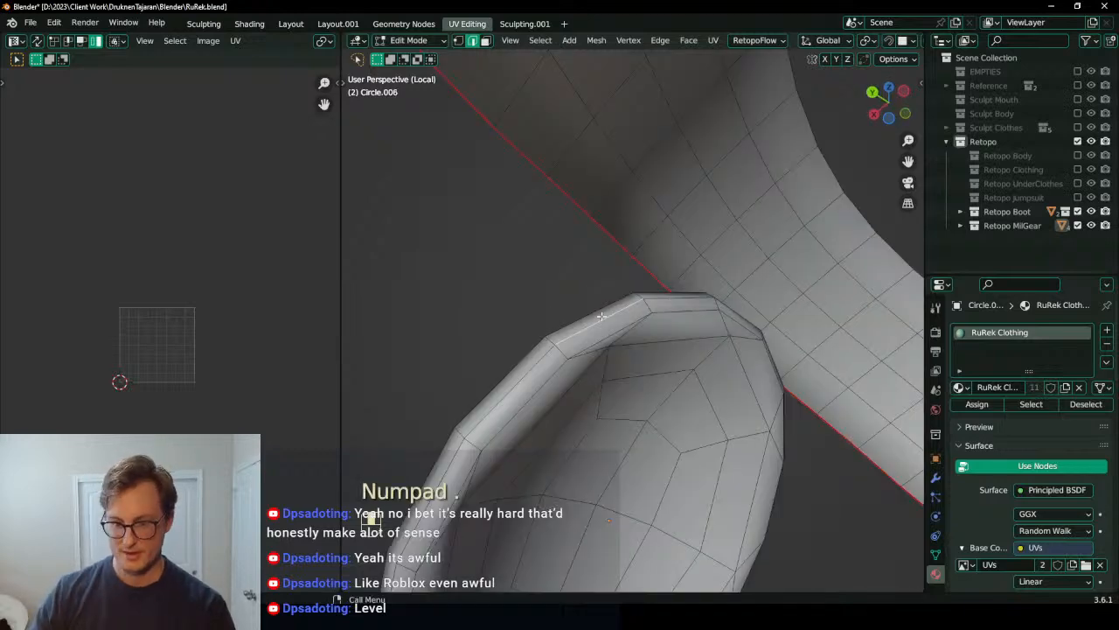
pyautogui.moveTo(624, 328); pyautogui.dragTo(634, 335, button='middle')
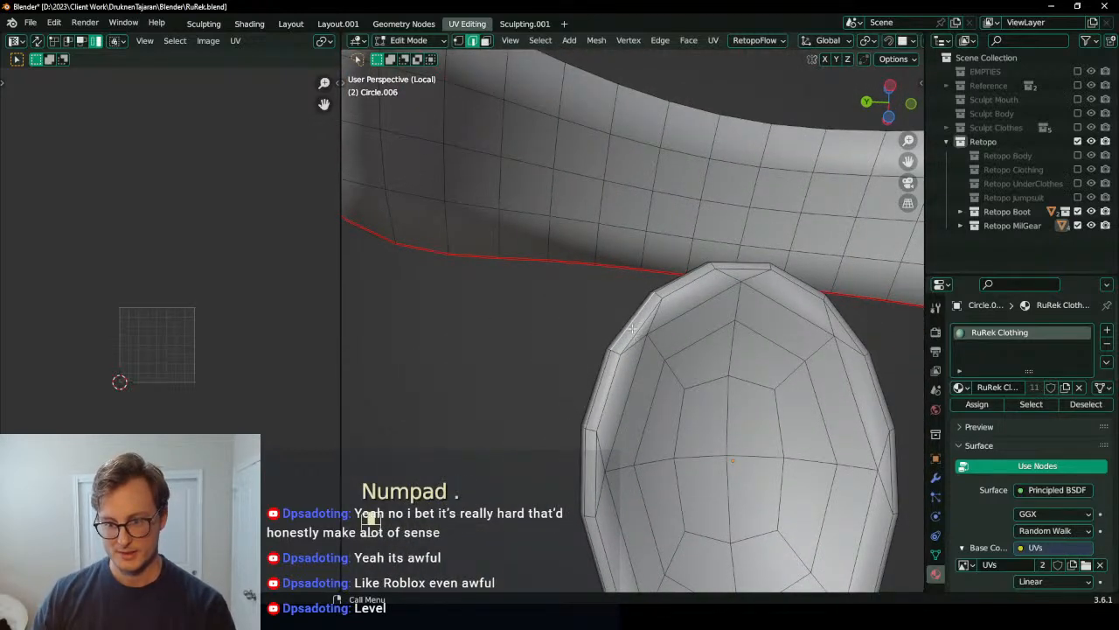
pyautogui.keyDown('alt'); pyautogui.keyDown('shift'); pyautogui.click(632, 326); pyautogui.keyUp('shift'); pyautogui.keyUp('alt')
pyautogui.keyDown('alt'); pyautogui.keyDown('shift'); pyautogui.click(639, 329); pyautogui.keyUp('shift'); pyautogui.keyUp('alt')
pyautogui.keyDown('shift'); pyautogui.moveTo(638, 386); pyautogui.dragTo(520, 424, button='middle'); pyautogui.keyUp('shift')
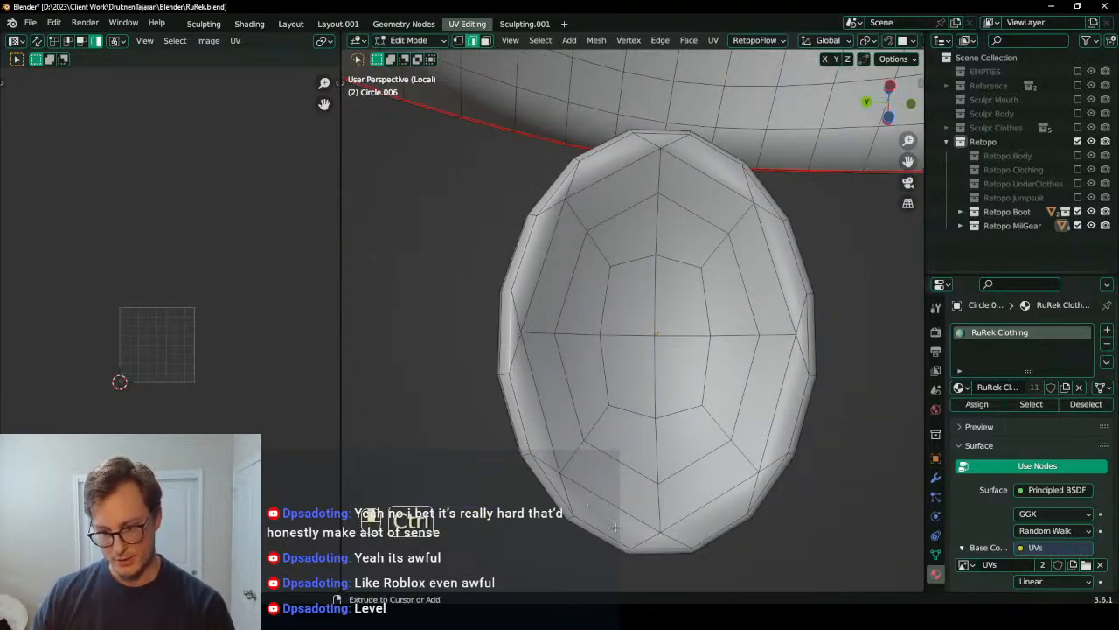
pyautogui.keyDown('ctrl'); pyautogui.click(616, 528); pyautogui.keyUp('ctrl')
pyautogui.keyDown('ctrl'); pyautogui.click(719, 523); pyautogui.keyUp('ctrl')
pyautogui.keyDown('ctrl'); pyautogui.click(793, 420); pyautogui.keyUp('ctrl')
pyautogui.keyDown('ctrl'); pyautogui.click(789, 260); pyautogui.keyUp('ctrl')
pyautogui.keyDown('ctrl'); pyautogui.click(764, 194); pyautogui.keyUp('ctrl')
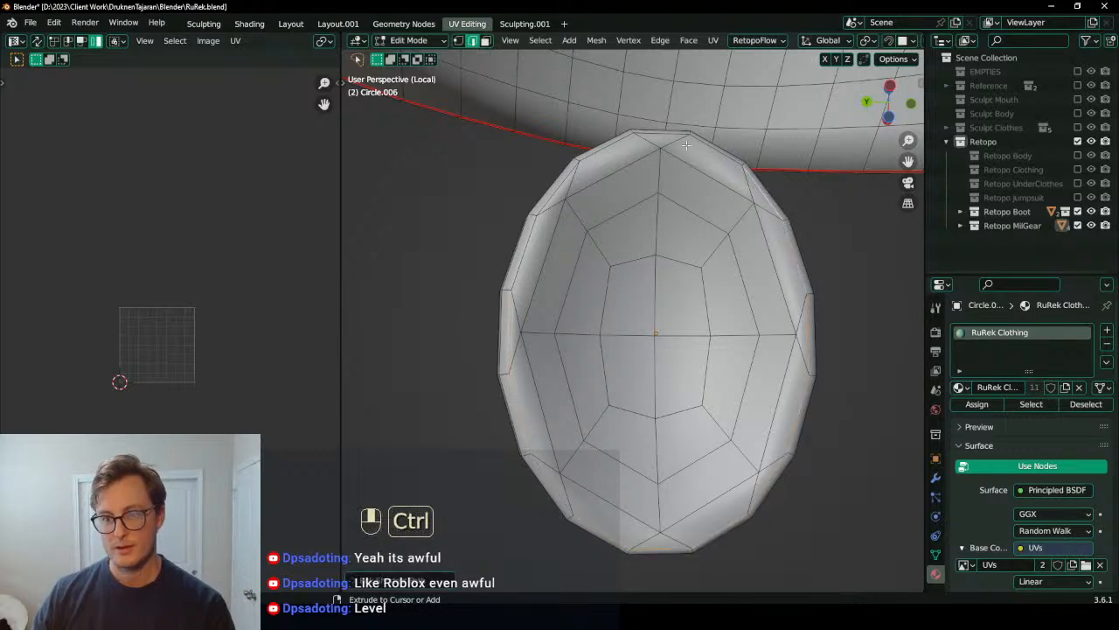
pyautogui.keyDown('ctrl'); pyautogui.click(699, 145); pyautogui.keyUp('ctrl')
pyautogui.keyDown('ctrl'); pyautogui.click(612, 149); pyautogui.keyUp('ctrl')
pyautogui.keyDown('ctrl'); pyautogui.click(553, 196); pyautogui.keyUp('ctrl')
pyautogui.keyDown('ctrl'); pyautogui.click(506, 267); pyautogui.keyUp('ctrl')
pyautogui.press('q')
pyautogui.click(639, 267)
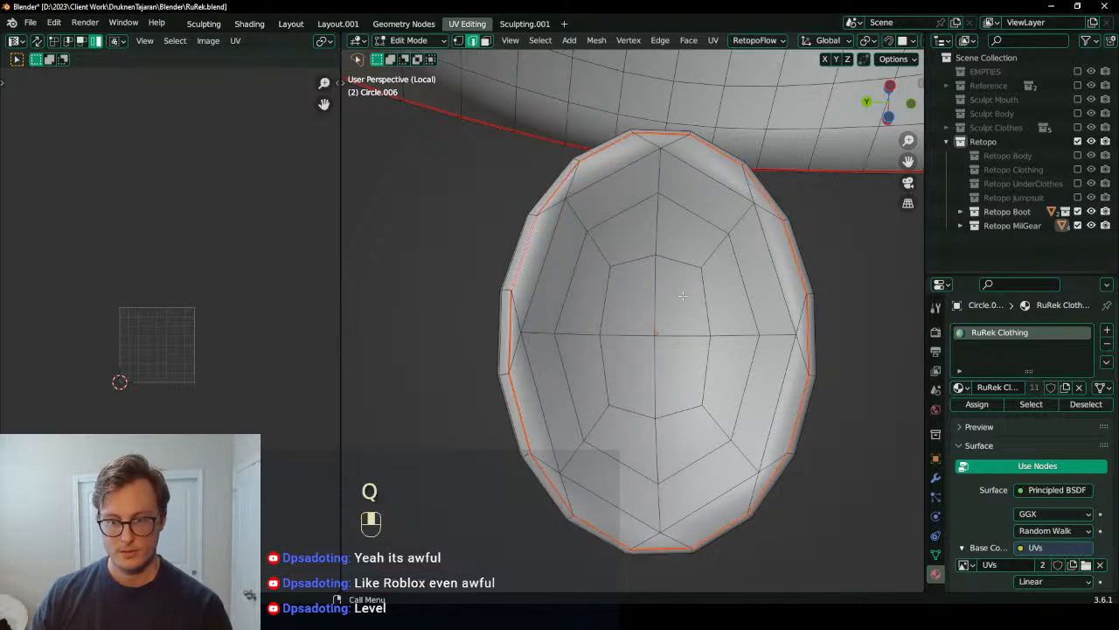
# Step: Unwrap all the shoulder armor geometry and widen the UV editor to show every island
pyautogui.press('a')
pyautogui.press('u')
pyautogui.press('u')
pyautogui.click(345, 302)
pyautogui.moveTo(342, 311); pyautogui.dragTo(616, 311)
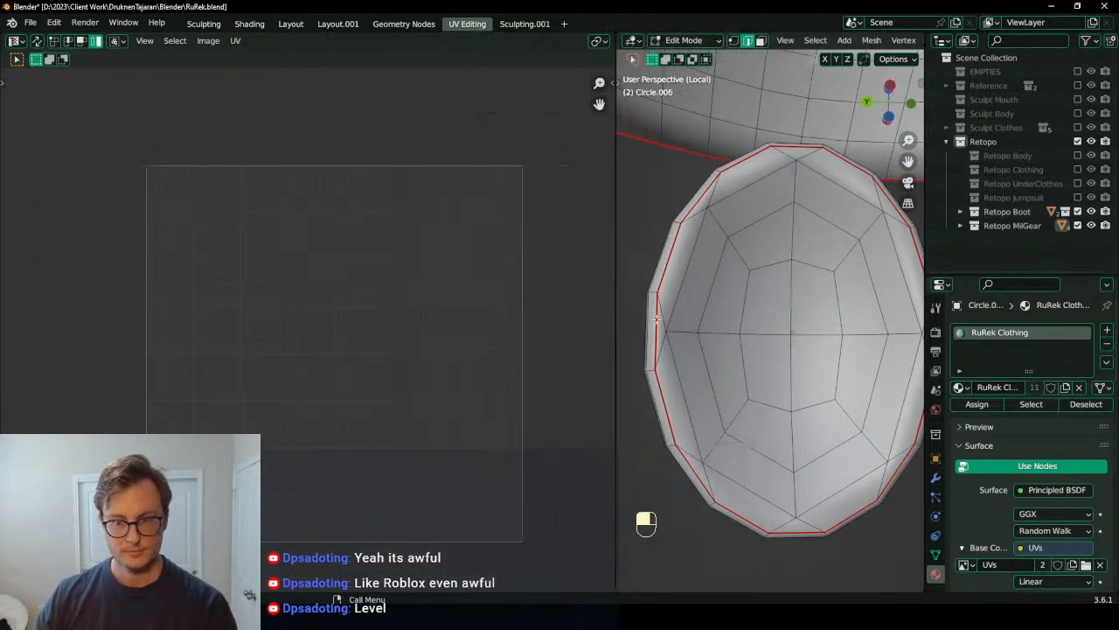
pyautogui.press('a')
pyautogui.scroll(1, 297, 321)
pyautogui.moveTo(240, 362); pyautogui.dragTo(297, 286, button='middle')
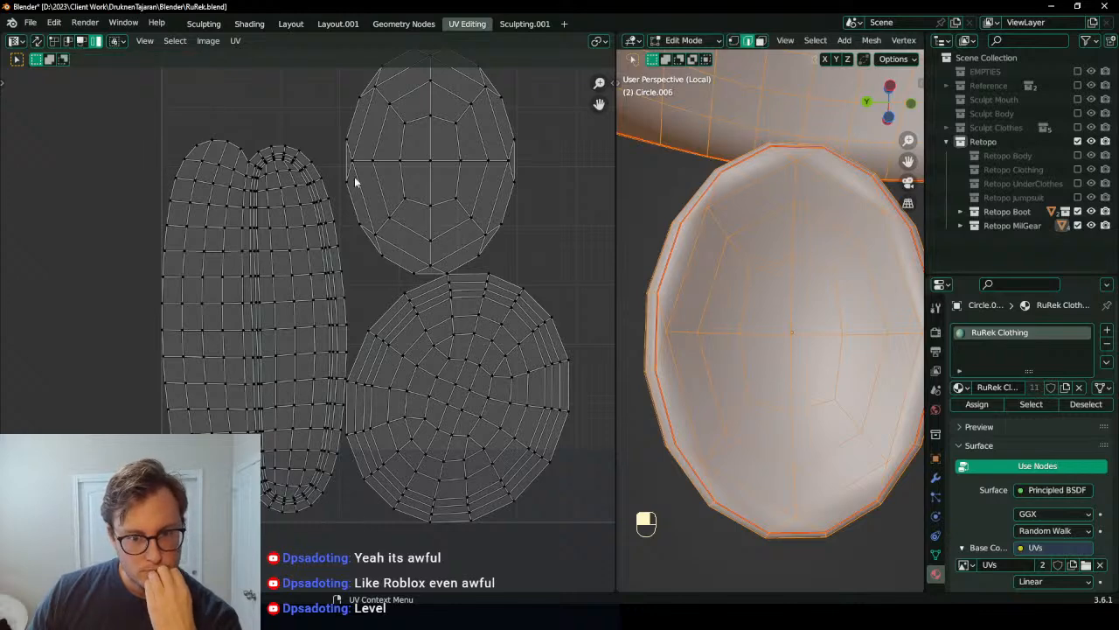
# Step: Pin the horizontal edge rows of the long strap UV island, flatten each with zero Y scale about individual origins, and save the file
pyautogui.scroll(-3, 437, 243)
pyautogui.scroll(3, 367, 297)
pyautogui.keyDown('shift'); pyautogui.moveTo(291, 350); pyautogui.dragTo(382, 350, button='middle'); pyautogui.keyUp('shift')
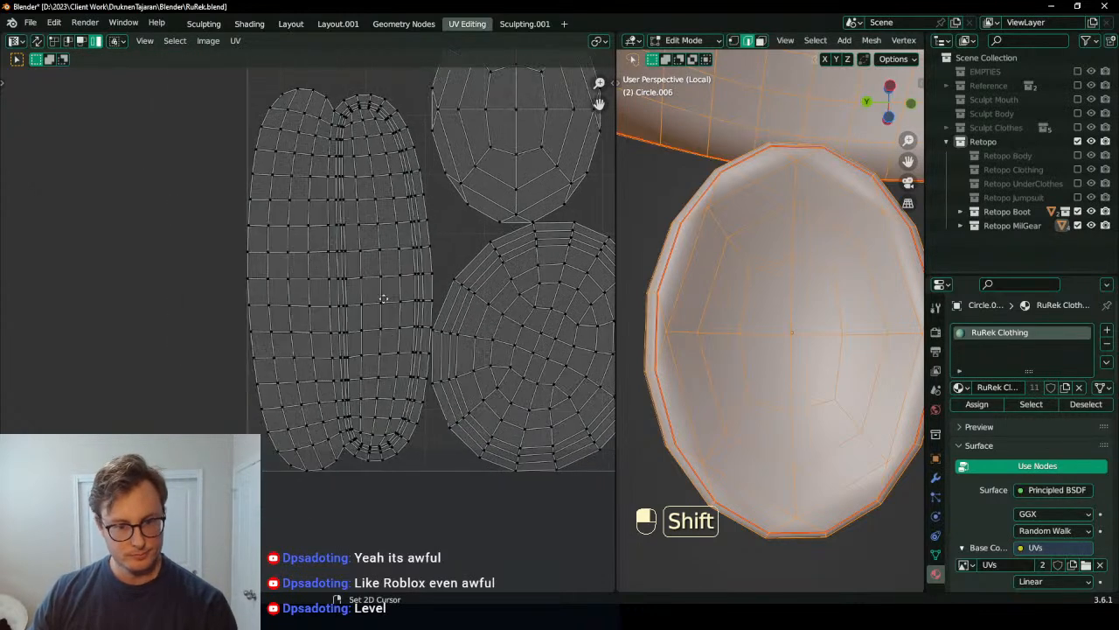
pyautogui.click(69, 41)
pyautogui.scroll(1, 369, 431)
pyautogui.hotkey('shift', 'alt')
pyautogui.keyDown('alt'); pyautogui.keyDown('shift'); pyautogui.click(322, 453); pyautogui.keyUp('shift'); pyautogui.keyUp('alt')
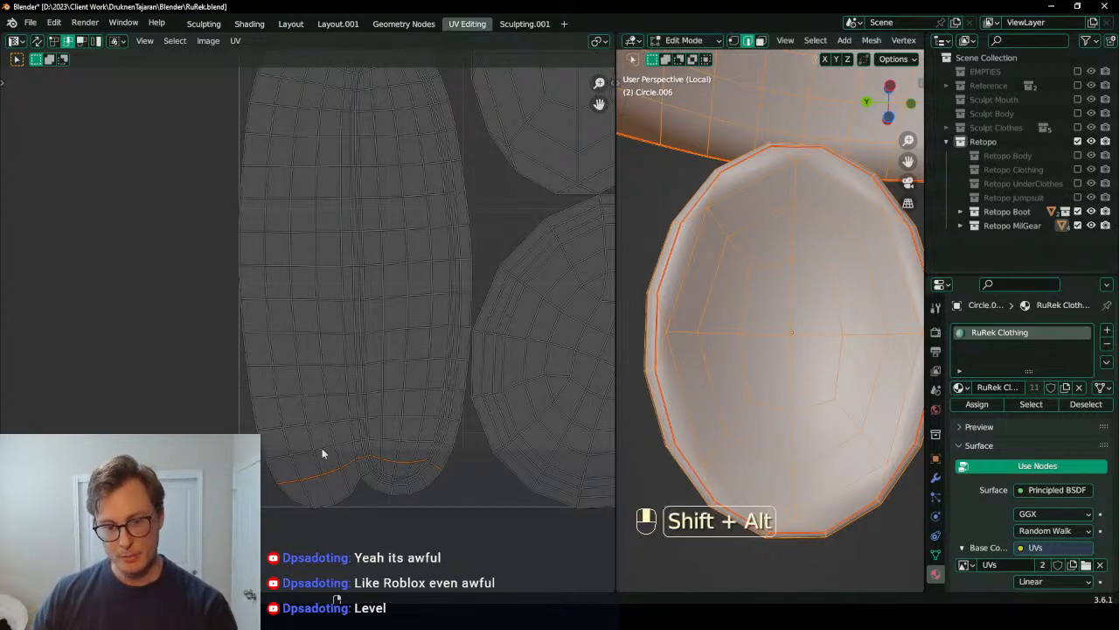
pyautogui.keyDown('alt'); pyautogui.keyDown('shift'); pyautogui.click(314, 418); pyautogui.keyUp('shift'); pyautogui.keyUp('alt')
pyautogui.keyDown('alt'); pyautogui.keyDown('shift'); pyautogui.click(311, 391); pyautogui.keyUp('shift'); pyautogui.keyUp('alt')
pyautogui.keyDown('alt'); pyautogui.keyDown('shift'); pyautogui.click(308, 363); pyautogui.keyUp('shift'); pyautogui.keyUp('alt')
pyautogui.keyDown('alt'); pyautogui.keyDown('shift'); pyautogui.click(307, 332); pyautogui.keyUp('shift'); pyautogui.keyUp('alt')
pyautogui.keyDown('alt'); pyautogui.keyDown('shift'); pyautogui.click(306, 297); pyautogui.keyUp('shift'); pyautogui.keyUp('alt')
pyautogui.keyDown('alt'); pyautogui.keyDown('shift'); pyautogui.click(301, 266); pyautogui.keyUp('shift'); pyautogui.keyUp('alt')
pyautogui.keyDown('shift'); pyautogui.moveTo(291, 190); pyautogui.dragTo(310, 299, button='middle'); pyautogui.keyUp('shift')
pyautogui.keyDown('alt'); pyautogui.keyDown('shift'); pyautogui.click(322, 341); pyautogui.keyUp('shift'); pyautogui.keyUp('alt')
pyautogui.keyDown('alt'); pyautogui.keyDown('shift'); pyautogui.click(322, 308); pyautogui.keyUp('shift'); pyautogui.keyUp('alt')
pyautogui.keyDown('alt'); pyautogui.keyDown('shift'); pyautogui.click(320, 272); pyautogui.keyUp('shift'); pyautogui.keyUp('alt')
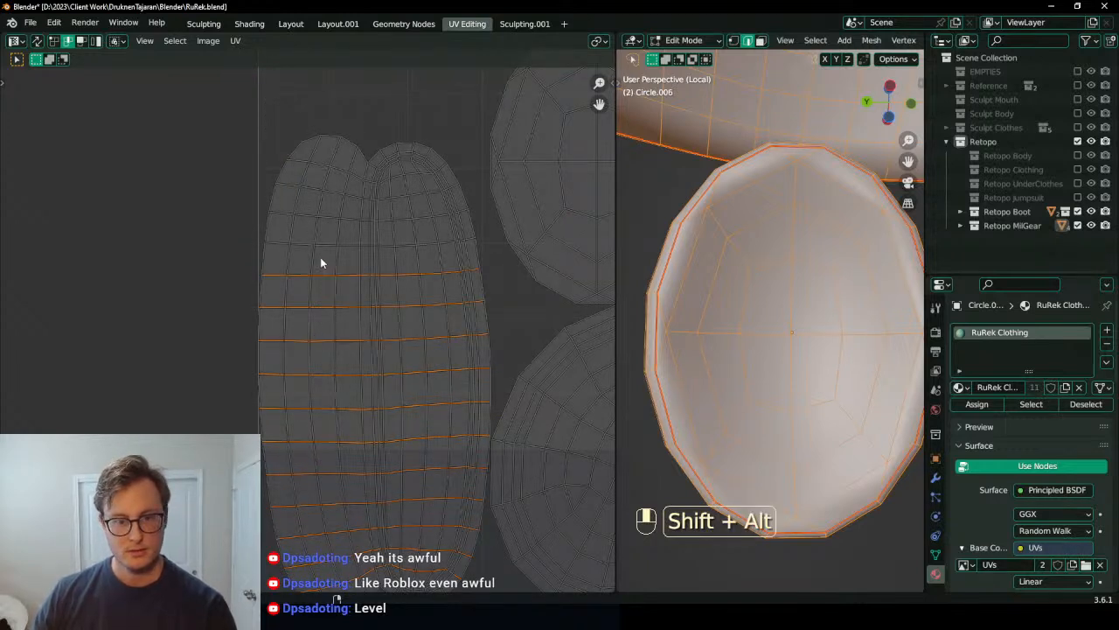
pyautogui.scroll(-4, 412, 262)
pyautogui.rightClick(427, 276)
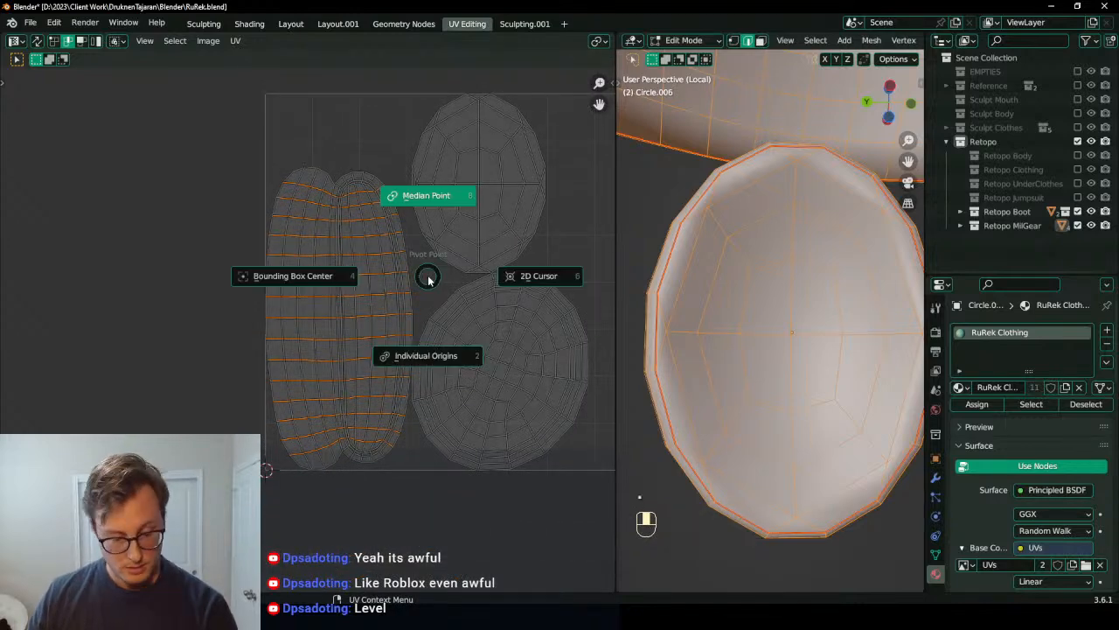
pyautogui.press('s')
pyautogui.rightClick(427, 276)
pyautogui.hotkey('ctrl', 'z')
pyautogui.press('p')
pyautogui.press('s')
pyautogui.press('y')
pyautogui.press('0')
pyautogui.press('Return')
pyautogui.scroll(2, 423, 267)
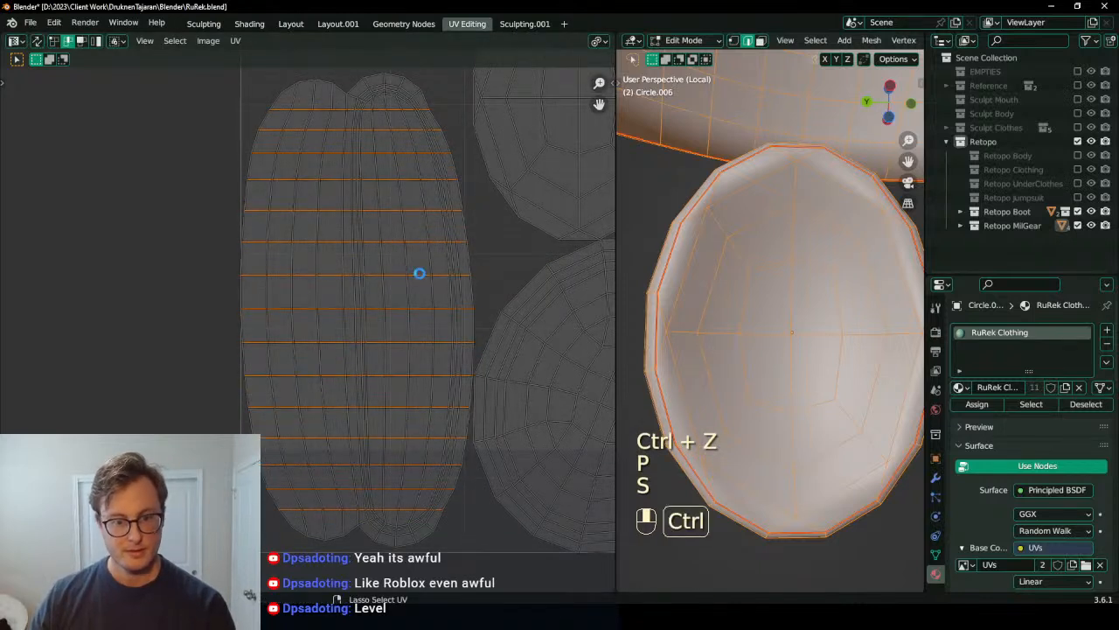
pyautogui.hotkey('ctrl', 's')
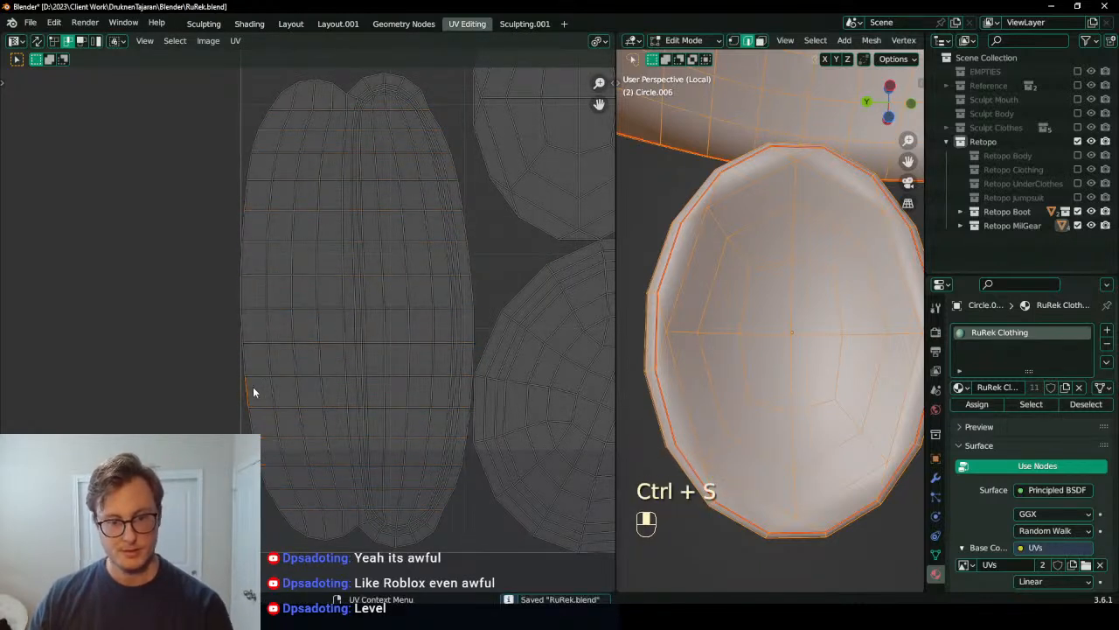
# Step: Pin the strap island's vertical edge columns, excluding both rounded ends, and straighten each one with zero X scale
pyautogui.keyDown('ctrl'); pyautogui.keyDown('alt'); pyautogui.keyDown('shift'); pyautogui.click(252, 392); pyautogui.keyUp('shift'); pyautogui.keyUp('alt'); pyautogui.keyUp('ctrl')
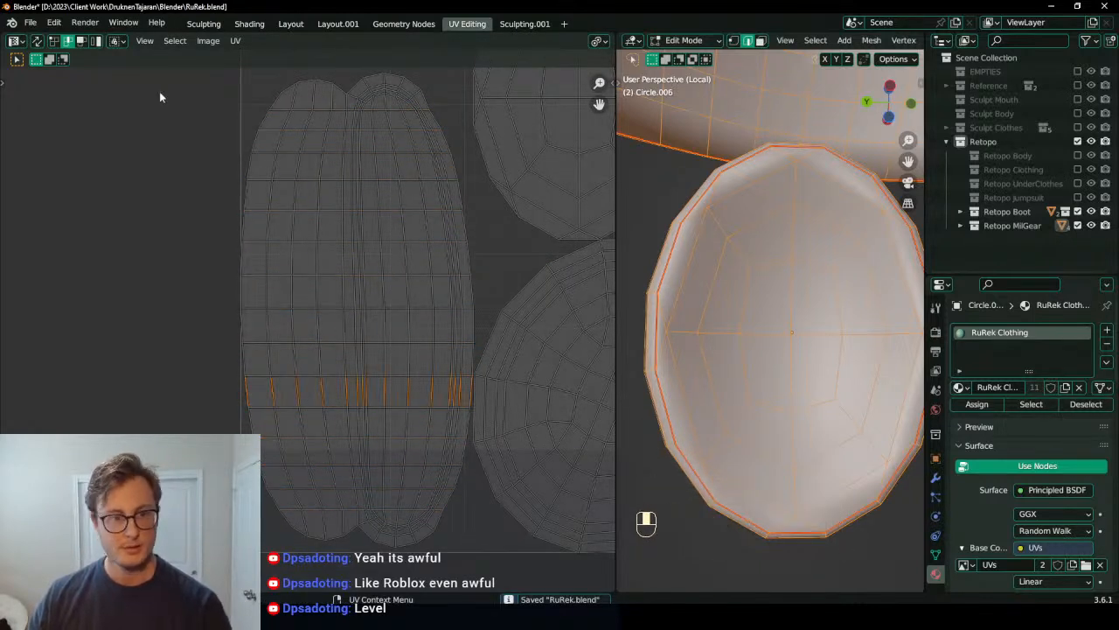
pyautogui.keyDown('ctrl'); pyautogui.keyDown('alt'); pyautogui.keyDown('shift'); pyautogui.click(264, 306); pyautogui.keyUp('shift'); pyautogui.keyUp('alt'); pyautogui.keyUp('ctrl')
pyautogui.keyDown('alt'); pyautogui.click(242, 331); pyautogui.keyUp('alt')
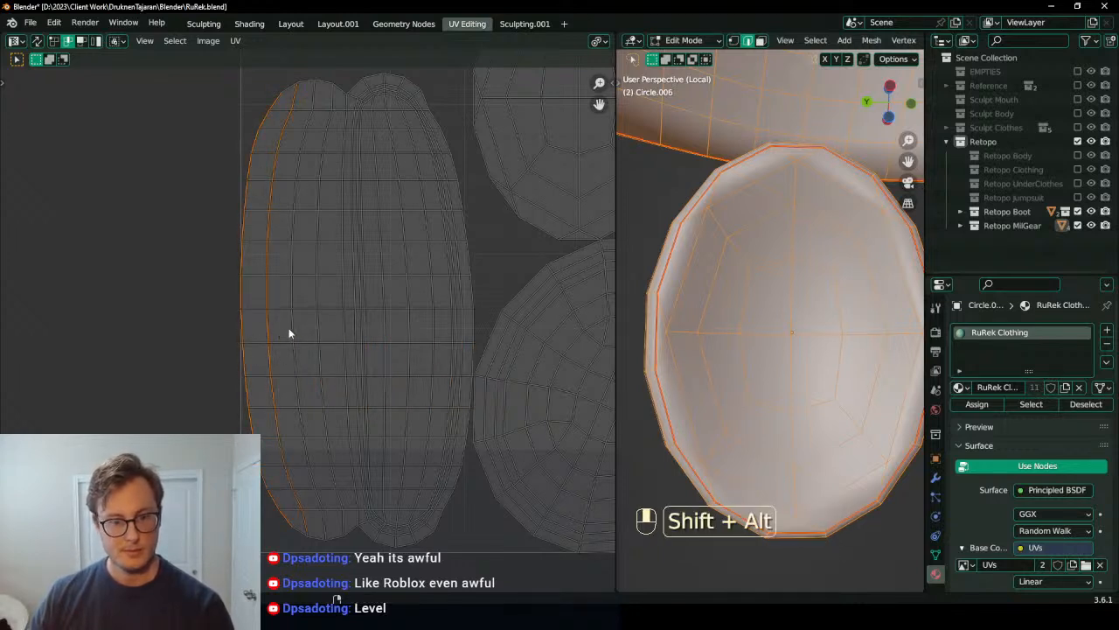
pyautogui.keyDown('alt'); pyautogui.keyDown('shift'); pyautogui.click(340, 328); pyautogui.keyUp('shift'); pyautogui.keyUp('alt')
pyautogui.keyDown('alt'); pyautogui.keyDown('shift'); pyautogui.click(354, 324); pyautogui.keyUp('shift'); pyautogui.keyUp('alt')
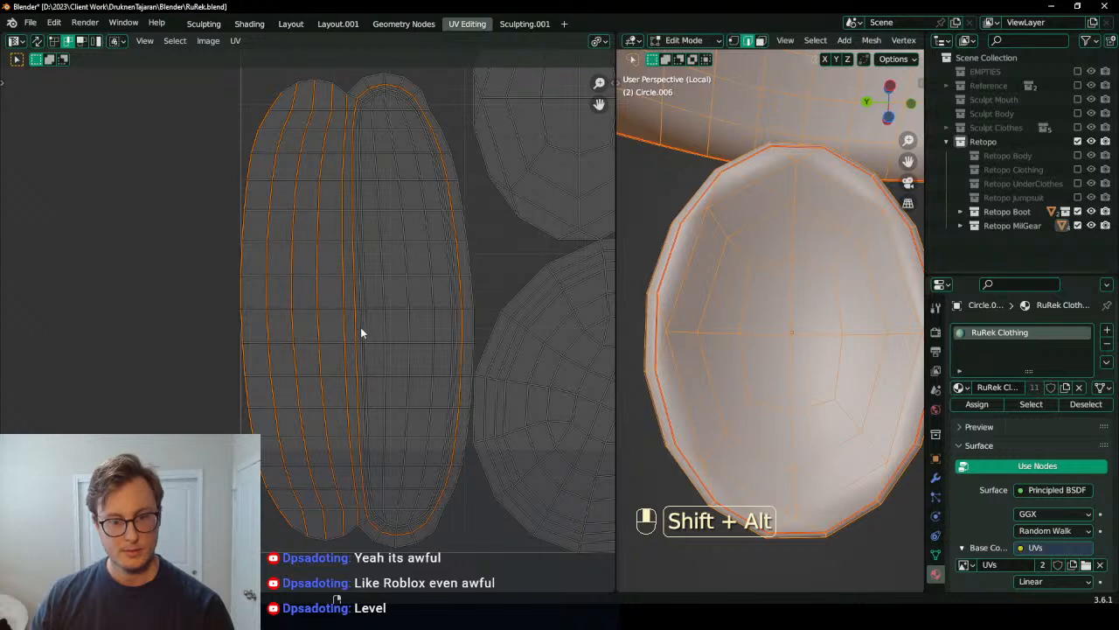
pyautogui.keyDown('alt'); pyautogui.keyDown('shift'); pyautogui.click(362, 328); pyautogui.keyUp('shift'); pyautogui.keyUp('alt')
pyautogui.keyDown('alt'); pyautogui.keyDown('shift'); pyautogui.click(384, 332); pyautogui.keyUp('shift'); pyautogui.keyUp('alt')
pyautogui.keyDown('alt'); pyautogui.keyDown('shift'); pyautogui.click(408, 330); pyautogui.keyUp('shift'); pyautogui.keyUp('alt')
pyautogui.keyDown('alt'); pyautogui.keyDown('shift'); pyautogui.click(472, 324); pyautogui.keyUp('shift'); pyautogui.keyUp('alt')
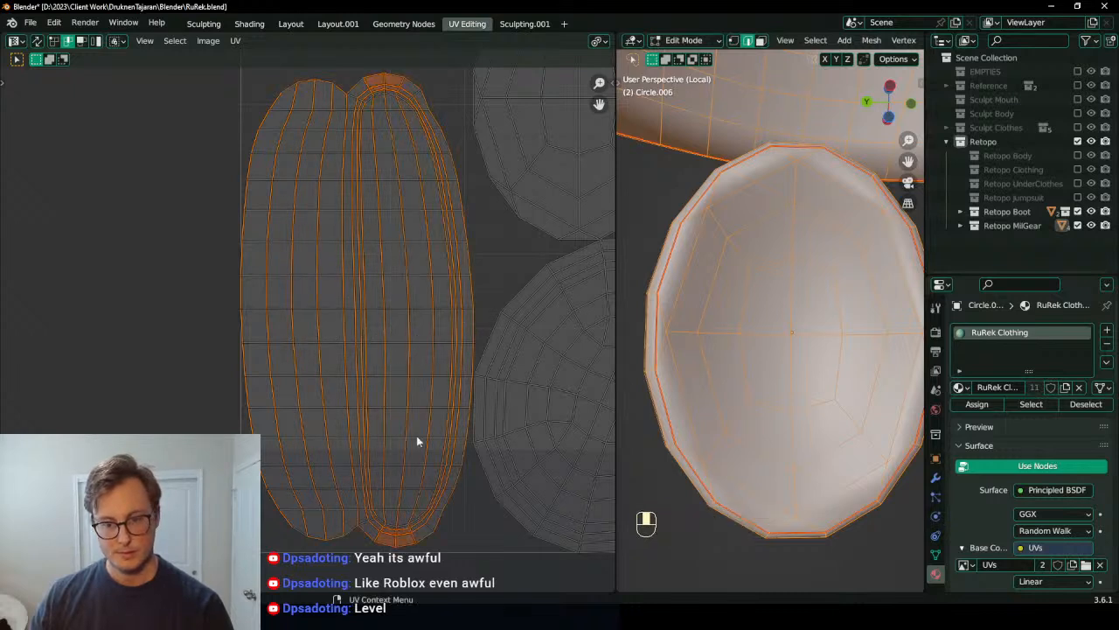
pyautogui.press('b')
pyautogui.keyDown('shift'); pyautogui.moveTo(261, 504); pyautogui.dragTo(500, 546); pyautogui.keyUp('shift')
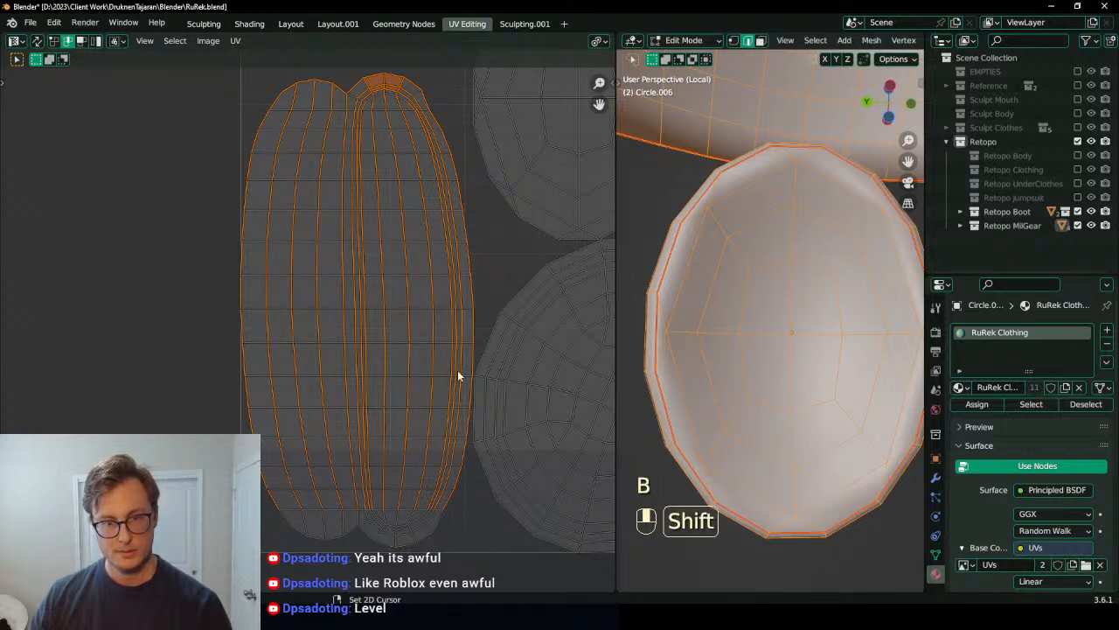
pyautogui.moveTo(482, 414); pyautogui.dragTo(480, 464, button='middle')
pyautogui.press('b')
pyautogui.keyDown('shift'); pyautogui.moveTo(232, 106); pyautogui.dragTo(447, 164); pyautogui.keyUp('shift')
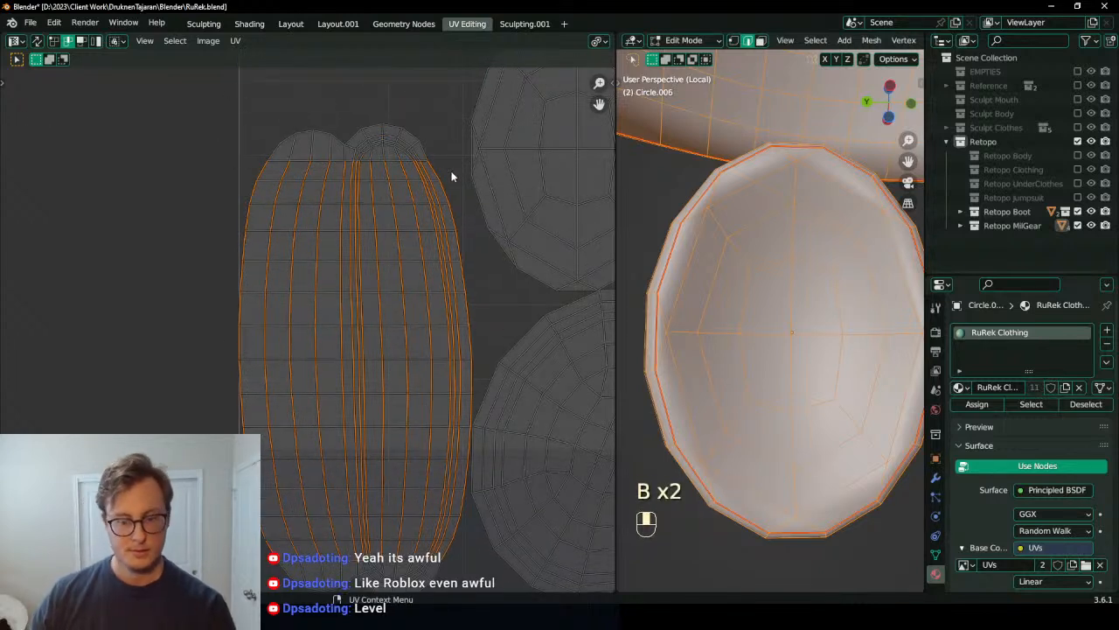
pyautogui.press('p')
pyautogui.press('s')
pyautogui.press('x')
pyautogui.press('0')
pyautogui.press('Return')
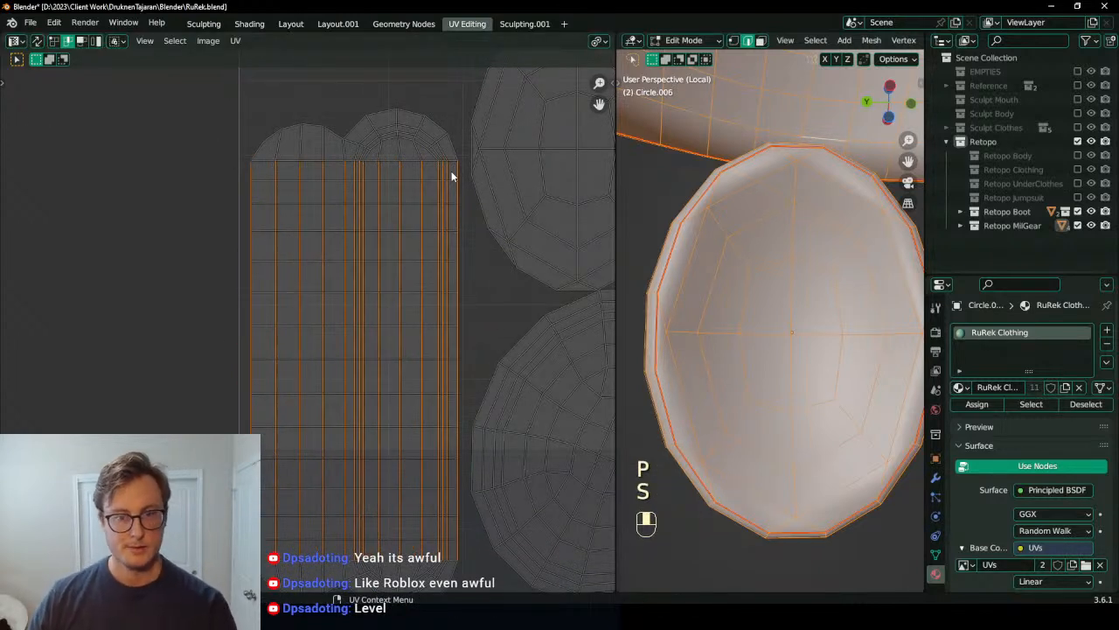
# Step: Switch to UV vertex selection, pin the straightened strap grid and move it outside the UV square on its left side
pyautogui.keyDown('shift'); pyautogui.moveTo(443, 232); pyautogui.dragTo(429, 179, button='middle'); pyautogui.keyUp('shift')
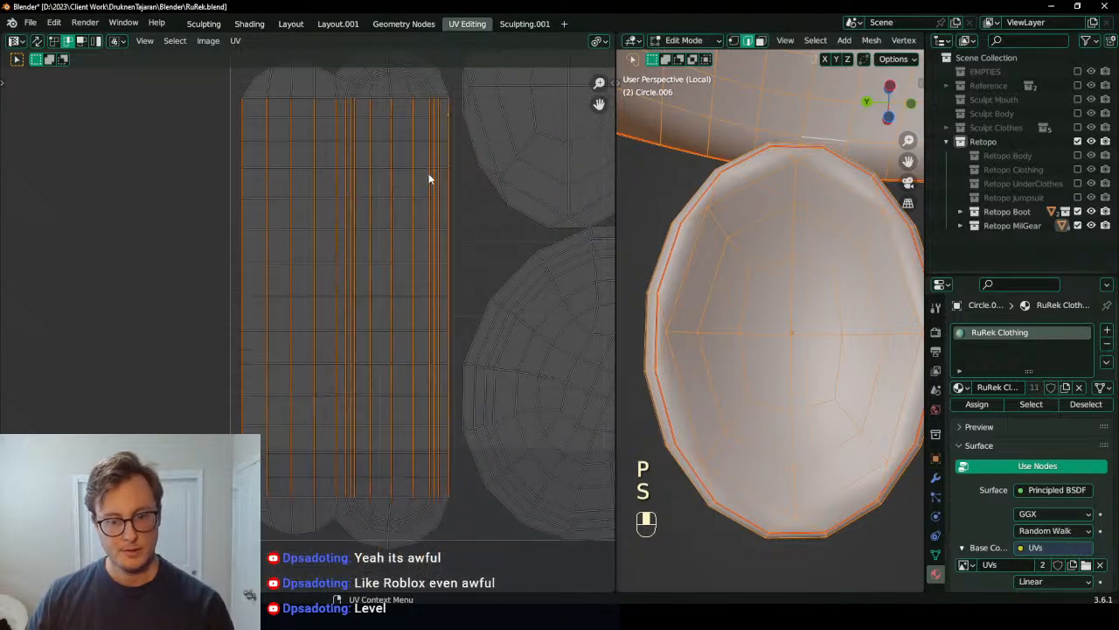
pyautogui.click(53, 41)
pyautogui.press('g')
pyautogui.click(390, 463)
pyautogui.press('q')
pyautogui.press('p')
pyautogui.press('g')
pyautogui.click(382, 332)
pyautogui.scroll(-3, 382, 333)
pyautogui.keyDown('shift'); pyautogui.moveTo(375, 264); pyautogui.dragTo(340, 310, button='middle'); pyautogui.keyUp('shift')
pyautogui.press('g')
pyautogui.click(245, 293)
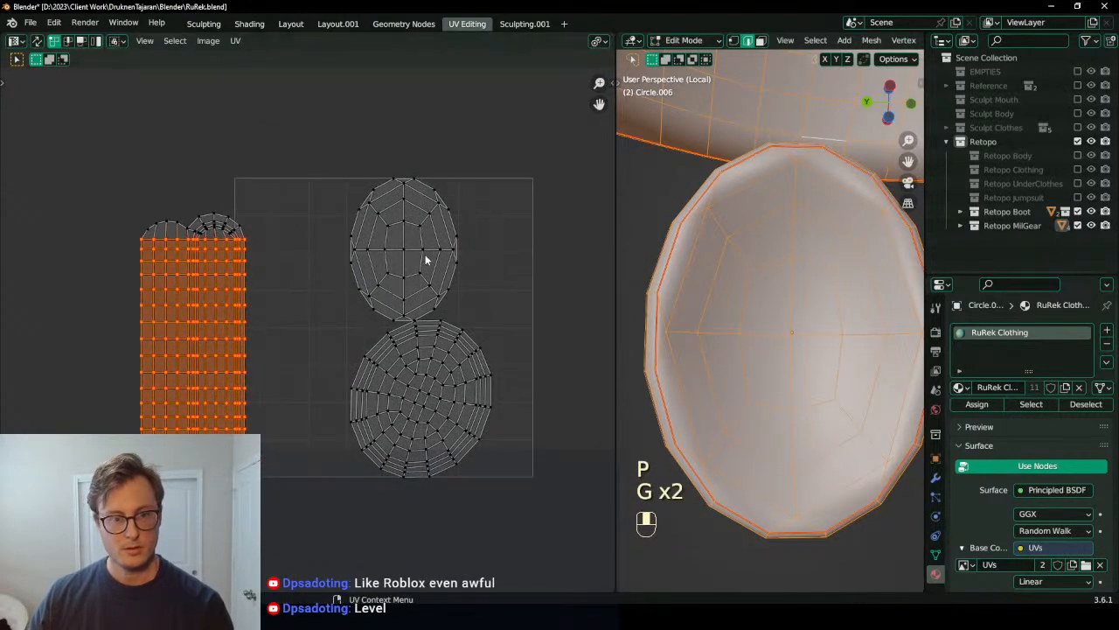
# Step: Snap the 2D cursor to the column between the strap's two lobes and align its pinned end vertices using the 2D Cursor pivot
pyautogui.moveTo(217, 282); pyautogui.dragTo(272, 310, button='middle')
pyautogui.scroll(5, 272, 309)
pyautogui.click(207, 175)
pyautogui.keyDown('shift'); pyautogui.moveTo(199, 357); pyautogui.dragTo(255, 187, button='middle'); pyautogui.keyUp('shift')
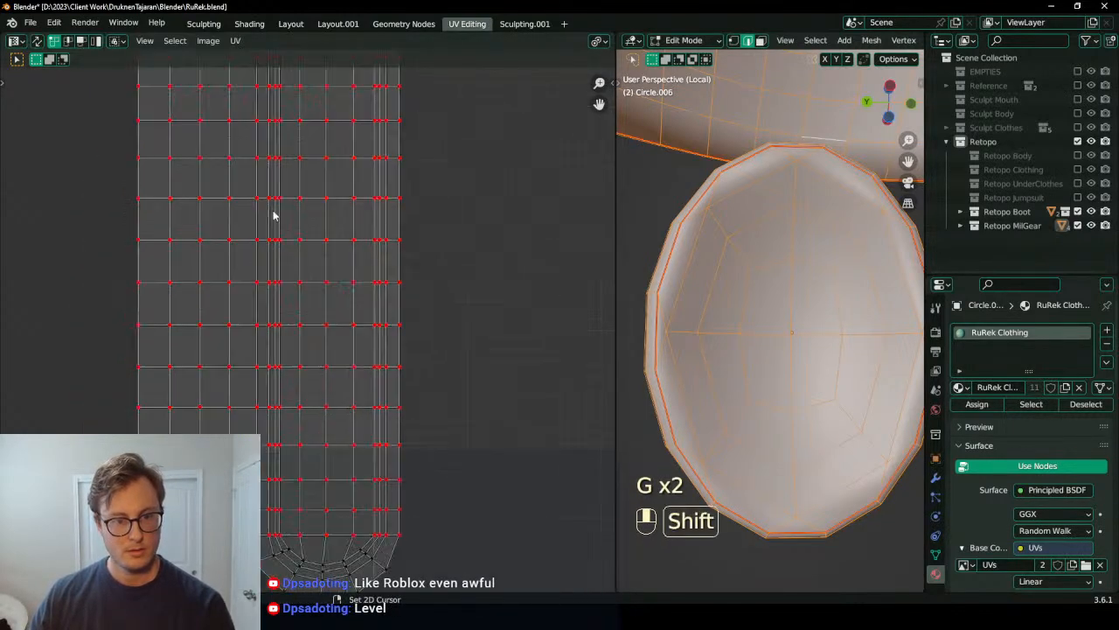
pyautogui.hotkey('shift', 's')
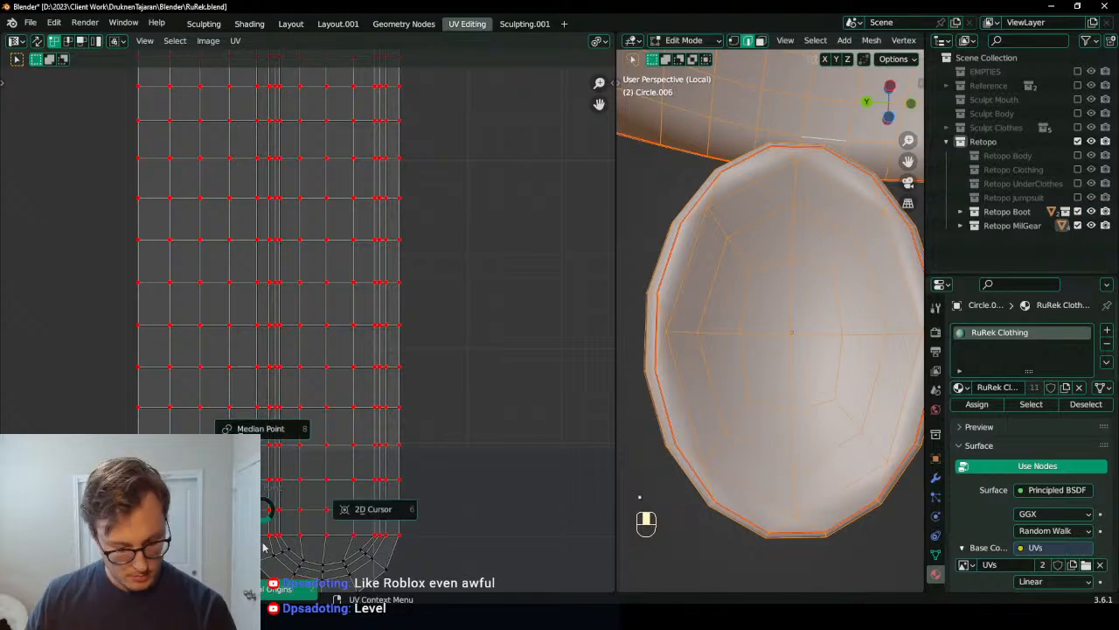
pyautogui.keyDown('shift'); pyautogui.moveTo(291, 476); pyautogui.dragTo(346, 377, button='middle'); pyautogui.keyUp('shift')
pyautogui.hotkey('shift', 's')
pyautogui.click(318, 470)
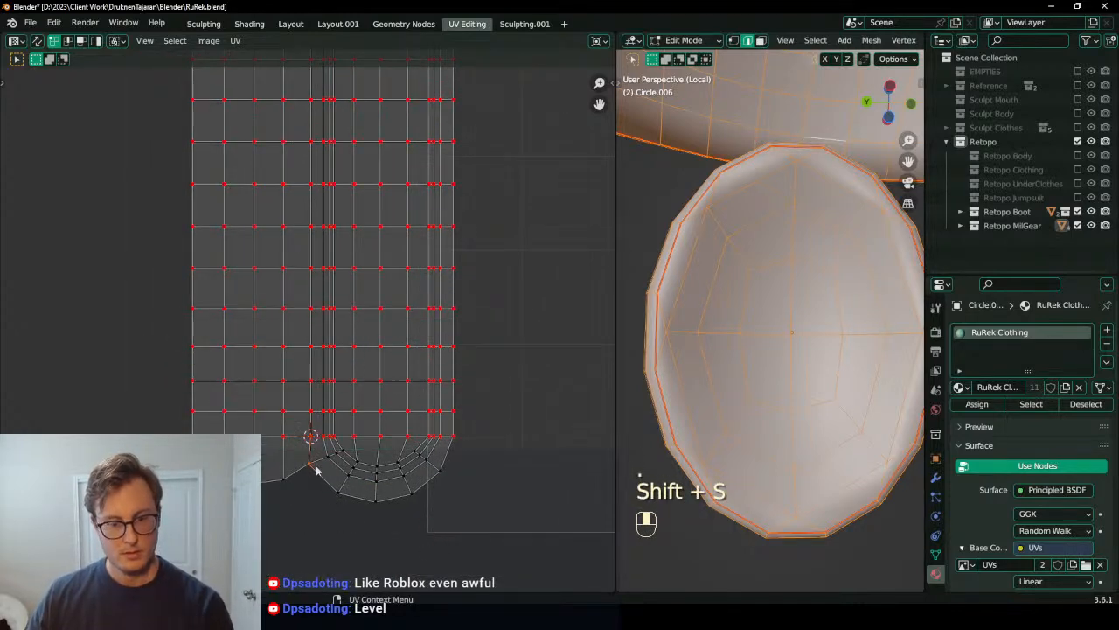
pyautogui.scroll(-5, 321, 442)
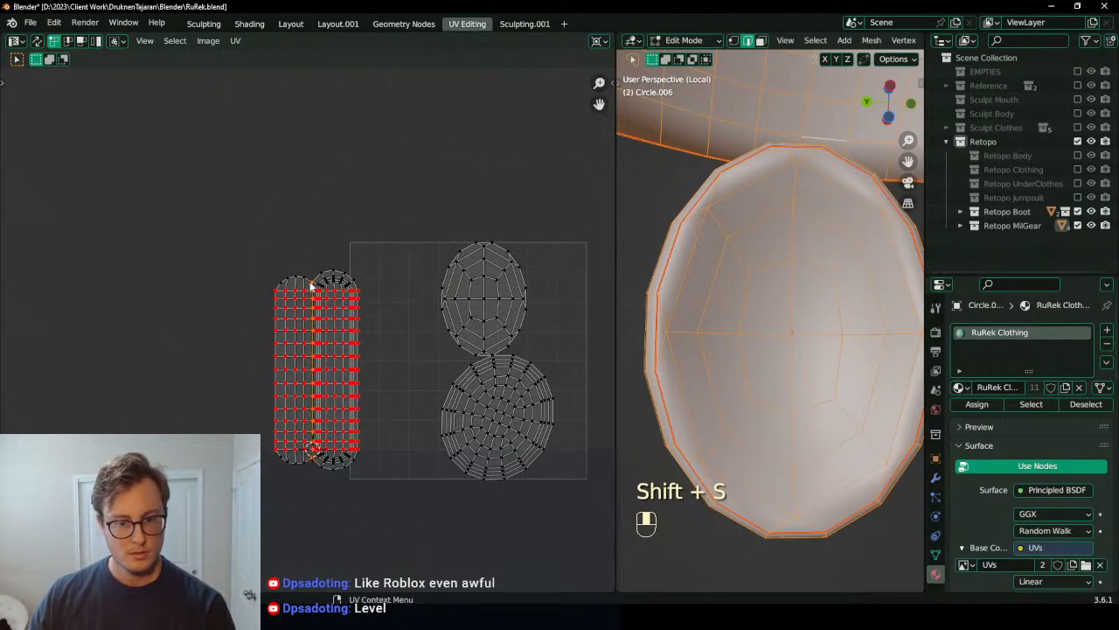
pyautogui.press('p')
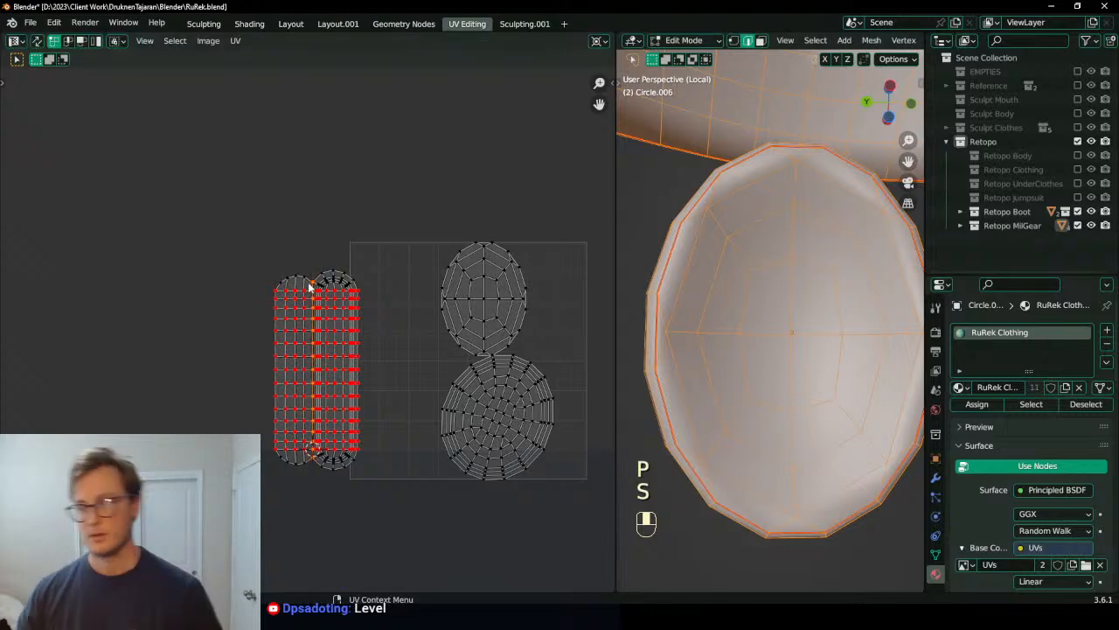
# Step: Snap the 2D cursor to the right lobe's centre column on the strap island, pin the column and align it vertically
pyautogui.scroll(3, 412, 403)
pyautogui.keyDown('shift'); pyautogui.scroll(-4, 385, 125); pyautogui.keyUp('shift')
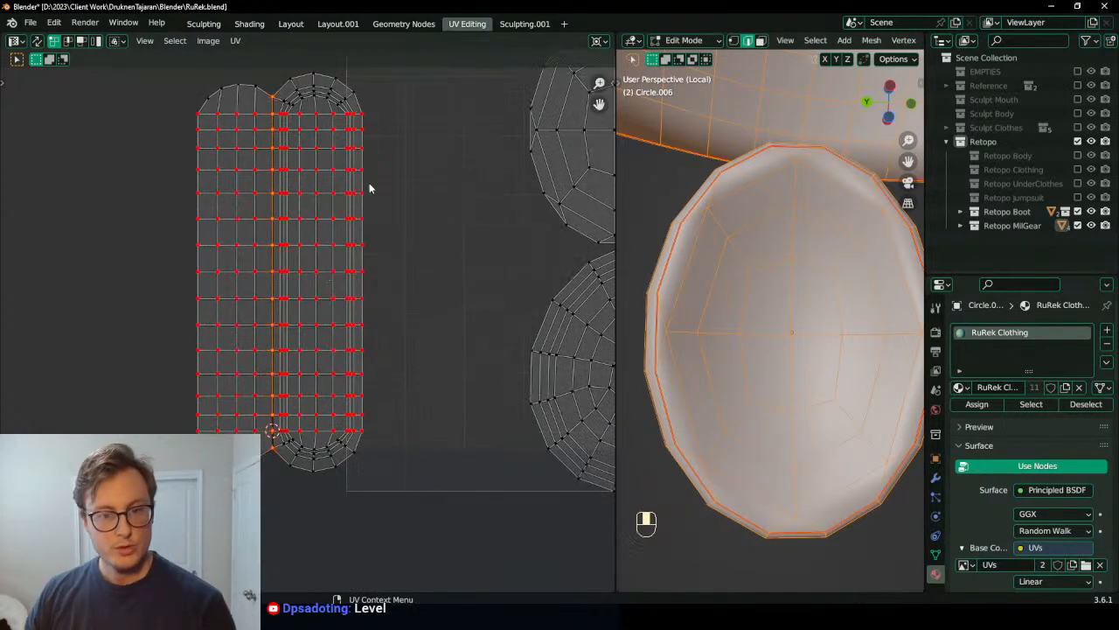
pyautogui.hotkey('shift', 's')
pyautogui.keyDown('shift'); pyautogui.scroll(2, 315, 172); pyautogui.keyUp('shift')
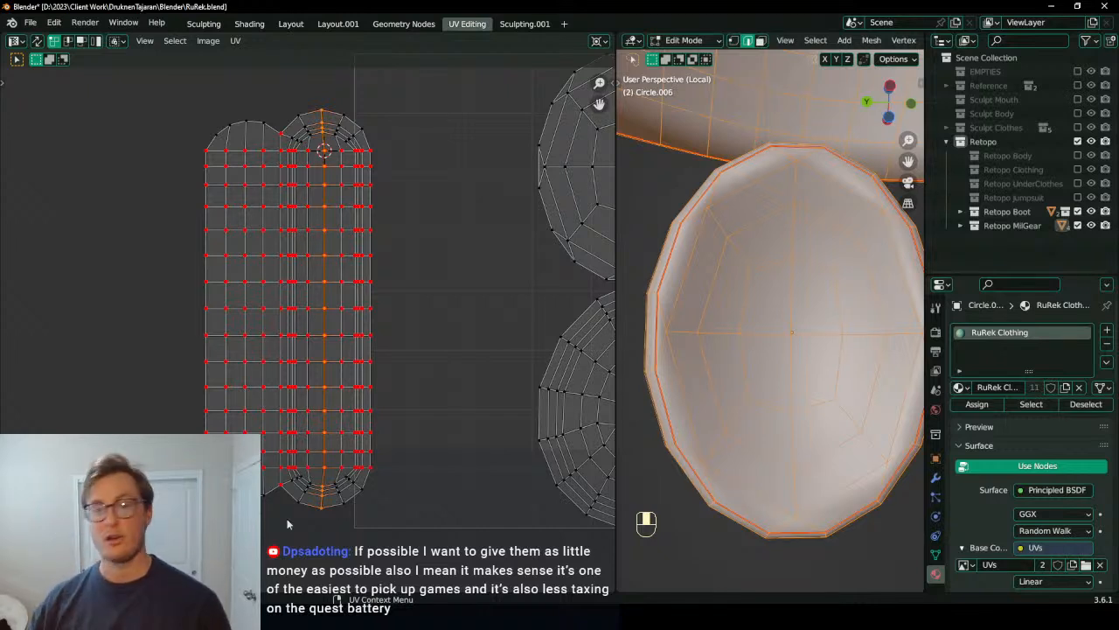
pyautogui.press('p')
pyautogui.press('s')
pyautogui.click(281, 409)
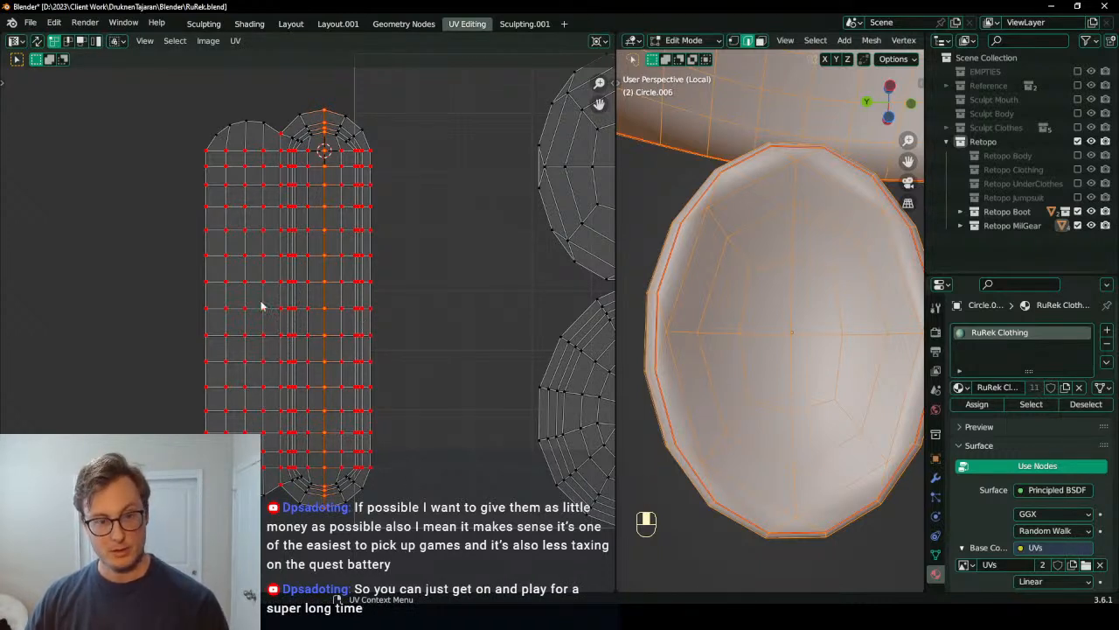
# Step: Snap the 2D cursor to the left lobe's centre column, pin the column through both ends and flatten it with zero X scale
pyautogui.click(246, 153)
pyautogui.hotkey('shift', 's')
pyautogui.keyDown('ctrl'); pyautogui.click(245, 496); pyautogui.keyUp('ctrl')
pyautogui.write('psx0')
pyautogui.click(337, 600)
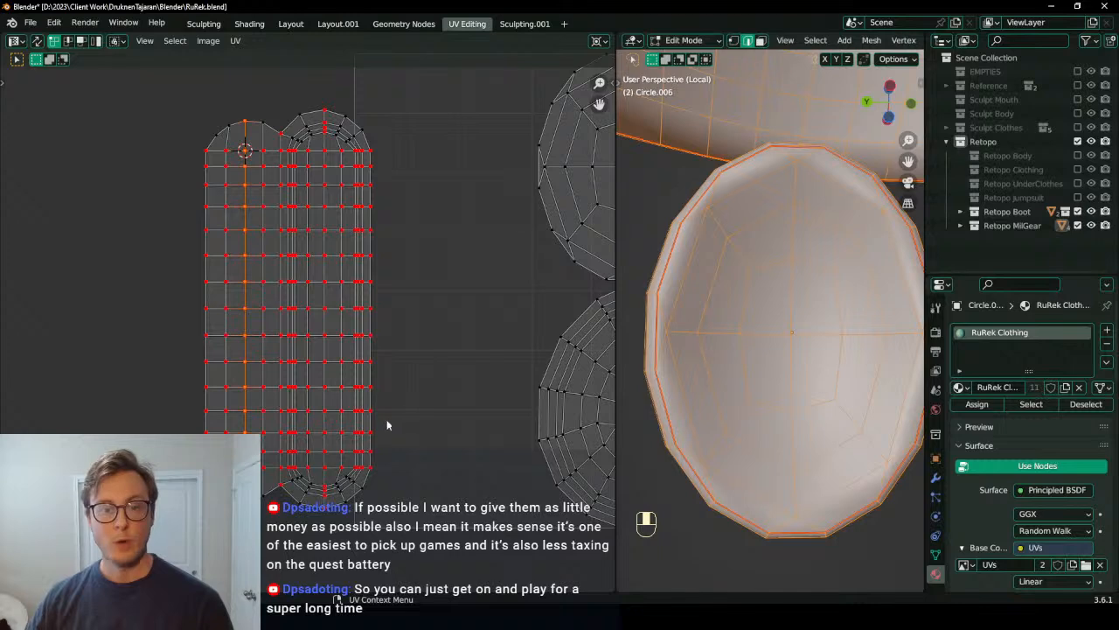
# Step: Switch to UV island selection, change the pivot, shrink the oval island to about a fifth of its size and move it slightly down
pyautogui.scroll(-3, 344, 358)
pyautogui.keyDown('shift'); pyautogui.moveTo(425, 374); pyautogui.dragTo(250, 374, button='middle'); pyautogui.keyUp('shift')
pyautogui.scroll(3, 262, 368)
pyautogui.keyDown('shift'); pyautogui.moveTo(322, 349); pyautogui.dragTo(367, 390, button='middle'); pyautogui.keyUp('shift')
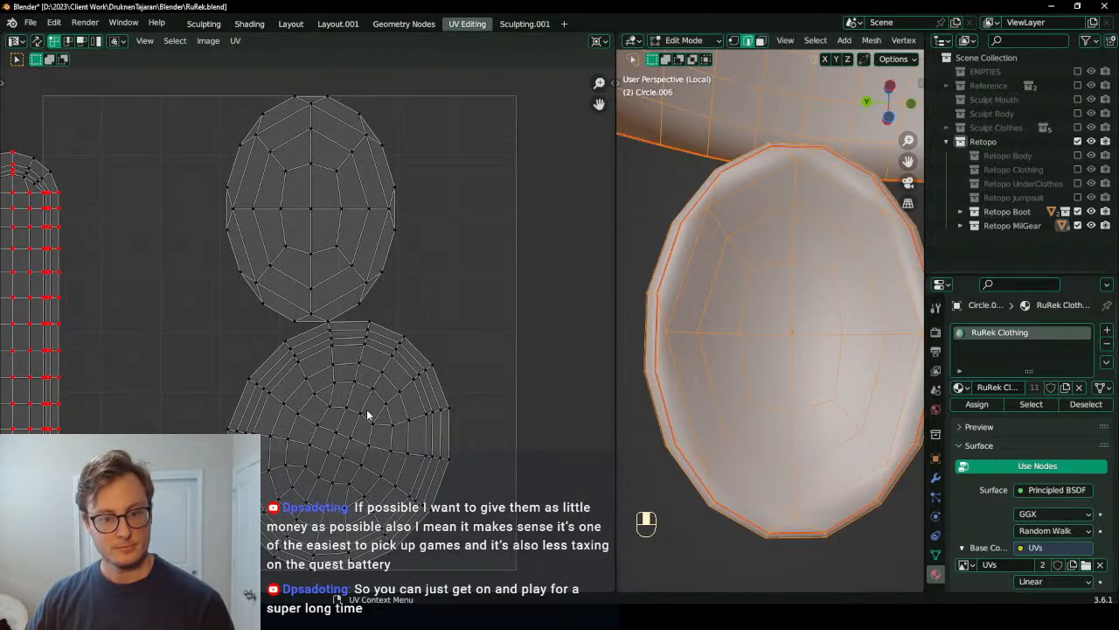
pyautogui.click(95, 42)
pyautogui.click(349, 213)
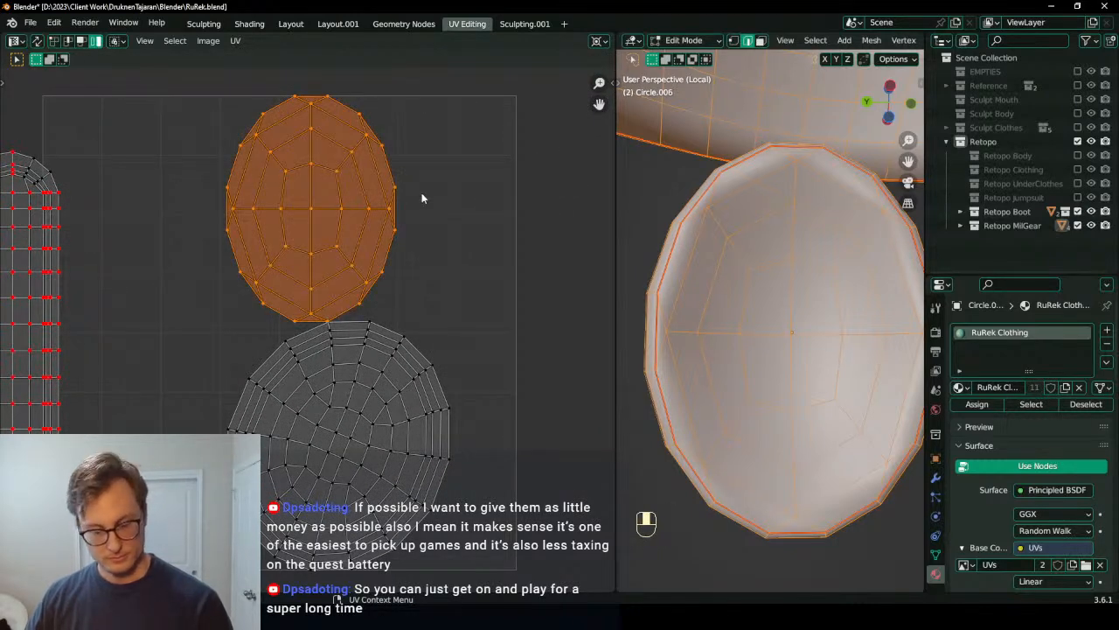
pyautogui.press('s')
pyautogui.rightClick(390, 182)
pyautogui.press('.')
pyautogui.press('s')
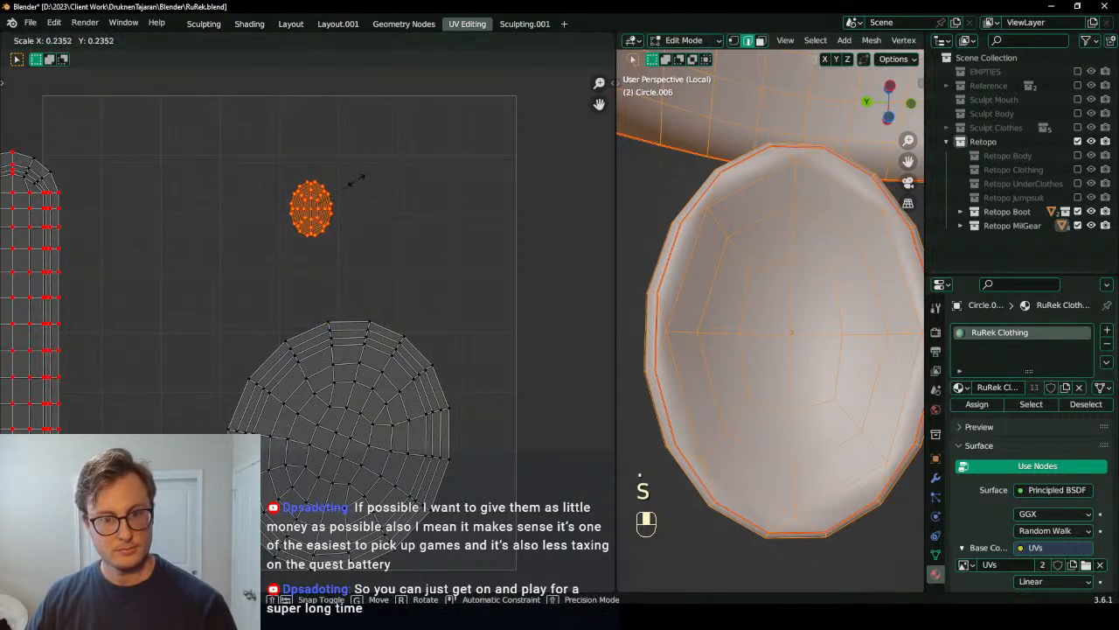
pyautogui.press('g')
# Step: Pin the large round UV island and rotate it so its inner grid lines stand upright
pyautogui.click(379, 435)
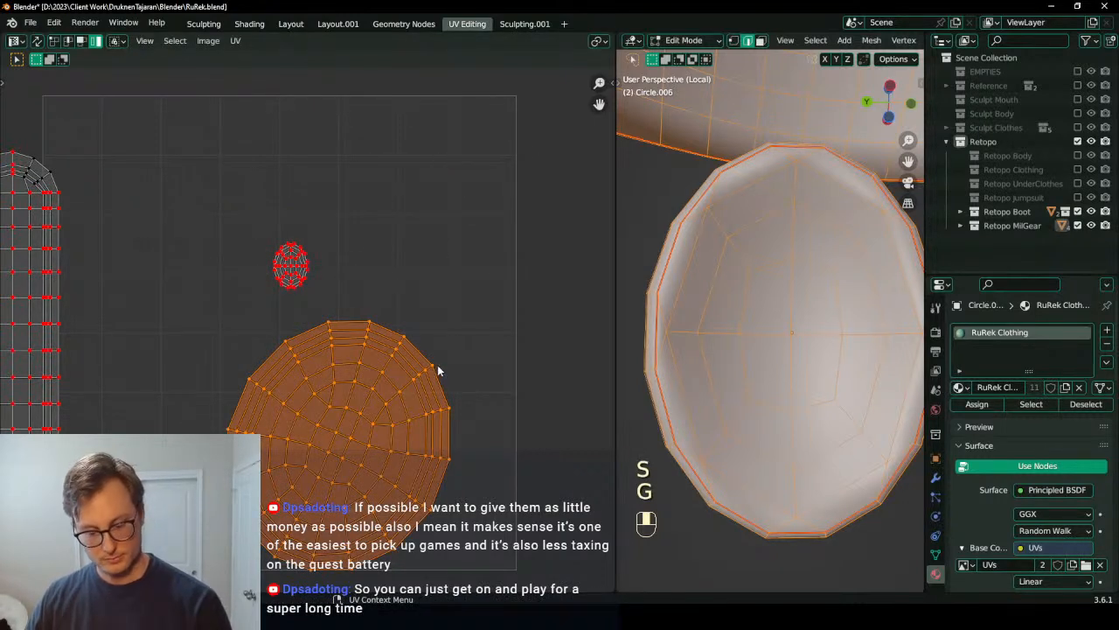
pyautogui.press('p')
pyautogui.press('r')
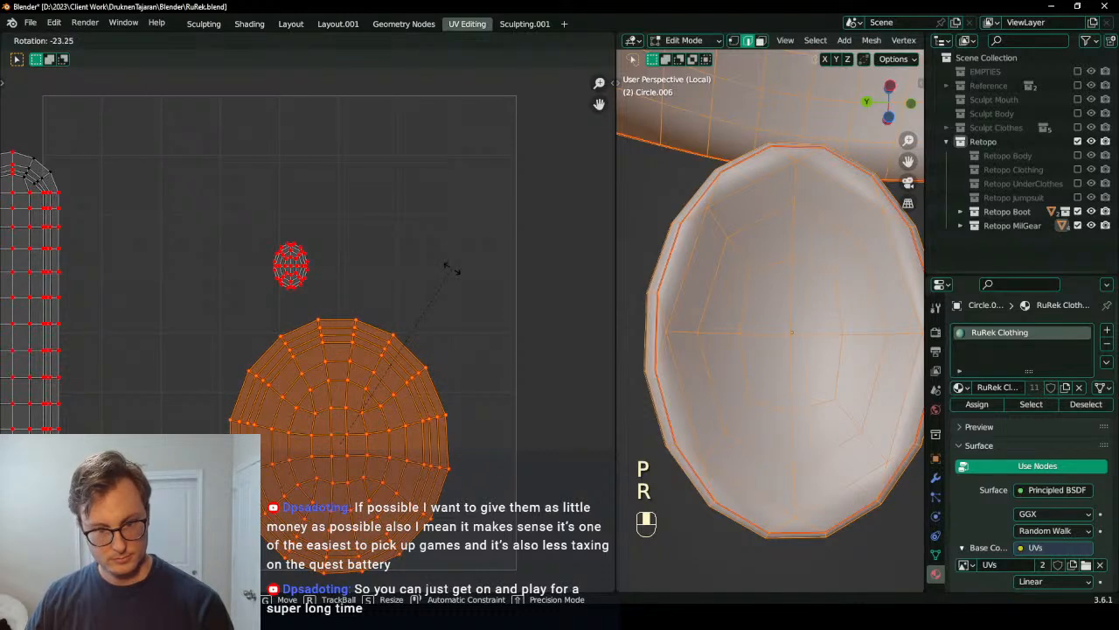
pyautogui.click(451, 277)
# Step: Move the round island toward the upper part of the UV square, and place and rescale the oval island beside it
pyautogui.scroll(-3, 376, 350)
pyautogui.press('g')
pyautogui.click(300, 295)
pyautogui.click(299, 297)
pyautogui.press('g')
pyautogui.click(371, 244)
pyautogui.press('s')
pyautogui.click(315, 220)
# Step: Average the scale of all UV islands and move the whole set up and slightly left
pyautogui.press('a')
pyautogui.click(235, 40)
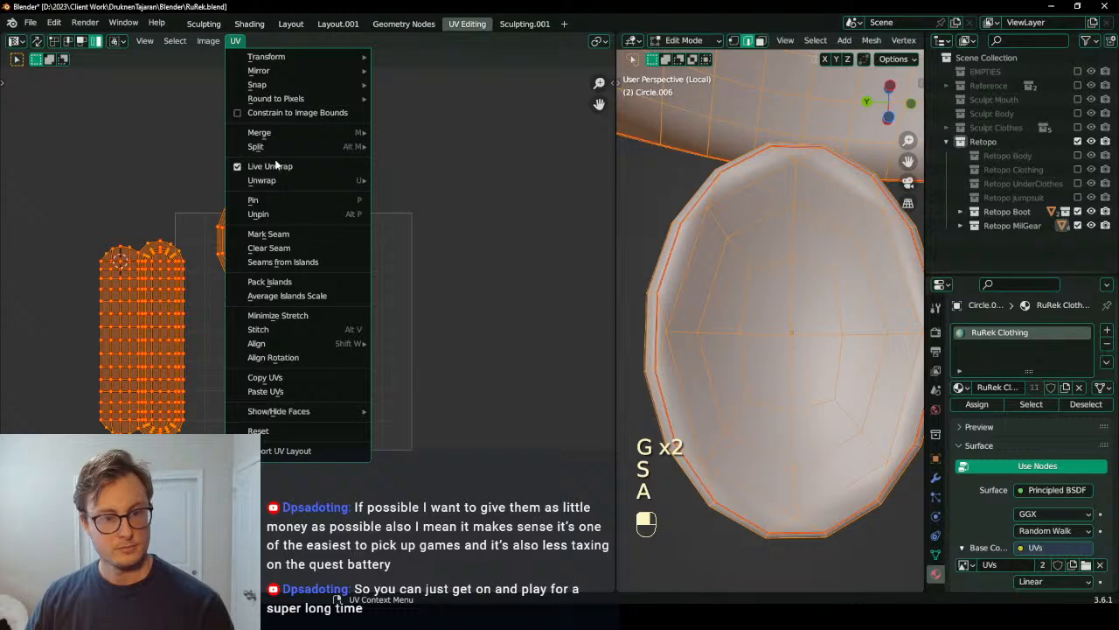
pyautogui.click(280, 295)
pyautogui.press('g')
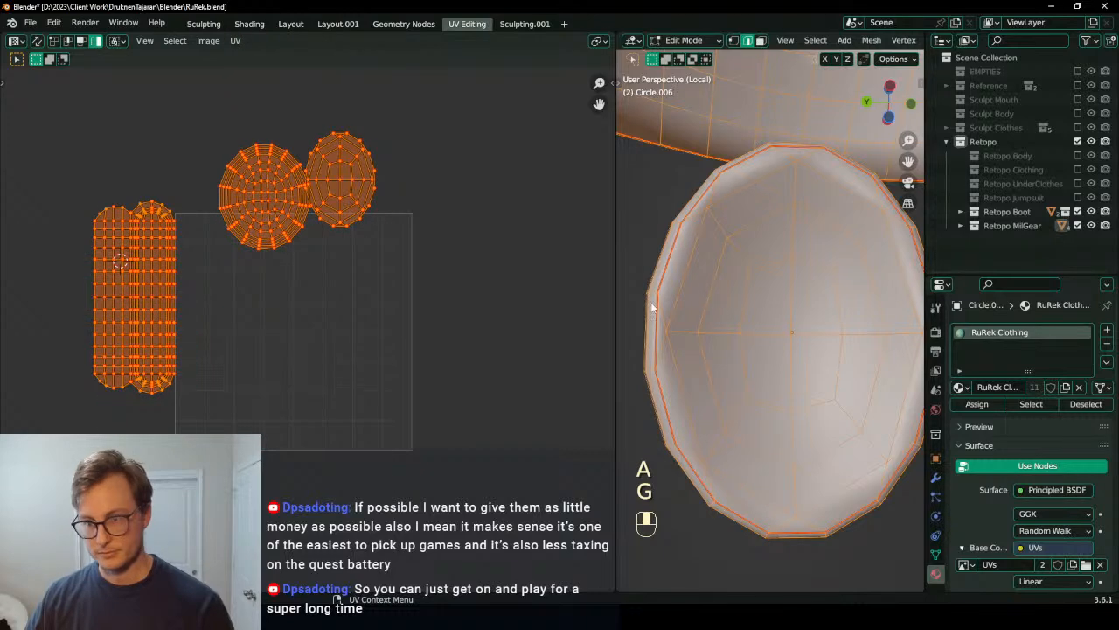
# Step: Leave local view and put all visible character objects into Edit Mode together
pyautogui.press('Tab')
pyautogui.scroll(-1, 767, 324)
pyautogui.press('/')
pyautogui.press('a')
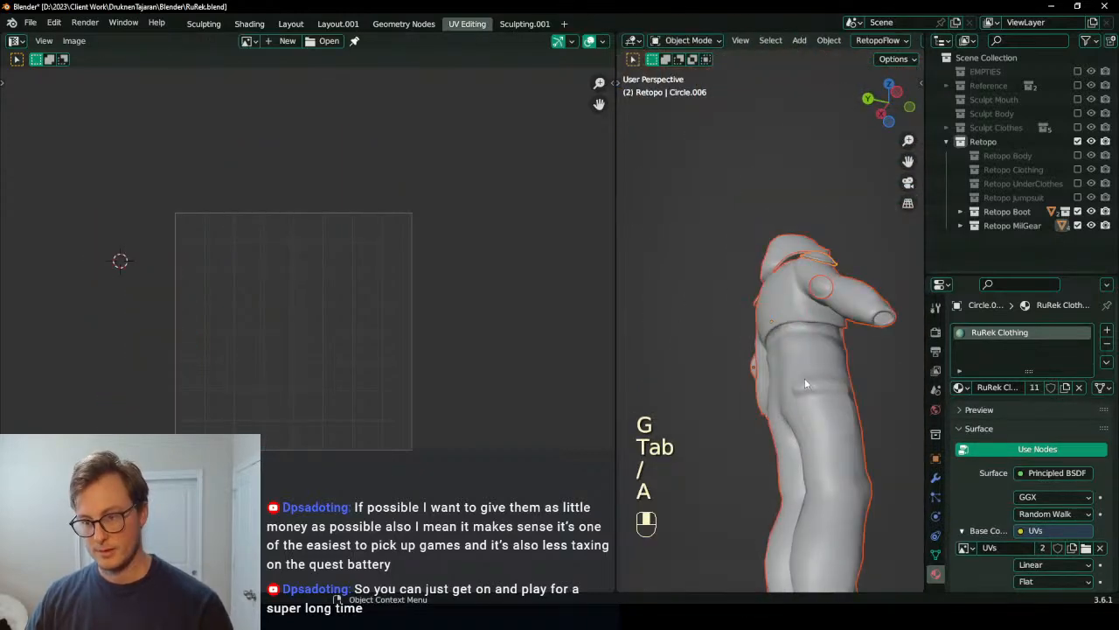
pyautogui.press('Tab')
# Step: Move the boot-sole UV island over the right side of the UV square and rotate it upright
pyautogui.scroll(-3, 529, 325)
pyautogui.click(454, 239)
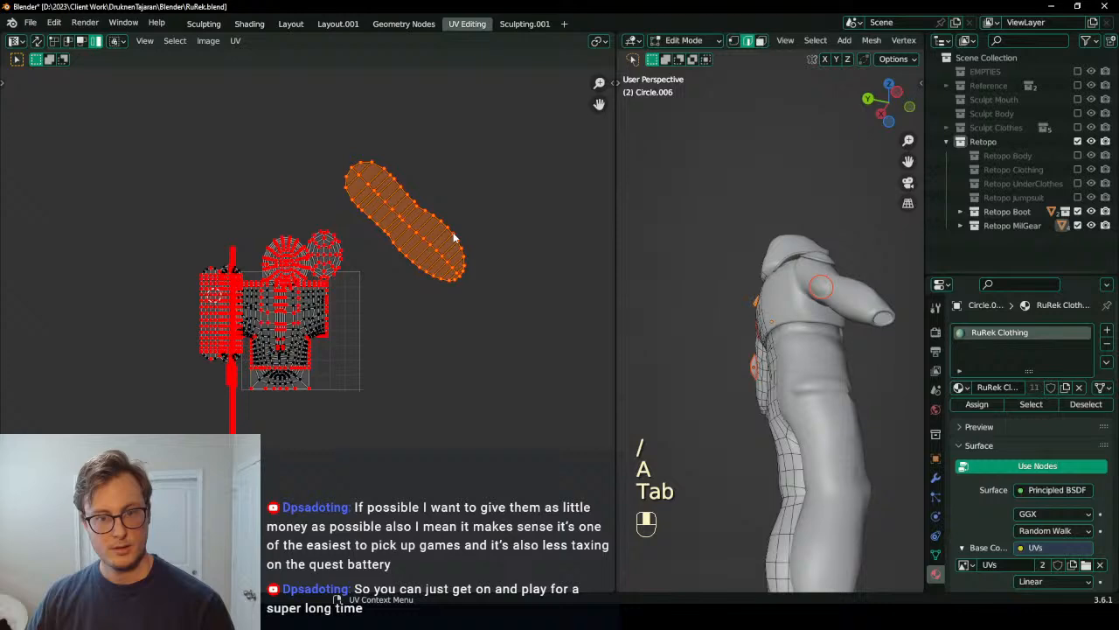
pyautogui.press('g')
pyautogui.click(385, 347)
pyautogui.scroll(4, 385, 347)
pyautogui.press('r')
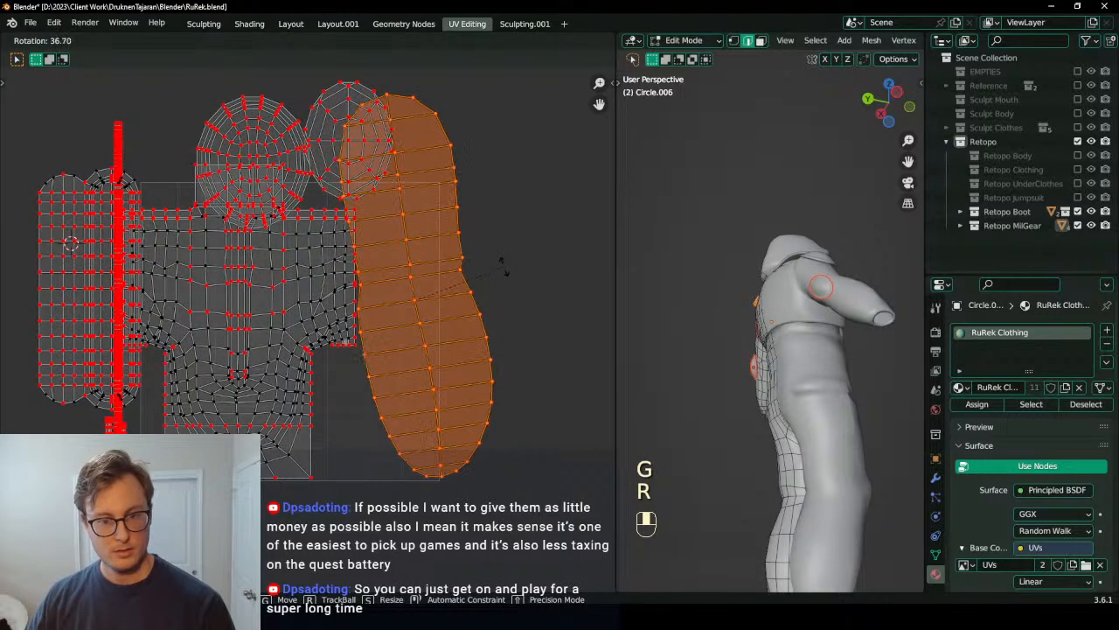
pyautogui.click(510, 281)
# Step: Scale the boot-sole island down to about half size and position it inside the UV square's lower right area
pyautogui.press('s')
pyautogui.click(478, 281)
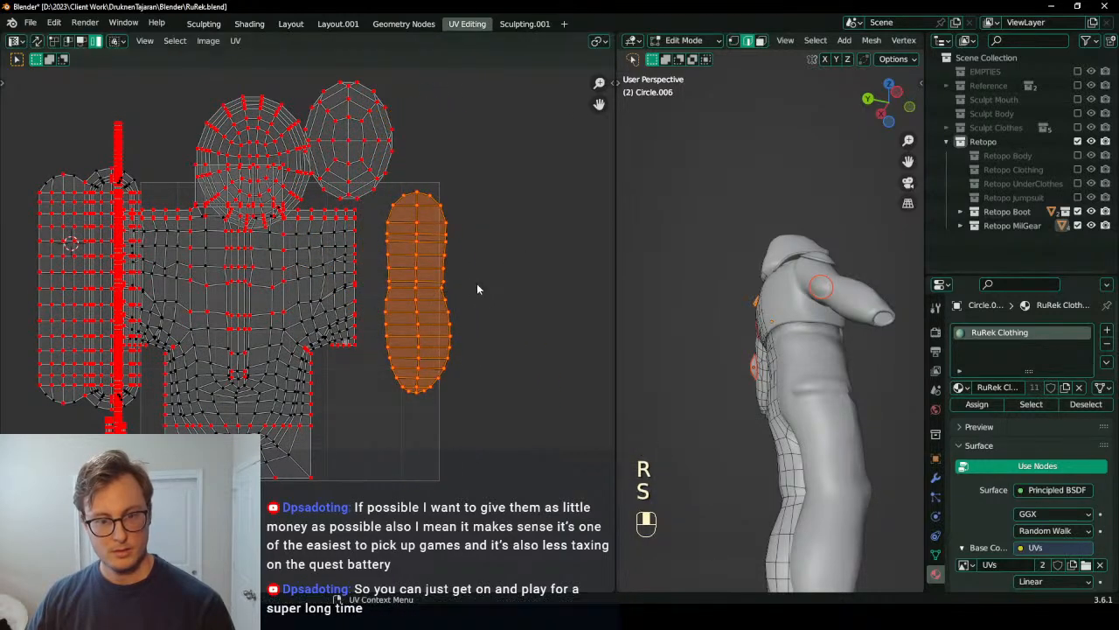
pyautogui.press('g')
pyautogui.click(452, 347)
# Step: Move the large garment-shaped UV island out of the UV square to its upper right
pyautogui.press('a')
pyautogui.scroll(-5, 404, 275)
pyautogui.scroll(5, 305, 362)
pyautogui.click(304, 332)
pyautogui.press('g')
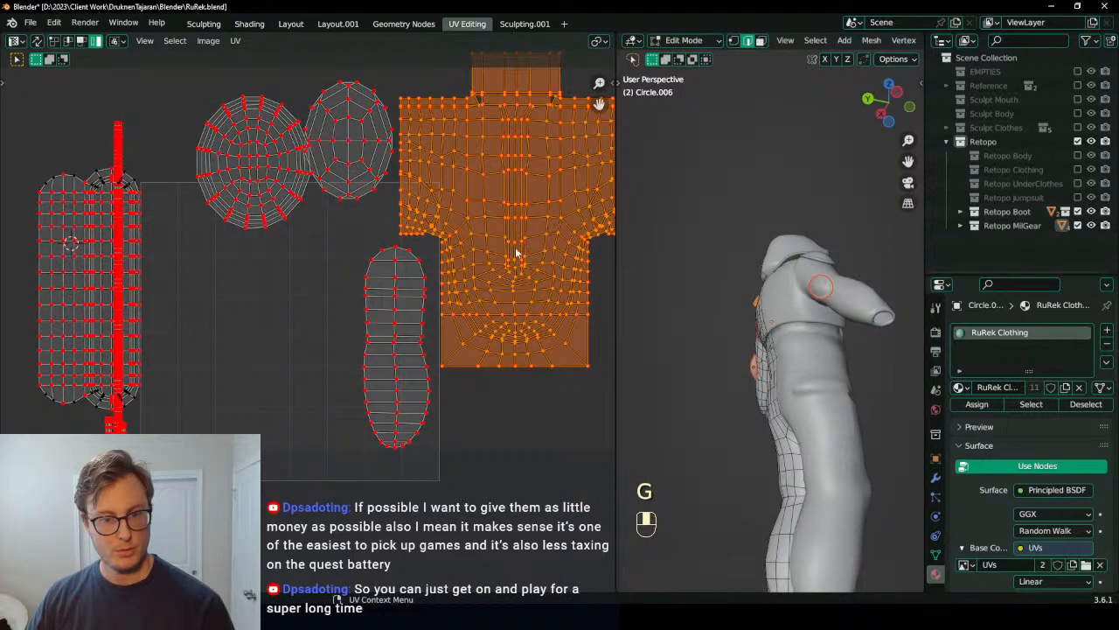
# Step: Move the pair of overlapping capsule-shaped grid islands well away from the UV tile
pyautogui.scroll(-3, 723, 310)
pyautogui.moveTo(722, 309); pyautogui.dragTo(962, 341, button='middle')
pyautogui.keyDown('shift'); pyautogui.moveTo(699, 395); pyautogui.dragTo(698, 354, button='middle'); pyautogui.keyUp('shift')
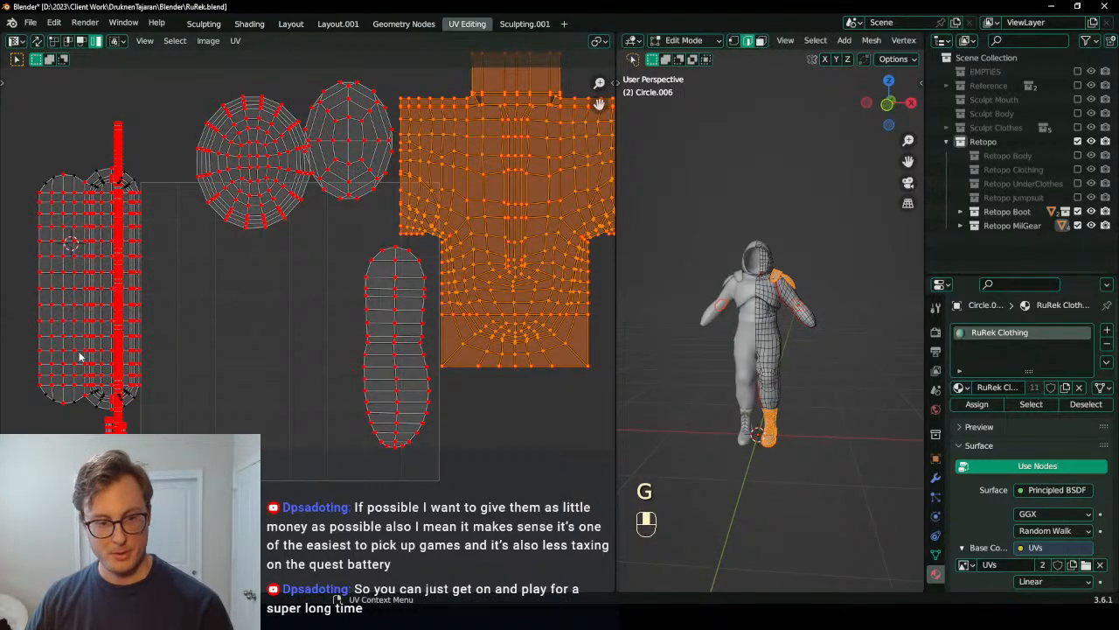
pyautogui.click(92, 317)
pyautogui.scroll(-3, 243, 303)
pyautogui.press('g')
pyautogui.click(120, 323)
pyautogui.scroll(3, 714, 355)
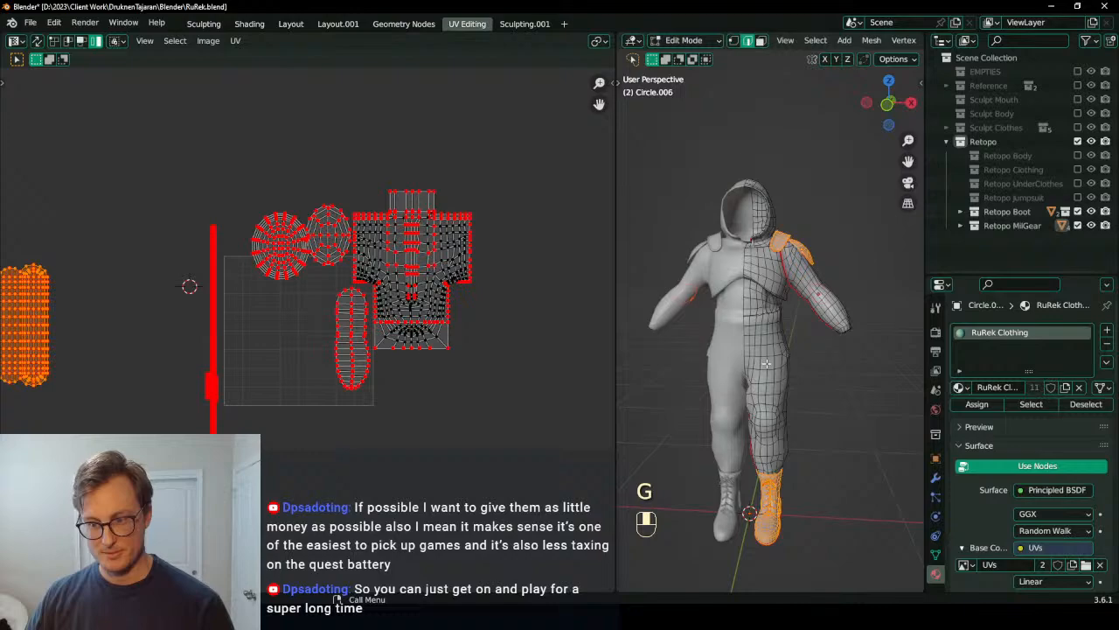
# Step: Select all geometry of the character in the viewport and move one UV island apart from the others
pyautogui.press('a')
pyautogui.scroll(5, 301, 302)
pyautogui.scroll(-3, 301, 302)
pyautogui.click(330, 283)
pyautogui.press('g')
pyautogui.click(429, 398)
pyautogui.scroll(-1, 467, 310)
pyautogui.scroll(2, 466, 306)
pyautogui.click(430, 294)
pyautogui.scroll(-4, 271, 307)
# Step: Average the scale of all UV islands
pyautogui.press('a')
pyautogui.click(236, 41)
pyautogui.click(297, 295)
pyautogui.scroll(2, 362, 269)
pyautogui.scroll(-2, 405, 233)
pyautogui.press('s')
# Step: Leave edit mode and try to apply the transforms of all selected clothing and gear objects
pyautogui.press('Tab')
pyautogui.hotkey('ctrl', 'a')
pyautogui.click(745, 318)
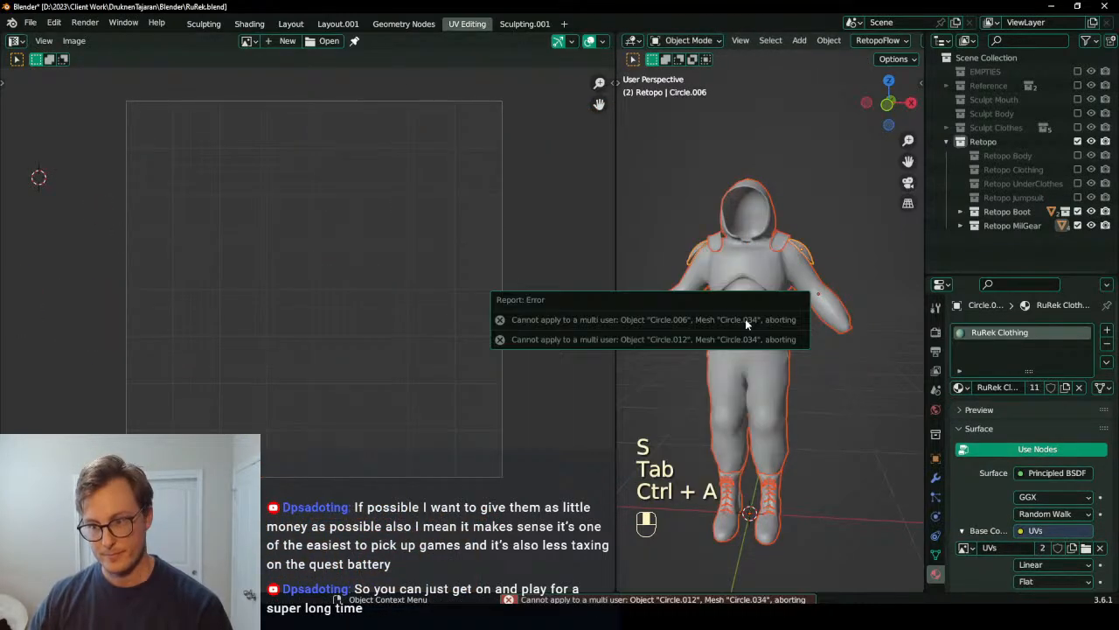
# Step: Hide the elbow pad object so that it is excluded from the UV work
pyautogui.moveTo(817, 261); pyautogui.dragTo(643, 318, button='middle')
pyautogui.scroll(3, 787, 297)
pyautogui.moveTo(805, 298); pyautogui.dragTo(847, 297, button='middle')
pyautogui.click(726, 274)
pyautogui.click(813, 236)
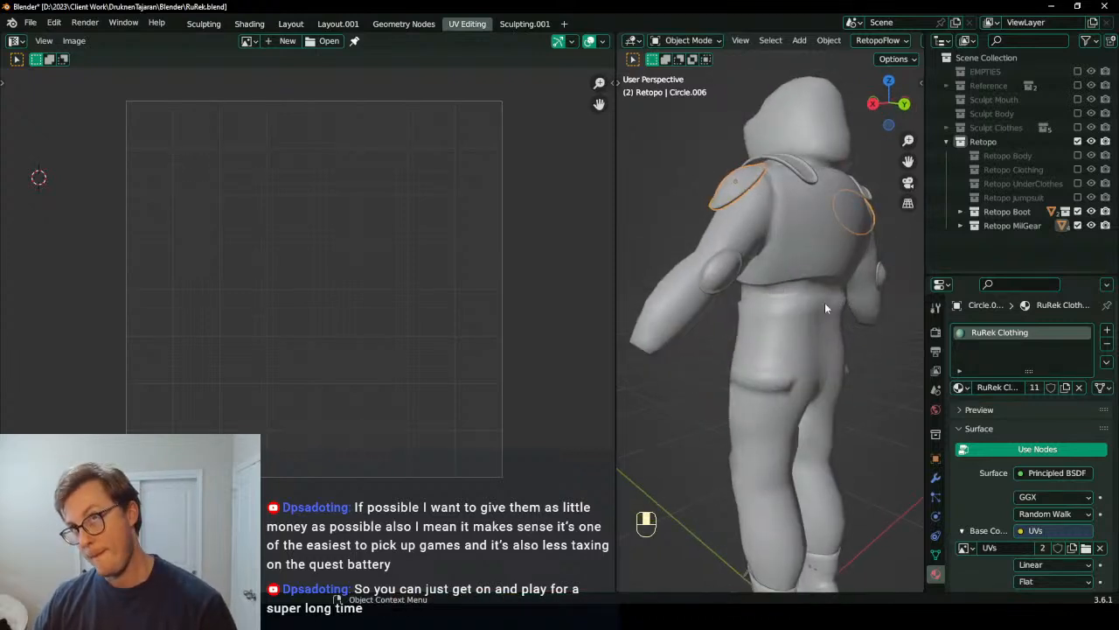
pyautogui.scroll(-2, 824, 303)
pyautogui.moveTo(796, 325); pyautogui.dragTo(865, 330, button='middle')
pyautogui.press('a')
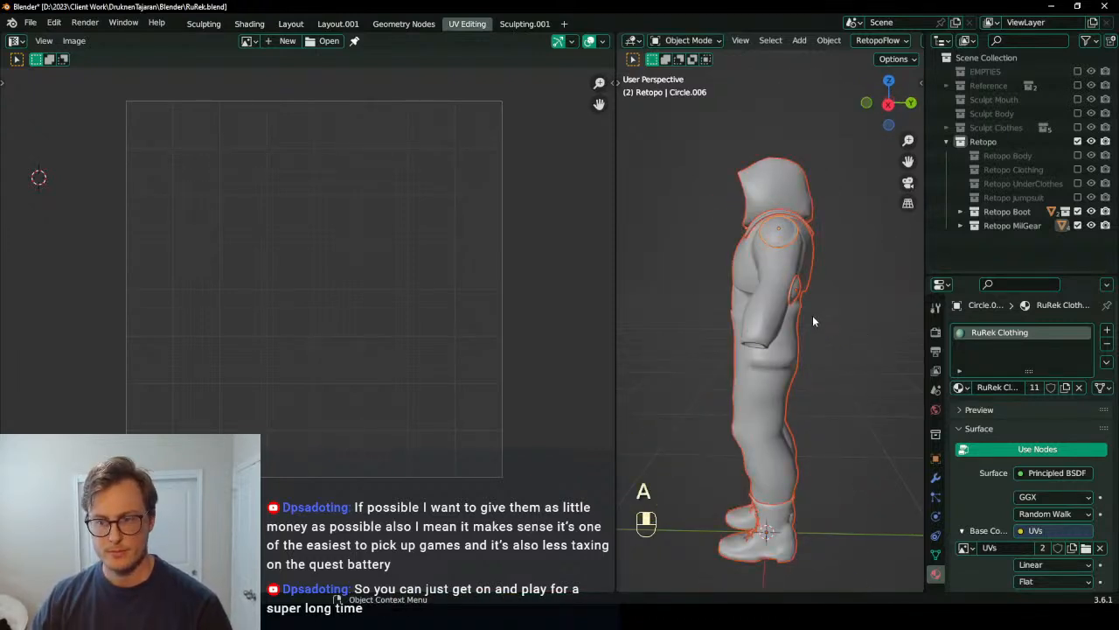
pyautogui.click(801, 297)
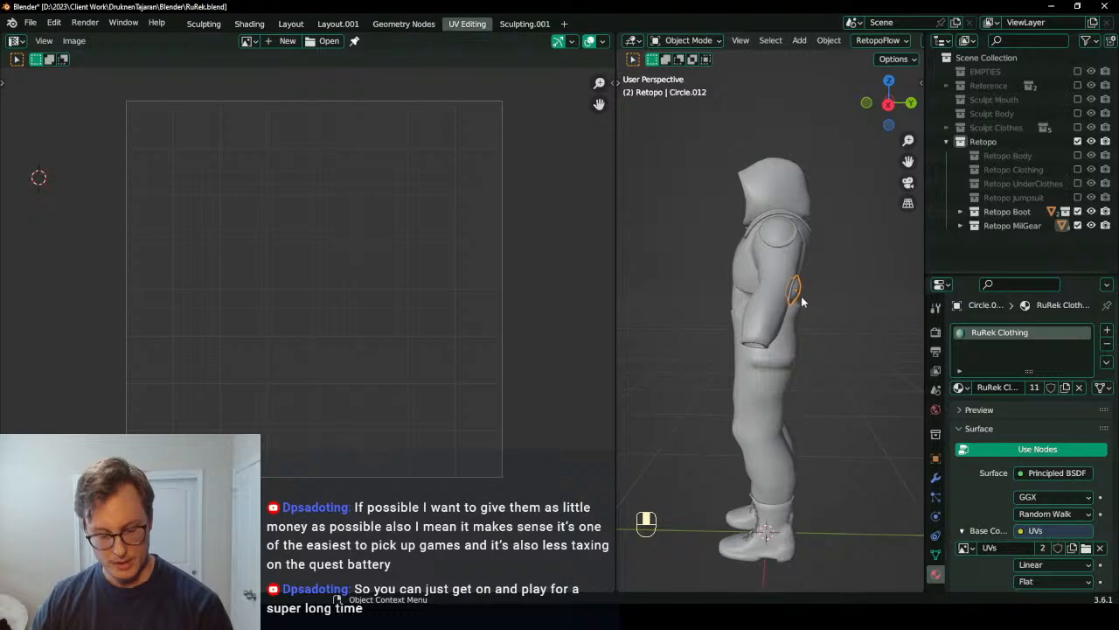
pyautogui.moveTo(807, 301); pyautogui.dragTo(775, 310, button='middle')
pyautogui.press('h')
# Step: Put all remaining visible objects into edit mode together and select all their geometry
pyautogui.press('a')
pyautogui.press('Tab')
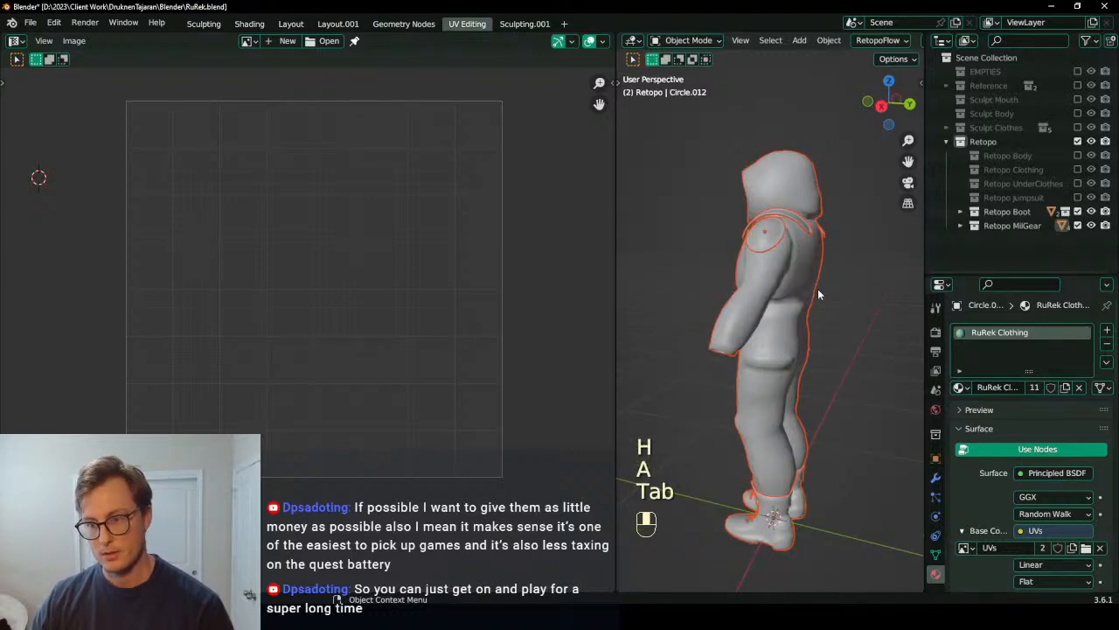
pyautogui.press('Tab')
pyautogui.press('a')
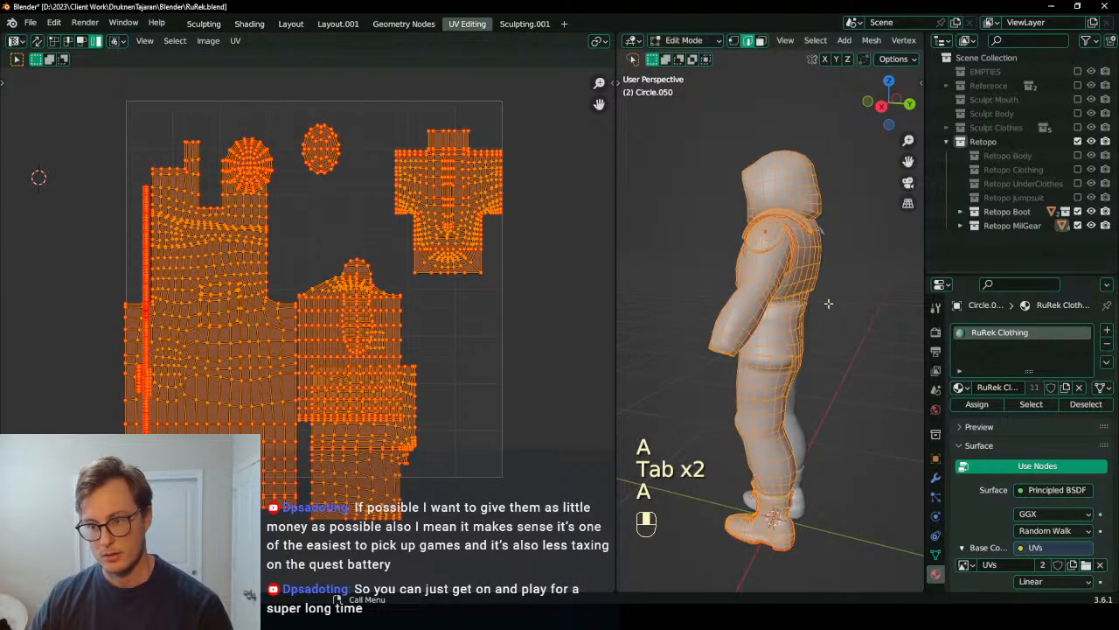
# Step: Average the island scale across the UV islands of all remaining objects
pyautogui.scroll(-2, 371, 324)
pyautogui.scroll(1, 322, 332)
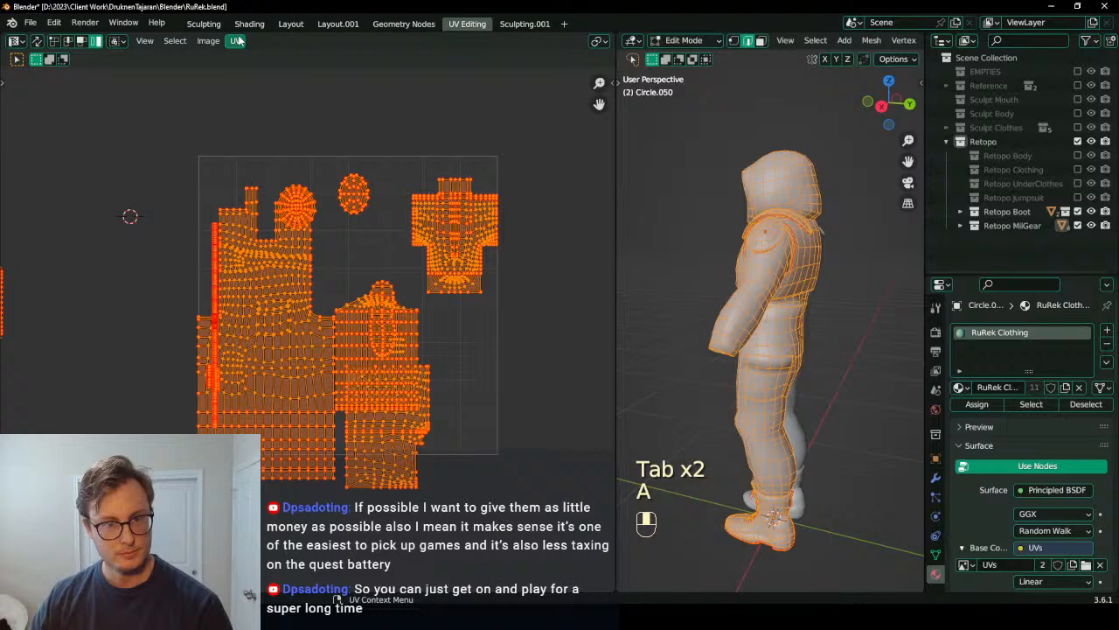
pyautogui.click(235, 40)
pyautogui.click(304, 281)
pyautogui.scroll(-2, 319, 357)
pyautogui.scroll(4, 306, 351)
# Step: Move the large body island off the thin strip islands, and move the strips outside the UV tile
pyautogui.click(208, 355)
pyautogui.press('g')
pyautogui.click(331, 303)
pyautogui.click(191, 348)
pyautogui.press('b')
pyautogui.moveTo(170, 355); pyautogui.dragTo(208, 413)
pyautogui.scroll(-3, 229, 376)
pyautogui.press('g')
pyautogui.click(185, 220)
# Step: Move the capsule-shaped grid islands back into the UV tile beside the body island
pyautogui.press('b')
pyautogui.moveTo(84, 282); pyautogui.dragTo(129, 320)
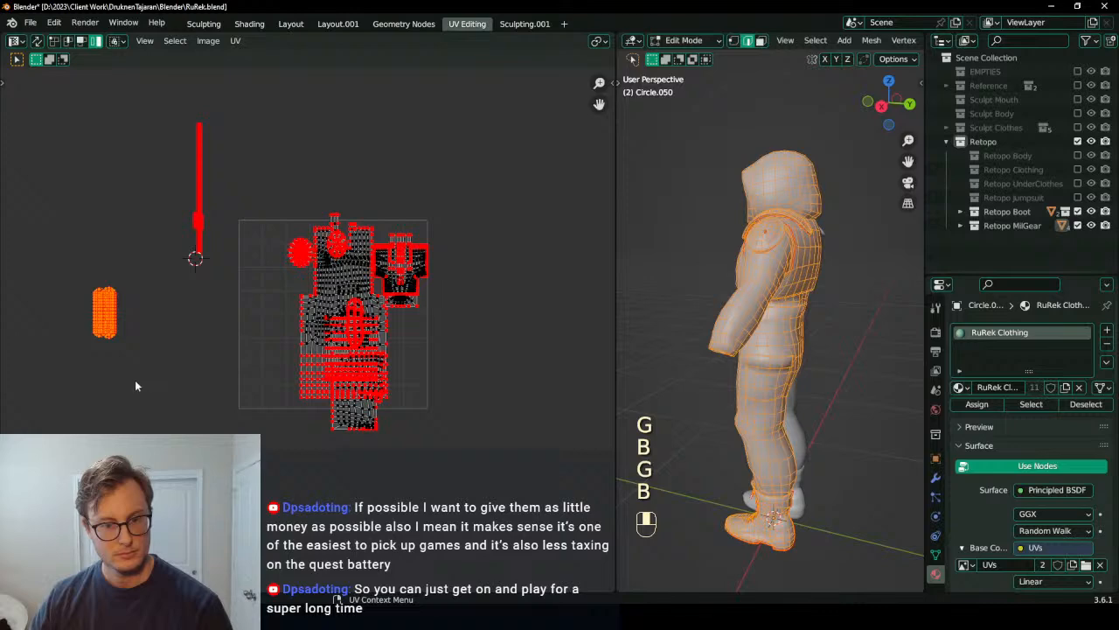
pyautogui.press('g')
pyautogui.click(313, 357)
# Step: Select every island except the thin strips and bring up the UVPackmaster3 packing options
pyautogui.press('b')
pyautogui.moveTo(261, 209); pyautogui.dragTo(463, 477)
pyautogui.scroll(3, 378, 241)
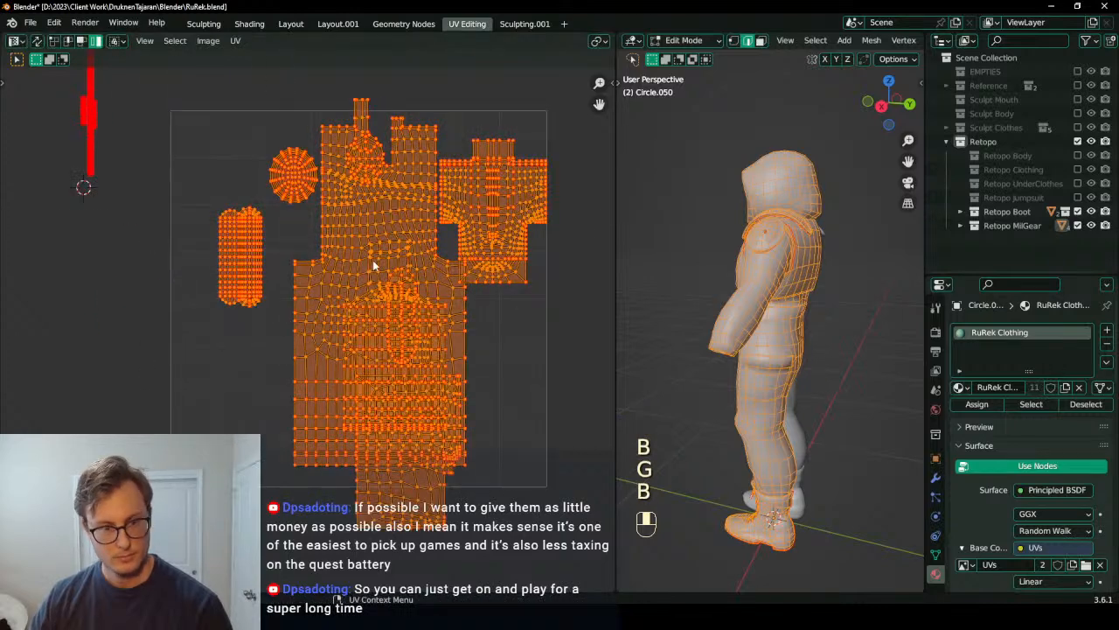
pyautogui.press('a')
pyautogui.press('n')
pyautogui.click(549, 491)
pyautogui.scroll(-4, 349, 394)
pyautogui.press('b')
pyautogui.keyDown('shift'); pyautogui.moveTo(169, 126); pyautogui.dragTo(273, 319); pyautogui.keyUp('shift')
pyautogui.scroll(2, 411, 209)
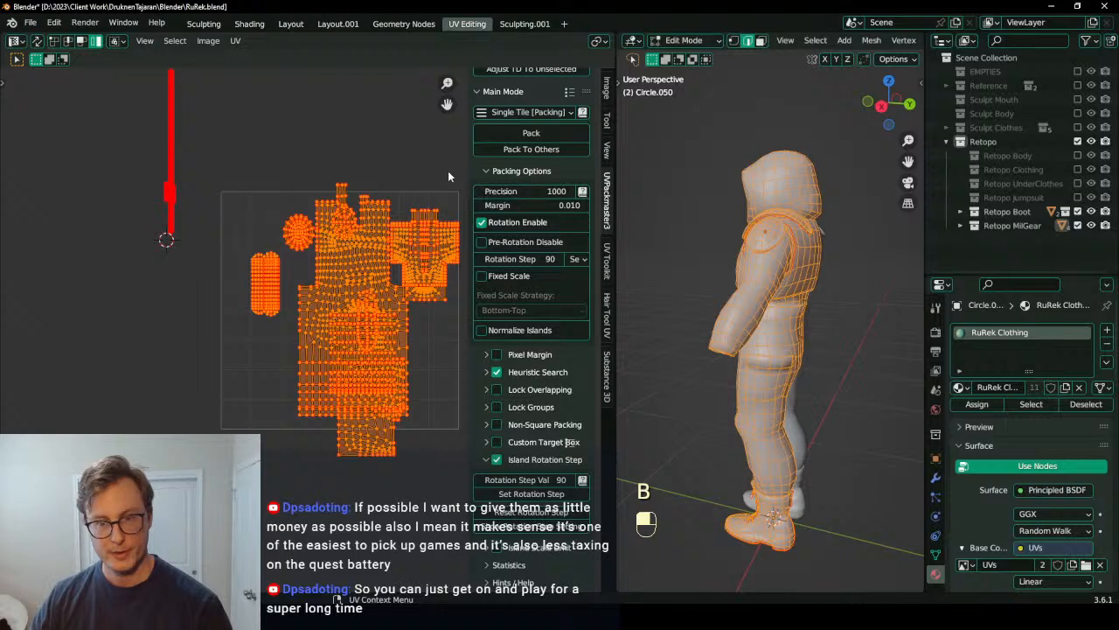
# Step: Try packing the selected islands into the single UV tile
pyautogui.click(531, 139)
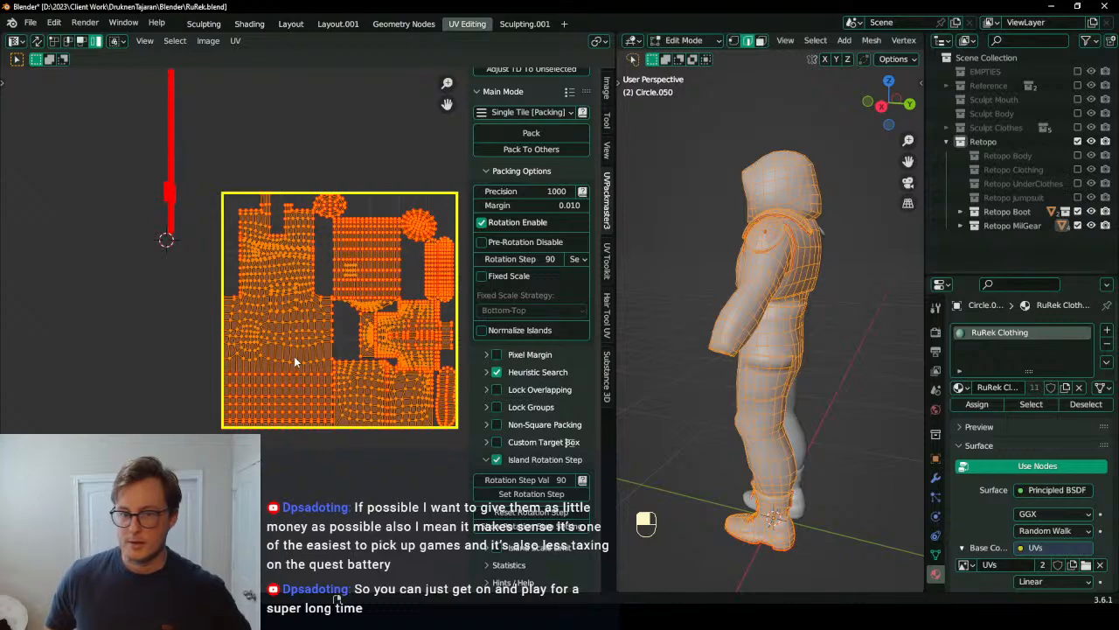
pyautogui.press('Escape')
pyautogui.hotkey('ctrl', 'z')
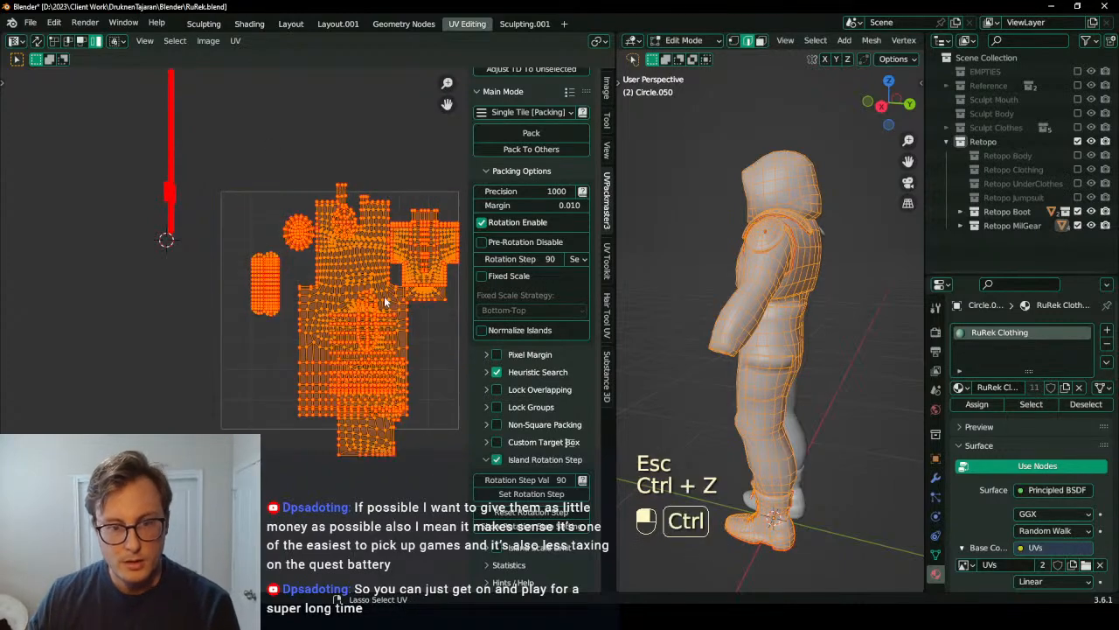
# Step: Move the small oval island off the large body island to a free spot beside the round island
pyautogui.keyDown('shift'); pyautogui.moveTo(322, 272); pyautogui.dragTo(280, 334, button='middle'); pyautogui.keyUp('shift')
pyautogui.scroll(4, 305, 333)
pyautogui.click(181, 257)
pyautogui.scroll(1, 237, 158)
pyautogui.moveTo(237, 158); pyautogui.dragTo(264, 143, button='middle')
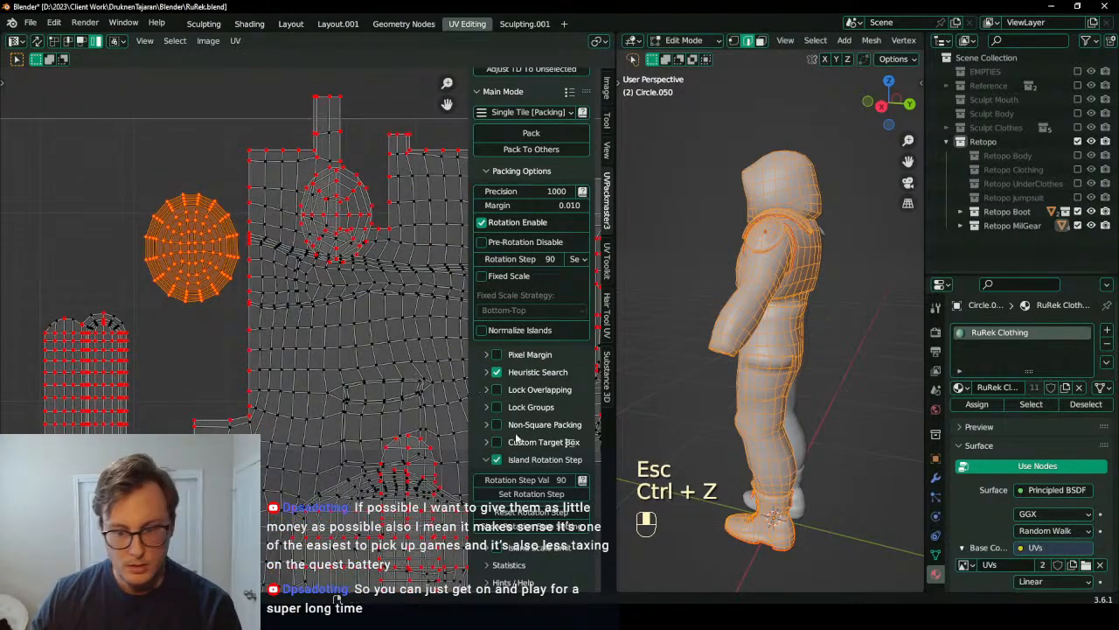
pyautogui.scroll(-5, 305, 326)
pyautogui.press('b')
pyautogui.moveTo(220, 233); pyautogui.dragTo(441, 548)
pyautogui.scroll(4, 299, 320)
pyautogui.click(331, 240)
pyautogui.press('g')
pyautogui.click(191, 233)
# Step: Select all islands except the thin strips and pack them into the single tile with rotation enabled
pyautogui.scroll(-4, 321, 337)
pyautogui.press('b')
pyautogui.moveTo(229, 252); pyautogui.dragTo(413, 506)
pyautogui.scroll(1, 476, 297)
pyautogui.click(483, 246)
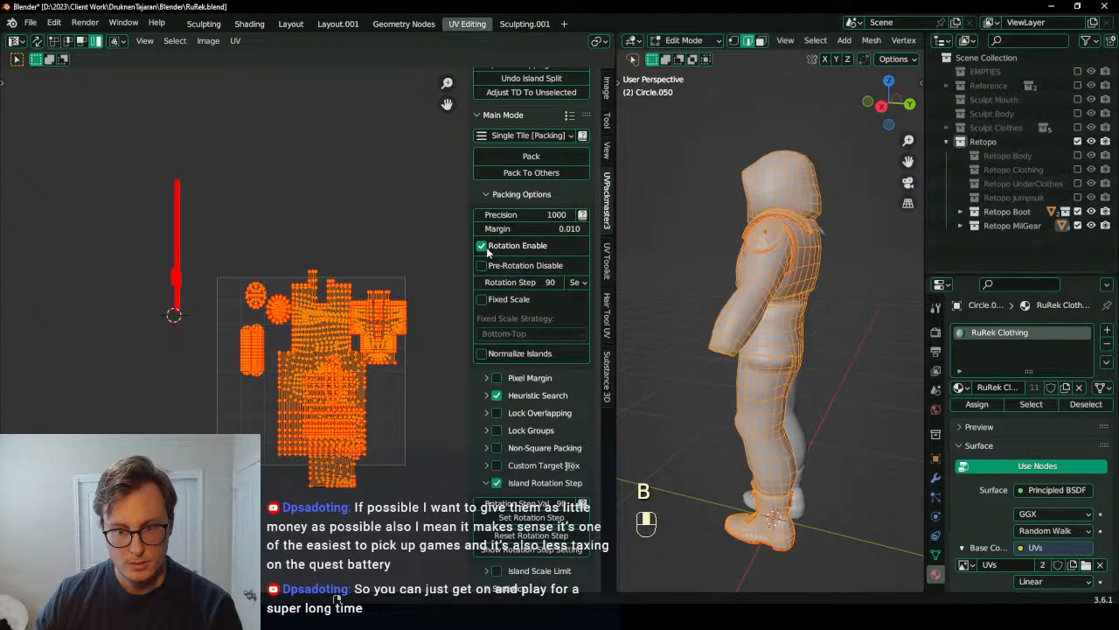
pyautogui.click(481, 246)
pyautogui.click(530, 156)
# Step: Display the rotation step setting of each packed island
pyautogui.scroll(2, 298, 383)
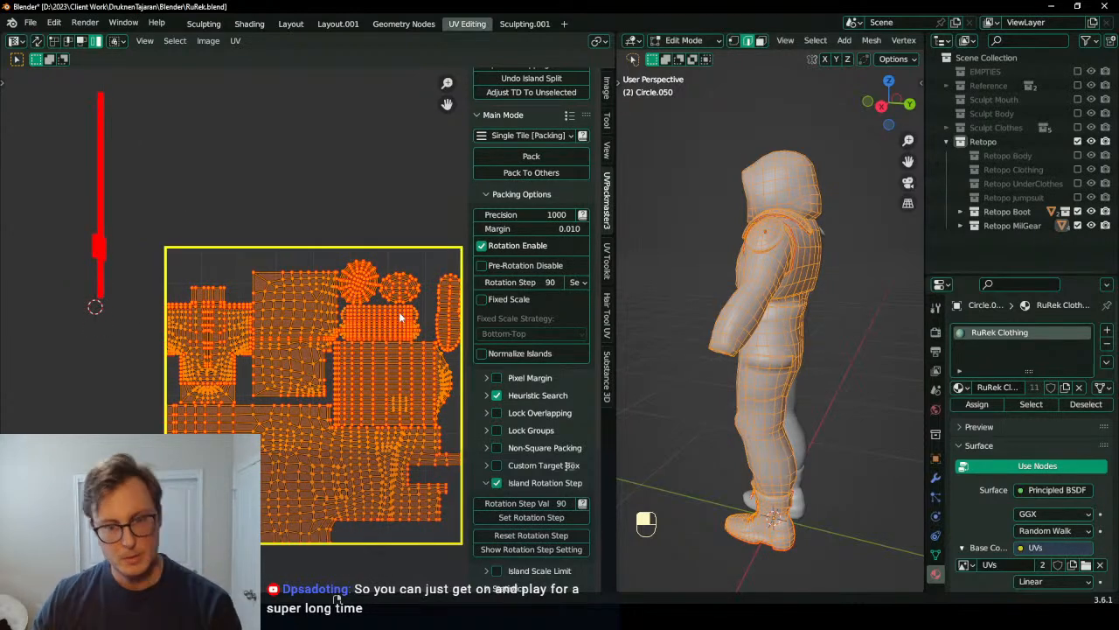
pyautogui.moveTo(382, 312); pyautogui.dragTo(370, 319, button='middle')
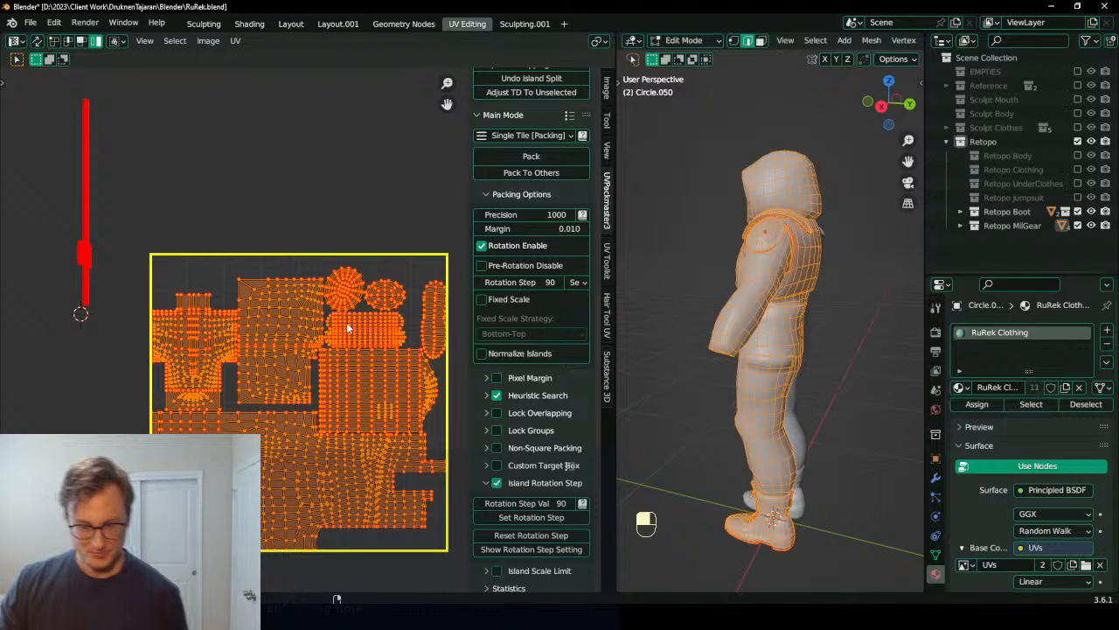
pyautogui.click(540, 549)
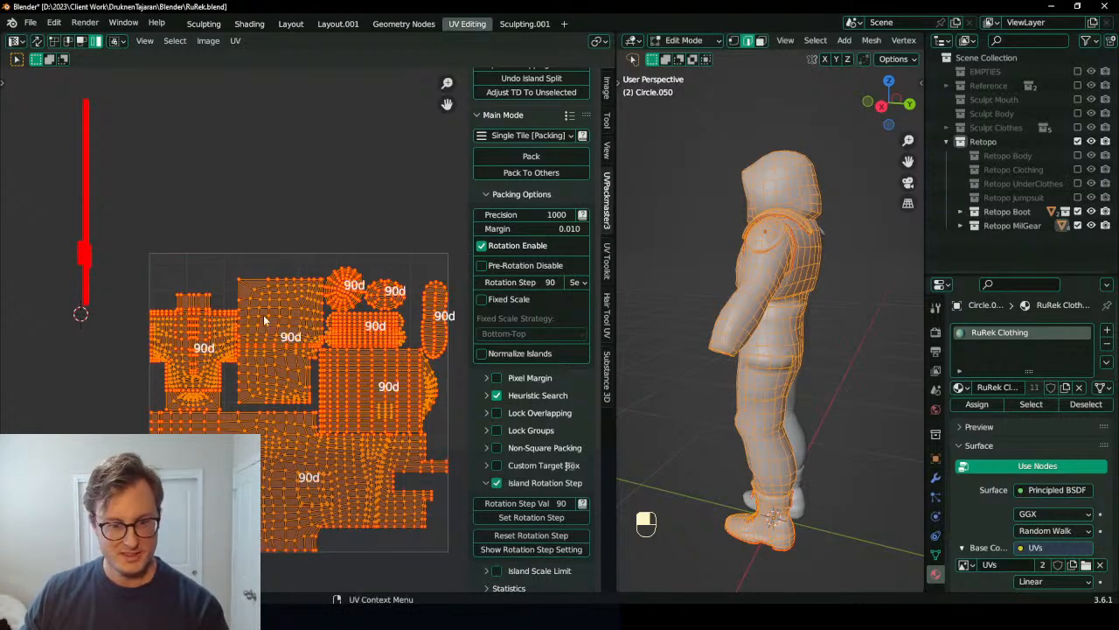
# Step: Move the boot sole island over the body island and rotate it to lie horizontally
pyautogui.keyDown('shift'); pyautogui.moveTo(254, 347); pyautogui.dragTo(246, 271, button='middle'); pyautogui.keyUp('shift')
pyautogui.click(430, 253)
pyautogui.moveTo(417, 268); pyautogui.dragTo(395, 250, button='middle')
pyautogui.press('g')
pyautogui.scroll(2, 324, 402)
pyautogui.press('r')
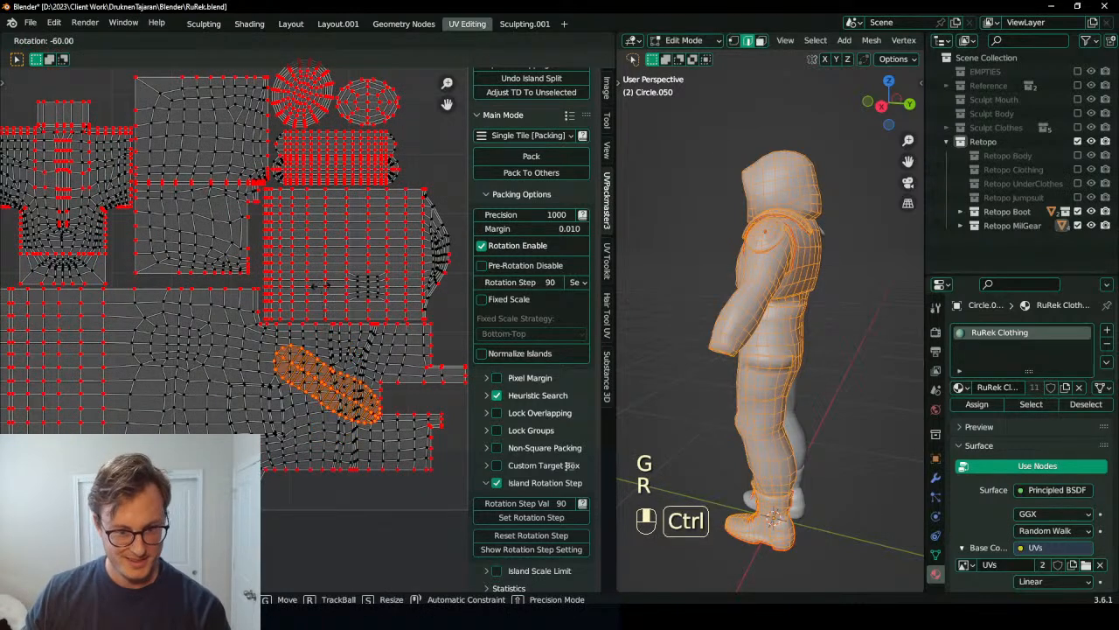
pyautogui.click(285, 310)
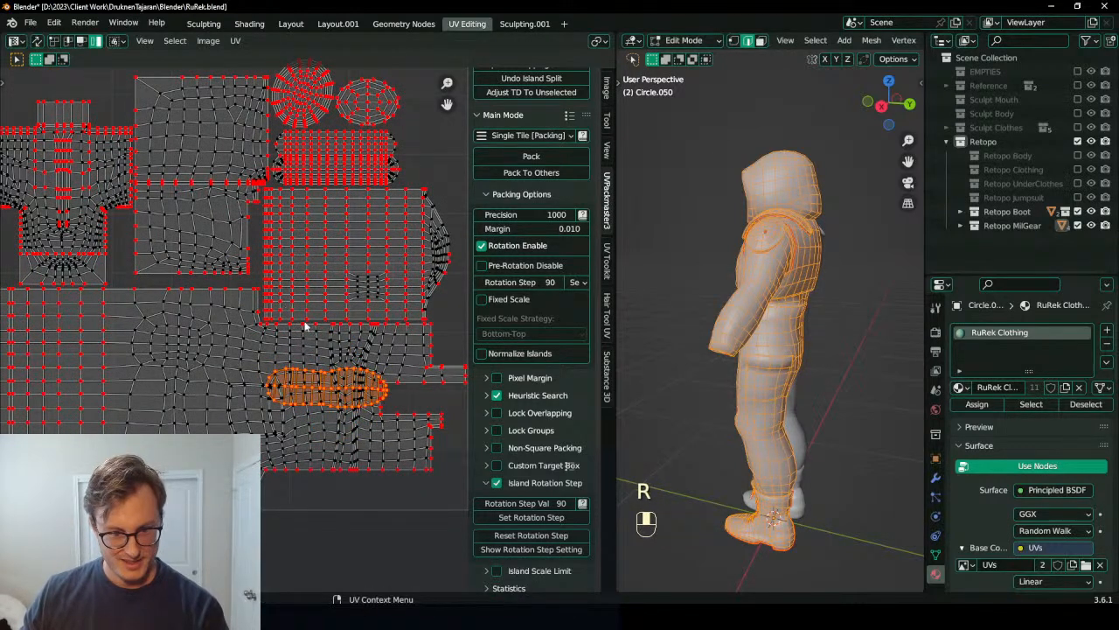
# Step: Scale the boot sole island and place it in the empty strip below the large body island
pyautogui.moveTo(285, 309); pyautogui.dragTo(266, 274, button='middle')
pyautogui.press('g')
pyautogui.click(276, 384)
pyautogui.press('s')
pyautogui.click(371, 423)
pyautogui.press('g')
pyautogui.click(362, 421)
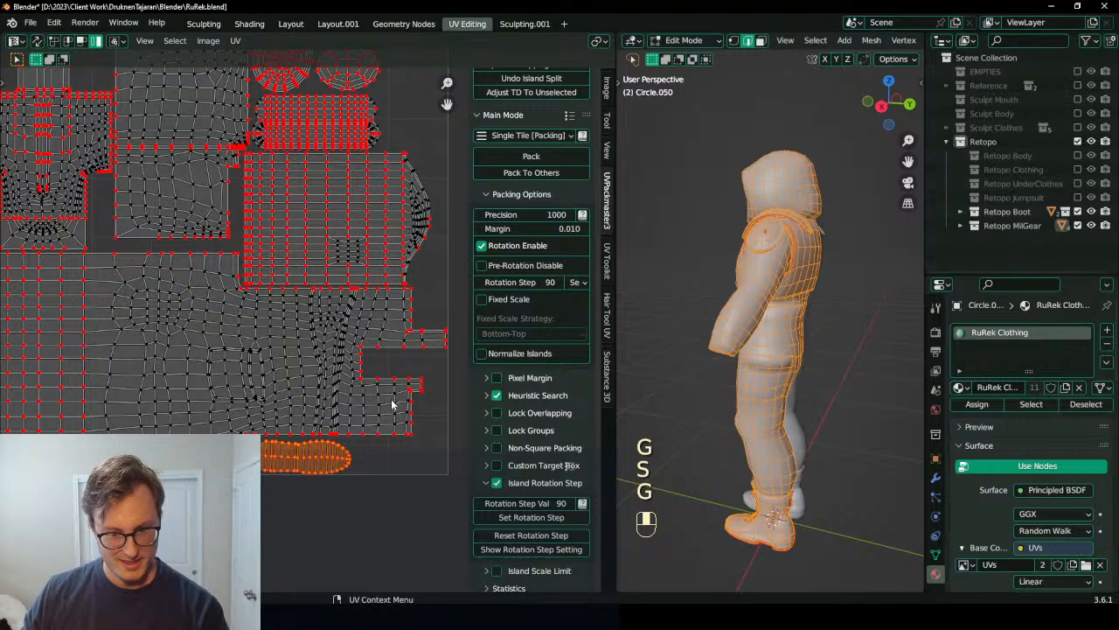
# Step: Rotate the boot sole island again and adjust its position
pyautogui.press('r')
pyautogui.click(385, 390)
pyautogui.scroll(5, 346, 329)
pyautogui.moveTo(357, 412); pyautogui.dragTo(271, 442, button='middle')
pyautogui.press('g')
pyautogui.click(345, 357)
# Step: Move the capsule-shaped islands and the two round islands out of the UV tile, above its upper edge
pyautogui.scroll(-8, 342, 359)
pyautogui.scroll(3, 278, 368)
pyautogui.click(316, 260)
pyautogui.press('g')
pyautogui.click(408, 222)
pyautogui.press('b')
pyautogui.moveTo(302, 192); pyautogui.dragTo(362, 228)
pyautogui.scroll(-4, 362, 250)
pyautogui.press('g')
pyautogui.click(261, 193)
# Step: Nudge an island in the layout and move the boot sole island out above the UV tile
pyautogui.scroll(3, 228, 295)
pyautogui.click(332, 343)
pyautogui.press('g')
pyautogui.click(344, 325)
pyautogui.click(296, 543)
pyautogui.scroll(-2, 334, 472)
pyautogui.press('g')
pyautogui.click(270, 117)
# Step: Select only the large islands inside the tile and pack them without the small ones
pyautogui.press('b')
pyautogui.moveTo(132, 223); pyautogui.dragTo(385, 472)
pyautogui.click(537, 155)
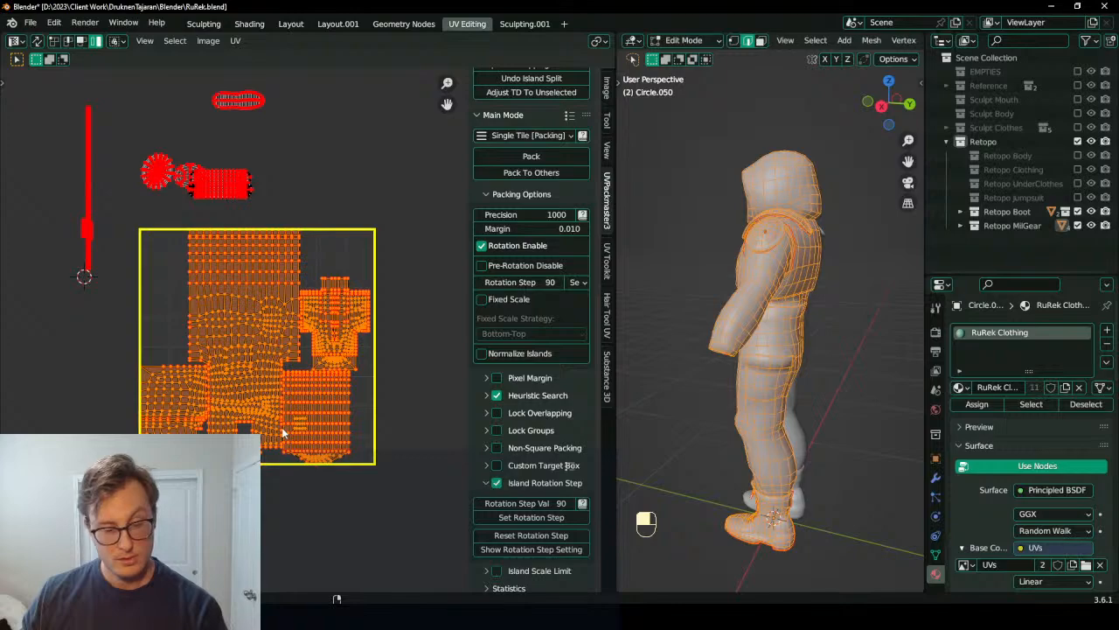
# Step: Move the capsule-shaped islands down to the upper corner of the UV tile, next to the body island
pyautogui.keyDown('shift'); pyautogui.moveTo(281, 427); pyautogui.dragTo(301, 366, button='middle'); pyautogui.keyUp('shift')
pyautogui.scroll(5, 267, 343)
pyautogui.scroll(-6, 272, 376)
pyautogui.scroll(2, 306, 359)
pyautogui.keyDown('shift'); pyautogui.moveTo(300, 234); pyautogui.dragTo(262, 282, button='middle'); pyautogui.keyUp('shift')
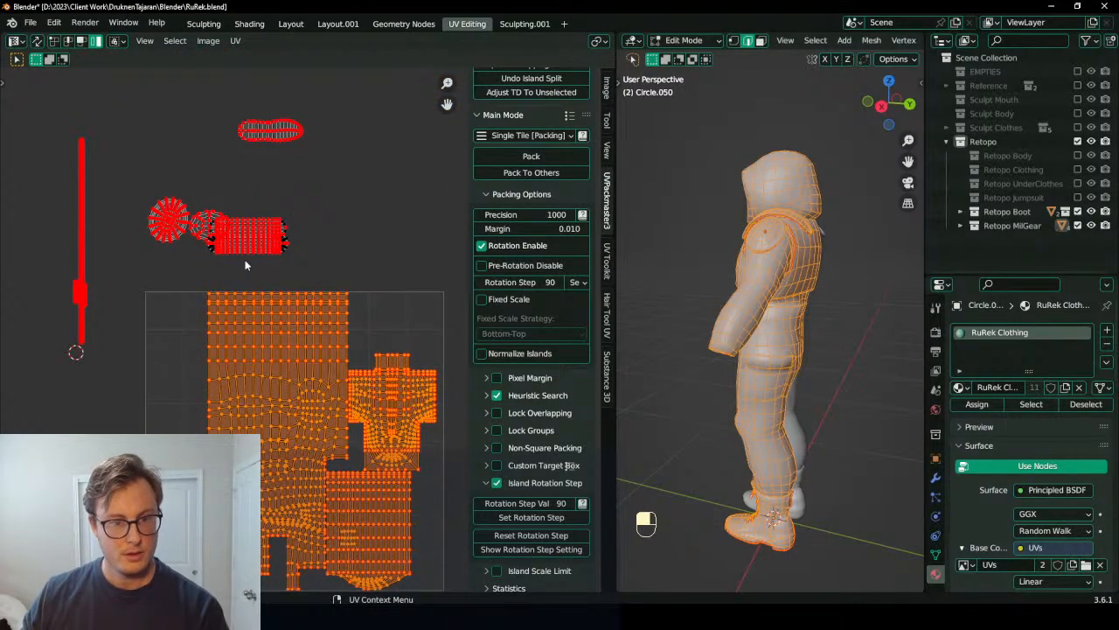
pyautogui.click(250, 243)
pyautogui.press('g')
pyautogui.click(195, 295)
# Step: Select the large islands, capsules, round islands and boot sole together and repack them all into the tile
pyautogui.press('b')
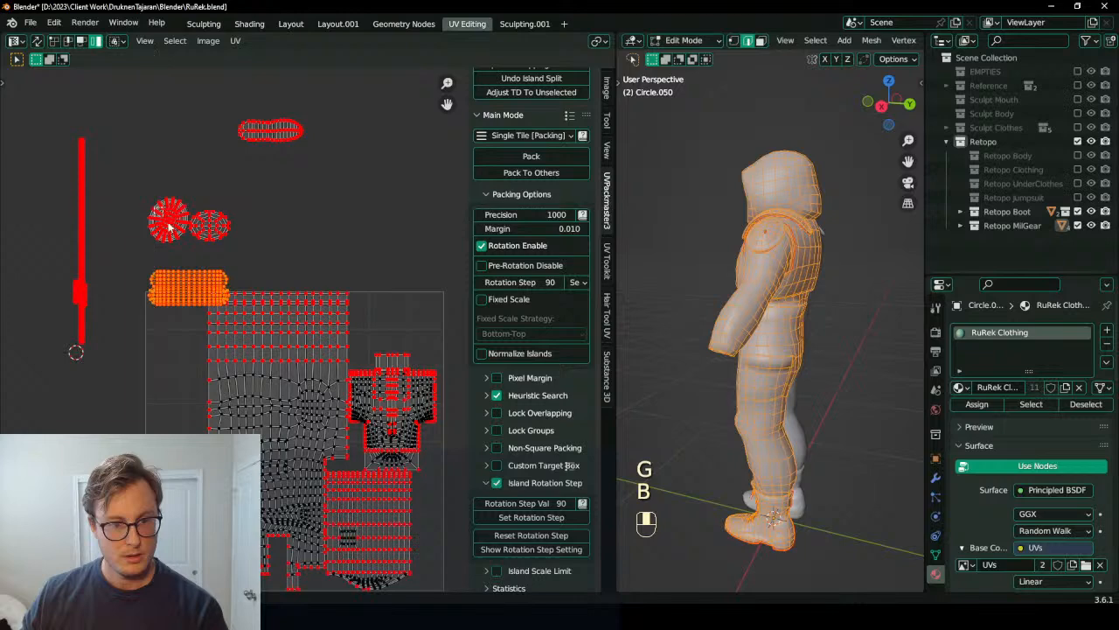
pyautogui.moveTo(160, 209); pyautogui.dragTo(249, 305)
pyautogui.scroll(-2, 256, 240)
pyautogui.press('b')
pyautogui.moveTo(236, 376); pyautogui.dragTo(410, 455)
pyautogui.press('b')
pyautogui.moveTo(223, 203); pyautogui.dragTo(332, 263)
pyautogui.click(534, 162)
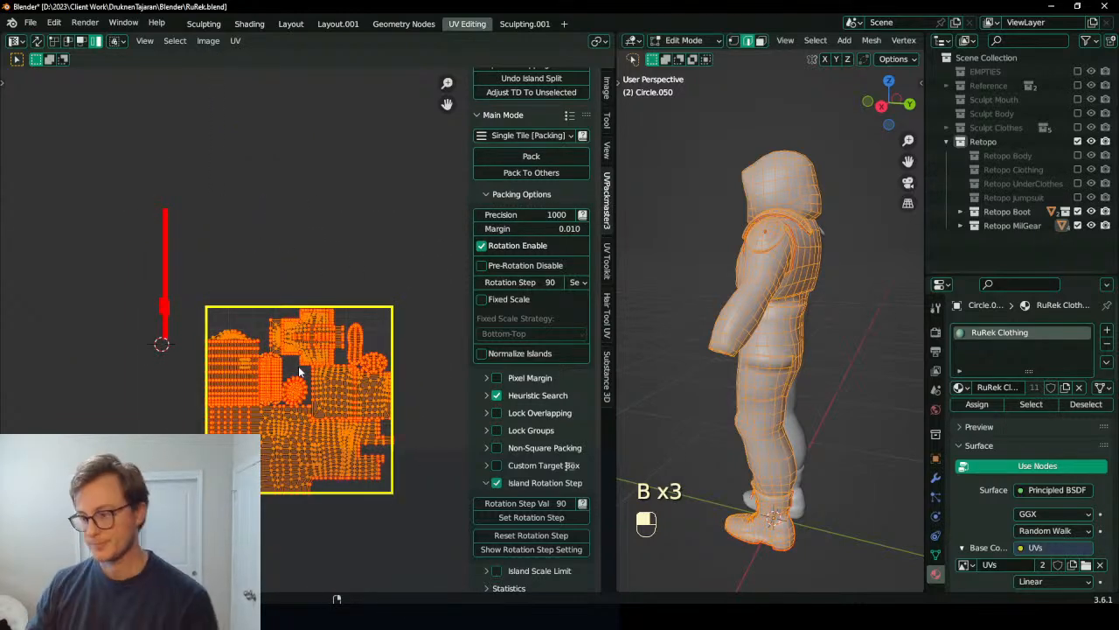
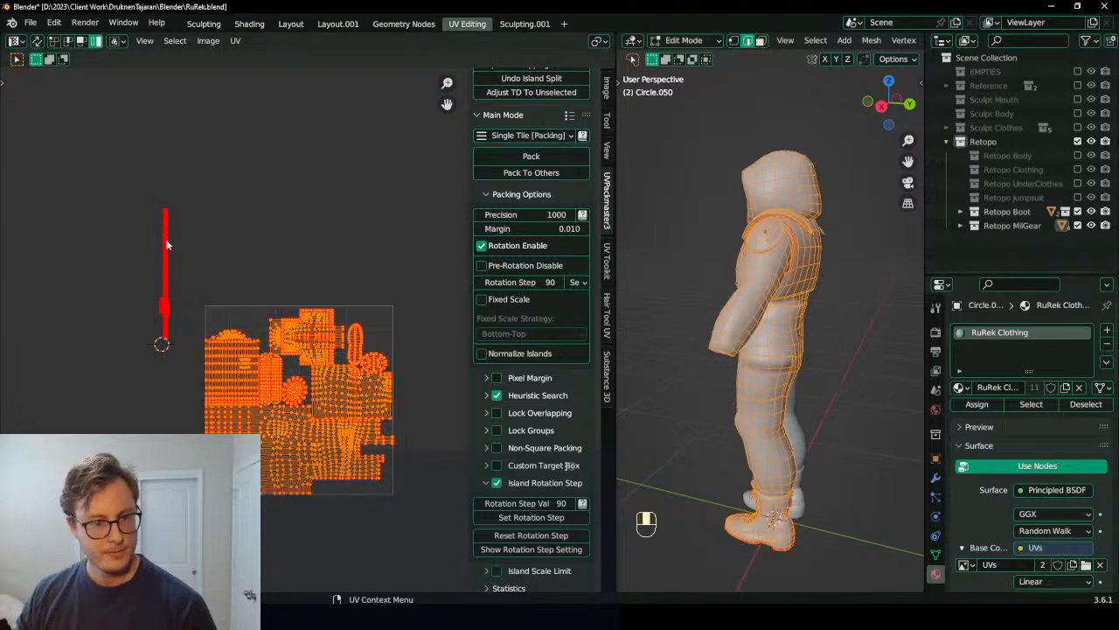
# Step: Move the thin vertical strip islands outside the tile down so that they stand alongside the packed UV tile
pyautogui.press('b')
pyautogui.keyDown('shift'); pyautogui.moveTo(143, 193); pyautogui.dragTo(171, 352); pyautogui.keyUp('shift')
pyautogui.press('g')
pyautogui.moveTo(370, 374); pyautogui.dragTo(341, 208, button='middle')
pyautogui.scroll(2, 341, 207)
pyautogui.press('g')
pyautogui.press('g')
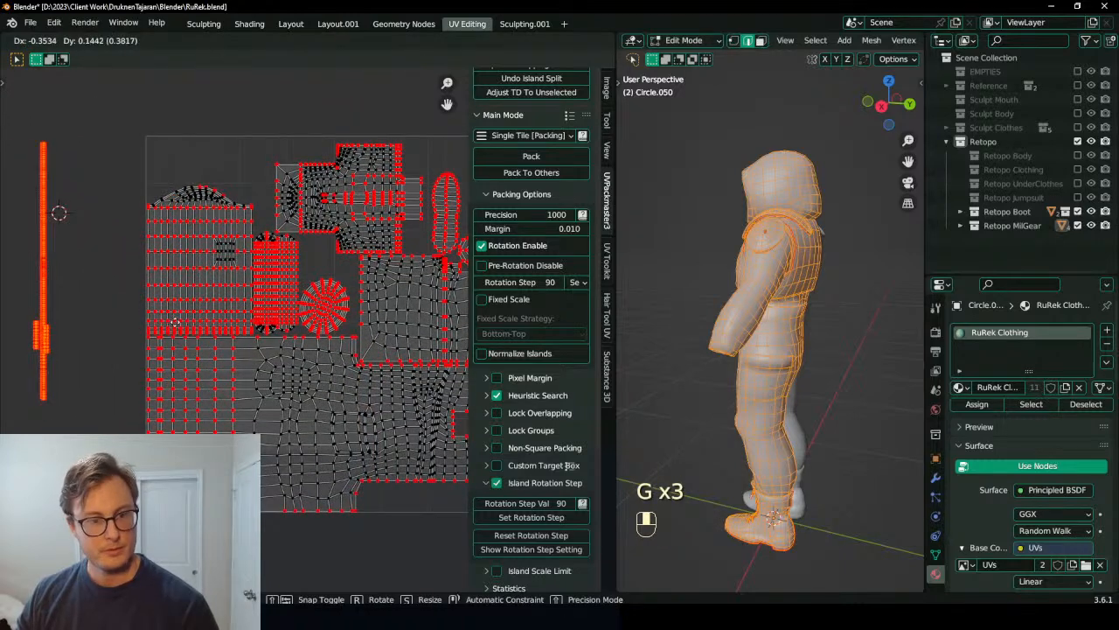
pyautogui.click(67, 294)
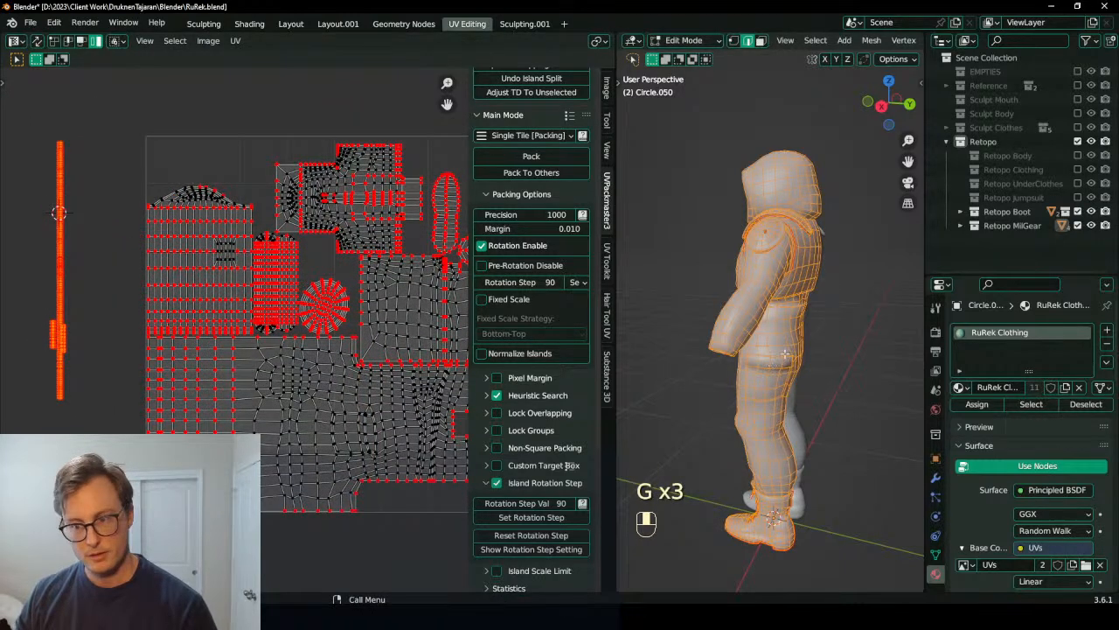
# Step: Leave mesh editing, widen the 3D view, and swap the Retopo Boot and Retopo MilGear collections for Retopo Body
pyautogui.press('Tab')
pyautogui.moveTo(617, 306); pyautogui.dragTo(157, 306)
pyautogui.moveTo(569, 263); pyautogui.dragTo(616, 306, button='middle')
pyautogui.scroll(6, 617, 305)
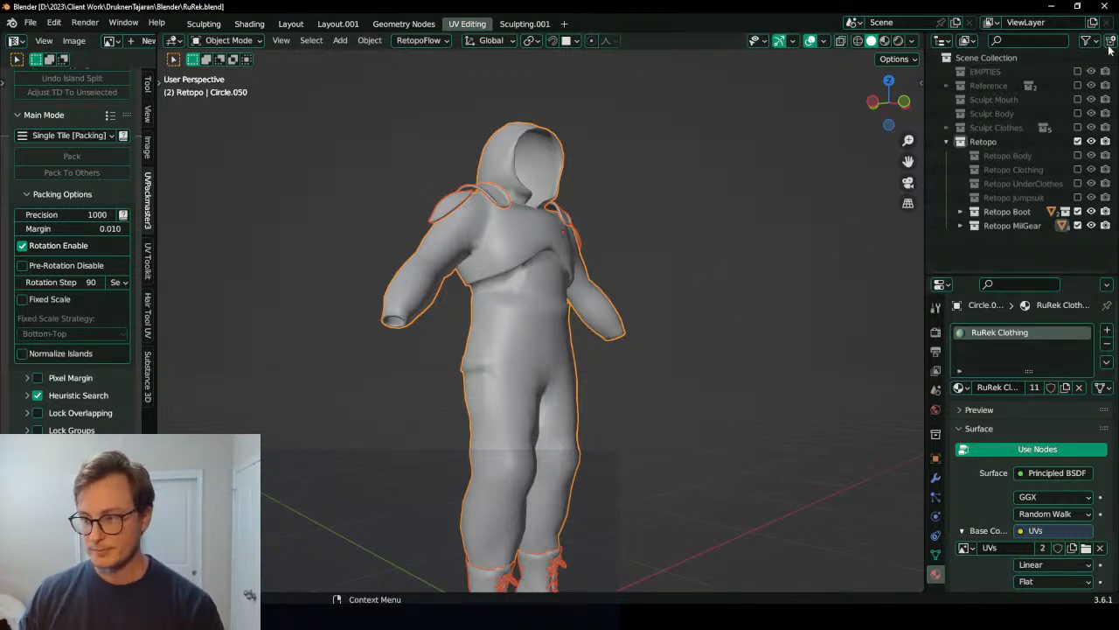
pyautogui.click(1077, 211)
pyautogui.click(1078, 225)
pyautogui.click(1077, 155)
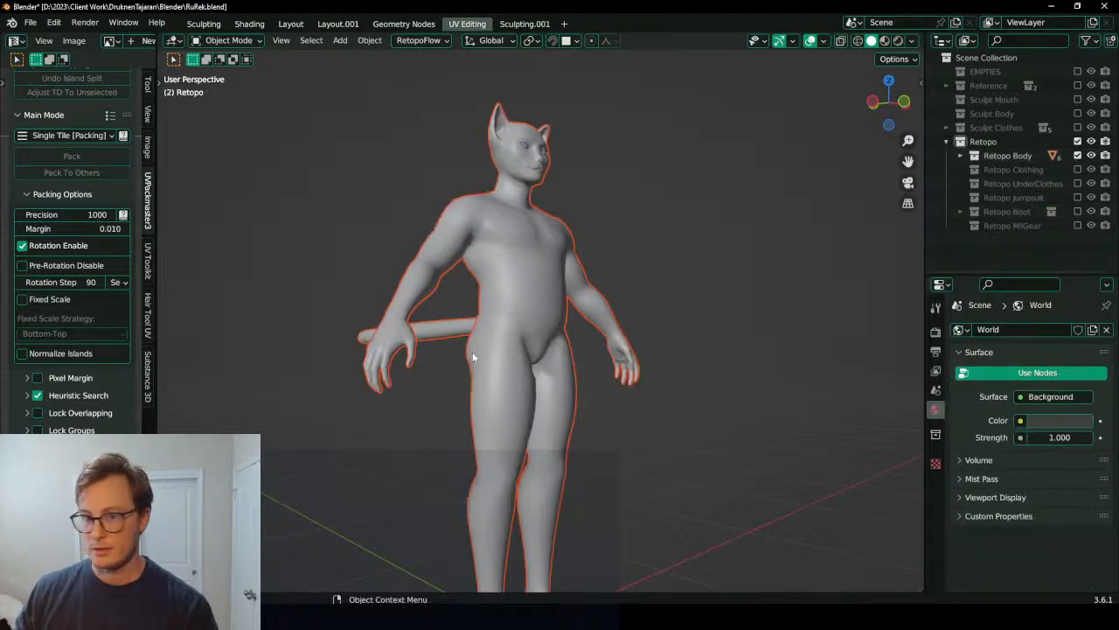
# Step: Select all body objects, edit their meshes together and show the UV layout without the sidebar
pyautogui.scroll(-3, 521, 359)
pyautogui.scroll(2, 520, 296)
pyautogui.moveTo(593, 275); pyautogui.dragTo(565, 279, button='middle')
pyautogui.press('a')
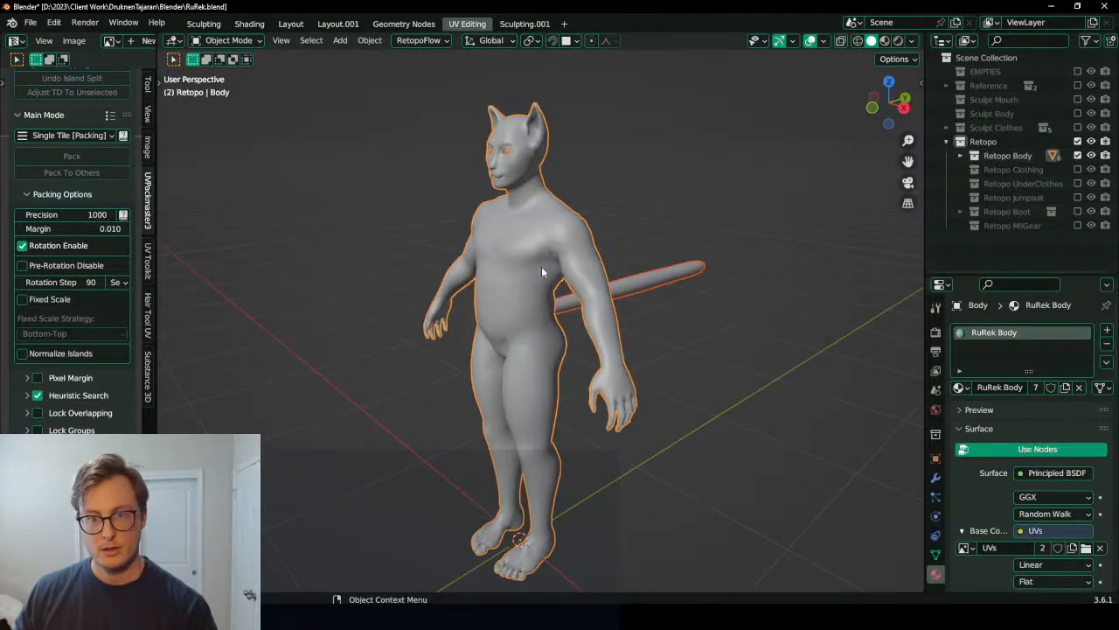
pyautogui.scroll(5, 593, 350)
pyautogui.scroll(-5, 597, 330)
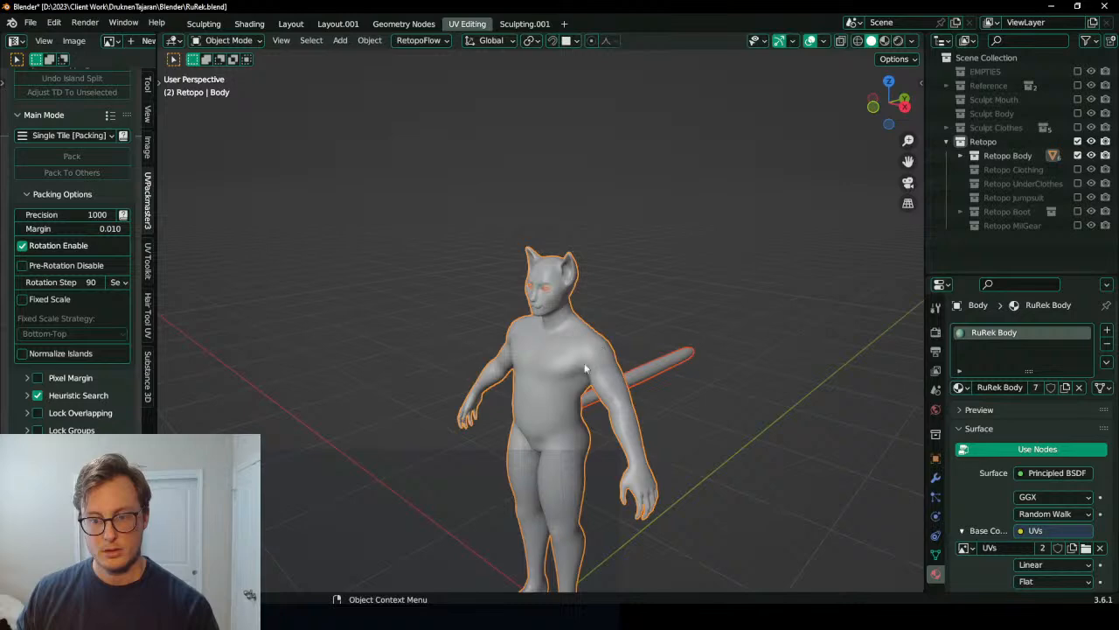
pyautogui.moveTo(596, 341); pyautogui.dragTo(658, 375, button='middle')
pyautogui.press('Tab')
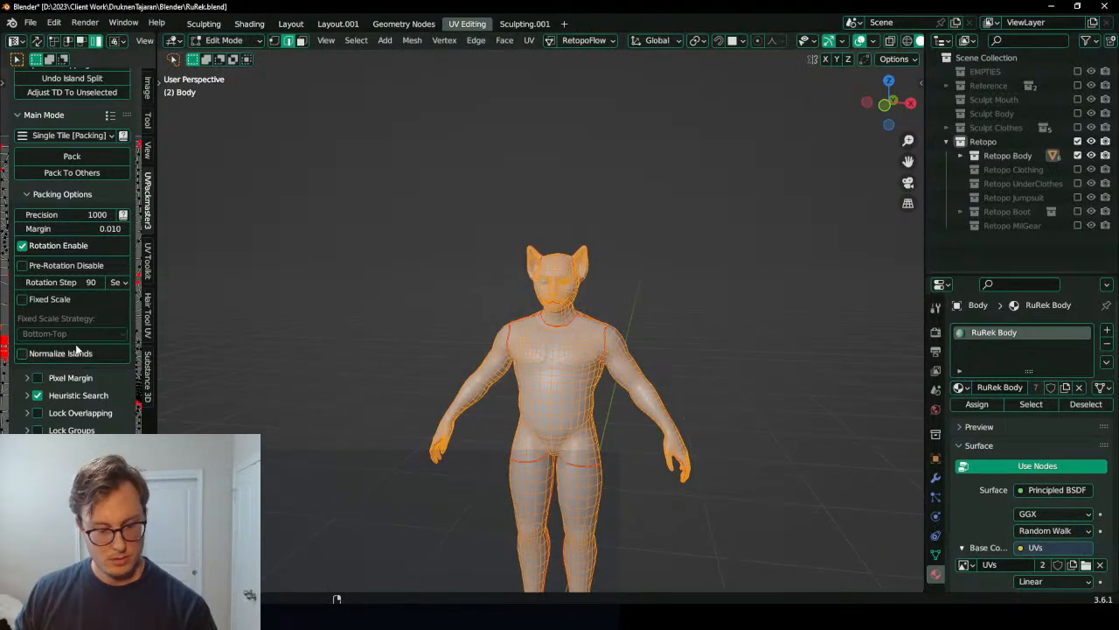
pyautogui.press('n')
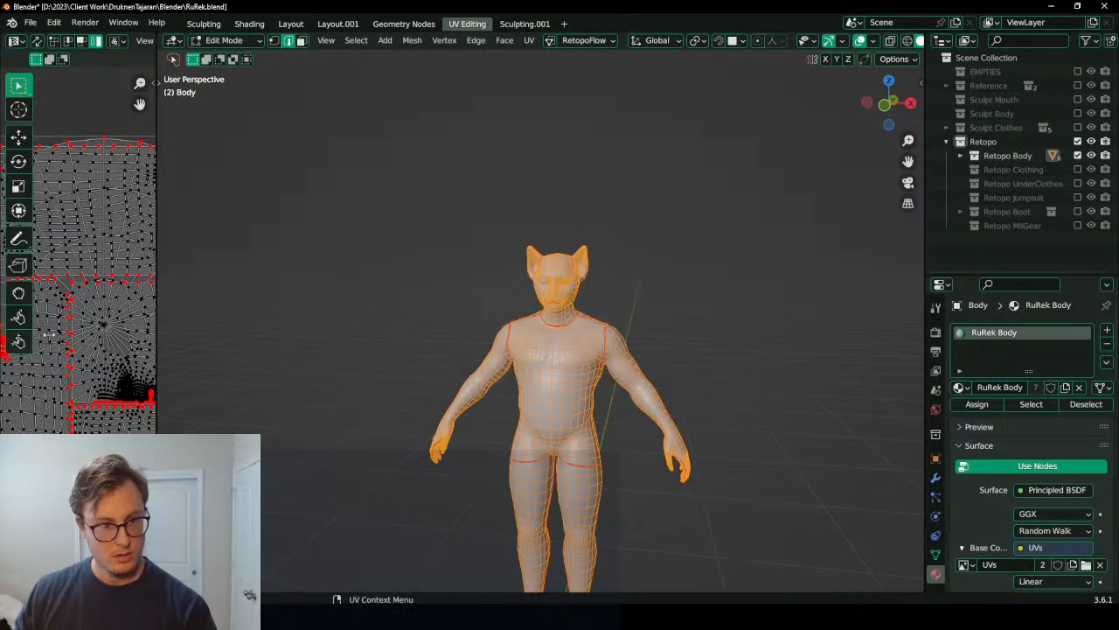
pyautogui.moveTo(534, 279); pyautogui.dragTo(481, 253, button='middle')
pyautogui.scroll(1, 482, 253)
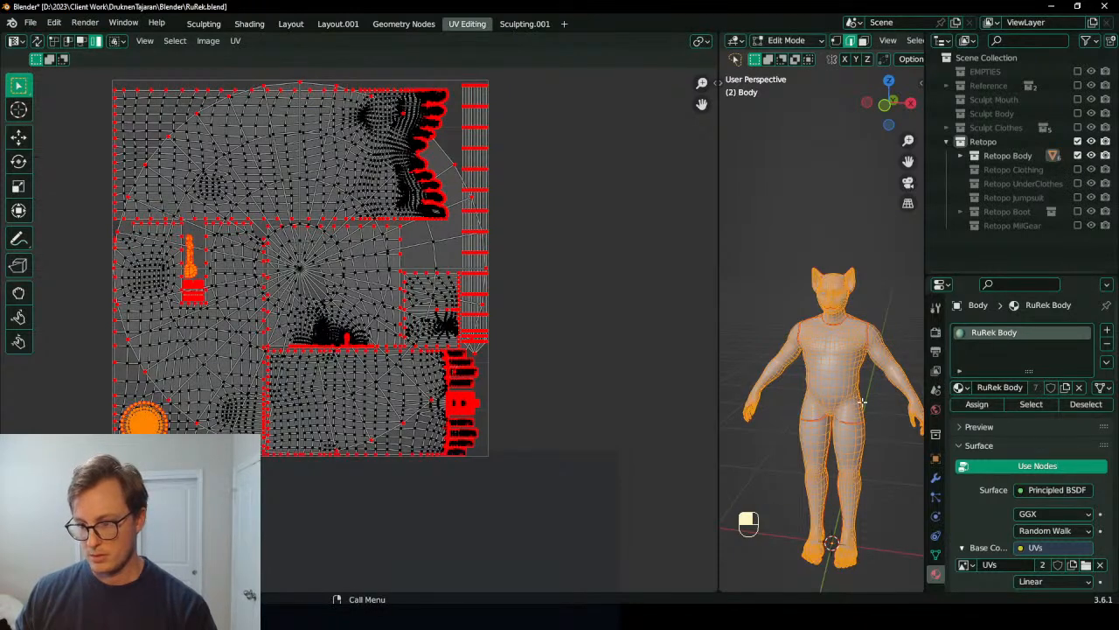
# Step: Select only the faces assigned to the RuRek Body material and frame the whole body beside its UV layout
pyautogui.hotkey('alt', 'a')
pyautogui.click(1031, 404)
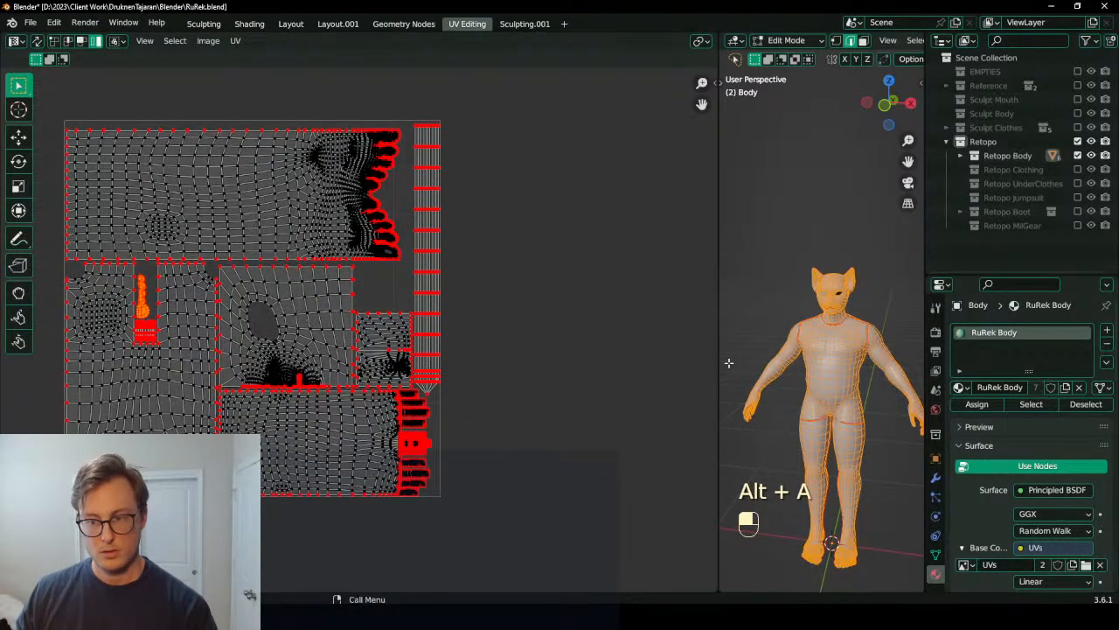
pyautogui.moveTo(719, 359); pyautogui.dragTo(518, 349)
pyautogui.keyDown('shift'); pyautogui.moveTo(572, 342); pyautogui.dragTo(637, 250, button='middle'); pyautogui.keyUp('shift')
pyautogui.scroll(3, 718, 338)
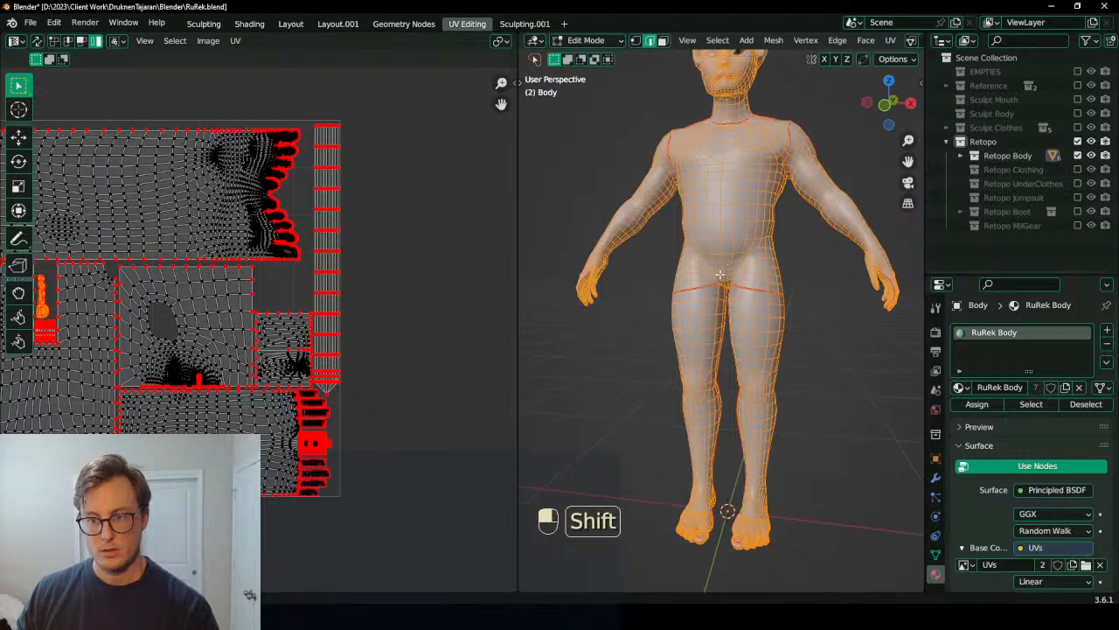
pyautogui.scroll(-2, 718, 338)
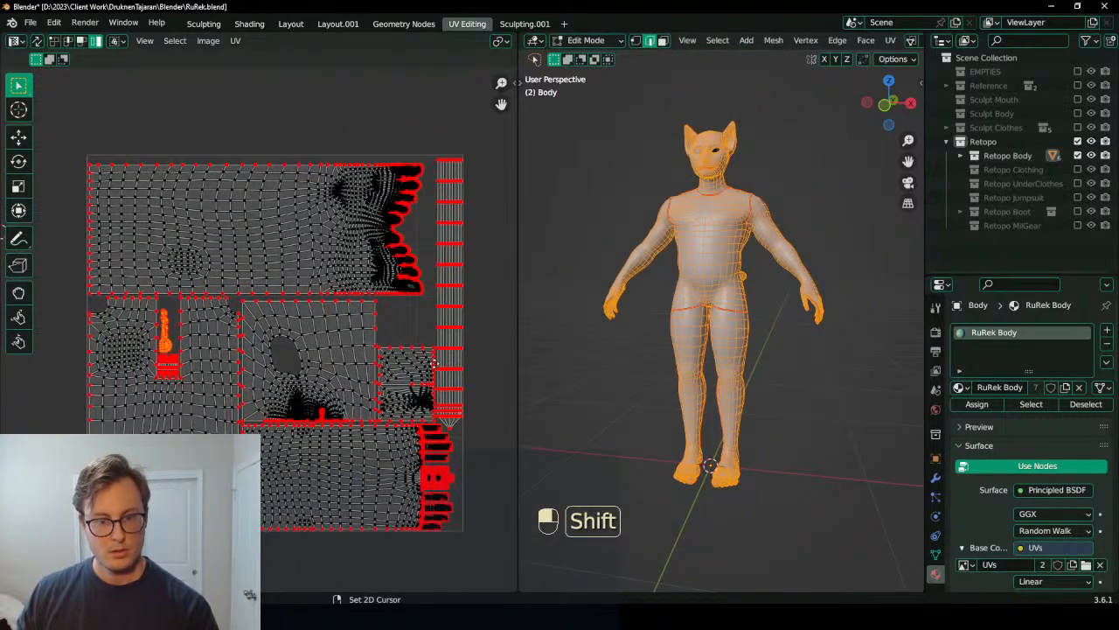
pyautogui.moveTo(703, 335)
pyautogui.mouseDown(button='middle')
pyautogui.moveTo(731, 357)
pyautogui.moveTo(724, 338)
pyautogui.mouseUp(button='middle')
pyautogui.scroll(1, 710, 333)
pyautogui.scroll(1, 731, 357)
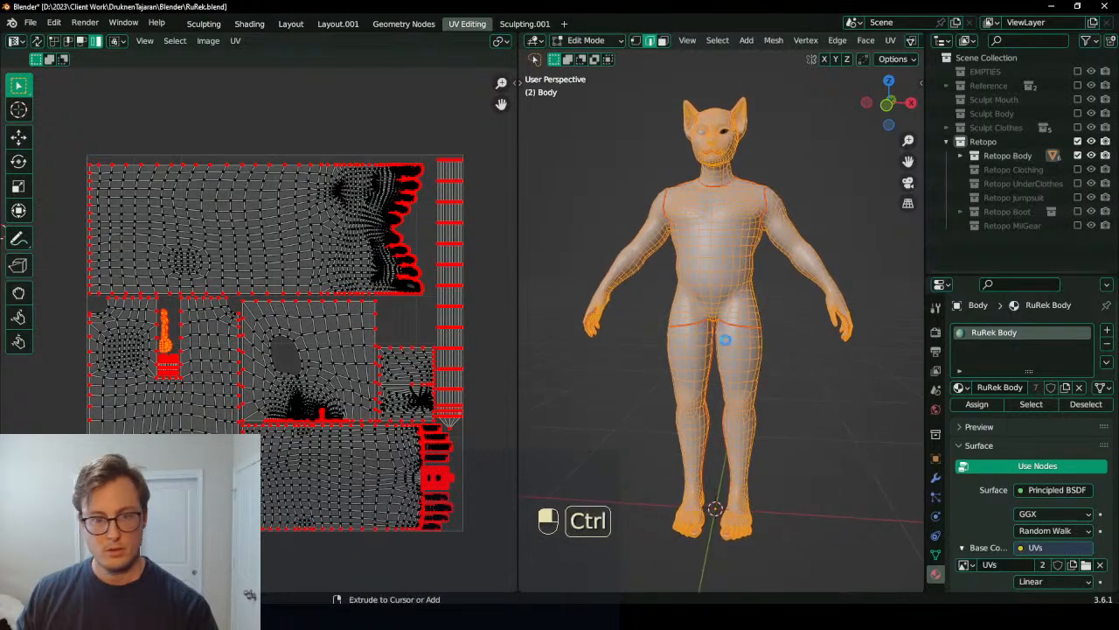
# Step: Save the file and hide the UV editor's toolbar
pyautogui.hotkey('ctrl', 's')
pyautogui.press('r')
pyautogui.rightClick(244, 233)
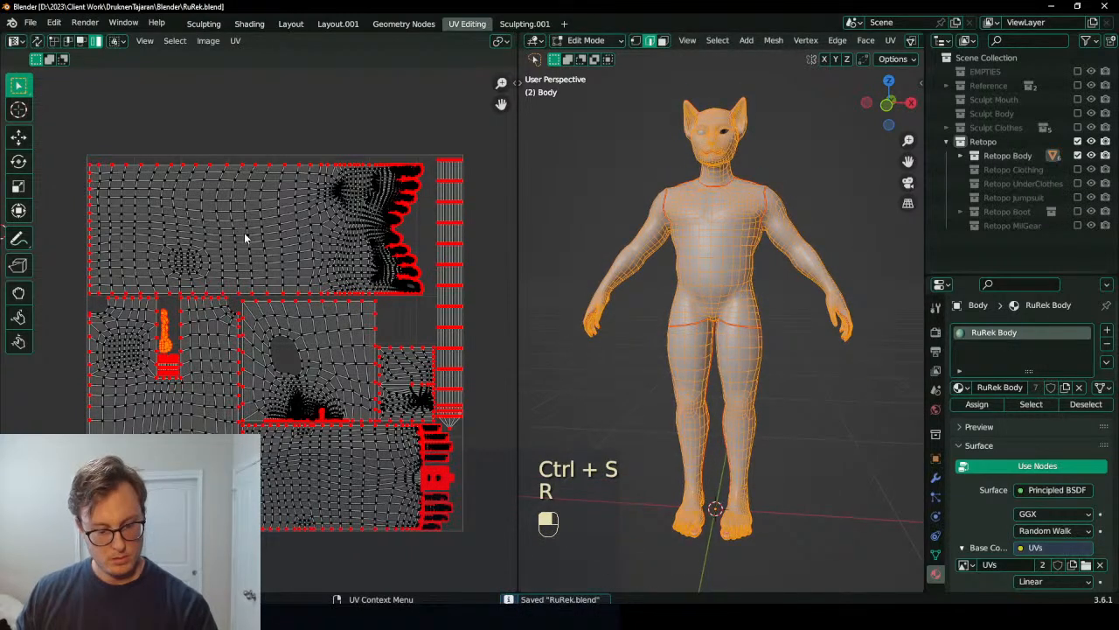
pyautogui.press('t')
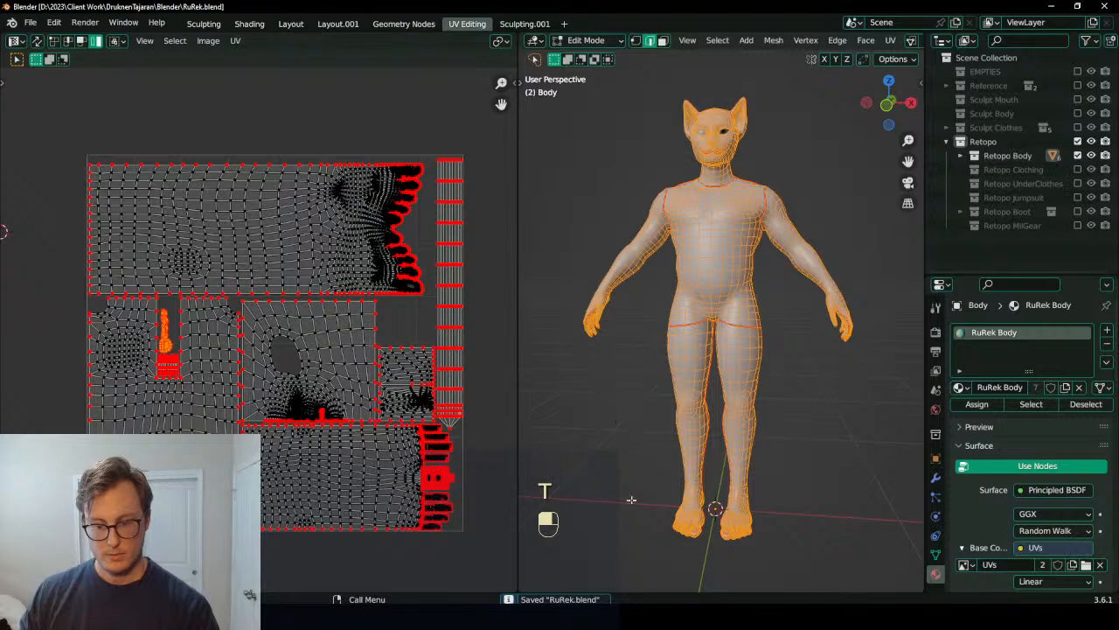
# Step: Capture the screen with Snipping Tool and choose the Screenshots folder of the DruknenTajaran project for saving
pyautogui.click(728, 204)
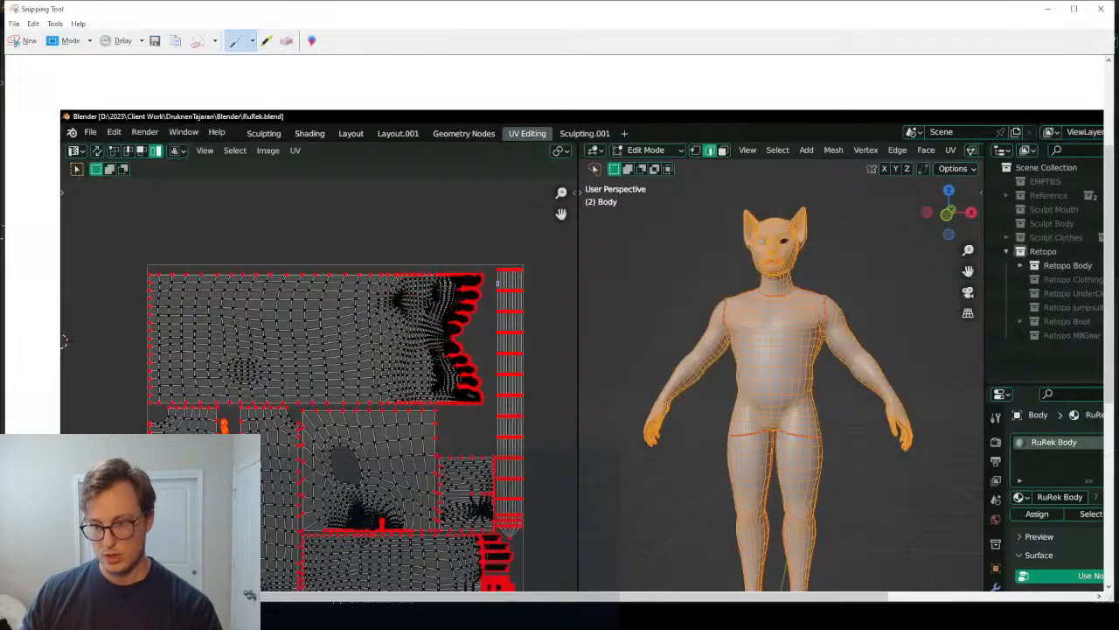
pyautogui.hotkey('ctrl', 's')
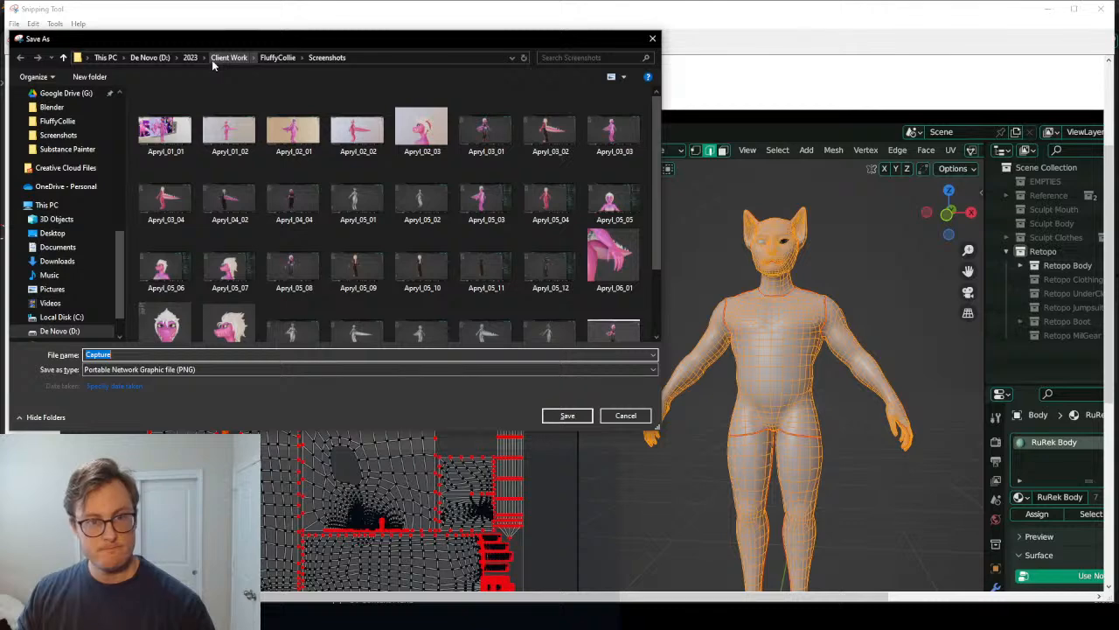
pyautogui.click(216, 66)
pyautogui.doubleClick(208, 282)
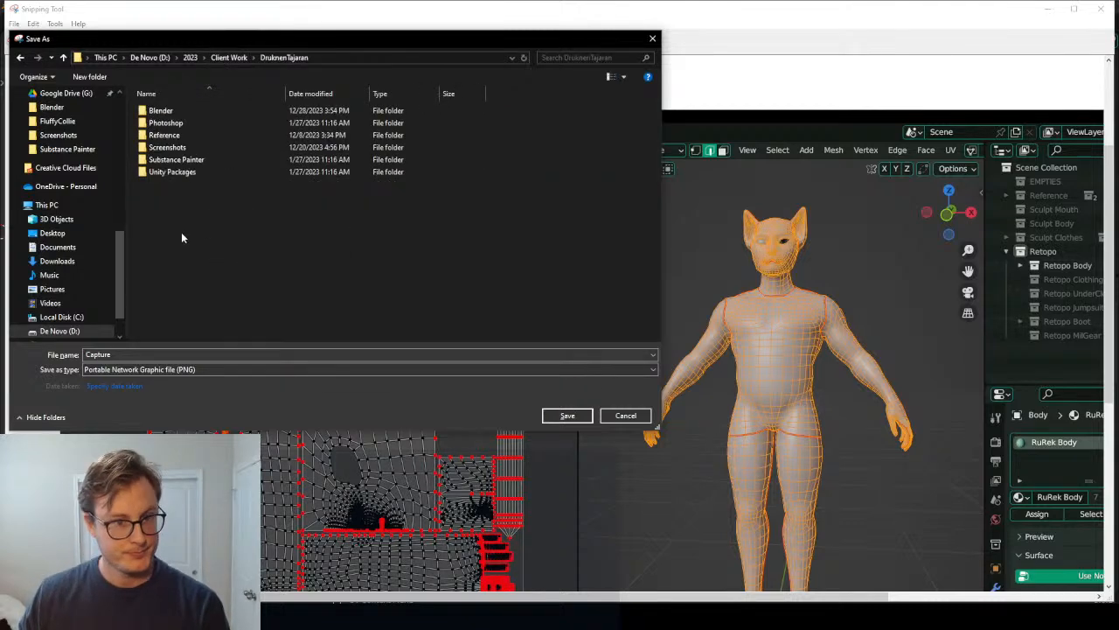
pyautogui.doubleClick(175, 148)
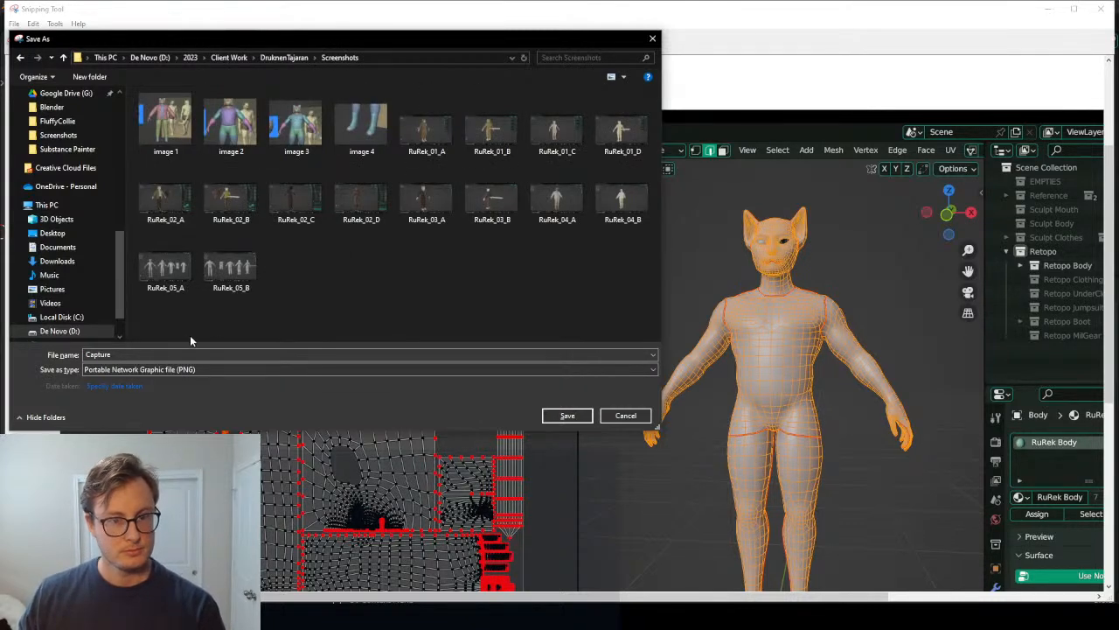
# Step: Save the capture as a PNG named RuRek_06_A
pyautogui.click(165, 267)
pyautogui.click(112, 355)
pyautogui.click(112, 355)
pyautogui.press('BackSpace')
pyautogui.write('6_A')
pyautogui.press('Return')
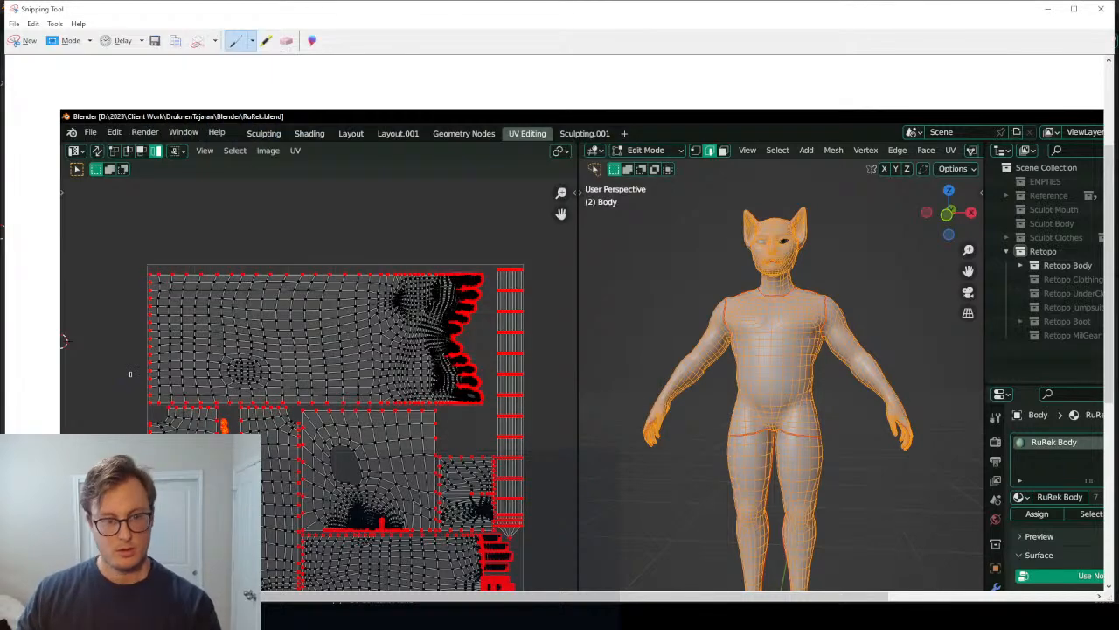
# Step: Switch back to Blender and replace the Retopo Body collection with Retopo Clothing, with the jacket selected
pyautogui.hotkey('alt', 'Tab')
pyautogui.click(1077, 155)
pyautogui.click(1077, 169)
pyautogui.click(731, 252)
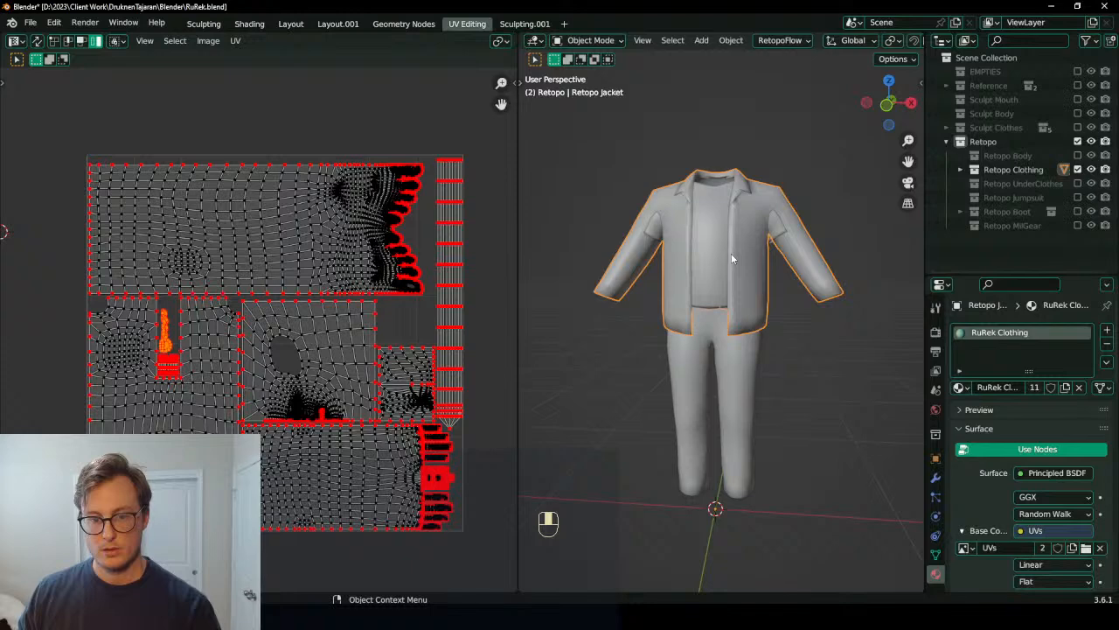
# Step: Select the jacket, shirt and trousers together and examine their combined UV layout in Edit Mode
pyautogui.press('Tab')
pyautogui.press('Tab')
pyautogui.click(710, 269)
pyautogui.press('b')
pyautogui.moveTo(665, 168); pyautogui.dragTo(827, 423)
pyautogui.press('Tab')
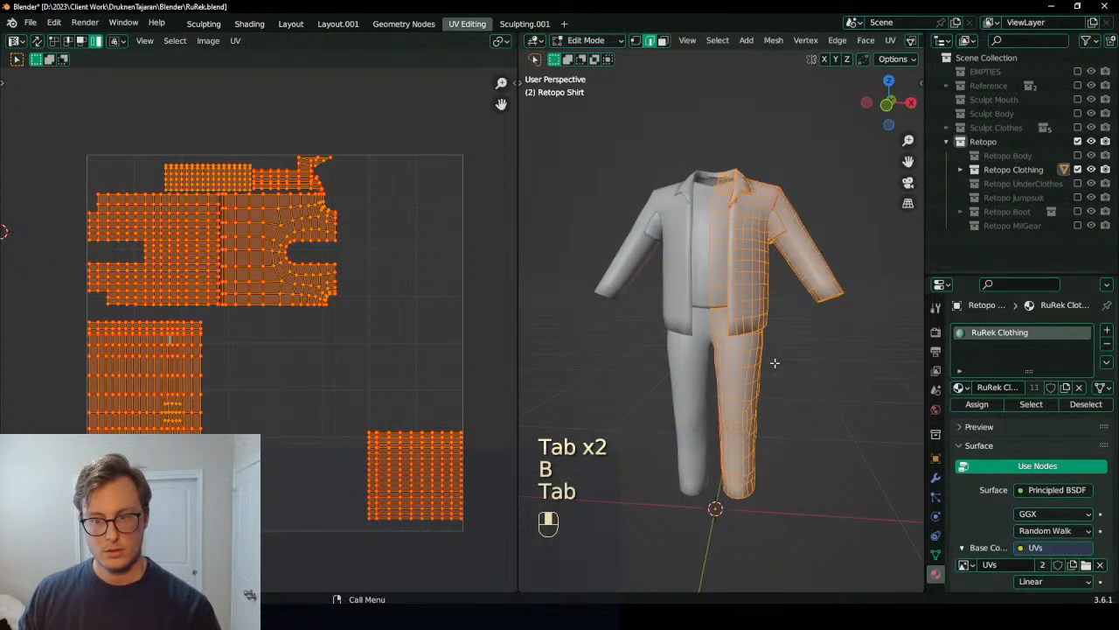
pyautogui.press('a')
pyautogui.press('Tab')
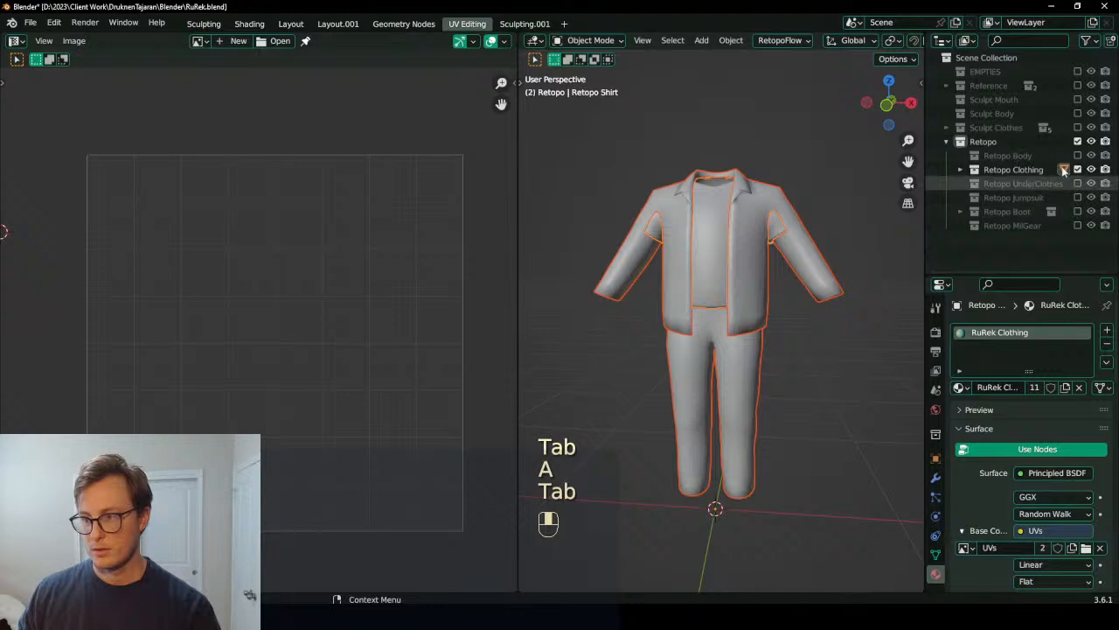
# Step: Include the Retopo UnderClothes, Jumpsuit and Boot collections and select all objects in Retopo UnderClothes
pyautogui.click(1078, 183)
pyautogui.click(1078, 198)
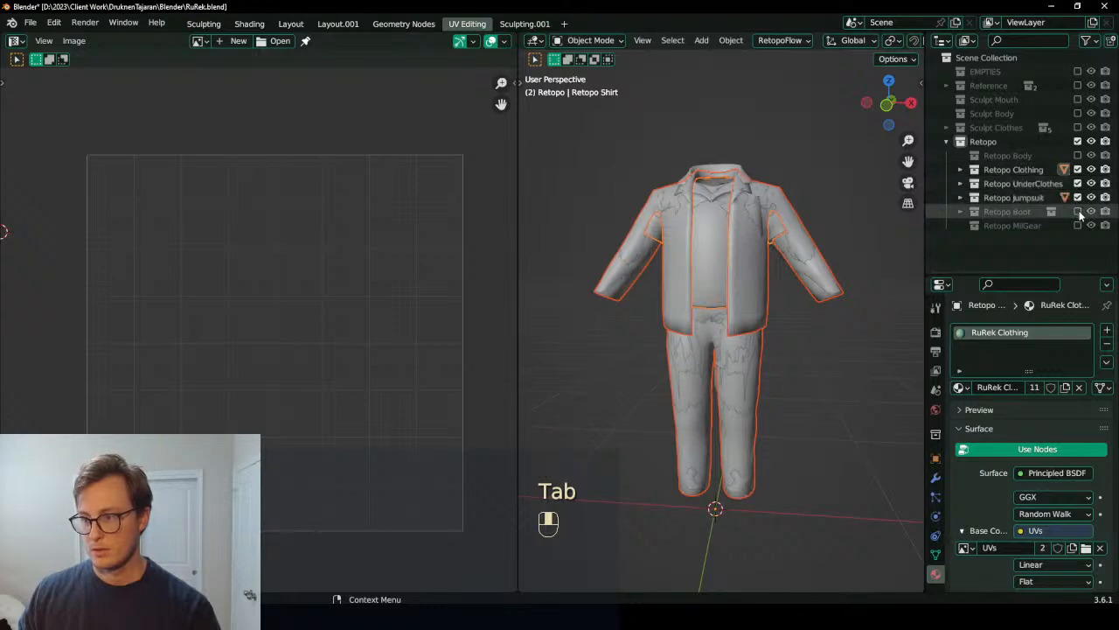
pyautogui.click(1078, 211)
pyautogui.click(1015, 183)
pyautogui.rightClick(1008, 191)
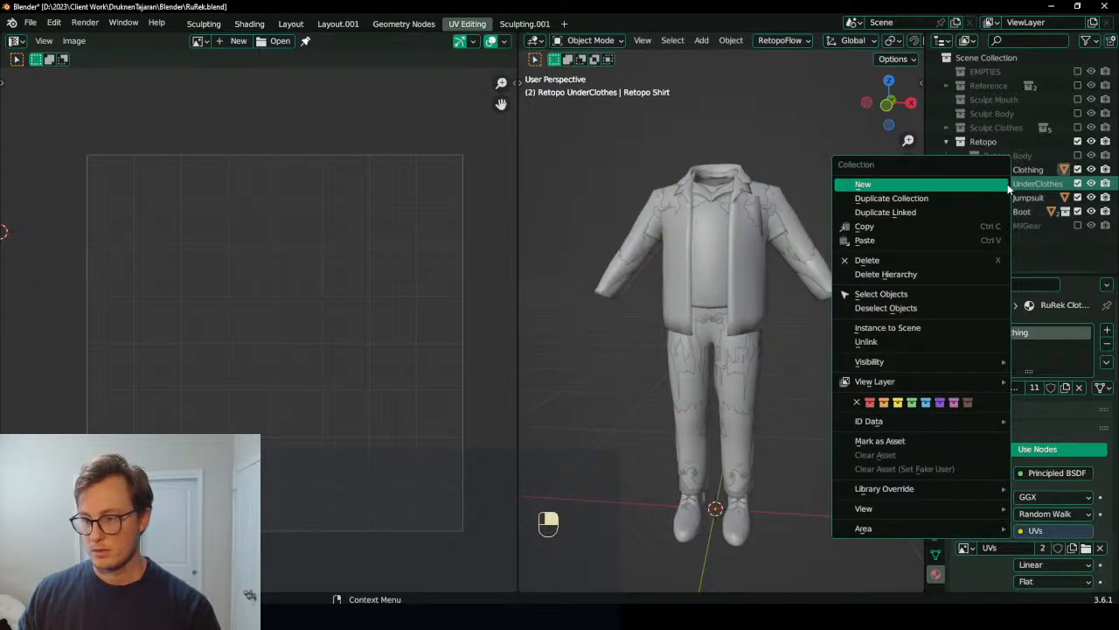
pyautogui.click(893, 293)
# Step: Apply the underclothes' object transform and move them along X to stand beside the clothed figure
pyautogui.scroll(-3, 681, 334)
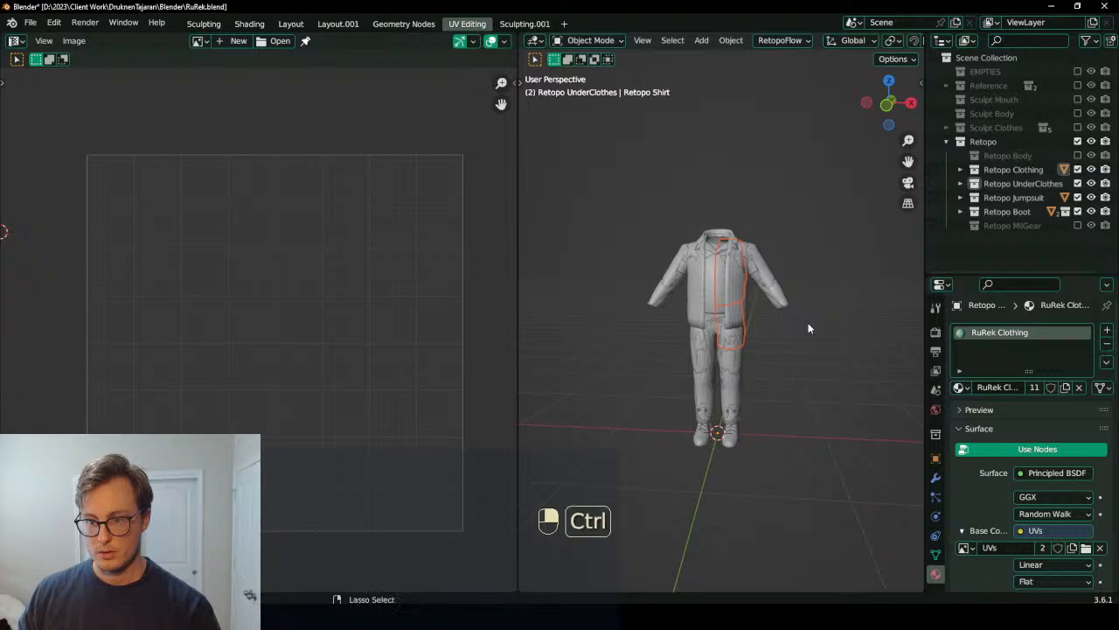
pyautogui.hotkey('ctrl', 'a')
pyautogui.click(726, 337)
pyautogui.press('g')
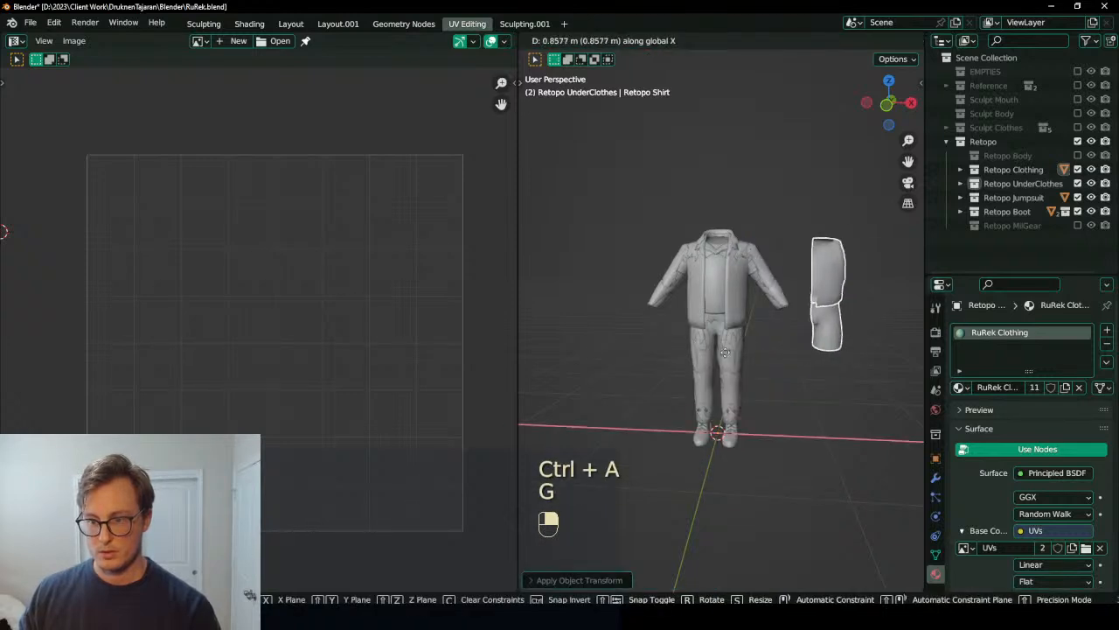
pyautogui.click(747, 354)
# Step: Add an X-axis Mirror modifier to the undershirt and another to the underwear bottoms
pyautogui.click(935, 476)
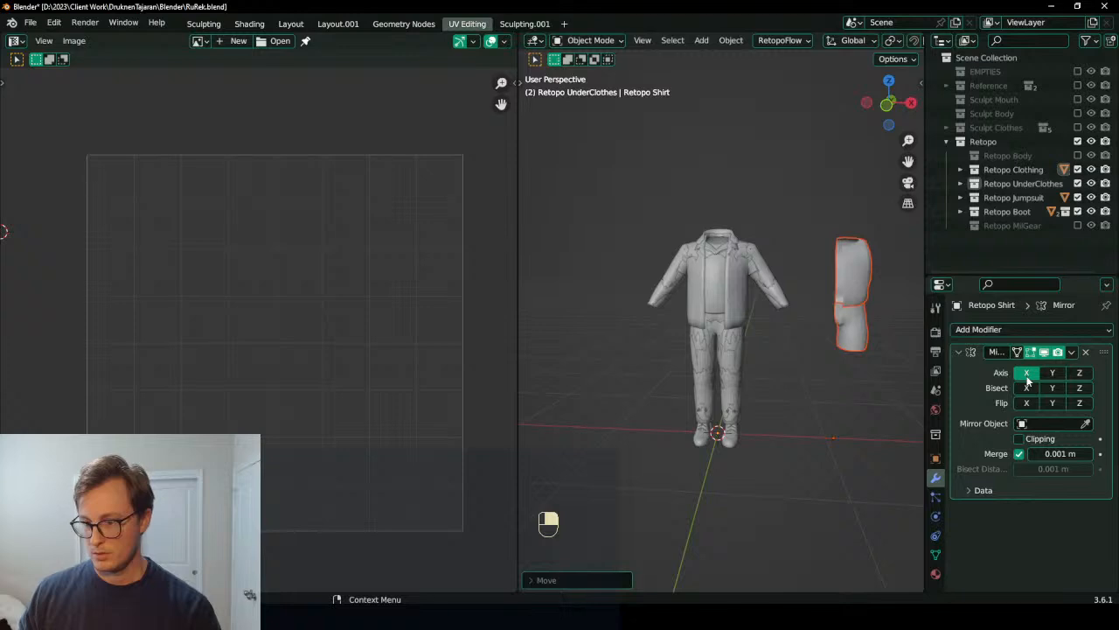
pyautogui.click(861, 321)
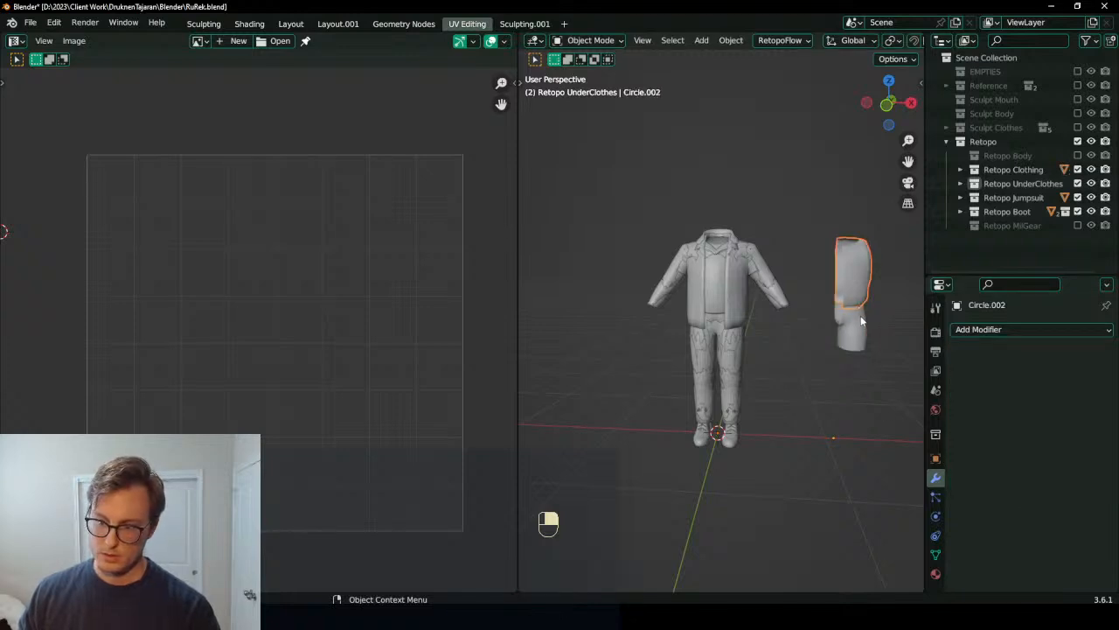
pyautogui.click(978, 339)
pyautogui.click(823, 162)
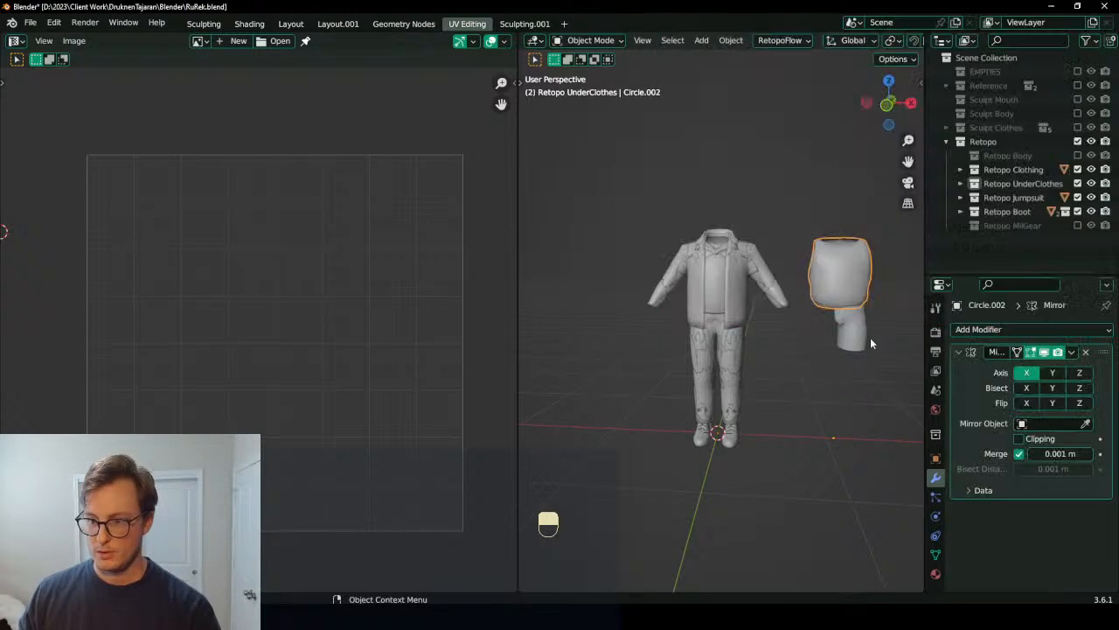
pyautogui.hotkey('ctrl', 'z')
pyautogui.click(1029, 330)
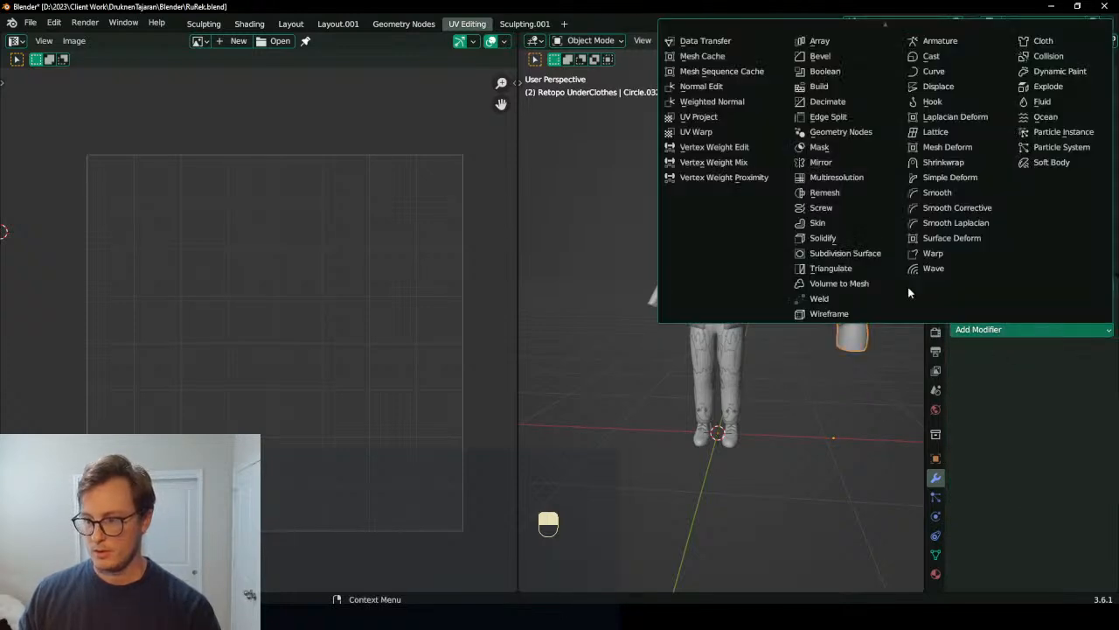
pyautogui.click(822, 158)
# Step: Select all objects in Retopo Jumpsuit and move them to the clothed figure's other side, opposite the underclothes
pyautogui.click(1030, 196)
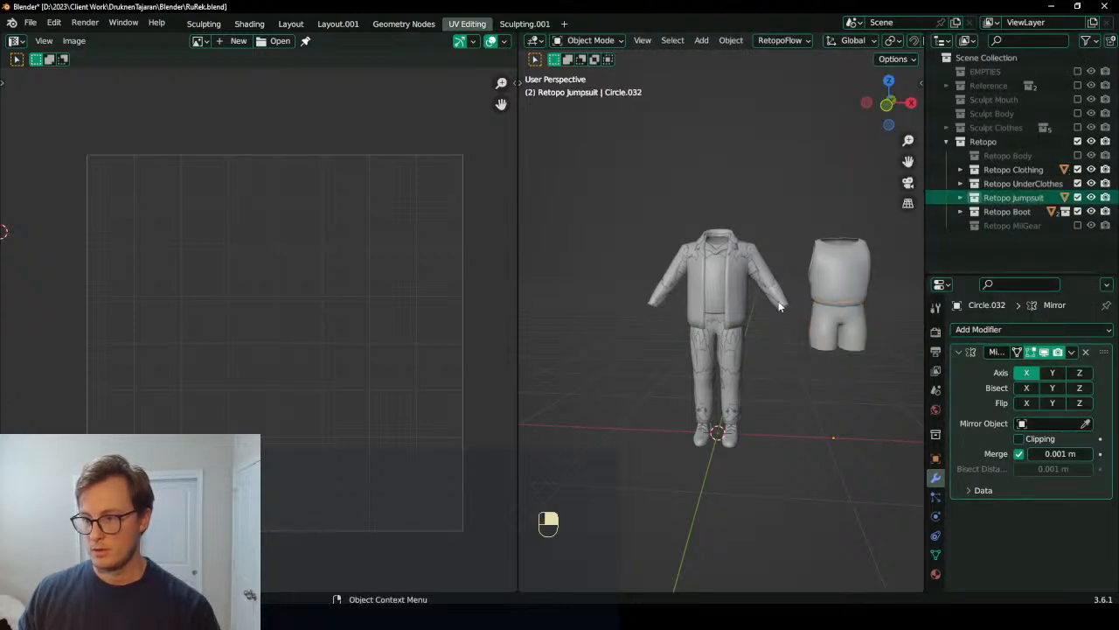
pyautogui.rightClick(1004, 200)
pyautogui.click(897, 200)
pyautogui.press('g')
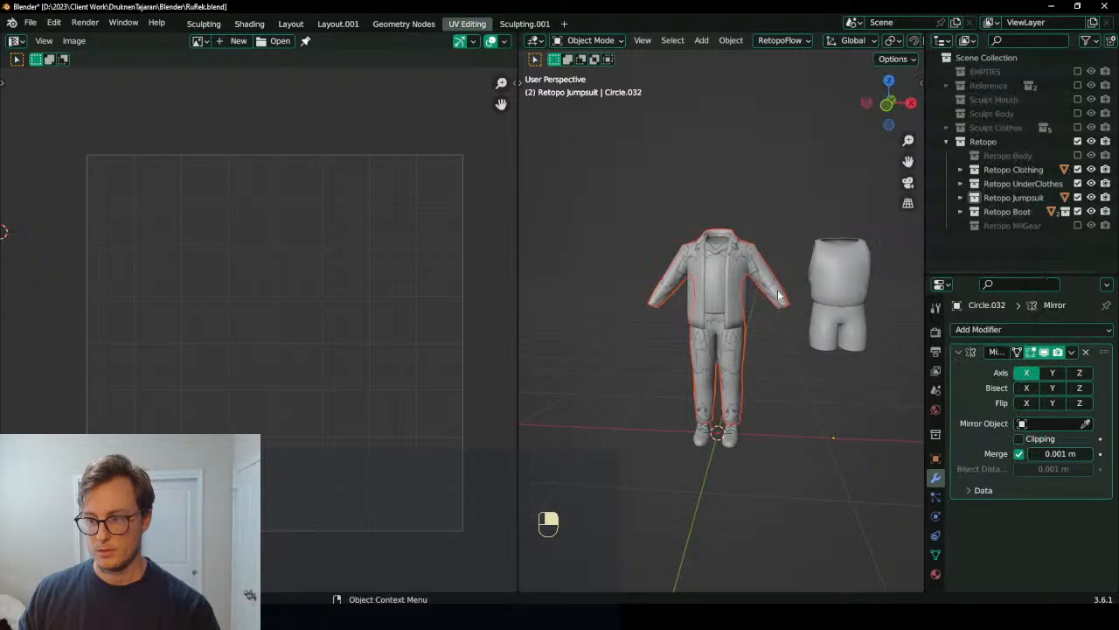
pyautogui.click(619, 350)
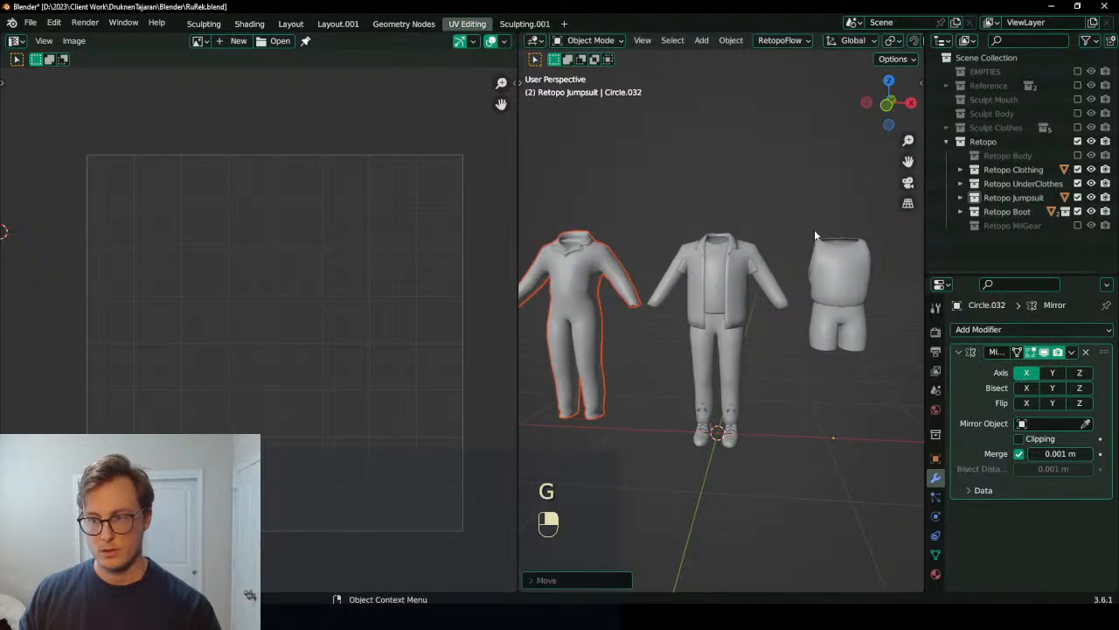
pyautogui.scroll(-2, 814, 231)
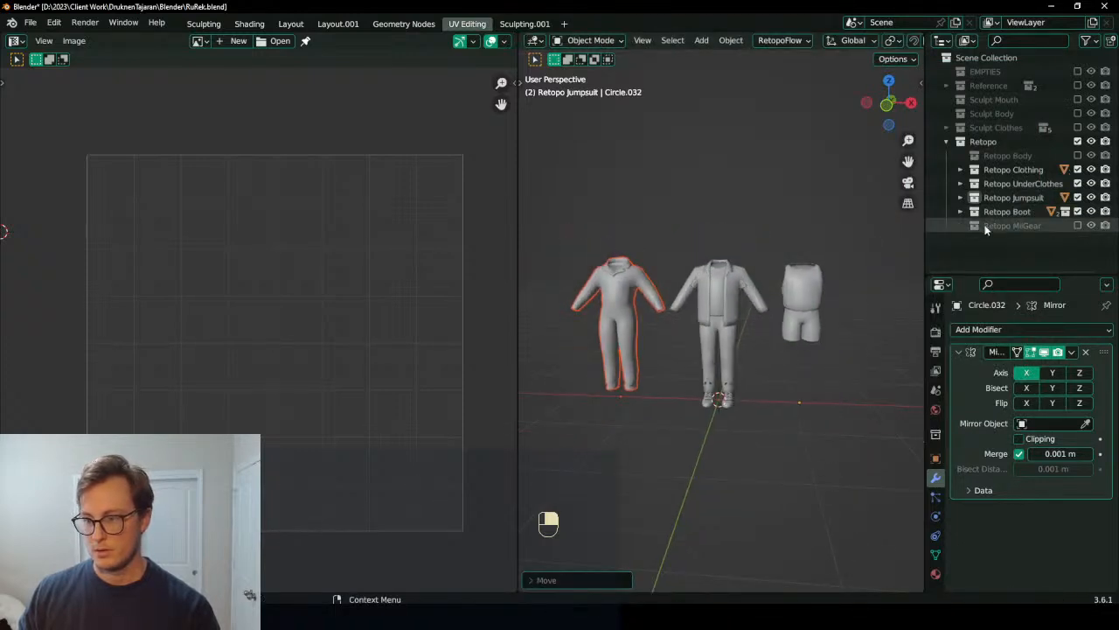
# Step: Exclude the Retopo Boot collection and open all three clothing sets together in Edit Mode to display their packed UVs
pyautogui.click(1078, 211)
pyautogui.scroll(2, 677, 364)
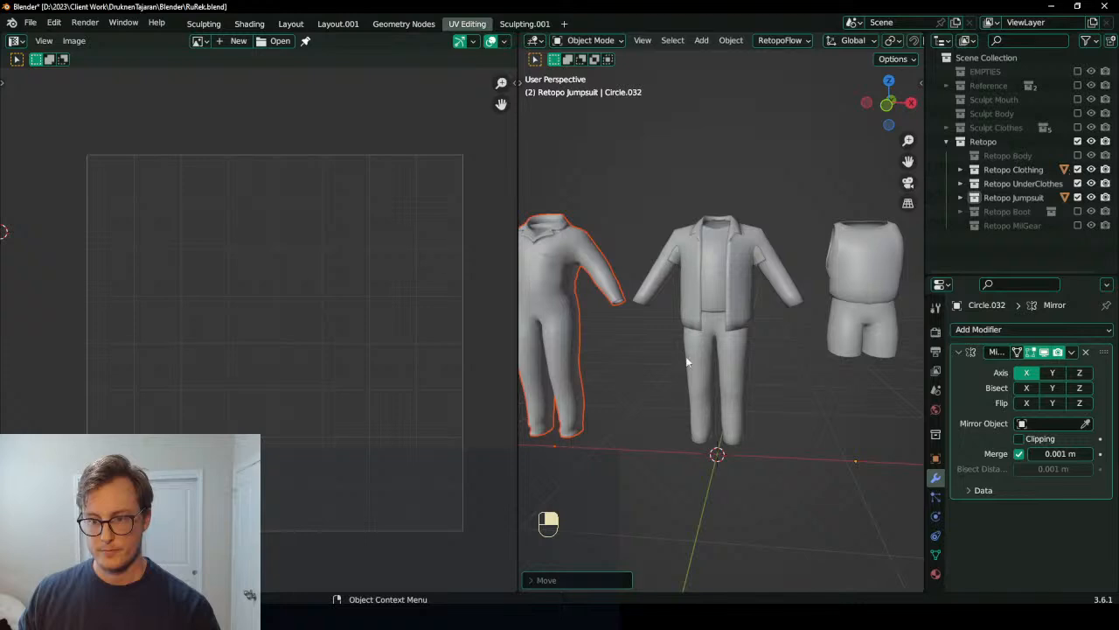
pyautogui.click(720, 290)
pyautogui.scroll(-3, 782, 318)
pyautogui.press('a')
pyautogui.press('Tab')
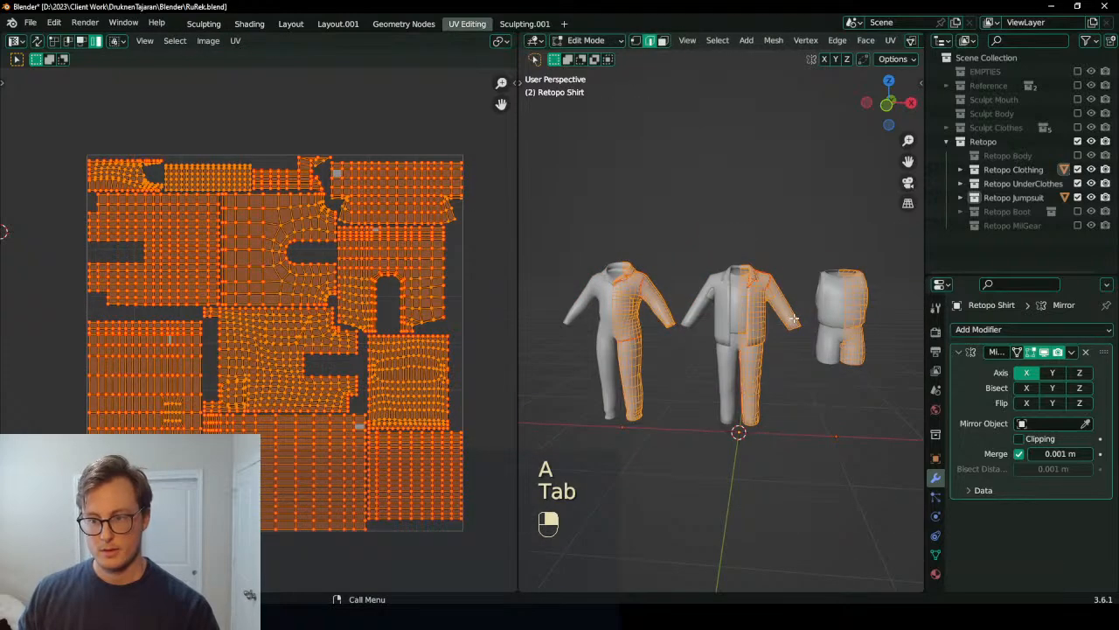
pyautogui.keyDown('shift'); pyautogui.moveTo(704, 353); pyautogui.dragTo(715, 358, button='middle'); pyautogui.keyUp('shift')
pyautogui.scroll(1, 719, 362)
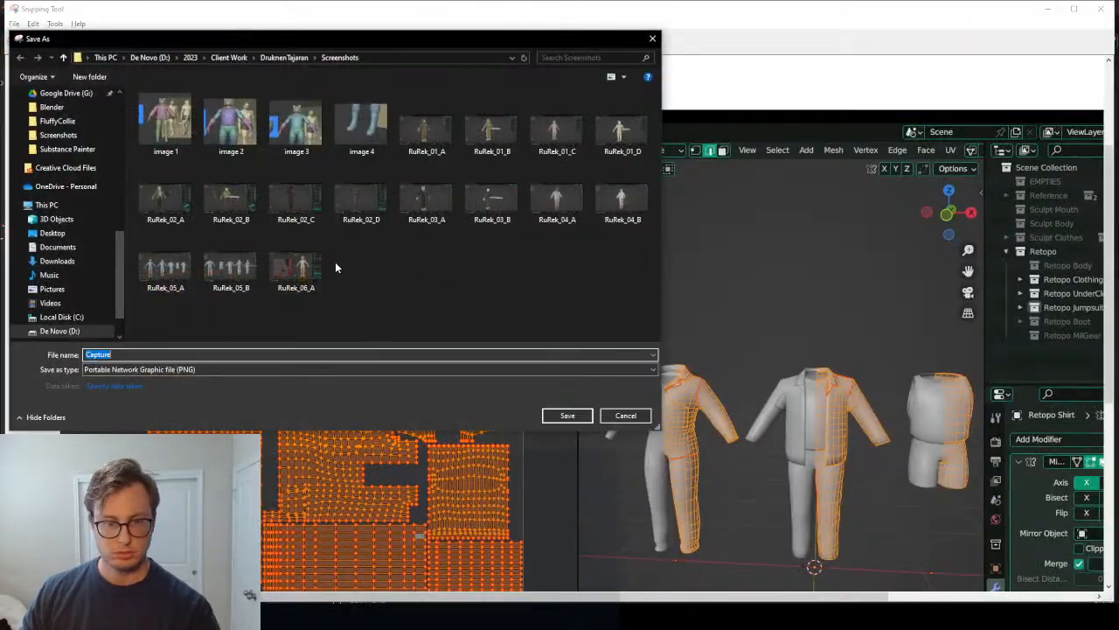
# Step: Save the captured clothing screenshot as RuRek_06_B in the Screenshots folder
pyautogui.click(296, 266)
pyautogui.click(224, 354)
pyautogui.press('End')
pyautogui.press('BackSpace')
pyautogui.write('B')
pyautogui.press('Return')
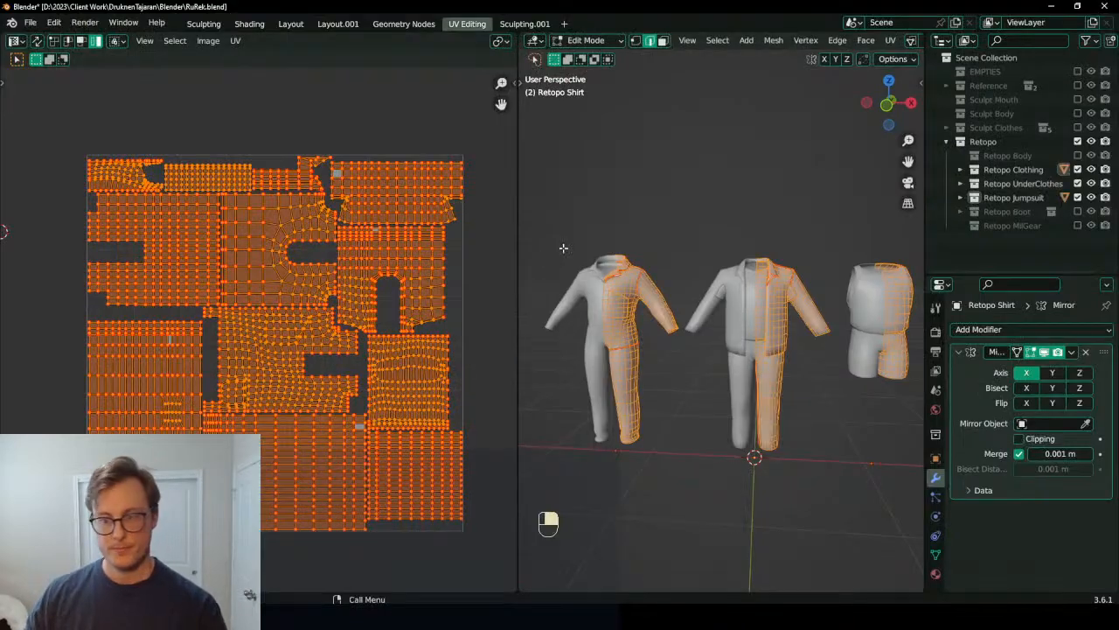
# Step: Leave Edit Mode, exclude Retopo Clothing, UnderClothes and Jumpsuit, and include the Retopo Boot and Retopo MilGear collections
pyautogui.press('Tab')
pyautogui.click(1078, 169)
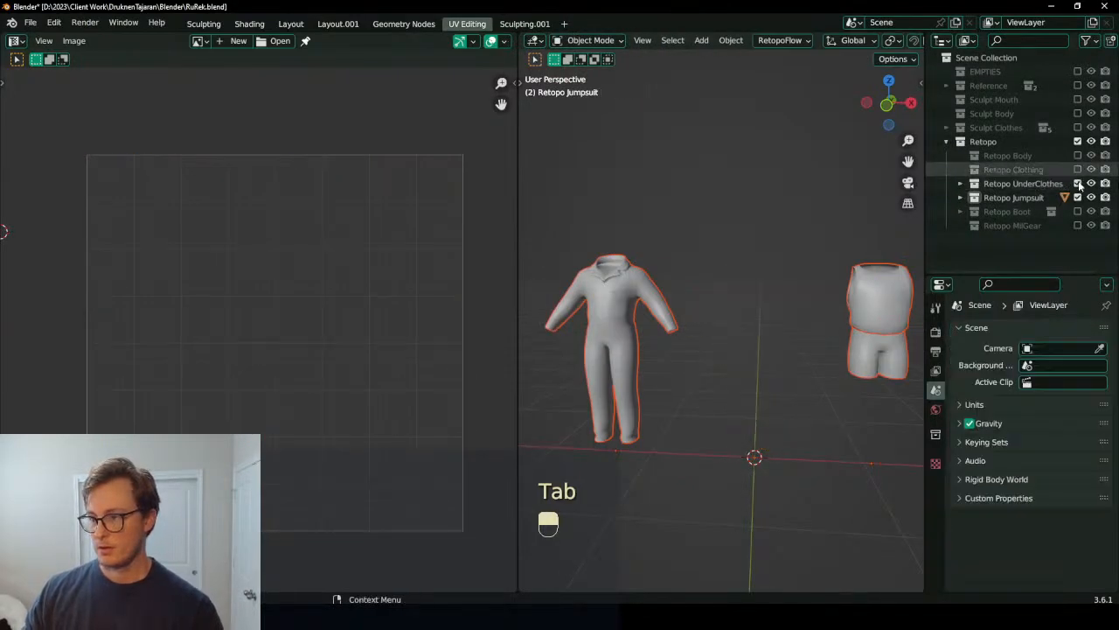
pyautogui.click(1078, 183)
pyautogui.click(1077, 196)
pyautogui.click(1078, 211)
pyautogui.click(1077, 225)
# Step: Select all boot and military gear objects, display their full UV layout in Edit Mode, and save the file
pyautogui.click(826, 347)
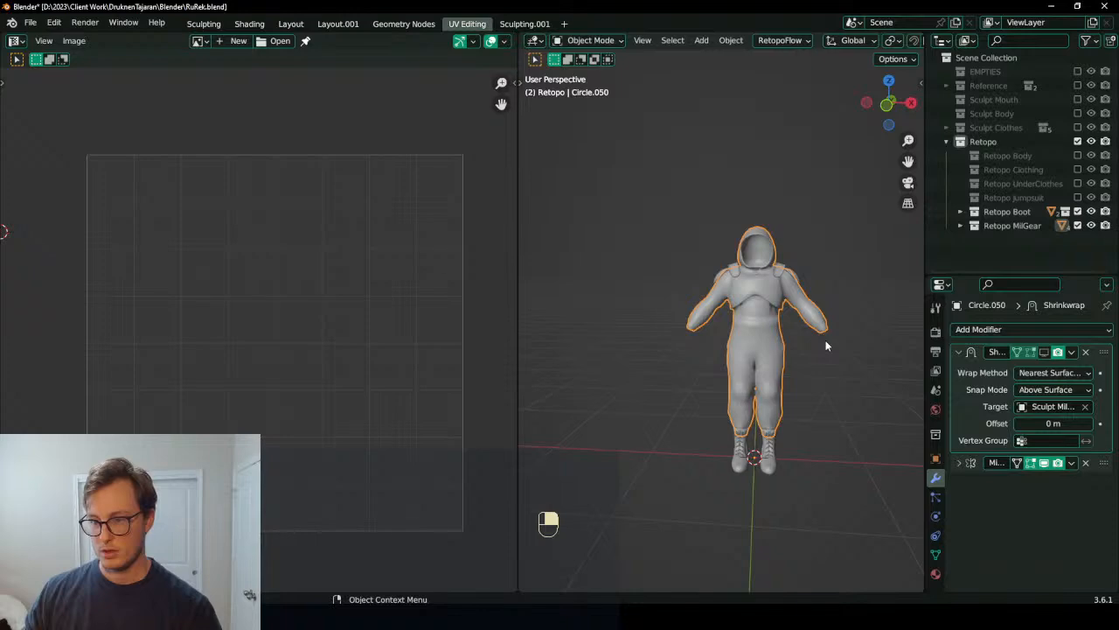
pyautogui.press('a')
pyautogui.press('Tab')
pyautogui.press('a')
pyautogui.scroll(-2, 219, 327)
pyautogui.keyDown('shift'); pyautogui.moveTo(262, 327); pyautogui.dragTo(313, 341, button='middle'); pyautogui.keyUp('shift')
pyautogui.scroll(2, 298, 324)
pyautogui.scroll(-1, 312, 323)
pyautogui.scroll(1, 328, 316)
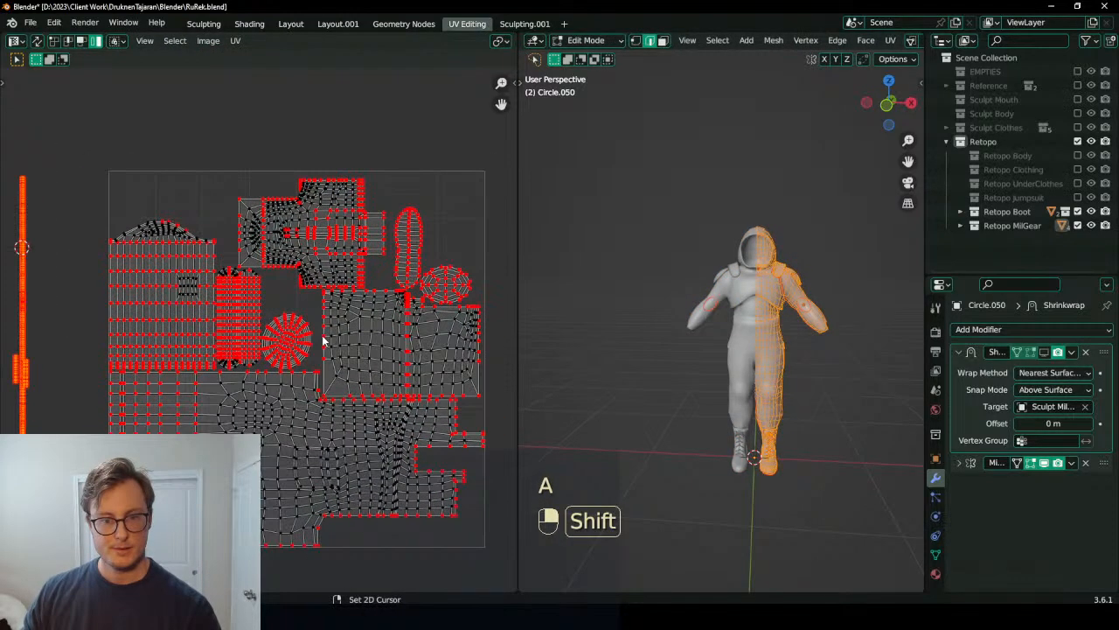
pyautogui.hotkey('ctrl', 's')
pyautogui.scroll(2, 745, 341)
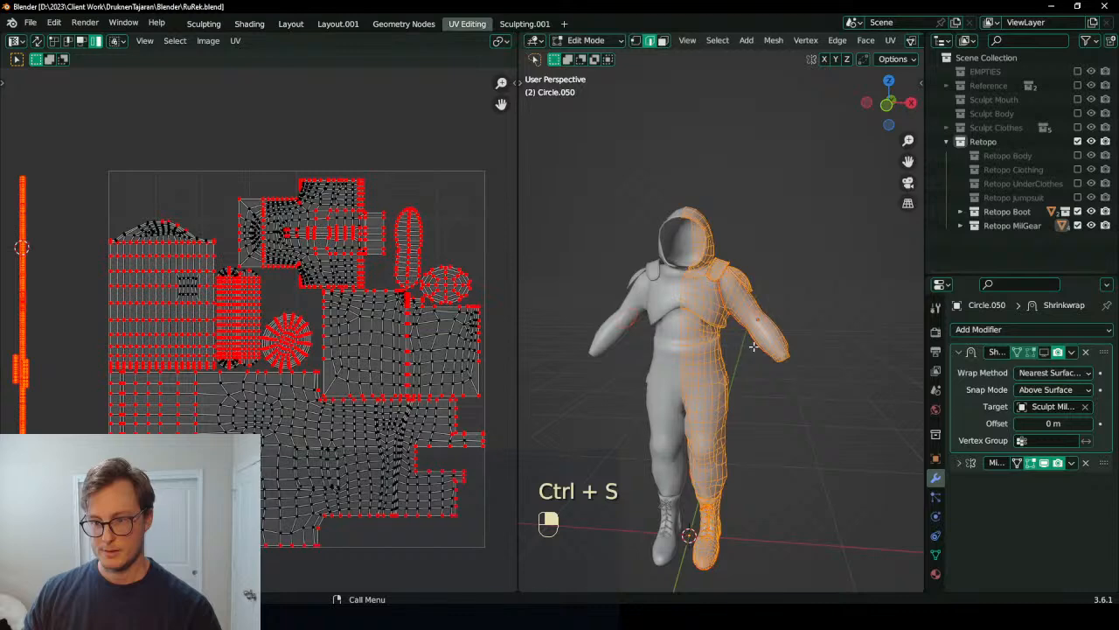
pyautogui.moveTo(750, 362); pyautogui.dragTo(770, 332, button='middle')
pyautogui.scroll(1, 769, 336)
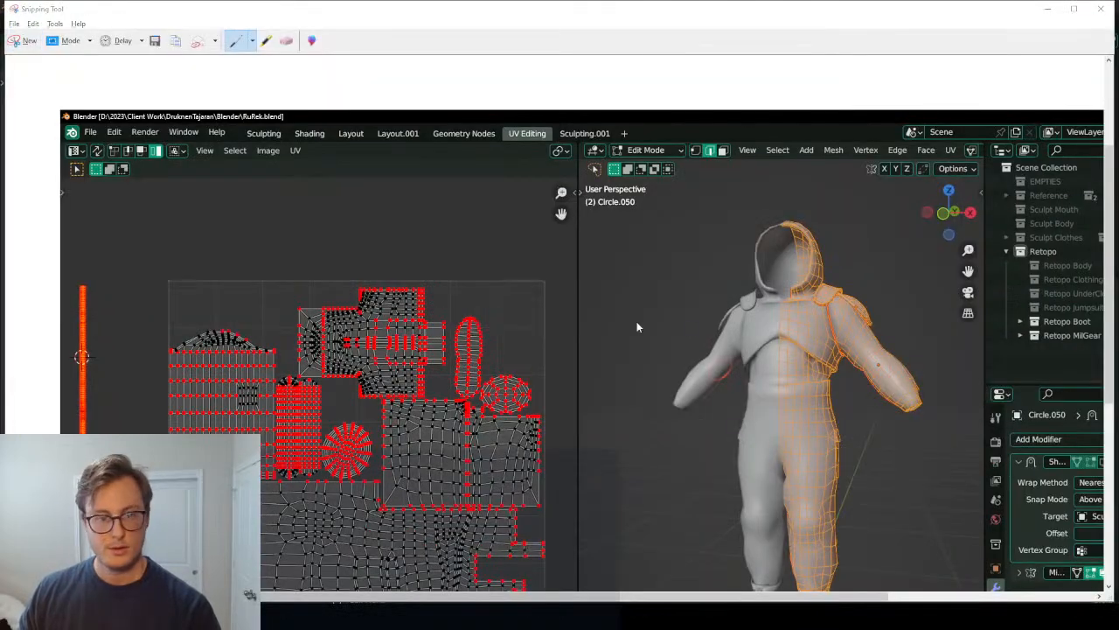
# Step: Save the captured military gear screenshot as RuRek_06_C and close the Snipping Tool
pyautogui.hotkey('ctrl', 's')
pyautogui.click(385, 290)
pyautogui.click(199, 357)
pyautogui.press('BackSpace')
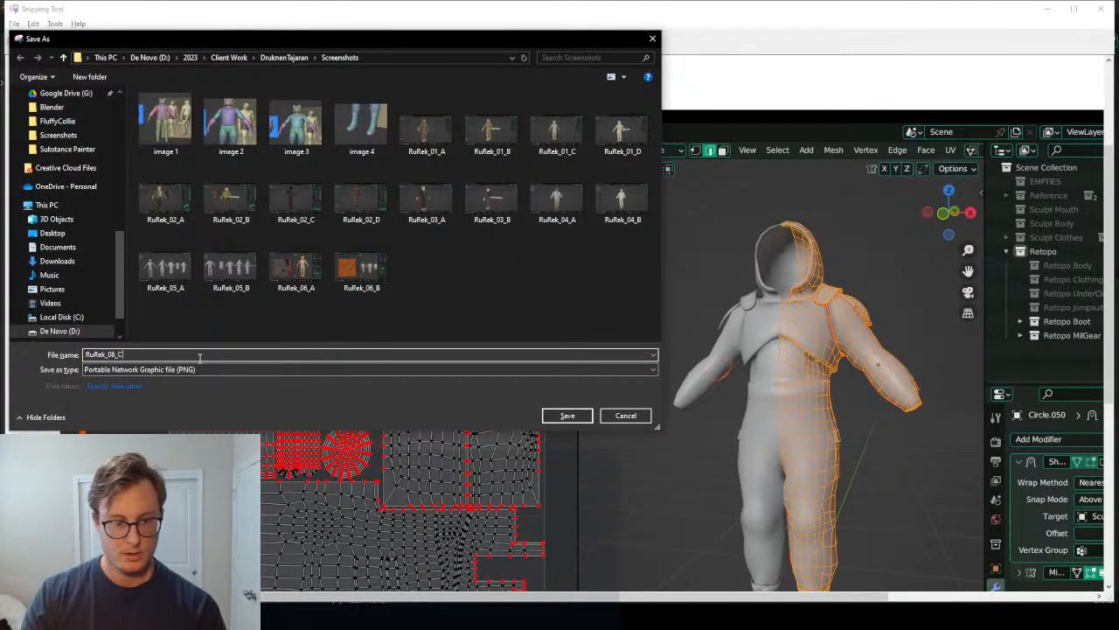
pyautogui.press('Return')
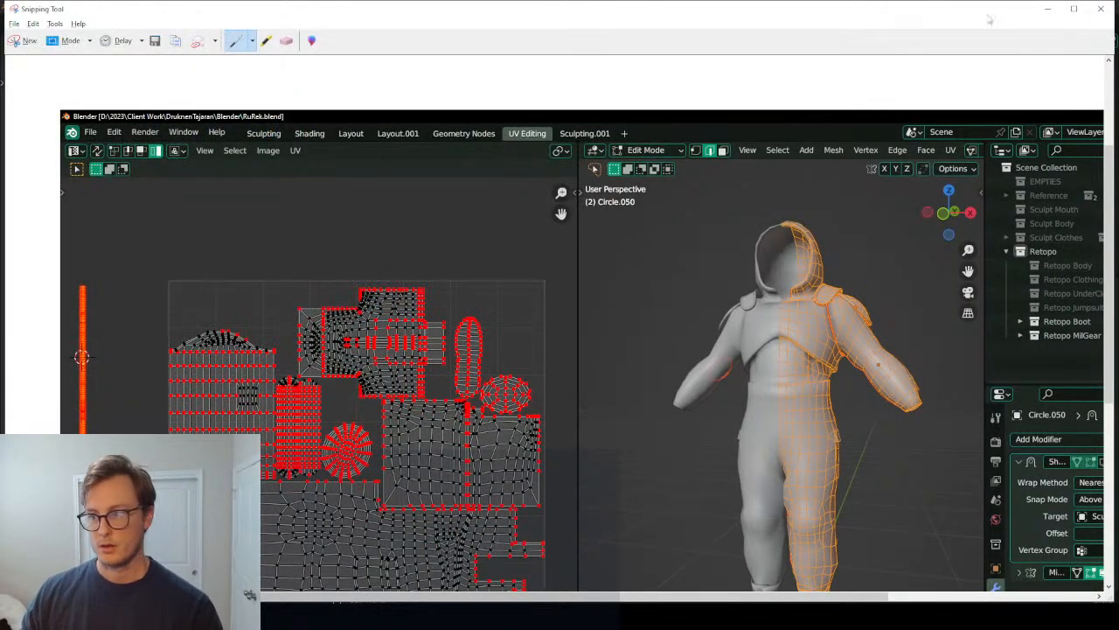
pyautogui.click(1101, 9)
# Step: Return the military gear and boots to Object Mode and save the Blender file
pyautogui.click(602, 195)
pyautogui.press('Tab')
pyautogui.scroll(-4, 577, 223)
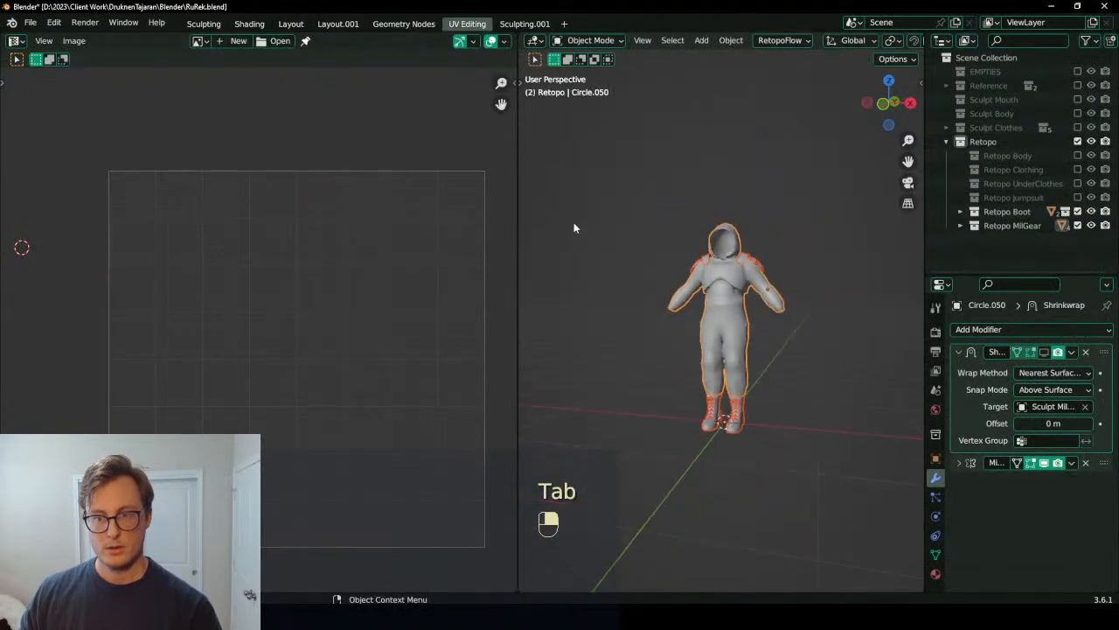
pyautogui.moveTo(578, 222); pyautogui.dragTo(698, 263, button='middle')
pyautogui.hotkey('ctrl', 's')
pyautogui.moveTo(768, 278); pyautogui.dragTo(737, 251, button='middle')
pyautogui.scroll(4, 644, 250)
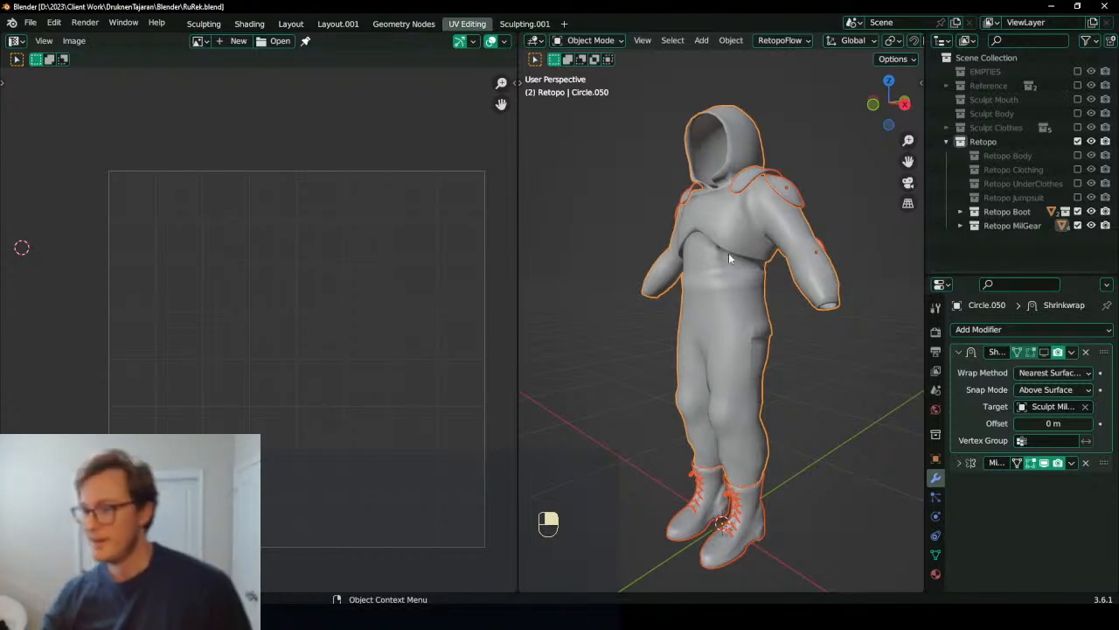
# Step: Save a copy of the project as RuRek_06_UVmapped.blend in the same Blender folder, then deselect all objects
pyautogui.click(28, 22)
pyautogui.click(75, 141)
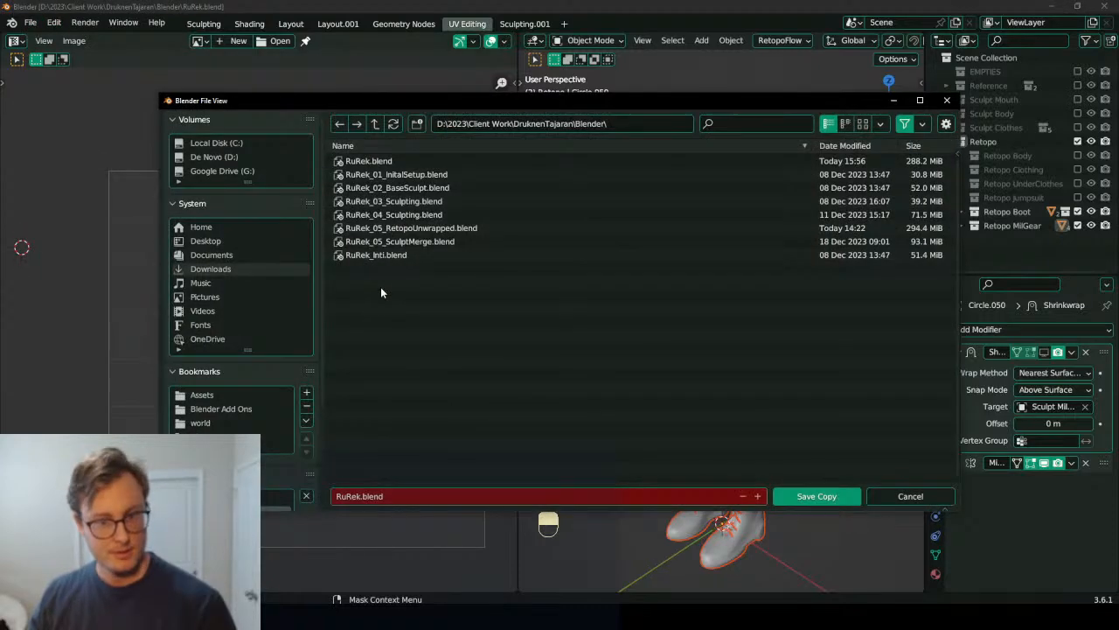
pyautogui.click(417, 243)
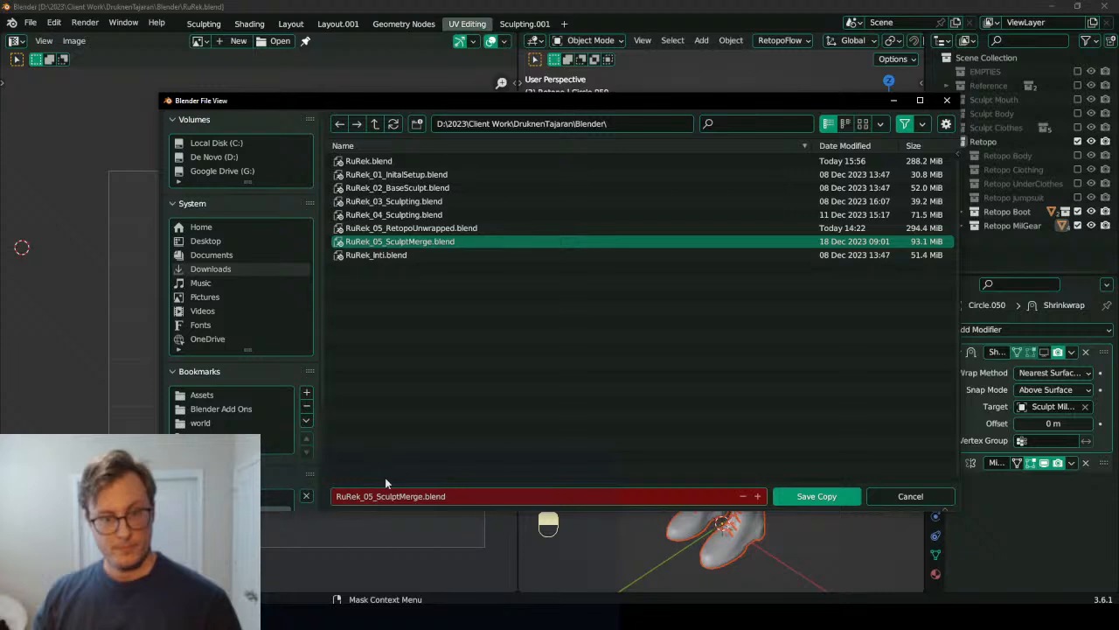
pyautogui.click(378, 496)
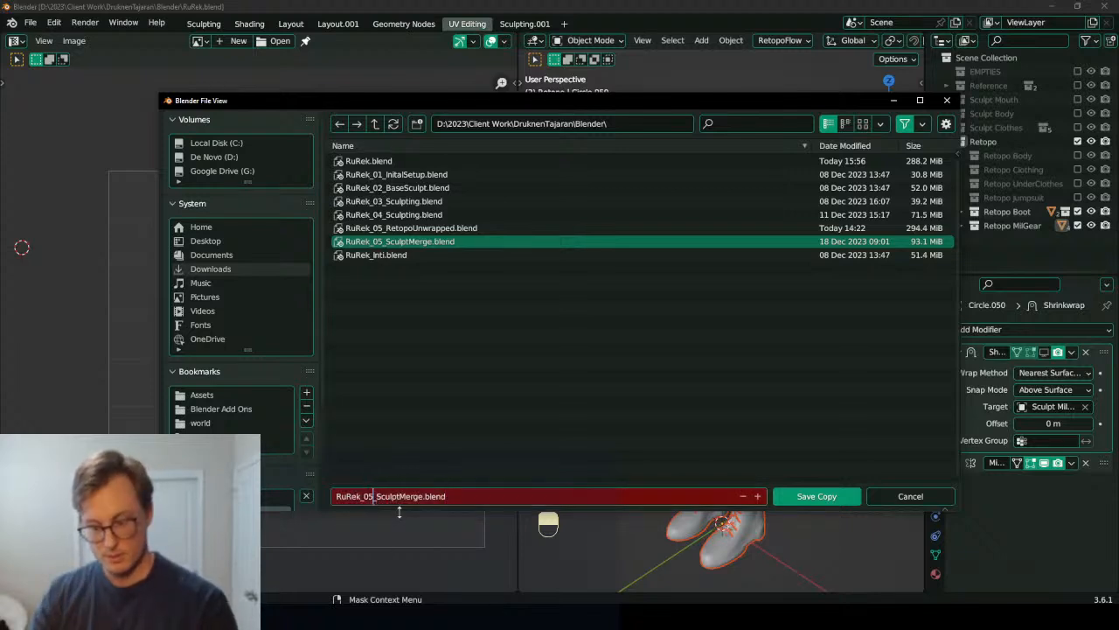
pyautogui.hotkey('ctrl', 'shift', 'Right')
pyautogui.write('U')
pyautogui.write('Vmapped')
pyautogui.press('Return')
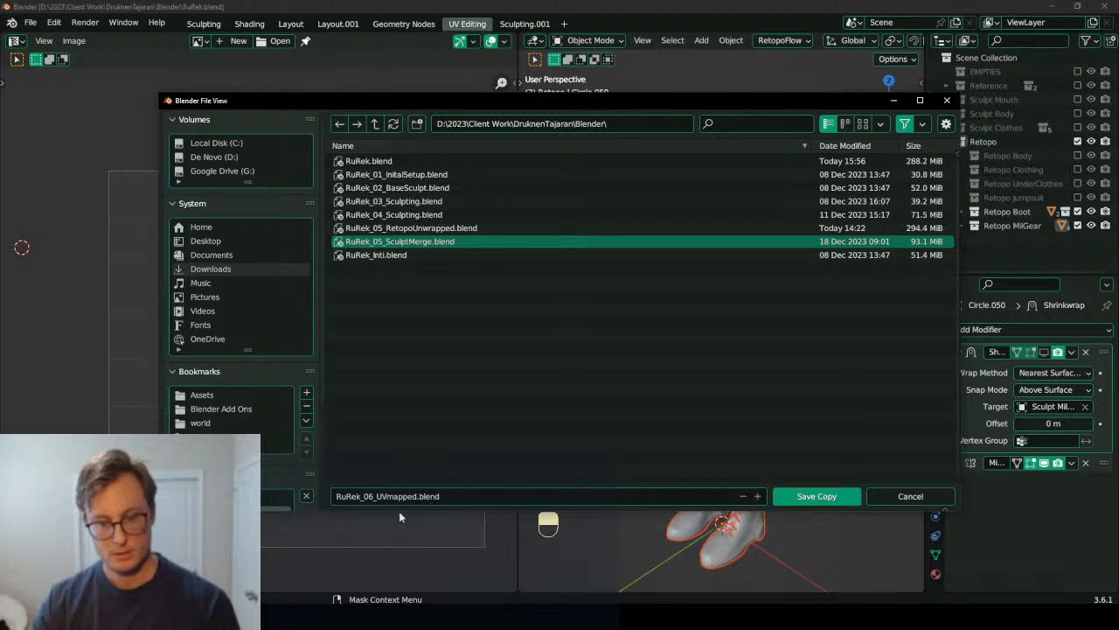
pyautogui.click(817, 495)
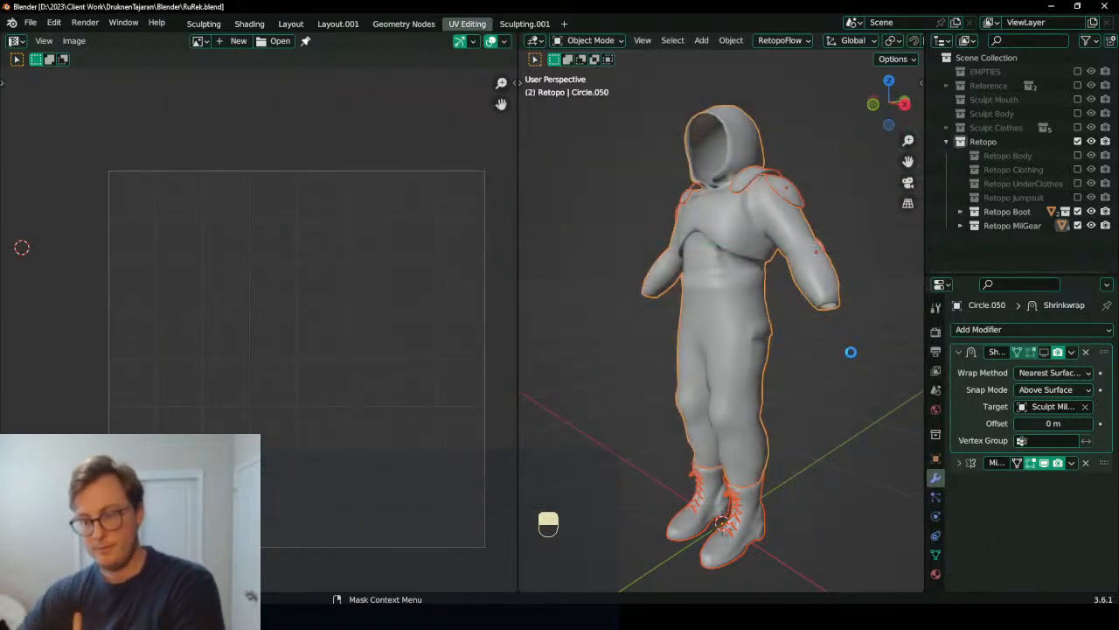
pyautogui.click(835, 369)
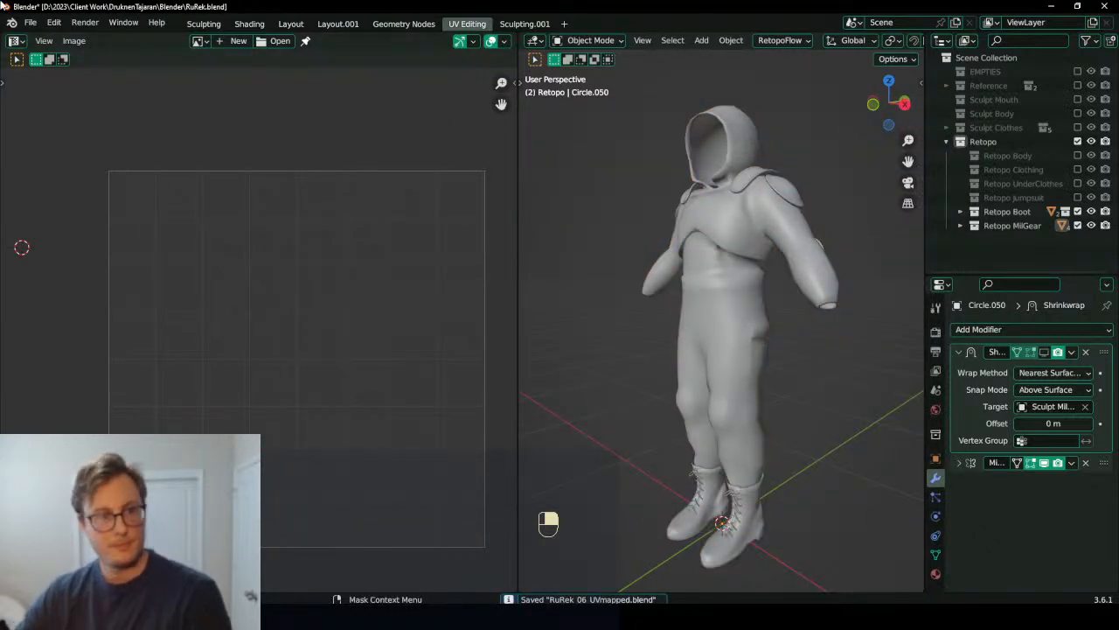
# Step: Open the recent project file Kamari.blend
pyautogui.click(29, 22)
pyautogui.moveTo(78, 66)
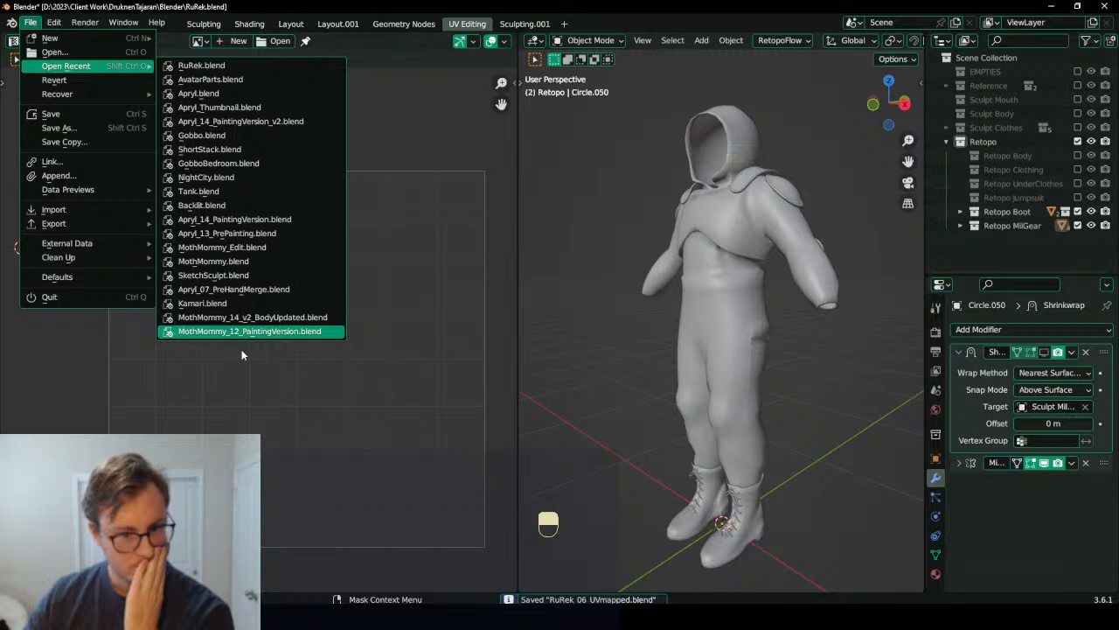
pyautogui.click(202, 304)
pyautogui.click(514, 332)
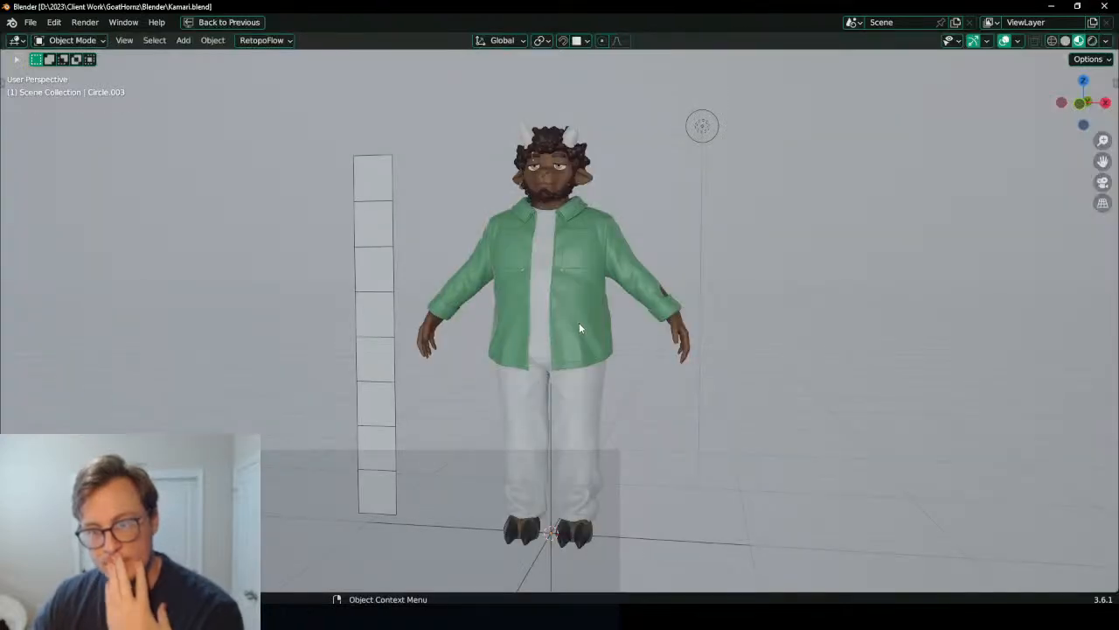
# Step: Restore the non-maximized layout and examine the Kamari character's full figure, face, hair and jacket from several angles
pyautogui.scroll(-3, 620, 271)
pyautogui.moveTo(638, 265); pyautogui.dragTo(469, 324, button='middle')
pyautogui.scroll(3, 648, 257)
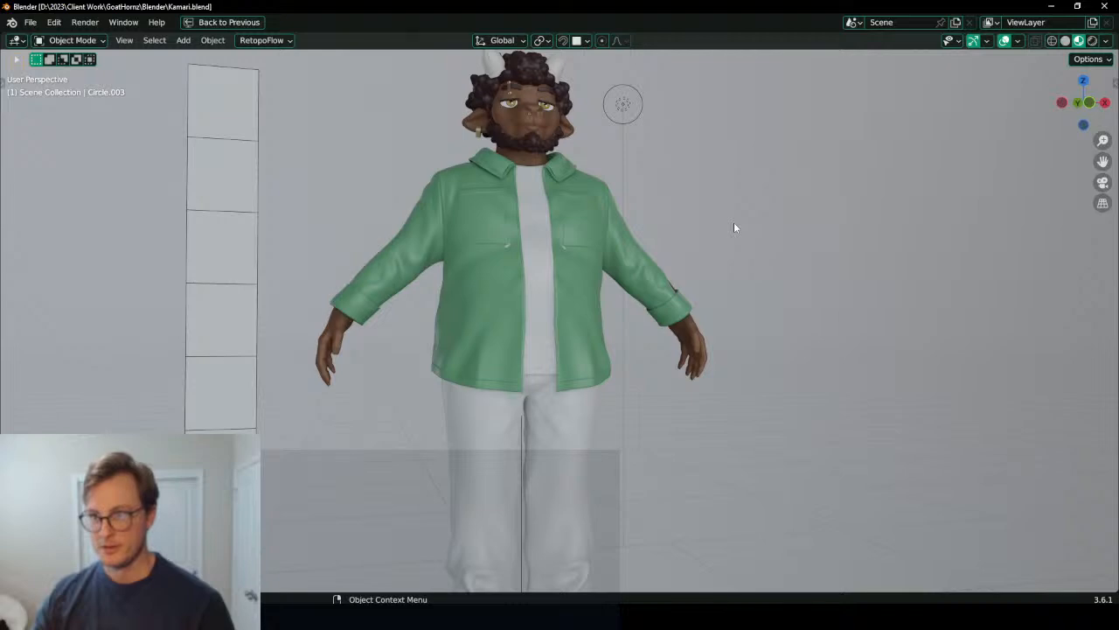
pyautogui.hotkey('ctrl', 'space')
pyautogui.moveTo(732, 222); pyautogui.dragTo(531, 285, button='middle')
pyautogui.scroll(7, 619, 284)
pyautogui.scroll(-3, 532, 248)
pyautogui.scroll(-3, 503, 259)
pyautogui.scroll(3, 532, 285)
pyautogui.scroll(-2, 562, 291)
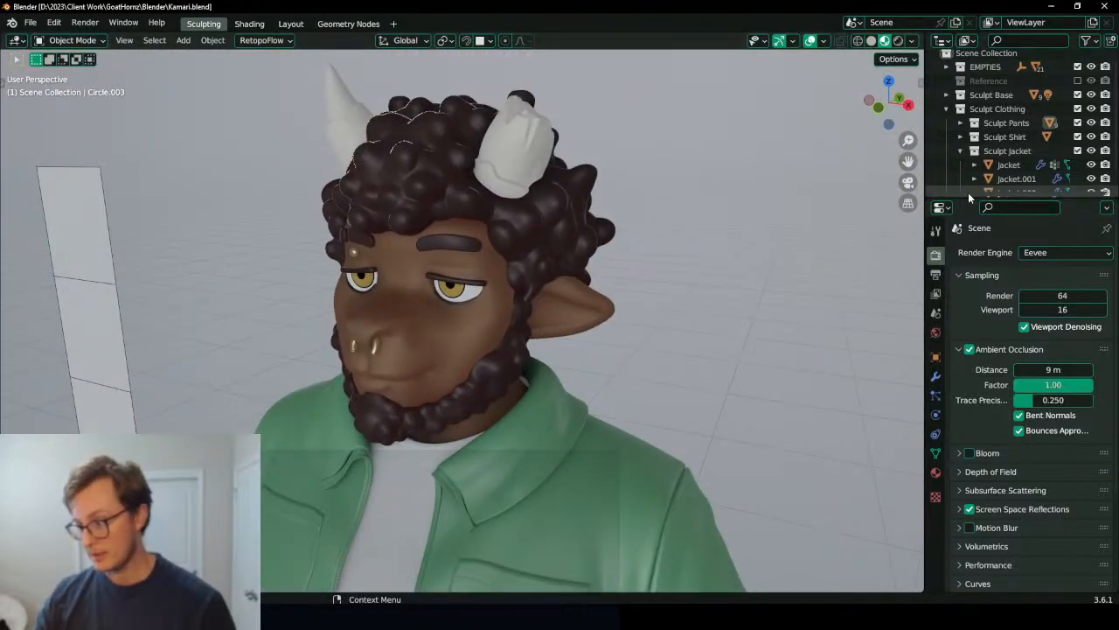
pyautogui.keyDown('ctrl'); pyautogui.hscroll(1, 970, 188); pyautogui.keyUp('ctrl')
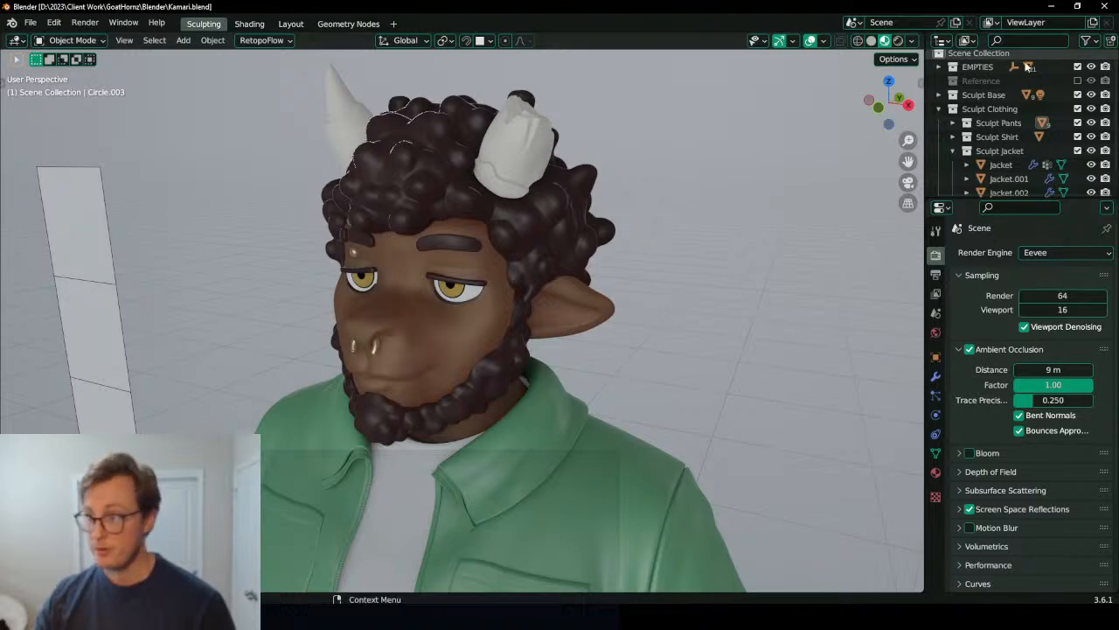
# Step: Show the Reference collection, compare the character with its reference images, and exclude the collection again
pyautogui.click(1077, 80)
pyautogui.scroll(-3, 343, 333)
pyautogui.moveTo(343, 334); pyautogui.dragTo(526, 273, button='middle')
pyautogui.moveTo(617, 289); pyautogui.dragTo(615, 302, button='middle')
pyautogui.scroll(-3, 647, 300)
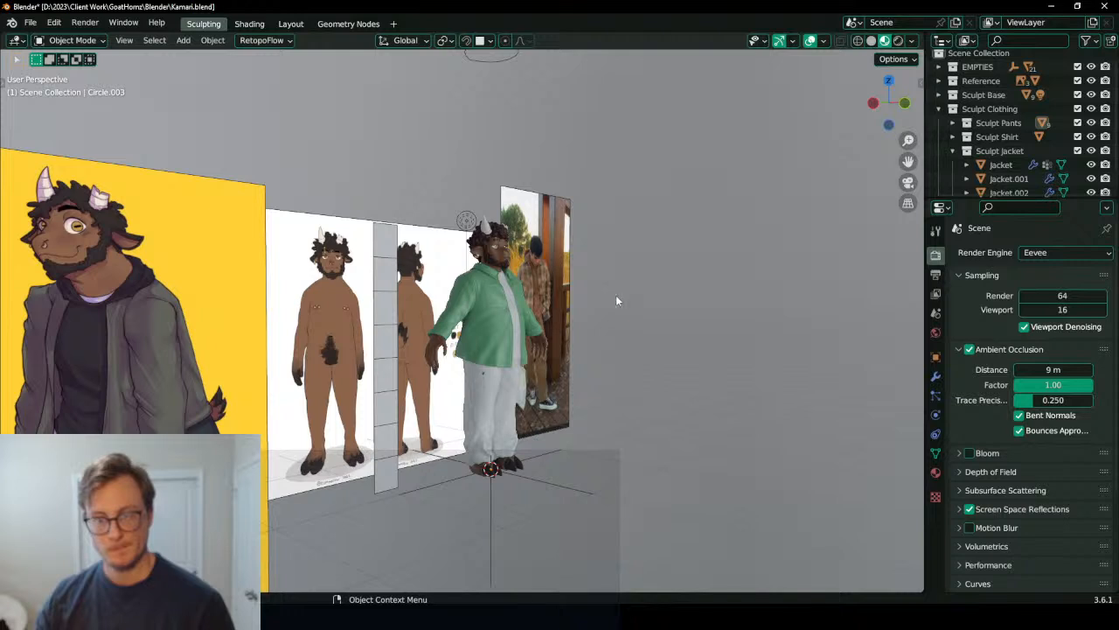
pyautogui.moveTo(616, 304); pyautogui.dragTo(547, 311, button='middle')
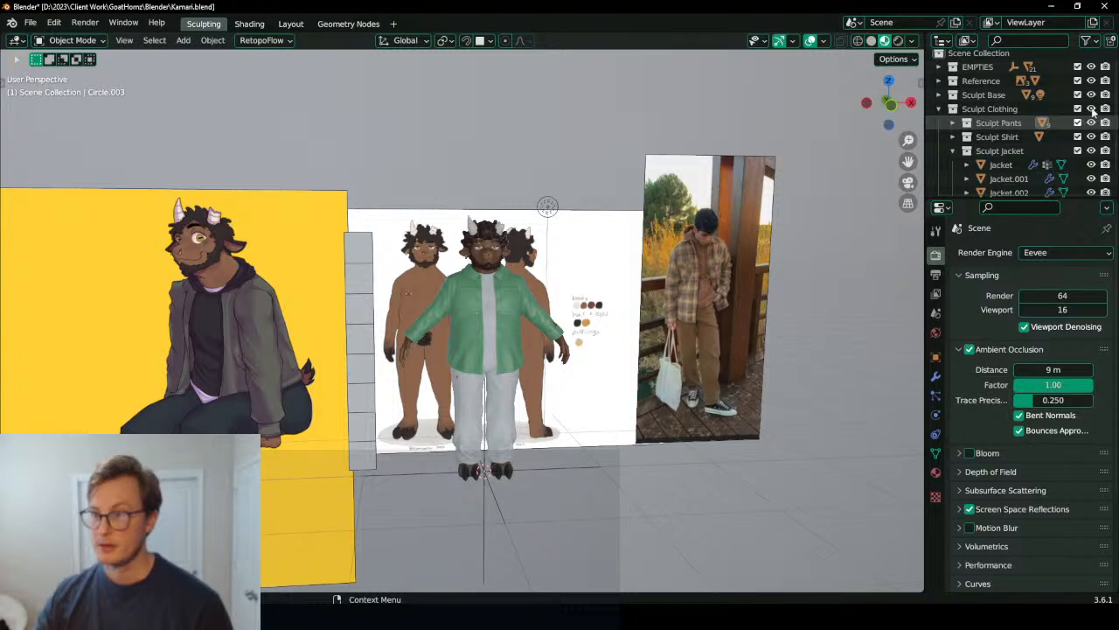
pyautogui.click(1078, 80)
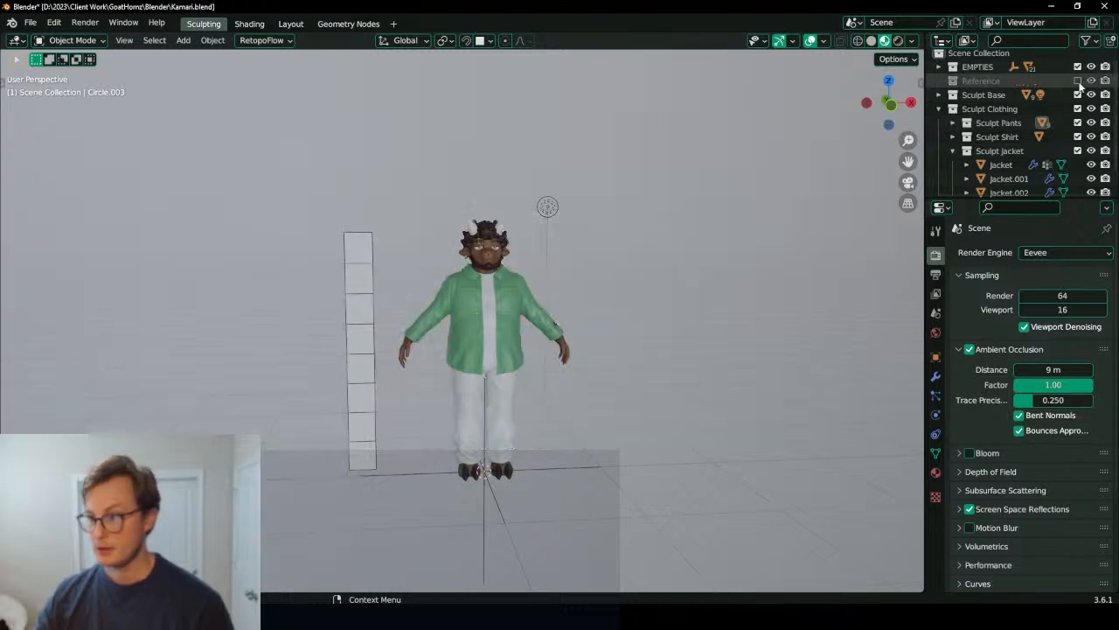
# Step: Collapse the Sculpt Jacket collection and locate the stray Circle.001 object in the viewport
pyautogui.click(953, 150)
pyautogui.click(988, 169)
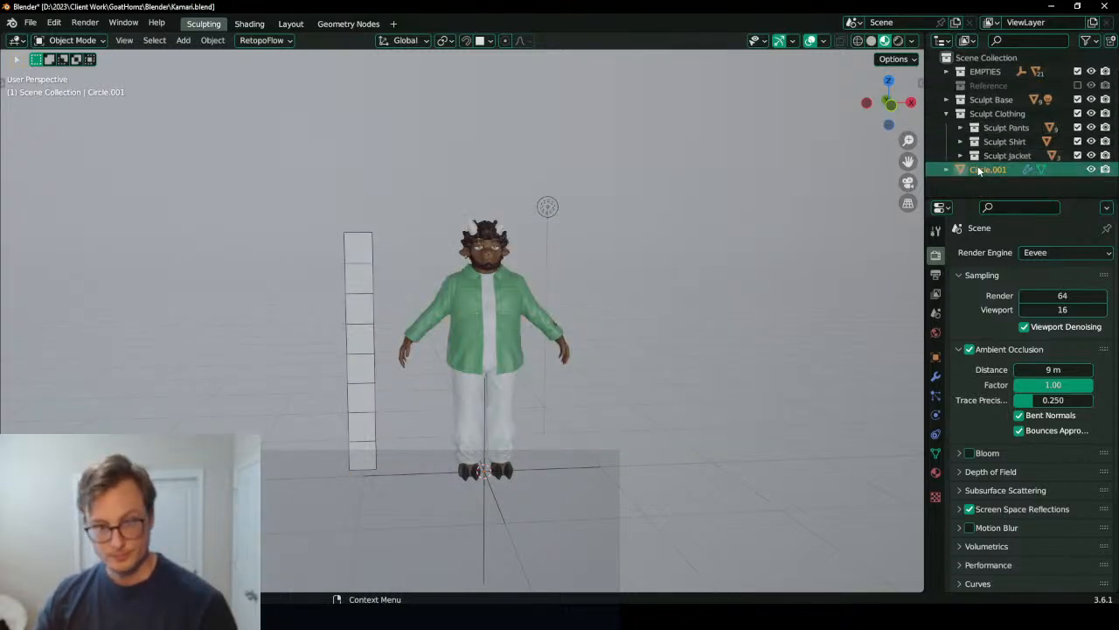
pyautogui.press('KP_Decimal')
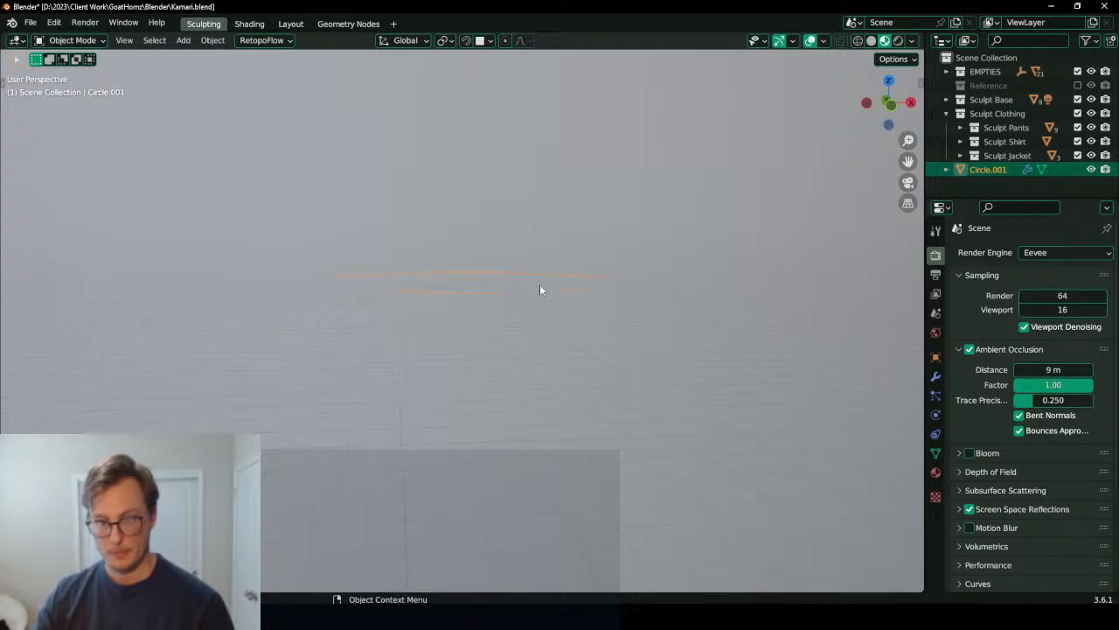
pyautogui.scroll(-4, 540, 284)
# Step: Try deleting the Circle.001 object, then undo the deletion
pyautogui.press('x')
pyautogui.click(547, 296)
pyautogui.scroll(-4, 581, 301)
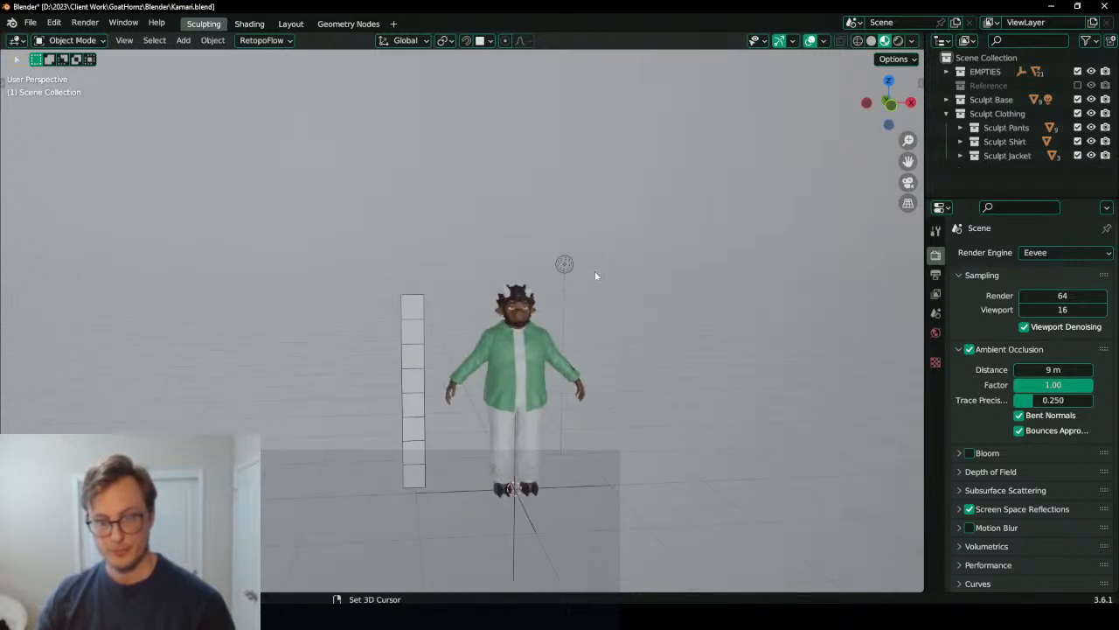
pyautogui.hotkey('ctrl', 'z')
pyautogui.scroll(2, 541, 308)
pyautogui.scroll(-3, 541, 305)
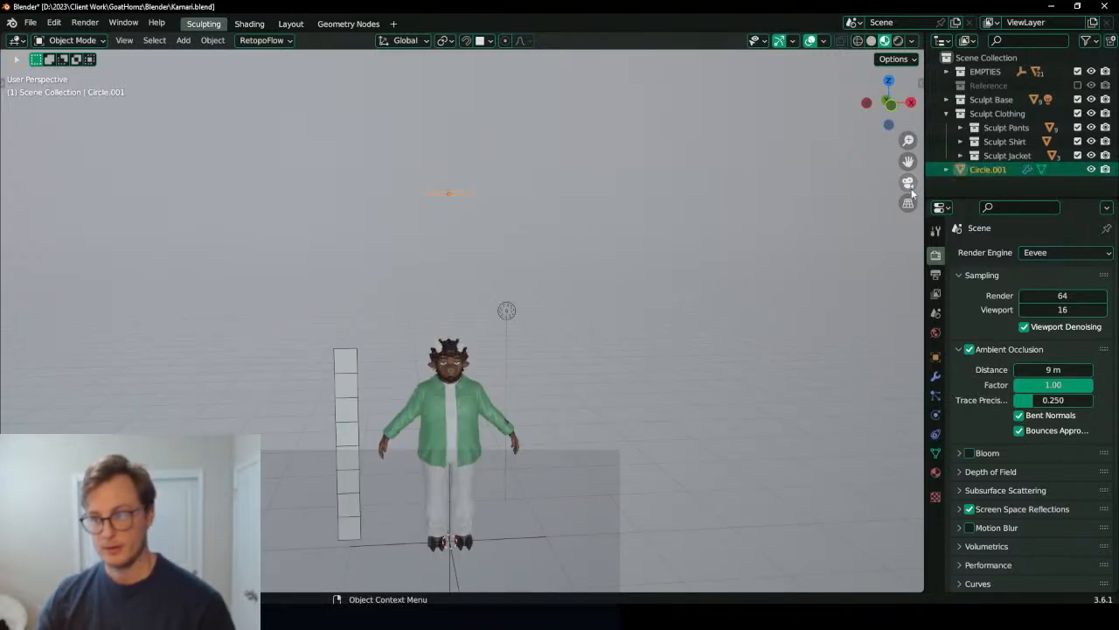
# Step: Create a new collection under the Scene Collection and name it Retopo Body
pyautogui.rightClick(984, 61)
pyautogui.click(984, 62)
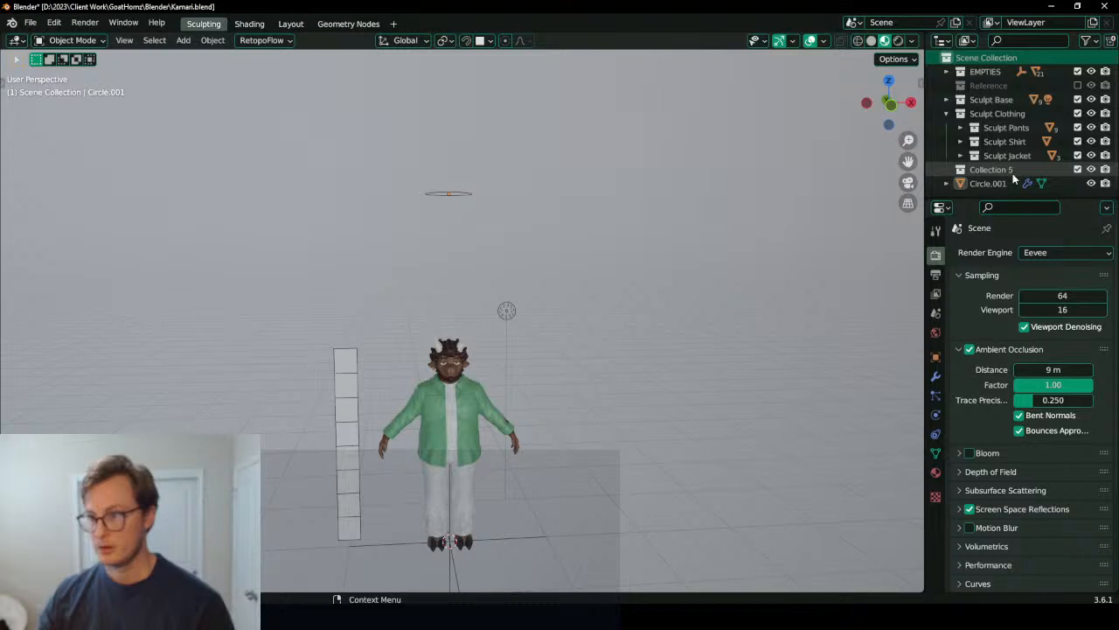
pyautogui.doubleClick(1004, 169)
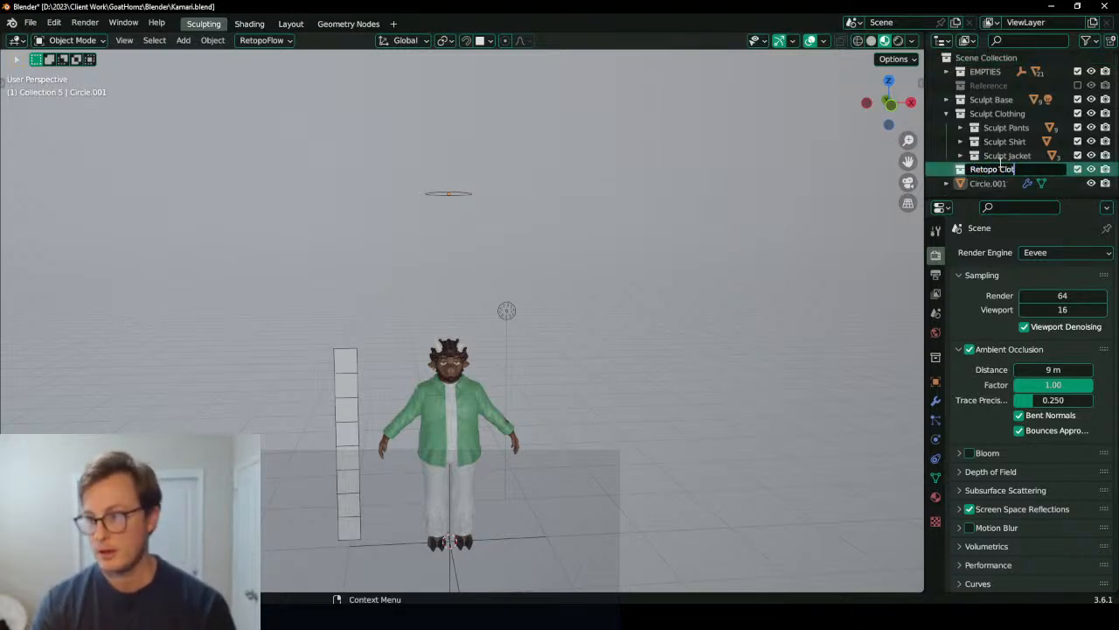
pyautogui.press('Return')
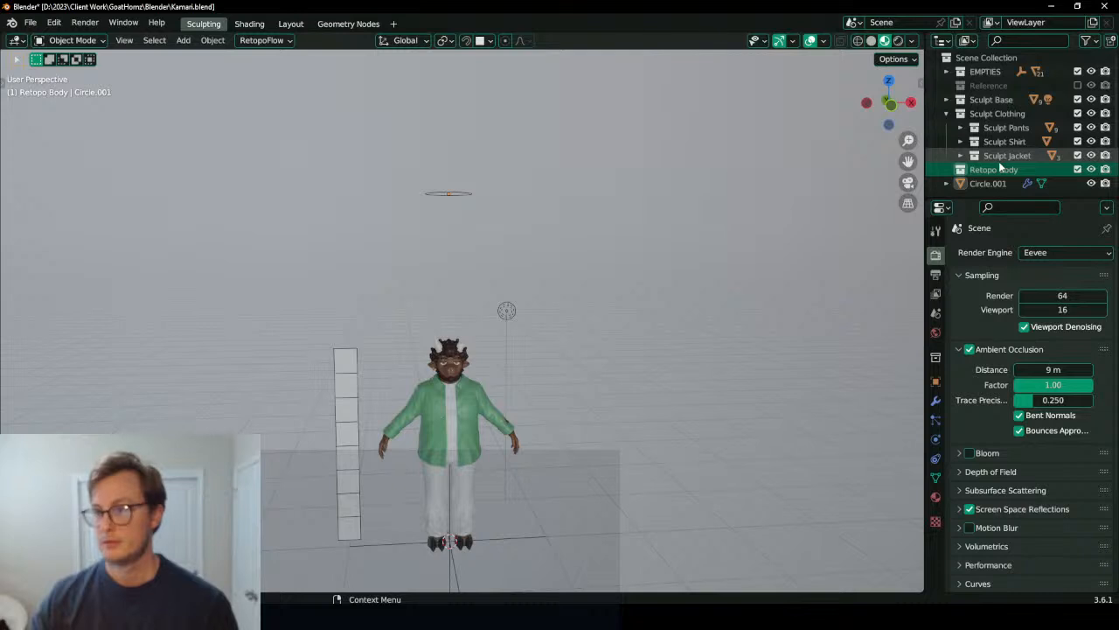
# Step: Rename the Sculpt Base collection to Sculpt Body
pyautogui.click(993, 99)
pyautogui.doubleClick(997, 99)
pyautogui.press('Right')
pyautogui.press('BackSpace')
pyautogui.press('BackSpace')
pyautogui.write('ody')
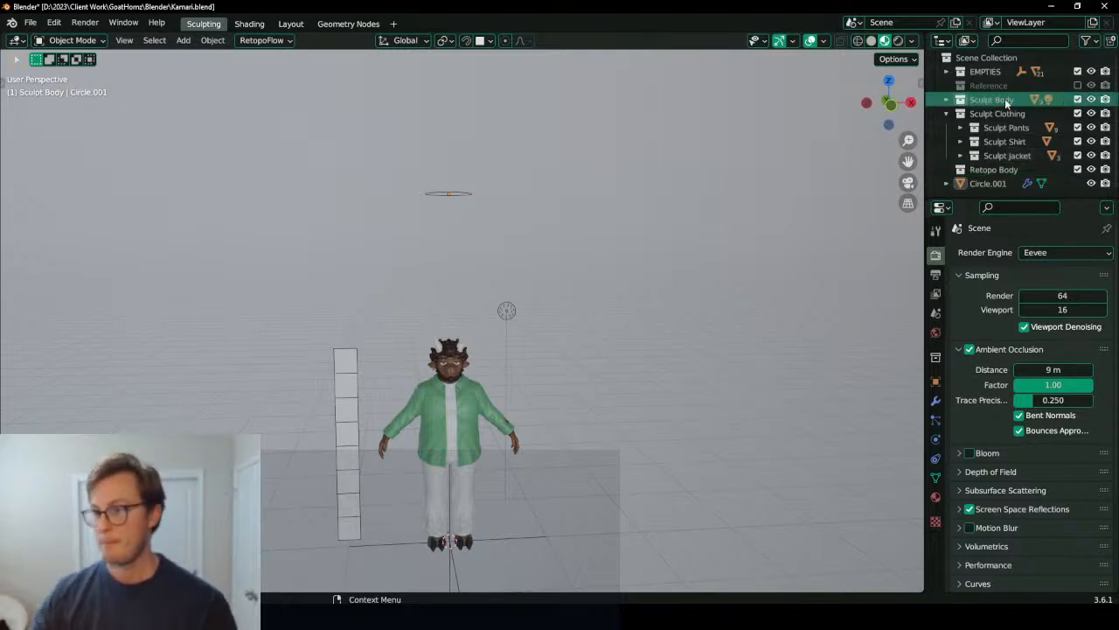
# Step: Temporarily exclude the Sculpt Clothing collection to inspect the body sculpt underneath
pyautogui.press('Return')
pyautogui.click(1077, 113)
pyautogui.keyDown('shift'); pyautogui.moveTo(479, 408); pyautogui.dragTo(496, 346, button='middle'); pyautogui.keyUp('shift')
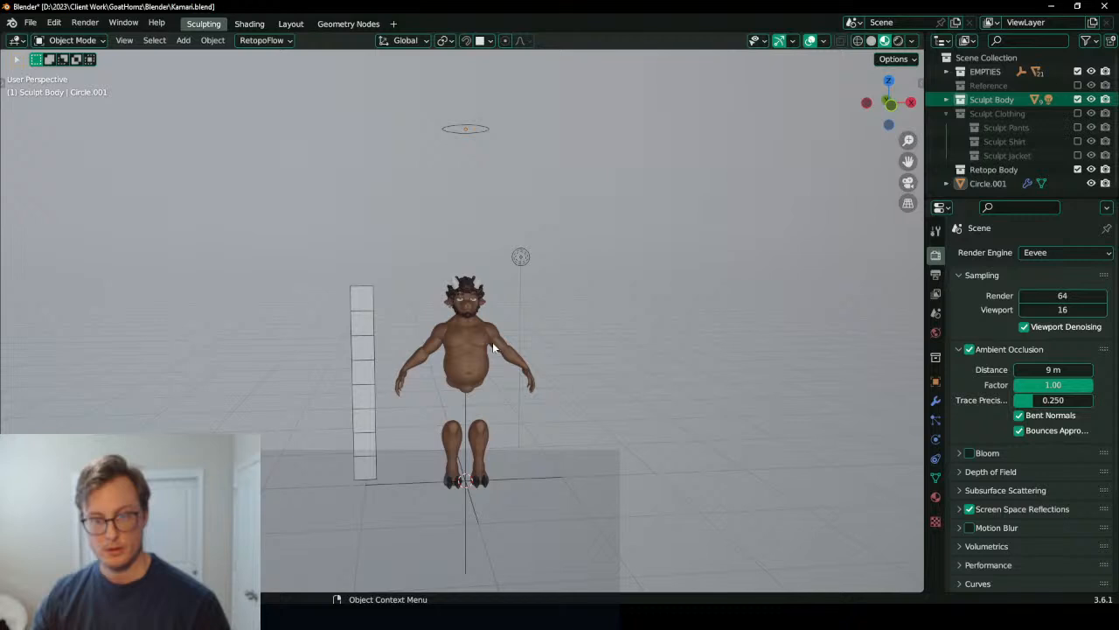
pyautogui.moveTo(744, 324); pyautogui.dragTo(988, 125, button='middle')
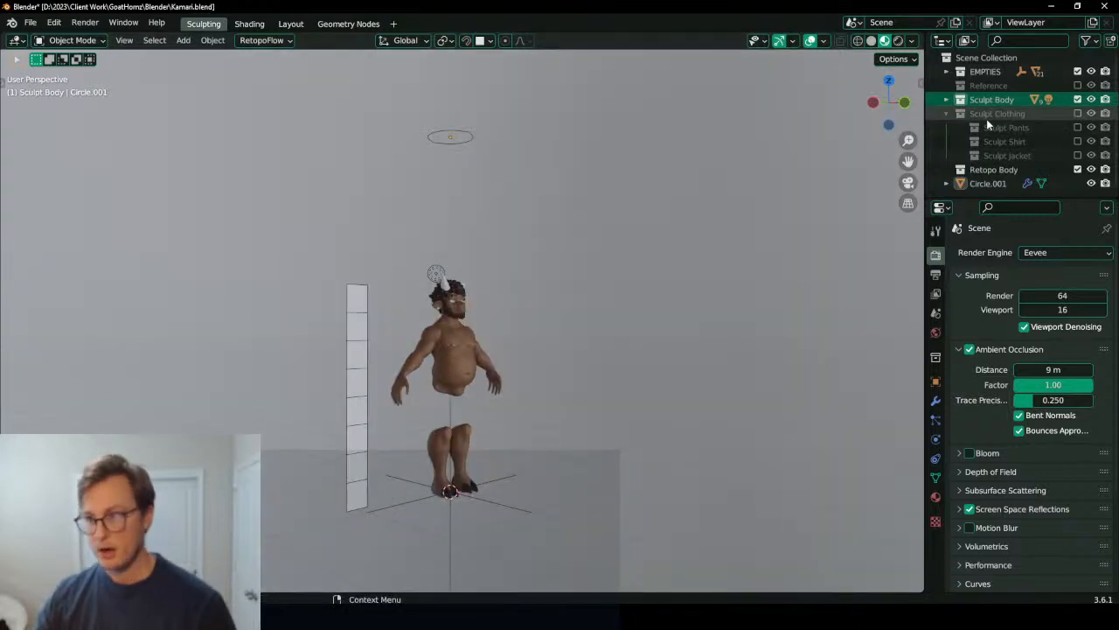
pyautogui.click(1077, 115)
# Step: Temporarily hide the pants mesh to inspect the legs, and check the objects inside the Sculpt Pants collection
pyautogui.scroll(3, 425, 387)
pyautogui.click(468, 364)
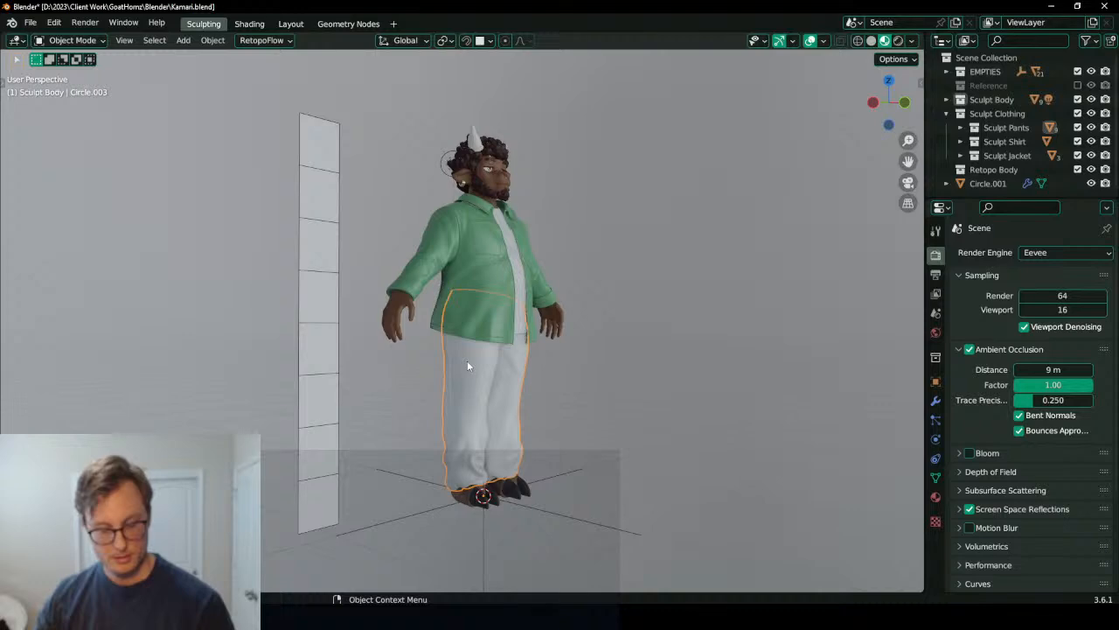
pyautogui.press('h')
pyautogui.moveTo(599, 349)
pyautogui.mouseDown(button='middle')
pyautogui.moveTo(496, 285)
pyautogui.moveTo(615, 341)
pyautogui.moveTo(787, 236)
pyautogui.mouseUp(button='middle')
pyautogui.hotkey('alt', 'h')
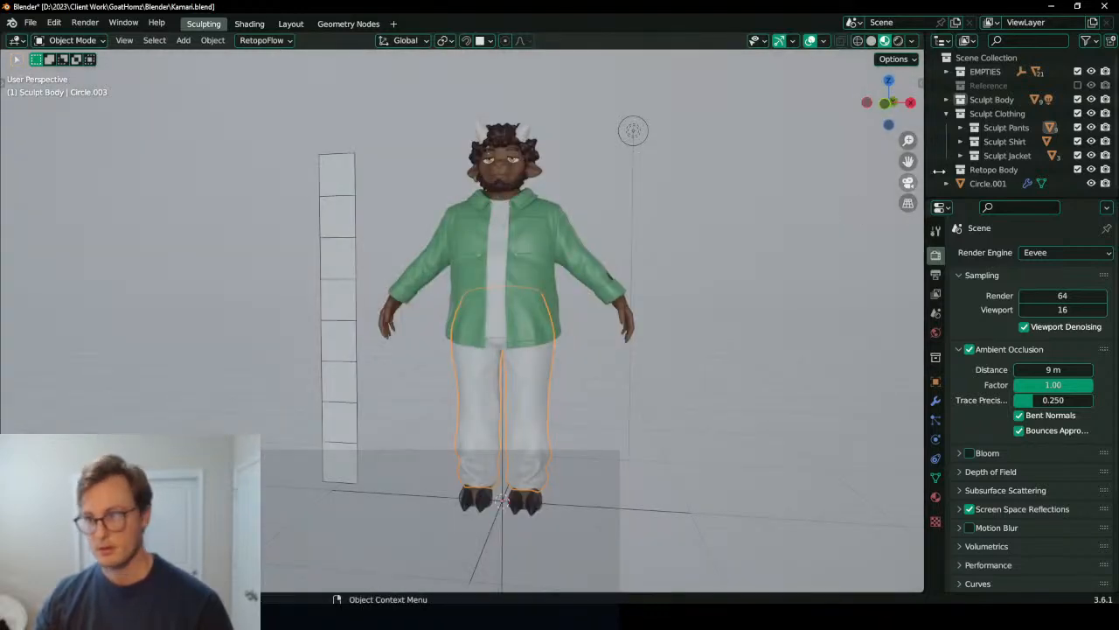
pyautogui.click(961, 127)
pyautogui.click(961, 128)
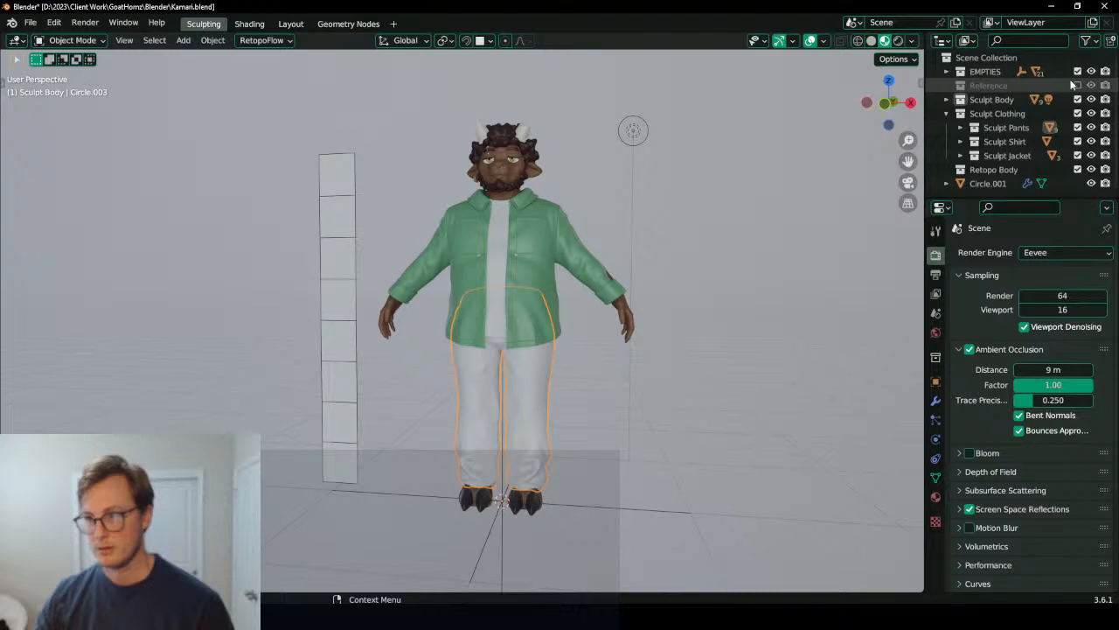
# Step: Include the Reference collection and exclude Sculpt Clothing, with the viewport in Solid shading
pyautogui.click(1078, 85)
pyautogui.press('z')
pyautogui.click(568, 350)
pyautogui.moveTo(569, 350); pyautogui.dragTo(507, 368, button='middle')
pyautogui.scroll(4, 507, 369)
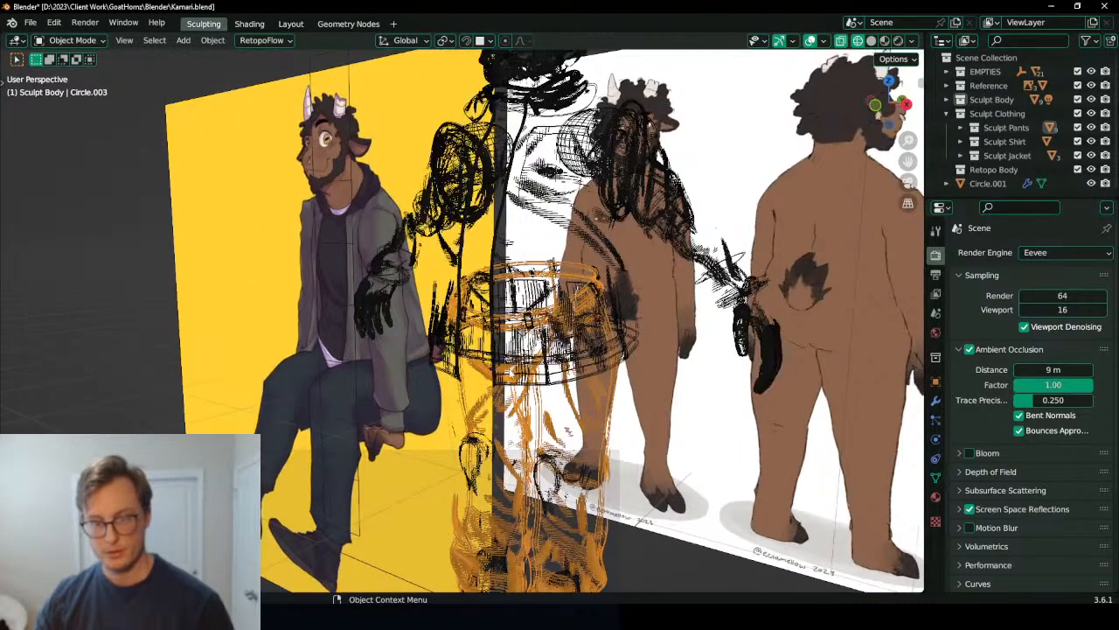
pyautogui.press('z')
pyautogui.click(577, 399)
pyautogui.click(1078, 113)
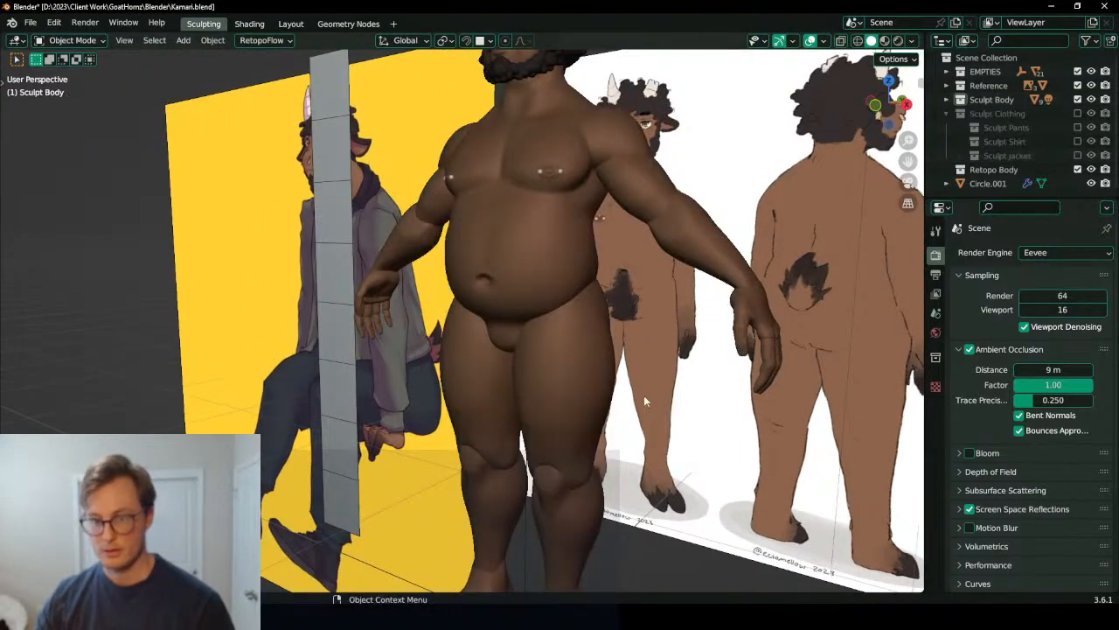
# Step: Move the thigh mesh into the Sculpt Body collection
pyautogui.click(539, 386)
pyautogui.press('m')
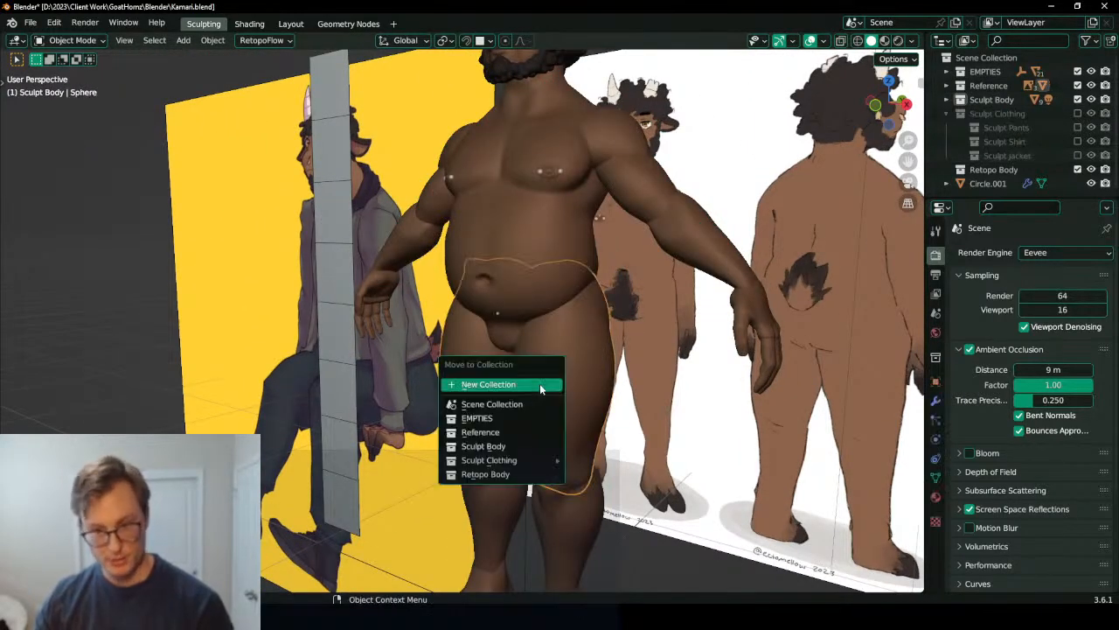
pyautogui.click(516, 448)
# Step: Exclude the Reference collection and save the file
pyautogui.click(1078, 85)
pyautogui.scroll(-4, 460, 260)
pyautogui.moveTo(460, 260); pyautogui.dragTo(520, 334, button='middle')
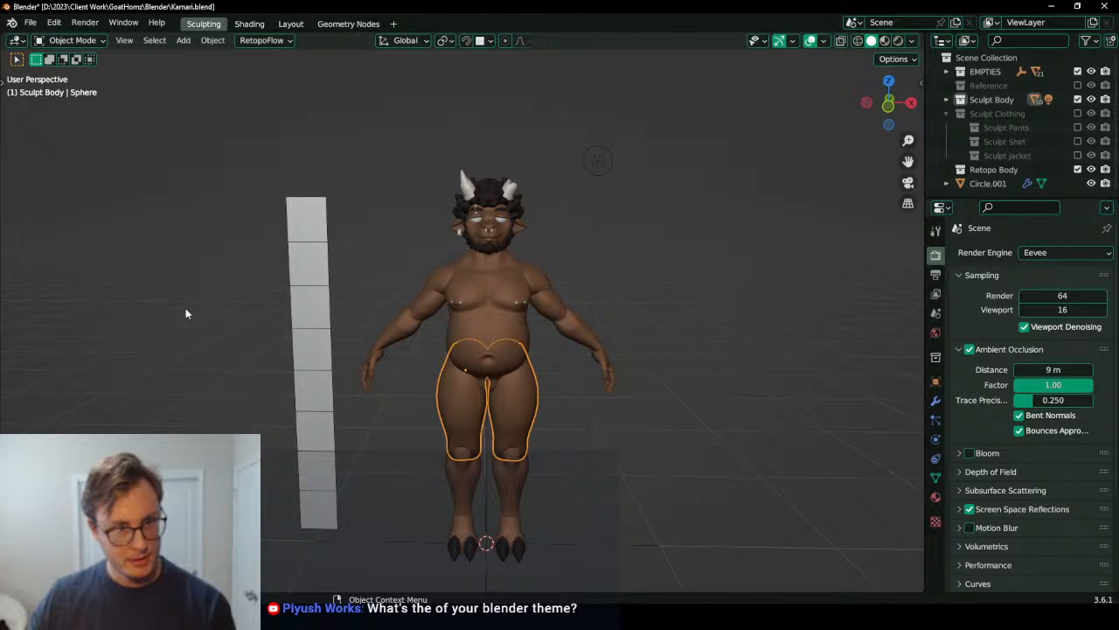
pyautogui.hotkey('ctrl', 's')
# Step: Apply the Emerald theme preset in the preferences, check the preset list, and close the preferences
pyautogui.click(30, 22)
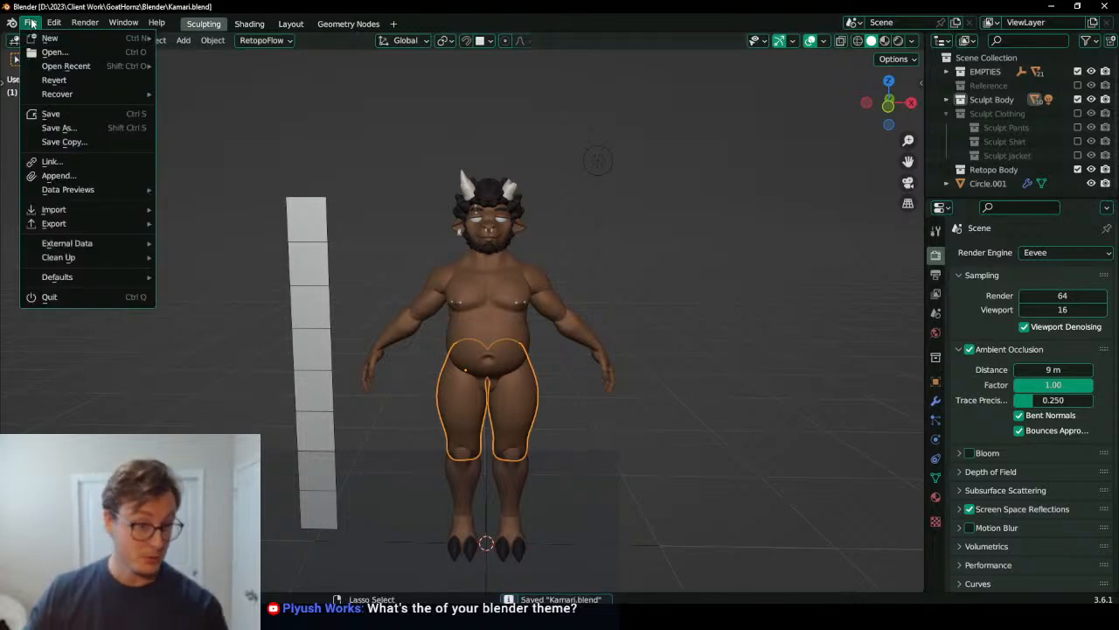
pyautogui.moveTo(95, 248)
pyautogui.moveTo(54, 21)
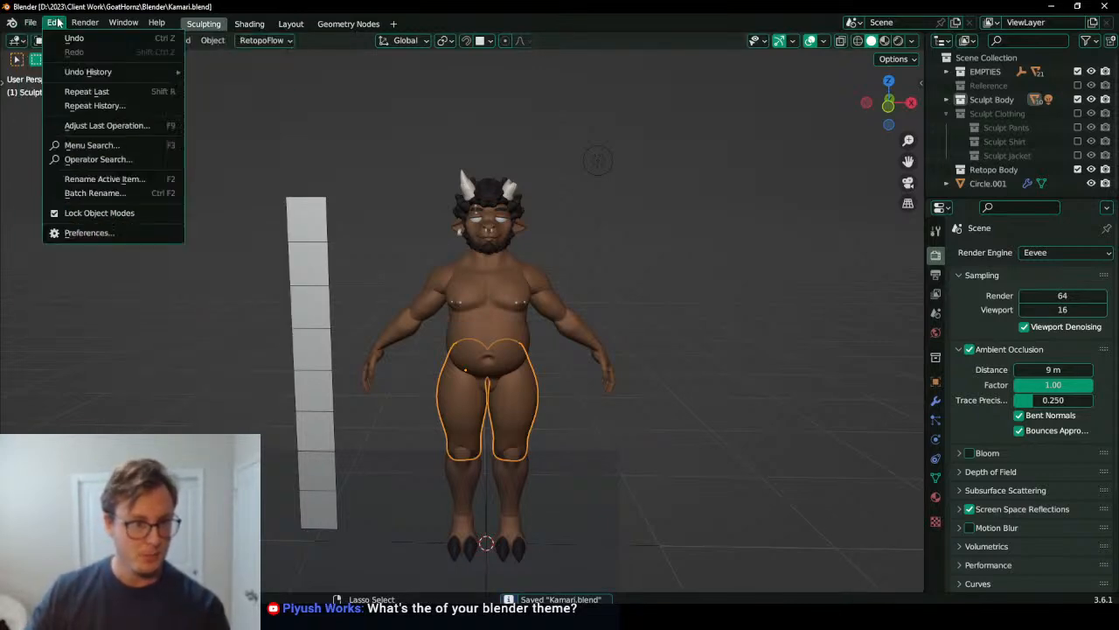
pyautogui.click(107, 237)
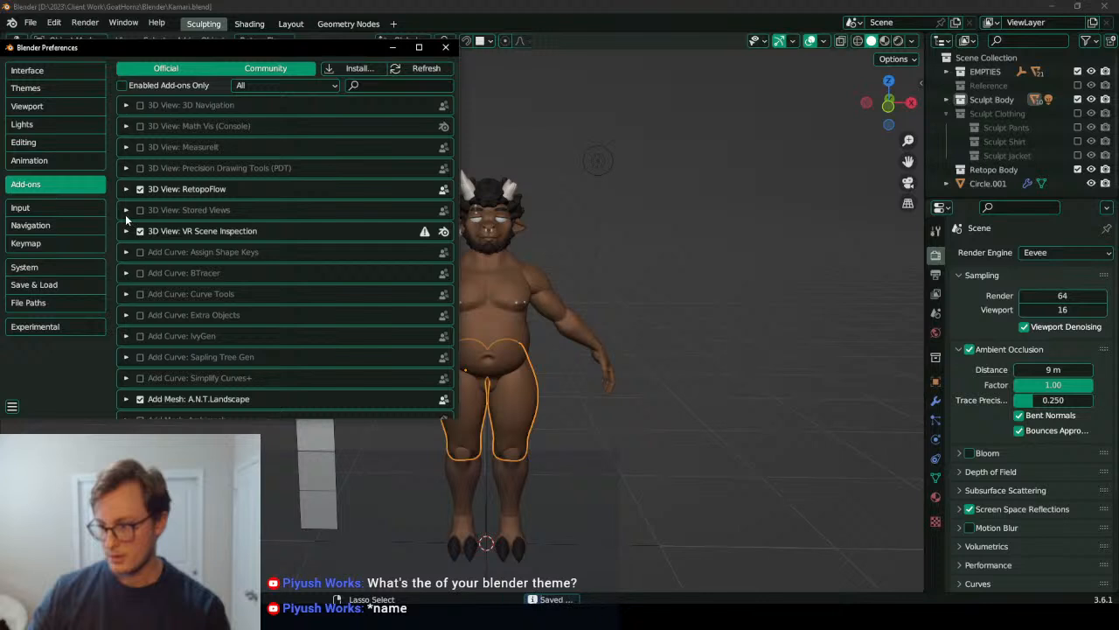
pyautogui.click(25, 88)
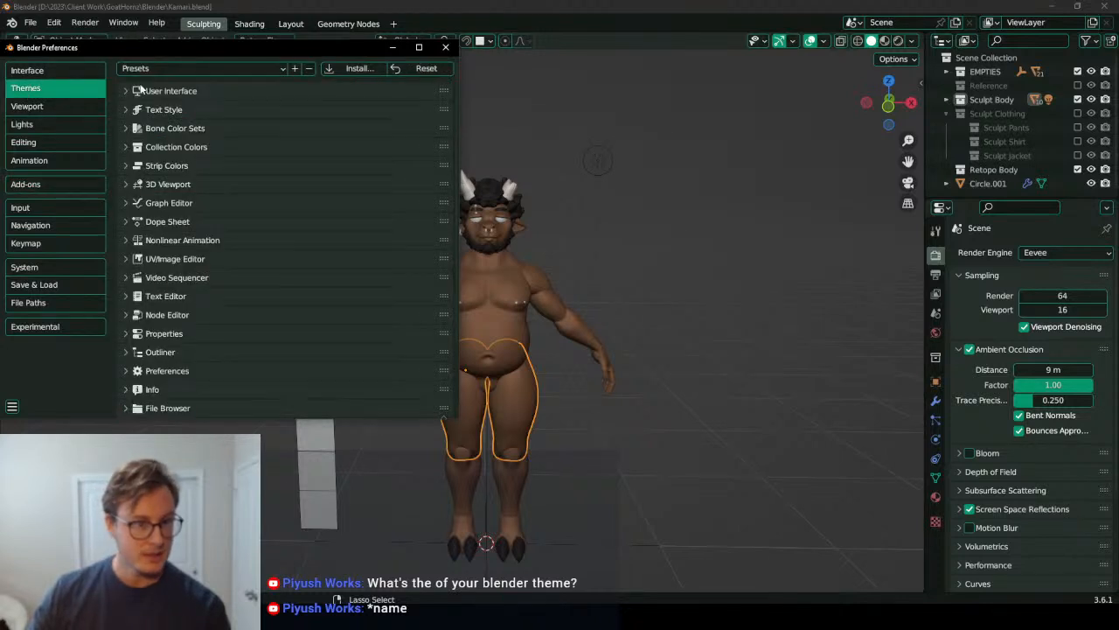
pyautogui.click(163, 69)
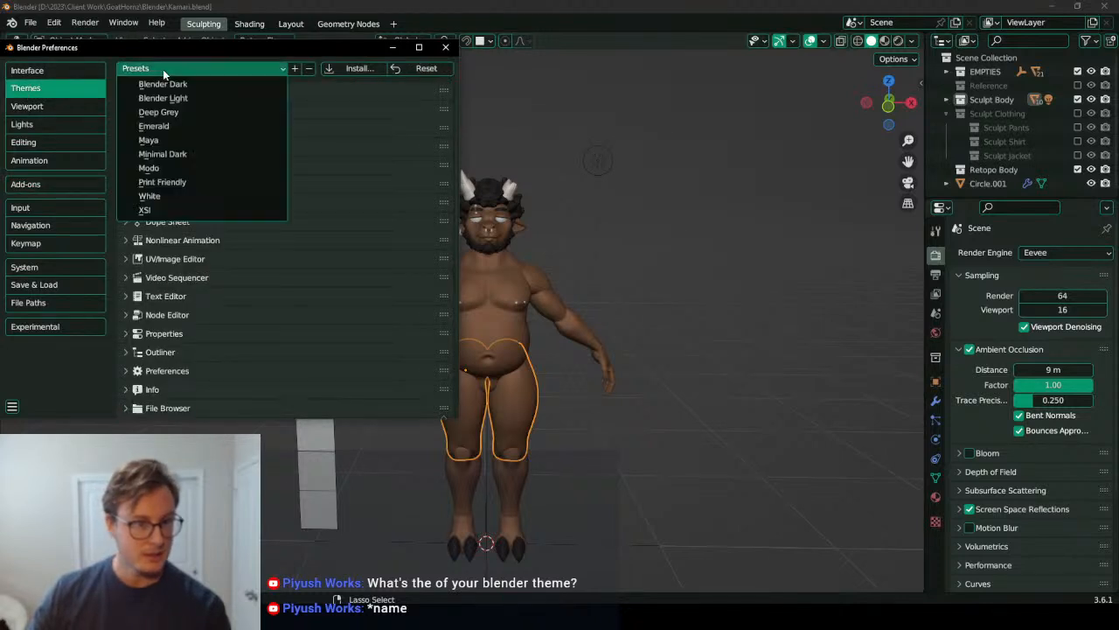
pyautogui.click(160, 127)
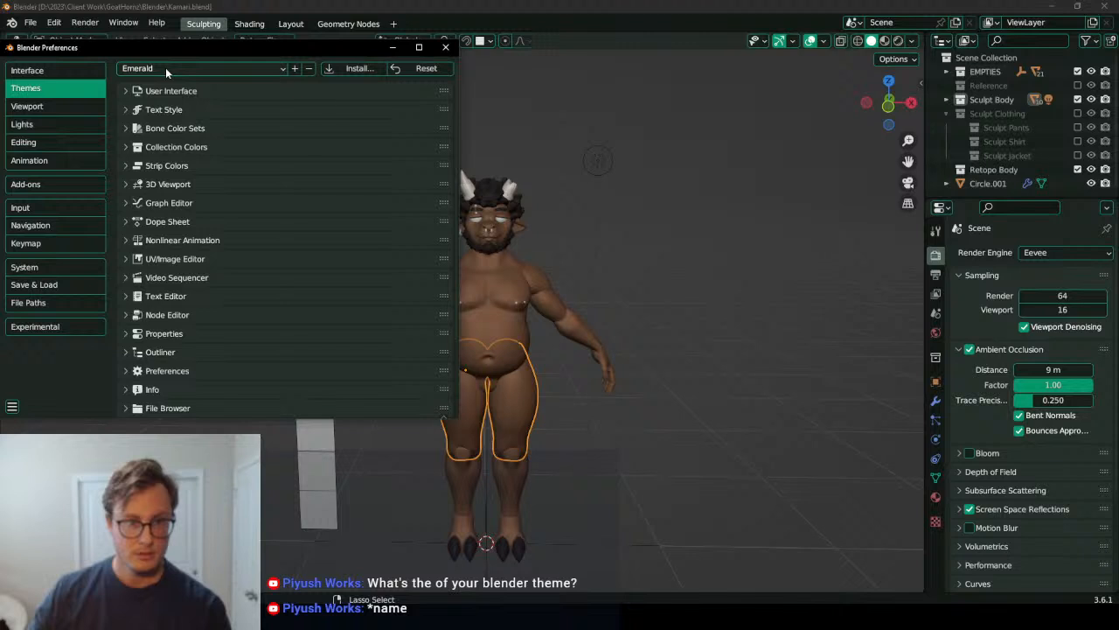
pyautogui.click(165, 67)
pyautogui.click(193, 126)
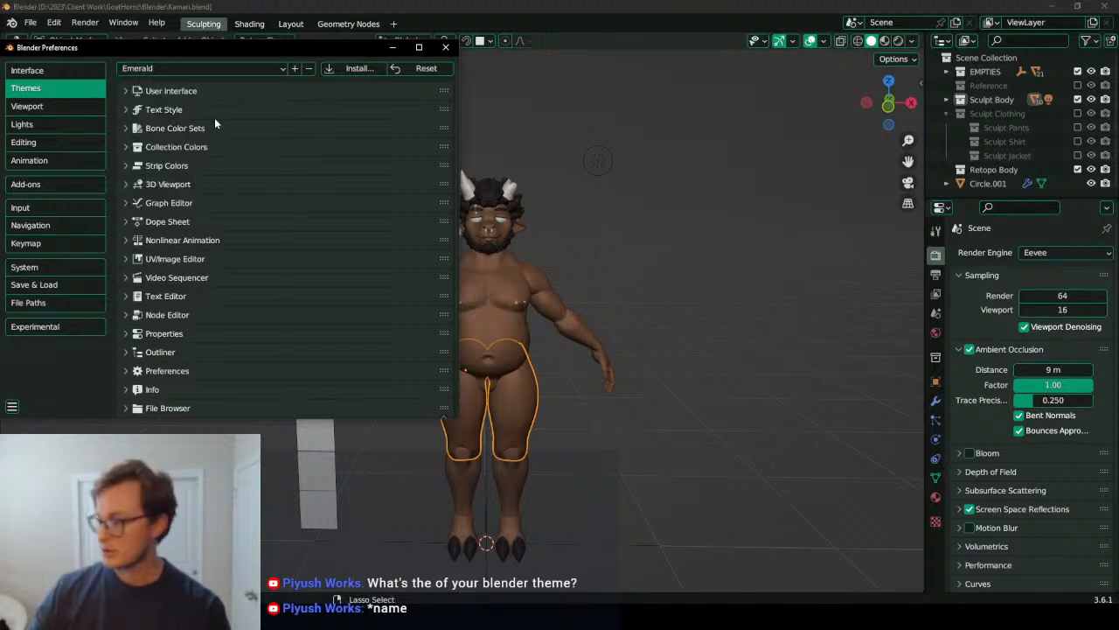
pyautogui.click(214, 70)
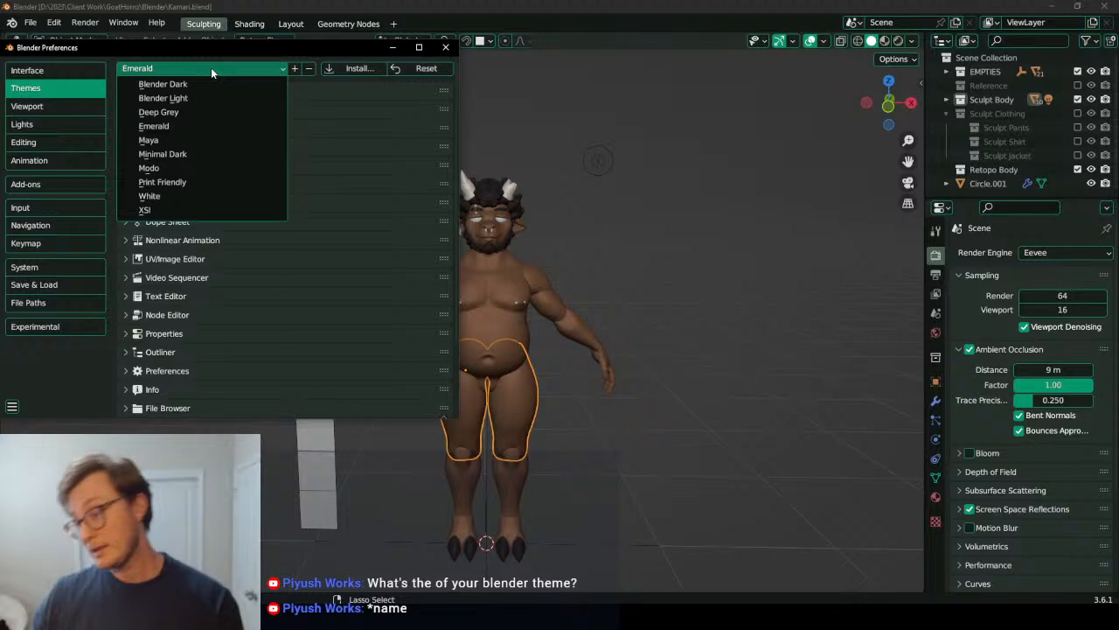
pyautogui.click(445, 47)
pyautogui.scroll(3, 516, 266)
pyautogui.scroll(-2, 544, 250)
pyautogui.moveTo(527, 251); pyautogui.dragTo(544, 274, button='middle')
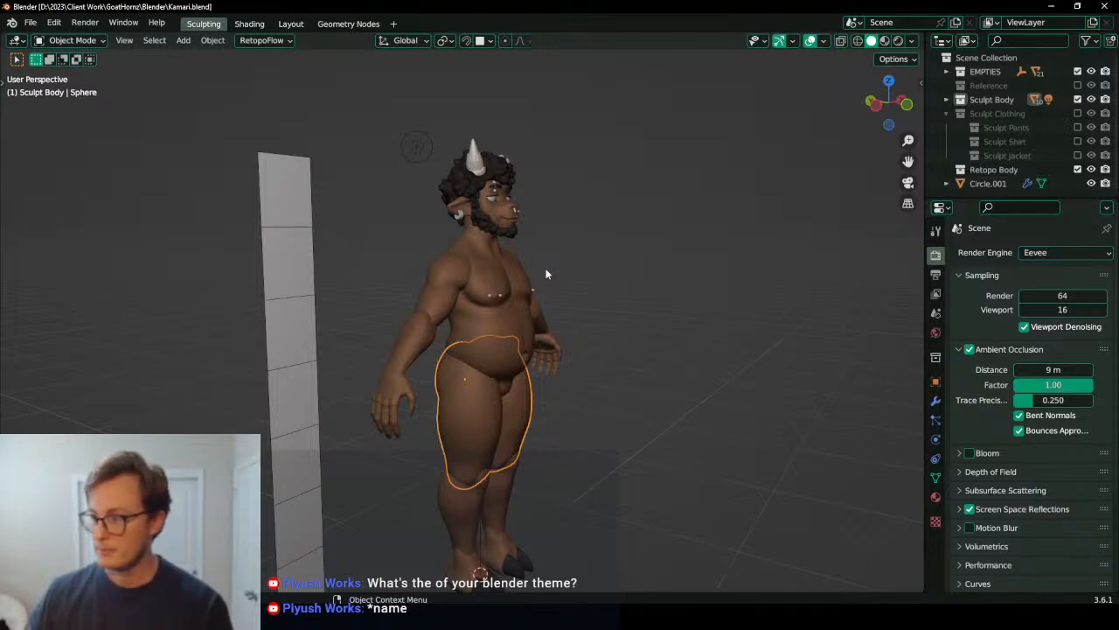
pyautogui.moveTo(546, 266); pyautogui.dragTo(525, 302, button='middle')
pyautogui.scroll(4, 509, 277)
pyautogui.scroll(-4, 472, 288)
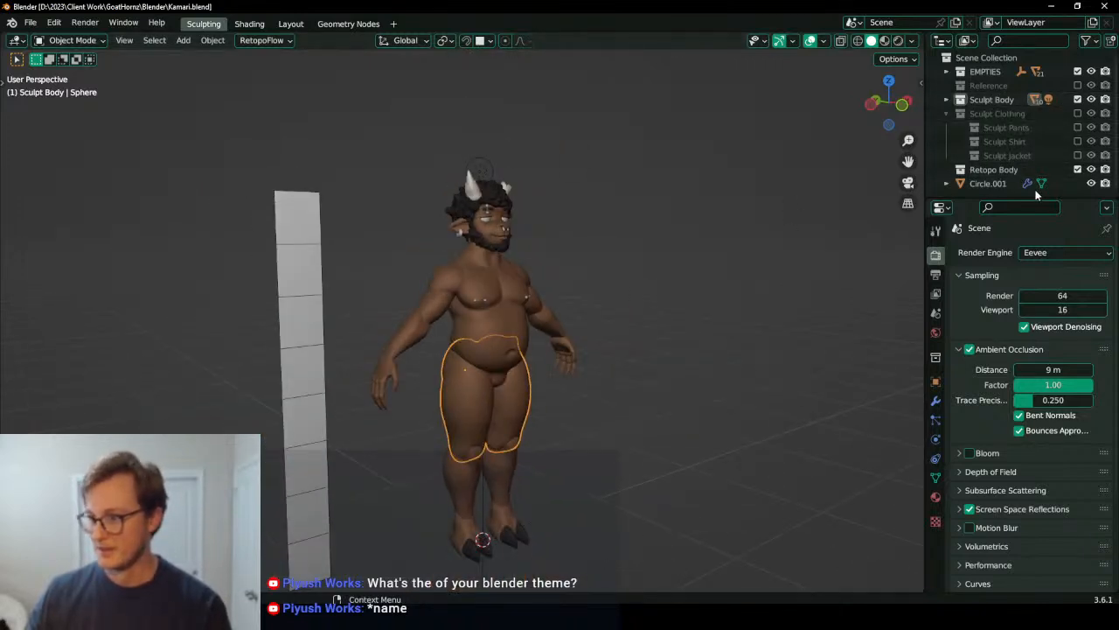
# Step: Move the Circle.001 object into the Retopo Body collection and rename it Retopo Body
pyautogui.moveTo(989, 183); pyautogui.dragTo(1006, 169)
pyautogui.doubleClick(995, 182)
pyautogui.write('Retopo')
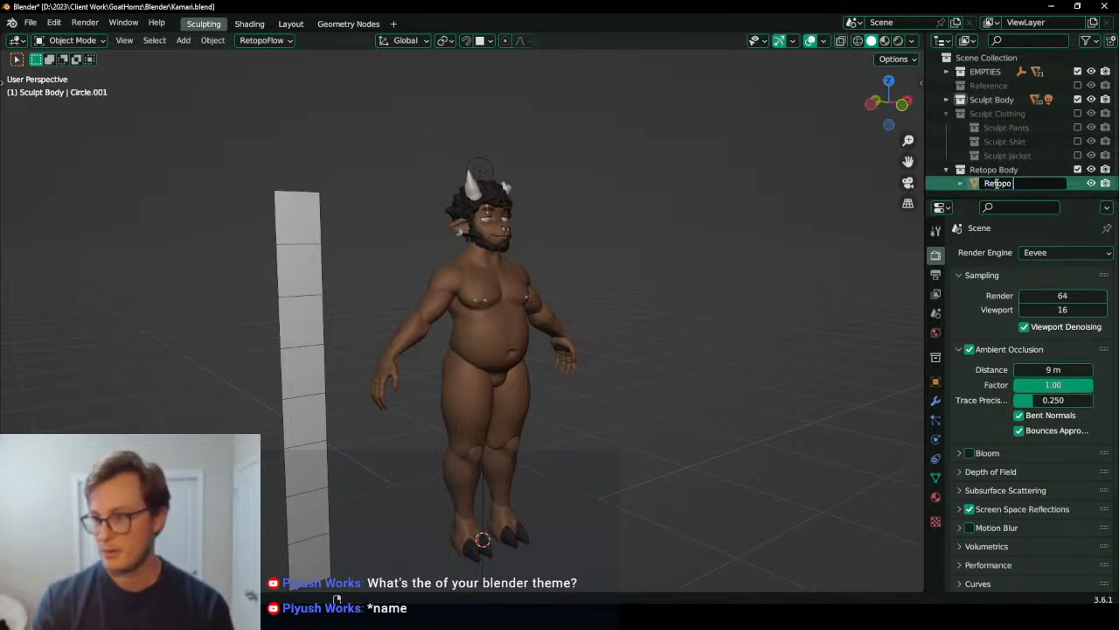
pyautogui.write(' Body')
pyautogui.press('Return')
# Step: Delete the tall segmented height guide standing beside the character and save the file
pyautogui.click(323, 267)
pyautogui.press('Delete')
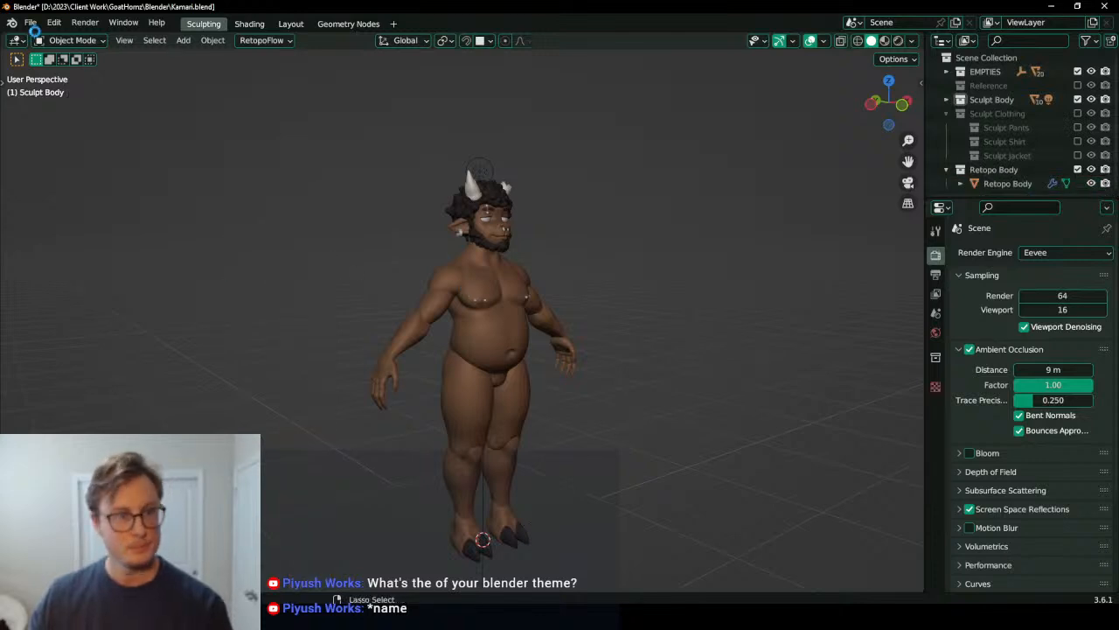
pyautogui.hotkey('ctrl', 's')
# Step: Save a copy of the file as Kamari_WIP_03_PreRetopo.blend in the same folder
pyautogui.click(31, 22)
pyautogui.click(55, 143)
pyautogui.click(394, 187)
pyautogui.press('BackSpace')
pyautogui.write('3')
pyautogui.press('Right')
pyautogui.hotkey('ctrl', 'shift', 'Right')
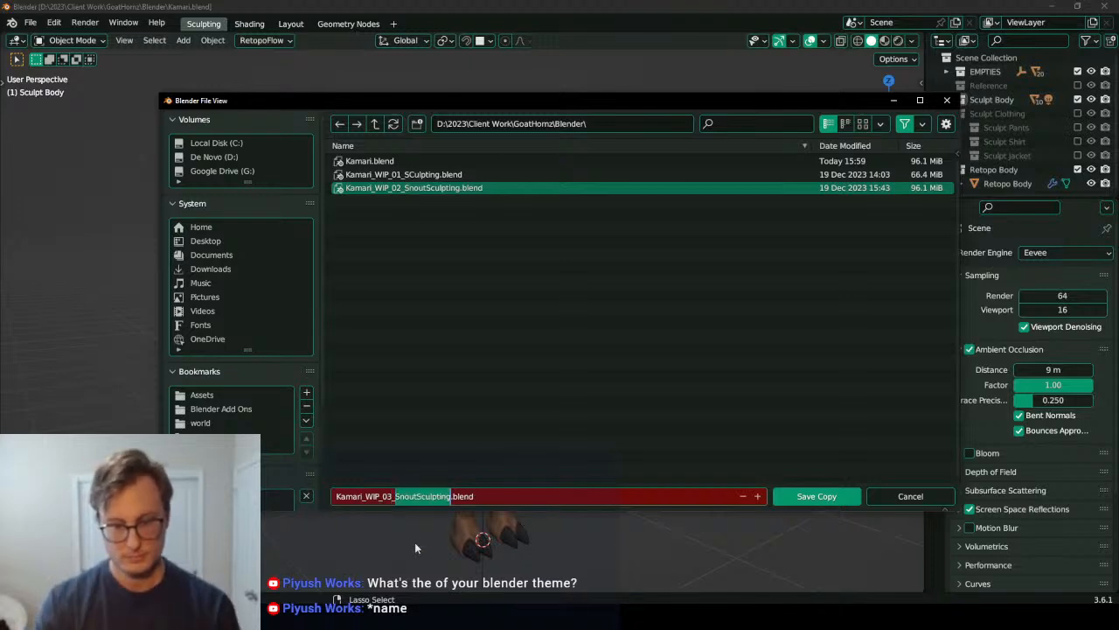
pyautogui.press('BackSpace')
pyautogui.write('PreRetopo')
pyautogui.press('Return')
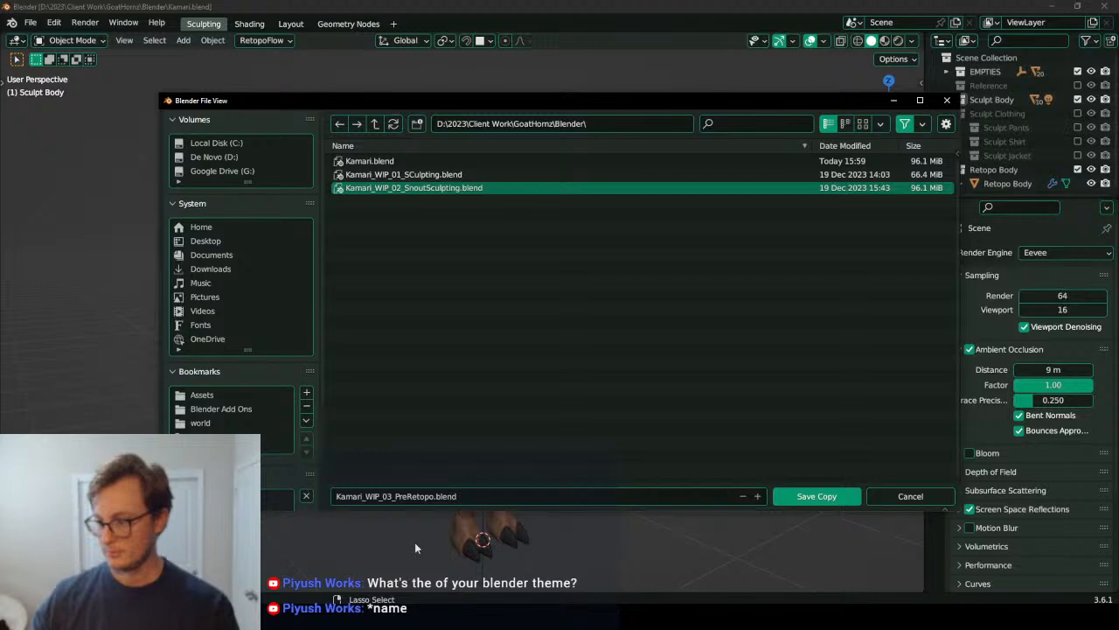
pyautogui.click(792, 496)
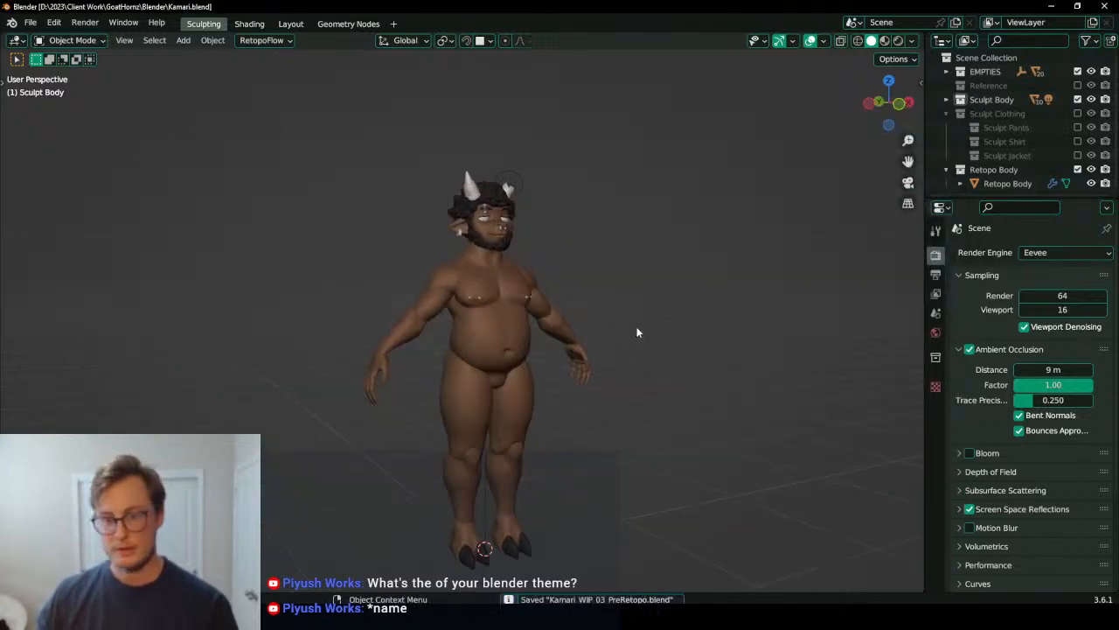
# Step: In edit mode from the front view, move the Retopo Body ring down about 2.27 m to the character's torso
pyautogui.click(997, 184)
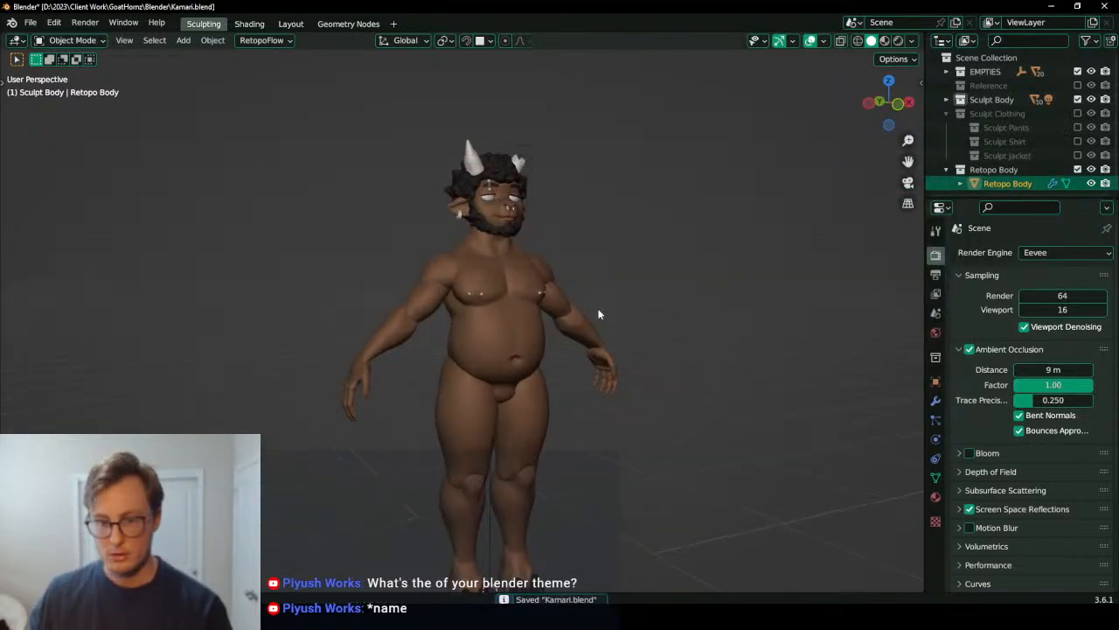
pyautogui.press('KP_Decimal')
pyautogui.press('Tab')
pyautogui.scroll(-4, 617, 262)
pyautogui.press('KP_1')
pyautogui.scroll(2, 603, 267)
pyautogui.press('g')
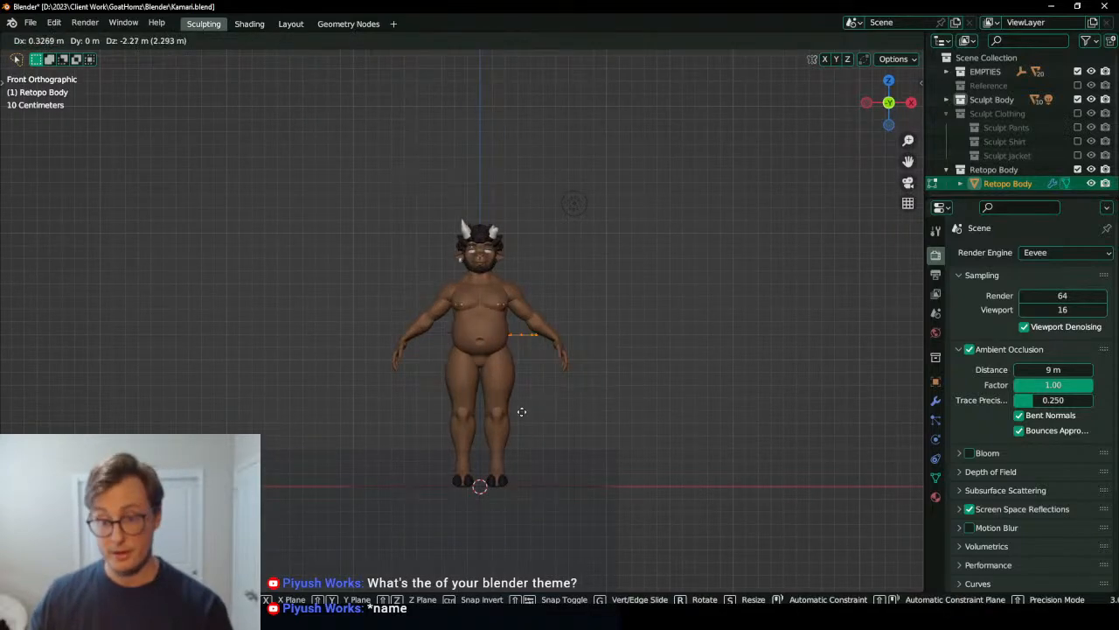
pyautogui.click(521, 411)
# Step: Turn the Retopo Body ring upright and raise it to the character's upper arm
pyautogui.press('Tab')
pyautogui.hotkey('ctrl', 'a')
pyautogui.click(625, 371)
pyautogui.scroll(3, 489, 390)
pyautogui.press('Tab')
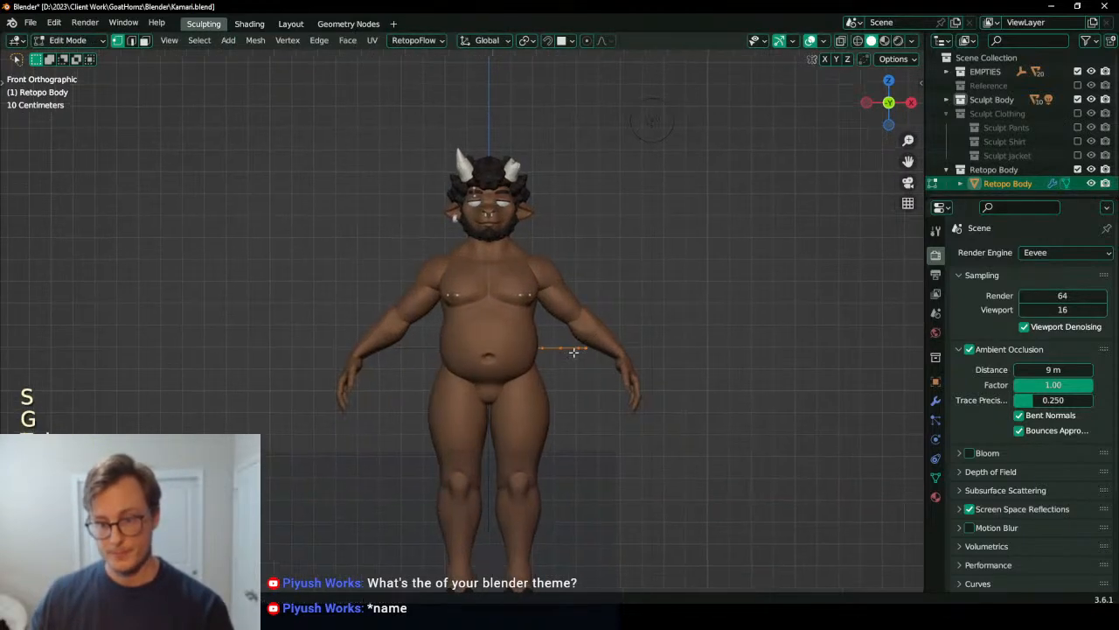
pyautogui.press('Tab')
pyautogui.scroll(3, 540, 324)
pyautogui.hotkey('ctrl', 'a')
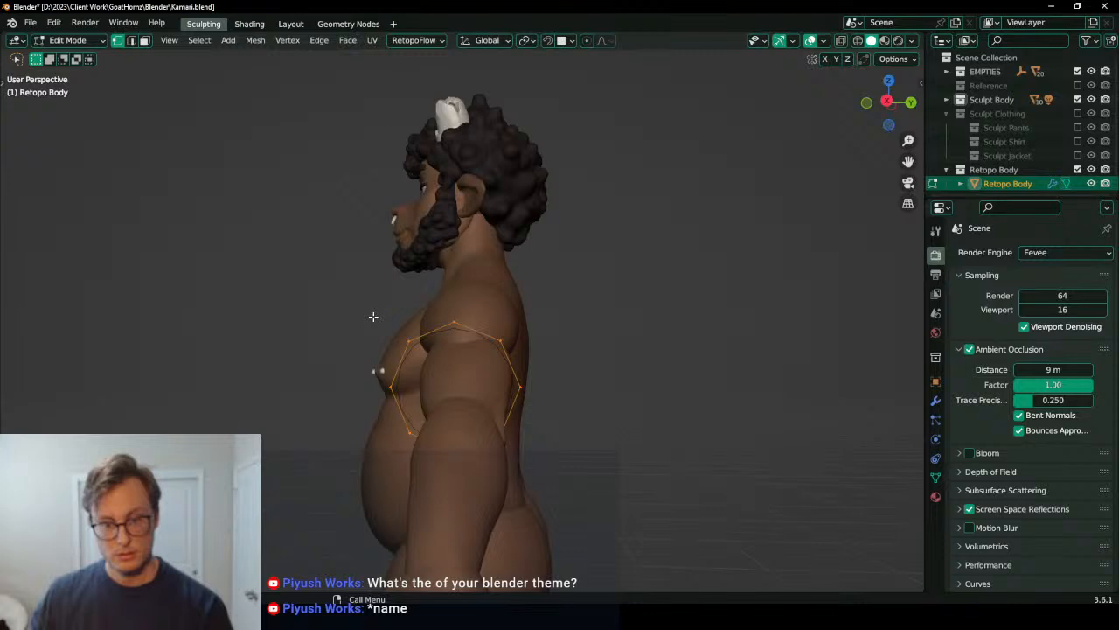
# Step: Scale and reposition the Retopo Body ring around the upper arm, return to object mode, and save the file
pyautogui.moveTo(374, 317); pyautogui.dragTo(515, 353, button='middle')
pyautogui.scroll(2, 565, 332)
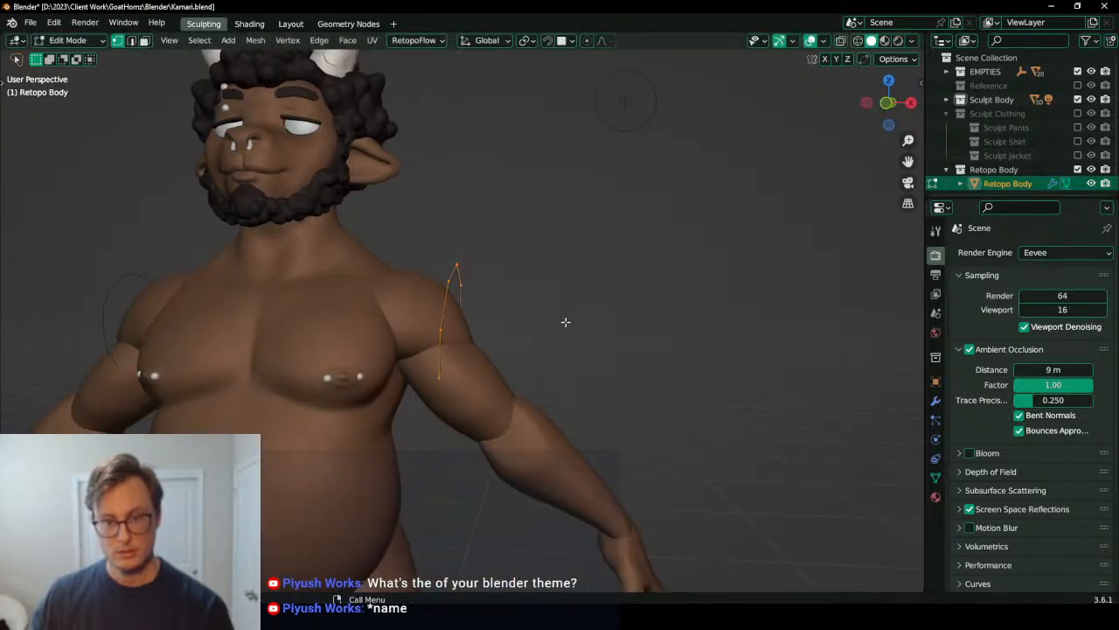
pyautogui.press('s')
pyautogui.click(577, 272)
pyautogui.press('g')
pyautogui.click(572, 308)
pyautogui.scroll(-3, 571, 299)
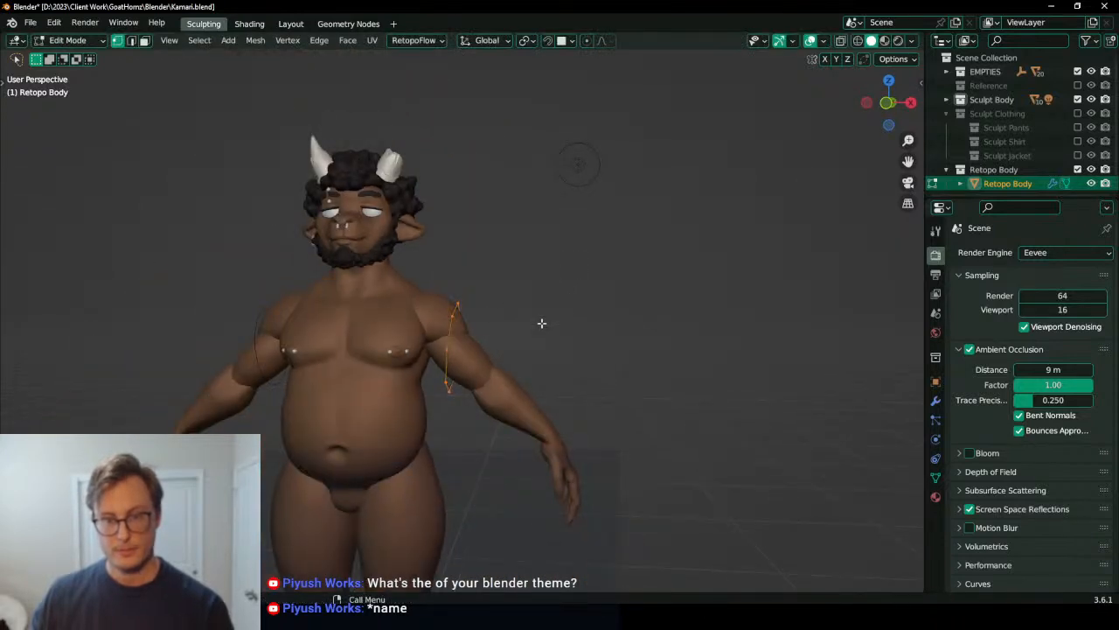
pyautogui.press('Tab')
pyautogui.hotkey('ctrl', 's')
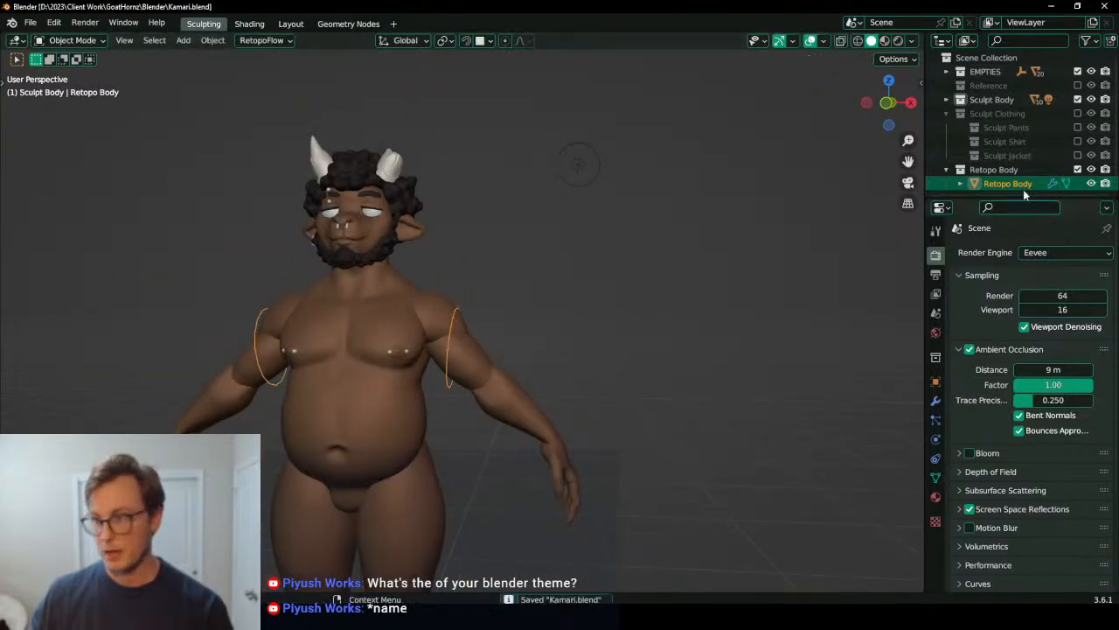
# Step: Exclude the Retopo Body collection and expand Sculpt Body to list its objects
pyautogui.click(1077, 169)
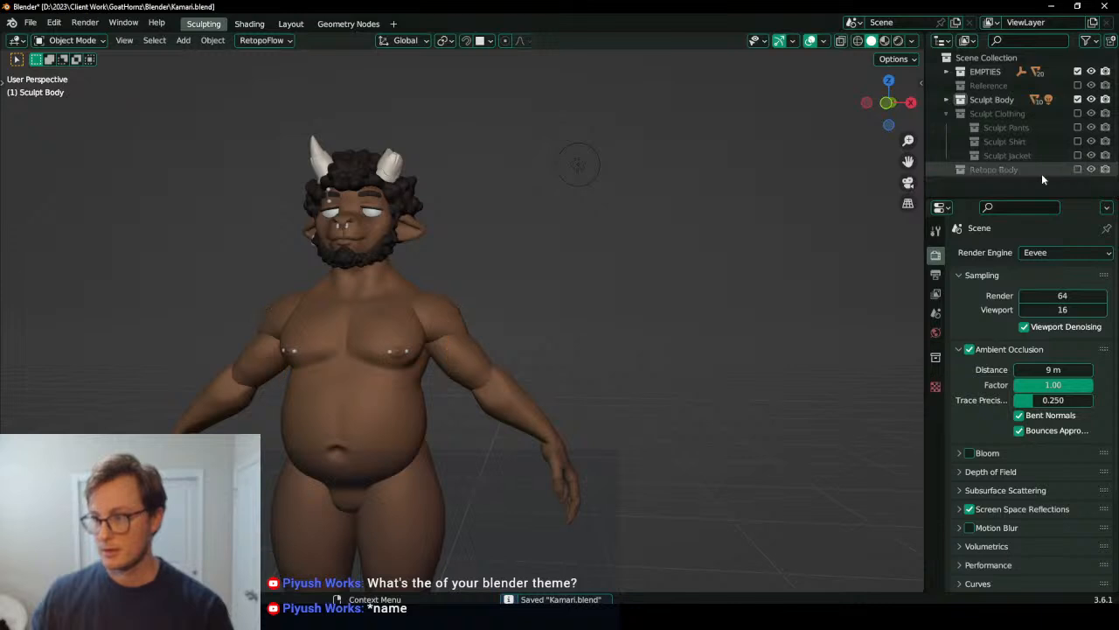
pyautogui.click(946, 99)
pyautogui.scroll(-2, 513, 270)
pyautogui.scroll(5, 479, 278)
pyautogui.moveTo(450, 273)
pyautogui.mouseDown(button='middle')
pyautogui.moveTo(509, 284)
pyautogui.moveTo(516, 183)
pyautogui.mouseUp(button='middle')
pyautogui.scroll(-2, 455, 264)
pyautogui.scroll(3, 516, 183)
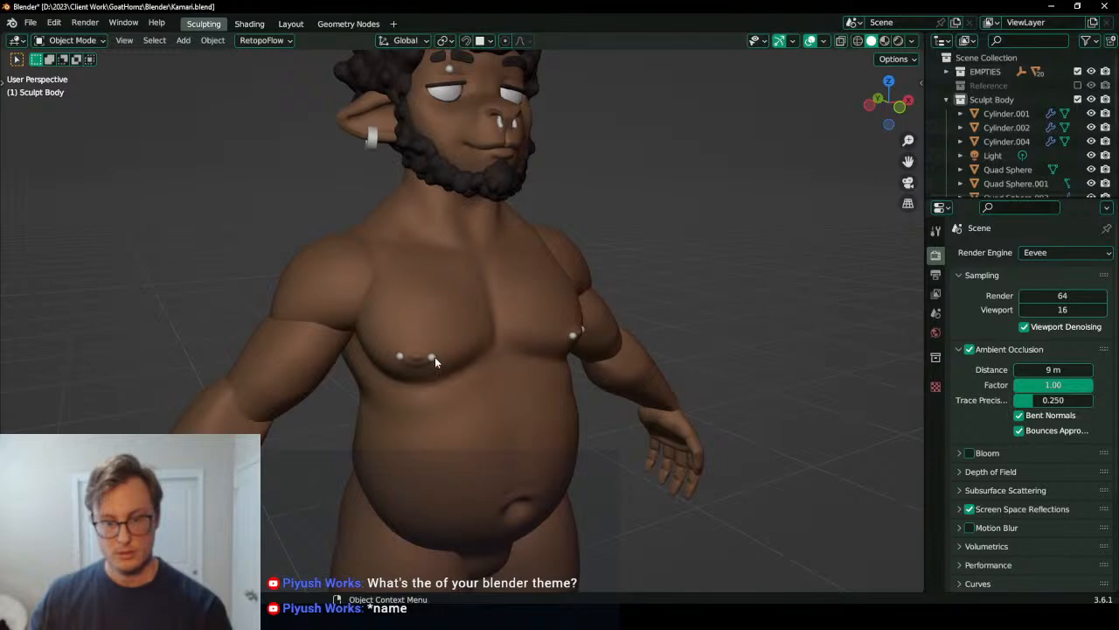
# Step: Select the chest piercing and switch the viewport to Material Preview shading
pyautogui.click(434, 354)
pyautogui.moveTo(463, 284); pyautogui.dragTo(560, 288, button='middle')
pyautogui.press('z')
pyautogui.scroll(-3, 595, 447)
pyautogui.moveTo(595, 448); pyautogui.dragTo(414, 371, button='middle')
# Step: Inspect the separate body meshes down to the feet, and show the foot mesh's transform properties
pyautogui.click(451, 322)
pyautogui.keyDown('shift'); pyautogui.moveTo(450, 577); pyautogui.dragTo(479, 352, button='middle'); pyautogui.keyUp('shift')
pyautogui.click(459, 457)
pyautogui.scroll(2, 478, 352)
pyautogui.moveTo(478, 352); pyautogui.dragTo(579, 338, button='middle')
pyautogui.click(504, 439)
pyautogui.moveTo(505, 439); pyautogui.dragTo(466, 417, button='middle')
pyautogui.keyDown('shift'); pyautogui.moveTo(435, 504); pyautogui.dragTo(490, 368, button='middle'); pyautogui.keyUp('shift')
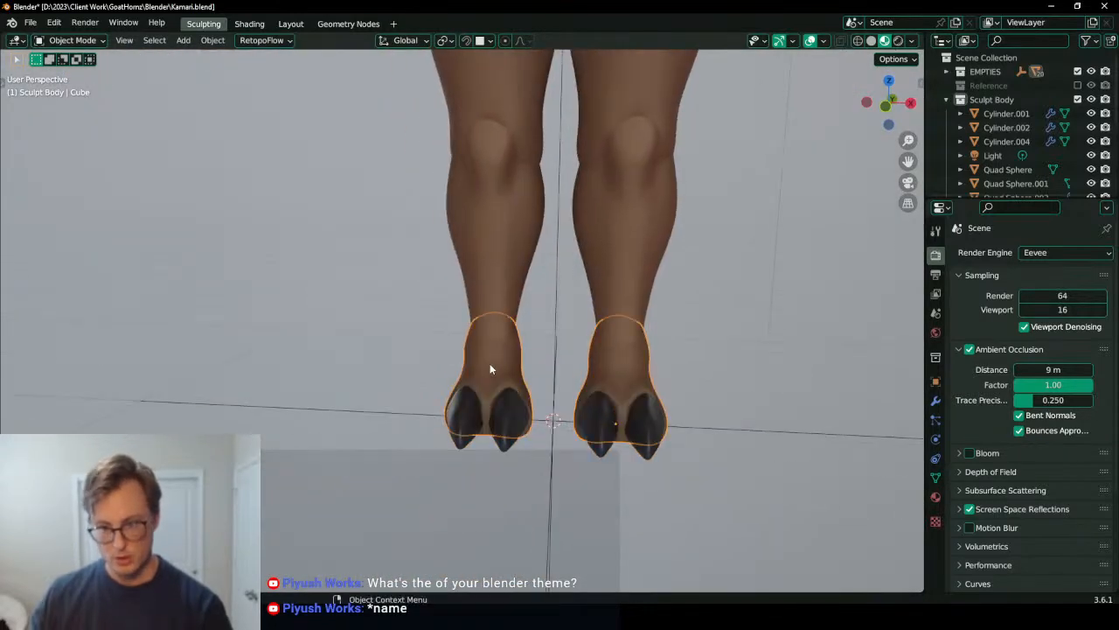
pyautogui.scroll(5, 490, 370)
pyautogui.press('n')
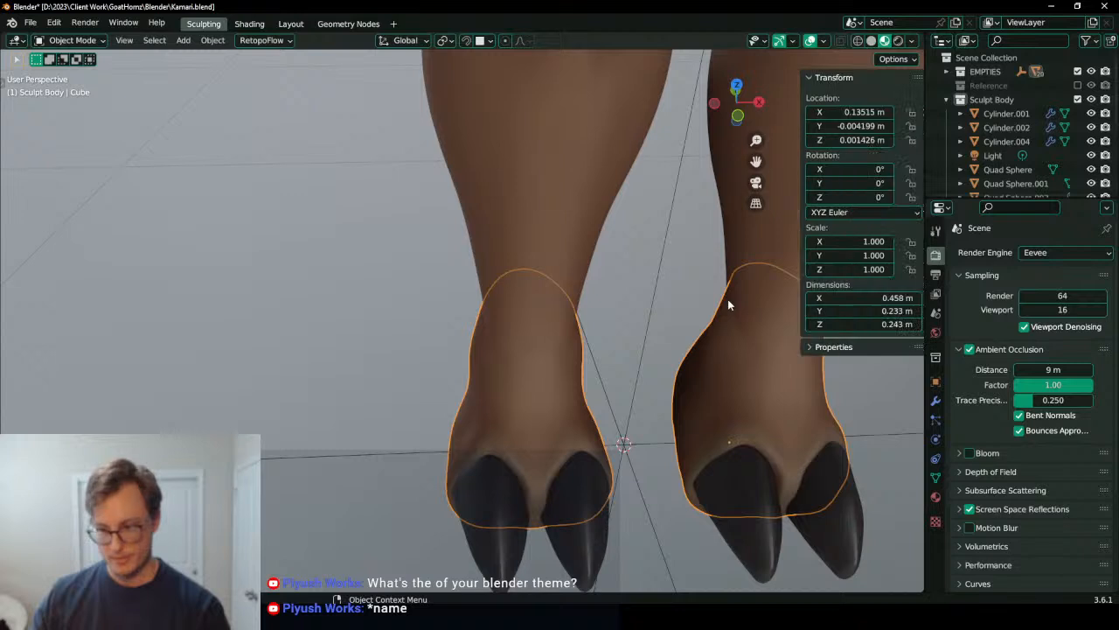
# Step: Hide the transform properties and show the foot mesh's modifiers
pyautogui.press('n')
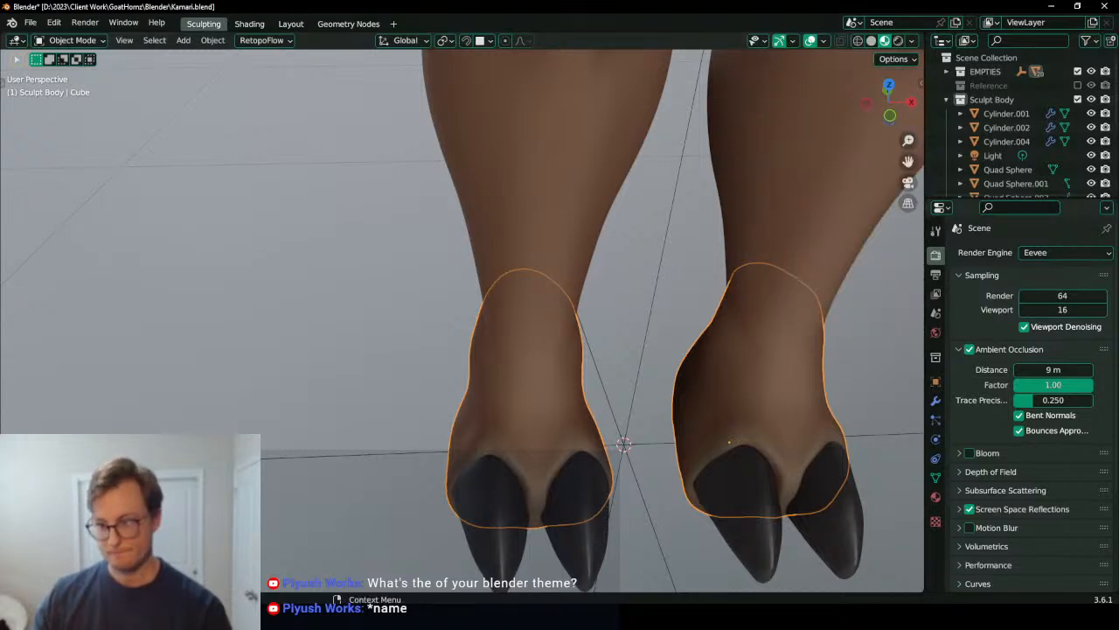
pyautogui.click(935, 400)
pyautogui.scroll(-5, 630, 294)
pyautogui.moveTo(630, 295)
pyautogui.mouseDown(button='middle')
pyautogui.moveTo(720, 310)
pyautogui.moveTo(509, 418)
pyautogui.moveTo(601, 363)
pyautogui.mouseUp(button='middle')
pyautogui.press('Tab')
pyautogui.press('Tab')
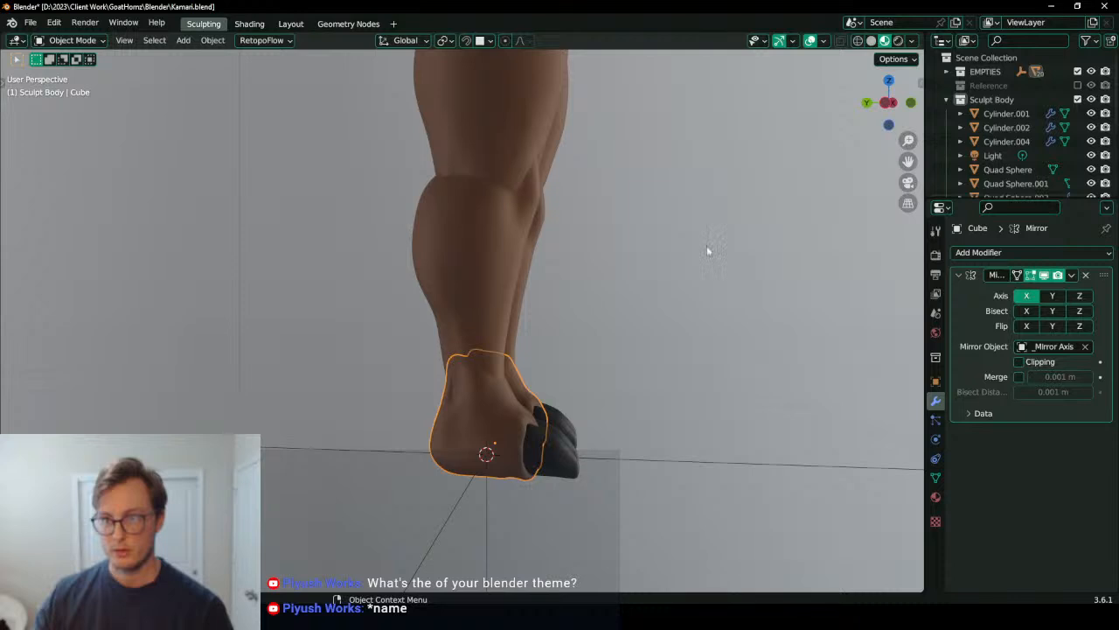
# Step: Check the foot mesh's remesh settings in Sculpt Mode and return to Object Mode
pyautogui.hotkey('ctrl', 'Tab')
pyautogui.click(844, 59)
pyautogui.hotkey('ctrl', 'Tab')
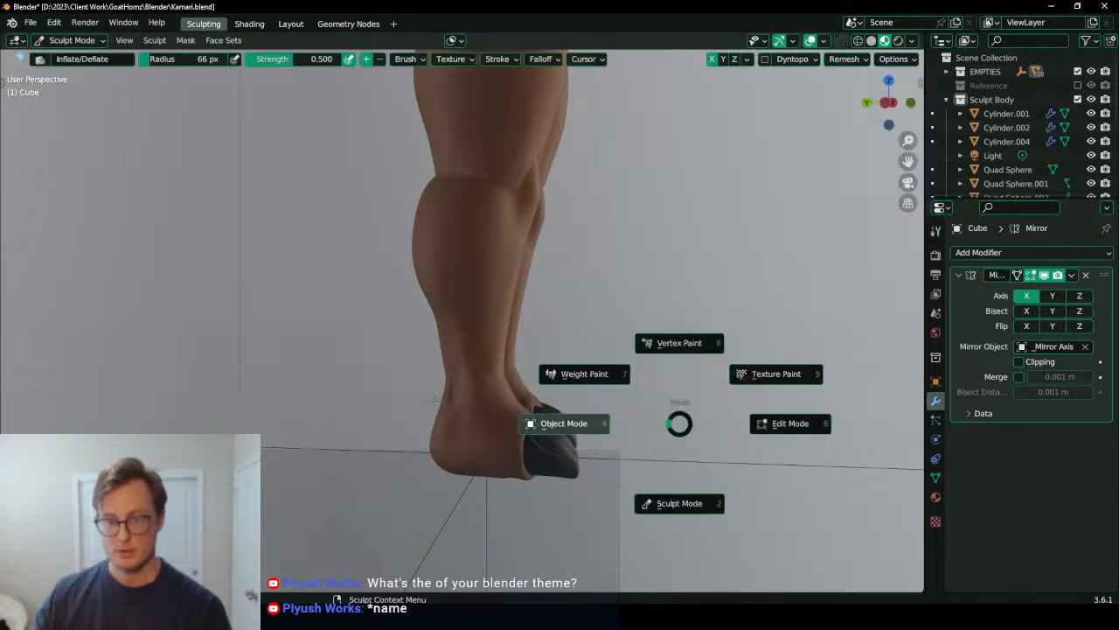
pyautogui.click(612, 423)
pyautogui.moveTo(612, 423); pyautogui.dragTo(701, 368, button='middle')
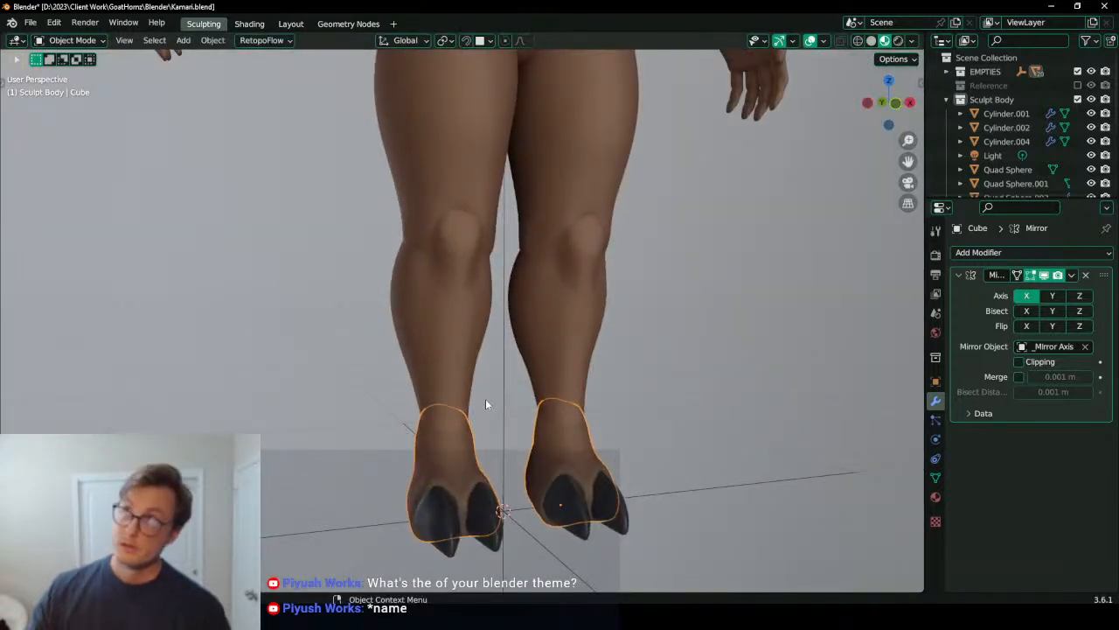
pyautogui.scroll(-5, 485, 399)
pyautogui.scroll(6, 431, 269)
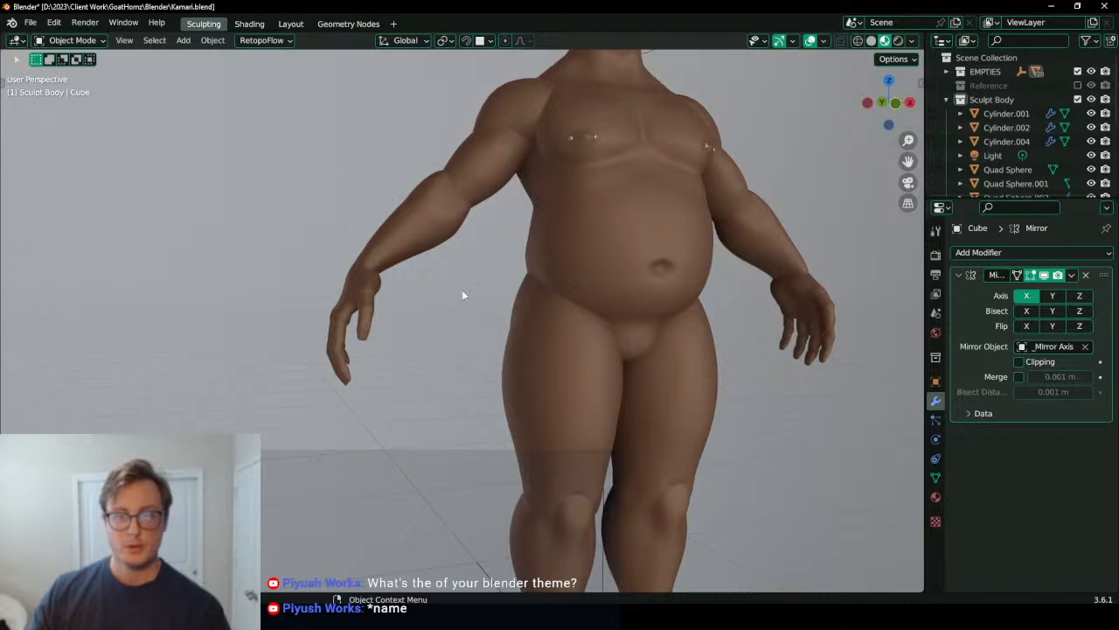
# Step: Select the torso, head and ear meshes, convert them to plain meshes, and apply their transforms
pyautogui.click(547, 219)
pyautogui.scroll(5, 578, 193)
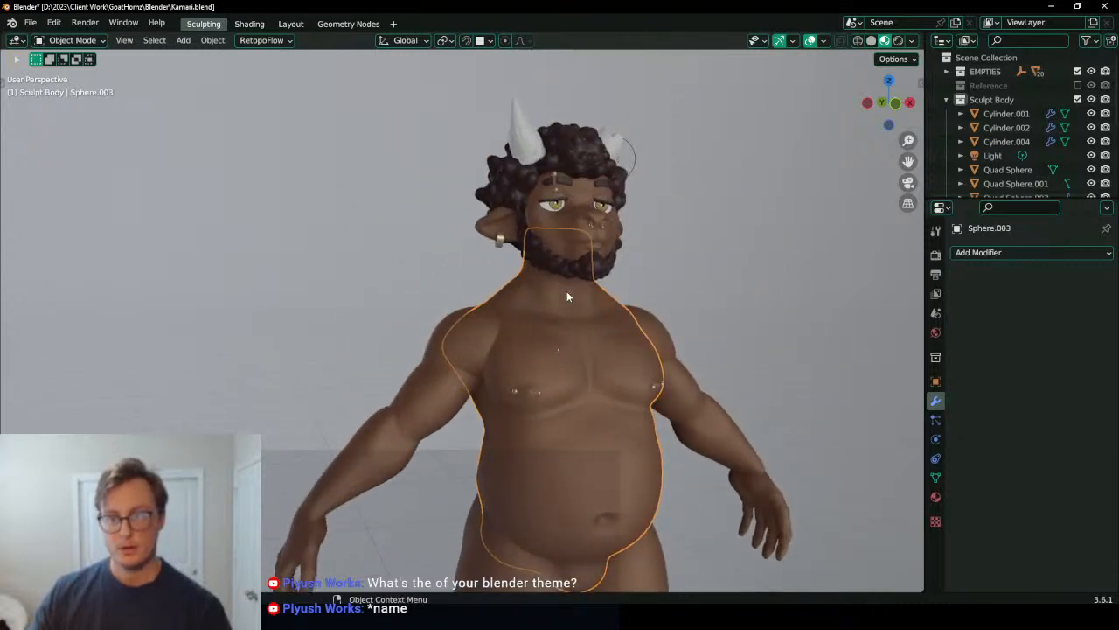
pyautogui.moveTo(528, 329); pyautogui.dragTo(495, 338, button='middle')
pyautogui.click(455, 345)
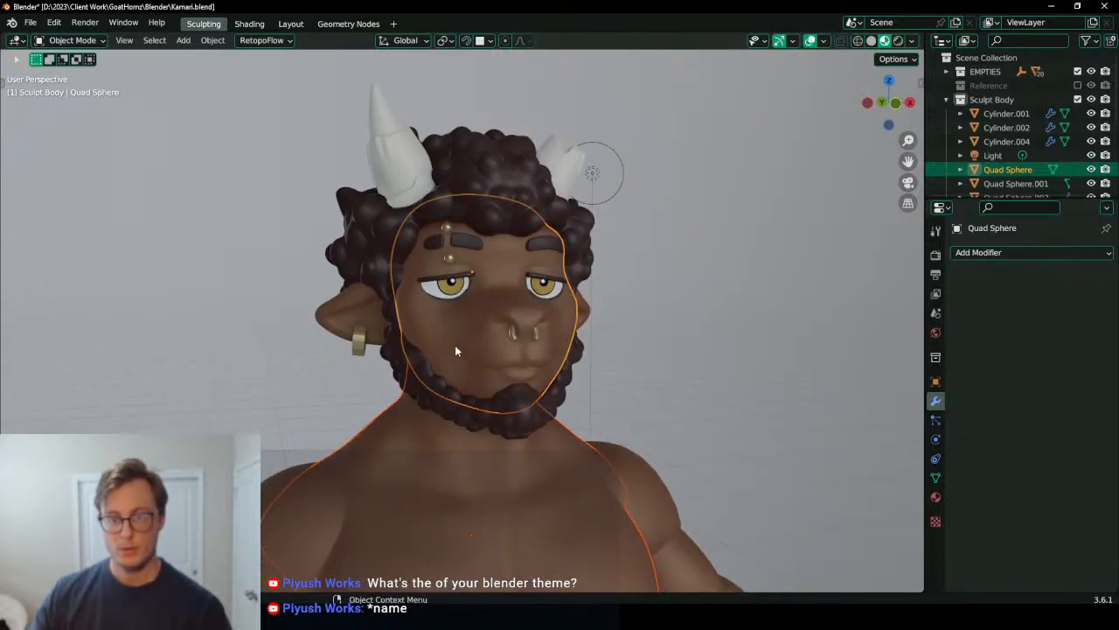
pyautogui.click(348, 304)
pyautogui.press('q')
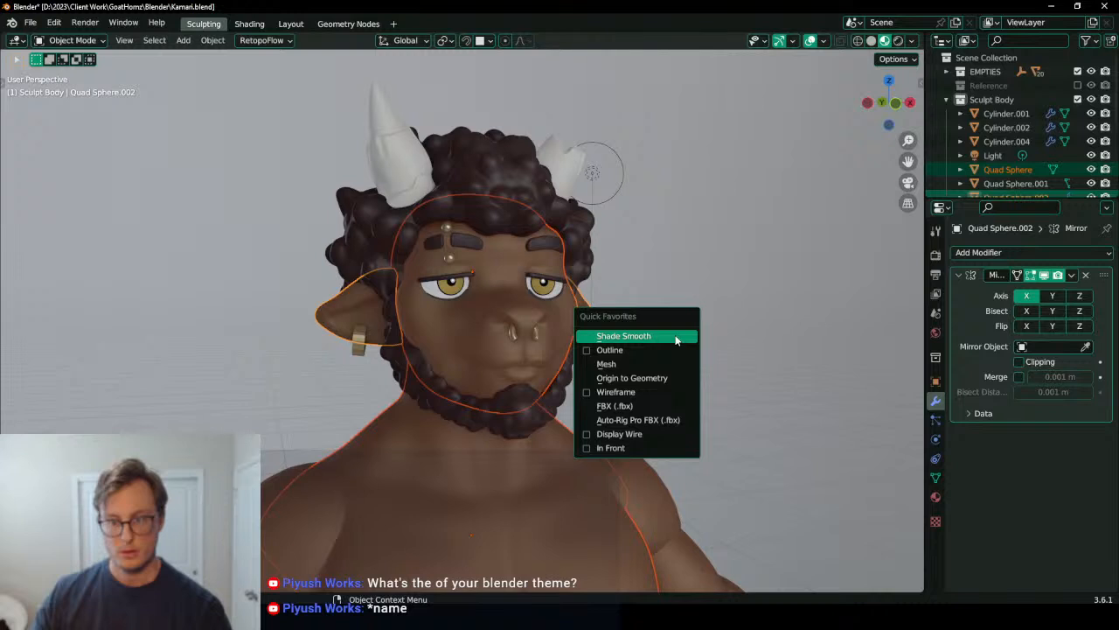
pyautogui.click(695, 360)
pyautogui.hotkey('ctrl', 'a')
pyautogui.click(694, 352)
# Step: Join the torso and ears into the head mesh, keeping the head as the active object
pyautogui.keyDown('shift'); pyautogui.click(463, 364); pyautogui.keyUp('shift')
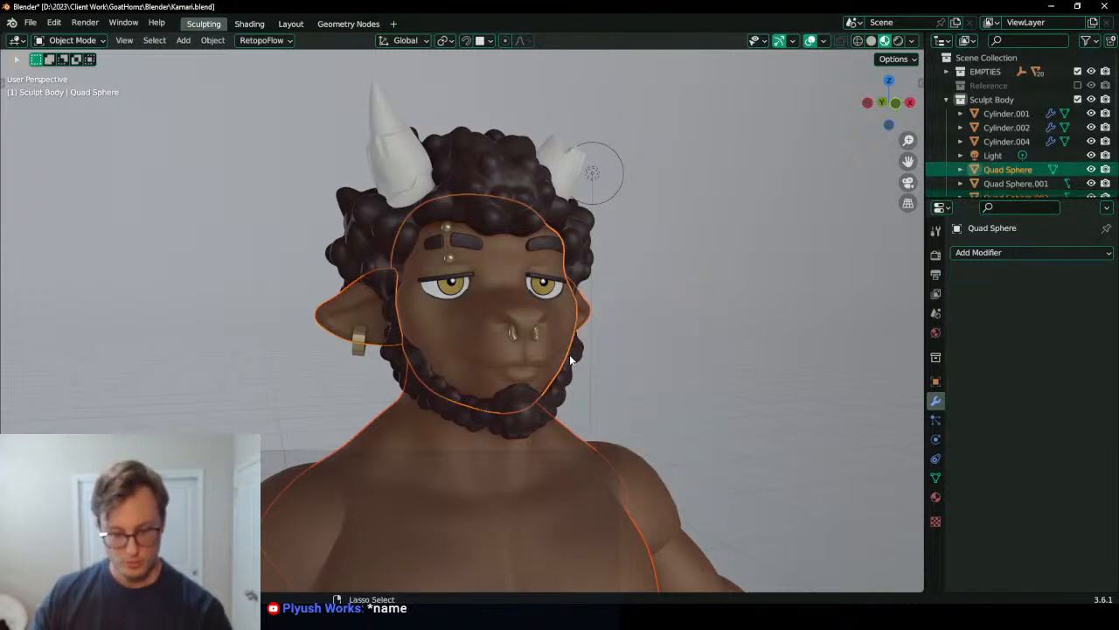
pyautogui.hotkey('ctrl', 'j')
pyautogui.scroll(-4, 705, 333)
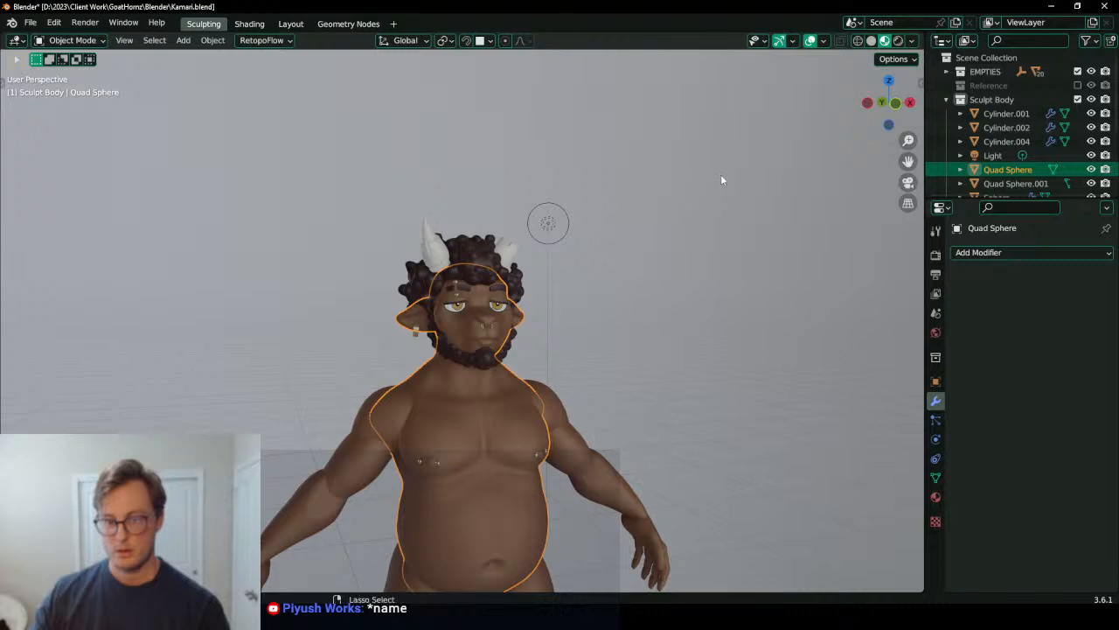
# Step: Put the joined body mesh in Sculpt Mode with Solid shading and set its remesh voxel size to 0.02 m
pyautogui.hotkey('ctrl', 'Tab')
pyautogui.press('2')
pyautogui.press('z')
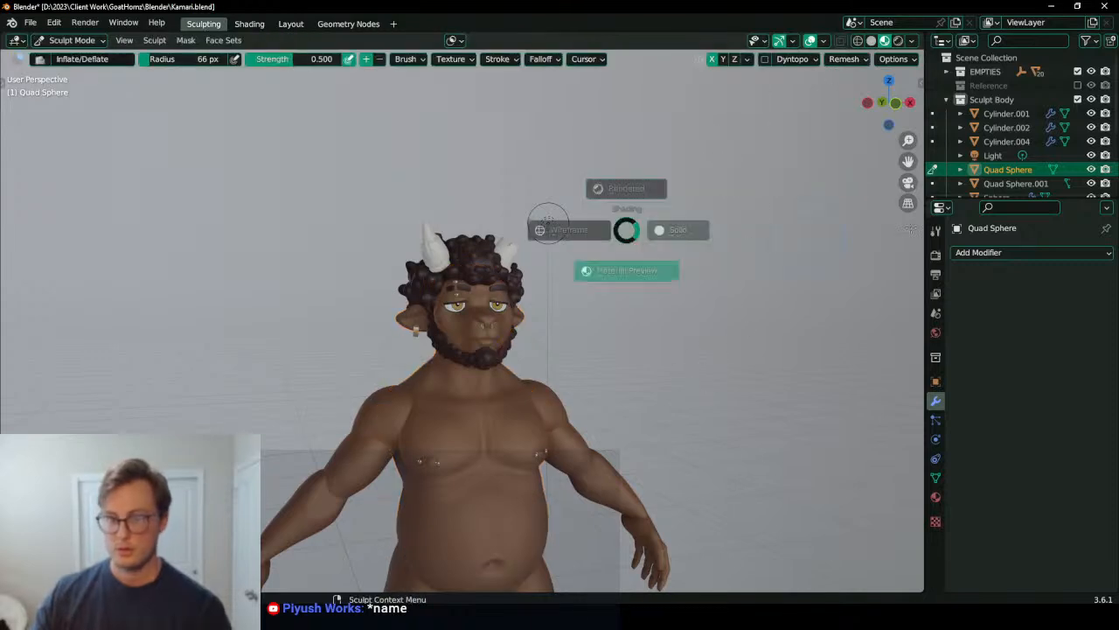
pyautogui.click(862, 62)
pyautogui.click(868, 87)
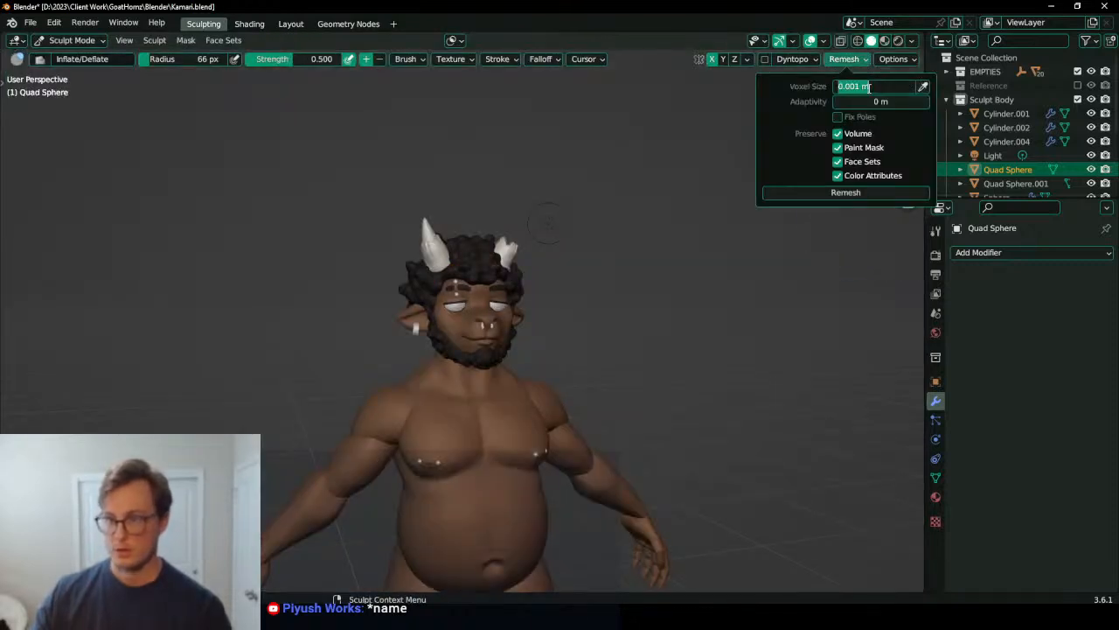
pyautogui.write('0.02')
pyautogui.press('Return')
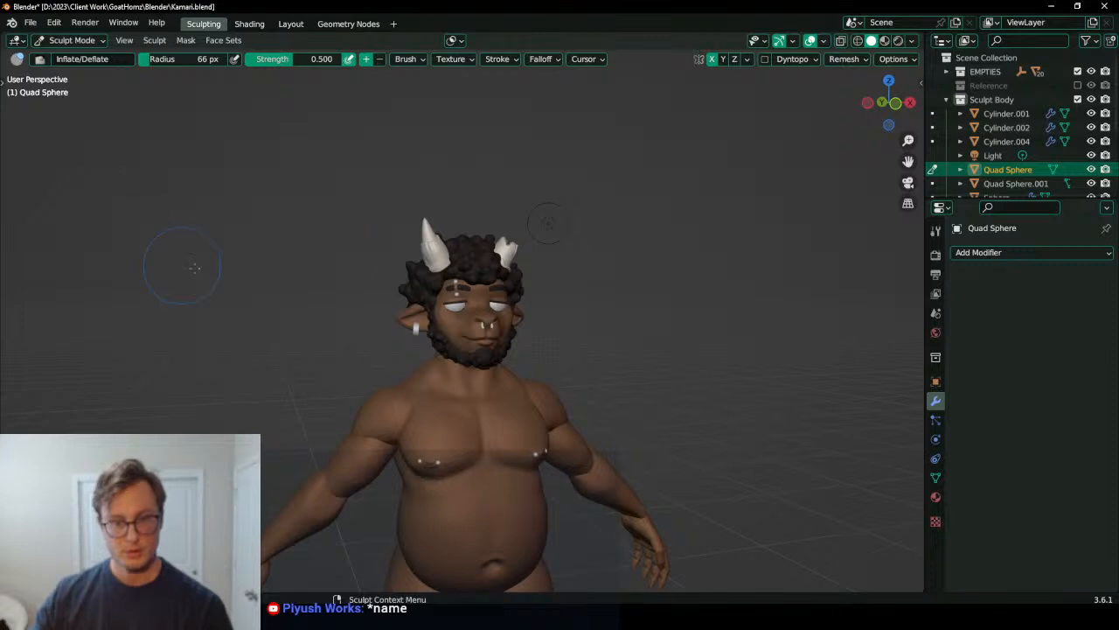
pyautogui.scroll(4, 591, 344)
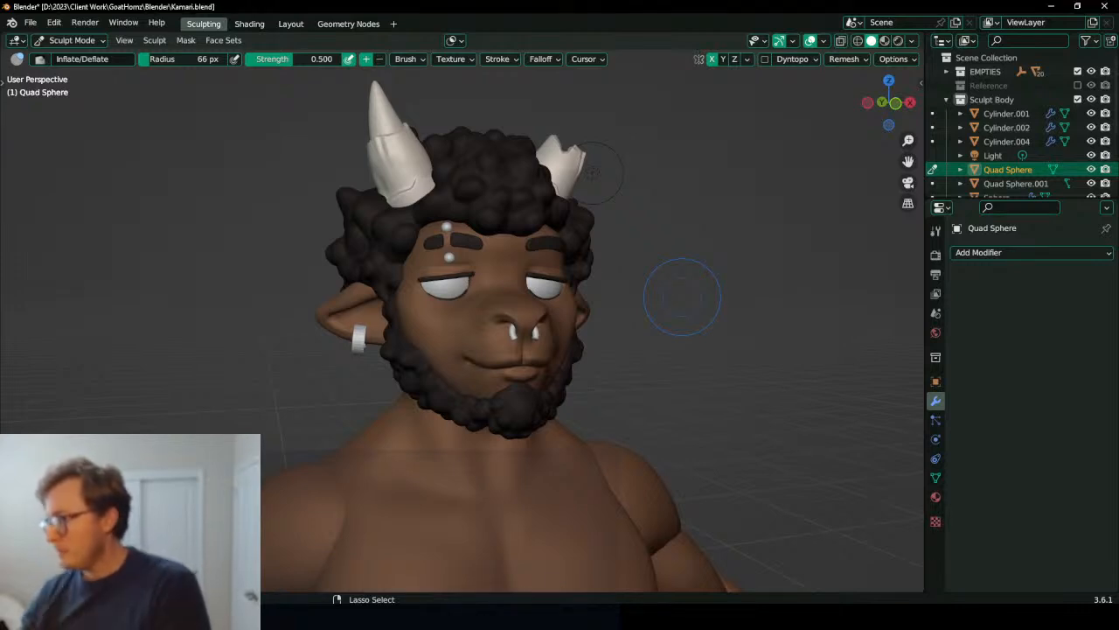
# Step: Isolate the joined body mesh in local view and smooth the seam where the front of the ear meets the head
pyautogui.press('KP_Divide')
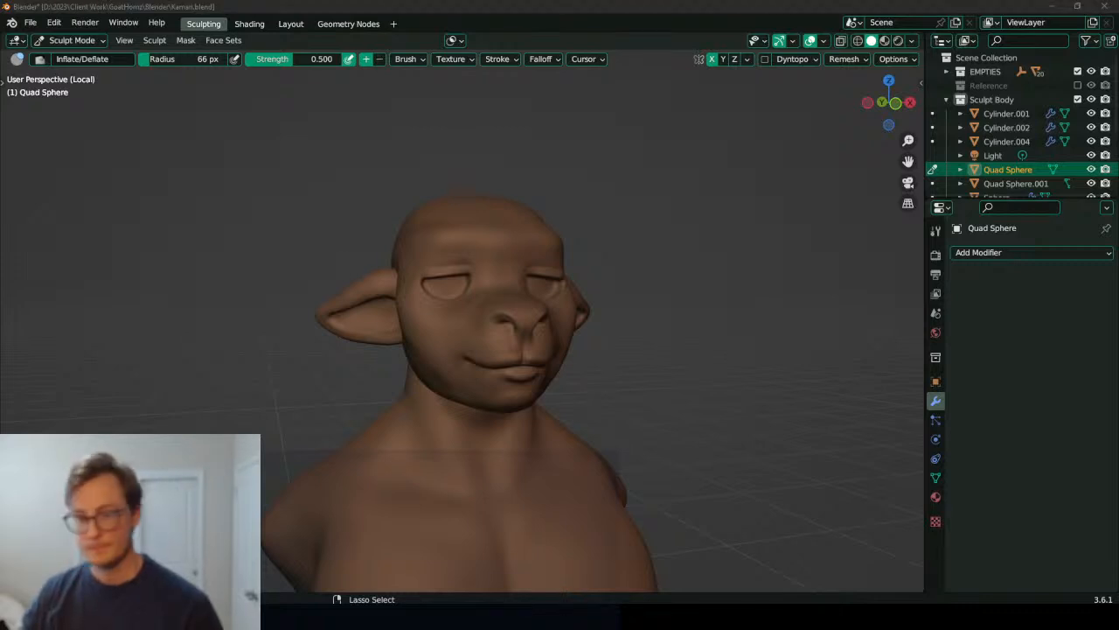
pyautogui.scroll(-3, 620, 176)
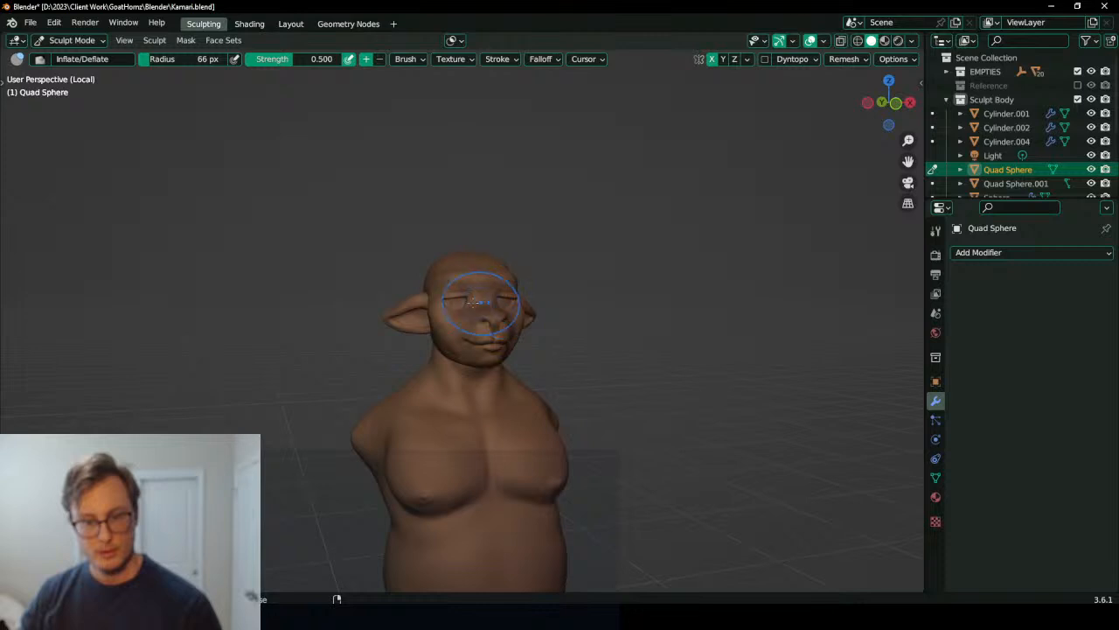
pyautogui.moveTo(486, 301)
pyautogui.mouseDown(button='middle')
pyautogui.moveTo(675, 288)
pyautogui.moveTo(574, 362)
pyautogui.moveTo(528, 362)
pyautogui.moveTo(545, 370)
pyautogui.mouseUp(button='middle')
pyautogui.scroll(4, 674, 288)
pyautogui.scroll(2, 528, 362)
pyautogui.moveTo(364, 299); pyautogui.dragTo(392, 306, button='middle')
pyautogui.scroll(2, 360, 354)
pyautogui.keyDown('ctrl'); pyautogui.moveTo(360, 354); pyautogui.dragTo(343, 411, button='middle'); pyautogui.keyUp('ctrl')
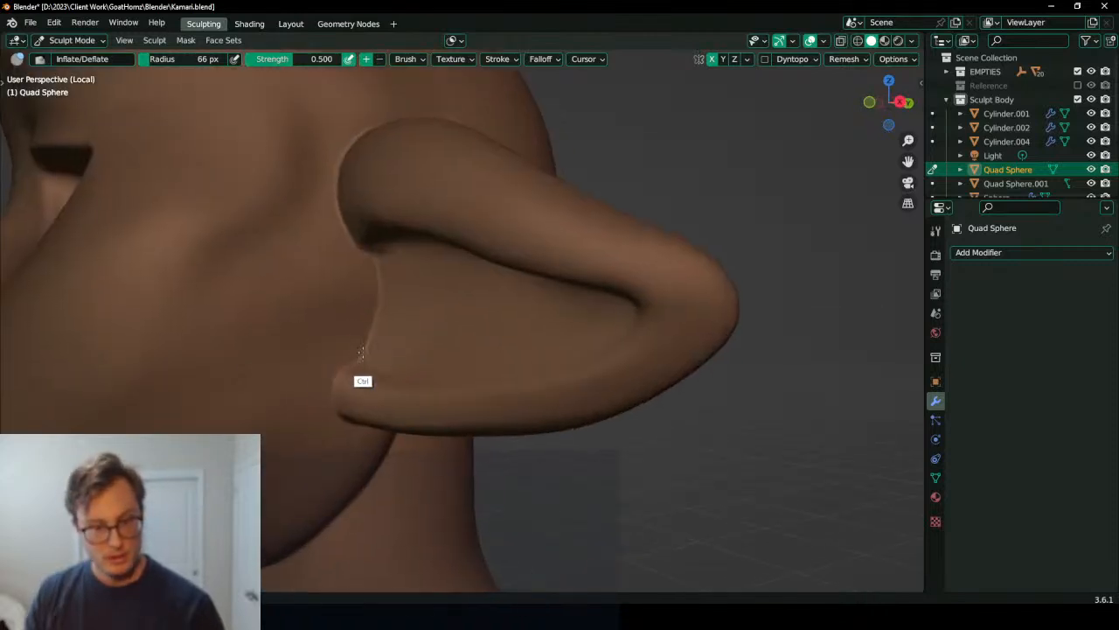
pyautogui.keyDown('shift'); pyautogui.moveTo(371, 286); pyautogui.dragTo(350, 367); pyautogui.keyUp('shift')
pyautogui.moveTo(341, 297); pyautogui.dragTo(348, 342, button='middle')
pyautogui.moveTo(347, 342)
pyautogui.keyDown('shift'); pyautogui.mouseDown()
pyautogui.moveTo(378, 245)
pyautogui.moveTo(344, 322)
pyautogui.mouseUp(); pyautogui.keyUp('shift')
pyautogui.moveTo(343, 322); pyautogui.dragTo(347, 343, button='middle')
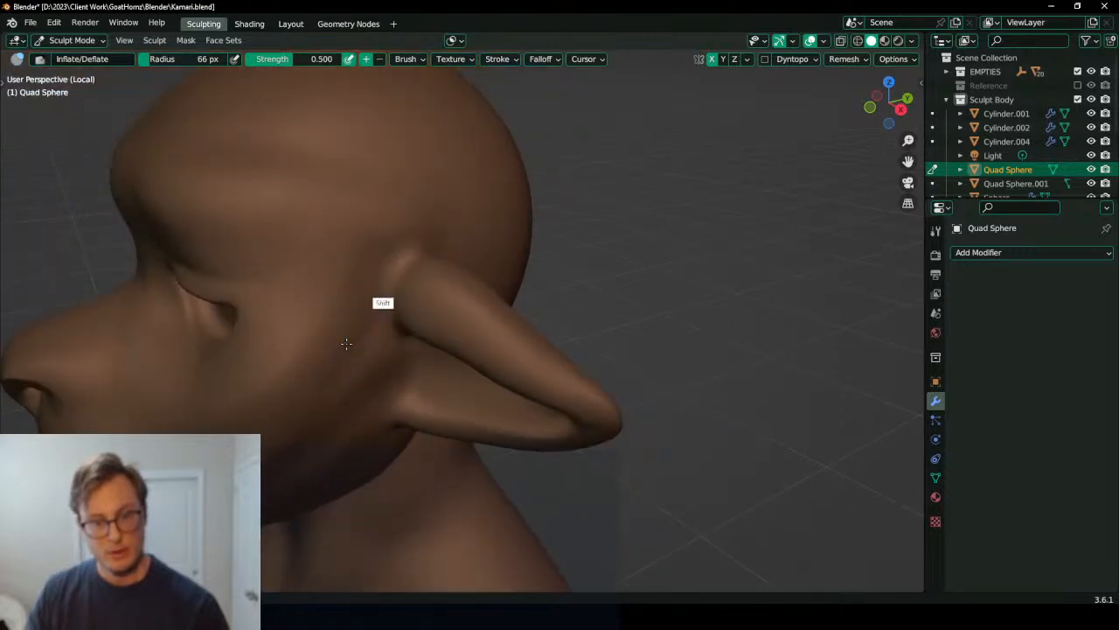
pyautogui.keyDown('shift'); pyautogui.moveTo(348, 292); pyautogui.dragTo(356, 271); pyautogui.keyUp('shift')
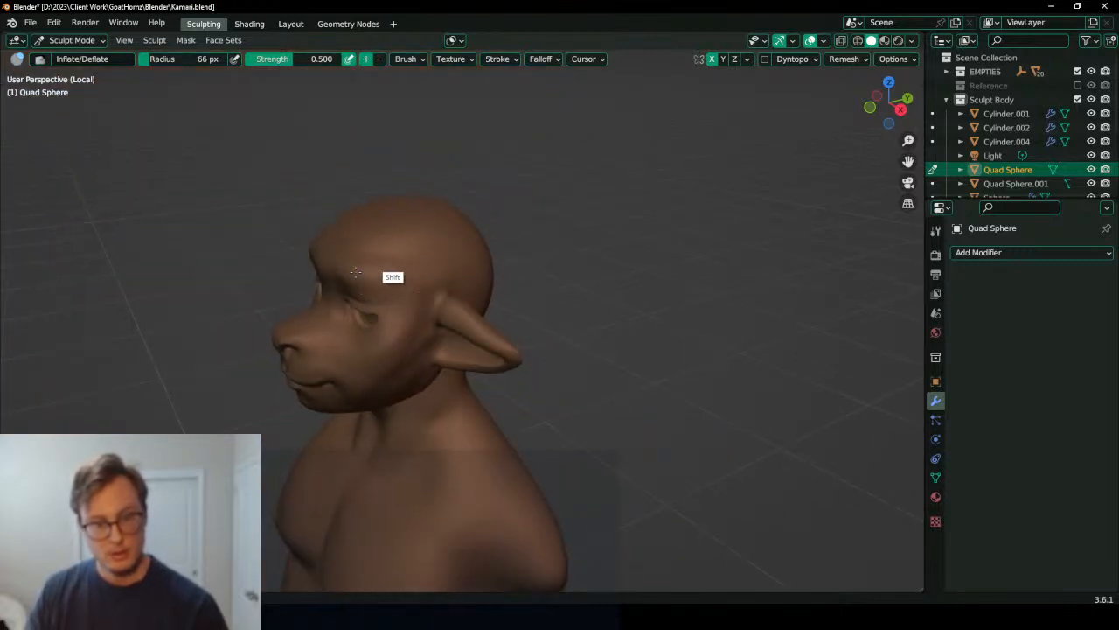
# Step: Smooth the seams behind the ear, below the jaw and along the back of the neck
pyautogui.moveTo(412, 338); pyautogui.dragTo(421, 339, button='middle')
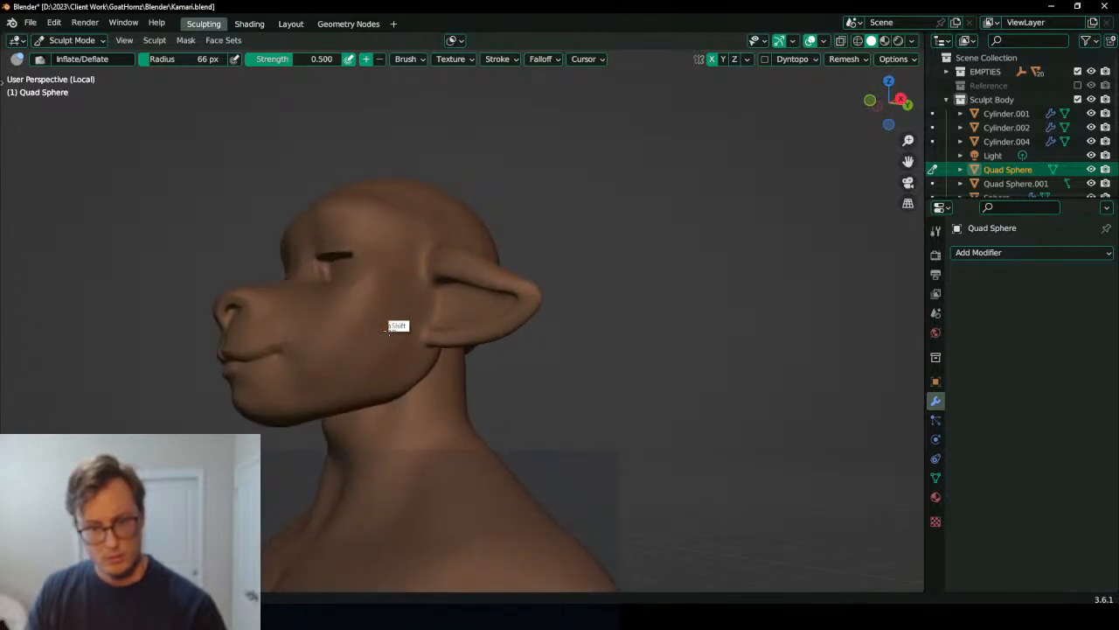
pyautogui.moveTo(389, 331)
pyautogui.mouseDown(button='middle')
pyautogui.moveTo(395, 350)
pyautogui.moveTo(455, 278)
pyautogui.moveTo(440, 237)
pyautogui.moveTo(388, 192)
pyautogui.moveTo(398, 236)
pyautogui.moveTo(395, 217)
pyautogui.mouseUp(button='middle')
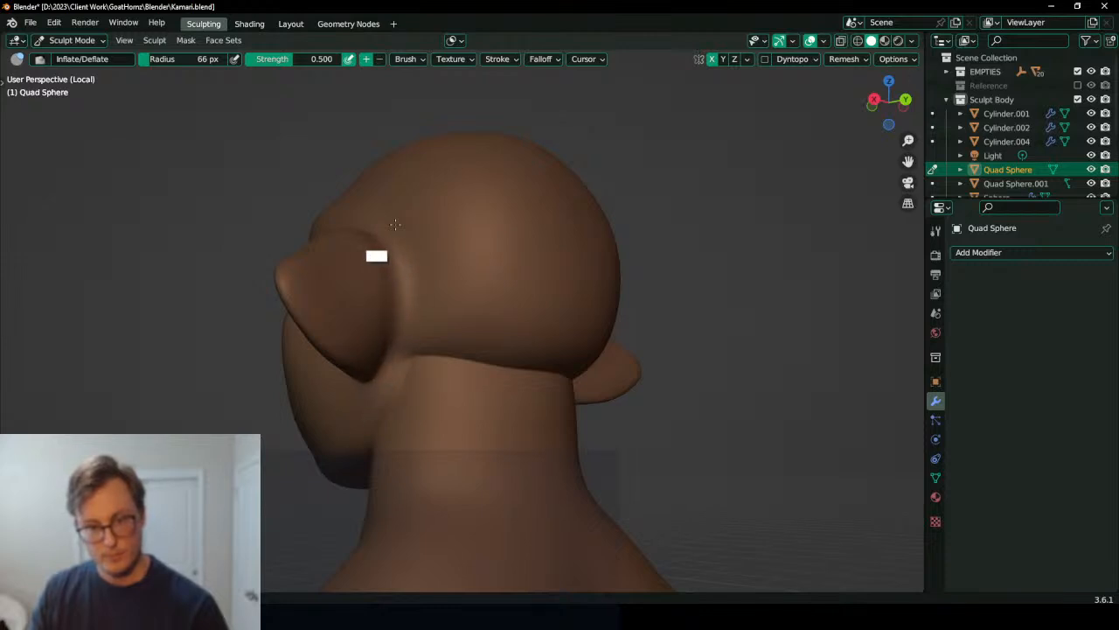
pyautogui.moveTo(429, 250); pyautogui.dragTo(466, 297, button='middle')
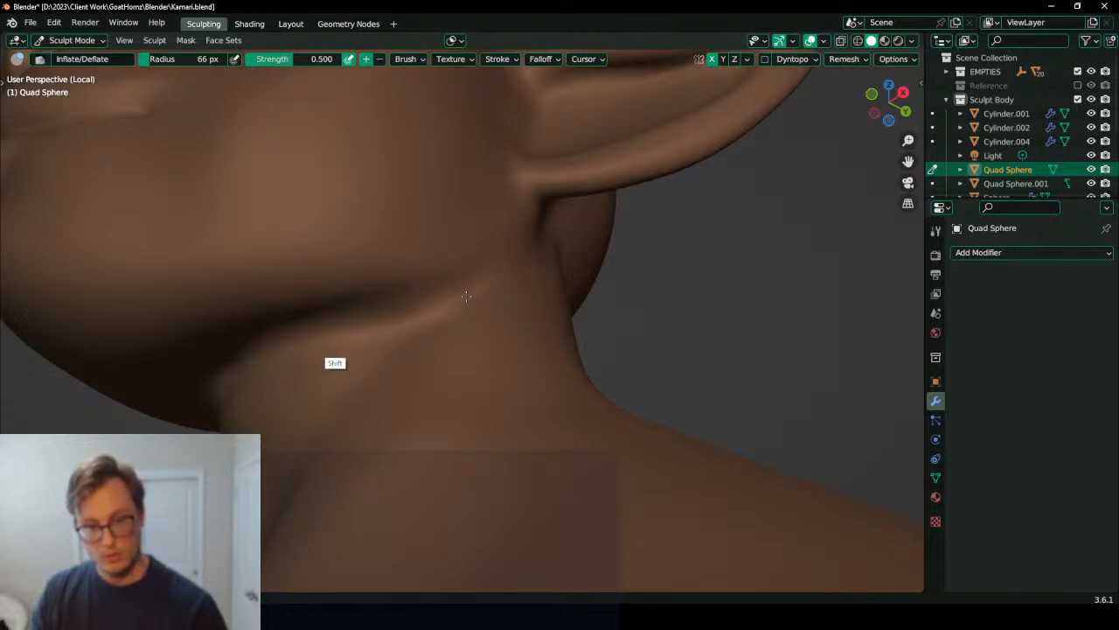
pyautogui.moveTo(403, 307); pyautogui.dragTo(362, 300, button='middle')
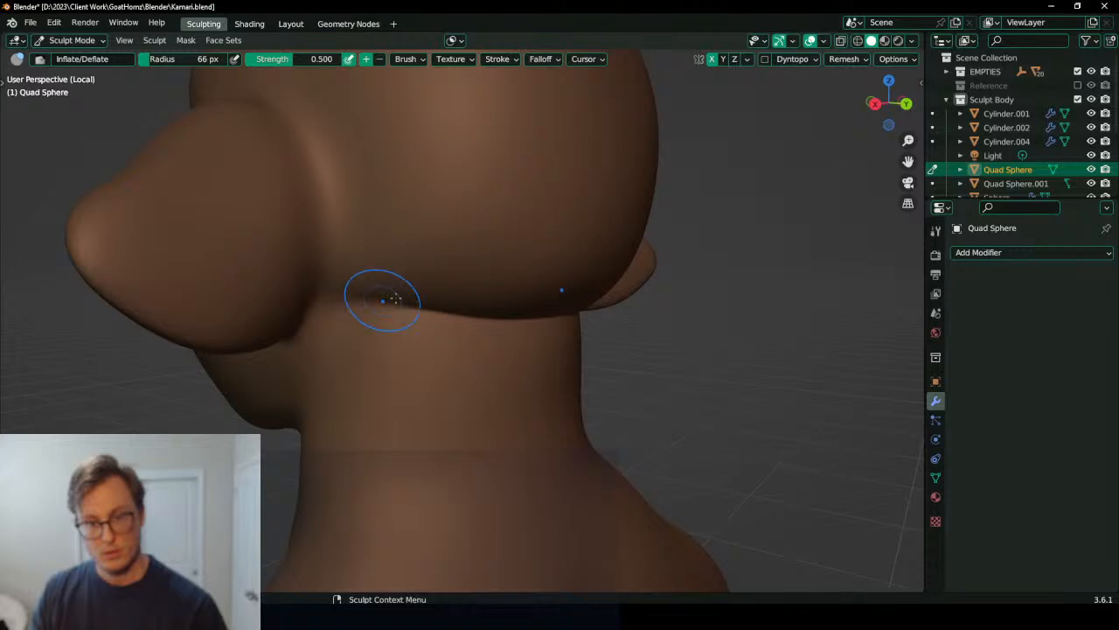
pyautogui.moveTo(512, 295); pyautogui.dragTo(393, 320, button='middle')
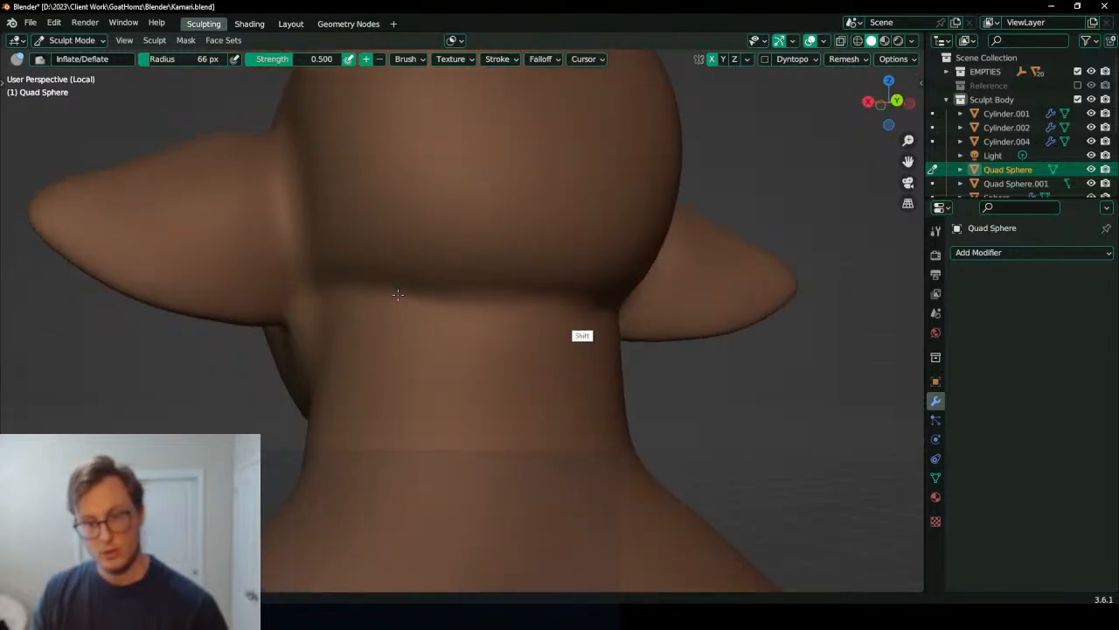
pyautogui.scroll(-2, 398, 294)
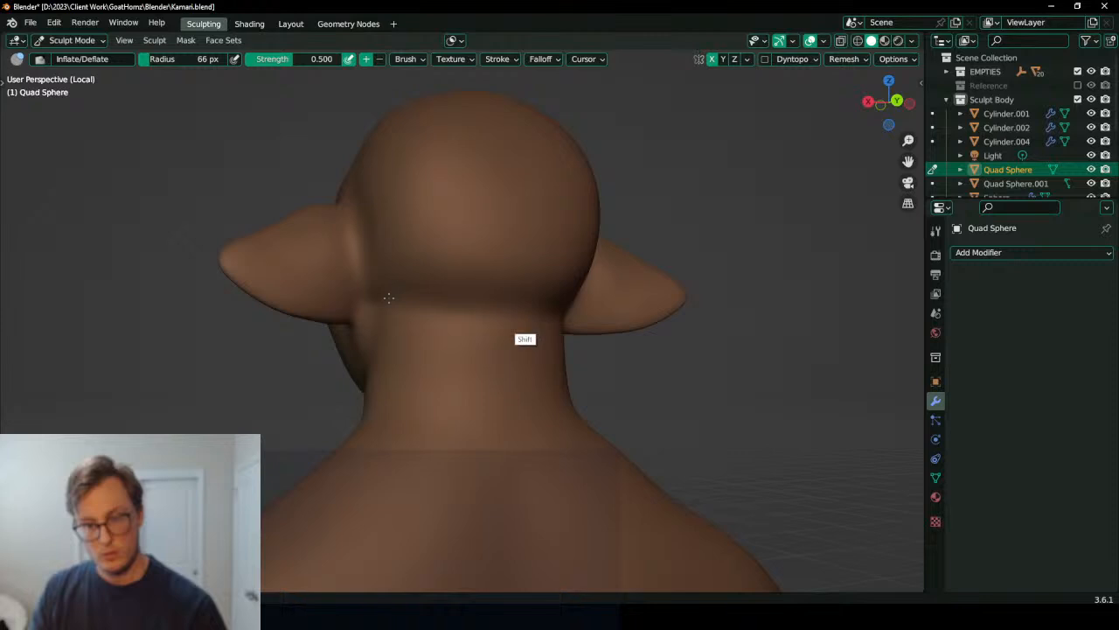
pyautogui.moveTo(463, 290); pyautogui.dragTo(499, 294, button='middle')
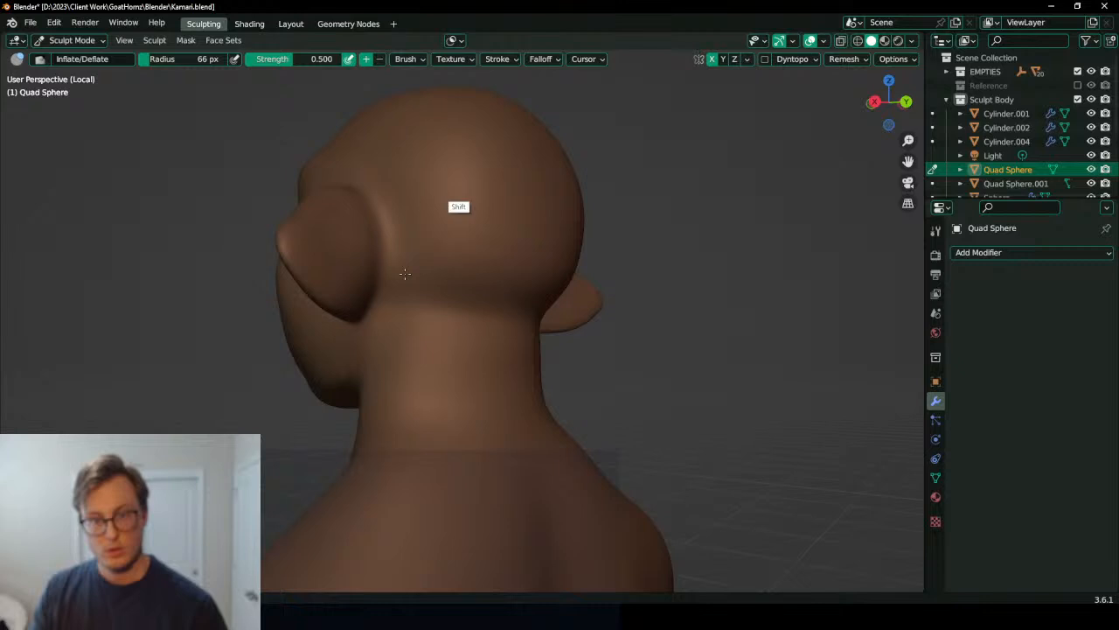
# Step: Smooth the jawline's transition into the neck on both sides of the head
pyautogui.moveTo(457, 252); pyautogui.dragTo(584, 210, button='middle')
pyautogui.scroll(-4, 501, 250)
pyautogui.scroll(3, 505, 248)
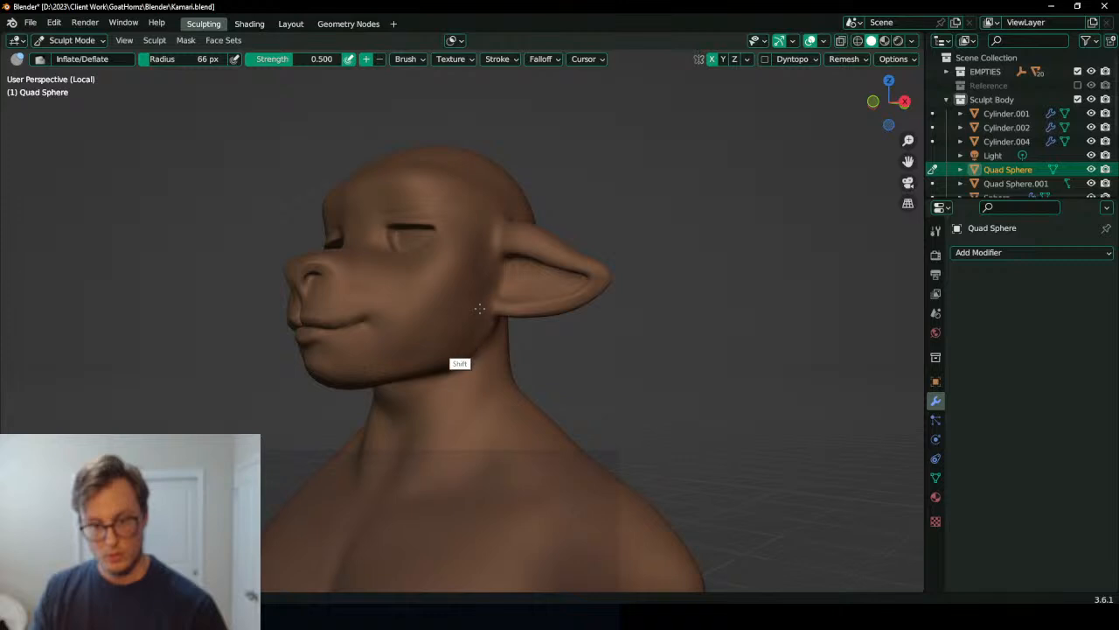
pyautogui.keyDown('shift'); pyautogui.moveTo(480, 308); pyautogui.dragTo(420, 354); pyautogui.keyUp('shift')
pyautogui.moveTo(420, 354); pyautogui.dragTo(443, 340, button='middle')
pyautogui.keyDown('shift'); pyautogui.moveTo(442, 340); pyautogui.dragTo(473, 330); pyautogui.keyUp('shift')
pyautogui.moveTo(472, 329)
pyautogui.mouseDown(button='middle')
pyautogui.moveTo(570, 320)
pyautogui.moveTo(559, 322)
pyautogui.mouseUp(button='middle')
pyautogui.moveTo(463, 334)
pyautogui.keyDown('shift'); pyautogui.mouseDown()
pyautogui.moveTo(435, 329)
pyautogui.moveTo(463, 344)
pyautogui.mouseUp(); pyautogui.keyUp('shift')
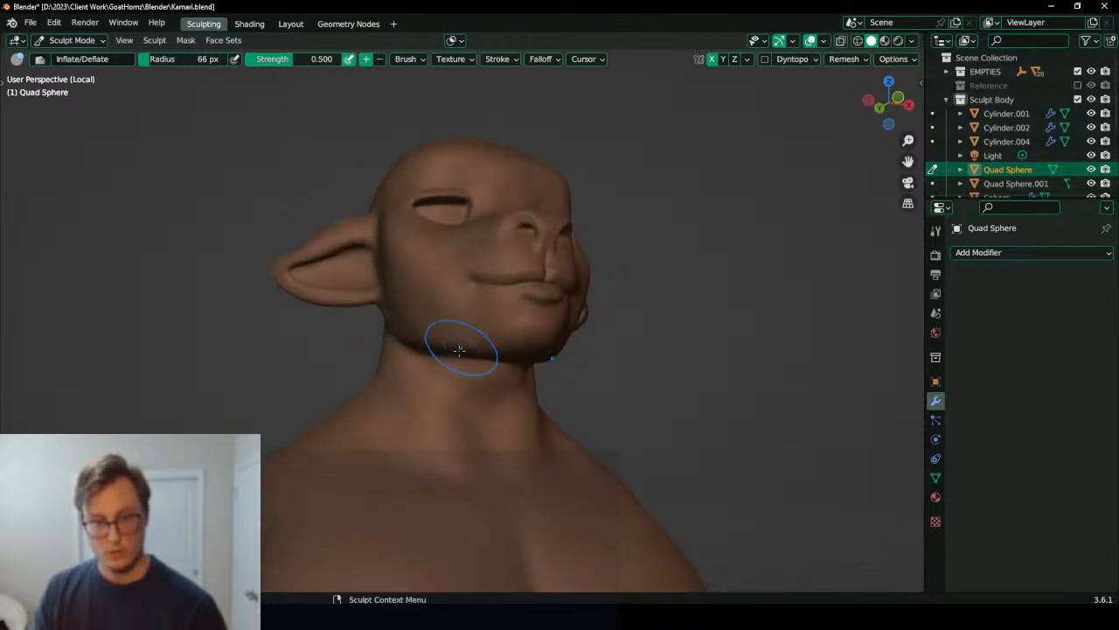
pyautogui.moveTo(429, 335); pyautogui.dragTo(434, 230, button='middle')
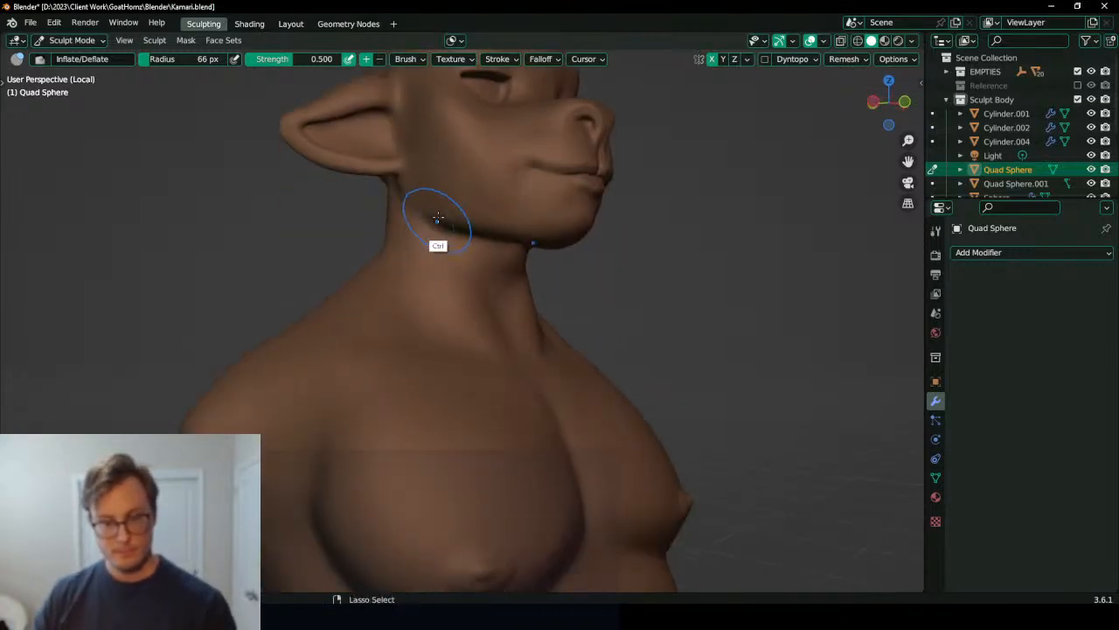
# Step: Return to Object Mode and save the file
pyautogui.scroll(-6, 452, 312)
pyautogui.hotkey('ctrl', 'Tab')
pyautogui.click(320, 388)
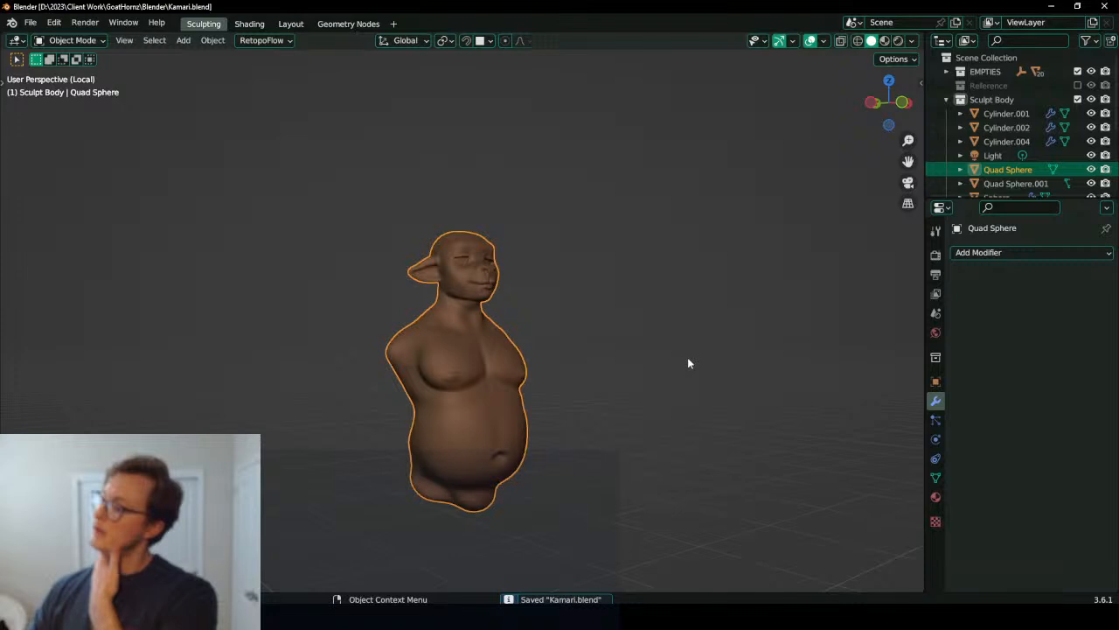
# Step: Leave local view and show the whole character in front orthographic view
pyautogui.moveTo(717, 343); pyautogui.dragTo(518, 267, button='middle')
pyautogui.press('KP_Divide')
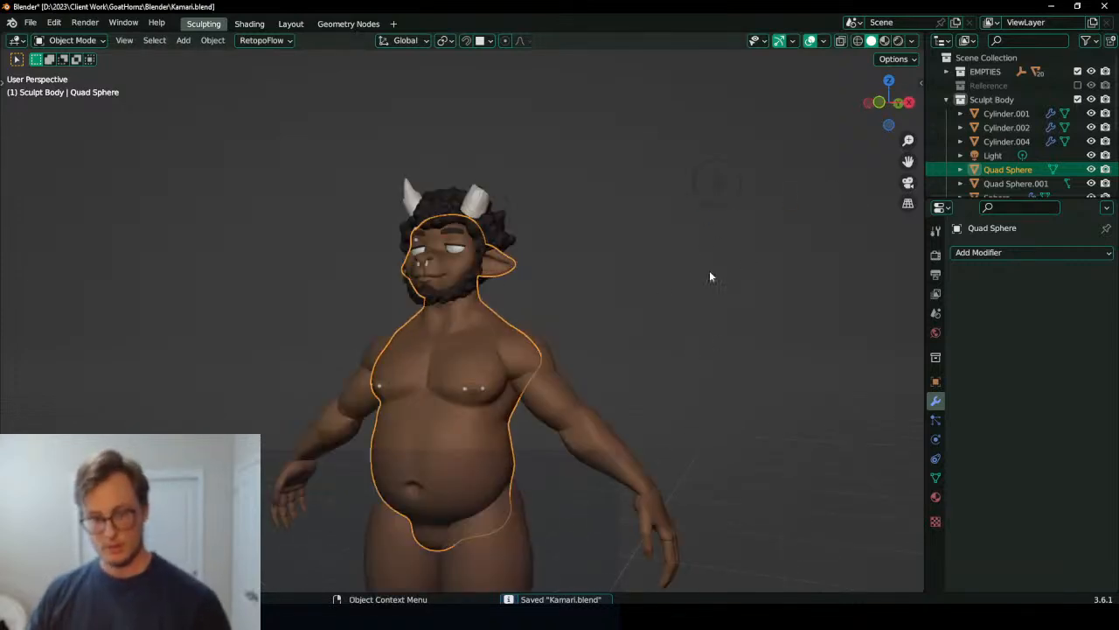
pyautogui.moveTo(669, 296); pyautogui.dragTo(626, 325, button='middle')
pyautogui.press('KP_1')
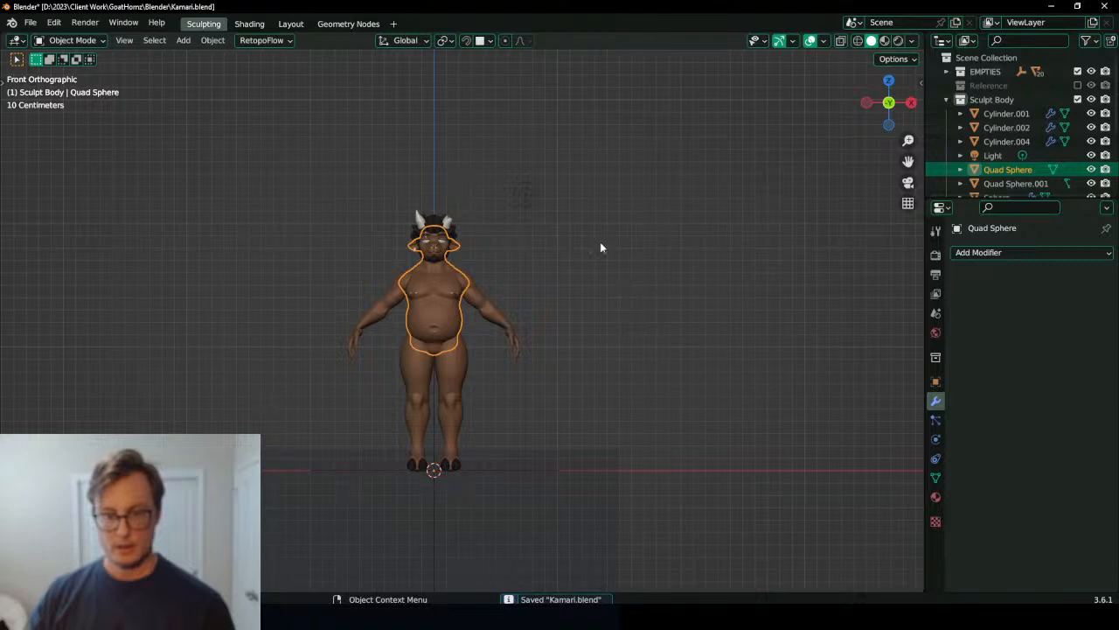
pyautogui.scroll(5, 379, 393)
pyautogui.scroll(3, 455, 337)
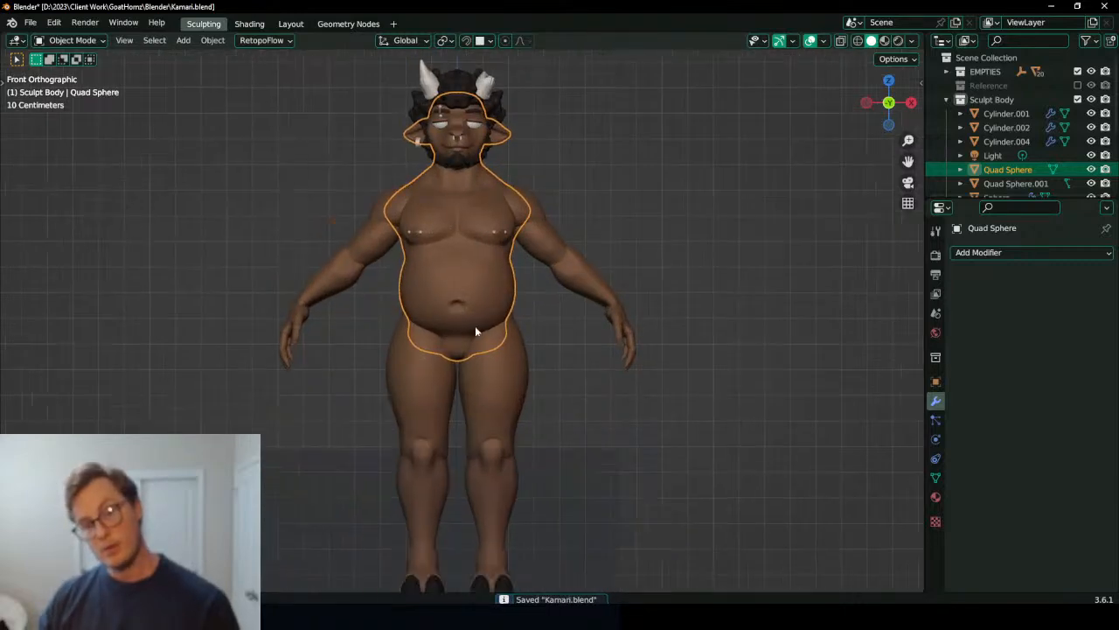
# Step: Select the shoulder, upper arm, forearm and hand meshes of one arm together
pyautogui.click(381, 175)
pyautogui.keyDown('shift'); pyautogui.click(360, 224); pyautogui.keyUp('shift')
pyautogui.keyDown('shift'); pyautogui.click(287, 271); pyautogui.keyUp('shift')
pyautogui.keyDown('shift'); pyautogui.click(255, 310); pyautogui.keyUp('shift')
# Step: Try to scale the four selected arm meshes up together, and undo the change
pyautogui.press('s')
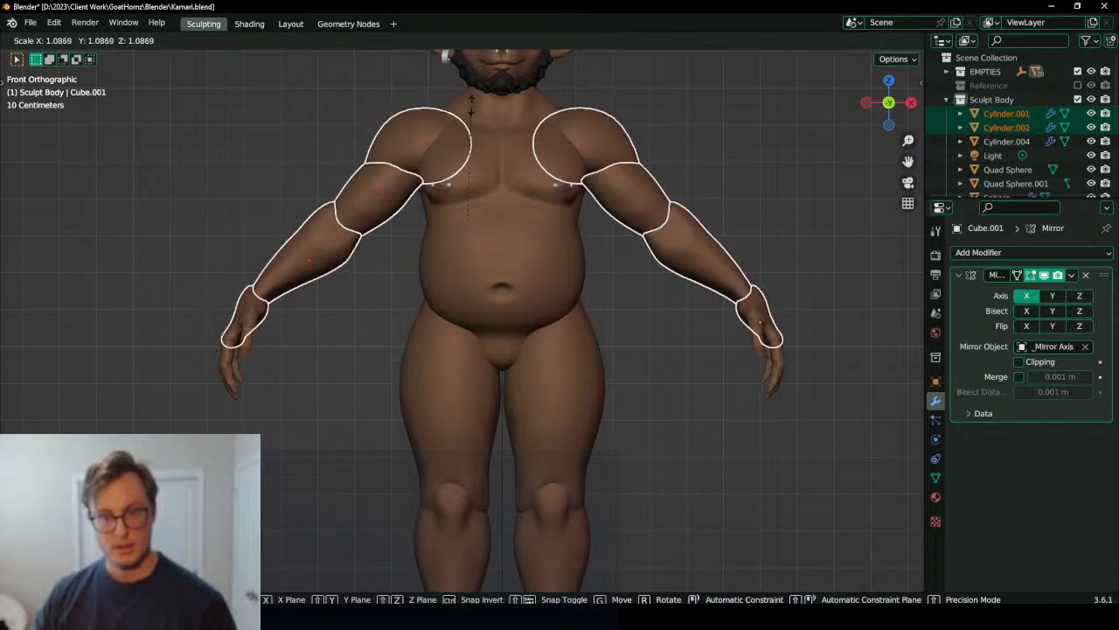
pyautogui.click(472, 108)
pyautogui.hotkey('ctrl', 'z')
pyautogui.click(400, 170)
pyautogui.hotkey('ctrl', 'z')
# Step: Leave the shoulder out of the selection and rescale and reposition the upper arm, forearm and hand meshes together
pyautogui.keyDown('ctrl'); pyautogui.moveTo(395, 117); pyautogui.dragTo(419, 157); pyautogui.keyUp('ctrl')
pyautogui.press('s')
pyautogui.hotkey('ctrl', 'z')
pyautogui.hotkey('ctrl', 'z')
pyautogui.press('b')
pyautogui.press('s')
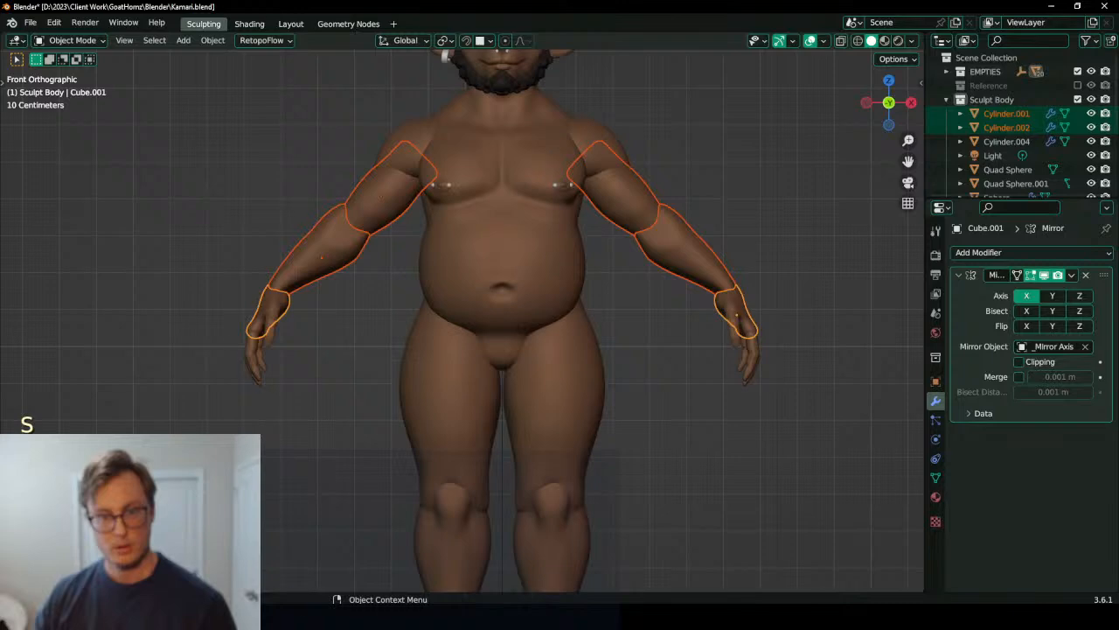
pyautogui.hotkey('ctrl', 'z')
pyautogui.press('b')
pyautogui.press('b')
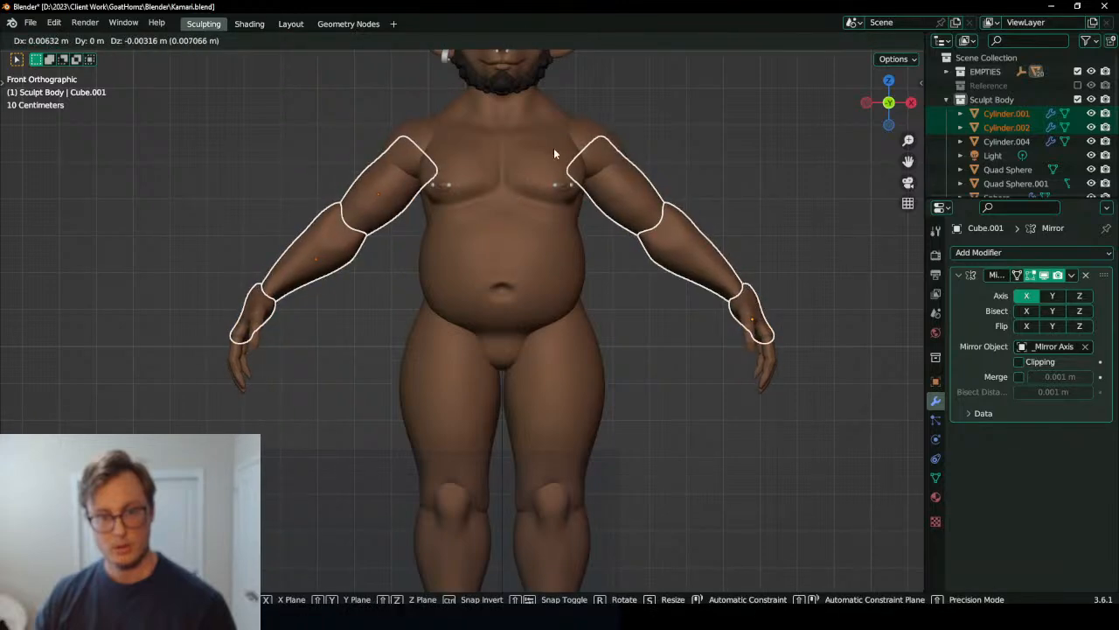
pyautogui.hotkey('ctrl', 'z')
# Step: Leave the hand out of the selection and nudge the upper arm and forearm into place in front view
pyautogui.moveTo(501, 171); pyautogui.dragTo(546, 200, button='middle')
pyautogui.press('b')
pyautogui.moveTo(672, 295); pyautogui.dragTo(691, 310, button='middle')
pyautogui.moveTo(699, 306); pyautogui.dragTo(610, 298, button='middle')
pyautogui.press('KP_1')
pyautogui.press('g')
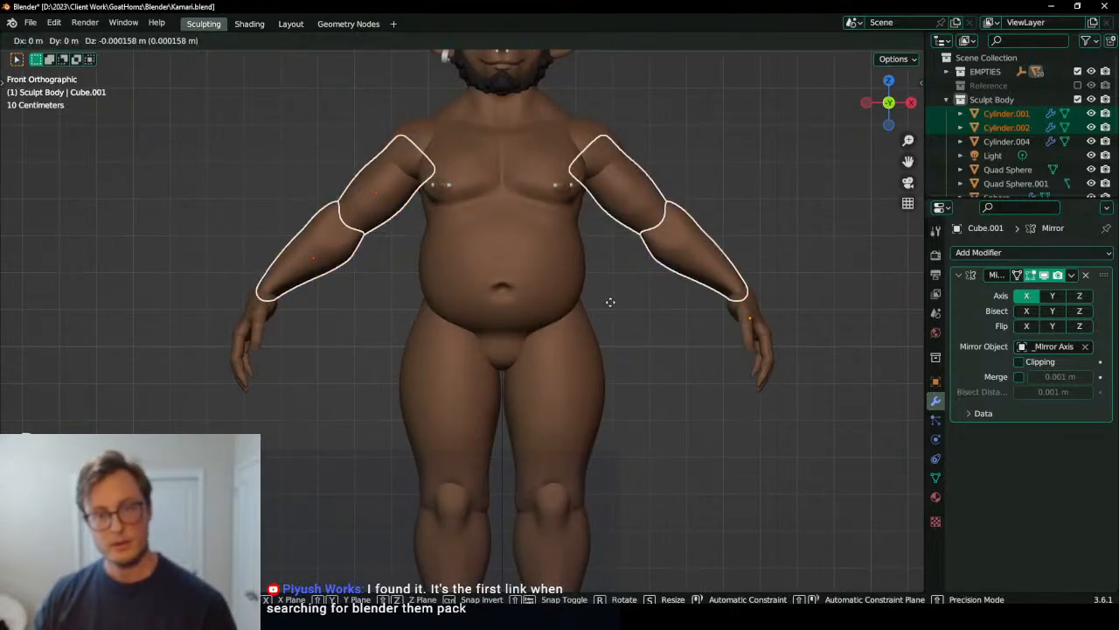
pyautogui.click(611, 304)
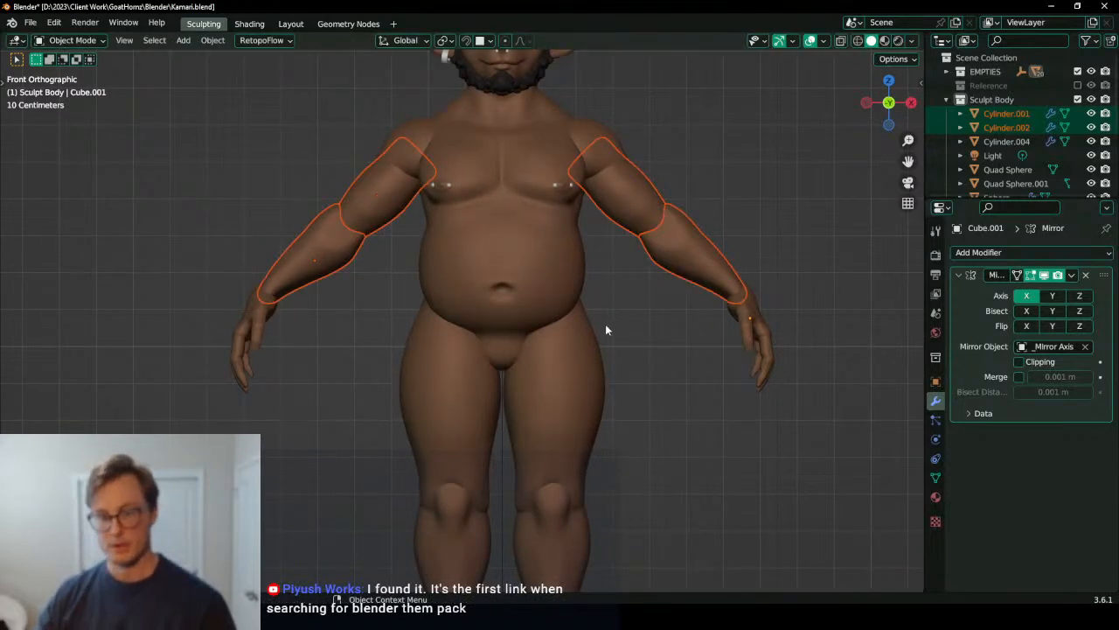
pyautogui.scroll(-5, 559, 334)
pyautogui.scroll(5, 490, 394)
pyautogui.keyDown('shift'); pyautogui.moveTo(466, 434); pyautogui.dragTo(469, 340, button='middle'); pyautogui.keyUp('shift')
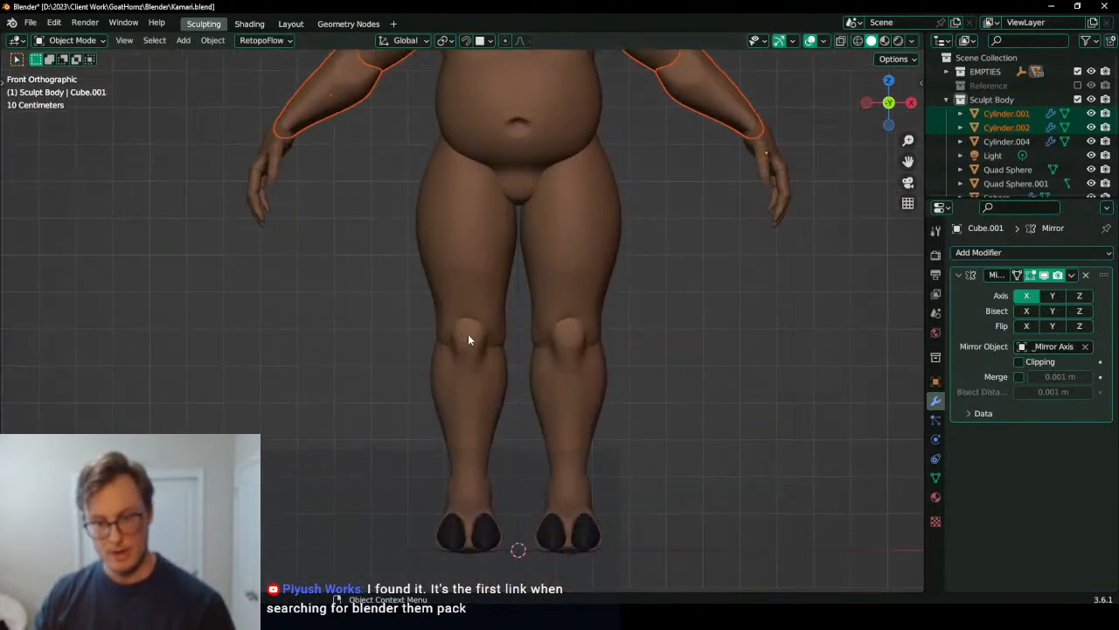
pyautogui.click(462, 505)
pyautogui.keyDown('shift'); pyautogui.moveTo(462, 505); pyautogui.dragTo(451, 410, button='middle'); pyautogui.keyUp('shift')
pyautogui.press('g')
pyautogui.press('x')
pyautogui.click(475, 468)
# Step: Select the foot and hoof meshes without the lower leg and move them outward along the X axis
pyautogui.moveTo(433, 411); pyautogui.dragTo(476, 512)
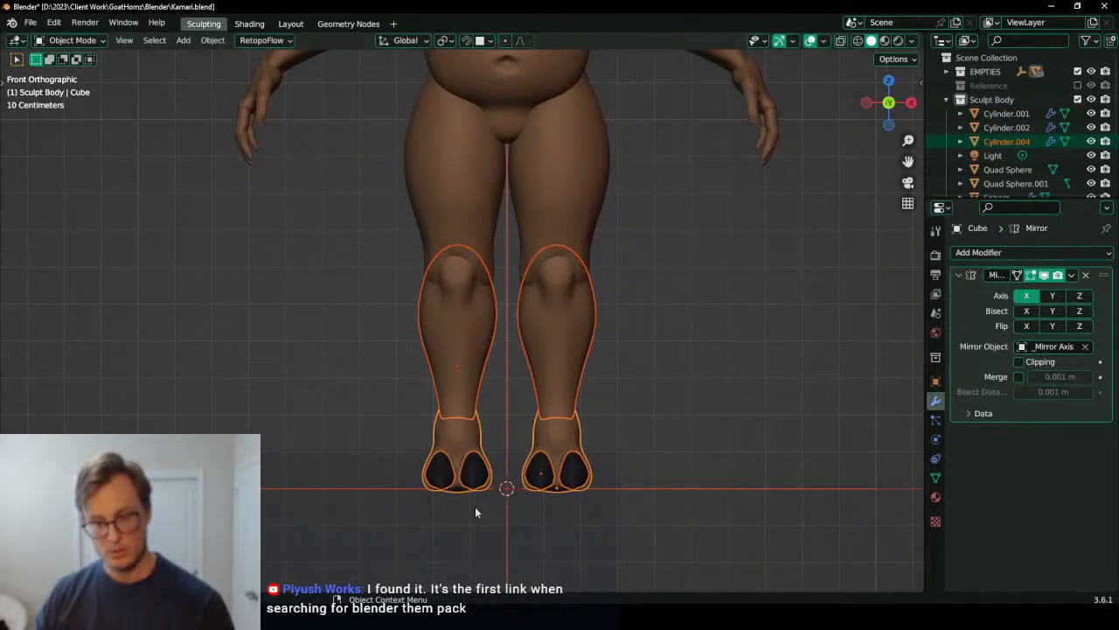
pyautogui.keyDown('shift'); pyautogui.click(571, 469); pyautogui.keyUp('shift')
pyautogui.press('g')
pyautogui.press('x')
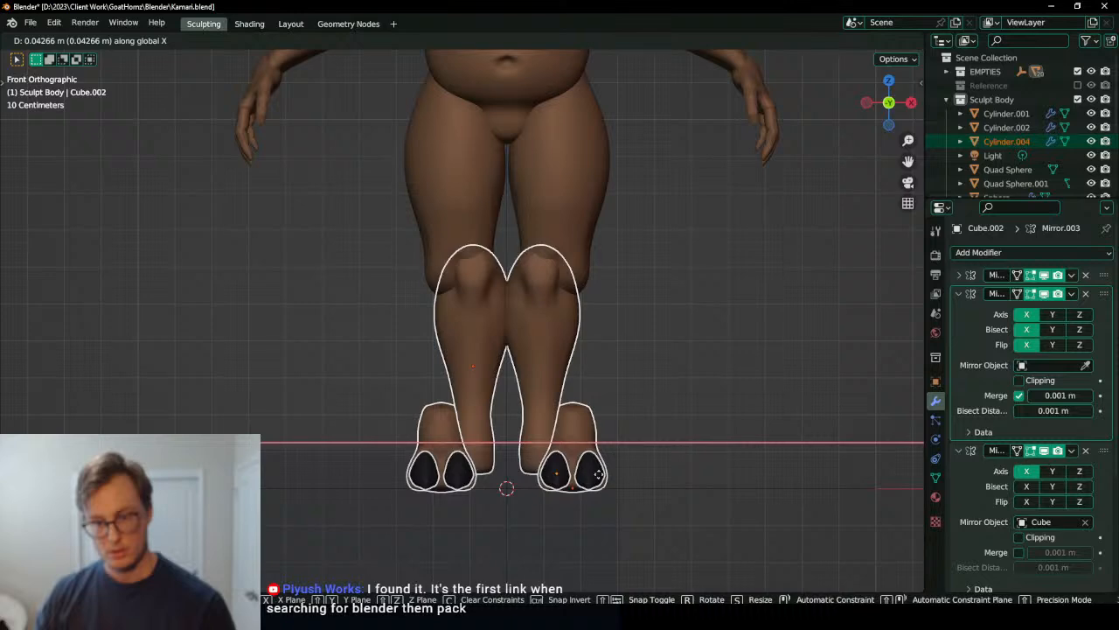
pyautogui.rightClick(602, 475)
pyautogui.keyDown('ctrl'); pyautogui.moveTo(540, 387); pyautogui.dragTo(615, 405); pyautogui.keyUp('ctrl')
pyautogui.press('x')
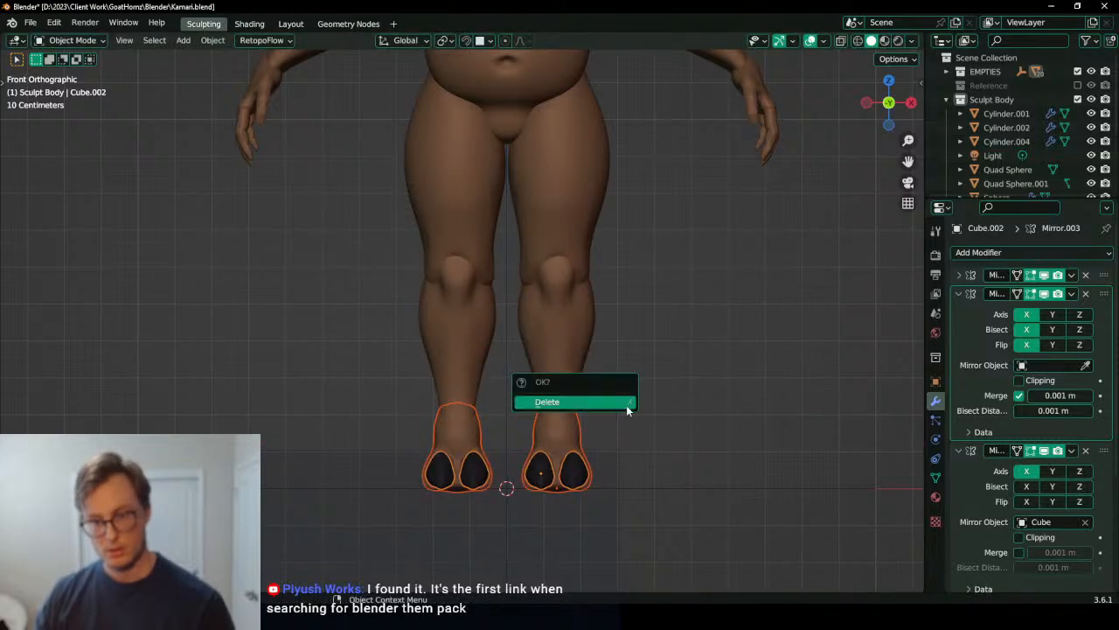
pyautogui.press('g')
pyautogui.press('x')
pyautogui.click(574, 459)
# Step: Select the lower leg and thigh together, rotate them slightly outward and shift them along X to meet the feet
pyautogui.click(573, 355)
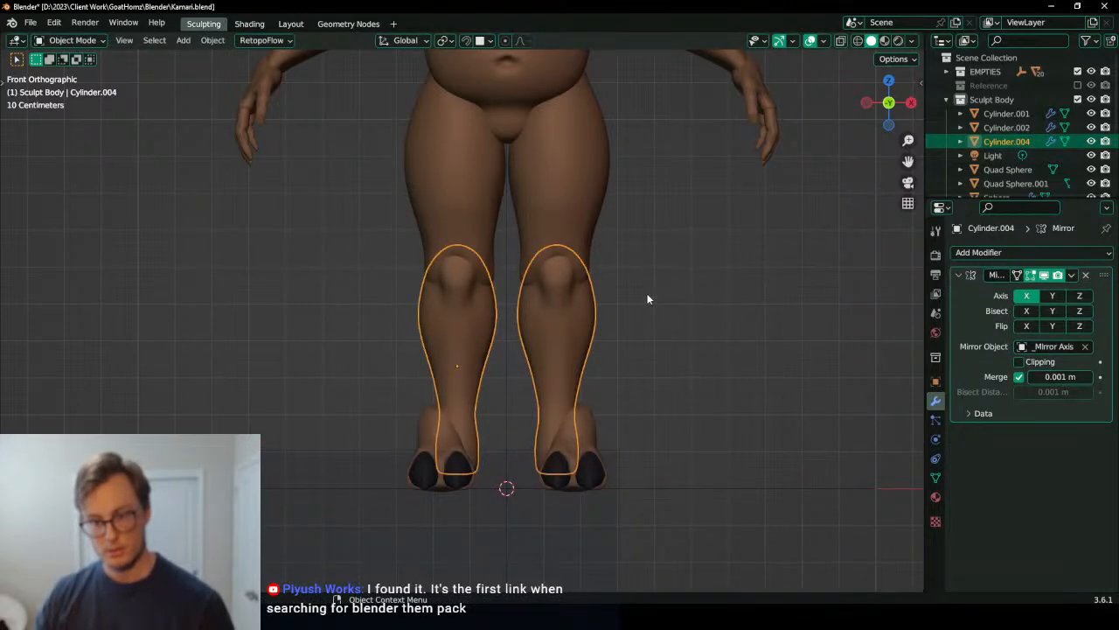
pyautogui.keyDown('shift'); pyautogui.click(584, 237); pyautogui.keyUp('shift')
pyautogui.press('r')
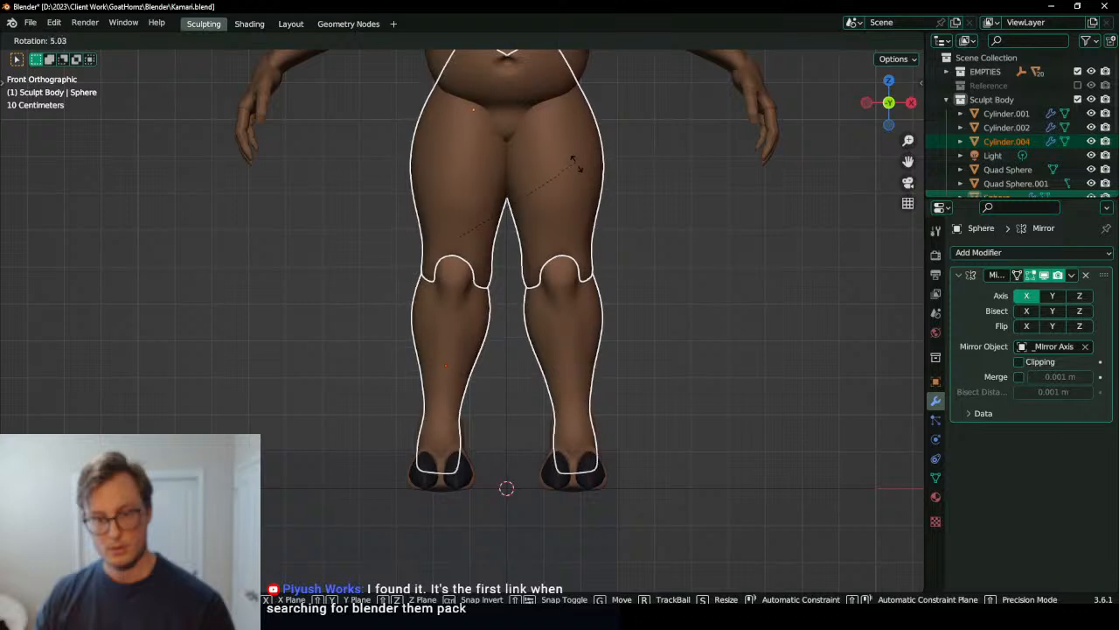
pyautogui.rightClick(577, 140)
pyautogui.press('r')
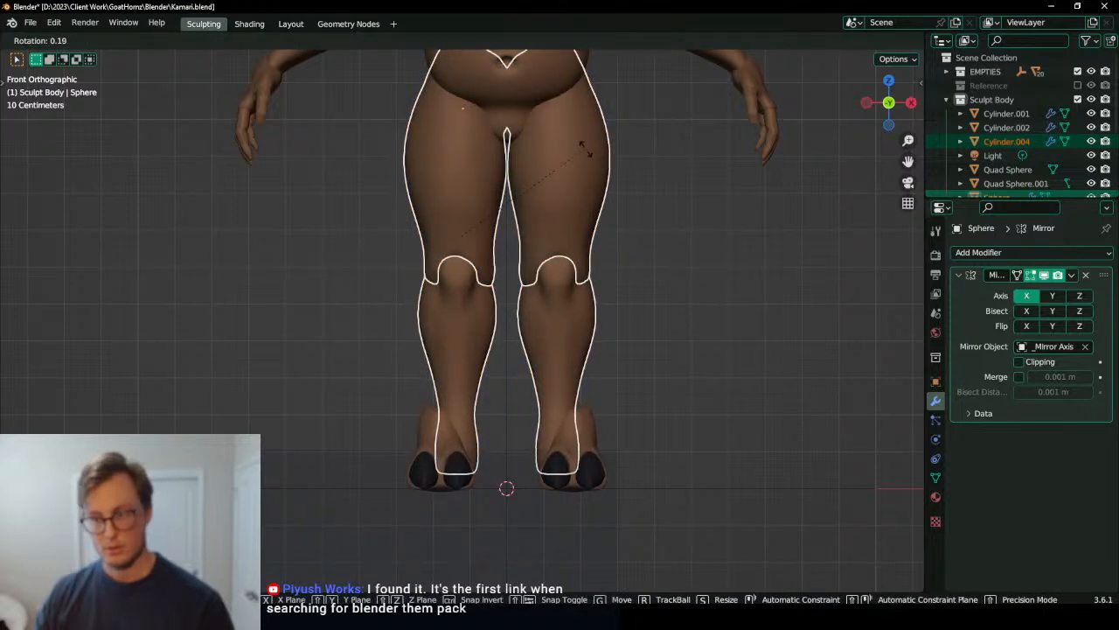
pyautogui.click(558, 336)
pyautogui.press('g')
pyautogui.press('x')
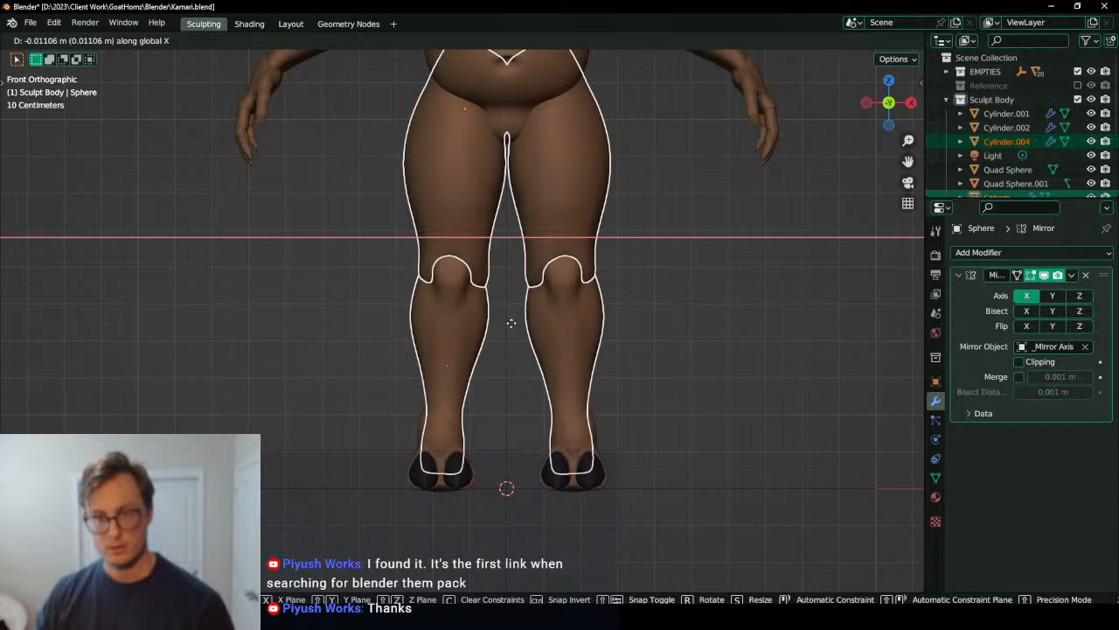
pyautogui.click(498, 318)
pyautogui.moveTo(460, 372); pyautogui.dragTo(483, 463, button='middle')
pyautogui.click(647, 405)
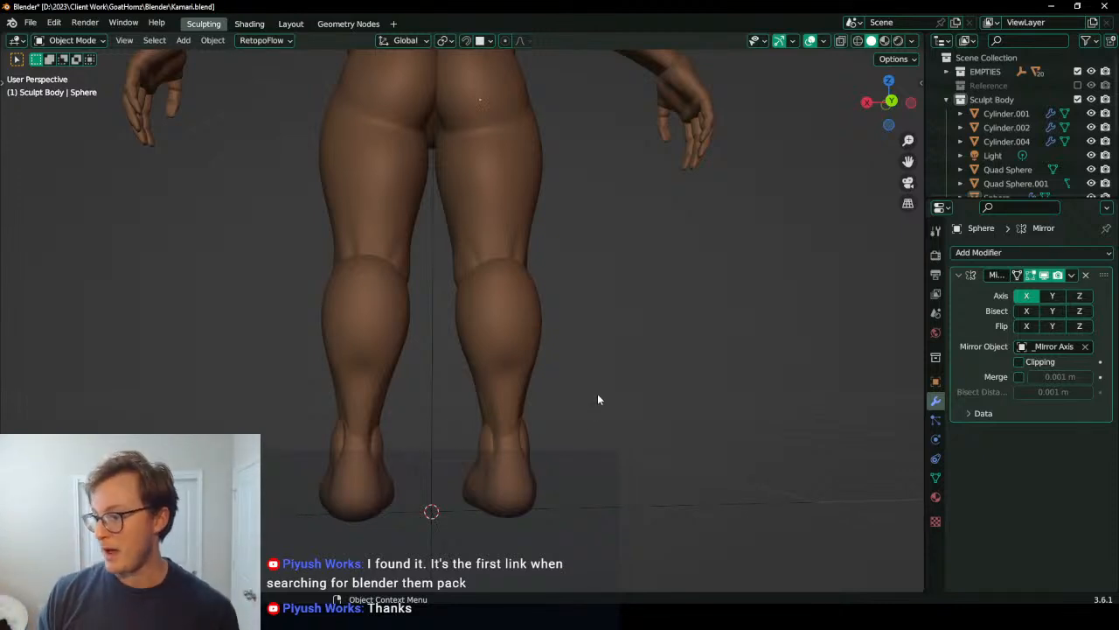
# Step: Select the foot and hooves again and align them under the lower leg along the X axis
pyautogui.moveTo(564, 318); pyautogui.dragTo(489, 358, button='middle')
pyautogui.click(628, 442)
pyautogui.moveTo(547, 421); pyautogui.dragTo(664, 463)
pyautogui.keyDown('shift'); pyautogui.moveTo(627, 420); pyautogui.dragTo(574, 377, button='middle'); pyautogui.keyUp('shift')
pyautogui.press('b')
pyautogui.moveTo(565, 222); pyautogui.dragTo(625, 272, button='middle')
pyautogui.press('g')
pyautogui.press('x')
pyautogui.click(596, 267)
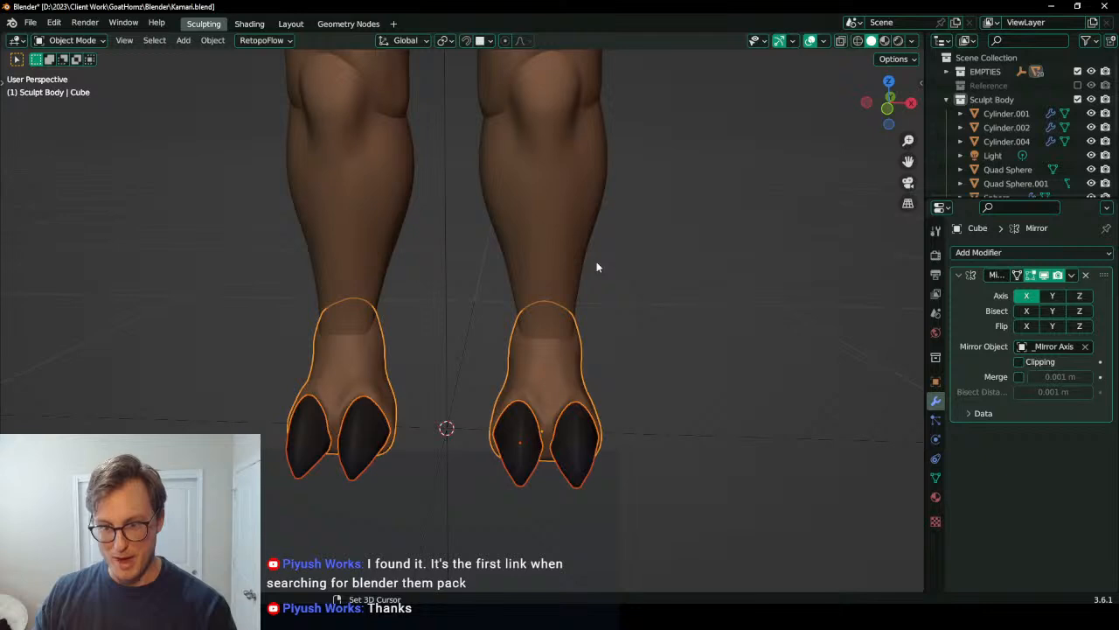
# Step: Select the lower leg and thigh meshes and adjust their spacing along the X axis
pyautogui.scroll(-5, 595, 251)
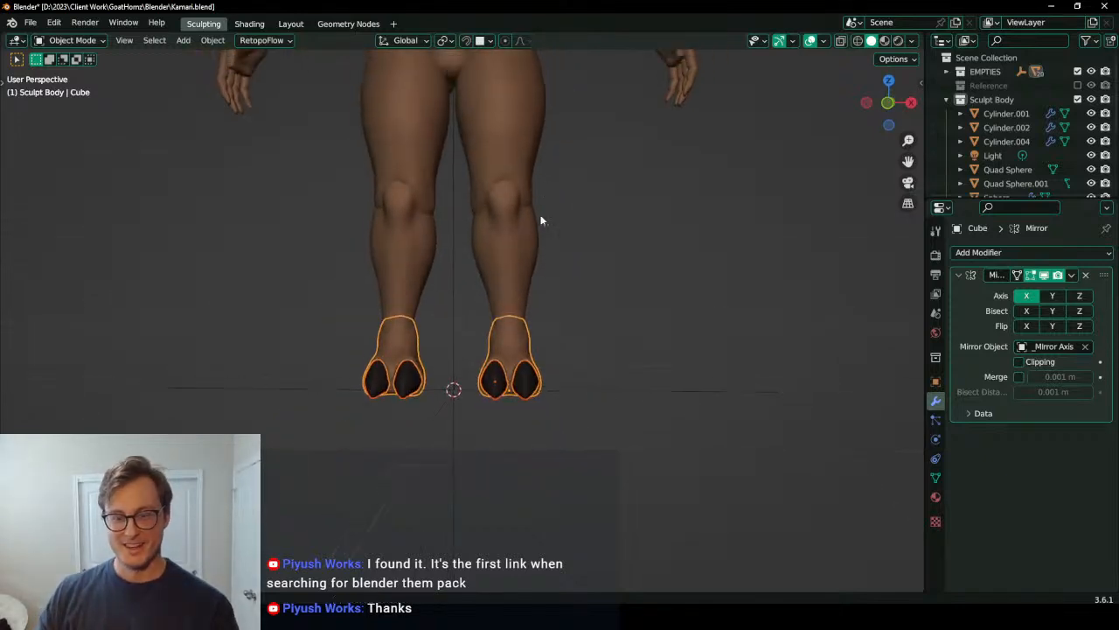
pyautogui.scroll(-2, 542, 183)
pyautogui.click(400, 329)
pyautogui.scroll(3, 428, 306)
pyautogui.press('g')
pyautogui.press('x')
pyautogui.click(552, 235)
pyautogui.moveTo(420, 260); pyautogui.dragTo(505, 268, button='middle')
pyautogui.press('g')
pyautogui.press('x')
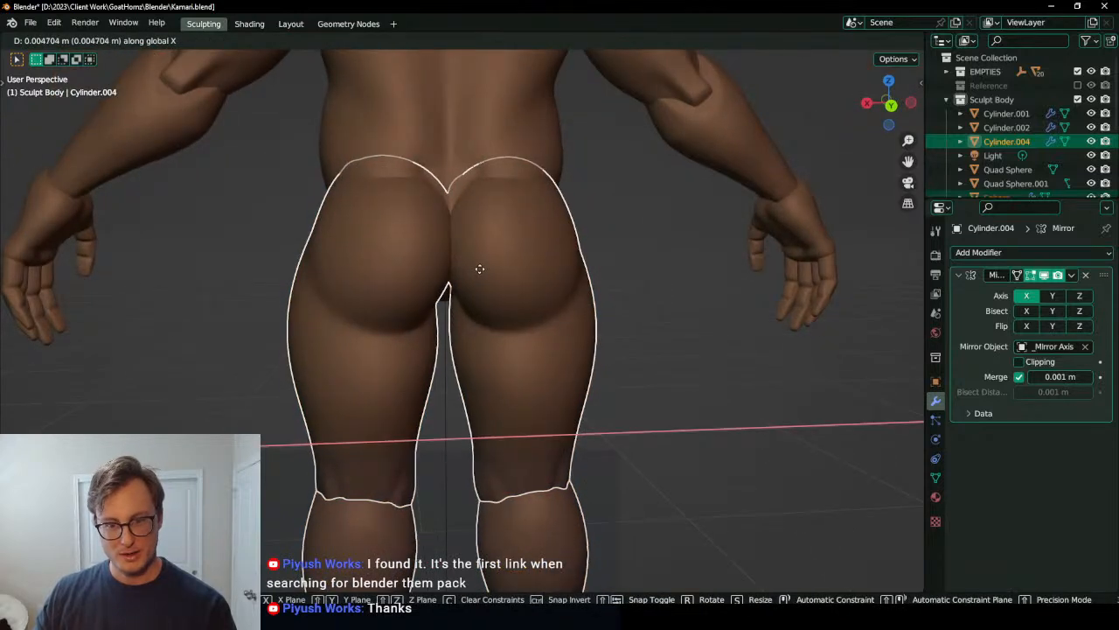
pyautogui.click(512, 267)
pyautogui.click(639, 312)
# Step: Select the hand mesh and rotate it by about -8° at the wrist in front orthographic view
pyautogui.scroll(-3, 638, 313)
pyautogui.moveTo(638, 312); pyautogui.dragTo(343, 306, button='middle')
pyautogui.scroll(2, 437, 306)
pyautogui.moveTo(484, 308); pyautogui.dragTo(374, 324, button='middle')
pyautogui.scroll(2, 373, 324)
pyautogui.click(455, 297)
pyautogui.moveTo(475, 288); pyautogui.dragTo(444, 284, button='middle')
pyautogui.scroll(-5, 508, 277)
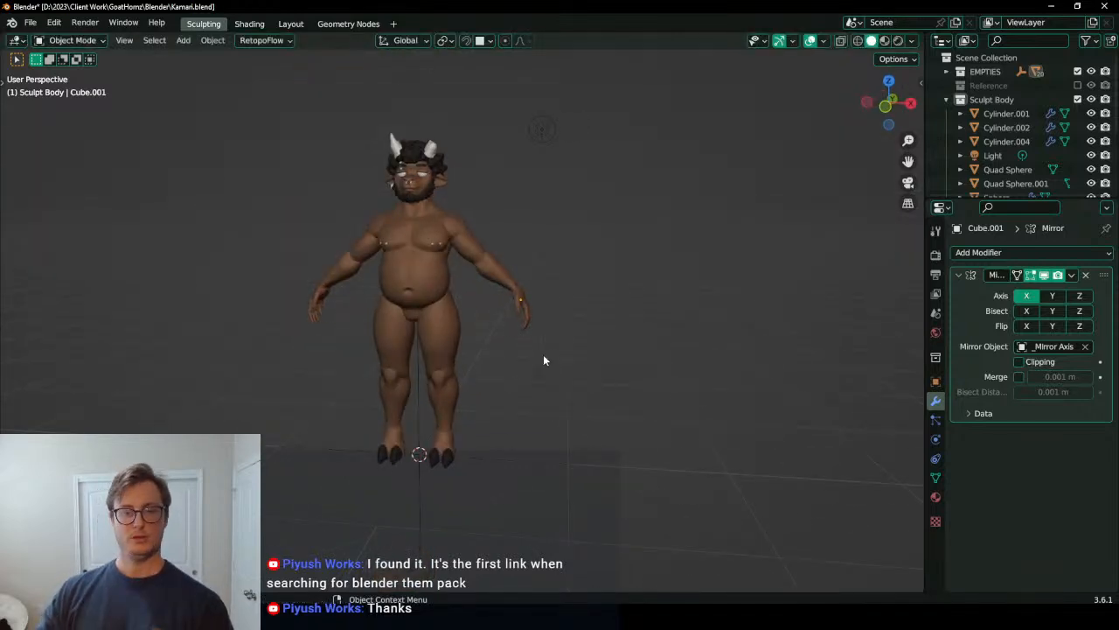
pyautogui.press('KP_1')
pyautogui.scroll(6, 578, 331)
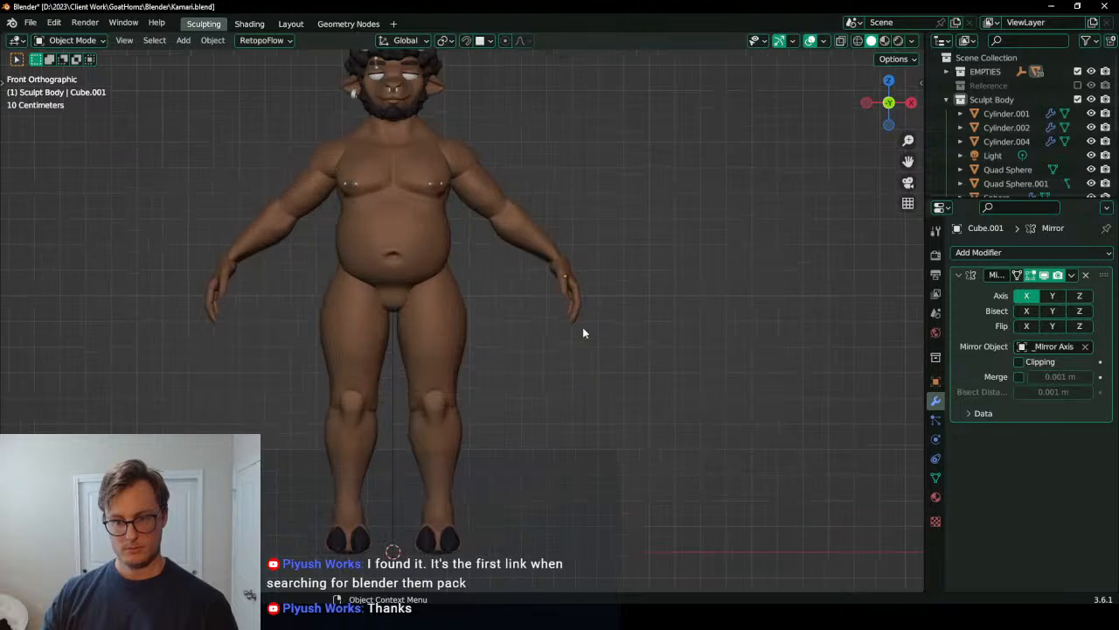
pyautogui.press('r')
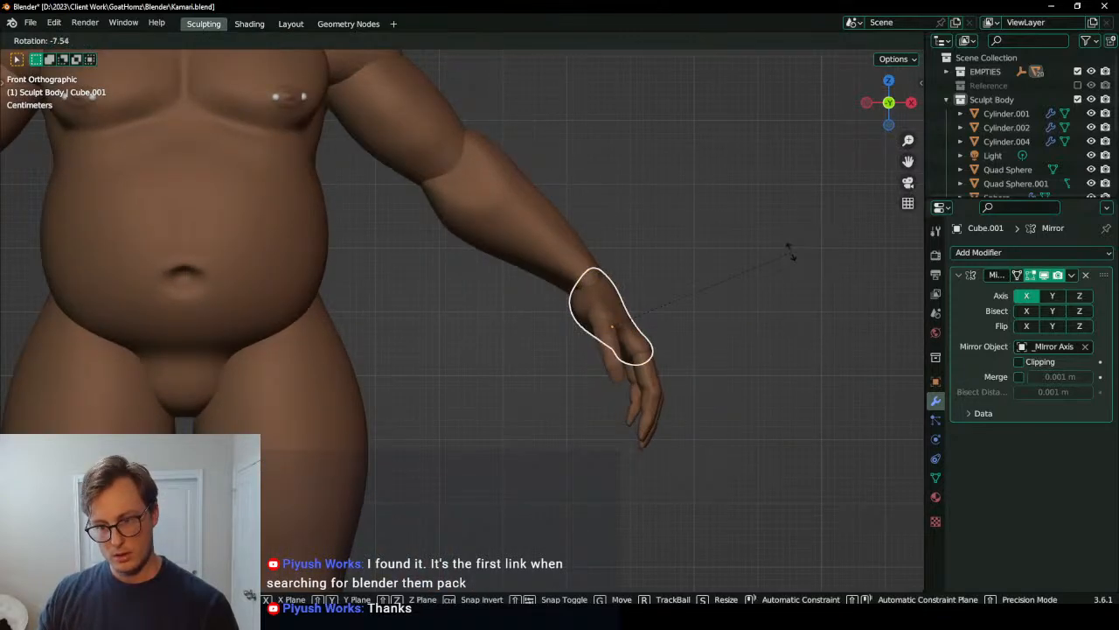
pyautogui.click(786, 242)
pyautogui.press('r')
pyautogui.press('g')
# Step: Scale the hand mesh and shift it along the Y axis to line up with the forearm
pyautogui.moveTo(787, 243); pyautogui.dragTo(478, 359, button='middle')
pyautogui.press('s')
pyautogui.click(537, 305)
pyautogui.scroll(-3, 534, 308)
pyautogui.press('g')
pyautogui.press('y')
pyautogui.click(476, 360)
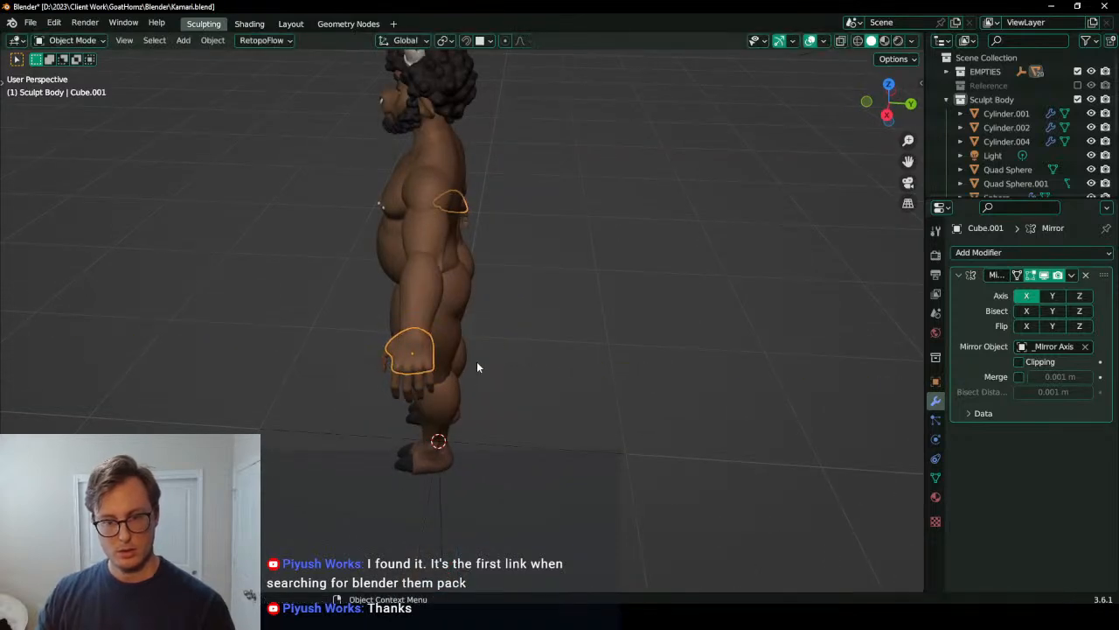
# Step: Adjust the shoulder mesh's position along the Y axis and save the file
pyautogui.moveTo(560, 268); pyautogui.dragTo(423, 354, button='middle')
pyautogui.click(422, 431)
pyautogui.press('g')
pyautogui.press('y')
pyautogui.click(495, 396)
pyautogui.scroll(-2, 422, 353)
pyautogui.keyDown('shift'); pyautogui.moveTo(420, 418); pyautogui.dragTo(479, 383, button='middle'); pyautogui.keyUp('shift')
pyautogui.scroll(2, 472, 358)
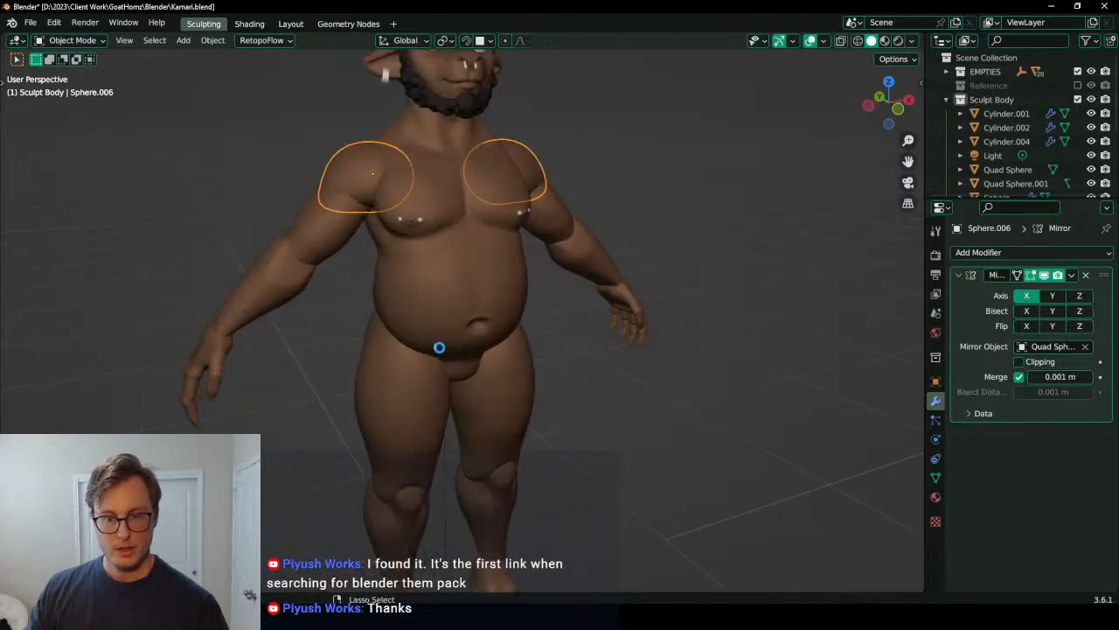
pyautogui.hotkey('ctrl', 's')
# Step: Select the forearm, upper arm and shoulder meshes together, leaving the hand and fingers out
pyautogui.moveTo(493, 132); pyautogui.dragTo(535, 321, button='middle')
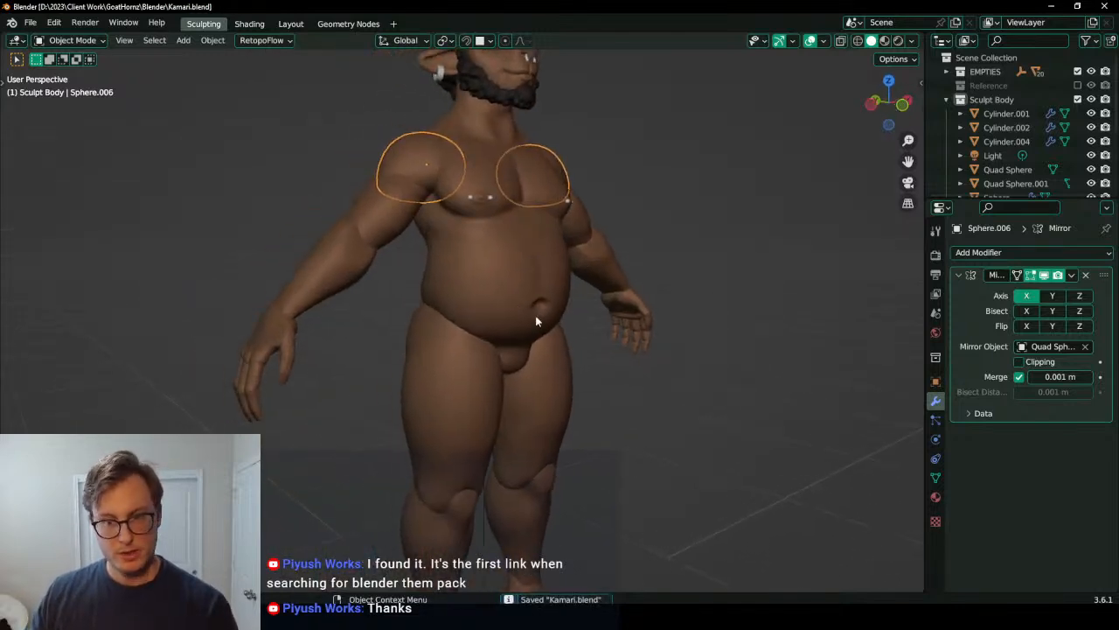
pyautogui.click(340, 278)
pyautogui.keyDown('shift'); pyautogui.click(372, 210); pyautogui.keyUp('shift')
pyautogui.keyDown('shift'); pyautogui.click(418, 167); pyautogui.keyUp('shift')
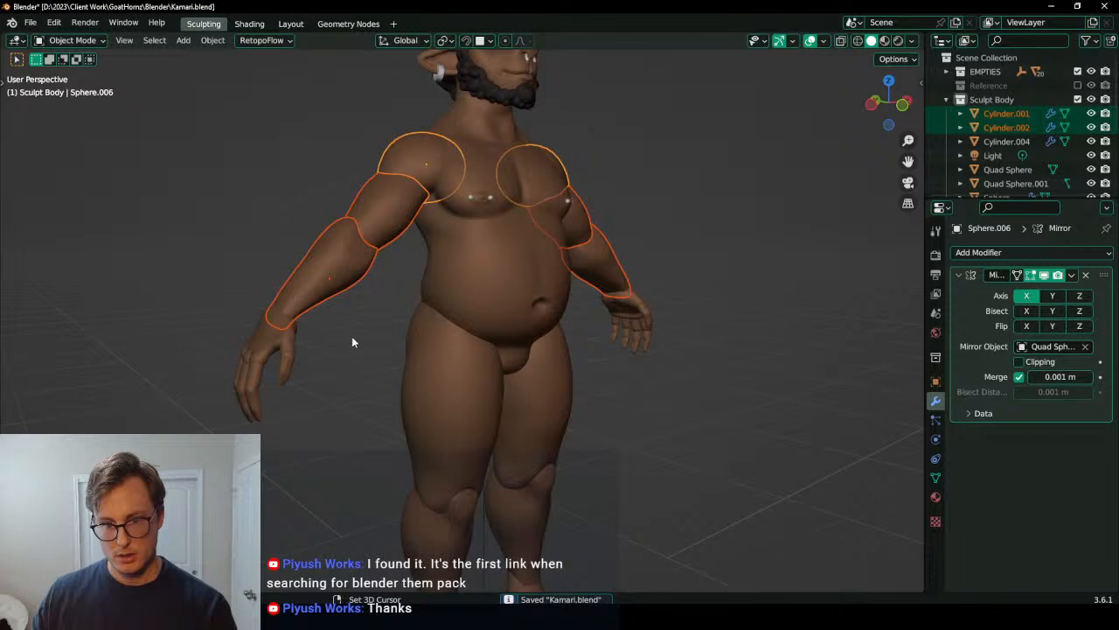
pyautogui.keyDown('shift'); pyautogui.click(264, 364); pyautogui.keyUp('shift')
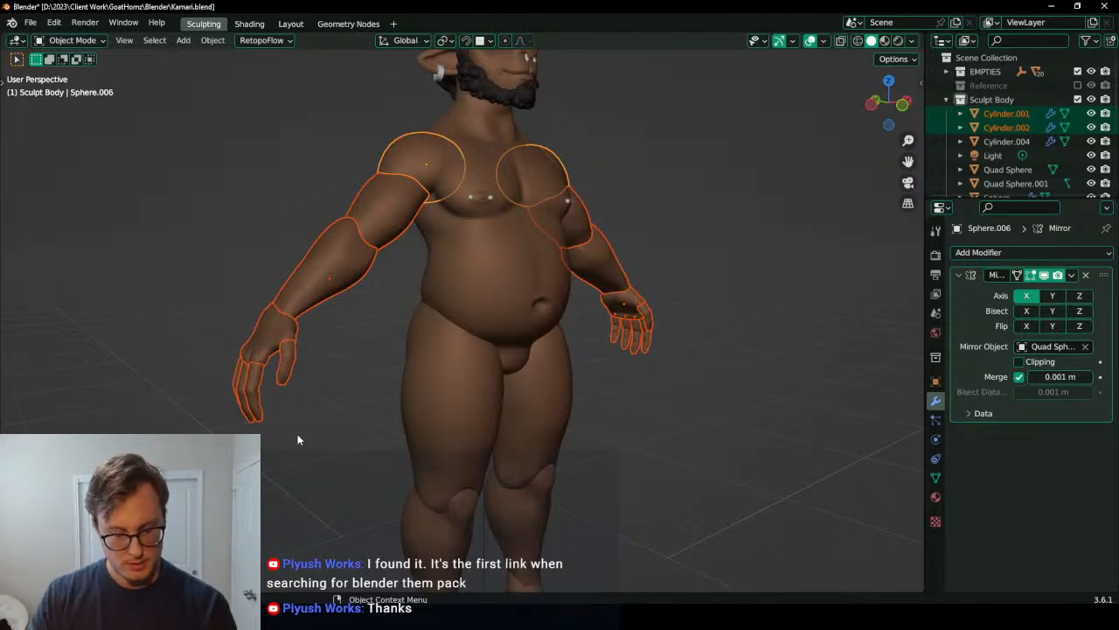
pyautogui.keyDown('ctrl'); pyautogui.moveTo(221, 342); pyautogui.dragTo(280, 435); pyautogui.keyUp('ctrl')
pyautogui.moveTo(280, 436); pyautogui.dragTo(471, 257, button='middle')
pyautogui.scroll(4, 514, 296)
pyautogui.moveTo(515, 296); pyautogui.dragTo(495, 315, button='middle')
pyautogui.scroll(-2, 468, 294)
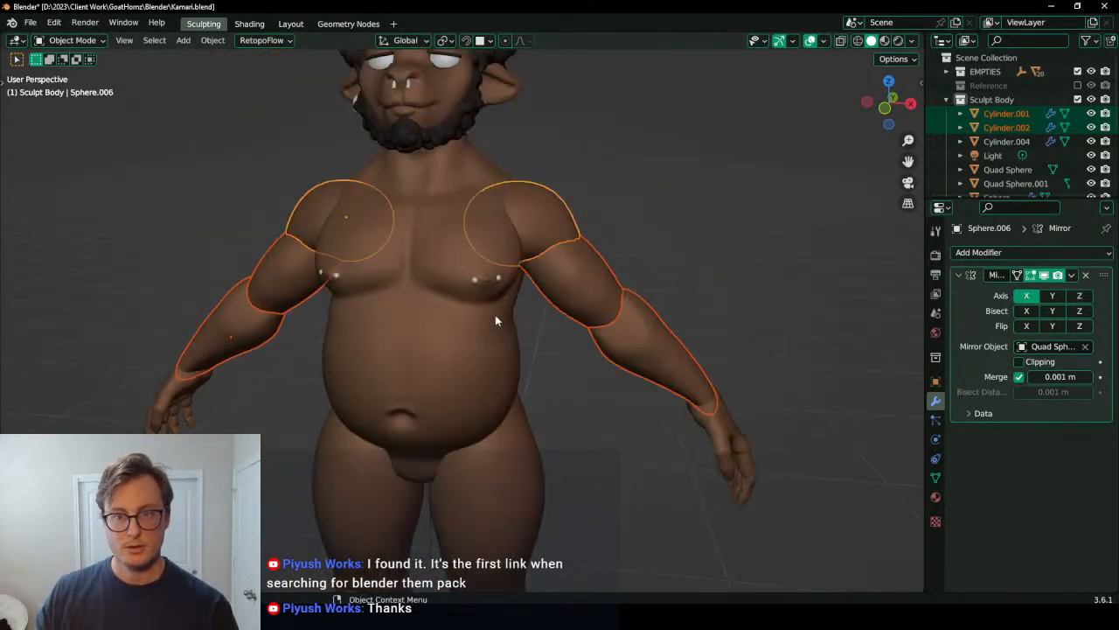
# Step: Apply the Mirror modifiers of the selected arm meshes and join the arms with the torso mesh
pyautogui.press('q')
pyautogui.click(495, 305)
pyautogui.hotkey('ctrl', 'a')
pyautogui.click(507, 312)
pyautogui.keyDown('shift'); pyautogui.click(421, 336); pyautogui.keyUp('shift')
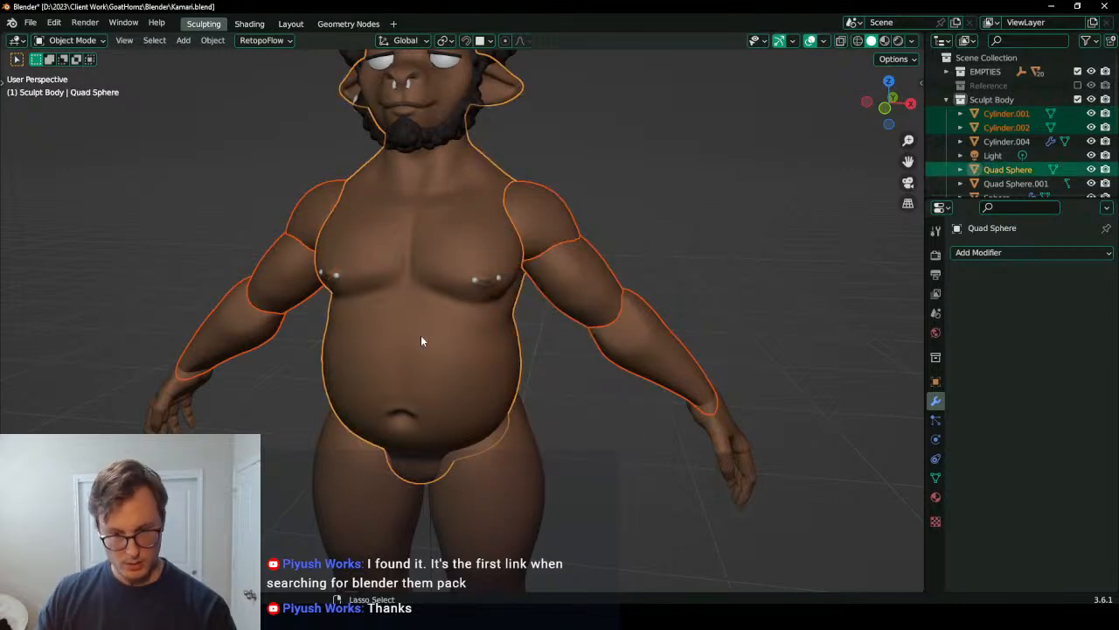
pyautogui.hotkey('ctrl', 'j')
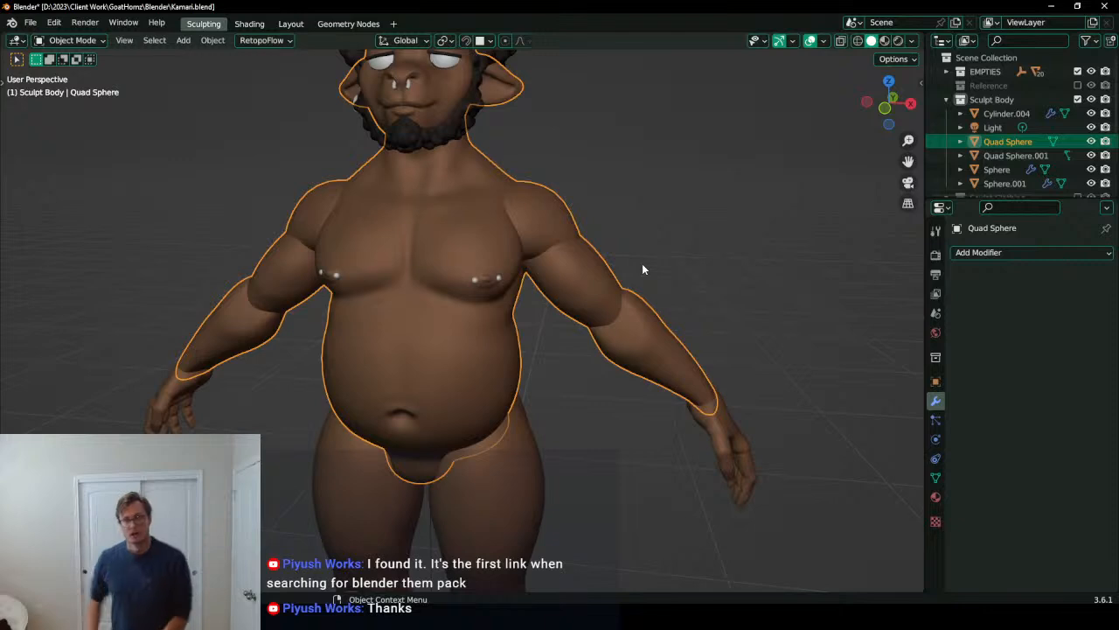
# Step: Put the joined body mesh in Sculpt Mode and smooth the seam between the outer shoulder and upper arm
pyautogui.hotkey('ctrl', 'Tab')
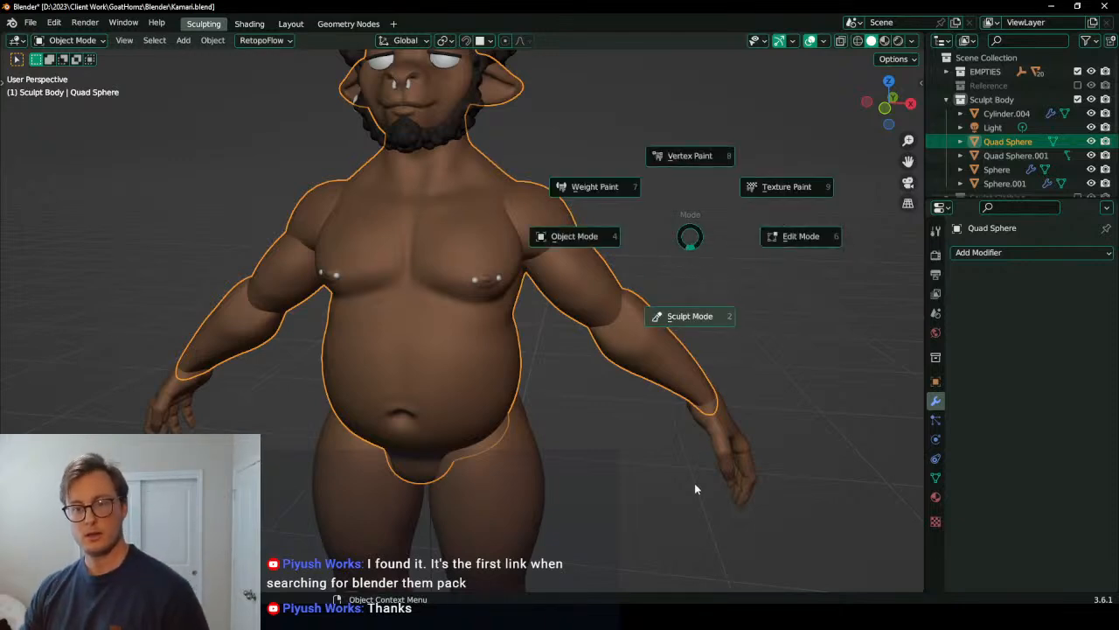
pyautogui.click(672, 330)
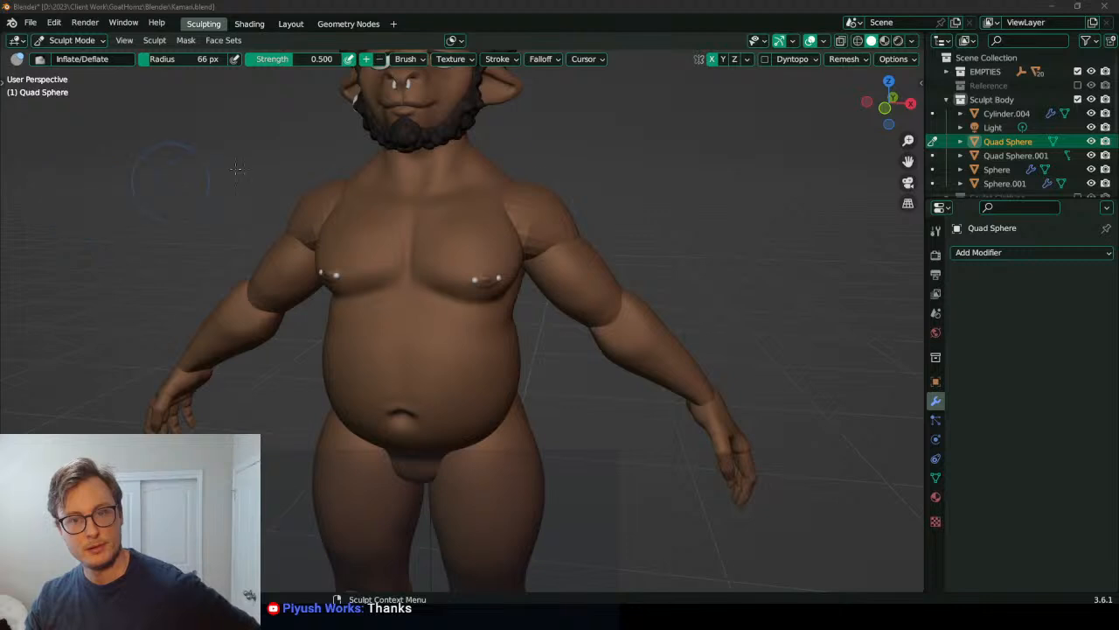
pyautogui.moveTo(638, 192); pyautogui.dragTo(494, 258, button='middle')
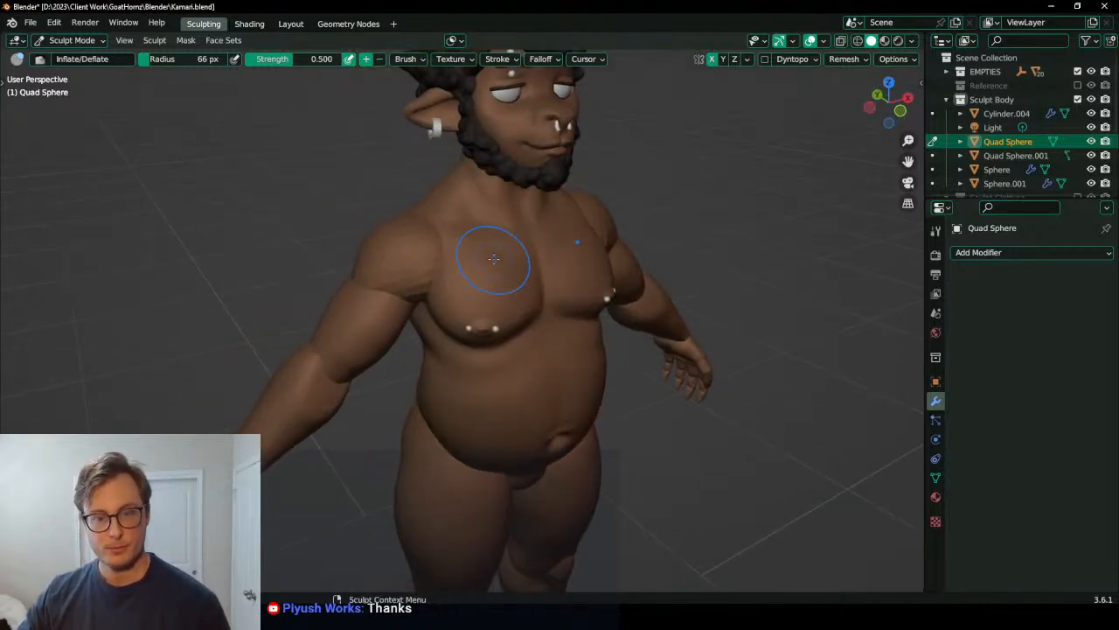
pyautogui.moveTo(326, 286); pyautogui.dragTo(470, 250, button='middle')
pyautogui.scroll(6, 475, 294)
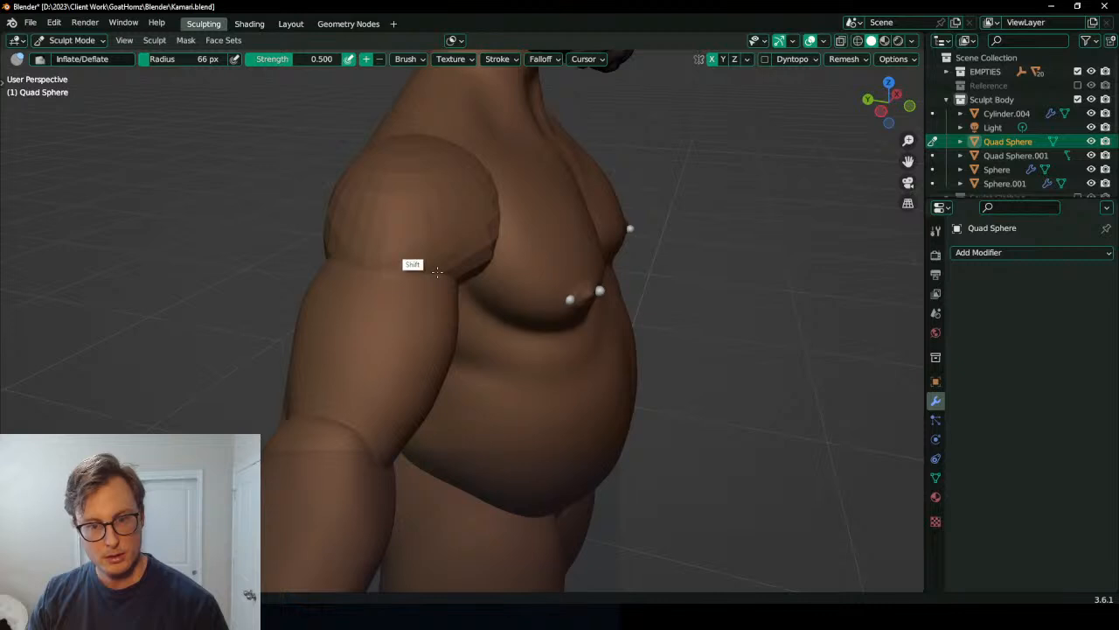
pyautogui.moveTo(412, 192)
pyautogui.mouseDown(button='middle')
pyautogui.moveTo(544, 295)
pyautogui.moveTo(584, 263)
pyautogui.mouseUp(button='middle')
pyautogui.scroll(-4, 544, 295)
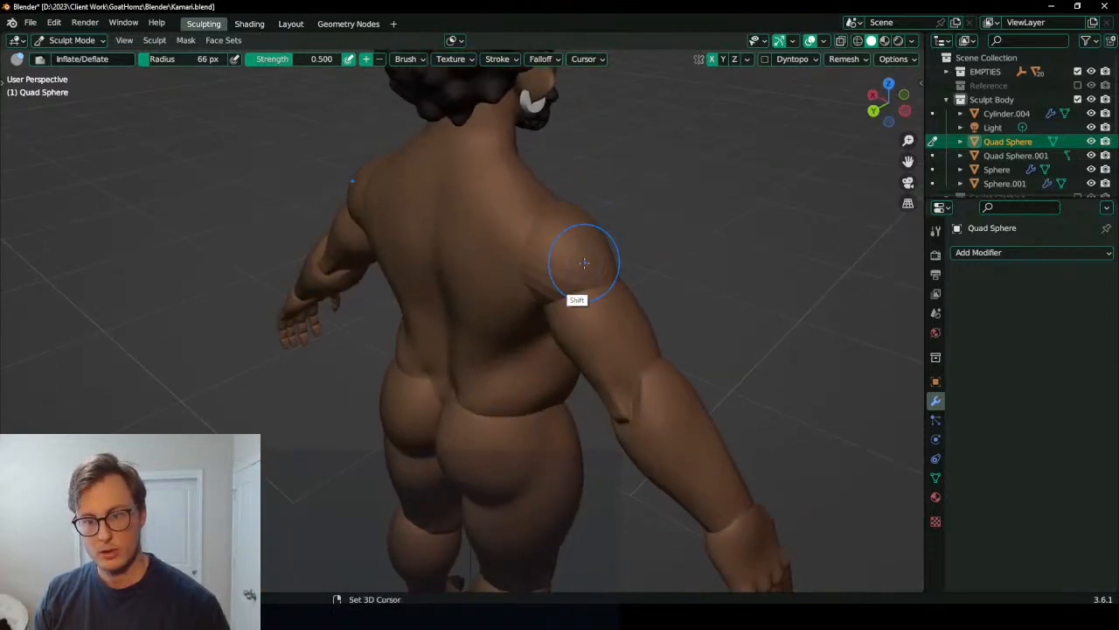
# Step: Smooth the transitions at the rear of the shoulder where it meets the back and upper arm
pyautogui.moveTo(525, 242)
pyautogui.mouseDown(button='middle')
pyautogui.moveTo(579, 275)
pyautogui.moveTo(532, 245)
pyautogui.mouseUp(button='middle')
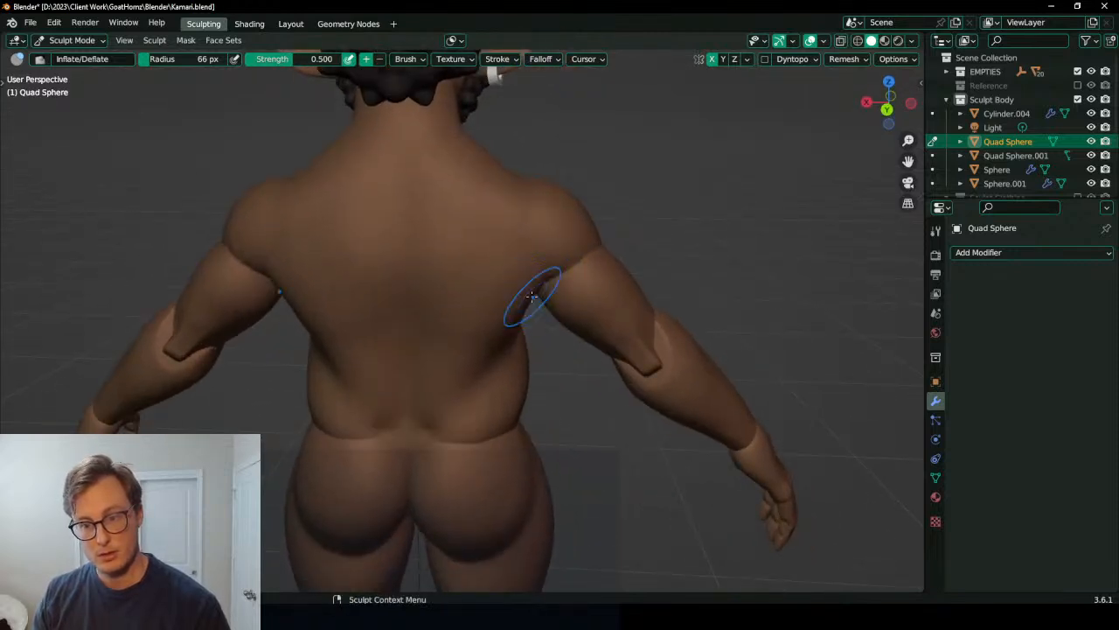
pyautogui.scroll(5, 534, 297)
pyautogui.moveTo(525, 290); pyautogui.dragTo(568, 259, button='middle')
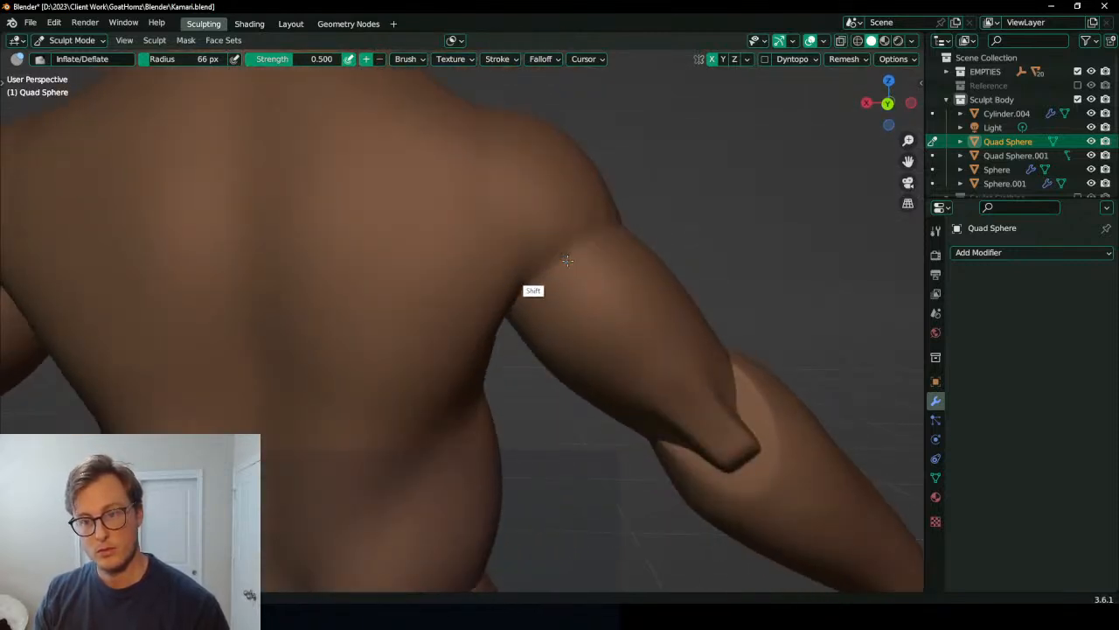
pyautogui.scroll(-4, 524, 263)
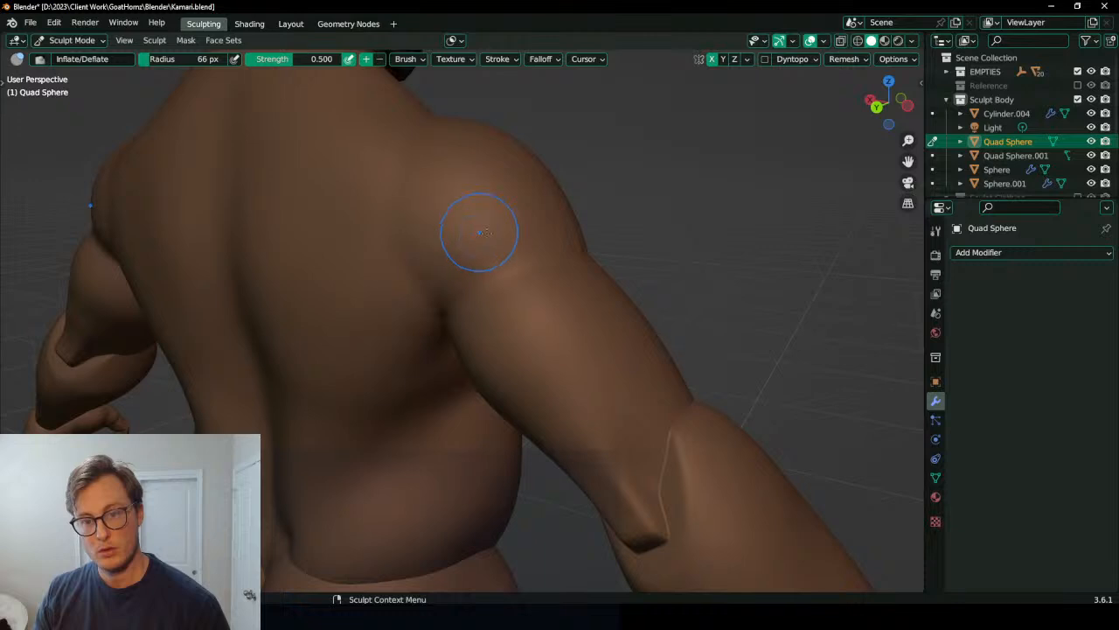
pyautogui.moveTo(469, 230); pyautogui.dragTo(396, 311, button='middle')
pyautogui.keyDown('shift'); pyautogui.moveTo(397, 311); pyautogui.dragTo(375, 327); pyautogui.keyUp('shift')
pyautogui.scroll(-4, 375, 327)
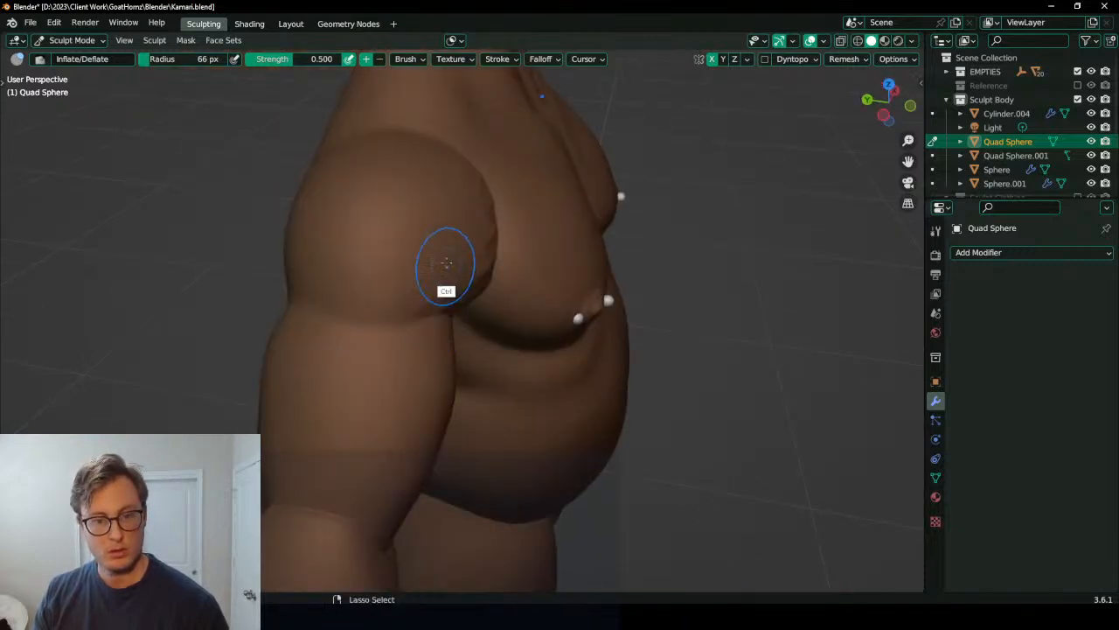
# Step: Smooth the armpit and the seam between the front of the shoulder and the chest
pyautogui.moveTo(420, 270); pyautogui.dragTo(397, 291, button='middle')
pyautogui.moveTo(397, 290)
pyautogui.keyDown('shift'); pyautogui.mouseDown()
pyautogui.moveTo(438, 283)
pyautogui.moveTo(402, 306)
pyautogui.mouseUp(); pyautogui.keyUp('shift')
pyautogui.moveTo(401, 307); pyautogui.dragTo(406, 276, button='middle')
pyautogui.scroll(2, 445, 228)
pyautogui.moveTo(436, 240)
pyautogui.mouseDown(button='middle')
pyautogui.moveTo(417, 181)
pyautogui.moveTo(453, 247)
pyautogui.mouseUp(button='middle')
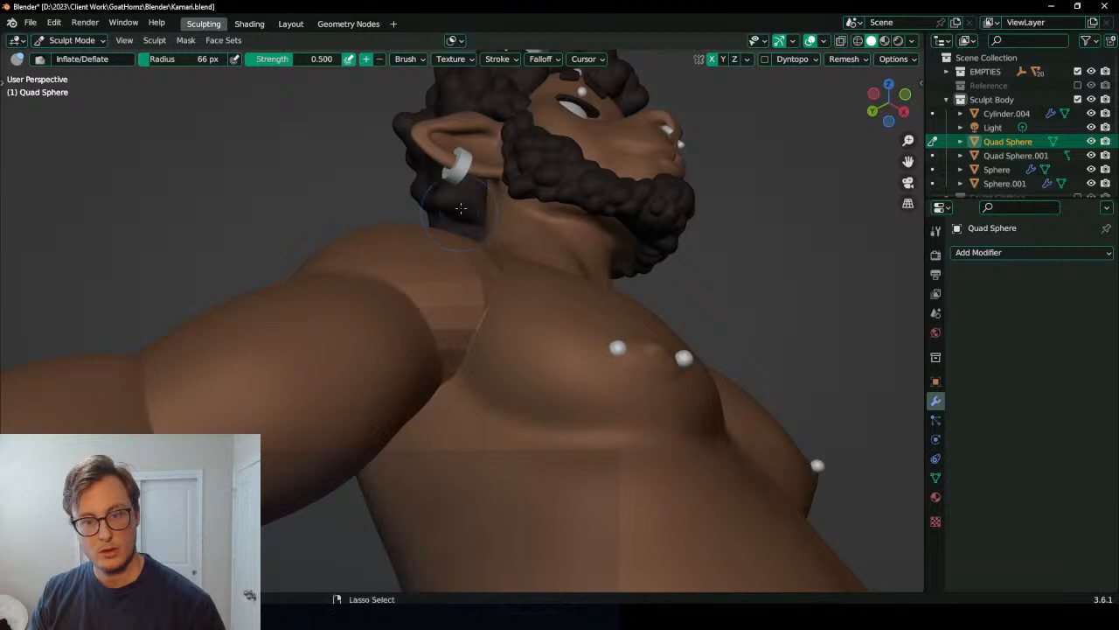
pyautogui.scroll(2, 429, 325)
pyautogui.keyDown('shift'); pyautogui.moveTo(429, 325); pyautogui.dragTo(447, 345); pyautogui.keyUp('shift')
pyautogui.moveTo(446, 345); pyautogui.dragTo(523, 287, button='middle')
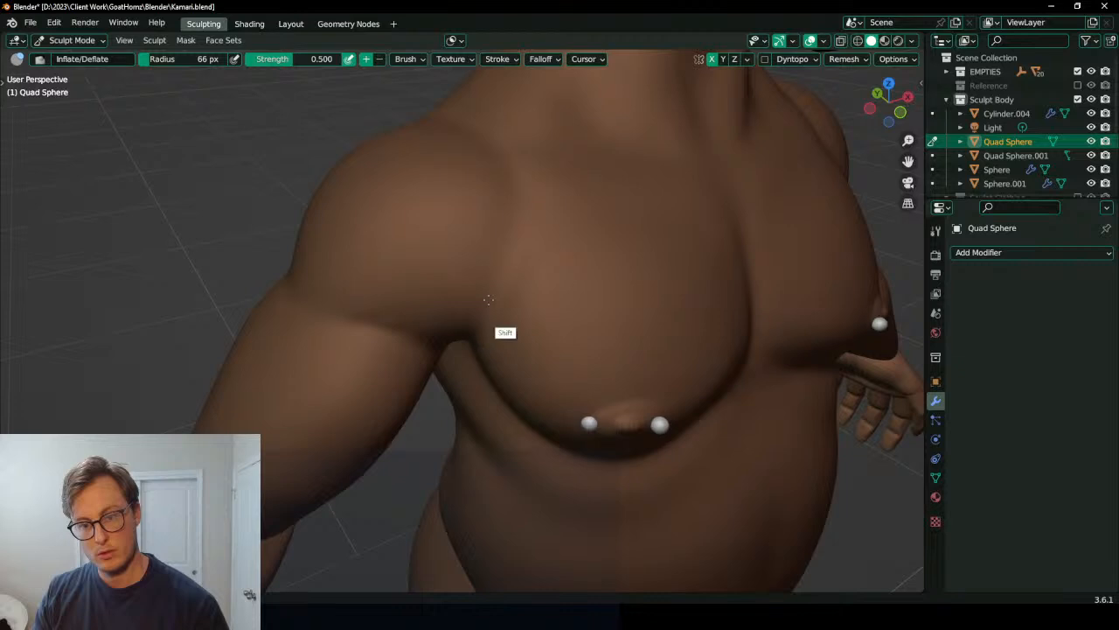
pyautogui.moveTo(480, 288)
pyautogui.mouseDown(button='middle')
pyautogui.moveTo(551, 315)
pyautogui.moveTo(478, 324)
pyautogui.mouseUp(button='middle')
pyautogui.moveTo(478, 325)
pyautogui.keyDown('shift'); pyautogui.mouseDown()
pyautogui.moveTo(435, 329)
pyautogui.moveTo(428, 304)
pyautogui.mouseUp(); pyautogui.keyUp('shift')
# Step: Smooth the protruding elbow tip on the back of the arm so it blends into the forearm
pyautogui.moveTo(518, 374); pyautogui.dragTo(562, 337, button='middle')
pyautogui.moveTo(558, 385)
pyautogui.keyDown('shift'); pyautogui.mouseDown(button='middle')
pyautogui.moveTo(525, 322)
pyautogui.moveTo(540, 318)
pyautogui.mouseUp(button='middle'); pyautogui.keyUp('shift')
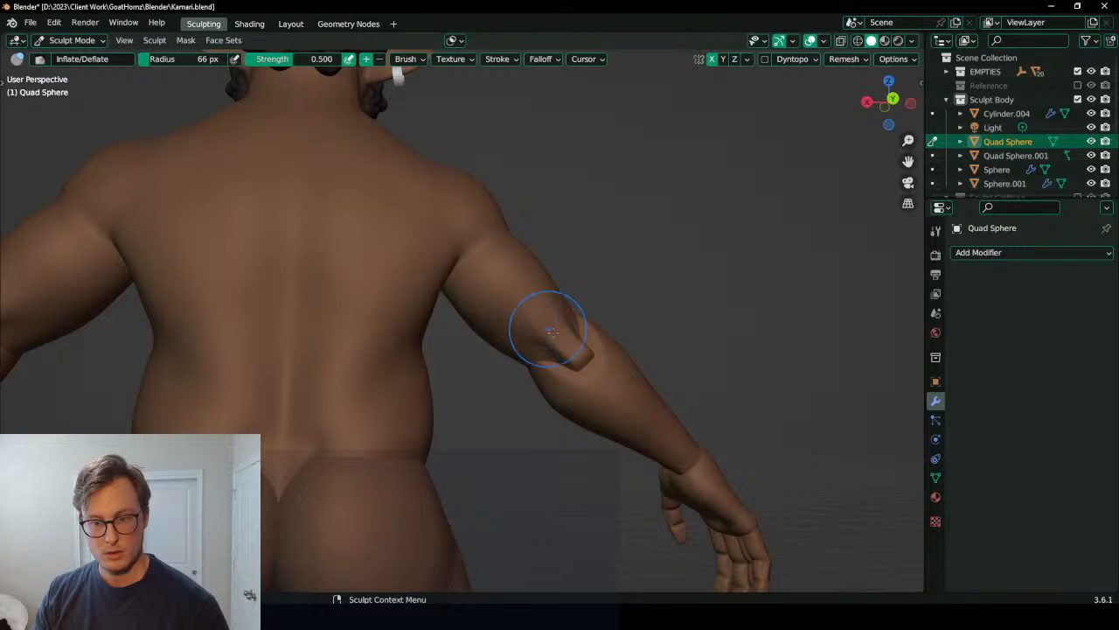
pyautogui.moveTo(547, 363); pyautogui.dragTo(482, 350, button='middle')
pyautogui.scroll(3, 560, 315)
pyautogui.moveTo(595, 399)
pyautogui.keyDown('shift'); pyautogui.mouseDown(button='middle')
pyautogui.moveTo(524, 329)
pyautogui.moveTo(583, 324)
pyautogui.moveTo(550, 394)
pyautogui.moveTo(562, 274)
pyautogui.mouseUp(button='middle'); pyautogui.keyUp('shift')
pyautogui.press('shift')
pyautogui.press('shift')
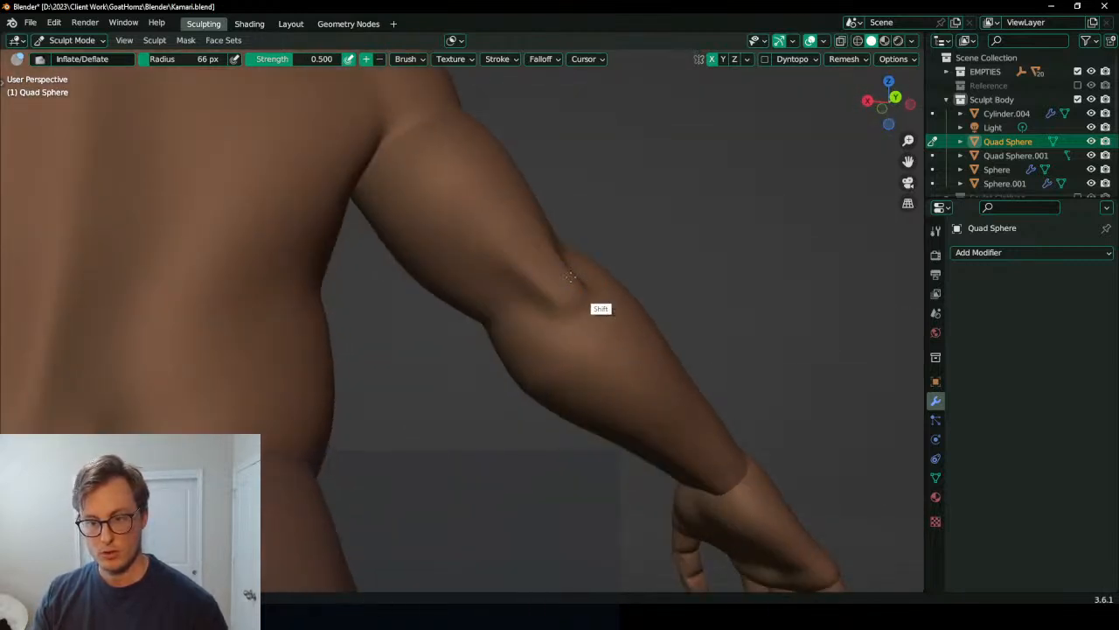
# Step: Smooth the inner elbow crease and the remaining seam around the back of the elbow
pyautogui.moveTo(575, 320)
pyautogui.mouseDown(button='middle')
pyautogui.moveTo(472, 391)
pyautogui.moveTo(475, 411)
pyautogui.moveTo(450, 349)
pyautogui.mouseUp(button='middle')
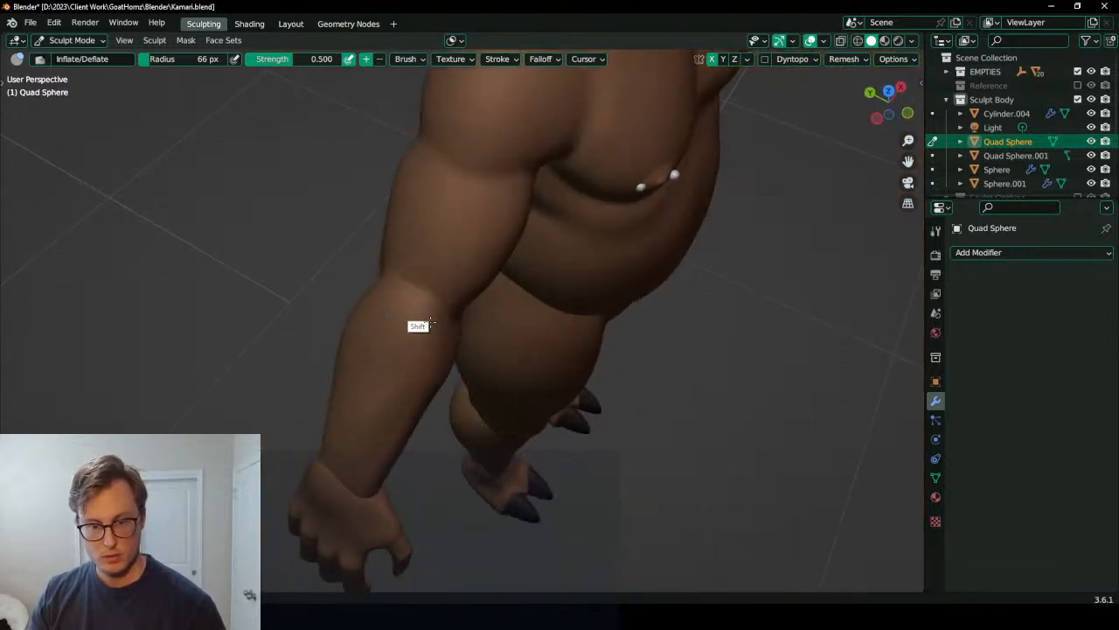
pyautogui.moveTo(430, 322)
pyautogui.keyDown('shift'); pyautogui.mouseDown()
pyautogui.moveTo(431, 238)
pyautogui.moveTo(425, 336)
pyautogui.moveTo(452, 316)
pyautogui.mouseUp(); pyautogui.keyUp('shift')
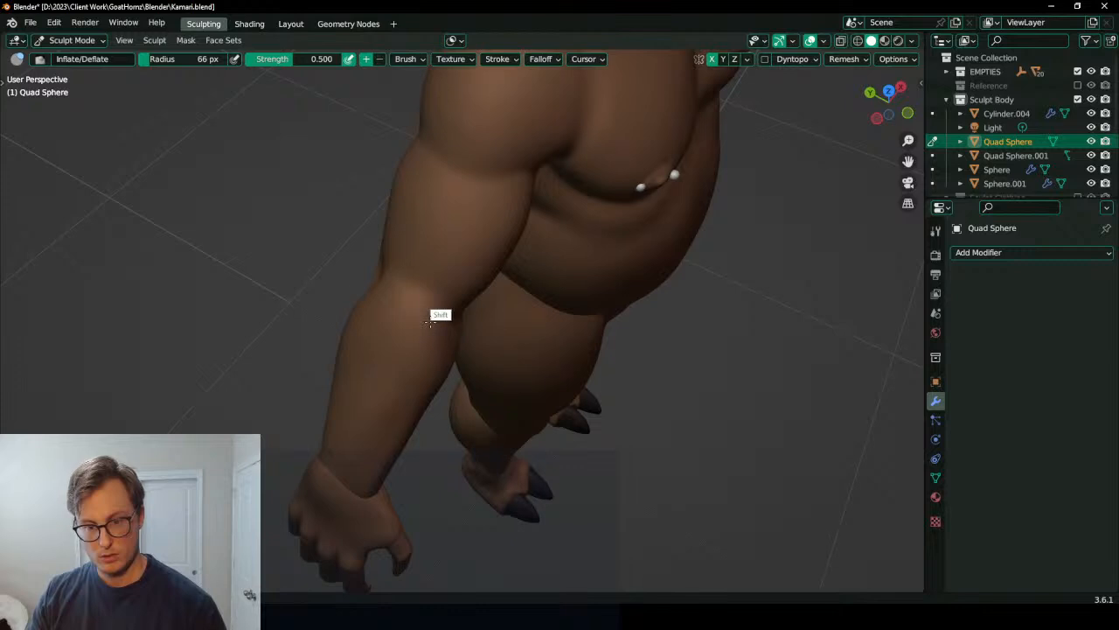
pyautogui.moveTo(452, 317); pyautogui.dragTo(568, 231, button='middle')
pyautogui.scroll(-4, 437, 399)
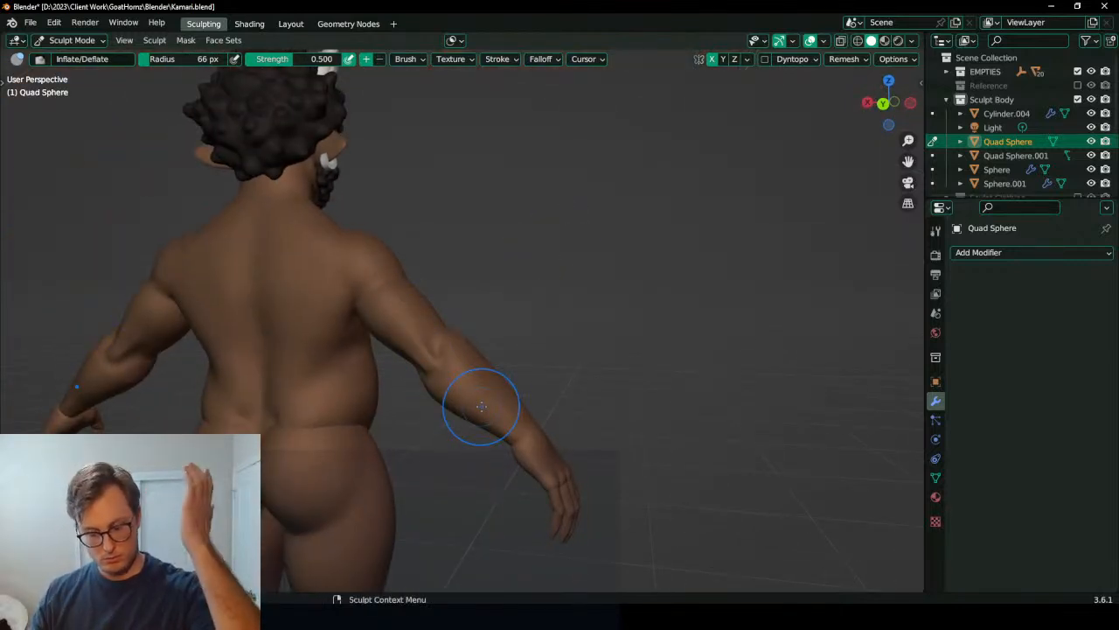
pyautogui.moveTo(440, 342); pyautogui.dragTo(493, 365, button='middle')
pyautogui.scroll(5, 467, 302)
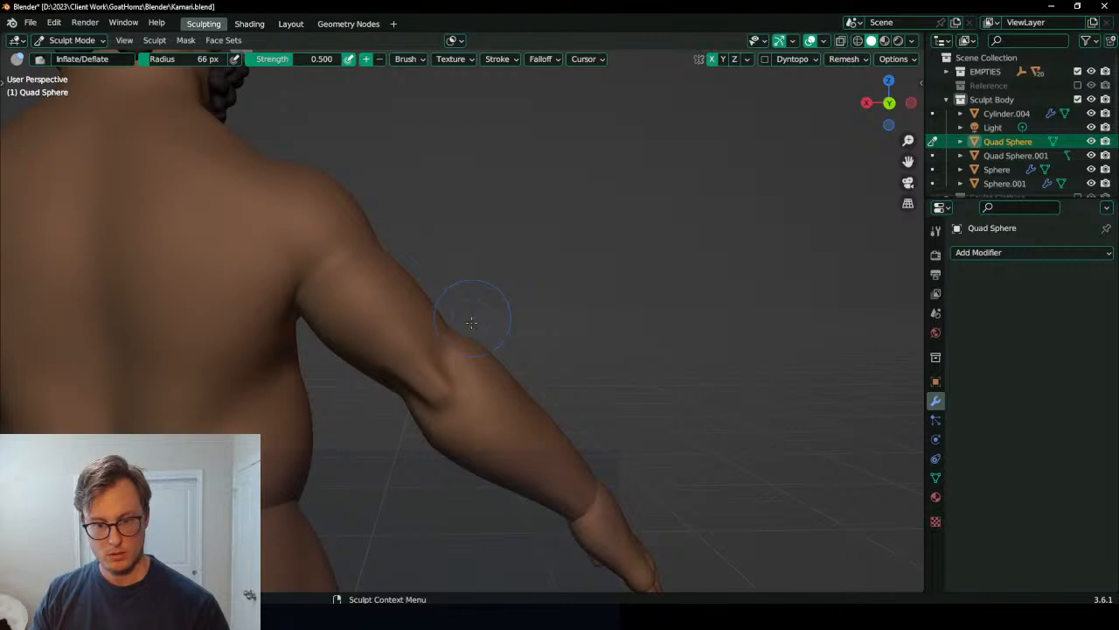
pyautogui.moveTo(408, 398)
pyautogui.keyDown('shift'); pyautogui.mouseDown()
pyautogui.moveTo(433, 405)
pyautogui.moveTo(396, 367)
pyautogui.mouseUp(); pyautogui.keyUp('shift')
# Step: Refine the area above the elbow with the Scrape/Peaks and Fill/Deepen brushes, smoothing the transition into the forearm
pyautogui.hotkey('shift', 't')
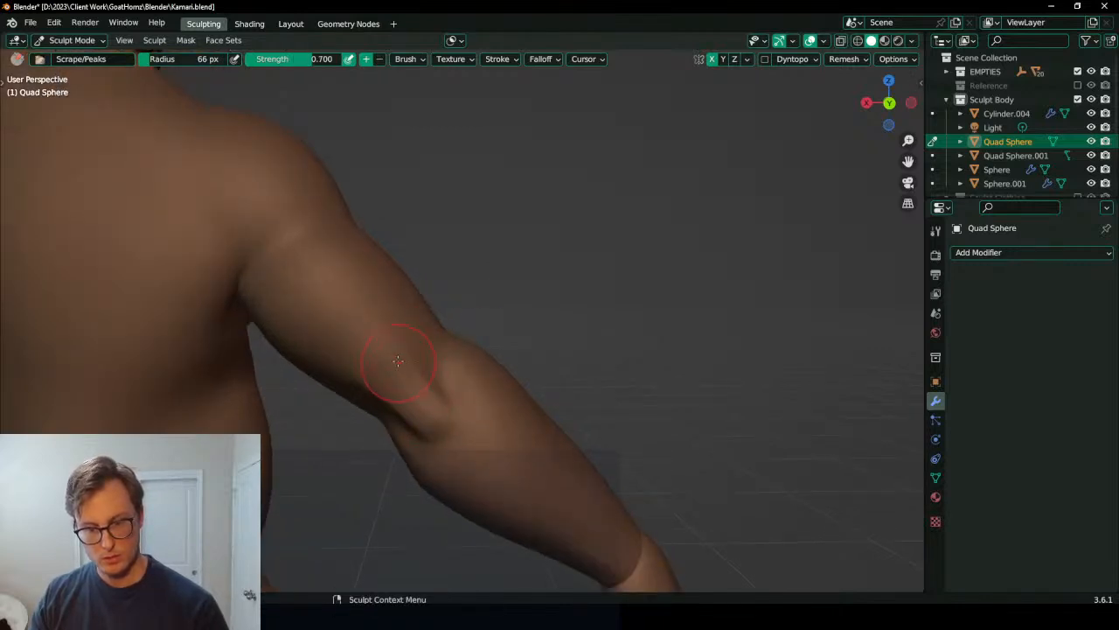
pyautogui.moveTo(397, 366); pyautogui.dragTo(434, 381, button='middle')
pyautogui.keyDown('shift'); pyautogui.moveTo(435, 382); pyautogui.dragTo(420, 302); pyautogui.keyUp('shift')
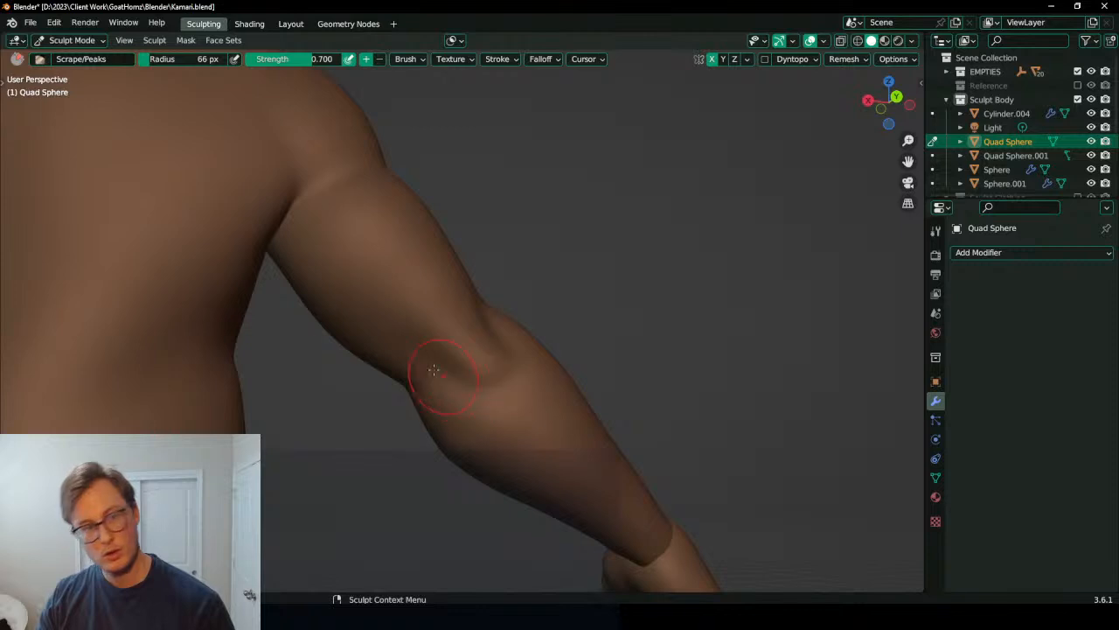
pyautogui.press('t')
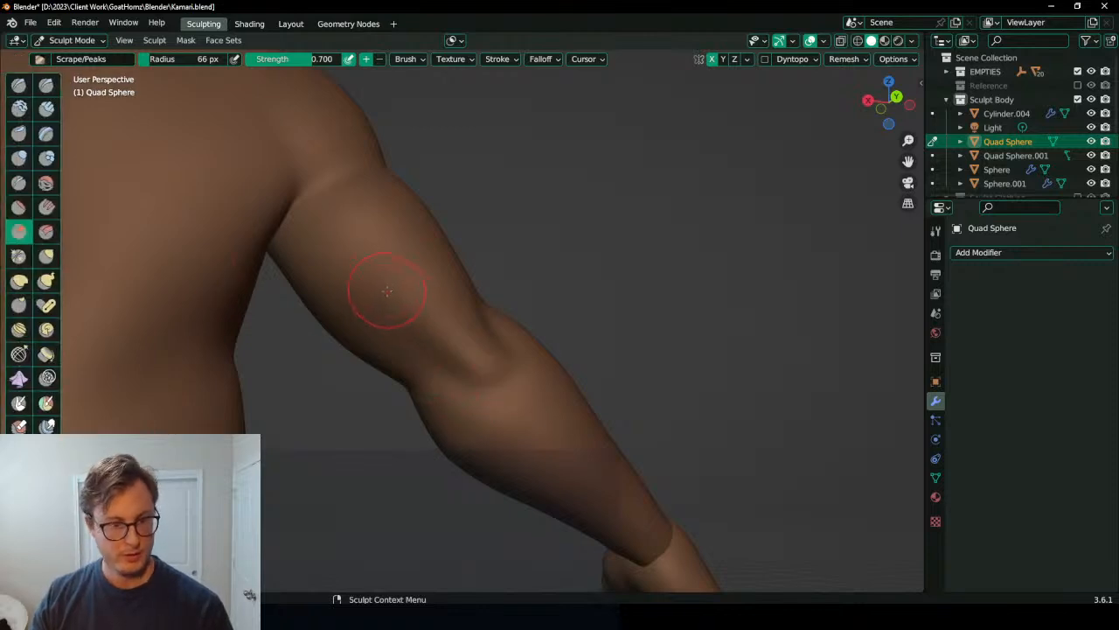
pyautogui.click(46, 206)
pyautogui.moveTo(414, 354); pyautogui.dragTo(458, 350, button='middle')
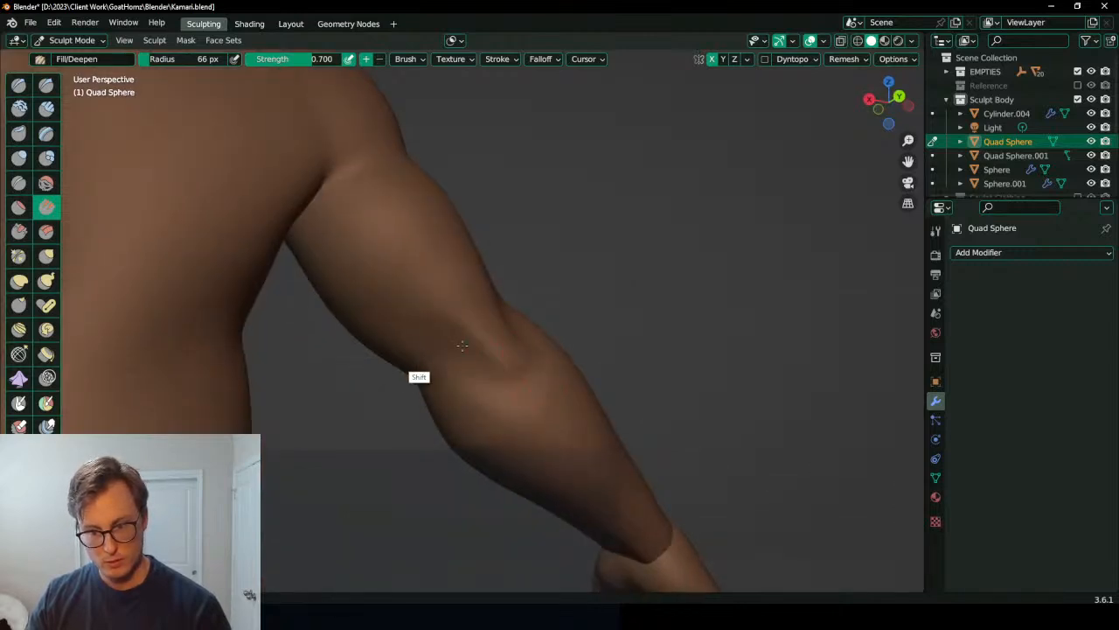
pyautogui.moveTo(462, 345)
pyautogui.mouseDown(button='middle')
pyautogui.moveTo(445, 348)
pyautogui.moveTo(460, 376)
pyautogui.mouseUp(button='middle')
pyautogui.scroll(-4, 444, 349)
pyautogui.moveTo(390, 329)
pyautogui.keyDown('shift'); pyautogui.mouseDown()
pyautogui.moveTo(373, 301)
pyautogui.moveTo(411, 319)
pyautogui.mouseUp(); pyautogui.keyUp('shift')
# Step: Return the body mesh to Object Mode and save the file
pyautogui.moveTo(435, 400)
pyautogui.mouseDown(button='middle')
pyautogui.moveTo(438, 357)
pyautogui.moveTo(420, 337)
pyautogui.moveTo(390, 345)
pyautogui.moveTo(454, 350)
pyautogui.mouseUp(button='middle')
pyautogui.scroll(-3, 478, 352)
pyautogui.hotkey('ctrl', 'Tab')
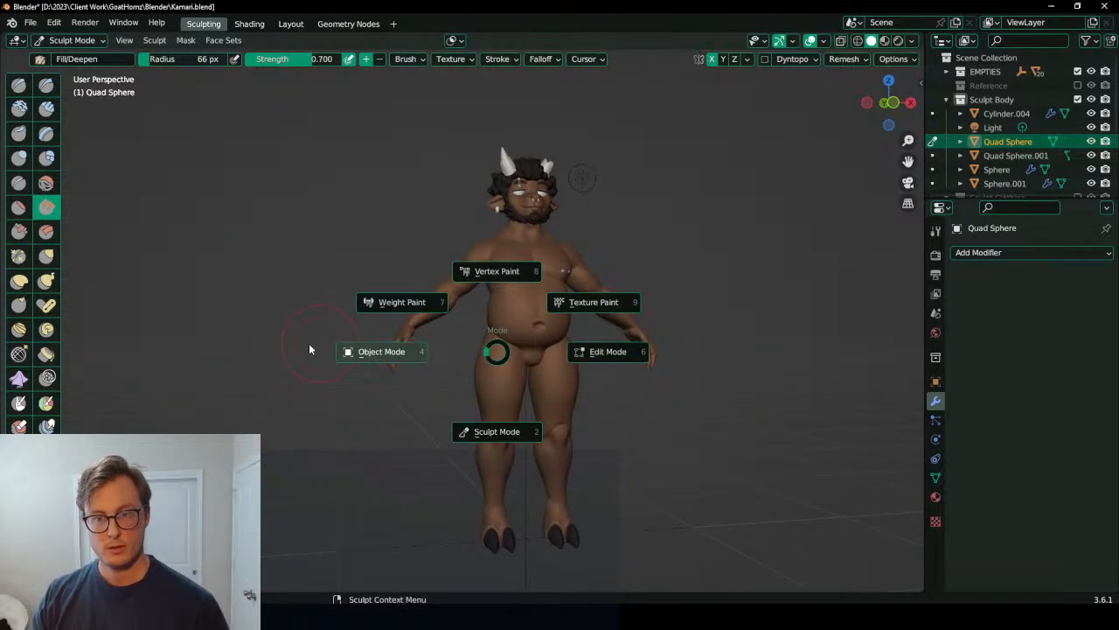
pyautogui.click(309, 349)
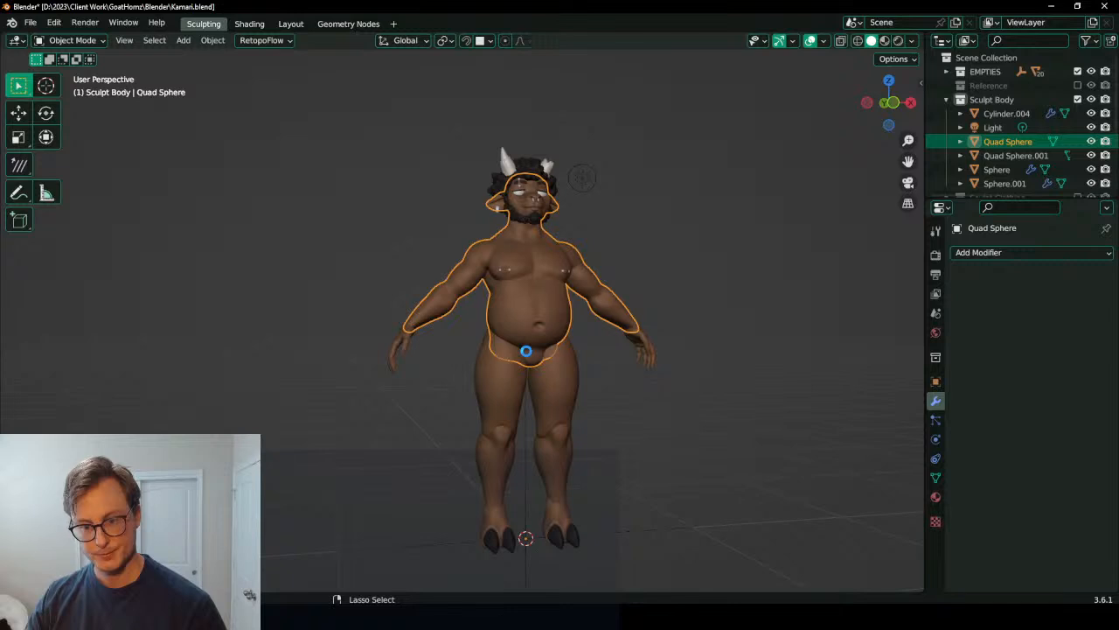
pyautogui.hotkey('ctrl', 's')
# Step: Select the lower-leg and thigh meshes and apply their Mirror modifiers
pyautogui.moveTo(545, 383); pyautogui.dragTo(463, 412, button='middle')
pyautogui.click(463, 412)
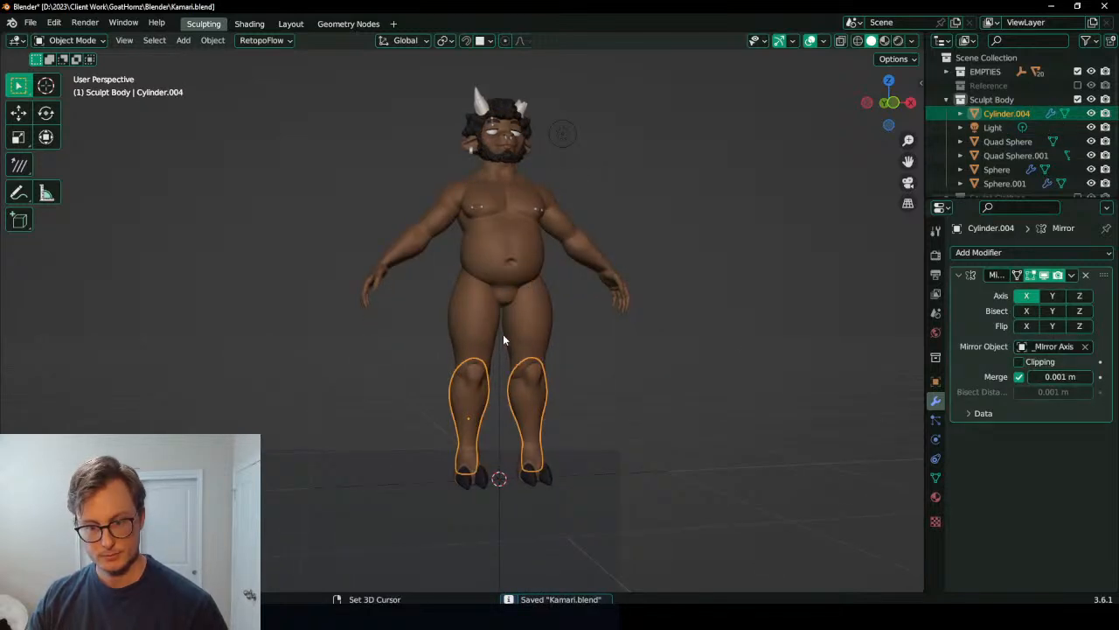
pyautogui.keyDown('shift'); pyautogui.click(467, 334); pyautogui.keyUp('shift')
pyautogui.press('q')
pyautogui.click(728, 333)
pyautogui.hotkey('ctrl', 'a')
pyautogui.click(542, 382)
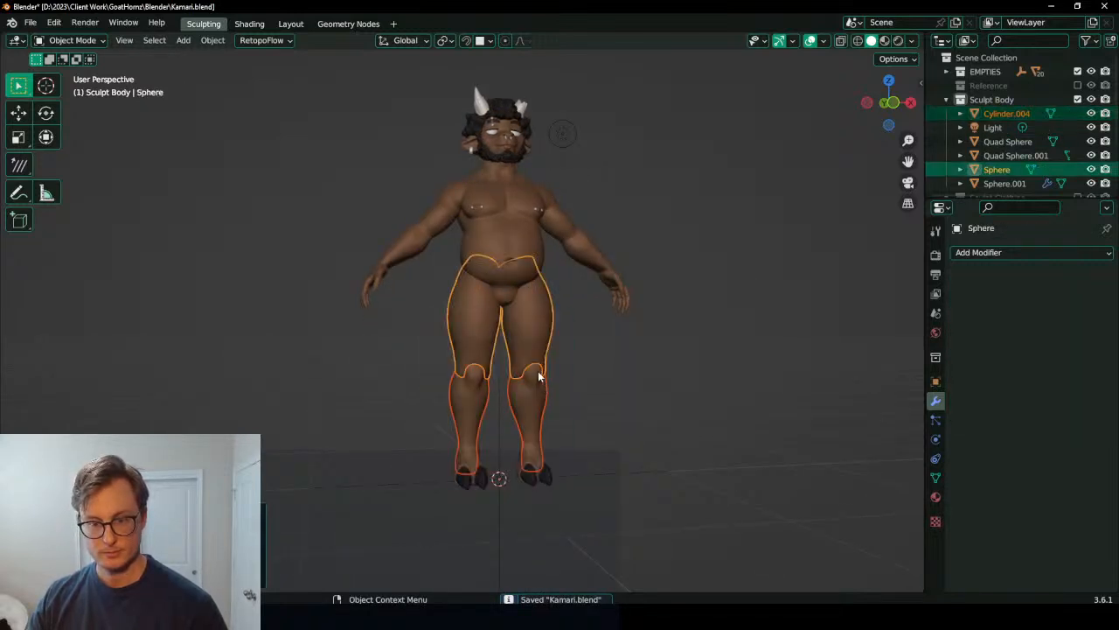
# Step: Join the thigh and lower-leg meshes with the body mesh, then undo the join
pyautogui.keyDown('shift'); pyautogui.click(494, 243); pyautogui.keyUp('shift')
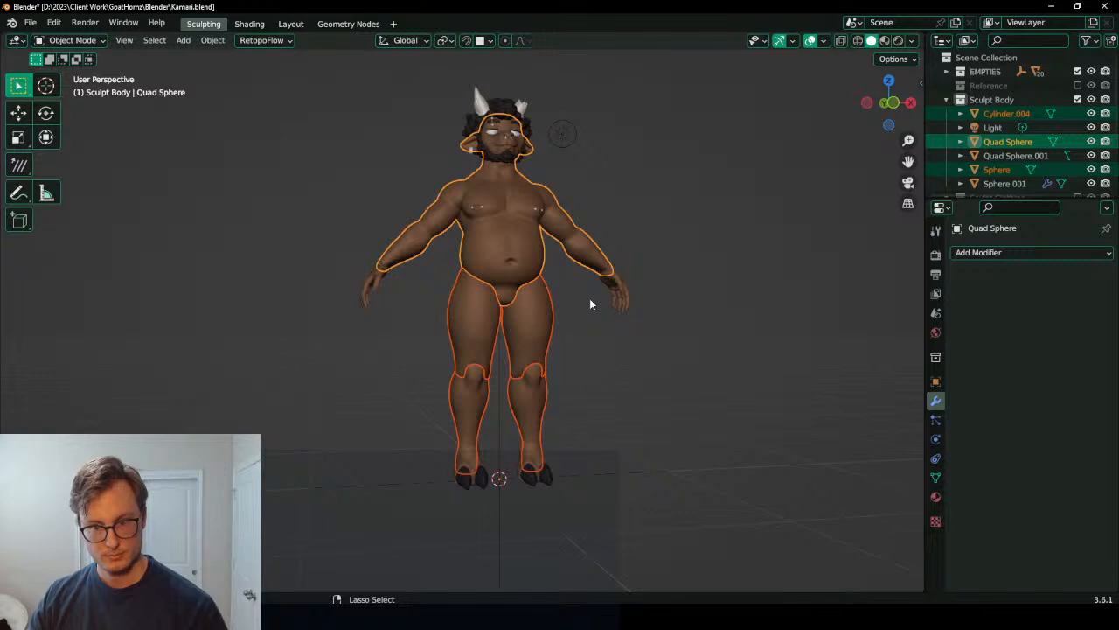
pyautogui.hotkey('ctrl', 'j')
pyautogui.moveTo(538, 332); pyautogui.dragTo(569, 332, button='middle')
pyautogui.scroll(4, 525, 302)
pyautogui.hotkey('ctrl', 'z')
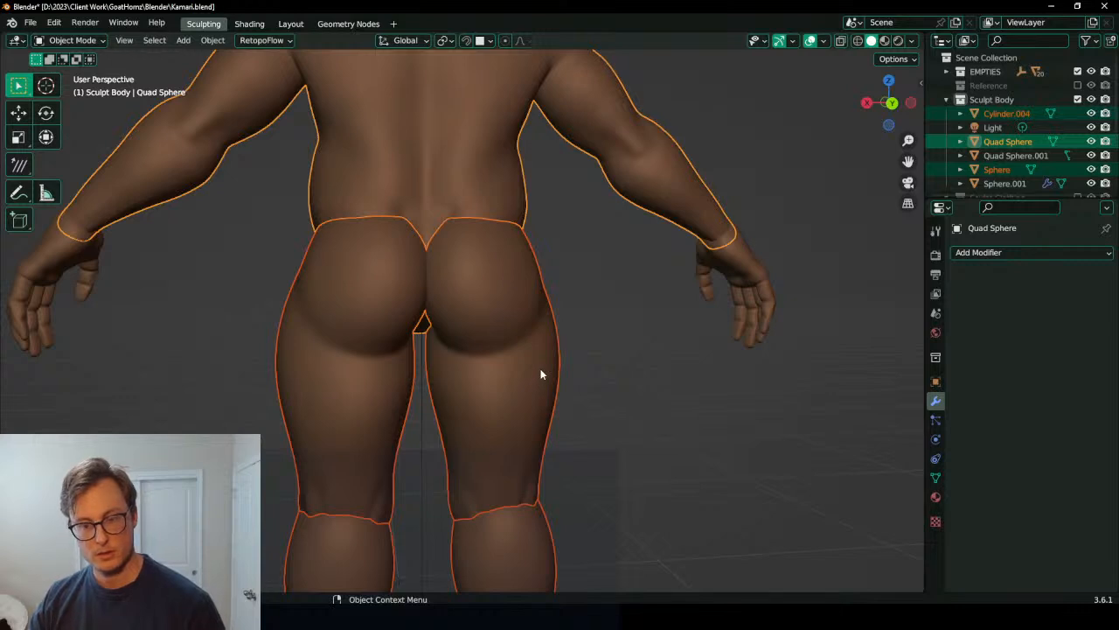
pyautogui.moveTo(581, 384); pyautogui.dragTo(506, 415, button='middle')
pyautogui.hotkey('ctrl', 'z')
# Step: Put the thigh mesh in Sculpt Mode and set up the Elastic Deform brush with a 100 px radius
pyautogui.moveTo(652, 387); pyautogui.dragTo(499, 400, button='middle')
pyautogui.scroll(-3, 491, 390)
pyautogui.click(537, 366)
pyautogui.moveTo(537, 366); pyautogui.dragTo(580, 360, button='middle')
pyautogui.hotkey('ctrl', 'Tab')
pyautogui.click(606, 425)
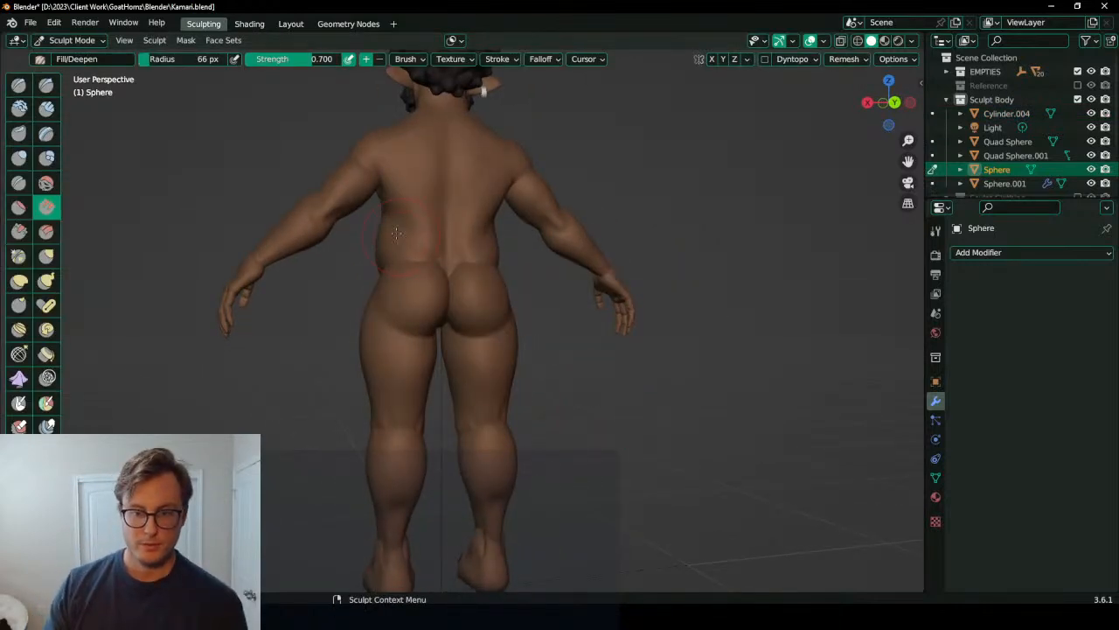
pyautogui.scroll(6, 410, 298)
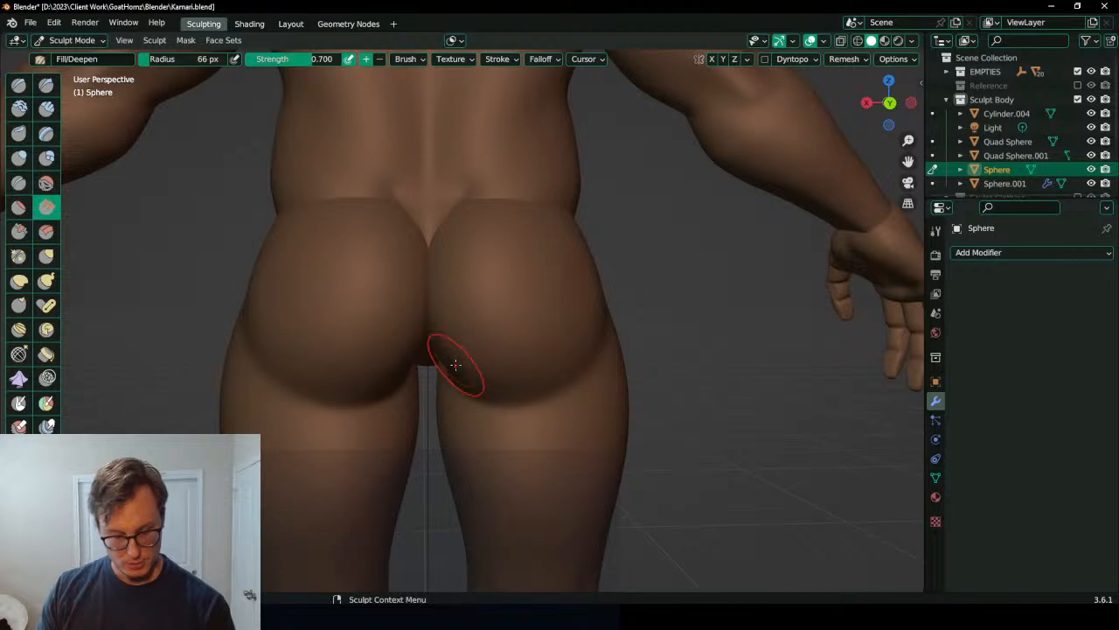
pyautogui.press('g')
pyautogui.press(']')
pyautogui.press(']')
pyautogui.press(']')
pyautogui.press(']')
# Step: Try an Elastic Deform stroke on the inner buttock, then undo back to the leg meshes' unapplied Mirror modifiers in Object Mode
pyautogui.moveTo(432, 296); pyautogui.dragTo(433, 297)
pyautogui.keyDown('ctrl'); pyautogui.moveTo(479, 325); pyautogui.dragTo(458, 455, button='middle'); pyautogui.keyUp('ctrl')
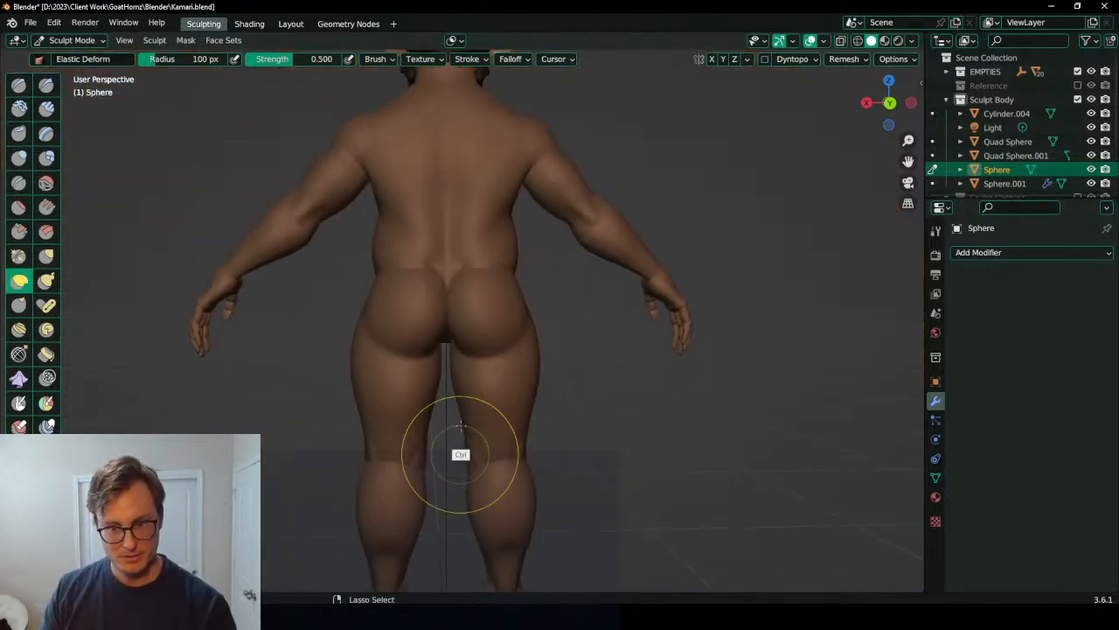
pyautogui.hotkey('ctrl', 'Tab')
pyautogui.hotkey('ctrl', 'Tab')
pyautogui.hotkey('ctrl', 'Tab')
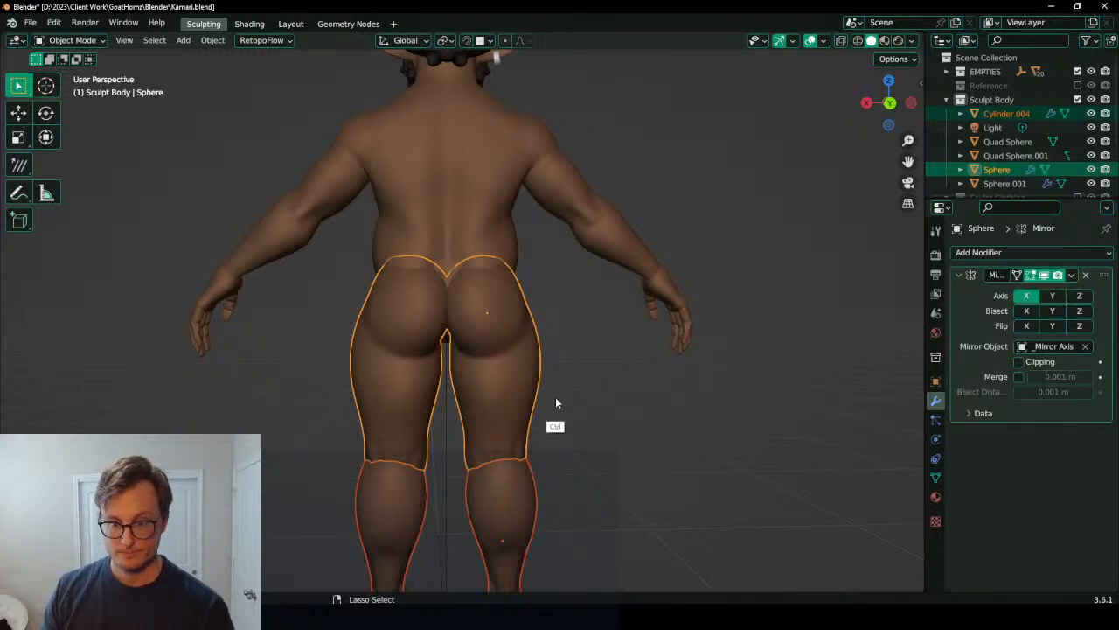
# Step: Put the thigh mesh in Sculpt Mode and close the gap between the buttocks with the Elastic Deform brush
pyautogui.hotkey('ctrl', 'Tab')
pyautogui.scroll(3, 520, 431)
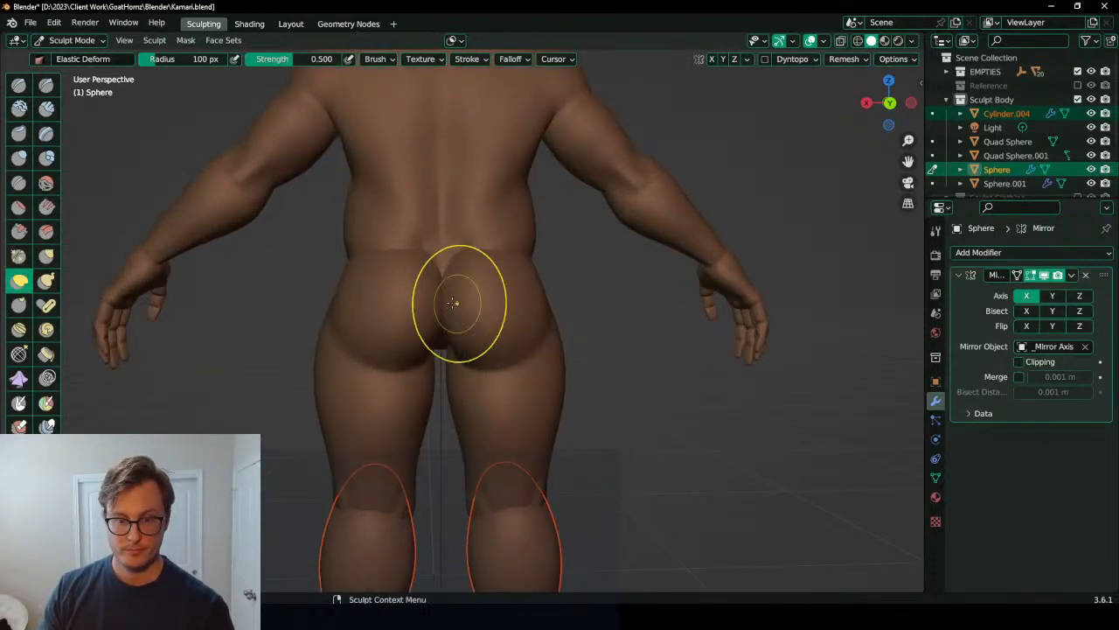
pyautogui.keyDown('ctrl'); pyautogui.moveTo(508, 349); pyautogui.dragTo(455, 292, button='middle'); pyautogui.keyUp('ctrl')
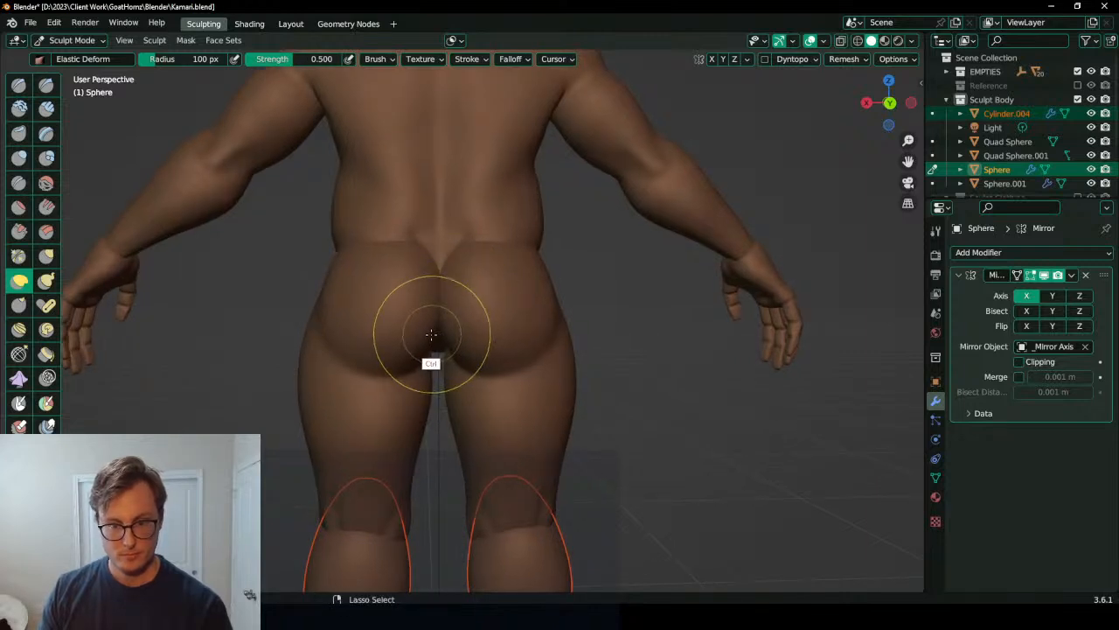
pyautogui.keyDown('ctrl'); pyautogui.moveTo(432, 332); pyautogui.dragTo(447, 297, button='middle'); pyautogui.keyUp('ctrl')
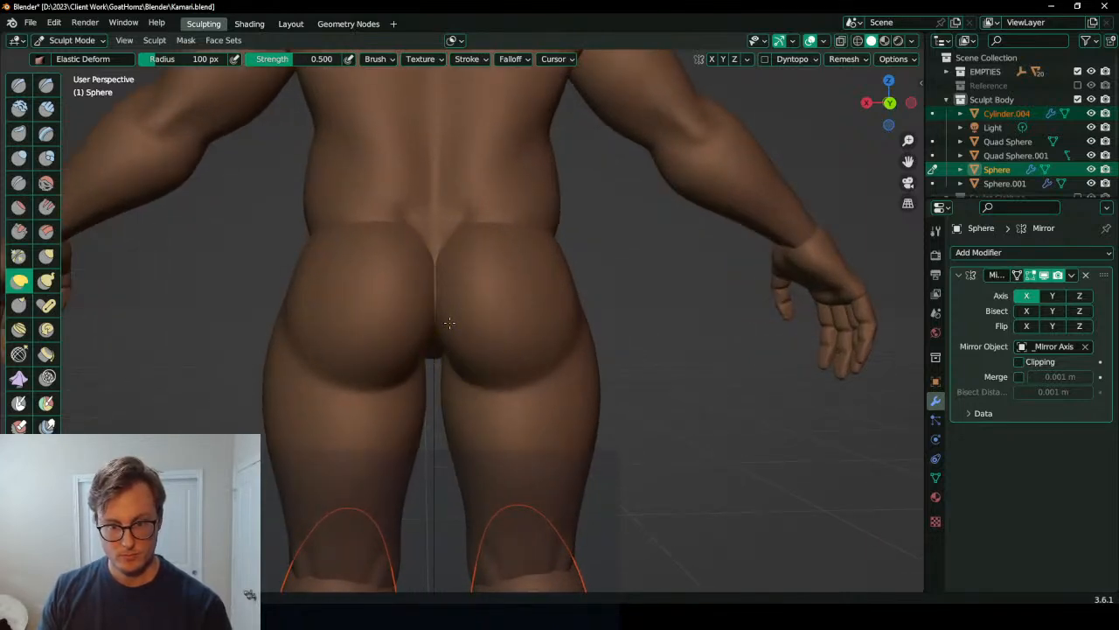
# Step: Fill out the inner and lower buttocks with the Inflate/Deflate brush and smooth their surface
pyautogui.press('i')
pyautogui.moveTo(469, 347)
pyautogui.mouseDown(button='middle')
pyautogui.moveTo(495, 327)
pyautogui.moveTo(470, 272)
pyautogui.mouseUp(button='middle')
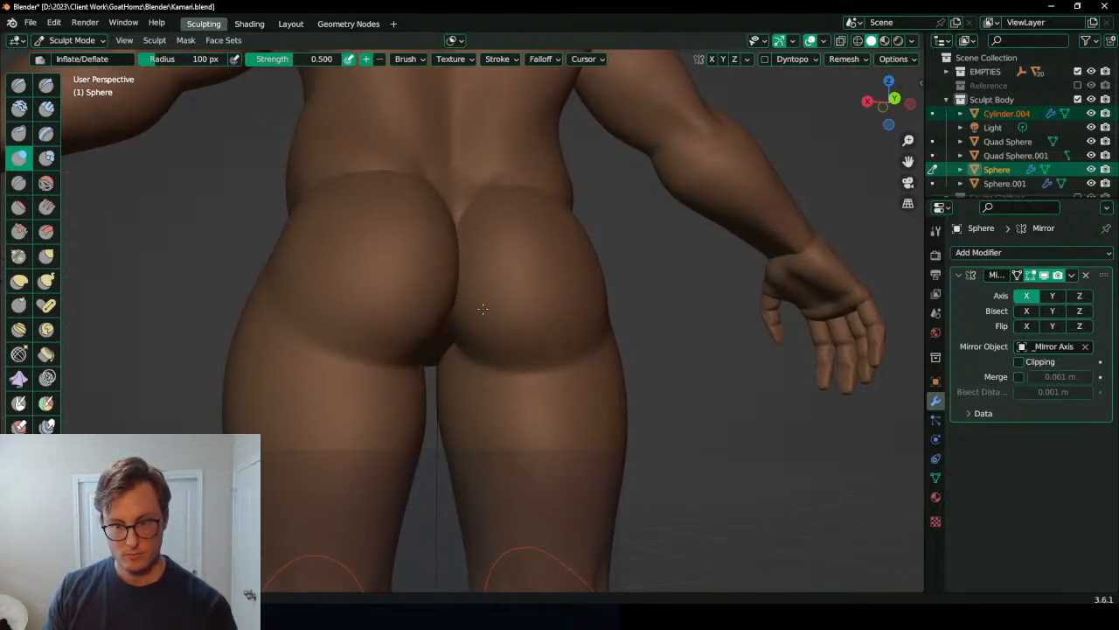
pyautogui.scroll(-3, 535, 318)
pyautogui.moveTo(491, 315)
pyautogui.mouseDown(button='middle')
pyautogui.moveTo(467, 344)
pyautogui.moveTo(502, 333)
pyautogui.mouseUp(button='middle')
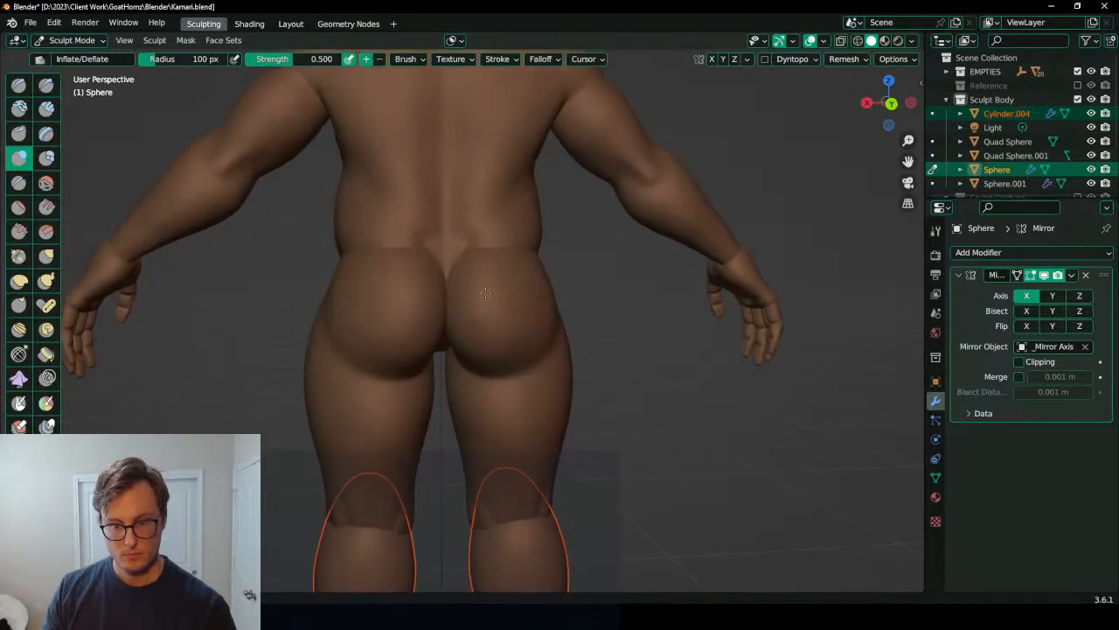
pyautogui.press('shift')
pyautogui.moveTo(510, 293)
pyautogui.mouseDown(button='middle')
pyautogui.moveTo(464, 313)
pyautogui.moveTo(524, 295)
pyautogui.mouseUp(button='middle')
pyautogui.scroll(-3, 487, 338)
pyautogui.scroll(5, 525, 292)
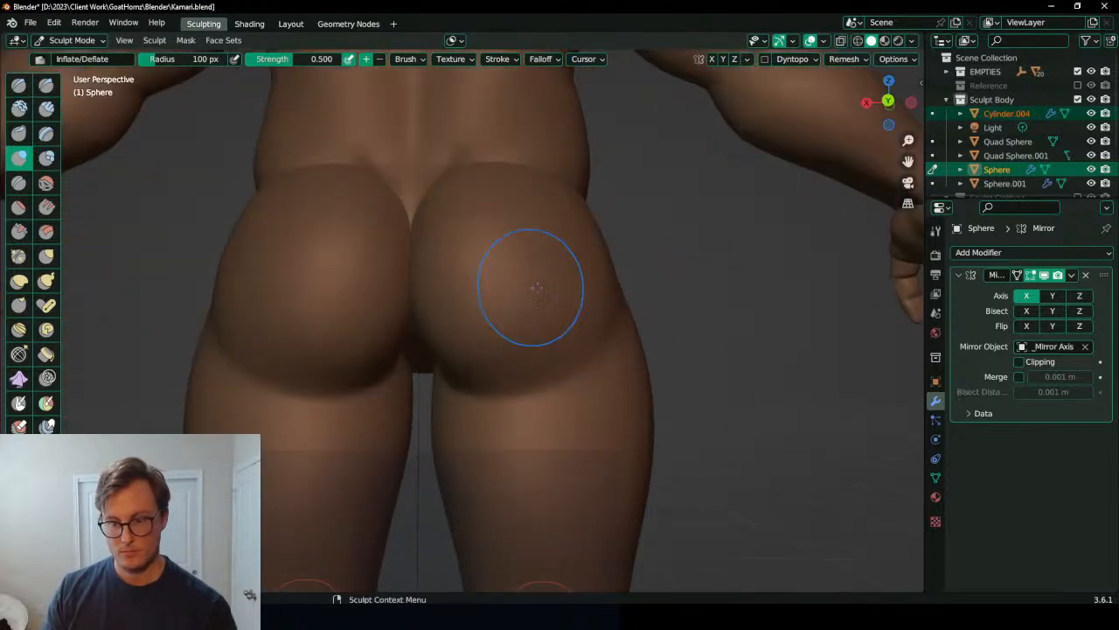
pyautogui.press('shift')
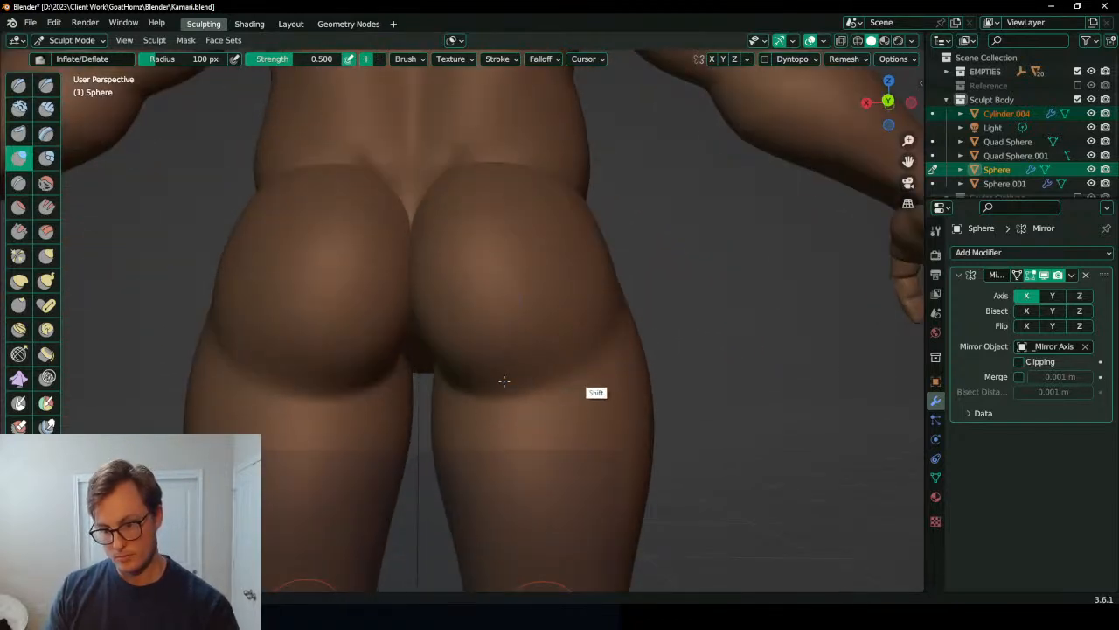
pyautogui.moveTo(541, 359); pyautogui.dragTo(487, 363, button='middle')
pyautogui.scroll(-1, 508, 344)
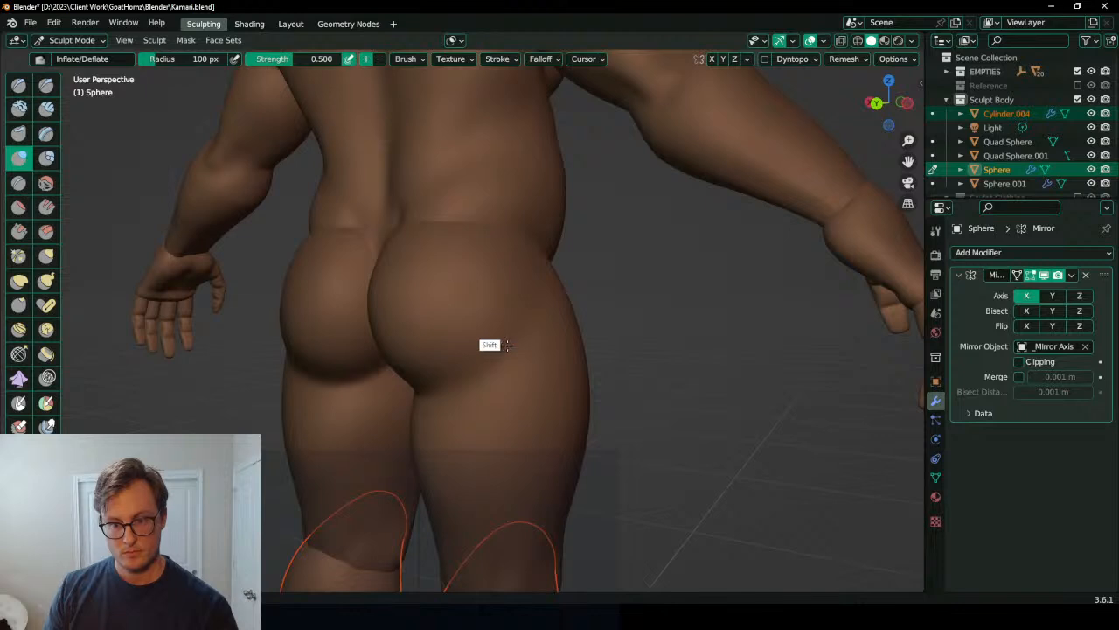
# Step: Set the Inflate/Deflate brush radius to 151 px and refine the outer buttock and hip
pyautogui.moveTo(504, 351)
pyautogui.mouseDown(button='middle')
pyautogui.moveTo(641, 349)
pyautogui.moveTo(545, 333)
pyautogui.mouseUp(button='middle')
pyautogui.press('shift')
pyautogui.press('f')
pyautogui.click(549, 291)
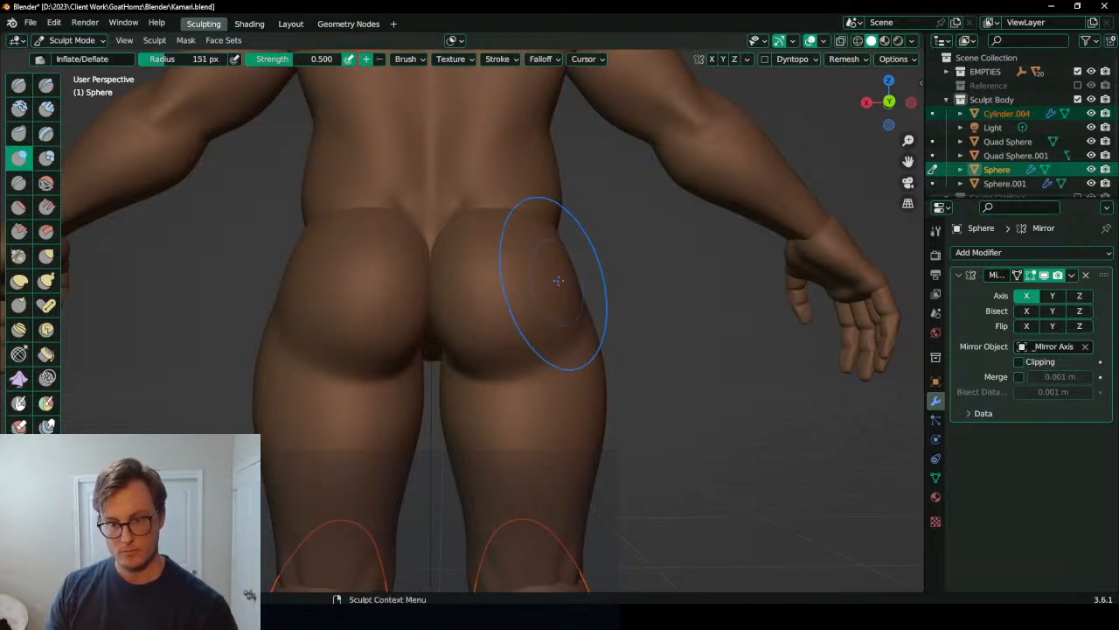
pyautogui.scroll(-3, 487, 350)
pyautogui.press('ctrl')
pyautogui.moveTo(487, 349); pyautogui.dragTo(443, 325, button='middle')
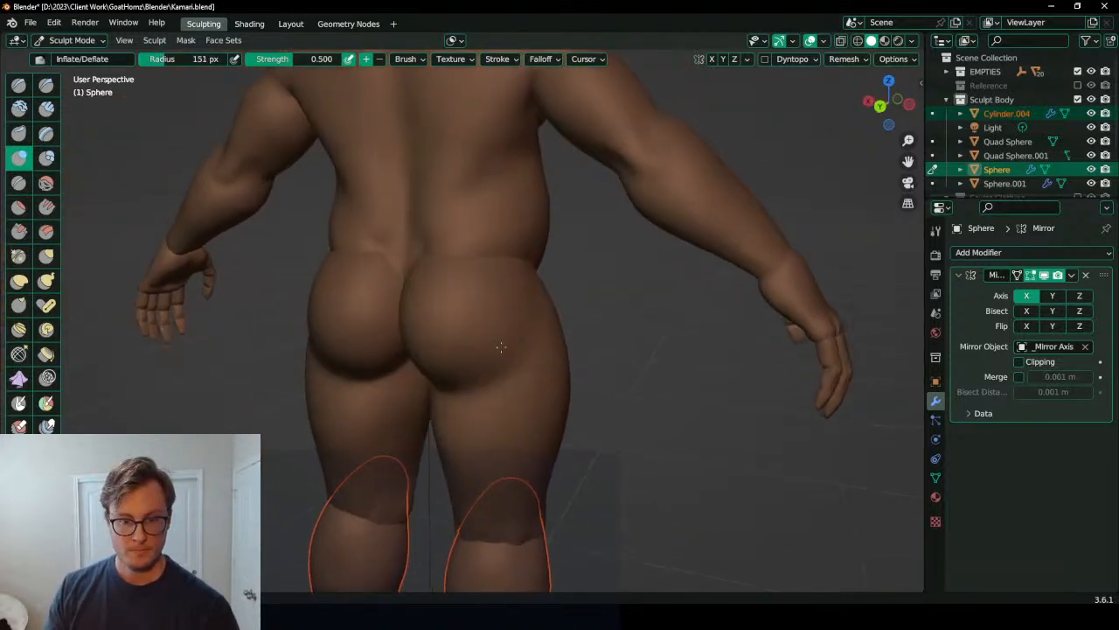
pyautogui.scroll(-3, 449, 341)
# Step: Return to Object Mode and convert the thigh and lower-leg objects to meshes so their Mirror modifiers are applied
pyautogui.hotkey('ctrl', 'Tab')
pyautogui.click(360, 353)
pyautogui.rightClick(360, 352)
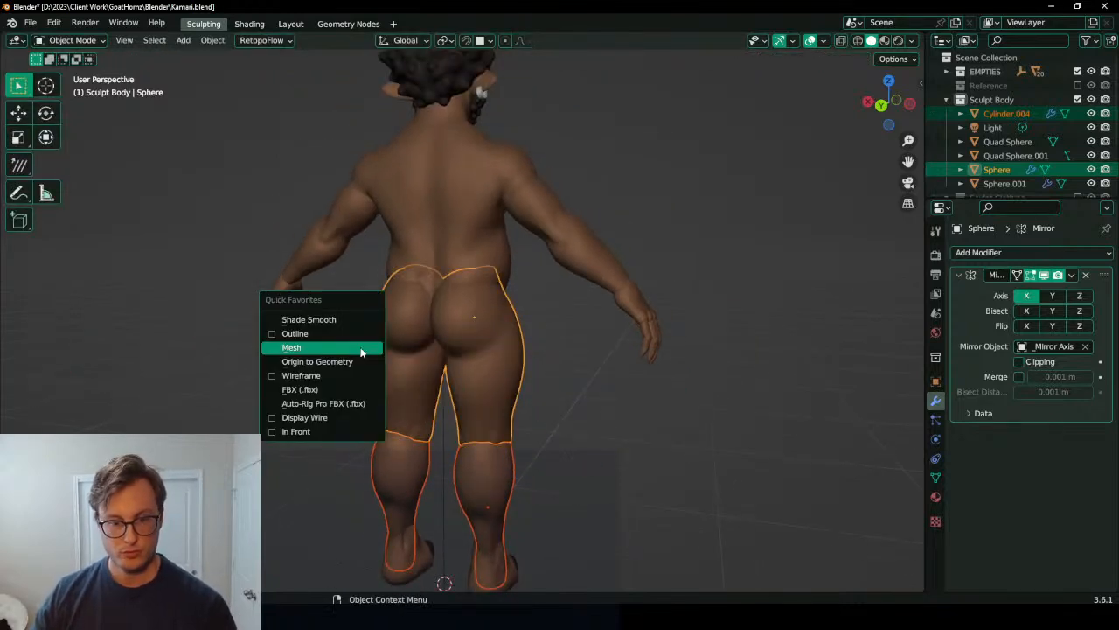
pyautogui.click(363, 347)
pyautogui.hotkey('ctrl', 'a')
pyautogui.click(575, 360)
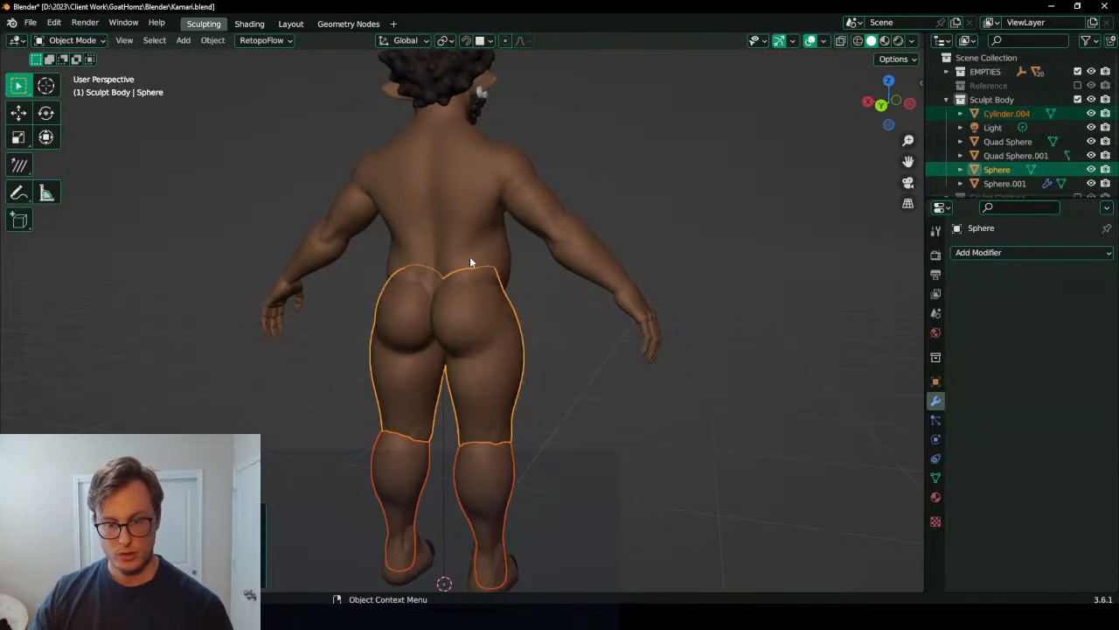
# Step: Join the lower-leg mesh with the thigh mesh, and join the combined legs with the body mesh
pyautogui.click(460, 231)
pyautogui.click(504, 296)
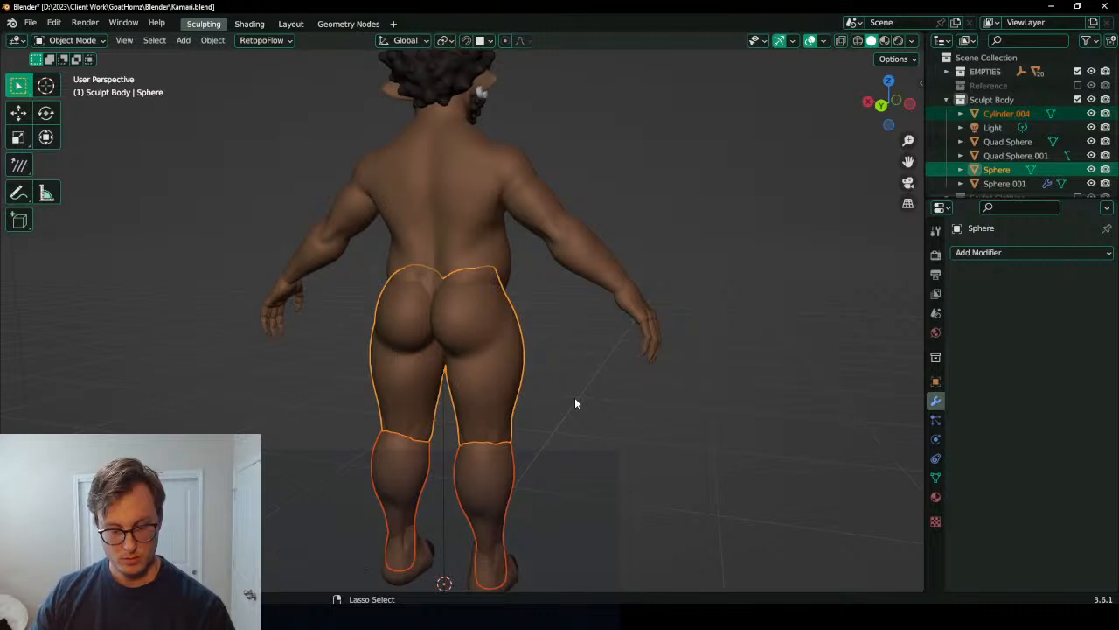
pyautogui.hotkey('ctrl', 'j')
pyautogui.keyDown('shift'); pyautogui.click(484, 286); pyautogui.keyUp('shift')
pyautogui.click(487, 244)
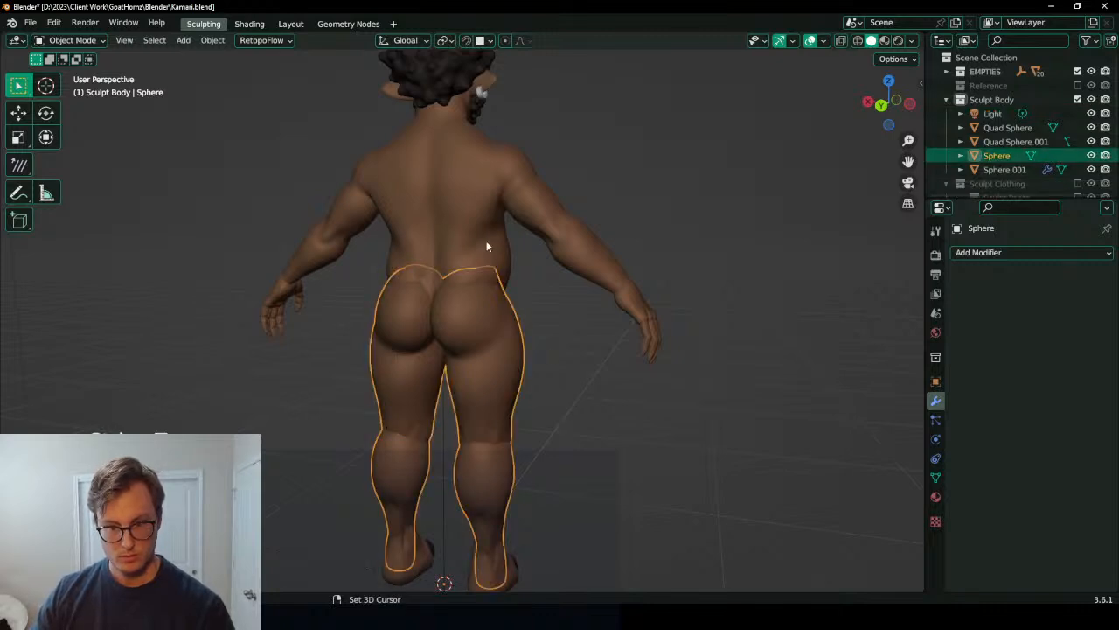
pyautogui.keyDown('shift'); pyautogui.click(486, 243); pyautogui.keyUp('shift')
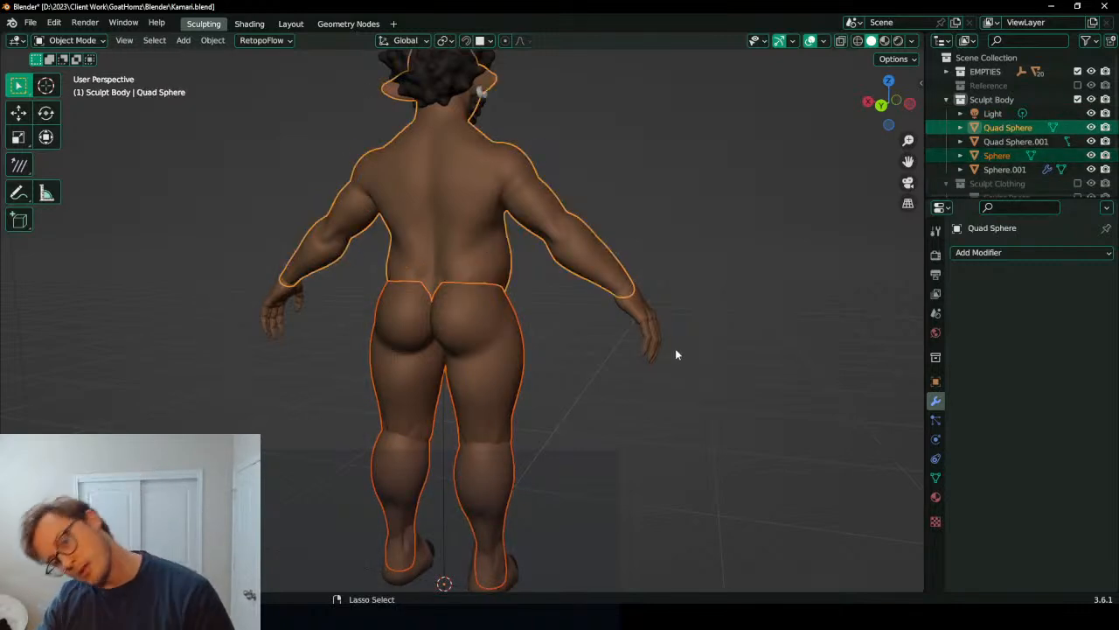
pyautogui.hotkey('ctrl', 'j')
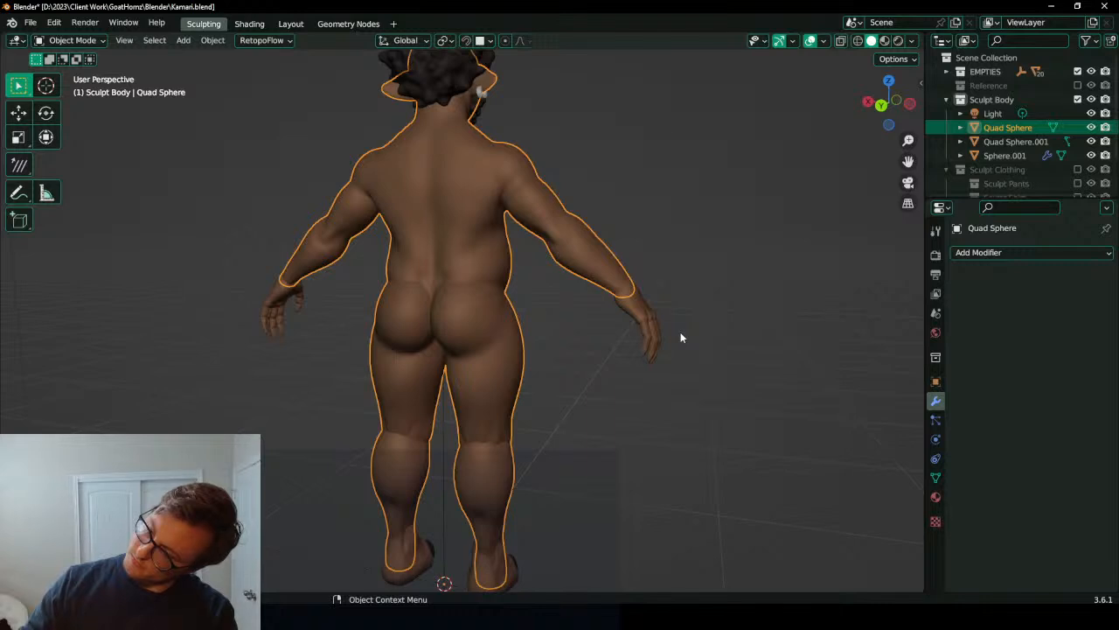
# Step: Put the joined body in Sculpt Mode, set the brush radius to 78 px and smooth the lower-back seam above the buttocks
pyautogui.hotkey('ctrl', 'Tab')
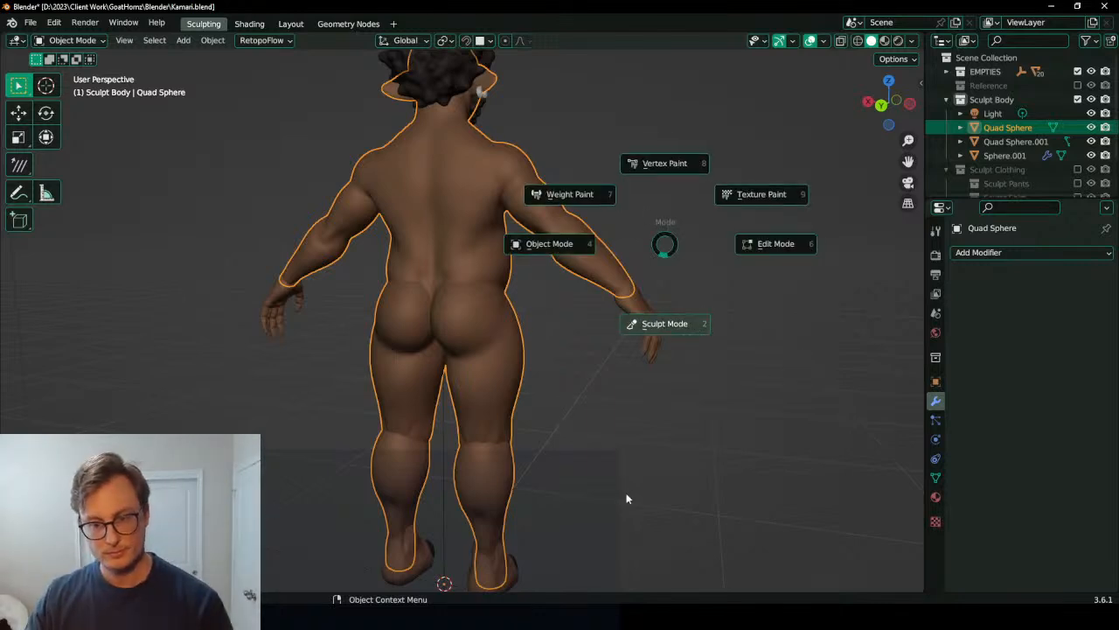
pyautogui.click(620, 302)
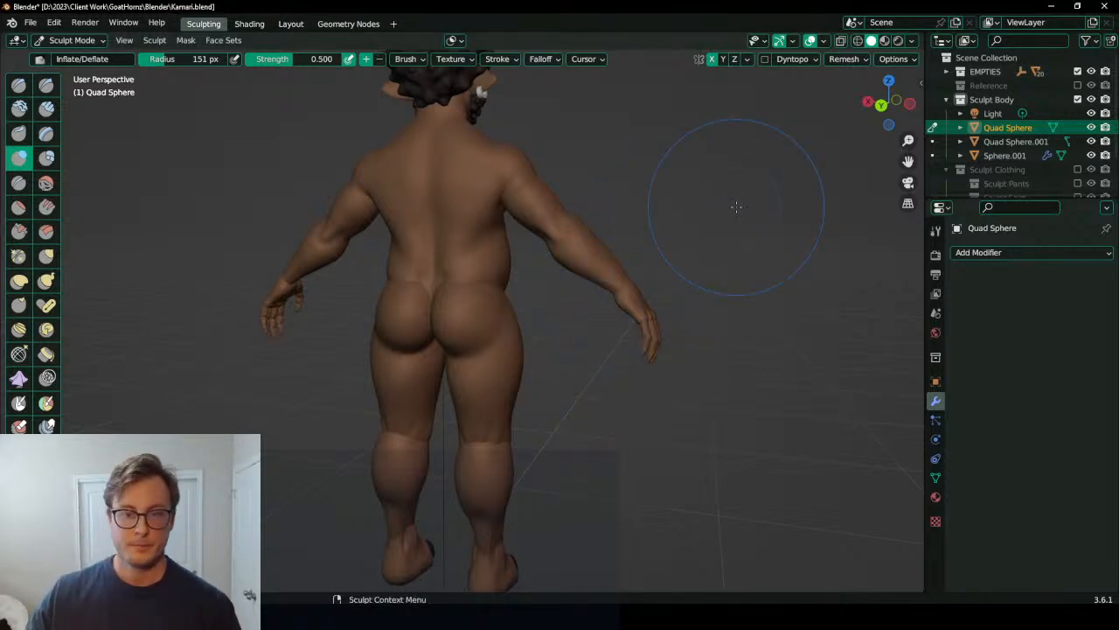
pyautogui.scroll(5, 388, 338)
pyautogui.moveTo(388, 337); pyautogui.dragTo(452, 354, button='middle')
pyautogui.press('f')
pyautogui.click(388, 351)
pyautogui.keyDown('shift'); pyautogui.moveTo(388, 352); pyautogui.dragTo(432, 349); pyautogui.keyUp('shift')
pyautogui.moveTo(388, 352); pyautogui.dragTo(400, 359, button='middle')
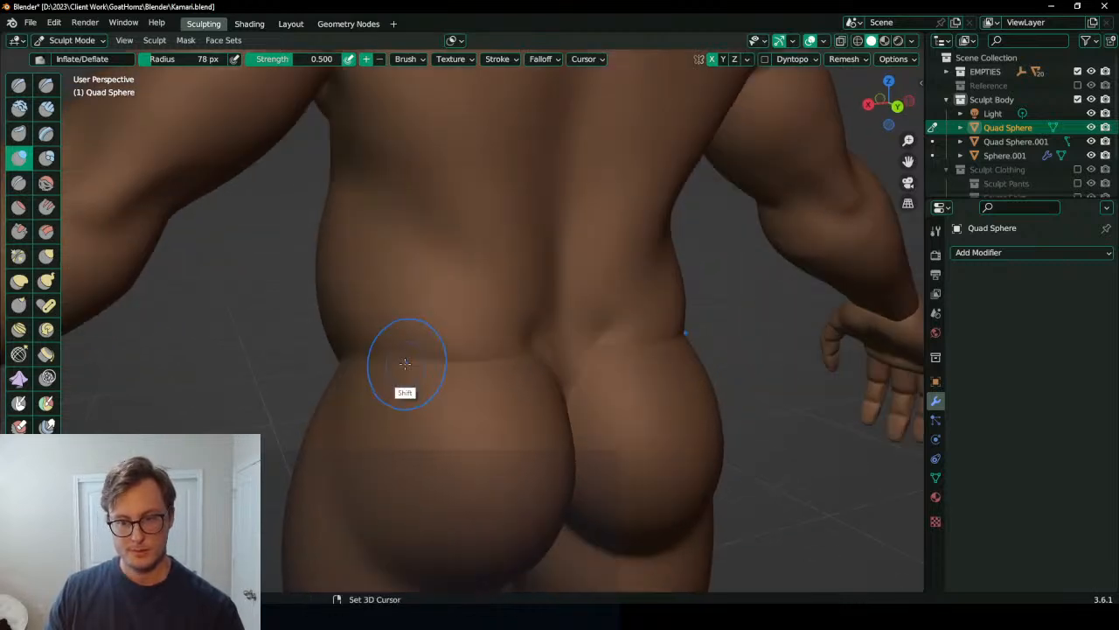
pyautogui.keyDown('shift'); pyautogui.moveTo(394, 370); pyautogui.dragTo(445, 358); pyautogui.keyUp('shift')
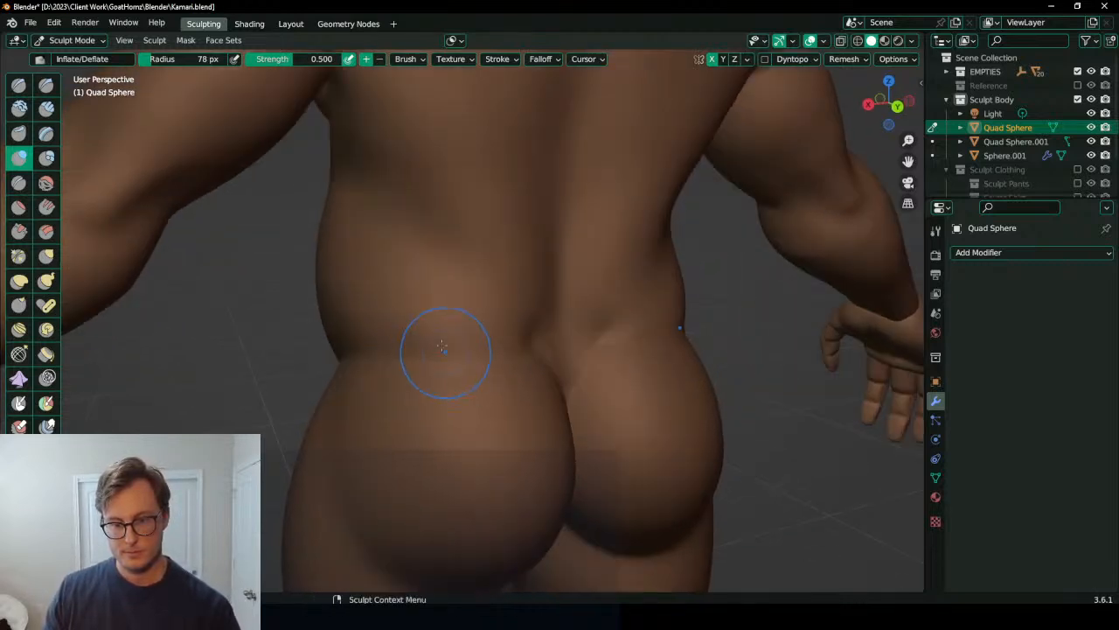
pyautogui.moveTo(445, 358); pyautogui.dragTo(390, 356, button='middle')
pyautogui.scroll(2, 390, 356)
pyautogui.keyDown('shift'); pyautogui.moveTo(382, 345); pyautogui.dragTo(338, 300); pyautogui.keyUp('shift')
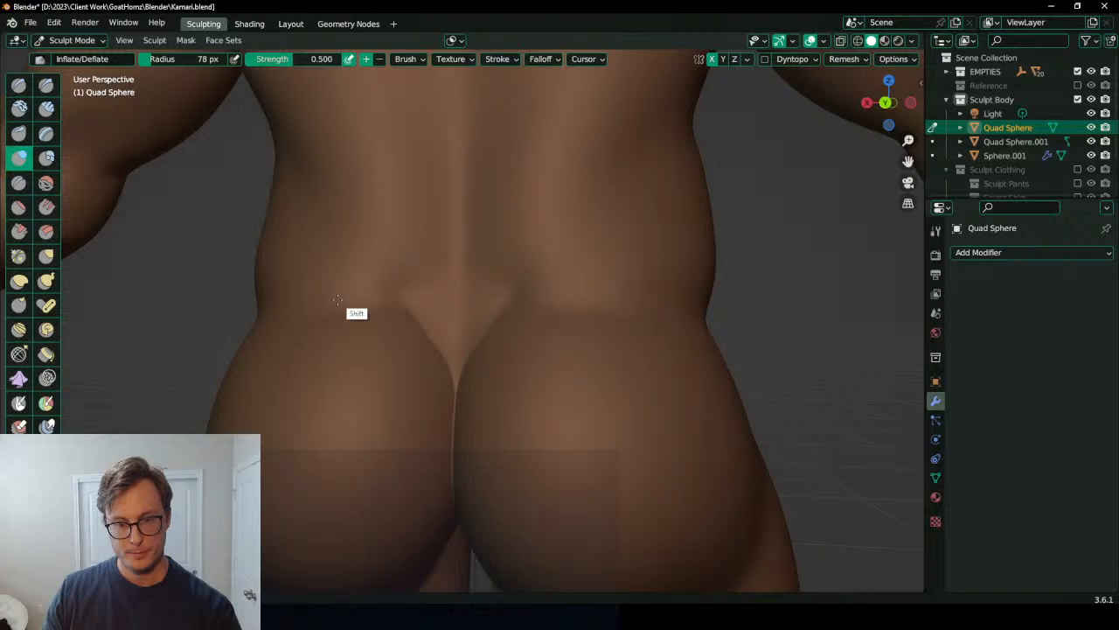
# Step: Smooth the cleft between the buttocks down to the underside of the crotch
pyautogui.moveTo(393, 350); pyautogui.dragTo(485, 275, button='middle')
pyautogui.moveTo(467, 423); pyautogui.dragTo(467, 327, button='middle')
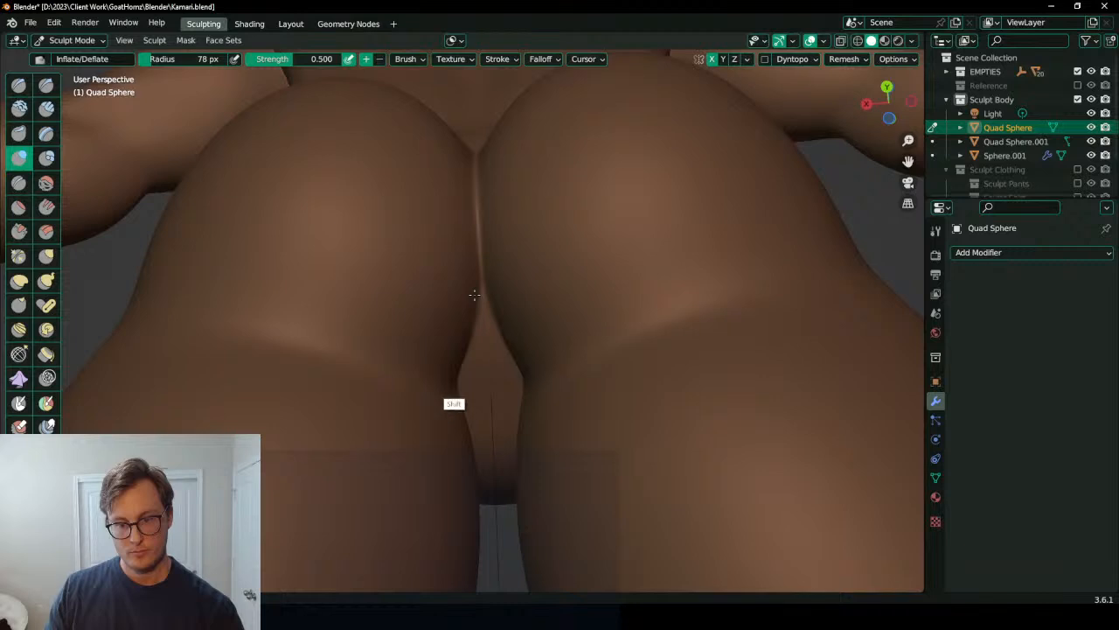
pyautogui.keyDown('shift'); pyautogui.moveTo(475, 295); pyautogui.dragTo(474, 198); pyautogui.keyUp('shift')
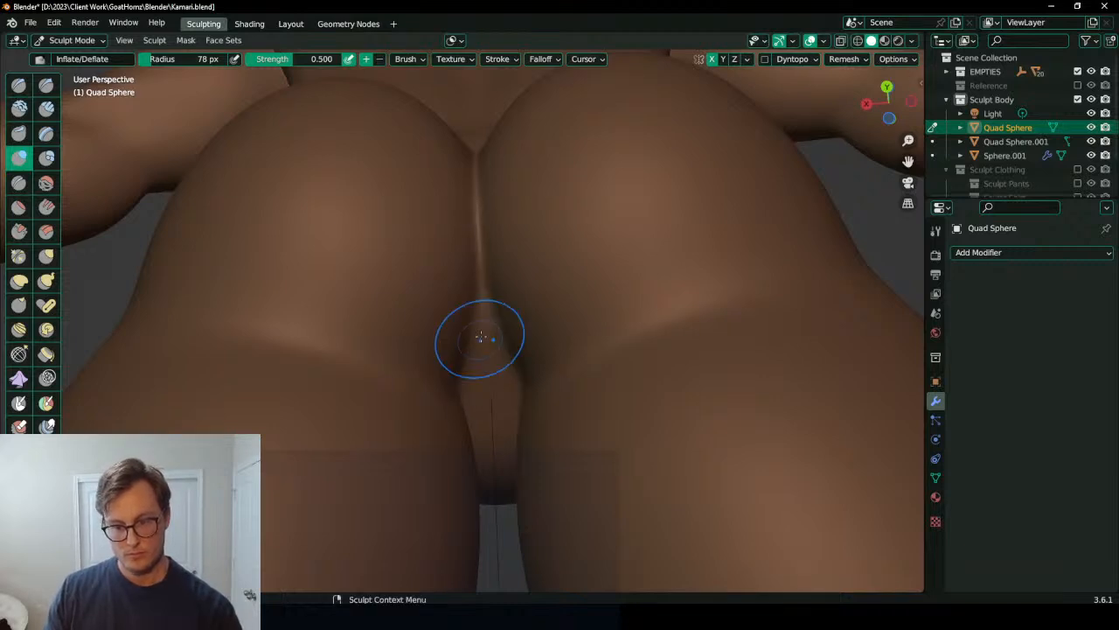
pyautogui.moveTo(480, 342); pyautogui.dragTo(458, 324, button='middle')
pyautogui.keyDown('shift'); pyautogui.moveTo(455, 350); pyautogui.dragTo(473, 382); pyautogui.keyUp('shift')
pyautogui.moveTo(448, 345)
pyautogui.mouseDown(button='middle')
pyautogui.moveTo(363, 287)
pyautogui.moveTo(320, 370)
pyautogui.moveTo(410, 385)
pyautogui.mouseUp(button='middle')
# Step: Smooth the front groin seams where the thighs meet the pelvis and lower belly
pyautogui.moveTo(470, 277)
pyautogui.mouseDown(button='middle')
pyautogui.moveTo(360, 342)
pyautogui.moveTo(401, 275)
pyautogui.mouseUp(button='middle')
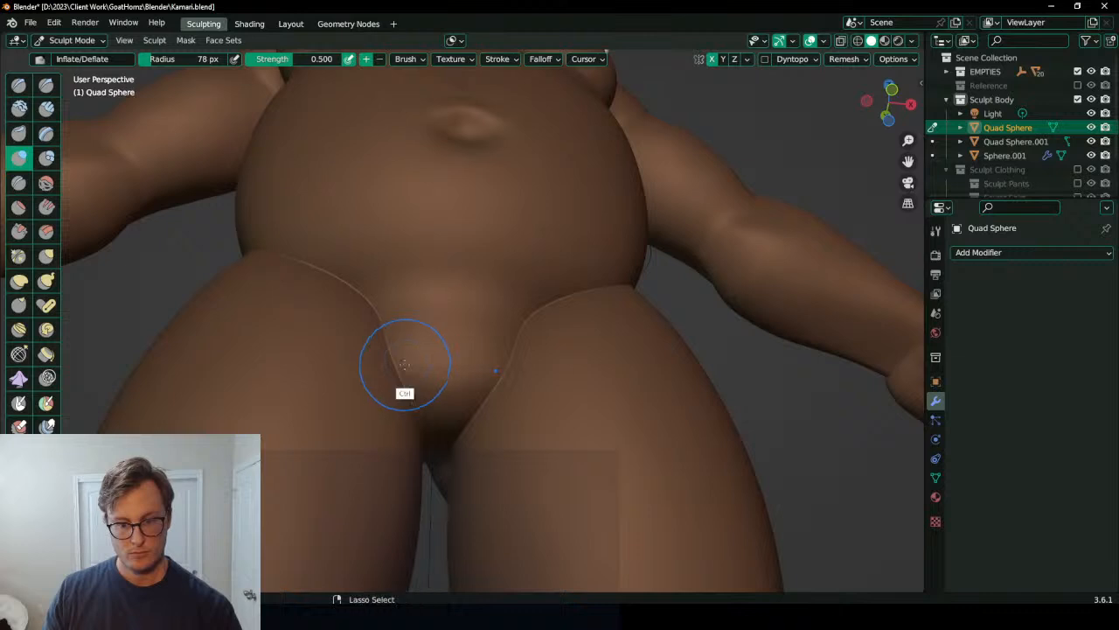
pyautogui.keyDown('ctrl'); pyautogui.moveTo(407, 359); pyautogui.dragTo(408, 316, button='middle'); pyautogui.keyUp('ctrl')
pyautogui.keyDown('shift'); pyautogui.moveTo(465, 452); pyautogui.dragTo(467, 455); pyautogui.keyUp('shift')
pyautogui.keyDown('shift'); pyautogui.moveTo(437, 541); pyautogui.dragTo(544, 368); pyautogui.keyUp('shift')
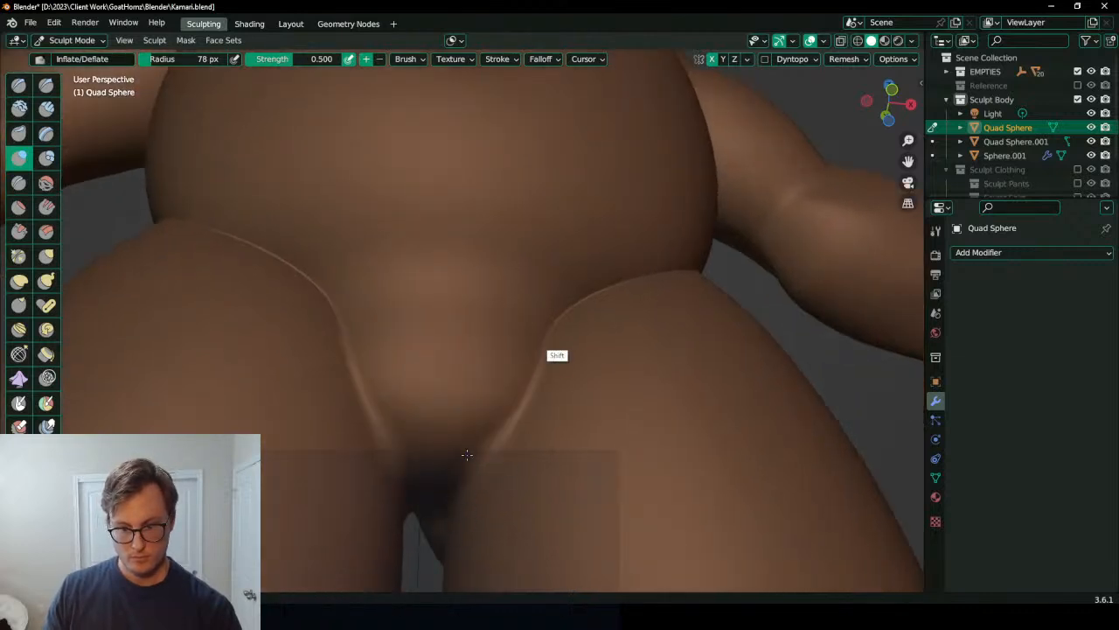
pyautogui.keyDown('shift'); pyautogui.moveTo(467, 454); pyautogui.dragTo(563, 335); pyautogui.keyUp('shift')
pyautogui.moveTo(562, 335); pyautogui.dragTo(538, 402, button='middle')
pyautogui.keyDown('ctrl'); pyautogui.moveTo(537, 349); pyautogui.dragTo(538, 393, button='middle'); pyautogui.keyUp('ctrl')
pyautogui.keyDown('shift'); pyautogui.moveTo(499, 370); pyautogui.dragTo(532, 347); pyautogui.keyUp('shift')
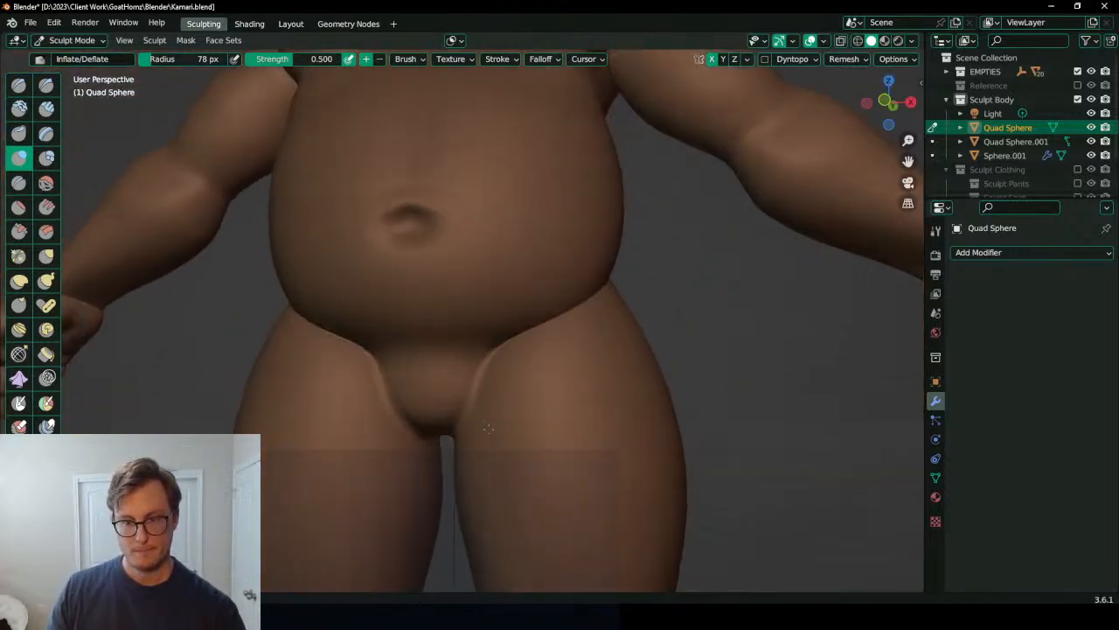
# Step: Smooth the crease around the side of the hip where the belly meets the thigh
pyautogui.moveTo(502, 337); pyautogui.dragTo(448, 363, button='middle')
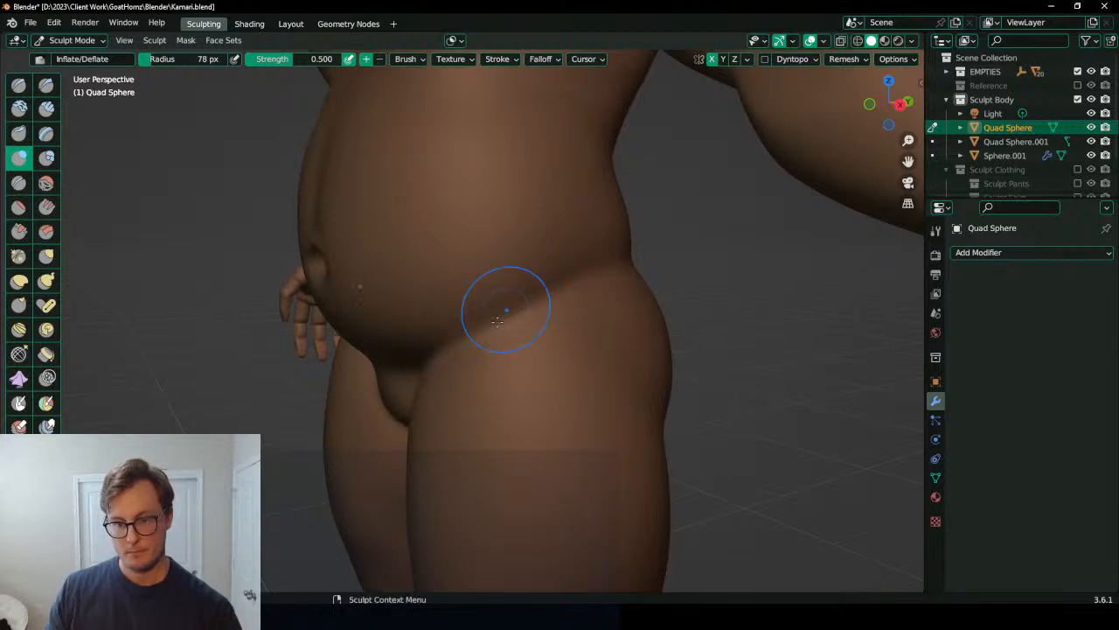
pyautogui.moveTo(506, 309); pyautogui.dragTo(583, 320, button='middle')
pyautogui.moveTo(465, 420); pyautogui.dragTo(559, 411, button='middle')
pyautogui.keyDown('ctrl'); pyautogui.moveTo(507, 385); pyautogui.dragTo(507, 452, button='middle'); pyautogui.keyUp('ctrl')
pyautogui.moveTo(411, 415); pyautogui.dragTo(420, 339, button='middle')
pyautogui.moveTo(370, 303)
pyautogui.mouseDown(button='middle')
pyautogui.moveTo(513, 333)
pyautogui.moveTo(493, 337)
pyautogui.moveTo(538, 287)
pyautogui.mouseUp(button='middle')
pyautogui.moveTo(478, 329); pyautogui.dragTo(541, 329, button='middle')
pyautogui.moveTo(411, 350); pyautogui.dragTo(580, 344, button='middle')
# Step: Smooth the seams between the thighs and lower legs around the front of the knees
pyautogui.scroll(3, 554, 283)
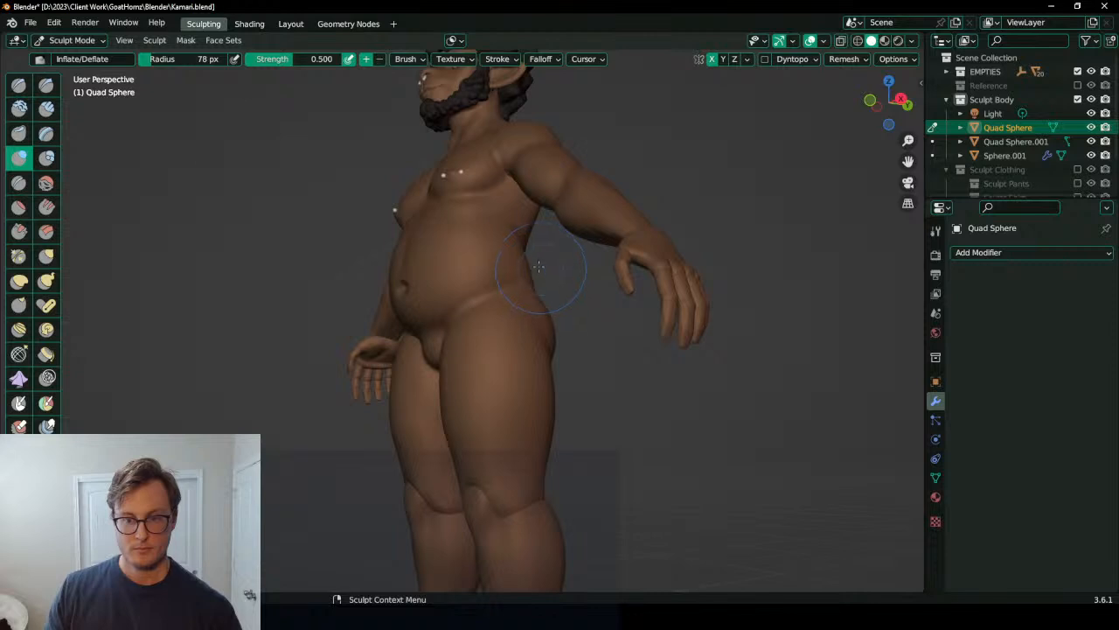
pyautogui.moveTo(554, 265); pyautogui.dragTo(373, 394, button='middle')
pyautogui.scroll(-3, 438, 400)
pyautogui.scroll(3, 438, 400)
pyautogui.scroll(2, 419, 393)
pyautogui.scroll(-3, 416, 351)
pyautogui.moveTo(417, 351); pyautogui.dragTo(475, 317, button='middle')
pyautogui.scroll(4, 505, 281)
pyautogui.scroll(3, 476, 300)
pyautogui.scroll(4, 475, 317)
pyautogui.moveTo(544, 342); pyautogui.dragTo(320, 277, button='middle')
pyautogui.scroll(-2, 339, 291)
pyautogui.moveTo(385, 240); pyautogui.dragTo(396, 281, button='middle')
pyautogui.scroll(3, 370, 280)
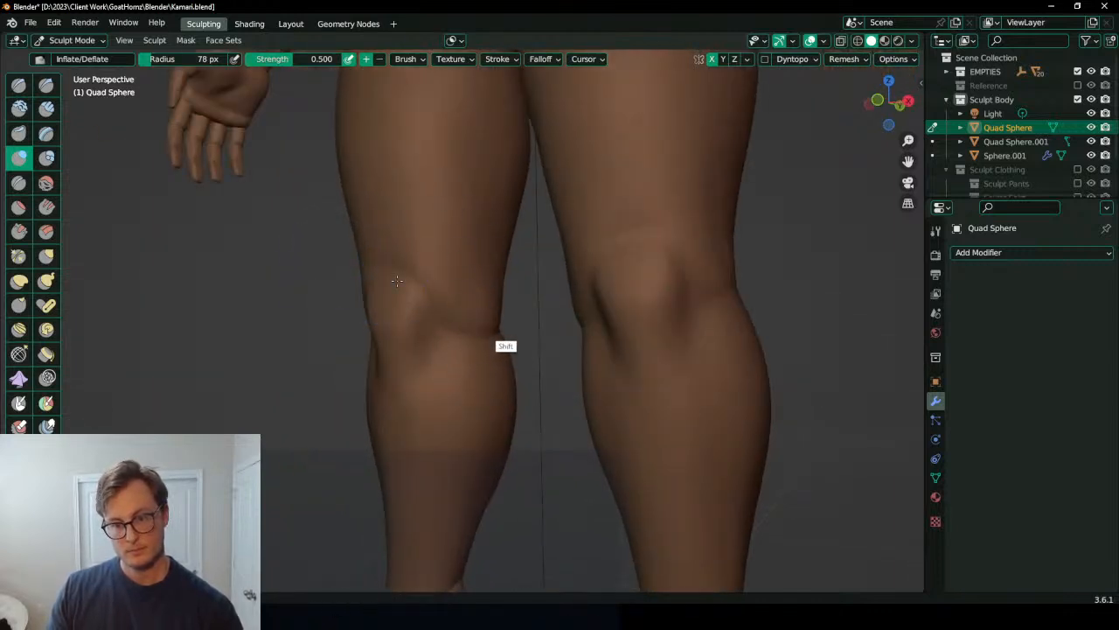
# Step: Smooth the seams across the backs of the knees above the calves
pyautogui.moveTo(483, 278); pyautogui.dragTo(376, 281, button='middle')
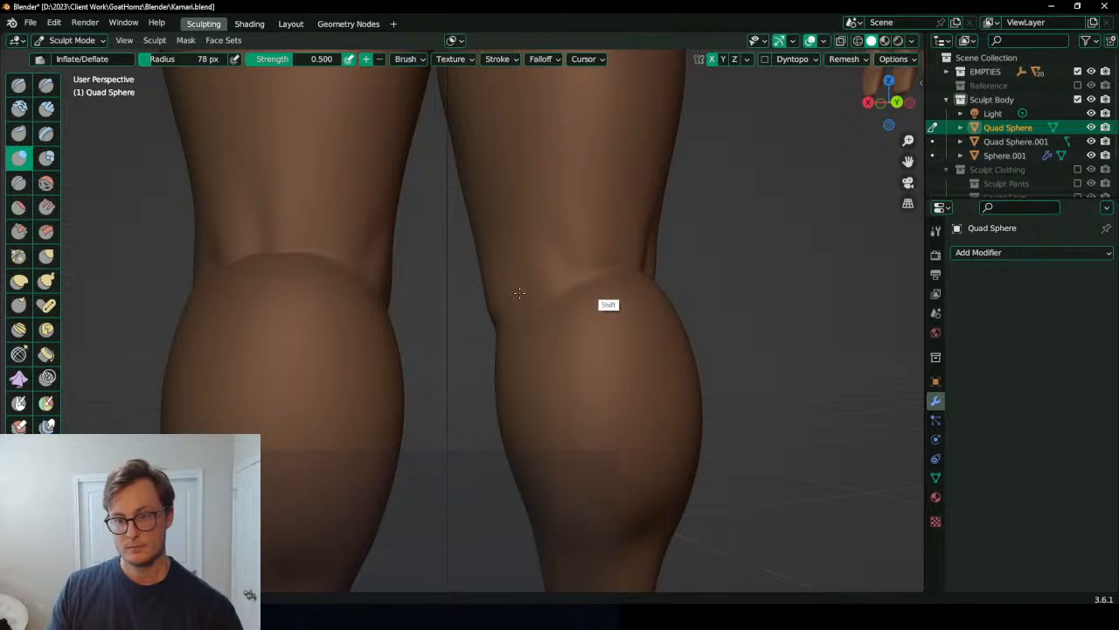
pyautogui.scroll(-3, 519, 293)
pyautogui.moveTo(573, 312); pyautogui.dragTo(485, 379, button='middle')
pyautogui.scroll(-6, 521, 355)
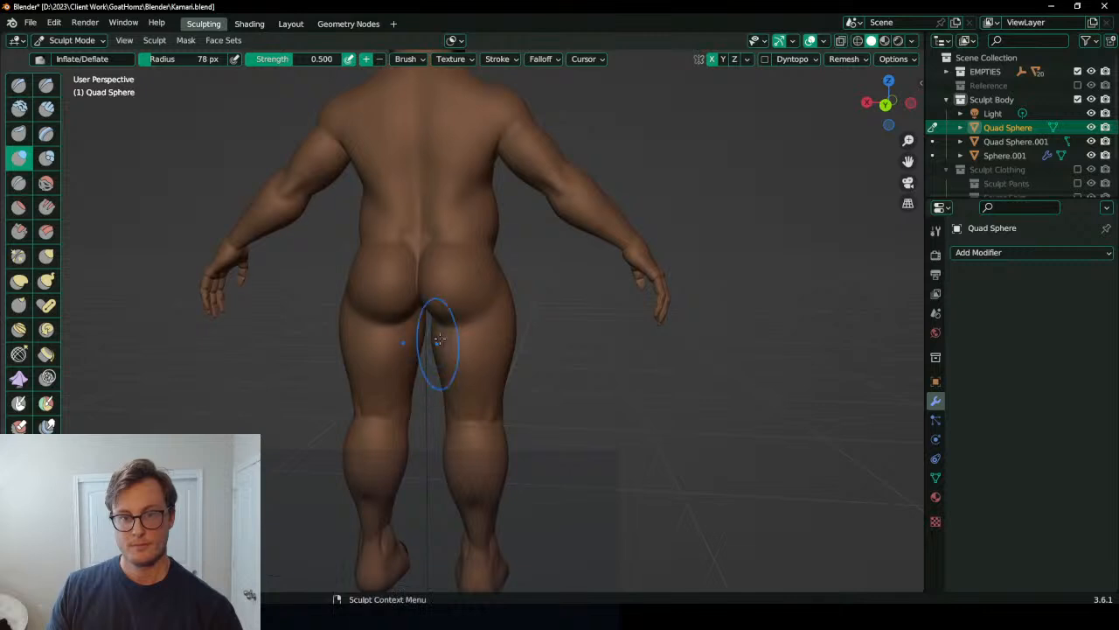
# Step: Examine the merged body from the side, back and above, checking the shoulders, hips and legs
pyautogui.scroll(-5, 435, 344)
pyautogui.moveTo(436, 344); pyautogui.dragTo(567, 334, button='middle')
pyautogui.scroll(2, 568, 320)
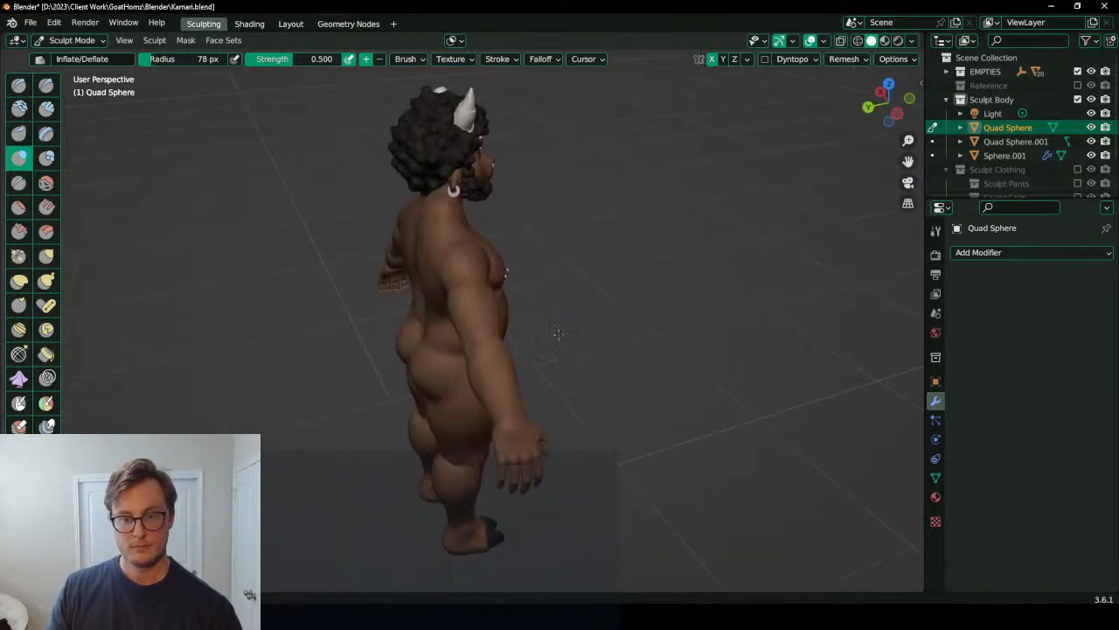
pyautogui.scroll(2, 567, 334)
pyautogui.moveTo(500, 350); pyautogui.dragTo(521, 345, button='middle')
pyautogui.scroll(2, 521, 344)
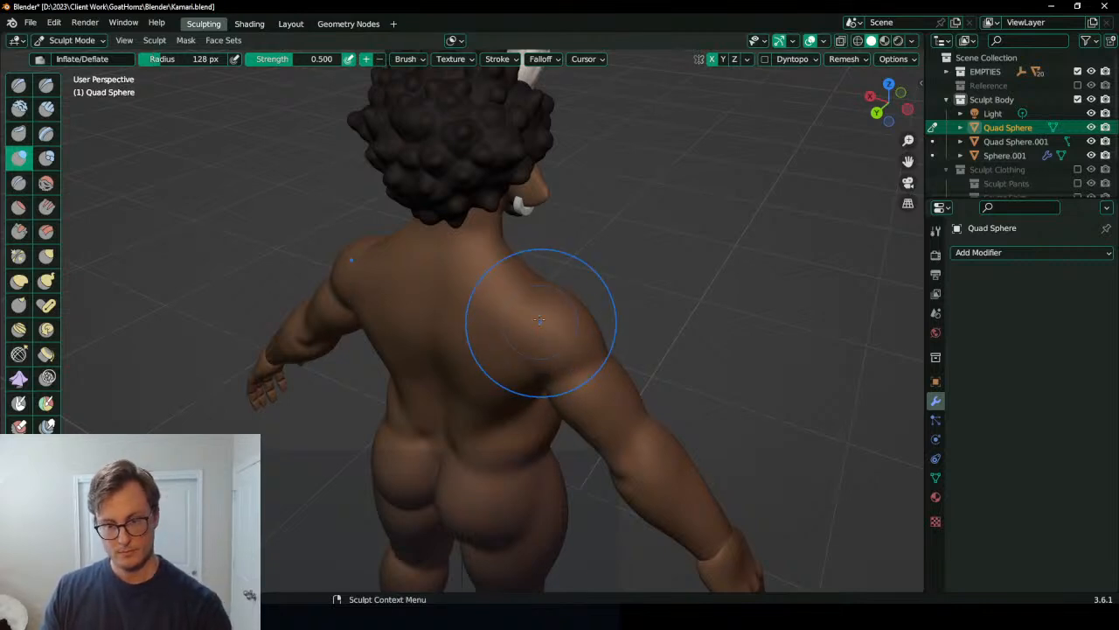
pyautogui.moveTo(540, 320); pyautogui.dragTo(489, 262, button='middle')
pyautogui.scroll(-4, 502, 345)
pyautogui.moveTo(502, 345); pyautogui.dragTo(604, 342, button='middle')
pyautogui.moveTo(402, 343); pyautogui.dragTo(588, 343, button='middle')
pyautogui.moveTo(514, 306); pyautogui.dragTo(612, 341, button='middle')
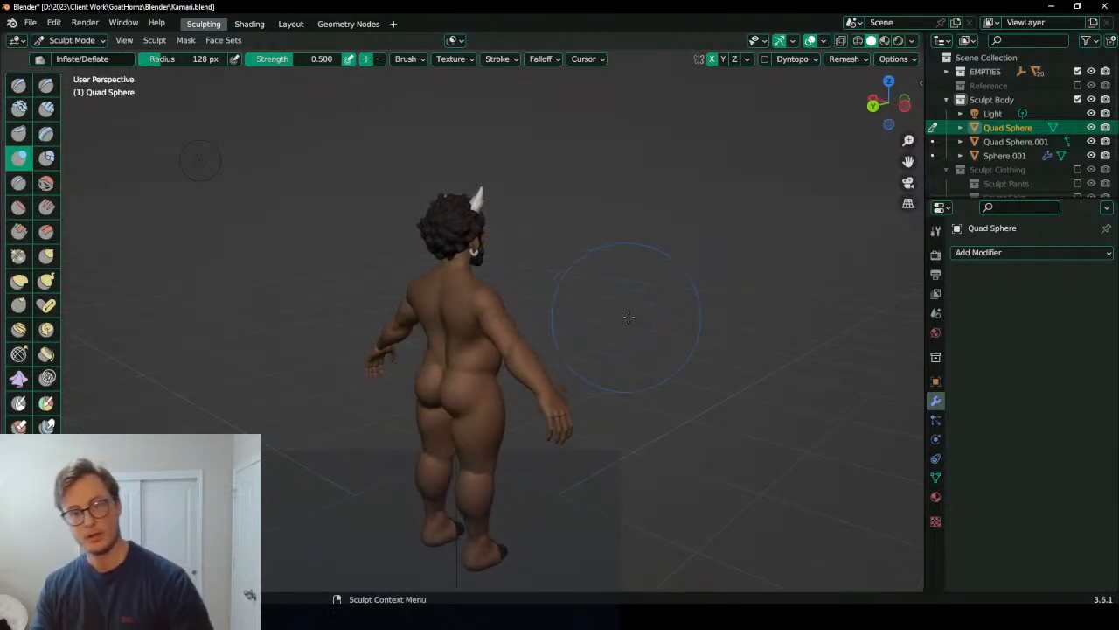
# Step: Return the body mesh to Object Mode and select it in the front orthographic view
pyautogui.hotkey('ctrl', 'Tab')
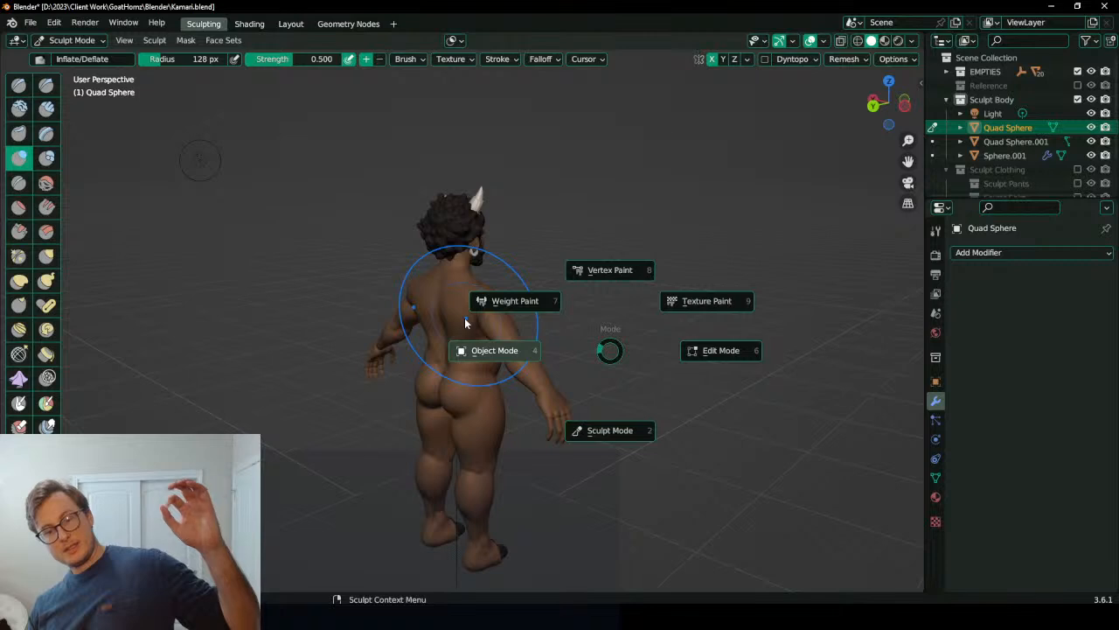
pyautogui.click(454, 346)
pyautogui.moveTo(439, 350); pyautogui.dragTo(627, 349, button='middle')
pyautogui.click(628, 251)
pyautogui.scroll(1, 701, 328)
pyautogui.press('KP_1')
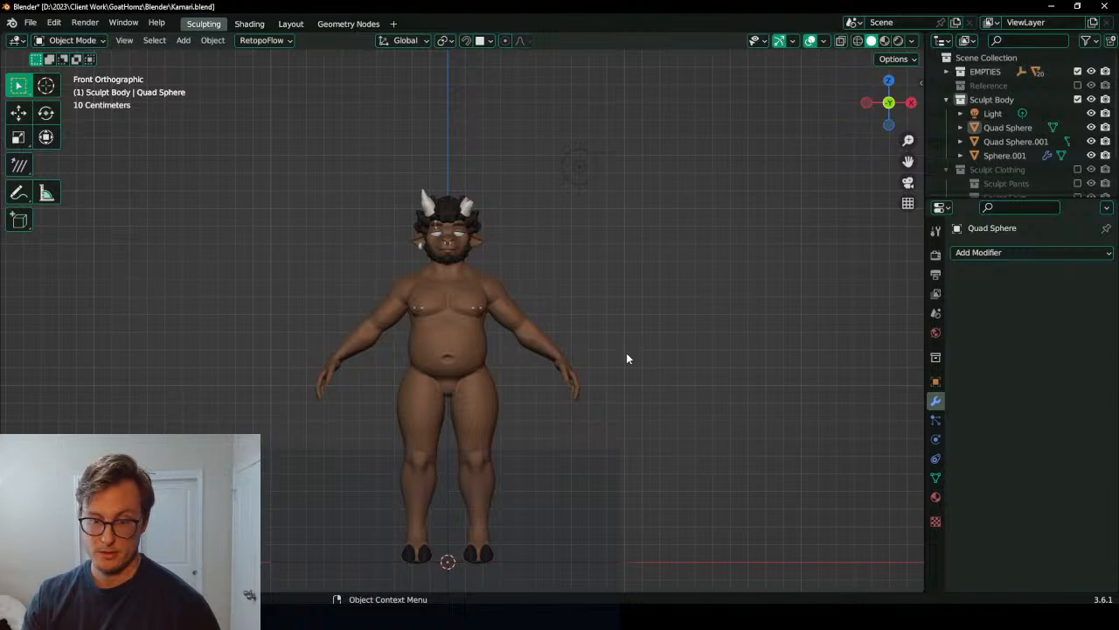
pyautogui.scroll(4, 627, 353)
pyautogui.moveTo(172, 391); pyautogui.dragTo(165, 392, button='middle')
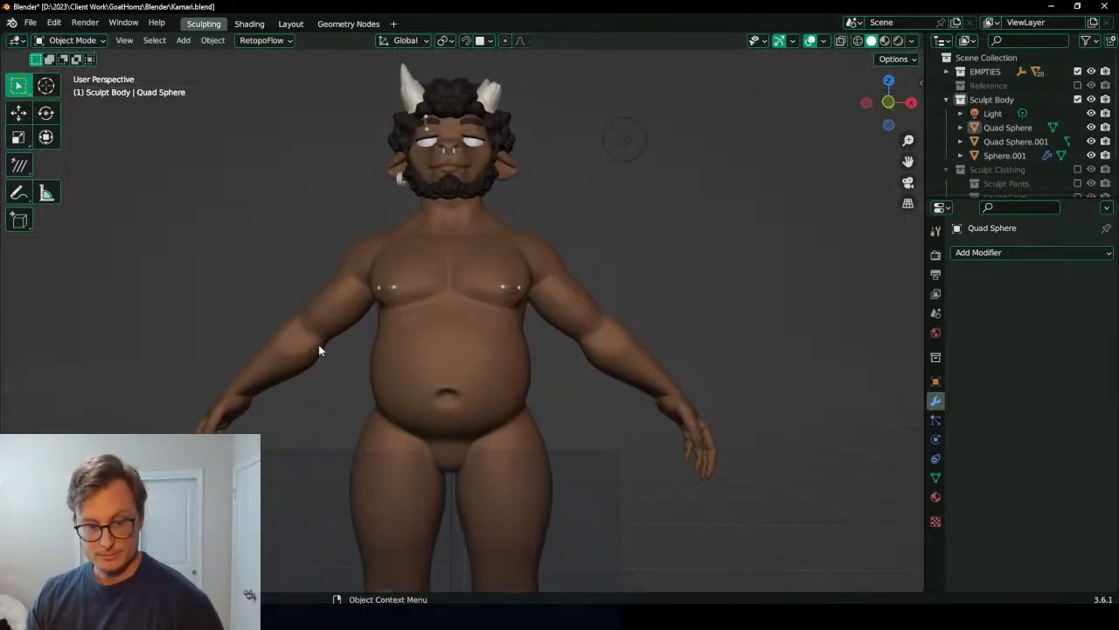
pyautogui.click(320, 345)
pyautogui.press('KP_1')
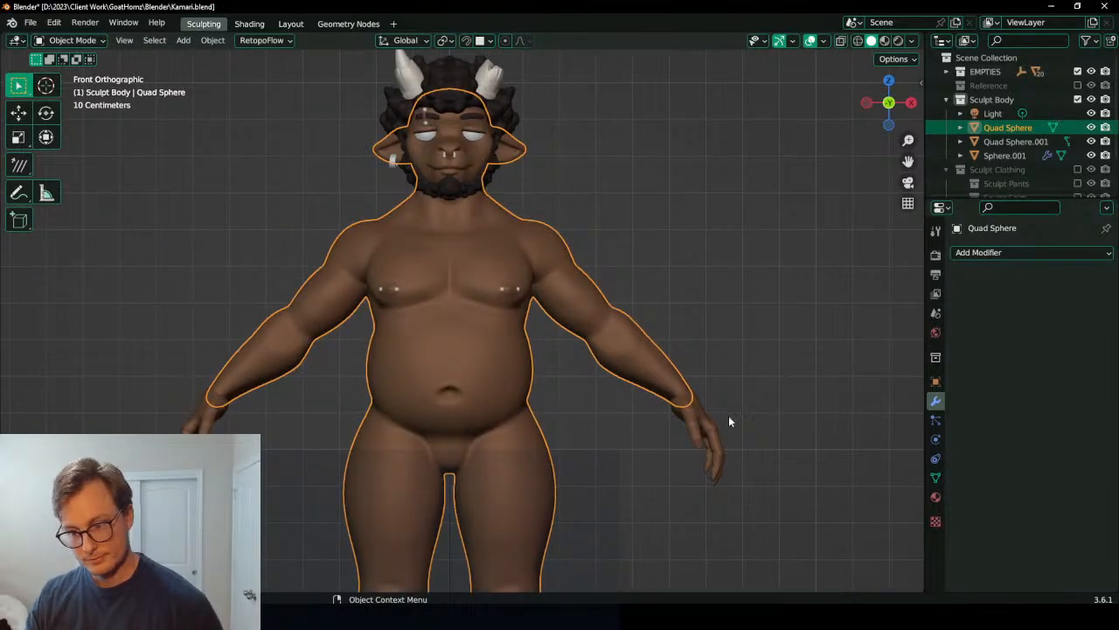
# Step: Scale and reposition the palm mesh at the end of the forearm
pyautogui.click(704, 411)
pyautogui.keyDown('shift'); pyautogui.moveTo(751, 347); pyautogui.dragTo(691, 342, button='middle'); pyautogui.keyUp('shift')
pyautogui.scroll(1, 691, 342)
pyautogui.press('s')
pyautogui.click(698, 330)
pyautogui.press('g')
pyautogui.click(660, 297)
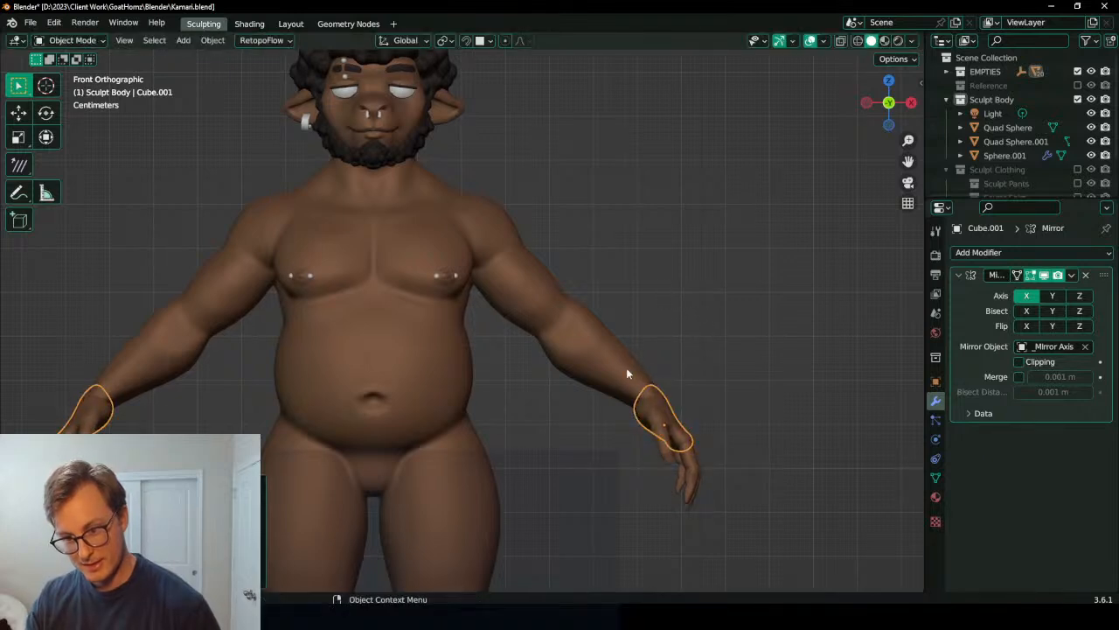
# Step: Enter Sculpt Mode on the body mesh and adjust the end of the forearm at the wrist with Elastic Deform
pyautogui.click(626, 367)
pyautogui.hotkey('ctrl', 'Tab')
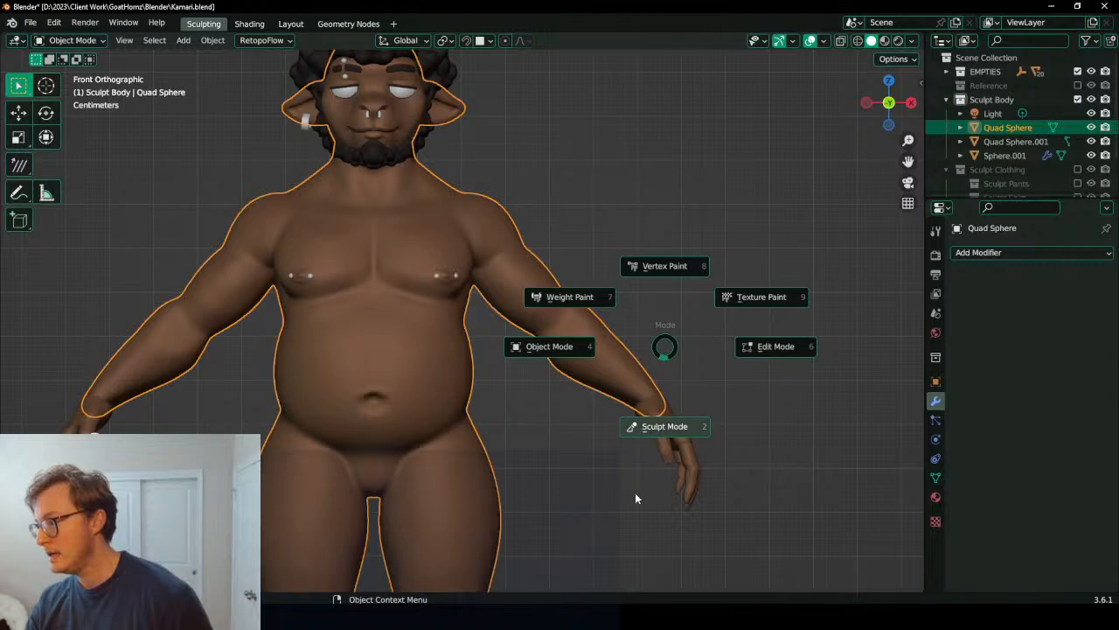
pyautogui.click(642, 497)
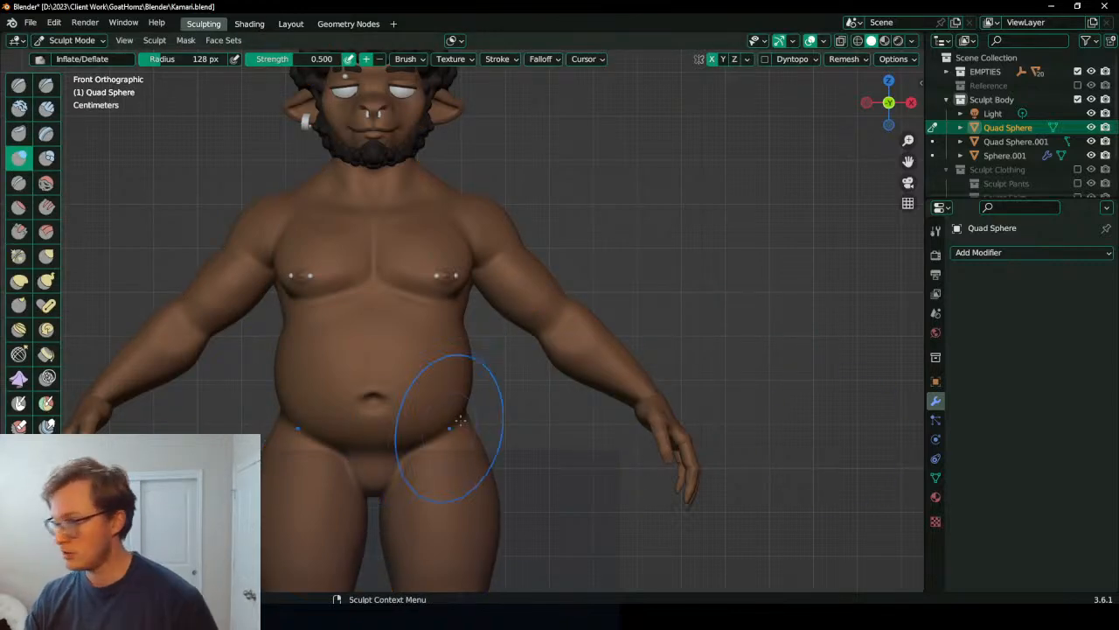
pyautogui.scroll(-2, 437, 435)
pyautogui.keyDown('shift'); pyautogui.moveTo(325, 280); pyautogui.dragTo(509, 290, button='middle'); pyautogui.keyUp('shift')
pyautogui.scroll(3, 510, 290)
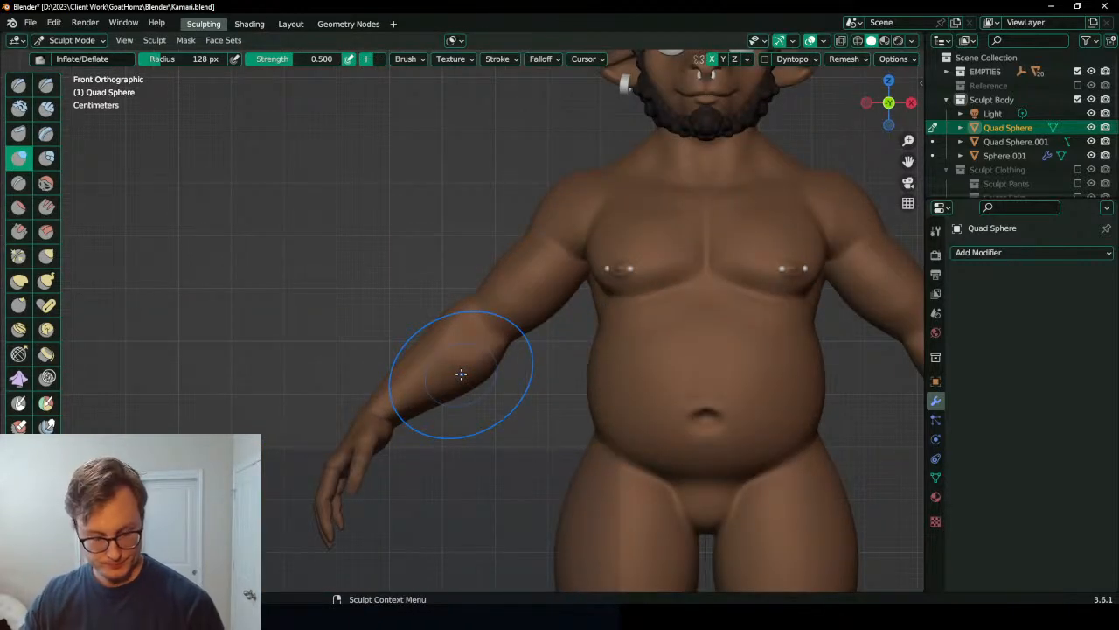
pyautogui.press('g')
pyautogui.keyDown('shift'); pyautogui.moveTo(415, 375); pyautogui.dragTo(464, 288, button='middle'); pyautogui.keyUp('shift')
pyautogui.scroll(3, 464, 292)
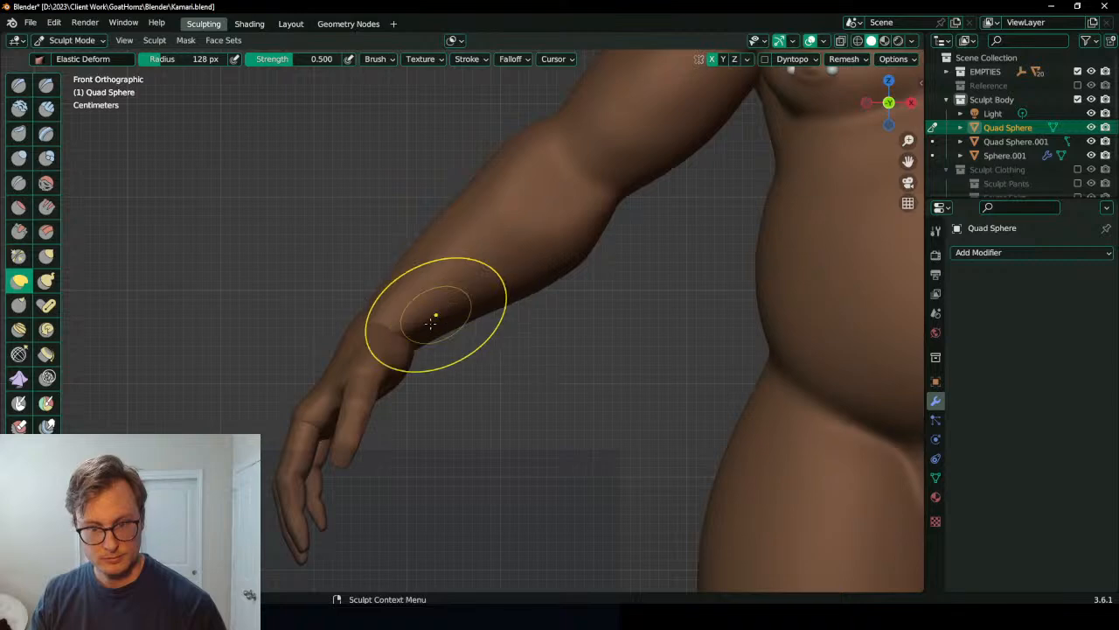
pyautogui.moveTo(405, 341); pyautogui.dragTo(402, 341)
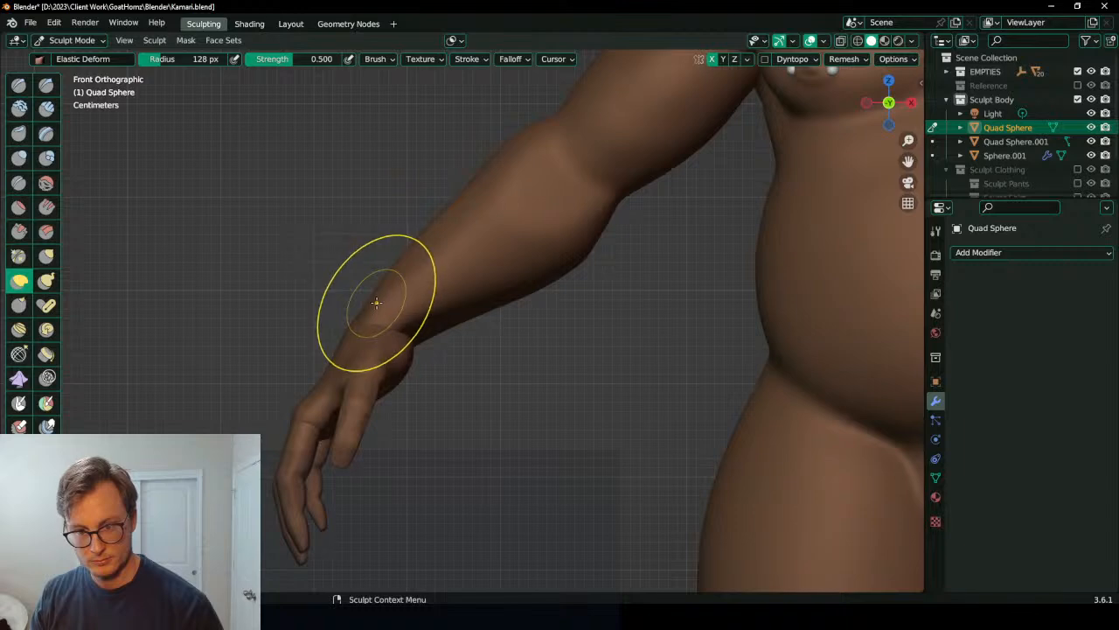
# Step: Box-mask both forearms from elbow to wrist and create a face set from the masked area
pyautogui.scroll(-5, 345, 485)
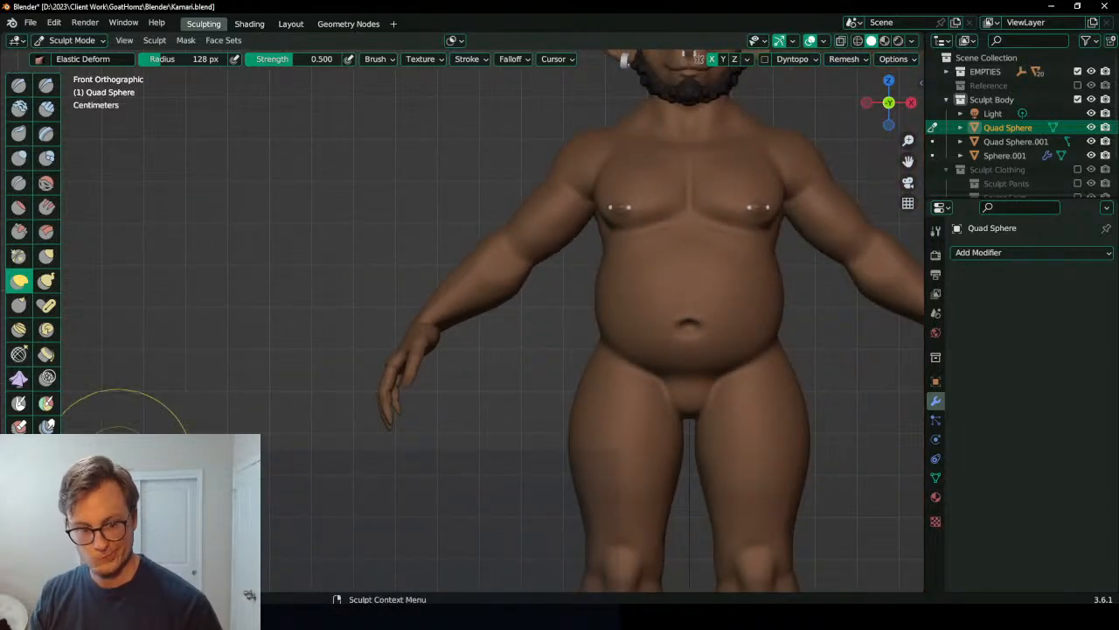
pyautogui.press('b')
pyautogui.scroll(-3, 388, 263)
pyautogui.moveTo(345, 230); pyautogui.dragTo(507, 388)
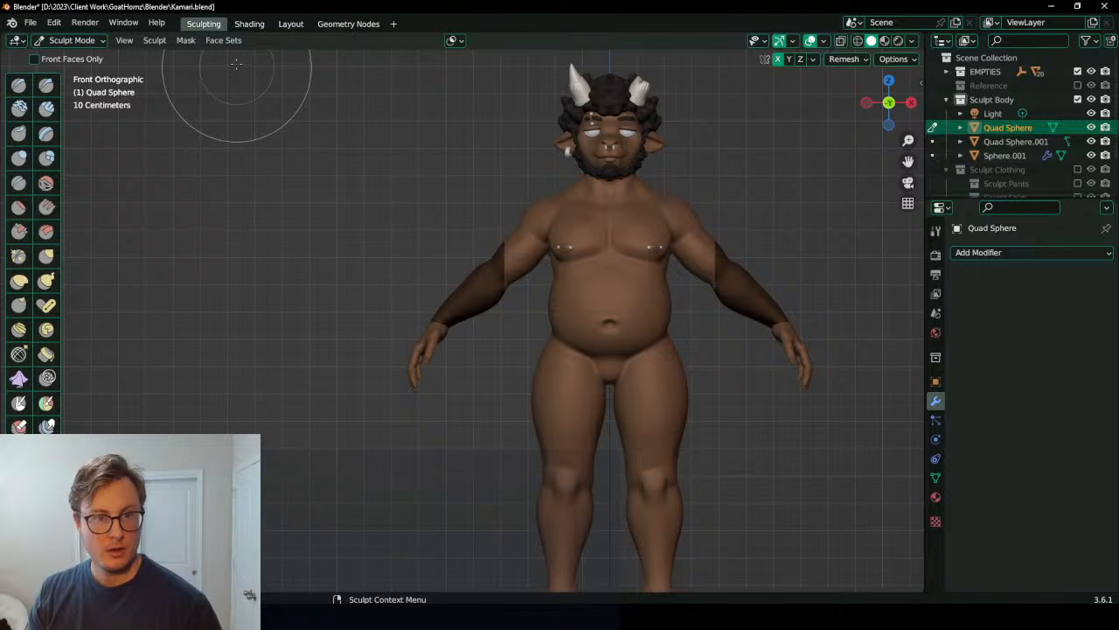
pyautogui.click(224, 40)
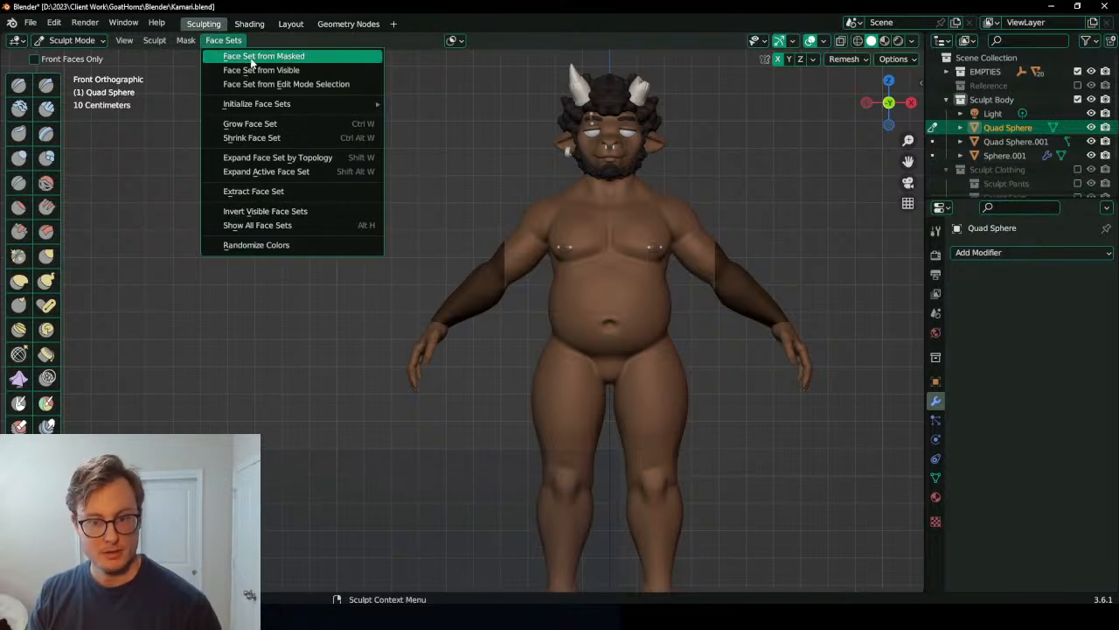
pyautogui.click(251, 57)
# Step: Clear the mask and isolate the forearm face set so the rest of the body mesh is hidden
pyautogui.hotkey('alt', 'm')
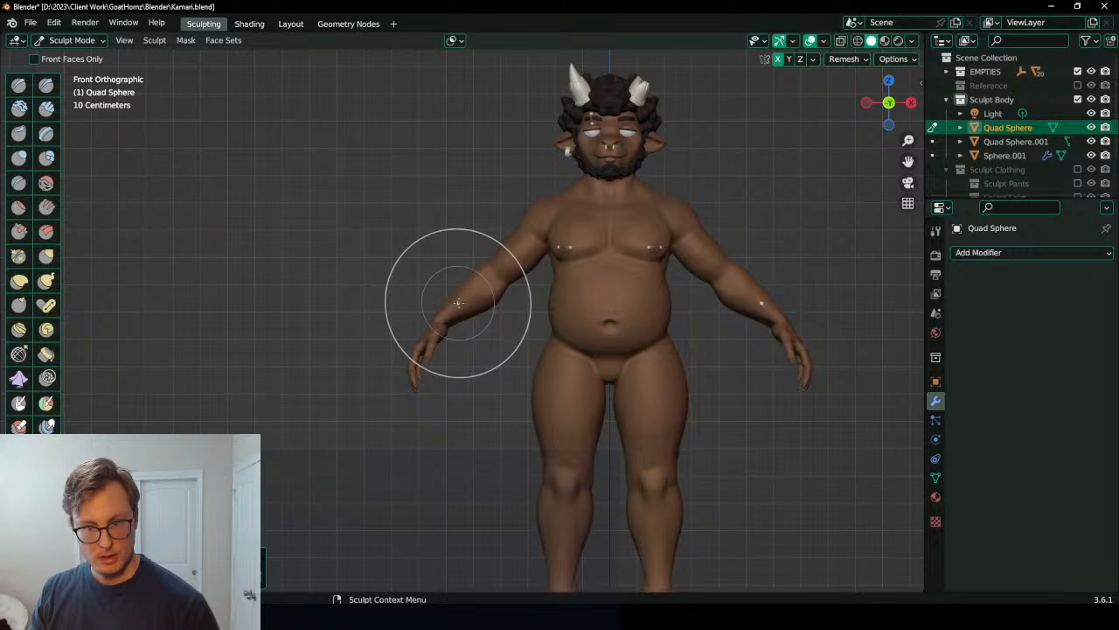
pyautogui.hotkey('shift', 'h')
pyautogui.scroll(6, 456, 307)
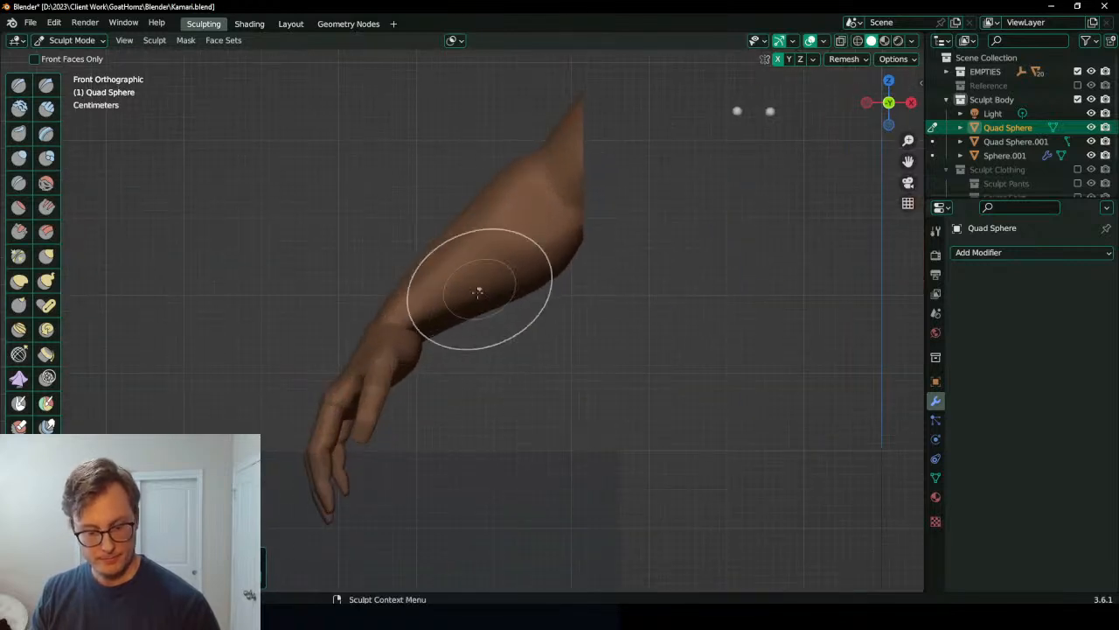
pyautogui.hotkey('shift', 'h')
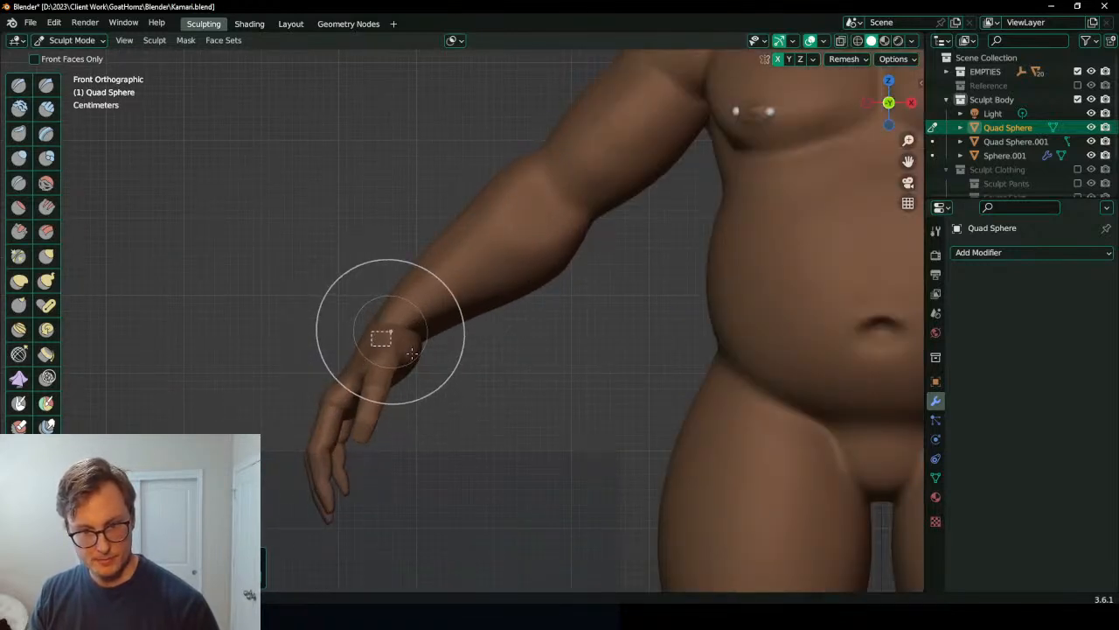
pyautogui.hotkey('shift', 'h')
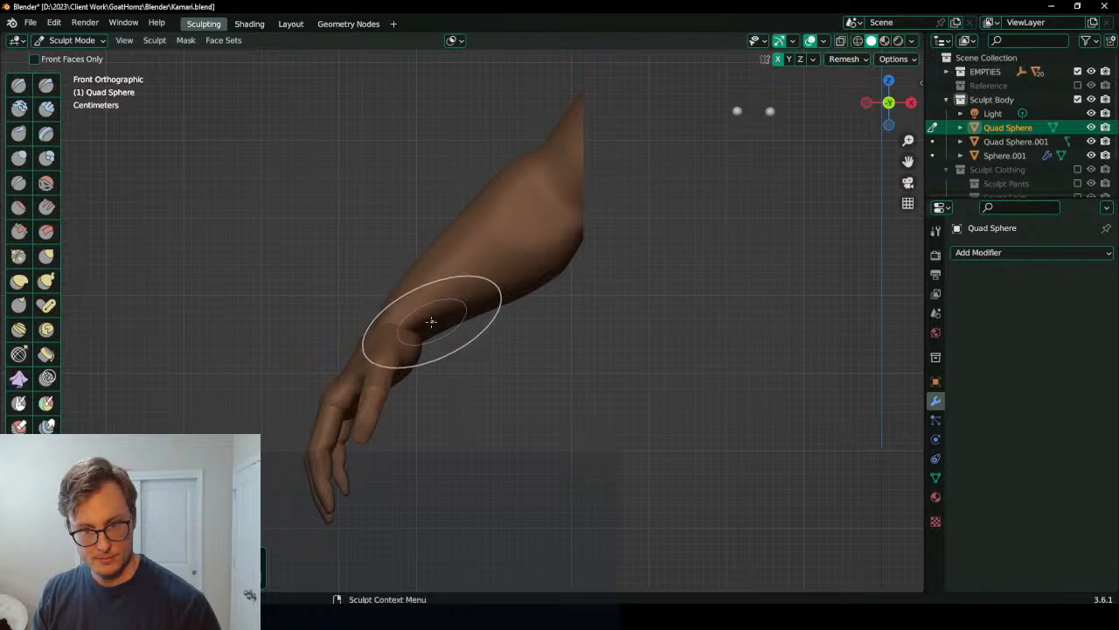
# Step: Reshape the isolated forearm around the wrist with Grab, Elastic Deform and Inflate so it fits the hand
pyautogui.press('g')
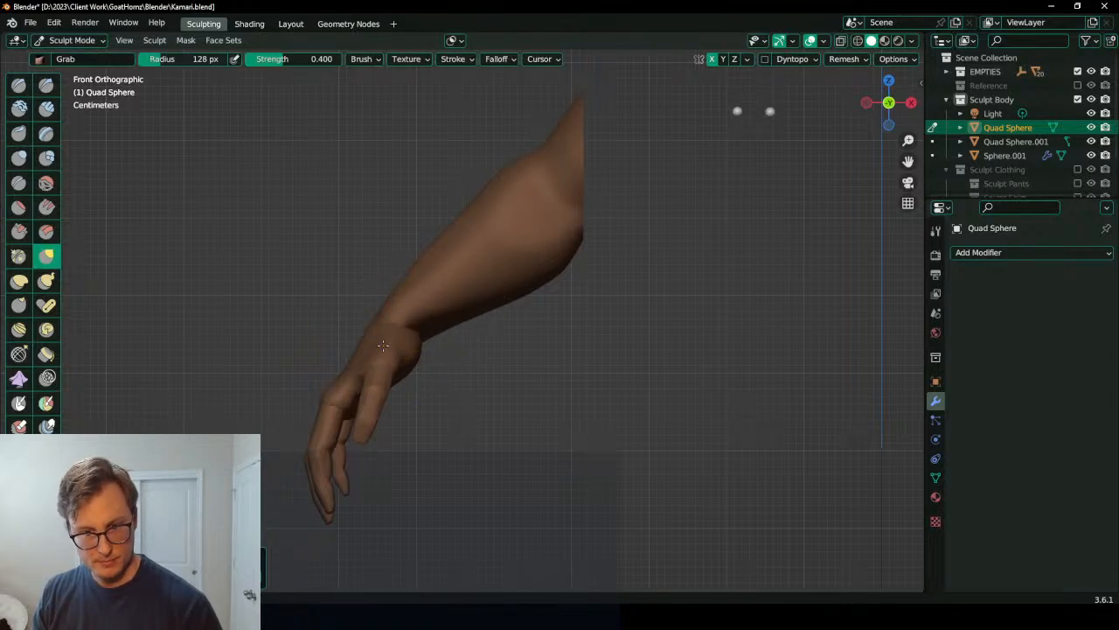
pyautogui.moveTo(399, 325); pyautogui.dragTo(380, 363, button='middle')
pyautogui.moveTo(381, 363); pyautogui.dragTo(366, 347)
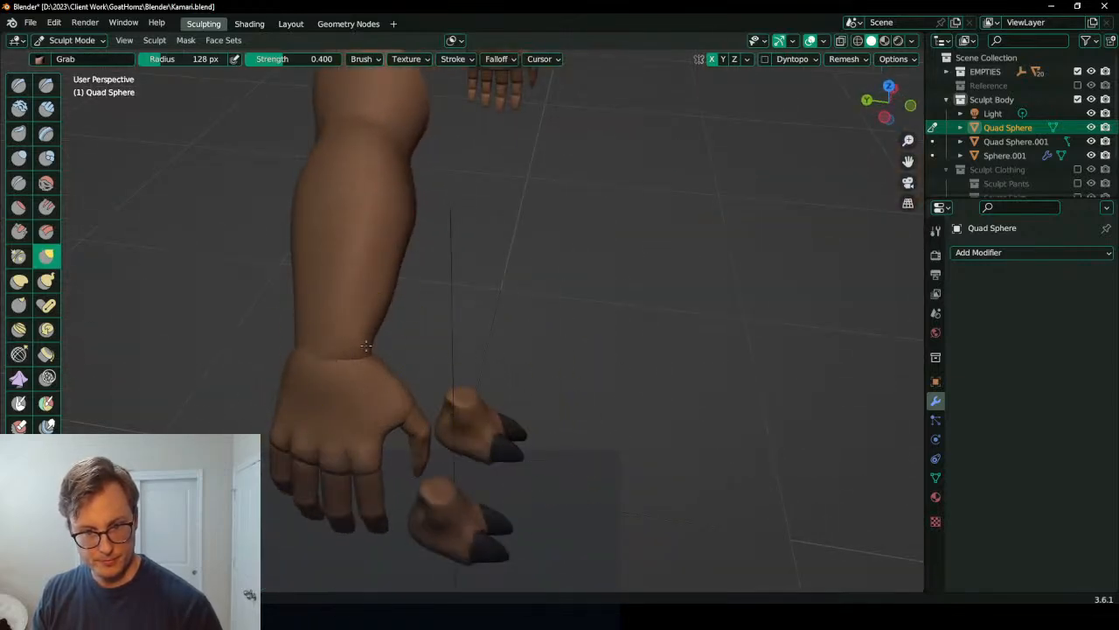
pyautogui.moveTo(383, 299); pyautogui.dragTo(480, 283, button='middle')
pyautogui.press('e')
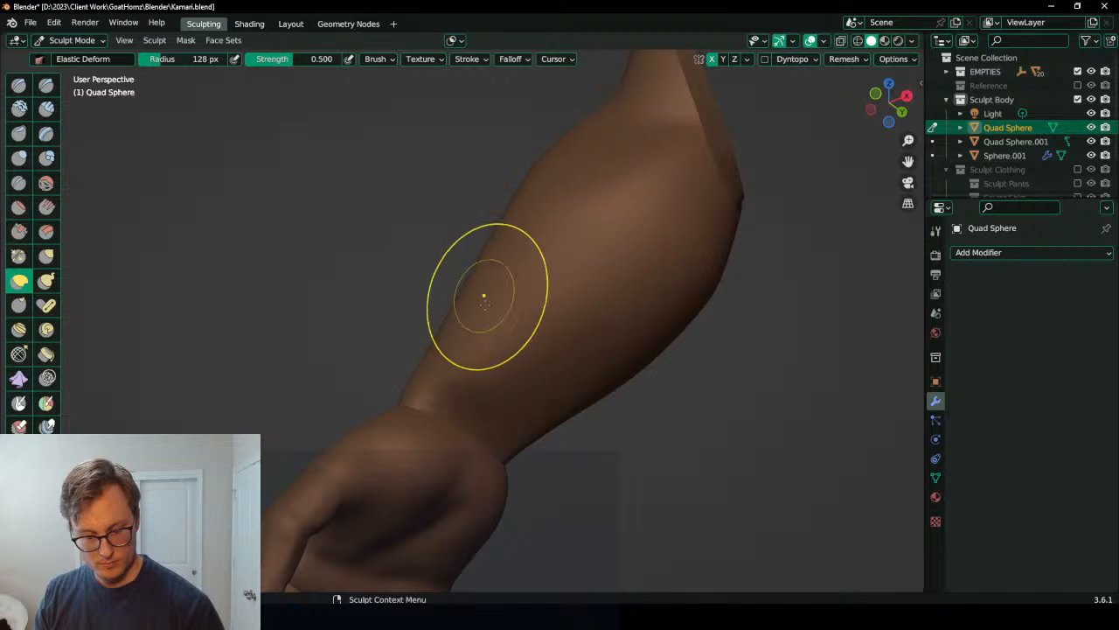
pyautogui.press('i')
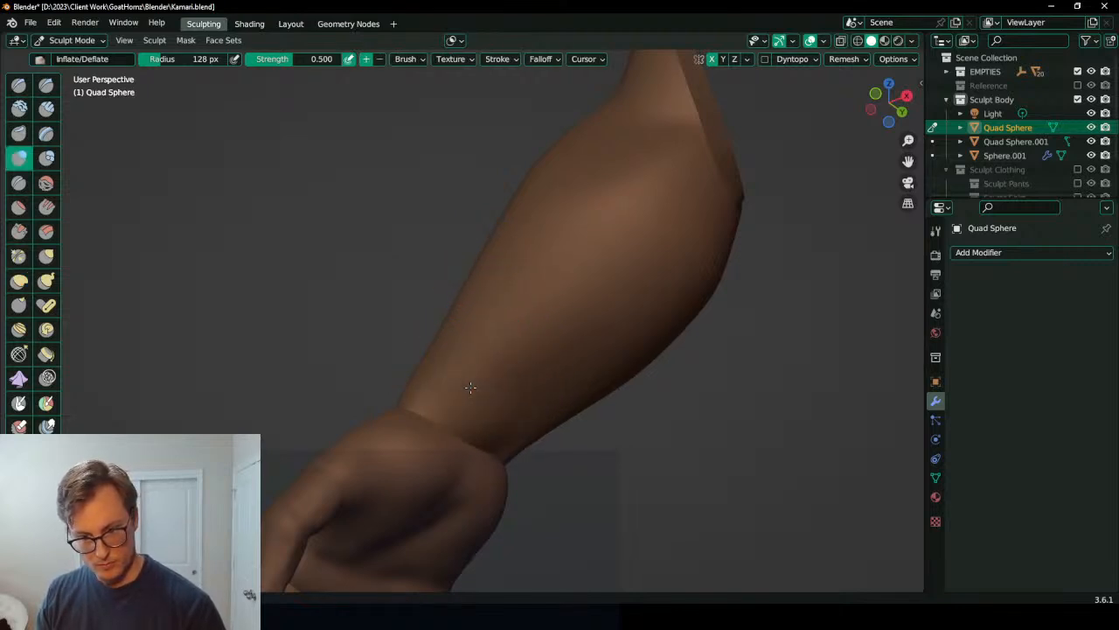
pyautogui.moveTo(471, 388); pyautogui.dragTo(472, 311, button='middle')
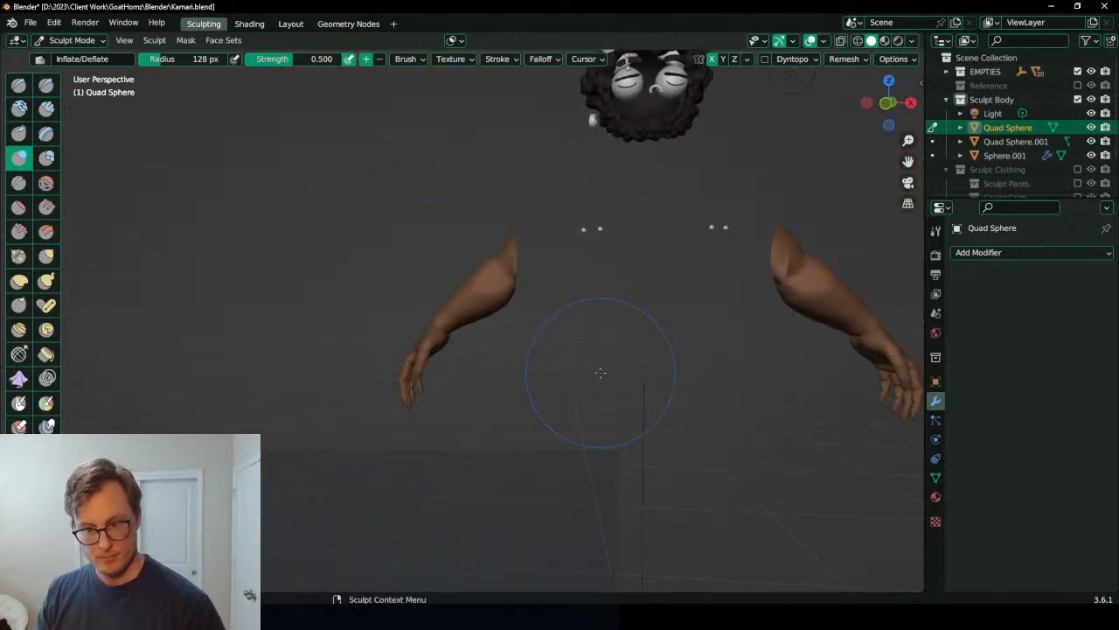
# Step: Unhide the rest of the body mesh and return to Object Mode
pyautogui.hotkey('alt', 'h')
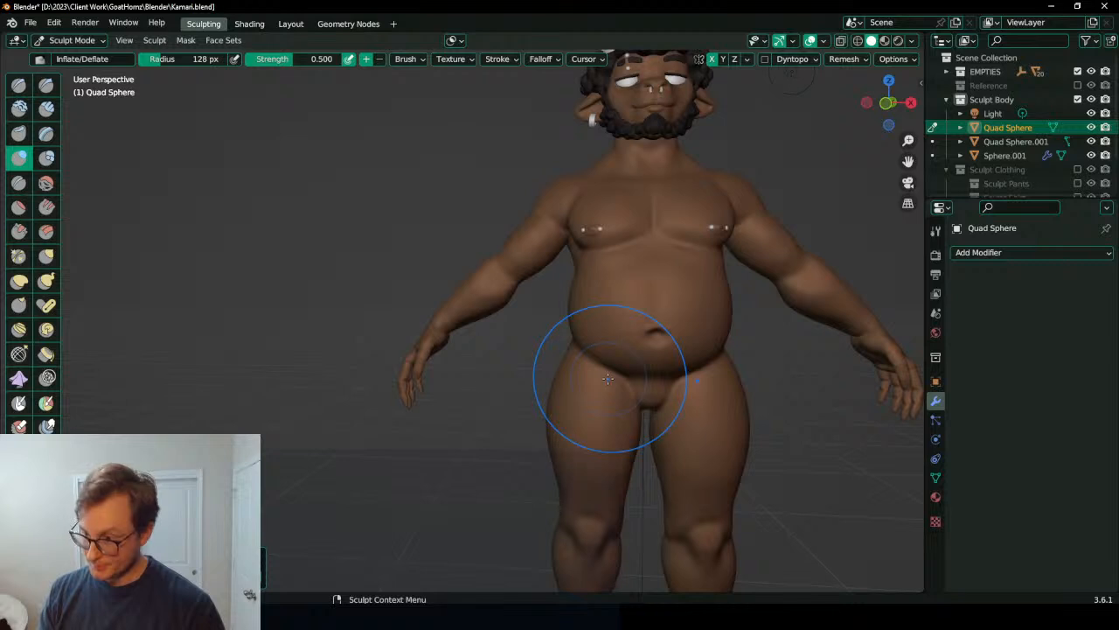
pyautogui.scroll(-2, 670, 287)
pyautogui.keyDown('shift'); pyautogui.moveTo(656, 332); pyautogui.dragTo(590, 300, button='middle'); pyautogui.keyUp('shift')
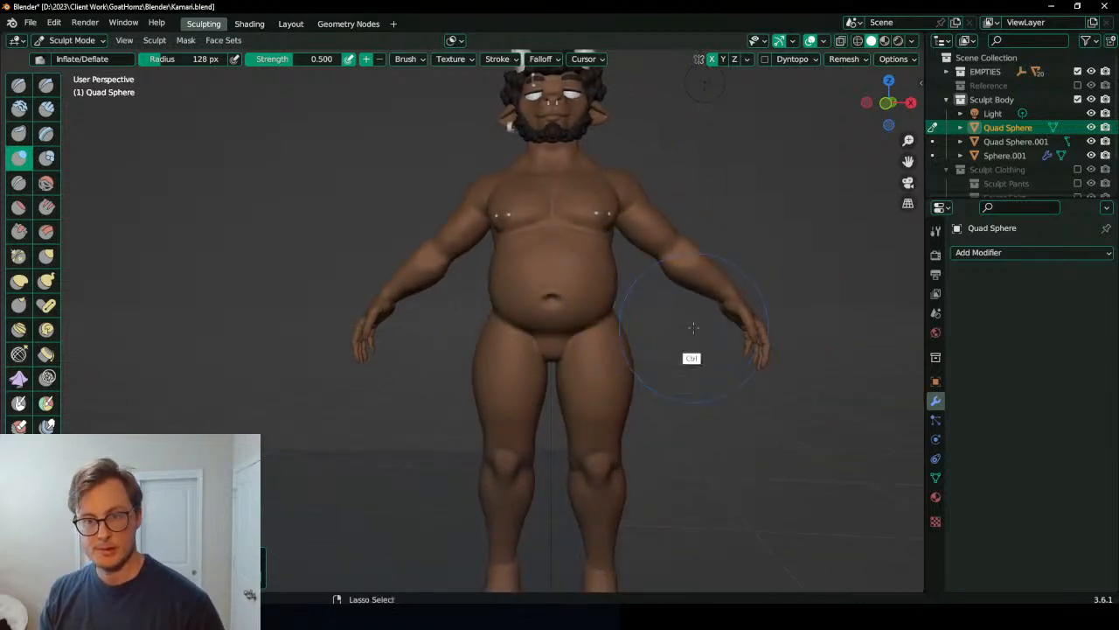
pyautogui.hotkey('ctrl', 'Tab')
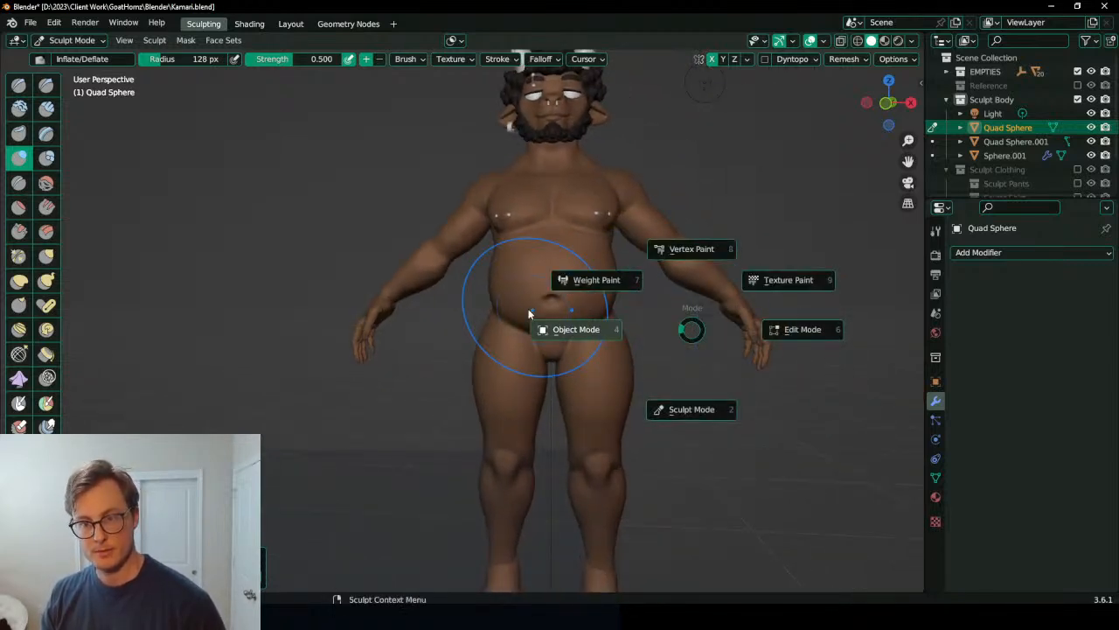
pyautogui.click(528, 308)
pyautogui.moveTo(662, 334); pyautogui.dragTo(559, 379, button='middle')
pyautogui.scroll(-3, 560, 379)
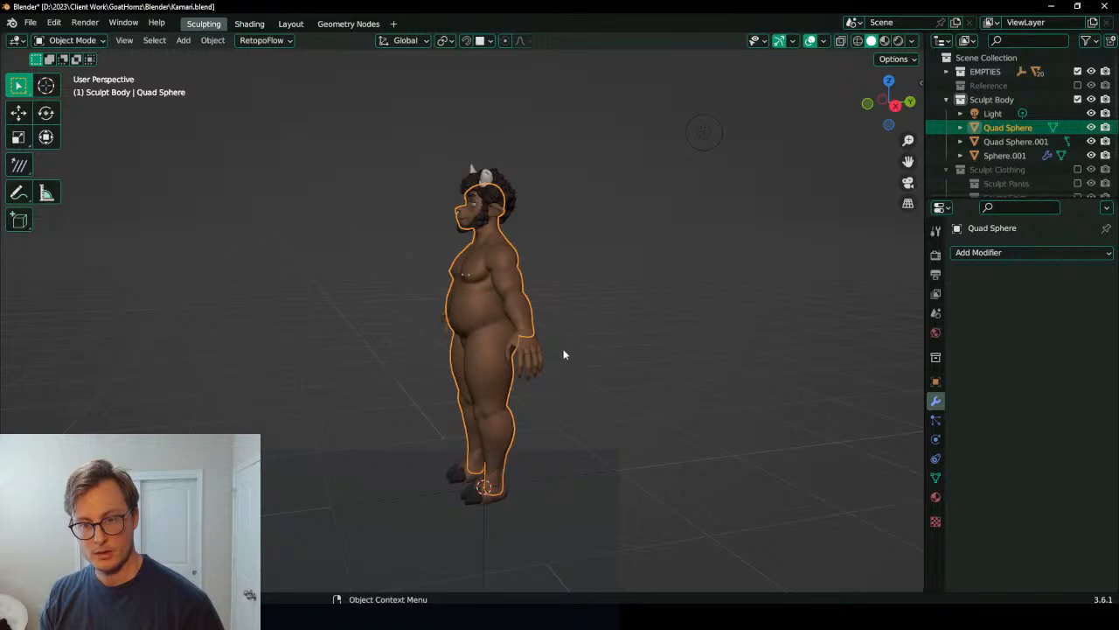
# Step: Select the index finger mesh and open it in Sculpt Mode, viewed close up
pyautogui.click(588, 357)
pyautogui.moveTo(566, 335)
pyautogui.mouseDown(button='middle')
pyautogui.moveTo(532, 325)
pyautogui.moveTo(560, 327)
pyautogui.moveTo(564, 353)
pyautogui.moveTo(530, 391)
pyautogui.moveTo(512, 441)
pyautogui.moveTo(545, 367)
pyautogui.moveTo(507, 471)
pyautogui.mouseUp(button='middle')
pyautogui.click(511, 439)
pyautogui.scroll(-3, 510, 437)
pyautogui.hotkey('ctrl', 'Tab')
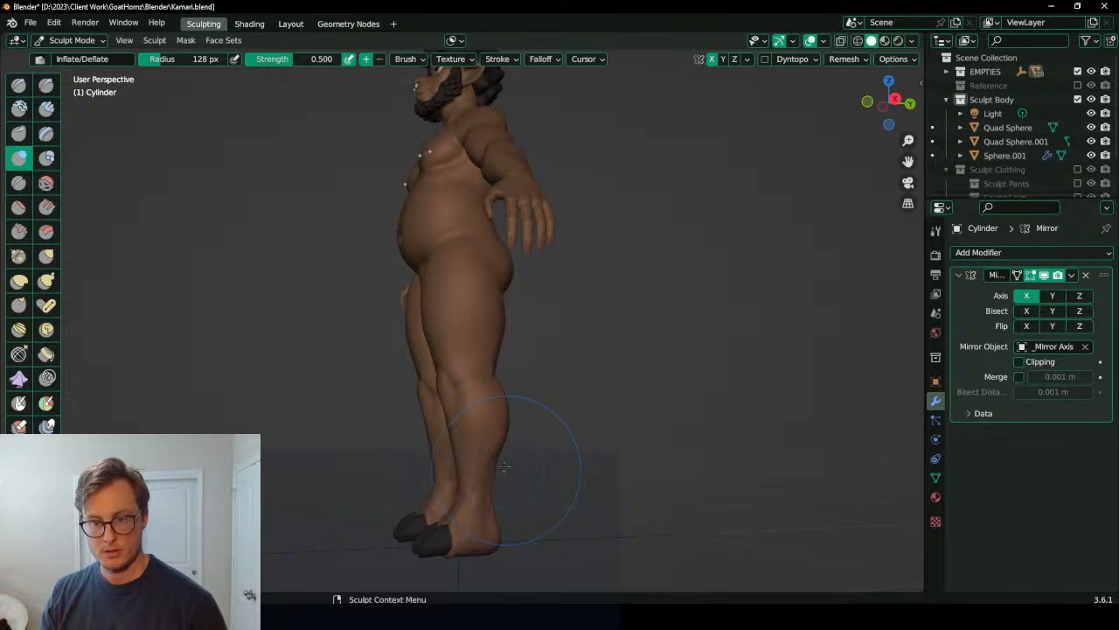
pyautogui.moveTo(496, 371); pyautogui.dragTo(496, 372, button='middle')
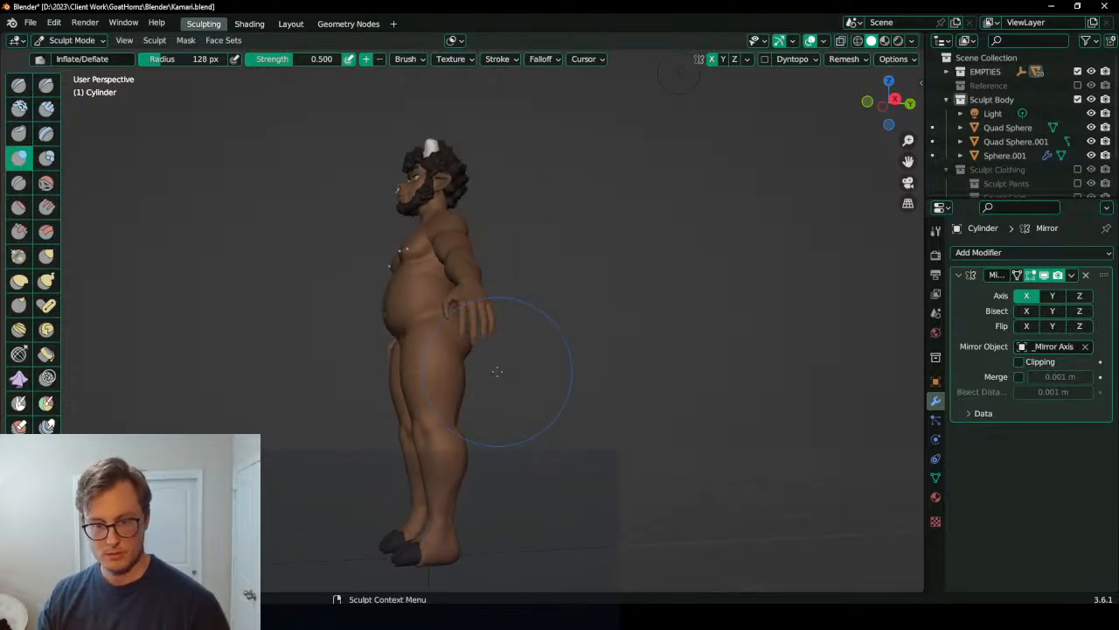
pyautogui.scroll(5, 496, 372)
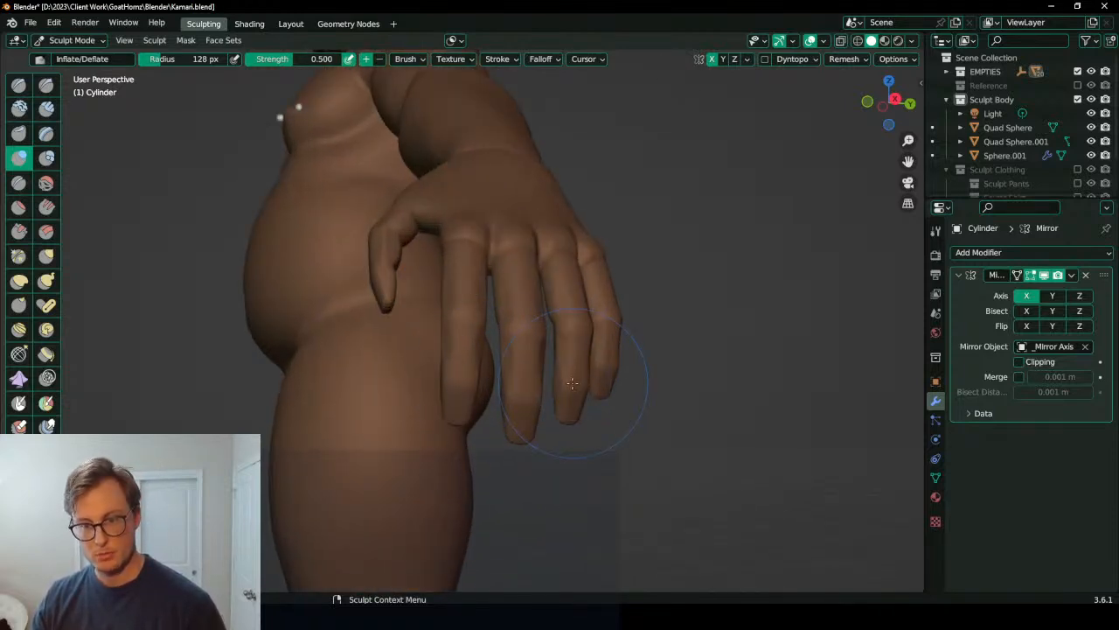
pyautogui.scroll(3, 560, 392)
pyautogui.hotkey('ctrl', 'Tab')
pyautogui.click(405, 292)
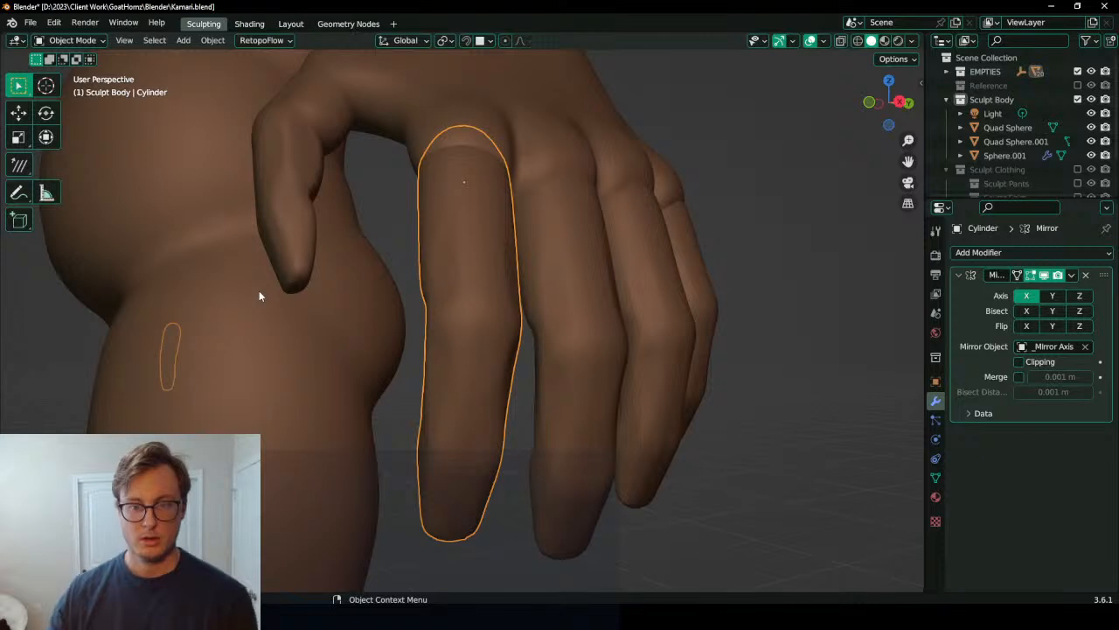
pyautogui.rightClick(516, 272)
pyautogui.click(516, 268)
pyautogui.hotkey('ctrl', 'Tab')
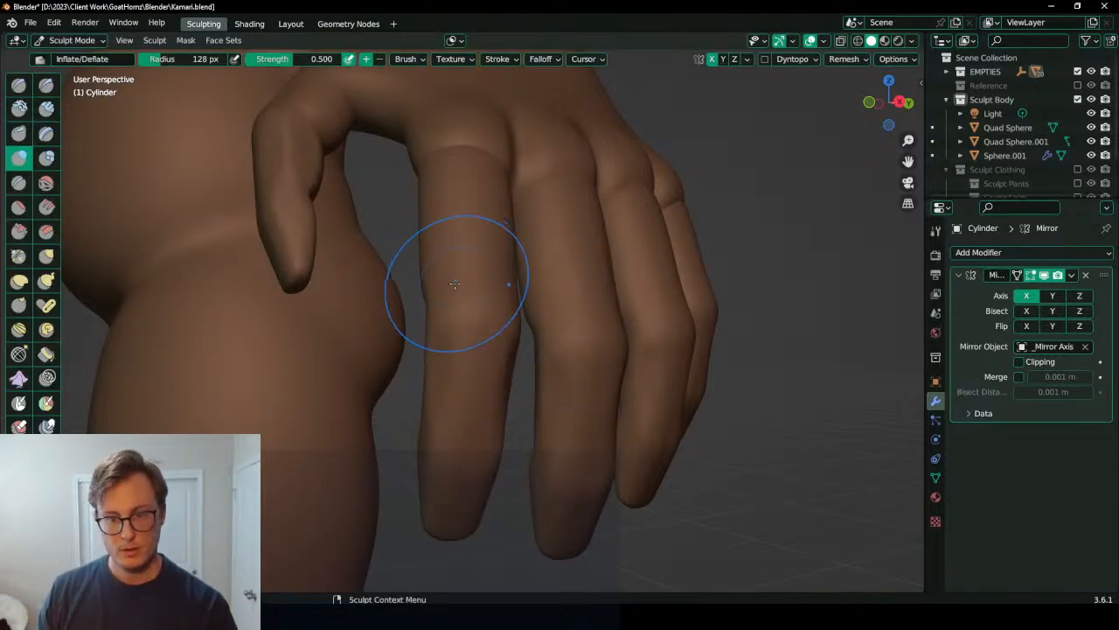
# Step: Smooth the underside of the index finger around its outer joint and tip
pyautogui.moveTo(443, 288); pyautogui.dragTo(442, 303, button='middle')
pyautogui.scroll(-2, 440, 242)
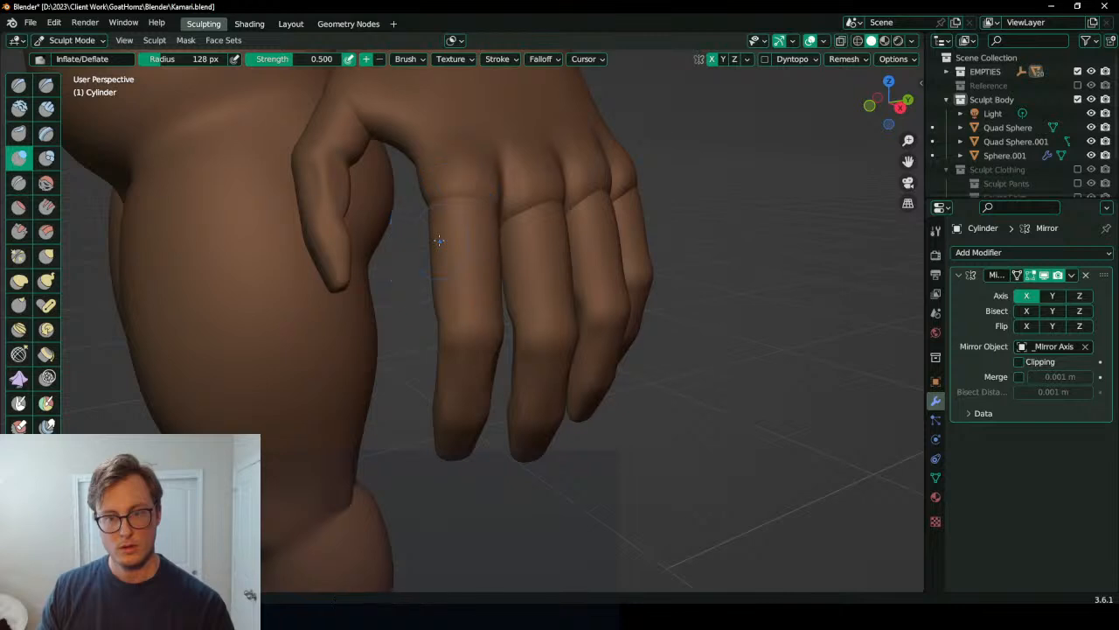
pyautogui.moveTo(443, 251); pyautogui.dragTo(451, 264, button='middle')
pyautogui.moveTo(443, 402); pyautogui.dragTo(429, 357, button='middle')
pyautogui.moveTo(420, 429); pyautogui.dragTo(570, 478, button='middle')
pyautogui.keyDown('shift'); pyautogui.moveTo(449, 459); pyautogui.dragTo(470, 480); pyautogui.keyUp('shift')
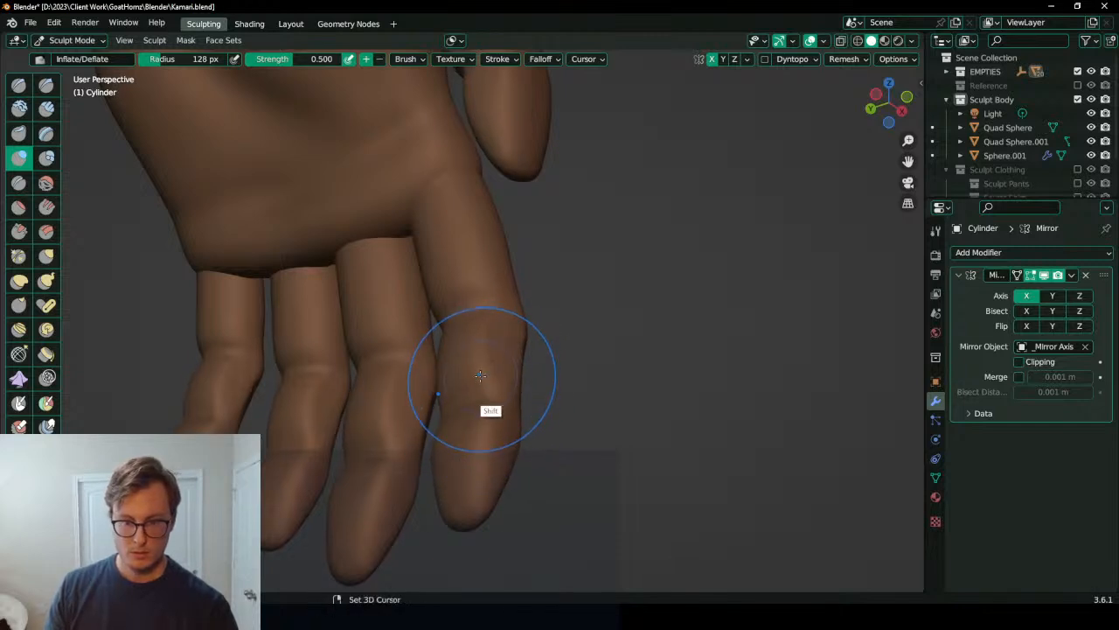
pyautogui.moveTo(474, 294); pyautogui.dragTo(527, 322, button='middle')
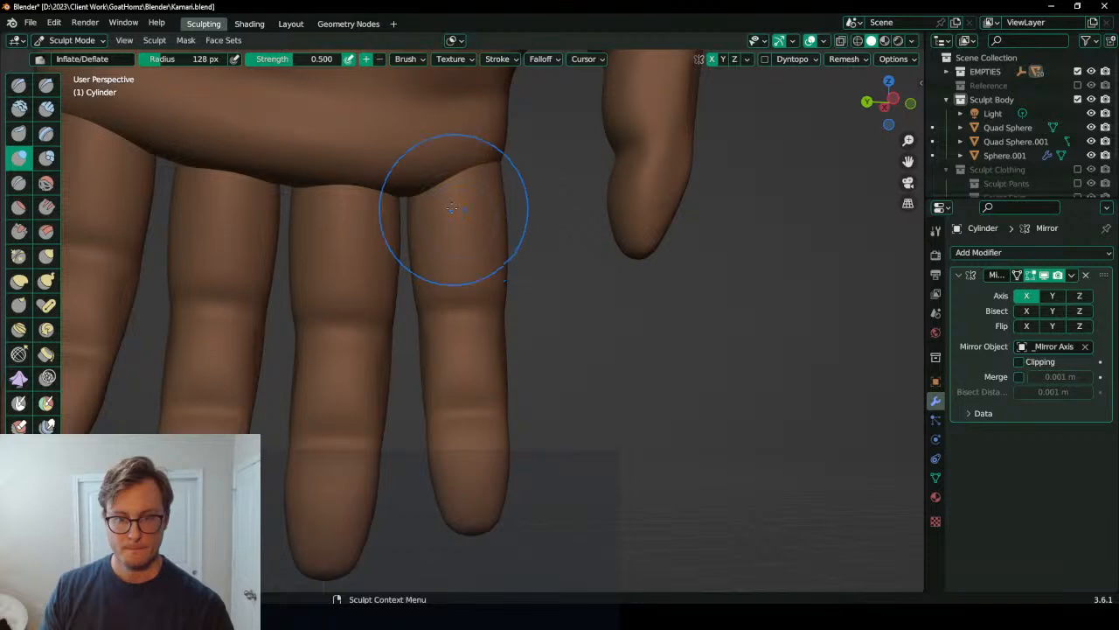
# Step: Smooth the top side of the index finger near its outer joint with a short stroke
pyautogui.moveTo(461, 236); pyautogui.dragTo(270, 317, button='middle')
pyautogui.keyDown('ctrl'); pyautogui.moveTo(468, 350); pyautogui.dragTo(468, 254, button='middle'); pyautogui.keyUp('ctrl')
pyautogui.moveTo(475, 350)
pyautogui.keyDown('shift'); pyautogui.mouseDown()
pyautogui.moveTo(493, 358)
pyautogui.moveTo(464, 367)
pyautogui.mouseUp(); pyautogui.keyUp('shift')
pyautogui.moveTo(464, 368); pyautogui.dragTo(419, 399, button='middle')
pyautogui.moveTo(437, 295)
pyautogui.mouseDown(button='middle')
pyautogui.moveTo(495, 403)
pyautogui.moveTo(513, 382)
pyautogui.moveTo(492, 335)
pyautogui.moveTo(476, 377)
pyautogui.mouseUp(button='middle')
pyautogui.moveTo(462, 419)
pyautogui.mouseDown(button='middle')
pyautogui.moveTo(478, 472)
pyautogui.moveTo(490, 418)
pyautogui.moveTo(454, 403)
pyautogui.mouseUp(button='middle')
# Step: Carve a curved nail groove across the index fingertip using Draw Sharp with a 65 px radius
pyautogui.press('d')
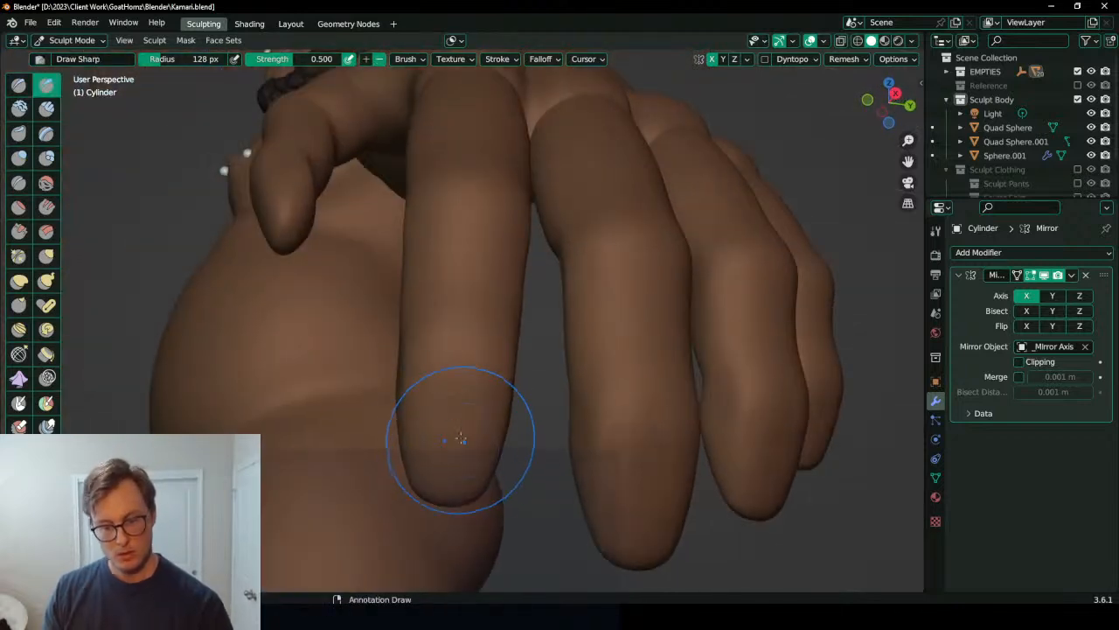
pyautogui.moveTo(426, 466); pyautogui.dragTo(485, 466)
pyautogui.hotkey('ctrl', 'z')
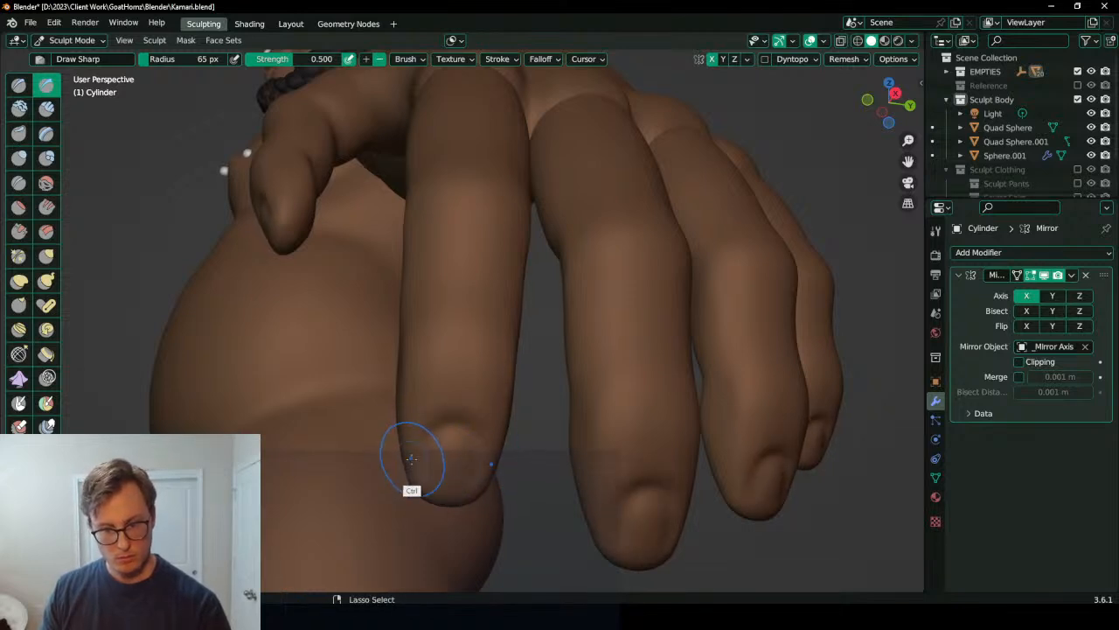
pyautogui.moveTo(411, 457); pyautogui.dragTo(480, 465)
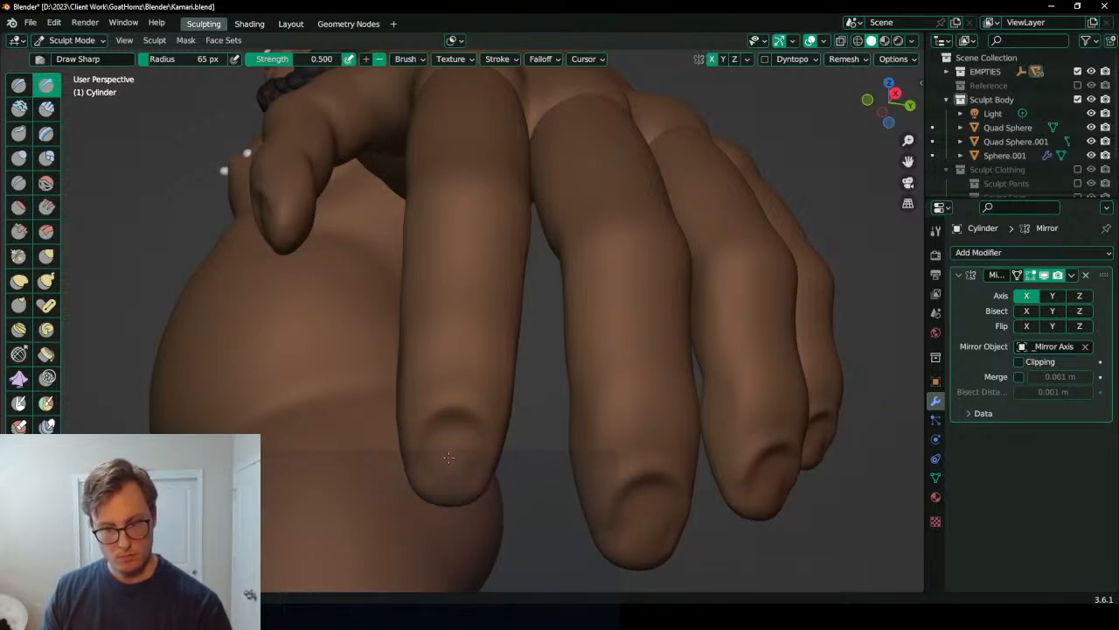
pyautogui.moveTo(487, 400); pyautogui.dragTo(504, 358, button='middle')
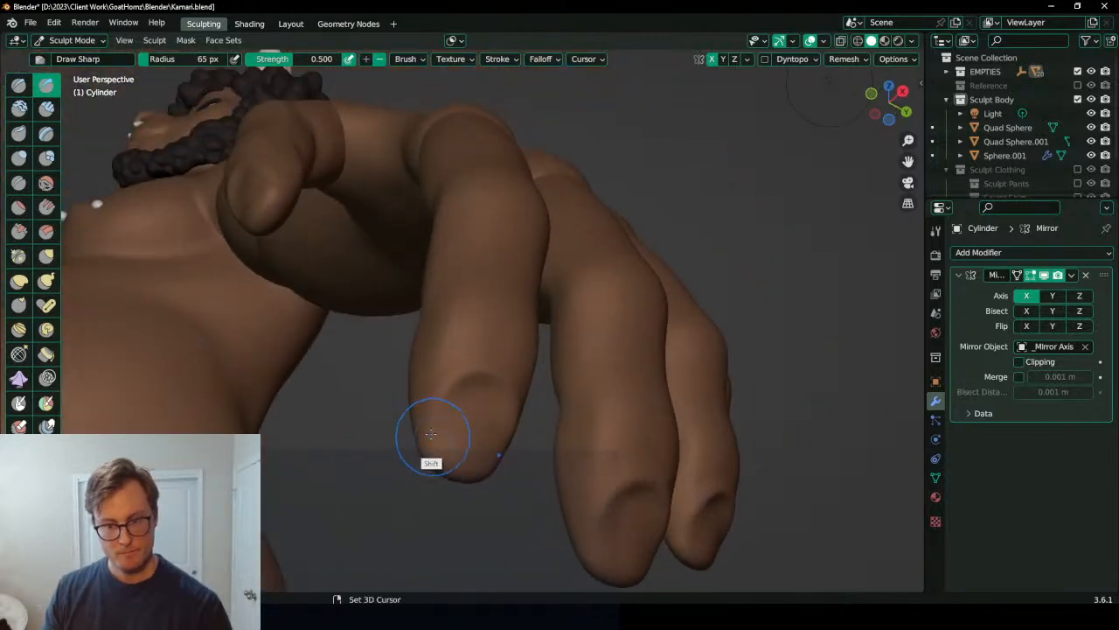
# Step: Inflate the index fingertip beneath the nail groove and set the brush radius to 131 px
pyautogui.press('i')
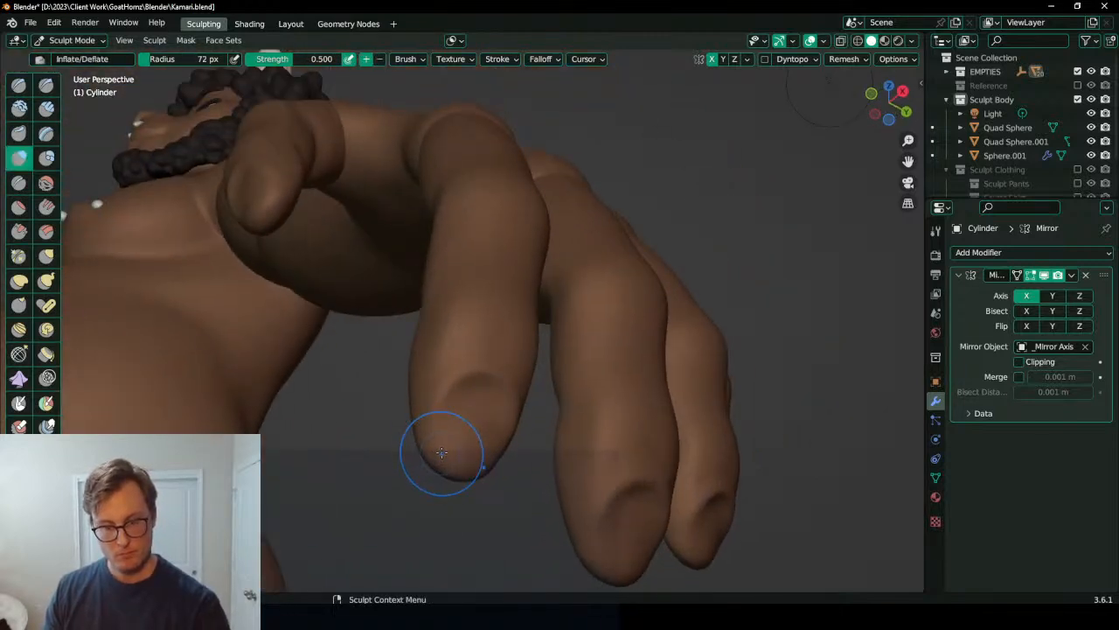
pyautogui.press('f')
pyautogui.click(424, 349)
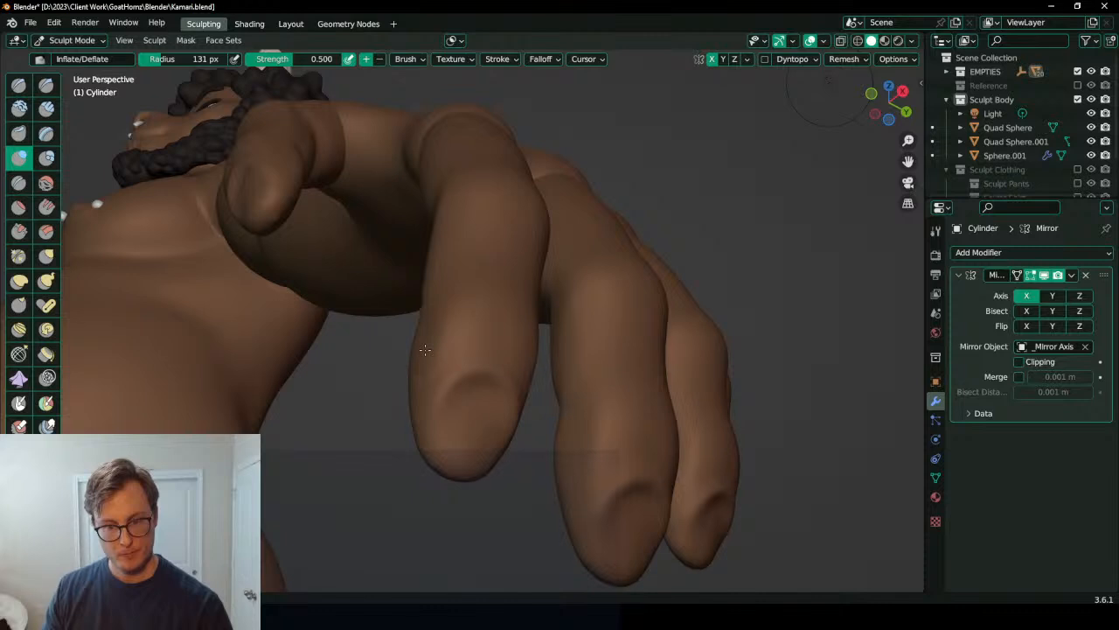
# Step: Reshape the outer edge of the index fingertip inward using Elastic Deform with a 94 px radius
pyautogui.moveTo(460, 429)
pyautogui.mouseDown(button='middle')
pyautogui.moveTo(551, 453)
pyautogui.moveTo(520, 400)
pyautogui.moveTo(513, 449)
pyautogui.moveTo(530, 456)
pyautogui.moveTo(510, 477)
pyautogui.moveTo(558, 489)
pyautogui.mouseUp(button='middle')
pyautogui.scroll(1, 520, 400)
pyautogui.press('g')
pyautogui.press('f')
pyautogui.click(524, 467)
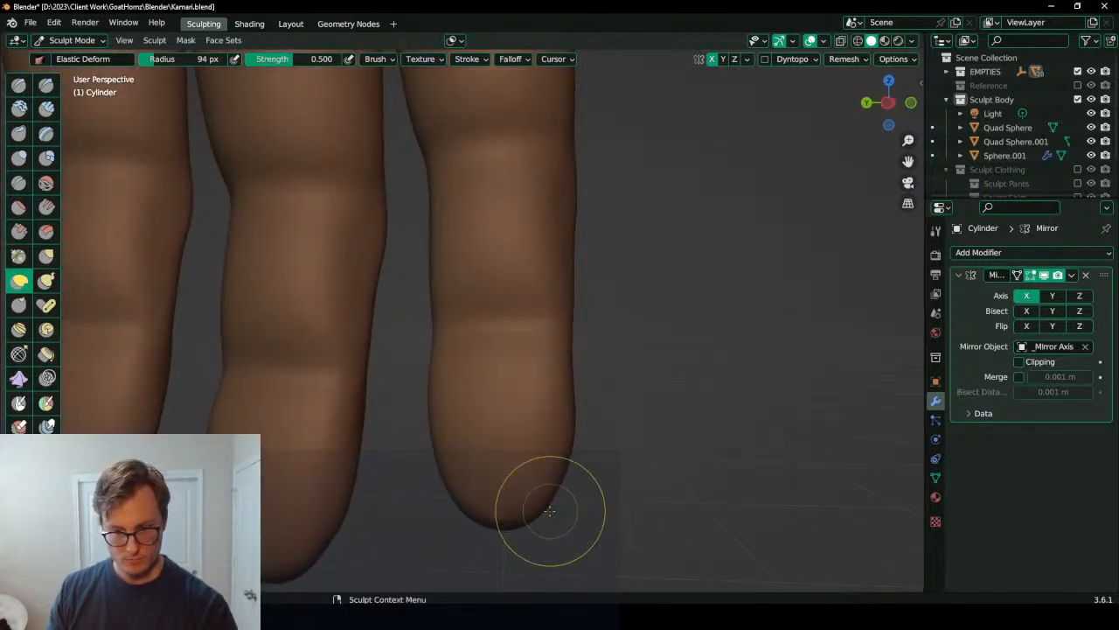
pyautogui.moveTo(544, 516); pyautogui.dragTo(517, 509)
pyautogui.moveTo(571, 468)
pyautogui.mouseDown(button='middle')
pyautogui.moveTo(603, 456)
pyautogui.moveTo(579, 454)
pyautogui.moveTo(613, 423)
pyautogui.moveTo(599, 429)
pyautogui.mouseUp(button='middle')
pyautogui.moveTo(564, 335)
pyautogui.mouseDown(button='middle')
pyautogui.moveTo(586, 276)
pyautogui.moveTo(565, 352)
pyautogui.moveTo(513, 325)
pyautogui.moveTo(522, 345)
pyautogui.moveTo(437, 339)
pyautogui.mouseUp(button='middle')
# Step: Leave Sculpt Mode for Object Mode and clear the selection
pyautogui.hotkey('ctrl', 'Tab')
pyautogui.click(391, 333)
pyautogui.click(624, 372)
pyautogui.scroll(-7, 523, 287)
pyautogui.scroll(5, 476, 292)
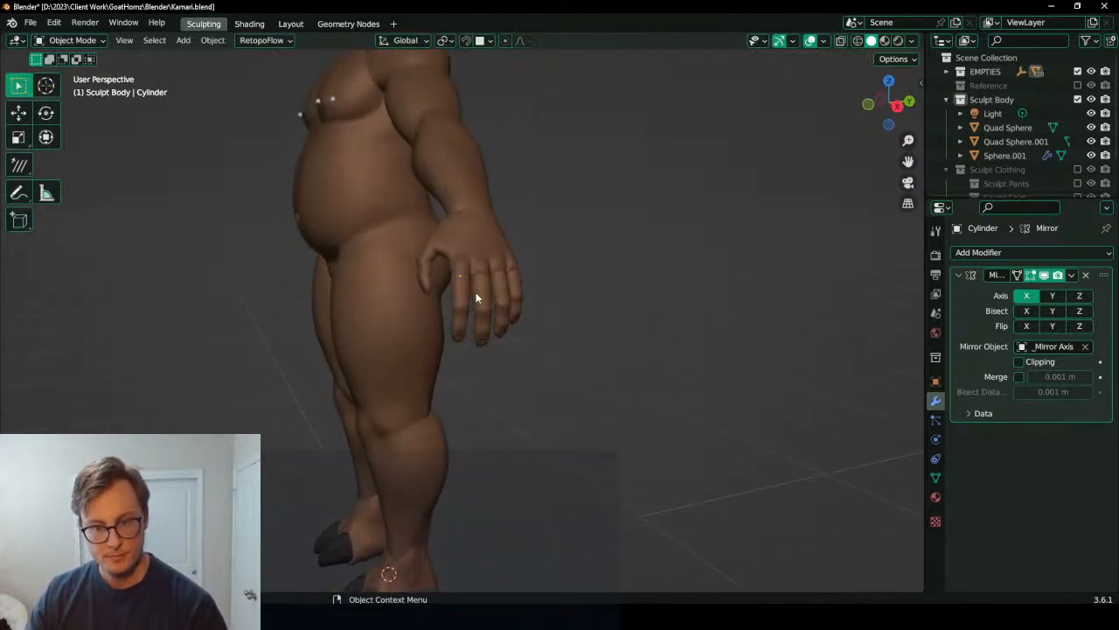
# Step: Select the thumb and all four finger meshes of the hand
pyautogui.click(476, 301)
pyautogui.moveTo(527, 305); pyautogui.dragTo(463, 345)
pyautogui.scroll(3, 515, 374)
pyautogui.scroll(1, 515, 374)
pyautogui.keyDown('shift'); pyautogui.click(475, 403); pyautogui.keyUp('shift')
pyautogui.hotkey('alt', 'p')
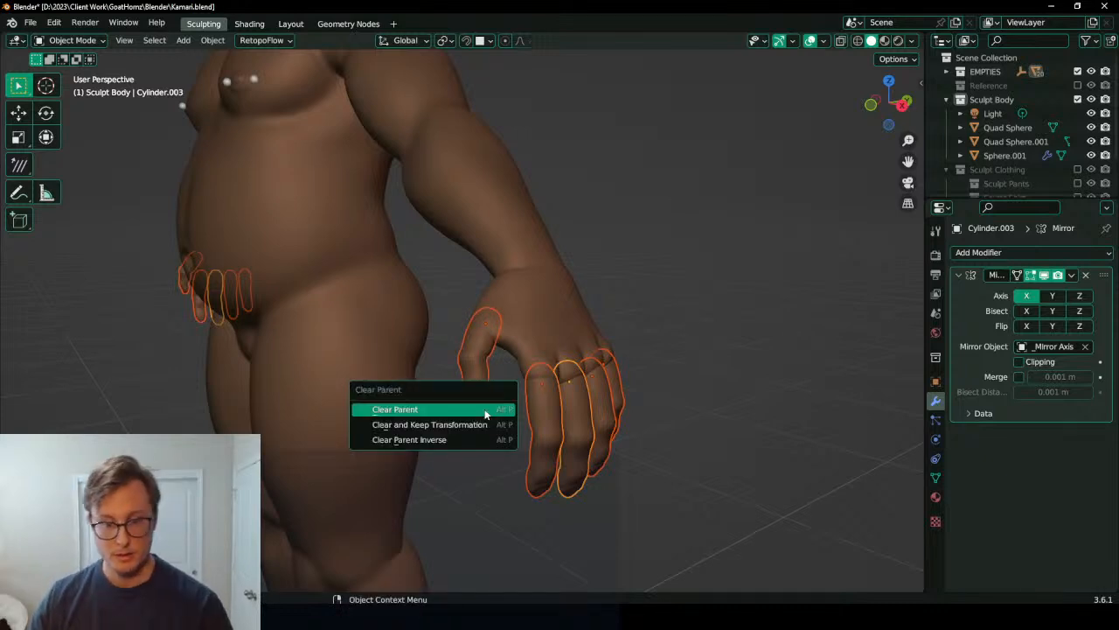
pyautogui.click(485, 410)
pyautogui.hotkey('ctrl', 'z')
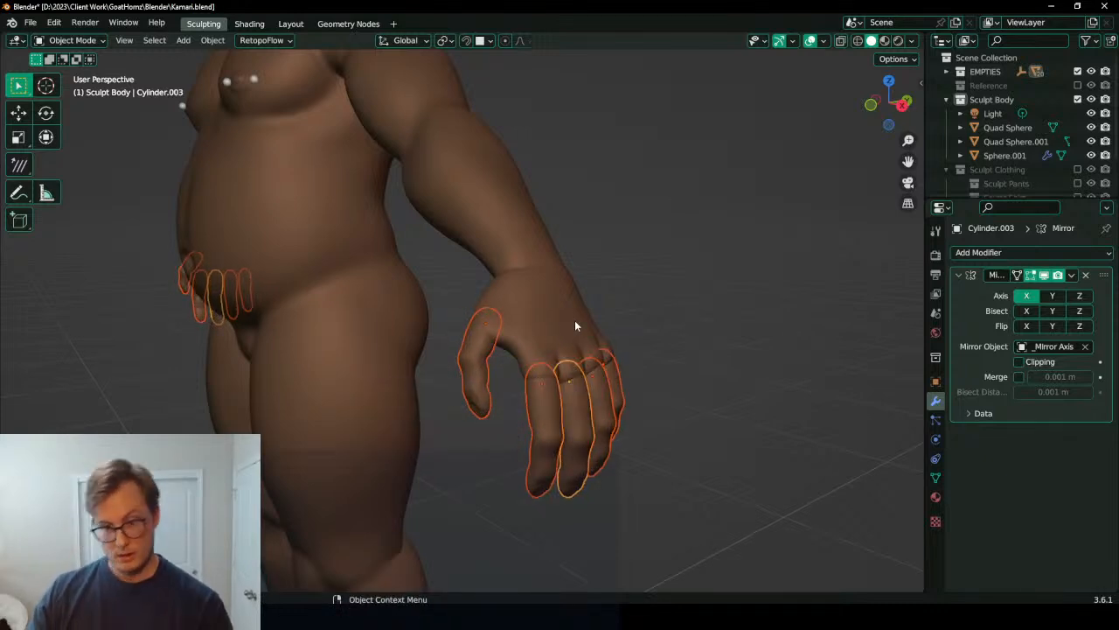
# Step: Clear the parent of the selected thumb and fingers while keeping their transformation
pyautogui.hotkey('alt', 'p')
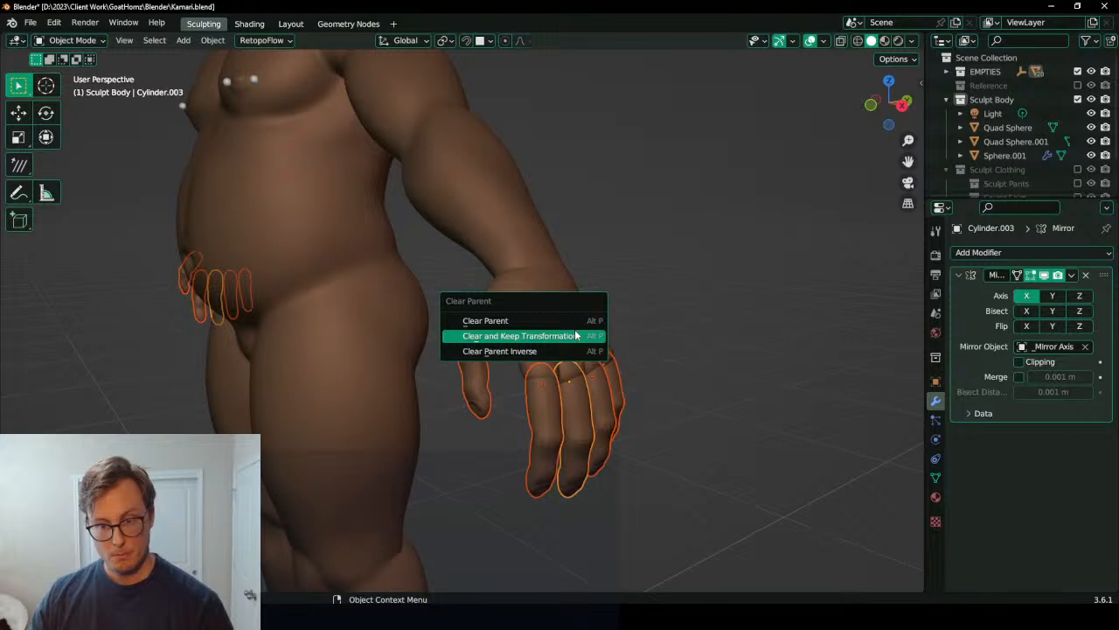
pyautogui.click(577, 336)
# Step: Try to join the hand mesh into the body, then undo the join
pyautogui.click(530, 199)
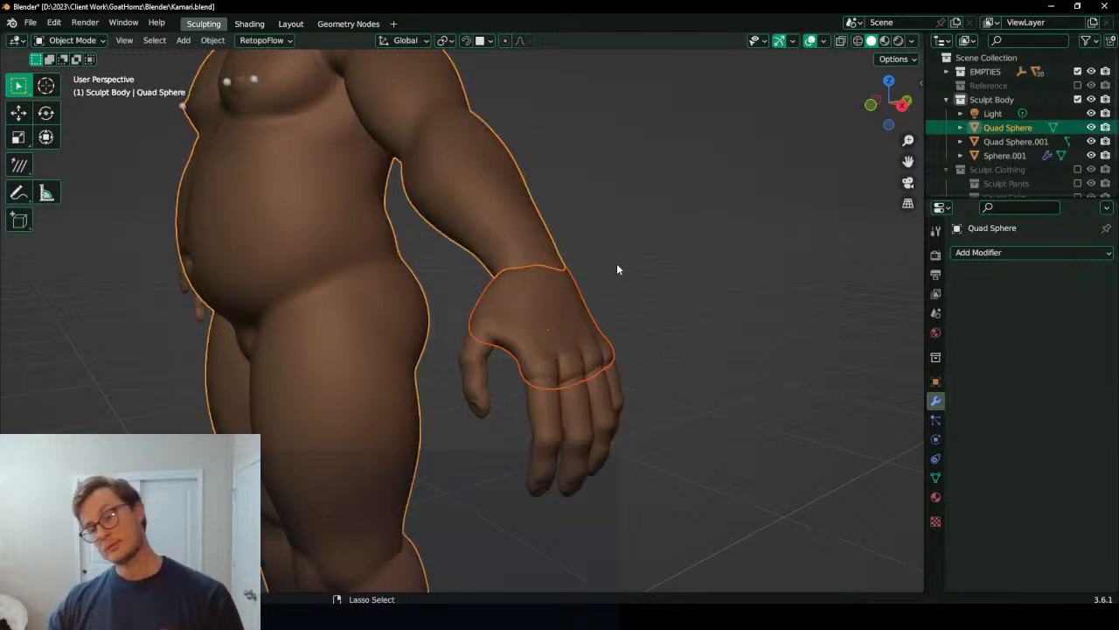
pyautogui.hotkey('ctrl', 'j')
pyautogui.scroll(-5, 616, 264)
pyautogui.moveTo(501, 326); pyautogui.dragTo(547, 368, button='middle')
pyautogui.scroll(5, 656, 360)
pyautogui.scroll(-5, 643, 353)
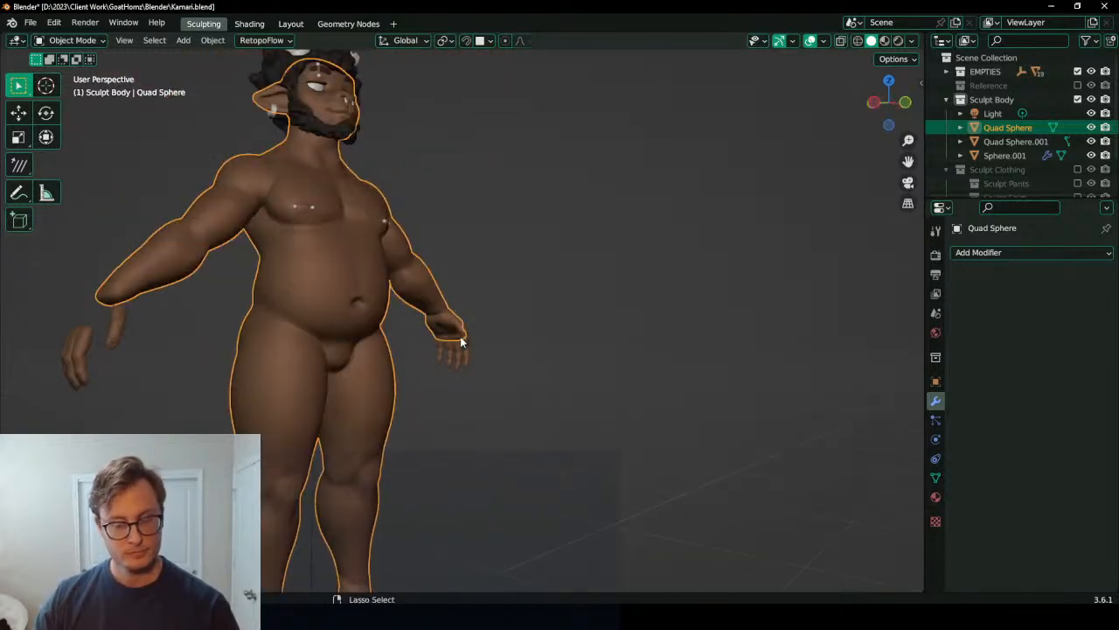
pyautogui.hotkey('ctrl', 'z')
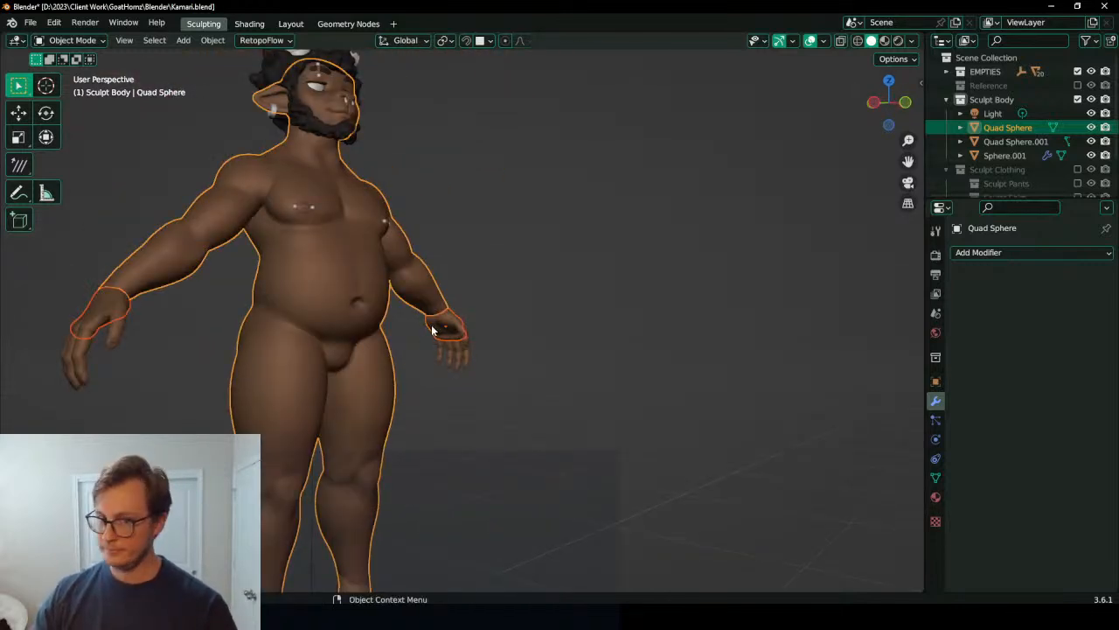
# Step: Turn the hand's mirrored half into real geometry and join the hand mesh into the body
pyautogui.click(440, 326)
pyautogui.rightClick(534, 346)
pyautogui.click(700, 346)
pyautogui.hotkey('ctrl', 'a')
pyautogui.click(701, 341)
pyautogui.click(437, 278)
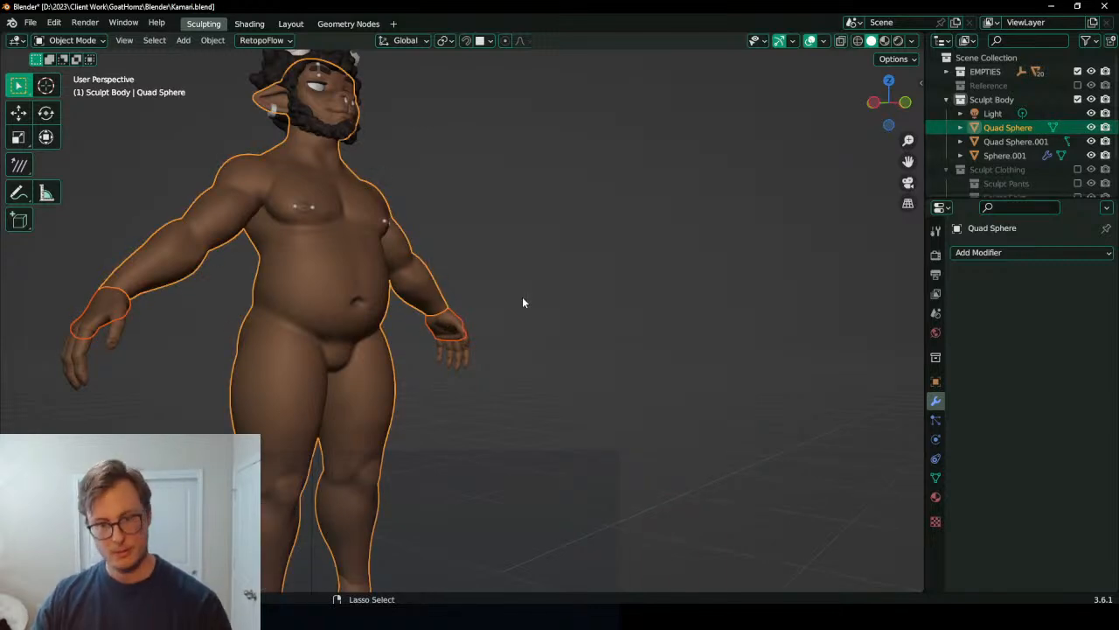
pyautogui.hotkey('ctrl', 'j')
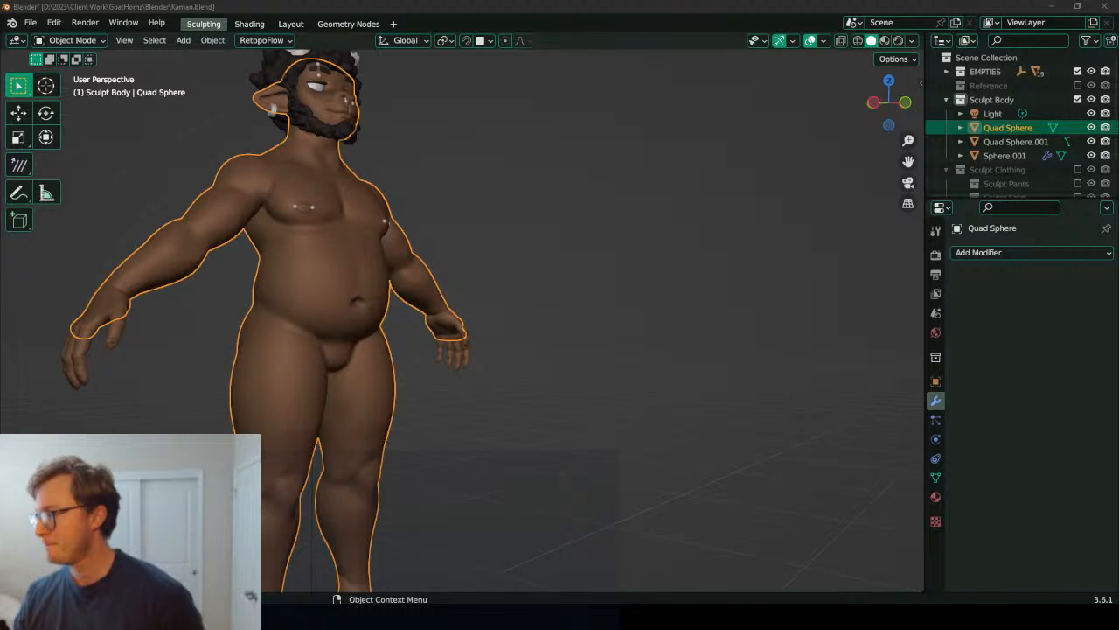
# Step: Open the joined body mesh in Sculpt Mode, viewed close up at the wrist
pyautogui.moveTo(596, 252); pyautogui.dragTo(401, 324, button='middle')
pyautogui.scroll(3, 723, 299)
pyautogui.moveTo(724, 299); pyautogui.dragTo(525, 295, button='middle')
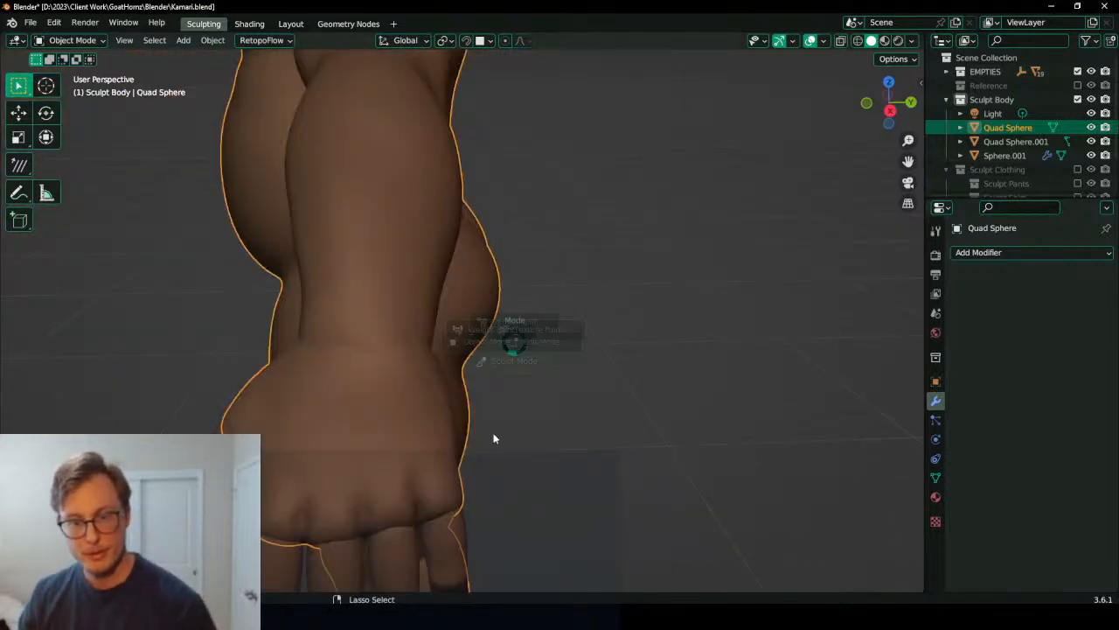
pyautogui.hotkey('ctrl', 'Tab')
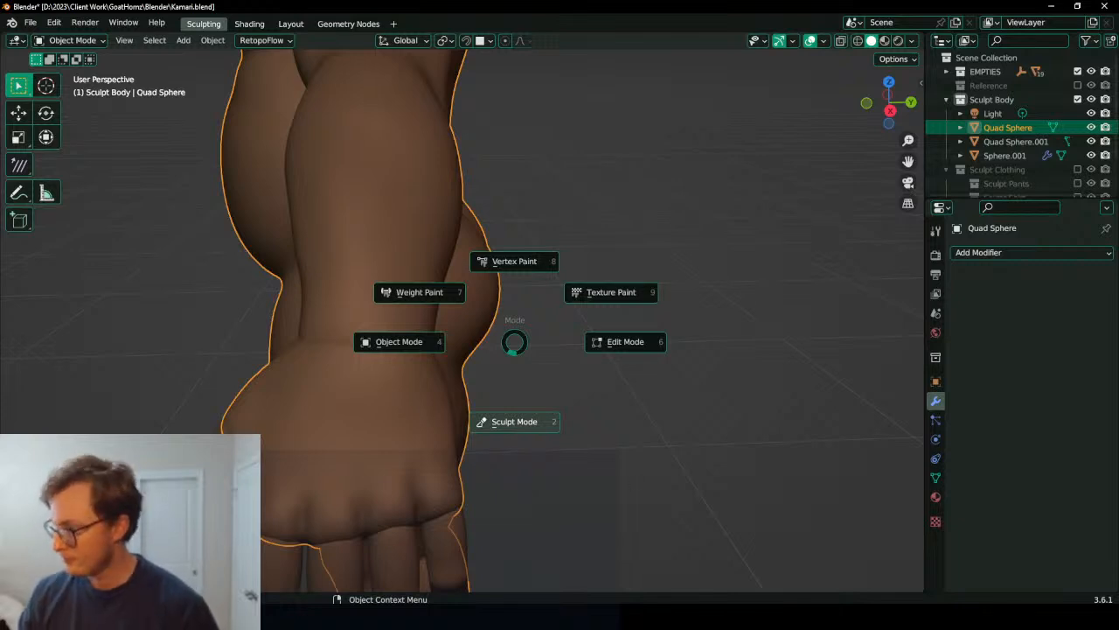
pyautogui.press('2')
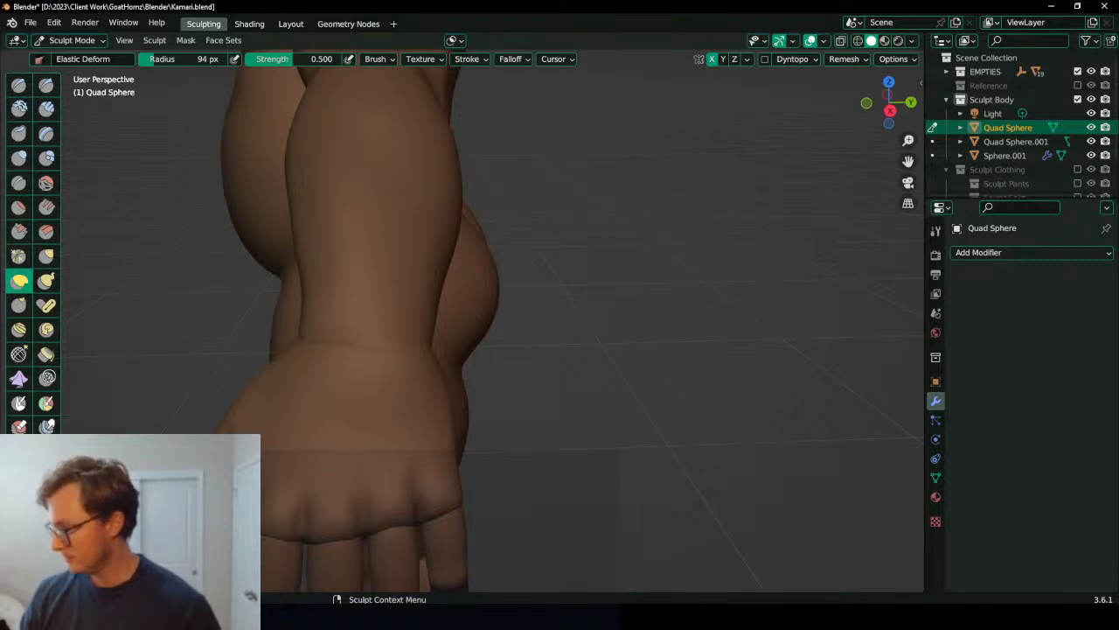
pyautogui.moveTo(697, 313); pyautogui.dragTo(685, 327, button='middle')
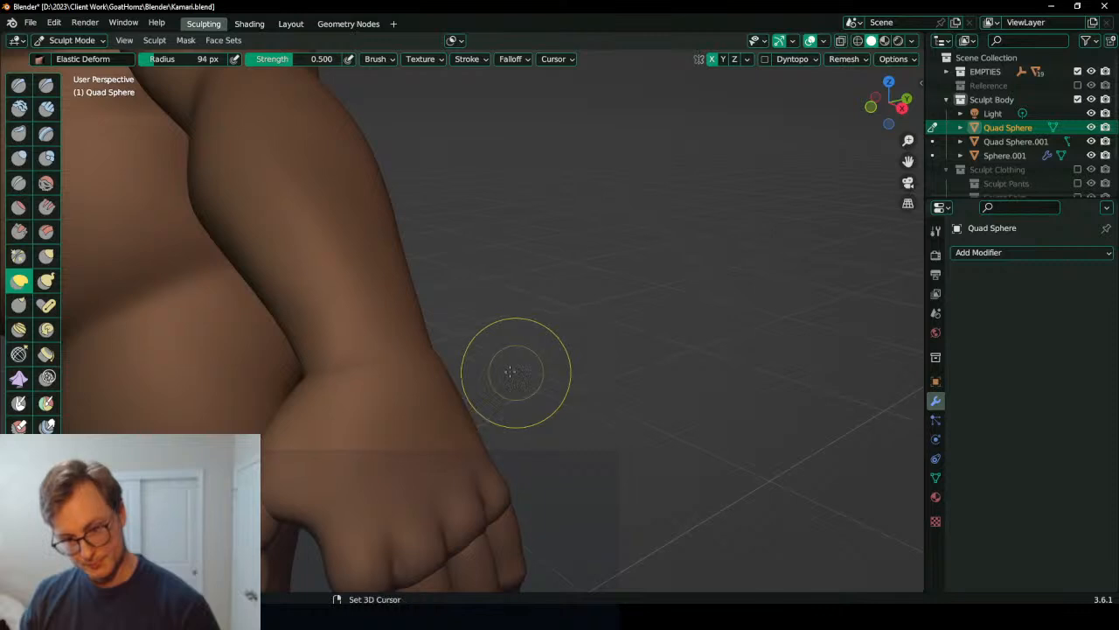
pyautogui.keyDown('shift'); pyautogui.moveTo(538, 374); pyautogui.dragTo(619, 324, button='middle'); pyautogui.keyUp('shift')
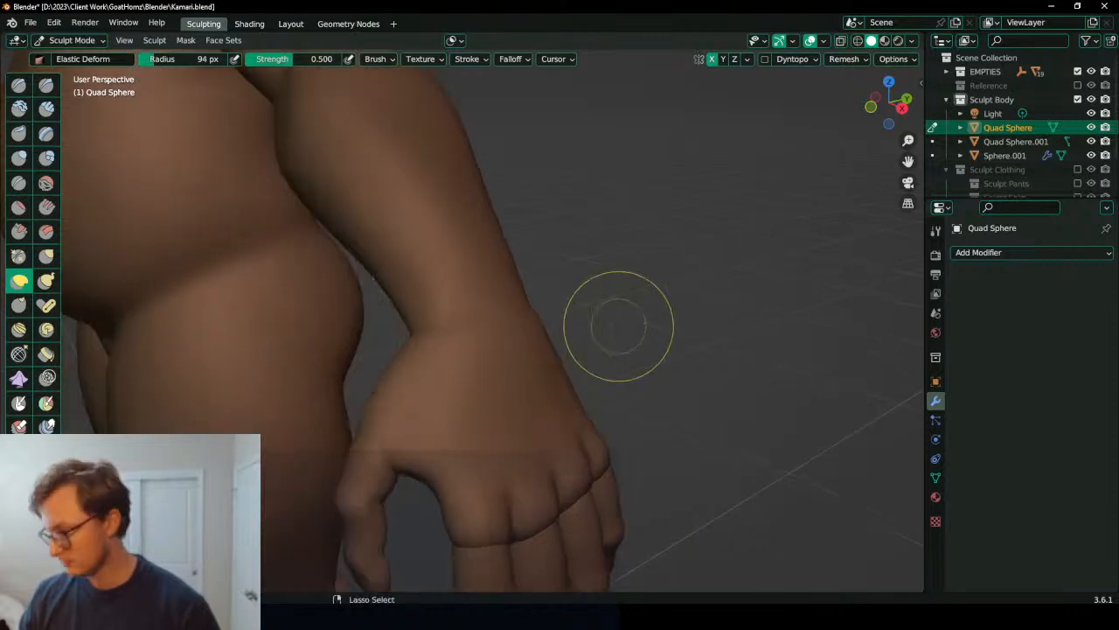
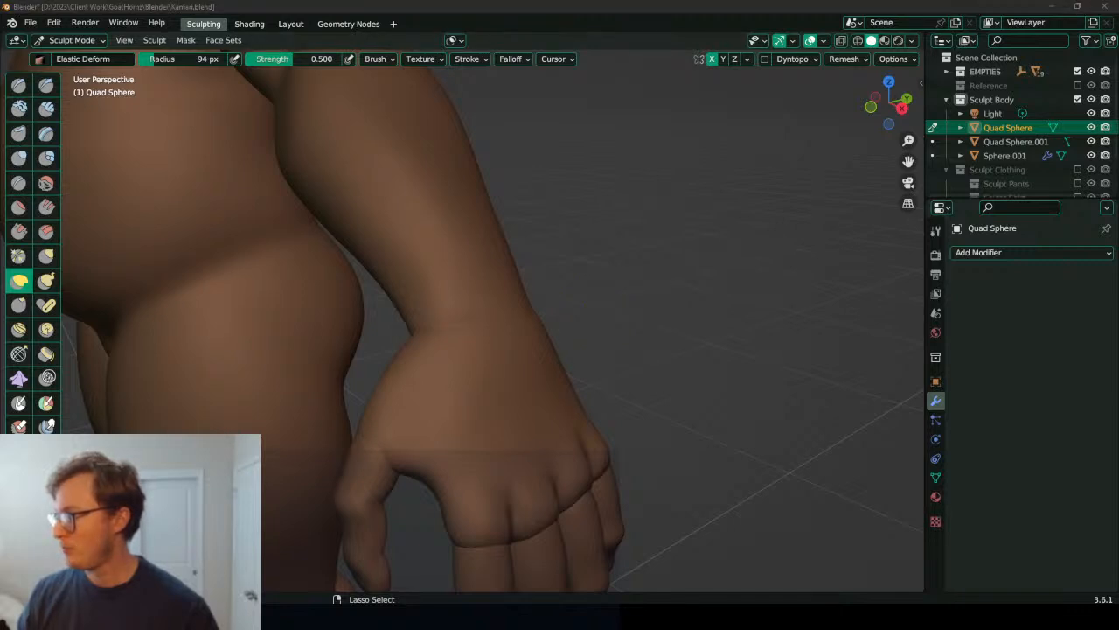
# Step: Smooth the wrist seam where the forearm meets the hand
pyautogui.click(646, 285)
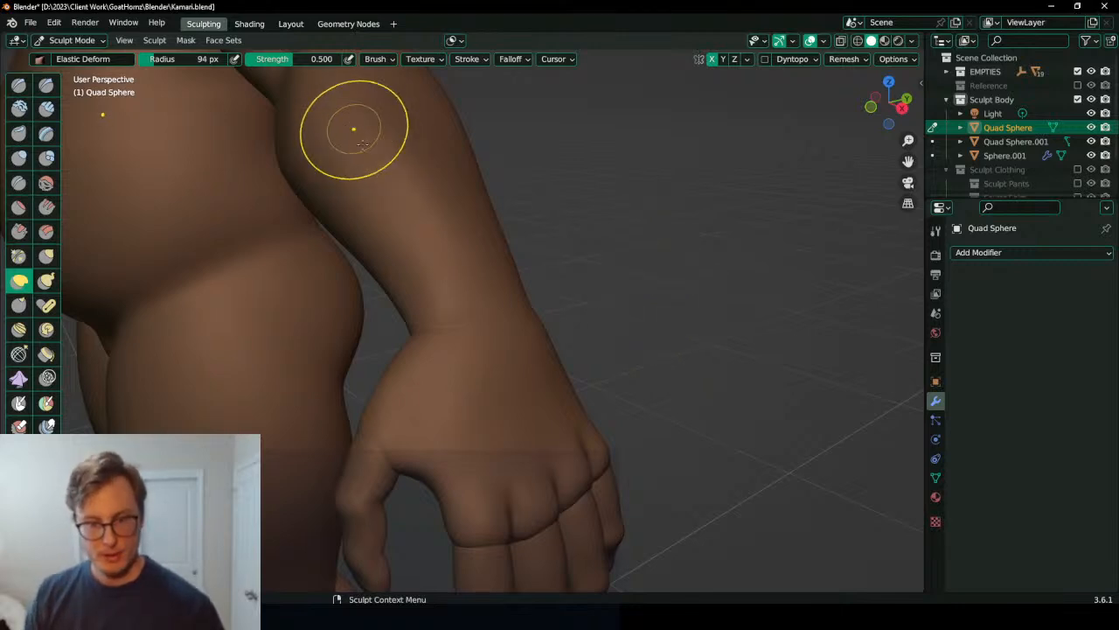
pyautogui.moveTo(429, 294); pyautogui.dragTo(407, 325, button='middle')
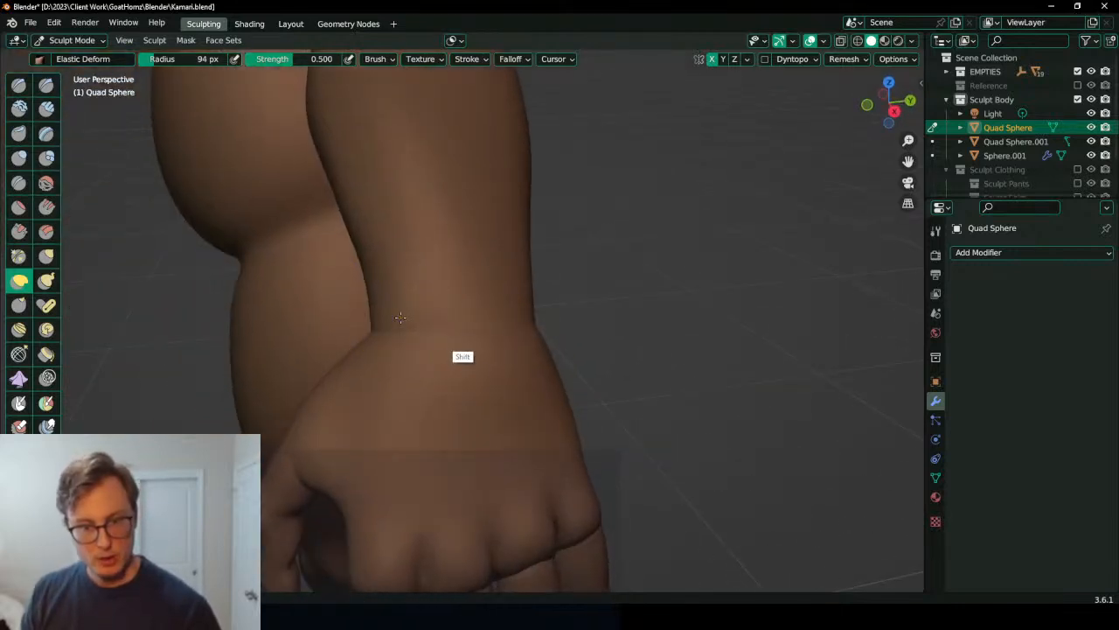
pyautogui.moveTo(475, 320)
pyautogui.mouseDown(button='middle')
pyautogui.moveTo(414, 283)
pyautogui.moveTo(429, 342)
pyautogui.moveTo(387, 337)
pyautogui.mouseUp(button='middle')
pyautogui.moveTo(543, 342); pyautogui.dragTo(368, 376, button='middle')
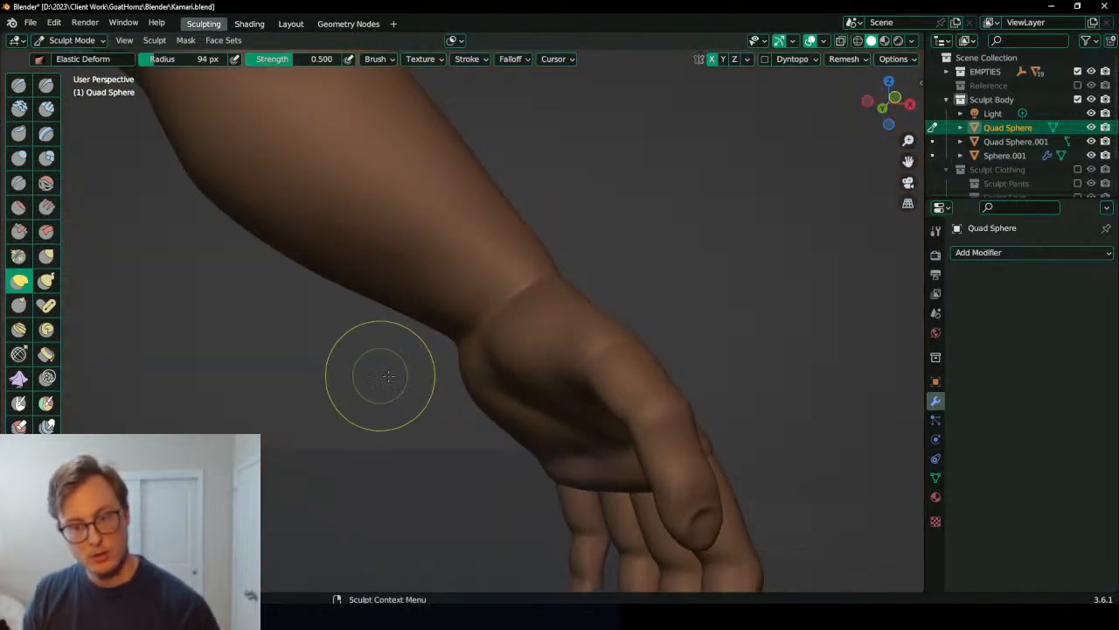
pyautogui.moveTo(530, 280); pyautogui.dragTo(488, 364, button='middle')
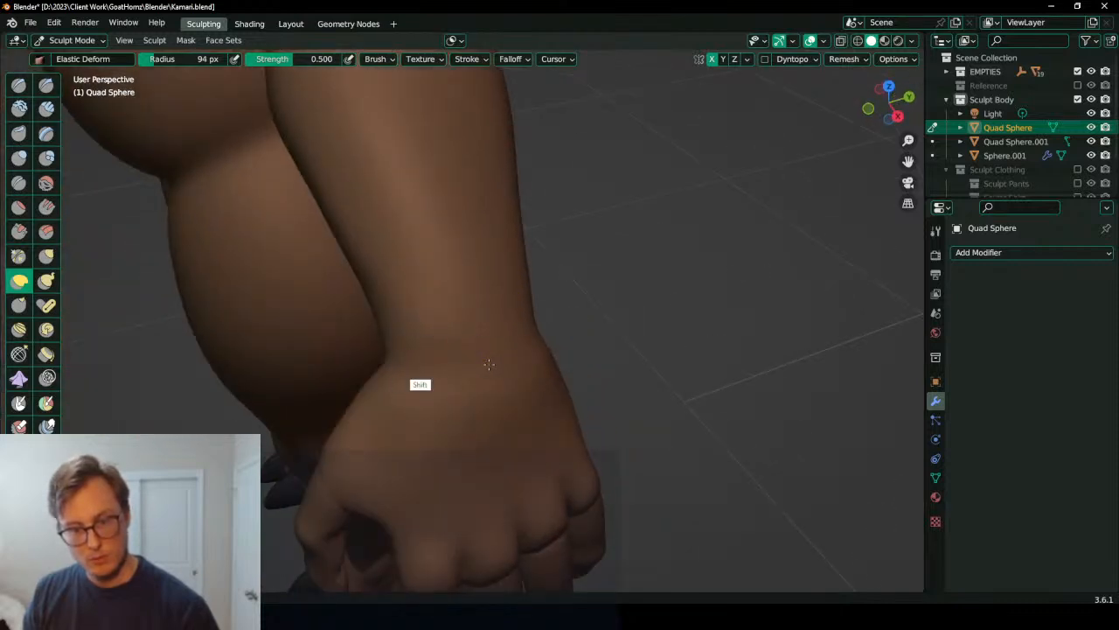
# Step: Even out the back of the wrist with the Inflate brush at a 94 px radius
pyautogui.press('i')
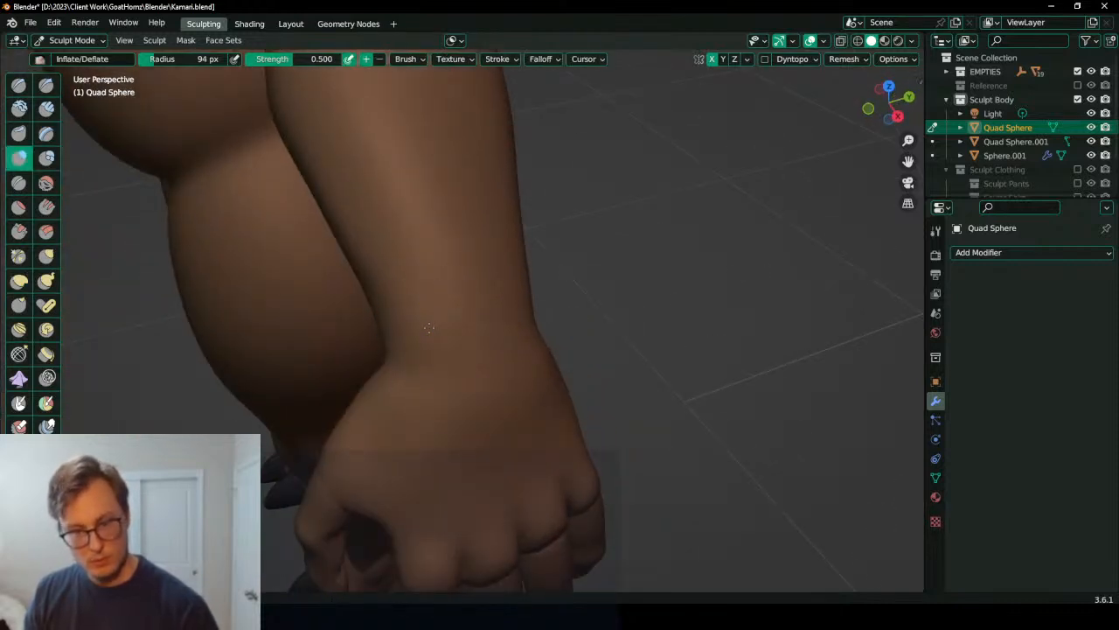
pyautogui.moveTo(430, 399)
pyautogui.mouseDown(button='middle')
pyautogui.moveTo(411, 385)
pyautogui.moveTo(429, 392)
pyautogui.mouseUp(button='middle')
pyautogui.keyDown('ctrl'); pyautogui.moveTo(459, 308); pyautogui.dragTo(449, 494, button='middle'); pyautogui.keyUp('ctrl')
pyautogui.moveTo(450, 494)
pyautogui.mouseDown(button='middle')
pyautogui.moveTo(488, 377)
pyautogui.moveTo(464, 367)
pyautogui.moveTo(475, 294)
pyautogui.moveTo(465, 379)
pyautogui.moveTo(473, 292)
pyautogui.mouseUp(button='middle')
pyautogui.moveTo(472, 292)
pyautogui.keyDown('ctrl'); pyautogui.mouseDown(button='middle')
pyautogui.moveTo(485, 252)
pyautogui.moveTo(531, 304)
pyautogui.mouseUp(button='middle'); pyautogui.keyUp('ctrl')
# Step: Flatten and smooth the back of the hand and wrist with the Scrape brush at 0.700 strength
pyautogui.hotkey('shift', 't')
pyautogui.moveTo(530, 303); pyautogui.dragTo(493, 285)
pyautogui.keyDown('ctrl'); pyautogui.moveTo(544, 322); pyautogui.dragTo(551, 372); pyautogui.keyUp('ctrl')
pyautogui.moveTo(519, 288)
pyautogui.keyDown('shift'); pyautogui.mouseDown()
pyautogui.moveTo(538, 278)
pyautogui.moveTo(517, 280)
pyautogui.mouseUp(); pyautogui.keyUp('shift')
pyautogui.moveTo(516, 280)
pyautogui.mouseDown(button='middle')
pyautogui.moveTo(453, 305)
pyautogui.moveTo(451, 367)
pyautogui.moveTo(408, 411)
pyautogui.mouseUp(button='middle')
pyautogui.moveTo(525, 348); pyautogui.dragTo(512, 354, button='middle')
pyautogui.moveTo(511, 354)
pyautogui.keyDown('shift'); pyautogui.mouseDown()
pyautogui.moveTo(537, 325)
pyautogui.moveTo(590, 319)
pyautogui.mouseUp(); pyautogui.keyUp('shift')
pyautogui.moveTo(590, 319); pyautogui.dragTo(519, 297, button='middle')
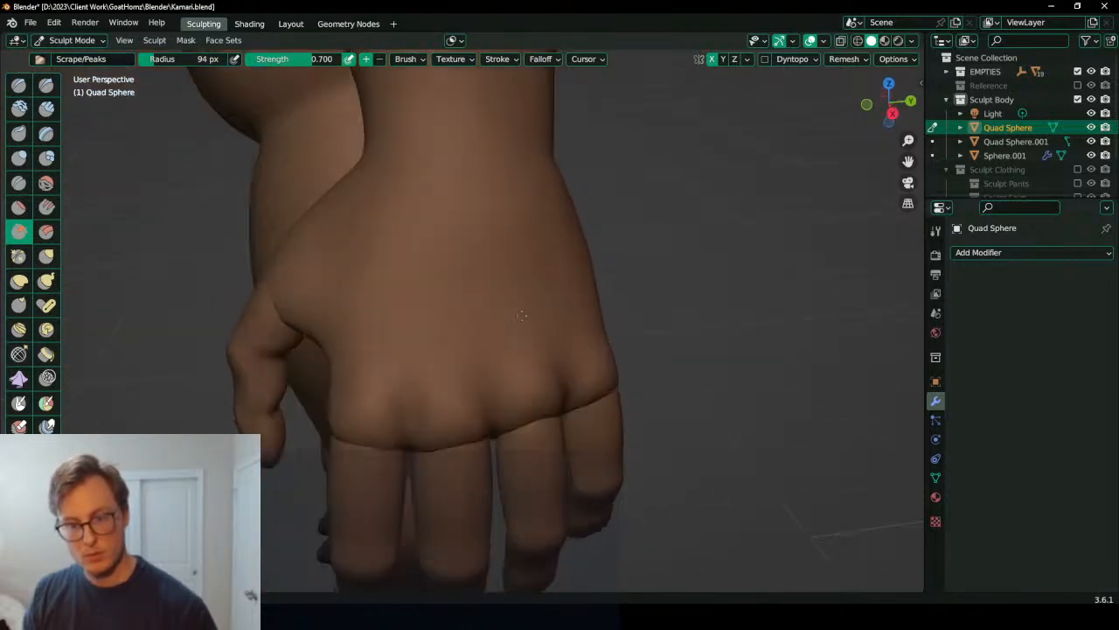
# Step: Return to Object Mode with nothing selected and save the file
pyautogui.scroll(-10, 519, 297)
pyautogui.moveTo(440, 368); pyautogui.dragTo(492, 429, button='middle')
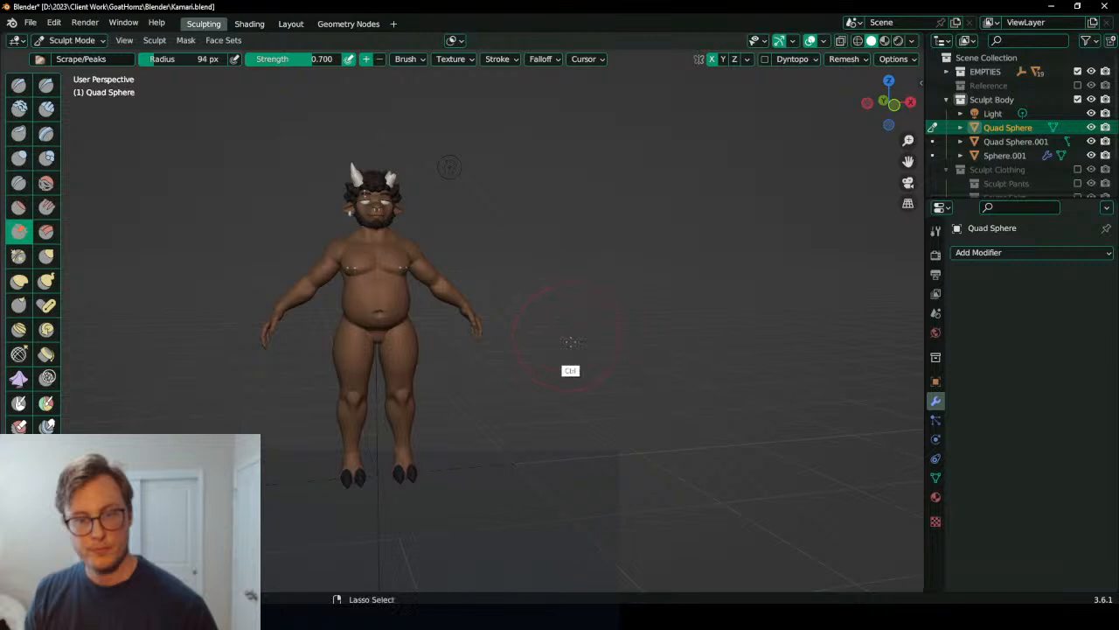
pyautogui.hotkey('ctrl', 'Tab')
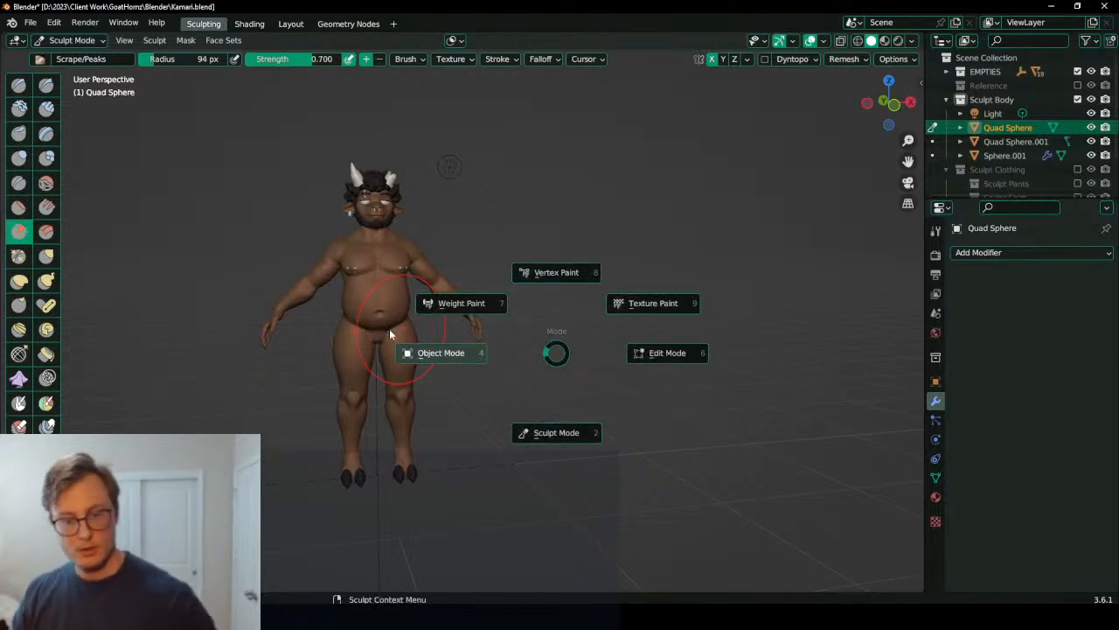
pyautogui.click(389, 328)
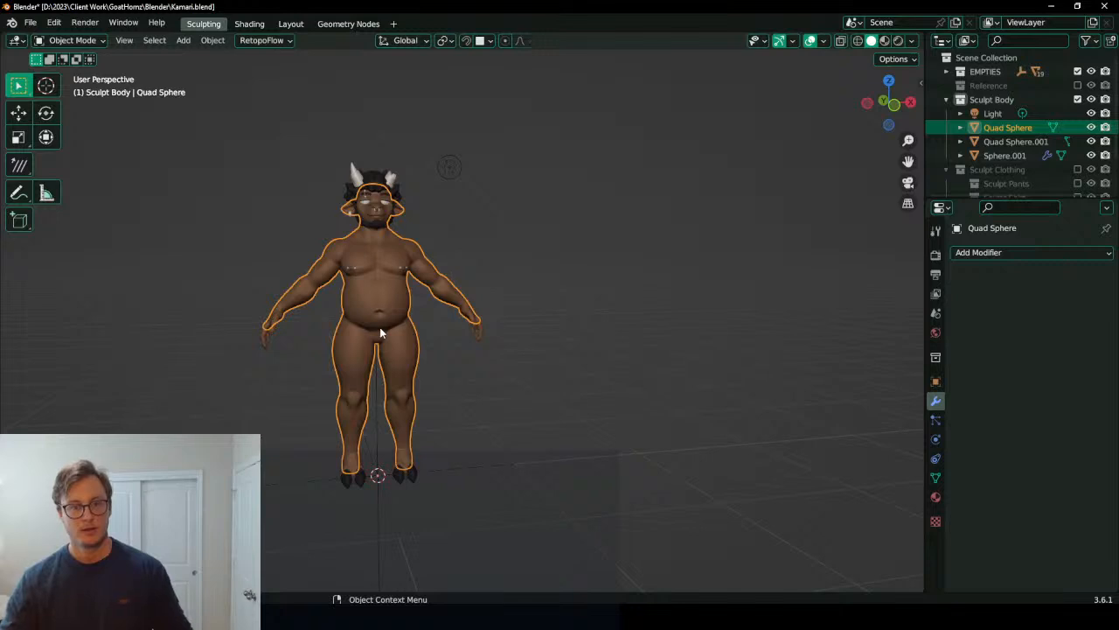
pyautogui.click(600, 282)
pyautogui.moveTo(409, 226); pyautogui.dragTo(620, 268, button='middle')
pyautogui.scroll(-3, 414, 275)
pyautogui.moveTo(677, 290); pyautogui.dragTo(506, 203, button='middle')
pyautogui.hotkey('ctrl', 's')
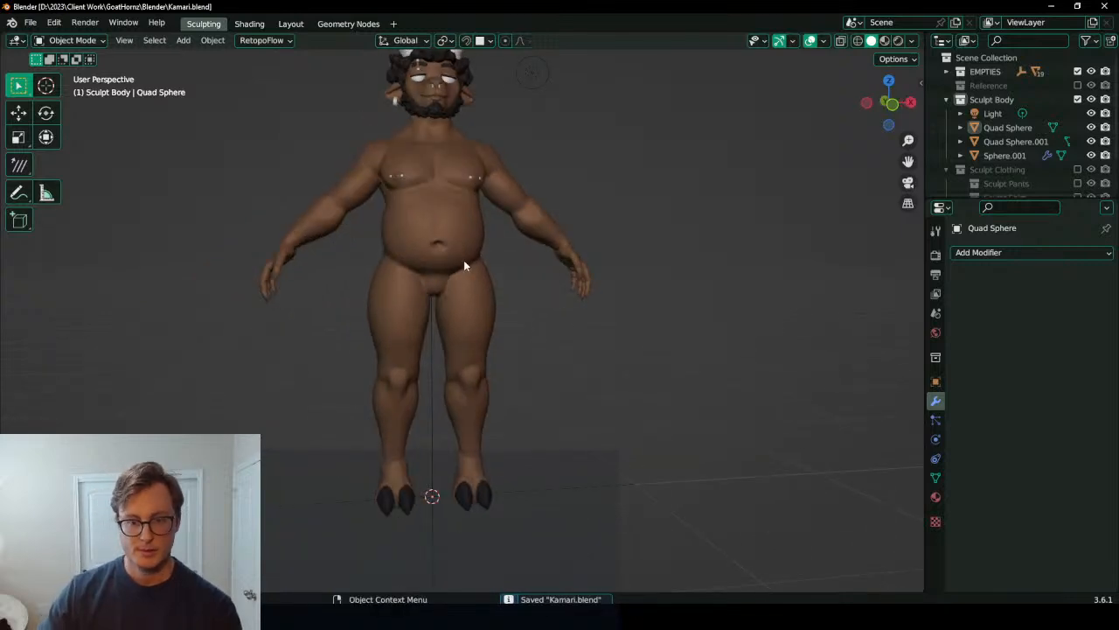
# Step: Select the foot mesh together with its hooves and move them along the global X axis under the leg
pyautogui.scroll(2, 458, 312)
pyautogui.scroll(3, 483, 437)
pyautogui.click(483, 434)
pyautogui.moveTo(483, 434); pyautogui.dragTo(512, 313, button='middle')
pyautogui.moveTo(665, 312); pyautogui.dragTo(433, 371, button='middle')
pyautogui.scroll(-1, 492, 343)
pyautogui.press('b')
pyautogui.moveTo(143, 360); pyautogui.dragTo(224, 420)
pyautogui.press('b')
pyautogui.moveTo(197, 193); pyautogui.dragTo(175, 258, button='middle')
pyautogui.keyDown('shift'); pyautogui.moveTo(176, 291); pyautogui.dragTo(570, 275, button='middle'); pyautogui.keyUp('shift')
pyautogui.press('g')
pyautogui.press('x')
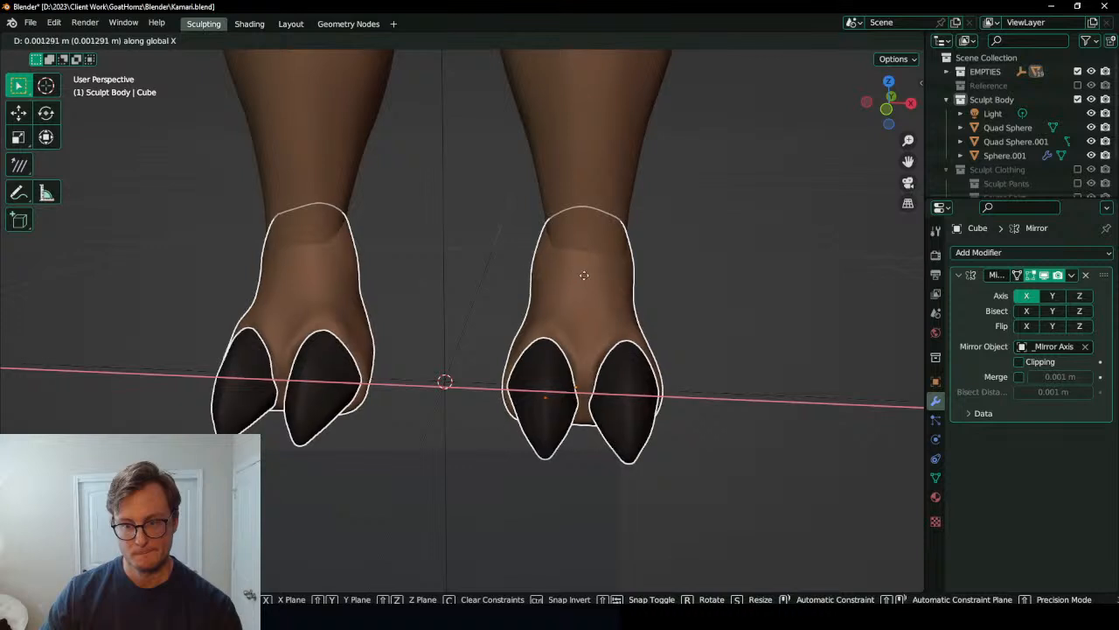
pyautogui.click(647, 285)
pyautogui.keyDown('shift'); pyautogui.moveTo(726, 292); pyautogui.dragTo(676, 314, button='middle'); pyautogui.keyUp('shift')
pyautogui.press('r')
pyautogui.press('z')
pyautogui.rightClick(679, 294)
# Step: Fine-tune the position of the foot and hooves along the X axis, then deselect them
pyautogui.press('g')
pyautogui.press('x')
pyautogui.click(684, 290)
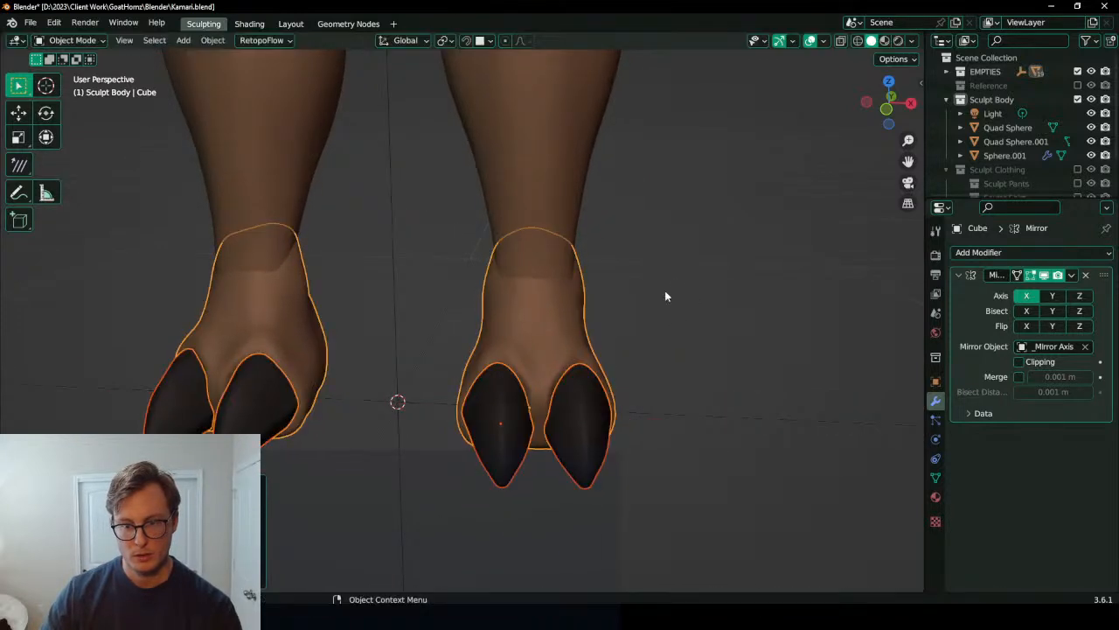
pyautogui.scroll(-4, 656, 288)
pyautogui.click(592, 280)
pyautogui.scroll(-4, 592, 280)
pyautogui.moveTo(422, 285); pyautogui.dragTo(619, 273, button='middle')
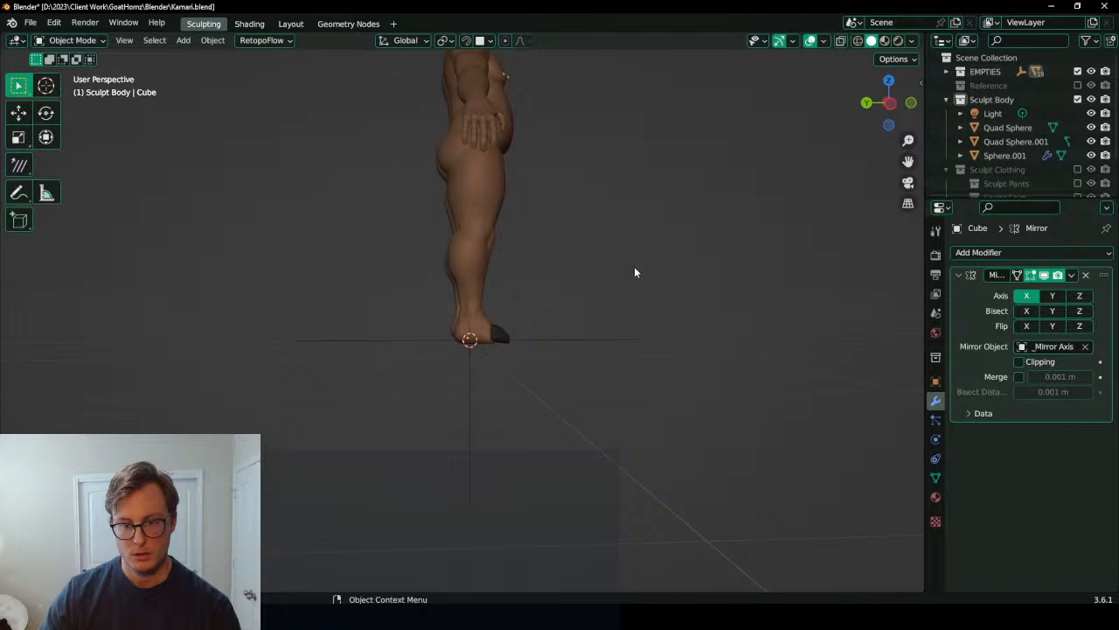
# Step: Convert the foot to a mesh to bake in its mirror and apply its transforms, then select the remaining hoof
pyautogui.moveTo(523, 275); pyautogui.dragTo(516, 307, button='middle')
pyautogui.scroll(-3, 487, 299)
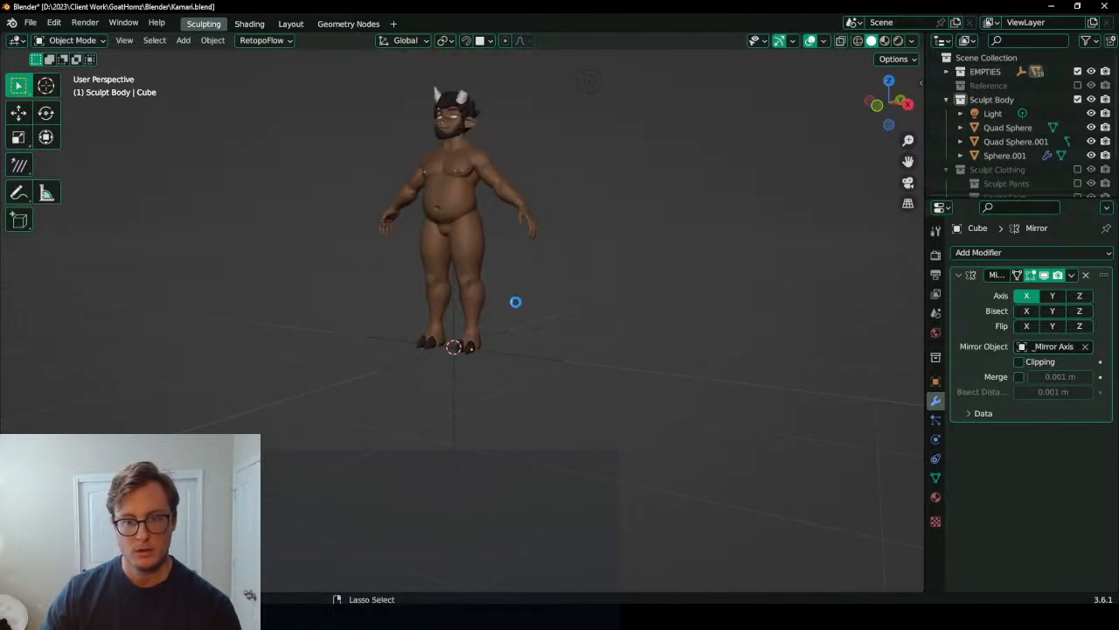
pyautogui.scroll(8, 516, 300)
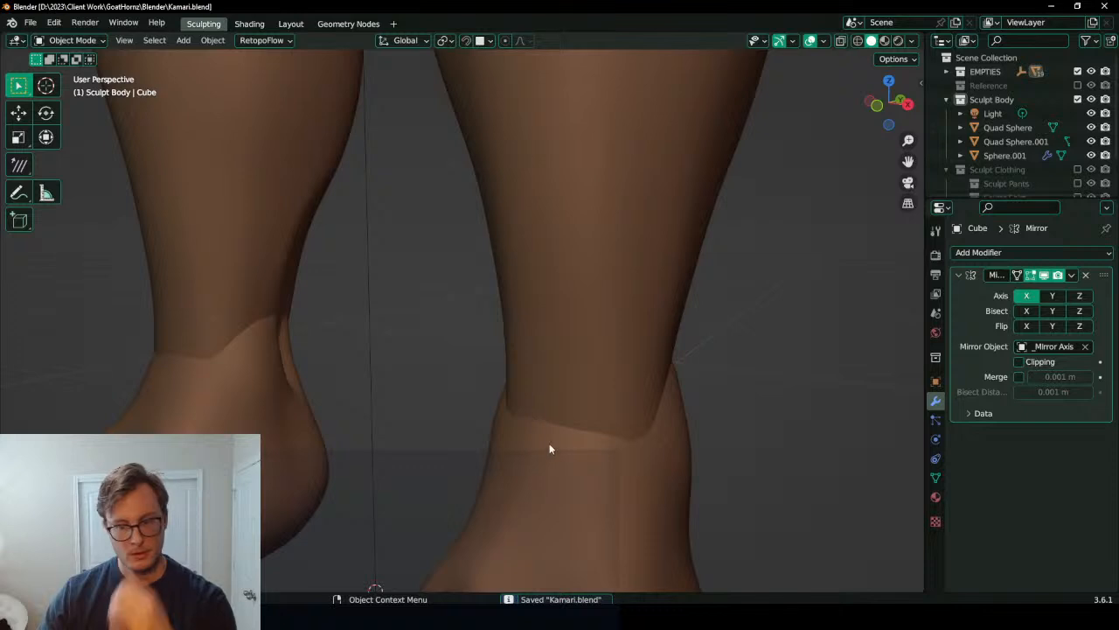
pyautogui.scroll(-5, 534, 423)
pyautogui.rightClick(652, 358)
pyautogui.click(658, 369)
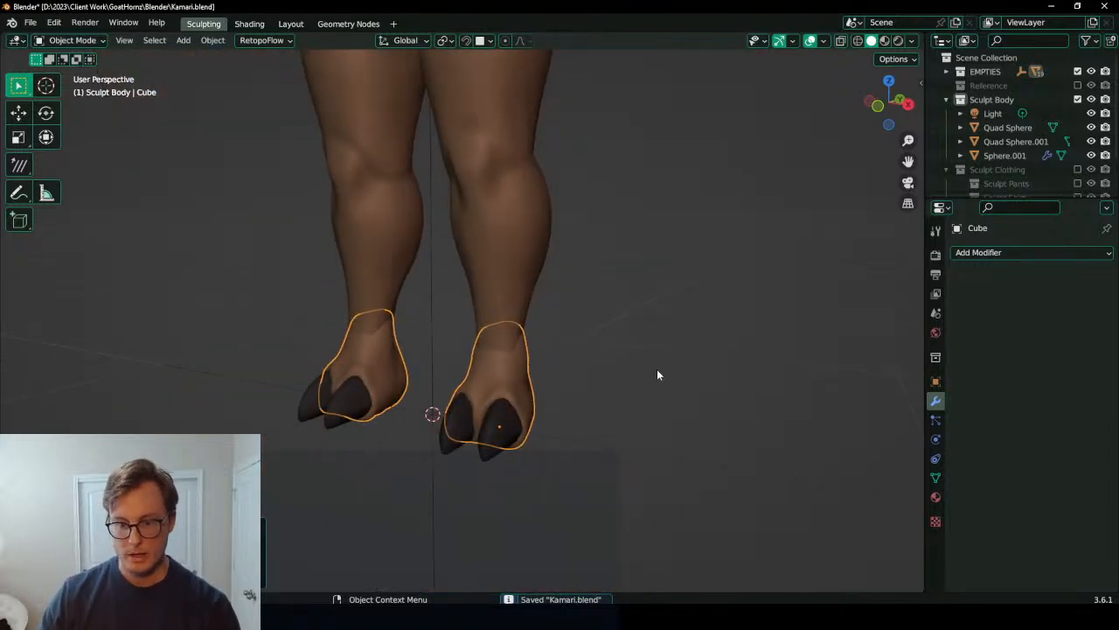
pyautogui.hotkey('ctrl', 'a')
pyautogui.click(627, 352)
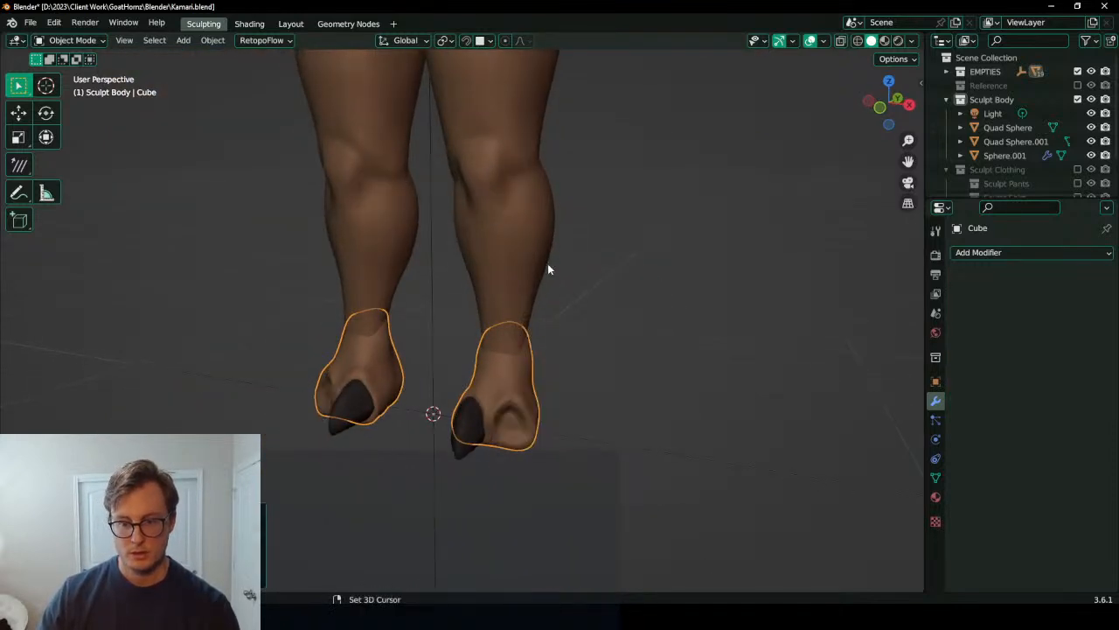
pyautogui.click(549, 272)
pyautogui.click(470, 461)
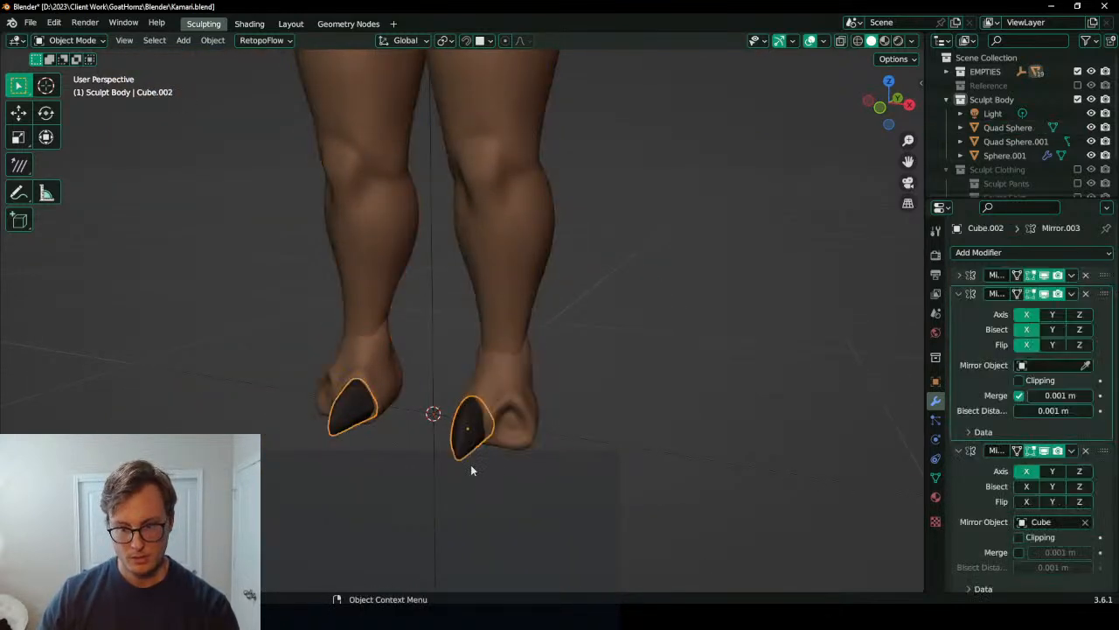
# Step: Undo the applied transforms and the foot's mesh conversion to bring back its Mirror modifier
pyautogui.hotkey('ctrl', 'z')
pyautogui.hotkey('ctrl', 'z')
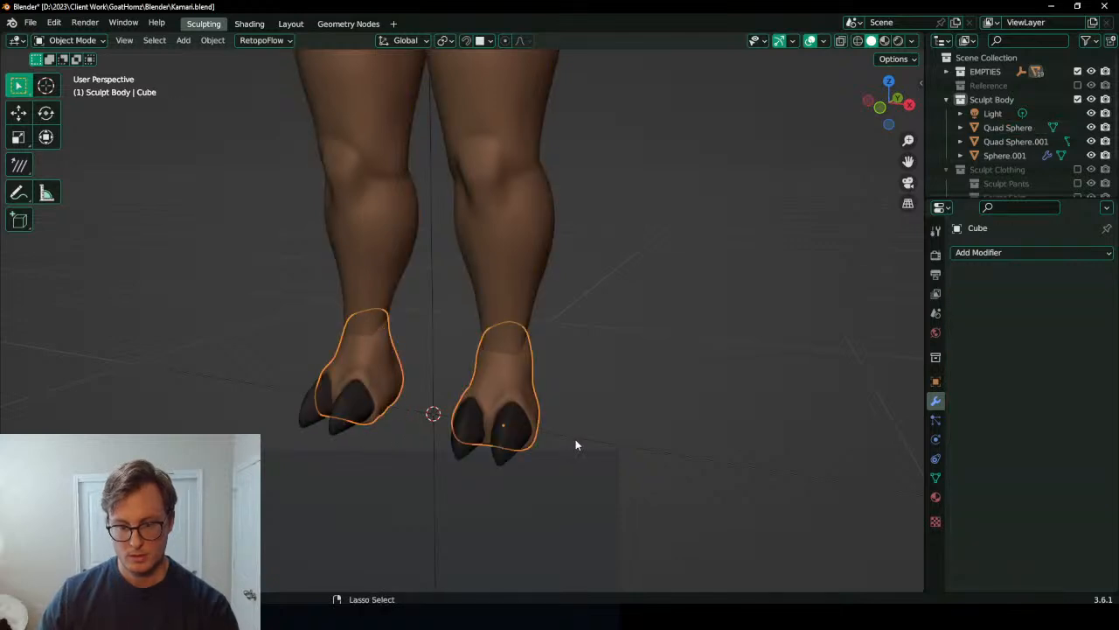
pyautogui.hotkey('ctrl', 'z')
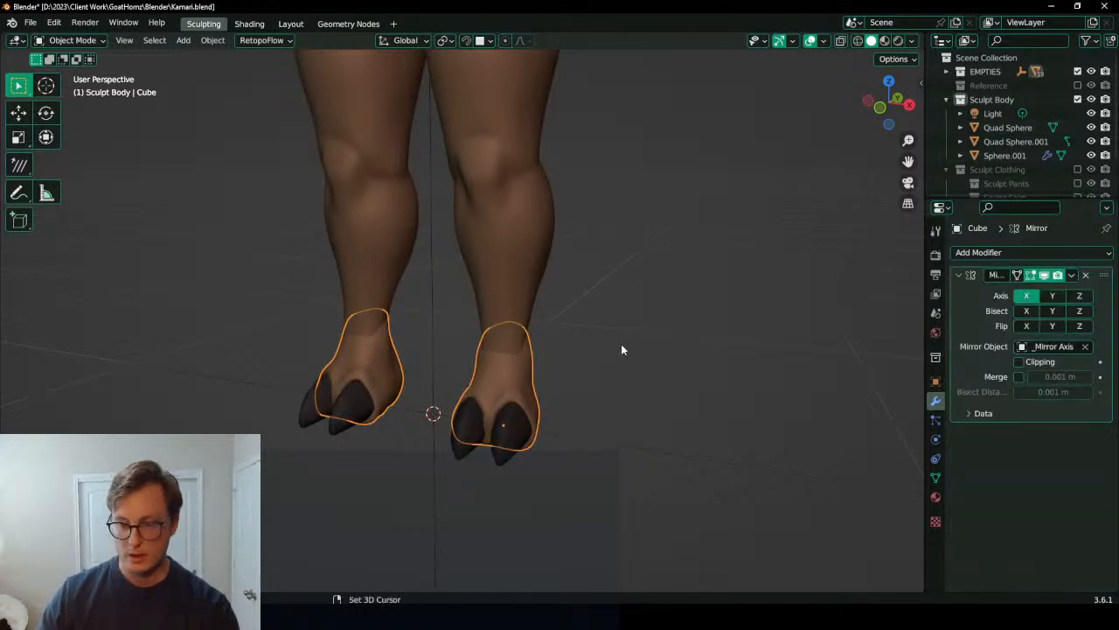
# Step: Add a Plain Axes empty at the world origin and parent it to the foot mesh
pyautogui.hotkey('shift', 'a')
pyautogui.moveTo(556, 467)
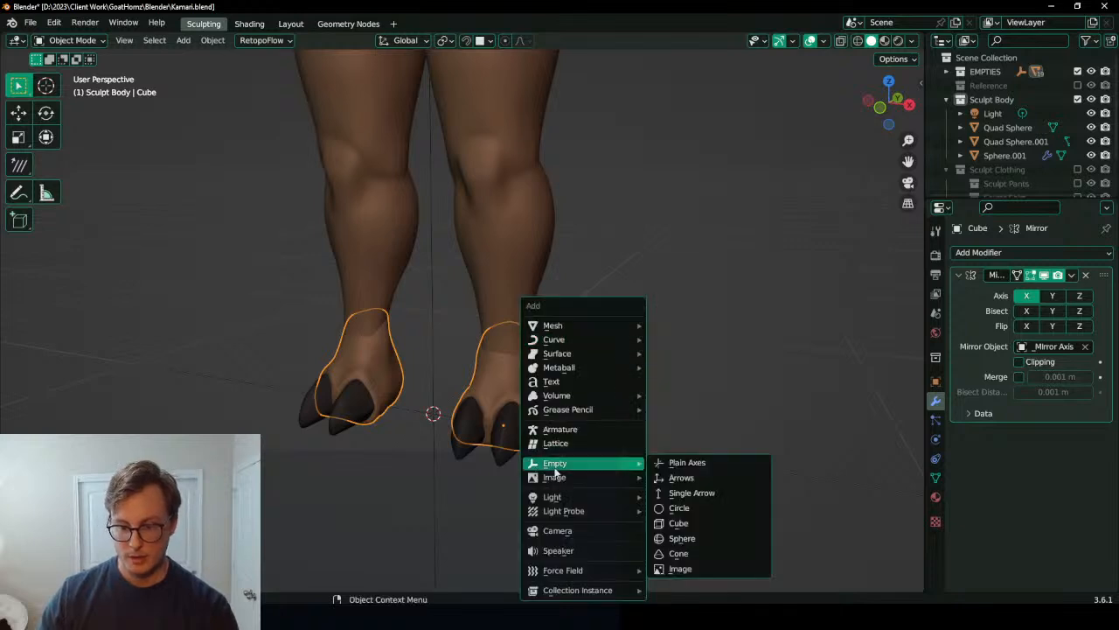
pyautogui.click(708, 461)
pyautogui.keyDown('shift'); pyautogui.click(524, 376); pyautogui.keyUp('shift')
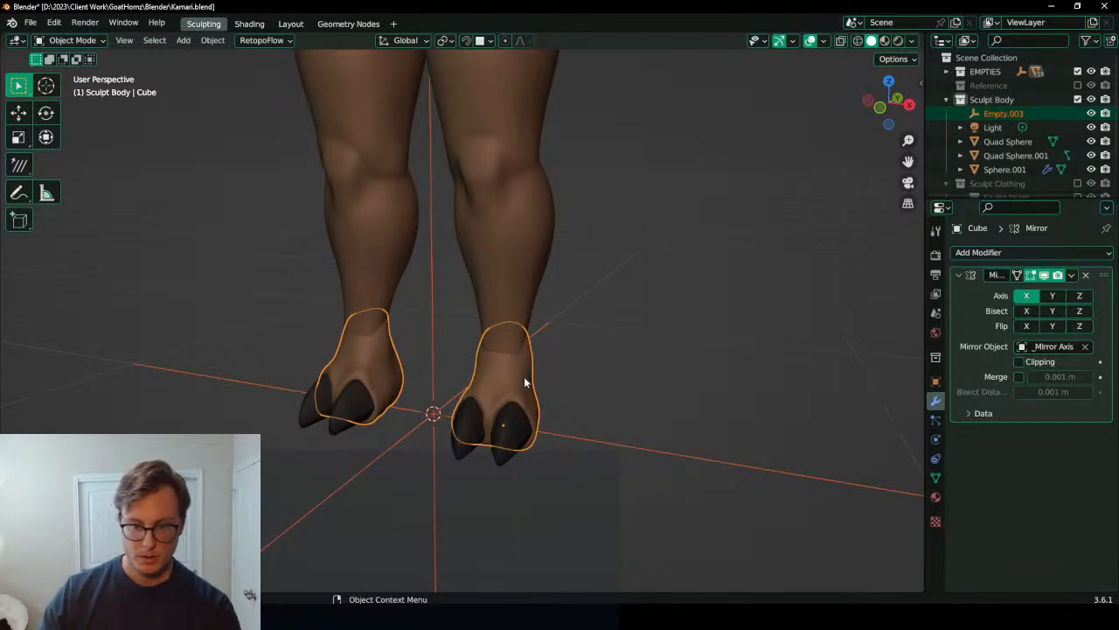
pyautogui.hotkey('alt', 'p')
pyautogui.press('Escape')
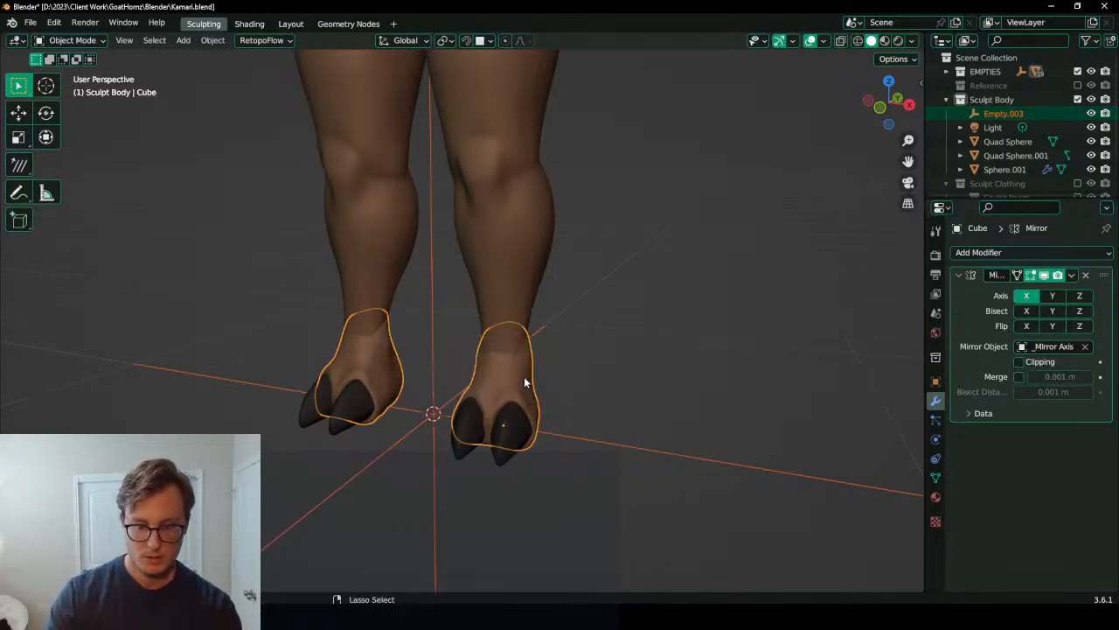
pyautogui.hotkey('ctrl', 'p')
pyautogui.click(523, 377)
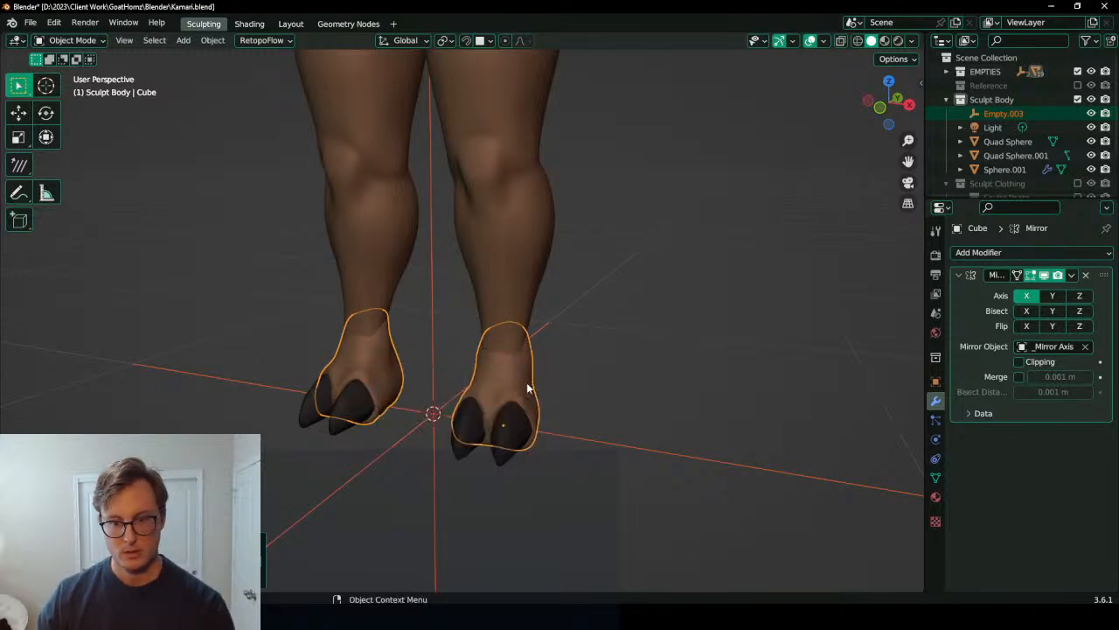
# Step: Reassign the empty's parent in its Relations settings by clearing it and picking the foot mesh again, snapping the empty to the foot
pyautogui.click(595, 443)
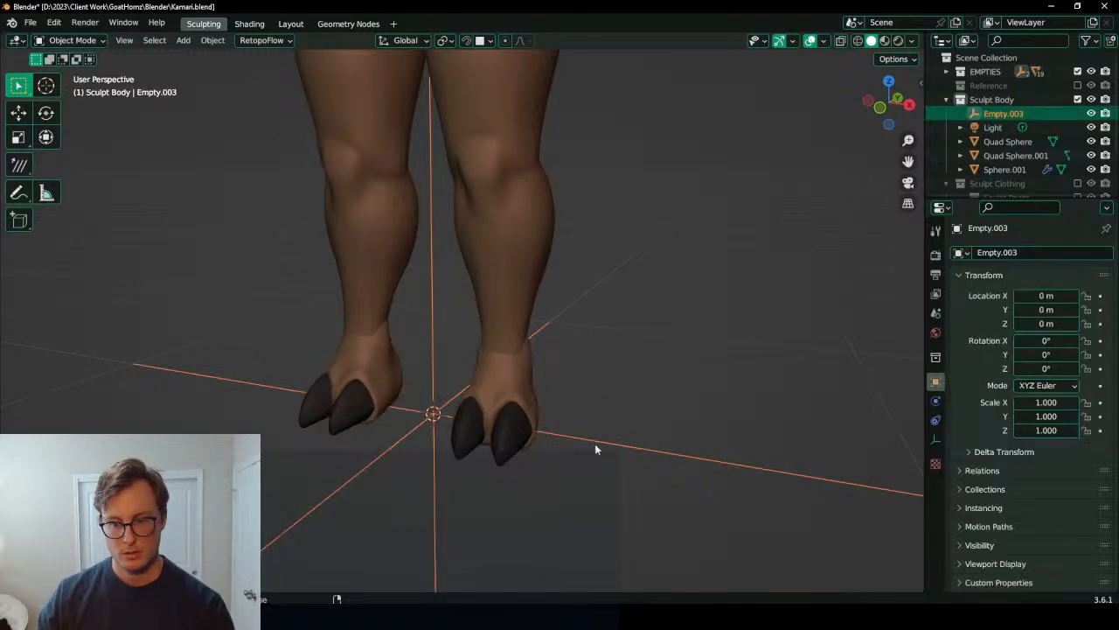
pyautogui.click(523, 384)
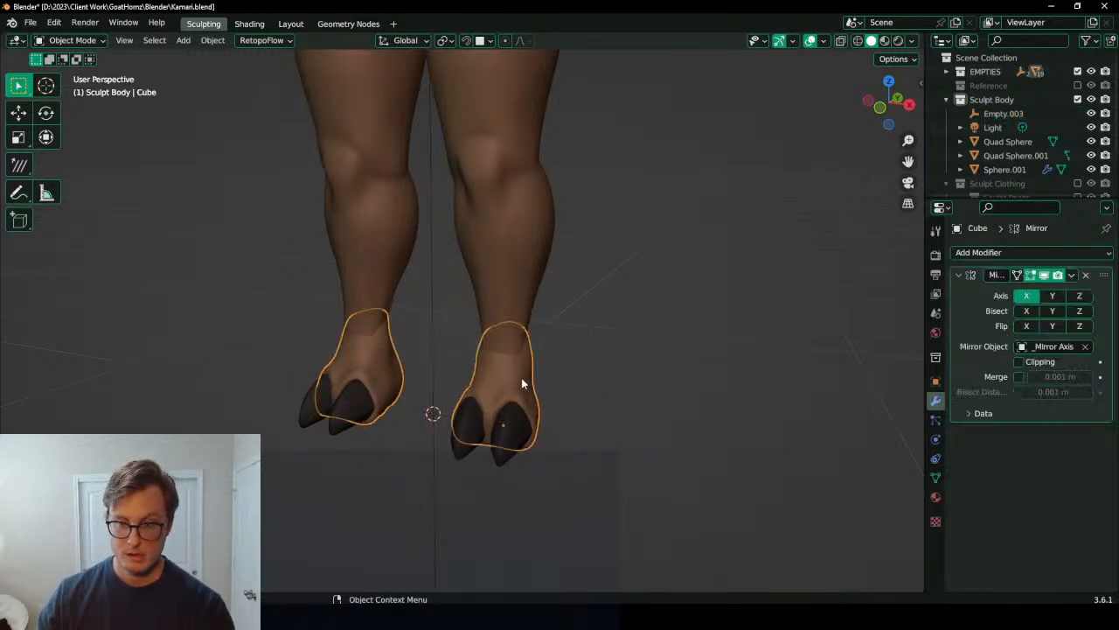
pyautogui.click(570, 437)
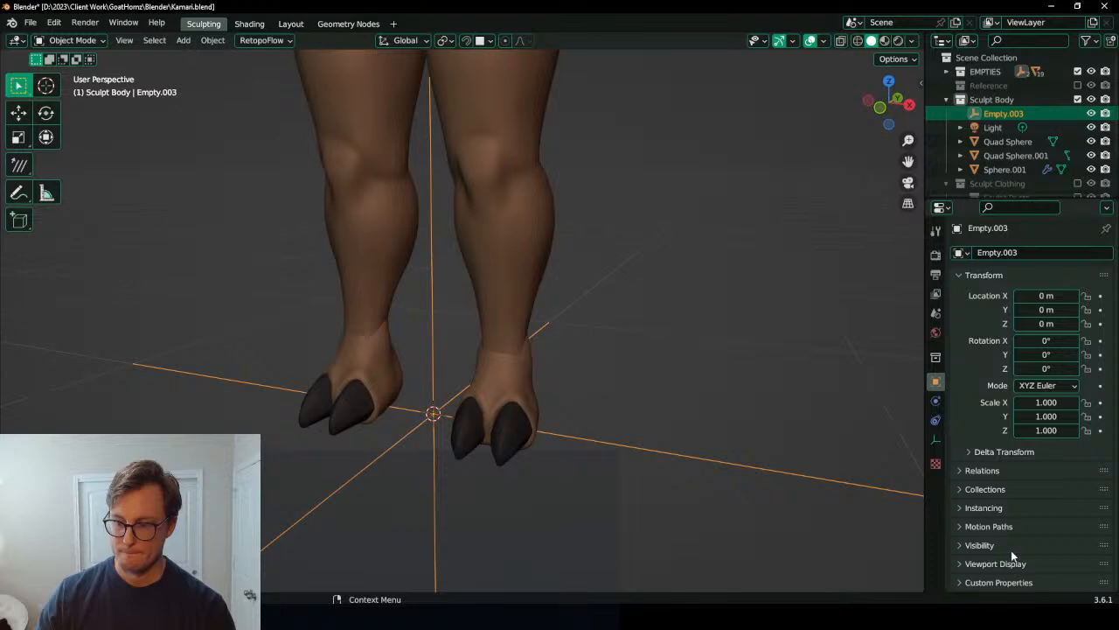
pyautogui.click(936, 440)
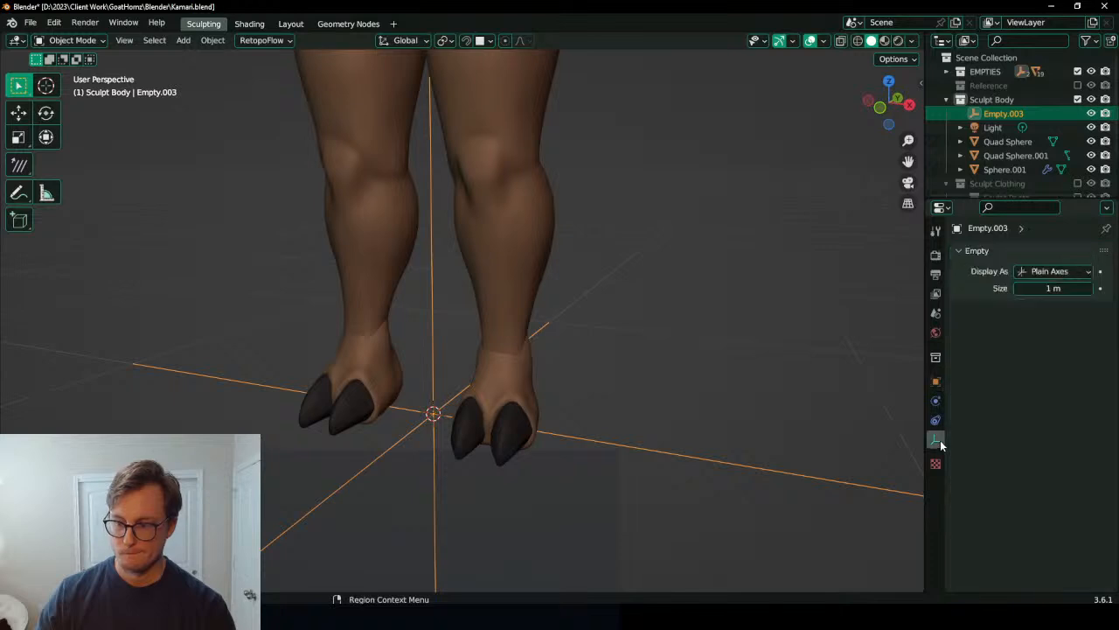
pyautogui.click(935, 383)
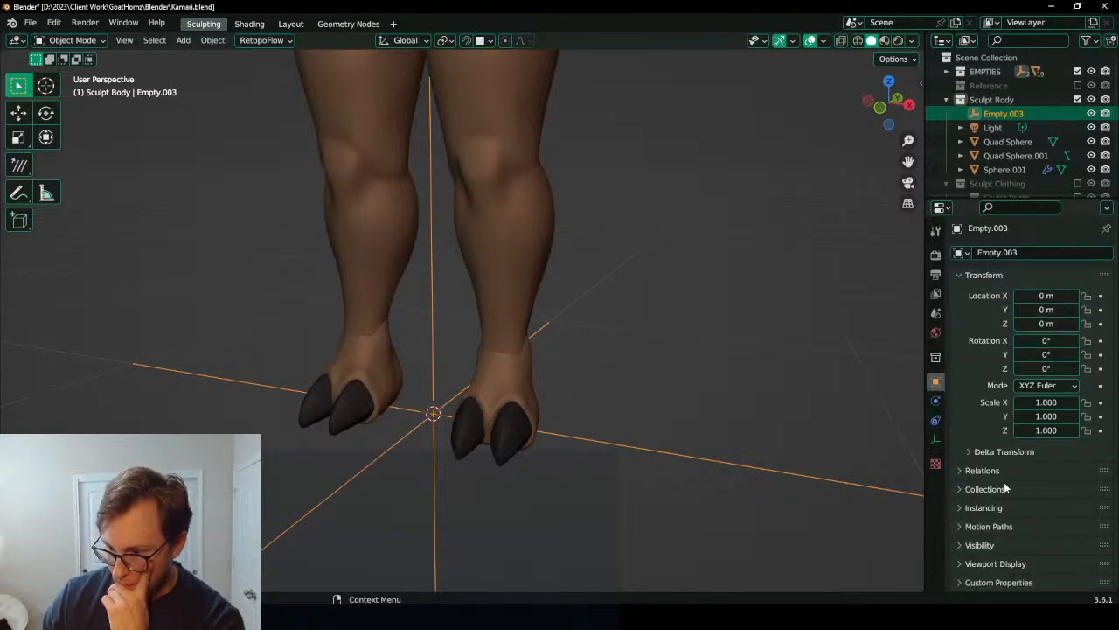
pyautogui.click(997, 471)
pyautogui.click(1085, 491)
pyautogui.click(1086, 490)
pyautogui.click(525, 370)
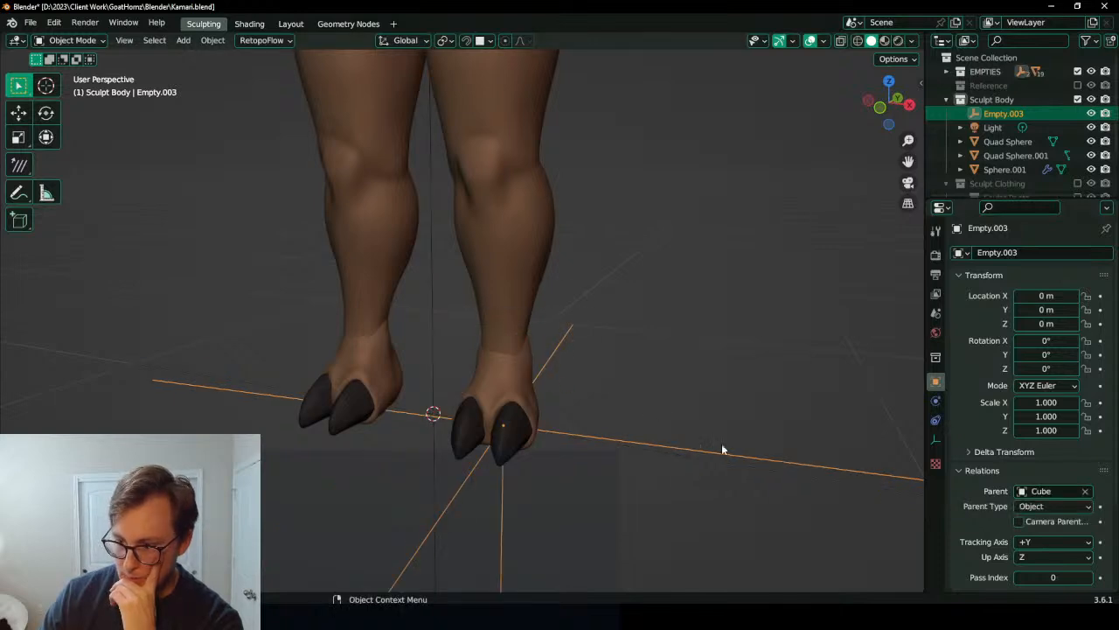
# Step: Clear the empty's parent while keeping its transformation
pyautogui.moveTo(666, 444); pyautogui.dragTo(723, 473, button='middle')
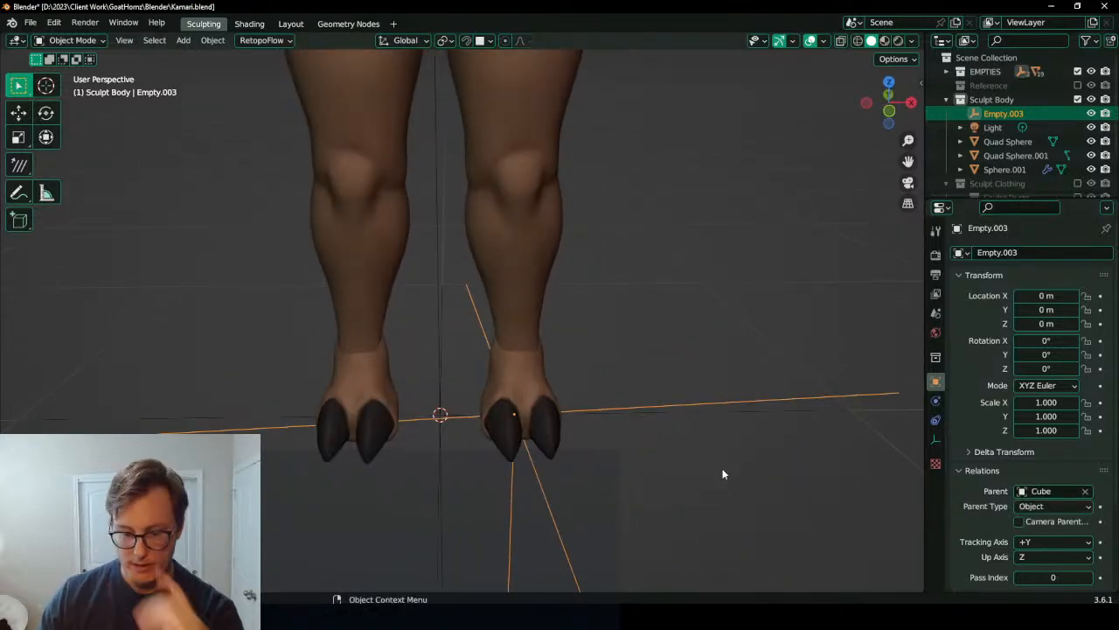
pyautogui.hotkey('alt', 'p')
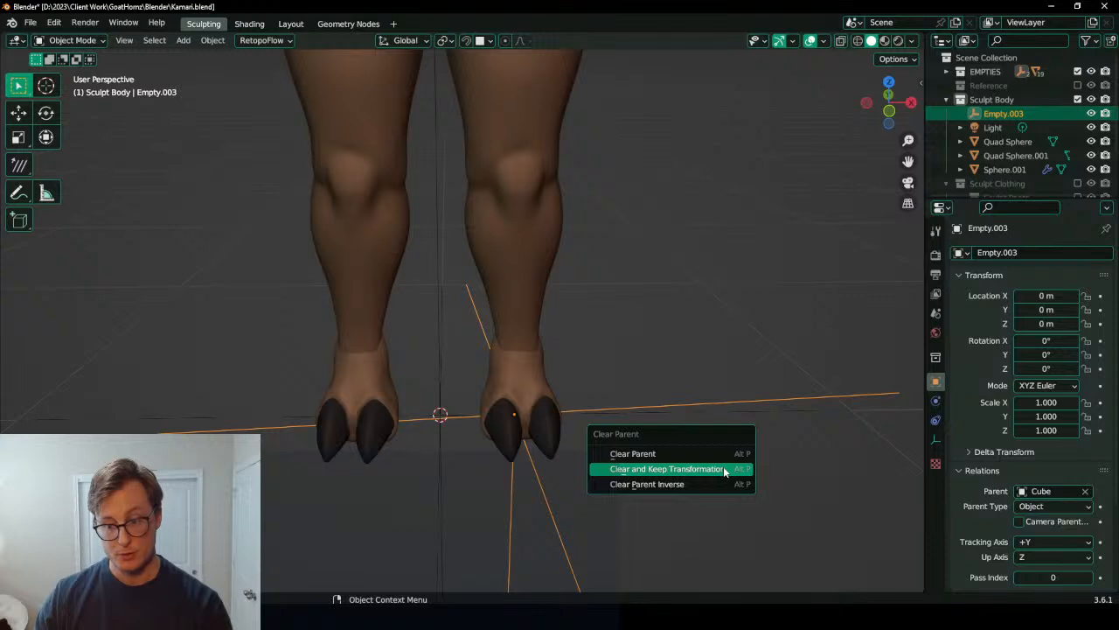
pyautogui.click(724, 470)
# Step: Save the file with the foot selected, then convert the foot to a mesh to bake in its mirror
pyautogui.click(512, 364)
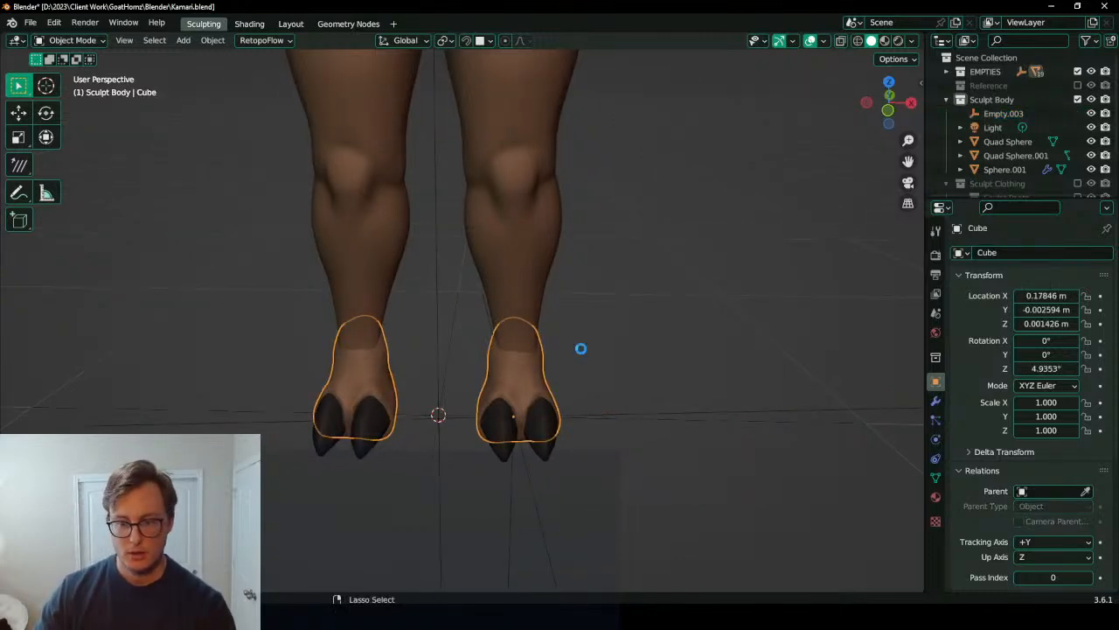
pyautogui.hotkey('ctrl', 's')
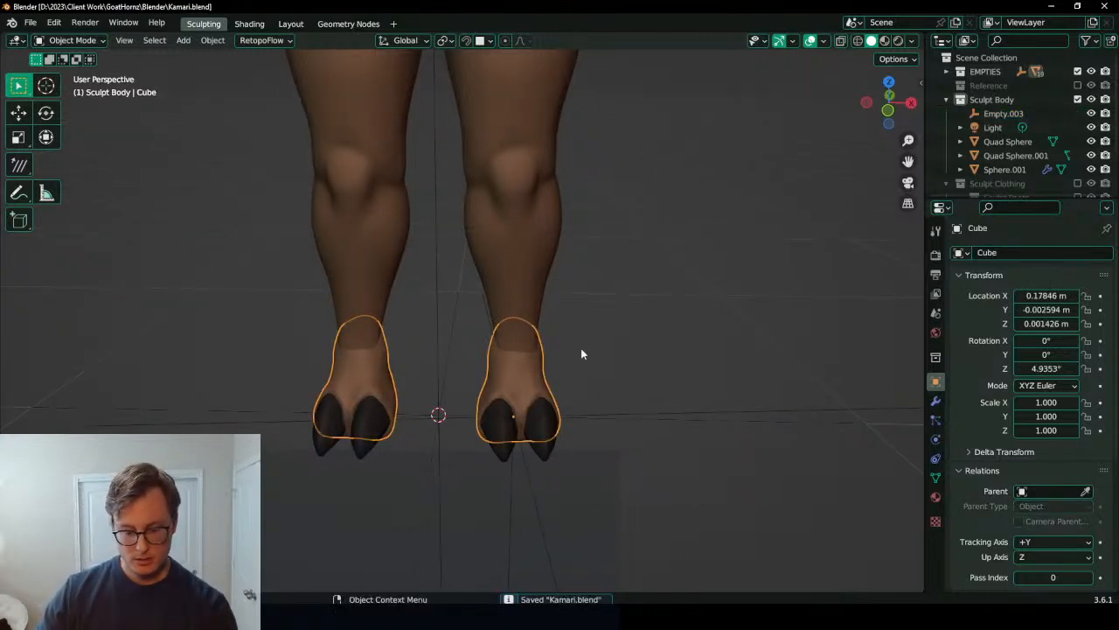
pyautogui.click(936, 401)
pyautogui.press('q')
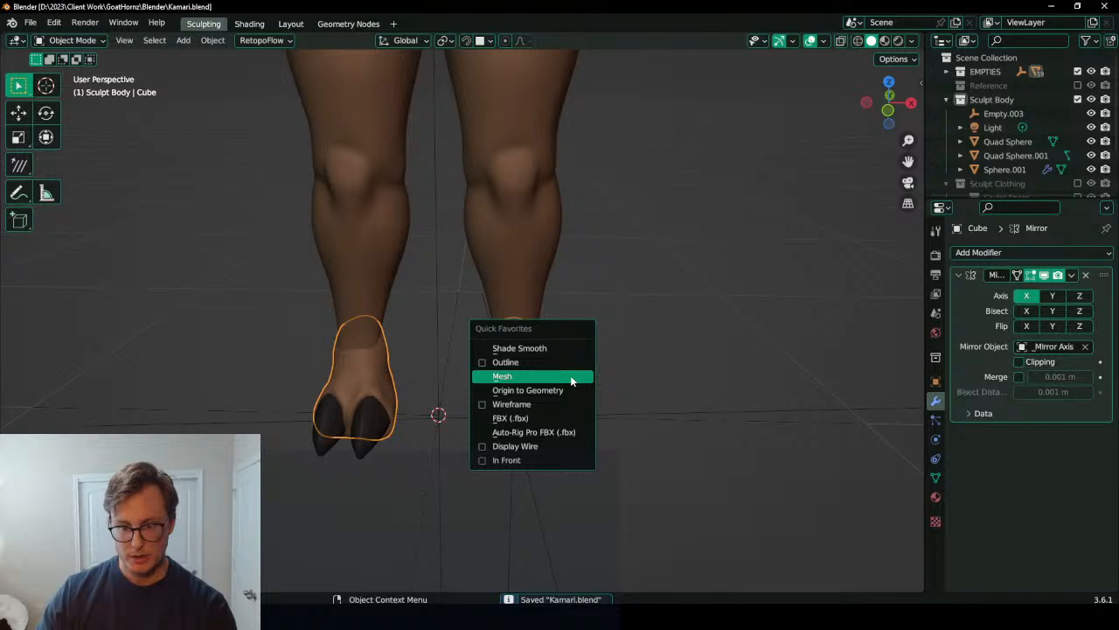
pyautogui.click(570, 375)
# Step: Apply the foot mesh's transforms and join it with the Quad Sphere body mesh
pyautogui.hotkey('ctrl', 'a')
pyautogui.click(683, 398)
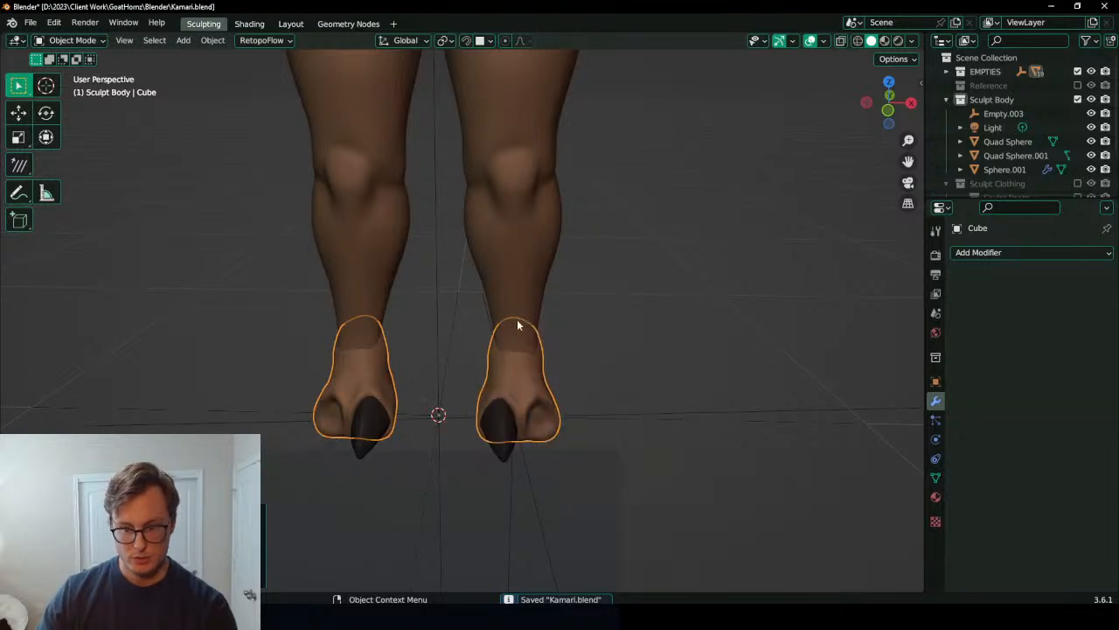
pyautogui.keyDown('shift'); pyautogui.click(548, 254); pyautogui.keyUp('shift')
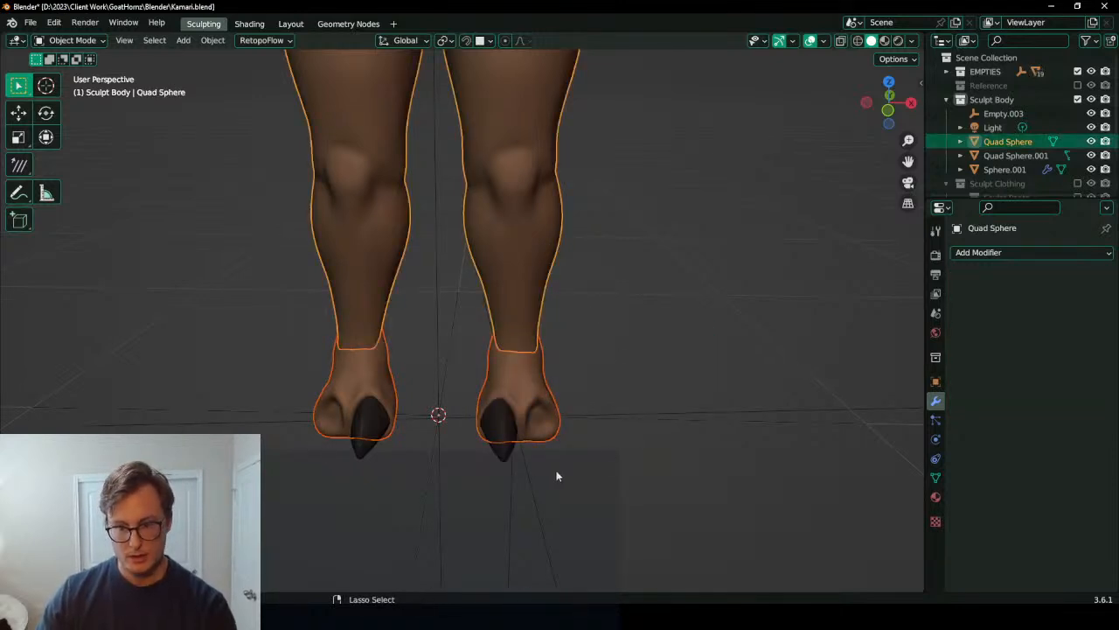
# Step: Try Empty.003 as the mirror object of the hoof's second Mirror modifier, then undo it
pyautogui.click(503, 453)
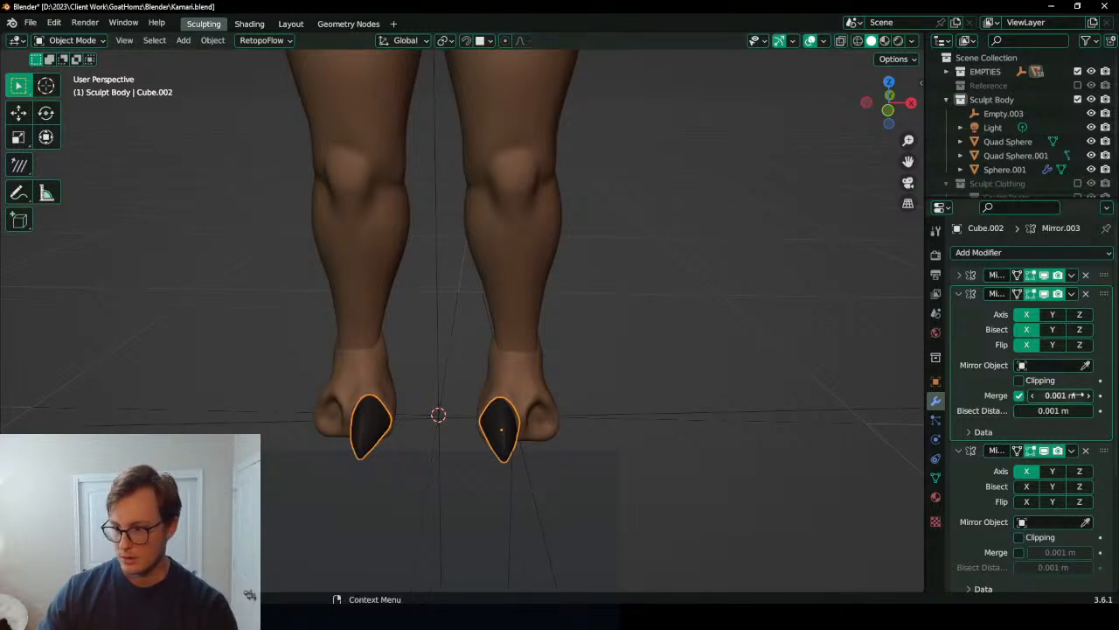
pyautogui.click(1087, 367)
pyautogui.click(715, 410)
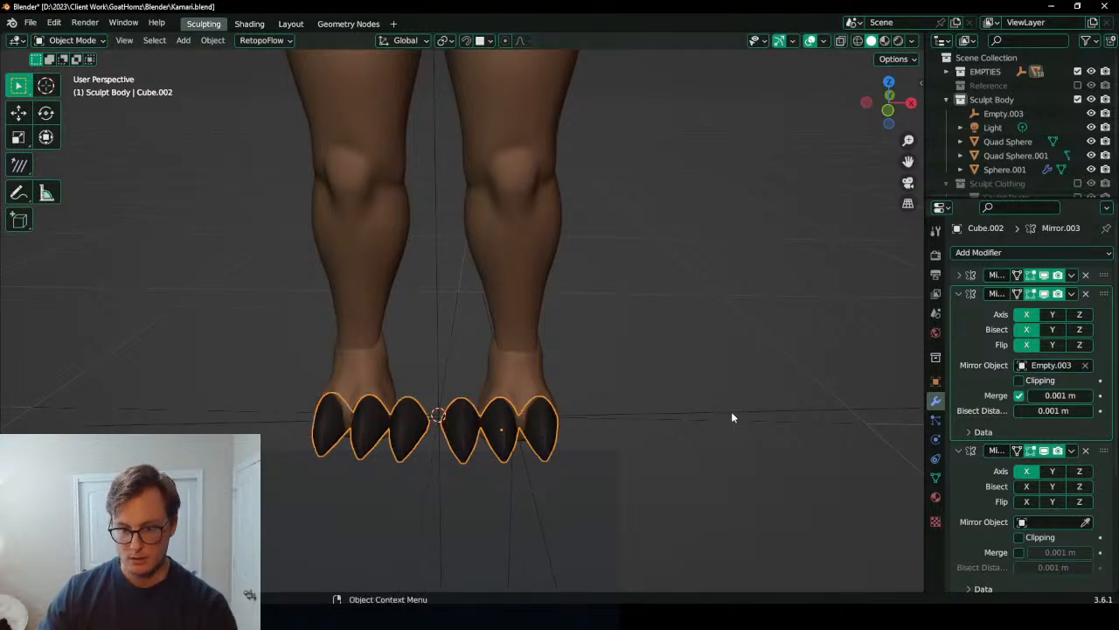
pyautogui.hotkey('ctrl', 'z')
# Step: Try _MIrror Axis as the mirror object of the hoof's first Mirror modifier, toggling its X Bisect and Flip options
pyautogui.click(964, 275)
pyautogui.click(1086, 347)
pyautogui.click(629, 418)
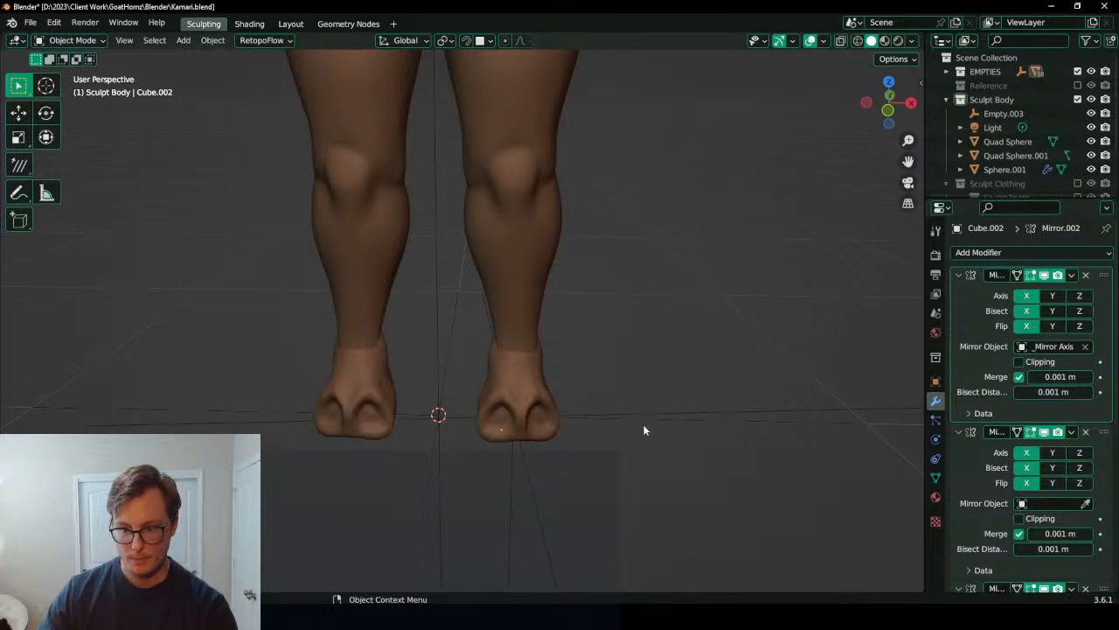
pyautogui.click(1028, 312)
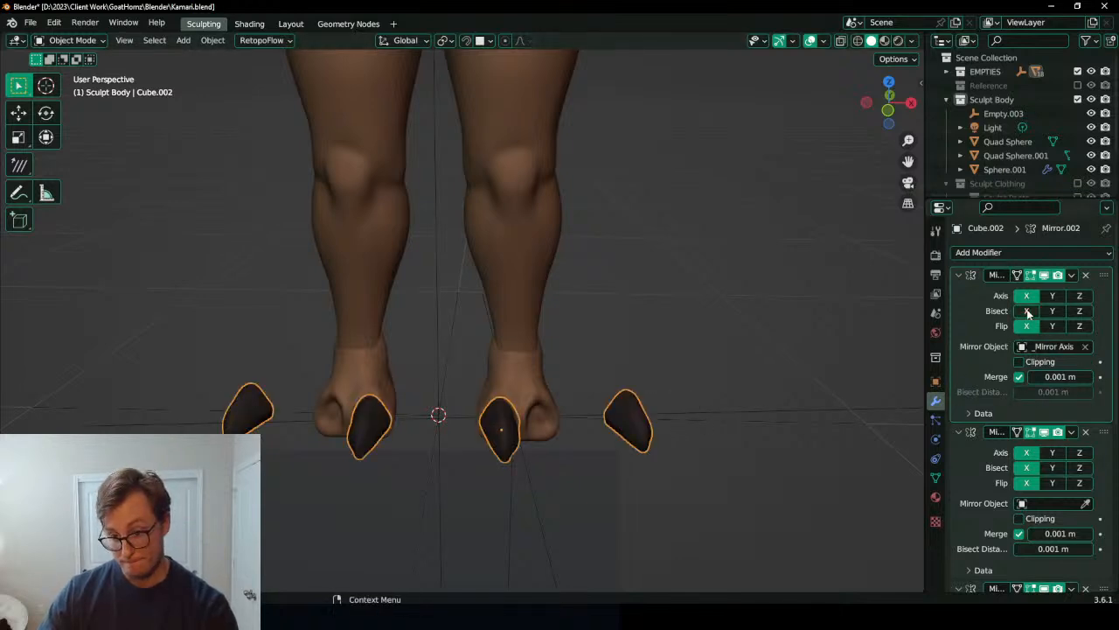
pyautogui.click(1027, 311)
pyautogui.click(1026, 326)
pyautogui.click(1026, 326)
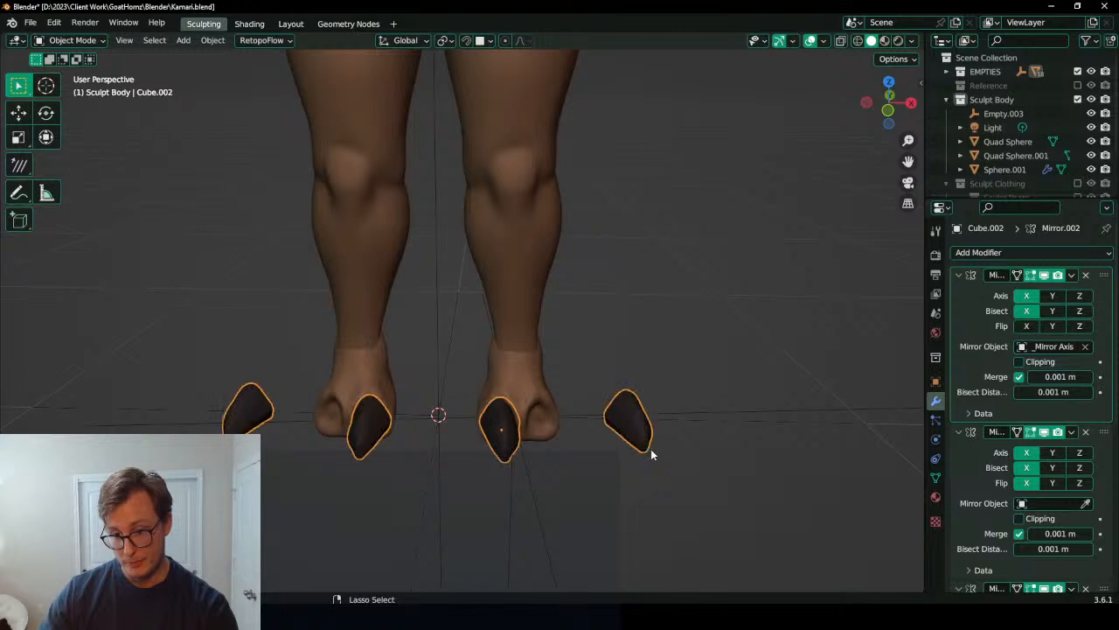
# Step: Undo the hoof's modifier changes, the join with the body and the foot's applied transforms
pyautogui.hotkey('ctrl', 'z')
pyautogui.hotkey('ctrl', 'z')
pyautogui.hotkey('ctrl', 'z')
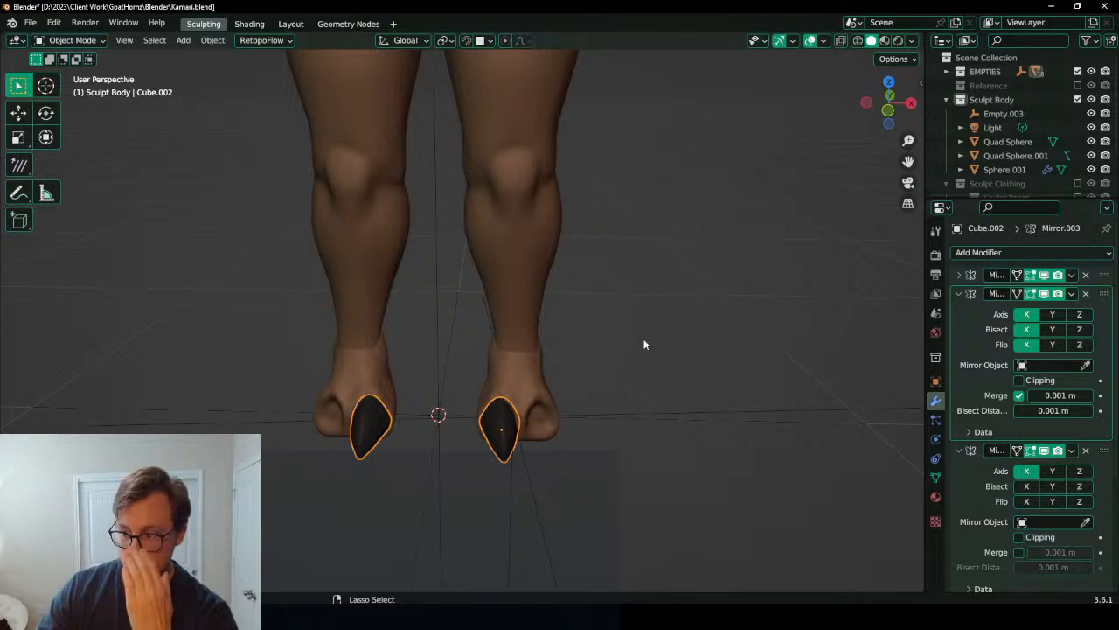
pyautogui.hotkey('ctrl', 'z')
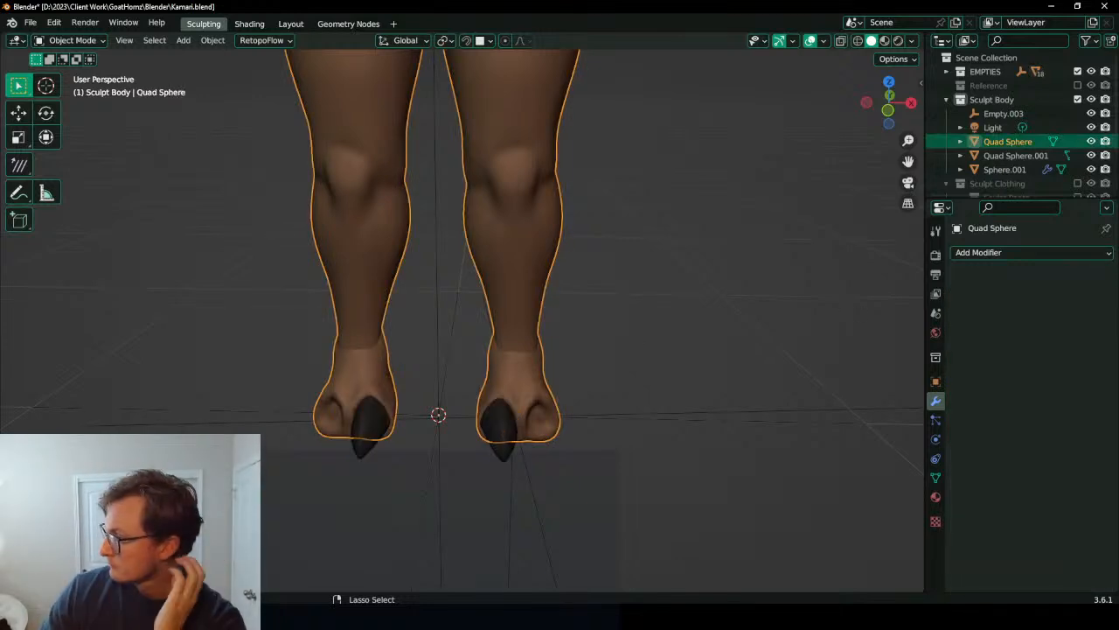
pyautogui.hotkey('ctrl', 'z')
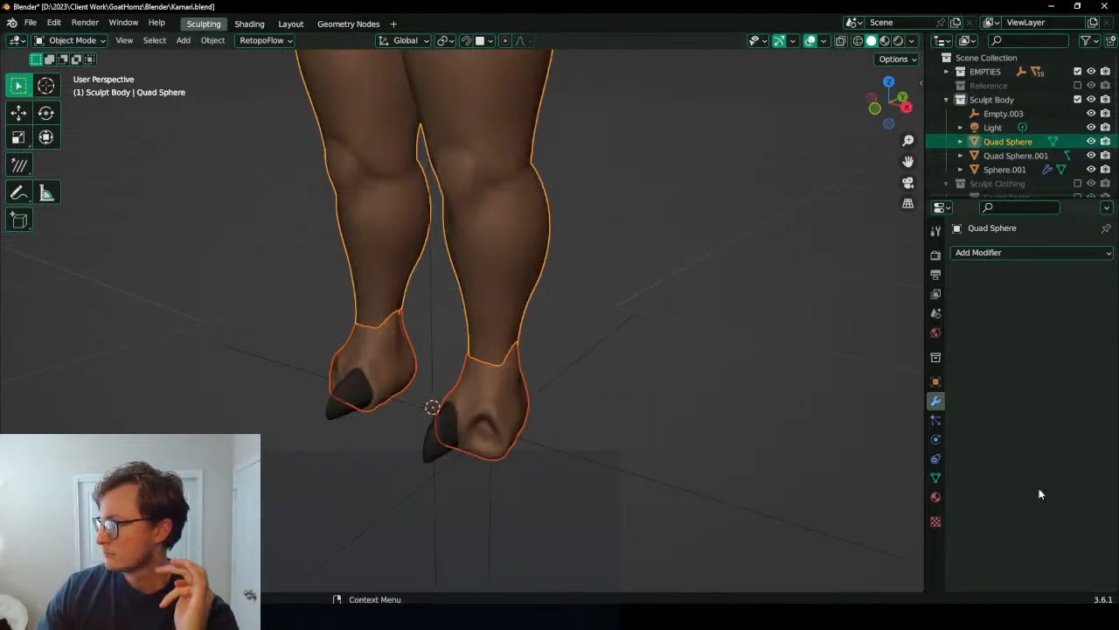
pyautogui.hotkey('ctrl', 'z')
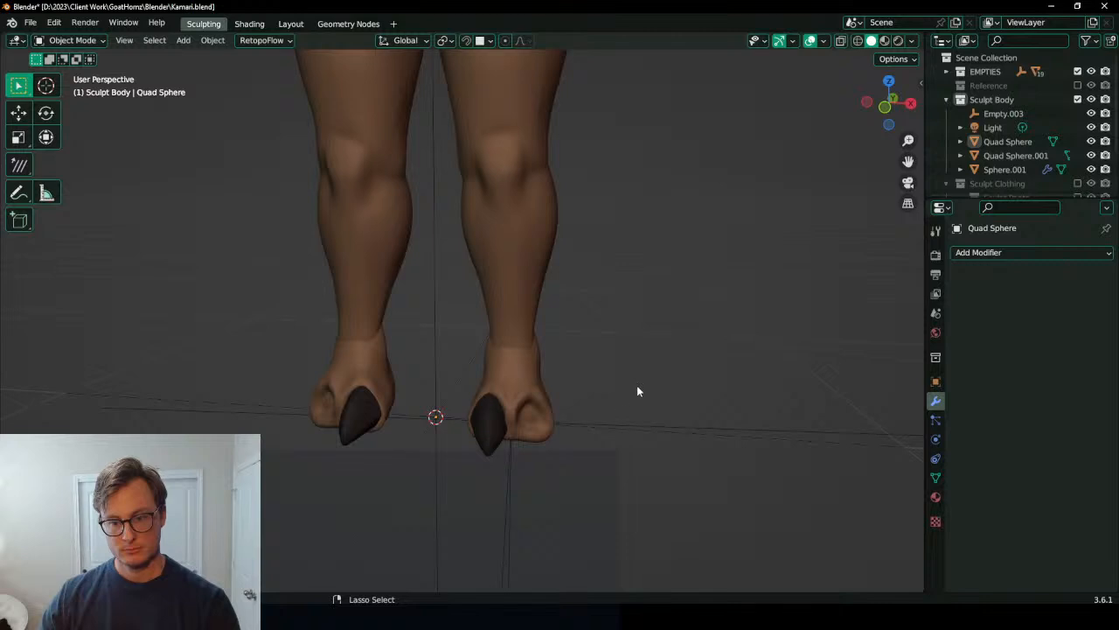
pyautogui.hotkey('ctrl', 'z')
pyautogui.hotkey('ctrl', 'z')
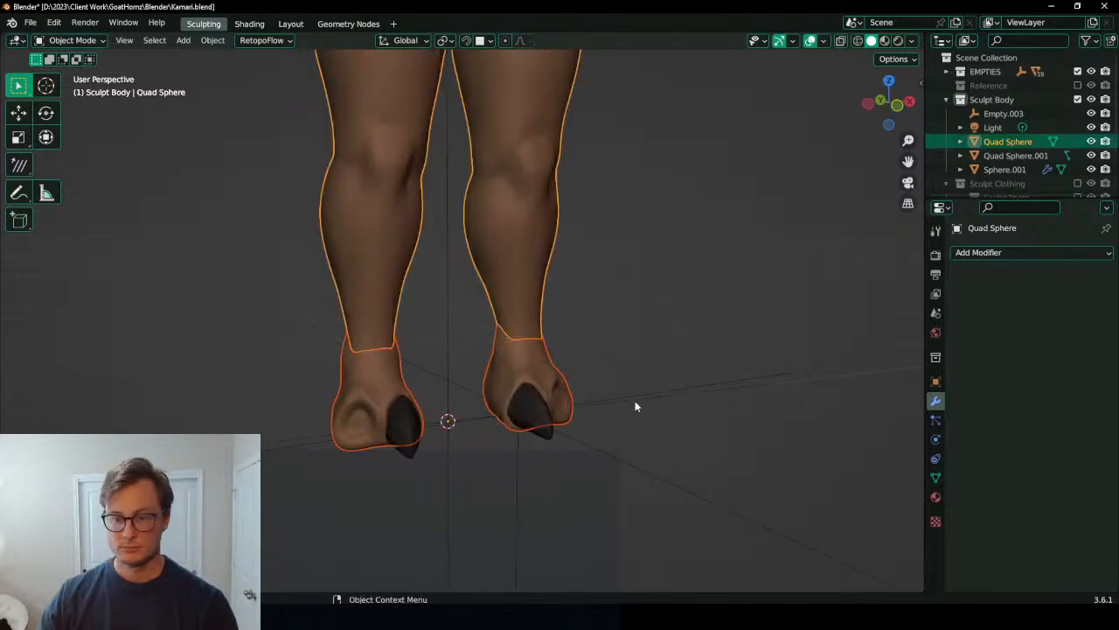
pyautogui.hotkey('ctrl', 'z')
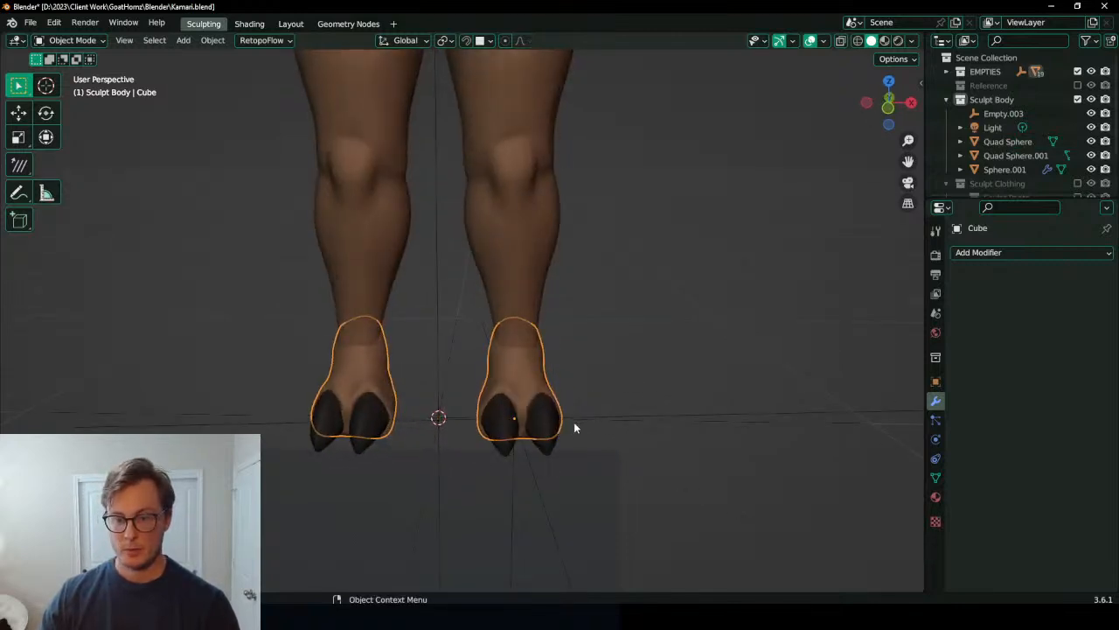
# Step: Look through the hoof's Mirror modifiers and collapse the second and fourth ones, keeping the third expanded
pyautogui.scroll(-3, 1030, 354)
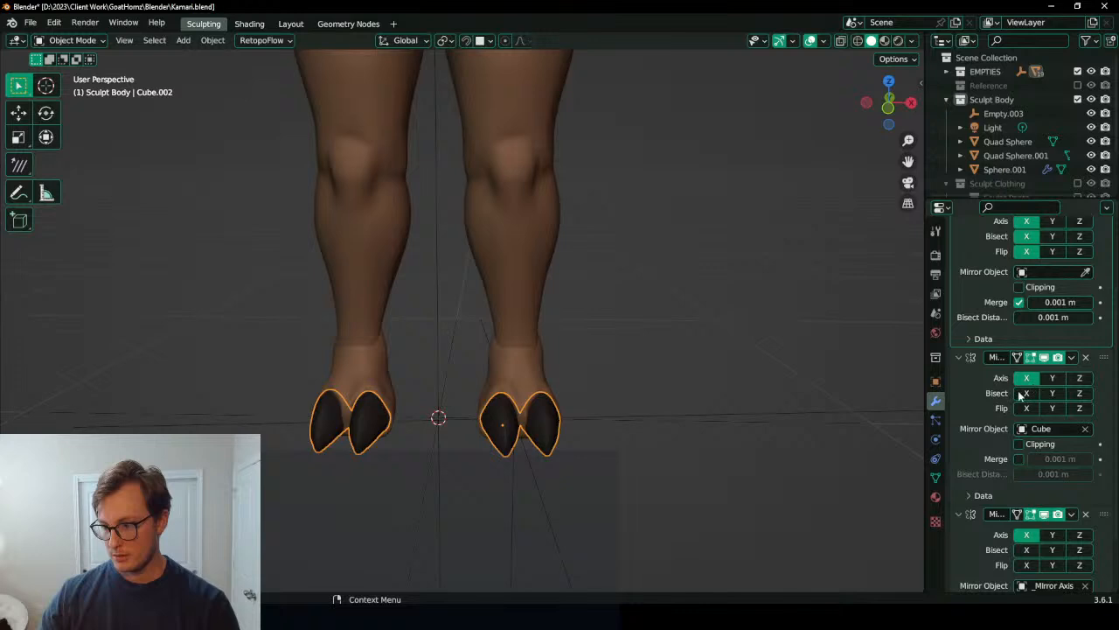
pyautogui.scroll(-2, 1032, 430)
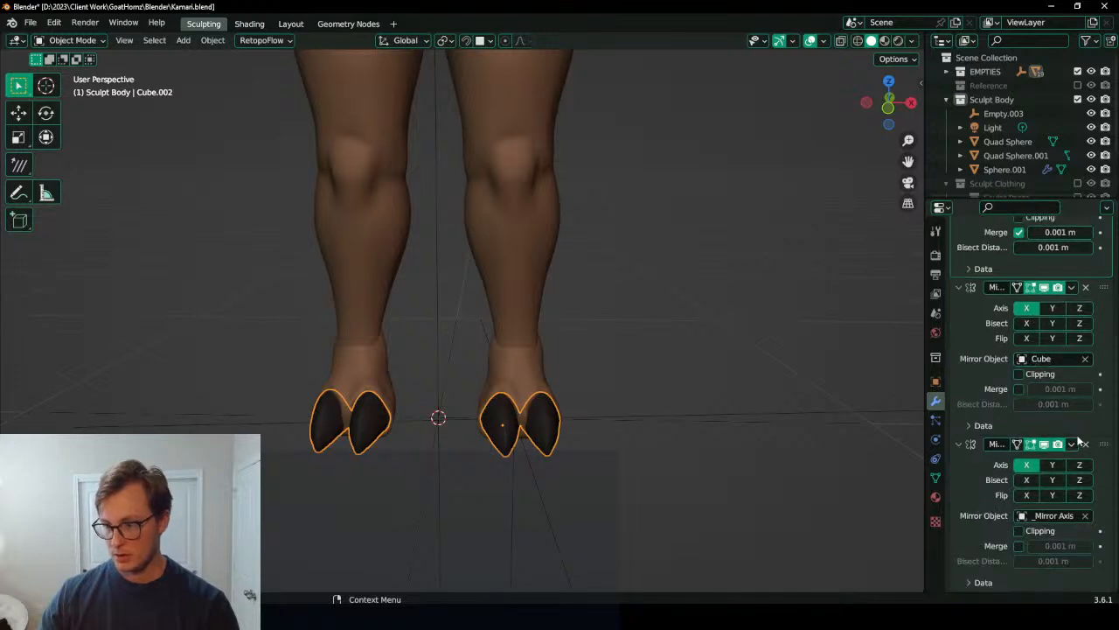
pyautogui.scroll(4, 979, 280)
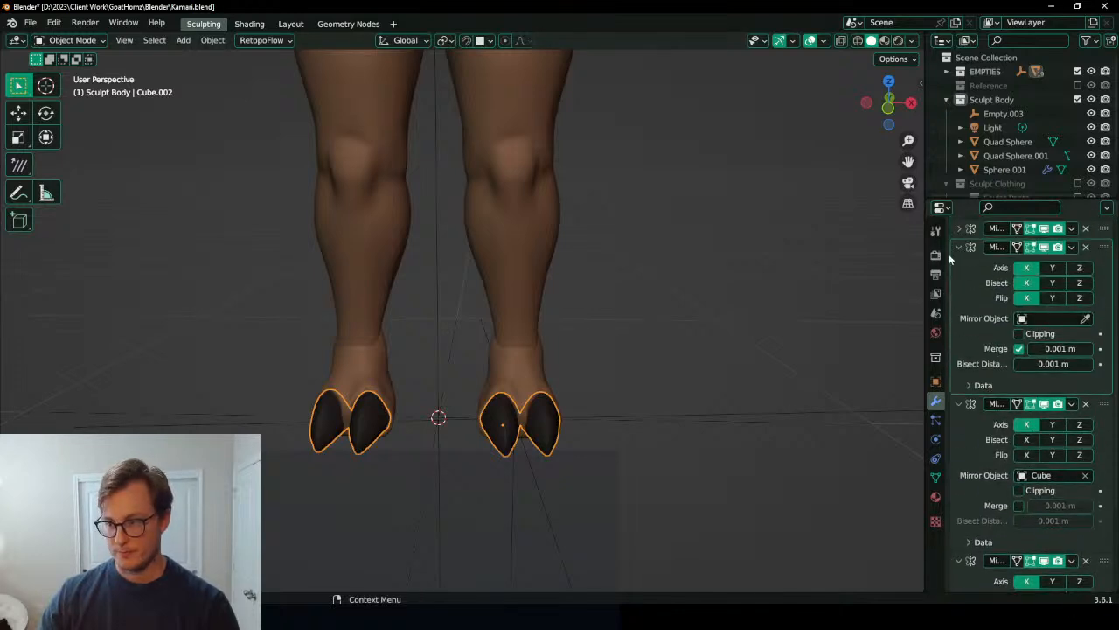
pyautogui.click(960, 247)
pyautogui.click(960, 445)
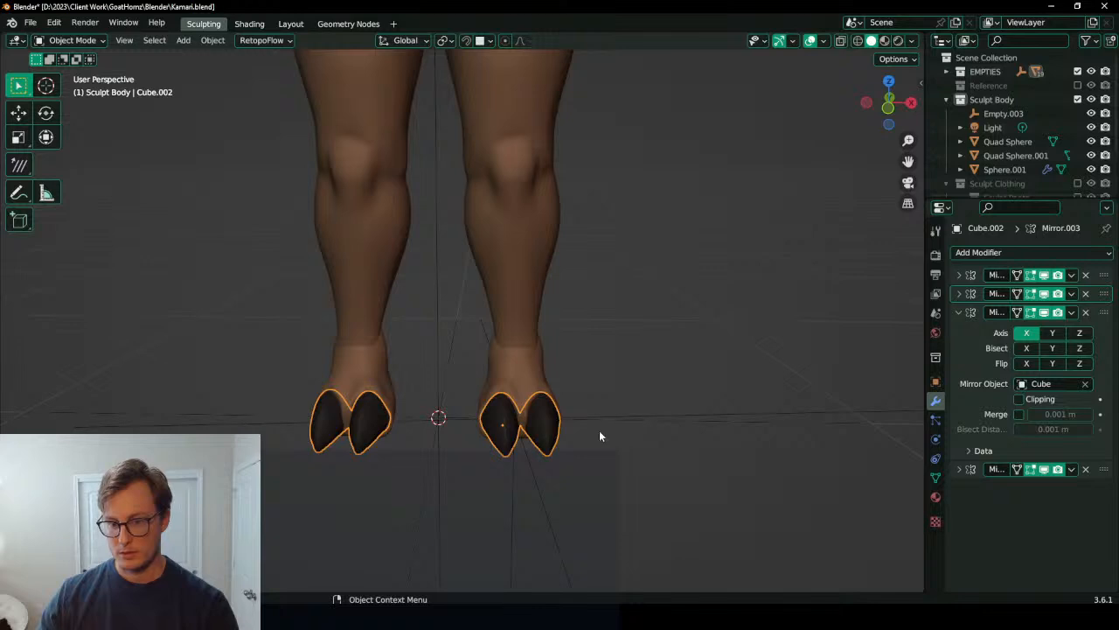
# Step: Set Empty.003 as the mirror object of the hoof's third Mirror modifier, keeping the X axis
pyautogui.click(1089, 386)
pyautogui.click(1088, 386)
pyautogui.click(697, 422)
pyautogui.click(1079, 384)
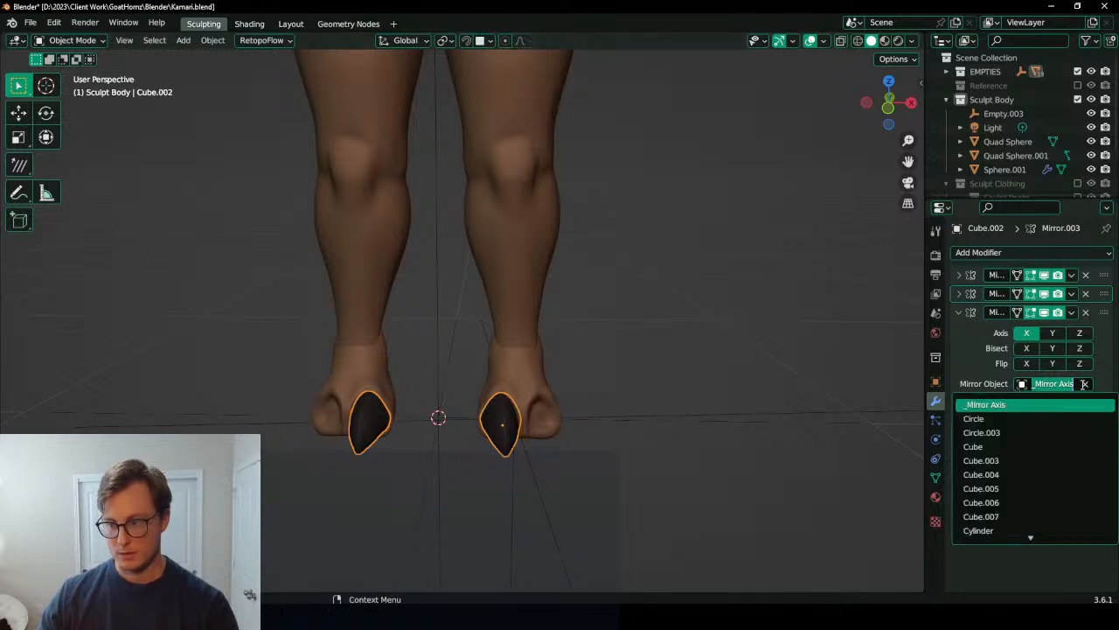
pyautogui.click(1085, 384)
pyautogui.click(1086, 385)
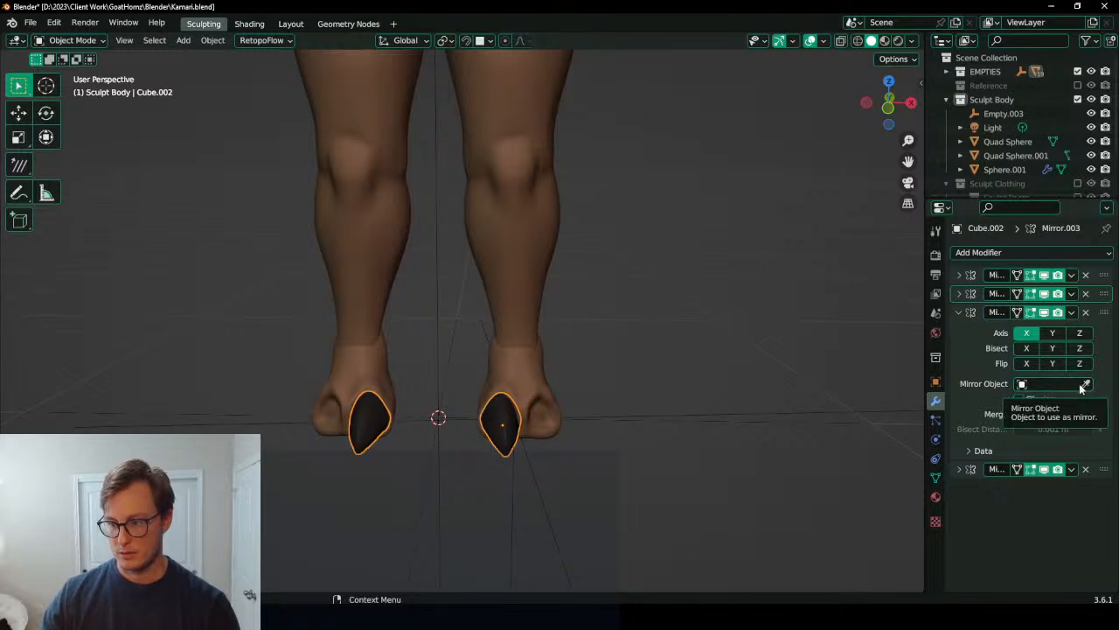
pyautogui.click(1085, 385)
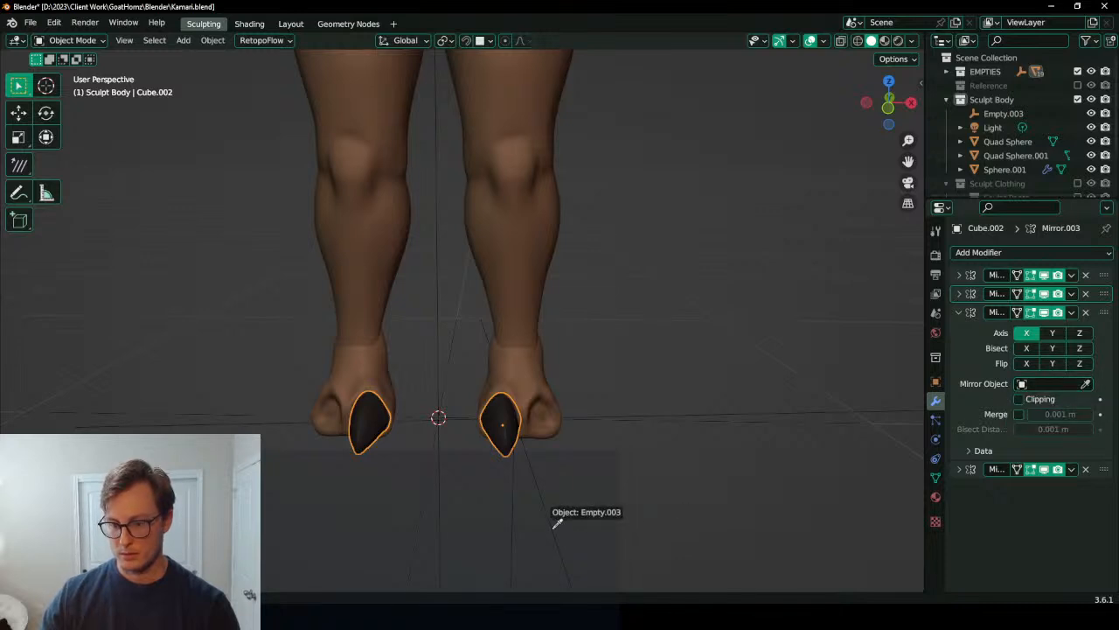
pyautogui.click(557, 523)
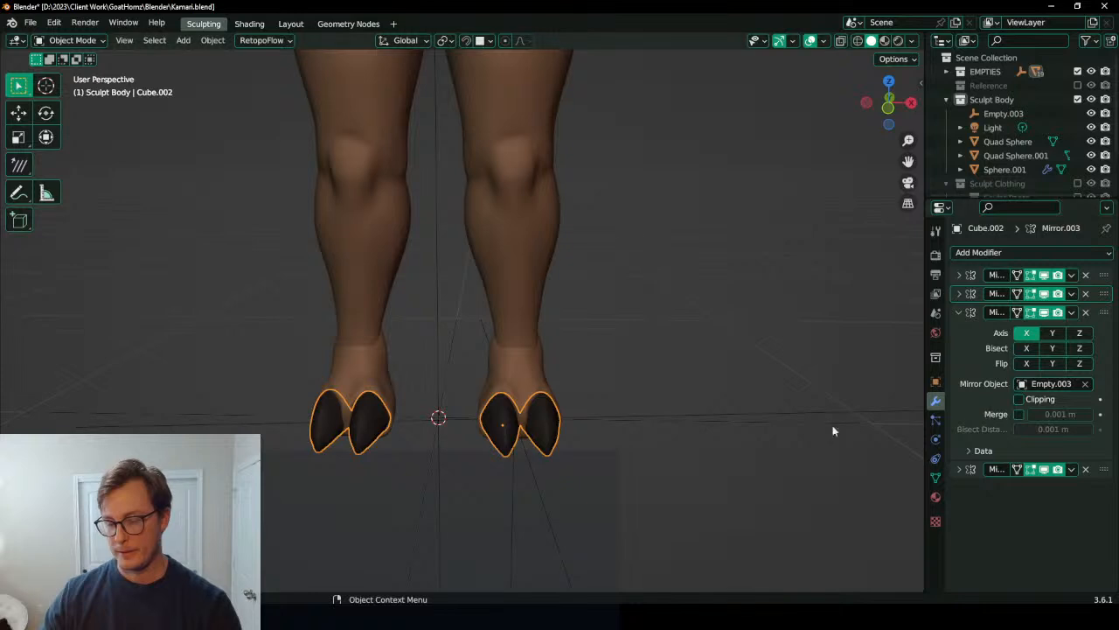
# Step: Try deleting the _MIrror Axis empty, then undo the deletion
pyautogui.moveTo(552, 475); pyautogui.dragTo(595, 473, button='middle')
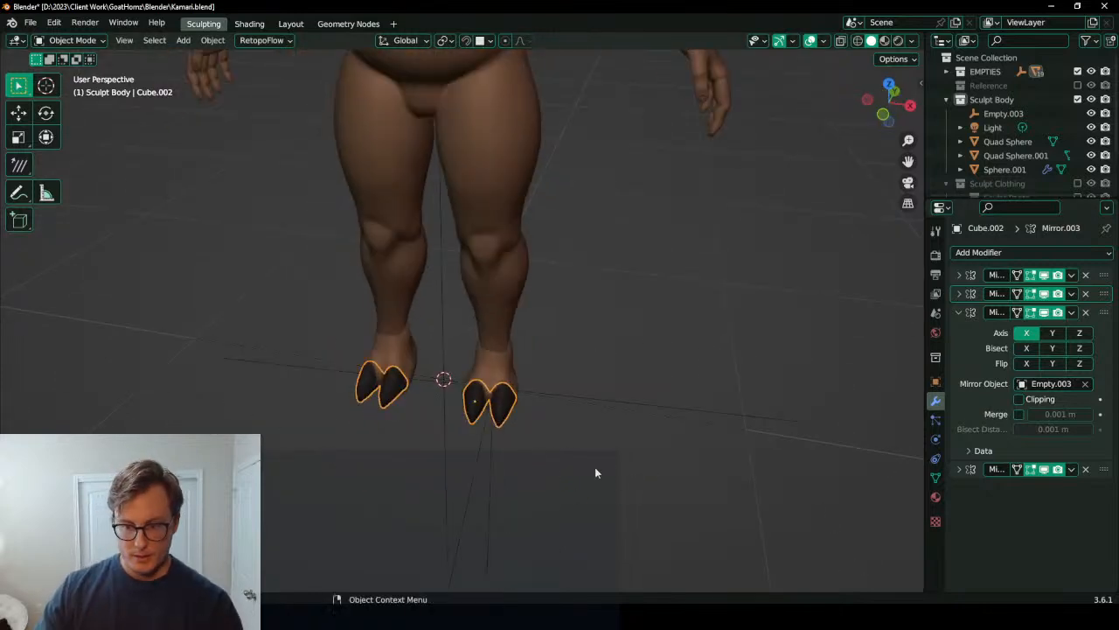
pyautogui.click(696, 423)
pyautogui.press('x')
pyautogui.click(629, 464)
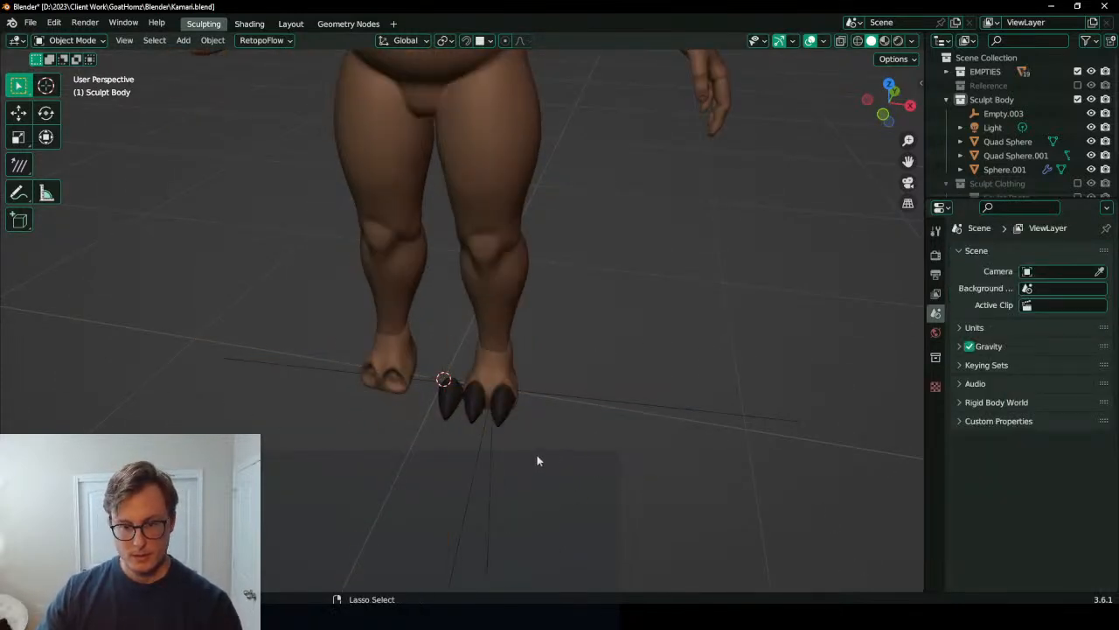
pyautogui.hotkey('ctrl', 'z')
# Step: Move Empty.003 into the EMPTIES collection with _MIrror Axis, then exclude that collection from the view layer and undo the exclusion
pyautogui.scroll(-3, 991, 168)
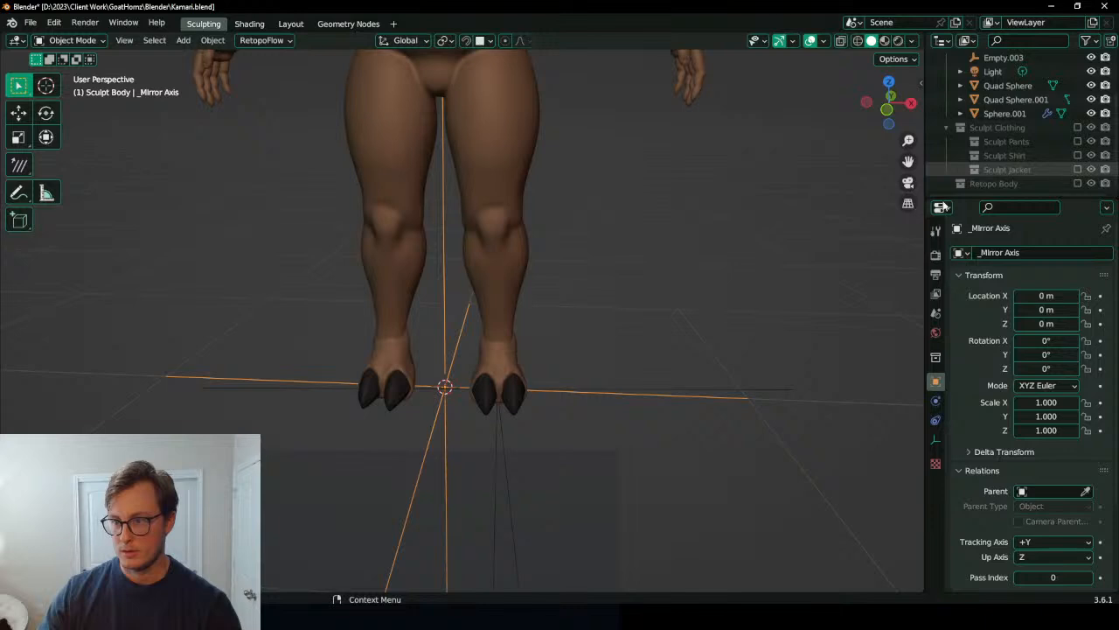
pyautogui.keyDown('shift'); pyautogui.click(679, 408); pyautogui.keyUp('shift')
pyautogui.scroll(3, 1027, 131)
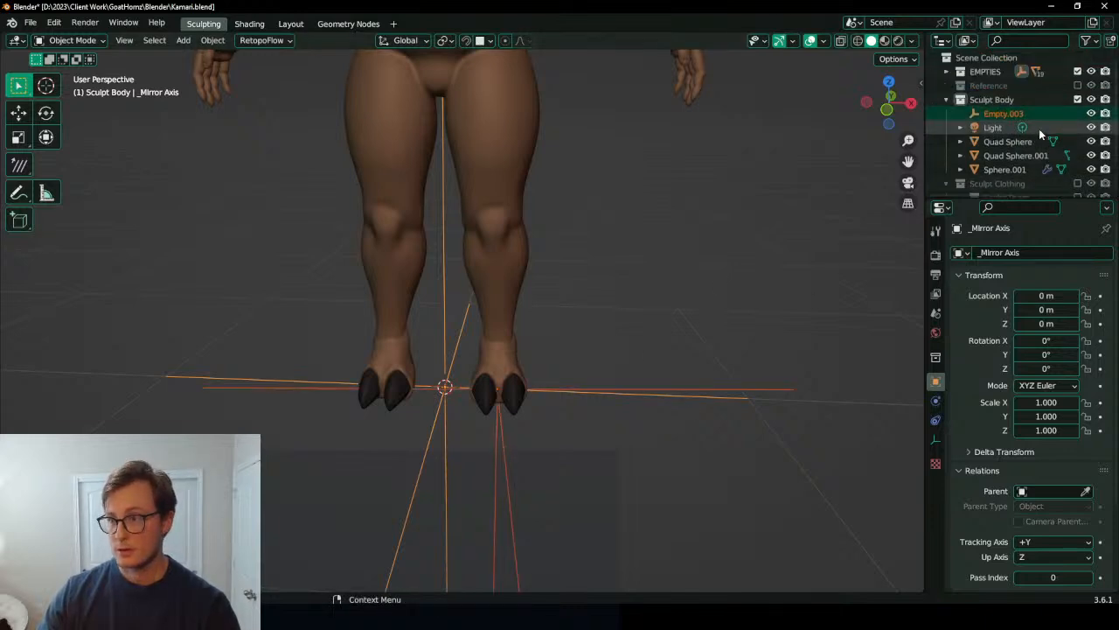
pyautogui.click(1077, 71)
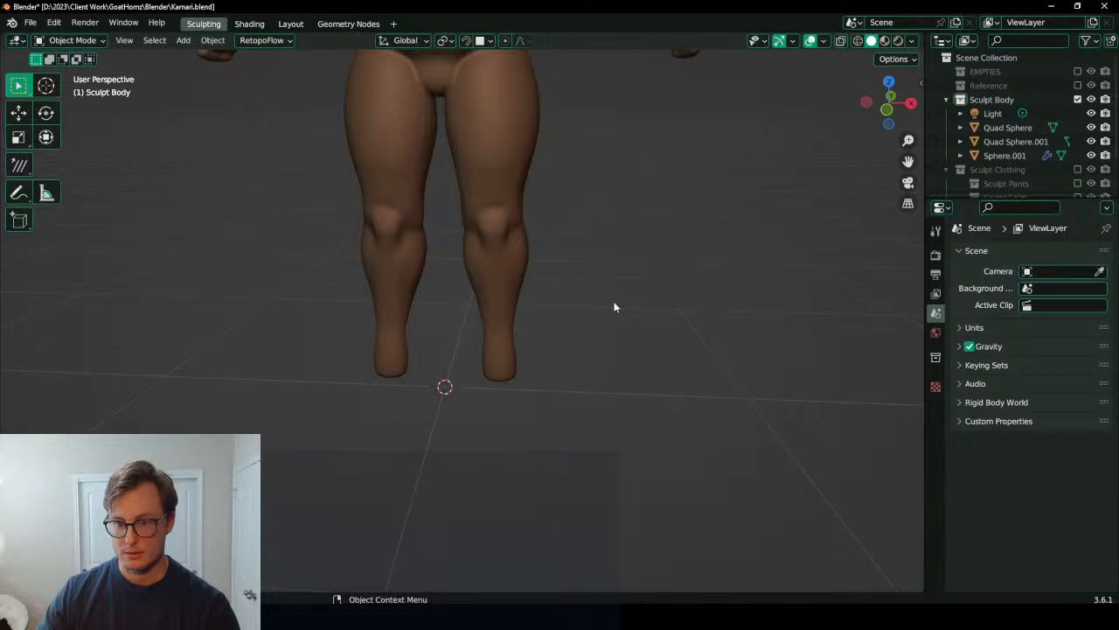
pyautogui.hotkey('ctrl', 'z')
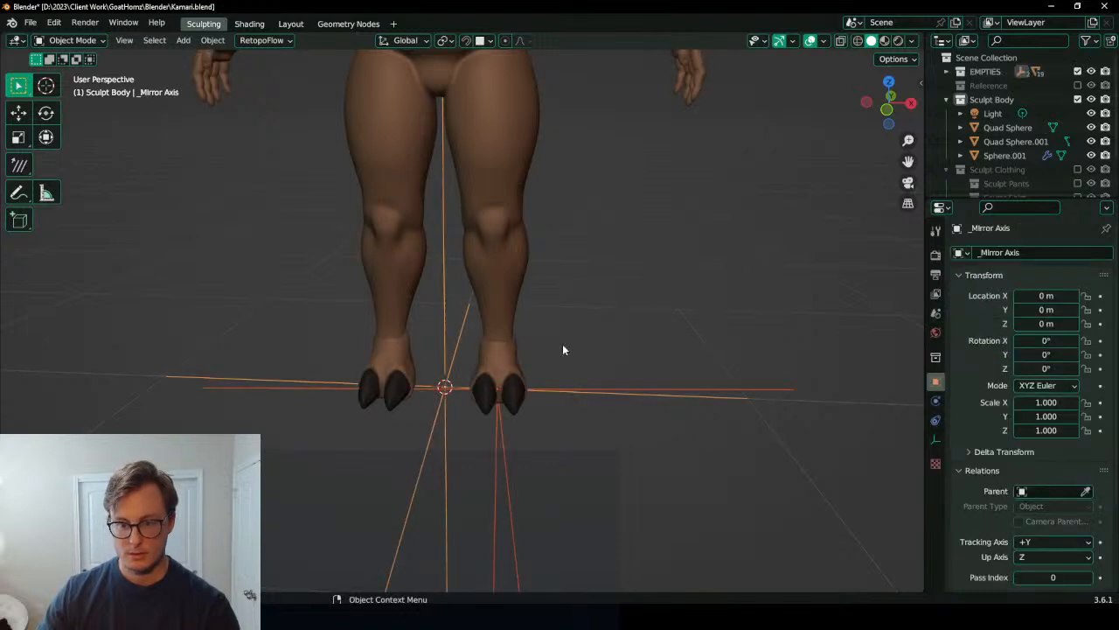
# Step: Move the foot mesh and the hoof mesh together into the Sculpt Body collection
pyautogui.click(530, 366)
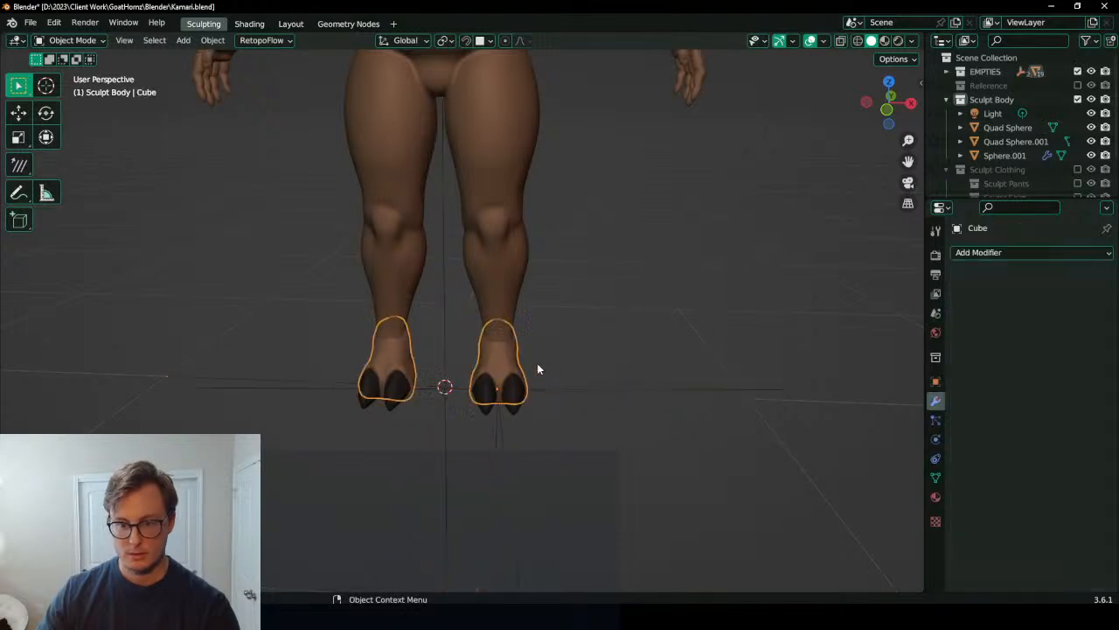
pyautogui.click(520, 416)
pyautogui.press('m')
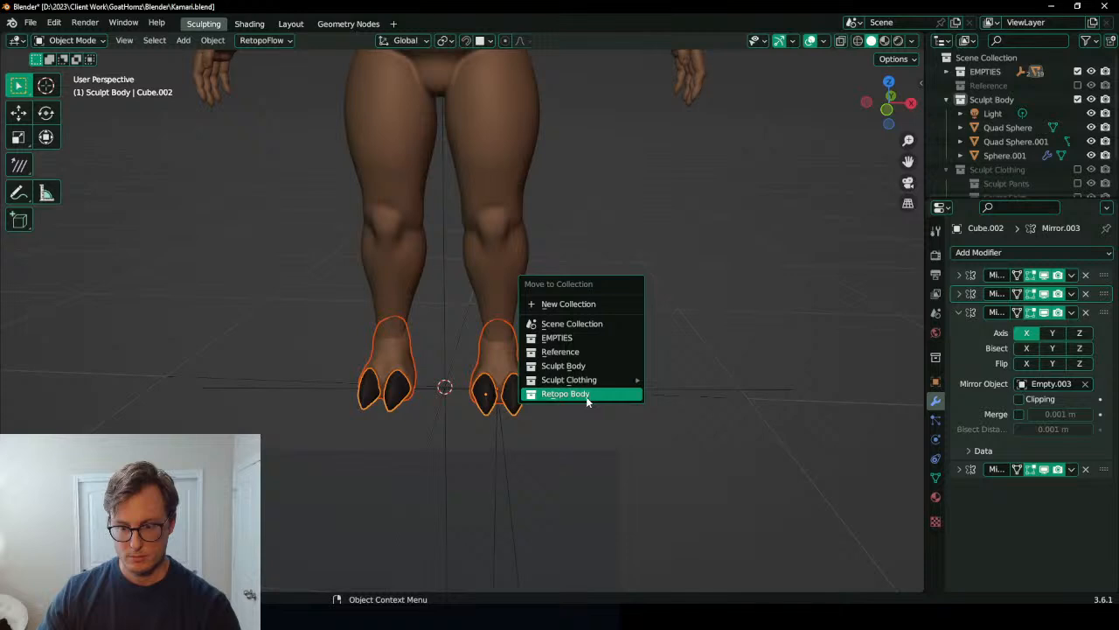
pyautogui.click(576, 366)
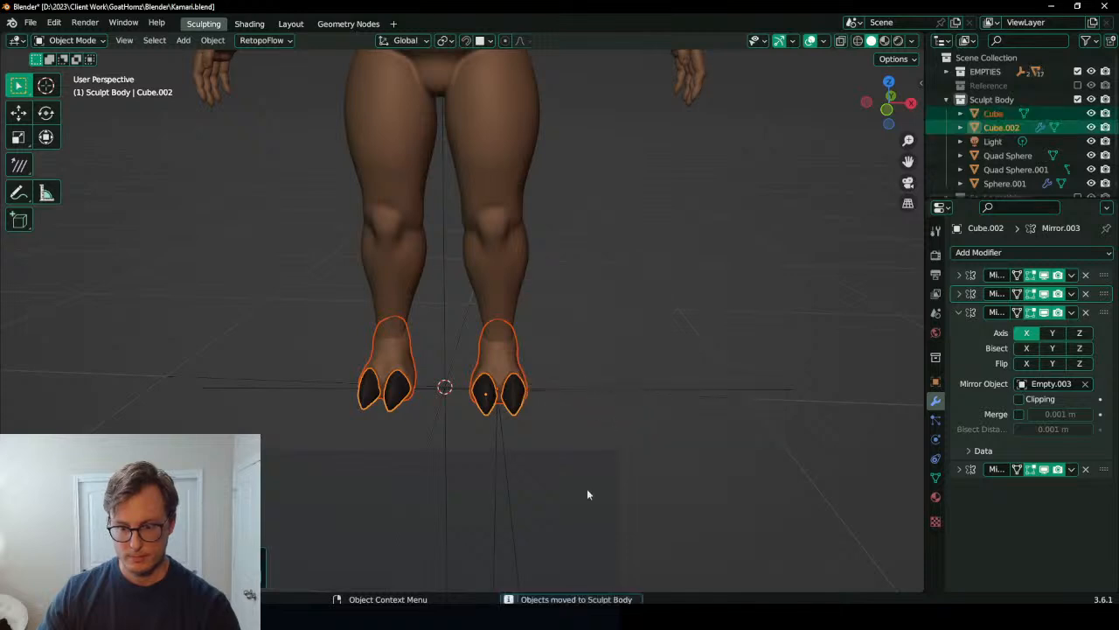
# Step: Assign the two selected mirror empties, with Empty.003 active, to the EMPTIES collection
pyautogui.click(608, 392)
pyautogui.press('m')
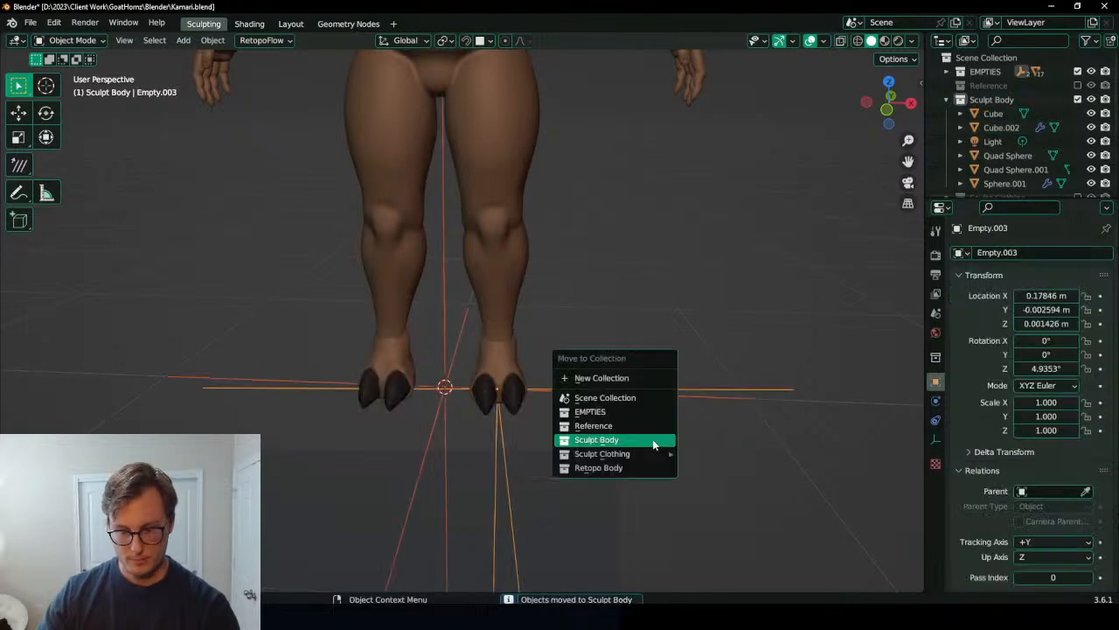
pyautogui.click(617, 411)
# Step: Exclude the EMPTIES collection temporarily to check which body parts still belong to it, then include it again
pyautogui.click(1077, 71)
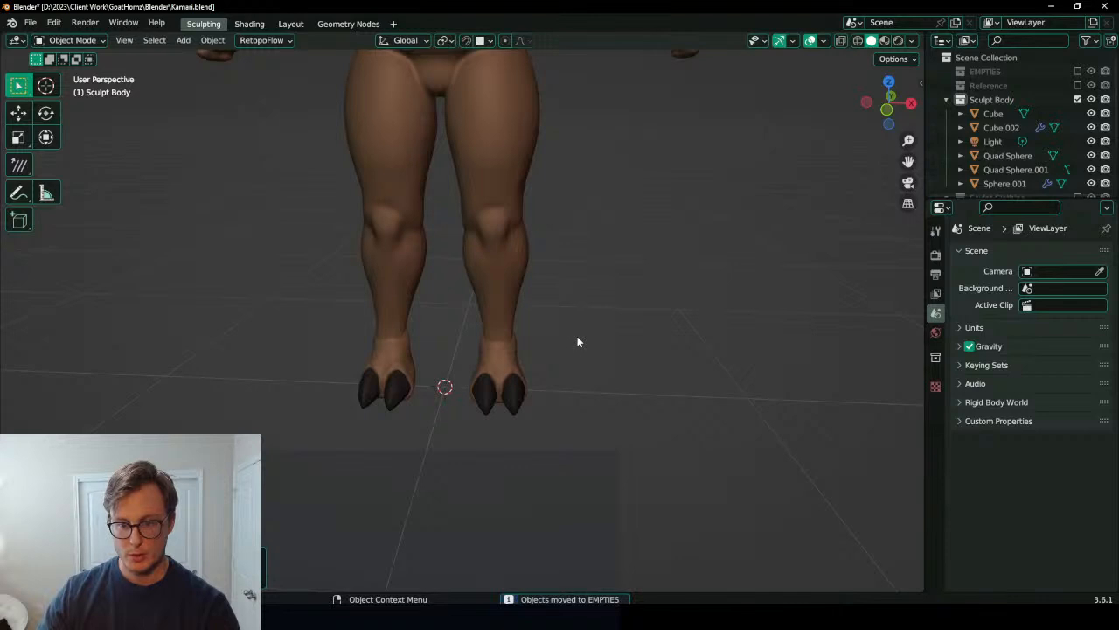
pyautogui.scroll(-4, 586, 343)
pyautogui.scroll(4, 560, 337)
pyautogui.scroll(-4, 524, 324)
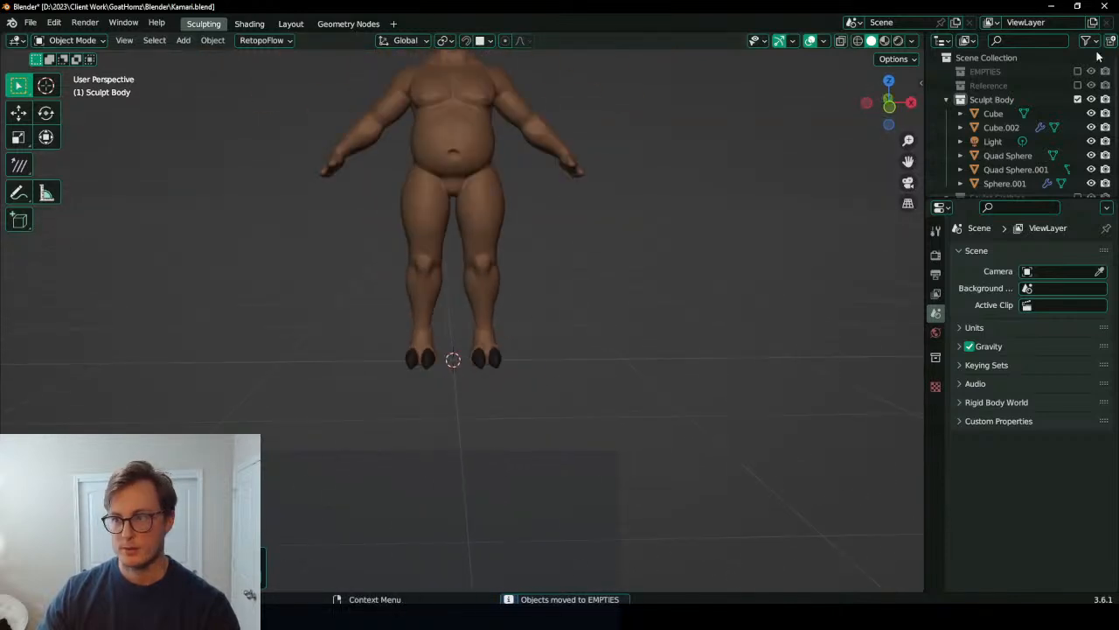
pyautogui.click(1078, 72)
pyautogui.keyDown('shift'); pyautogui.moveTo(575, 157); pyautogui.dragTo(611, 305, button='middle'); pyautogui.keyUp('shift')
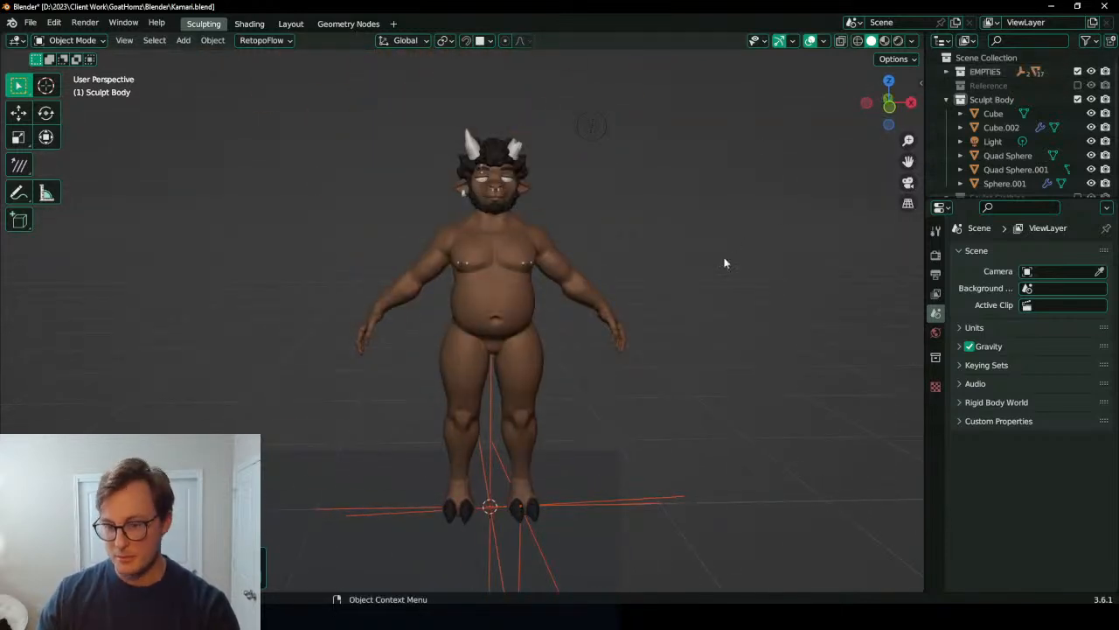
# Step: Move all the meshes from Circle through Torus in the EMPTIES collection to Sculpt Body, leaving out Empty.003
pyautogui.click(595, 502)
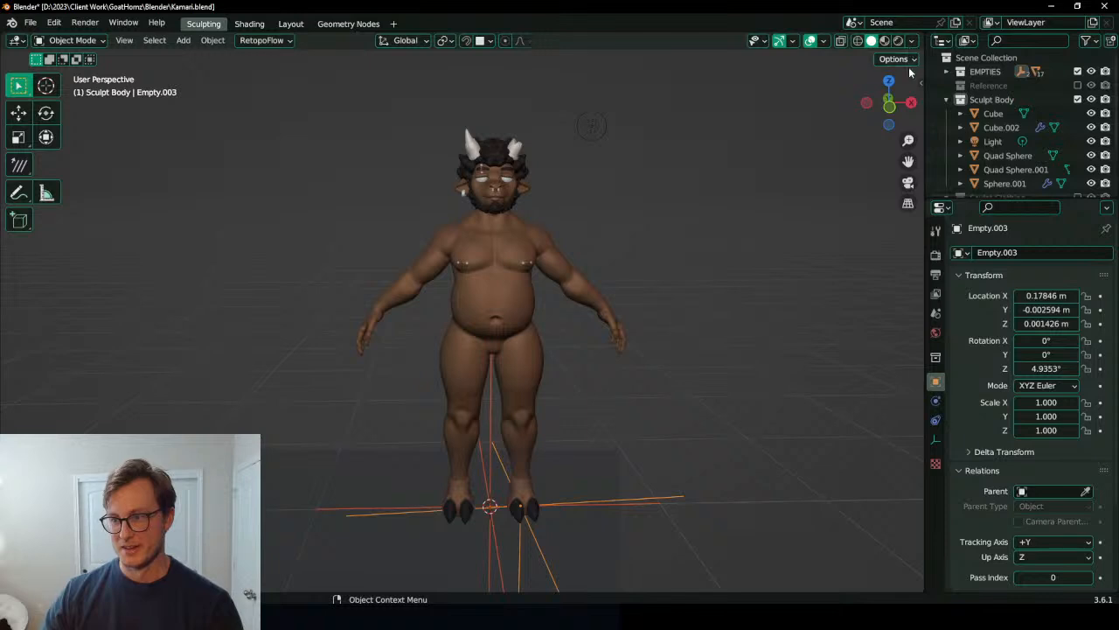
pyautogui.click(946, 71)
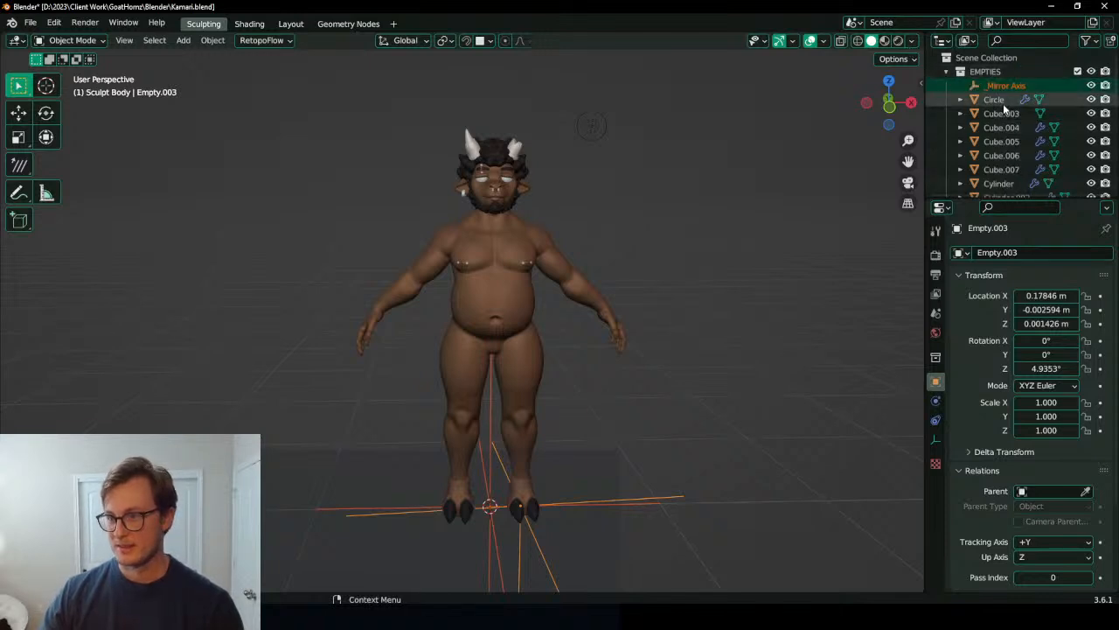
pyautogui.click(996, 99)
pyautogui.scroll(-3, 836, 180)
pyautogui.scroll(-8, 997, 131)
pyautogui.scroll(5, 1002, 132)
pyautogui.scroll(-4, 1008, 137)
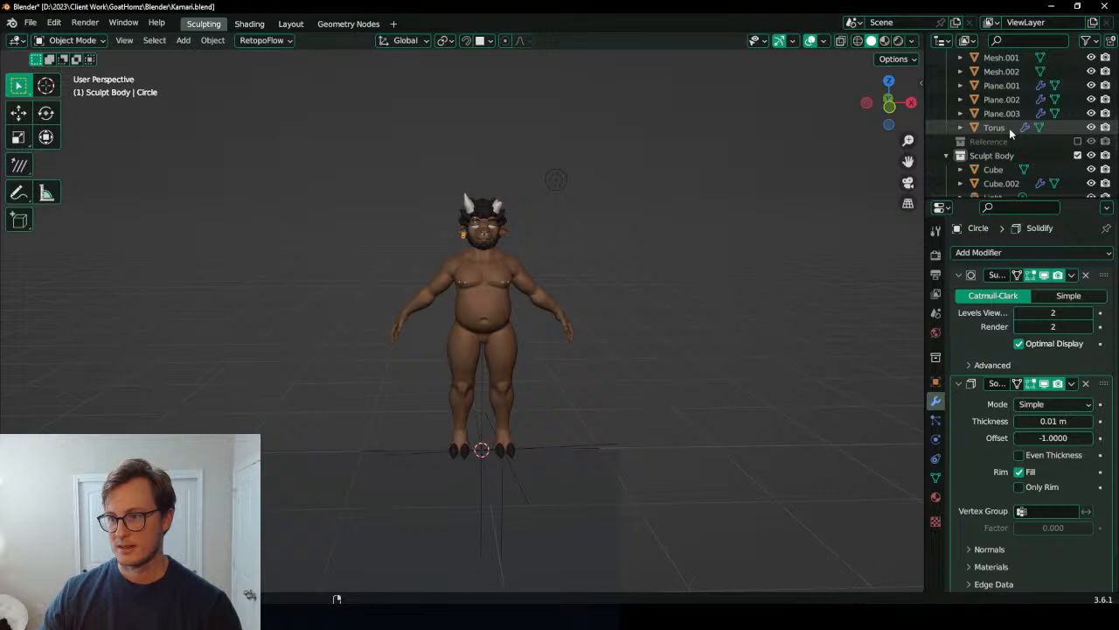
pyautogui.keyDown('shift'); pyautogui.click(1009, 128); pyautogui.keyUp('shift')
pyautogui.scroll(6, 1017, 121)
pyautogui.scroll(-4, 1018, 117)
pyautogui.keyDown('ctrl'); pyautogui.click(1028, 160); pyautogui.keyUp('ctrl')
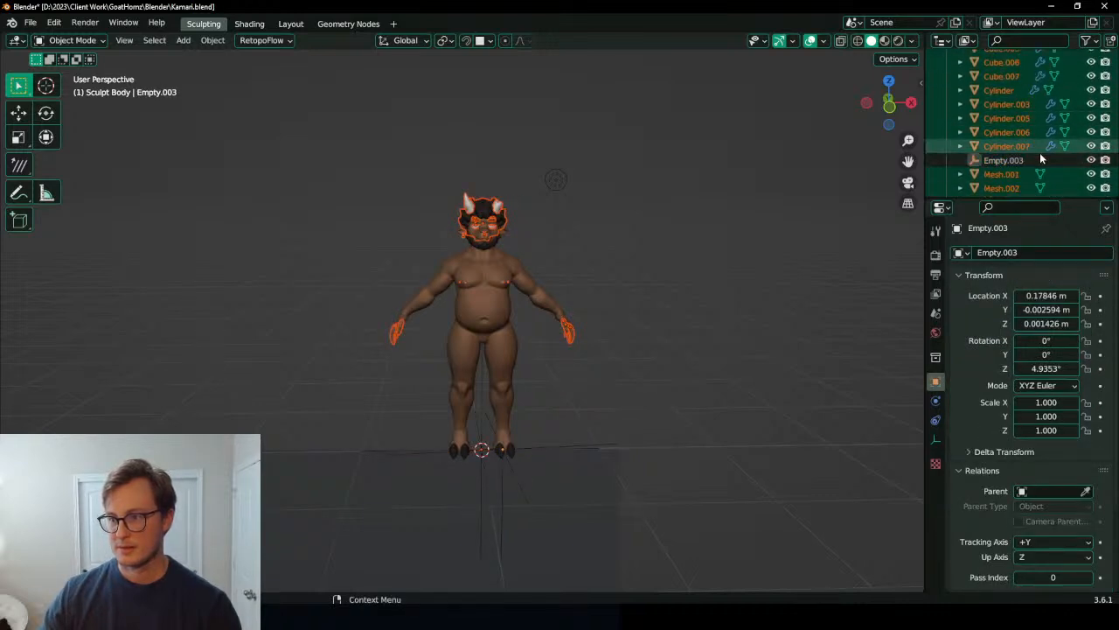
pyautogui.scroll(5, 1032, 144)
pyautogui.scroll(-5, 1004, 118)
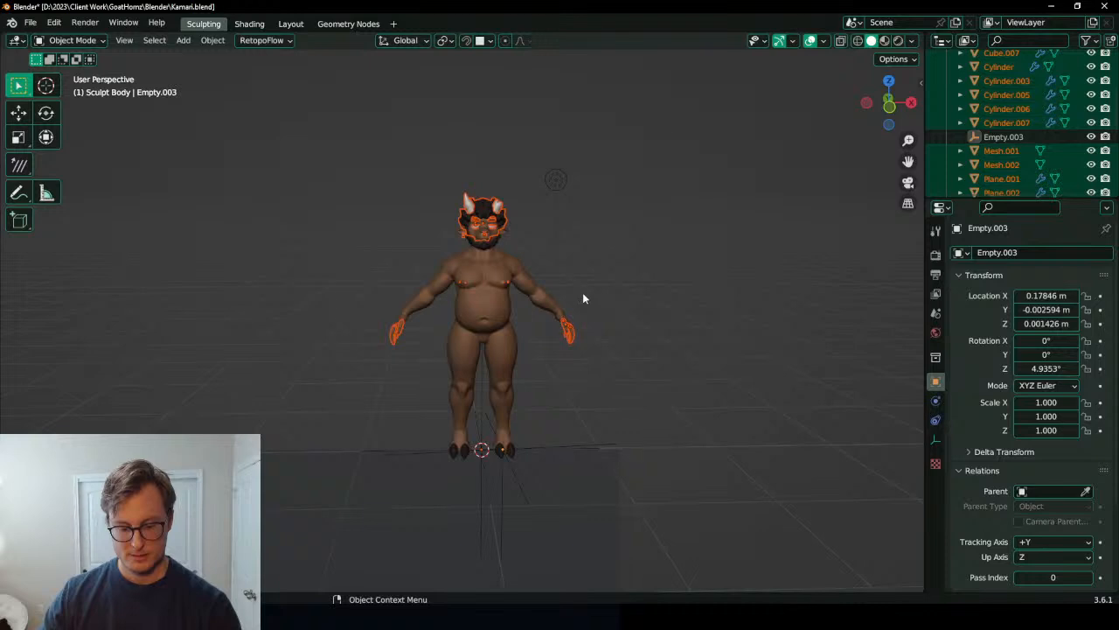
pyautogui.press('m')
pyautogui.moveTo(559, 323)
pyautogui.click(665, 325)
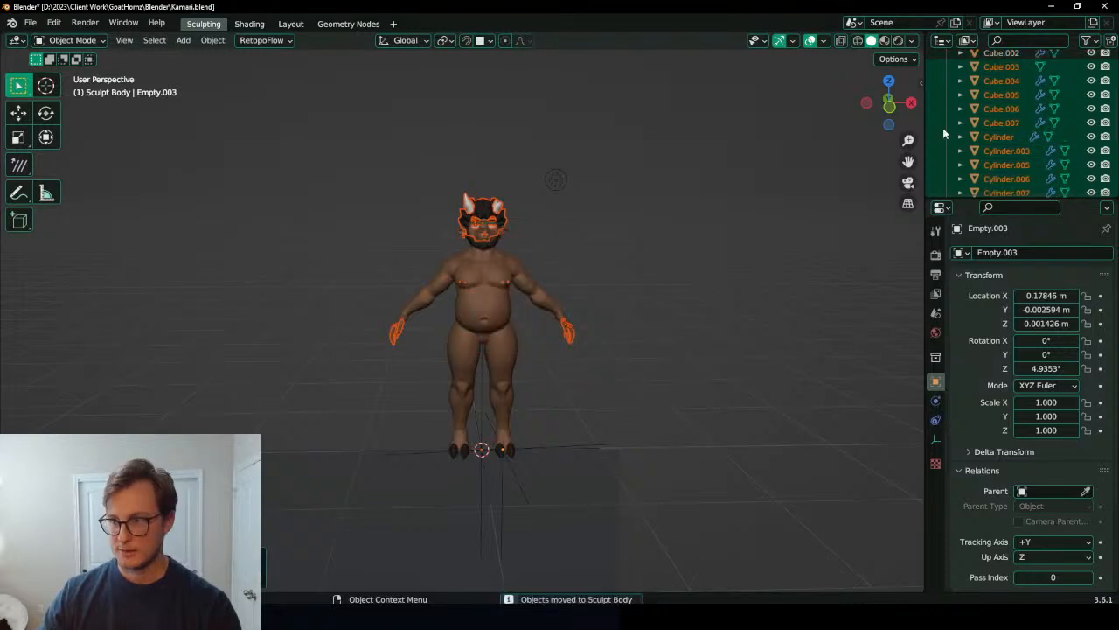
# Step: Exclude the EMPTIES collection from the view layer, deselect everything and save the file
pyautogui.scroll(5, 957, 96)
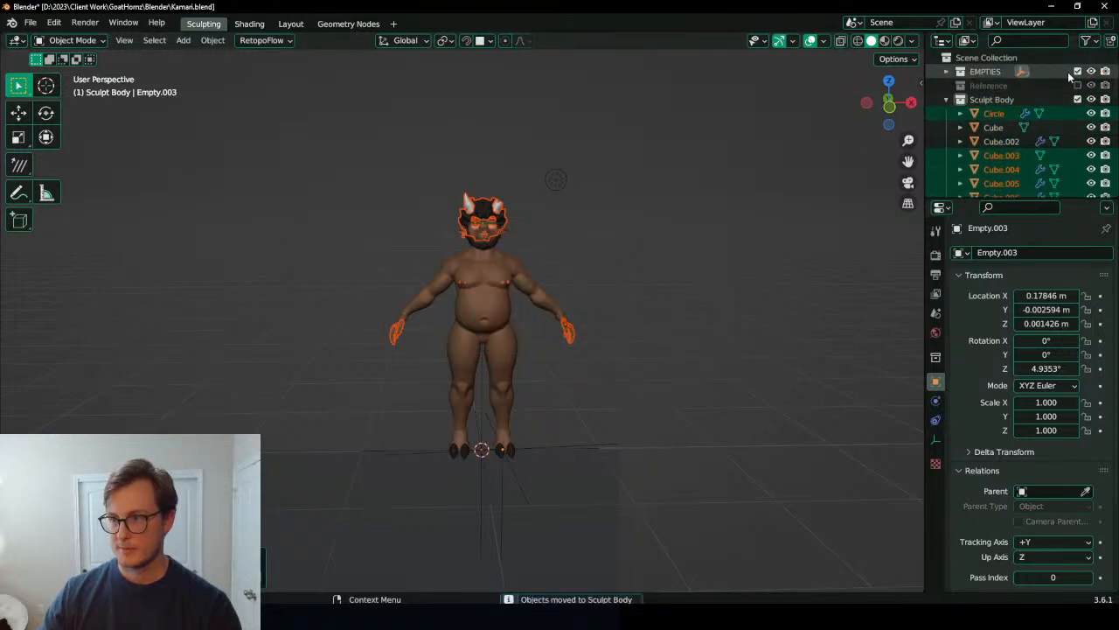
pyautogui.click(1078, 71)
pyautogui.click(632, 248)
pyautogui.scroll(3, 637, 250)
pyautogui.moveTo(642, 253); pyautogui.dragTo(519, 229, button='middle')
pyautogui.hotkey('ctrl', 's')
# Step: Join the feet mesh into the Quad Sphere body mesh so the legs and feet form one object
pyautogui.scroll(3, 531, 357)
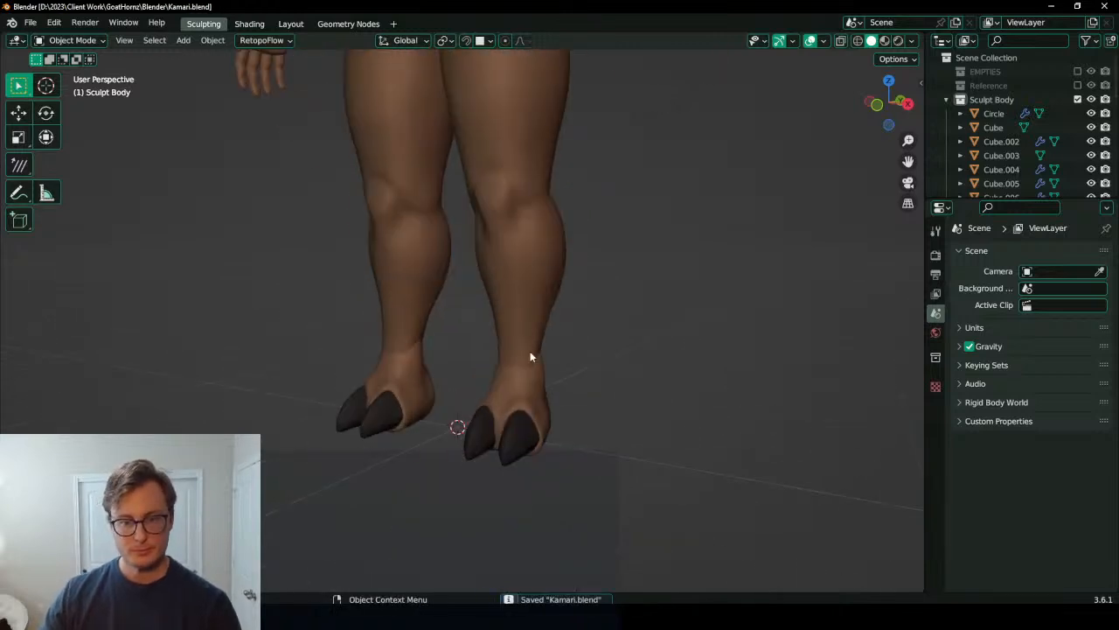
pyautogui.click(538, 408)
pyautogui.moveTo(630, 303); pyautogui.dragTo(579, 349, button='middle')
pyautogui.press('q')
pyautogui.press('Escape')
pyautogui.hotkey('ctrl', 'a')
pyautogui.click(664, 346)
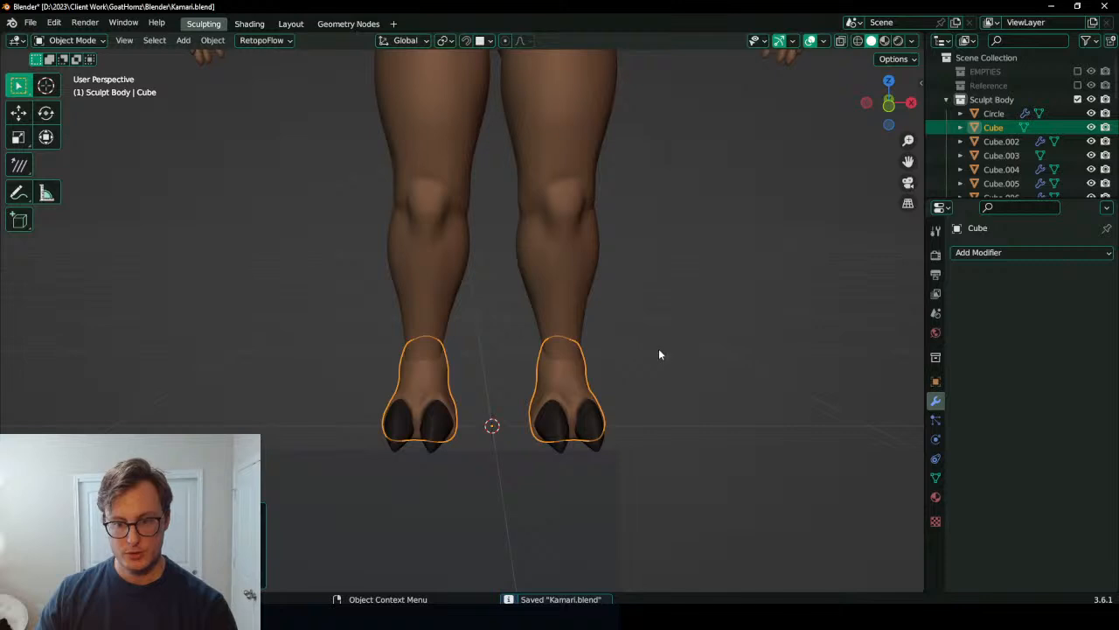
pyautogui.keyDown('shift'); pyautogui.click(598, 308); pyautogui.keyUp('shift')
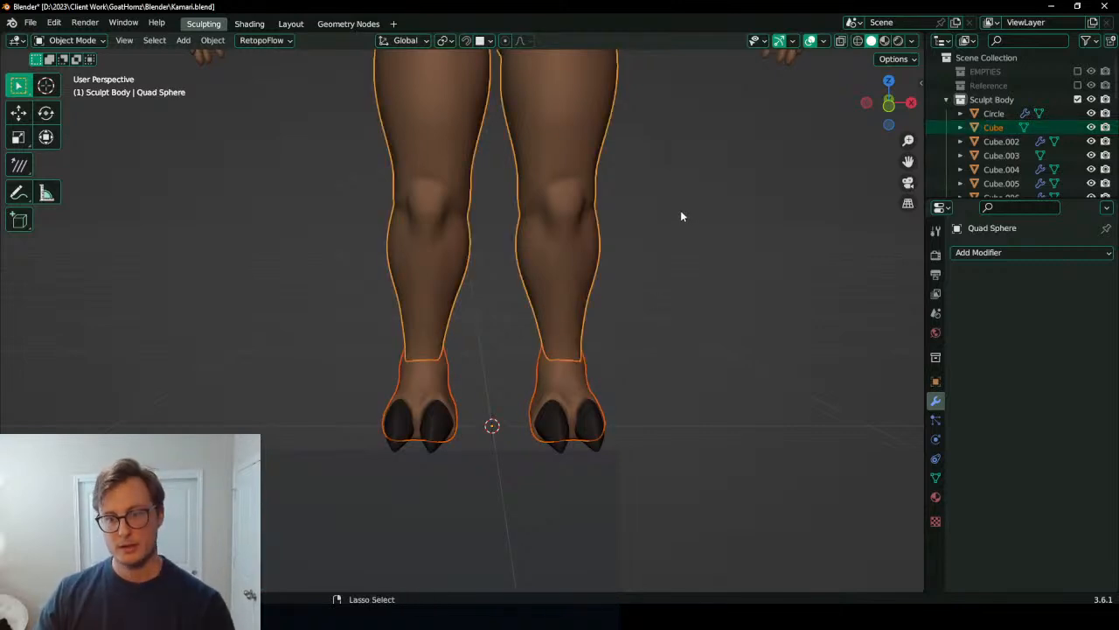
pyautogui.hotkey('ctrl', 'j')
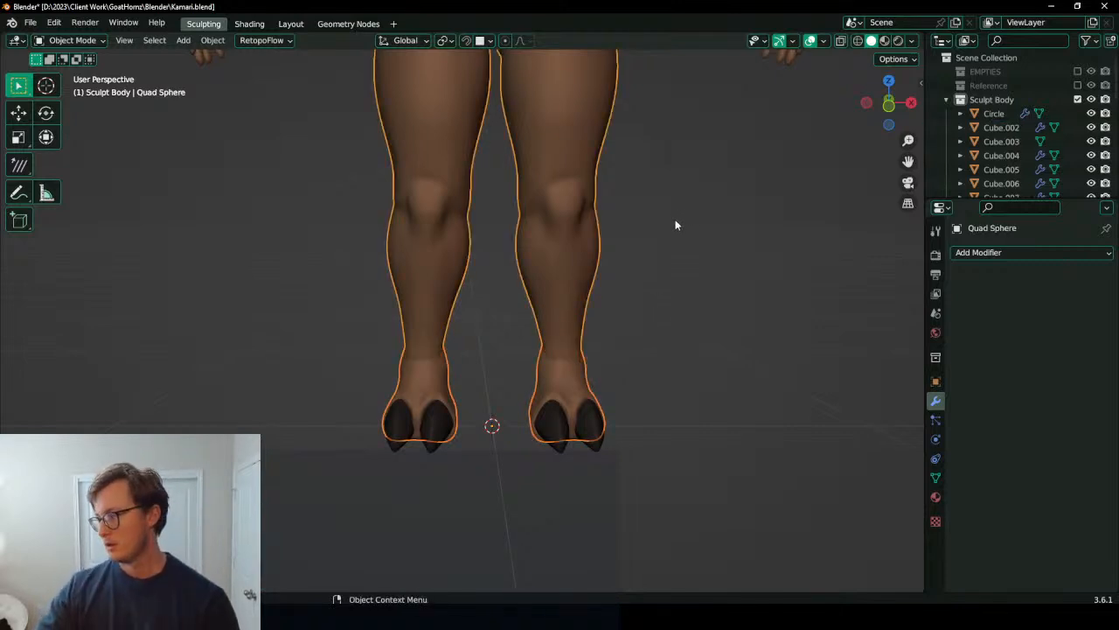
# Step: In Sculpt Mode, smooth the seam around the ankles where the feet meet the legs
pyautogui.hotkey('ctrl', 'Tab')
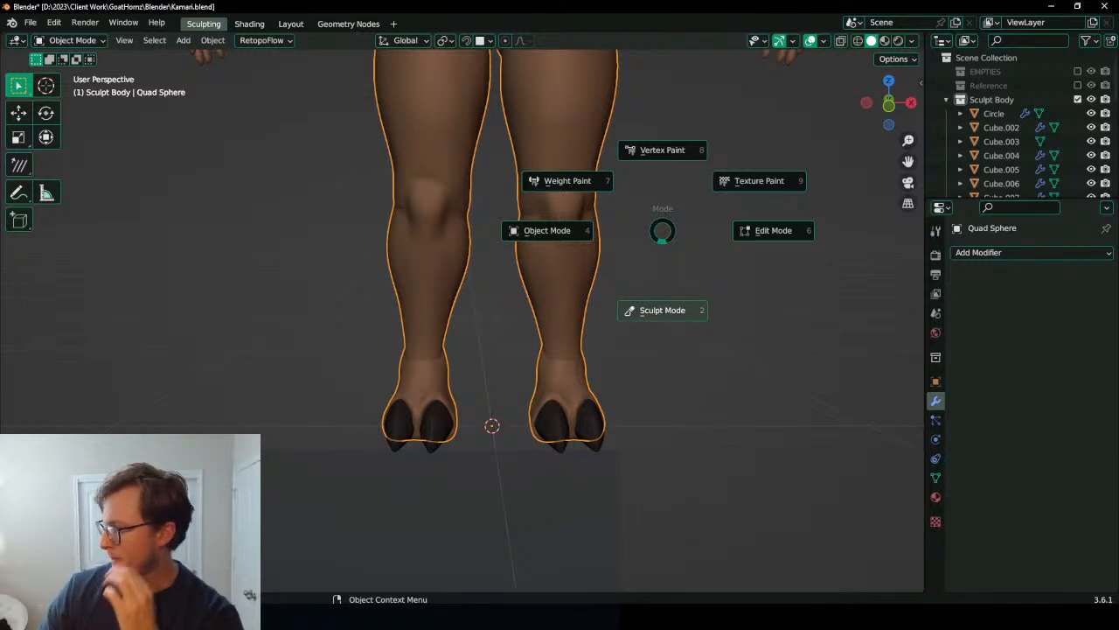
pyautogui.press('2')
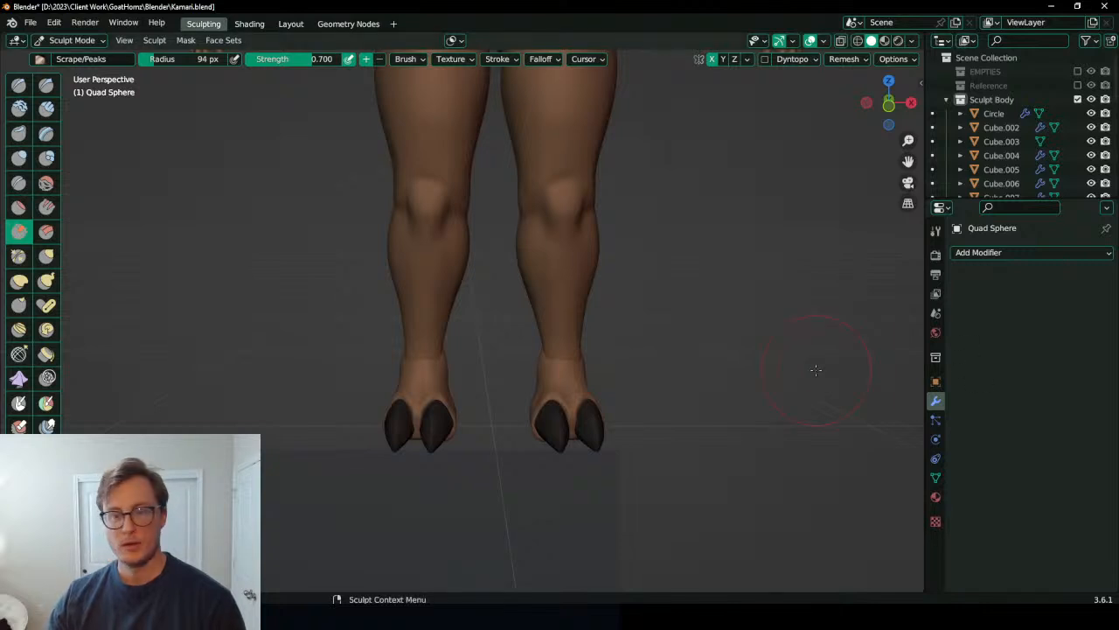
pyautogui.moveTo(667, 338); pyautogui.dragTo(504, 387, button='middle')
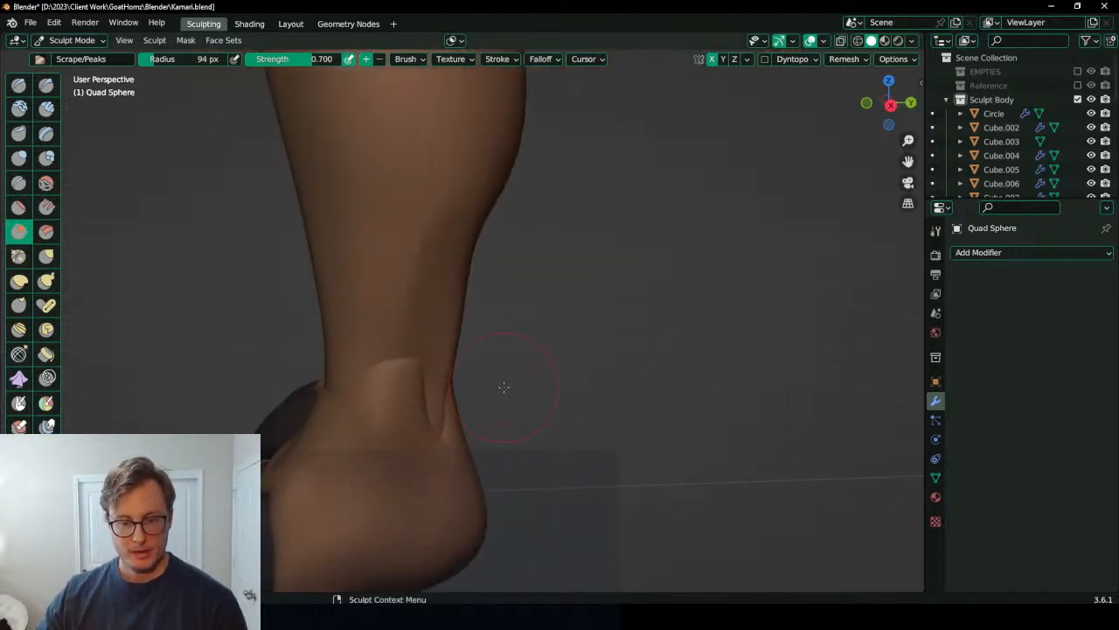
pyautogui.moveTo(349, 335); pyautogui.dragTo(512, 446, button='middle')
pyautogui.moveTo(503, 383); pyautogui.dragTo(492, 403, button='middle')
pyautogui.moveTo(501, 457); pyautogui.dragTo(664, 310, button='middle')
pyautogui.keyDown('shift'); pyautogui.moveTo(437, 271); pyautogui.dragTo(547, 318, button='middle'); pyautogui.keyUp('shift')
pyautogui.moveTo(475, 345)
pyautogui.mouseDown(button='middle')
pyautogui.moveTo(538, 361)
pyautogui.moveTo(499, 324)
pyautogui.moveTo(425, 292)
pyautogui.mouseUp(button='middle')
pyautogui.moveTo(424, 293)
pyautogui.keyDown('shift'); pyautogui.mouseDown()
pyautogui.moveTo(453, 207)
pyautogui.moveTo(472, 364)
pyautogui.mouseUp(); pyautogui.keyUp('shift')
pyautogui.scroll(-2, 461, 315)
pyautogui.moveTo(461, 315)
pyautogui.keyDown('shift'); pyautogui.mouseDown()
pyautogui.moveTo(458, 295)
pyautogui.moveTo(478, 352)
pyautogui.mouseUp(); pyautogui.keyUp('shift')
pyautogui.moveTo(443, 313); pyautogui.dragTo(470, 349, button='middle')
pyautogui.keyDown('shift'); pyautogui.moveTo(469, 350); pyautogui.dragTo(452, 302); pyautogui.keyUp('shift')
pyautogui.keyDown('ctrl'); pyautogui.moveTo(452, 303); pyautogui.dragTo(397, 435, button='middle'); pyautogui.keyUp('ctrl')
pyautogui.moveTo(437, 262)
pyautogui.mouseDown(button='middle')
pyautogui.moveTo(498, 257)
pyautogui.moveTo(522, 297)
pyautogui.moveTo(539, 262)
pyautogui.moveTo(521, 357)
pyautogui.mouseUp(button='middle')
# Step: Return the body to Object Mode and save the file
pyautogui.hotkey('ctrl', 'Tab')
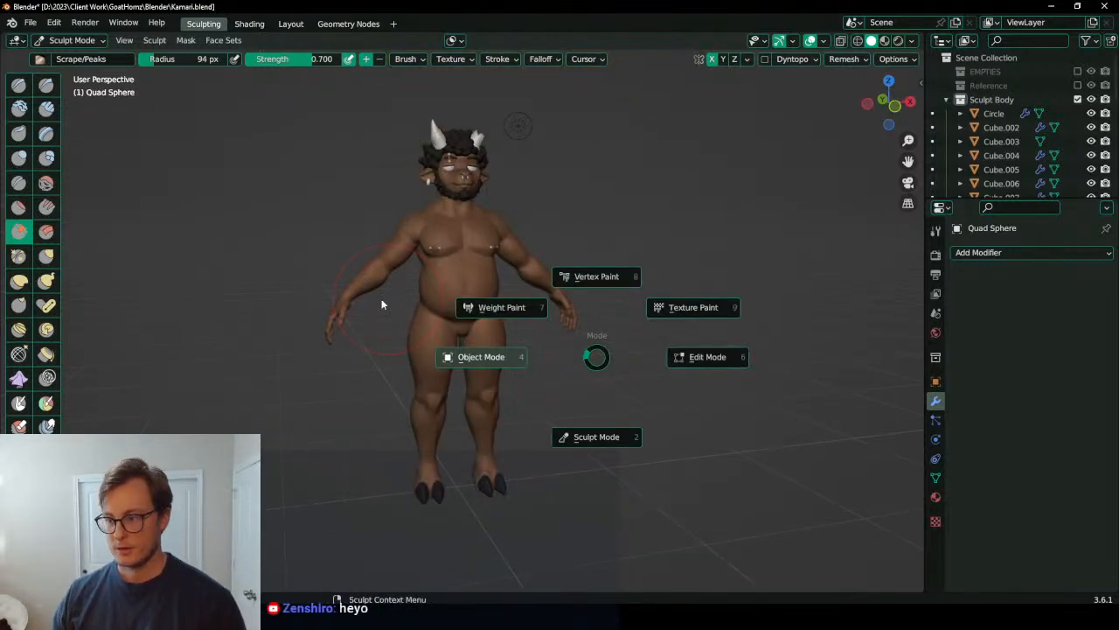
pyautogui.click(502, 348)
pyautogui.click(382, 302)
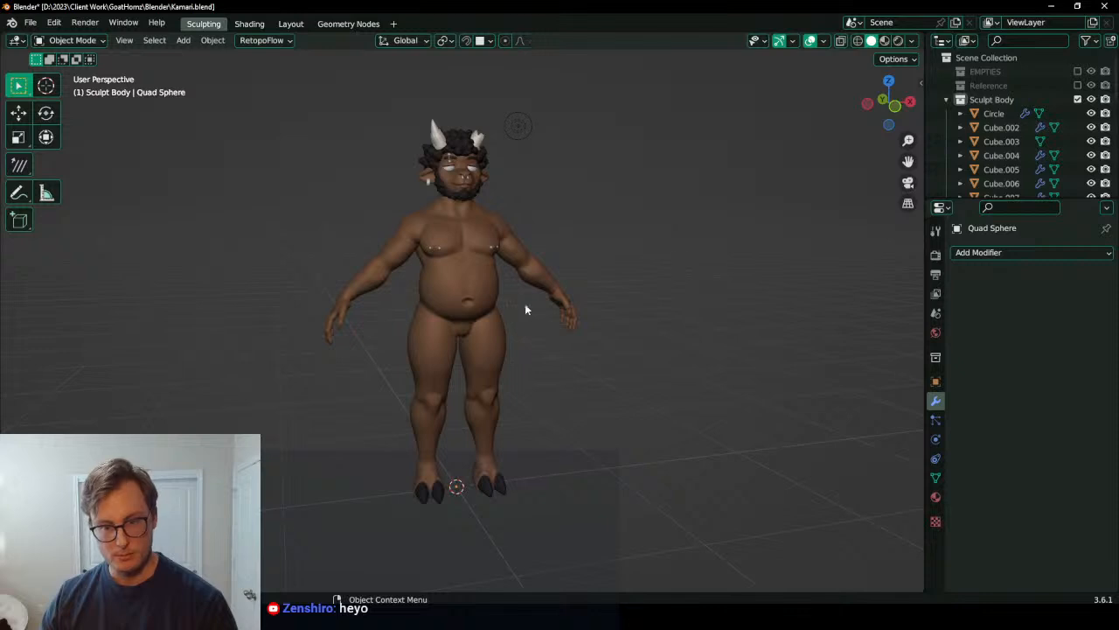
pyautogui.moveTo(727, 260); pyautogui.dragTo(639, 260, button='middle')
pyautogui.scroll(2, 641, 259)
pyautogui.hotkey('ctrl', 's')
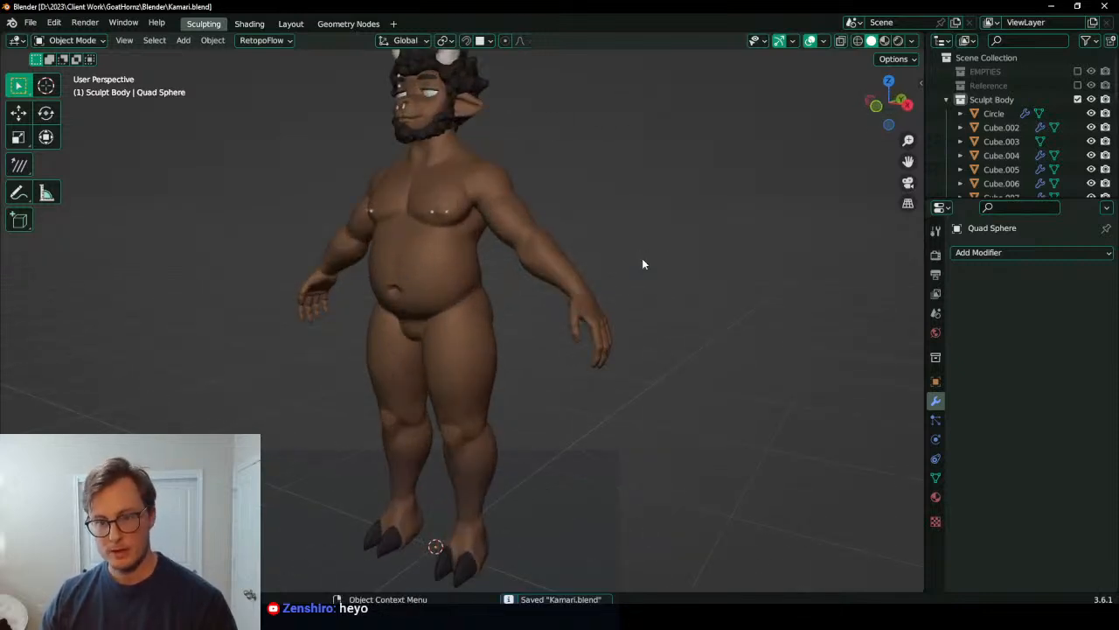
# Step: Enlarge the collection list, collapse the Sculpt Body collection and include the Retopo Body collection in the view layer
pyautogui.moveTo(960, 199); pyautogui.dragTo(960, 305)
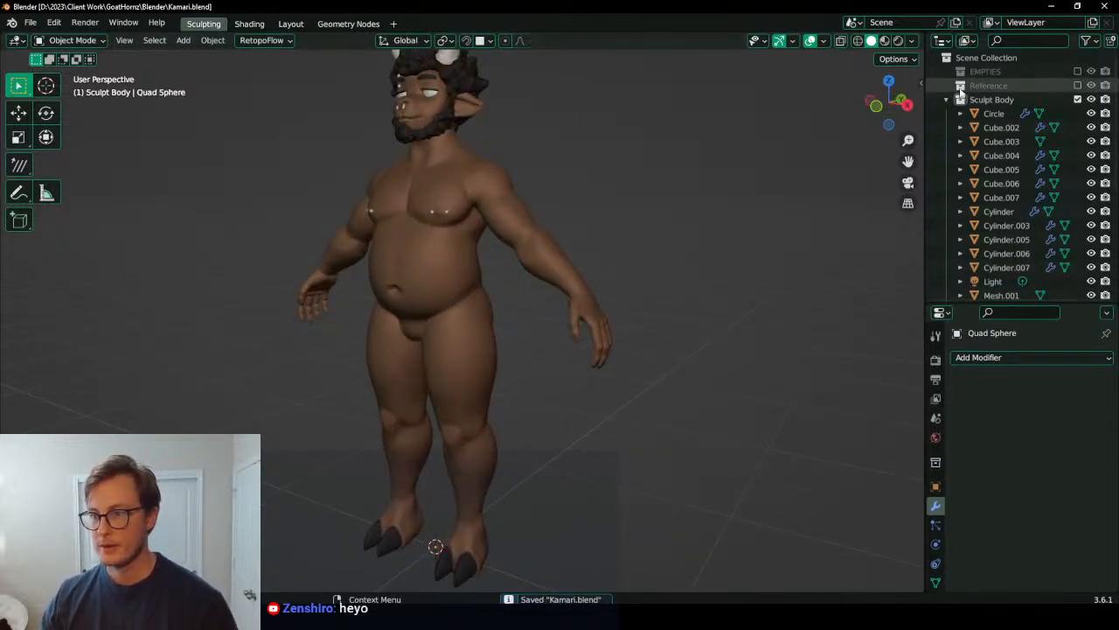
pyautogui.click(946, 99)
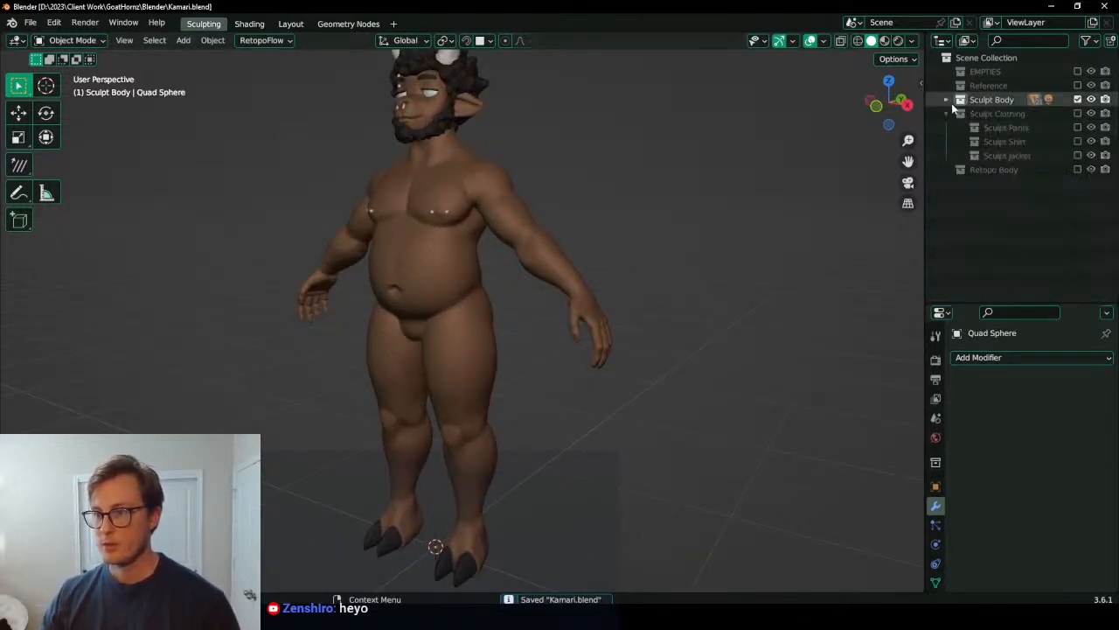
pyautogui.click(1077, 170)
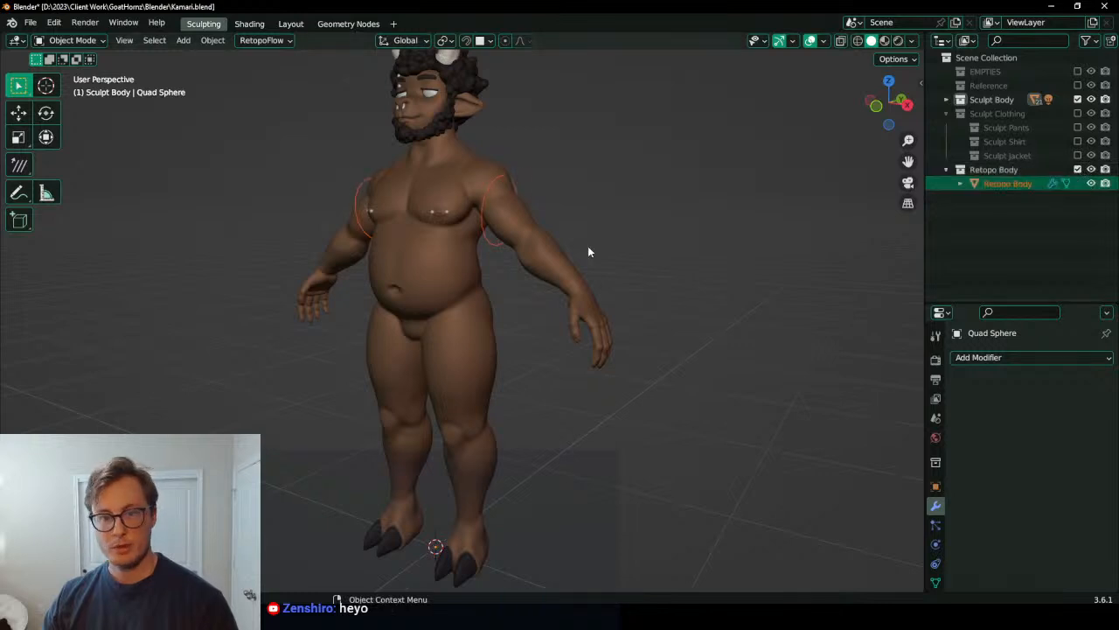
# Step: Select the Retopo Body object, save the file and view the character from the front
pyautogui.click(487, 242)
pyautogui.press('KP_Decimal')
pyautogui.hotkey('ctrl', 's')
pyautogui.press('KP_1')
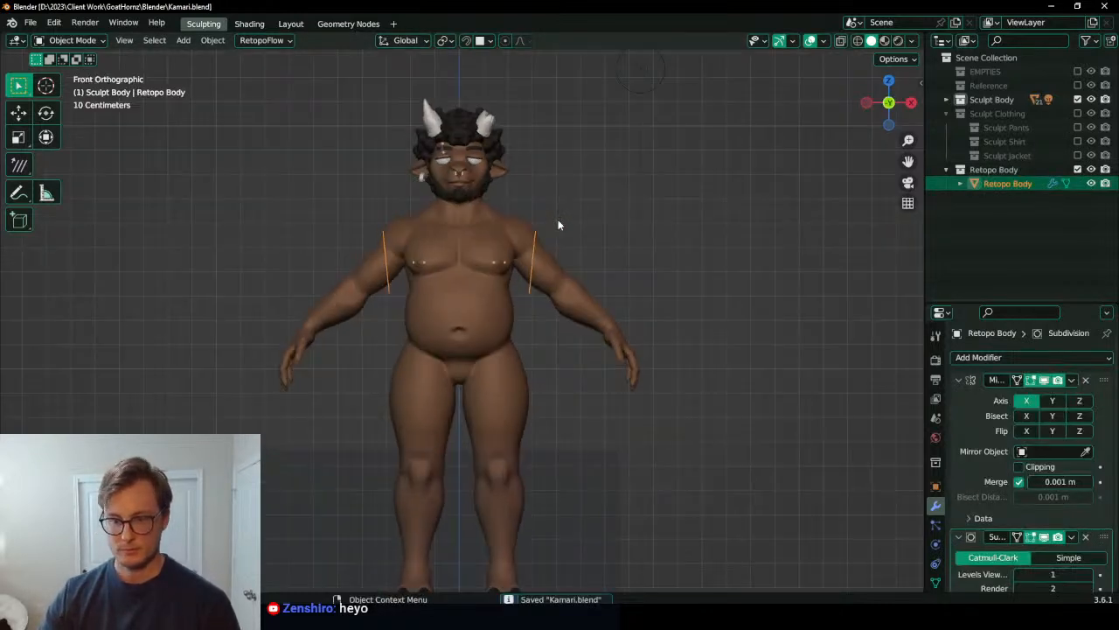
# Step: Add a Shrinkwrap modifier targeting the Quad Sphere body to Retopo Body and place the Mirror modifier last in the stack
pyautogui.scroll(-2, 1058, 466)
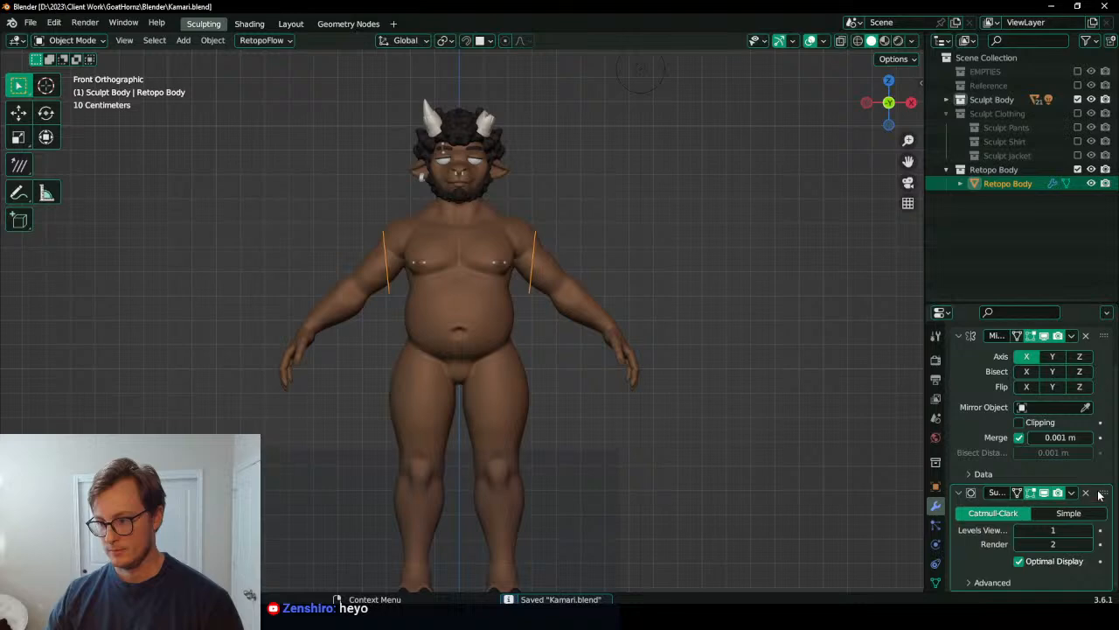
pyautogui.scroll(2, 1060, 452)
pyautogui.click(959, 380)
pyautogui.click(959, 398)
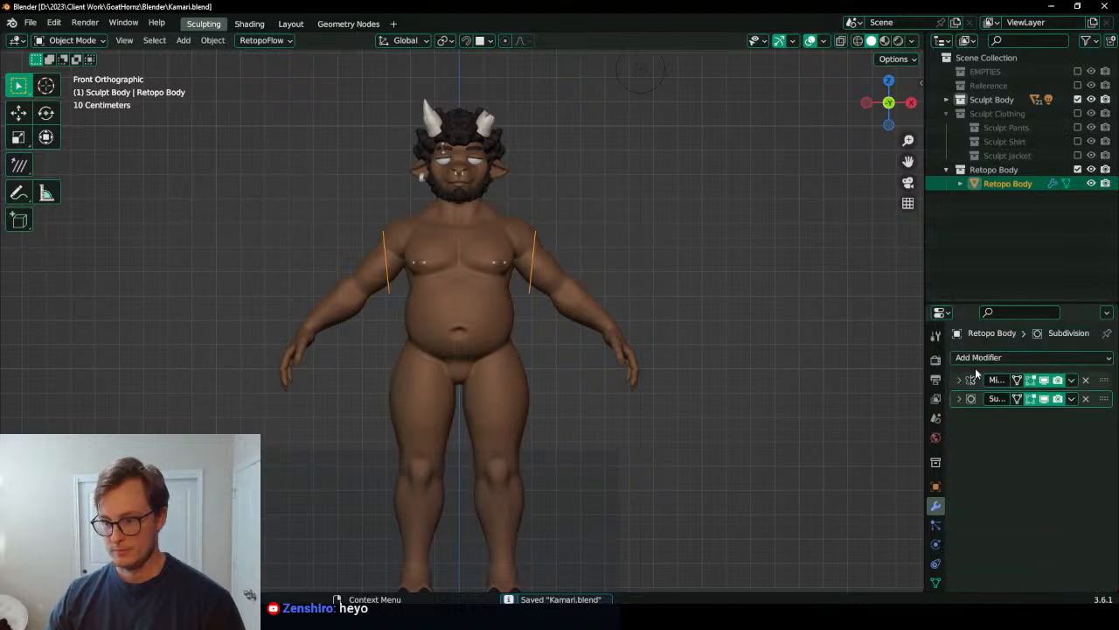
pyautogui.click(978, 356)
pyautogui.click(931, 194)
pyautogui.click(1087, 473)
pyautogui.click(603, 320)
pyautogui.moveTo(1104, 380); pyautogui.dragTo(1107, 550)
# Step: In Edit Mode, move the retopology vertex ring up onto the character's shoulder
pyautogui.scroll(5, 507, 292)
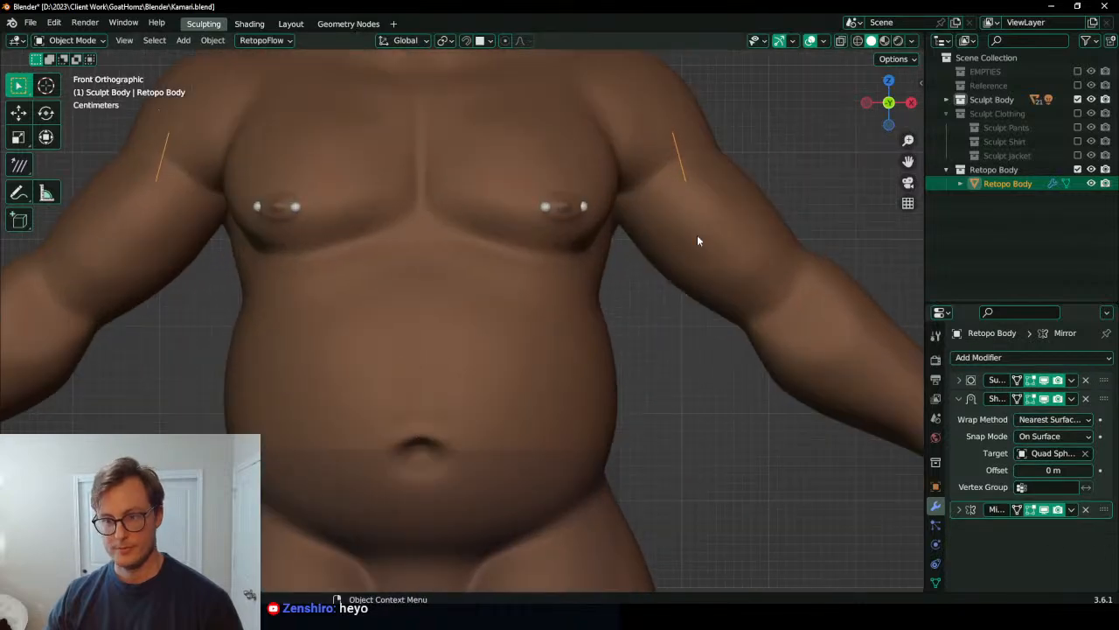
pyautogui.press('Tab')
pyautogui.keyDown('shift'); pyautogui.moveTo(675, 225); pyautogui.dragTo(587, 353, button='middle'); pyautogui.keyUp('shift')
pyautogui.press('g')
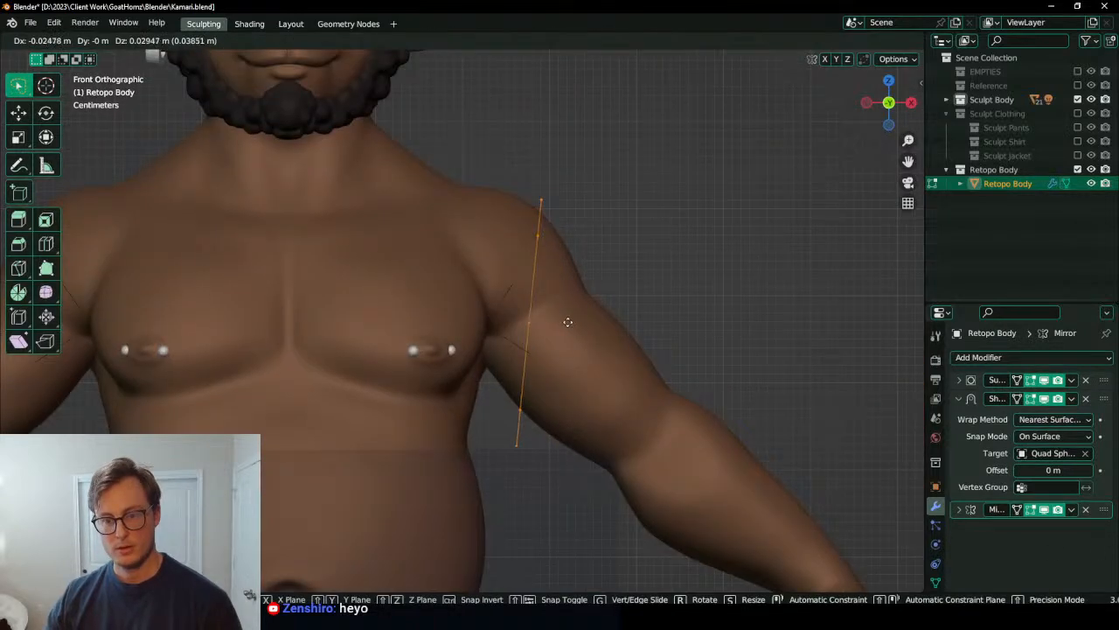
pyautogui.click(555, 291)
pyautogui.moveTo(604, 287); pyautogui.dragTo(545, 315, button='middle')
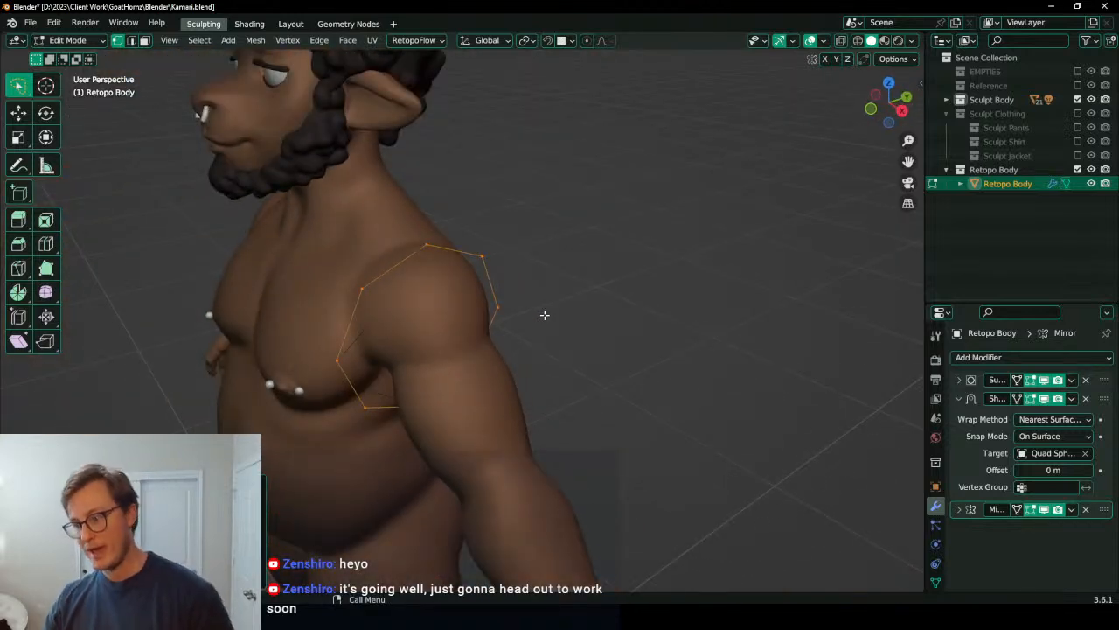
# Step: Scale the vertex ring down to fit more closely around the shoulder
pyautogui.press('.')
pyautogui.moveTo(535, 321); pyautogui.dragTo(434, 321, button='middle')
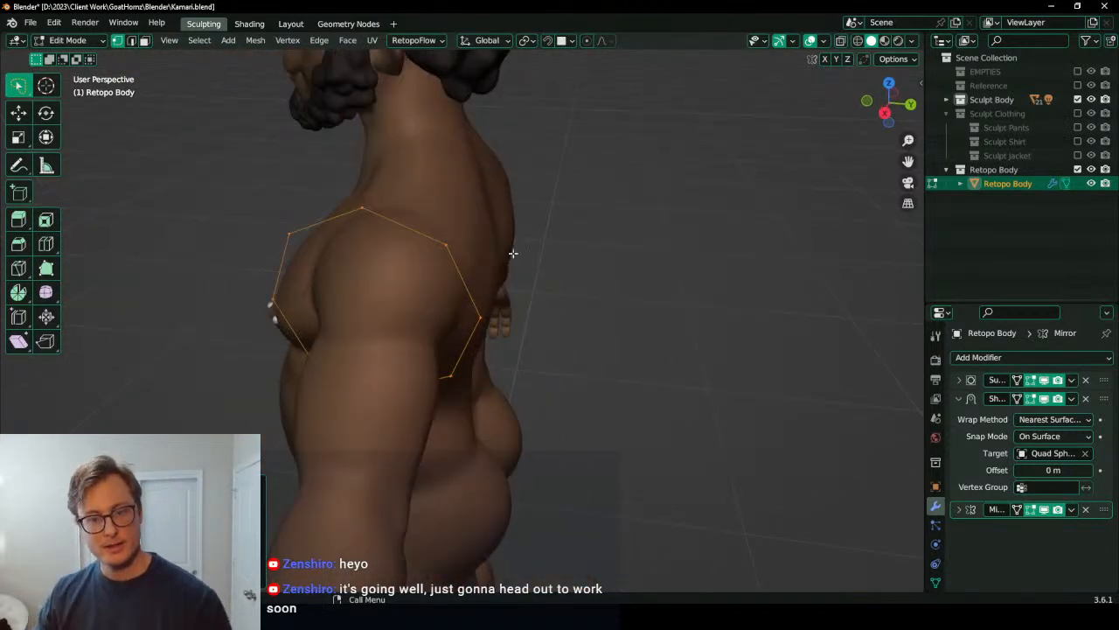
pyautogui.press('s')
pyautogui.click(493, 254)
pyautogui.press('g')
pyautogui.press('y')
pyautogui.rightClick(500, 251)
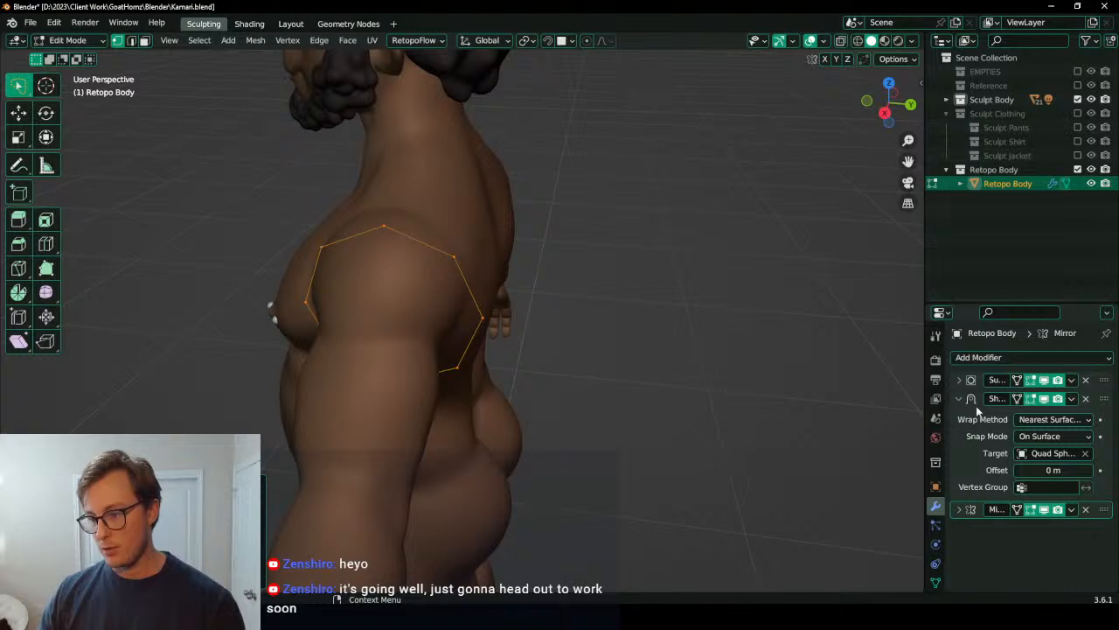
# Step: Turn on the on-cage display of the Shrinkwrap modifier so the ring follows the sculpted surface while editing
pyautogui.press('q')
pyautogui.click(574, 578)
pyautogui.moveTo(397, 240); pyautogui.dragTo(397, 295, button='middle')
pyautogui.moveTo(467, 317); pyautogui.dragTo(567, 287, button='middle')
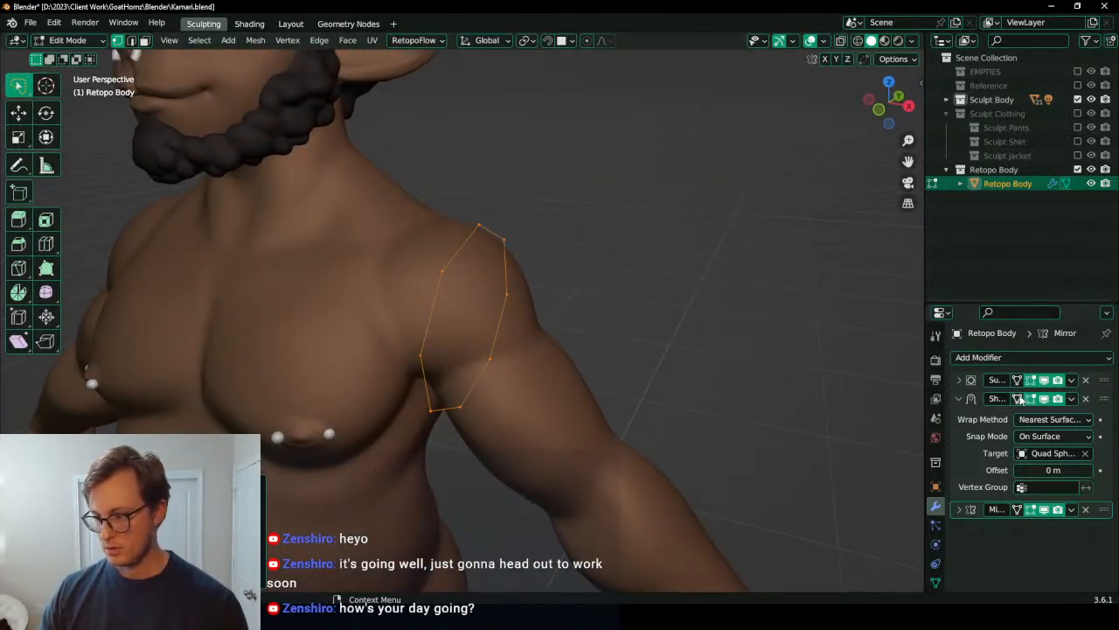
pyautogui.press('KP_1')
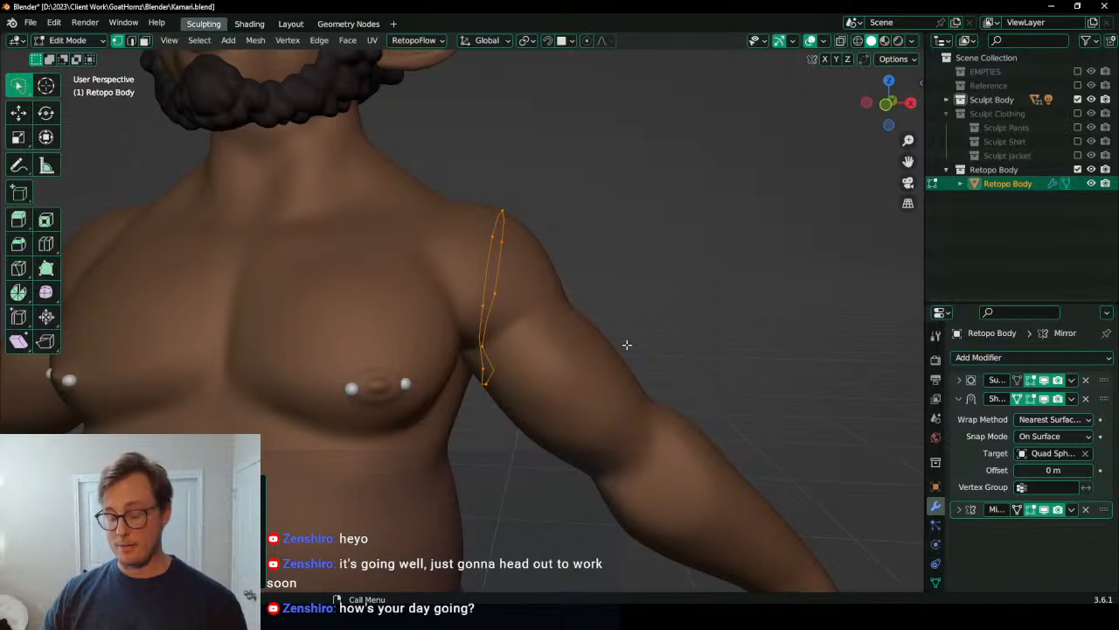
# Step: Reposition the shoulder ring along the line where the arm joins the torso
pyautogui.scroll(3, 627, 344)
pyautogui.press('g')
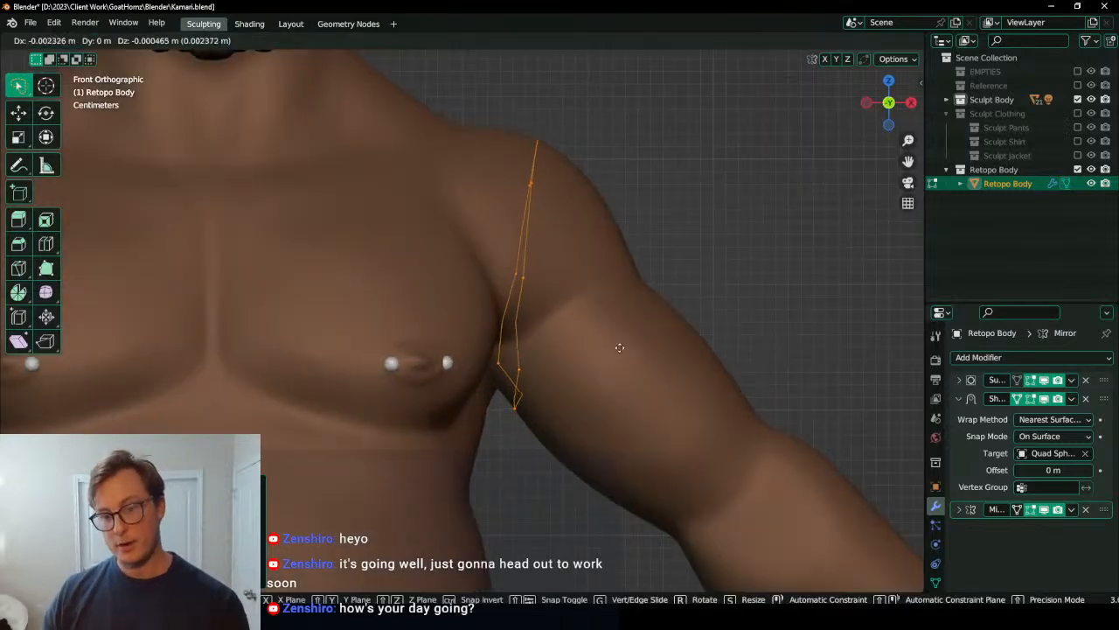
pyautogui.click(601, 334)
pyautogui.moveTo(601, 333); pyautogui.dragTo(566, 309, button='middle')
pyautogui.press('g')
pyautogui.click(575, 365)
# Step: Rotate the shoulder ring in front view to line it up with the armpit
pyautogui.press('KP_1')
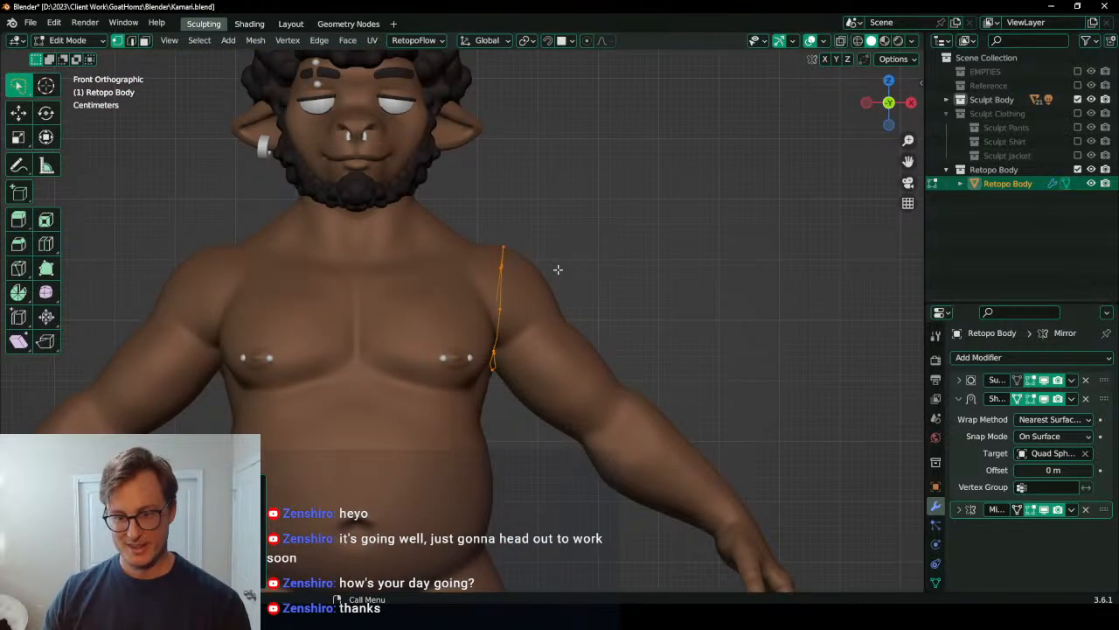
pyautogui.scroll(3, 589, 243)
pyautogui.press('r')
pyautogui.click(612, 213)
# Step: Extrude the shoulder ring down to the middle of the upper arm and rotate the new edge across the arm
pyautogui.scroll(-5, 602, 300)
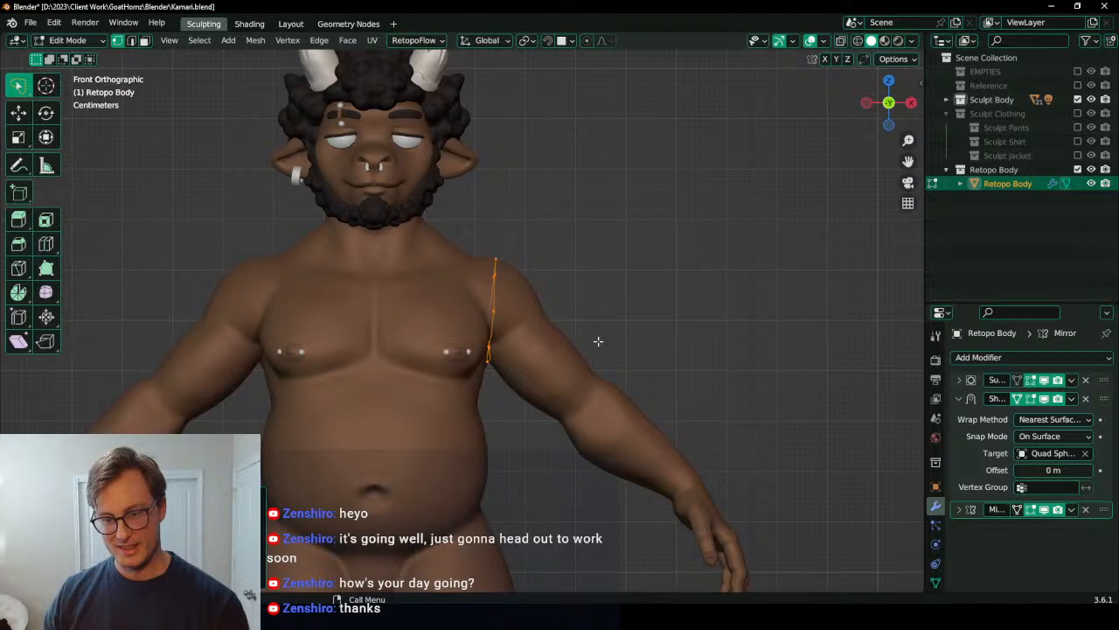
pyautogui.keyDown('shift'); pyautogui.moveTo(588, 361); pyautogui.dragTo(556, 291, button='middle'); pyautogui.keyUp('shift')
pyautogui.press('e')
pyautogui.click(568, 325)
pyautogui.press('r')
pyautogui.click(615, 355)
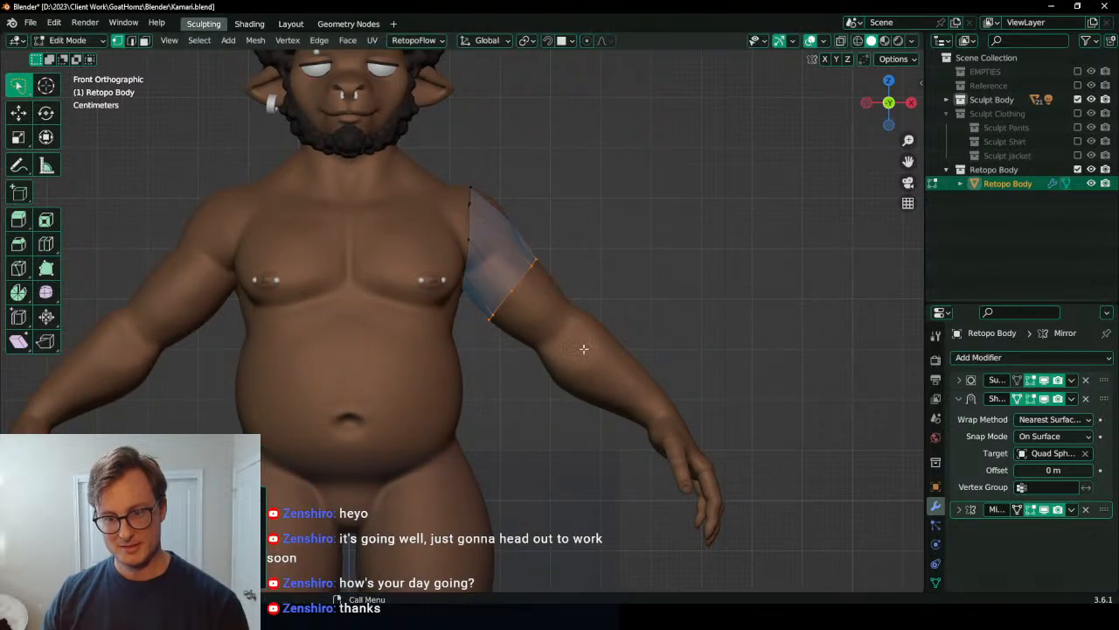
# Step: Fine-tune the position and angle of the upper-arm loop so it sits across the arm
pyautogui.scroll(2, 614, 357)
pyautogui.press('g')
pyautogui.click(544, 319)
pyautogui.press('r')
pyautogui.click(639, 242)
pyautogui.press('r')
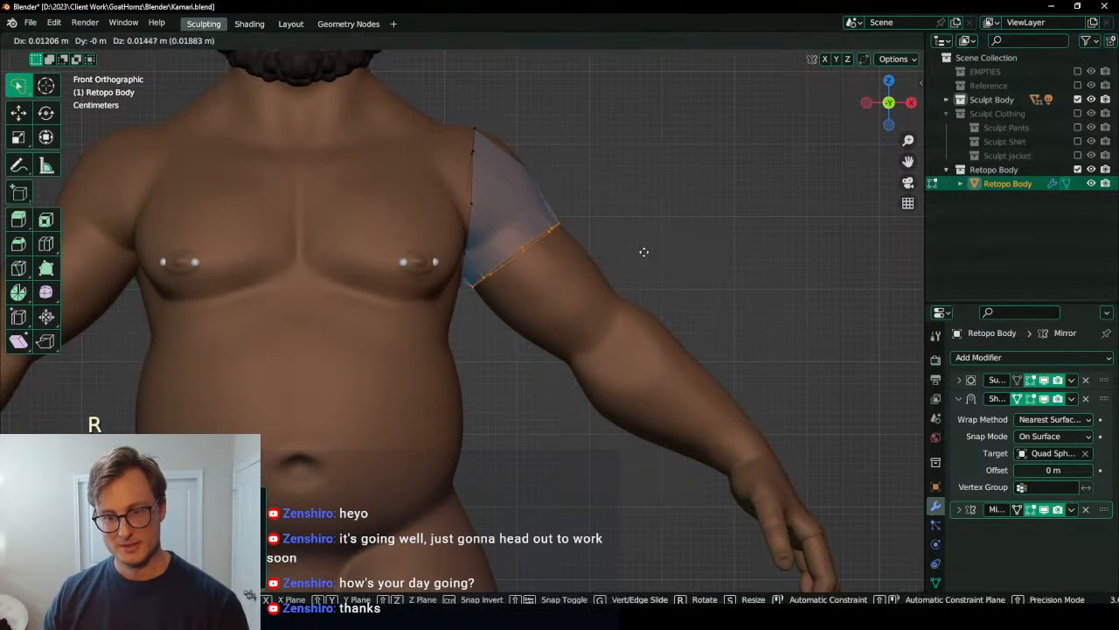
pyautogui.click(645, 250)
# Step: Extrude the upper-arm loop down to the elbow and adjust the new loop's angle and position
pyautogui.press('g')
pyautogui.click(697, 343)
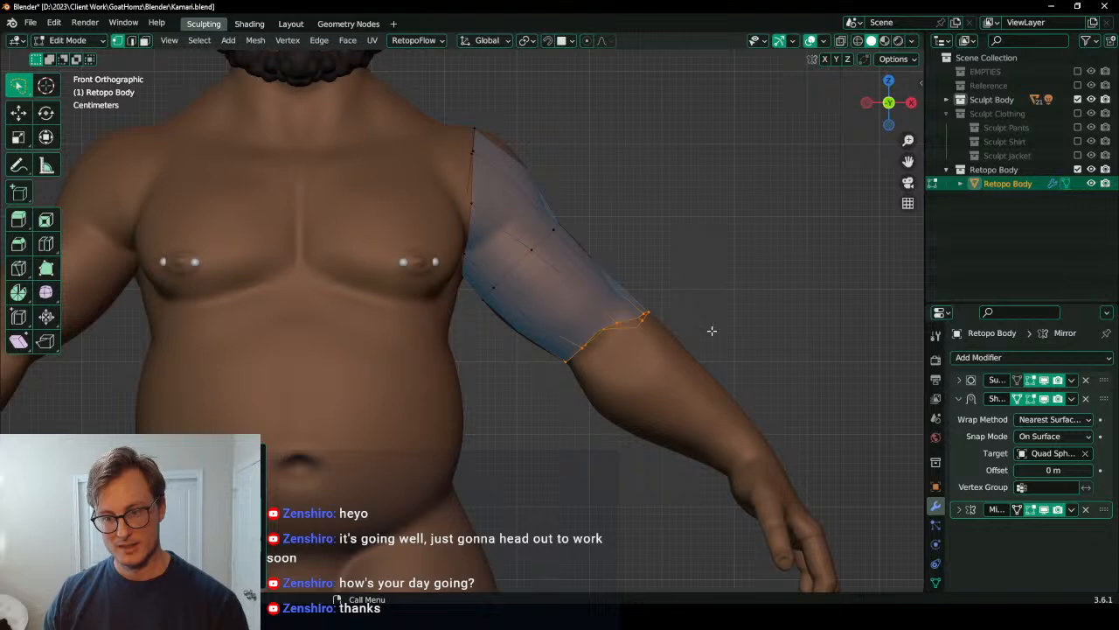
pyautogui.press('r')
pyautogui.click(711, 271)
pyautogui.press('g')
pyautogui.click(712, 274)
pyautogui.press('r')
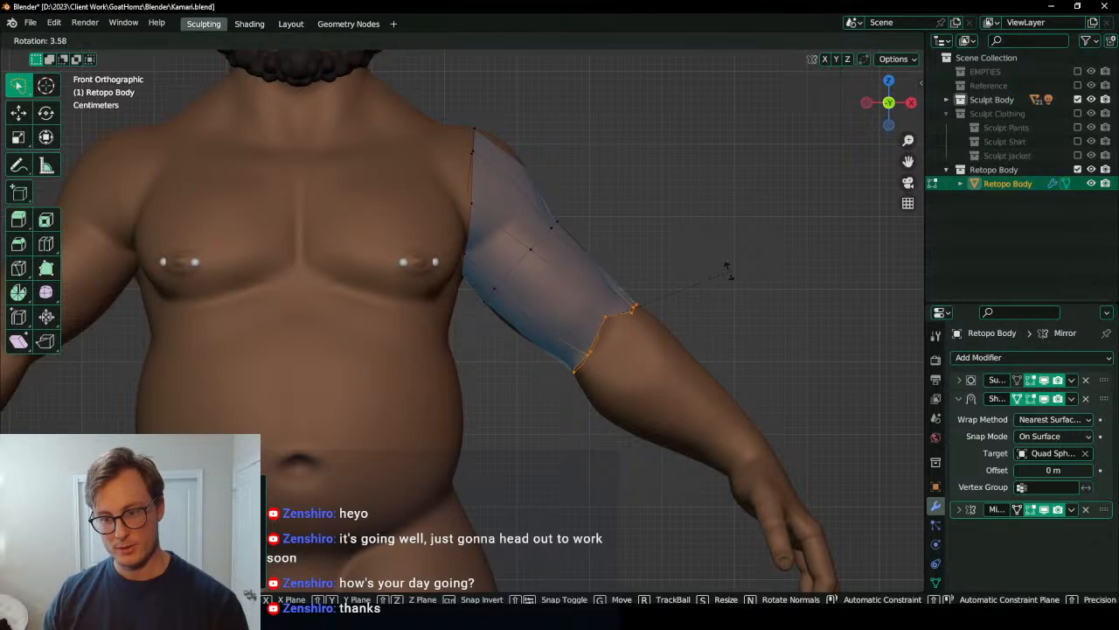
pyautogui.click(722, 278)
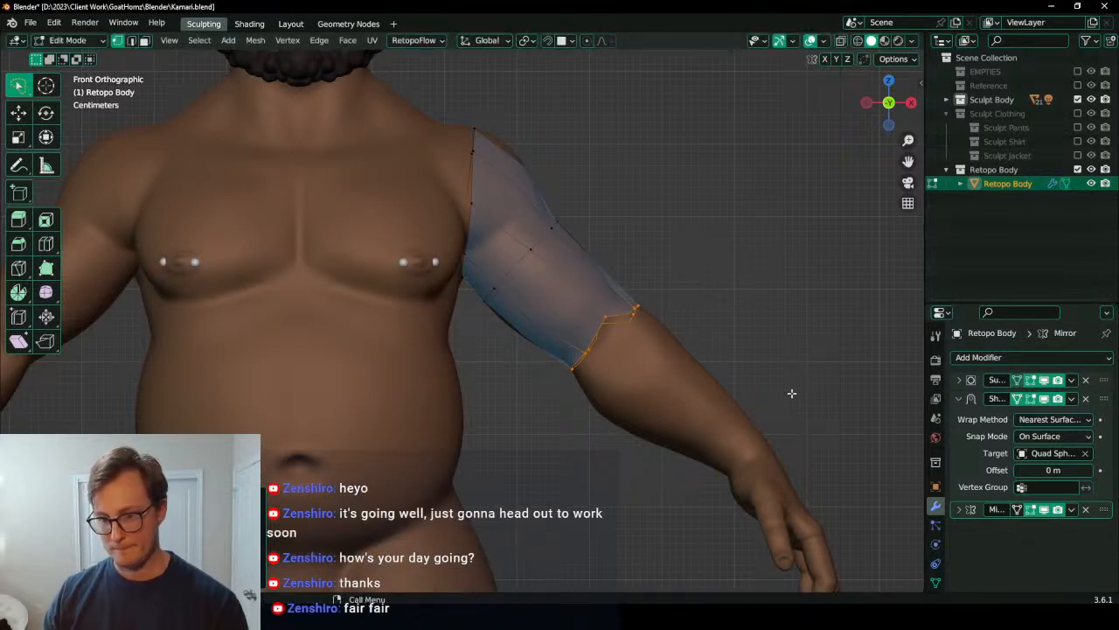
# Step: Turn off the Shrinkwrap on-cage display, then rescale and reposition the elbow loop around the arm
pyautogui.click(1017, 399)
pyautogui.moveTo(717, 385); pyautogui.dragTo(619, 414, button='middle')
pyautogui.press('s')
pyautogui.click(612, 410)
pyautogui.moveTo(551, 398); pyautogui.dragTo(612, 370, button='middle')
pyautogui.press('KP_1')
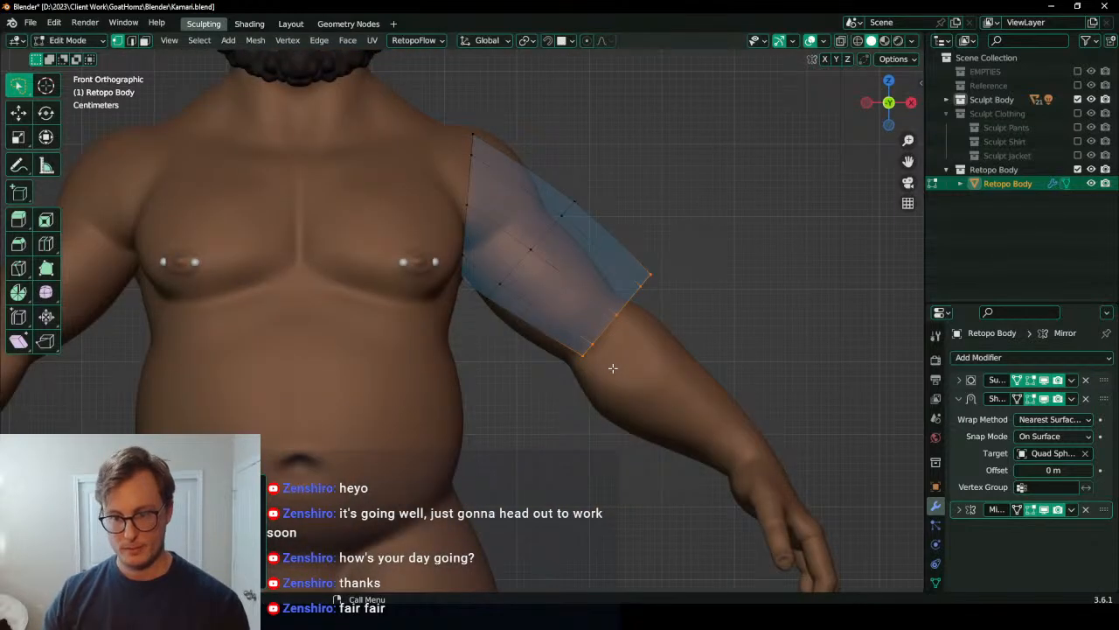
pyautogui.press('g')
pyautogui.click(585, 393)
# Step: Turn the Shrinkwrap on-cage display back on and extrude the elbow loop down onto the upper forearm
pyautogui.keyDown('alt'); pyautogui.click(537, 243); pyautogui.keyUp('alt')
pyautogui.click(1017, 399)
pyautogui.moveTo(536, 335); pyautogui.dragTo(501, 417, button='middle')
pyautogui.keyDown('alt'); pyautogui.click(593, 374); pyautogui.keyUp('alt')
pyautogui.press('KP_1')
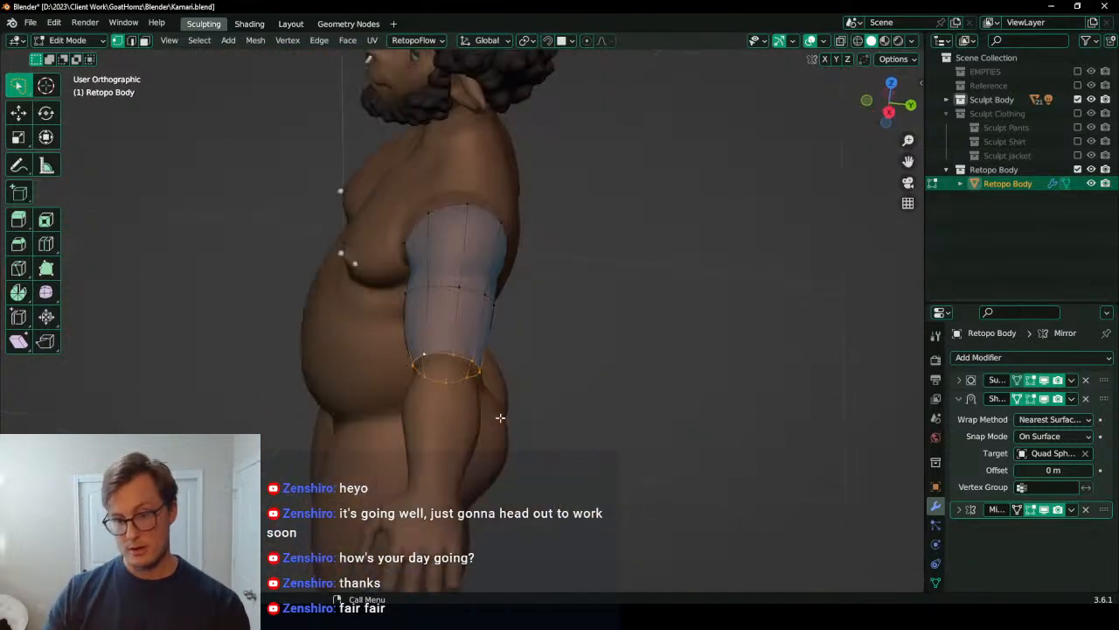
pyautogui.scroll(3, 635, 383)
pyautogui.keyDown('shift'); pyautogui.moveTo(678, 375); pyautogui.dragTo(538, 314, button='middle'); pyautogui.keyUp('shift')
pyautogui.press('g')
pyautogui.click(597, 321)
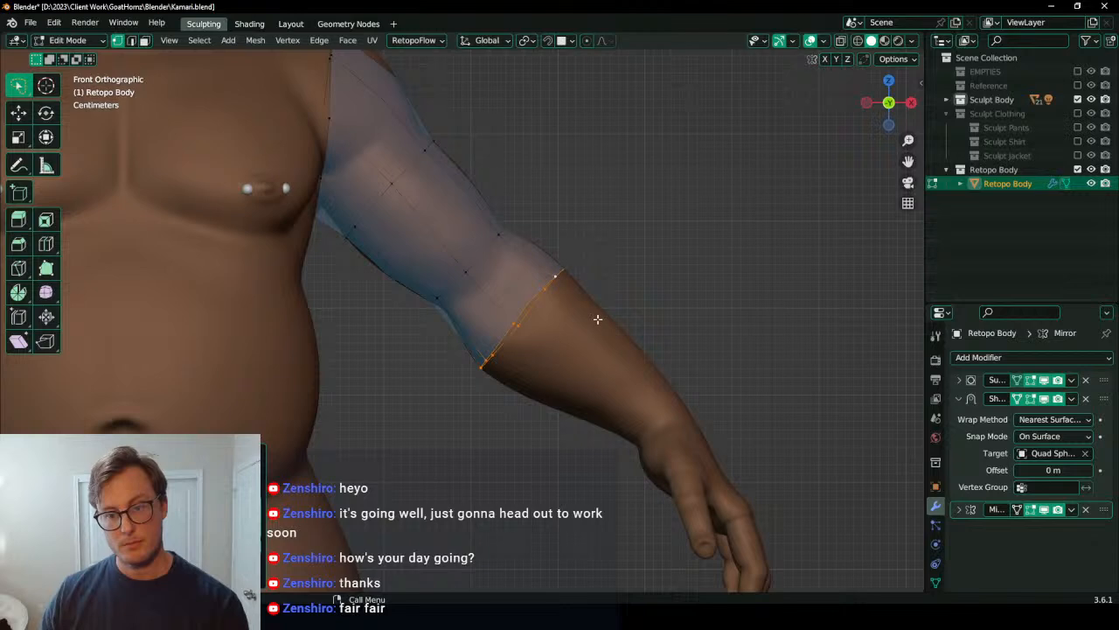
# Step: Shift the forearm loop down the arm, then extrude it in two sections to the wrist and adjust the end loop's angle and position
pyautogui.press('g')
pyautogui.click(627, 323)
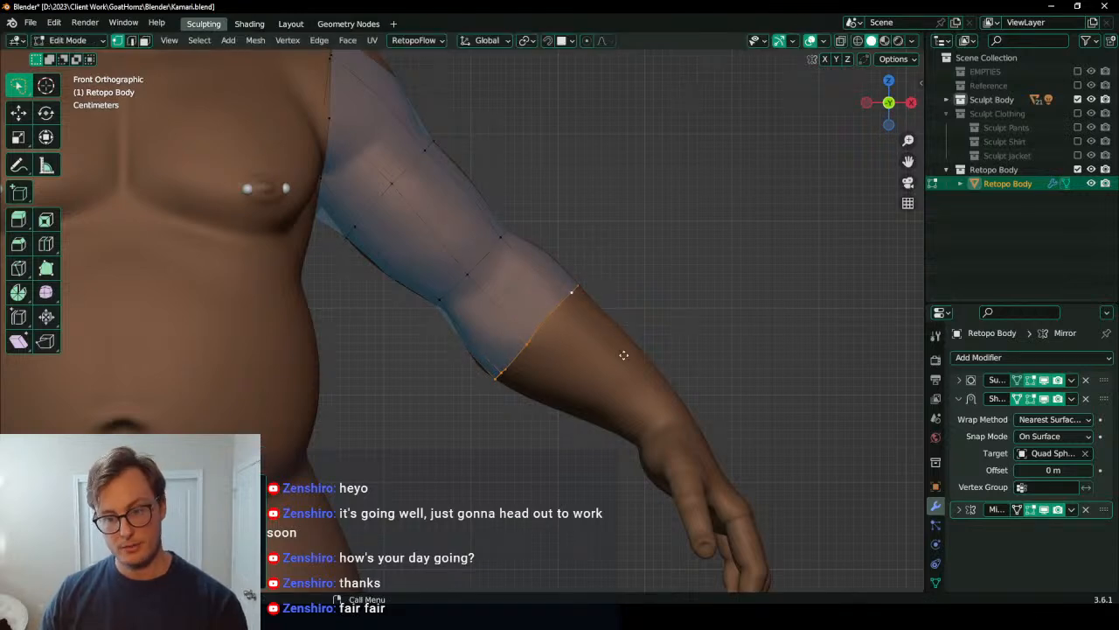
pyautogui.press('e')
pyautogui.click(719, 375)
pyautogui.press('e')
pyautogui.press('r')
pyautogui.click(729, 429)
pyautogui.press('g')
pyautogui.click(745, 430)
# Step: Turn off the Shrinkwrap on-cage display and scale the wrist loop so it encloses the wrist
pyautogui.moveTo(745, 429); pyautogui.dragTo(664, 376, button='middle')
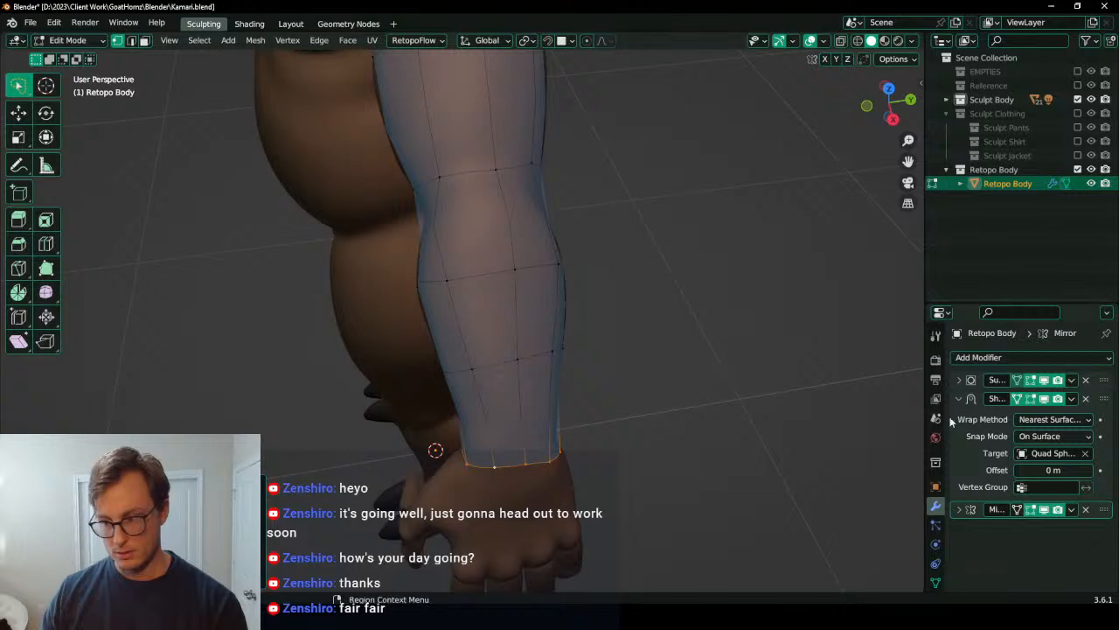
pyautogui.moveTo(822, 411); pyautogui.dragTo(577, 298, button='middle')
pyautogui.press('s')
pyautogui.click(634, 310)
# Step: Select the upper-forearm loop, reposition it in front view and scale it to surround the forearm
pyautogui.keyDown('alt'); pyautogui.click(499, 276); pyautogui.keyUp('alt')
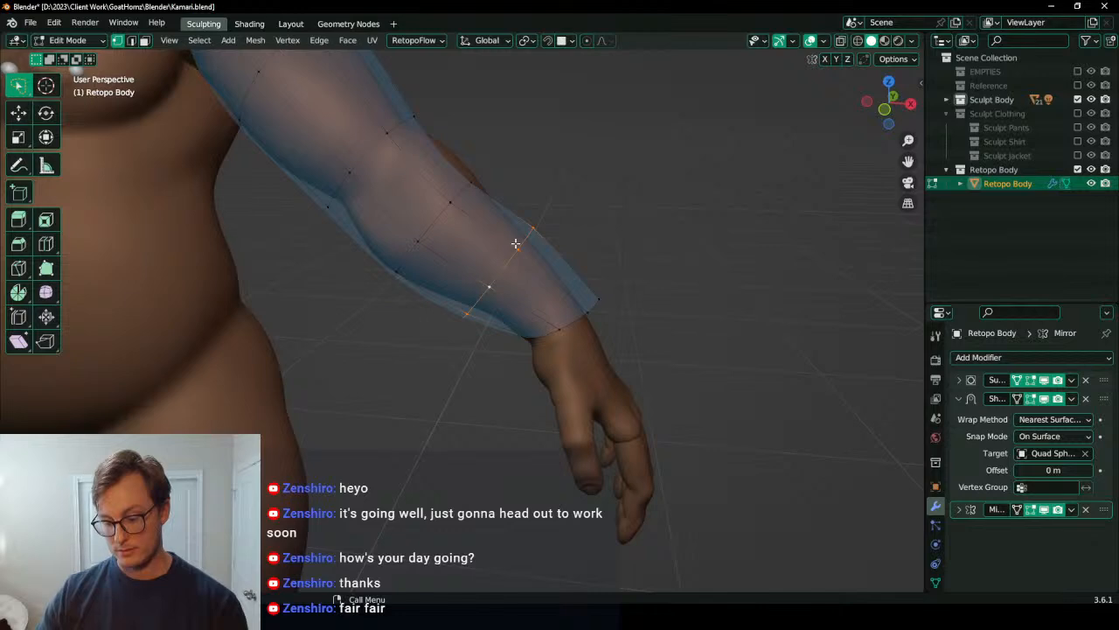
pyautogui.press('KP_1')
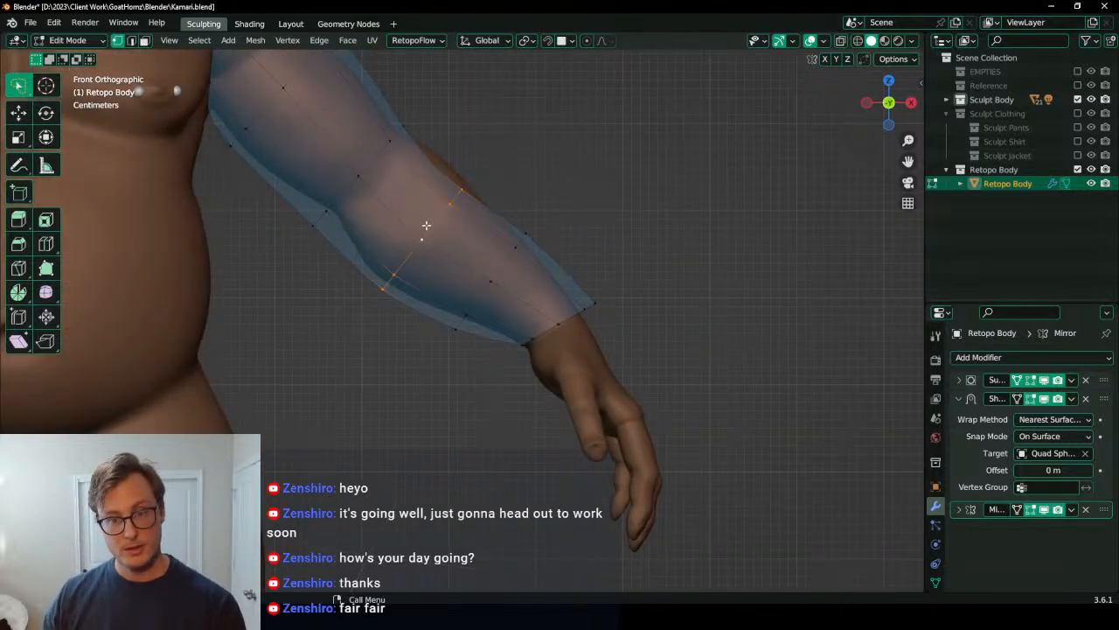
pyautogui.keyDown('shift'); pyautogui.moveTo(522, 142); pyautogui.dragTo(517, 210, button='middle'); pyautogui.keyUp('shift')
pyautogui.press('g')
pyautogui.click(527, 187)
pyautogui.press('s')
pyautogui.click(546, 155)
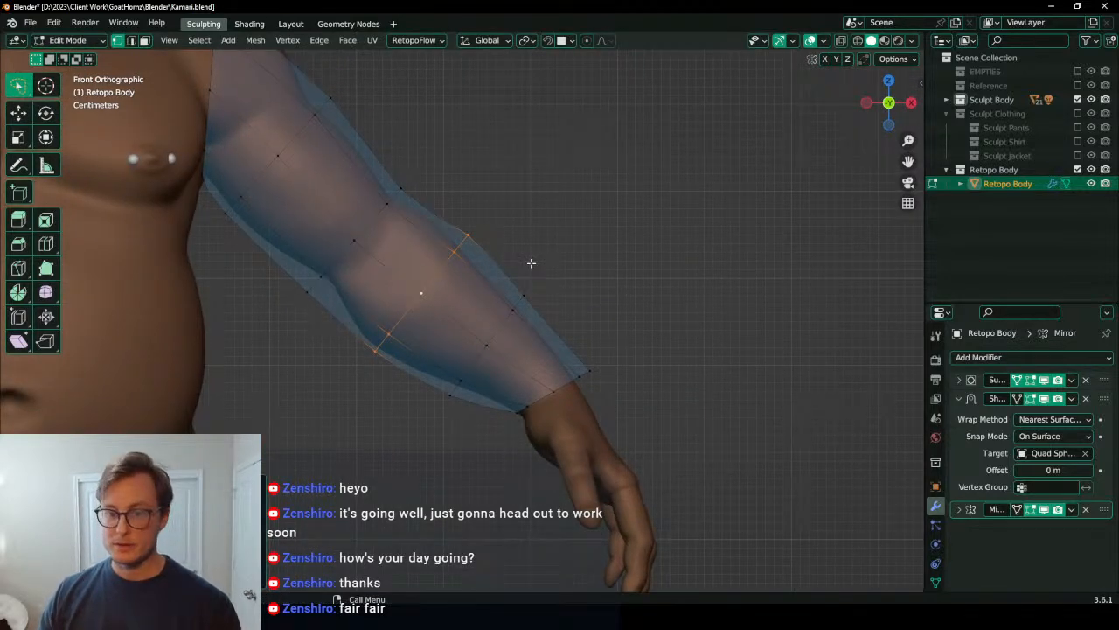
pyautogui.moveTo(544, 275); pyautogui.dragTo(449, 370, button='middle')
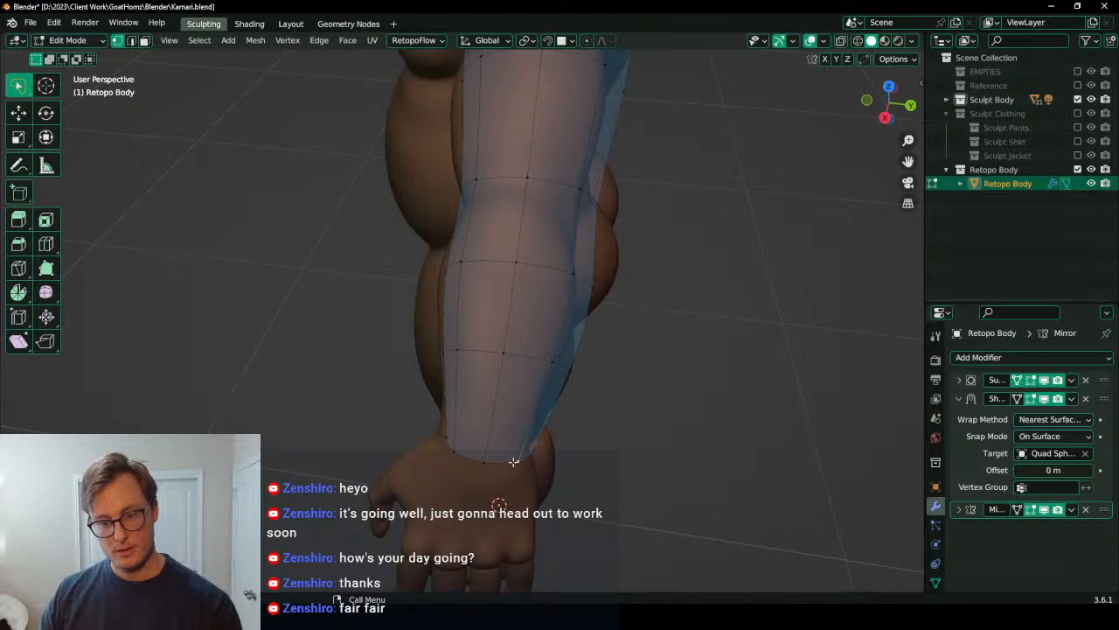
# Step: Grow the wrist selection to include the forearm loops and move them along Y to line up with the arm
pyautogui.press('ctrl+KP_Add')
pyautogui.press('ctrl+KP_Add')
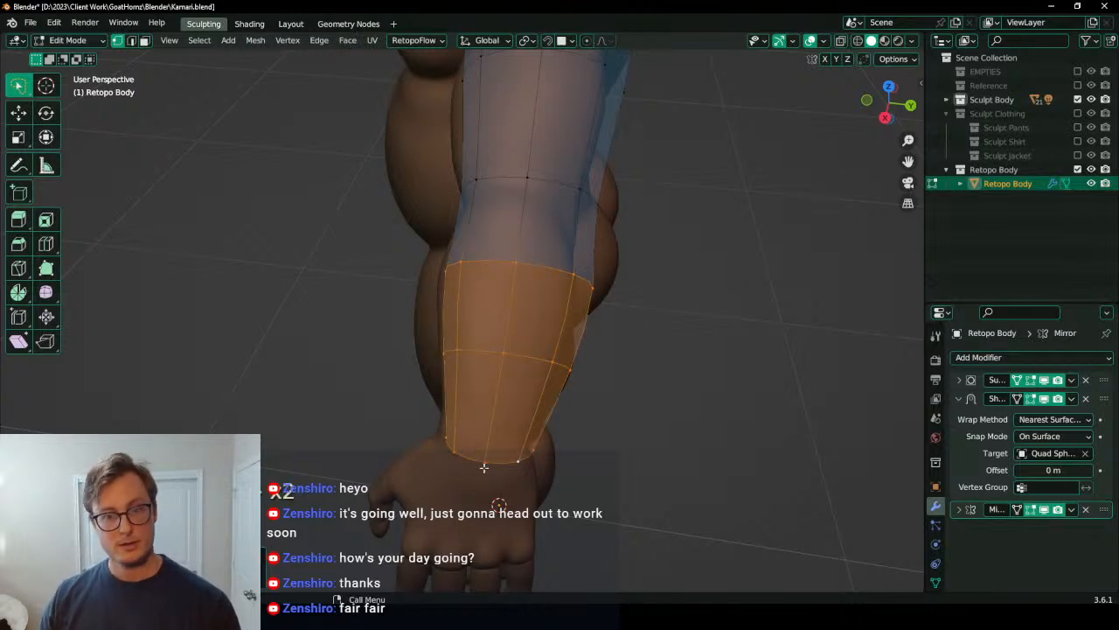
pyautogui.press('g')
pyautogui.press('y')
pyautogui.click(477, 462)
pyautogui.moveTo(477, 455); pyautogui.dragTo(594, 372, button='middle')
# Step: Duplicate the wrist loop and place the copy down near the ankle in front view
pyautogui.scroll(-4, 525, 359)
pyautogui.click(503, 352)
pyautogui.scroll(-2, 437, 369)
pyautogui.scroll(-5, 411, 385)
pyautogui.scroll(6, 420, 416)
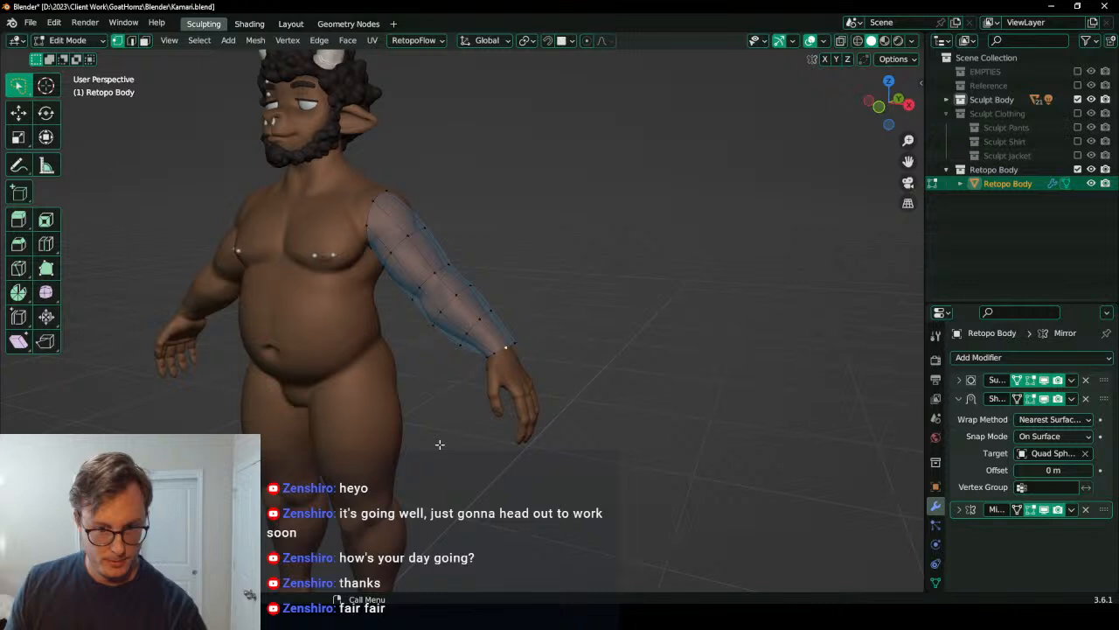
pyautogui.scroll(-3, 433, 441)
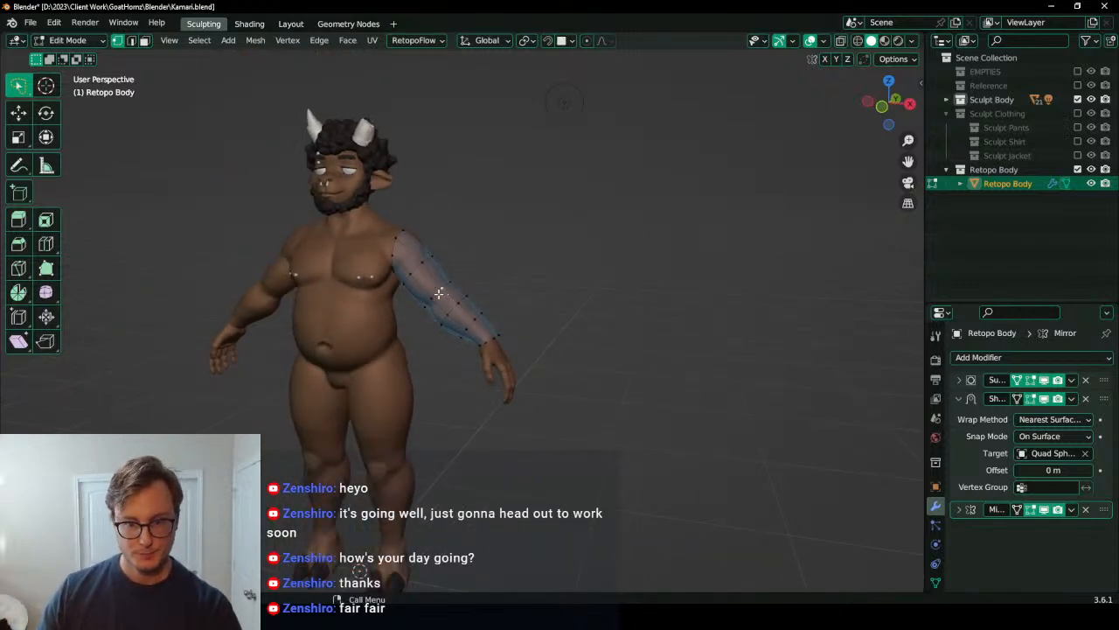
pyautogui.press('KP_1')
pyautogui.press('g')
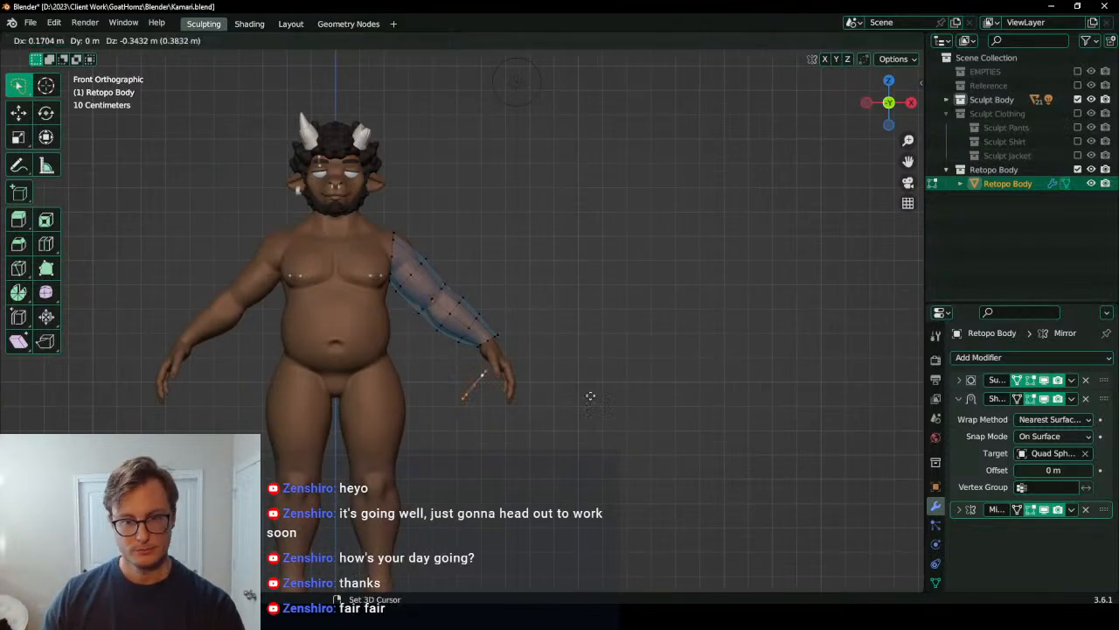
pyautogui.scroll(3, 439, 355)
pyautogui.click(473, 366)
# Step: Rotate the duplicated loop level and position it around the ankle just above the foot
pyautogui.press('KP_1')
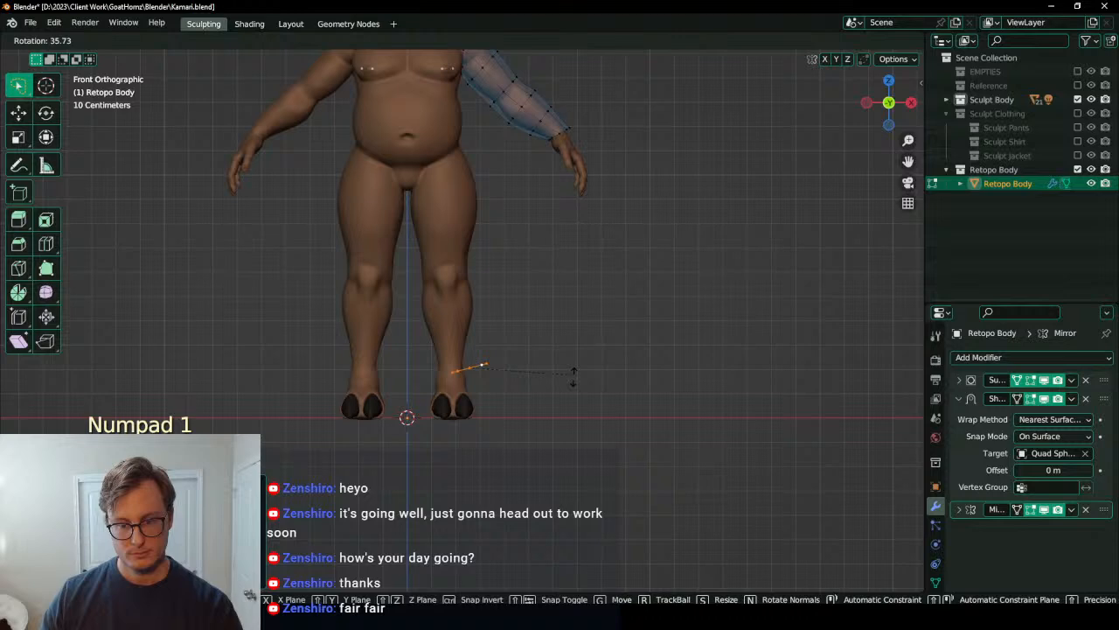
pyautogui.keyDown('shift'); pyautogui.moveTo(507, 357); pyautogui.dragTo(509, 385, button='middle'); pyautogui.keyUp('shift')
pyautogui.press('g')
pyautogui.click(492, 327)
pyautogui.press('g')
pyautogui.click(515, 327)
pyautogui.scroll(4, 515, 329)
pyautogui.press('r')
pyautogui.press('r')
pyautogui.click(503, 393)
pyautogui.press('KP_1')
pyautogui.scroll(3, 534, 370)
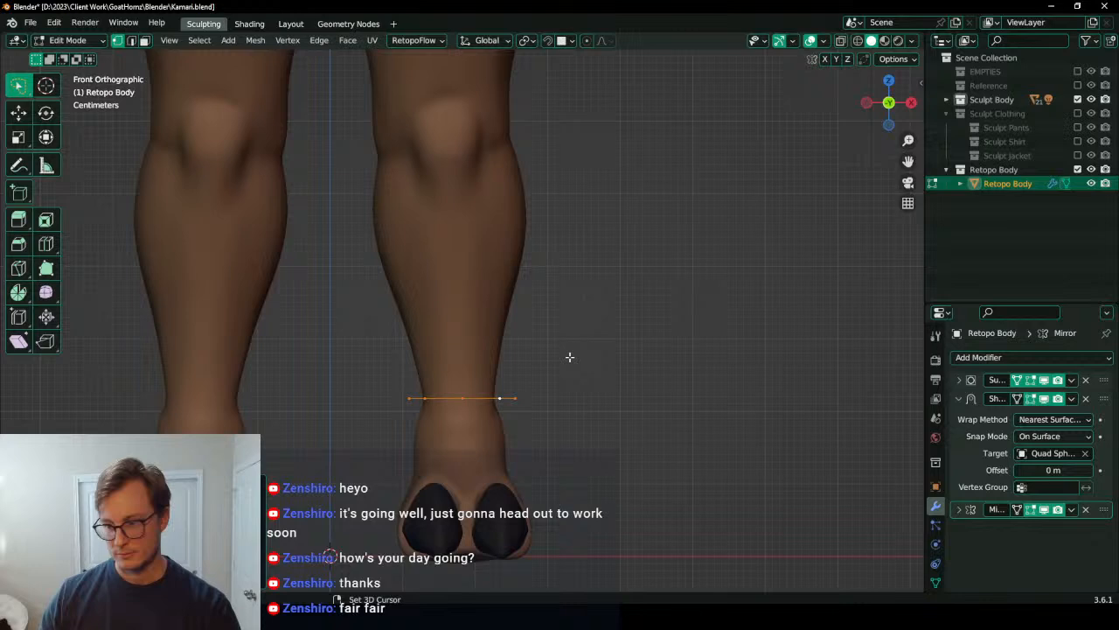
# Step: With Shrinkwrap shown on cage, extrude the ankle loop straight up along Z to the lower calf
pyautogui.scroll(-3, 513, 329)
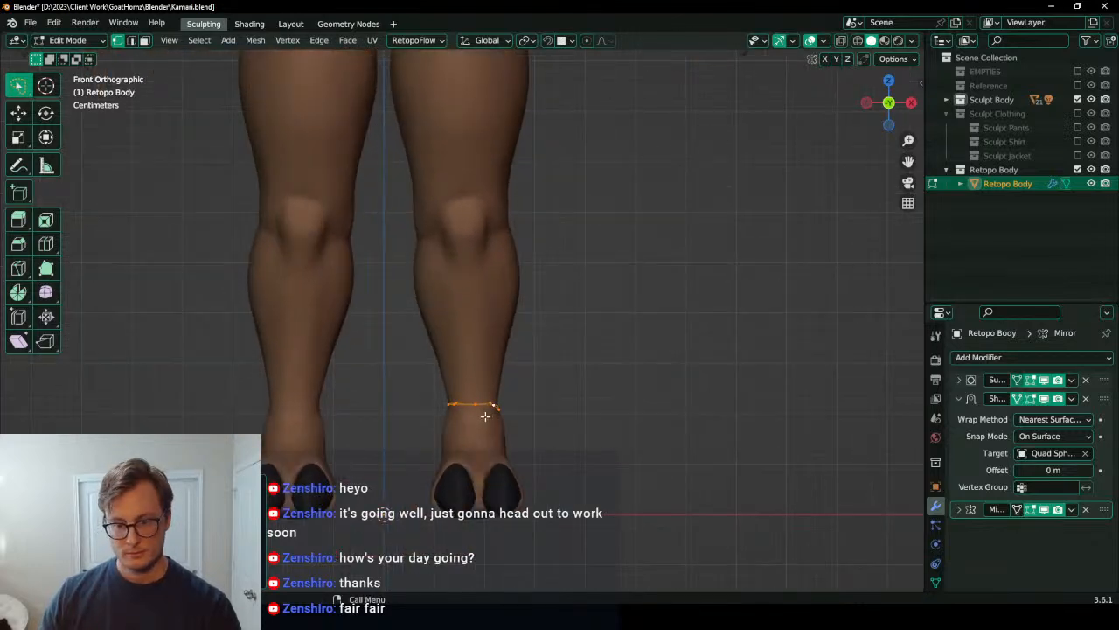
pyautogui.scroll(4, 514, 329)
pyautogui.press('e')
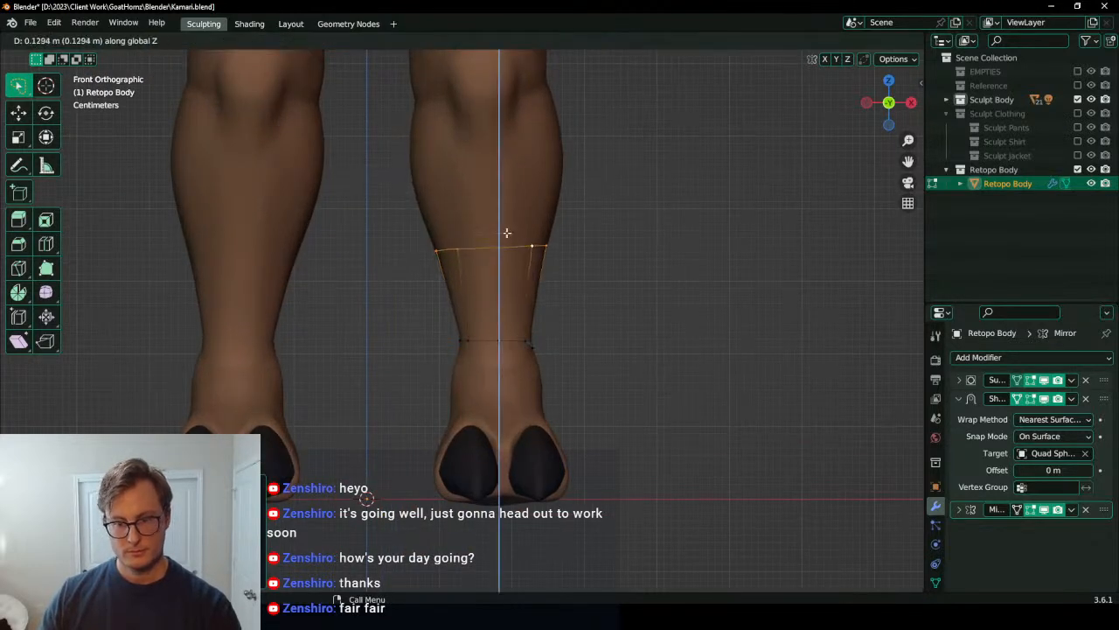
pyautogui.click(506, 236)
# Step: Select the whole linked lower-leg section, flip its normals and clear the selection
pyautogui.hotkey('ctrl', 'l')
pyautogui.press('q')
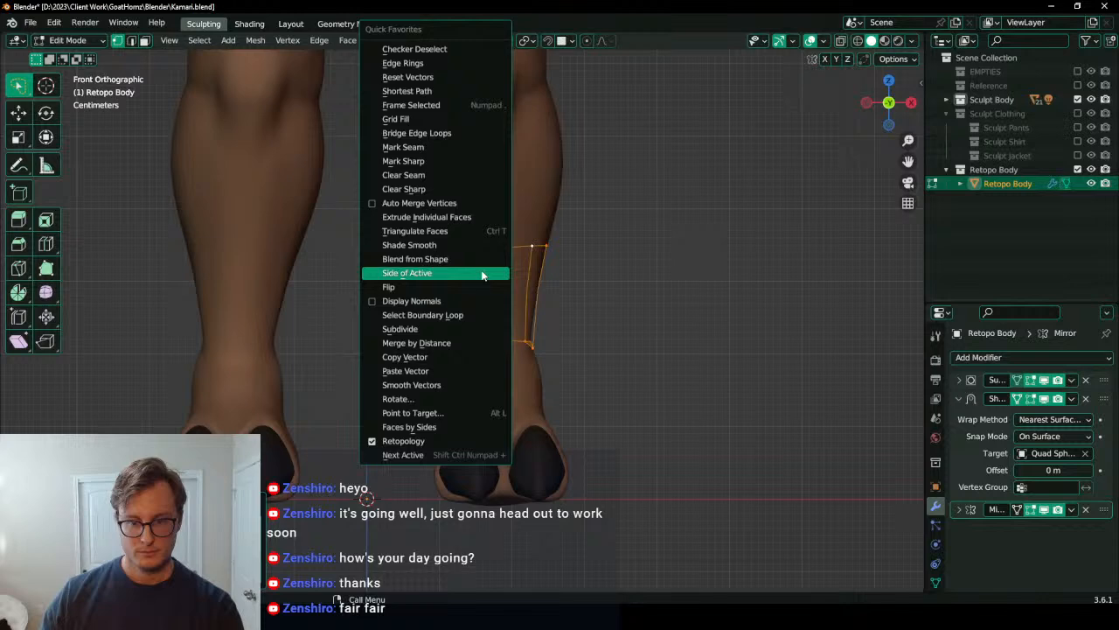
pyautogui.click(477, 277)
pyautogui.press('q')
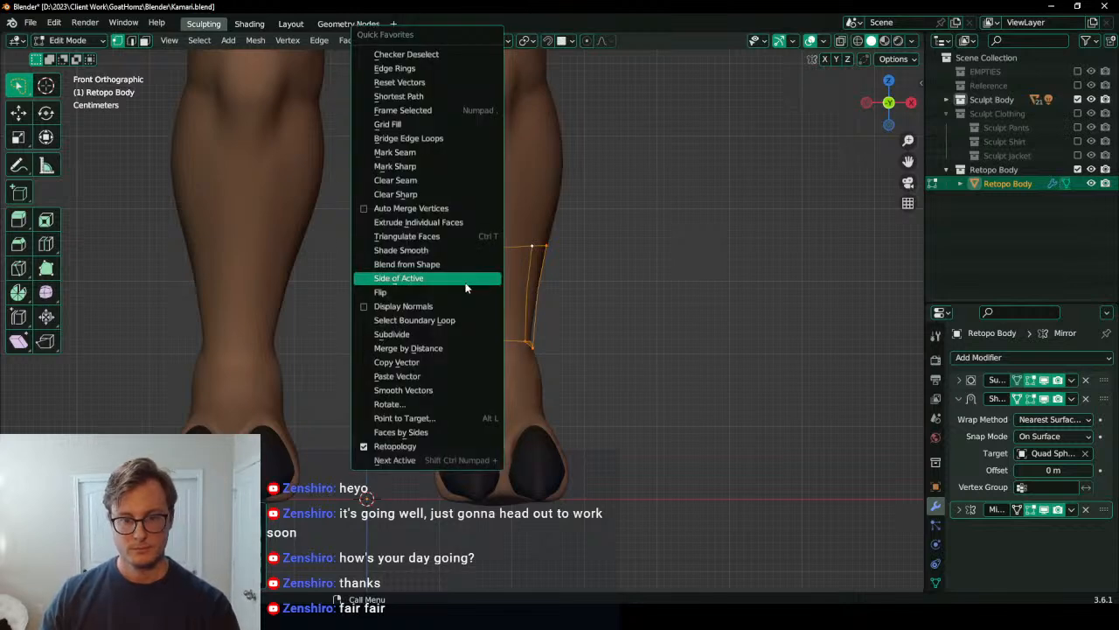
pyautogui.click(469, 290)
pyautogui.click(531, 248)
pyautogui.hotkey('ctrl', 'l')
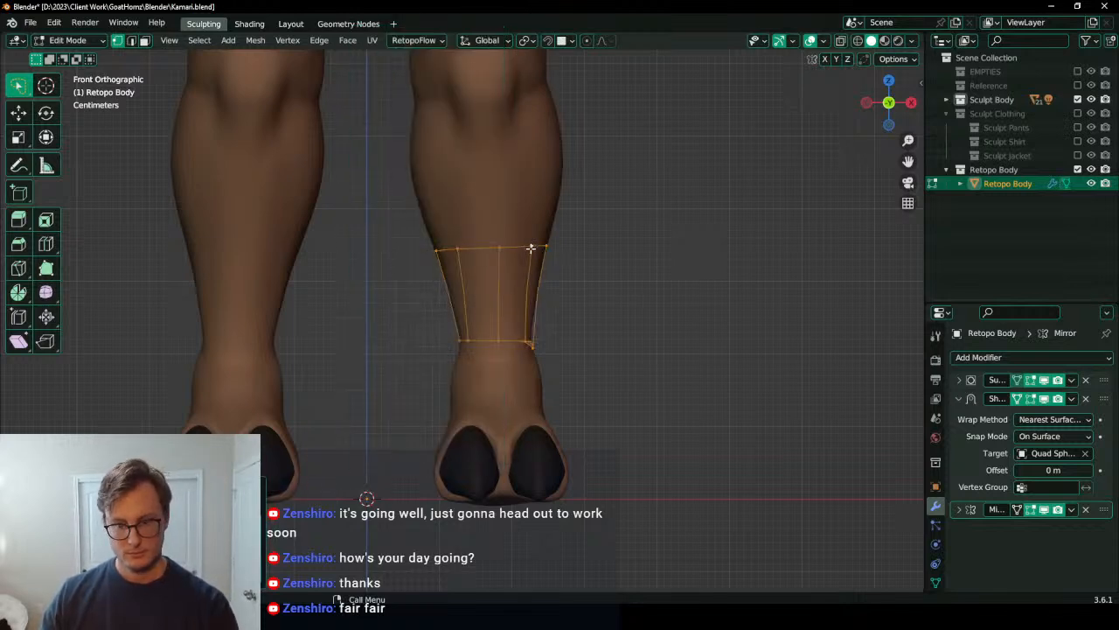
pyautogui.press('q')
pyautogui.click(508, 281)
pyautogui.hotkey('alt', 'a')
# Step: Extrude the lower-calf loop up to just below the knee in side view and adjust the new loop's position
pyautogui.keyDown('shift'); pyautogui.moveTo(522, 274); pyautogui.dragTo(550, 347, button='middle'); pyautogui.keyUp('shift')
pyautogui.keyDown('alt'); pyautogui.click(551, 347); pyautogui.keyUp('alt')
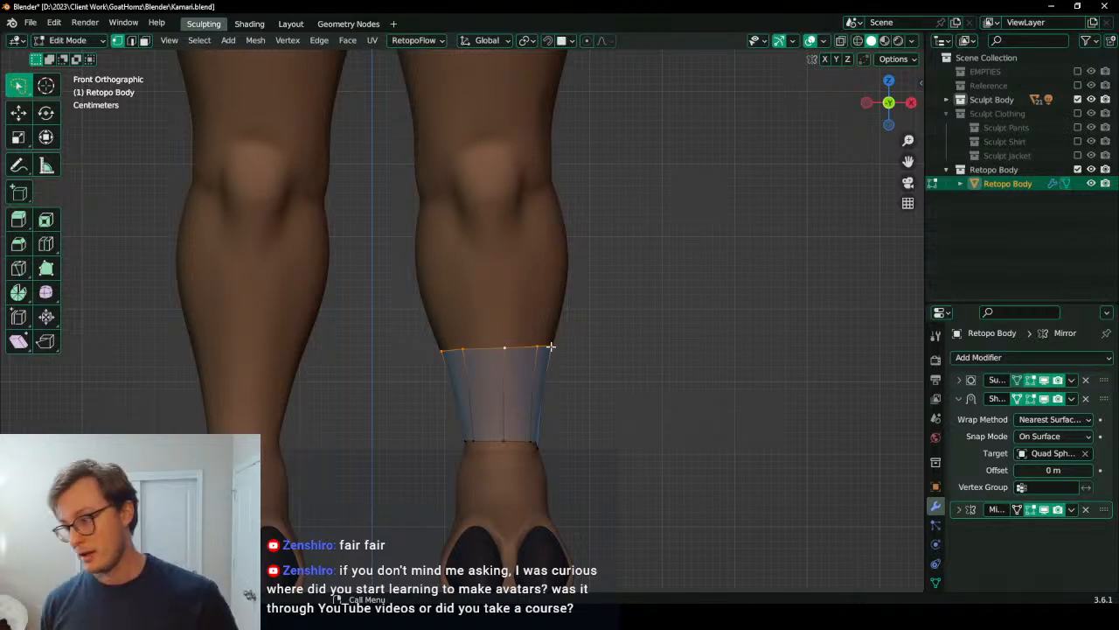
pyautogui.press('KP_3')
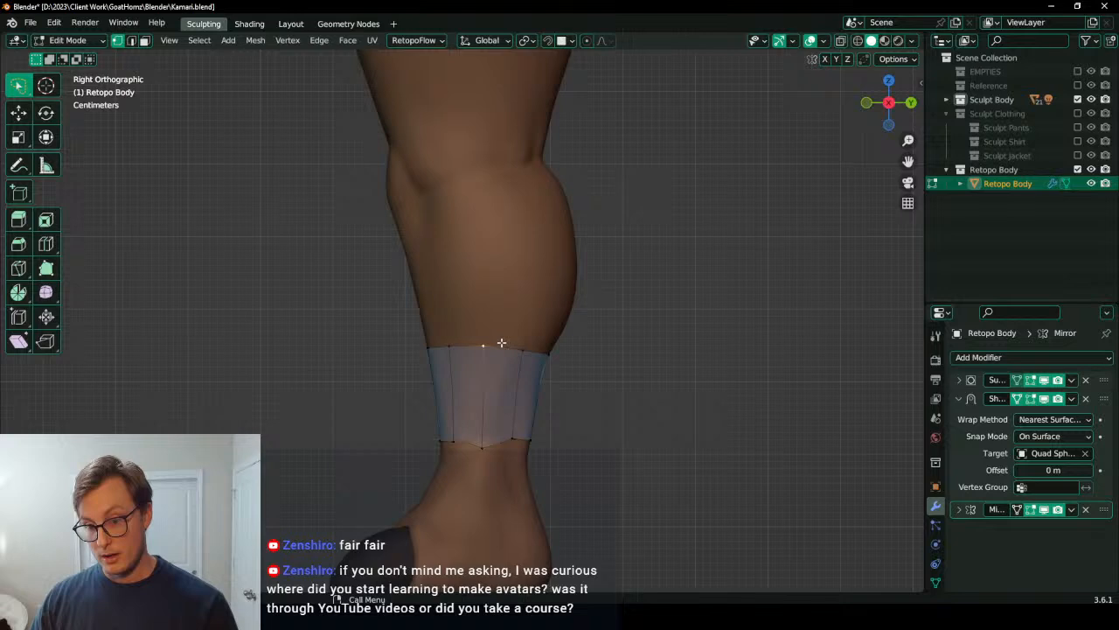
pyautogui.keyDown('shift'); pyautogui.moveTo(500, 332); pyautogui.dragTo(522, 382, button='middle'); pyautogui.keyUp('shift')
pyautogui.press('e')
pyautogui.click(517, 237)
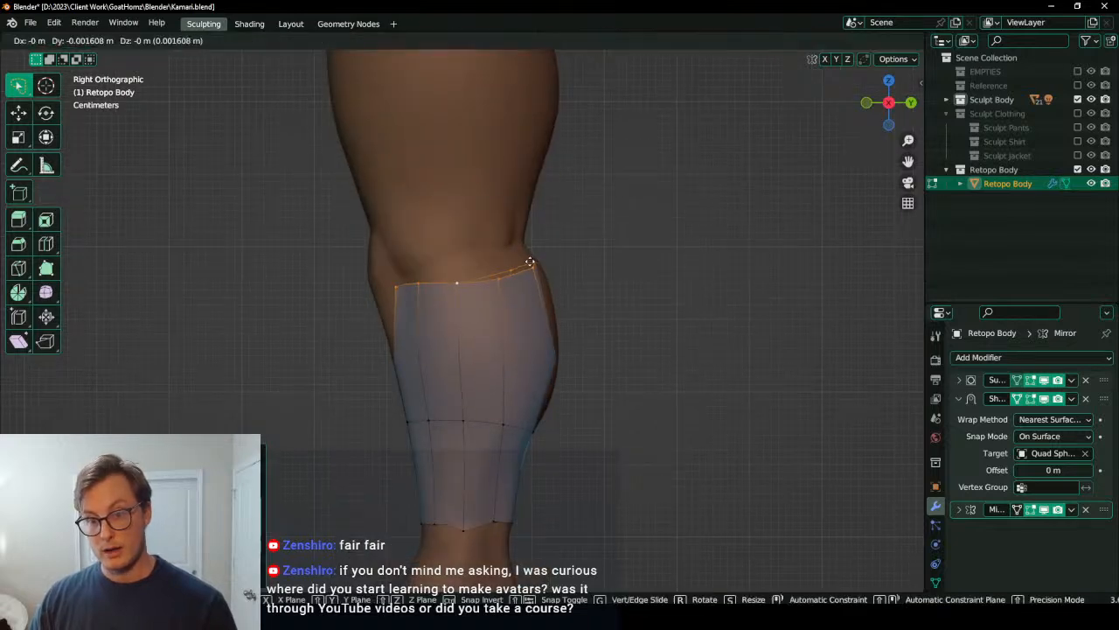
pyautogui.press('g')
pyautogui.click(549, 234)
pyautogui.moveTo(475, 273); pyautogui.dragTo(607, 288, button='middle')
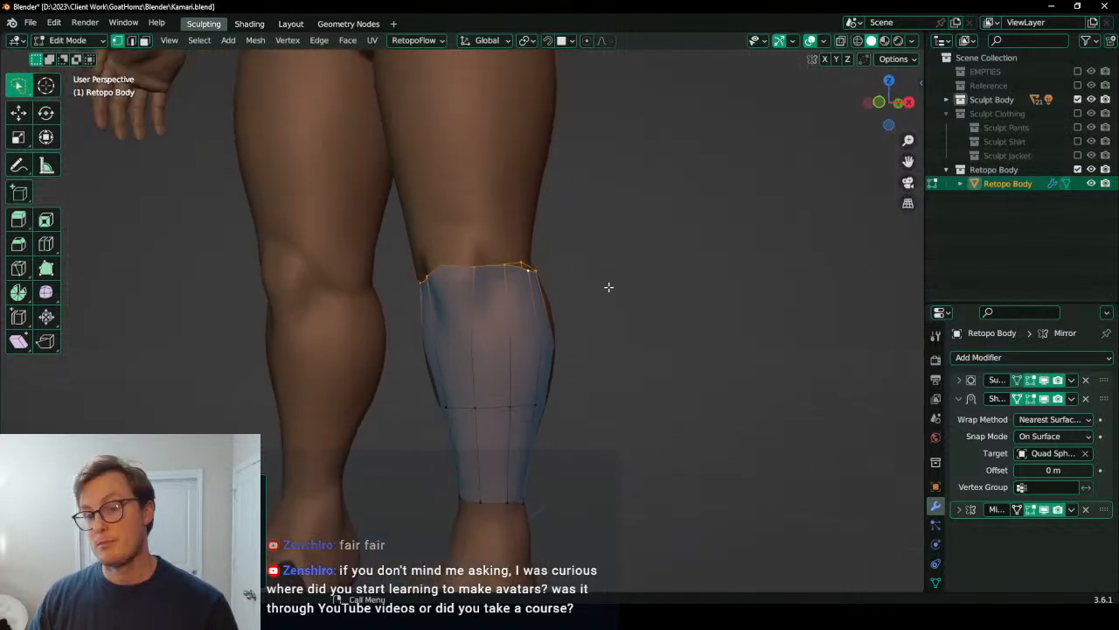
pyautogui.press('KP_1')
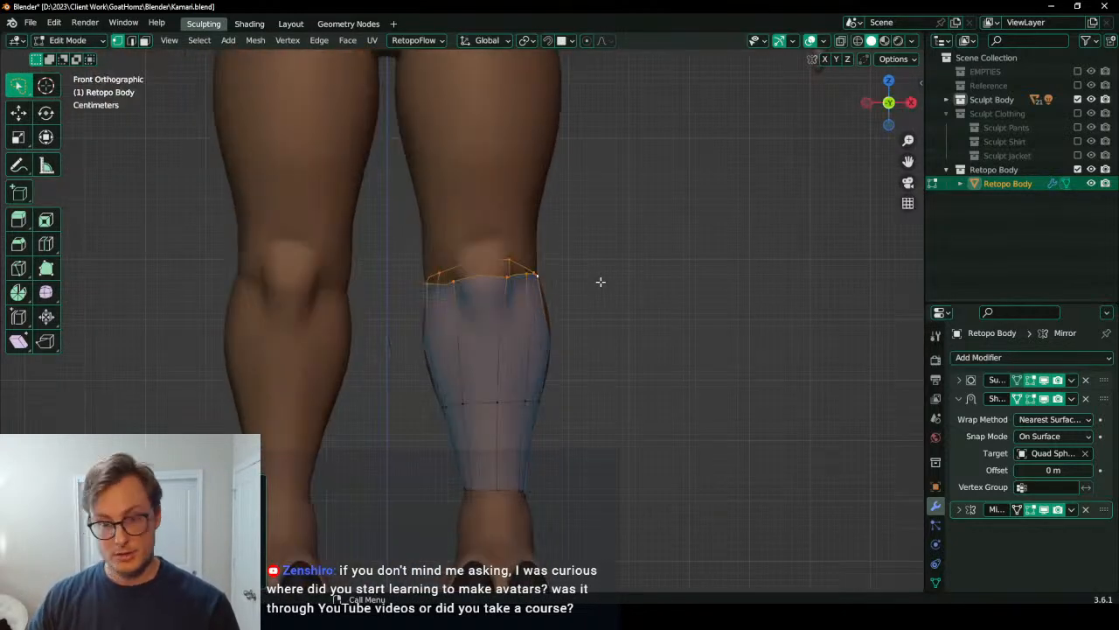
# Step: Turn off the Shrinkwrap on-cage display, then raise the calf loop and scale it around the calf in front view
pyautogui.click(1018, 400)
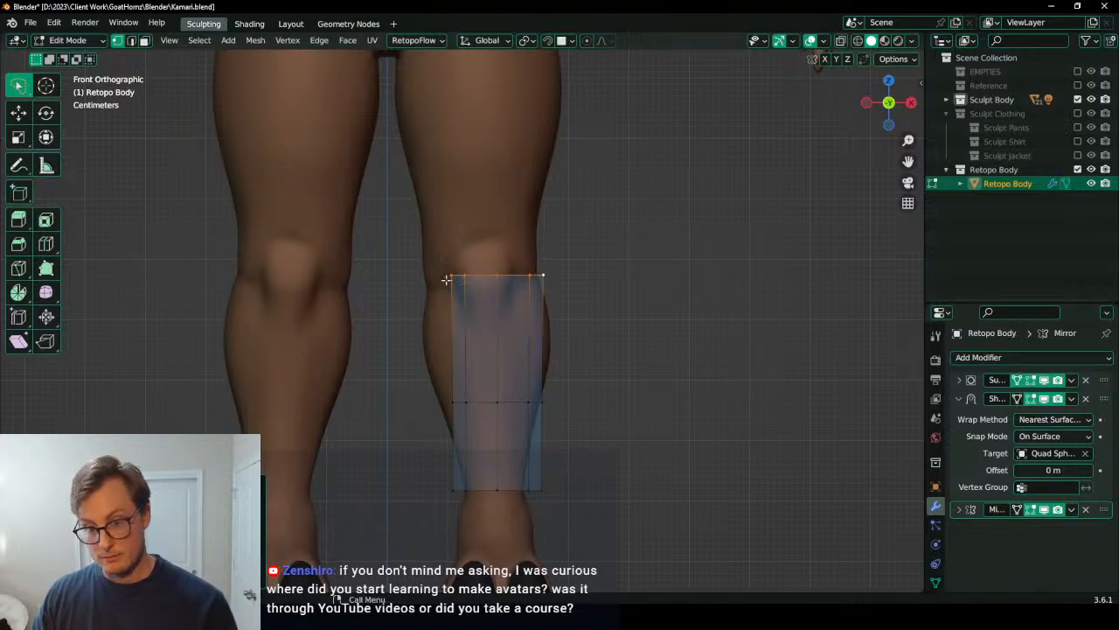
pyautogui.click(497, 414)
pyautogui.keyDown('alt'); pyautogui.click(481, 405); pyautogui.keyUp('alt')
pyautogui.press('s')
pyautogui.click(628, 344)
pyautogui.press('g')
pyautogui.click(607, 294)
pyautogui.press('s')
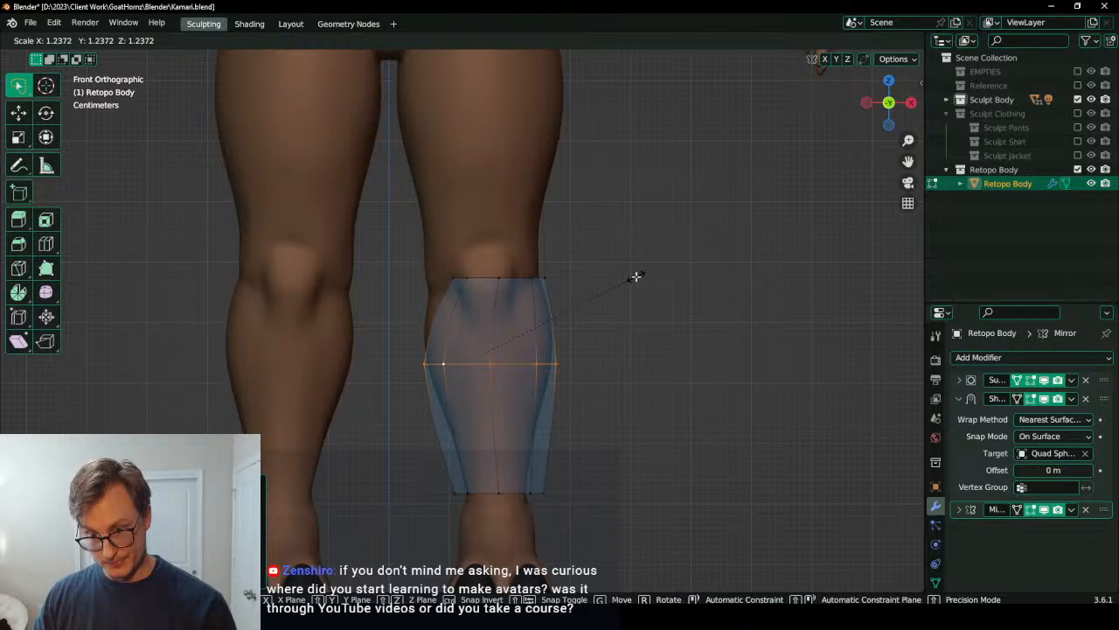
pyautogui.click(635, 277)
# Step: Scale, shift and tilt the calf loop in side view so it surrounds the calf muscle
pyautogui.moveTo(635, 277); pyautogui.dragTo(365, 342, button='middle')
pyautogui.moveTo(437, 327); pyautogui.dragTo(492, 298, button='middle')
pyautogui.press('KP_3')
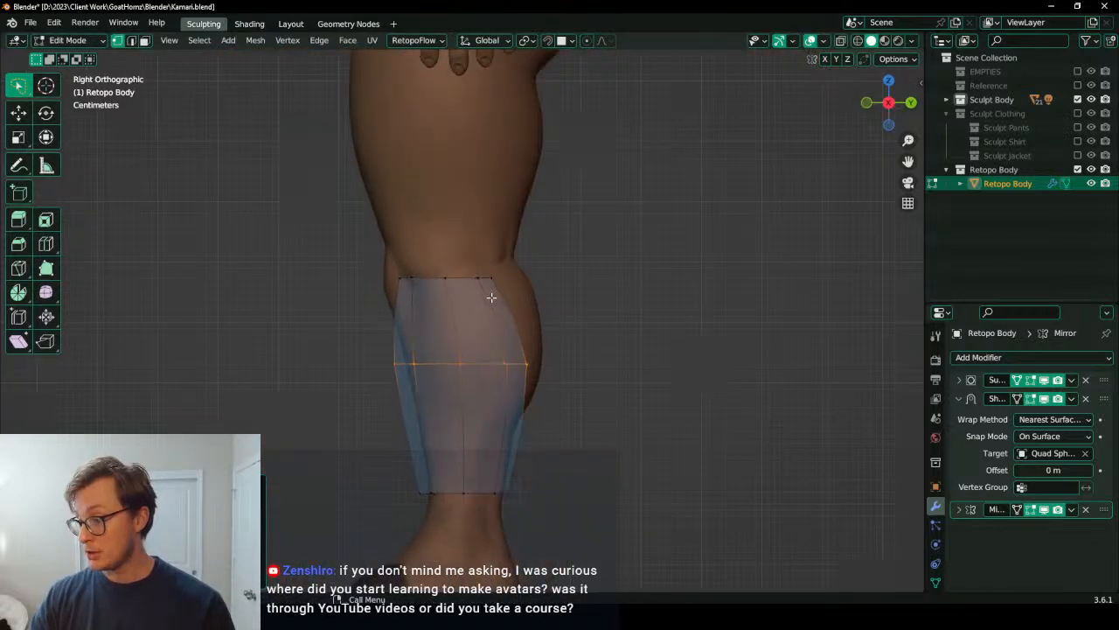
pyautogui.press('s')
pyautogui.click(584, 277)
pyautogui.press('g')
pyautogui.click(605, 269)
pyautogui.press('r')
pyautogui.click(598, 263)
pyautogui.press('g')
pyautogui.click(469, 304)
# Step: Select the loop below the knee and scale, tilt and move it in side view to enclose the leg
pyautogui.keyDown('alt'); pyautogui.click(464, 277); pyautogui.keyUp('alt')
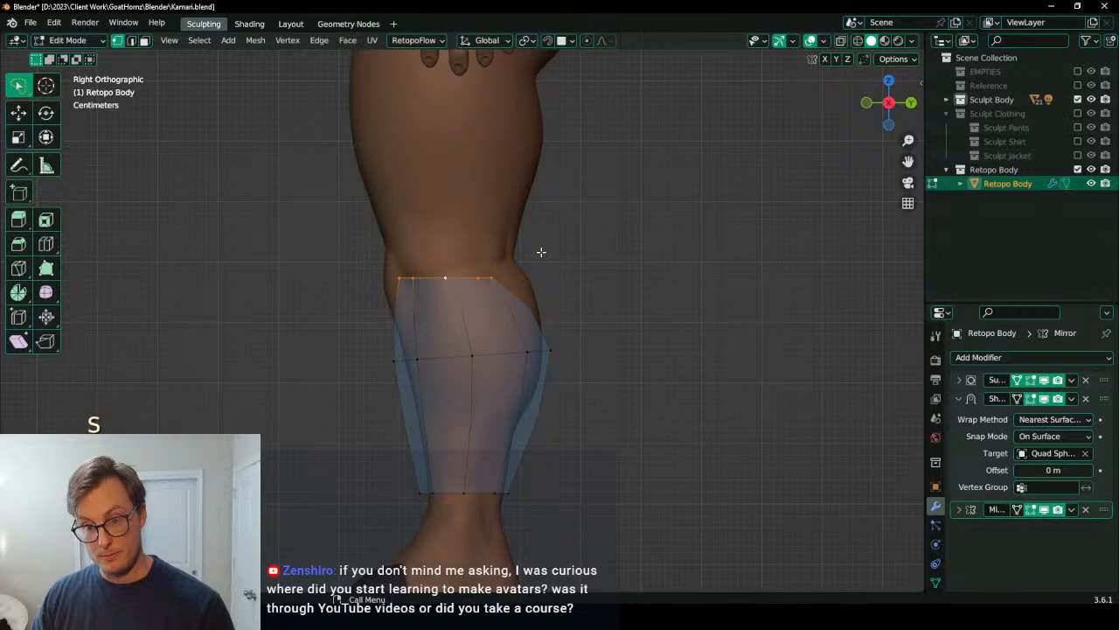
pyautogui.press('s')
pyautogui.click(619, 205)
pyautogui.press('r')
pyautogui.click(587, 178)
pyautogui.press('g')
pyautogui.click(592, 173)
pyautogui.click(569, 225)
pyautogui.press('r')
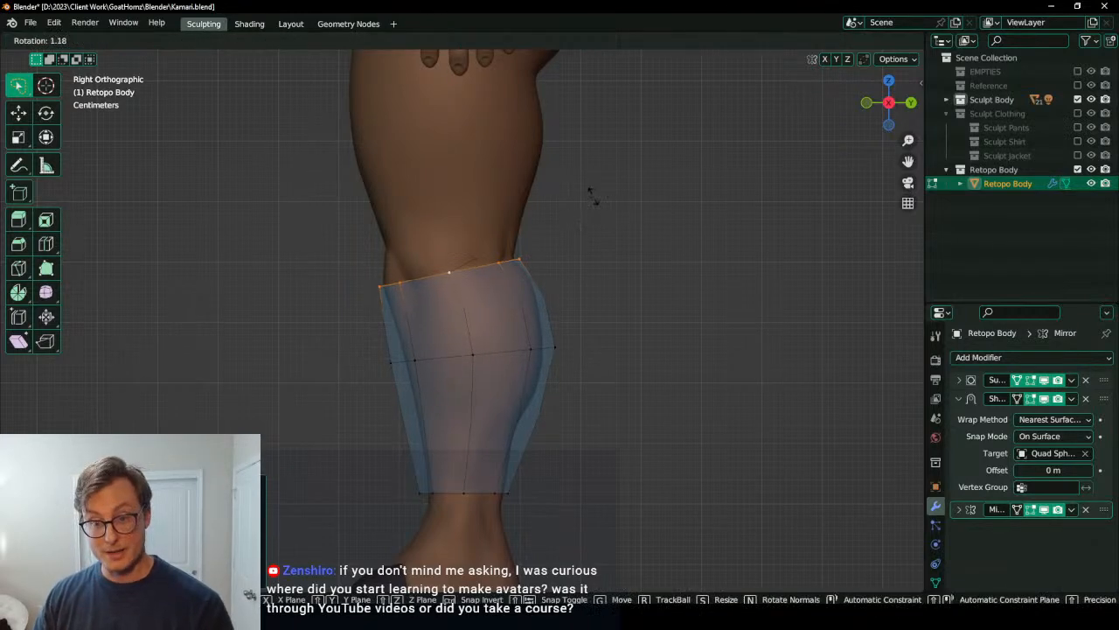
pyautogui.rightClick(595, 192)
# Step: Move the loop below the knee along X to centre it on the leg in front view
pyautogui.scroll(-2, 545, 212)
pyautogui.moveTo(545, 213); pyautogui.dragTo(600, 233, button='middle')
pyautogui.press('KP_1')
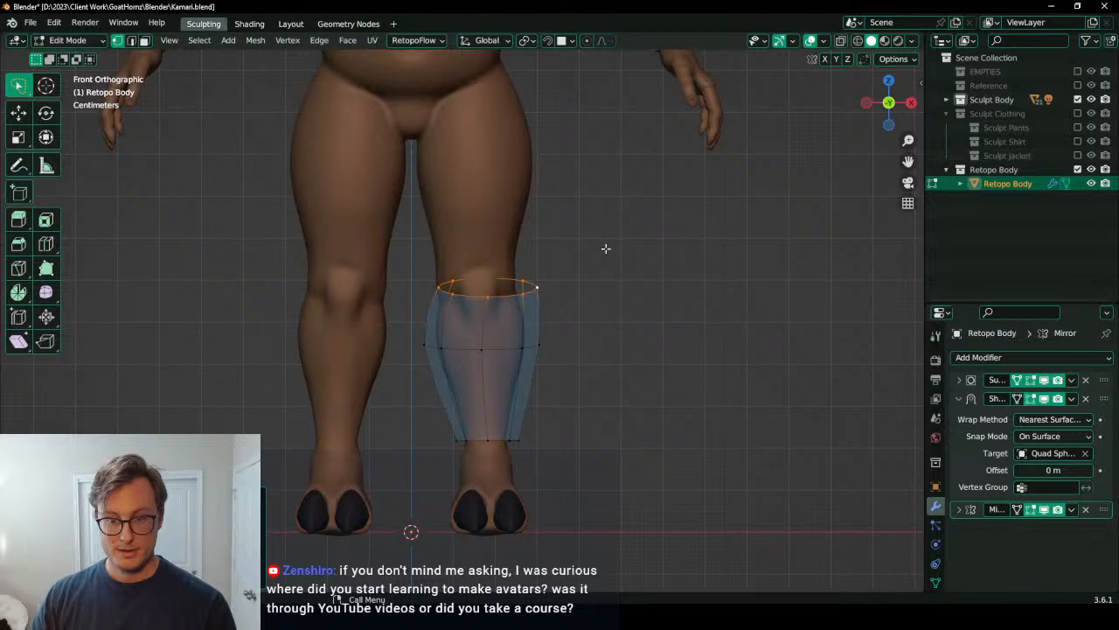
pyautogui.press('g')
pyautogui.press('x')
pyautogui.click(594, 248)
# Step: Extrude the knee loop up to the thigh and scale the new loop to the thigh's width
pyautogui.keyDown('shift'); pyautogui.moveTo(531, 285); pyautogui.dragTo(531, 376, button='middle'); pyautogui.keyUp('shift')
pyautogui.press('e')
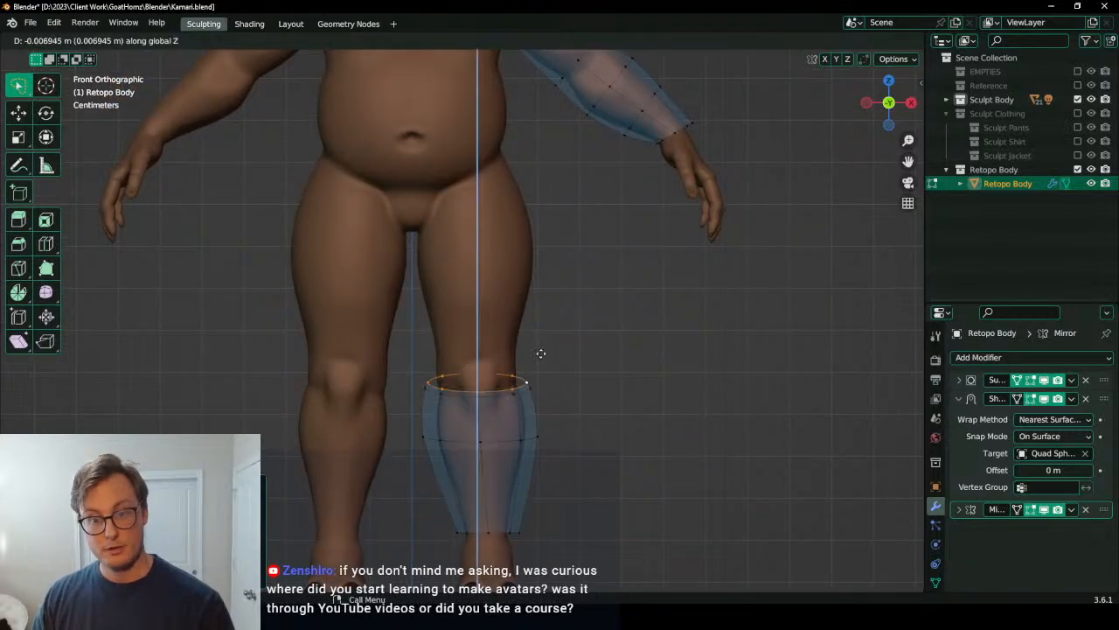
pyautogui.click(545, 250)
pyautogui.press('s')
pyautogui.click(599, 229)
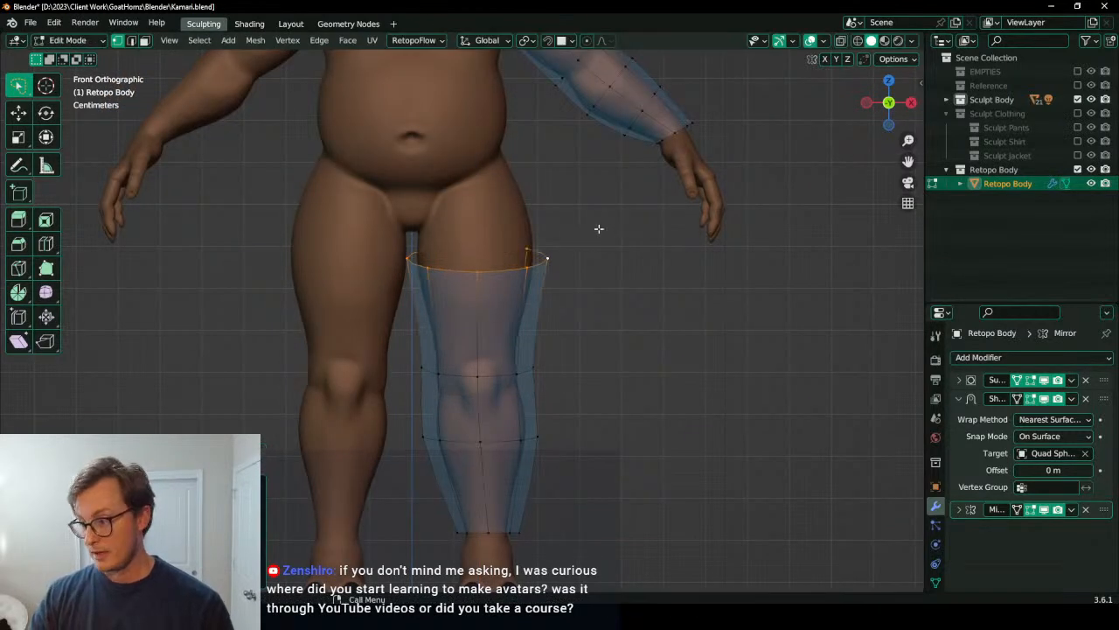
# Step: Rotate the thigh loop nearly level in side view and move it to sit around the thigh
pyautogui.press('KP_3')
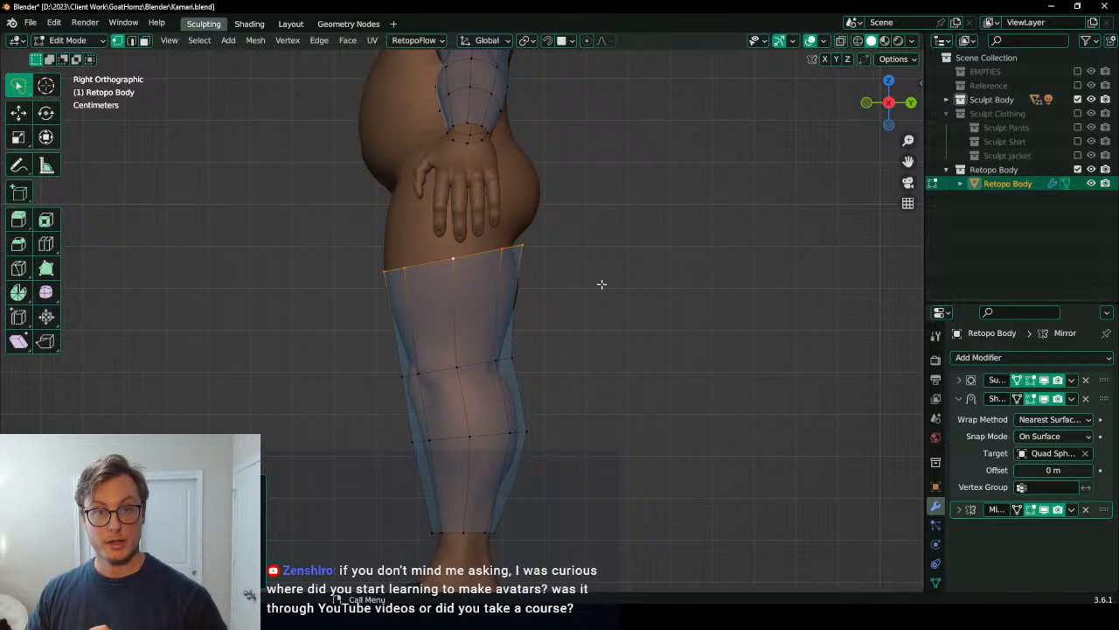
pyautogui.scroll(2, 577, 297)
pyautogui.press('r')
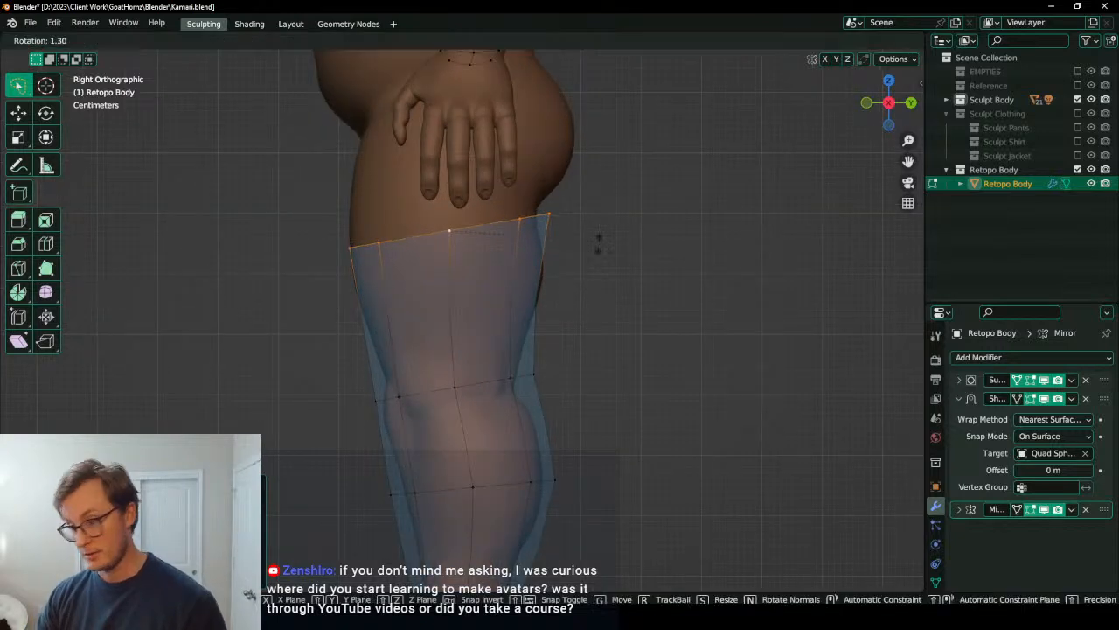
pyautogui.click(604, 275)
pyautogui.press('g')
pyautogui.click(584, 290)
pyautogui.press('g')
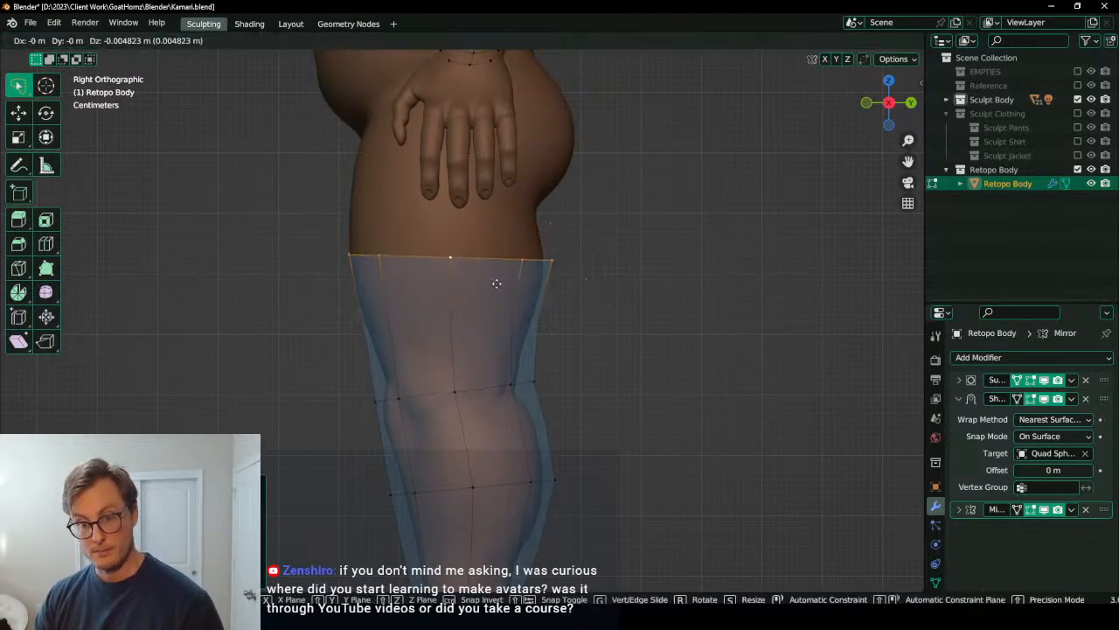
pyautogui.click(496, 305)
# Step: Extrude the thigh loop up to just below the crotch and scale the new loop along X
pyautogui.keyDown('shift'); pyautogui.moveTo(496, 305); pyautogui.dragTo(513, 393, button='middle'); pyautogui.keyUp('shift')
pyautogui.press('e')
pyautogui.click(518, 307)
pyautogui.moveTo(517, 307); pyautogui.dragTo(595, 299, button='middle')
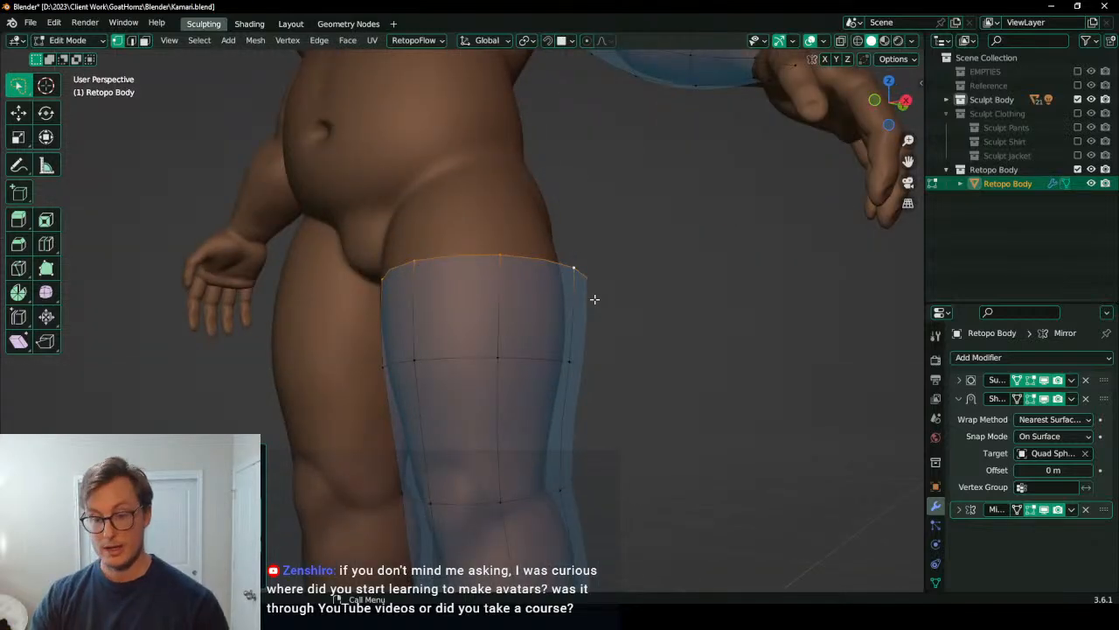
pyautogui.press('KP_1')
pyautogui.press('s')
pyautogui.press('x')
pyautogui.click(566, 350)
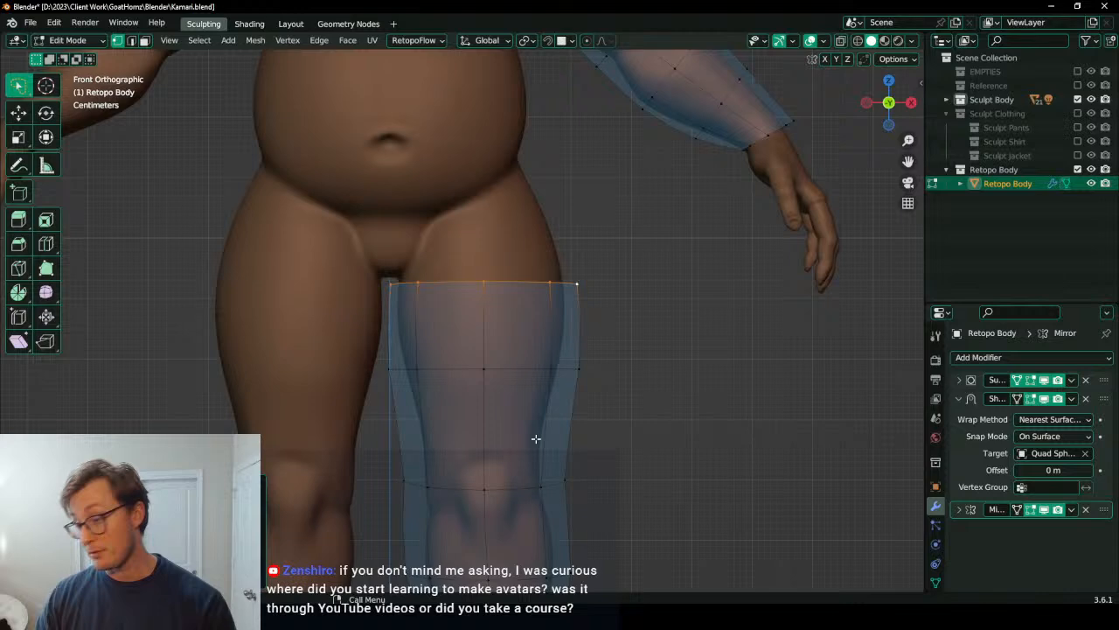
# Step: Turn on the Shrinkwrap modifier's on-cage display so the leg's edit cage follows the sculpt
pyautogui.scroll(-2, 538, 429)
pyautogui.keyDown('shift'); pyautogui.moveTo(539, 425); pyautogui.dragTo(515, 318, button='middle'); pyautogui.keyUp('shift')
pyautogui.keyDown('shift'); pyautogui.moveTo(519, 462); pyautogui.dragTo(508, 375, button='middle'); pyautogui.keyUp('shift')
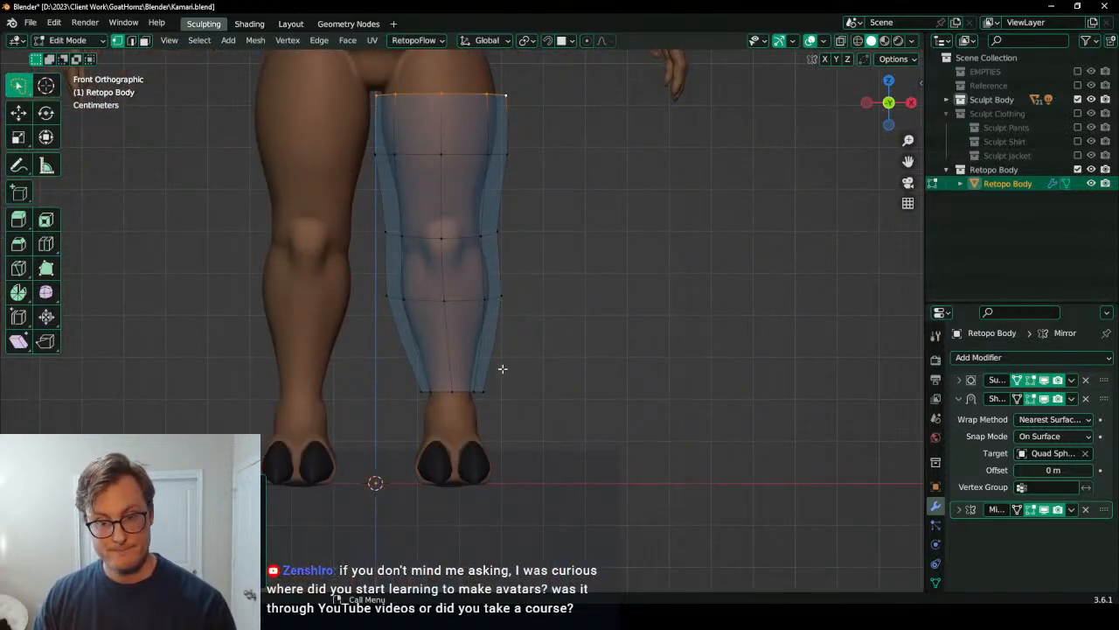
pyautogui.click(1017, 399)
pyautogui.scroll(3, 515, 172)
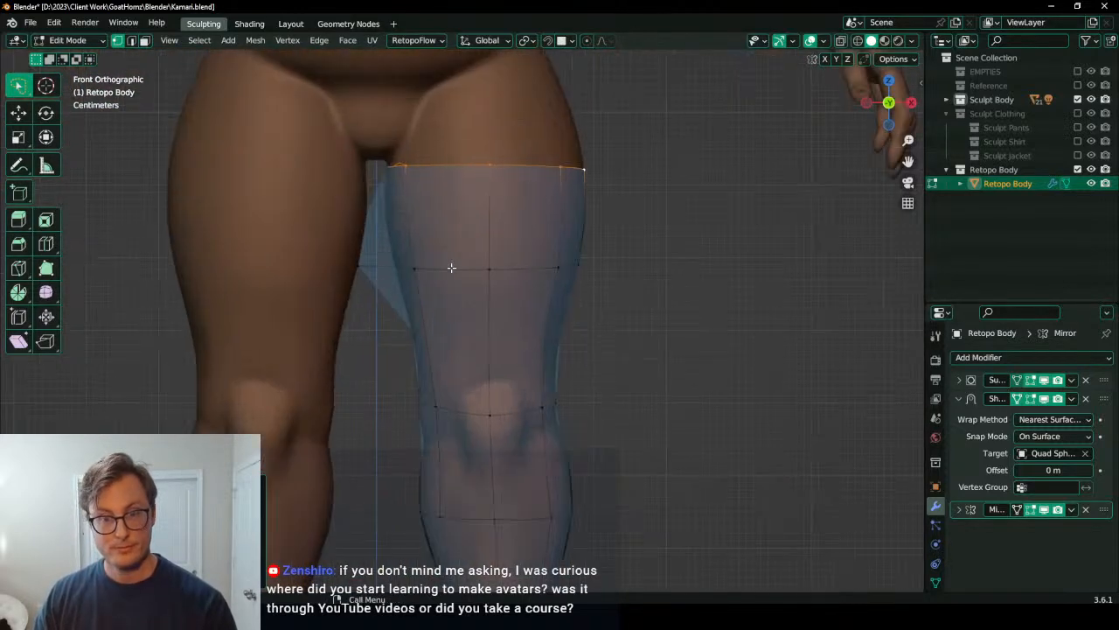
# Step: Select the open loop at the top of the thigh and rotate it in front view
pyautogui.keyDown('alt'); pyautogui.click(449, 266); pyautogui.keyUp('alt')
pyautogui.keyDown('shift'); pyautogui.moveTo(630, 250); pyautogui.dragTo(497, 320, button='middle'); pyautogui.keyUp('shift')
pyautogui.click(462, 264)
pyautogui.keyDown('alt'); pyautogui.click(455, 269); pyautogui.keyUp('alt')
pyautogui.press('s')
pyautogui.rightClick(551, 240)
pyautogui.press('r')
pyautogui.click(645, 218)
pyautogui.press('g')
pyautogui.press('z')
pyautogui.moveTo(642, 195); pyautogui.dragTo(470, 229, button='middle')
pyautogui.rightClick(466, 240)
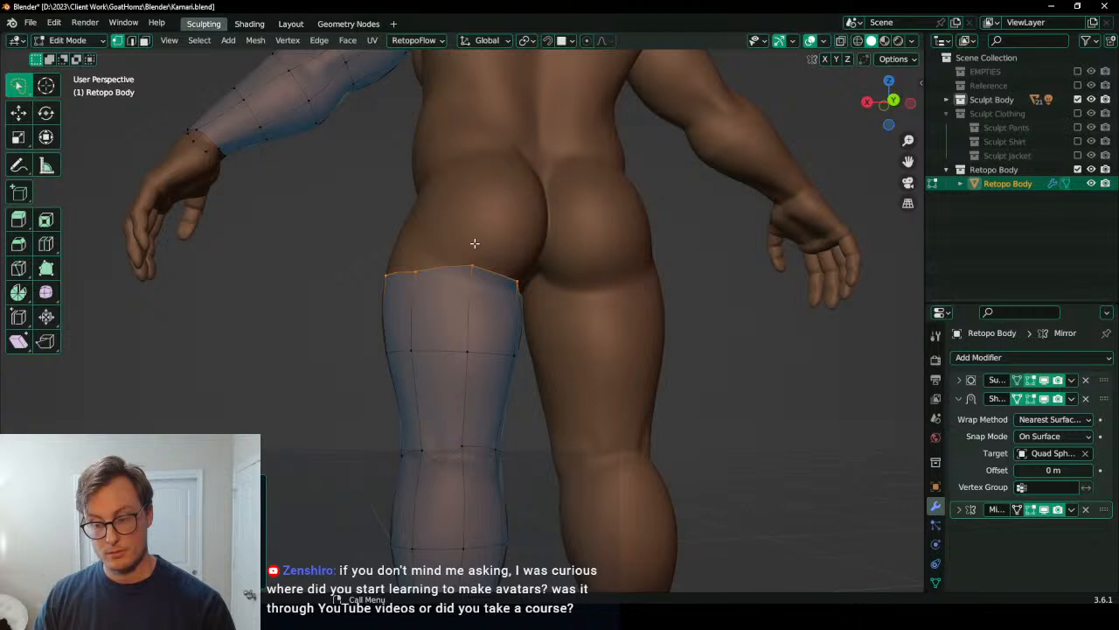
# Step: Rotate the top thigh loop in side view and from an angled view to follow the line under the buttock
pyautogui.press('KP_3')
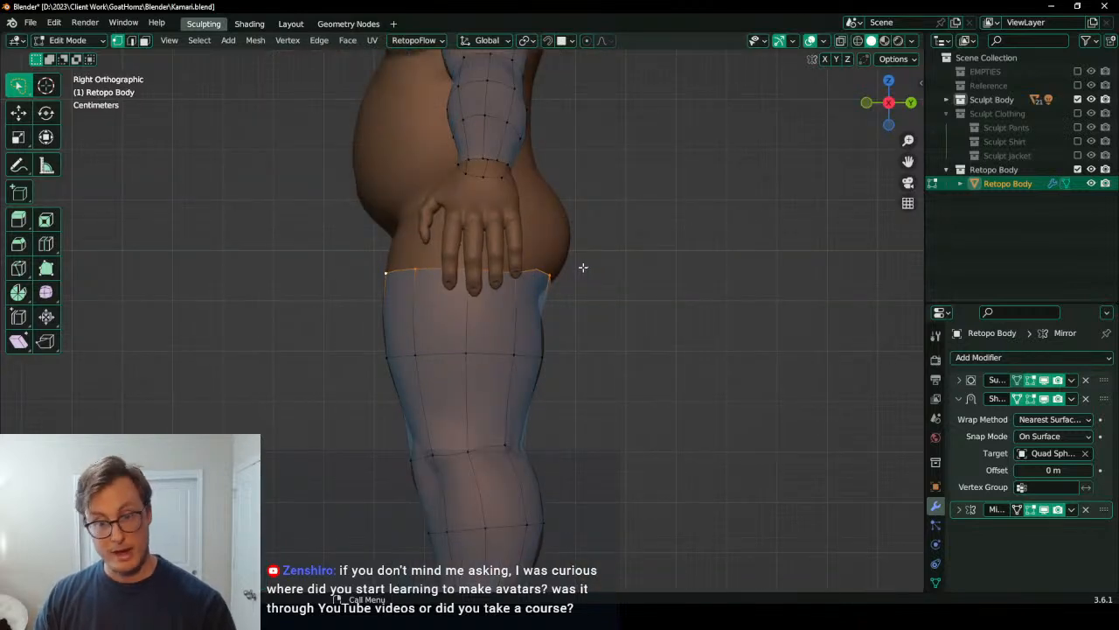
pyautogui.press('r')
pyautogui.click(565, 303)
pyautogui.moveTo(350, 267); pyautogui.dragTo(463, 356, button='middle')
pyautogui.press('r')
pyautogui.click(521, 287)
# Step: Adjust the height of the top thigh loop along Z so it sits just below the buttock
pyautogui.press('KP_3')
pyautogui.press('g')
pyautogui.press('z')
pyautogui.click(497, 301)
pyautogui.press('g')
pyautogui.press('z')
pyautogui.click(482, 290)
pyautogui.click(481, 286)
pyautogui.press('g')
pyautogui.press('z')
pyautogui.click(480, 308)
# Step: Select the top thigh loop in front view and raise it about 0.01 m along Z towards the crotch
pyautogui.scroll(-3, 479, 308)
pyautogui.scroll(-4, 497, 345)
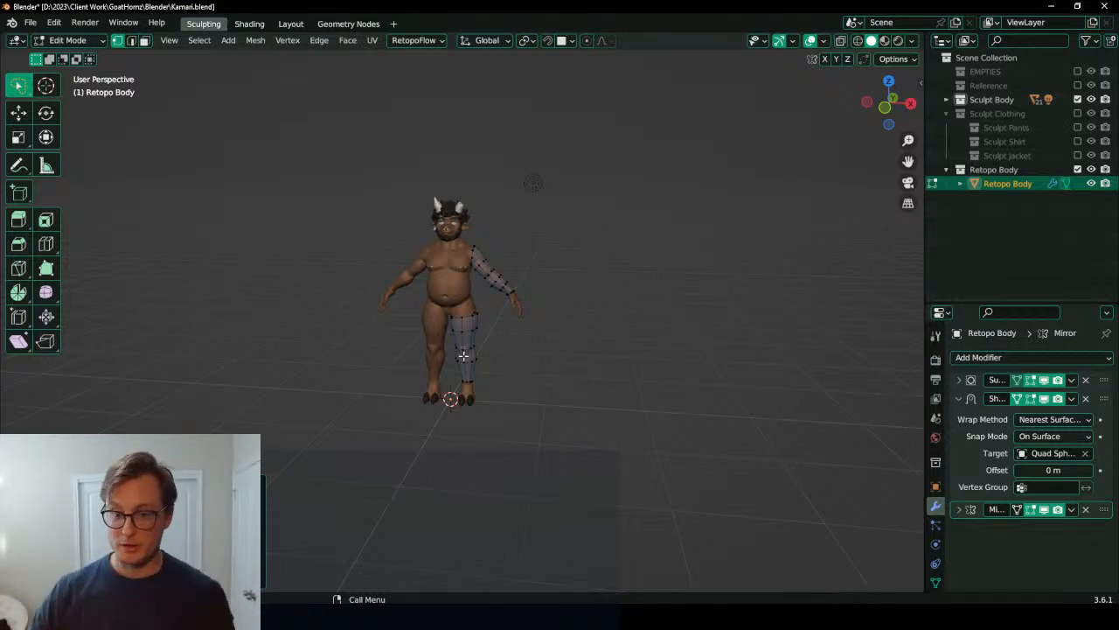
pyautogui.scroll(3, 560, 313)
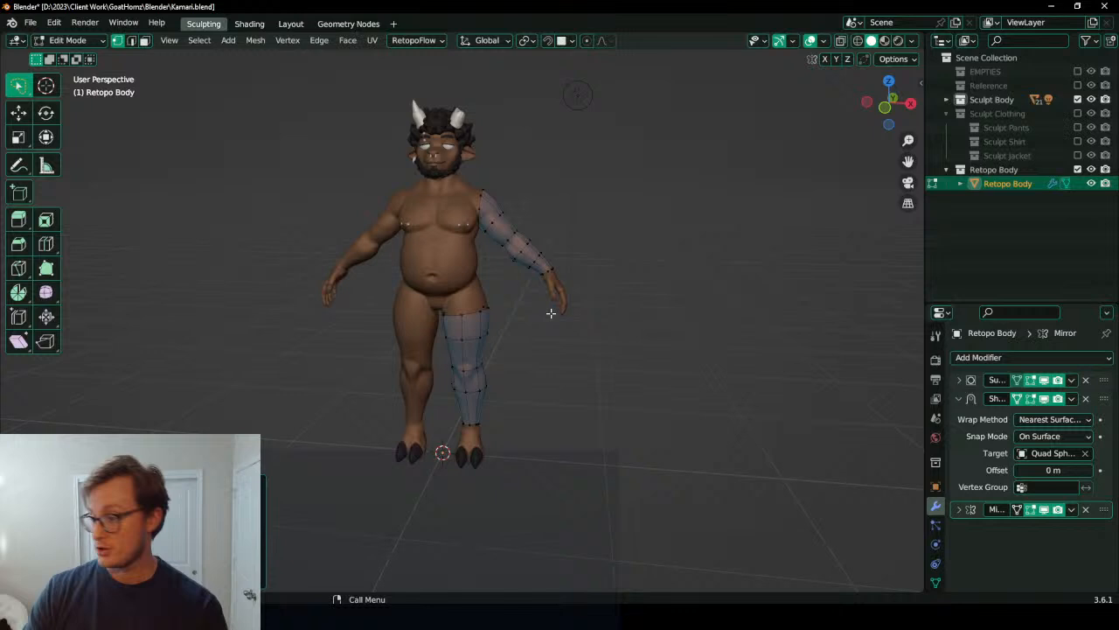
pyautogui.scroll(2, 551, 313)
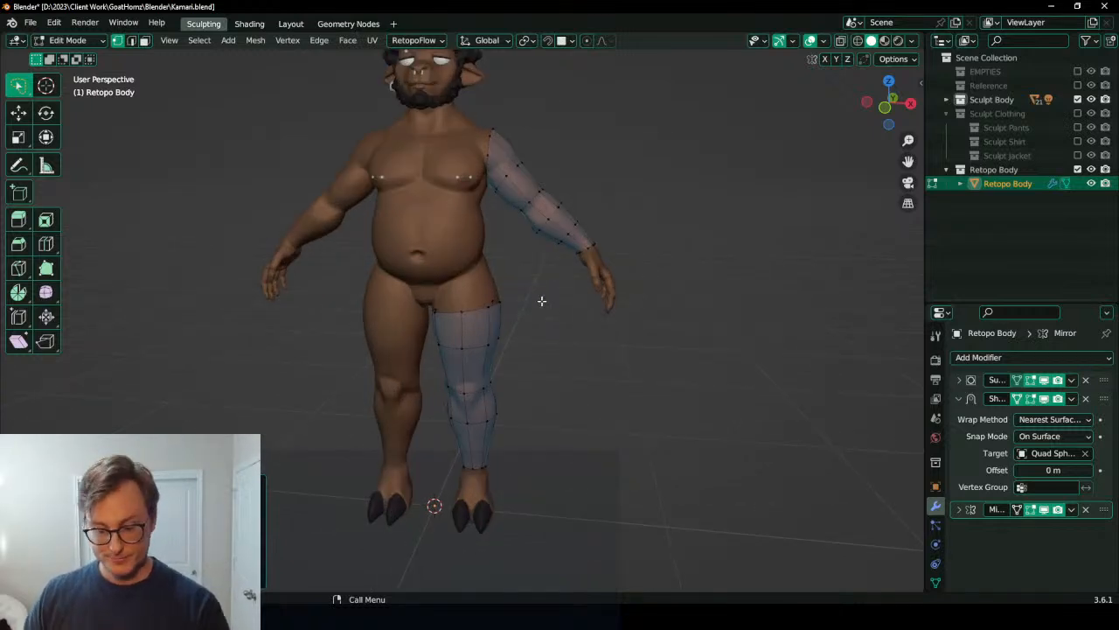
pyautogui.press('KP_1')
pyautogui.scroll(5, 534, 305)
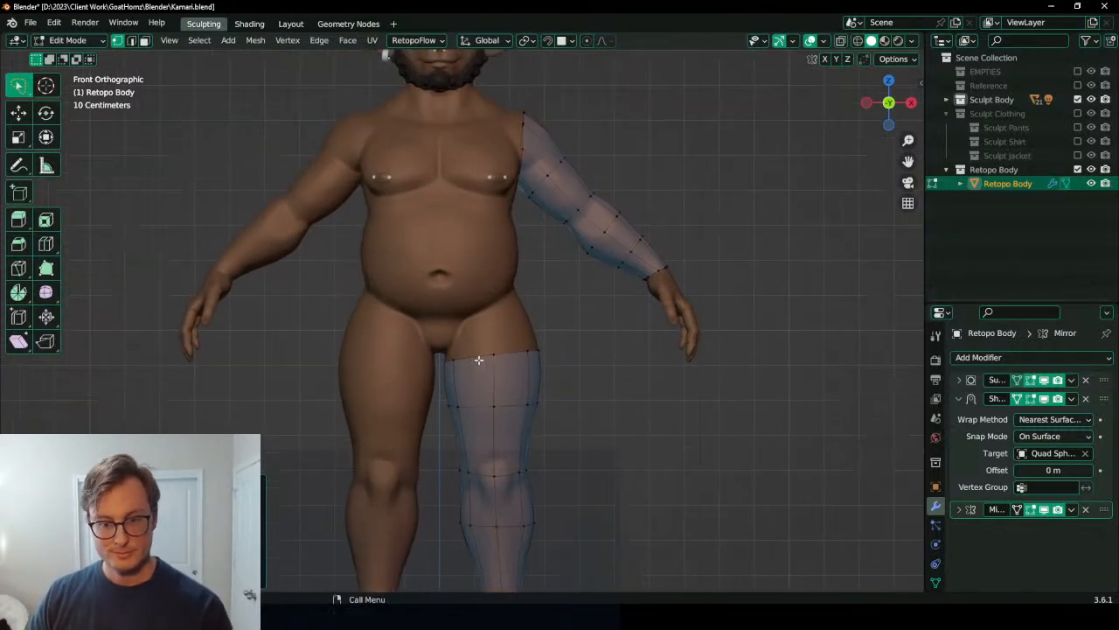
pyautogui.scroll(2, 475, 362)
pyautogui.keyDown('alt'); pyautogui.click(437, 386); pyautogui.keyUp('alt')
pyautogui.press('g')
pyautogui.press('z')
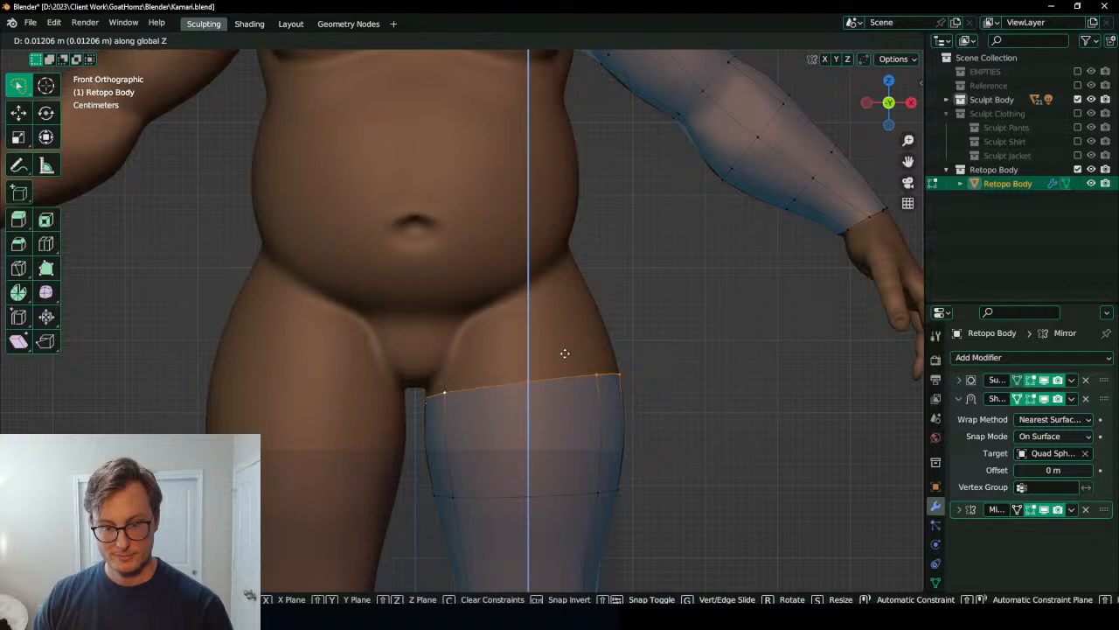
pyautogui.click(564, 347)
# Step: Move the vertices at the back of the top thigh loop along Z to follow the crease under the buttock
pyautogui.moveTo(542, 353); pyautogui.dragTo(306, 350, button='middle')
pyautogui.scroll(2, 452, 392)
pyautogui.scroll(2, 465, 370)
pyautogui.press('g')
pyautogui.press('z')
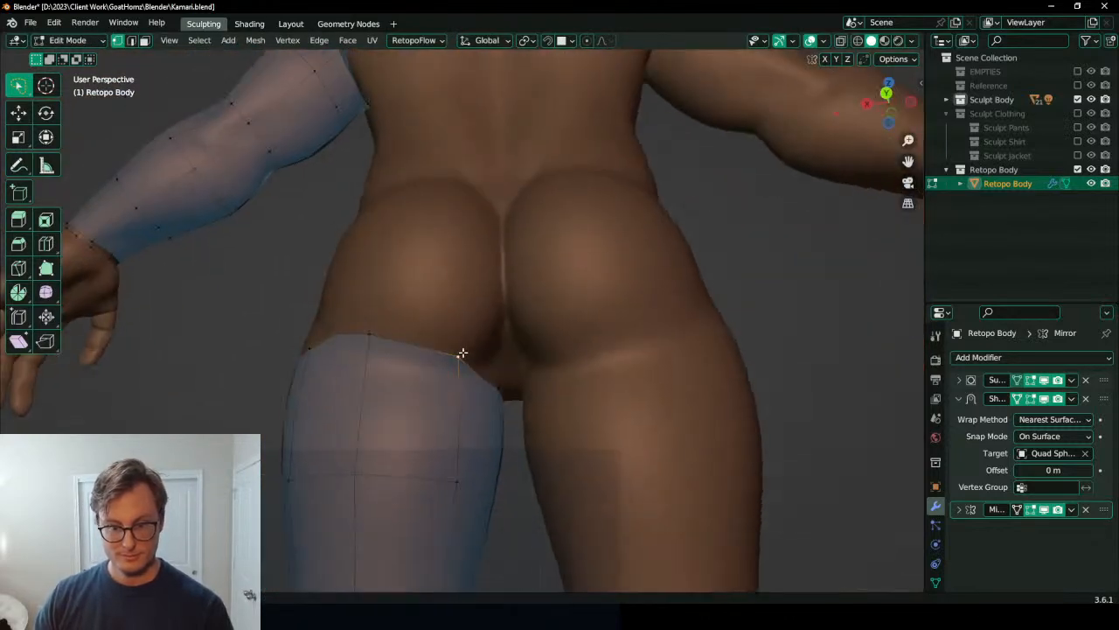
pyautogui.click(460, 373)
pyautogui.press('g')
pyautogui.press('z')
pyautogui.click(360, 357)
# Step: Reposition a vertex on the back of the upper thigh with snapping toggled for the move
pyautogui.moveTo(365, 362); pyautogui.dragTo(353, 390, button='middle')
pyautogui.click(397, 416)
pyautogui.hotkey('shift', 'Tab')
pyautogui.press('g')
pyautogui.click(401, 399)
pyautogui.click(339, 402)
pyautogui.moveTo(471, 405); pyautogui.dragTo(525, 382, button='middle')
pyautogui.hotkey('shift', 'Tab')
# Step: Select the whole top thigh loop and extrude it up along Z to the hip in front view
pyautogui.scroll(-2, 427, 383)
pyautogui.moveTo(427, 383); pyautogui.dragTo(495, 394, button='middle')
pyautogui.keyDown('alt'); pyautogui.click(429, 353); pyautogui.keyUp('alt')
pyautogui.moveTo(438, 355); pyautogui.dragTo(557, 367, button='middle')
pyautogui.press('KP_1')
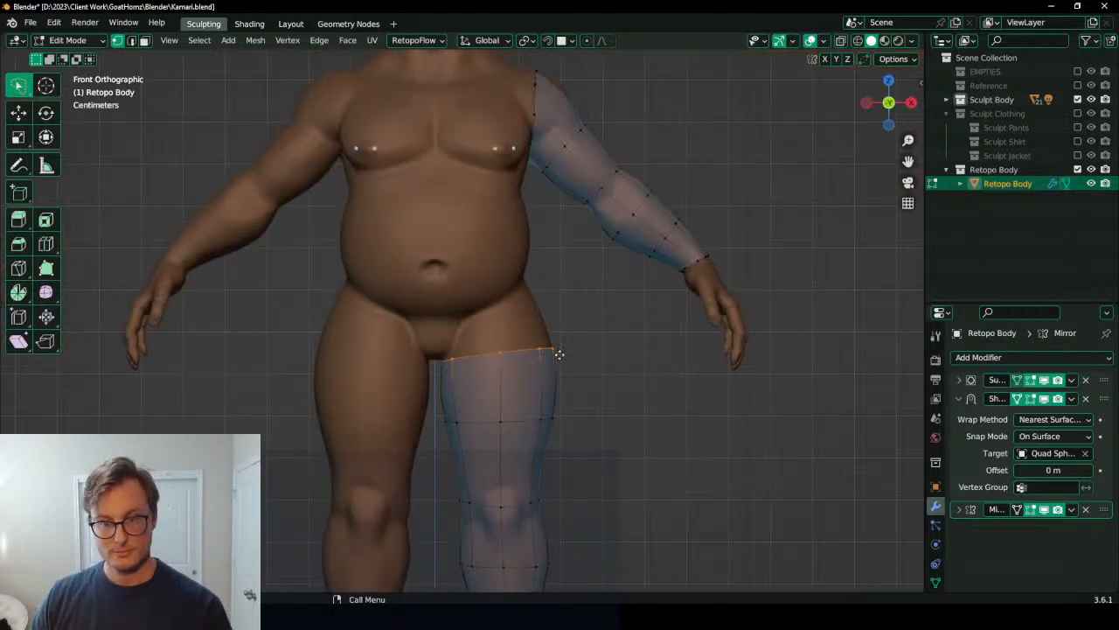
pyautogui.press('g')
pyautogui.press('z')
pyautogui.click(561, 278)
# Step: Switch to wireframe shading and delete the innermost vertices of the new hip loop at the crotch
pyautogui.press('z')
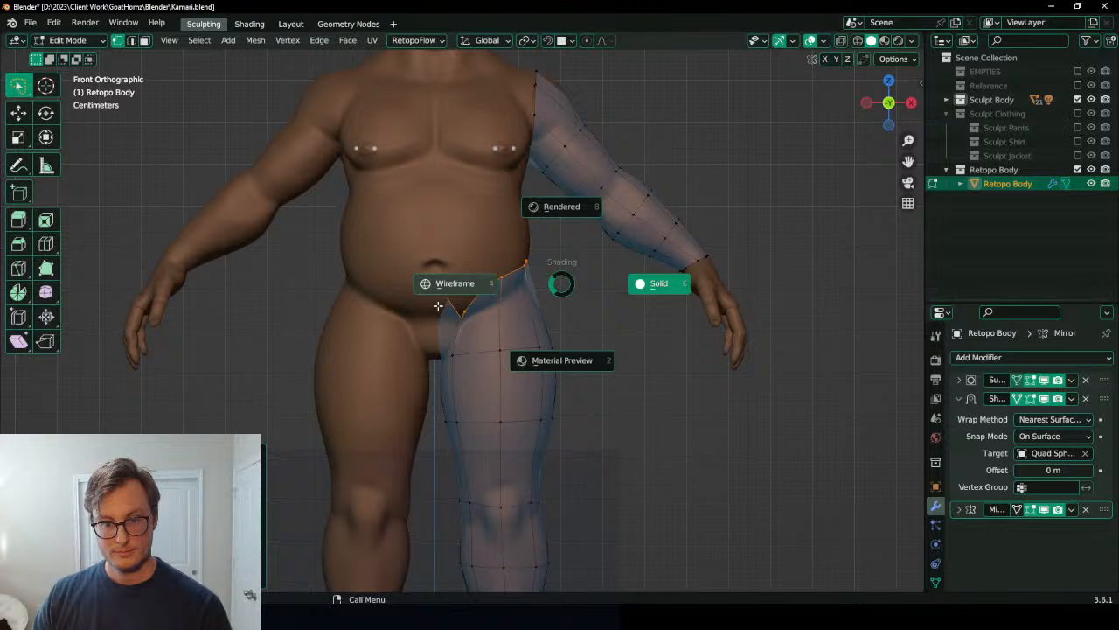
pyautogui.click(457, 283)
pyautogui.scroll(3, 438, 305)
pyautogui.moveTo(387, 250); pyautogui.dragTo(479, 391)
pyautogui.press('x')
pyautogui.click(479, 394)
# Step: Set the pivot to the 3D cursor, extrude the inner crotch vertices and scale them to 0 along X
pyautogui.moveTo(395, 263); pyautogui.dragTo(464, 390)
pyautogui.press('.')
pyautogui.press('6')
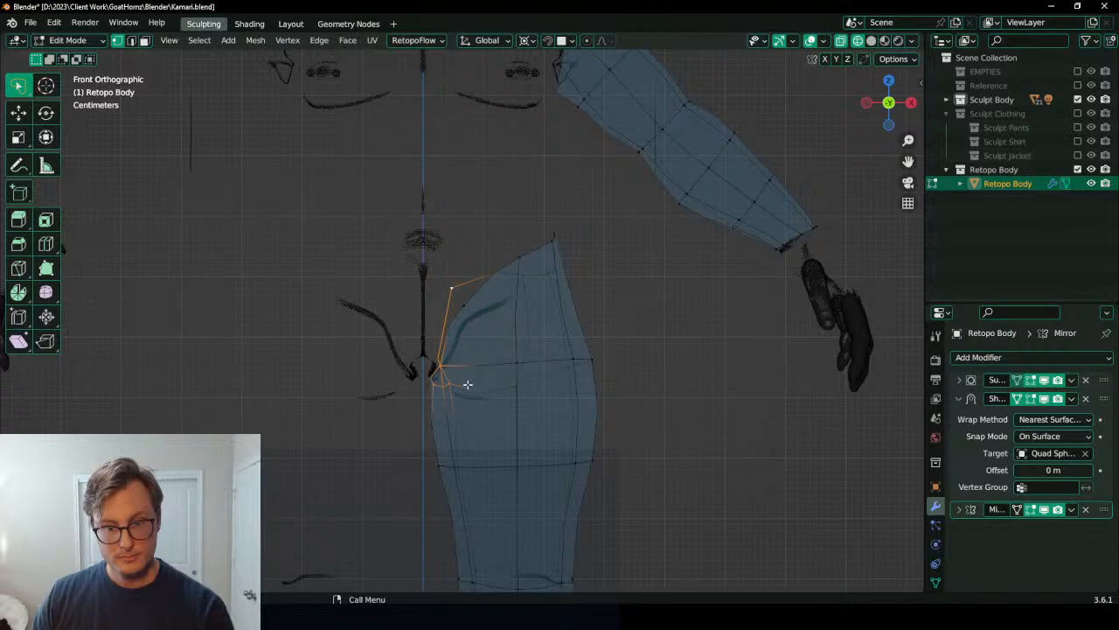
pyautogui.press('e')
pyautogui.rightClick(467, 370)
pyautogui.press('s')
pyautogui.press('x')
pyautogui.press('0')
pyautogui.press('Return')
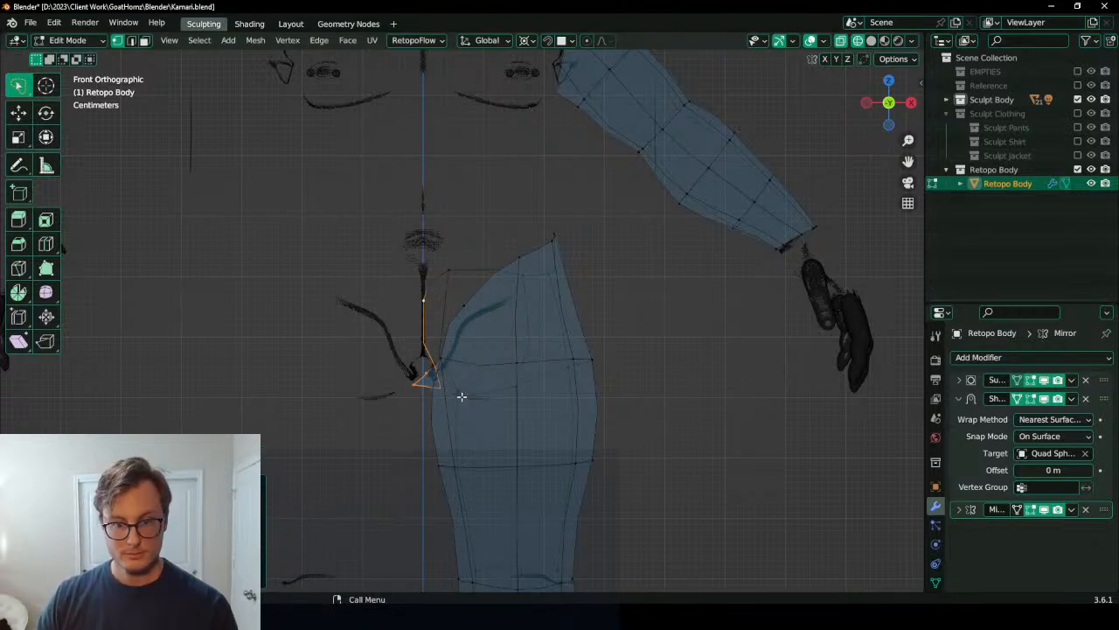
# Step: Return to solid shading and flatten the extruded crotch vertices onto the centre line by scaling to 0 along X
pyautogui.hotkey('shift', 'z')
pyautogui.moveTo(484, 364)
pyautogui.mouseDown(button='middle')
pyautogui.moveTo(687, 369)
pyautogui.moveTo(357, 368)
pyautogui.moveTo(602, 370)
pyautogui.moveTo(442, 365)
pyautogui.moveTo(480, 351)
pyautogui.mouseUp(button='middle')
pyautogui.scroll(3, 480, 352)
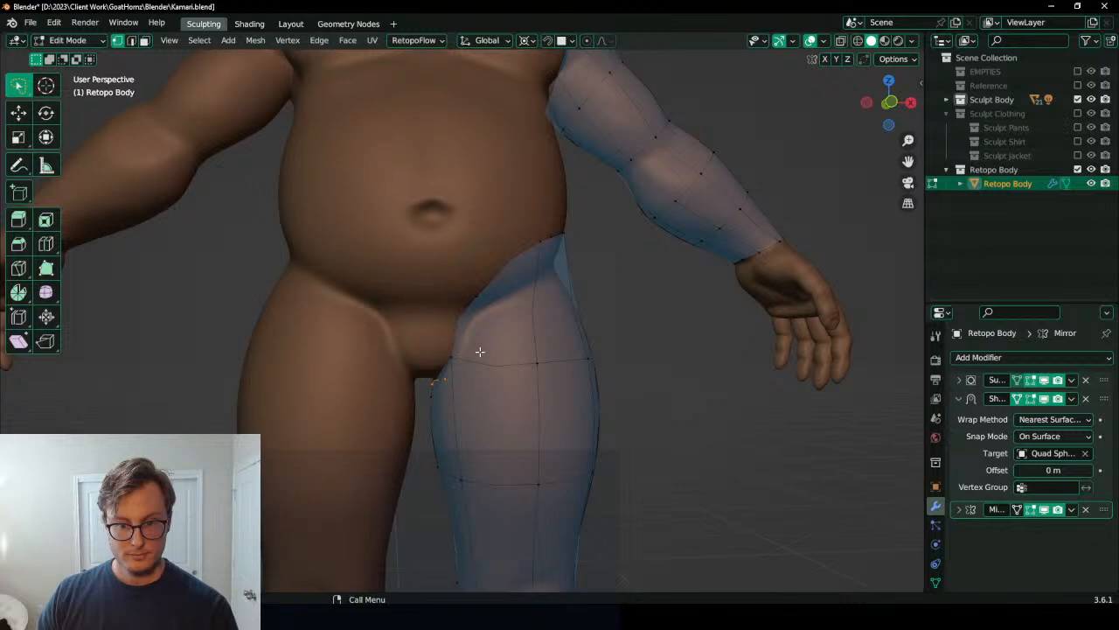
pyautogui.press('g')
pyautogui.press('s')
pyautogui.press('x')
pyautogui.press('0')
pyautogui.press('Return')
# Step: Examine the hip's open upper edge loop from the front, the side and below
pyautogui.moveTo(480, 320); pyautogui.dragTo(447, 285, button='middle')
pyautogui.keyDown('alt'); pyautogui.click(472, 247); pyautogui.keyUp('alt')
pyautogui.scroll(-3, 447, 286)
pyautogui.moveTo(507, 472); pyautogui.dragTo(490, 385, button='middle')
pyautogui.scroll(1, 489, 384)
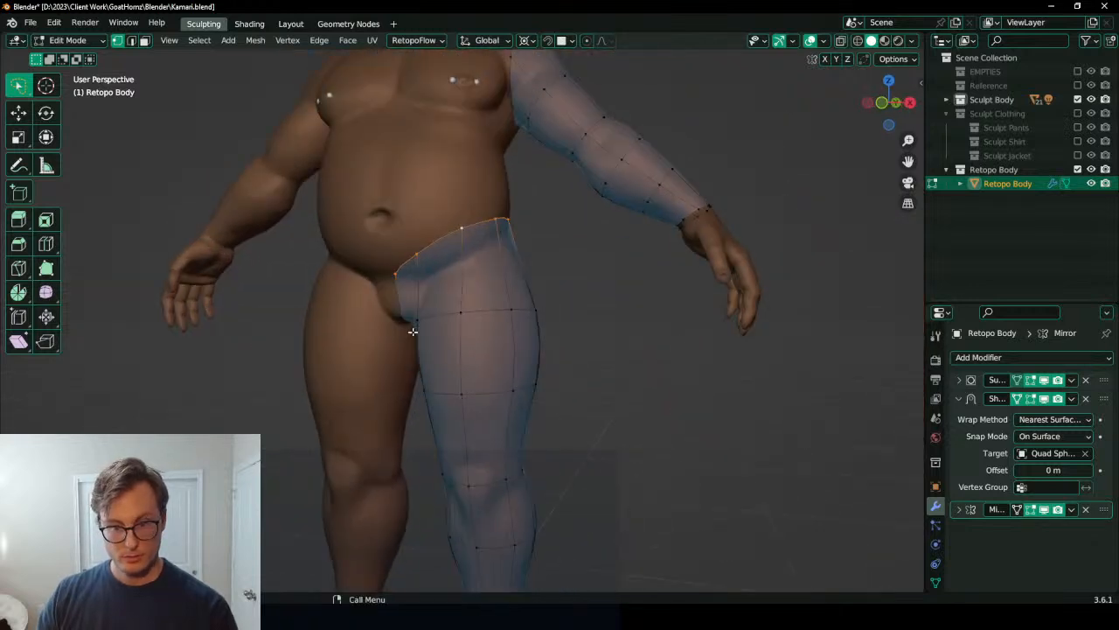
pyautogui.moveTo(491, 302); pyautogui.dragTo(425, 318, button='middle')
pyautogui.click(461, 316)
pyautogui.moveTo(523, 317); pyautogui.dragTo(488, 309, button='middle')
pyautogui.moveTo(482, 238); pyautogui.dragTo(460, 278, button='middle')
# Step: Bridge the outer side edges of the hip loop to the lower armpit edges with Bridge Edge Loops
pyautogui.press('.')
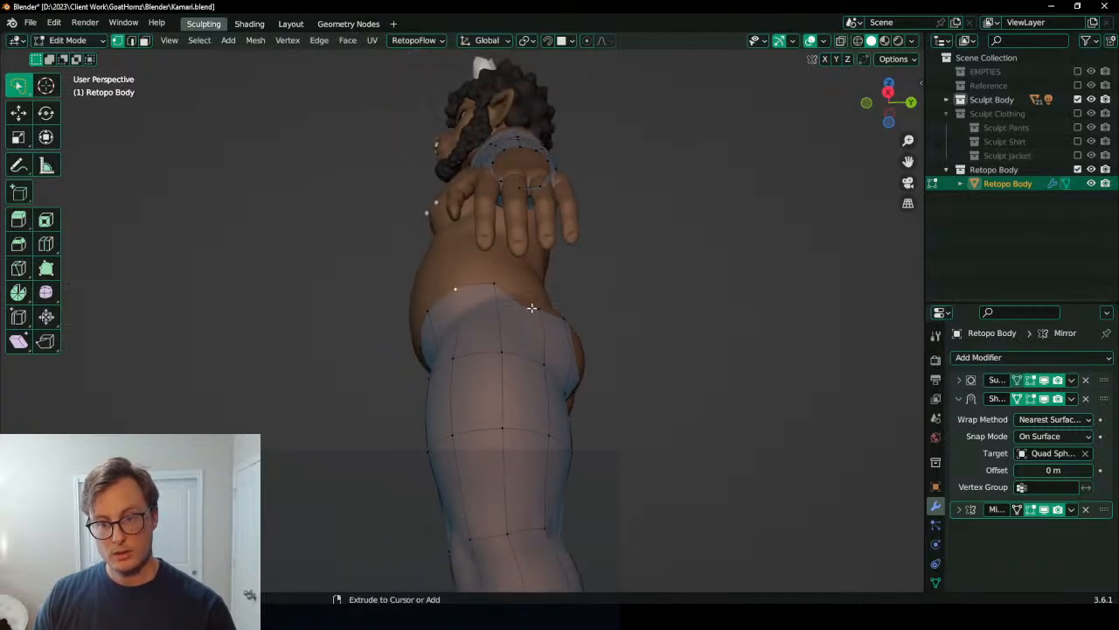
pyautogui.moveTo(533, 307); pyautogui.dragTo(490, 316, button='middle')
pyautogui.scroll(3, 449, 324)
pyautogui.moveTo(403, 245)
pyautogui.mouseDown(button='middle')
pyautogui.moveTo(392, 227)
pyautogui.moveTo(393, 250)
pyautogui.mouseUp(button='middle')
pyautogui.press('z')
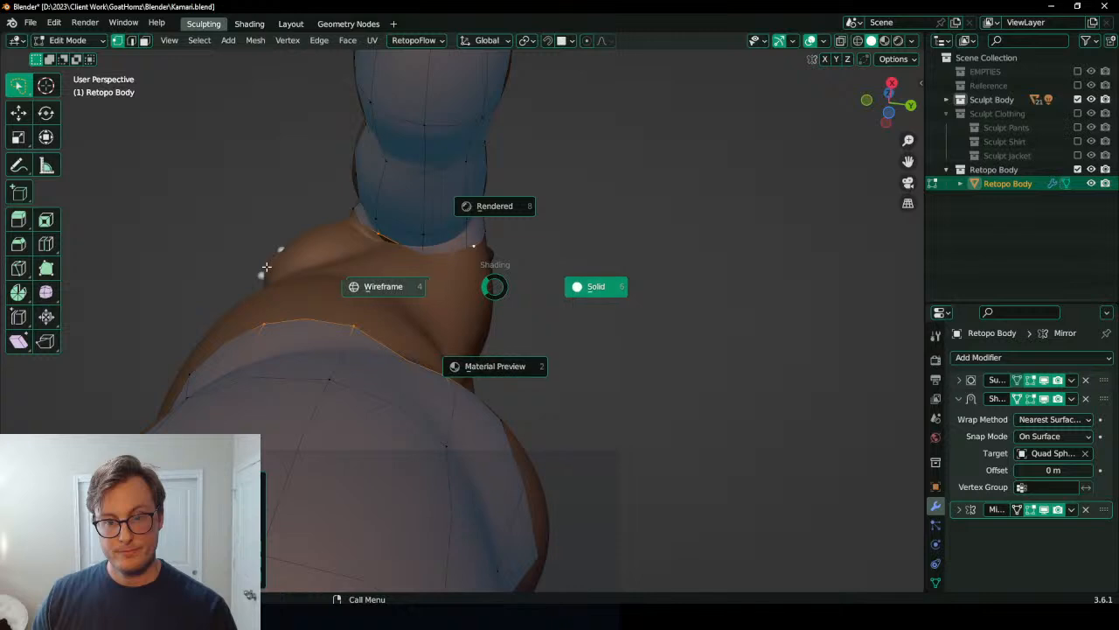
pyautogui.click(603, 288)
pyautogui.rightClick(637, 242)
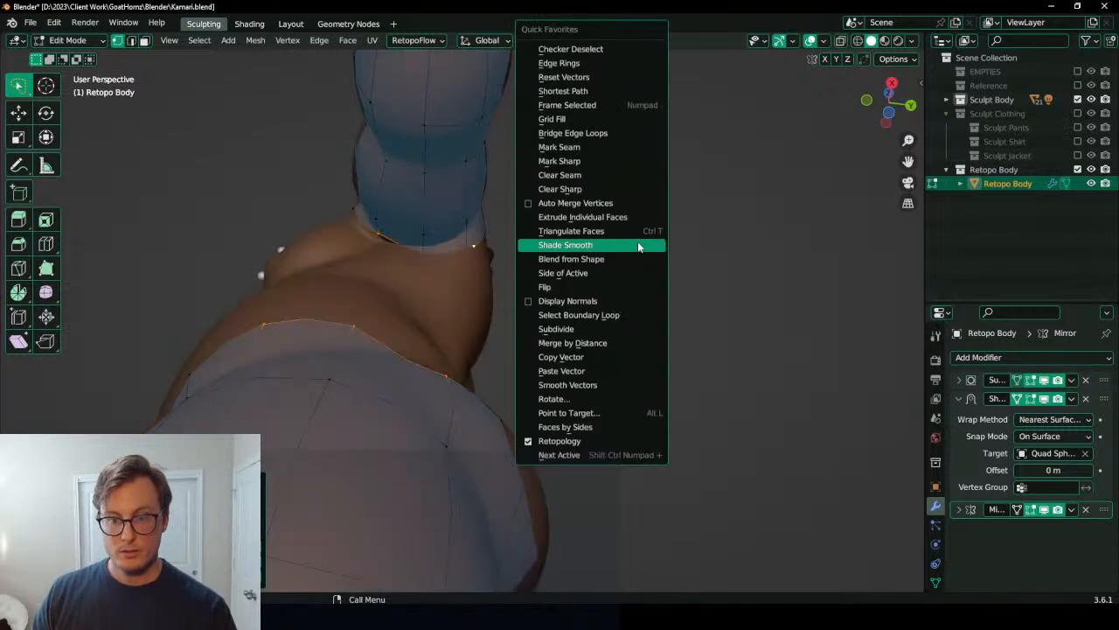
pyautogui.click(582, 143)
# Step: Add loop cuts across the faces bridging the hip and the armpit
pyautogui.moveTo(487, 215); pyautogui.dragTo(408, 295, button='middle')
pyautogui.rightClick(408, 295)
pyautogui.click(417, 285)
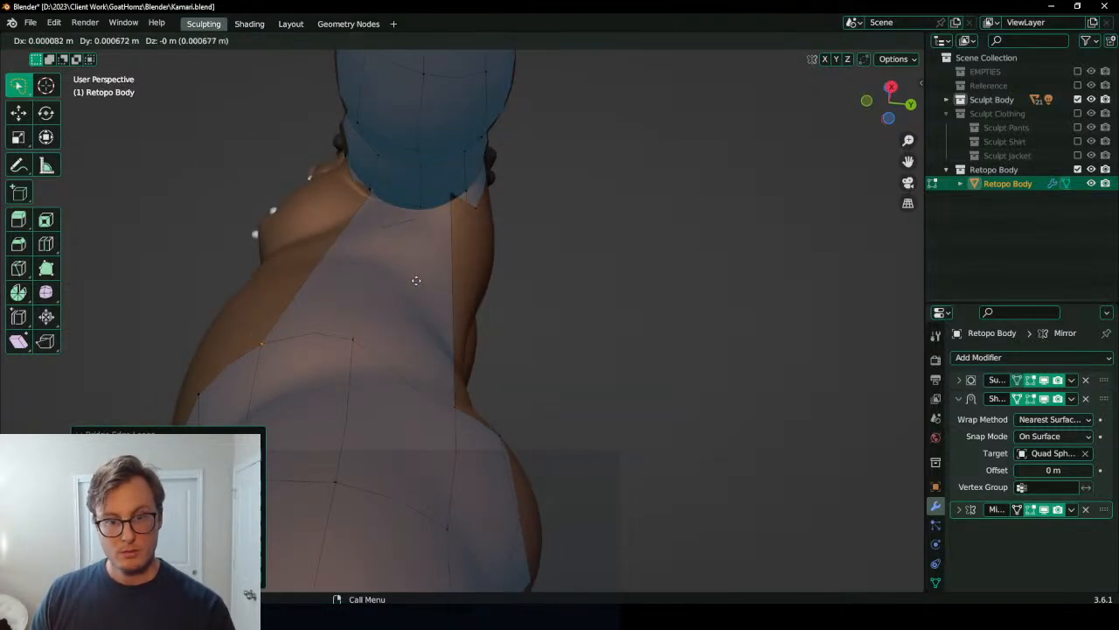
pyautogui.rightClick(560, 330)
pyautogui.hotkey('ctrl', 'z')
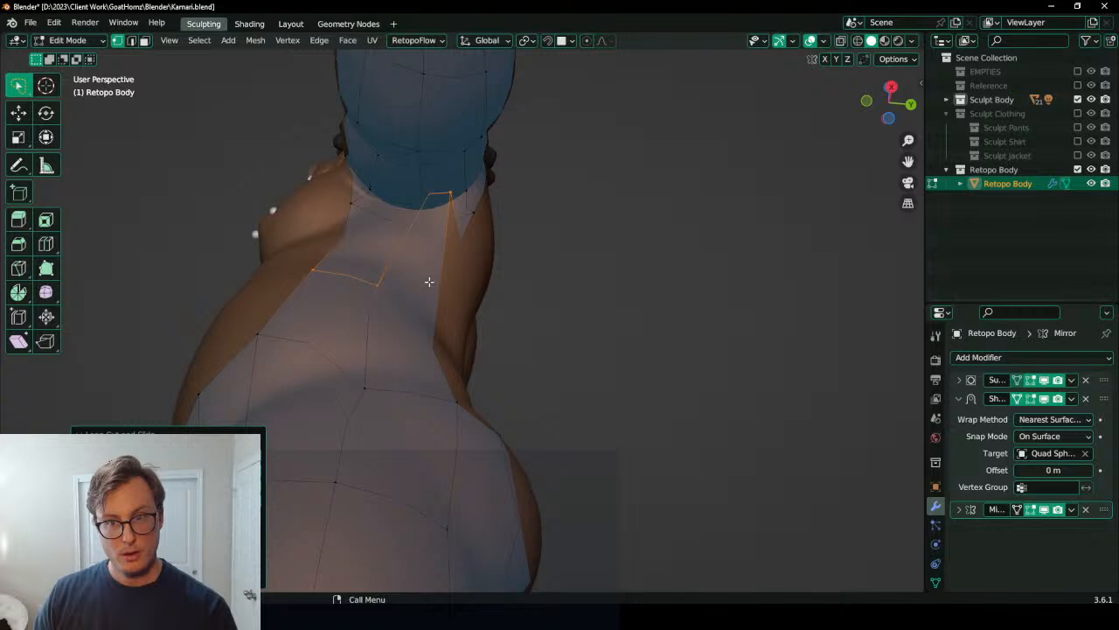
pyautogui.moveTo(457, 293); pyautogui.dragTo(412, 270, button='middle')
pyautogui.hotkey('ctrl', 'z')
# Step: Move vertices of the torso's side strip to even out the spacing below the armpit
pyautogui.press('g')
pyautogui.rightClick(444, 294)
pyautogui.click(387, 288)
pyautogui.press('g')
pyautogui.click(393, 272)
pyautogui.moveTo(393, 271); pyautogui.dragTo(396, 277, button='middle')
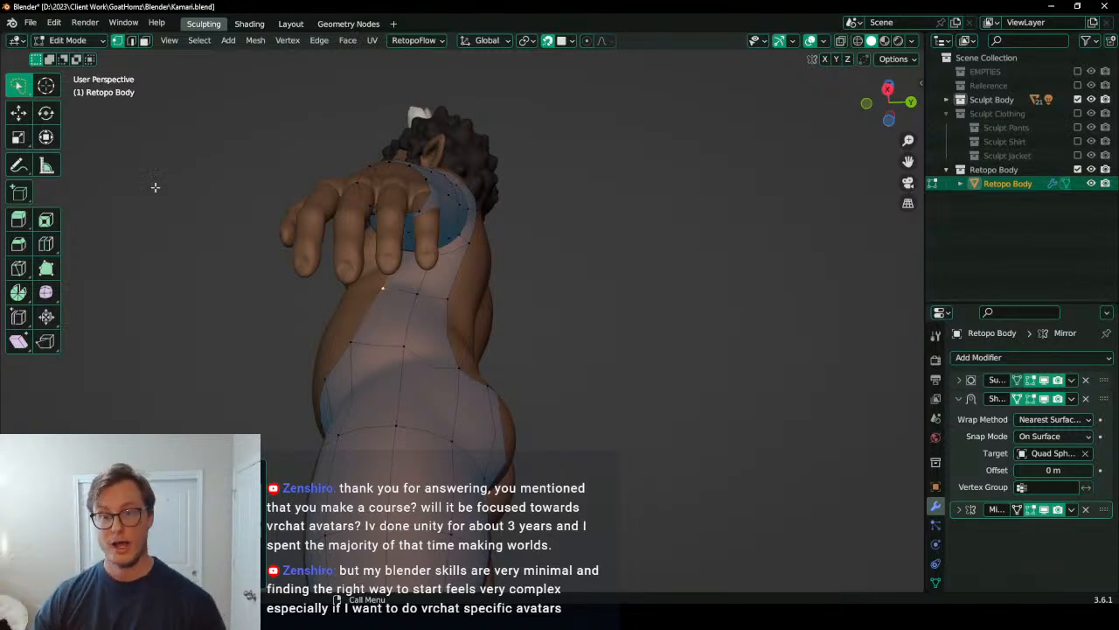
# Step: Select the upper shoulder loop vertices with X-ray on and extrude them towards the neck in front view
pyautogui.moveTo(324, 268); pyautogui.dragTo(505, 292, button='middle')
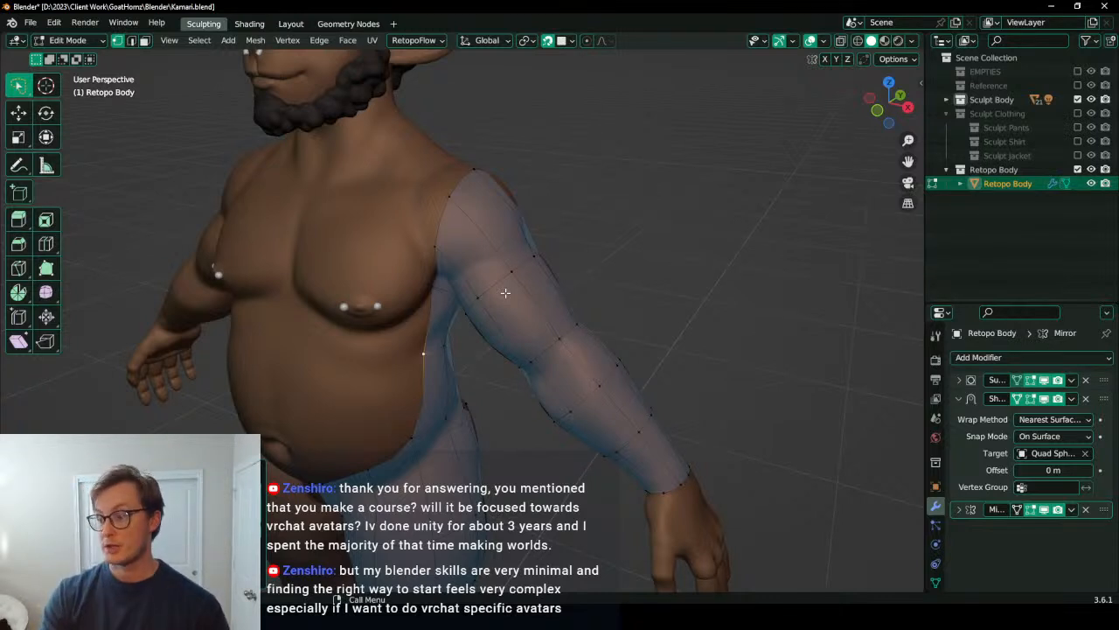
pyautogui.press('KP_1')
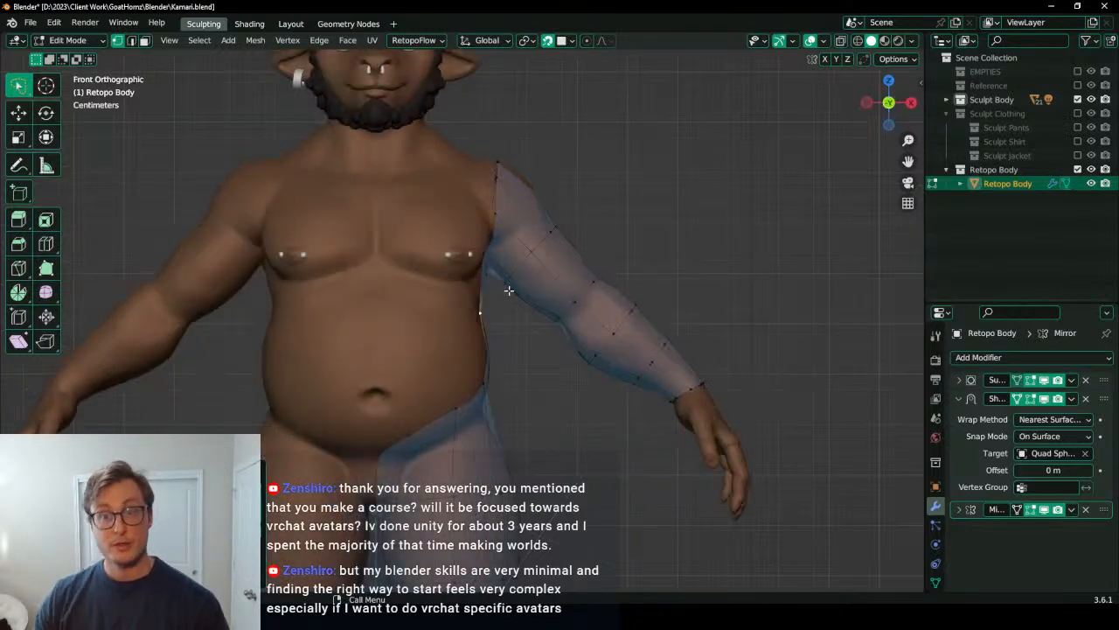
pyautogui.scroll(-2, 524, 280)
pyautogui.keyDown('shift'); pyautogui.moveTo(567, 290); pyautogui.dragTo(542, 265, button='middle'); pyautogui.keyUp('shift')
pyautogui.scroll(2, 542, 267)
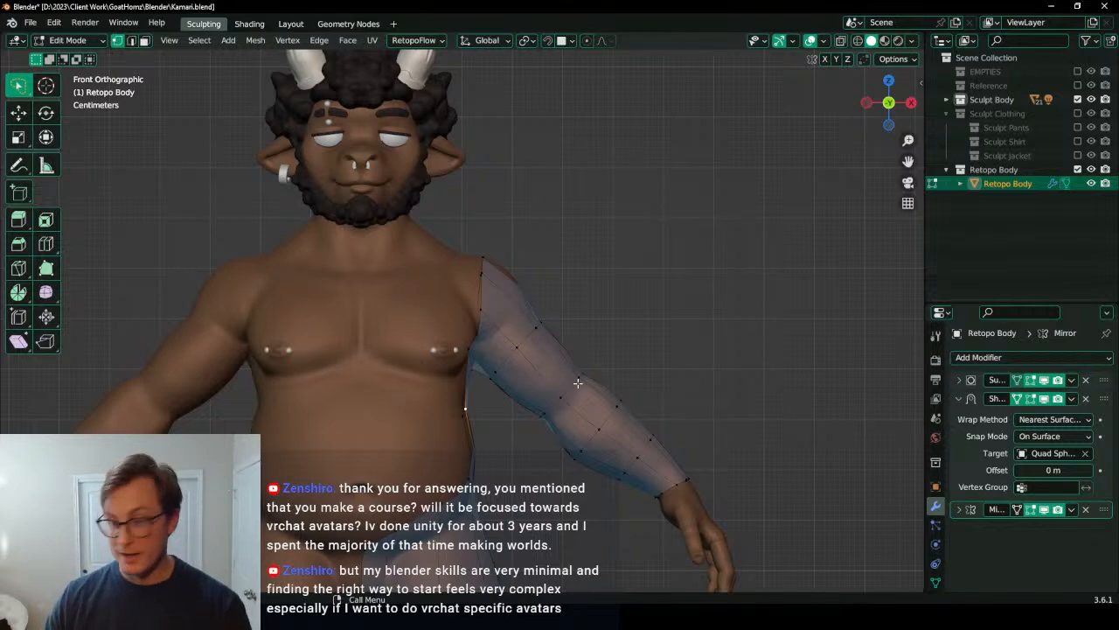
pyautogui.hotkey('alt', 'z')
pyautogui.scroll(3, 525, 324)
pyautogui.moveTo(457, 192); pyautogui.dragTo(525, 314)
pyautogui.hotkey('alt', 'z')
pyautogui.press('g')
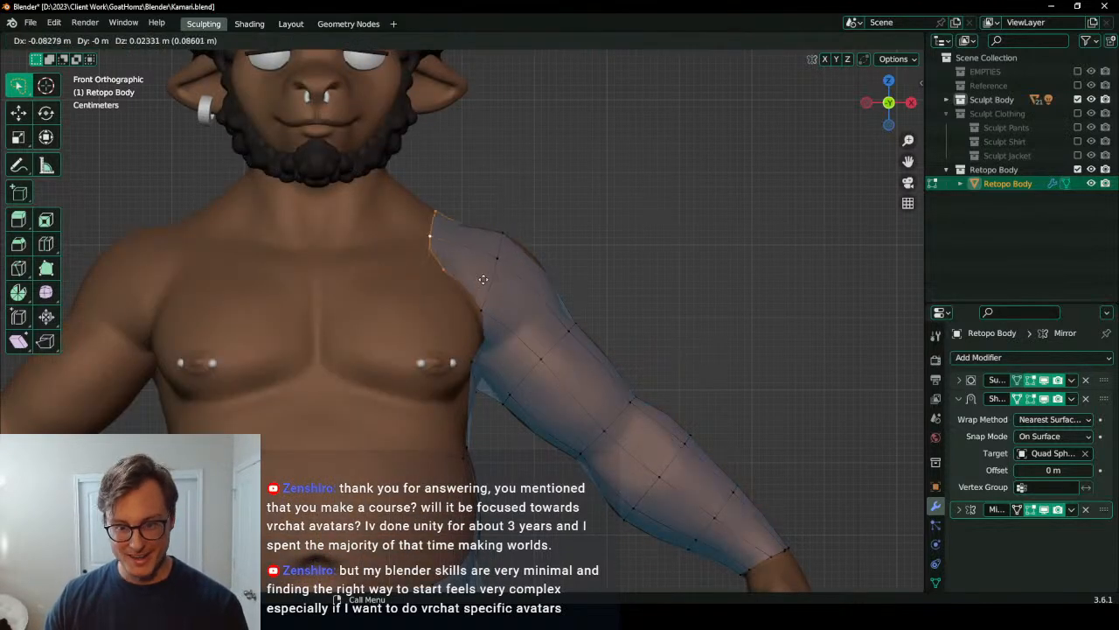
pyautogui.click(483, 279)
# Step: Move the extruded shoulder edge along Z to sit on top of the shoulder
pyautogui.moveTo(483, 279); pyautogui.dragTo(422, 414, button='middle')
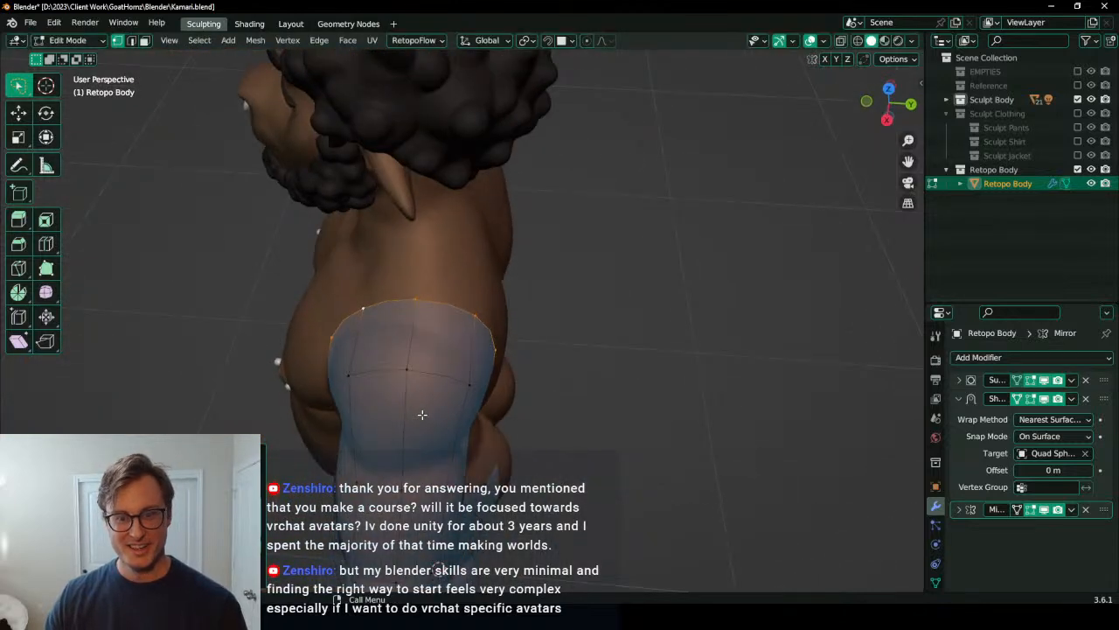
pyautogui.press('g')
pyautogui.press('z')
pyautogui.click(398, 356)
# Step: Extrude the shoulder edge again along X by about -0.05 m towards the base of the neck
pyautogui.moveTo(398, 356); pyautogui.dragTo(572, 275, button='middle')
pyautogui.scroll(-2, 574, 297)
pyautogui.moveTo(579, 322); pyautogui.dragTo(556, 329, button='middle')
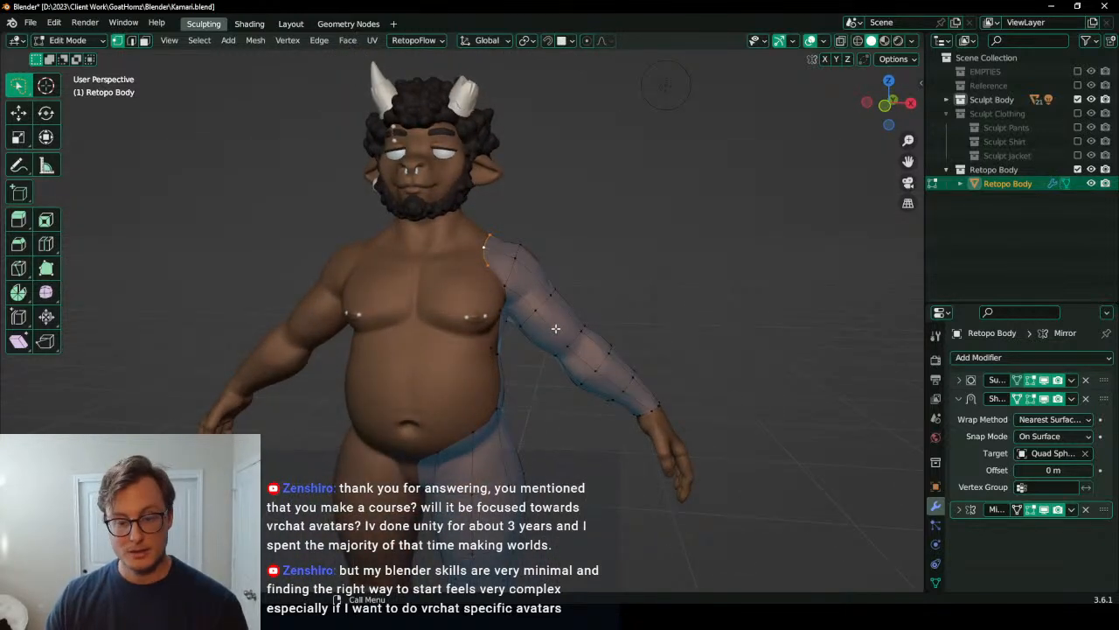
pyautogui.press('g')
pyautogui.press('x')
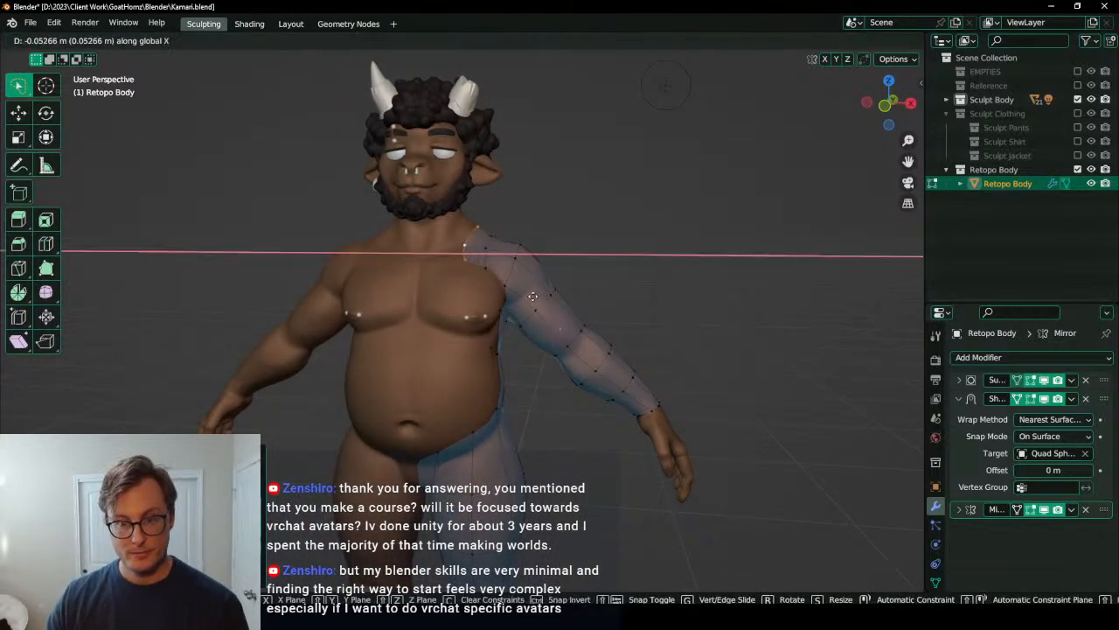
pyautogui.click(530, 293)
# Step: Switch to edge selection and select the front border edges of the shoulder strip and the hip
pyautogui.moveTo(530, 294); pyautogui.dragTo(464, 265, button='middle')
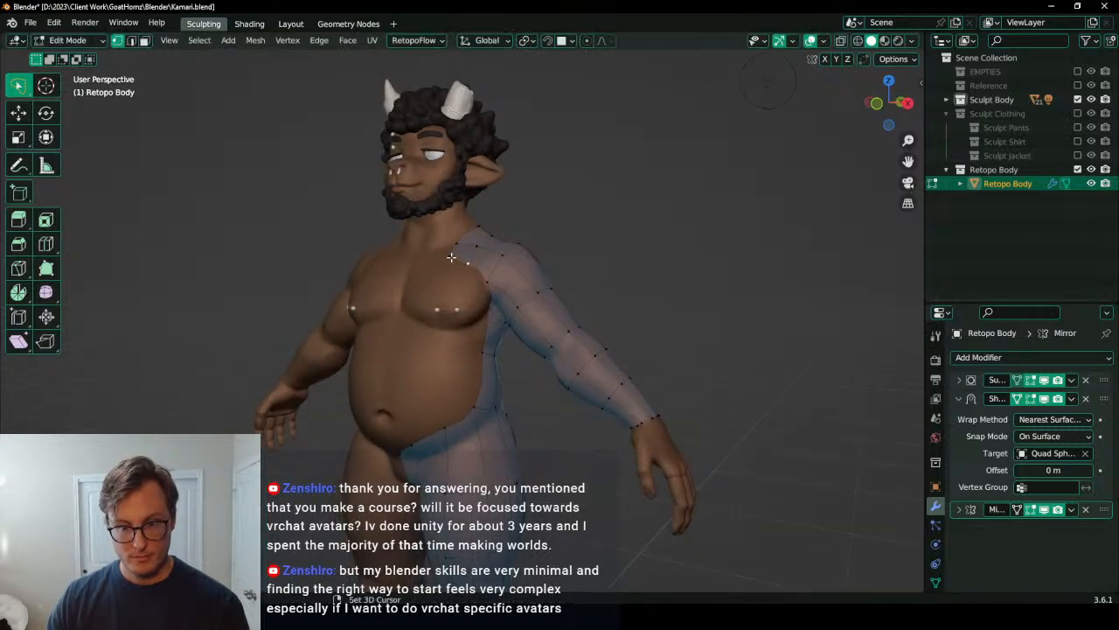
pyautogui.click(131, 41)
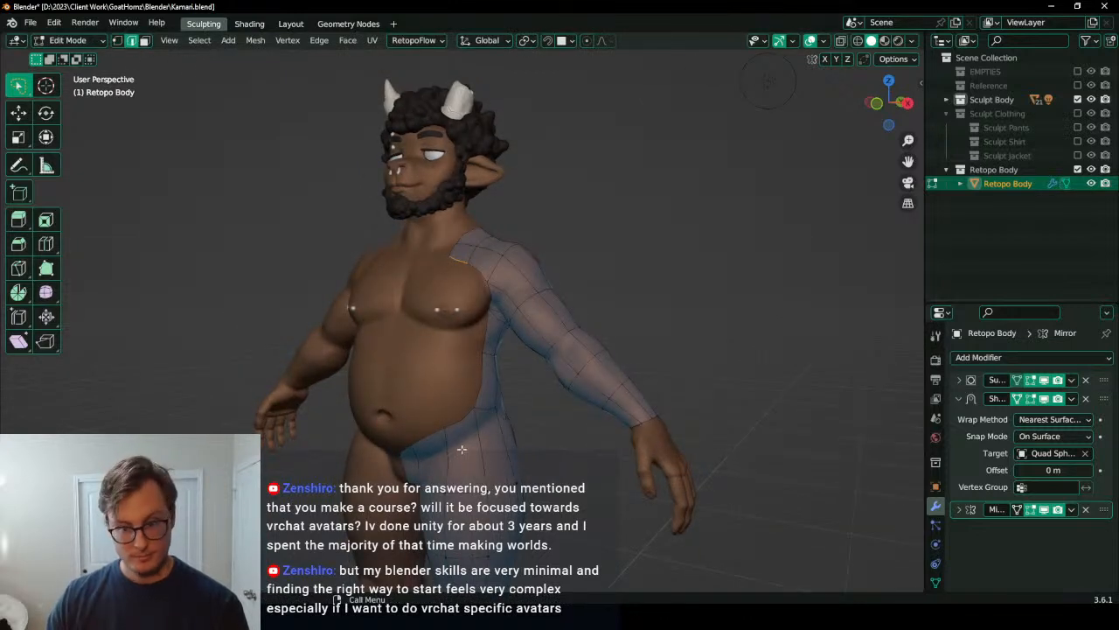
pyautogui.click(463, 421)
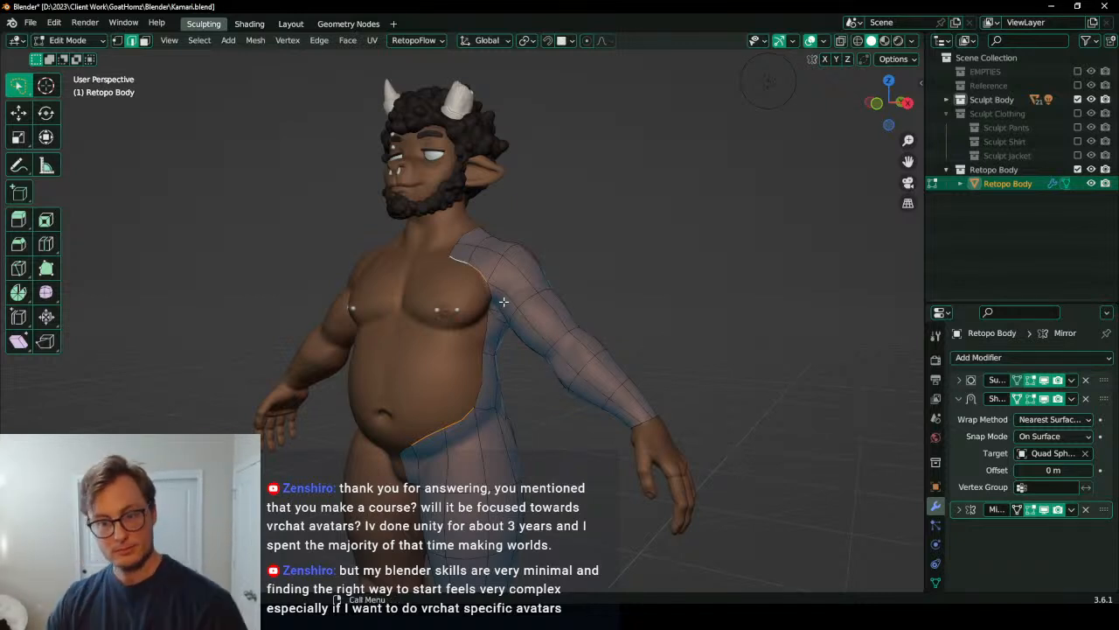
pyautogui.scroll(3, 507, 305)
pyautogui.moveTo(524, 305); pyautogui.dragTo(510, 280, button='middle')
# Step: Extrude the shoulder strip's border edges down over the chest and upper back and move the new edge onto the sculpt
pyautogui.click(447, 232)
pyautogui.moveTo(447, 232); pyautogui.dragTo(484, 249, button='middle')
pyautogui.press('e')
pyautogui.click(470, 276)
pyautogui.click(470, 275)
pyautogui.moveTo(638, 312); pyautogui.dragTo(414, 295, button='middle')
pyautogui.press('g')
pyautogui.click(499, 293)
# Step: Select the rear armpit edge and the facing shoulder strip edge and fill a face between them
pyautogui.click(403, 282)
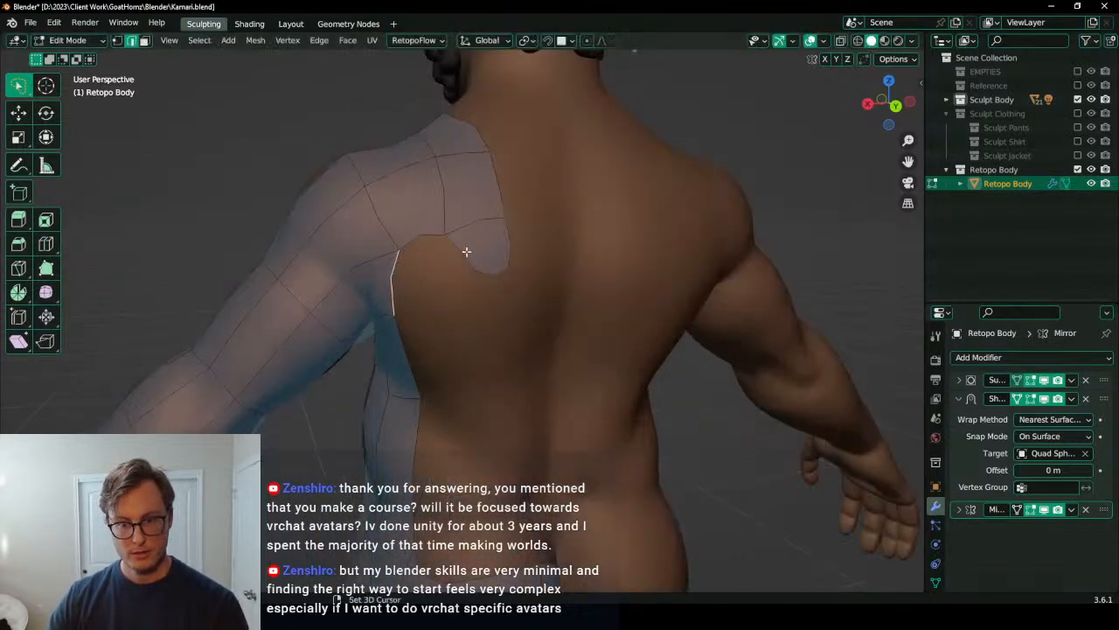
pyautogui.keyDown('shift'); pyautogui.click(465, 251); pyautogui.keyUp('shift')
pyautogui.press('f')
pyautogui.scroll(-3, 476, 276)
pyautogui.moveTo(480, 313); pyautogui.dragTo(481, 282, button='middle')
# Step: Bridge the upper-back border edges to the rear hip border edges and add a loop cut across the new faces
pyautogui.click(463, 287)
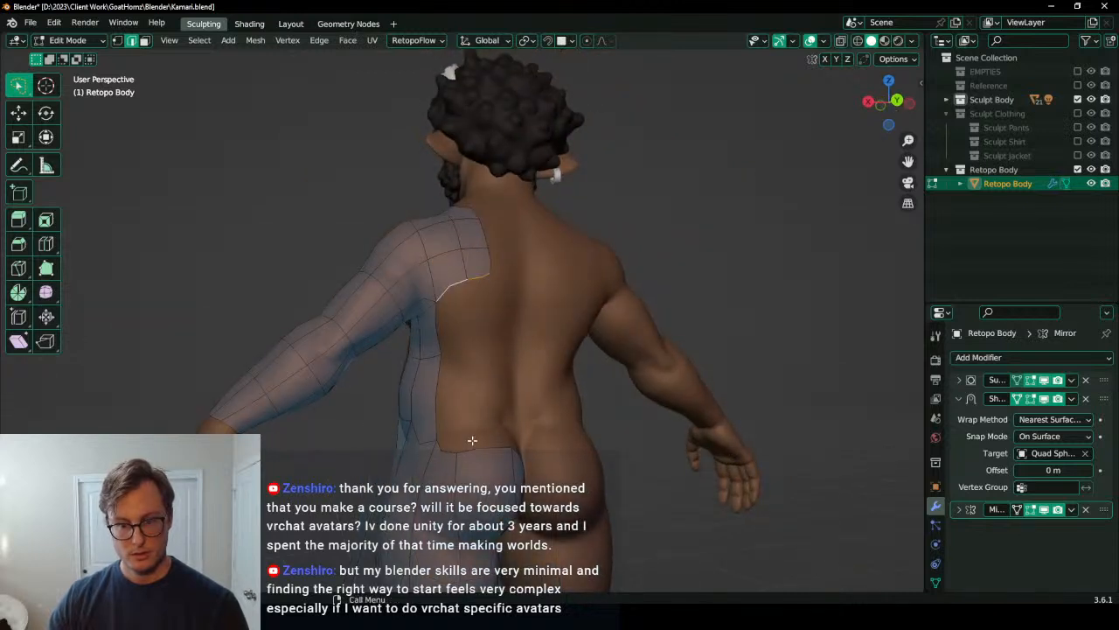
pyautogui.press('q')
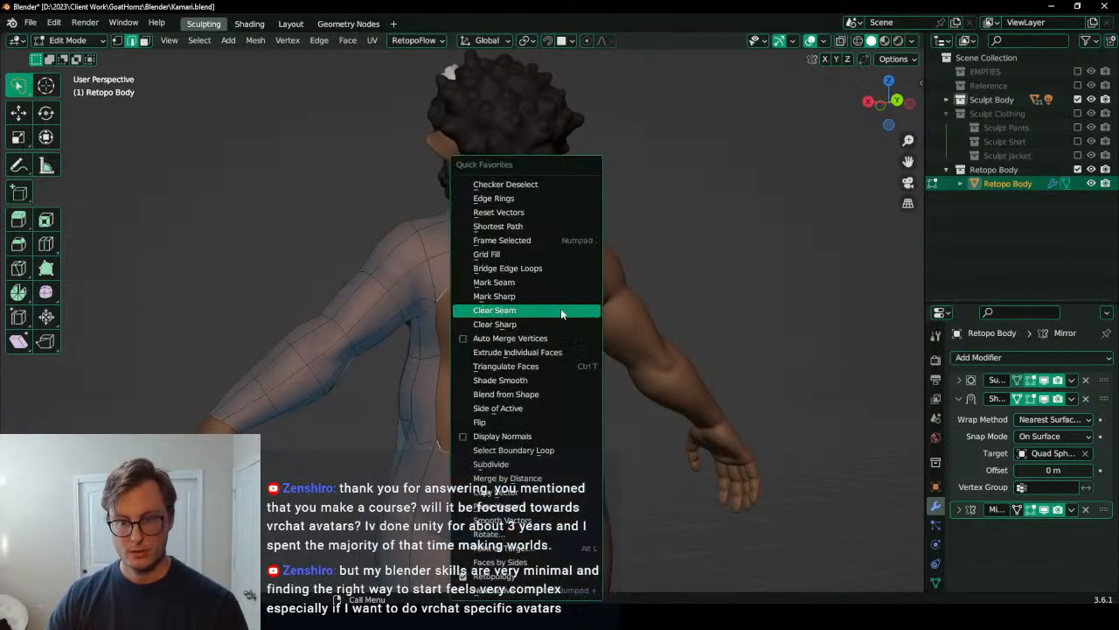
pyautogui.click(524, 269)
pyautogui.hotkey('ctrl', 'r')
pyautogui.click(478, 362)
pyautogui.rightClick(477, 363)
# Step: Turn on snapping and move the new back loop onto the sculpt's surface
pyautogui.press('g')
pyautogui.rightClick(475, 364)
pyautogui.hotkey('shift', 'Tab')
pyautogui.press('g')
pyautogui.click(471, 361)
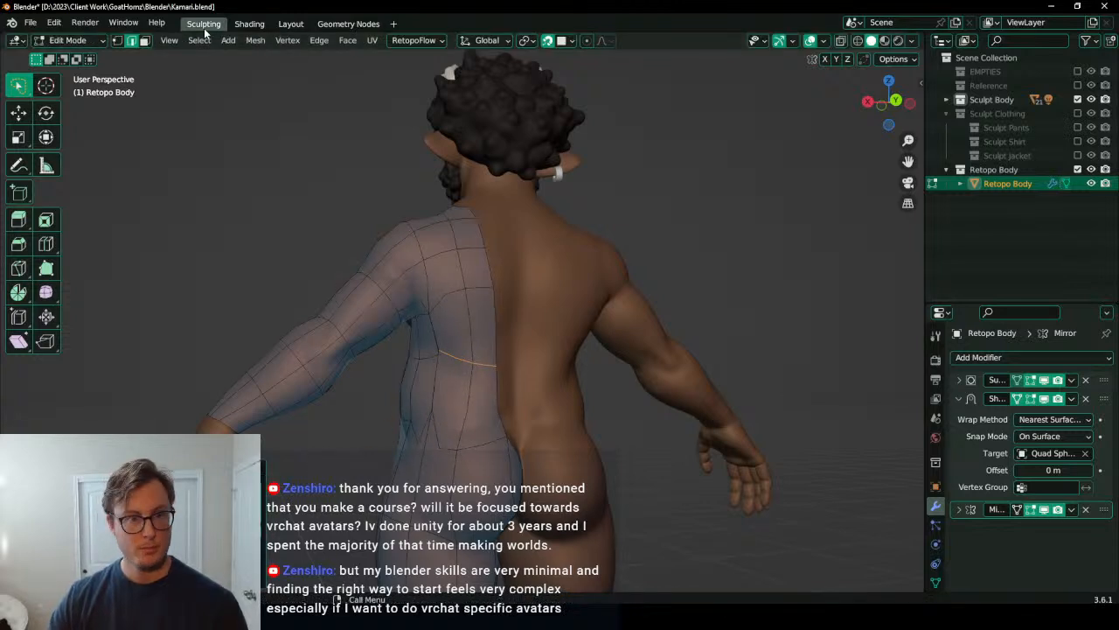
# Step: Merge the unconnected vertices where the back loop meets the side of the torso
pyautogui.scroll(5, 308, 267)
pyautogui.moveTo(393, 409); pyautogui.dragTo(477, 387, button='middle')
pyautogui.press('m')
pyautogui.click(512, 397)
pyautogui.scroll(-3, 495, 383)
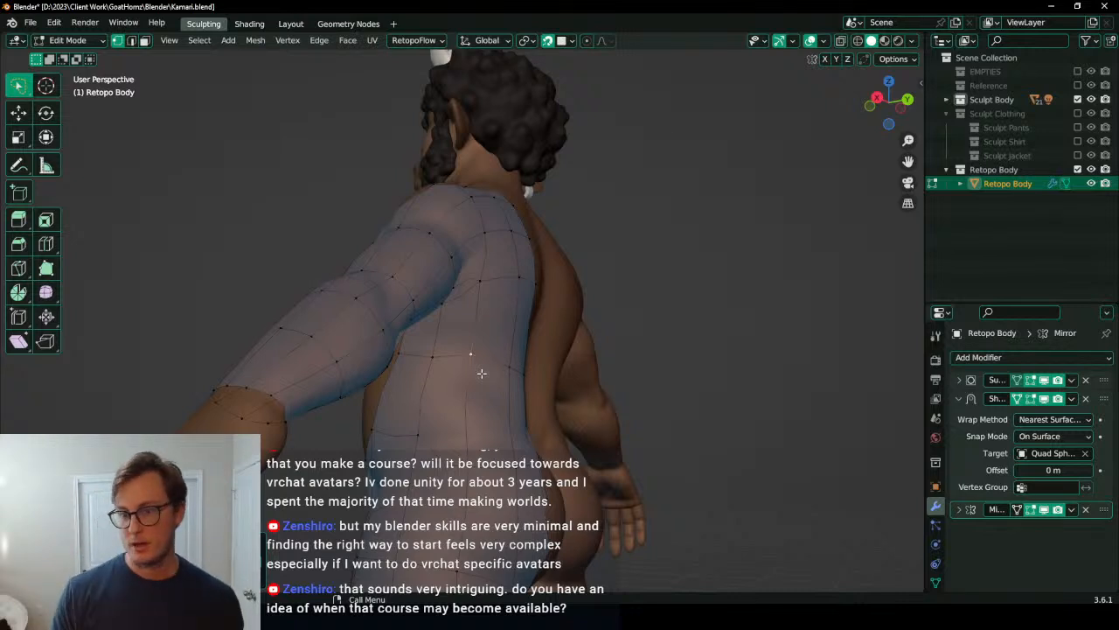
# Step: Check today's date in the system calendar
pyautogui.moveTo(481, 374); pyautogui.dragTo(479, 382, button='middle')
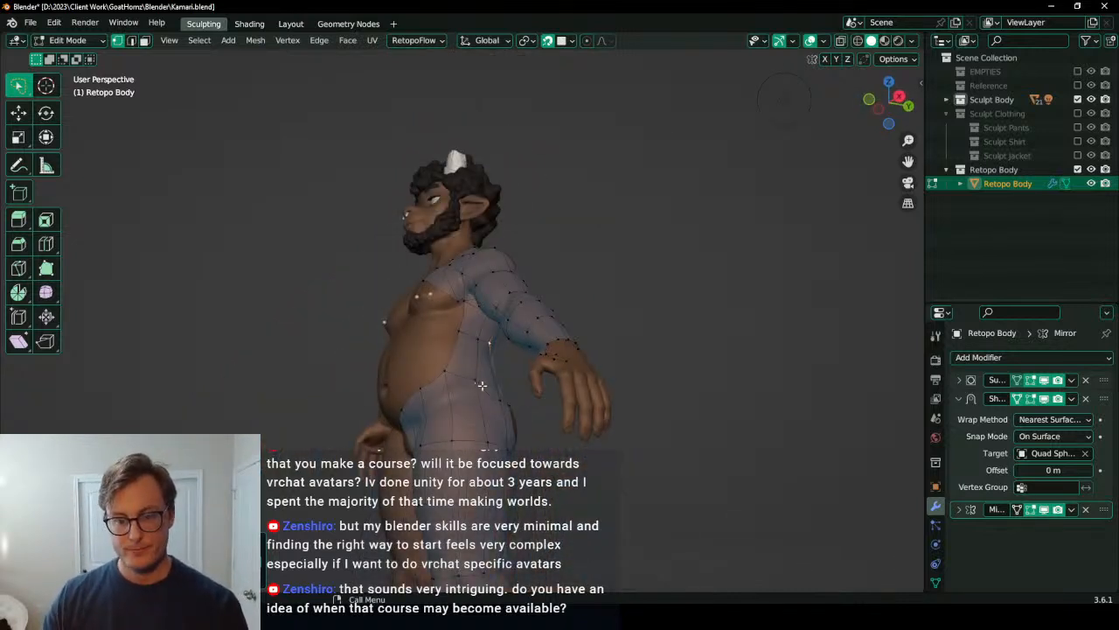
pyautogui.press('super+alt+d')
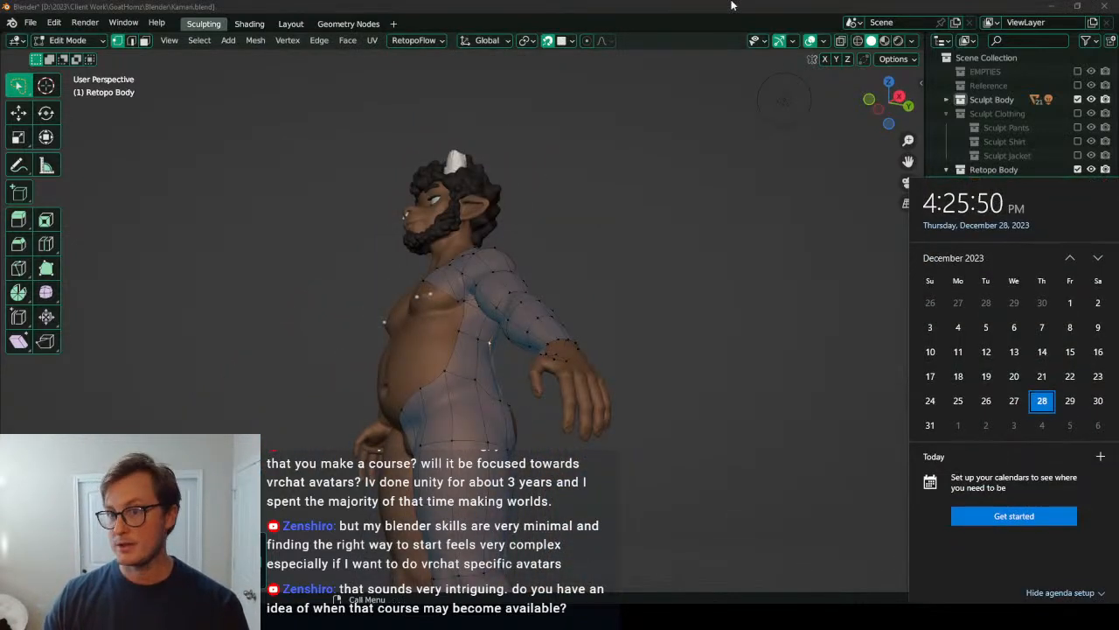
pyautogui.click(733, 7)
# Step: Move the front armpit and chest border vertices into place on the sculpt
pyautogui.moveTo(391, 342); pyautogui.dragTo(435, 308, button='middle')
pyautogui.scroll(3, 498, 365)
pyautogui.scroll(2, 434, 312)
pyautogui.press('g')
pyautogui.rightClick(467, 325)
pyautogui.click(468, 323)
pyautogui.press('.')
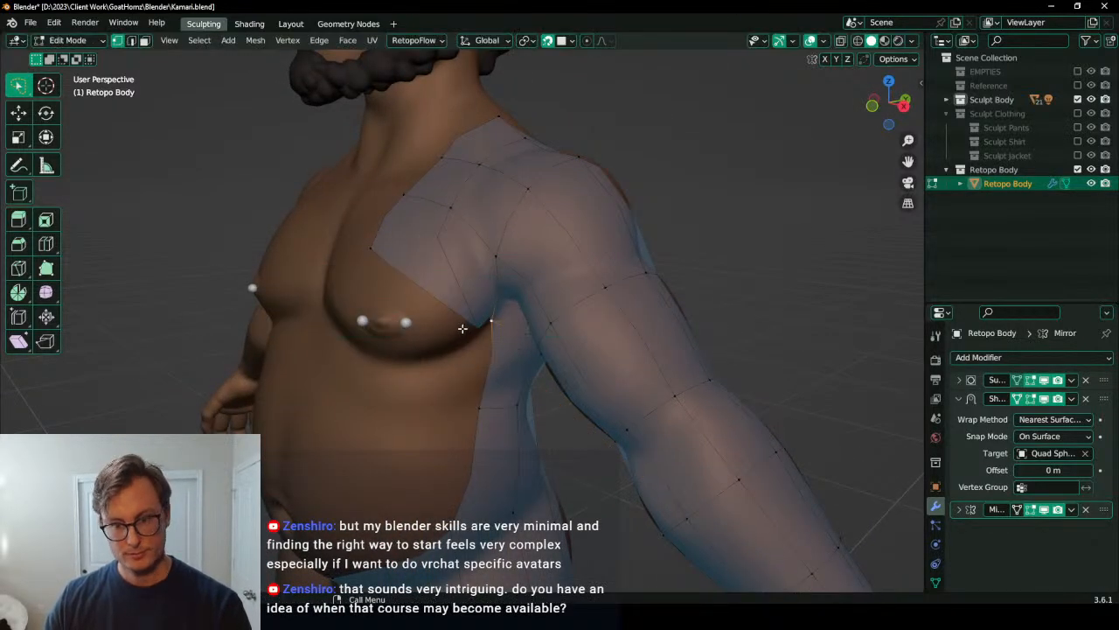
pyautogui.press('g')
pyautogui.click(430, 258)
pyautogui.moveTo(430, 257); pyautogui.dragTo(463, 276, button='middle')
pyautogui.moveTo(512, 312); pyautogui.dragTo(453, 231, button='middle')
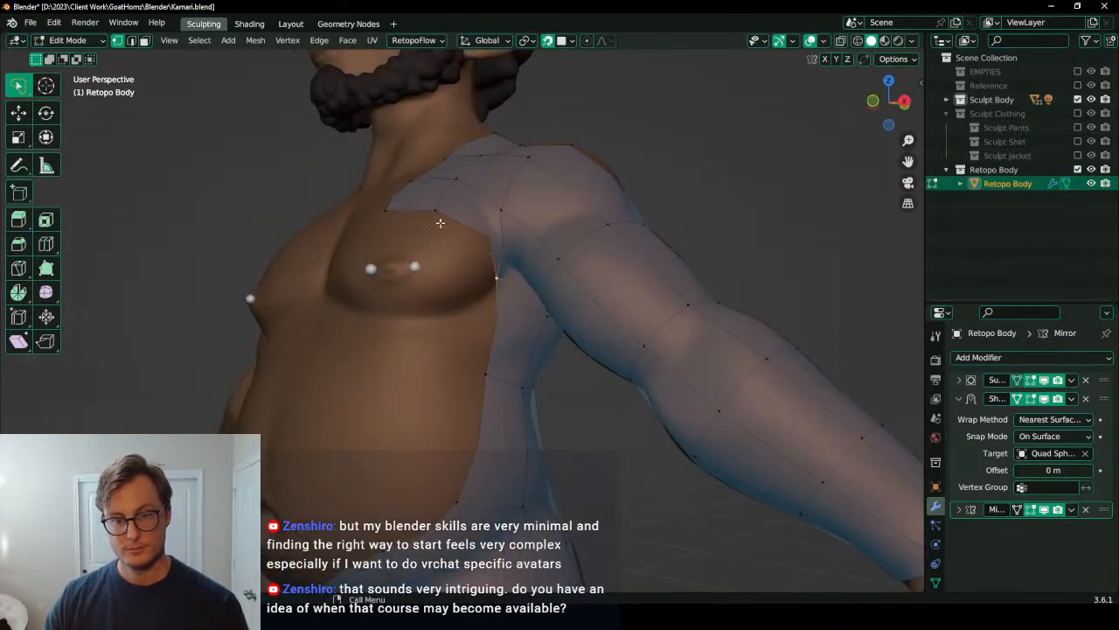
# Step: Select the lower chest border and the front hip border and bridge them with Bridge Edge Loops
pyautogui.keyDown('shift'); pyautogui.click(410, 218); pyautogui.keyUp('shift')
pyautogui.keyDown('shift'); pyautogui.moveTo(456, 501); pyautogui.dragTo(457, 449, button='middle'); pyautogui.keyUp('shift')
pyautogui.scroll(-3, 390, 489)
pyautogui.press('q')
pyautogui.click(527, 263)
# Step: Add a loop cut across the bridged front faces and move it onto the belly's surface
pyautogui.hotkey('ctrl', 'r')
pyautogui.click(467, 329)
pyautogui.rightClick(464, 330)
pyautogui.press('g')
pyautogui.click(455, 333)
pyautogui.press('g')
pyautogui.click(432, 318)
# Step: Merge the doubled vertices at the side of the torso in wireframe view and reposition the merged vertex in solid view
pyautogui.press('z')
pyautogui.click(412, 329)
pyautogui.click(478, 331)
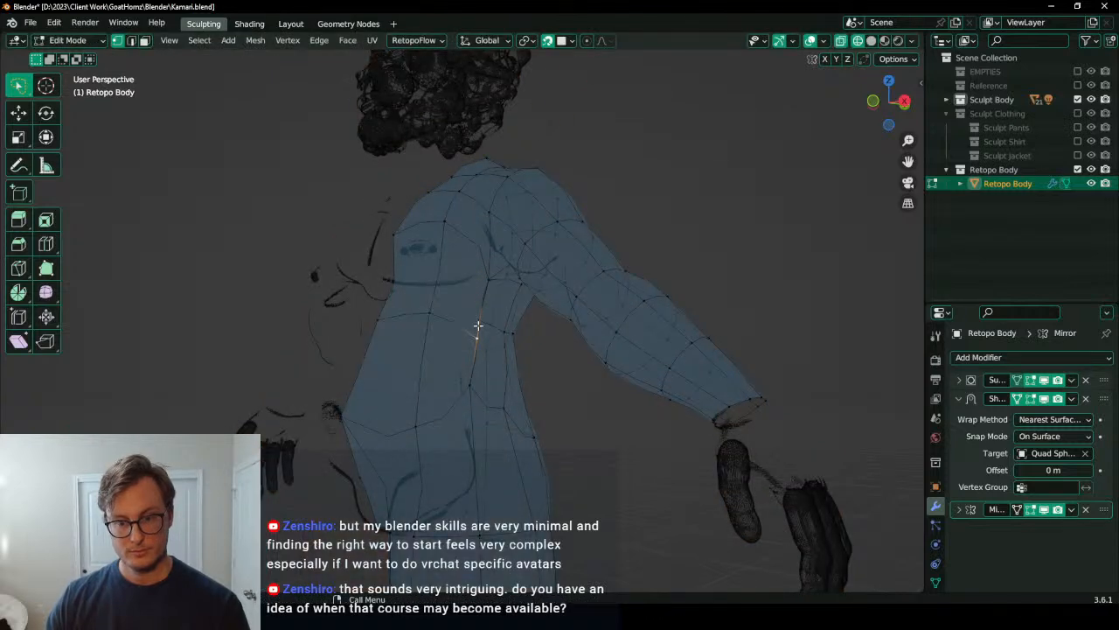
pyautogui.press('q')
pyautogui.click(489, 335)
pyautogui.hotkey('shift', 'z')
pyautogui.press('g')
pyautogui.click(477, 327)
# Step: Move the front border vertex beside the navel to even out the belly's edge
pyautogui.scroll(-3, 477, 327)
pyautogui.moveTo(478, 327); pyautogui.dragTo(568, 360, button='middle')
pyautogui.moveTo(482, 392); pyautogui.dragTo(478, 348, button='middle')
pyautogui.click(478, 348)
pyautogui.press('g')
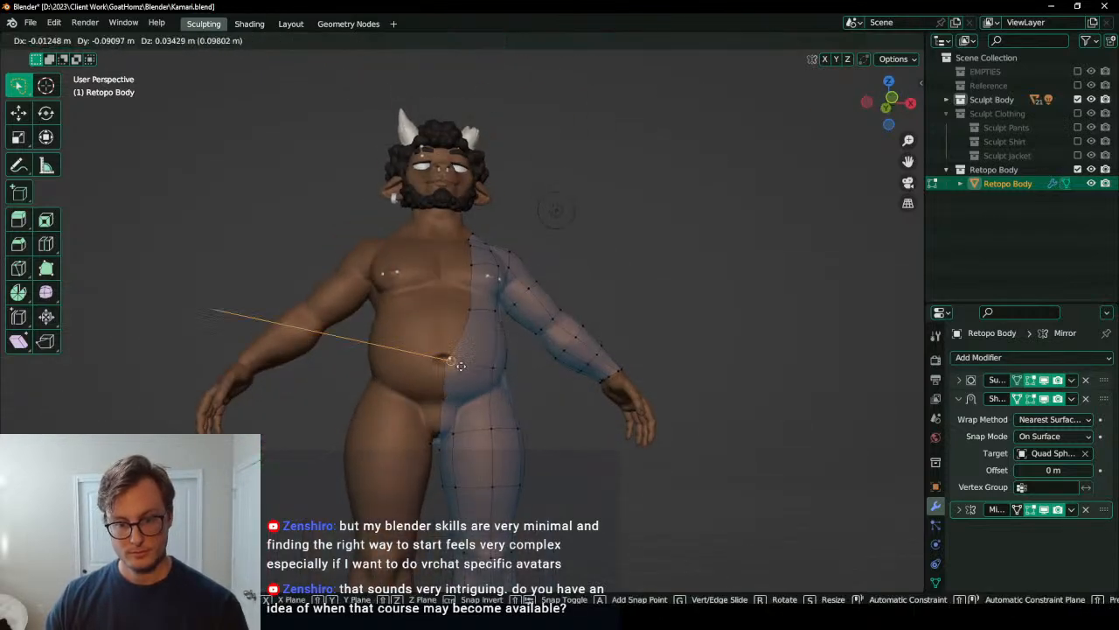
pyautogui.click(479, 366)
# Step: Extrude the upper-back border edge, set the pivot point to 3D Cursor and scale the edge to 0 along X
pyautogui.moveTo(448, 401); pyautogui.dragTo(517, 325, button='middle')
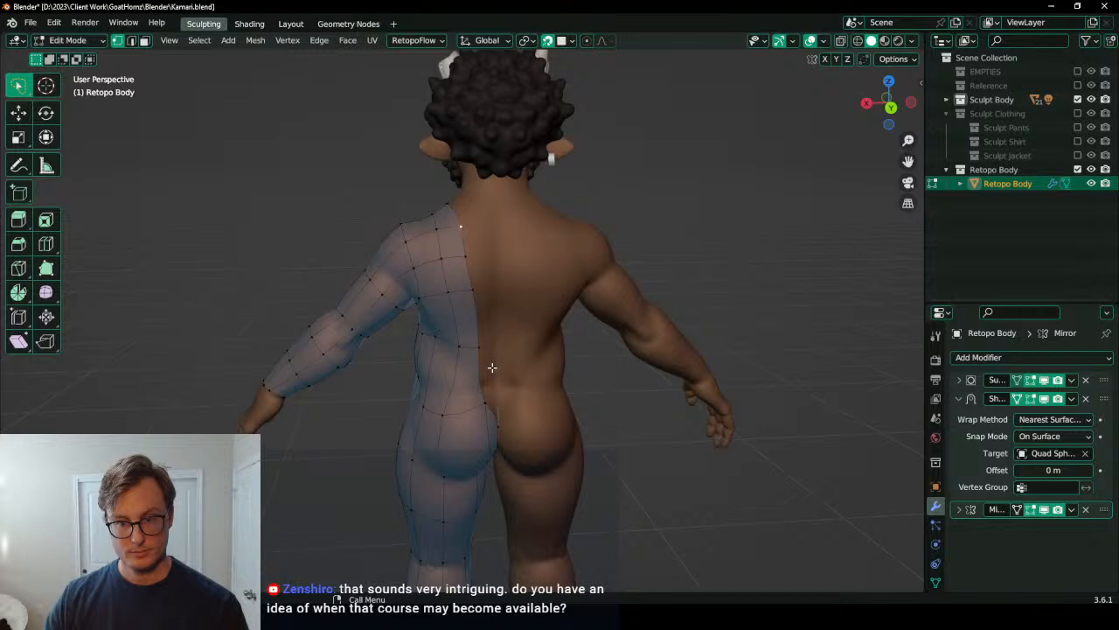
pyautogui.press('.')
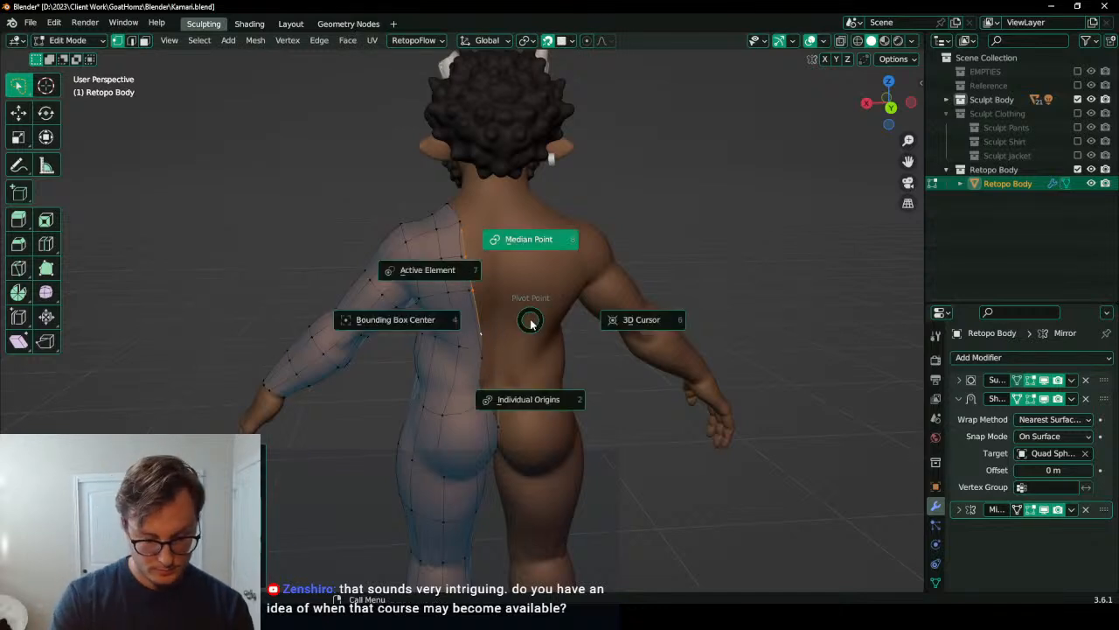
pyautogui.press('.')
pyautogui.press('6')
pyautogui.press('s')
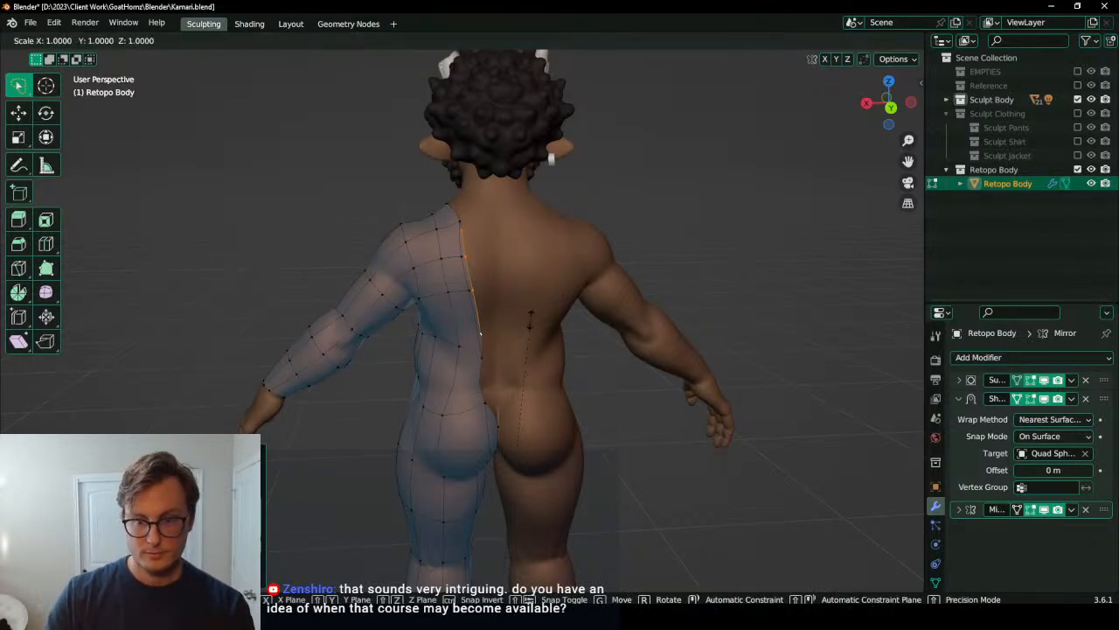
pyautogui.press('x')
pyautogui.press('0')
pyautogui.press('Return')
# Step: Move the extruded back edge towards the spine and flatten it again with an X scale of 0
pyautogui.press('g')
pyautogui.click(490, 272)
pyautogui.press('s')
pyautogui.press('x')
pyautogui.press('0')
pyautogui.press('Return')
# Step: Try to move the extruded back edge up along Z
pyautogui.press('g')
pyautogui.press('z')
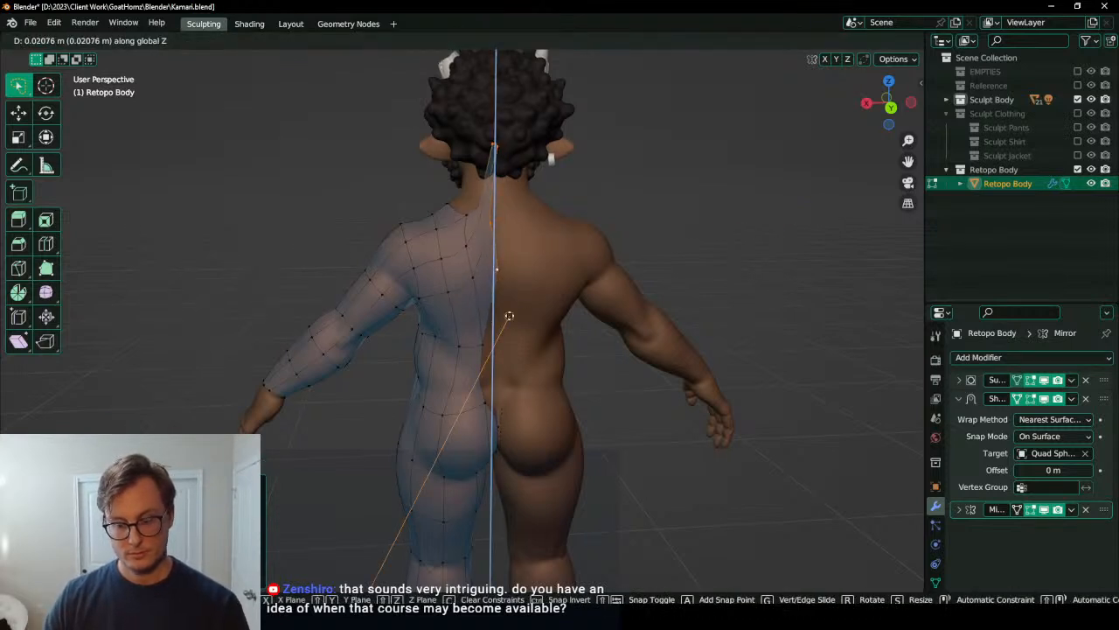
pyautogui.click(509, 315)
pyautogui.press('.')
pyautogui.press('6')
pyautogui.press('g')
pyautogui.press('z')
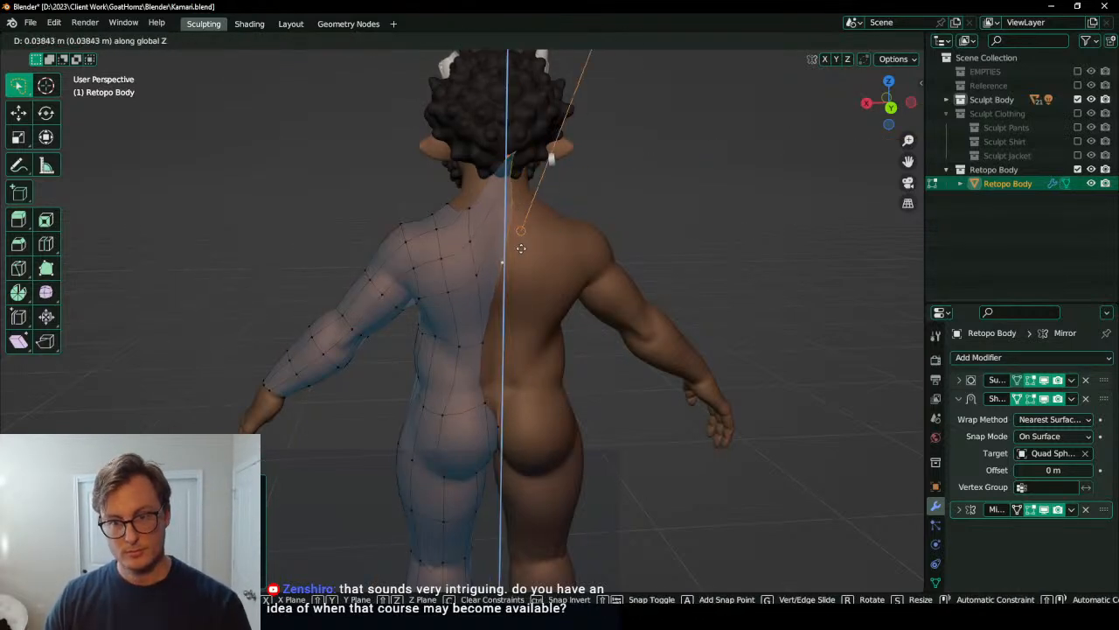
pyautogui.rightClick(512, 370)
pyautogui.moveTo(490, 250); pyautogui.dragTo(555, 242, button='middle')
pyautogui.press('g')
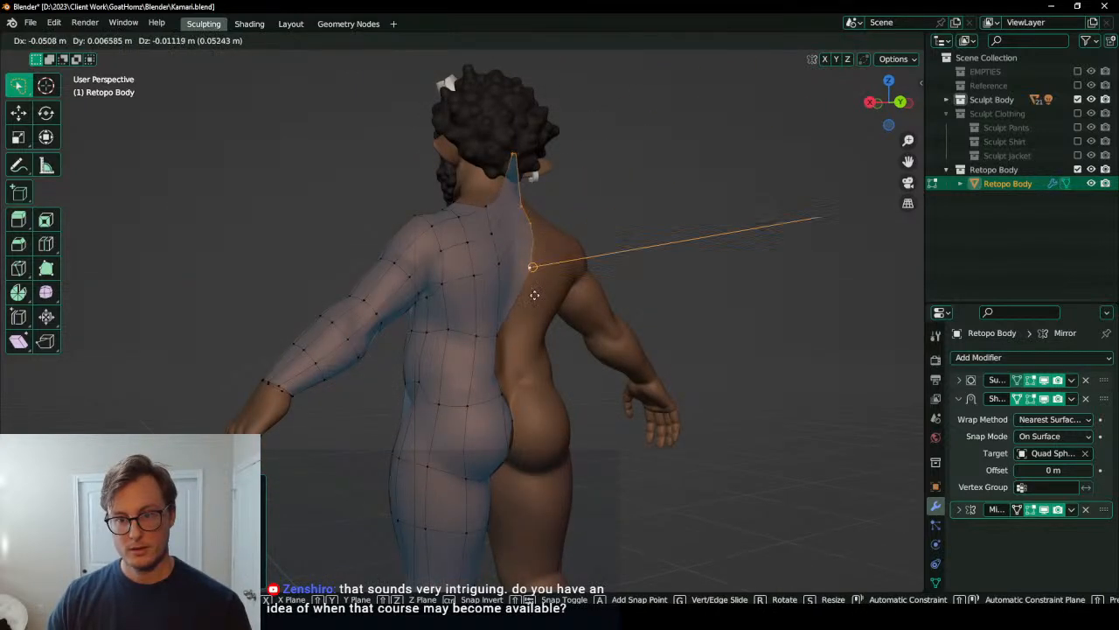
pyautogui.rightClick(509, 360)
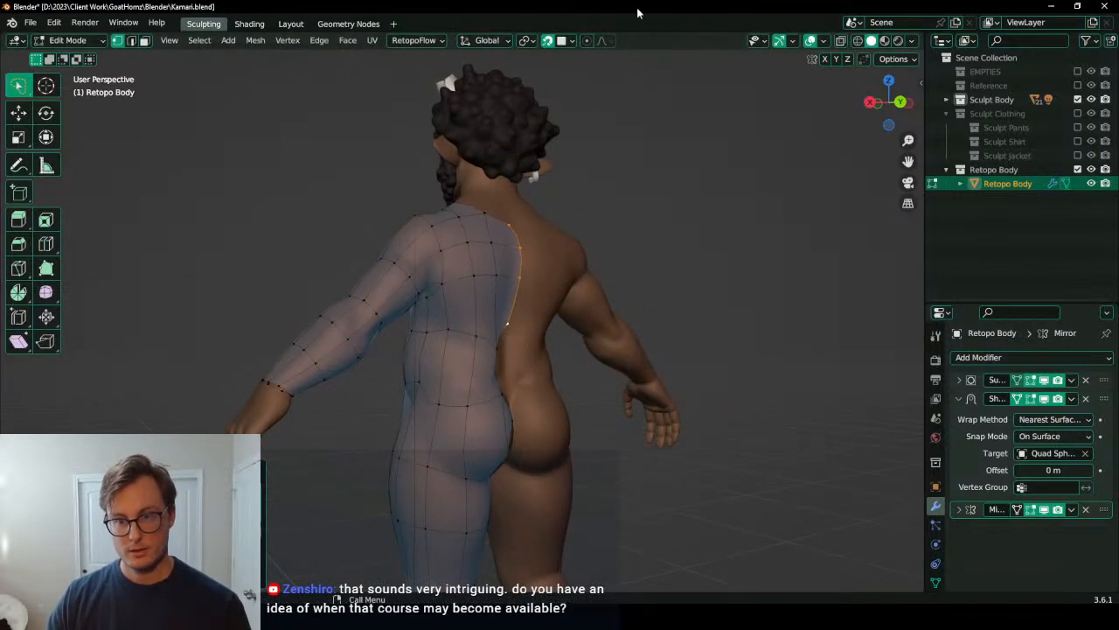
# Step: Disable Align Rotation to Target in the snapping options and move the extruded back edge along the spine
pyautogui.click(568, 41)
pyautogui.click(569, 42)
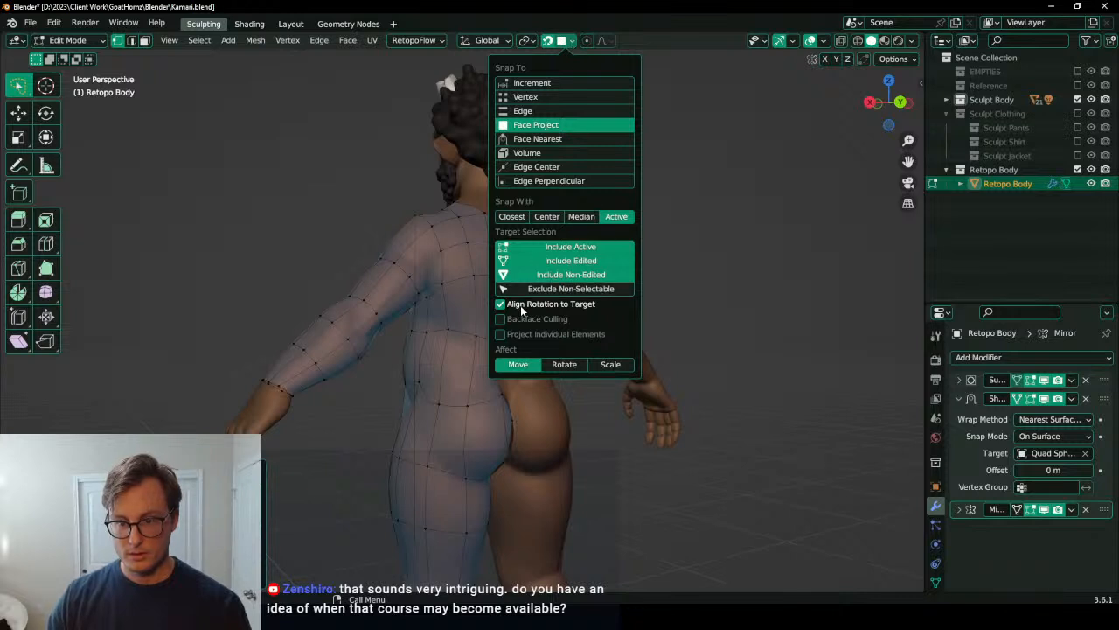
pyautogui.moveTo(545, 317); pyautogui.dragTo(515, 315, button='middle')
pyautogui.press('g')
pyautogui.click(508, 309)
pyautogui.press('g')
pyautogui.click(503, 347)
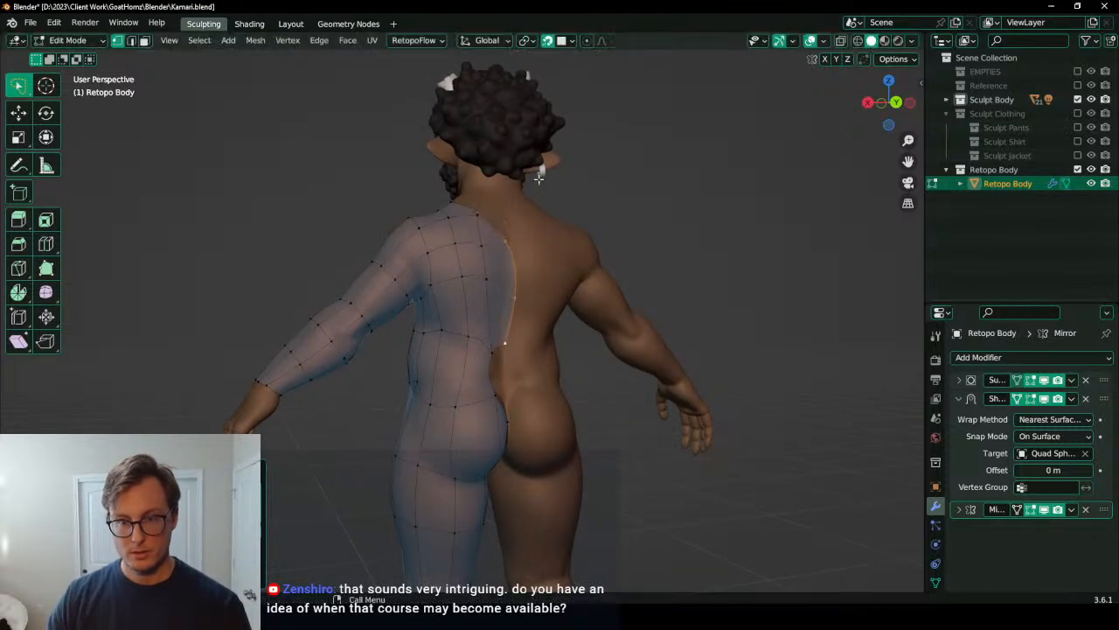
# Step: Set Snap With to Median and move the extruded back edge onto the spine
pyautogui.click(570, 42)
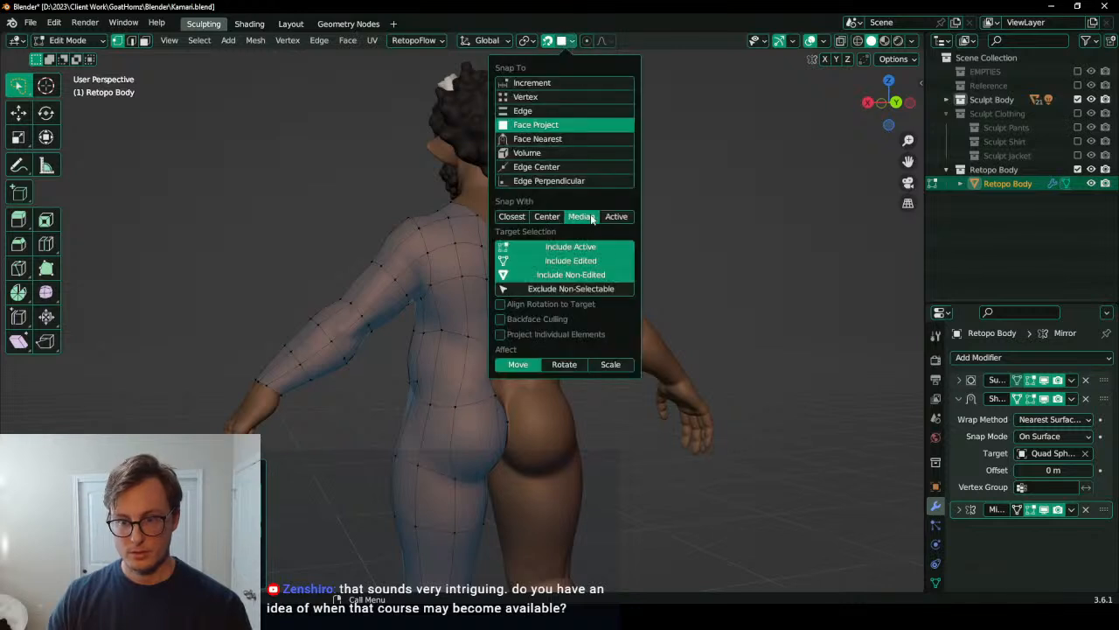
pyautogui.press('g')
pyautogui.click(507, 284)
pyautogui.press('s')
pyautogui.press('x')
pyautogui.rightClick(492, 268)
pyautogui.moveTo(544, 280); pyautogui.dragTo(495, 291, button='middle')
pyautogui.press('s')
pyautogui.press('x')
pyautogui.rightClick(493, 292)
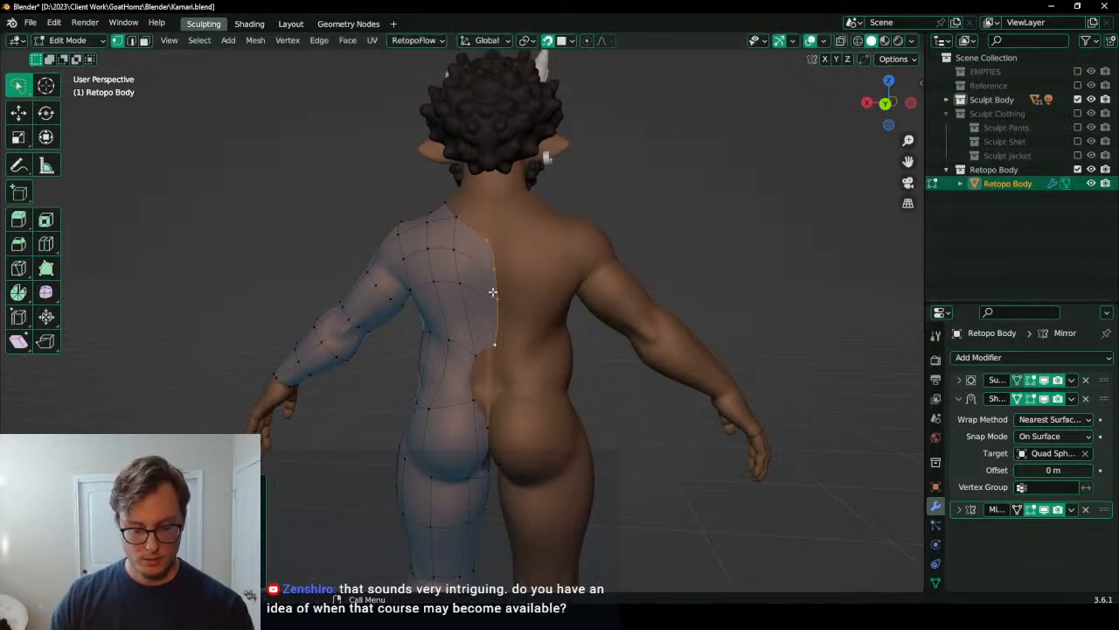
# Step: Scale the extruded back edge to 0 along X about the 3D Cursor to line it up with the body's centreline
pyautogui.press('s')
pyautogui.press('x')
pyautogui.press('0')
pyautogui.press('Return')
pyautogui.press('s')
pyautogui.rightClick(493, 292)
pyautogui.press('s')
pyautogui.rightClick(492, 292)
pyautogui.hotkey('ctrl', 'z')
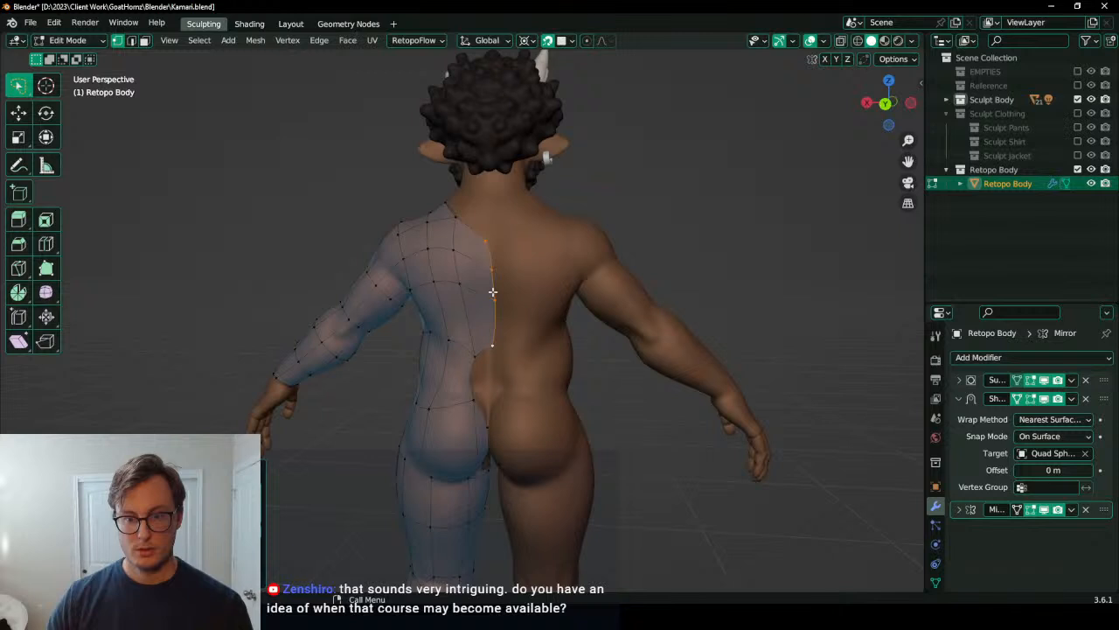
pyautogui.press('s')
pyautogui.press('x')
pyautogui.press('0')
pyautogui.press('Return')
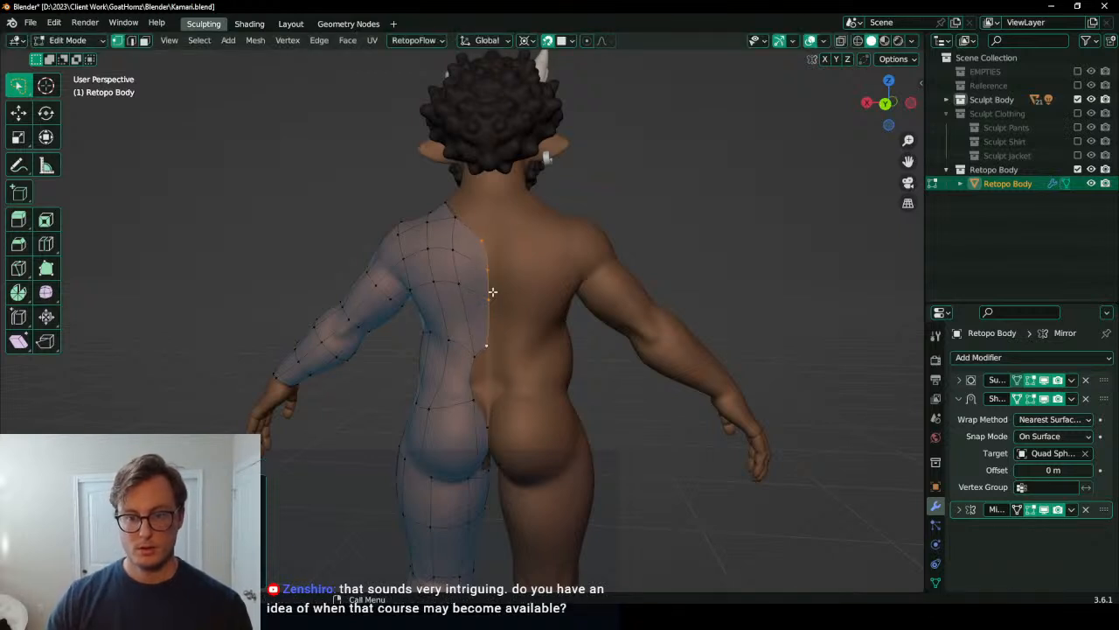
pyautogui.moveTo(492, 292); pyautogui.dragTo(515, 323, button='middle')
pyautogui.scroll(1, 515, 323)
# Step: Select the vertices around the lower-back gap along the centreline and fill it with a face
pyautogui.click(498, 352)
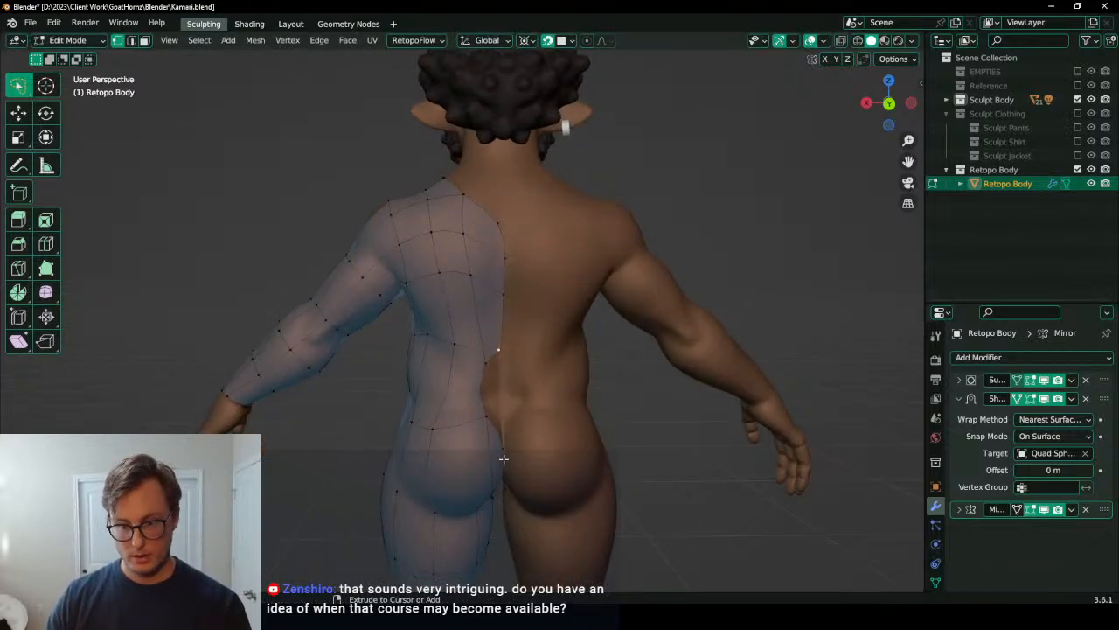
pyautogui.keyDown('ctrl'); pyautogui.click(503, 454); pyautogui.keyUp('ctrl')
pyautogui.press('f')
pyautogui.moveTo(509, 450); pyautogui.dragTo(492, 377, button='middle')
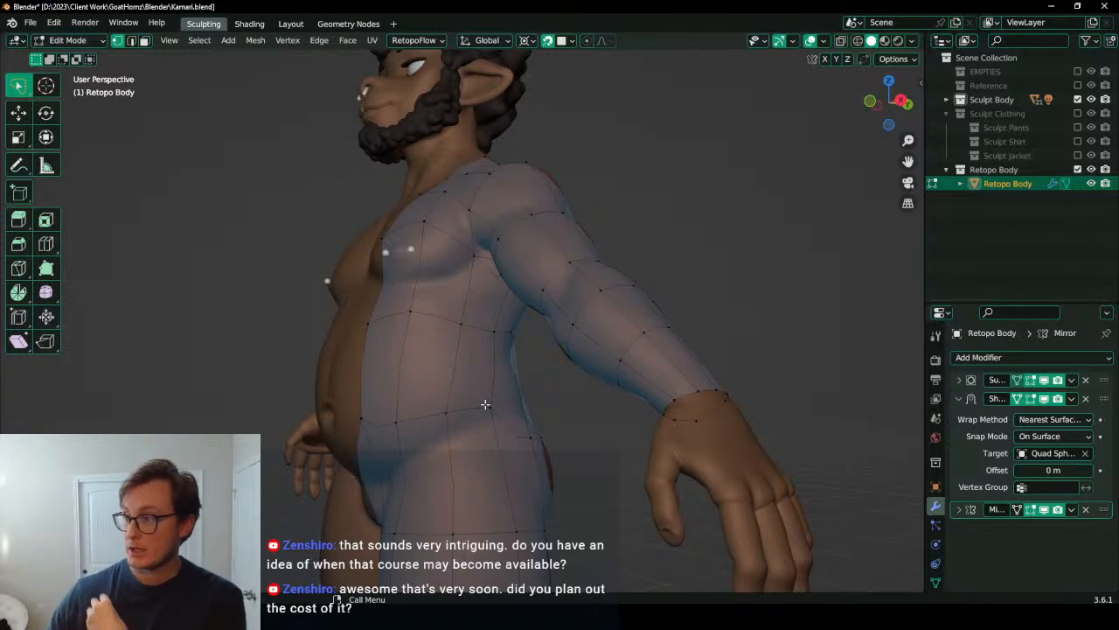
# Step: Extrude the front torso border loop and scale it to 0 along X so it lies on the chest's centreline
pyautogui.moveTo(523, 325); pyautogui.dragTo(427, 357, button='middle')
pyautogui.keyDown('alt'); pyautogui.click(437, 203); pyautogui.keyUp('alt')
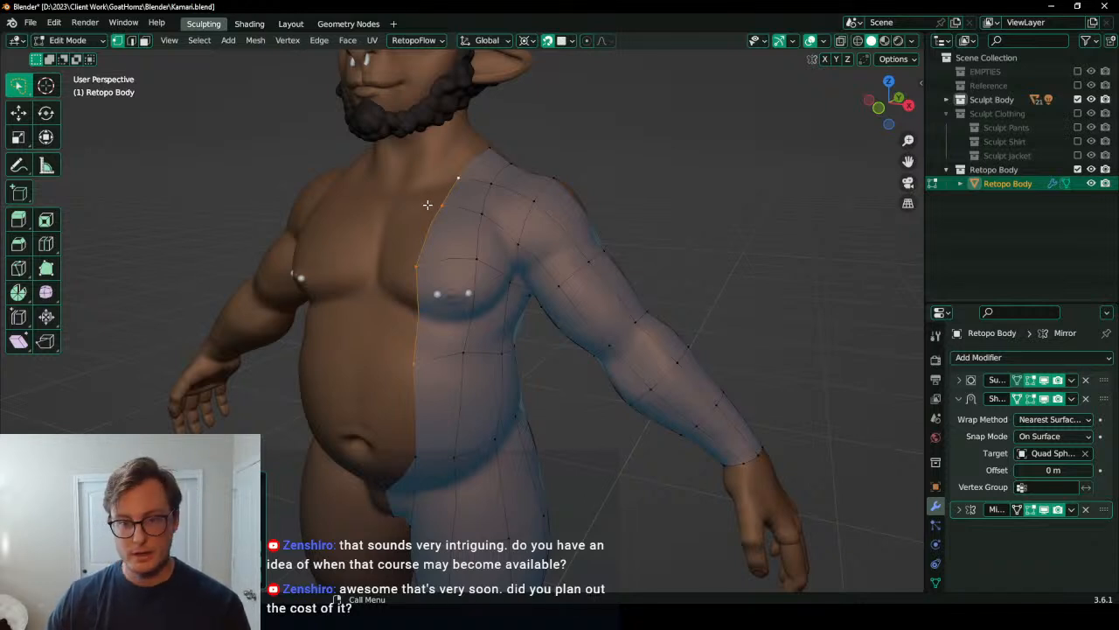
pyautogui.moveTo(428, 205); pyautogui.dragTo(443, 208, button='middle')
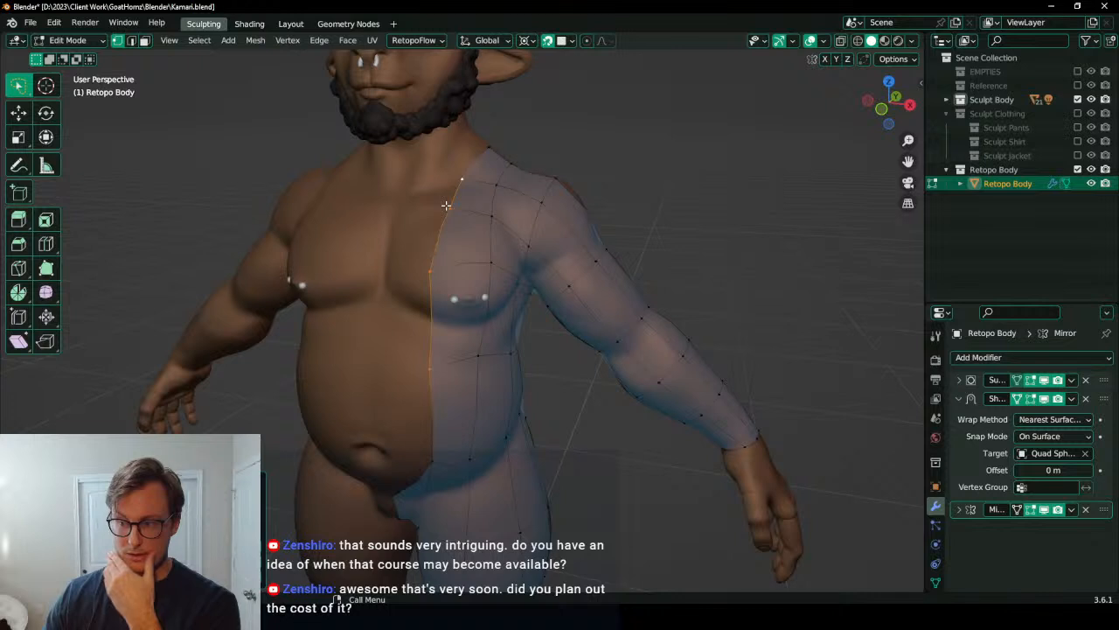
pyautogui.moveTo(451, 215); pyautogui.dragTo(447, 225, button='middle')
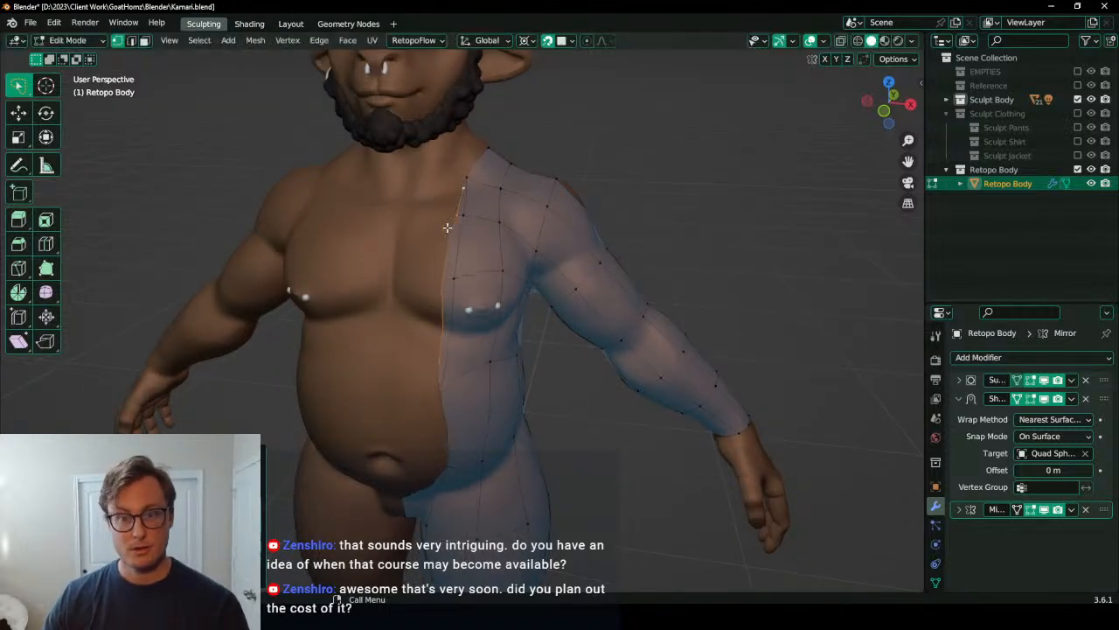
pyautogui.press('.')
pyautogui.press('s')
pyautogui.press('x')
pyautogui.press('0')
pyautogui.press('Return')
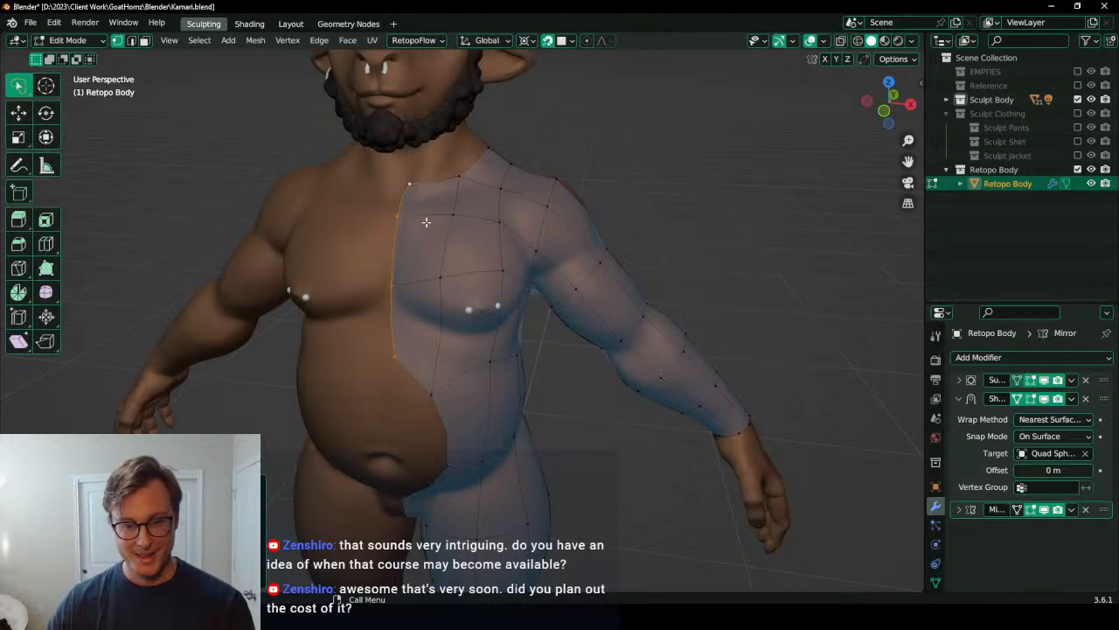
# Step: Fill the belly gap along the centreline between the extruded chest edge and the groin
pyautogui.hotkey('alt', 'a')
pyautogui.moveTo(373, 359); pyautogui.dragTo(385, 402, button='middle')
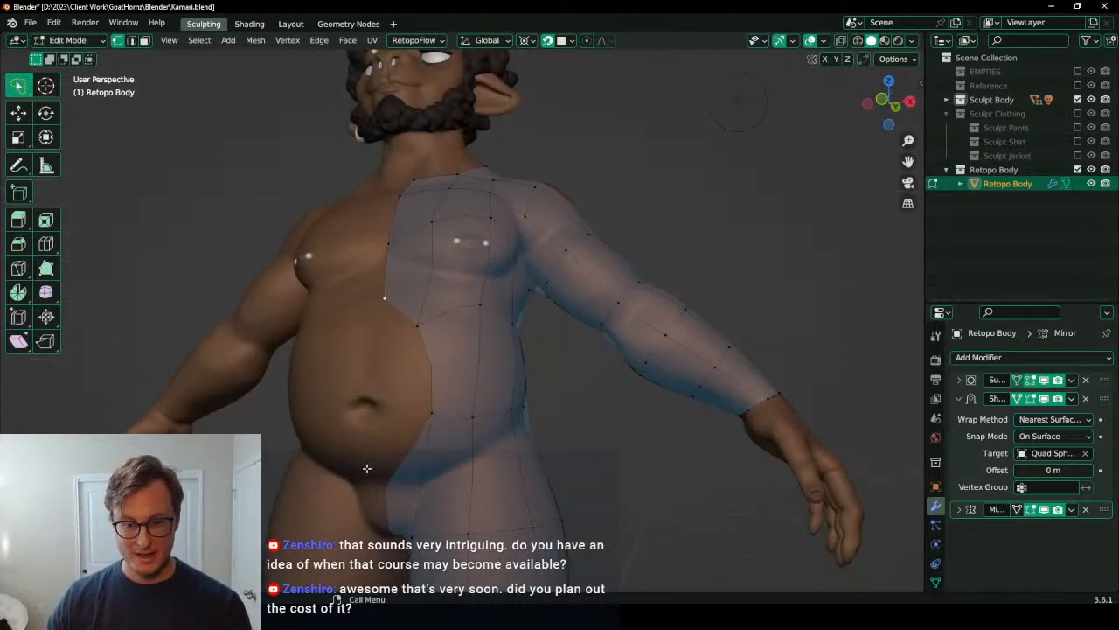
pyautogui.click(374, 444)
# Step: Turn off snapping and raise the top vertex of the back's centreline edge along Z
pyautogui.moveTo(374, 444); pyautogui.dragTo(485, 310, button='middle')
pyautogui.scroll(1, 485, 309)
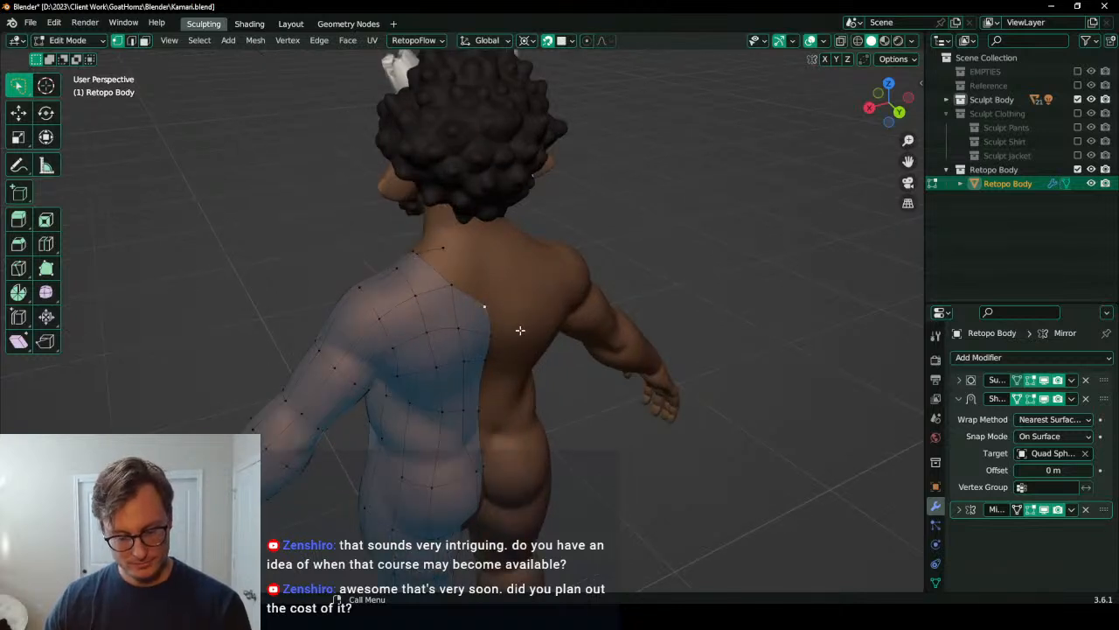
pyautogui.press('g')
pyautogui.press('z')
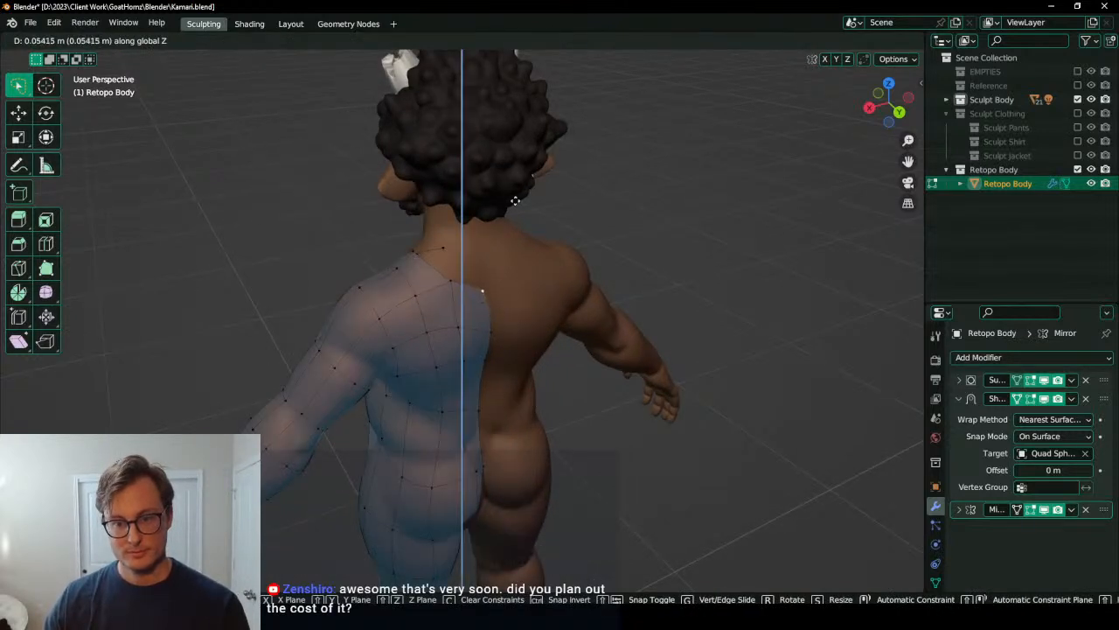
pyautogui.click(516, 136)
pyautogui.moveTo(516, 135); pyautogui.dragTo(469, 295, button='middle')
pyautogui.scroll(-3, 470, 295)
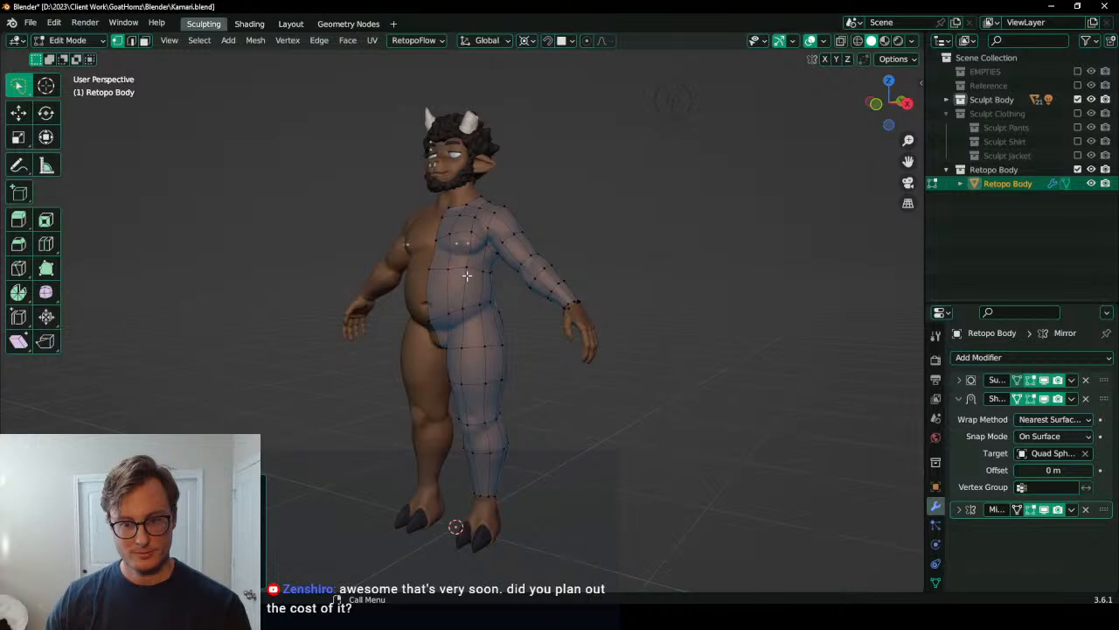
pyautogui.moveTo(572, 280); pyautogui.dragTo(479, 308, button='middle')
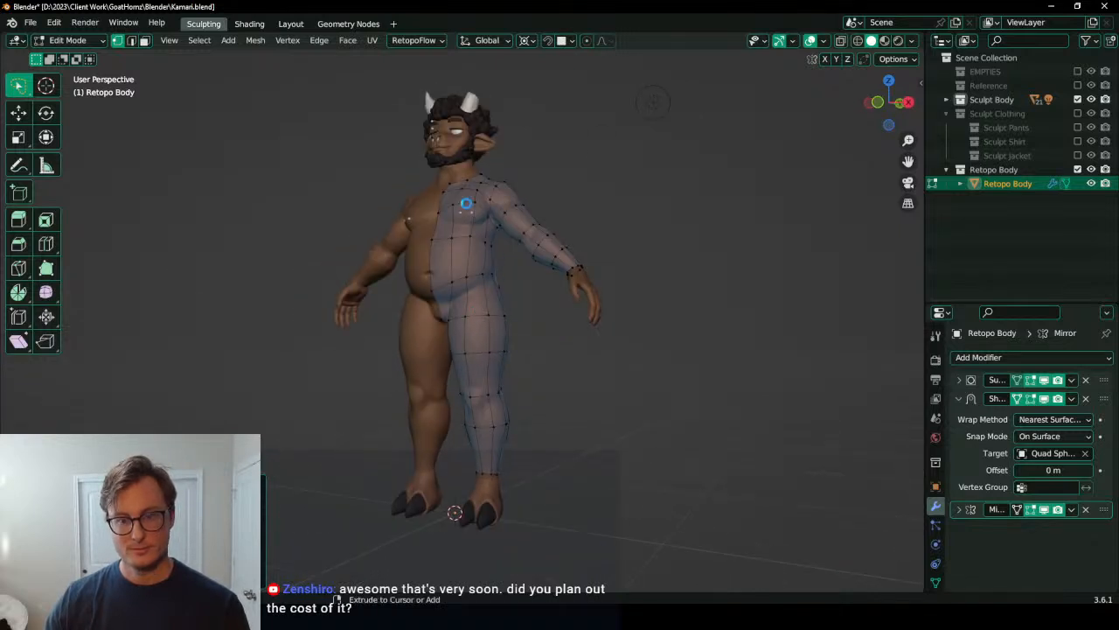
# Step: Save the file and turn snapping on for the retopo mesh
pyautogui.scroll(6, 479, 306)
pyautogui.press('g')
pyautogui.press('Escape')
pyautogui.hotkey('ctrl', 's')
pyautogui.moveTo(449, 321); pyautogui.dragTo(484, 287, button='middle')
pyautogui.hotkey('ctrl', 'r')
pyautogui.press('Escape')
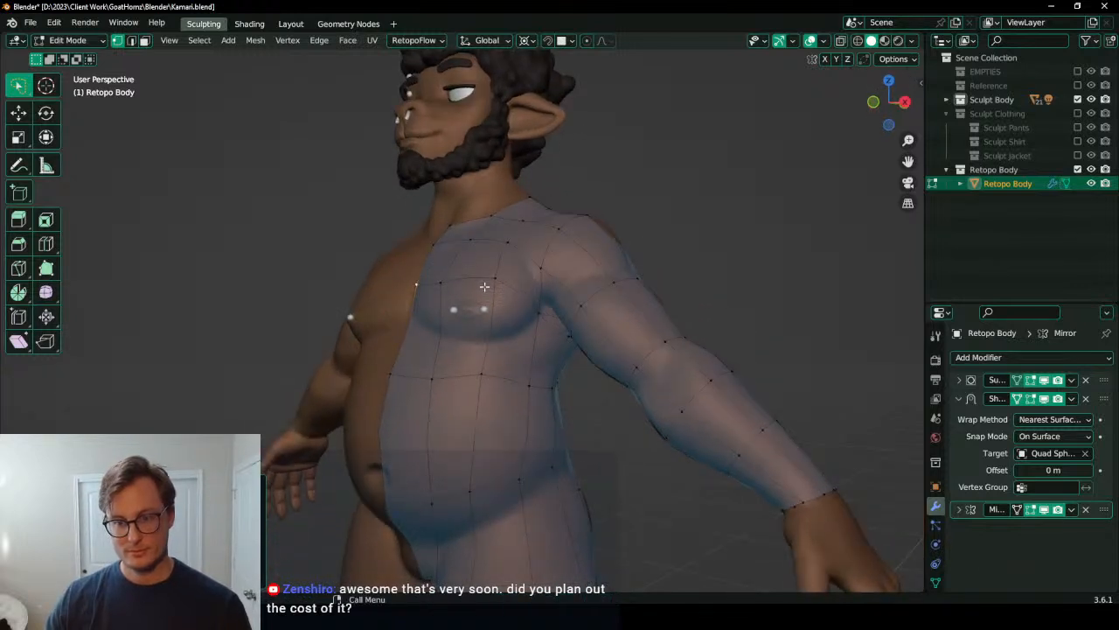
pyautogui.scroll(2, 485, 287)
pyautogui.hotkey('shift', 'Tab')
pyautogui.moveTo(516, 252); pyautogui.dragTo(555, 319, button='middle')
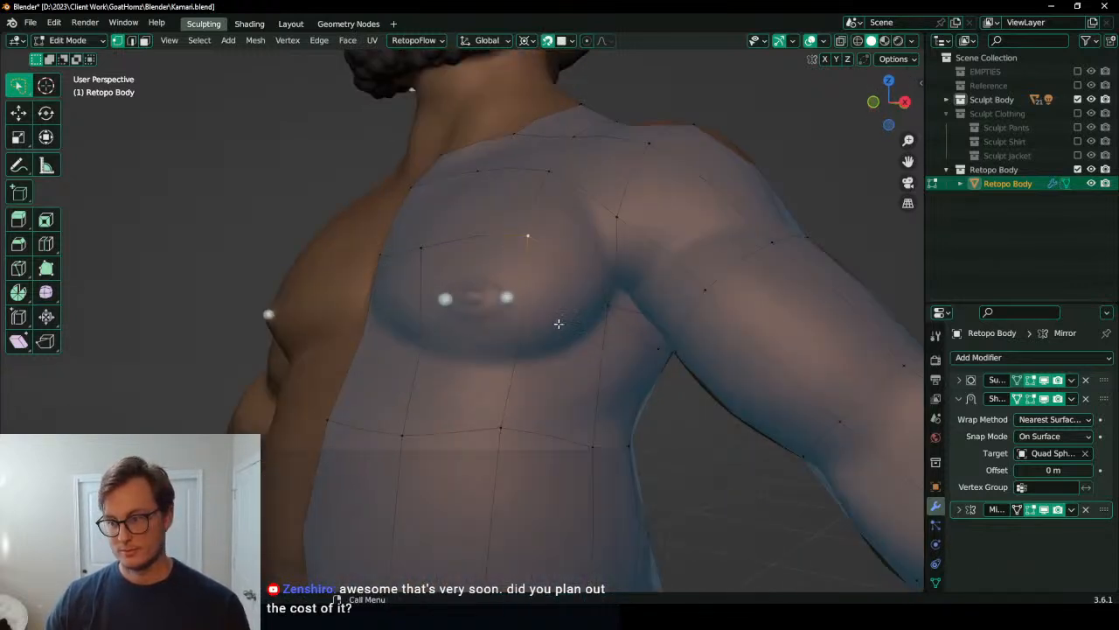
# Step: Switch to Object Mode and apply the Retopo Body's subdivision modifier
pyautogui.press('Tab')
pyautogui.scroll(-5, 562, 324)
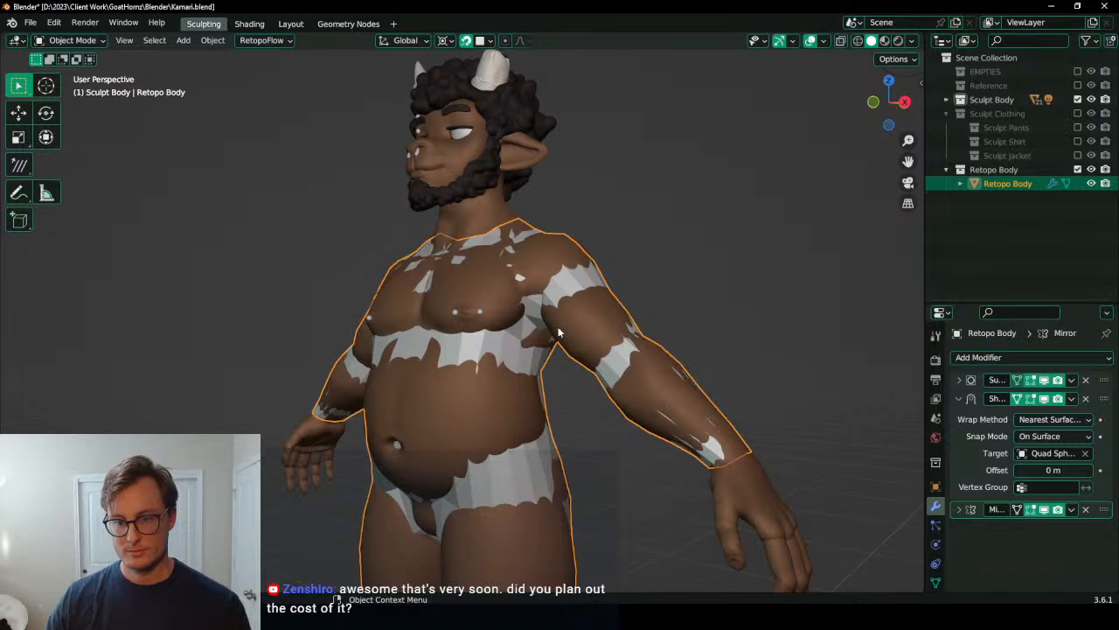
pyautogui.press('Tab')
pyautogui.press('Tab')
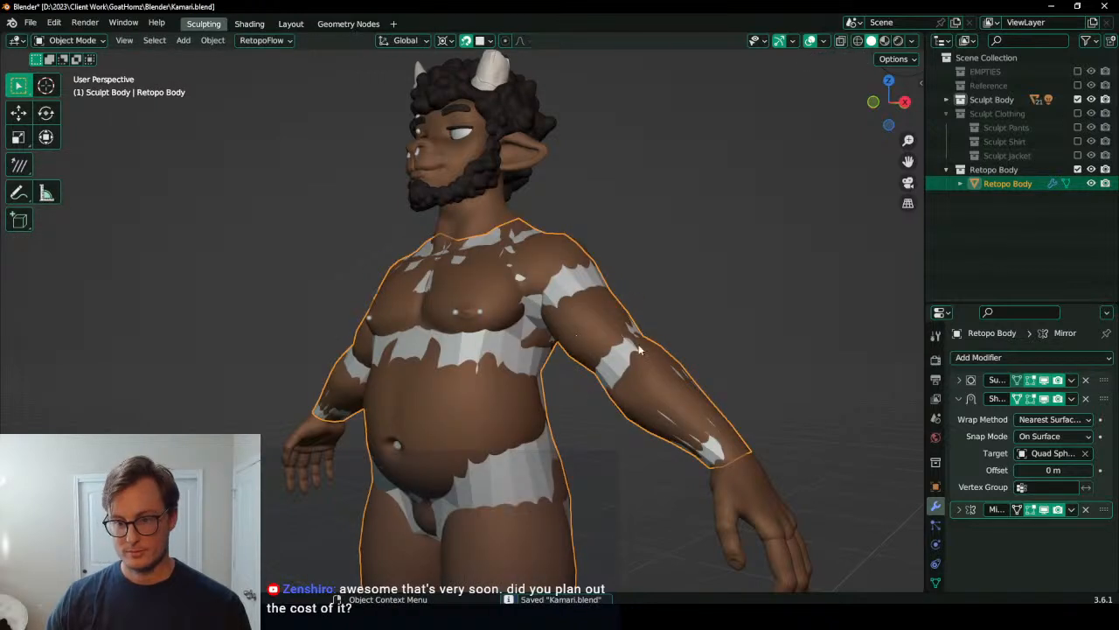
pyautogui.click(1073, 383)
pyautogui.click(1060, 395)
# Step: Try applying the only Shrinkwrap modifier and undo that application, keeping the subdivision applied
pyautogui.click(1073, 380)
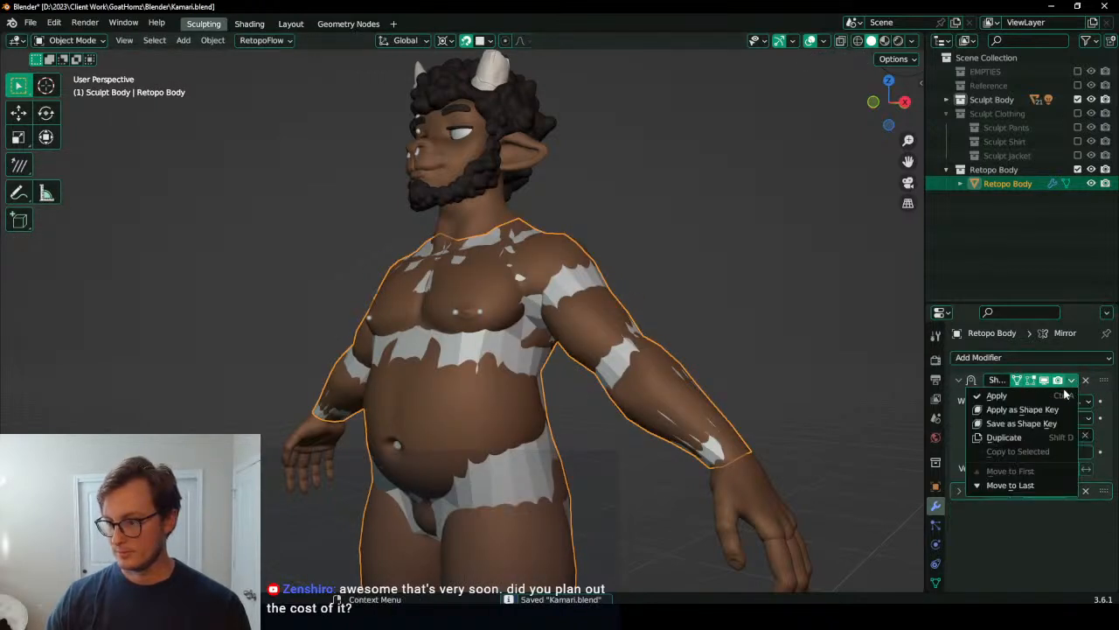
pyautogui.click(1060, 395)
pyautogui.press('Tab')
pyautogui.scroll(3, 498, 332)
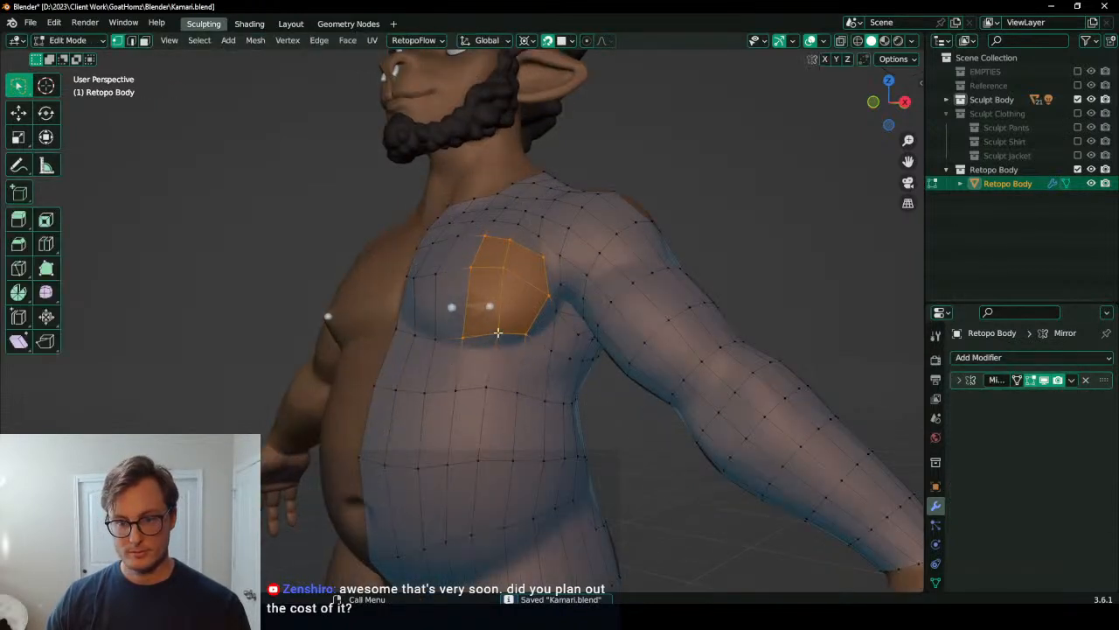
pyautogui.click(543, 300)
pyautogui.keyDown('alt'); pyautogui.click(523, 339); pyautogui.keyUp('alt')
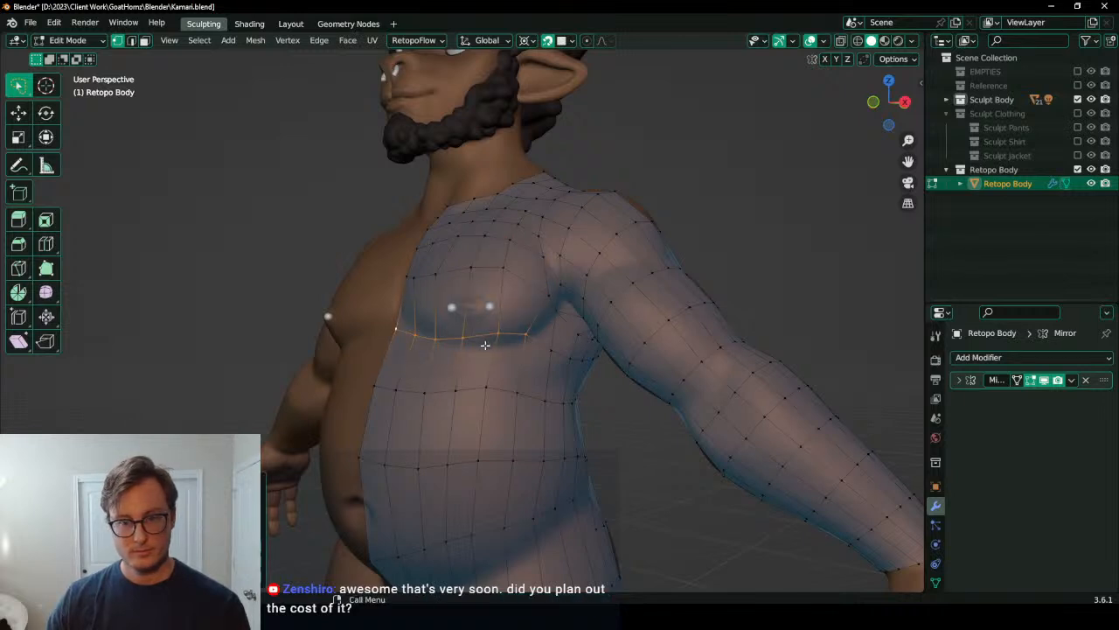
pyautogui.hotkey('ctrl', 'z')
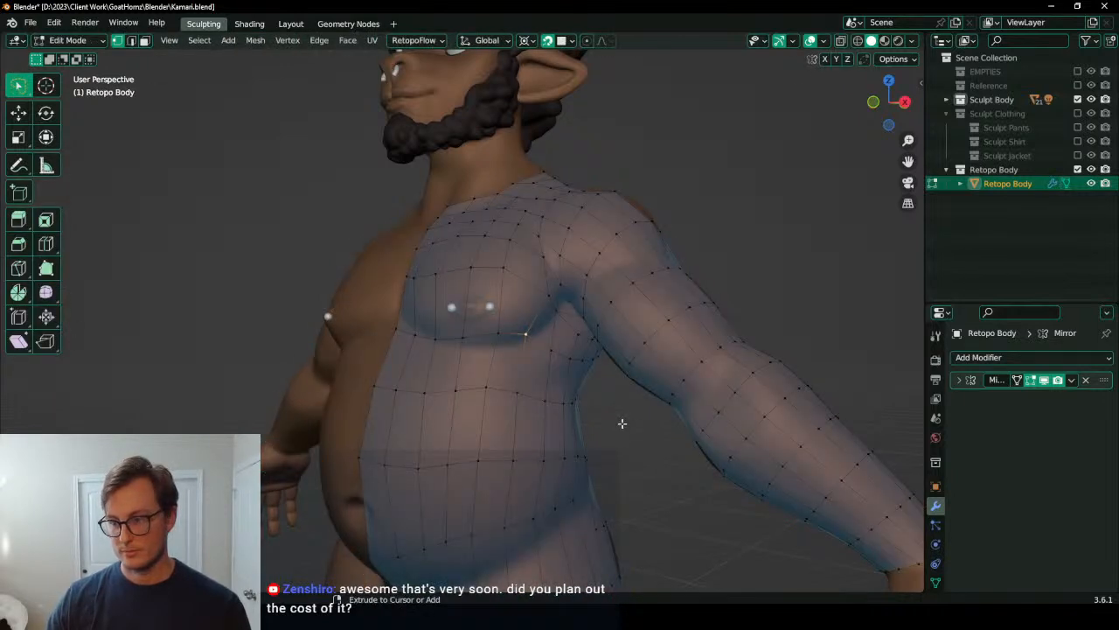
pyautogui.hotkey('ctrl', 'z')
pyautogui.hotkey('ctrl', 'z')
pyautogui.hotkey('ctrl', 'z')
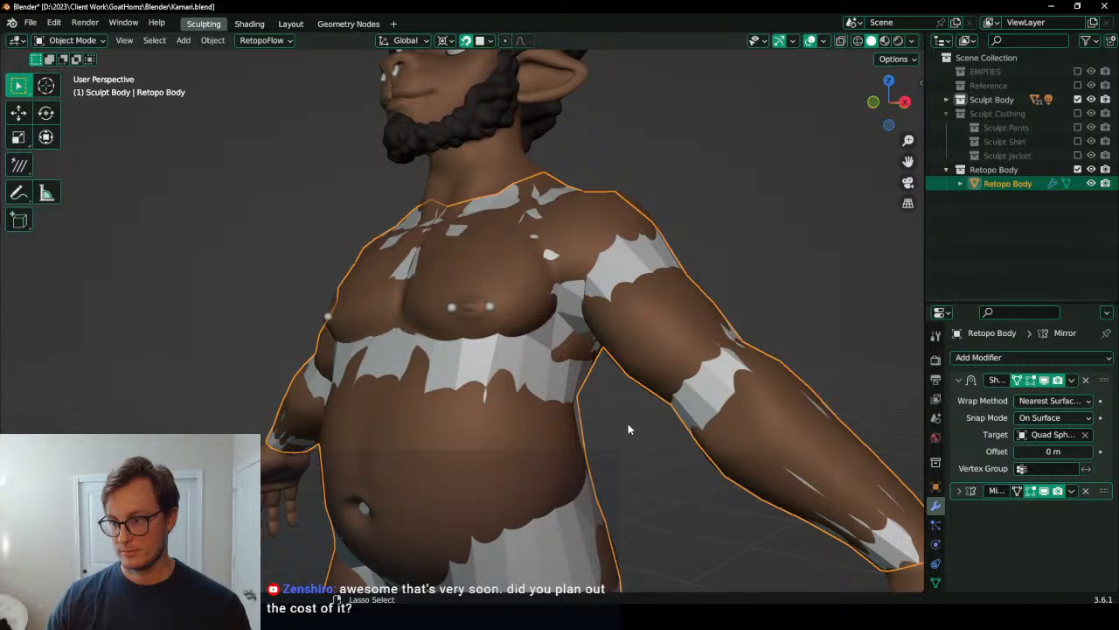
# Step: Duplicate the Shrinkwrap modifier, apply one of the two copies and return to Edit Mode
pyautogui.click(1071, 380)
pyautogui.click(1004, 437)
pyautogui.click(1071, 379)
pyautogui.click(1058, 397)
pyautogui.press('Tab')
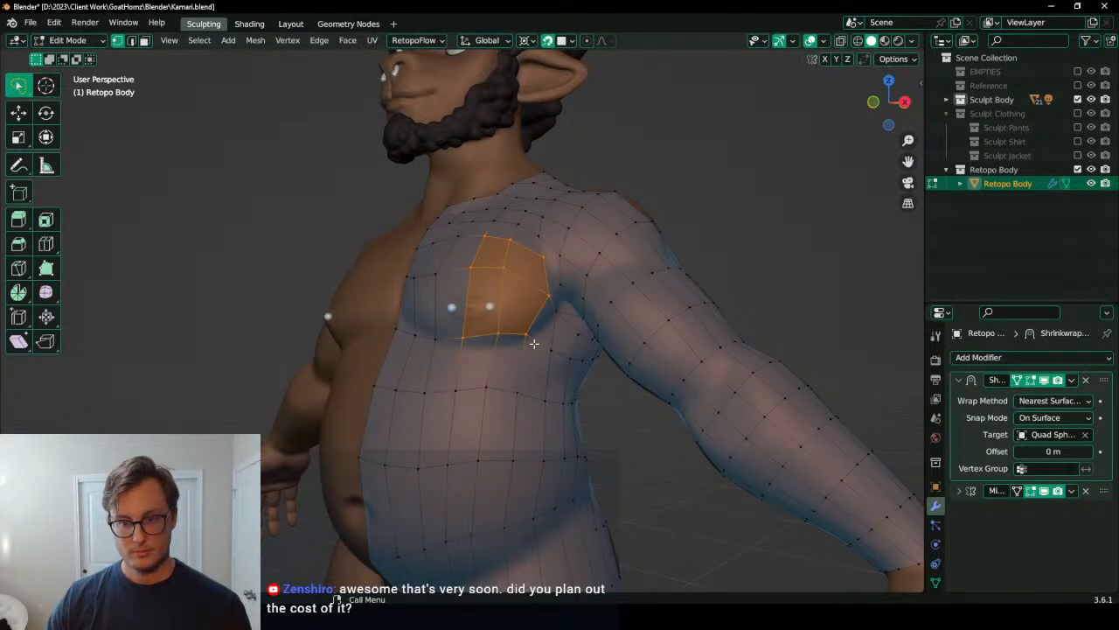
# Step: Move the vertices along the chest's lower edge loop one by one down below the pectoral crease
pyautogui.click(526, 335)
pyautogui.press('g')
pyautogui.click(530, 369)
pyautogui.click(499, 333)
pyautogui.press('g')
pyautogui.click(487, 366)
pyautogui.click(459, 340)
pyautogui.press('g')
pyautogui.click(434, 346)
pyautogui.press('g')
pyautogui.click(430, 359)
pyautogui.click(419, 340)
pyautogui.press('g')
pyautogui.click(418, 357)
# Step: Reposition the vertices on the outer side of the pectoral near the armpit
pyautogui.click(541, 298)
pyautogui.press('g')
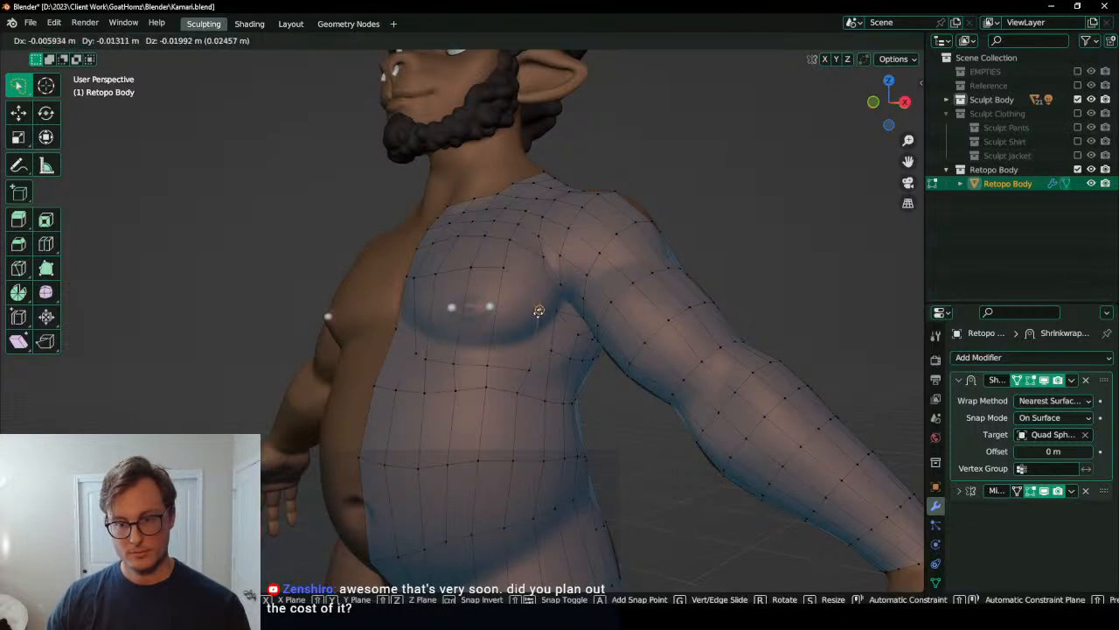
pyautogui.click(542, 304)
pyautogui.moveTo(546, 306); pyautogui.dragTo(525, 270, button='middle')
pyautogui.press('g')
pyautogui.click(511, 308)
# Step: Move the inner chest vertices down to follow the pectoral's underside and the row beneath it
pyautogui.moveTo(511, 310); pyautogui.dragTo(474, 298, button='middle')
pyautogui.press('g')
pyautogui.click(498, 350)
pyautogui.click(510, 270)
pyautogui.press('g')
pyautogui.click(499, 343)
pyautogui.press('g')
pyautogui.click(482, 327)
pyautogui.press('g')
pyautogui.click(476, 336)
# Step: Change the transform pivot point and shift the chest's centreline vertex along Z
pyautogui.press('g')
pyautogui.press('z')
pyautogui.rightClick(450, 346)
pyautogui.press('.')
pyautogui.click(450, 318)
pyautogui.scroll(4, 449, 317)
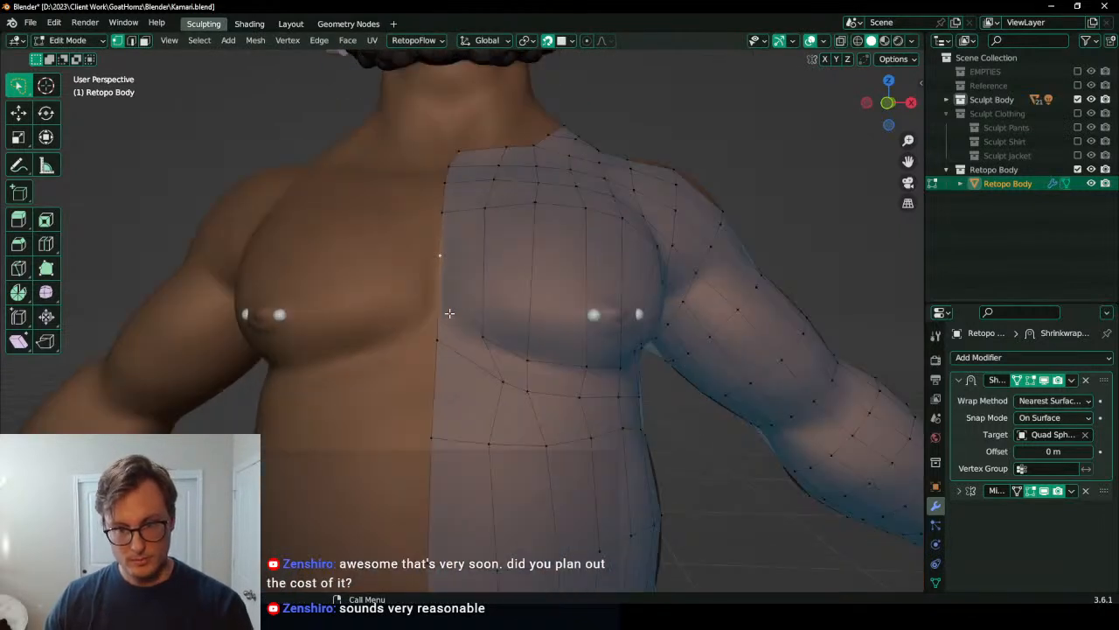
pyautogui.press('g')
pyautogui.press('z')
pyautogui.click(427, 409)
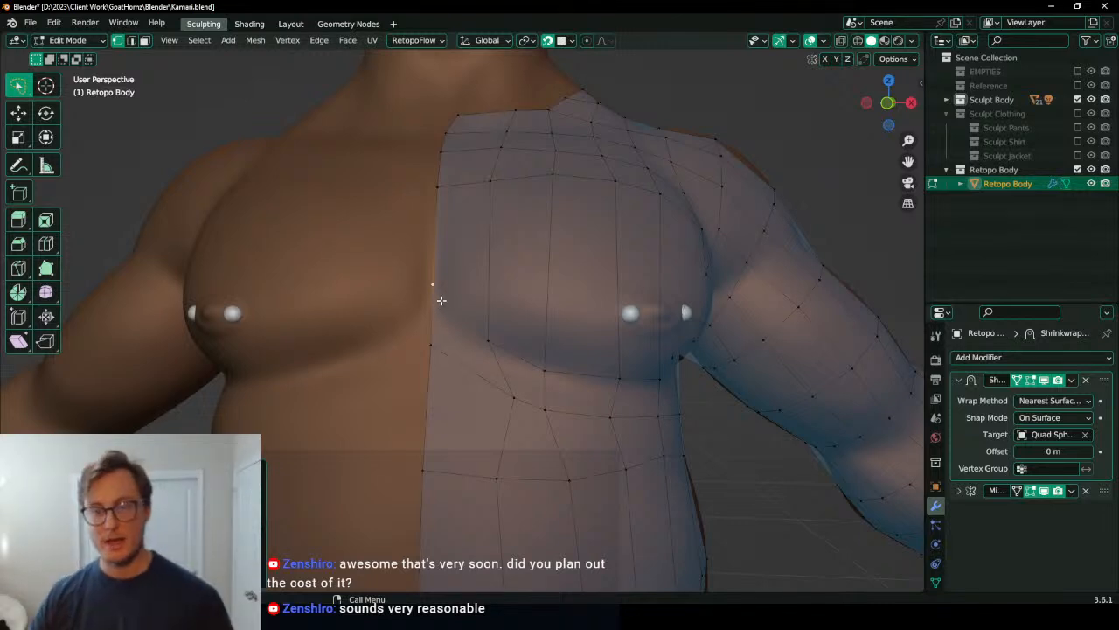
# Step: Lower the centreline vertices at the bottom of the chest along Z to line up with the pectoral crease rows
pyautogui.moveTo(462, 283); pyautogui.dragTo(437, 257, button='middle')
pyautogui.press('g')
pyautogui.press('z')
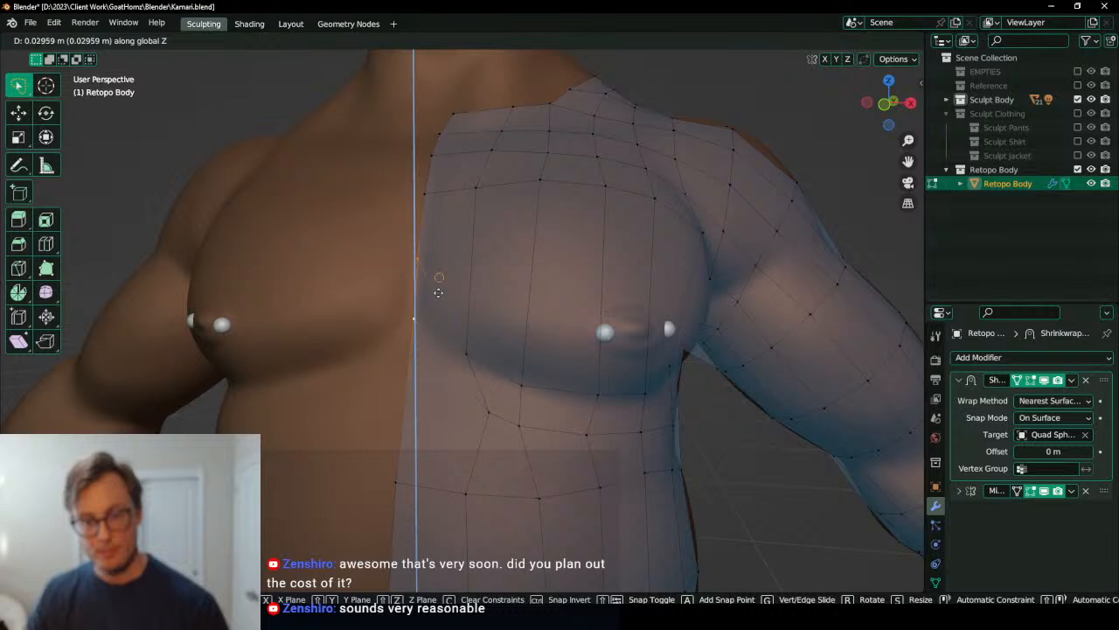
pyautogui.rightClick(430, 424)
pyautogui.press('.')
pyautogui.click(433, 357)
pyautogui.press('g')
pyautogui.press('z')
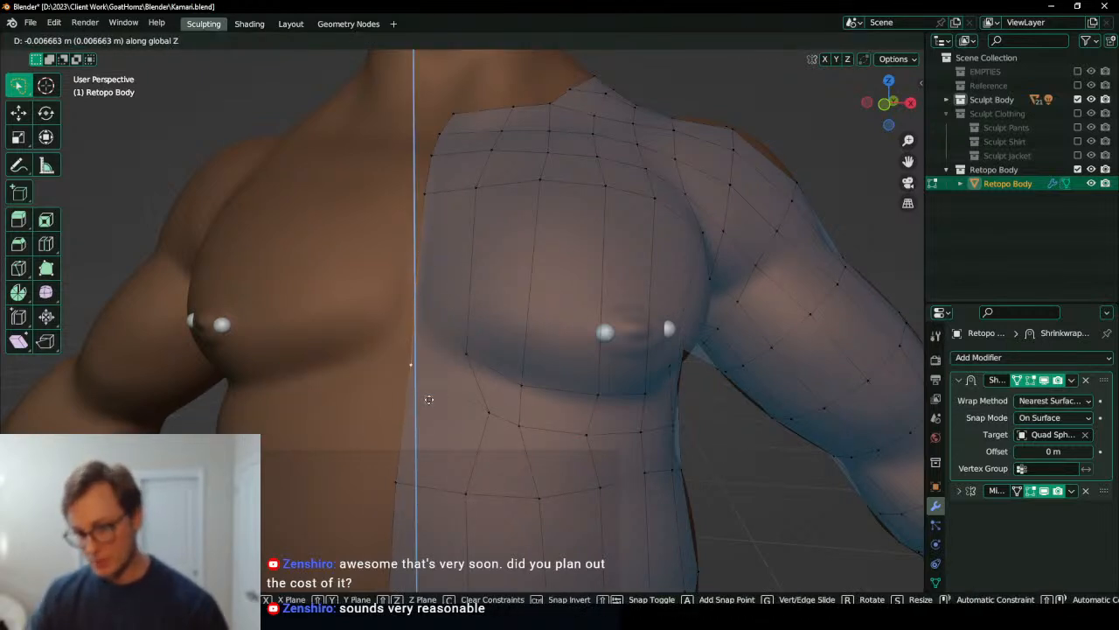
pyautogui.click(439, 428)
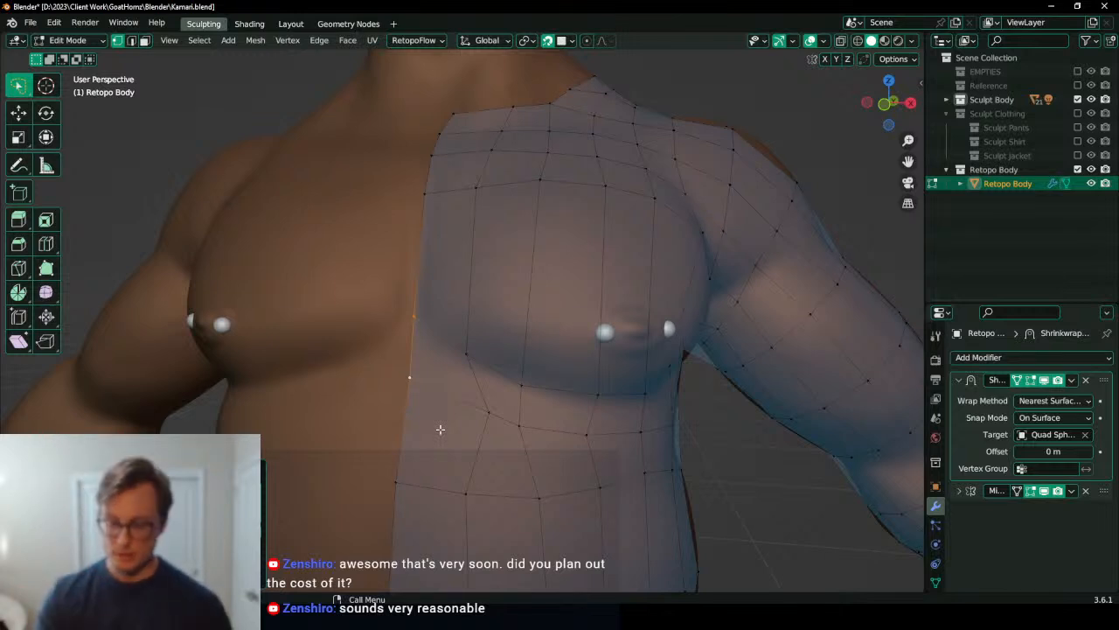
# Step: From the front view, move the innermost vertex of the row below the pectoral crease towards the centreline
pyautogui.press('KP_1')
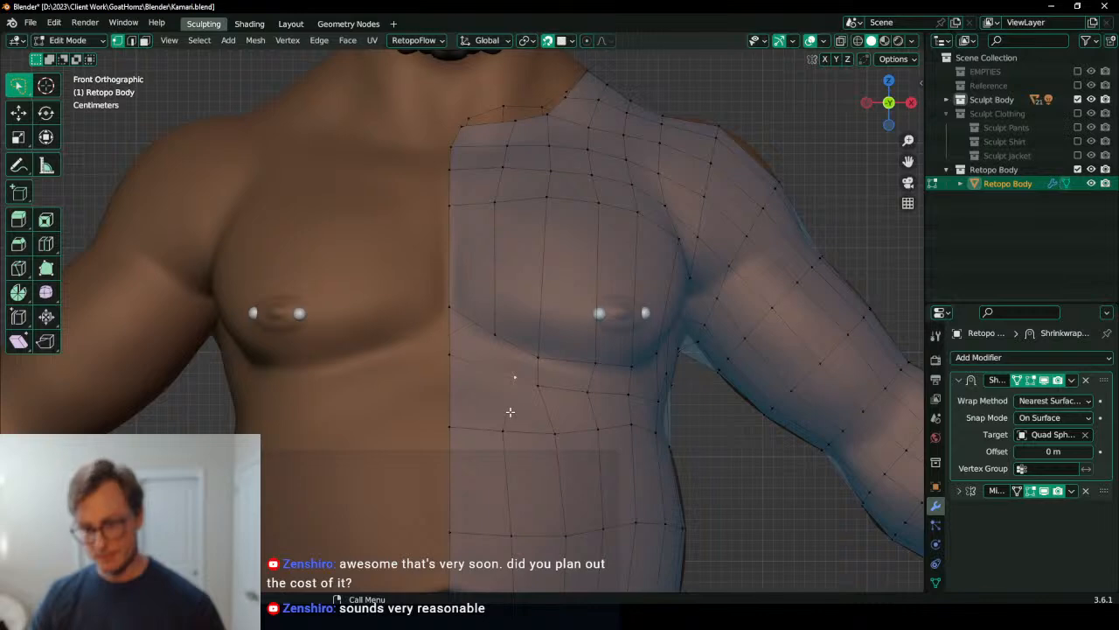
pyautogui.press('g')
pyautogui.click(489, 367)
pyautogui.press('g')
# Step: Select the vertices of the row across the middle of the chest and lower them to just above the nipple
pyautogui.click(482, 226)
pyautogui.moveTo(484, 224); pyautogui.dragTo(535, 259, button='middle')
pyautogui.keyDown('ctrl'); pyautogui.click(619, 255); pyautogui.keyUp('ctrl')
pyautogui.press('g')
pyautogui.click(528, 279)
pyautogui.click(595, 300)
pyautogui.moveTo(594, 300); pyautogui.dragTo(446, 245, button='middle')
pyautogui.press('g')
pyautogui.click(579, 292)
# Step: Lower the mid-chest row's centreline vertex to match the row's new height above the nipple
pyautogui.click(437, 245)
pyautogui.press('g')
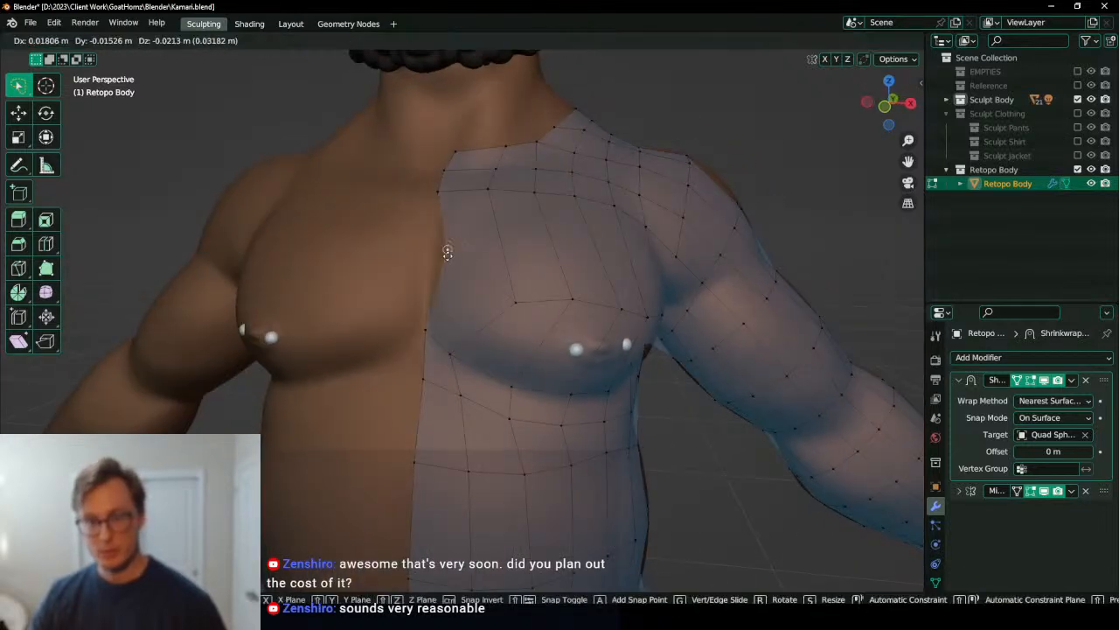
pyautogui.press('z')
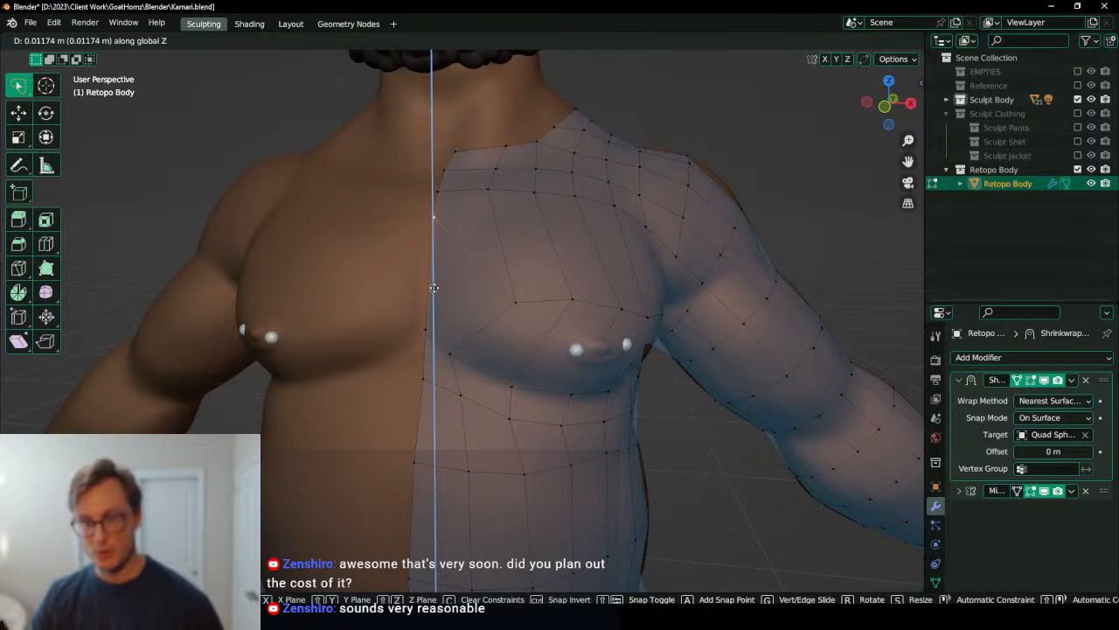
pyautogui.rightClick(434, 288)
pyautogui.press('.')
pyautogui.rightClick(436, 287)
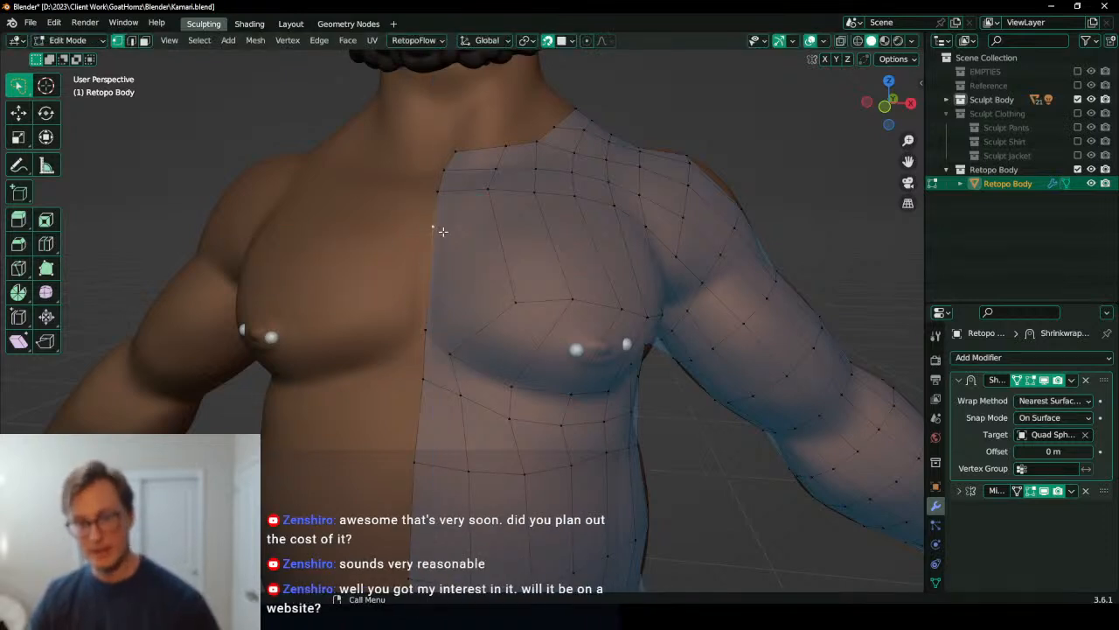
pyautogui.press('g')
pyautogui.press('z')
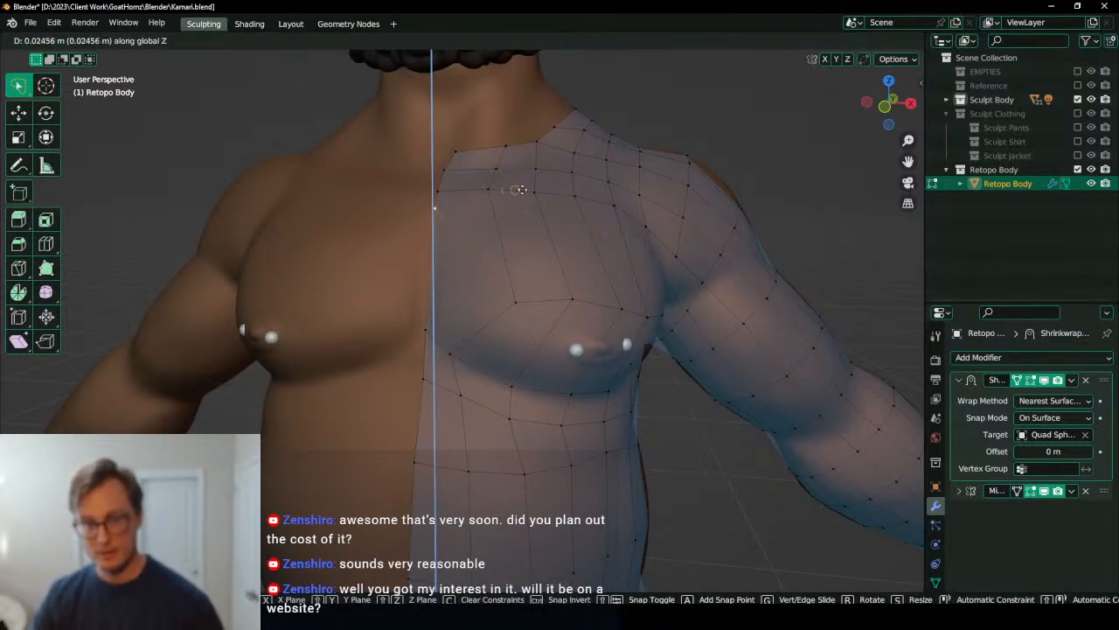
pyautogui.rightClick(437, 233)
pyautogui.moveTo(430, 228); pyautogui.dragTo(454, 252, button='middle')
pyautogui.press('g')
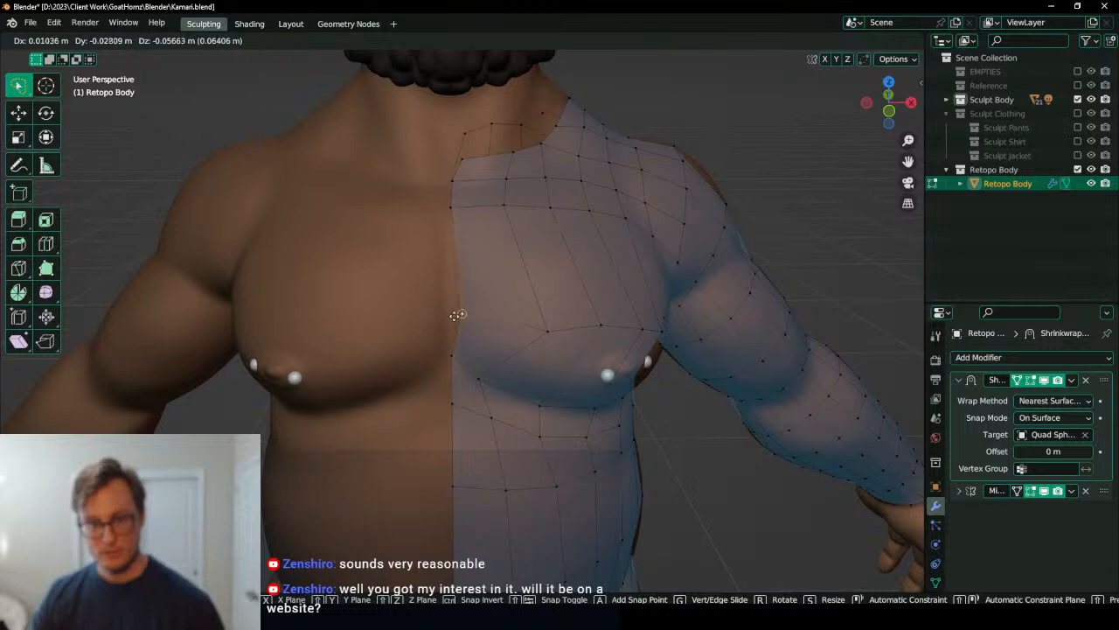
pyautogui.click(452, 299)
# Step: Reposition the individual vertices of the chest row above the nipple to even out their spacing
pyautogui.moveTo(484, 329); pyautogui.dragTo(534, 325, button='middle')
pyautogui.click(451, 329)
pyautogui.press('g')
pyautogui.click(451, 347)
pyautogui.press('g')
pyautogui.click(482, 315)
pyautogui.press('g')
pyautogui.click(503, 332)
pyautogui.press('g')
pyautogui.click(516, 328)
pyautogui.press('g')
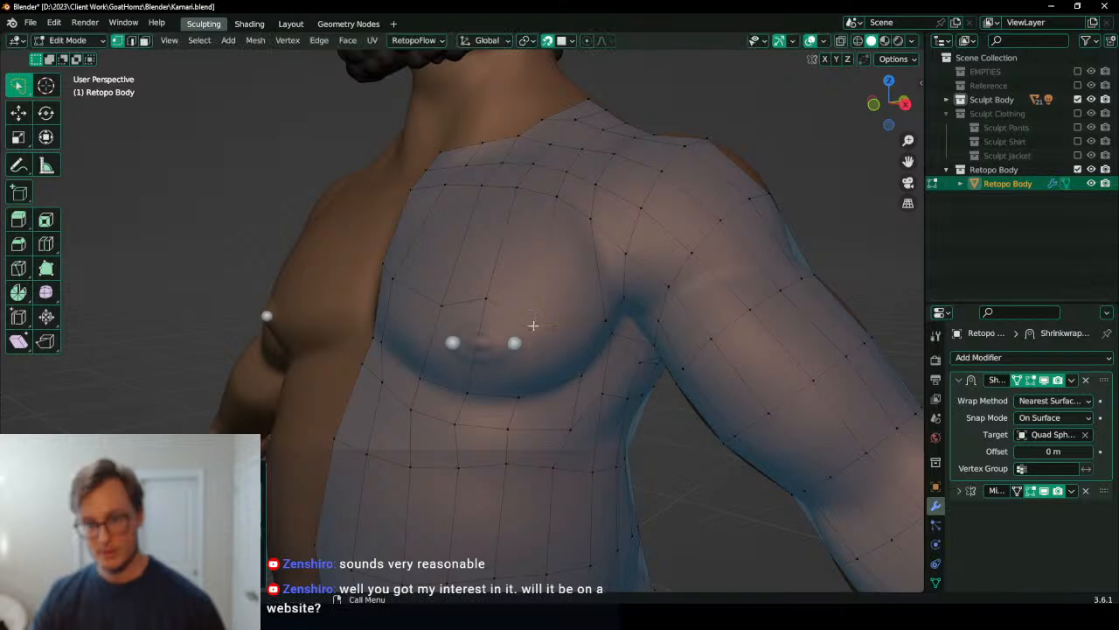
pyautogui.click(534, 325)
# Step: Move a vertex at the pectoral's underside down into the crease and check the torso around to the back
pyautogui.moveTo(516, 258); pyautogui.dragTo(525, 303, button='middle')
pyautogui.click(527, 367)
pyautogui.press('g')
pyautogui.click(521, 389)
pyautogui.moveTo(574, 337); pyautogui.dragTo(545, 229, button='middle')
pyautogui.moveTo(541, 188); pyautogui.dragTo(586, 293, button='middle')
pyautogui.moveTo(662, 312); pyautogui.dragTo(336, 310, button='middle')
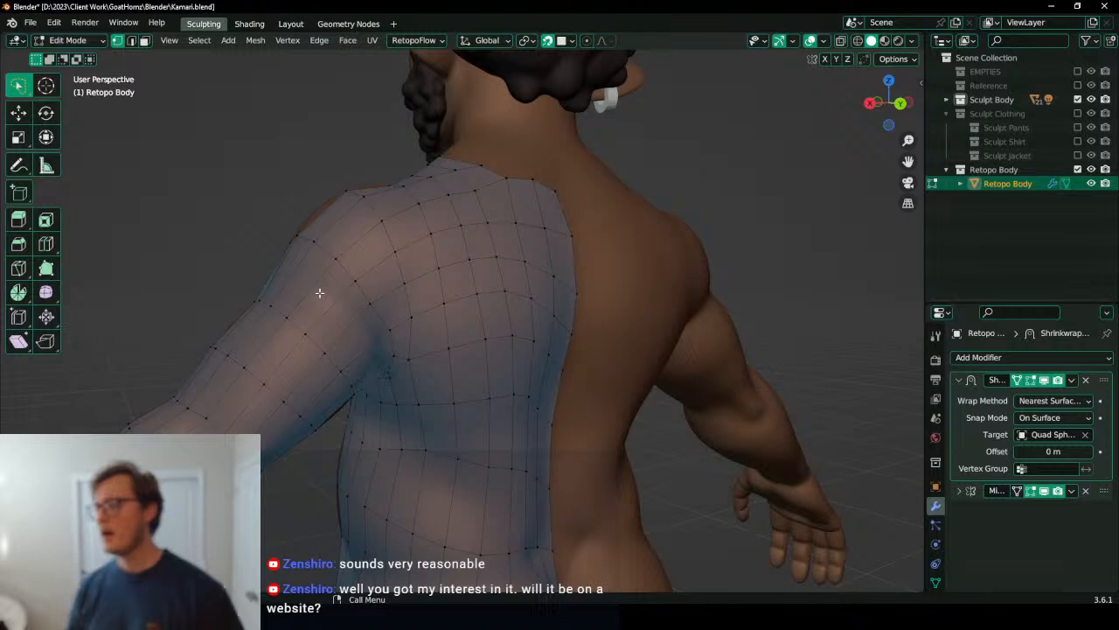
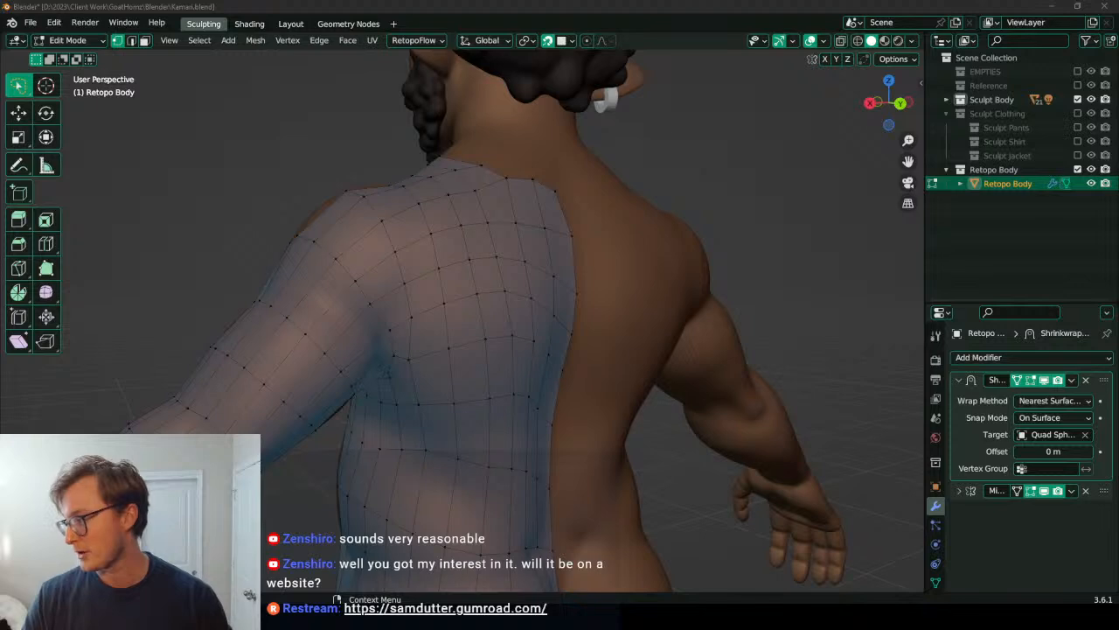
# Step: Adjust the vertex at the front of the armpit where the chest meets the arm
pyautogui.moveTo(330, 248); pyautogui.dragTo(544, 247, button='middle')
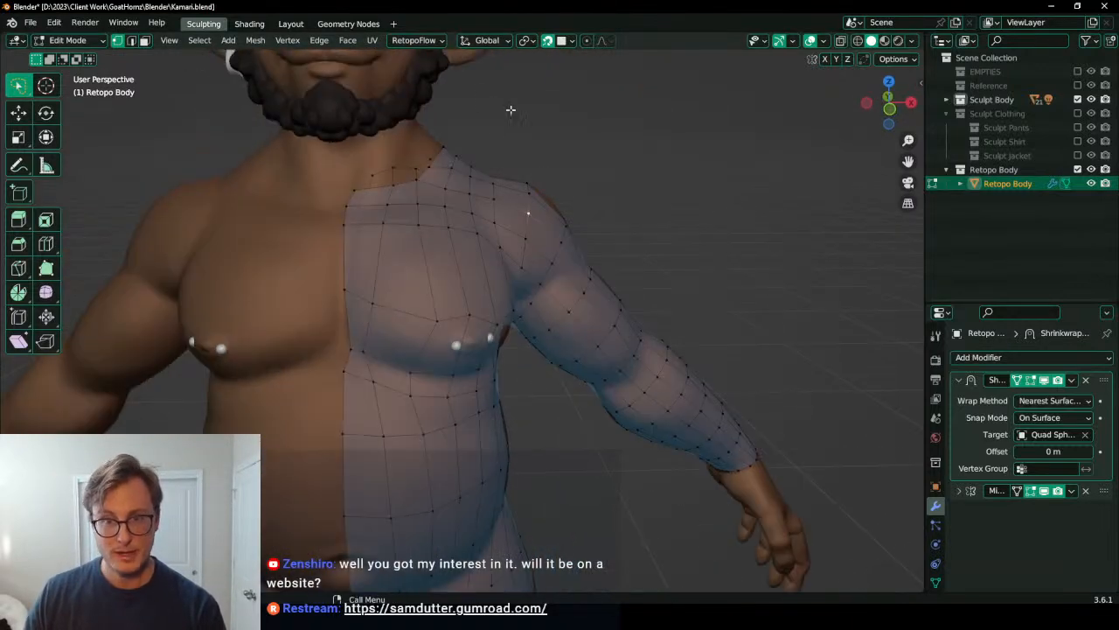
pyautogui.click(416, 40)
pyautogui.moveTo(679, 220); pyautogui.dragTo(504, 246, button='middle')
pyautogui.moveTo(545, 399); pyautogui.dragTo(540, 355, button='middle')
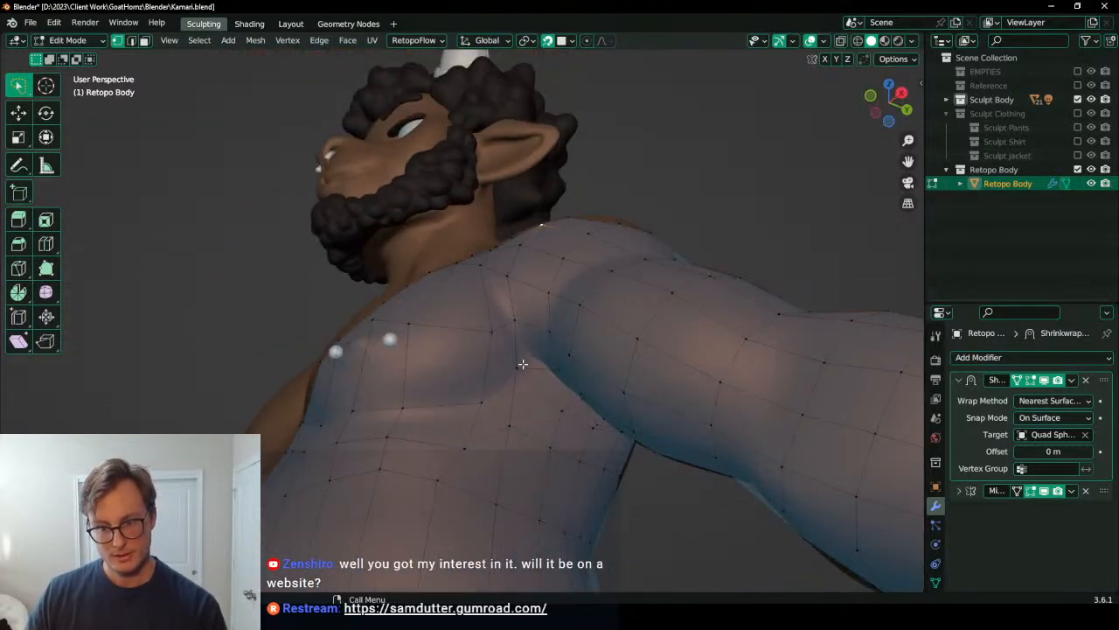
pyautogui.click(528, 361)
pyautogui.press('g')
pyautogui.click(530, 352)
# Step: Reposition the vertices beneath the armpit one by one to smooth the transition from arm to torso
pyautogui.moveTo(578, 391); pyautogui.dragTo(528, 265, button='middle')
pyautogui.press('g')
pyautogui.click(535, 321)
pyautogui.press('g')
pyautogui.click(574, 324)
pyautogui.press('g')
pyautogui.click(615, 303)
pyautogui.press('g')
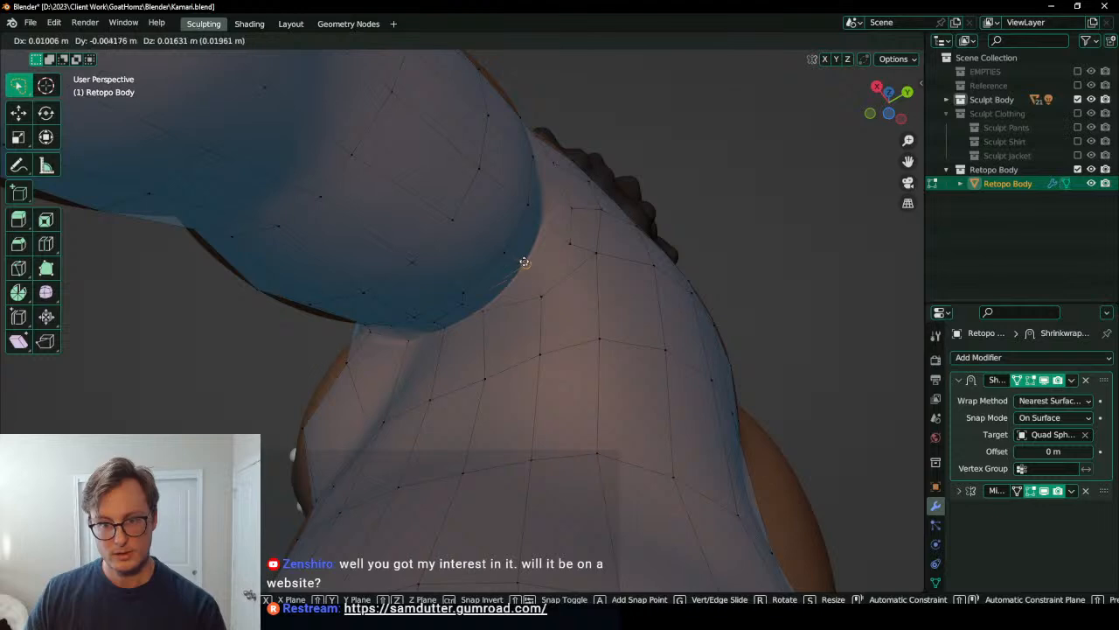
pyautogui.click(526, 288)
pyautogui.press('g')
pyautogui.click(516, 275)
# Step: Move the vertices at the rear of the armpit to smooth the fold between the upper arm and back
pyautogui.moveTo(548, 275); pyautogui.dragTo(473, 267, button='middle')
pyautogui.press('g')
pyautogui.click(520, 283)
pyautogui.press('g')
pyautogui.click(409, 261)
pyautogui.press('g')
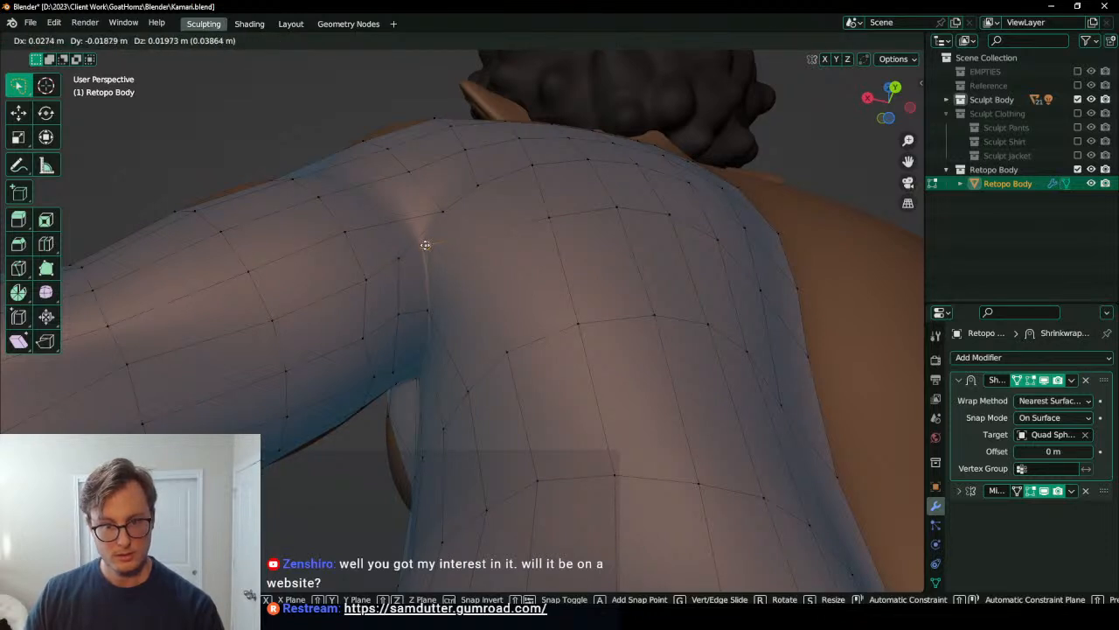
pyautogui.click(426, 244)
# Step: Reposition the vertices on the back of the shoulder above the armpit to even out the vertical edge loop
pyautogui.moveTo(425, 242); pyautogui.dragTo(440, 307, button='middle')
pyautogui.press('g')
pyautogui.click(456, 269)
pyautogui.press('g')
pyautogui.click(469, 297)
pyautogui.press('g')
pyautogui.click(543, 254)
pyautogui.press('g')
pyautogui.click(491, 225)
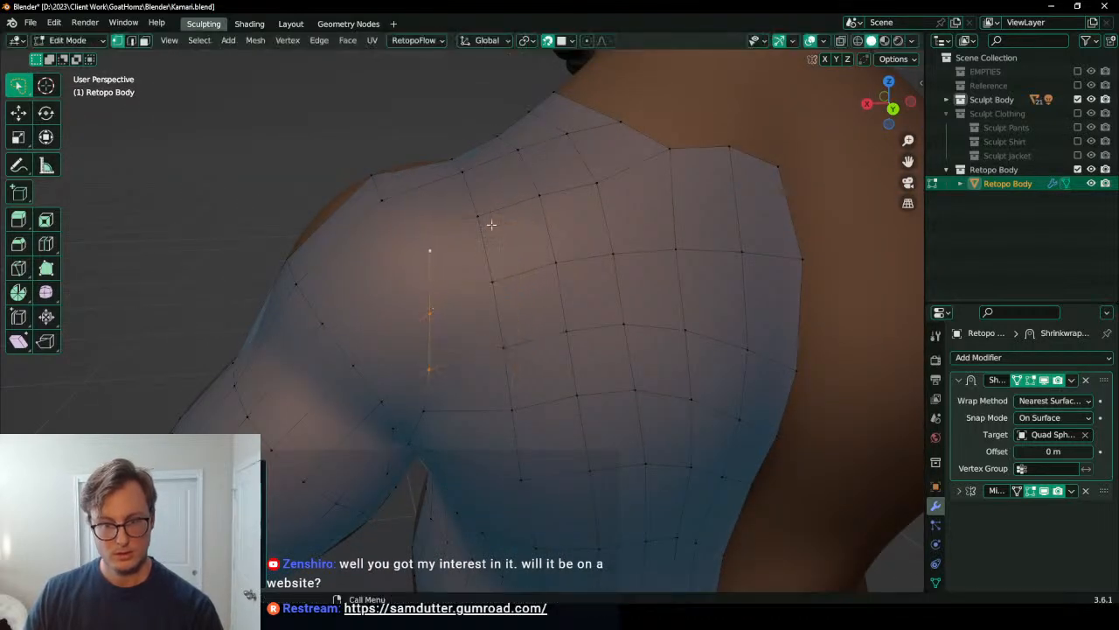
# Step: Adjust the Face Project snapping target selection, switching the Include Edited and Include Non-Edited options
pyautogui.click(573, 41)
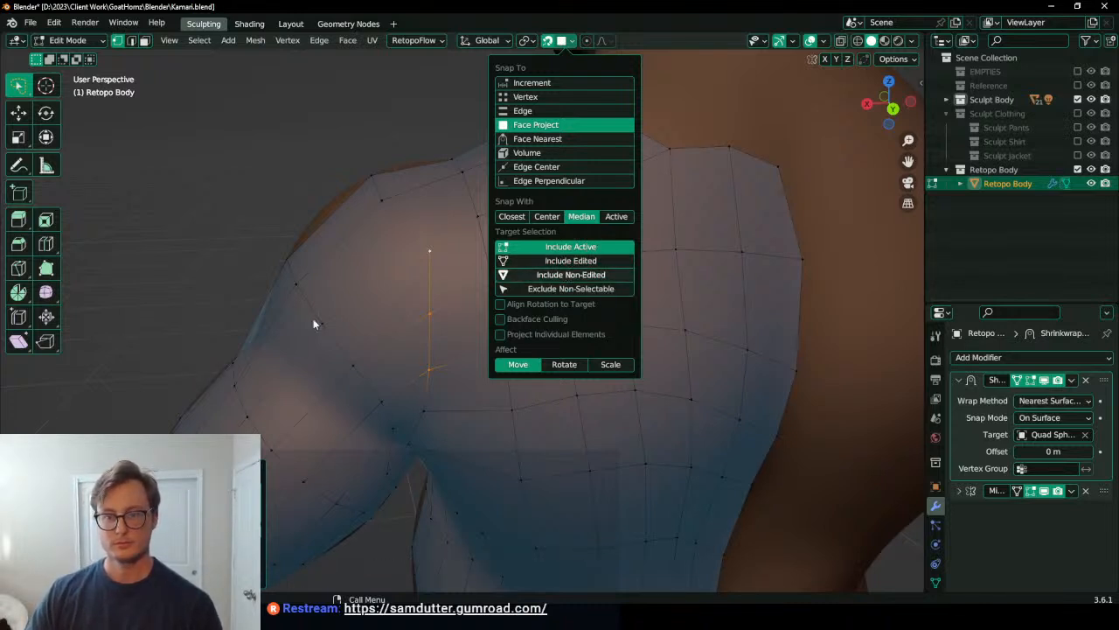
pyautogui.press('g')
pyautogui.click(430, 252)
pyautogui.click(602, 40)
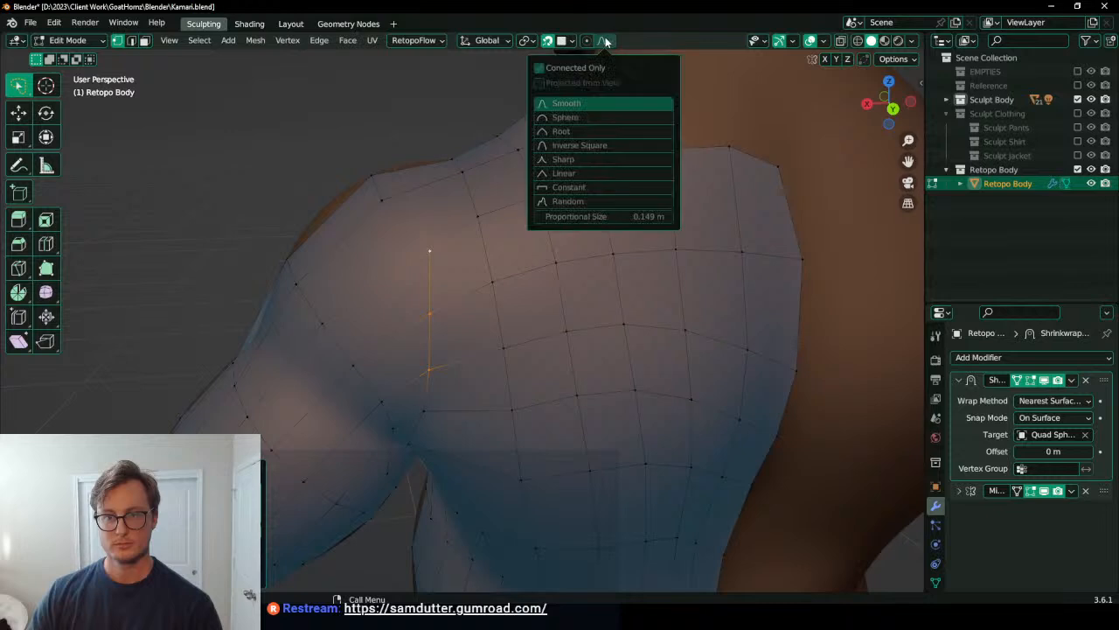
pyautogui.click(571, 40)
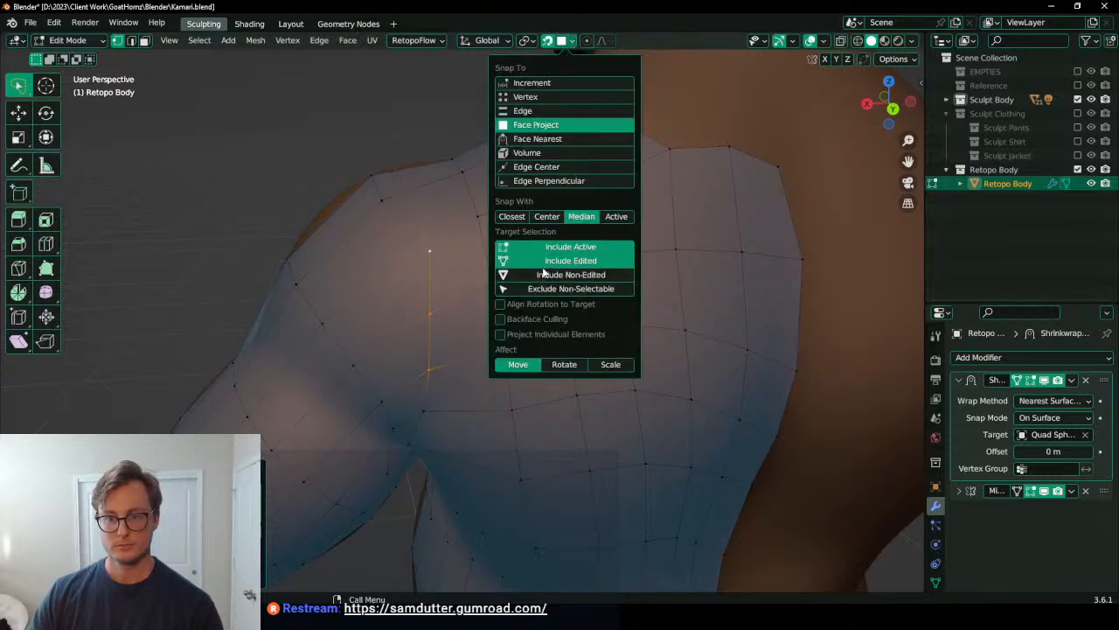
pyautogui.click(542, 271)
# Step: Reposition the vertical vertex row behind the shoulder, and rotate and shift the row at its front toward the chest
pyautogui.press('g')
pyautogui.click(432, 289)
pyautogui.moveTo(442, 309); pyautogui.dragTo(594, 239, button='middle')
pyautogui.press('g')
pyautogui.click(535, 324)
pyautogui.moveTo(503, 329); pyautogui.dragTo(600, 265, button='middle')
pyautogui.press('r')
pyautogui.press('g')
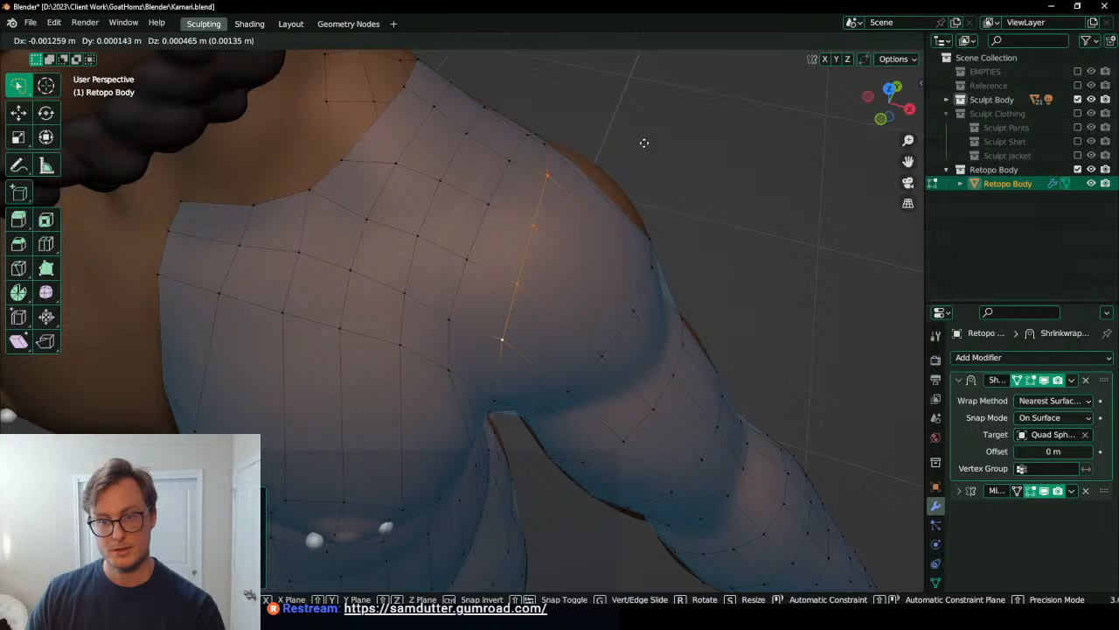
pyautogui.click(625, 138)
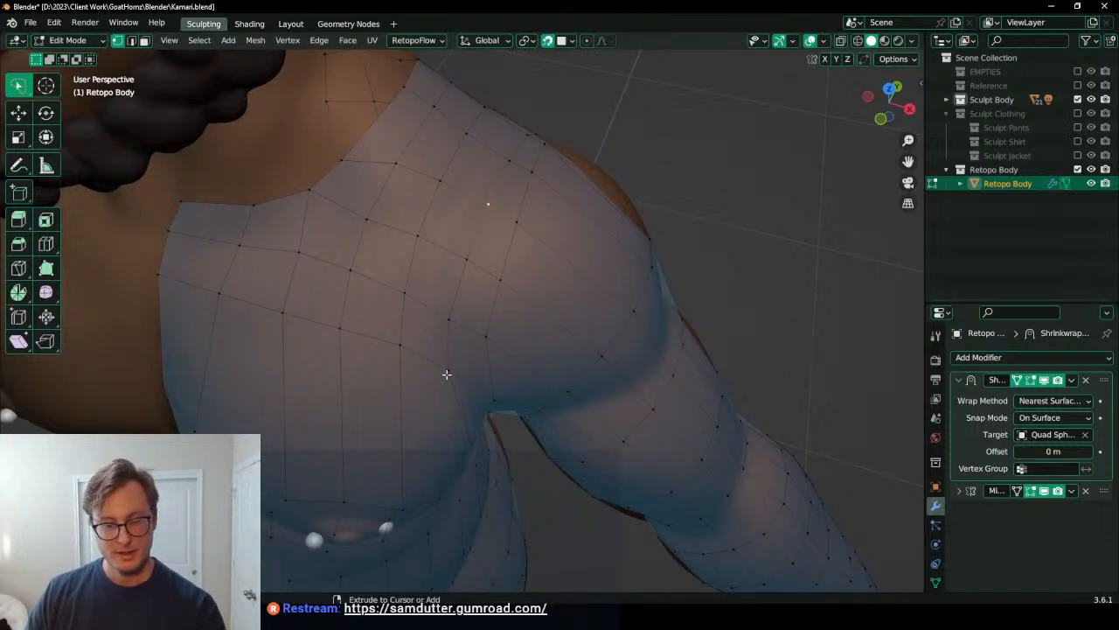
# Step: Move the vertices at the front of the shoulder beside the chest one by one to even out the faces
pyautogui.press('g')
pyautogui.click(447, 269)
pyautogui.click(485, 334)
pyautogui.press('g')
pyautogui.click(454, 316)
pyautogui.click(500, 279)
pyautogui.press('g')
pyautogui.click(482, 265)
pyautogui.click(513, 213)
pyautogui.press('g')
pyautogui.click(497, 202)
# Step: Adjust individual vertices where the front of the shoulder runs down to the armpit
pyautogui.moveTo(542, 320); pyautogui.dragTo(550, 230, button='middle')
pyautogui.scroll(-3, 550, 229)
pyautogui.scroll(3, 489, 322)
pyautogui.click(494, 319)
pyautogui.press('g')
pyautogui.click(475, 320)
pyautogui.moveTo(475, 321); pyautogui.dragTo(416, 309, button='middle')
pyautogui.click(451, 301)
pyautogui.press('g')
pyautogui.click(449, 306)
# Step: Reposition single vertices along the edge loop around the shoulder to even their spacing
pyautogui.click(407, 260)
pyautogui.press('g')
pyautogui.click(407, 300)
pyautogui.click(439, 203)
pyautogui.press('g')
pyautogui.click(441, 234)
pyautogui.moveTo(441, 235); pyautogui.dragTo(467, 270, button='middle')
pyautogui.click(421, 250)
pyautogui.press('g')
pyautogui.click(452, 175)
# Step: Move, rotate and scale the selected shoulder vertices to align them with the surrounding edge flow
pyautogui.moveTo(469, 195); pyautogui.dragTo(525, 197, button='middle')
pyautogui.press('g')
pyautogui.click(472, 266)
pyautogui.click(431, 232)
pyautogui.press('g')
pyautogui.click(418, 273)
pyautogui.press('r')
pyautogui.click(488, 212)
pyautogui.press('s')
pyautogui.click(562, 213)
pyautogui.press('g')
pyautogui.click(415, 276)
# Step: Reposition the vertices at the back of the upper arm, where it joins the shoulder blade
pyautogui.moveTo(415, 275); pyautogui.dragTo(420, 324, button='middle')
pyautogui.press('g')
pyautogui.click(516, 288)
pyautogui.press('g')
pyautogui.click(502, 219)
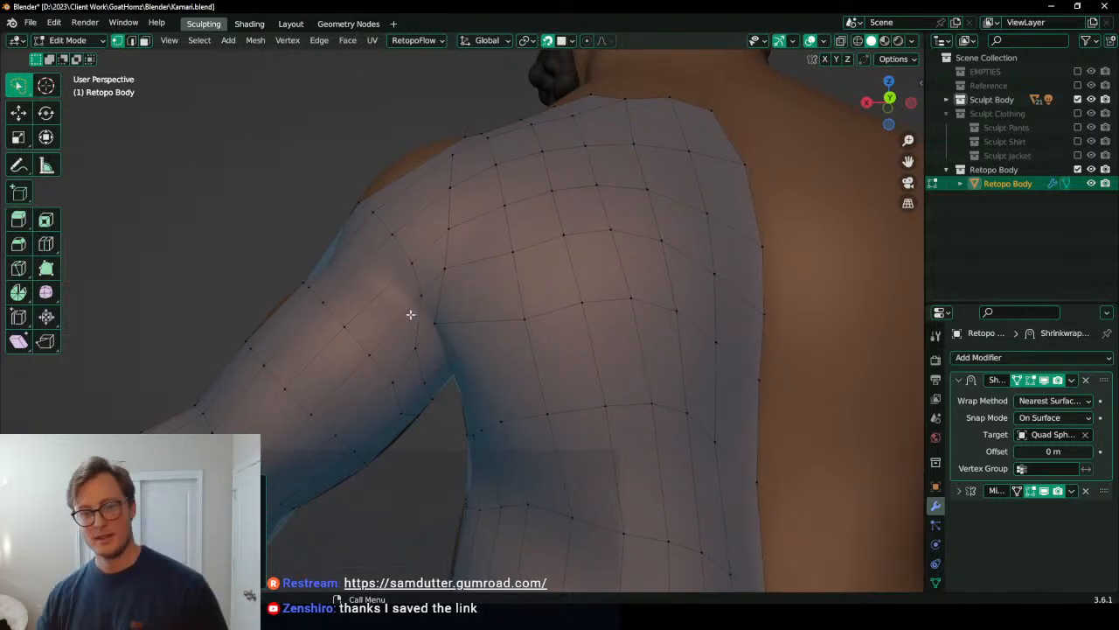
pyautogui.moveTo(501, 347); pyautogui.dragTo(434, 336, button='middle')
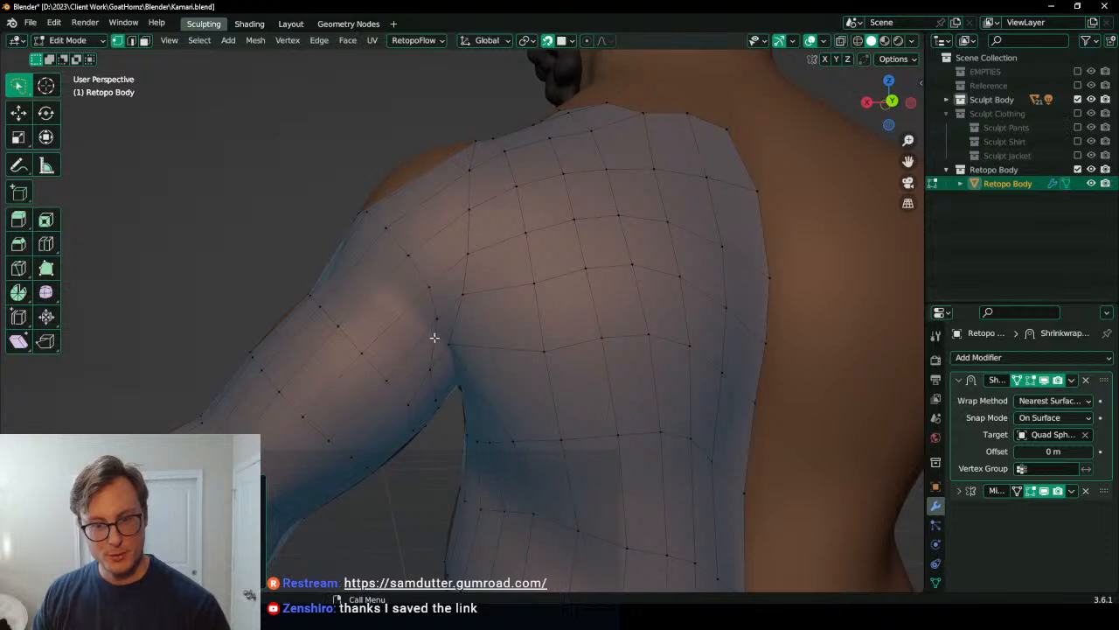
pyautogui.press('g')
pyautogui.click(399, 300)
pyautogui.press('g')
pyautogui.click(377, 283)
# Step: Adjust the vertices of the shoulder loop from the back of the arm toward its outer side
pyautogui.moveTo(377, 282); pyautogui.dragTo(465, 278, button='middle')
pyautogui.press('g')
pyautogui.click(417, 307)
pyautogui.press('g')
pyautogui.click(446, 317)
pyautogui.press('g')
pyautogui.click(446, 316)
# Step: Move the vertices on the outer side of the shoulder to smooth the loop around the upper arm
pyautogui.moveTo(446, 317); pyautogui.dragTo(584, 348, button='middle')
pyautogui.press('g')
pyautogui.click(458, 281)
pyautogui.press('g')
pyautogui.click(565, 334)
pyautogui.press('g')
pyautogui.click(528, 321)
pyautogui.press('g')
pyautogui.click(531, 344)
# Step: Reposition the vertices at the front of the upper arm to finish evening out the shoulder loop
pyautogui.moveTo(531, 345); pyautogui.dragTo(665, 309, button='middle')
pyautogui.click(513, 316)
pyautogui.press('g')
pyautogui.click(524, 333)
pyautogui.press('g')
pyautogui.click(531, 312)
pyautogui.press('g')
pyautogui.click(502, 336)
# Step: Duplicate the Shrinkwrap modifier on the Retopo Body, apply one copy and return to mesh editing
pyautogui.click(145, 40)
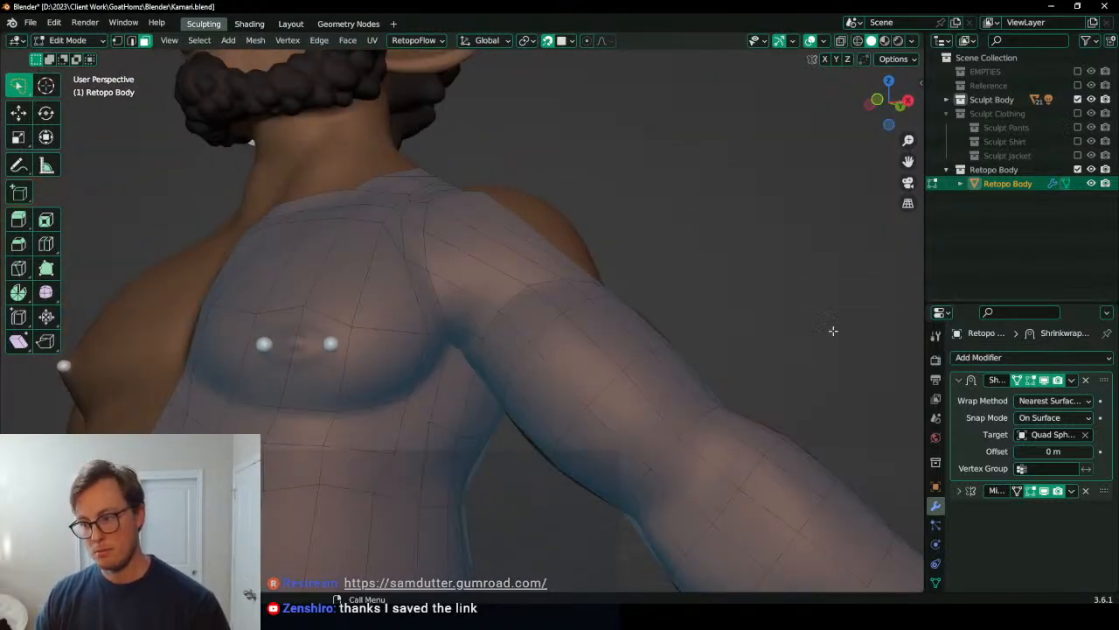
pyautogui.click(1073, 380)
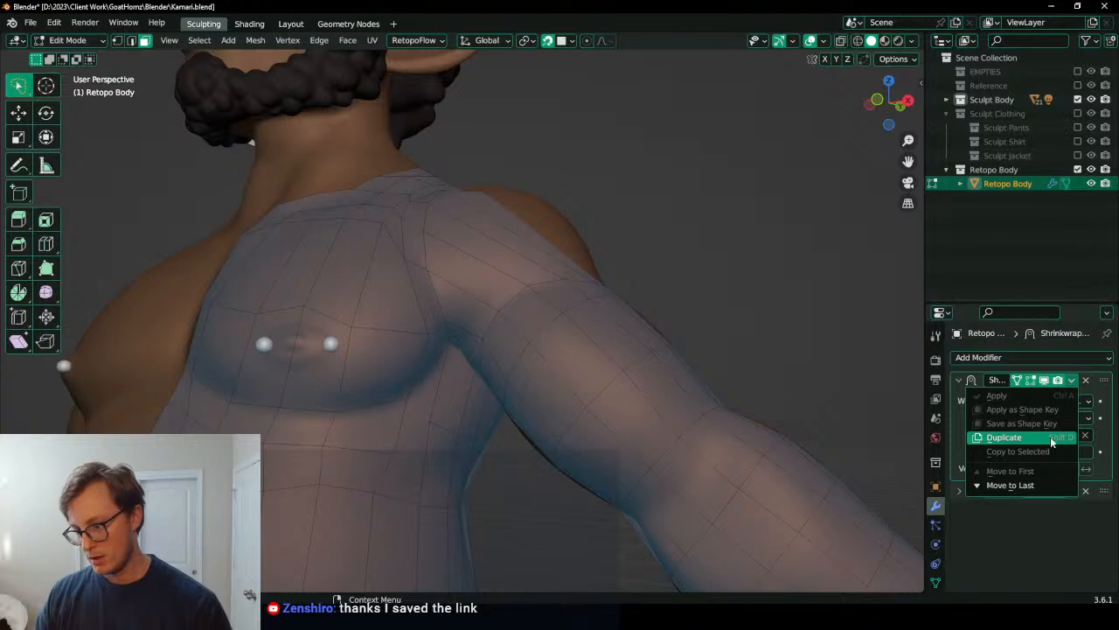
pyautogui.click(1045, 438)
pyautogui.press('Tab')
pyautogui.click(1073, 380)
pyautogui.click(1050, 400)
pyautogui.press('Tab')
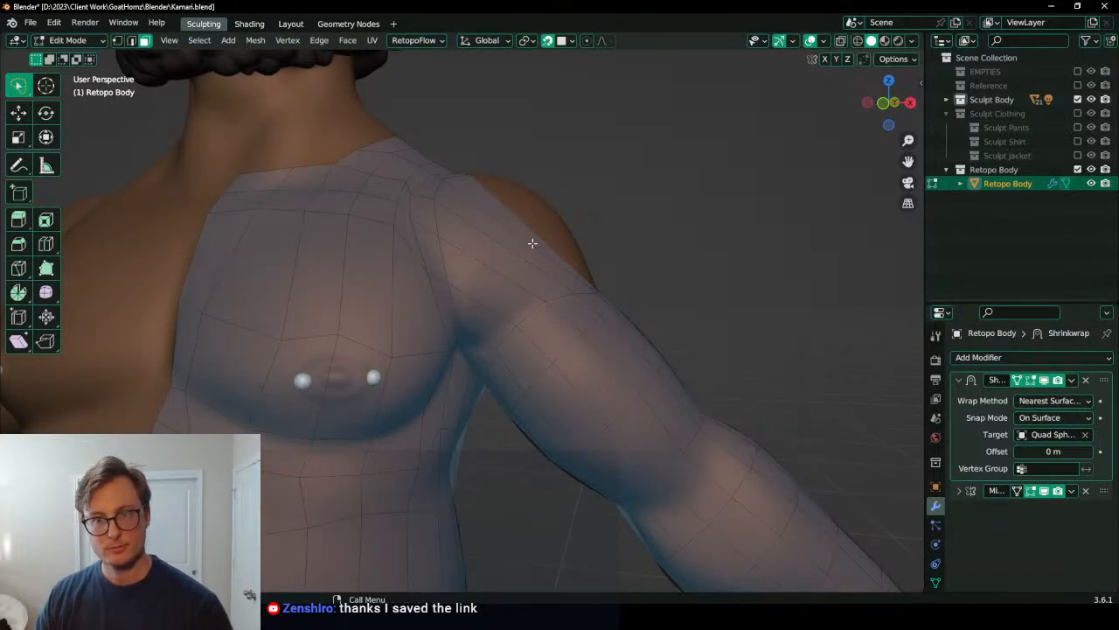
# Step: Add an edge loop around the shoulder between the chest seam and the upper arm, and check the neighbouring edges
pyautogui.hotkey('ctrl', 'r')
pyautogui.click(516, 254)
pyautogui.moveTo(502, 292); pyautogui.dragTo(476, 396, button='middle')
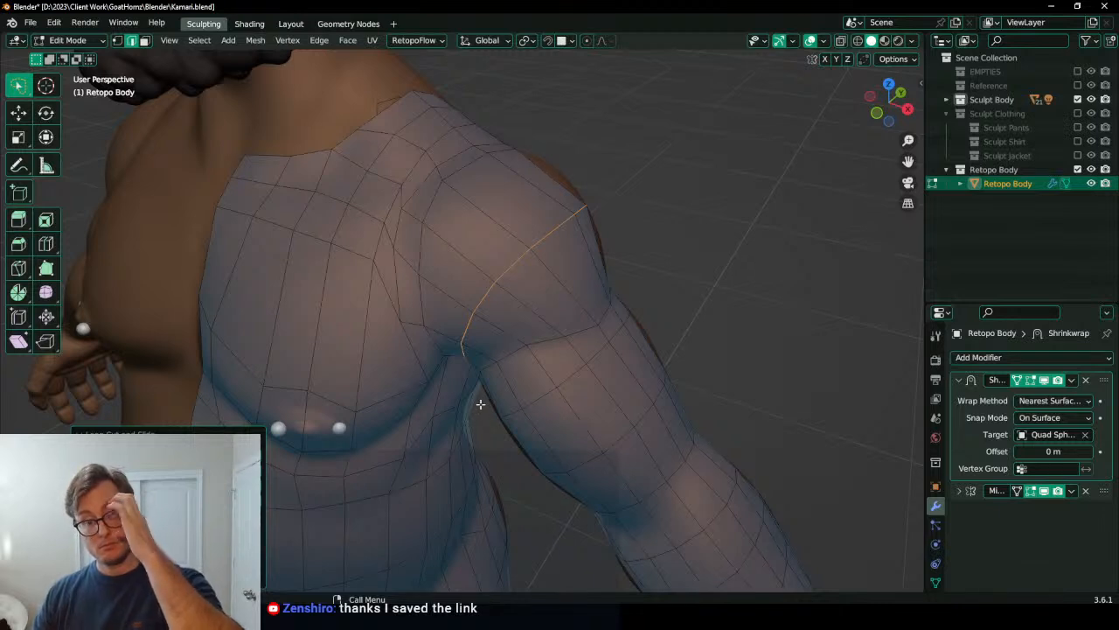
pyautogui.moveTo(494, 411); pyautogui.dragTo(491, 319, button='middle')
pyautogui.click(420, 257)
pyautogui.click(425, 217)
pyautogui.moveTo(595, 228); pyautogui.dragTo(494, 280, button='middle')
pyautogui.click(440, 187)
pyautogui.moveTo(513, 167); pyautogui.dragTo(485, 305, button='middle')
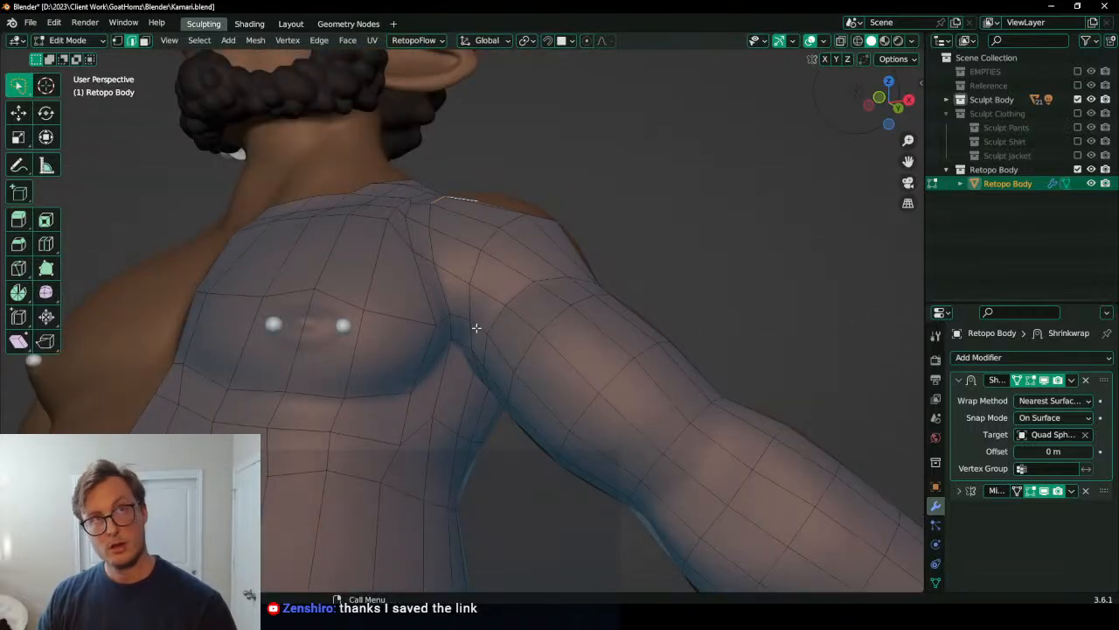
# Step: Select all faces of the shoulder cap, from the front of the armpit around to the back
pyautogui.moveTo(259, 114); pyautogui.dragTo(503, 346, button='middle')
pyautogui.click(490, 367)
pyautogui.moveTo(435, 296); pyautogui.dragTo(486, 344, button='middle')
pyautogui.keyDown('shift'); pyautogui.click(486, 344); pyautogui.keyUp('shift')
pyautogui.click(473, 337)
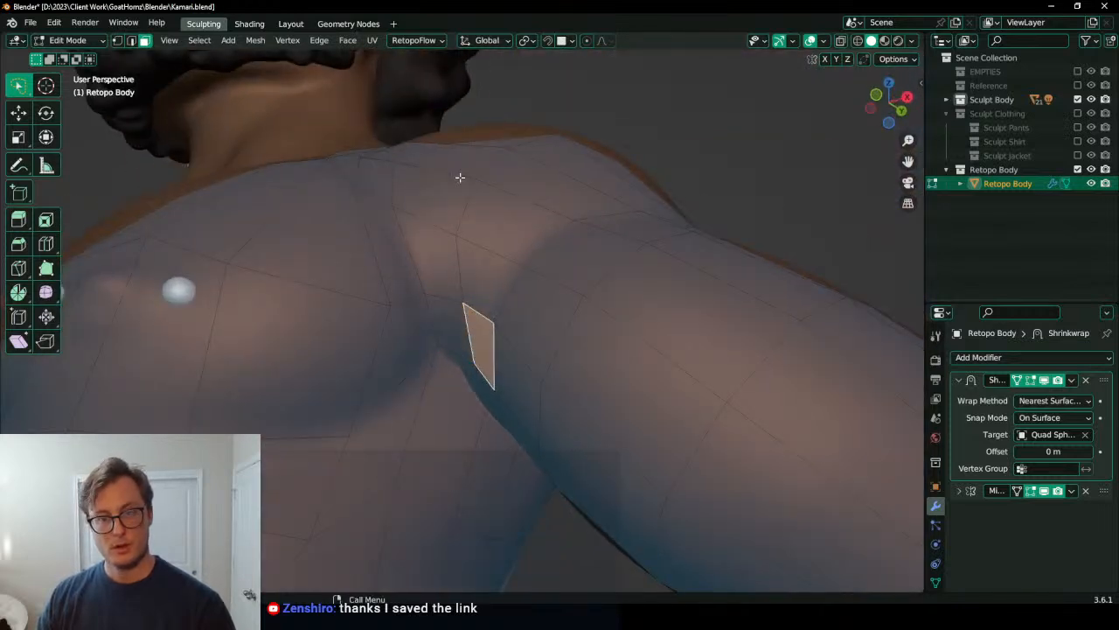
pyautogui.keyDown('shift'); pyautogui.click(545, 230); pyautogui.keyUp('shift')
pyautogui.moveTo(484, 161); pyautogui.dragTo(565, 244, button='middle')
pyautogui.moveTo(538, 361); pyautogui.dragTo(465, 305, button='middle')
pyautogui.moveTo(430, 262); pyautogui.dragTo(626, 357, button='middle')
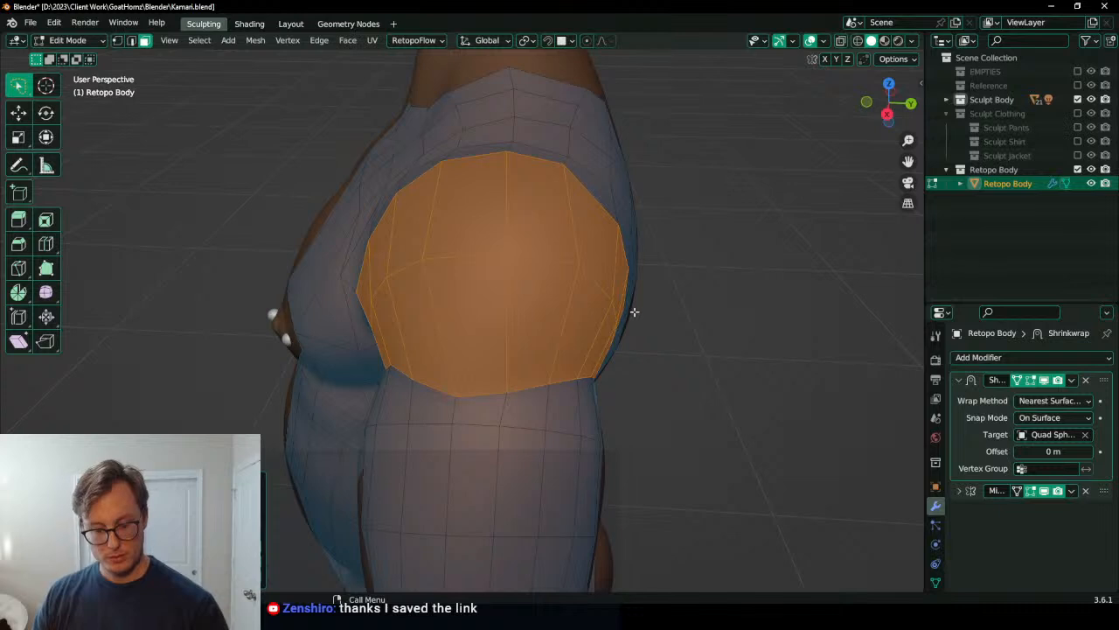
# Step: Extrude the selected shoulder cap faces and scale them inward to form a new ring of faces
pyautogui.press('i')
pyautogui.press('Escape')
pyautogui.moveTo(620, 220); pyautogui.dragTo(522, 290, button='middle')
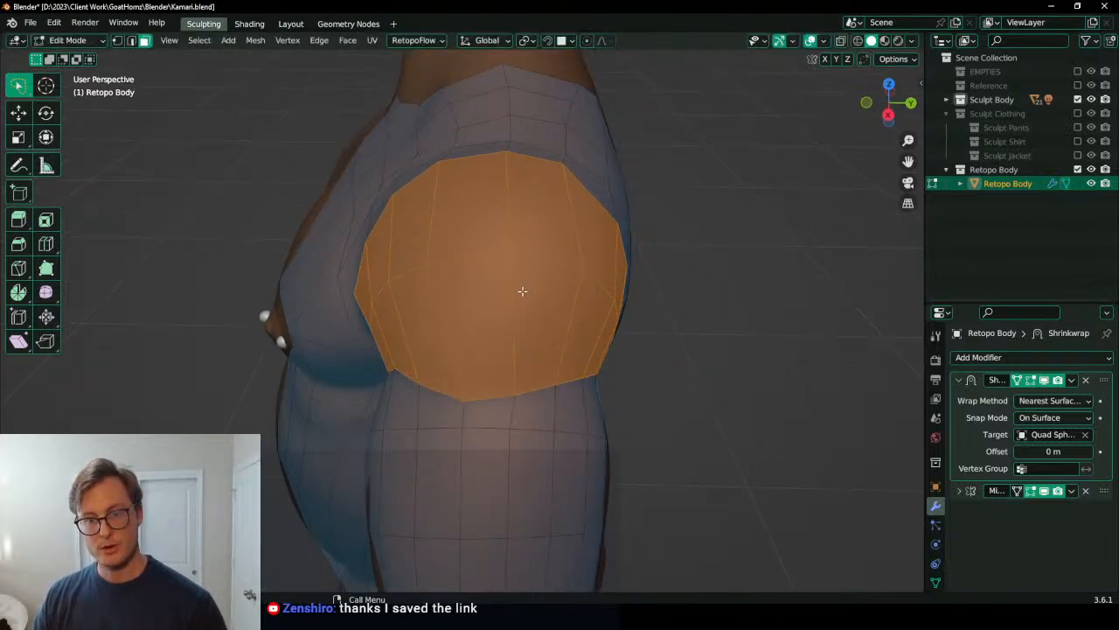
pyautogui.press('s')
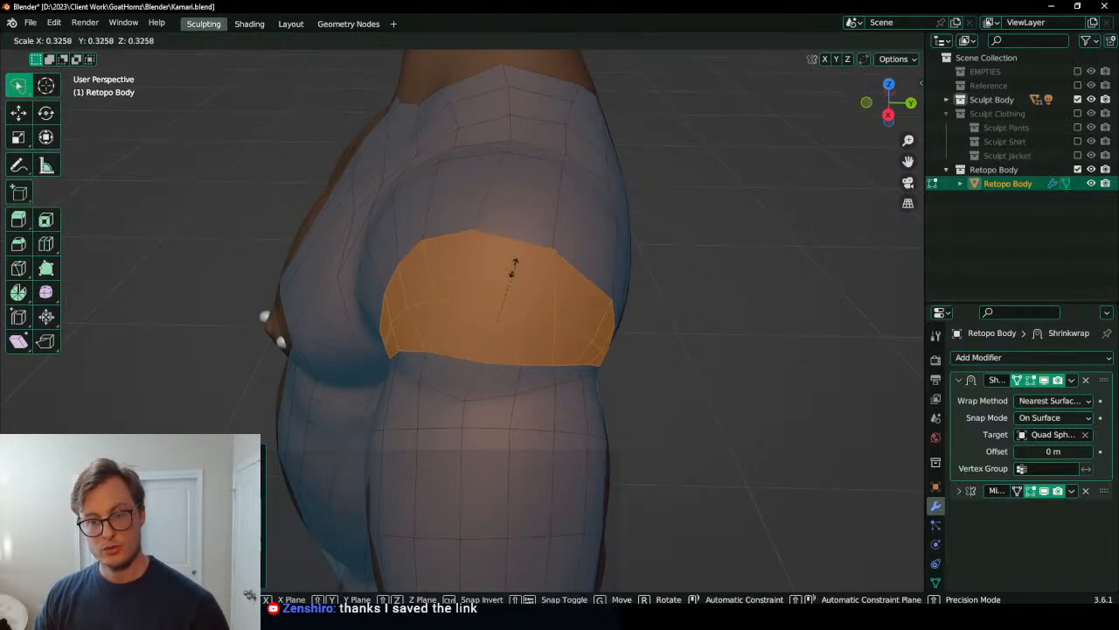
pyautogui.click(509, 295)
pyautogui.press('e')
pyautogui.moveTo(532, 254); pyautogui.dragTo(577, 276, button='middle')
# Step: Add a loop cut through the new ring of faces around the shoulder
pyautogui.hotkey('ctrl', 'r')
pyautogui.press('Escape')
pyautogui.hotkey('ctrl', 'r')
pyautogui.click(481, 276)
# Step: Isolate the Retopo Body in Sculpt Mode with its wireframe shown, try the Slide Relax brush and undo the stroke
pyautogui.hotkey('ctrl', 'Tab')
pyautogui.moveTo(587, 411); pyautogui.dragTo(533, 343, button='middle')
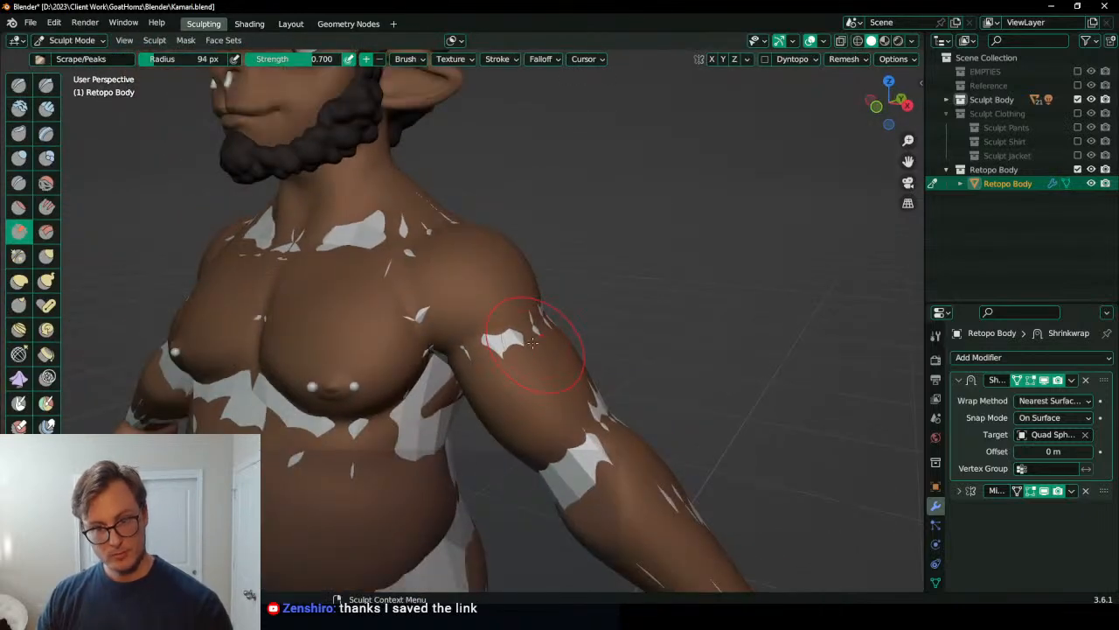
pyautogui.press('KP_Divide')
pyautogui.rightClick(528, 337)
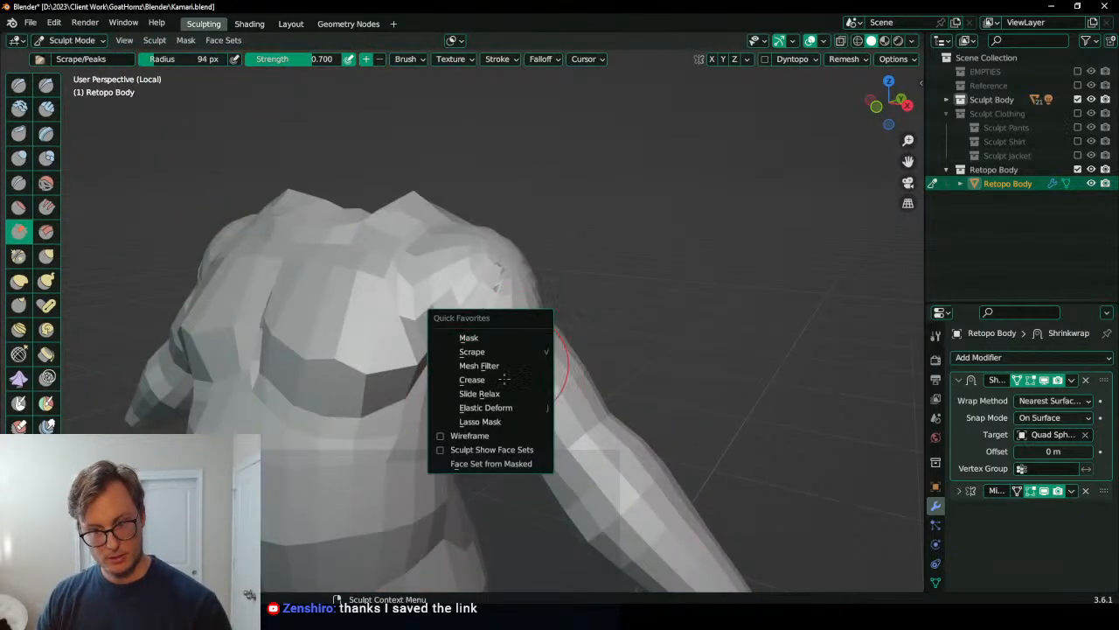
pyautogui.click(494, 435)
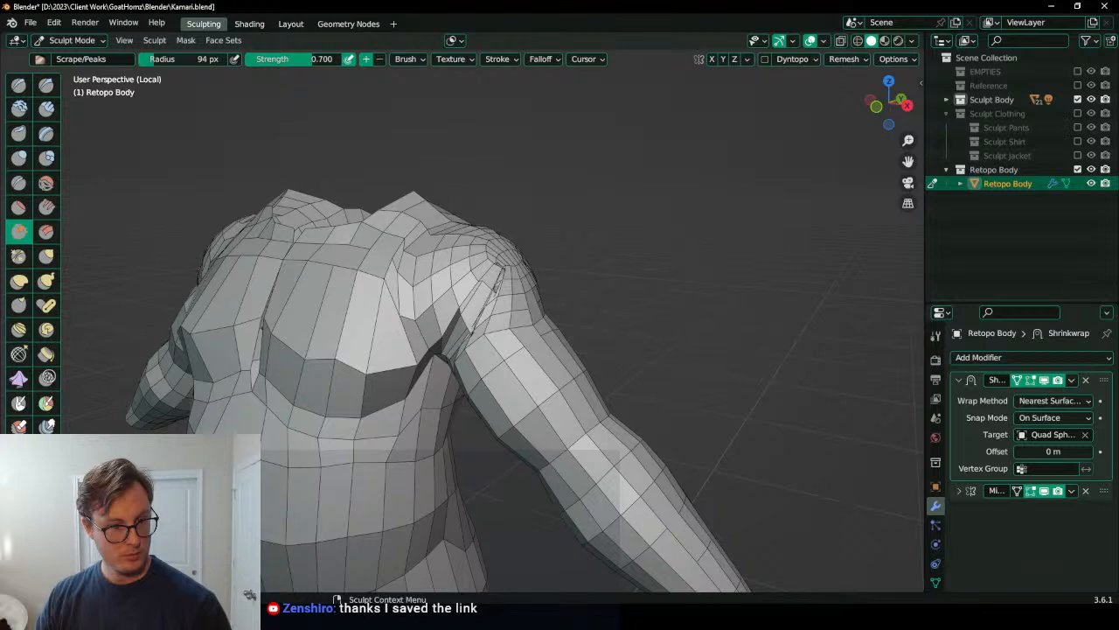
pyautogui.click(19, 353)
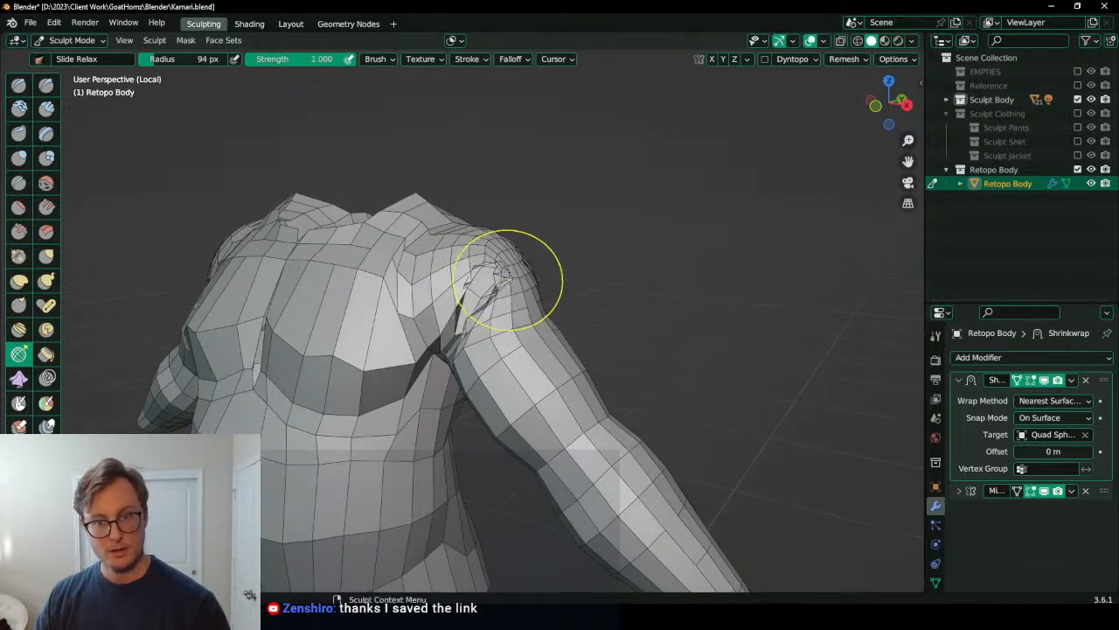
pyautogui.hotkey('ctrl', 'z')
# Step: Apply a duplicated Shrinkwrap modifier in Object Mode so one copy remains, and return to Sculpt Mode
pyautogui.hotkey('ctrl', 'Tab')
pyautogui.click(516, 305)
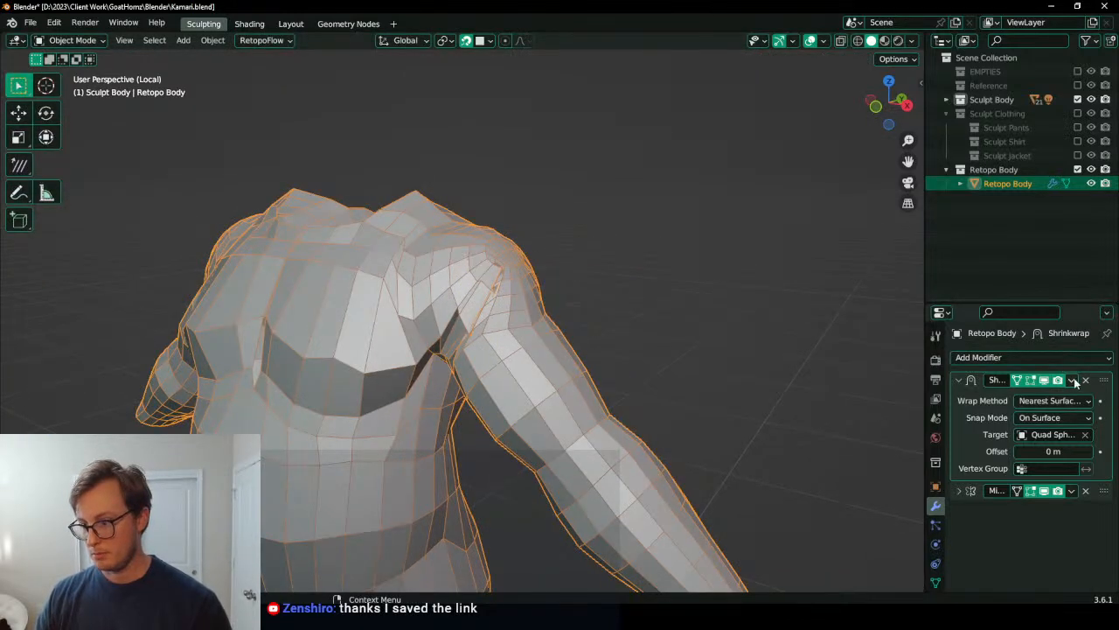
pyautogui.click(1073, 379)
pyautogui.click(1038, 437)
pyautogui.click(1072, 380)
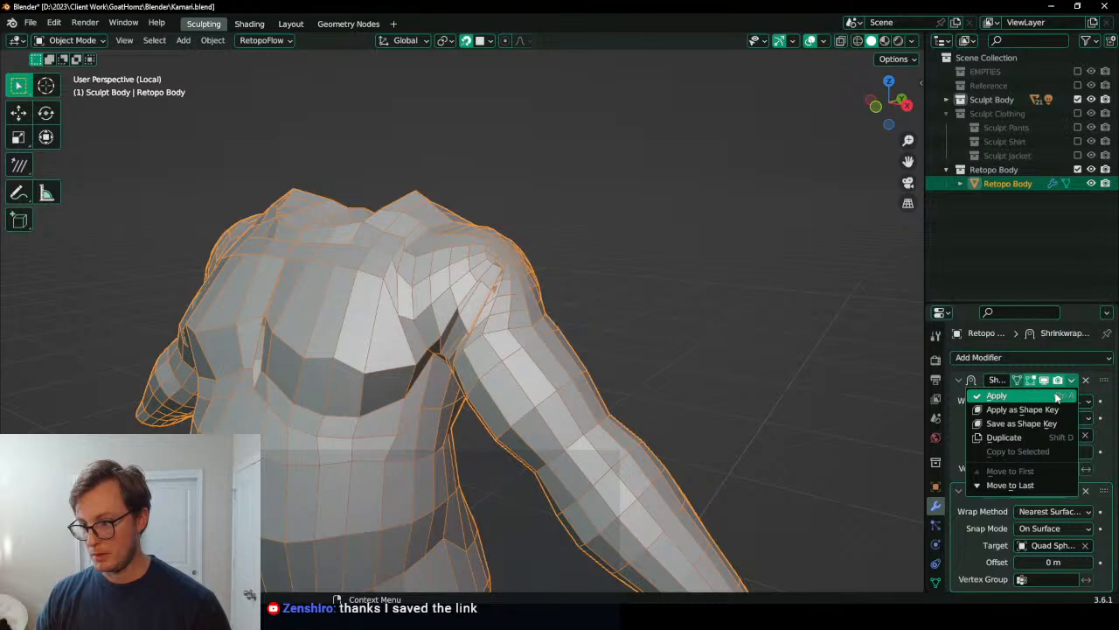
pyautogui.click(1056, 396)
pyautogui.hotkey('ctrl', 'Tab')
pyautogui.click(516, 337)
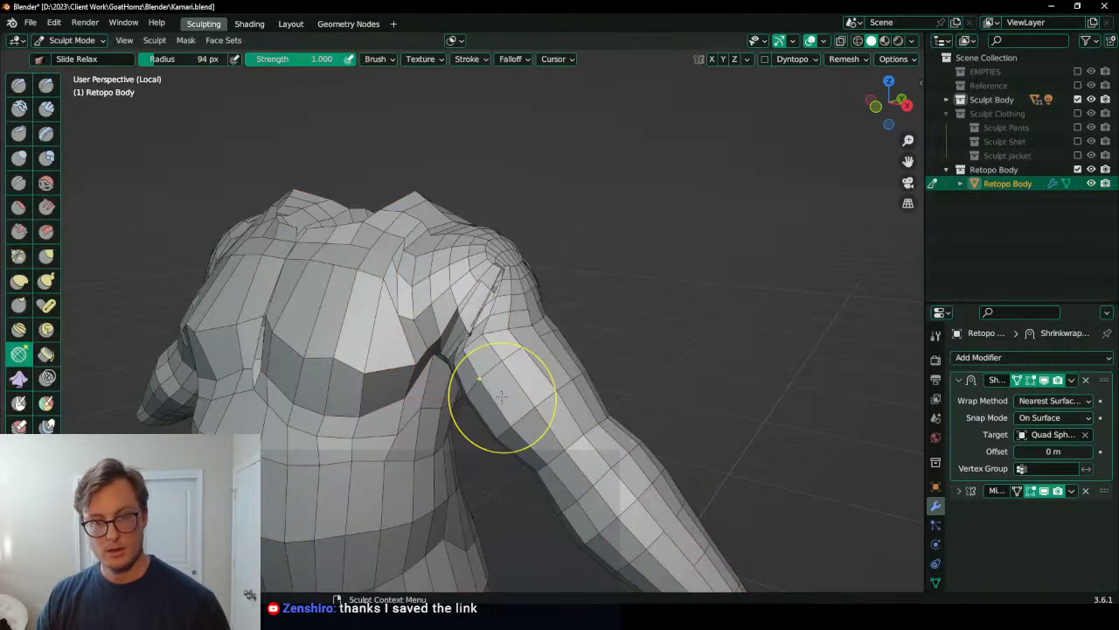
# Step: Relax the crowded faces at the front of the shoulder and armpit with the Slide Relax brush
pyautogui.scroll(1, 502, 395)
pyautogui.moveTo(502, 399); pyautogui.dragTo(490, 405, button='middle')
pyautogui.moveTo(485, 278)
pyautogui.mouseDown(button='middle')
pyautogui.moveTo(497, 286)
pyautogui.moveTo(473, 275)
pyautogui.moveTo(480, 265)
pyautogui.mouseUp(button='middle')
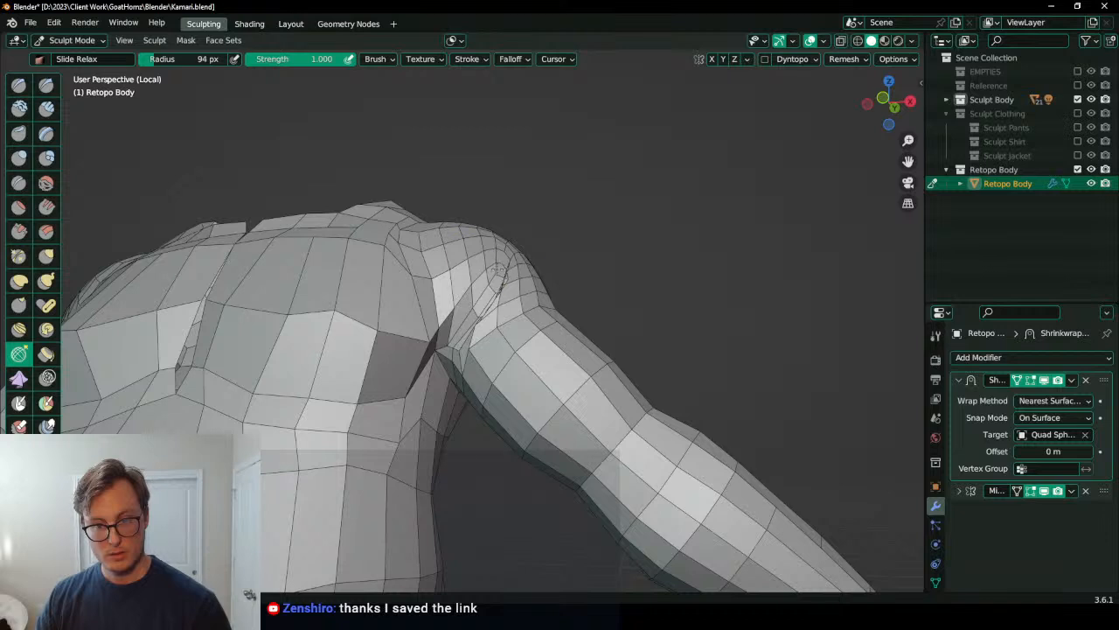
pyautogui.scroll(2, 507, 280)
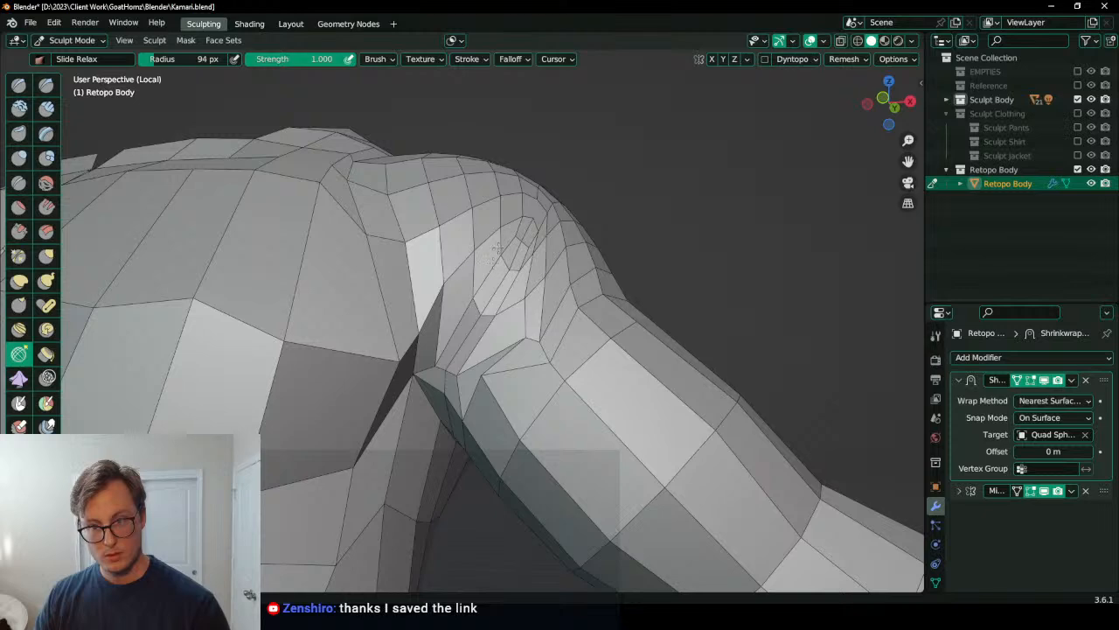
pyautogui.moveTo(493, 263); pyautogui.dragTo(516, 271, button='middle')
# Step: Relax the topology across the back and top of the shoulder with the Slide Relax brush to space the faces evenly
pyautogui.moveTo(551, 228)
pyautogui.mouseDown(button='middle')
pyautogui.moveTo(487, 276)
pyautogui.moveTo(535, 265)
pyautogui.moveTo(483, 287)
pyautogui.moveTo(502, 312)
pyautogui.moveTo(467, 302)
pyautogui.mouseUp(button='middle')
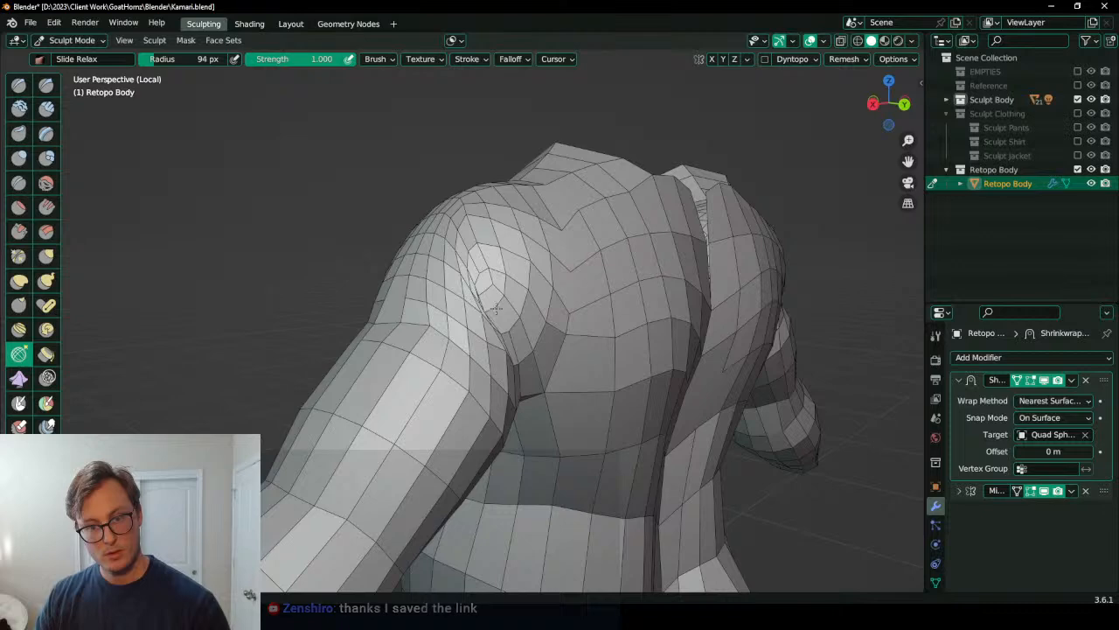
pyautogui.scroll(3, 457, 299)
pyautogui.moveTo(492, 325)
pyautogui.mouseDown(button='middle')
pyautogui.moveTo(456, 299)
pyautogui.moveTo(503, 328)
pyautogui.mouseUp(button='middle')
pyautogui.scroll(-3, 412, 247)
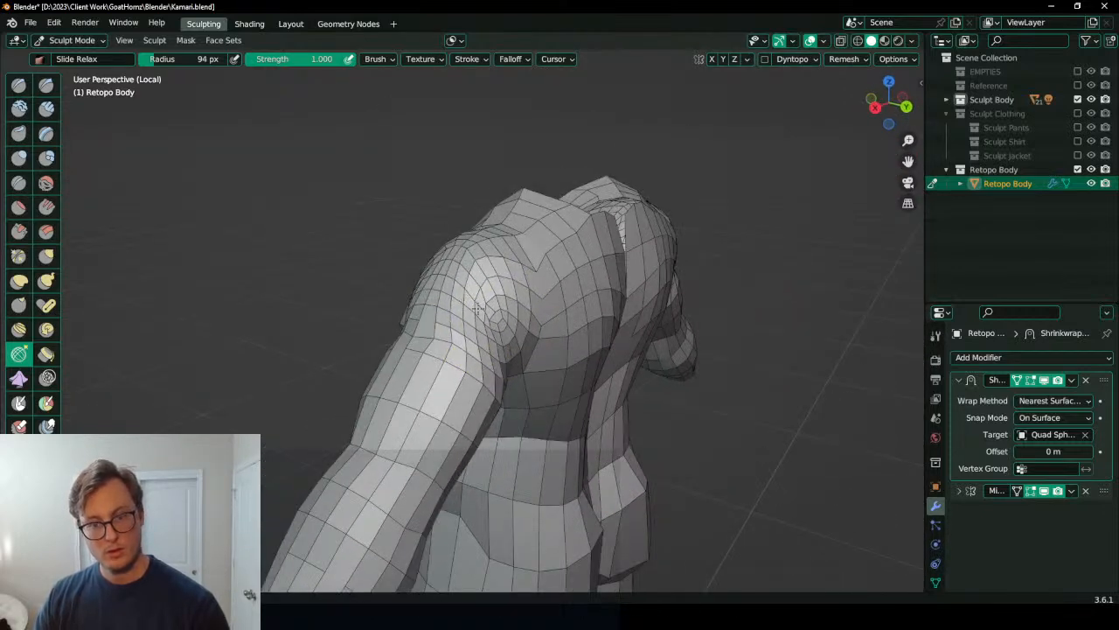
pyautogui.moveTo(440, 265); pyautogui.dragTo(517, 308, button='middle')
pyautogui.moveTo(517, 309)
pyautogui.keyDown('shift'); pyautogui.mouseDown()
pyautogui.moveTo(408, 262)
pyautogui.moveTo(520, 278)
pyautogui.mouseUp(); pyautogui.keyUp('shift')
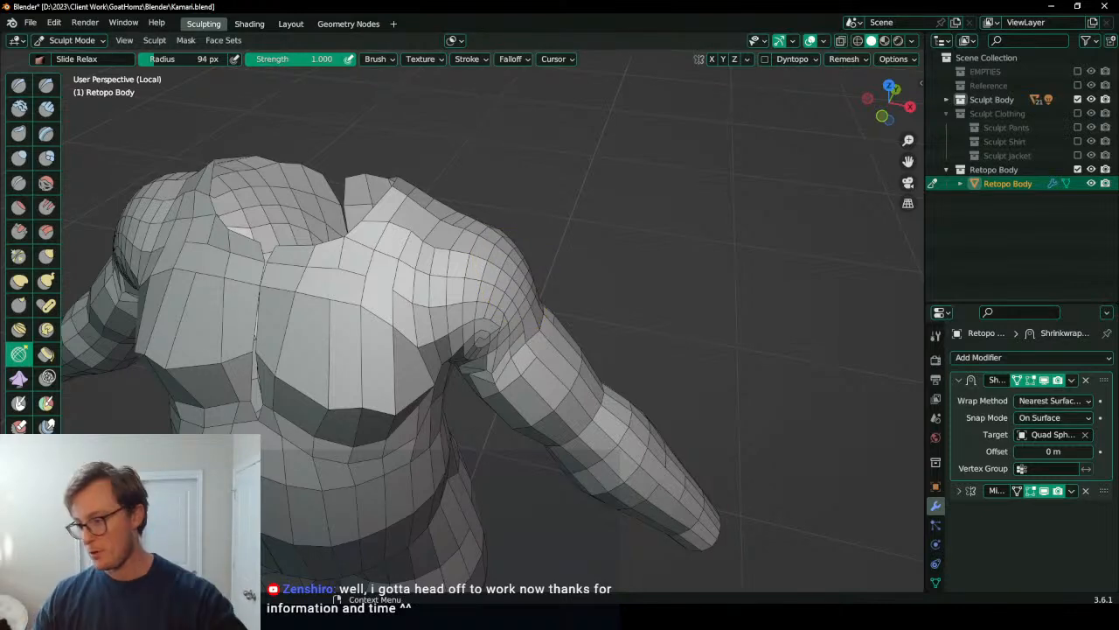
pyautogui.moveTo(707, 375); pyautogui.dragTo(464, 280, button='middle')
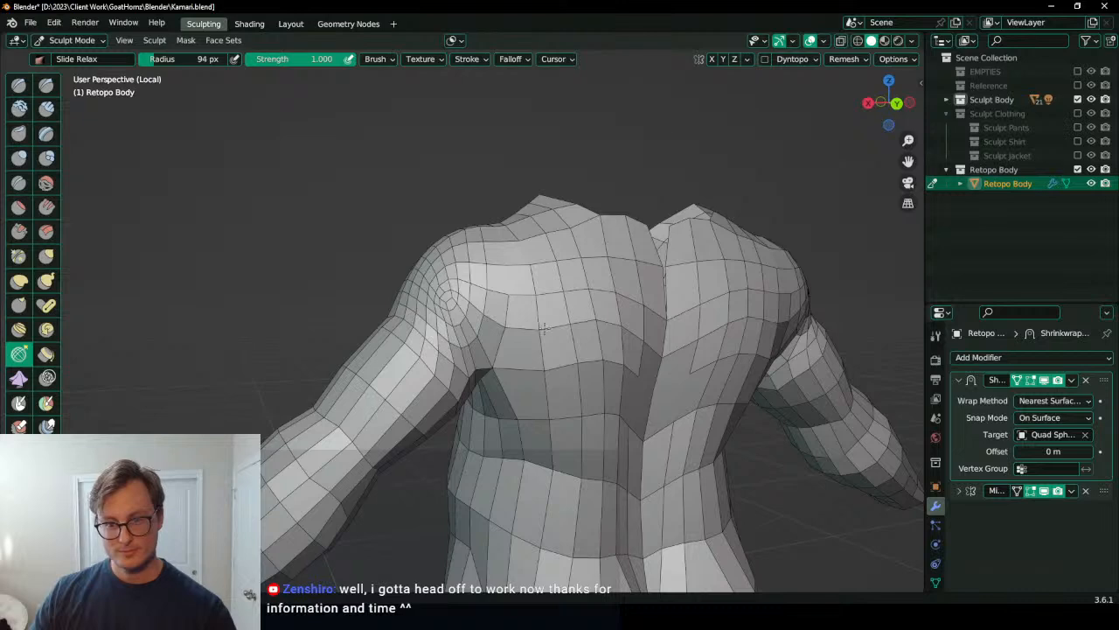
pyautogui.scroll(-4, 569, 318)
pyautogui.moveTo(587, 388); pyautogui.dragTo(512, 311, button='middle')
pyautogui.moveTo(500, 388)
pyautogui.mouseDown(button='middle')
pyautogui.moveTo(370, 399)
pyautogui.moveTo(455, 343)
pyautogui.moveTo(425, 312)
pyautogui.mouseUp(button='middle')
pyautogui.scroll(3, 454, 343)
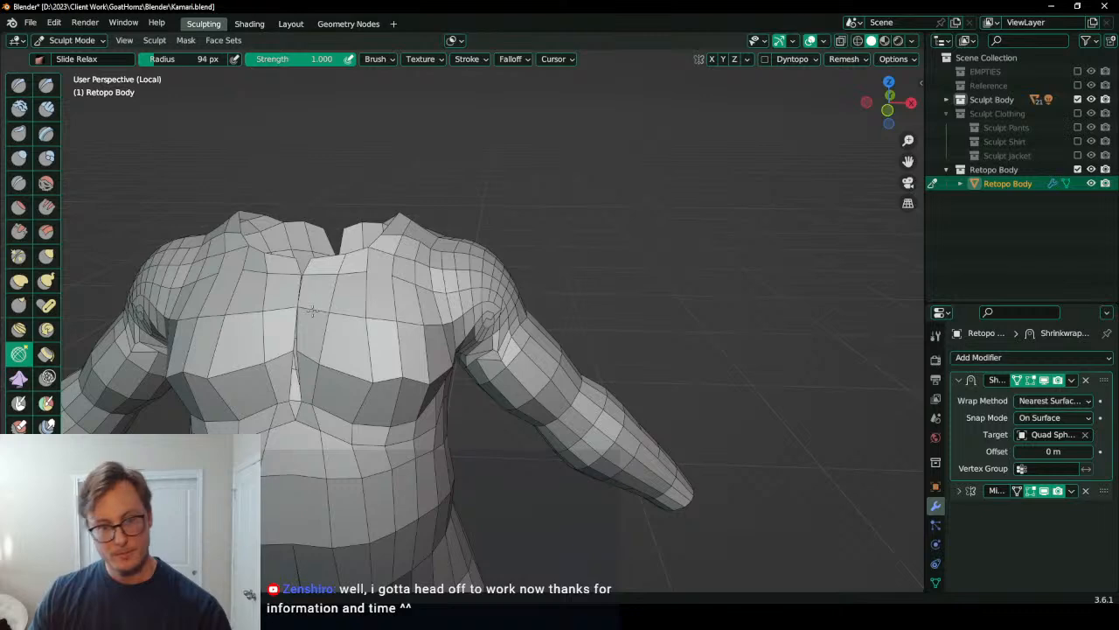
# Step: Check the relaxed shoulder and torso, leave the isolated view and switch the Retopo Body to Edit Mode
pyautogui.scroll(-3, 380, 337)
pyautogui.moveTo(437, 320)
pyautogui.mouseDown(button='middle')
pyautogui.moveTo(378, 327)
pyautogui.moveTo(410, 347)
pyautogui.moveTo(411, 337)
pyautogui.moveTo(412, 349)
pyautogui.moveTo(400, 350)
pyautogui.mouseUp(button='middle')
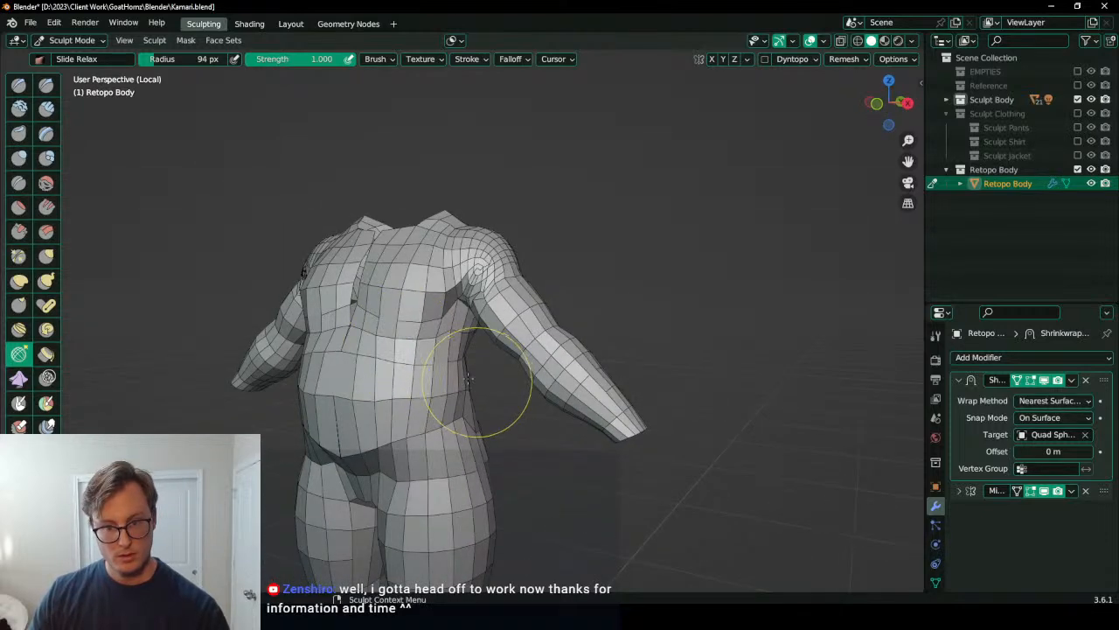
pyautogui.moveTo(499, 399); pyautogui.dragTo(356, 348, button='middle')
pyautogui.moveTo(491, 365); pyautogui.dragTo(399, 387, button='middle')
pyautogui.scroll(3, 491, 387)
pyautogui.moveTo(490, 387)
pyautogui.mouseDown(button='middle')
pyautogui.moveTo(539, 367)
pyautogui.moveTo(479, 325)
pyautogui.moveTo(527, 299)
pyautogui.moveTo(550, 313)
pyautogui.mouseUp(button='middle')
pyautogui.hotkey('ctrl', 'Tab')
pyautogui.scroll(3, 528, 299)
pyautogui.click(567, 314)
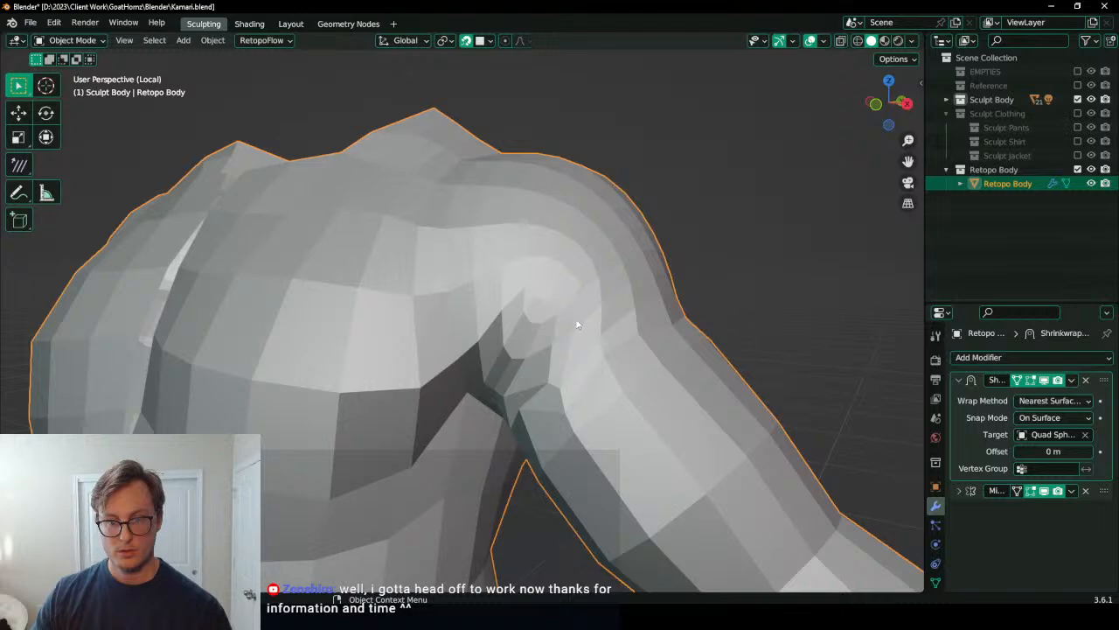
pyautogui.press('KP_Divide')
pyautogui.press('Tab')
pyautogui.moveTo(573, 322); pyautogui.dragTo(612, 300, button='middle')
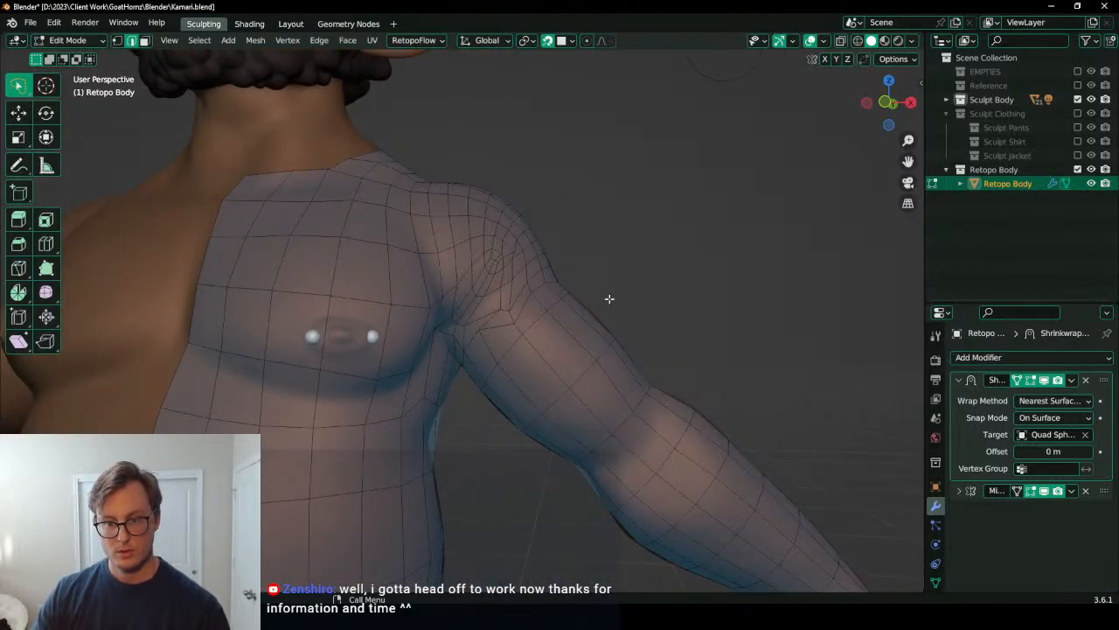
# Step: Isolate the Retopo Body in Sculpt Mode with its wireframe shown and relax the faces where the upper arm meets the shoulder
pyautogui.hotkey('ctrl', 'Tab')
pyautogui.click(551, 376)
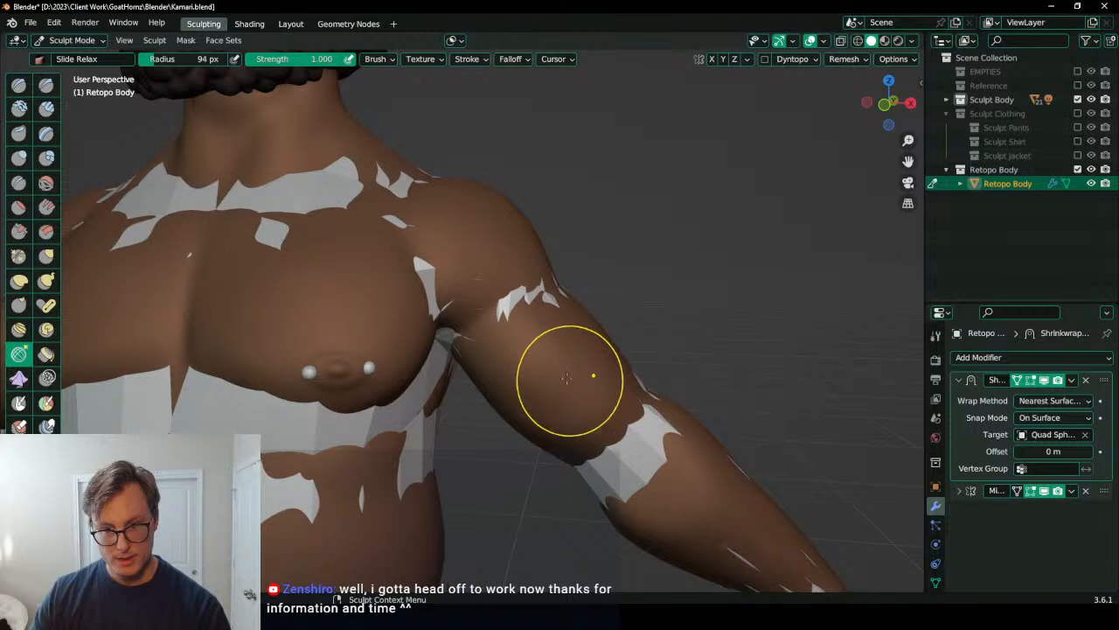
pyautogui.moveTo(544, 341); pyautogui.dragTo(595, 346)
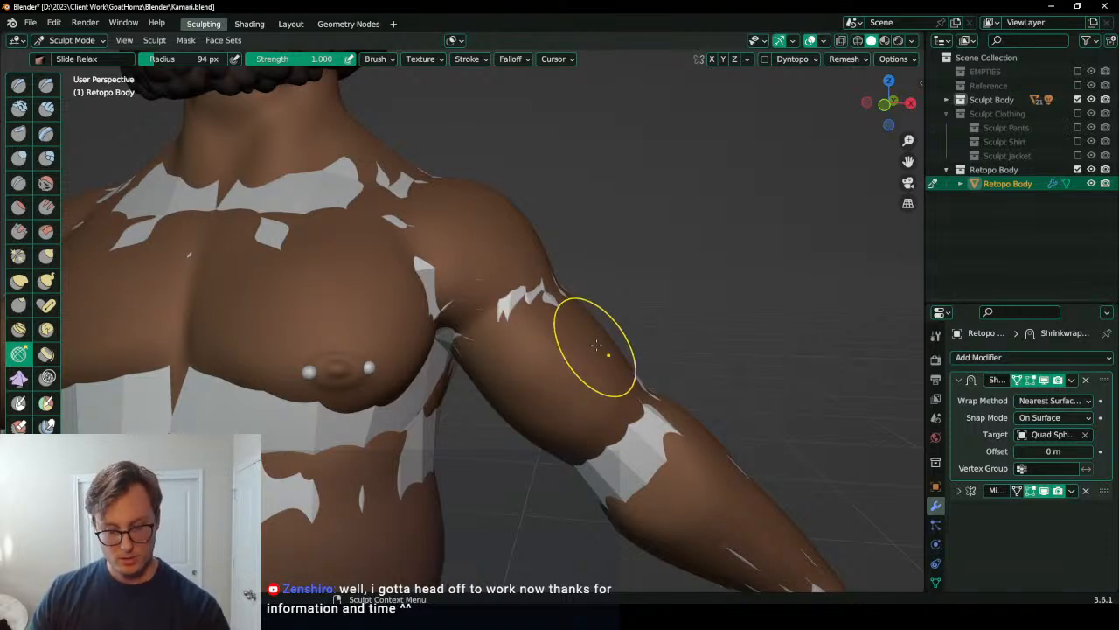
pyautogui.press('KP_Divide')
pyautogui.rightClick(594, 343)
pyautogui.click(592, 346)
pyautogui.moveTo(515, 298)
pyautogui.keyDown('shift'); pyautogui.mouseDown()
pyautogui.moveTo(502, 307)
pyautogui.moveTo(516, 319)
pyautogui.moveTo(529, 307)
pyautogui.mouseUp(); pyautogui.keyUp('shift')
pyautogui.scroll(-1, 503, 311)
pyautogui.moveTo(530, 307); pyautogui.dragTo(475, 262, button='middle')
pyautogui.moveTo(474, 346); pyautogui.dragTo(490, 263, button='middle')
pyautogui.scroll(2, 480, 245)
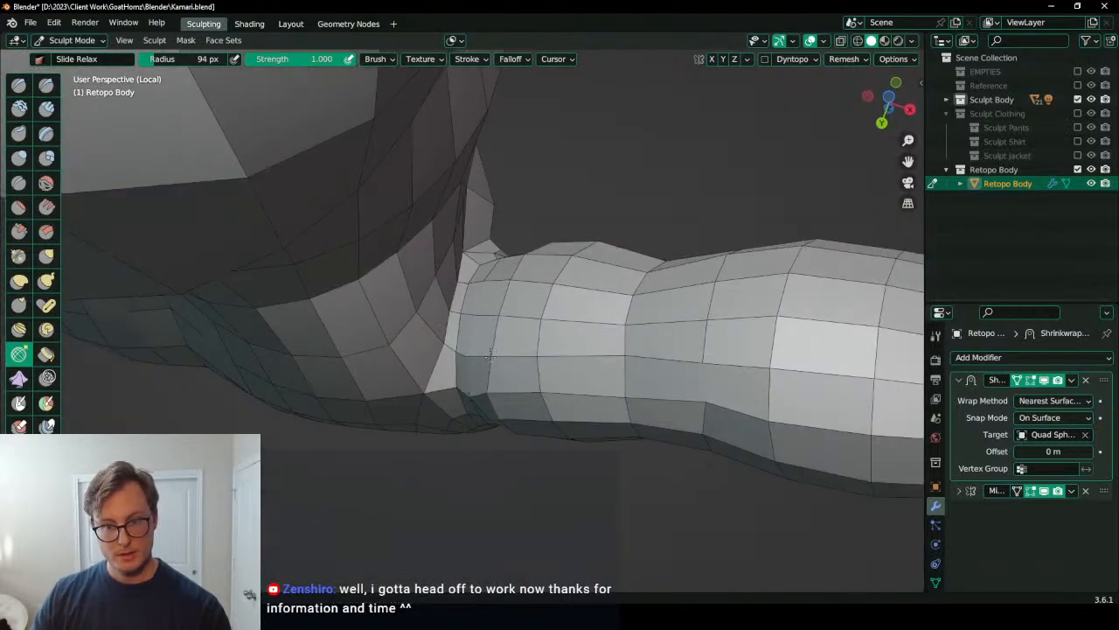
pyautogui.moveTo(519, 357); pyautogui.dragTo(499, 282, button='middle')
pyautogui.moveTo(555, 329); pyautogui.dragTo(657, 305, button='middle')
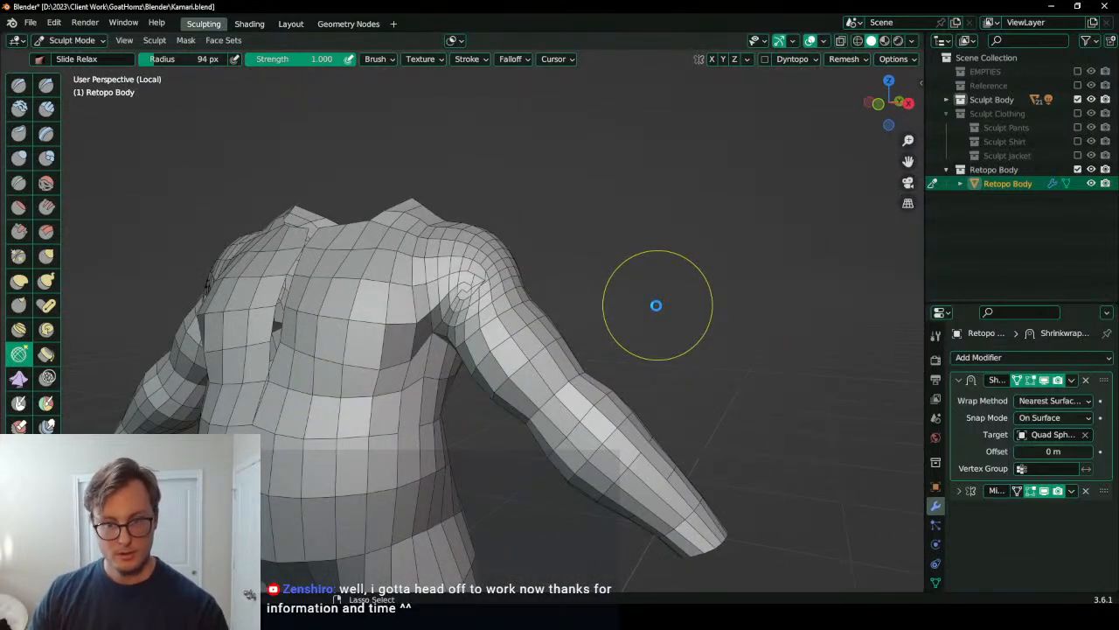
# Step: Leave the isolated view through Object Mode, save the file and put the Retopo Body in Edit Mode
pyautogui.hotkey('ctrl', 'Tab')
pyautogui.click(527, 289)
pyautogui.press('KP_Divide')
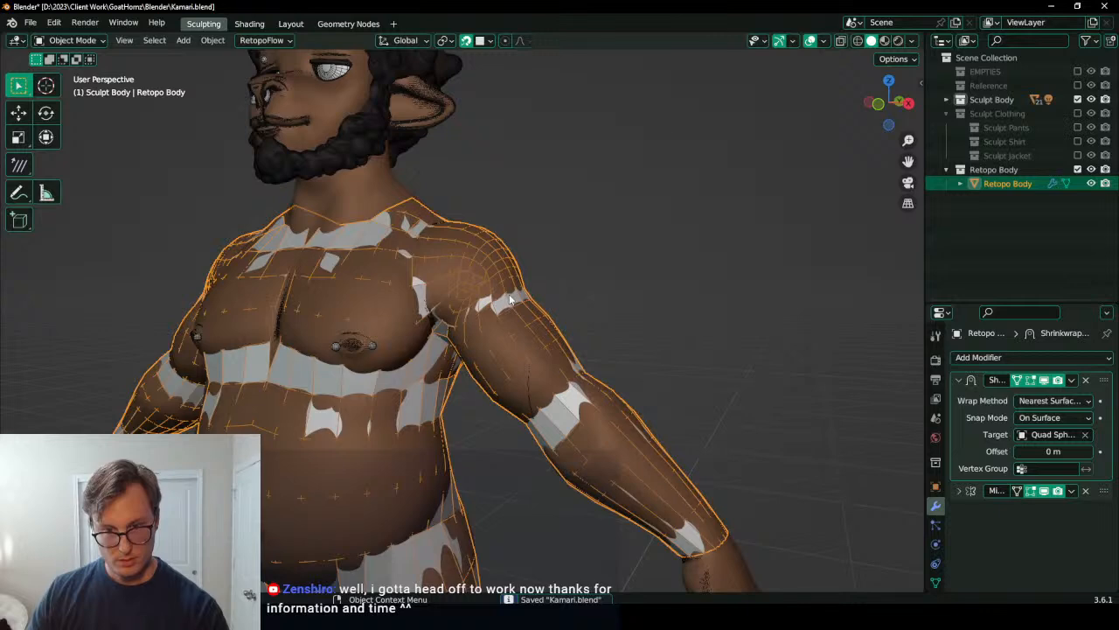
pyautogui.press('Tab')
pyautogui.hotkey('ctrl', 's')
pyautogui.hotkey('ctrl', 'Tab')
pyautogui.moveTo(593, 228)
pyautogui.mouseDown(button='middle')
pyautogui.moveTo(560, 298)
pyautogui.moveTo(499, 315)
pyautogui.moveTo(265, 307)
pyautogui.moveTo(412, 320)
pyautogui.moveTo(388, 265)
pyautogui.moveTo(580, 340)
pyautogui.moveTo(425, 320)
pyautogui.mouseUp(button='middle')
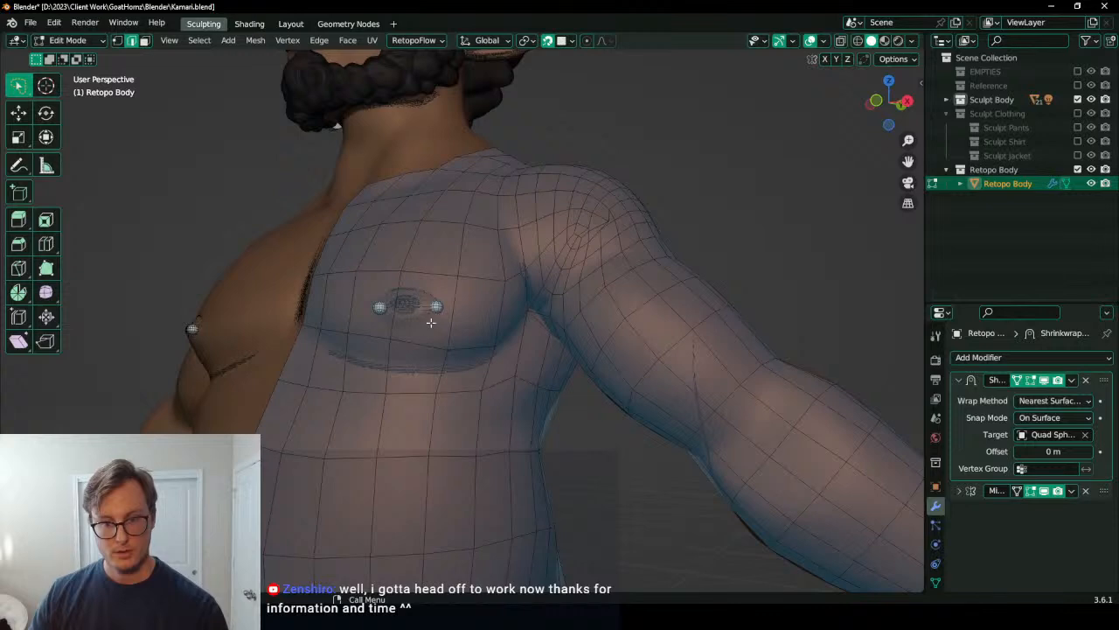
# Step: Turn off the Wireframe display for the objects in Object Mode and return to Edit Mode
pyautogui.scroll(6, 449, 393)
pyautogui.press('q')
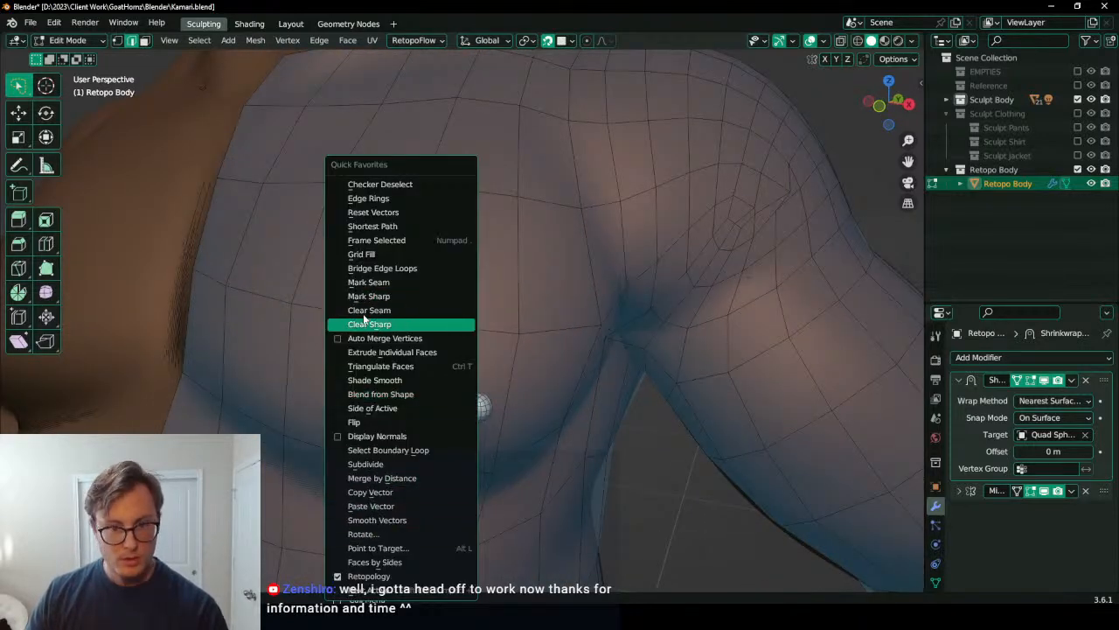
pyautogui.press('q')
pyautogui.press('Escape')
pyautogui.hotkey('ctrl', 'Tab')
pyautogui.click(525, 367)
pyautogui.press('q')
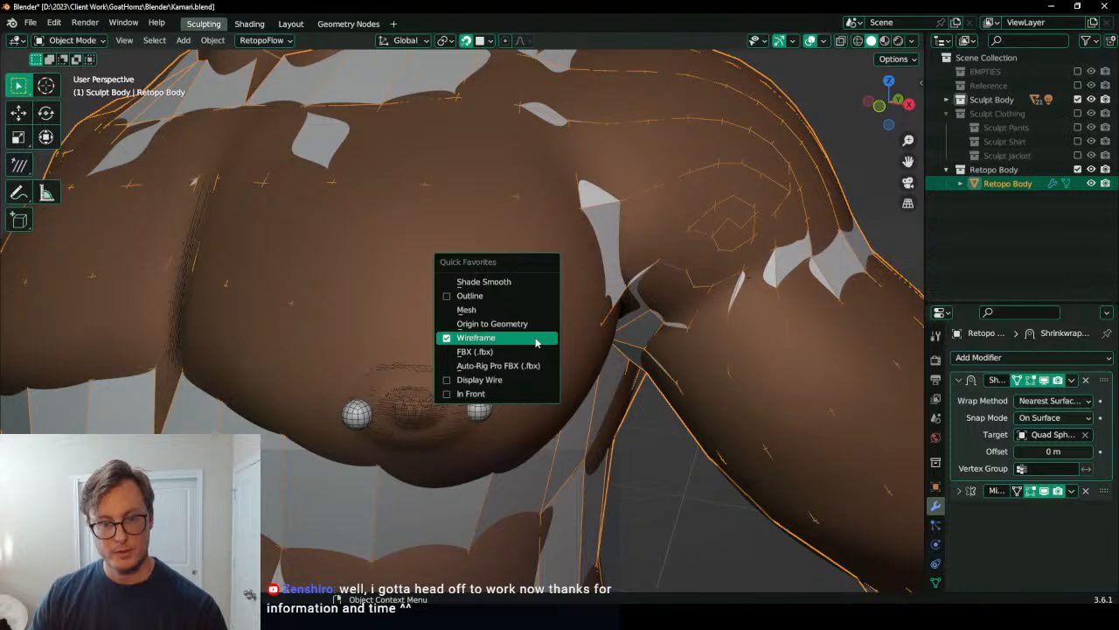
pyautogui.hotkey('ctrl', 'Tab')
pyautogui.click(679, 303)
pyautogui.scroll(3, 438, 321)
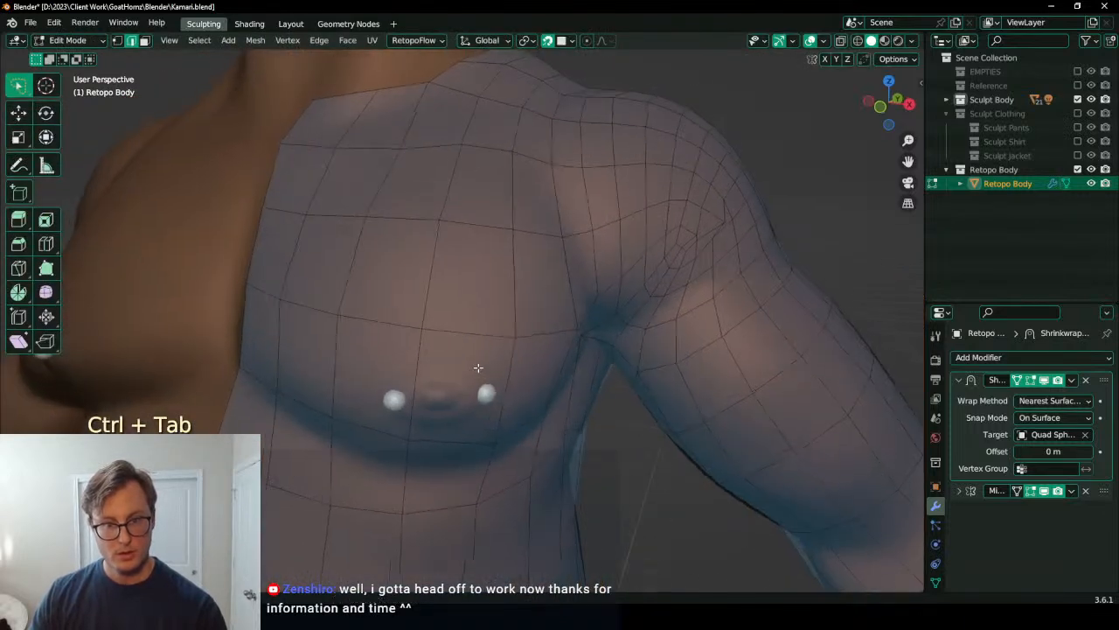
# Step: Move the outer vertices below the nipple down onto the crease under the pectoral
pyautogui.moveTo(438, 321); pyautogui.dragTo(166, 111, button='middle')
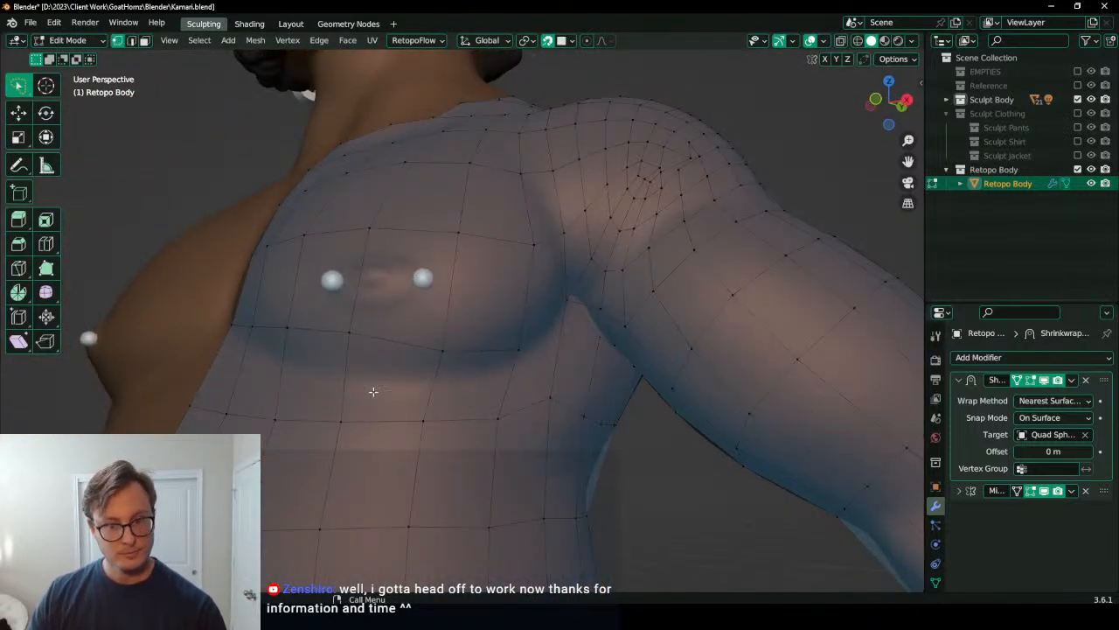
pyautogui.scroll(-1, 374, 392)
pyautogui.click(439, 362)
pyautogui.press('g')
pyautogui.click(437, 377)
pyautogui.moveTo(435, 370); pyautogui.dragTo(450, 368, button='middle')
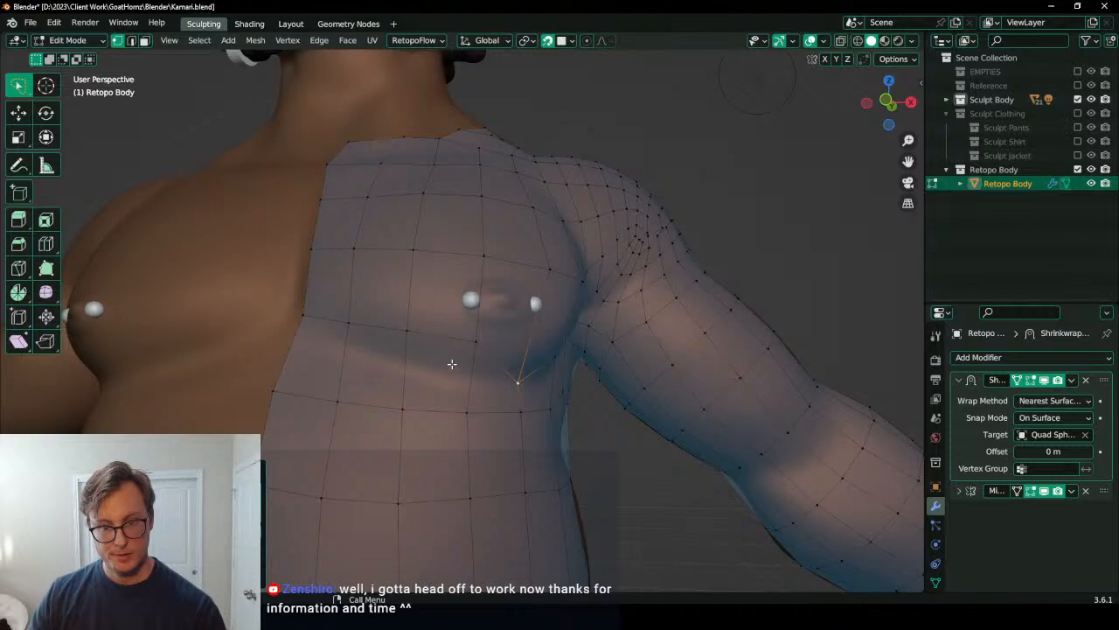
pyautogui.press('g')
pyautogui.rightClick(457, 379)
pyautogui.press('.')
pyautogui.rightClick(460, 374)
pyautogui.press('g')
pyautogui.click(469, 377)
# Step: Reposition the remaining vertices along the inner and middle part of the pectoral's lower crease
pyautogui.click(394, 339)
pyautogui.press('g')
pyautogui.click(362, 325)
pyautogui.press('g')
pyautogui.click(350, 341)
pyautogui.moveTo(350, 341); pyautogui.dragTo(480, 347, button='middle')
pyautogui.scroll(1, 466, 350)
pyautogui.click(440, 365)
pyautogui.press('g')
pyautogui.click(442, 363)
pyautogui.moveTo(523, 261); pyautogui.dragTo(480, 267, button='middle')
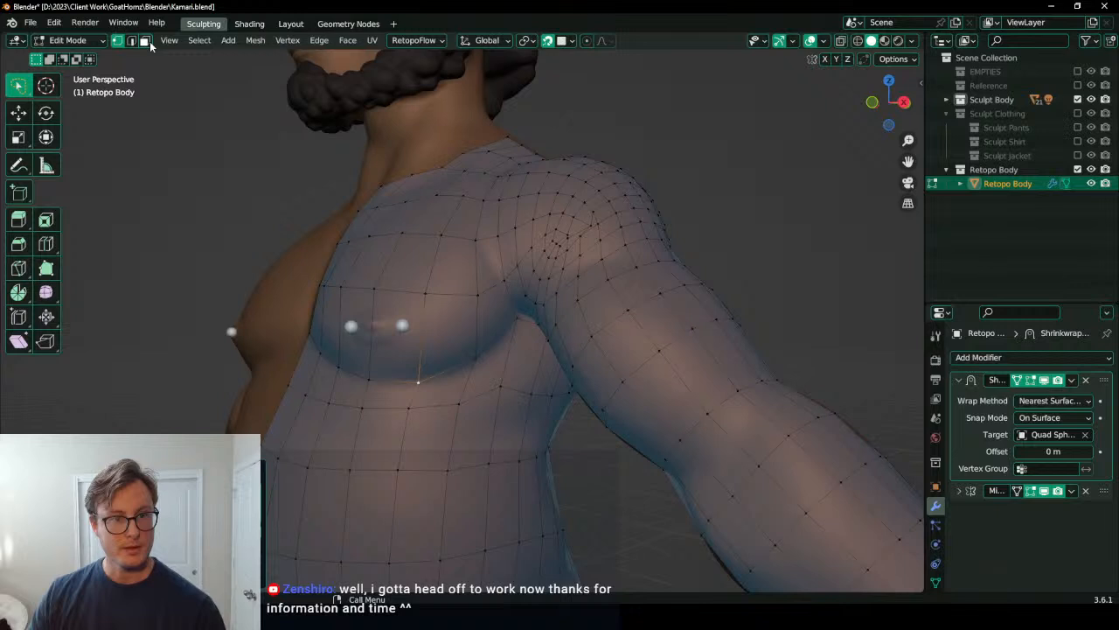
# Step: Select the pectoral's block of faces, scale it down and move it toward the nipple
pyautogui.click(497, 322)
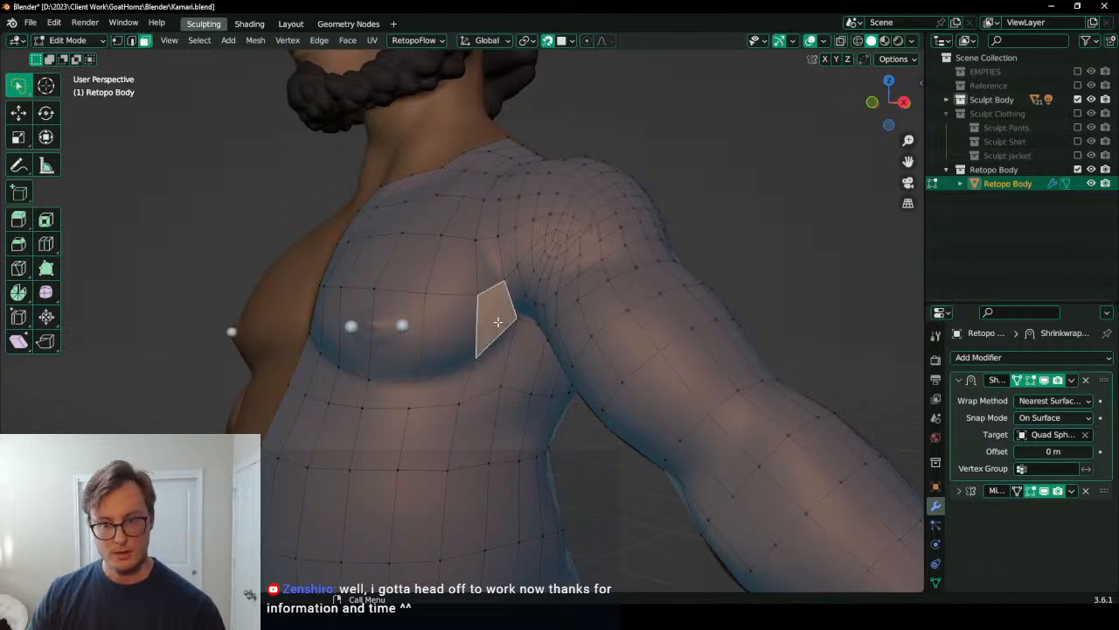
pyautogui.keyDown('shift'); pyautogui.click(495, 190); pyautogui.keyUp('shift')
pyautogui.moveTo(495, 190); pyautogui.dragTo(419, 308, button='middle')
pyautogui.keyDown('ctrl'); pyautogui.keyDown('shift'); pyautogui.click(355, 330); pyautogui.keyUp('shift'); pyautogui.keyUp('ctrl')
pyautogui.moveTo(496, 308); pyautogui.dragTo(515, 291, button='middle')
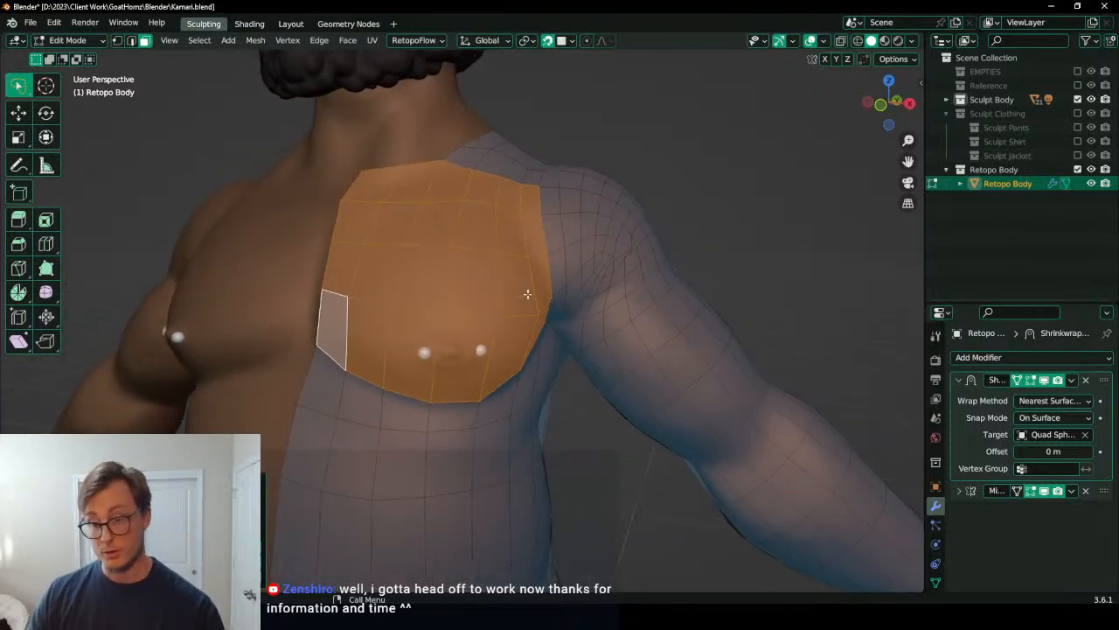
pyautogui.press('s')
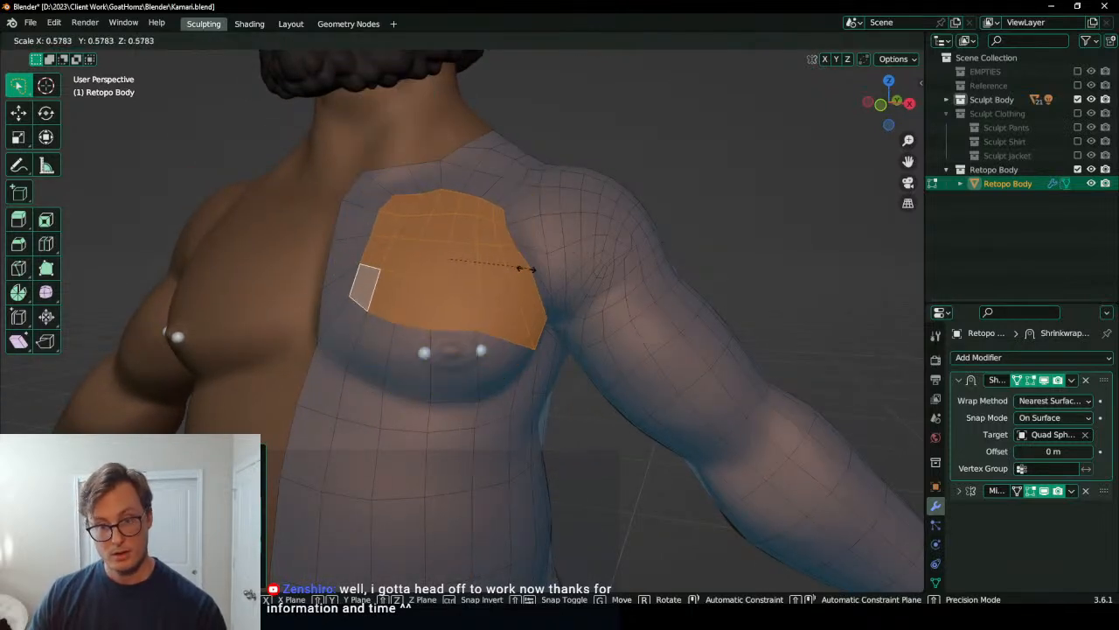
pyautogui.click(502, 266)
pyautogui.press('g')
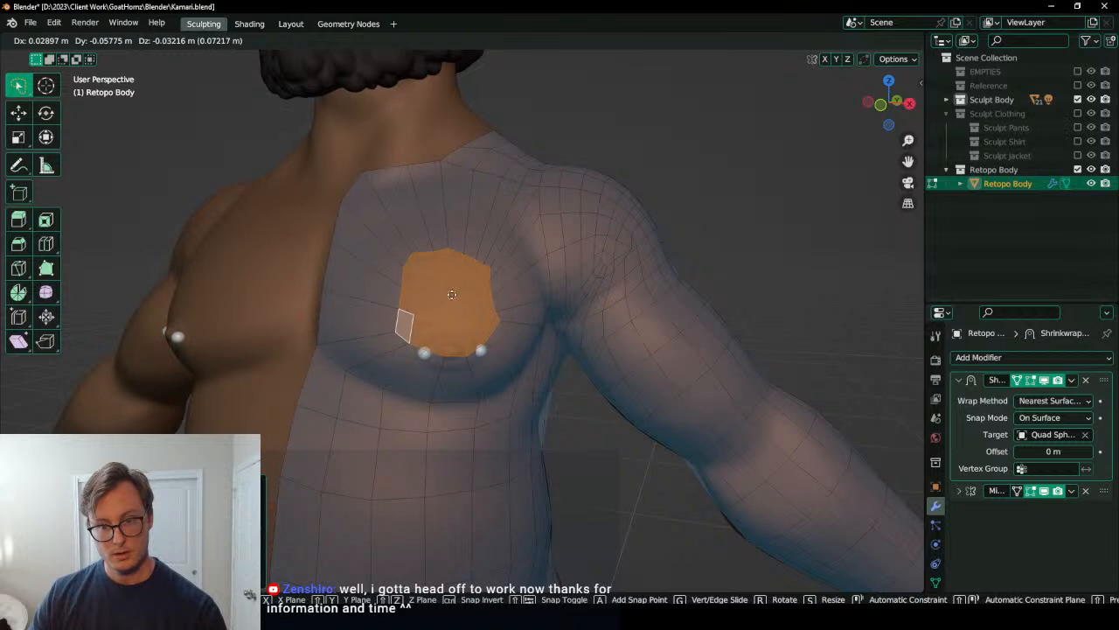
pyautogui.click(505, 277)
# Step: Add three edge loops around the shrunken chest faces, try moving the loops and undo that move
pyautogui.hotkey('ctrl', 'r')
pyautogui.scroll(3, 486, 237)
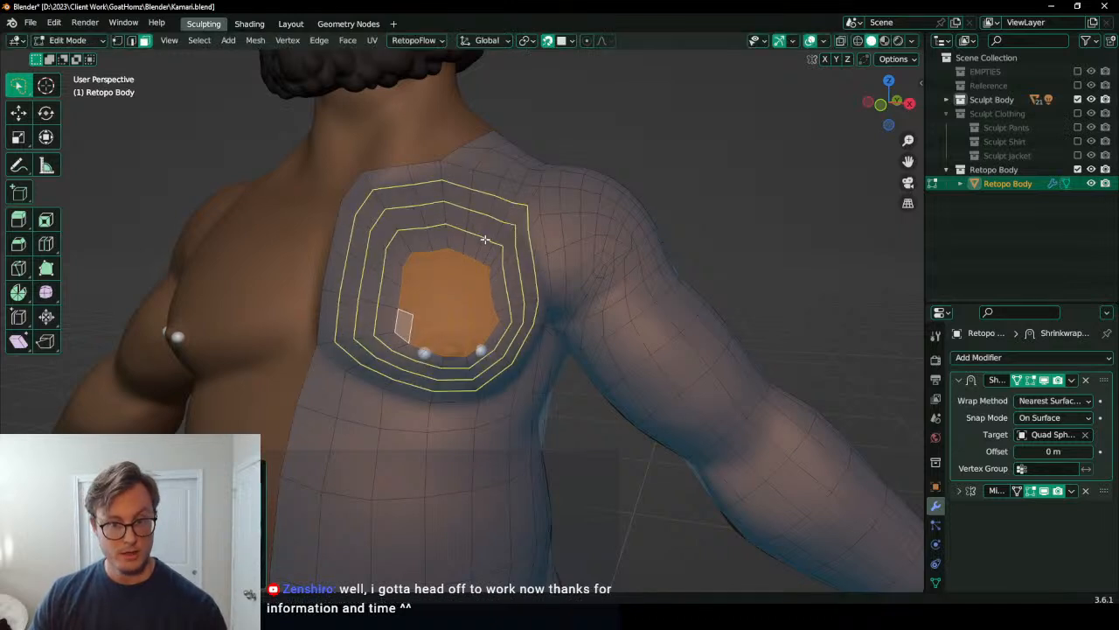
pyautogui.click(485, 239)
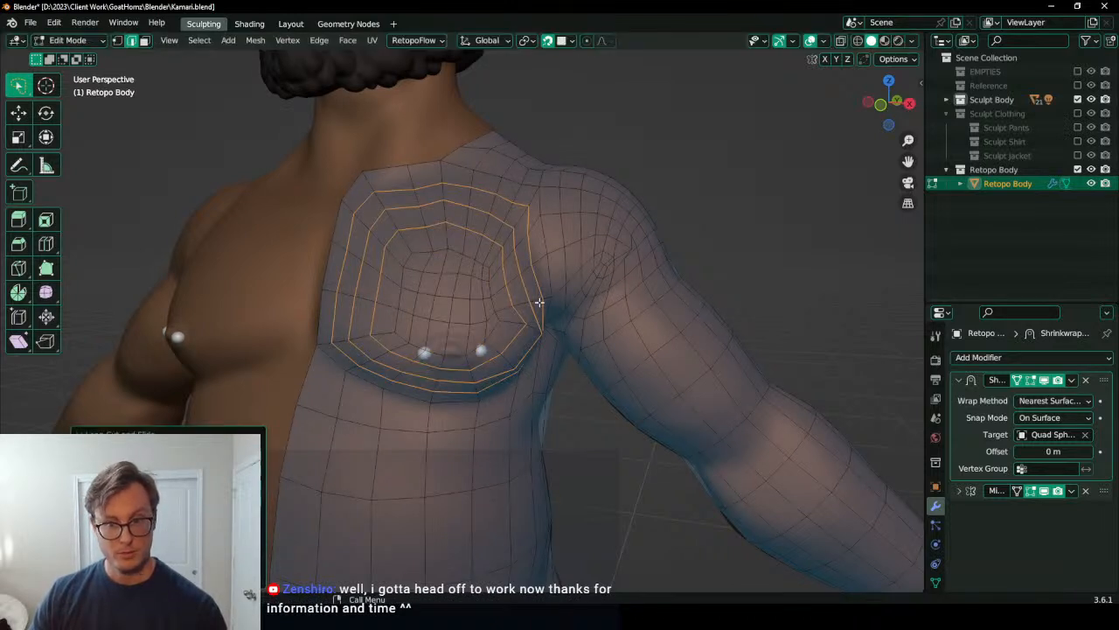
pyautogui.press('g')
pyautogui.click(477, 292)
pyautogui.hotkey('ctrl', 'z')
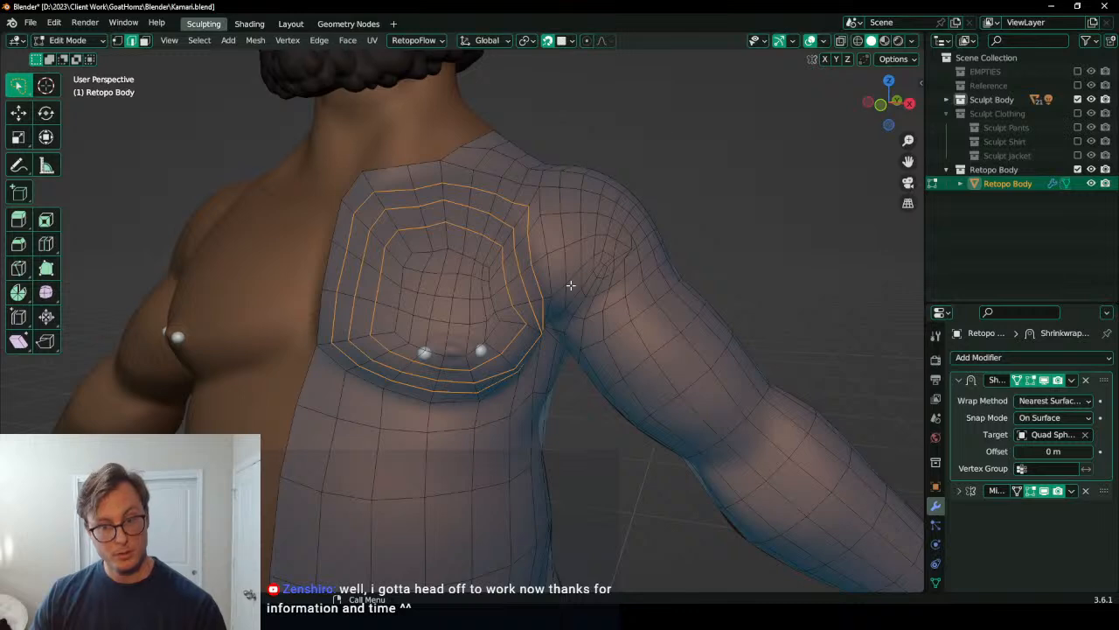
# Step: Duplicate the Shrinkwrap modifier in Object Mode and apply one of the two copies
pyautogui.moveTo(602, 299); pyautogui.dragTo(568, 311, button='middle')
pyautogui.press('Tab')
pyautogui.click(340, 289)
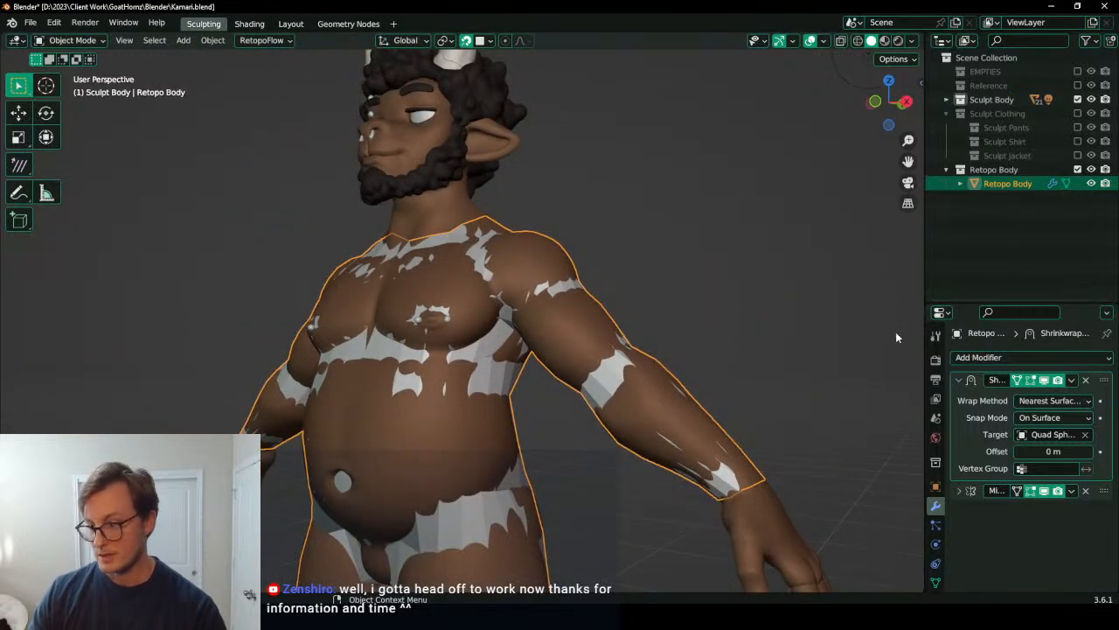
pyautogui.click(1073, 382)
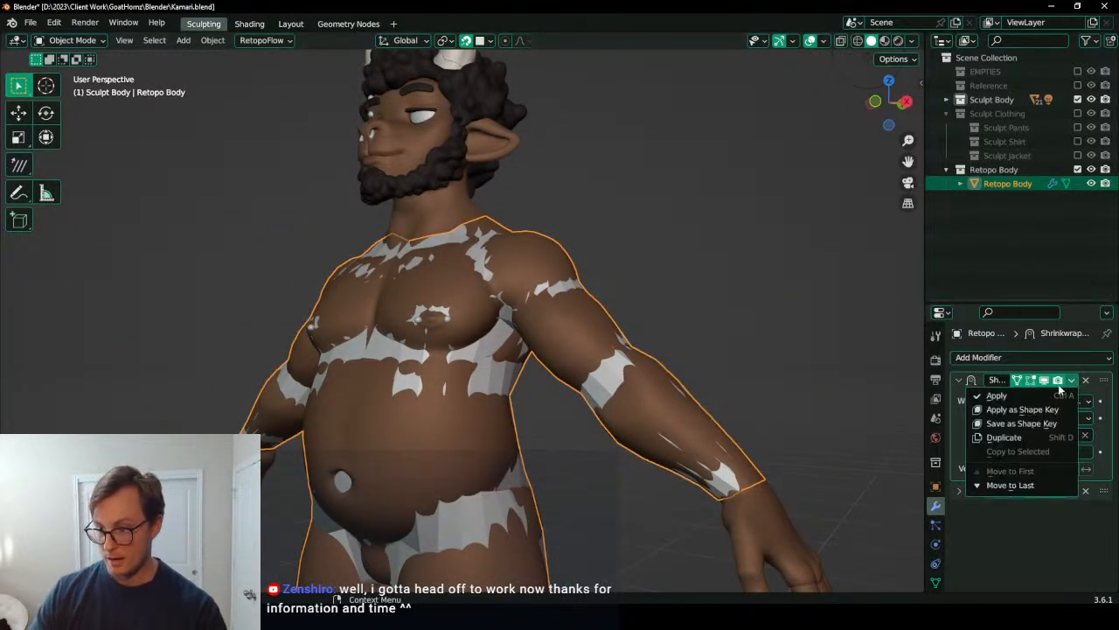
pyautogui.click(1005, 438)
pyautogui.click(1073, 383)
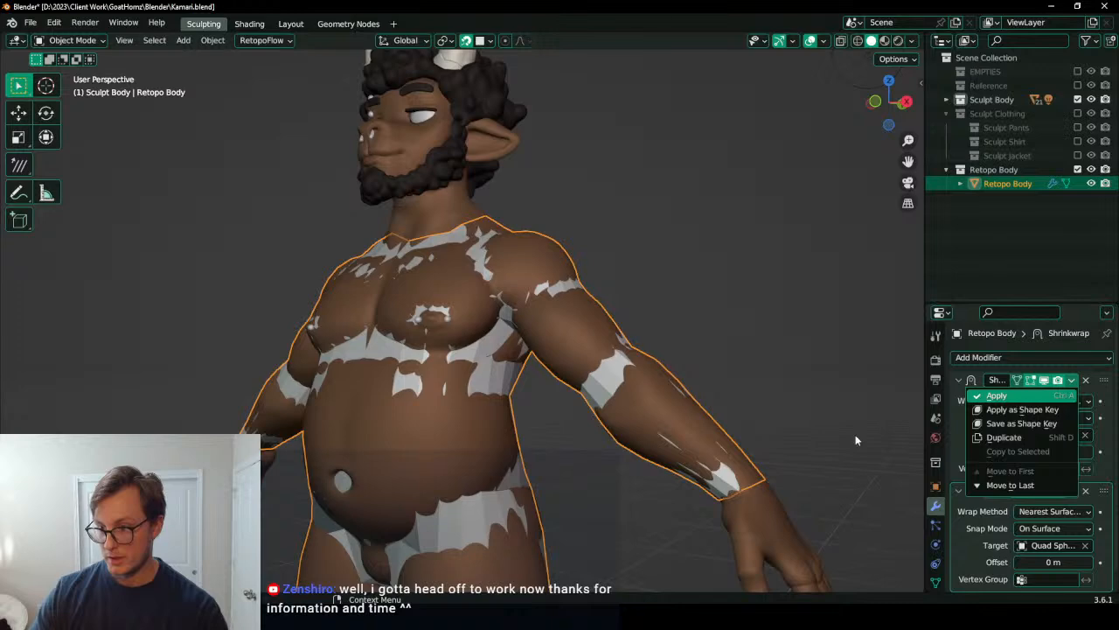
pyautogui.click(1011, 399)
# Step: Isolate the Retopo Body in Sculpt Mode with its wireframe shown and relax the new chest loops with Slide Relax
pyautogui.scroll(2, 364, 330)
pyautogui.press('Tab')
pyautogui.keyDown('shift'); pyautogui.moveTo(392, 305); pyautogui.dragTo(433, 304, button='middle'); pyautogui.keyUp('shift')
pyautogui.hotkey('ctrl', 'Tab')
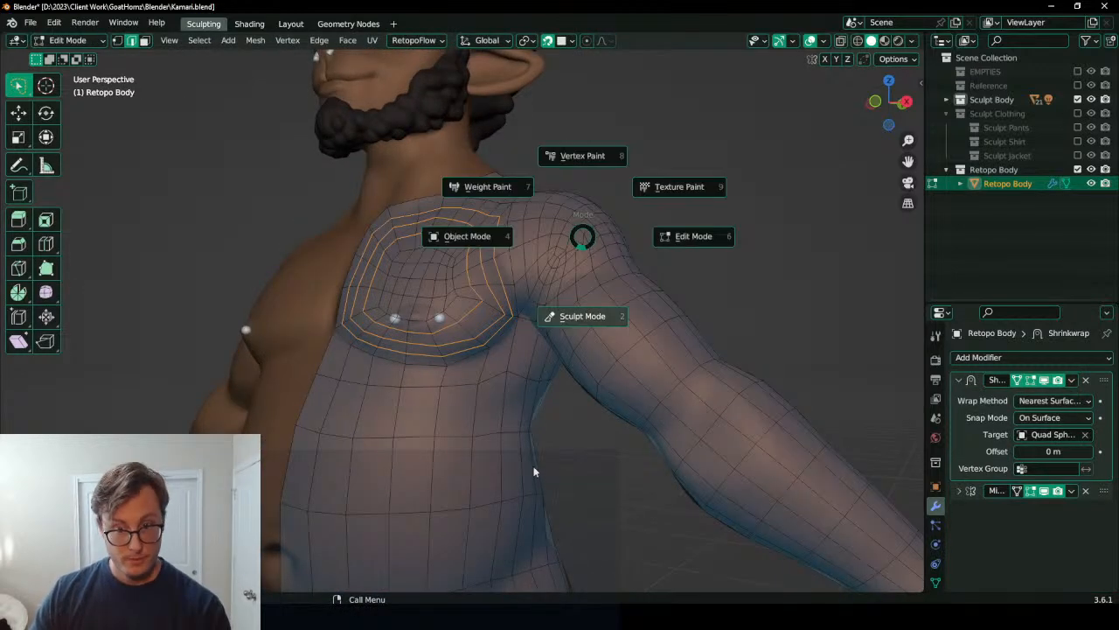
pyautogui.click(542, 451)
pyautogui.press('/')
pyautogui.moveTo(490, 369); pyautogui.dragTo(491, 371, button='middle')
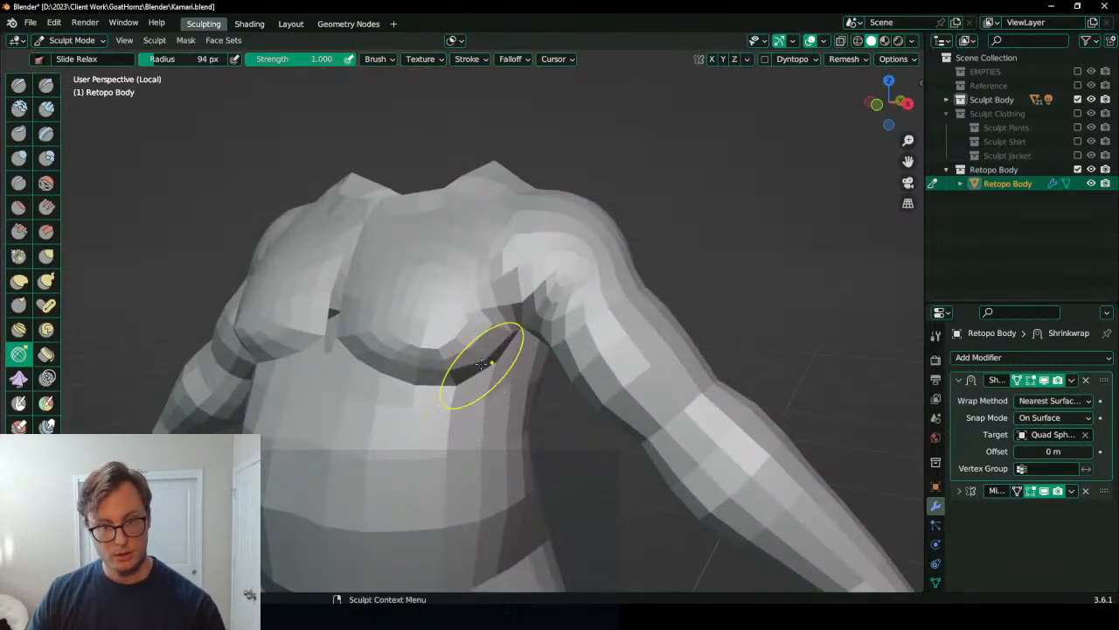
pyautogui.scroll(-2, 484, 361)
pyautogui.rightClick(462, 360)
pyautogui.click(461, 359)
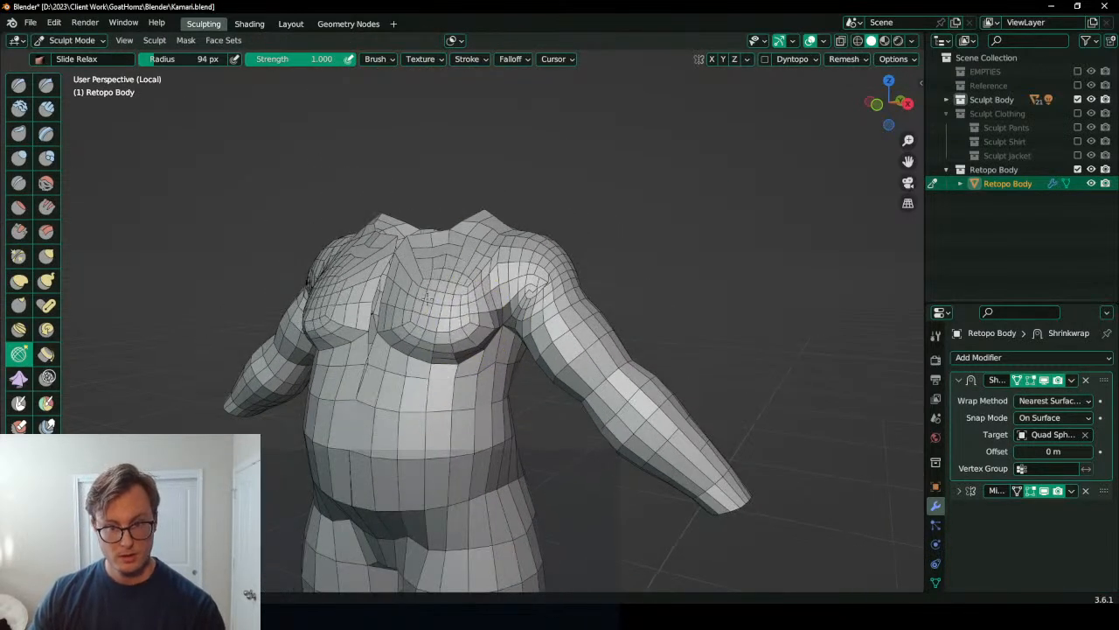
pyautogui.moveTo(458, 281); pyautogui.dragTo(479, 324, button='middle')
pyautogui.moveTo(479, 325)
pyautogui.keyDown('shift'); pyautogui.mouseDown()
pyautogui.moveTo(450, 278)
pyautogui.moveTo(418, 303)
pyautogui.moveTo(470, 328)
pyautogui.mouseUp(); pyautogui.keyUp('shift')
pyautogui.moveTo(471, 328)
pyautogui.mouseDown(button='middle')
pyautogui.moveTo(459, 316)
pyautogui.moveTo(477, 313)
pyautogui.moveTo(475, 350)
pyautogui.moveTo(537, 350)
pyautogui.moveTo(637, 323)
pyautogui.moveTo(490, 282)
pyautogui.mouseUp(button='middle')
# Step: Return to Object Mode and shade the Retopo Body smooth
pyautogui.hotkey('ctrl', 'Tab')
pyautogui.rightClick(527, 325)
pyautogui.click(528, 325)
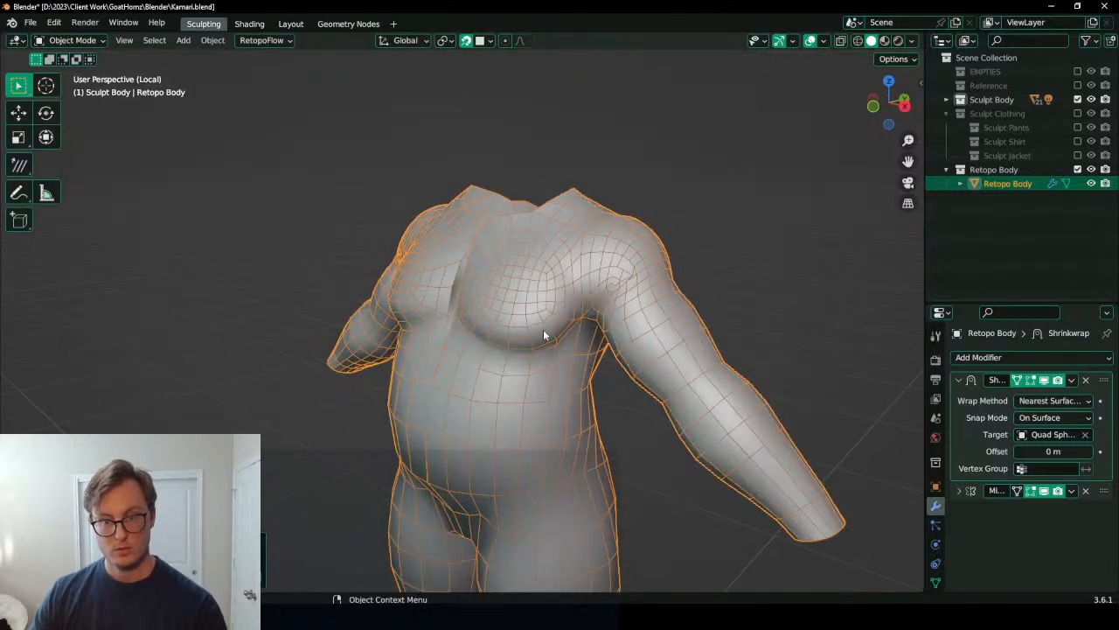
pyautogui.moveTo(534, 335); pyautogui.dragTo(588, 308, button='middle')
# Step: Save the file, leave the isolated view with the wireframe hidden, and check the chest loops in Edit Mode
pyautogui.hotkey('ctrl', 's')
pyautogui.press('/')
pyautogui.rightClick(573, 306)
pyautogui.click(573, 308)
pyautogui.scroll(3, 572, 310)
pyautogui.press('Tab')
pyautogui.moveTo(573, 311); pyautogui.dragTo(493, 248, button='middle')
pyautogui.scroll(-2, 507, 280)
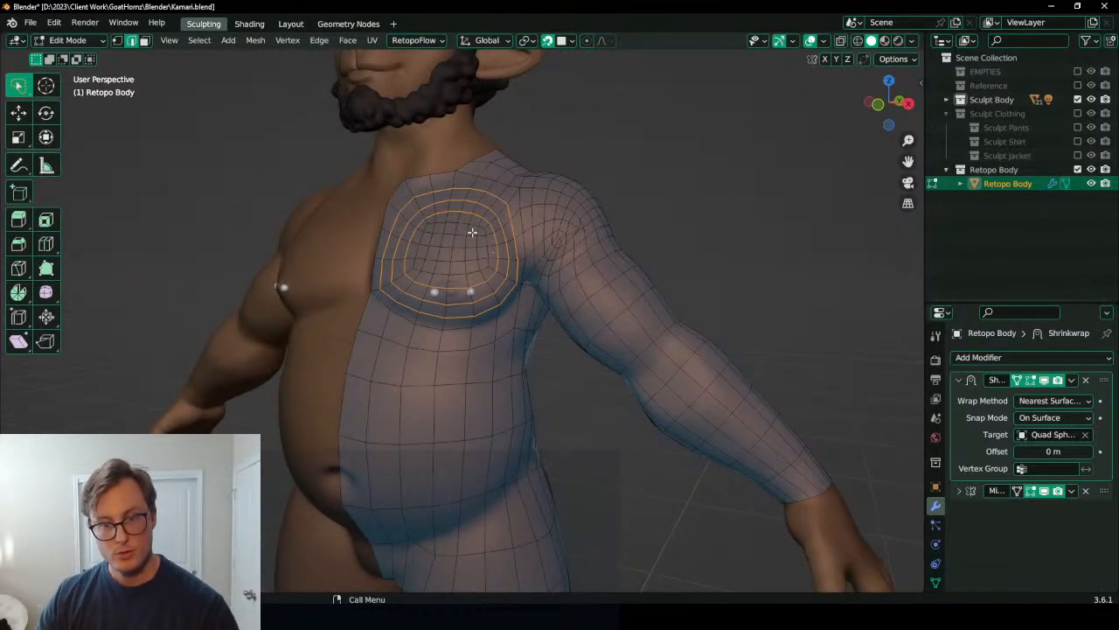
pyautogui.scroll(2, 470, 328)
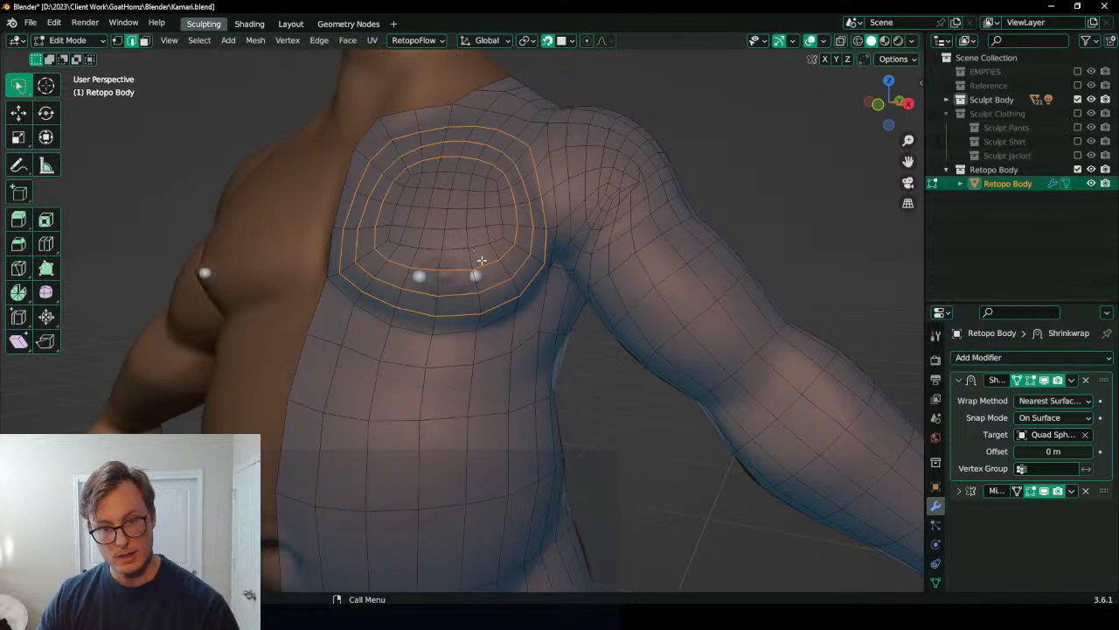
# Step: Try relaxing the Retopo Body mesh beside the armpit with Slide Relax in Sculpt Mode
pyautogui.press('Tab')
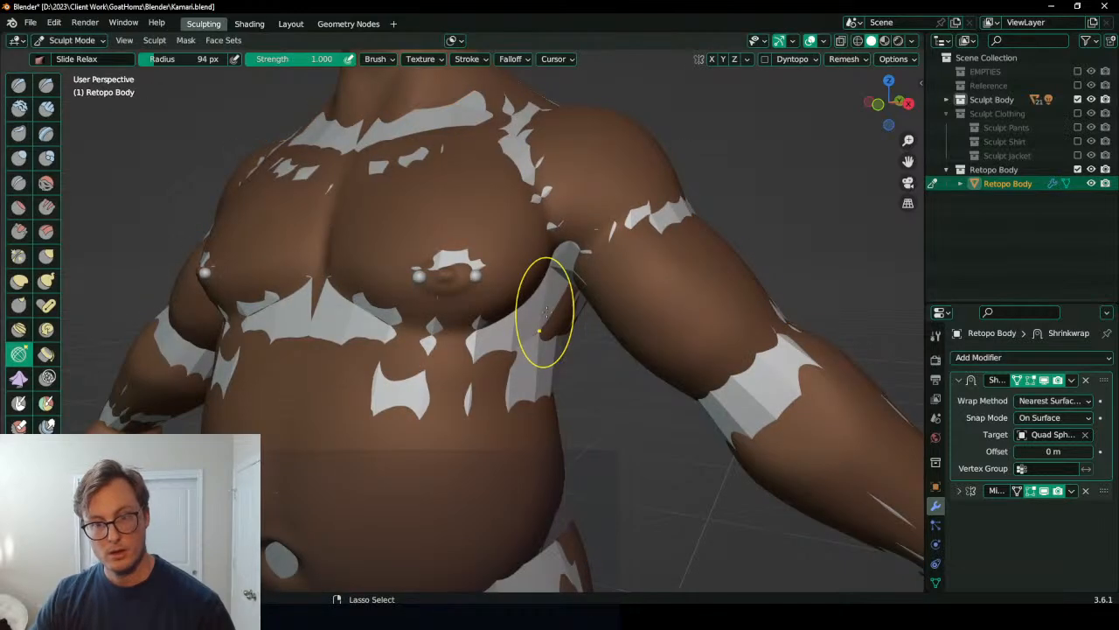
pyautogui.moveTo(545, 313)
pyautogui.mouseDown()
pyautogui.moveTo(555, 350)
pyautogui.moveTo(562, 339)
pyautogui.mouseUp()
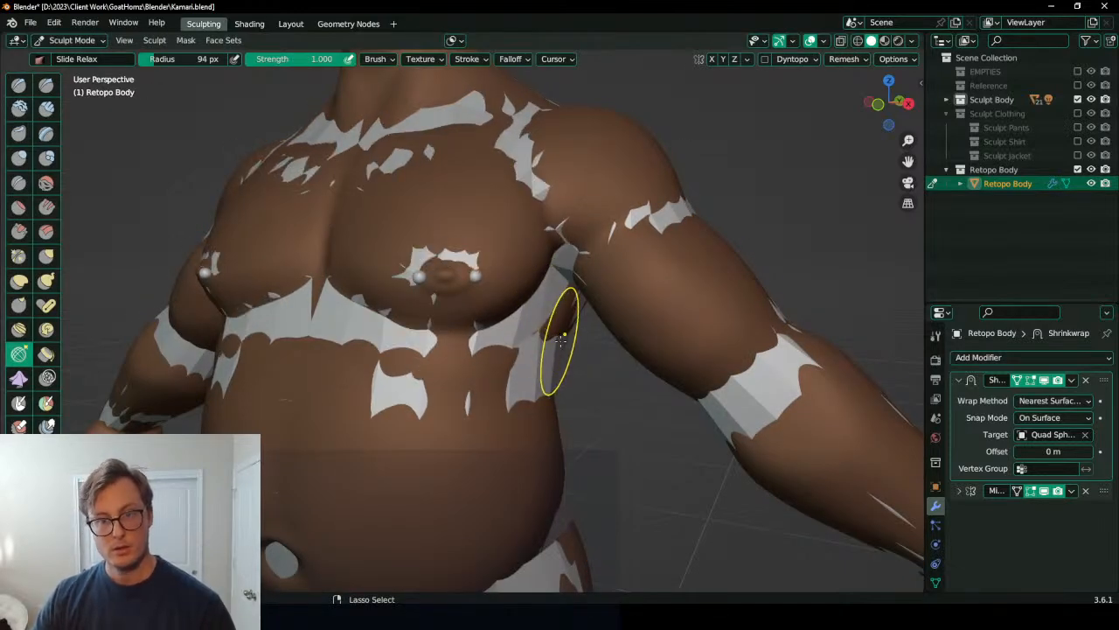
pyautogui.press('Tab')
pyautogui.press('Tab')
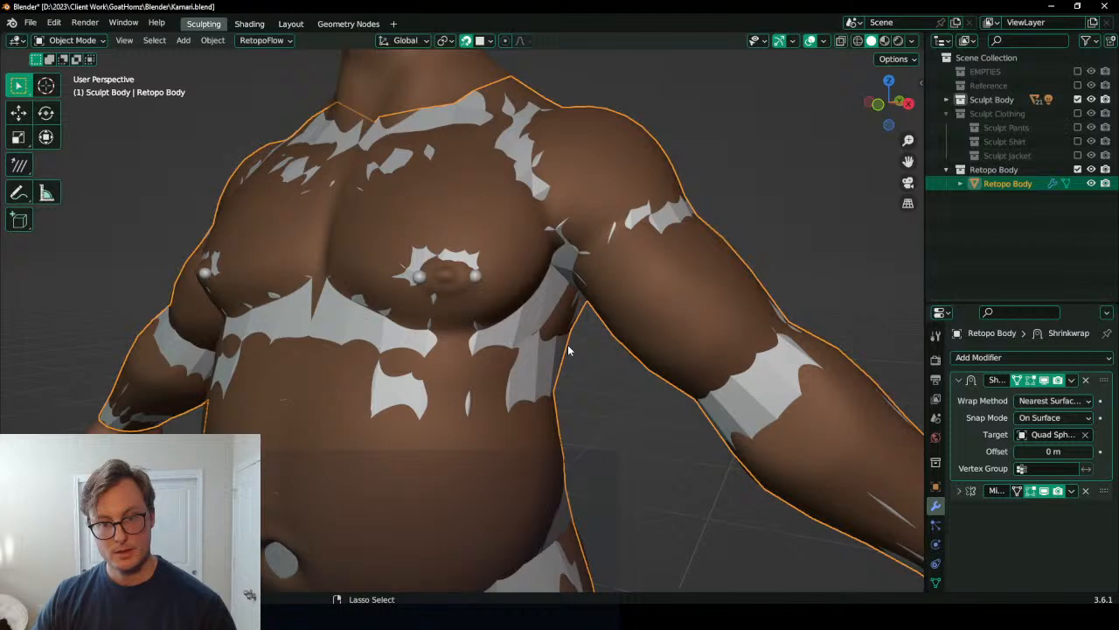
# Step: Move the inner pectoral face patch of the Retopo Body in Edit Mode and scale it to sit over the nipple
pyautogui.press('Tab')
pyautogui.press('g')
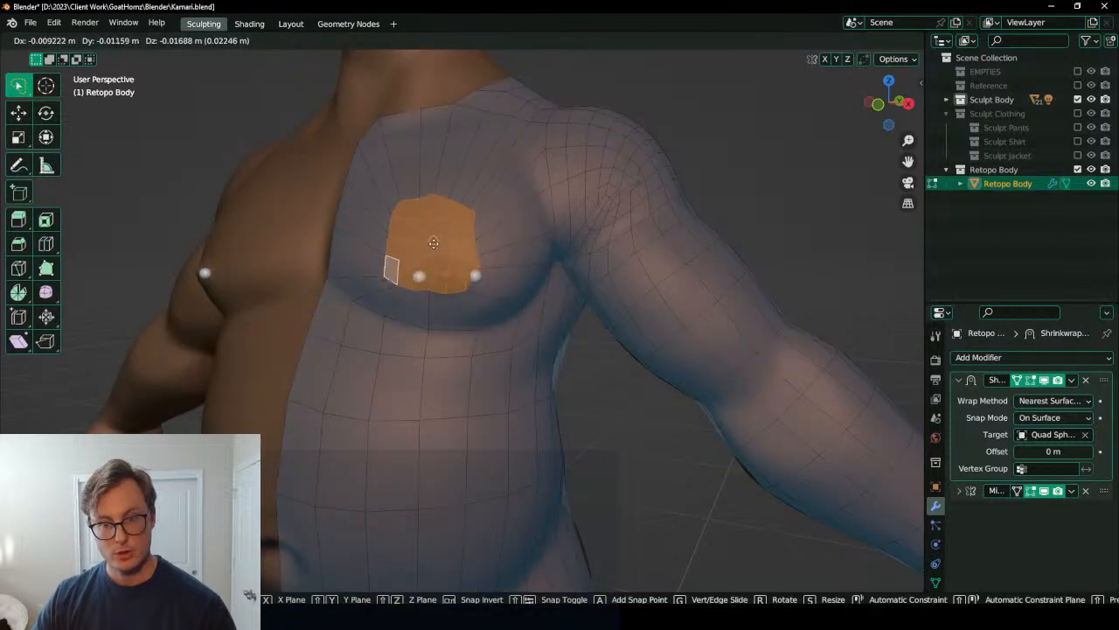
pyautogui.click(546, 254)
pyautogui.press('s')
pyautogui.click(507, 262)
pyautogui.press('g')
pyautogui.click(485, 275)
# Step: Add three concentric loop cuts around the inner pectoral patch, try moving them, and undo that move
pyautogui.hotkey('ctrl', 'r')
pyautogui.scroll(2, 462, 223)
pyautogui.click(462, 224)
pyautogui.rightClick(467, 226)
pyautogui.press('g')
pyautogui.click(479, 278)
pyautogui.hotkey('ctrl', 'z')
# Step: Duplicate the Shrinkwrap modifier on the Retopo Body in Object Mode and apply one copy to the repositioned patch
pyautogui.press('Tab')
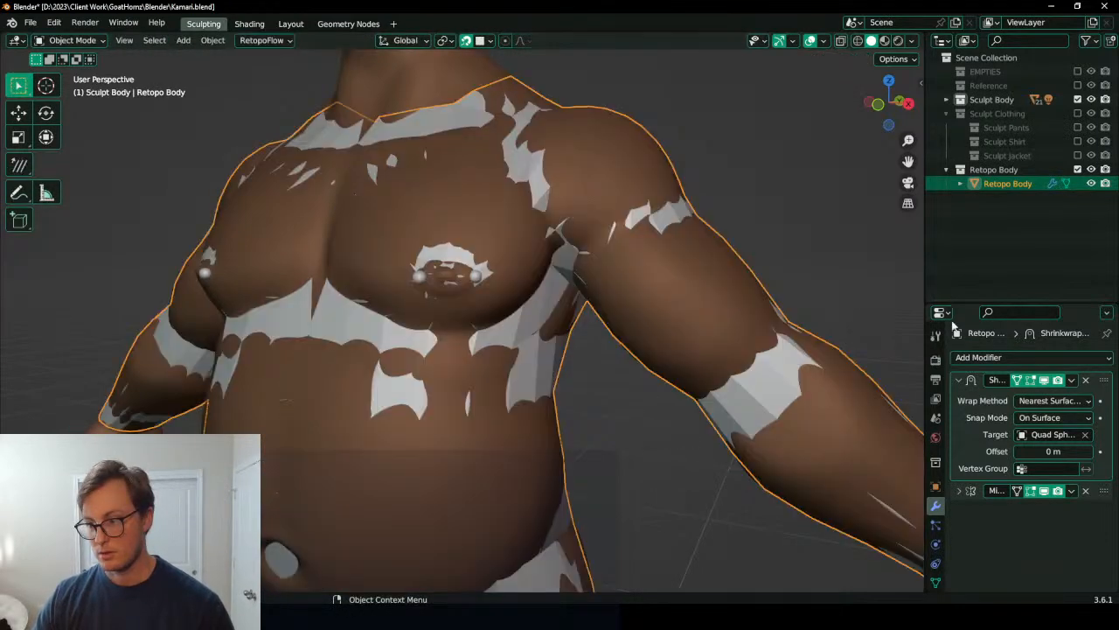
pyautogui.click(1071, 380)
pyautogui.click(1050, 434)
pyautogui.click(1072, 380)
pyautogui.click(1040, 394)
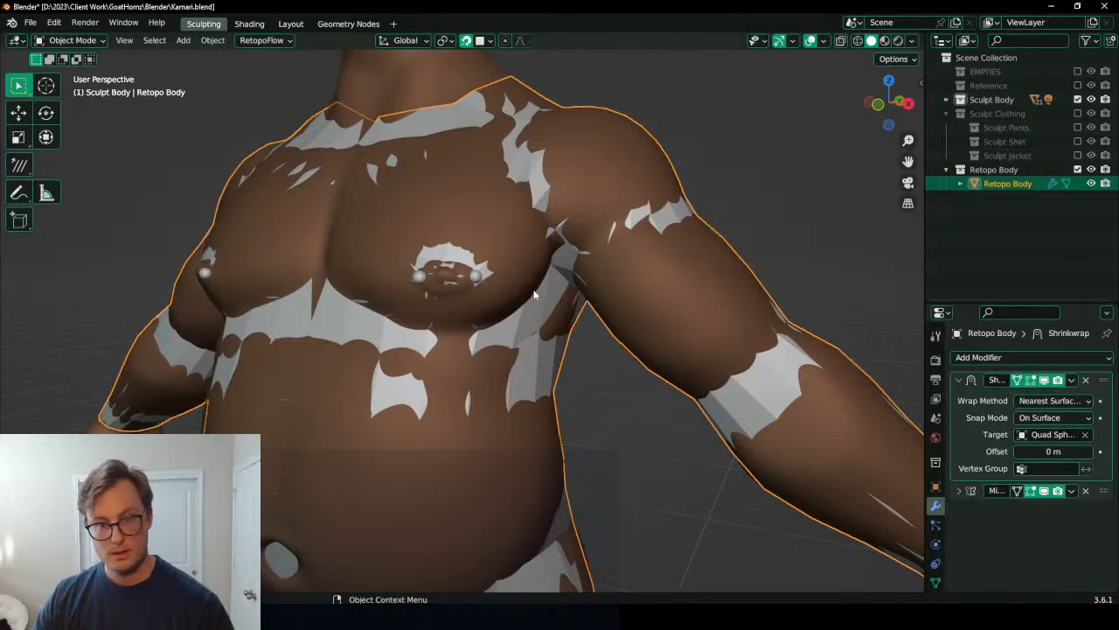
# Step: Isolate the Retopo Body in Sculpt Mode and show its wireframe over the solid shading
pyautogui.hotkey('ctrl', 'Tab')
pyautogui.scroll(-3, 482, 283)
pyautogui.press('KP_Divide')
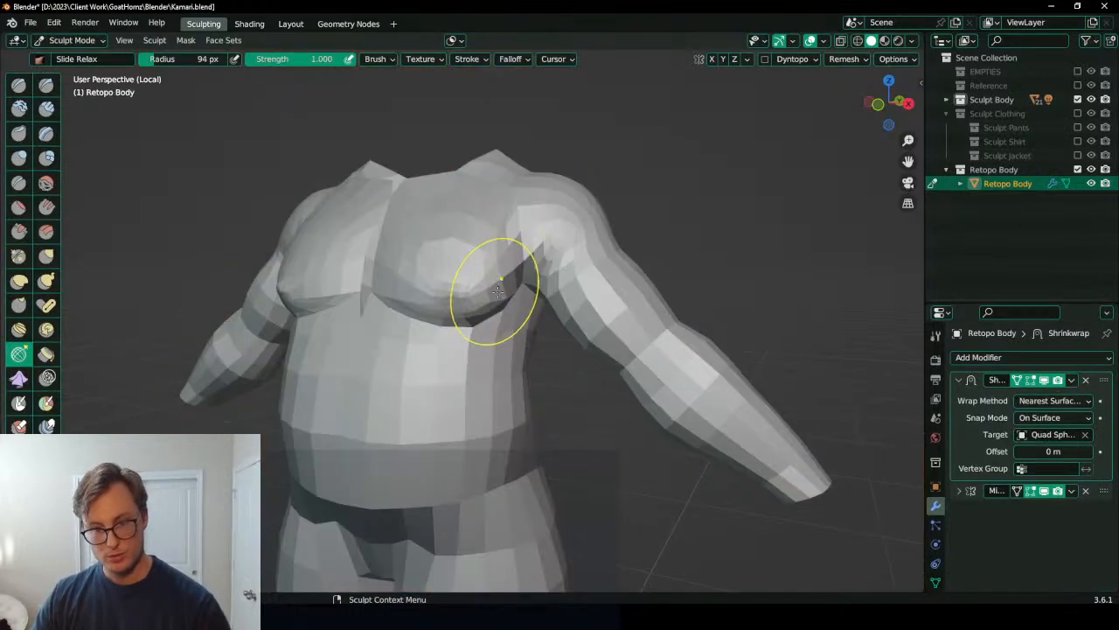
pyautogui.hotkey('shift', 'z')
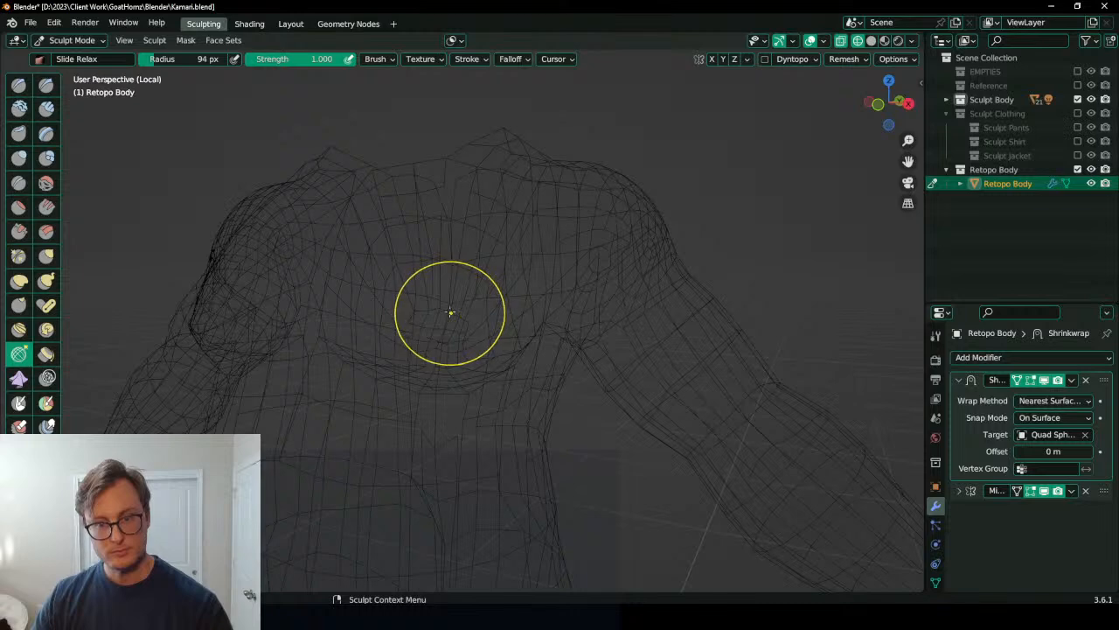
pyautogui.hotkey('shift', 'z')
pyautogui.click(487, 339)
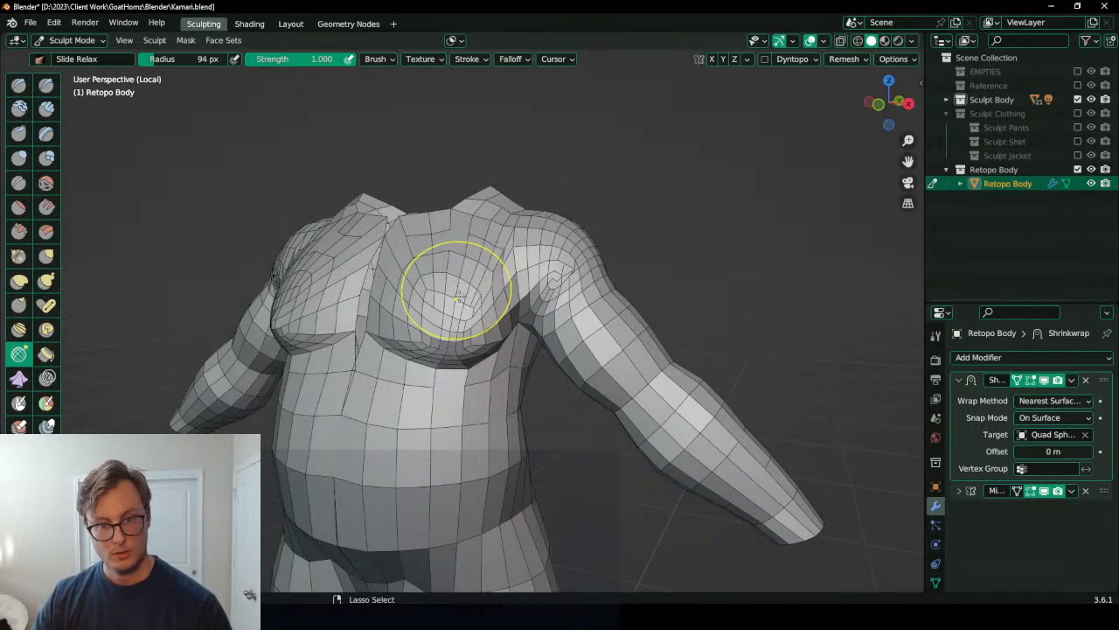
# Step: Try relaxing and smoothing the loops around the nipple and the pectoral's lower edge with Slide Relax
pyautogui.scroll(2, 429, 271)
pyautogui.moveTo(460, 259); pyautogui.dragTo(475, 275, button='middle')
pyautogui.scroll(-2, 482, 272)
pyautogui.scroll(-2, 445, 344)
pyautogui.scroll(4, 400, 380)
pyautogui.moveTo(399, 379); pyautogui.dragTo(496, 368, button='middle')
pyautogui.moveTo(456, 328); pyautogui.dragTo(424, 331, button='middle')
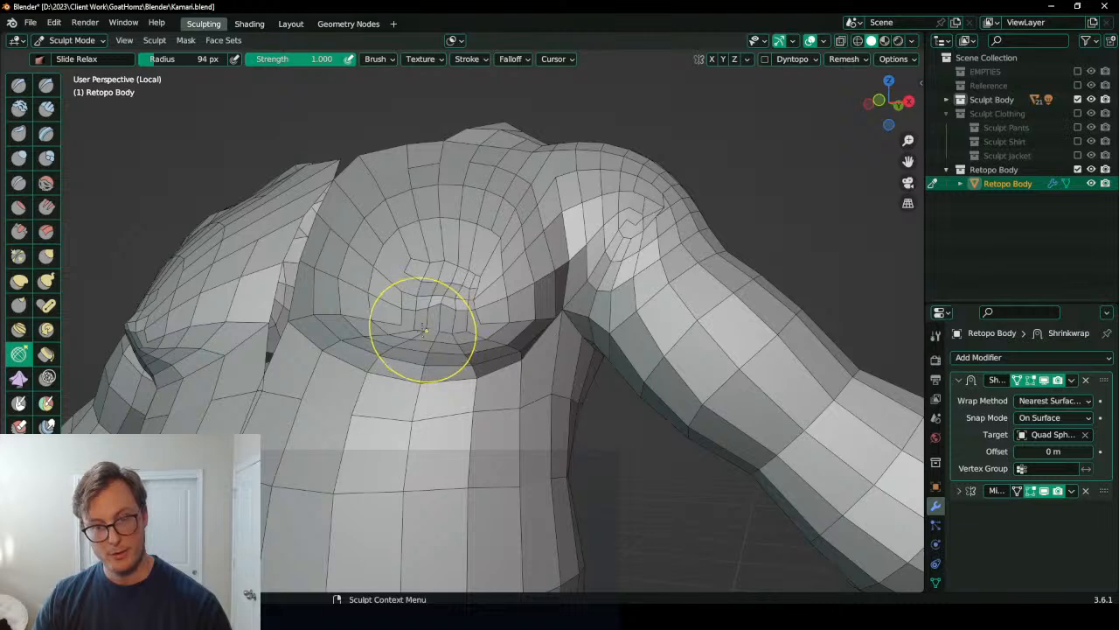
pyautogui.moveTo(465, 295)
pyautogui.mouseDown()
pyautogui.moveTo(437, 272)
pyautogui.moveTo(426, 293)
pyautogui.moveTo(452, 290)
pyautogui.mouseUp()
pyautogui.hotkey('ctrl', 'z')
pyautogui.moveTo(475, 322); pyautogui.dragTo(495, 355, button='middle')
pyautogui.keyDown('shift'); pyautogui.moveTo(428, 373); pyautogui.dragTo(419, 388); pyautogui.keyUp('shift')
pyautogui.moveTo(419, 388); pyautogui.dragTo(425, 372, button='middle')
pyautogui.moveTo(423, 370); pyautogui.dragTo(412, 336)
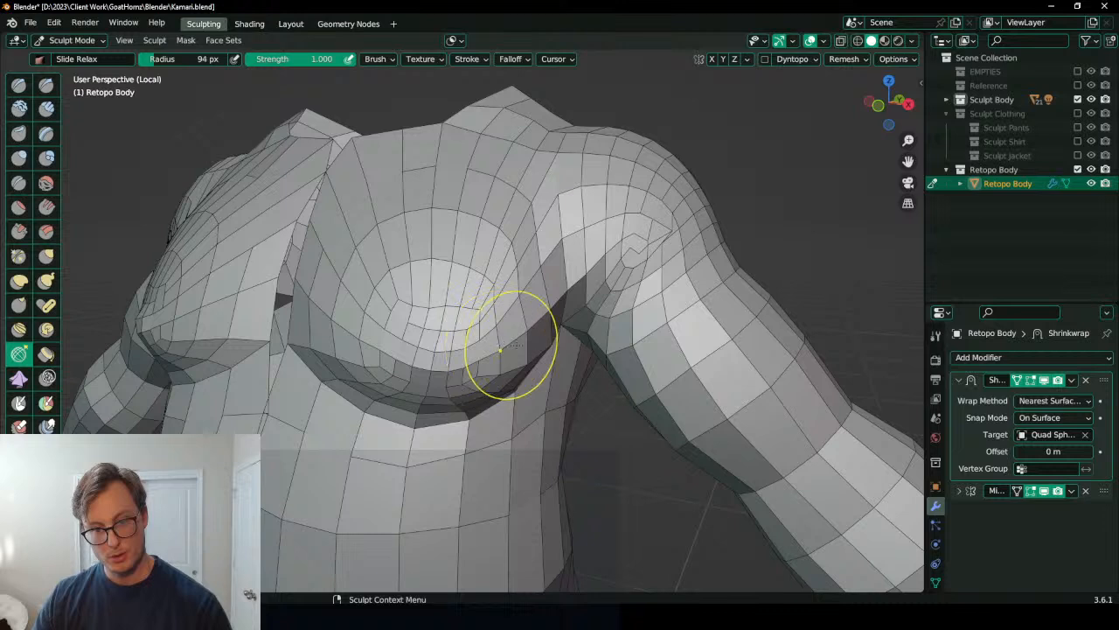
pyautogui.moveTo(522, 347); pyautogui.dragTo(537, 357)
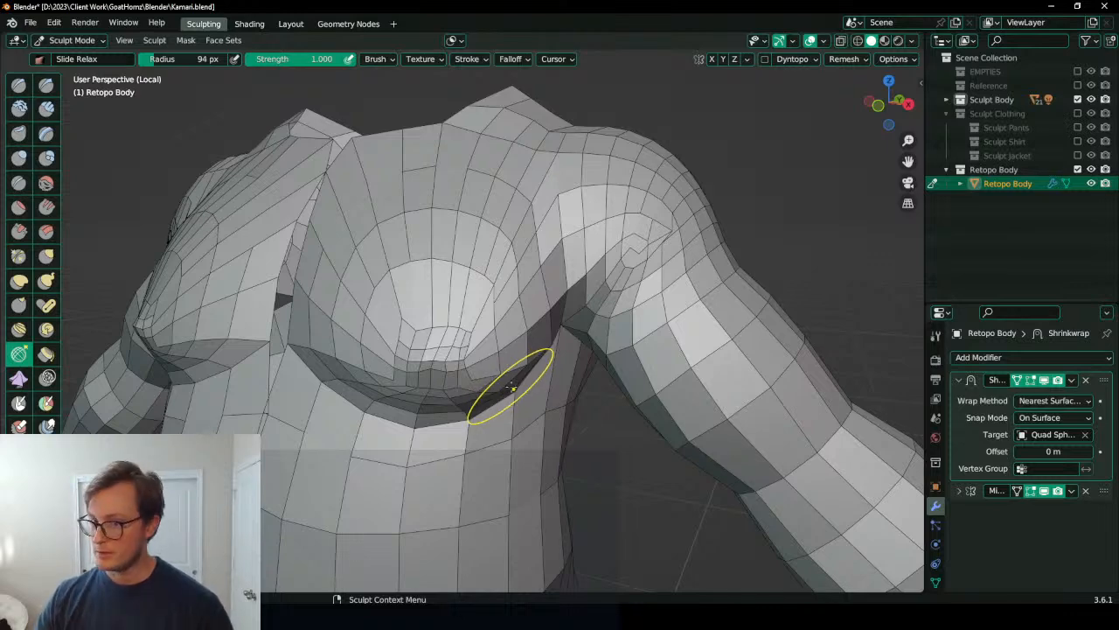
# Step: Select the innermost pectoral face ring and the patch inside it in Edit Mode and separate them into their own object
pyautogui.hotkey('ctrl', 'Tab')
pyautogui.click(415, 385)
pyautogui.press('Tab')
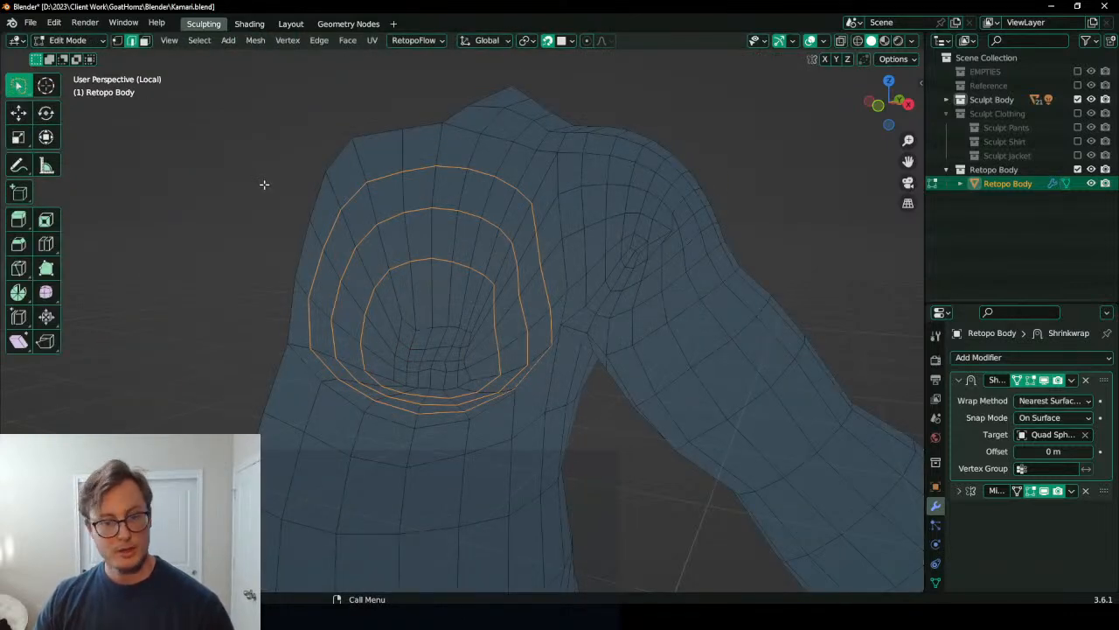
pyautogui.click(145, 41)
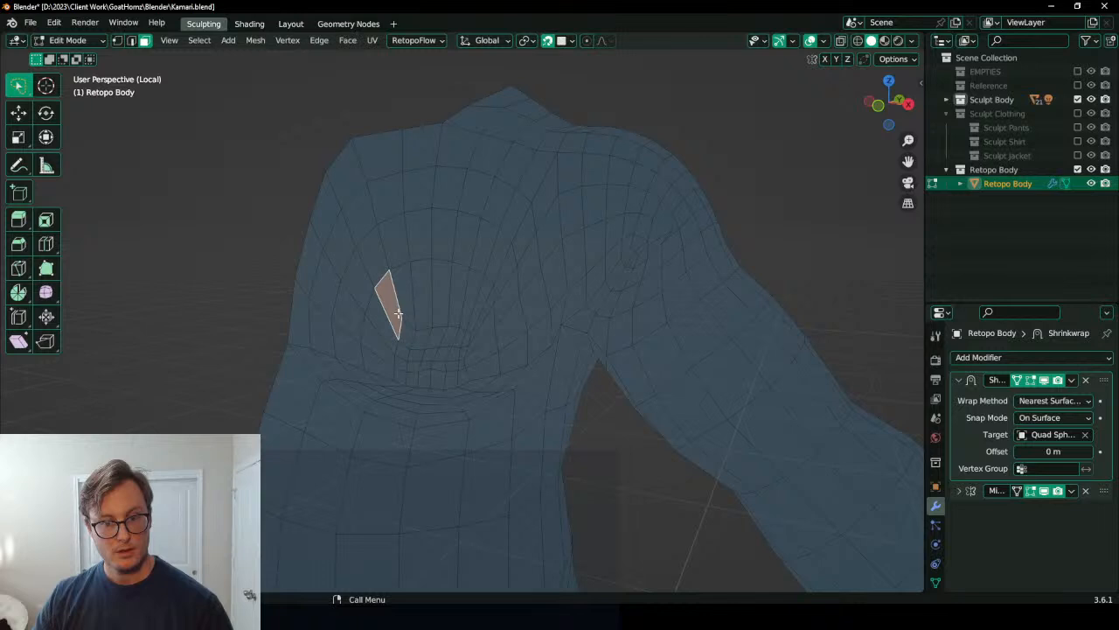
pyautogui.moveTo(398, 312); pyautogui.dragTo(411, 292, button='middle')
pyautogui.keyDown('alt'); pyautogui.click(410, 272); pyautogui.keyUp('alt')
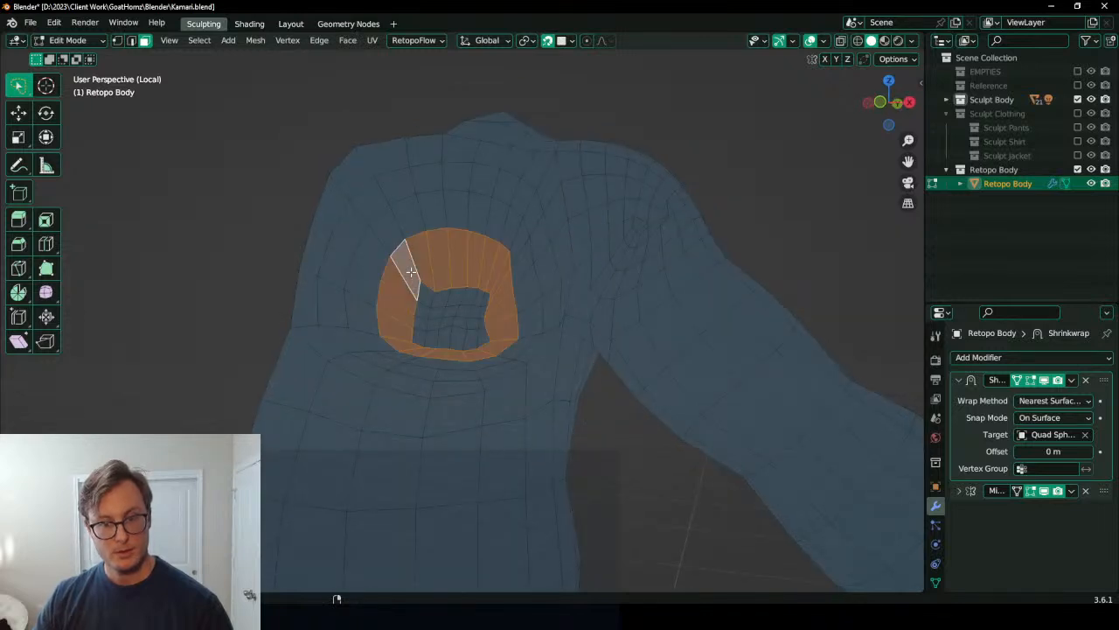
pyautogui.keyDown('shift'); pyautogui.moveTo(413, 288); pyautogui.dragTo(487, 348); pyautogui.keyUp('shift')
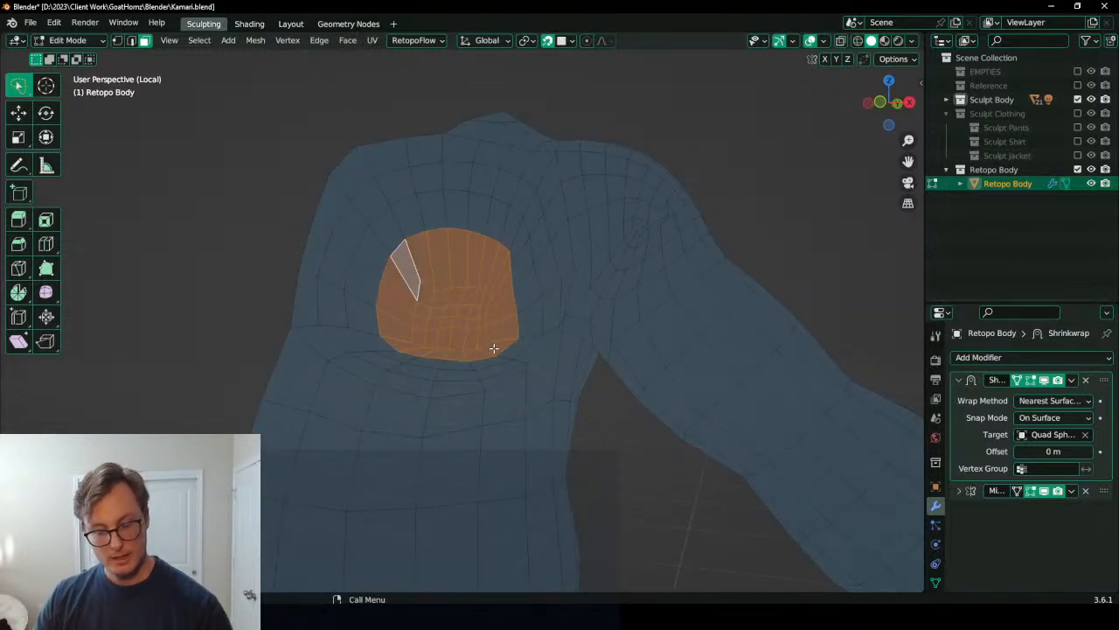
pyautogui.press('p')
pyautogui.click(492, 343)
# Step: Make the separated nipple patch the active object and switch it to Sculpt Mode
pyautogui.press('Tab')
pyautogui.click(518, 323)
pyautogui.hotkey('ctrl', 'Tab')
pyautogui.click(477, 288)
pyautogui.hotkey('ctrl', 'Tab')
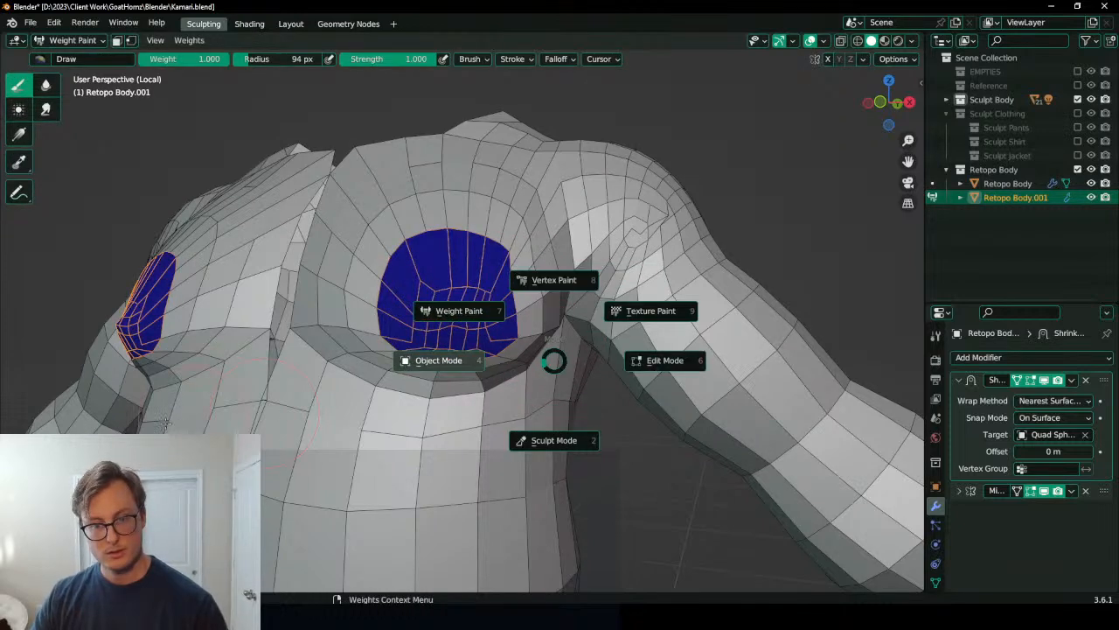
pyautogui.click(475, 303)
pyautogui.hotkey('ctrl', 'Tab')
pyautogui.click(470, 411)
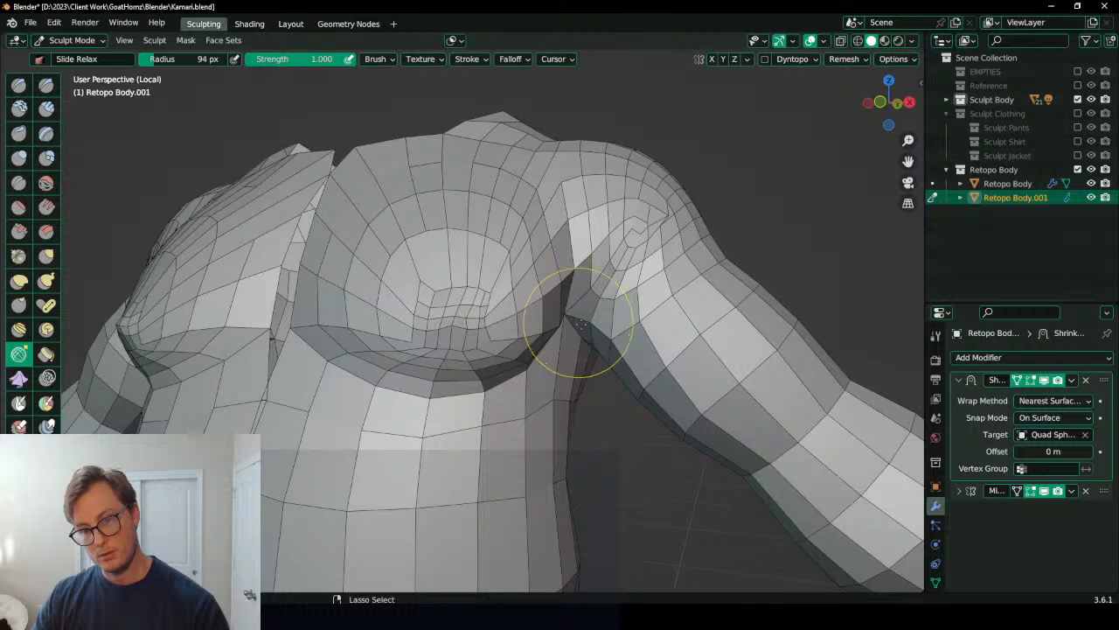
# Step: Return to the Retopo Body in Edit Mode and undo the separation of the nipple patch
pyautogui.hotkey('ctrl', 'Tab')
pyautogui.click(602, 388)
pyautogui.press('Tab')
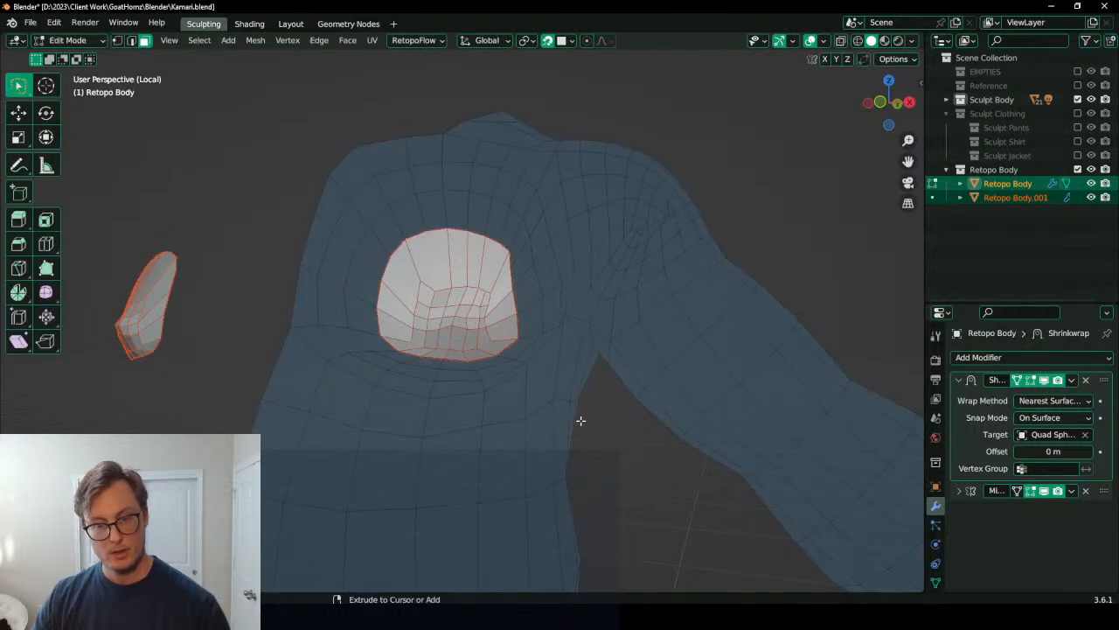
pyautogui.hotkey('ctrl', 'z')
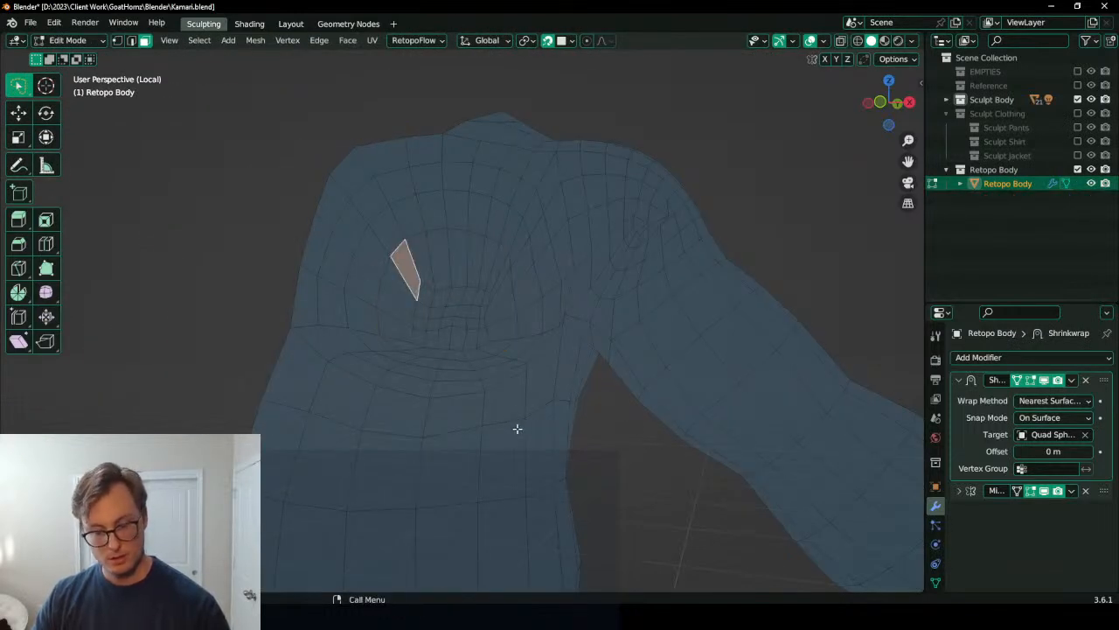
# Step: Leave the isolated view, hide the wireframe overlay, and return to the nipple area in Edit Mode
pyautogui.press('Tab')
pyautogui.press('KP_Divide')
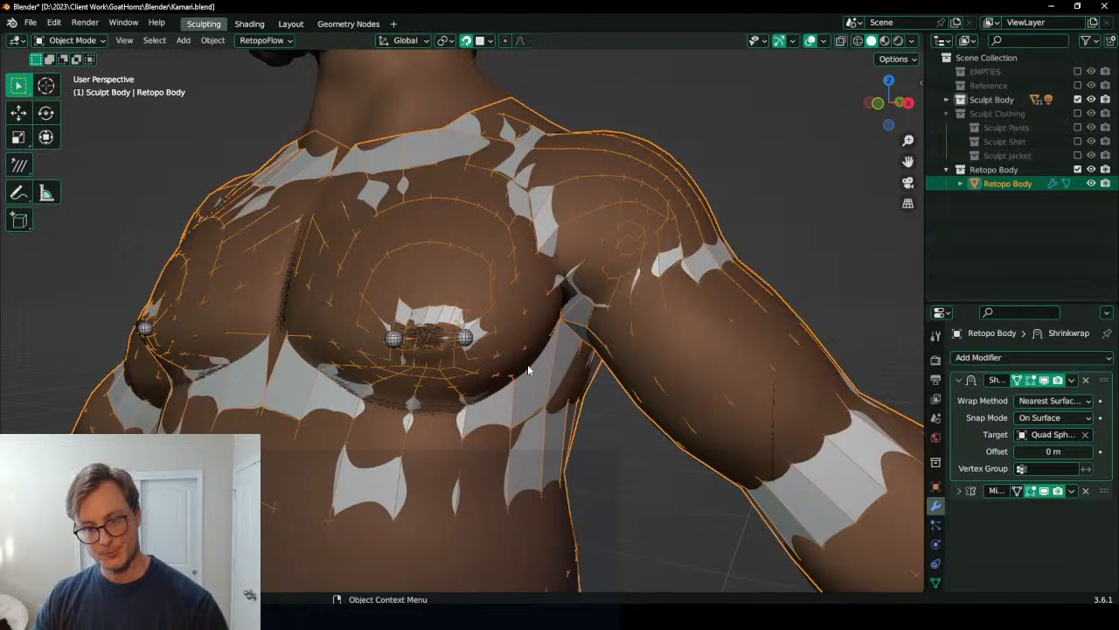
pyautogui.rightClick(531, 368)
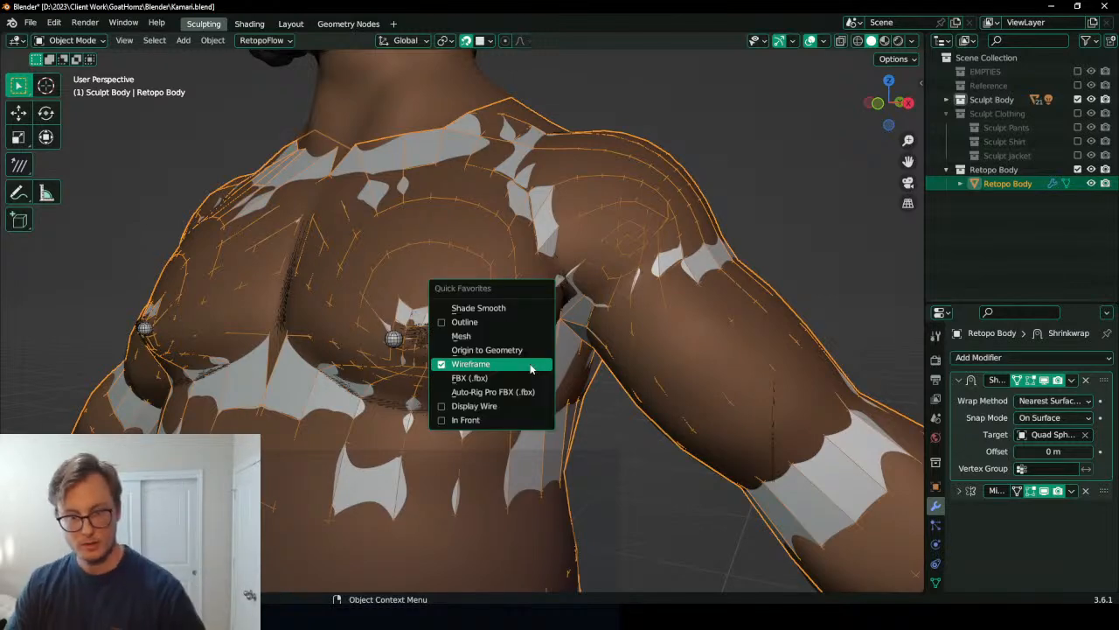
pyautogui.click(534, 356)
pyautogui.hotkey('ctrl', 'z')
pyautogui.press('q')
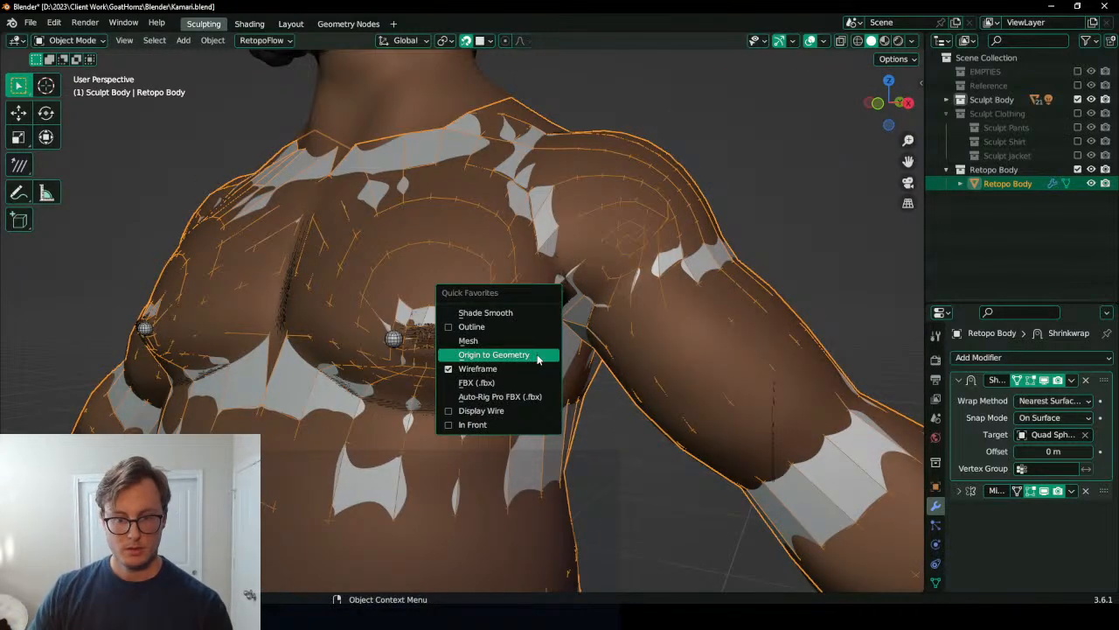
pyautogui.press('Escape')
pyautogui.hotkey('ctrl', 'z')
pyautogui.hotkey('ctrl', 'z')
pyautogui.moveTo(438, 389); pyautogui.dragTo(454, 392, button='middle')
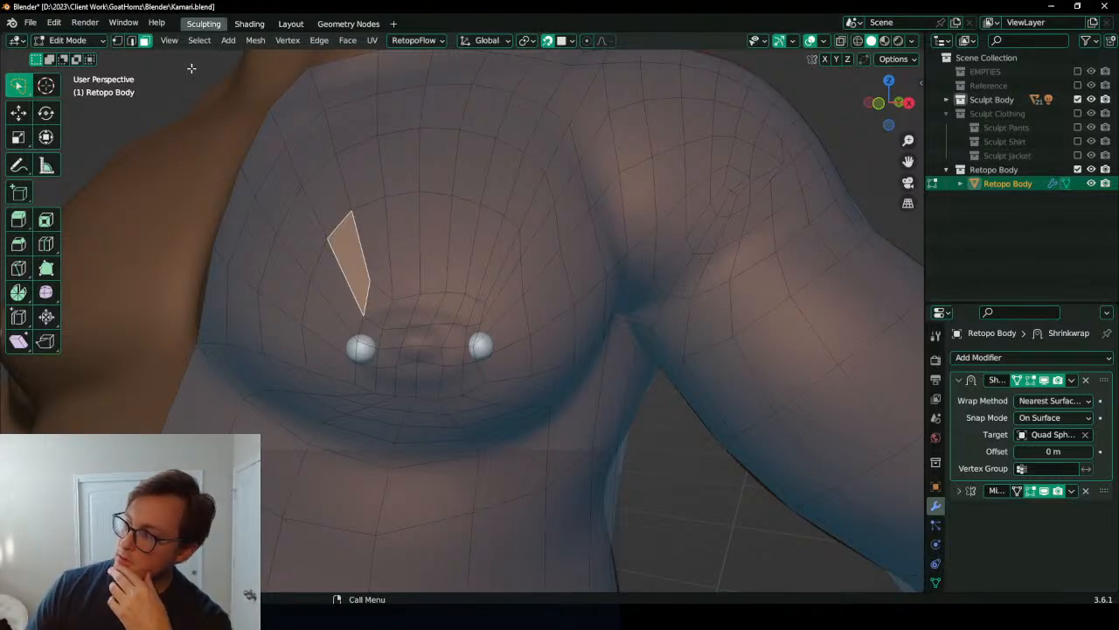
# Step: Select the rectangular block of faces covering the nipple and delete it
pyautogui.click(366, 300)
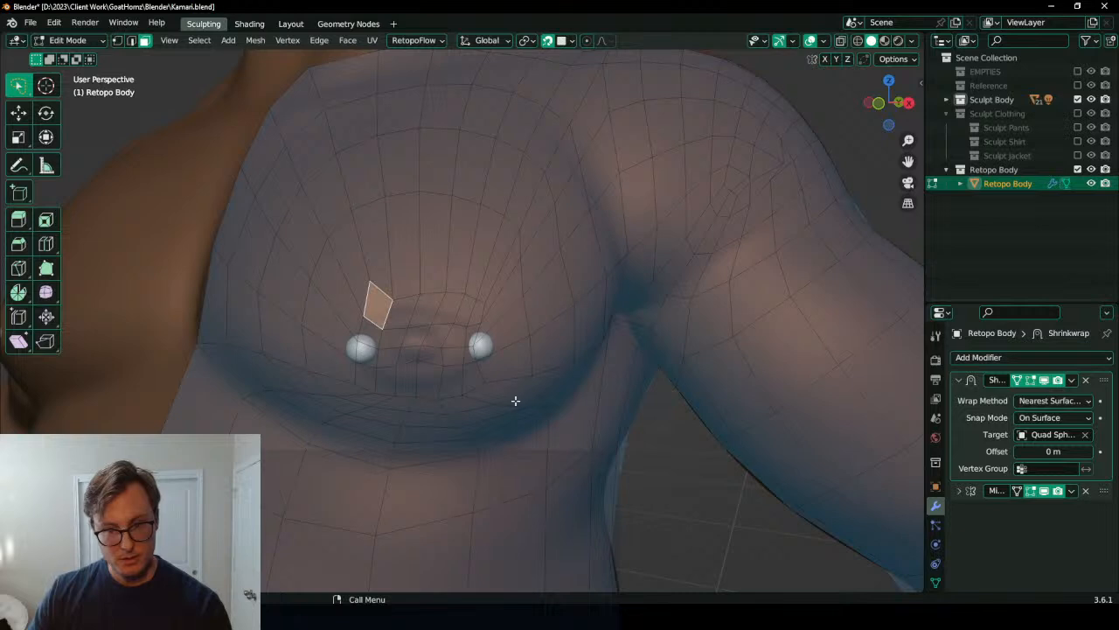
pyautogui.keyDown('ctrl'); pyautogui.keyDown('shift'); pyautogui.click(475, 380); pyautogui.keyUp('shift'); pyautogui.keyUp('ctrl')
pyautogui.press('x')
pyautogui.click(500, 380)
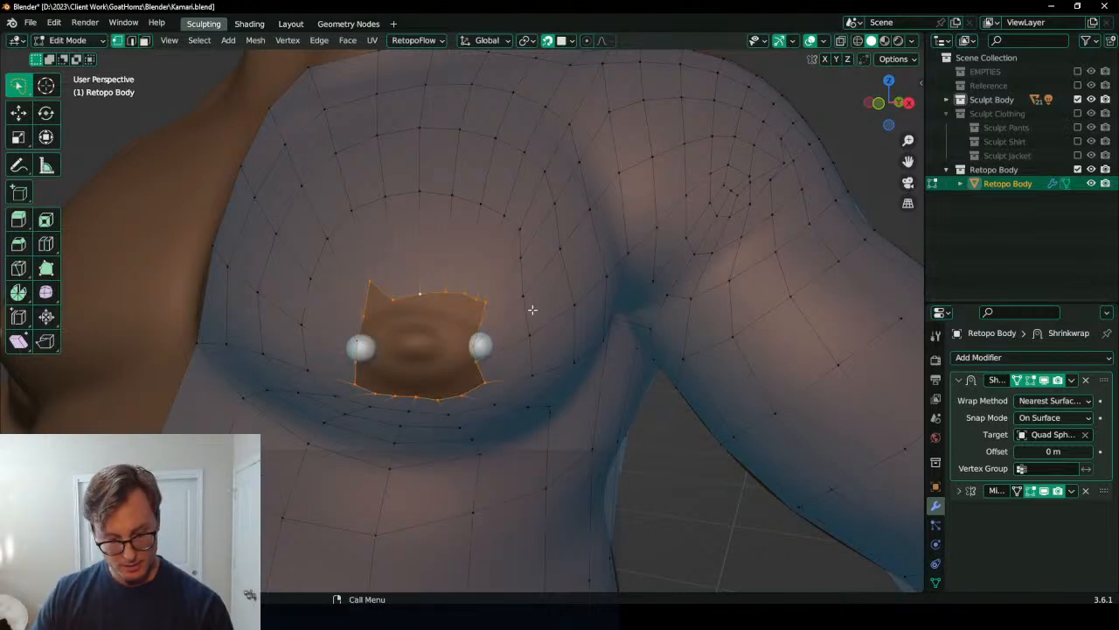
# Step: Round the boundary of the nipple hole with the LoopTools Relax and Circle operations
pyautogui.press('n')
pyautogui.click(832, 183)
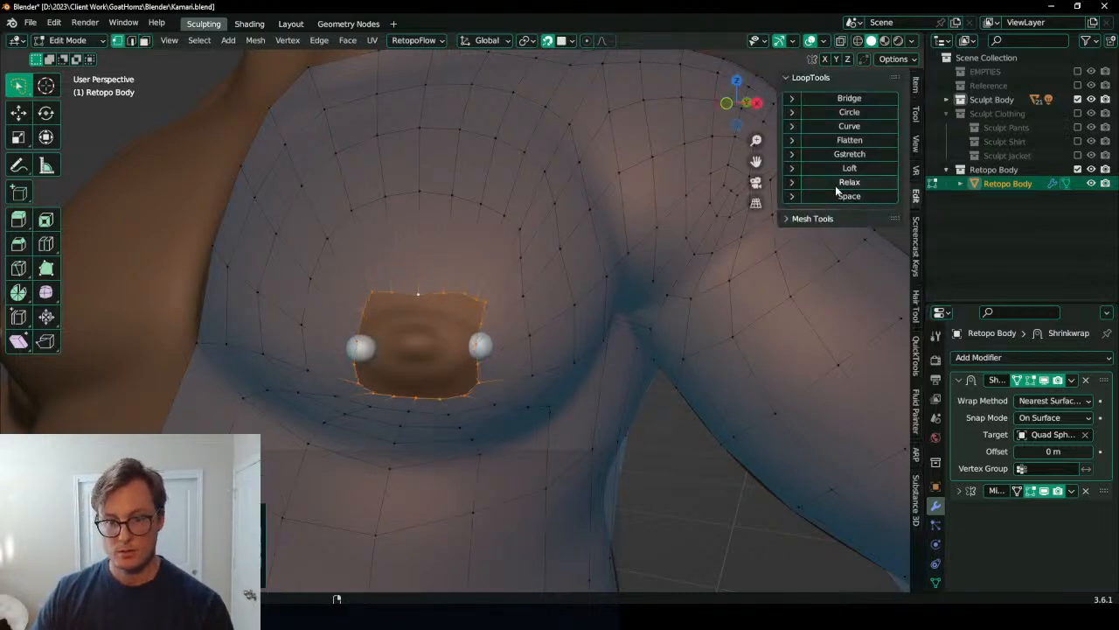
pyautogui.click(850, 113)
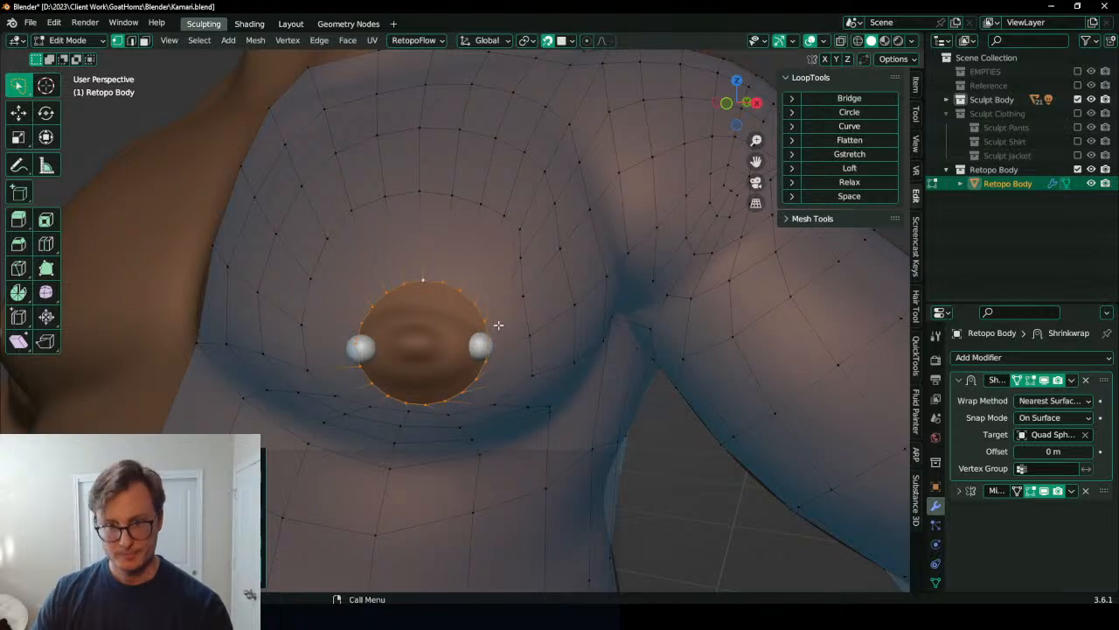
# Step: Flatten the hole's boundary loop along Z, center it on the nipple, and scale it up to fit the areola
pyautogui.moveTo(498, 325); pyautogui.dragTo(480, 284, button='middle')
pyautogui.press('s')
pyautogui.press('z')
pyautogui.click(458, 317)
pyautogui.press('g')
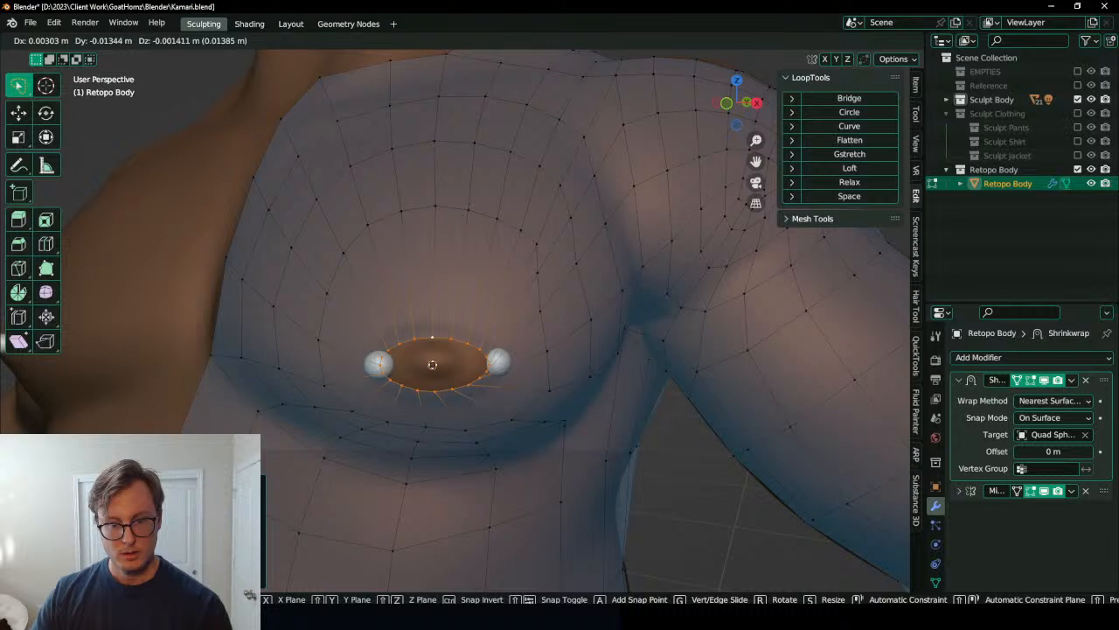
pyautogui.click(436, 363)
pyautogui.press('s')
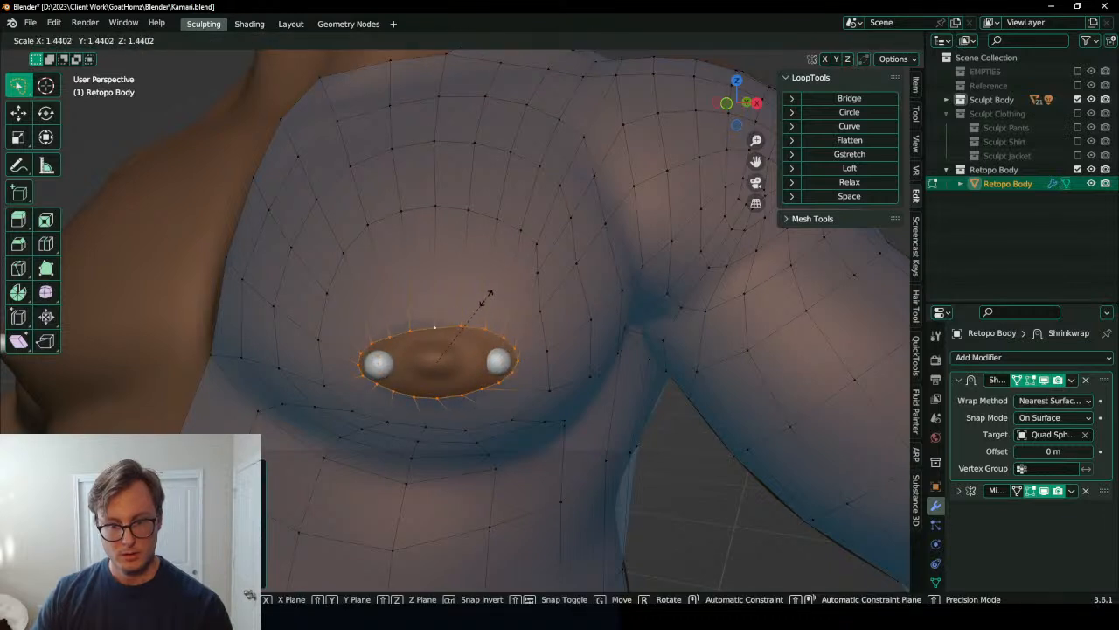
pyautogui.click(482, 315)
pyautogui.press('s')
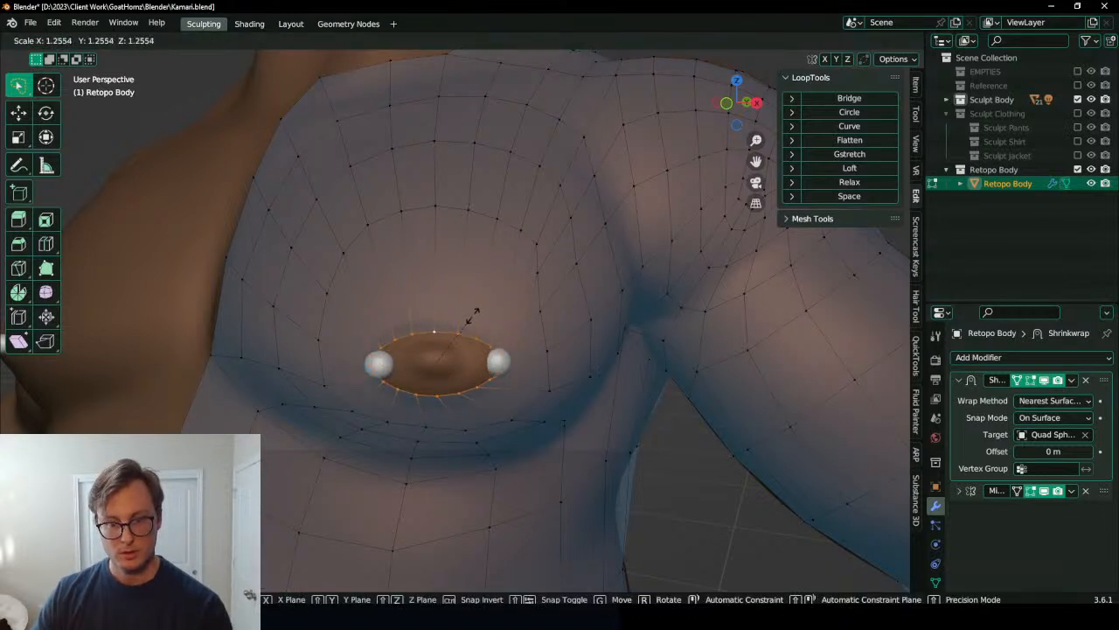
# Step: Undo the last scaling, turn off snapping, and fit the boundary loop to the areola by scaling it along Z, rotating and rescaling
pyautogui.hotkey('ctrl', 'z')
pyautogui.press('g')
pyautogui.press('s')
pyautogui.hotkey('shift', 'Tab')
pyautogui.press('z')
pyautogui.click(459, 289)
pyautogui.press('r')
pyautogui.click(470, 289)
pyautogui.press('s')
pyautogui.click(477, 284)
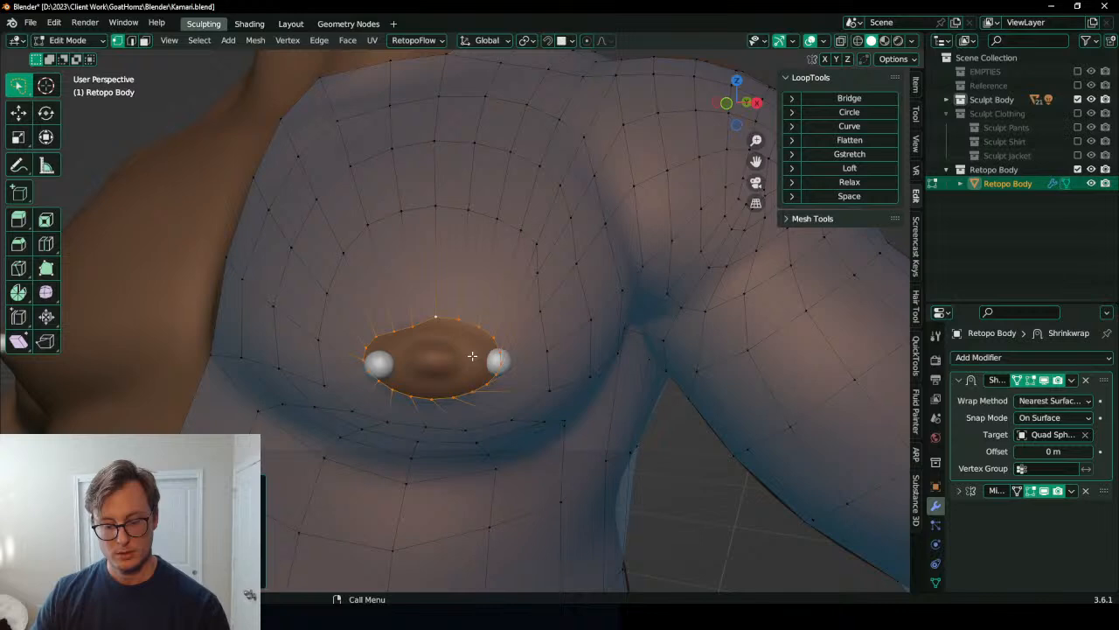
# Step: Isolate the Retopo Body together with the sculpted Quad Sphere body, then reopen the Retopo Body in Edit Mode
pyautogui.press('Tab')
pyautogui.keyDown('shift'); pyautogui.click(262, 292); pyautogui.keyUp('shift')
pyautogui.press('KP_Divide')
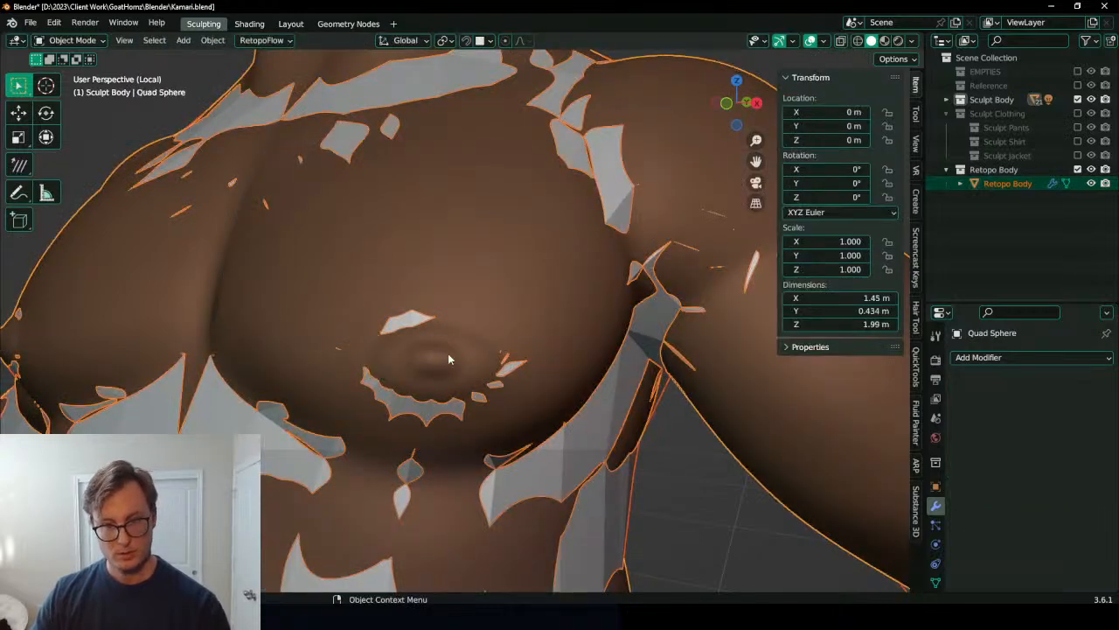
pyautogui.click(581, 430)
pyautogui.press('Tab')
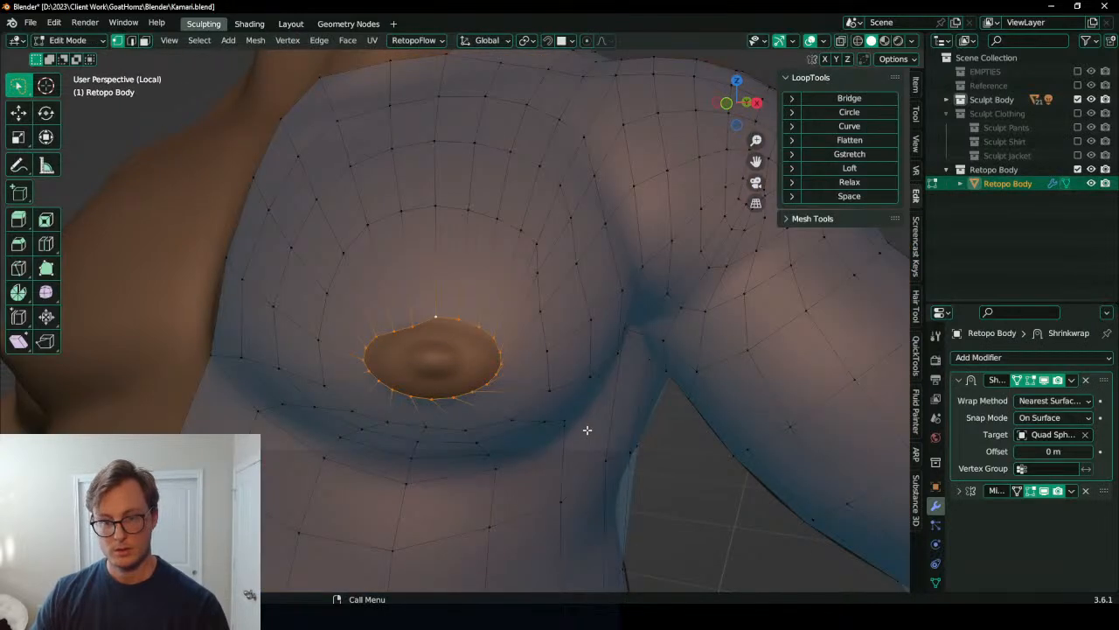
# Step: Move the nipple hole's boundary loop over the areola and scale it along Z to fit the areola's outline
pyautogui.press('g')
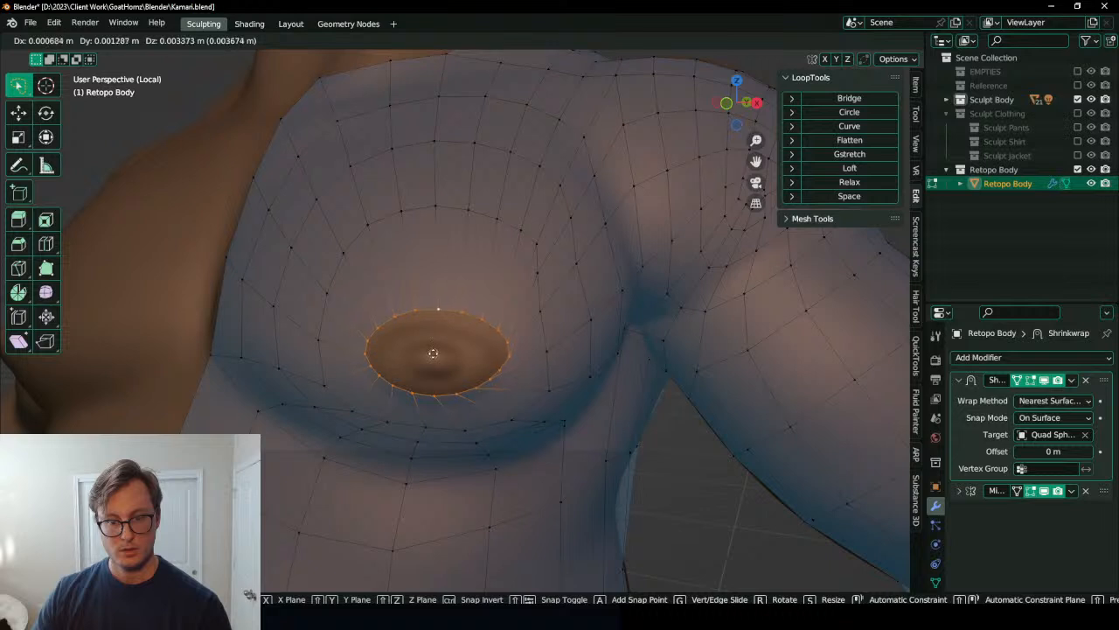
pyautogui.press('s')
pyautogui.press('z')
pyautogui.click(438, 291)
pyautogui.press('g')
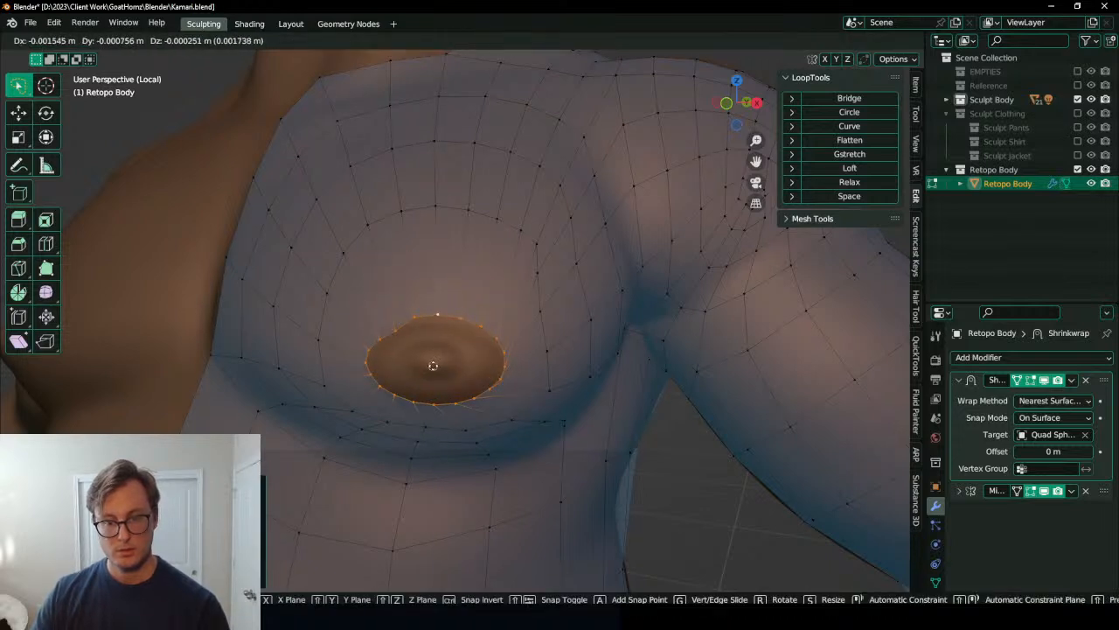
pyautogui.click(433, 367)
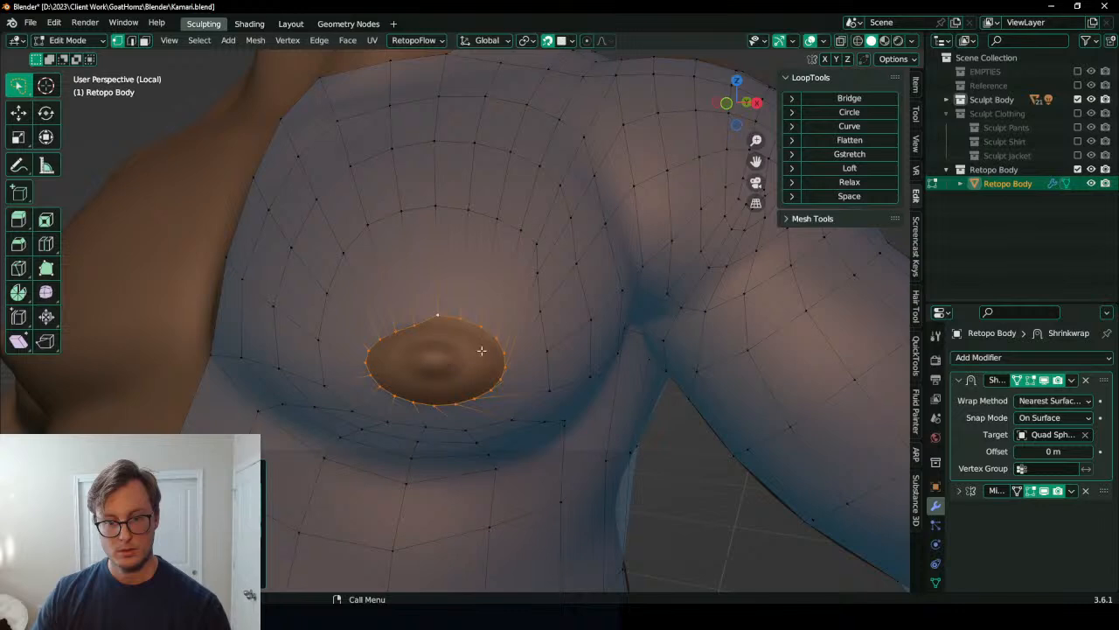
# Step: Extrude the areola boundary loop inward twice, scaling each new ring down toward the nipple
pyautogui.moveTo(450, 351)
pyautogui.mouseDown(button='middle')
pyautogui.moveTo(442, 320)
pyautogui.moveTo(460, 312)
pyautogui.moveTo(512, 326)
pyautogui.moveTo(448, 331)
pyautogui.mouseUp(button='middle')
pyautogui.press('e')
pyautogui.press('s')
pyautogui.click(442, 341)
pyautogui.click(482, 340)
pyautogui.keyDown('alt'); pyautogui.click(486, 339); pyautogui.keyUp('alt')
pyautogui.press('e')
pyautogui.press('s')
pyautogui.click(469, 360)
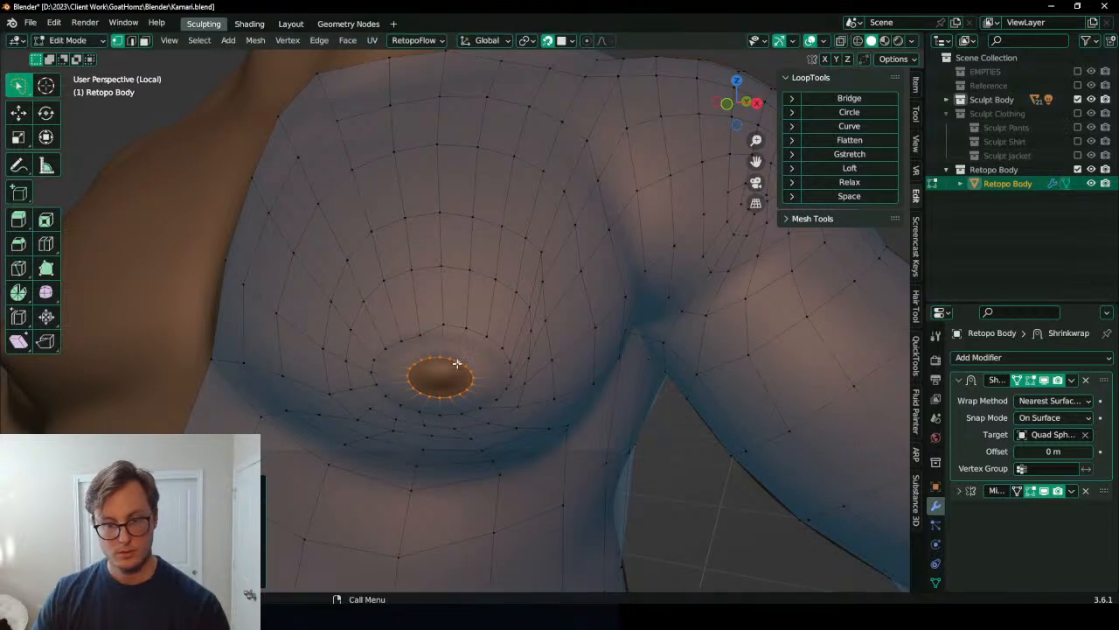
# Step: Center the innermost ring on the nipple and scale it down to a small hole
pyautogui.press('g')
pyautogui.click(480, 352)
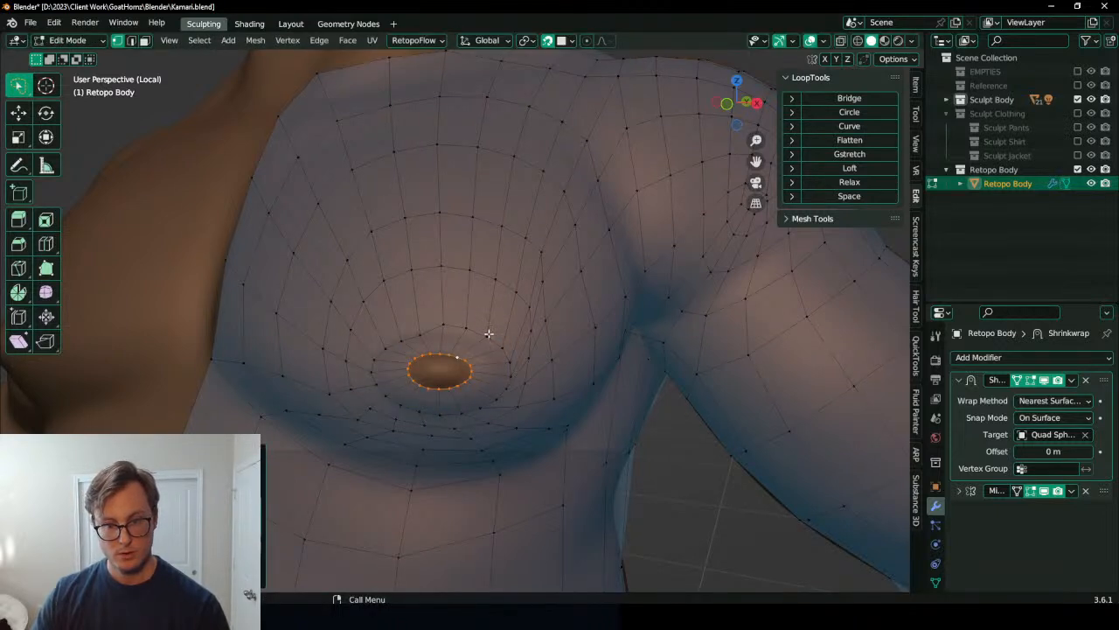
pyautogui.press('s')
pyautogui.click(450, 359)
pyautogui.keyDown('shift'); pyautogui.moveTo(446, 372); pyautogui.dragTo(445, 345, button='middle'); pyautogui.keyUp('shift')
pyautogui.scroll(3, 445, 345)
pyautogui.press('q')
pyautogui.scroll(-3, 376, 319)
pyautogui.scroll(2, 390, 327)
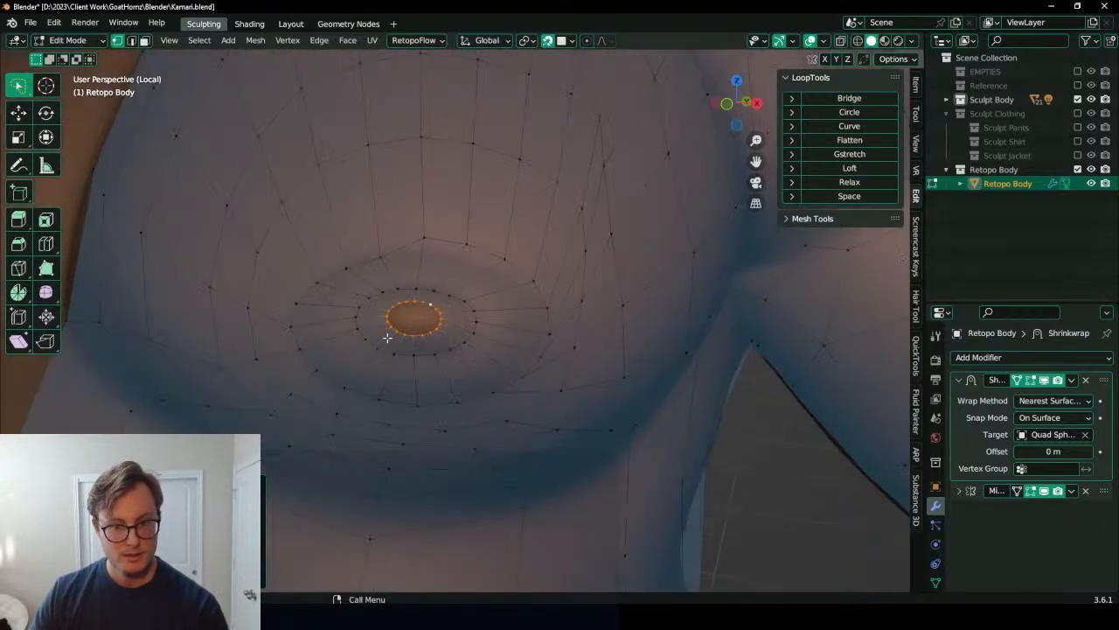
pyautogui.scroll(-3, 572, 113)
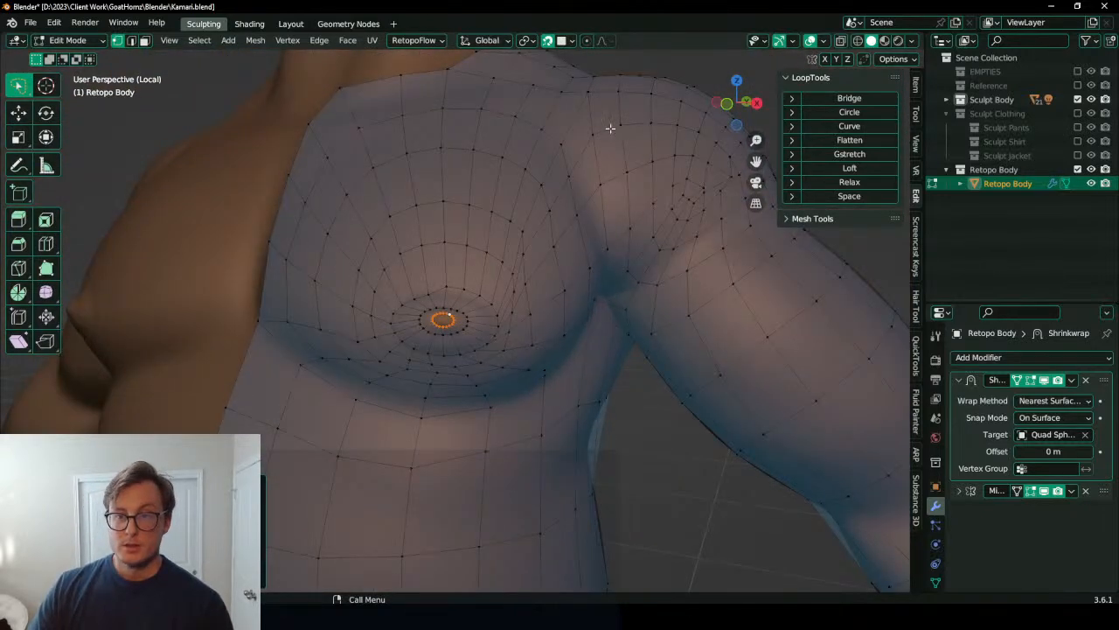
# Step: Try a Grid Fill of the nipple hole from two opposite sides of its boundary, and undo it
pyautogui.click(471, 318)
pyautogui.scroll(2, 472, 322)
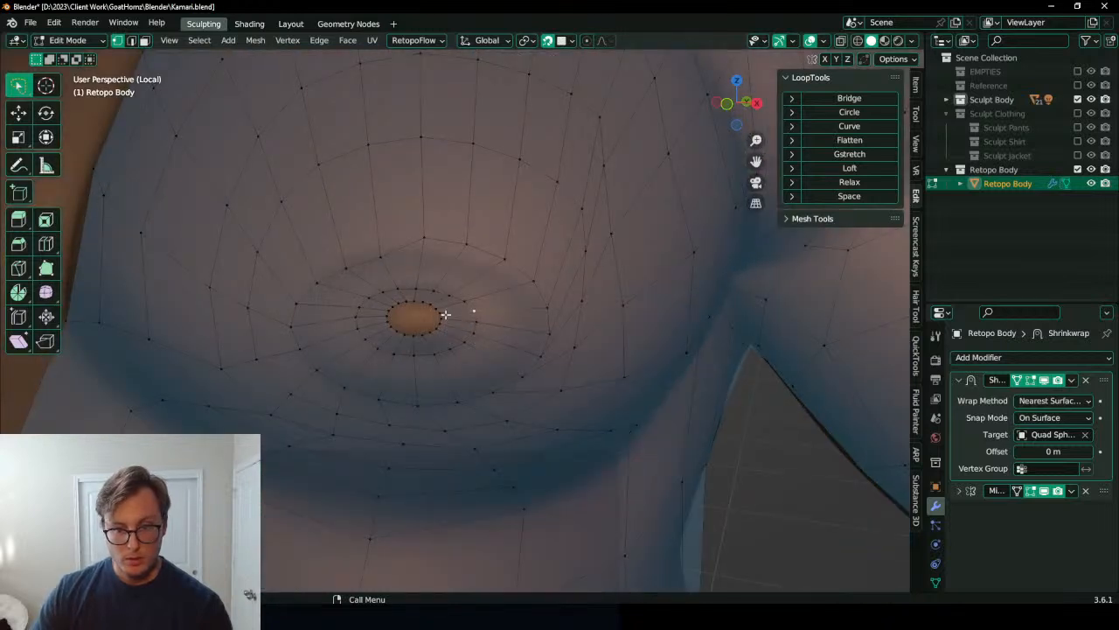
pyautogui.scroll(3, 448, 318)
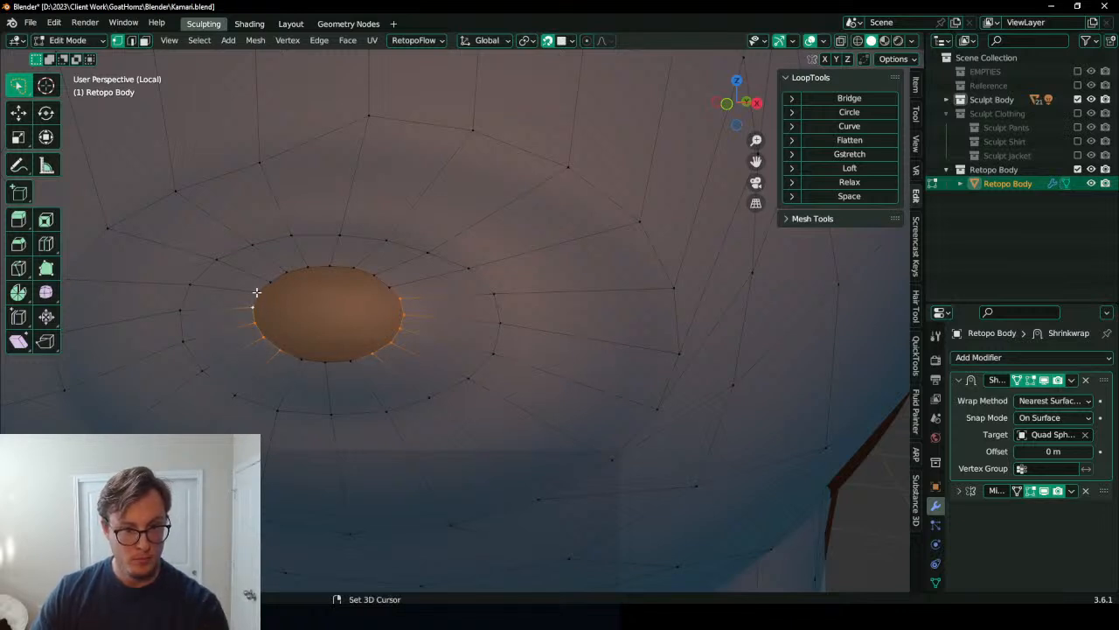
pyautogui.press('q')
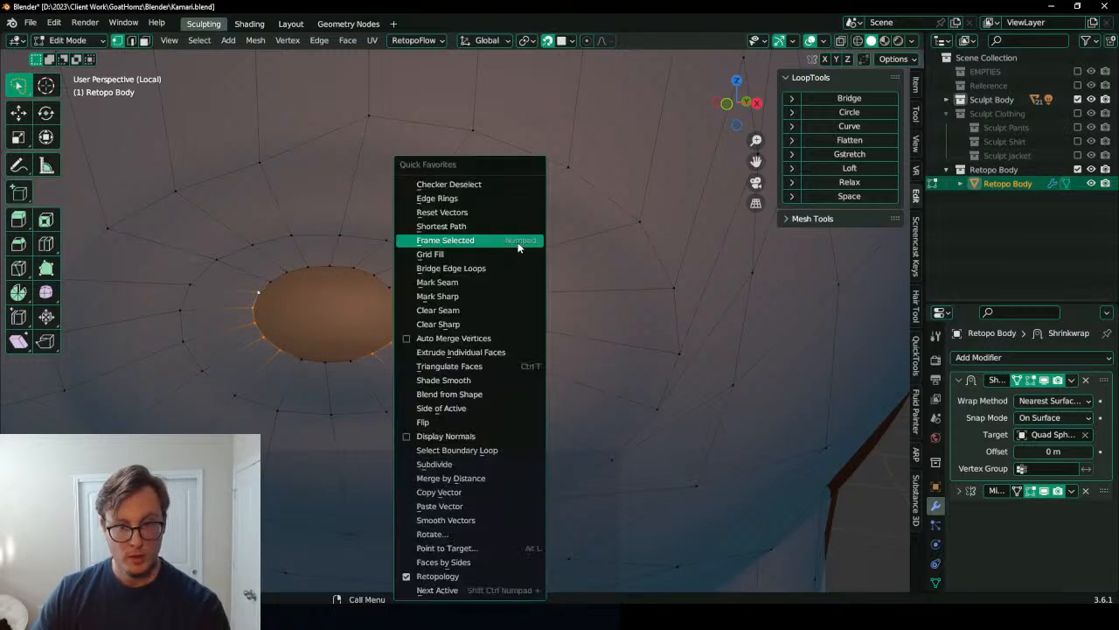
pyautogui.click(464, 255)
pyautogui.hotkey('ctrl', 'z')
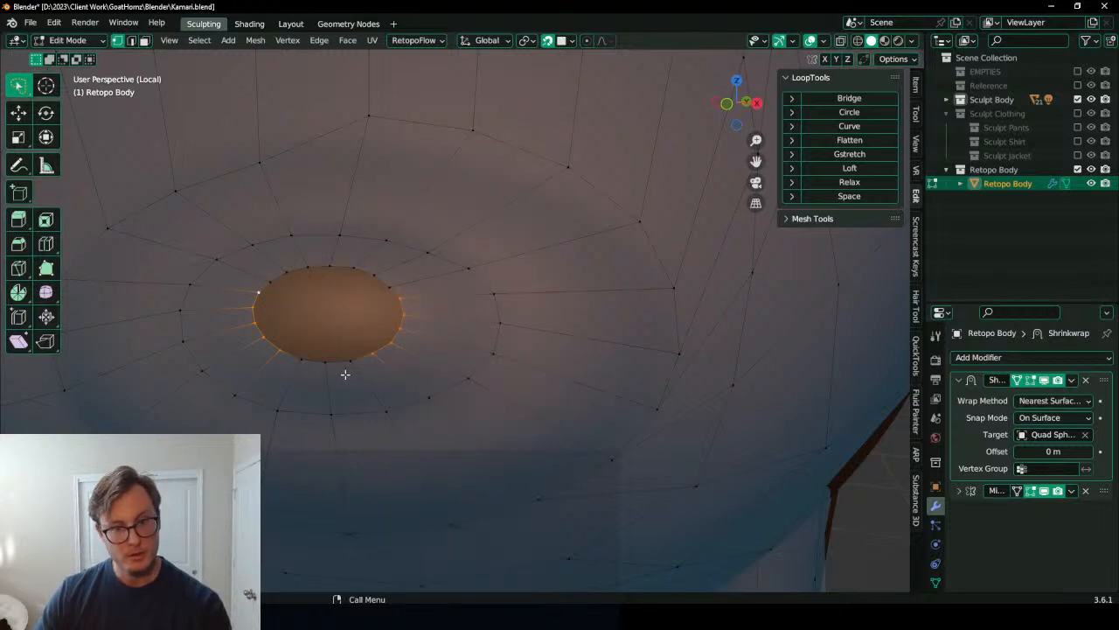
# Step: Fill the nipple hole using Grid Fill from two opposite boundary sides, and grow the selection twice to include the areola
pyautogui.scroll(-8, 364, 318)
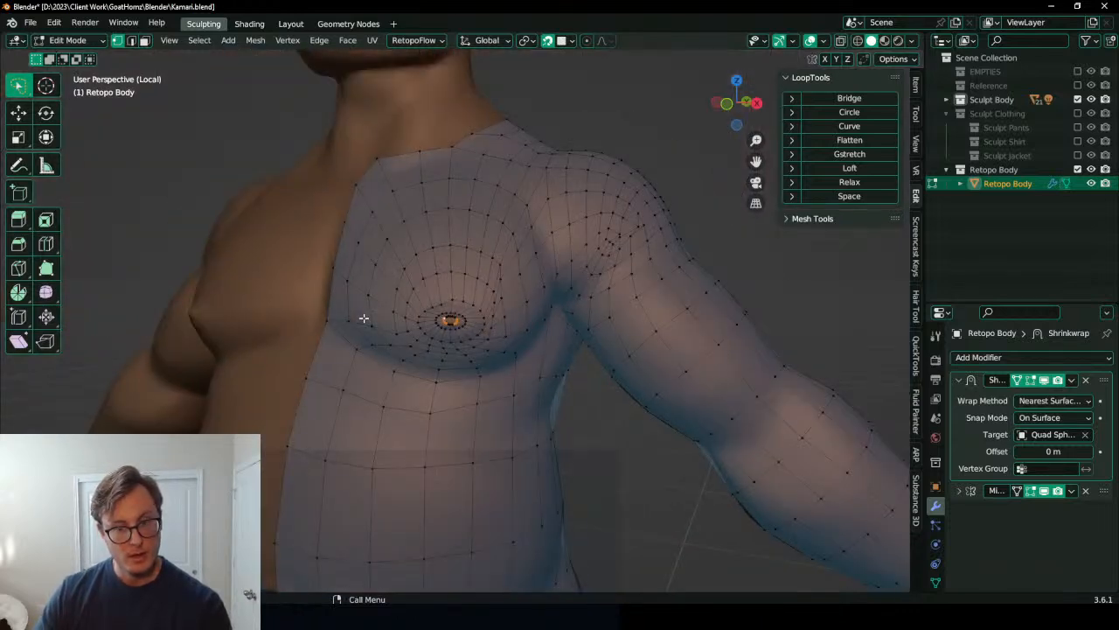
pyautogui.scroll(8, 364, 318)
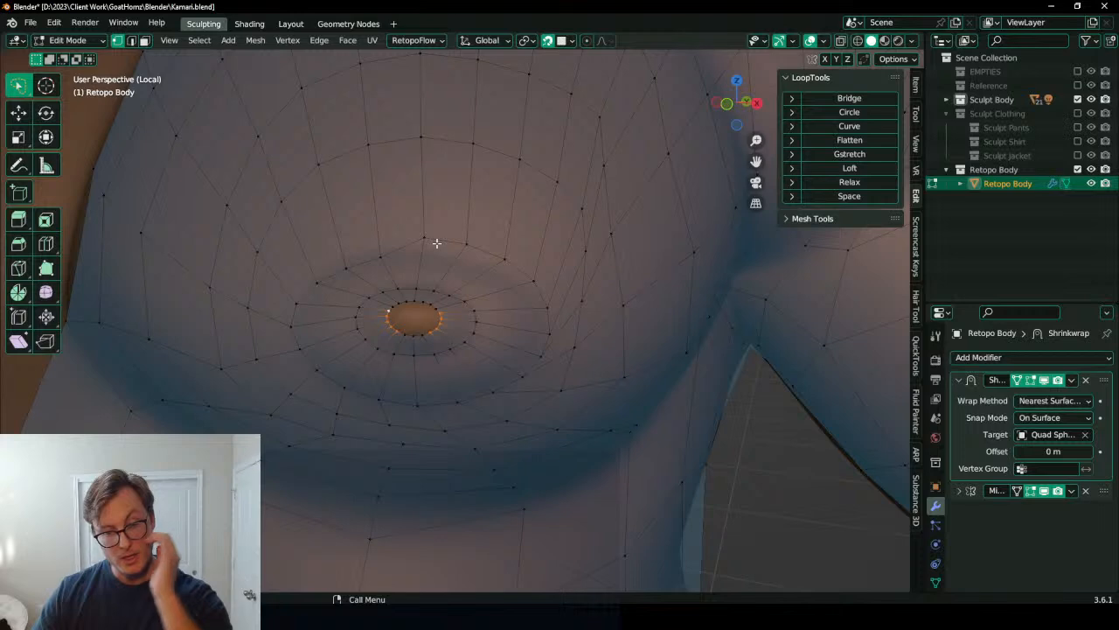
pyautogui.scroll(5, 428, 262)
pyautogui.scroll(2, 429, 270)
pyautogui.scroll(-9, 432, 263)
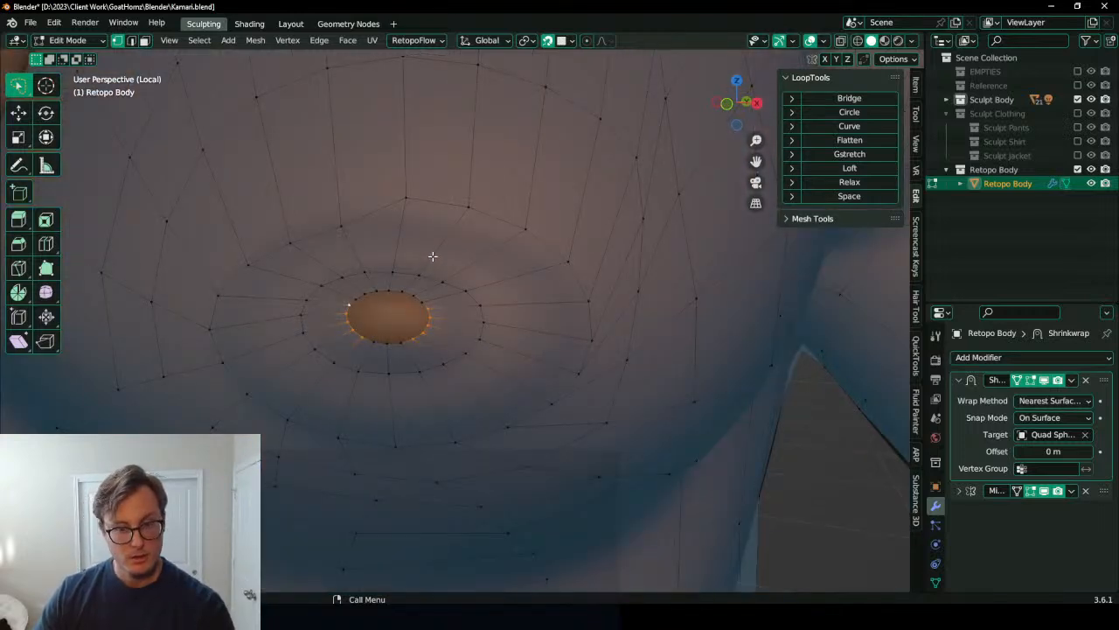
pyautogui.scroll(2, 515, 202)
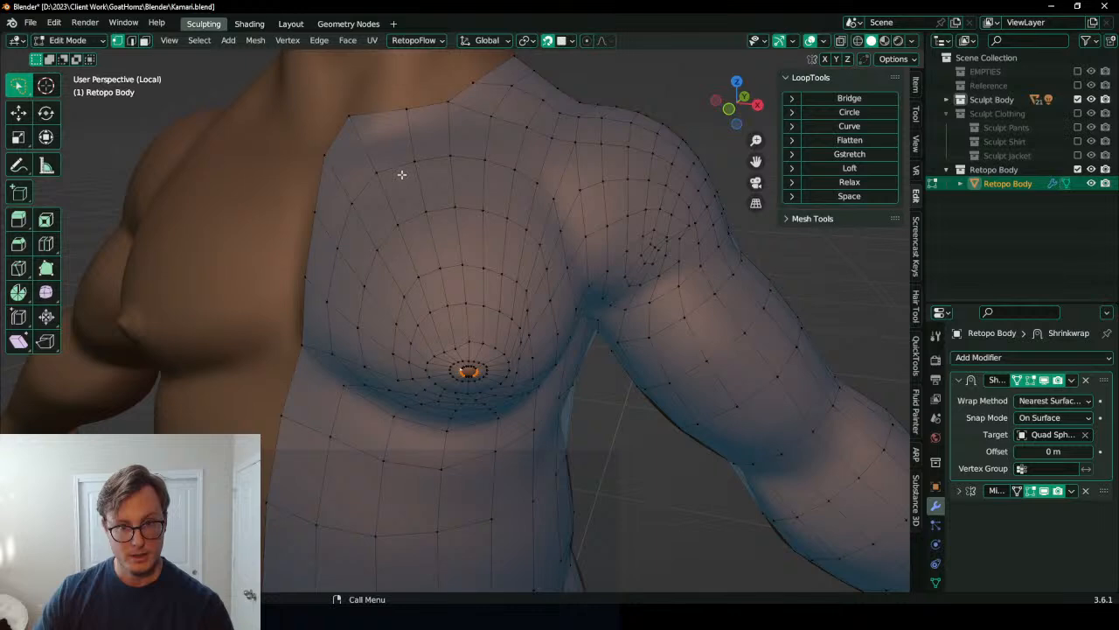
pyautogui.scroll(3, 443, 320)
pyautogui.moveTo(442, 320); pyautogui.dragTo(454, 295, button='middle')
pyautogui.scroll(6, 475, 319)
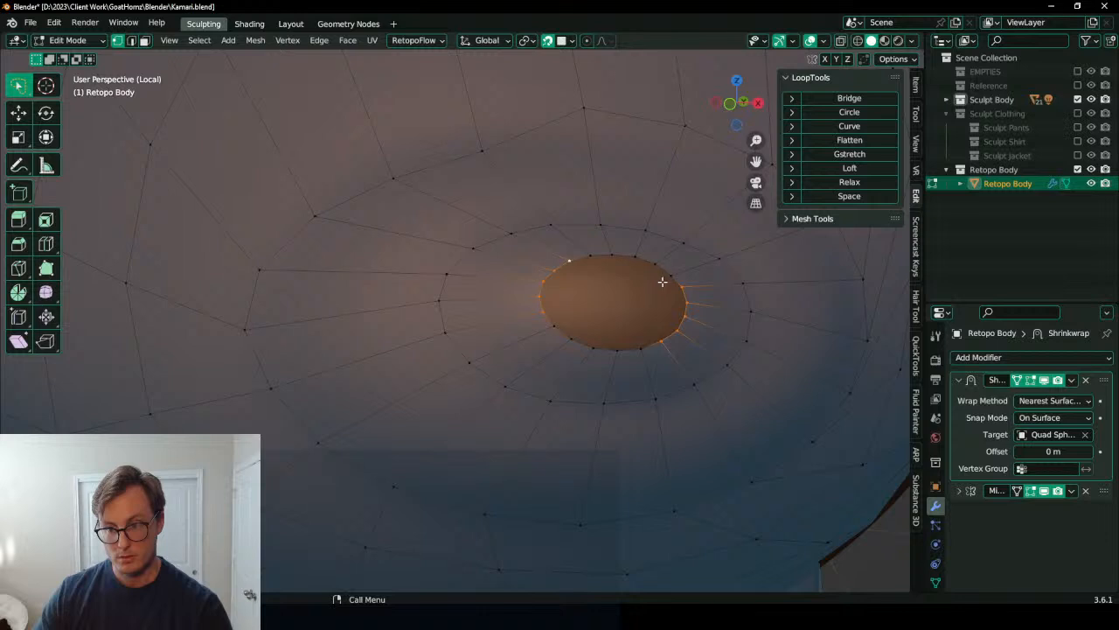
pyautogui.press('q')
pyautogui.click(662, 252)
pyautogui.scroll(-5, 626, 274)
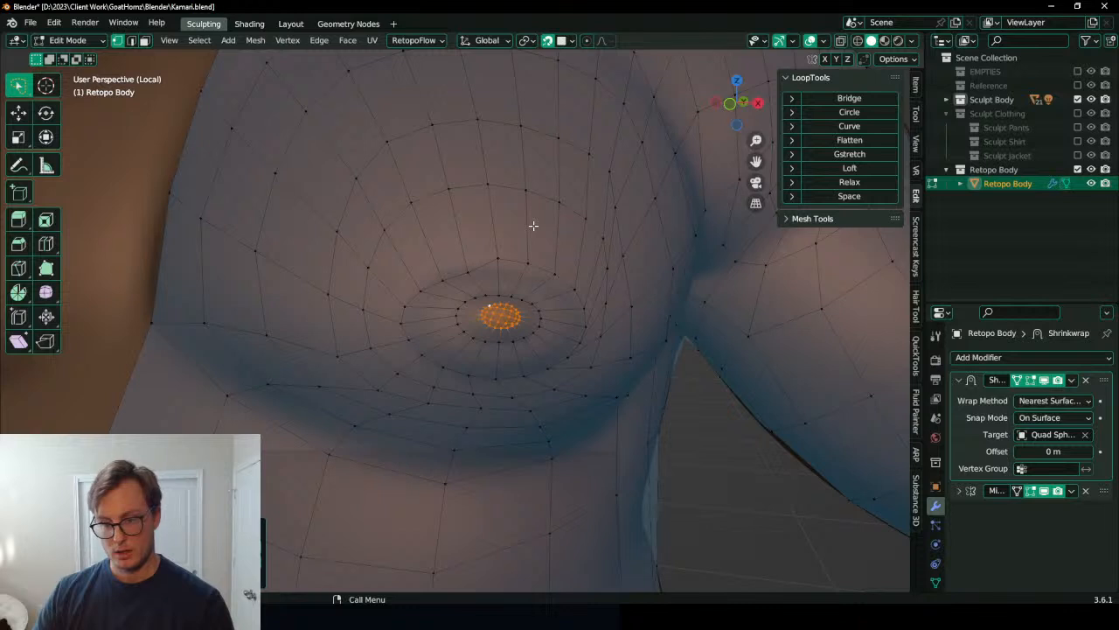
pyautogui.press('ctrl+KP_Add')
pyautogui.press('ctrl+KP_Add')
# Step: Switch the Retopo Body to Object Mode, duplicate its Shrinkwrap modifier, and apply one copy
pyautogui.hotkey('ctrl', 'Tab')
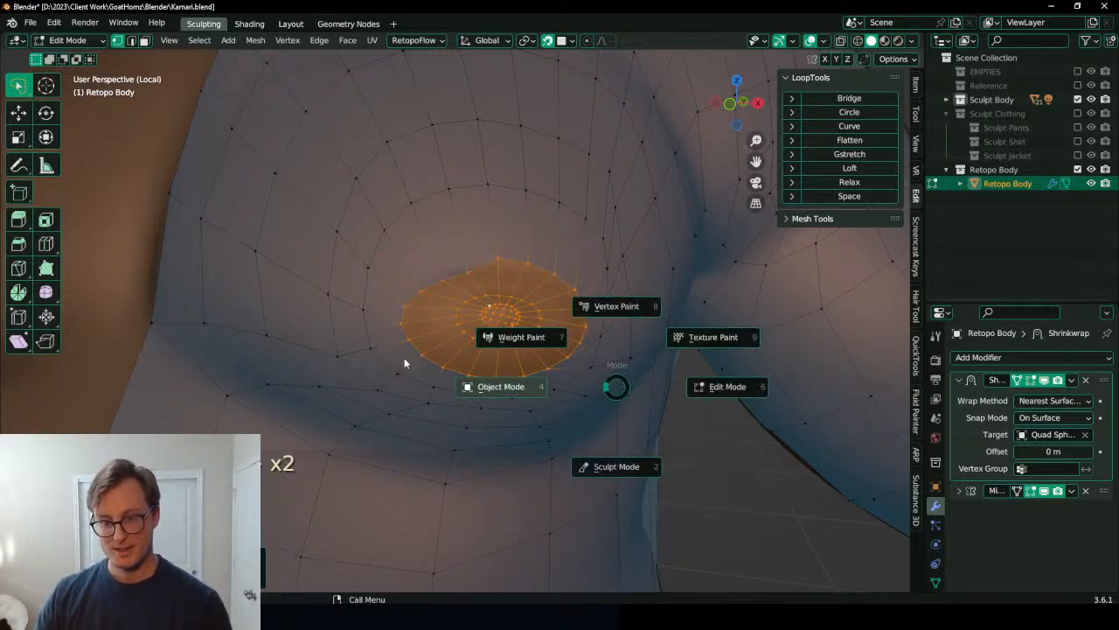
pyautogui.click(320, 364)
pyautogui.click(1072, 380)
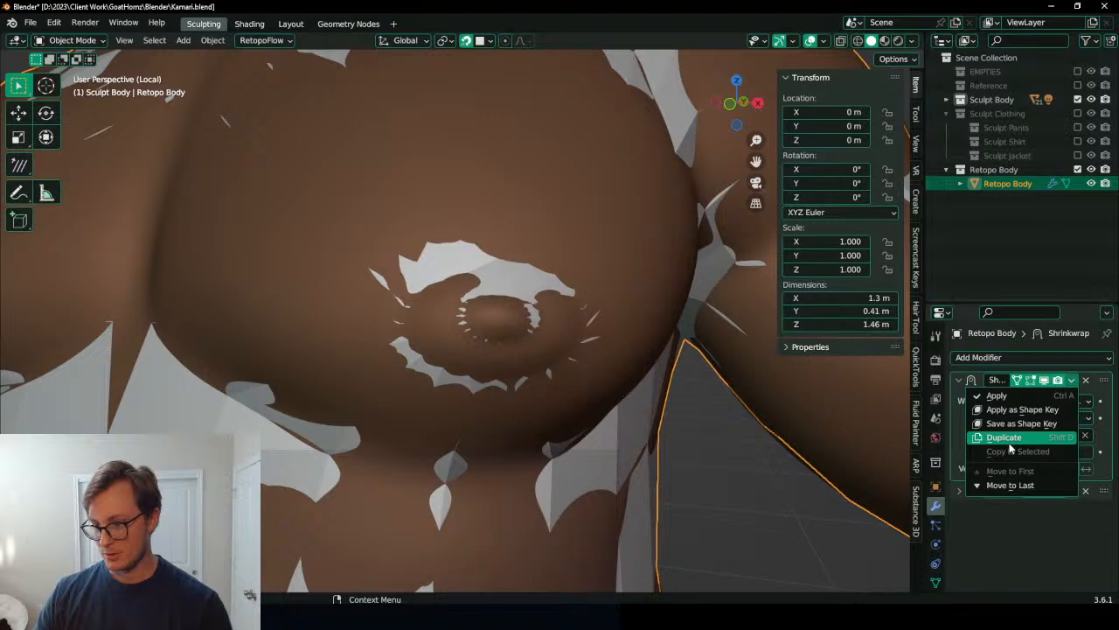
pyautogui.click(1010, 438)
pyautogui.click(1072, 380)
pyautogui.click(1032, 397)
# Step: Isolate the Retopo Body in Sculpt Mode with solid shading and turn on the wireframe overlay
pyautogui.hotkey('ctrl', 'Tab')
pyautogui.click(666, 418)
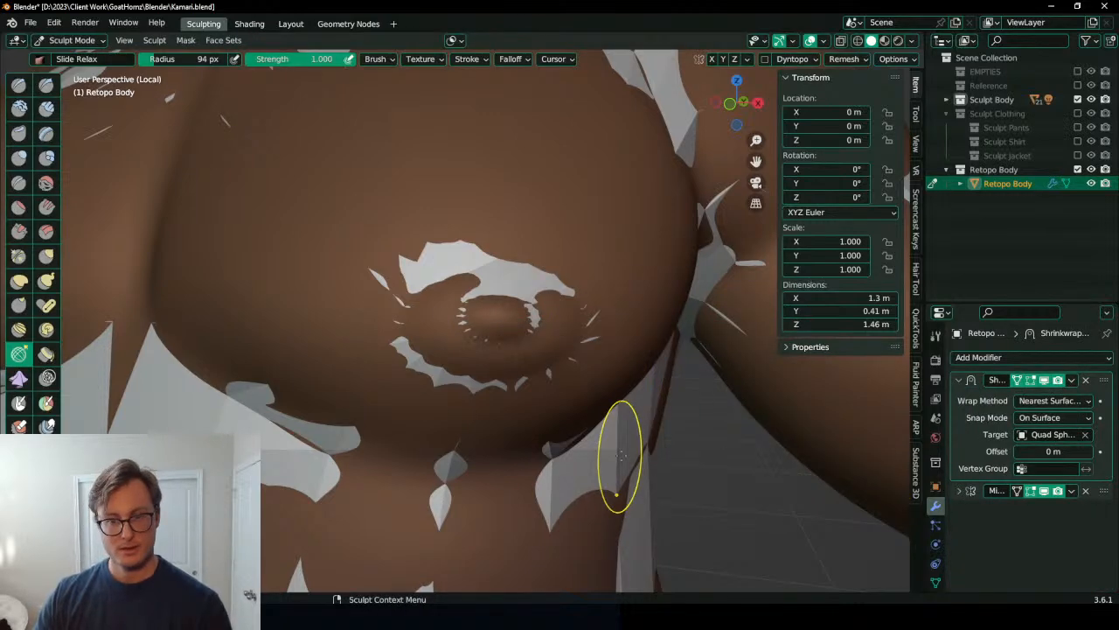
pyautogui.hotkey('ctrl', 'Tab')
pyautogui.click(607, 379)
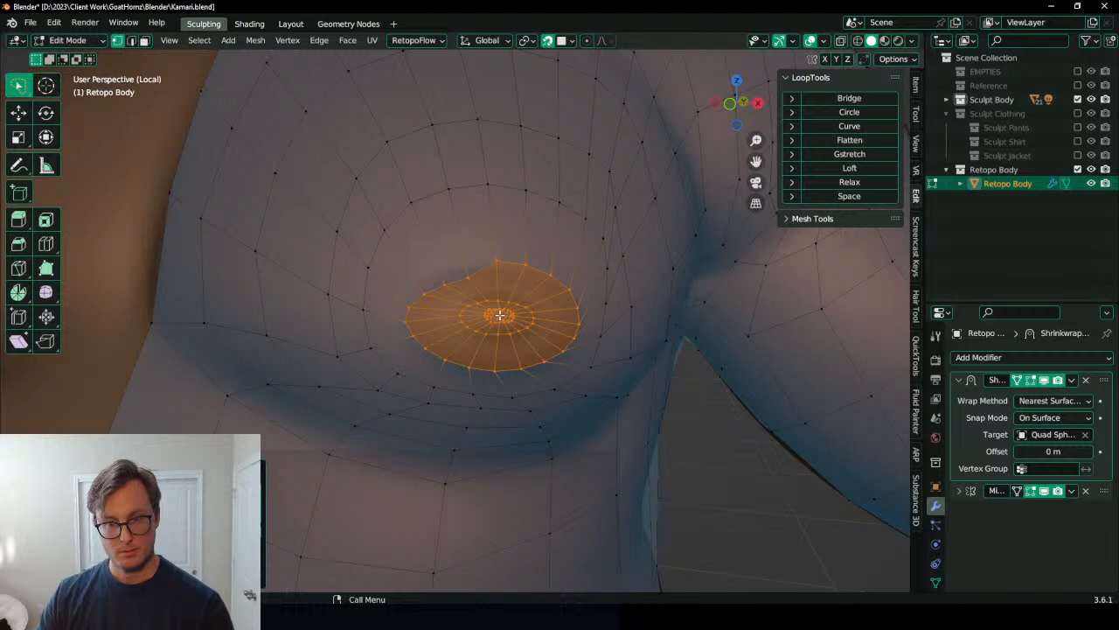
pyautogui.hotkey('ctrl', 'Tab')
pyautogui.click(516, 350)
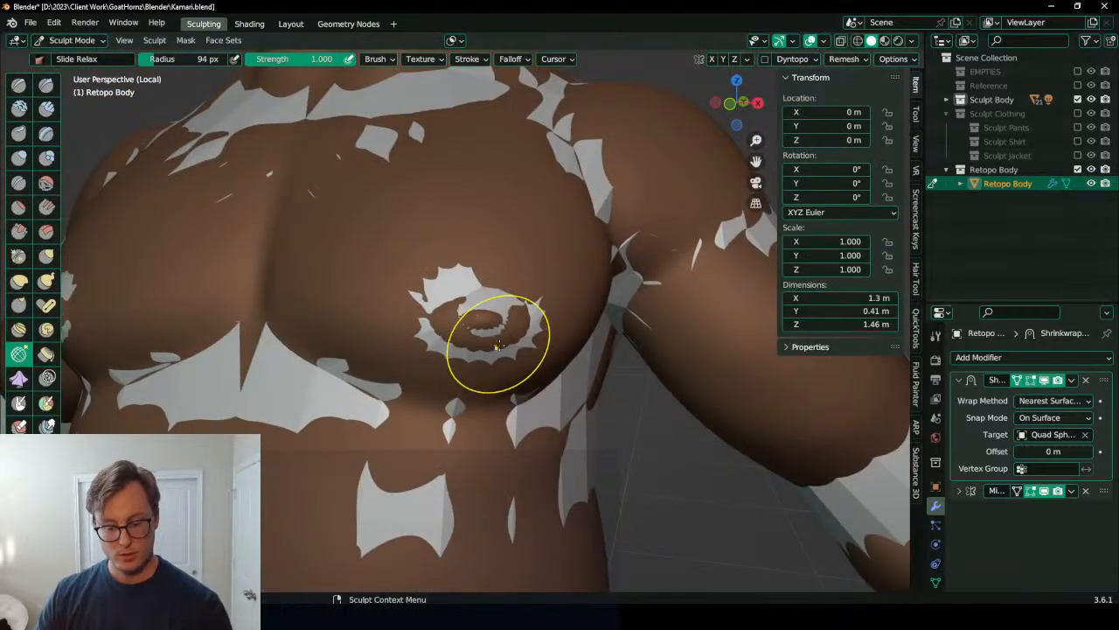
pyautogui.press('KP_Divide')
pyautogui.press('z')
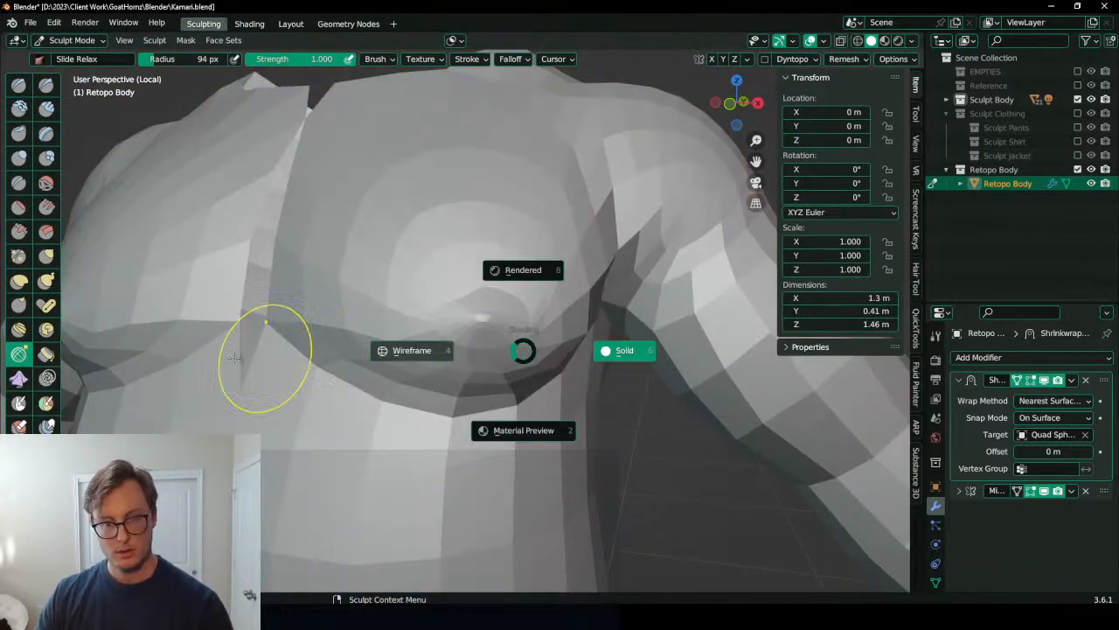
pyautogui.click(425, 325)
pyautogui.press('z')
pyautogui.click(515, 337)
pyautogui.press('q')
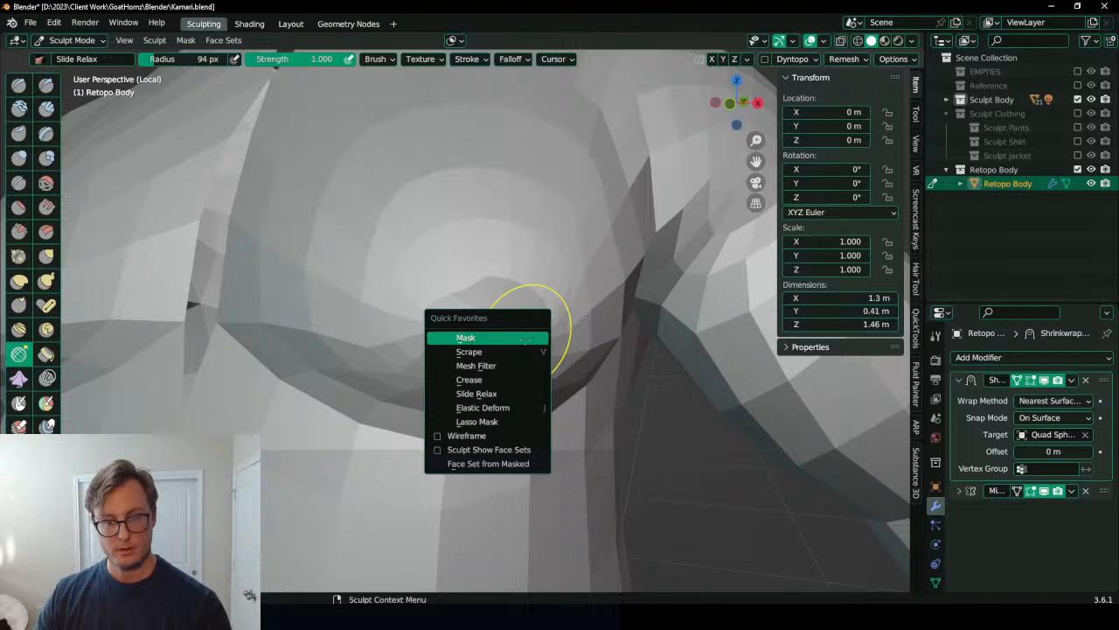
pyautogui.click(472, 436)
# Step: Try a Slide Relax stroke near the nipple, undo it, and inspect the chest topology from several angles
pyautogui.moveTo(448, 297); pyautogui.dragTo(482, 317)
pyautogui.hotkey('ctrl', 'z')
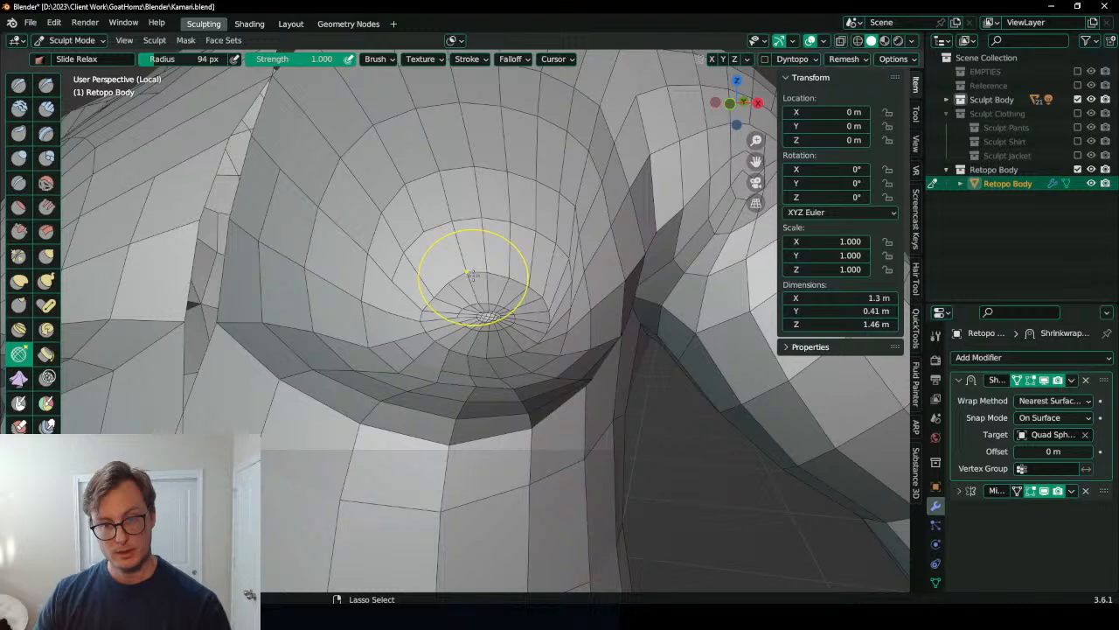
pyautogui.moveTo(462, 274); pyautogui.dragTo(399, 262, button='middle')
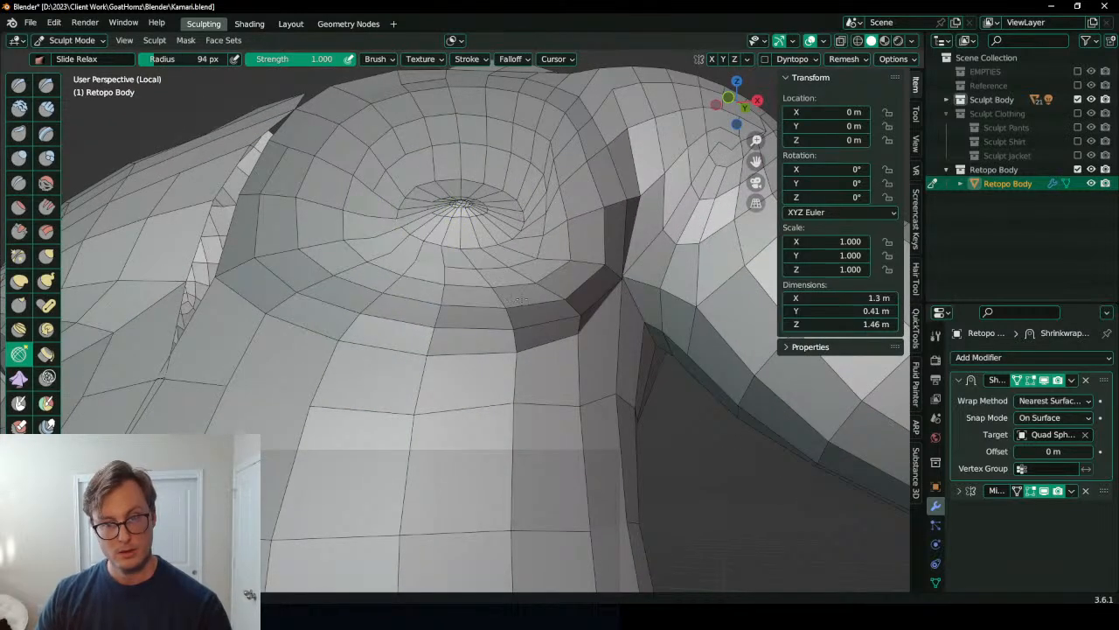
pyautogui.moveTo(572, 289); pyautogui.dragTo(530, 315, button='middle')
pyautogui.moveTo(487, 225)
pyautogui.mouseDown(button='middle')
pyautogui.moveTo(474, 225)
pyautogui.moveTo(464, 266)
pyautogui.moveTo(463, 338)
pyautogui.moveTo(448, 341)
pyautogui.mouseUp(button='middle')
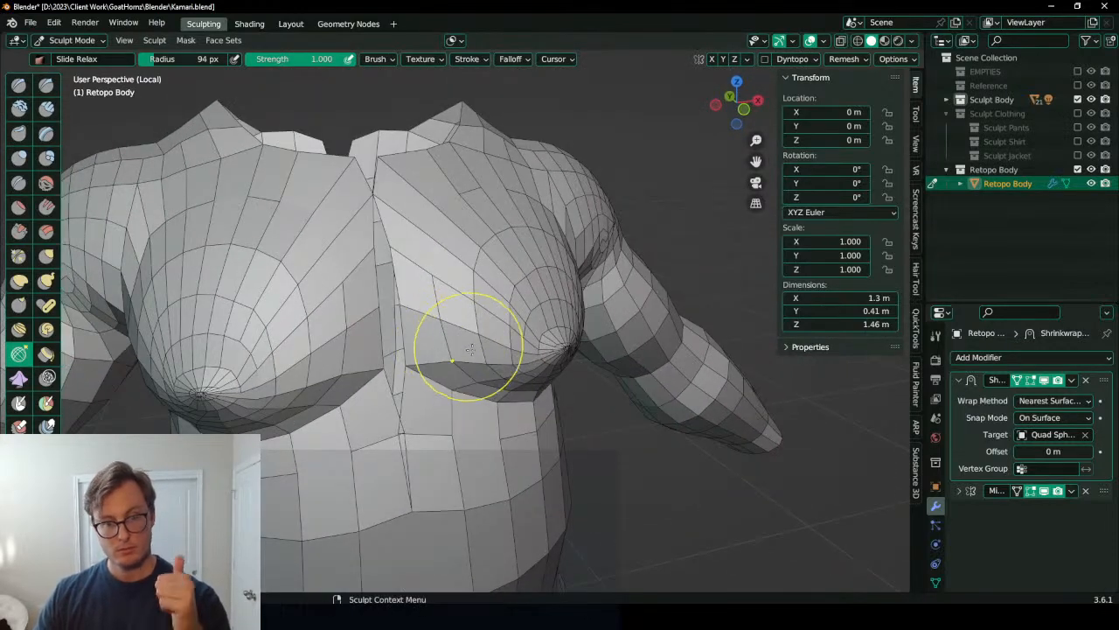
pyautogui.scroll(-2, 455, 337)
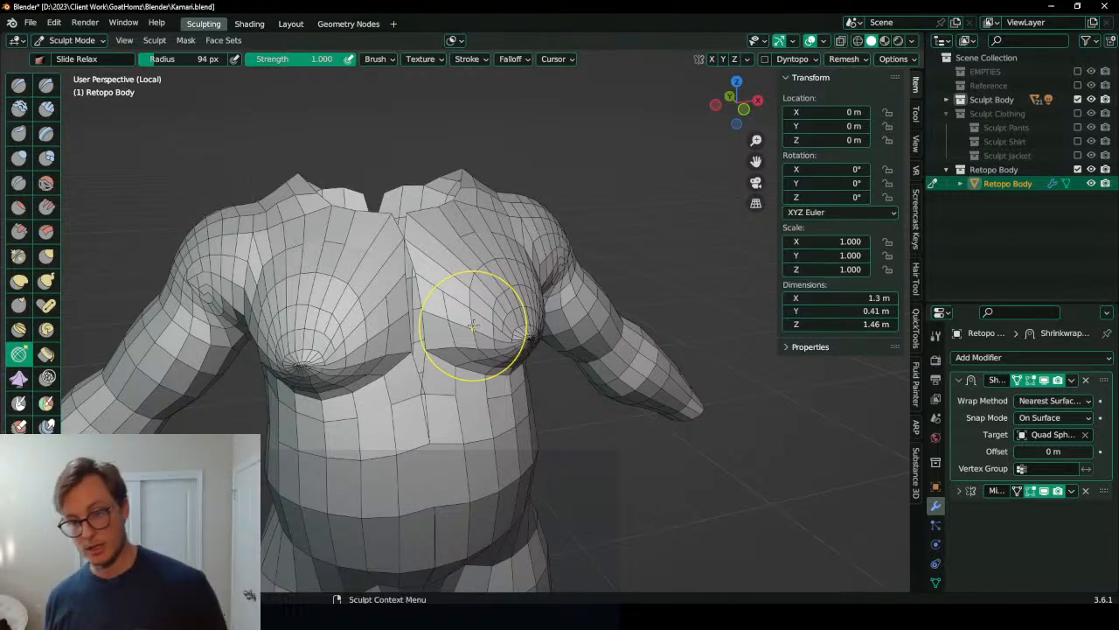
pyautogui.moveTo(520, 372); pyautogui.dragTo(512, 342, button='middle')
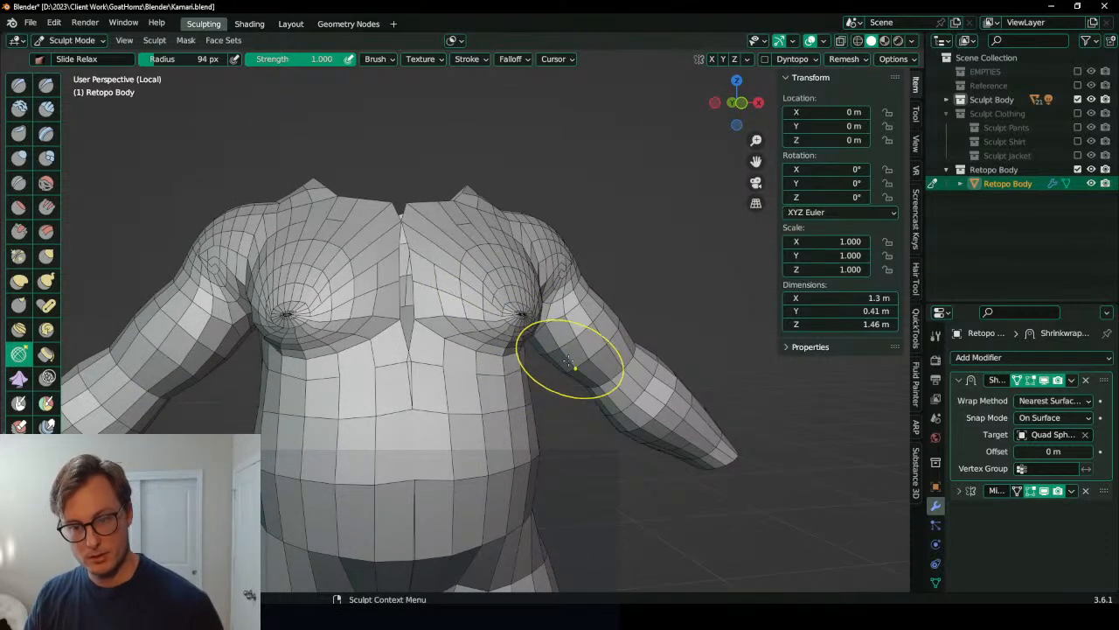
# Step: Leave the isolated view, return the Retopo Body to Edit Mode, and save the file
pyautogui.hotkey('ctrl', 'Tab')
pyautogui.scroll(2, 561, 355)
pyautogui.press('/')
pyautogui.press('q')
pyautogui.click(510, 368)
pyautogui.hotkey('ctrl', 'Tab')
pyautogui.scroll(-4, 565, 368)
pyautogui.moveTo(565, 367); pyautogui.dragTo(541, 368, button='middle')
pyautogui.hotkey('ctrl', 's')
# Step: Nudge two vertices of the Retopo Body near its open center seam into better positions
pyautogui.scroll(3, 541, 367)
pyautogui.click(432, 385)
pyautogui.press('g')
pyautogui.click(422, 393)
pyautogui.click(416, 390)
pyautogui.press('g')
pyautogui.click(411, 393)
# Step: Turn off snapping and flatten the open center seam by scaling its boundary loop to 0 along X around the 3D Cursor
pyautogui.moveTo(517, 373)
pyautogui.mouseDown(button='middle')
pyautogui.moveTo(392, 385)
pyautogui.moveTo(375, 357)
pyautogui.moveTo(368, 367)
pyautogui.moveTo(513, 332)
pyautogui.moveTo(523, 287)
pyautogui.moveTo(522, 312)
pyautogui.moveTo(500, 270)
pyautogui.moveTo(449, 290)
pyautogui.moveTo(429, 277)
pyautogui.moveTo(505, 337)
pyautogui.moveTo(511, 372)
pyautogui.mouseUp(button='middle')
pyautogui.hotkey('shift', 'Tab')
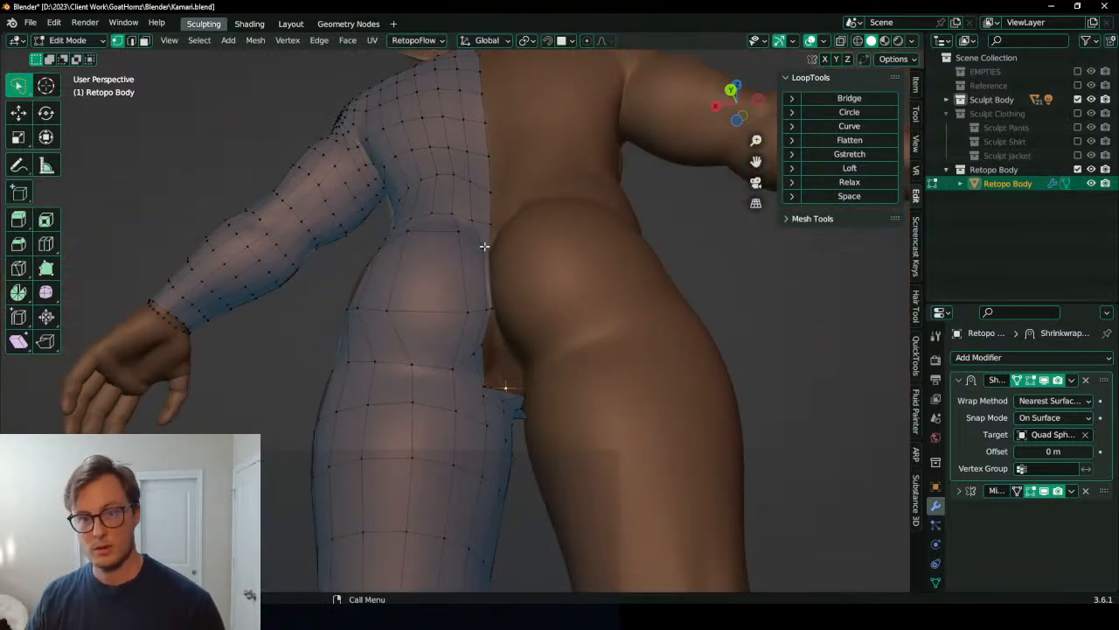
pyautogui.keyDown('alt'); pyautogui.click(492, 231); pyautogui.keyUp('alt')
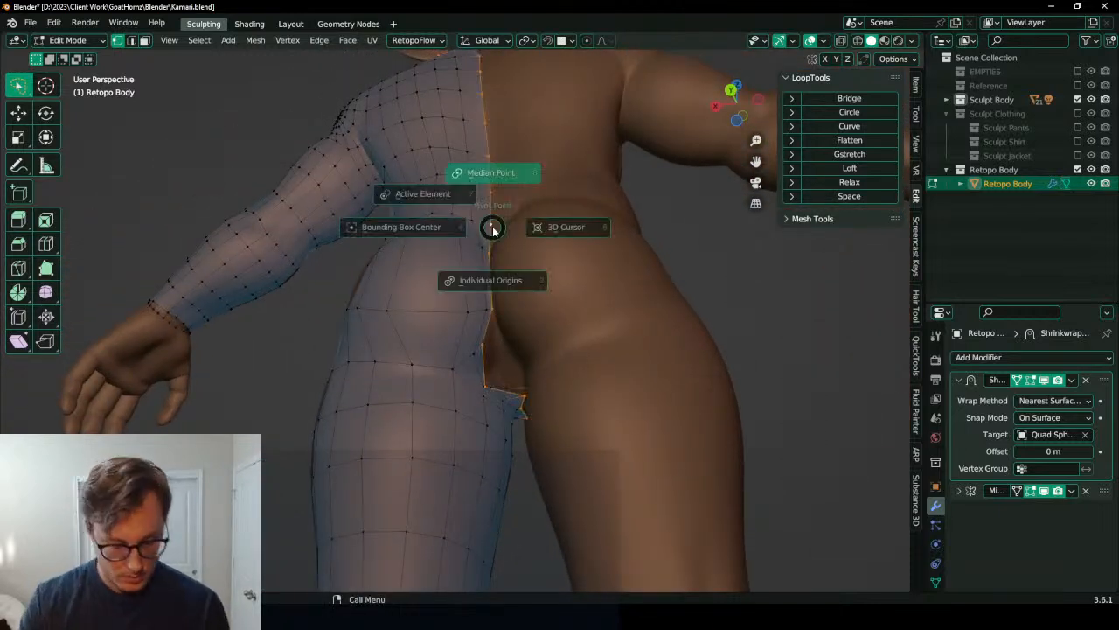
pyautogui.press('s')
pyautogui.press('x')
pyautogui.press('0')
pyautogui.press('Return')
pyautogui.moveTo(492, 230); pyautogui.dragTo(548, 310, button='middle')
pyautogui.moveTo(541, 414); pyautogui.dragTo(537, 350, button='middle')
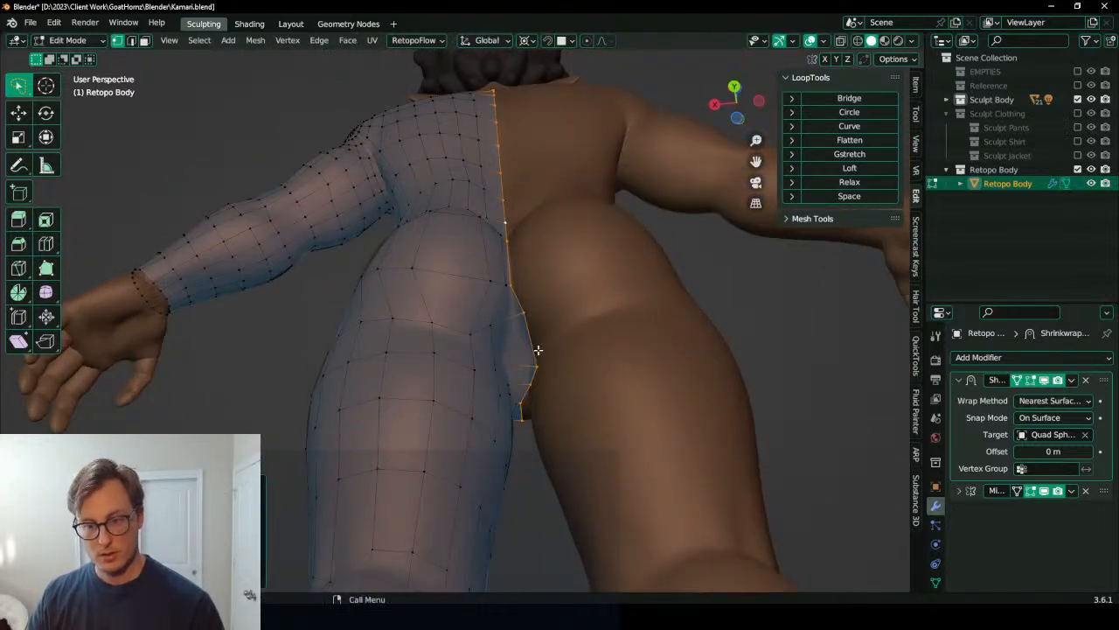
# Step: Select the run of center seam vertices between the crotch and the buttocks and move it along Z
pyautogui.click(531, 383)
pyautogui.keyDown('ctrl'); pyautogui.click(506, 311); pyautogui.keyUp('ctrl')
pyautogui.press('g')
pyautogui.press('z')
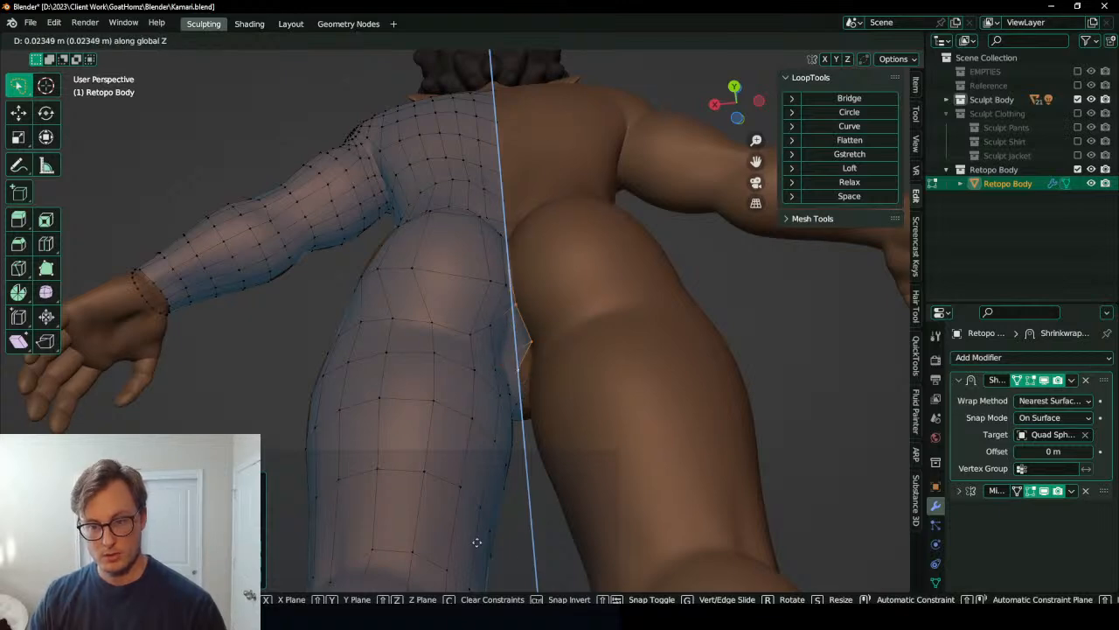
pyautogui.click(558, 590)
pyautogui.moveTo(596, 285); pyautogui.dragTo(537, 283, button='middle')
# Step: Switch to Sculpt Mode and isolate the Retopo Body in solid shading with its wireframe shown to check the back
pyautogui.hotkey('ctrl', 'Tab')
pyautogui.click(557, 366)
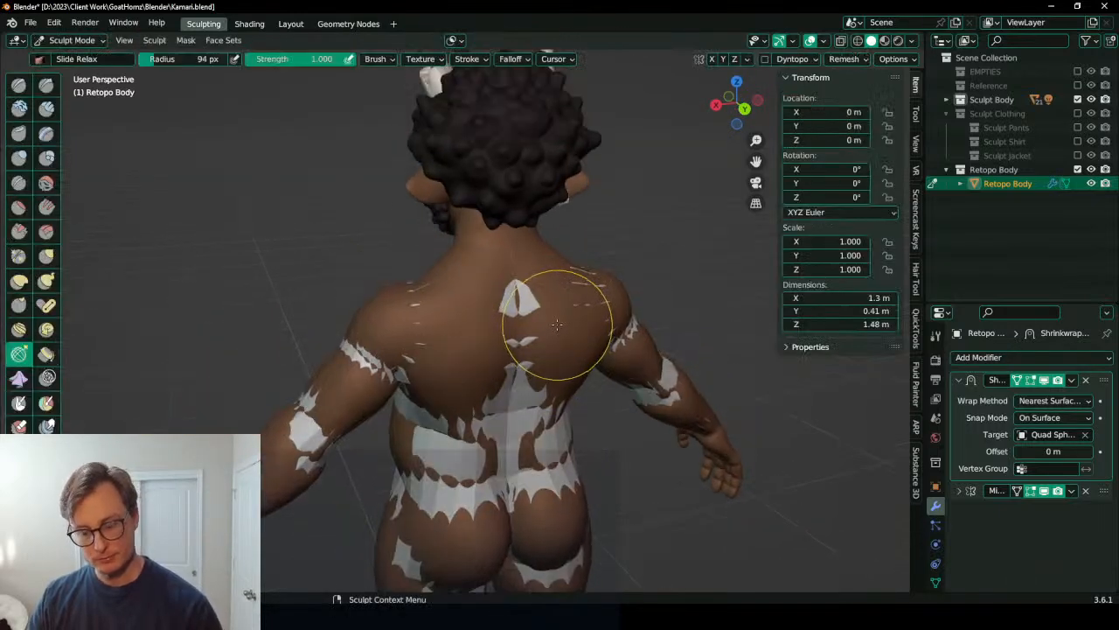
pyautogui.press('KP_Divide')
pyautogui.hotkey('shift', 'space')
pyautogui.hotkey('shift', 'z')
pyautogui.press('z')
pyautogui.click(684, 316)
pyautogui.scroll(5, 490, 341)
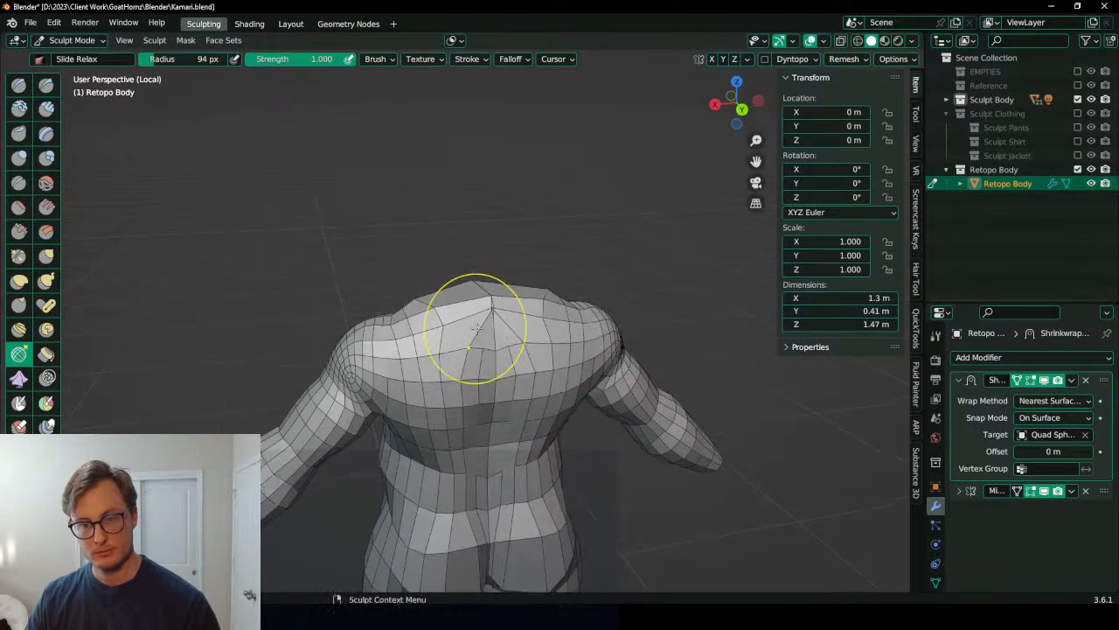
# Step: Try to relax the topology beside the center seam on the upper back with a Slide Relax stroke, and undo it
pyautogui.moveTo(487, 350); pyautogui.dragTo(440, 329, button='middle')
pyautogui.moveTo(440, 329); pyautogui.dragTo(470, 293)
pyautogui.moveTo(455, 266)
pyautogui.mouseDown(button='middle')
pyautogui.moveTo(575, 400)
pyautogui.moveTo(679, 419)
pyautogui.moveTo(721, 393)
pyautogui.mouseUp(button='middle')
pyautogui.hotkey('ctrl', 'z')
pyautogui.hotkey('ctrl', 'z')
pyautogui.hotkey('ctrl', 'z')
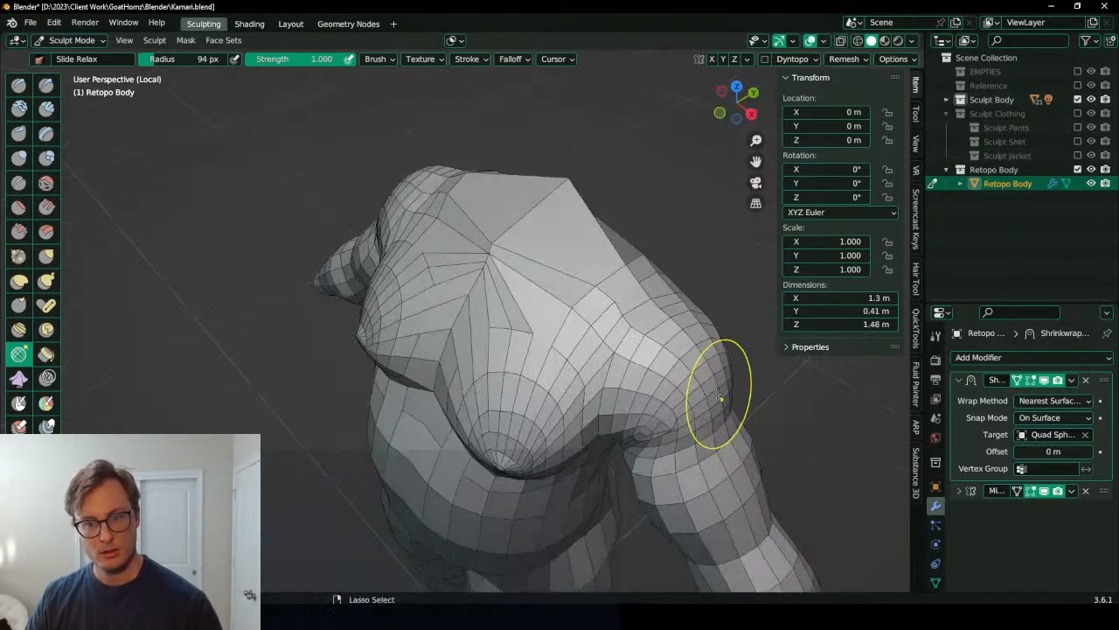
# Step: Bring the sculpt back into view, return to Edit Mode and move the front neckline vertices outward from the center seam
pyautogui.press('KP_Divide')
pyautogui.press('Tab')
pyautogui.scroll(2, 682, 385)
pyautogui.scroll(2, 630, 336)
pyautogui.moveTo(659, 335); pyautogui.dragTo(602, 245, button='middle')
pyautogui.moveTo(609, 299); pyautogui.dragTo(569, 295, button='middle')
pyautogui.scroll(3, 499, 277)
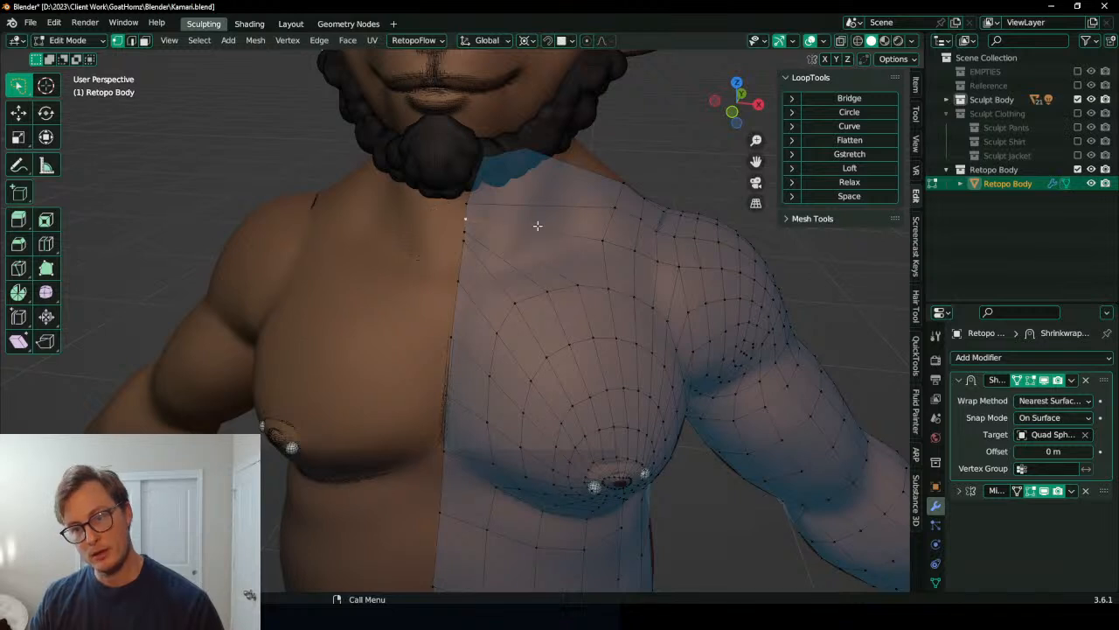
pyautogui.keyDown('shift'); pyautogui.moveTo(571, 231); pyautogui.dragTo(530, 276, button='middle'); pyautogui.keyUp('shift')
pyautogui.scroll(1, 524, 279)
pyautogui.press('g')
pyautogui.click(509, 260)
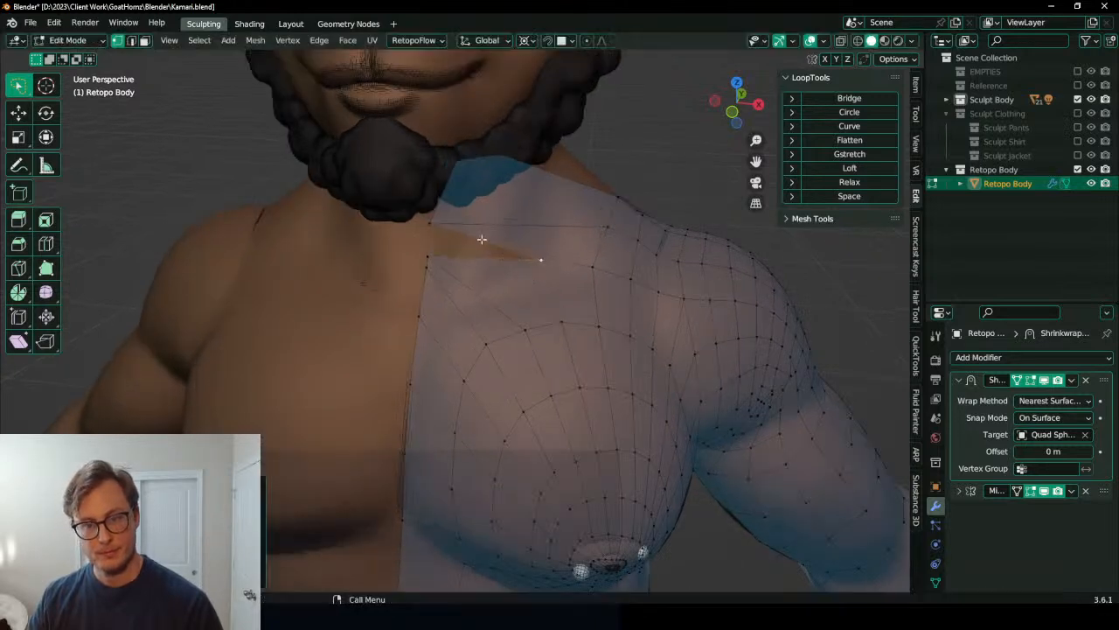
pyautogui.press('g')
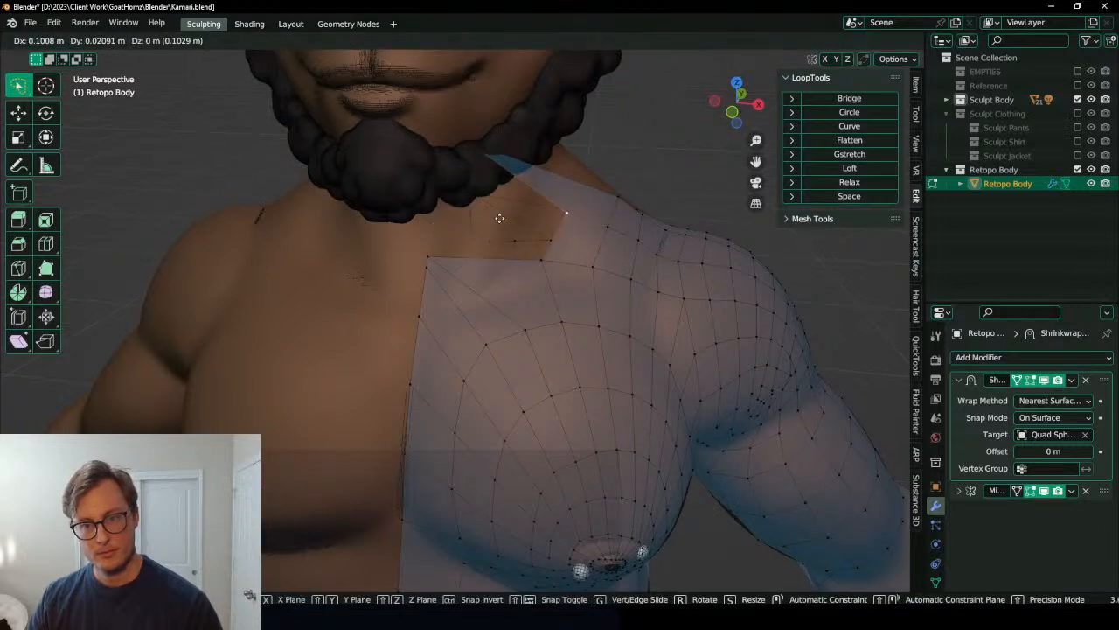
pyautogui.click(504, 218)
# Step: Turn on snapping and reposition the neck opening's vertices from the front center around to the upper back
pyautogui.hotkey('shift', 'Tab')
pyautogui.press('g')
pyautogui.click(444, 260)
pyautogui.moveTo(500, 263); pyautogui.dragTo(490, 290, button='middle')
pyautogui.press('g')
pyautogui.click(535, 279)
pyautogui.press('g')
pyautogui.click(548, 335)
pyautogui.press('g')
pyautogui.click(489, 347)
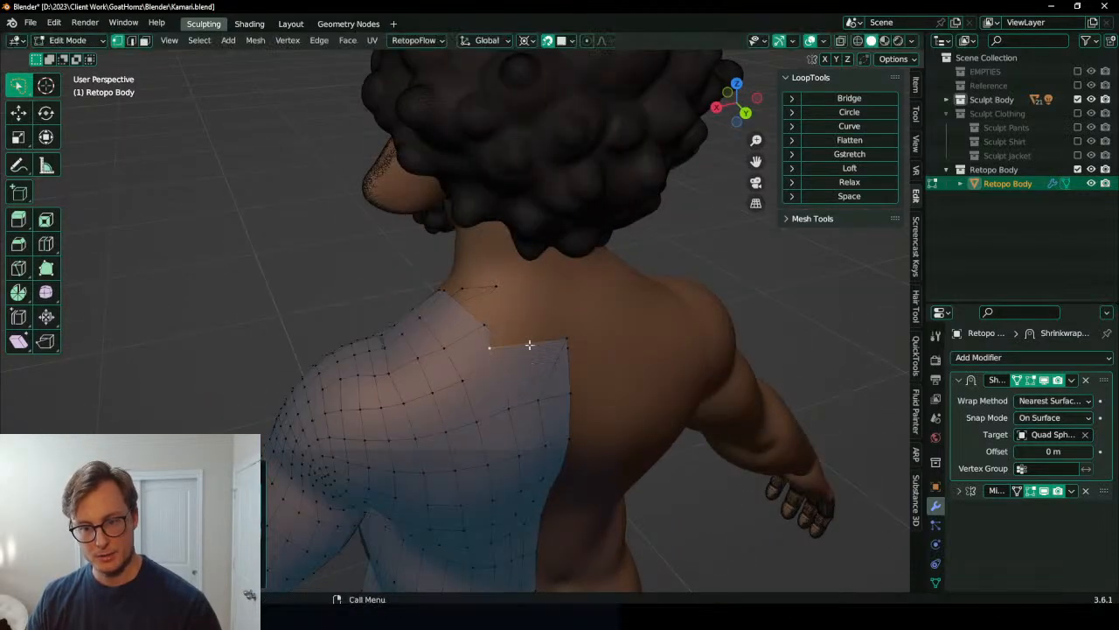
# Step: Refine the vertices along the back edge of the neck opening so they follow the base of the neck
pyautogui.press('g')
pyautogui.rightClick(542, 341)
pyautogui.press('g')
pyautogui.click(522, 362)
pyautogui.press('g')
pyautogui.click(490, 353)
pyautogui.press('g')
pyautogui.click(492, 365)
# Step: Adjust the remaining vertices along the neck opening's edge to form a smoother line around the neck
pyautogui.moveTo(492, 366); pyautogui.dragTo(558, 349, button='middle')
pyautogui.click(530, 285)
pyautogui.press('g')
pyautogui.click(546, 301)
pyautogui.press('g')
pyautogui.click(525, 293)
pyautogui.click(568, 292)
pyautogui.press('g')
pyautogui.click(570, 290)
pyautogui.press('g')
pyautogui.click(525, 294)
pyautogui.moveTo(525, 294); pyautogui.dragTo(642, 225, button='middle')
pyautogui.press('g')
pyautogui.click(486, 284)
pyautogui.scroll(-10, 612, 254)
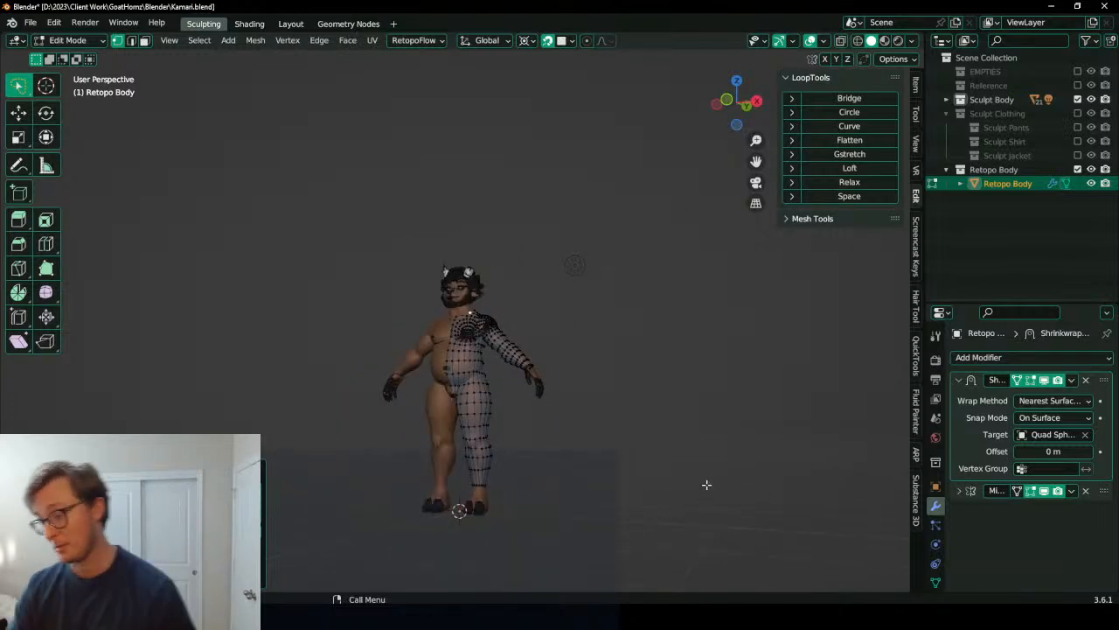
# Step: Examine the retopologized torso, hips and legs from the front, back and side
pyautogui.moveTo(539, 394); pyautogui.dragTo(701, 275, button='middle')
pyautogui.scroll(5, 568, 318)
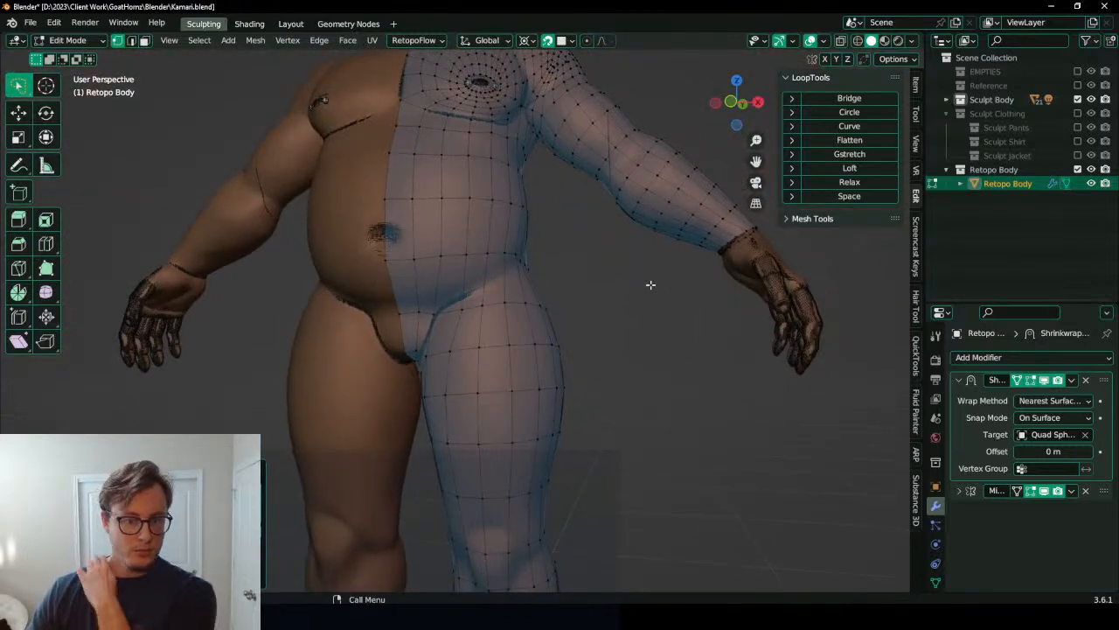
pyautogui.moveTo(486, 303); pyautogui.dragTo(368, 292, button='middle')
pyautogui.scroll(2, 466, 275)
pyautogui.moveTo(539, 300); pyautogui.dragTo(502, 330, button='middle')
pyautogui.scroll(-3, 506, 315)
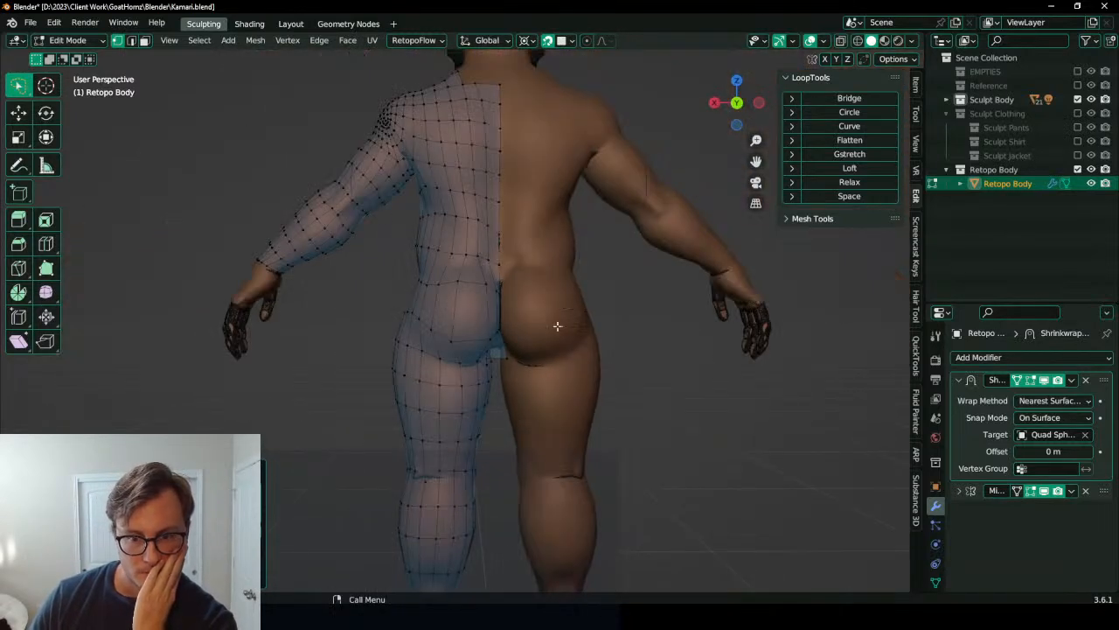
pyautogui.moveTo(181, 317); pyautogui.dragTo(475, 297, button='middle')
pyautogui.scroll(3, 475, 296)
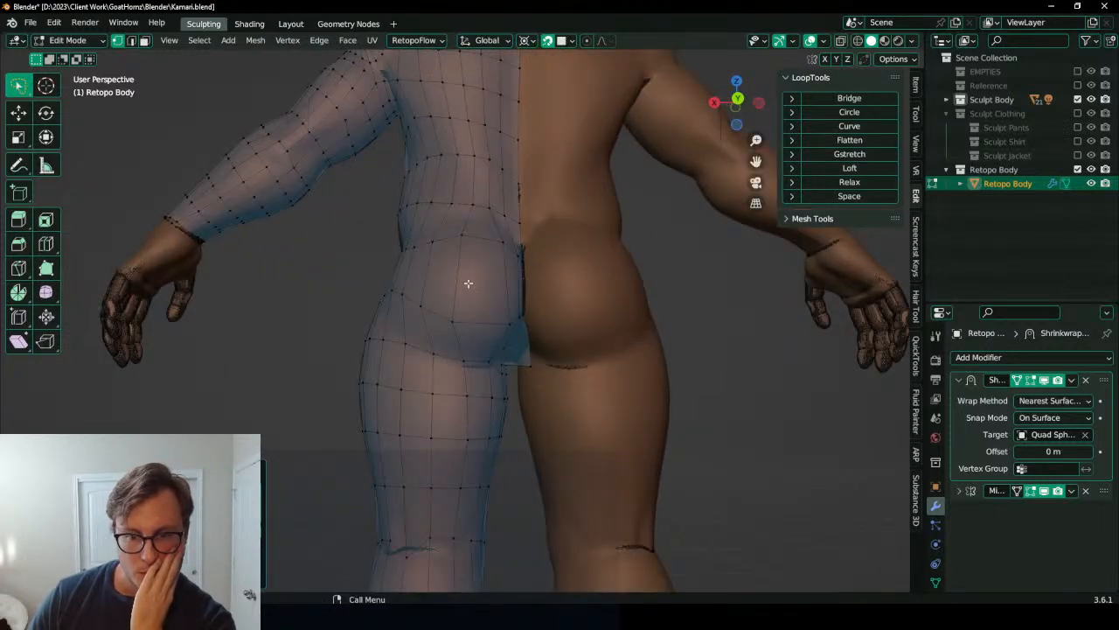
pyautogui.moveTo(375, 275); pyautogui.dragTo(484, 272, button='middle')
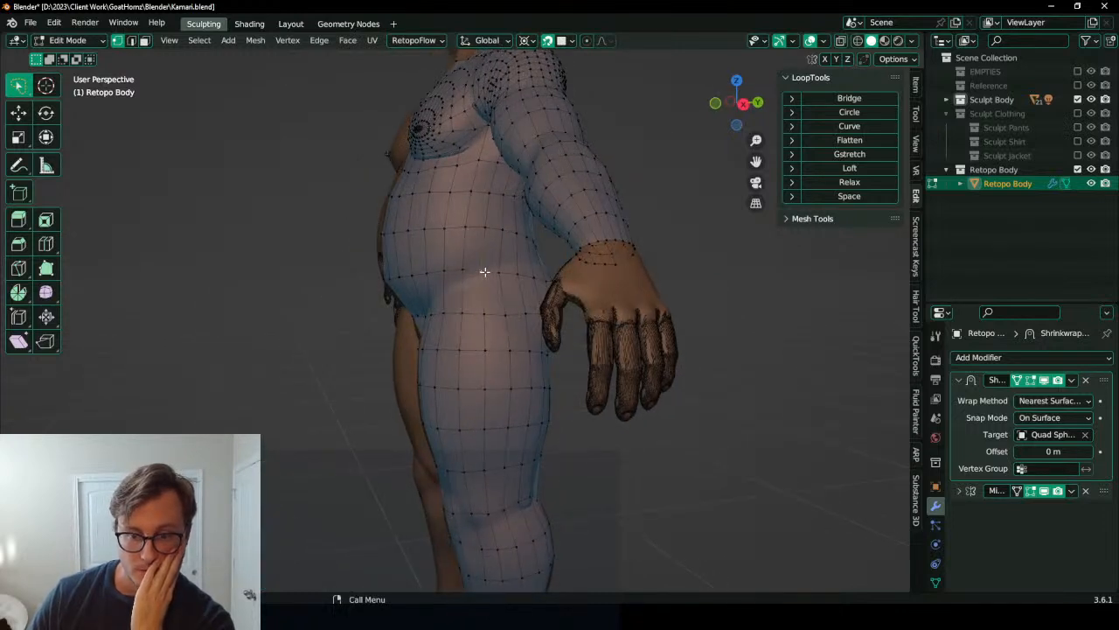
# Step: Show the Sculpt Pants collection, turn off snapping and rotate the waist edge loop around its Median Point to match the waistband's slope
pyautogui.click(1078, 127)
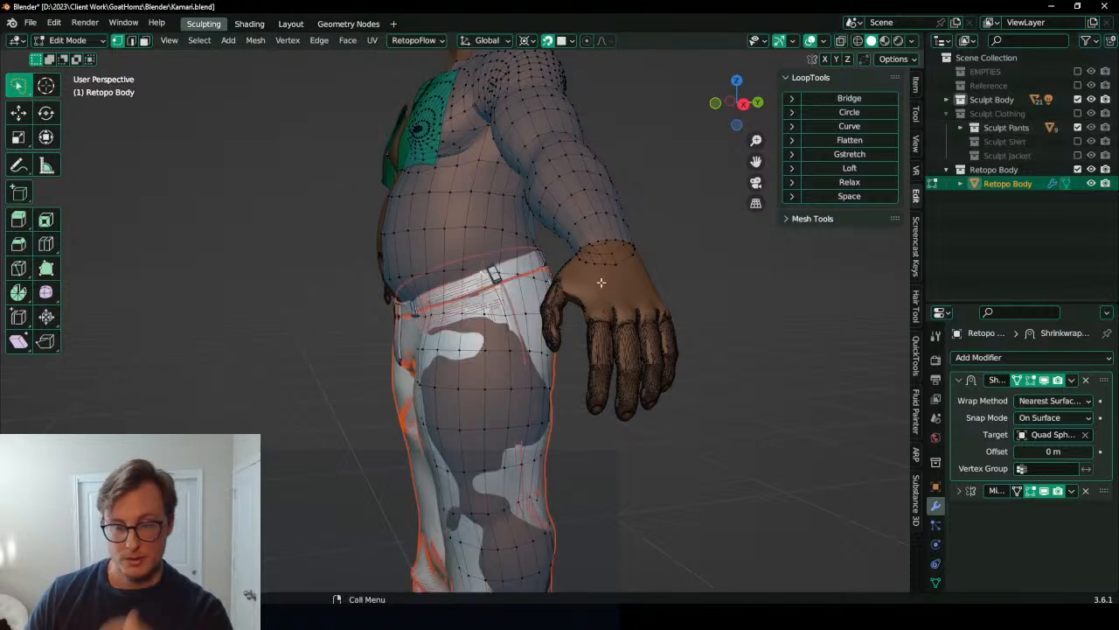
pyautogui.press('KP_3')
pyautogui.hotkey('shift', 'Tab')
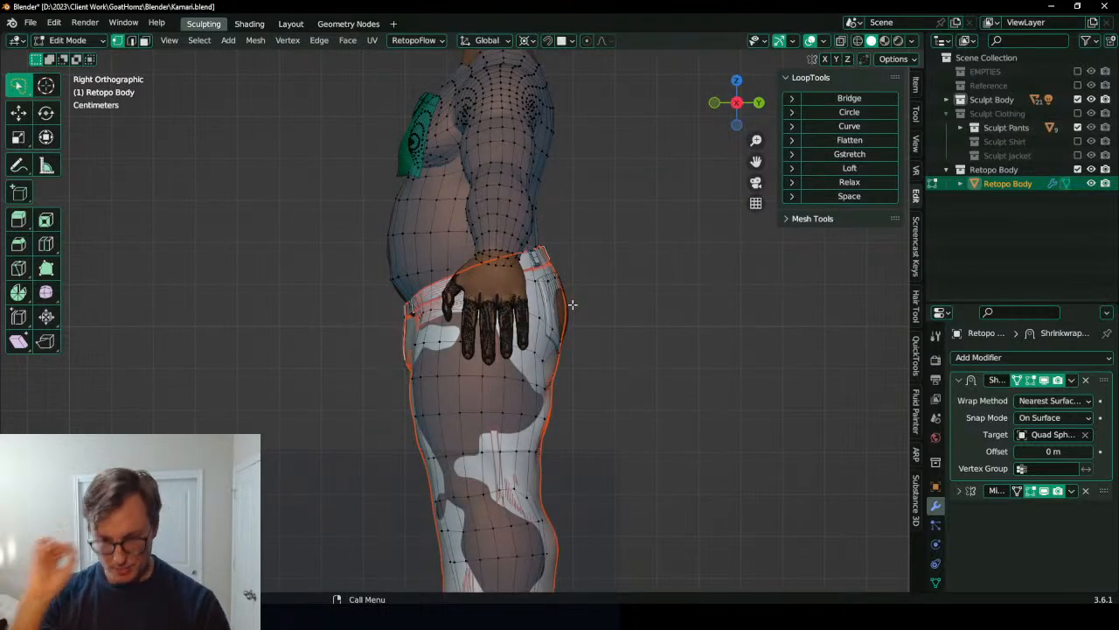
pyautogui.scroll(5, 572, 303)
pyautogui.keyDown('alt'); pyautogui.click(405, 194); pyautogui.keyUp('alt')
pyautogui.keyDown('shift'); pyautogui.moveTo(531, 246); pyautogui.dragTo(533, 342, button='middle'); pyautogui.keyUp('shift')
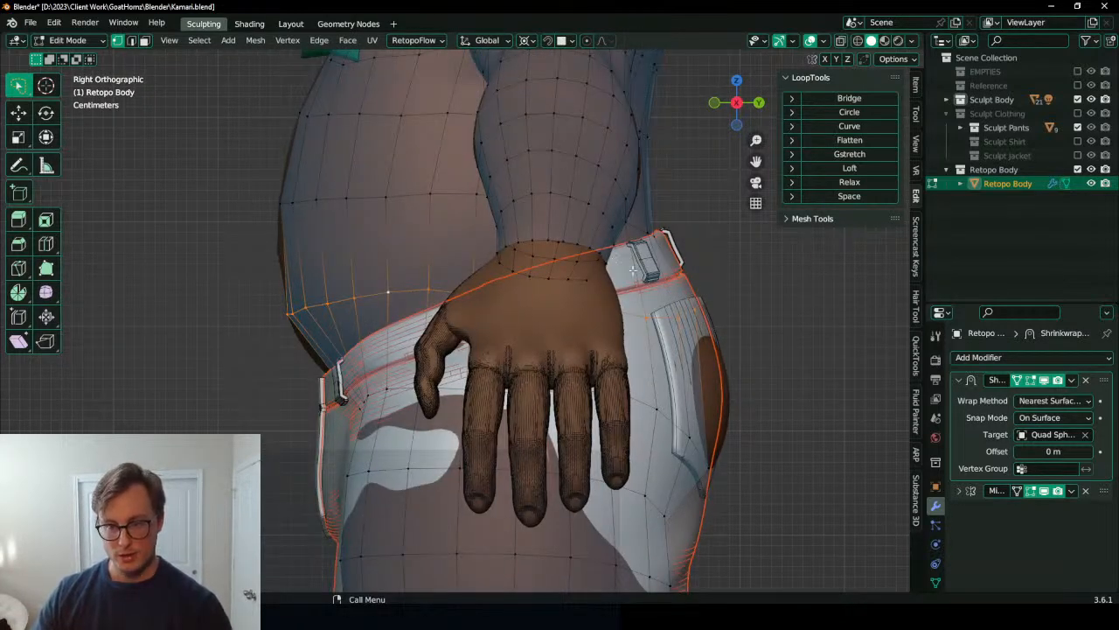
pyautogui.press('.')
pyautogui.click(713, 218)
pyautogui.press('r')
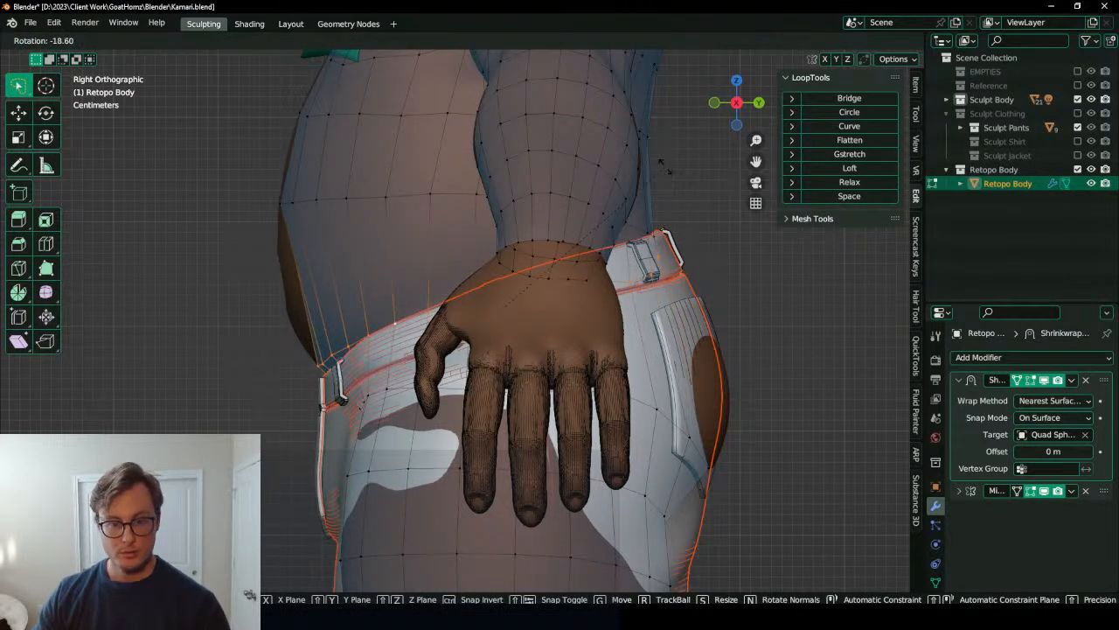
pyautogui.click(433, 205)
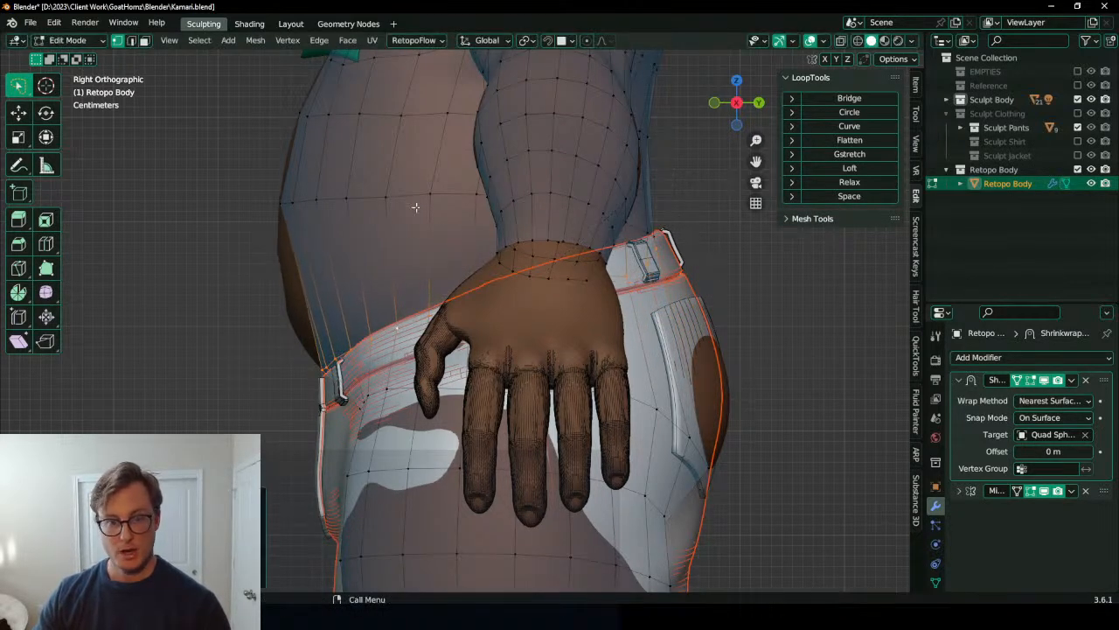
# Step: Rotate the belly edge loop above the waist by about -17° and fine-tune the waist loop's rotation along the waistband
pyautogui.keyDown('alt'); pyautogui.click(432, 201); pyautogui.keyUp('alt')
pyautogui.press('r')
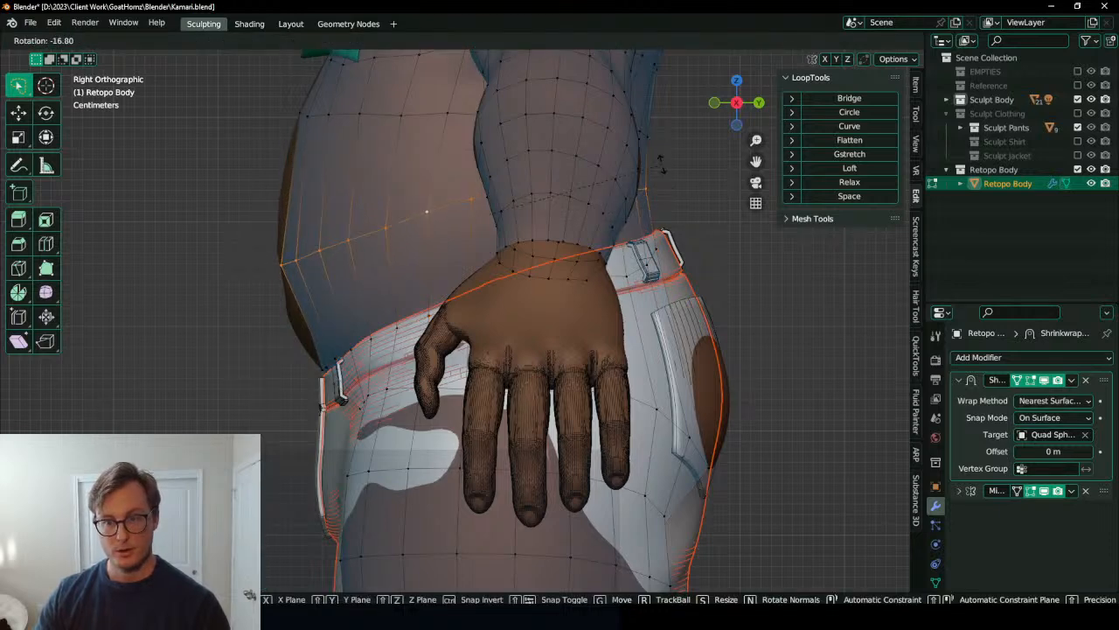
pyautogui.click(657, 161)
pyautogui.keyDown('shift'); pyautogui.moveTo(512, 249); pyautogui.dragTo(510, 267, button='middle'); pyautogui.keyUp('shift')
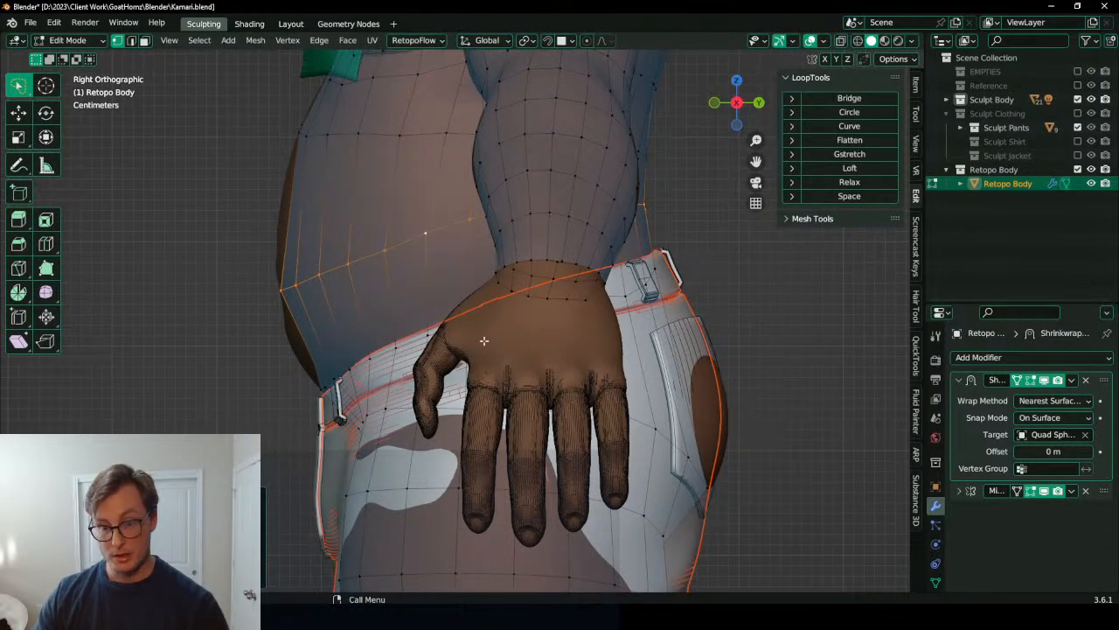
pyautogui.keyDown('alt'); pyautogui.click(409, 341); pyautogui.keyUp('alt')
pyautogui.press('r')
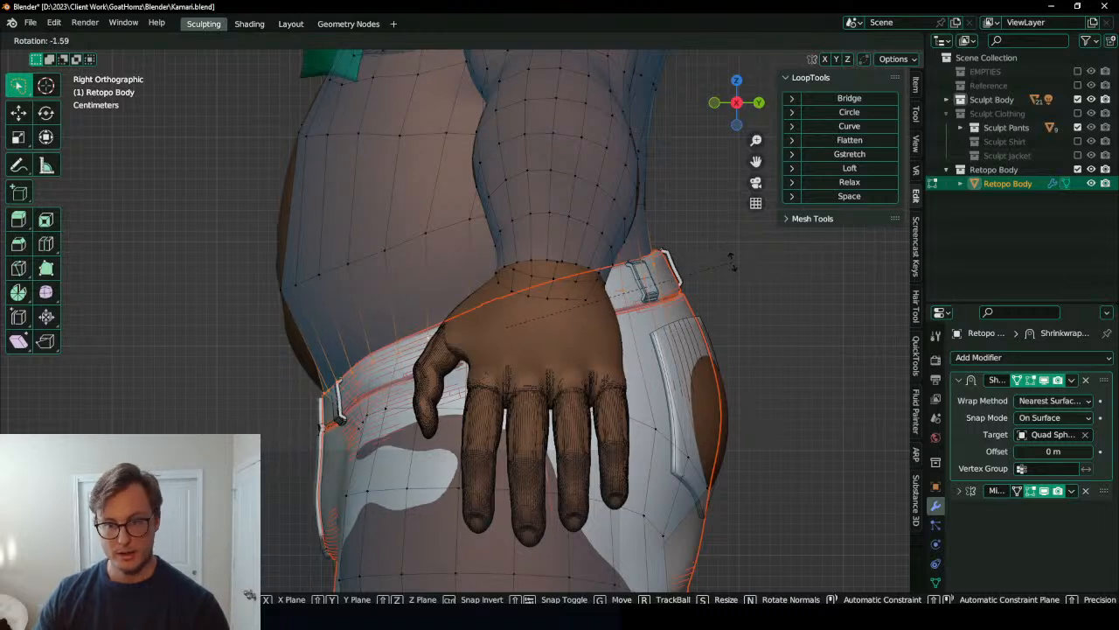
pyautogui.click(730, 258)
# Step: Deselect the front part of the waist loop through X-ray and move its remaining back vertices to the waistband
pyautogui.hotkey('alt', 'z')
pyautogui.keyDown('ctrl'); pyautogui.moveTo(268, 206); pyautogui.dragTo(528, 416); pyautogui.keyUp('ctrl')
pyautogui.hotkey('alt', 'z')
pyautogui.press('g')
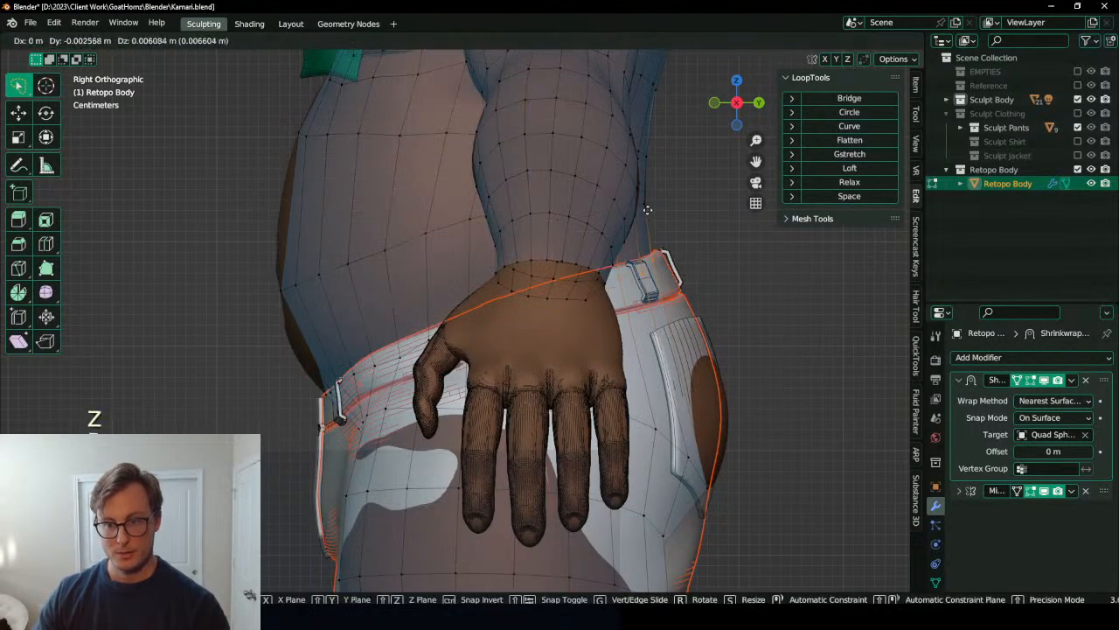
pyautogui.click(648, 210)
pyautogui.moveTo(648, 210); pyautogui.dragTo(569, 337, button='middle')
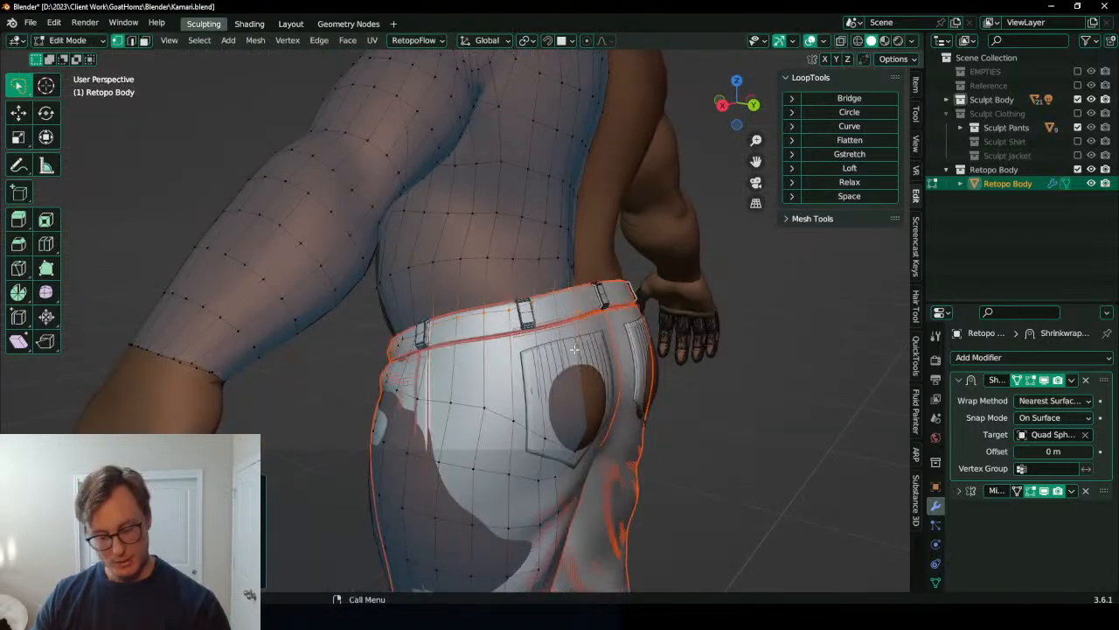
pyautogui.press('KP_Divide')
pyautogui.press('.')
pyautogui.press('Escape')
pyautogui.press('KP_Divide')
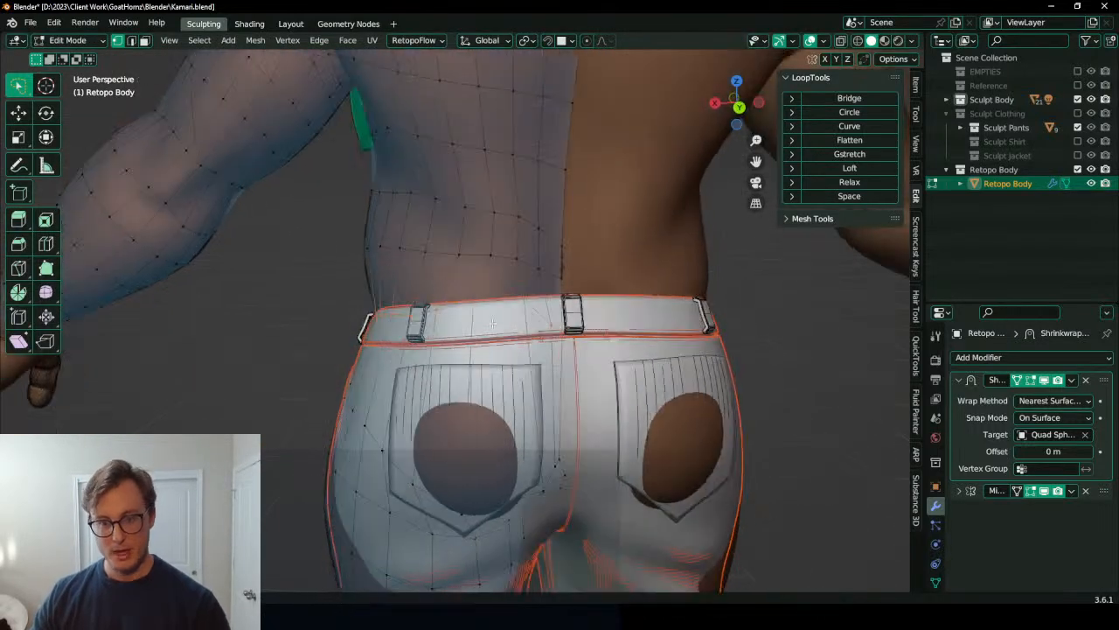
# Step: Align the waist loop's back vertices near the center seam with the upper edge of the pants' waistband
pyautogui.moveTo(525, 324); pyautogui.dragTo(533, 328, button='middle')
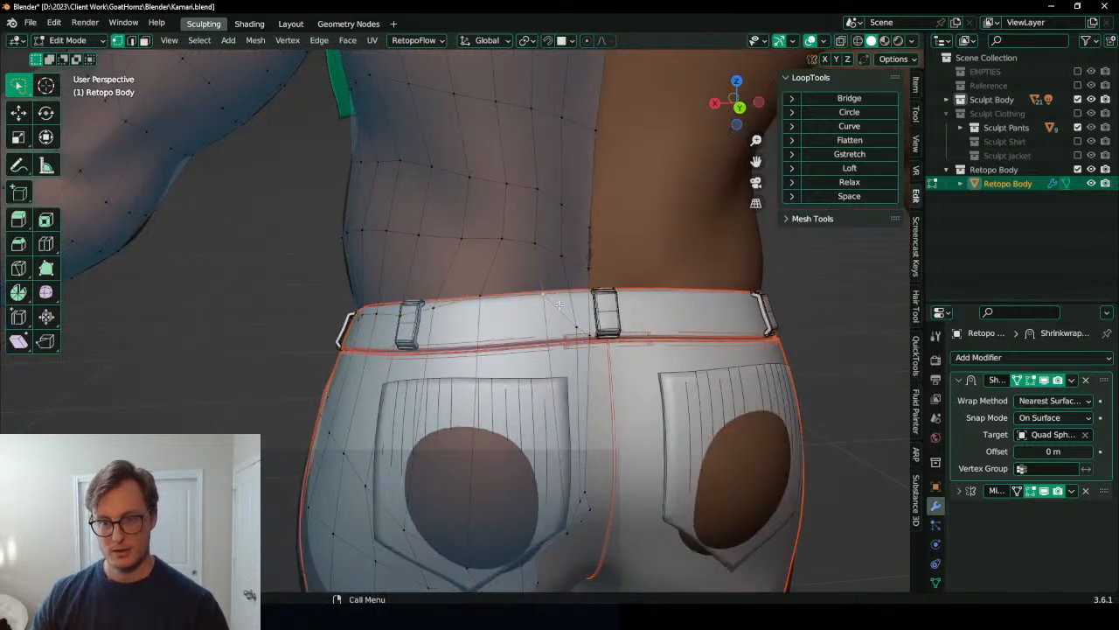
pyautogui.click(554, 300)
pyautogui.press('g')
pyautogui.click(539, 298)
pyautogui.click(574, 329)
pyautogui.press('g')
pyautogui.press('z')
pyautogui.click(602, 288)
pyautogui.press('g')
pyautogui.press('z')
pyautogui.click(565, 292)
# Step: Move the waist loop's side vertices individually so they follow the pants' waistband around the hip
pyautogui.moveTo(432, 308); pyautogui.dragTo(489, 334, button='middle')
pyautogui.click(466, 324)
pyautogui.press('g')
pyautogui.click(466, 325)
pyautogui.scroll(-1, 466, 324)
pyautogui.press('g')
pyautogui.click(446, 324)
pyautogui.click(480, 323)
pyautogui.press('g')
pyautogui.click(470, 323)
pyautogui.click(489, 335)
pyautogui.press('g')
pyautogui.click(477, 341)
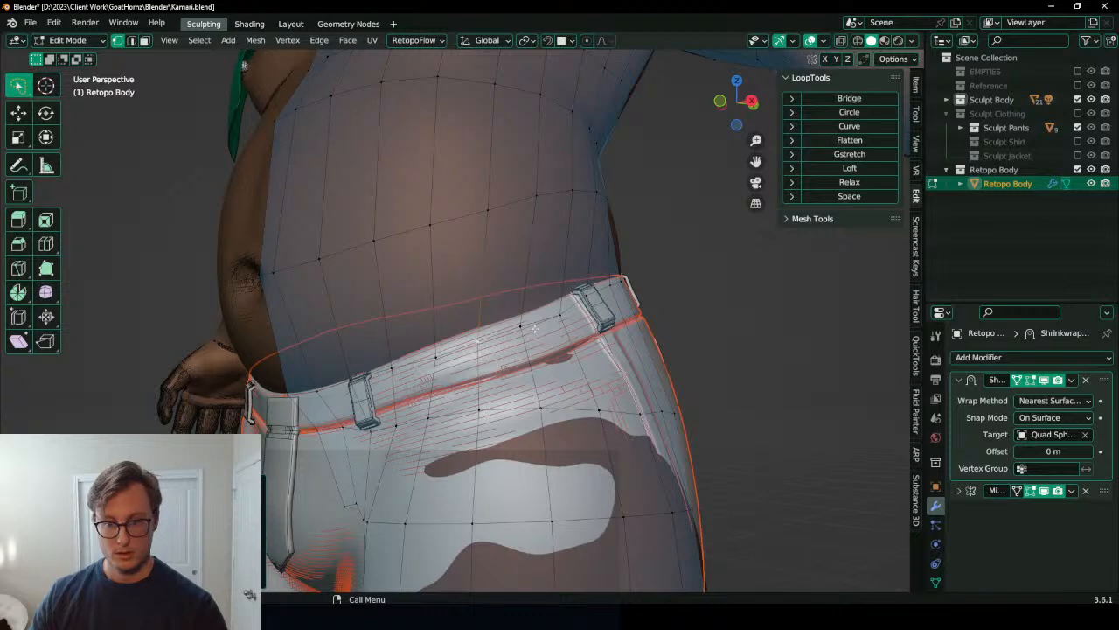
# Step: Try to space the waist loop's vertices evenly with LoopTools, and undo the subsequent mode and object selection changes
pyautogui.click(823, 197)
pyautogui.moveTo(628, 313); pyautogui.dragTo(468, 344, button='middle')
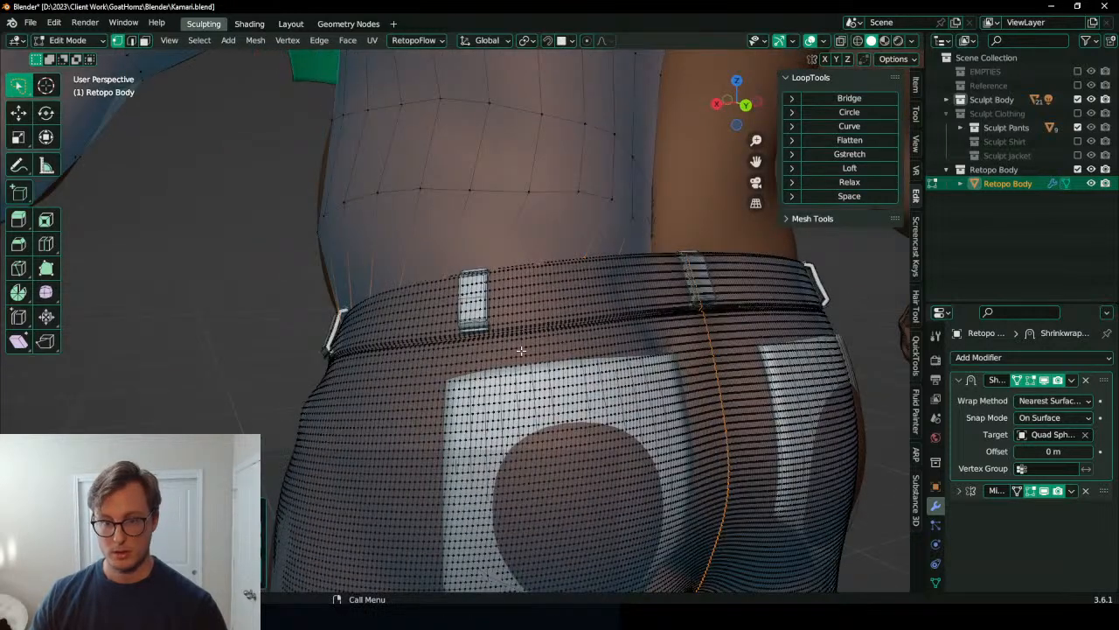
pyautogui.press('Tab')
pyautogui.scroll(-4, 637, 326)
pyautogui.moveTo(393, 340); pyautogui.dragTo(518, 344, button='middle')
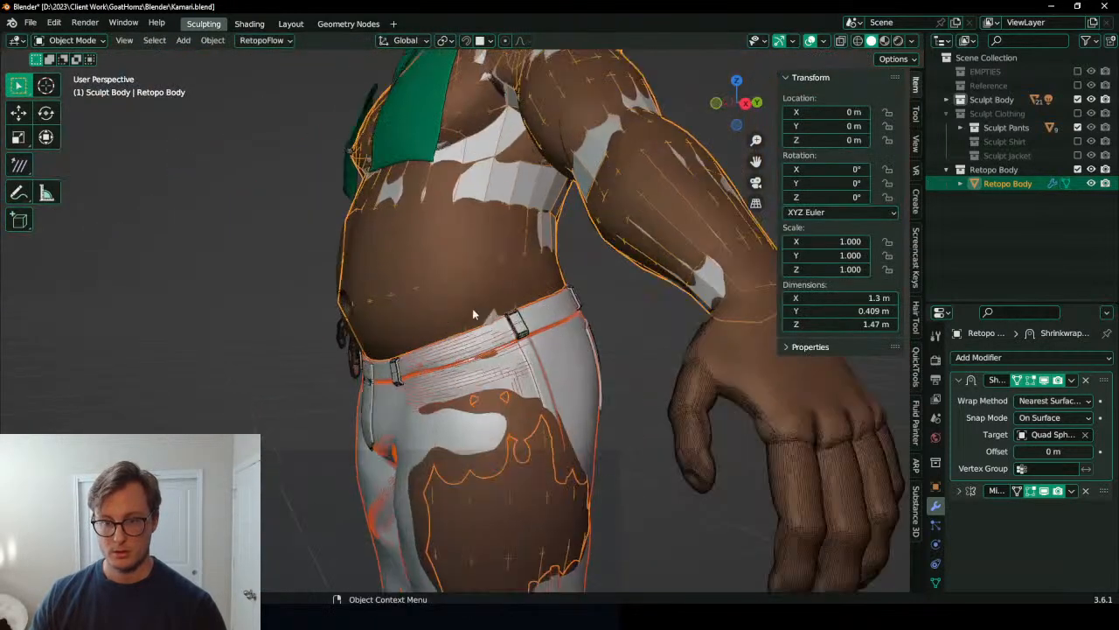
pyautogui.click(566, 290)
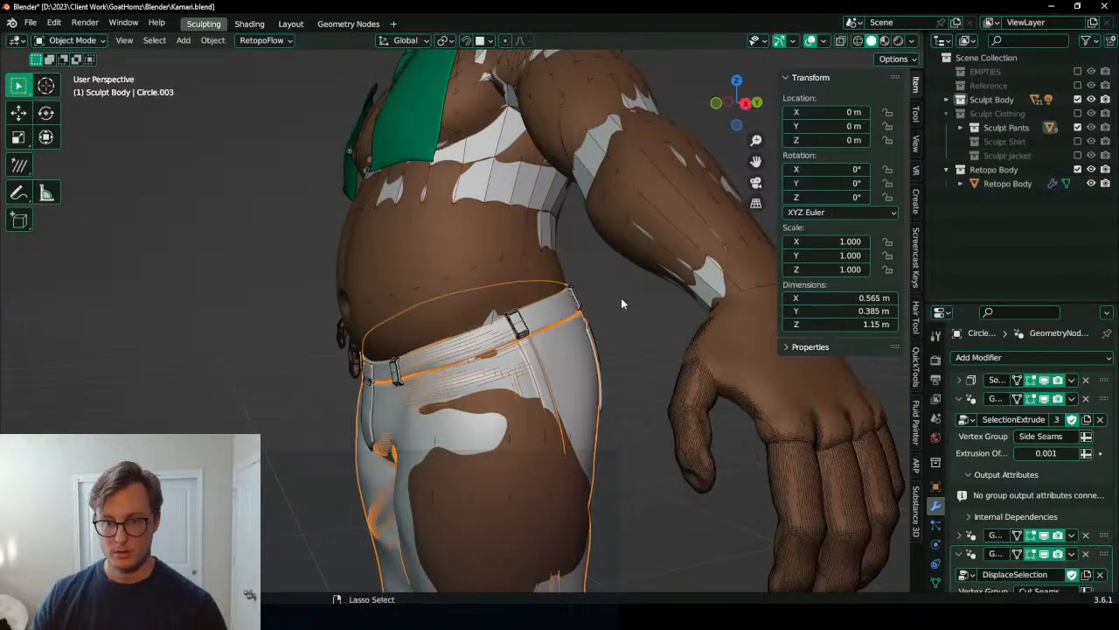
pyautogui.hotkey('ctrl', 'z')
pyautogui.hotkey('ctrl', 'z')
# Step: Hide the Sculpt Pants collection and move the edge loop across the buttocks up about 0.05 m along Z
pyautogui.moveTo(621, 305); pyautogui.dragTo(762, 183, button='middle')
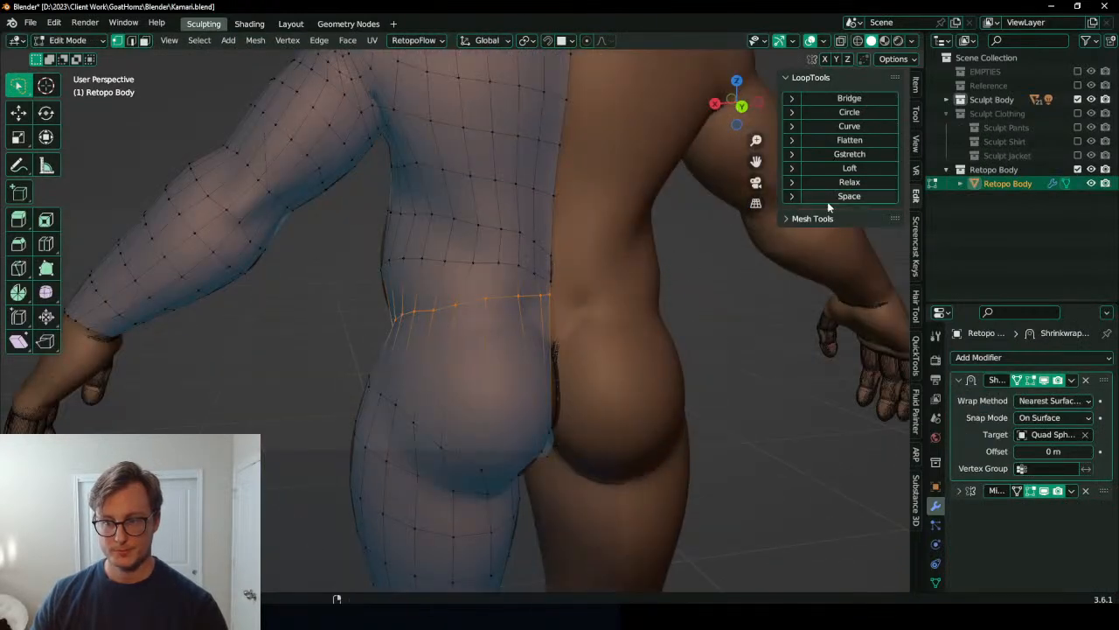
pyautogui.moveTo(481, 301); pyautogui.dragTo(503, 391, button='middle')
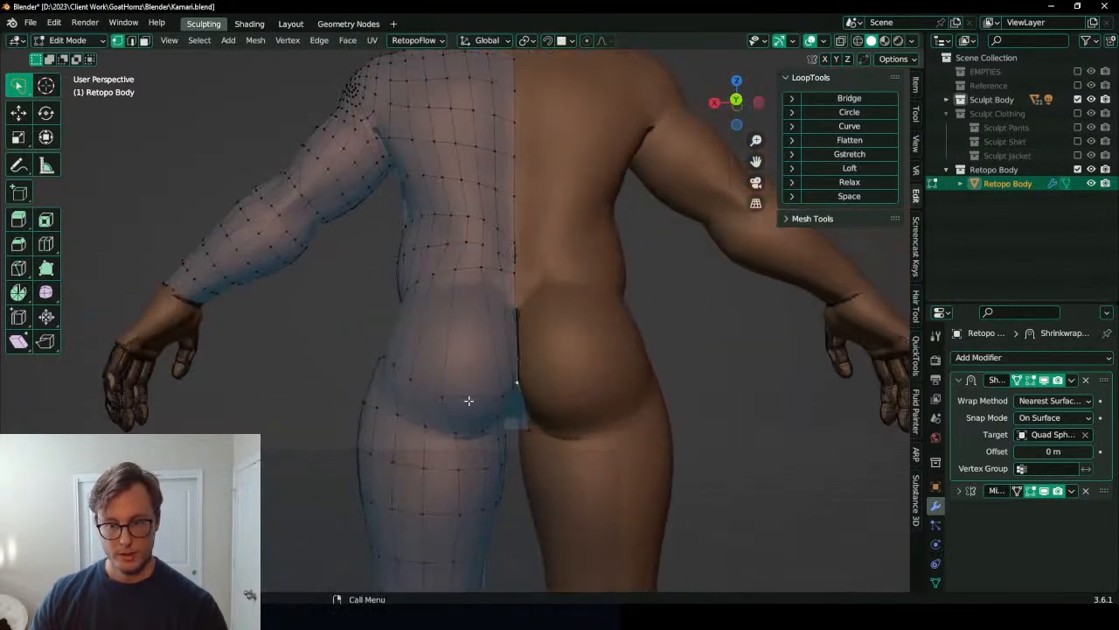
pyautogui.press('s')
pyautogui.press('z')
pyautogui.press('Escape')
pyautogui.press('g')
pyautogui.press('z')
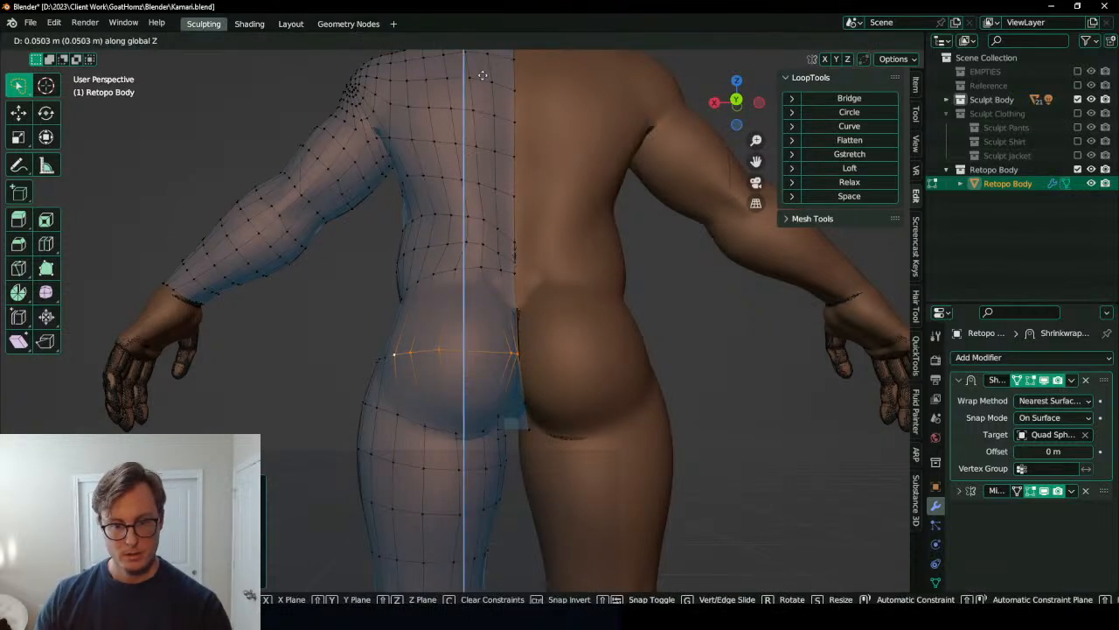
pyautogui.click(481, 76)
# Step: Turn on snapping in the back view and undo the last change to the buttock edge loop
pyautogui.press('ctrl+KP_1')
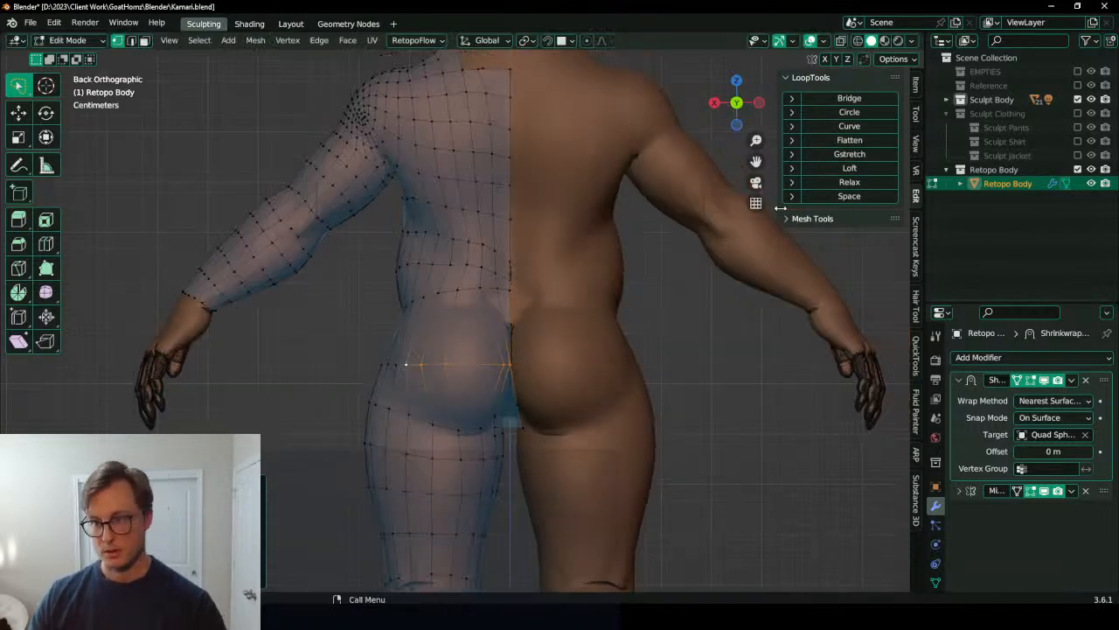
pyautogui.hotkey('shift', 'Tab')
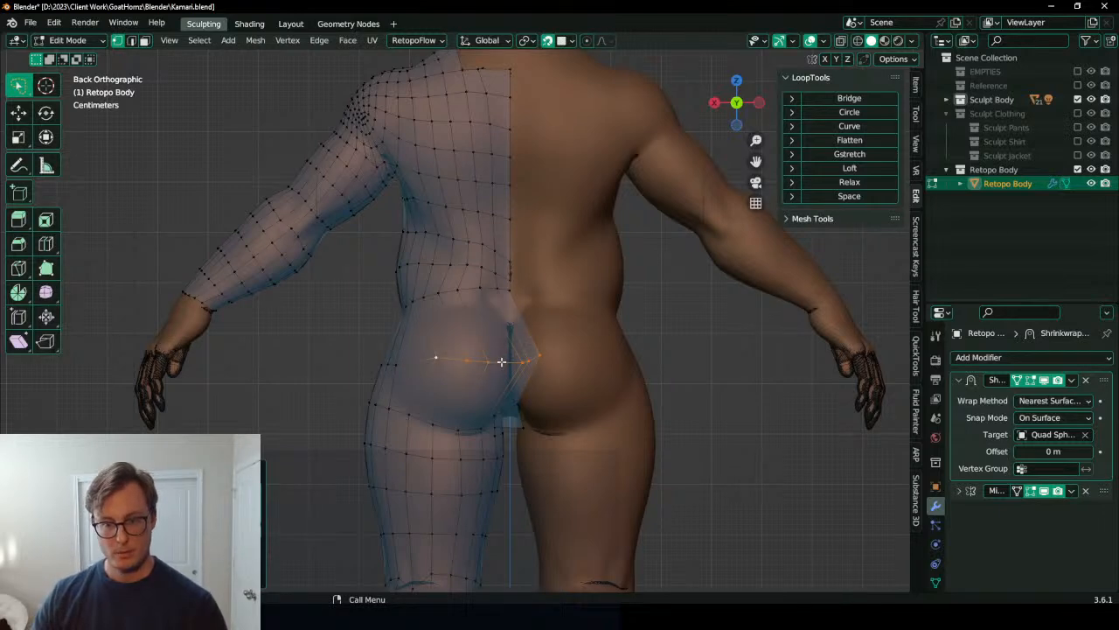
pyautogui.hotkey('ctrl', 'z')
# Step: Try to edge-slide the short front edge loop above the crotch toward the crotch
pyautogui.moveTo(479, 364)
pyautogui.mouseDown(button='middle')
pyautogui.moveTo(527, 397)
pyautogui.moveTo(324, 320)
pyautogui.moveTo(540, 394)
pyautogui.moveTo(594, 385)
pyautogui.moveTo(525, 376)
pyautogui.moveTo(470, 343)
pyautogui.moveTo(369, 374)
pyautogui.moveTo(370, 389)
pyautogui.moveTo(569, 352)
pyautogui.moveTo(463, 376)
pyautogui.mouseUp(button='middle')
pyautogui.scroll(5, 393, 409)
pyautogui.moveTo(393, 408); pyautogui.dragTo(433, 369, button='middle')
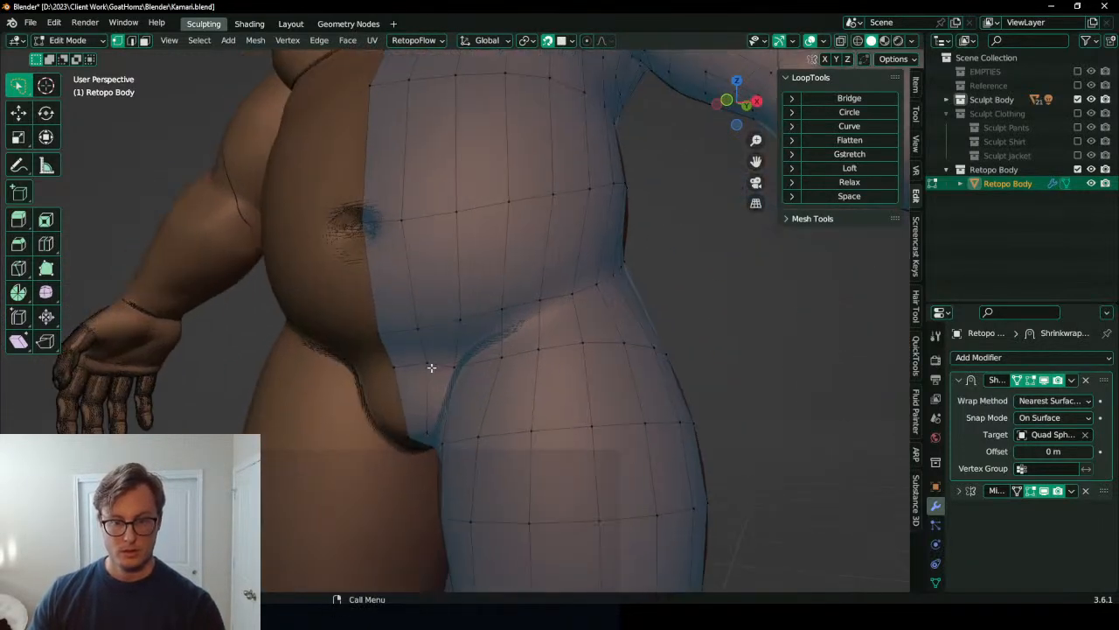
pyautogui.press('g')
pyautogui.press('g')
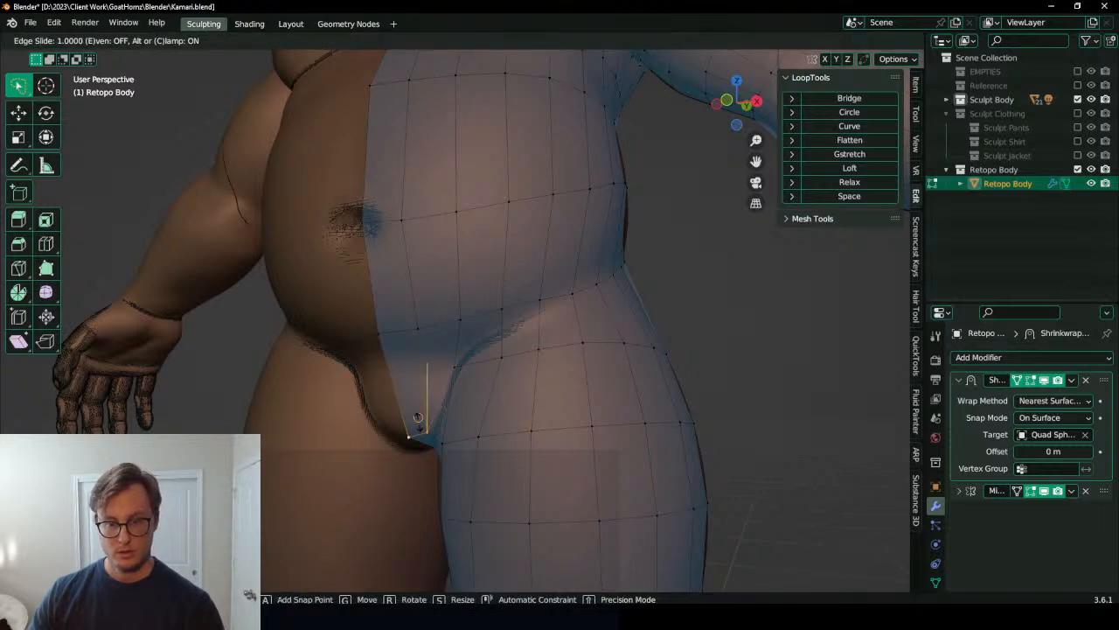
pyautogui.click(418, 404)
pyautogui.press('Tab')
pyautogui.press('Tab')
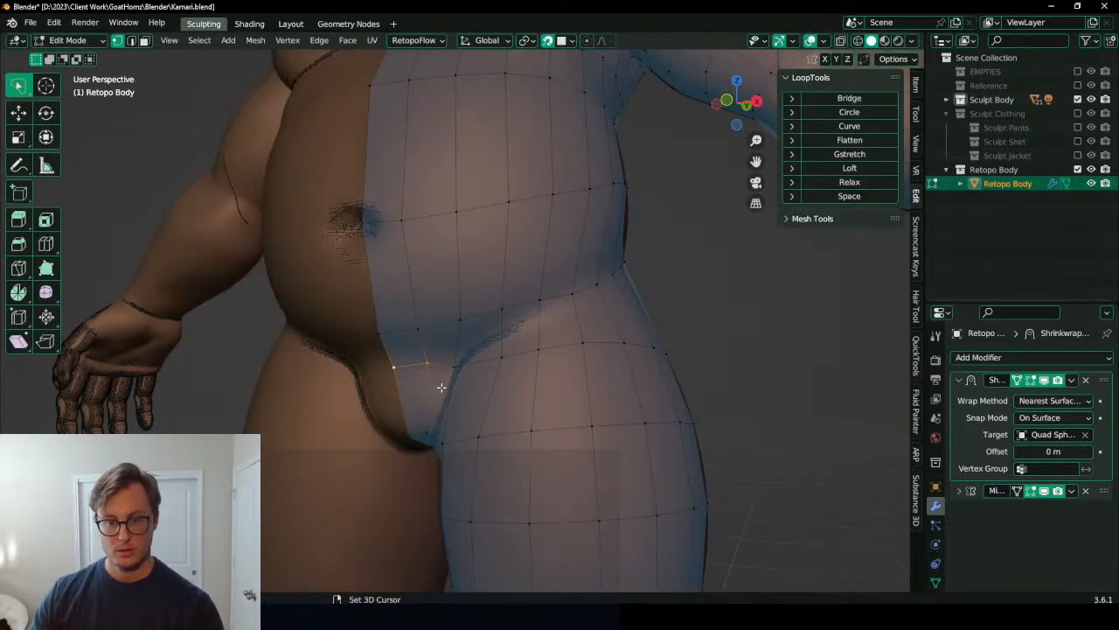
# Step: Adjust the short front edge loop above the crotch along Z and check the hips from behind
pyautogui.press('g')
pyautogui.press('z')
pyautogui.click(428, 362)
pyautogui.moveTo(464, 387)
pyautogui.mouseDown(button='middle')
pyautogui.moveTo(550, 382)
pyautogui.moveTo(449, 392)
pyautogui.mouseUp(button='middle')
pyautogui.scroll(-4, 450, 392)
pyautogui.moveTo(527, 423); pyautogui.dragTo(507, 371, button='middle')
pyautogui.scroll(4, 507, 371)
pyautogui.scroll(-5, 482, 392)
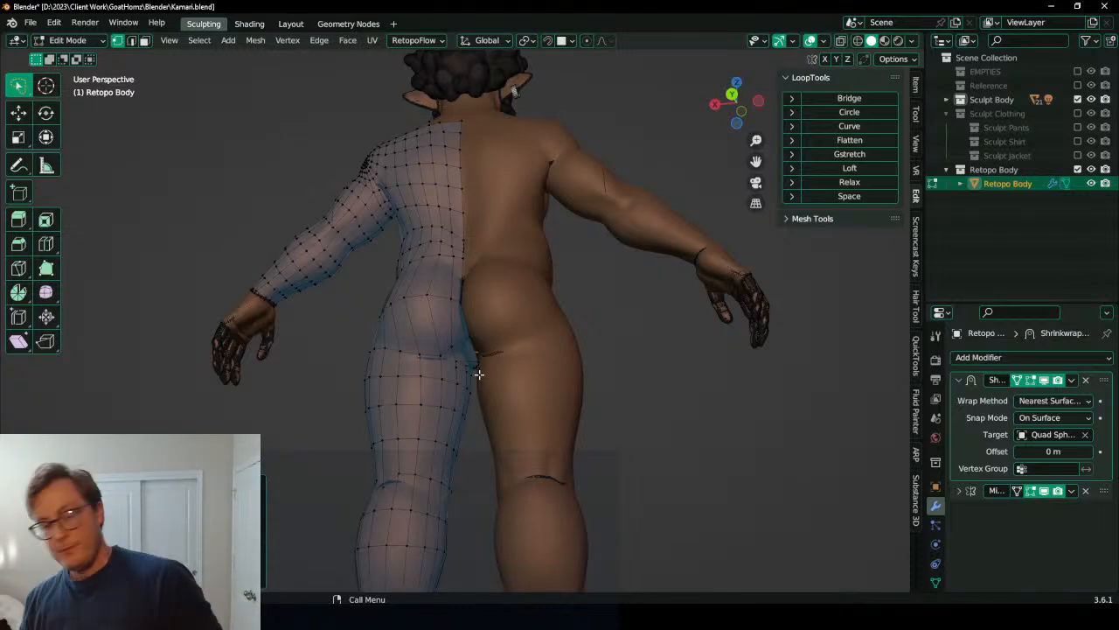
# Step: Add two centred edge loops around the hips, one across the lower buttocks and one through the upper buttocks
pyautogui.scroll(5, 472, 348)
pyautogui.moveTo(467, 355); pyautogui.dragTo(492, 368, button='middle')
pyautogui.scroll(-3, 508, 375)
pyautogui.hotkey('ctrl', 'r')
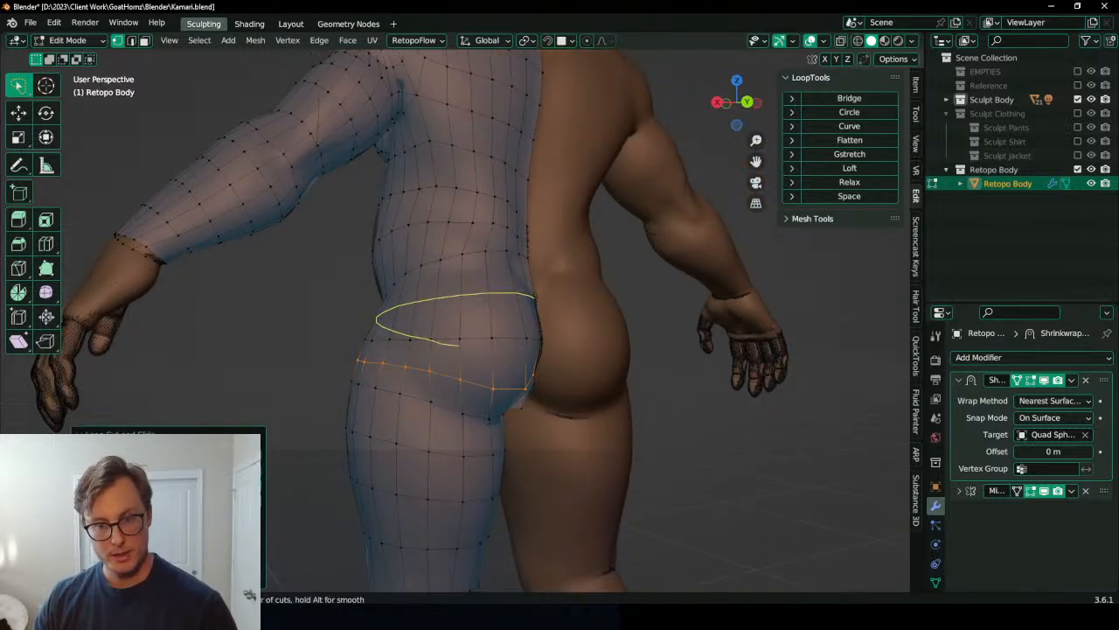
pyautogui.click(487, 307)
pyautogui.rightClick(487, 307)
# Step: Move vertices of the new loop at the front of the hip to even out their spacing along the hip crease
pyautogui.scroll(-4, 475, 315)
pyautogui.moveTo(472, 315); pyautogui.dragTo(621, 350, button='middle')
pyautogui.scroll(6, 565, 380)
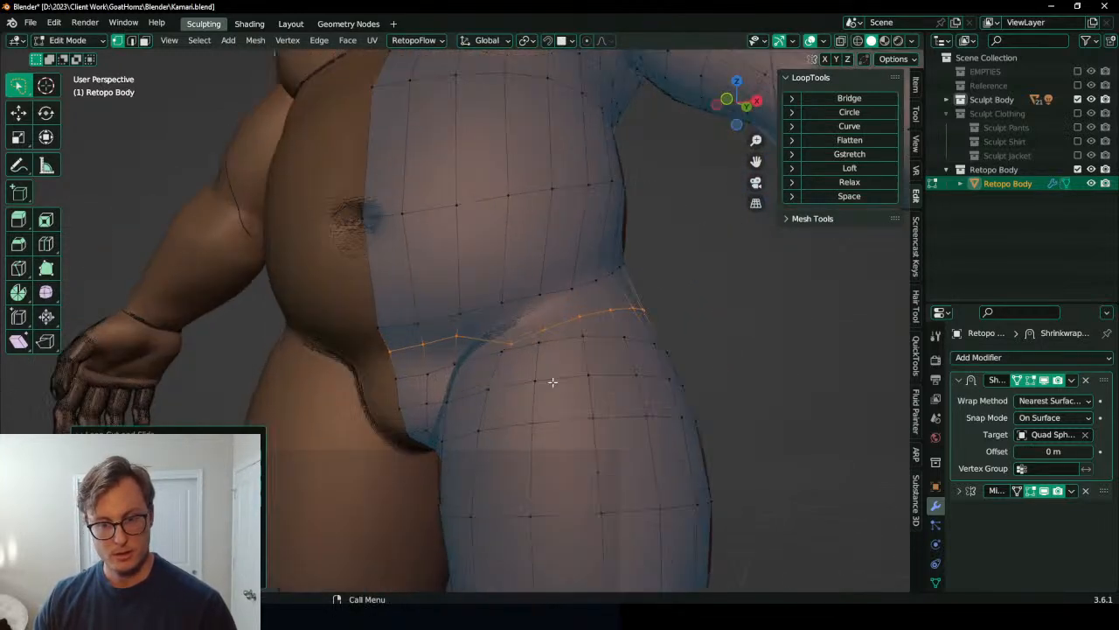
pyautogui.press('g')
pyautogui.click(527, 333)
pyautogui.click(590, 334)
pyautogui.press('g')
pyautogui.click(583, 329)
pyautogui.scroll(-4, 534, 354)
pyautogui.moveTo(644, 327); pyautogui.dragTo(516, 394, button='middle')
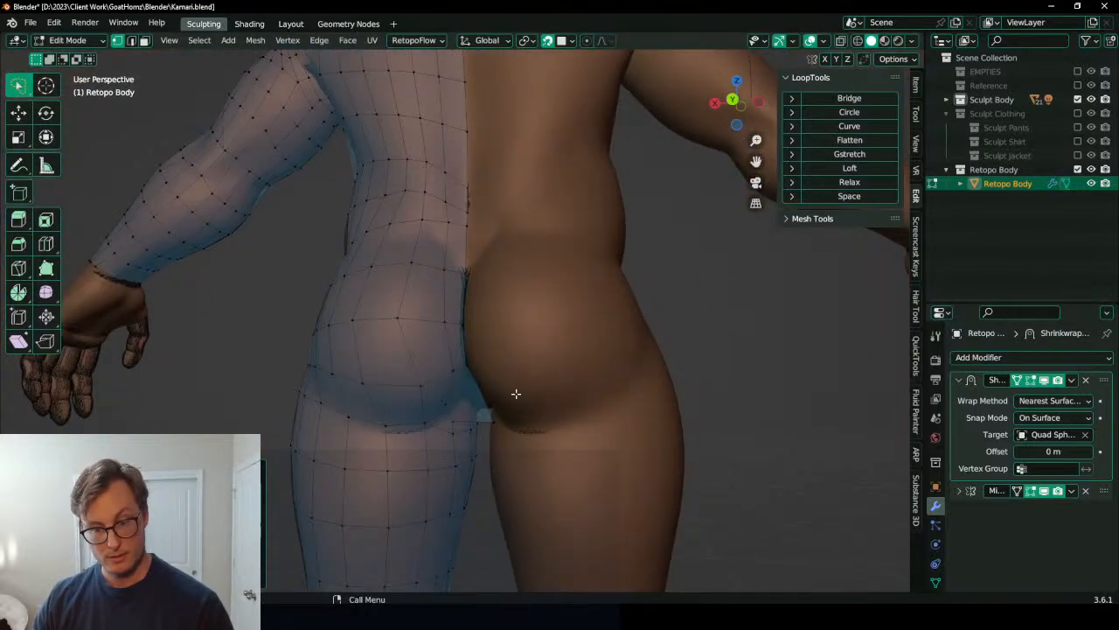
# Step: Duplicate the Shrinkwrap modifier and apply one copy, keeping the other live while editing the mesh
pyautogui.press('Tab')
pyautogui.click(1072, 380)
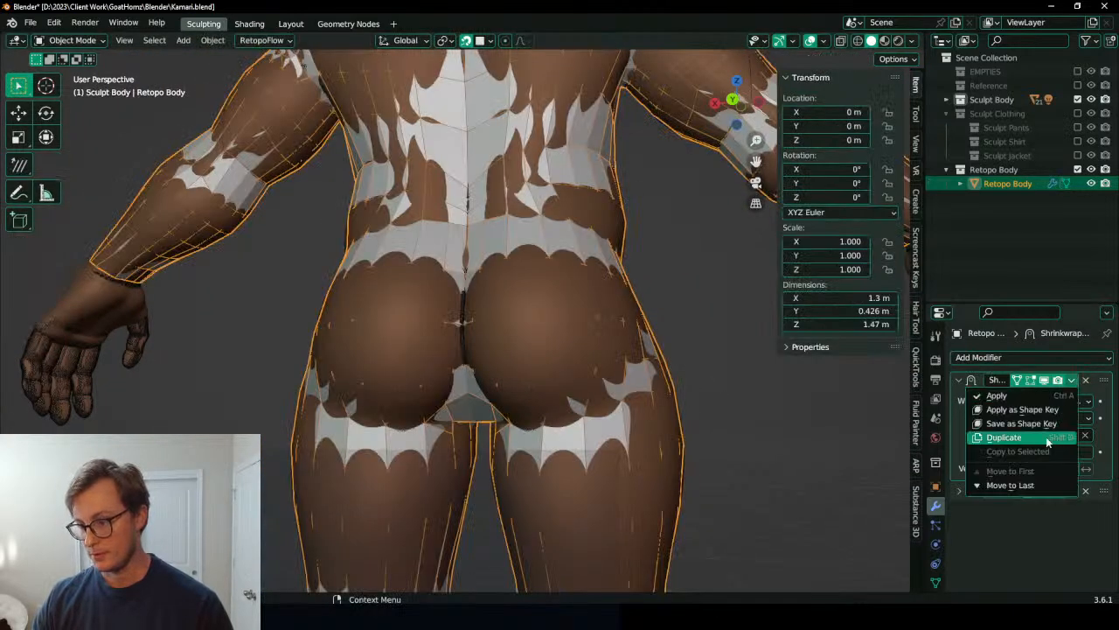
pyautogui.click(1015, 438)
pyautogui.click(1072, 380)
pyautogui.click(1015, 397)
pyautogui.press('Tab')
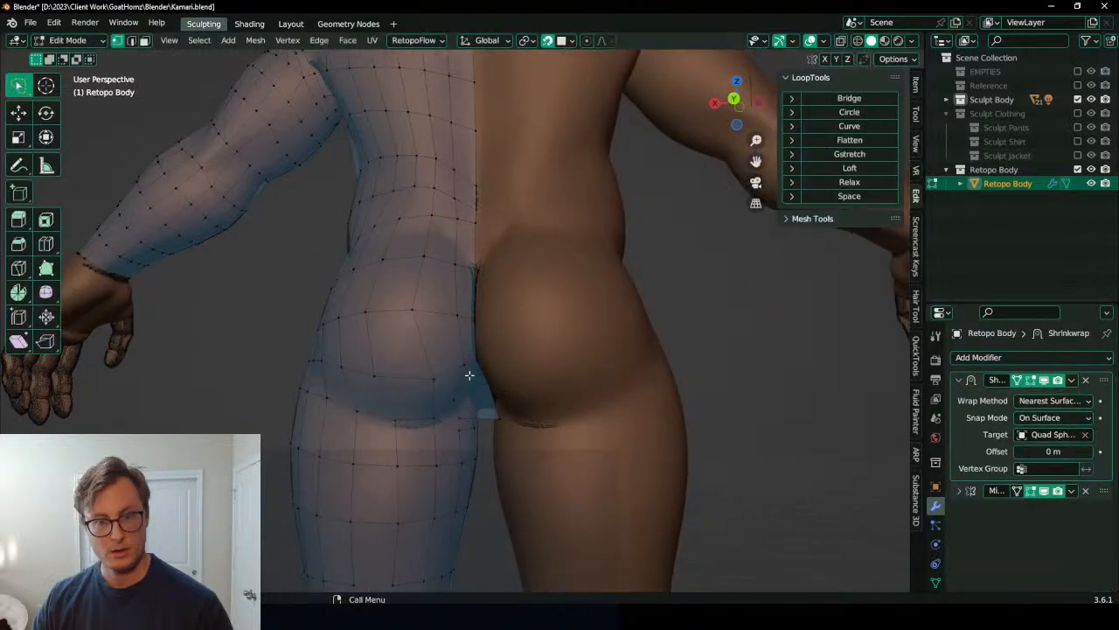
pyautogui.moveTo(269, 249); pyautogui.dragTo(457, 362, button='middle')
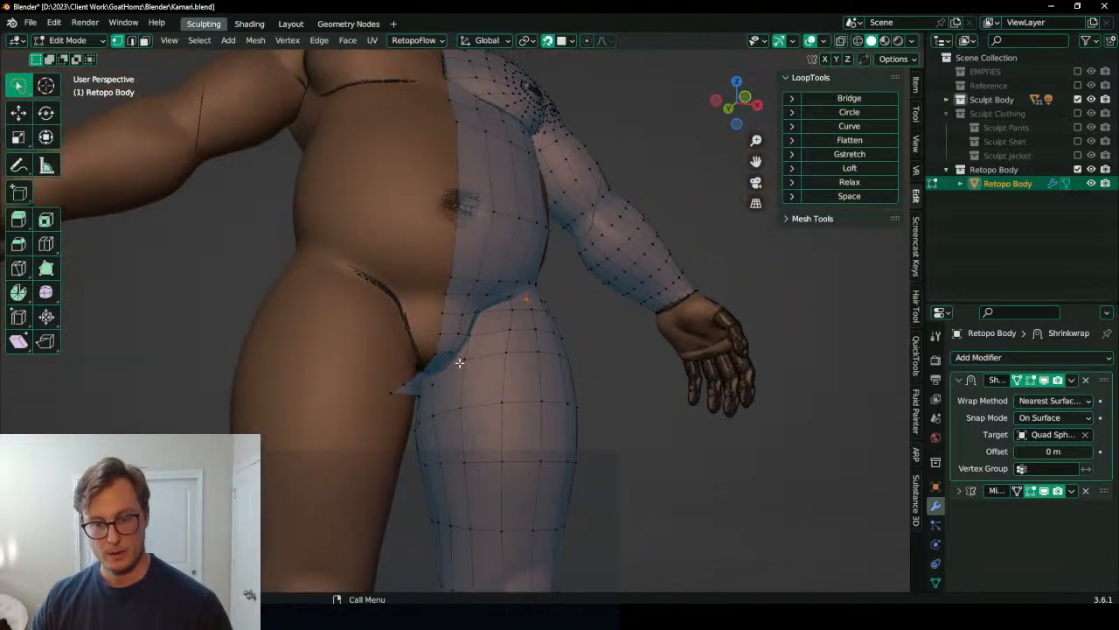
# Step: Select the patch of faces covering the buttock from the outer hip up to the back centreline
pyautogui.click(131, 41)
pyautogui.moveTo(409, 404); pyautogui.dragTo(587, 400, button='middle')
pyautogui.scroll(5, 405, 380)
pyautogui.moveTo(404, 379); pyautogui.dragTo(424, 373, button='middle')
pyautogui.scroll(-5, 485, 347)
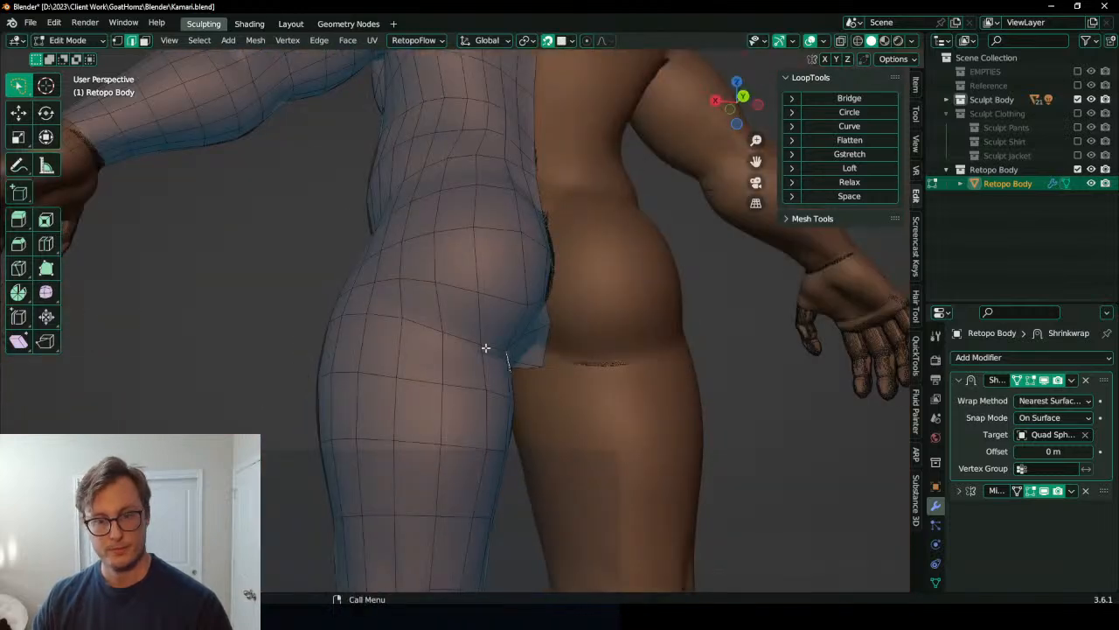
pyautogui.moveTo(494, 348); pyautogui.dragTo(473, 349, button='middle')
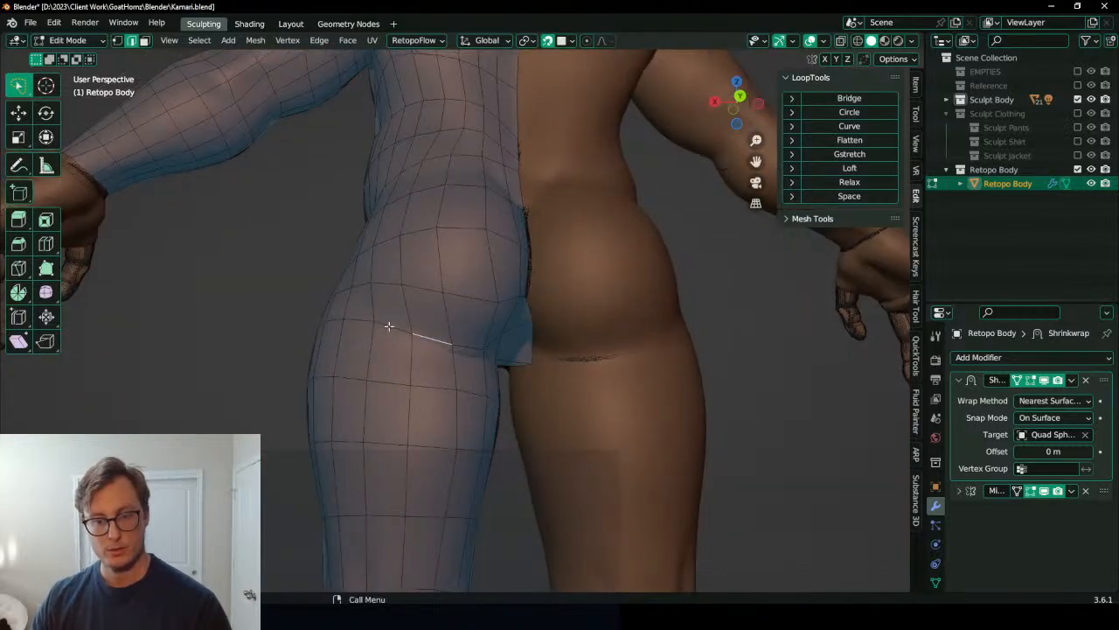
pyautogui.moveTo(397, 326); pyautogui.dragTo(402, 361, button='middle')
pyautogui.moveTo(433, 321); pyautogui.dragTo(457, 328, button='middle')
pyautogui.click(418, 346)
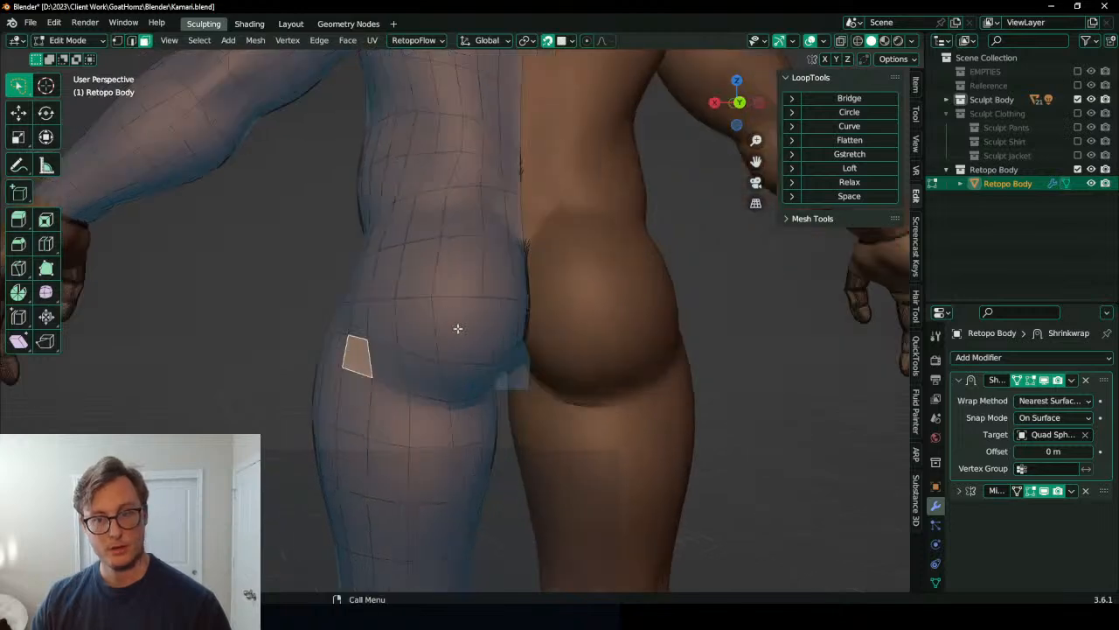
pyautogui.keyDown('ctrl'); pyautogui.keyDown('shift'); pyautogui.click(510, 242); pyautogui.keyUp('shift'); pyautogui.keyUp('ctrl')
pyautogui.moveTo(511, 242); pyautogui.dragTo(506, 315, button='middle')
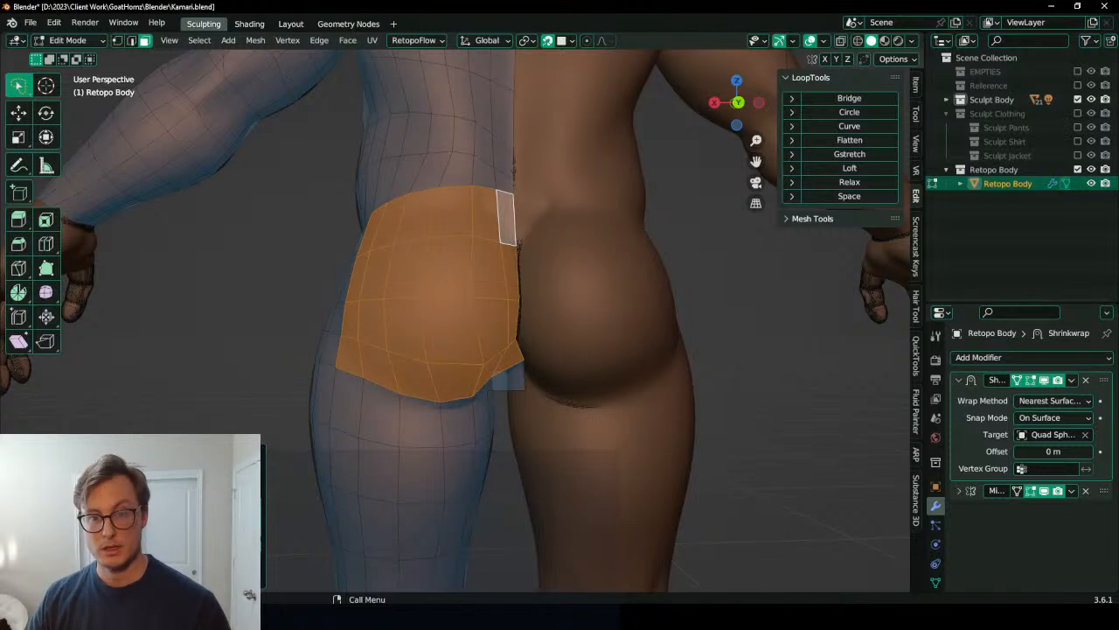
# Step: Inset the buttock patch into a small block of faces at the buttock's centre and adjust its position
pyautogui.press('s')
pyautogui.click(415, 283)
pyautogui.press('s')
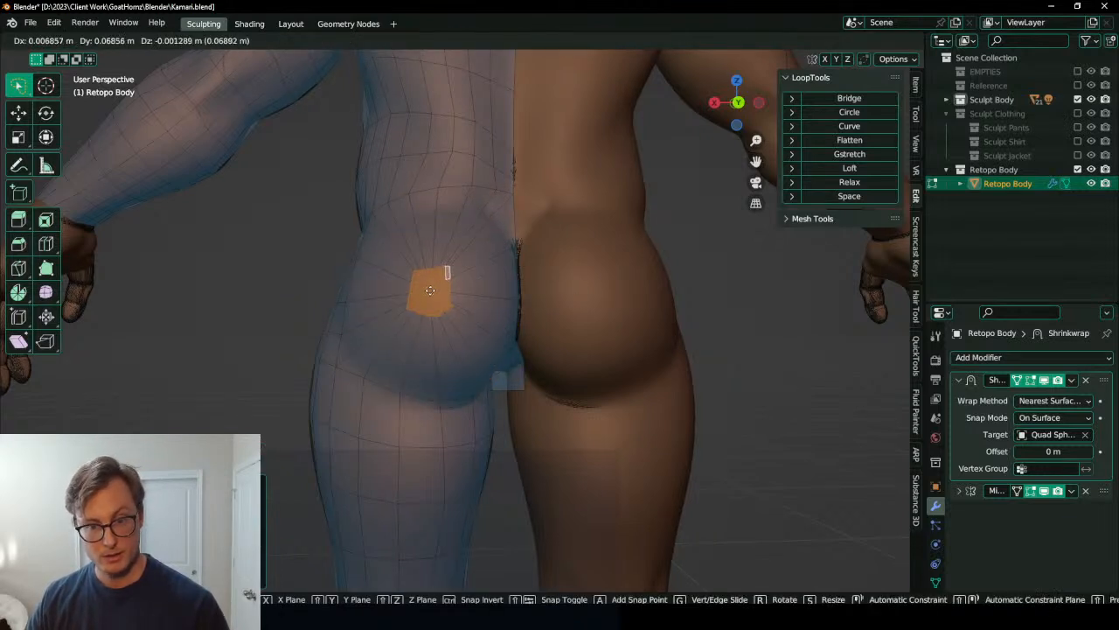
pyautogui.click(516, 283)
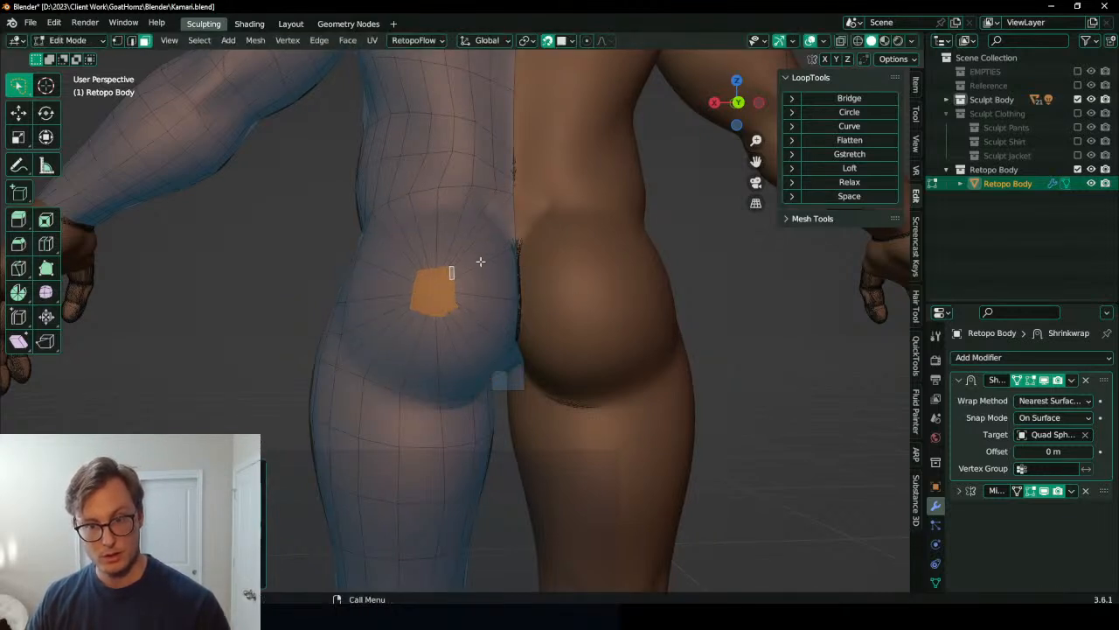
# Step: Delete the stretched faces between the small inset patch and the body's centreline
pyautogui.scroll(3, 480, 260)
pyautogui.press('x')
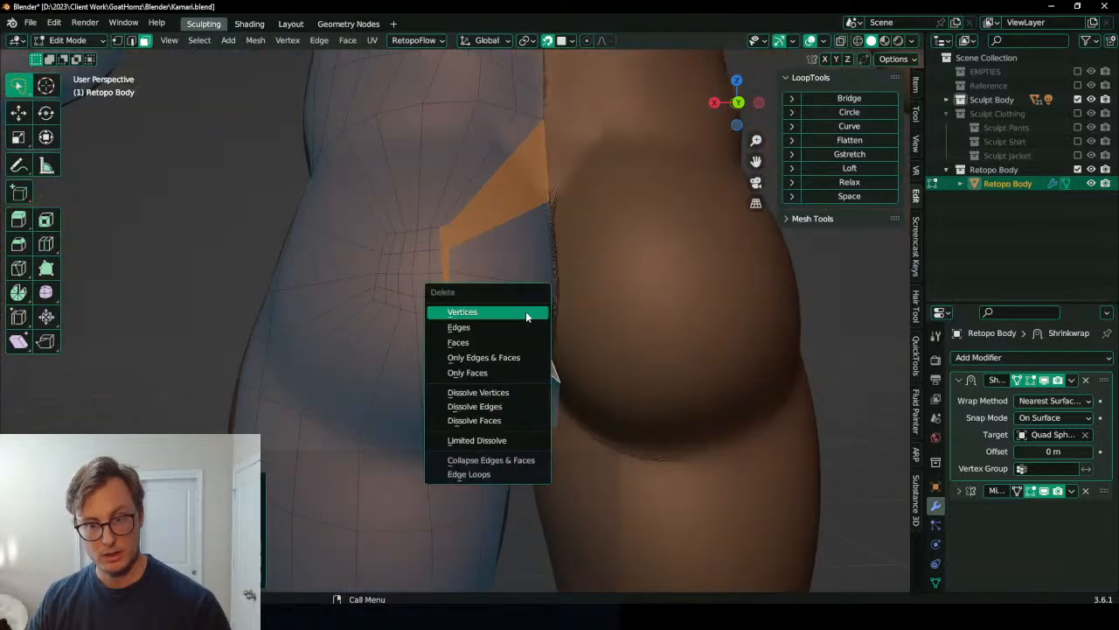
pyautogui.click(526, 312)
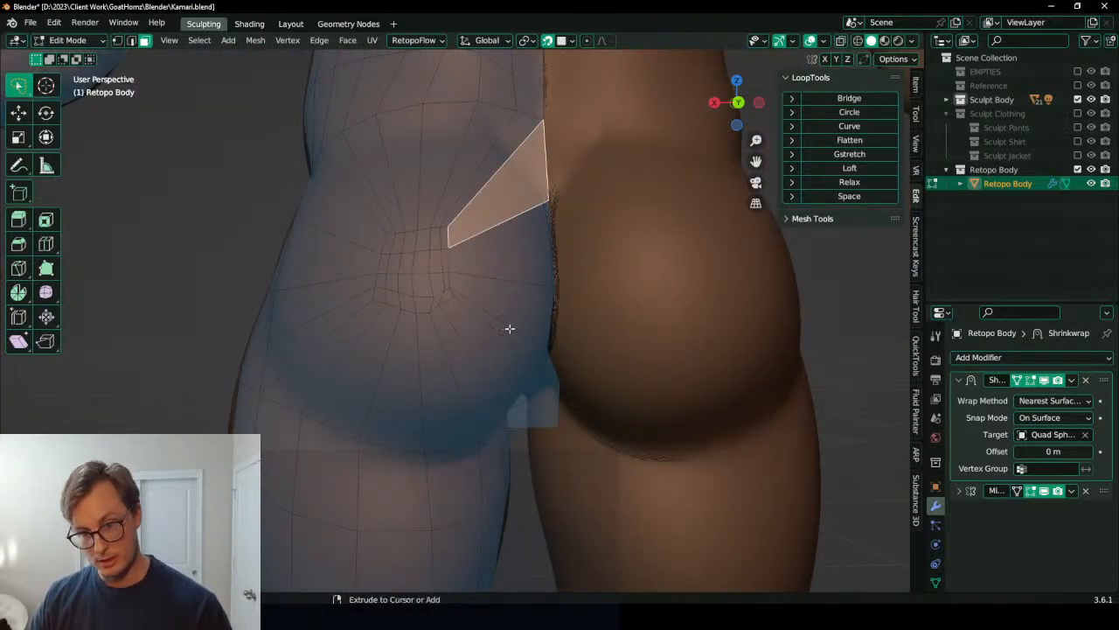
pyautogui.keyDown('ctrl'); pyautogui.click(505, 329); pyautogui.keyUp('ctrl')
pyautogui.hotkey('ctrl', 'z')
pyautogui.keyDown('shift'); pyautogui.click(504, 274); pyautogui.keyUp('shift')
pyautogui.keyDown('shift'); pyautogui.click(500, 312); pyautogui.keyUp('shift')
pyautogui.keyDown('shift'); pyautogui.click(510, 330); pyautogui.keyUp('shift')
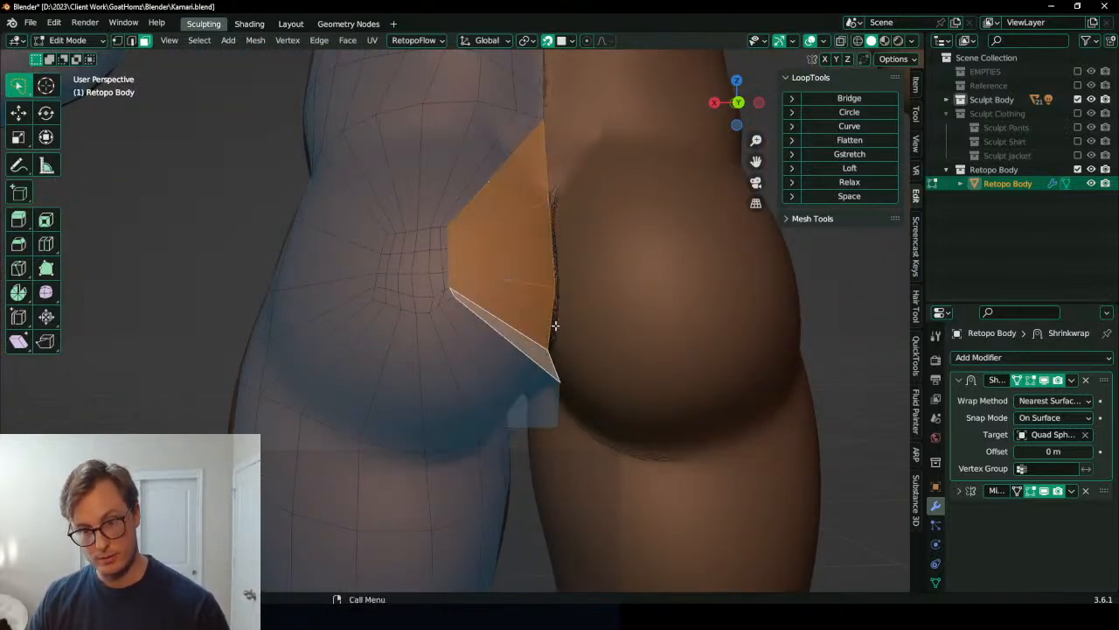
pyautogui.scroll(-6, 552, 333)
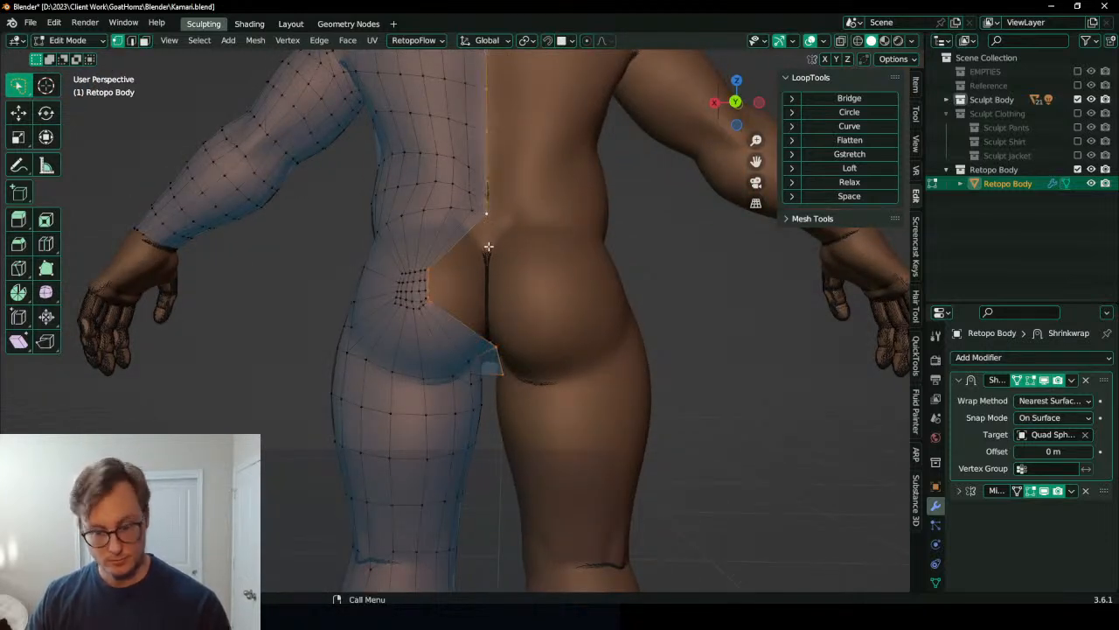
# Step: Set the pivot point to the 3D cursor and scale the open border vertices to 0 along X
pyautogui.press('.')
pyautogui.press('a')
pyautogui.press('s')
pyautogui.press('x')
pyautogui.press('0')
pyautogui.press('Return')
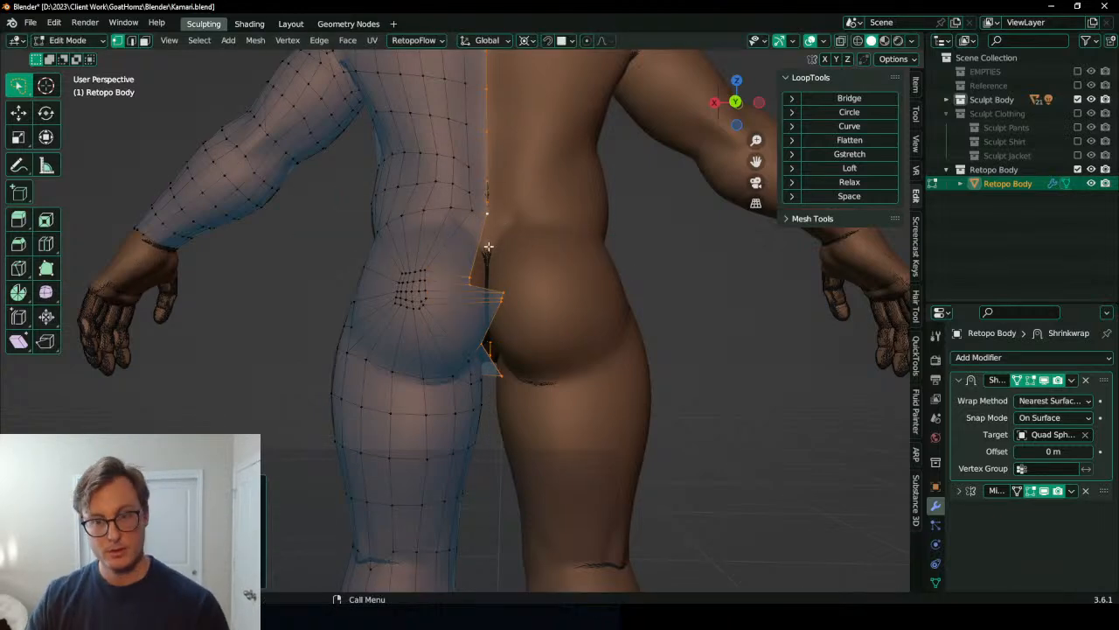
# Step: Move the border vertices between the buttocks in the back view and flatten them again to 0 along X
pyautogui.press('KP_1')
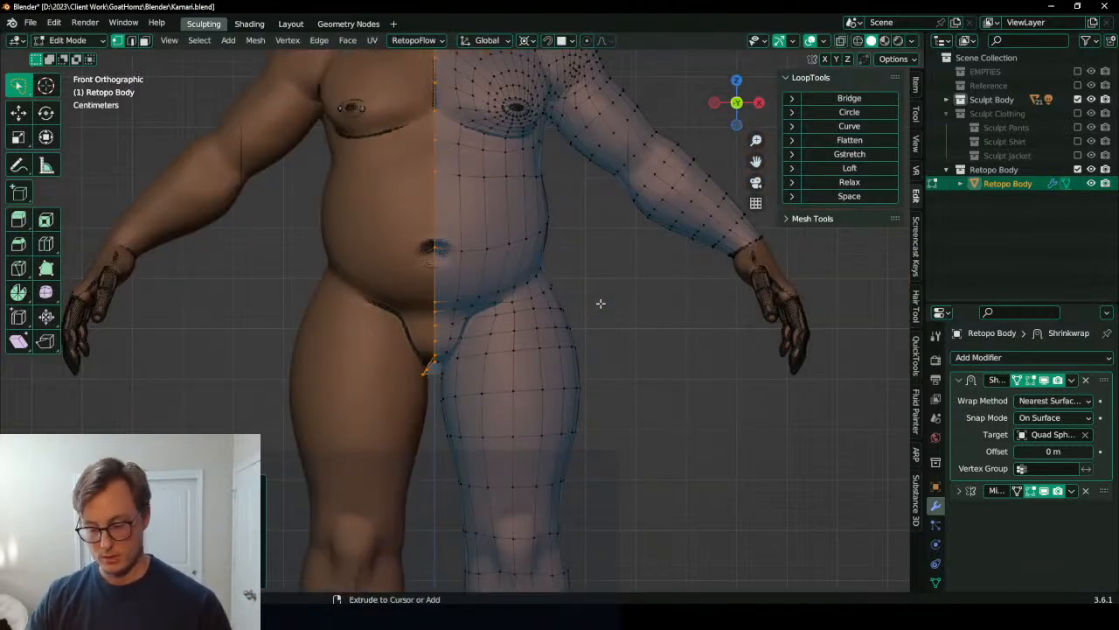
pyautogui.press('ctrl+KP_1')
pyautogui.scroll(2, 547, 302)
pyautogui.scroll(2, 547, 302)
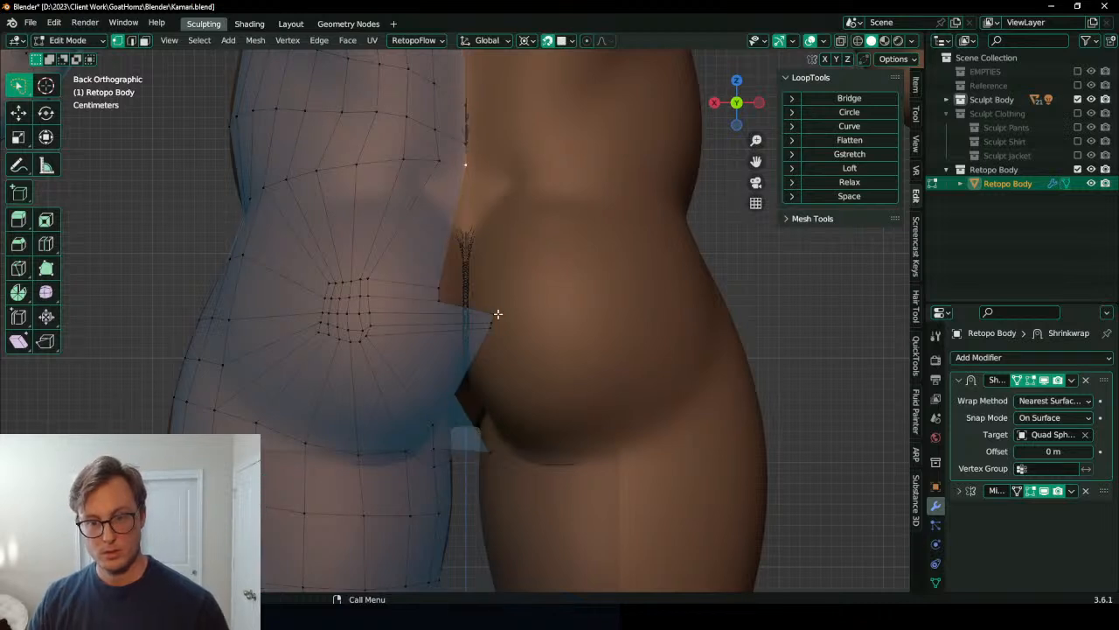
pyautogui.press('g')
pyautogui.click(511, 341)
pyautogui.press('s')
pyautogui.press('x')
pyautogui.press('0')
pyautogui.press('Return')
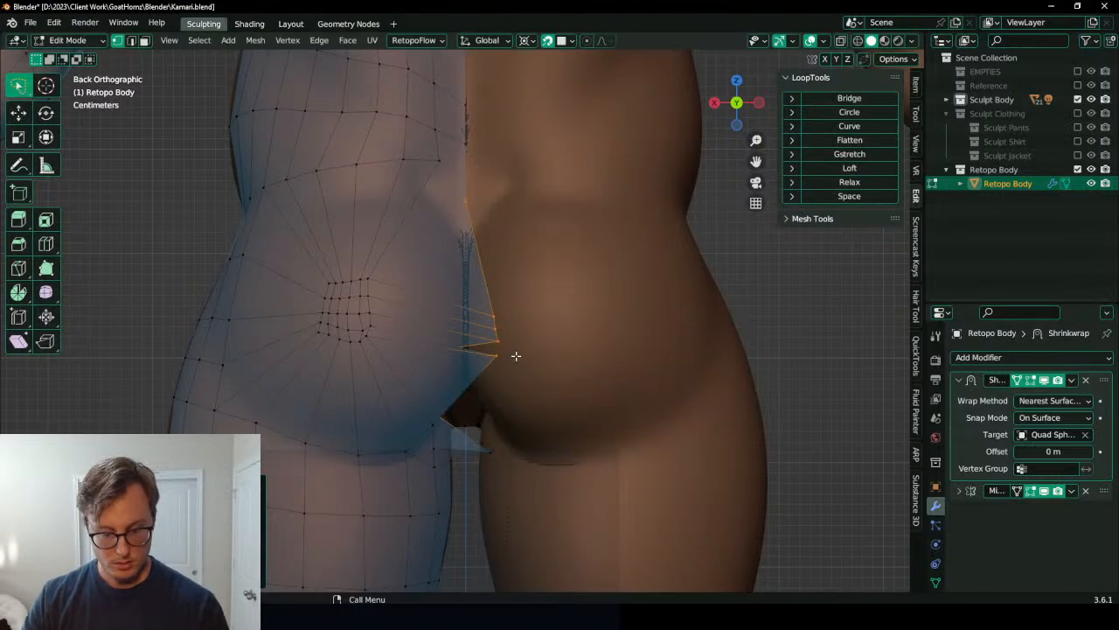
# Step: Reset the 3D cursor to the world origin and try scaling the selected border vertices
pyautogui.hotkey('shift', 'c')
pyautogui.press('KP_Decimal')
pyautogui.press('s')
pyautogui.rightClick(516, 356)
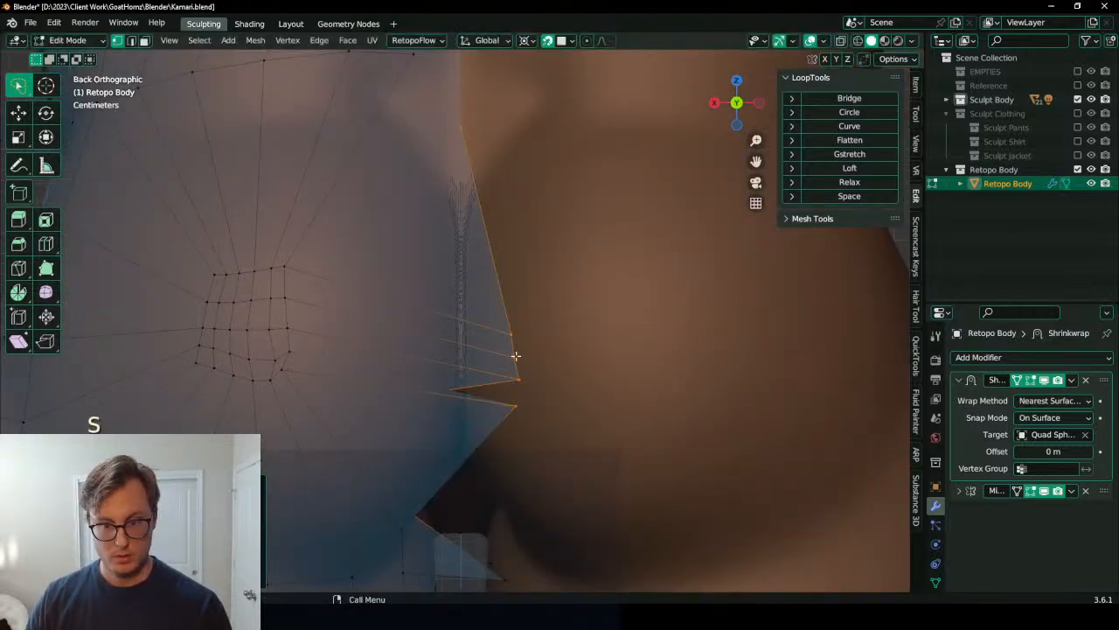
pyautogui.scroll(-2, 499, 356)
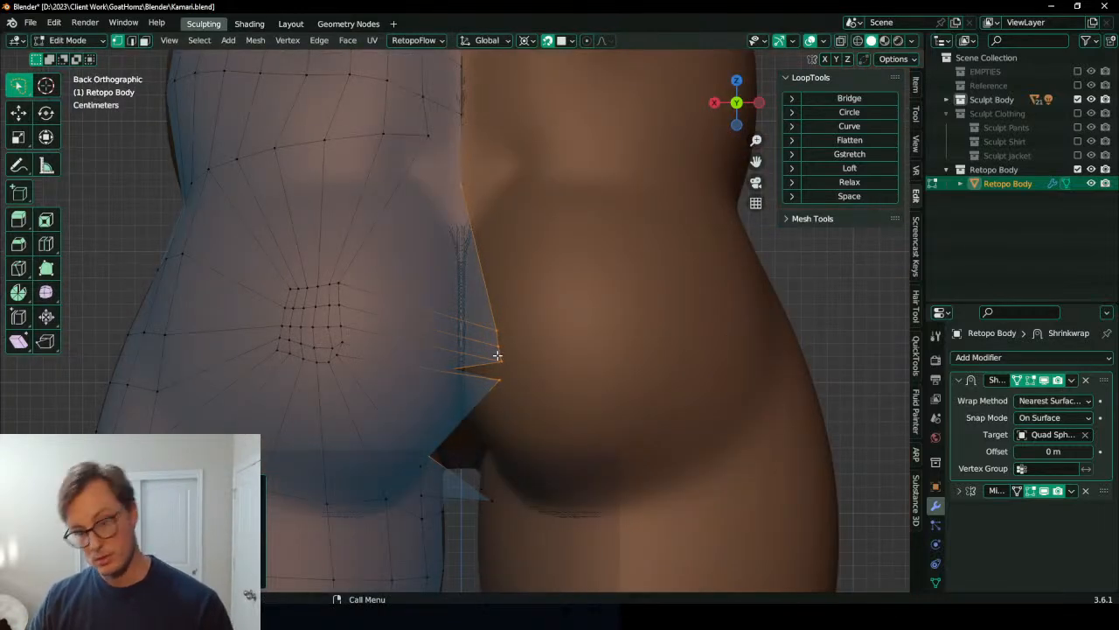
# Step: Move the stray border vertices between the buttocks one by one onto the body's centreline
pyautogui.click(496, 327)
pyautogui.press('g')
pyautogui.click(460, 271)
pyautogui.click(500, 346)
pyautogui.press('g')
pyautogui.click(462, 323)
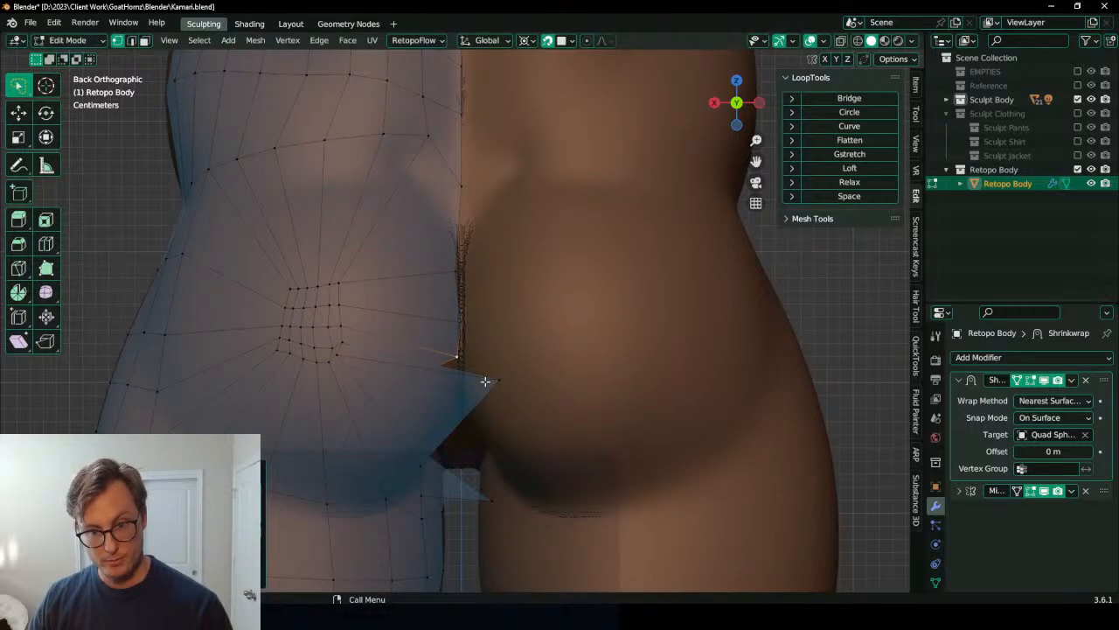
pyautogui.click(489, 361)
pyautogui.press('g')
pyautogui.click(442, 379)
pyautogui.click(453, 390)
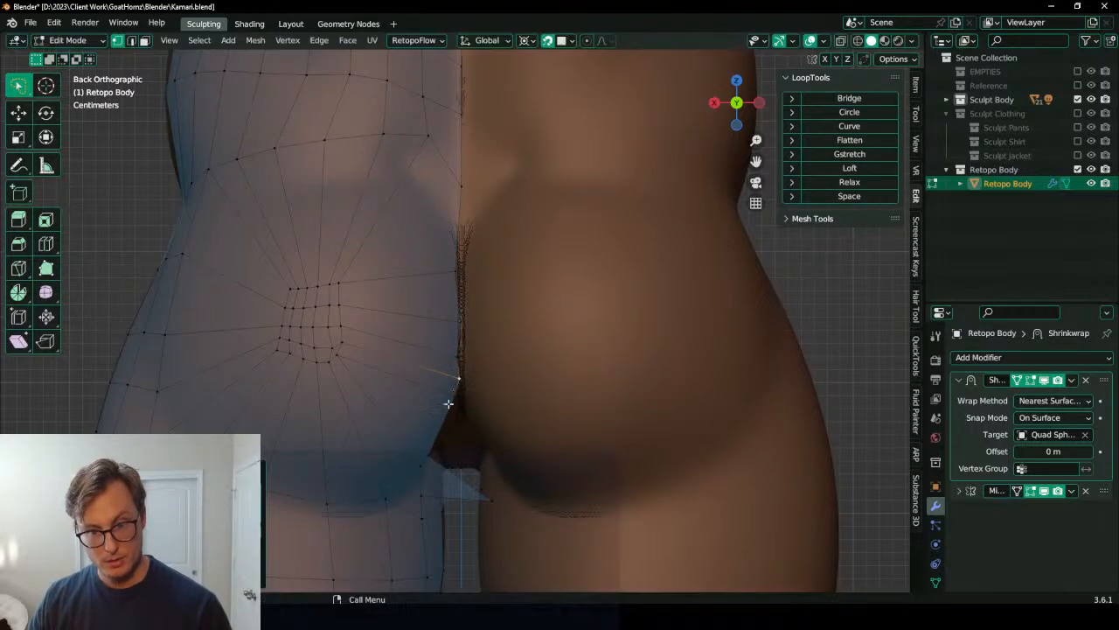
# Step: Reposition the lower border vertices beneath the buttock near the crotch
pyautogui.moveTo(434, 449); pyautogui.dragTo(503, 420, button='middle')
pyautogui.press('g')
pyautogui.click(418, 507)
pyautogui.press('g')
pyautogui.click(432, 490)
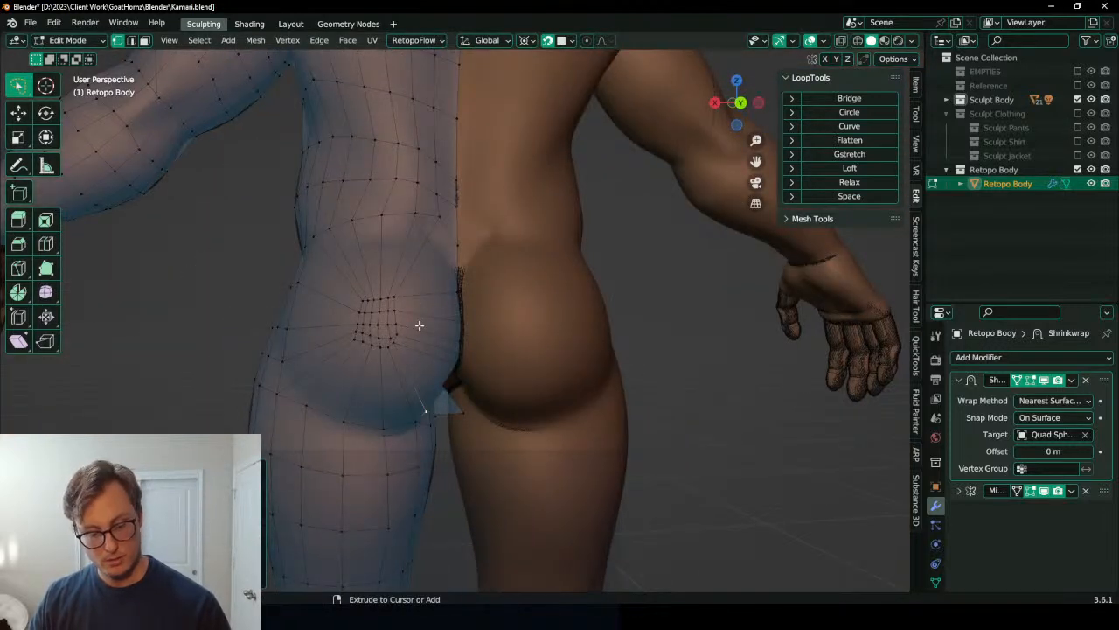
# Step: Cut edge loops through the ring of faces between the small inset patch and the buttock's outline
pyautogui.hotkey('ctrl', 'r')
pyautogui.scroll(3, 407, 264)
pyautogui.click(406, 264)
pyautogui.moveTo(407, 264); pyautogui.dragTo(592, 332, button='middle')
# Step: Duplicate the Shrinkwrap modifier and apply a copy to project the new buttock loops onto the sculpt
pyautogui.press('Tab')
pyautogui.click(1071, 380)
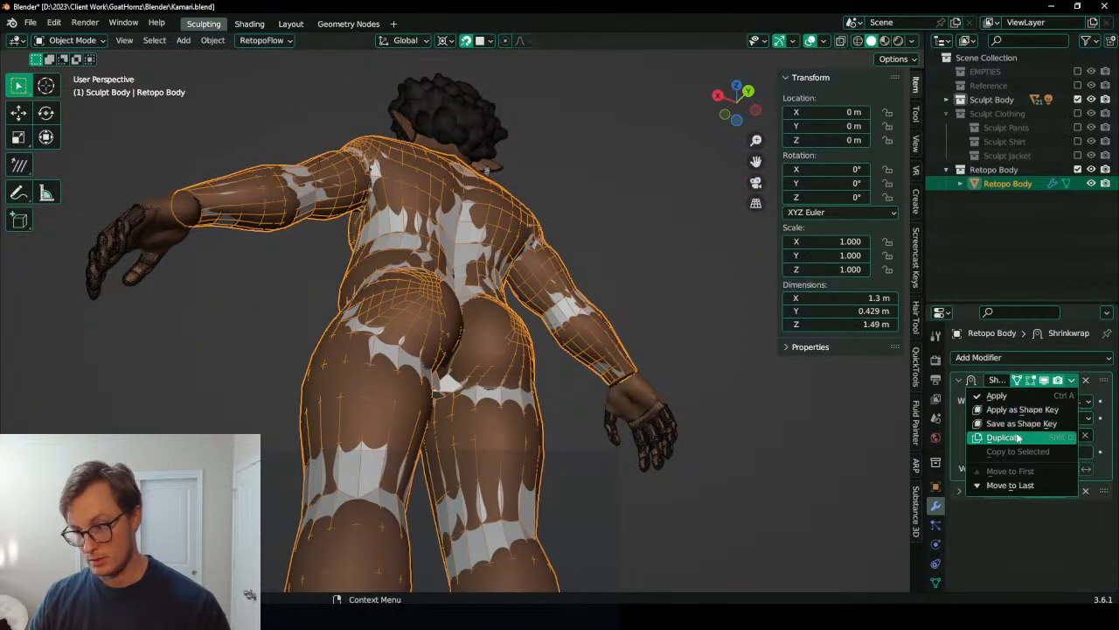
pyautogui.click(1004, 437)
pyautogui.click(1071, 381)
pyautogui.click(997, 395)
# Step: Isolate the retopo body in Sculpt Mode and even out the buttock topology with the Slide Relax brush
pyautogui.hotkey('ctrl', 'Tab')
pyautogui.click(464, 449)
pyautogui.moveTo(464, 449); pyautogui.dragTo(496, 398, button='middle')
pyautogui.moveTo(476, 343); pyautogui.dragTo(449, 393, button='middle')
pyautogui.scroll(2, 449, 392)
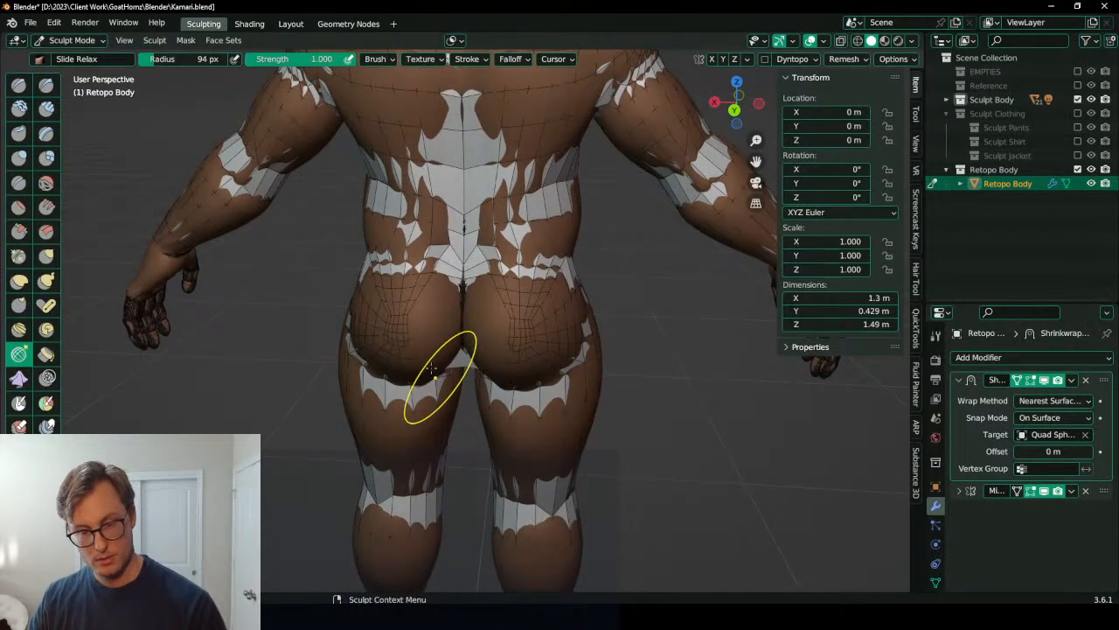
pyautogui.press('KP_Divide')
pyautogui.moveTo(490, 323); pyautogui.dragTo(420, 299, button='middle')
pyautogui.moveTo(419, 299)
pyautogui.mouseDown()
pyautogui.moveTo(438, 341)
pyautogui.moveTo(429, 315)
pyautogui.mouseUp()
pyautogui.moveTo(428, 315); pyautogui.dragTo(437, 354, button='middle')
pyautogui.moveTo(437, 355); pyautogui.dragTo(420, 293)
pyautogui.moveTo(409, 278)
pyautogui.mouseDown(button='middle')
pyautogui.moveTo(450, 304)
pyautogui.moveTo(430, 344)
pyautogui.moveTo(348, 353)
pyautogui.moveTo(500, 349)
pyautogui.moveTo(413, 347)
pyautogui.mouseUp(button='middle')
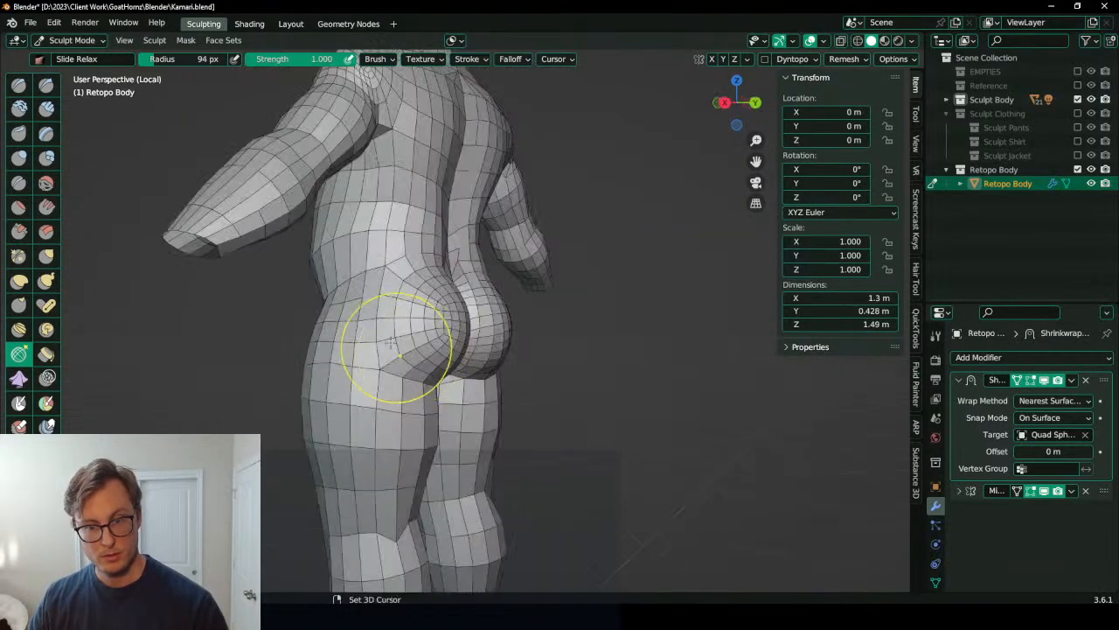
# Step: Examine the isolated mesh's topology around the front hips, buttocks, lower back and shoulders
pyautogui.moveTo(388, 387); pyautogui.dragTo(483, 372, button='middle')
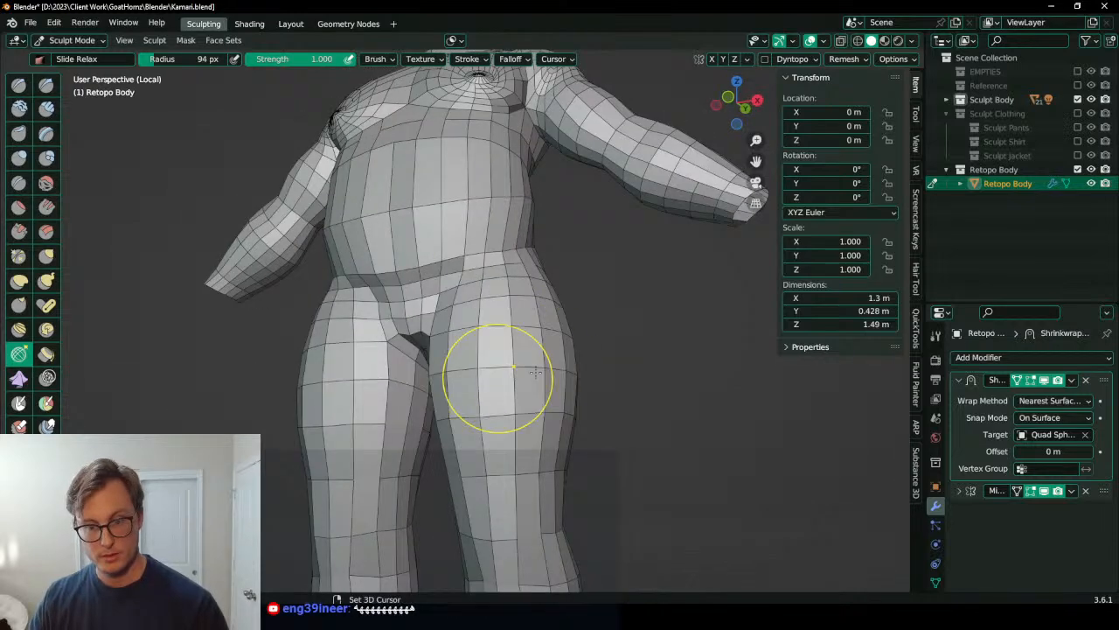
pyautogui.scroll(-2, 568, 388)
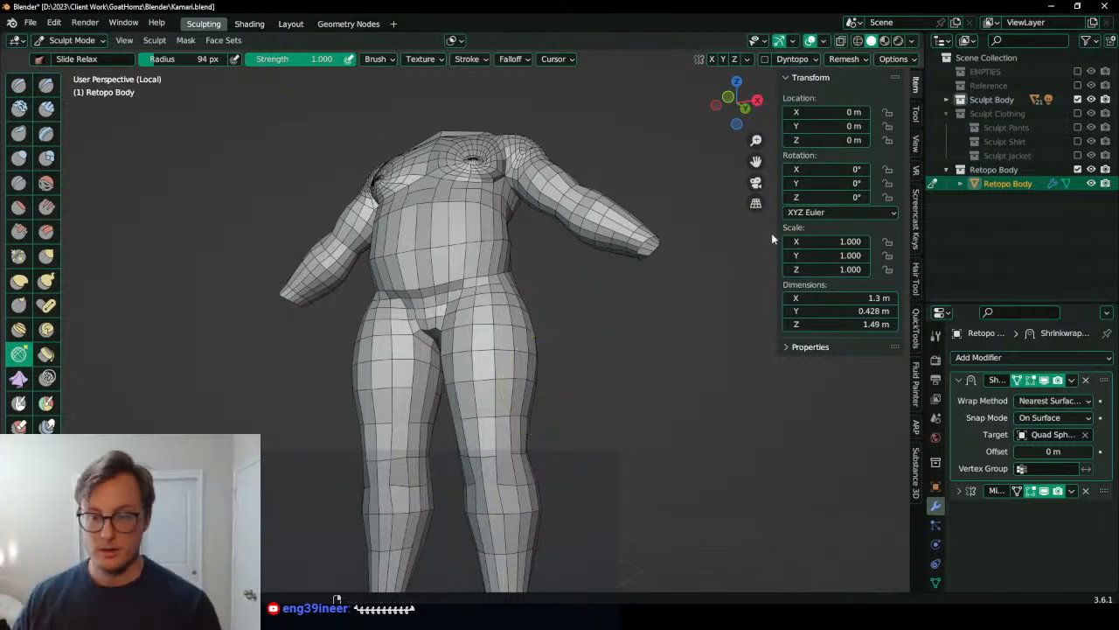
pyautogui.moveTo(449, 428); pyautogui.dragTo(294, 420, button='middle')
pyautogui.scroll(4, 437, 370)
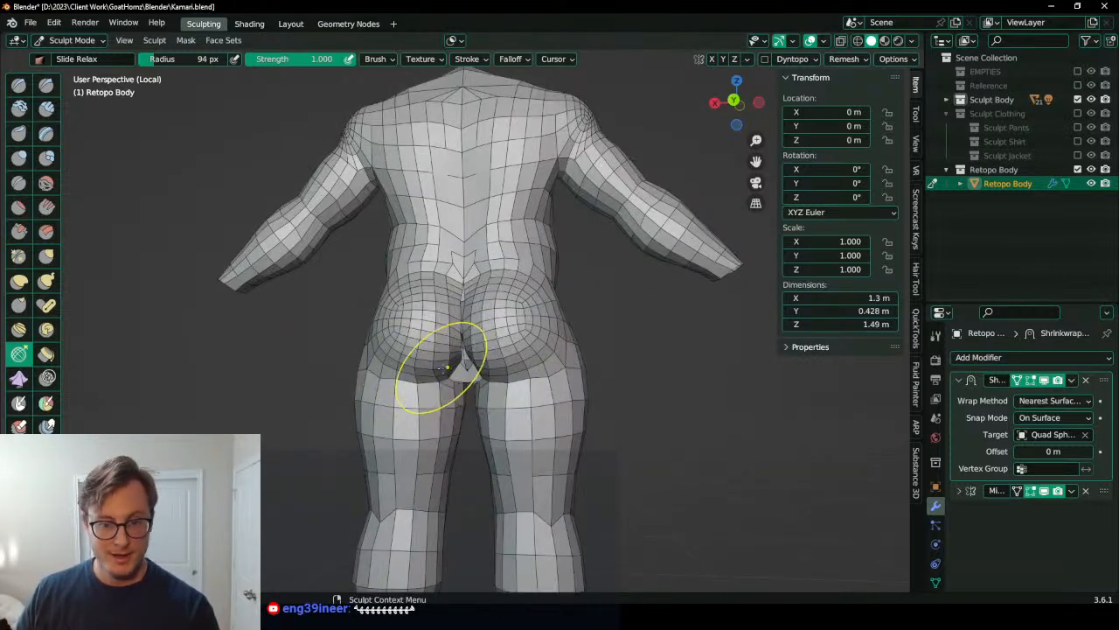
pyautogui.keyDown('shift'); pyautogui.moveTo(442, 278); pyautogui.dragTo(477, 319, button='middle'); pyautogui.keyUp('shift')
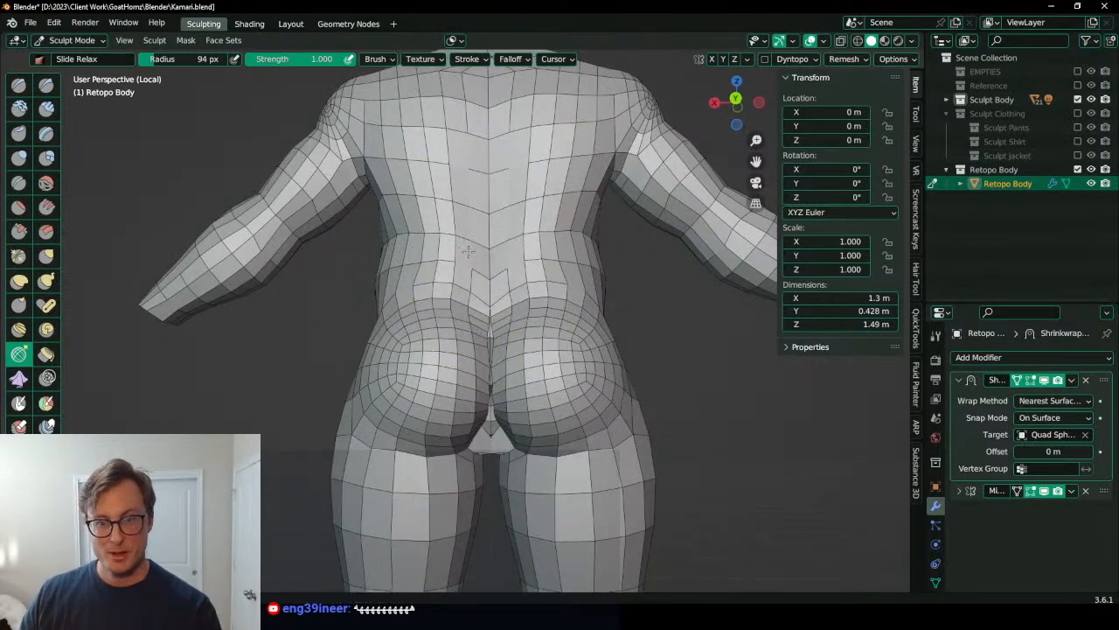
pyautogui.keyDown('shift'); pyautogui.moveTo(463, 258); pyautogui.dragTo(483, 239, button='middle'); pyautogui.keyUp('shift')
pyautogui.moveTo(448, 203)
pyautogui.mouseDown(button='middle')
pyautogui.moveTo(468, 258)
pyautogui.moveTo(442, 272)
pyautogui.moveTo(477, 319)
pyautogui.mouseUp(button='middle')
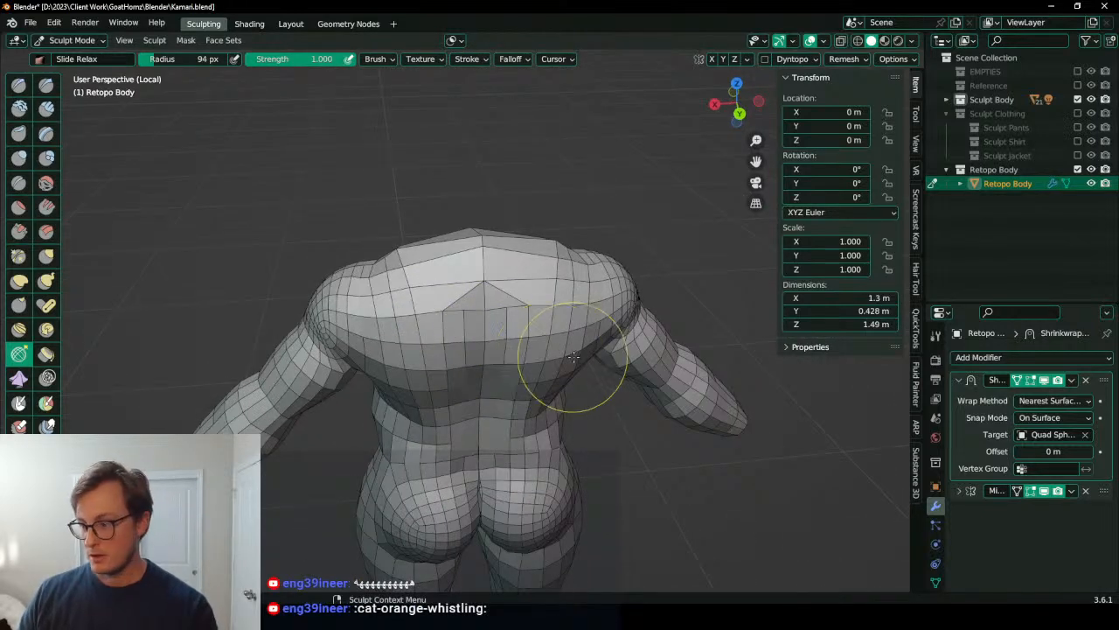
# Step: Switch the retopo body from Sculpt Mode through Object Mode into Edit Mode, viewing the upper back
pyautogui.hotkey('ctrl', 'Tab')
pyautogui.click(323, 370)
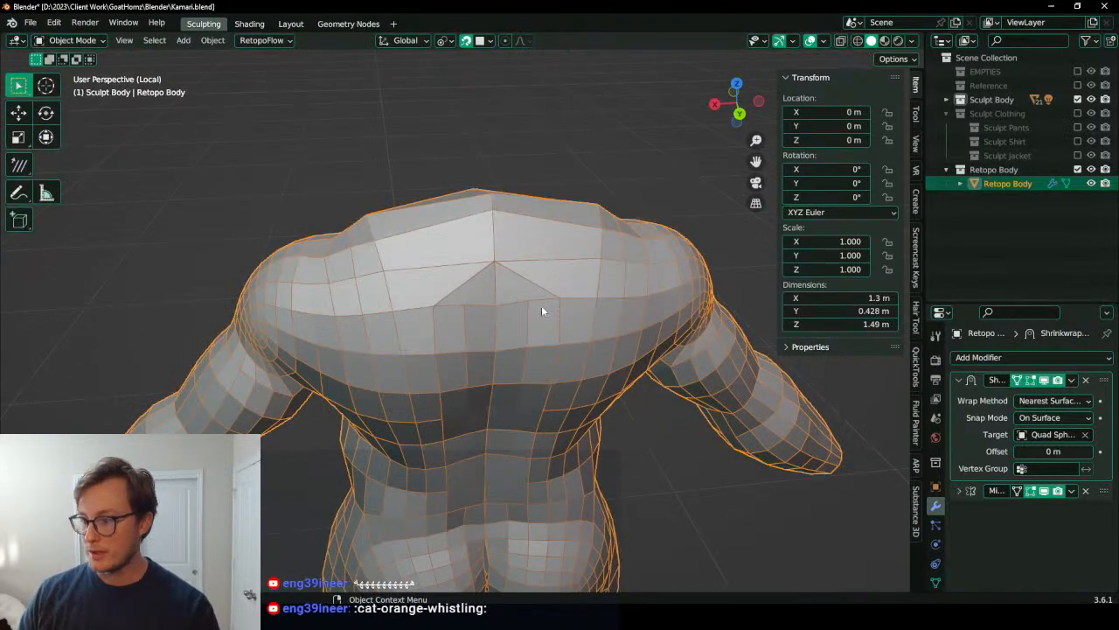
pyautogui.press('Tab')
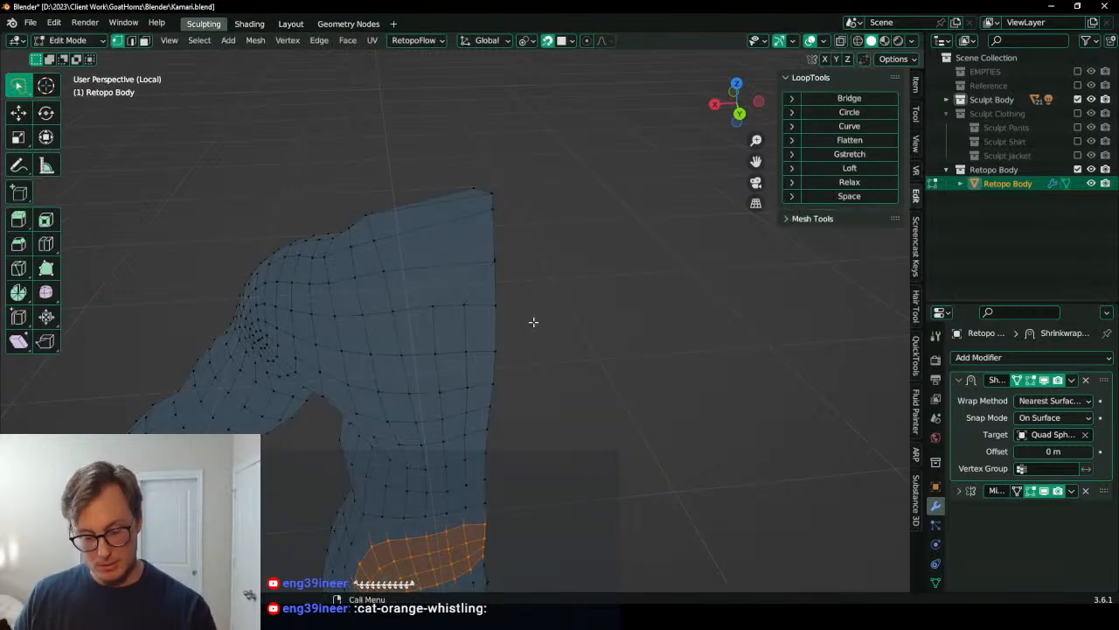
# Step: Exit local view so the retopo mesh shows over the full sculpt at the upper back
pyautogui.press('KP_Divide')
pyautogui.moveTo(514, 313); pyautogui.dragTo(502, 244, button='middle')
pyautogui.scroll(4, 530, 236)
pyautogui.scroll(-2, 530, 236)
pyautogui.press('.')
pyautogui.press('g')
pyautogui.rightClick(490, 218)
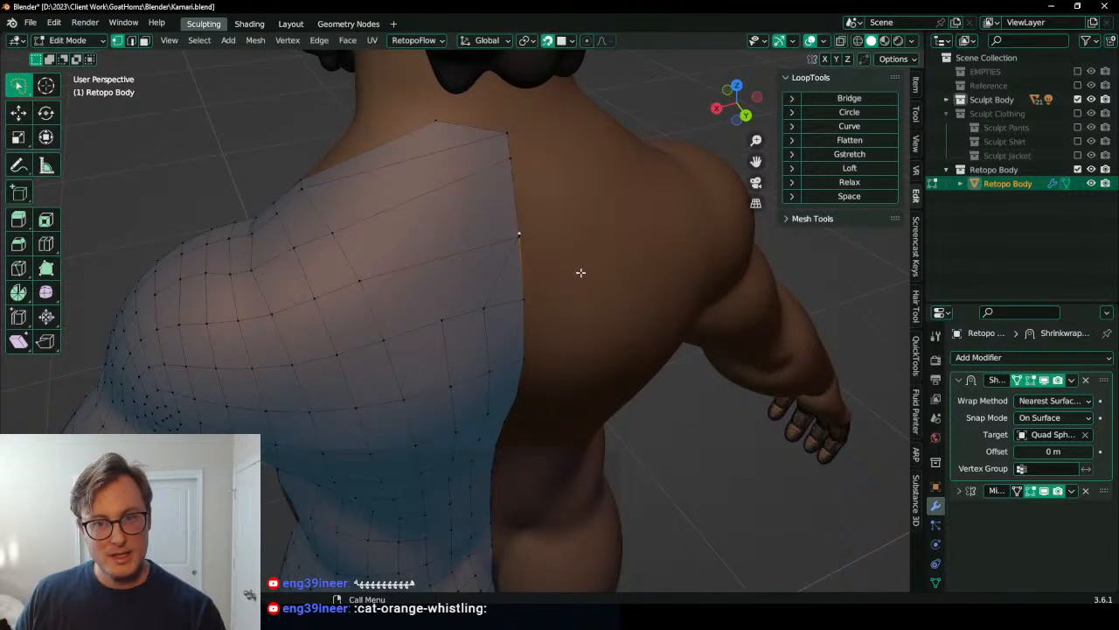
pyautogui.moveTo(452, 293); pyautogui.dragTo(483, 188, button='middle')
pyautogui.scroll(-2, 483, 189)
pyautogui.moveTo(474, 230); pyautogui.dragTo(497, 242, button='middle')
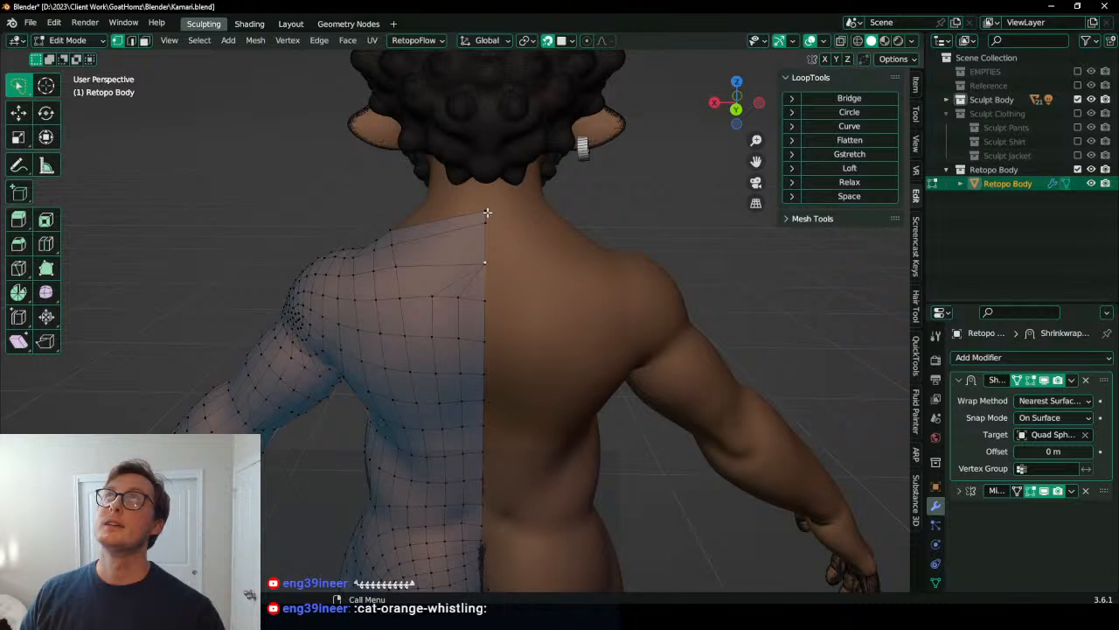
pyautogui.scroll(4, 533, 249)
pyautogui.press('g')
pyautogui.click(494, 247)
pyautogui.hotkey('ctrl', 'z')
# Step: Move the vertices near the upper-back centerline outward and down, opening a notch below the nape
pyautogui.moveTo(529, 173); pyautogui.dragTo(504, 187)
pyautogui.press('g')
pyautogui.click(468, 215)
pyautogui.press('g')
pyautogui.click(485, 213)
pyautogui.press('g')
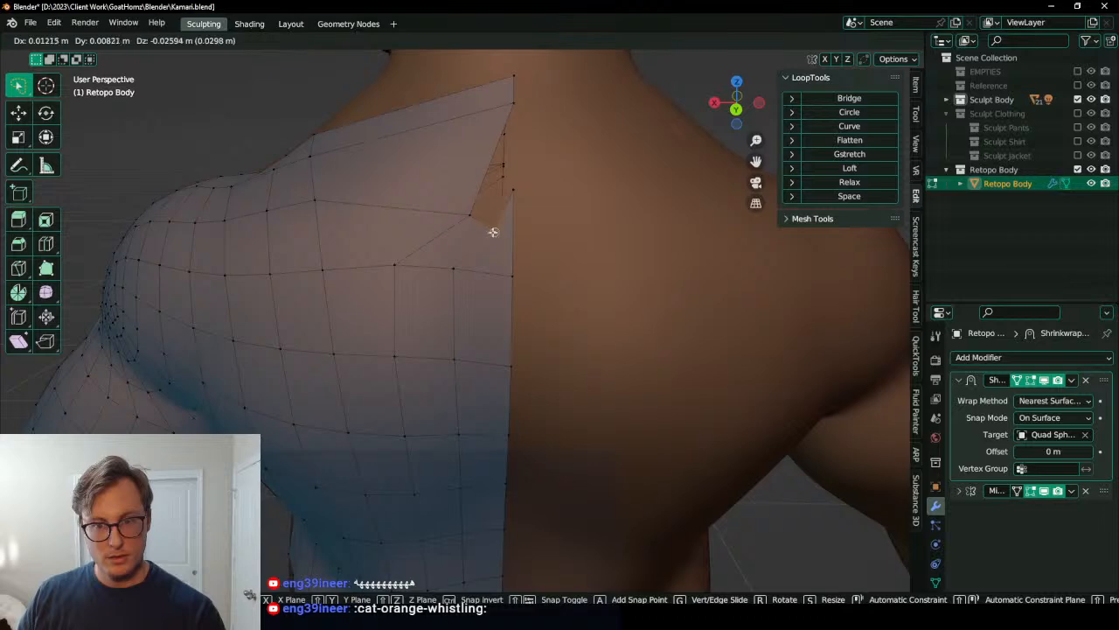
pyautogui.click(458, 224)
pyautogui.press('g')
pyautogui.click(442, 212)
pyautogui.moveTo(441, 212); pyautogui.dragTo(512, 179, button='middle')
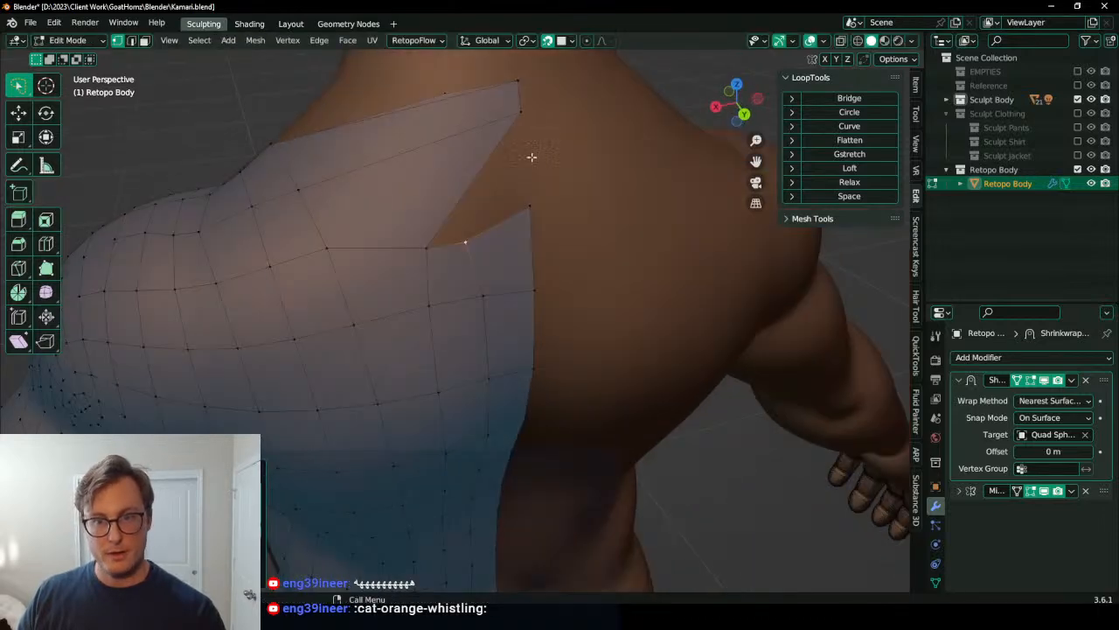
# Step: Reposition the nape and shoulder-top vertices so the mesh border starts curving around the base of the neck
pyautogui.press('g')
pyautogui.click(412, 167)
pyautogui.moveTo(472, 133); pyautogui.dragTo(545, 140, button='middle')
pyautogui.click(544, 140)
pyautogui.press('g')
pyautogui.click(354, 172)
pyautogui.moveTo(353, 172); pyautogui.dragTo(370, 190, button='middle')
pyautogui.press('g')
pyautogui.click(367, 246)
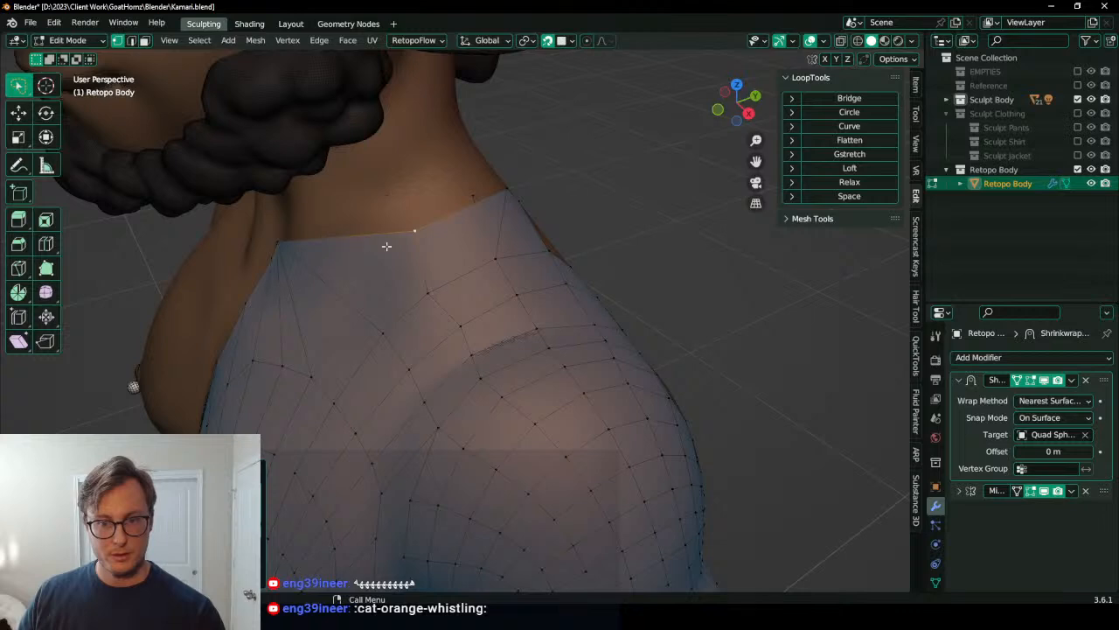
# Step: Move the front neckline vertices along the collarbone to shape the mesh border beneath the neck
pyautogui.press('g')
pyautogui.click(432, 270)
pyautogui.press('g')
pyautogui.click(447, 291)
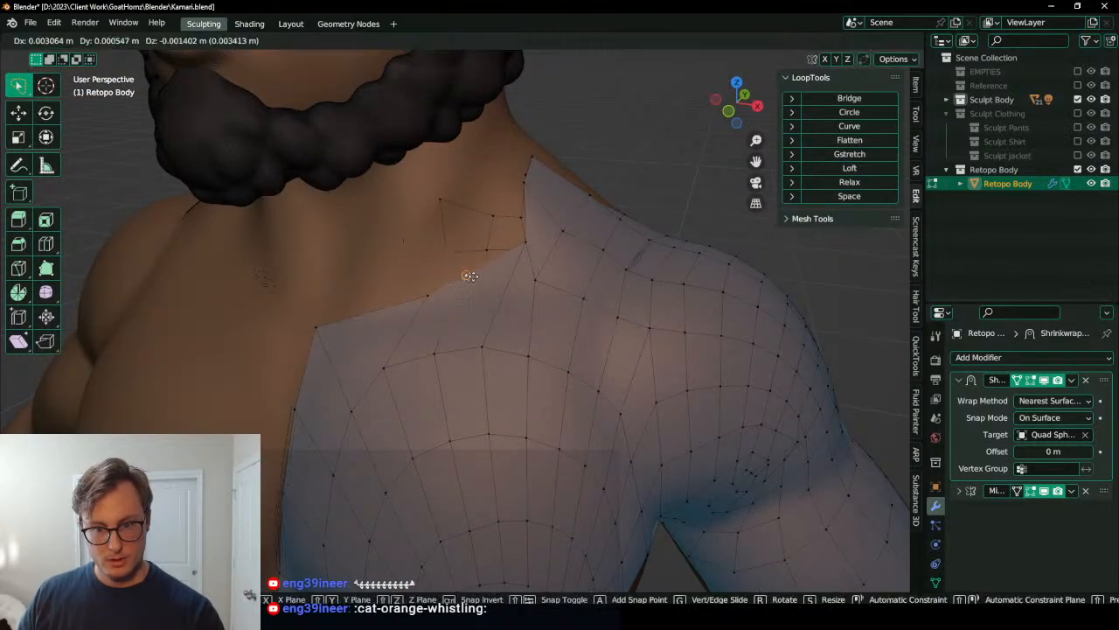
pyautogui.click(411, 296)
pyautogui.press('g')
pyautogui.click(390, 295)
pyautogui.scroll(-4, 437, 311)
# Step: Adjust the remaining border vertices between the back of the neck and the collarbone to continue the curved neckline
pyautogui.moveTo(497, 326); pyautogui.dragTo(327, 378, button='middle')
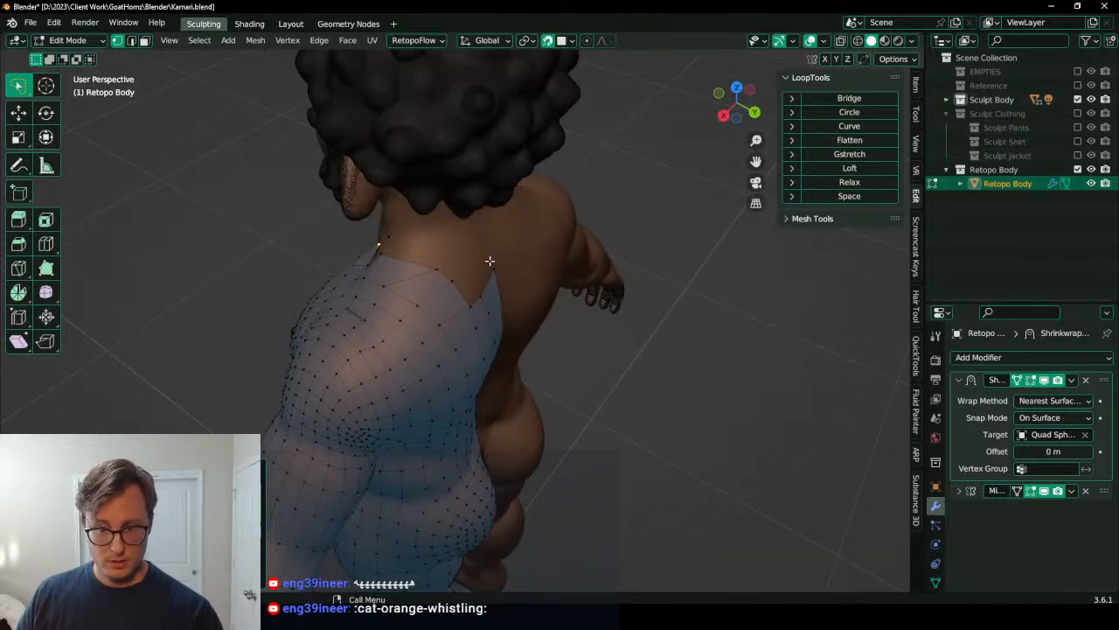
pyautogui.moveTo(506, 266); pyautogui.dragTo(450, 307, button='middle')
pyautogui.moveTo(418, 260); pyautogui.dragTo(540, 306, button='middle')
pyautogui.press('g')
pyautogui.click(500, 326)
pyautogui.click(469, 348)
pyautogui.press('g')
pyautogui.click(464, 346)
pyautogui.moveTo(505, 339); pyautogui.dragTo(493, 323, button='middle')
pyautogui.click(492, 319)
pyautogui.press('g')
pyautogui.click(495, 322)
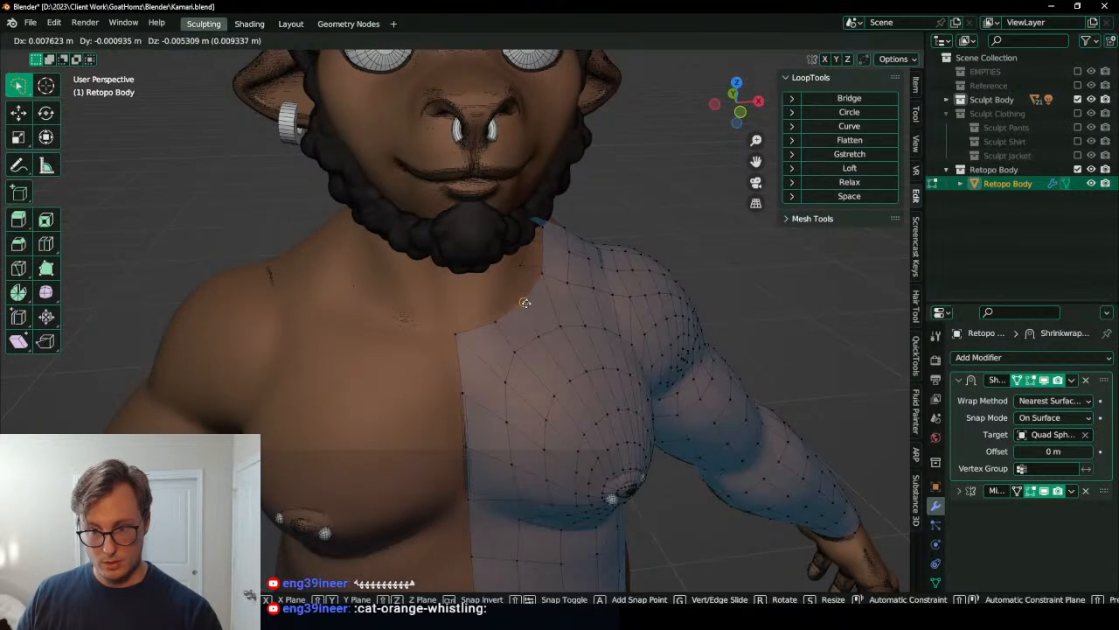
# Step: Even out the spacing of the neckline border vertices around the side and front of the neck
pyautogui.moveTo(532, 289); pyautogui.dragTo(428, 260, button='middle')
pyautogui.press('g')
pyautogui.click(394, 283)
pyautogui.click(456, 270)
pyautogui.press('g')
pyautogui.click(422, 276)
pyautogui.click(445, 272)
pyautogui.press('g')
pyautogui.click(445, 265)
pyautogui.click(445, 270)
pyautogui.click(474, 278)
pyautogui.press('g')
pyautogui.click(470, 270)
pyautogui.scroll(-1, 498, 275)
# Step: Shade the retopo body smooth in Object Mode and return to Edit Mode at the back of the knee
pyautogui.moveTo(498, 276); pyautogui.dragTo(445, 280, button='middle')
pyautogui.scroll(4, 492, 355)
pyautogui.scroll(-5, 492, 355)
pyautogui.moveTo(297, 333); pyautogui.dragTo(410, 375, button='middle')
pyautogui.scroll(-5, 442, 364)
pyautogui.scroll(4, 541, 278)
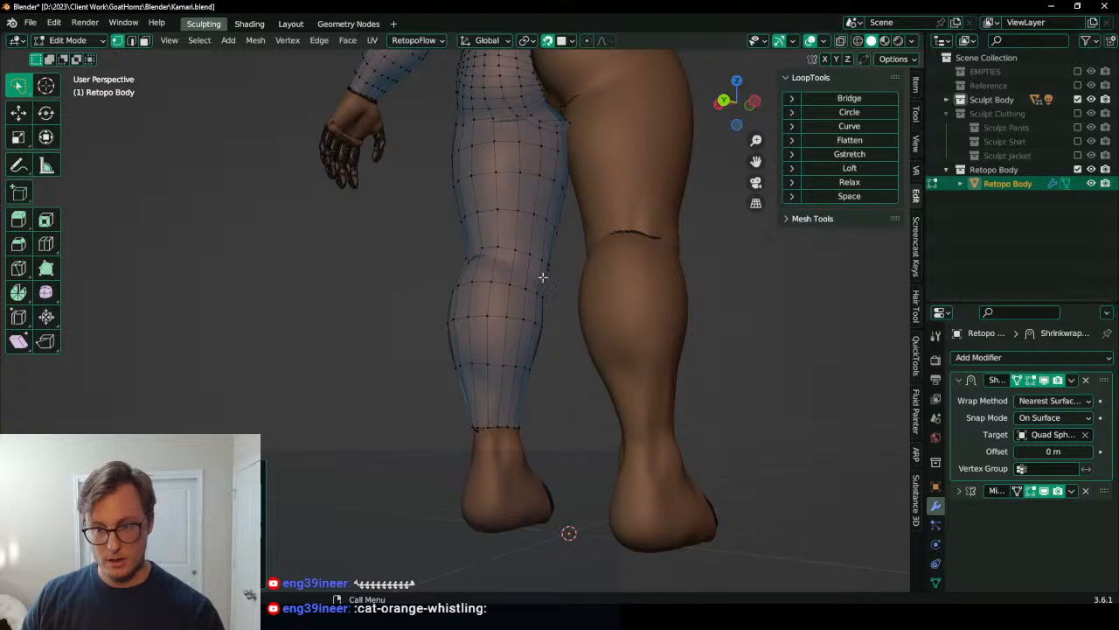
pyautogui.moveTo(541, 278); pyautogui.dragTo(583, 333, button='middle')
pyautogui.scroll(3, 569, 347)
pyautogui.press('q')
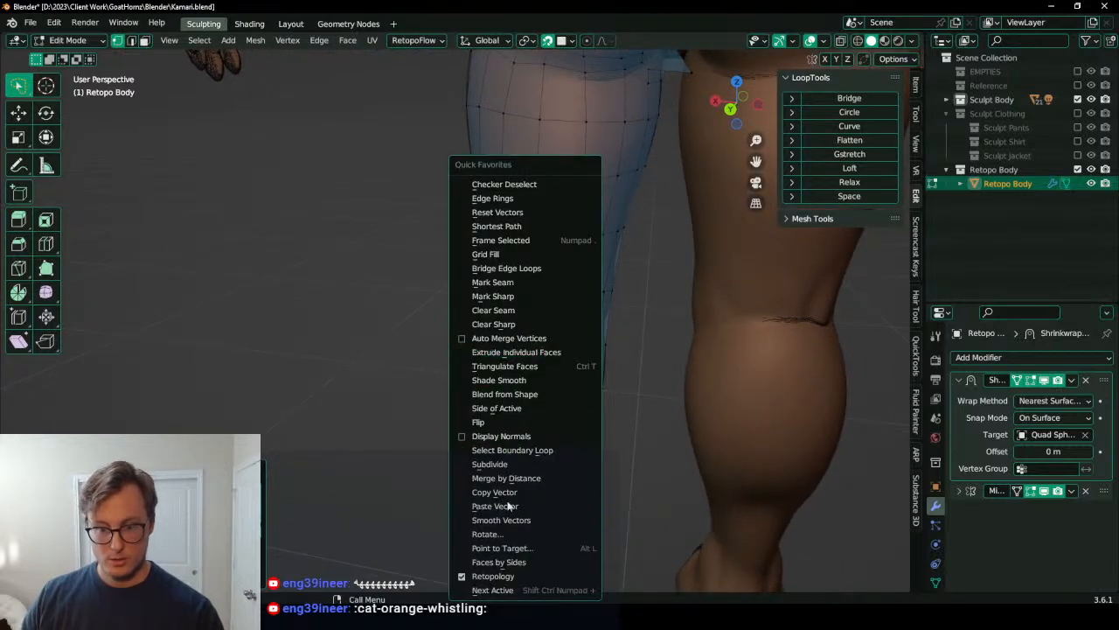
pyautogui.press('Tab')
pyautogui.press('q')
pyautogui.click(553, 342)
pyautogui.press('Tab')
pyautogui.moveTo(546, 437)
pyautogui.mouseDown(button='middle')
pyautogui.moveTo(588, 390)
pyautogui.moveTo(472, 325)
pyautogui.mouseUp(button='middle')
pyautogui.scroll(1, 473, 324)
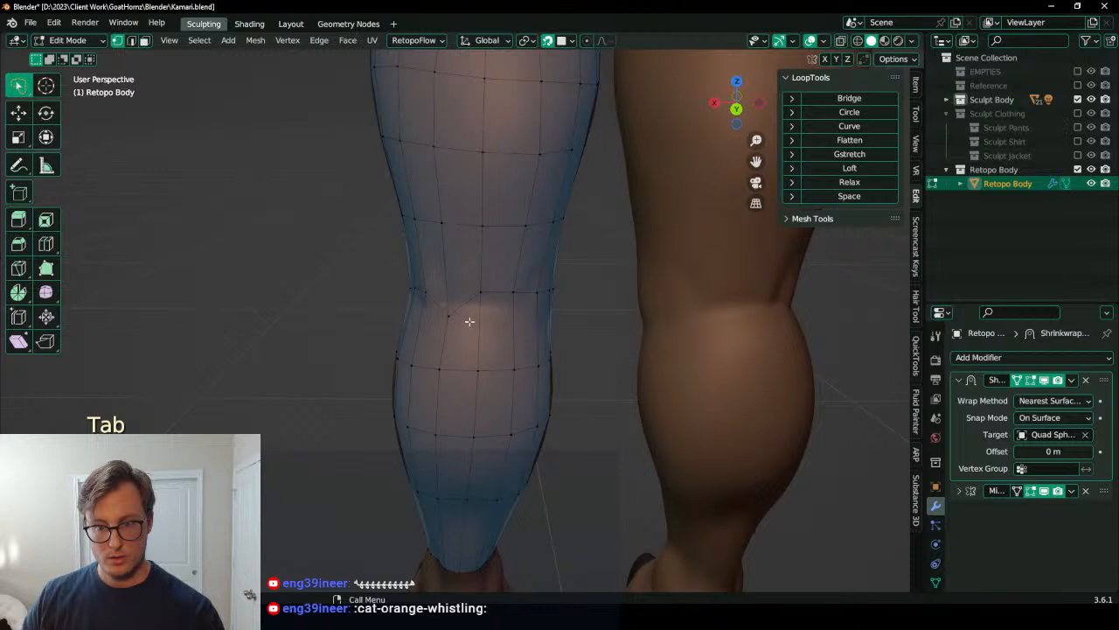
# Step: Move the vertices of the loop behind the knee to follow the knee crease
pyautogui.press('g')
pyautogui.click(451, 297)
pyautogui.click(480, 292)
pyautogui.press('g')
pyautogui.click(478, 299)
pyautogui.click(513, 294)
pyautogui.press('g')
pyautogui.click(481, 292)
# Step: Space out the remaining knee-crease vertices evenly across the back and side of the knee
pyautogui.moveTo(482, 292); pyautogui.dragTo(513, 285, button='middle')
pyautogui.click(550, 264)
pyautogui.press('g')
pyautogui.click(525, 275)
pyautogui.click(505, 287)
pyautogui.press('g')
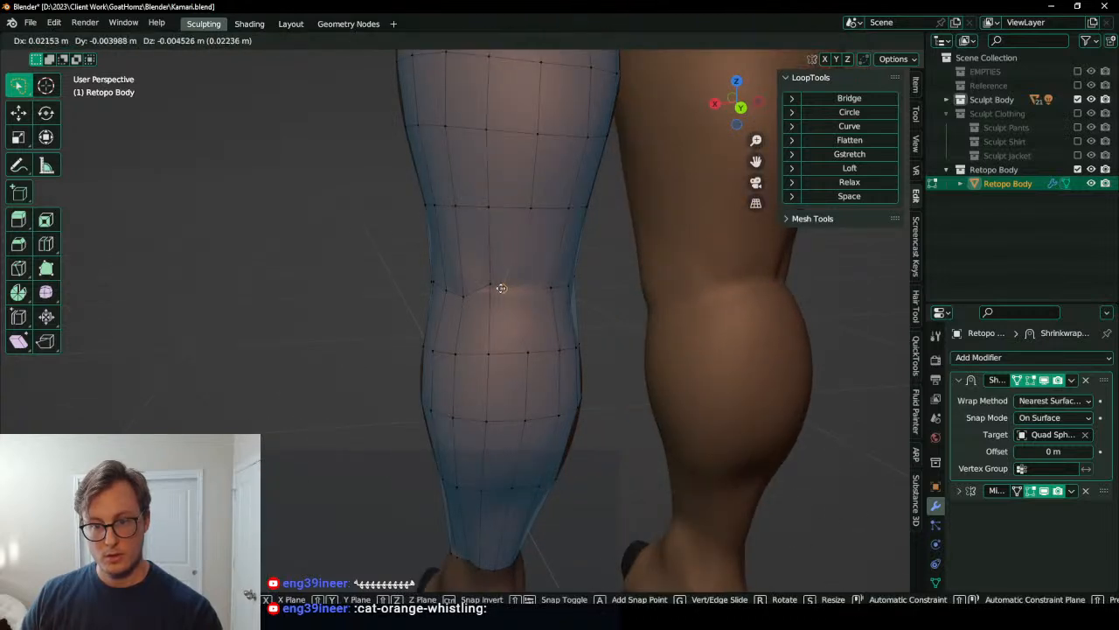
pyautogui.click(519, 289)
pyautogui.click(493, 288)
pyautogui.press('g')
pyautogui.click(492, 289)
pyautogui.moveTo(492, 289); pyautogui.dragTo(679, 272, button='middle')
pyautogui.press('g')
pyautogui.click(485, 292)
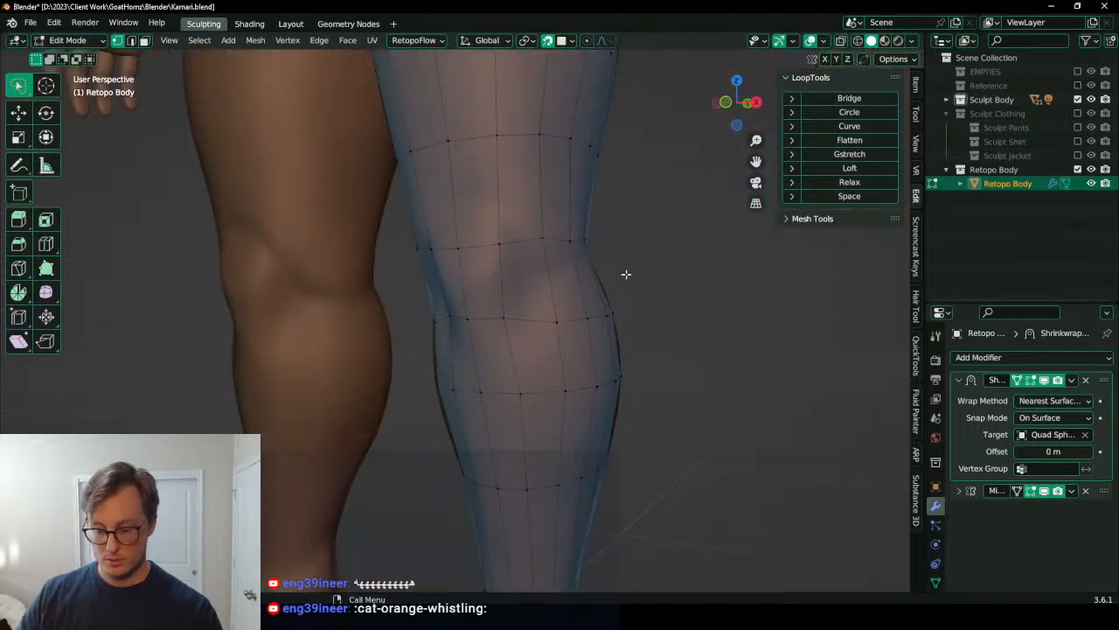
# Step: Rotate the edge loop just below the knee in the right side view to tilt it downward at the front
pyautogui.press('KP_1')
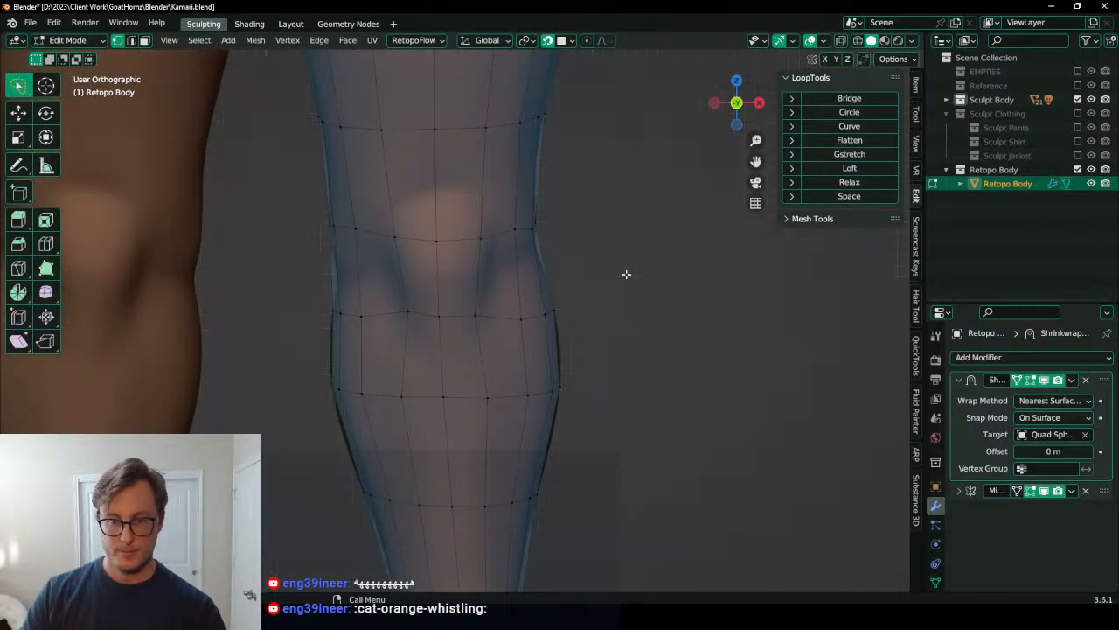
pyautogui.press('KP_3')
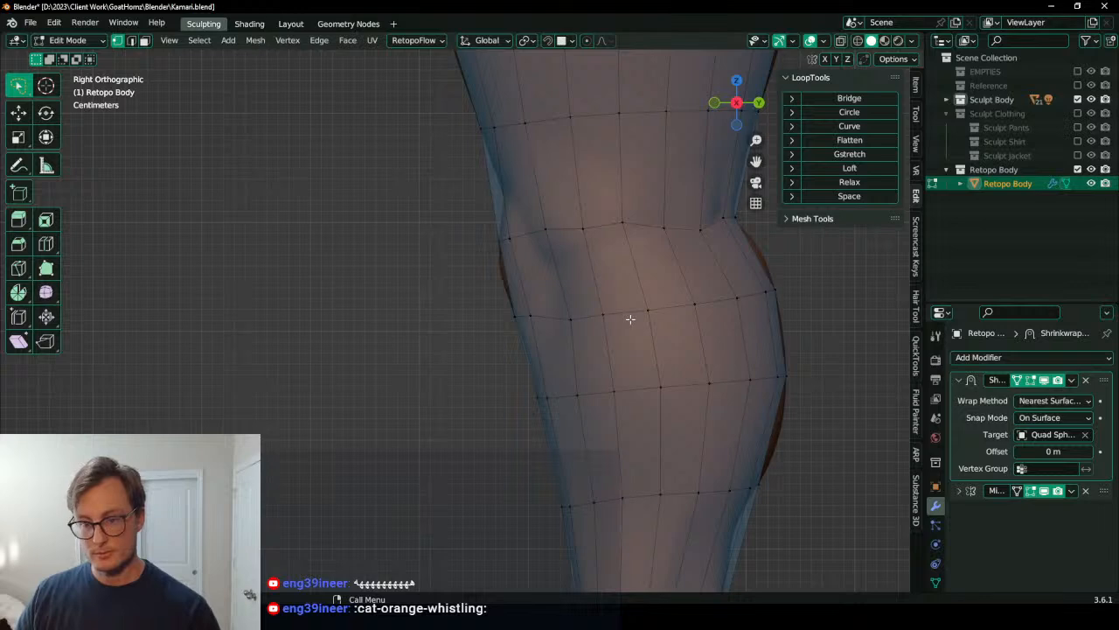
pyautogui.keyDown('shift'); pyautogui.moveTo(629, 317); pyautogui.dragTo(487, 331, button='middle'); pyautogui.keyUp('shift')
pyautogui.keyDown('alt'); pyautogui.click(542, 322); pyautogui.keyUp('alt')
pyautogui.press('r')
pyautogui.click(673, 251)
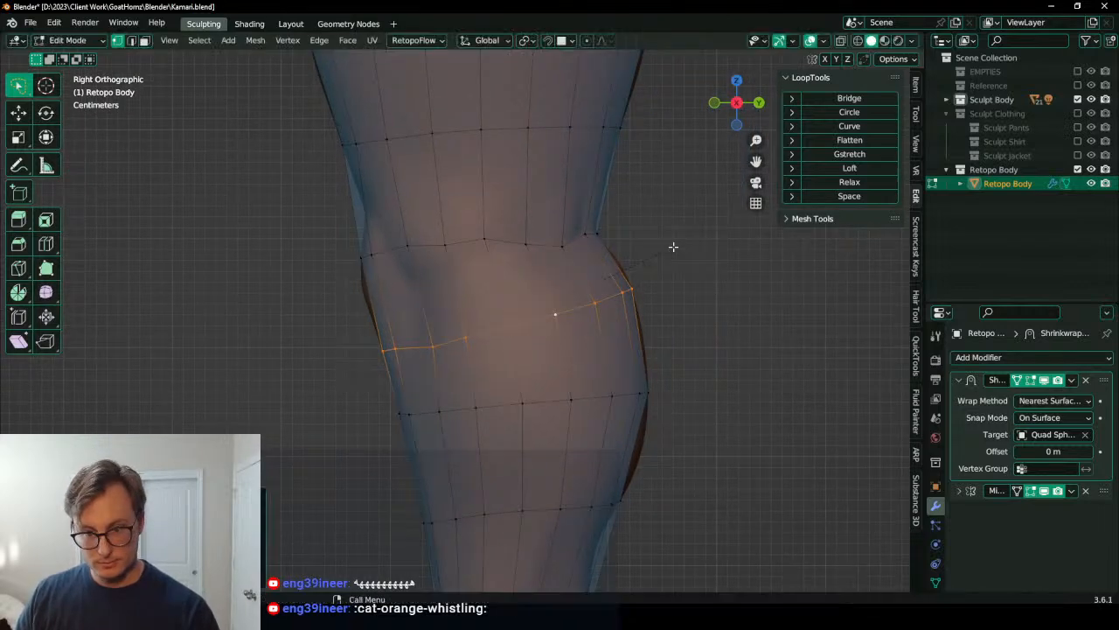
# Step: Select the front vertices of the knee loop through the mesh, then rotate and lower them below the kneecap
pyautogui.hotkey('alt', 'z')
pyautogui.moveTo(298, 207); pyautogui.dragTo(495, 287)
pyautogui.hotkey('alt', 'z')
pyautogui.press('r')
pyautogui.click(516, 186)
pyautogui.press('g')
pyautogui.click(521, 209)
# Step: Select the two edge loops below the knee and lower them about 0.015 m along Z
pyautogui.hotkey('alt', 'z')
pyautogui.scroll(-3, 559, 359)
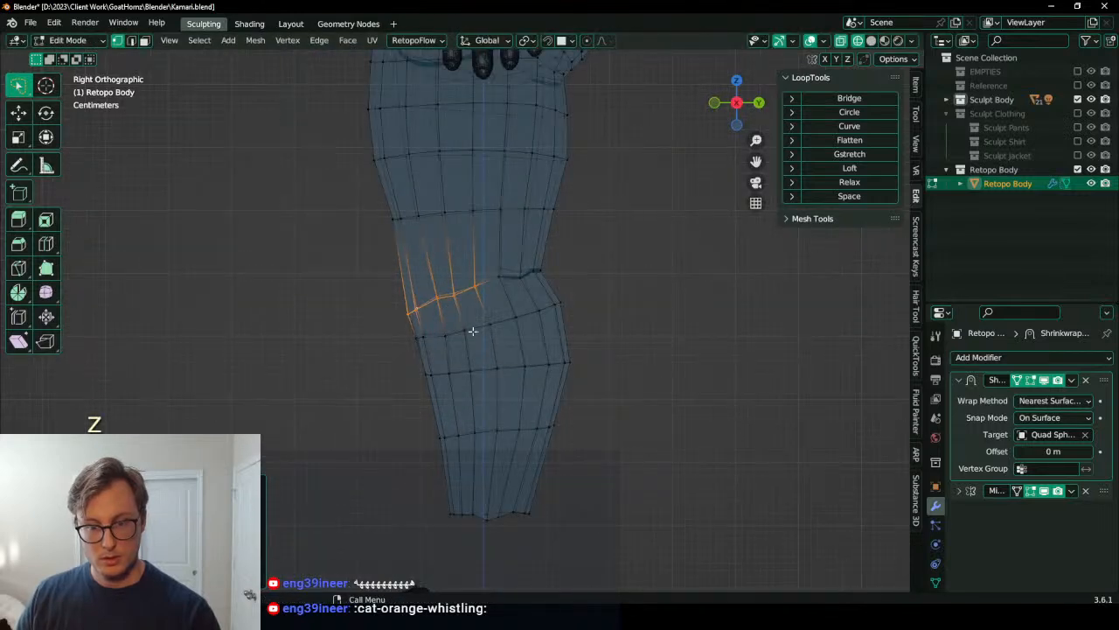
pyautogui.keyDown('alt'); pyautogui.click(492, 372); pyautogui.keyUp('alt')
pyautogui.keyDown('alt'); pyautogui.keyDown('shift'); pyautogui.click(475, 330); pyautogui.keyUp('shift'); pyautogui.keyUp('alt')
pyautogui.press('g')
pyautogui.press('z')
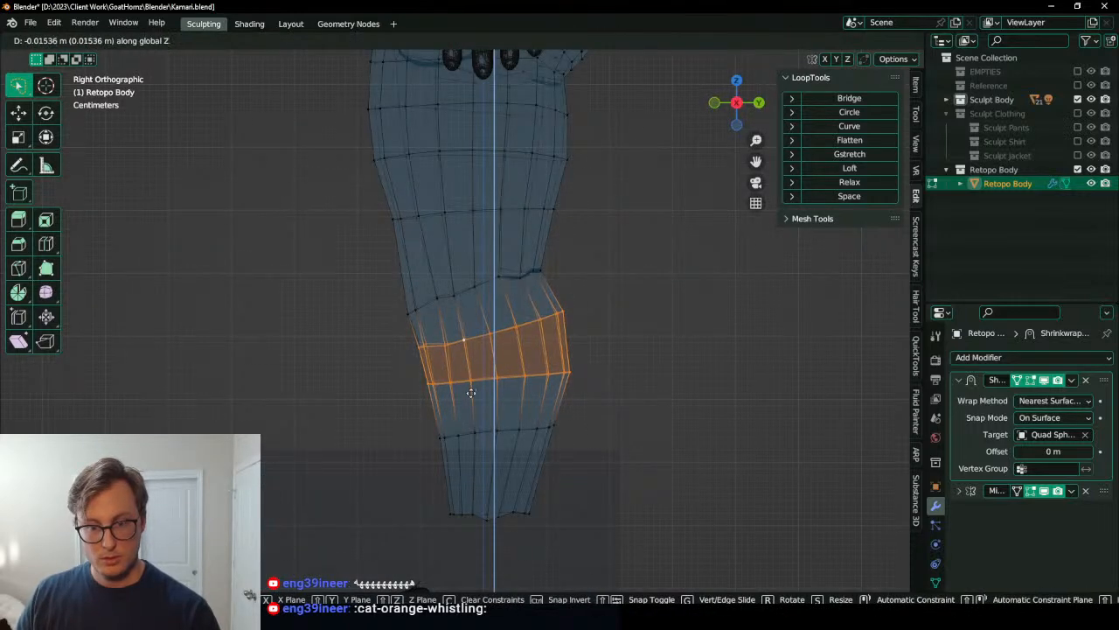
pyautogui.click(469, 388)
pyautogui.hotkey('alt', 'z')
# Step: Lower the edge loop just above the knee about 0.06 m along Z in the right side view
pyautogui.moveTo(487, 411); pyautogui.dragTo(654, 315, button='middle')
pyautogui.press('KP_1')
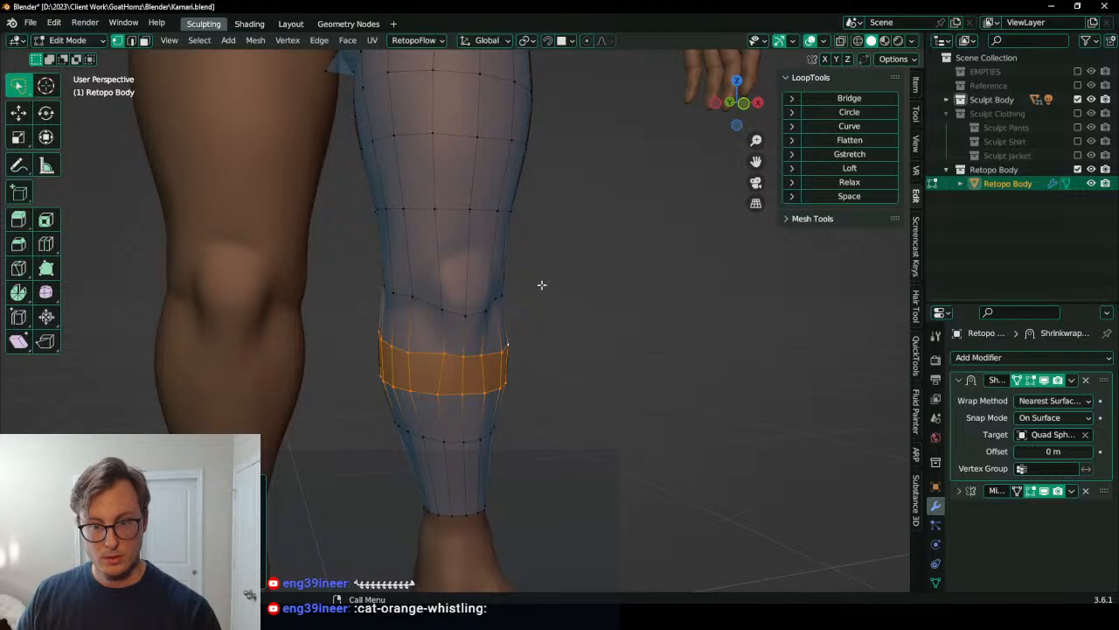
pyautogui.press('KP_3')
pyautogui.keyDown('shift'); pyautogui.scroll(2, 450, 247); pyautogui.keyUp('shift')
pyautogui.keyDown('alt'); pyautogui.click(452, 254); pyautogui.keyUp('alt')
pyautogui.press('g')
pyautogui.press('z')
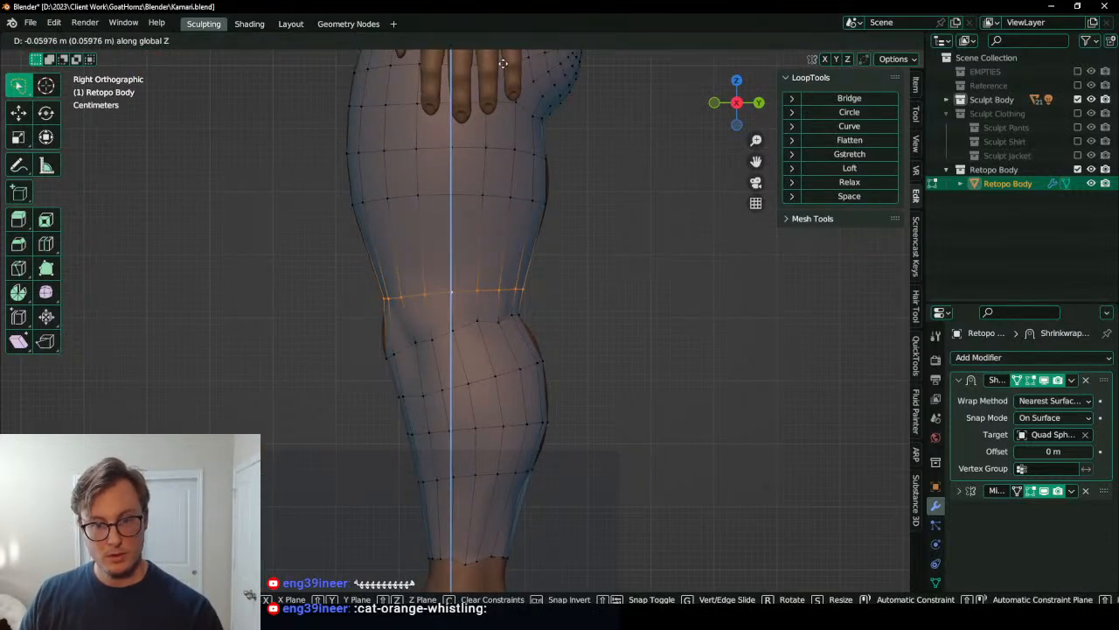
pyautogui.click(501, 93)
# Step: Insert a centred edge loop around the lower thigh and save the file
pyautogui.hotkey('ctrl', 'r')
pyautogui.click(482, 262)
pyautogui.rightClick(482, 262)
pyautogui.moveTo(482, 263); pyautogui.dragTo(495, 290, button='middle')
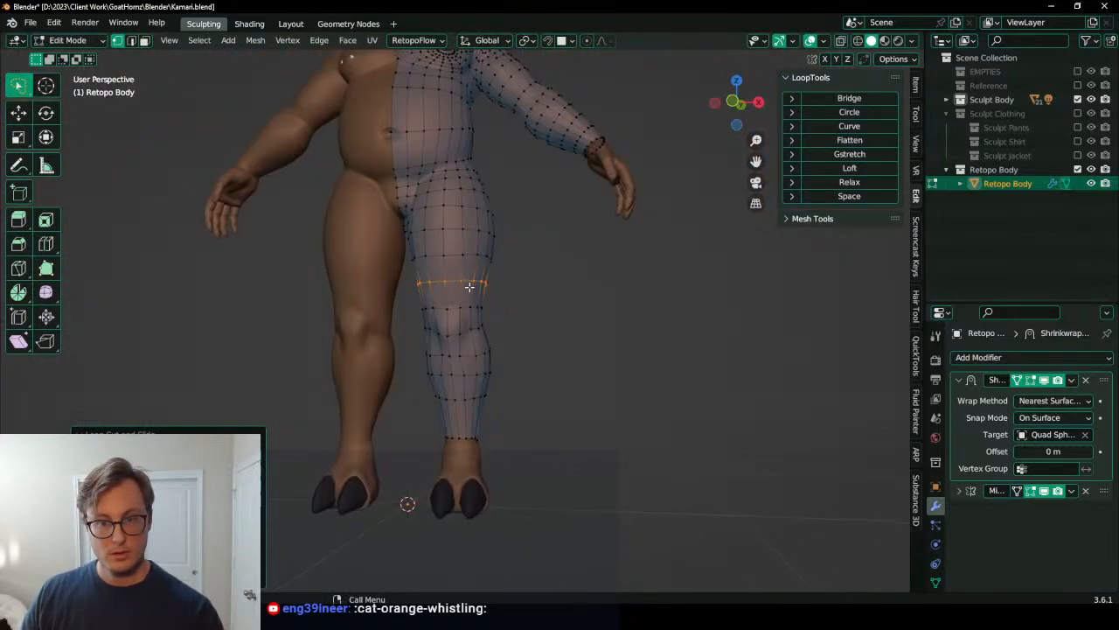
pyautogui.scroll(-3, 494, 290)
pyautogui.hotkey('ctrl', 's')
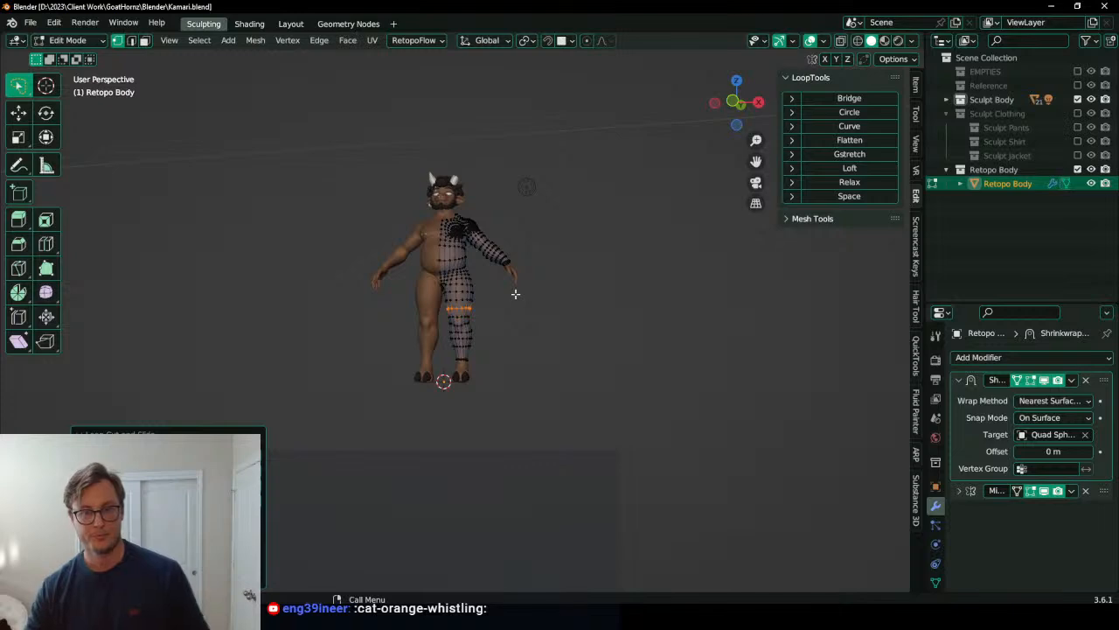
pyautogui.scroll(4, 515, 294)
pyautogui.press('KP_1')
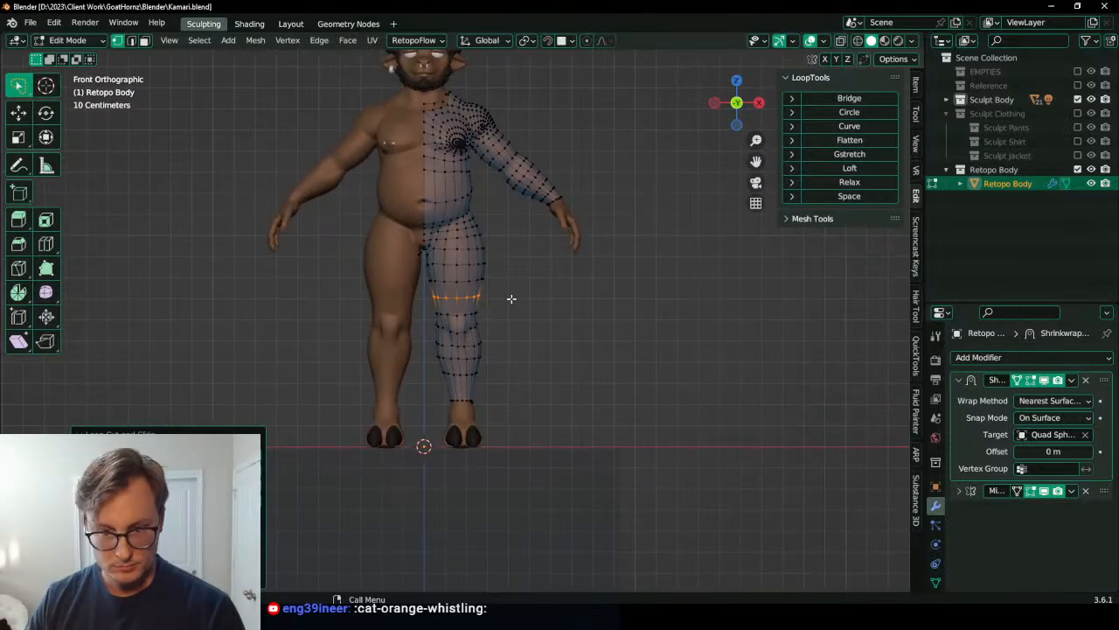
# Step: Select the mesh around the front of the knee, extrude it and scale it inward to add a kneecap loop
pyautogui.scroll(6, 510, 297)
pyautogui.scroll(1, 446, 300)
pyautogui.click(429, 273)
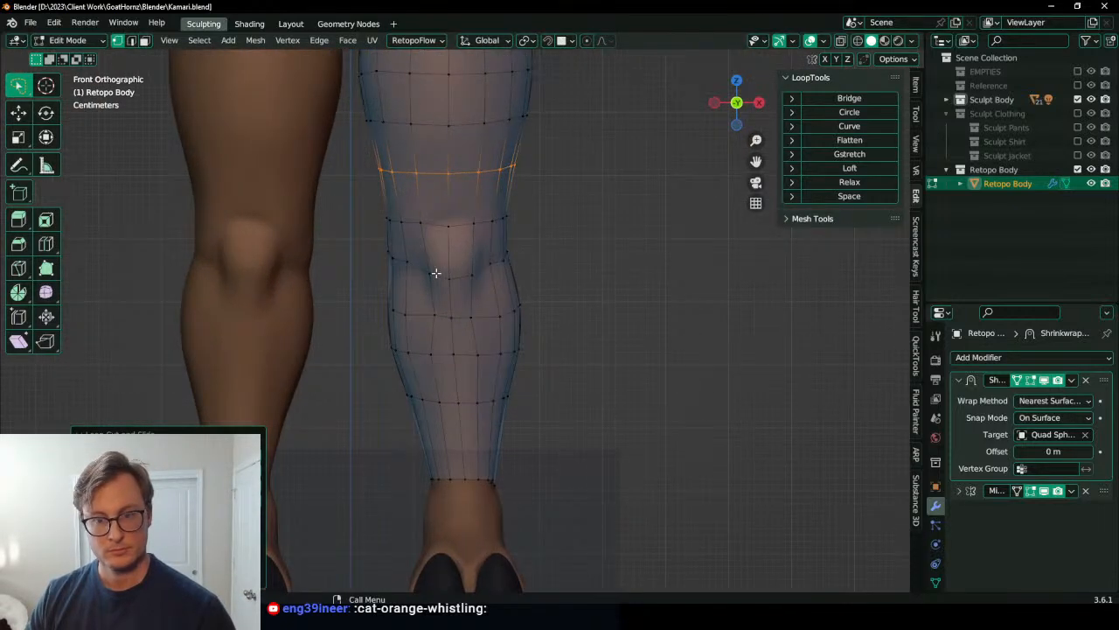
pyautogui.press('ctrl+KP_Add')
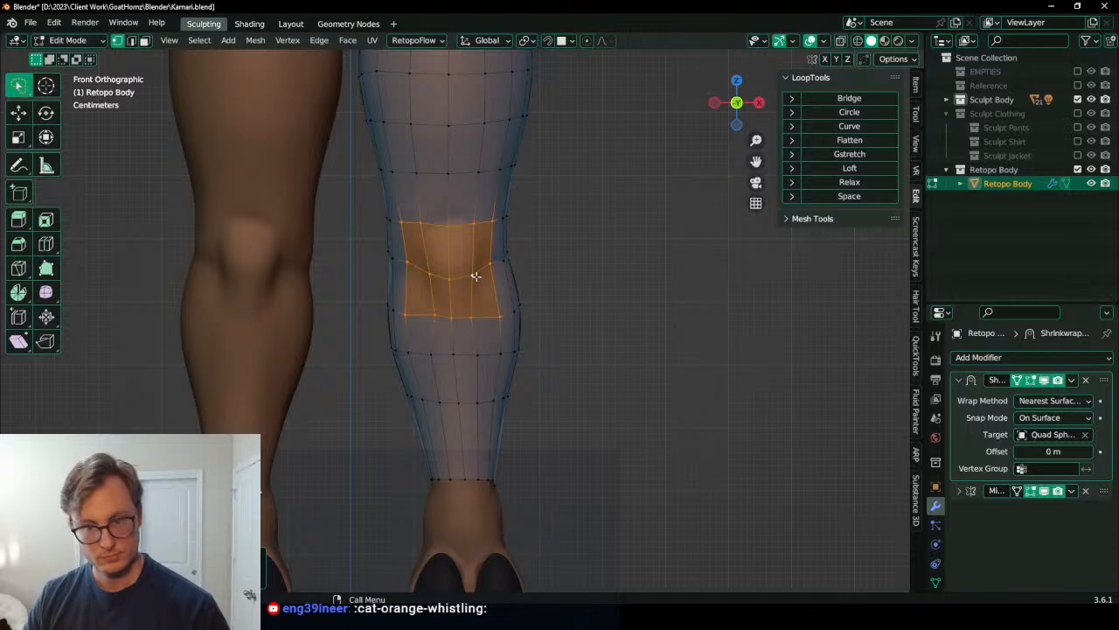
pyautogui.click(517, 216)
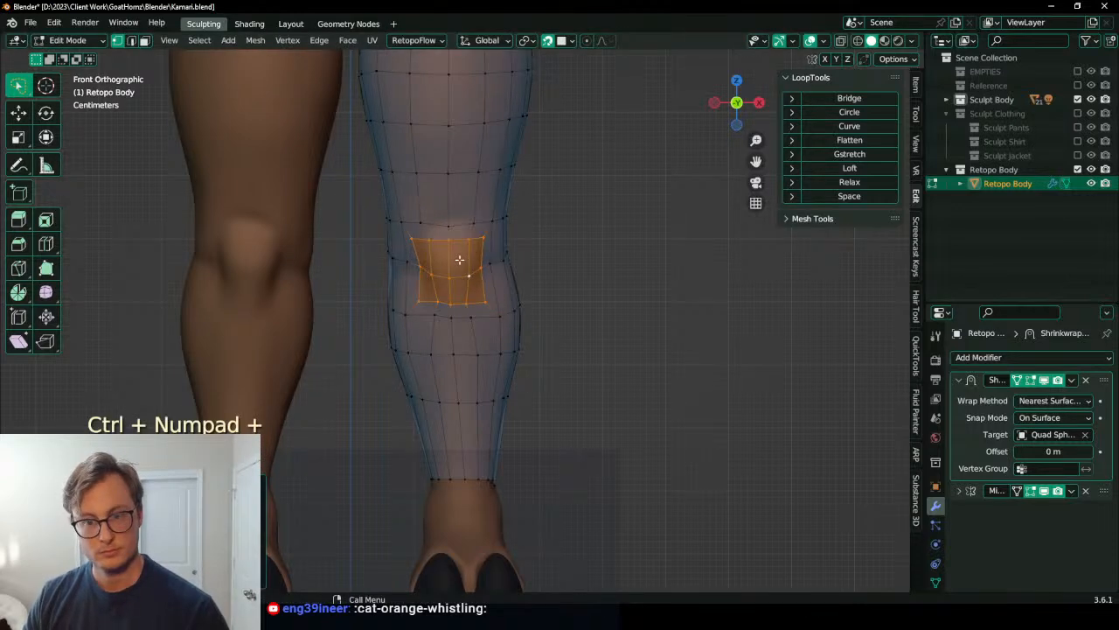
pyautogui.press('e')
pyautogui.click(449, 276)
# Step: Select the mesh patch on the back of the leg just below the knee, extrude it and scale it inward
pyautogui.moveTo(449, 276); pyautogui.dragTo(404, 287, button='middle')
pyautogui.press('ctrl+KP_1')
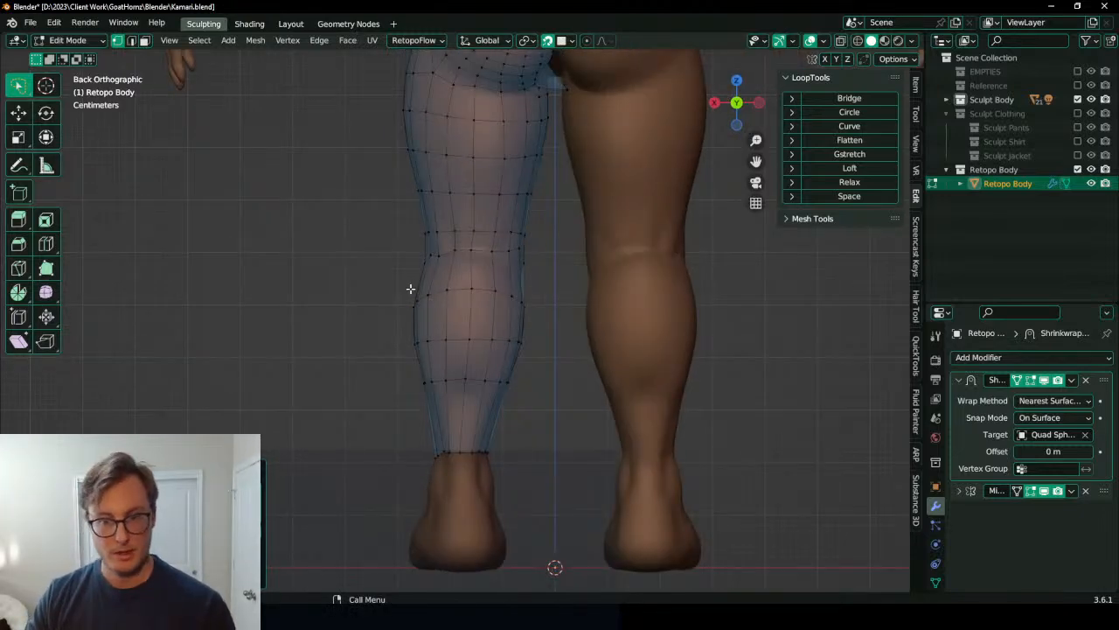
pyautogui.moveTo(432, 294); pyautogui.dragTo(567, 290, button='middle')
pyautogui.press('ctrl+KP_1')
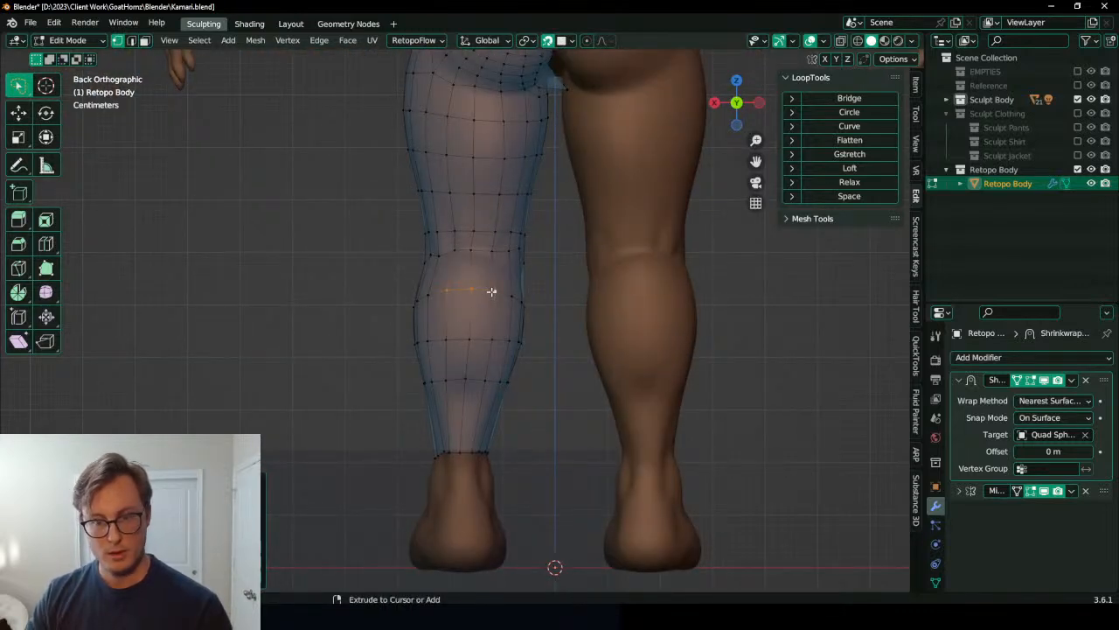
pyautogui.press('s')
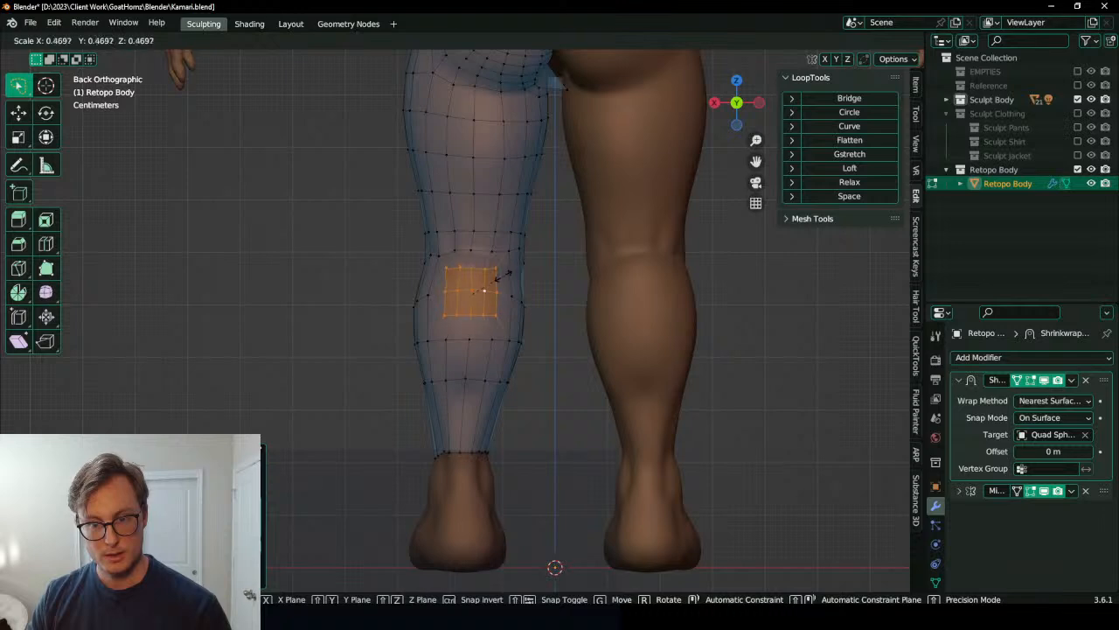
pyautogui.click(504, 276)
pyautogui.press('ctrl+KP_Add')
pyautogui.press('e')
pyautogui.press('s')
pyautogui.click(530, 272)
pyautogui.press('e')
pyautogui.click(473, 290)
# Step: Turn off snapping and extrude the neck opening's edge loop into a row of faces at the neck base
pyautogui.moveTo(473, 289); pyautogui.dragTo(495, 342, button='middle')
pyautogui.moveTo(377, 354); pyautogui.dragTo(546, 407, button='middle')
pyautogui.scroll(4, 482, 450)
pyautogui.click(476, 420)
pyautogui.scroll(2, 504, 405)
pyautogui.hotkey('shift', 'Tab')
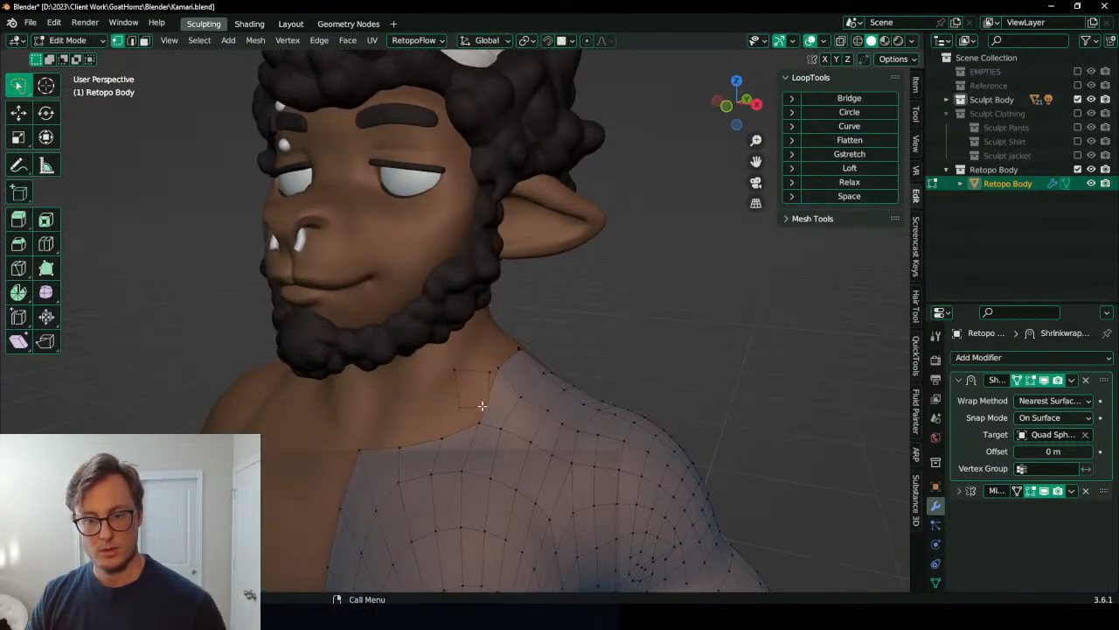
pyautogui.moveTo(458, 427); pyautogui.dragTo(605, 377, button='middle')
pyautogui.press('KP_1')
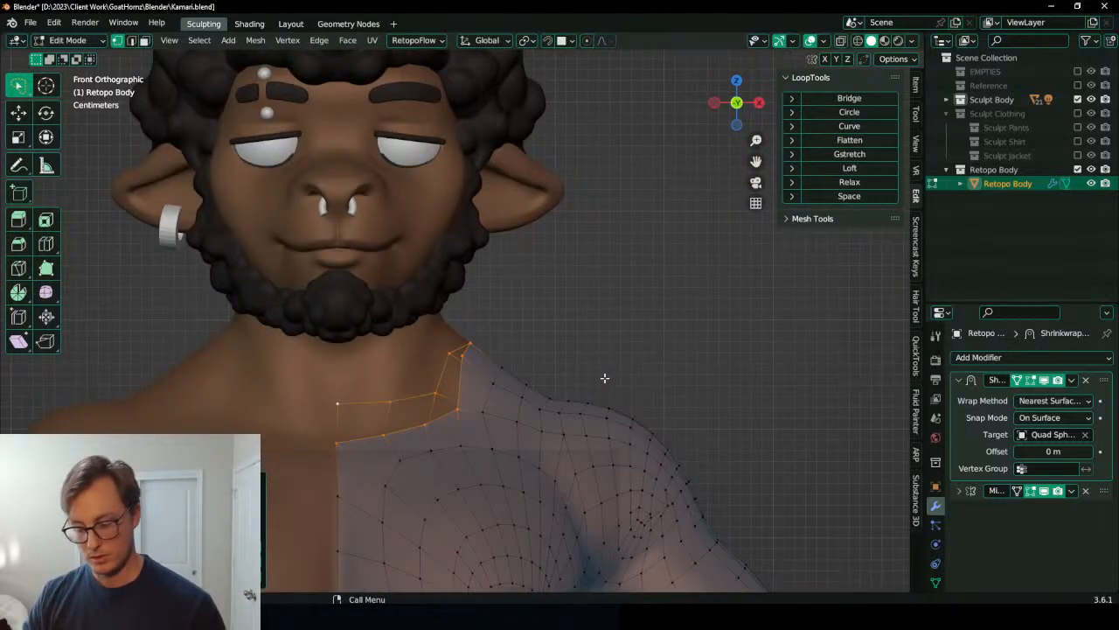
# Step: Extrude the neck's open edge loop upward along Z and flatten it by scaling to 0 on Z
pyautogui.press('KP_3')
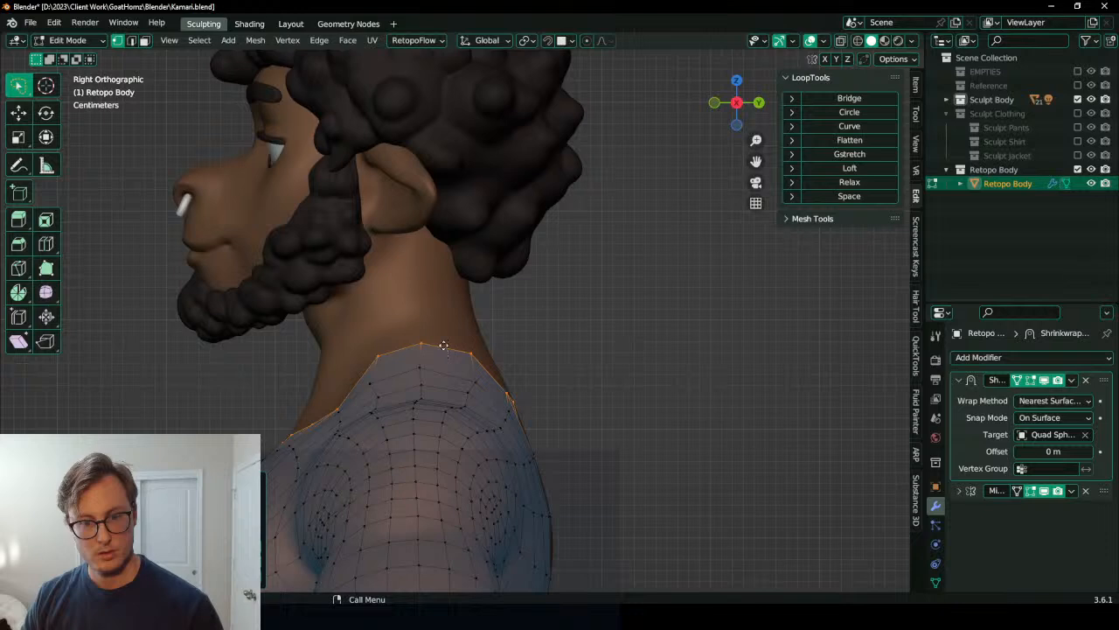
pyautogui.press('e')
pyautogui.press('z')
pyautogui.click(447, 297)
pyautogui.press('s')
pyautogui.press('z')
pyautogui.press('0')
pyautogui.click(449, 298)
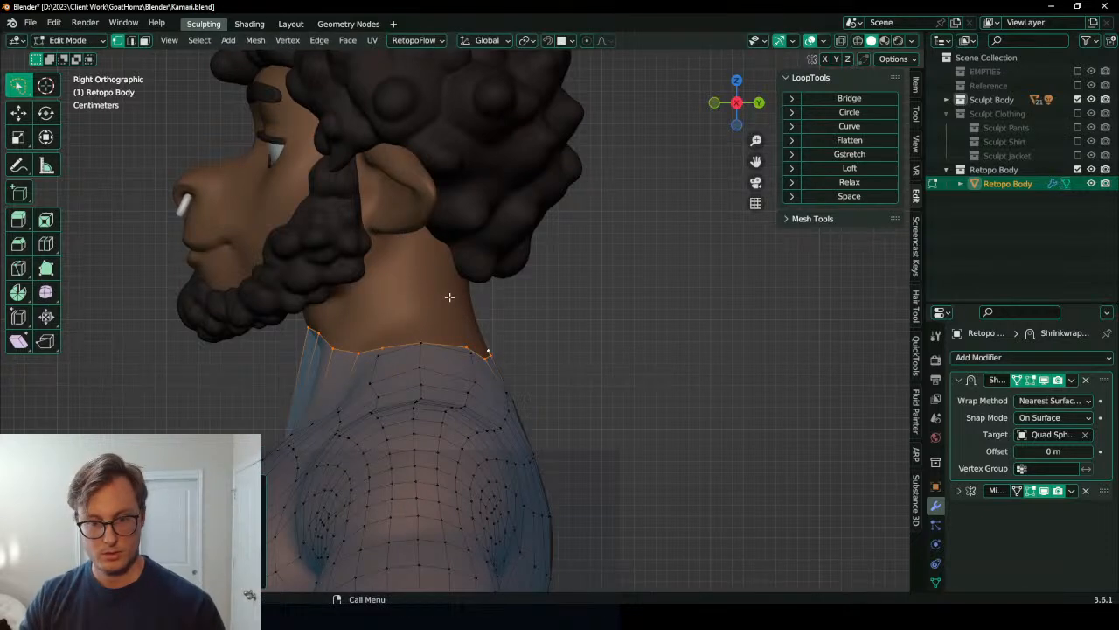
# Step: Rotate the neck's open edge loop to follow the neck's slope and adjust its height along Z
pyautogui.press('r')
pyautogui.click(587, 243)
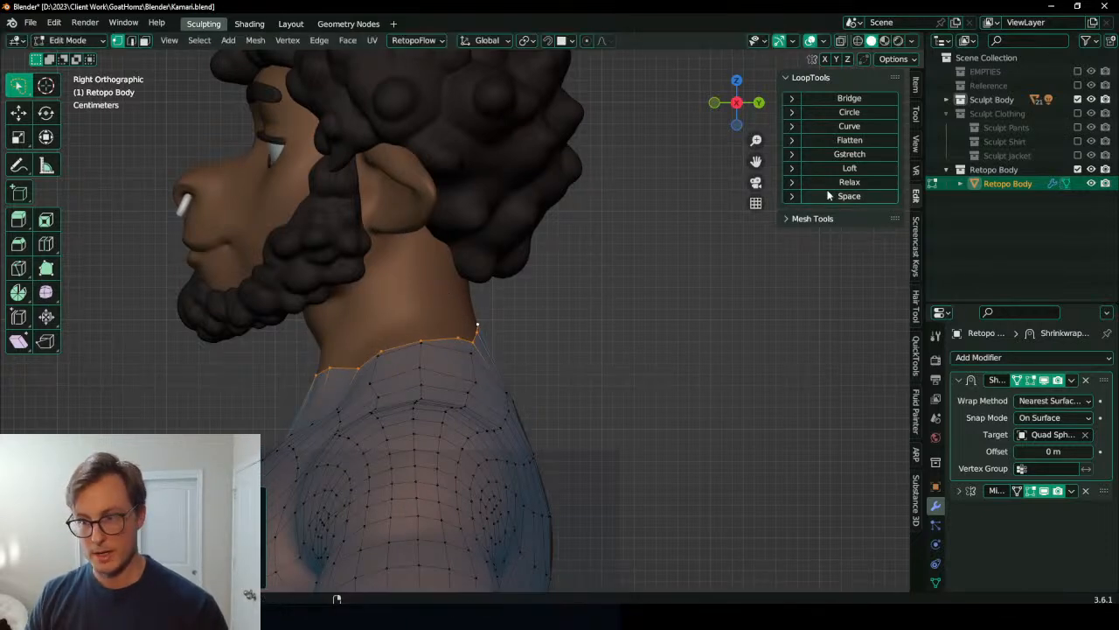
pyautogui.press('r')
pyautogui.click(566, 259)
pyautogui.press('g')
pyautogui.press('z')
pyautogui.click(400, 346)
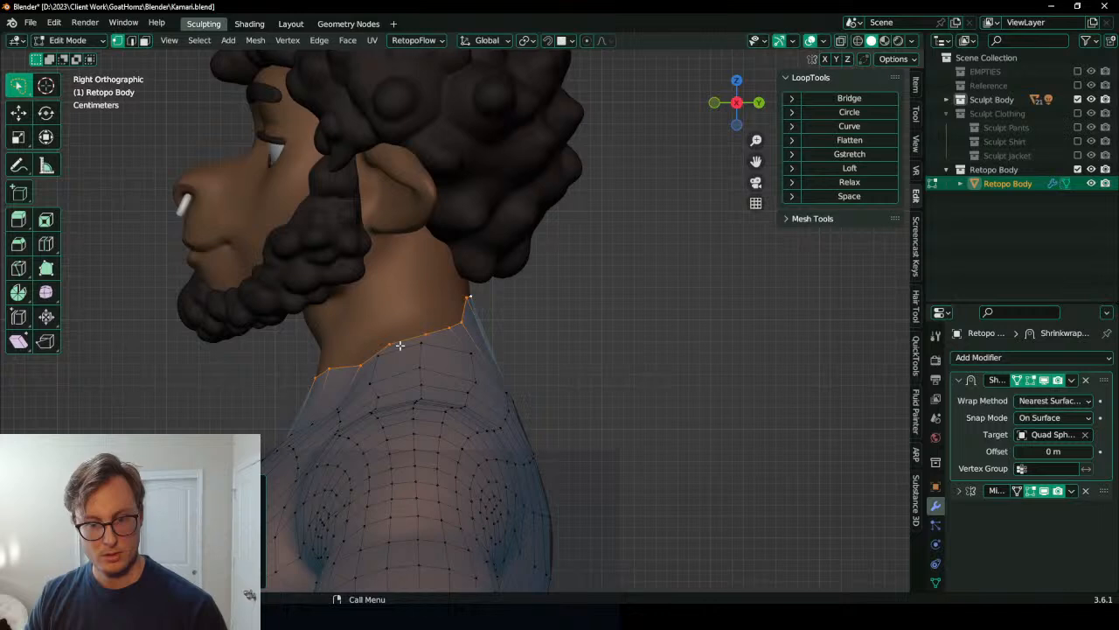
# Step: Relax the neck's open edge loop with LoopTools and shift it along Z to fit the sculpted neck
pyautogui.click(851, 185)
pyautogui.moveTo(344, 309); pyautogui.dragTo(370, 305, button='middle')
pyautogui.press('g')
pyautogui.press('z')
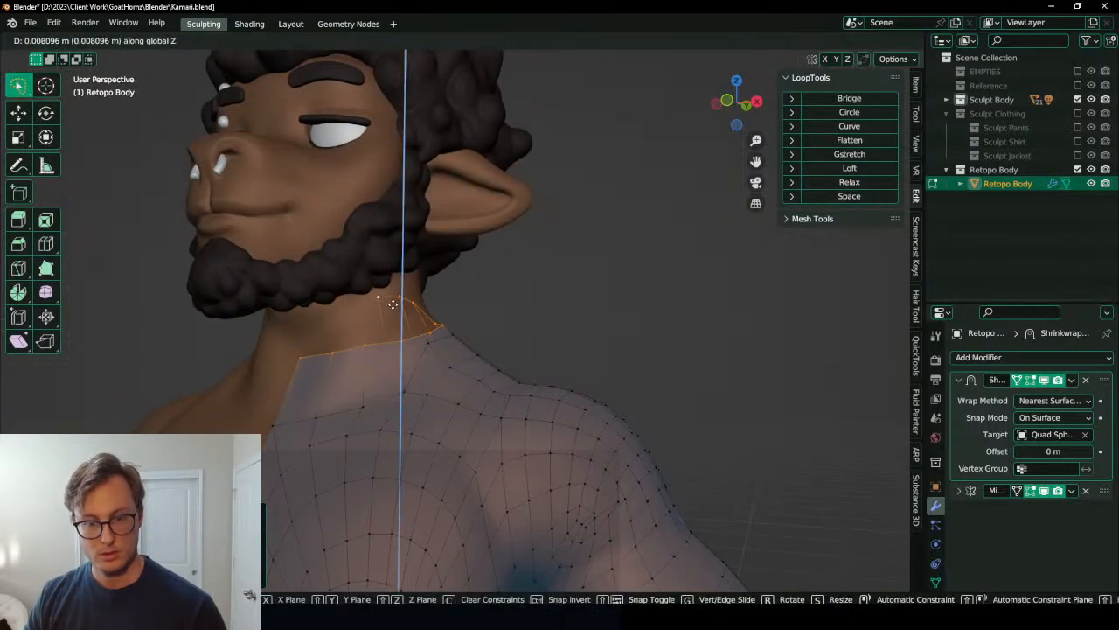
pyautogui.click(393, 311)
pyautogui.press('KP_1')
pyautogui.moveTo(435, 294); pyautogui.dragTo(411, 280, button='middle')
# Step: Create a new collection inside Sculpt Body and name it Sculpt Hair
pyautogui.press('Tab')
pyautogui.scroll(-3, 326, 282)
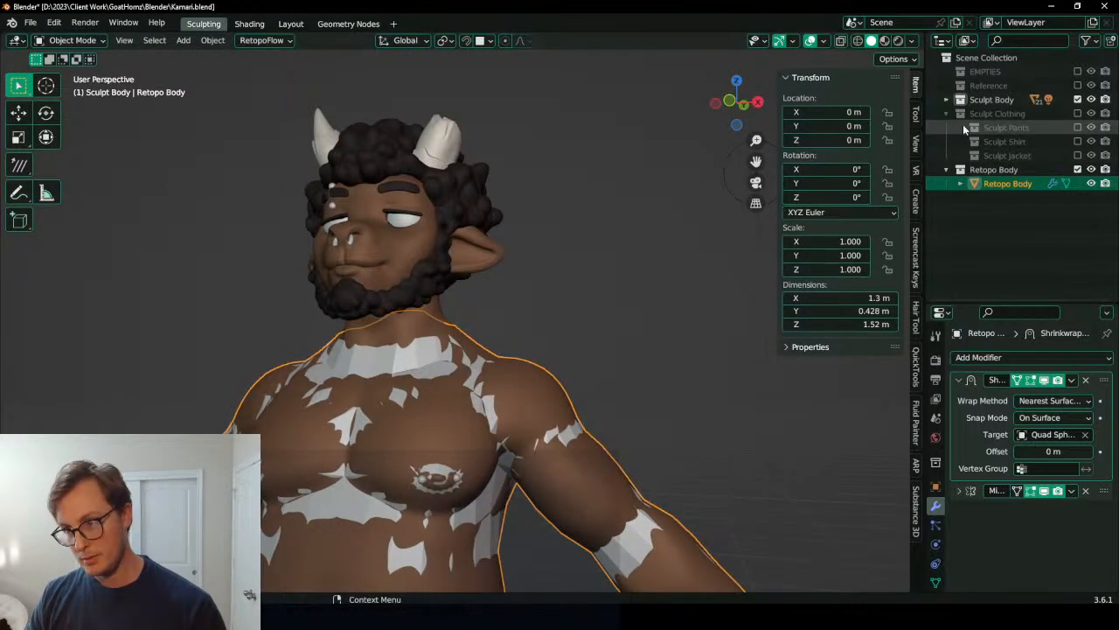
pyautogui.click(487, 194)
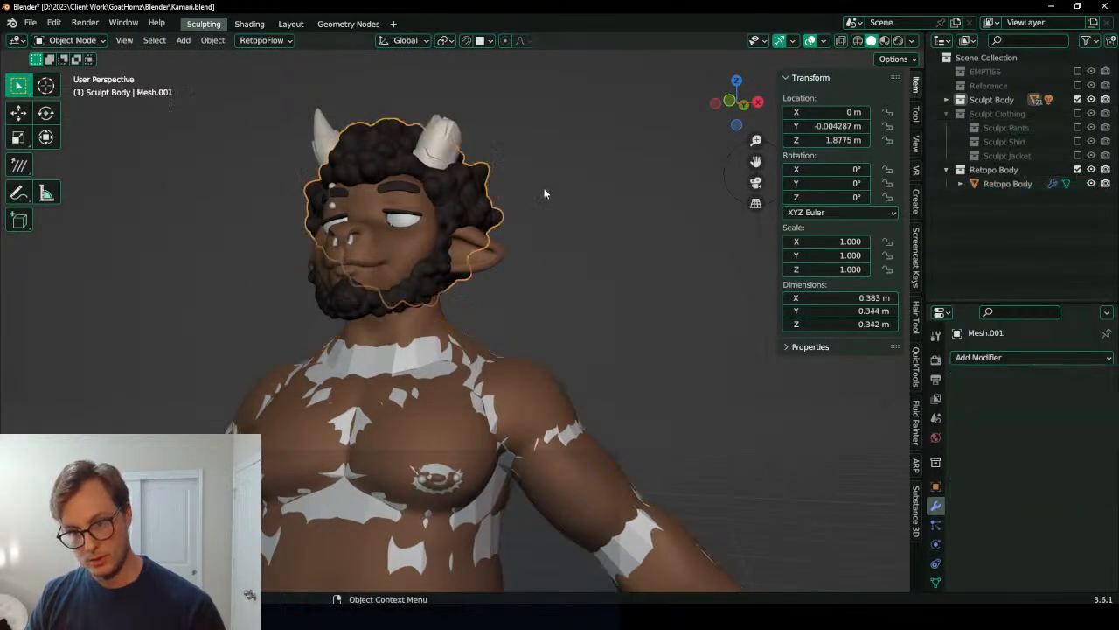
pyautogui.click(945, 99)
pyautogui.rightClick(976, 101)
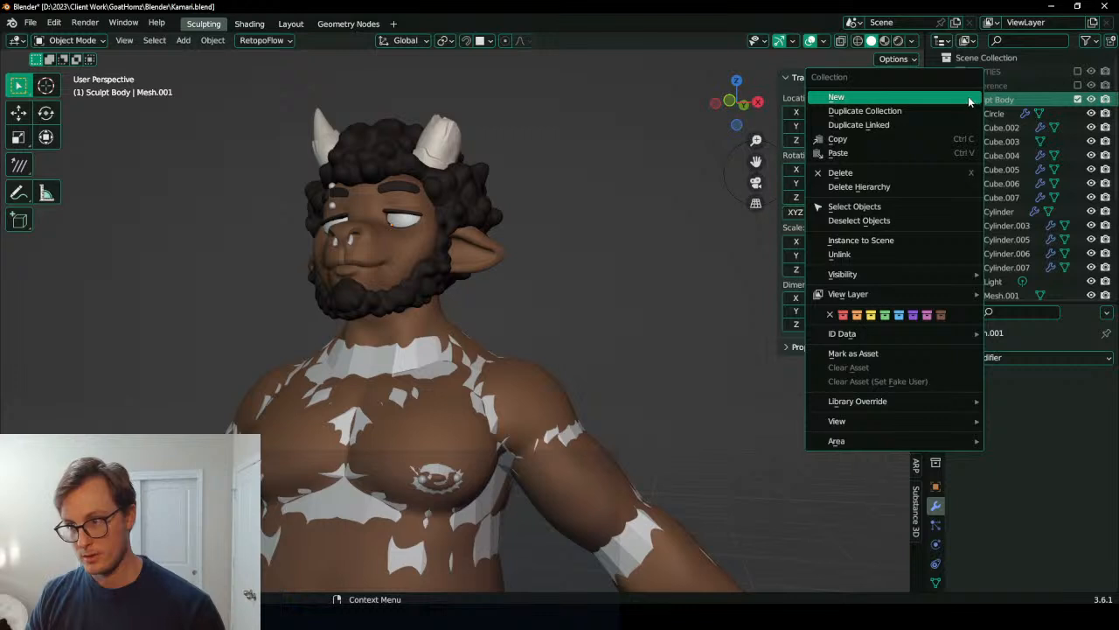
pyautogui.press('Escape')
pyautogui.doubleClick(1001, 115)
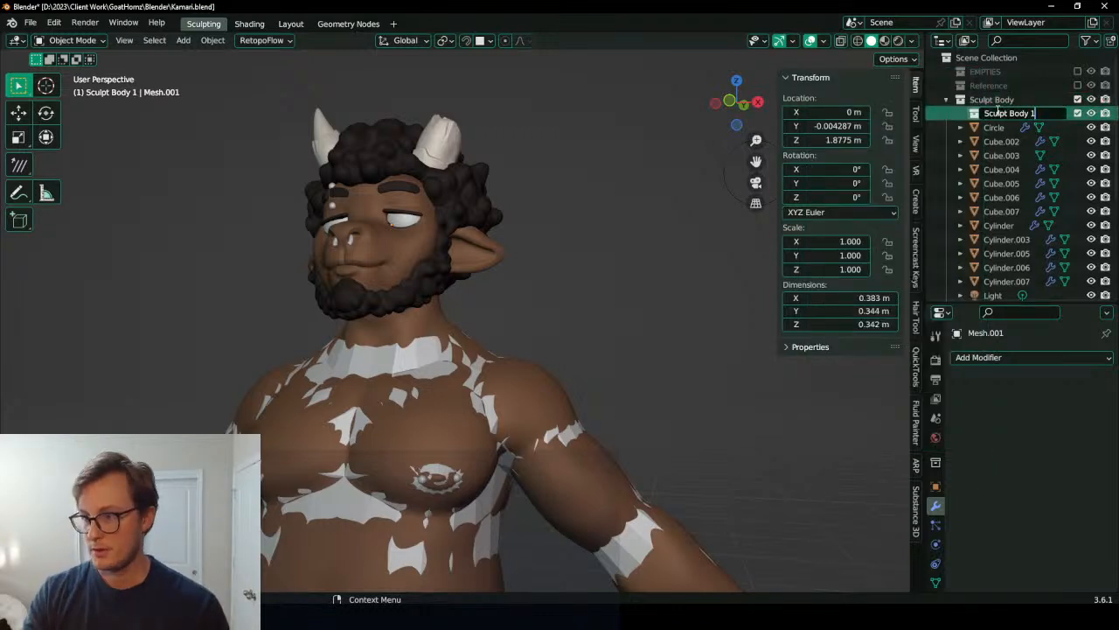
pyautogui.write('Sculpt Hair')
pyautogui.press('Return')
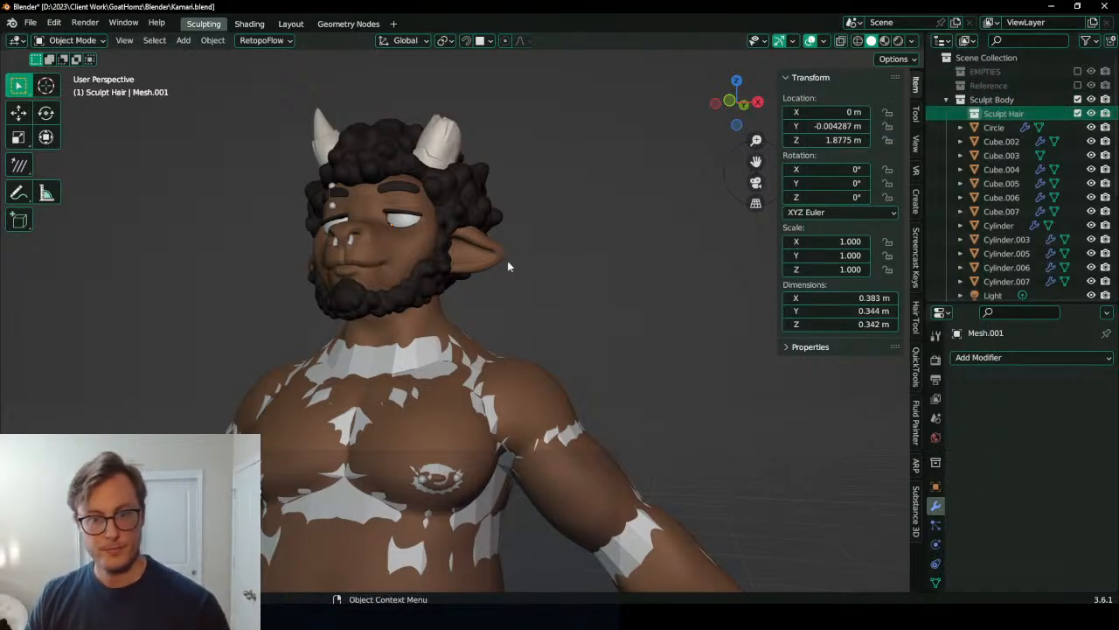
# Step: Move the beard and head hair meshes into the Sculpt Hair collection
pyautogui.click(423, 294)
pyautogui.keyDown('shift'); pyautogui.click(488, 201); pyautogui.keyUp('shift')
pyautogui.press('m')
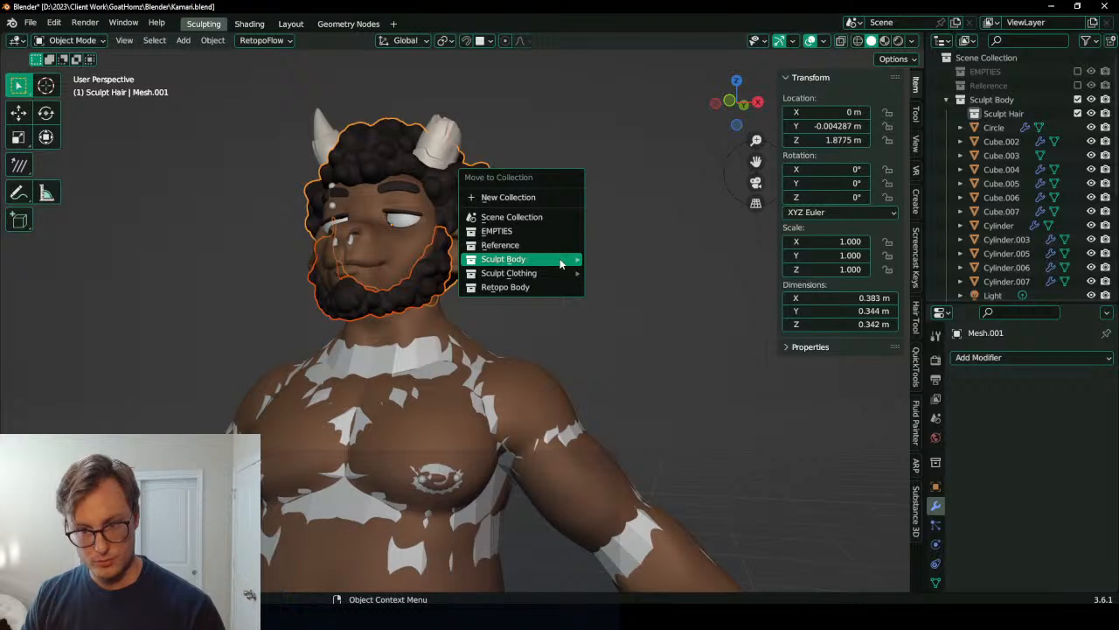
pyautogui.moveTo(556, 262)
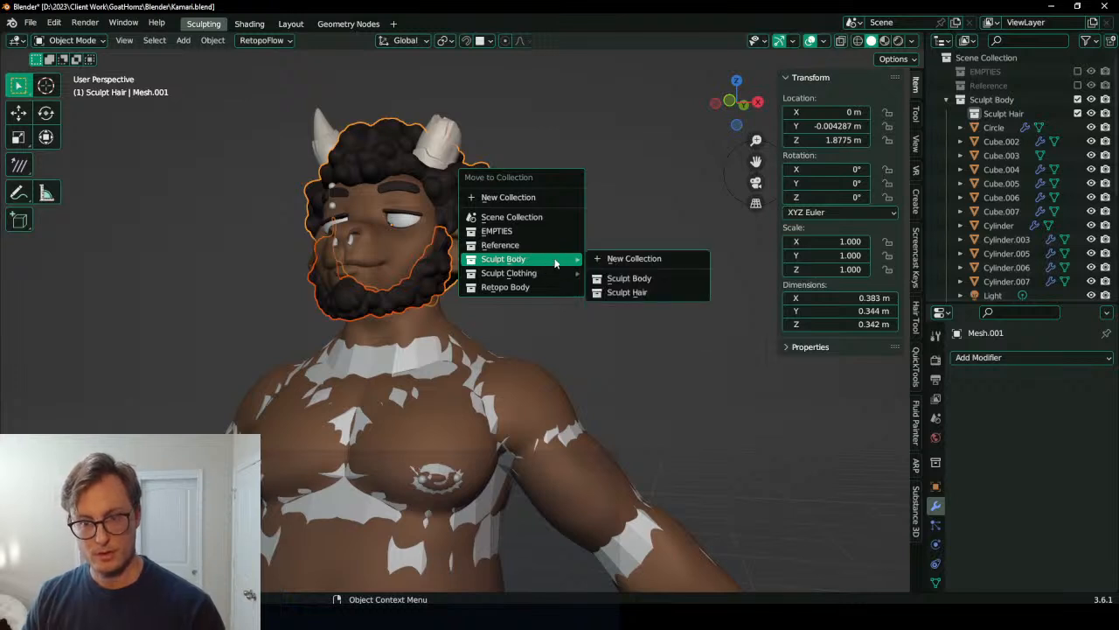
pyautogui.click(627, 293)
# Step: Take the Sculpt Hair collection out of Sculpt Body, exclude it from the view layer and save the file
pyautogui.moveTo(1003, 115); pyautogui.dragTo(1002, 93)
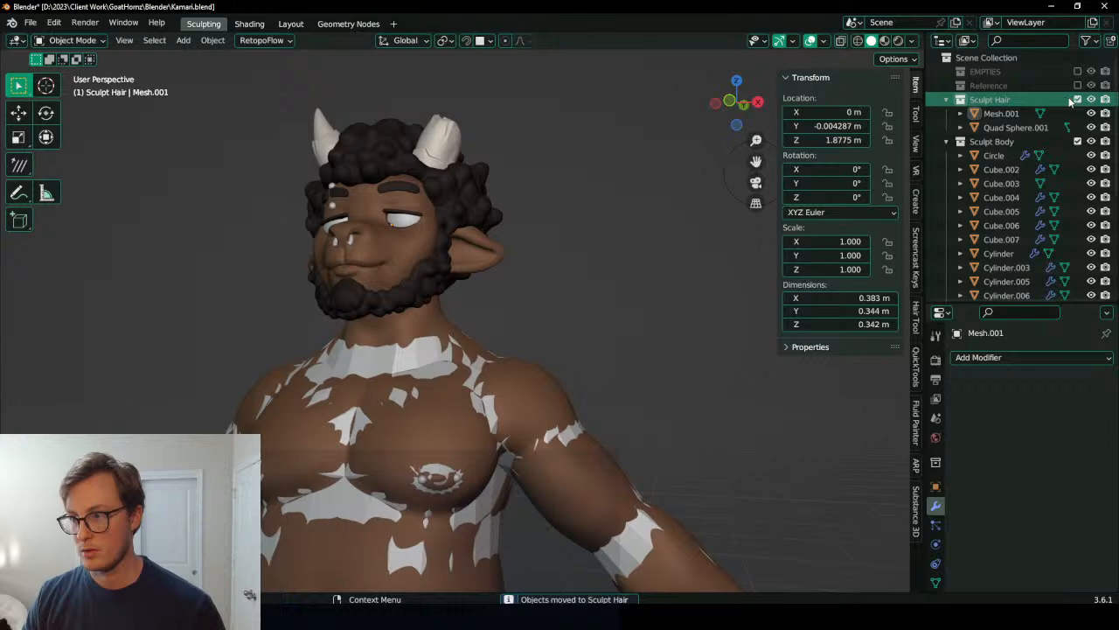
pyautogui.click(1078, 99)
pyautogui.scroll(-3, 515, 283)
pyautogui.moveTo(515, 282)
pyautogui.mouseDown(button='middle')
pyautogui.moveTo(527, 303)
pyautogui.moveTo(515, 303)
pyautogui.mouseUp(button='middle')
pyautogui.hotkey('ctrl', 's')
# Step: Extrude the Retopo Body's open neck edge loop upward along Z toward the jaw and adjust its height
pyautogui.click(430, 348)
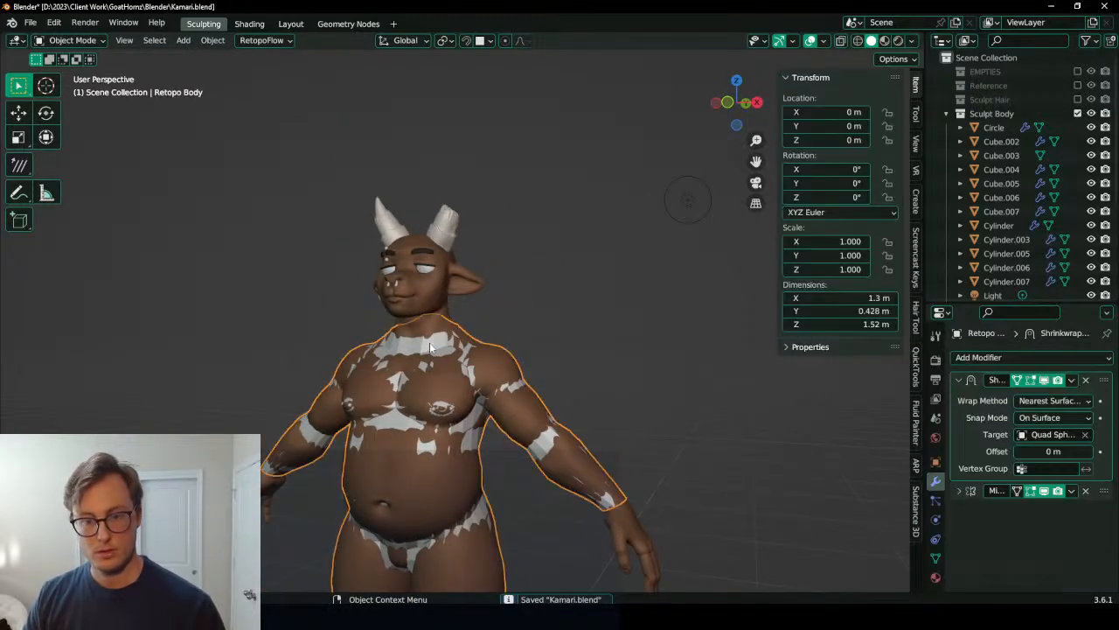
pyautogui.press('KP_3')
pyautogui.press('Tab')
pyautogui.scroll(5, 448, 327)
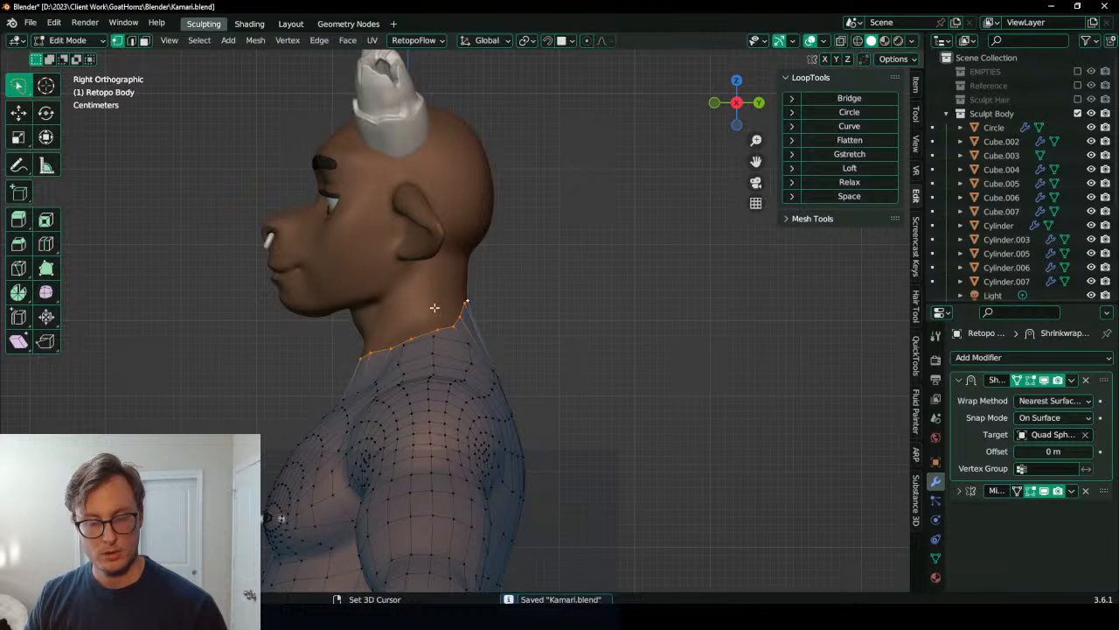
pyautogui.press('g')
pyautogui.press('z')
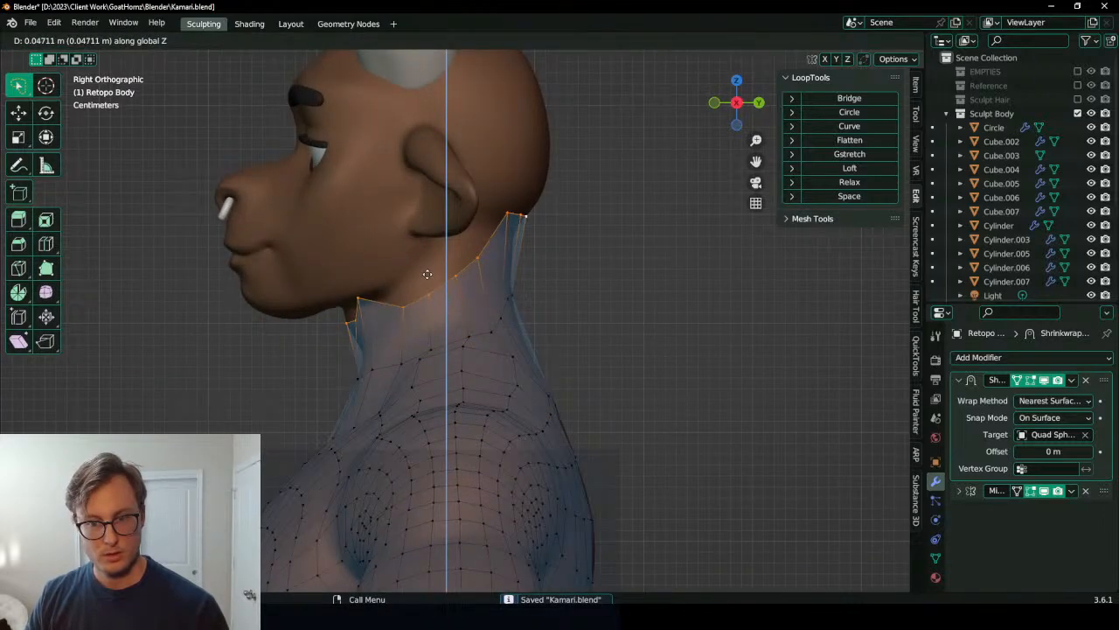
pyautogui.click(424, 284)
pyautogui.press('g')
pyautogui.press('z')
pyautogui.click(430, 288)
pyautogui.hotkey('ctrl', 'z')
# Step: Duplicate the Shrinkwrap modifier on the Retopo Body and apply the first copy
pyautogui.click(1073, 380)
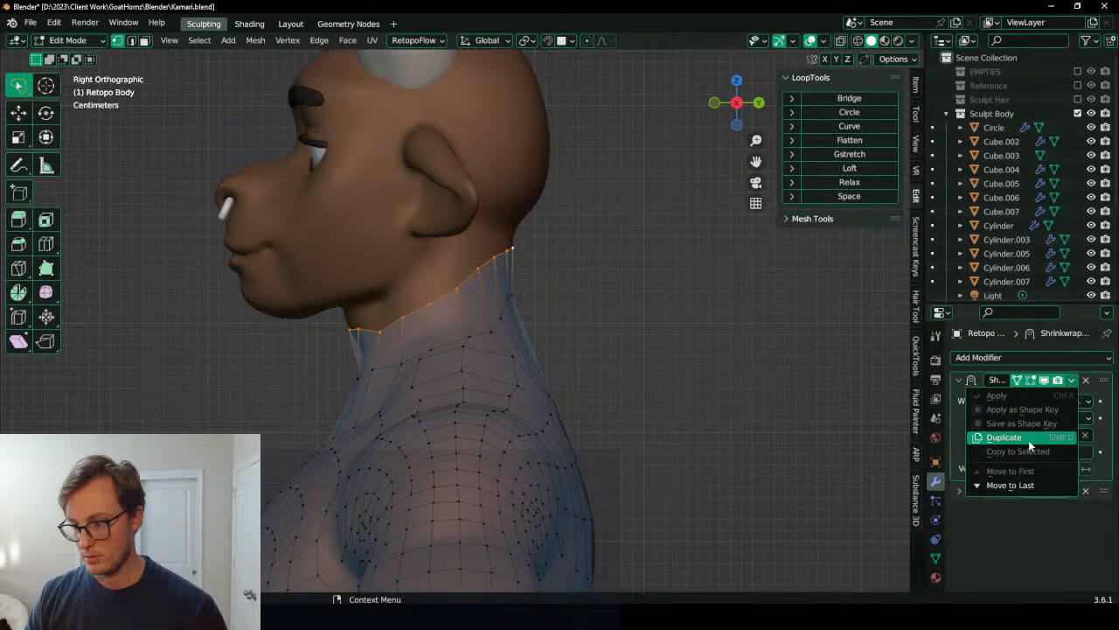
pyautogui.click(1029, 442)
pyautogui.press('g')
pyautogui.press('Escape')
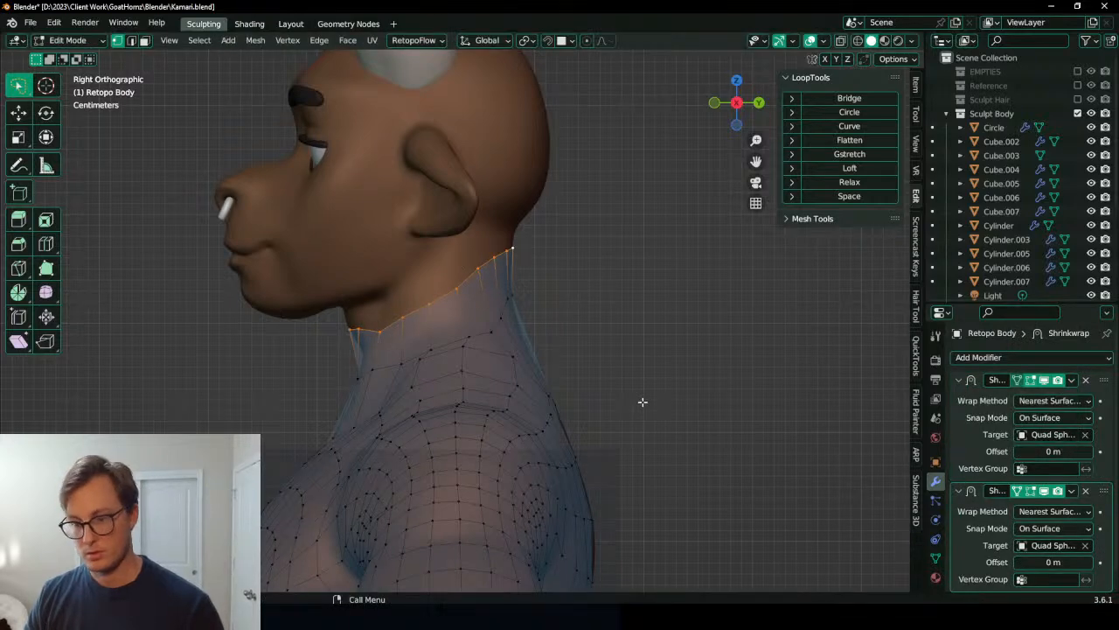
pyautogui.press('Tab')
pyautogui.click(1073, 380)
pyautogui.click(1032, 395)
pyautogui.press('Tab')
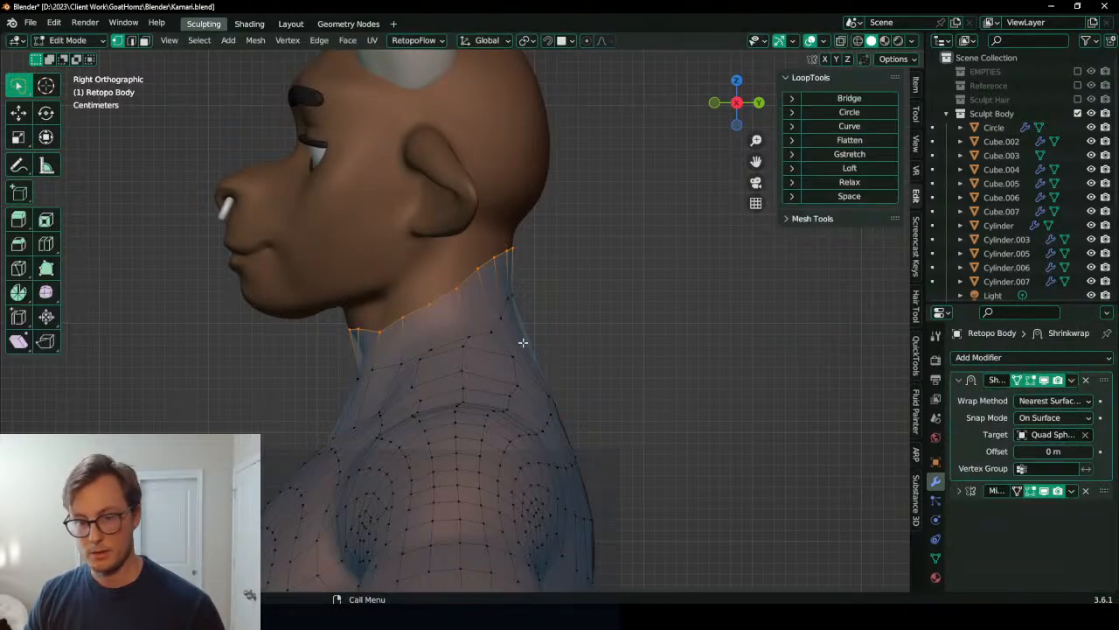
# Step: Adjust the neck's top edge loop along Z and save the file
pyautogui.press('g')
pyautogui.press('z')
pyautogui.click(460, 314)
pyautogui.moveTo(460, 315)
pyautogui.mouseDown(button='middle')
pyautogui.moveTo(574, 266)
pyautogui.moveTo(506, 310)
pyautogui.moveTo(444, 312)
pyautogui.mouseUp(button='middle')
pyautogui.scroll(-4, 488, 340)
pyautogui.moveTo(642, 350); pyautogui.dragTo(534, 280, button='middle')
pyautogui.scroll(-1, 558, 263)
pyautogui.press('Tab')
pyautogui.press('Tab')
# Step: Add two centred loop cuts around the torso at belly height
pyautogui.scroll(3, 558, 265)
pyautogui.scroll(3, 525, 289)
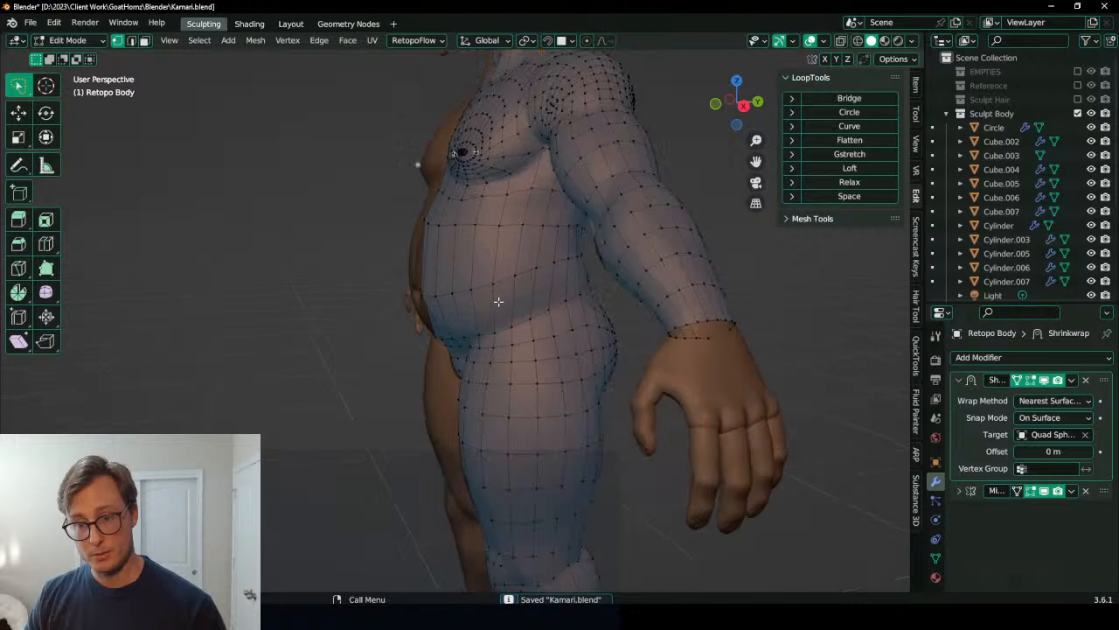
pyautogui.hotkey('ctrl', 'r')
pyautogui.doubleClick(506, 303)
pyautogui.hotkey('ctrl', 'r')
pyautogui.doubleClick(498, 237)
# Step: Delete the centre-line vertex at the navel to open a hole in the belly mesh
pyautogui.moveTo(437, 267); pyautogui.dragTo(545, 273, button='middle')
pyautogui.scroll(2, 546, 272)
pyautogui.click(472, 259)
pyautogui.keyDown('shift'); pyautogui.moveTo(472, 260); pyautogui.dragTo(448, 340, button='middle'); pyautogui.keyUp('shift')
pyautogui.scroll(3, 442, 324)
pyautogui.press('x')
pyautogui.click(446, 337)
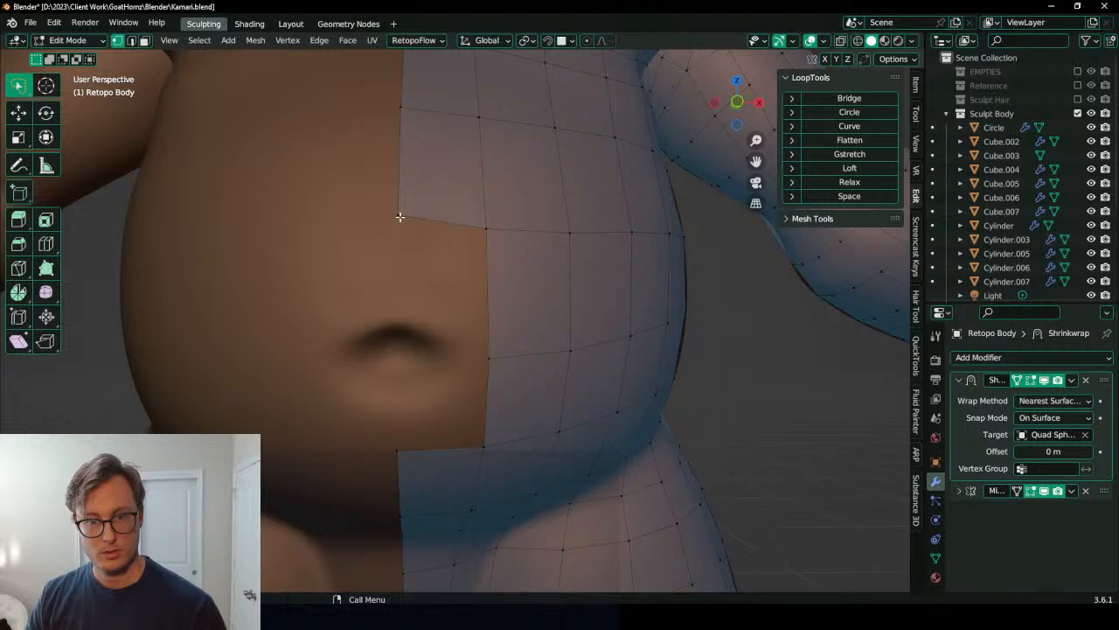
# Step: Delete the vertex beside the navel hole to widen the opening by one more column of faces
pyautogui.scroll(-3, 414, 223)
pyautogui.moveTo(462, 298); pyautogui.dragTo(499, 305, button='middle')
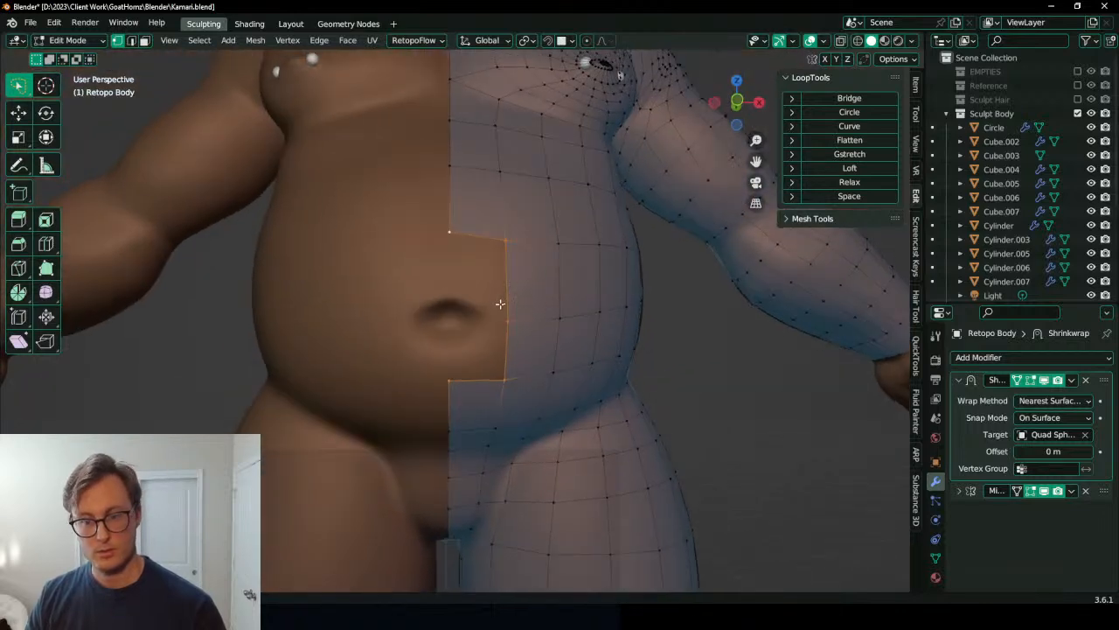
pyautogui.press('ctrl+KP_1')
pyautogui.press('KP_1')
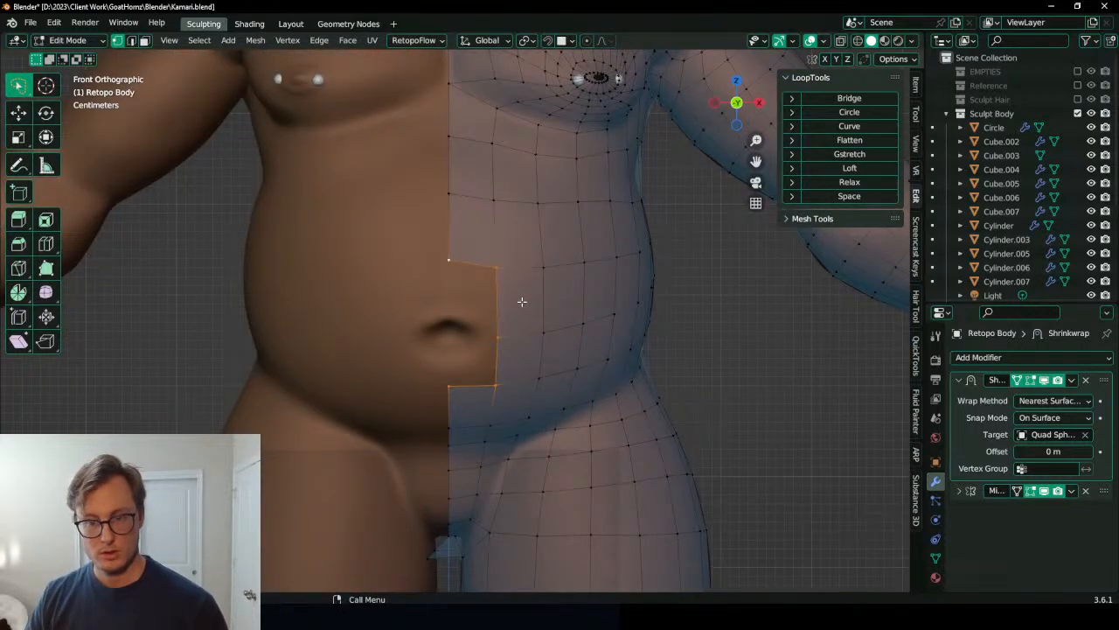
pyautogui.scroll(2, 522, 301)
pyautogui.press('x')
pyautogui.click(601, 367)
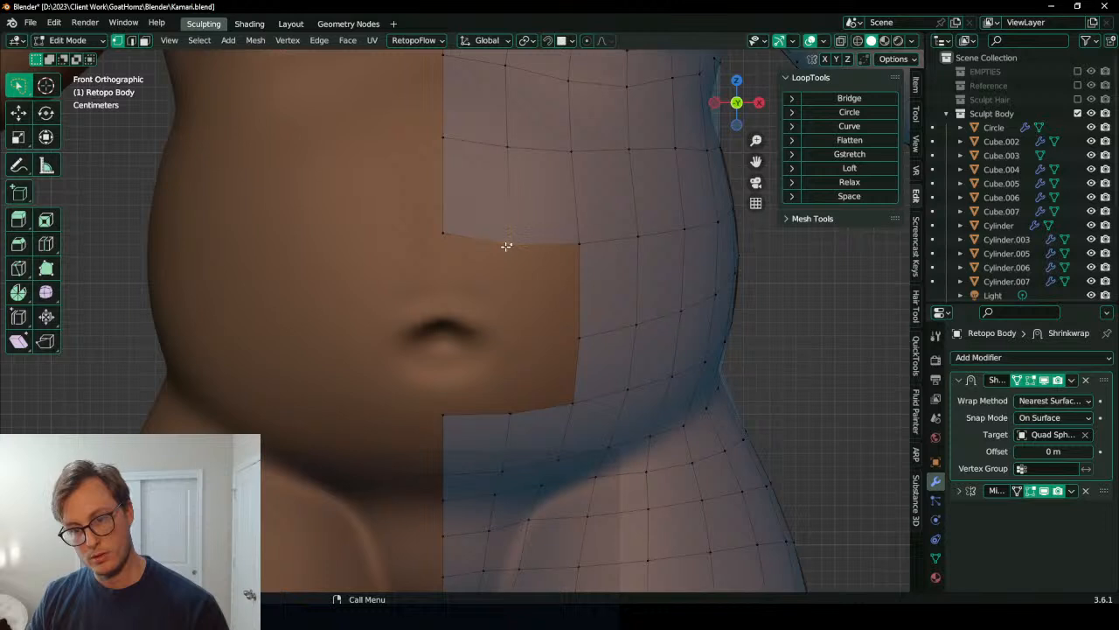
# Step: Snap the 3D cursor to the middle of the navel hole and use it as pivot point for the hole's edge loop
pyautogui.click(438, 309)
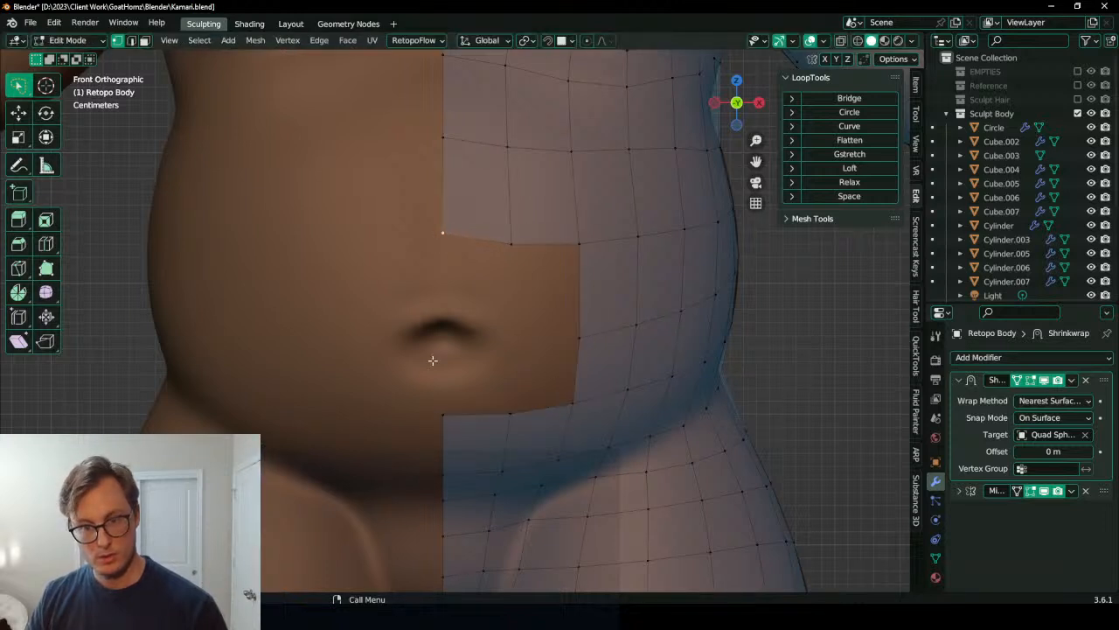
pyautogui.hotkey('shift', 's')
pyautogui.click(570, 451)
pyautogui.keyDown('alt'); pyautogui.click(501, 249); pyautogui.keyUp('alt')
pyautogui.press('.')
pyautogui.click(604, 298)
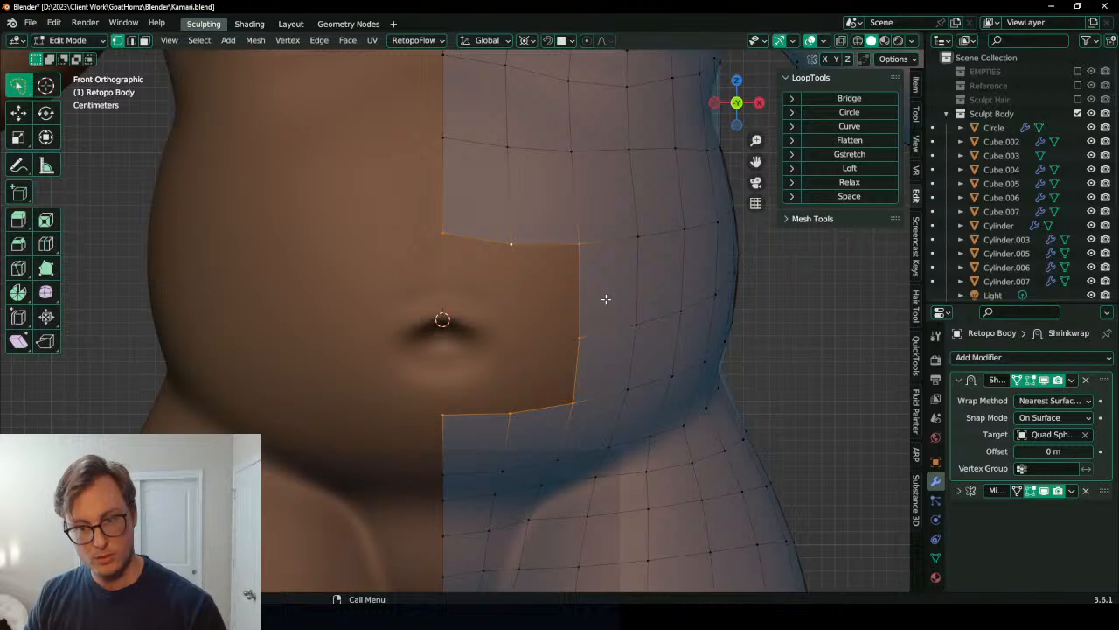
# Step: Extrude the navel hole's edge loop and scale it inward around the 3D cursor to close in on the navel
pyautogui.press('s')
pyautogui.click(473, 341)
pyautogui.press('s')
pyautogui.click(459, 347)
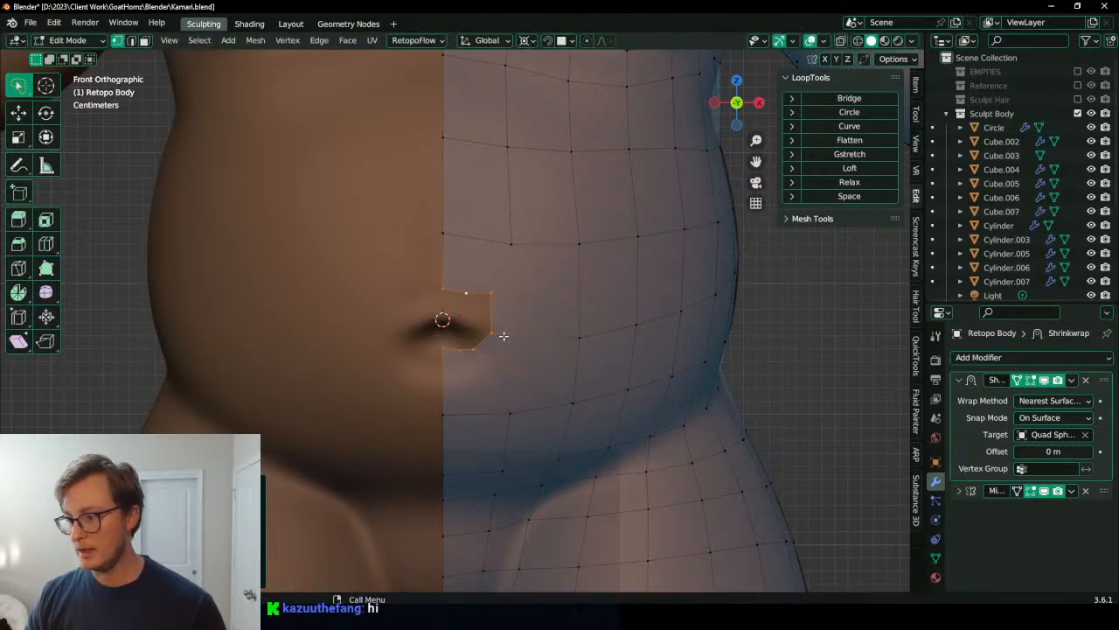
# Step: Move the lower centre-line vertex of the navel hole and its neighbour down to the navel's lower rim
pyautogui.scroll(2, 487, 360)
pyautogui.scroll(2, 440, 355)
pyautogui.click(436, 360)
pyautogui.press('g')
pyautogui.click(440, 416)
pyautogui.click(462, 370)
pyautogui.press('g')
pyautogui.click(478, 406)
pyautogui.press('.')
# Step: Reposition the side vertices of the navel hole's edge loop around the outer corner of the navel
pyautogui.click(492, 372)
pyautogui.click(493, 368)
pyautogui.press('g')
pyautogui.click(528, 382)
pyautogui.press('g')
pyautogui.click(499, 363)
pyautogui.click(517, 325)
pyautogui.press('g')
pyautogui.click(519, 348)
# Step: Move the upper side vertices of the navel hole's loop down to the upper rim of the navel crease
pyautogui.click(516, 257)
pyautogui.press('g')
pyautogui.click(520, 346)
pyautogui.click(486, 259)
pyautogui.press('g')
pyautogui.click(490, 313)
pyautogui.hotkey('ctrl', 'z')
pyautogui.press('.')
pyautogui.press('g')
pyautogui.click(485, 304)
# Step: Move the upper centre-line vertex of the navel hole down to the top of the navel crease
pyautogui.click(436, 252)
pyautogui.press('g')
pyautogui.press('z')
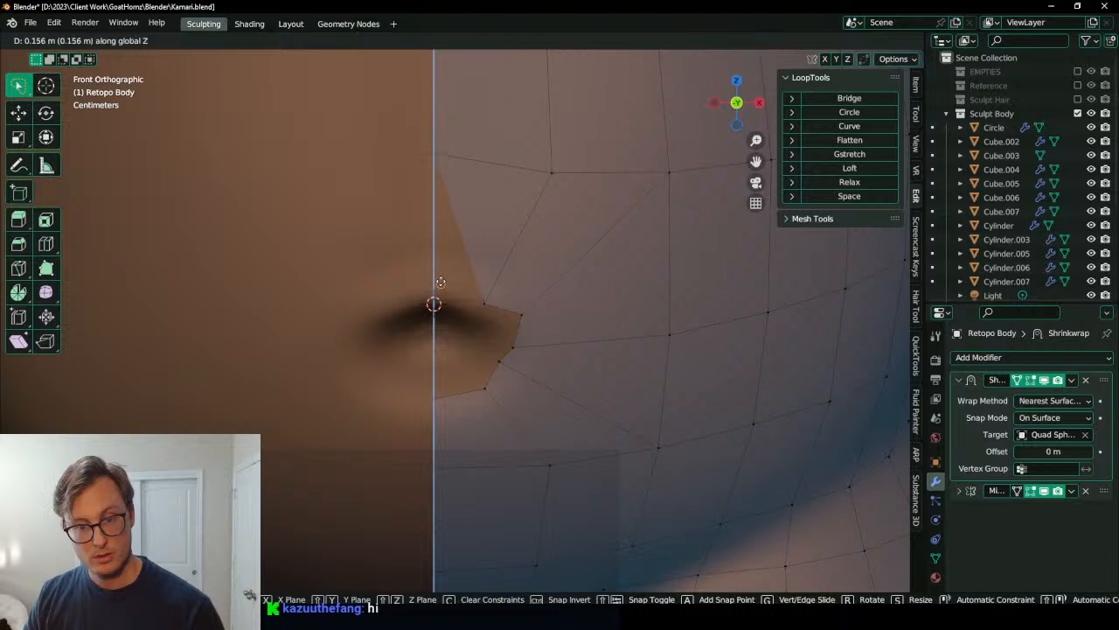
pyautogui.click(438, 276)
pyautogui.hotkey('ctrl', 'z')
pyautogui.press('g')
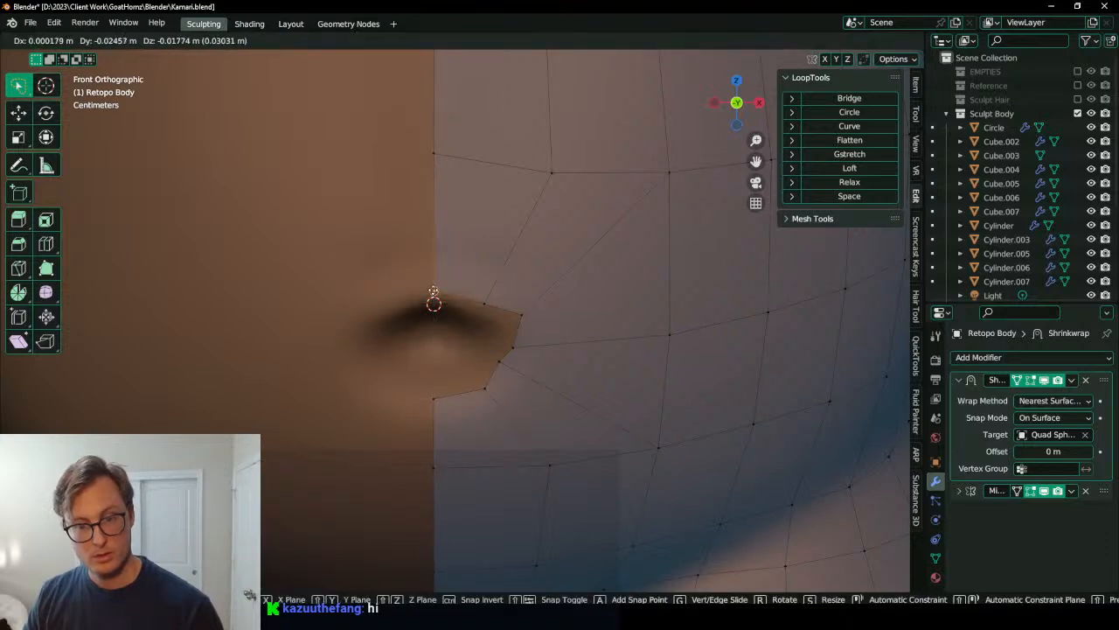
pyautogui.click(434, 294)
# Step: Nudge the vertices around the navel hole one by one so the loop forms an even, rounded outline
pyautogui.click(494, 307)
pyautogui.press('g')
pyautogui.click(481, 299)
pyautogui.click(513, 346)
pyautogui.press('g')
pyautogui.click(515, 344)
pyautogui.click(504, 359)
pyautogui.press('g')
pyautogui.click(512, 364)
pyautogui.click(488, 389)
pyautogui.press('g')
pyautogui.click(485, 390)
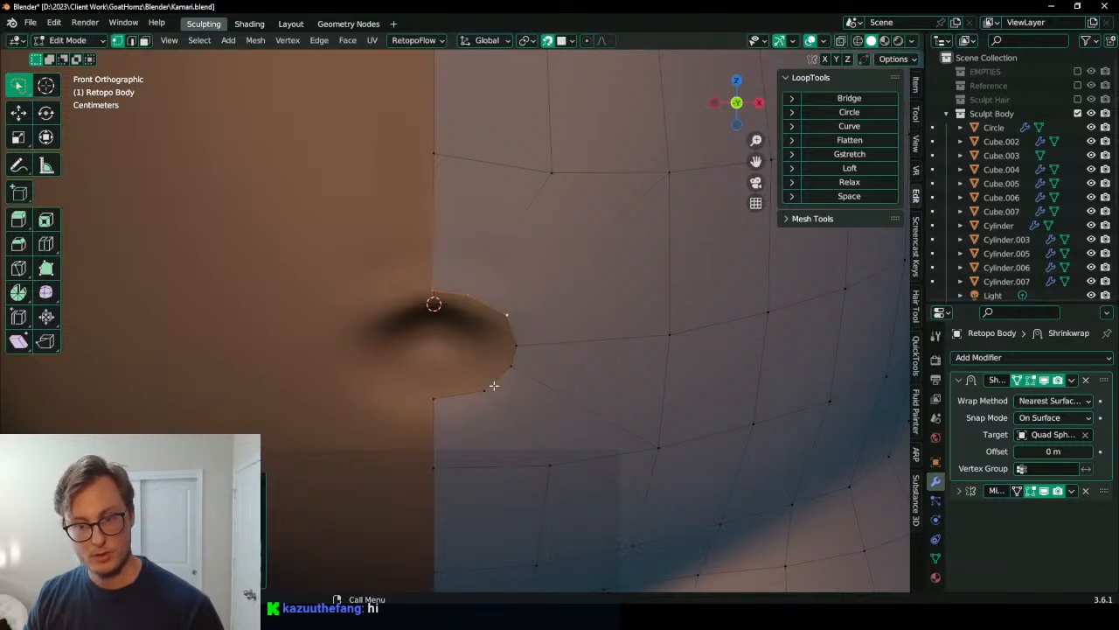
# Step: Fill the navel hole with faces and shift the inner vertices into place
pyautogui.rightClick(571, 294)
pyautogui.click(562, 278)
pyautogui.click(522, 338)
pyautogui.rightClick(522, 339)
pyautogui.press('g')
pyautogui.click(481, 345)
pyautogui.press('g')
pyautogui.click(457, 349)
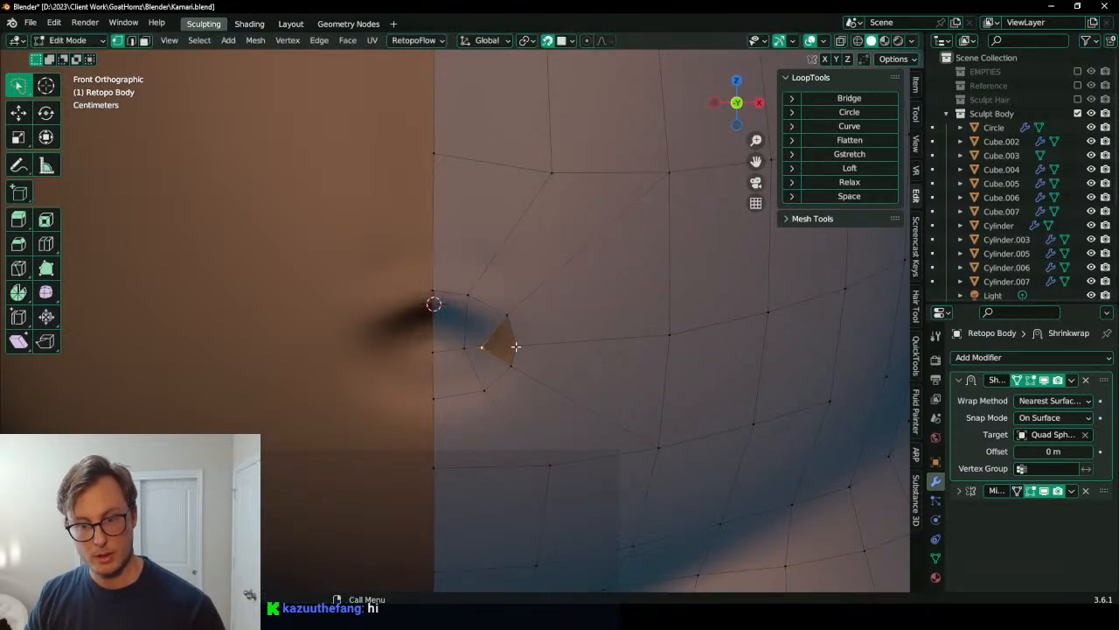
# Step: Merge the surplus inner navel vertex into the rim loop and place the merged vertex at the navel's outer corner
pyautogui.press('m')
pyautogui.click(509, 311)
pyautogui.press('g')
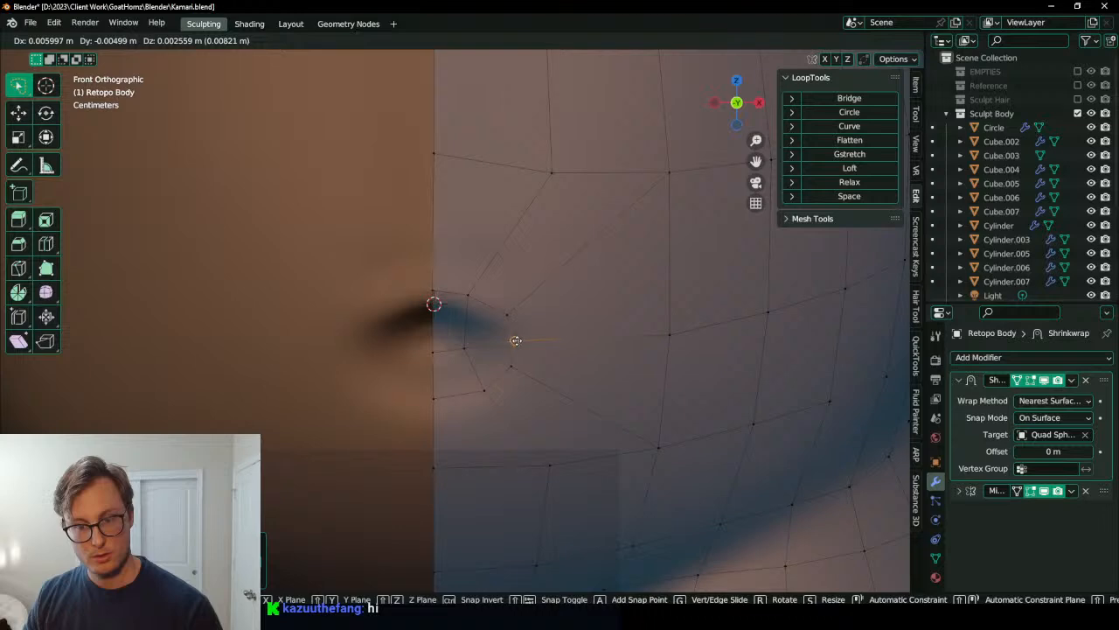
pyautogui.click(523, 348)
# Step: Reposition the vertices at the top of the front thigh to even out the faces along the groin crease
pyautogui.scroll(-6, 620, 305)
pyautogui.moveTo(588, 307); pyautogui.dragTo(577, 285, button='middle')
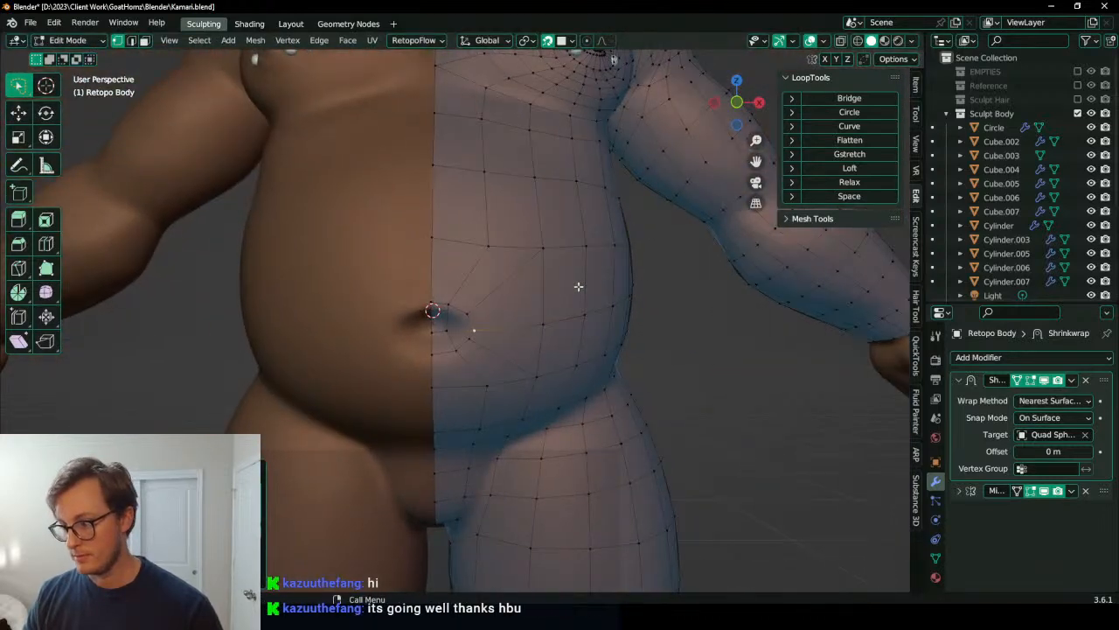
pyautogui.scroll(-2, 577, 278)
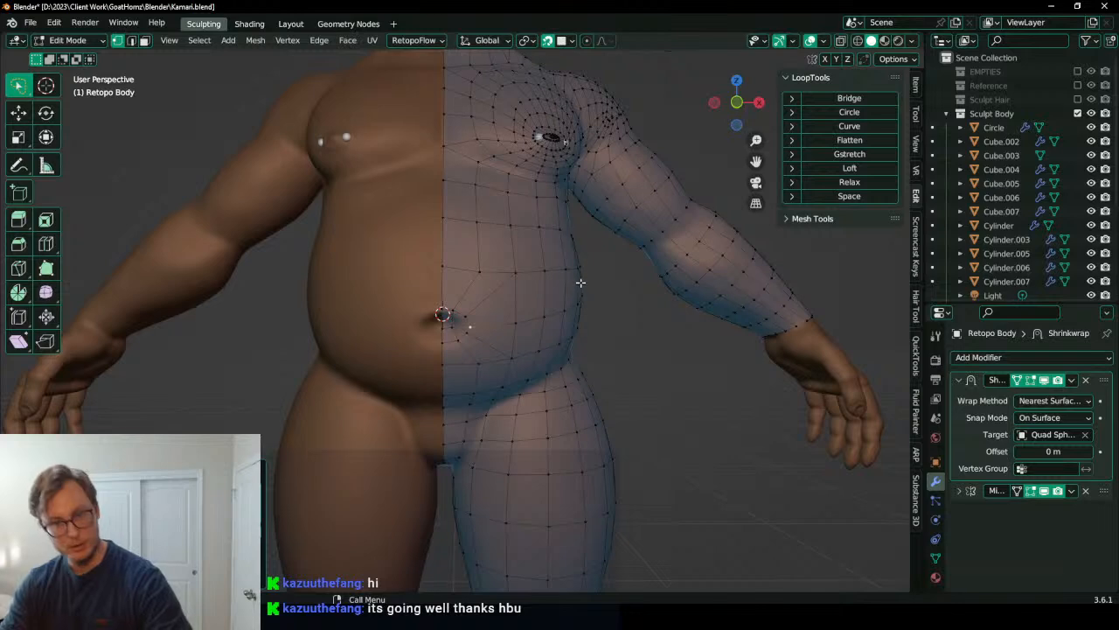
pyautogui.scroll(-4, 534, 271)
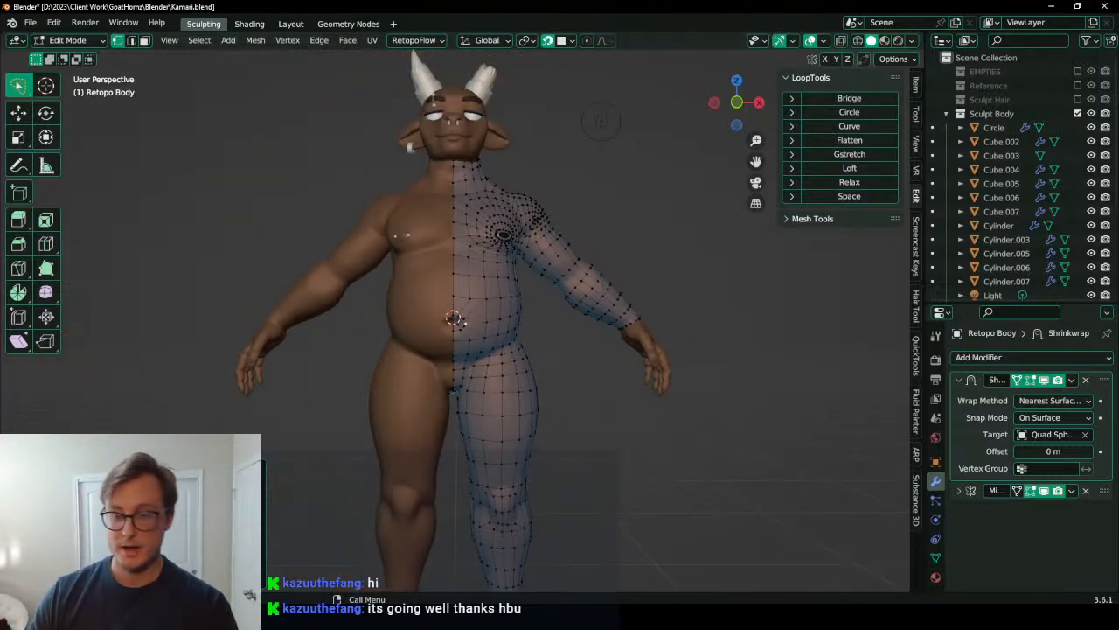
pyautogui.scroll(2, 534, 286)
pyautogui.moveTo(458, 426); pyautogui.dragTo(514, 406, button='middle')
pyautogui.keyDown('shift'); pyautogui.moveTo(515, 405); pyautogui.dragTo(444, 248, button='middle'); pyautogui.keyUp('shift')
pyautogui.scroll(3, 459, 335)
pyautogui.scroll(3, 458, 335)
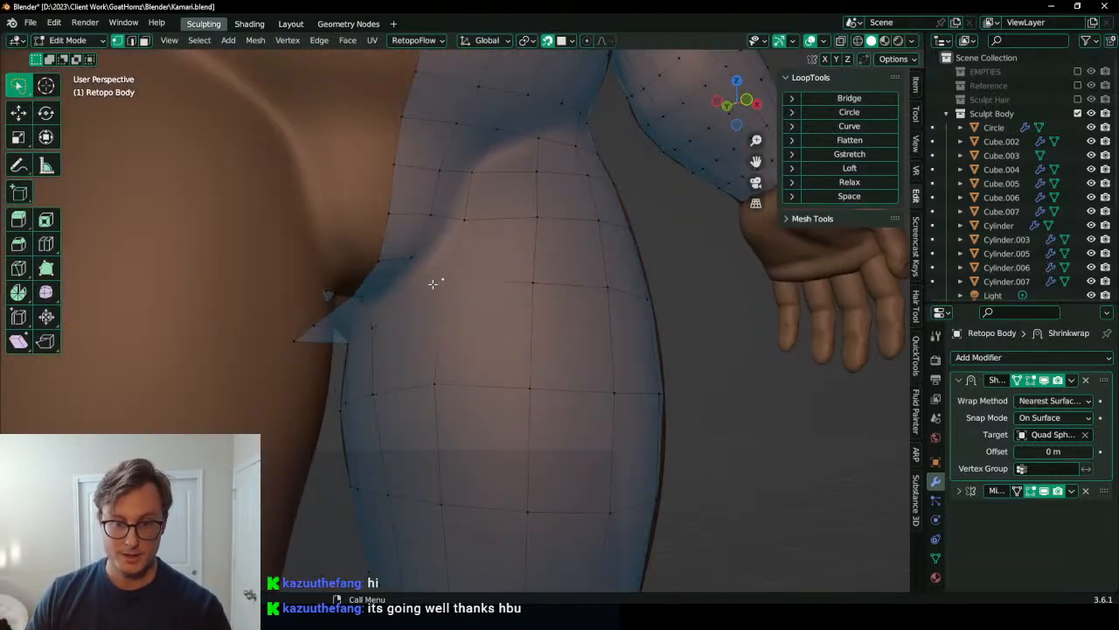
pyautogui.press('g')
pyautogui.click(448, 325)
pyautogui.click(506, 254)
pyautogui.press('g')
pyautogui.click(496, 249)
# Step: Move the inner-thigh vertices near the crotch to even out the edge flow between leg and pelvis
pyautogui.moveTo(497, 240); pyautogui.dragTo(617, 340, button='middle')
pyautogui.click(370, 301)
pyautogui.press('g')
pyautogui.click(345, 297)
pyautogui.click(617, 341)
pyautogui.press('g')
pyautogui.click(613, 336)
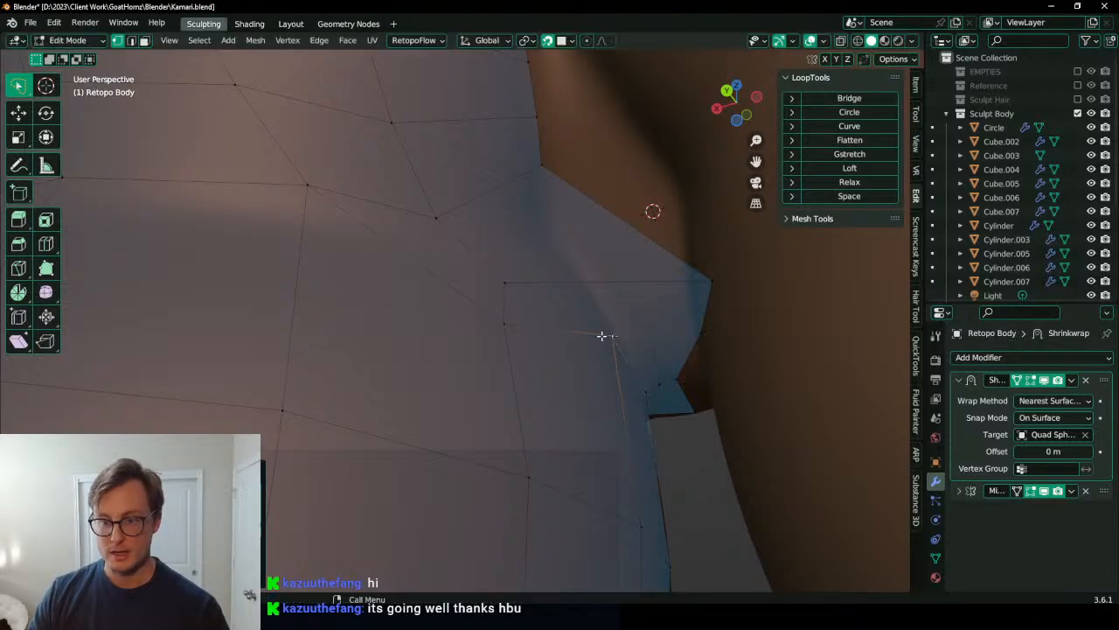
# Step: Adjust the vertices at the back of the crotch and upper inner thigh to smooth the face spacing
pyautogui.click(589, 250)
pyautogui.press('g')
pyautogui.moveTo(522, 280); pyautogui.dragTo(446, 269, button='middle')
pyautogui.click(542, 257)
pyautogui.press('g')
pyautogui.click(548, 210)
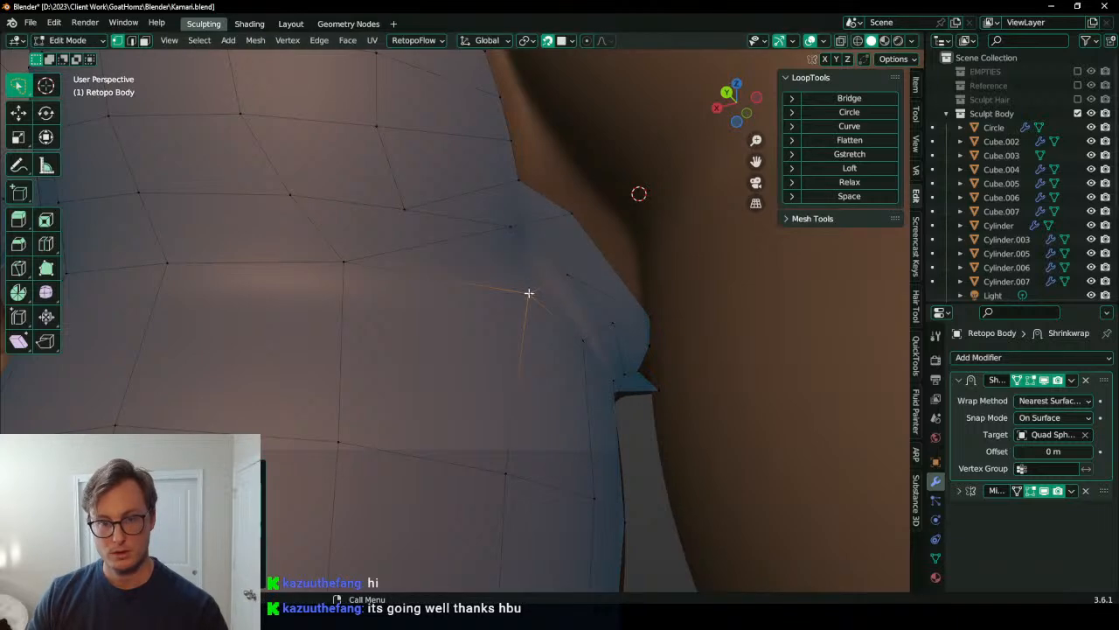
pyautogui.moveTo(529, 293); pyautogui.dragTo(449, 305, button='middle')
pyautogui.scroll(-3, 449, 305)
pyautogui.moveTo(509, 278); pyautogui.dragTo(415, 338, button='middle')
pyautogui.press('g')
pyautogui.click(442, 351)
# Step: Examine the retopology mesh over the whole body and around the neck and jaw from the side and front
pyautogui.scroll(-2, 489, 353)
pyautogui.moveTo(492, 353); pyautogui.dragTo(455, 297, button='middle')
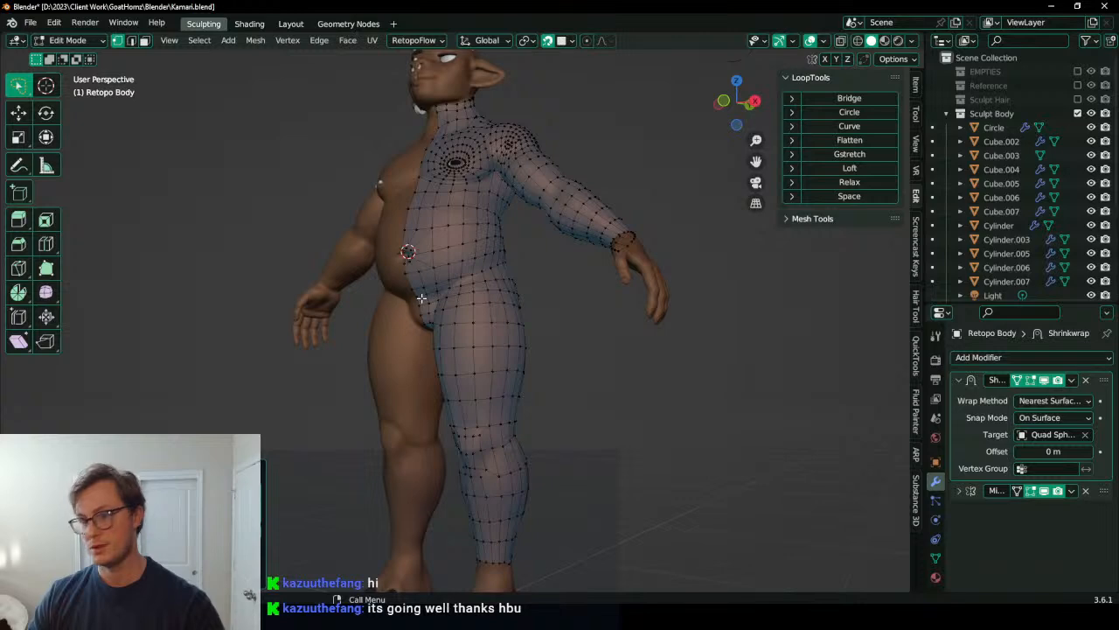
pyautogui.scroll(2, 428, 280)
pyautogui.scroll(2, 472, 192)
pyautogui.keyDown('shift'); pyautogui.moveTo(487, 201); pyautogui.dragTo(487, 366, button='middle'); pyautogui.keyUp('shift')
pyautogui.scroll(4, 525, 349)
pyautogui.scroll(-3, 481, 350)
pyautogui.scroll(3, 485, 389)
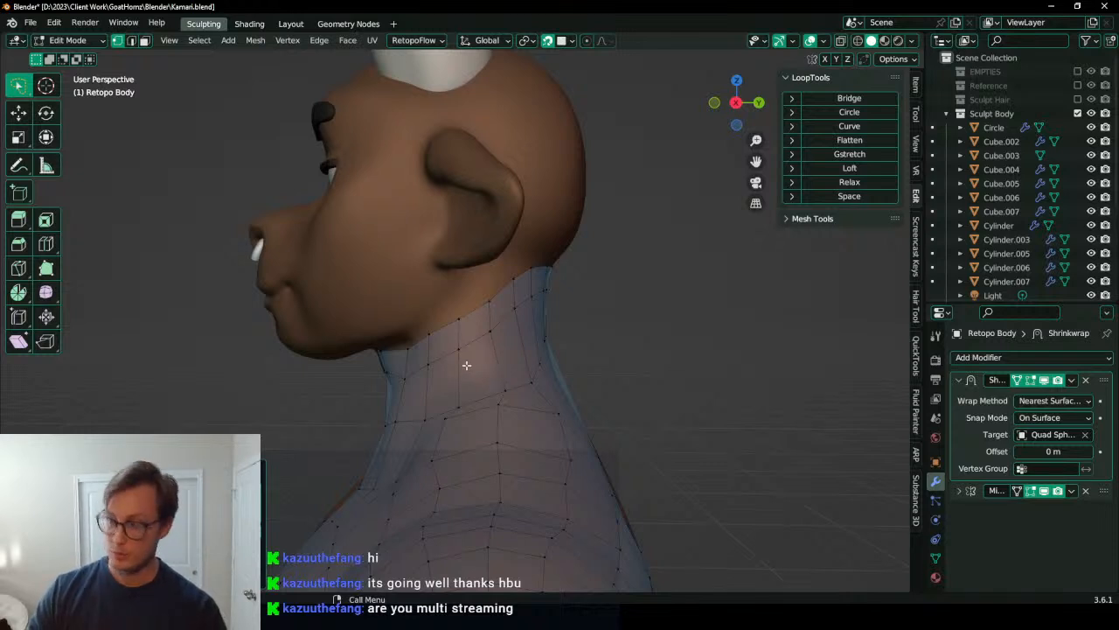
pyautogui.moveTo(315, 305); pyautogui.dragTo(535, 320, button='middle')
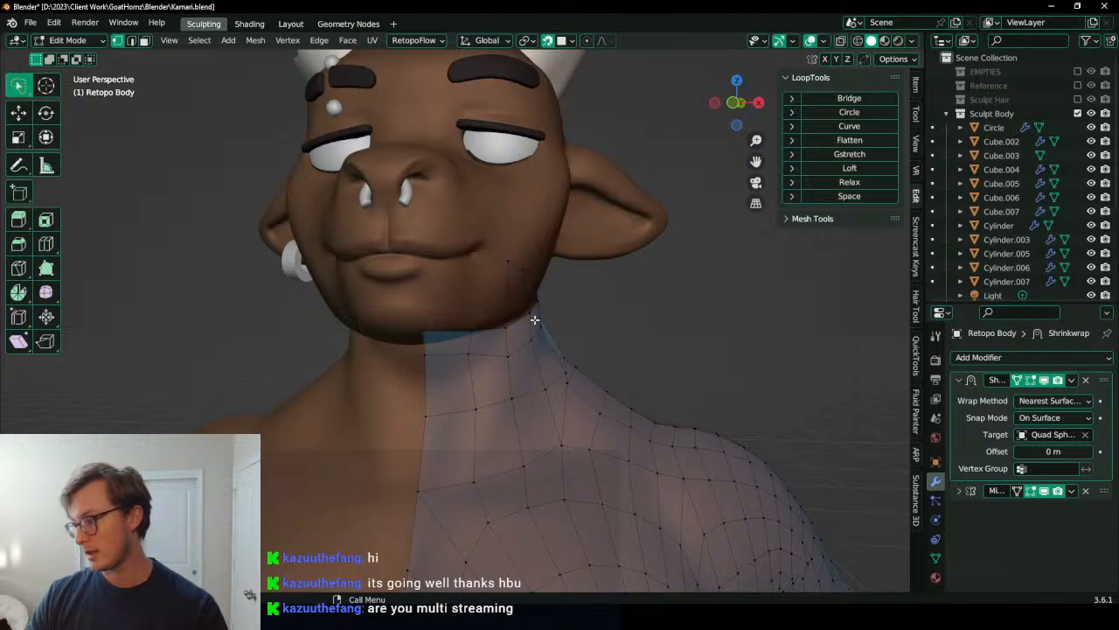
pyautogui.press('KP_1')
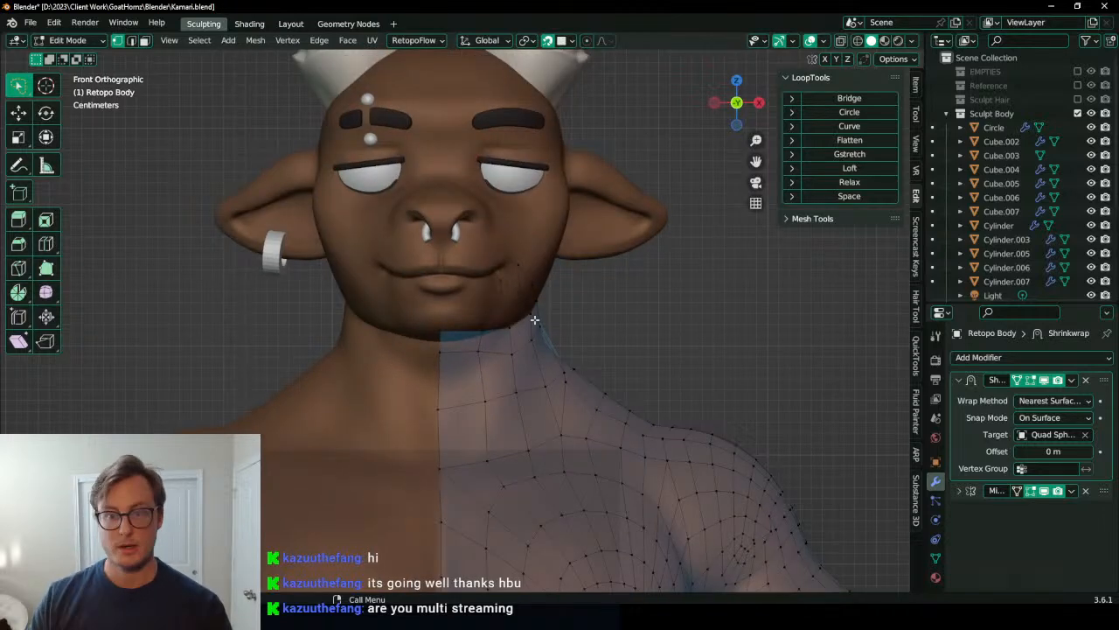
pyautogui.moveTo(525, 296); pyautogui.dragTo(470, 345, button='middle')
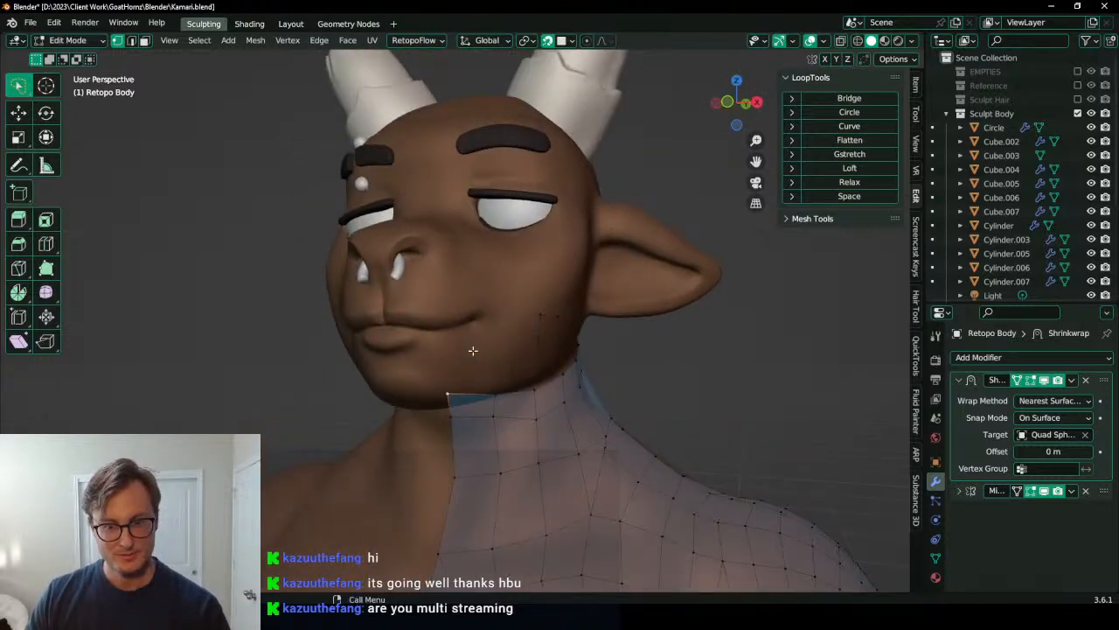
# Step: Duplicate the top centre-line vertex of the neck and move the loose copy onto the face beside the nose
pyautogui.moveTo(528, 312); pyautogui.dragTo(457, 382, button='middle')
pyautogui.press('g')
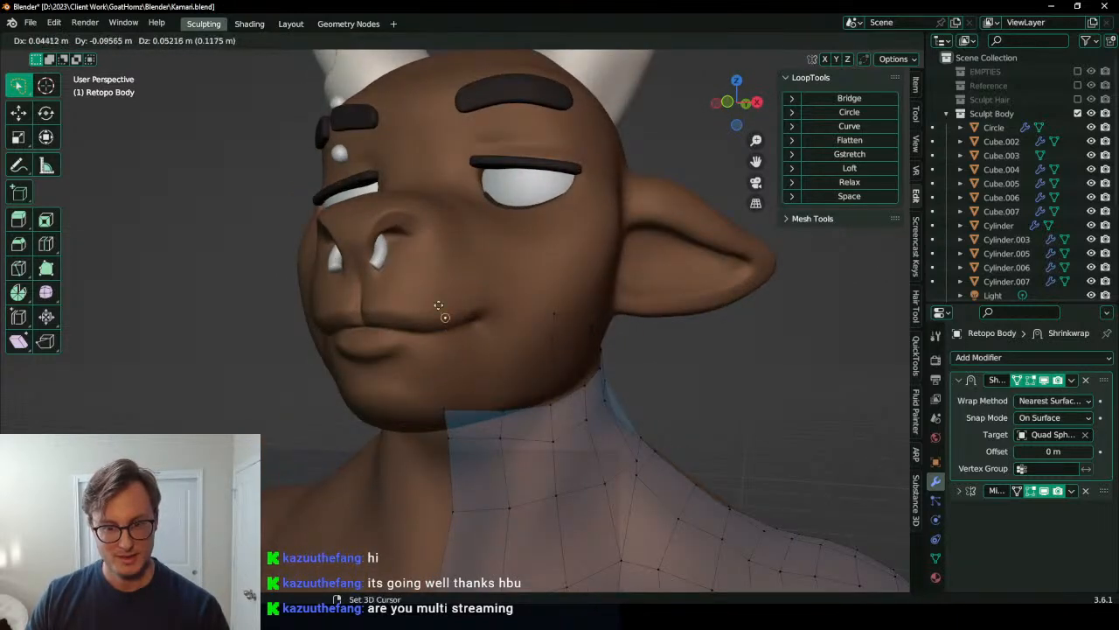
pyautogui.scroll(1, 388, 306)
pyautogui.moveTo(389, 306); pyautogui.dragTo(402, 320, button='middle')
pyautogui.press('g')
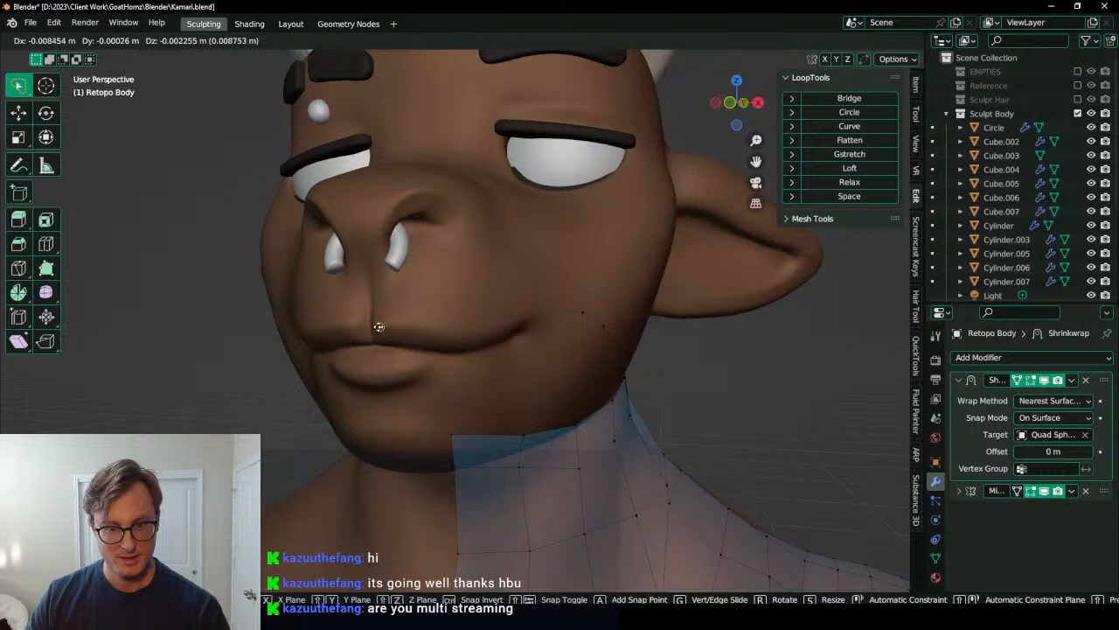
pyautogui.click(376, 325)
pyautogui.press('g')
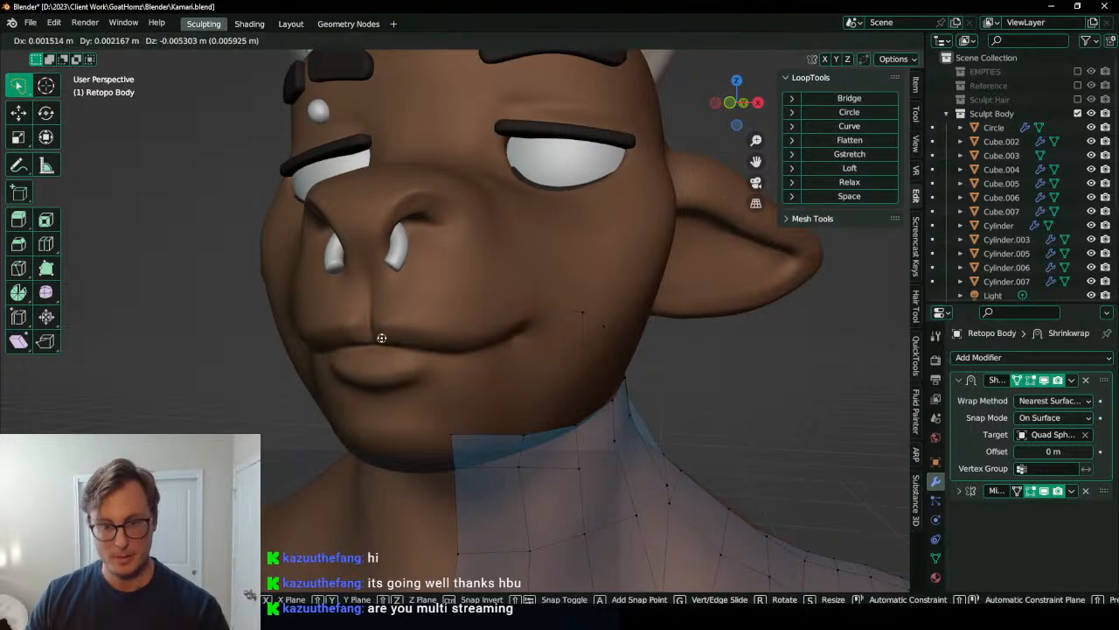
pyautogui.click(385, 292)
pyautogui.press('g')
pyautogui.click(509, 233)
pyautogui.keyDown('shift'); pyautogui.moveTo(568, 194); pyautogui.dragTo(472, 320, button='middle'); pyautogui.keyUp('shift')
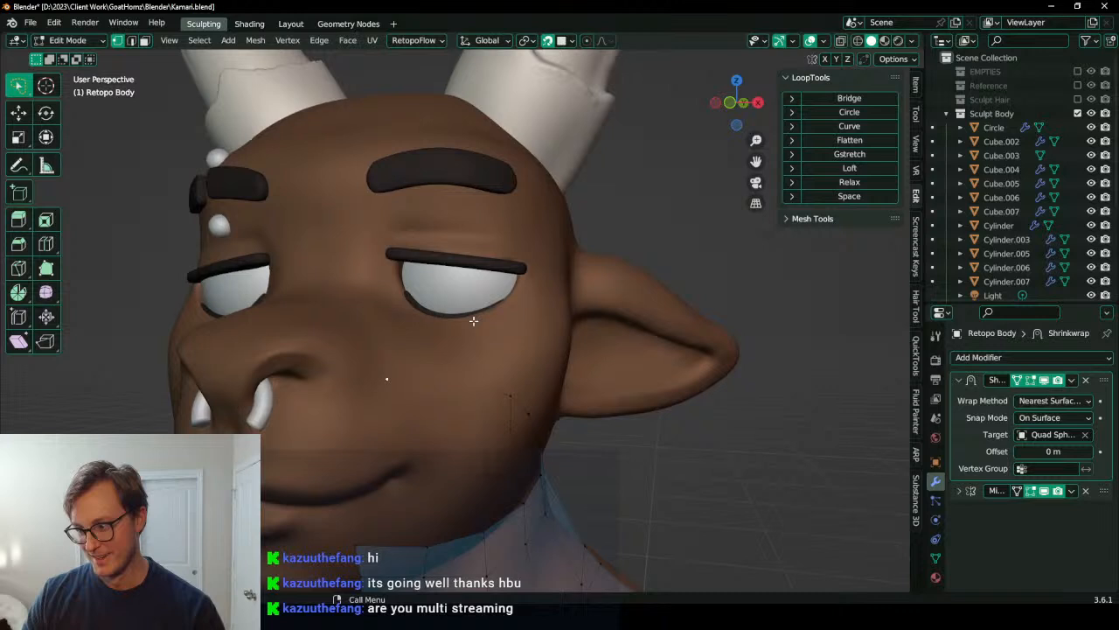
# Step: Move the loose vertex up to the inner corner of the eye
pyautogui.scroll(3, 472, 320)
pyautogui.press('g')
pyautogui.click(401, 223)
pyautogui.keyDown('shift'); pyautogui.moveTo(400, 223); pyautogui.dragTo(398, 302, button='middle'); pyautogui.keyUp('shift')
pyautogui.press('g')
pyautogui.click(372, 350)
# Step: Extrude the vertex across the eye to its outer corner and adjust the inner-corner vertex
pyautogui.press('g')
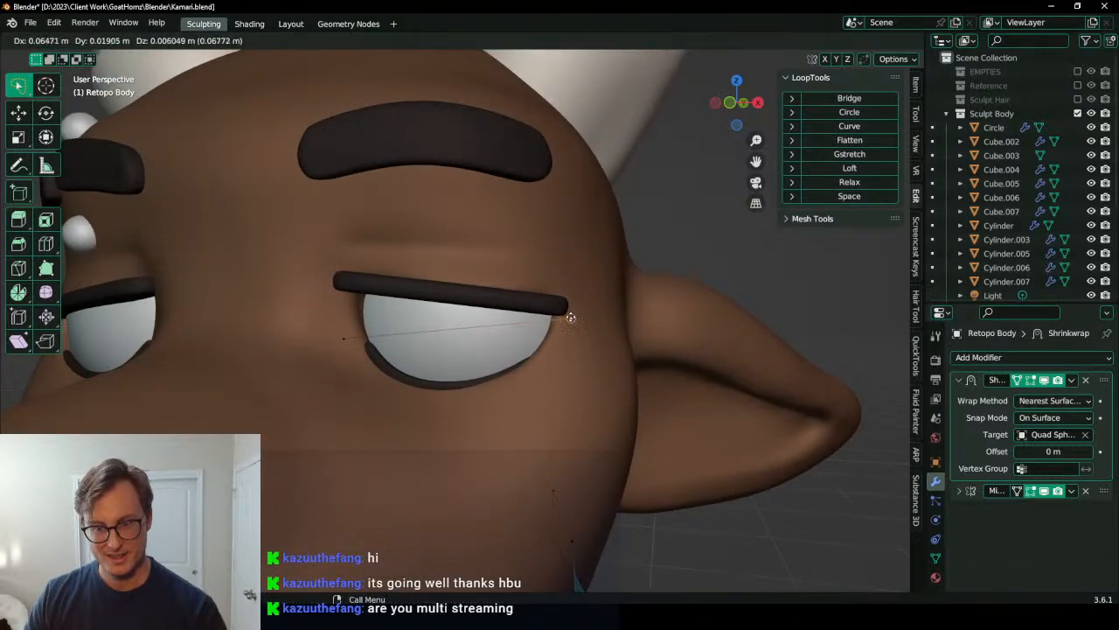
pyautogui.click(573, 320)
pyautogui.click(344, 331)
pyautogui.press('g')
pyautogui.click(339, 313)
# Step: Split the edge across the eye at its middle and raise the new vertex above the upper lid
pyautogui.hotkey('ctrl', 'r')
pyautogui.click(447, 317)
pyautogui.press('g')
pyautogui.click(446, 274)
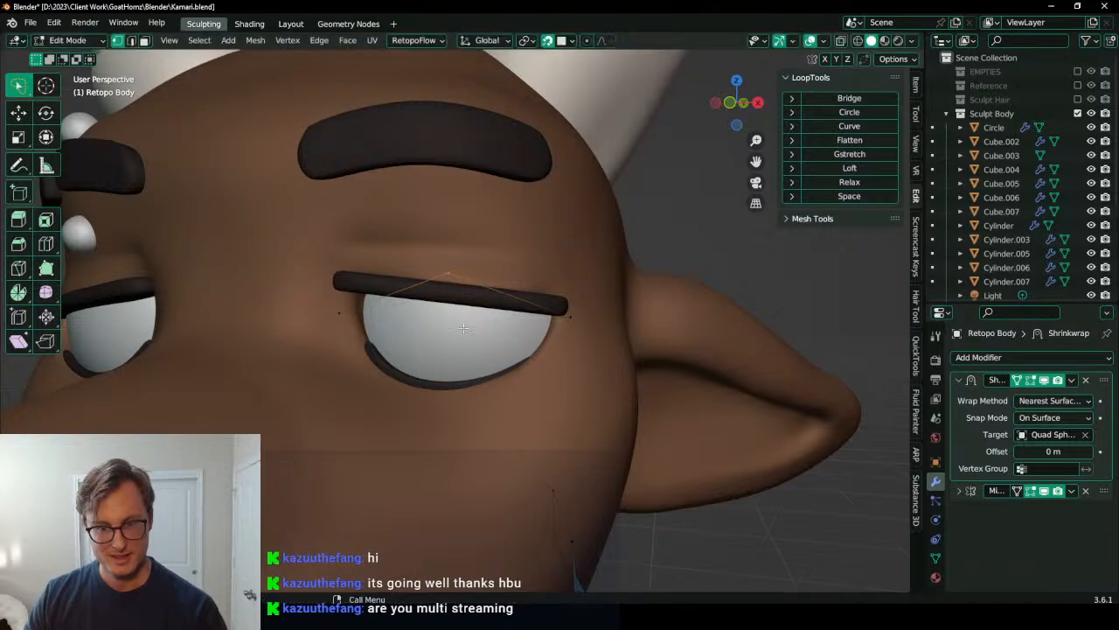
# Step: Try extruding the two eye-corner vertices downward
pyautogui.click(339, 319)
pyautogui.keyDown('shift'); pyautogui.click(567, 329); pyautogui.keyUp('shift')
pyautogui.press('e')
pyautogui.click(459, 349)
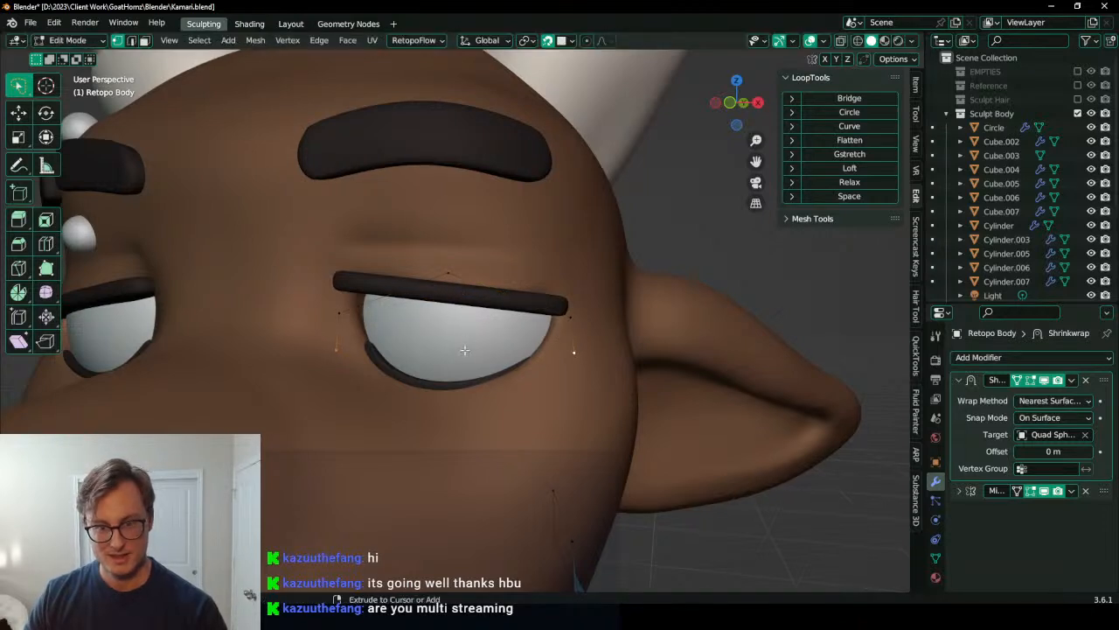
# Step: Add a second edge between the eye corners, split at its middle and pulled below the lower lid to close the loop
pyautogui.hotkey('ctrl', 'r')
pyautogui.click(458, 320)
pyautogui.press('g')
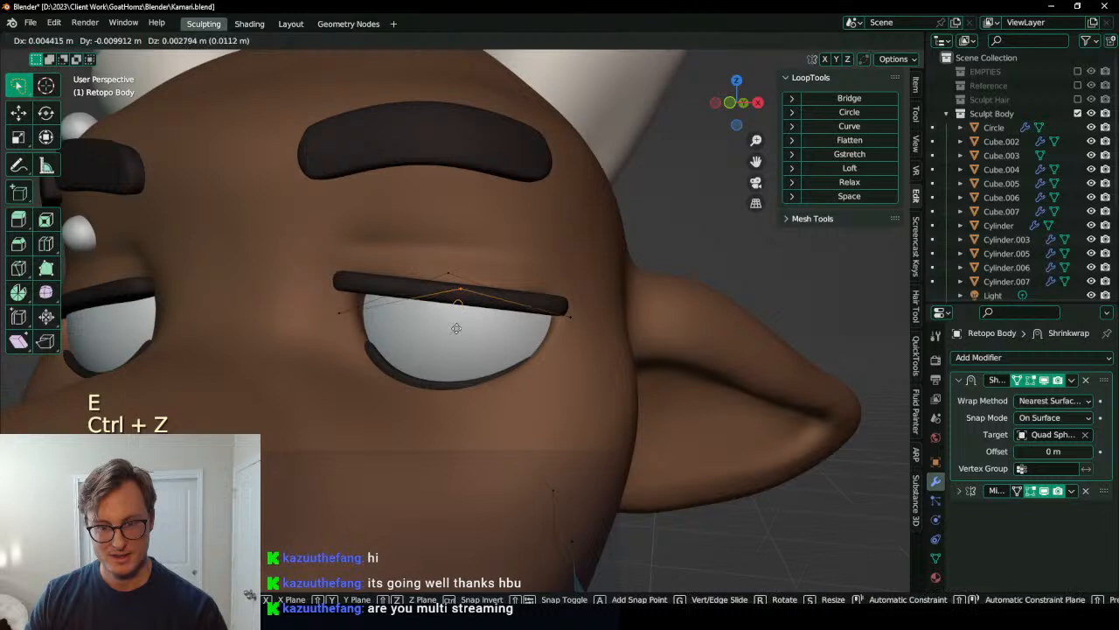
pyautogui.click(448, 408)
# Step: Bevel the vertices above and below the eye with a width of 0.0295 m and 6 segments
pyautogui.keyDown('shift'); pyautogui.click(447, 265); pyautogui.keyUp('shift')
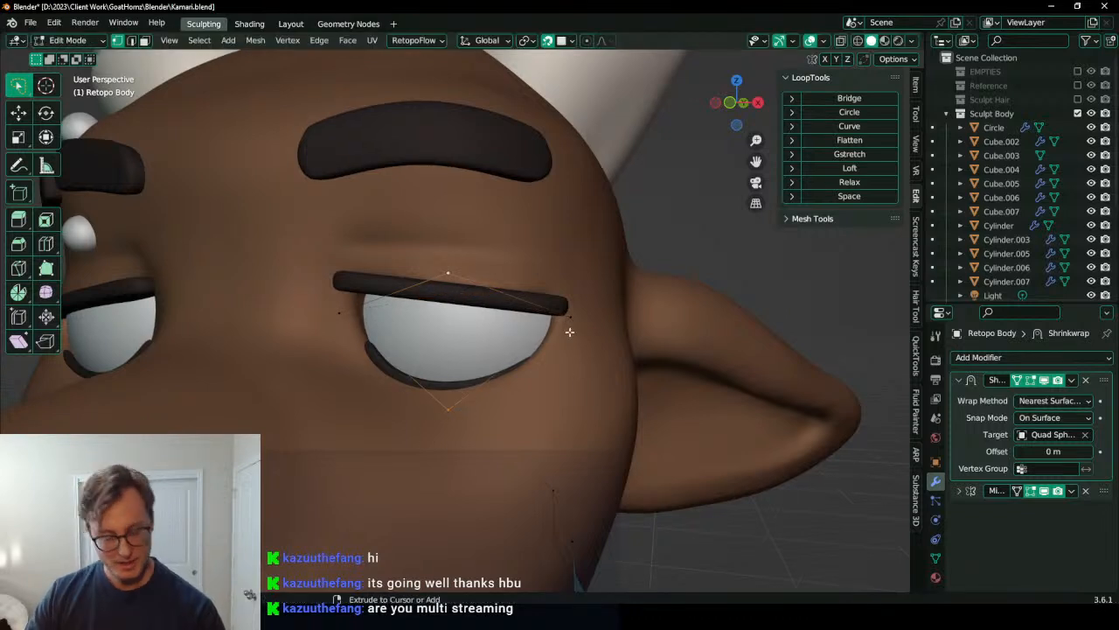
pyautogui.hotkey('ctrl', 'b')
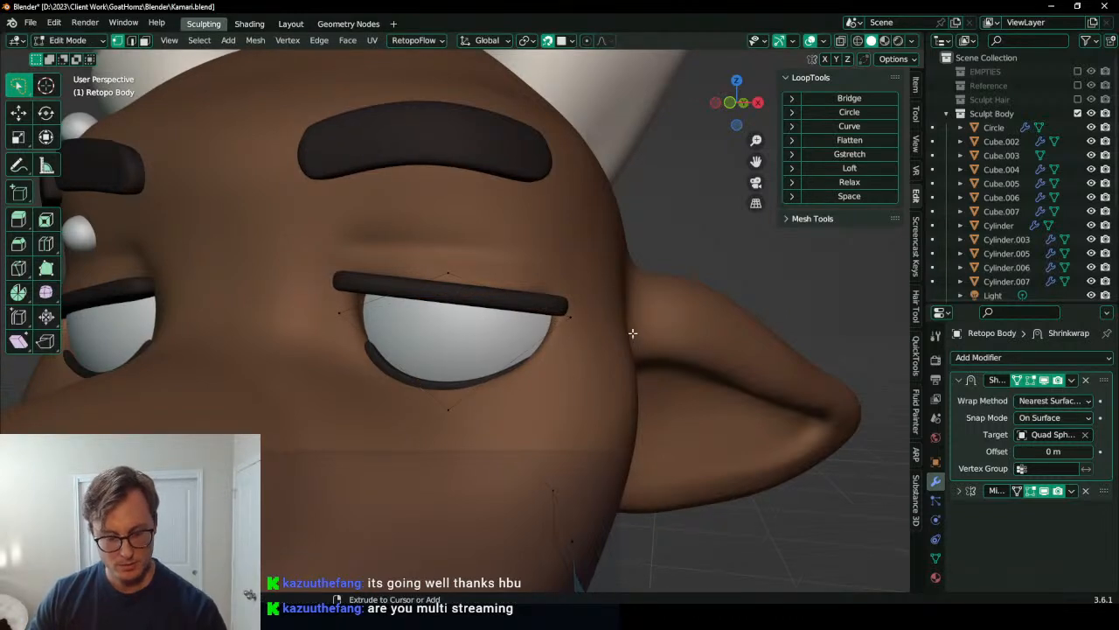
pyautogui.press('v')
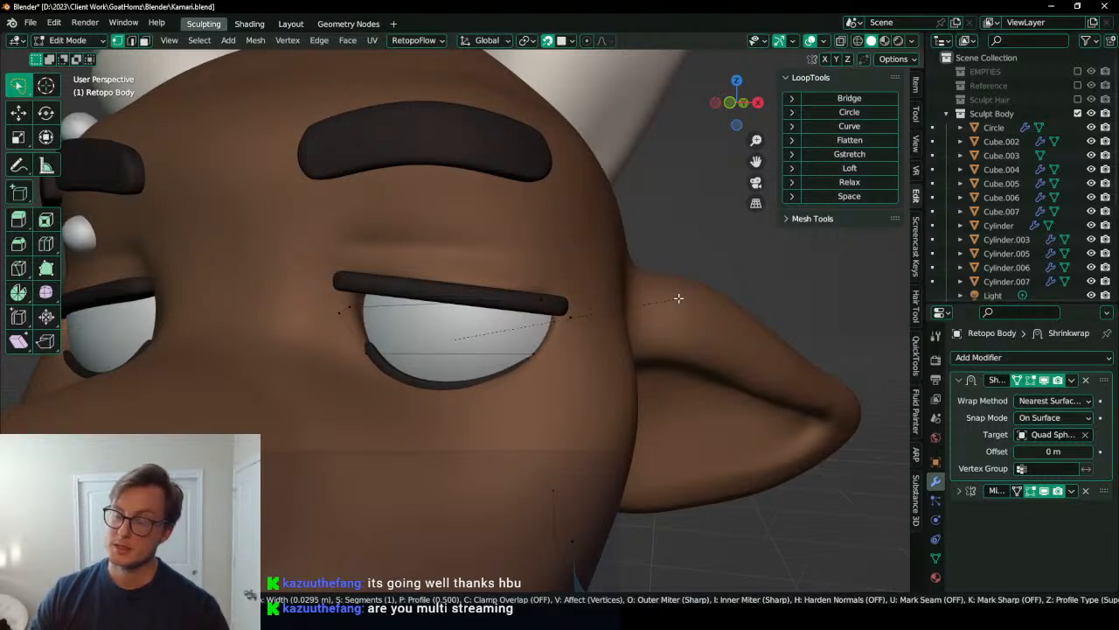
pyautogui.click(679, 298)
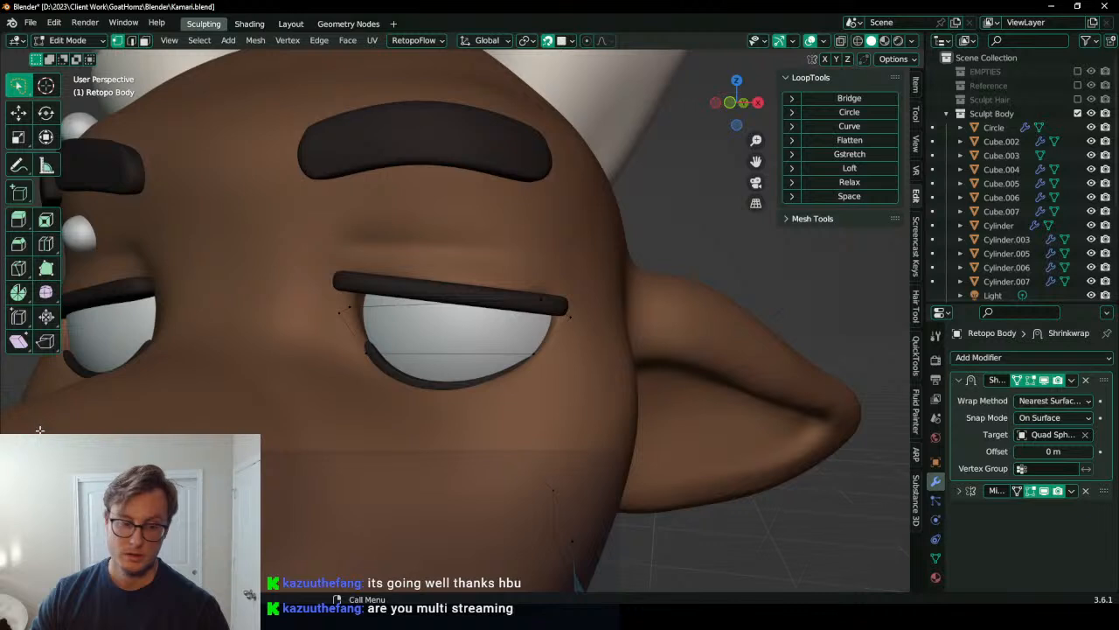
pyautogui.click(256, 383)
pyautogui.click(256, 383)
pyautogui.click(256, 383)
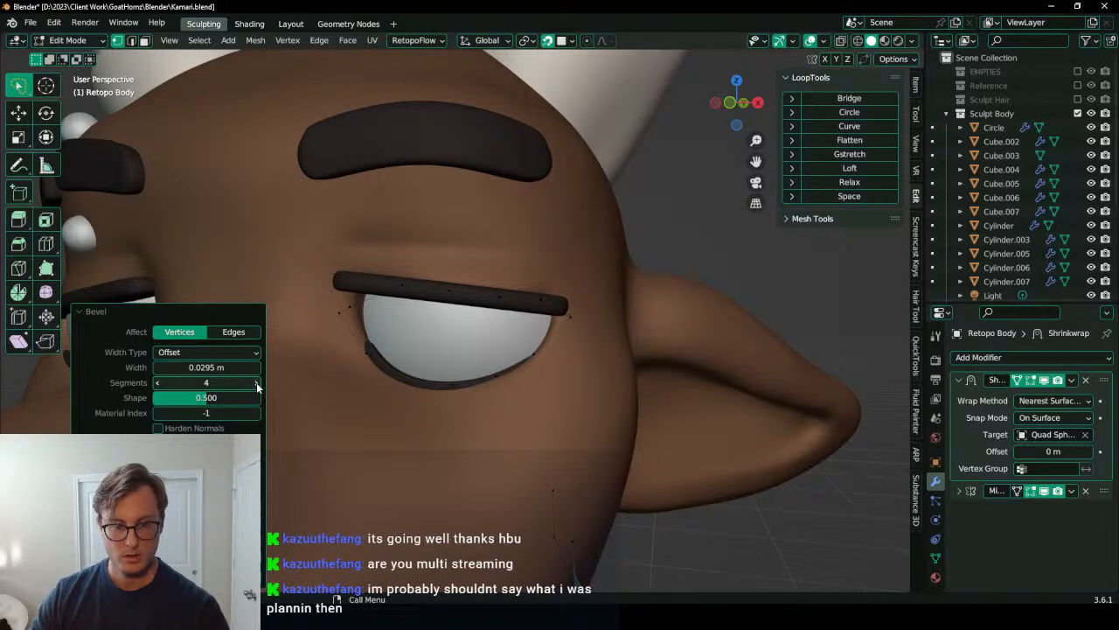
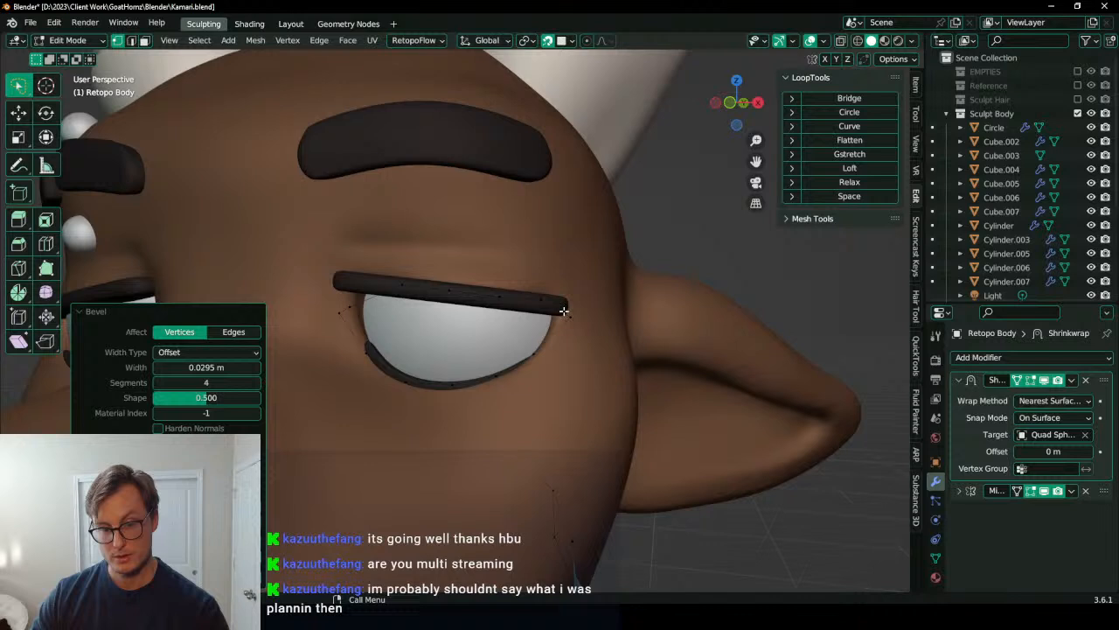
pyautogui.click(256, 383)
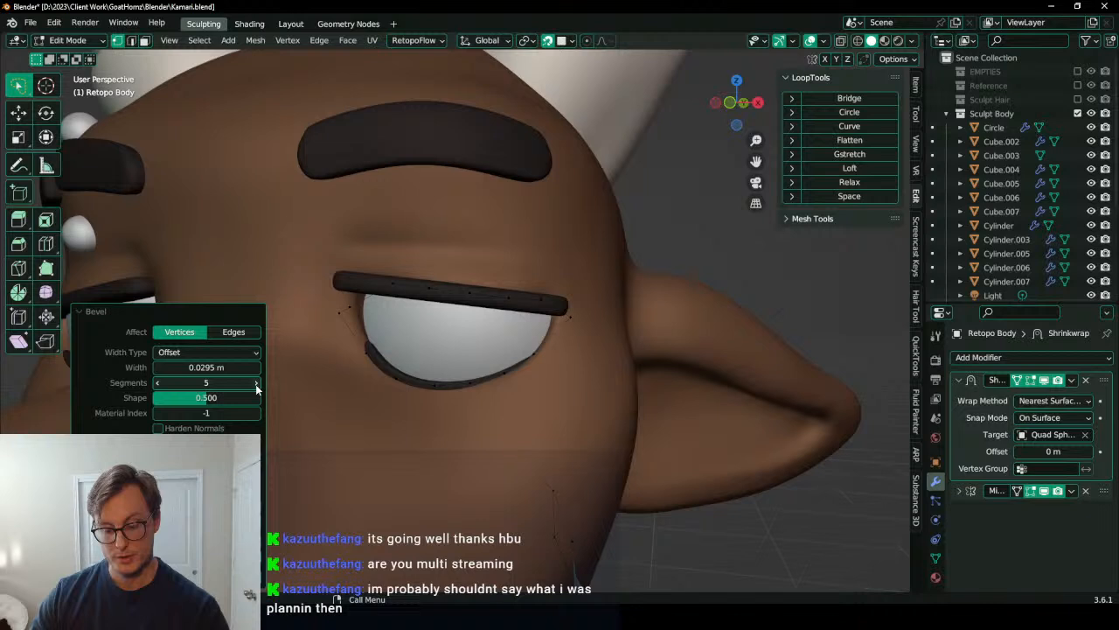
pyautogui.click(256, 385)
# Step: Turn on the Statistics overlay and even out the whole eye loop with LoopTools Relax
pyautogui.click(446, 280)
pyautogui.keyDown('alt'); pyautogui.click(449, 286); pyautogui.keyUp('alt')
pyautogui.click(911, 40)
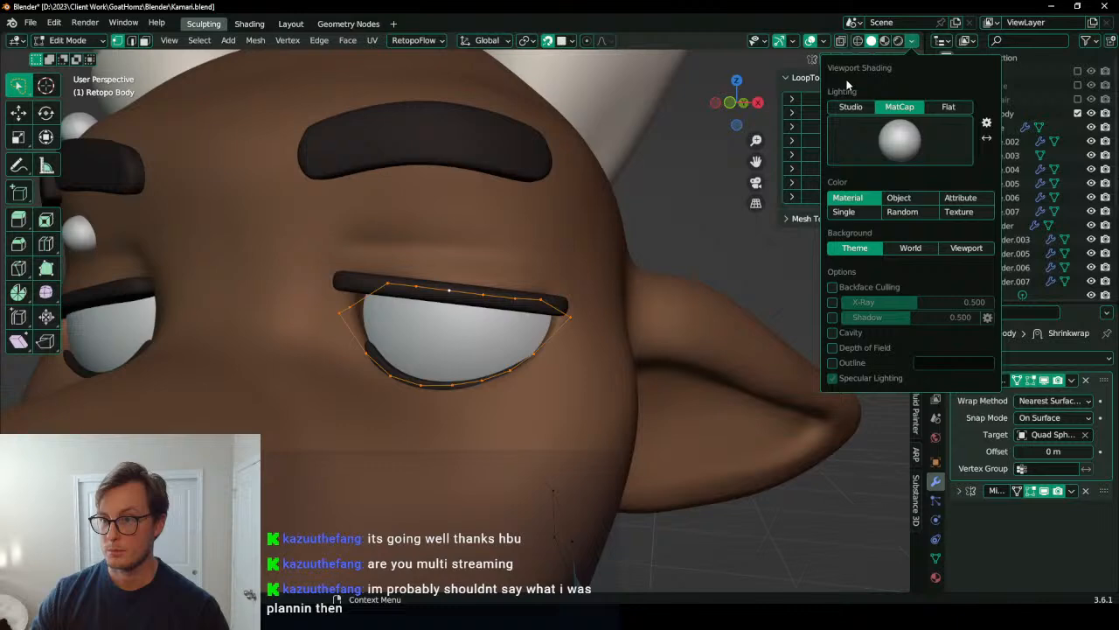
pyautogui.click(912, 41)
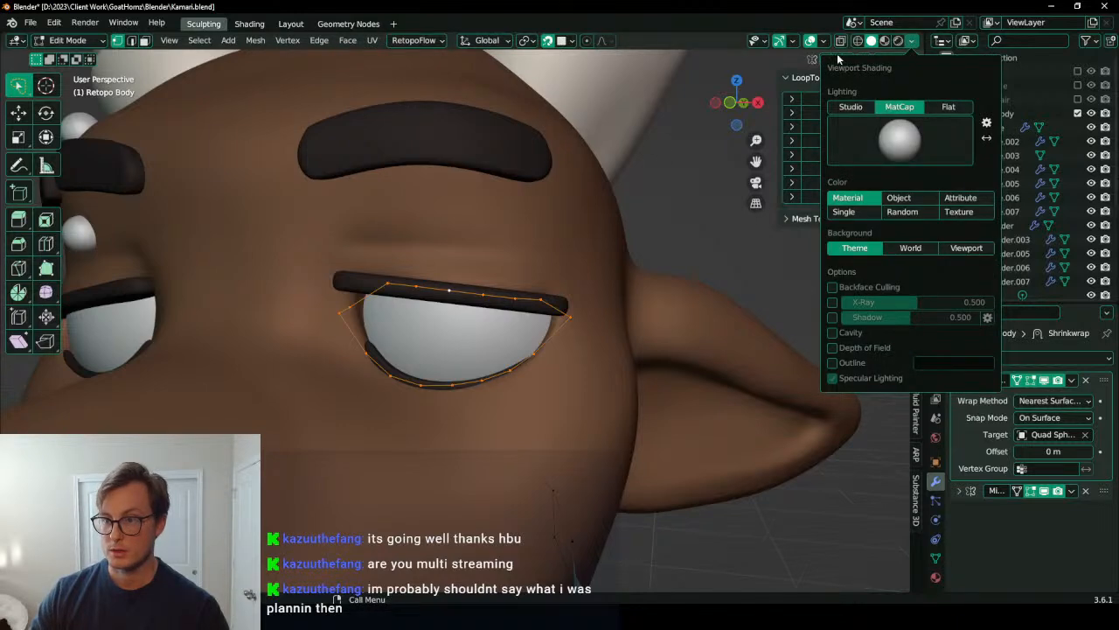
pyautogui.click(823, 41)
pyautogui.click(740, 153)
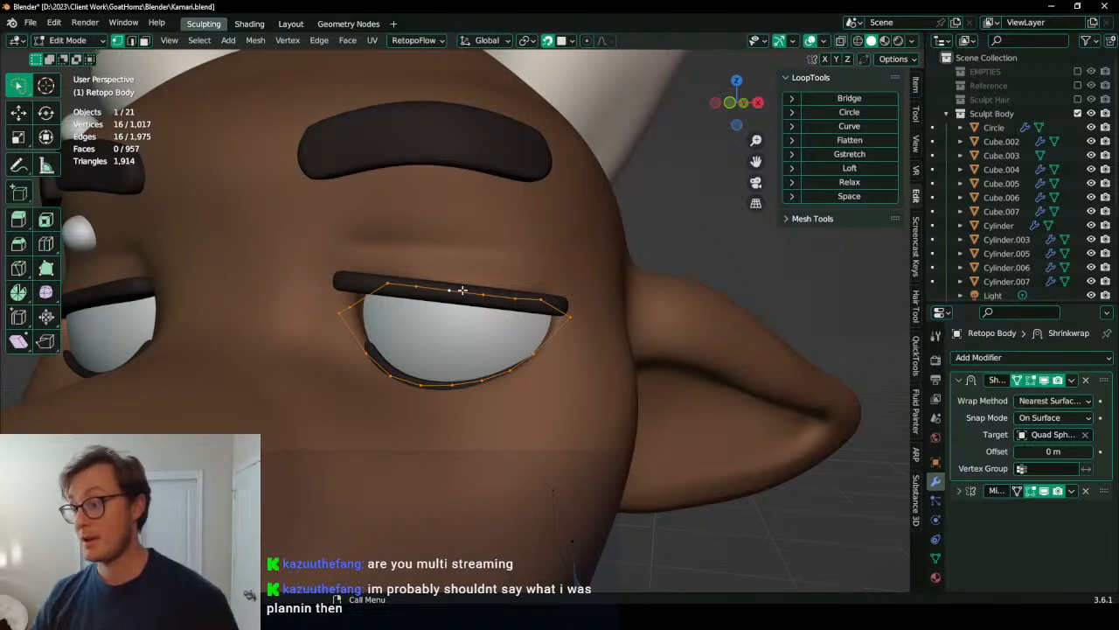
pyautogui.click(856, 183)
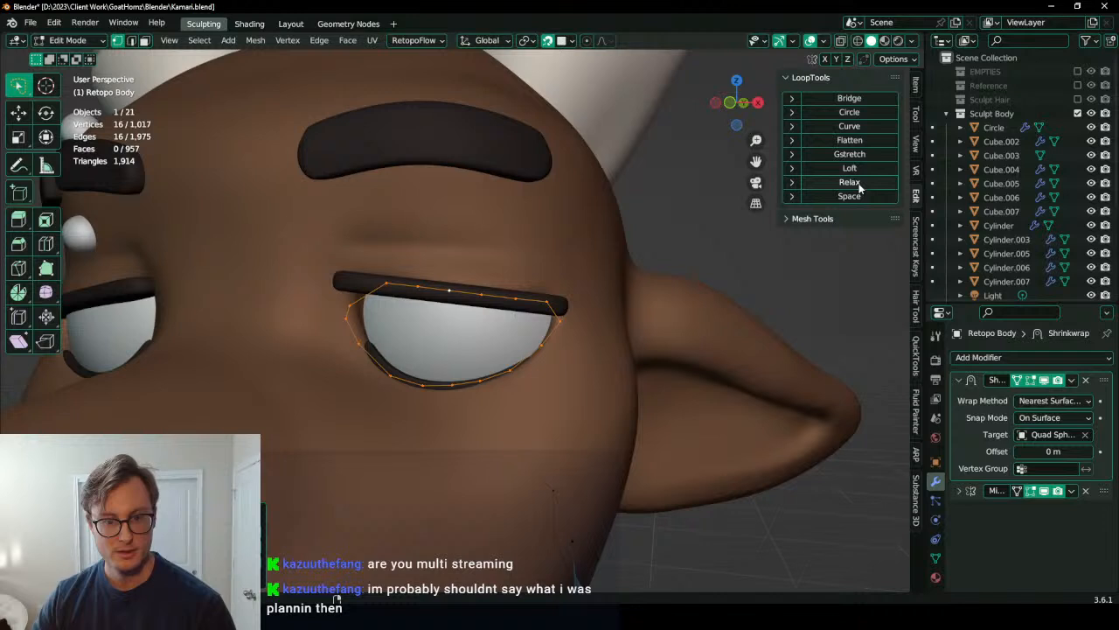
# Step: Even out the spacing of the eye loop's vertices with LoopTools Space
pyautogui.click(849, 196)
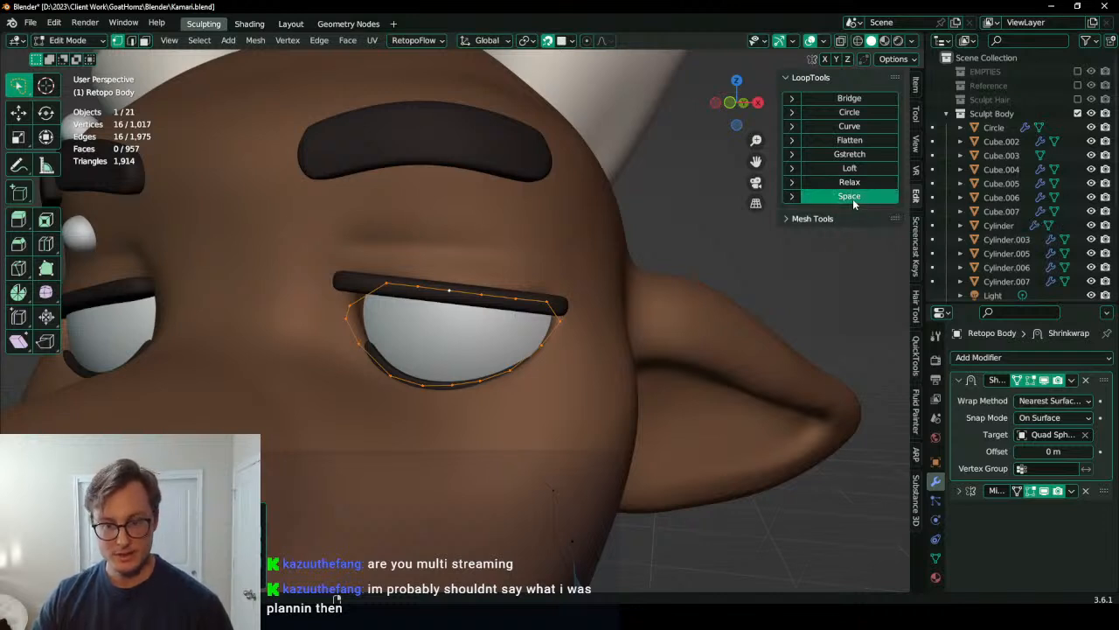
pyautogui.click(352, 301)
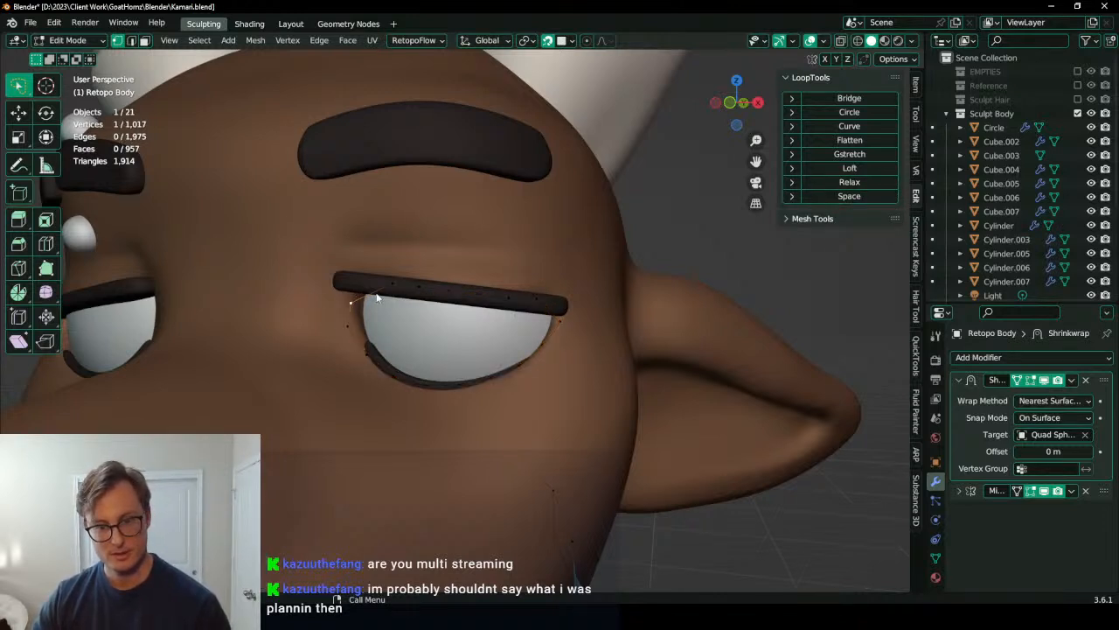
# Step: Hide the eyebrow, upper-lid and lower-lid pieces and make the Retopo Body mesh active again
pyautogui.press('Tab')
pyautogui.click(414, 299)
pyautogui.keyDown('shift'); pyautogui.click(426, 169); pyautogui.keyUp('shift')
pyautogui.keyDown('shift'); pyautogui.click(402, 374); pyautogui.keyUp('shift')
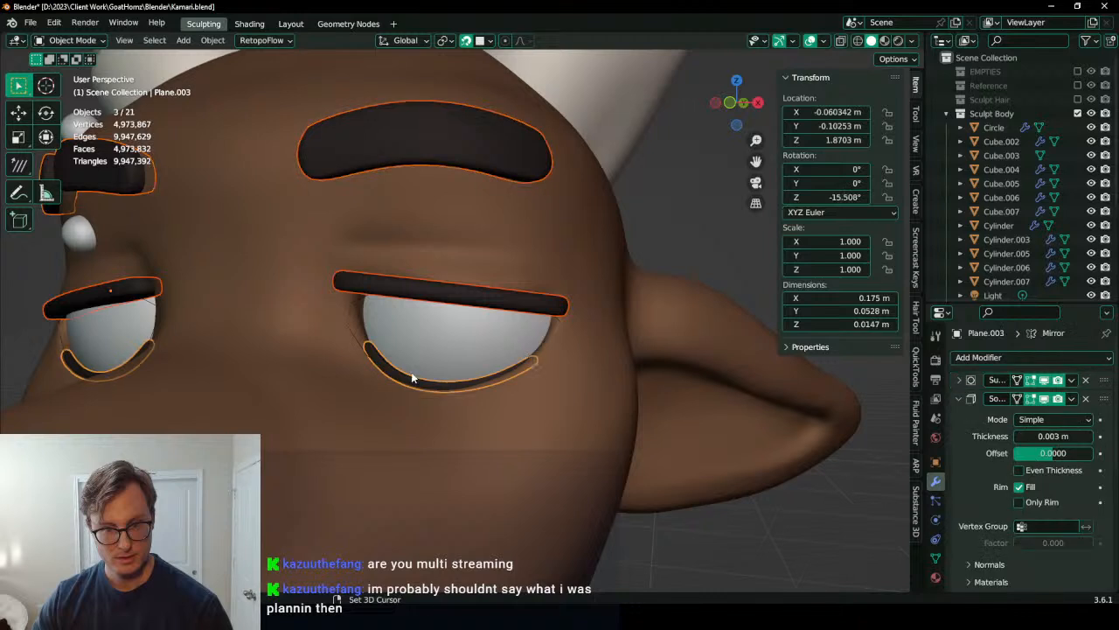
pyautogui.press('h')
pyautogui.click(372, 299)
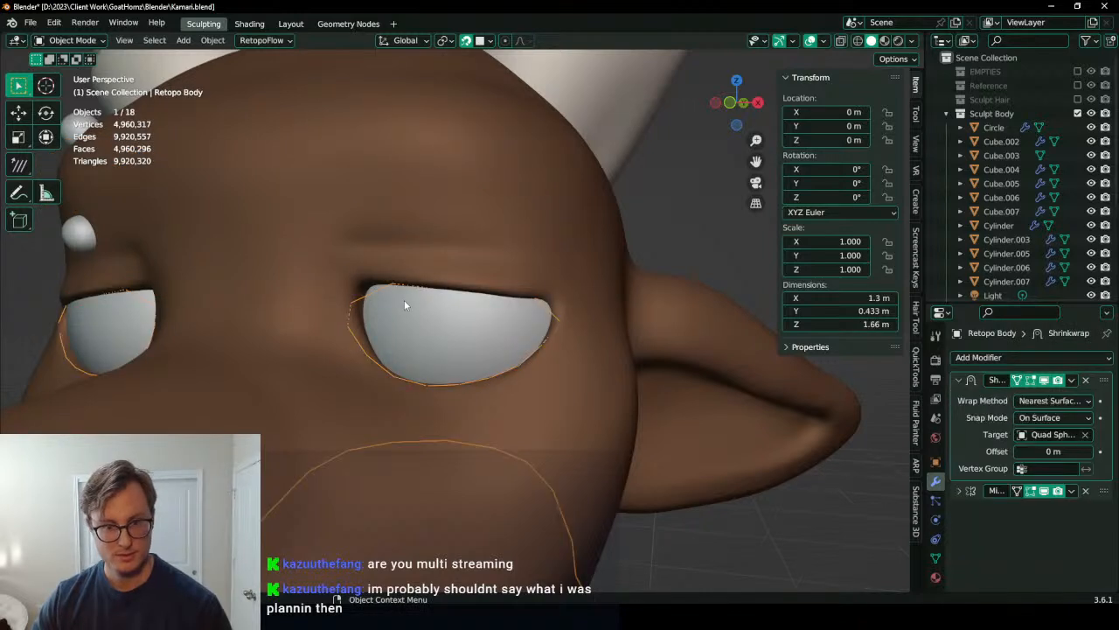
# Step: Move the eye loop's inner-corner vertex up and nudge the vertex below it along the eye opening
pyautogui.press('Tab')
pyautogui.press('g')
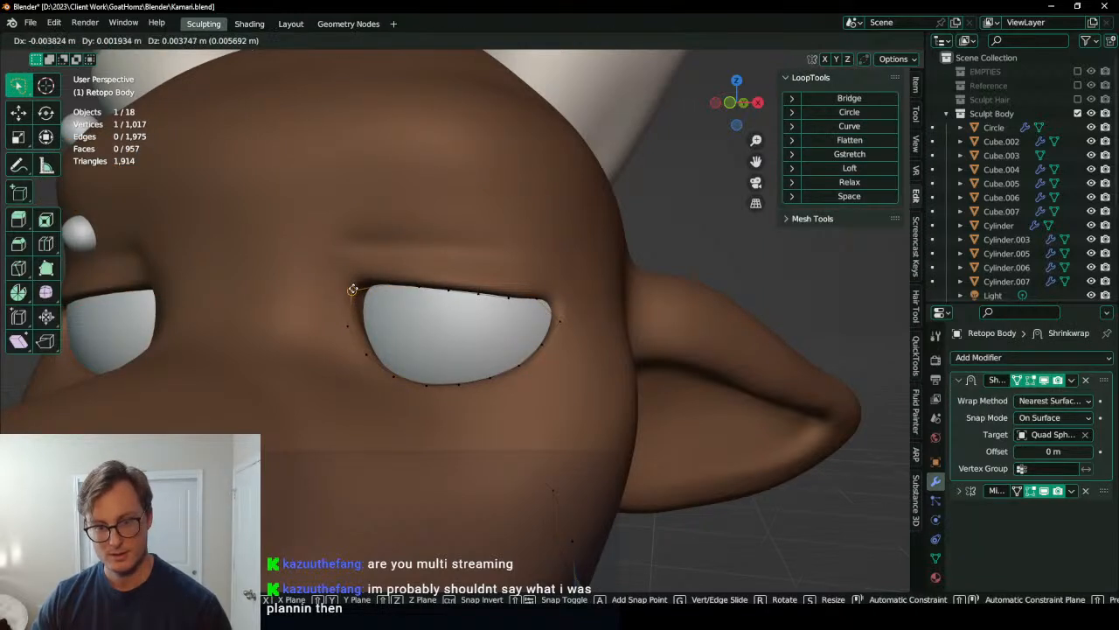
pyautogui.click(347, 330)
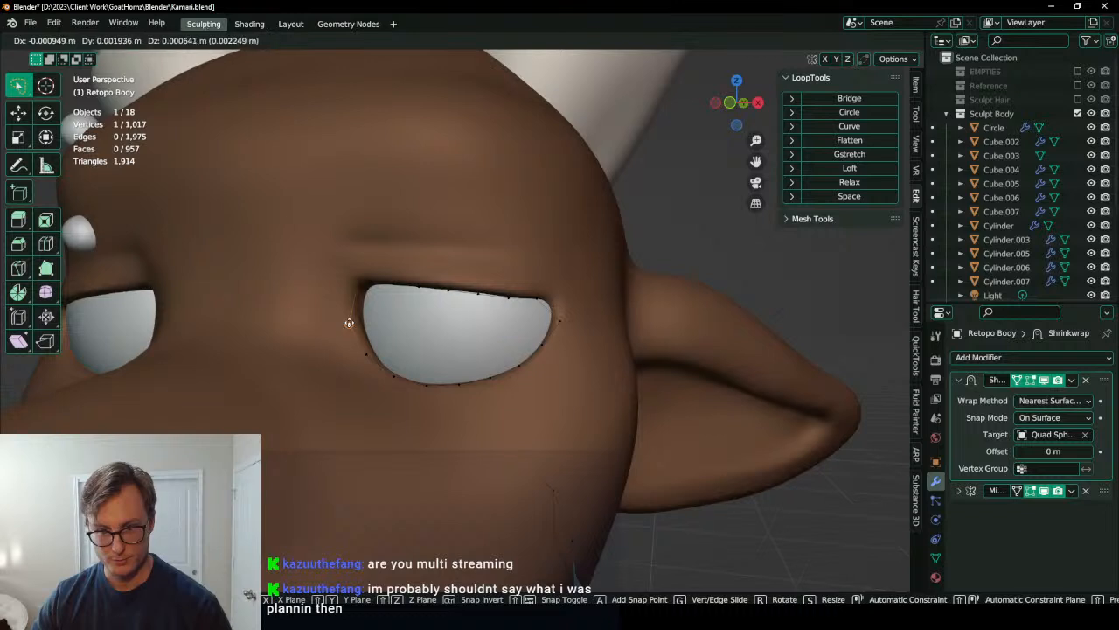
# Step: Space the upper-lid row's vertices evenly with LoopTools and shift the row onto the lid edge
pyautogui.keyDown('ctrl'); pyautogui.click(359, 279); pyautogui.keyUp('ctrl')
pyautogui.click(842, 196)
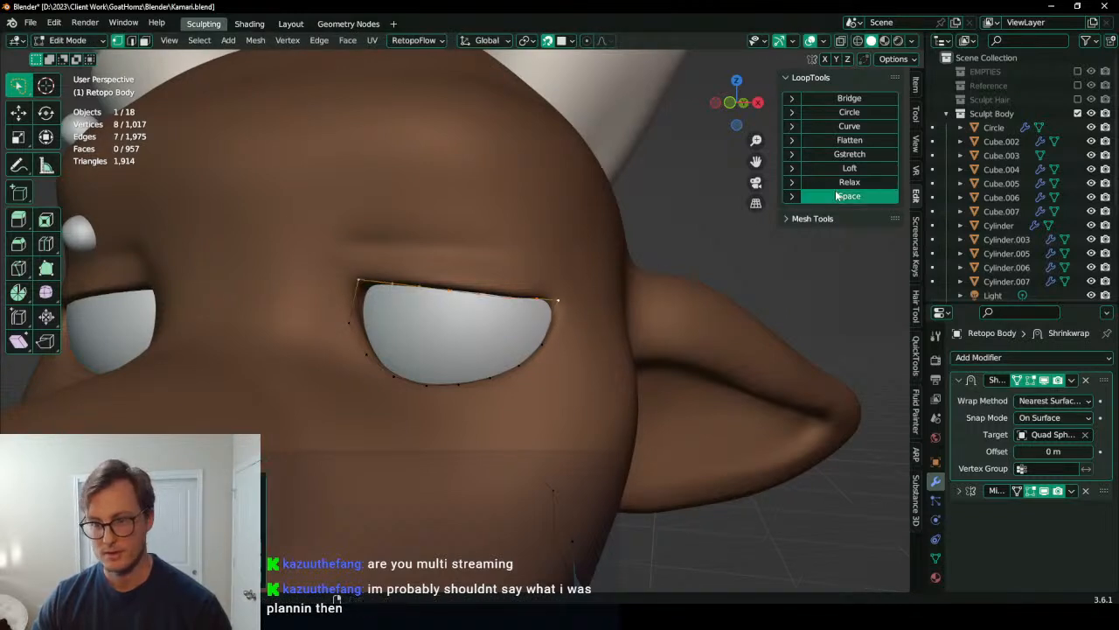
pyautogui.press('g')
pyautogui.click(451, 290)
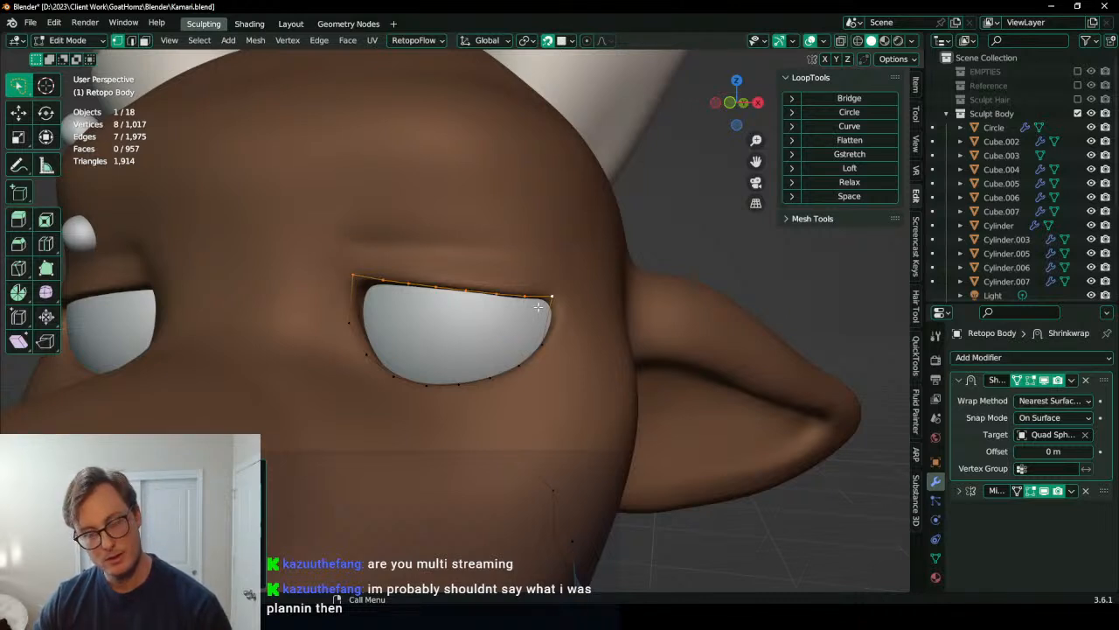
# Step: Move the vertex below the outer eye corner up past the end of the upper-lid row, making it the outer corner
pyautogui.keyDown('alt'); pyautogui.click(386, 278); pyautogui.keyUp('alt')
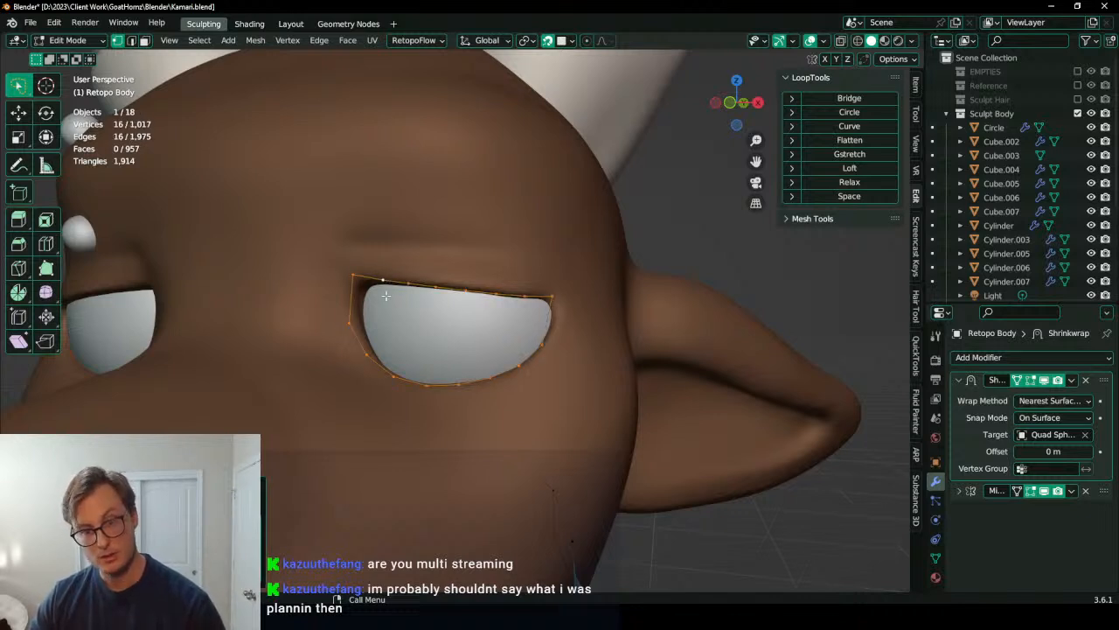
pyautogui.click(355, 275)
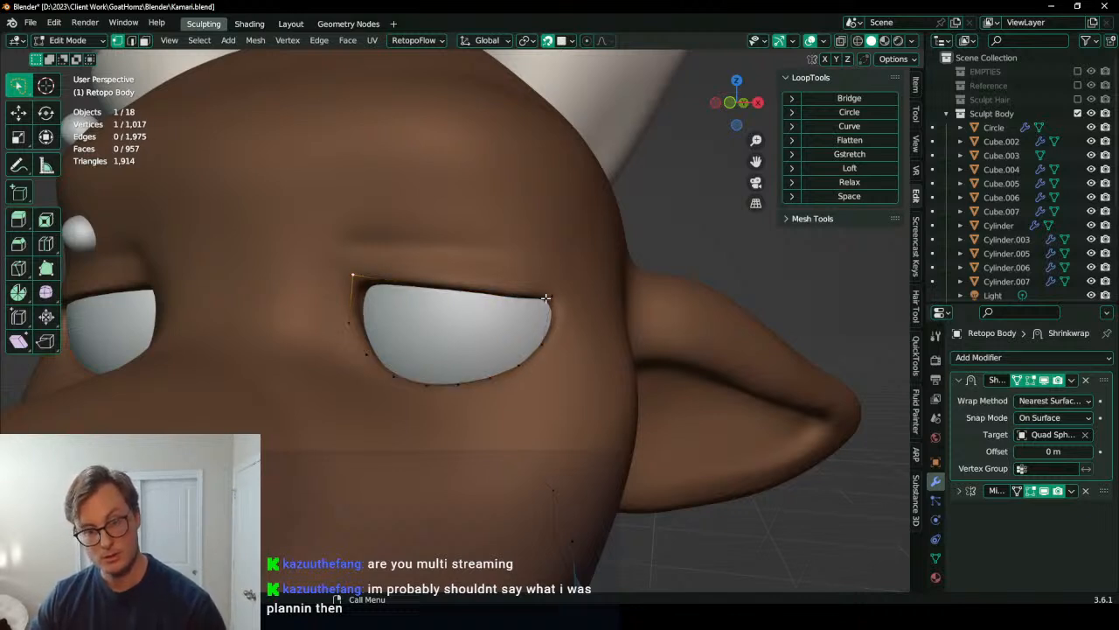
pyautogui.keyDown('alt'); pyautogui.click(379, 280); pyautogui.keyUp('alt')
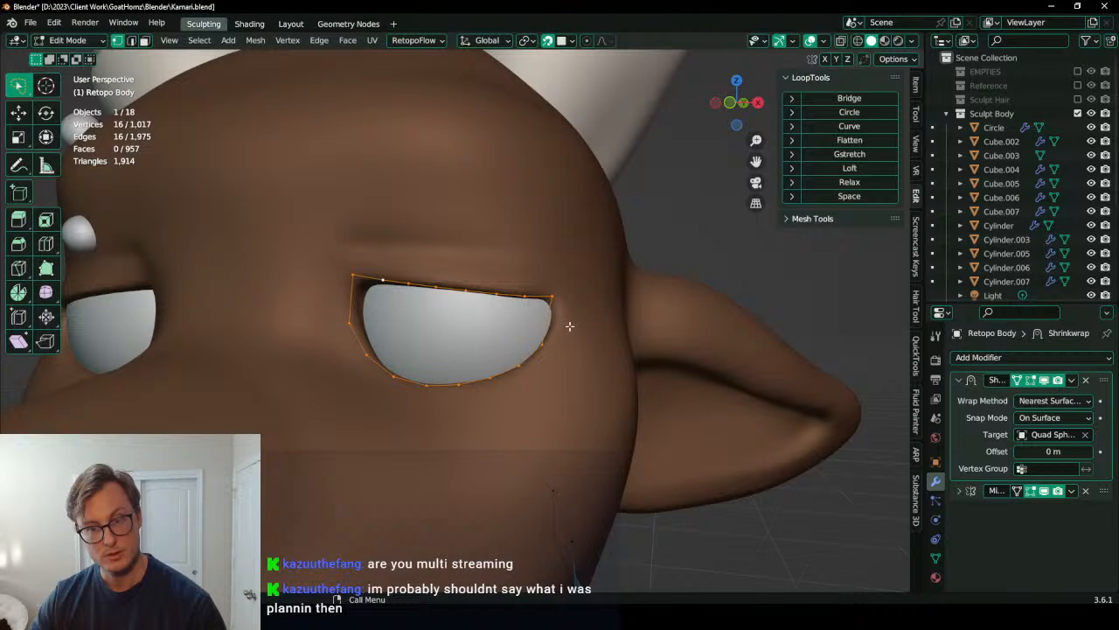
pyautogui.hotkey('alt', 'a')
pyautogui.click(552, 296)
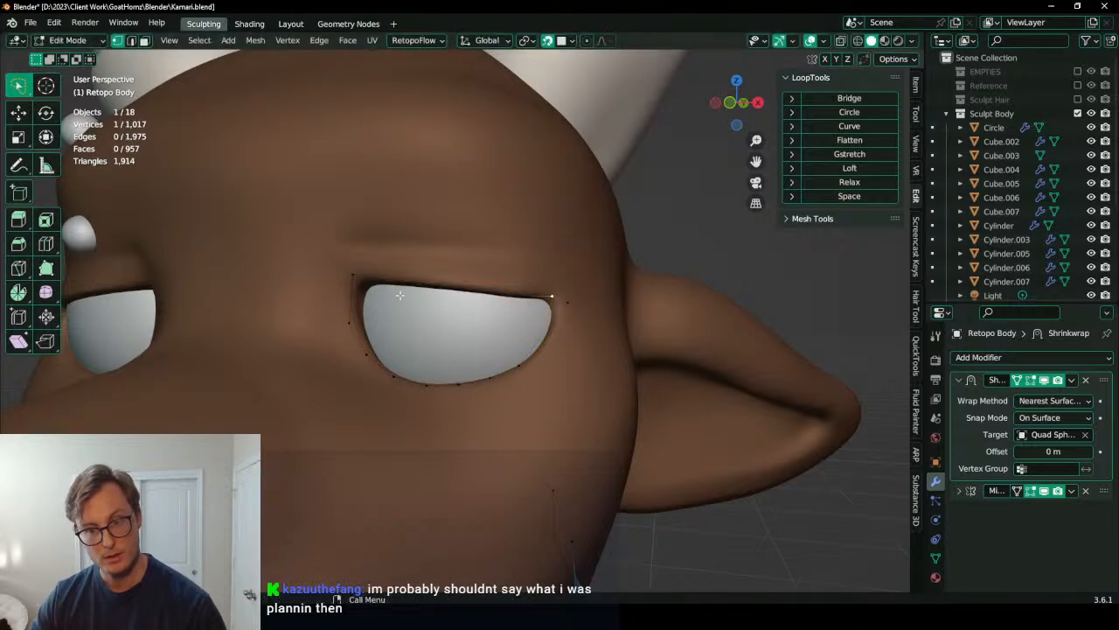
# Step: Reposition the whole upper-lid row between both eye corners and even it out with LoopTools Relax and Space
pyautogui.click(354, 274)
pyautogui.keyDown('ctrl'); pyautogui.click(567, 301); pyautogui.keyUp('ctrl')
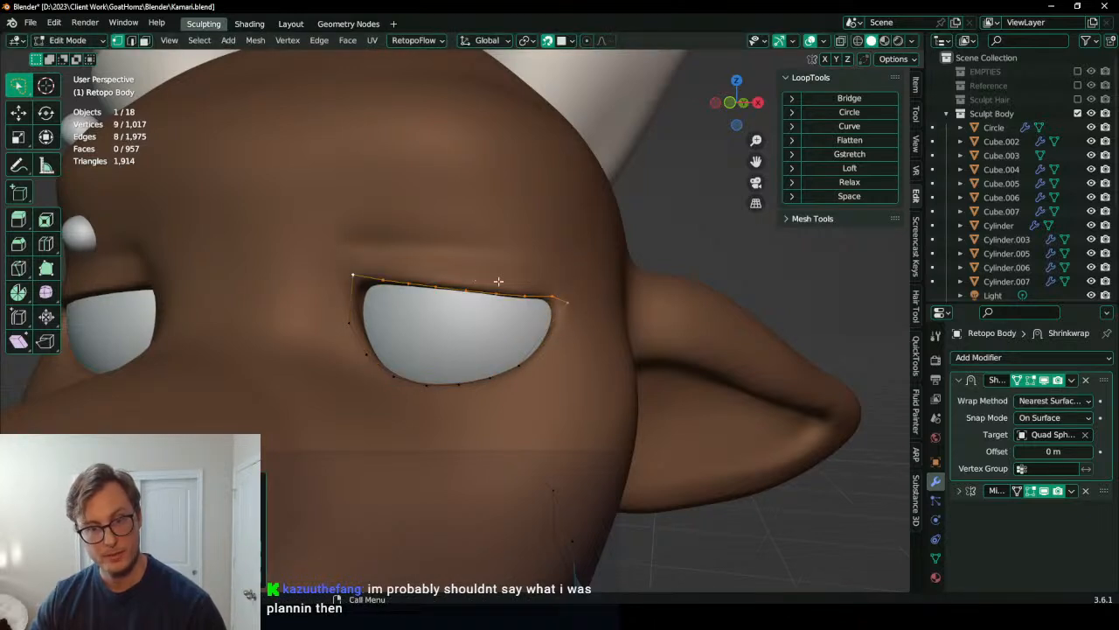
pyautogui.press('g')
pyautogui.click(454, 279)
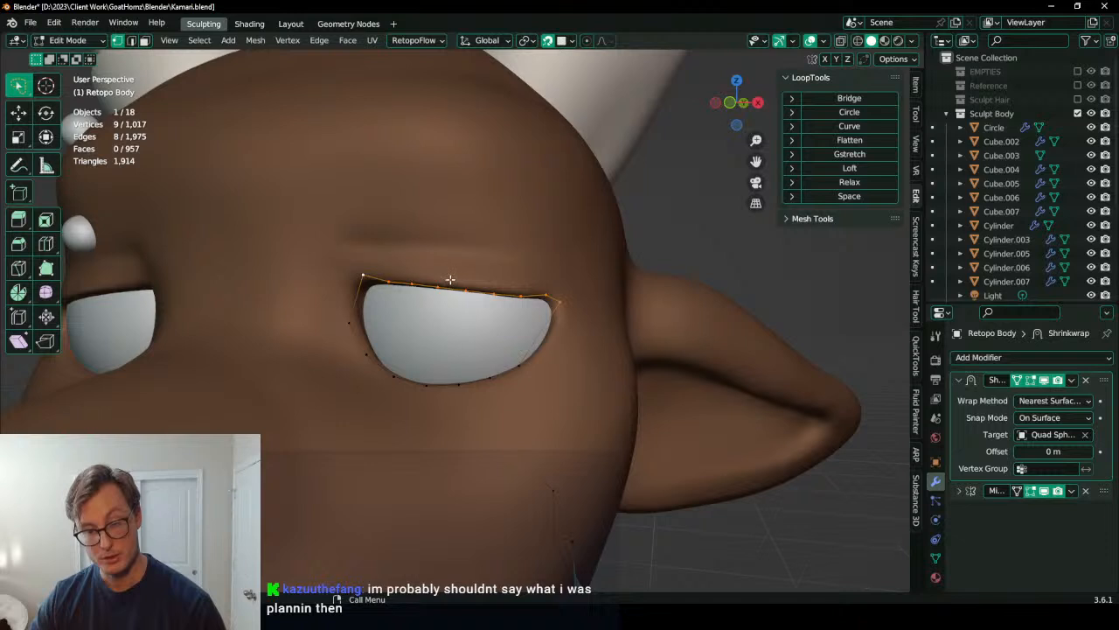
pyautogui.press('g')
pyautogui.click(460, 292)
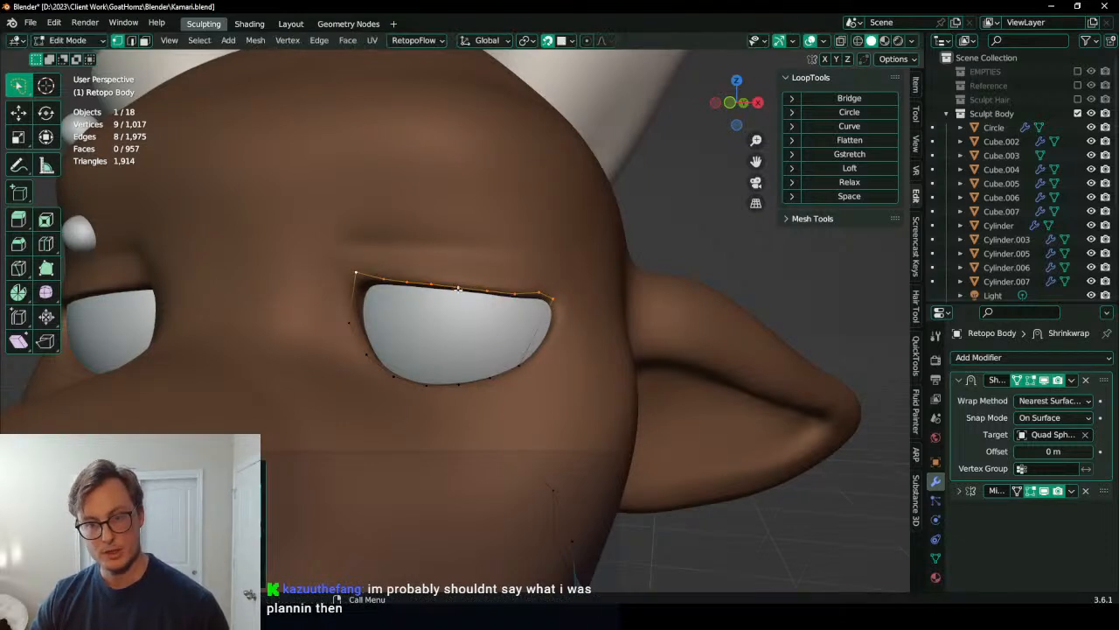
pyautogui.click(868, 181)
pyautogui.click(841, 196)
pyautogui.hotkey('ctrl', 'z')
pyautogui.hotkey('ctrl', 'shift', 'z')
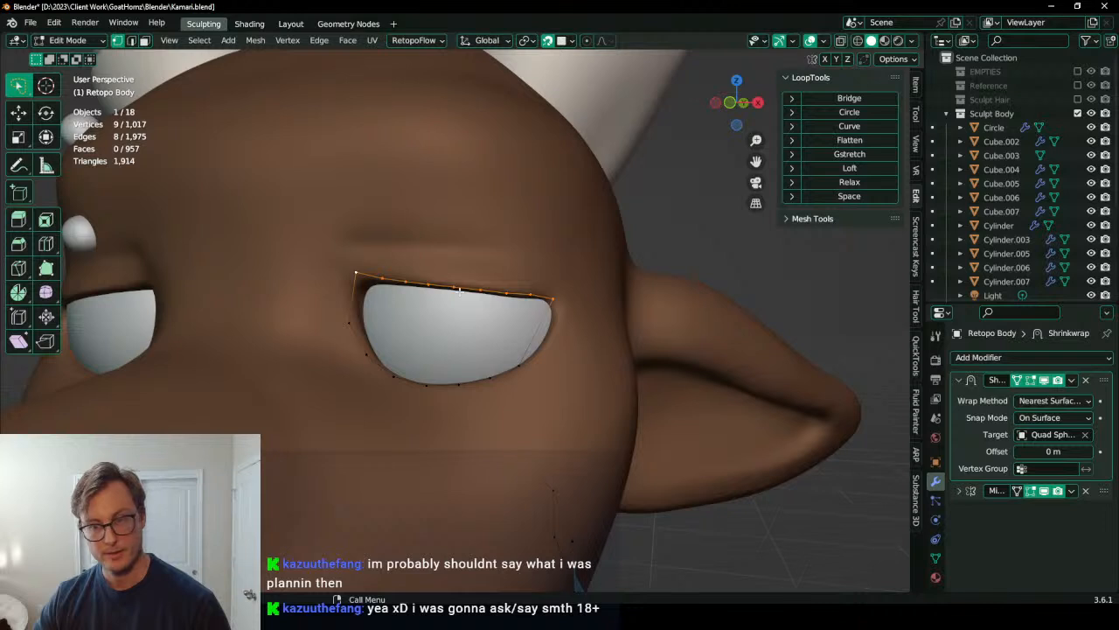
# Step: Duplicate the Retopo Body's Shrinkwrap modifier and apply the original, keeping the duplicate active
pyautogui.press('Tab')
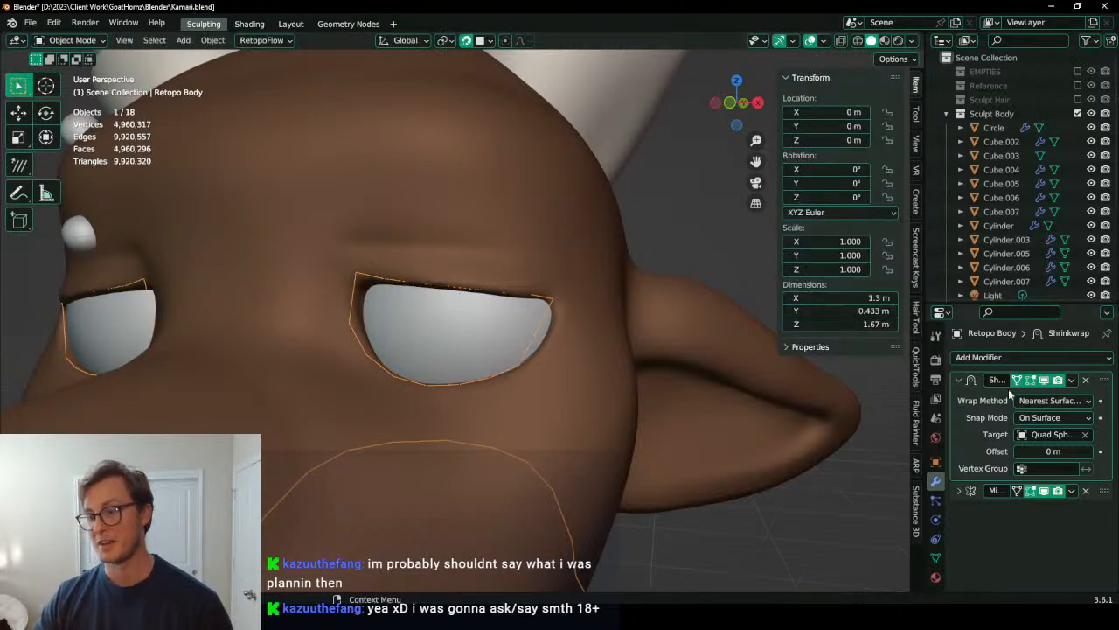
pyautogui.click(1072, 379)
pyautogui.click(1073, 379)
pyautogui.click(1072, 379)
pyautogui.press('Tab')
# Step: Shift the upper-lid row slightly upward and even out the lower-lid row from corner to corner with LoopTools
pyautogui.press('g')
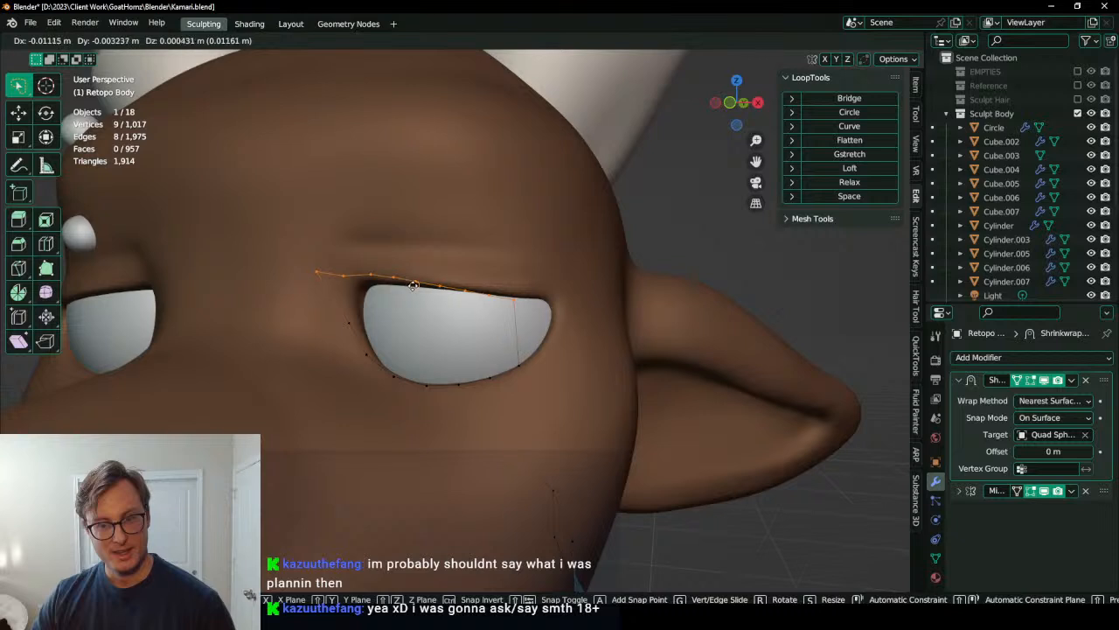
pyautogui.click(462, 285)
pyautogui.click(370, 282)
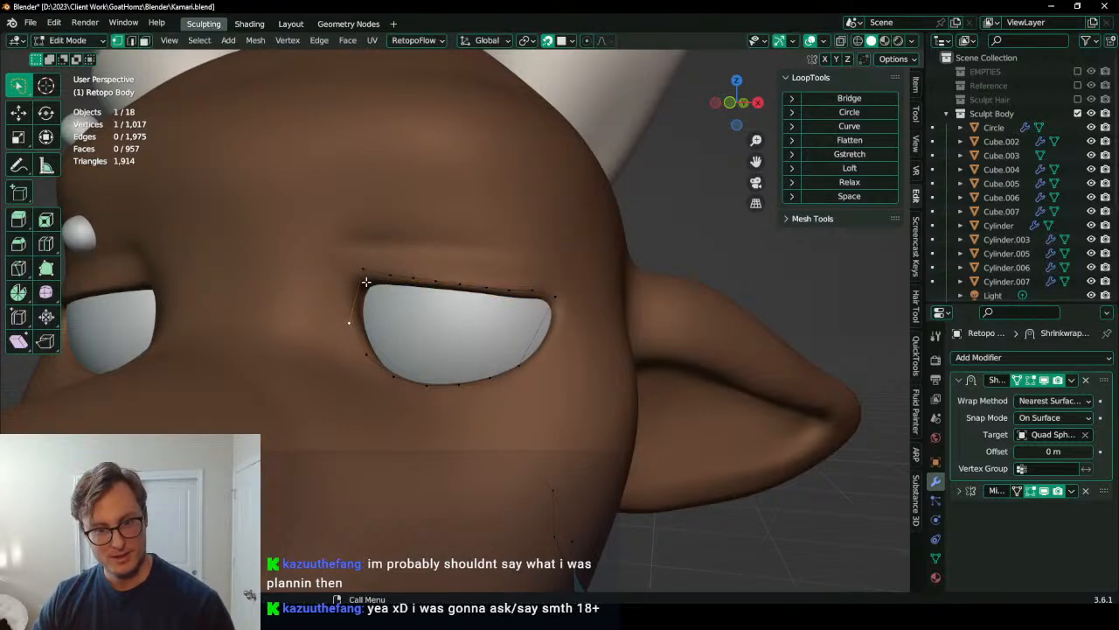
pyautogui.keyDown('ctrl'); pyautogui.click(426, 384); pyautogui.keyUp('ctrl')
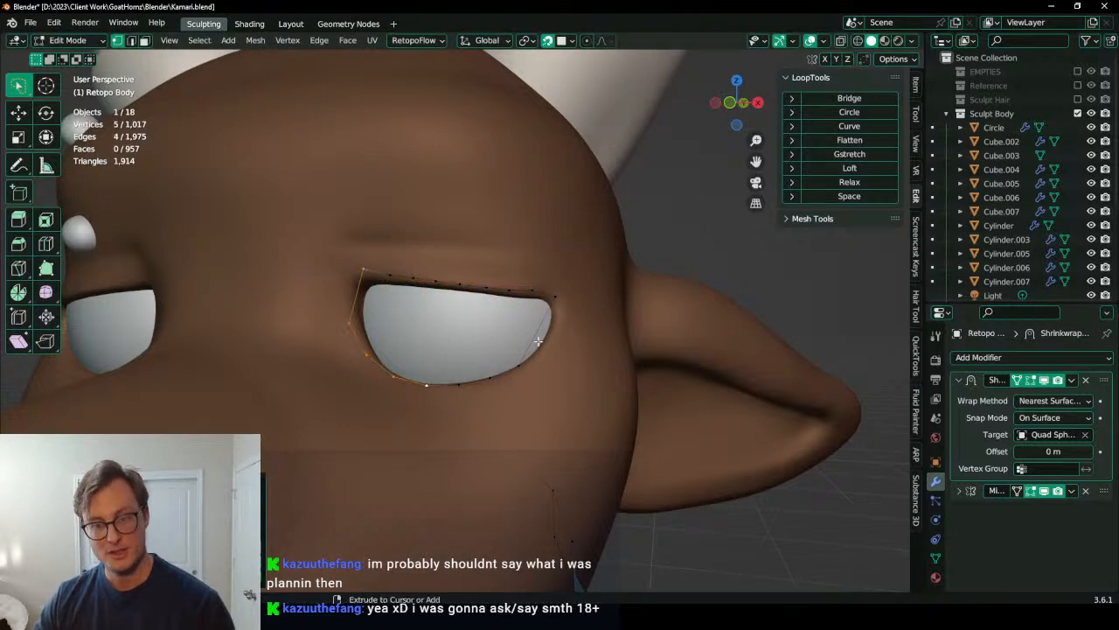
pyautogui.keyDown('ctrl'); pyautogui.click(556, 299); pyautogui.keyUp('ctrl')
pyautogui.click(849, 182)
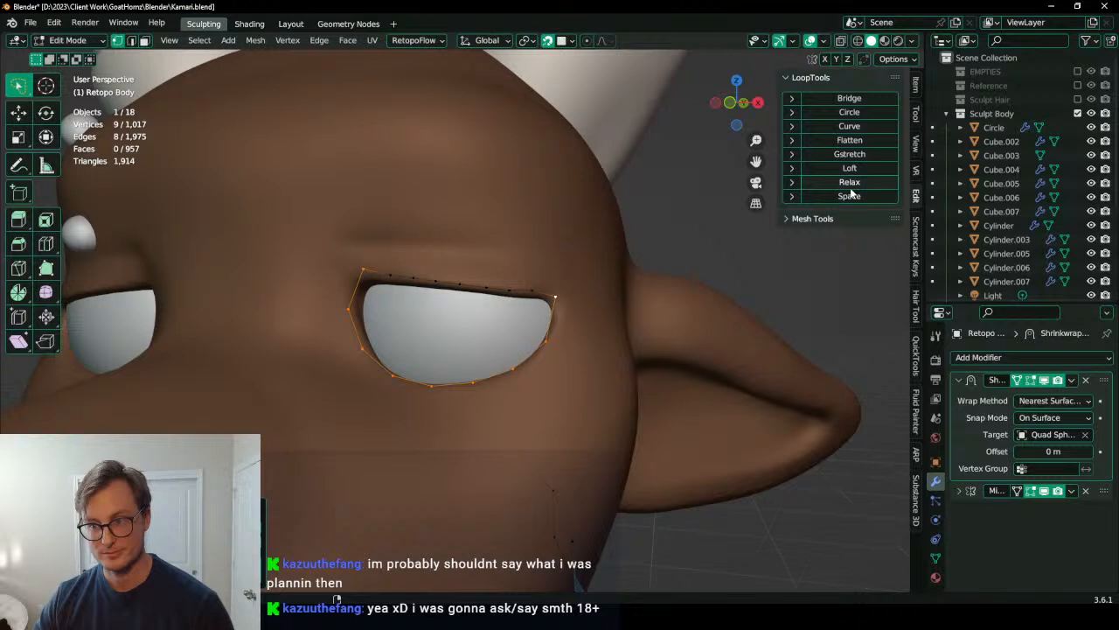
# Step: Reposition the inner-corner vertex and the two vertices below it around the eye opening
pyautogui.click(361, 272)
pyautogui.press('g')
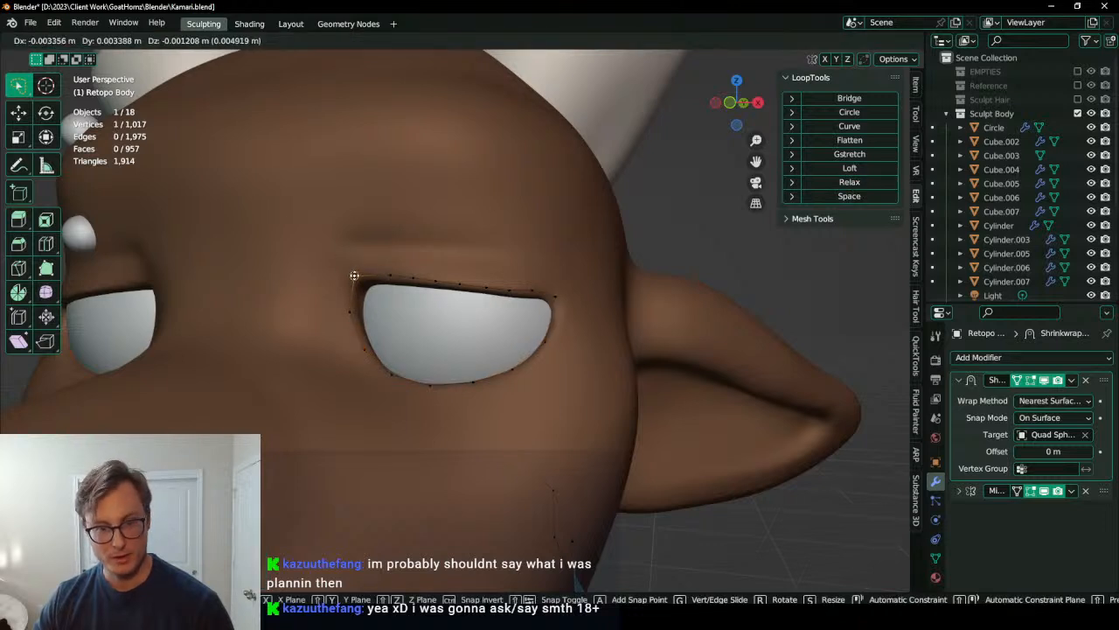
pyautogui.click(352, 338)
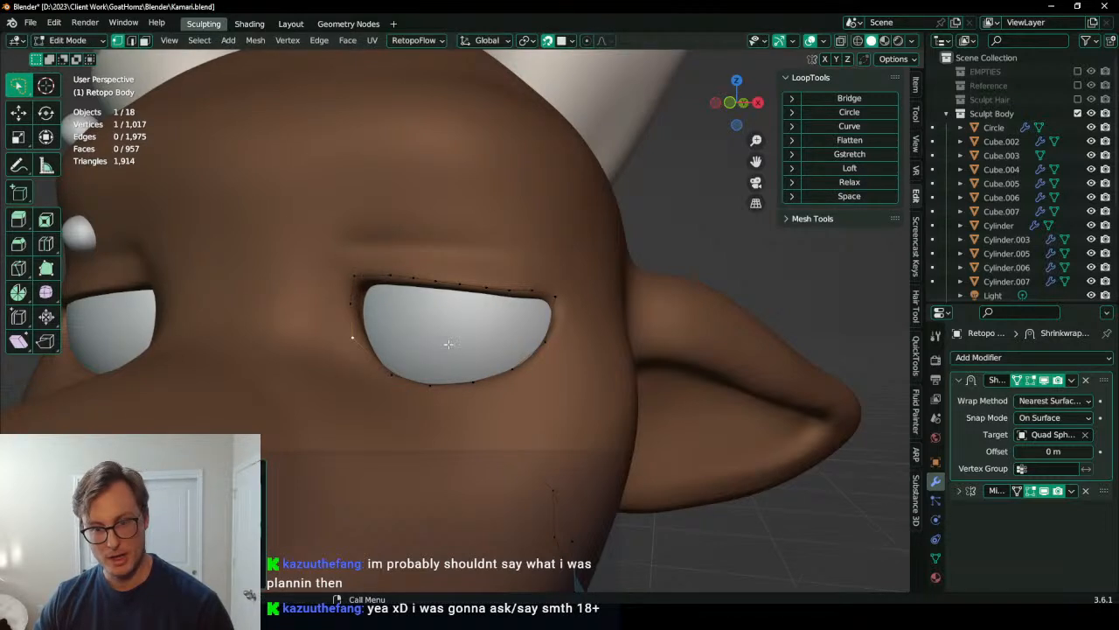
# Step: Adjust the outer-corner vertex, the vertex below it and the neighbouring upper-lid vertex to follow the eye opening
pyautogui.click(555, 298)
pyautogui.keyDown('ctrl'); pyautogui.click(380, 274); pyautogui.keyUp('ctrl')
pyautogui.click(555, 298)
pyautogui.keyDown('ctrl'); pyautogui.click(511, 369); pyautogui.keyUp('ctrl')
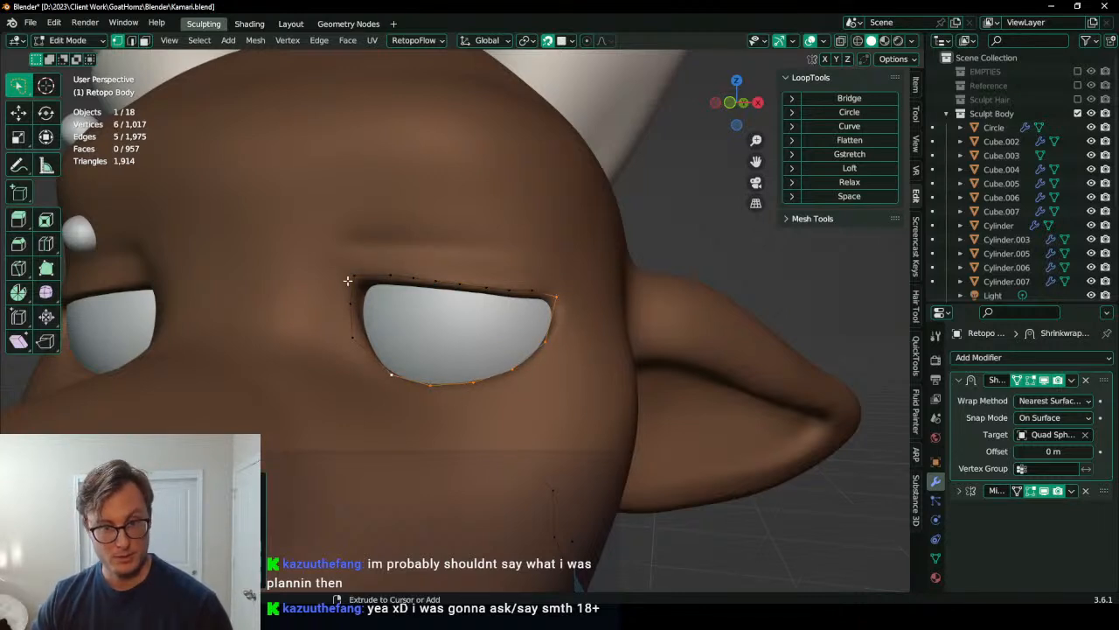
pyautogui.hotkey('alt', 'a')
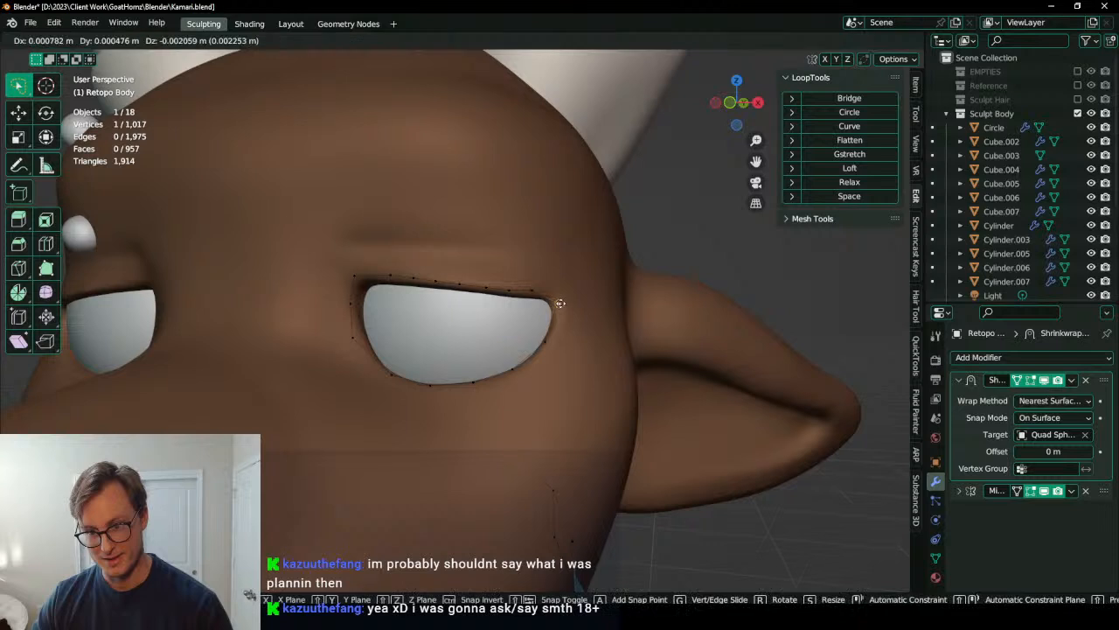
pyautogui.click(549, 340)
pyautogui.press('g')
pyautogui.click(552, 343)
pyautogui.click(533, 293)
pyautogui.press('g')
pyautogui.click(541, 294)
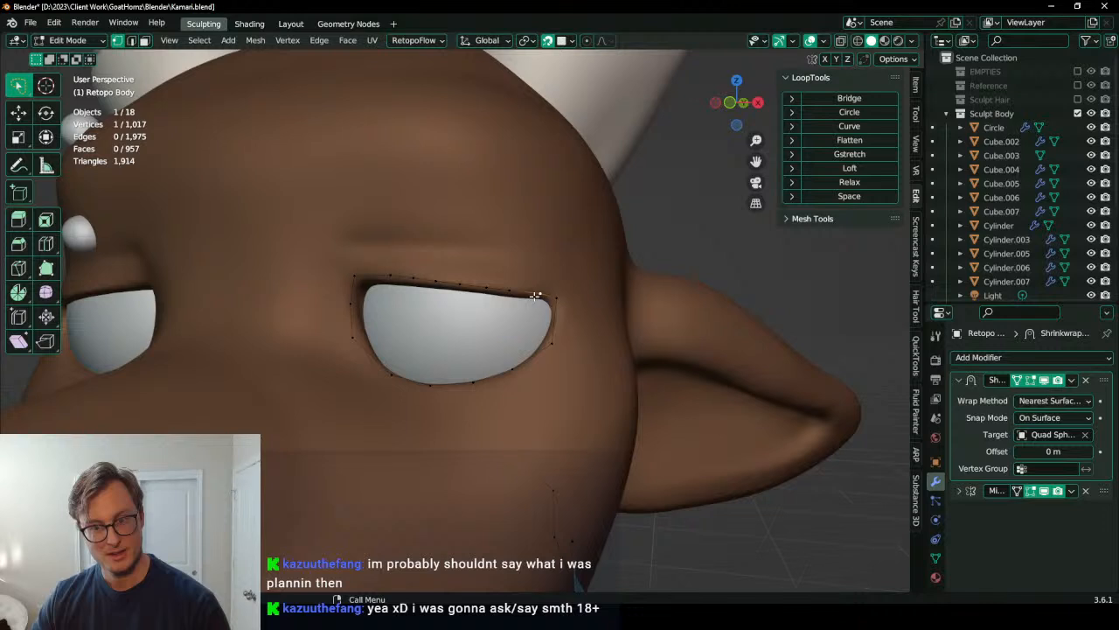
# Step: Even out the upper-lid row again with LoopTools Space and settle it along the lid edge
pyautogui.keyDown('ctrl'); pyautogui.click(355, 276); pyautogui.keyUp('ctrl')
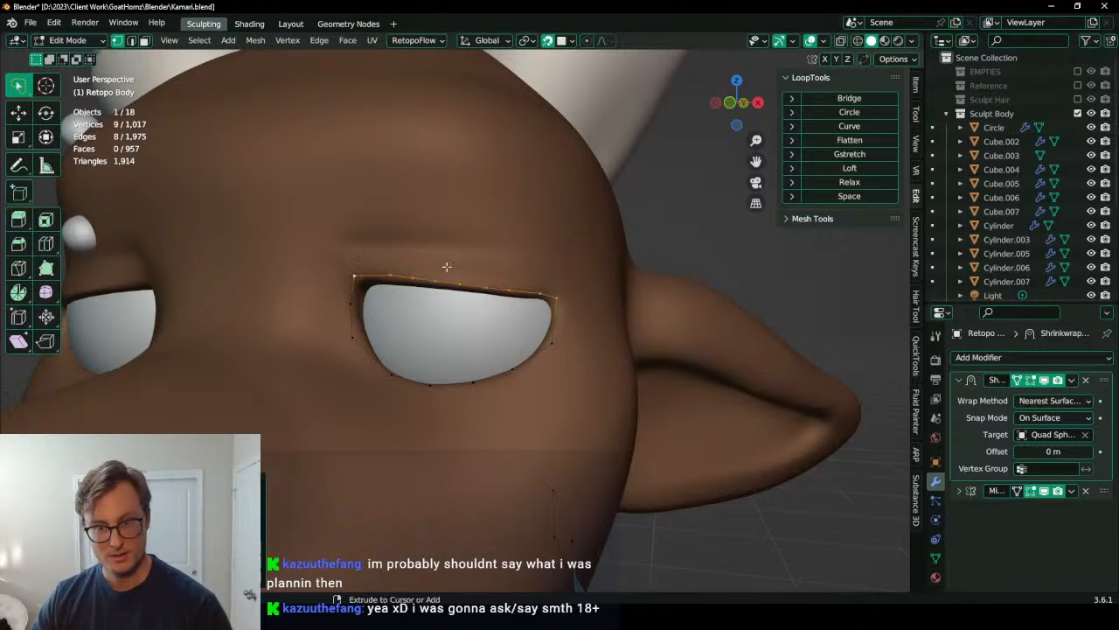
pyautogui.click(849, 196)
pyautogui.press('g')
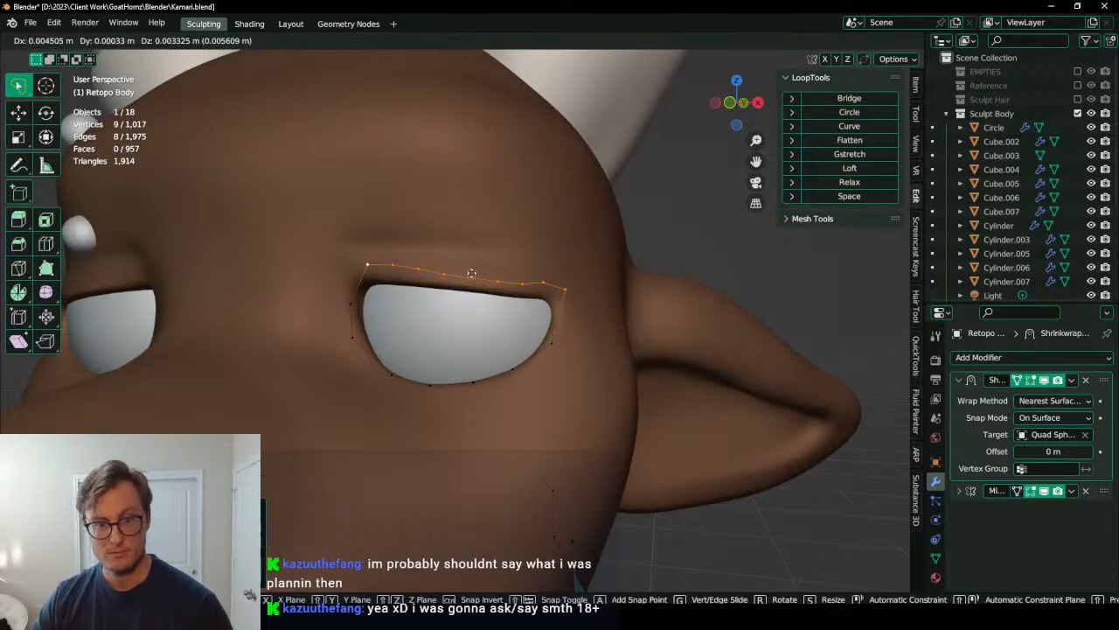
pyautogui.click(458, 288)
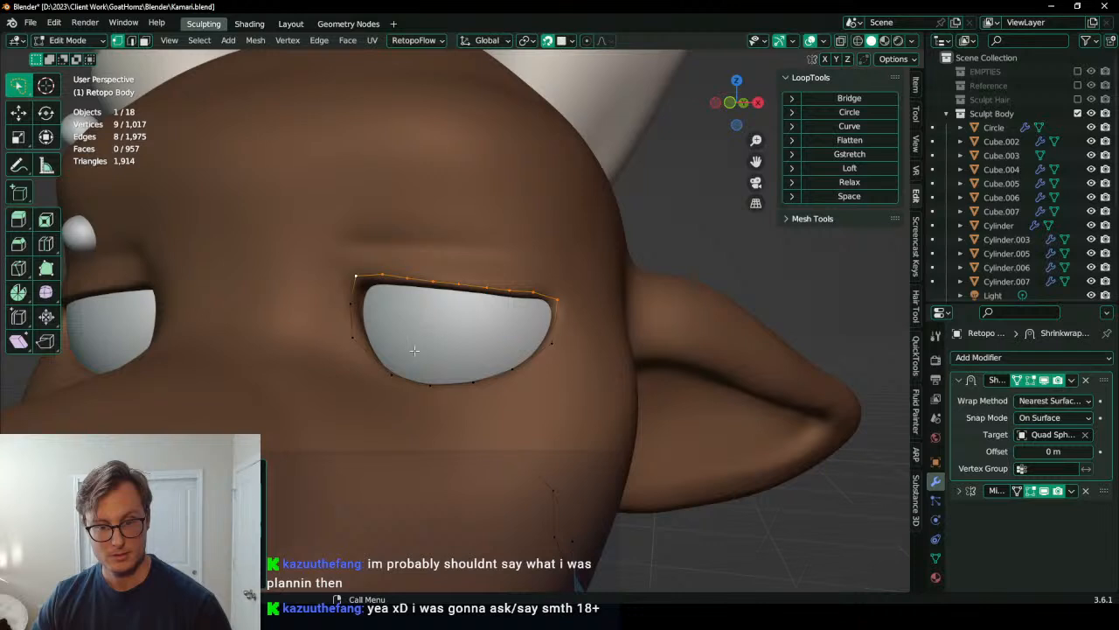
# Step: Nudge the lower vertex on the inner side of the eye loop closer to the eye opening
pyautogui.click(354, 340)
pyautogui.press('g')
pyautogui.click(359, 339)
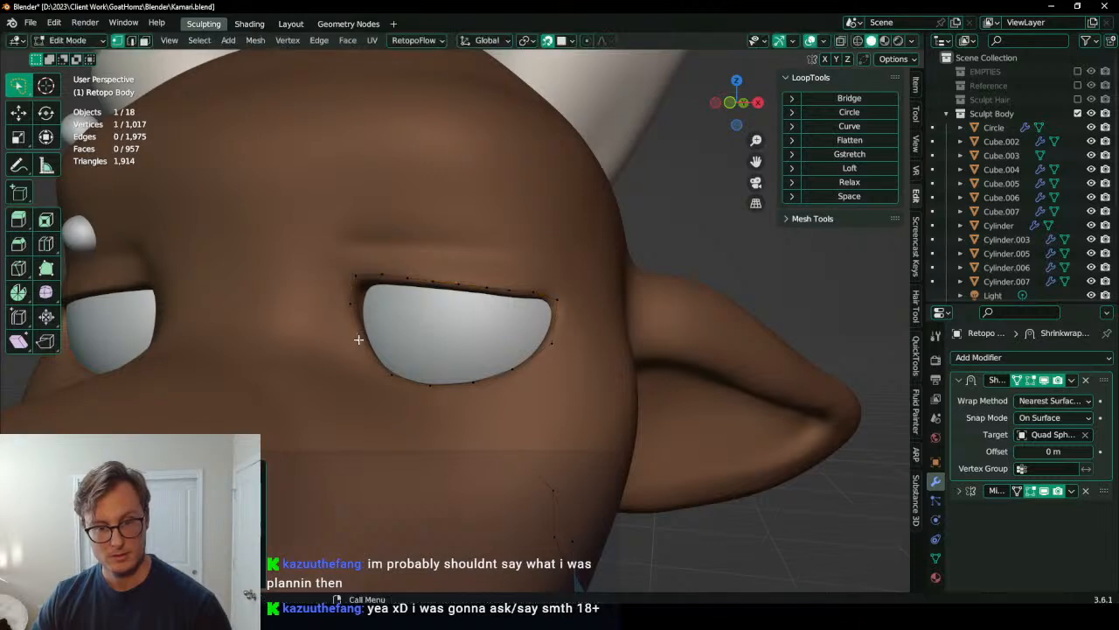
# Step: Turn off snapping and extrude the whole eye loop, scaled outward into a ring of faces around the eye
pyautogui.hotkey('shift', 'Tab')
pyautogui.click(451, 280)
pyautogui.keyDown('alt'); pyautogui.click(467, 276); pyautogui.keyUp('alt')
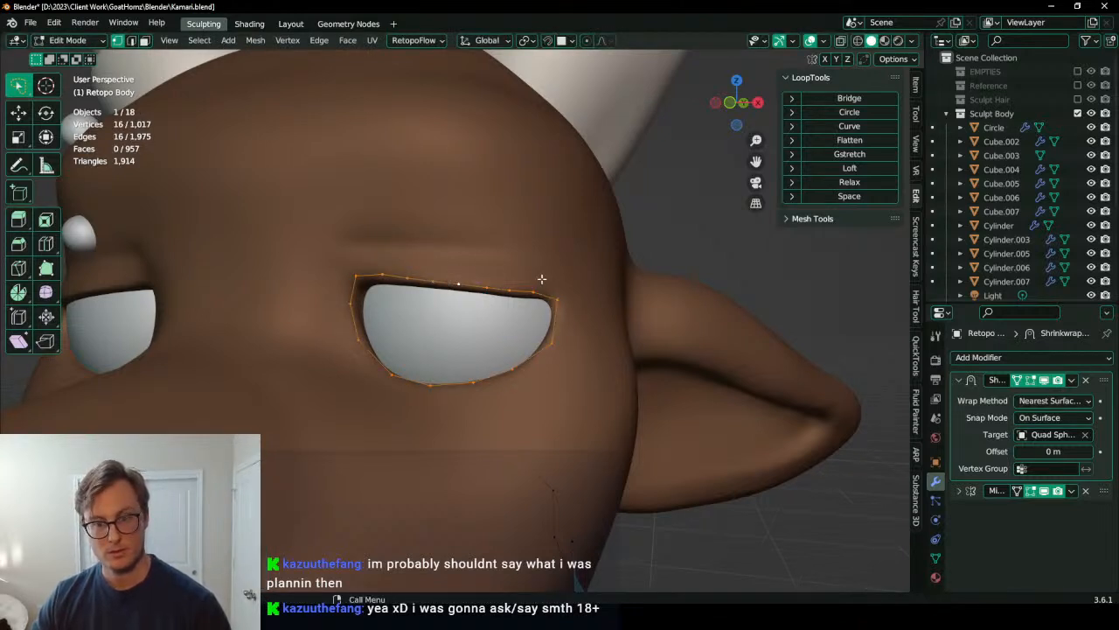
pyautogui.press('e')
pyautogui.press('s')
pyautogui.click(602, 207)
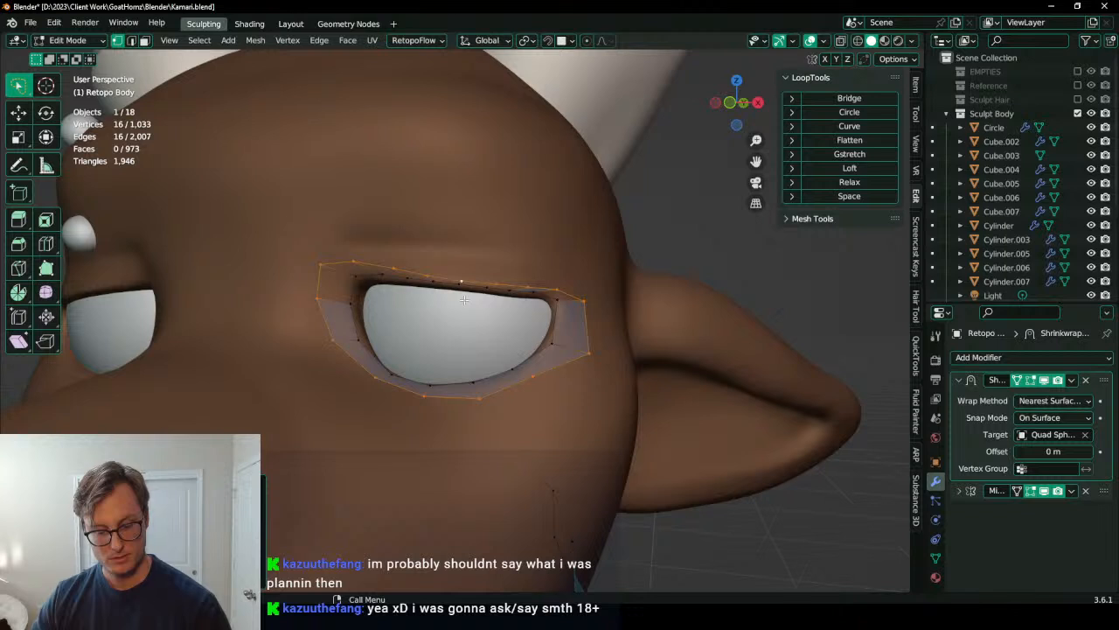
# Step: Select the entire eye ring, recalculate its normals and flip them
pyautogui.hotkey('ctrl', 'l')
pyautogui.hotkey('ctrl', 'n')
pyautogui.press('Escape')
pyautogui.hotkey('shift', 'n')
pyautogui.hotkey('alt', 'a')
pyautogui.hotkey('ctrl', 'z')
pyautogui.press('q')
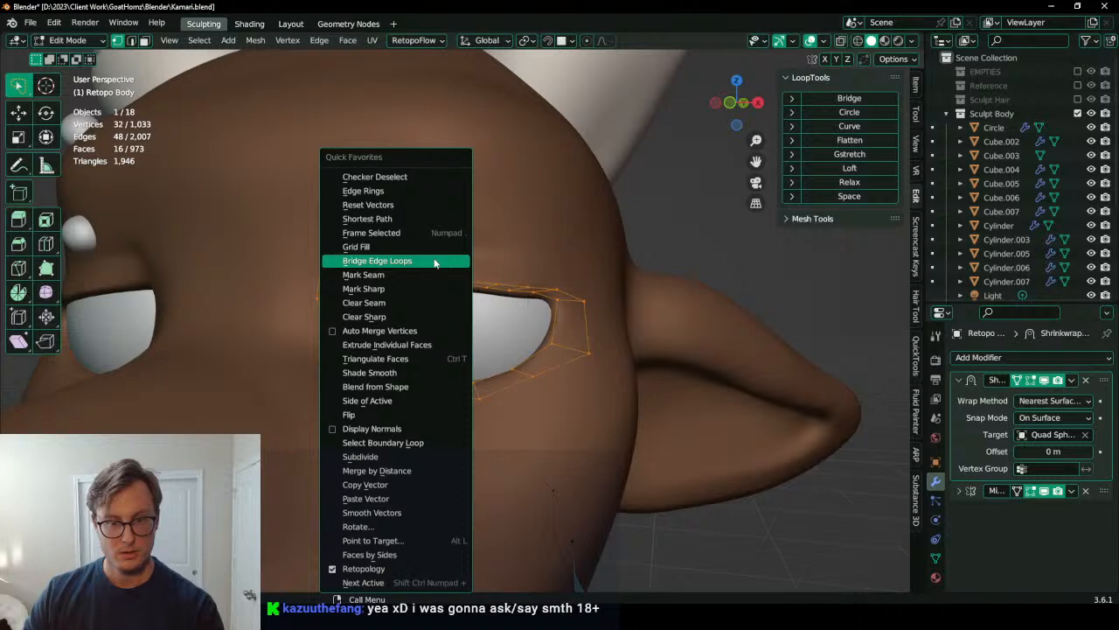
pyautogui.click(351, 418)
# Step: Scale the eye ring's outer edge loop up along Z to widen the faces above and below the eye
pyautogui.keyDown('alt'); pyautogui.click(535, 373); pyautogui.keyUp('alt')
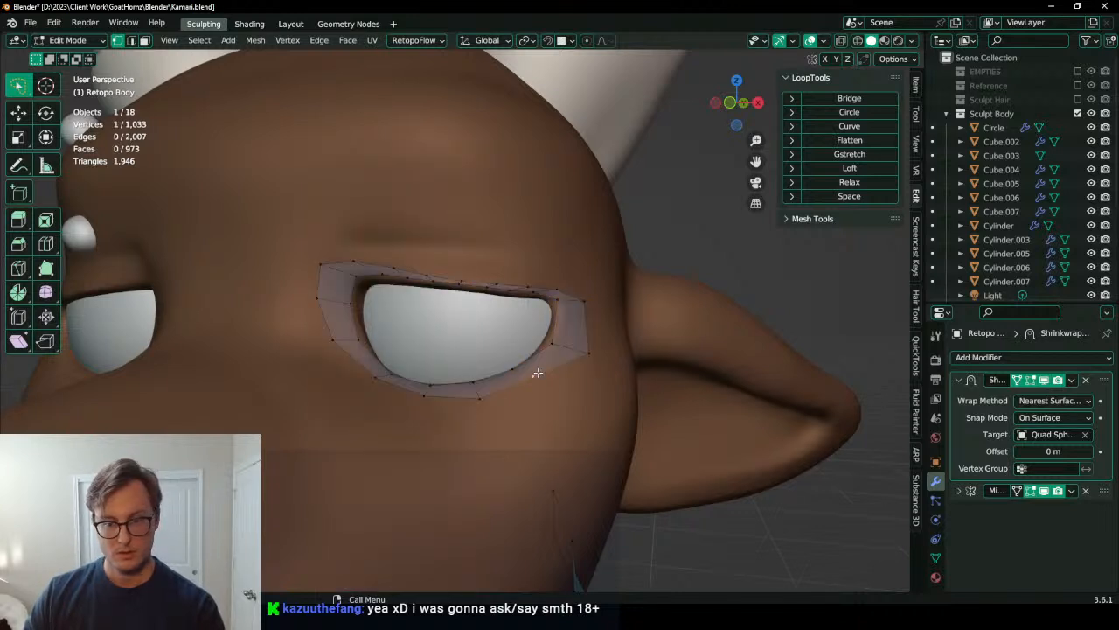
pyautogui.press('s')
pyautogui.press('z')
pyautogui.click(427, 122)
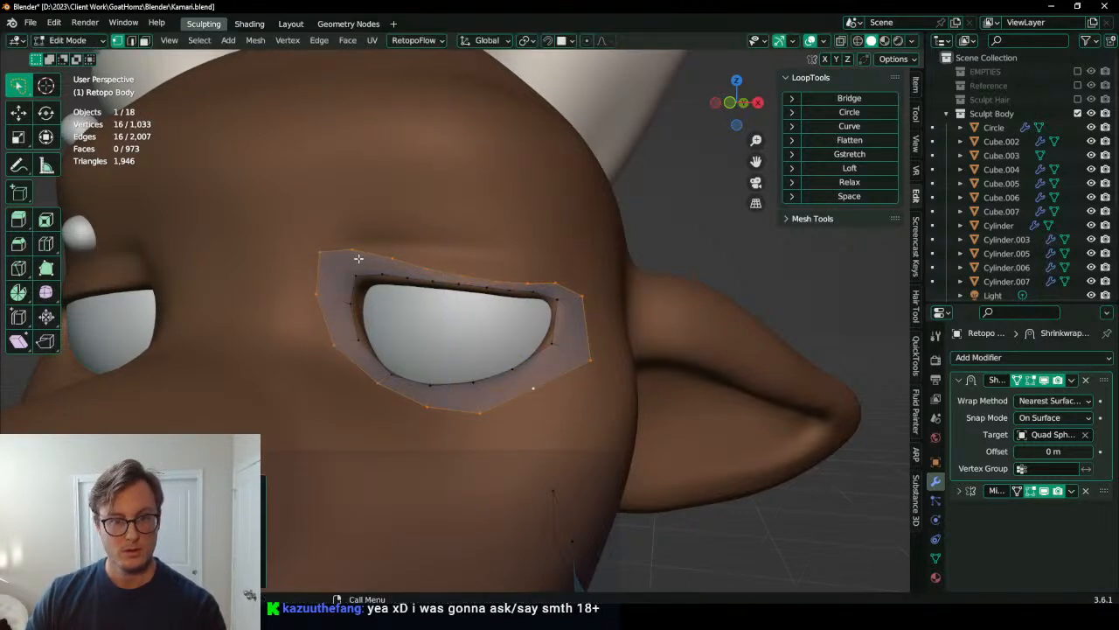
# Step: Reposition the outer-edge vertices above the eye, raising the outer corner vertex to widen the upper band of faces
pyautogui.click(329, 249)
pyautogui.press('g')
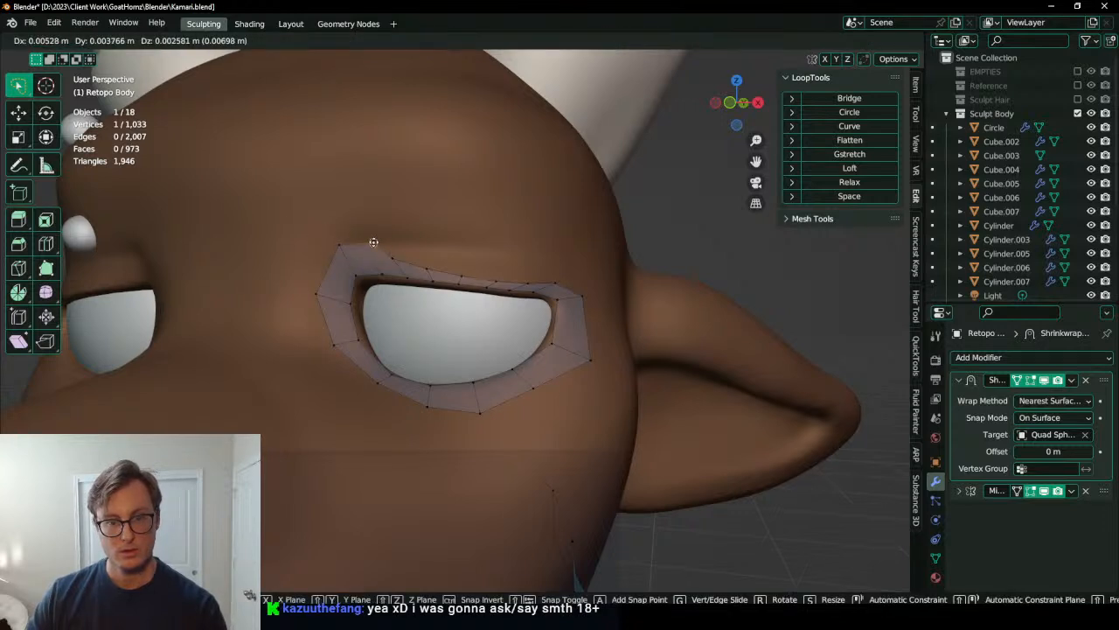
pyautogui.click(367, 243)
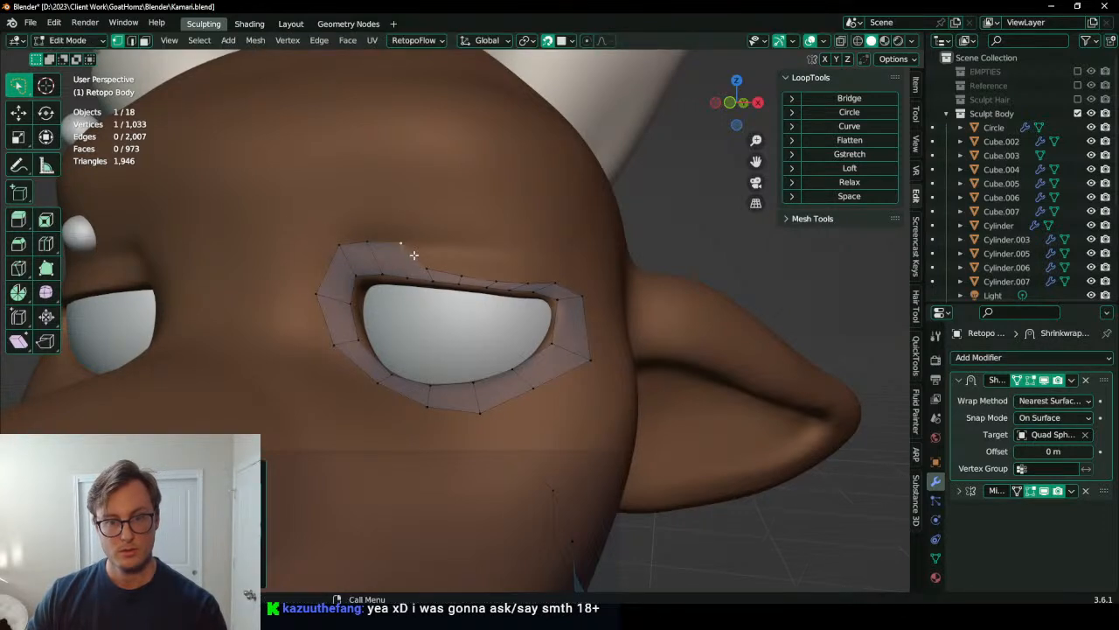
pyautogui.click(429, 252)
pyautogui.click(578, 291)
pyautogui.press('g')
pyautogui.click(577, 260)
# Step: Straighten the ring's upper outer-edge row with LoopTools Gstretch and undo the sideways shift of that row
pyautogui.keyDown('ctrl'); pyautogui.click(341, 243); pyautogui.keyUp('ctrl')
pyautogui.click(850, 154)
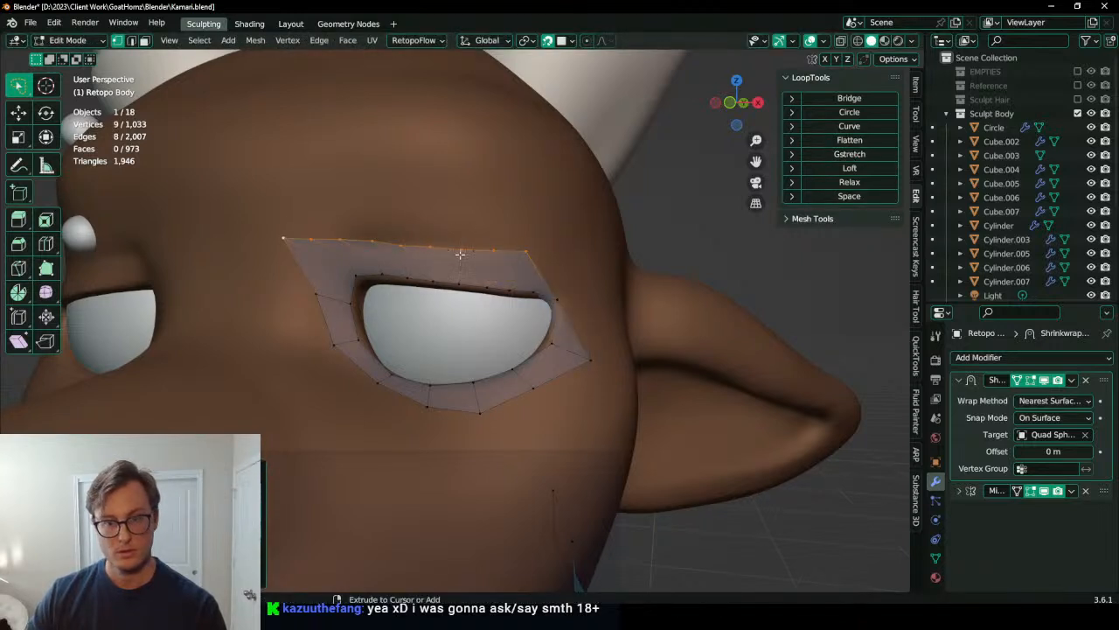
pyautogui.hotkey('ctrl', 'z')
# Step: Set snapping to snap with the Active element and try moving the upper outer-edge row
pyautogui.click(562, 41)
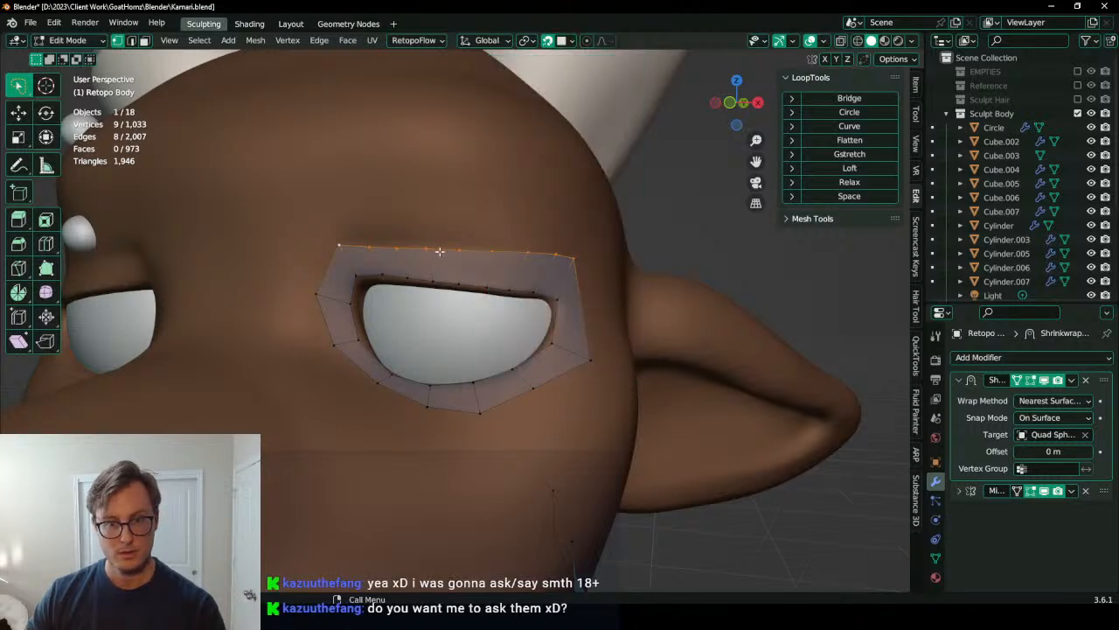
pyautogui.click(573, 41)
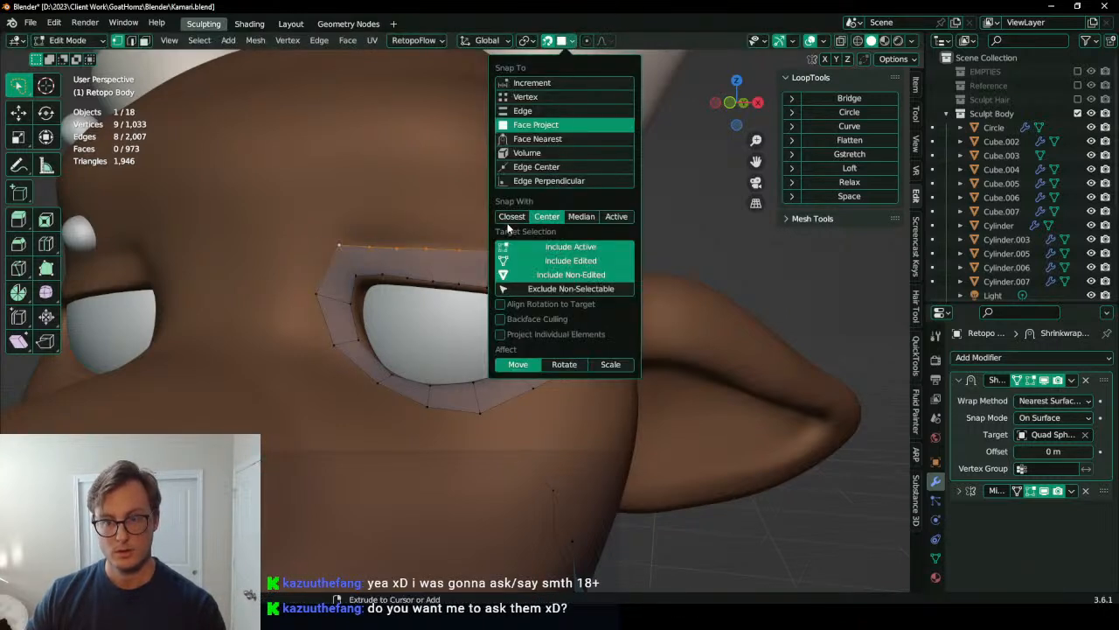
pyautogui.press('g')
pyautogui.press('Escape')
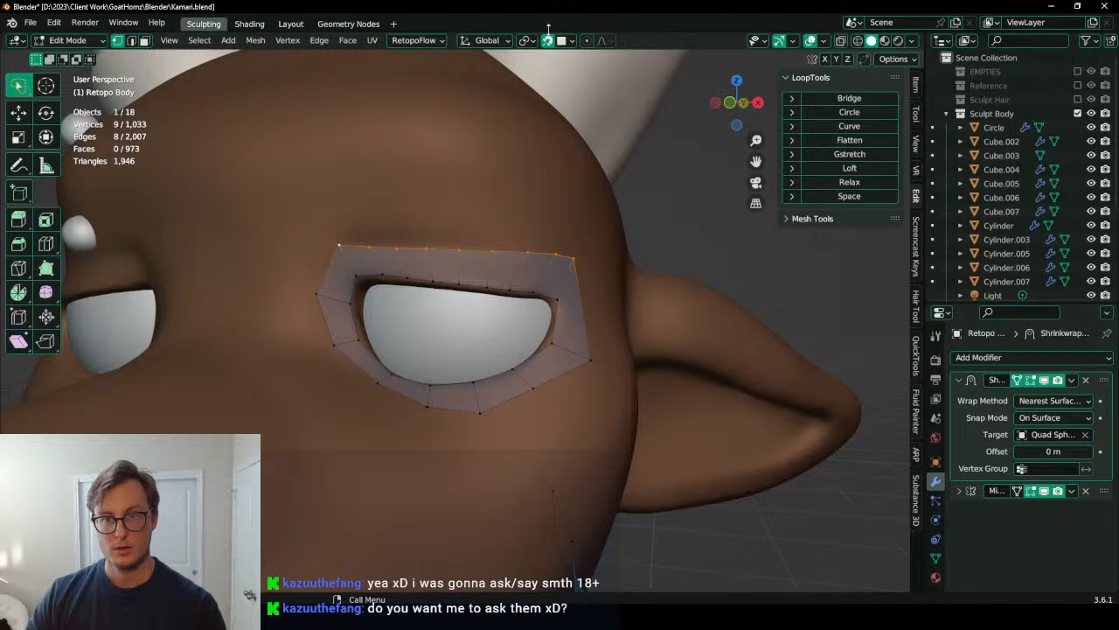
pyautogui.click(566, 40)
pyautogui.click(616, 216)
pyautogui.press('g')
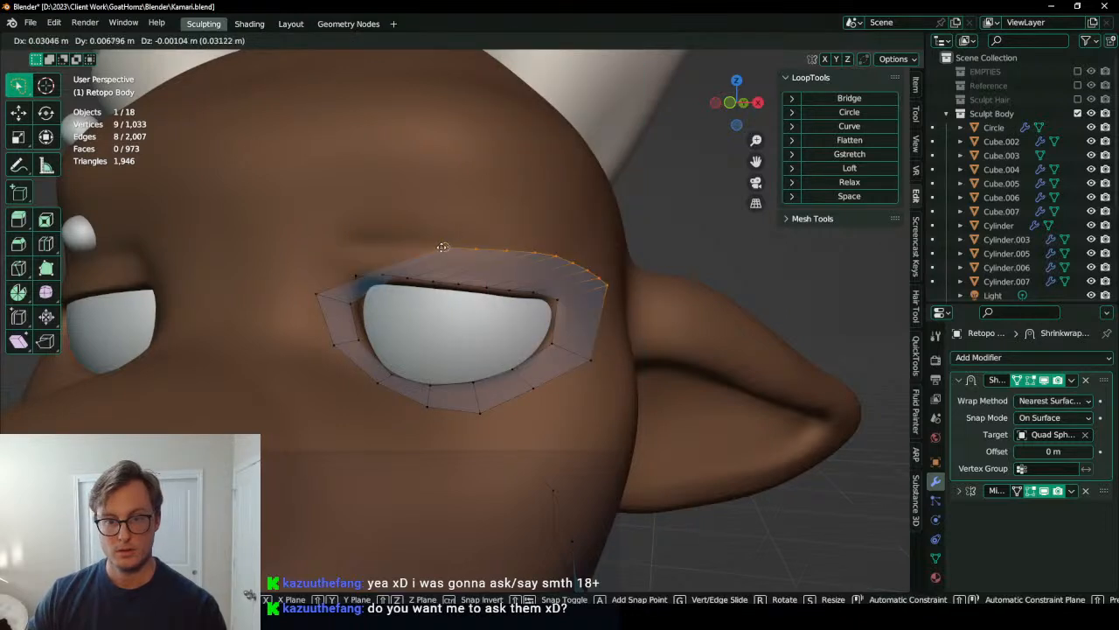
pyautogui.press('Escape')
# Step: Exclude edited and non-edited objects from the snap targets and shift the upper outer-edge row slightly up towards the nose
pyautogui.click(566, 40)
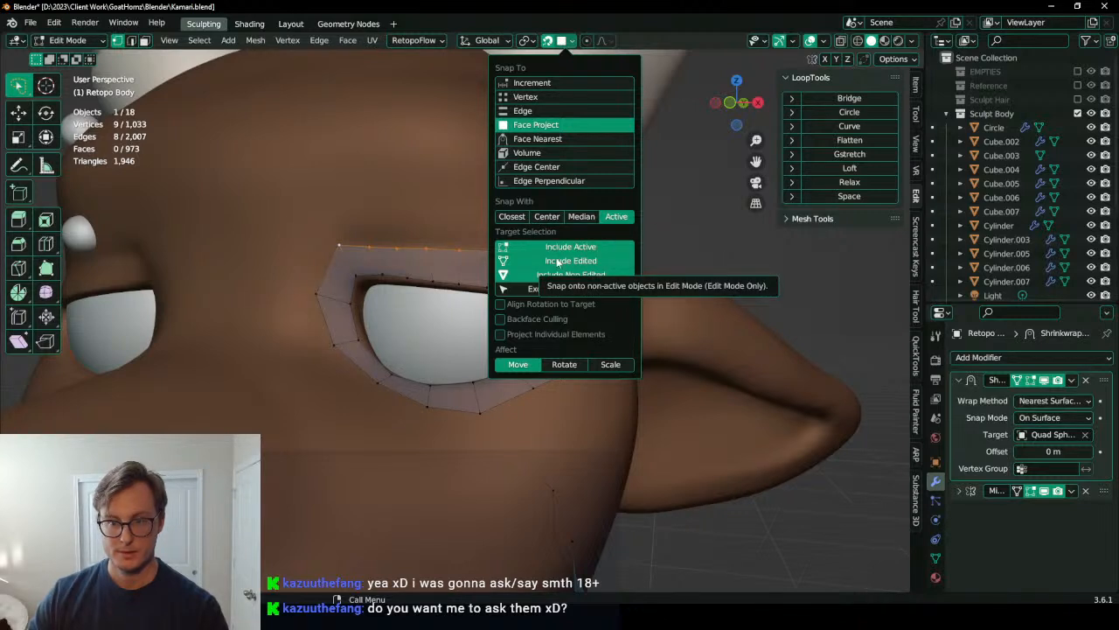
pyautogui.click(557, 260)
pyautogui.click(508, 275)
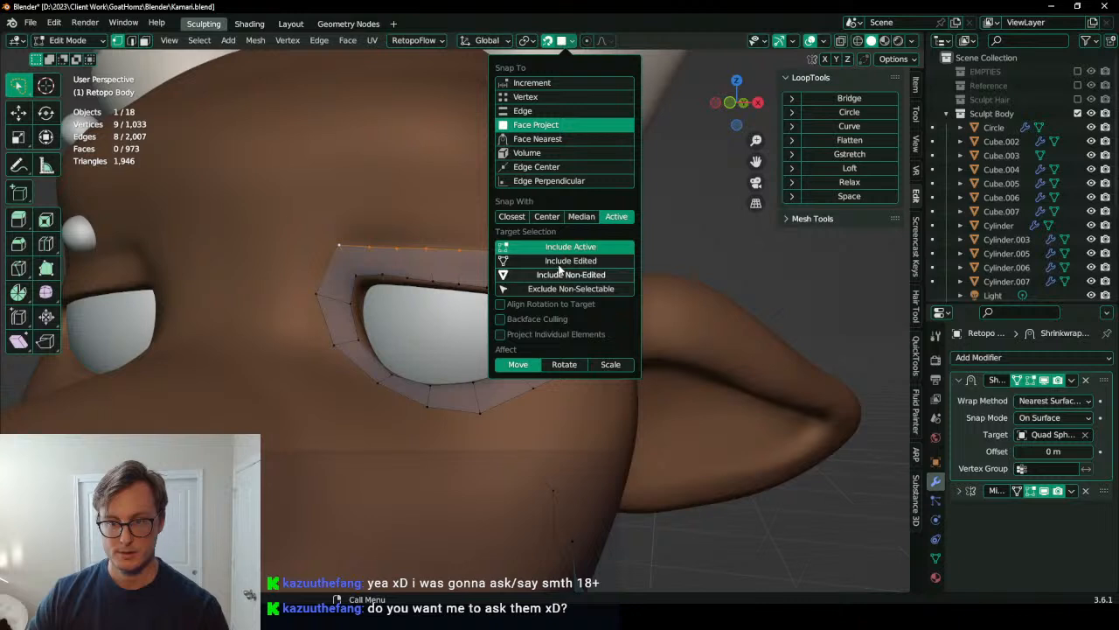
pyautogui.press('g')
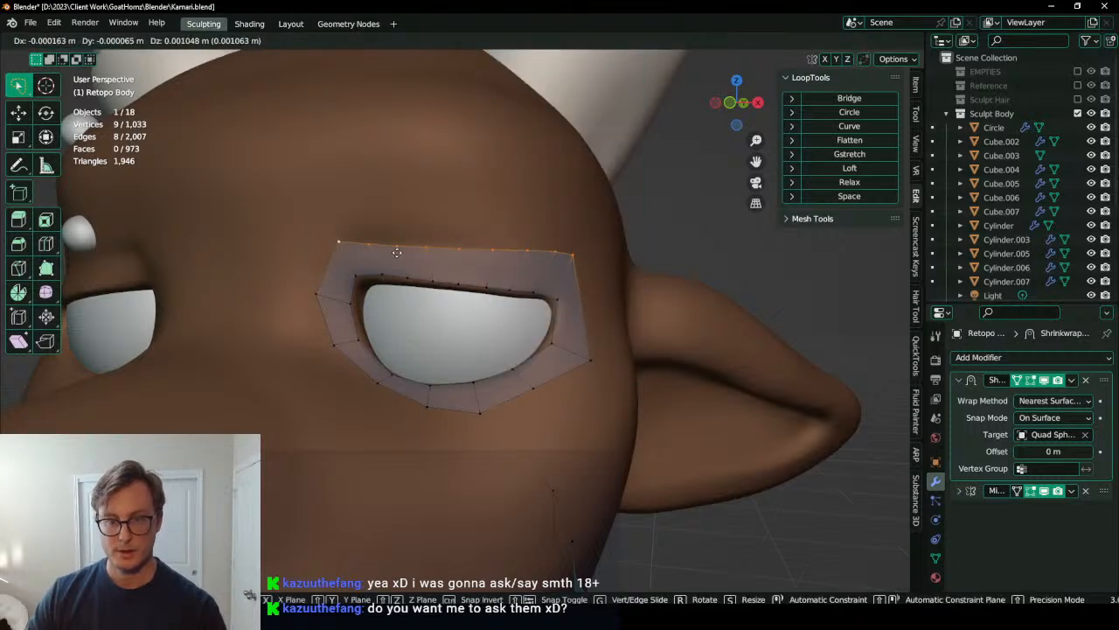
pyautogui.click(524, 243)
pyautogui.press('g')
pyautogui.click(498, 281)
# Step: Pull the ring's lower vertex on the ear side closer to the eye and nudge the eye loop's upper outer vertex
pyautogui.click(577, 266)
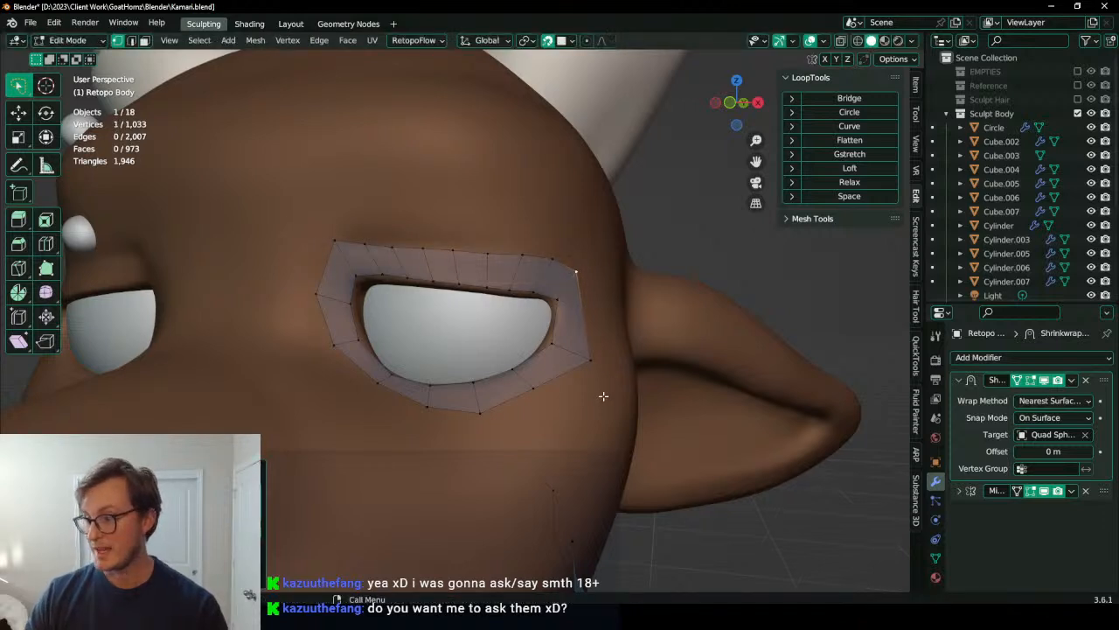
pyautogui.press('g')
pyautogui.click(593, 358)
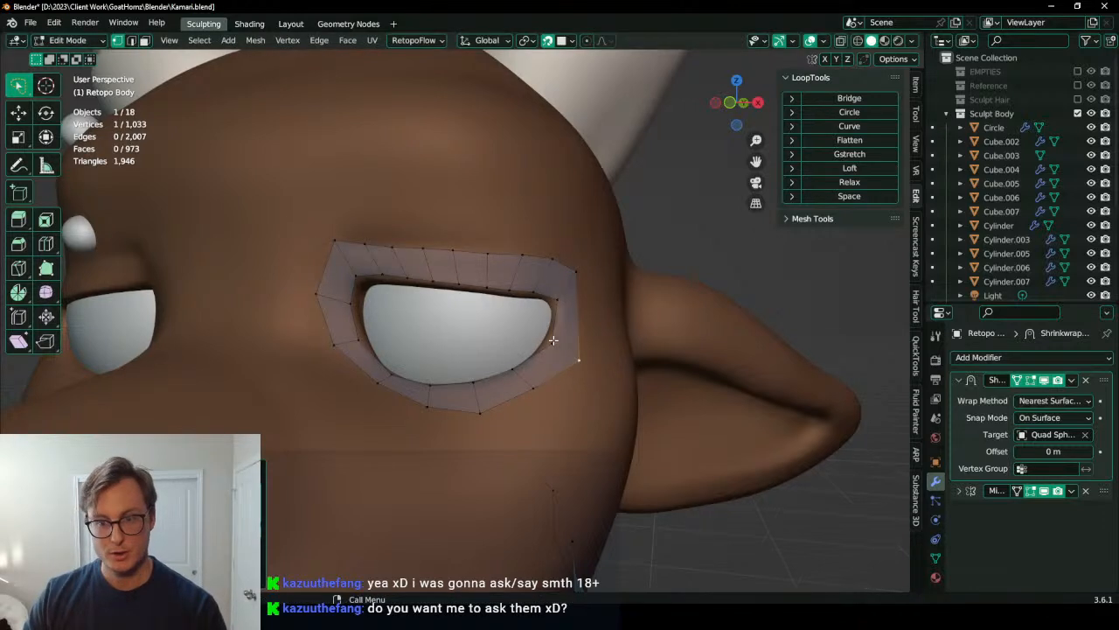
pyautogui.click(536, 291)
pyautogui.press('g')
pyautogui.click(545, 292)
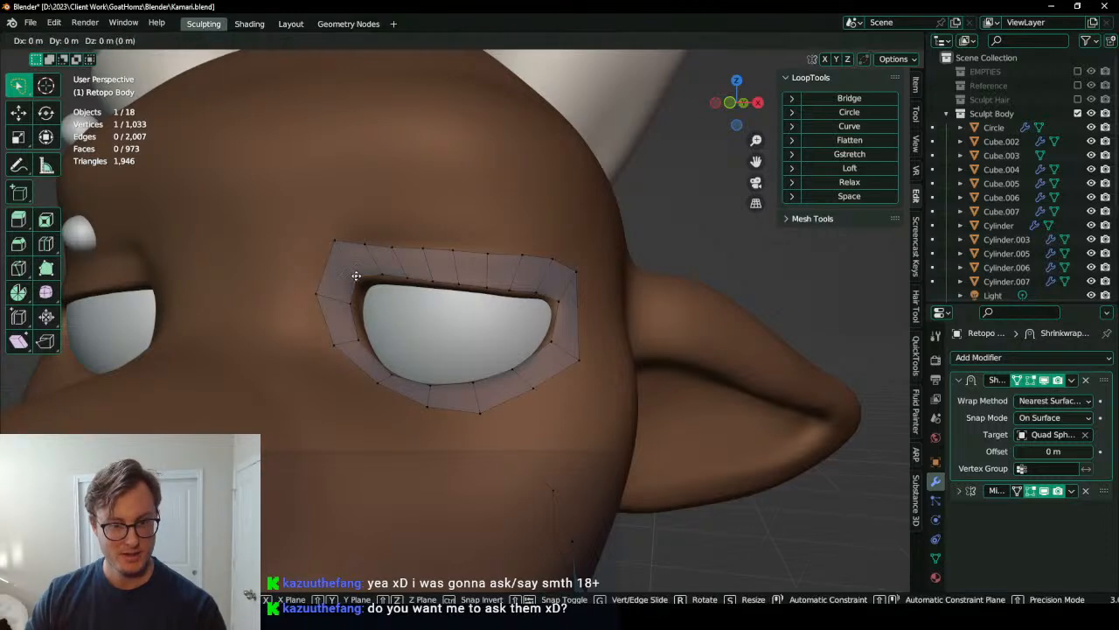
# Step: Nudge an outer-edge vertex below the eye and lower the ring's upper corner vertex on the nose side
pyautogui.click(366, 242)
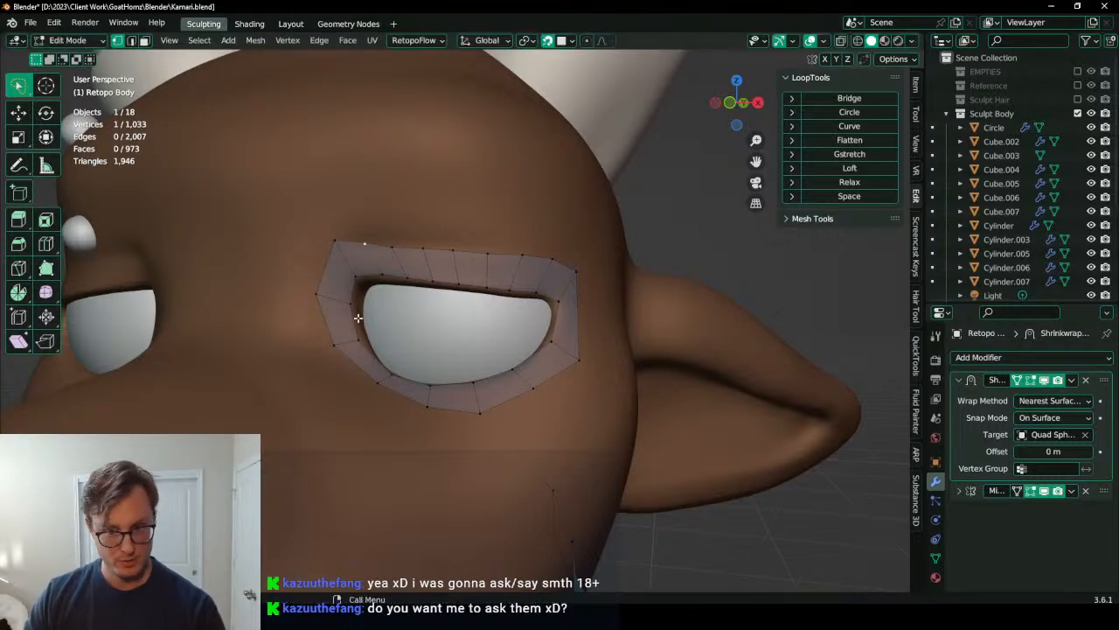
pyautogui.click(425, 406)
pyautogui.press('g')
pyautogui.click(423, 407)
pyautogui.click(333, 249)
pyautogui.press('g')
pyautogui.click(332, 257)
# Step: Slide the neighbouring brow vertex towards the nose to form the ring's upper corner and adjust the vertex beneath it
pyautogui.click(360, 245)
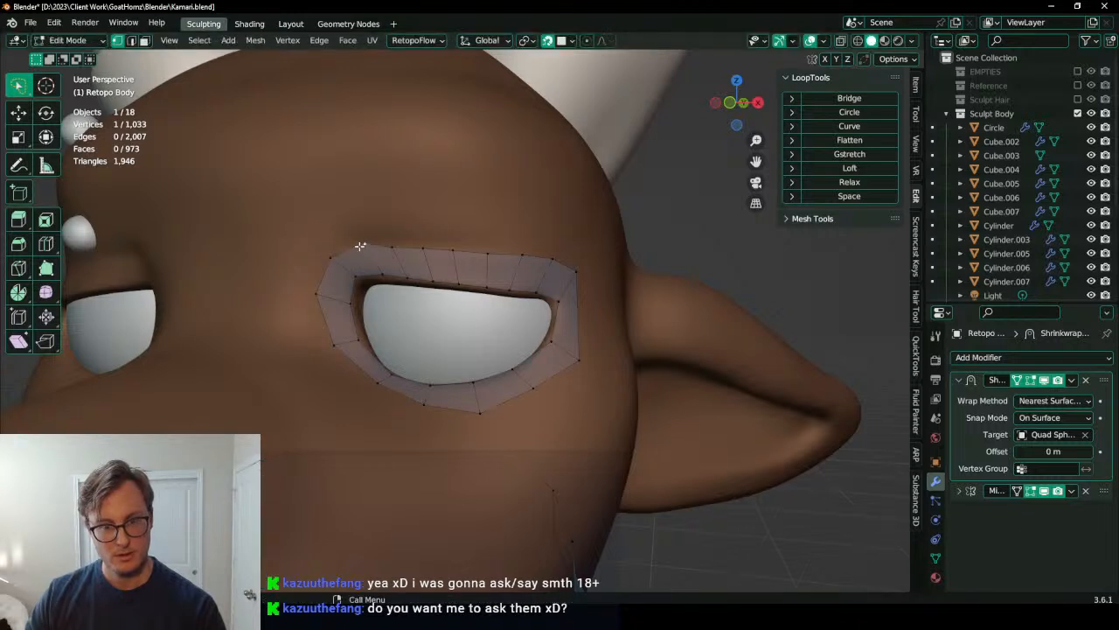
pyautogui.press('g')
pyautogui.click(341, 243)
pyautogui.click(330, 261)
pyautogui.press('g')
pyautogui.click(333, 263)
pyautogui.click(350, 241)
pyautogui.press('g')
pyautogui.click(347, 240)
pyautogui.press('g')
pyautogui.click(349, 258)
# Step: Pull the outer-edge vertices on the nose side closer to the eye and nudge the one below them
pyautogui.click(308, 292)
pyautogui.press('g')
pyautogui.click(318, 297)
pyautogui.click(340, 345)
pyautogui.press('g')
pyautogui.click(343, 345)
pyautogui.click(365, 382)
pyautogui.press('g')
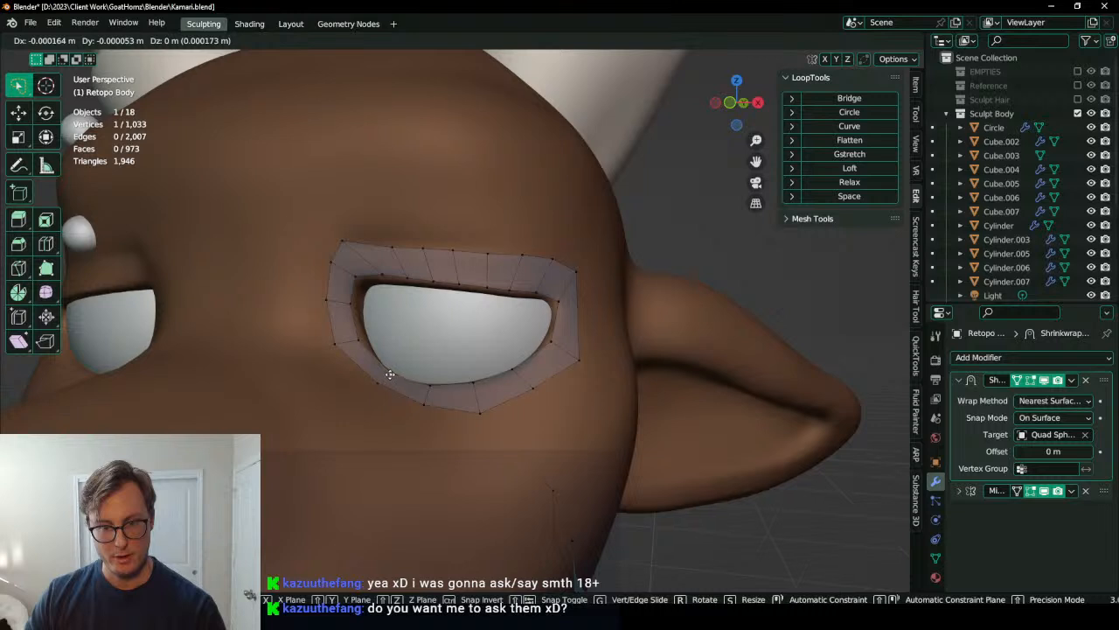
pyautogui.click(387, 372)
# Step: Select the eye loop's lower lid row from corner to corner and smooth it with LoopTools Relax
pyautogui.click(356, 280)
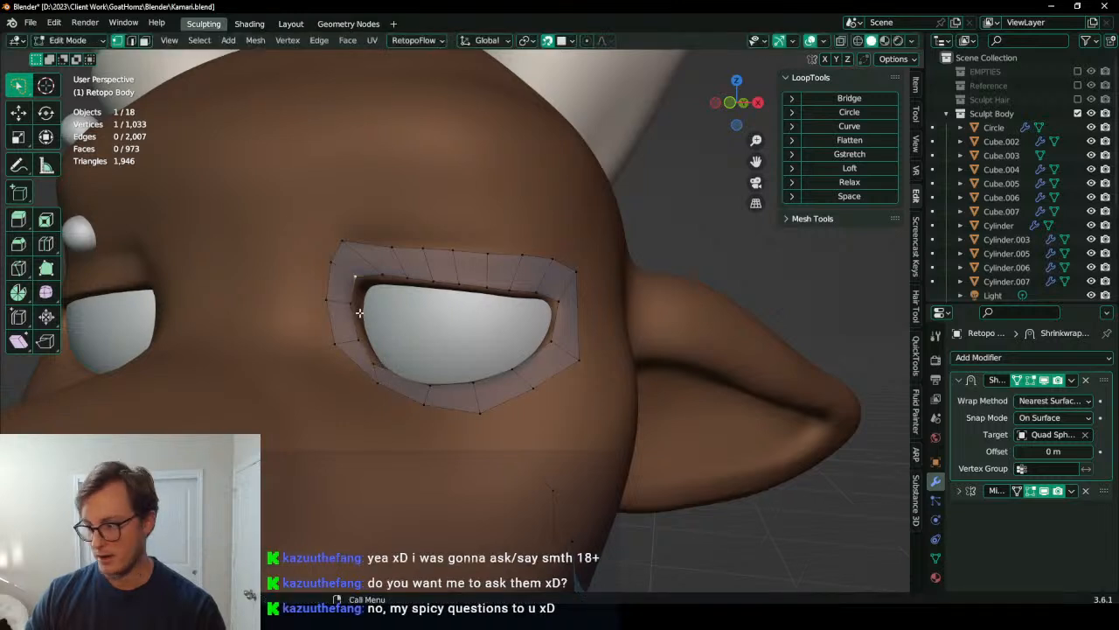
pyautogui.keyDown('ctrl'); pyautogui.click(472, 385); pyautogui.keyUp('ctrl')
pyautogui.keyDown('ctrl'); pyautogui.click(558, 310); pyautogui.keyUp('ctrl')
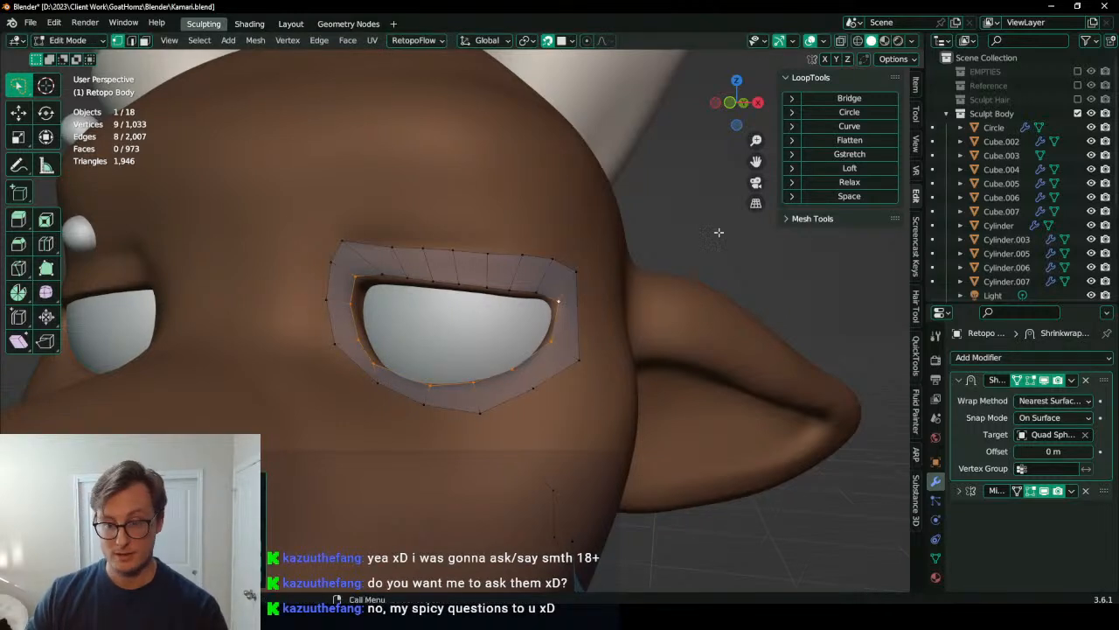
pyautogui.click(864, 183)
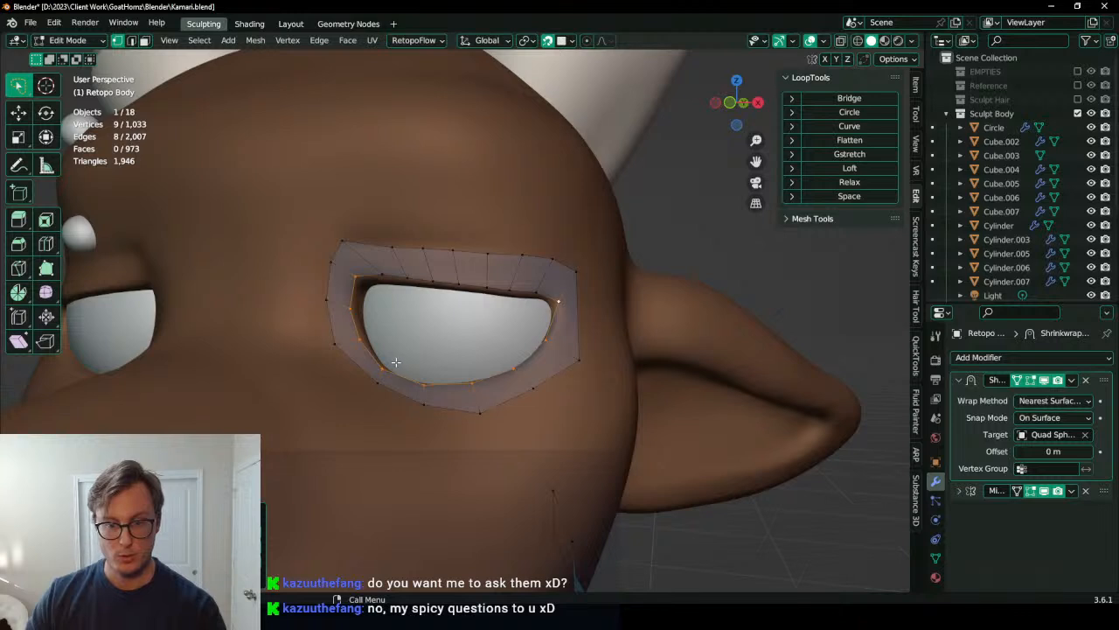
# Step: Select the eye loop's upper lid row from corner to corner and try straightening it with LoopTools Gstretch
pyautogui.click(356, 275)
pyautogui.keyDown('ctrl'); pyautogui.click(571, 293); pyautogui.keyUp('ctrl')
pyautogui.click(865, 154)
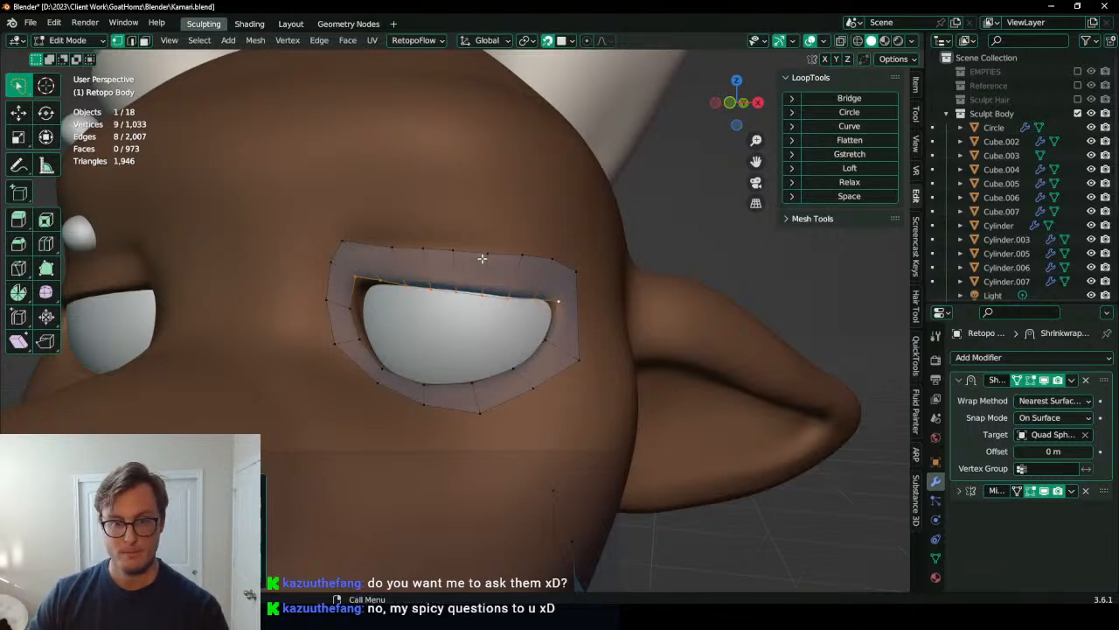
pyautogui.press('g')
pyautogui.press('z')
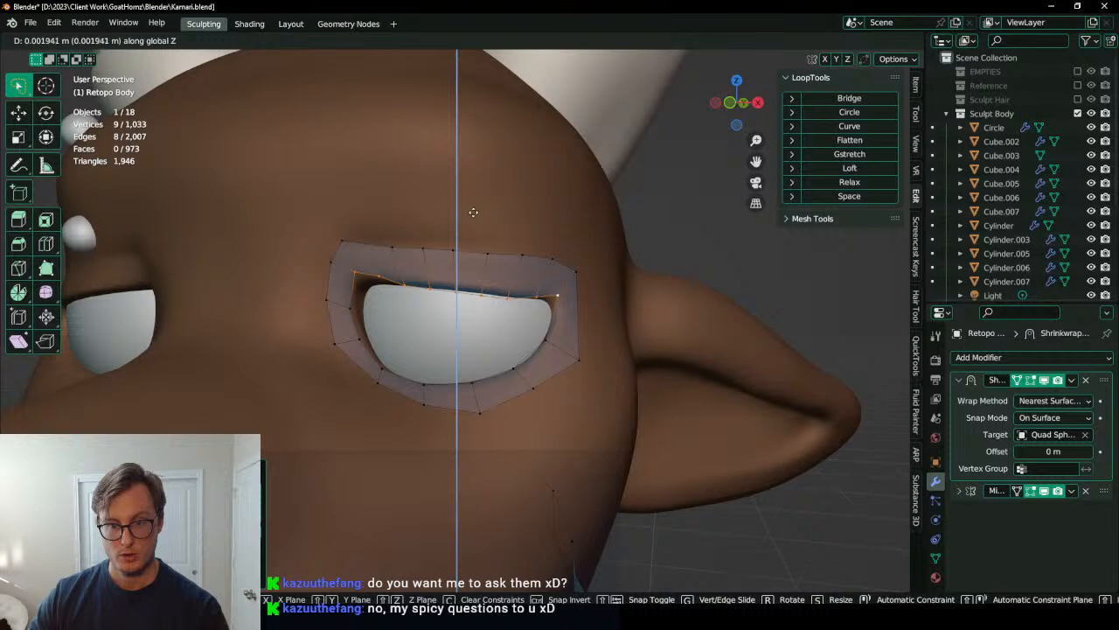
pyautogui.click(486, 179)
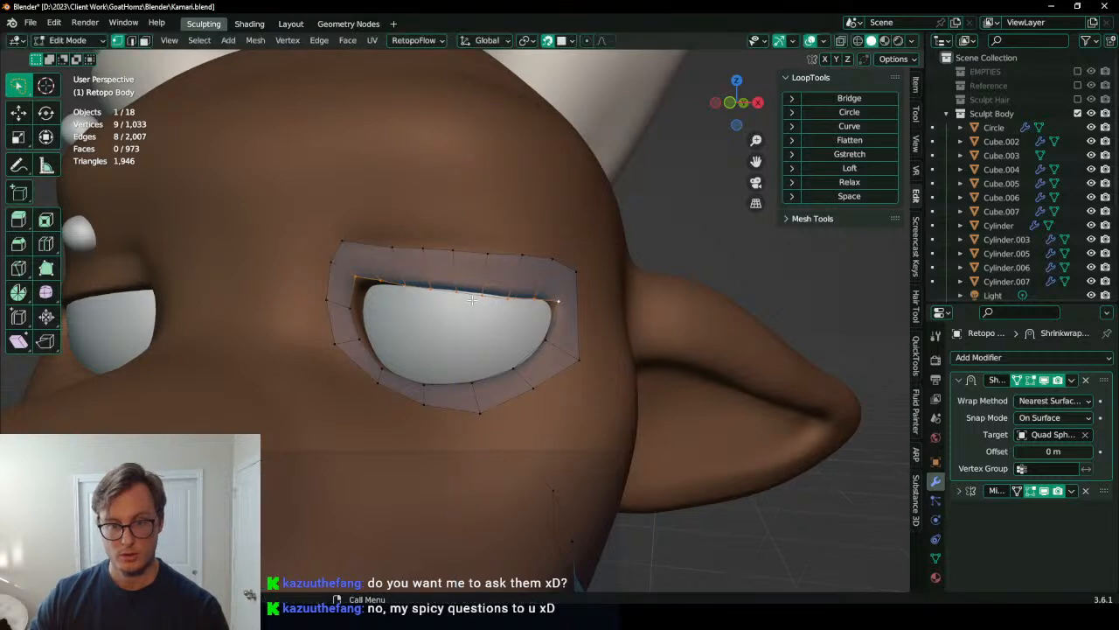
pyautogui.press('g')
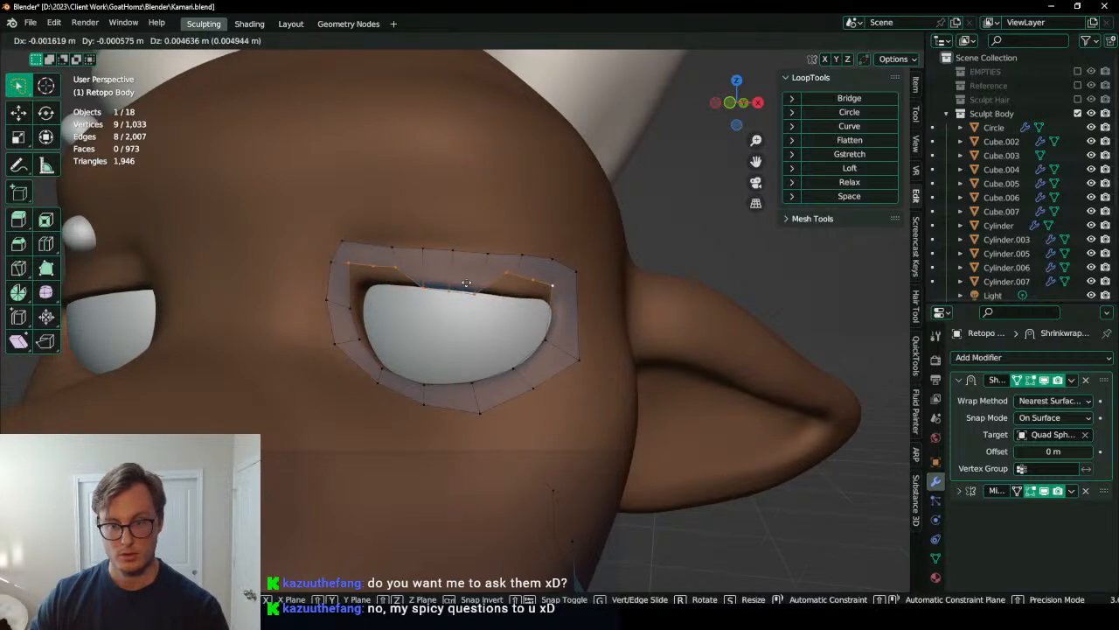
pyautogui.click(503, 306)
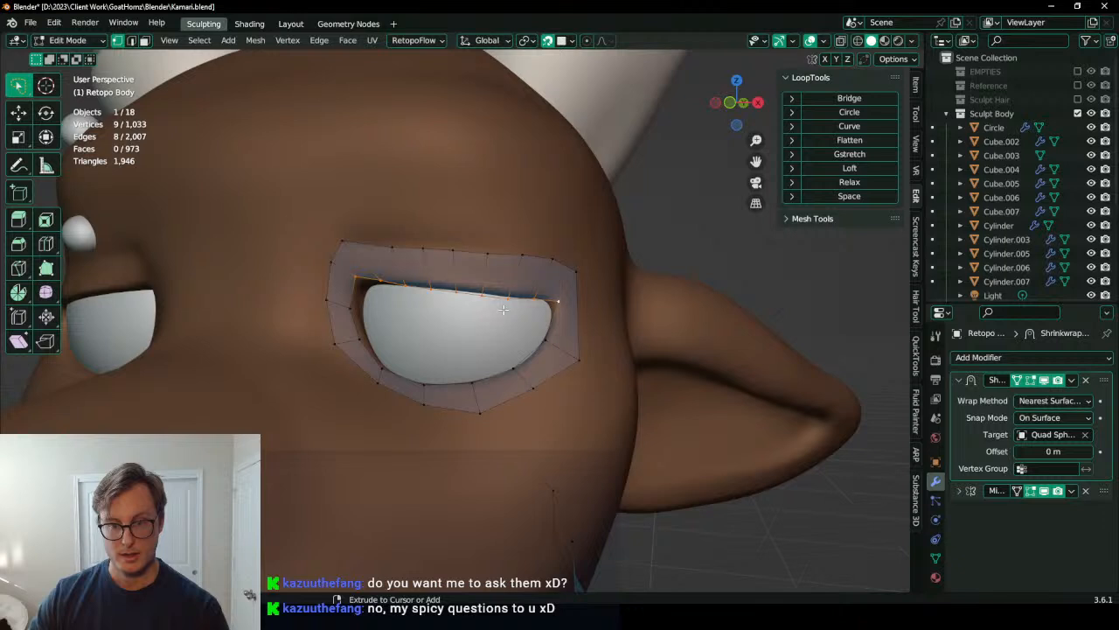
# Step: Evenly space the vertices along the upper lid row with LoopTools Space
pyautogui.click(855, 195)
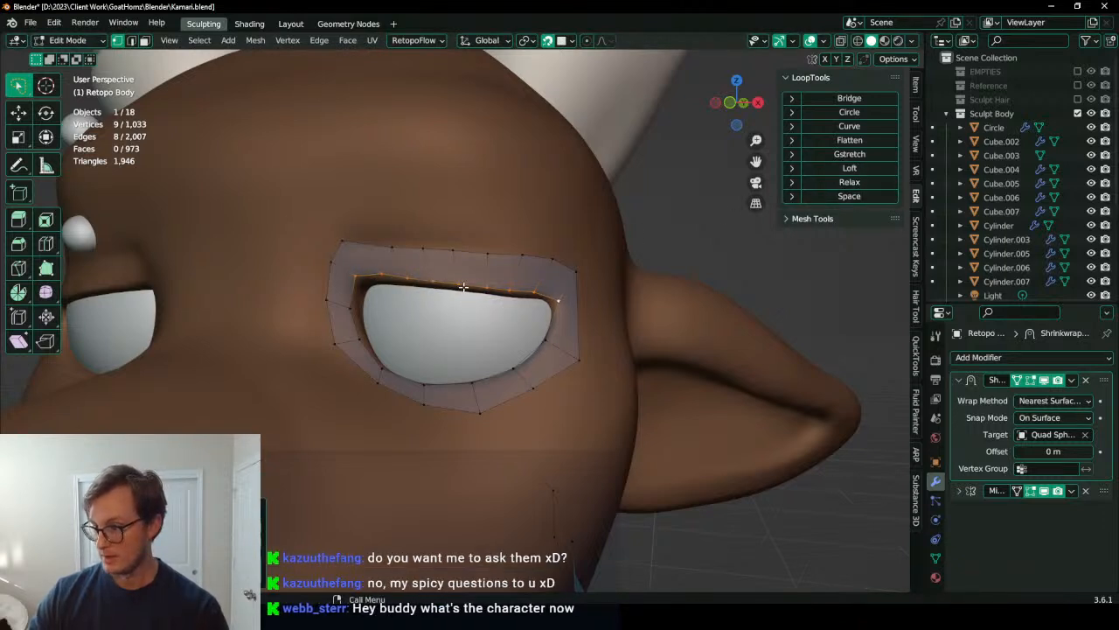
# Step: Examine the whole character and the eye topology on its head from several angles
pyautogui.scroll(-10, 507, 306)
pyautogui.moveTo(562, 315); pyautogui.dragTo(493, 353, button='middle')
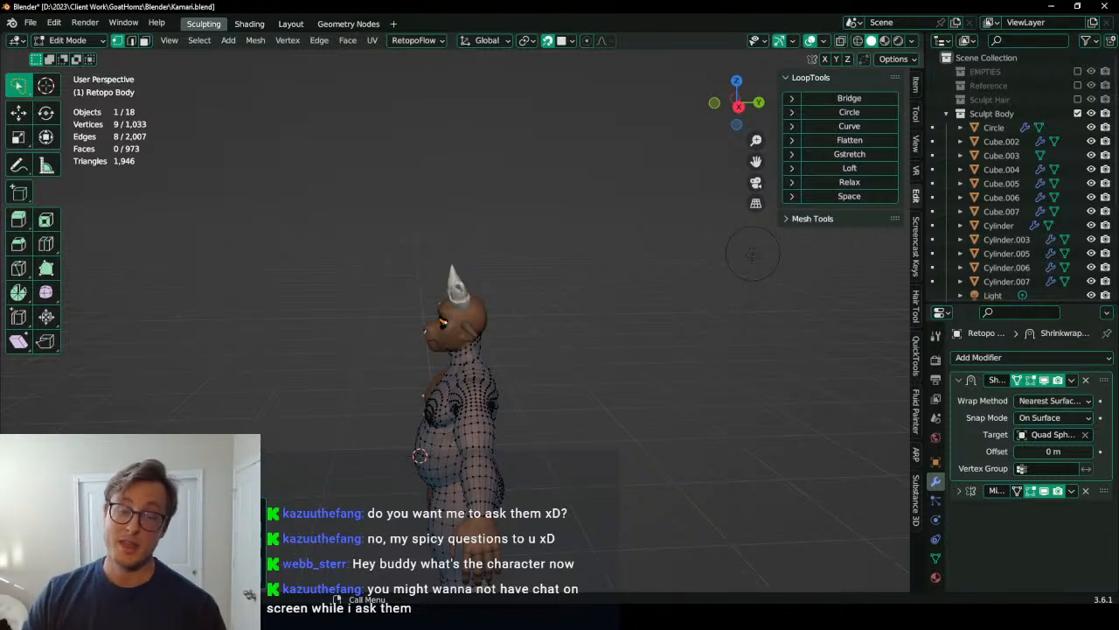
pyautogui.moveTo(362, 355); pyautogui.dragTo(490, 350, button='middle')
pyautogui.scroll(4, 444, 327)
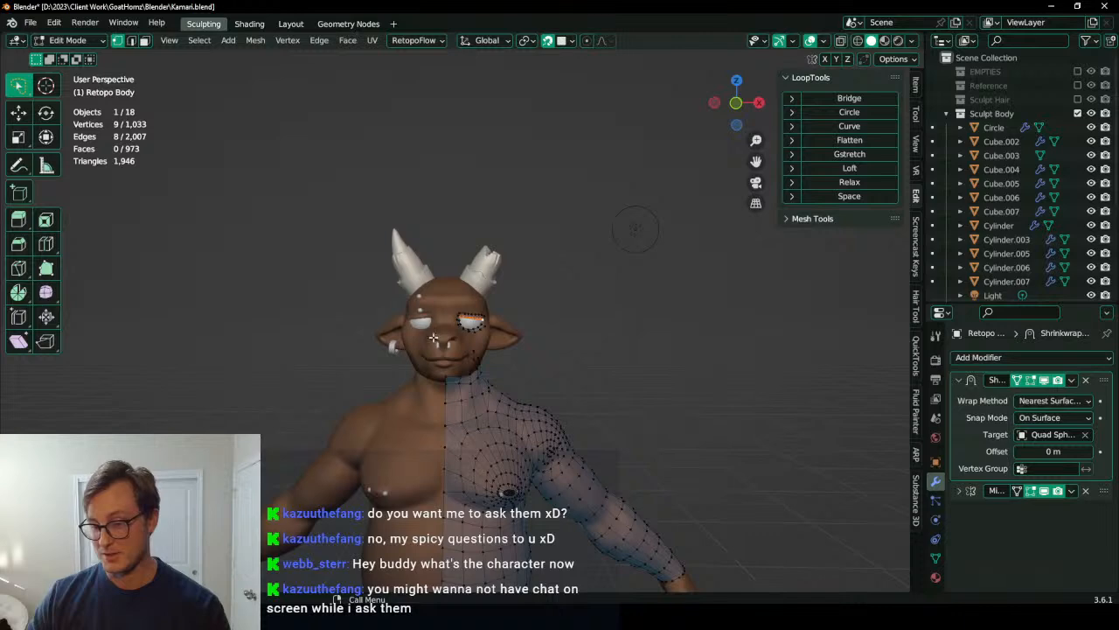
pyautogui.scroll(1, 444, 327)
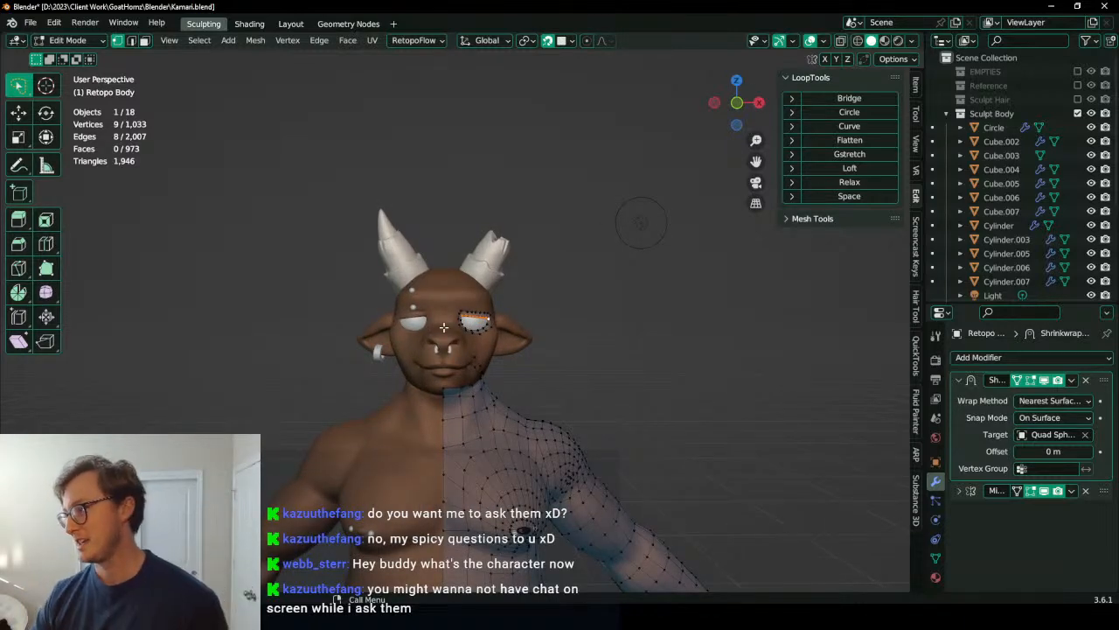
pyautogui.scroll(5, 446, 319)
pyautogui.moveTo(445, 319); pyautogui.dragTo(458, 376, button='middle')
pyautogui.scroll(-3, 448, 332)
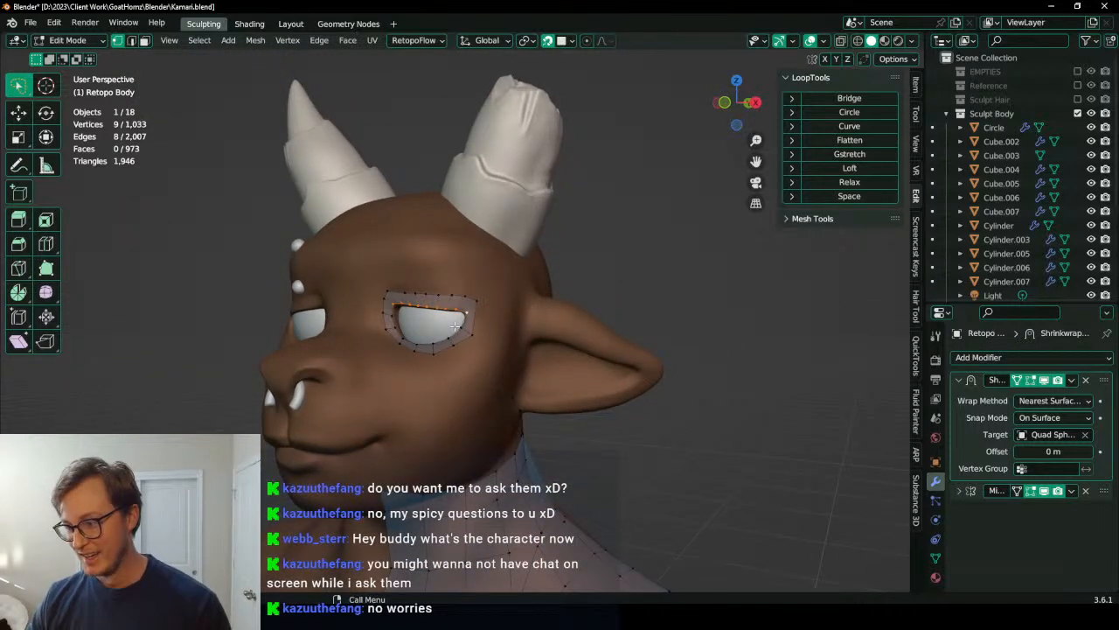
pyautogui.scroll(3, 429, 335)
# Step: Move the two outer-edge vertices at the eye ring's upper ear-side corner to round that corner
pyautogui.click(487, 308)
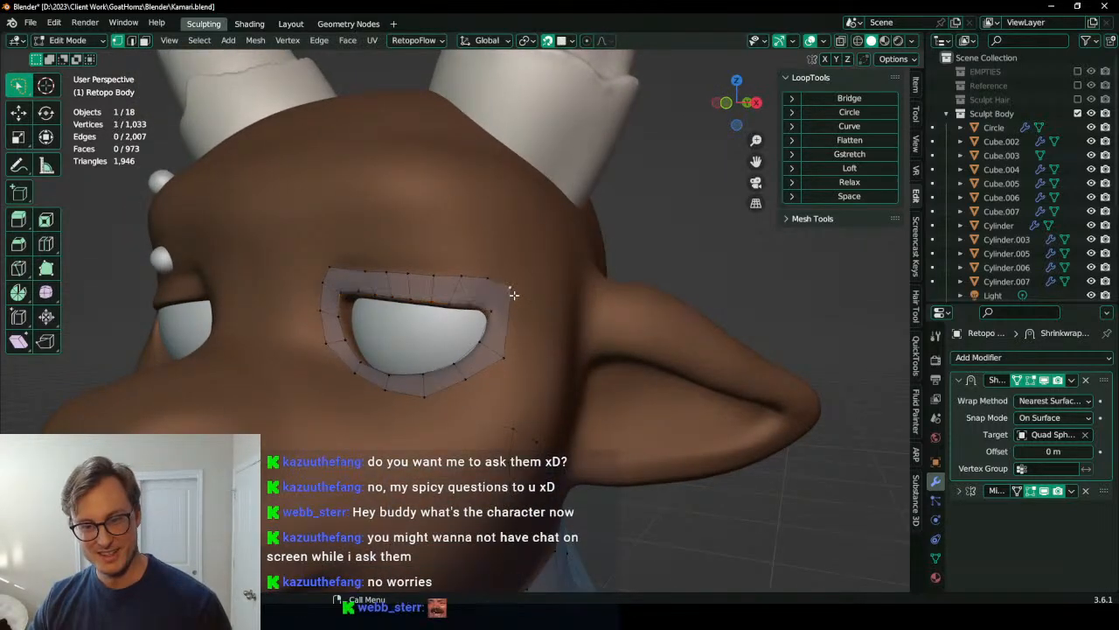
pyautogui.press('g')
pyautogui.click(513, 307)
pyautogui.press('g')
pyautogui.click(494, 288)
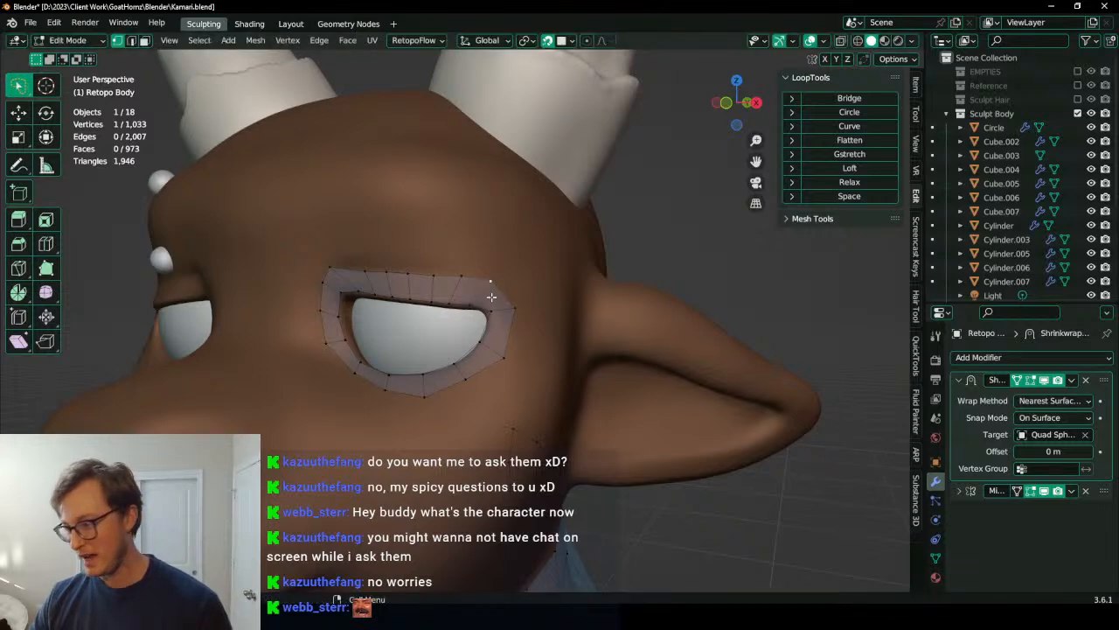
# Step: Select the ring's outer-edge vertices on the nose side and extrude them in place
pyautogui.moveTo(366, 258); pyautogui.dragTo(455, 290, button='middle')
pyautogui.keyDown('ctrl'); pyautogui.click(454, 373); pyautogui.keyUp('ctrl')
pyautogui.moveTo(454, 374); pyautogui.dragTo(452, 408, button='middle')
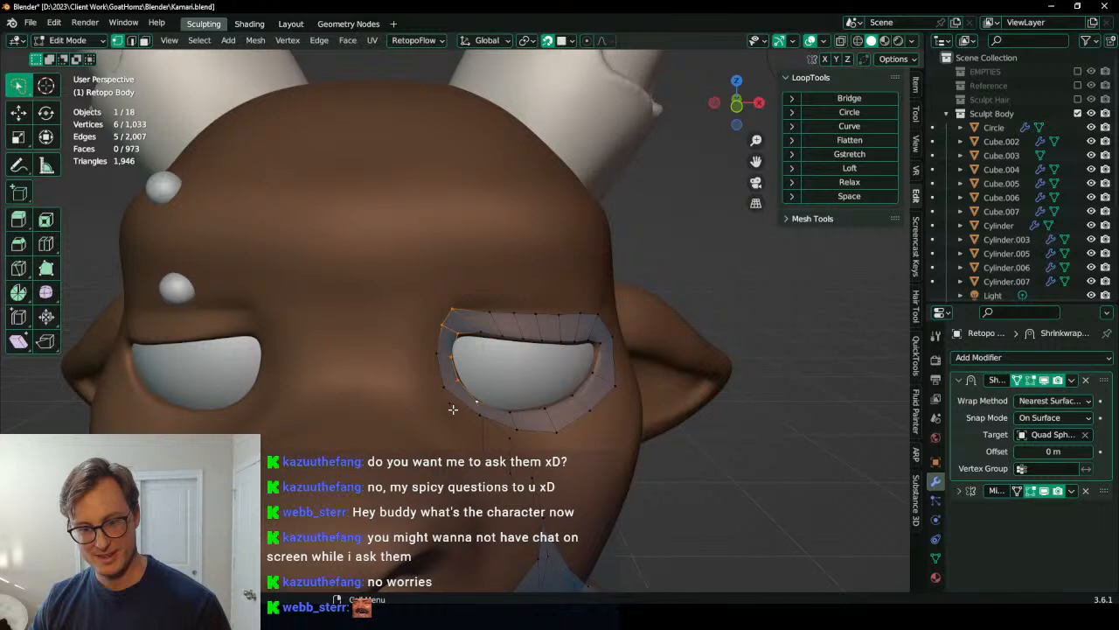
pyautogui.keyDown('ctrl'); pyautogui.click(441, 383); pyautogui.keyUp('ctrl')
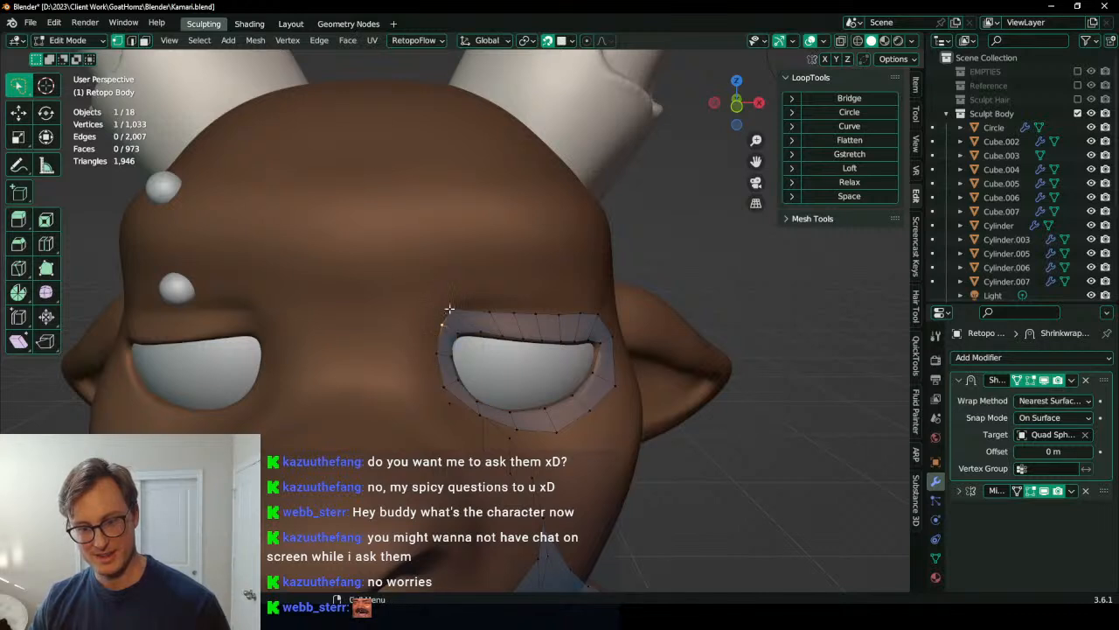
pyautogui.press('e')
pyautogui.rightClick(464, 365)
# Step: Set the pivot to the 3D Cursor and scale the extruded edge to 0 along X onto the face's centre line
pyautogui.press('.')
pyautogui.press('6')
pyautogui.press('s')
pyautogui.press('x')
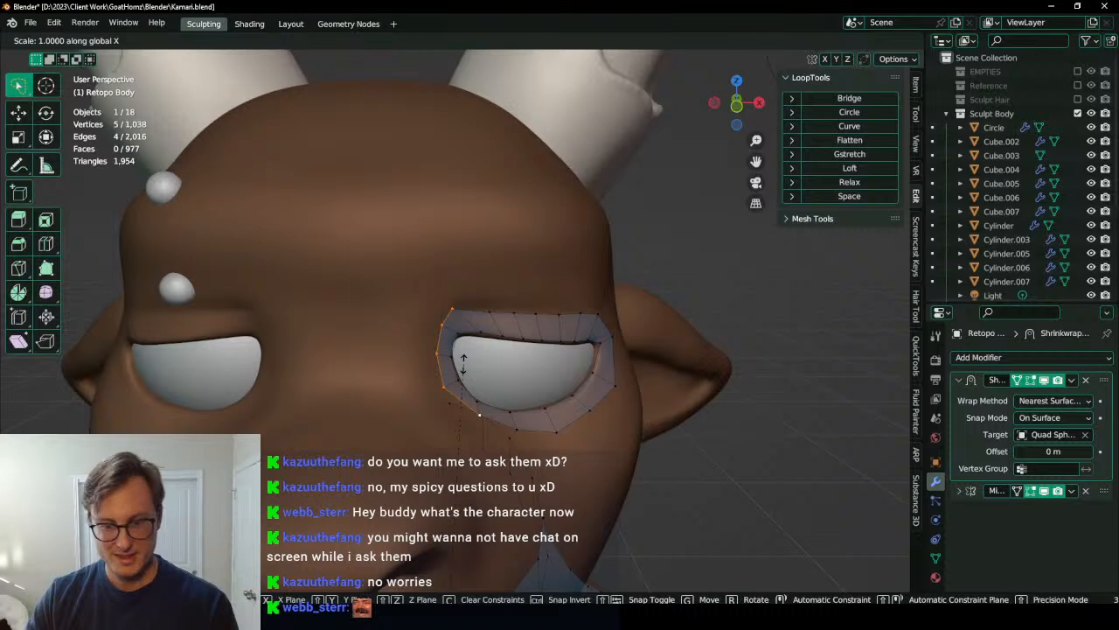
pyautogui.press('0')
pyautogui.press('Return')
pyautogui.press('s')
pyautogui.rightClick(401, 352)
pyautogui.moveTo(418, 383); pyautogui.dragTo(460, 332, button='middle')
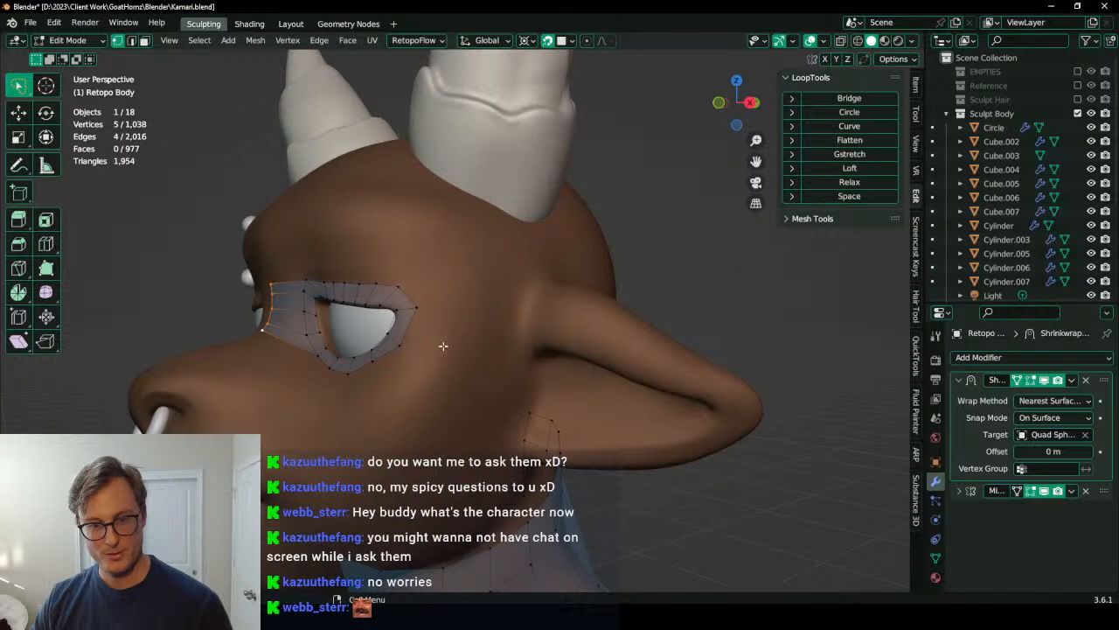
# Step: Undo the extrusion of the eye ring's nose-side edge onto the centre line and clear its leftover geometry
pyautogui.moveTo(393, 367); pyautogui.dragTo(442, 364, button='middle')
pyautogui.click(414, 369)
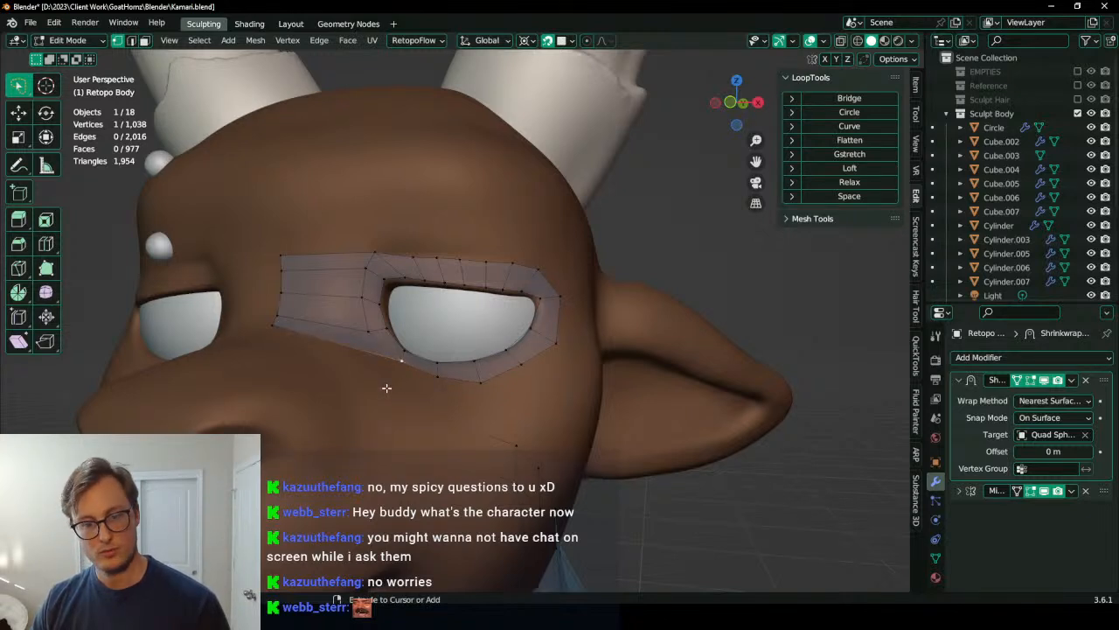
pyautogui.hotkey('ctrl', 'z')
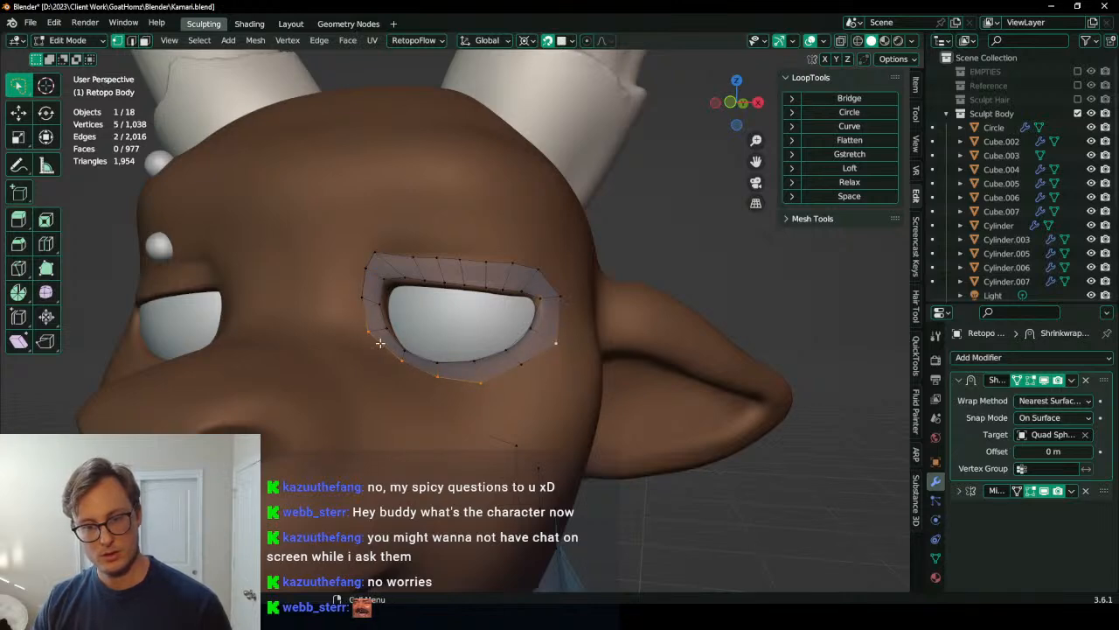
pyautogui.click(406, 364)
pyautogui.press('g')
pyautogui.click(386, 375)
pyautogui.scroll(7, 375, 385)
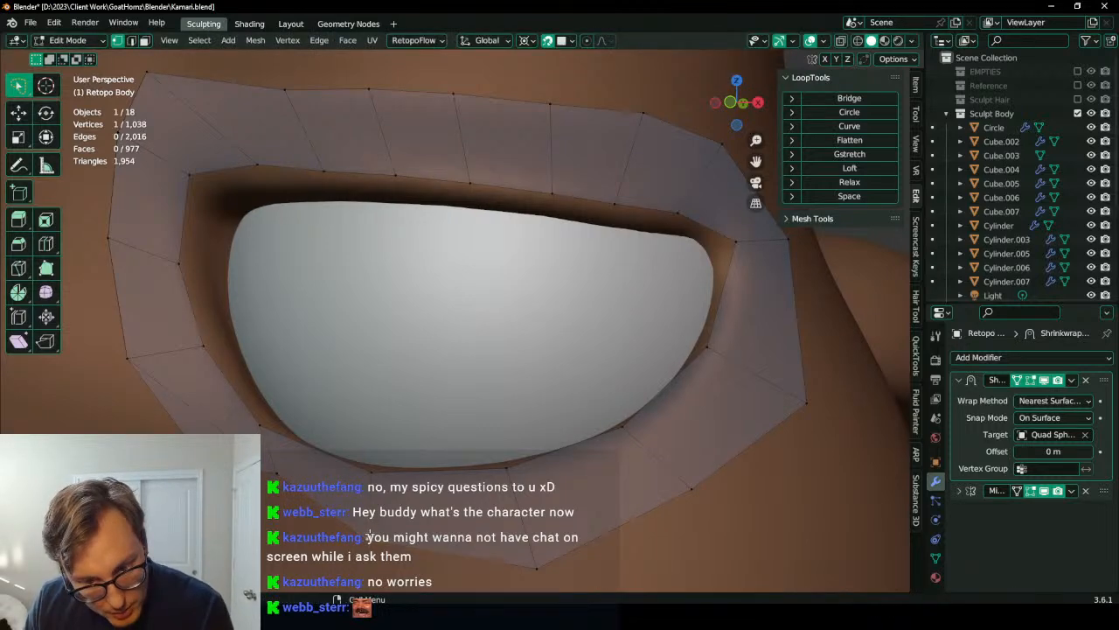
pyautogui.press('g')
pyautogui.press('g')
pyautogui.scroll(-7, 368, 325)
pyautogui.press('x')
pyautogui.press('Escape')
# Step: Move the outer-edge vertices at the eye ring's lower nose-side corner to even out the ring's width
pyautogui.click(393, 374)
pyautogui.press('g')
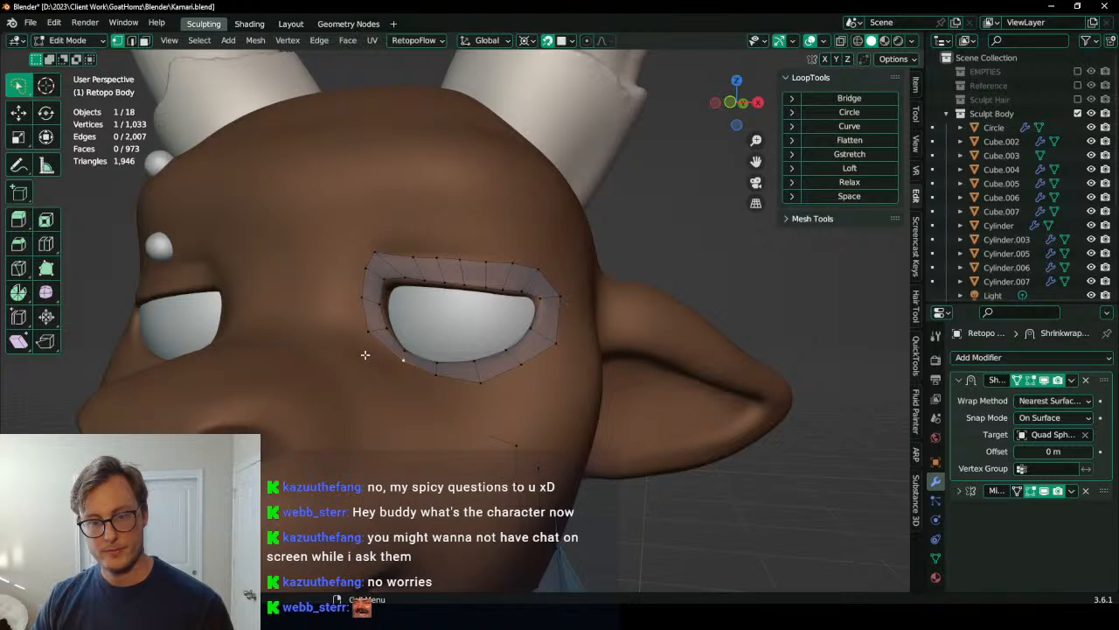
pyautogui.click(356, 337)
pyautogui.scroll(3, 442, 379)
pyautogui.keyDown('shift'); pyautogui.moveTo(441, 401); pyautogui.dragTo(422, 389, button='middle'); pyautogui.keyUp('shift')
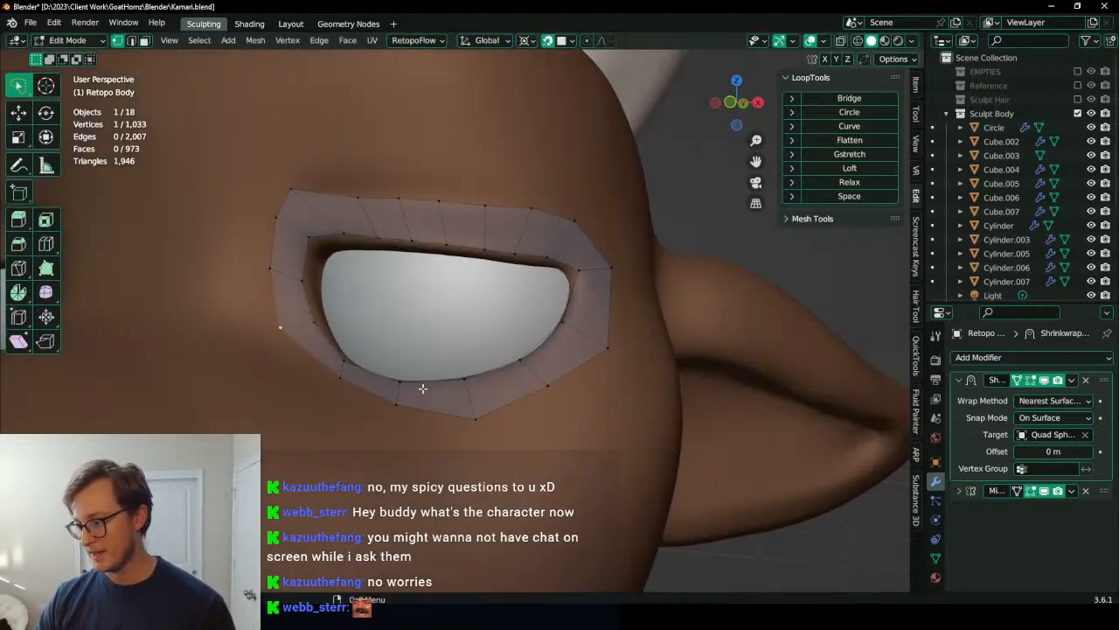
pyautogui.scroll(-3, 423, 388)
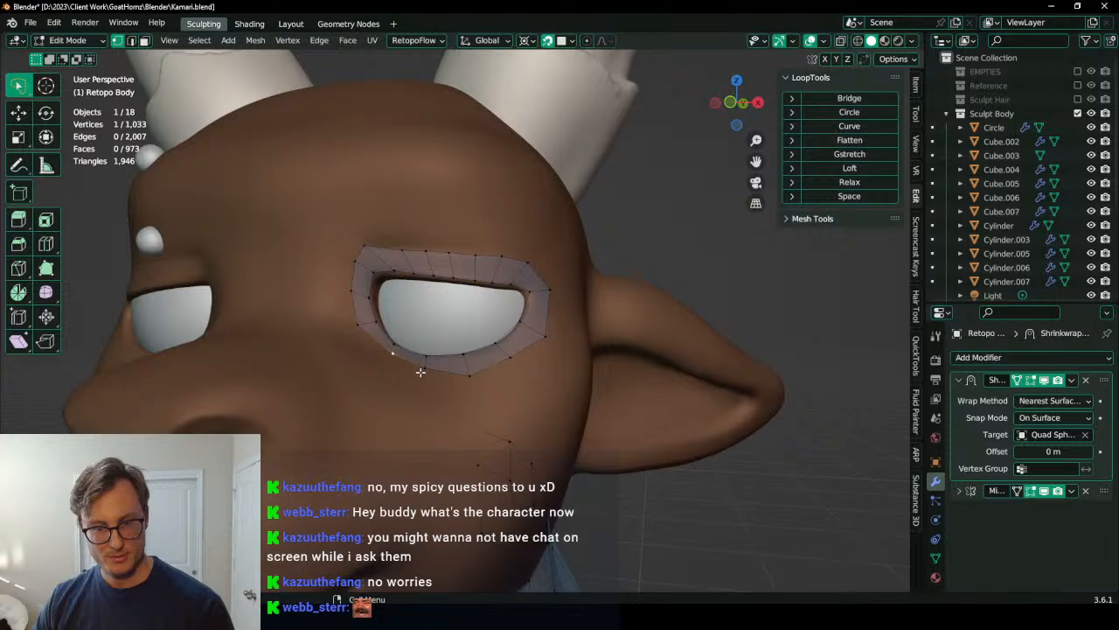
# Step: Extrude the four edges along the eye ring's lower outer border down onto the cheek
pyautogui.keyDown('shift'); pyautogui.moveTo(481, 417); pyautogui.dragTo(445, 325, button='middle'); pyautogui.keyUp('shift')
pyautogui.press('e')
pyautogui.click(481, 332)
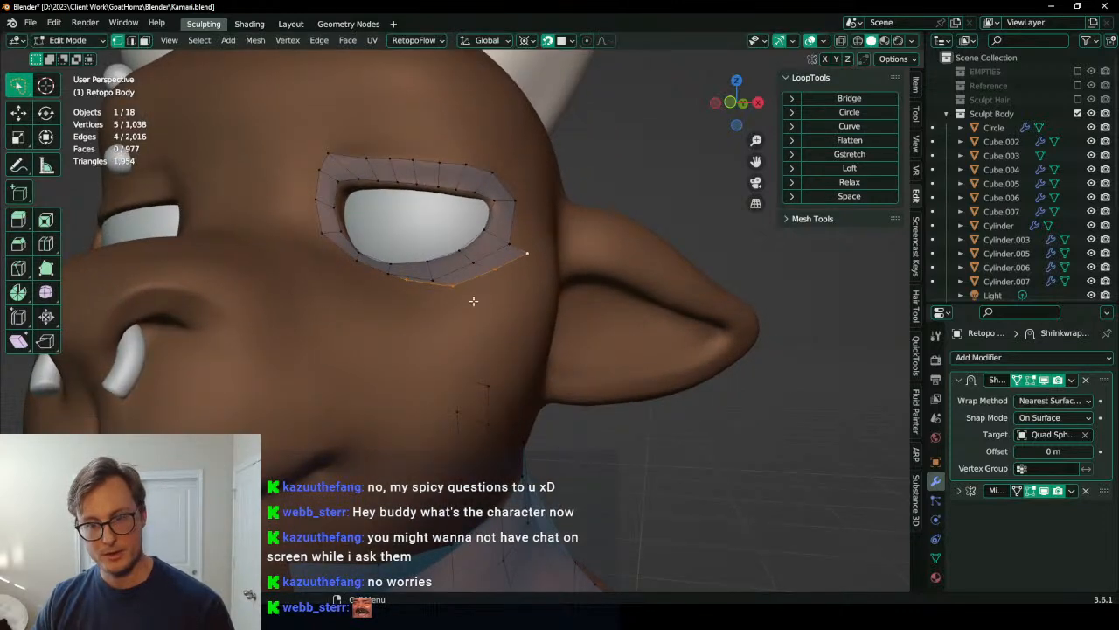
pyautogui.press('e')
pyautogui.click(448, 346)
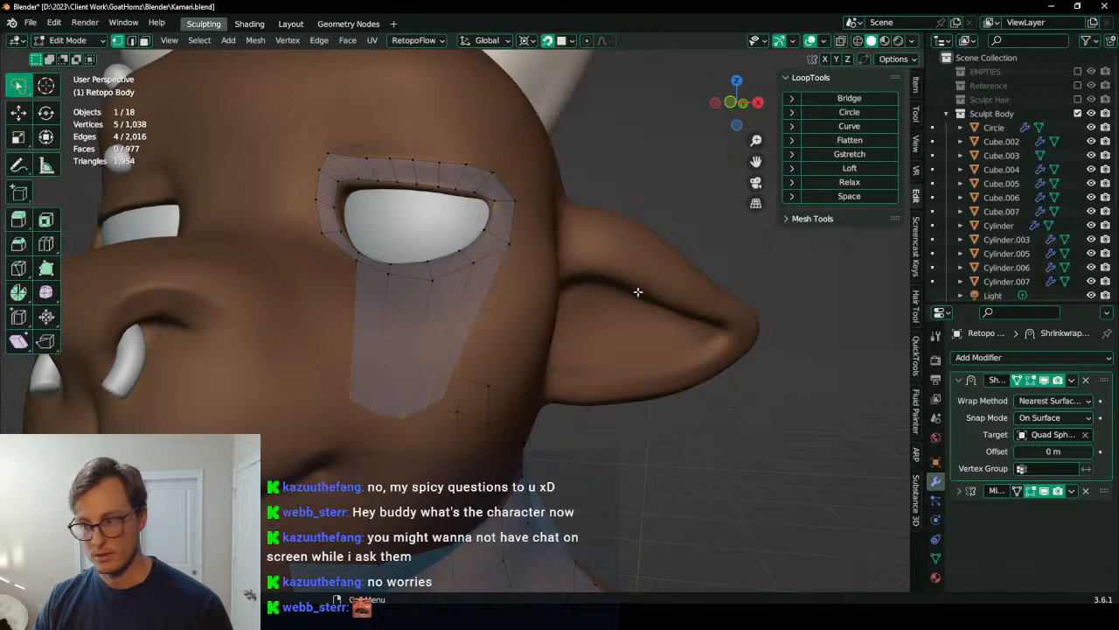
pyautogui.press('Tab')
pyautogui.press('Tab')
pyautogui.press('g')
pyautogui.click(461, 306)
# Step: Duplicate the Shrinkwrap modifier and apply one copy in Object Mode, then return to Edit Mode
pyautogui.press('Tab')
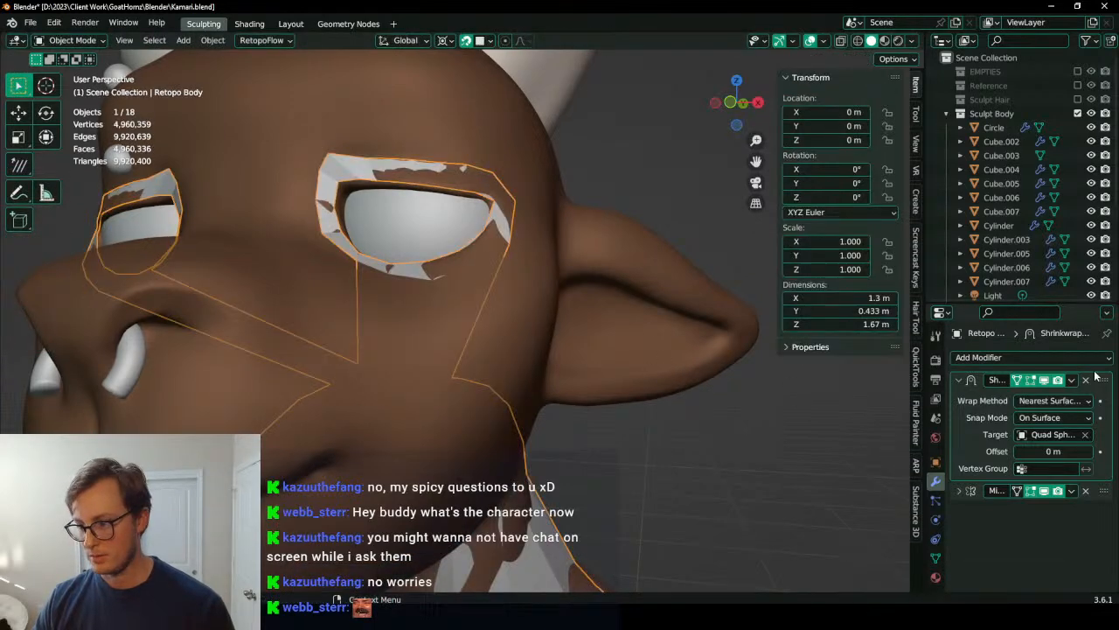
pyautogui.click(1072, 379)
pyautogui.click(1072, 379)
pyautogui.press('Tab')
# Step: Change the transform pivot from the 3D Cursor, then scale up the extruded cheek edge and move it below the eye
pyautogui.press('s')
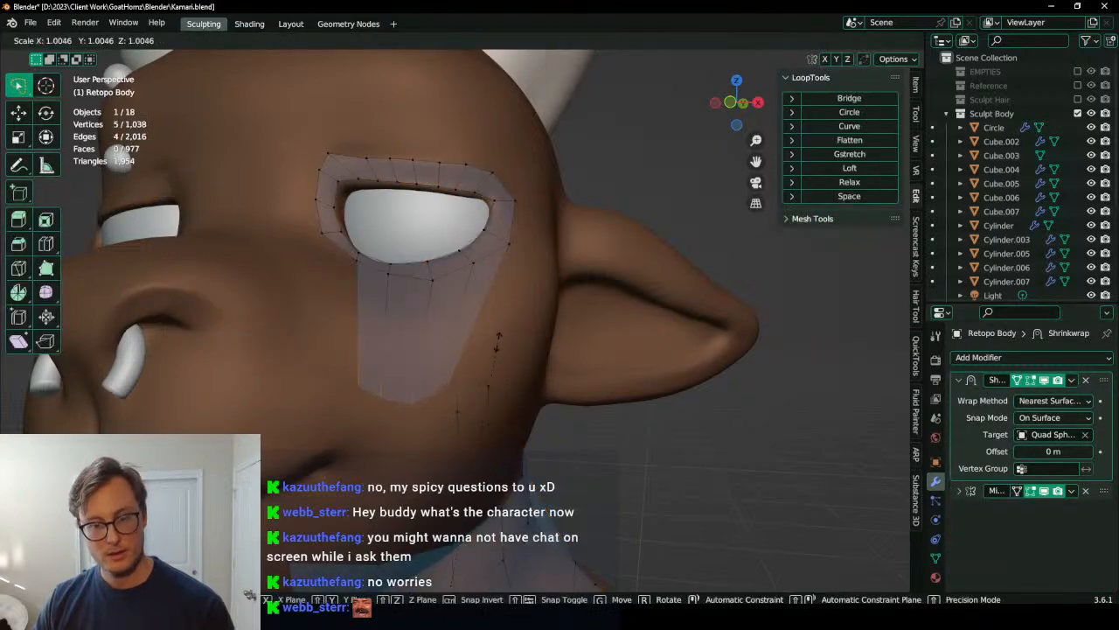
pyautogui.rightClick(487, 354)
pyautogui.press('.')
pyautogui.click(469, 333)
pyautogui.press('Tab')
pyautogui.press('Tab')
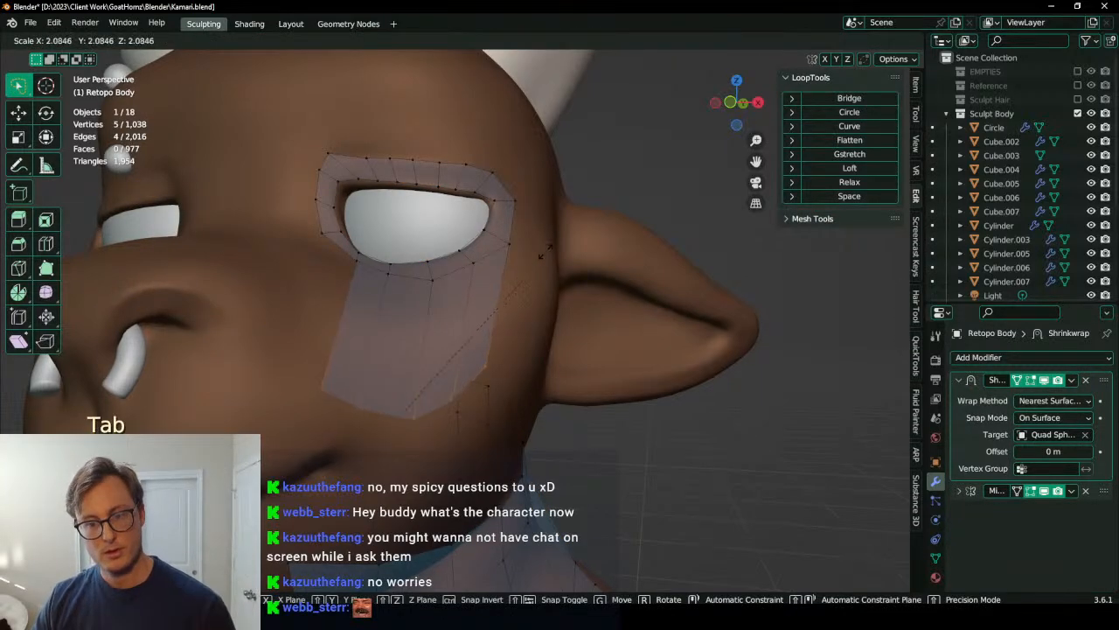
pyautogui.press('s')
pyautogui.click(492, 318)
pyautogui.press('g')
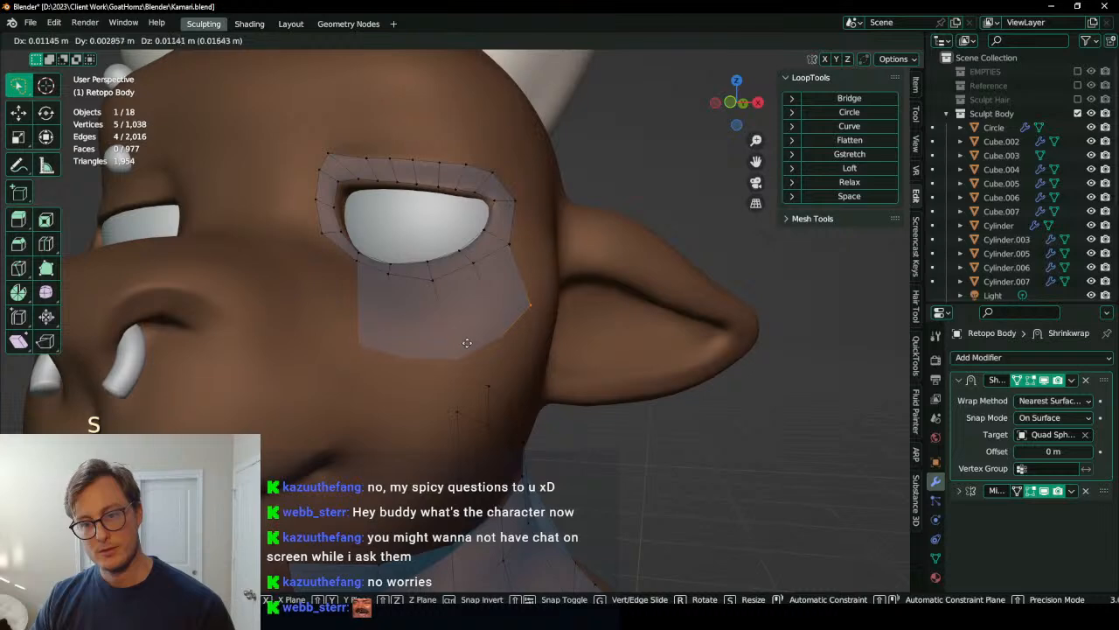
pyautogui.click(504, 319)
# Step: Adjust the snapping options and bring the extruded edge back onto the cheek beneath the eye
pyautogui.scroll(-3, 503, 320)
pyautogui.moveTo(504, 319); pyautogui.dragTo(637, 70, button='middle')
pyautogui.press('g')
pyautogui.click(481, 337)
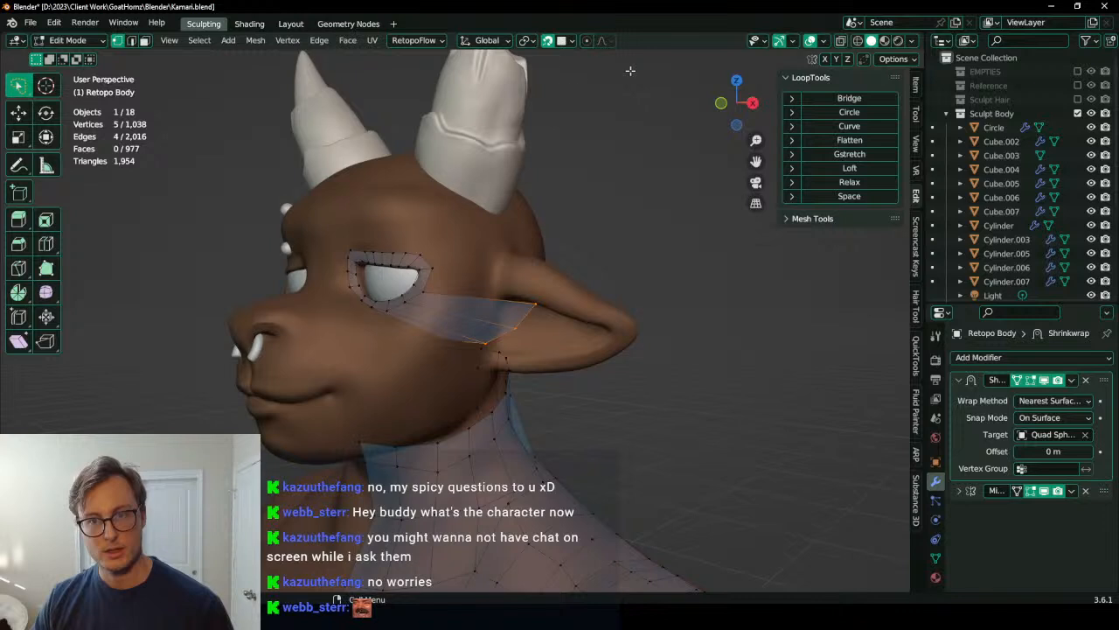
pyautogui.click(570, 40)
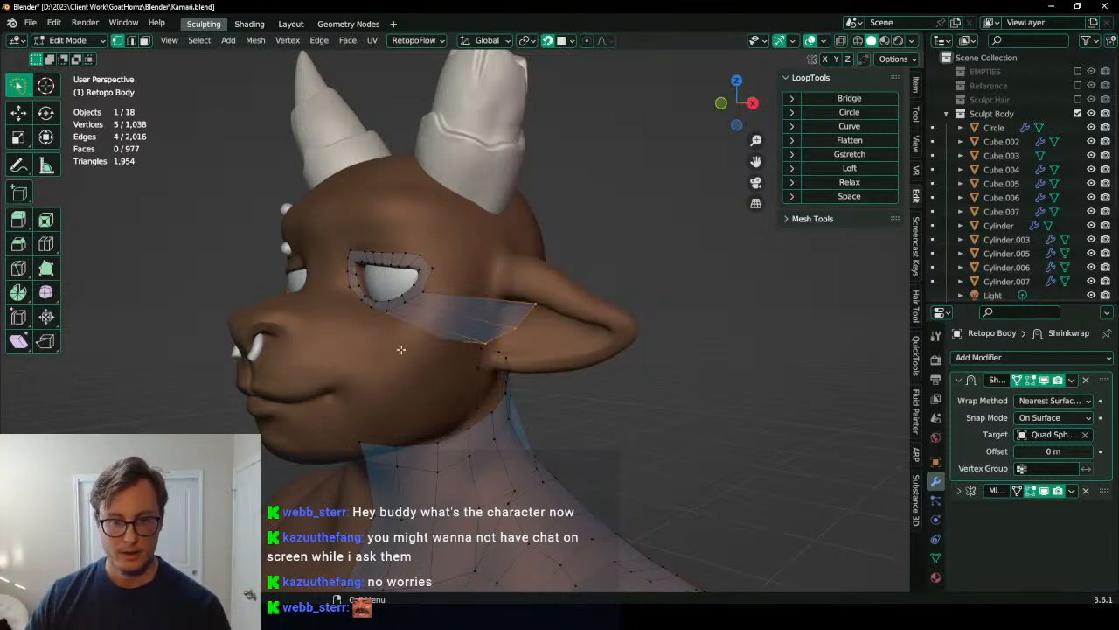
pyautogui.press('g')
pyautogui.click(397, 336)
pyautogui.moveTo(397, 335); pyautogui.dragTo(438, 348, button='middle')
pyautogui.press('g')
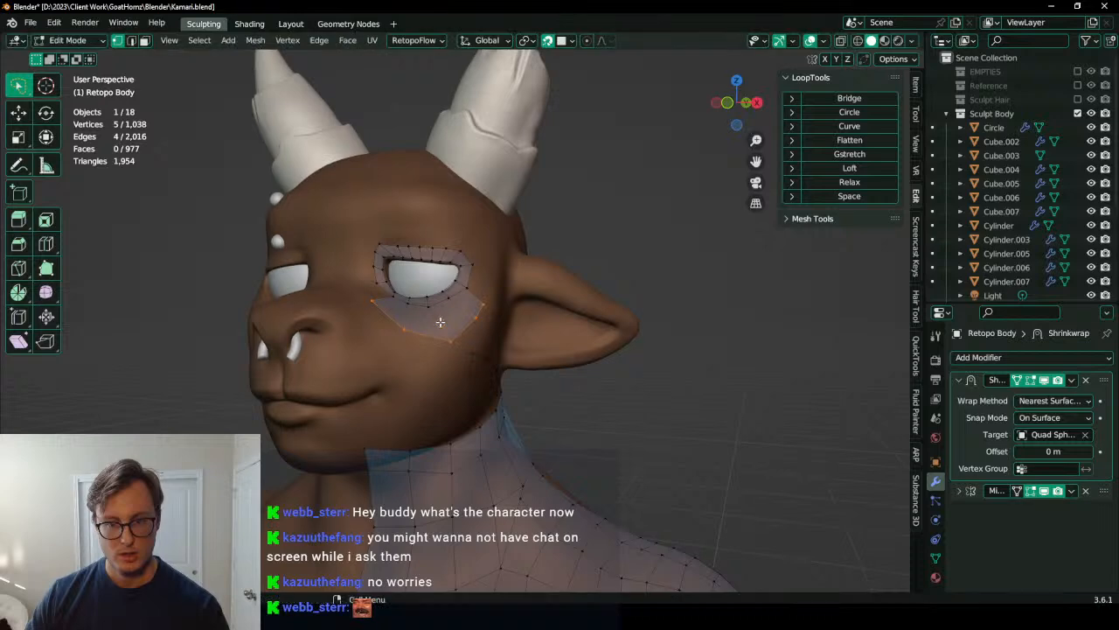
pyautogui.click(440, 323)
# Step: Scale and reposition the extruded edge so the strip follows the cheek closely below the eye ring
pyautogui.scroll(3, 441, 324)
pyautogui.press('g')
pyautogui.click(462, 342)
pyautogui.press('g')
pyautogui.click(512, 242)
pyautogui.press('g')
pyautogui.click(441, 326)
pyautogui.press('g')
pyautogui.click(401, 327)
pyautogui.press('s')
pyautogui.click(499, 278)
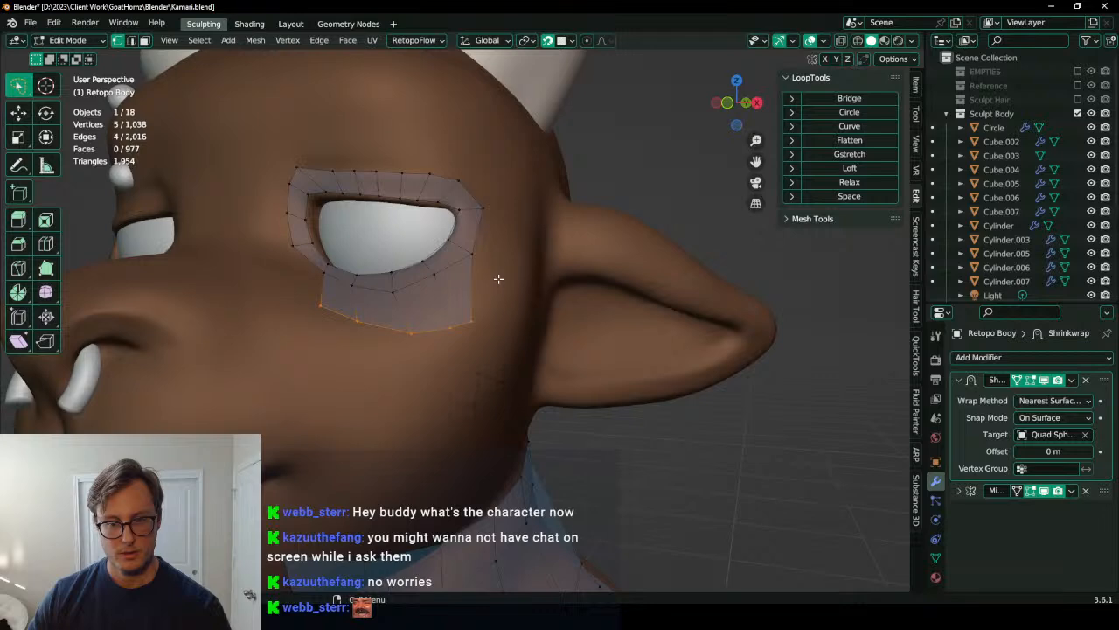
pyautogui.press('g')
pyautogui.click(398, 328)
# Step: Duplicate the eye opening's inner edge loop onto the mouth and space its vertices evenly with LoopTools Space
pyautogui.scroll(-4, 398, 328)
pyautogui.moveTo(398, 328); pyautogui.dragTo(490, 201, button='middle')
pyautogui.scroll(3, 503, 180)
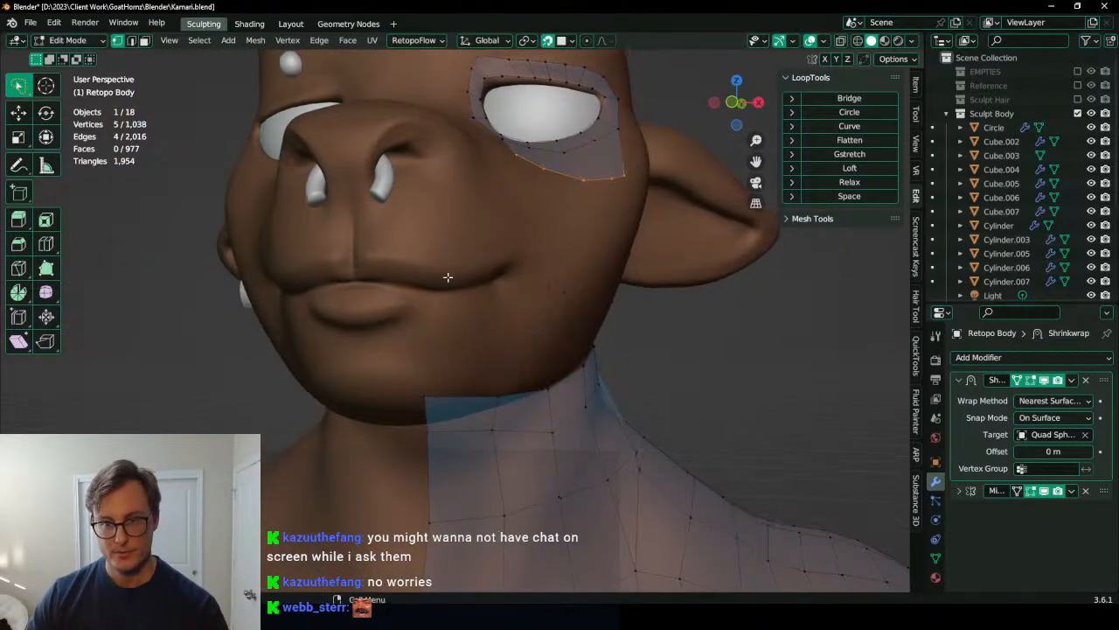
pyautogui.moveTo(532, 170); pyautogui.dragTo(487, 110, button='middle')
pyautogui.keyDown('alt'); pyautogui.click(485, 90); pyautogui.keyUp('alt')
pyautogui.hotkey('shift', 'd')
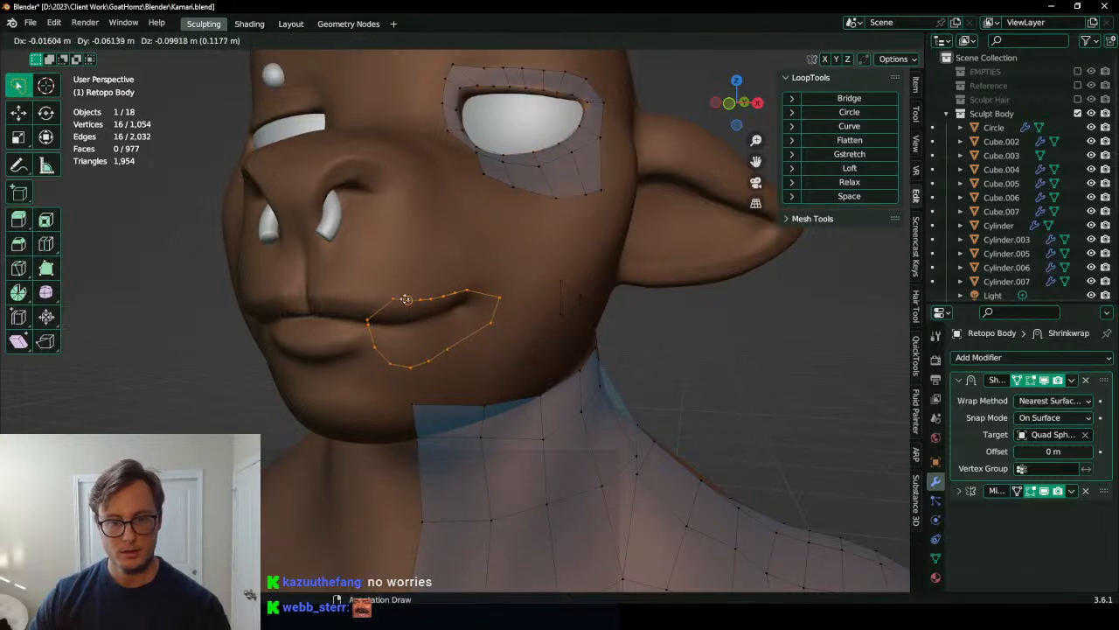
pyautogui.click(381, 304)
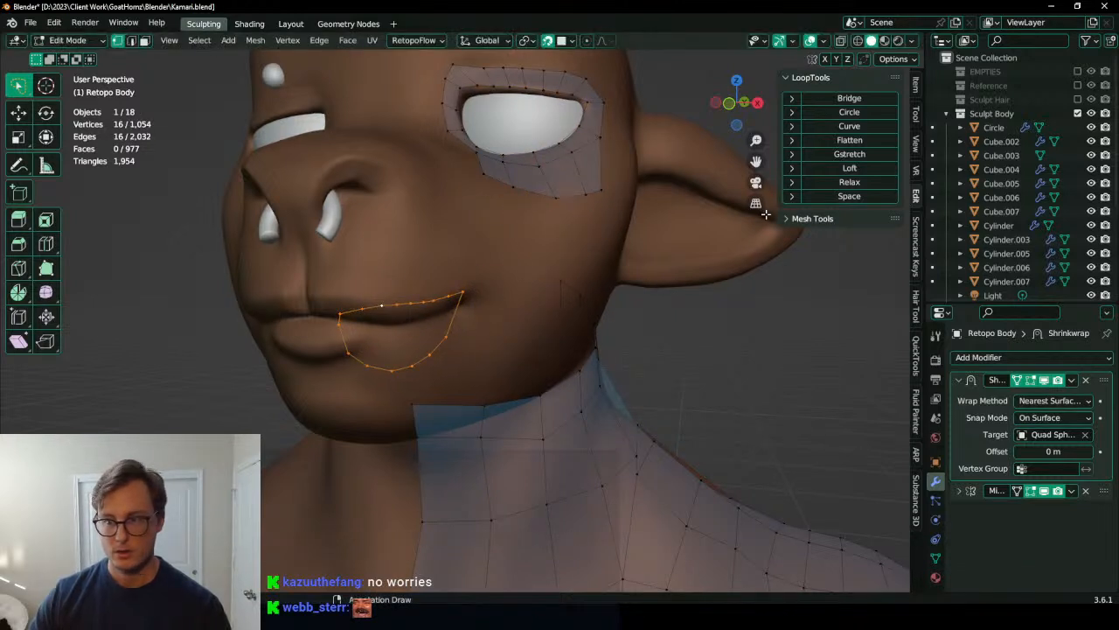
pyautogui.click(849, 195)
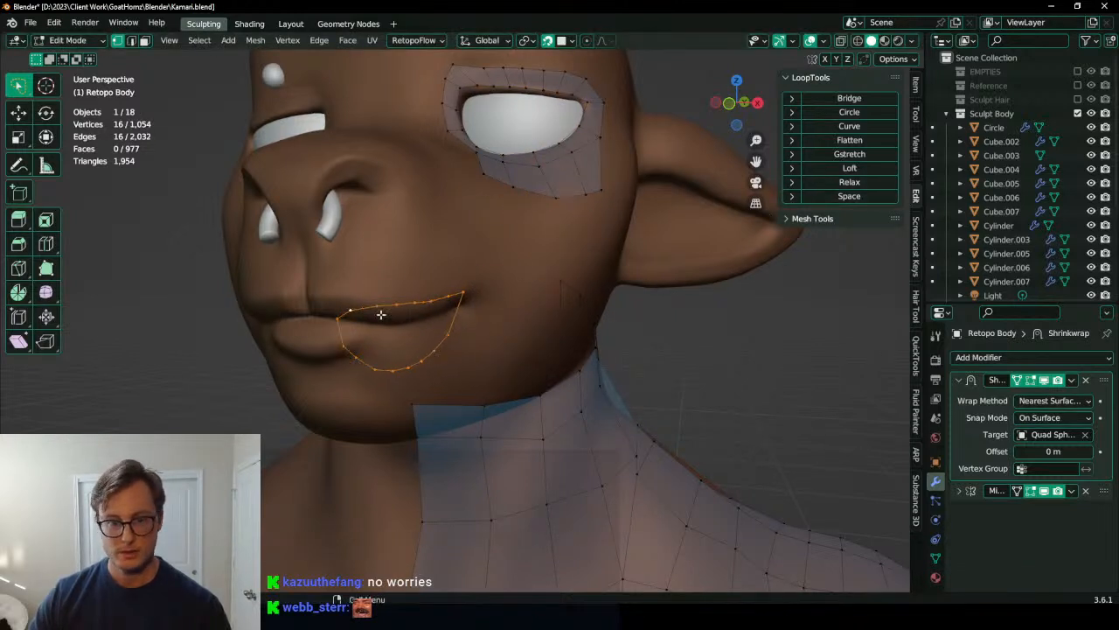
# Step: Delete the lower half of the duplicated loop, keeping the eight vertices along the mouth line
pyautogui.click(338, 320)
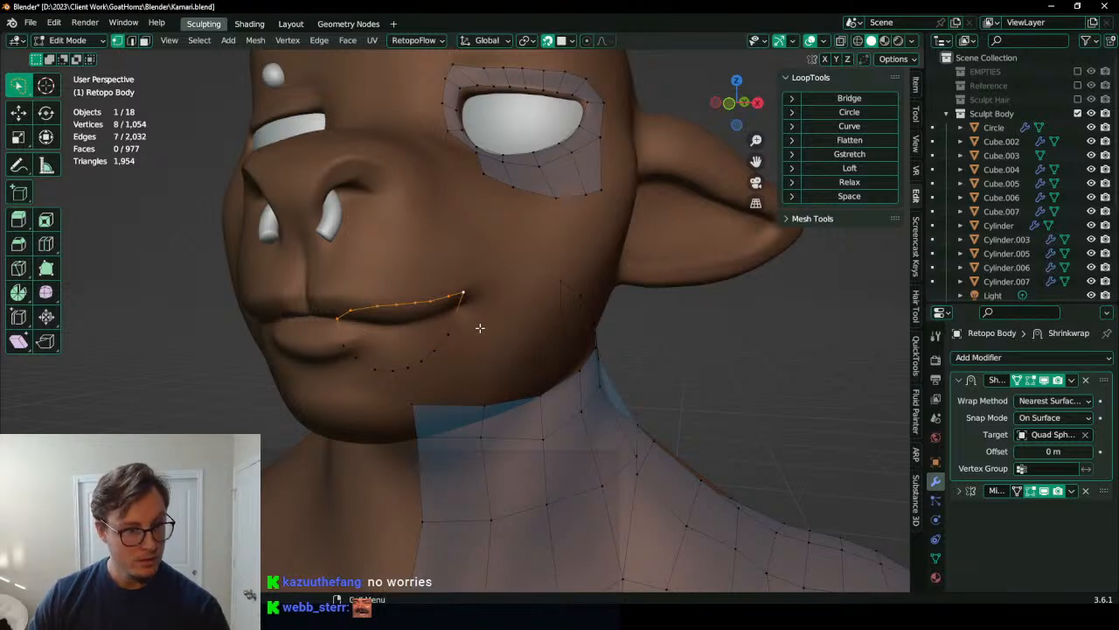
pyautogui.click(342, 343)
pyautogui.keyDown('ctrl'); pyautogui.click(448, 334); pyautogui.keyUp('ctrl')
pyautogui.press('x')
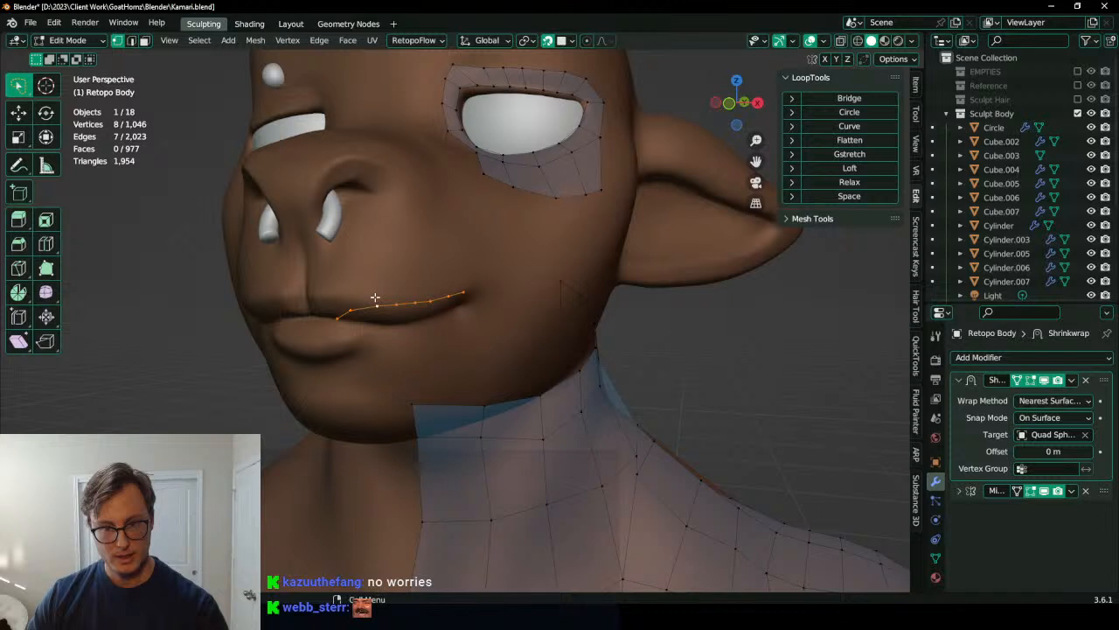
# Step: Move the eight-vertex chain down to the mouth crease and fit its centre-end vertices between the lips
pyautogui.scroll(2, 375, 298)
pyautogui.press('g')
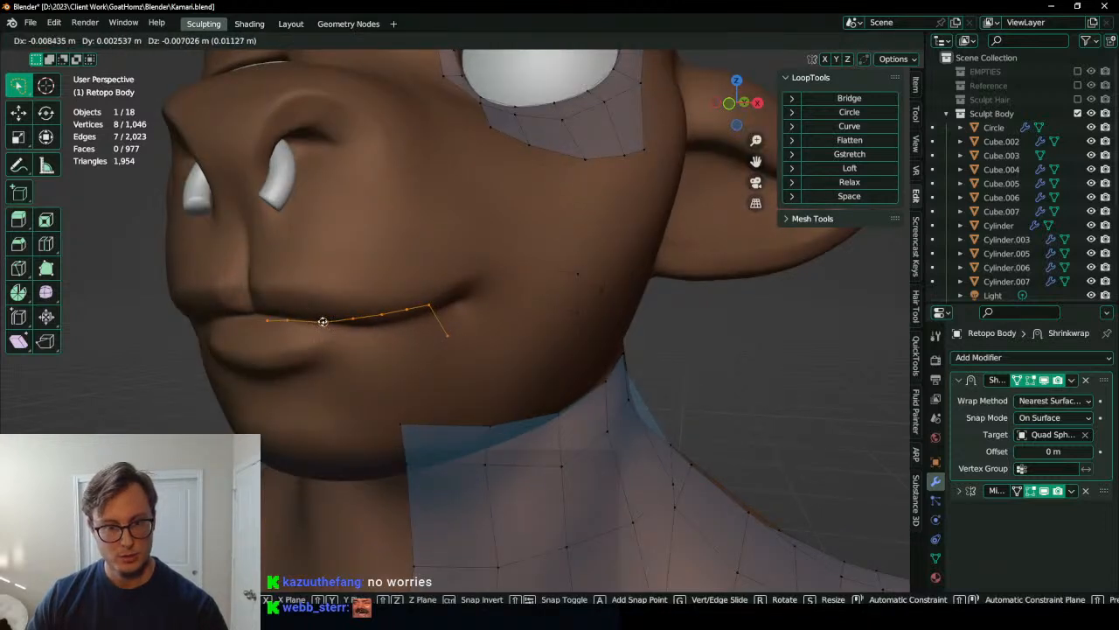
pyautogui.click(271, 318)
pyautogui.click(265, 315)
pyautogui.press('g')
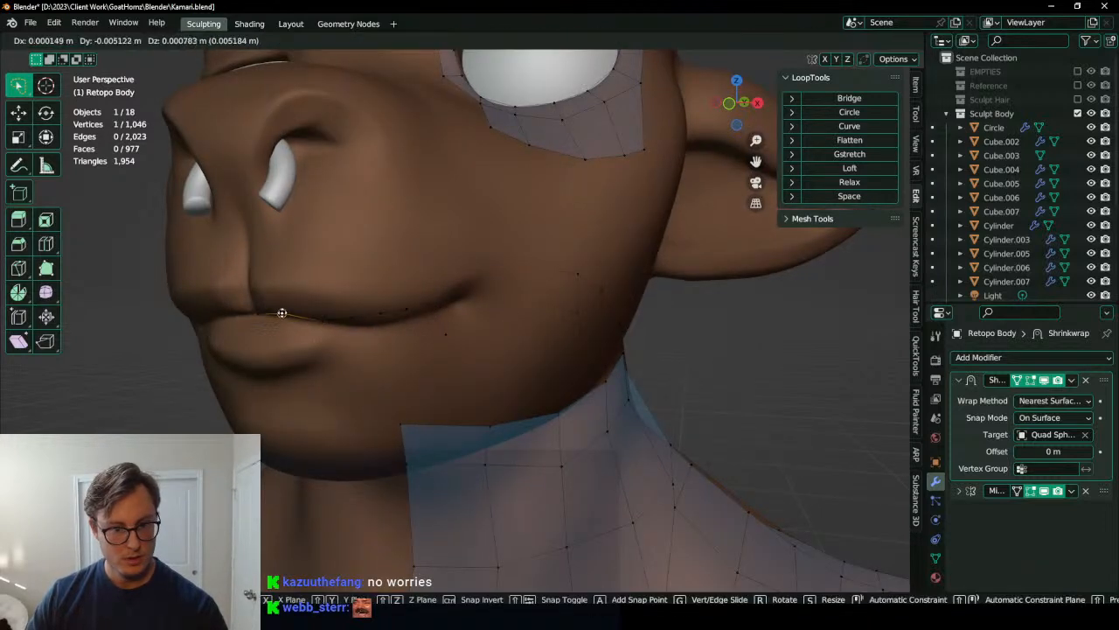
pyautogui.click(282, 314)
# Step: Move the chain's remaining vertices along the mouth crease and place the end vertex at the mouth corner
pyautogui.moveTo(344, 278); pyautogui.dragTo(433, 324)
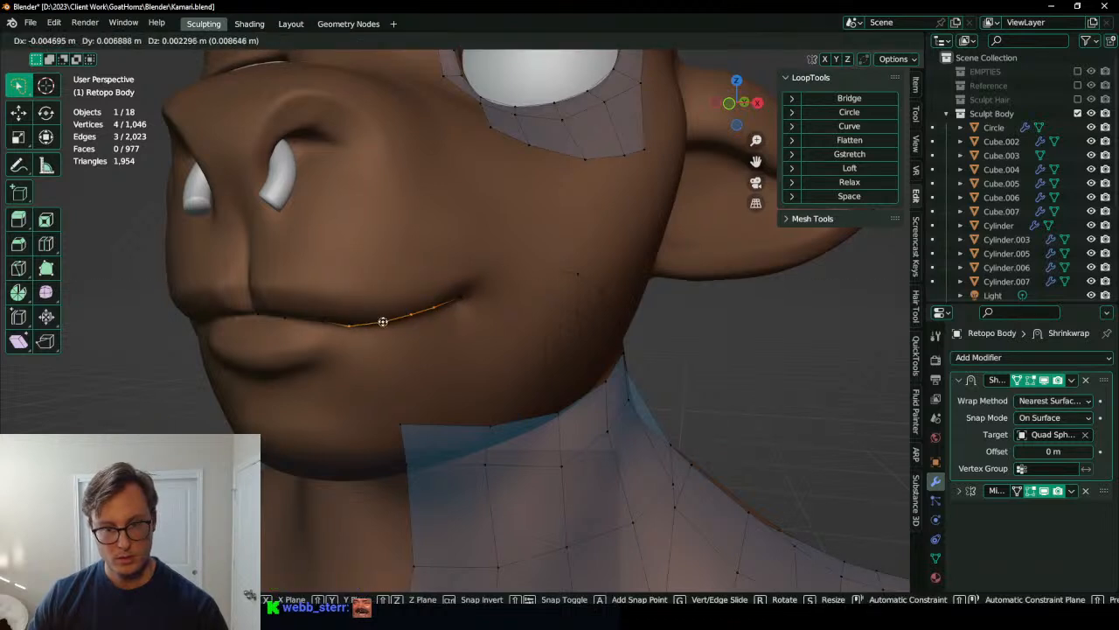
pyautogui.click(376, 317)
pyautogui.press('g')
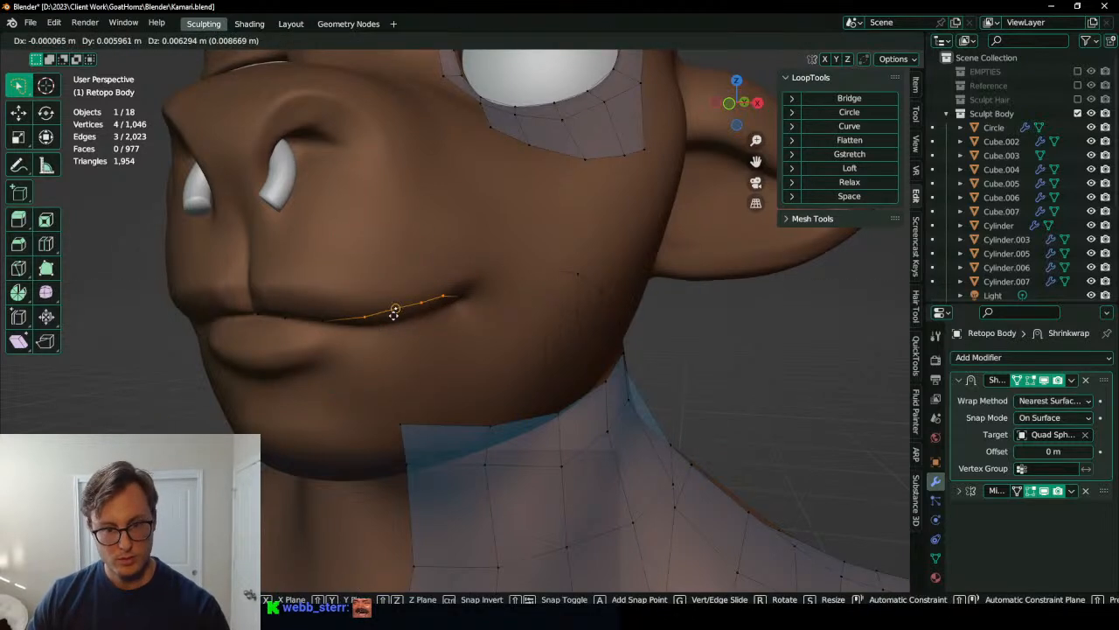
pyautogui.click(458, 323)
pyautogui.press('g')
pyautogui.click(439, 307)
# Step: Select the whole mouth-crease chain and extrude it upward along Z onto the upper lip
pyautogui.hotkey('ctrl', 'l')
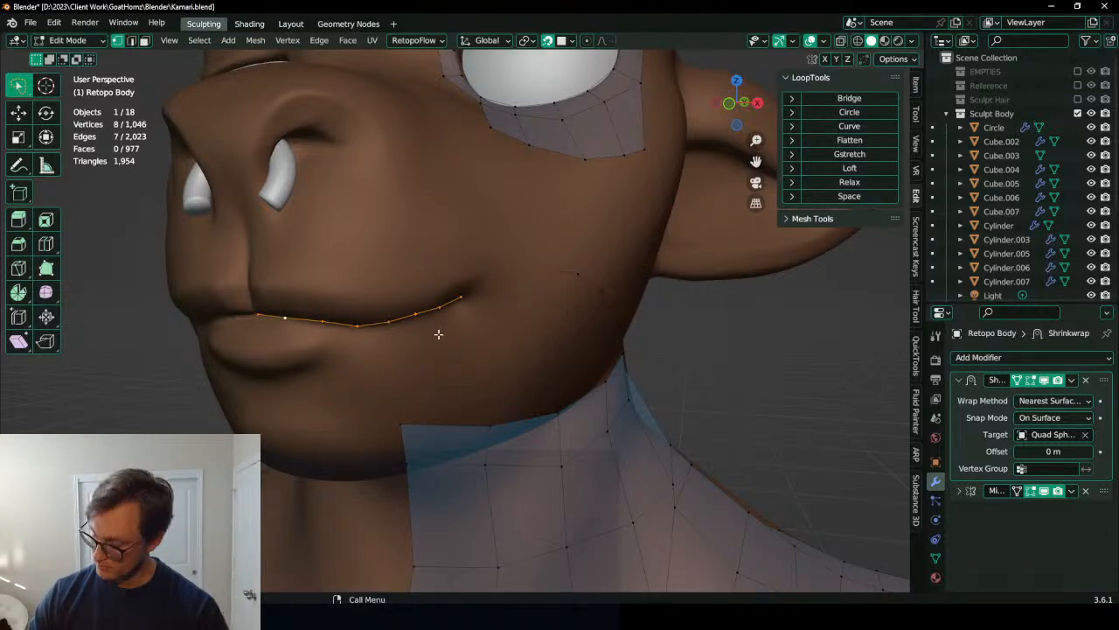
pyautogui.press('g')
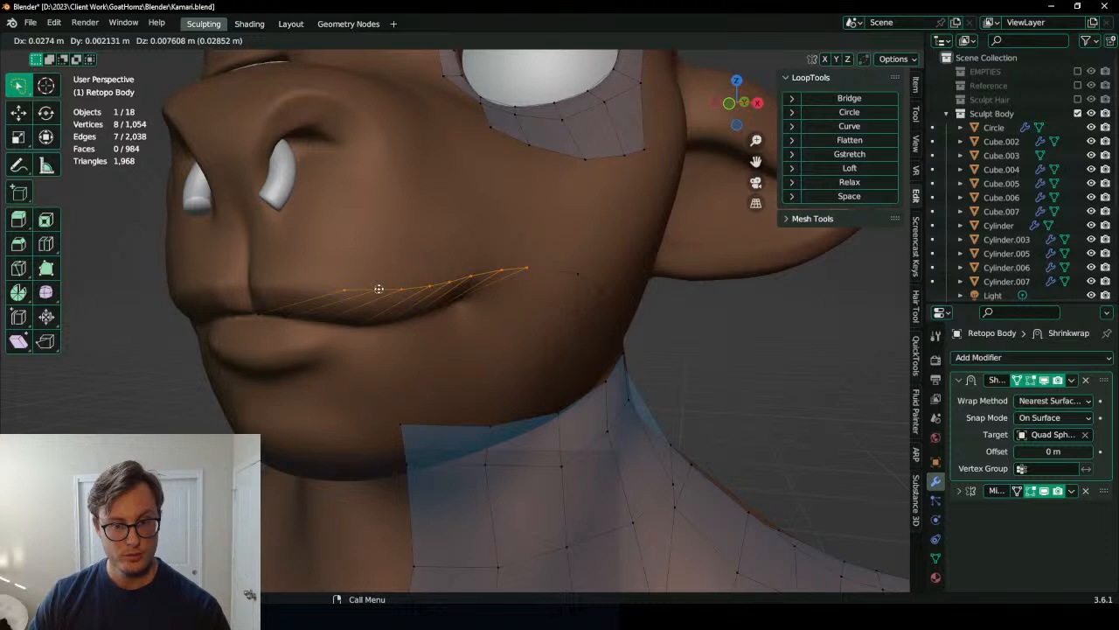
pyautogui.press('Escape')
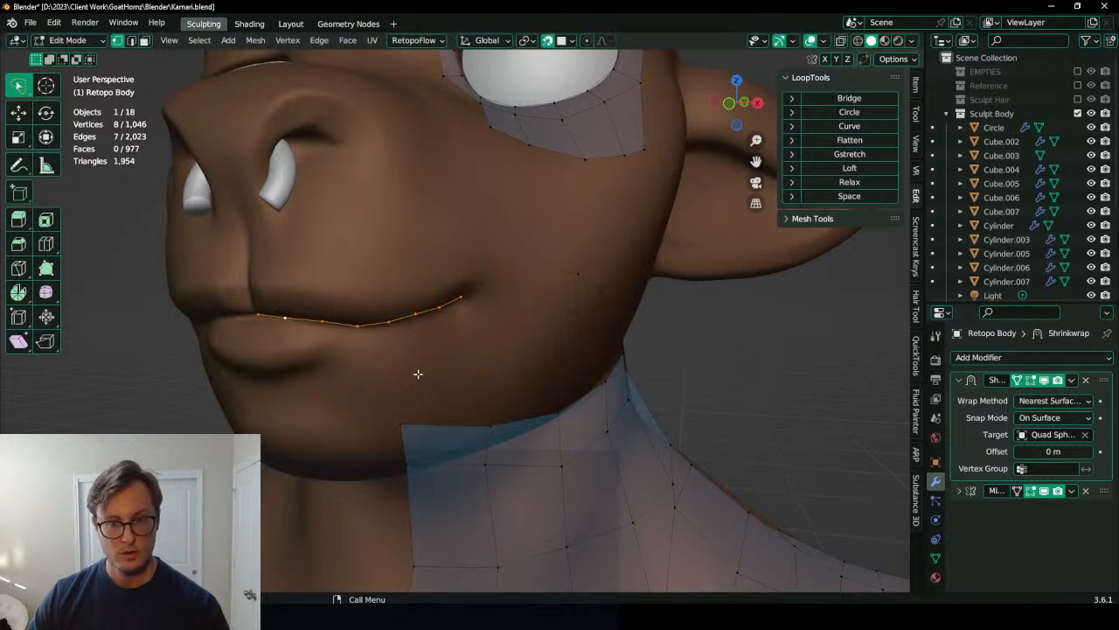
pyautogui.press('e')
pyautogui.press('z')
pyautogui.click(359, 293)
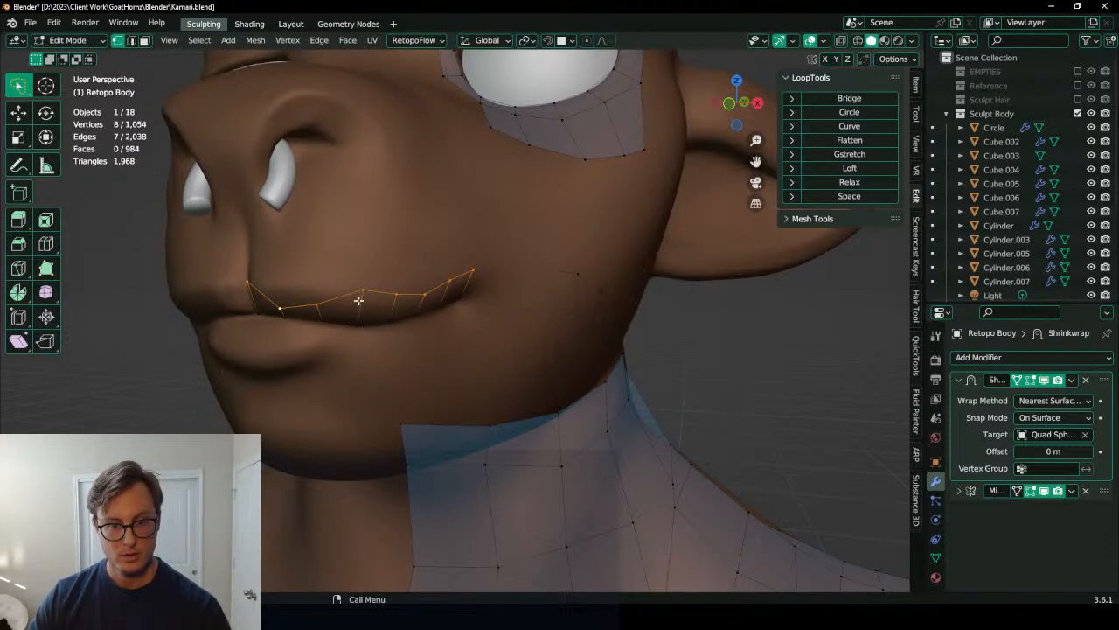
# Step: Select the cross edges of the upper-lip strip in edge mode and delete them to separate its two rows
pyautogui.press('l')
pyautogui.press('q')
pyautogui.click(371, 311)
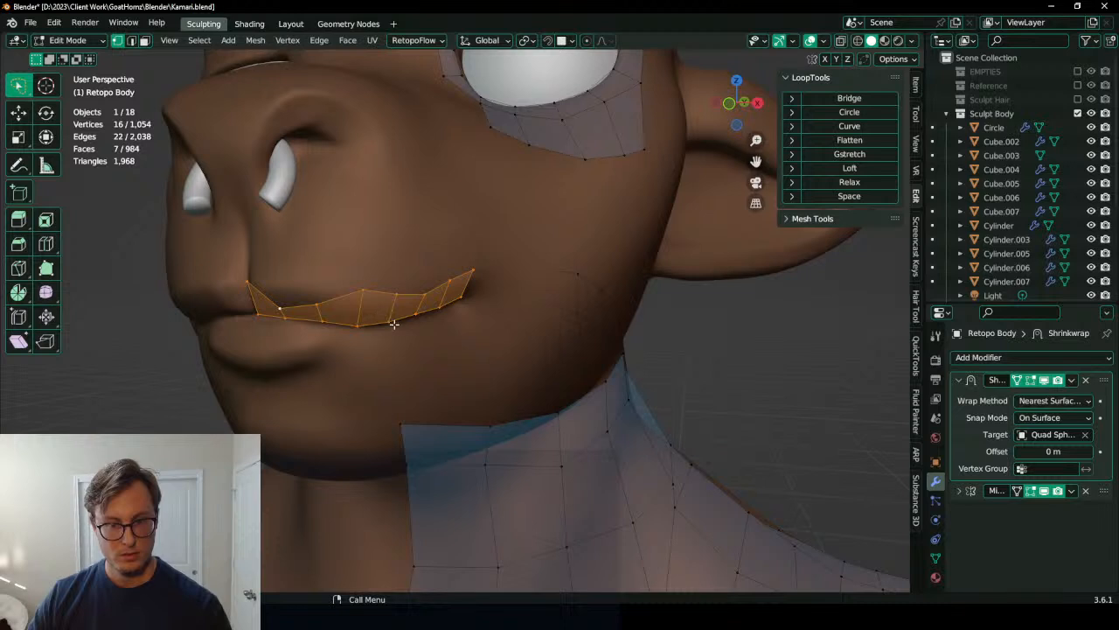
pyautogui.click(376, 290)
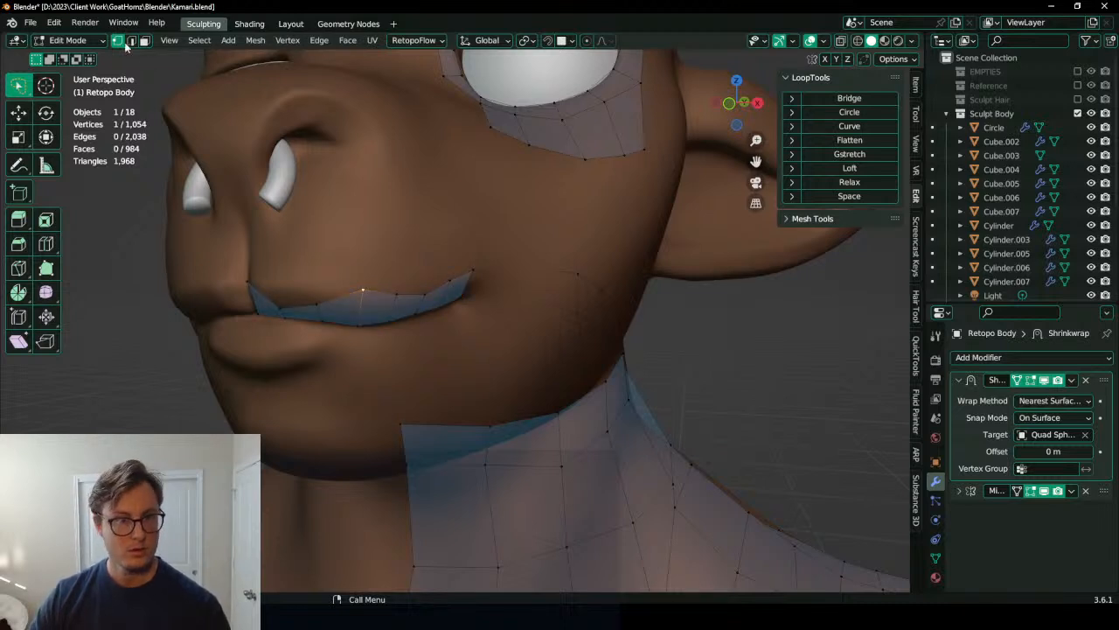
pyautogui.click(133, 41)
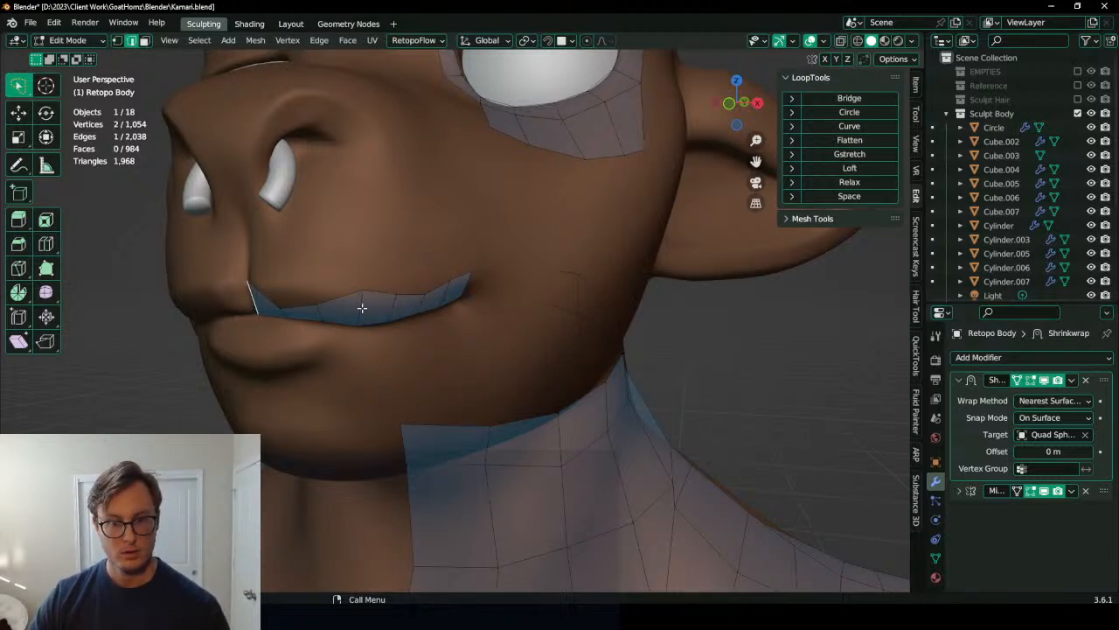
pyautogui.keyDown('alt'); pyautogui.click(479, 291); pyautogui.keyUp('alt')
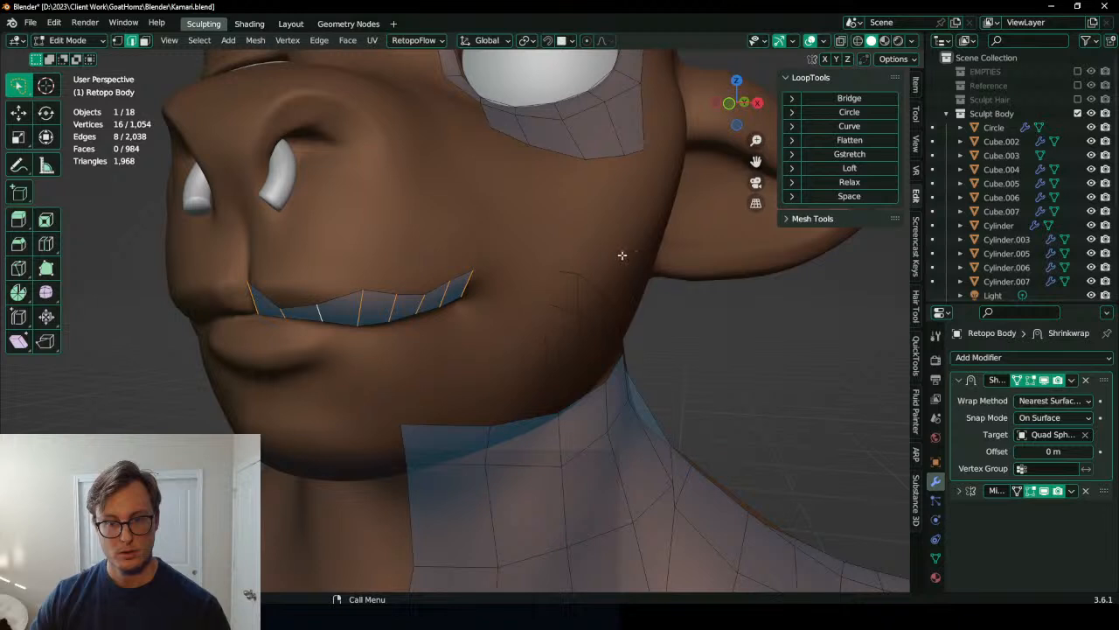
pyautogui.press('x')
pyautogui.click(534, 288)
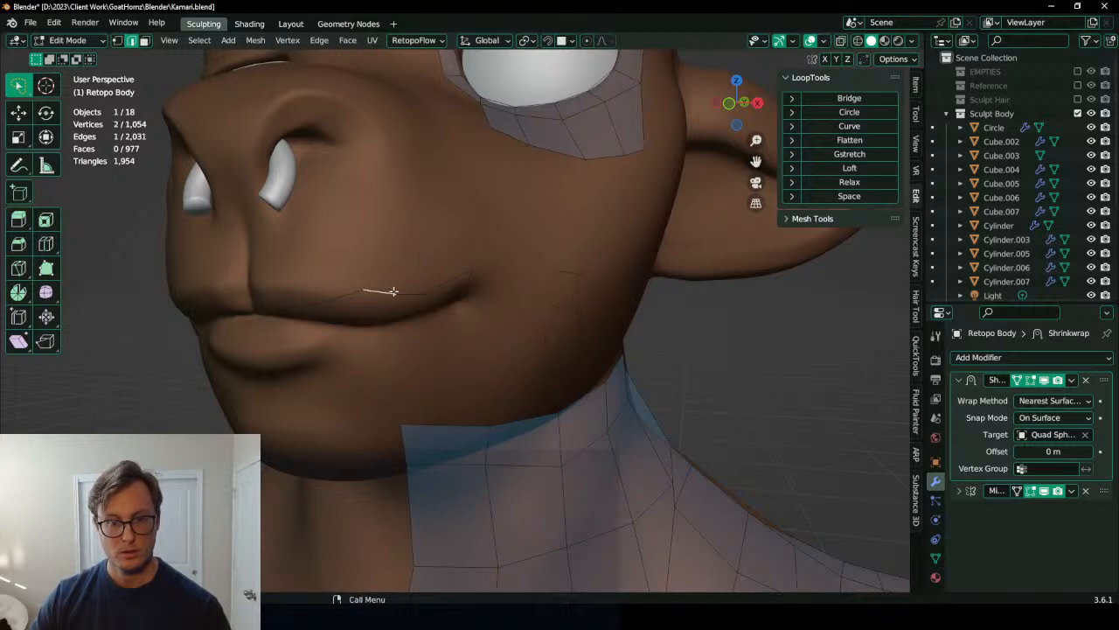
# Step: Extrude an extra vertex from the chain's end and position it at the mouth corner between the lips
pyautogui.keyDown('alt'); pyautogui.click(388, 288); pyautogui.keyUp('alt')
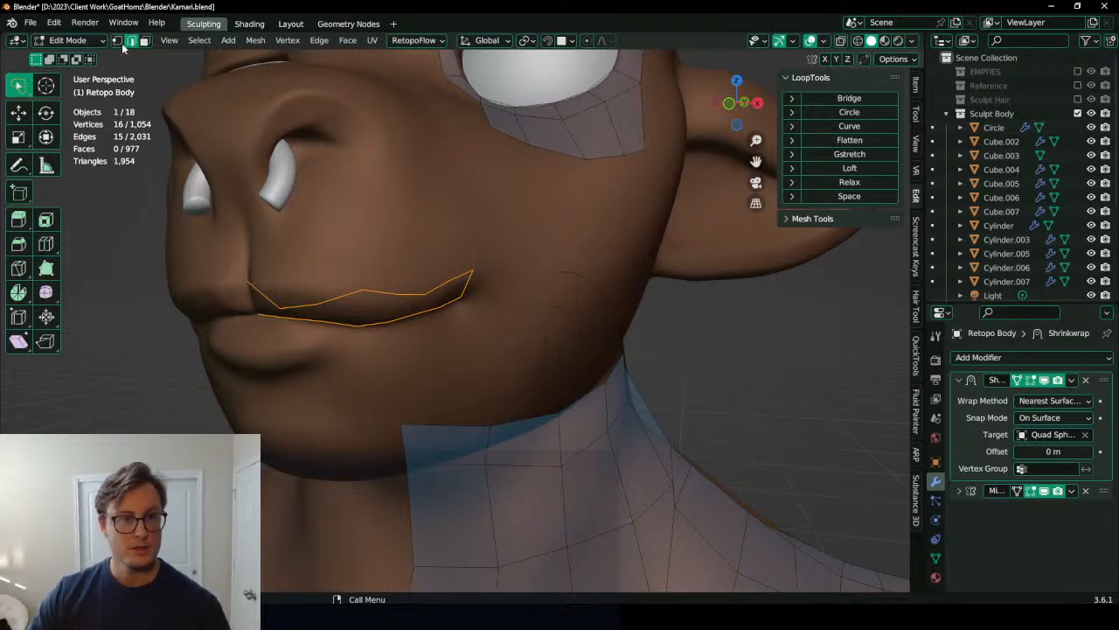
pyautogui.click(470, 288)
pyautogui.press('e')
pyautogui.click(474, 287)
pyautogui.click(477, 270)
pyautogui.press('g')
pyautogui.click(471, 281)
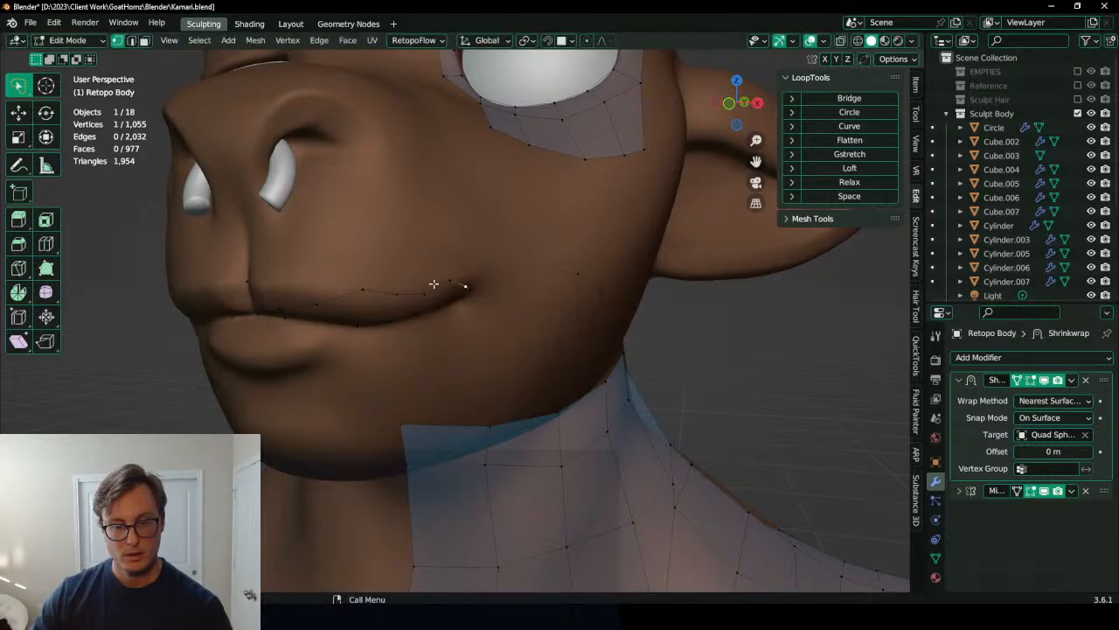
pyautogui.hotkey('ctrl', 'l')
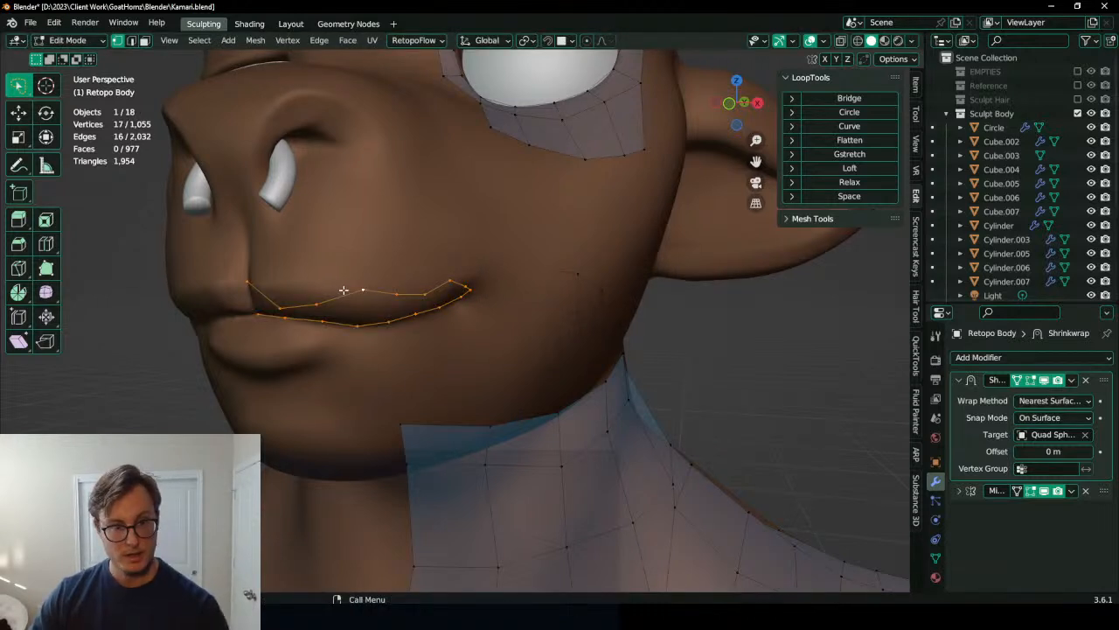
pyautogui.click(310, 298)
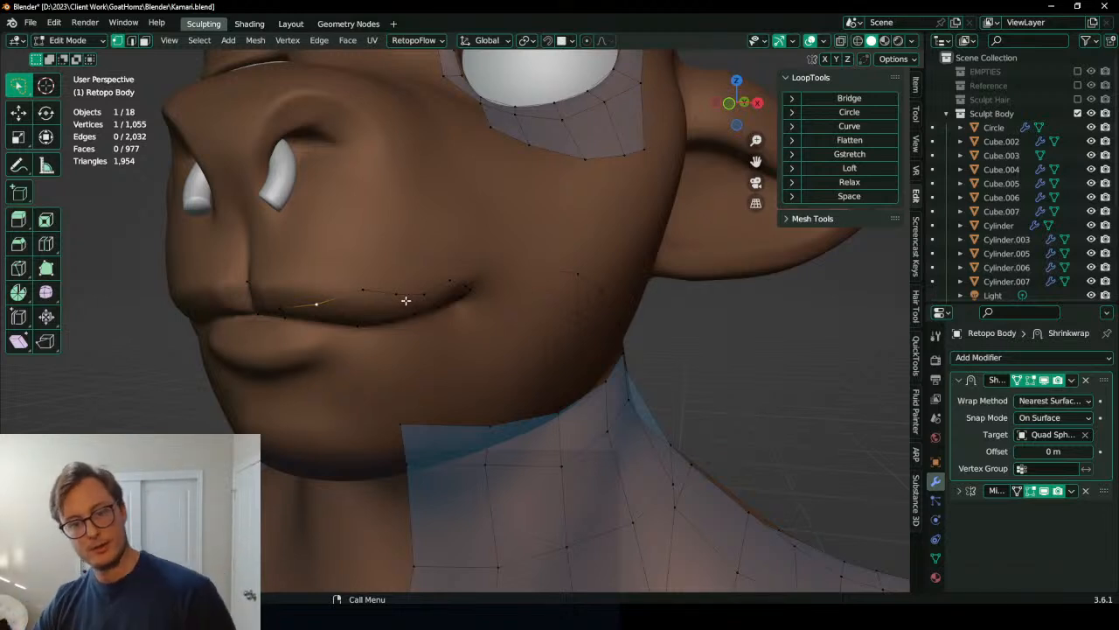
# Step: Delete the upper-lip vertex row from the face centre to the mouth corner
pyautogui.click(251, 284)
pyautogui.keyDown('ctrl'); pyautogui.click(466, 283); pyautogui.keyUp('ctrl')
pyautogui.press('x')
pyautogui.keyDown('alt'); pyautogui.click(450, 292); pyautogui.keyUp('alt')
pyautogui.click(527, 292)
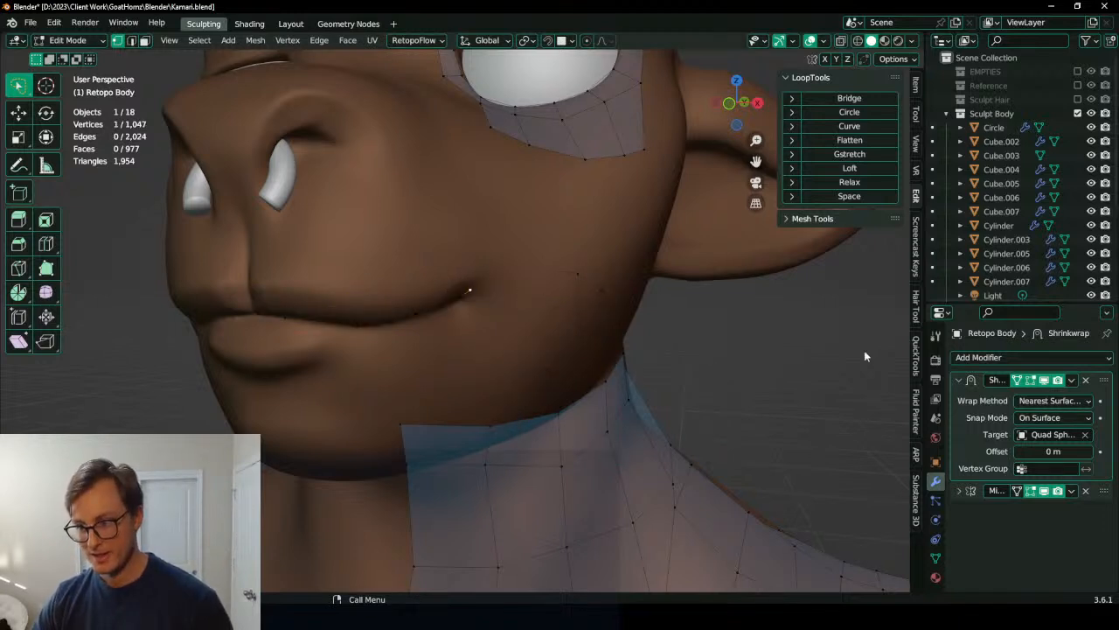
# Step: Duplicate the Shrinkwrap modifier in Object Mode, apply one copy to the mesh and return to Edit Mode
pyautogui.press('Tab')
pyautogui.click(1072, 379)
pyautogui.click(1032, 437)
pyautogui.click(1072, 380)
pyautogui.click(1045, 397)
pyautogui.press('Tab')
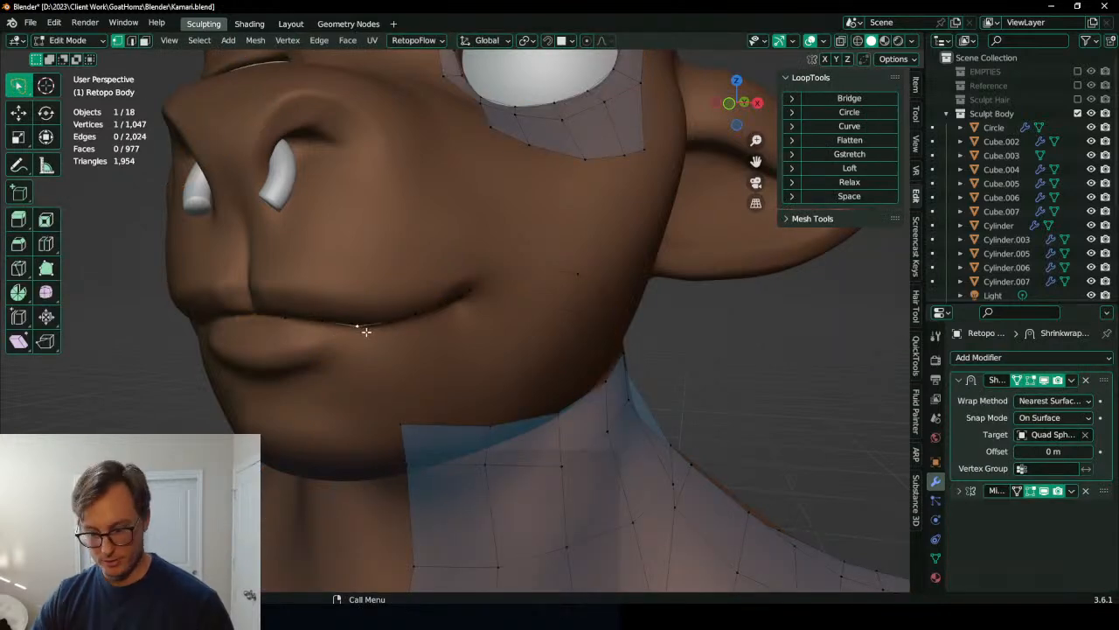
# Step: Try to lower the nine-vertex mouth-crease chain along Z from the front view
pyautogui.press('KP_1')
pyautogui.scroll(1, 480, 302)
pyautogui.press('.')
pyautogui.scroll(6, 560, 297)
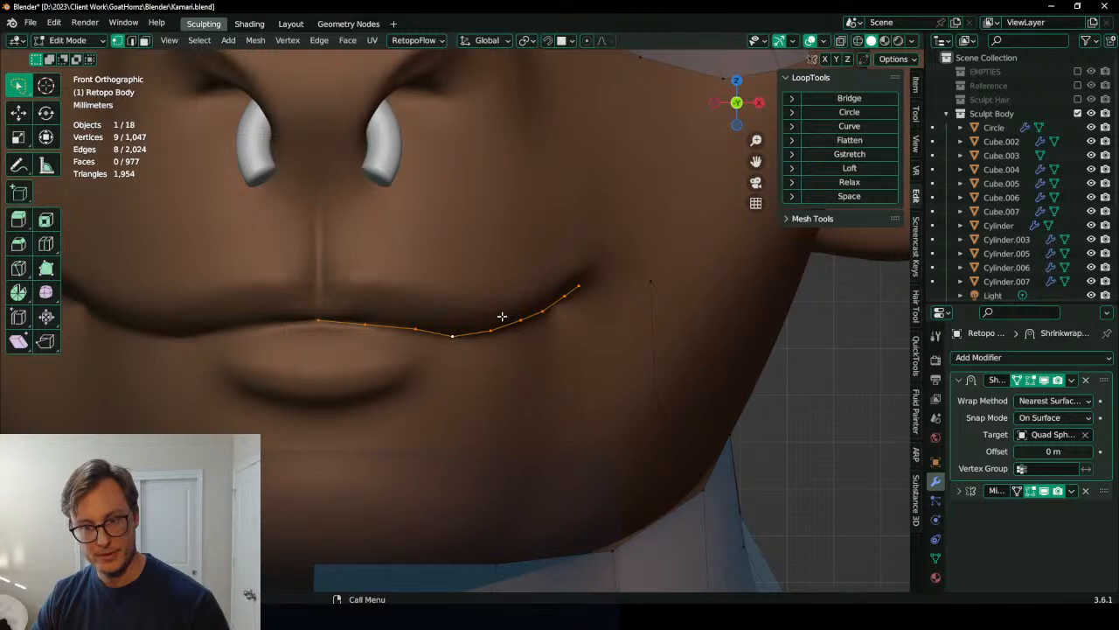
pyautogui.press('g')
pyautogui.press('z')
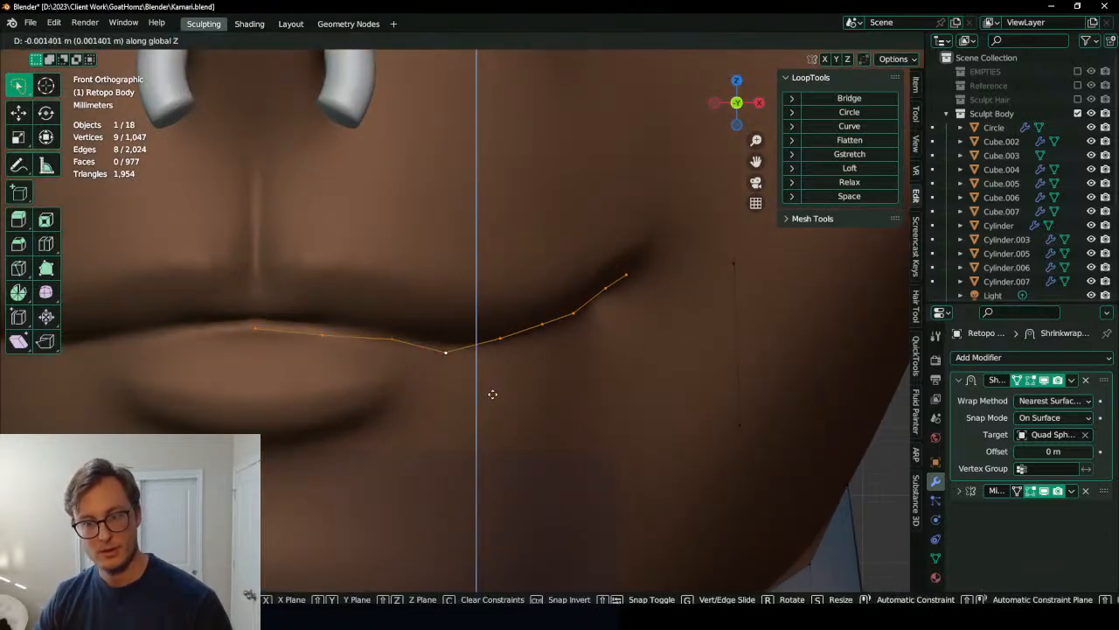
pyautogui.click(495, 392)
pyautogui.hotkey('ctrl', 'z')
# Step: Check the pivot point options and retry moving the mouth-crease chain down along Z
pyautogui.press('.')
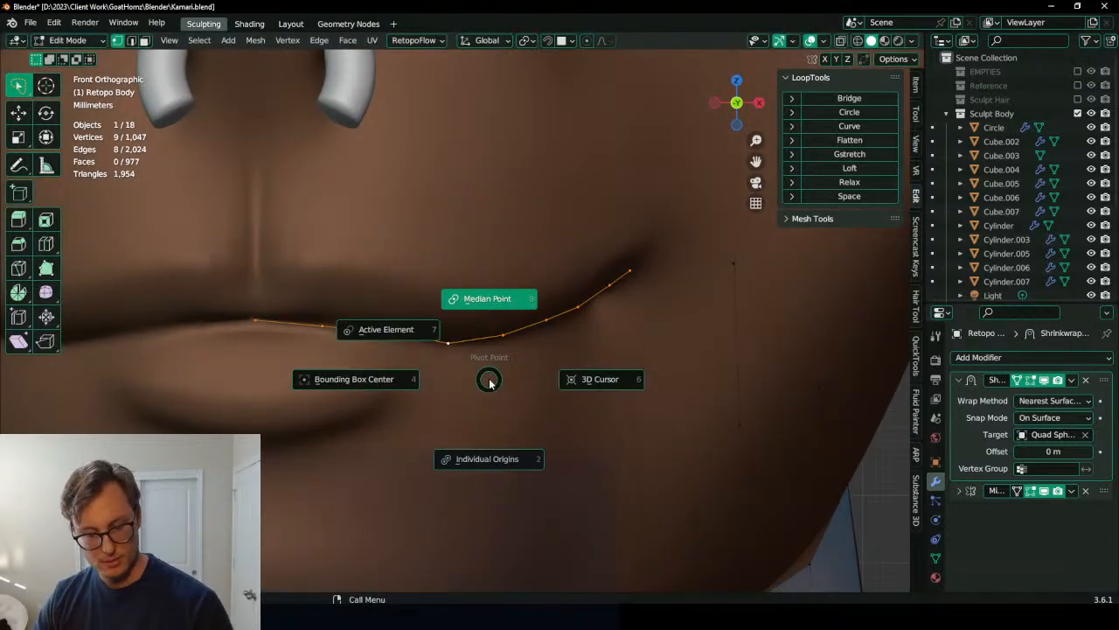
pyautogui.press('g')
pyautogui.press('z')
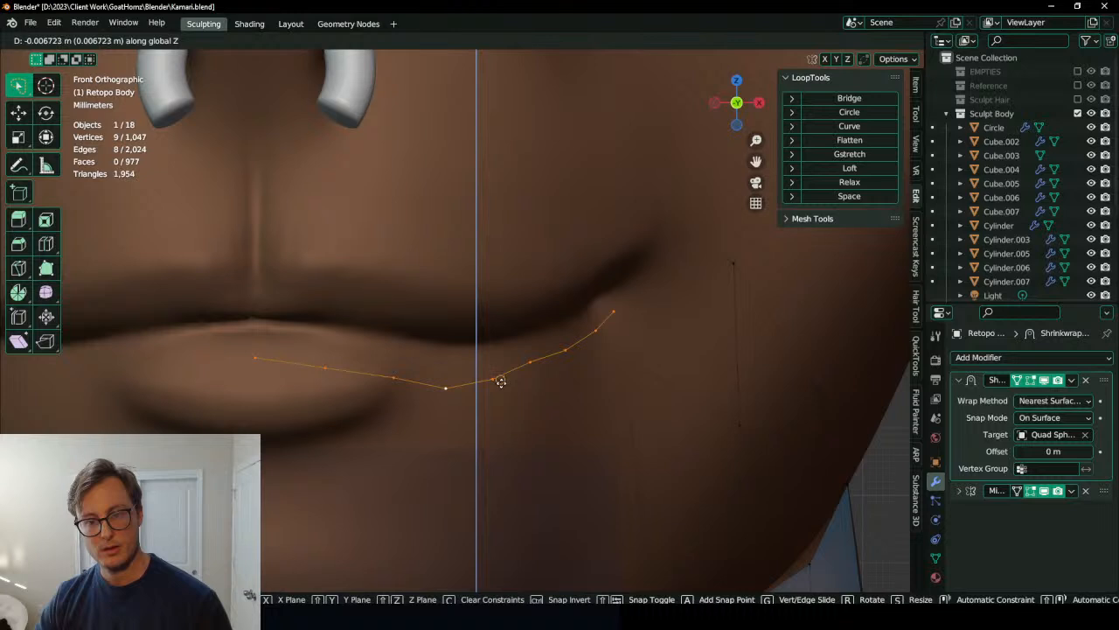
pyautogui.rightClick(510, 380)
pyautogui.press('.')
pyautogui.click(507, 332)
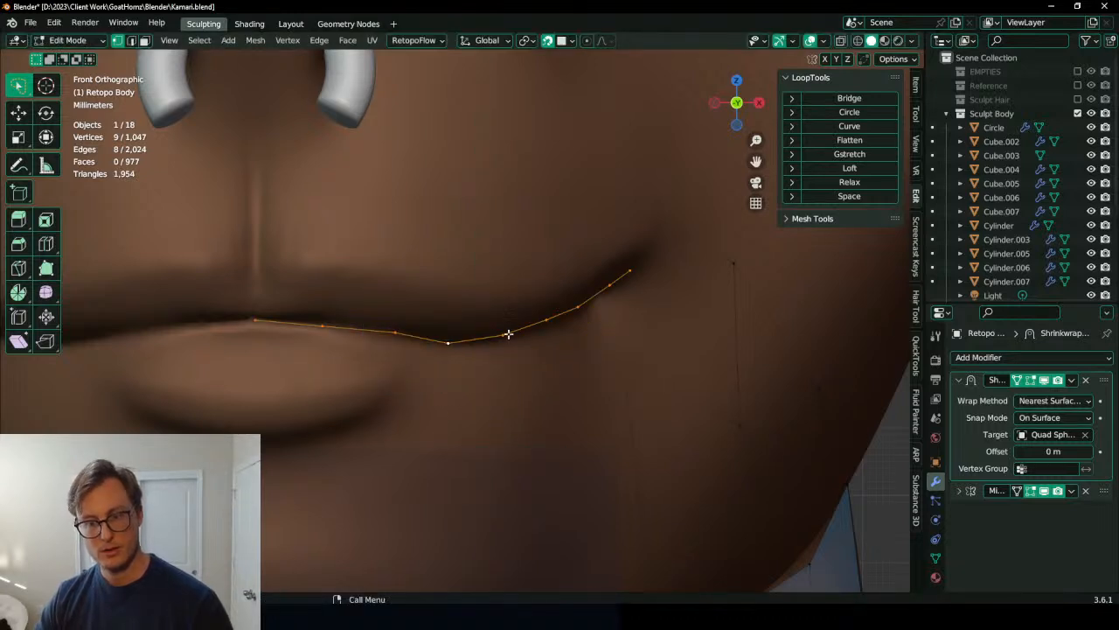
pyautogui.press('g')
pyautogui.press('z')
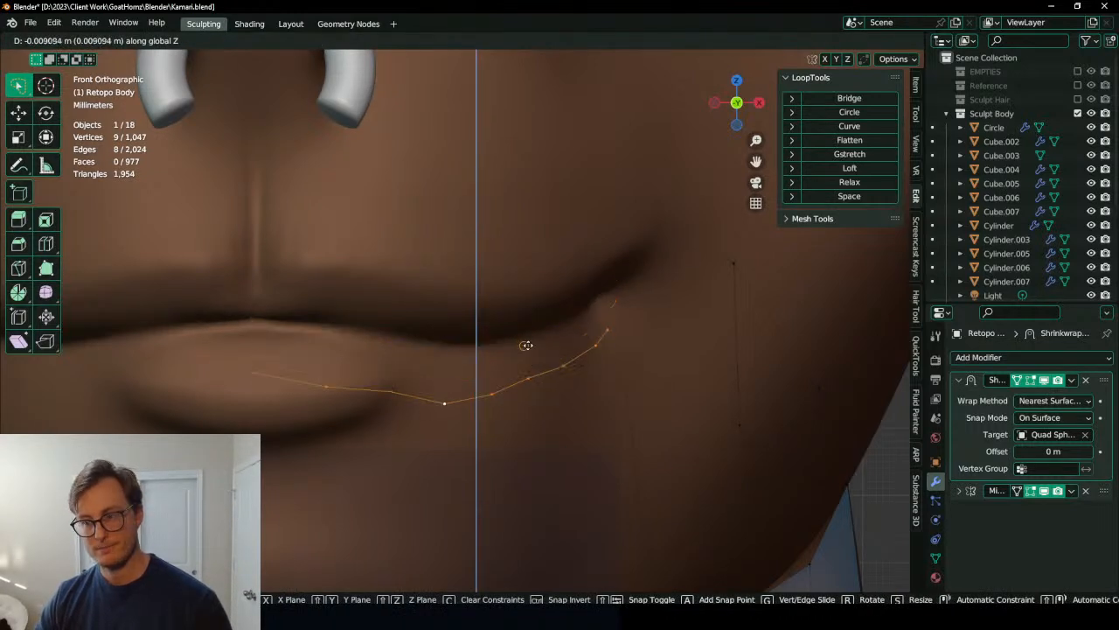
pyautogui.rightClick(527, 345)
# Step: Turn off Include Active and turn on Project Individual Elements in the snapping settings, testing a Z move of the chain
pyautogui.click(571, 41)
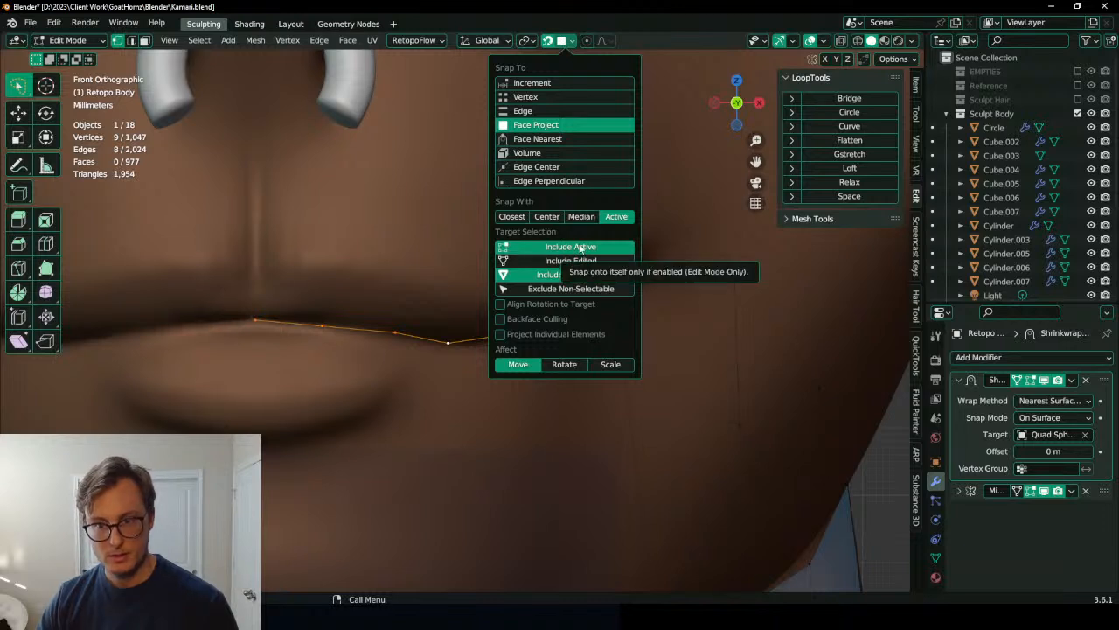
pyautogui.press('g')
pyautogui.press('z')
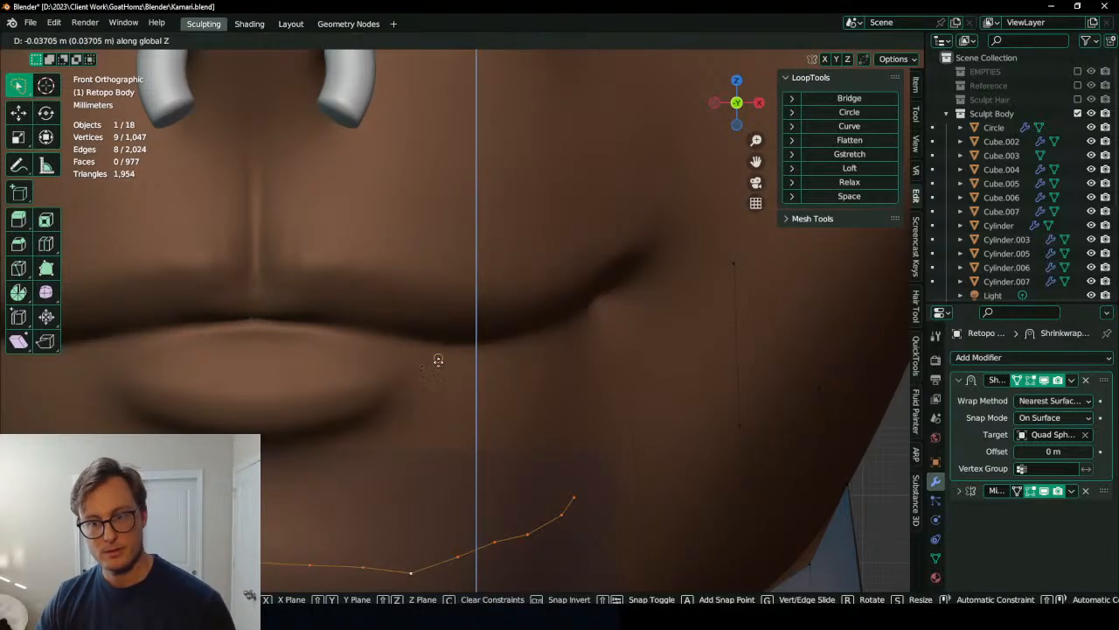
pyautogui.click(447, 340)
pyautogui.click(570, 41)
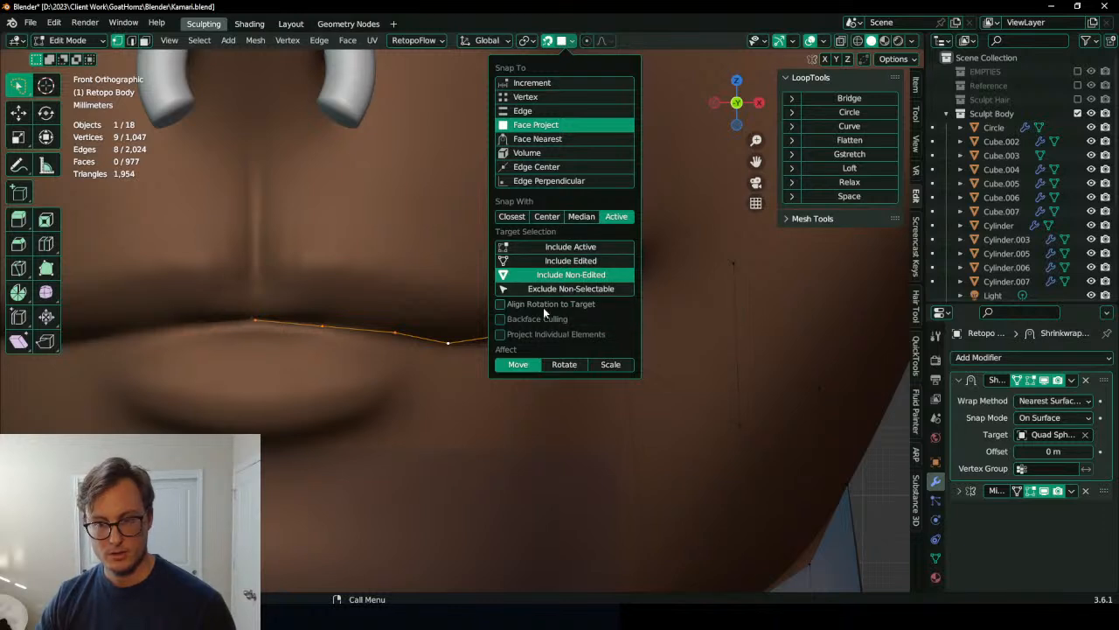
pyautogui.click(550, 335)
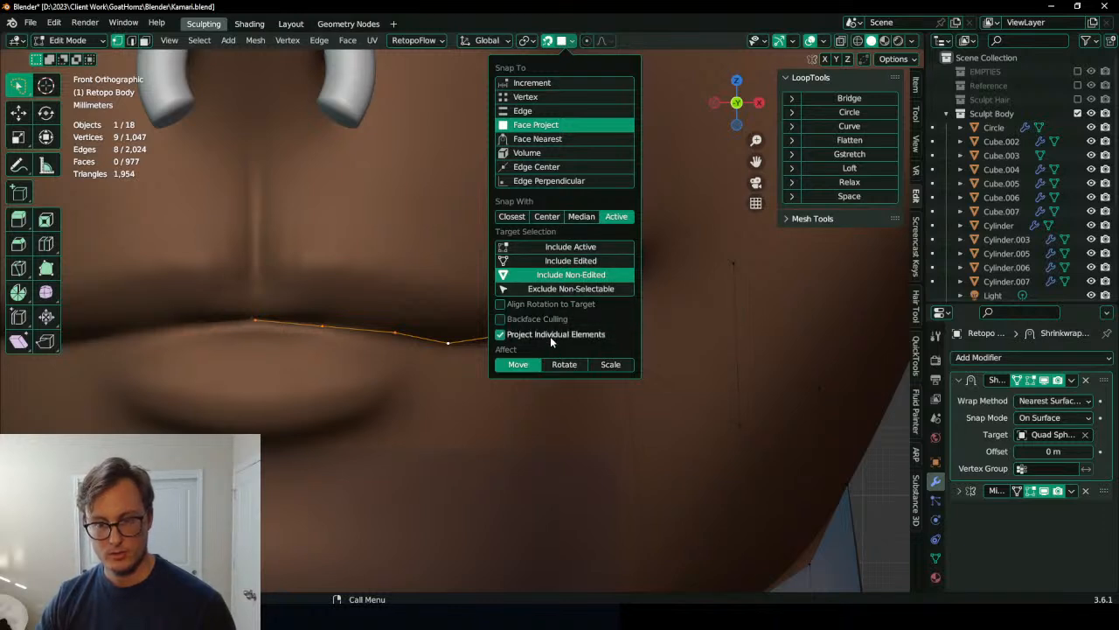
# Step: Move the nine-vertex chain slightly down along Z to fit the edge of the lower lip
pyautogui.press('g')
pyautogui.click(463, 345)
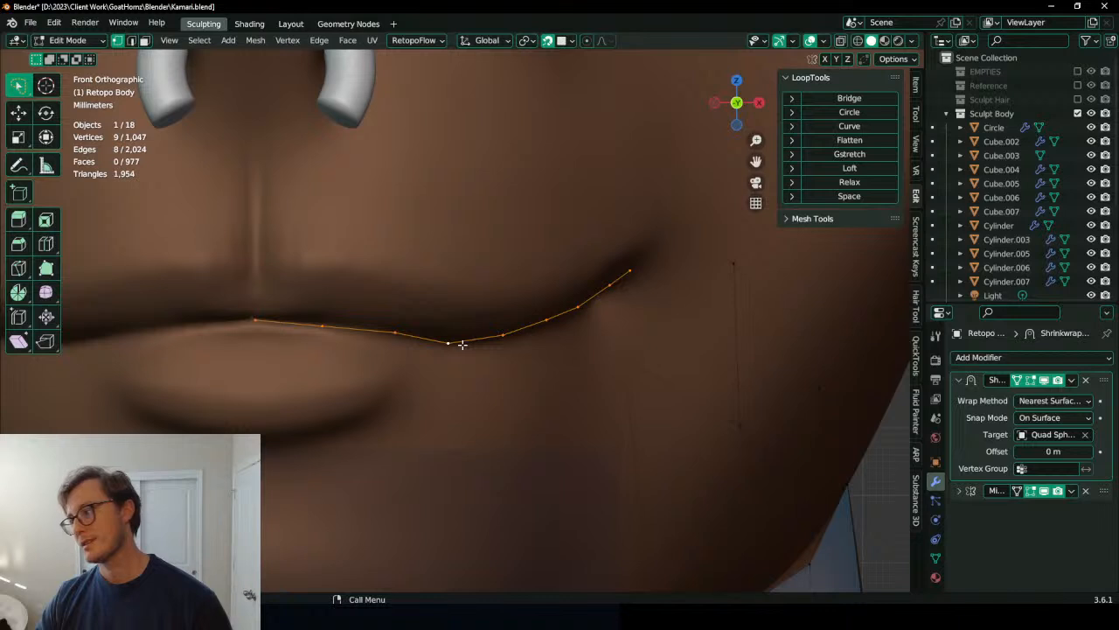
pyautogui.press('g')
pyautogui.press('z')
pyautogui.press('Escape')
pyautogui.press('g')
pyautogui.press('z')
pyautogui.click(564, 362)
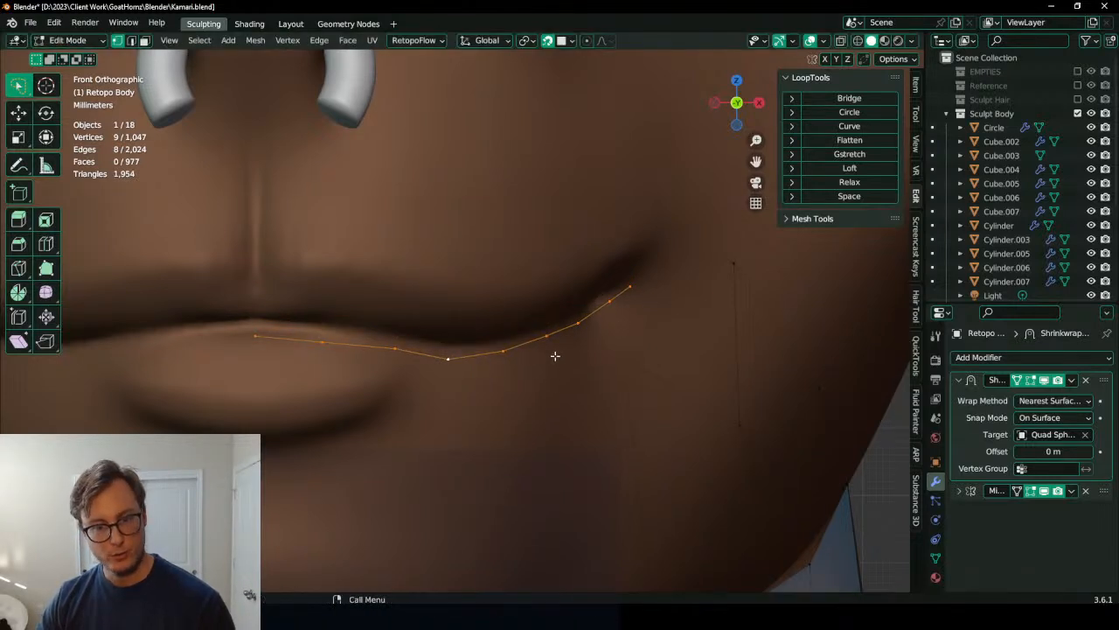
pyautogui.press('g')
pyautogui.press('z')
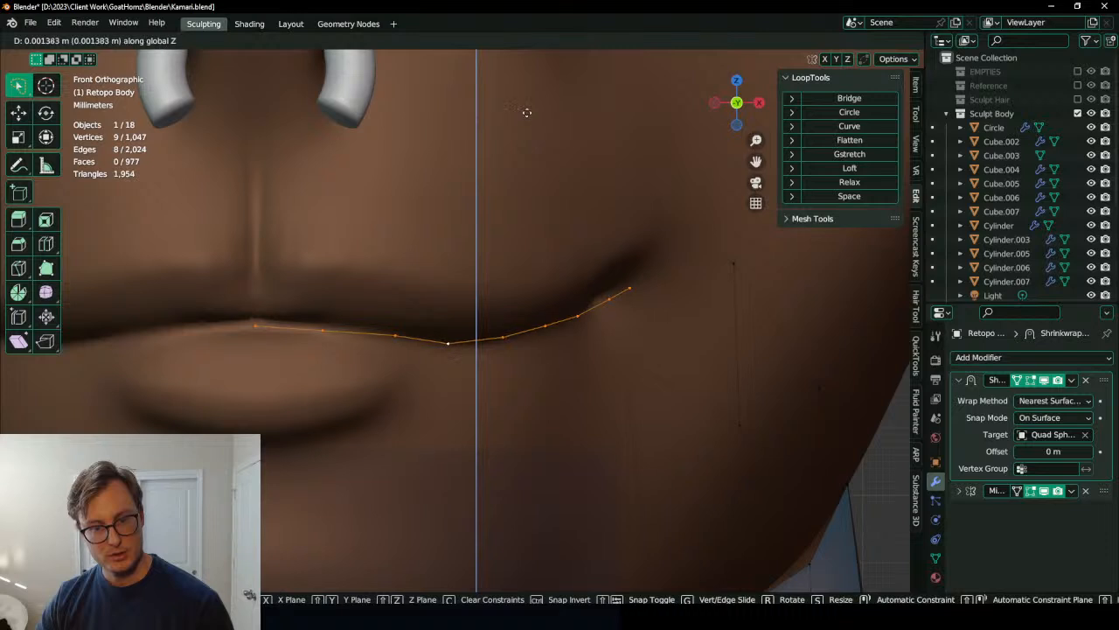
pyautogui.click(526, 133)
# Step: Extrude the chain slightly upward along Z and delete the cross edges to leave two separate rows
pyautogui.press('e')
pyautogui.press('z')
pyautogui.click(527, 93)
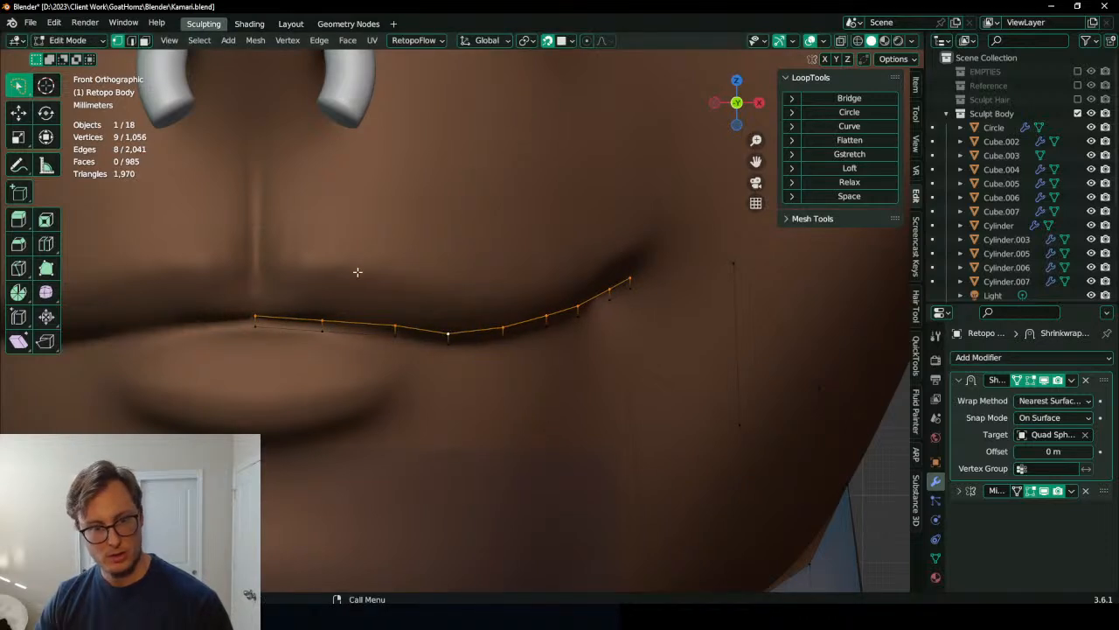
pyautogui.click(130, 47)
pyautogui.click(254, 320)
pyautogui.keyDown('alt'); pyautogui.click(254, 320); pyautogui.keyUp('alt')
pyautogui.press('x')
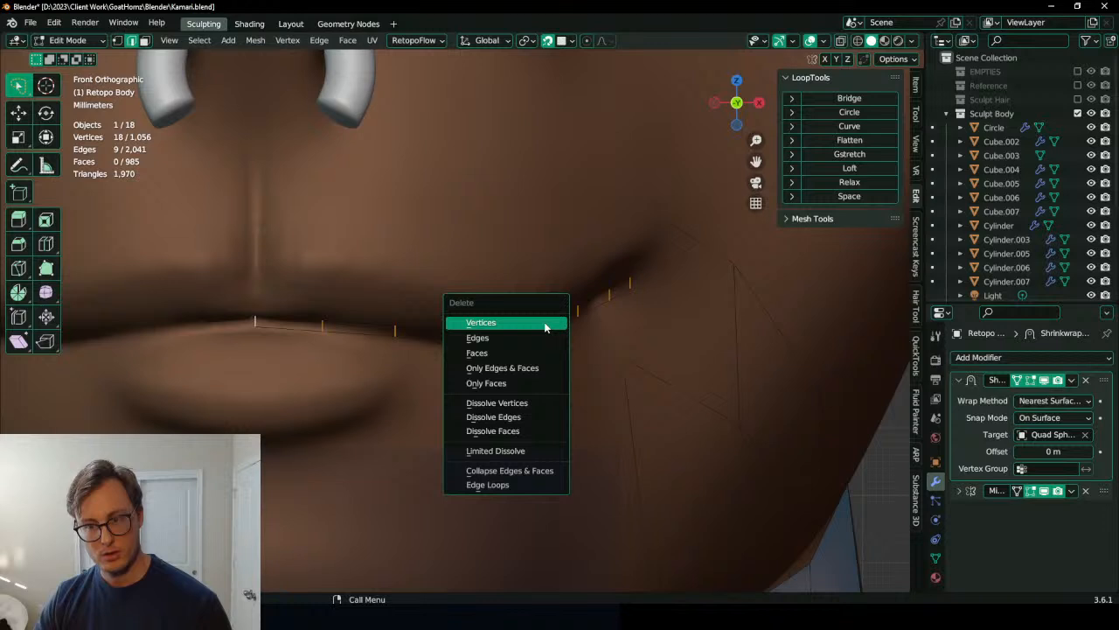
pyautogui.press('x')
# Step: Join the upper and lower rows at the mouth corner with an added vertex and adjust the corner's position
pyautogui.click(651, 296)
pyautogui.scroll(1, 594, 308)
pyautogui.press('1')
pyautogui.hotkey('ctrl', 'r')
pyautogui.click(600, 294)
pyautogui.press('e')
pyautogui.click(598, 285)
pyautogui.press('b')
pyautogui.moveTo(570, 273); pyautogui.dragTo(612, 318)
pyautogui.press('g')
pyautogui.click(600, 318)
# Step: Try to extrude the joined mouth loop and scale it outward, first along Z and again uniformly
pyautogui.scroll(-2, 520, 307)
pyautogui.click(263, 323)
pyautogui.hotkey('ctrl', 'l')
pyautogui.press('e')
pyautogui.press('s')
pyautogui.press('z')
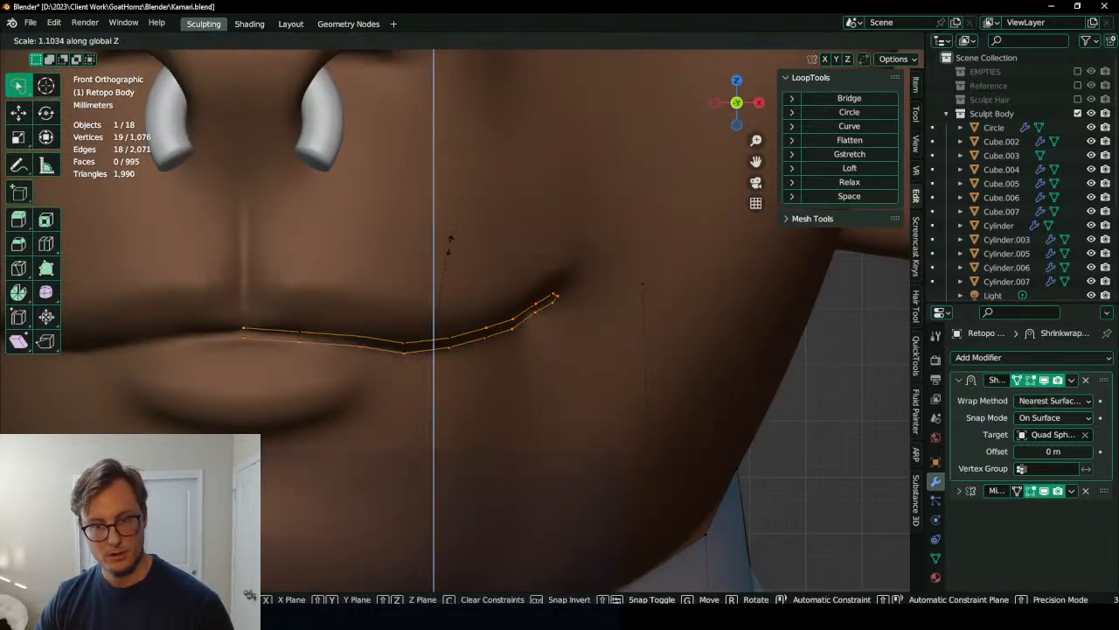
pyautogui.click(472, 175)
pyautogui.hotkey('ctrl', 'z')
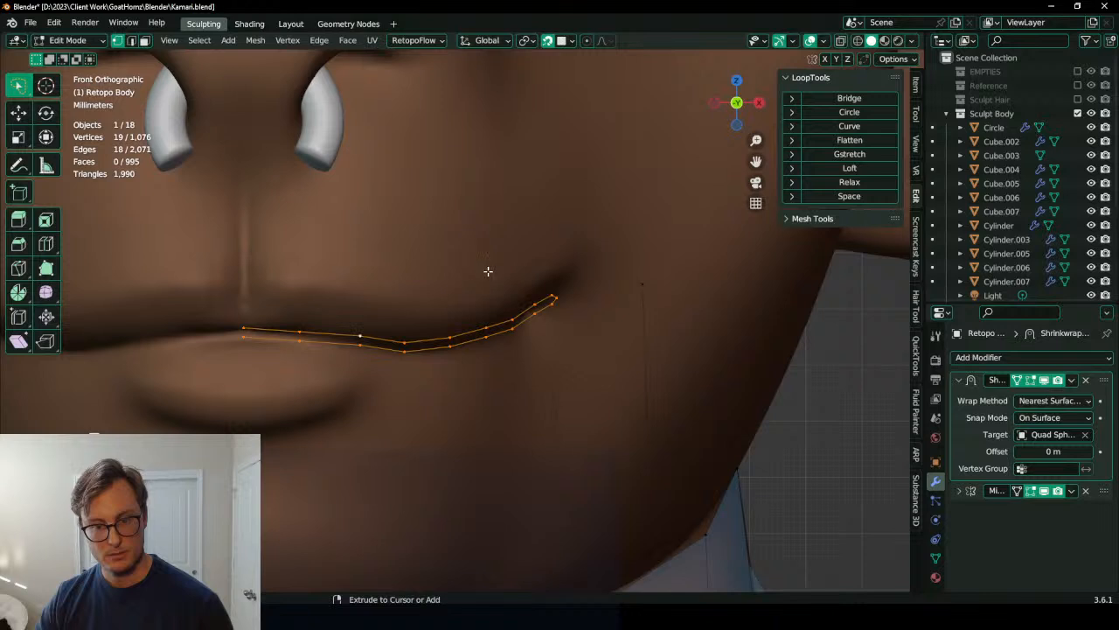
pyautogui.press('.')
pyautogui.press('Escape')
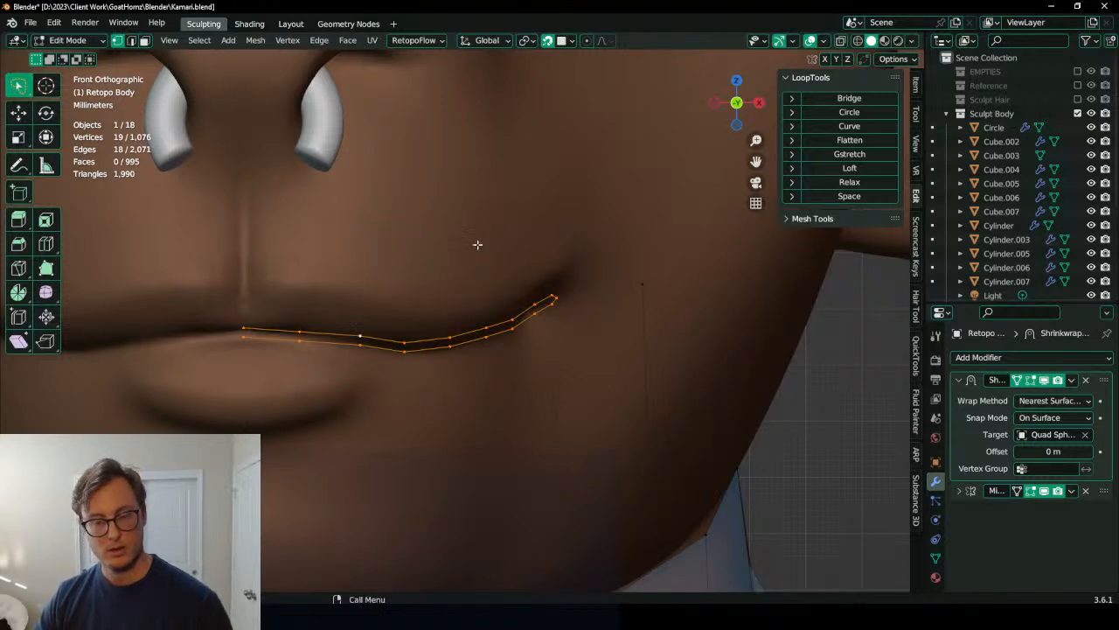
pyautogui.press('s')
pyautogui.click(493, 204)
pyautogui.hotkey('ctrl', 'z')
pyautogui.hotkey('ctrl', 'z')
pyautogui.hotkey('ctrl', 'z')
# Step: Snap the 3D cursor between the two centre vertices of the lips, select the mouth loop and set the pivot to 3D Cursor
pyautogui.press('g')
pyautogui.rightClick(294, 347)
pyautogui.keyDown('shift'); pyautogui.click(243, 337); pyautogui.keyUp('shift')
pyautogui.hotkey('shift', 's')
pyautogui.click(307, 392)
pyautogui.keyDown('alt'); pyautogui.click(335, 329); pyautogui.keyUp('alt')
pyautogui.press('.')
pyautogui.click(403, 285)
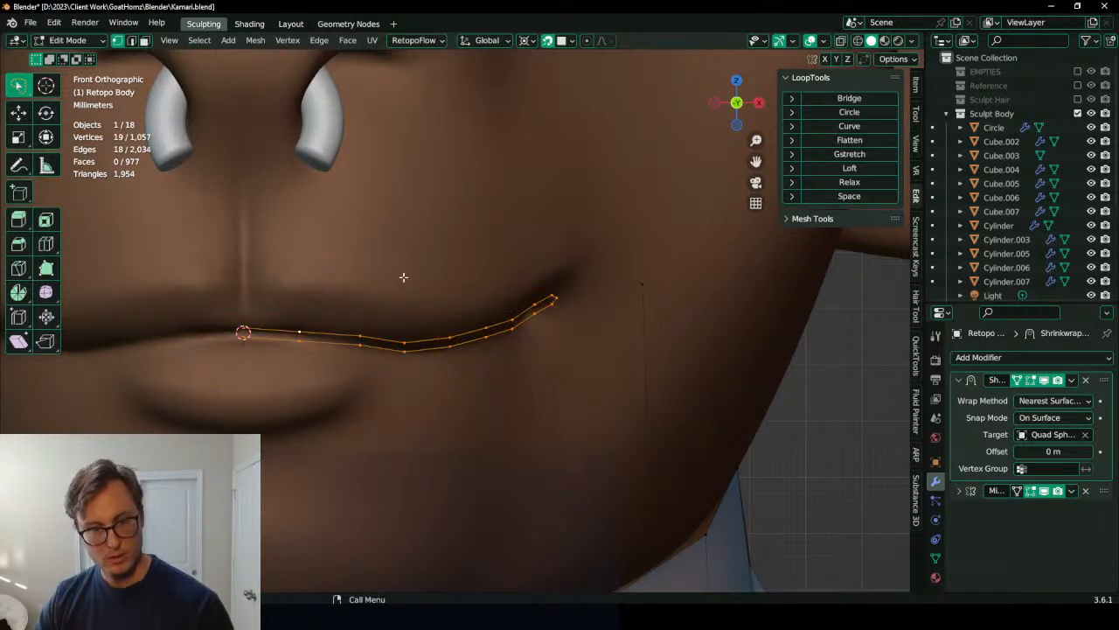
# Step: Try to extrude the mouth loop and scale it along Z about the 3D cursor
pyautogui.press('s')
pyautogui.press('z')
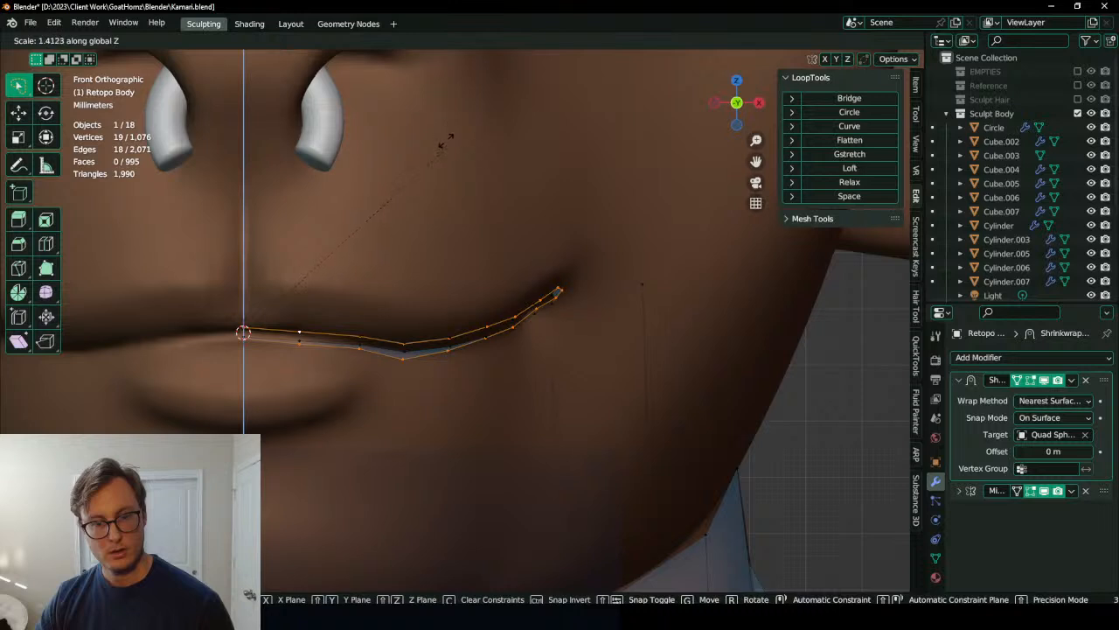
pyautogui.click(520, 415)
pyautogui.hotkey('ctrl', 'z')
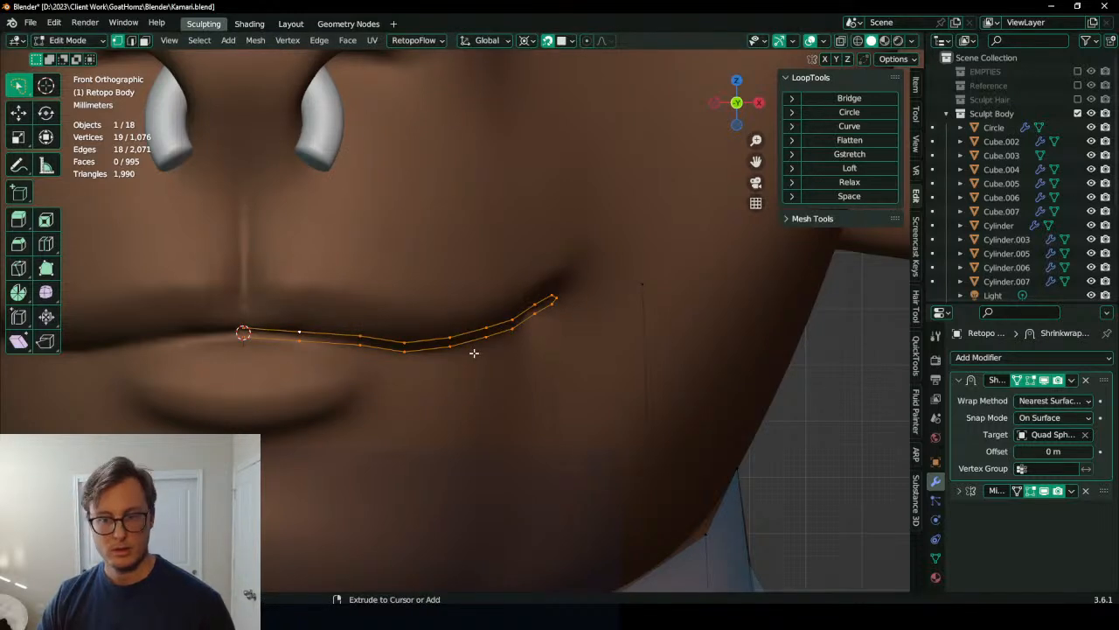
pyautogui.hotkey('ctrl', 'z')
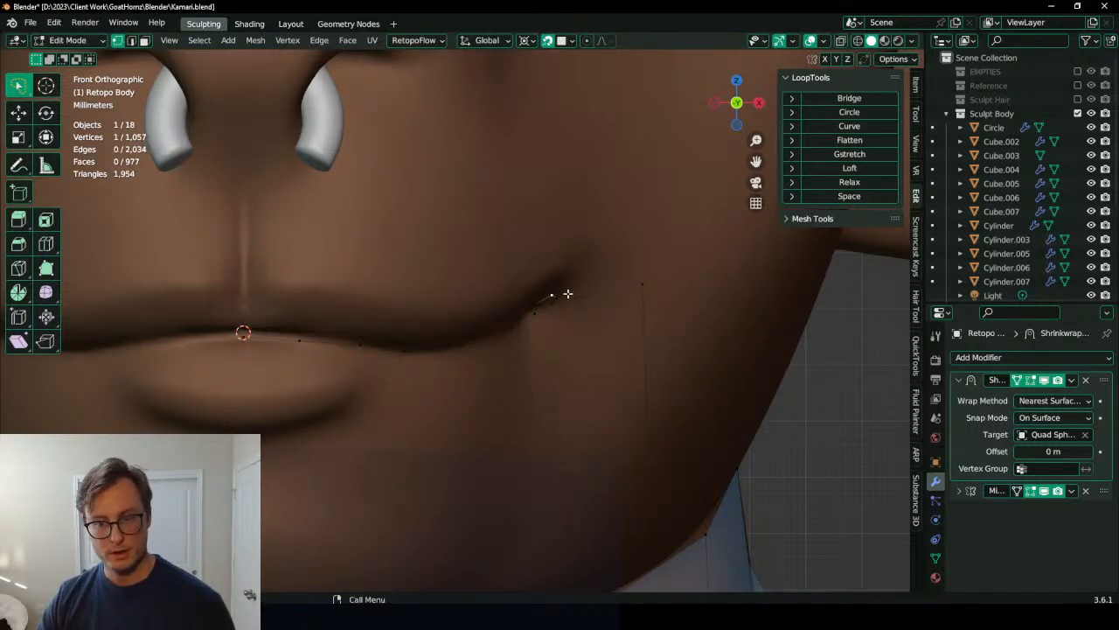
# Step: Extrude the upper crease row upward onto the upper lip and move its end vertex just outside the mouth corner
pyautogui.hotkey('ctrl', 'l')
pyautogui.press('e')
pyautogui.click(405, 259)
pyautogui.click(574, 269)
pyautogui.press('g')
pyautogui.click(587, 296)
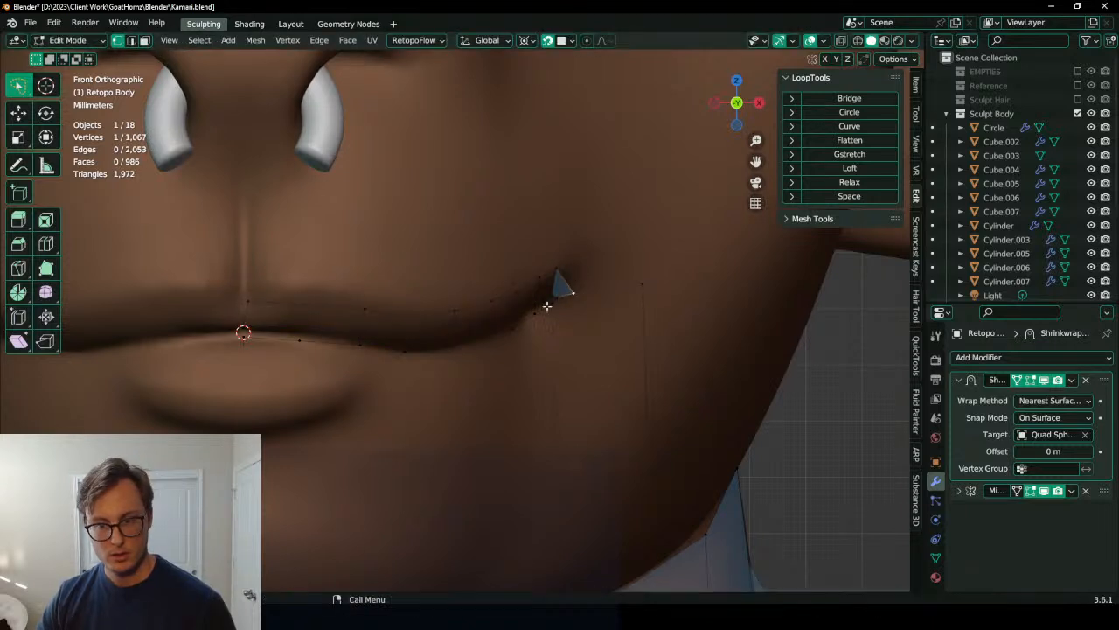
# Step: Select the linked mouth geometry and flip the normals of its faces
pyautogui.click(519, 296)
pyautogui.hotkey('ctrl', 'l')
pyautogui.press('q')
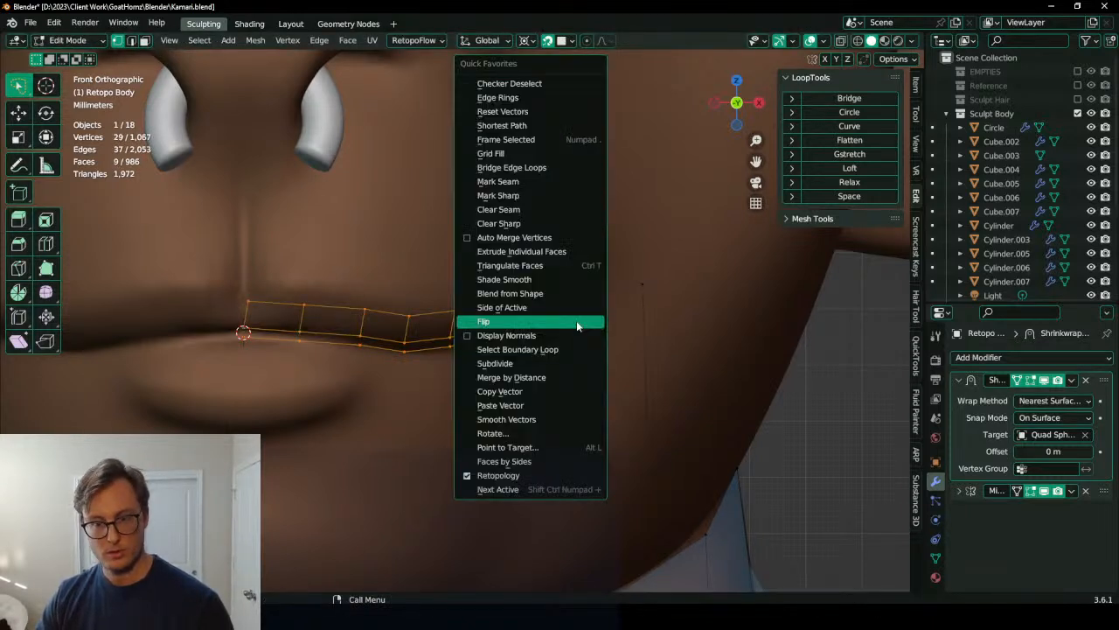
pyautogui.click(577, 321)
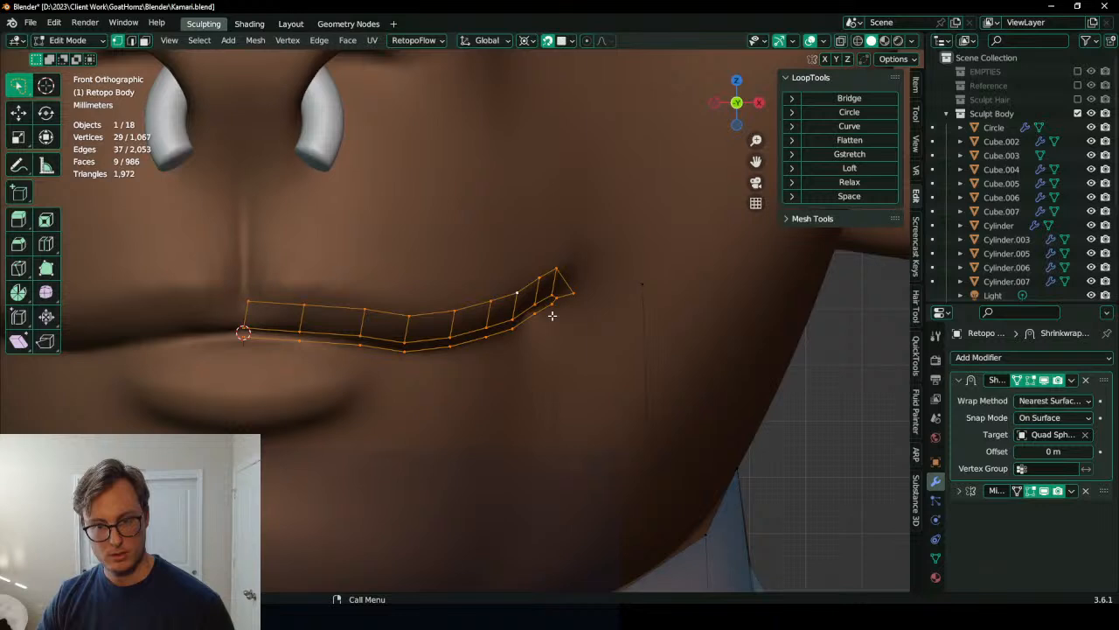
pyautogui.press('q')
pyautogui.click(525, 345)
# Step: Extrude the lower crease row down along Z onto the lower lip and fill the gap at the mouth corner
pyautogui.click(551, 306)
pyautogui.keyDown('ctrl'); pyautogui.click(244, 339); pyautogui.keyUp('ctrl')
pyautogui.press('e')
pyautogui.press('z')
pyautogui.click(340, 376)
pyautogui.click(556, 325)
pyautogui.press('f')
# Step: Extrude the outer mouth loop and scale it outward along Z and X about the 3D cursor
pyautogui.scroll(-5, 577, 322)
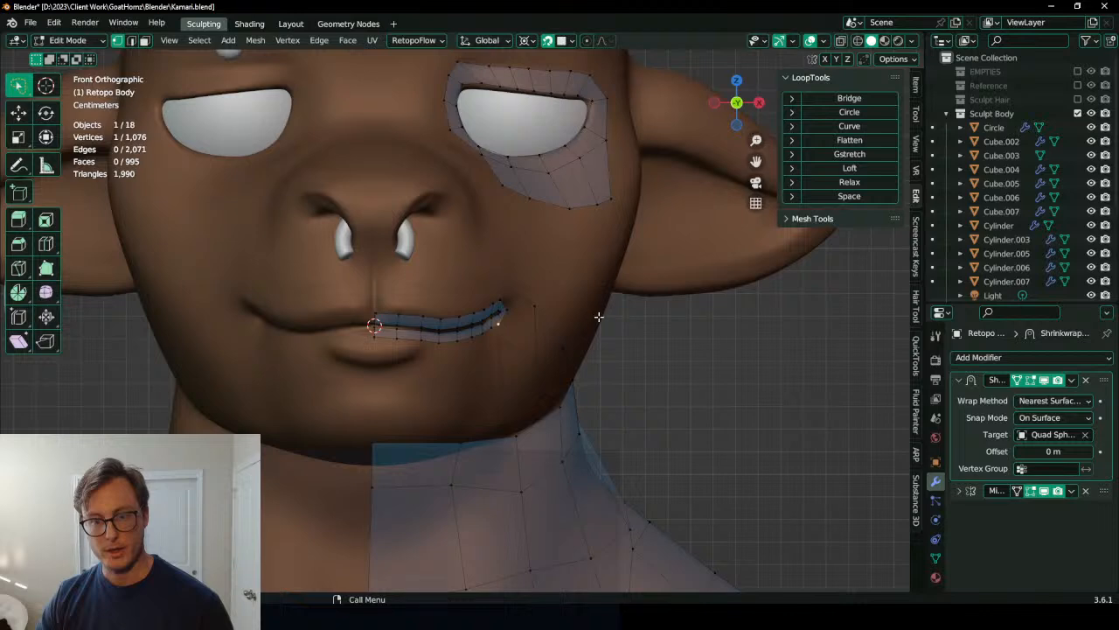
pyautogui.moveTo(597, 315); pyautogui.dragTo(469, 321, button='middle')
pyautogui.scroll(-3, 419, 319)
pyautogui.moveTo(375, 317); pyautogui.dragTo(427, 329, button='middle')
pyautogui.scroll(2, 333, 275)
pyautogui.scroll(-2, 432, 251)
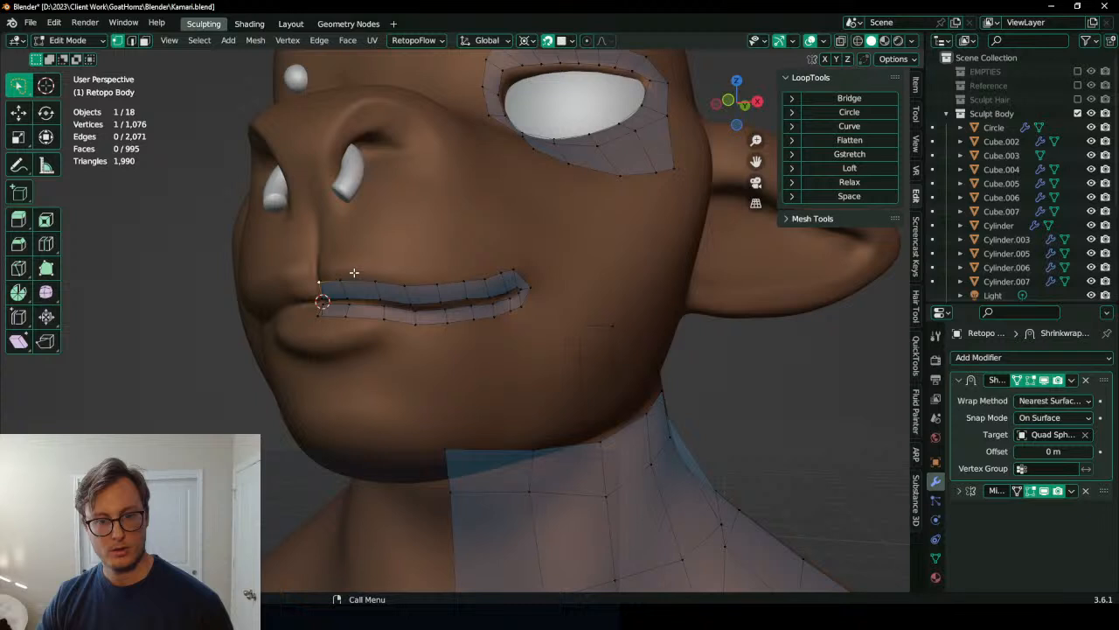
pyautogui.keyDown('alt'); pyautogui.click(396, 266); pyautogui.keyUp('alt')
pyautogui.press('e')
pyautogui.rightClick(467, 257)
pyautogui.press('s')
pyautogui.press('z')
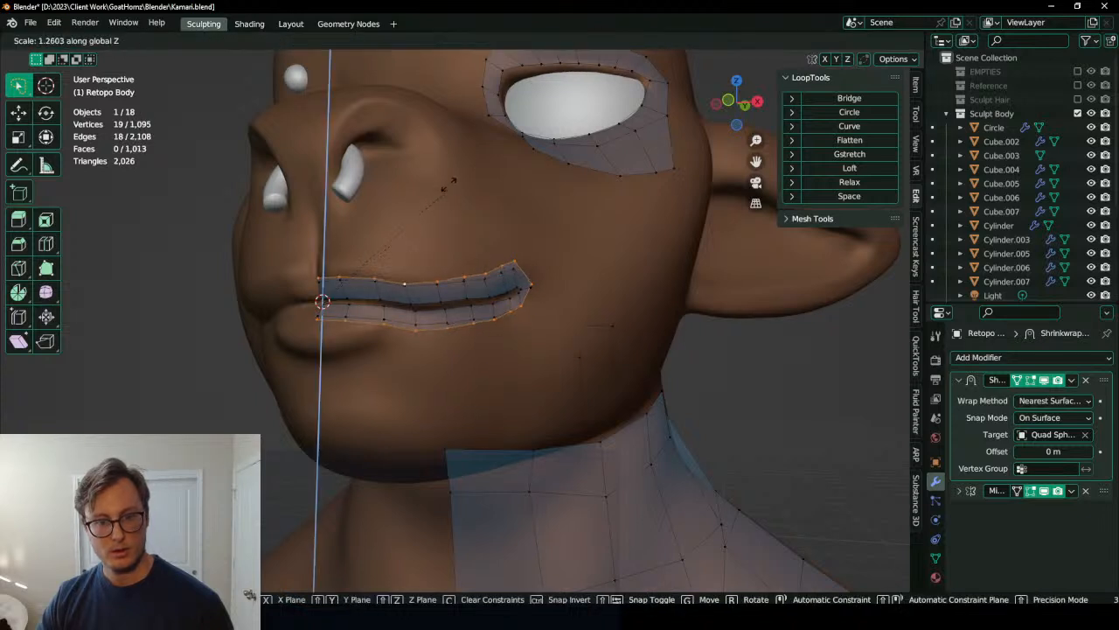
pyautogui.press('Return')
pyautogui.press('s')
pyautogui.press('x')
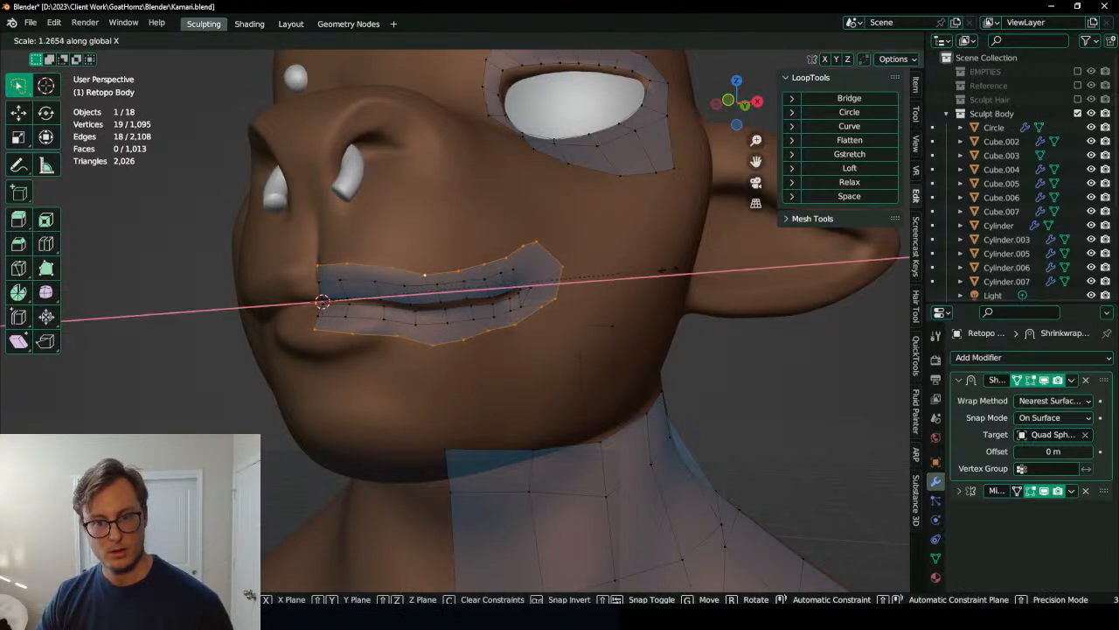
pyautogui.click(435, 291)
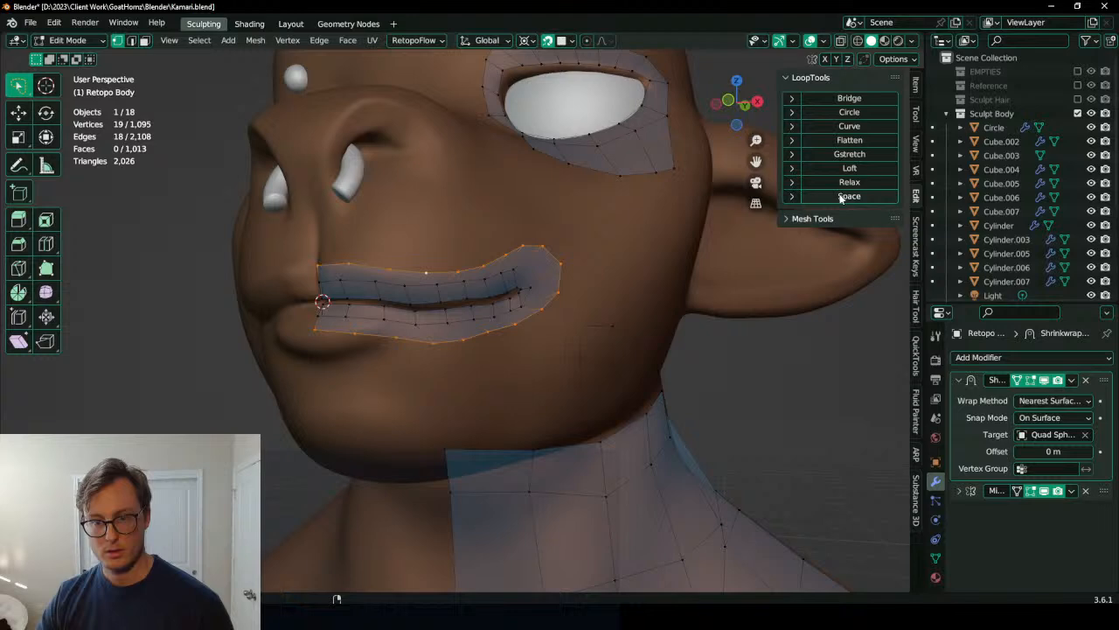
# Step: Duplicate the retopo body's Shrinkwrap modifier, apply one copy, and return to editing the mesh
pyautogui.press('Tab')
pyautogui.click(1071, 380)
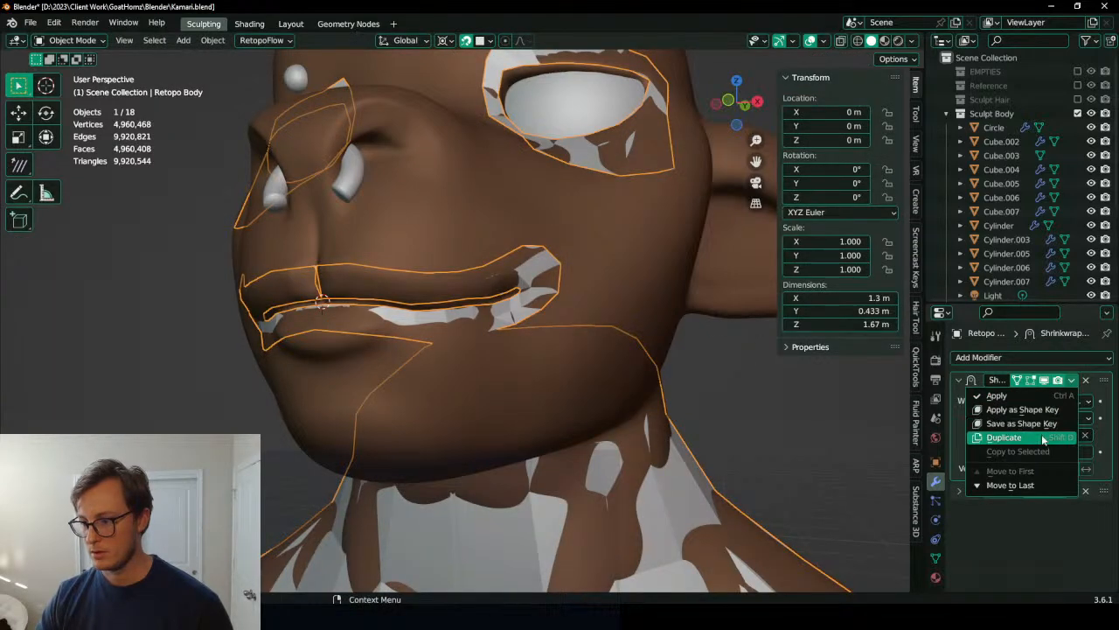
pyautogui.click(1027, 438)
pyautogui.click(1071, 382)
pyautogui.click(1028, 398)
pyautogui.press('Tab')
# Step: Scale the new outer mouth loop along X
pyautogui.press('s')
pyautogui.press('x')
pyautogui.click(551, 233)
pyautogui.moveTo(551, 233); pyautogui.dragTo(482, 283, button='middle')
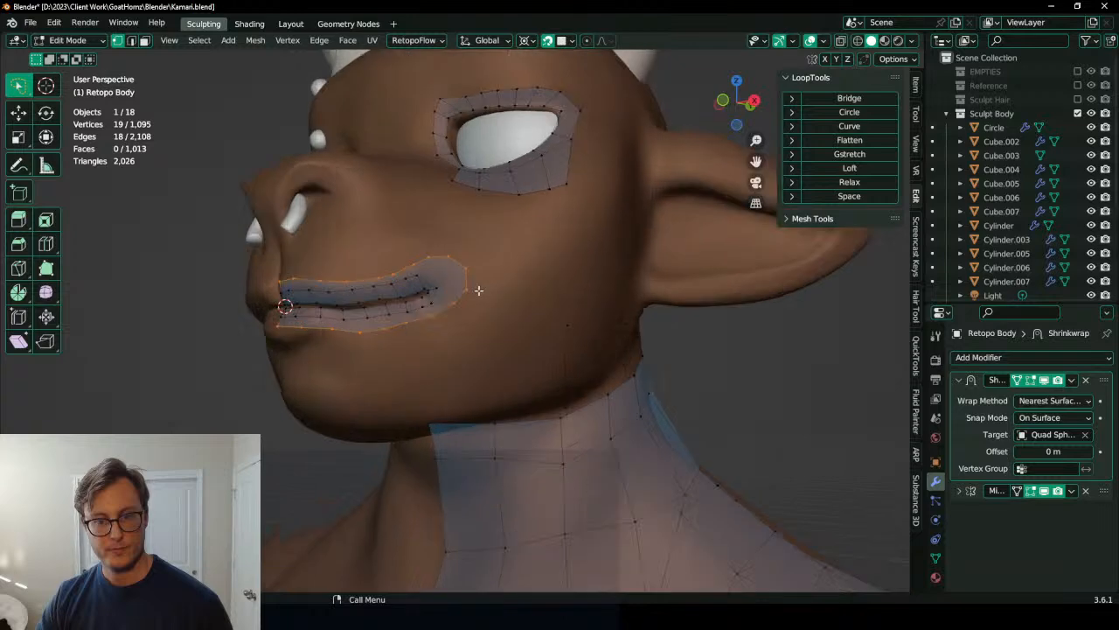
# Step: Select the lower half of the outer mouth loop and move it down along Z onto the chin
pyautogui.scroll(3, 370, 345)
pyautogui.click(174, 324)
pyautogui.scroll(-3, 413, 322)
pyautogui.keyDown('ctrl'); pyautogui.click(473, 302); pyautogui.keyUp('ctrl')
pyautogui.press('e')
pyautogui.press('z')
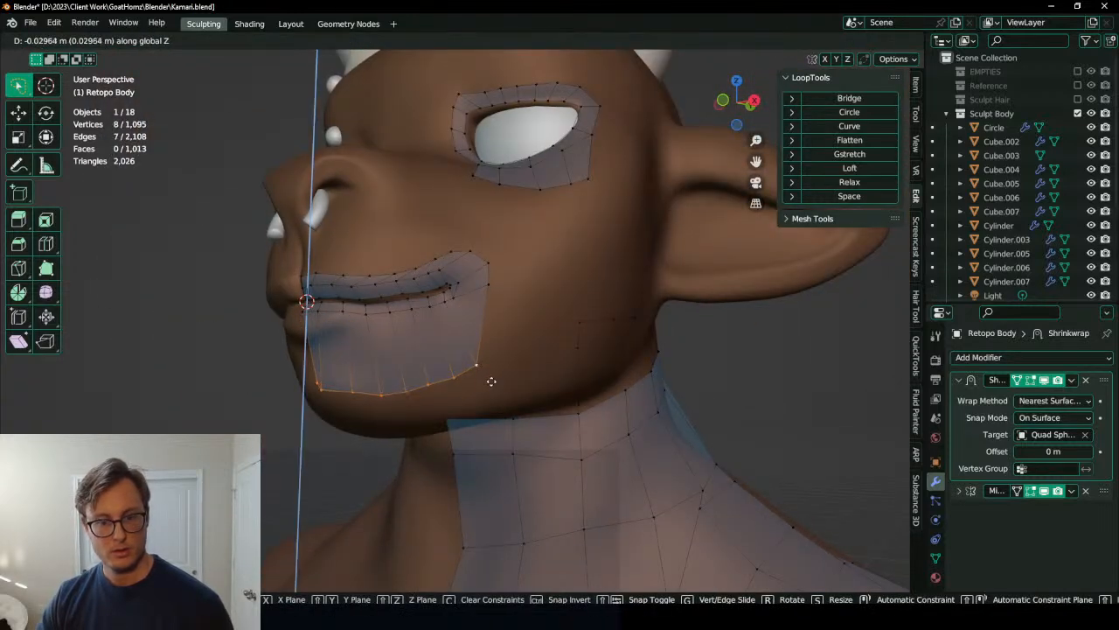
pyautogui.rightClick(492, 378)
pyautogui.press('KP_1')
pyautogui.press('g')
pyautogui.press('z')
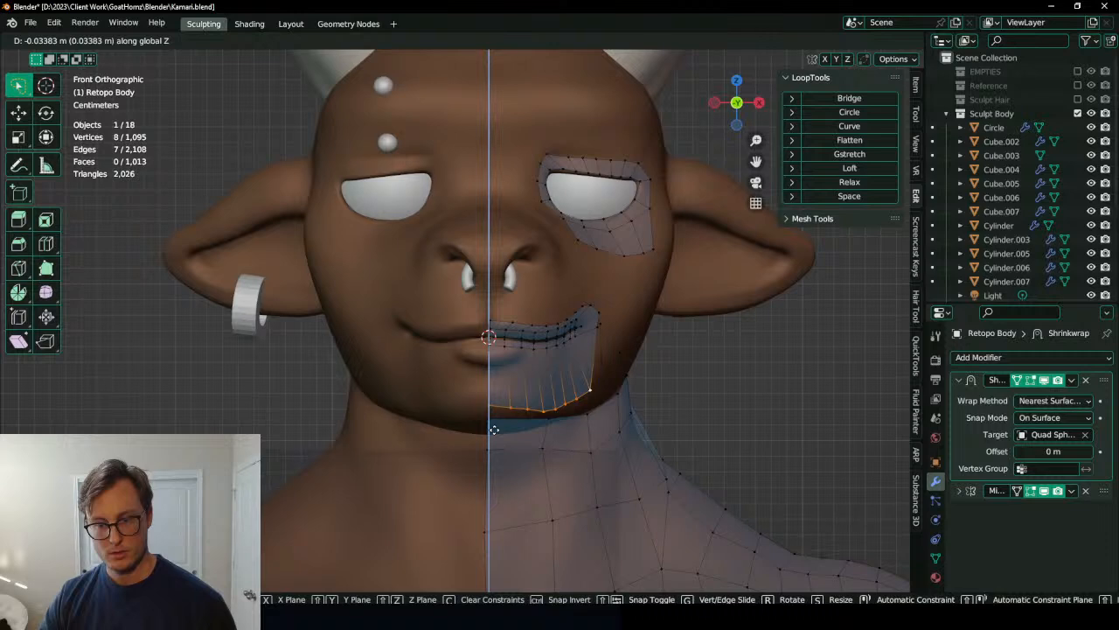
pyautogui.click(495, 425)
pyautogui.keyDown('shift'); pyautogui.moveTo(553, 391); pyautogui.dragTo(420, 289, button='middle'); pyautogui.keyUp('shift')
pyautogui.scroll(3, 420, 289)
pyautogui.press('g')
pyautogui.press('z')
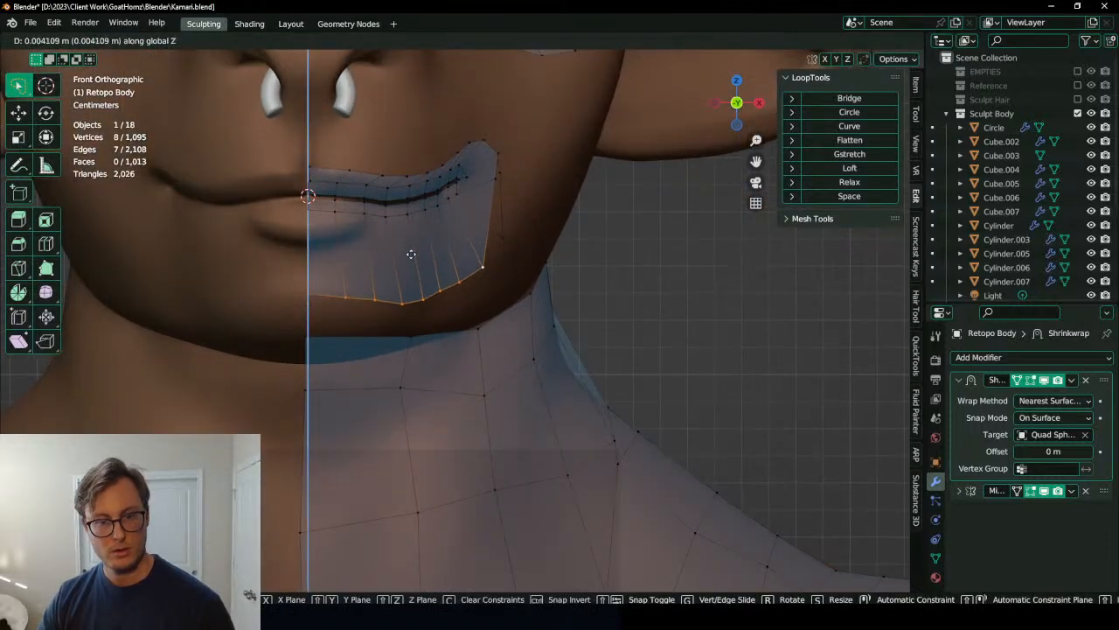
pyautogui.click(415, 234)
# Step: Move the three outer loop vertices beside the mouth corner back onto the cheek
pyautogui.moveTo(417, 237)
pyautogui.mouseDown(button='middle')
pyautogui.moveTo(467, 237)
pyautogui.moveTo(286, 243)
pyautogui.moveTo(419, 230)
pyautogui.mouseUp(button='middle')
pyautogui.click(405, 220)
pyautogui.keyDown('ctrl'); pyautogui.click(429, 257); pyautogui.keyUp('ctrl')
pyautogui.press('g')
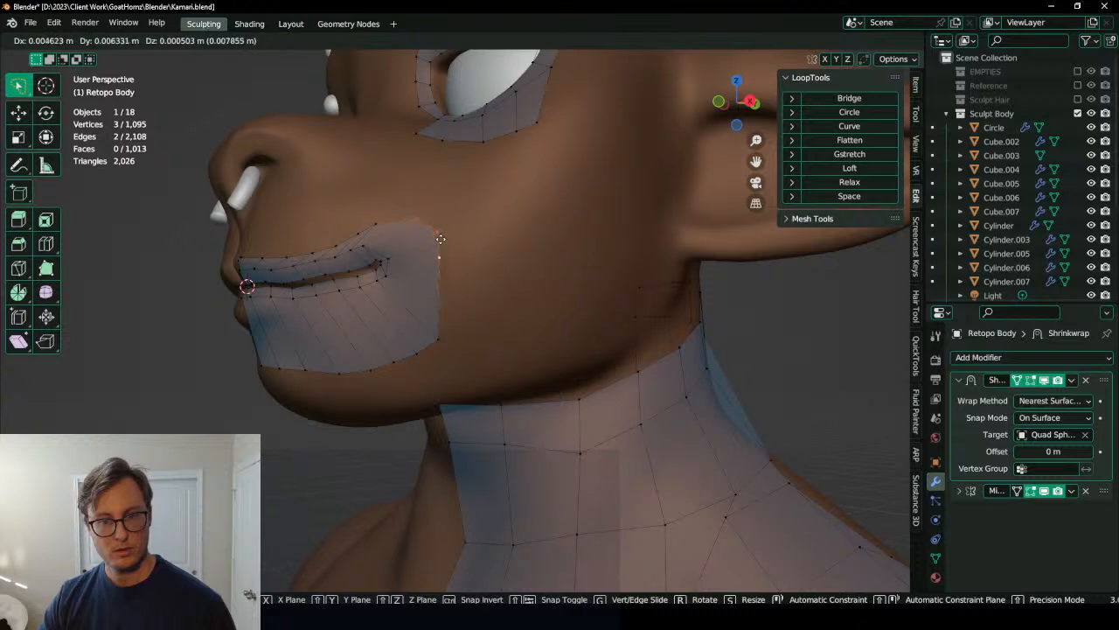
pyautogui.click(497, 244)
# Step: Select the upper half of the outer mouth loop and move it up along Z toward the nose
pyautogui.click(377, 224)
pyautogui.moveTo(353, 232); pyautogui.dragTo(392, 239, button='middle')
pyautogui.keyDown('ctrl'); pyautogui.click(241, 258); pyautogui.keyUp('ctrl')
pyautogui.press('g')
pyautogui.press('z')
pyautogui.click(441, 184)
# Step: Even out the whole outer mouth loop with the LoopTools Space and Relax operations
pyautogui.hotkey('alt', 'a')
pyautogui.keyDown('alt'); pyautogui.click(518, 237); pyautogui.keyUp('alt')
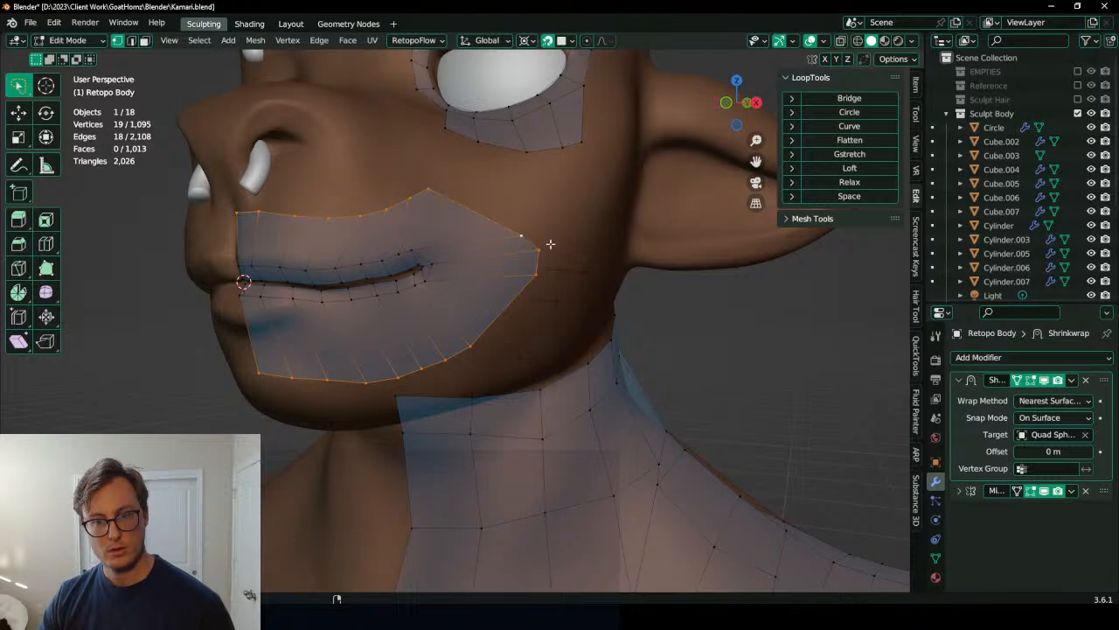
pyautogui.click(840, 197)
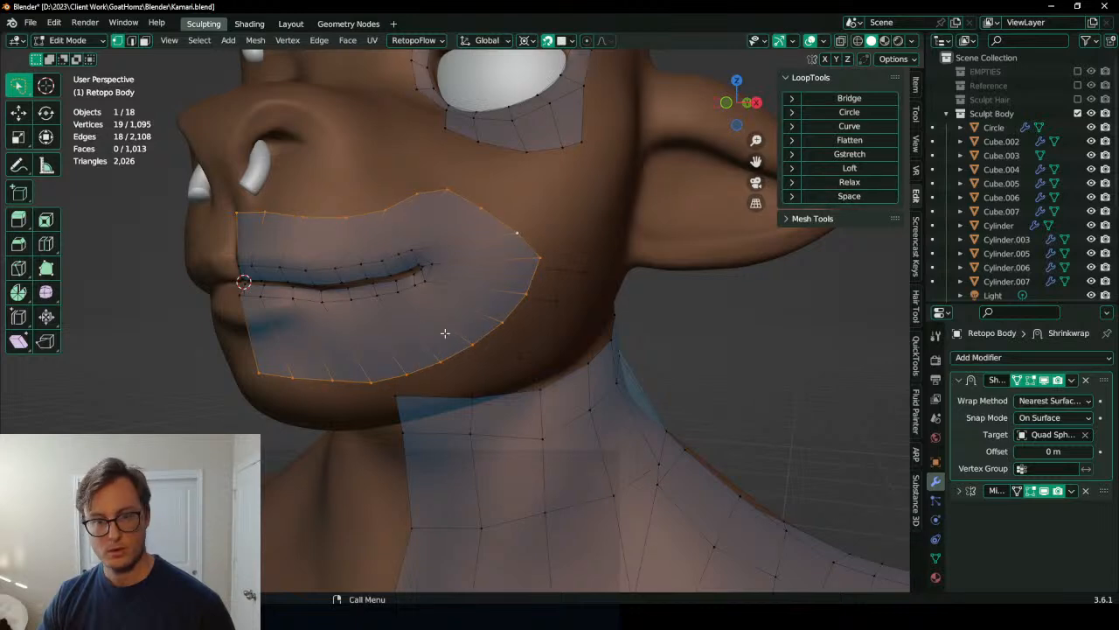
pyautogui.click(871, 184)
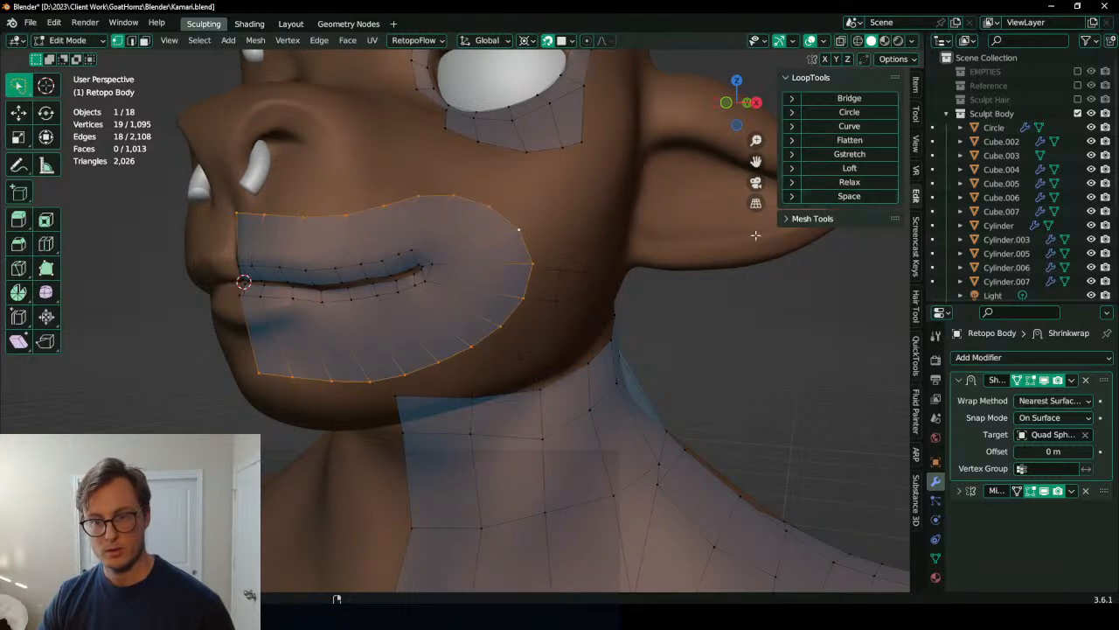
# Step: Add a middle edge loop between the lip loop and the outer mouth loop
pyautogui.moveTo(475, 282)
pyautogui.mouseDown(button='middle')
pyautogui.moveTo(516, 280)
pyautogui.moveTo(490, 245)
pyautogui.moveTo(410, 313)
pyautogui.moveTo(487, 317)
pyautogui.moveTo(450, 307)
pyautogui.moveTo(467, 285)
pyautogui.mouseUp(button='middle')
pyautogui.press('e')
pyautogui.press('s')
pyautogui.click(411, 314)
# Step: Relax the edge loop around the lips and move it outward along X
pyautogui.click(470, 268)
pyautogui.keyDown('alt'); pyautogui.click(450, 267); pyautogui.keyUp('alt')
pyautogui.click(446, 262)
pyautogui.keyDown('alt'); pyautogui.click(454, 262); pyautogui.keyUp('alt')
pyautogui.click(849, 182)
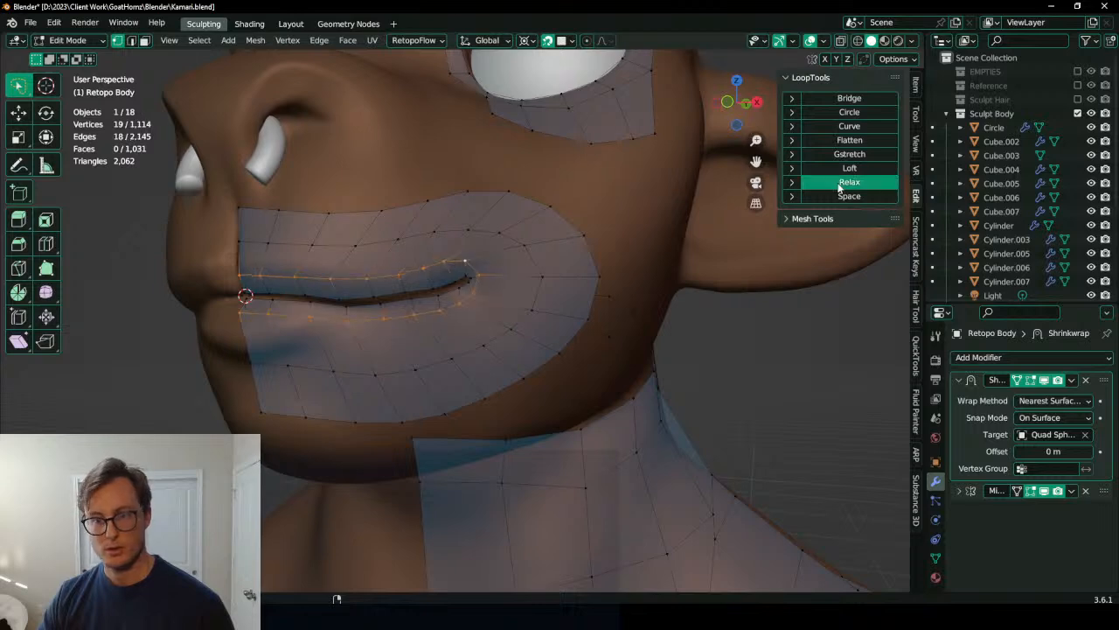
pyautogui.press('g')
pyautogui.press('x')
pyautogui.click(484, 281)
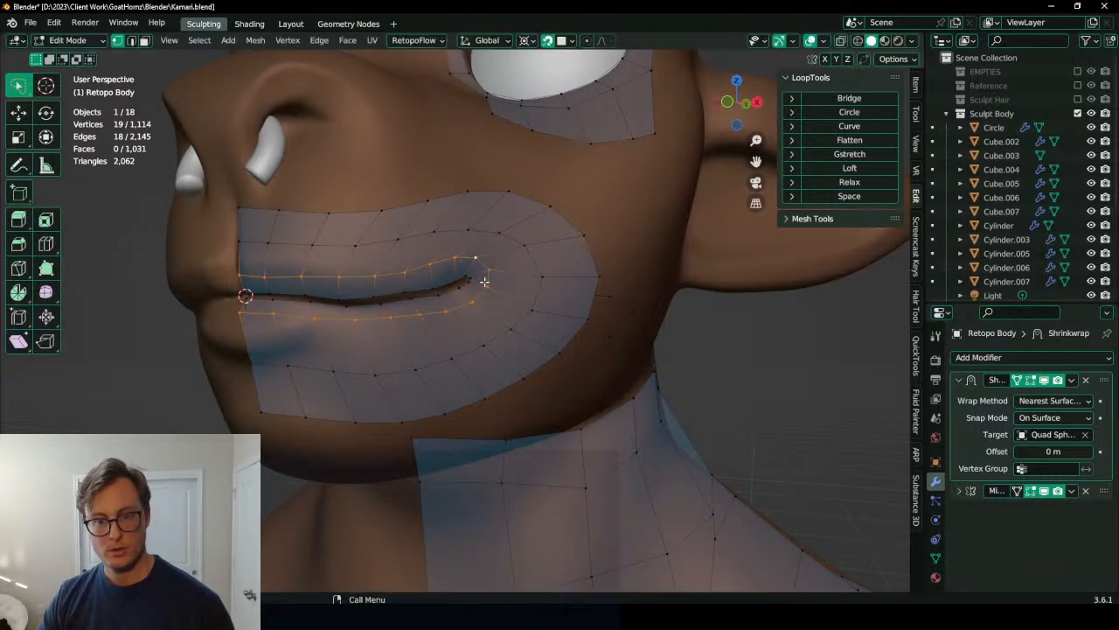
# Step: Examine the spacing and surface fit of the mouth loops from the side, front and below
pyautogui.moveTo(259, 286); pyautogui.dragTo(465, 279, button='middle')
pyautogui.scroll(-5, 333, 290)
pyautogui.press('Tab')
pyautogui.press('Tab')
pyautogui.scroll(6, 466, 279)
pyautogui.press('a')
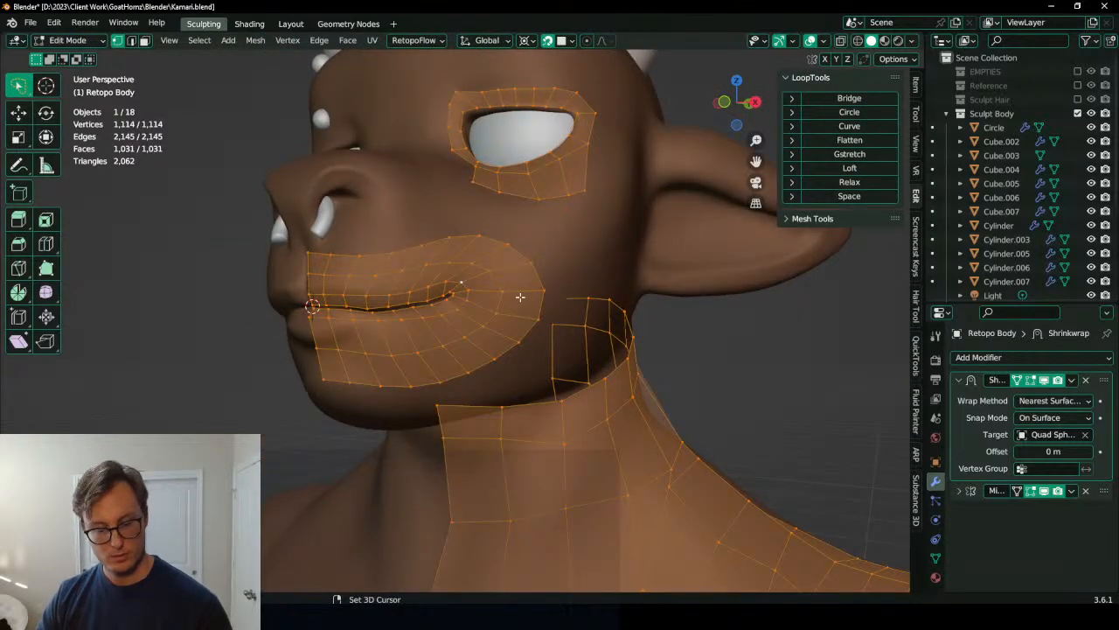
pyautogui.press('Tab')
pyautogui.press('Tab')
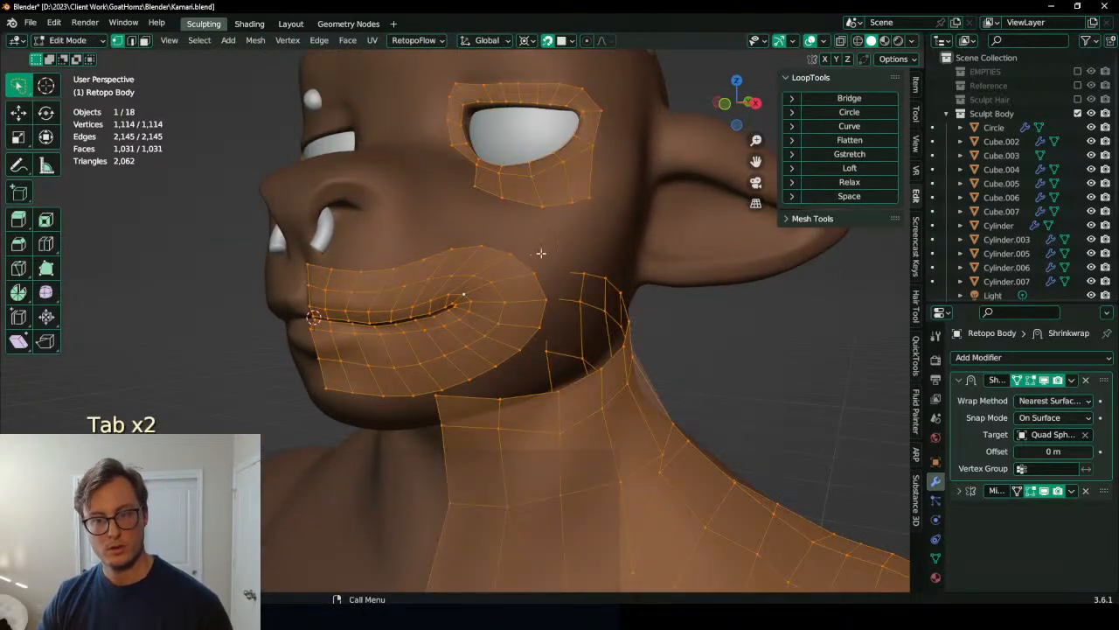
pyautogui.click(512, 266)
pyautogui.moveTo(512, 266); pyautogui.dragTo(473, 302, button='middle')
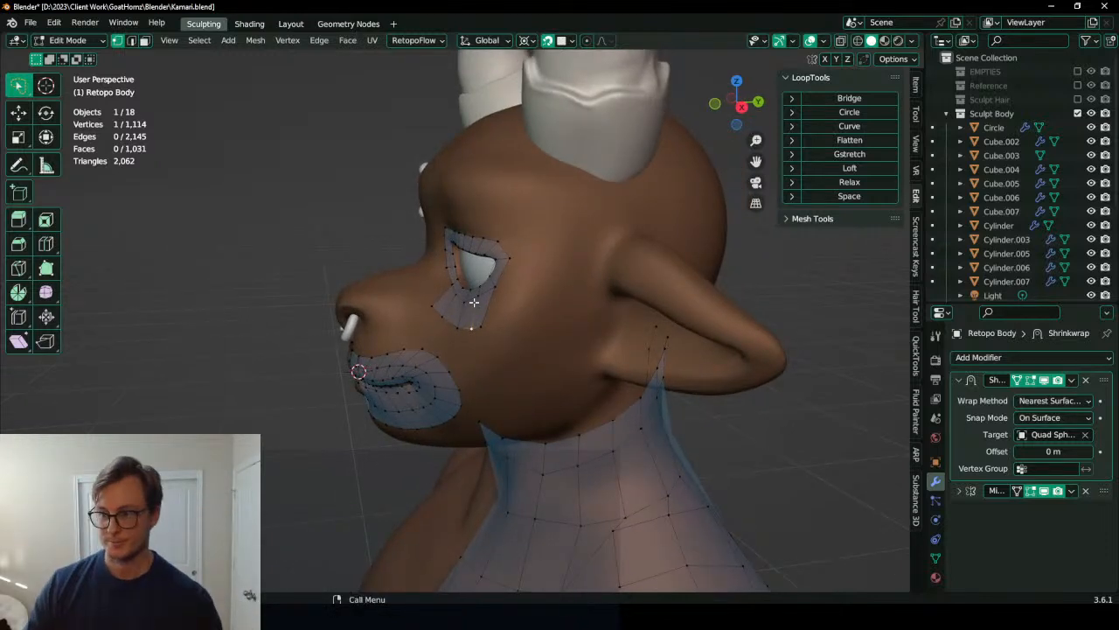
pyautogui.scroll(2, 472, 295)
pyautogui.moveTo(543, 311); pyautogui.dragTo(415, 379, button='middle')
pyautogui.scroll(4, 416, 379)
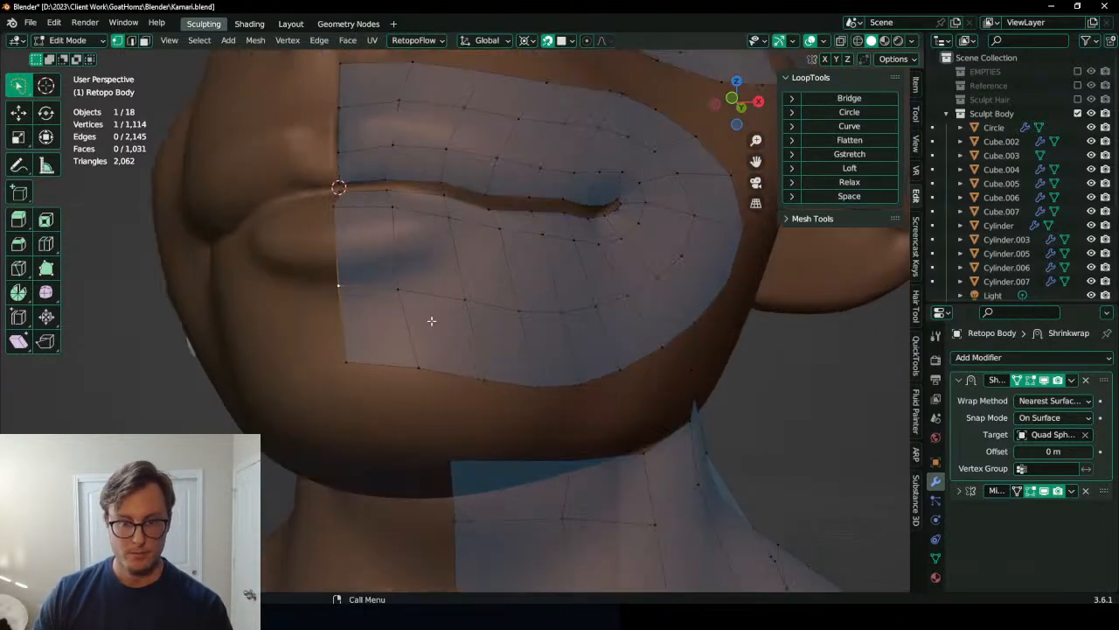
pyautogui.press('g')
pyautogui.press('Escape')
pyautogui.moveTo(398, 282); pyautogui.dragTo(384, 244, button='middle')
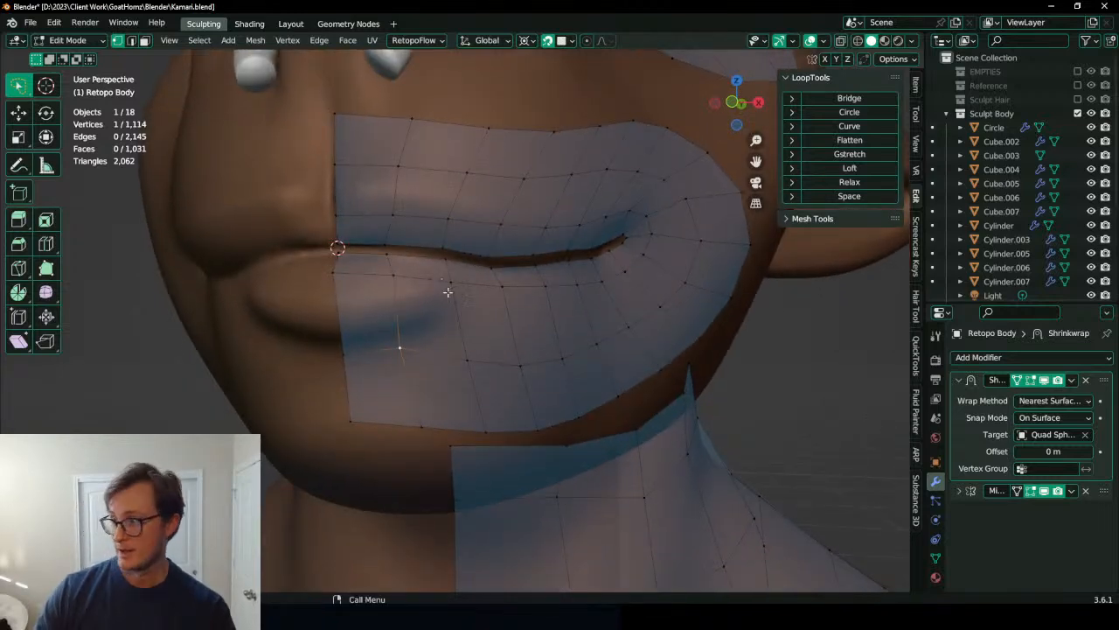
pyautogui.scroll(-3, 441, 282)
pyautogui.moveTo(432, 287); pyautogui.dragTo(388, 332, button='middle')
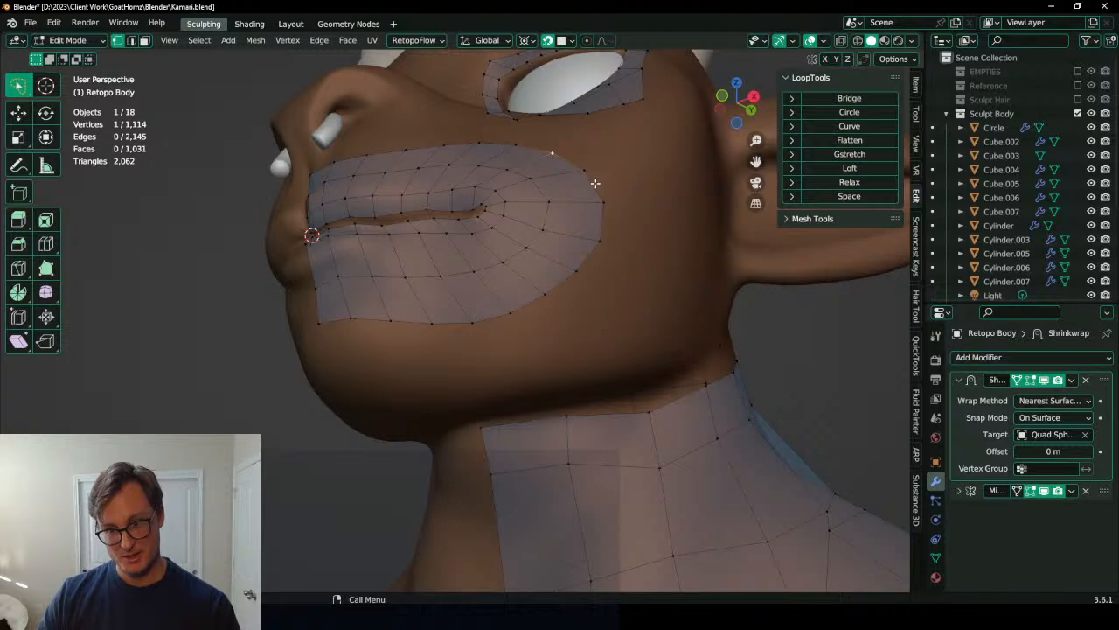
# Step: Extrude the lower outer edge row of the mouth patch under the chin and scale the new row to 0 along X
pyautogui.keyDown('ctrl'); pyautogui.click(388, 325); pyautogui.keyUp('ctrl')
pyautogui.moveTo(389, 327); pyautogui.dragTo(494, 346, button='middle')
pyautogui.press('ctrl+KP_7')
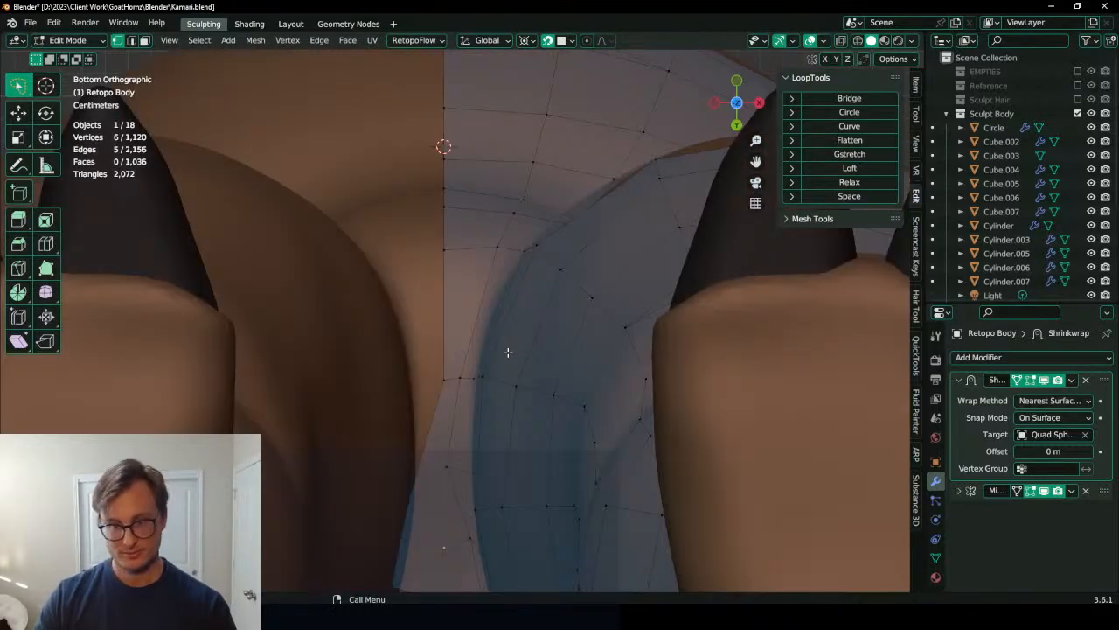
pyautogui.moveTo(480, 290); pyautogui.dragTo(545, 341, button='middle')
pyautogui.press('s')
pyautogui.press('x')
pyautogui.press('0')
pyautogui.press('Return')
pyautogui.hotkey('ctrl', 'z')
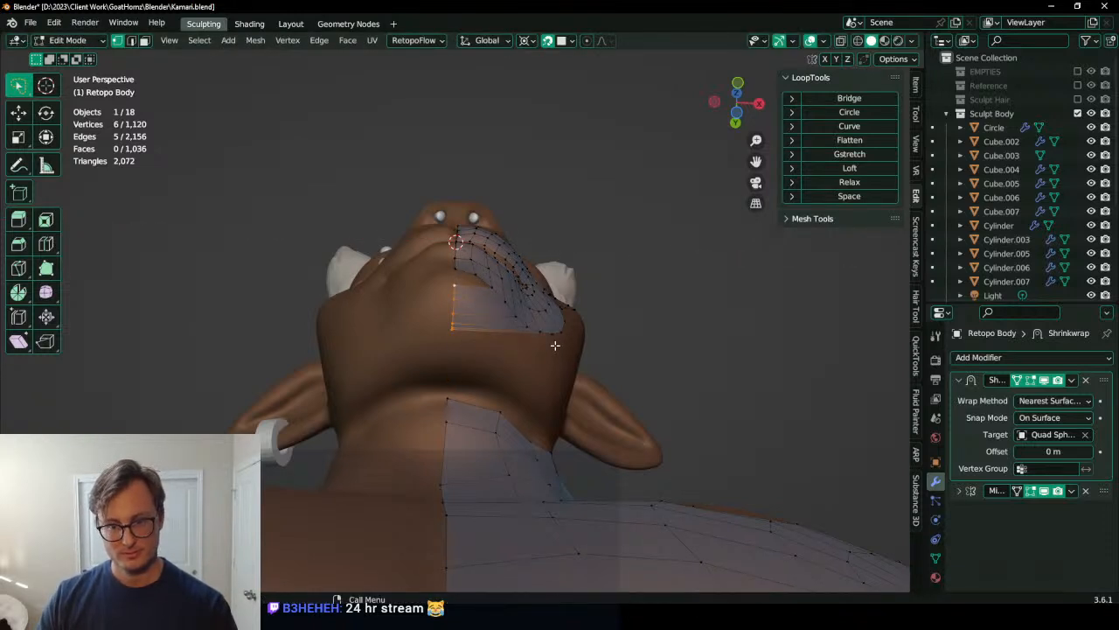
# Step: Space the new chin row evenly, then stretch it and shift it backward along Y
pyautogui.click(821, 200)
pyautogui.scroll(2, 481, 313)
pyautogui.press('.')
pyautogui.click(486, 350)
pyautogui.moveTo(516, 334); pyautogui.dragTo(371, 371, button='middle')
pyautogui.press('s')
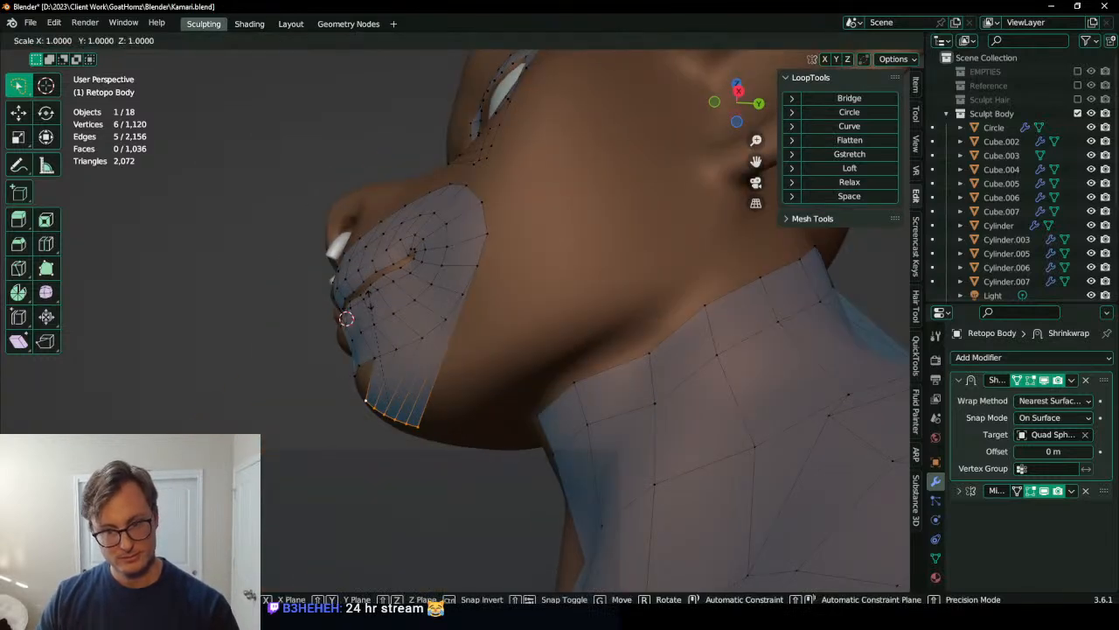
pyautogui.press('y')
pyautogui.click(409, 311)
pyautogui.press('g')
pyautogui.press('y')
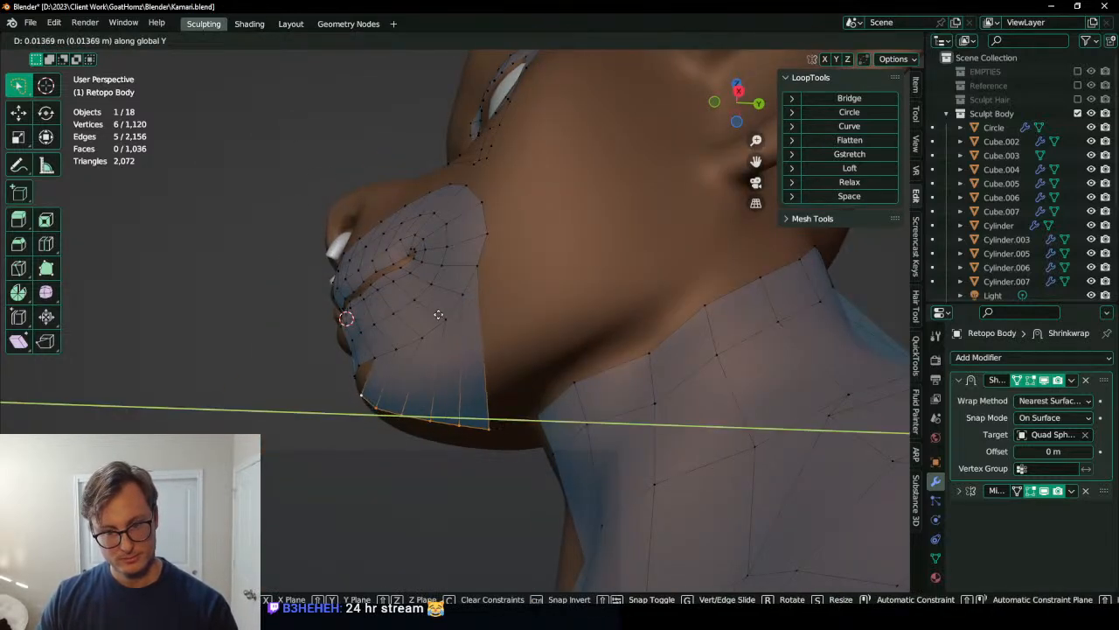
pyautogui.click(437, 316)
# Step: Add a loop cut through the stretched faces under the chin
pyautogui.moveTo(438, 317); pyautogui.dragTo(555, 331, button='middle')
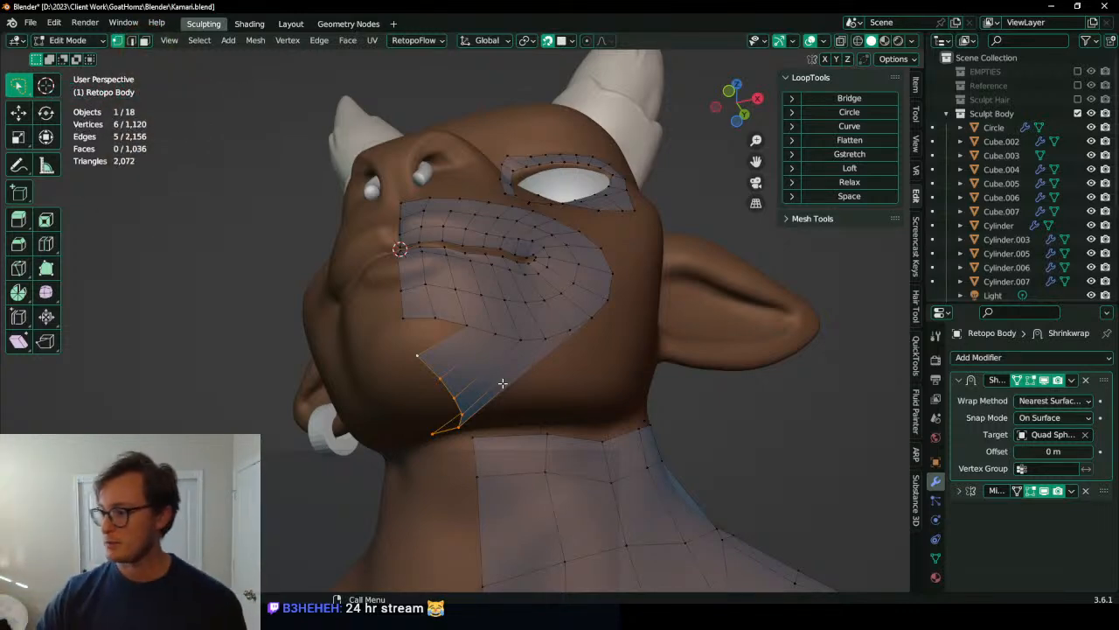
pyautogui.moveTo(503, 384)
pyautogui.mouseDown(button='middle')
pyautogui.moveTo(445, 345)
pyautogui.moveTo(495, 375)
pyautogui.mouseUp(button='middle')
pyautogui.press('e')
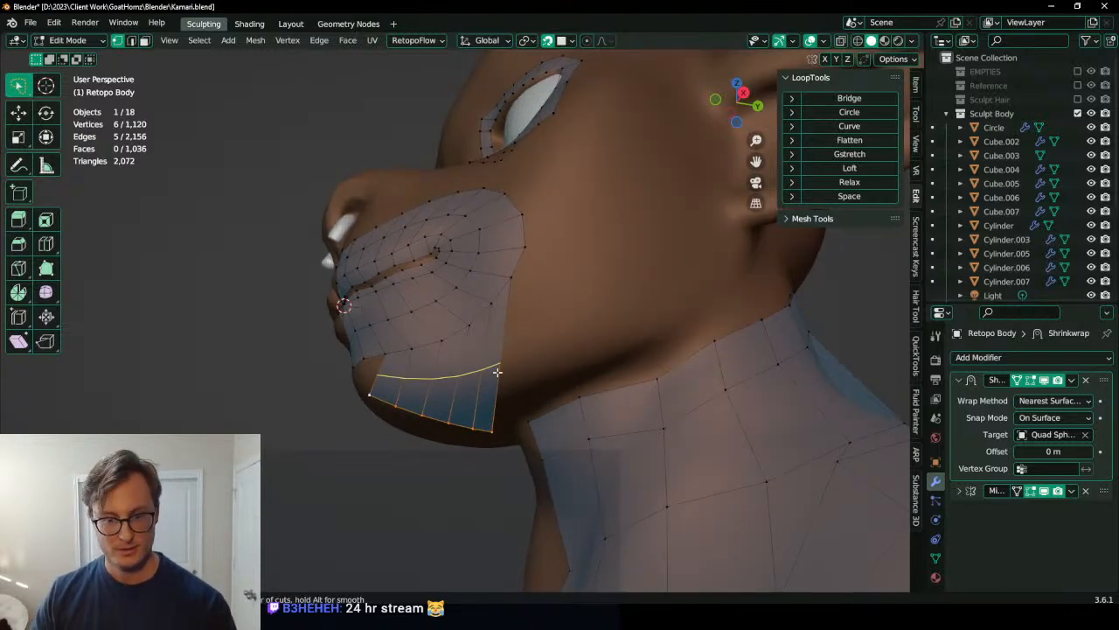
pyautogui.click(488, 361)
pyautogui.press('g')
pyautogui.click(507, 355)
# Step: Try to add another lengthwise loop cut through the chin faces
pyautogui.moveTo(507, 355); pyautogui.dragTo(444, 364, button='middle')
pyautogui.scroll(2, 449, 376)
pyautogui.click(408, 398)
pyautogui.keyDown('ctrl'); pyautogui.click(390, 354); pyautogui.keyUp('ctrl')
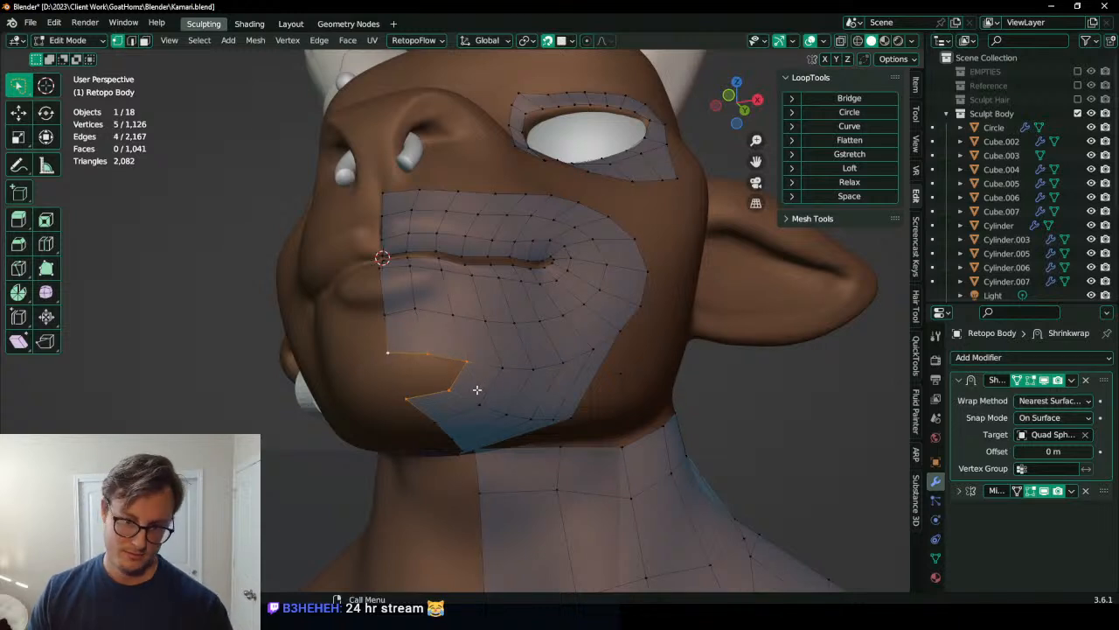
pyautogui.moveTo(597, 383); pyautogui.dragTo(432, 374, button='middle')
pyautogui.hotkey('ctrl', 'r')
pyautogui.click(492, 357)
pyautogui.click(491, 356)
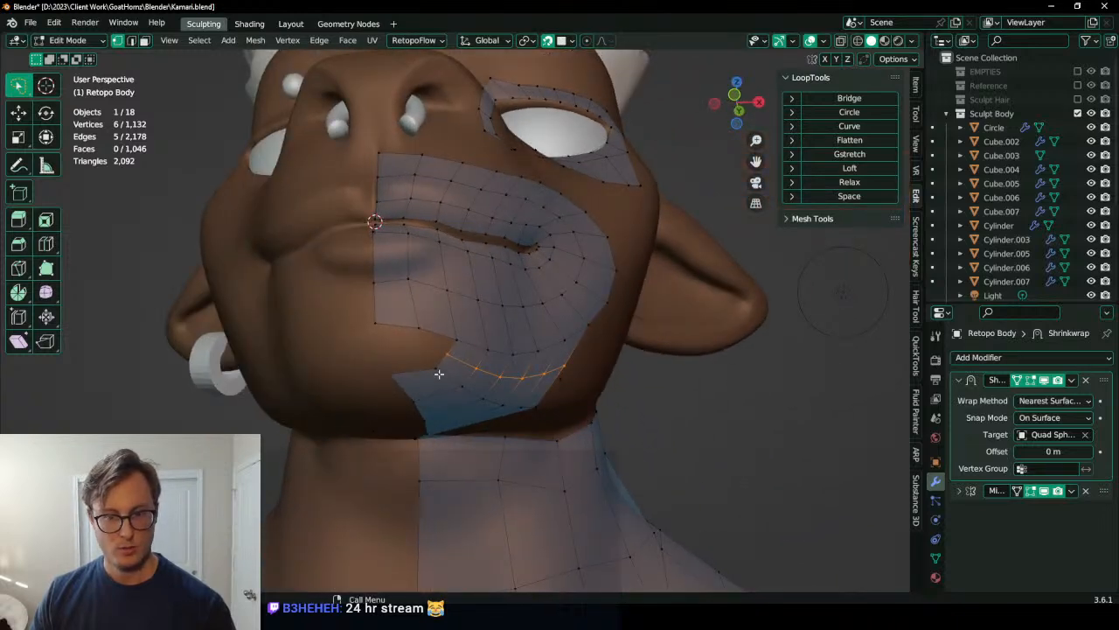
pyautogui.hotkey('ctrl', 'z')
# Step: Flatten the chin patch's inner edge row onto the center line by scaling it to 0 along X about the 3D cursor
pyautogui.moveTo(449, 425); pyautogui.dragTo(414, 300, button='middle')
pyautogui.moveTo(470, 353); pyautogui.dragTo(432, 303, button='middle')
pyautogui.click(411, 263)
pyautogui.keyDown('alt'); pyautogui.click(408, 252); pyautogui.keyUp('alt')
pyautogui.press('.')
pyautogui.press('6')
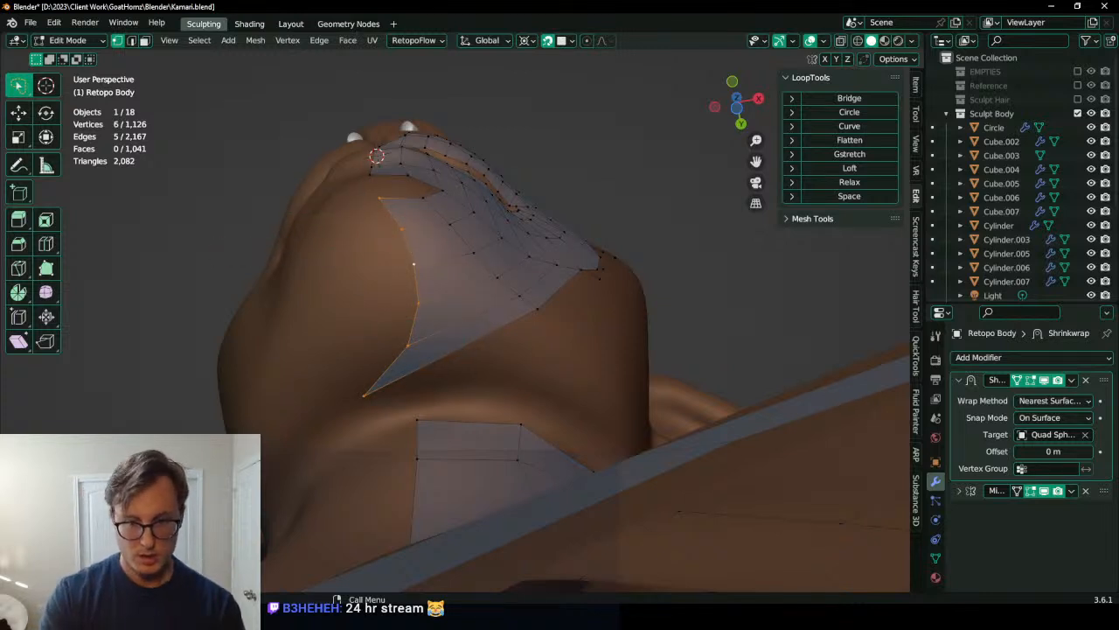
pyautogui.press('s')
pyautogui.press('x')
pyautogui.press('0')
pyautogui.press('Return')
# Step: Add a centered loop cut through the chin faces parallel to the center line
pyautogui.moveTo(412, 252); pyautogui.dragTo(425, 275, button='middle')
pyautogui.hotkey('ctrl', 'r')
pyautogui.click(415, 288)
pyautogui.rightClick(415, 287)
# Step: Fill the gap between the lower lip patch and the chin patch with two quads
pyautogui.click(415, 291)
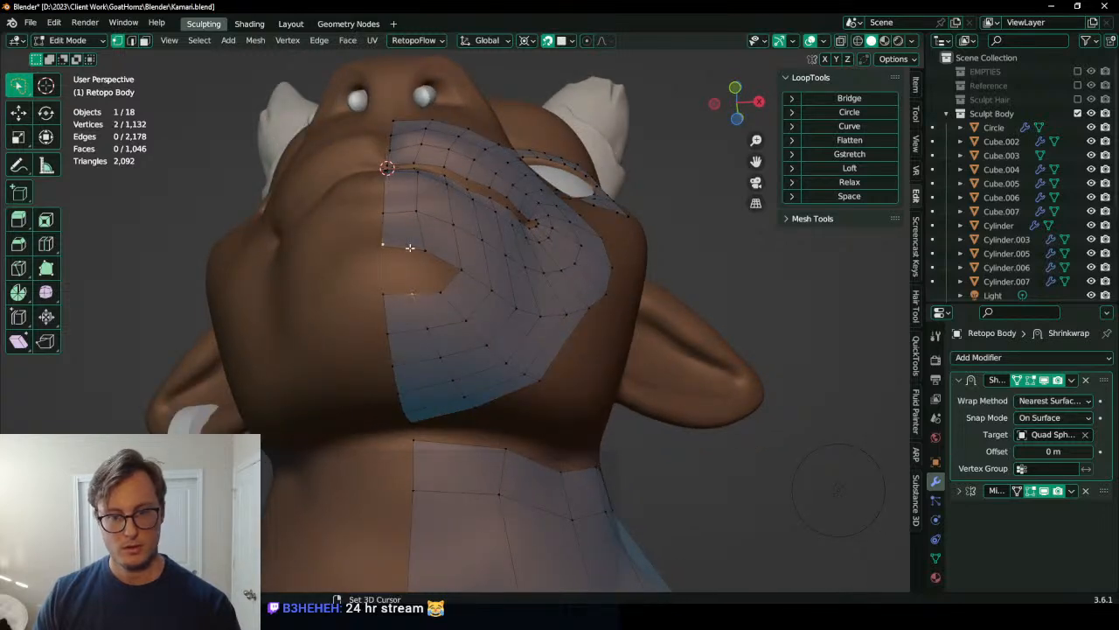
pyautogui.keyDown('shift'); pyautogui.click(385, 297); pyautogui.keyUp('shift')
pyautogui.press('f')
pyautogui.click(416, 292)
pyautogui.keyDown('shift'); pyautogui.click(425, 252); pyautogui.keyUp('shift')
pyautogui.keyDown('shift'); pyautogui.click(460, 271); pyautogui.keyUp('shift')
pyautogui.keyDown('shift'); pyautogui.click(442, 291); pyautogui.keyUp('shift')
pyautogui.press('f')
pyautogui.moveTo(507, 268); pyautogui.dragTo(470, 255, button='middle')
pyautogui.scroll(-3, 480, 310)
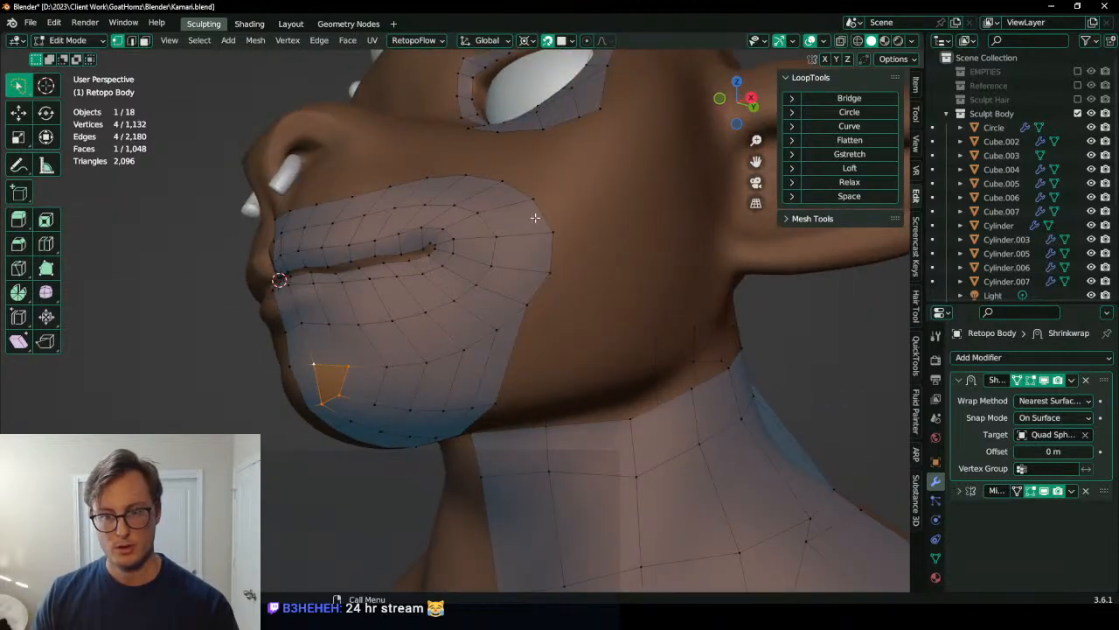
# Step: Extrude the upper edge row of the lip patch upward along Z over the nose toward the brow
pyautogui.moveTo(515, 187); pyautogui.dragTo(418, 238, button='middle')
pyautogui.click(500, 187)
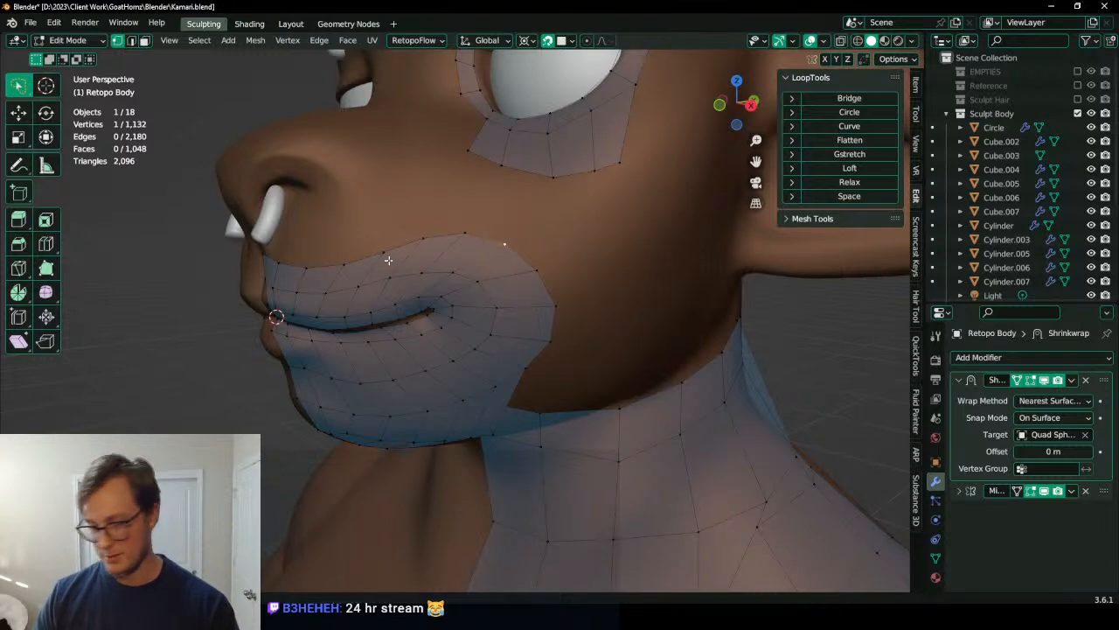
pyautogui.moveTo(387, 260); pyautogui.dragTo(437, 248, button='middle')
pyautogui.keyDown('alt'); pyautogui.click(444, 245); pyautogui.keyUp('alt')
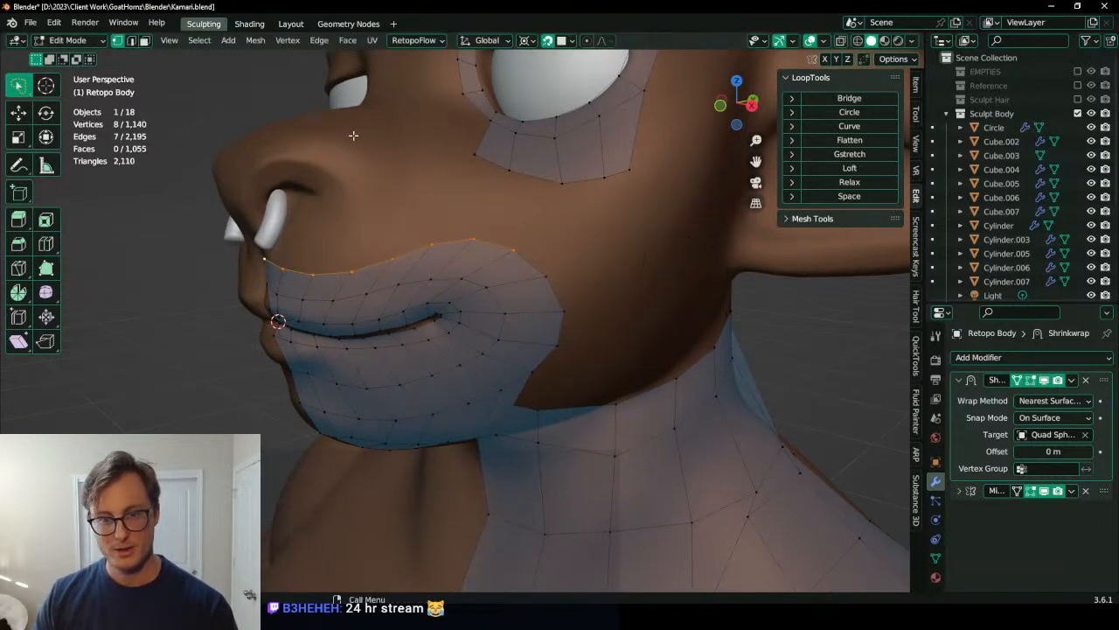
pyautogui.moveTo(374, 150); pyautogui.dragTo(382, 158, button='middle')
pyautogui.press('e')
pyautogui.press('z')
pyautogui.click(404, 98)
pyautogui.moveTo(523, 160); pyautogui.dragTo(530, 201, button='middle')
# Step: Flatten the extruded row onto the center line by scaling it to 0 along X about the 3D cursor, and space its vertices evenly
pyautogui.press('s')
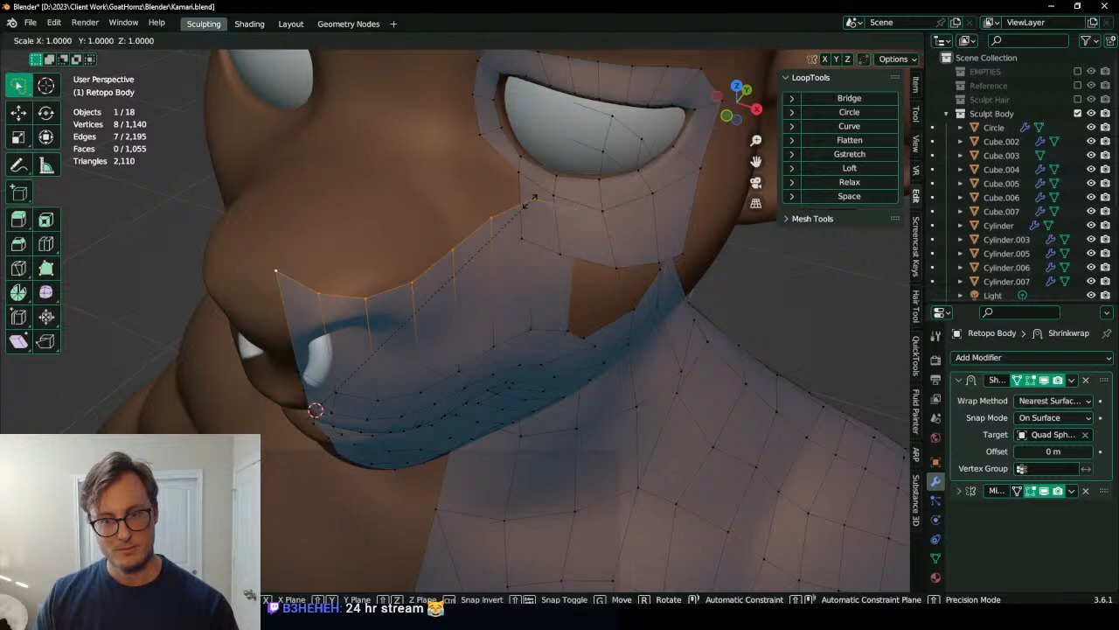
pyautogui.press('x')
pyautogui.press('0')
pyautogui.click(530, 200)
pyautogui.click(849, 196)
# Step: Inspect the flattened center-line row from above and from the front of the nose
pyautogui.press('KP_7')
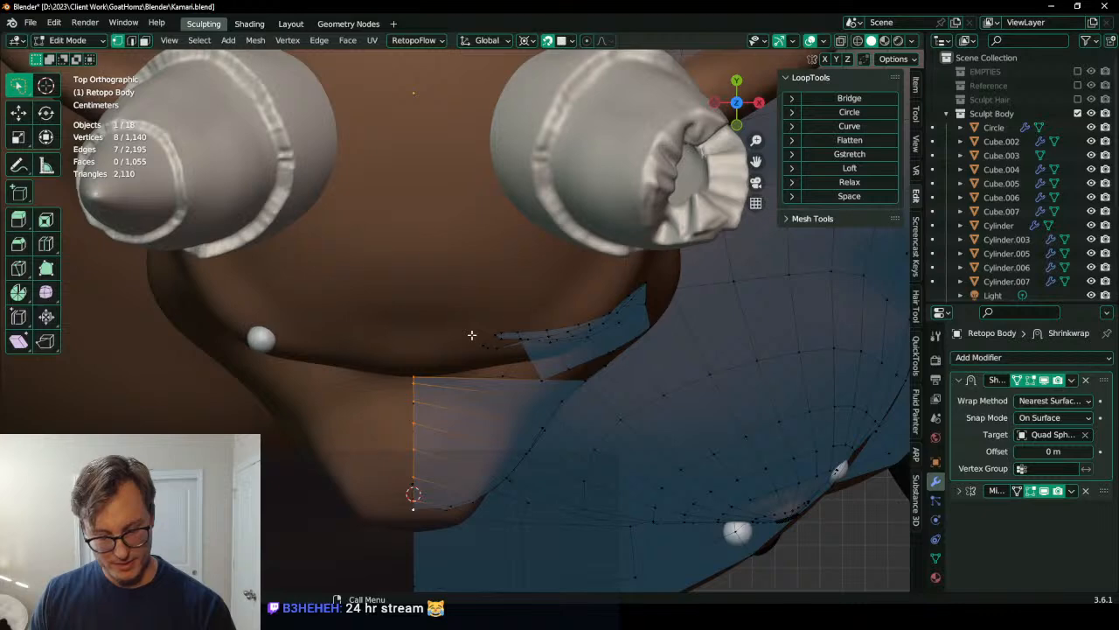
pyautogui.keyDown('shift'); pyautogui.moveTo(463, 341); pyautogui.dragTo(450, 285, button='middle'); pyautogui.keyUp('shift')
pyautogui.press('g')
pyautogui.rightClick(392, 366)
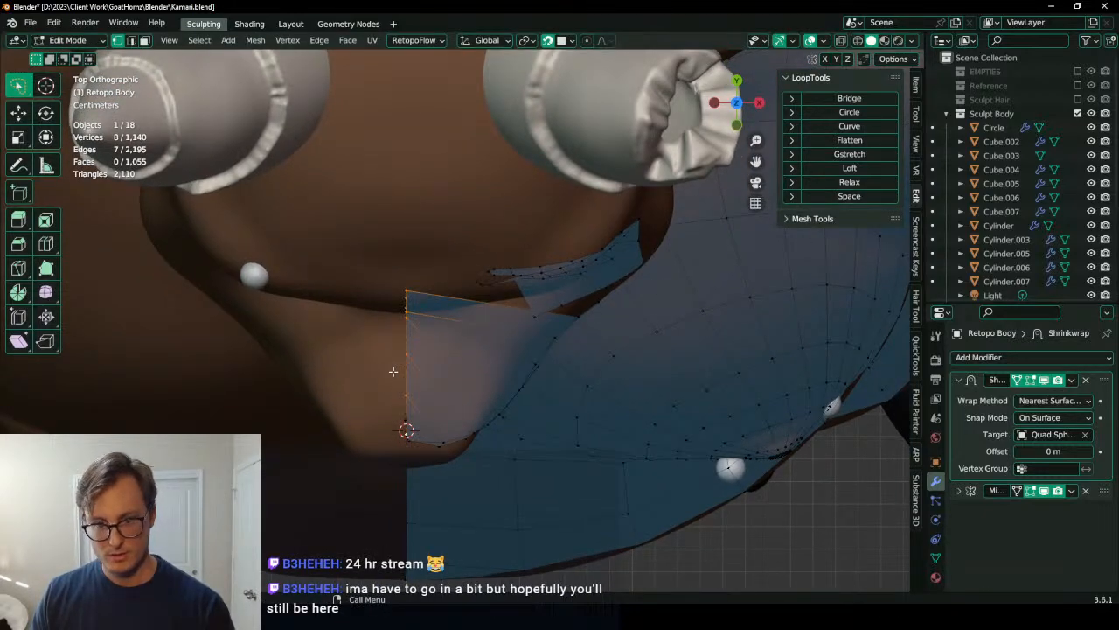
pyautogui.moveTo(393, 371); pyautogui.dragTo(437, 245, button='middle')
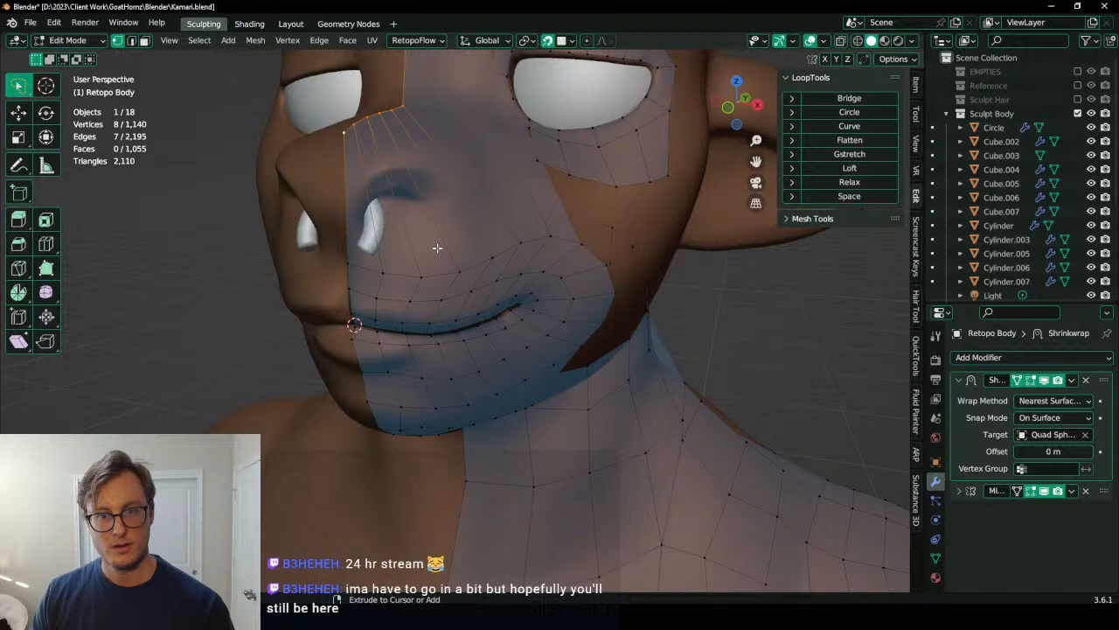
pyautogui.moveTo(457, 200); pyautogui.dragTo(473, 290, button='middle')
pyautogui.moveTo(437, 241); pyautogui.dragTo(484, 328, button='middle')
pyautogui.scroll(2, 475, 312)
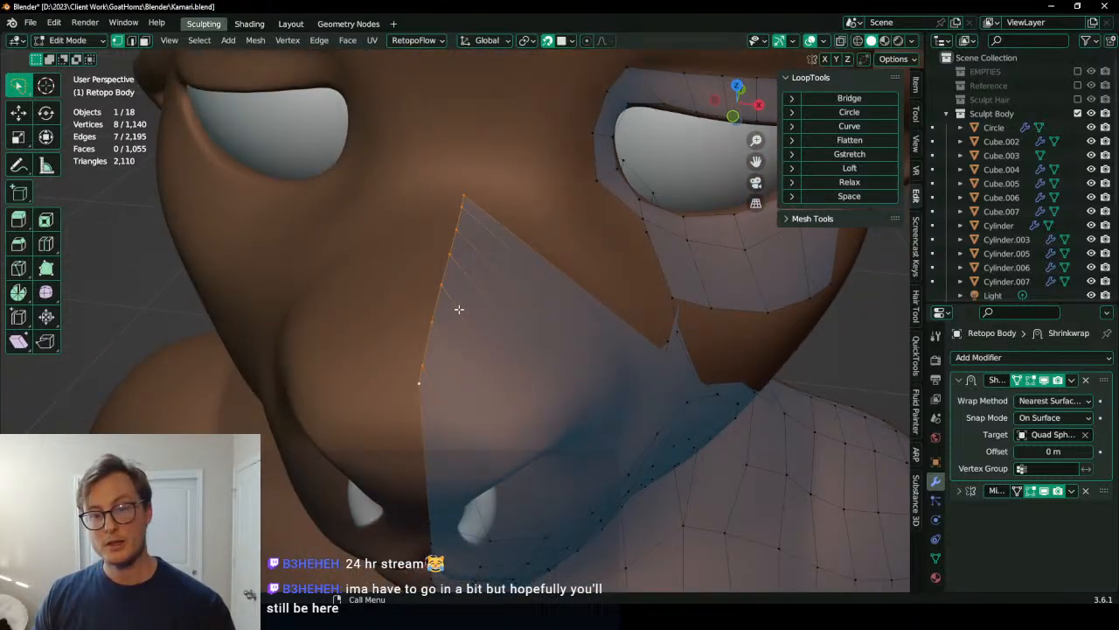
pyautogui.hotkey('ctrl', 'z')
pyautogui.hotkey('ctrl', 'shift', 'z')
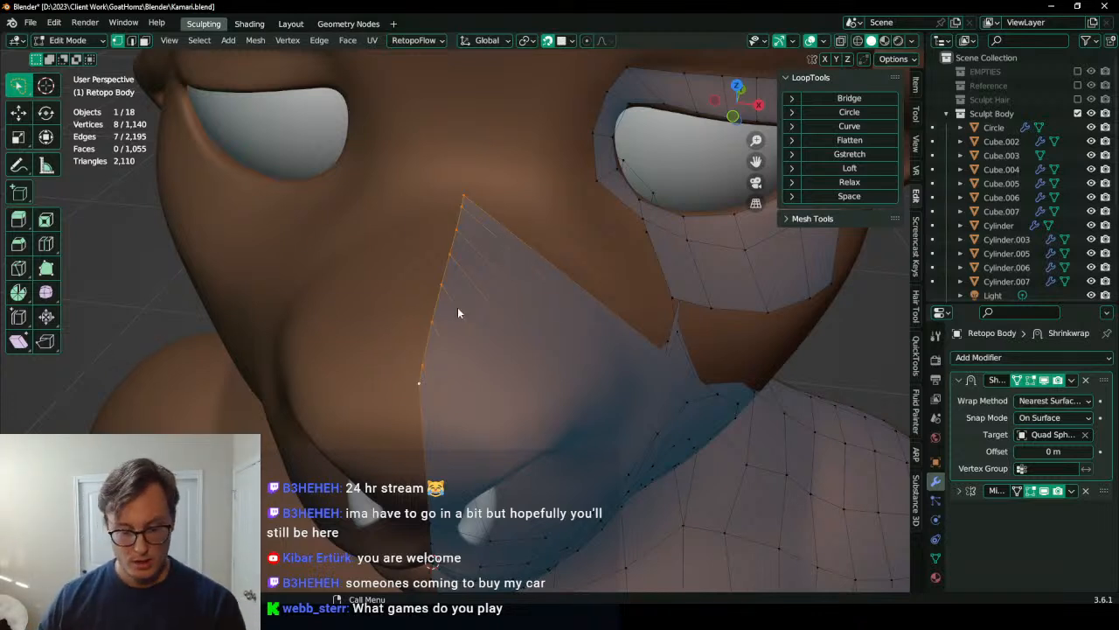
# Step: Duplicate the Shrinkwrap modifier on the retopo mesh in Object Mode, apply the original, and return to Edit Mode
pyautogui.press('Tab')
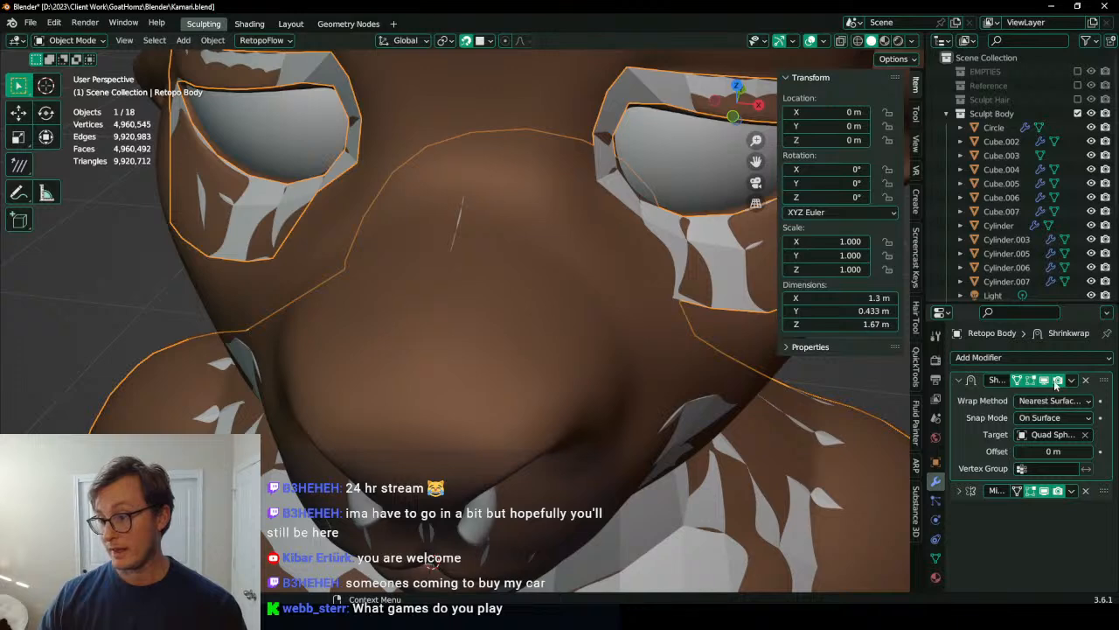
pyautogui.click(1073, 382)
pyautogui.click(1035, 440)
pyautogui.click(1073, 381)
pyautogui.click(1045, 401)
pyautogui.press('Tab')
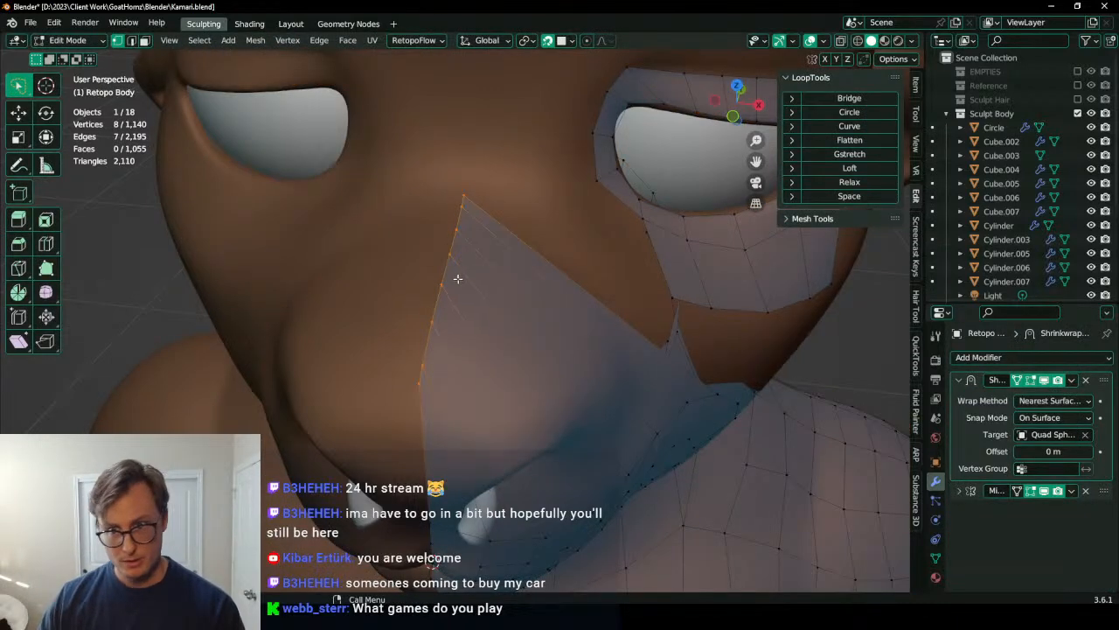
pyautogui.press('g')
pyautogui.rightClick(470, 271)
pyautogui.press('q')
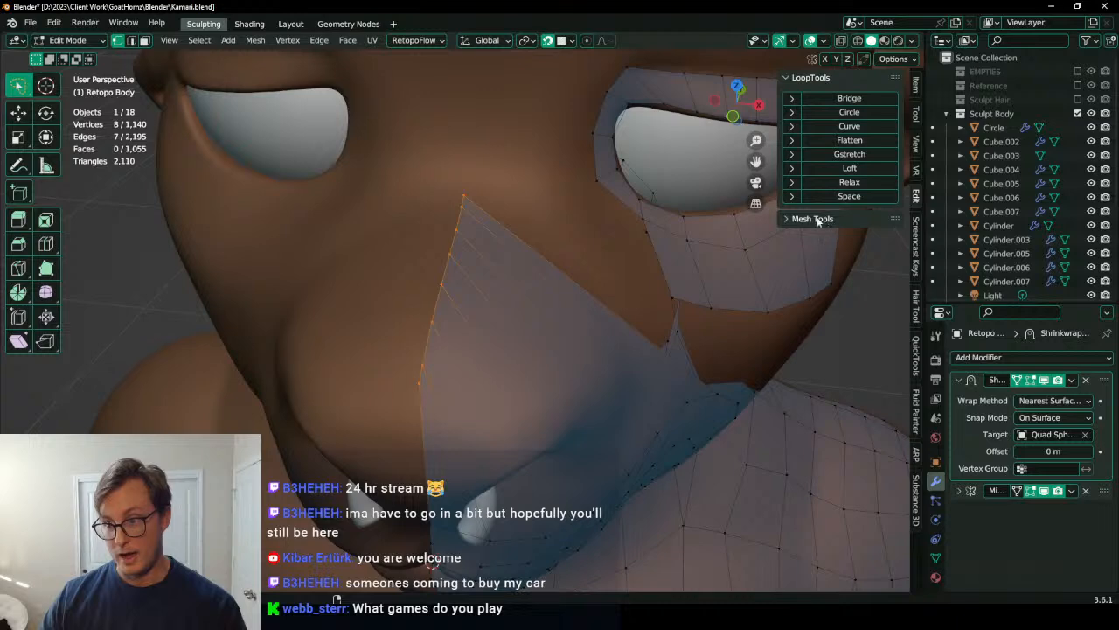
# Step: Delete the two vertices at the nose-tip end of the extruded center-line row, one after the other
pyautogui.scroll(-3, 520, 324)
pyautogui.moveTo(520, 325); pyautogui.dragTo(481, 263, button='middle')
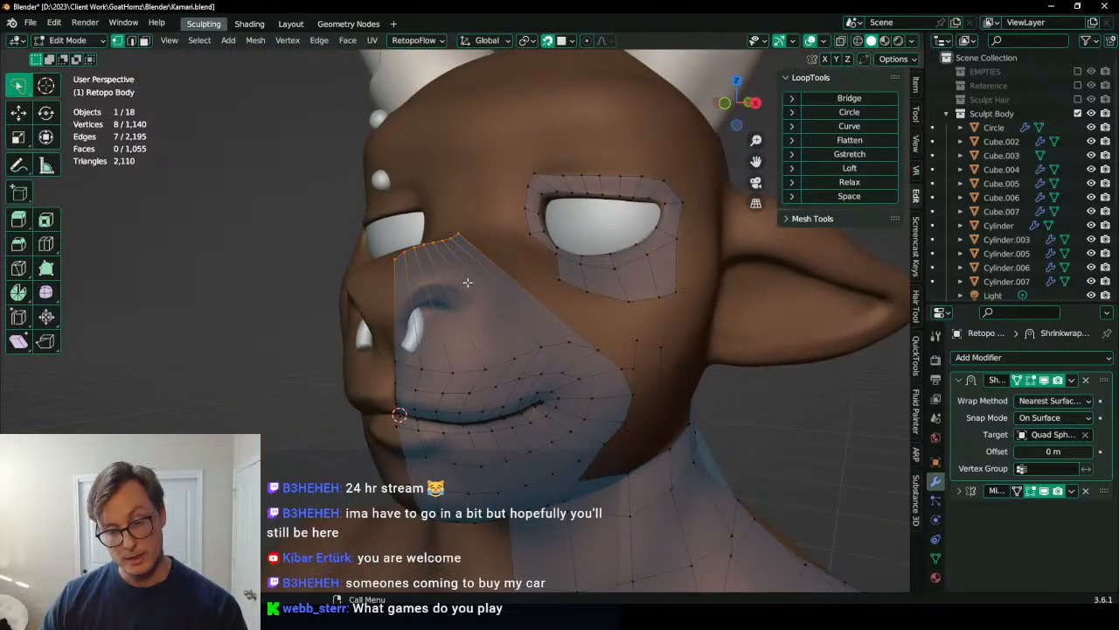
pyautogui.click(398, 267)
pyautogui.press('x')
pyautogui.click(466, 297)
pyautogui.moveTo(471, 291); pyautogui.dragTo(487, 285, button='middle')
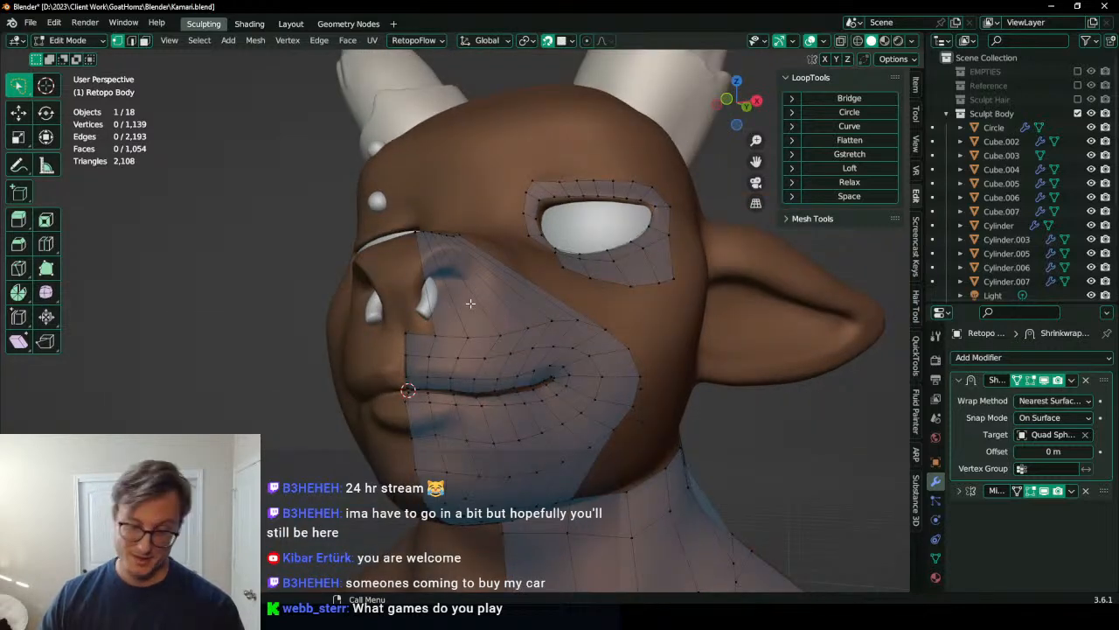
pyautogui.moveTo(464, 345); pyautogui.dragTo(447, 386, button='middle')
pyautogui.click(406, 278)
pyautogui.press('x')
pyautogui.click(486, 292)
pyautogui.moveTo(501, 313); pyautogui.dragTo(496, 347, button='middle')
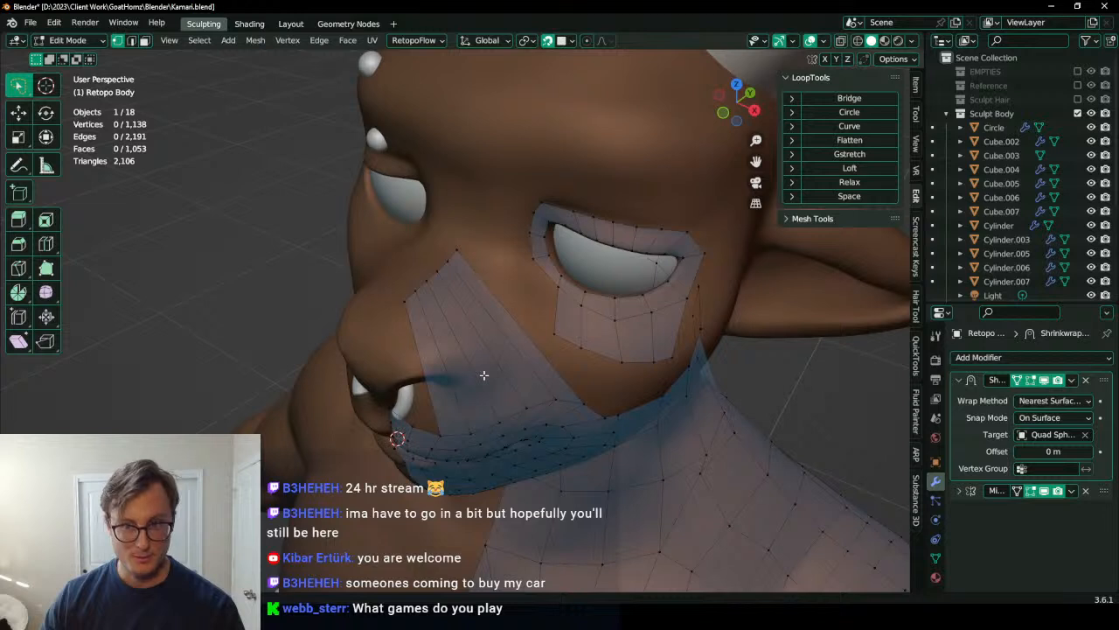
# Step: Add a crosswise loop cut through the long faces between the upper lip and the nose bridge, and reposition it beside the nose
pyautogui.hotkey('ctrl', 'r')
pyautogui.click(492, 345)
pyautogui.press('g')
pyautogui.click(495, 327)
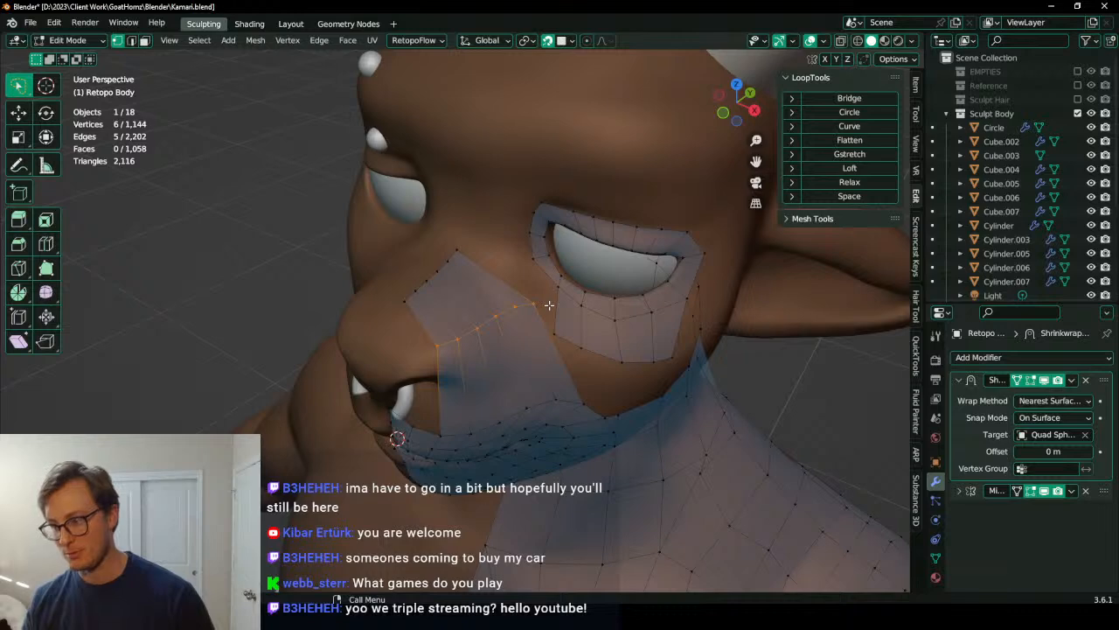
# Step: Add two more crosswise loop cuts to the nose-side faces, one toward the lip and one near the nose bridge
pyautogui.moveTo(490, 458); pyautogui.dragTo(495, 390, button='middle')
pyautogui.hotkey('ctrl', 'r')
pyautogui.click(544, 362)
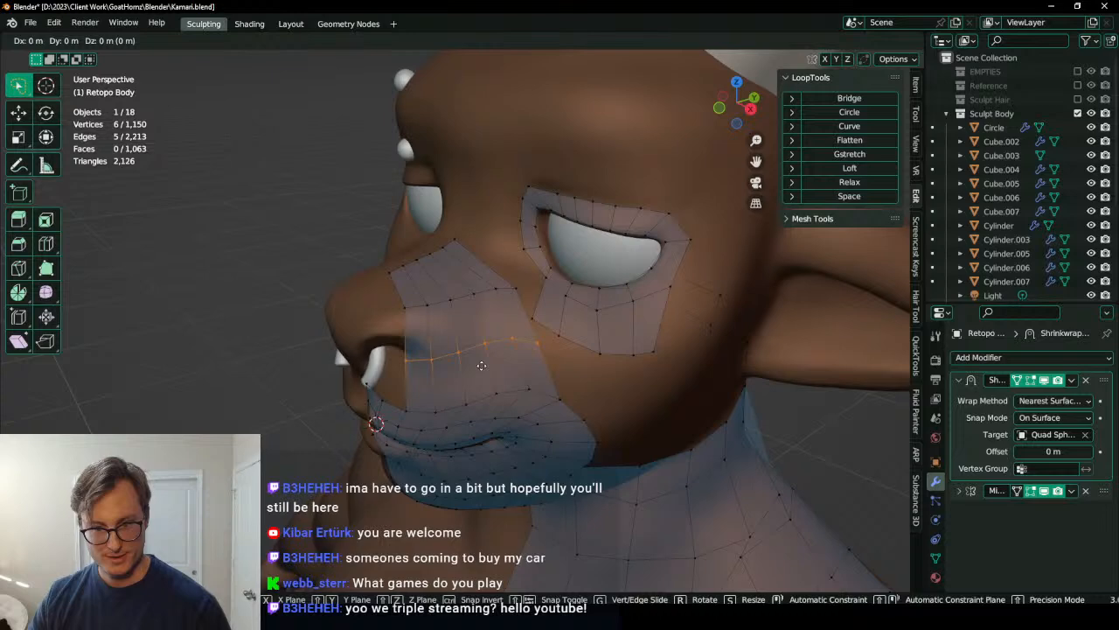
pyautogui.rightClick(544, 361)
pyautogui.moveTo(453, 314); pyautogui.dragTo(534, 321, button='middle')
pyautogui.keyDown('ctrl'); pyautogui.rightClick(464, 324); pyautogui.keyUp('ctrl')
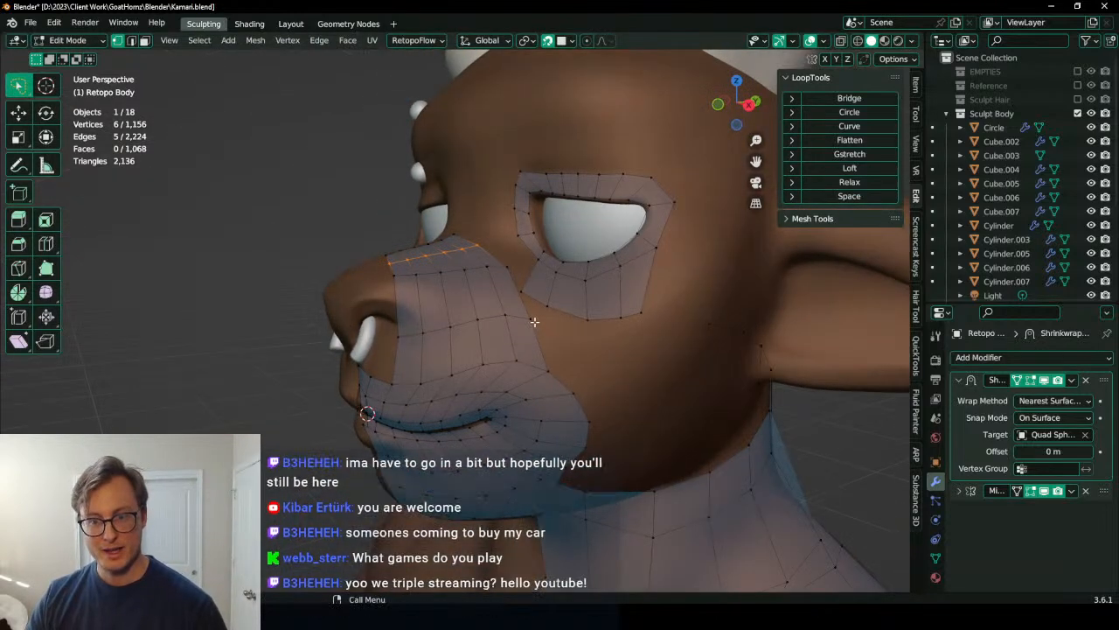
# Step: Delete the outer row of faces below the eye, keeping the ring around the eyelid
pyautogui.press('x')
pyautogui.click(647, 315)
pyautogui.moveTo(648, 315); pyautogui.dragTo(521, 361, button='middle')
pyautogui.scroll(3, 525, 349)
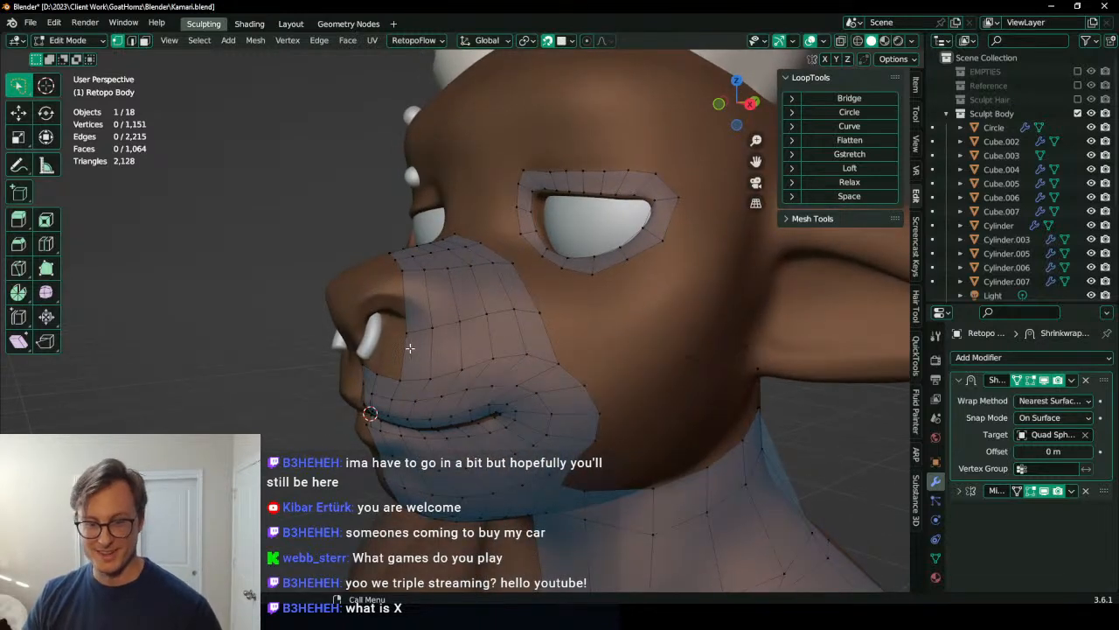
# Step: Select the center-line edge row of the nose-bridge patch and even out its vertices
pyautogui.moveTo(429, 350); pyautogui.dragTo(417, 352, button='middle')
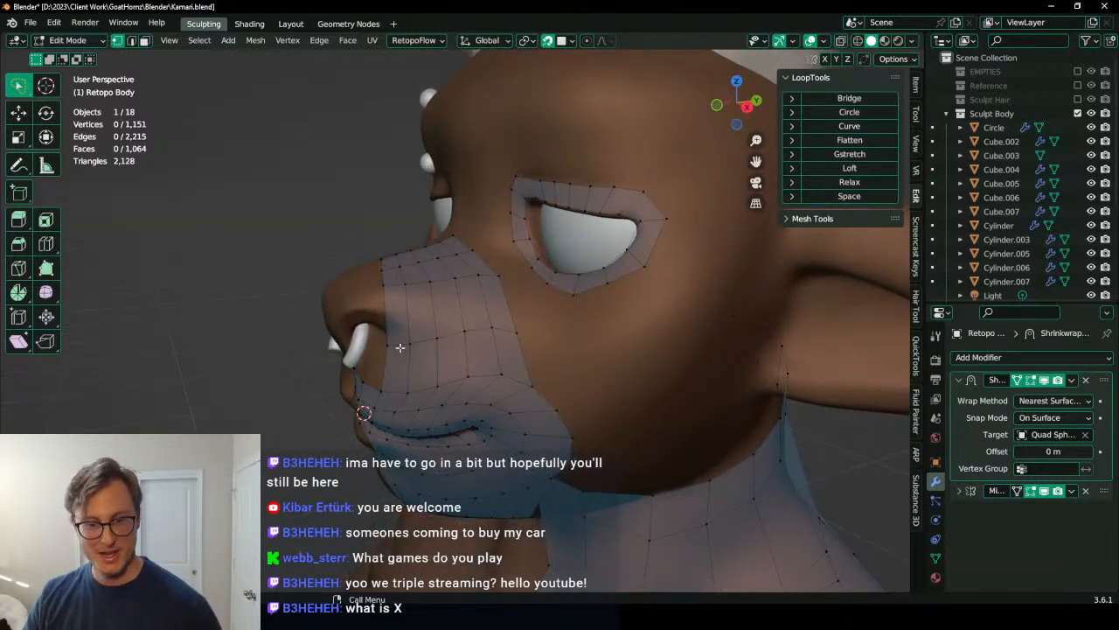
pyautogui.click(394, 348)
pyautogui.keyDown('ctrl'); pyautogui.click(509, 333); pyautogui.keyUp('ctrl')
pyautogui.moveTo(490, 339); pyautogui.dragTo(436, 338, button='middle')
pyautogui.click(437, 337)
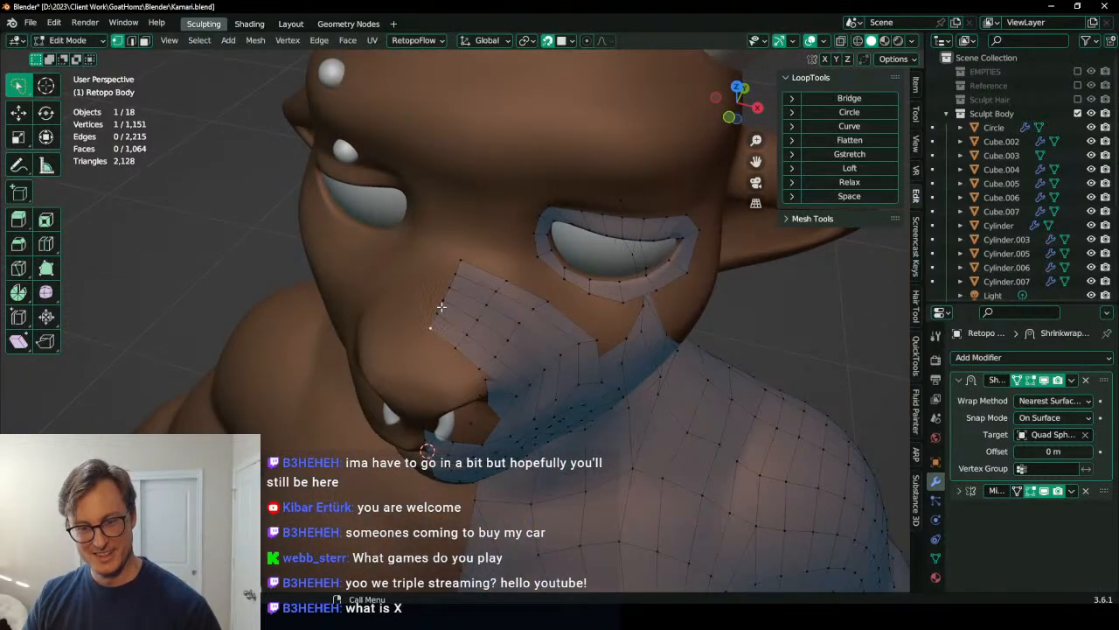
pyautogui.moveTo(466, 266); pyautogui.dragTo(415, 340, button='middle')
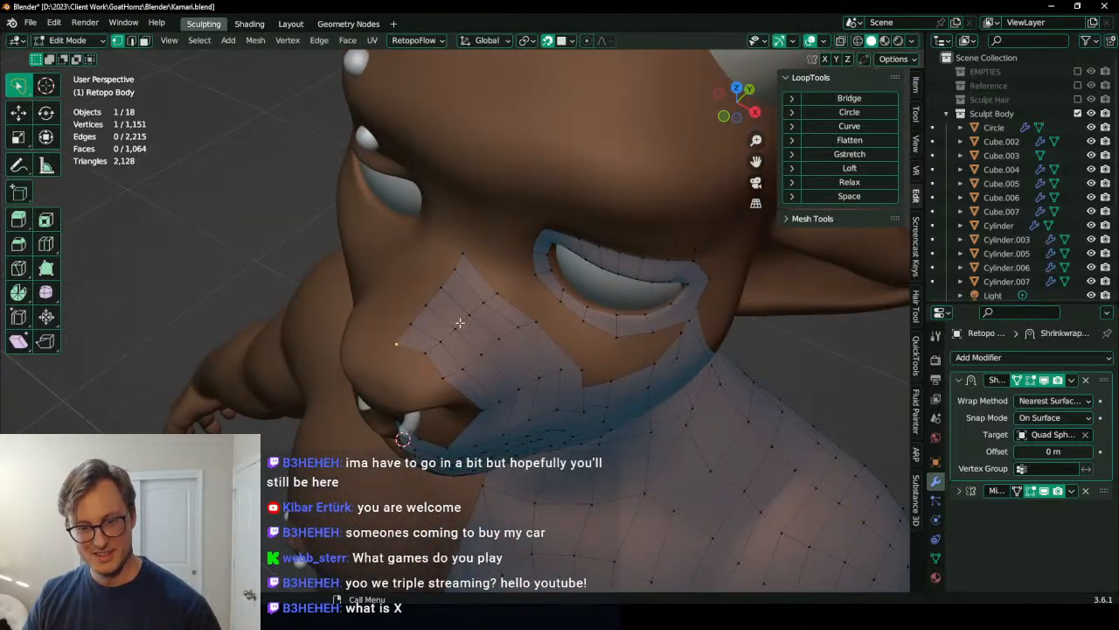
pyautogui.hotkey('ctrl', 'z')
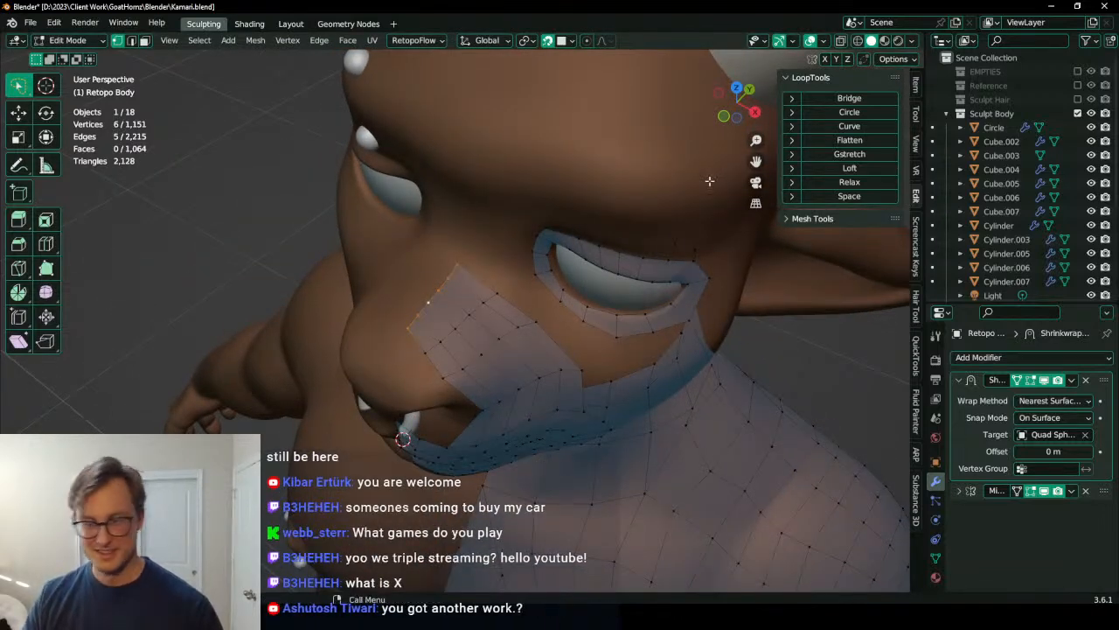
# Step: Lengthen the nose-bridge patch along the center line by scaling up its edge row and the adjoining row of vertices
pyautogui.scroll(3, 560, 254)
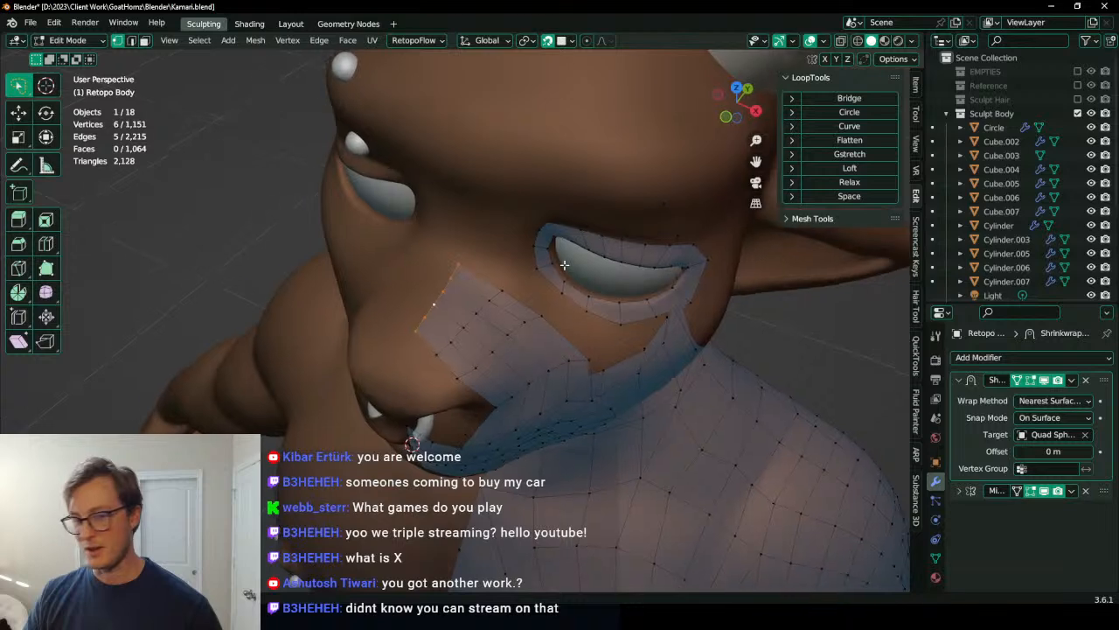
pyautogui.press('g')
pyautogui.press('s')
pyautogui.click(501, 229)
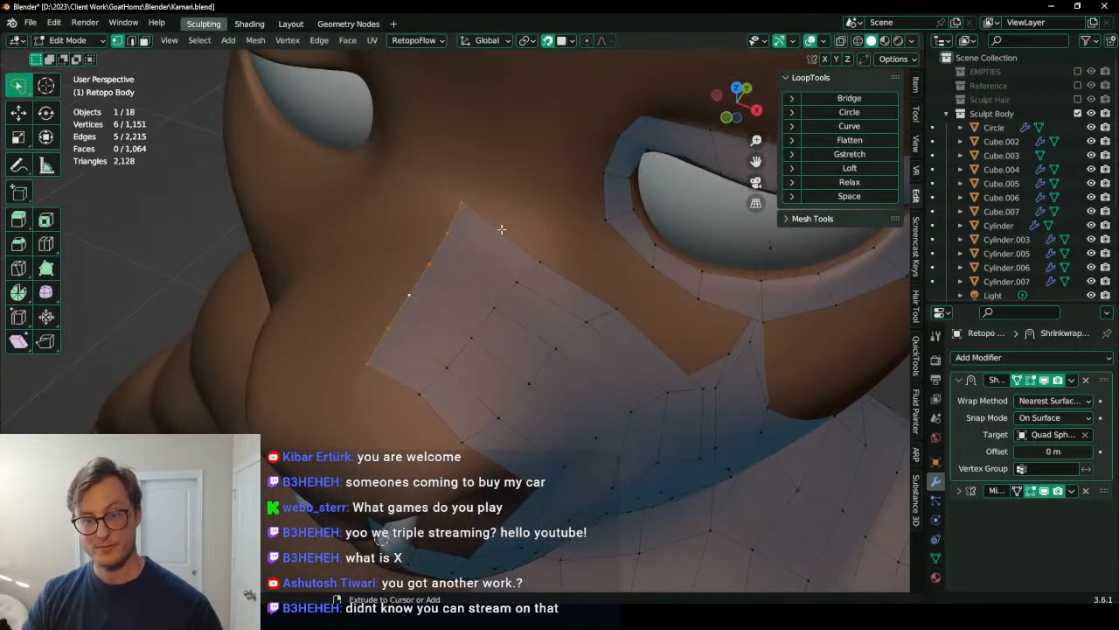
pyautogui.press('s')
pyautogui.click(544, 262)
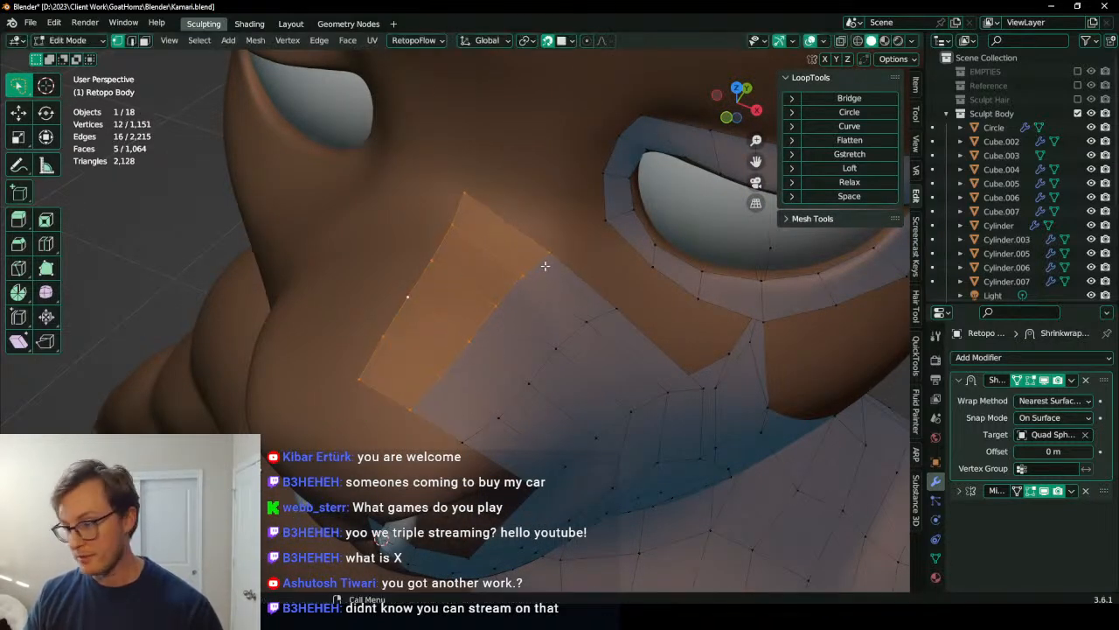
# Step: Expand the selection to three vertex rows of the nose-bridge patch and scale them along Y
pyautogui.keyDown('ctrl'); pyautogui.click(545, 265); pyautogui.keyUp('ctrl')
pyautogui.moveTo(545, 262); pyautogui.dragTo(498, 348, button='middle')
pyautogui.press('s')
pyautogui.press('y')
pyautogui.click(560, 234)
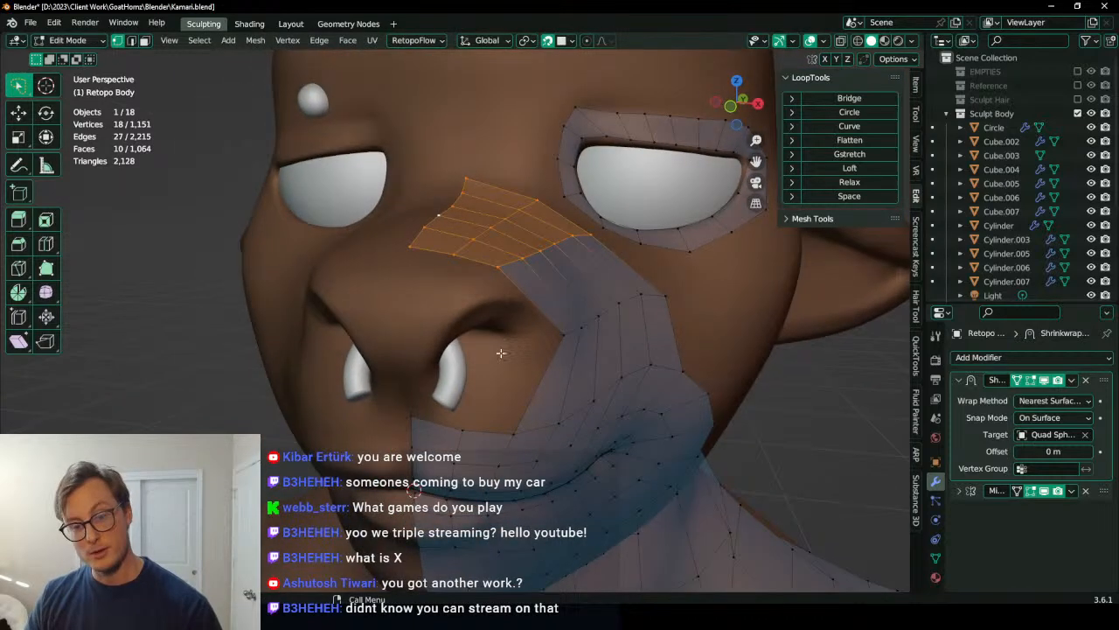
# Step: Examine the topology around the nose and mouth, and check the retopo mesh across the whole upper body
pyautogui.click(506, 419)
pyautogui.moveTo(470, 278); pyautogui.dragTo(534, 273, button='middle')
pyautogui.scroll(-4, 558, 319)
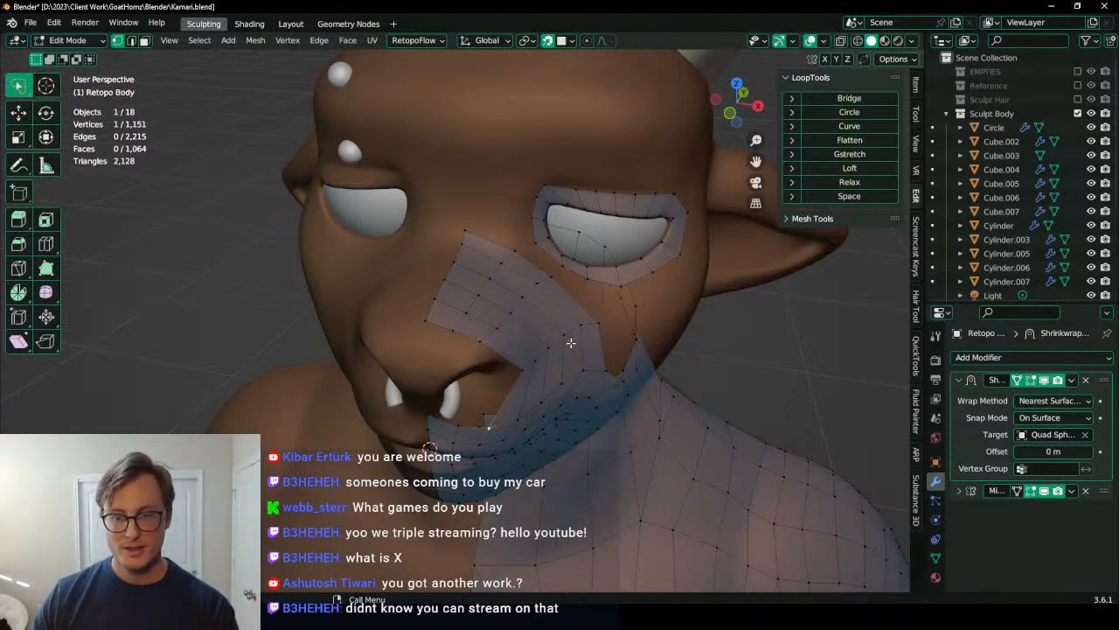
pyautogui.scroll(-12, 573, 342)
pyautogui.keyDown('shift'); pyautogui.moveTo(503, 217); pyautogui.dragTo(544, 371, button='middle'); pyautogui.keyUp('shift')
pyautogui.scroll(3, 455, 368)
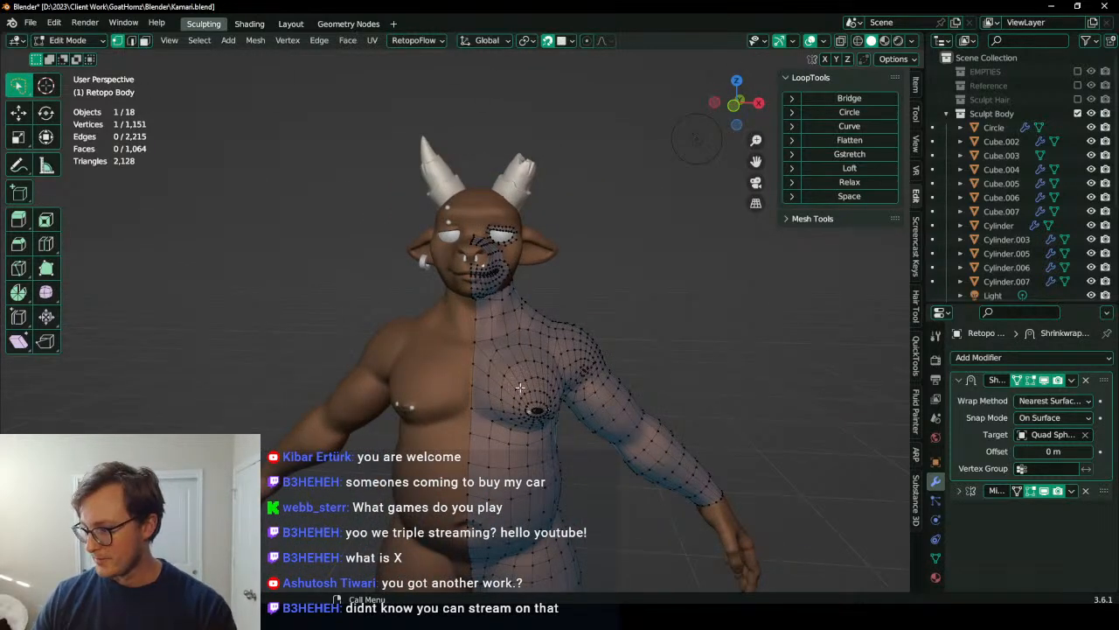
pyautogui.scroll(6, 488, 310)
pyautogui.moveTo(488, 288); pyautogui.dragTo(455, 312, button='middle')
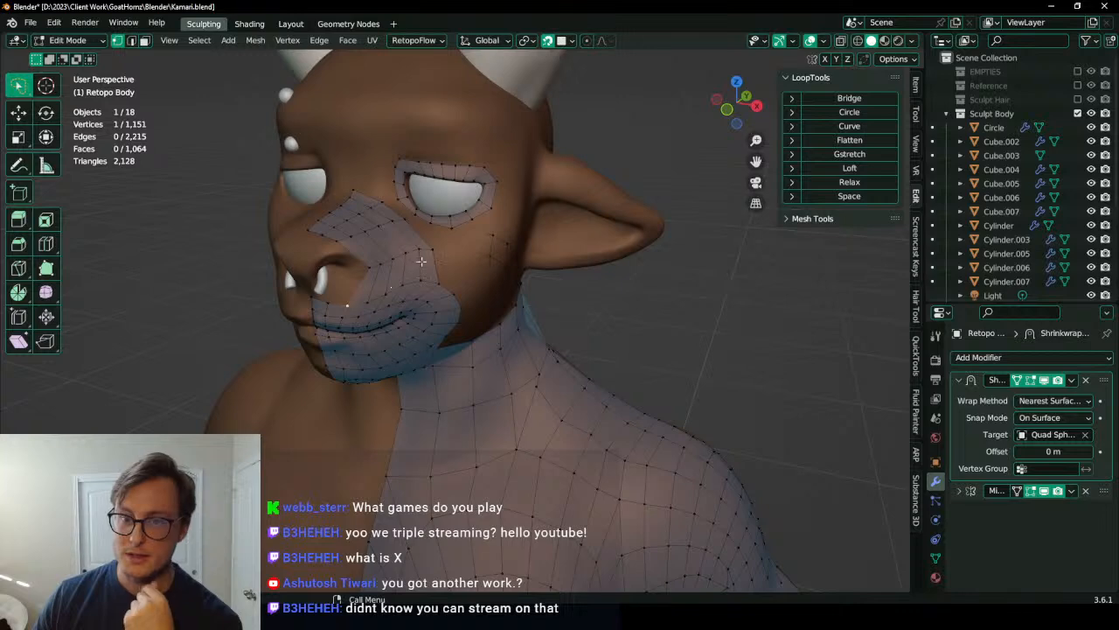
# Step: Select the chin patch's inner edge row and flatten it onto the center line by scaling to 0 along X about the 3D cursor
pyautogui.moveTo(446, 212)
pyautogui.mouseDown(button='middle')
pyautogui.moveTo(415, 218)
pyautogui.moveTo(431, 224)
pyautogui.mouseUp(button='middle')
pyautogui.scroll(5, 380, 260)
pyautogui.press('g')
pyautogui.press('y')
pyautogui.click(398, 267)
pyautogui.moveTo(445, 207); pyautogui.dragTo(512, 207, button='middle')
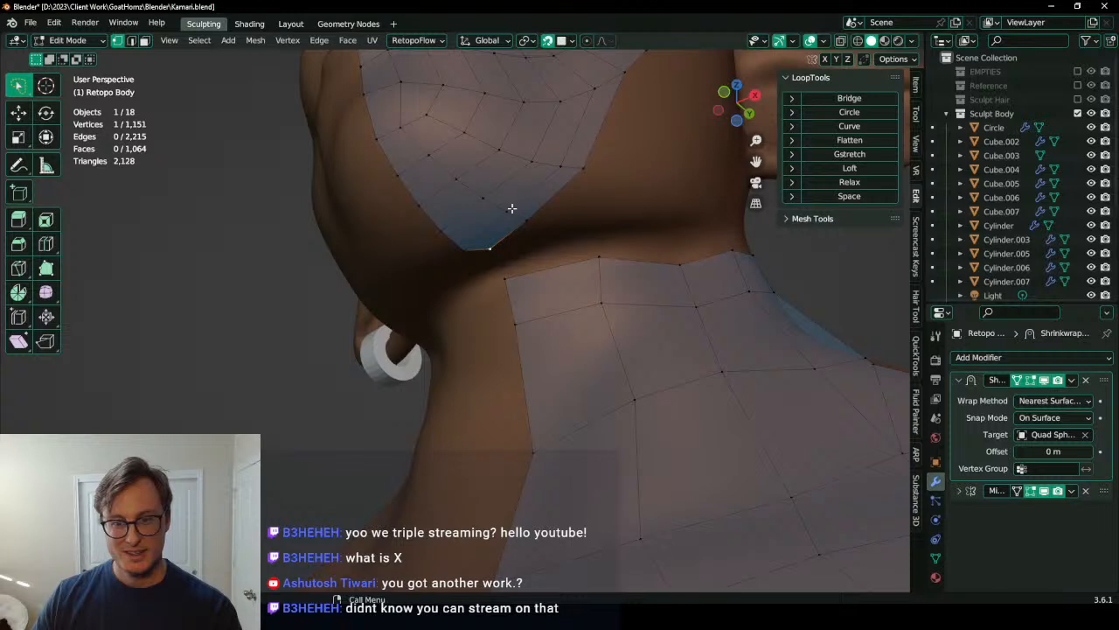
pyautogui.press('.')
pyautogui.press('6')
pyautogui.press('s')
pyautogui.press('y')
pyautogui.press('0')
pyautogui.press('Return')
pyautogui.keyDown('ctrl'); pyautogui.click(364, 94); pyautogui.keyUp('ctrl')
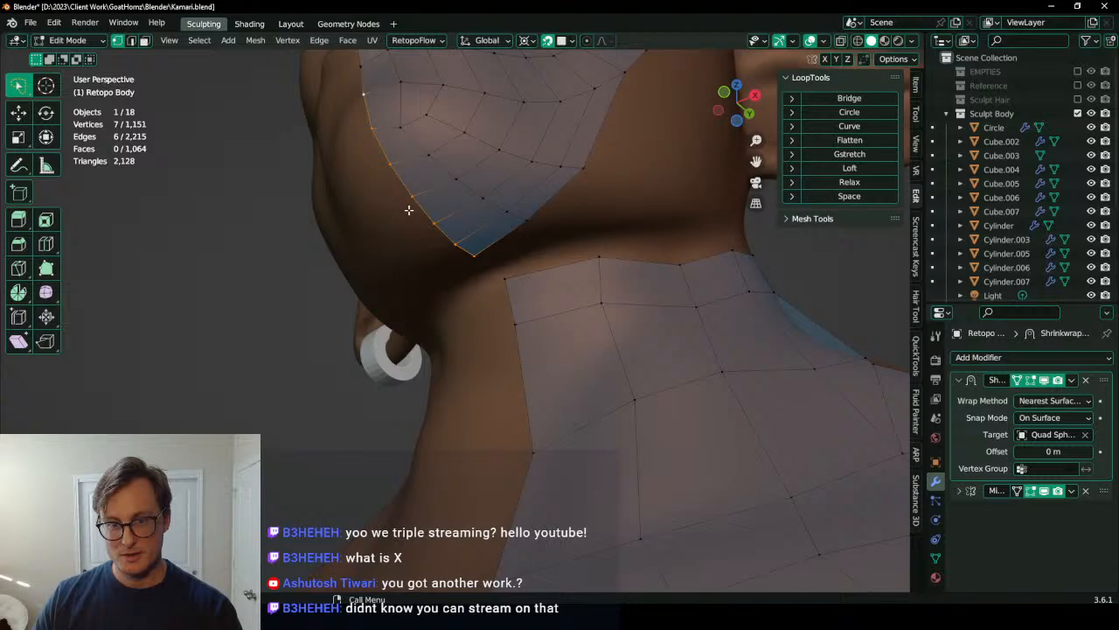
# Step: Examine the chin, mouth and nose-bridge patches and the open gap between the nose bridge and the eye ring
pyautogui.moveTo(409, 210); pyautogui.dragTo(550, 251, button='middle')
pyautogui.scroll(3, 454, 255)
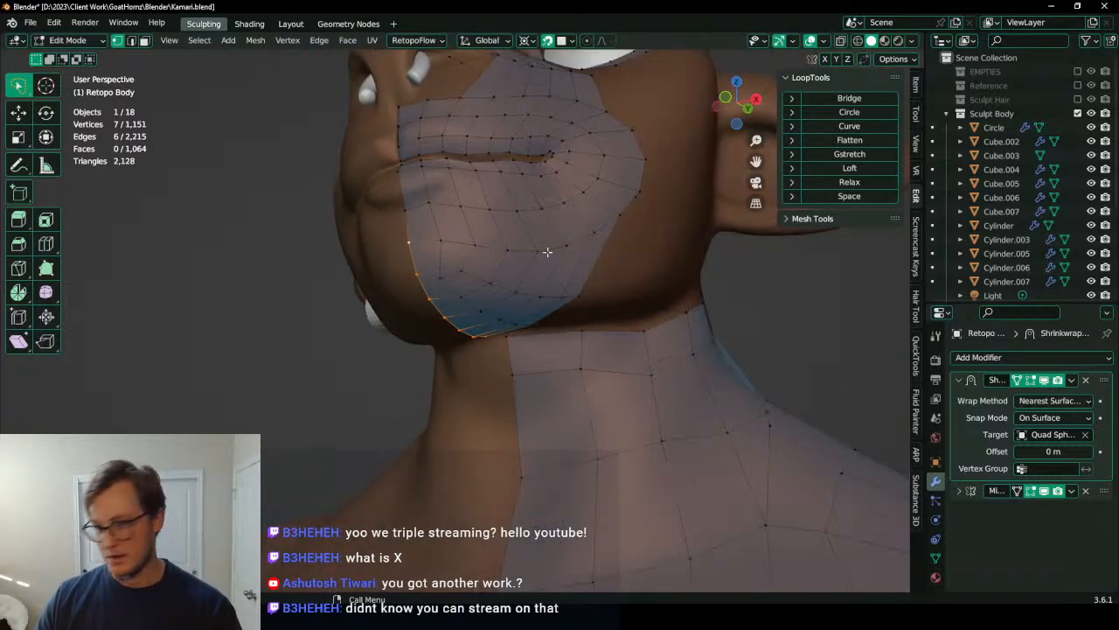
pyautogui.scroll(-2, 520, 187)
pyautogui.moveTo(520, 188); pyautogui.dragTo(484, 275, button='middle')
pyautogui.scroll(2, 502, 237)
pyautogui.scroll(1, 488, 267)
pyautogui.scroll(-4, 530, 237)
pyautogui.scroll(2, 527, 240)
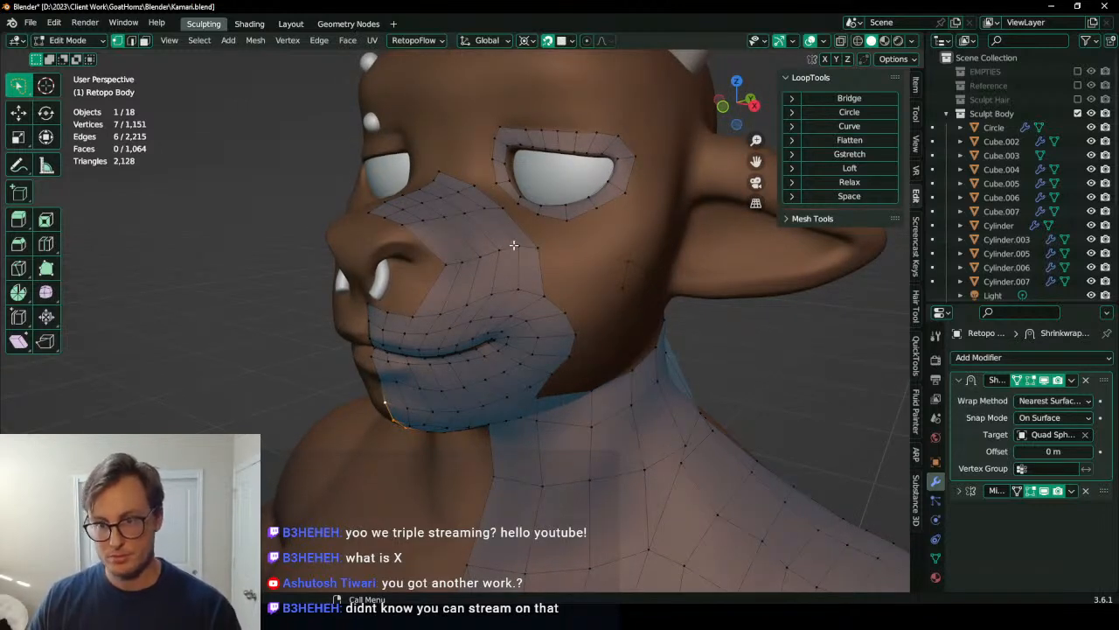
pyautogui.moveTo(513, 245); pyautogui.dragTo(519, 250, button='middle')
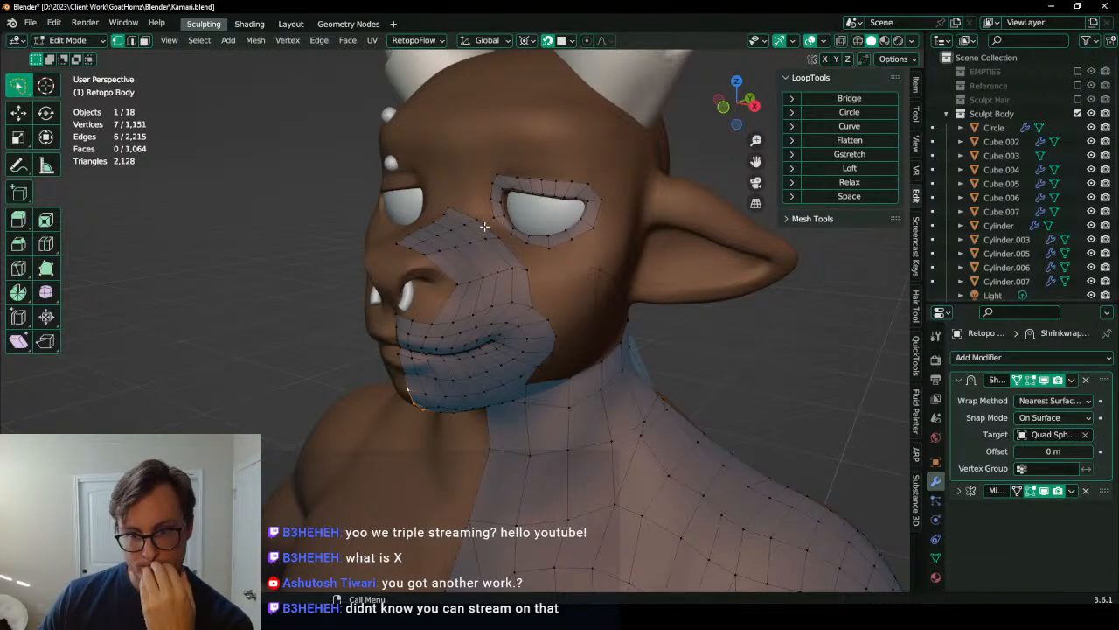
pyautogui.scroll(6, 503, 246)
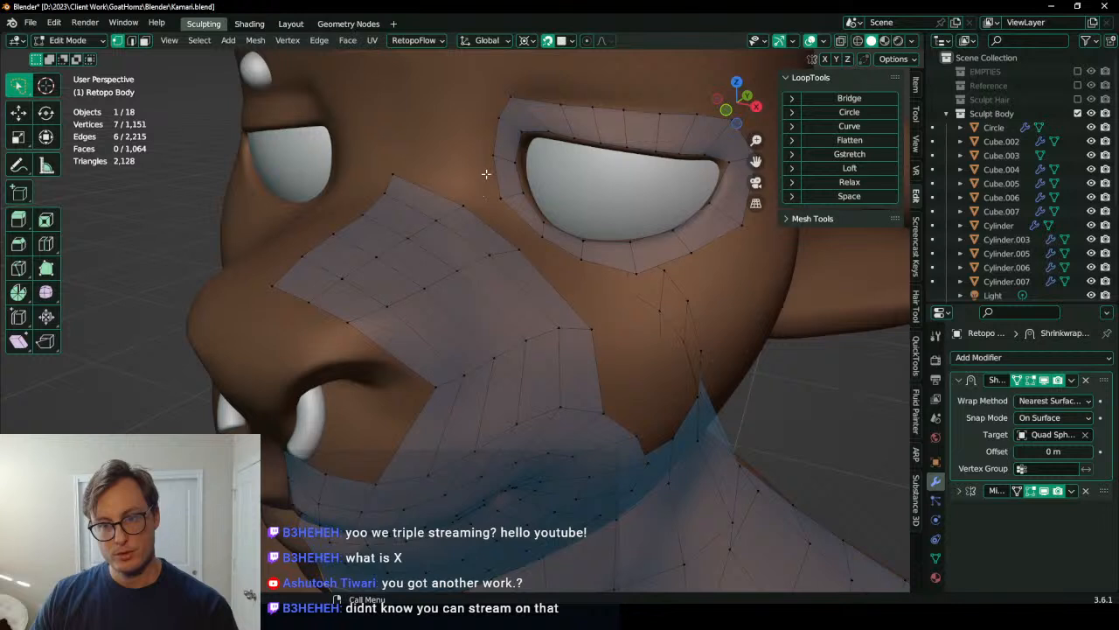
# Step: Select the eye ring's upper inner corner vertex and move it slightly to refine the corner
pyautogui.moveTo(510, 188); pyautogui.dragTo(516, 123, button='middle')
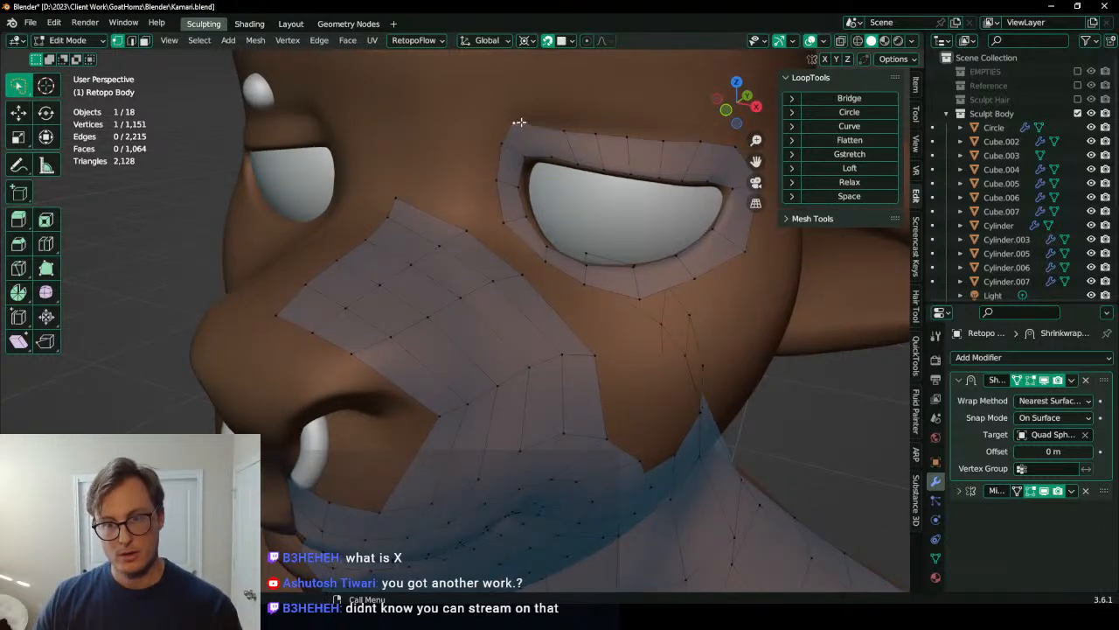
pyautogui.press('.')
pyautogui.press('Escape')
pyautogui.moveTo(535, 139); pyautogui.dragTo(553, 196, button='middle')
pyautogui.press('g')
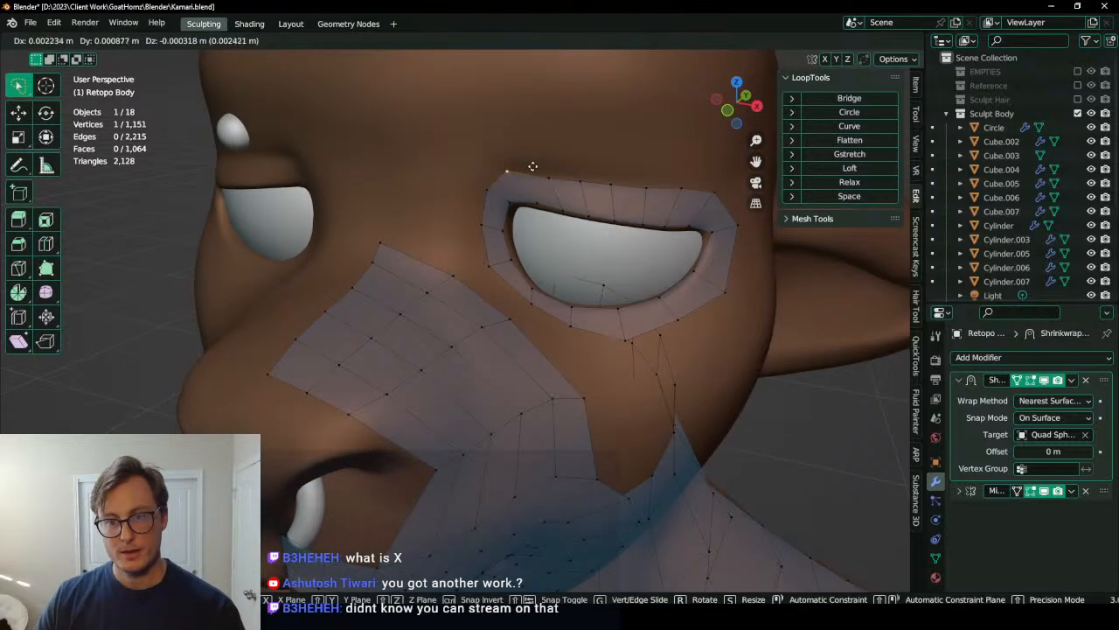
pyautogui.click(545, 168)
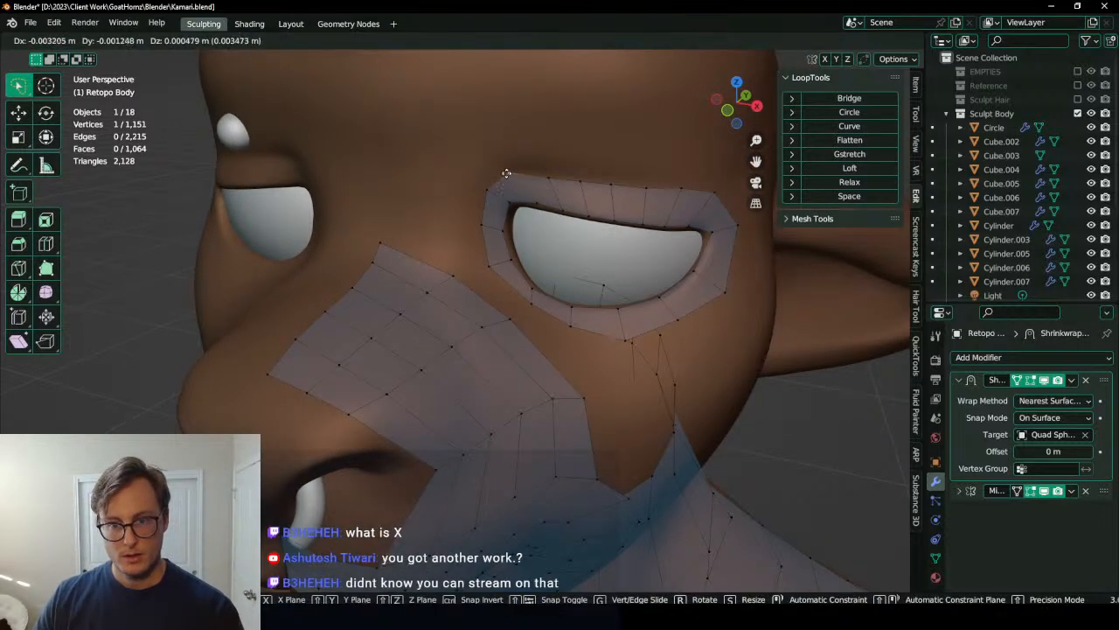
# Step: Extrude the eye ring's four inner side vertices and flatten them onto the center line by scaling to 0 along X about the 3D cursor
pyautogui.keyDown('ctrl'); pyautogui.click(501, 243); pyautogui.keyUp('ctrl')
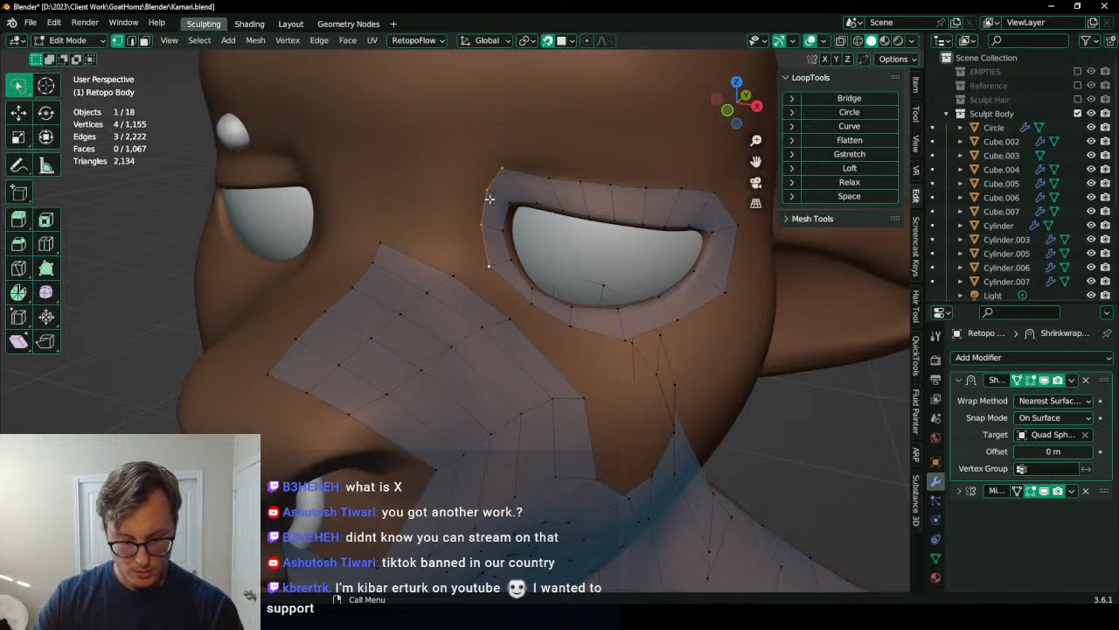
pyautogui.press('.')
pyautogui.press('6')
pyautogui.press('s')
pyautogui.press('x')
pyautogui.press('0')
pyautogui.press('Return')
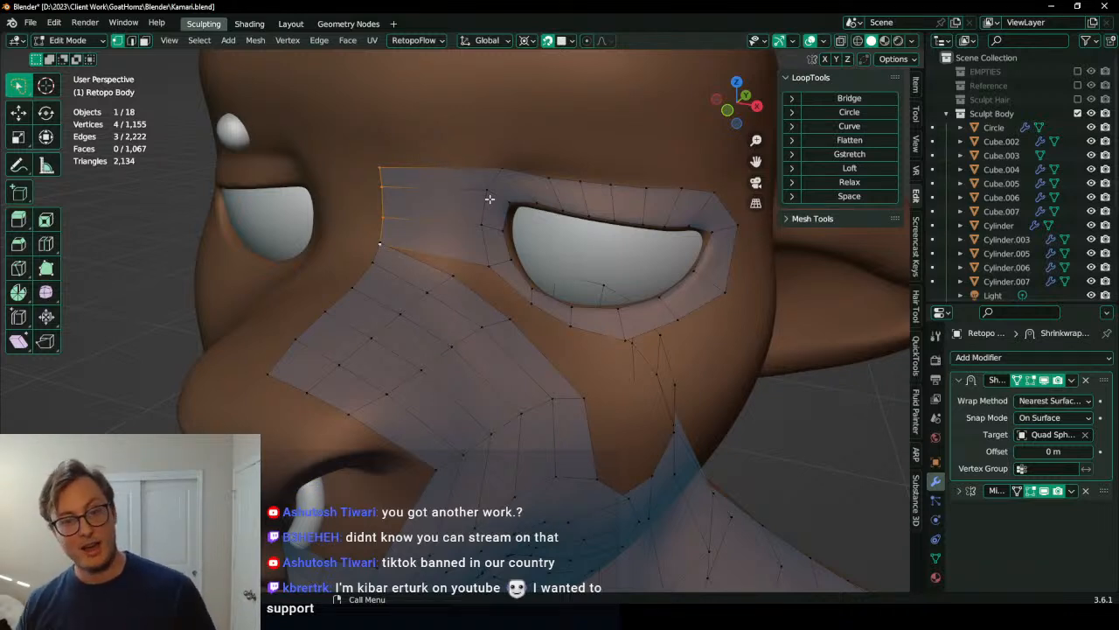
# Step: Move the extruded center row slightly, and flatten it back onto the center line by scaling to 0 along X
pyautogui.press('g')
pyautogui.click(477, 170)
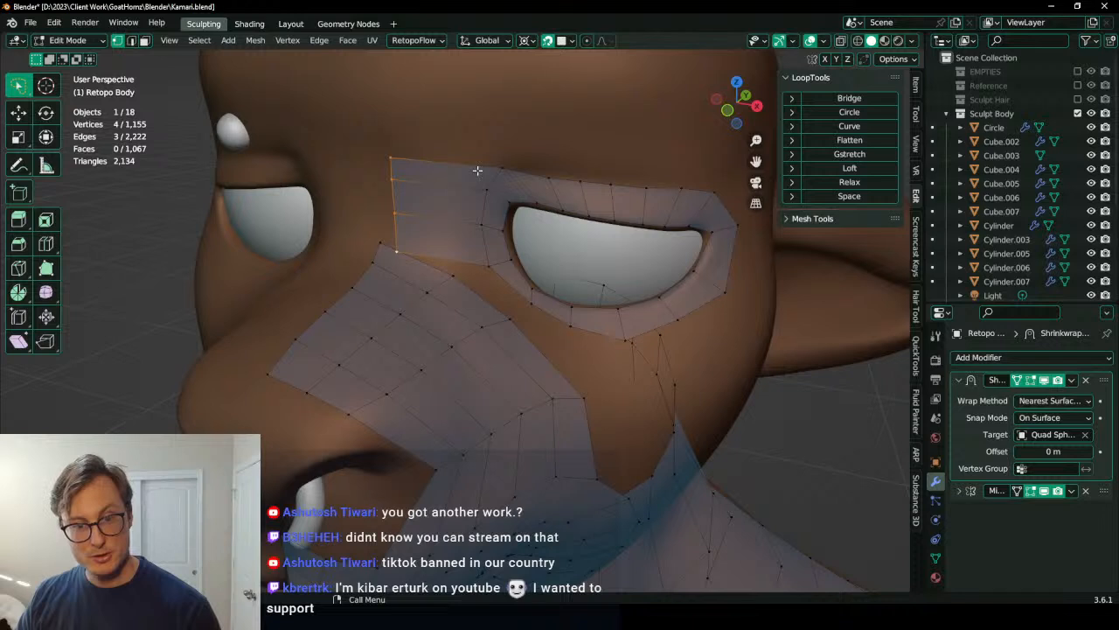
pyautogui.press('s')
pyautogui.press('x')
pyautogui.press('0')
pyautogui.press('Return')
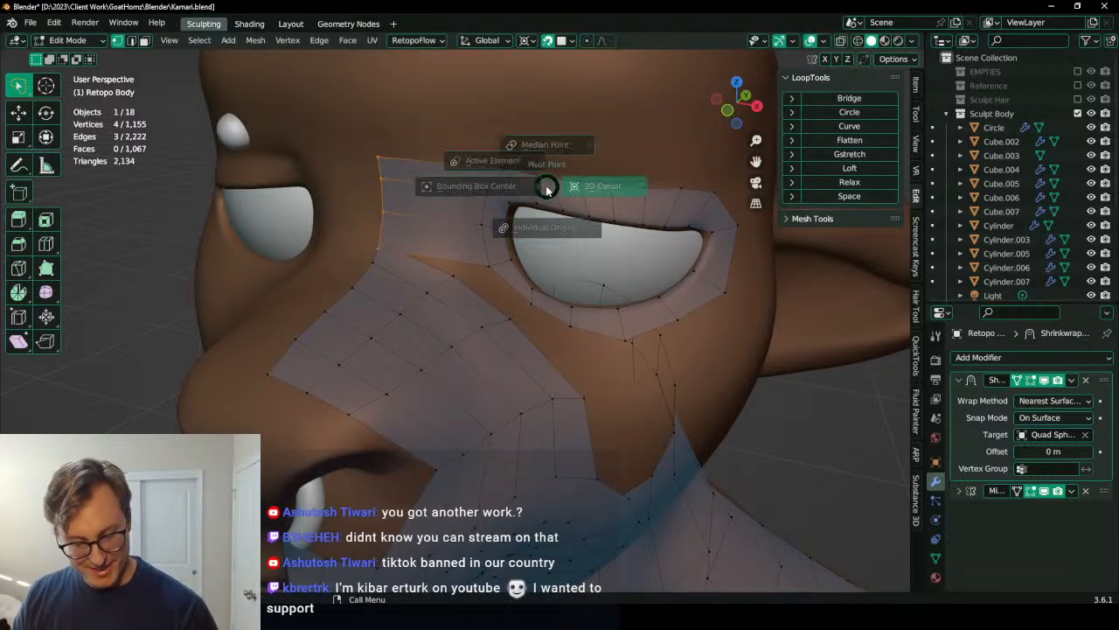
# Step: Scale the brow strip's center row shorter about its median point and distribute its vertices evenly with LoopTools Space
pyautogui.press('s')
pyautogui.click(495, 156)
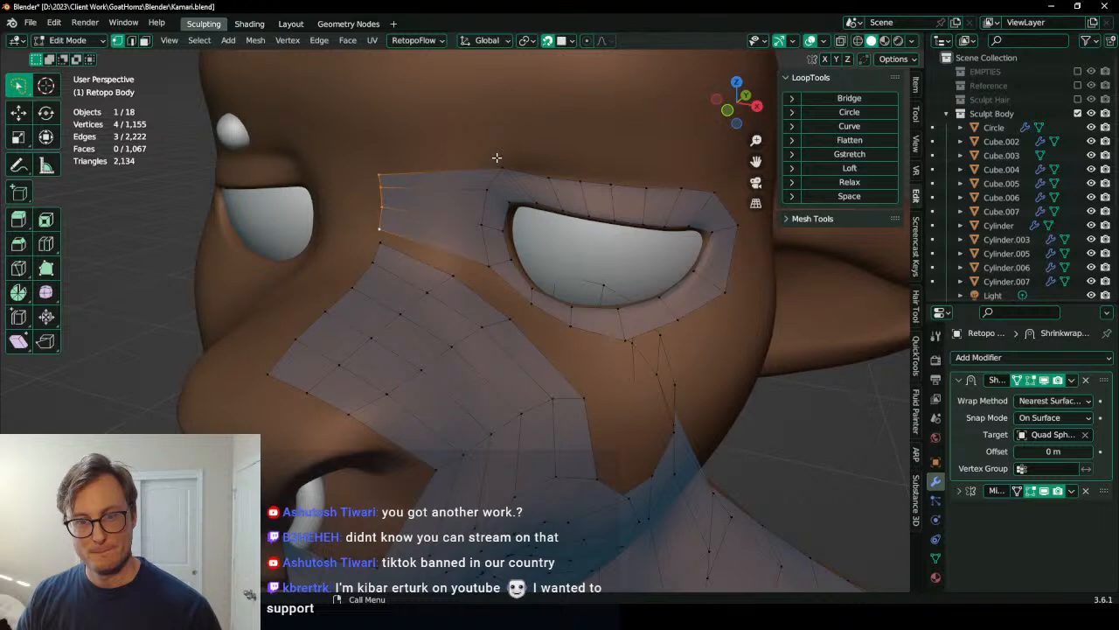
pyautogui.click(865, 196)
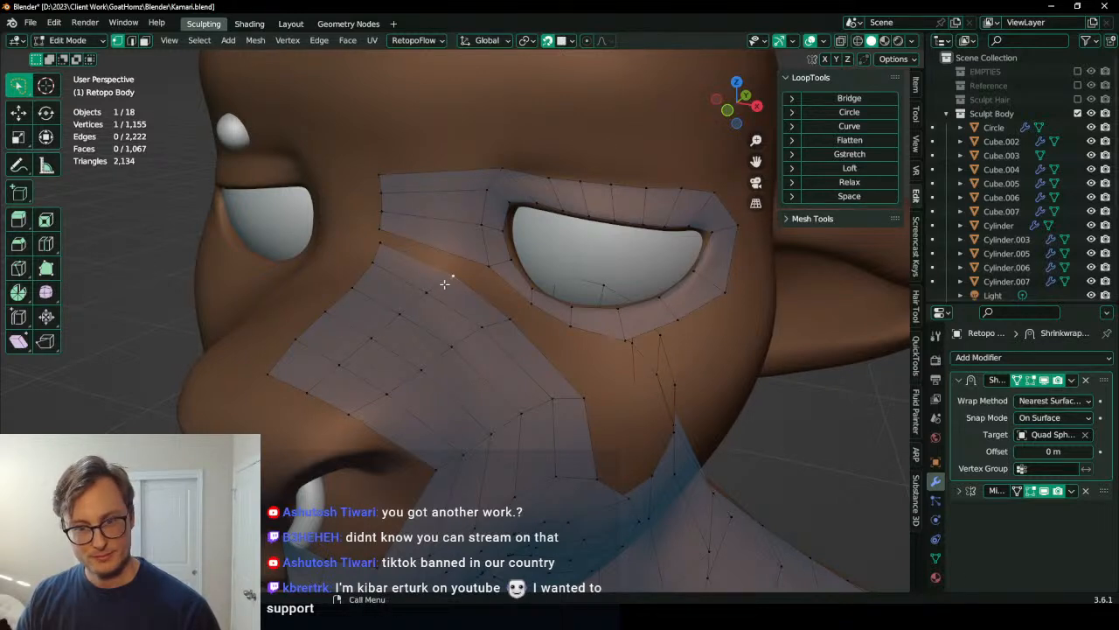
# Step: Rotate the upper edge row of the nose-bridge patch into alignment, and undo the trial slide and scale made on it
pyautogui.keyDown('alt'); pyautogui.click(445, 284); pyautogui.keyUp('alt')
pyautogui.press('g')
pyautogui.press('g')
pyautogui.click(440, 278)
pyautogui.hotkey('ctrl', 'z')
pyautogui.moveTo(498, 249); pyautogui.dragTo(443, 158, button='middle')
pyautogui.press('r')
pyautogui.click(429, 303)
pyautogui.press('s')
pyautogui.click(426, 233)
pyautogui.hotkey('ctrl', 'z')
# Step: Add a loop cut down the brow strip between the center line and the eye ring, and adjust its scale
pyautogui.hotkey('ctrl', 'r')
pyautogui.click(438, 214)
pyautogui.click(440, 210)
pyautogui.press('s')
pyautogui.click(440, 210)
pyautogui.keyDown('shift'); pyautogui.moveTo(467, 117); pyautogui.dragTo(485, 207, button='middle'); pyautogui.keyUp('shift')
# Step: Fill the gap between the brow strip and the nose-bridge patch with two new faces, working in edge select mode
pyautogui.click(131, 40)
pyautogui.keyDown('shift'); pyautogui.moveTo(438, 168); pyautogui.dragTo(487, 348, button='middle'); pyautogui.keyUp('shift')
pyautogui.click(441, 203)
pyautogui.keyDown('shift'); pyautogui.click(453, 226); pyautogui.keyUp('shift')
pyautogui.press('f')
pyautogui.click(505, 248)
pyautogui.keyDown('shift'); pyautogui.click(493, 213); pyautogui.keyUp('shift')
pyautogui.press('f')
# Step: Select the edge row running from the nostril toward the eye's inner corner, and move, rotate and slide it to even the quads
pyautogui.keyDown('ctrl'); pyautogui.click(346, 407); pyautogui.keyUp('ctrl')
pyautogui.press('g')
pyautogui.click(443, 350)
pyautogui.press('r')
pyautogui.click(475, 283)
pyautogui.press('g')
pyautogui.press('g')
pyautogui.click(339, 327)
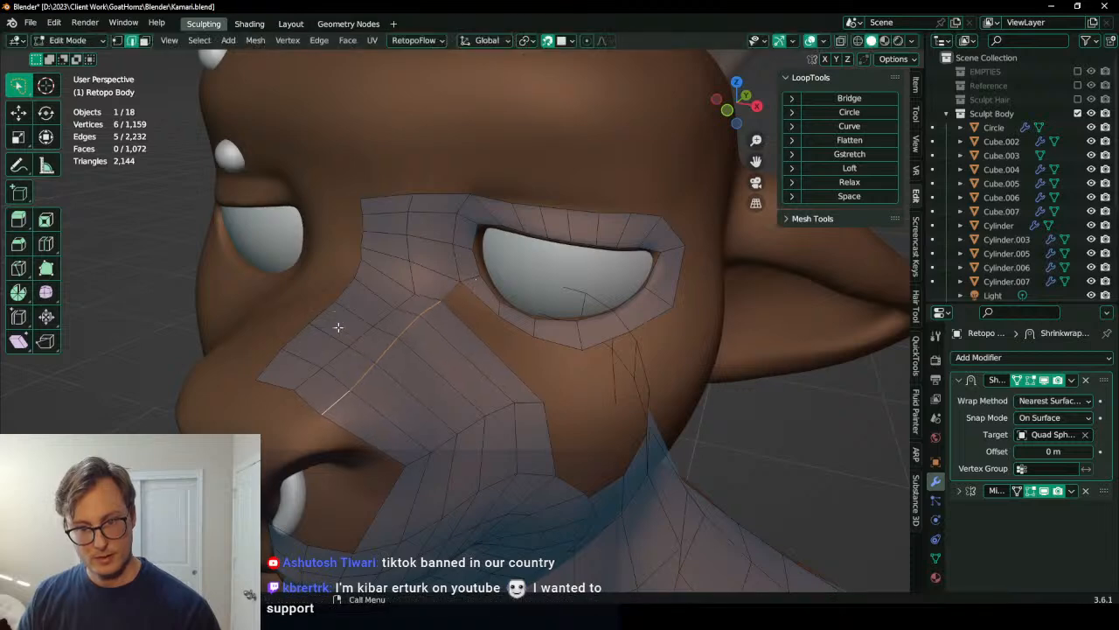
# Step: Select a neighboring edge row on the nose bridge, and move and rotate it into line with the surrounding loops
pyautogui.keyDown('ctrl'); pyautogui.click(401, 292); pyautogui.keyUp('ctrl')
pyautogui.press('g')
pyautogui.press('r')
pyautogui.click(473, 304)
# Step: Add a loop cut across the side of the nose from nostril to cheek, and move and rotate it to even the spacing
pyautogui.keyDown('shift'); pyautogui.moveTo(500, 356); pyautogui.dragTo(446, 289, button='middle'); pyautogui.keyUp('shift')
pyautogui.hotkey('ctrl', 'r')
pyautogui.click(390, 276)
pyautogui.rightClick(383, 282)
pyautogui.press('g')
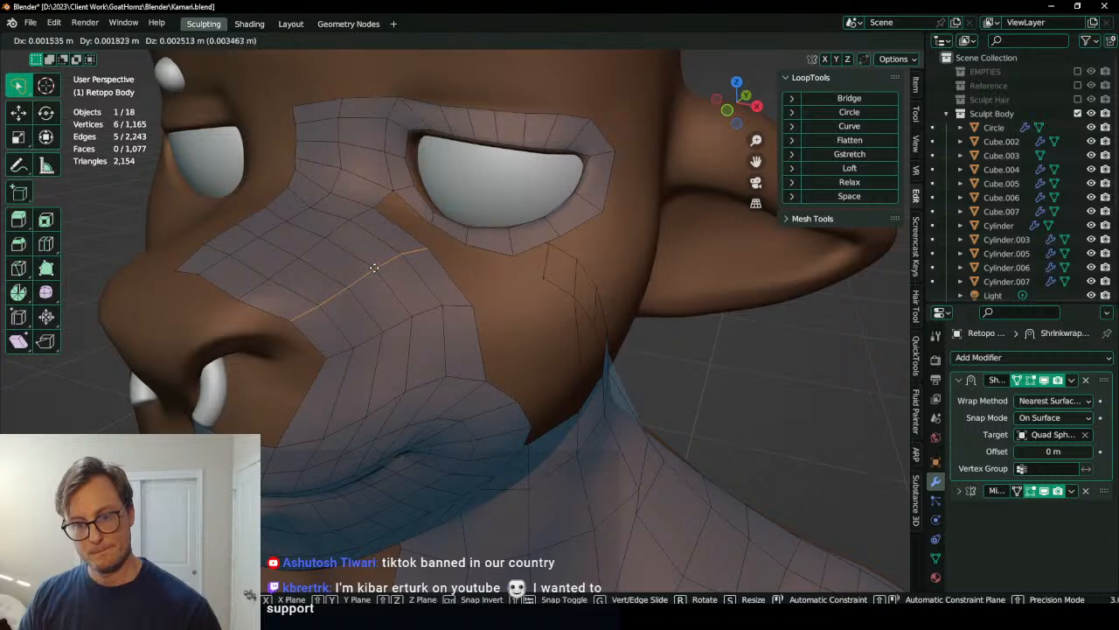
pyautogui.click(370, 260)
pyautogui.press('r')
pyautogui.click(500, 205)
pyautogui.press('g')
pyautogui.rightClick(442, 266)
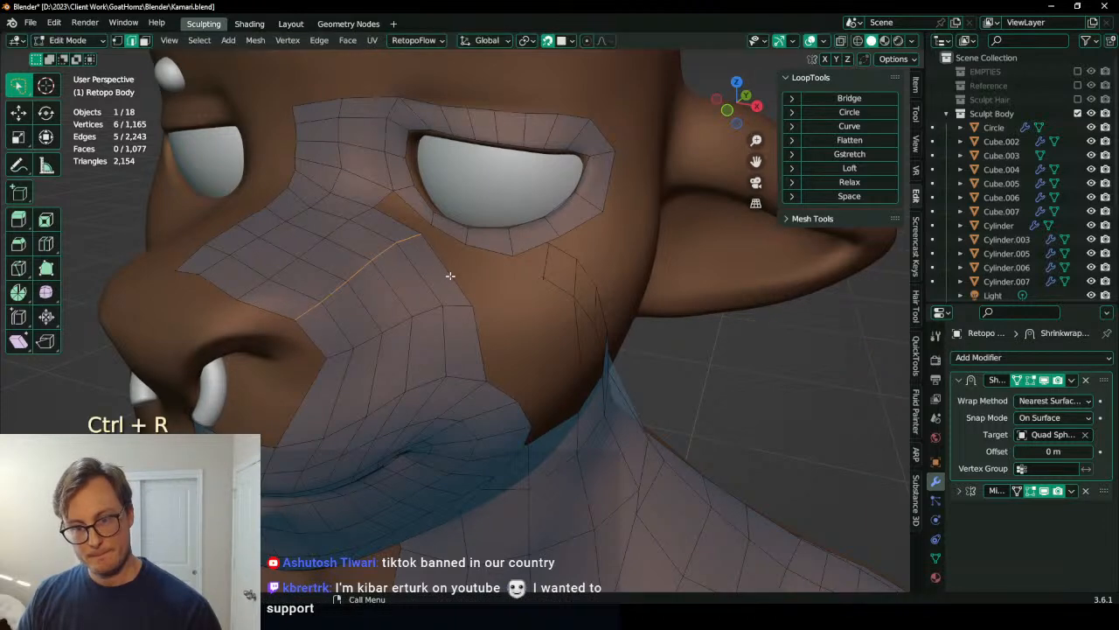
# Step: Rotate and move the edge row behind the nostril, and add another loop cut between it and the mouth
pyautogui.keyDown('ctrl'); pyautogui.click(339, 353); pyautogui.keyUp('ctrl')
pyautogui.press('r')
pyautogui.click(498, 269)
pyautogui.press('g')
pyautogui.click(481, 254)
pyautogui.press('r')
pyautogui.click(508, 243)
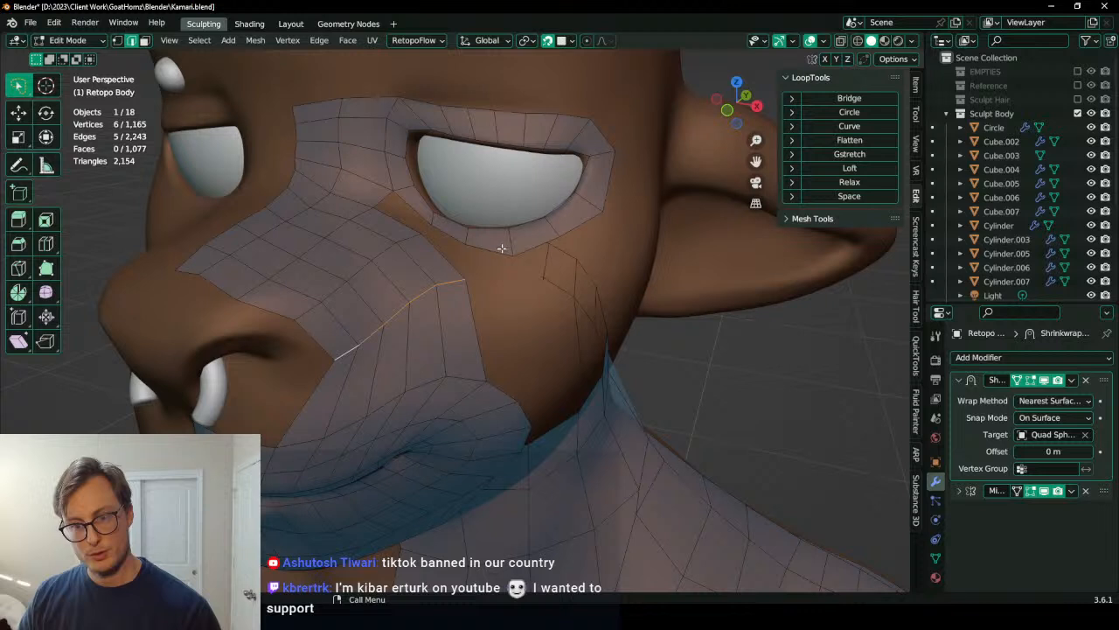
pyautogui.keyDown('ctrl'); pyautogui.rightClick(472, 346); pyautogui.keyUp('ctrl')
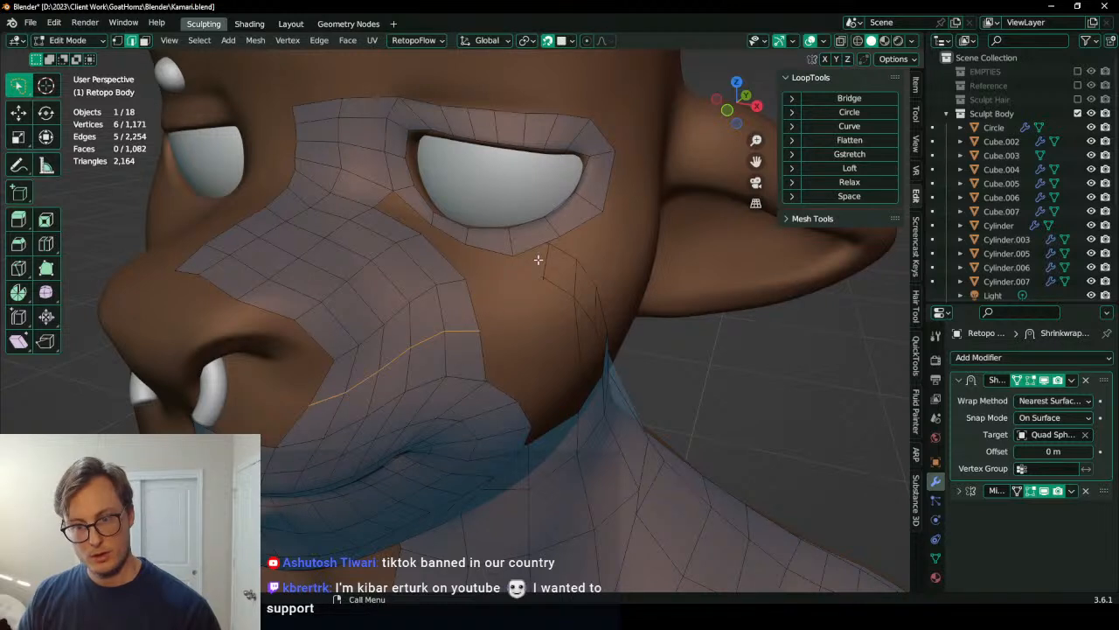
# Step: Select the eye ring's lower inner edges and the facing nose patch edges, and join them with Bridge Edge Loops
pyautogui.keyDown('ctrl'); pyautogui.click(417, 203); pyautogui.keyUp('ctrl')
pyautogui.moveTo(541, 319); pyautogui.dragTo(545, 308, button='middle')
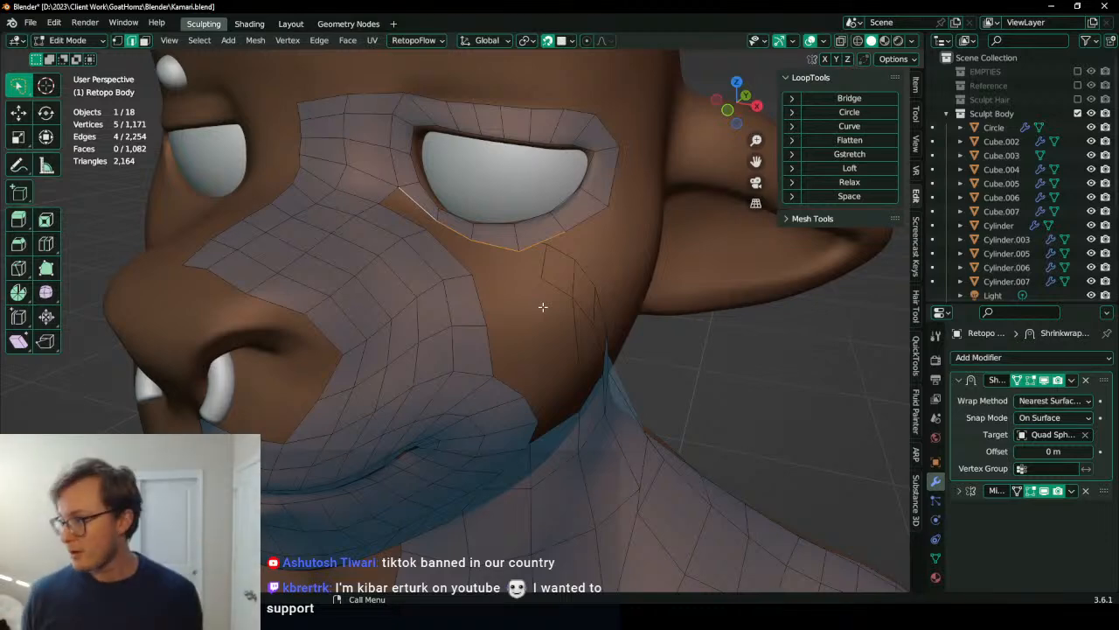
pyautogui.scroll(-3, 543, 306)
pyautogui.moveTo(542, 306); pyautogui.dragTo(493, 306, button='middle')
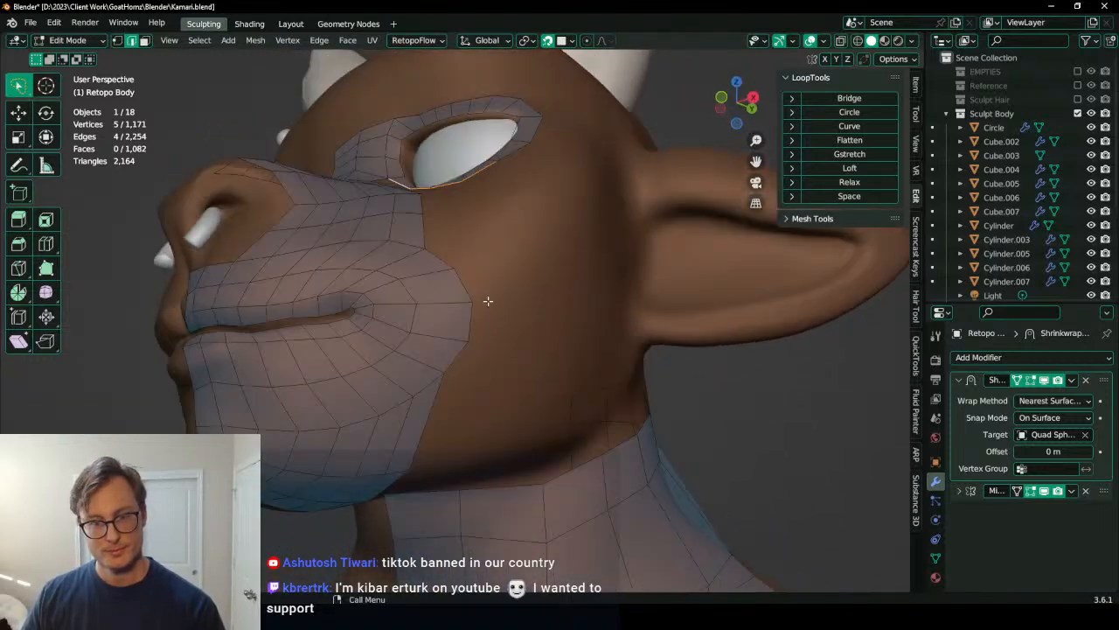
pyautogui.moveTo(484, 229); pyautogui.dragTo(464, 304, button='middle')
pyautogui.keyDown('ctrl'); pyautogui.click(497, 290); pyautogui.keyUp('ctrl')
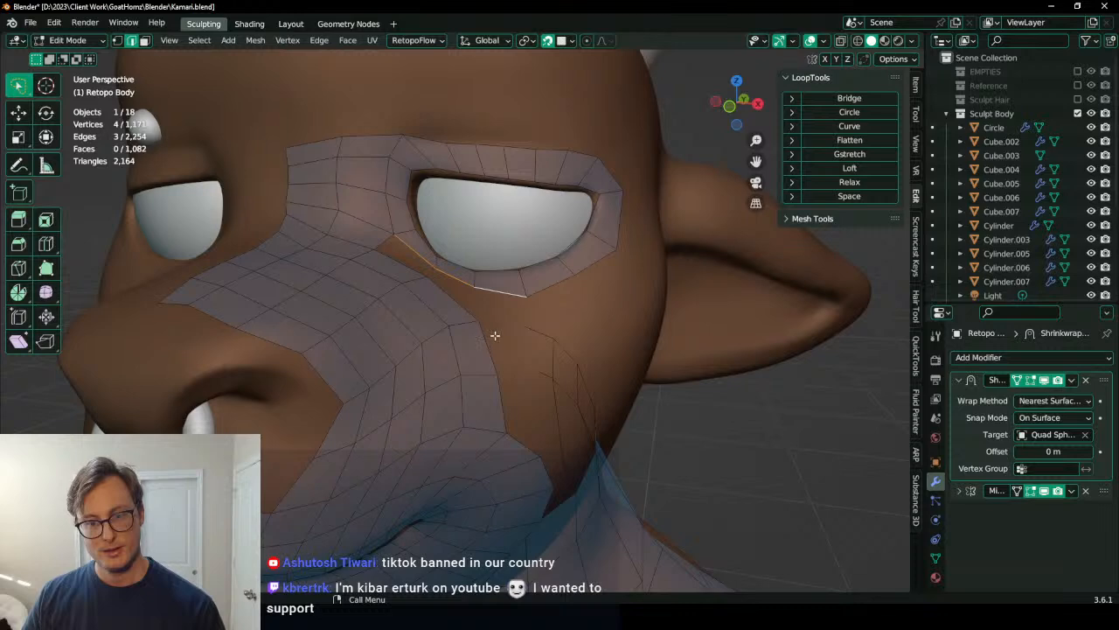
pyautogui.keyDown('ctrl'); pyautogui.click(401, 263); pyautogui.keyUp('ctrl')
pyautogui.press('q')
pyautogui.moveTo(489, 262); pyautogui.dragTo(370, 321, button='middle')
pyautogui.click(323, 265)
pyautogui.press('q')
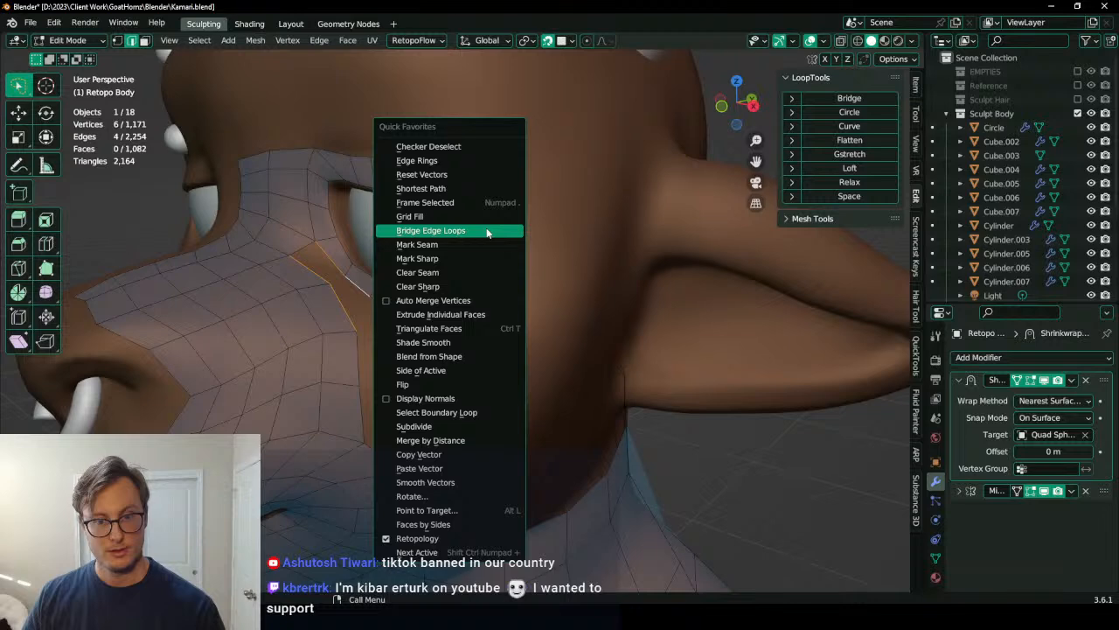
pyautogui.click(495, 230)
pyautogui.moveTo(460, 323); pyautogui.dragTo(476, 289, button='middle')
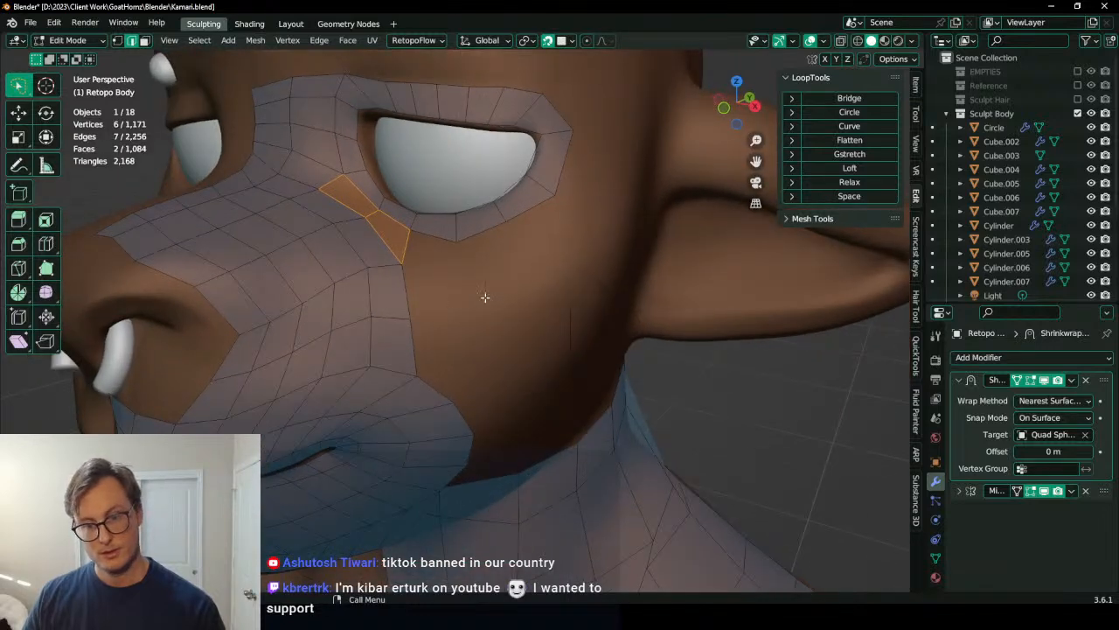
# Step: Extrude the cheek patch's outer edge row from below the eye to the jaw toward the ear, and even it out with LoopTools
pyautogui.click(407, 284)
pyautogui.moveTo(406, 287); pyautogui.dragTo(415, 334, button='middle')
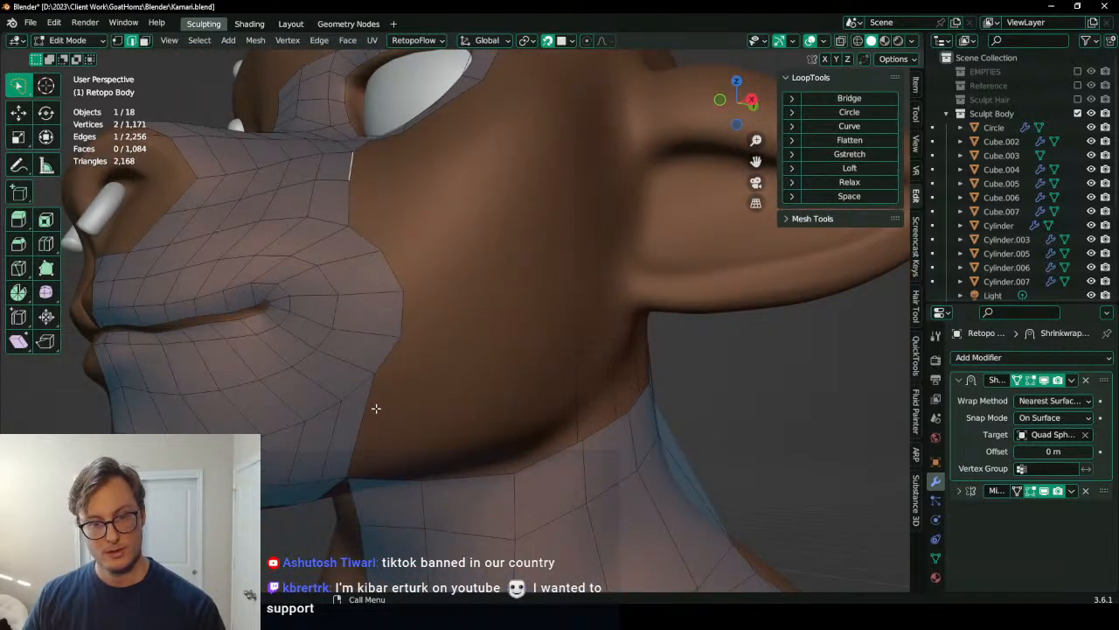
pyautogui.scroll(-3, 373, 413)
pyautogui.keyDown('ctrl'); pyautogui.click(399, 375); pyautogui.keyUp('ctrl')
pyautogui.press('e')
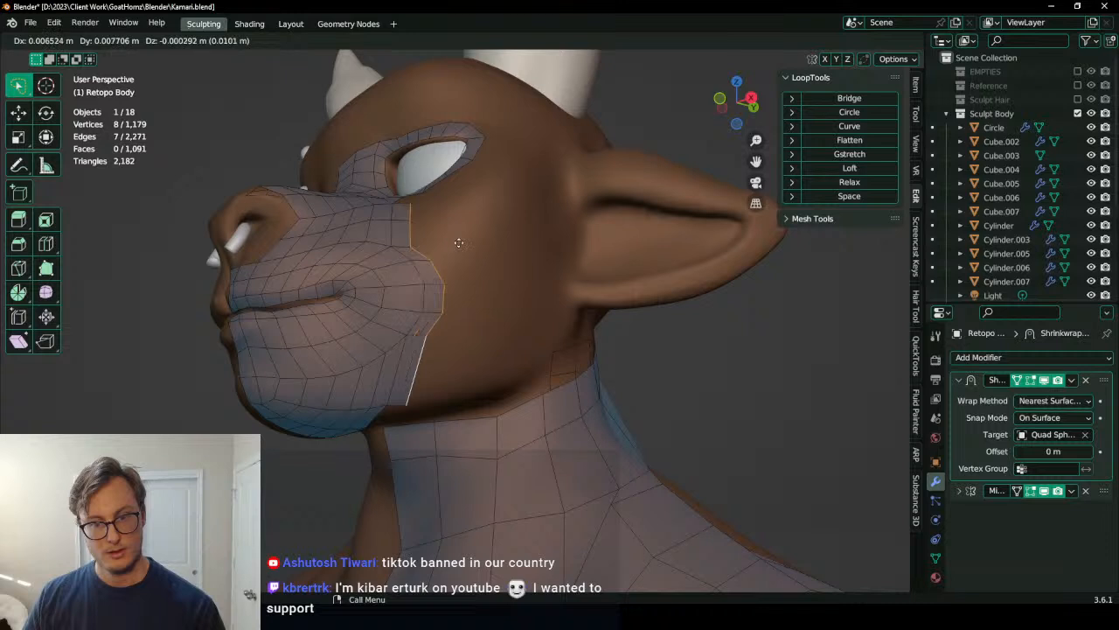
pyautogui.click(525, 219)
pyautogui.click(844, 198)
pyautogui.click(846, 154)
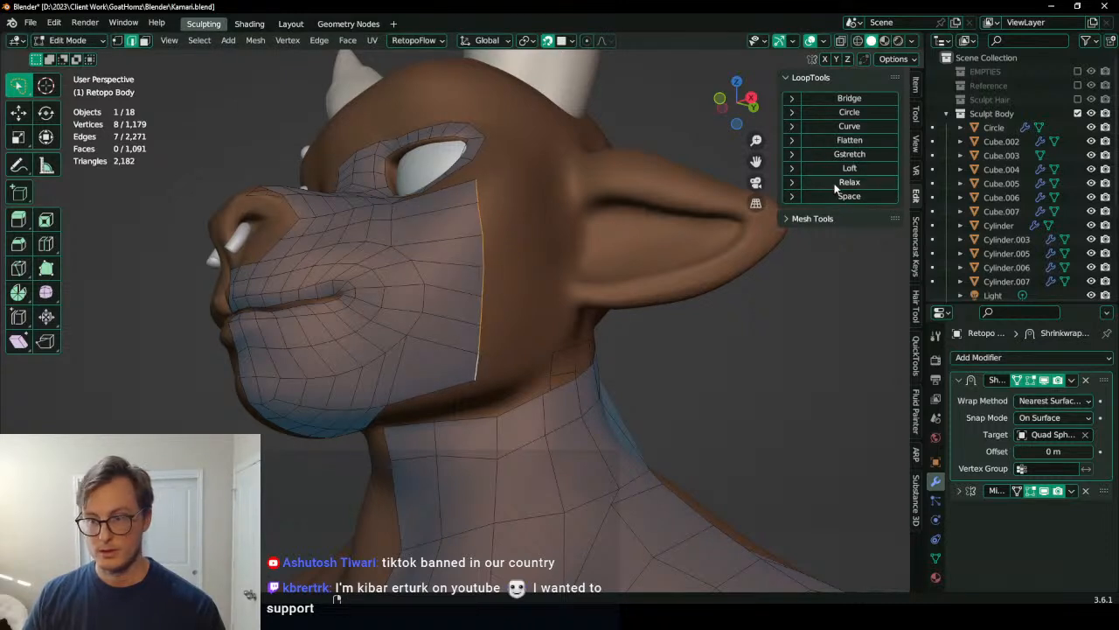
# Step: Move the extruded cheek row farther back and rotate it to run down in front of the ear toward the jaw corner
pyautogui.press('e')
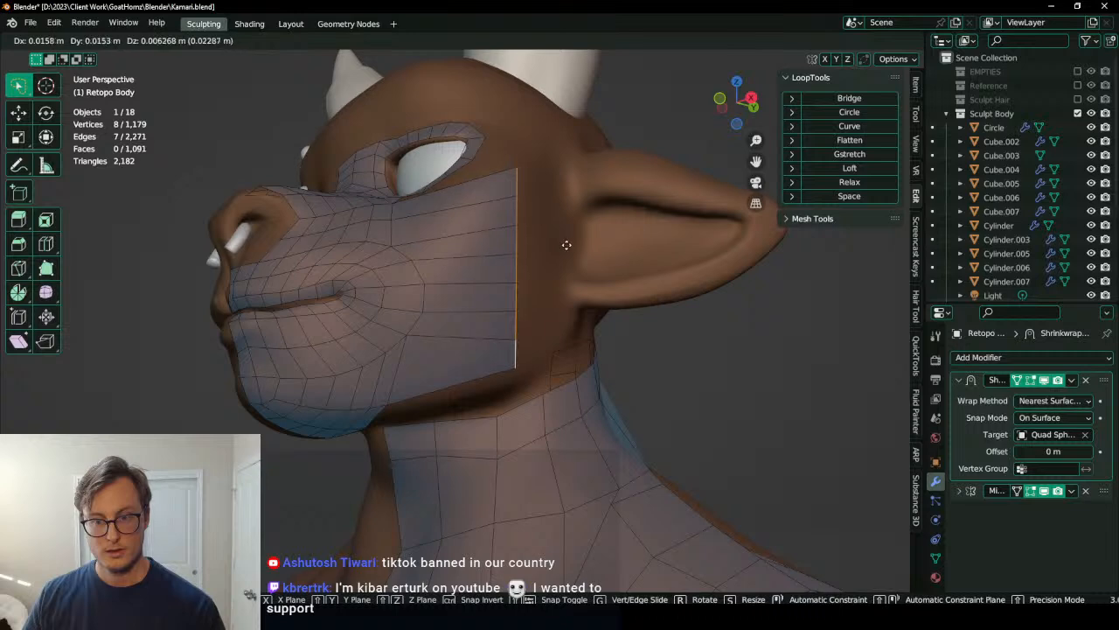
pyautogui.click(587, 242)
pyautogui.moveTo(588, 242)
pyautogui.mouseDown(button='middle')
pyautogui.moveTo(514, 253)
pyautogui.moveTo(573, 245)
pyautogui.mouseUp(button='middle')
pyautogui.press('r')
pyautogui.click(579, 253)
pyautogui.press('g')
pyautogui.click(530, 290)
pyautogui.moveTo(530, 289); pyautogui.dragTo(480, 262, button='middle')
pyautogui.press('r')
pyautogui.click(503, 266)
pyautogui.scroll(3, 412, 237)
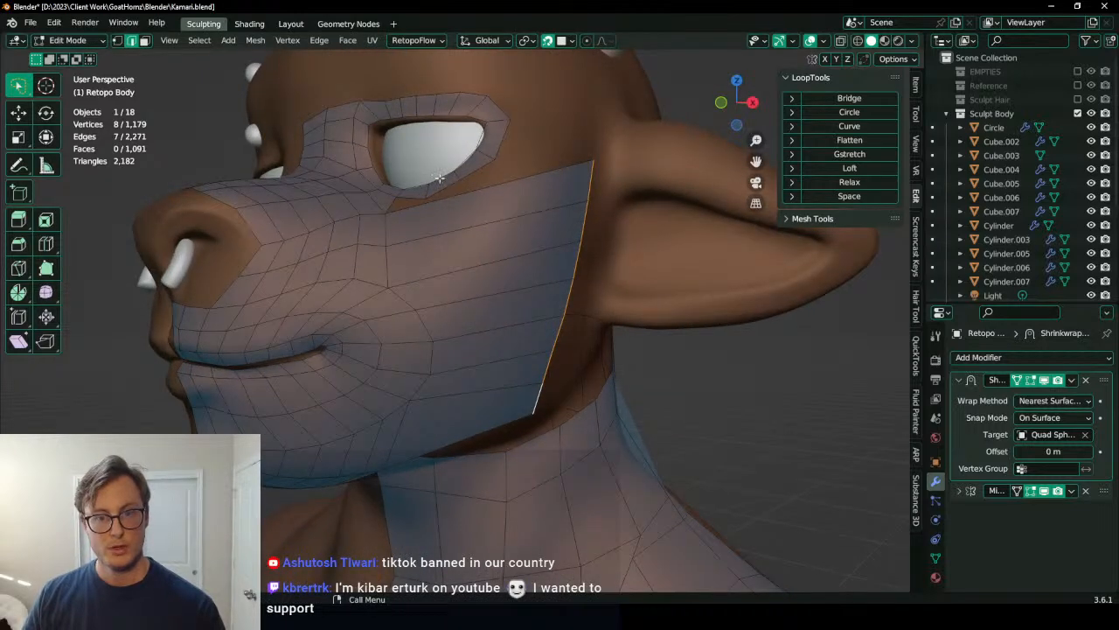
# Step: Add two loop cuts down the wide cheek faces and slide them into place
pyautogui.hotkey('ctrl', 'r')
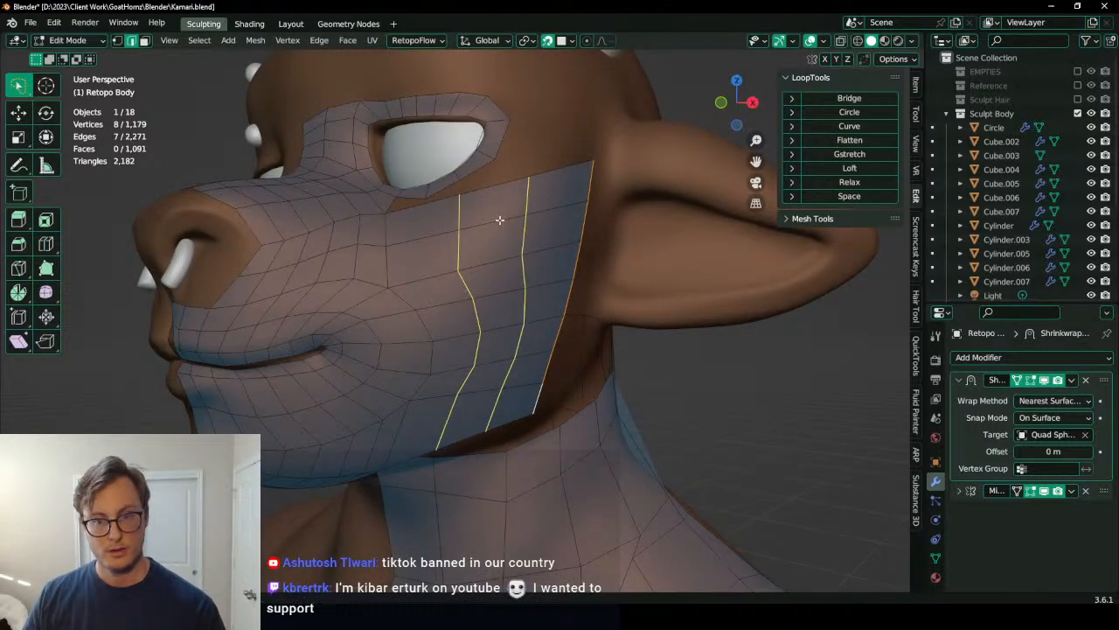
pyautogui.click(499, 219)
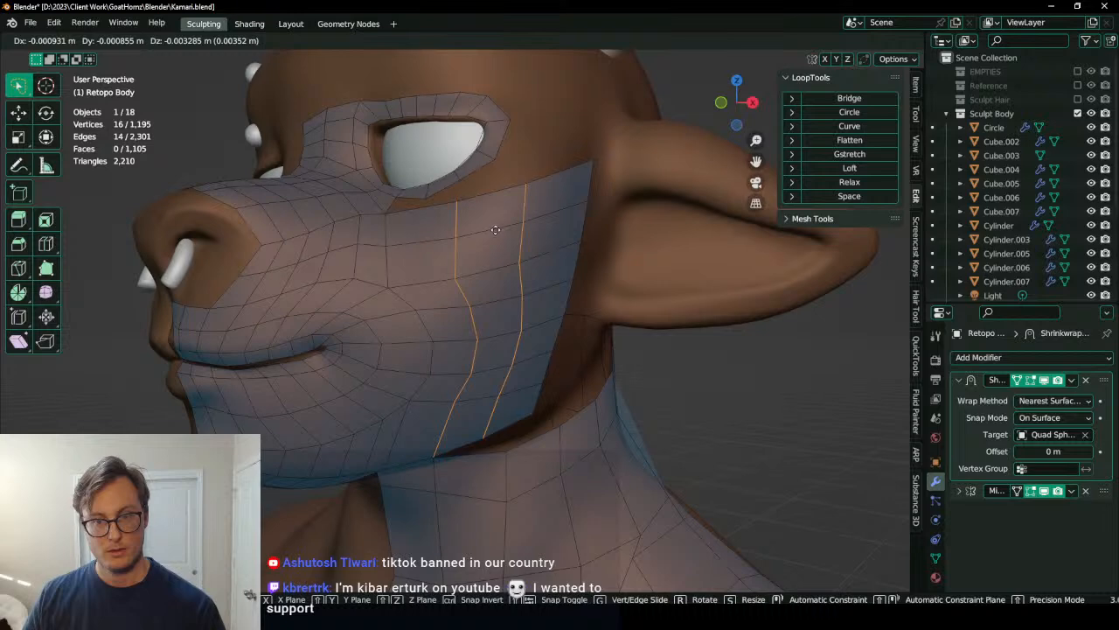
pyautogui.click(543, 196)
# Step: Extrude the cheek's rear top edge upward beside the eye, and fill the gap to the eye ring's outer edge
pyautogui.moveTo(542, 196)
pyautogui.mouseDown(button='middle')
pyautogui.moveTo(533, 204)
pyautogui.moveTo(530, 193)
pyautogui.mouseUp(button='middle')
pyautogui.click(560, 182)
pyautogui.press('e')
pyautogui.click(523, 148)
pyautogui.press('f')
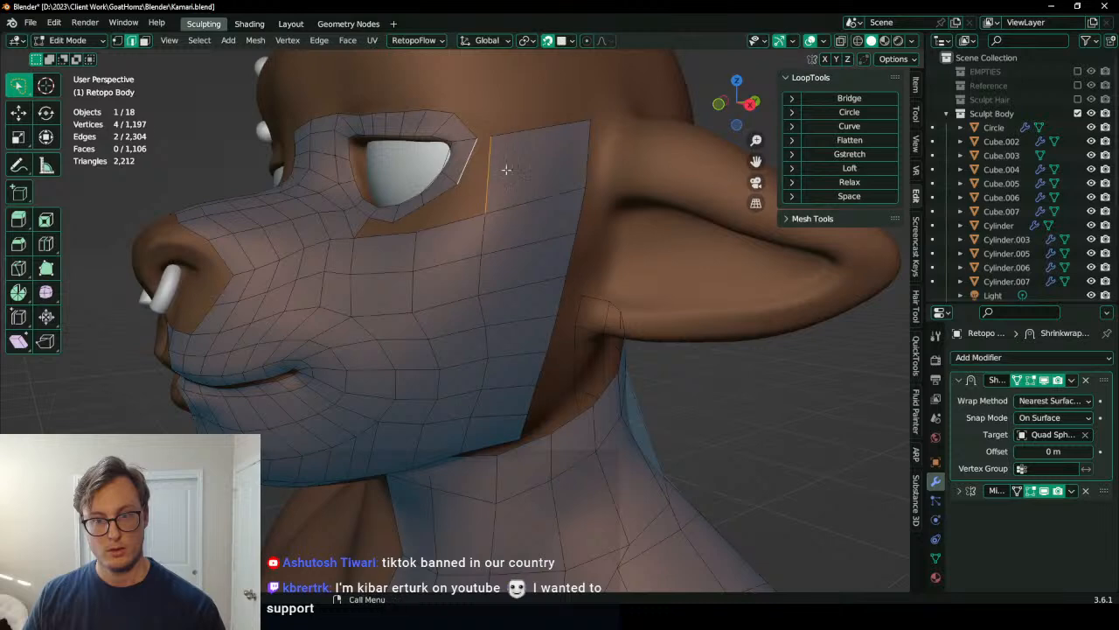
# Step: Extrude the temple patch's top edge upward, fill it to the eye ring's outer corner, and add a loop cut through the cheek
pyautogui.click(532, 155)
pyautogui.moveTo(523, 149); pyautogui.dragTo(412, 213, button='middle')
pyautogui.press('e')
pyautogui.click(527, 108)
pyautogui.press('f')
pyautogui.hotkey('ctrl', 'r')
pyautogui.click(472, 229)
pyautogui.rightClick(472, 229)
# Step: Select the opposing edges of the remaining gap under the eye and bridge them with three faces
pyautogui.click(409, 200)
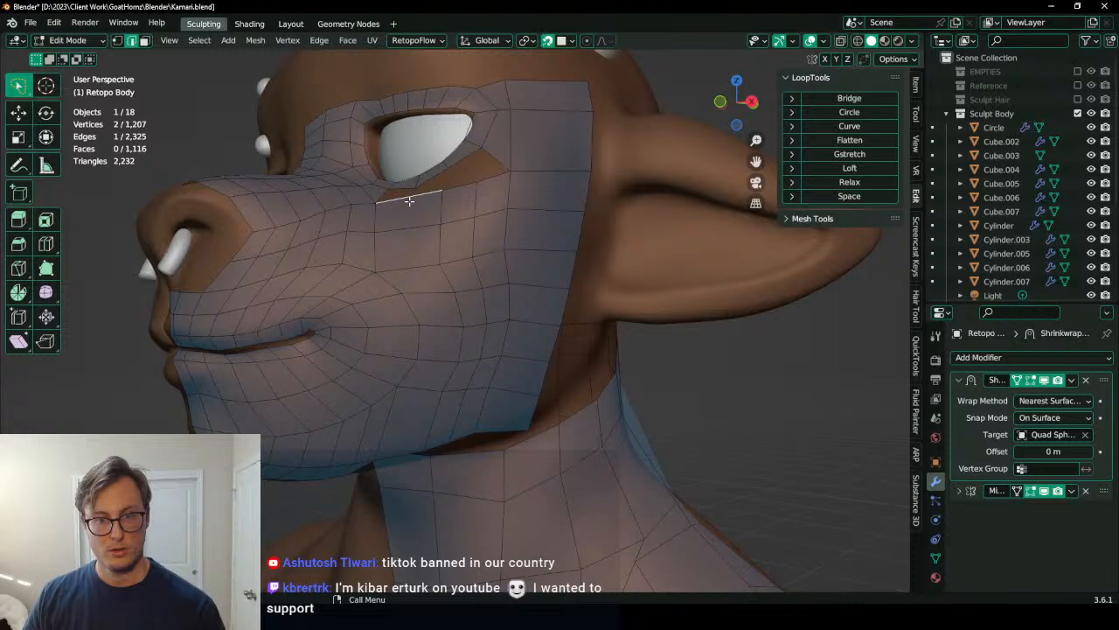
pyautogui.keyDown('shift'); pyautogui.click(540, 172); pyautogui.keyUp('shift')
pyautogui.rightClick(550, 164)
pyautogui.click(529, 138)
# Step: Examine the retopologized face from the side and three-quarter views, including the eye, cheek and open jaw and ear areas
pyautogui.moveTo(529, 137); pyautogui.dragTo(400, 265, button='middle')
pyautogui.scroll(-6, 489, 244)
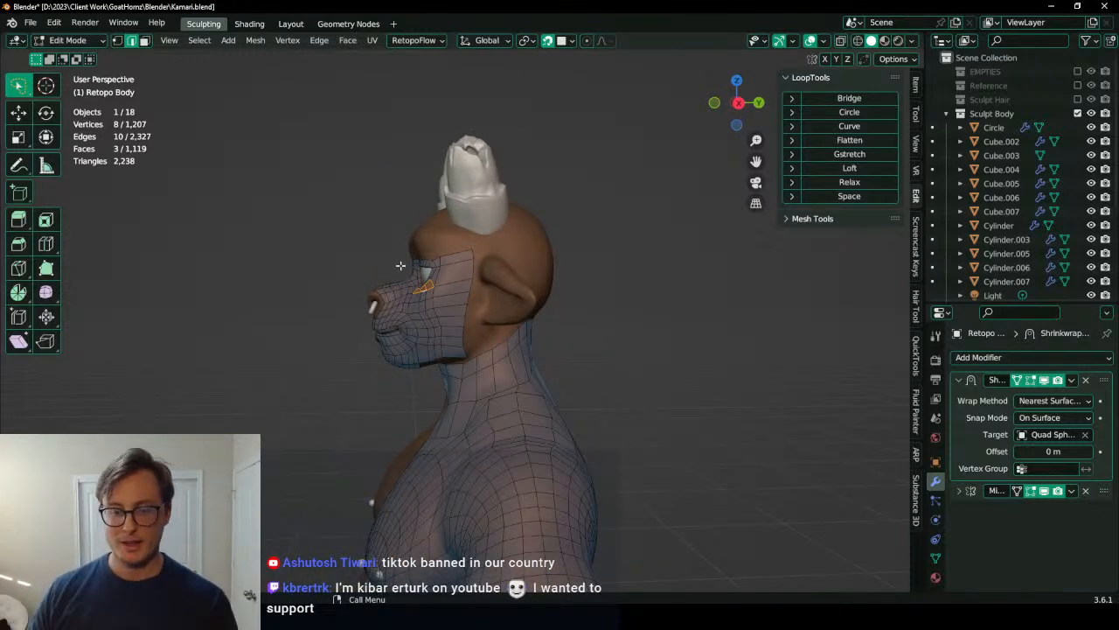
pyautogui.scroll(3, 429, 253)
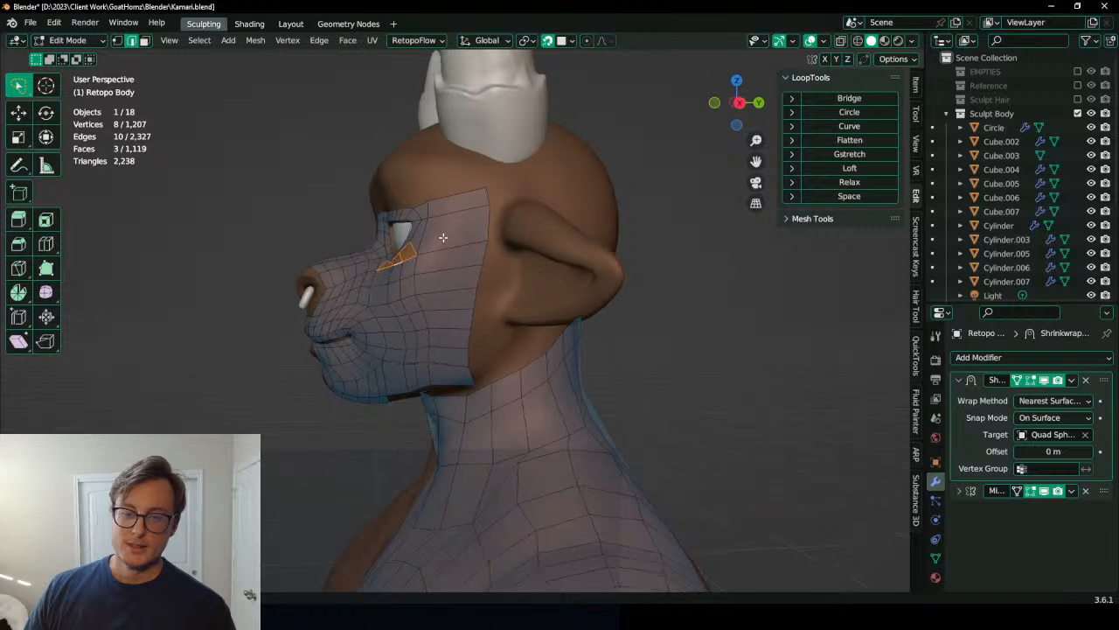
pyautogui.moveTo(440, 238); pyautogui.dragTo(475, 195, button='middle')
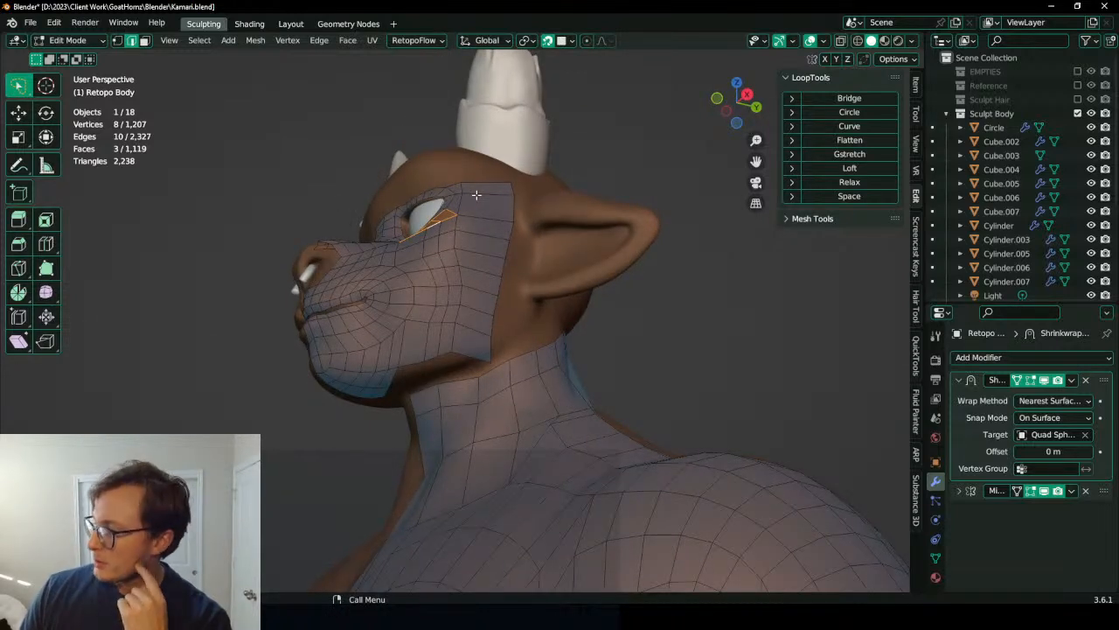
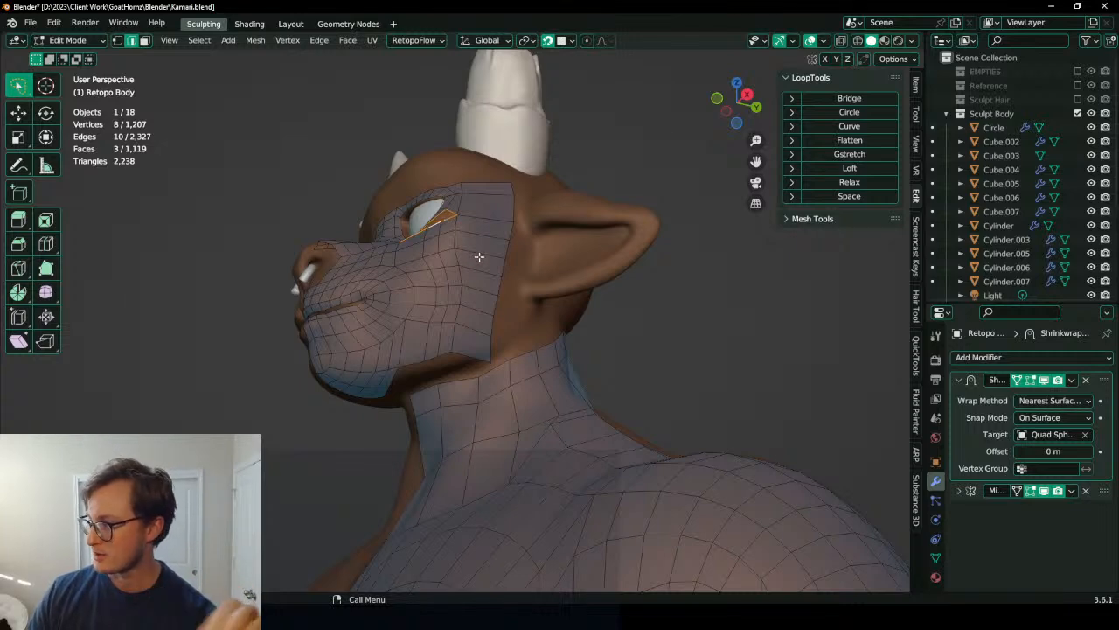
pyautogui.moveTo(459, 363); pyautogui.dragTo(484, 195, button='middle')
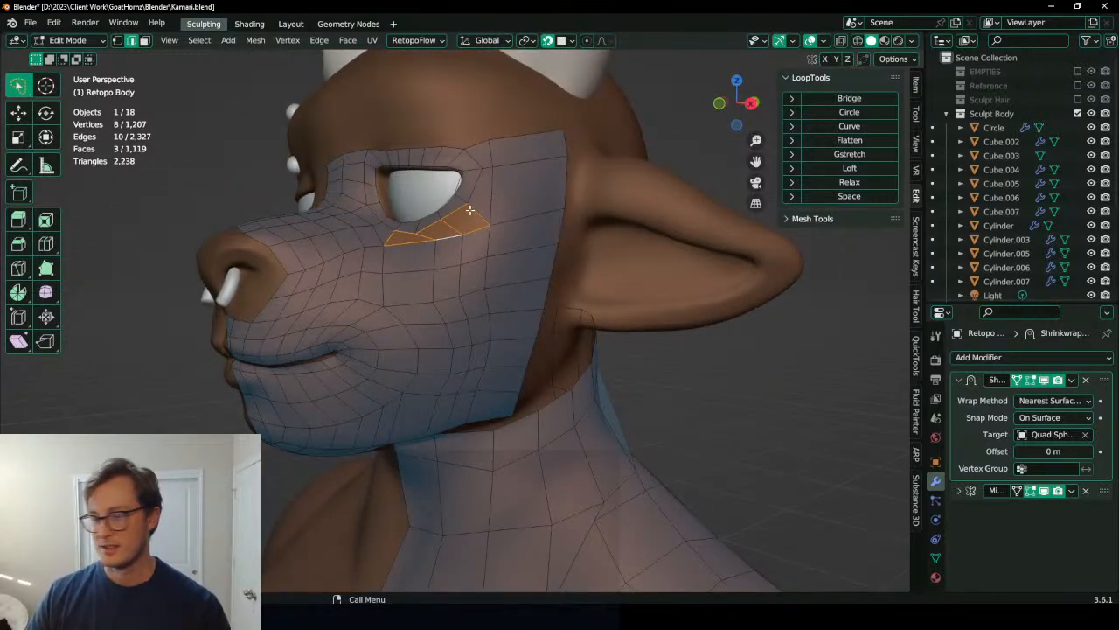
pyautogui.moveTo(469, 208); pyautogui.dragTo(437, 195, button='middle')
pyautogui.moveTo(514, 271); pyautogui.dragTo(475, 232, button='middle')
# Step: Move the cheek patch's rear jaw corner vertex inward in vertex select mode to round off the protruding corner
pyautogui.scroll(4, 420, 345)
pyautogui.scroll(-1, 446, 393)
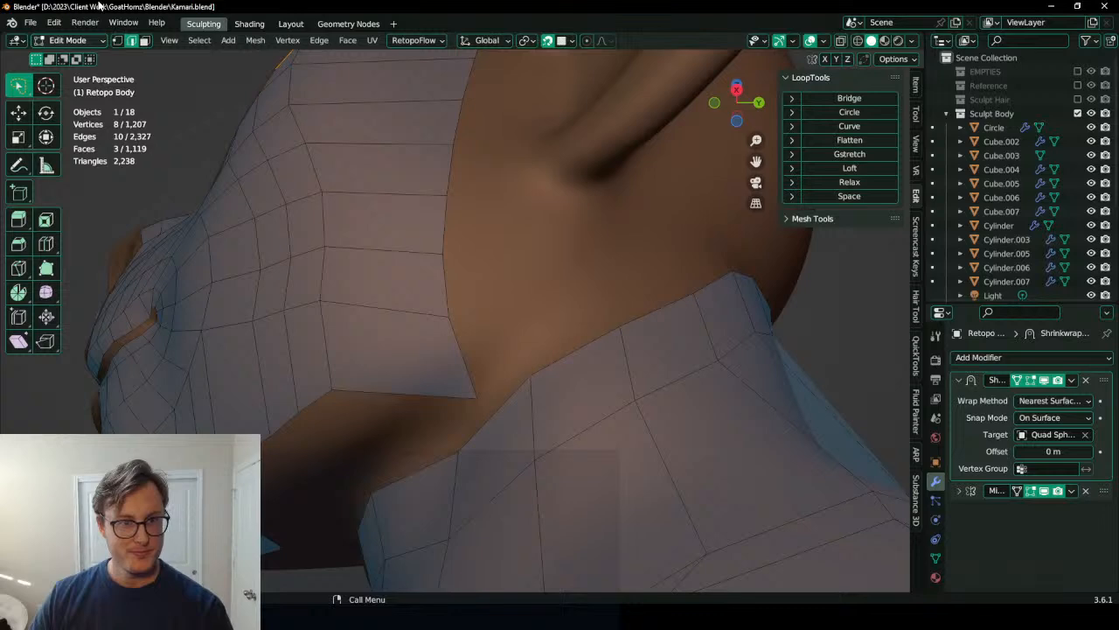
pyautogui.press('1')
pyautogui.click(460, 391)
pyautogui.press('g')
pyautogui.click(412, 368)
pyautogui.scroll(-4, 415, 367)
pyautogui.moveTo(414, 368); pyautogui.dragTo(435, 370, button='middle')
pyautogui.press('g')
pyautogui.click(435, 367)
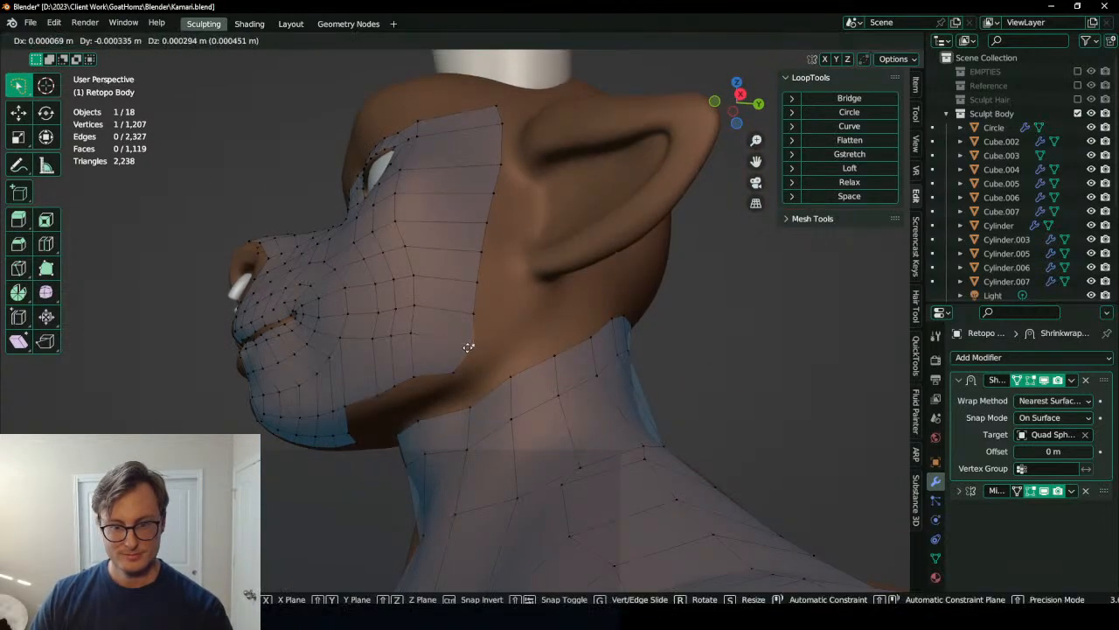
# Step: Add a centred loop cut down the rear column of the cheek patch, from the temple to the jaw
pyautogui.scroll(-1, 452, 324)
pyautogui.moveTo(453, 324); pyautogui.dragTo(499, 329, button='middle')
pyautogui.hotkey('ctrl', 'r')
pyautogui.click(485, 168)
pyautogui.rightClick(483, 169)
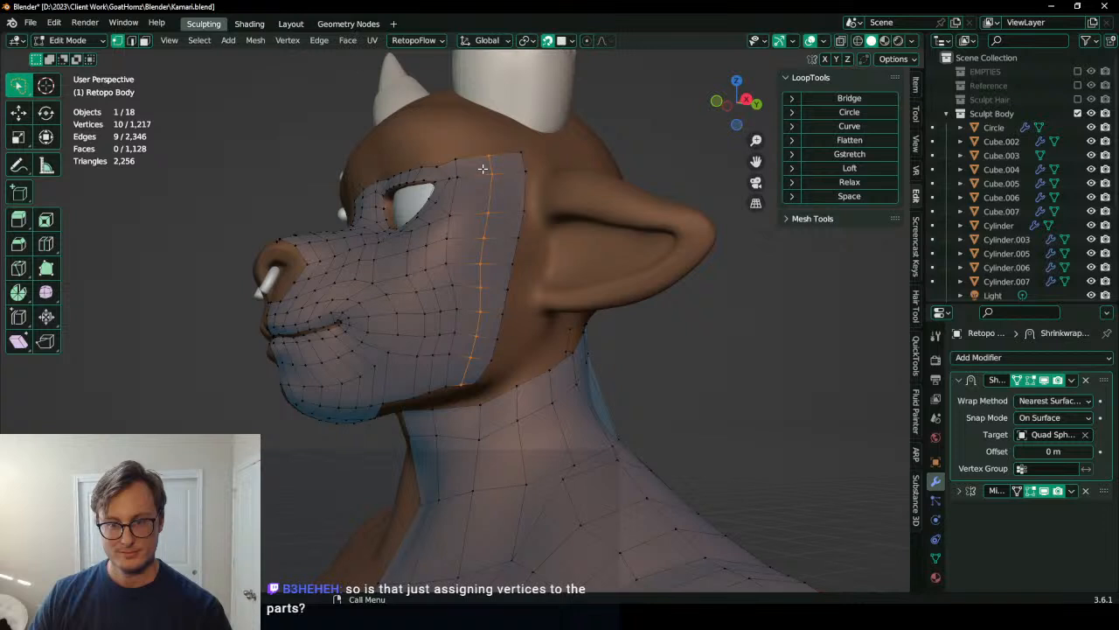
pyautogui.moveTo(478, 184); pyautogui.dragTo(491, 205, button='middle')
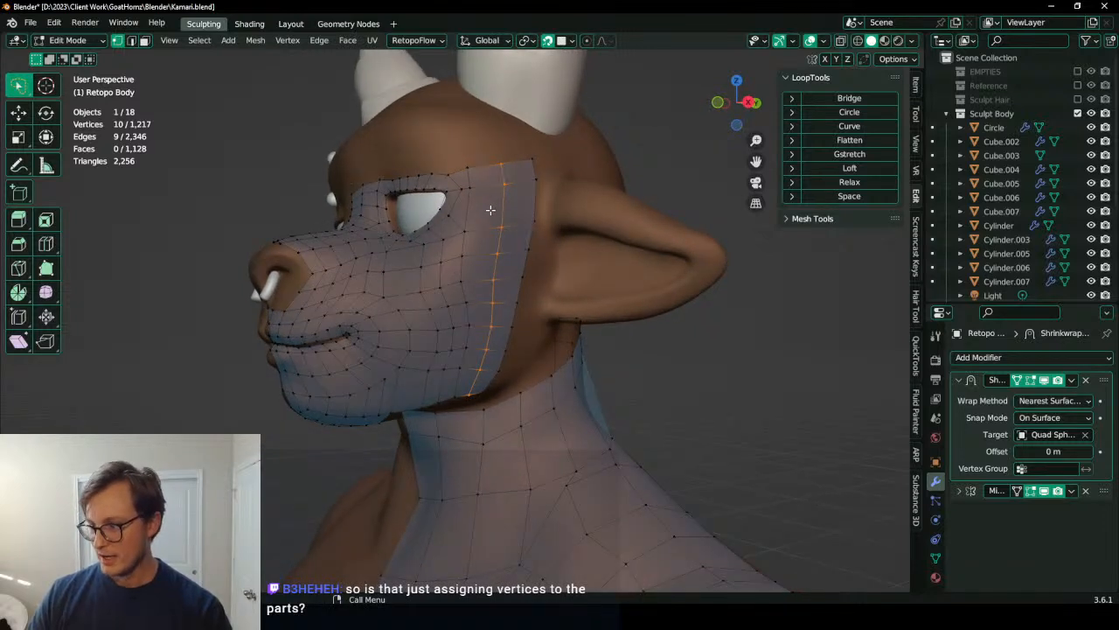
# Step: Leave edit mode, exclude the Retopo Body collection and examine the sculpted head without the retopo mesh over it
pyautogui.scroll(-3, 481, 210)
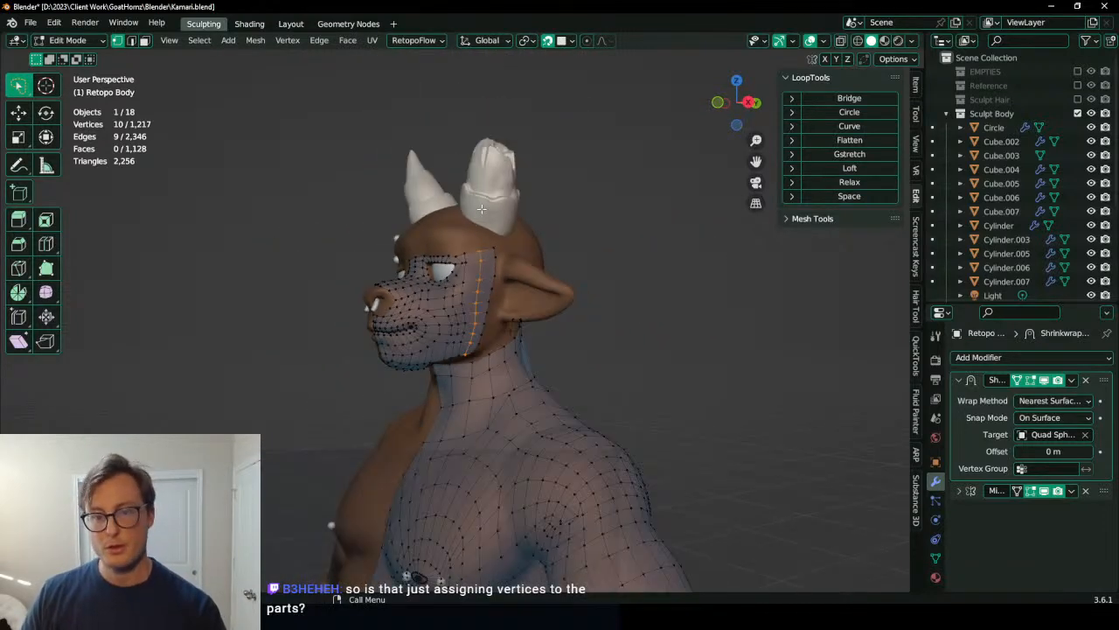
pyautogui.scroll(2, 479, 215)
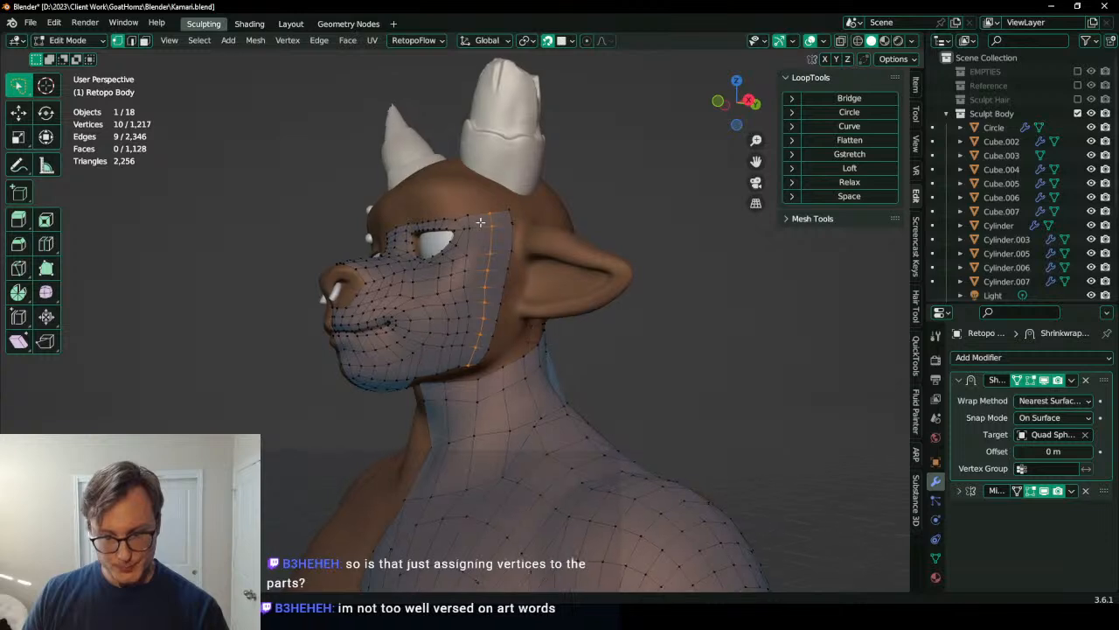
pyautogui.scroll(-1, 480, 231)
pyautogui.scroll(1, 482, 232)
pyautogui.moveTo(482, 232); pyautogui.dragTo(429, 249, button='middle')
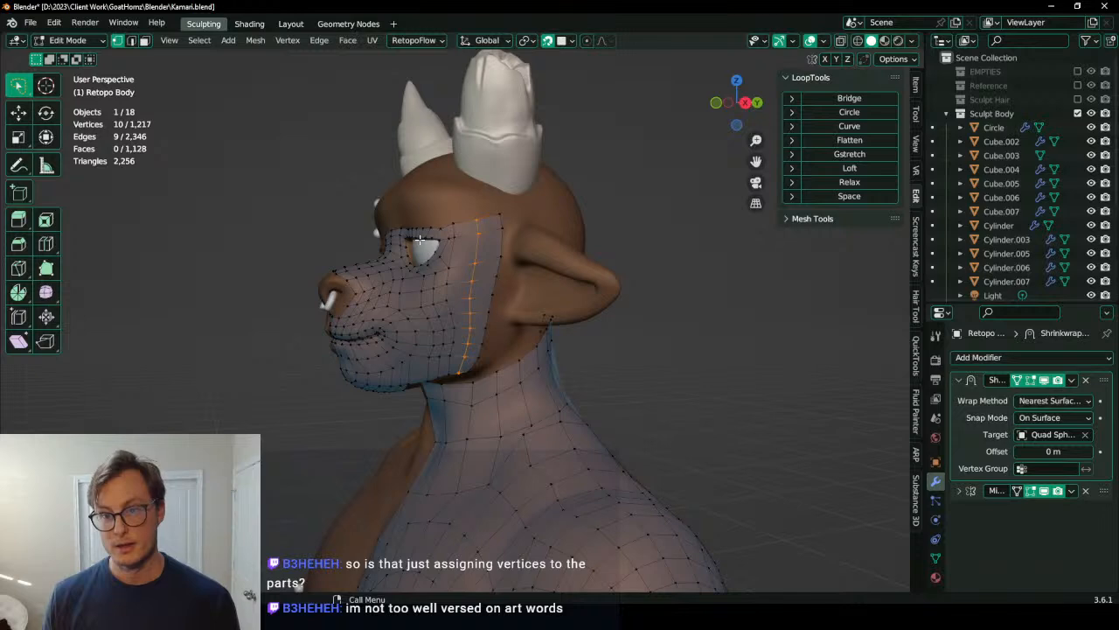
pyautogui.press('Tab')
pyautogui.moveTo(431, 191); pyautogui.dragTo(518, 252, button='middle')
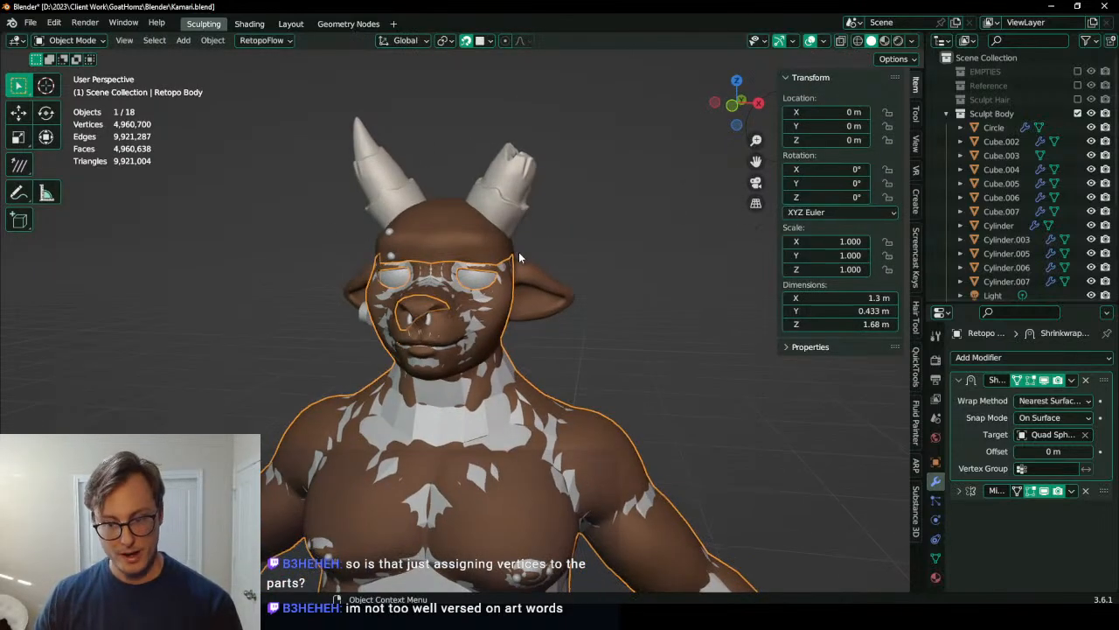
pyautogui.click(946, 114)
pyautogui.click(1077, 141)
pyautogui.scroll(-4, 554, 341)
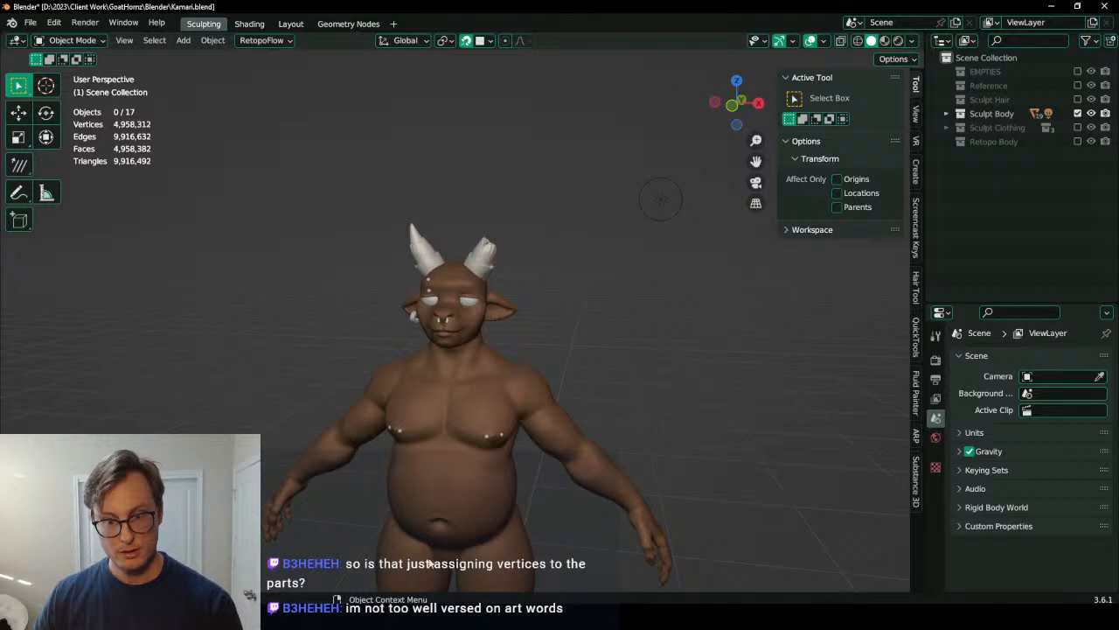
pyautogui.moveTo(613, 368); pyautogui.dragTo(506, 375, button='middle')
pyautogui.scroll(3, 506, 375)
pyautogui.scroll(8, 522, 320)
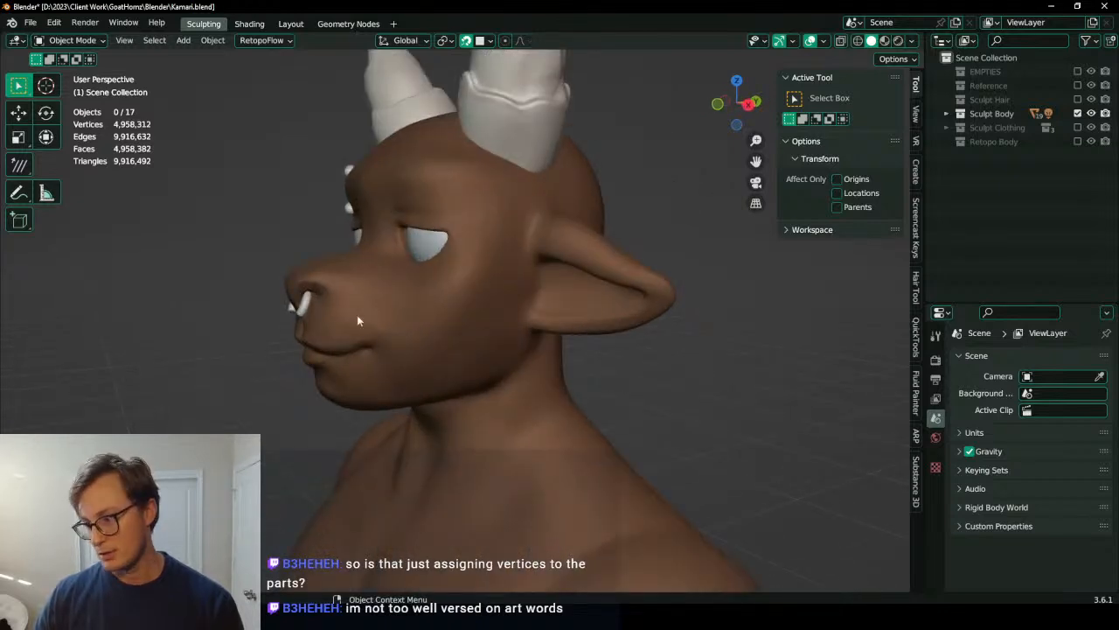
# Step: Inspect the sculpt's mesh density around the face in wireframe shading and return to solid shading
pyautogui.press('z')
pyautogui.click(277, 362)
pyautogui.scroll(-3, 434, 337)
pyautogui.press('z')
pyautogui.click(750, 359)
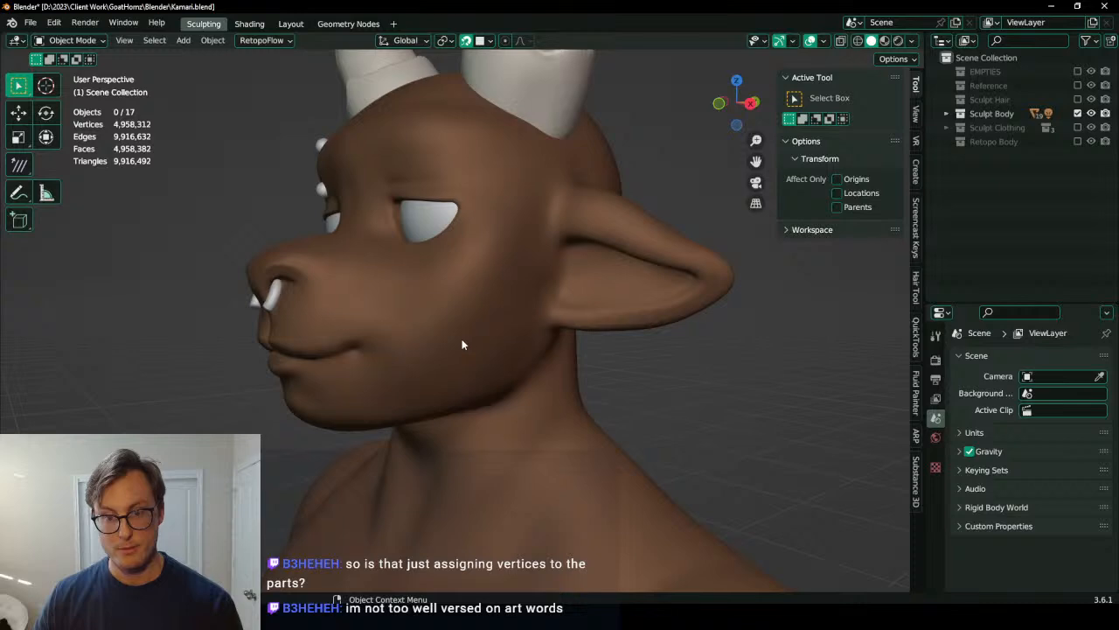
pyautogui.hotkey('shift', 'z')
pyautogui.scroll(4, 452, 332)
pyautogui.keyDown('shift'); pyautogui.moveTo(229, 295); pyautogui.dragTo(310, 384, button='middle'); pyautogui.keyUp('shift')
pyautogui.scroll(2, 311, 384)
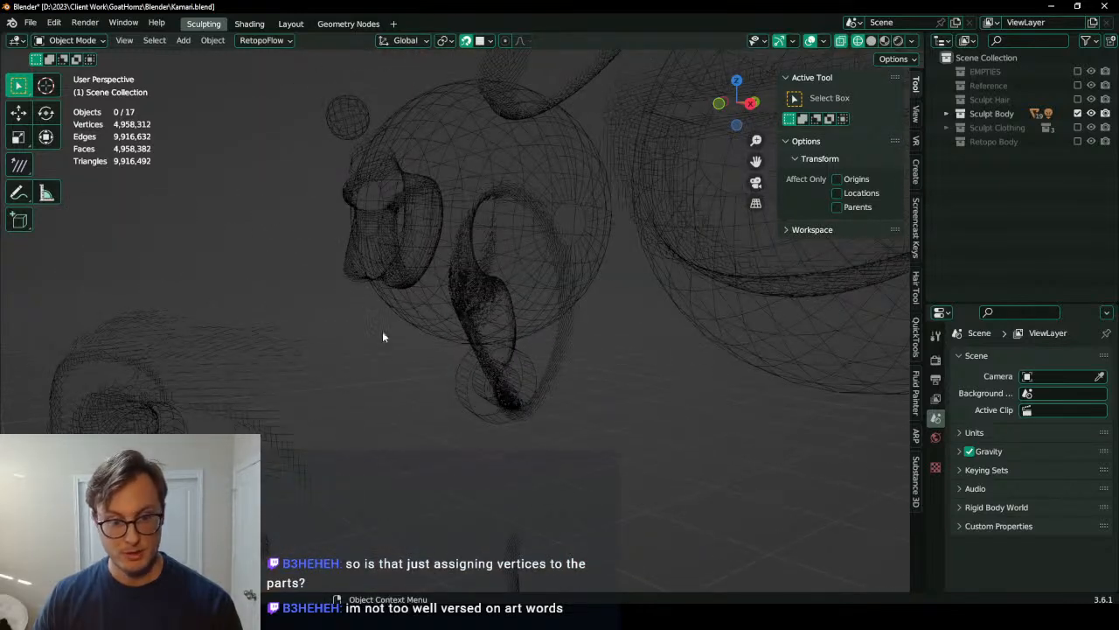
pyautogui.scroll(-3, 445, 328)
pyautogui.hotkey('shift', 'z')
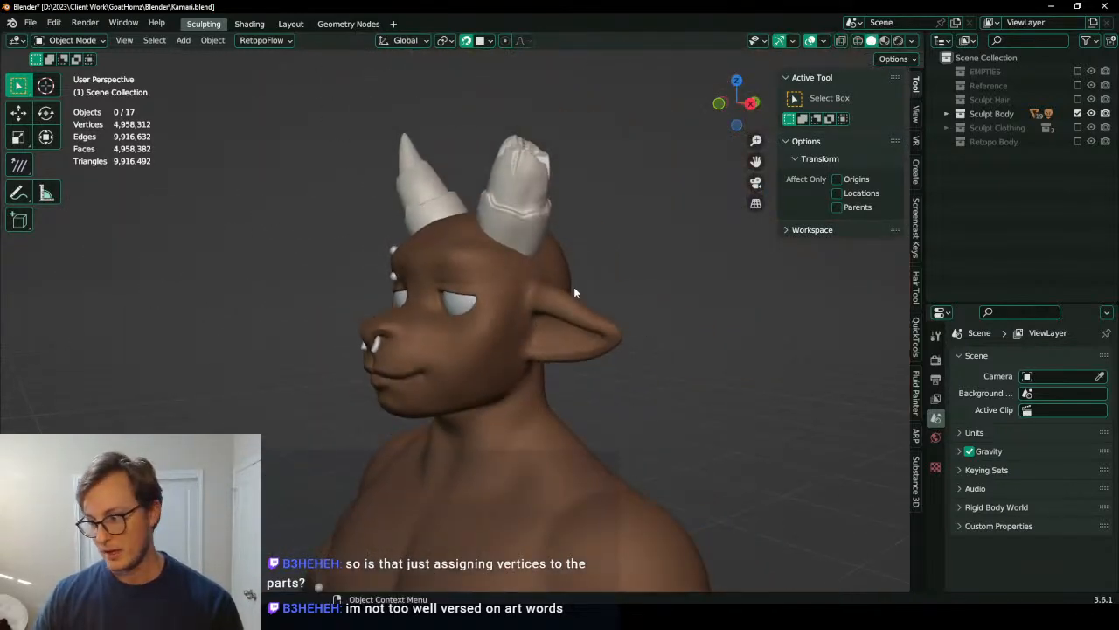
# Step: Include the Retopo Body collection again and resume editing the retopo mesh
pyautogui.click(1077, 141)
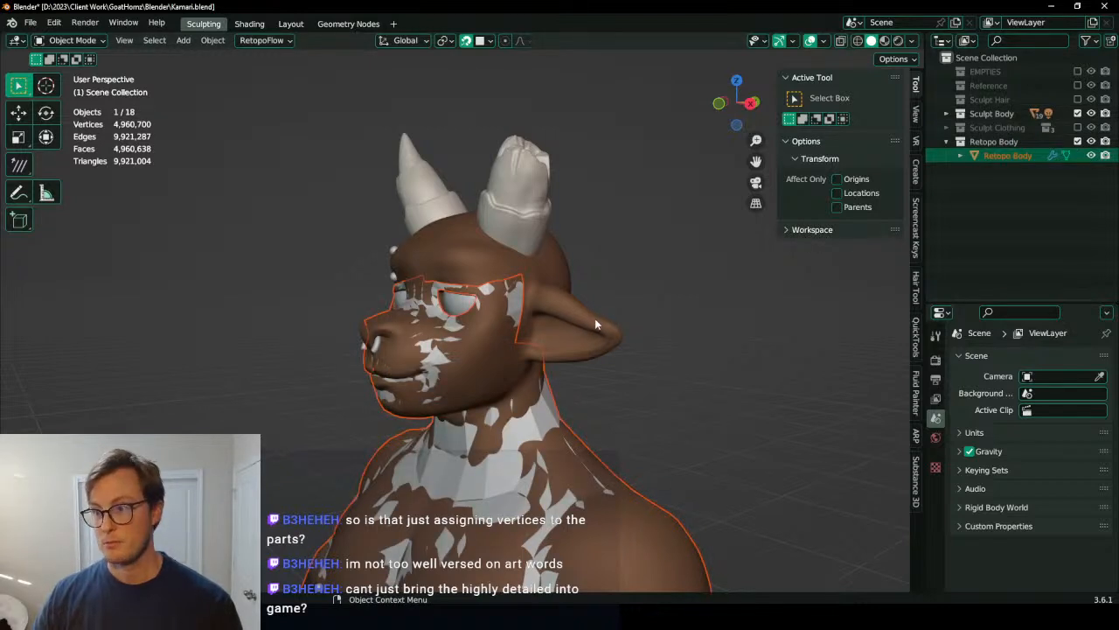
pyautogui.click(545, 376)
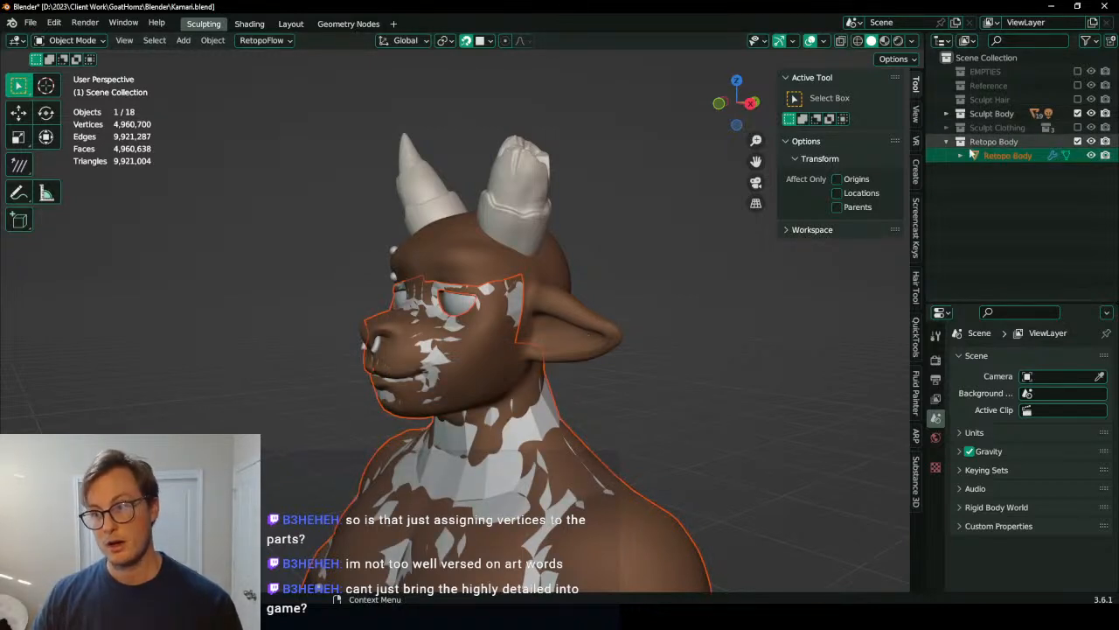
pyautogui.press('Tab')
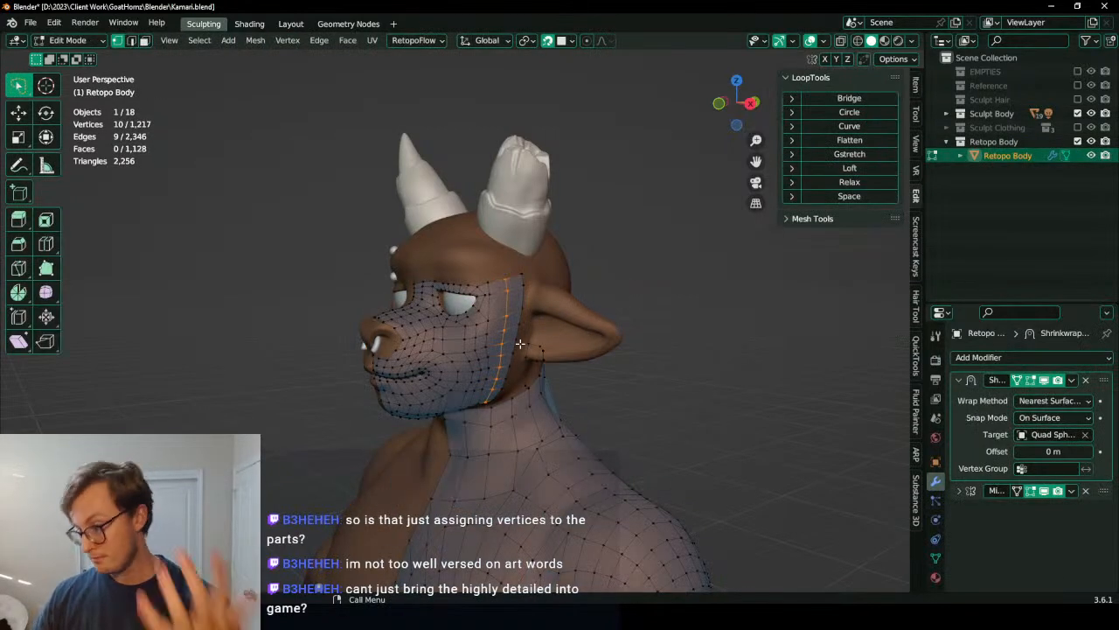
# Step: Extrude the cheek patch's rear edge and its underside along the jaw outward and scale the new row
pyautogui.moveTo(520, 351); pyautogui.dragTo(540, 307, button='middle')
pyautogui.scroll(2, 520, 328)
pyautogui.scroll(3, 525, 330)
pyautogui.moveTo(574, 227); pyautogui.dragTo(392, 256, button='middle')
pyautogui.scroll(1, 580, 267)
pyautogui.moveTo(451, 223); pyautogui.dragTo(470, 336, button='middle')
pyautogui.click(466, 252)
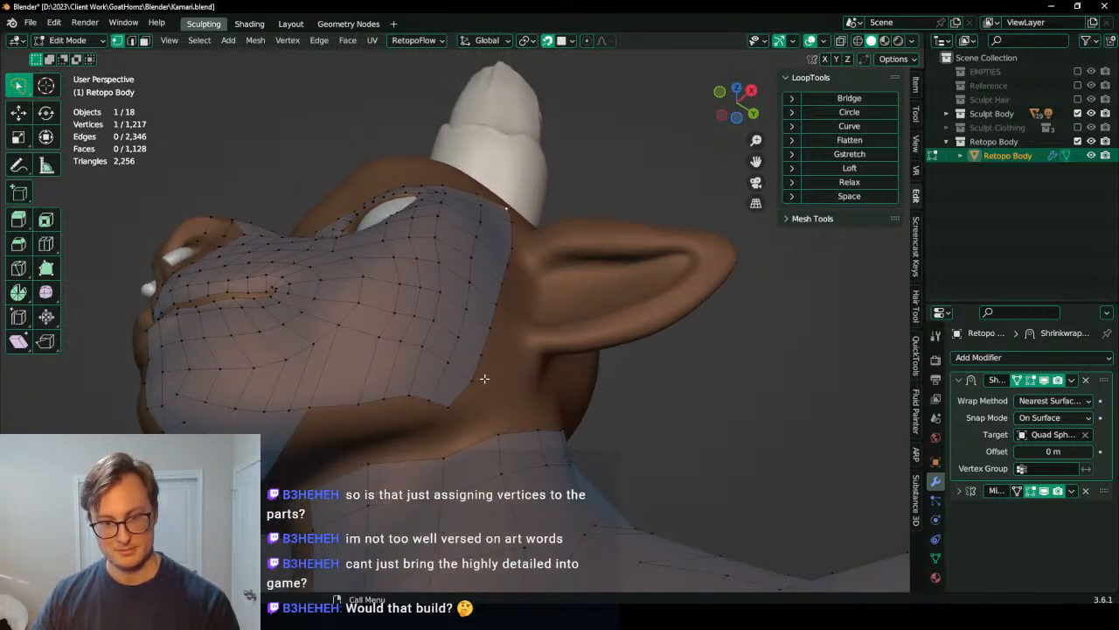
pyautogui.moveTo(383, 377); pyautogui.dragTo(399, 432, button='middle')
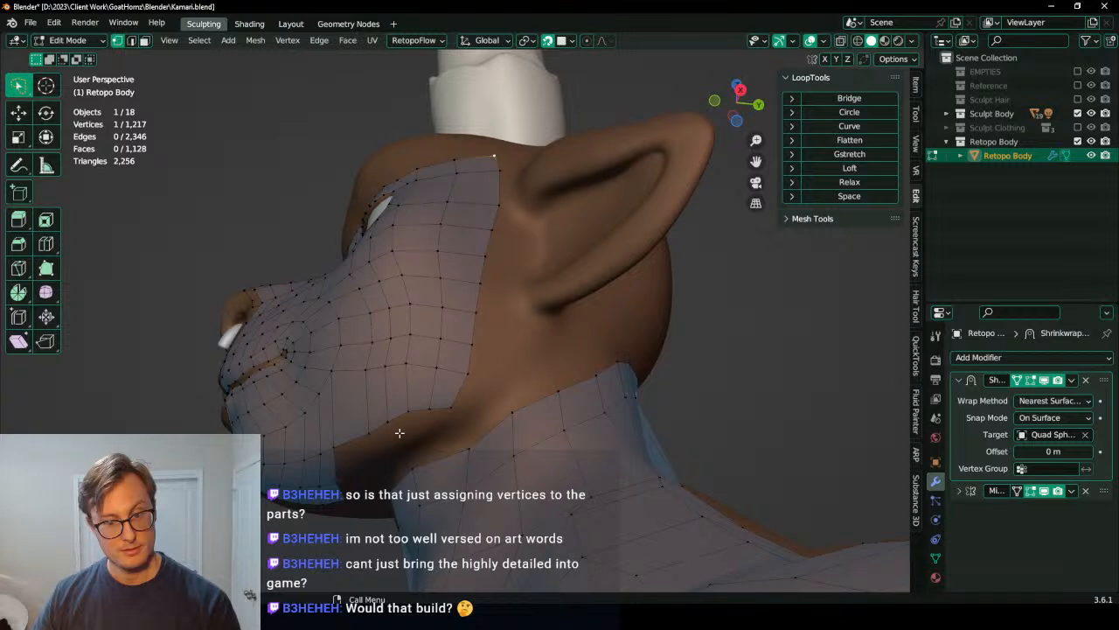
pyautogui.moveTo(430, 363); pyautogui.dragTo(492, 215, button='middle')
pyautogui.keyDown('alt'); pyautogui.click(497, 199); pyautogui.keyUp('alt')
pyautogui.press('e')
pyautogui.click(508, 231)
pyautogui.press('s')
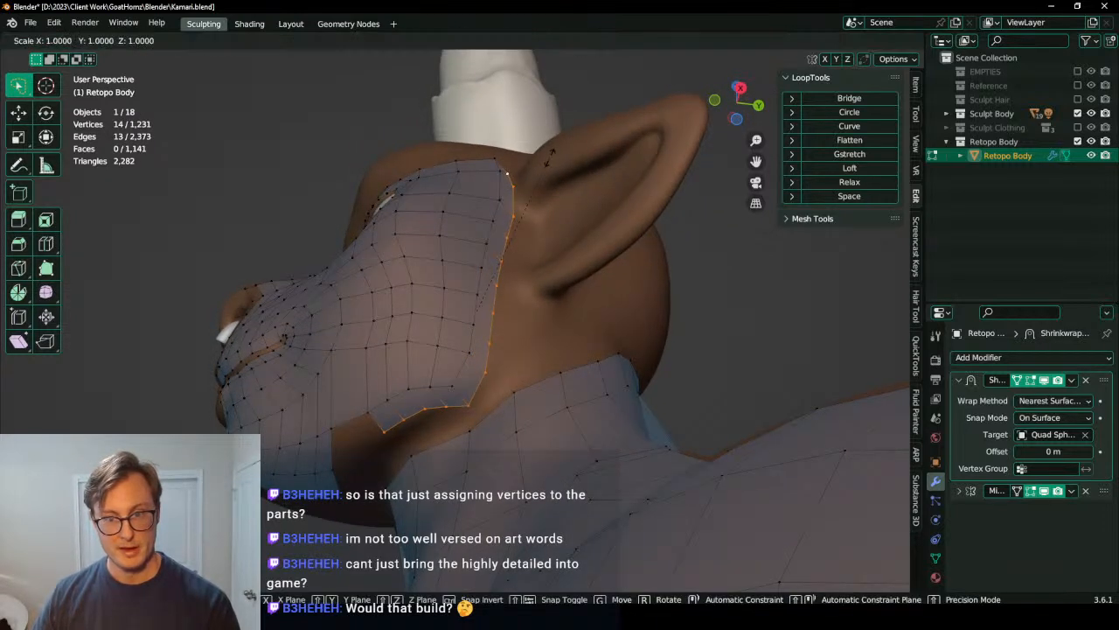
pyautogui.click(545, 157)
pyautogui.press('g')
pyautogui.rightClick(433, 332)
# Step: Try to fill the gap between the extruded jaw strip's front corner and the chin patch
pyautogui.click(378, 439)
pyautogui.keyDown('ctrl'); pyautogui.click(339, 464); pyautogui.keyUp('ctrl')
pyautogui.press('f')
pyautogui.moveTo(352, 402); pyautogui.dragTo(360, 453, button='middle')
pyautogui.hotkey('ctrl', 'z')
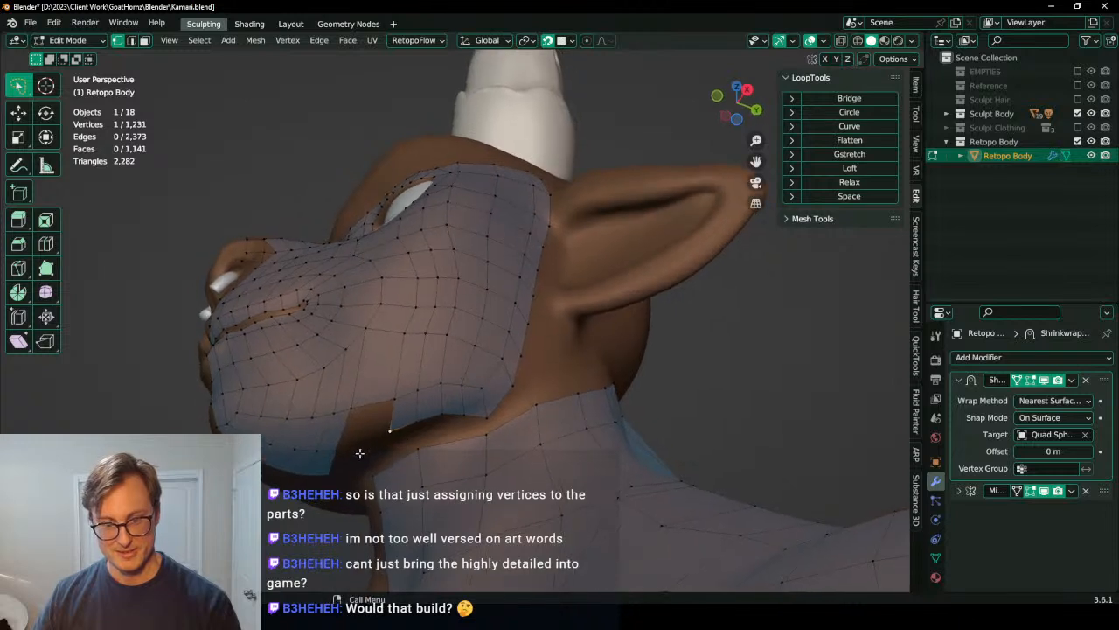
# Step: Add a centred loop cut lengthwise through the newly extruded strip along the cheek and jaw
pyautogui.hotkey('ctrl', 'r')
pyautogui.click(406, 411)
pyautogui.rightClick(405, 411)
# Step: Fill the gap under the jaw between the strip's front end and the chin patch with two faces
pyautogui.click(393, 417)
pyautogui.keyDown('shift'); pyautogui.click(390, 432); pyautogui.keyUp('shift')
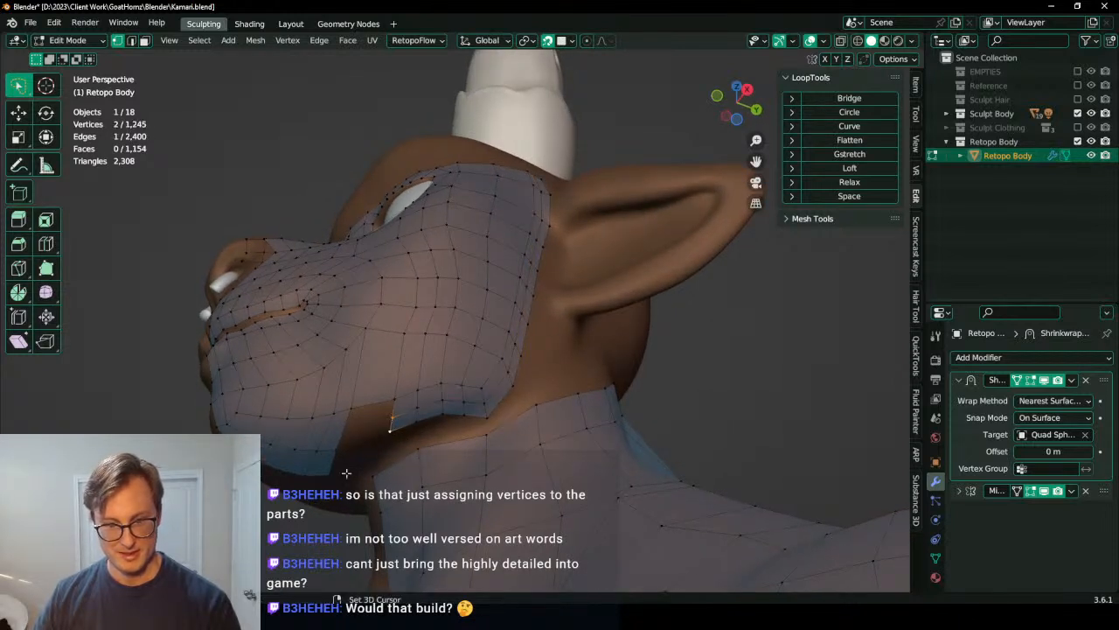
pyautogui.press('f')
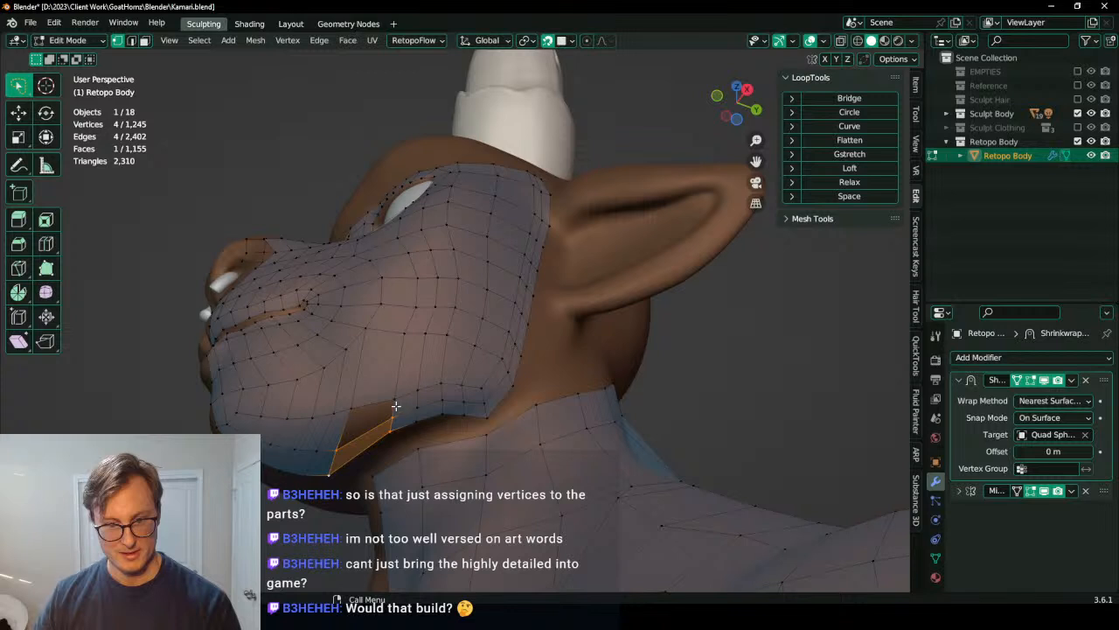
pyautogui.press('f')
pyautogui.moveTo(397, 409); pyautogui.dragTo(505, 300, button='middle')
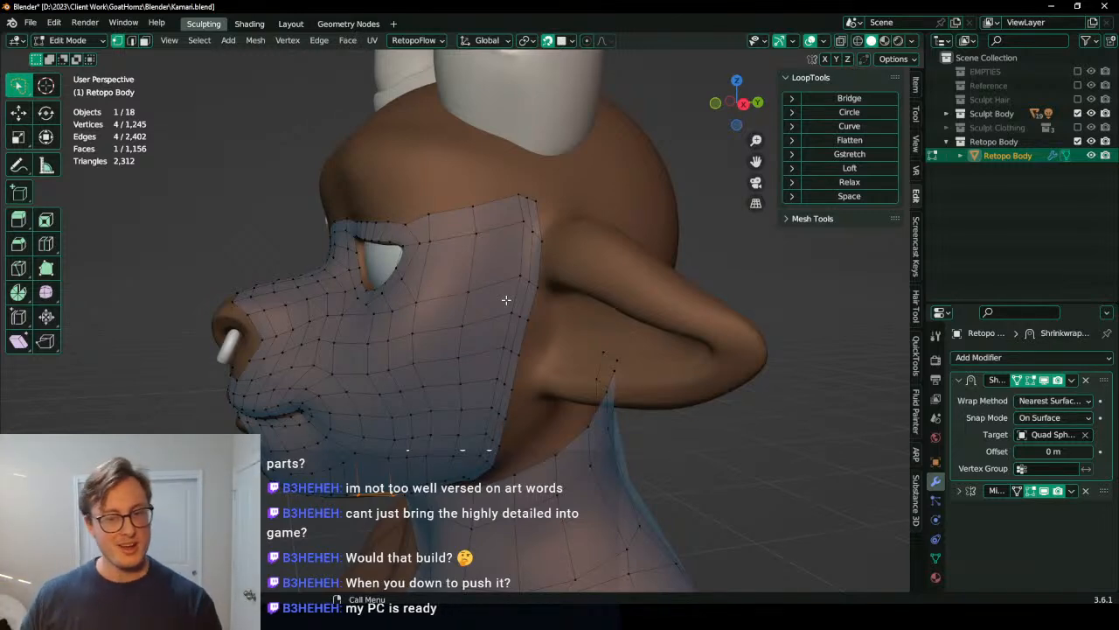
# Step: Switch the retopo mesh to sculpt mode, isolate it in local view and turn on its wireframe
pyautogui.hotkey('ctrl', 'Tab')
pyautogui.scroll(-3, 490, 450)
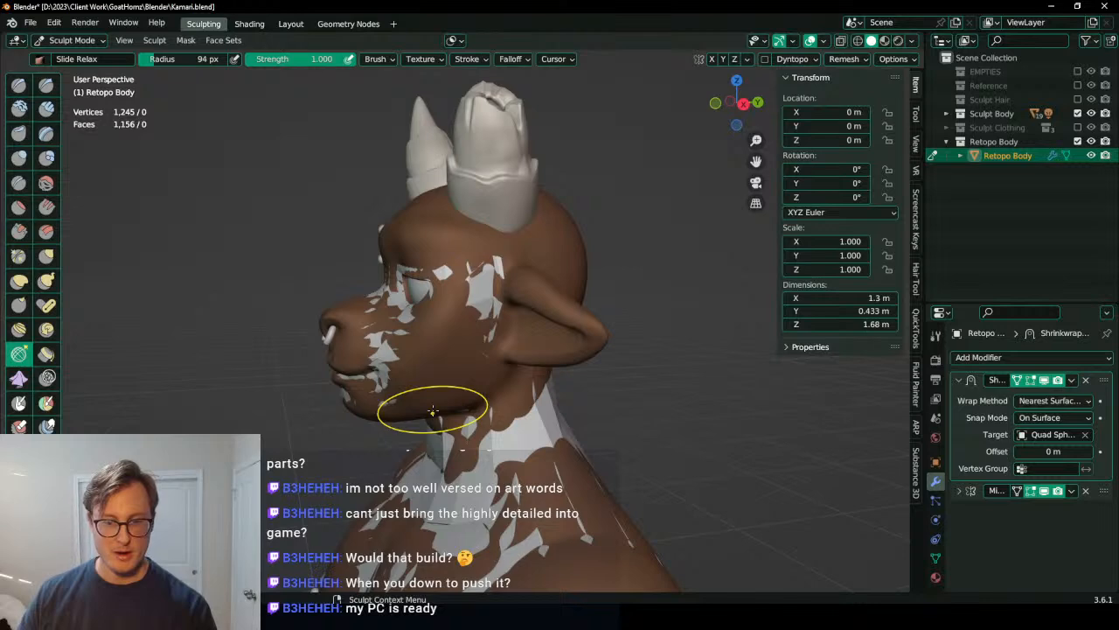
pyautogui.press('KP_Divide')
pyautogui.scroll(3, 572, 329)
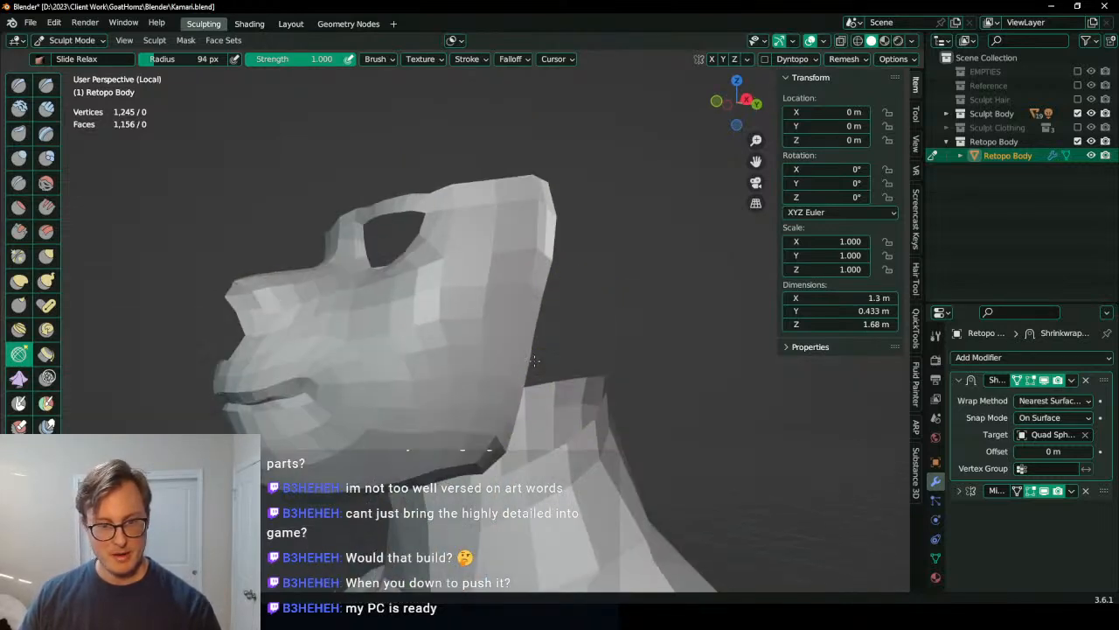
pyautogui.press('q')
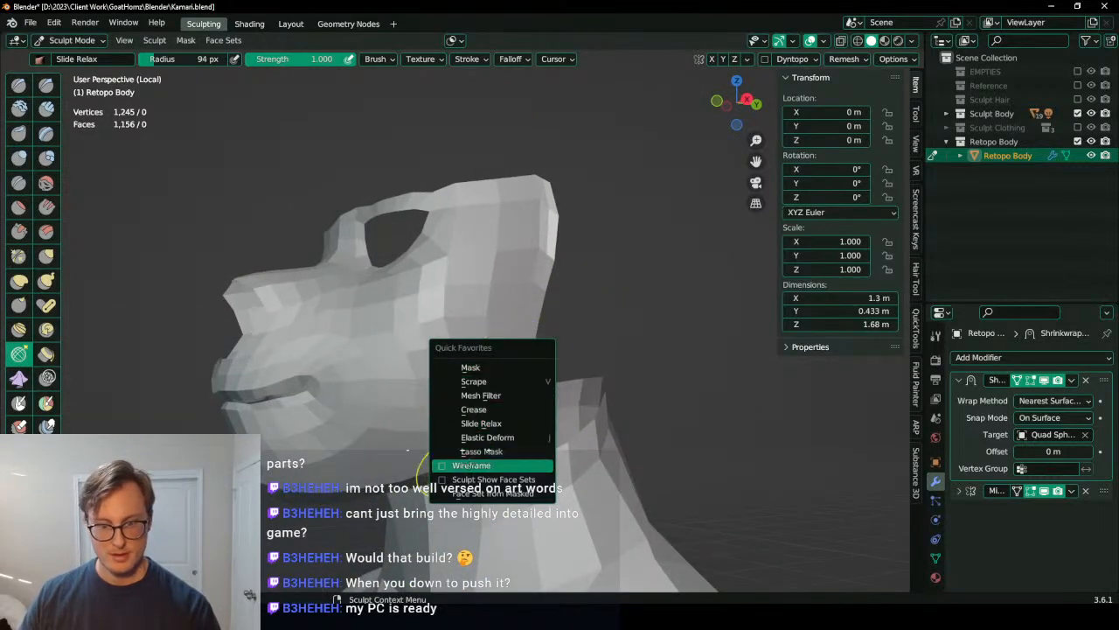
pyautogui.click(473, 465)
# Step: Relax the rear cheek and temple loops with the Slide Relax brush and check the face from several angles
pyautogui.moveTo(475, 380); pyautogui.dragTo(499, 305, button='middle')
pyautogui.moveTo(501, 306)
pyautogui.keyDown('shift'); pyautogui.mouseDown()
pyautogui.moveTo(516, 262)
pyautogui.moveTo(507, 237)
pyautogui.moveTo(471, 335)
pyautogui.mouseUp(); pyautogui.keyUp('shift')
pyautogui.moveTo(420, 385); pyautogui.dragTo(462, 421, button='middle')
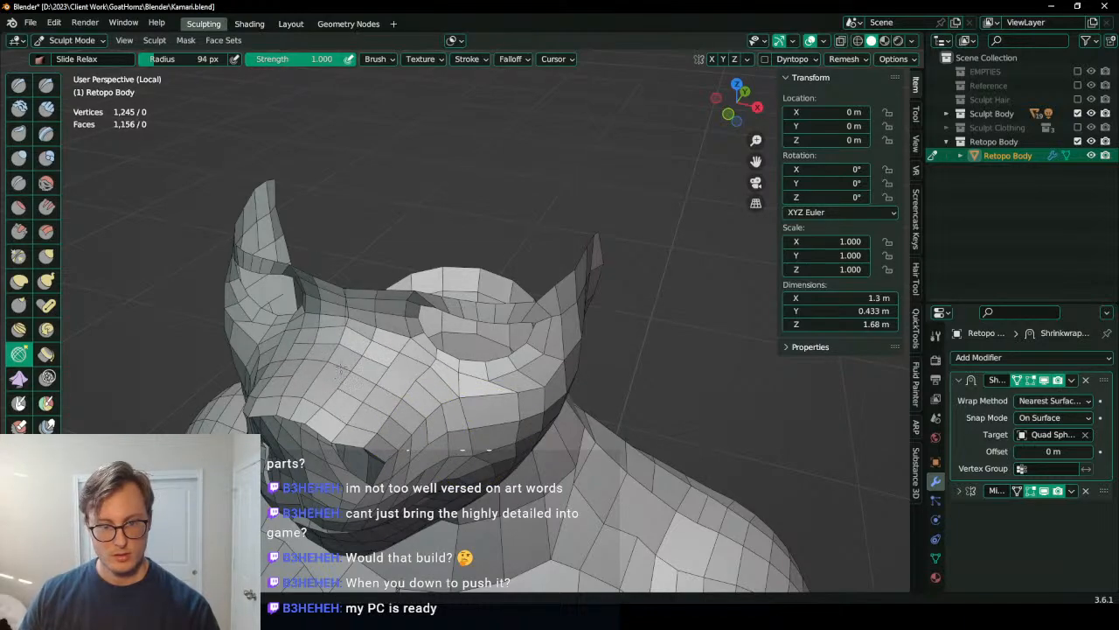
pyautogui.moveTo(353, 357); pyautogui.dragTo(350, 298, button='middle')
pyautogui.scroll(2, 350, 280)
pyautogui.moveTo(350, 259)
pyautogui.mouseDown(button='middle')
pyautogui.moveTo(475, 320)
pyautogui.moveTo(528, 293)
pyautogui.moveTo(562, 337)
pyautogui.mouseUp(button='middle')
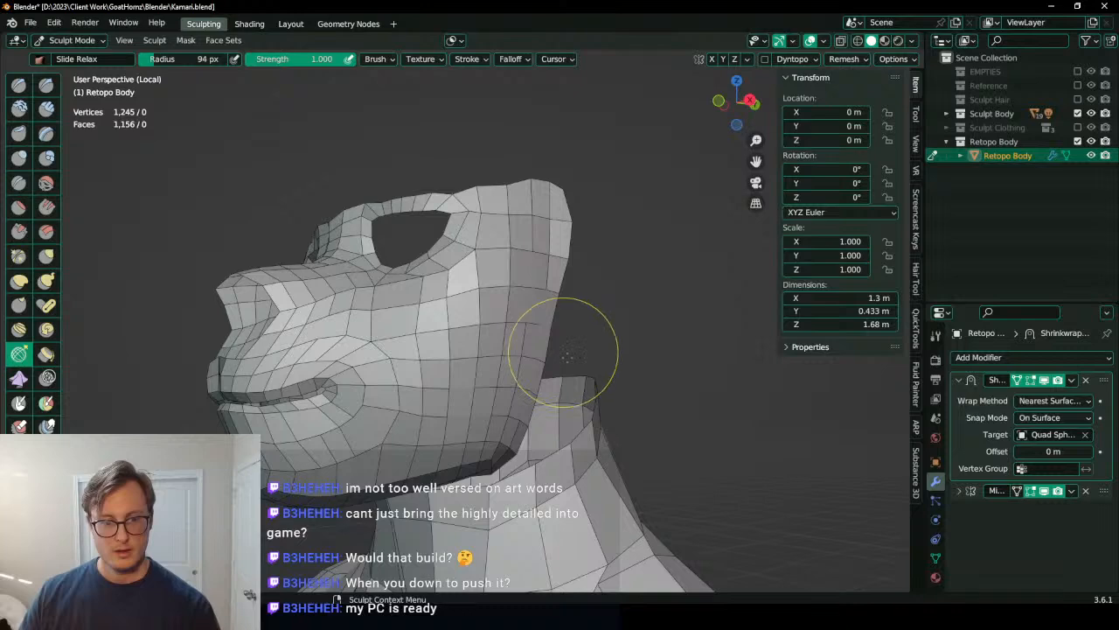
# Step: Restore the full scene in object mode without the wireframe overlay and put the retopo mesh back in edit mode
pyautogui.hotkey('ctrl', 'Tab')
pyautogui.rightClick(409, 322)
pyautogui.click(408, 316)
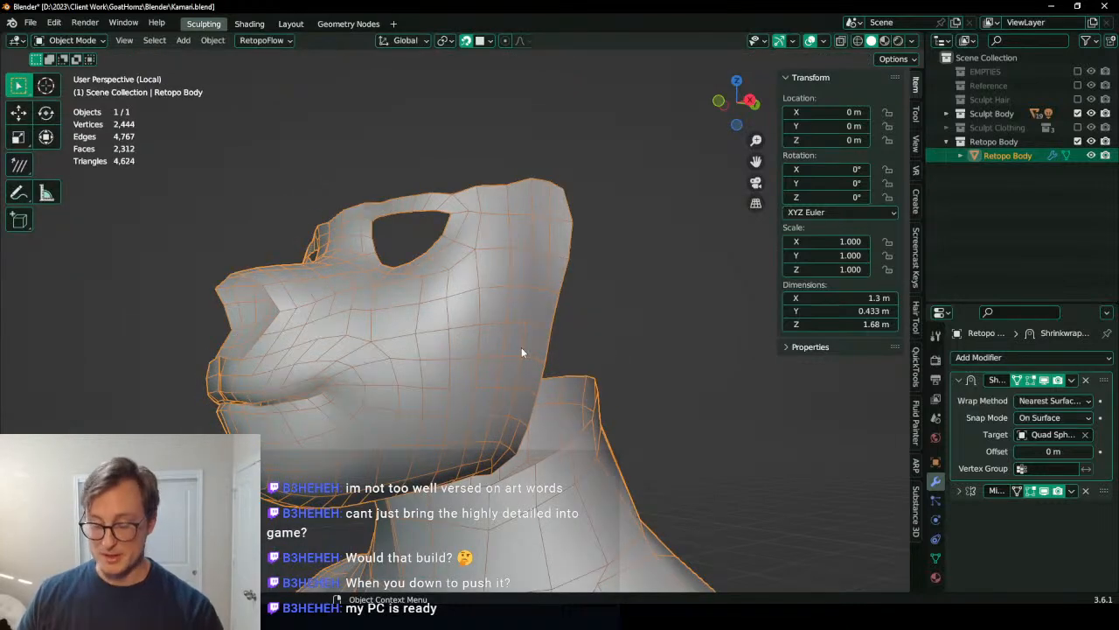
pyautogui.press('KP_Divide')
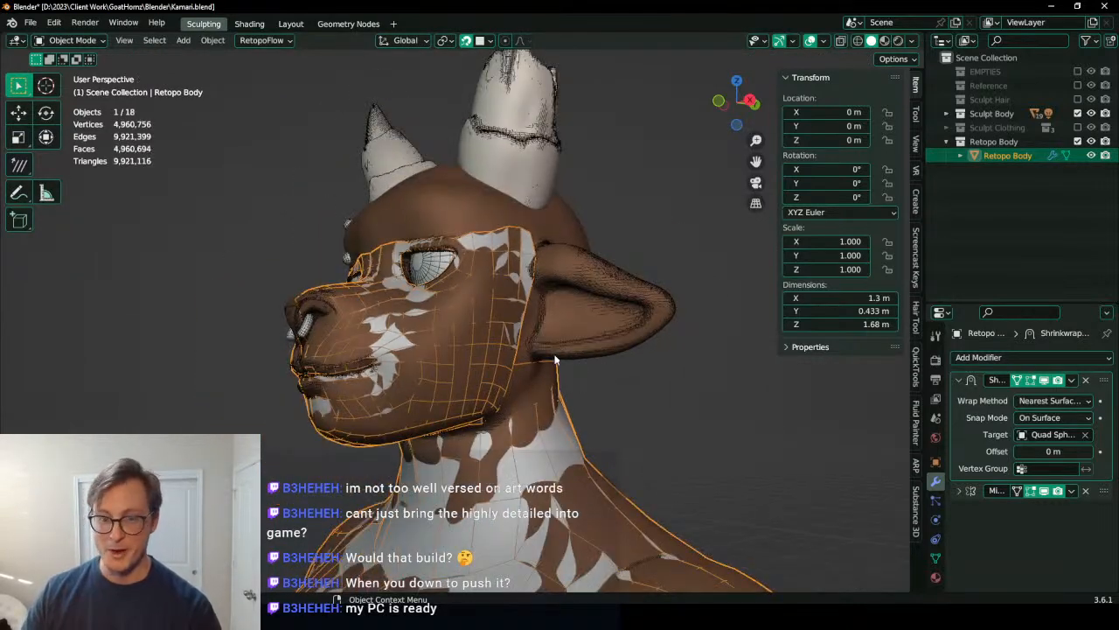
pyautogui.press('q')
pyautogui.click(530, 329)
pyautogui.press('Tab')
# Step: Extrude the temple's top edge path up toward the horn base and straighten the new row with LoopTools Gstretch
pyautogui.scroll(2, 532, 335)
pyautogui.moveTo(532, 335); pyautogui.dragTo(543, 295, button='middle')
pyautogui.keyDown('ctrl'); pyautogui.click(535, 273); pyautogui.keyUp('ctrl')
pyautogui.press('e')
pyautogui.click(466, 208)
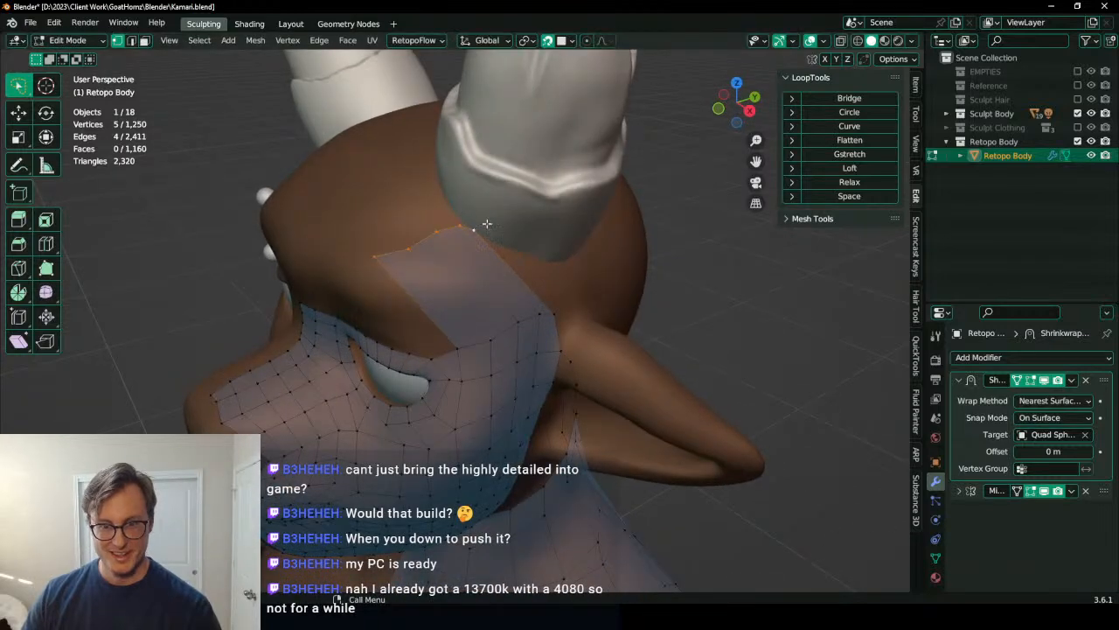
pyautogui.click(849, 155)
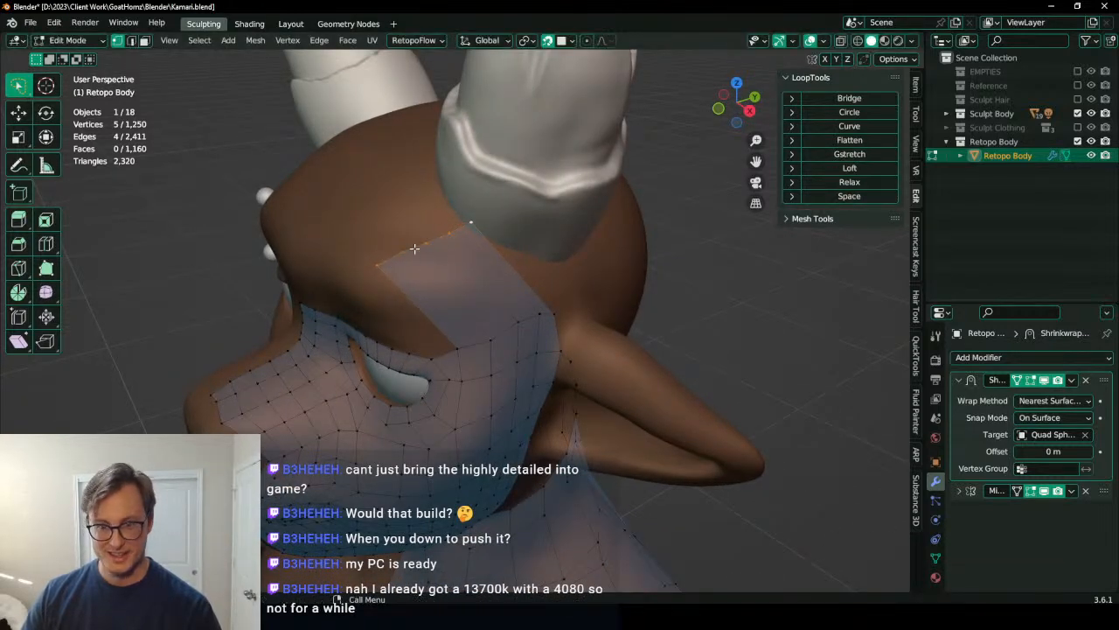
# Step: Move the straightened row on the forehead beside the horn base and scale it narrower
pyautogui.press('g')
pyautogui.click(489, 216)
pyautogui.press('.')
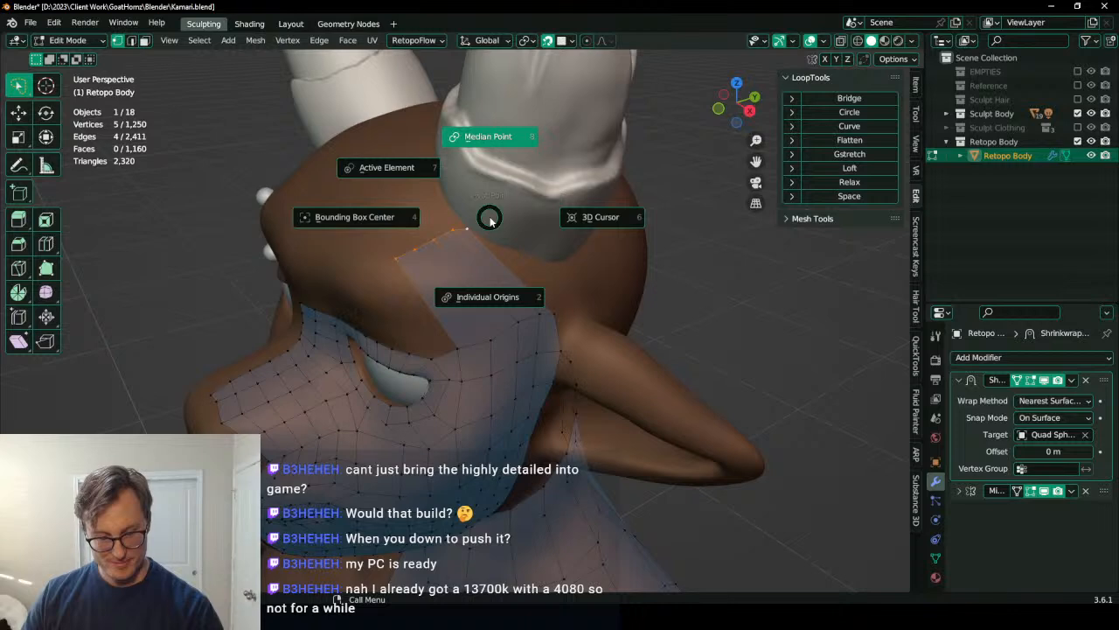
pyautogui.moveTo(492, 218); pyautogui.dragTo(485, 249, button='middle')
pyautogui.press('g')
pyautogui.press('s')
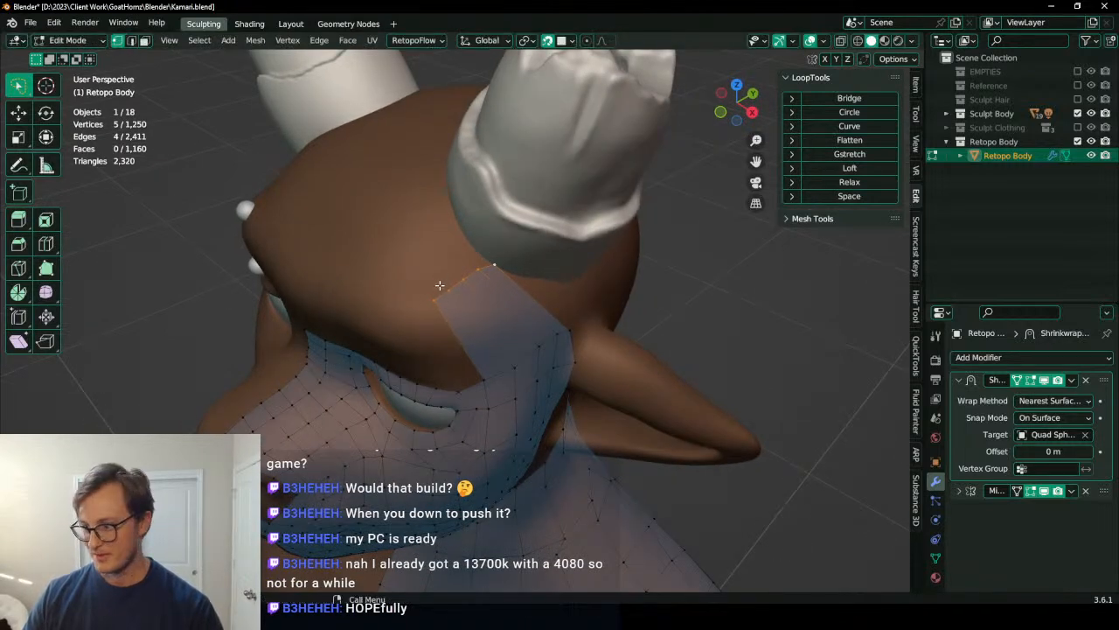
# Step: Extrude the row across the forehead and, after changing the pivot point, scale its end onto the head's centreline
pyautogui.moveTo(440, 291); pyautogui.dragTo(453, 280, button='middle')
pyautogui.press('e')
pyautogui.click(453, 280)
pyautogui.press('.')
pyautogui.click(460, 279)
pyautogui.press('s')
pyautogui.click(455, 279)
pyautogui.press('s')
pyautogui.click(457, 276)
pyautogui.press('s')
pyautogui.click(497, 307)
# Step: Add two loop cuts across the forehead strip, sliding the first toward the centreline
pyautogui.moveTo(479, 346); pyautogui.dragTo(516, 245, button='middle')
pyautogui.hotkey('ctrl', 'r')
pyautogui.click(521, 240)
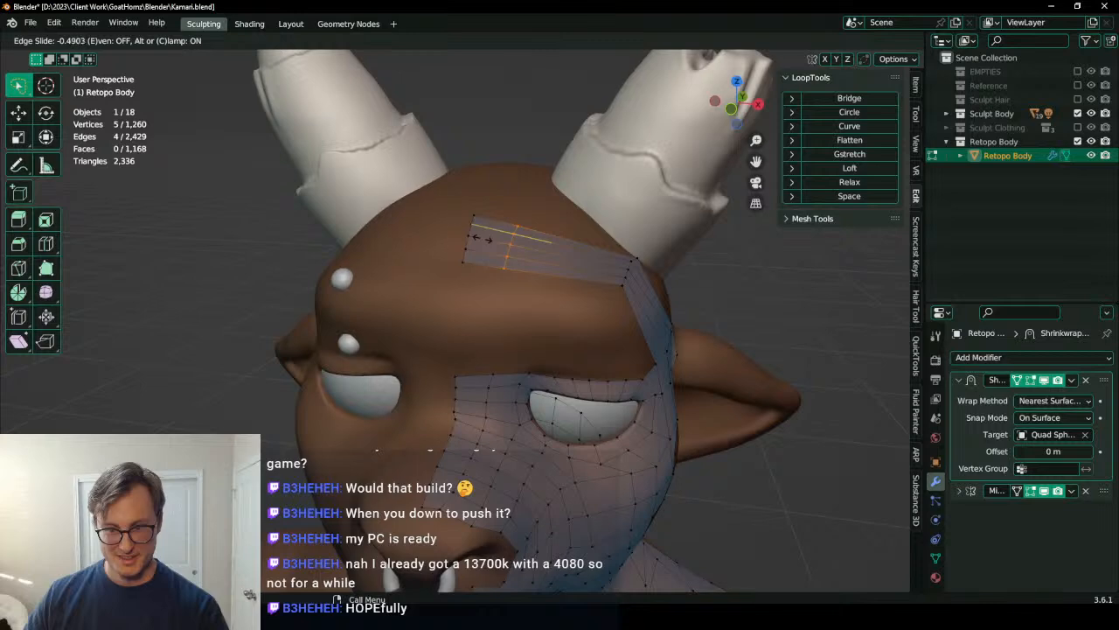
pyautogui.click(505, 249)
pyautogui.hotkey('ctrl', 'r')
pyautogui.click(507, 247)
pyautogui.click(508, 248)
pyautogui.moveTo(538, 275); pyautogui.dragTo(507, 323, button='middle')
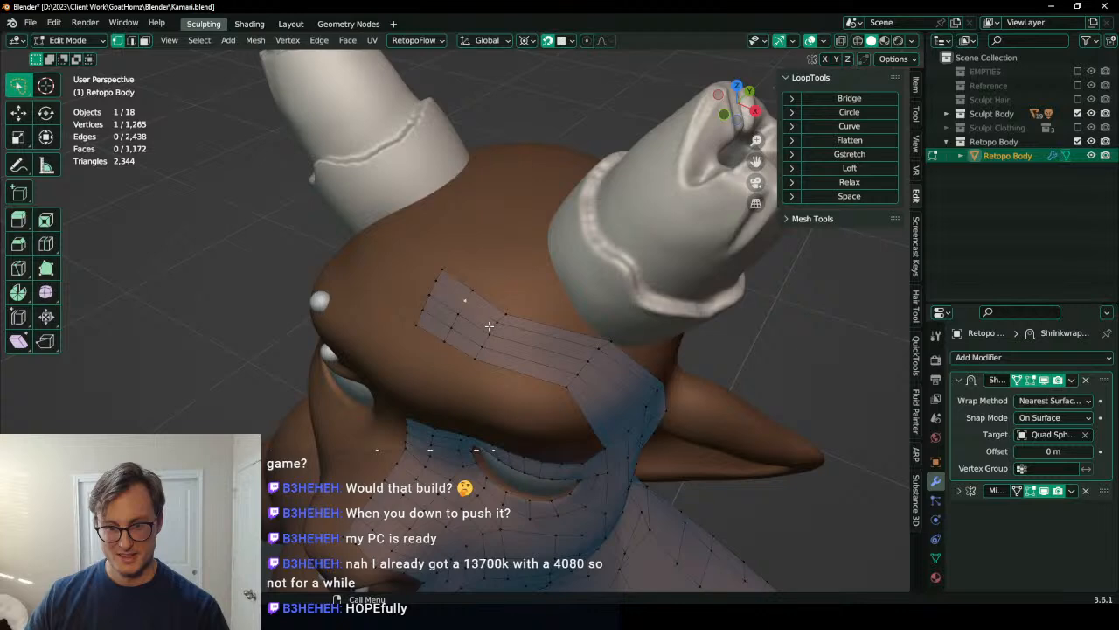
# Step: Add more cross loops to the outer part of the strip between the forehead and the temple
pyautogui.moveTo(490, 326); pyautogui.dragTo(631, 348, button='middle')
pyautogui.keyDown('alt'); pyautogui.click(566, 292); pyautogui.keyUp('alt')
pyautogui.press('e')
pyautogui.click(566, 292)
pyautogui.hotkey('ctrl', 'r')
pyautogui.scroll(-3, 740, 317)
pyautogui.scroll(2, 631, 348)
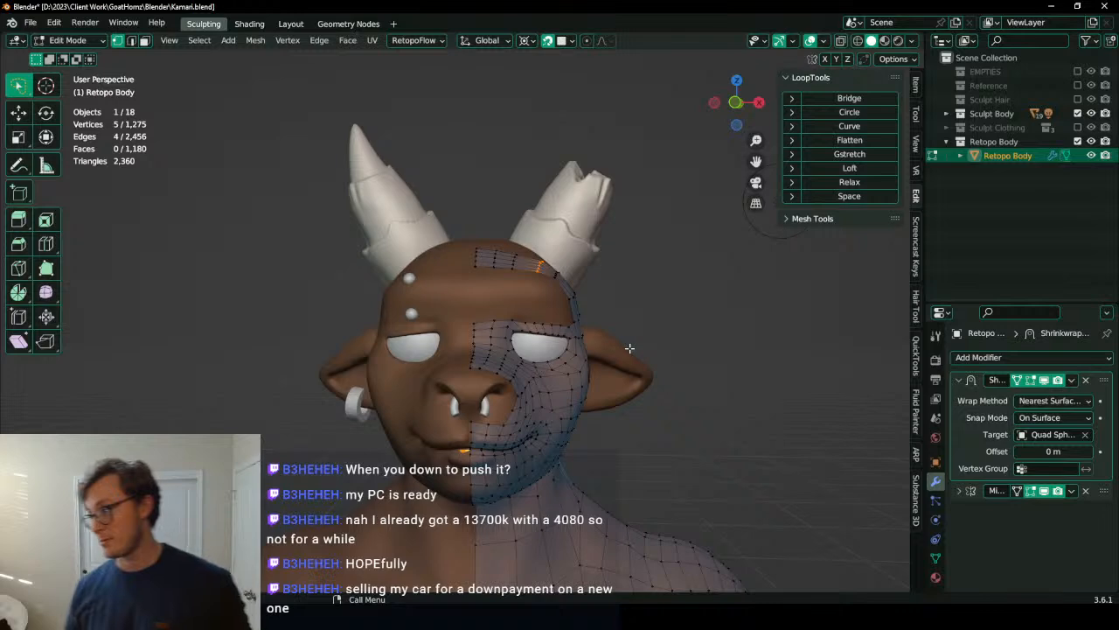
# Step: Extrude the edge row above the eye upward along the global Z axis onto the forehead
pyautogui.scroll(3, 604, 360)
pyautogui.moveTo(604, 360); pyautogui.dragTo(553, 358, button='middle')
pyautogui.moveTo(547, 356); pyautogui.dragTo(510, 409, button='middle')
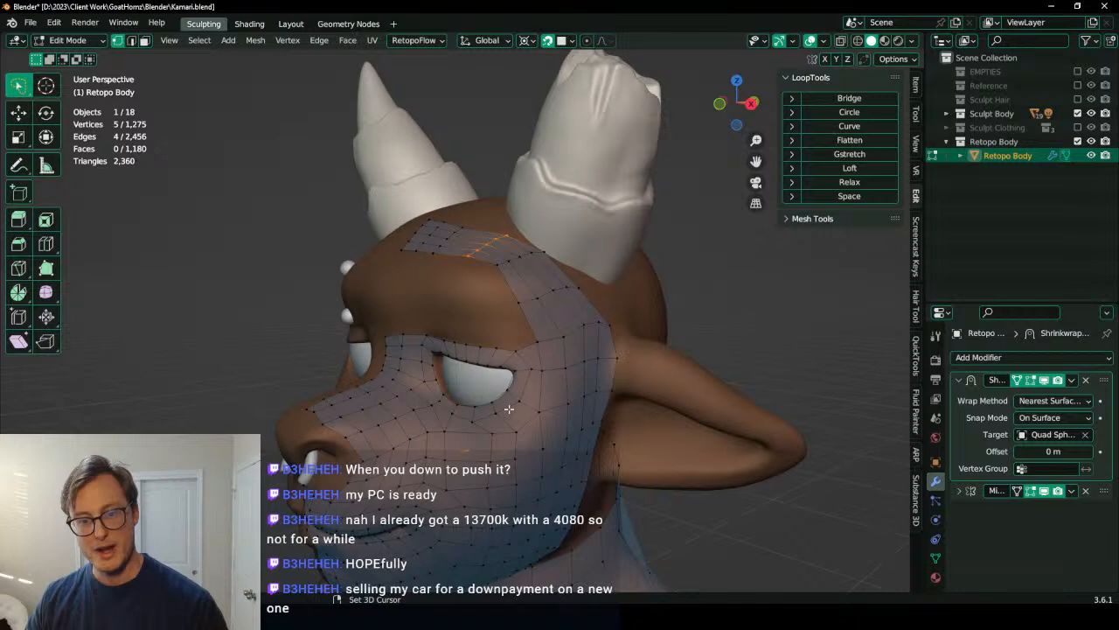
pyautogui.scroll(3, 511, 393)
pyautogui.moveTo(559, 318); pyautogui.dragTo(466, 276, button='middle')
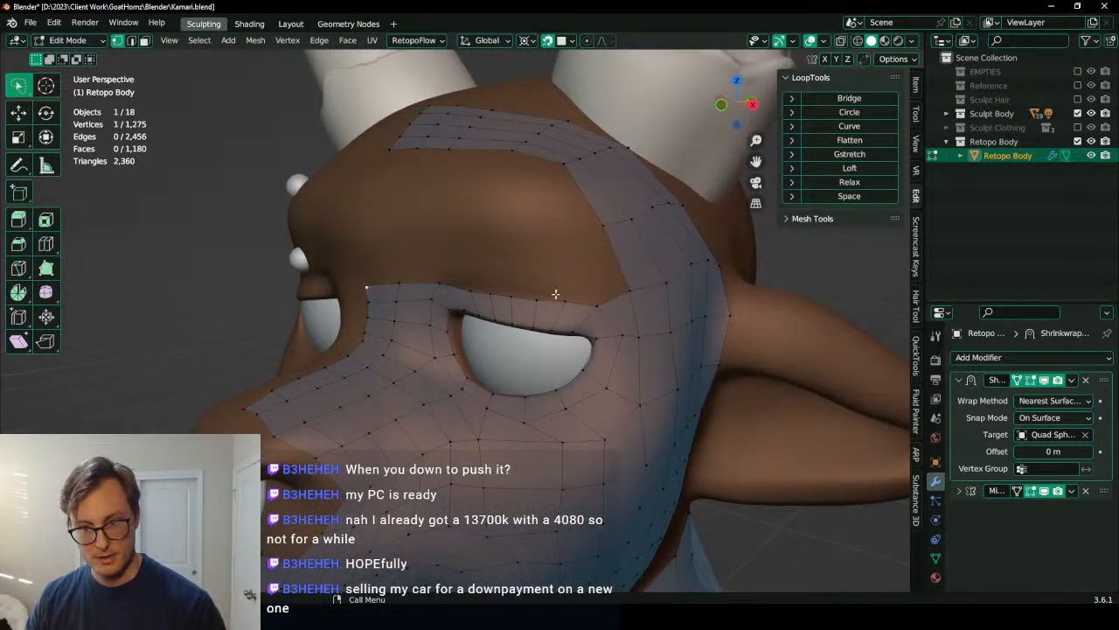
pyautogui.press('e')
pyautogui.press('z')
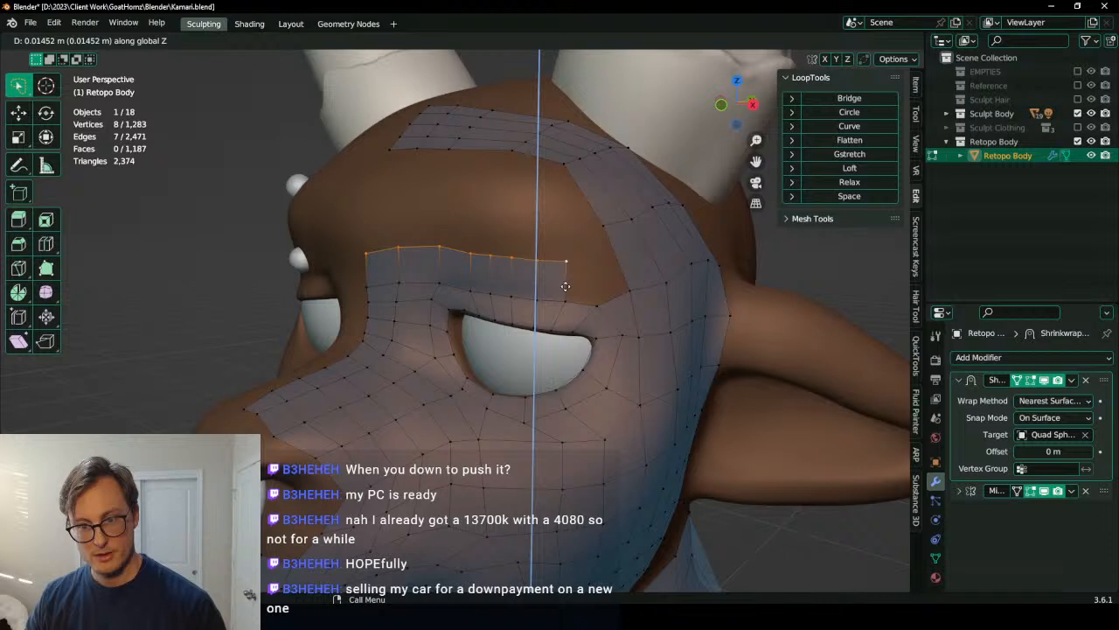
pyautogui.click(569, 236)
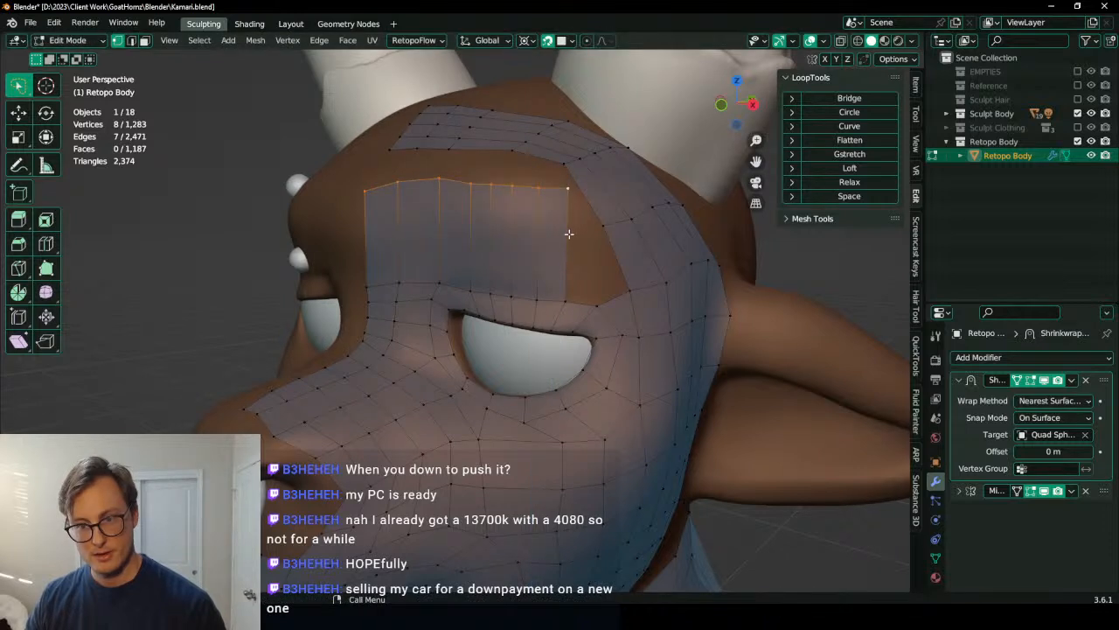
# Step: Fill a face between the extruded row's outer end and the temple strip, and move its upper vertex toward the strip
pyautogui.press('f')
pyautogui.click(607, 268)
pyautogui.moveTo(607, 268); pyautogui.dragTo(585, 237, button='middle')
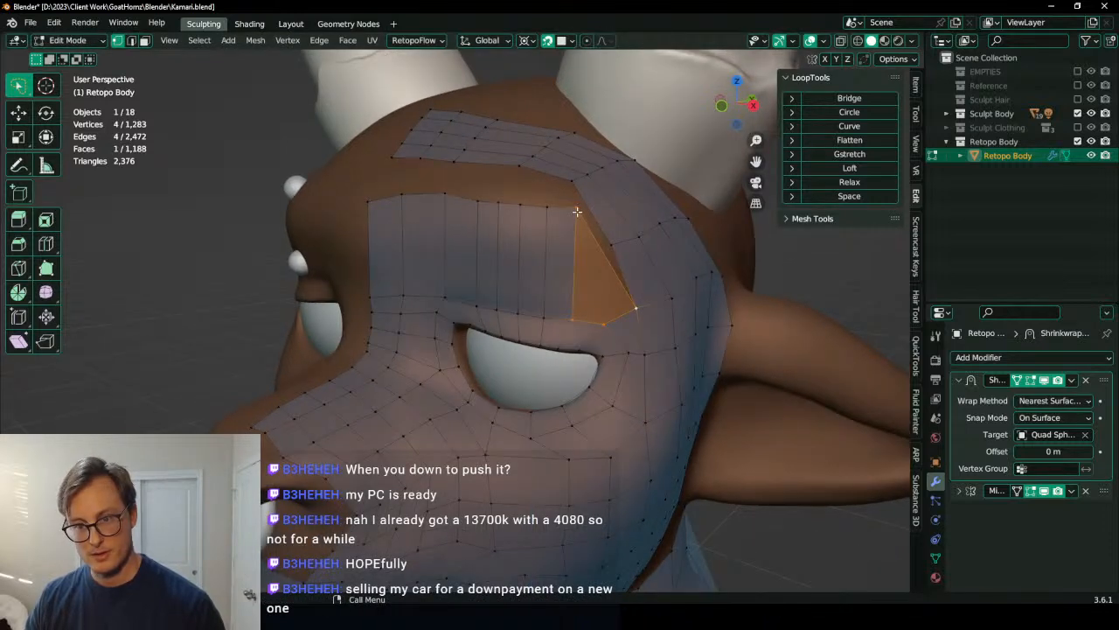
pyautogui.press('g')
pyautogui.click(585, 229)
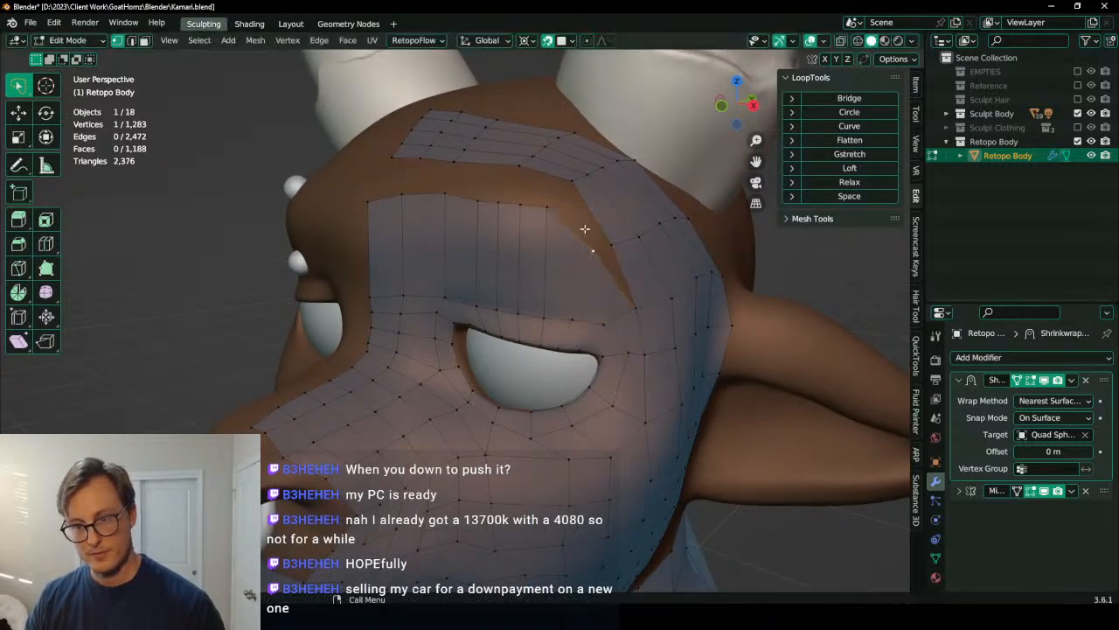
# Step: Merge the three outermost upper vertices of the brow patch with the adjoining vertices of the forehead and temple strip
pyautogui.press('m')
pyautogui.click(630, 243)
pyautogui.keyDown('shift'); pyautogui.click(566, 194); pyautogui.keyUp('shift')
pyautogui.hotkey('shift', 'r')
pyautogui.moveTo(563, 208); pyautogui.dragTo(622, 248, button='middle')
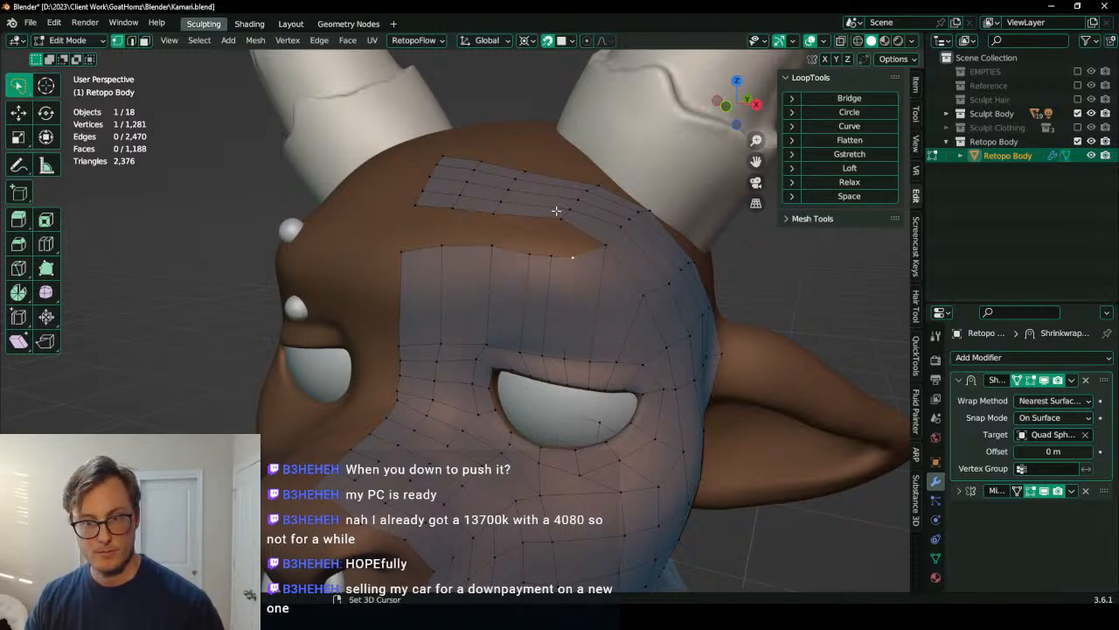
pyautogui.hotkey('shift', 'r')
# Step: Scale the four loose vertices atop the brow patch narrower, change the pivot point, and move the row into the gap
pyautogui.moveTo(572, 245); pyautogui.dragTo(580, 261, button='middle')
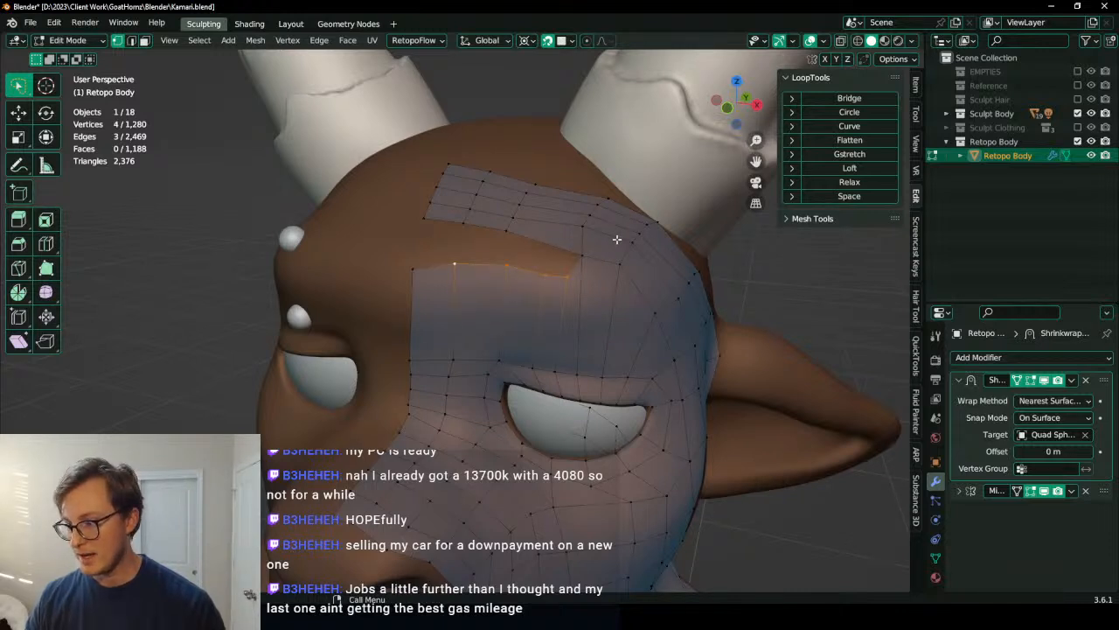
pyautogui.press('s')
pyautogui.click(601, 244)
pyautogui.press('.')
pyautogui.press('g')
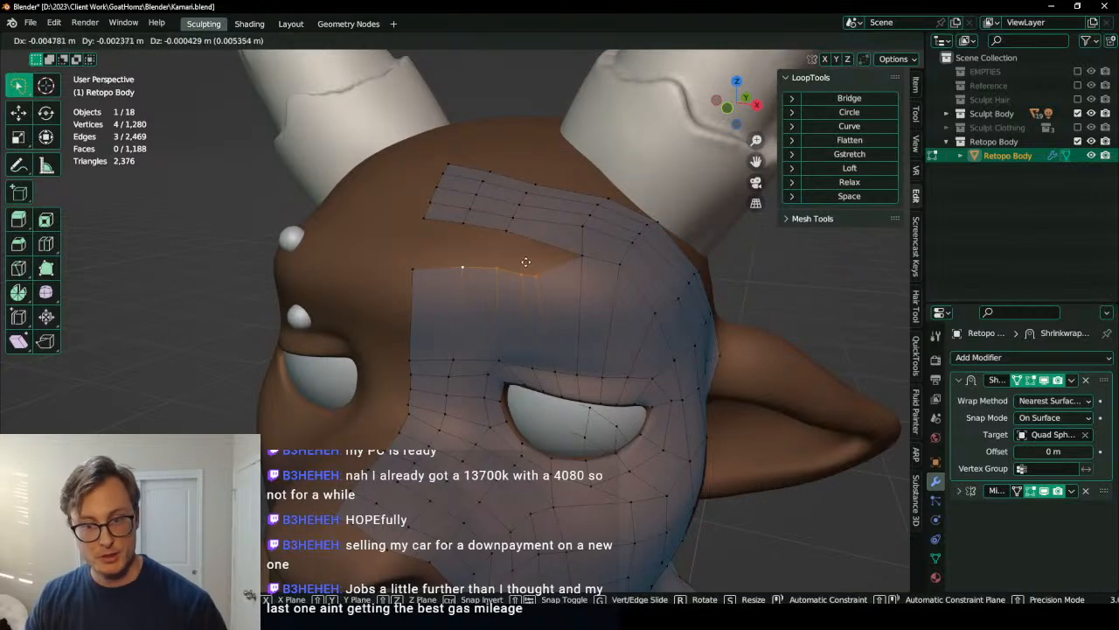
pyautogui.click(509, 279)
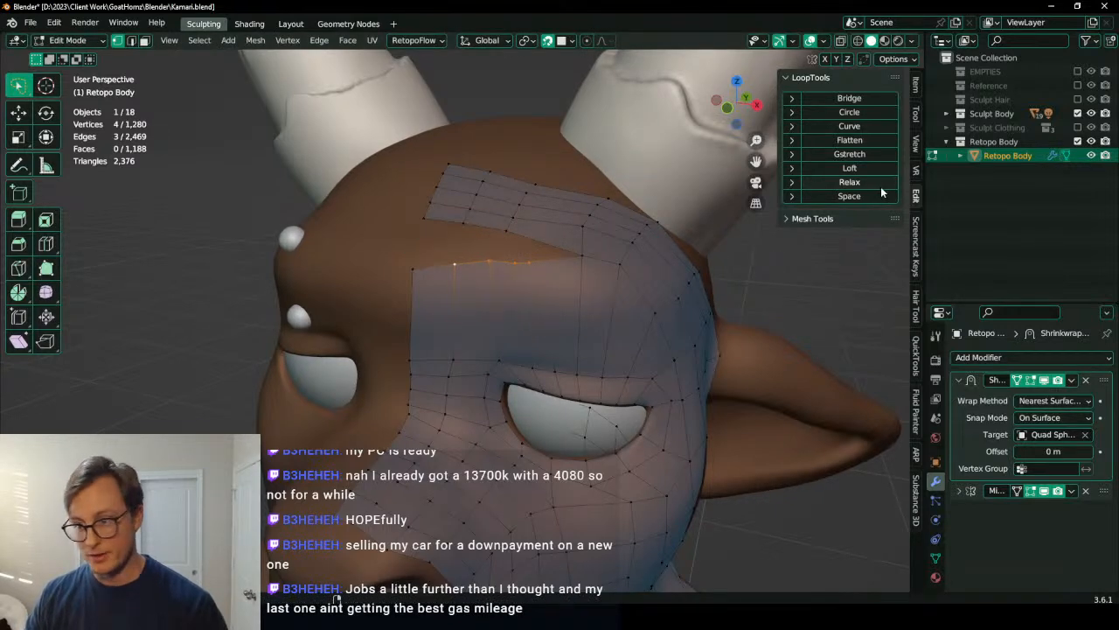
# Step: Scale the row of four loose vertices wider along the top of the brow patch
pyautogui.press('s')
pyautogui.click(565, 260)
pyautogui.press('g')
pyautogui.rightClick(572, 254)
pyautogui.press('g')
pyautogui.rightClick(571, 255)
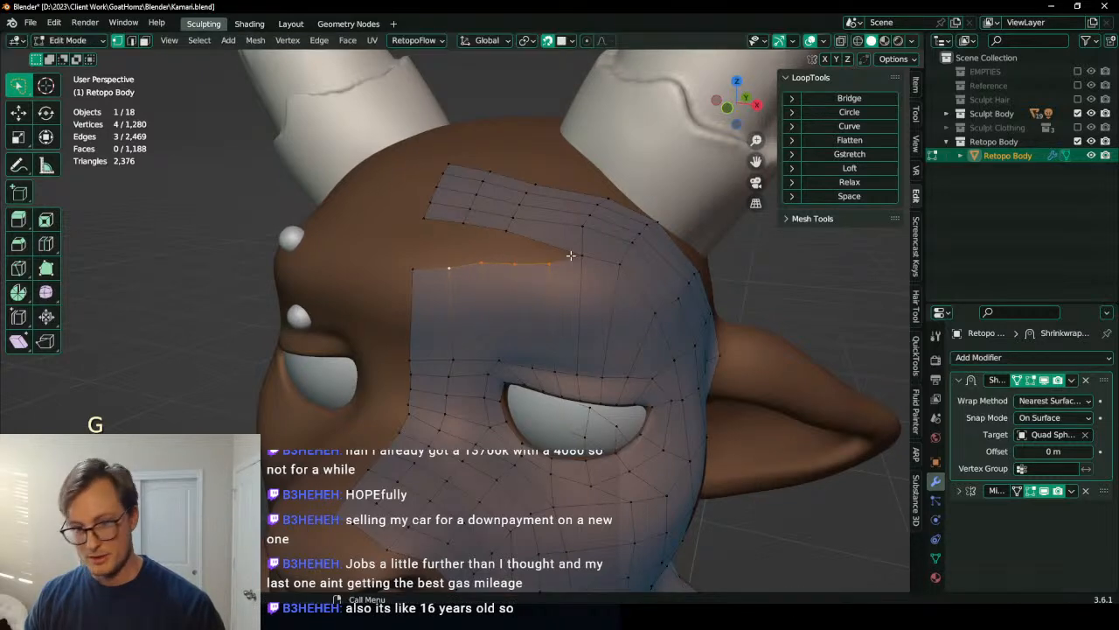
pyautogui.press('s')
pyautogui.rightClick(566, 280)
# Step: Merge the centreline vertices of the brow patch and forehead strip, plus the next two vertex pairs beside them
pyautogui.moveTo(457, 290); pyautogui.dragTo(499, 325, button='middle')
pyautogui.click(492, 280)
pyautogui.keyDown('shift'); pyautogui.click(515, 232); pyautogui.keyUp('shift')
pyautogui.press('f')
pyautogui.hotkey('ctrl', 'z')
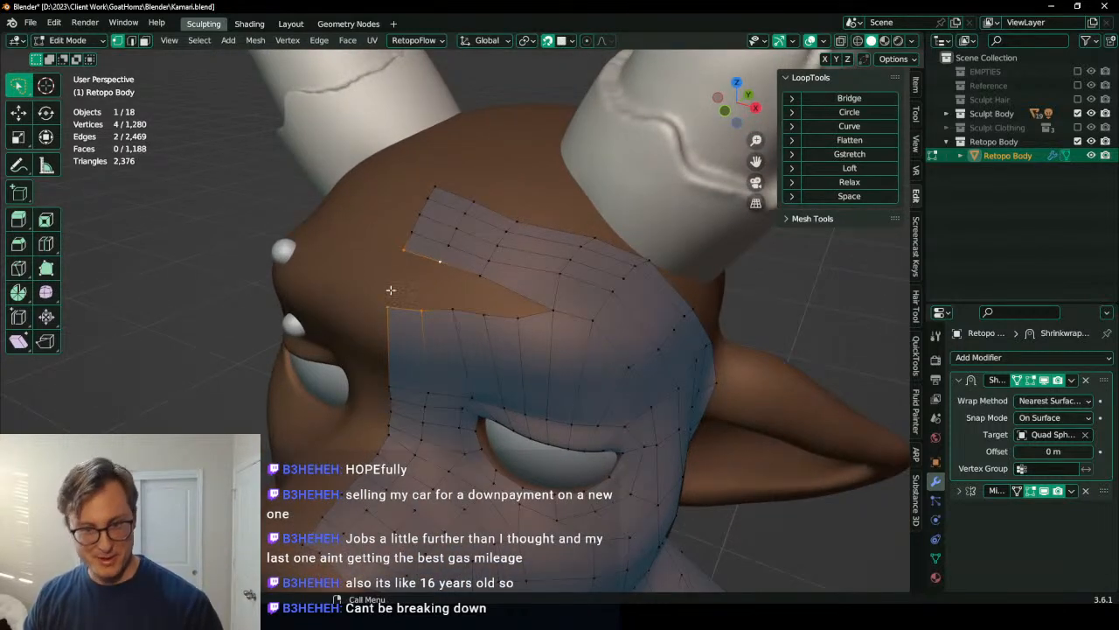
pyautogui.press('m')
pyautogui.click(439, 269)
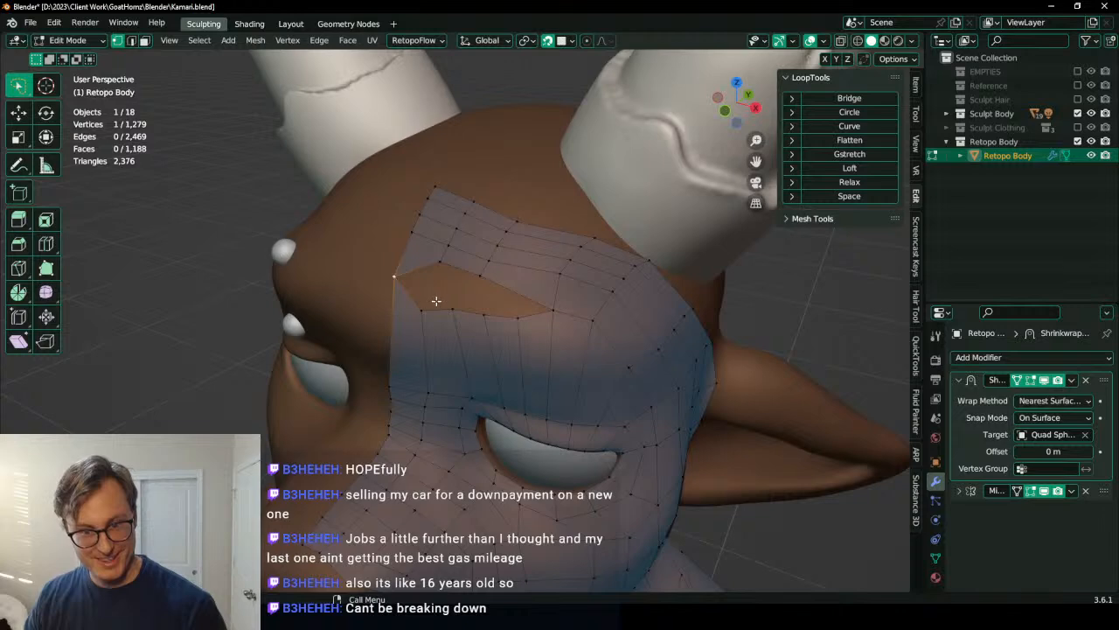
pyautogui.keyDown('shift'); pyautogui.click(440, 265); pyautogui.keyUp('shift')
pyautogui.hotkey('shift', 'r')
pyautogui.moveTo(433, 300); pyautogui.dragTo(449, 290, button='middle')
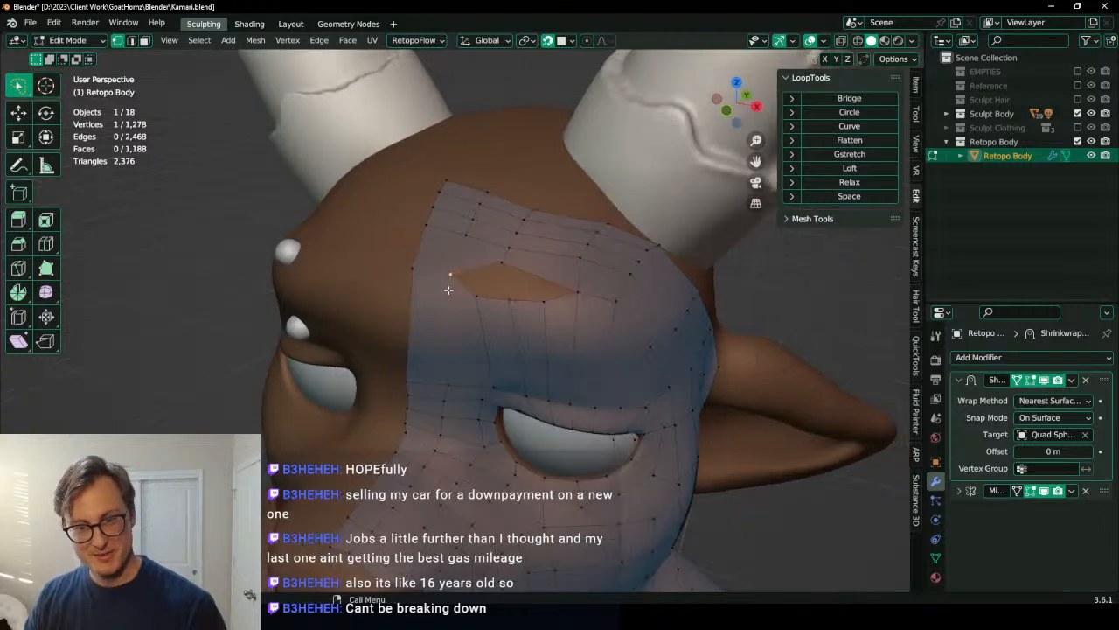
pyautogui.press('m')
pyautogui.click(500, 285)
# Step: Add two cross loops to the forehead strip and merge their lower ends with the brow patch to close the gap
pyautogui.press('g')
pyautogui.press('Escape')
pyautogui.click(509, 307)
pyautogui.press('g')
pyautogui.click(516, 292)
pyautogui.press('Return')
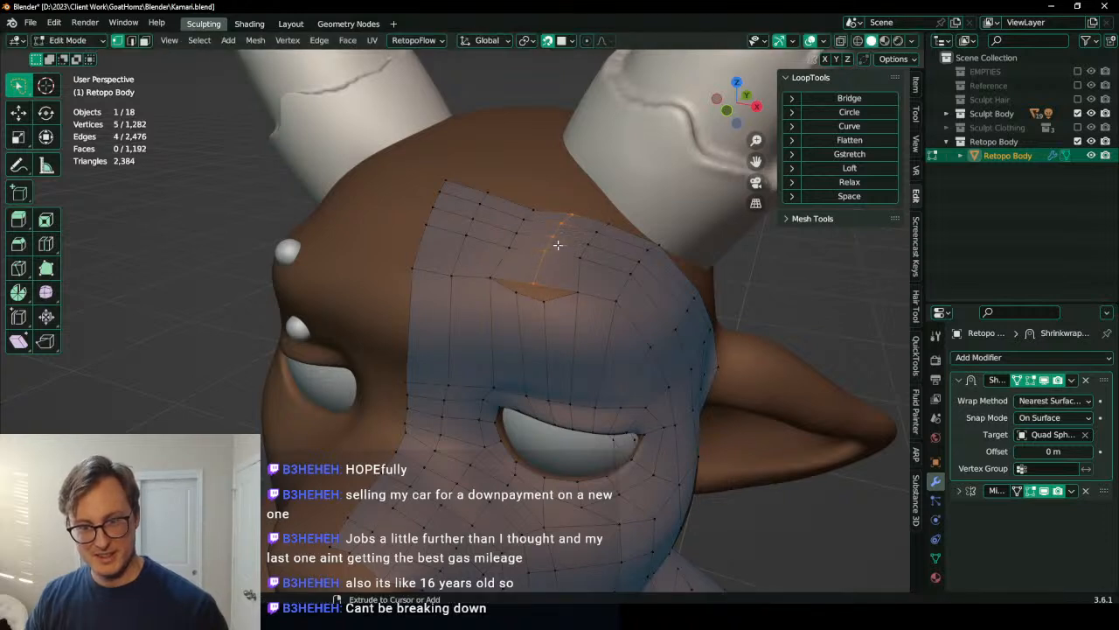
pyautogui.press('m')
pyautogui.click(562, 282)
pyautogui.scroll(-3, 567, 285)
pyautogui.moveTo(568, 284); pyautogui.dragTo(539, 321, button='middle')
pyautogui.scroll(-4, 547, 264)
pyautogui.scroll(5, 547, 264)
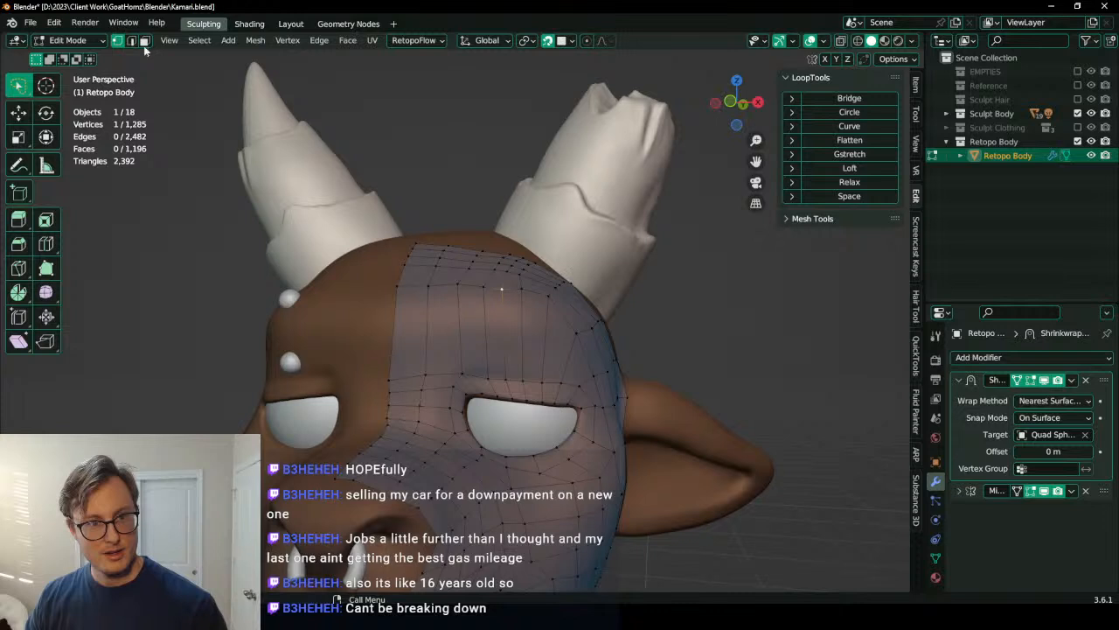
pyautogui.click(457, 324)
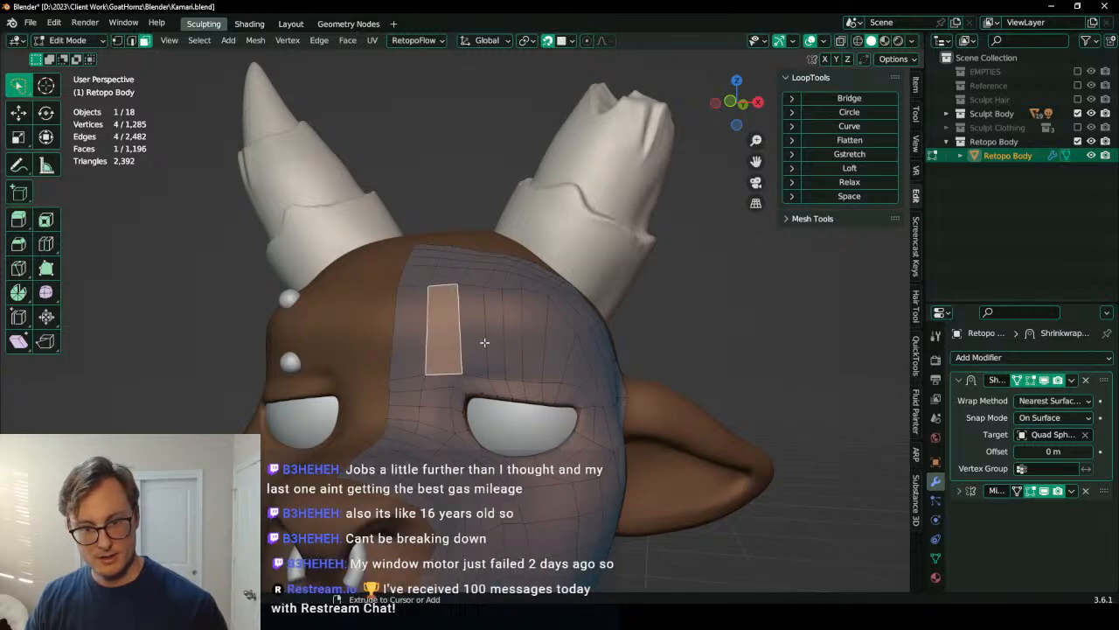
pyautogui.click(442, 325)
pyautogui.keyDown('ctrl'); pyautogui.click(570, 339); pyautogui.keyUp('ctrl')
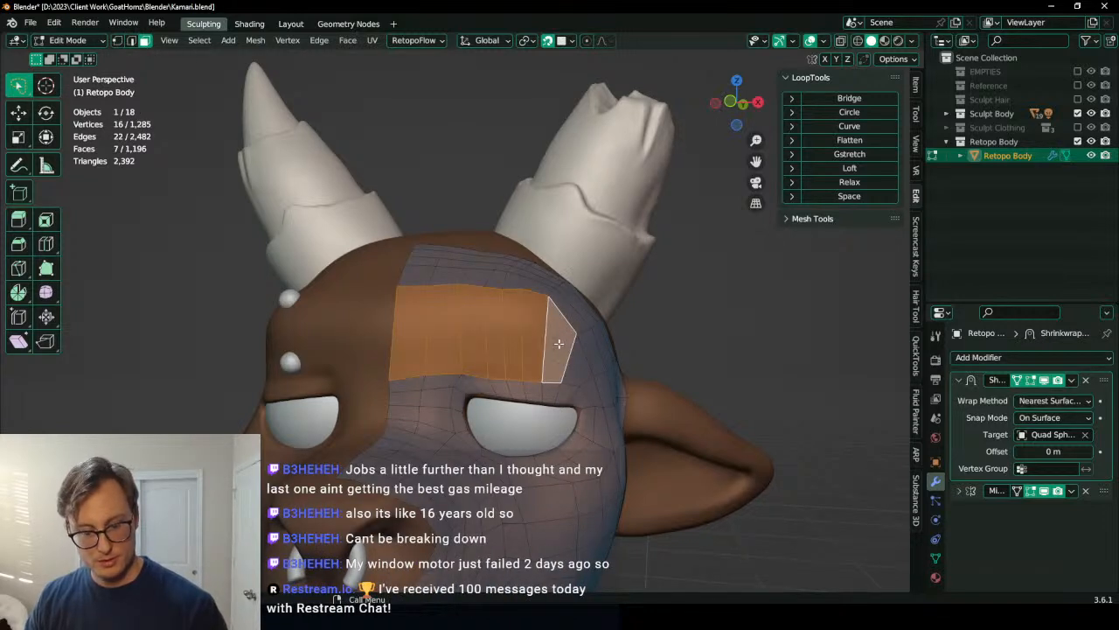
pyautogui.press('i')
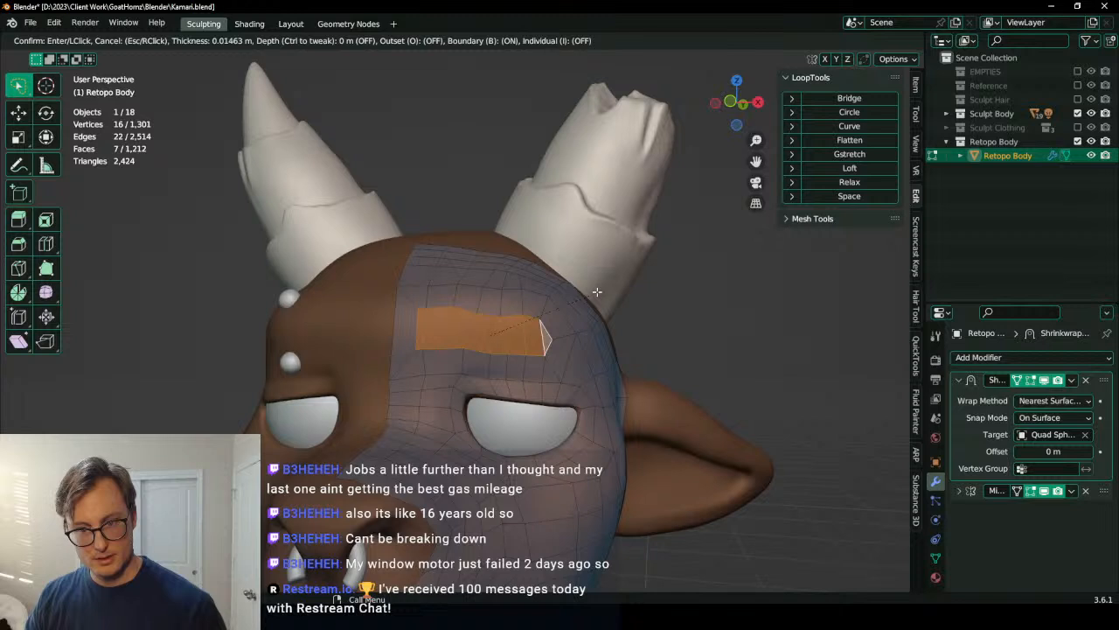
pyautogui.rightClick(598, 288)
pyautogui.rightClick(585, 305)
pyautogui.press('Escape')
pyautogui.hotkey('ctrl', 'z')
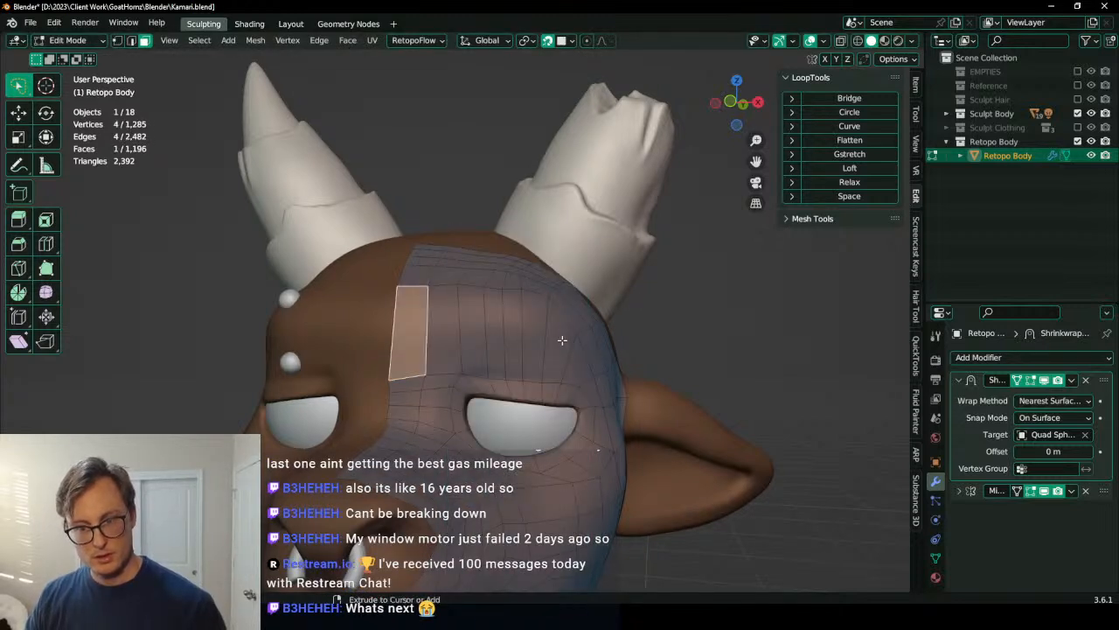
# Step: Select the seven tall brow-patch faces from the centreline to the temple
pyautogui.keyDown('ctrl'); pyautogui.click(563, 339); pyautogui.keyUp('ctrl')
pyautogui.moveTo(592, 327); pyautogui.dragTo(471, 368, button='middle')
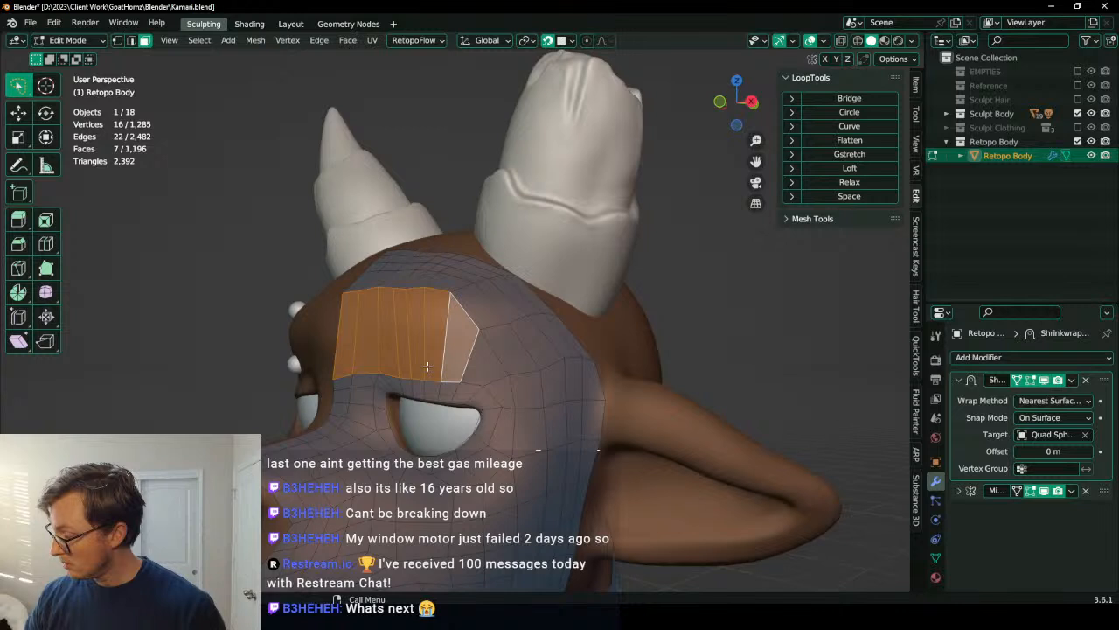
pyautogui.moveTo(428, 366); pyautogui.dragTo(472, 368, button='middle')
pyautogui.scroll(3, 477, 369)
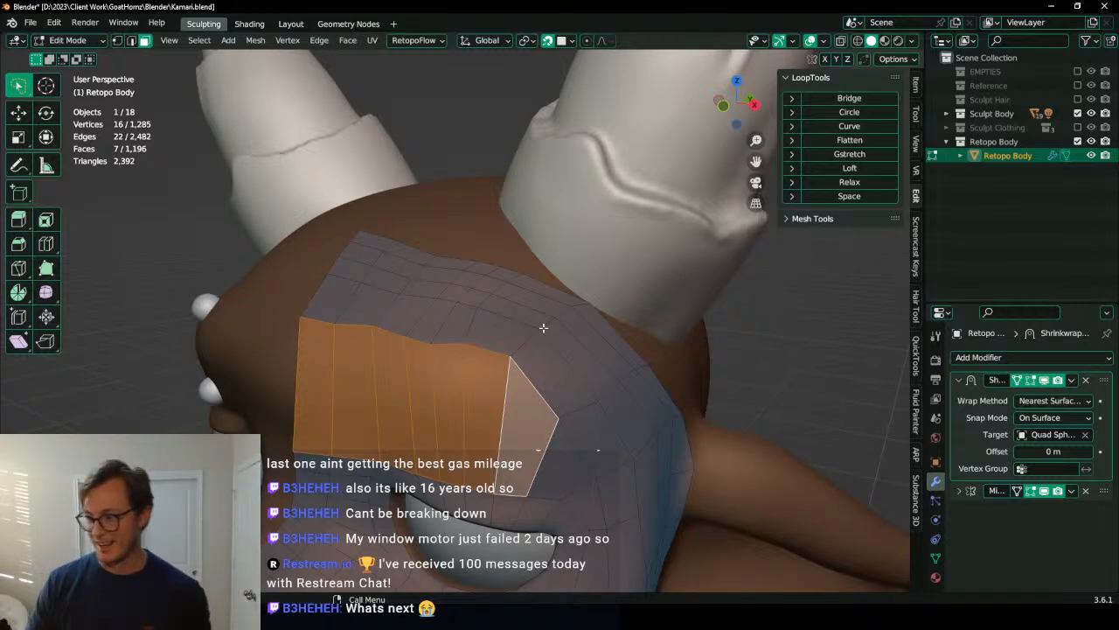
# Step: Isolate the retopo mesh in Sculpt Mode with its wireframe shown, examine the forehead topology, and leave the isolated view
pyautogui.moveTo(528, 362)
pyautogui.mouseDown(button='middle')
pyautogui.moveTo(555, 337)
pyautogui.moveTo(547, 367)
pyautogui.mouseUp(button='middle')
pyautogui.hotkey('ctrl', 'Tab')
pyautogui.scroll(-4, 569, 356)
pyautogui.press('KP_Divide')
pyautogui.hotkey('shift', 'z')
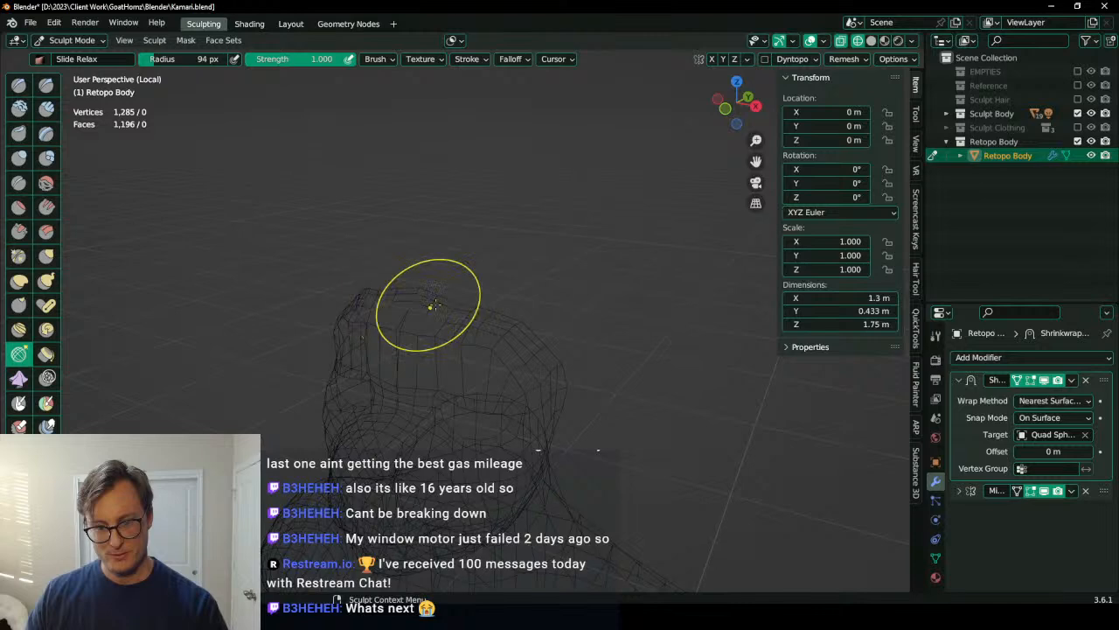
pyautogui.hotkey('shift', 'z')
pyautogui.rightClick(565, 343)
pyautogui.click(542, 327)
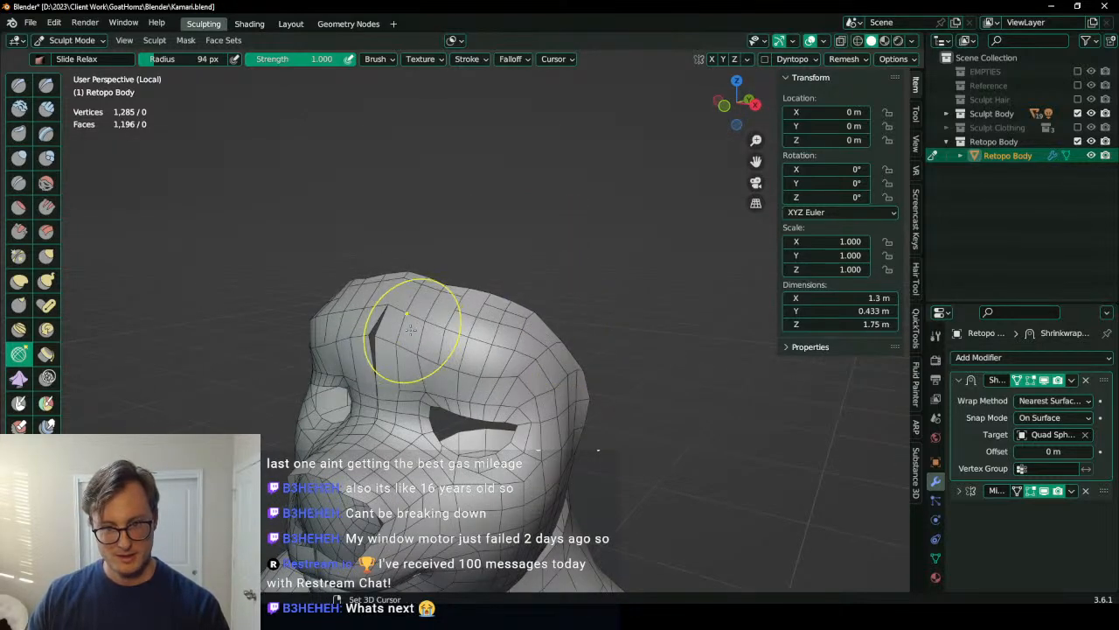
pyautogui.scroll(1, 437, 324)
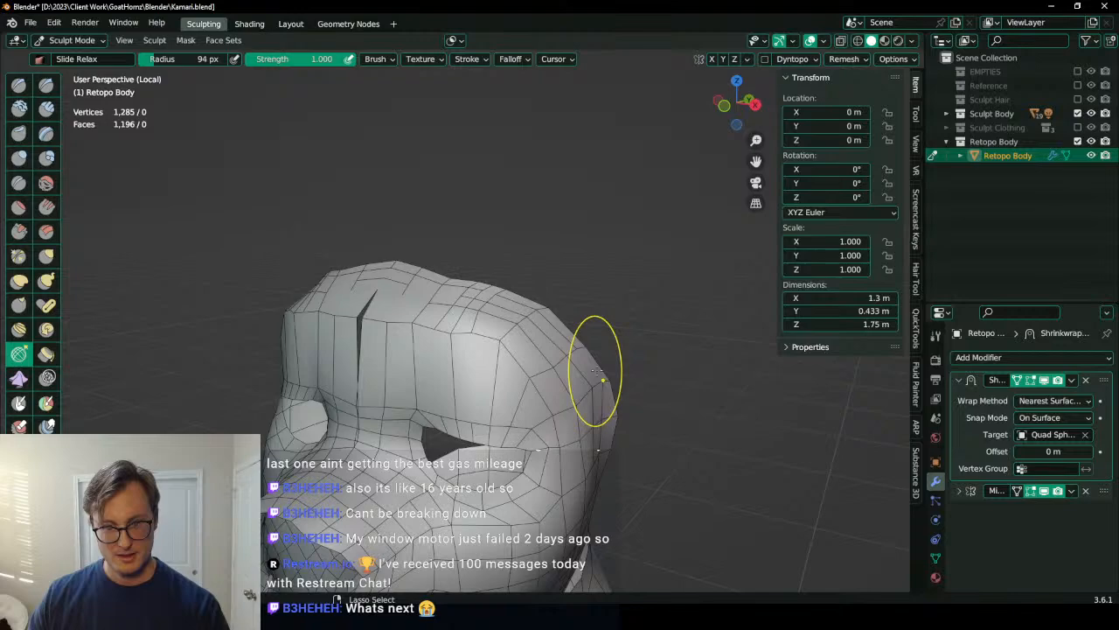
pyautogui.moveTo(581, 354); pyautogui.dragTo(591, 338, button='middle')
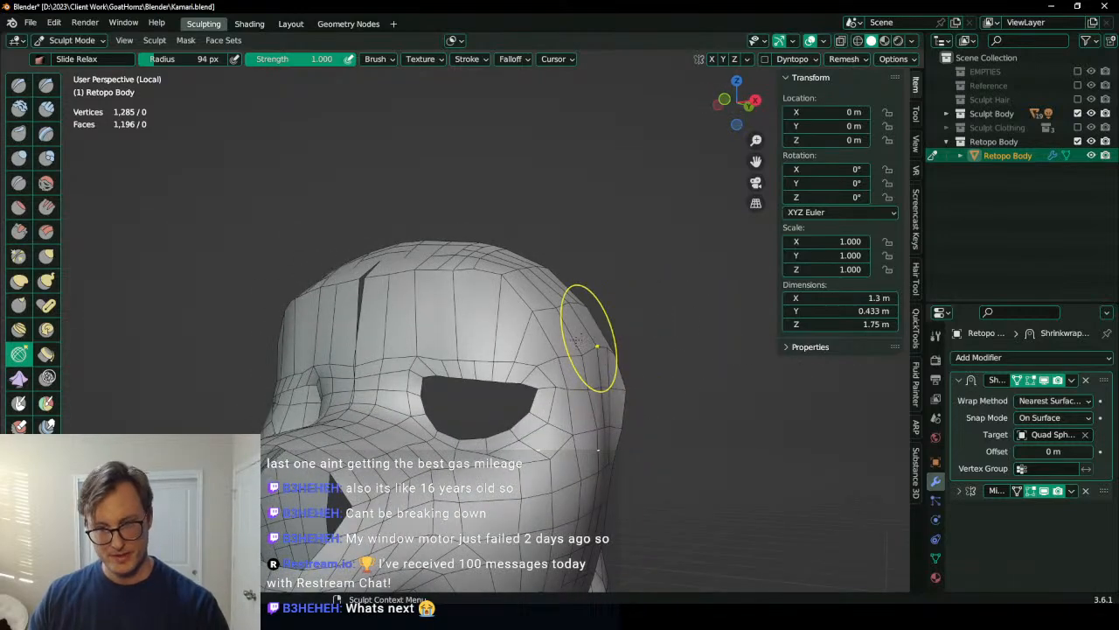
pyautogui.press('/')
pyautogui.hotkey('ctrl', 'Tab')
pyautogui.press('q')
pyautogui.click(577, 342)
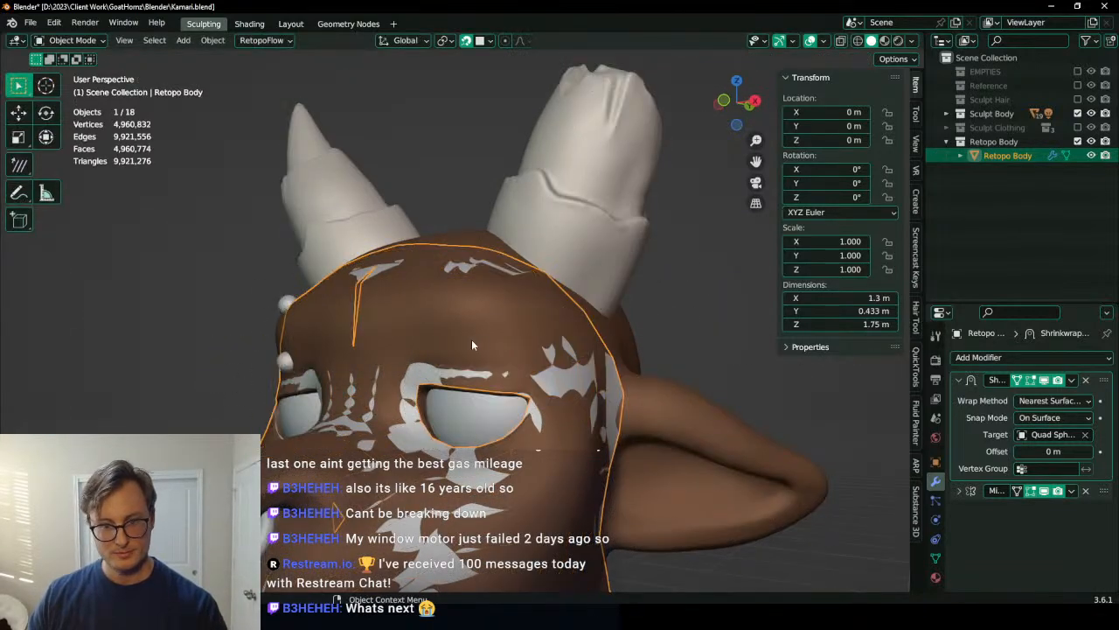
# Step: In Edit Mode, inset the selected brow faces and scale the inner faces smaller
pyautogui.press('Tab')
pyautogui.press('KP_Decimal')
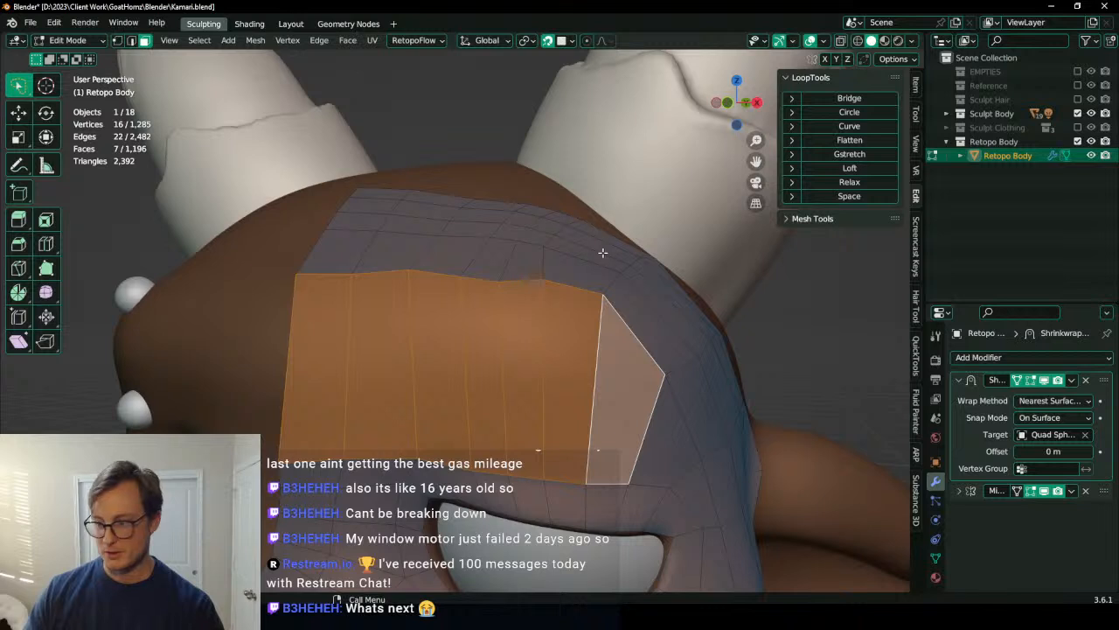
pyautogui.press('i')
pyautogui.click(490, 347)
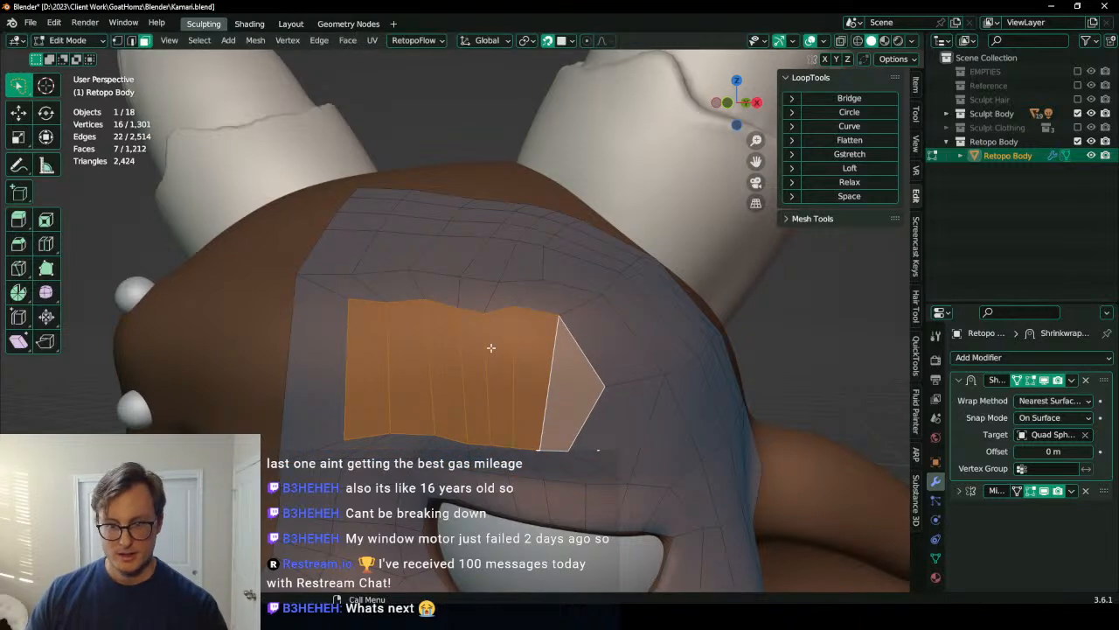
pyautogui.press('s')
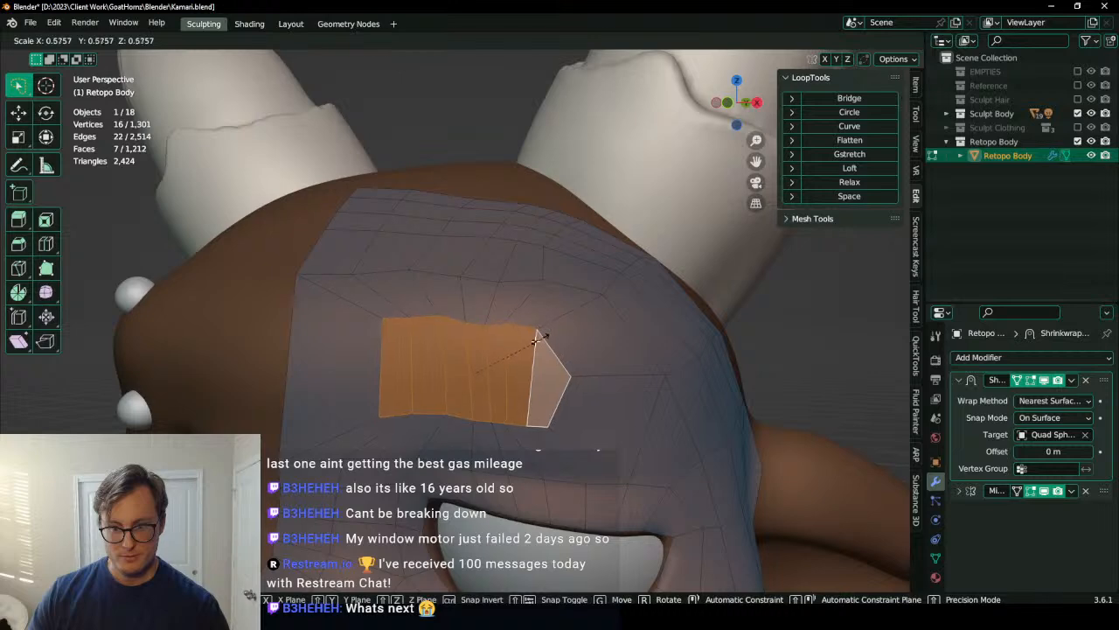
pyautogui.click(540, 334)
# Step: Add three edge loops around the inset brow faces
pyautogui.press('g')
pyautogui.scroll(1, 358, 326)
pyautogui.click(359, 326)
pyautogui.rightClick(360, 326)
pyautogui.press('g')
pyautogui.click(362, 327)
# Step: Isolate the retopo mesh in Sculpt Mode and smooth the new brow loops with the Slide Relax brush
pyautogui.scroll(-4, 362, 327)
pyautogui.moveTo(362, 327)
pyautogui.mouseDown(button='middle')
pyautogui.moveTo(430, 314)
pyautogui.moveTo(455, 385)
pyautogui.mouseUp(button='middle')
pyautogui.hotkey('ctrl', 'Tab')
pyautogui.press('KP_Divide')
pyautogui.rightClick(537, 380)
pyautogui.click(535, 380)
pyautogui.scroll(3, 438, 368)
pyautogui.moveTo(406, 357)
pyautogui.mouseDown()
pyautogui.moveTo(419, 341)
pyautogui.moveTo(534, 359)
pyautogui.moveTo(477, 350)
pyautogui.moveTo(466, 361)
pyautogui.mouseUp()
pyautogui.moveTo(466, 360)
pyautogui.mouseDown(button='middle')
pyautogui.moveTo(507, 330)
pyautogui.moveTo(652, 393)
pyautogui.mouseUp(button='middle')
pyautogui.moveTo(595, 359)
pyautogui.mouseDown()
pyautogui.moveTo(516, 337)
pyautogui.moveTo(433, 363)
pyautogui.moveTo(555, 372)
pyautogui.moveTo(443, 362)
pyautogui.moveTo(425, 350)
pyautogui.mouseUp()
pyautogui.moveTo(425, 350); pyautogui.dragTo(449, 350, button='middle')
# Step: Switch to Object Mode and compare the relaxed brow topology with the sculpted head
pyautogui.hotkey('ctrl', 'Tab')
pyautogui.click(455, 362)
pyautogui.rightClick(543, 282)
pyautogui.click(542, 278)
pyautogui.moveTo(539, 288); pyautogui.dragTo(545, 367, button='middle')
pyautogui.scroll(1, 496, 365)
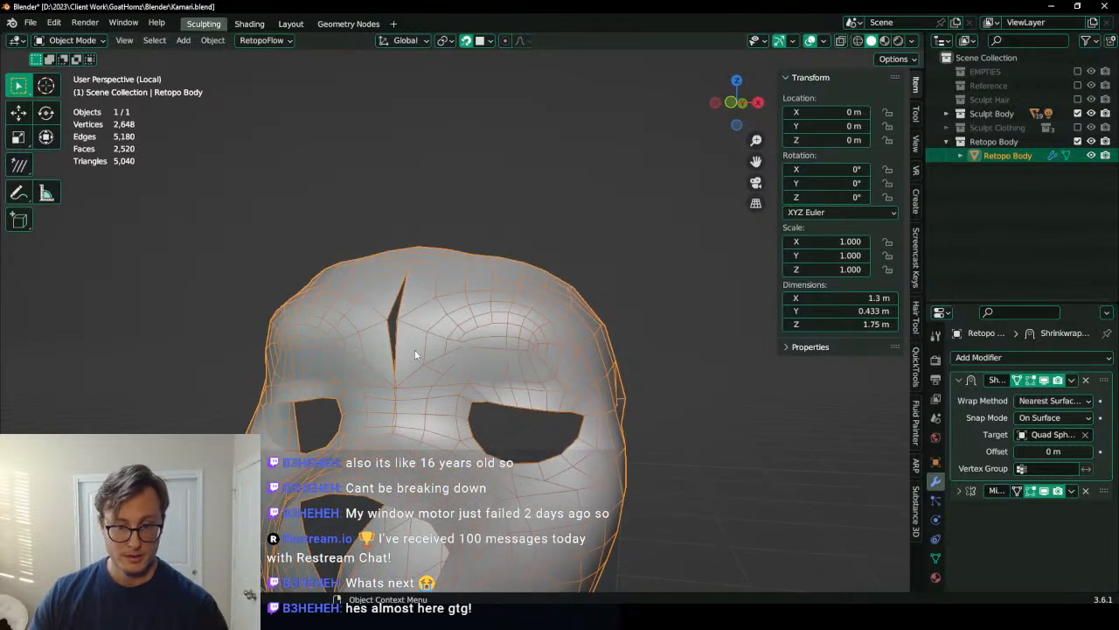
pyautogui.scroll(1, 359, 341)
pyautogui.press('KP_Divide')
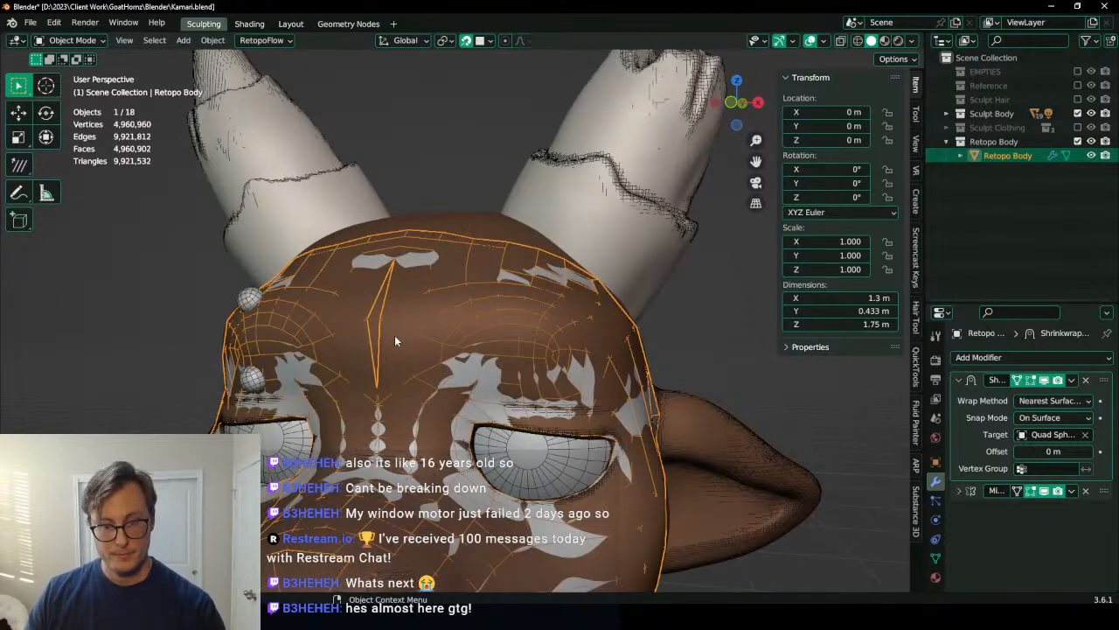
# Step: Isolate the retopo mesh and delete the four edges between the centreline and the innermost brow loop, opening a wedge
pyautogui.press('KP_Divide')
pyautogui.press('Tab')
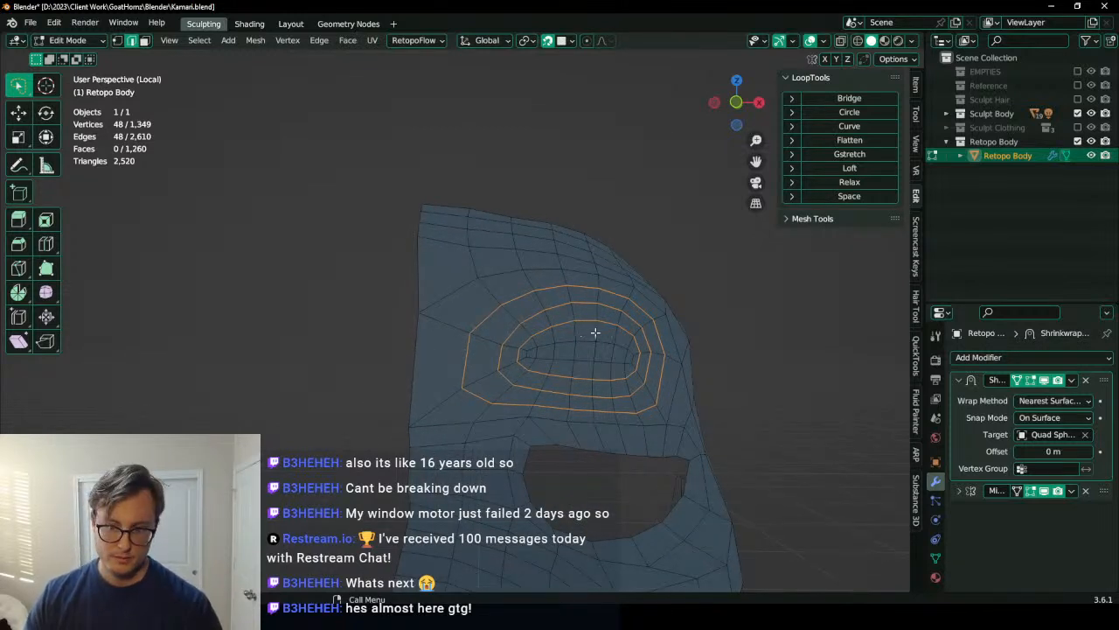
pyautogui.click(420, 341)
pyautogui.press('x')
pyautogui.click(462, 371)
pyautogui.click(466, 365)
pyautogui.press('x')
pyautogui.click(475, 384)
pyautogui.click(492, 362)
pyautogui.press('x')
pyautogui.click(494, 363)
pyautogui.press('x')
pyautogui.click(512, 374)
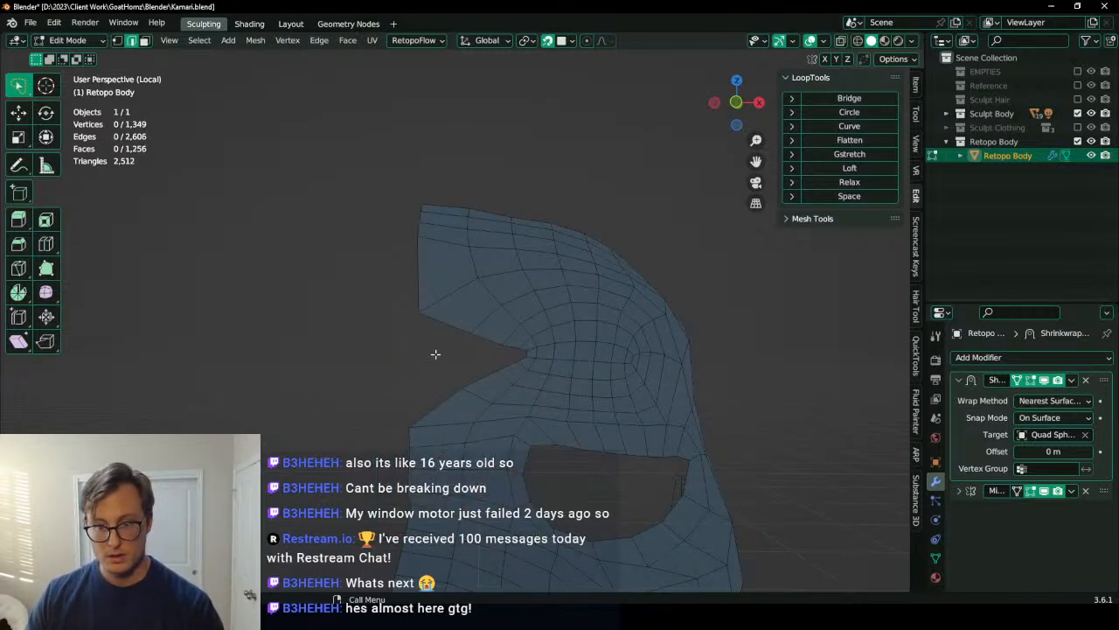
# Step: Flatten the wedge's open boundary loop onto the centreline by scaling it to 0 along X
pyautogui.keyDown('ctrl'); pyautogui.click(439, 331); pyautogui.keyUp('ctrl')
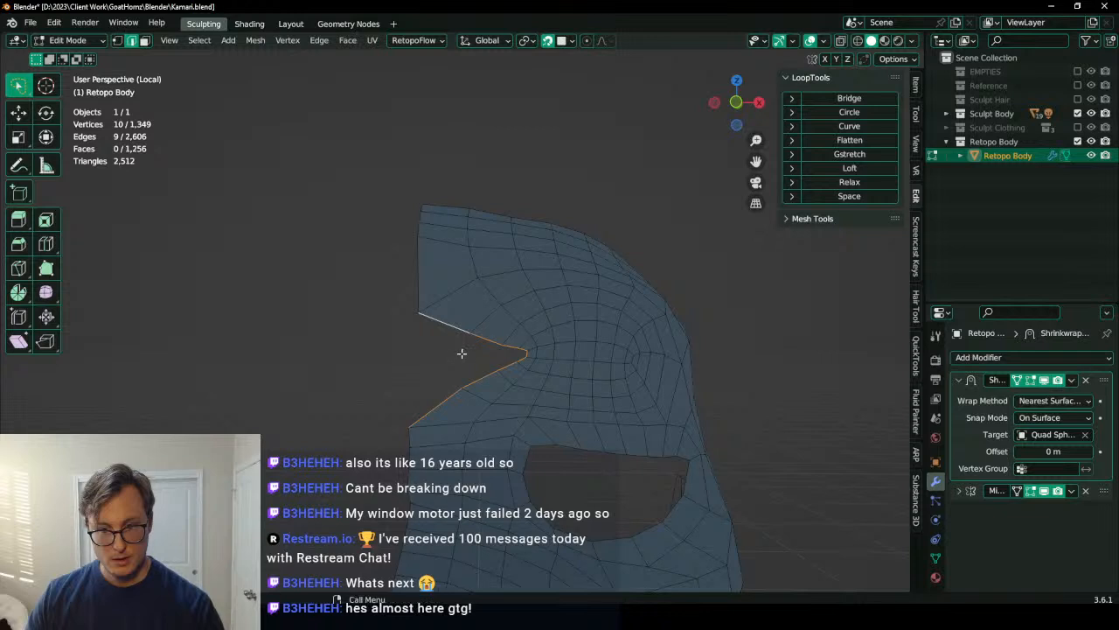
pyautogui.press('.')
pyautogui.press('s')
pyautogui.press('x')
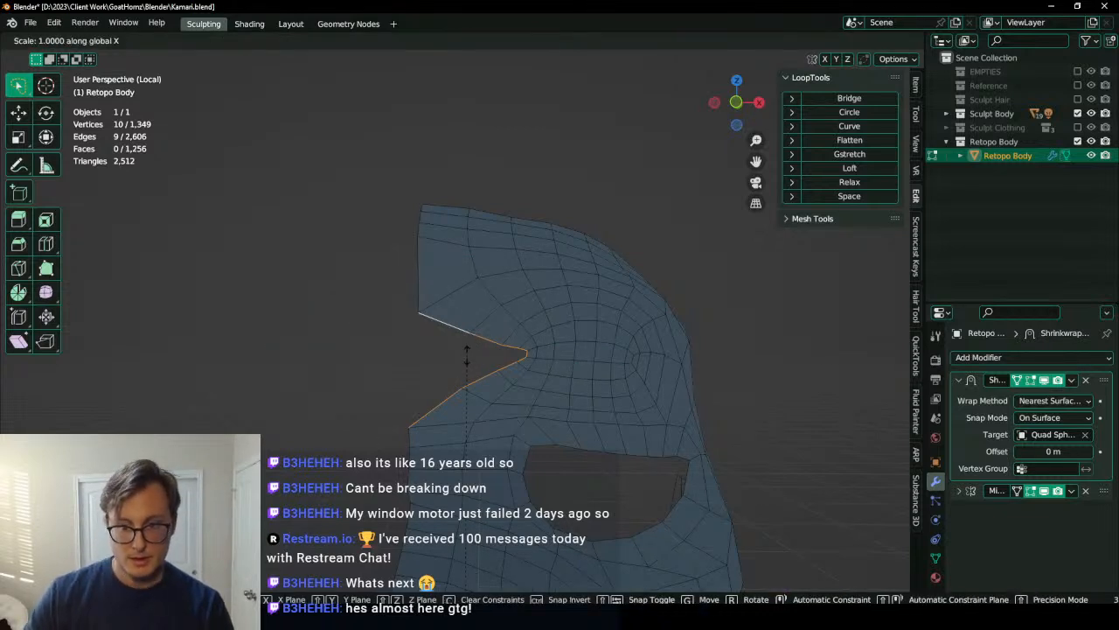
pyautogui.press('0')
pyautogui.press('Return')
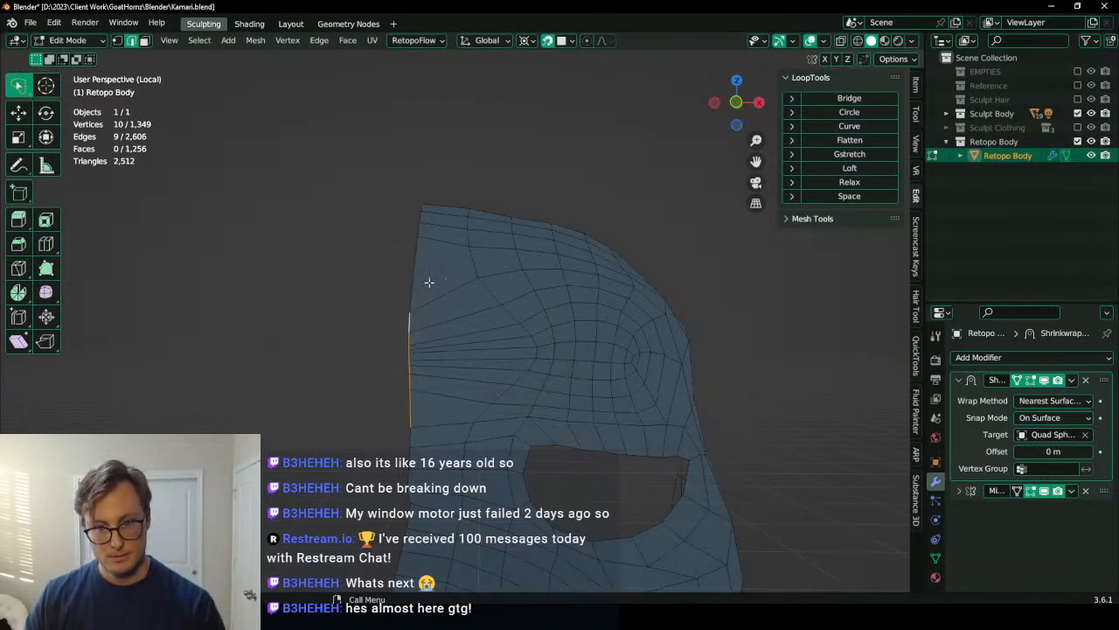
# Step: Spread the flattened centreline loop along Z and shift it vertically to space the forehead rows more evenly
pyautogui.press('s')
pyautogui.press('z')
pyautogui.press('Escape')
pyautogui.press('.')
pyautogui.click(425, 167)
pyautogui.press('s')
pyautogui.press('z')
pyautogui.click(430, 215)
pyautogui.hotkey('shift', 'Tab')
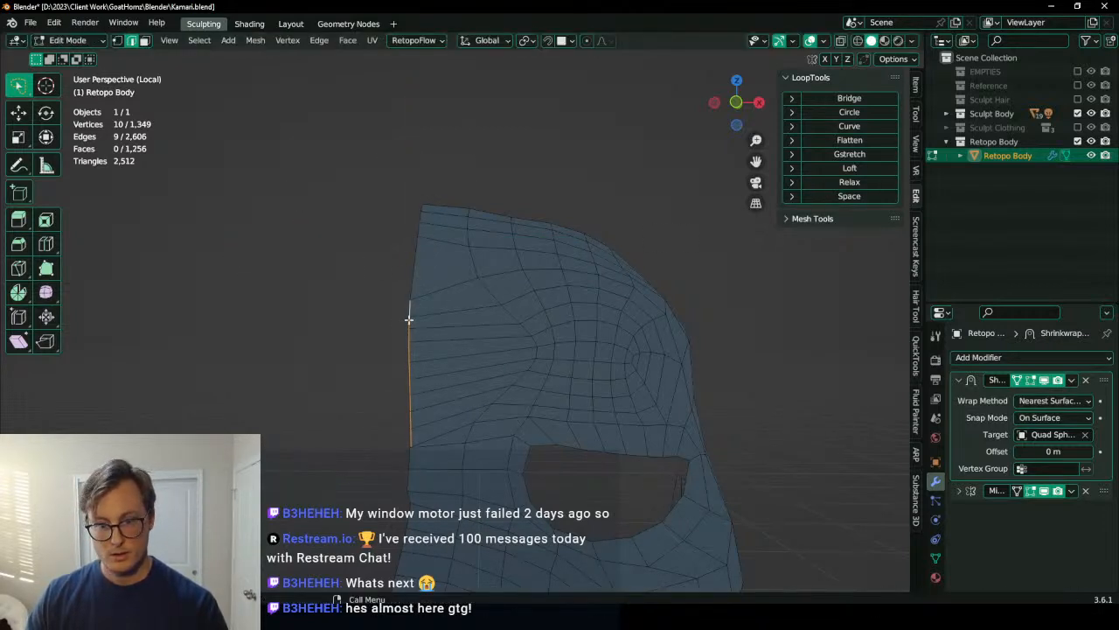
pyautogui.press('g')
pyautogui.press('z')
pyautogui.click(414, 291)
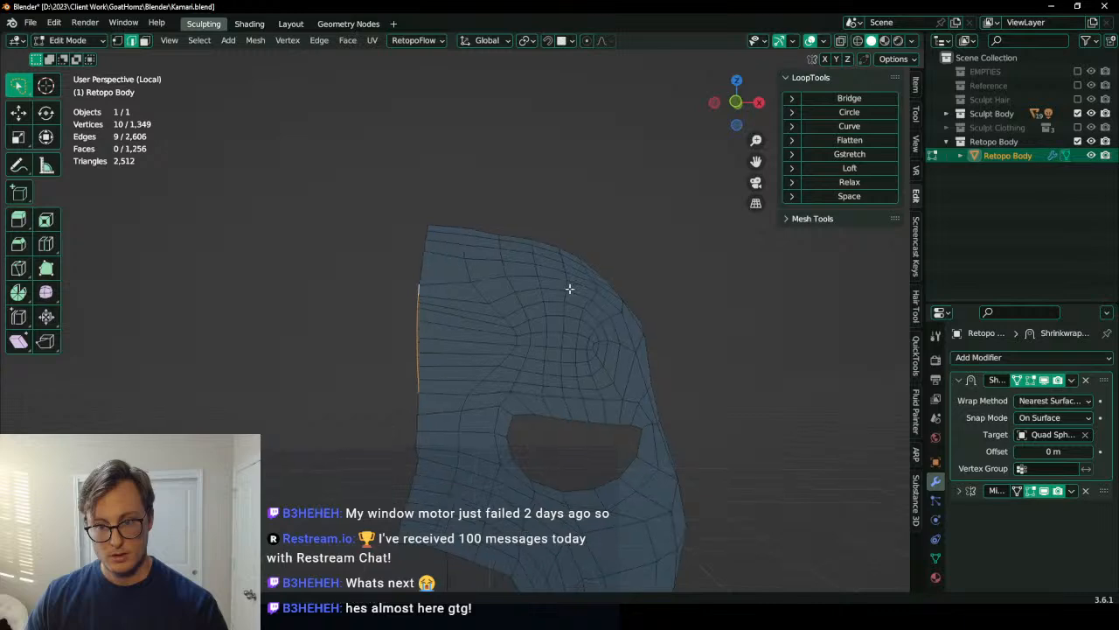
# Step: Switch the retopo mesh to Sculpt Mode and inspect the rerouted brow loops in wireframe from several angles
pyautogui.press('Tab')
pyautogui.hotkey('ctrl', 'Tab')
pyautogui.press('g')
pyautogui.press('g')
pyautogui.press('g')
pyautogui.press('Tab')
pyautogui.hotkey('ctrl', 'Tab')
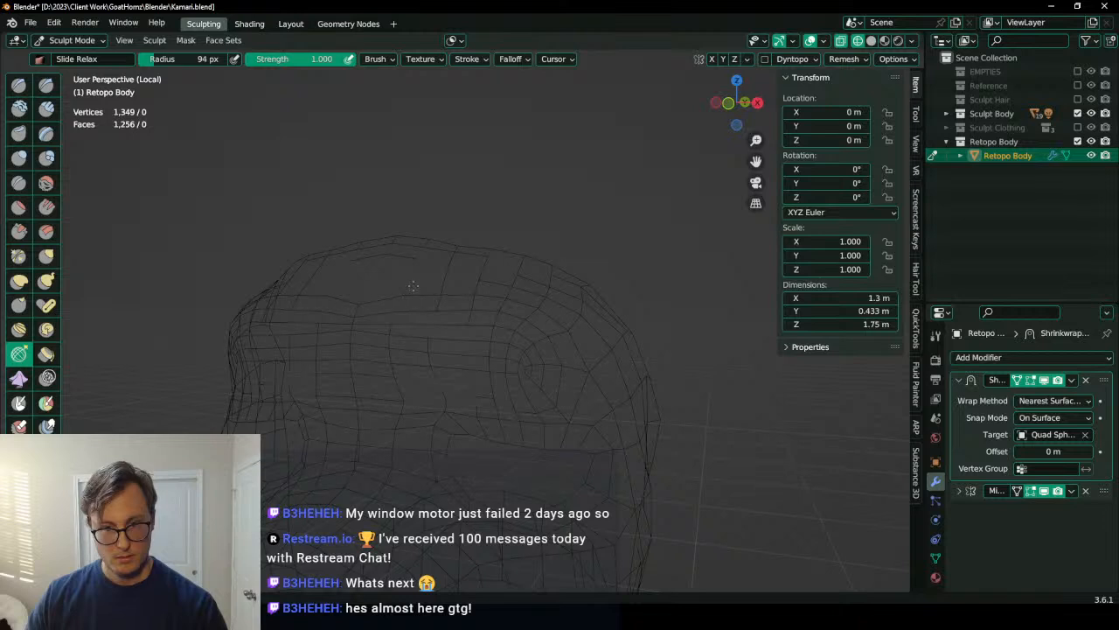
pyautogui.moveTo(403, 376); pyautogui.dragTo(391, 335, button='middle')
pyautogui.scroll(3, 439, 348)
pyautogui.moveTo(565, 342); pyautogui.dragTo(643, 355, button='middle')
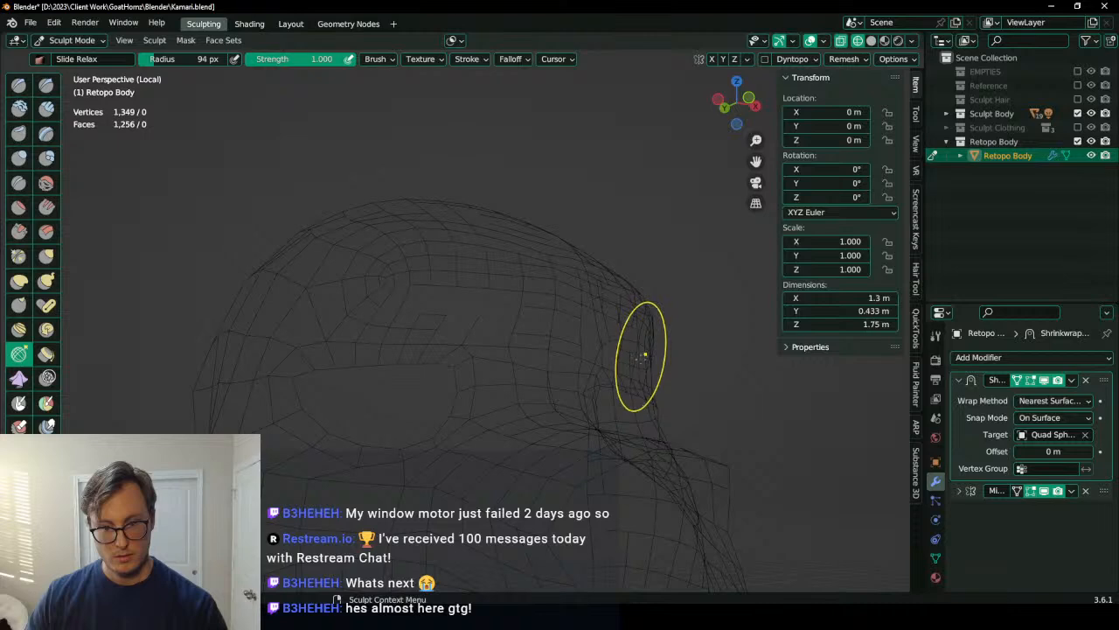
# Step: Compare the forehead topology with the sculpted head in Object Mode, toggling the wireframe overlay on and off
pyautogui.hotkey('ctrl', 'Tab')
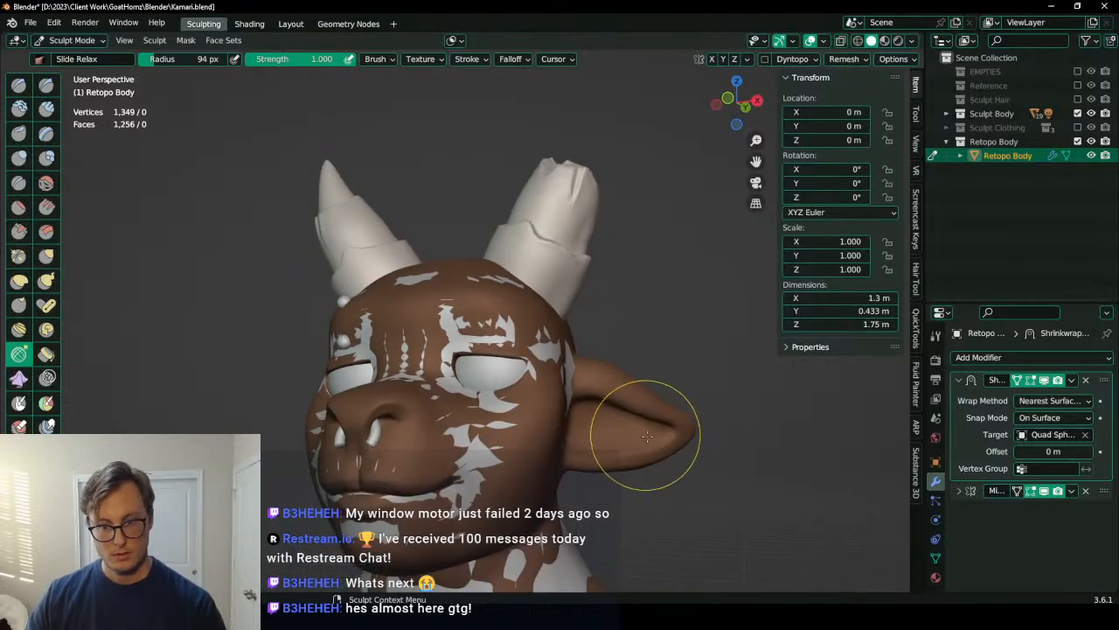
pyautogui.hotkey('ctrl', 'Tab')
pyautogui.click(467, 384)
pyautogui.press('q')
pyautogui.click(425, 327)
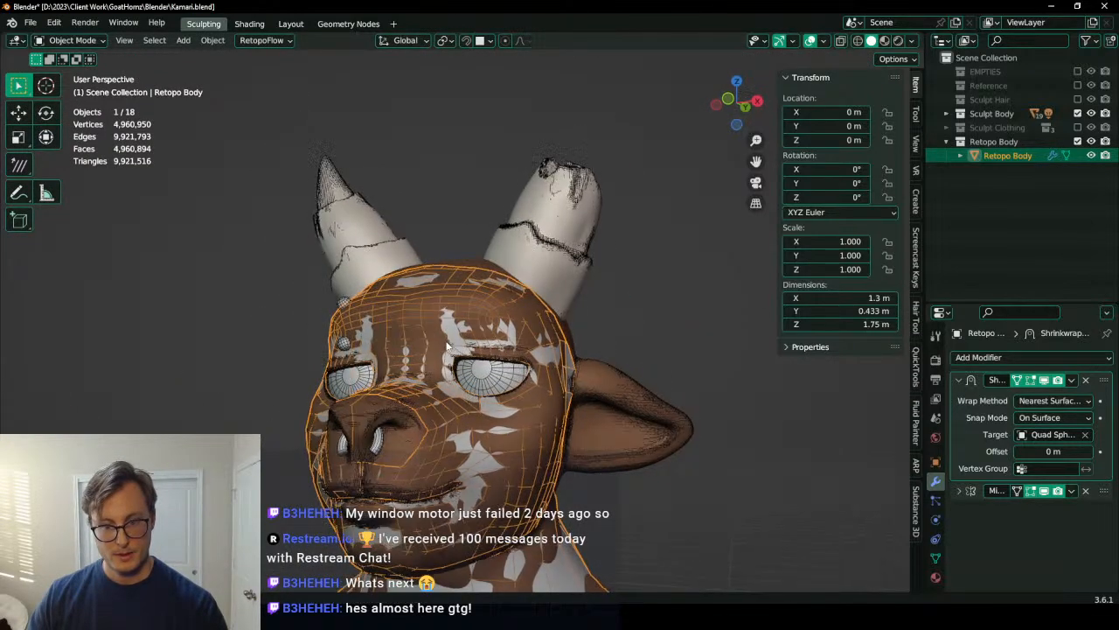
pyautogui.press('q')
pyautogui.click(448, 345)
# Step: Isolate the retopo mesh, check its shaded surface from the front, and save the file
pyautogui.press('KP_Divide')
pyautogui.moveTo(431, 348); pyautogui.dragTo(438, 319, button='middle')
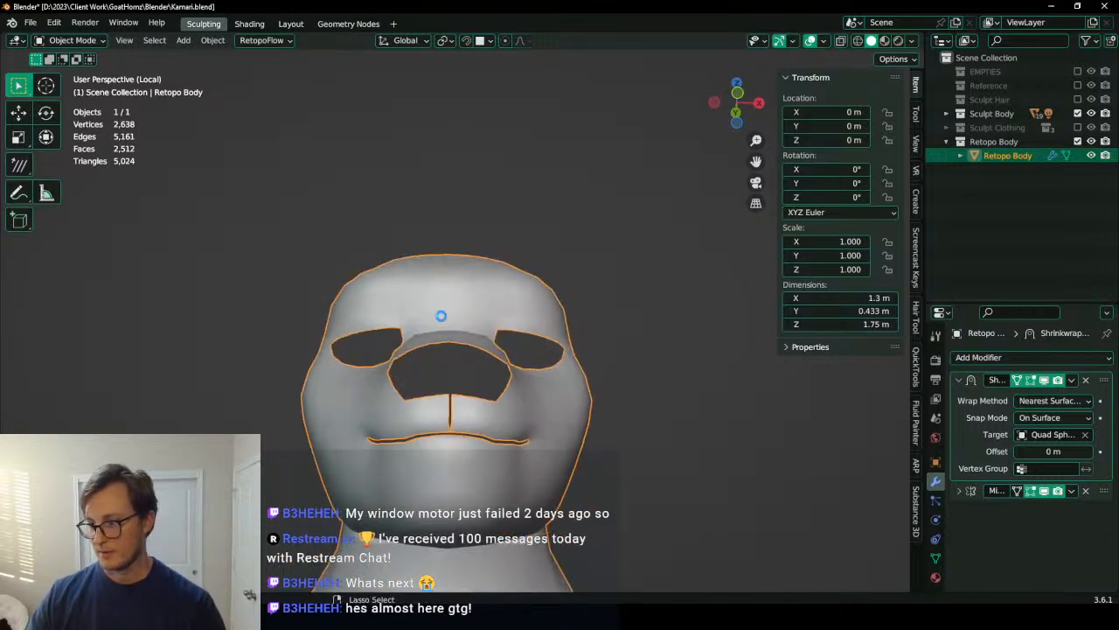
pyautogui.hotkey('ctrl', 's')
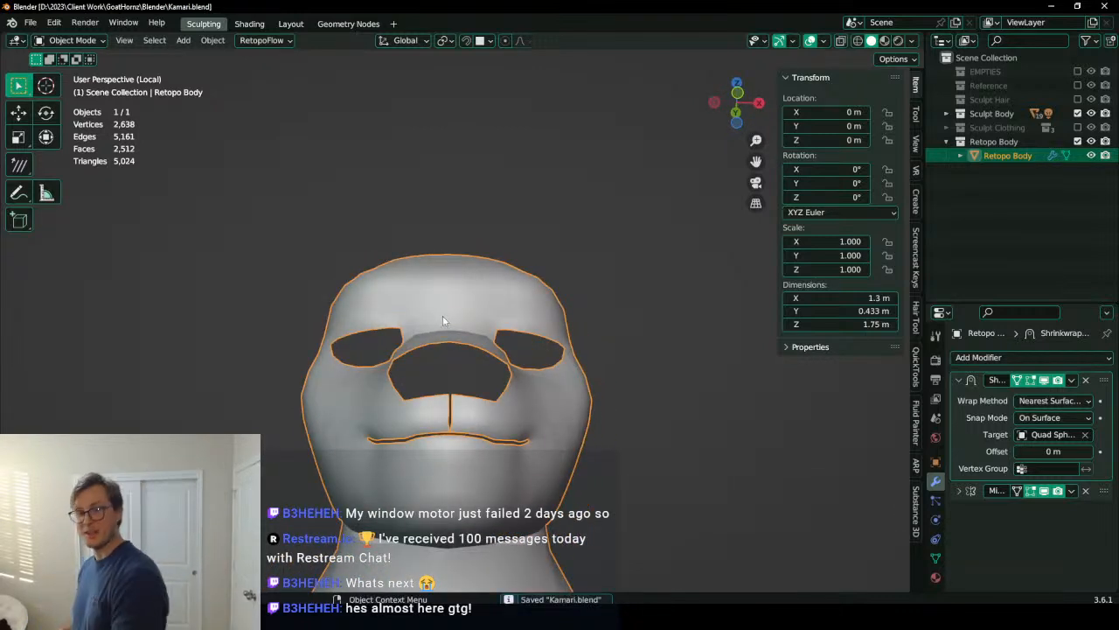